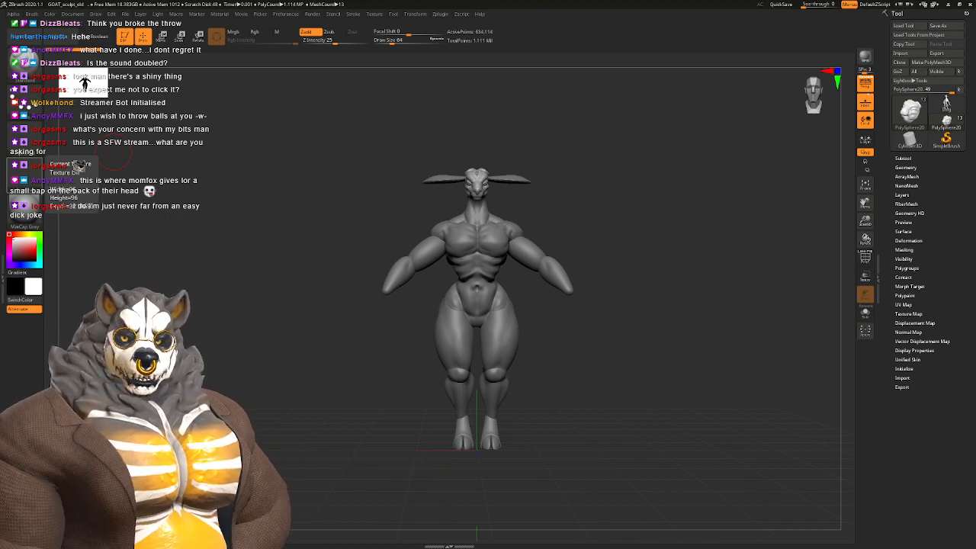
Step: Examine the old goat character sculpt's proportions and its subtool list from several views
{"action": "right_click_drag", "start_coordinate": [610, 274], "coordinate": [335, 323]}
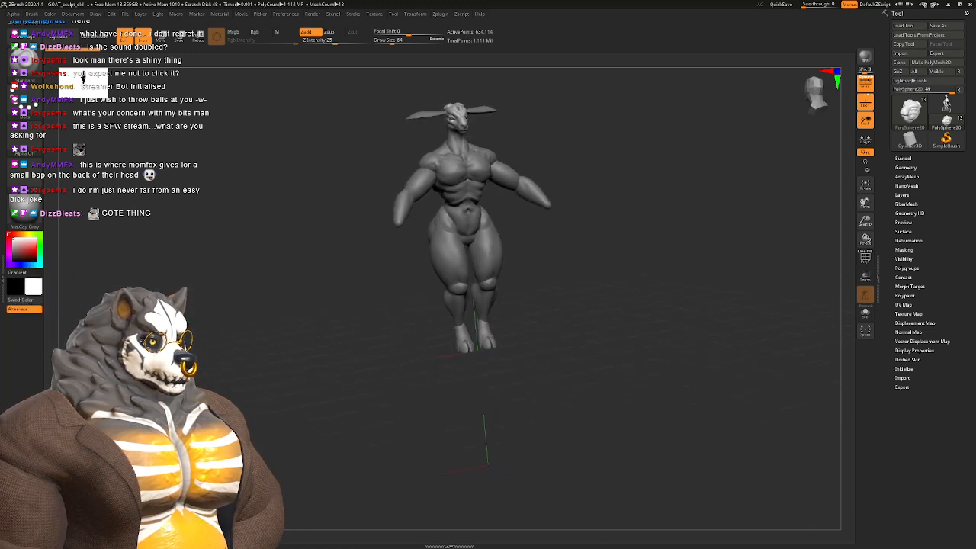
{"action": "right_click_drag", "start_coordinate": [545, 263], "coordinate": [506, 328]}
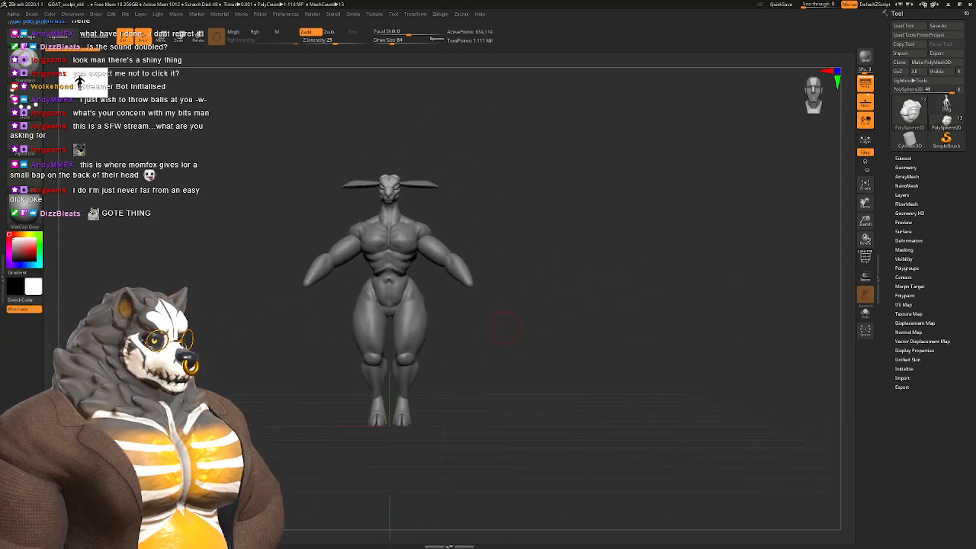
{"action": "left_click", "coordinate": [865, 161]}
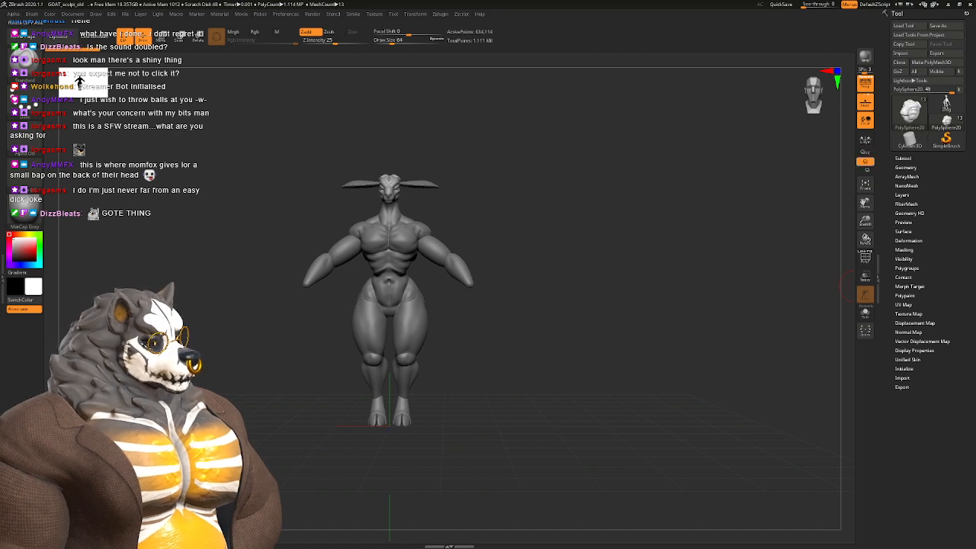
{"action": "mouse_move", "coordinate": [568, 263]}
{"action": "right_mouse_down"}
{"action": "mouse_move", "coordinate": [581, 265]}
{"action": "mouse_move", "coordinate": [579, 320]}
{"action": "mouse_move", "coordinate": [635, 275]}
{"action": "right_mouse_up"}
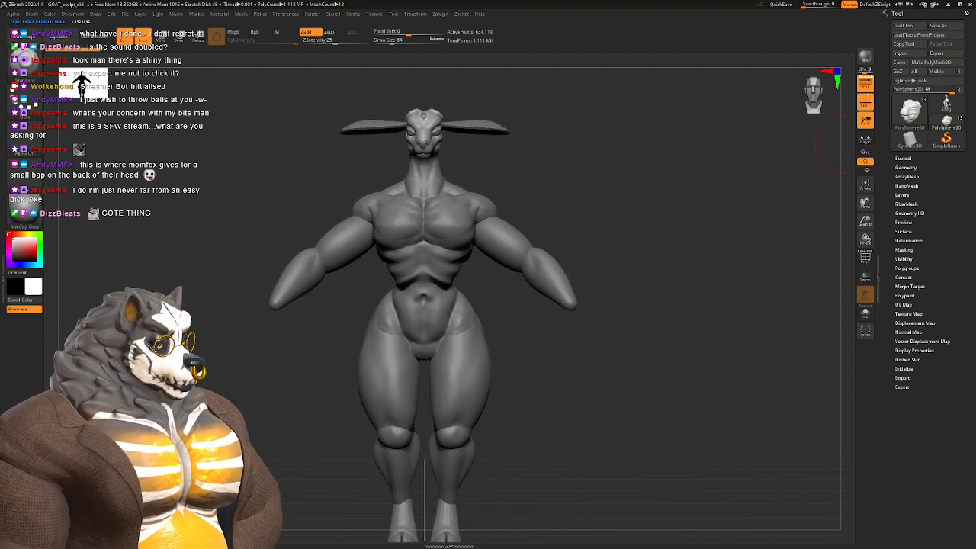
{"action": "left_click", "coordinate": [903, 158]}
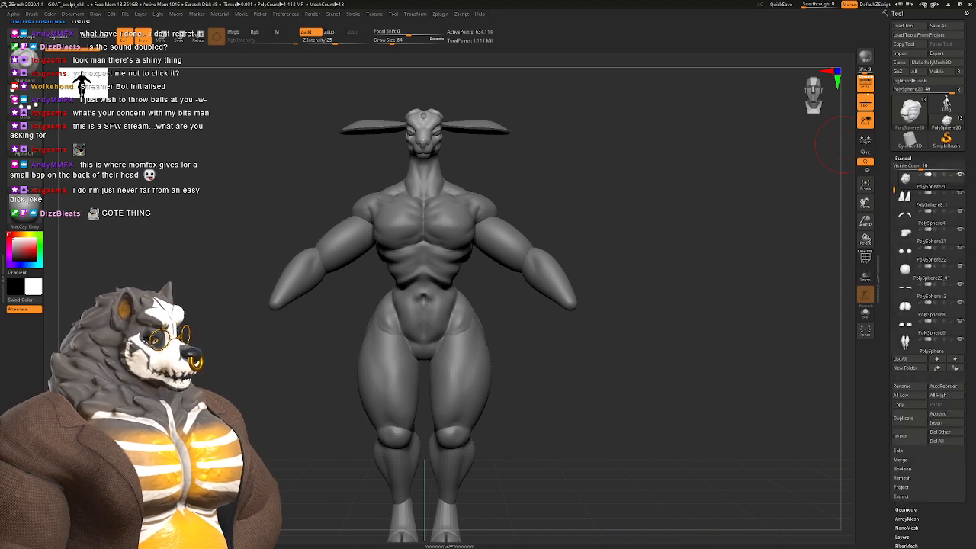
{"action": "right_click_drag", "start_coordinate": [633, 217], "coordinate": [645, 214], "text": "alt"}
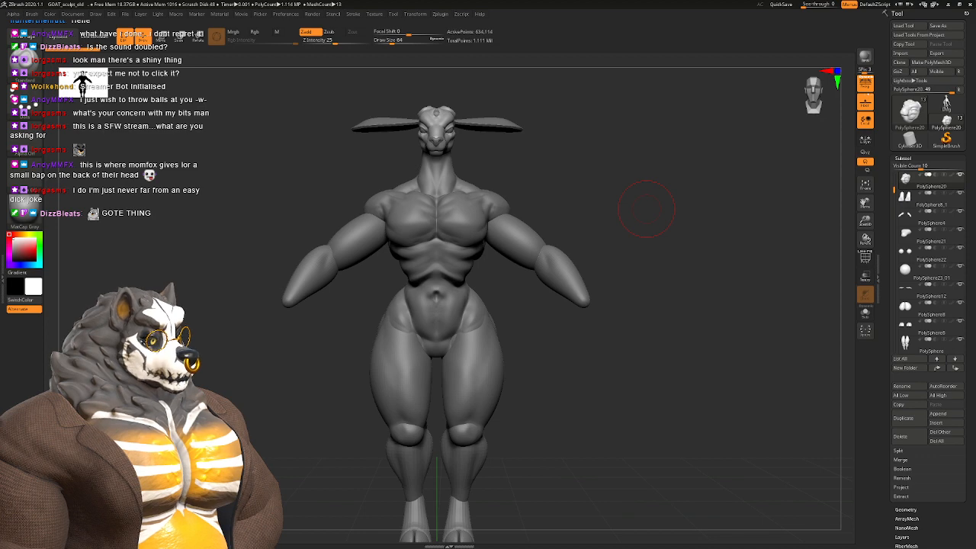
{"action": "mouse_move", "coordinate": [645, 211]}
{"action": "left_mouse_down"}
{"action": "mouse_move", "coordinate": [808, 216]}
{"action": "mouse_move", "coordinate": [644, 230]}
{"action": "left_mouse_up"}
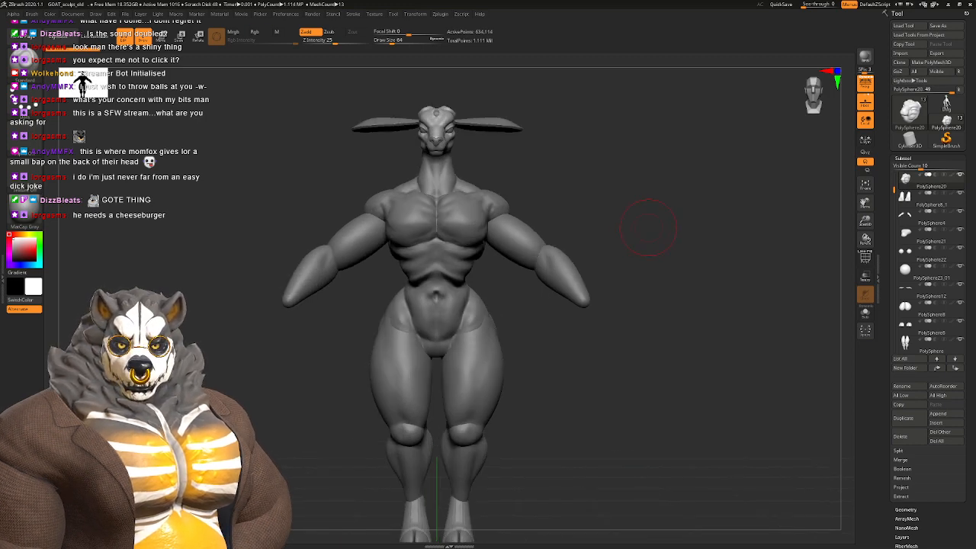
{"action": "mouse_move", "coordinate": [679, 323]}
{"action": "left_mouse_down"}
{"action": "mouse_move", "coordinate": [680, 305]}
{"action": "mouse_move", "coordinate": [659, 324]}
{"action": "left_mouse_up"}
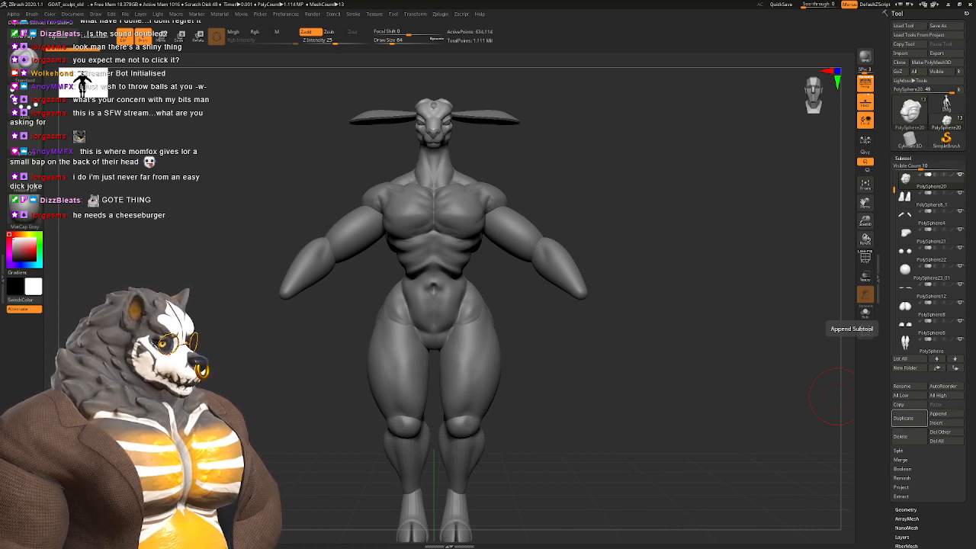
{"action": "mouse_move", "coordinate": [692, 221]}
{"action": "left_mouse_down"}
{"action": "mouse_move", "coordinate": [393, 241]}
{"action": "mouse_move", "coordinate": [686, 230]}
{"action": "left_mouse_up"}
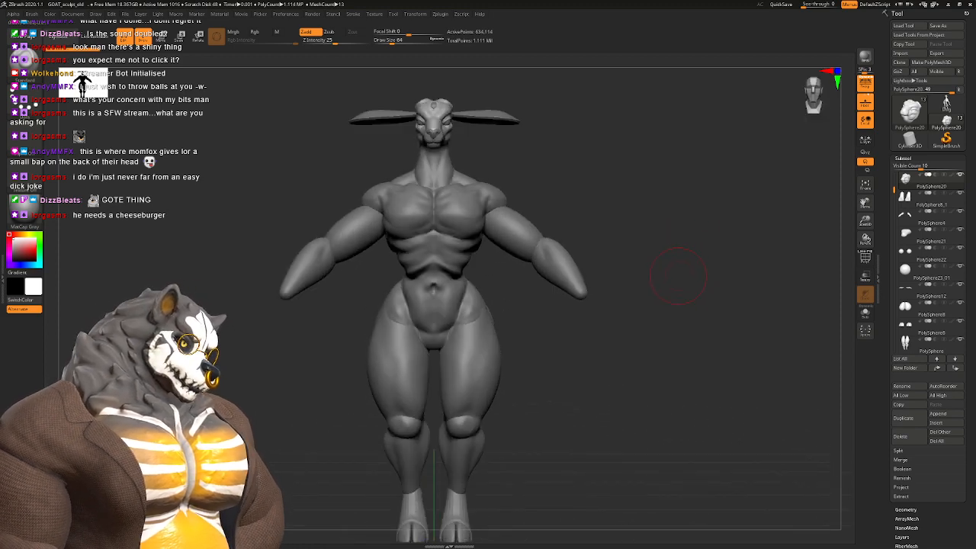
{"action": "left_click_drag", "start_coordinate": [686, 288], "coordinate": [730, 245], "text": "alt"}
{"action": "left_click_drag", "start_coordinate": [690, 307], "coordinate": [613, 321], "text": "alt"}
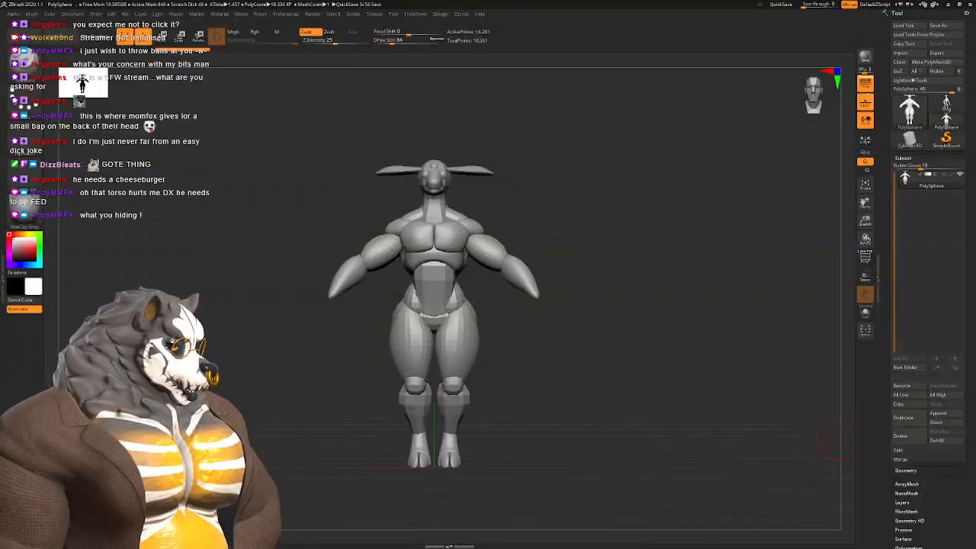
Step: Apply Auto Groups to the single-piece goat base mesh to give each separate part its own polygroup
{"action": "left_click", "coordinate": [906, 509]}
{"action": "left_click", "coordinate": [904, 285]}
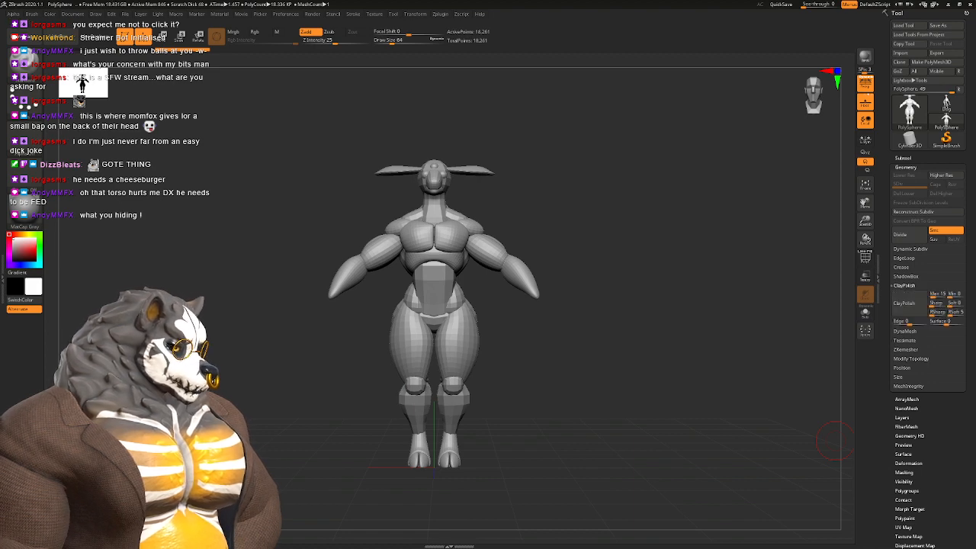
{"action": "left_click", "coordinate": [906, 490]}
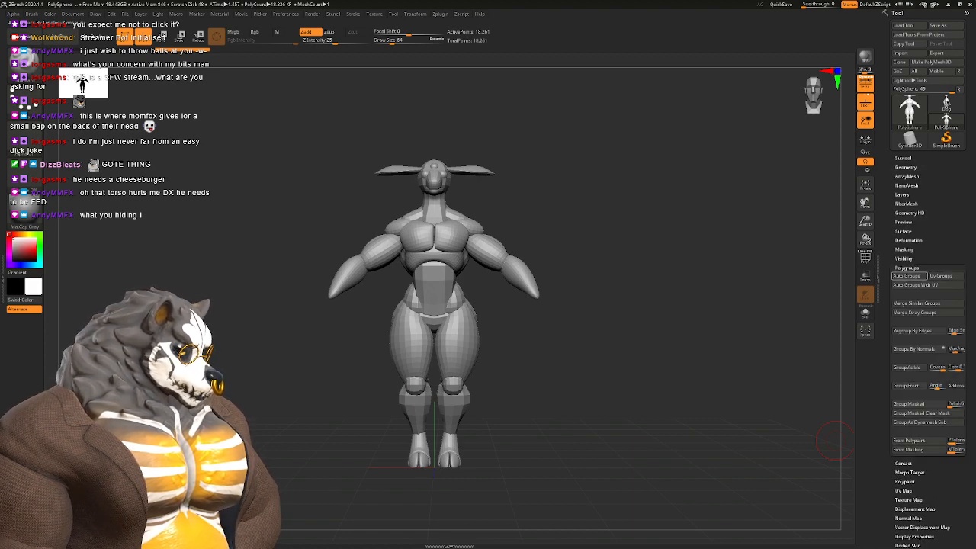
Step: Split the goat base mesh into separate subtools using Split To Similar Parts
{"action": "left_click_drag", "start_coordinate": [691, 238], "coordinate": [677, 381], "text": "alt"}
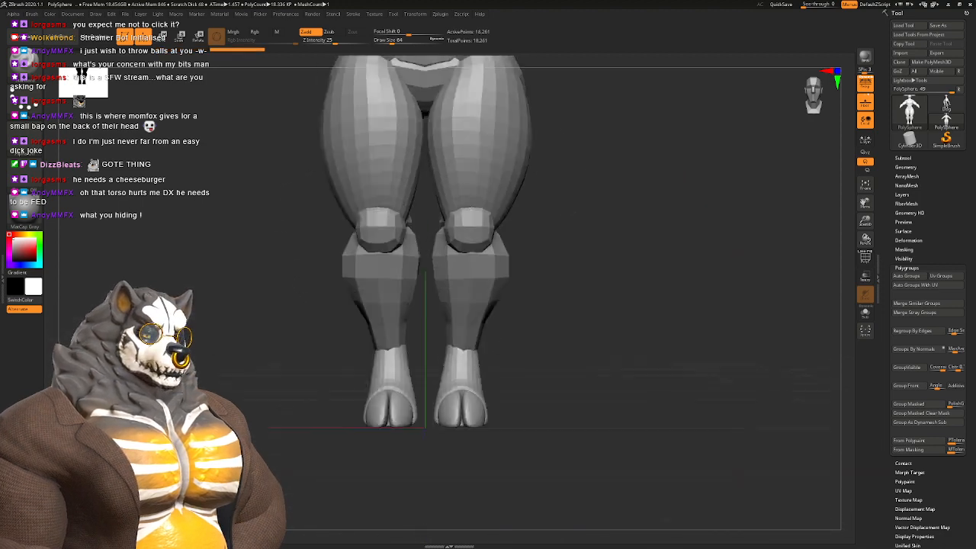
{"action": "left_click_drag", "start_coordinate": [663, 138], "coordinate": [689, 510], "text": "alt"}
{"action": "left_click_drag", "start_coordinate": [594, 381], "coordinate": [708, 396]}
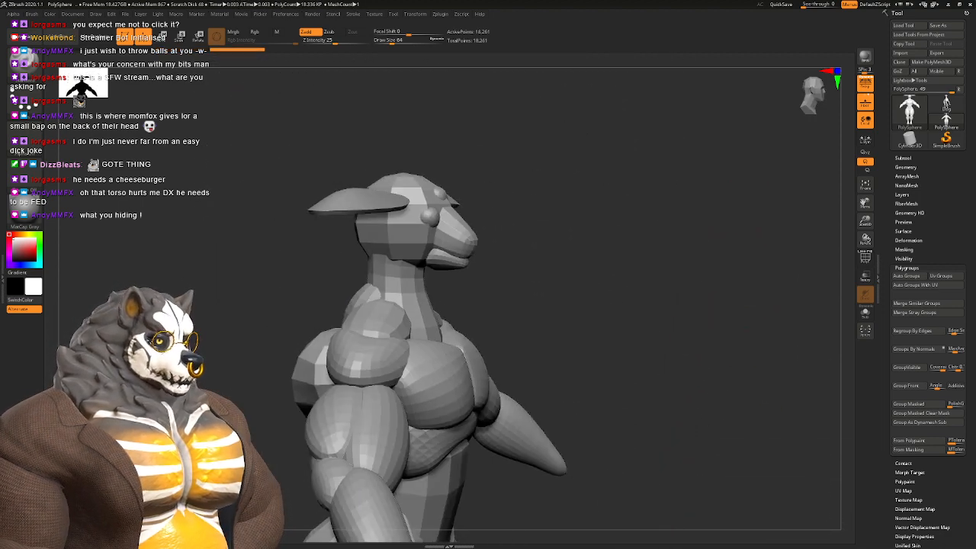
{"action": "left_click_drag", "start_coordinate": [747, 274], "coordinate": [663, 267]}
{"action": "left_click_drag", "start_coordinate": [665, 473], "coordinate": [751, 352], "text": "alt"}
{"action": "left_click_drag", "start_coordinate": [762, 221], "coordinate": [797, 335], "text": "alt"}
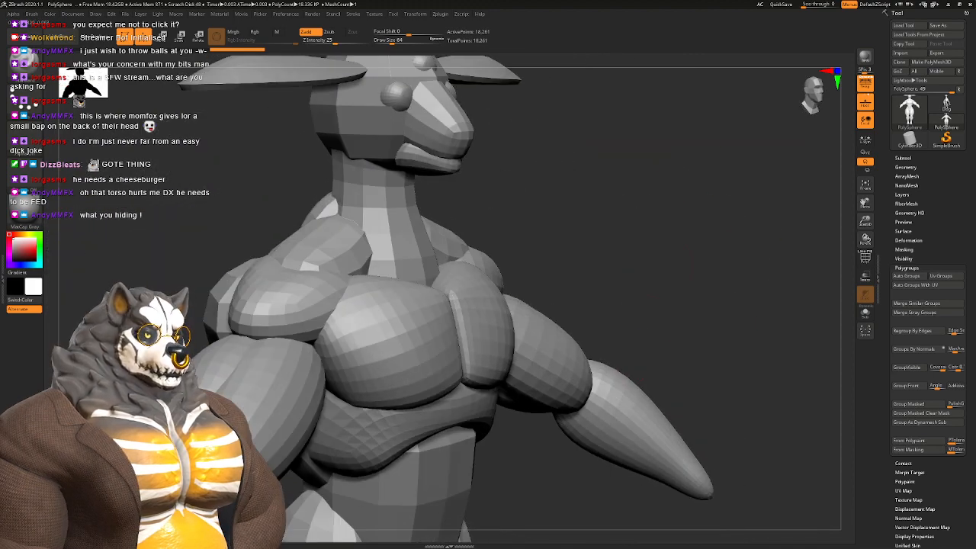
{"action": "left_click_drag", "start_coordinate": [632, 183], "coordinate": [611, 306], "text": "alt"}
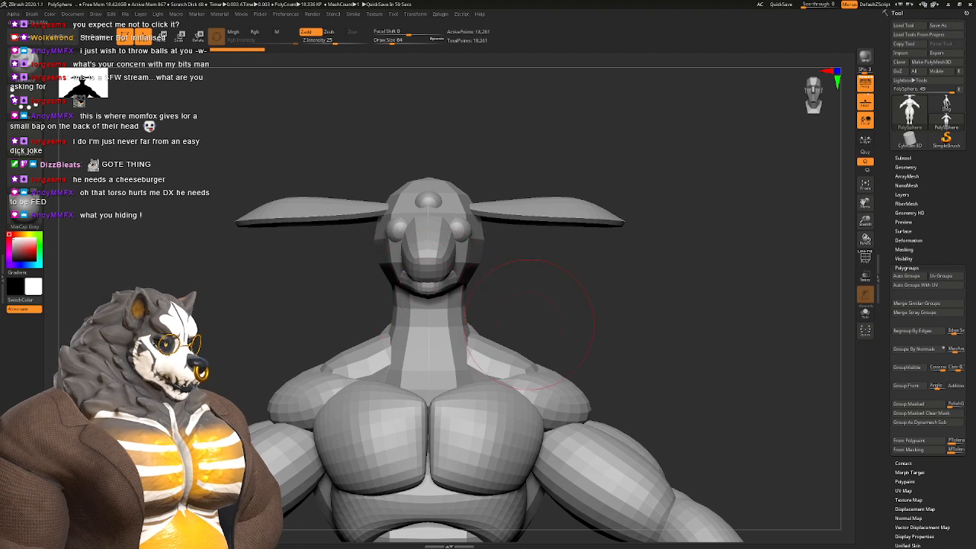
{"action": "left_click", "coordinate": [903, 157]}
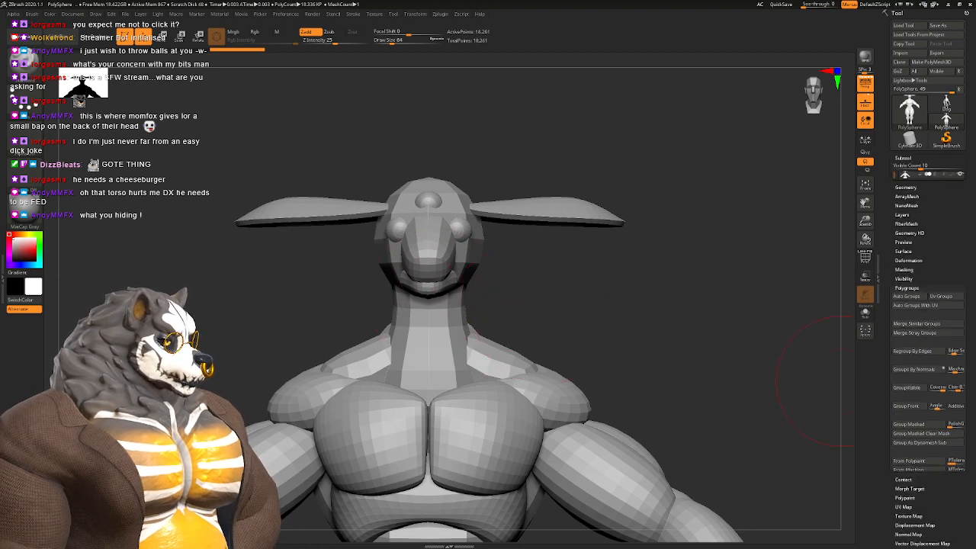
{"action": "left_click", "coordinate": [898, 450]}
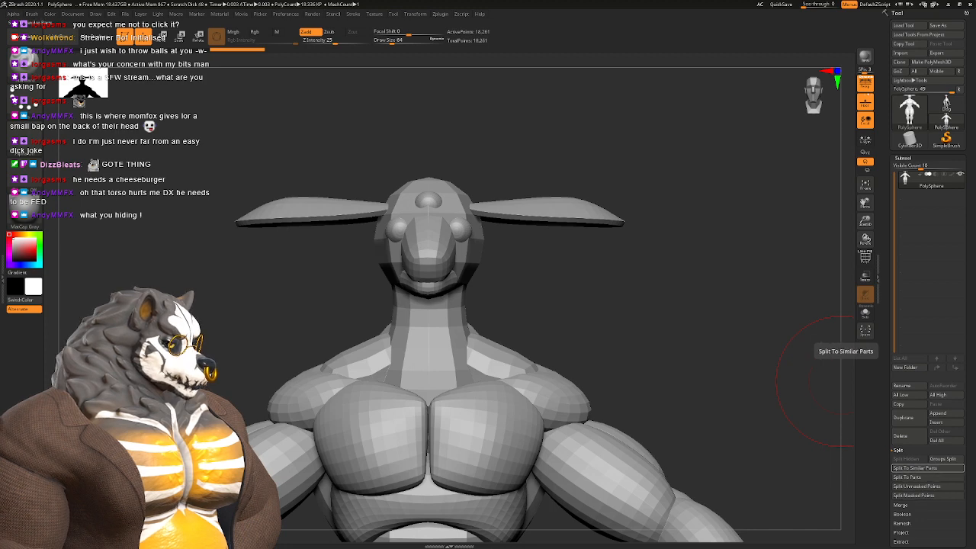
{"action": "left_click", "coordinate": [926, 467]}
{"action": "left_click", "coordinate": [876, 487]}
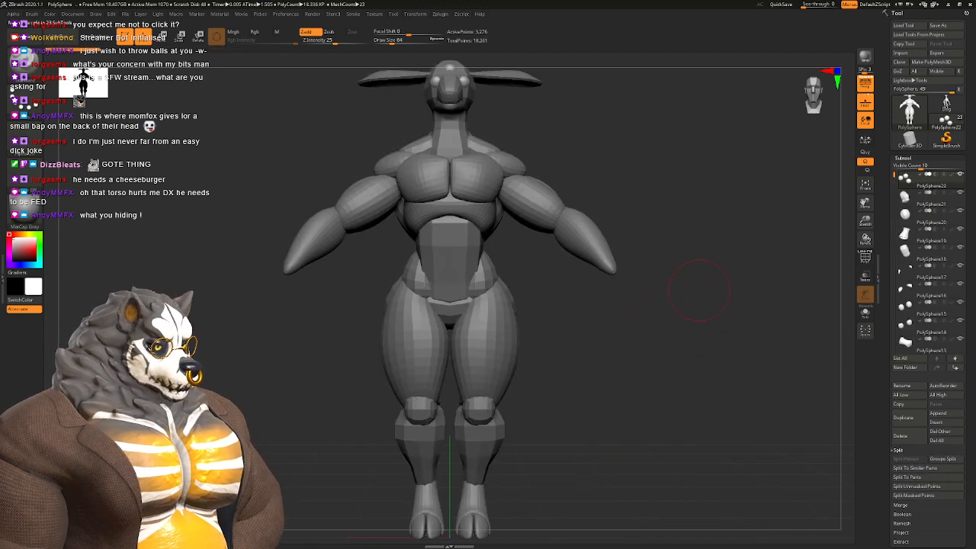
Step: Set the draw size to 18 and show only the subtool holding the two eyes and the forehead sphere
{"action": "left_click_drag", "start_coordinate": [699, 289], "coordinate": [712, 394], "text": "alt"}
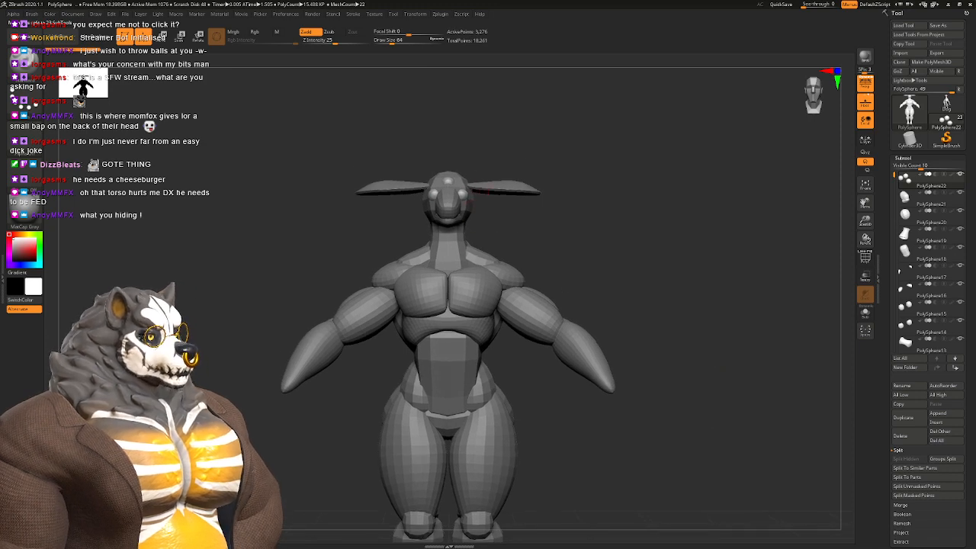
{"action": "left_click_drag", "start_coordinate": [524, 224], "coordinate": [465, 221]}
{"action": "mouse_move", "coordinate": [579, 228]}
{"action": "left_mouse_down", "text": "alt"}
{"action": "mouse_move", "coordinate": [602, 389]}
{"action": "mouse_move", "coordinate": [579, 335]}
{"action": "left_mouse_up", "text": "alt"}
{"action": "key", "text": "space"}
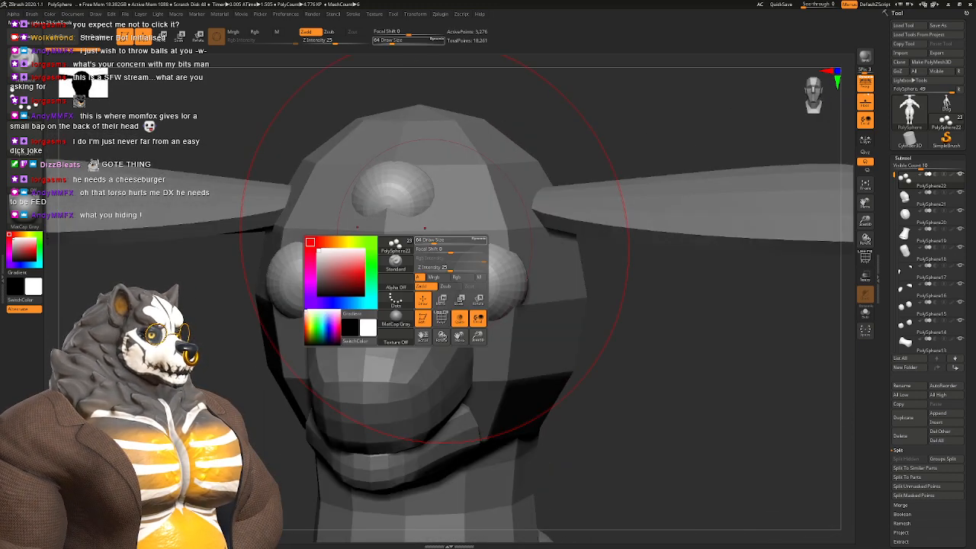
{"action": "left_click_drag", "start_coordinate": [432, 240], "coordinate": [424, 240]}
{"action": "left_click_drag", "start_coordinate": [609, 343], "coordinate": [663, 377], "text": "alt"}
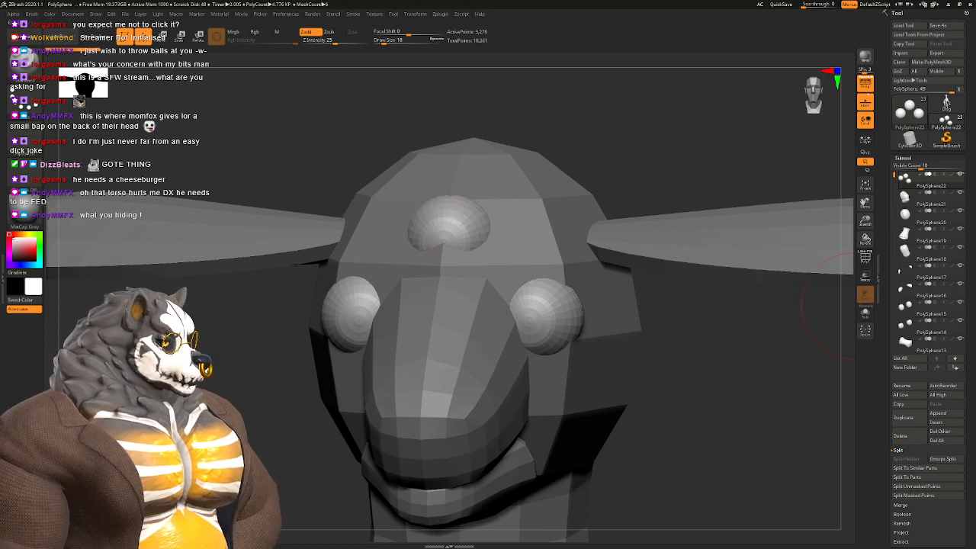
{"action": "left_click", "coordinate": [864, 313]}
{"action": "mouse_move", "coordinate": [762, 320]}
{"action": "left_mouse_down"}
{"action": "mouse_move", "coordinate": [603, 328]}
{"action": "mouse_move", "coordinate": [755, 331]}
{"action": "left_mouse_up"}
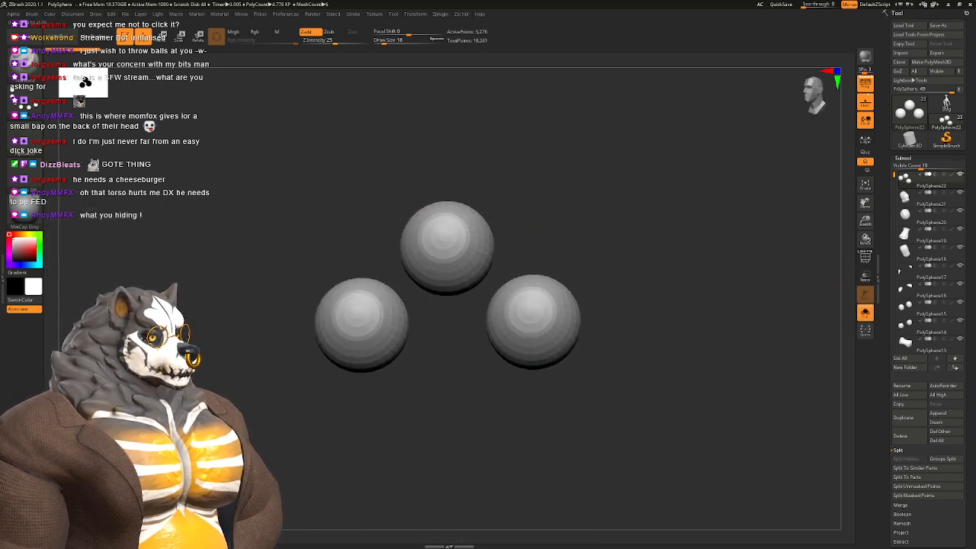
Step: Mask the whole forehead sphere, split the masked points into a separate subtool, and show the full body again
{"action": "mouse_move", "coordinate": [388, 162]}
{"action": "left_mouse_down", "text": "ctrl"}
{"action": "mouse_move", "coordinate": [504, 267]}
{"action": "mouse_move", "coordinate": [501, 259]}
{"action": "left_mouse_up", "text": "ctrl"}
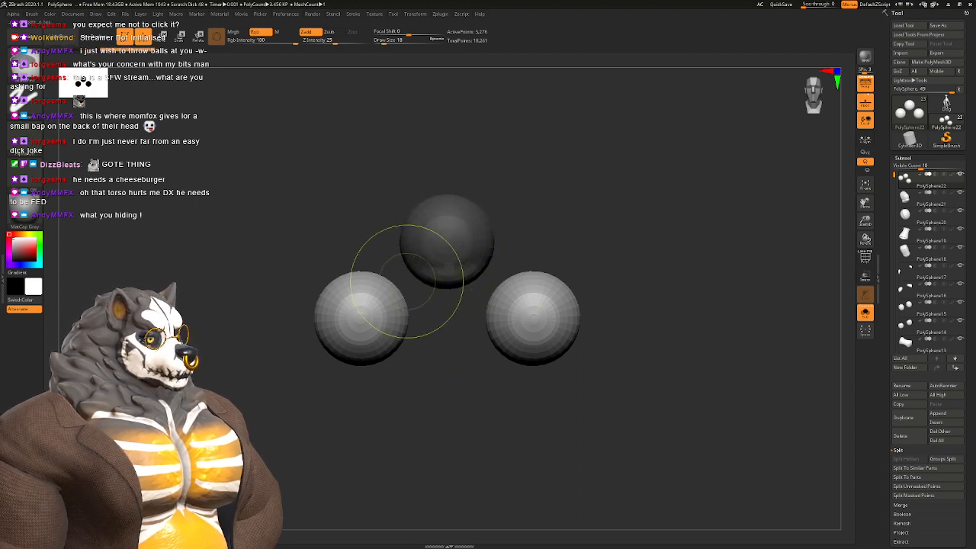
{"action": "left_click_drag", "start_coordinate": [406, 280], "coordinate": [492, 199], "text": "ctrl+alt"}
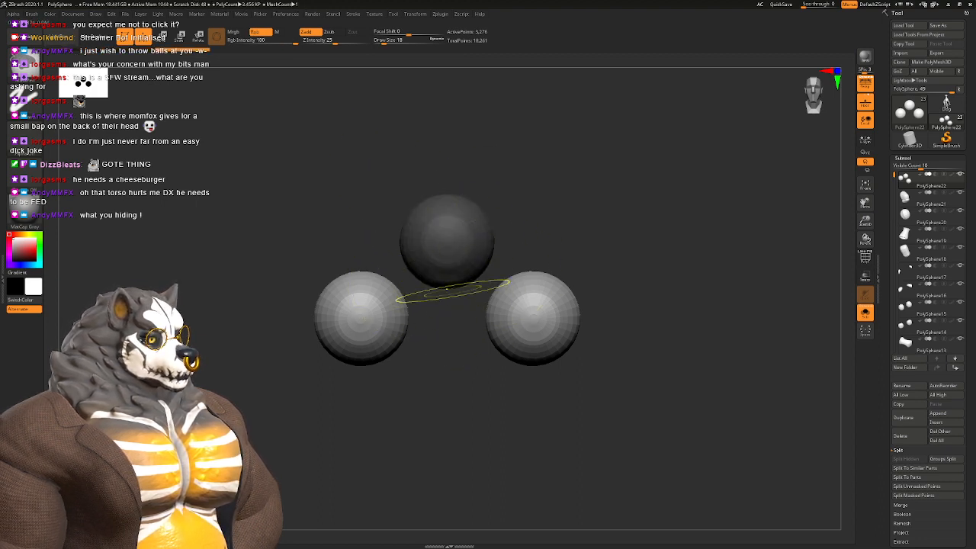
{"action": "mouse_move", "coordinate": [422, 310]}
{"action": "left_mouse_down", "text": "ctrl"}
{"action": "mouse_move", "coordinate": [479, 229]}
{"action": "mouse_move", "coordinate": [480, 190]}
{"action": "mouse_move", "coordinate": [452, 262]}
{"action": "left_mouse_up", "text": "ctrl"}
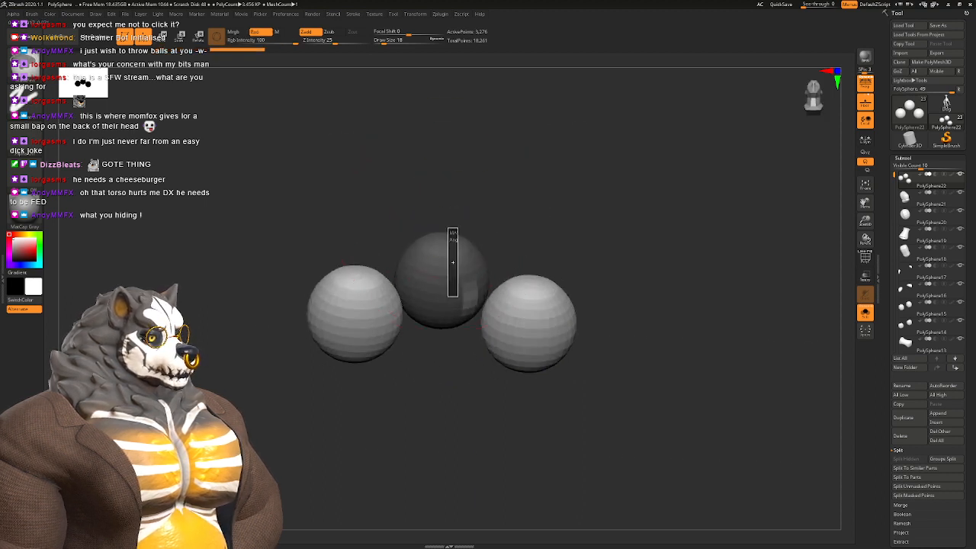
{"action": "left_click_drag", "start_coordinate": [458, 296], "coordinate": [473, 331], "text": "ctrl"}
{"action": "mouse_move", "coordinate": [457, 302]}
{"action": "right_mouse_down"}
{"action": "mouse_move", "coordinate": [320, 305]}
{"action": "mouse_move", "coordinate": [424, 301]}
{"action": "right_mouse_up"}
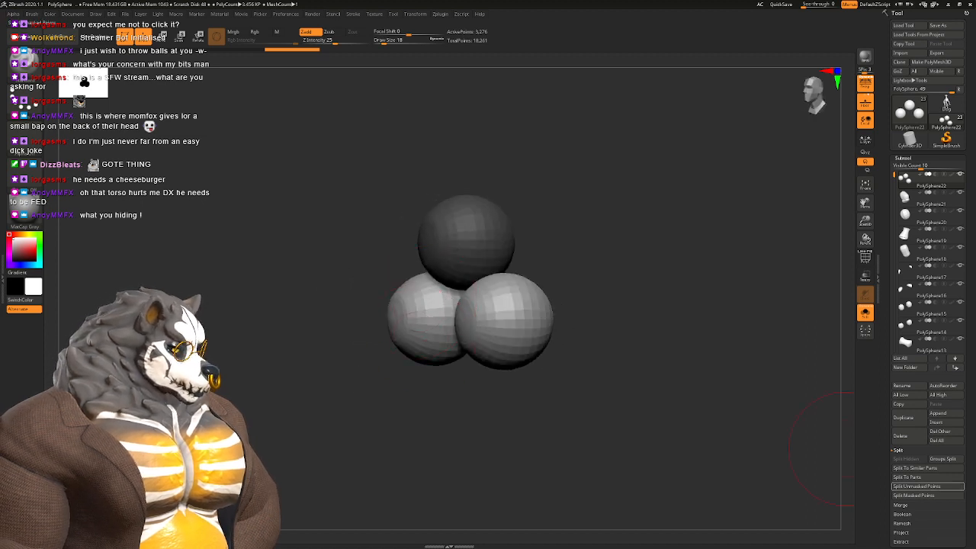
{"action": "left_click", "coordinate": [918, 495]}
{"action": "right_click_drag", "start_coordinate": [800, 435], "coordinate": [693, 358]}
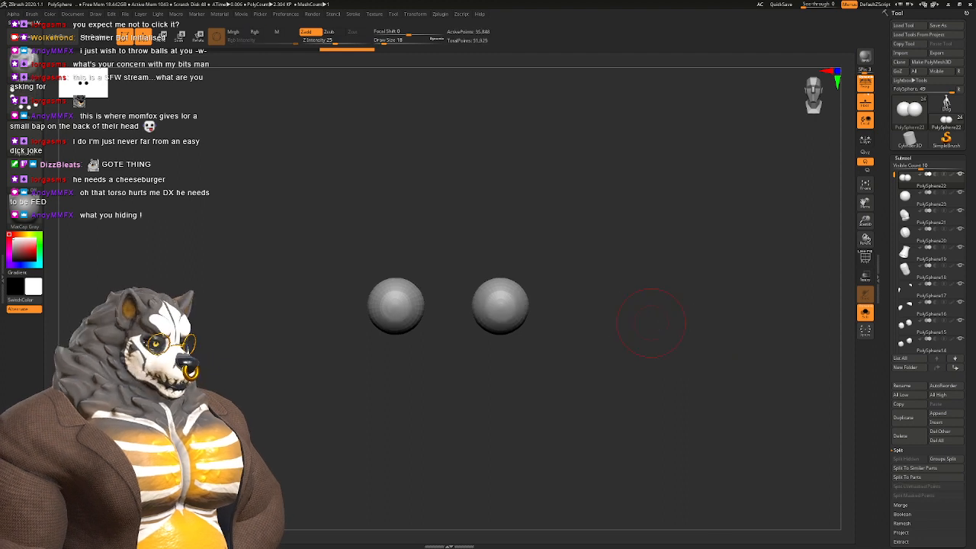
{"action": "left_click", "coordinate": [864, 313]}
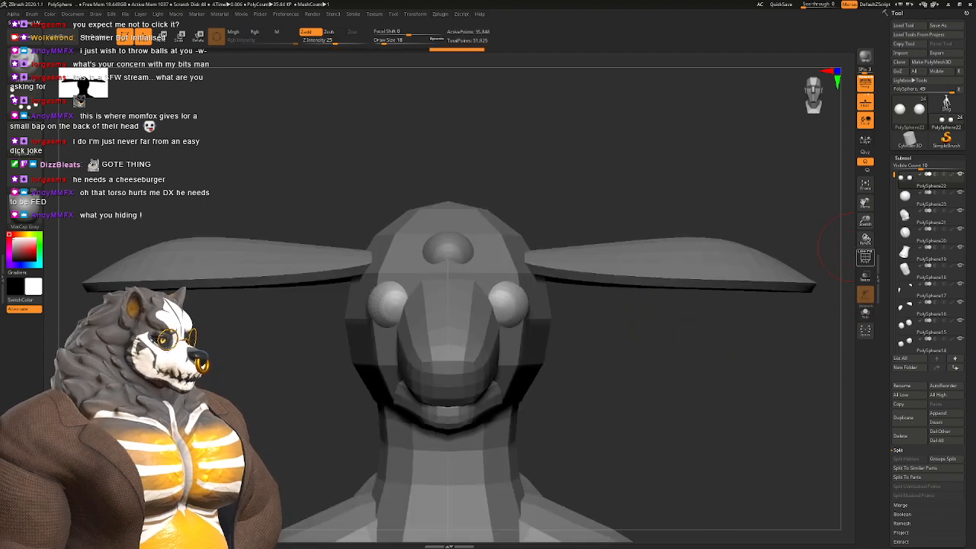
Step: Turn on the polyframe display to show the polygroup colours on the active subtool
{"action": "left_click", "coordinate": [864, 258]}
{"action": "right_click_drag", "start_coordinate": [832, 265], "coordinate": [823, 312], "text": "ctrl"}
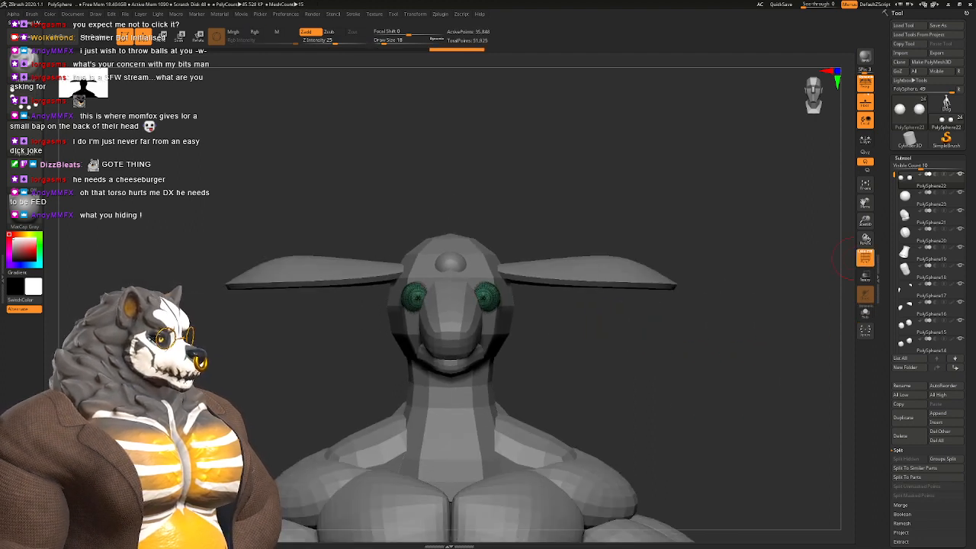
{"action": "left_click", "coordinate": [860, 253]}
Step: Isolate the lower jaw in the muzzle subtool, mask it, restore the upper muzzle, and split the jaw into its own subtool
{"action": "right_click_drag", "start_coordinate": [680, 354], "coordinate": [676, 317], "text": "alt"}
{"action": "mouse_move", "coordinate": [521, 243]}
{"action": "right_mouse_down"}
{"action": "mouse_move", "coordinate": [478, 242]}
{"action": "mouse_move", "coordinate": [459, 274]}
{"action": "mouse_move", "coordinate": [474, 280]}
{"action": "mouse_move", "coordinate": [444, 285]}
{"action": "mouse_move", "coordinate": [471, 282]}
{"action": "mouse_move", "coordinate": [452, 260]}
{"action": "mouse_move", "coordinate": [408, 335]}
{"action": "mouse_move", "coordinate": [366, 382]}
{"action": "mouse_move", "coordinate": [388, 289]}
{"action": "right_mouse_up"}
{"action": "left_click", "coordinate": [480, 284], "text": "alt"}
{"action": "right_click", "coordinate": [451, 260]}
{"action": "left_click", "coordinate": [424, 277]}
{"action": "left_click", "coordinate": [431, 273], "text": "ctrl+shift"}
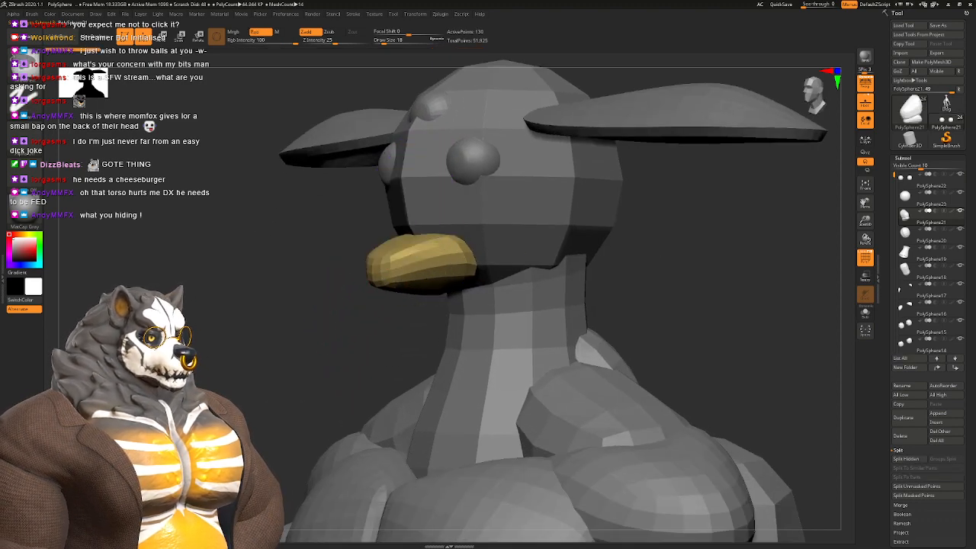
{"action": "left_click", "coordinate": [685, 253], "text": "ctrl"}
{"action": "left_click", "coordinate": [685, 252], "text": "ctrl+shift"}
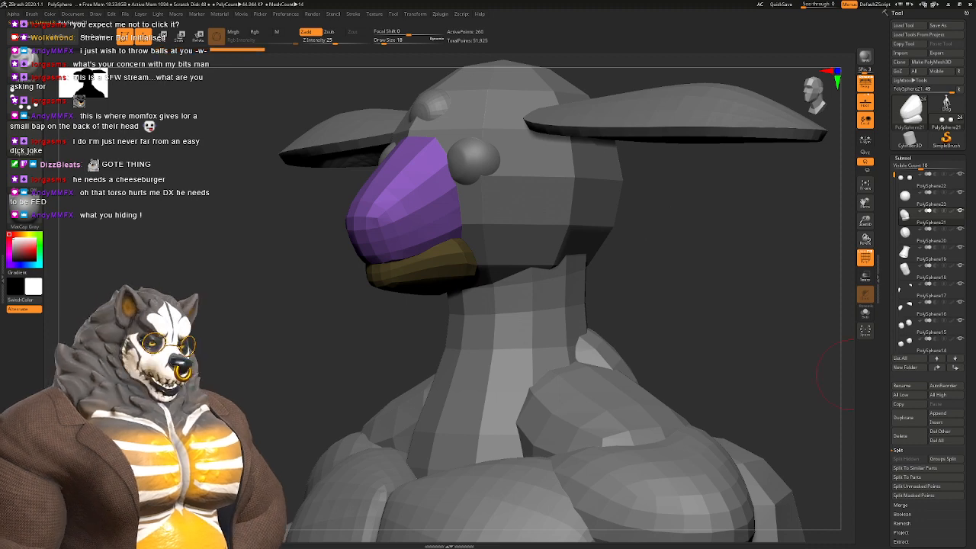
Step: Select the head, neck and shoulder-blade subtools in turn to check their polygroups from front and back
{"action": "right_click_drag", "start_coordinate": [716, 335], "coordinate": [671, 238]}
{"action": "left_click", "coordinate": [448, 250], "text": "alt"}
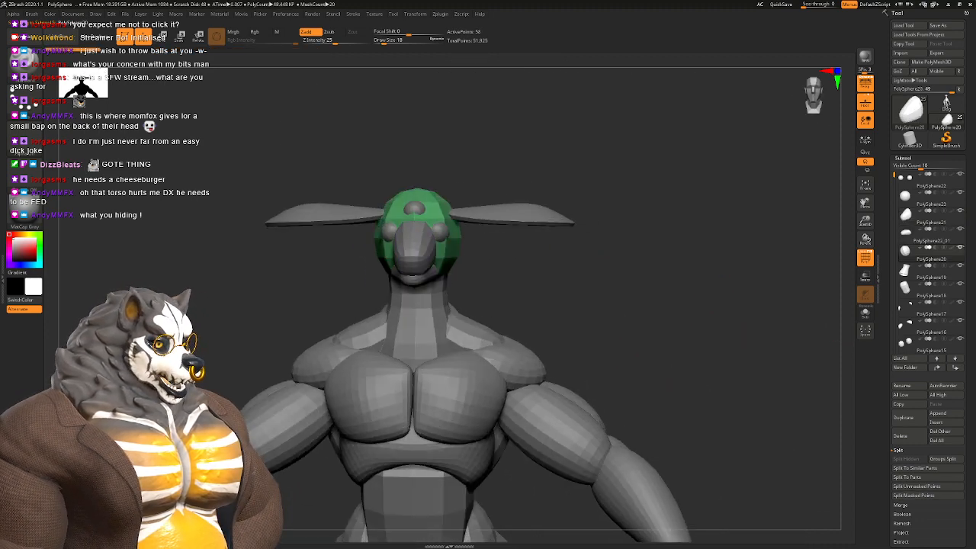
{"action": "left_click", "coordinate": [423, 331], "text": "alt"}
{"action": "right_click_drag", "start_coordinate": [562, 315], "coordinate": [588, 245]}
{"action": "left_click", "coordinate": [529, 273], "text": "alt"}
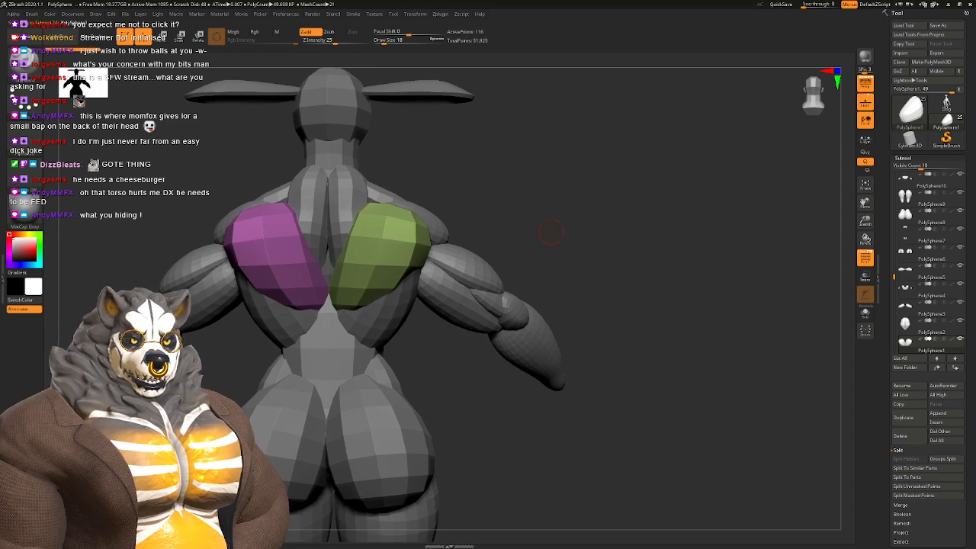
{"action": "right_click_drag", "start_coordinate": [548, 219], "coordinate": [596, 245], "text": "alt"}
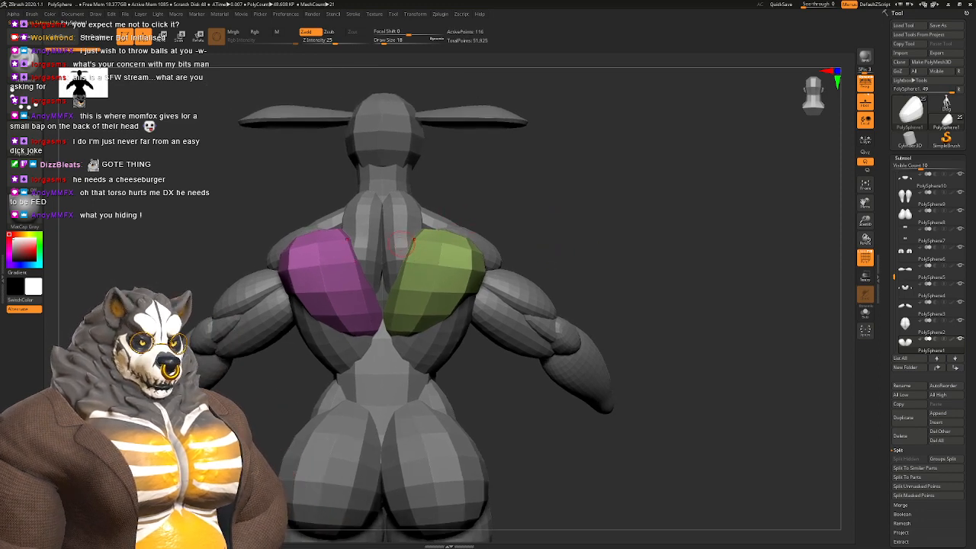
Step: Move the shoulder-blade, inner upper-back and neck-side trapezius subtools one after another to the beginning of the subtool order
{"action": "left_click", "coordinate": [937, 367], "text": "shift"}
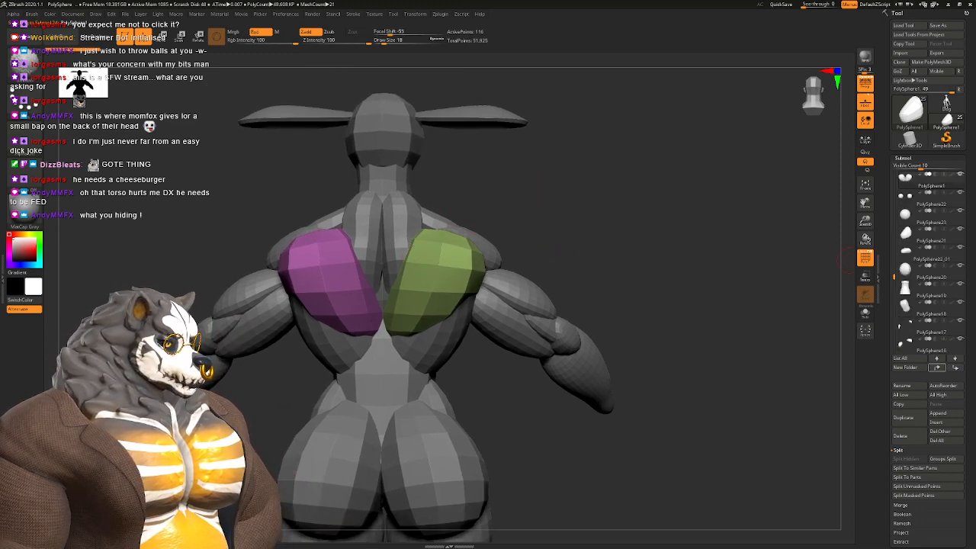
{"action": "left_click", "coordinate": [415, 229], "text": "alt"}
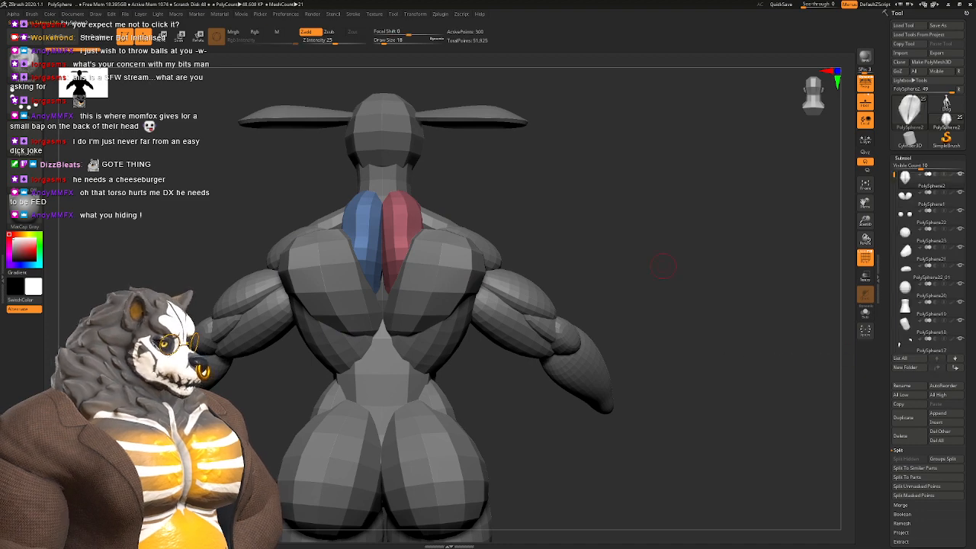
{"action": "right_click_drag", "start_coordinate": [743, 351], "coordinate": [594, 262]}
{"action": "left_click", "coordinate": [372, 221], "text": "alt"}
{"action": "right_click_drag", "start_coordinate": [427, 236], "coordinate": [599, 258]}
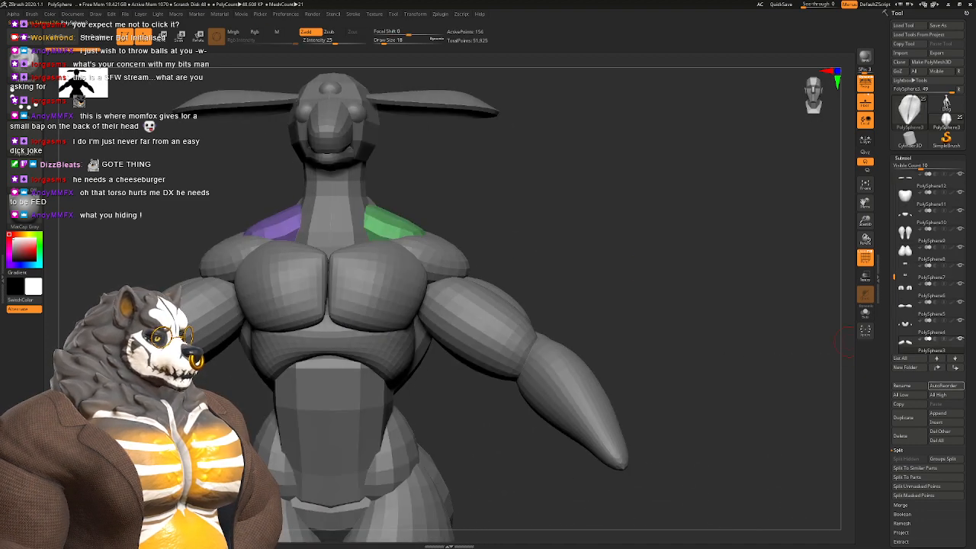
{"action": "left_click", "coordinate": [937, 367], "text": "shift"}
Step: Merge the trapezius subtool down twice to combine it with the inner upper-back and shoulder-blade subtools, accepting the irreversible operation
{"action": "left_click", "coordinate": [927, 495]}
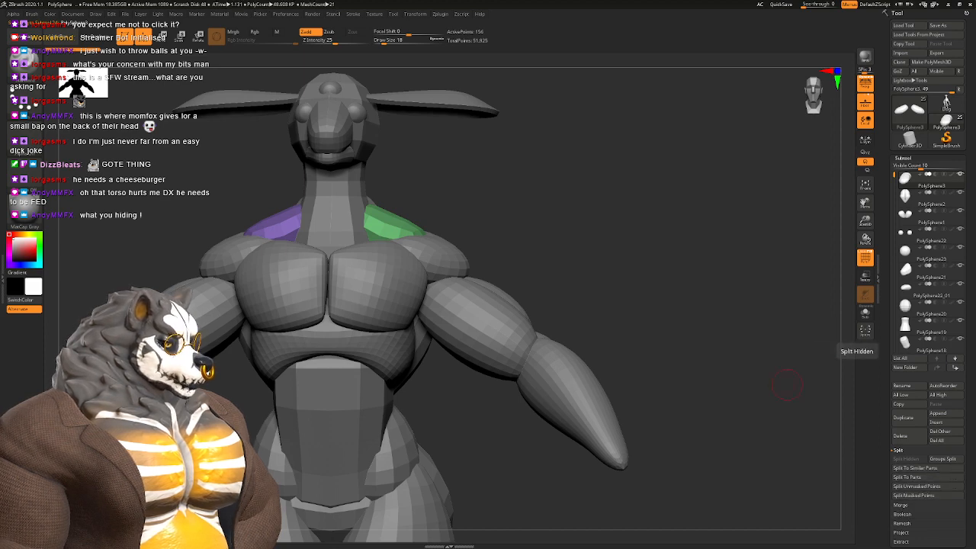
{"action": "left_click", "coordinate": [900, 504]}
{"action": "left_click", "coordinate": [906, 514]}
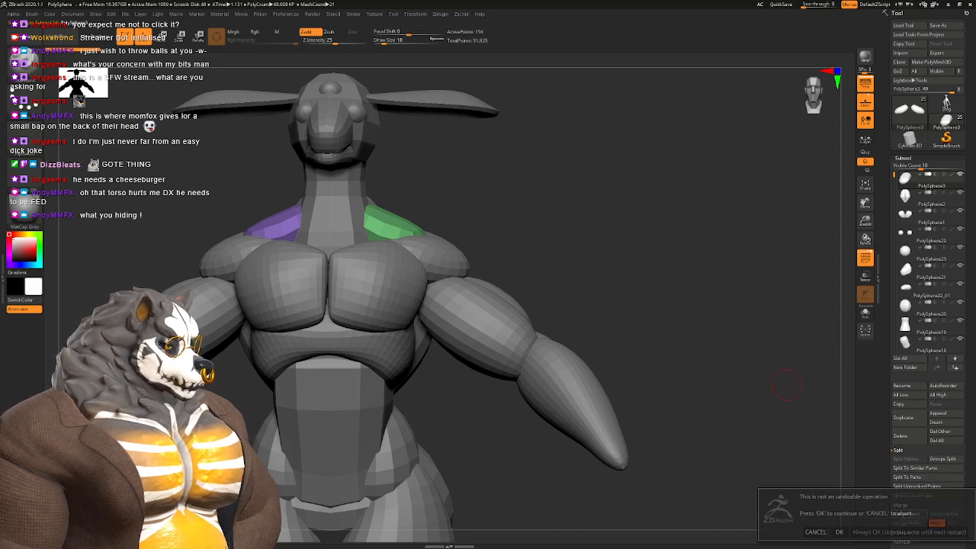
{"action": "left_click", "coordinate": [839, 531]}
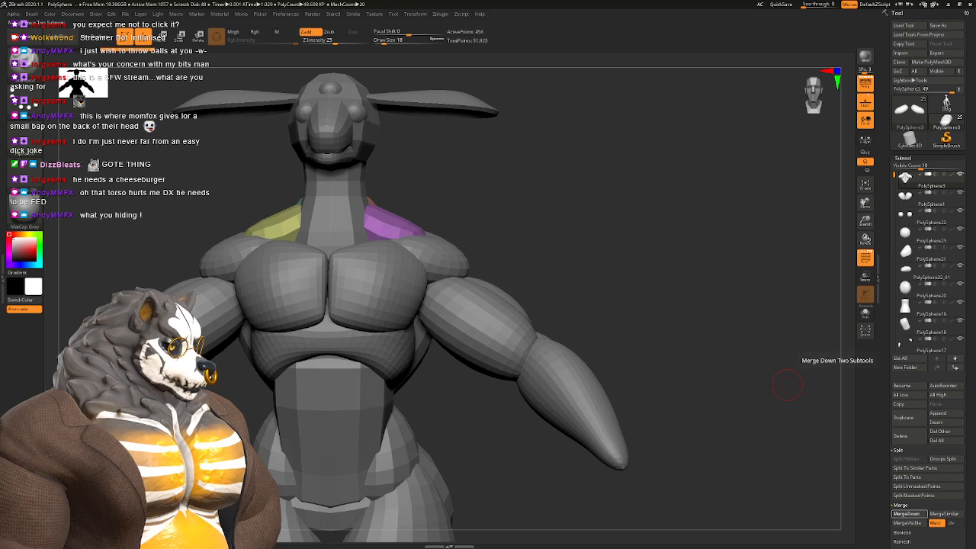
{"action": "left_click", "coordinate": [906, 514]}
Step: Select the chest subtool and split its masked ankle pieces into a separate subtool
{"action": "left_click_drag", "start_coordinate": [772, 299], "coordinate": [854, 217], "text": "alt"}
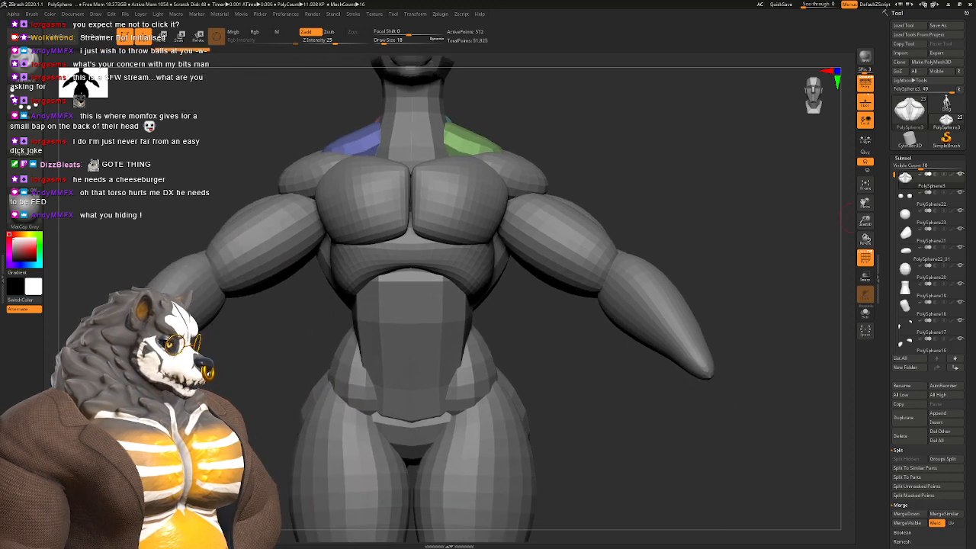
{"action": "left_click", "coordinate": [485, 217], "text": "alt"}
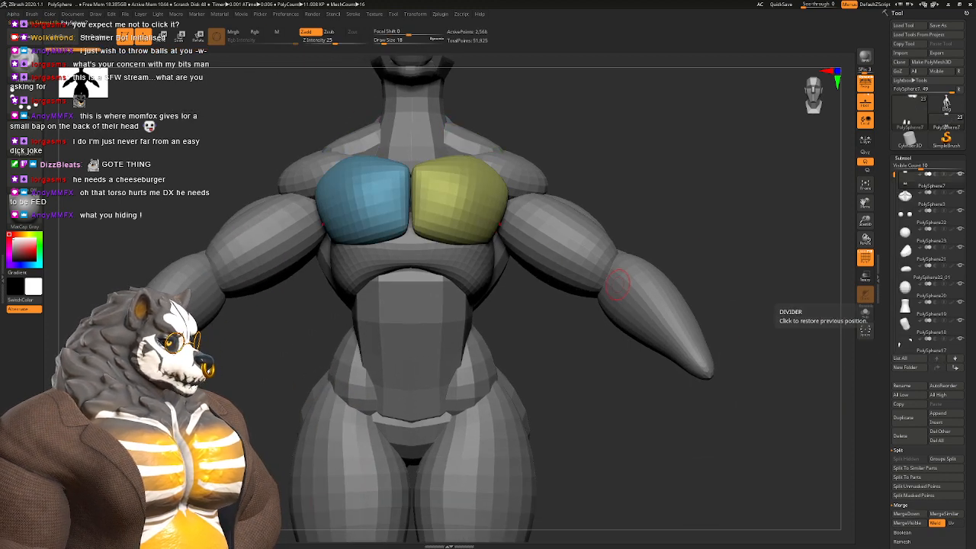
{"action": "key", "text": "f"}
{"action": "left_click_drag", "start_coordinate": [562, 514], "coordinate": [564, 426], "text": "alt"}
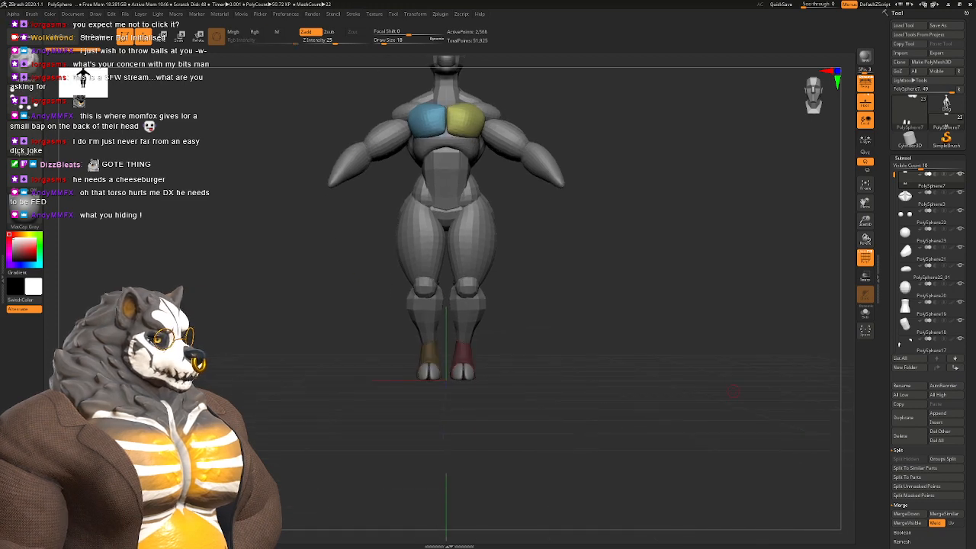
{"action": "left_click", "coordinate": [918, 496]}
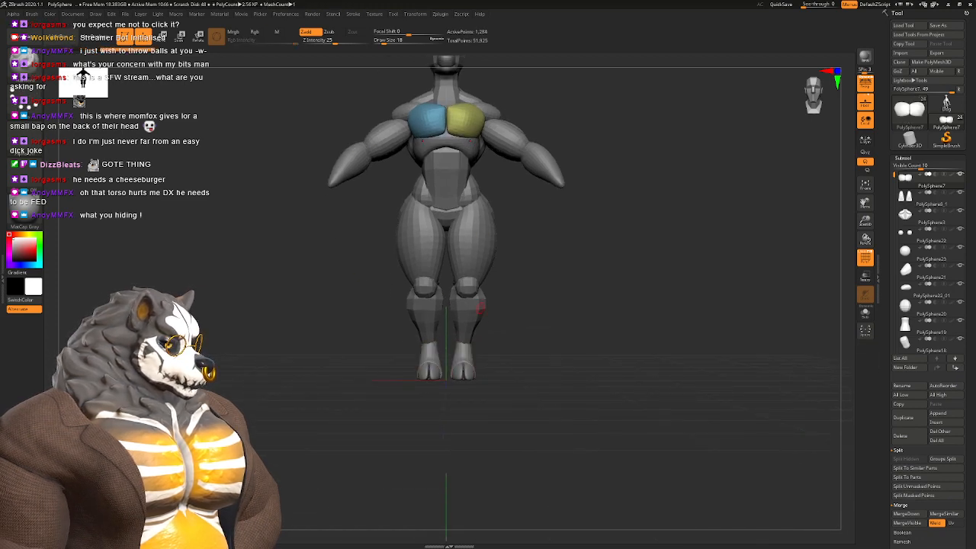
Step: Reorder the pectoral subtool so it sits directly above the upper-back subtool, and merge it down
{"action": "left_click_drag", "start_coordinate": [480, 307], "coordinate": [514, 449], "text": "alt"}
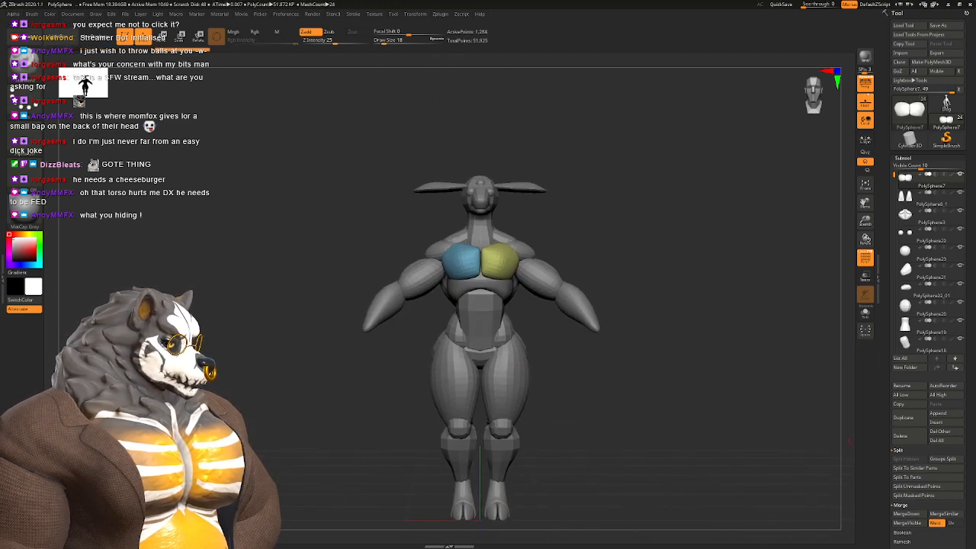
{"action": "left_click", "coordinate": [955, 367]}
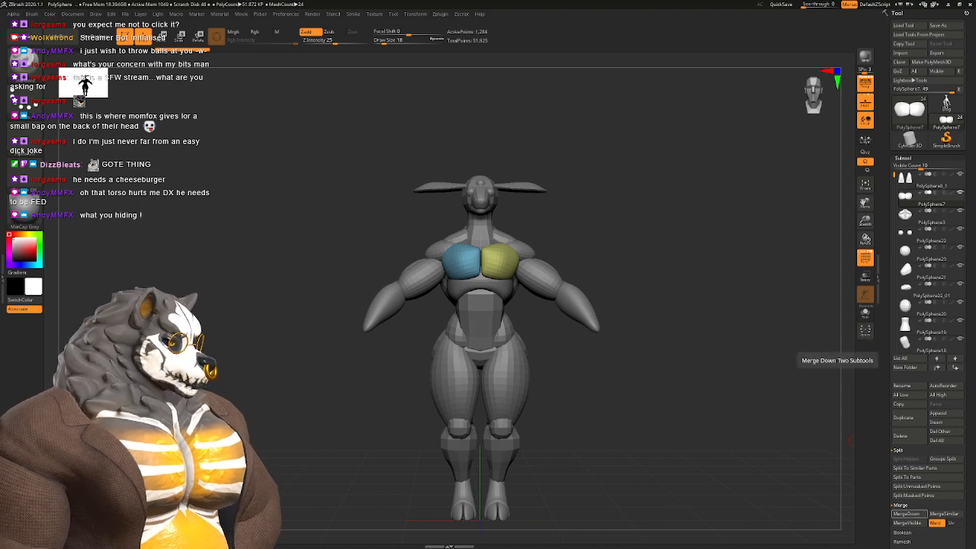
{"action": "left_click", "coordinate": [907, 514]}
Step: Move the ribcage subtool to the beginning of the subtool order and the split-off ankle subtool to the end
{"action": "left_click_drag", "start_coordinate": [609, 336], "coordinate": [550, 351], "text": "alt"}
{"action": "left_click", "coordinate": [516, 310], "text": "alt"}
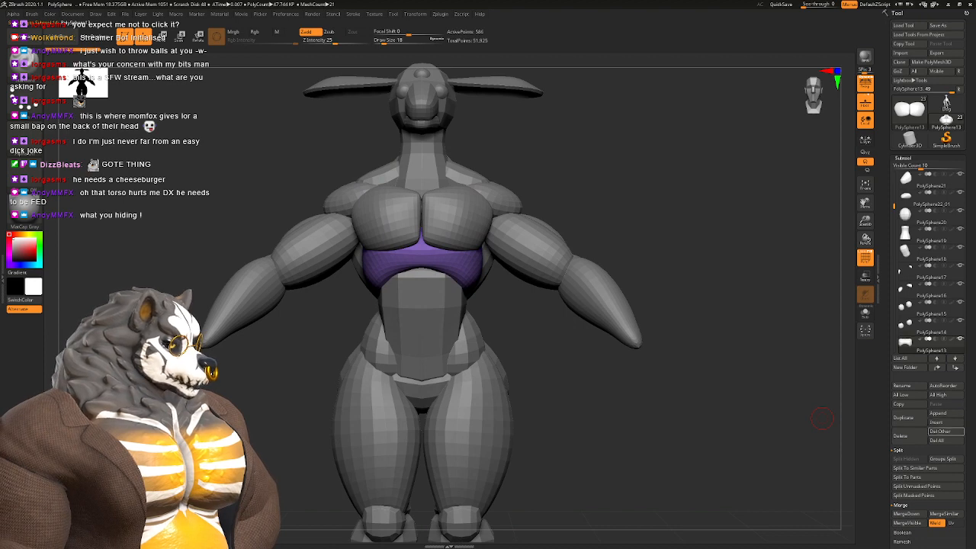
{"action": "left_click", "coordinate": [937, 367], "text": "shift"}
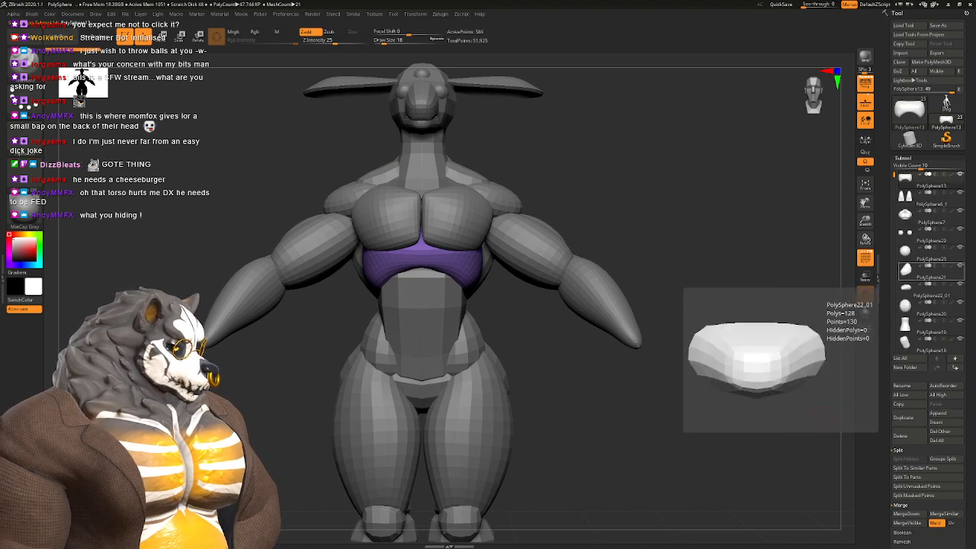
{"action": "left_click", "coordinate": [921, 198]}
{"action": "left_click", "coordinate": [954, 367], "text": "shift"}
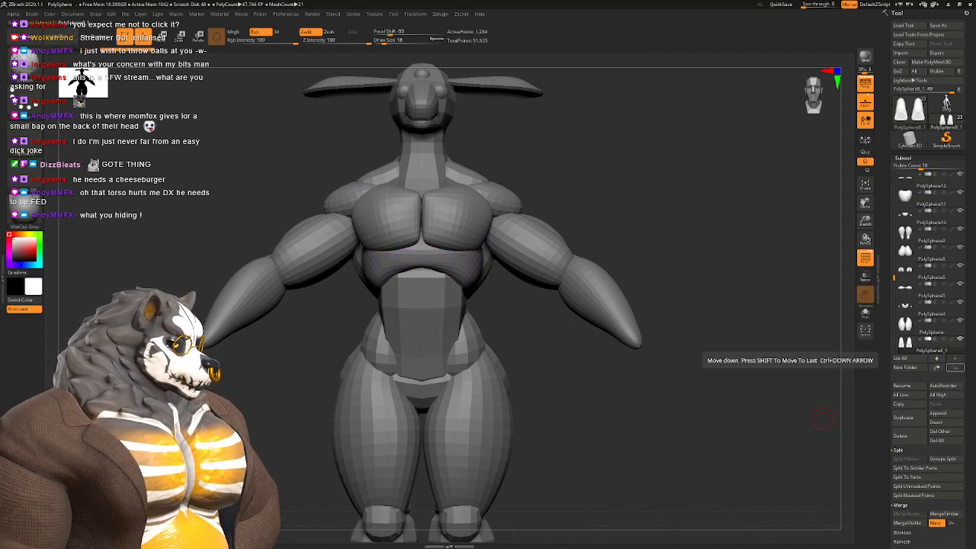
Step: Merge the ribcage subtool and the abdomen subtool down into the combined torso subtool
{"action": "left_click", "coordinate": [434, 263], "text": "alt"}
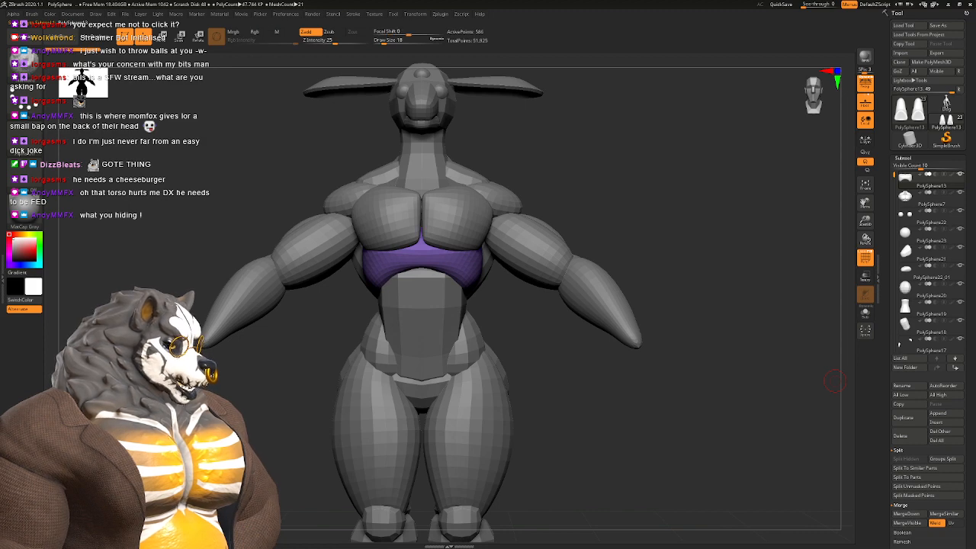
{"action": "left_click", "coordinate": [906, 514]}
{"action": "left_click", "coordinate": [457, 312], "text": "alt"}
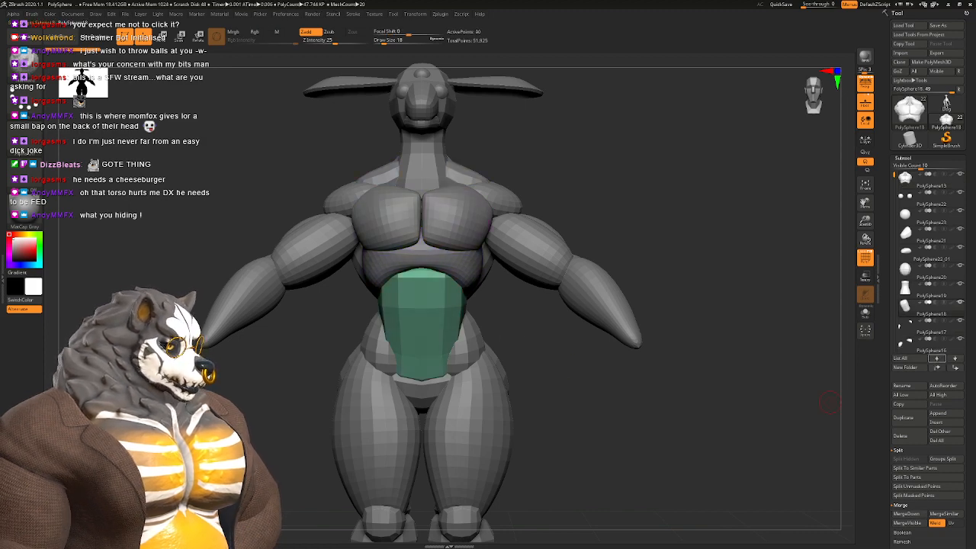
{"action": "left_click", "coordinate": [906, 513]}
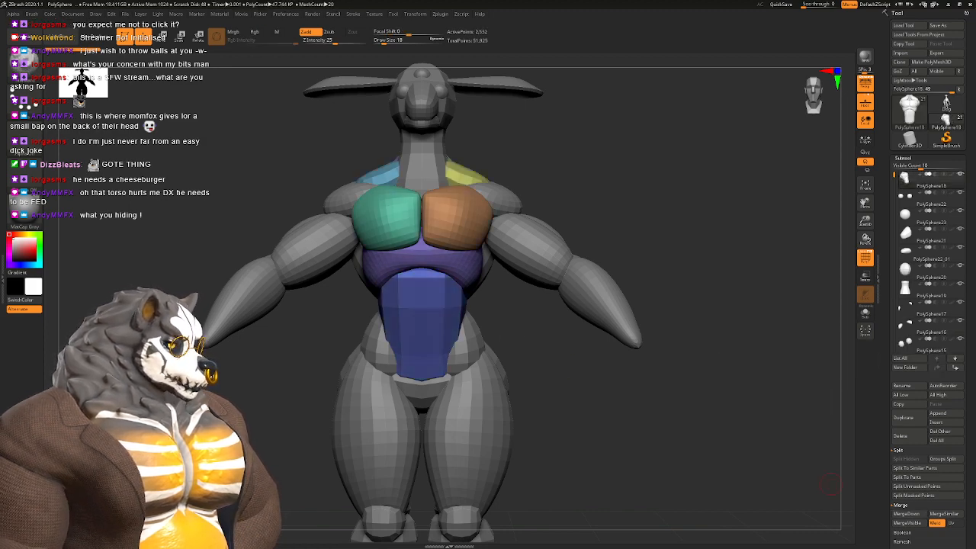
Step: Select the hip-and-glute subtool, isolate the character's right glute and mask it, and restore the subtool's full visibility
{"action": "left_click_drag", "start_coordinate": [664, 438], "coordinate": [695, 400], "text": "alt"}
{"action": "left_click", "coordinate": [507, 311], "text": "alt"}
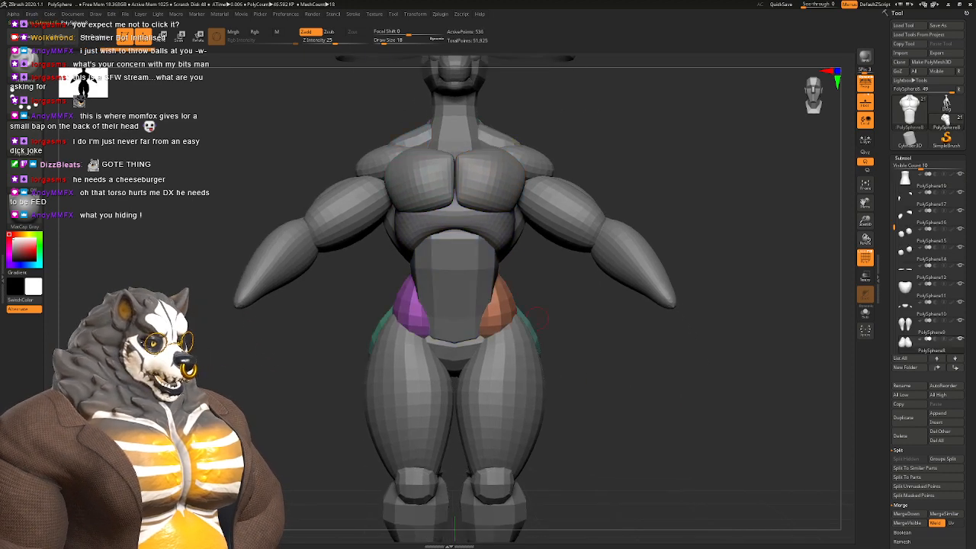
{"action": "left_click_drag", "start_coordinate": [591, 343], "coordinate": [728, 301]}
{"action": "left_click_drag", "start_coordinate": [729, 301], "coordinate": [740, 303], "text": "shift"}
{"action": "left_click", "coordinate": [541, 323], "text": "ctrl+shift"}
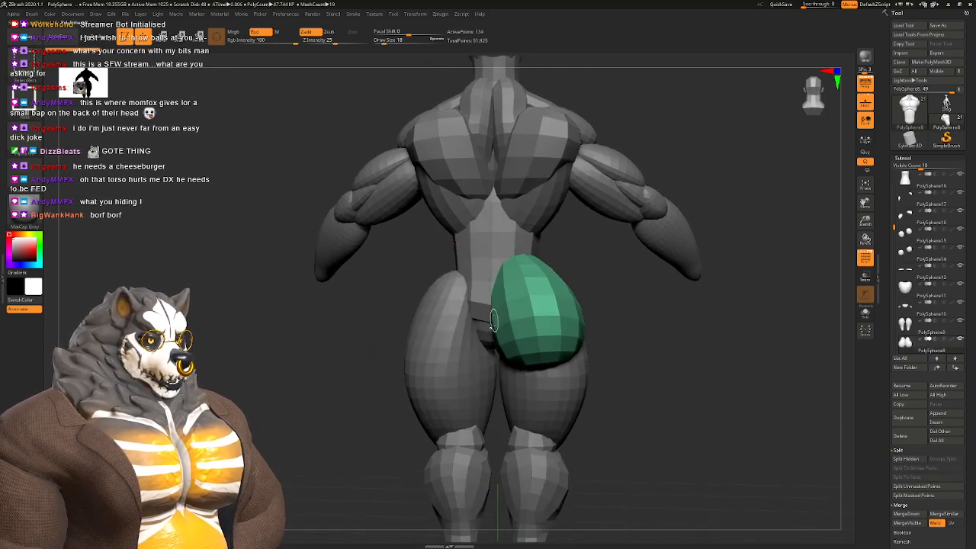
{"action": "left_click", "coordinate": [662, 382], "text": "ctrl"}
{"action": "mouse_move", "coordinate": [692, 393]}
{"action": "left_mouse_down"}
{"action": "mouse_move", "coordinate": [724, 387]}
{"action": "mouse_move", "coordinate": [696, 386]}
{"action": "left_mouse_up"}
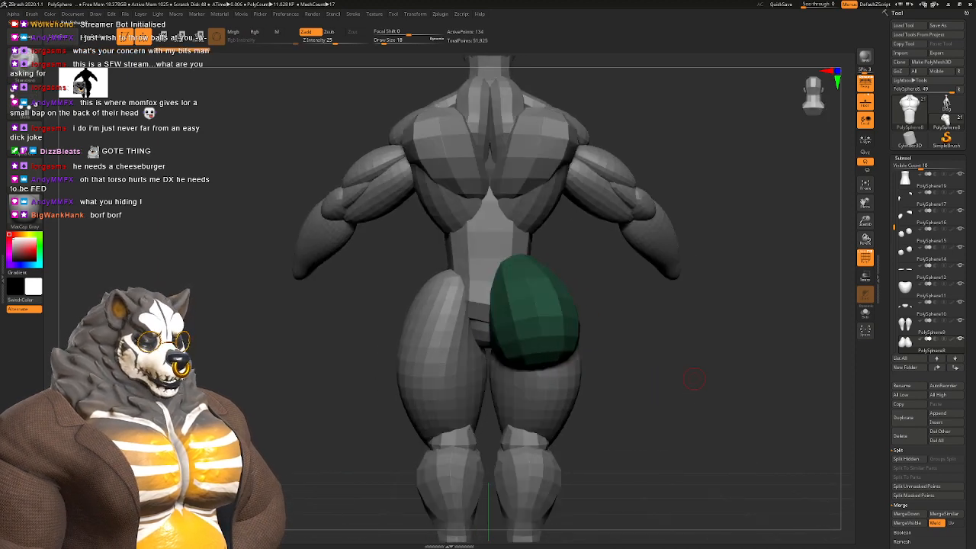
{"action": "left_click", "coordinate": [694, 379], "text": "ctrl+shift"}
Step: Isolate and mask the character's left glute too, and split both masked glutes into their own subtool
{"action": "left_click", "coordinate": [453, 329], "text": "ctrl+shift"}
{"action": "left_click", "coordinate": [712, 345], "text": "ctrl"}
{"action": "left_click", "coordinate": [712, 347], "text": "ctrl+shift"}
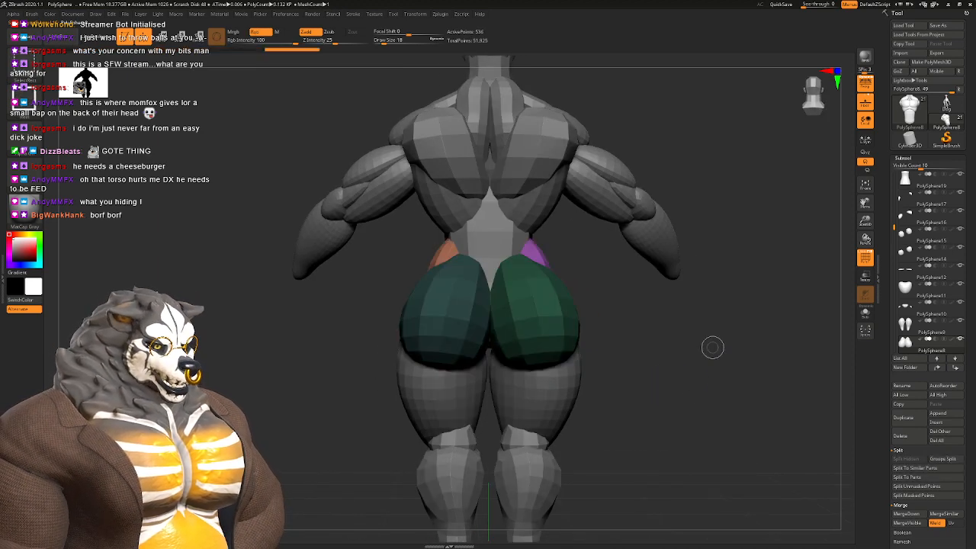
{"action": "left_click_drag", "start_coordinate": [712, 348], "coordinate": [846, 438]}
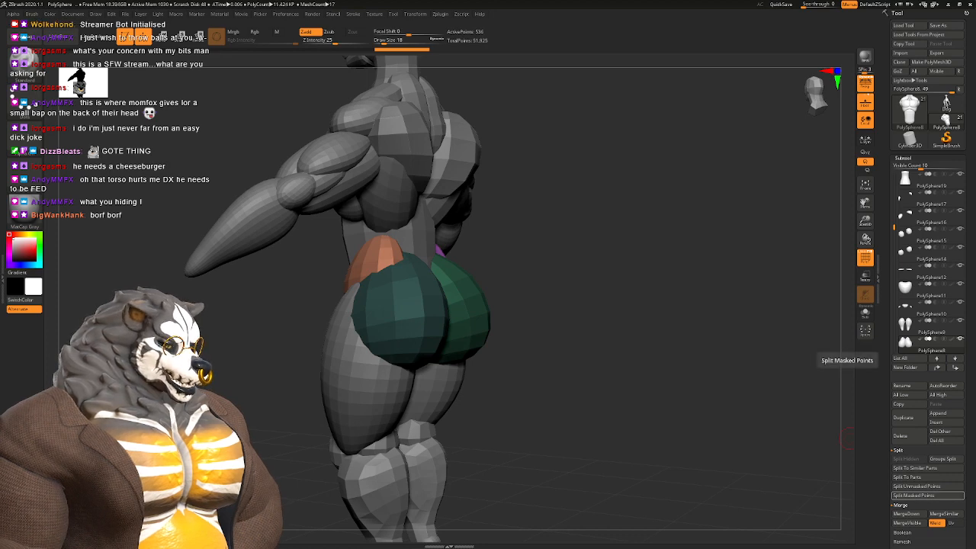
{"action": "left_click", "coordinate": [913, 496]}
Step: Move the remaining side-hip subtool to the beginning of the subtool order and merge it down into the torso
{"action": "left_click_drag", "start_coordinate": [631, 352], "coordinate": [793, 347]}
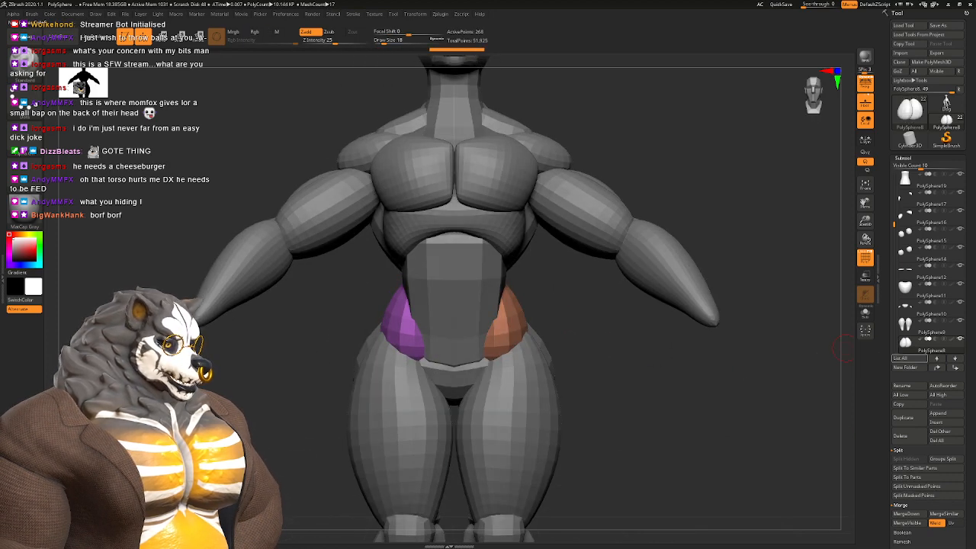
{"action": "left_click", "coordinate": [937, 368], "text": "shift"}
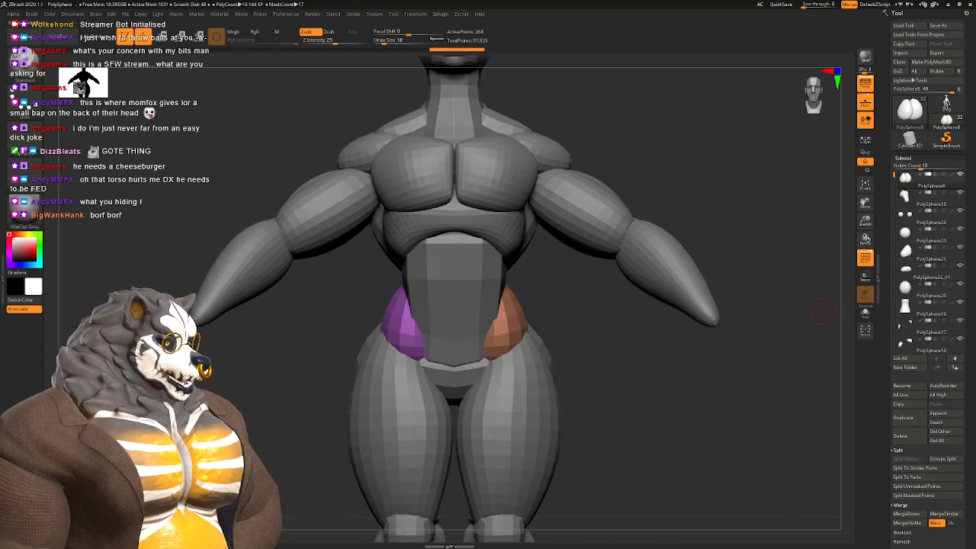
{"action": "left_click", "coordinate": [906, 514]}
Step: Select the pelvis subtool between the thighs, move it directly above the torso subtool, and merge it down
{"action": "left_click_drag", "start_coordinate": [674, 433], "coordinate": [526, 335]}
{"action": "left_click", "coordinate": [528, 320], "text": "alt"}
{"action": "left_click_drag", "start_coordinate": [615, 324], "coordinate": [662, 340]}
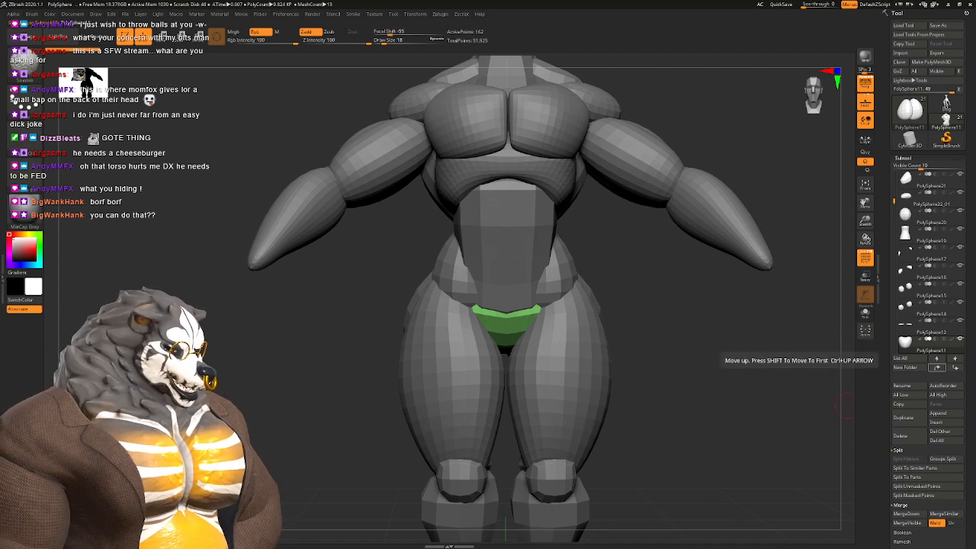
{"action": "left_click", "coordinate": [945, 385]}
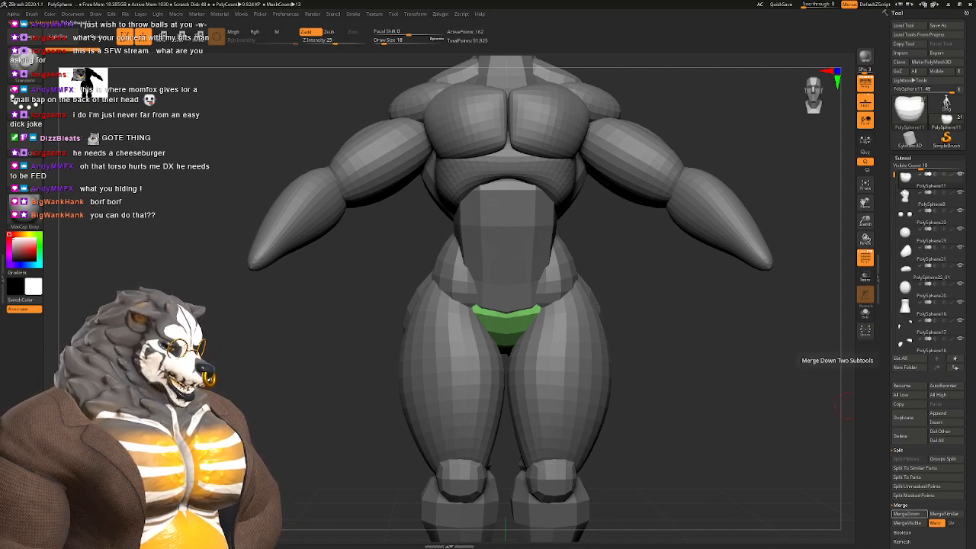
{"action": "left_click", "coordinate": [907, 513]}
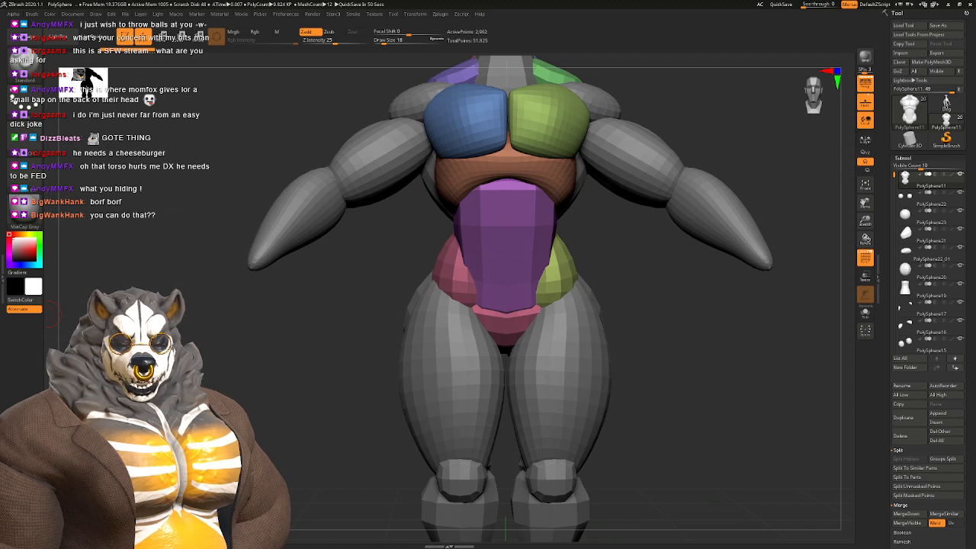
Step: Select the lat subtool, isolate and mask each of its two elbow pieces, and show the whole subtool again
{"action": "left_click_drag", "start_coordinate": [594, 427], "coordinate": [807, 426]}
{"action": "left_click", "coordinate": [590, 214], "text": "alt"}
{"action": "left_click_drag", "start_coordinate": [697, 348], "coordinate": [612, 439], "text": "alt"}
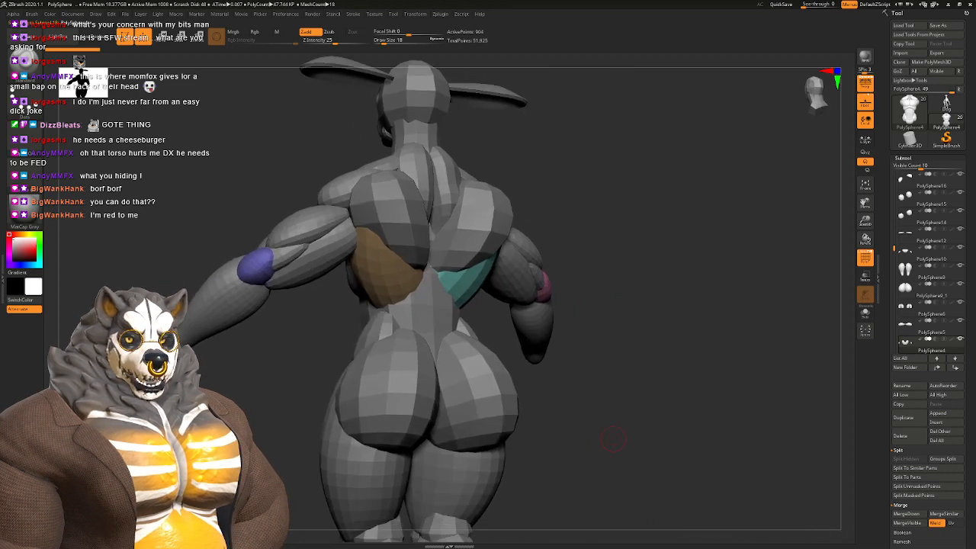
{"action": "left_click_drag", "start_coordinate": [619, 388], "coordinate": [837, 411], "text": "alt"}
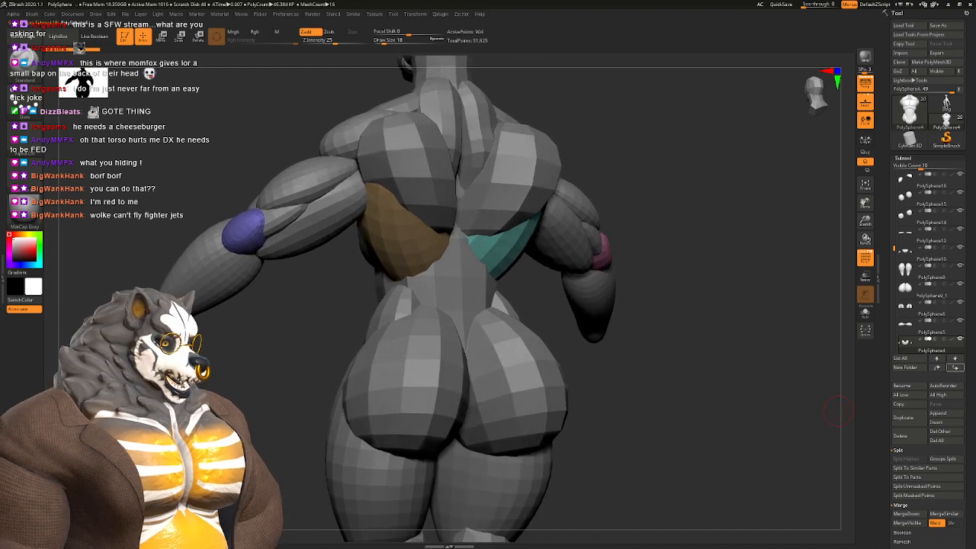
{"action": "left_click", "coordinate": [258, 230], "text": "ctrl+shift"}
{"action": "left_click", "coordinate": [298, 300], "text": "ctrl"}
{"action": "left_click", "coordinate": [300, 300], "text": "ctrl+shift"}
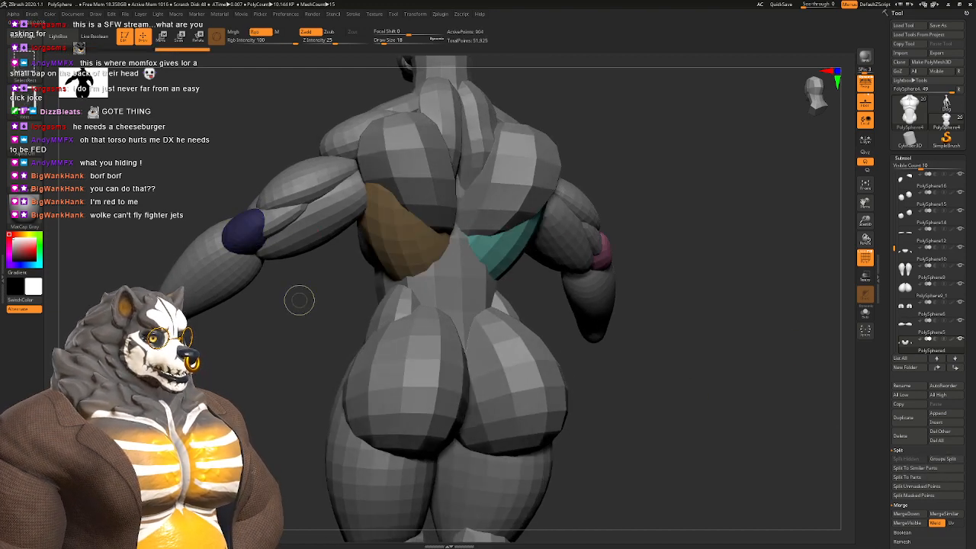
{"action": "left_click_drag", "start_coordinate": [678, 391], "coordinate": [749, 400]}
{"action": "left_click", "coordinate": [655, 247], "text": "ctrl+shift"}
{"action": "left_click", "coordinate": [696, 220], "text": "ctrl"}
{"action": "left_click", "coordinate": [697, 218], "text": "ctrl+shift"}
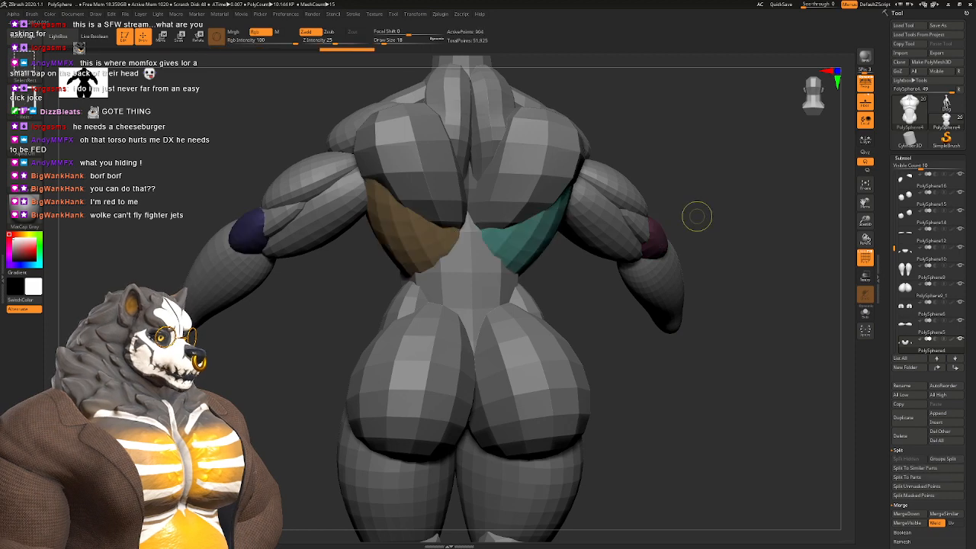
Step: Split the unmasked lats from the elbow pieces and merge them down into the torso subtool
{"action": "left_click", "coordinate": [918, 486]}
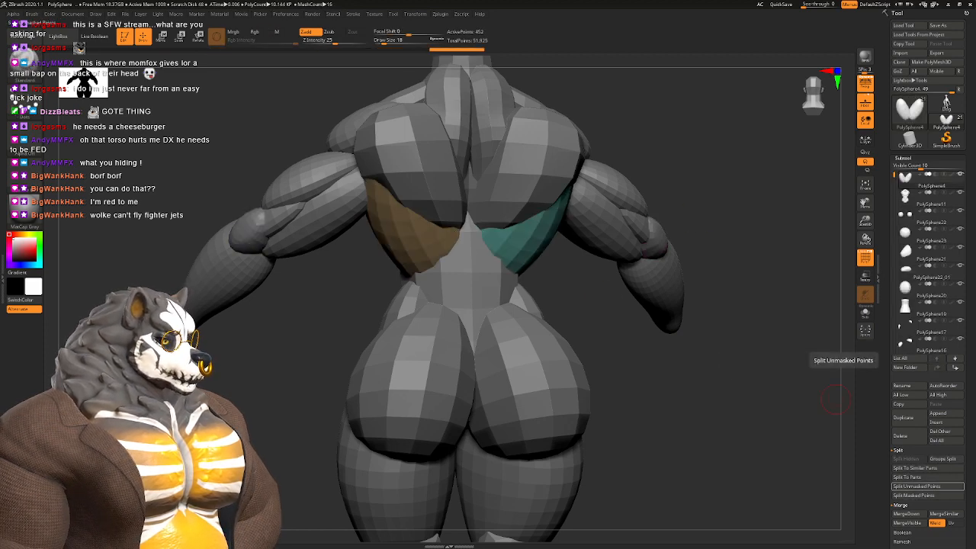
{"action": "left_click", "coordinate": [907, 513]}
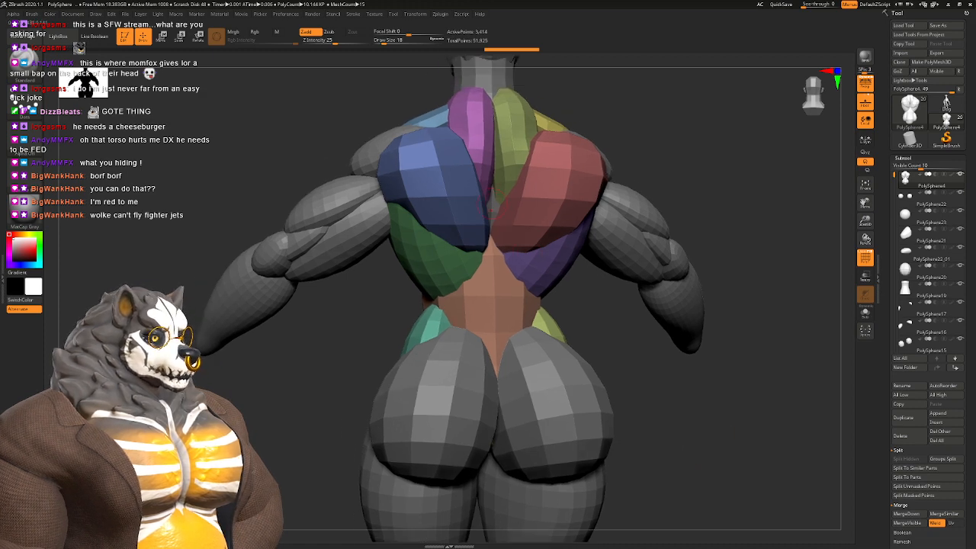
Step: Mask the mid-back piece in the subtool it shares with the elbow pieces, and move that subtool to the beginning of the subtool order
{"action": "left_click", "coordinate": [491, 205], "text": "alt"}
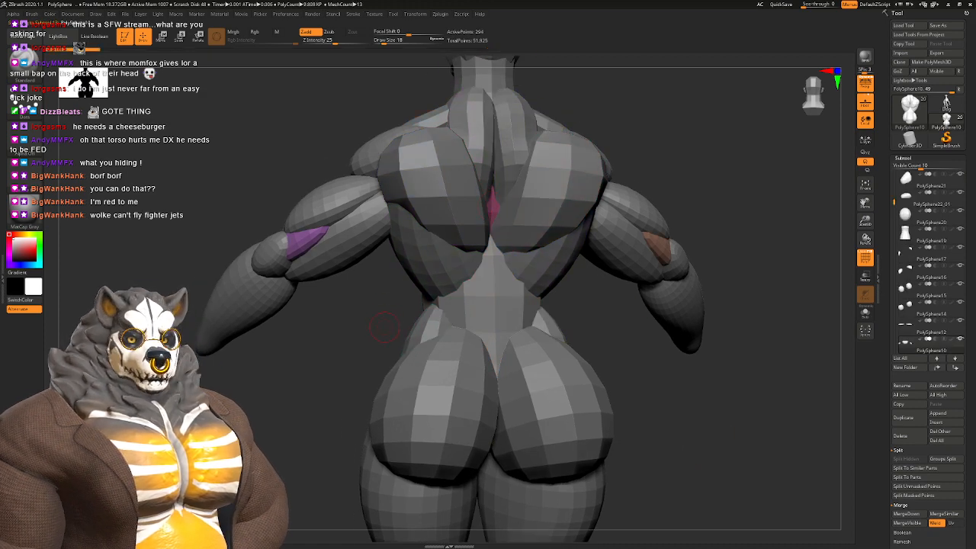
{"action": "key", "text": "ctrl+shift"}
{"action": "left_click", "coordinate": [494, 213], "text": "ctrl+shift"}
{"action": "left_click", "coordinate": [658, 372], "text": "ctrl"}
{"action": "left_click", "coordinate": [658, 373], "text": "ctrl+shift"}
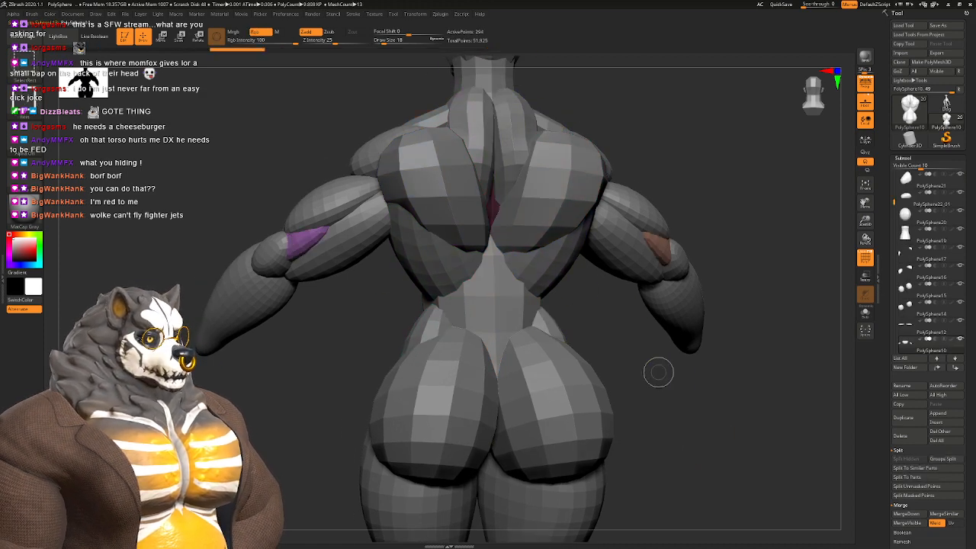
{"action": "left_click", "coordinate": [936, 368], "text": "shift"}
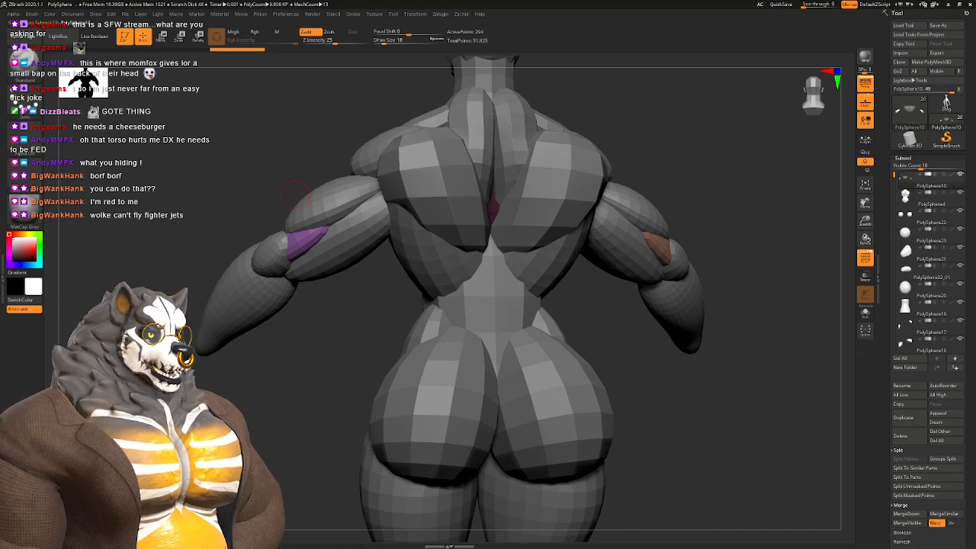
Step: Split the masked mid-back piece from the elbow pieces and move the elbow-piece subtool to the end of the subtool order
{"action": "right_click_drag", "start_coordinate": [427, 192], "coordinate": [403, 245], "text": "alt"}
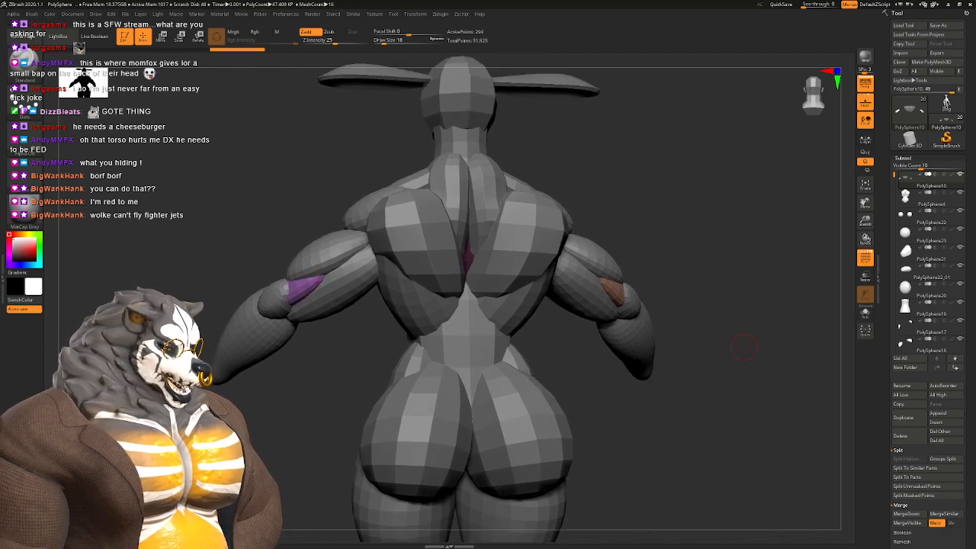
{"action": "left_click_drag", "start_coordinate": [745, 347], "coordinate": [709, 357]}
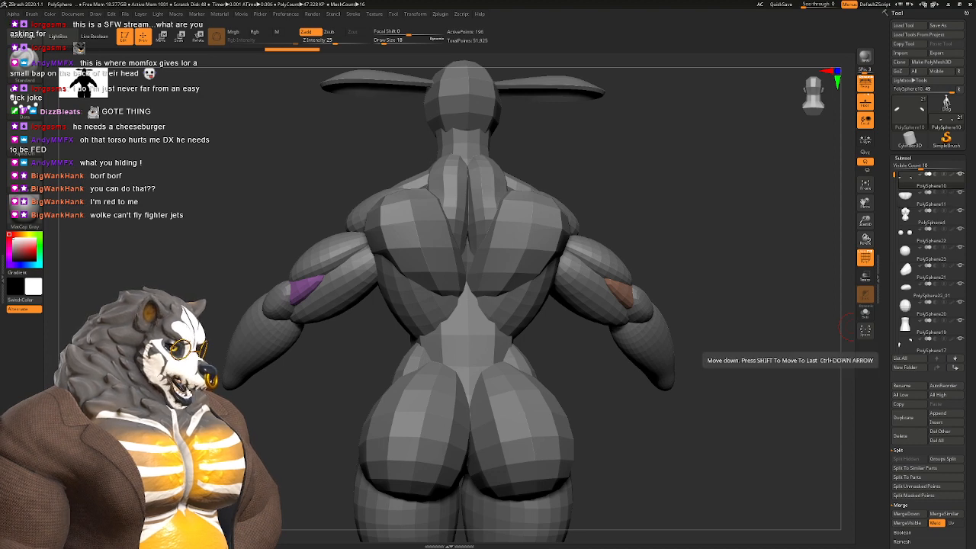
{"action": "left_click", "coordinate": [955, 367], "text": "shift"}
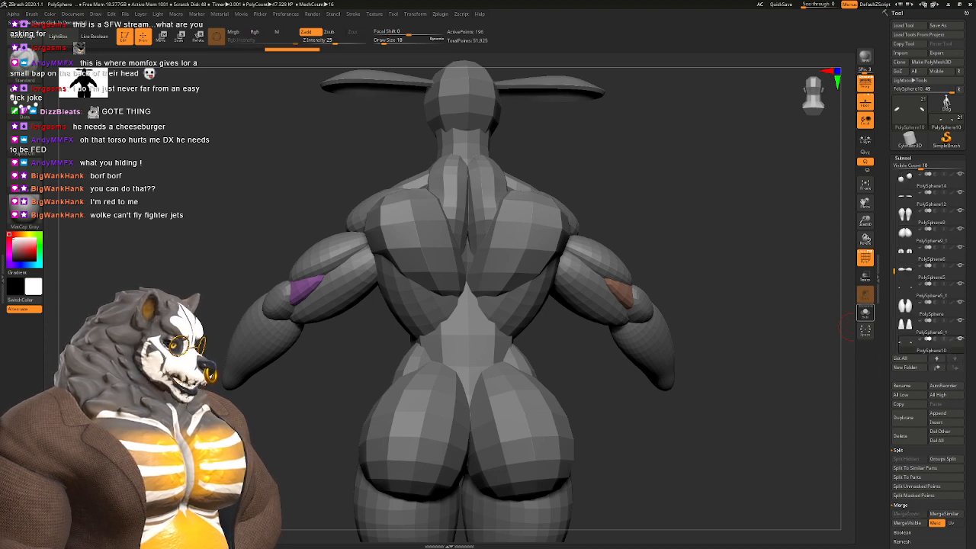
Step: Select the separated mid-back piece and merge it down into the torso subtool
{"action": "left_click", "coordinate": [491, 266], "text": "alt"}
{"action": "left_click", "coordinate": [468, 261], "text": "alt"}
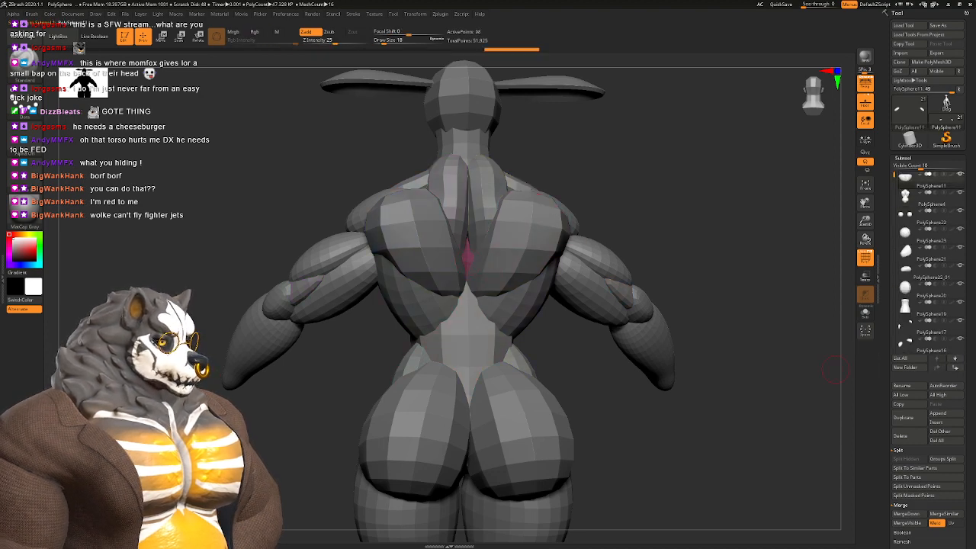
{"action": "left_click", "coordinate": [908, 513]}
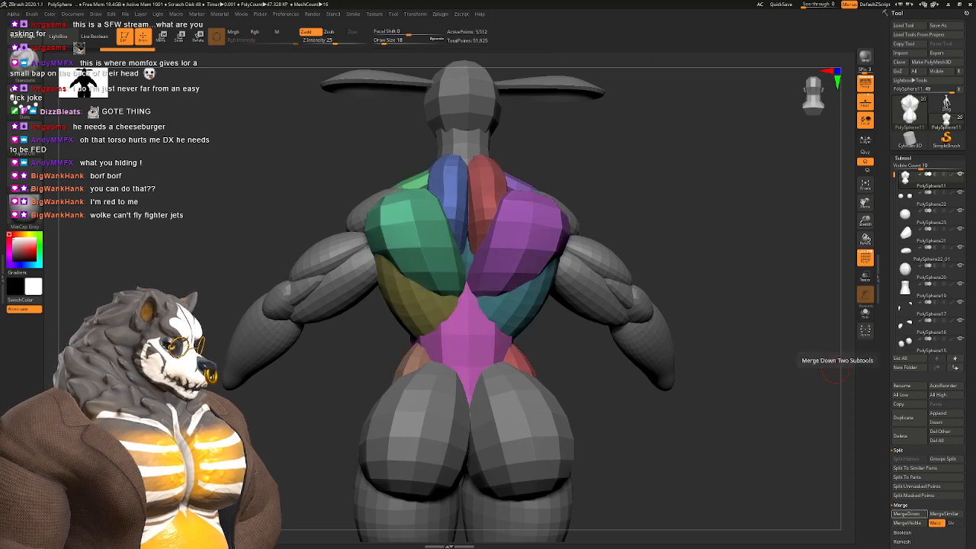
Step: Select the neck subtool, move it directly above the torso subtool, and merge it down
{"action": "left_click_drag", "start_coordinate": [808, 320], "coordinate": [690, 195]}
{"action": "left_click", "coordinate": [575, 217], "text": "alt"}
{"action": "left_click", "coordinate": [474, 178], "text": "alt"}
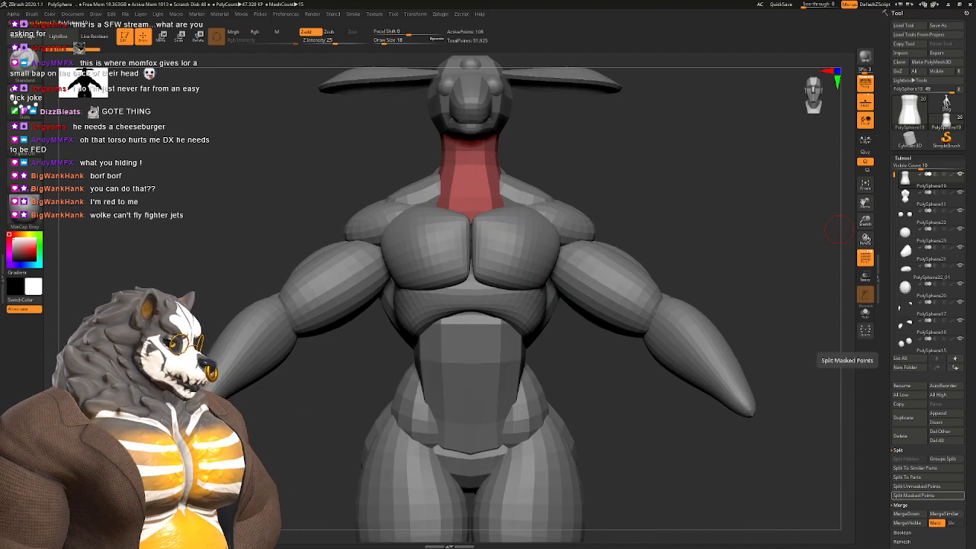
{"action": "left_click", "coordinate": [908, 514]}
Step: Select the thigh subtool and move it to the end of the subtool order
{"action": "left_click_drag", "start_coordinate": [679, 168], "coordinate": [705, 228], "text": "alt"}
{"action": "left_click_drag", "start_coordinate": [698, 262], "coordinate": [667, 78], "text": "alt"}
{"action": "left_click_drag", "start_coordinate": [620, 394], "coordinate": [669, 248], "text": "alt"}
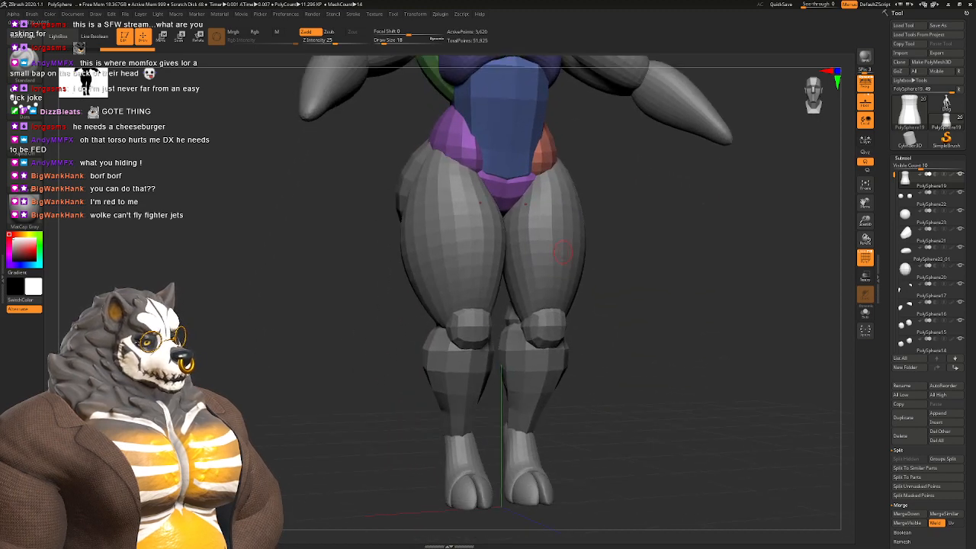
{"action": "left_click", "coordinate": [557, 248], "text": "alt"}
{"action": "mouse_move", "coordinate": [657, 287]}
{"action": "left_mouse_down", "text": "alt"}
{"action": "mouse_move", "coordinate": [593, 247]}
{"action": "mouse_move", "coordinate": [610, 290]}
{"action": "left_mouse_up", "text": "alt"}
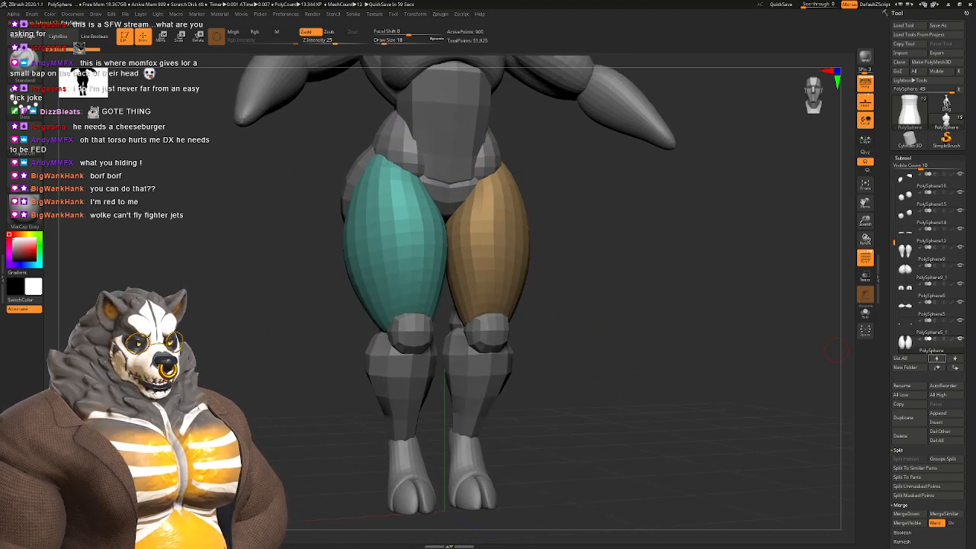
{"action": "left_click_drag", "start_coordinate": [648, 352], "coordinate": [686, 305], "text": "alt"}
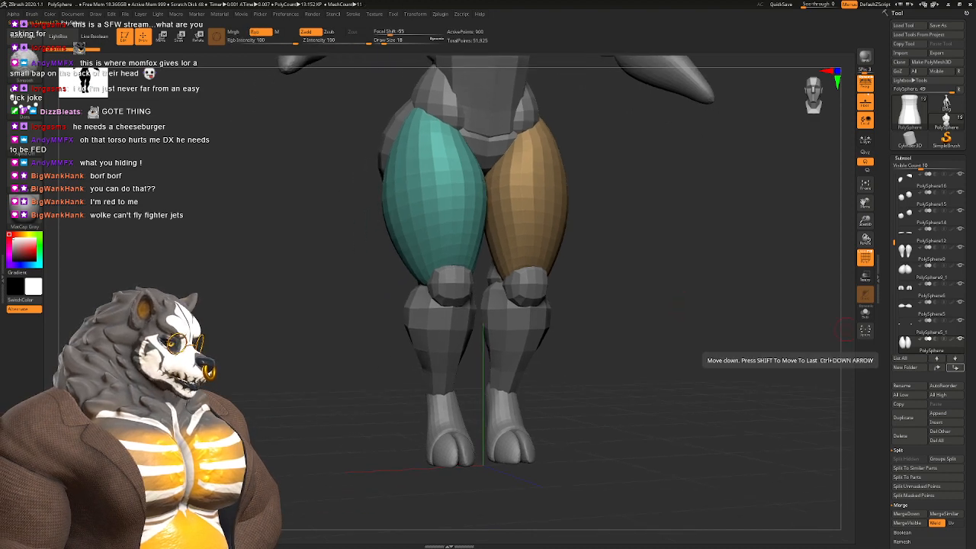
{"action": "left_click", "coordinate": [955, 367], "text": "shift"}
Step: Move the kneecap subtool to the end of the subtool order and merge the thighs down with it
{"action": "left_click", "coordinate": [520, 290], "text": "alt"}
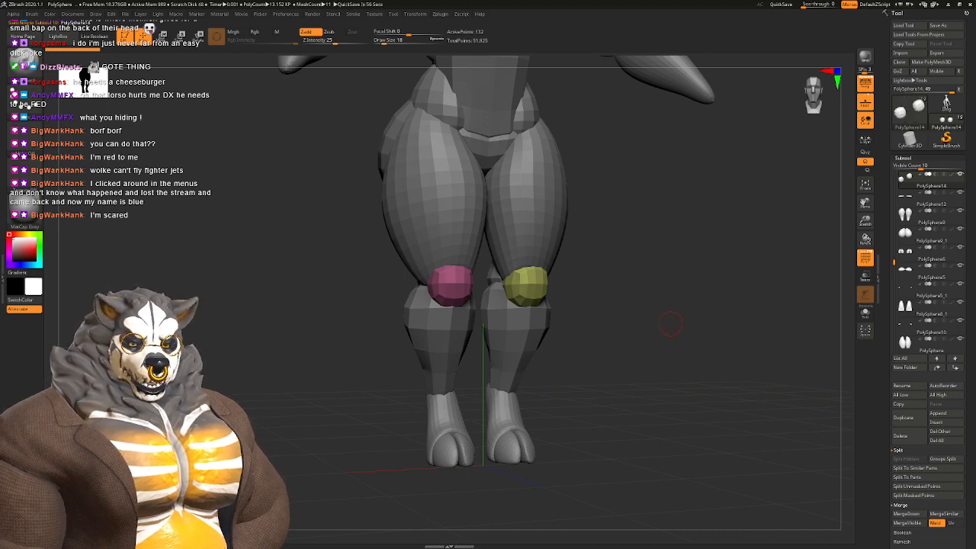
{"action": "left_click", "coordinate": [955, 367], "text": "shift"}
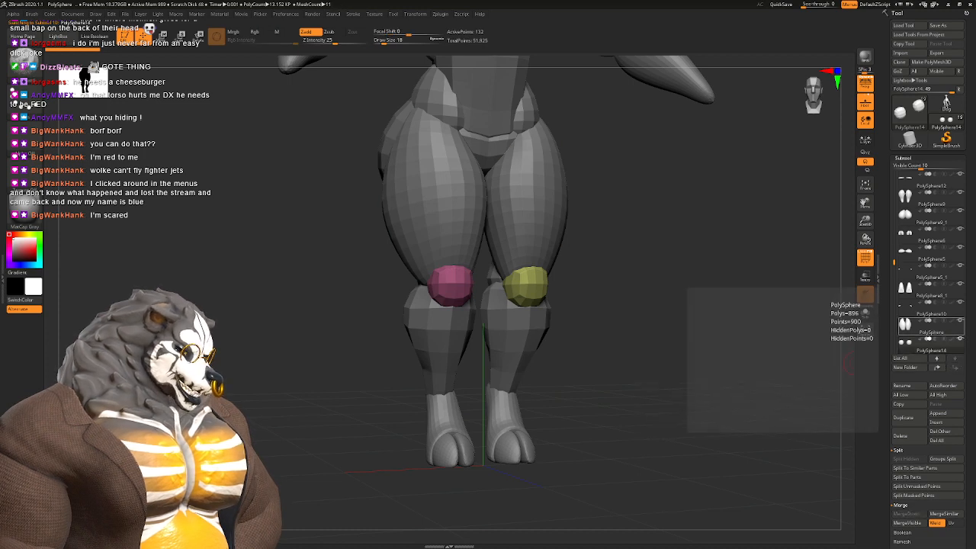
{"action": "left_click", "coordinate": [930, 326]}
{"action": "left_click", "coordinate": [909, 513]}
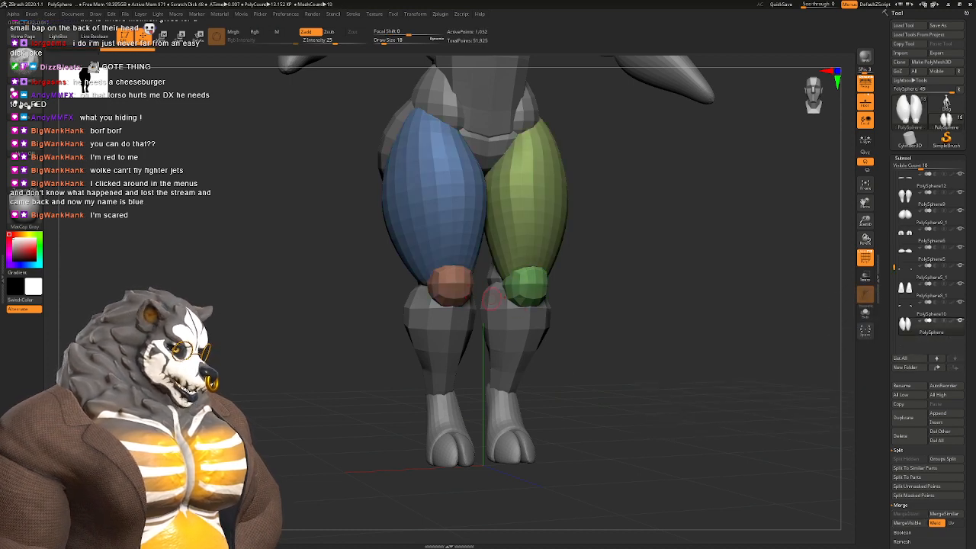
Step: Move the spheres behind the knees to the end of the subtool order and merge them with the leg subtool
{"action": "left_click", "coordinate": [494, 276], "text": "alt"}
{"action": "left_click", "coordinate": [955, 367], "text": "shift"}
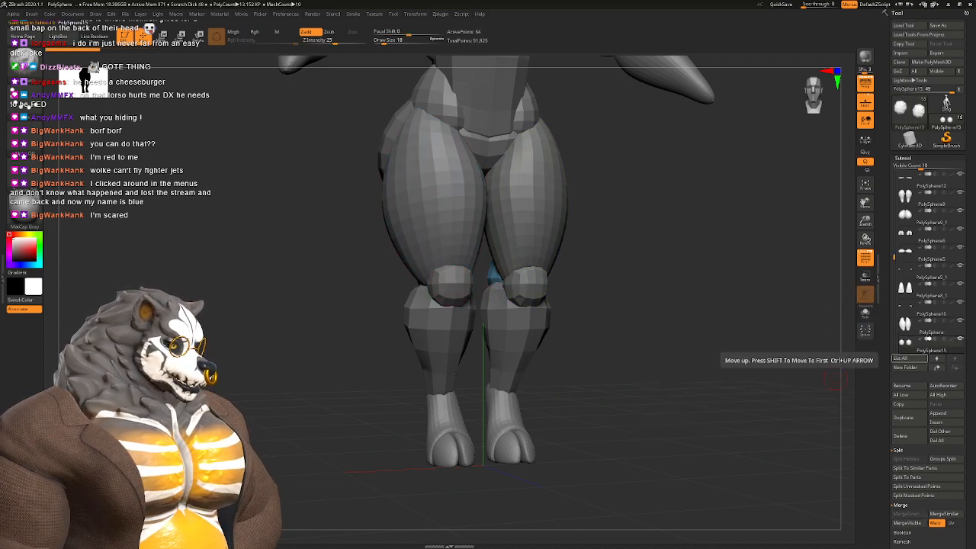
{"action": "left_click", "coordinate": [926, 326]}
{"action": "left_click", "coordinate": [907, 513]}
Step: Move the calf subtool to the end of the subtool order and merge the leg subtool down with it
{"action": "left_click", "coordinate": [543, 337], "text": "alt"}
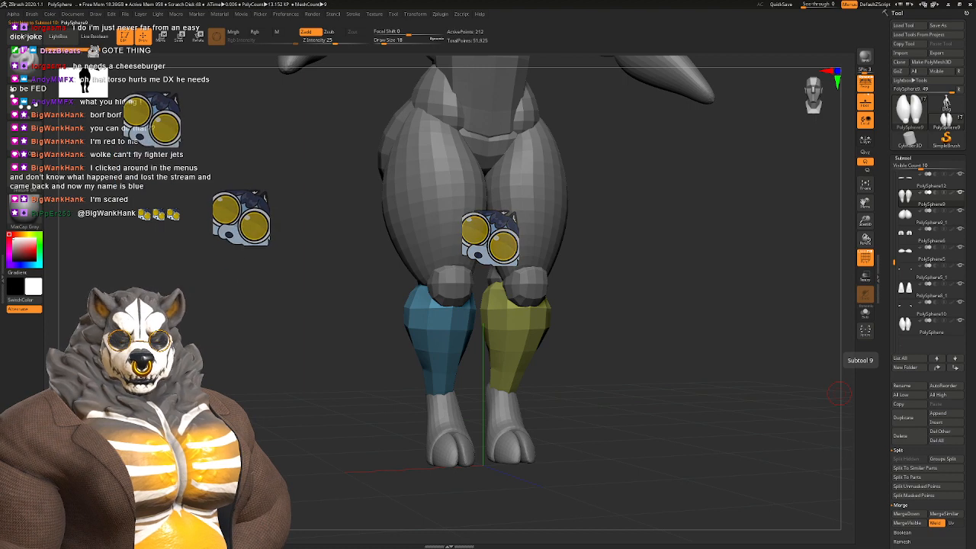
{"action": "key", "text": "shift"}
{"action": "left_click", "coordinate": [954, 368], "text": "shift"}
{"action": "left_click", "coordinate": [923, 328]}
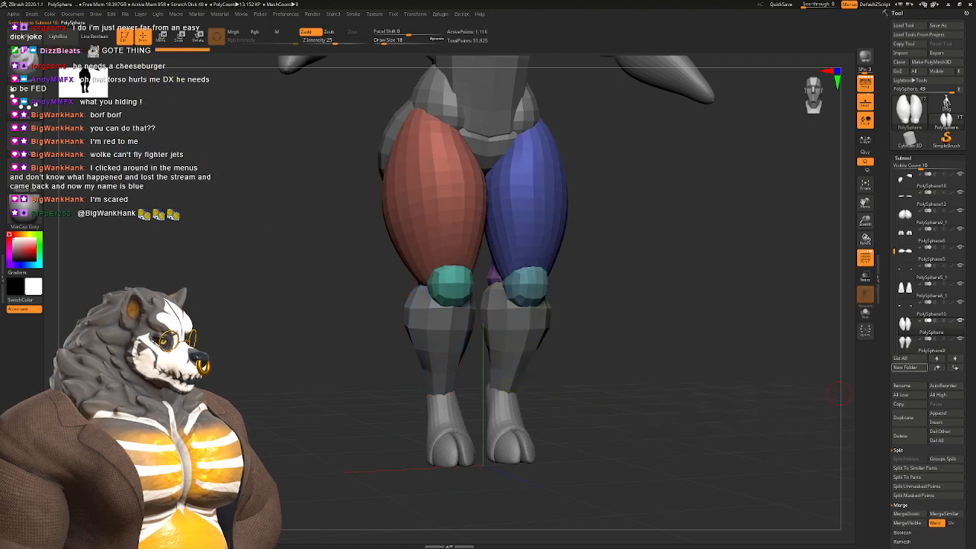
{"action": "left_click", "coordinate": [907, 513]}
Step: Inspect the merged legs and the back of the figure, selecting the glutes and the torso in turn to check their grouping
{"action": "left_click_drag", "start_coordinate": [626, 351], "coordinate": [637, 279], "text": "alt"}
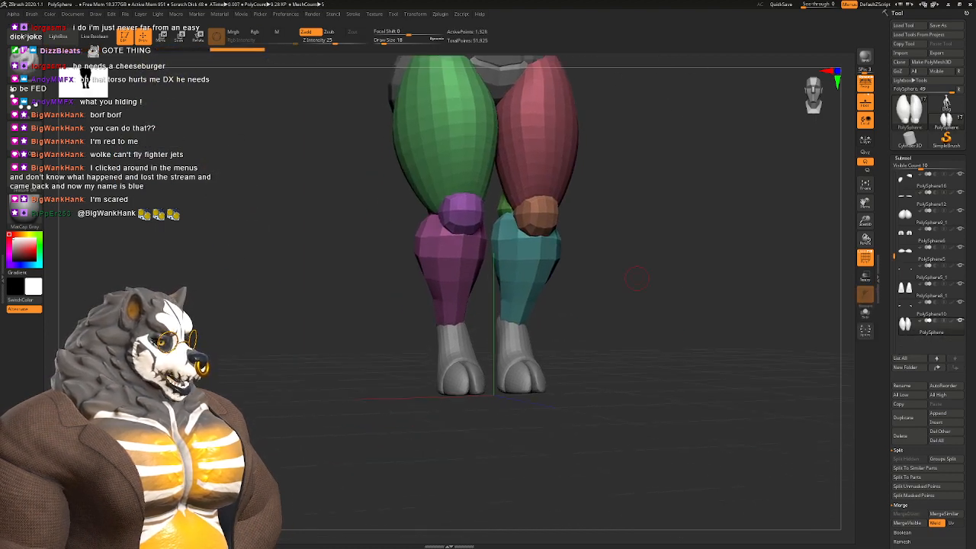
{"action": "left_click_drag", "start_coordinate": [614, 328], "coordinate": [668, 487], "text": "alt"}
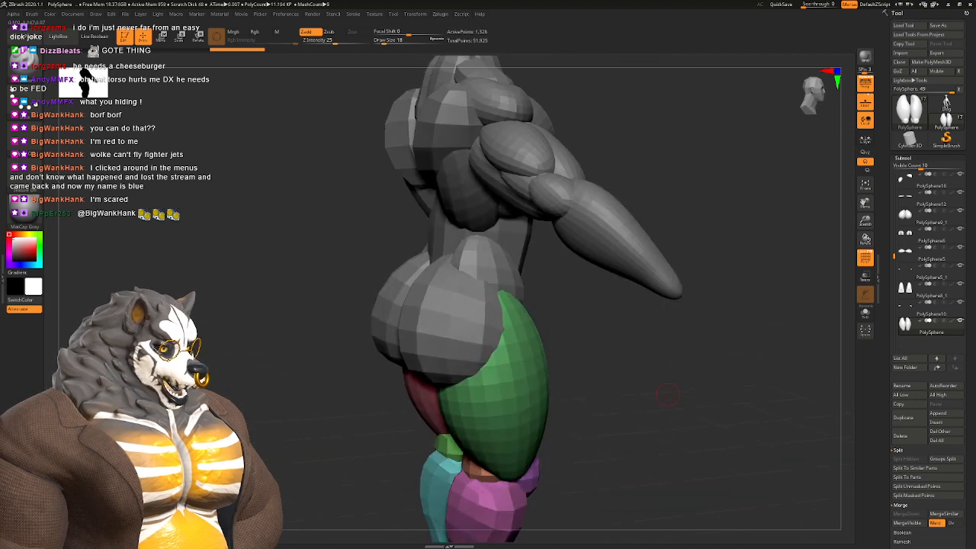
{"action": "left_click_drag", "start_coordinate": [647, 366], "coordinate": [717, 358]}
{"action": "left_click", "coordinate": [551, 317], "text": "alt"}
{"action": "left_click_drag", "start_coordinate": [648, 320], "coordinate": [664, 305], "text": "shift"}
{"action": "left_click_drag", "start_coordinate": [622, 201], "coordinate": [599, 279], "text": "alt"}
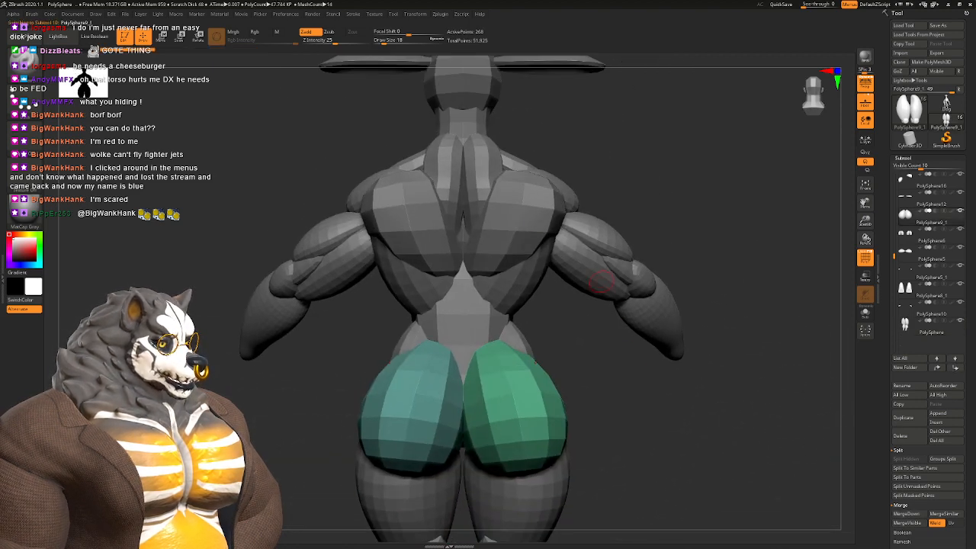
{"action": "left_click", "coordinate": [519, 207], "text": "alt"}
{"action": "left_click_drag", "start_coordinate": [592, 356], "coordinate": [525, 349], "text": "alt"}
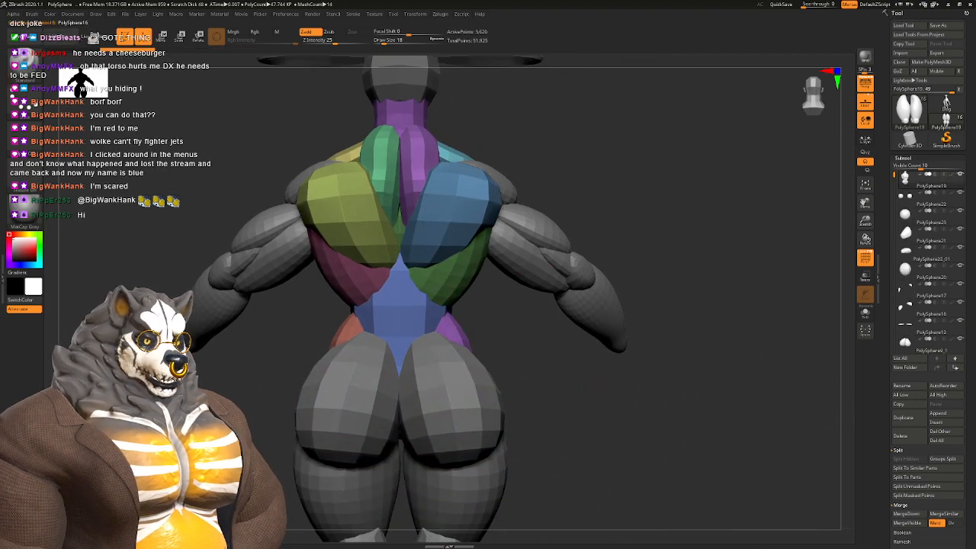
Step: Move the upper-arm subtool to the beginning of the subtool order, then place the elbow pieces above it and merge them down
{"action": "left_click", "coordinate": [535, 248], "text": "alt"}
{"action": "left_click_drag", "start_coordinate": [624, 317], "coordinate": [647, 324]}
{"action": "left_click", "coordinate": [936, 367], "text": "shift"}
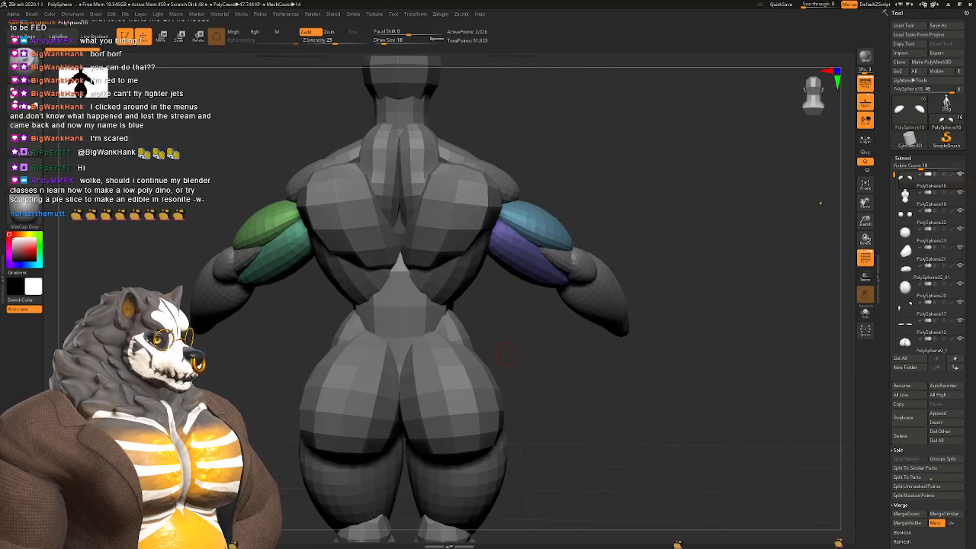
{"action": "left_click", "coordinate": [561, 260], "text": "alt"}
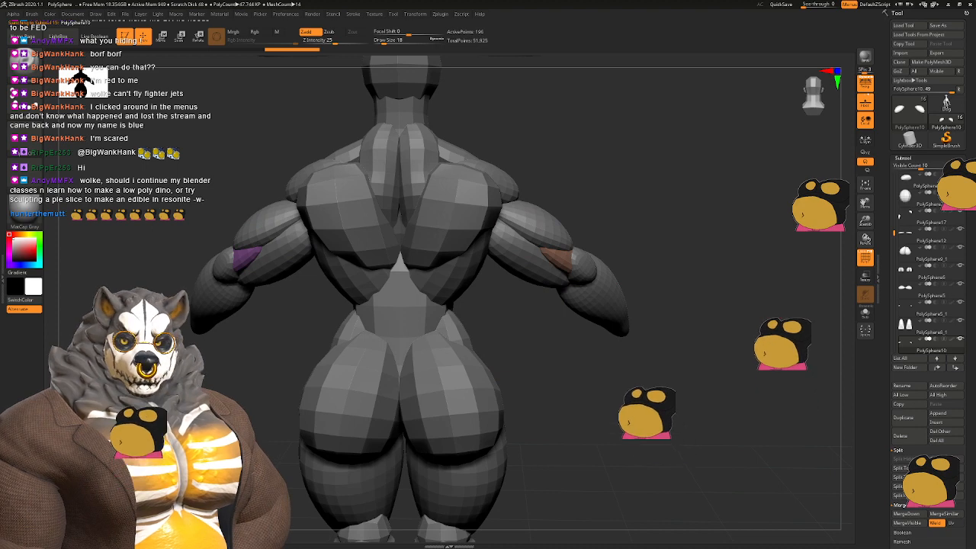
{"action": "left_click", "coordinate": [936, 367], "text": "shift"}
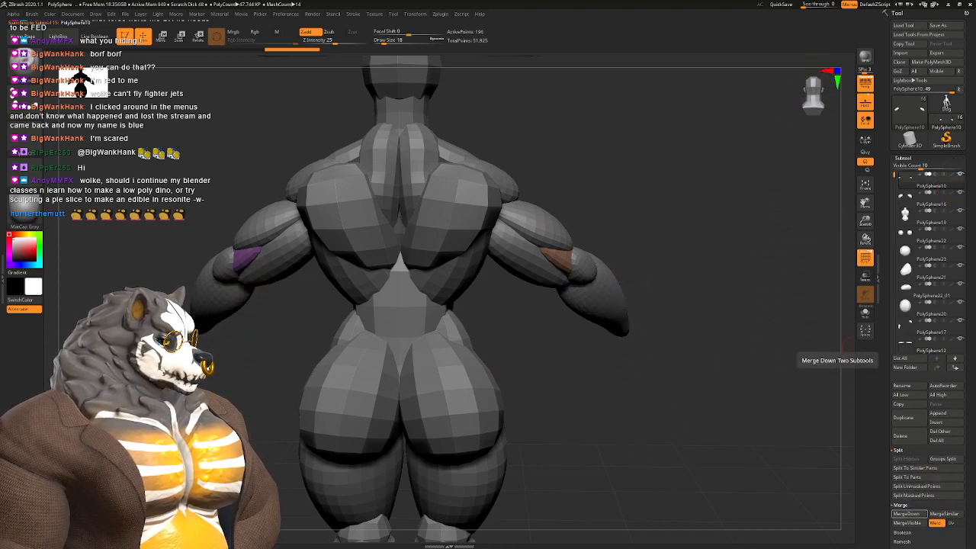
Step: Select the round elbow joint subtool, move it directly above the upper-arm subtool, and merge it down
{"action": "left_click_drag", "start_coordinate": [620, 328], "coordinate": [645, 345]}
{"action": "left_click", "coordinate": [589, 267], "text": "alt"}
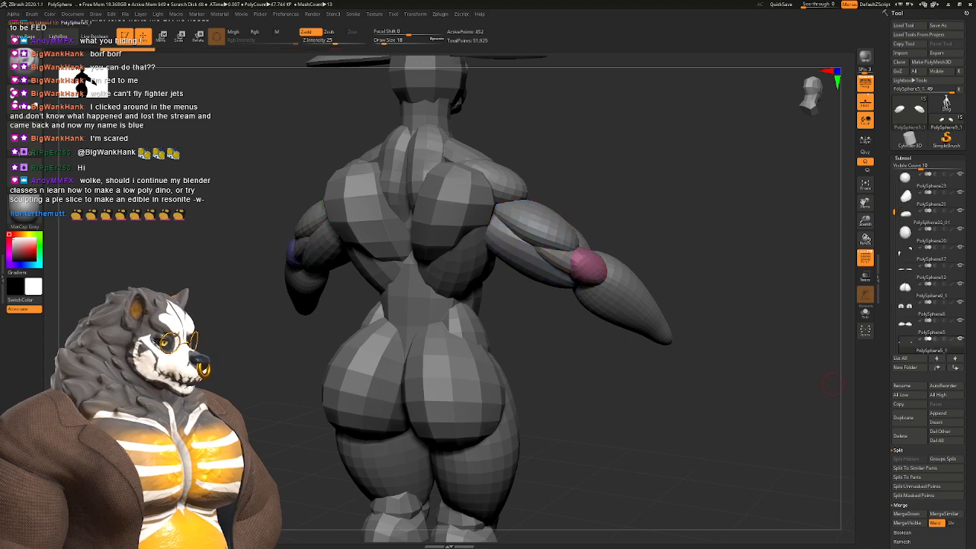
{"action": "left_click", "coordinate": [936, 367], "text": "shift"}
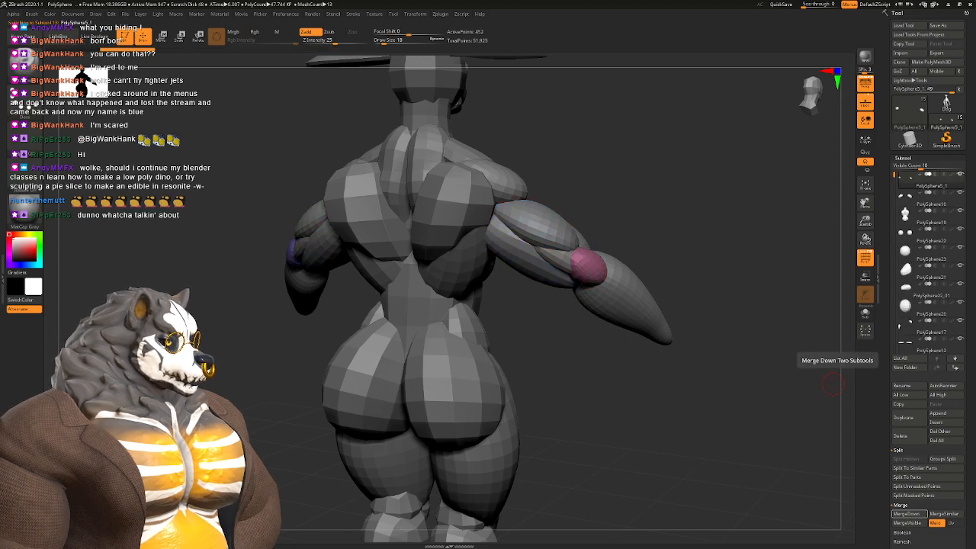
{"action": "left_click_drag", "start_coordinate": [665, 399], "coordinate": [704, 402], "text": "shift"}
{"action": "left_click_drag", "start_coordinate": [644, 319], "coordinate": [618, 309], "text": "alt"}
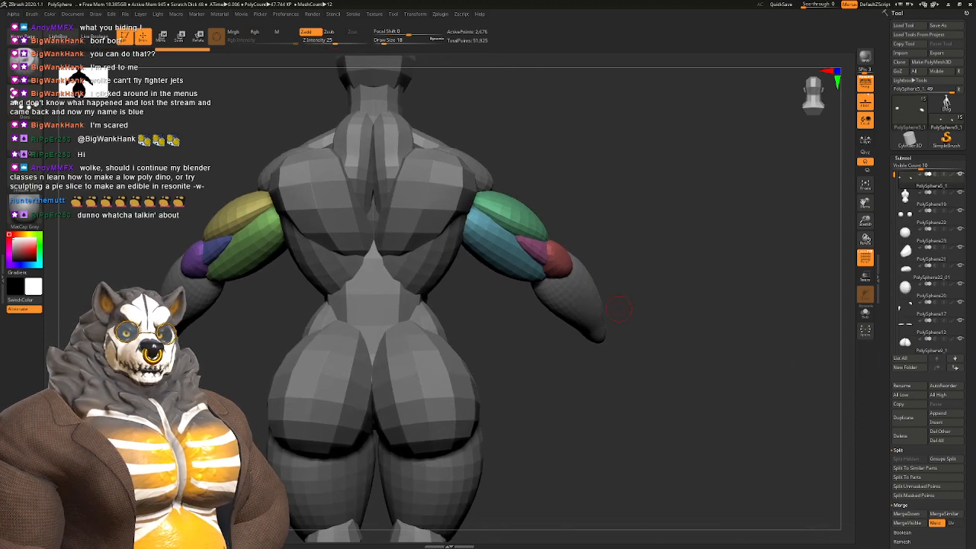
Step: Select the forearm subtool, move it to the beginning of the subtool order, and merge it down into the arms
{"action": "left_click", "coordinate": [591, 306], "text": "alt"}
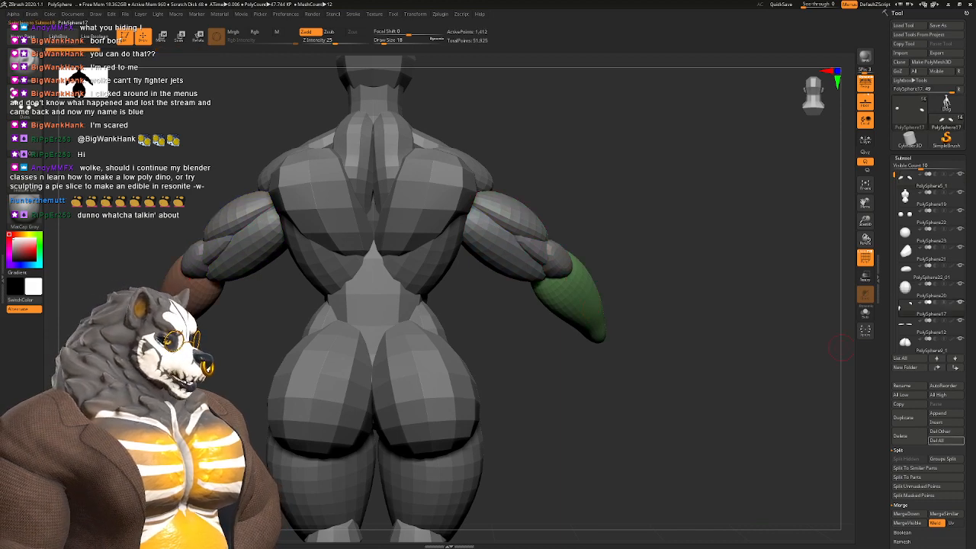
{"action": "left_click", "coordinate": [936, 367], "text": "shift"}
{"action": "left_click_drag", "start_coordinate": [653, 366], "coordinate": [685, 378], "text": "alt"}
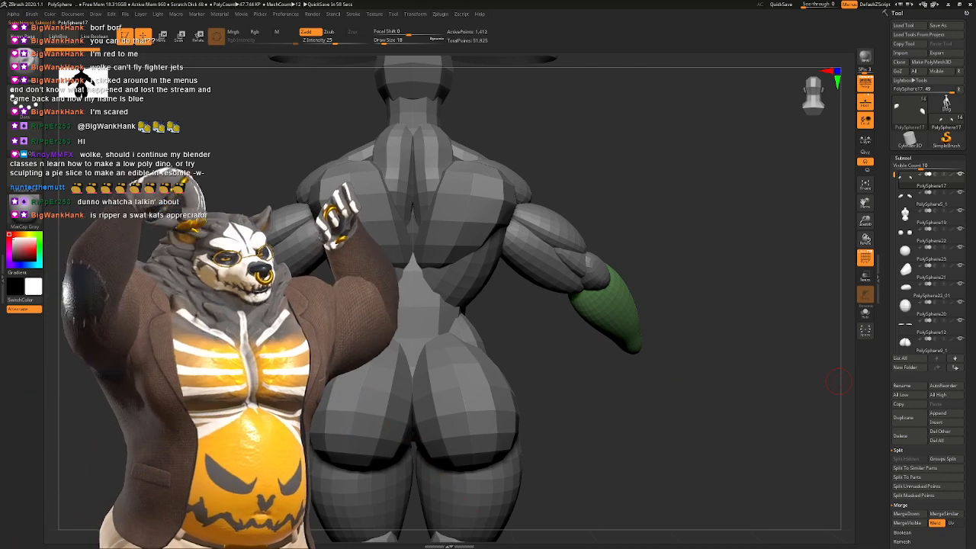
{"action": "left_click", "coordinate": [907, 514]}
Step: Inspect the figure from the front and check the head's separate parts by selecting the forehead sphere and the eyes in turn
{"action": "left_click_drag", "start_coordinate": [690, 422], "coordinate": [692, 429], "text": "alt"}
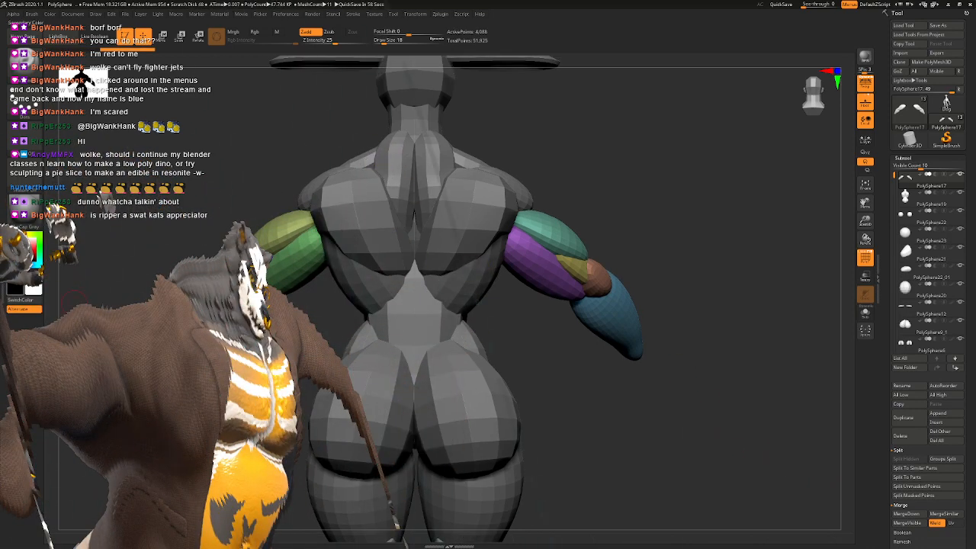
{"action": "mouse_move", "coordinate": [697, 452]}
{"action": "left_mouse_down"}
{"action": "mouse_move", "coordinate": [639, 363]}
{"action": "mouse_move", "coordinate": [654, 313]}
{"action": "mouse_move", "coordinate": [648, 294]}
{"action": "left_mouse_up"}
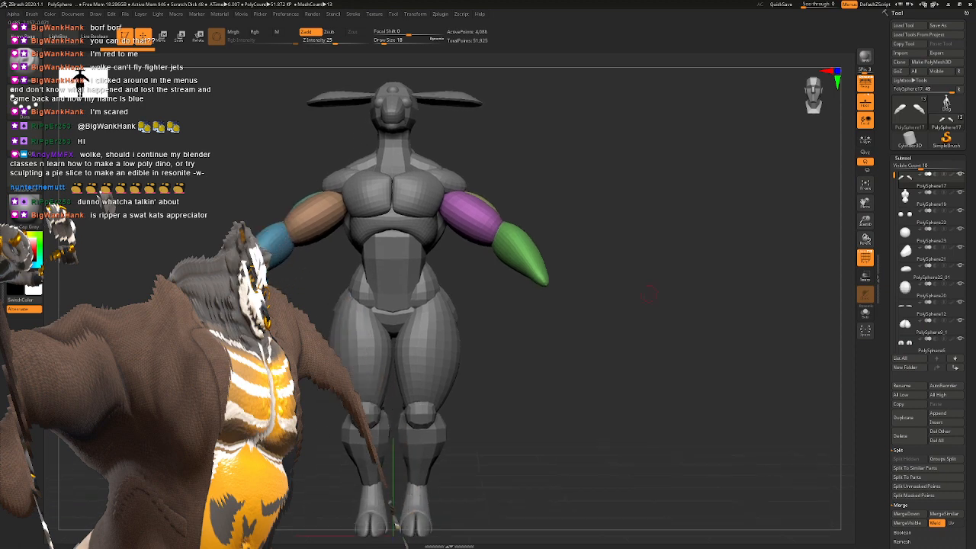
{"action": "left_click", "coordinate": [907, 233]}
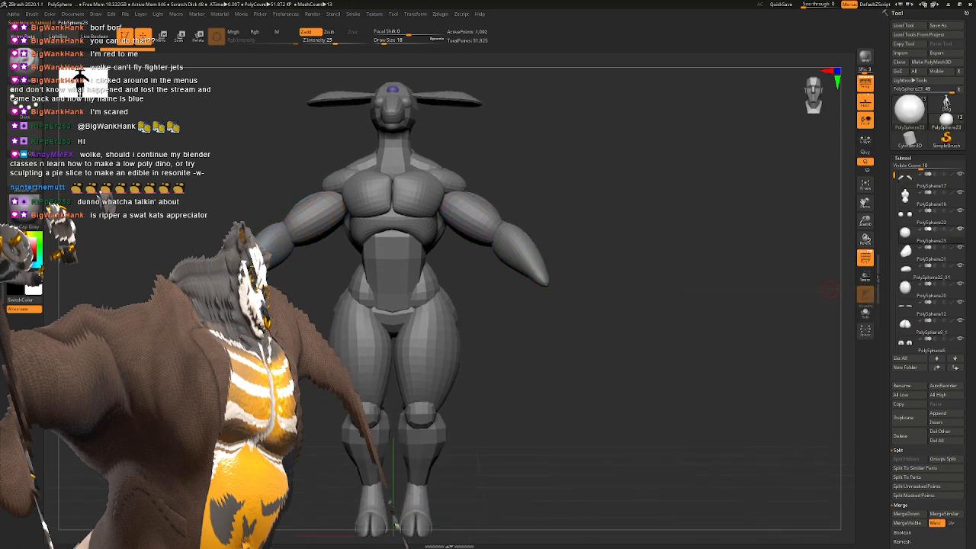
{"action": "left_click_drag", "start_coordinate": [825, 290], "coordinate": [828, 311], "text": "alt"}
{"action": "left_click_drag", "start_coordinate": [602, 160], "coordinate": [575, 404], "text": "alt"}
{"action": "mouse_move", "coordinate": [631, 247]}
{"action": "left_mouse_down", "text": "alt"}
{"action": "mouse_move", "coordinate": [700, 207]}
{"action": "mouse_move", "coordinate": [579, 300]}
{"action": "mouse_move", "coordinate": [635, 228]}
{"action": "mouse_move", "coordinate": [529, 320]}
{"action": "left_mouse_up", "text": "alt"}
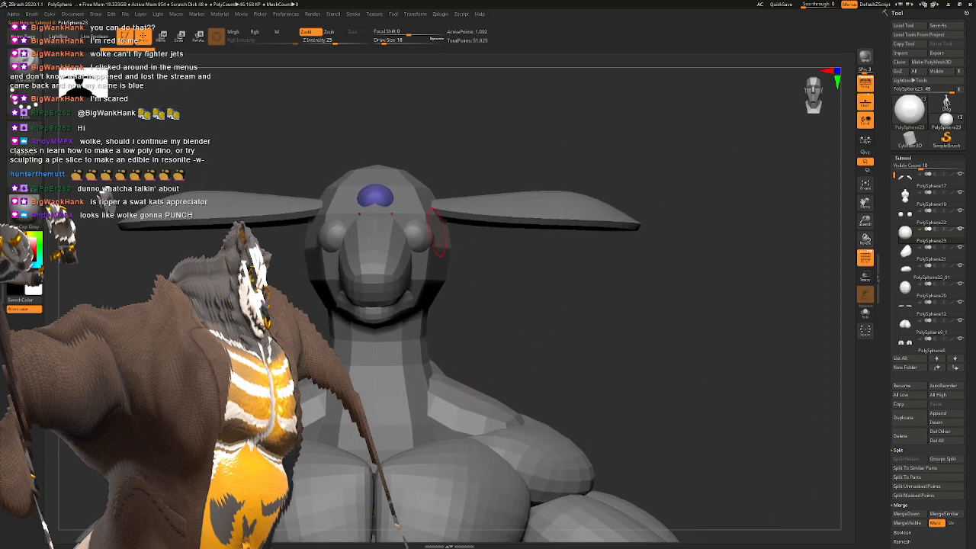
{"action": "left_click", "coordinate": [420, 235], "text": "alt"}
{"action": "mouse_move", "coordinate": [606, 324]}
{"action": "left_mouse_down", "text": "alt"}
{"action": "mouse_move", "coordinate": [546, 349]}
{"action": "mouse_move", "coordinate": [581, 388]}
{"action": "left_mouse_up", "text": "alt"}
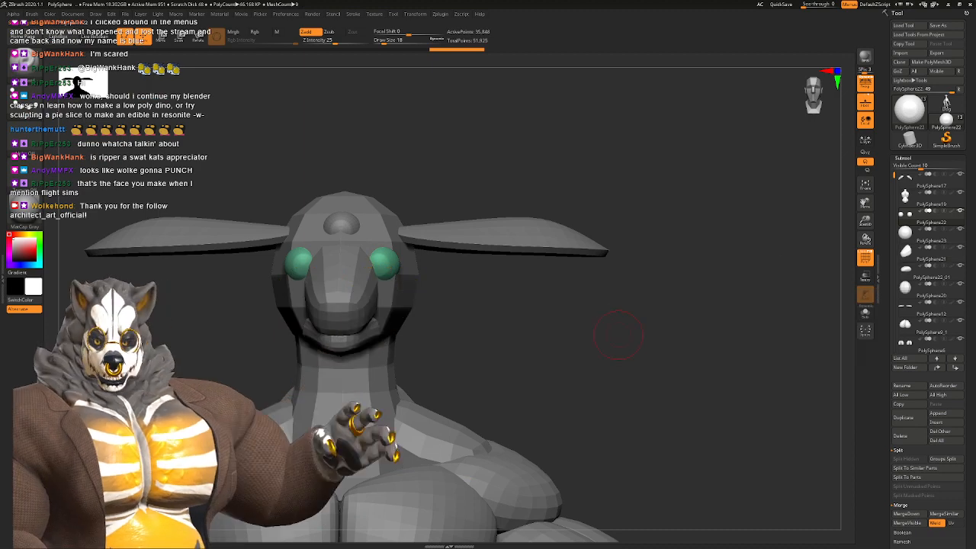
Step: Select the shoulder-cap subtool from the subtool list and move it to the beginning of the subtool order
{"action": "left_click_drag", "start_coordinate": [617, 333], "coordinate": [584, 358]}
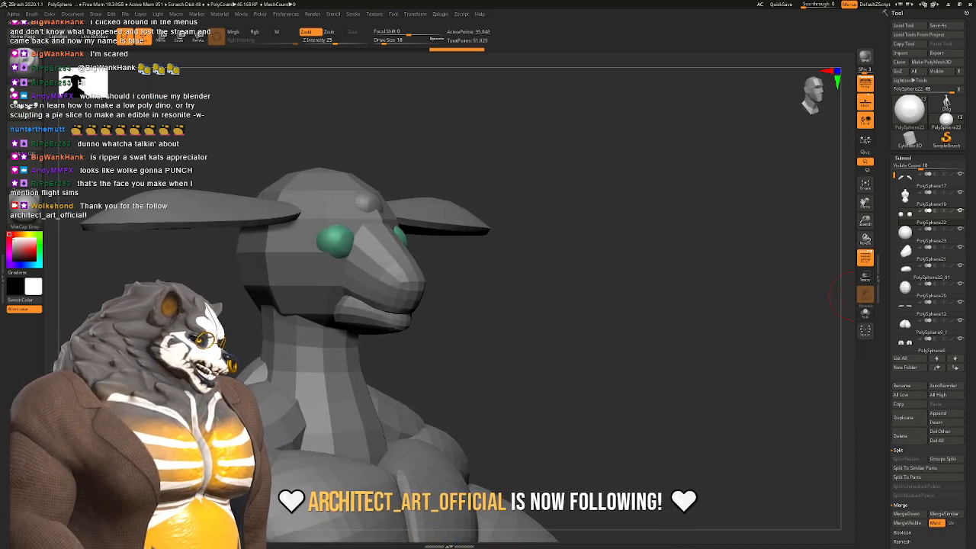
{"action": "left_click_drag", "start_coordinate": [894, 176], "coordinate": [894, 208]}
{"action": "mouse_move", "coordinate": [926, 271]}
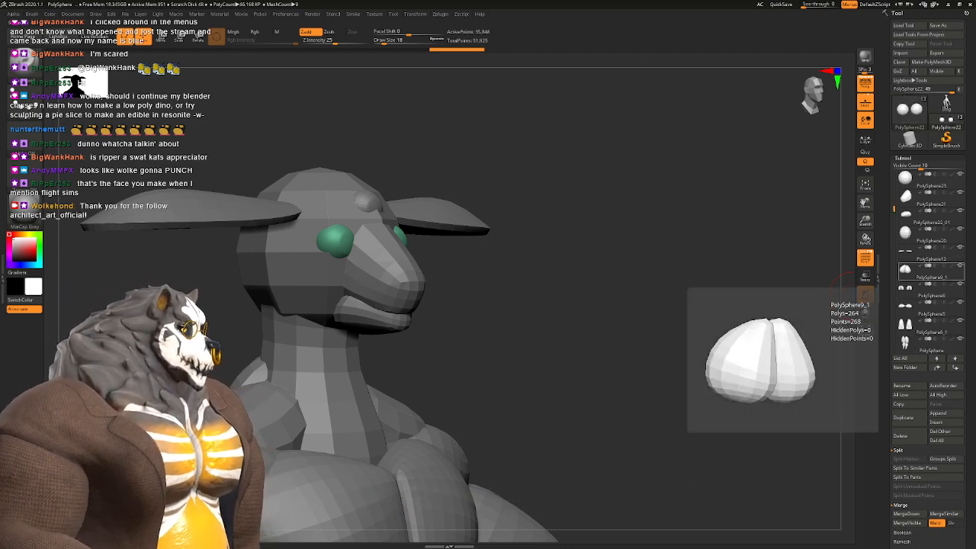
{"action": "left_click", "coordinate": [924, 308]}
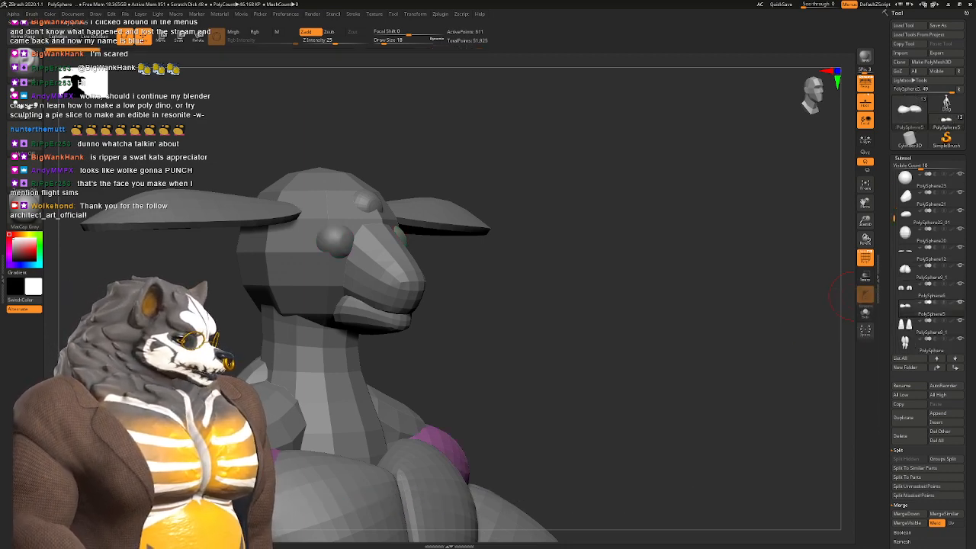
{"action": "left_click_drag", "start_coordinate": [671, 305], "coordinate": [610, 175], "text": "alt"}
{"action": "mouse_move", "coordinate": [587, 267]}
{"action": "left_mouse_down"}
{"action": "mouse_move", "coordinate": [785, 275]}
{"action": "mouse_move", "coordinate": [595, 279]}
{"action": "left_mouse_up"}
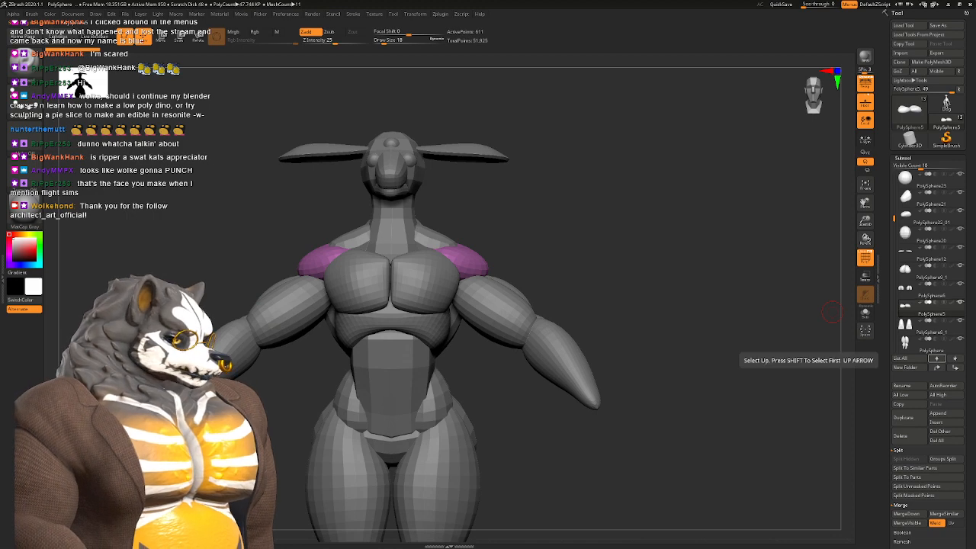
{"action": "left_click", "coordinate": [936, 367], "text": "shift"}
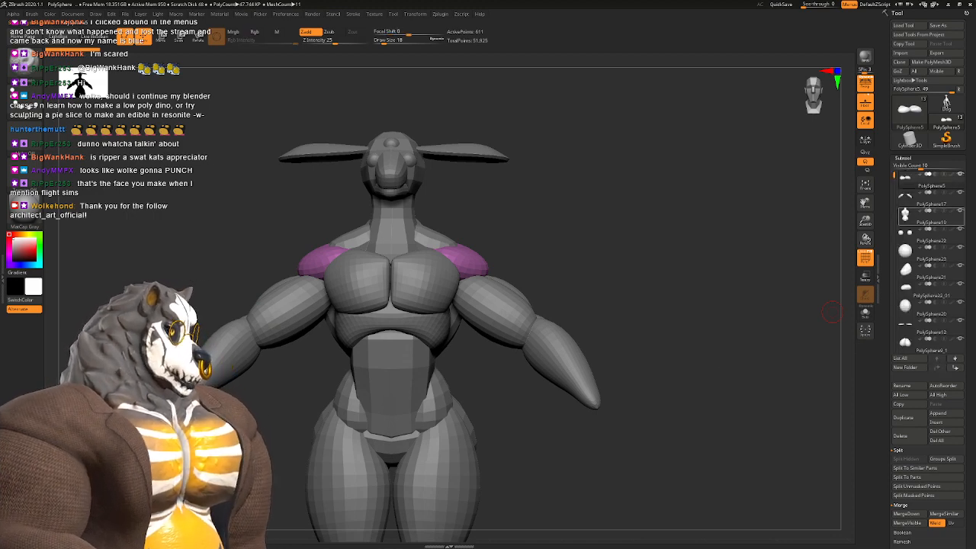
Step: Place the torso subtool directly below the shoulder caps, then select the shoulder caps and merge them down into it
{"action": "left_click", "coordinate": [926, 218]}
{"action": "left_click", "coordinate": [937, 368]}
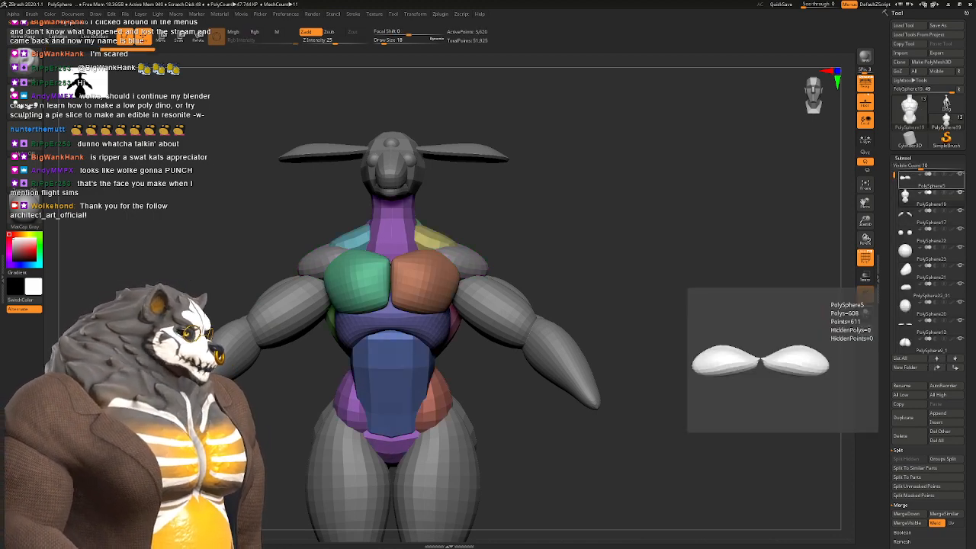
{"action": "left_click", "coordinate": [911, 179]}
{"action": "left_click", "coordinate": [902, 513]}
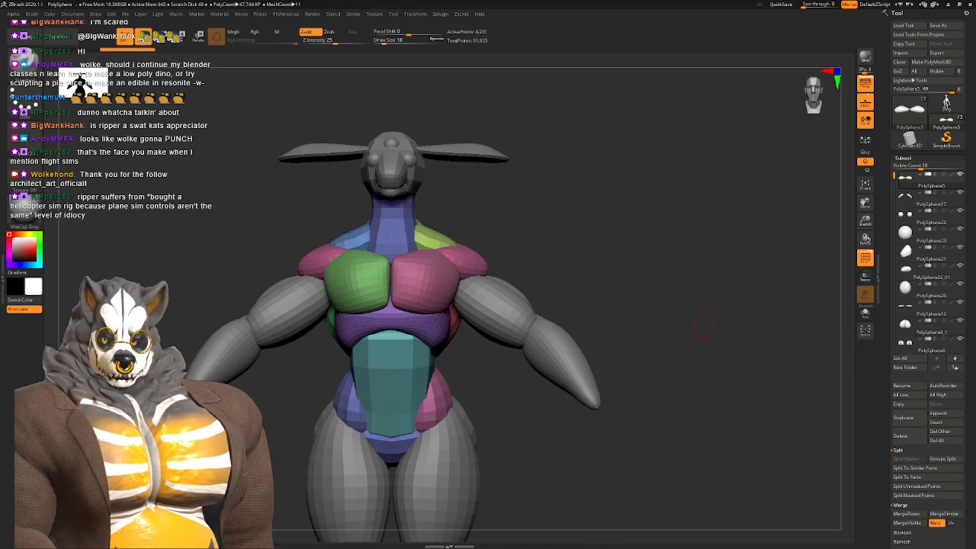
Step: Examine the merged torso and the head from several angles, checking the remaining subtools and selecting the snout
{"action": "left_click_drag", "start_coordinate": [703, 326], "coordinate": [691, 307], "text": "alt"}
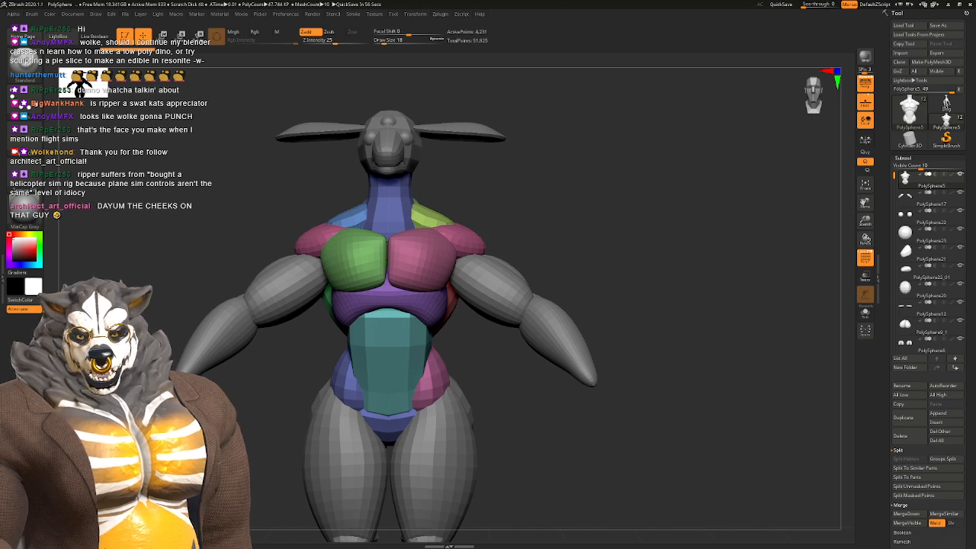
{"action": "left_click_drag", "start_coordinate": [609, 304], "coordinate": [544, 339]}
{"action": "left_click_drag", "start_coordinate": [583, 453], "coordinate": [549, 455], "text": "alt"}
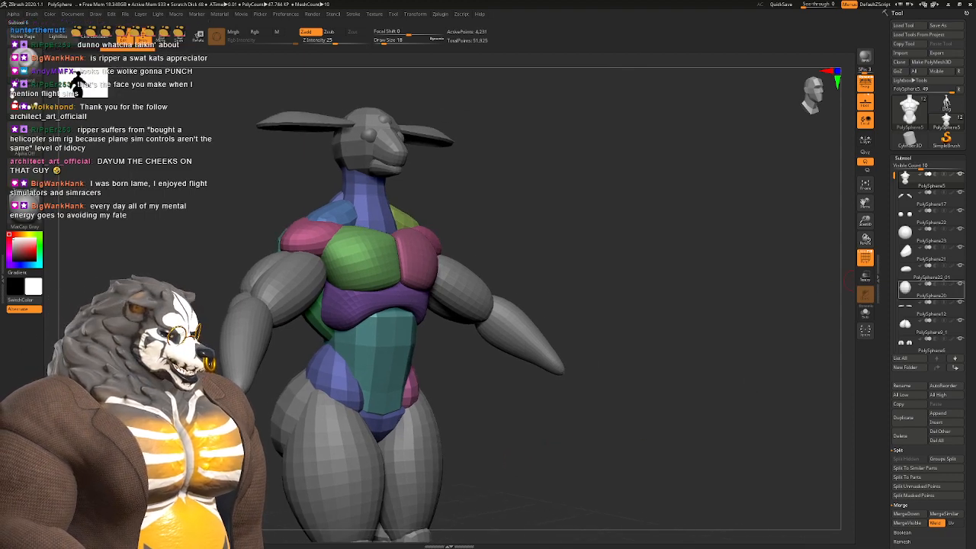
{"action": "left_click_drag", "start_coordinate": [557, 235], "coordinate": [585, 187], "text": "alt"}
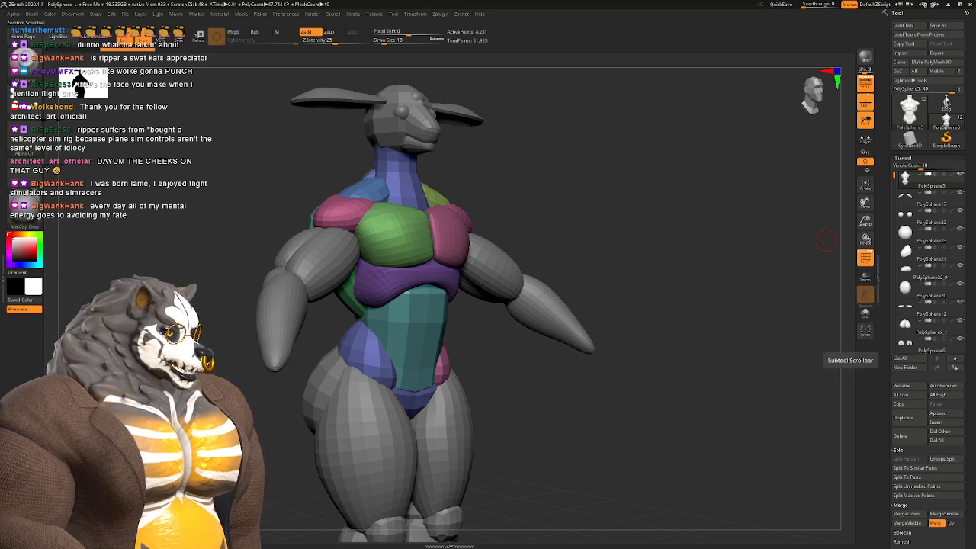
{"action": "left_click_drag", "start_coordinate": [894, 176], "coordinate": [894, 238]}
{"action": "left_click", "coordinate": [917, 235]}
{"action": "left_click_drag", "start_coordinate": [555, 165], "coordinate": [631, 307], "text": "alt"}
{"action": "left_click", "coordinate": [463, 246], "text": "alt"}
{"action": "left_click_drag", "start_coordinate": [611, 242], "coordinate": [621, 288], "text": "alt"}
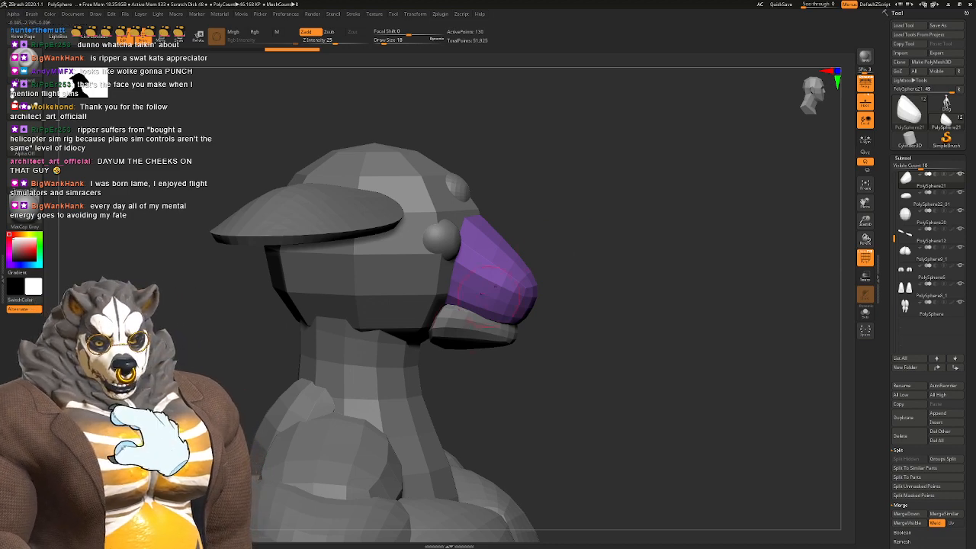
{"action": "right_click_drag", "start_coordinate": [438, 366], "coordinate": [409, 328]}
{"action": "mouse_move", "coordinate": [408, 268]}
{"action": "right_mouse_down"}
{"action": "mouse_move", "coordinate": [450, 271]}
{"action": "mouse_move", "coordinate": [404, 267]}
{"action": "mouse_move", "coordinate": [400, 294]}
{"action": "mouse_move", "coordinate": [407, 276]}
{"action": "right_mouse_up"}
Step: Select the eyes subtool, activate the Move gizmo, centre it near one eye and reset its orientation to the world axes
{"action": "left_click", "coordinate": [349, 232], "text": "alt"}
{"action": "right_click_drag", "start_coordinate": [348, 232], "coordinate": [230, 86], "text": "shift"}
{"action": "left_click", "coordinate": [161, 37]}
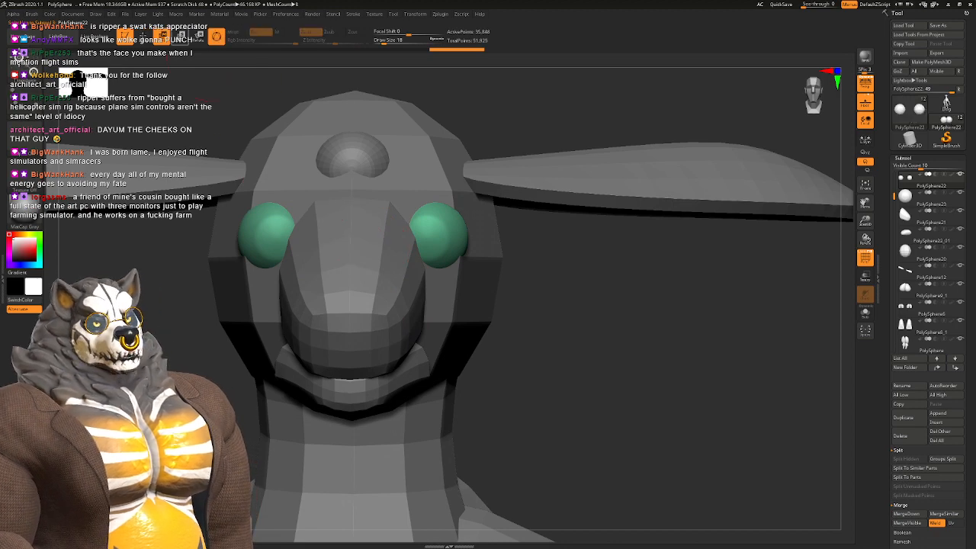
{"action": "mouse_move", "coordinate": [306, 309]}
{"action": "right_mouse_down", "text": "alt"}
{"action": "mouse_move", "coordinate": [333, 286]}
{"action": "mouse_move", "coordinate": [332, 228]}
{"action": "mouse_move", "coordinate": [296, 272]}
{"action": "right_mouse_up", "text": "alt"}
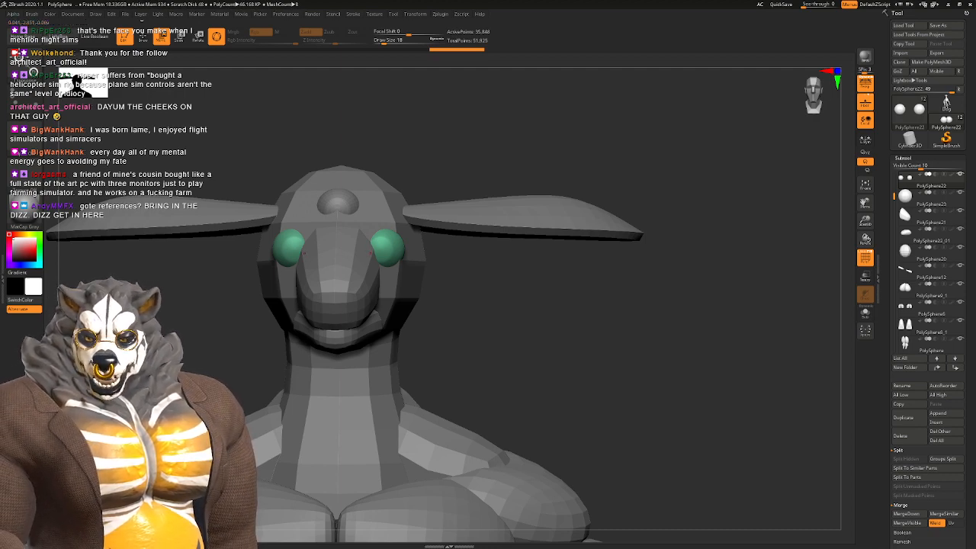
{"action": "right_click_drag", "start_coordinate": [404, 248], "coordinate": [455, 274], "text": "alt"}
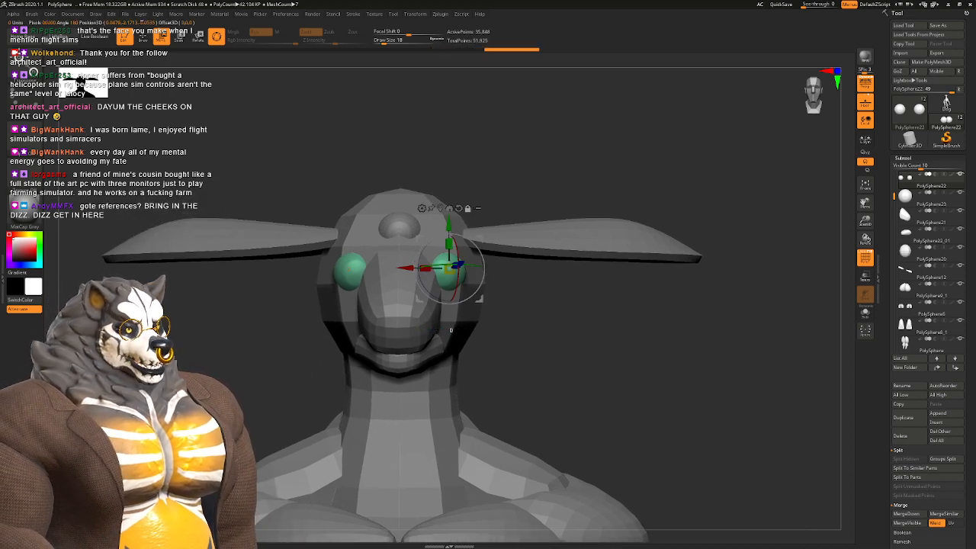
{"action": "left_click", "coordinate": [439, 208]}
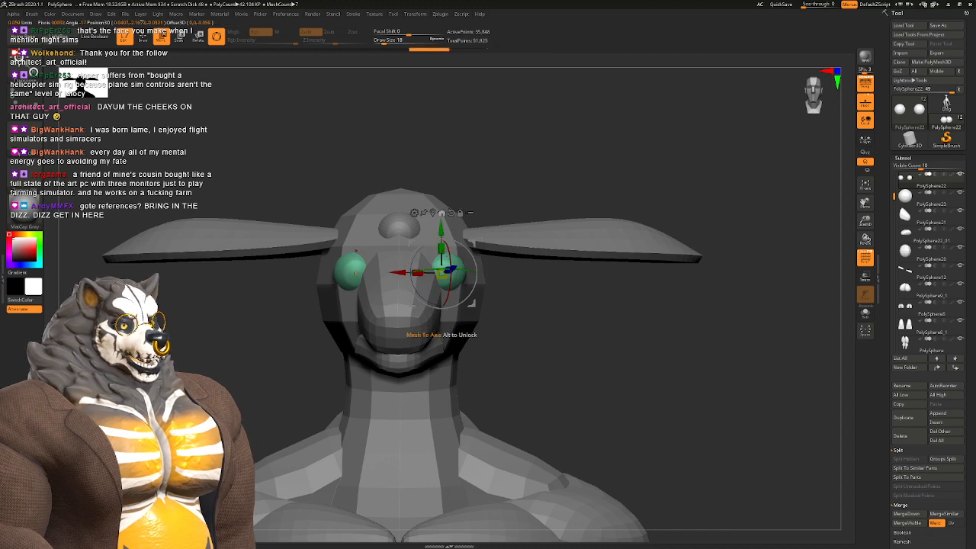
{"action": "left_click", "coordinate": [450, 212]}
{"action": "key", "text": "ctrl+z"}
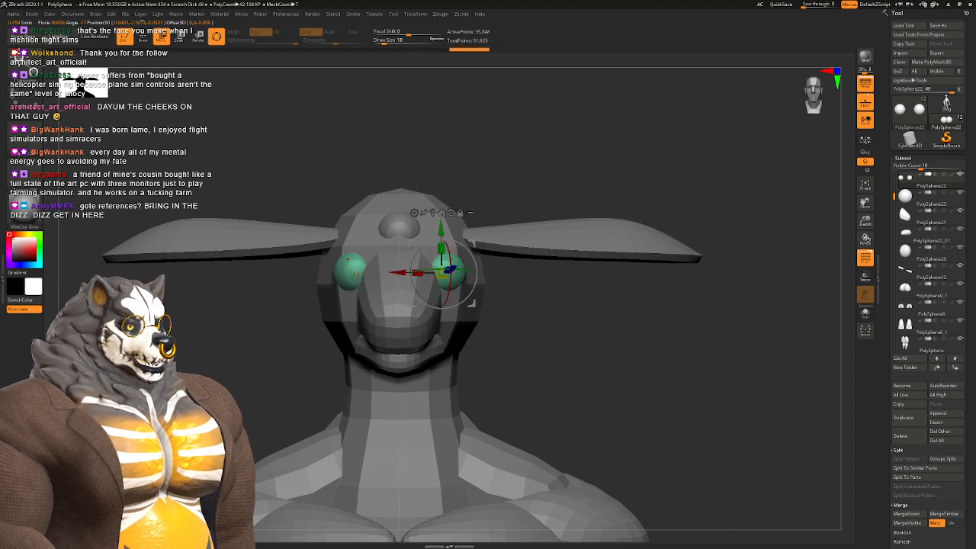
{"action": "left_click", "coordinate": [460, 213]}
{"action": "left_click", "coordinate": [450, 213]}
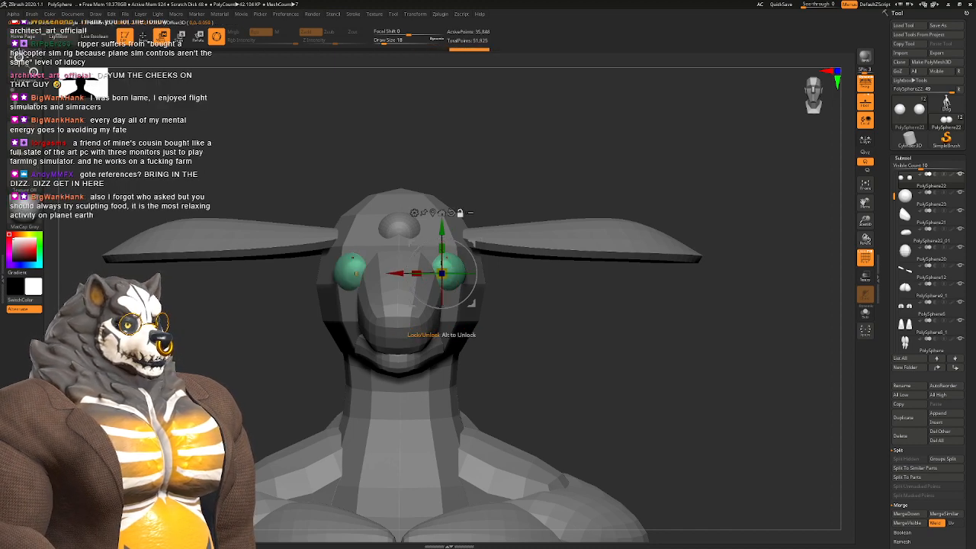
{"action": "right_click_drag", "start_coordinate": [472, 303], "coordinate": [434, 292], "text": "alt"}
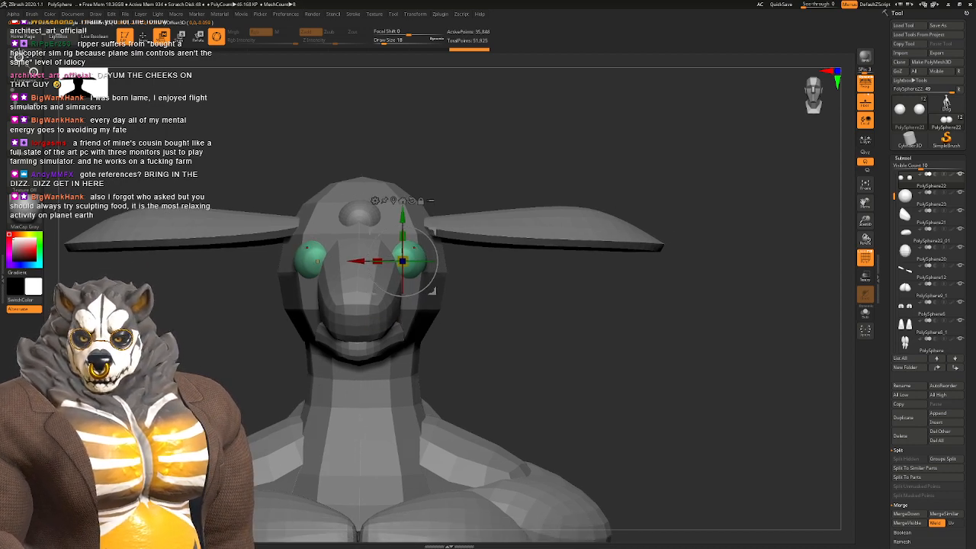
Step: Try scaling both eyes up uniformly, and undo the scaling
{"action": "right_click_drag", "start_coordinate": [434, 291], "coordinate": [358, 335]}
{"action": "left_click_drag", "start_coordinate": [388, 267], "coordinate": [427, 266]}
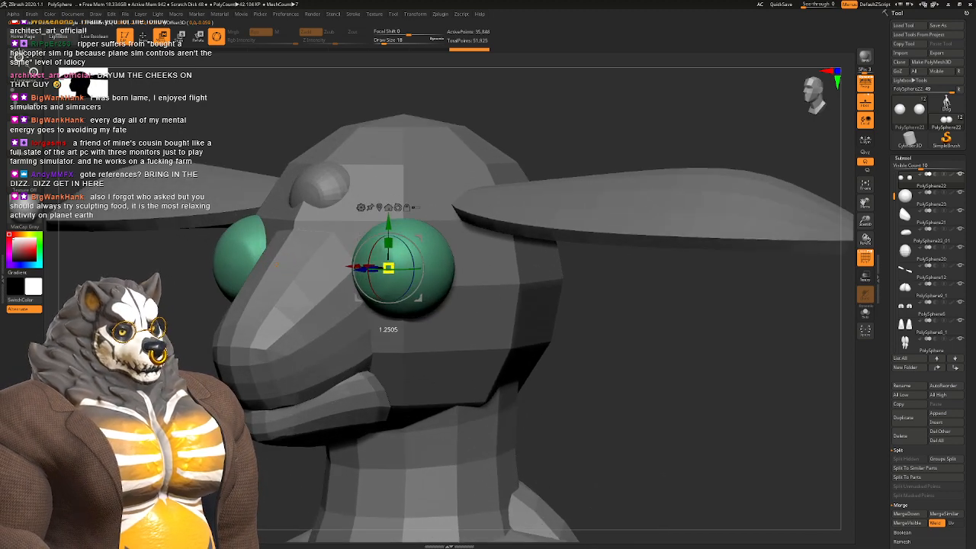
{"action": "right_click_drag", "start_coordinate": [427, 268], "coordinate": [492, 270]}
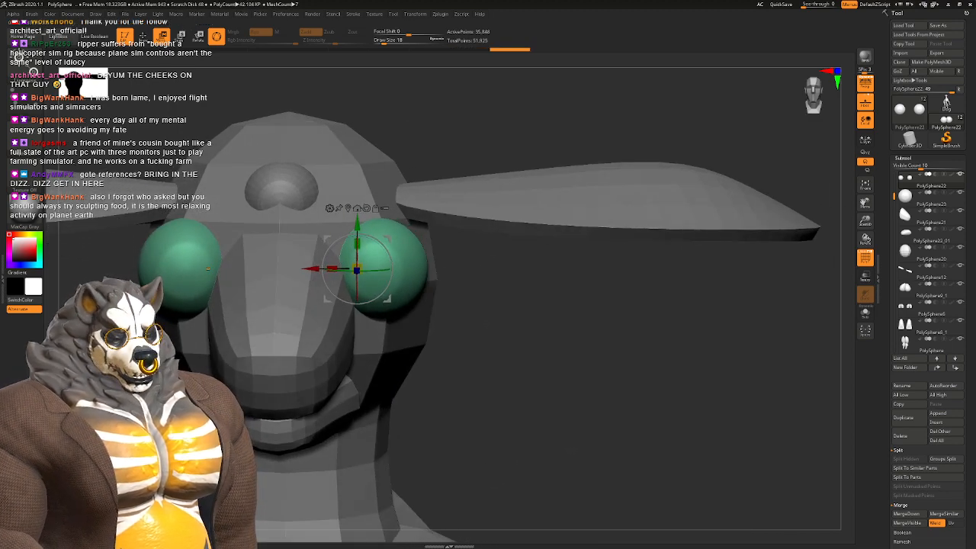
{"action": "right_click_drag", "start_coordinate": [206, 269], "coordinate": [282, 208], "text": "alt"}
{"action": "key", "text": "ctrl+z"}
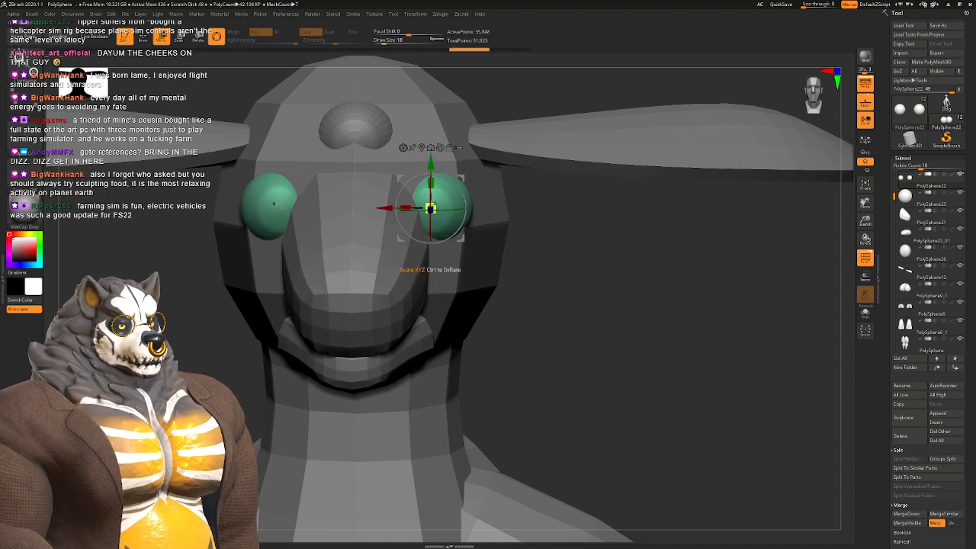
Step: Enlarge both eyes uniformly, recentre the gizmo on the enlarged eye and scale them up slightly more
{"action": "mouse_move", "coordinate": [430, 208]}
{"action": "left_mouse_down"}
{"action": "mouse_move", "coordinate": [473, 198]}
{"action": "mouse_move", "coordinate": [459, 179]}
{"action": "left_mouse_up"}
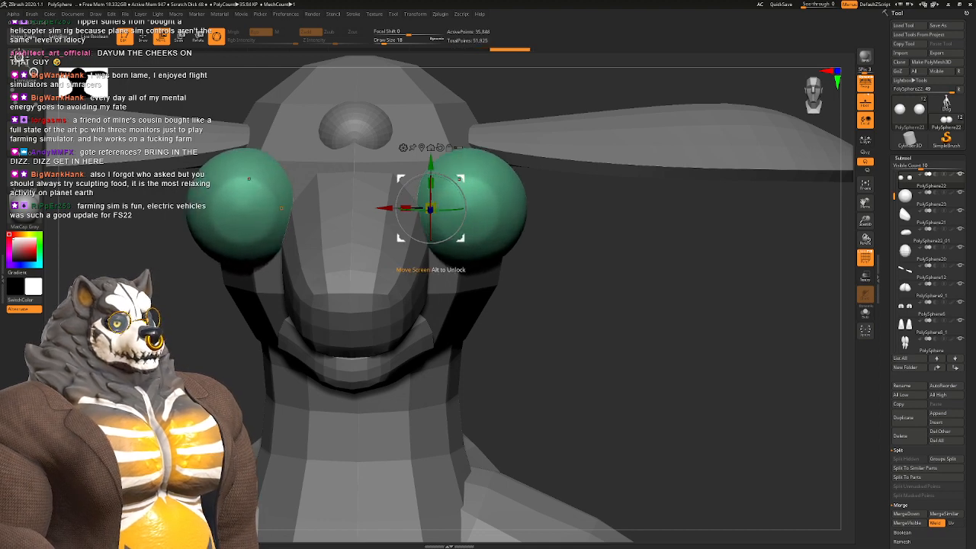
{"action": "left_click", "coordinate": [431, 147]}
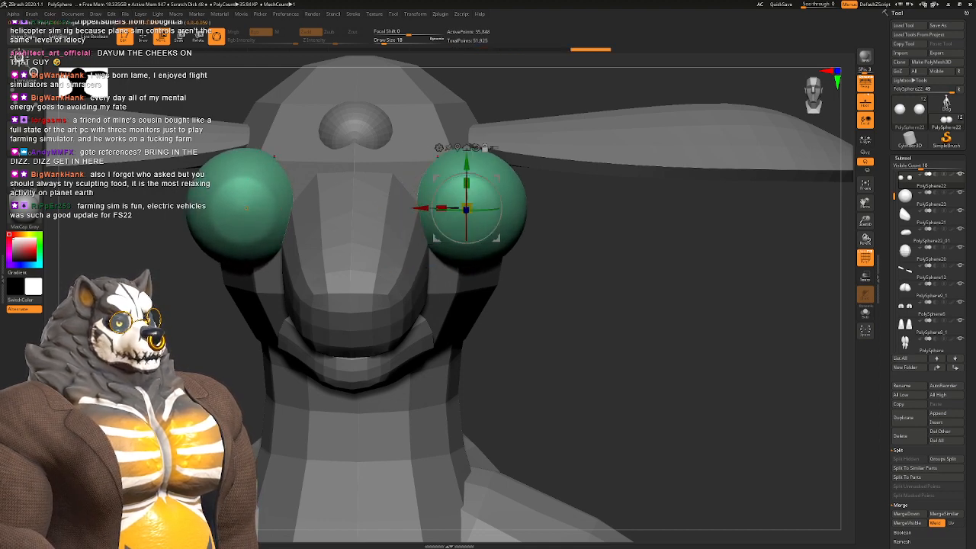
{"action": "left_click_drag", "start_coordinate": [466, 208], "coordinate": [468, 203]}
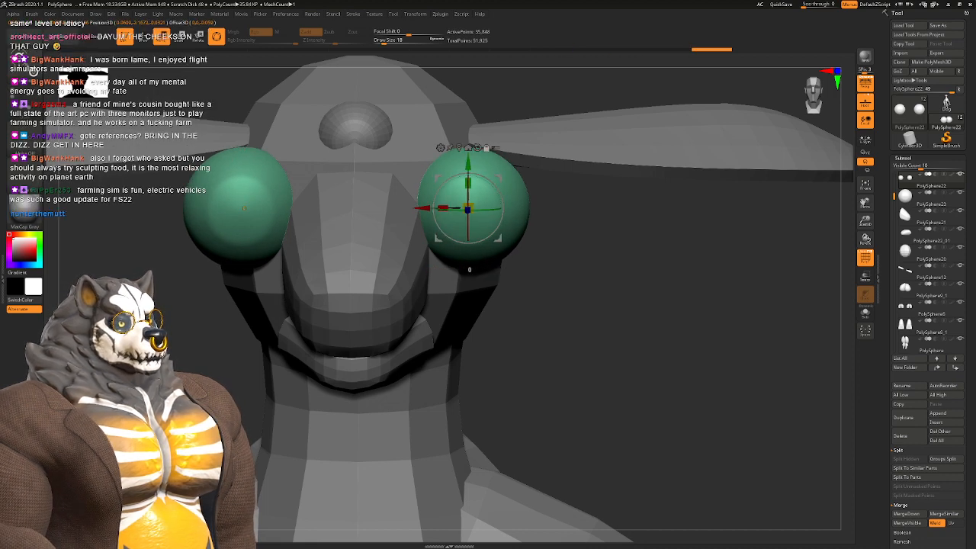
Step: Move the enlarged eyes inward toward the head's centre and adjust their depth so they sit back against the skull
{"action": "left_click_drag", "start_coordinate": [419, 207], "coordinate": [371, 207]}
{"action": "right_click_drag", "start_coordinate": [371, 208], "coordinate": [413, 229]}
{"action": "left_click_drag", "start_coordinate": [433, 228], "coordinate": [412, 228]}
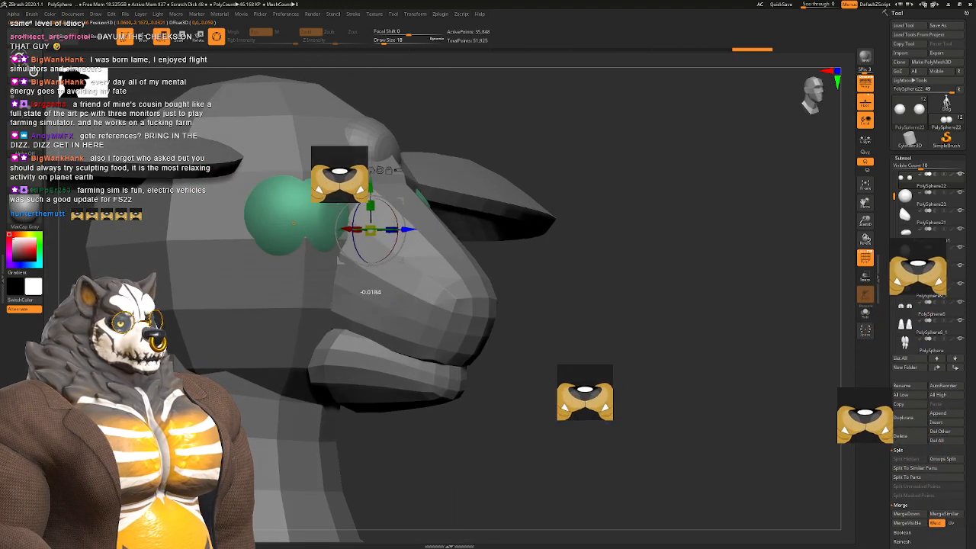
{"action": "mouse_move", "coordinate": [411, 228]}
{"action": "right_mouse_down"}
{"action": "mouse_move", "coordinate": [346, 215]}
{"action": "mouse_move", "coordinate": [407, 221]}
{"action": "right_mouse_up"}
{"action": "left_click_drag", "start_coordinate": [416, 245], "coordinate": [409, 247]}
{"action": "right_click_drag", "start_coordinate": [409, 246], "coordinate": [633, 293]}
Step: Select the ears subtool, reset the gizmo's orientation and centre it on one ear, then rotate the ears
{"action": "left_click", "coordinate": [329, 343], "text": "alt"}
{"action": "right_click_drag", "start_coordinate": [335, 342], "coordinate": [374, 305]}
{"action": "key", "text": "w"}
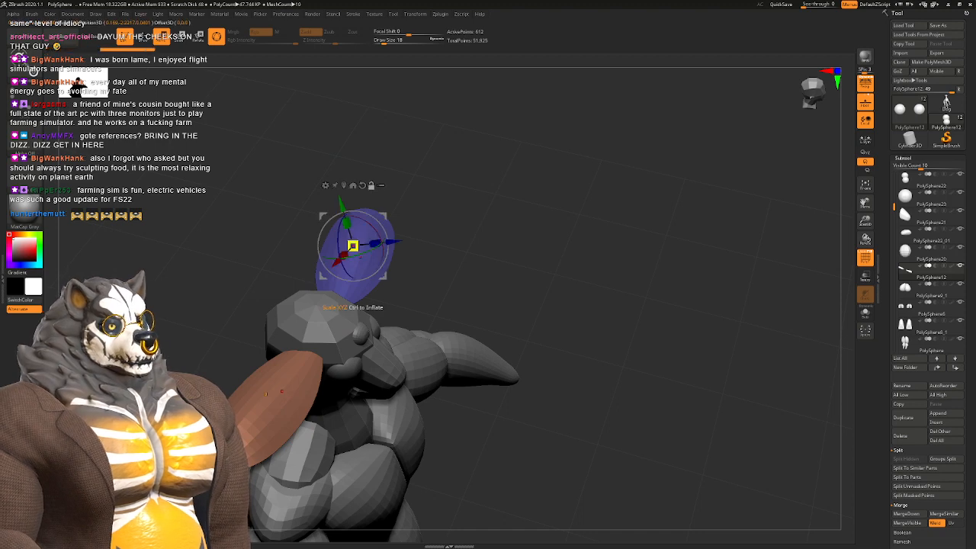
{"action": "left_click", "coordinate": [362, 185], "text": "alt"}
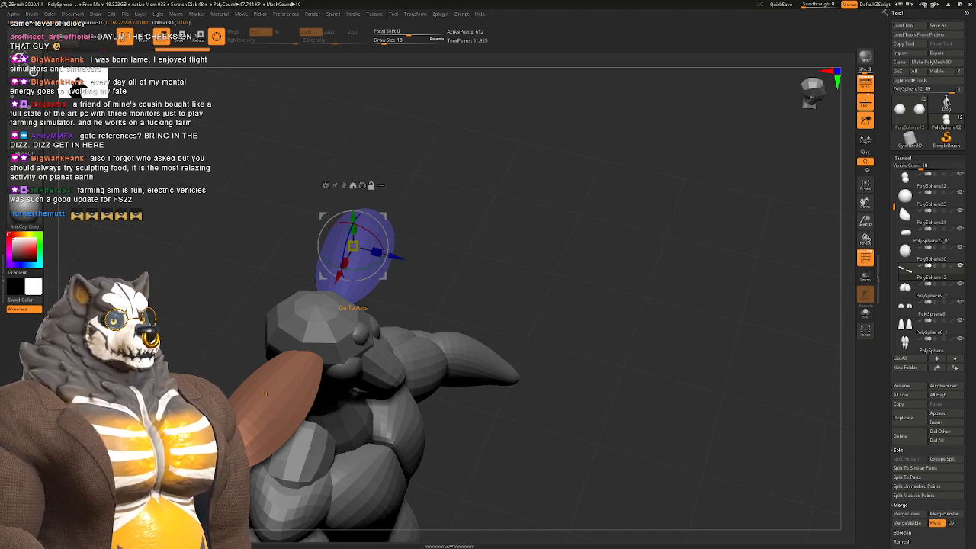
{"action": "left_click", "coordinate": [343, 185], "text": "alt"}
{"action": "left_click_drag", "start_coordinate": [381, 250], "coordinate": [372, 225]}
{"action": "right_click_drag", "start_coordinate": [427, 259], "coordinate": [583, 230]}
Step: Select the main head sphere subtool and subdivide it twice
{"action": "left_click", "coordinate": [412, 199], "text": "alt"}
{"action": "key", "text": "ctrl+d"}
{"action": "key", "text": "ctrl+d"}
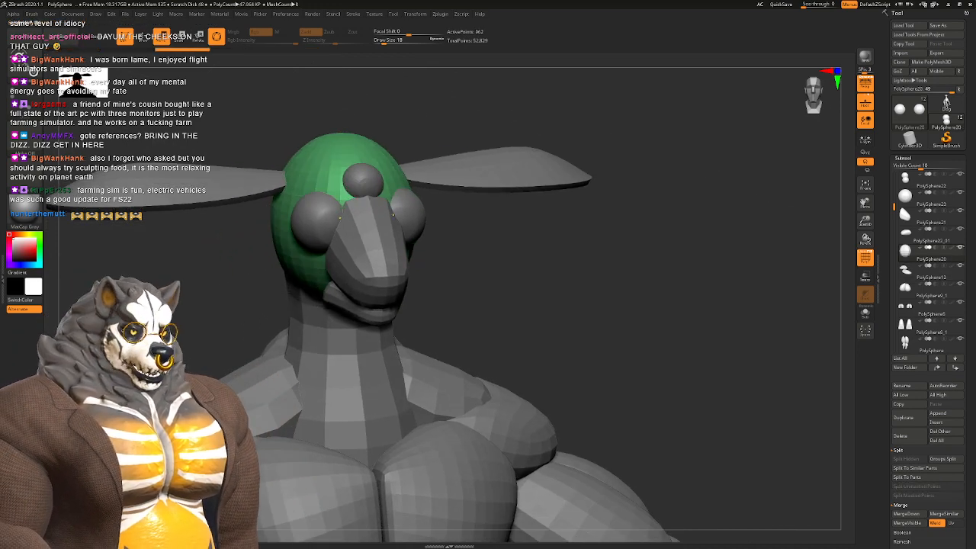
Step: Switch to the Move brush and set its draw size to 154
{"action": "mouse_move", "coordinate": [373, 238]}
{"action": "right_mouse_down"}
{"action": "mouse_move", "coordinate": [450, 235]}
{"action": "mouse_move", "coordinate": [467, 218]}
{"action": "mouse_move", "coordinate": [434, 230]}
{"action": "mouse_move", "coordinate": [427, 260]}
{"action": "right_mouse_up"}
{"action": "key", "text": "b"}
{"action": "key", "text": "m"}
{"action": "key", "text": "v"}
{"action": "key", "text": "space"}
{"action": "left_click_drag", "start_coordinate": [421, 267], "coordinate": [432, 267]}
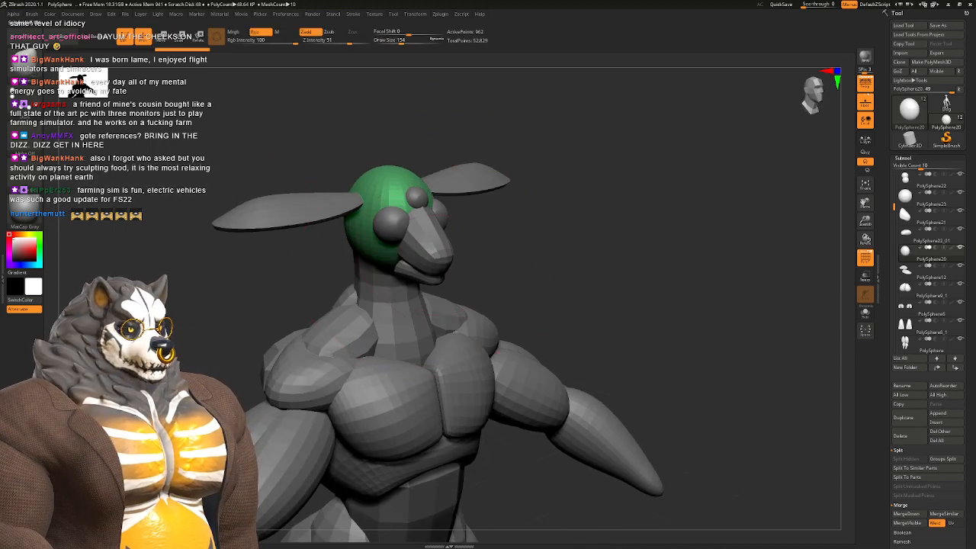
Step: Set the draw size to 116 and pull the upper part of the head backward with the Move brush
{"action": "right_click_drag", "start_coordinate": [427, 263], "coordinate": [401, 230]}
{"action": "key", "text": "space"}
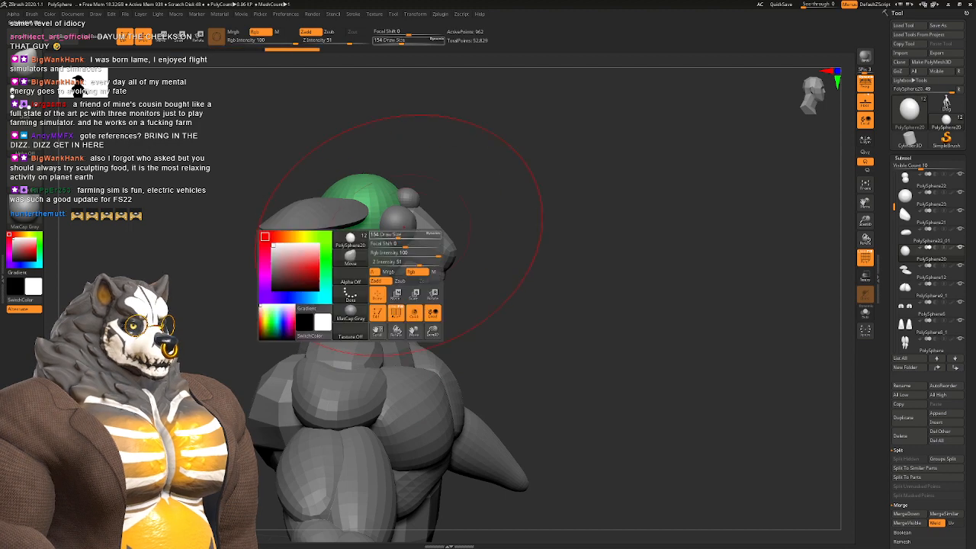
{"action": "left_click_drag", "start_coordinate": [398, 234], "coordinate": [394, 235]}
{"action": "mouse_move", "coordinate": [384, 195]}
{"action": "left_mouse_down"}
{"action": "mouse_move", "coordinate": [388, 206]}
{"action": "mouse_move", "coordinate": [351, 189]}
{"action": "left_mouse_up"}
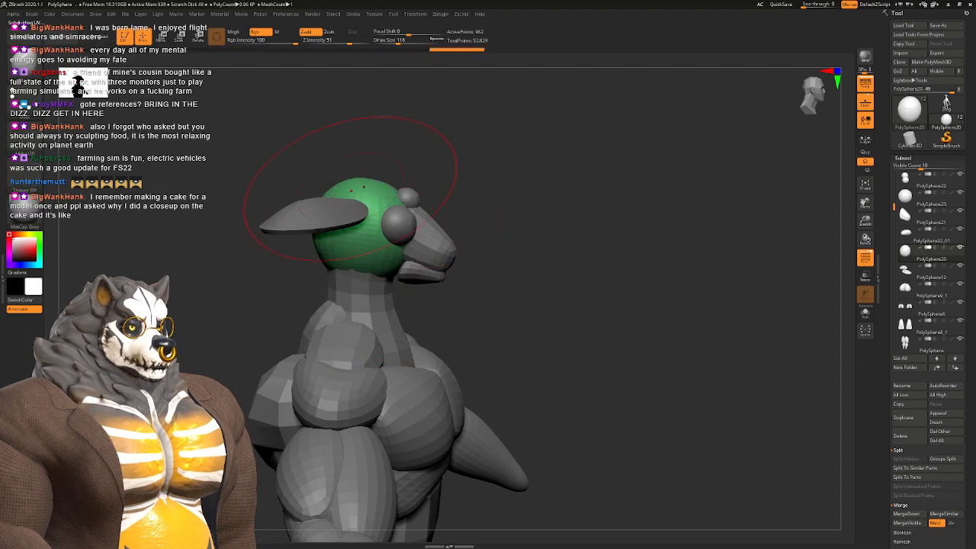
{"action": "right_click_drag", "start_coordinate": [351, 189], "coordinate": [393, 205]}
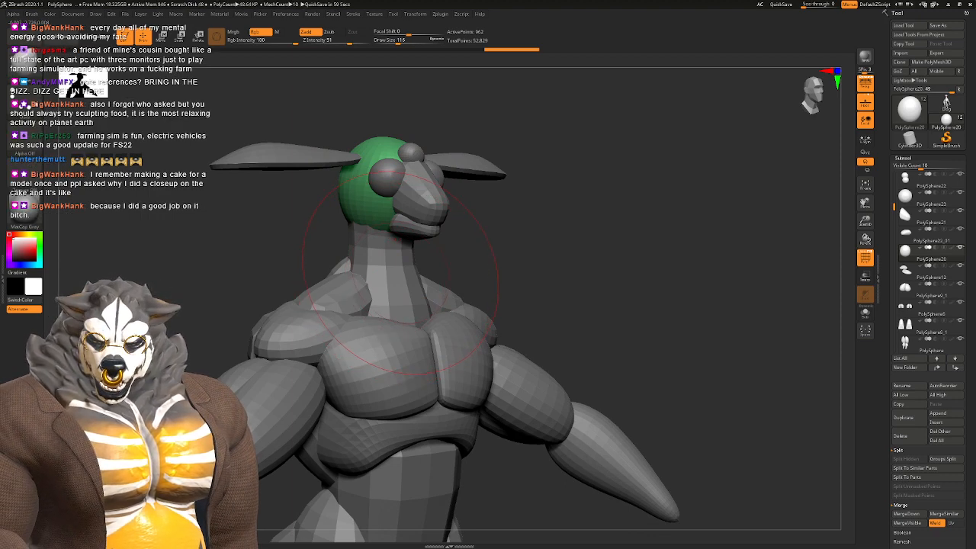
Step: Select the snout subtool and set the brush draw size to 58
{"action": "right_click_drag", "start_coordinate": [417, 189], "coordinate": [354, 191]}
{"action": "right_click_drag", "start_coordinate": [355, 191], "coordinate": [366, 228], "text": "ctrl"}
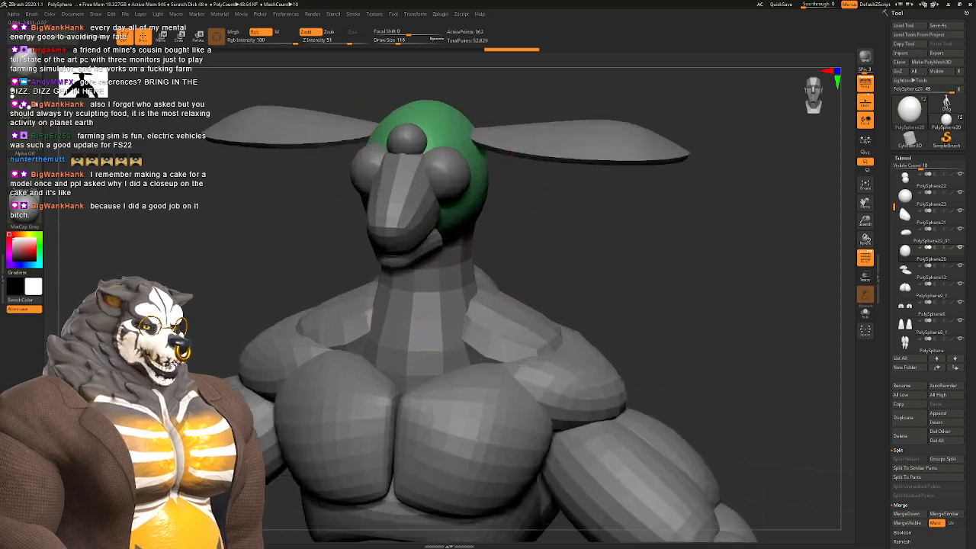
{"action": "right_click_drag", "start_coordinate": [427, 202], "coordinate": [457, 225]}
{"action": "left_click", "coordinate": [414, 251], "text": "alt"}
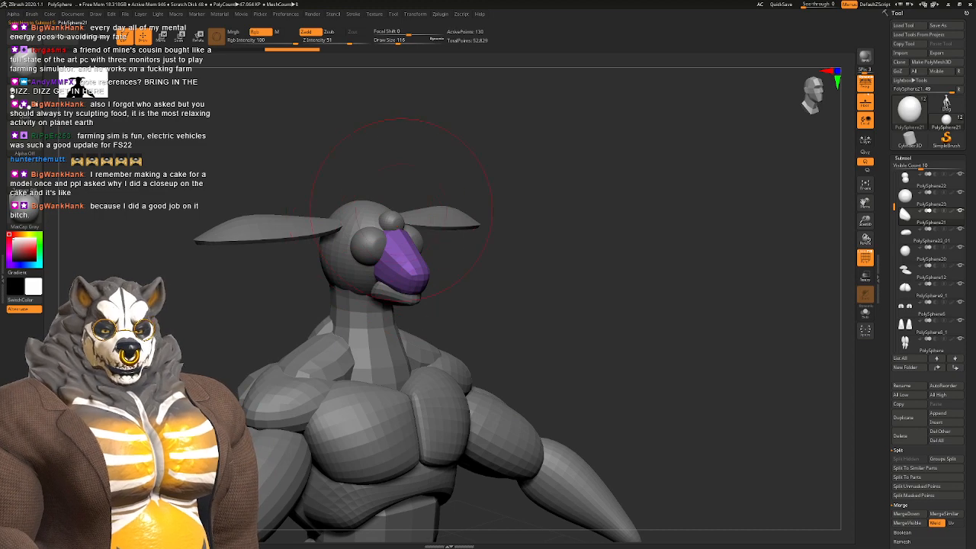
{"action": "right_click_drag", "start_coordinate": [401, 209], "coordinate": [406, 232]}
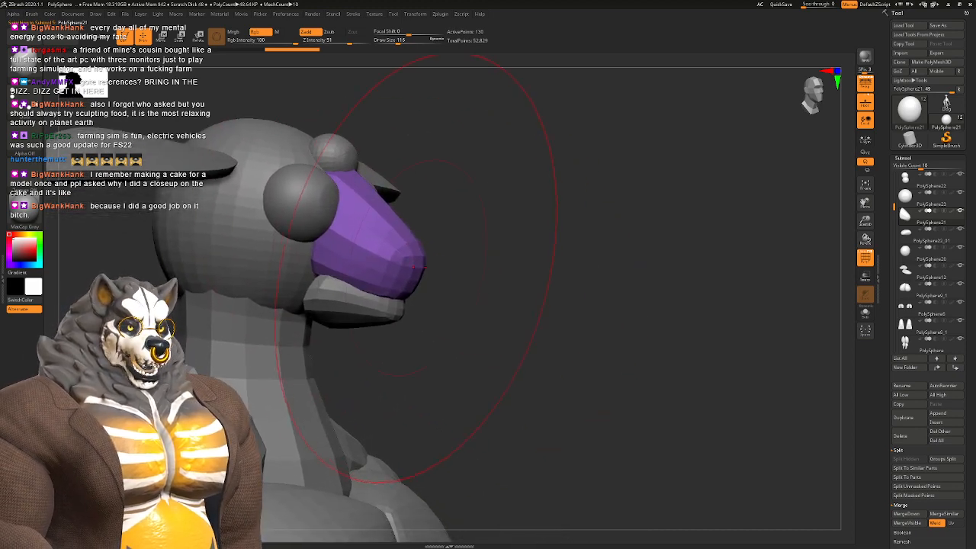
{"action": "key", "text": "space"}
{"action": "left_click_drag", "start_coordinate": [417, 267], "coordinate": [410, 267]}
{"action": "mouse_move", "coordinate": [427, 249]}
{"action": "right_mouse_down"}
{"action": "mouse_move", "coordinate": [403, 243]}
{"action": "mouse_move", "coordinate": [466, 232]}
{"action": "right_mouse_up"}
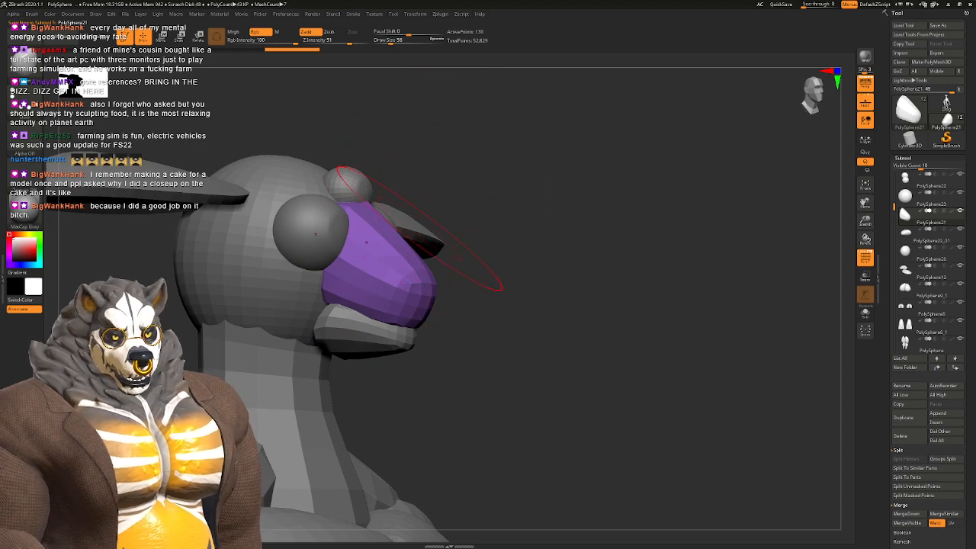
Step: Select the small sphere on the forehead, hide that subtool, and select the main head sphere
{"action": "right_click_drag", "start_coordinate": [401, 164], "coordinate": [358, 190]}
{"action": "right_click_drag", "start_coordinate": [418, 235], "coordinate": [389, 182], "text": "alt"}
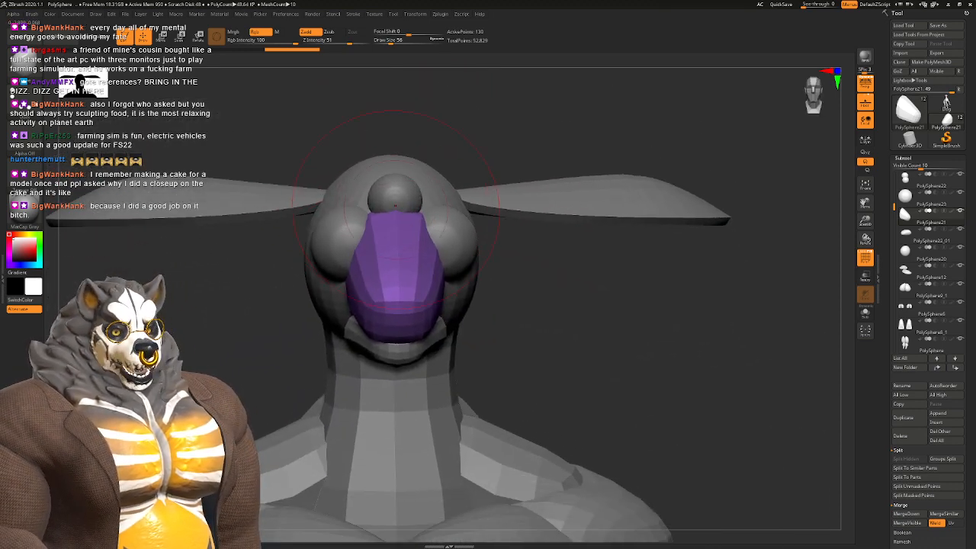
{"action": "left_click", "coordinate": [390, 181], "text": "alt"}
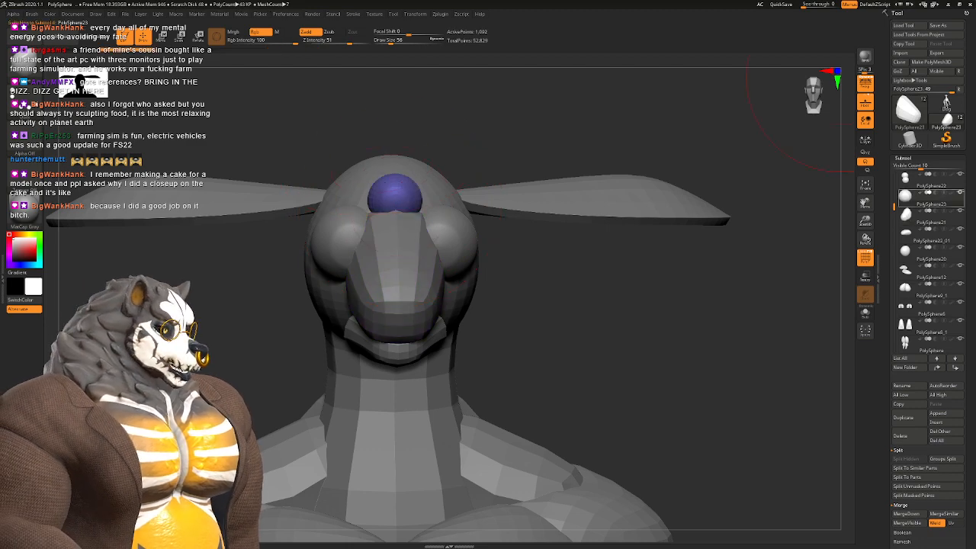
{"action": "left_click", "coordinate": [436, 185], "text": "alt"}
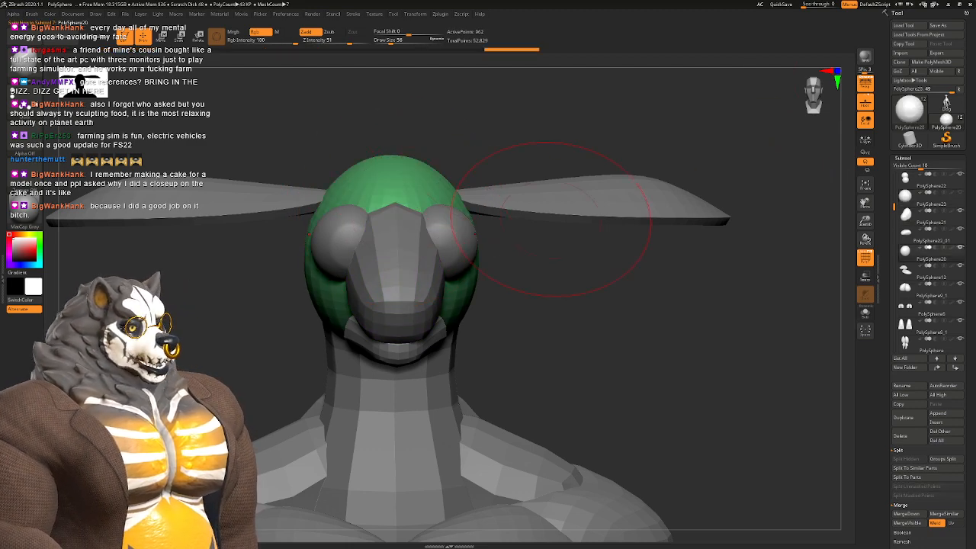
Step: Select the eyes subtool, rotate the eyes about their vertical axis with the gizmo and move them slightly down
{"action": "right_click_drag", "start_coordinate": [494, 252], "coordinate": [440, 313]}
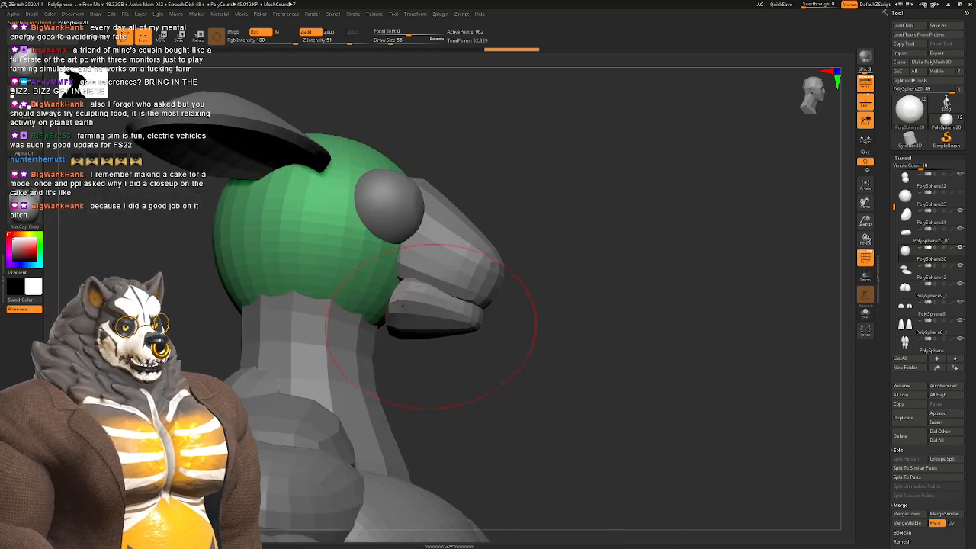
{"action": "right_click_drag", "start_coordinate": [495, 229], "coordinate": [407, 286]}
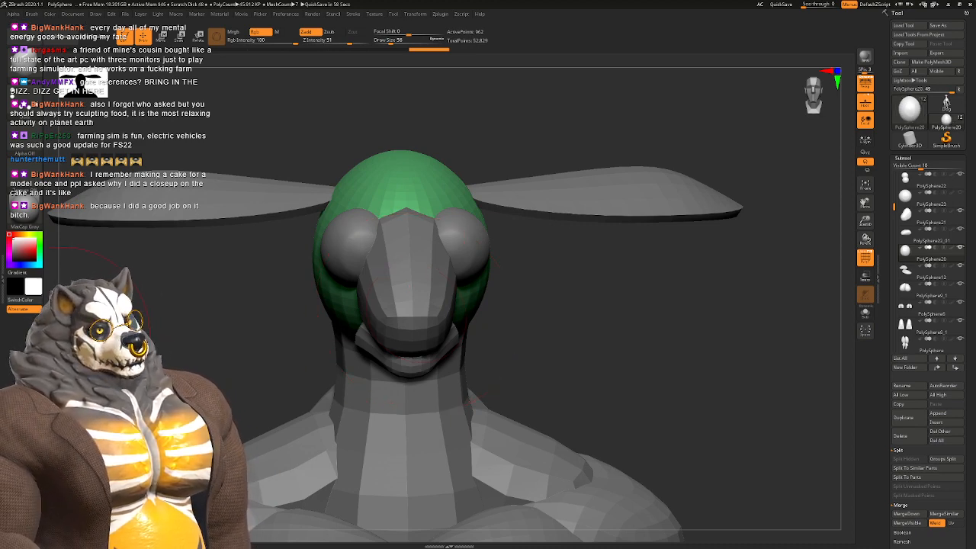
{"action": "right_click_drag", "start_coordinate": [490, 327], "coordinate": [435, 305]}
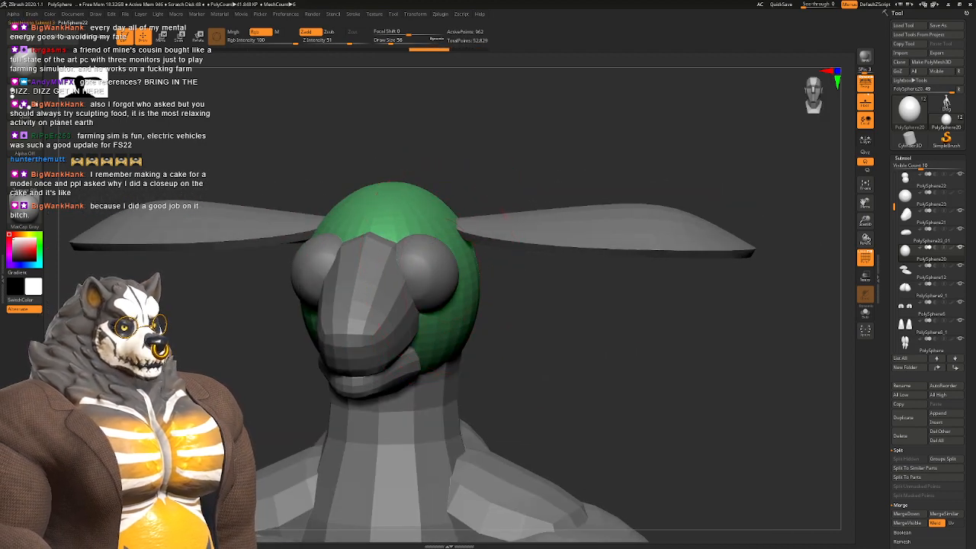
{"action": "left_click", "coordinate": [428, 255], "text": "alt"}
{"action": "left_click", "coordinate": [161, 37]}
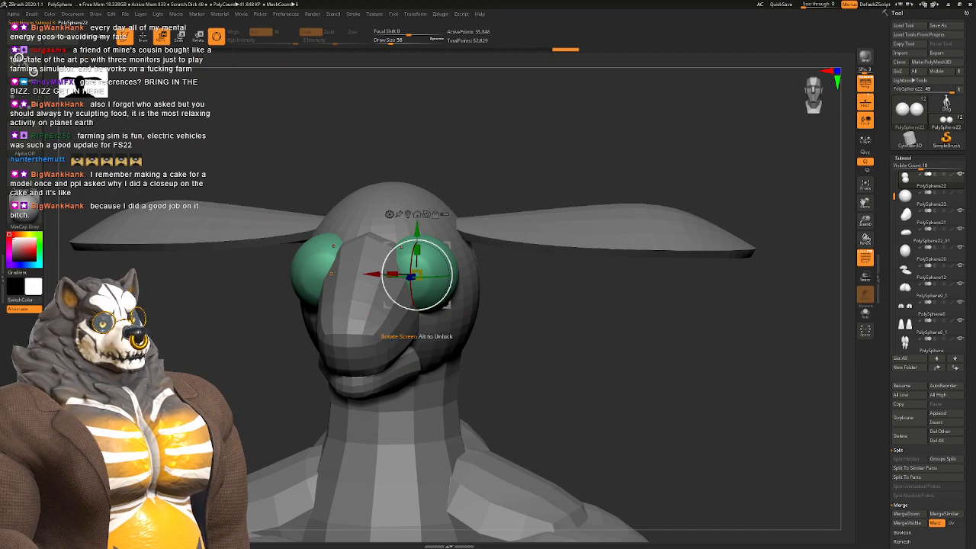
{"action": "right_click_drag", "start_coordinate": [385, 257], "coordinate": [403, 281]}
{"action": "left_click_drag", "start_coordinate": [402, 273], "coordinate": [425, 274]}
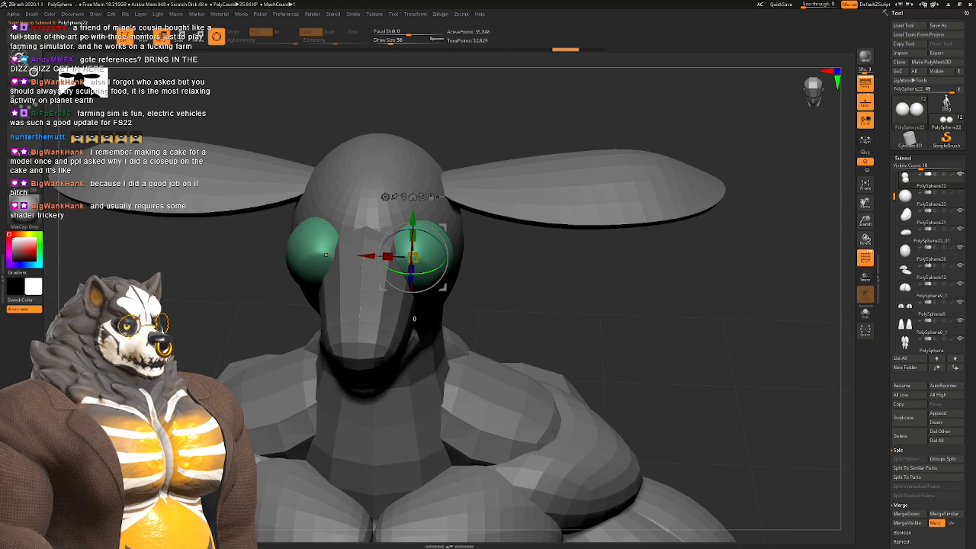
{"action": "left_click_drag", "start_coordinate": [414, 273], "coordinate": [427, 273]}
{"action": "right_click_drag", "start_coordinate": [426, 274], "coordinate": [555, 221]}
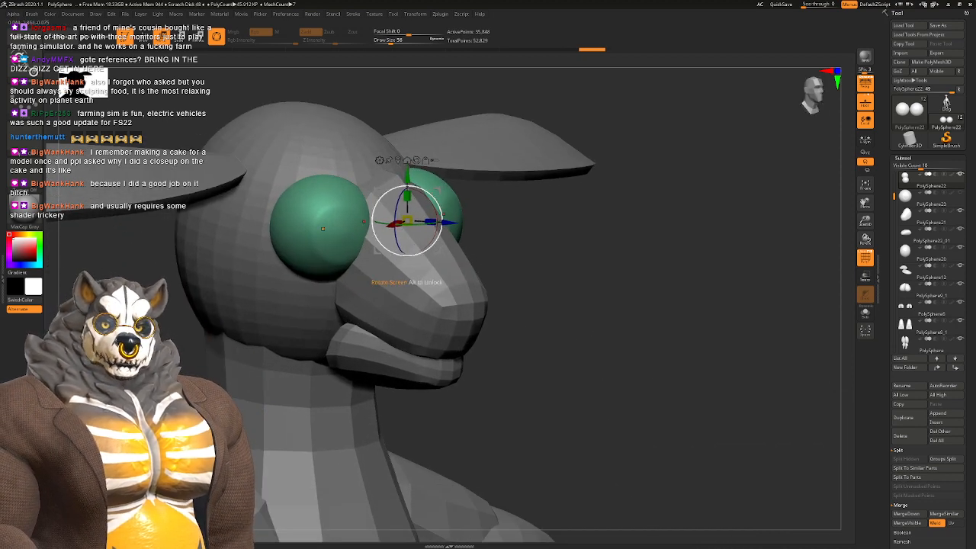
{"action": "left_click_drag", "start_coordinate": [407, 175], "coordinate": [407, 187]}
{"action": "right_click_drag", "start_coordinate": [407, 188], "coordinate": [420, 187]}
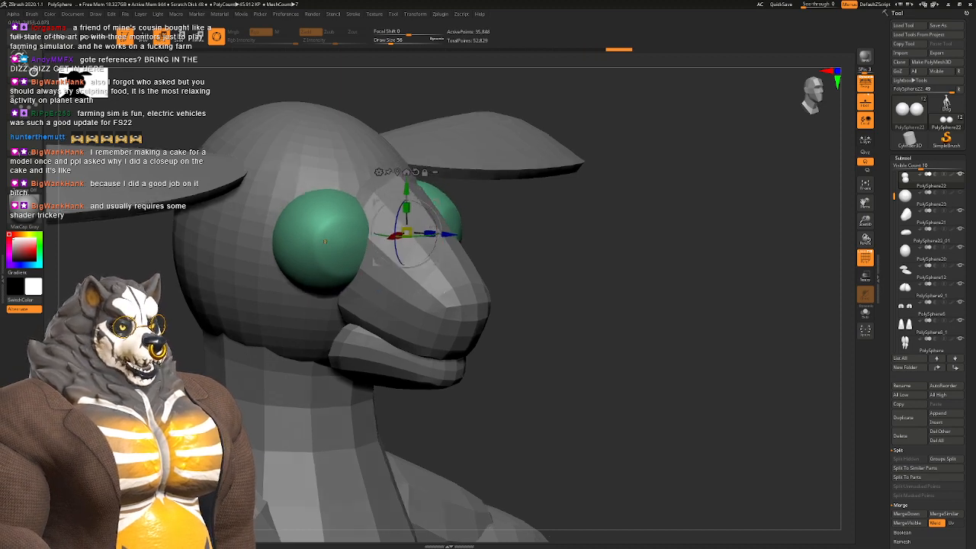
{"action": "right_click_drag", "start_coordinate": [503, 195], "coordinate": [428, 188]}
{"action": "right_click_drag", "start_coordinate": [610, 199], "coordinate": [495, 195]}
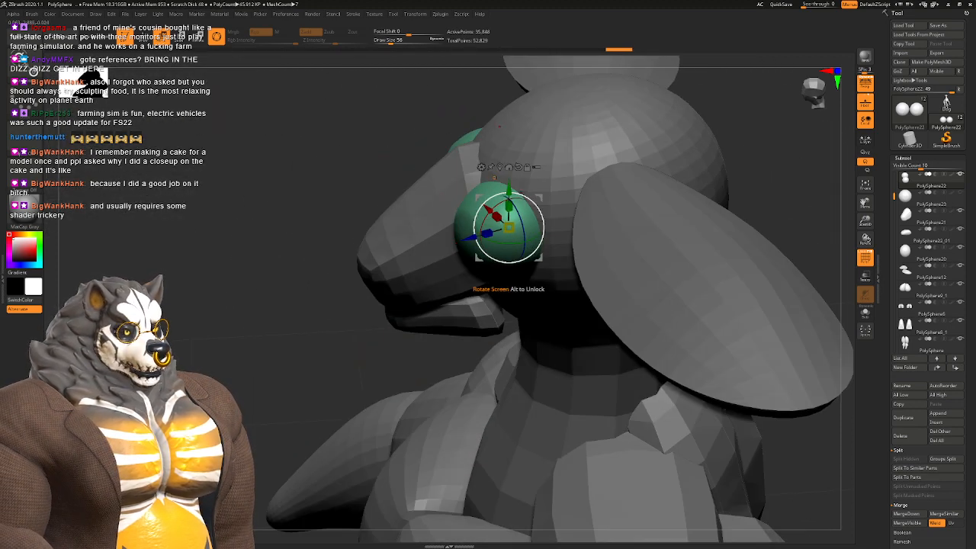
Step: Reset the gizmo's orientation, centre it on the eye, and move the eyes inward toward the head
{"action": "left_click", "coordinate": [527, 167]}
{"action": "left_click", "coordinate": [519, 167]}
{"action": "left_click", "coordinate": [500, 167]}
{"action": "left_click", "coordinate": [526, 167]}
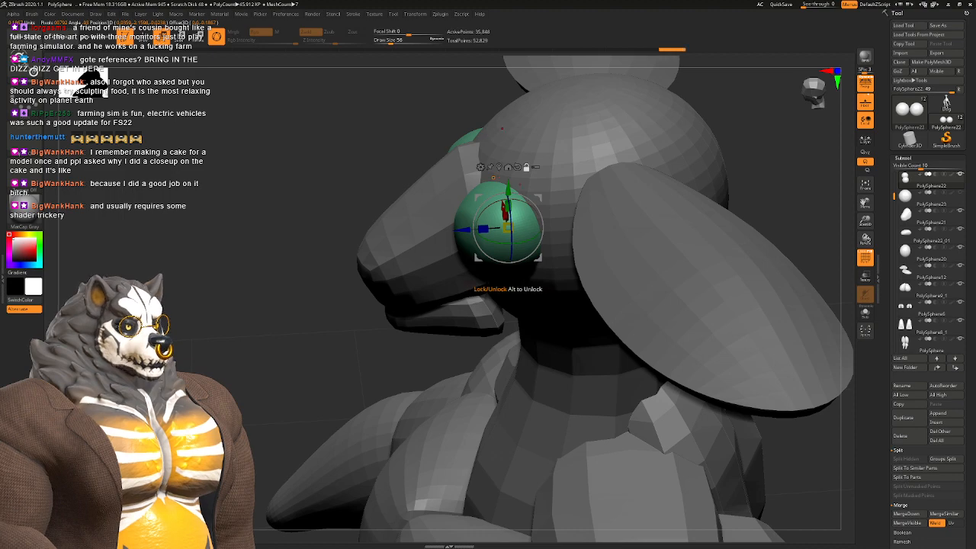
{"action": "left_click_drag", "start_coordinate": [489, 203], "coordinate": [516, 195]}
{"action": "right_click_drag", "start_coordinate": [517, 195], "coordinate": [625, 182]}
{"action": "right_click_drag", "start_coordinate": [453, 302], "coordinate": [458, 259]}
{"action": "right_click_drag", "start_coordinate": [458, 259], "coordinate": [452, 232]}
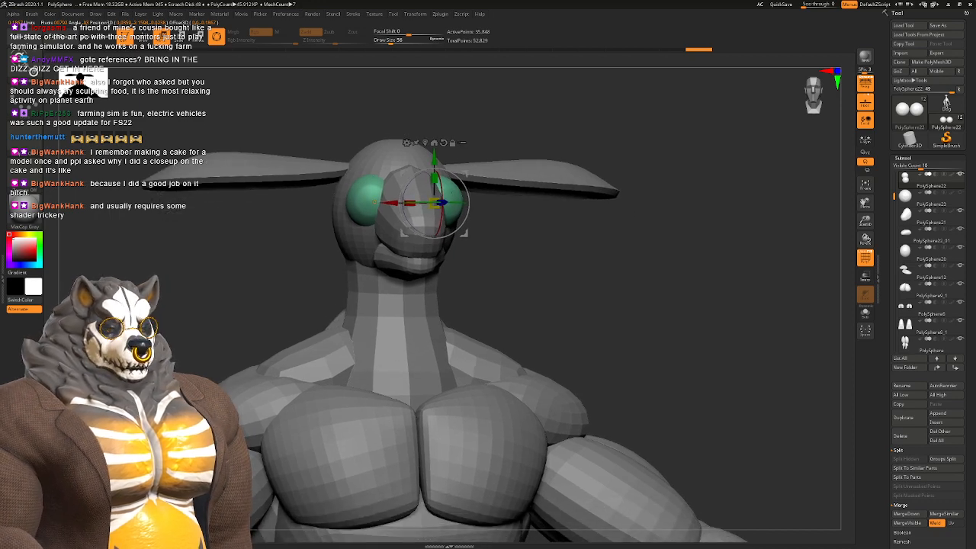
{"action": "right_click_drag", "start_coordinate": [411, 149], "coordinate": [461, 144]}
Step: Select the snout subtool, push its bridge and underside inward with the Move brush, and undo the last stroke
{"action": "key", "text": "q"}
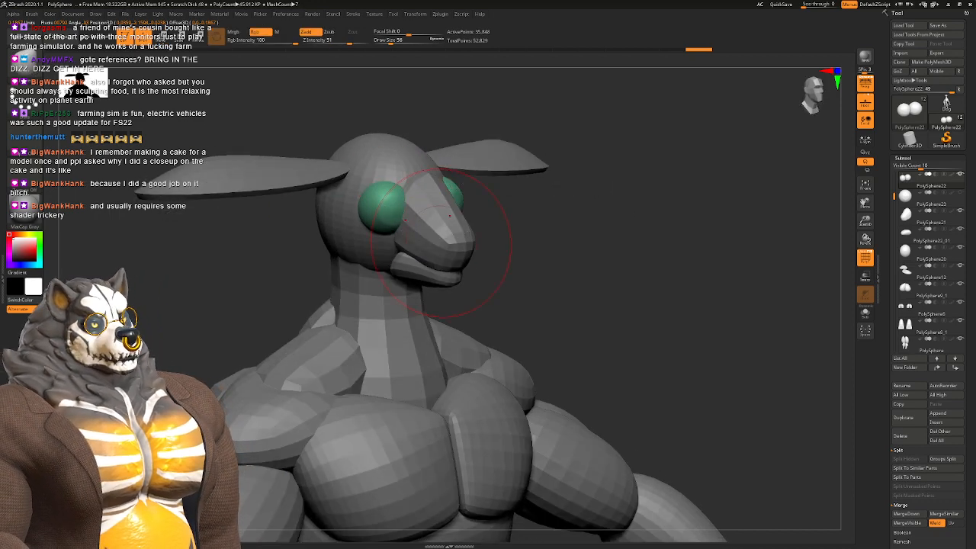
{"action": "left_click", "coordinate": [446, 229], "text": "alt"}
{"action": "right_click_drag", "start_coordinate": [439, 224], "coordinate": [520, 263], "text": "ctrl"}
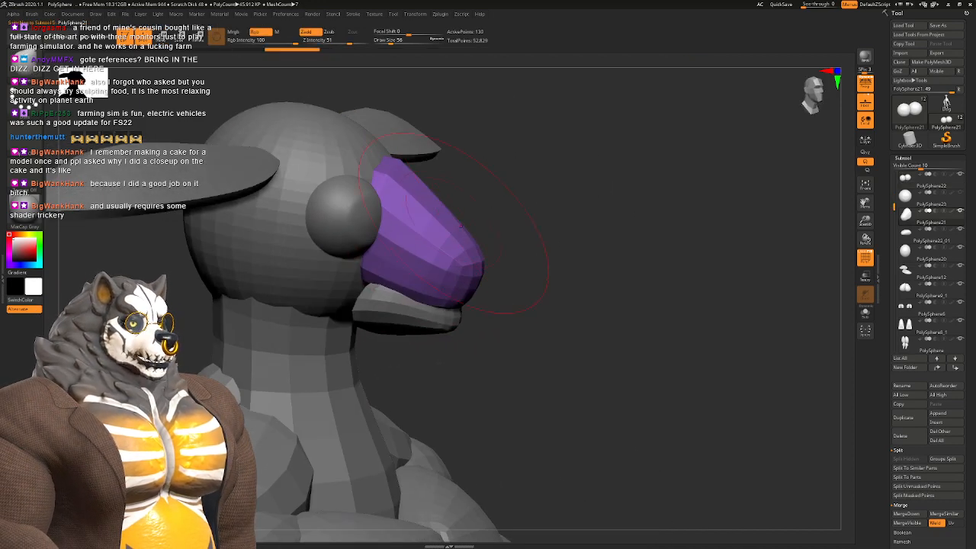
{"action": "left_click_drag", "start_coordinate": [454, 220], "coordinate": [446, 229]}
{"action": "left_click_drag", "start_coordinate": [458, 293], "coordinate": [455, 288]}
{"action": "left_click_drag", "start_coordinate": [446, 211], "coordinate": [436, 219]}
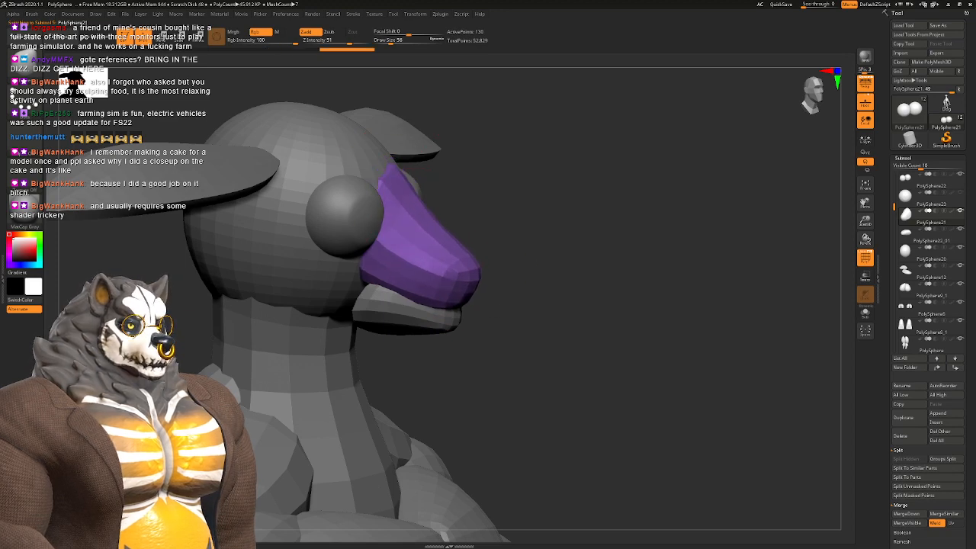
{"action": "key", "text": "ctrl+z"}
{"action": "key", "text": "ctrl+shift+z"}
{"action": "key", "text": "ctrl+z"}
{"action": "mouse_move", "coordinate": [416, 220]}
{"action": "right_mouse_down", "text": "alt"}
{"action": "mouse_move", "coordinate": [432, 240]}
{"action": "mouse_move", "coordinate": [400, 247]}
{"action": "mouse_move", "coordinate": [381, 231]}
{"action": "mouse_move", "coordinate": [388, 243]}
{"action": "mouse_move", "coordinate": [428, 243]}
{"action": "mouse_move", "coordinate": [431, 260]}
{"action": "mouse_move", "coordinate": [382, 230]}
{"action": "right_mouse_up", "text": "alt"}
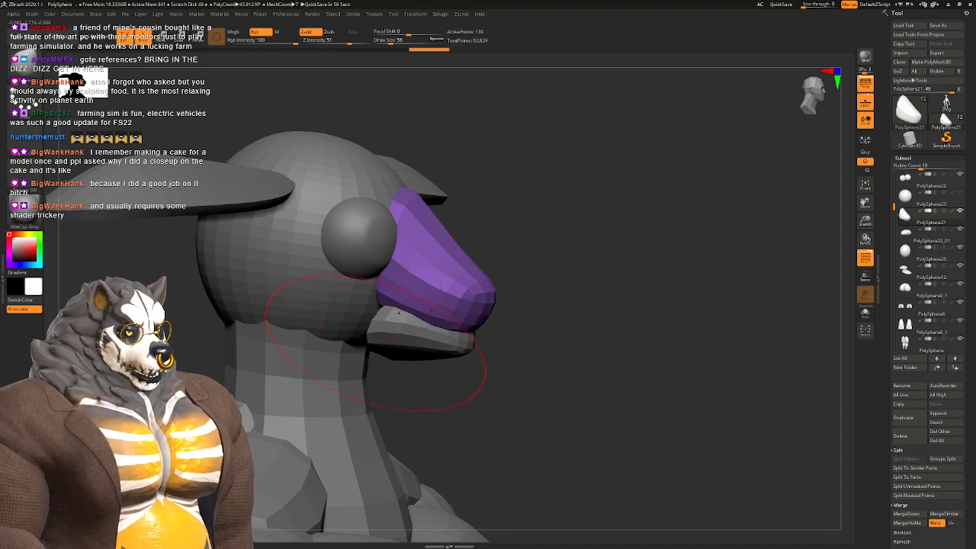
Step: Select the main head sphere subtool, reset the gizmo's orientation and centre it on the sphere
{"action": "left_click", "coordinate": [348, 314], "text": "alt"}
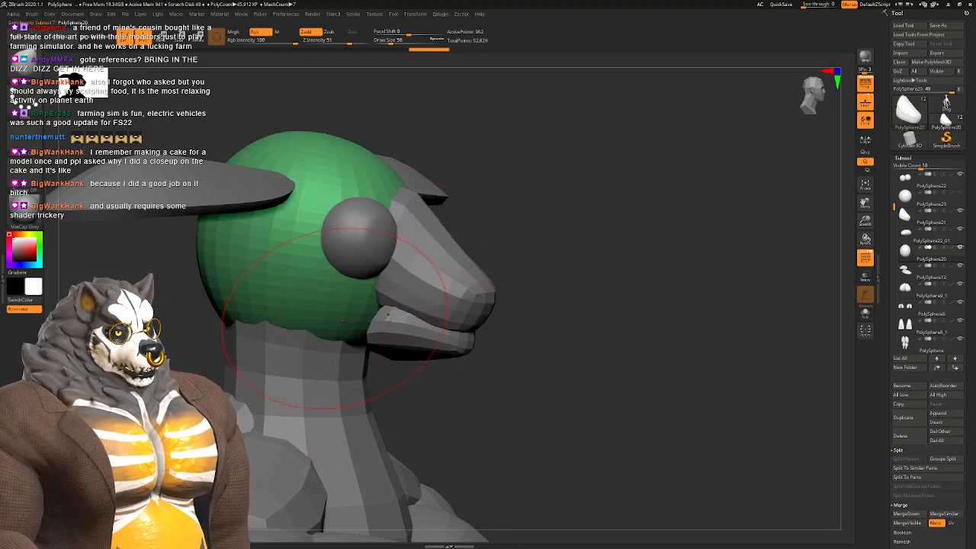
{"action": "key", "text": "w"}
{"action": "left_click_drag", "start_coordinate": [579, 228], "coordinate": [610, 526], "text": "alt"}
{"action": "key", "text": "f"}
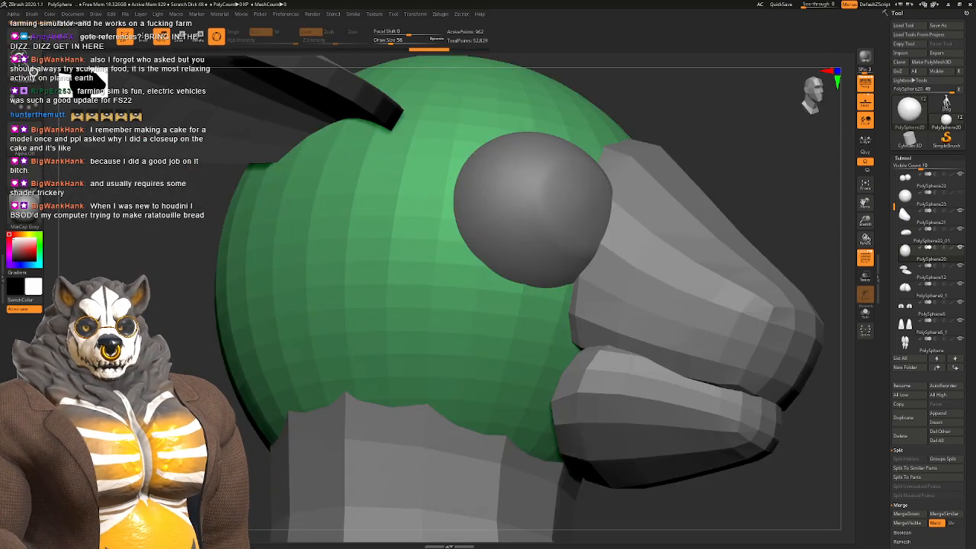
{"action": "key", "text": "f"}
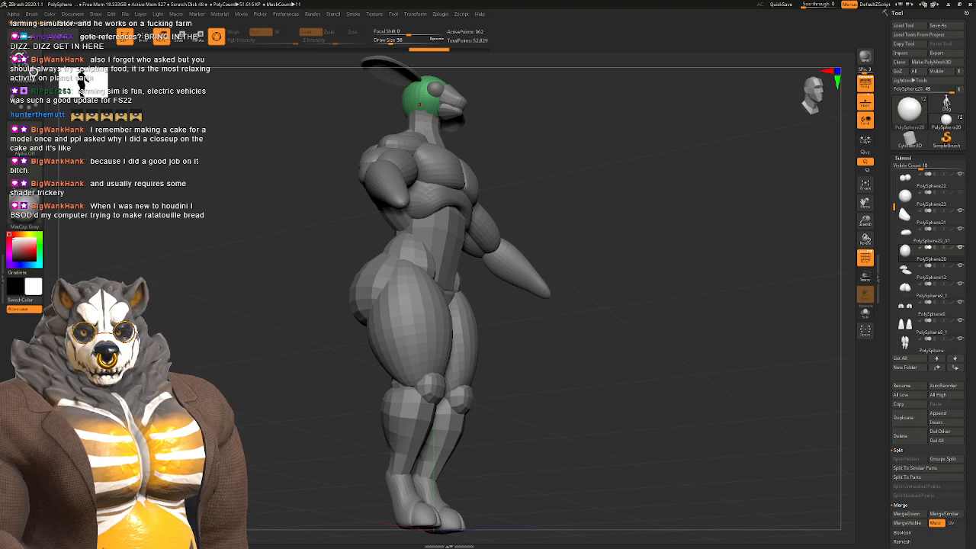
{"action": "left_click_drag", "start_coordinate": [648, 228], "coordinate": [602, 274]}
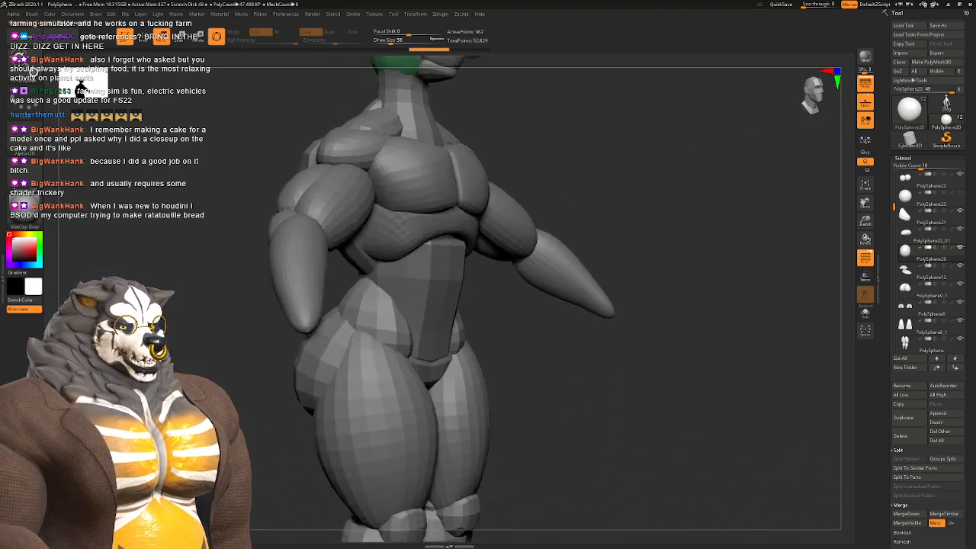
{"action": "left_click_drag", "start_coordinate": [660, 465], "coordinate": [668, 330], "text": "alt"}
{"action": "key", "text": "f"}
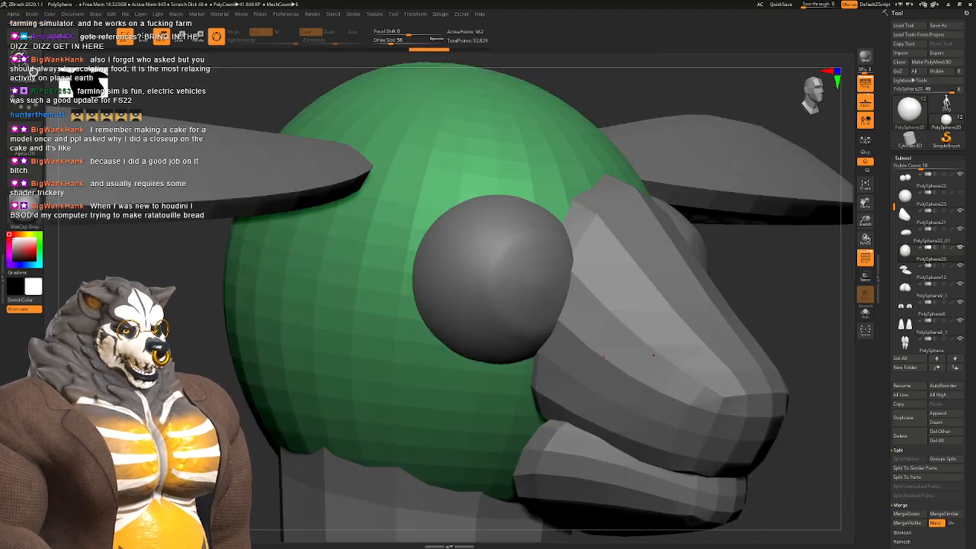
{"action": "key", "text": "f"}
{"action": "left_click_drag", "start_coordinate": [663, 229], "coordinate": [648, 324], "text": "alt"}
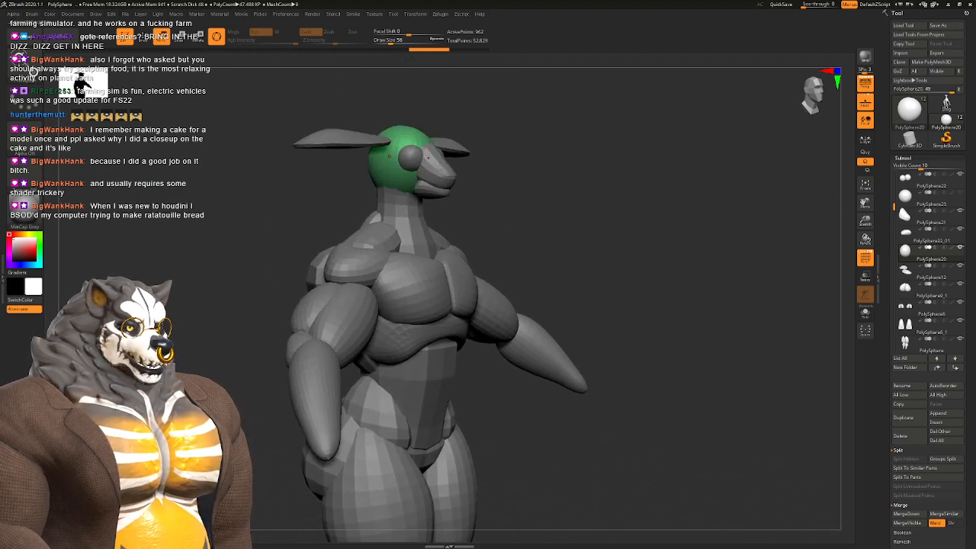
{"action": "left_click_drag", "start_coordinate": [648, 228], "coordinate": [593, 419], "text": "alt"}
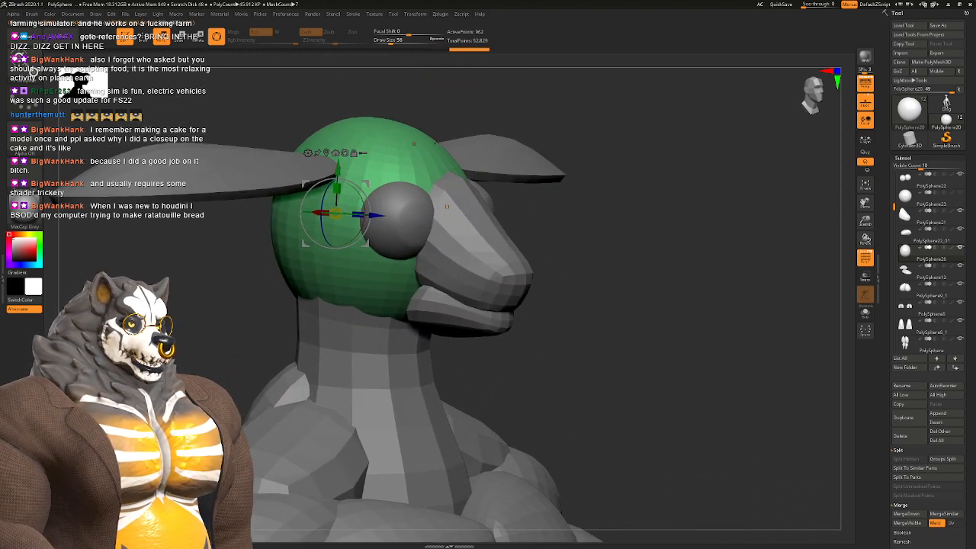
{"action": "left_click", "coordinate": [353, 153]}
{"action": "left_click", "coordinate": [345, 153]}
{"action": "left_click", "coordinate": [326, 153]}
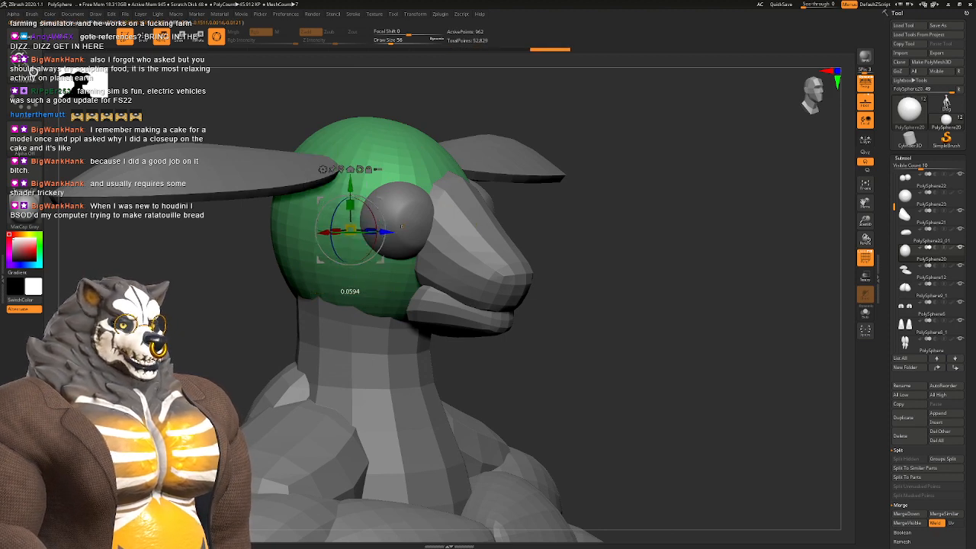
{"action": "right_click_drag", "start_coordinate": [365, 227], "coordinate": [387, 225]}
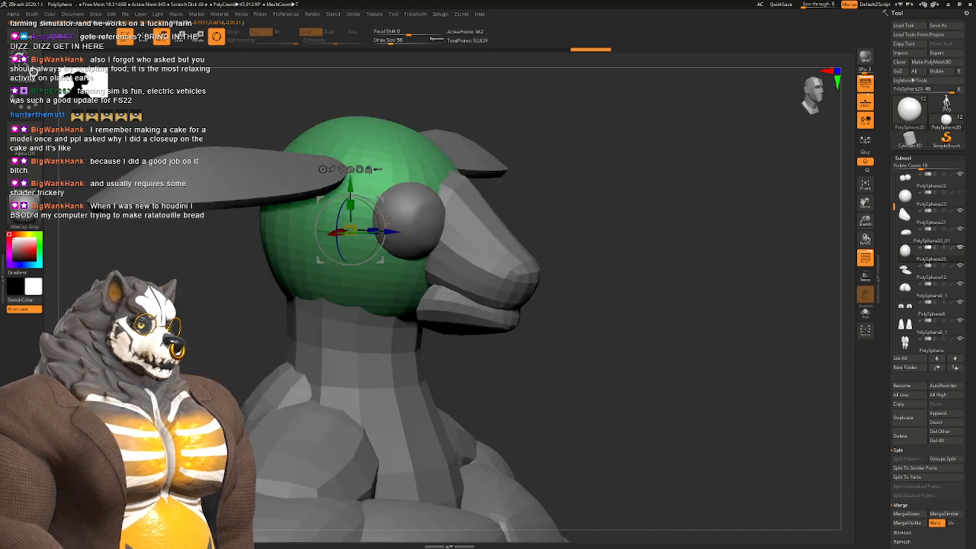
Step: Set the head sphere to subdivision level 2 and delete its lower subdivision levels
{"action": "key", "text": "shift+d"}
{"action": "key", "text": "shift+d"}
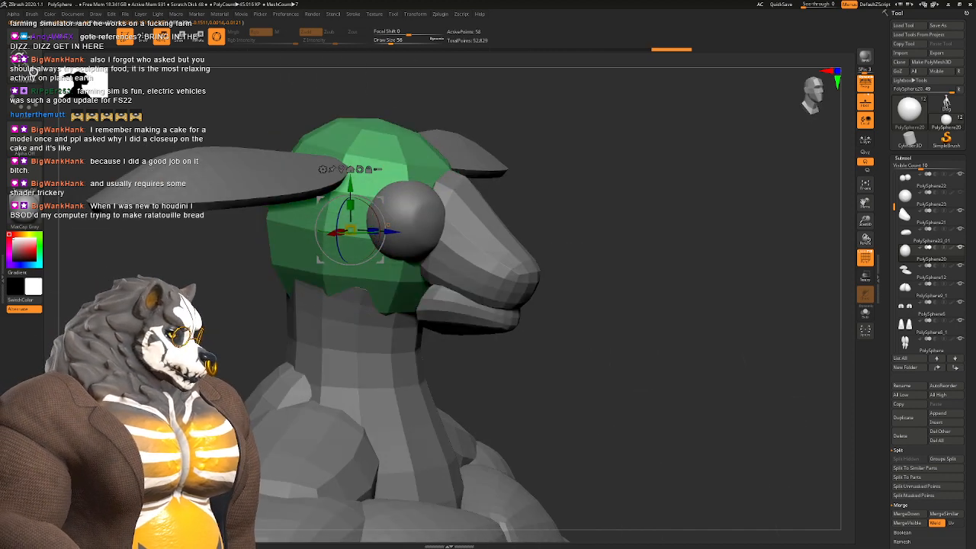
{"action": "key", "text": "d"}
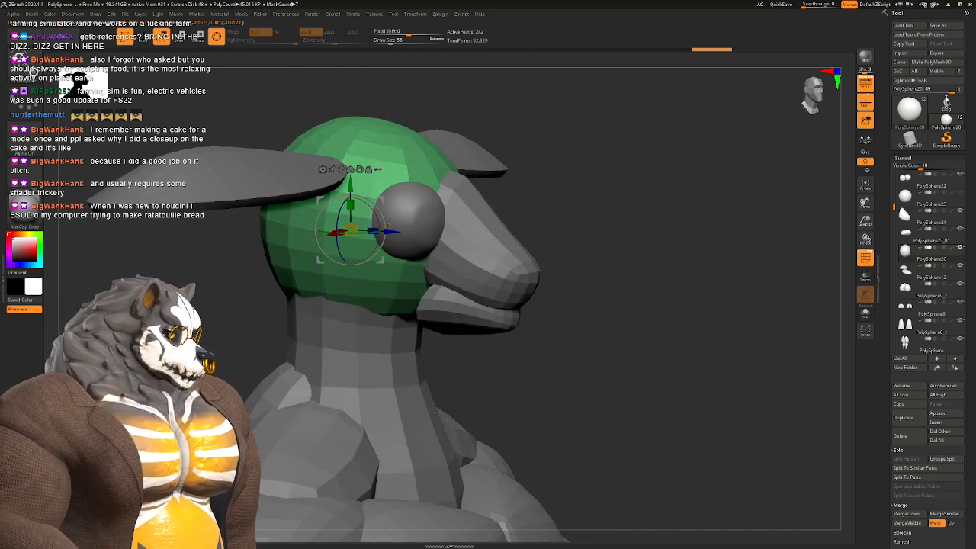
{"action": "scroll", "coordinate": [930, 305], "scroll_direction": "down", "scroll_amount": 10}
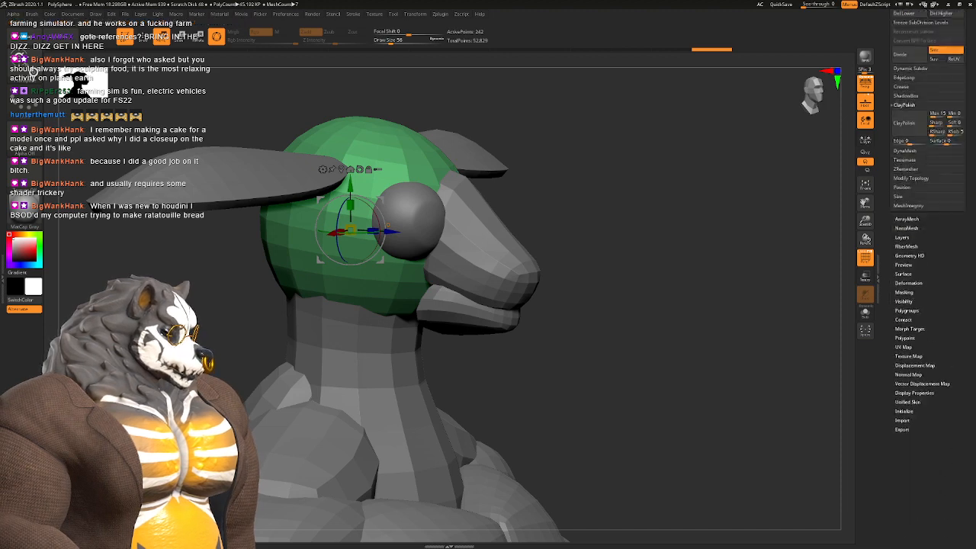
{"action": "scroll", "coordinate": [930, 305], "scroll_direction": "up", "scroll_amount": 3}
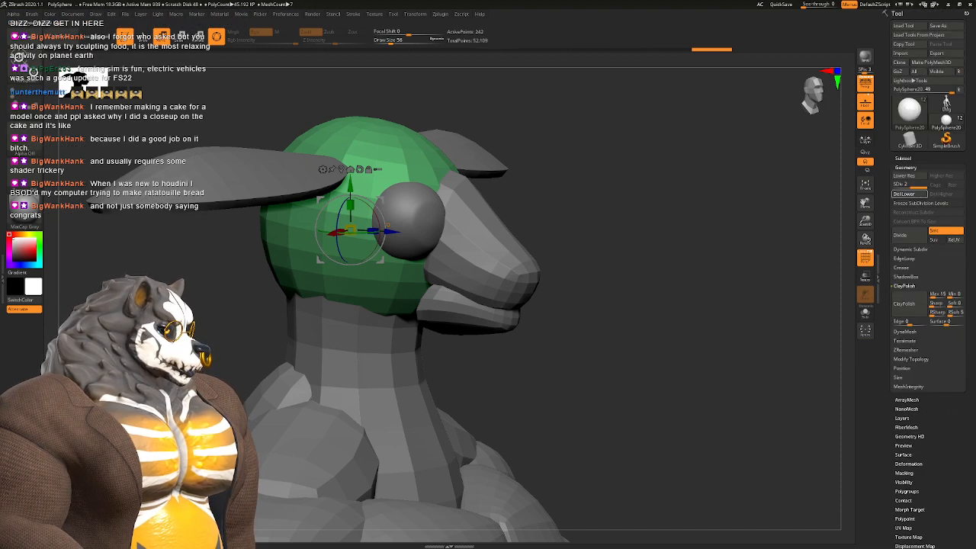
{"action": "left_click", "coordinate": [907, 194]}
{"action": "left_click_drag", "start_coordinate": [648, 266], "coordinate": [667, 316]}
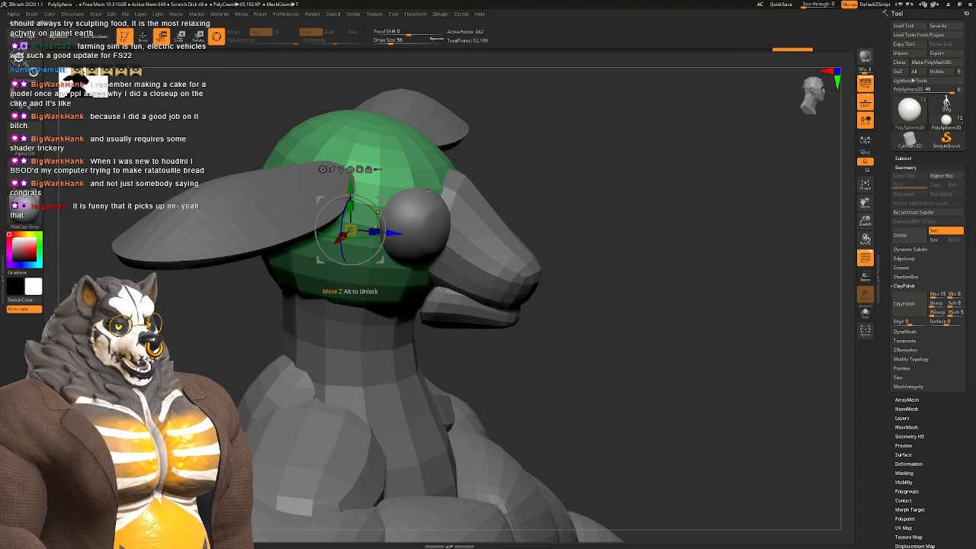
Step: Duplicate the head sphere within its subtool using the gizmo and position the copy forward as the face mass
{"action": "left_click_drag", "start_coordinate": [393, 233], "coordinate": [448, 236], "text": "ctrl"}
{"action": "left_click_drag", "start_coordinate": [655, 305], "coordinate": [622, 278]}
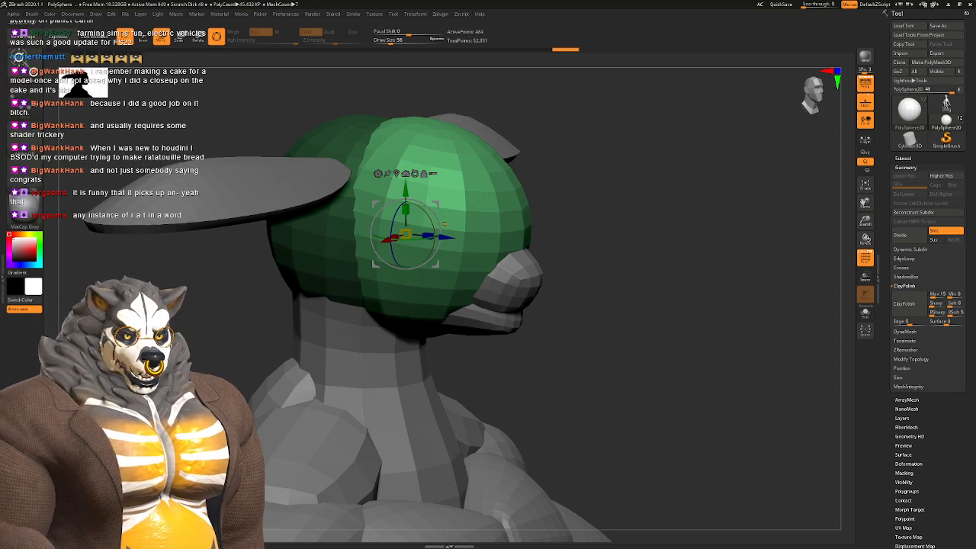
{"action": "left_click_drag", "start_coordinate": [621, 289], "coordinate": [673, 335]}
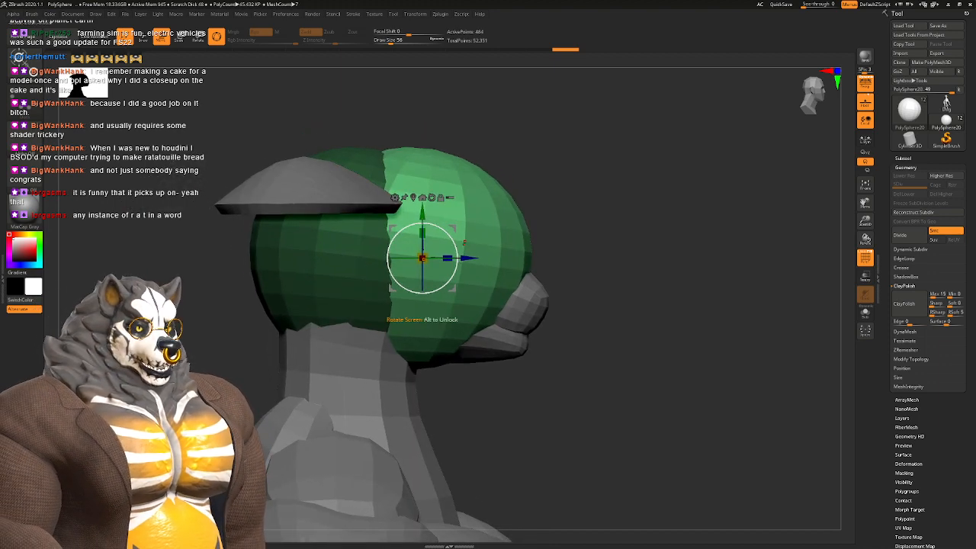
{"action": "left_click_drag", "start_coordinate": [422, 257], "coordinate": [407, 263]}
{"action": "left_click_drag", "start_coordinate": [617, 276], "coordinate": [542, 285]}
{"action": "right_click_drag", "start_coordinate": [446, 251], "coordinate": [467, 252]}
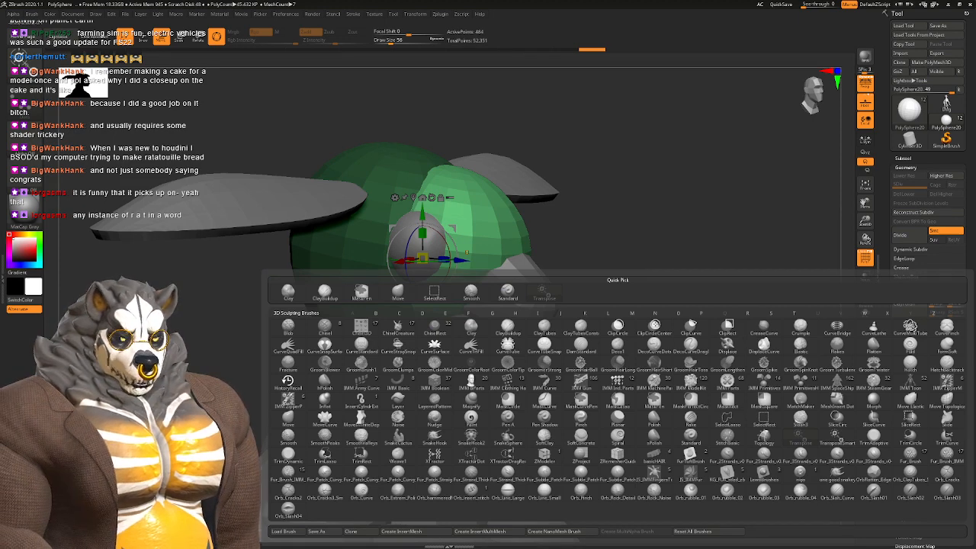
{"action": "key", "text": "Escape"}
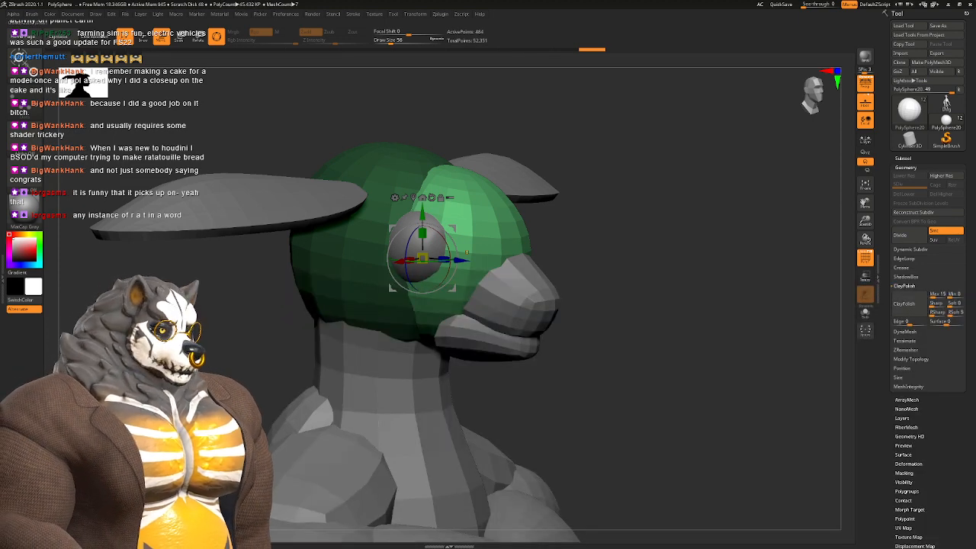
Step: Assign the masked rear sphere its own polygroup and set the mask to leave only the front sphere editable
{"action": "left_click", "coordinate": [286, 14]}
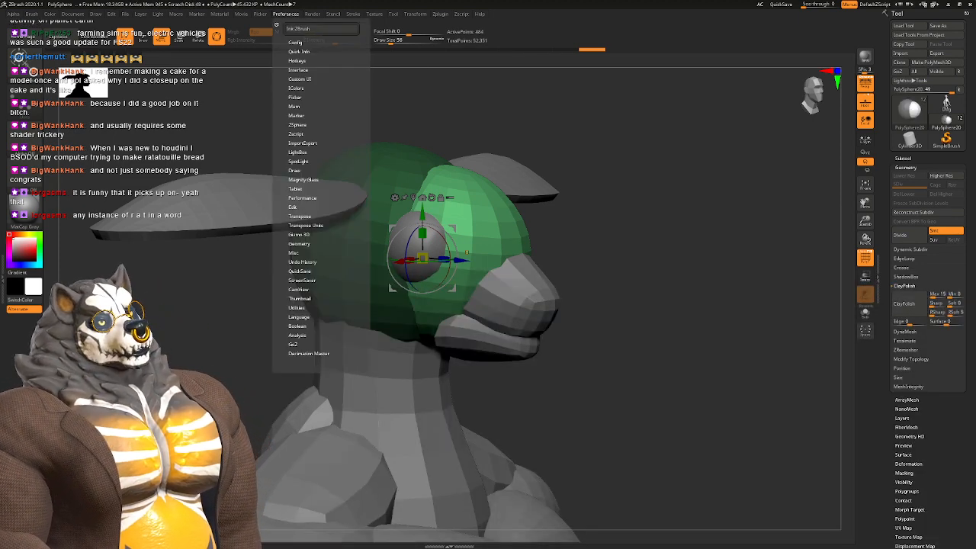
{"action": "left_click", "coordinate": [295, 43]}
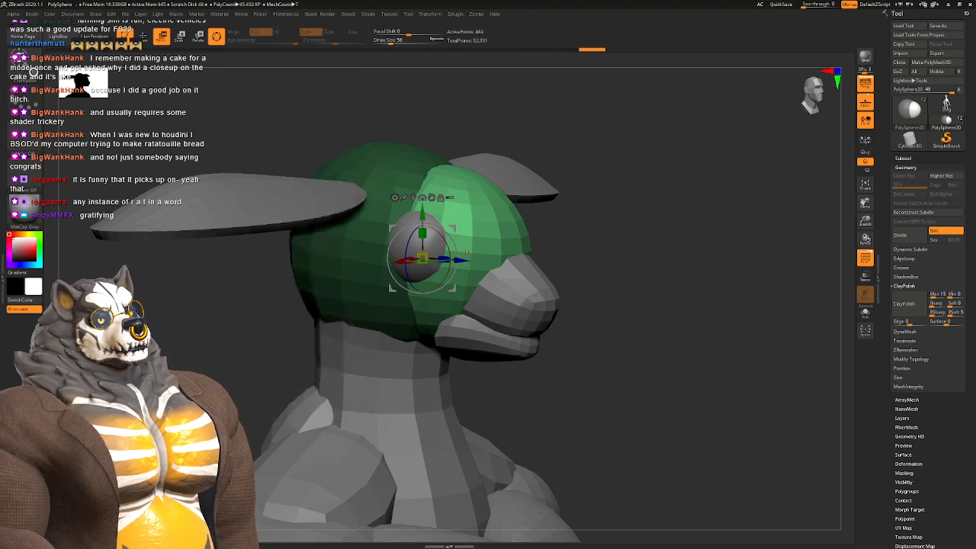
{"action": "key", "text": "space"}
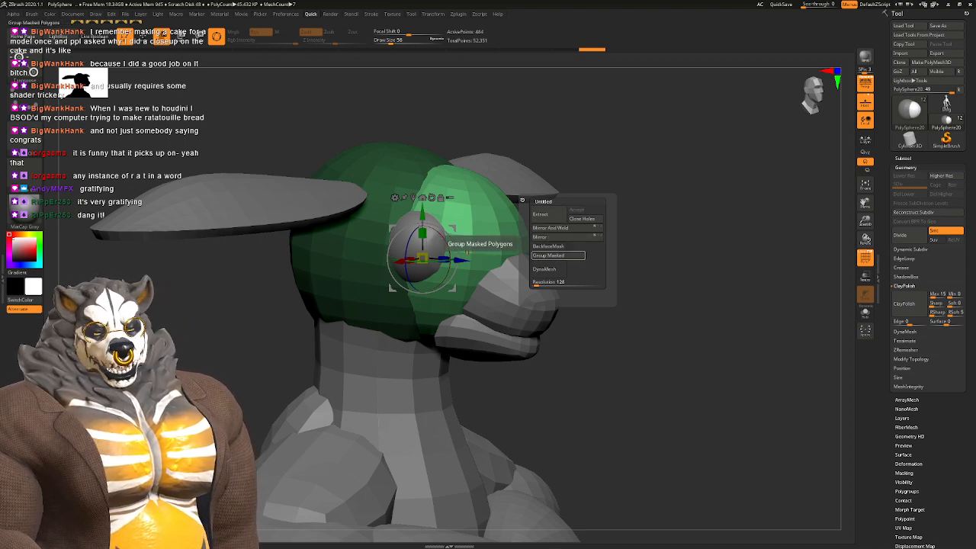
{"action": "left_click", "coordinate": [557, 256]}
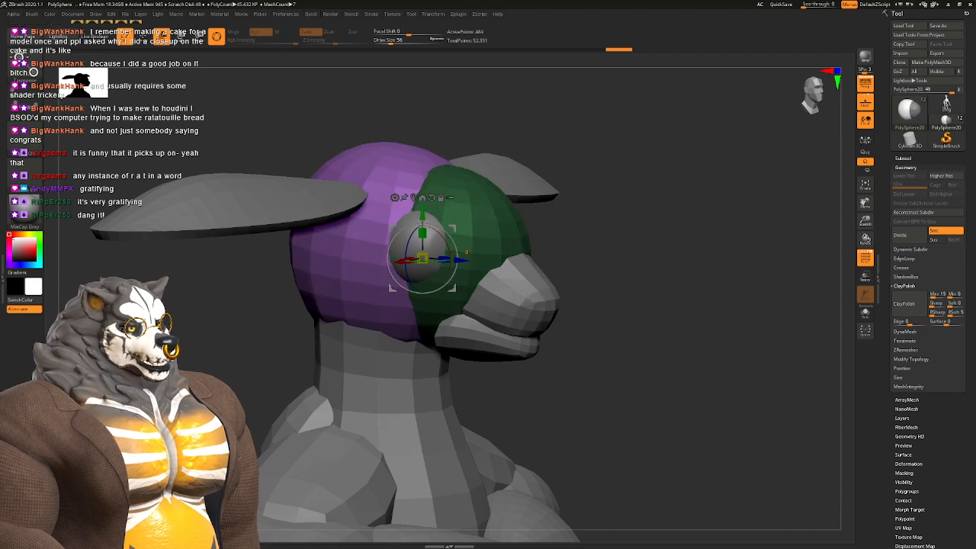
{"action": "key", "text": "ctrl+i"}
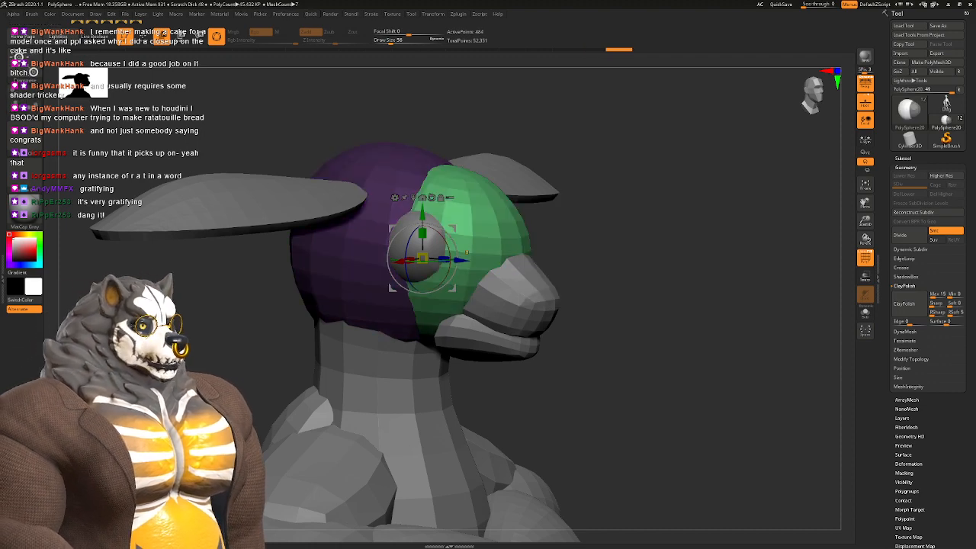
Step: Push the front sphere's forehead and brow back toward the skull with the Move brush
{"action": "key", "text": "b"}
{"action": "key", "text": "v"}
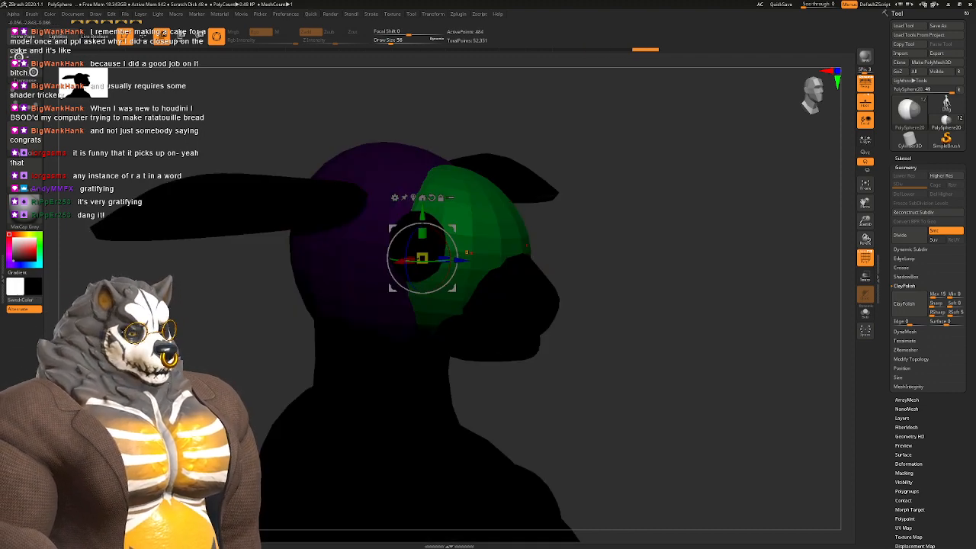
{"action": "key", "text": "v"}
{"action": "key", "text": "b"}
{"action": "key", "text": "m"}
{"action": "key", "text": "v"}
{"action": "key", "text": "space"}
{"action": "left_click", "coordinate": [471, 253]}
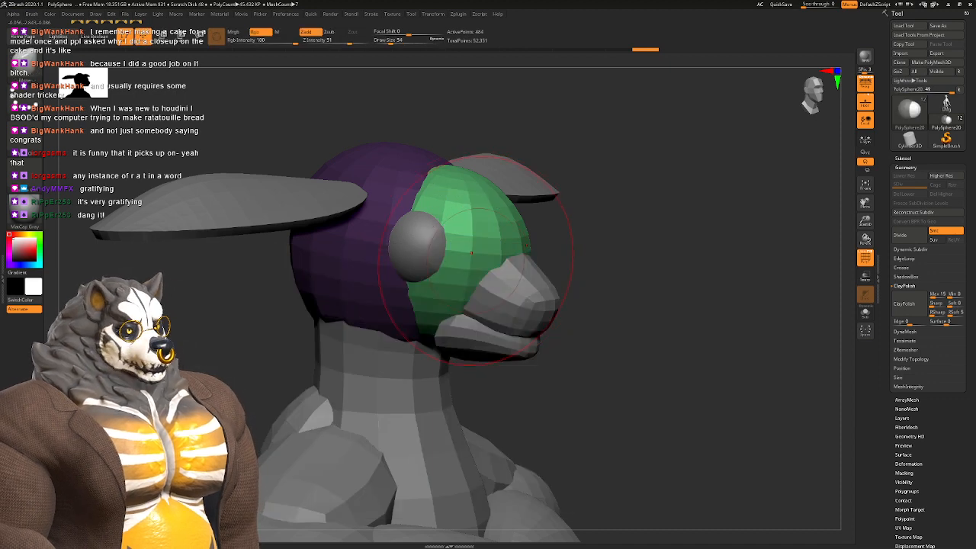
{"action": "mouse_move", "coordinate": [471, 253]}
{"action": "right_mouse_down"}
{"action": "mouse_move", "coordinate": [498, 247]}
{"action": "mouse_move", "coordinate": [424, 244]}
{"action": "mouse_move", "coordinate": [446, 263]}
{"action": "mouse_move", "coordinate": [470, 235]}
{"action": "mouse_move", "coordinate": [466, 210]}
{"action": "right_mouse_up"}
{"action": "mouse_move", "coordinate": [466, 207]}
{"action": "left_mouse_down"}
{"action": "mouse_move", "coordinate": [440, 207]}
{"action": "mouse_move", "coordinate": [435, 175]}
{"action": "left_mouse_up"}
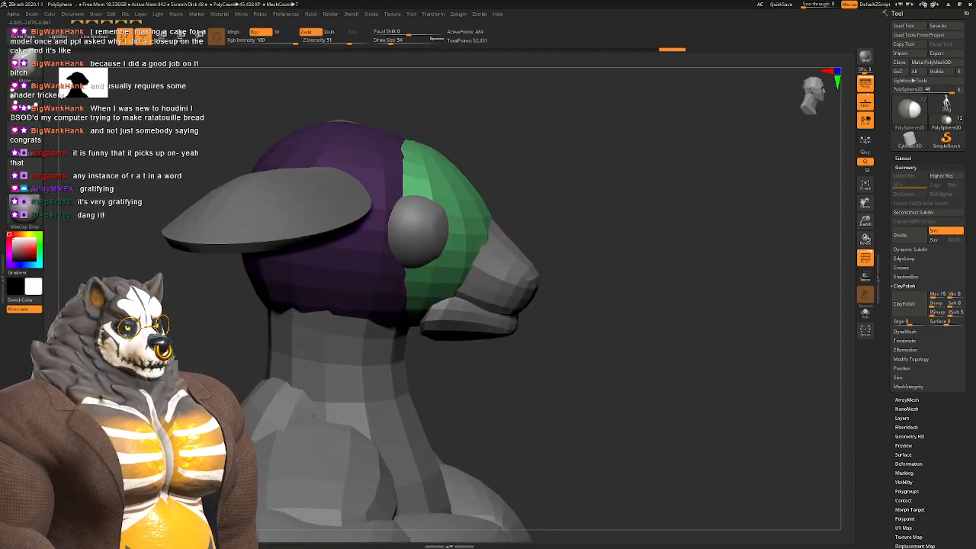
{"action": "right_click_drag", "start_coordinate": [488, 191], "coordinate": [426, 200]}
{"action": "left_click_drag", "start_coordinate": [436, 267], "coordinate": [431, 279]}
{"action": "mouse_move", "coordinate": [431, 279]}
{"action": "right_mouse_down"}
{"action": "mouse_move", "coordinate": [496, 248]}
{"action": "mouse_move", "coordinate": [488, 238]}
{"action": "right_mouse_up"}
{"action": "left_click_drag", "start_coordinate": [474, 206], "coordinate": [463, 211]}
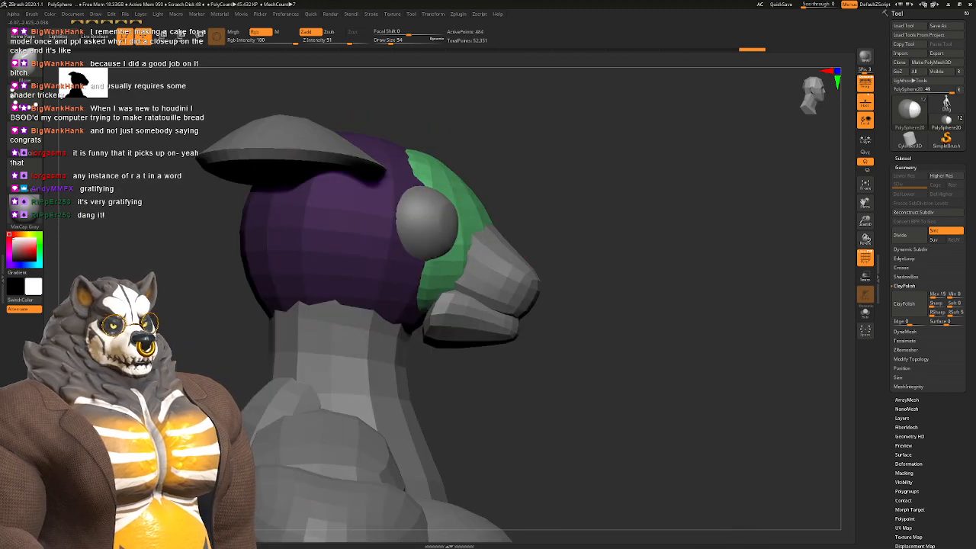
Step: Pull the face mass's cheek and brow edges backward around the skull behind the eyes
{"action": "left_click_drag", "start_coordinate": [449, 266], "coordinate": [390, 276]}
{"action": "right_click_drag", "start_coordinate": [449, 272], "coordinate": [389, 279]}
{"action": "left_click_drag", "start_coordinate": [389, 279], "coordinate": [348, 269]}
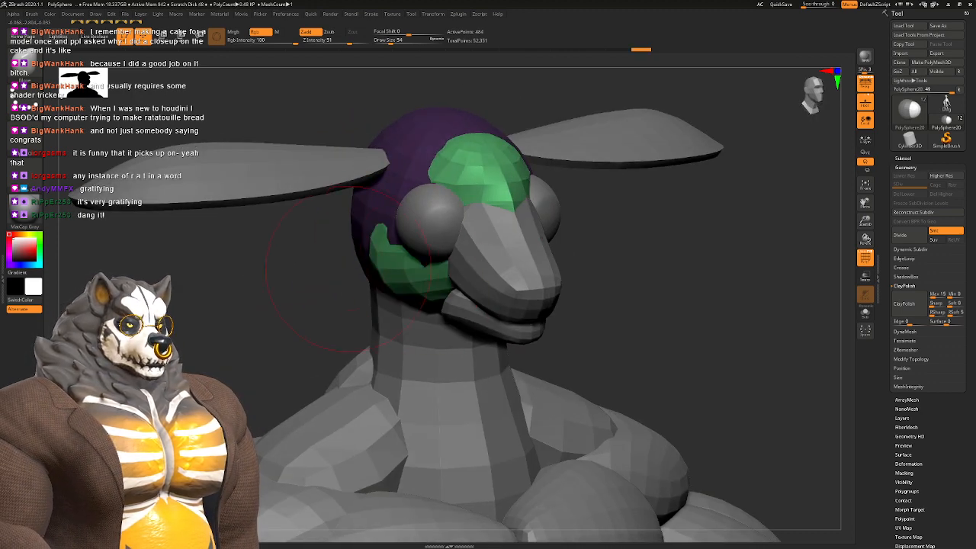
{"action": "mouse_move", "coordinate": [407, 263]}
{"action": "left_mouse_down"}
{"action": "mouse_move", "coordinate": [383, 259]}
{"action": "mouse_move", "coordinate": [427, 257]}
{"action": "left_mouse_up"}
{"action": "right_click_drag", "start_coordinate": [427, 256], "coordinate": [492, 248]}
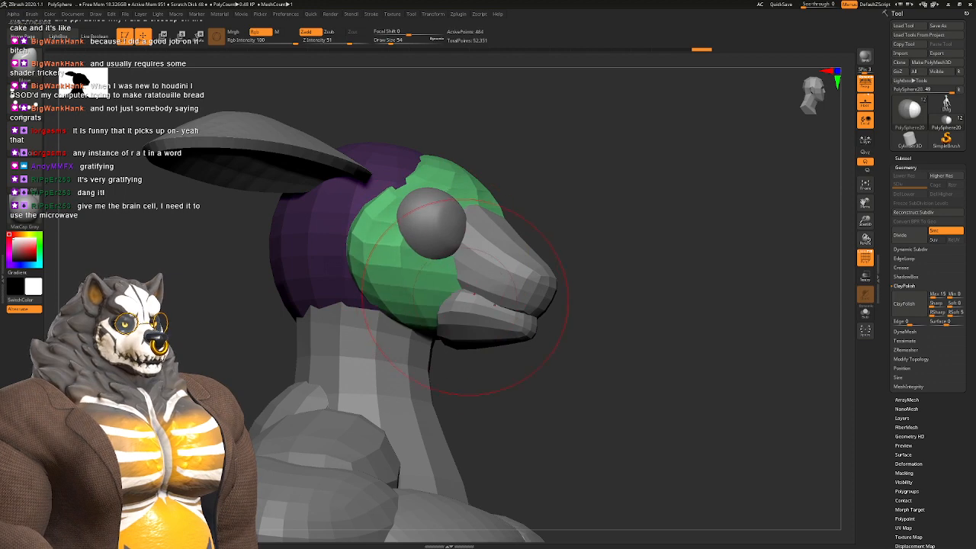
{"action": "mouse_move", "coordinate": [381, 288]}
{"action": "left_mouse_down"}
{"action": "mouse_move", "coordinate": [353, 294]}
{"action": "mouse_move", "coordinate": [341, 255]}
{"action": "left_mouse_up"}
{"action": "left_click_drag", "start_coordinate": [412, 183], "coordinate": [397, 172]}
{"action": "left_click_drag", "start_coordinate": [366, 210], "coordinate": [355, 202]}
Step: Refine the cheek and jaw contour, pushing the face mass's rear edge slightly forward below the ear
{"action": "mouse_move", "coordinate": [366, 229]}
{"action": "right_mouse_down"}
{"action": "mouse_move", "coordinate": [355, 233]}
{"action": "mouse_move", "coordinate": [404, 266]}
{"action": "right_mouse_up"}
{"action": "left_click_drag", "start_coordinate": [361, 273], "coordinate": [386, 272]}
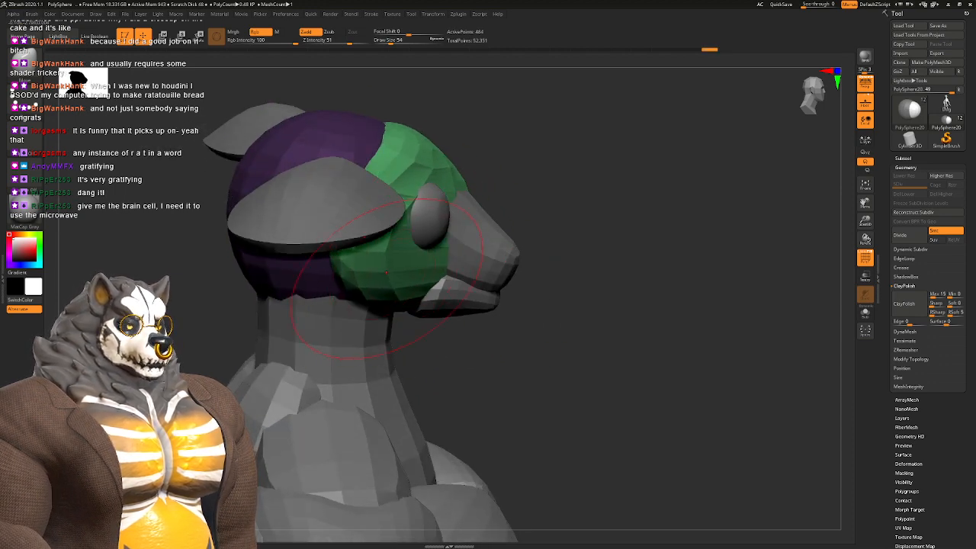
{"action": "right_click_drag", "start_coordinate": [386, 272], "coordinate": [407, 303]}
{"action": "left_click_drag", "start_coordinate": [409, 293], "coordinate": [405, 282]}
{"action": "right_click_drag", "start_coordinate": [405, 255], "coordinate": [392, 296], "text": "alt"}
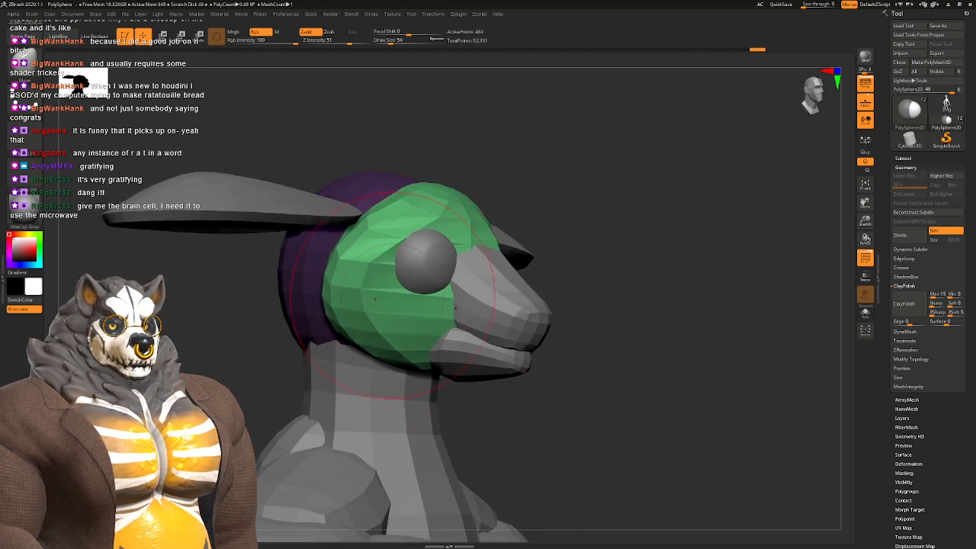
{"action": "left_click_drag", "start_coordinate": [392, 296], "coordinate": [399, 296]}
{"action": "left_click_drag", "start_coordinate": [347, 258], "coordinate": [357, 260]}
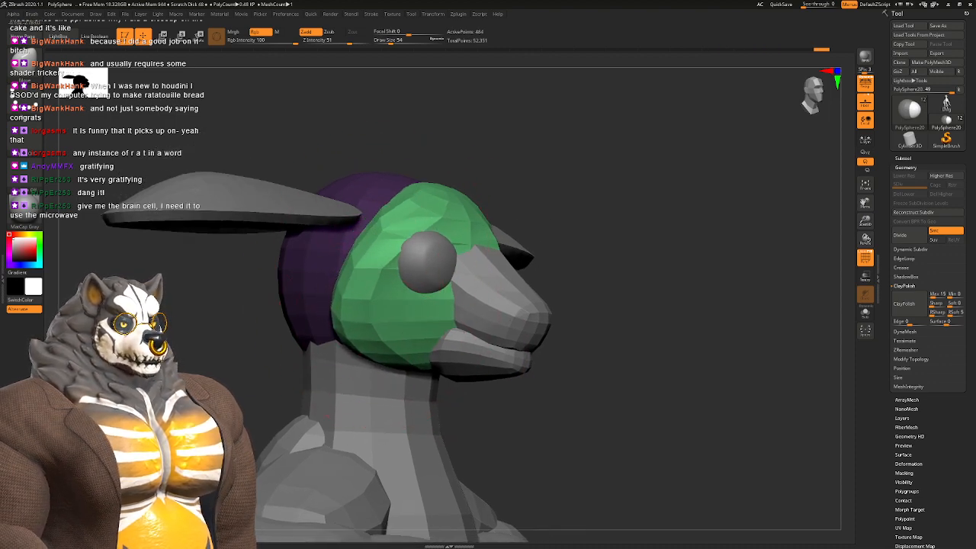
Step: Try to subdivide the head mesh with the rear skull still masked, and undo the subdivisions
{"action": "left_click", "coordinate": [505, 279], "text": "alt"}
{"action": "mouse_move", "coordinate": [554, 249]}
{"action": "right_mouse_down", "text": "alt"}
{"action": "mouse_move", "coordinate": [514, 224]}
{"action": "mouse_move", "coordinate": [521, 249]}
{"action": "mouse_move", "coordinate": [503, 240]}
{"action": "right_mouse_up", "text": "alt"}
{"action": "key", "text": "d"}
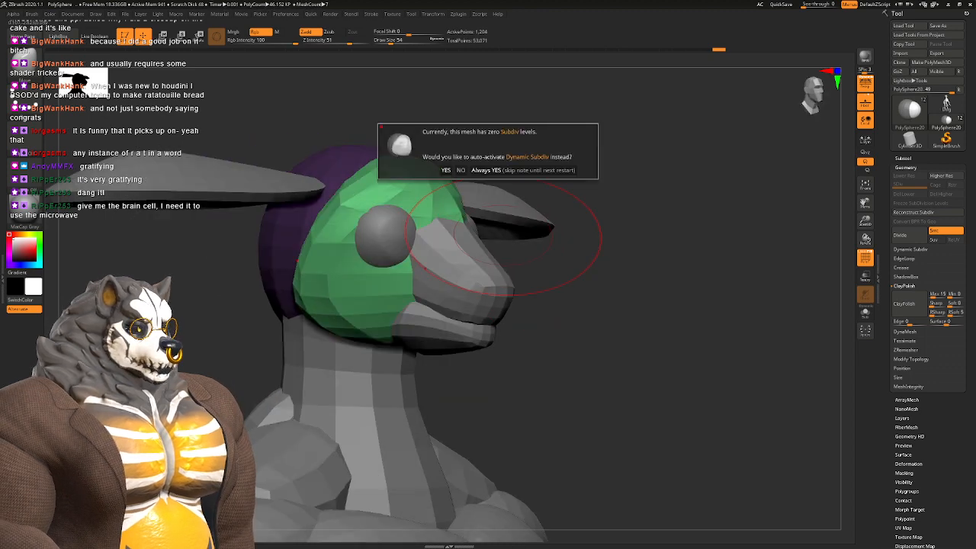
{"action": "key", "text": "Escape"}
{"action": "key", "text": "ctrl+d"}
{"action": "key", "text": "shift+d"}
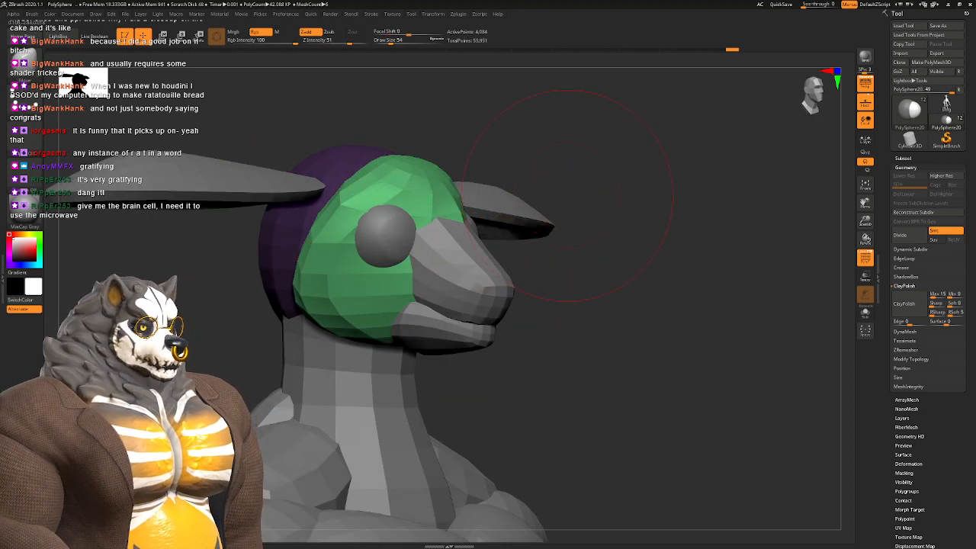
{"action": "key", "text": "ctrl+d"}
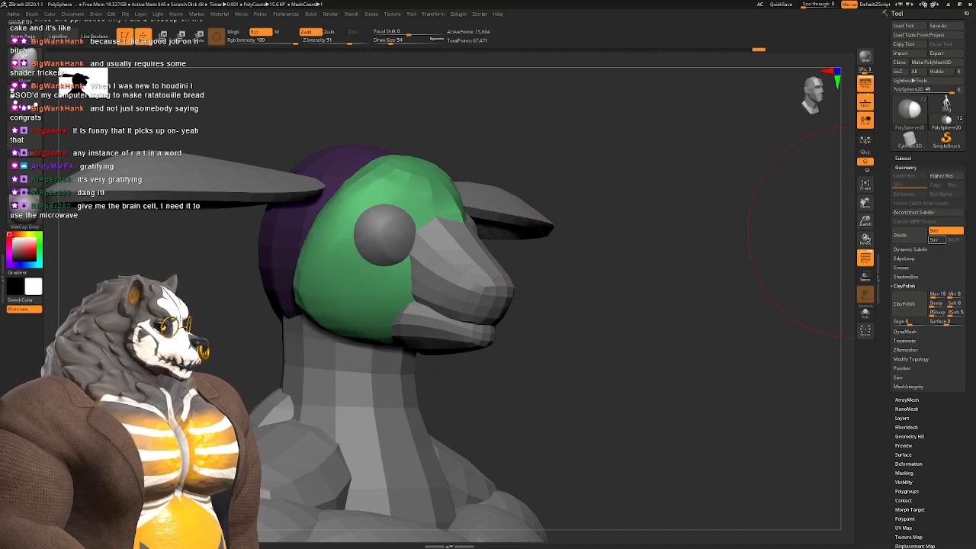
{"action": "left_click_drag", "start_coordinate": [477, 191], "coordinate": [429, 245]}
{"action": "key", "text": "ctrl+z"}
{"action": "key", "text": "ctrl+z"}
{"action": "key", "text": "ctrl+z"}
{"action": "key", "text": "ctrl+z"}
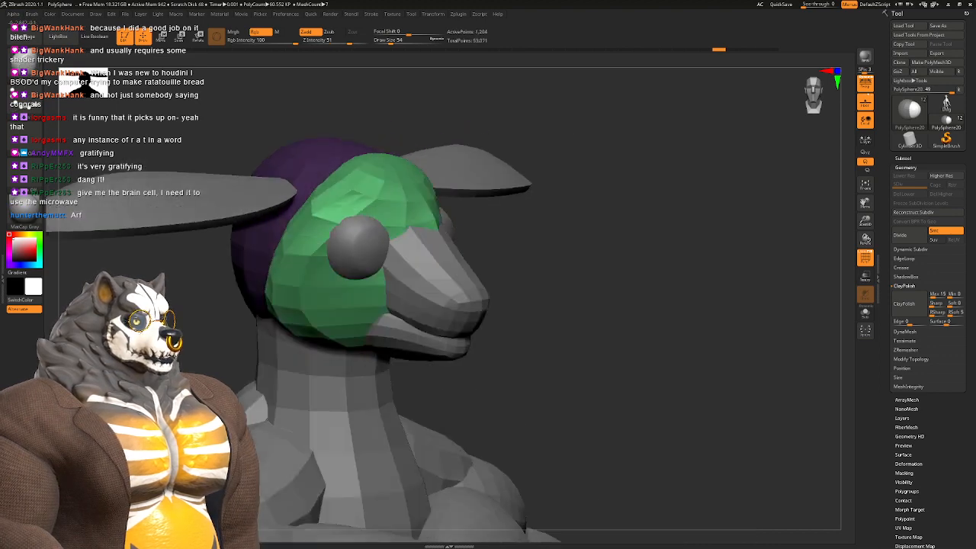
{"action": "key", "text": "ctrl+shift+z"}
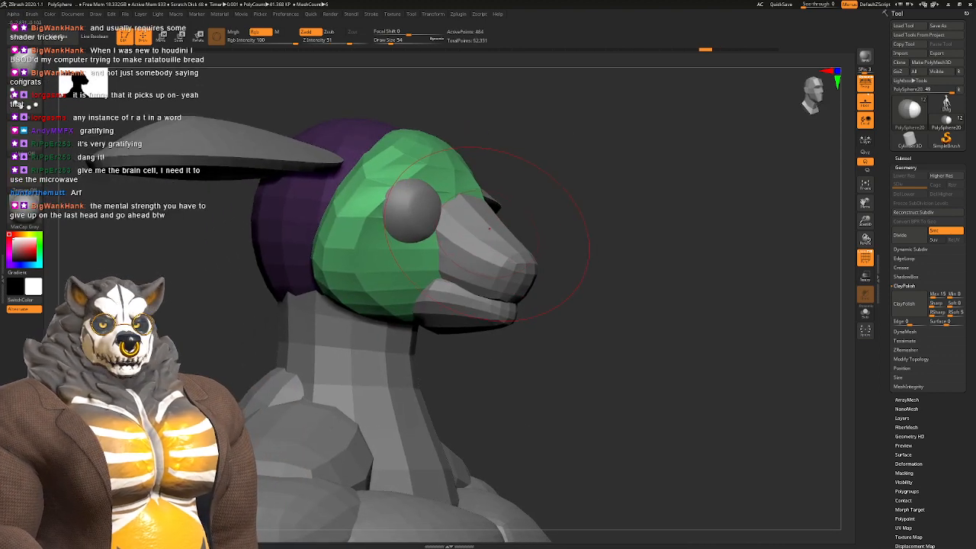
Step: Clear the head's mask and subdivide the whole mesh to level 2
{"action": "key", "text": "ctrl+z"}
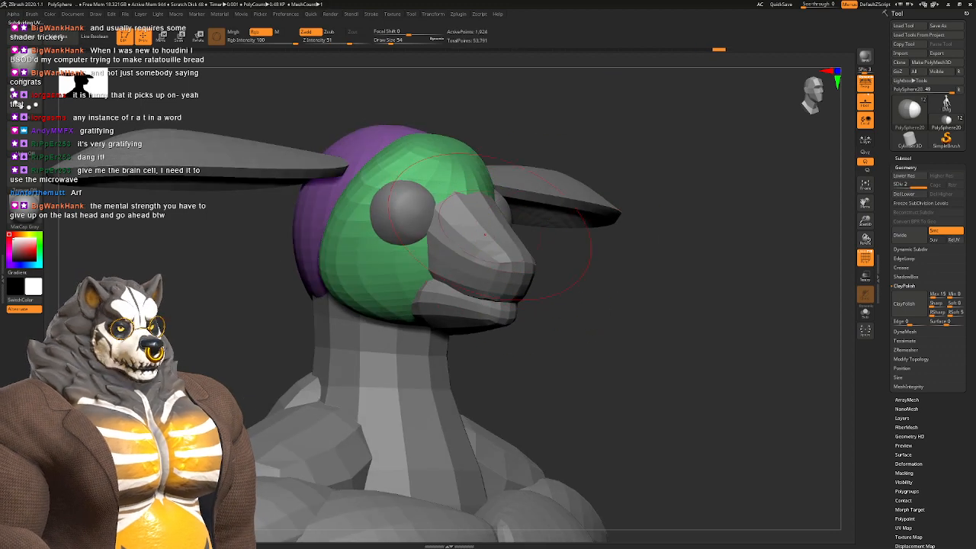
{"action": "key", "text": "ctrl+shift+z"}
{"action": "key", "text": "ctrl+shift+z"}
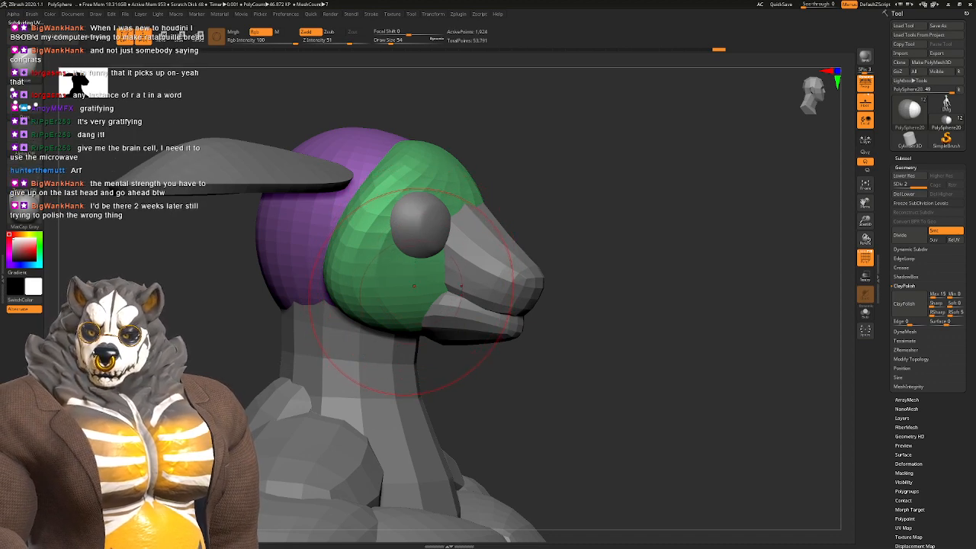
Step: Reduce the Move brush draw size to 33 and reshape the rear edge of the lower cheek
{"action": "left_click_drag", "start_coordinate": [473, 257], "coordinate": [433, 271]}
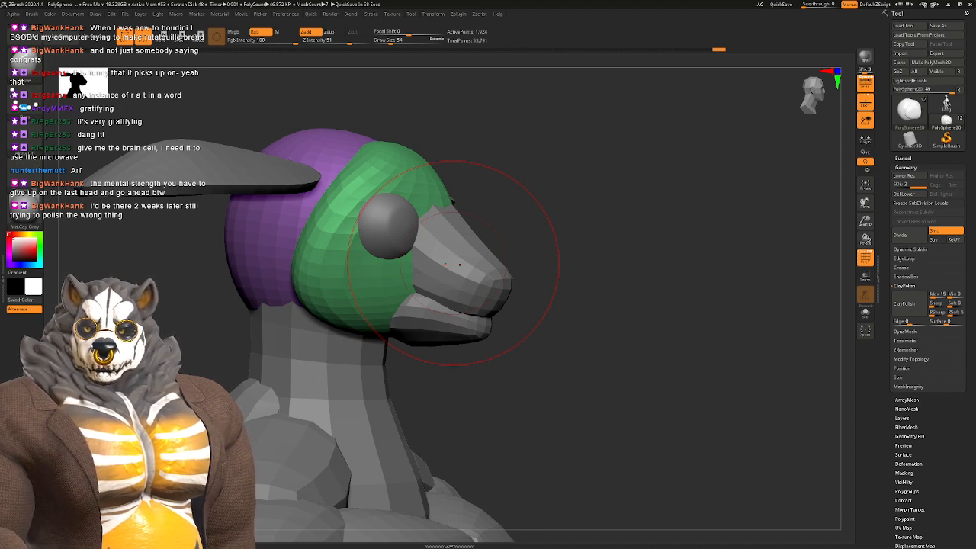
{"action": "right_click_drag", "start_coordinate": [409, 222], "coordinate": [451, 237], "text": "alt"}
{"action": "key", "text": "s"}
{"action": "left_click_drag", "start_coordinate": [455, 256], "coordinate": [447, 256]}
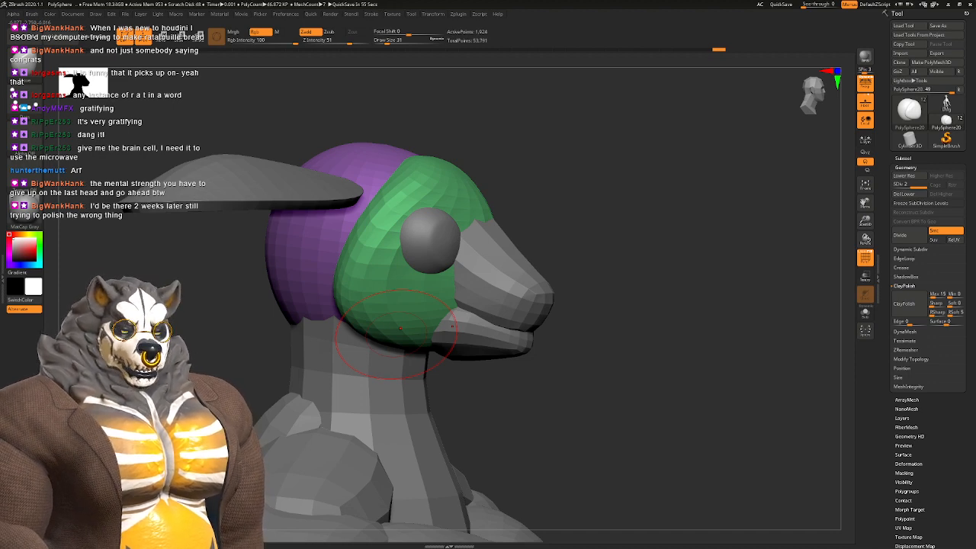
{"action": "right_click_drag", "start_coordinate": [400, 328], "coordinate": [416, 285]}
{"action": "key", "text": "space"}
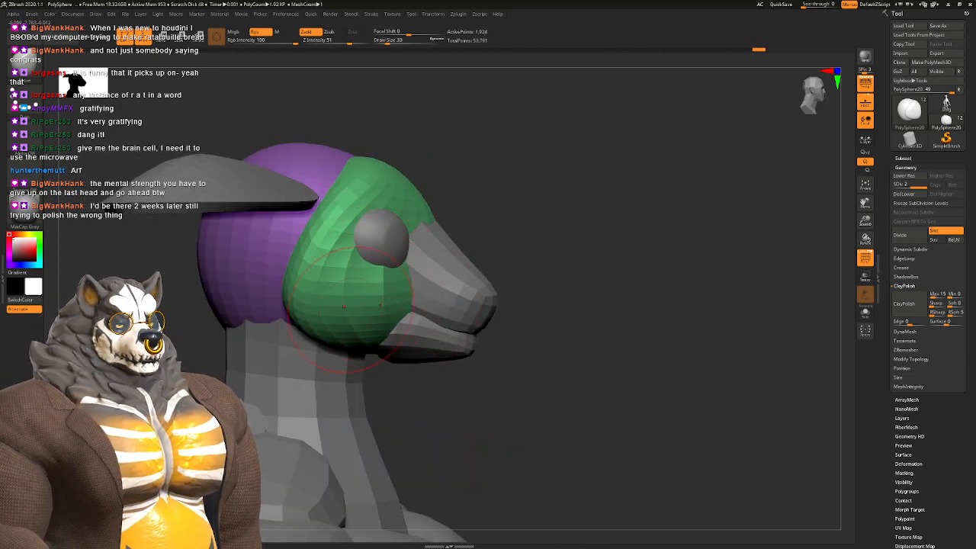
{"action": "left_click_drag", "start_coordinate": [286, 298], "coordinate": [295, 314]}
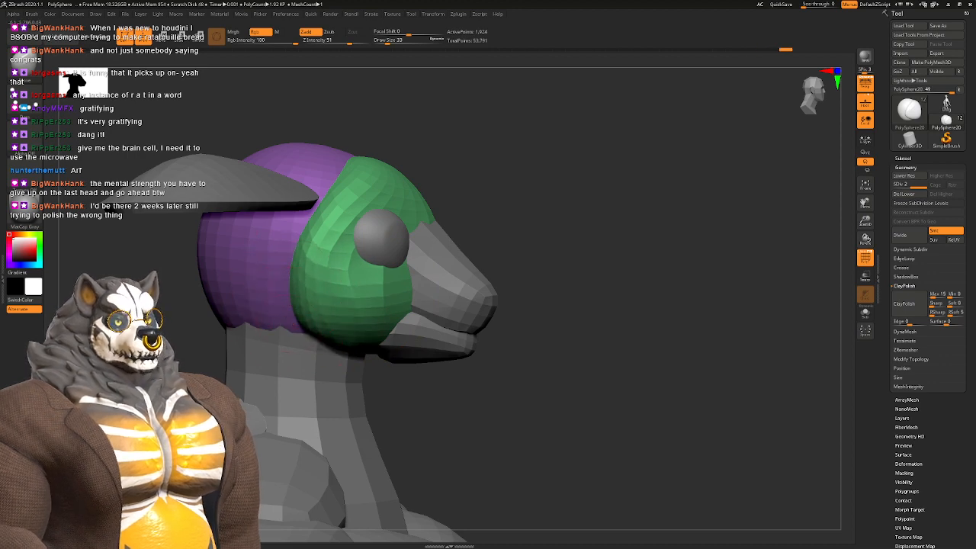
Step: Isolate the face polygroup to mask off the rear skull, restore the full head, and smooth the cheek behind the eye
{"action": "left_click", "coordinate": [357, 295], "text": "ctrl+shift"}
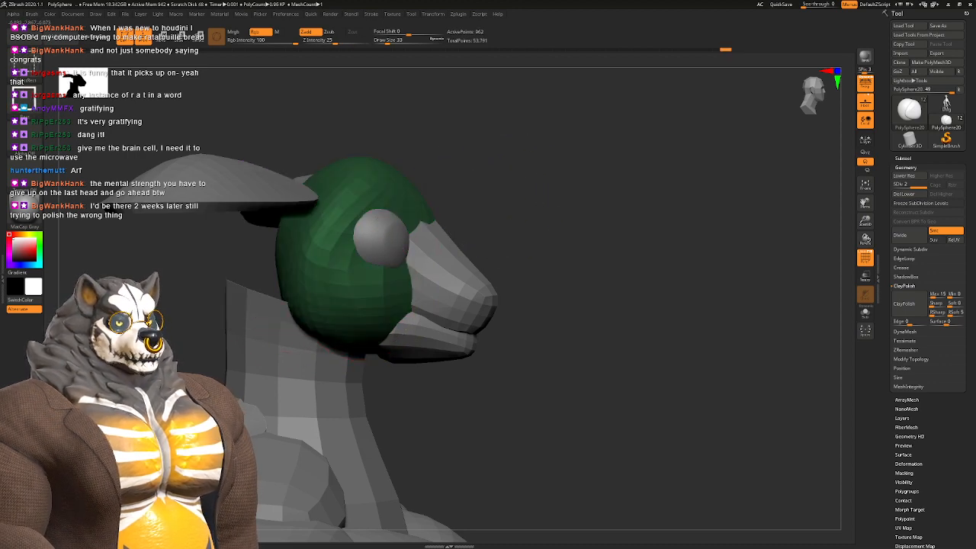
{"action": "left_click", "coordinate": [511, 209], "text": "ctrl+shift"}
{"action": "left_click_drag", "start_coordinate": [361, 260], "coordinate": [363, 254], "text": "shift"}
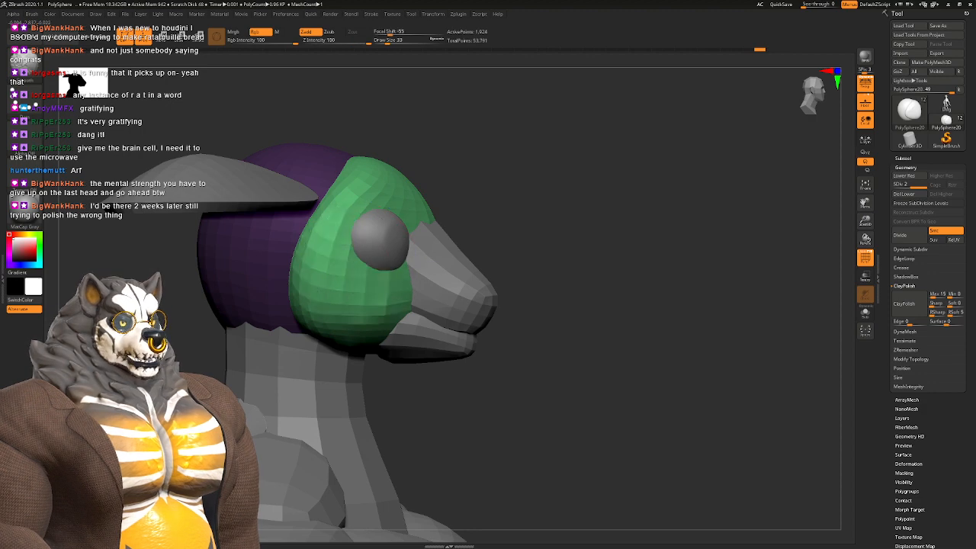
Step: Smooth the temple beside the eye and reshape the face mass's rear edge above it
{"action": "right_click_drag", "start_coordinate": [412, 238], "coordinate": [358, 288]}
{"action": "right_click_drag", "start_coordinate": [457, 293], "coordinate": [197, 289]}
{"action": "right_click_drag", "start_coordinate": [409, 221], "coordinate": [352, 277], "text": "alt"}
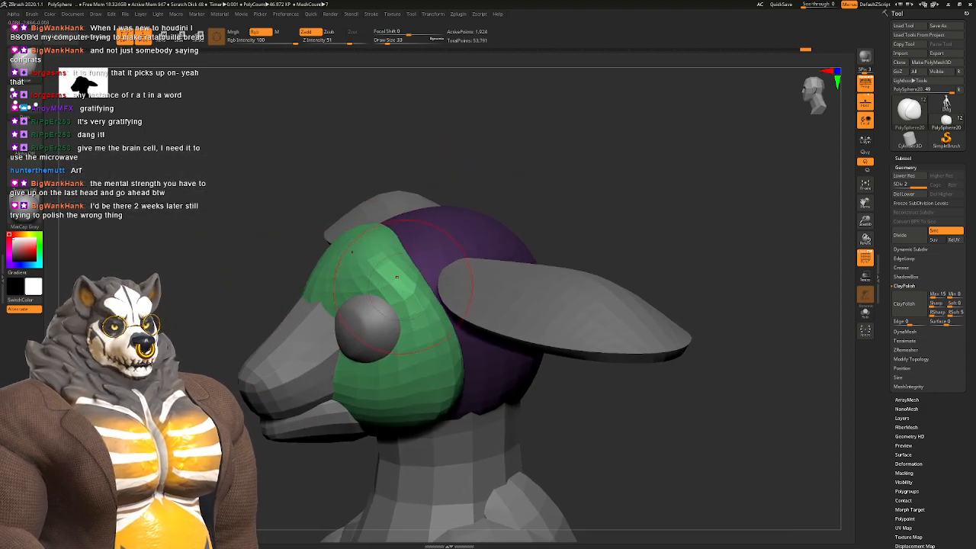
{"action": "mouse_move", "coordinate": [415, 289]}
{"action": "right_mouse_down"}
{"action": "mouse_move", "coordinate": [436, 289]}
{"action": "mouse_move", "coordinate": [468, 218]}
{"action": "mouse_move", "coordinate": [415, 274]}
{"action": "right_mouse_up"}
{"action": "key", "text": "shift"}
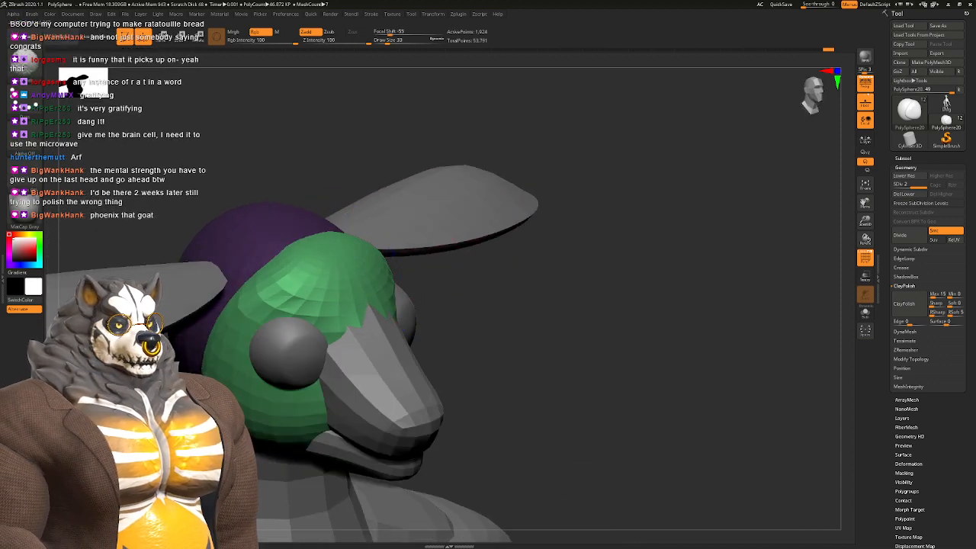
{"action": "left_click_drag", "start_coordinate": [248, 324], "coordinate": [260, 308], "text": "shift"}
{"action": "right_click_drag", "start_coordinate": [282, 242], "coordinate": [341, 284]}
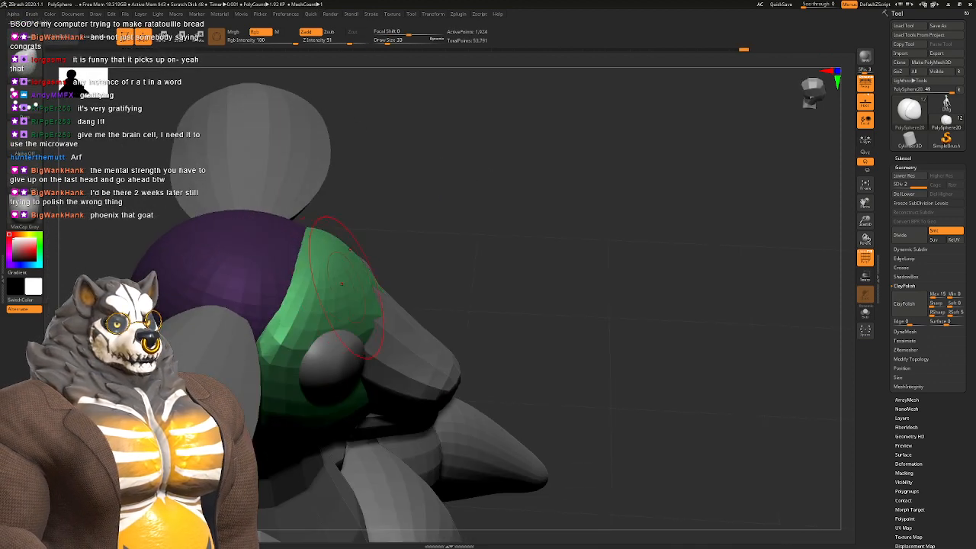
{"action": "left_click_drag", "start_coordinate": [291, 293], "coordinate": [270, 282]}
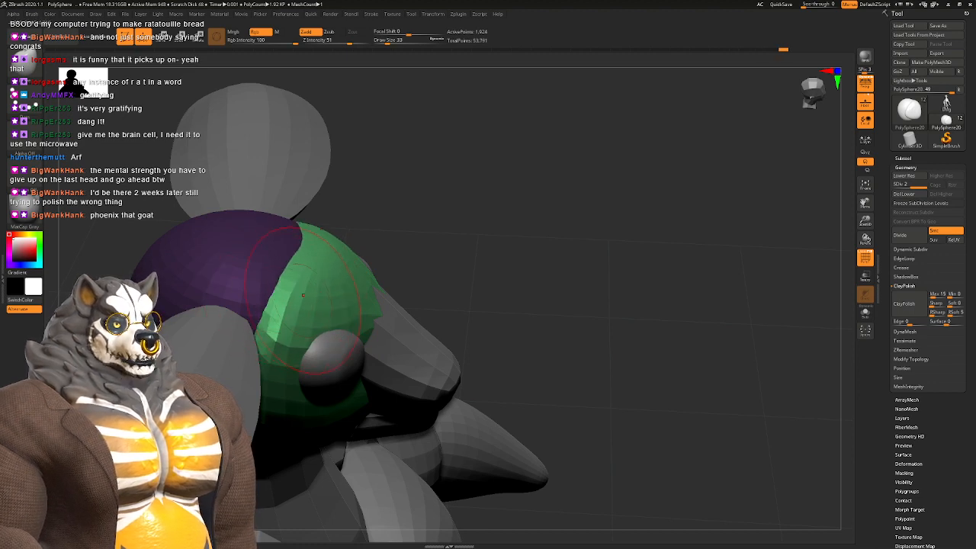
Step: Set the brush draw size to 39 and narrow the sides of the head beside the eyes
{"action": "right_click_drag", "start_coordinate": [303, 295], "coordinate": [396, 248]}
{"action": "mouse_move", "coordinate": [396, 248]}
{"action": "right_mouse_down", "text": "ctrl"}
{"action": "mouse_move", "coordinate": [381, 213]}
{"action": "mouse_move", "coordinate": [481, 221]}
{"action": "mouse_move", "coordinate": [290, 228]}
{"action": "mouse_move", "coordinate": [320, 168]}
{"action": "mouse_move", "coordinate": [343, 260]}
{"action": "right_mouse_up", "text": "ctrl"}
{"action": "key", "text": "space"}
{"action": "left_click_drag", "start_coordinate": [372, 260], "coordinate": [380, 260]}
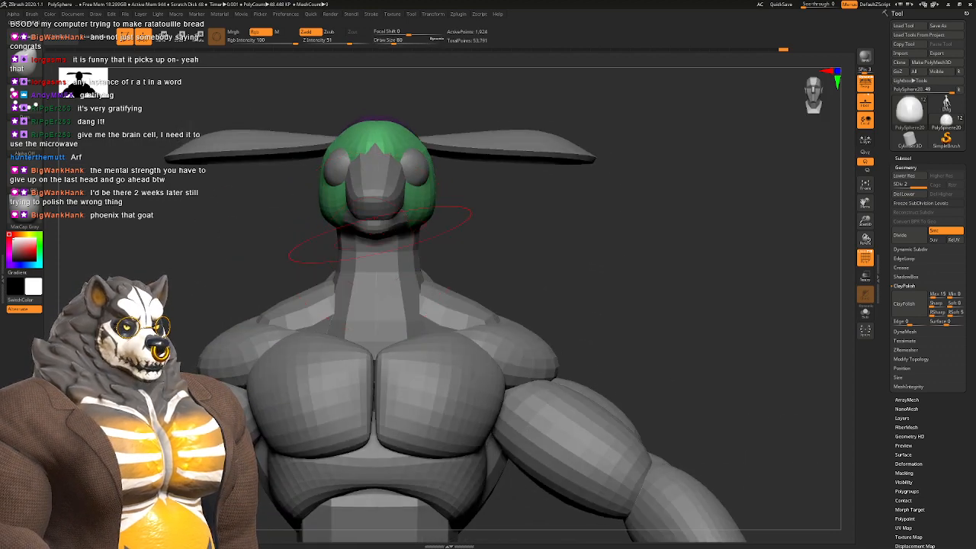
{"action": "mouse_move", "coordinate": [380, 235]}
{"action": "right_mouse_down", "text": "alt"}
{"action": "mouse_move", "coordinate": [365, 313]}
{"action": "mouse_move", "coordinate": [337, 326]}
{"action": "right_mouse_up", "text": "alt"}
{"action": "key", "text": "space"}
{"action": "left_click_drag", "start_coordinate": [379, 275], "coordinate": [373, 276]}
{"action": "mouse_move", "coordinate": [374, 276]}
{"action": "right_mouse_down"}
{"action": "mouse_move", "coordinate": [401, 276]}
{"action": "mouse_move", "coordinate": [397, 307]}
{"action": "right_mouse_up"}
{"action": "key", "text": "space"}
{"action": "left_click_drag", "start_coordinate": [388, 287], "coordinate": [383, 305]}
{"action": "right_click_drag", "start_coordinate": [419, 293], "coordinate": [410, 311]}
{"action": "left_click_drag", "start_coordinate": [414, 293], "coordinate": [411, 293]}
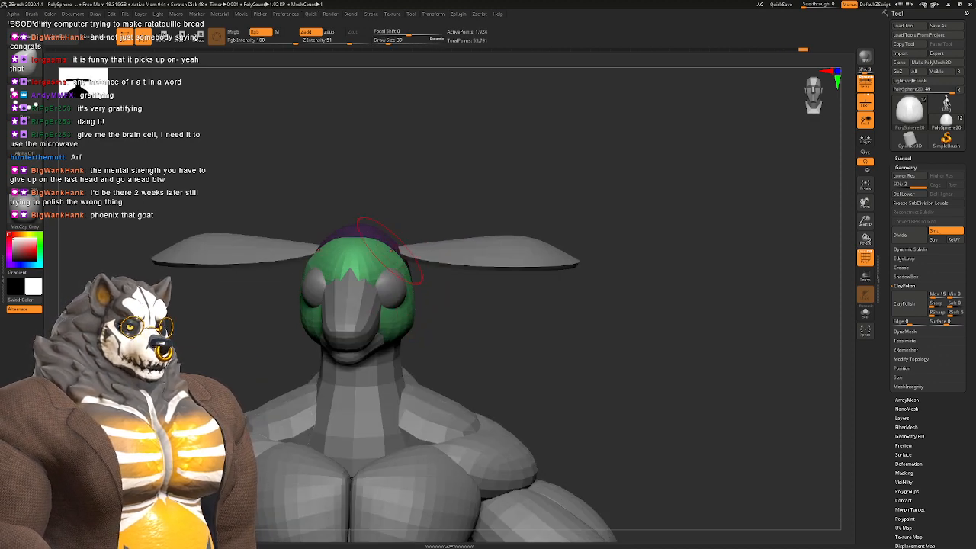
Step: Set the draw size to 74 and push the cheeks slightly inward
{"action": "right_click_drag", "start_coordinate": [390, 250], "coordinate": [392, 238]}
{"action": "key", "text": "space"}
{"action": "left_click_drag", "start_coordinate": [391, 247], "coordinate": [398, 247]}
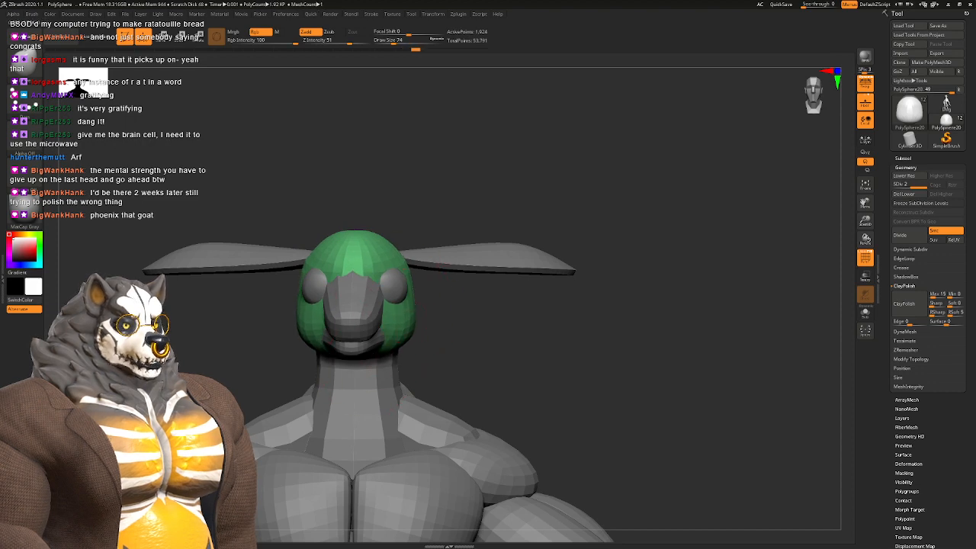
{"action": "left_click_drag", "start_coordinate": [410, 333], "coordinate": [406, 334]}
{"action": "mouse_move", "coordinate": [406, 334]}
{"action": "right_mouse_down"}
{"action": "mouse_move", "coordinate": [326, 338]}
{"action": "mouse_move", "coordinate": [359, 351]}
{"action": "right_mouse_up"}
Step: Select the muzzle subtool, reshape its bridge near the eyes, and reduce the draw size to 35
{"action": "left_click", "coordinate": [357, 324], "text": "alt"}
{"action": "left_click_drag", "start_coordinate": [356, 328], "coordinate": [327, 324]}
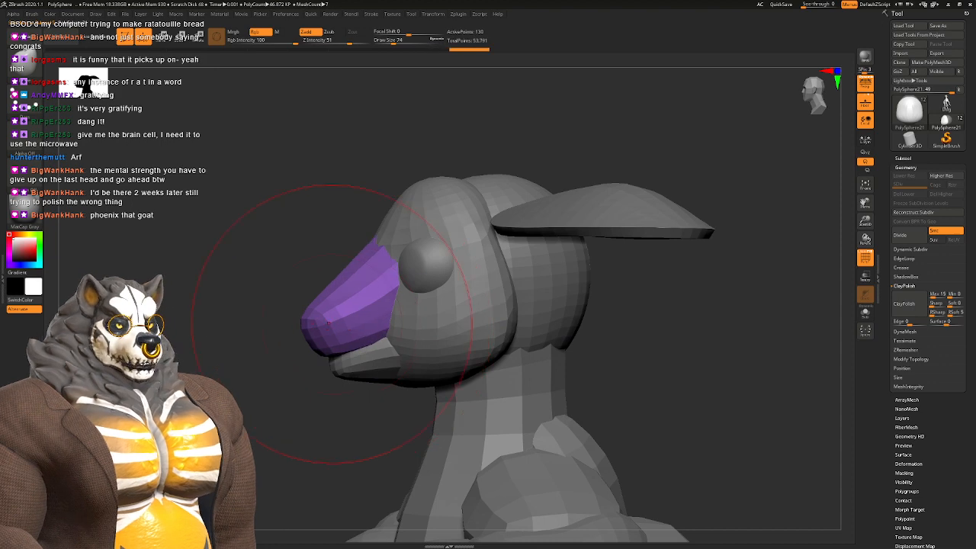
{"action": "left_click_drag", "start_coordinate": [399, 266], "coordinate": [383, 270]}
{"action": "right_click_drag", "start_coordinate": [366, 294], "coordinate": [447, 311]}
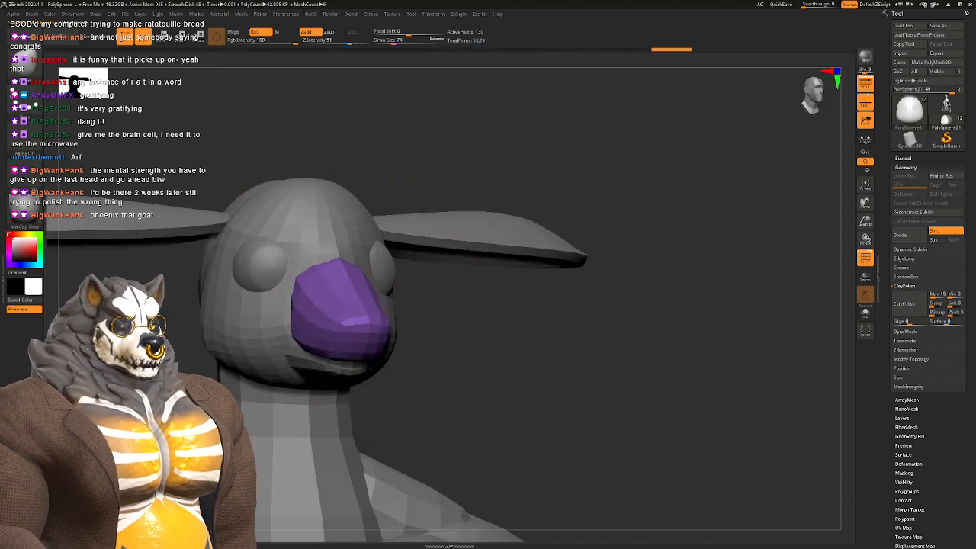
{"action": "right_click_drag", "start_coordinate": [305, 312], "coordinate": [359, 328]}
{"action": "key", "text": "space"}
{"action": "left_click_drag", "start_coordinate": [390, 324], "coordinate": [382, 323]}
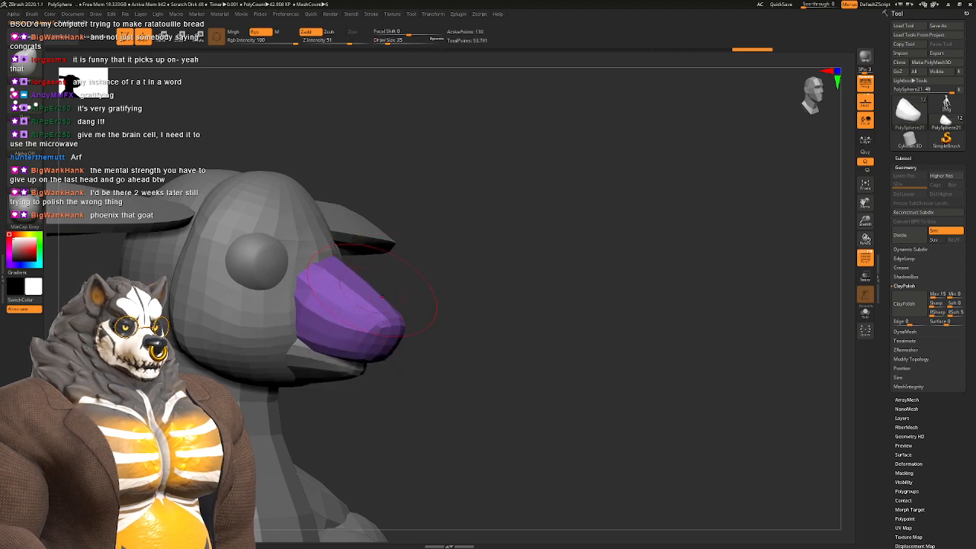
{"action": "mouse_move", "coordinate": [404, 283]}
{"action": "right_mouse_down"}
{"action": "mouse_move", "coordinate": [403, 305]}
{"action": "mouse_move", "coordinate": [336, 349]}
{"action": "right_mouse_up"}
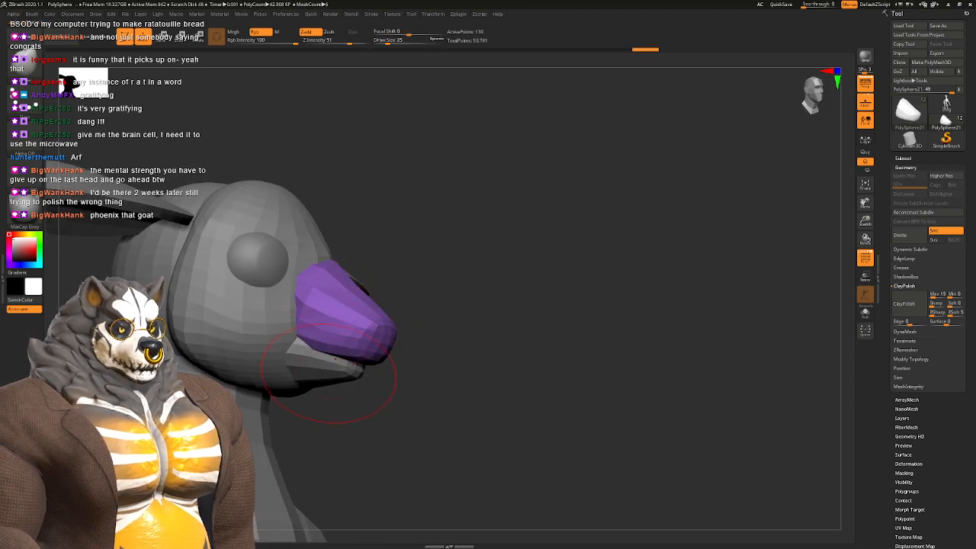
Step: Select the lower jaw subtool, set the draw size to 51, and widen the jaw at the mouth corners
{"action": "left_click", "coordinate": [323, 374], "text": "alt"}
{"action": "key", "text": "space"}
{"action": "mouse_move", "coordinate": [327, 381]}
{"action": "left_mouse_down"}
{"action": "mouse_move", "coordinate": [373, 369]}
{"action": "mouse_move", "coordinate": [366, 361]}
{"action": "mouse_move", "coordinate": [342, 392]}
{"action": "mouse_move", "coordinate": [317, 392]}
{"action": "left_mouse_up"}
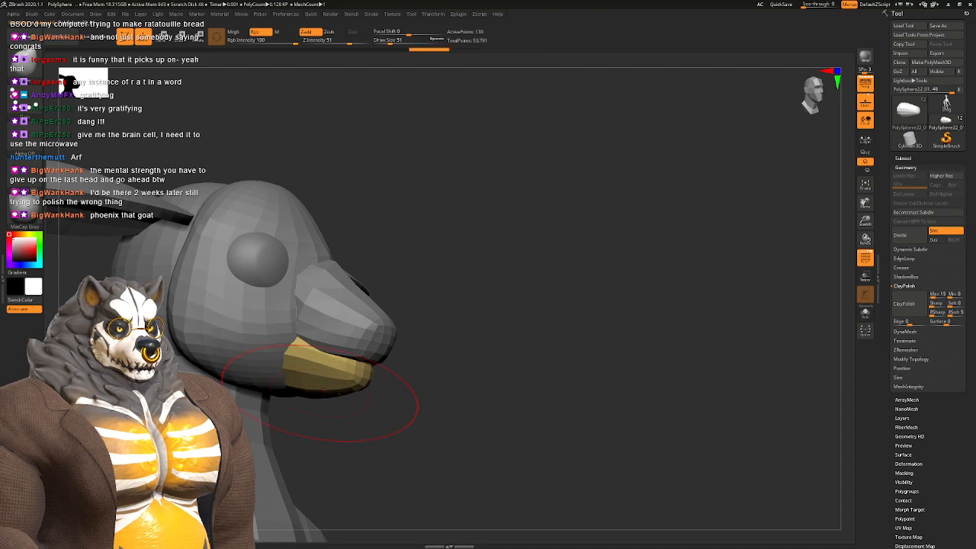
{"action": "mouse_move", "coordinate": [518, 403]}
{"action": "left_mouse_down"}
{"action": "mouse_move", "coordinate": [412, 402]}
{"action": "mouse_move", "coordinate": [434, 381]}
{"action": "mouse_move", "coordinate": [410, 392]}
{"action": "left_mouse_up"}
{"action": "left_click_drag", "start_coordinate": [382, 308], "coordinate": [407, 302]}
Step: Select the muzzle subtool and widen it toward the lower jaw's corners
{"action": "left_click", "coordinate": [385, 263], "text": "alt"}
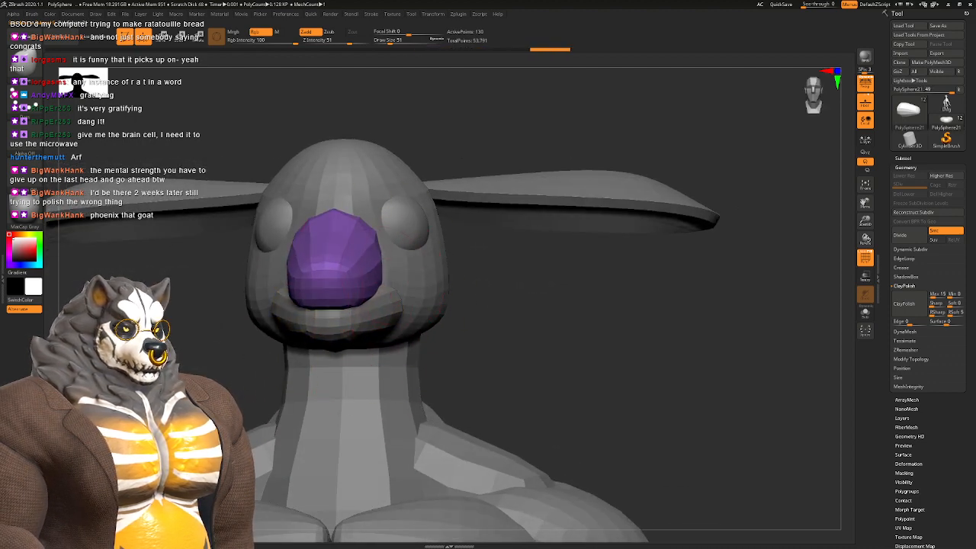
{"action": "mouse_move", "coordinate": [393, 278]}
{"action": "right_mouse_down"}
{"action": "mouse_move", "coordinate": [420, 296]}
{"action": "mouse_move", "coordinate": [435, 263]}
{"action": "mouse_move", "coordinate": [458, 278]}
{"action": "mouse_move", "coordinate": [444, 294]}
{"action": "mouse_move", "coordinate": [459, 308]}
{"action": "right_mouse_up"}
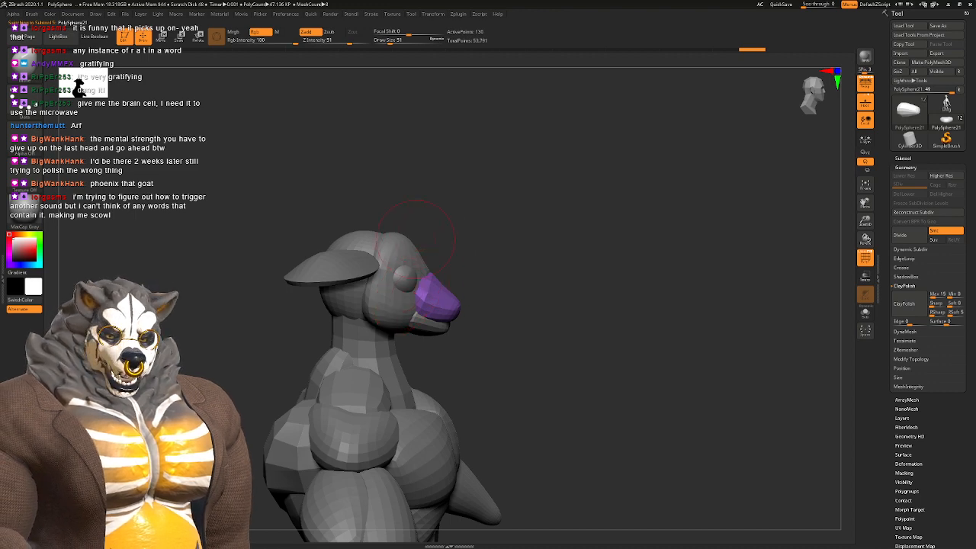
{"action": "mouse_move", "coordinate": [416, 239]}
{"action": "right_mouse_down"}
{"action": "mouse_move", "coordinate": [365, 251]}
{"action": "mouse_move", "coordinate": [427, 312]}
{"action": "right_mouse_up"}
{"action": "mouse_move", "coordinate": [488, 305]}
{"action": "right_mouse_down"}
{"action": "mouse_move", "coordinate": [417, 253]}
{"action": "mouse_move", "coordinate": [384, 261]}
{"action": "mouse_move", "coordinate": [387, 244]}
{"action": "mouse_move", "coordinate": [402, 257]}
{"action": "mouse_move", "coordinate": [472, 222]}
{"action": "mouse_move", "coordinate": [466, 231]}
{"action": "mouse_move", "coordinate": [518, 262]}
{"action": "mouse_move", "coordinate": [482, 264]}
{"action": "right_mouse_up"}
Step: Select the head subtool and subdivide it to level 4
{"action": "left_click", "coordinate": [457, 232], "text": "alt"}
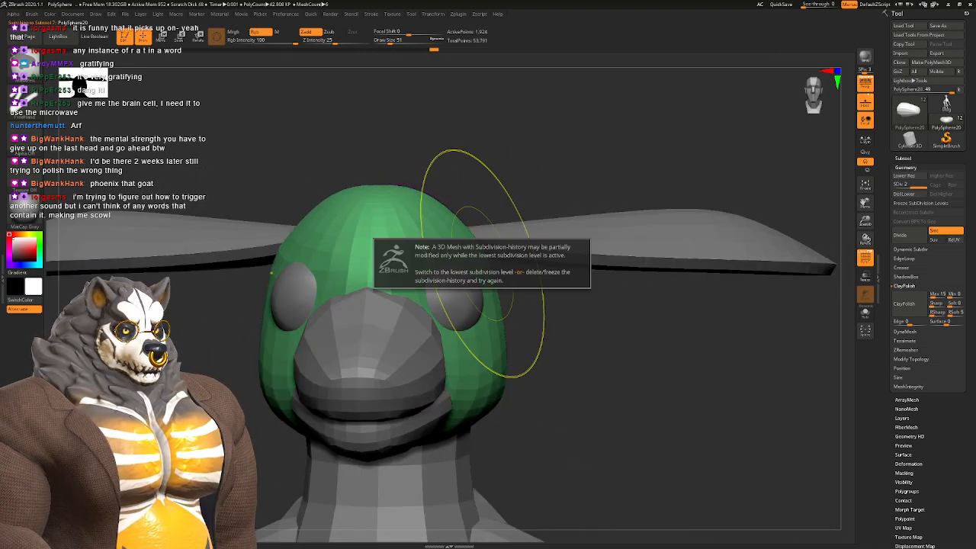
{"action": "key", "text": "ctrl+d"}
{"action": "key", "text": "ctrl+d"}
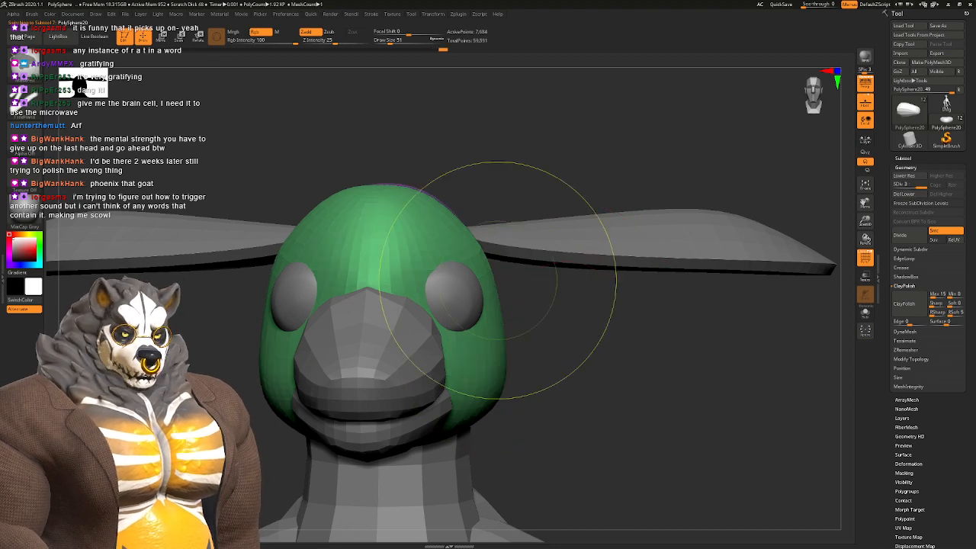
{"action": "mouse_move", "coordinate": [459, 269]}
{"action": "right_mouse_down"}
{"action": "mouse_move", "coordinate": [581, 238]}
{"action": "mouse_move", "coordinate": [457, 304]}
{"action": "right_mouse_up"}
Step: Switch to the Clay brush and sculpt the area between the eye and the muzzle bridge
{"action": "key", "text": "b"}
{"action": "key", "text": "c"}
{"action": "key", "text": "l"}
{"action": "key", "text": "space"}
{"action": "left_click_drag", "start_coordinate": [441, 275], "coordinate": [446, 275]}
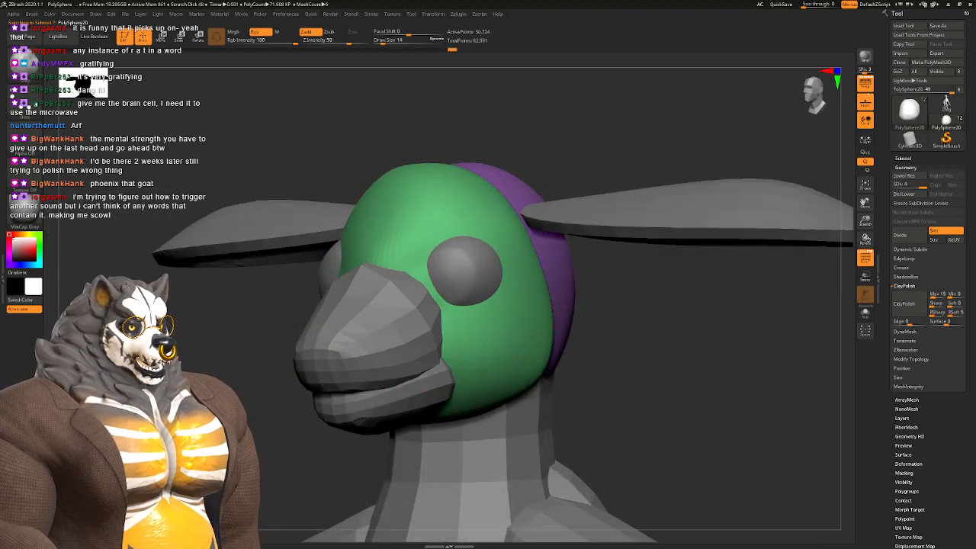
{"action": "mouse_move", "coordinate": [446, 271]}
{"action": "right_mouse_down"}
{"action": "mouse_move", "coordinate": [492, 275]}
{"action": "mouse_move", "coordinate": [507, 267]}
{"action": "right_mouse_up"}
{"action": "key", "text": "b"}
{"action": "key", "text": "c"}
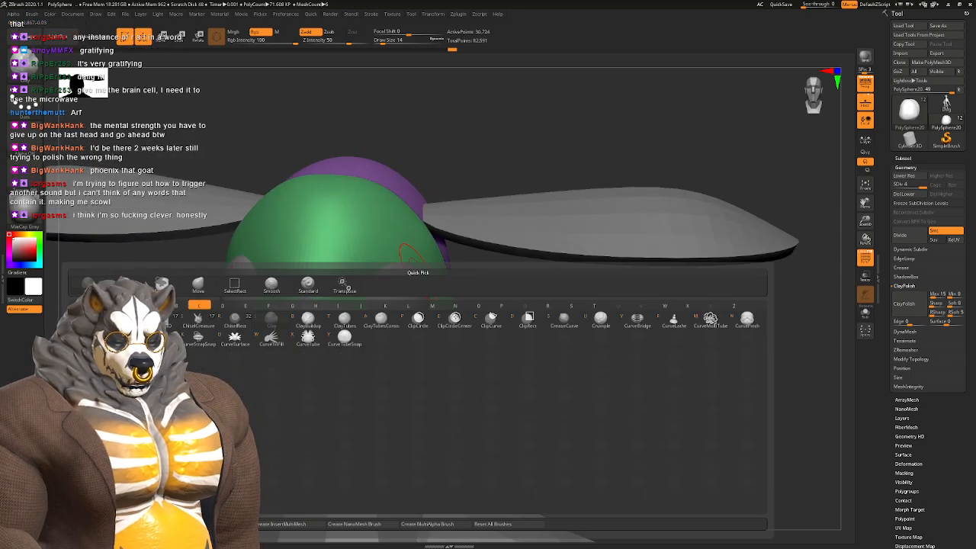
{"action": "key", "text": "l"}
{"action": "key", "text": "space"}
{"action": "left_click_drag", "start_coordinate": [424, 275], "coordinate": [429, 275]}
{"action": "left_click_drag", "start_coordinate": [375, 289], "coordinate": [383, 275]}
Step: Switch to the DamStandard brush with draw size 22 and focal shift 5 for carving around the eye
{"action": "key", "text": "b"}
{"action": "key", "text": "d"}
{"action": "key", "text": "s"}
{"action": "key", "text": "space"}
{"action": "mouse_move", "coordinate": [352, 299]}
{"action": "left_mouse_down"}
{"action": "mouse_move", "coordinate": [407, 262]}
{"action": "mouse_move", "coordinate": [356, 289]}
{"action": "left_mouse_up"}
{"action": "key", "text": "space"}
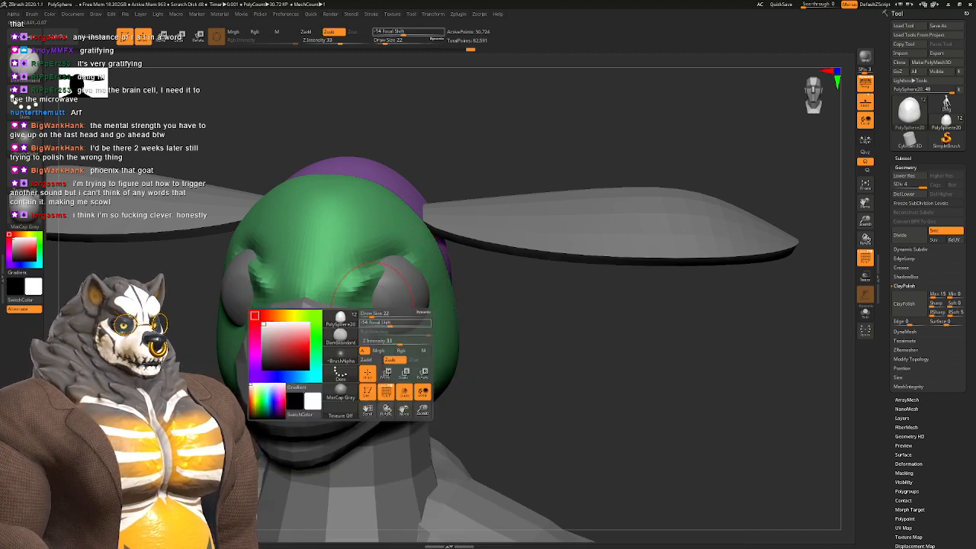
{"action": "mouse_move", "coordinate": [398, 342]}
{"action": "left_mouse_down"}
{"action": "mouse_move", "coordinate": [379, 342]}
{"action": "mouse_move", "coordinate": [397, 324]}
{"action": "left_mouse_up"}
{"action": "mouse_move", "coordinate": [328, 284]}
{"action": "right_mouse_down"}
{"action": "mouse_move", "coordinate": [388, 272]}
{"action": "mouse_move", "coordinate": [388, 281]}
{"action": "right_mouse_up"}
Step: Set the Z intensity to 10 and carve the eye socket's upper edge toward the muzzle
{"action": "key", "text": "space"}
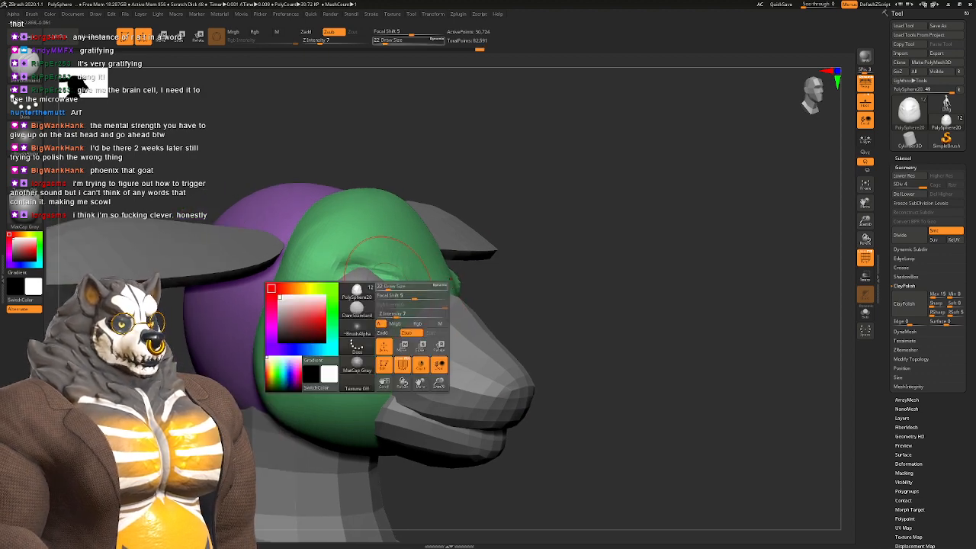
{"action": "left_click_drag", "start_coordinate": [392, 314], "coordinate": [358, 268]}
{"action": "left_click_drag", "start_coordinate": [406, 291], "coordinate": [421, 302]}
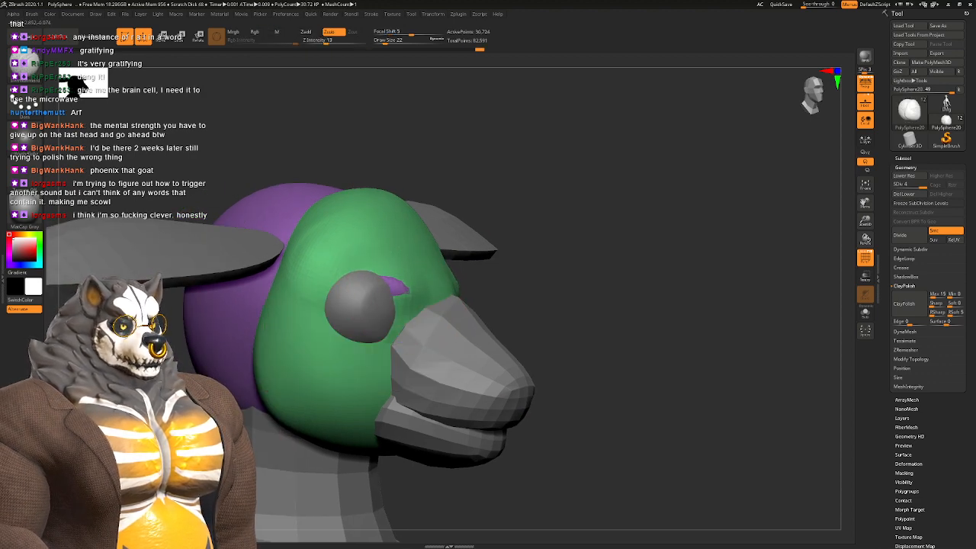
{"action": "mouse_move", "coordinate": [331, 282]}
{"action": "left_mouse_down"}
{"action": "mouse_move", "coordinate": [370, 251]}
{"action": "mouse_move", "coordinate": [396, 276]}
{"action": "left_mouse_up"}
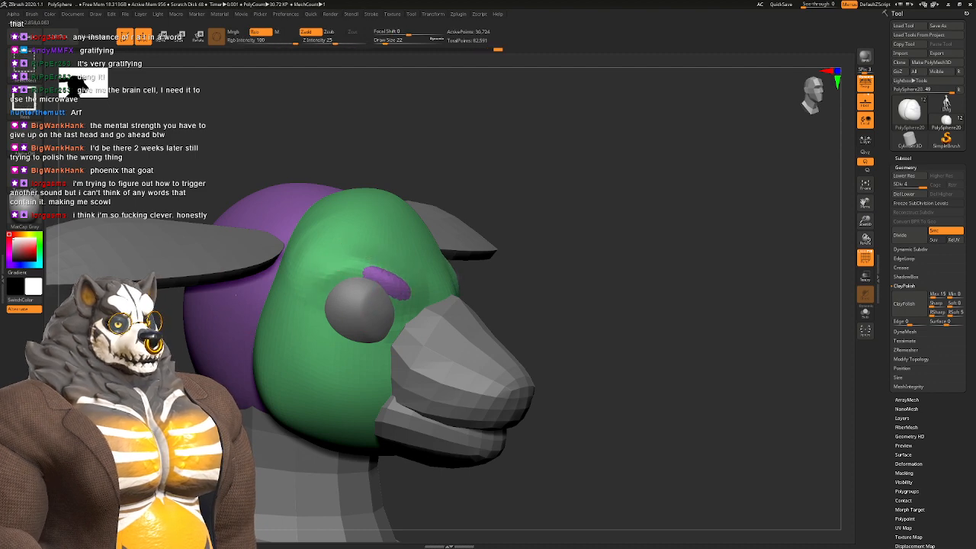
Step: Mask the face polygroup to leave the rear skull editable, and switch to the Move brush at subdivision level 2
{"action": "left_click", "coordinate": [244, 286], "text": "ctrl+shift"}
{"action": "left_click", "coordinate": [457, 147], "text": "ctrl+shift"}
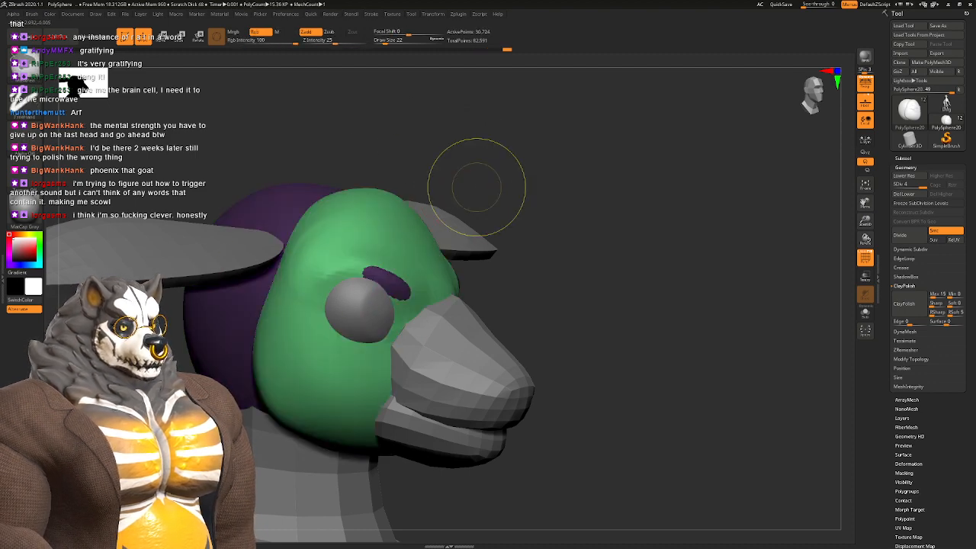
{"action": "key", "text": "b"}
{"action": "key", "text": "m"}
{"action": "key", "text": "v"}
{"action": "key", "text": "shift+d"}
{"action": "key", "text": "shift+d"}
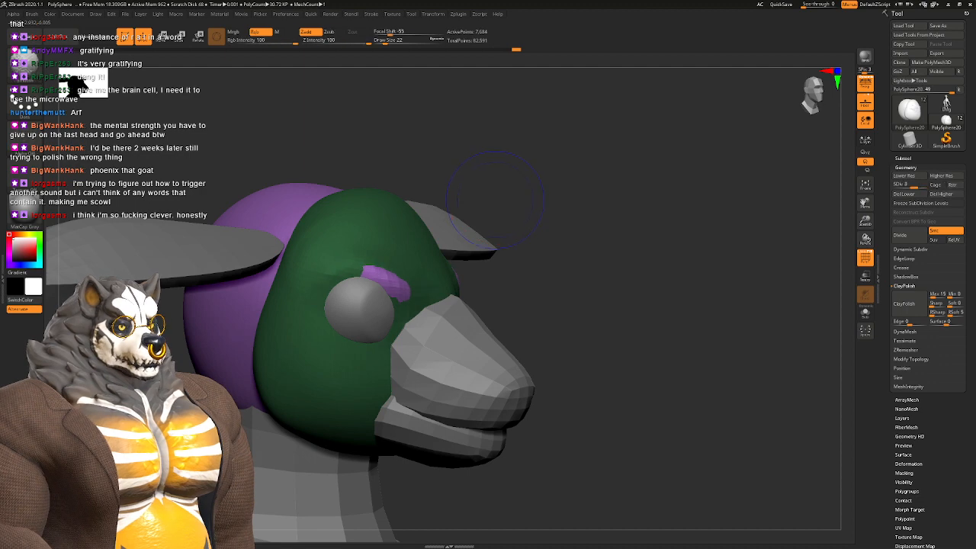
Step: Set the draw size to 54 and work the rear-skull patch above the eye back under the face, undoing a bad stroke
{"action": "key", "text": "space"}
{"action": "left_click_drag", "start_coordinate": [492, 203], "coordinate": [498, 204]}
{"action": "left_click_drag", "start_coordinate": [404, 294], "coordinate": [391, 278], "text": "shift"}
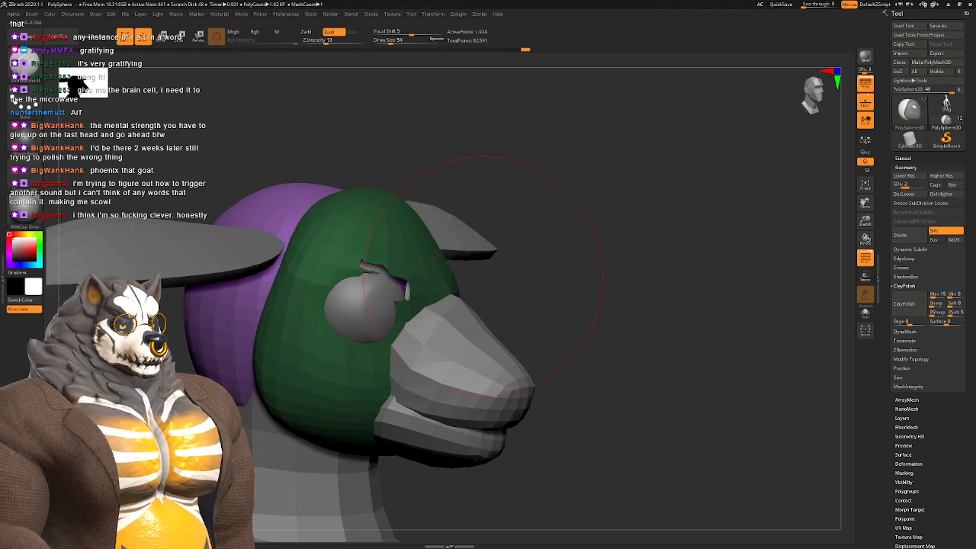
{"action": "key", "text": "ctrl+z"}
Step: Push the rear skull's lower edge upward above the neck and clear the face mask
{"action": "mouse_move", "coordinate": [221, 412]}
{"action": "left_mouse_down"}
{"action": "mouse_move", "coordinate": [336, 407]}
{"action": "mouse_move", "coordinate": [290, 405]}
{"action": "left_mouse_up"}
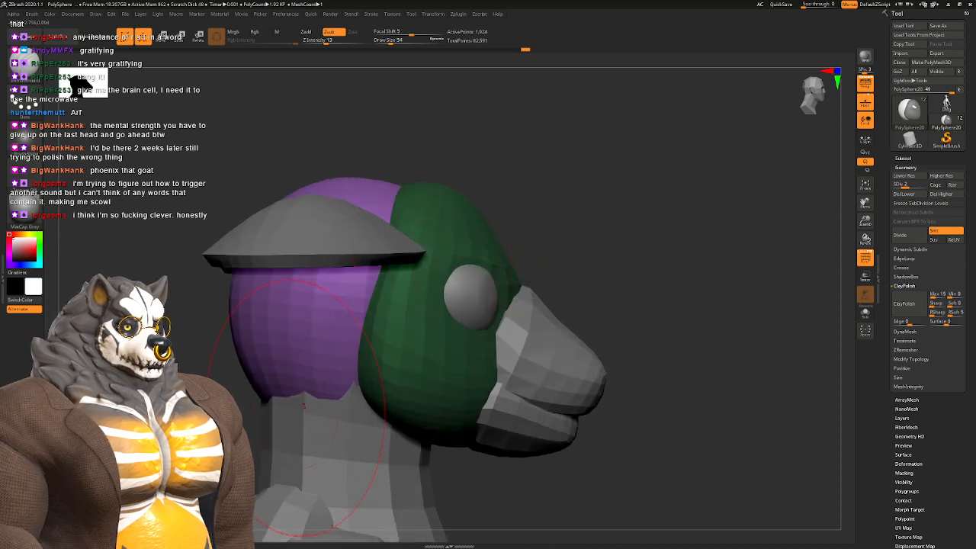
{"action": "key", "text": "b"}
{"action": "left_click_drag", "start_coordinate": [318, 400], "coordinate": [314, 372]}
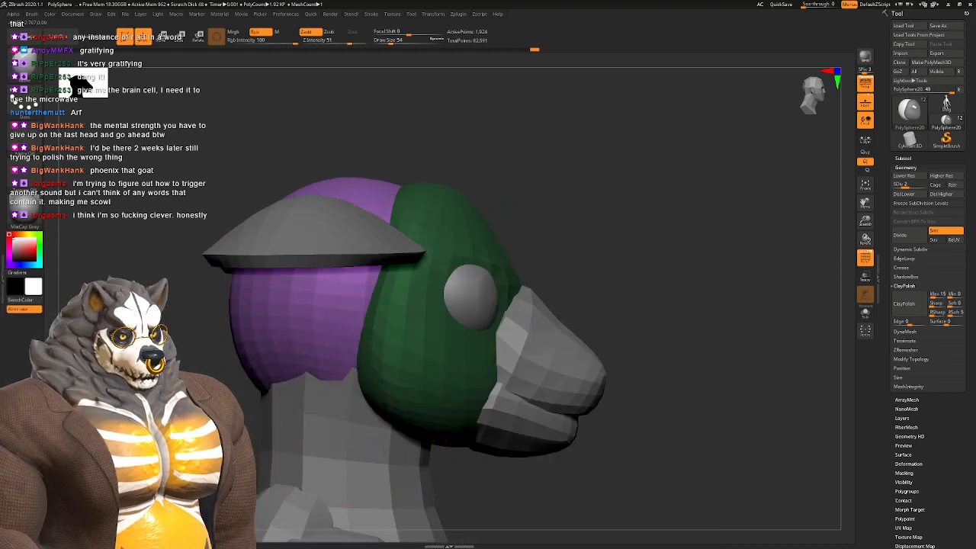
{"action": "mouse_move", "coordinate": [314, 372]}
{"action": "right_mouse_down"}
{"action": "mouse_move", "coordinate": [309, 336]}
{"action": "mouse_move", "coordinate": [321, 389]}
{"action": "right_mouse_up"}
{"action": "left_click_drag", "start_coordinate": [300, 374], "coordinate": [308, 361]}
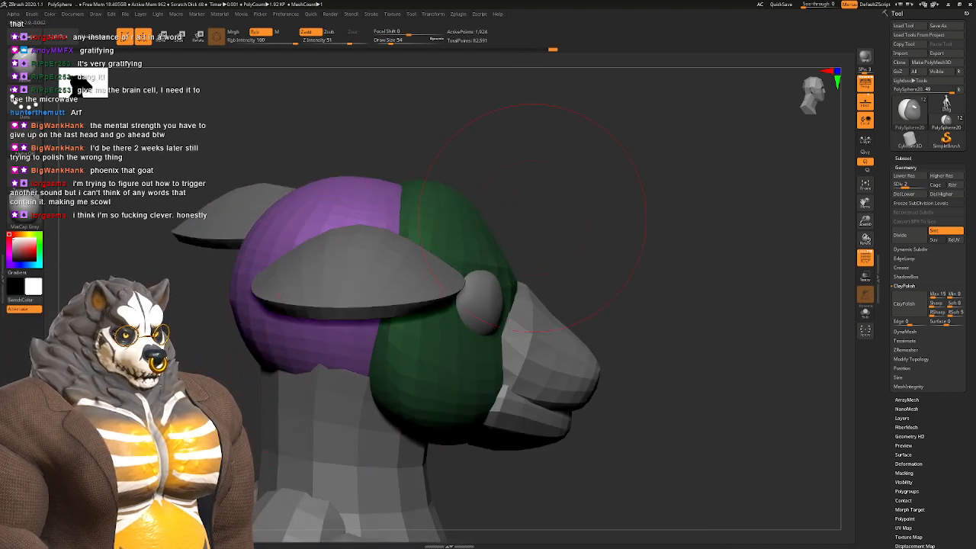
{"action": "left_click_drag", "start_coordinate": [532, 218], "coordinate": [598, 238], "text": "ctrl"}
{"action": "right_click_drag", "start_coordinate": [599, 237], "coordinate": [462, 211]}
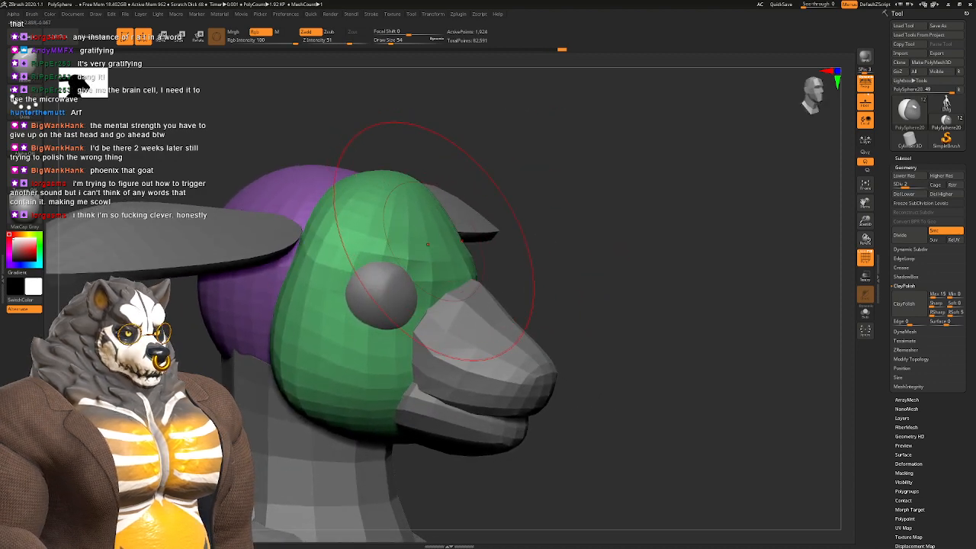
Step: Clear the mask from the whole head and return the mesh to subdivision level 4
{"action": "left_click", "coordinate": [429, 244], "text": "ctrl+shift"}
{"action": "left_click", "coordinate": [534, 227], "text": "ctrl+shift"}
{"action": "left_click", "coordinate": [590, 219], "text": "ctrl"}
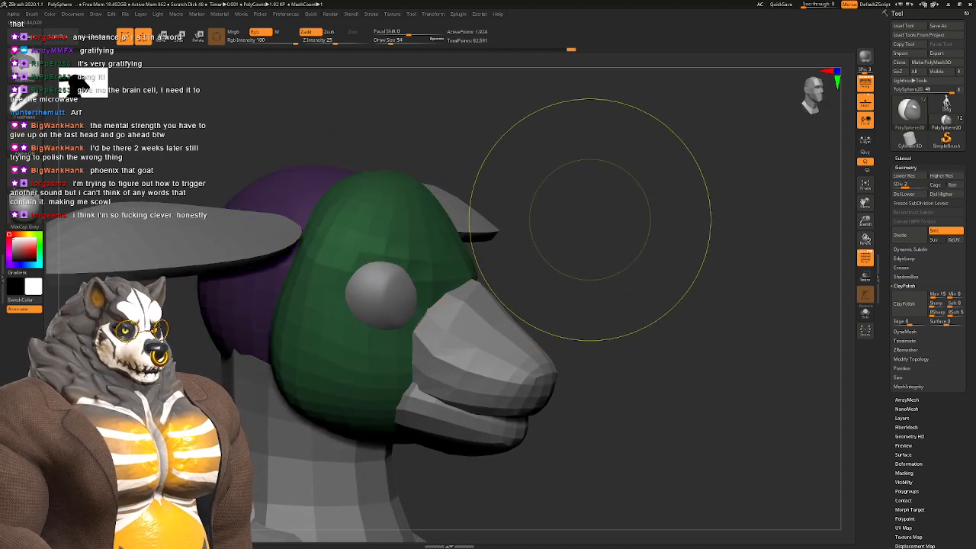
{"action": "left_click", "coordinate": [588, 221], "text": "ctrl"}
{"action": "key", "text": "ctrl+d"}
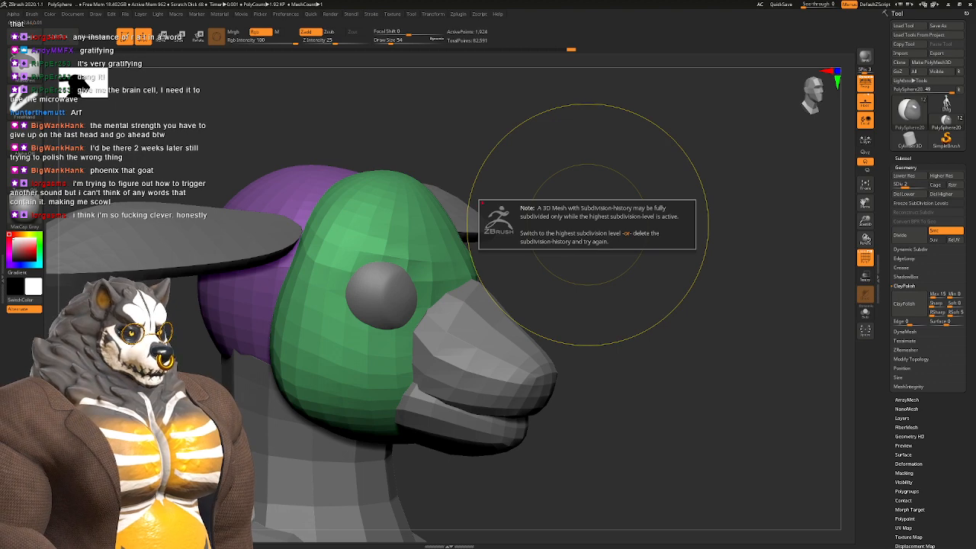
{"action": "key", "text": "d"}
{"action": "key", "text": "d"}
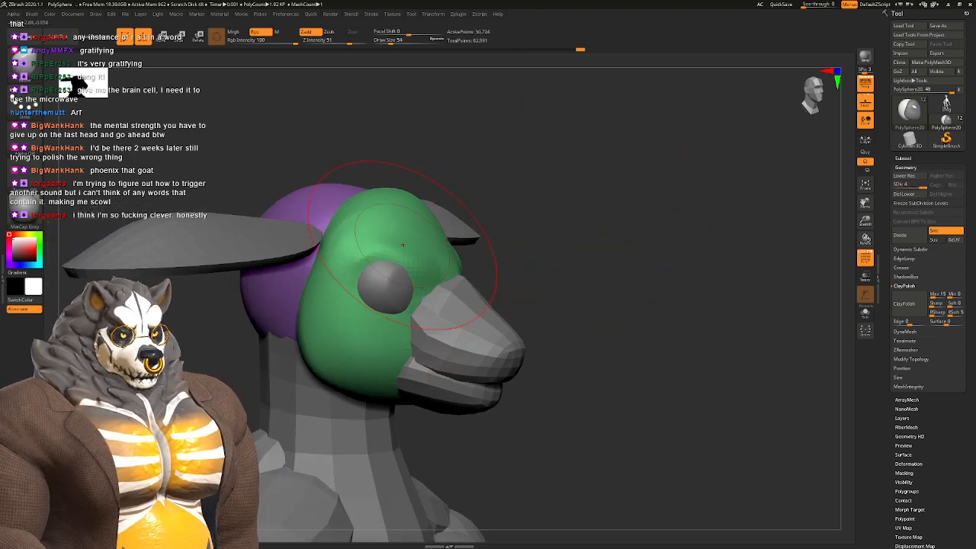
Step: Set the DamStandard brush to draw size 18 and carve a crease above and in front of the eye
{"action": "key", "text": "b"}
{"action": "key", "text": "d"}
{"action": "key", "text": "s"}
{"action": "right_click_drag", "start_coordinate": [415, 255], "coordinate": [375, 325], "text": "ctrl"}
{"action": "key", "text": "space"}
{"action": "left_click_drag", "start_coordinate": [413, 273], "coordinate": [399, 273]}
{"action": "right_click_drag", "start_coordinate": [409, 264], "coordinate": [347, 243], "text": "alt"}
{"action": "key", "text": "space"}
{"action": "left_click_drag", "start_coordinate": [358, 277], "coordinate": [365, 275]}
{"action": "right_click_drag", "start_coordinate": [388, 316], "coordinate": [402, 340], "text": "alt"}
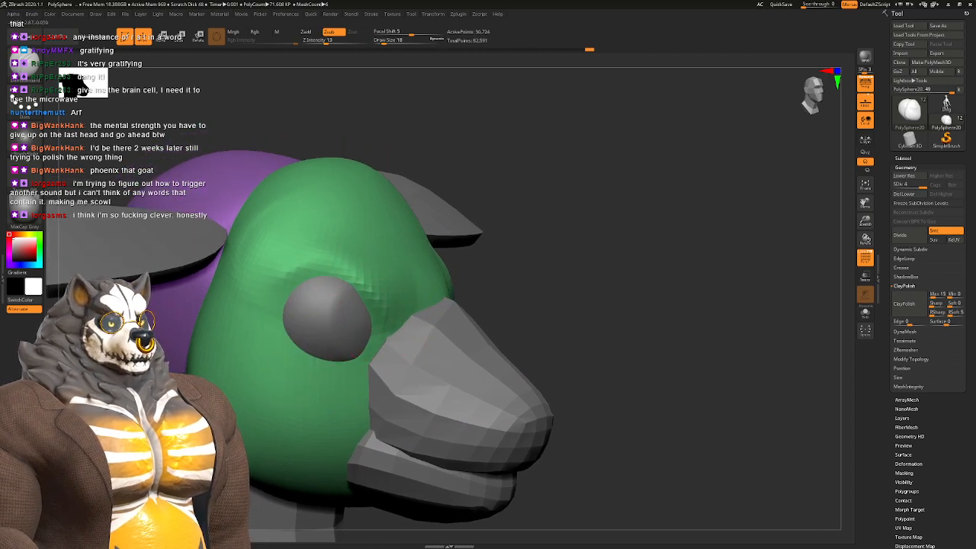
{"action": "mouse_move", "coordinate": [360, 282]}
{"action": "left_mouse_down"}
{"action": "mouse_move", "coordinate": [334, 273]}
{"action": "mouse_move", "coordinate": [383, 307]}
{"action": "left_mouse_up"}
{"action": "right_click_drag", "start_coordinate": [347, 307], "coordinate": [358, 264], "text": "alt"}
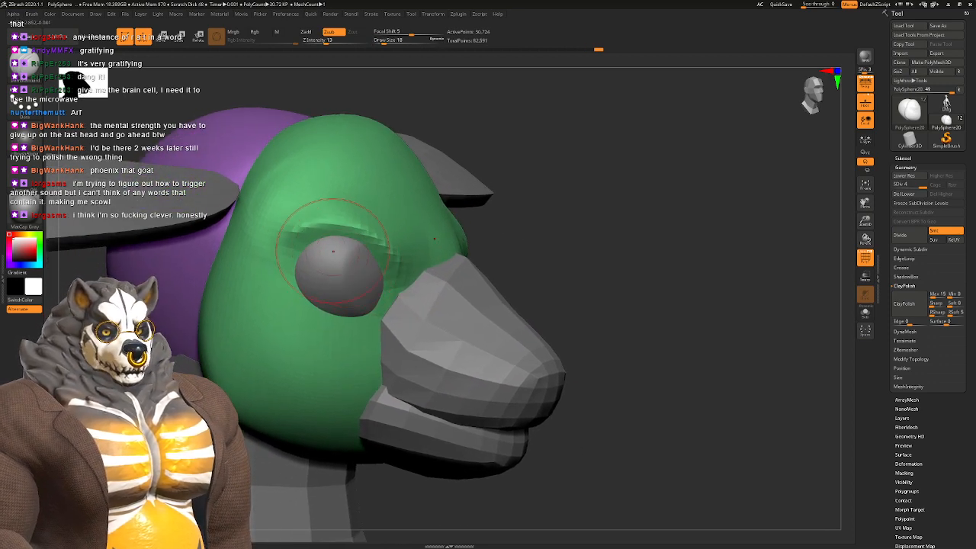
Step: Deepen the crease over the eye toward the muzzle and subdivide the head to level 6
{"action": "mouse_move", "coordinate": [276, 262]}
{"action": "left_mouse_down"}
{"action": "mouse_move", "coordinate": [323, 241]}
{"action": "mouse_move", "coordinate": [404, 298]}
{"action": "mouse_move", "coordinate": [298, 247]}
{"action": "mouse_move", "coordinate": [399, 300]}
{"action": "left_mouse_up"}
{"action": "mouse_move", "coordinate": [281, 264]}
{"action": "left_mouse_down"}
{"action": "mouse_move", "coordinate": [319, 239]}
{"action": "mouse_move", "coordinate": [400, 303]}
{"action": "mouse_move", "coordinate": [388, 288]}
{"action": "mouse_move", "coordinate": [392, 307]}
{"action": "mouse_move", "coordinate": [396, 298]}
{"action": "left_mouse_up"}
{"action": "key", "text": "space"}
{"action": "key", "text": "ctrl+d"}
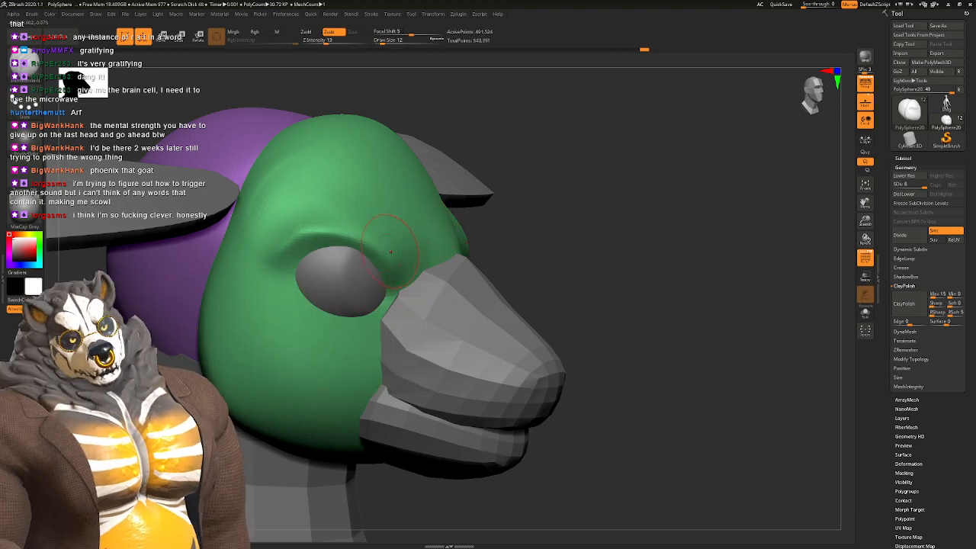
Step: Carve creases above, behind and beneath the eye with the DamStandard brush at draw size 12
{"action": "left_click_drag", "start_coordinate": [328, 234], "coordinate": [392, 266]}
{"action": "left_click_drag", "start_coordinate": [286, 253], "coordinate": [390, 266]}
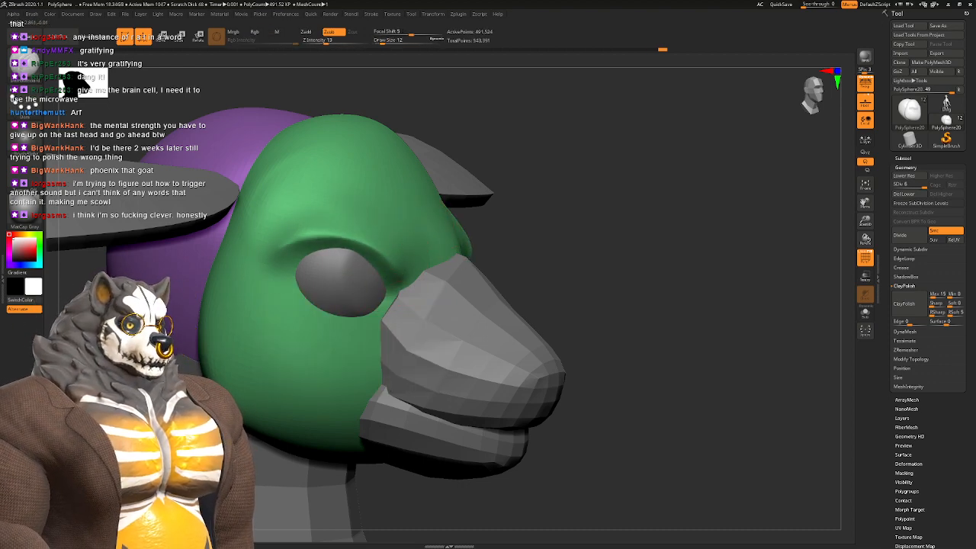
{"action": "left_click_drag", "start_coordinate": [319, 302], "coordinate": [296, 289]}
{"action": "right_click_drag", "start_coordinate": [304, 285], "coordinate": [305, 266], "text": "alt"}
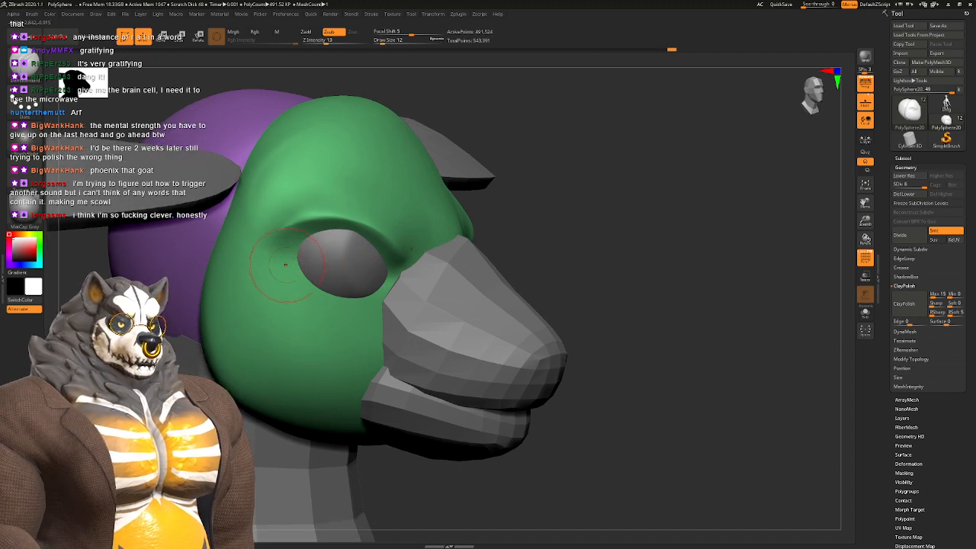
{"action": "mouse_move", "coordinate": [294, 266]}
{"action": "left_mouse_down"}
{"action": "mouse_move", "coordinate": [344, 296]}
{"action": "mouse_move", "coordinate": [297, 273]}
{"action": "left_mouse_up"}
{"action": "mouse_move", "coordinate": [336, 268]}
{"action": "right_mouse_down", "text": "alt"}
{"action": "mouse_move", "coordinate": [286, 322]}
{"action": "mouse_move", "coordinate": [195, 322]}
{"action": "mouse_move", "coordinate": [195, 354]}
{"action": "right_mouse_up", "text": "alt"}
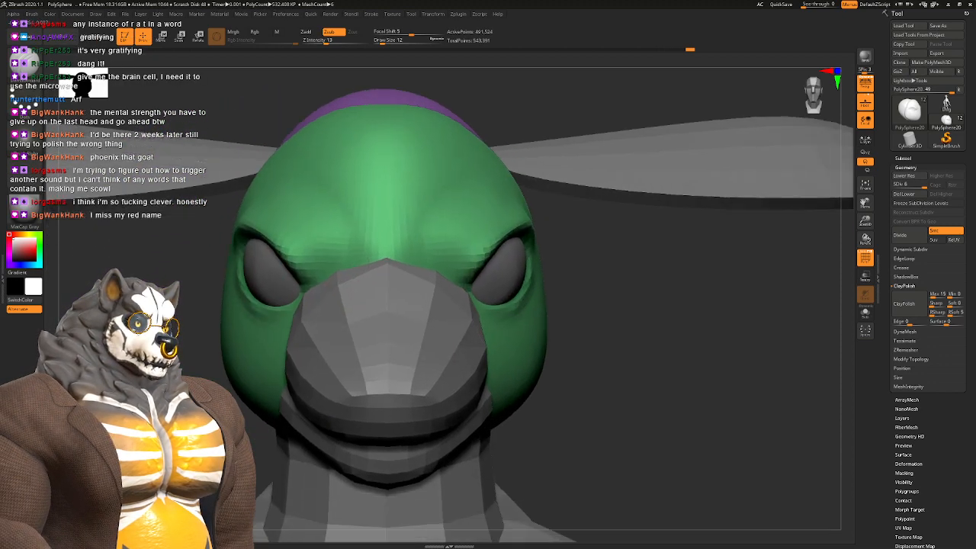
{"action": "right_click_drag", "start_coordinate": [366, 263], "coordinate": [367, 248], "text": "ctrl"}
{"action": "mouse_move", "coordinate": [418, 218]}
{"action": "right_mouse_down", "text": "alt"}
{"action": "mouse_move", "coordinate": [356, 263]}
{"action": "mouse_move", "coordinate": [380, 272]}
{"action": "mouse_move", "coordinate": [385, 302]}
{"action": "right_mouse_up", "text": "alt"}
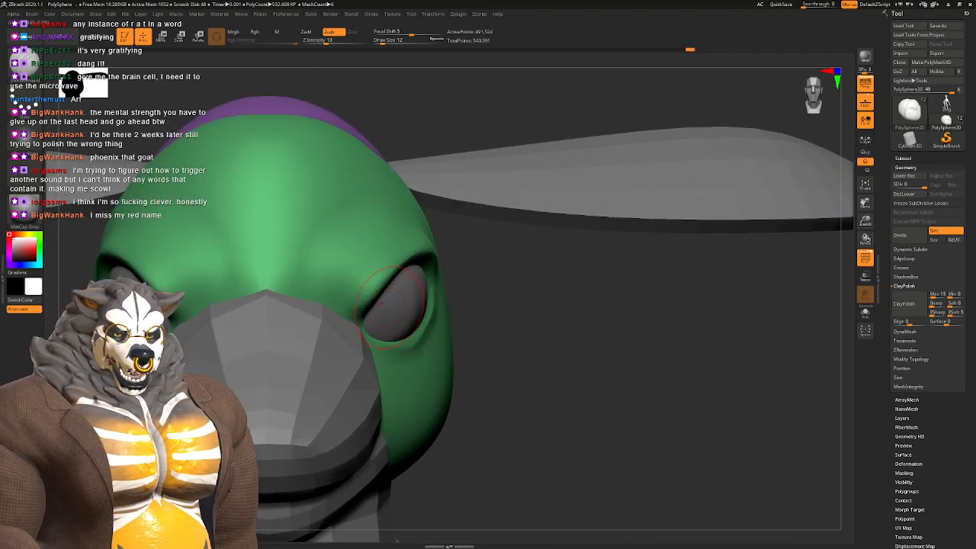
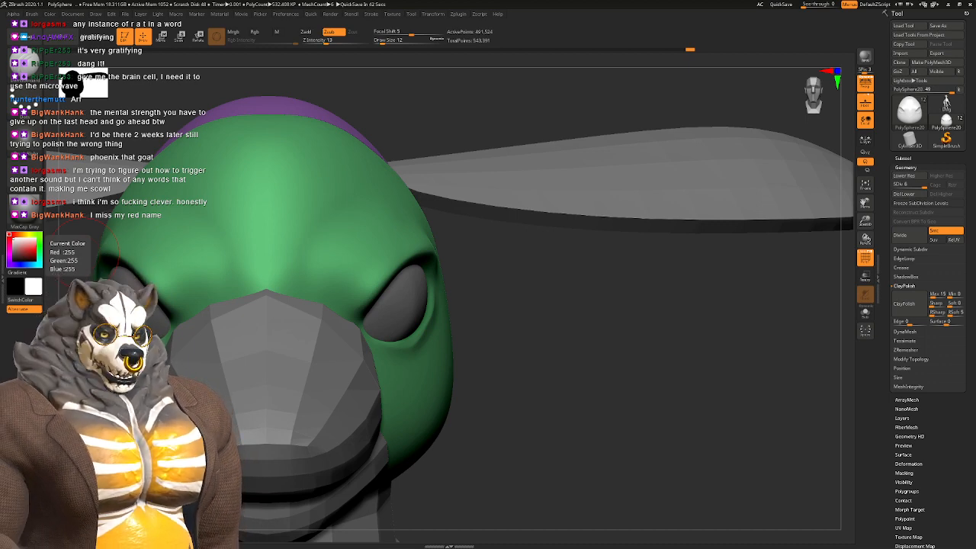
{"action": "mouse_move", "coordinate": [473, 252]}
{"action": "left_mouse_down"}
{"action": "mouse_move", "coordinate": [519, 244]}
{"action": "mouse_move", "coordinate": [373, 202]}
{"action": "mouse_move", "coordinate": [350, 283]}
{"action": "mouse_move", "coordinate": [337, 273]}
{"action": "mouse_move", "coordinate": [362, 277]}
{"action": "left_mouse_up"}
Step: Switch to the Clay brush at draw size 25, stroke down the centre of the forehead and set the Z Intensity to 18
{"action": "key", "text": "b"}
{"action": "key", "text": "c"}
{"action": "key", "text": "l"}
{"action": "key", "text": "space"}
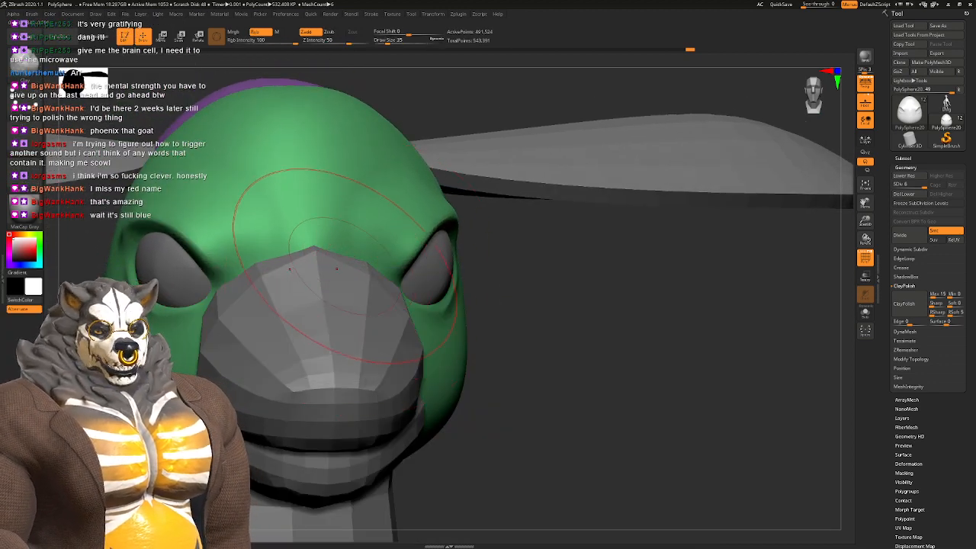
{"action": "mouse_move", "coordinate": [340, 238]}
{"action": "right_mouse_down"}
{"action": "mouse_move", "coordinate": [352, 246]}
{"action": "mouse_move", "coordinate": [340, 258]}
{"action": "right_mouse_up"}
{"action": "key", "text": "space"}
{"action": "left_click_drag", "start_coordinate": [344, 261], "coordinate": [340, 262]}
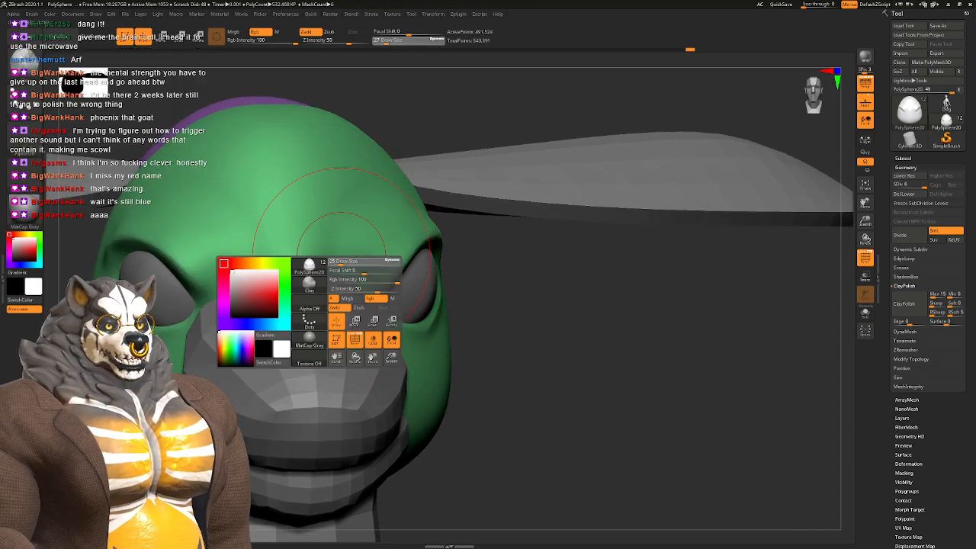
{"action": "left_click_drag", "start_coordinate": [342, 201], "coordinate": [327, 281]}
{"action": "key", "text": "space"}
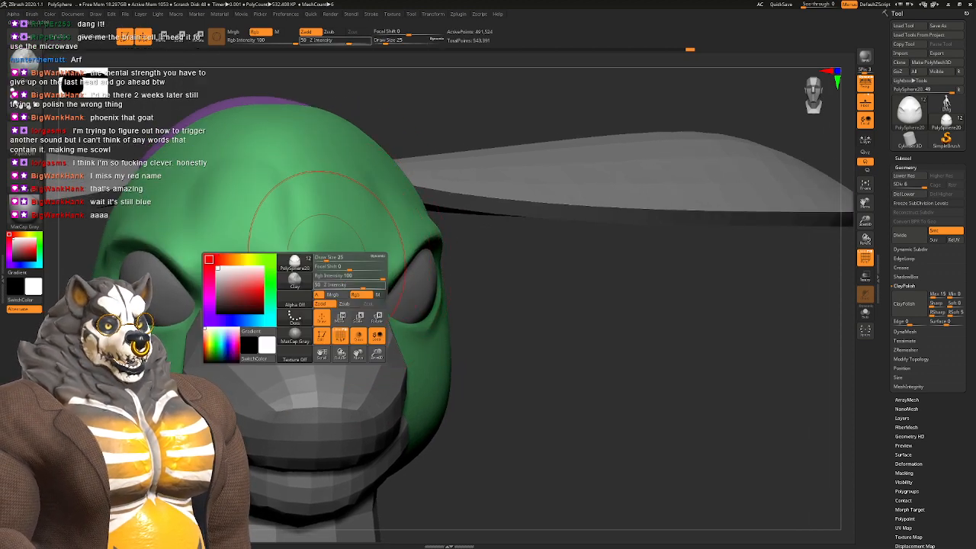
{"action": "left_click", "coordinate": [342, 285]}
Step: Lower the head to subdivision level 4 and smooth the forehead between the brows
{"action": "key", "text": "shift+d"}
{"action": "key", "text": "shift+d"}
{"action": "mouse_move", "coordinate": [334, 202]}
{"action": "left_mouse_down", "text": "shift"}
{"action": "mouse_move", "coordinate": [342, 172]}
{"action": "mouse_move", "coordinate": [368, 220]}
{"action": "mouse_move", "coordinate": [319, 279]}
{"action": "left_mouse_up", "text": "shift"}
{"action": "mouse_move", "coordinate": [306, 171]}
{"action": "left_mouse_down", "text": "shift"}
{"action": "mouse_move", "coordinate": [307, 204]}
{"action": "mouse_move", "coordinate": [305, 172]}
{"action": "left_mouse_up", "text": "shift"}
{"action": "mouse_move", "coordinate": [305, 172]}
{"action": "right_mouse_down"}
{"action": "mouse_move", "coordinate": [221, 194]}
{"action": "mouse_move", "coordinate": [323, 205]}
{"action": "mouse_move", "coordinate": [311, 246]}
{"action": "right_mouse_up"}
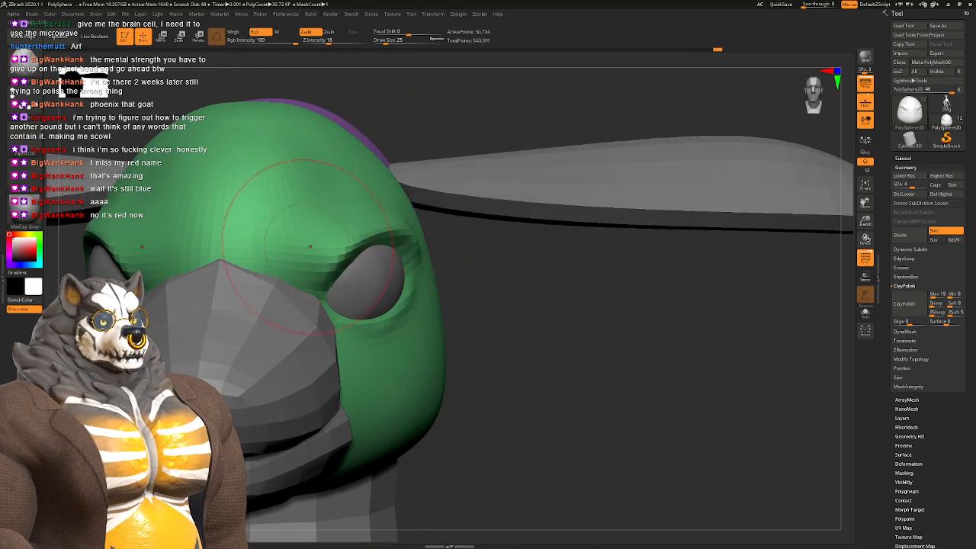
Step: Set the Move brush to draw size 20, select the muzzle, subdivide it to level 3 and smooth it
{"action": "key", "text": "b"}
{"action": "key", "text": "m"}
{"action": "key", "text": "v"}
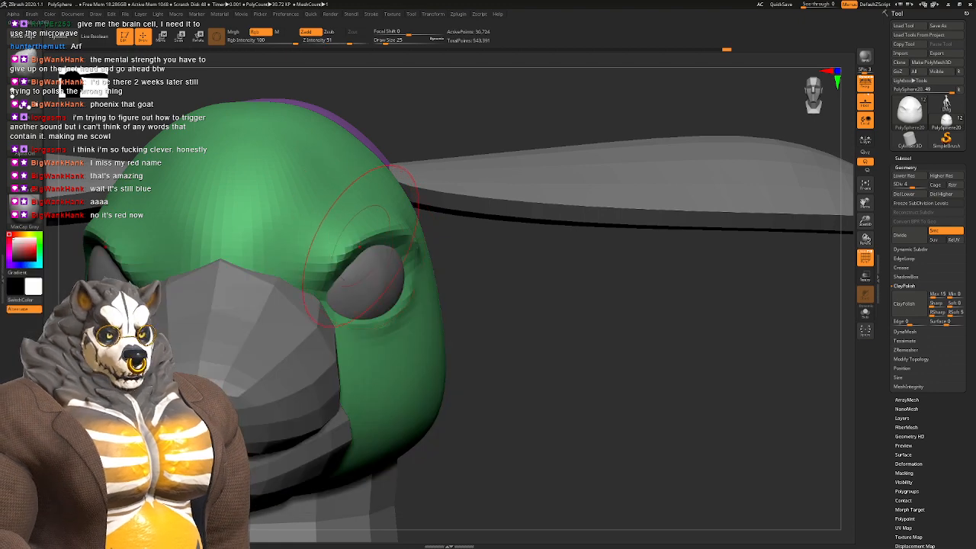
{"action": "key", "text": "space"}
{"action": "left_click_drag", "start_coordinate": [360, 247], "coordinate": [378, 246]}
{"action": "right_click_drag", "start_coordinate": [410, 247], "coordinate": [392, 283]}
{"action": "left_click", "coordinate": [402, 297], "text": "alt"}
{"action": "key", "text": "ctrl+d"}
{"action": "key", "text": "ctrl+d"}
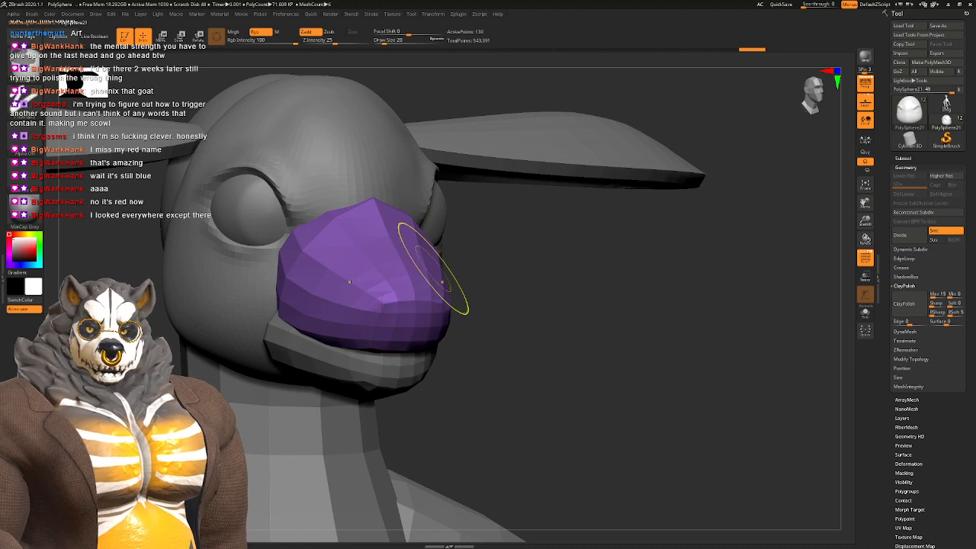
{"action": "right_click_drag", "start_coordinate": [435, 263], "coordinate": [340, 276]}
{"action": "left_click_drag", "start_coordinate": [339, 277], "coordinate": [332, 263], "text": "shift"}
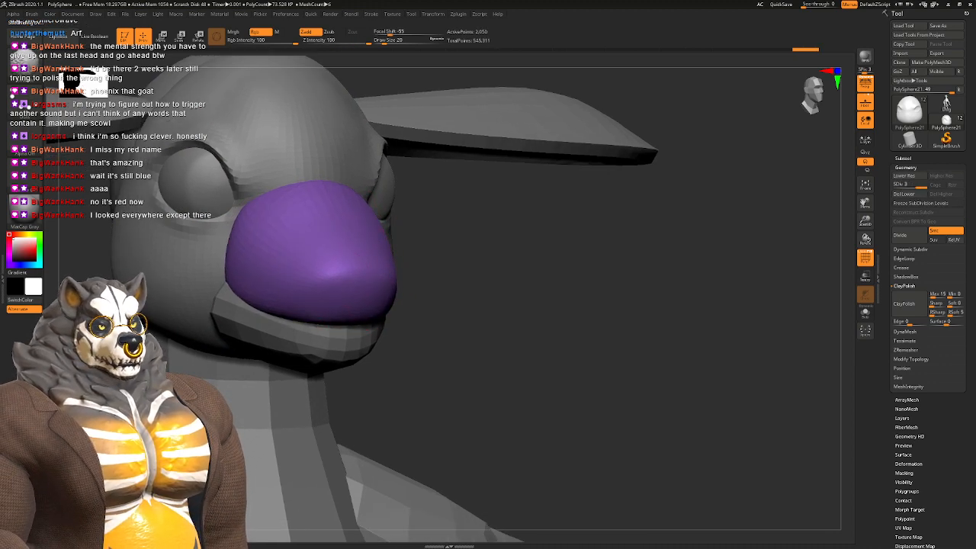
Step: Build up a rounded nose on the front of the muzzle with the ClayBuildup brush at draw size 11 and smooth it
{"action": "mouse_move", "coordinate": [400, 279]}
{"action": "right_mouse_down"}
{"action": "mouse_move", "coordinate": [328, 276]}
{"action": "mouse_move", "coordinate": [340, 334]}
{"action": "mouse_move", "coordinate": [340, 293]}
{"action": "right_mouse_up"}
{"action": "mouse_move", "coordinate": [340, 294]}
{"action": "right_mouse_down"}
{"action": "mouse_move", "coordinate": [381, 293]}
{"action": "mouse_move", "coordinate": [438, 317]}
{"action": "mouse_move", "coordinate": [411, 286]}
{"action": "mouse_move", "coordinate": [305, 283]}
{"action": "mouse_move", "coordinate": [297, 335]}
{"action": "right_mouse_up"}
{"action": "key", "text": "b"}
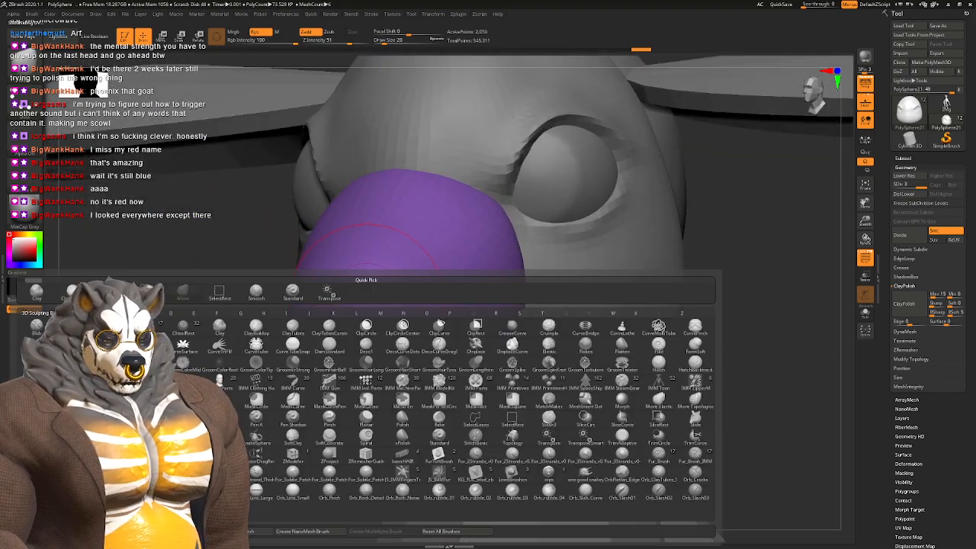
{"action": "key", "text": "c"}
{"action": "key", "text": "b"}
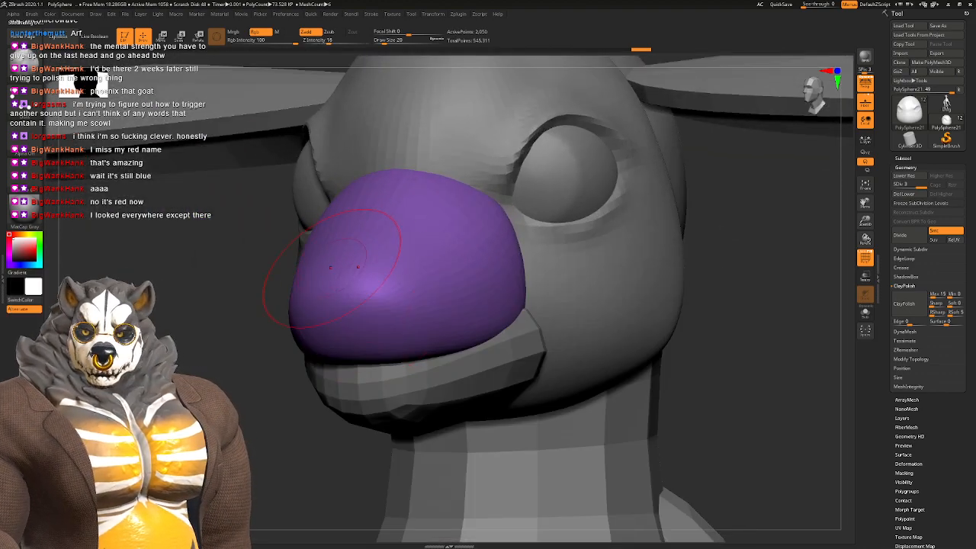
{"action": "right_click_drag", "start_coordinate": [331, 267], "coordinate": [350, 245]}
{"action": "key", "text": "space"}
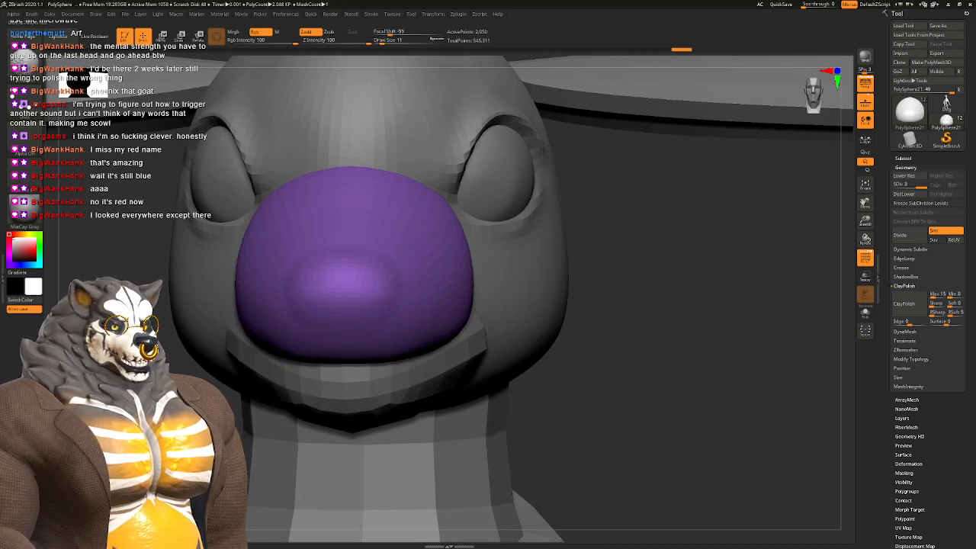
{"action": "left_click_drag", "start_coordinate": [365, 301], "coordinate": [369, 308], "text": "shift"}
Step: Carve the nostril grooves with the DamStandard brush at draw size 7 and subdivide the muzzle to level 4
{"action": "key", "text": "b"}
{"action": "key", "text": "d"}
{"action": "key", "text": "s"}
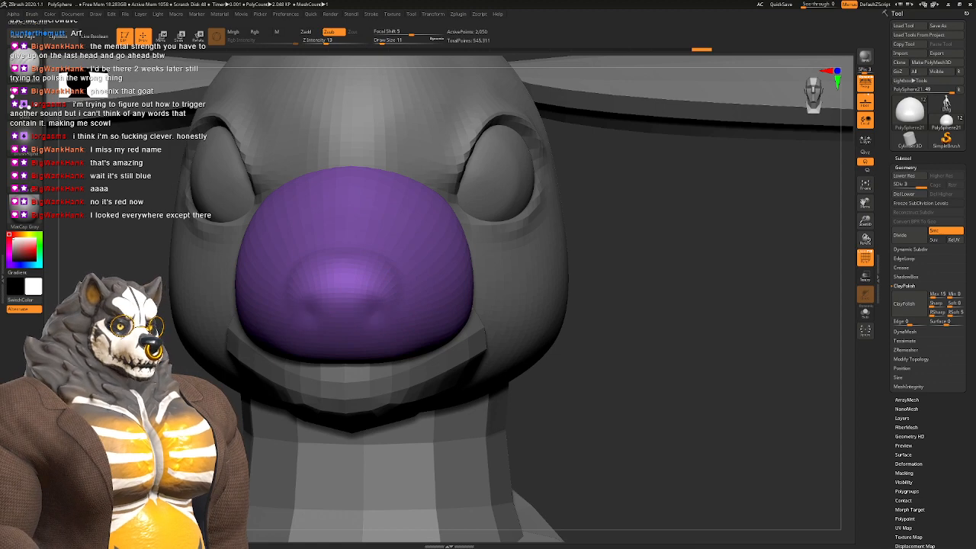
{"action": "key", "text": "space"}
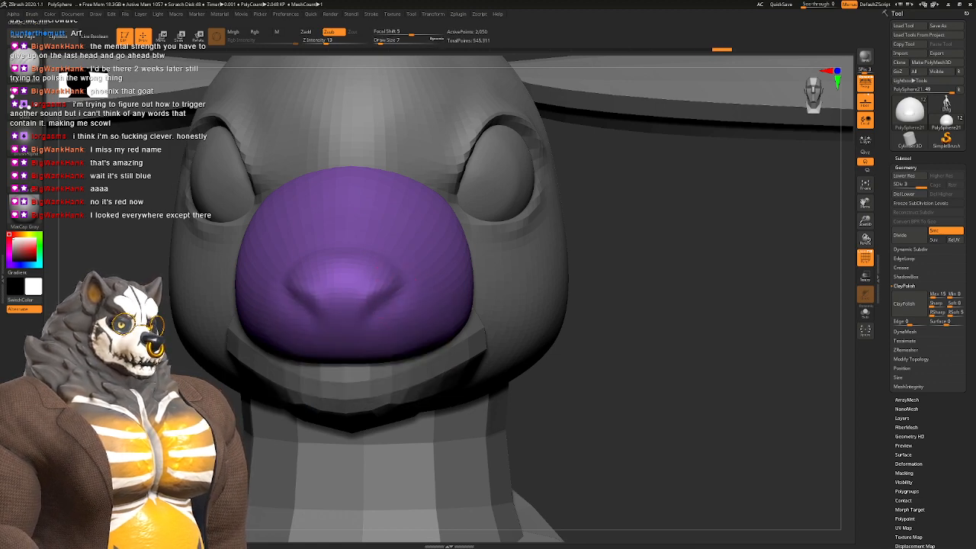
{"action": "key", "text": "ctrl+d"}
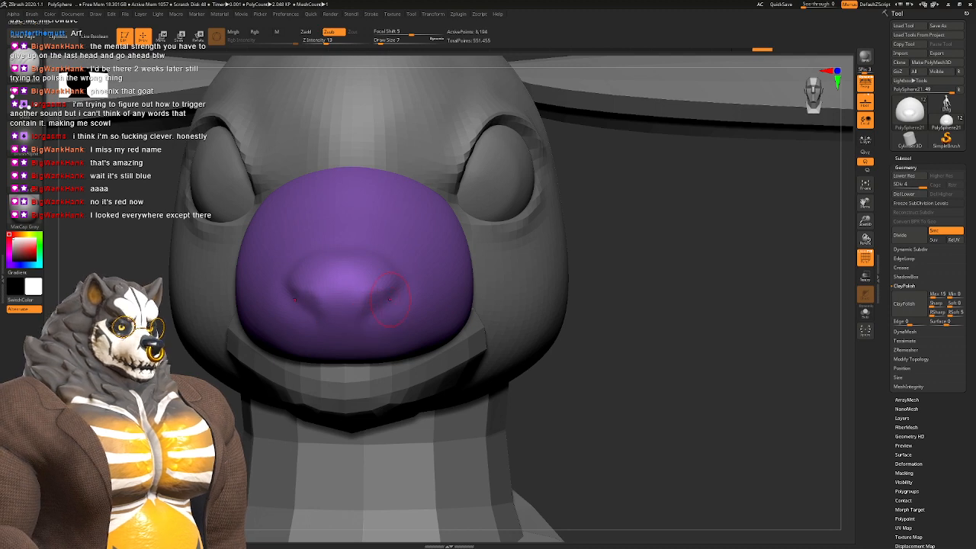
Step: Deepen the nostrils along the side of the nose and carve the groove beneath it
{"action": "mouse_move", "coordinate": [648, 305]}
{"action": "left_mouse_down"}
{"action": "mouse_move", "coordinate": [560, 301]}
{"action": "mouse_move", "coordinate": [552, 285]}
{"action": "mouse_move", "coordinate": [724, 294]}
{"action": "mouse_move", "coordinate": [709, 297]}
{"action": "left_mouse_up"}
{"action": "left_click_drag", "start_coordinate": [431, 263], "coordinate": [371, 248]}
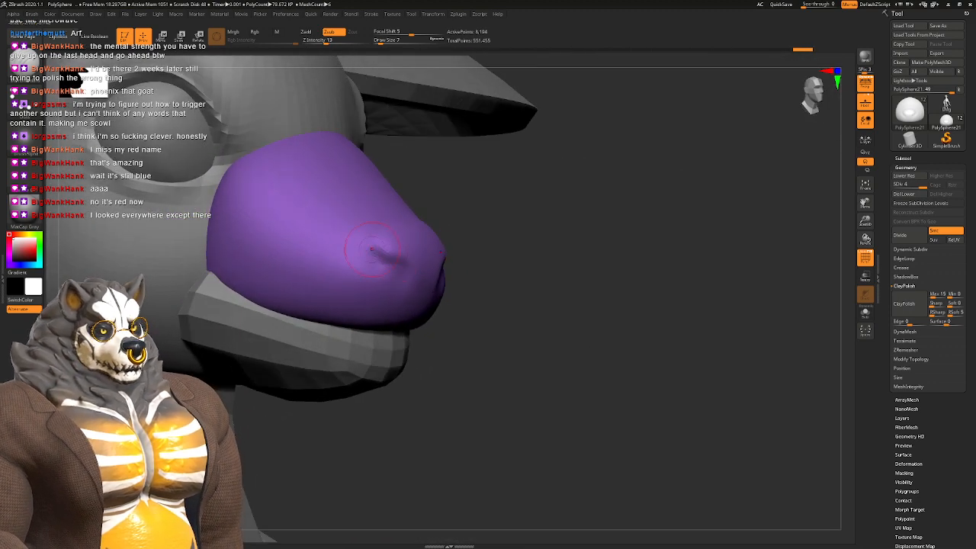
{"action": "left_click_drag", "start_coordinate": [442, 267], "coordinate": [369, 270]}
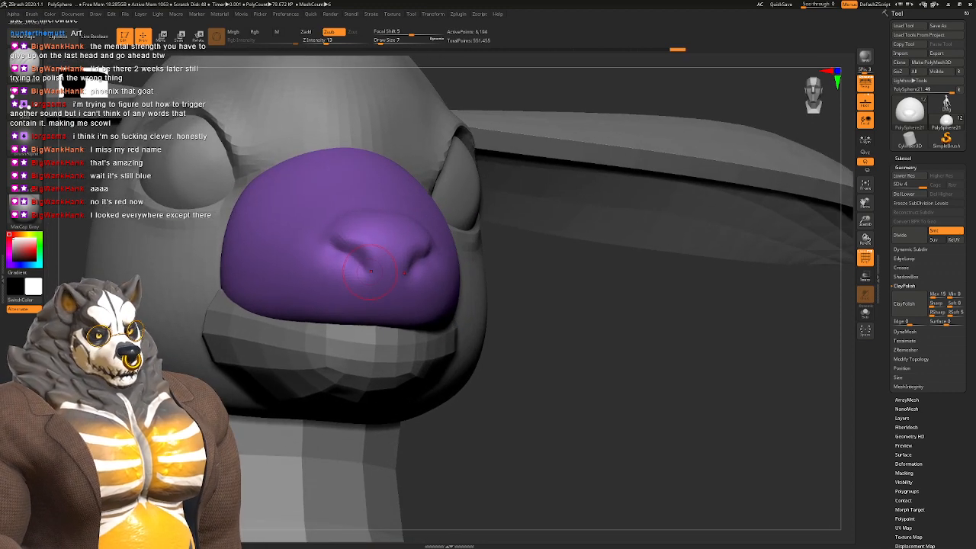
{"action": "mouse_move", "coordinate": [379, 301]}
{"action": "right_mouse_down"}
{"action": "mouse_move", "coordinate": [305, 288]}
{"action": "mouse_move", "coordinate": [381, 305]}
{"action": "right_mouse_up"}
{"action": "mouse_move", "coordinate": [381, 305]}
{"action": "right_mouse_down", "text": "ctrl"}
{"action": "mouse_move", "coordinate": [385, 274]}
{"action": "mouse_move", "coordinate": [400, 297]}
{"action": "mouse_move", "coordinate": [400, 263]}
{"action": "right_mouse_up", "text": "ctrl"}
{"action": "mouse_move", "coordinate": [400, 263]}
{"action": "right_mouse_down"}
{"action": "mouse_move", "coordinate": [411, 265]}
{"action": "mouse_move", "coordinate": [381, 268]}
{"action": "right_mouse_up"}
{"action": "right_click_drag", "start_coordinate": [381, 269], "coordinate": [407, 304], "text": "ctrl"}
Step: Switch to a clay brush at draw size 22 and build up the upper side of the muzzle's bridge
{"action": "key", "text": "space"}
{"action": "left_click_drag", "start_coordinate": [411, 301], "coordinate": [417, 300]}
{"action": "mouse_move", "coordinate": [456, 295]}
{"action": "right_mouse_down"}
{"action": "mouse_move", "coordinate": [507, 282]}
{"action": "mouse_move", "coordinate": [374, 292]}
{"action": "mouse_move", "coordinate": [424, 304]}
{"action": "mouse_move", "coordinate": [395, 282]}
{"action": "right_mouse_up"}
{"action": "key", "text": "b"}
{"action": "left_click", "coordinate": [389, 289]}
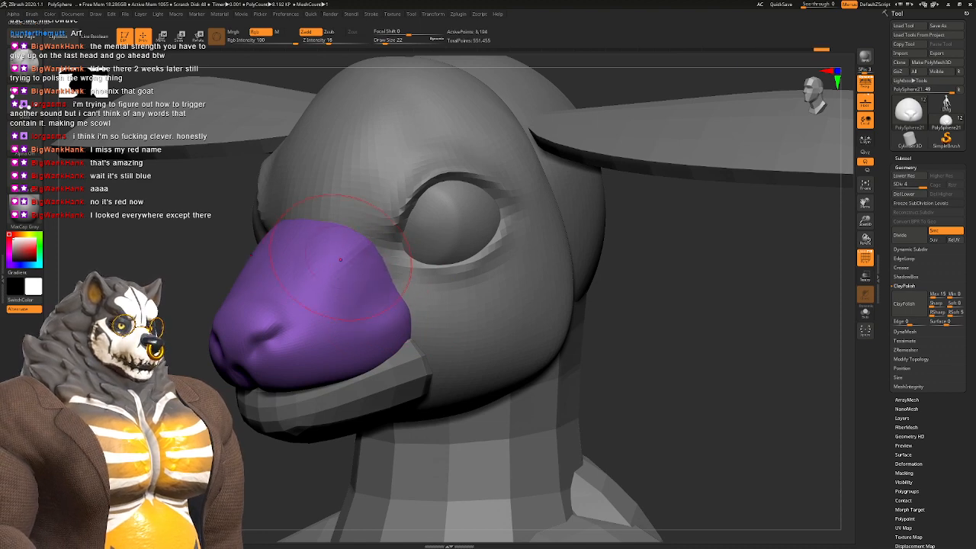
{"action": "right_click_drag", "start_coordinate": [329, 220], "coordinate": [363, 235]}
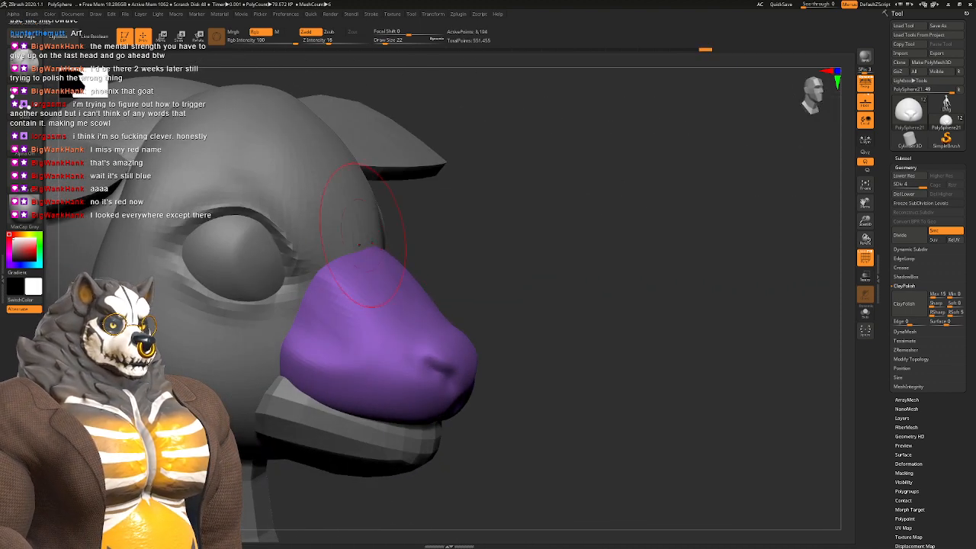
Step: Select the head and pull the lower forehead out over the muzzle with the Move brush at draw size 33
{"action": "left_click", "coordinate": [339, 210], "text": "alt"}
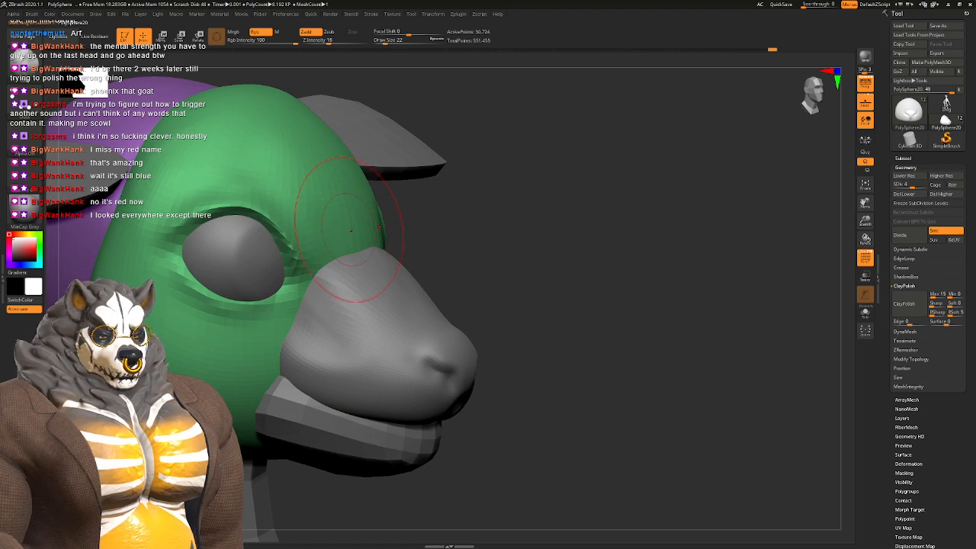
{"action": "key", "text": "b"}
{"action": "key", "text": "m"}
{"action": "key", "text": "v"}
{"action": "key", "text": "space"}
{"action": "left_click_drag", "start_coordinate": [350, 231], "coordinate": [355, 232]}
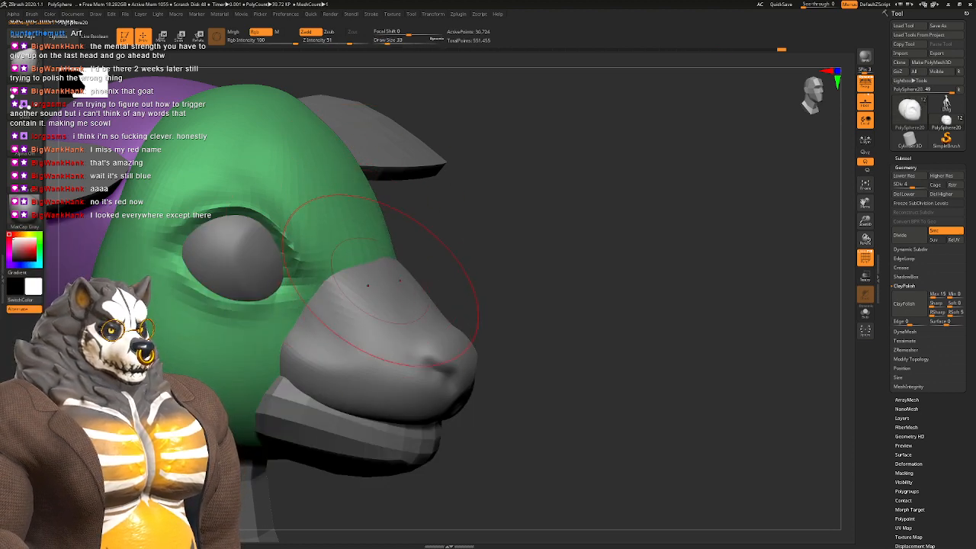
{"action": "left_click_drag", "start_coordinate": [389, 291], "coordinate": [392, 298]}
{"action": "mouse_move", "coordinate": [503, 313]}
{"action": "left_mouse_down"}
{"action": "mouse_move", "coordinate": [553, 311]}
{"action": "mouse_move", "coordinate": [545, 252]}
{"action": "mouse_move", "coordinate": [369, 263]}
{"action": "mouse_move", "coordinate": [365, 324]}
{"action": "left_mouse_up"}
Step: Carve a crease on the face behind the eye, below the ear, with the DamStandard brush
{"action": "right_click_drag", "start_coordinate": [454, 259], "coordinate": [380, 324], "text": "alt"}
{"action": "key", "text": "b"}
{"action": "key", "text": "d"}
{"action": "key", "text": "s"}
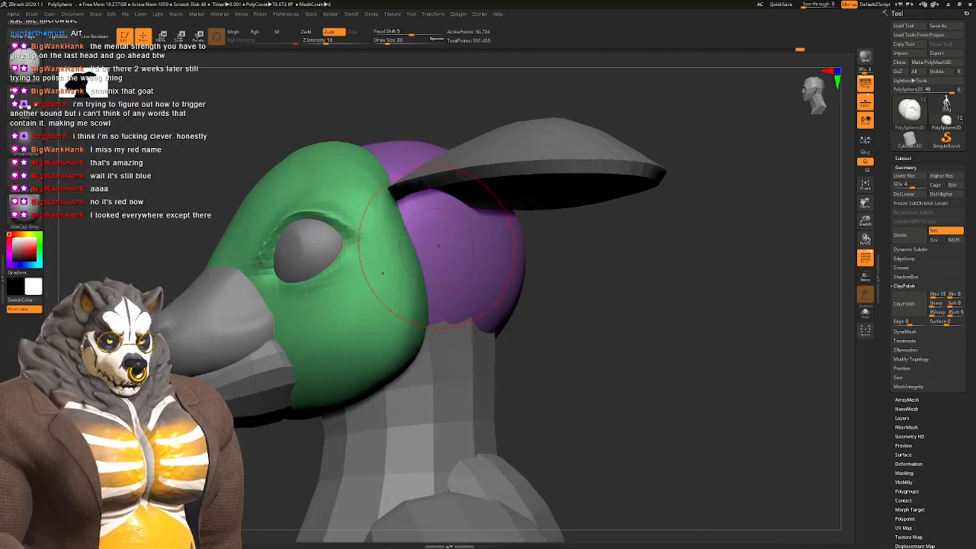
{"action": "mouse_move", "coordinate": [434, 250]}
{"action": "right_mouse_down"}
{"action": "mouse_move", "coordinate": [381, 286]}
{"action": "mouse_move", "coordinate": [384, 254]}
{"action": "right_mouse_up"}
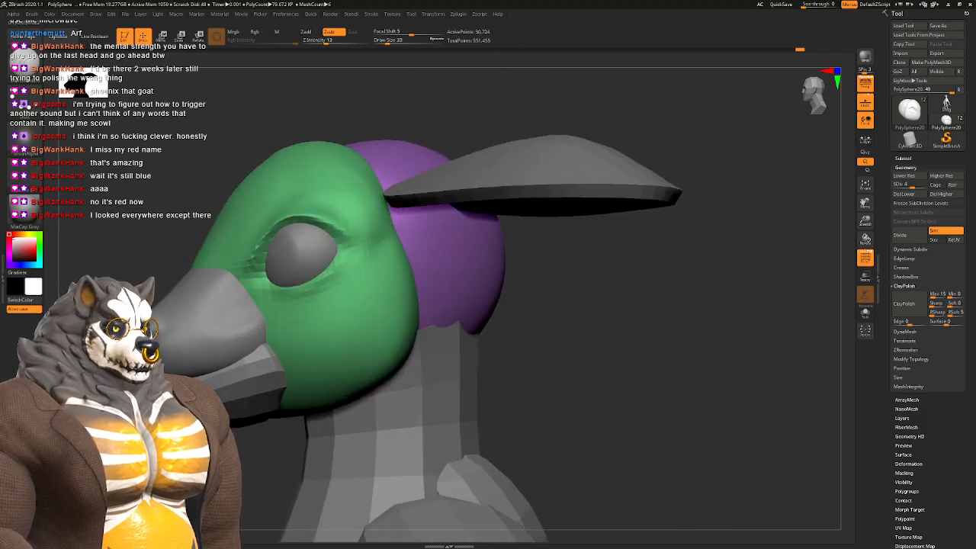
Step: Hide the face polygroup, lower the head to subdivision level 1 and split the hidden part into its own subtool
{"action": "mouse_move", "coordinate": [468, 286]}
{"action": "right_mouse_down"}
{"action": "mouse_move", "coordinate": [378, 313]}
{"action": "mouse_move", "coordinate": [429, 289]}
{"action": "right_mouse_up"}
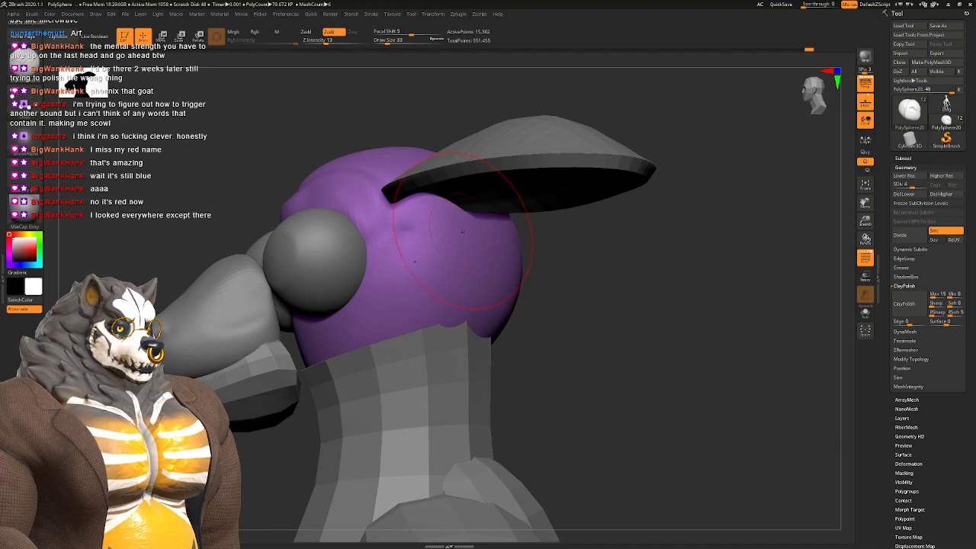
{"action": "left_click", "coordinate": [903, 158]}
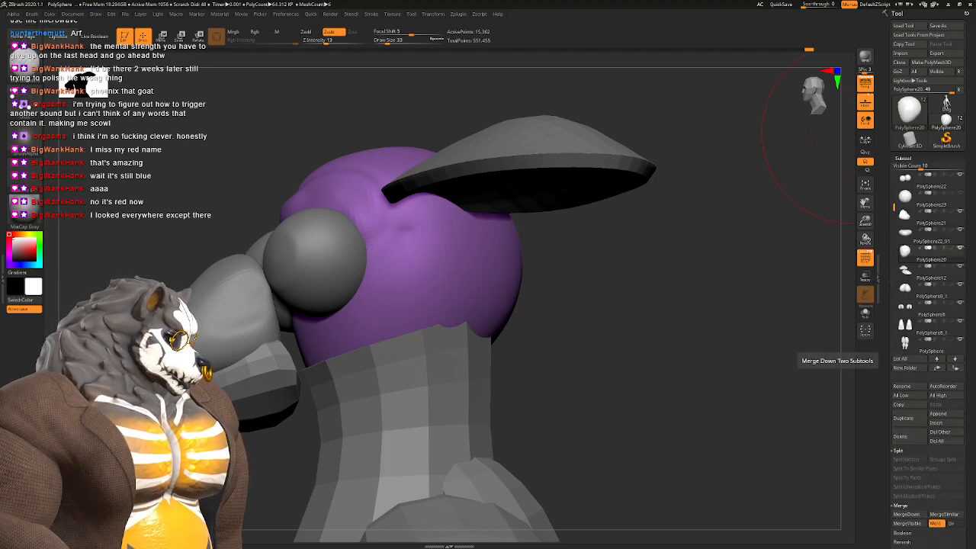
{"action": "key", "text": "shift+d"}
{"action": "key", "text": "shift+d"}
{"action": "key", "text": "shift+d"}
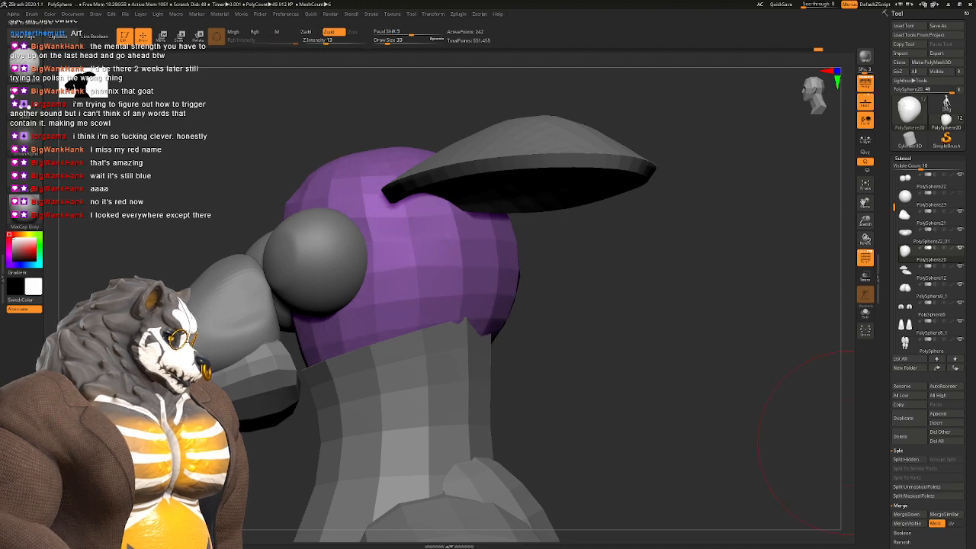
{"action": "left_click", "coordinate": [908, 459]}
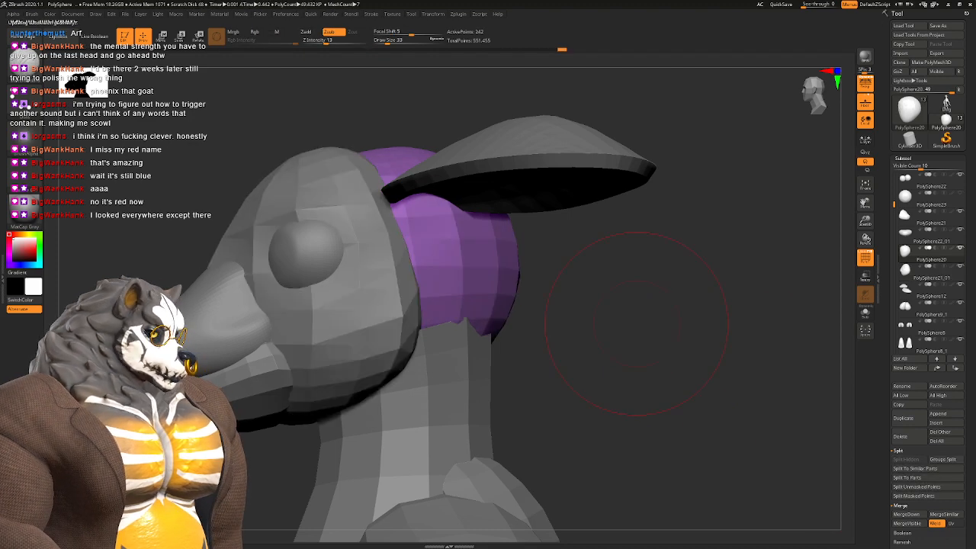
Step: Select the split-off face subtool and raise it to subdivision level 5, viewed from the front
{"action": "left_click", "coordinate": [402, 282], "text": "alt"}
{"action": "key", "text": "d"}
{"action": "key", "text": "d"}
{"action": "key", "text": "d"}
{"action": "key", "text": "d"}
{"action": "left_click_drag", "start_coordinate": [618, 366], "coordinate": [664, 358], "text": "shift"}
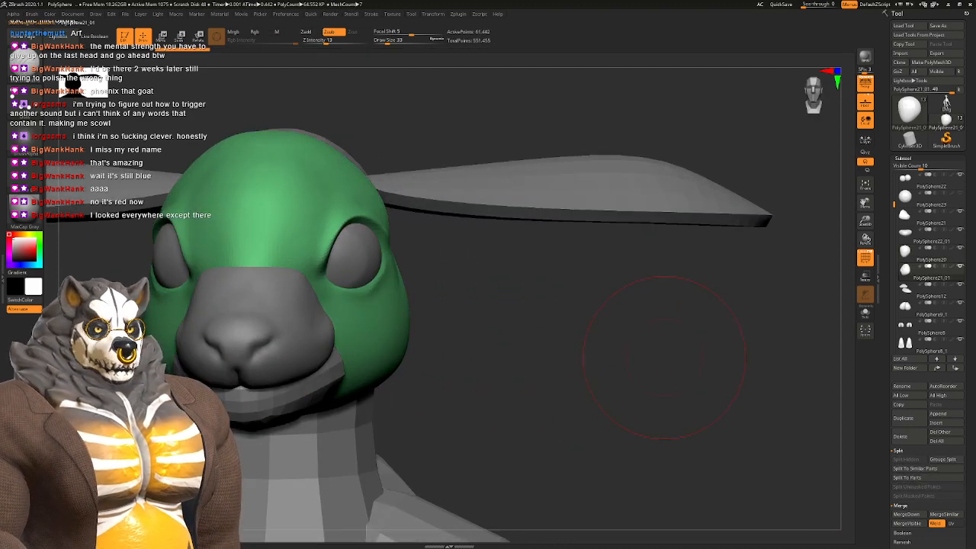
{"action": "mouse_move", "coordinate": [364, 304]}
{"action": "right_mouse_down", "text": "alt"}
{"action": "mouse_move", "coordinate": [450, 313]}
{"action": "mouse_move", "coordinate": [458, 259]}
{"action": "mouse_move", "coordinate": [446, 327]}
{"action": "mouse_move", "coordinate": [420, 301]}
{"action": "right_mouse_up", "text": "alt"}
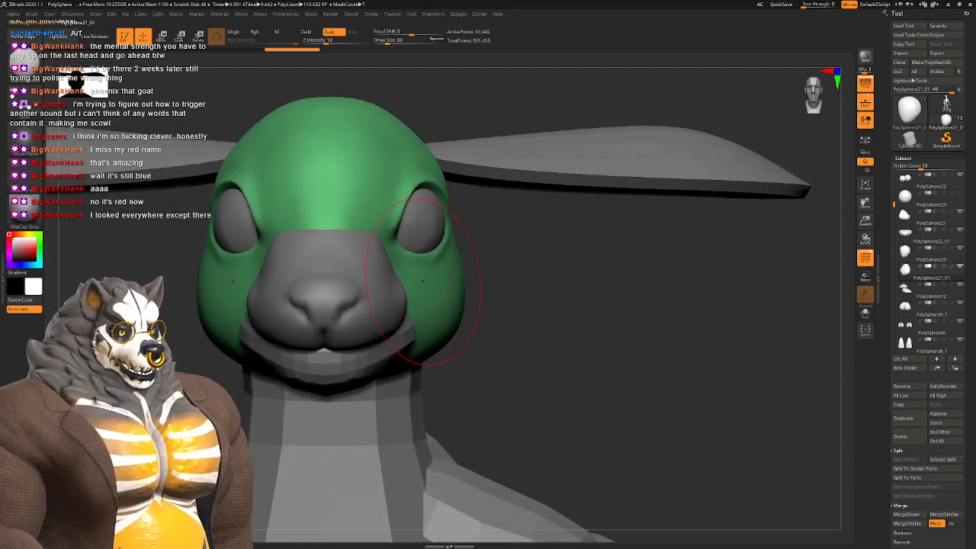
Step: Switch to the Move brush and lower the face to subdivision level 1
{"action": "key", "text": "b"}
{"action": "key", "text": "m"}
{"action": "key", "text": "v"}
{"action": "right_click_drag", "start_coordinate": [518, 358], "coordinate": [480, 330]}
{"action": "key", "text": "shift+d"}
{"action": "key", "text": "shift+d"}
{"action": "key", "text": "shift+d"}
{"action": "key", "text": "shift+d"}
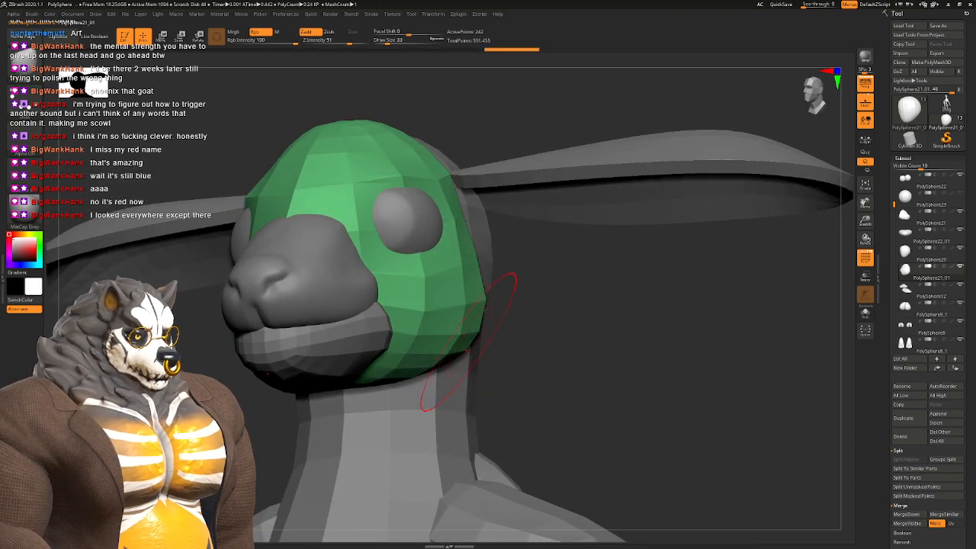
Step: Set draw size 48, Focal Shift 21 and Z Intensity 30, push the cheek's rear edge inward and raise the face to level 2
{"action": "key", "text": "space"}
{"action": "left_click", "coordinate": [468, 342]}
{"action": "key", "text": "space"}
{"action": "mouse_move", "coordinate": [477, 349]}
{"action": "left_mouse_down"}
{"action": "mouse_move", "coordinate": [490, 349]}
{"action": "mouse_move", "coordinate": [473, 330]}
{"action": "left_mouse_up"}
{"action": "left_click", "coordinate": [486, 368]}
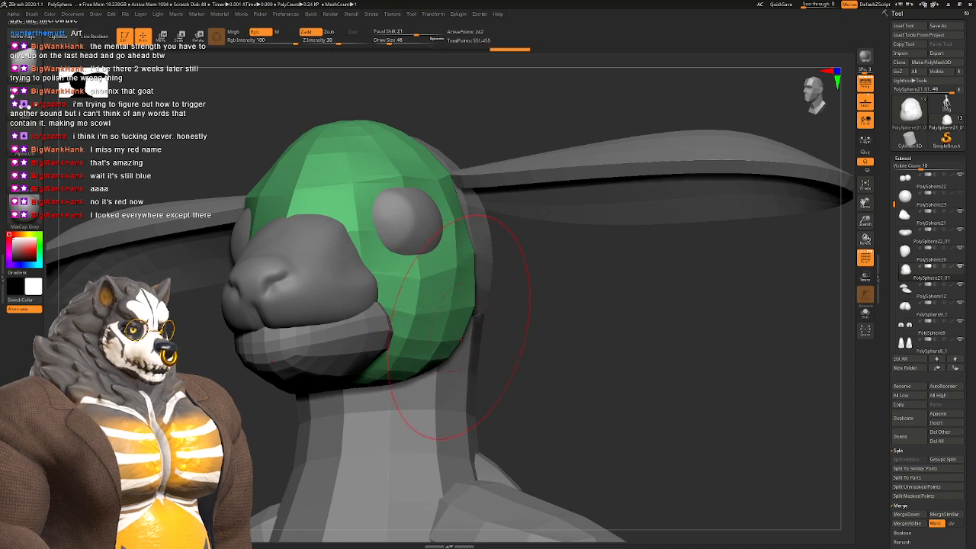
{"action": "key", "text": "ctrl+d"}
{"action": "right_click_drag", "start_coordinate": [469, 328], "coordinate": [427, 325]}
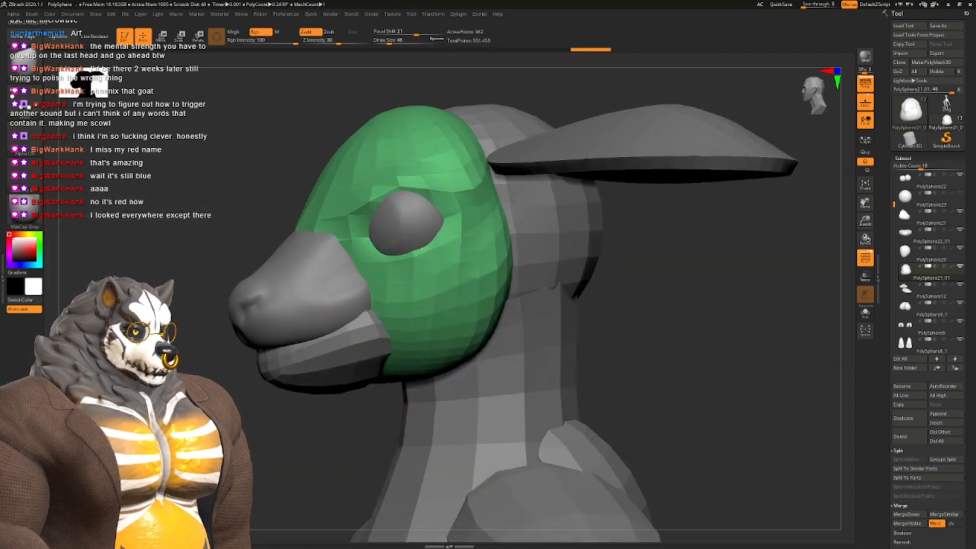
Step: Pull the face's lower rear cheek edge outward over the neck and reshape the cheek contour with the Move brush
{"action": "left_click_drag", "start_coordinate": [486, 320], "coordinate": [540, 307]}
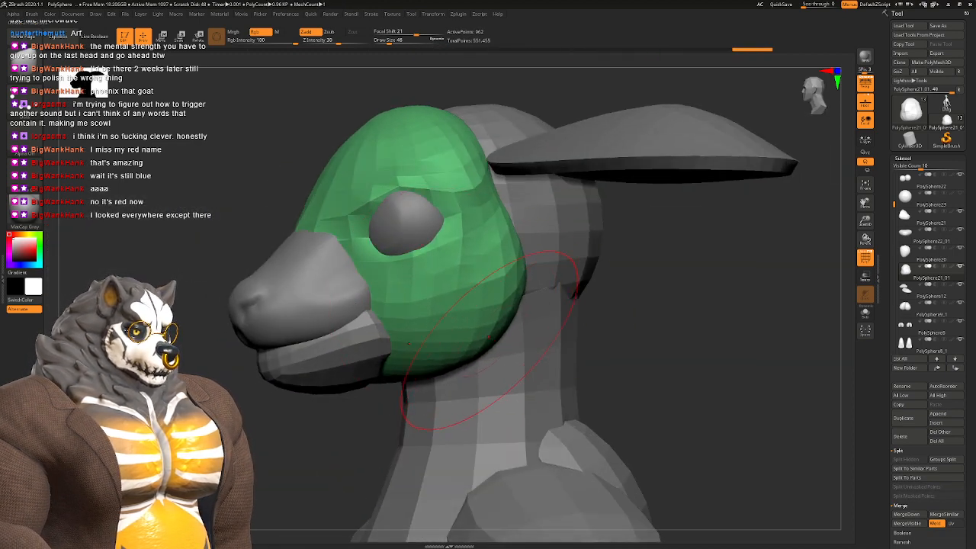
{"action": "mouse_move", "coordinate": [488, 336]}
{"action": "right_mouse_down"}
{"action": "mouse_move", "coordinate": [450, 342]}
{"action": "mouse_move", "coordinate": [509, 344]}
{"action": "mouse_move", "coordinate": [480, 340]}
{"action": "right_mouse_up"}
{"action": "left_click_drag", "start_coordinate": [480, 340], "coordinate": [472, 329]}
{"action": "right_click_drag", "start_coordinate": [473, 330], "coordinate": [490, 305]}
{"action": "left_click_drag", "start_coordinate": [348, 310], "coordinate": [361, 302]}
{"action": "left_click_drag", "start_coordinate": [481, 288], "coordinate": [487, 289]}
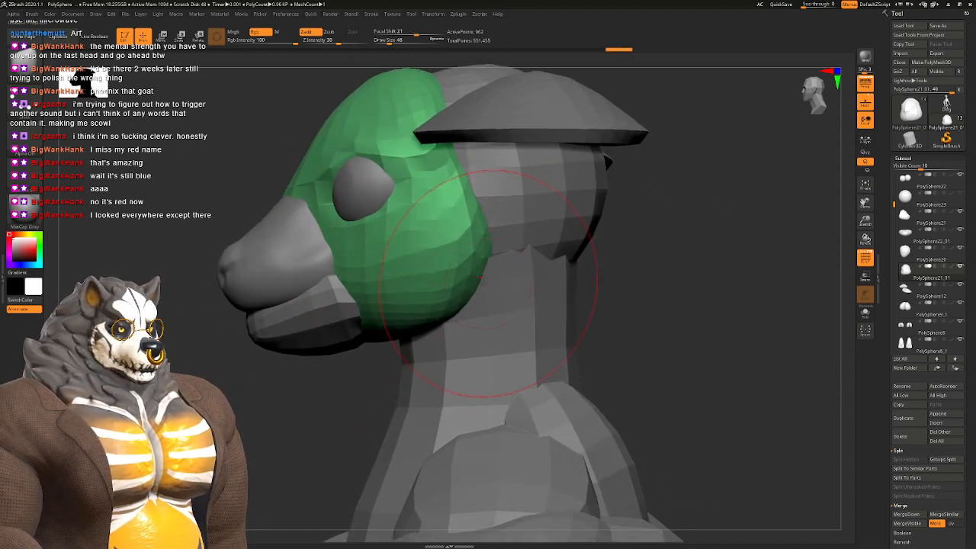
{"action": "right_click_drag", "start_coordinate": [466, 258], "coordinate": [490, 294], "text": "alt"}
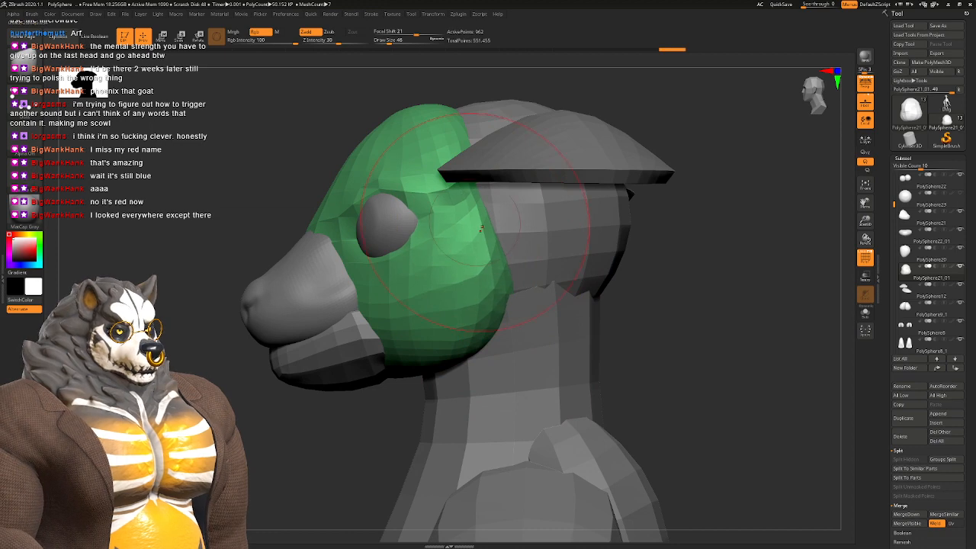
Step: Raise the face to subdivision level 4, set draw size 25 and refine the cheek's rear contour
{"action": "key", "text": "d"}
{"action": "key", "text": "d"}
{"action": "right_click_drag", "start_coordinate": [412, 296], "coordinate": [462, 307]}
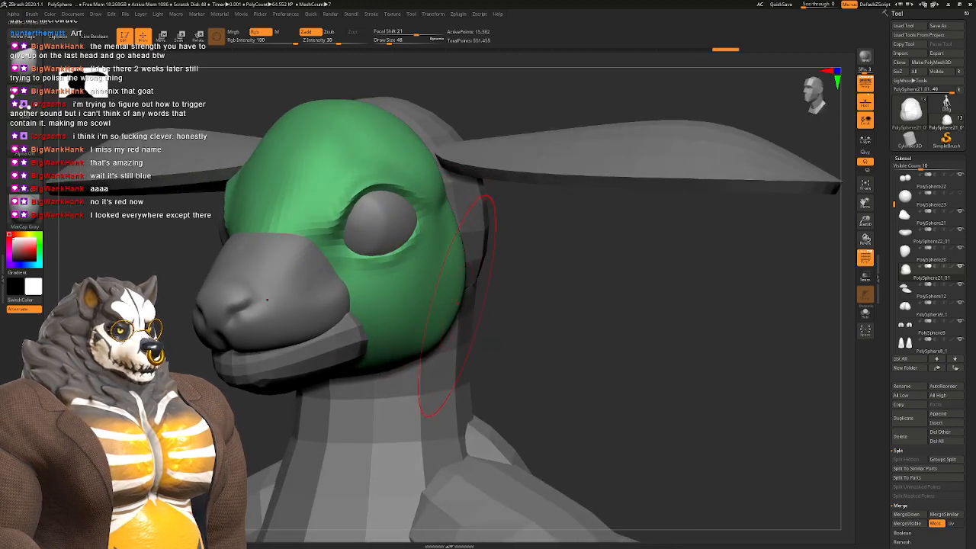
{"action": "left_click_drag", "start_coordinate": [457, 303], "coordinate": [453, 311]}
{"action": "mouse_move", "coordinate": [458, 320]}
{"action": "right_mouse_down"}
{"action": "mouse_move", "coordinate": [406, 343]}
{"action": "mouse_move", "coordinate": [417, 352]}
{"action": "right_mouse_up"}
{"action": "key", "text": "space"}
{"action": "left_click", "coordinate": [447, 299]}
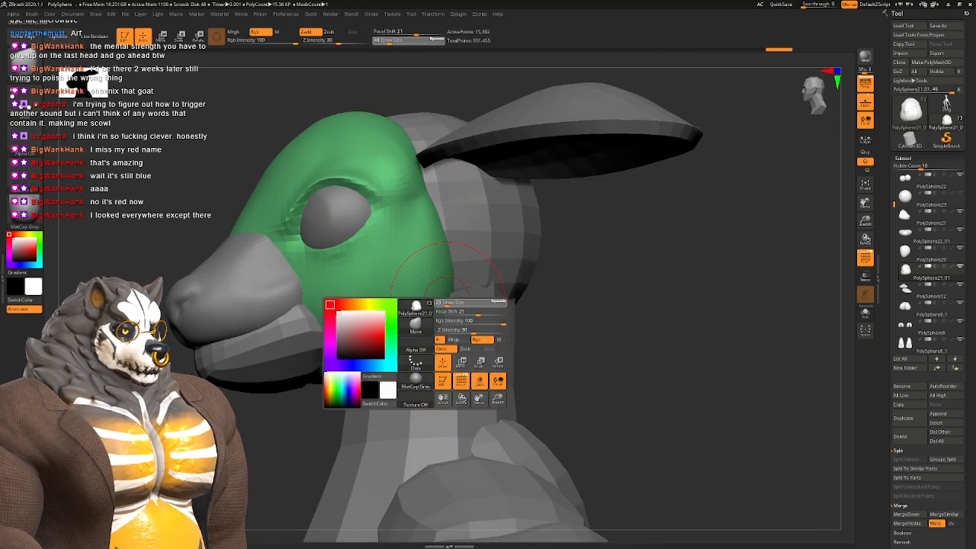
{"action": "left_click_drag", "start_coordinate": [438, 301], "coordinate": [434, 306]}
{"action": "mouse_move", "coordinate": [434, 306]}
{"action": "right_mouse_down"}
{"action": "mouse_move", "coordinate": [526, 305]}
{"action": "mouse_move", "coordinate": [443, 195]}
{"action": "mouse_move", "coordinate": [488, 200]}
{"action": "mouse_move", "coordinate": [474, 145]}
{"action": "mouse_move", "coordinate": [426, 152]}
{"action": "mouse_move", "coordinate": [440, 271]}
{"action": "right_mouse_up"}
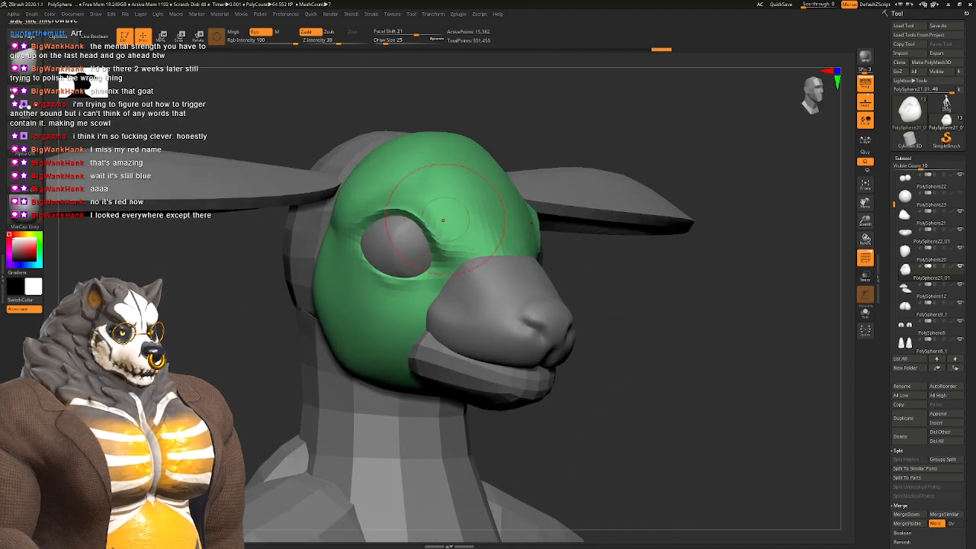
{"action": "mouse_move", "coordinate": [444, 218]}
{"action": "right_mouse_down"}
{"action": "mouse_move", "coordinate": [495, 231]}
{"action": "mouse_move", "coordinate": [477, 192]}
{"action": "mouse_move", "coordinate": [523, 201]}
{"action": "right_mouse_up"}
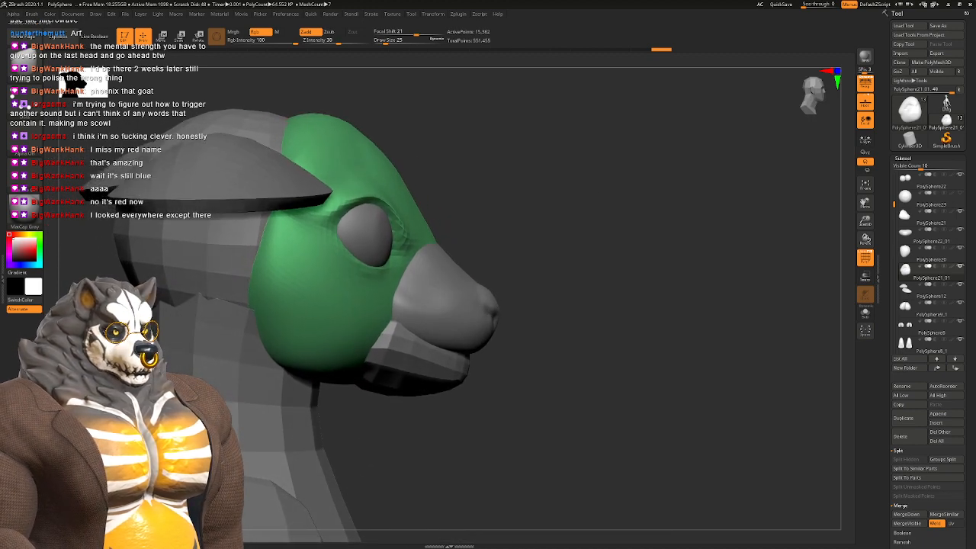
Step: Select the muzzle subtool, set draw size 44 and push the nose end of the muzzle slightly back
{"action": "left_click", "coordinate": [448, 284], "text": "alt"}
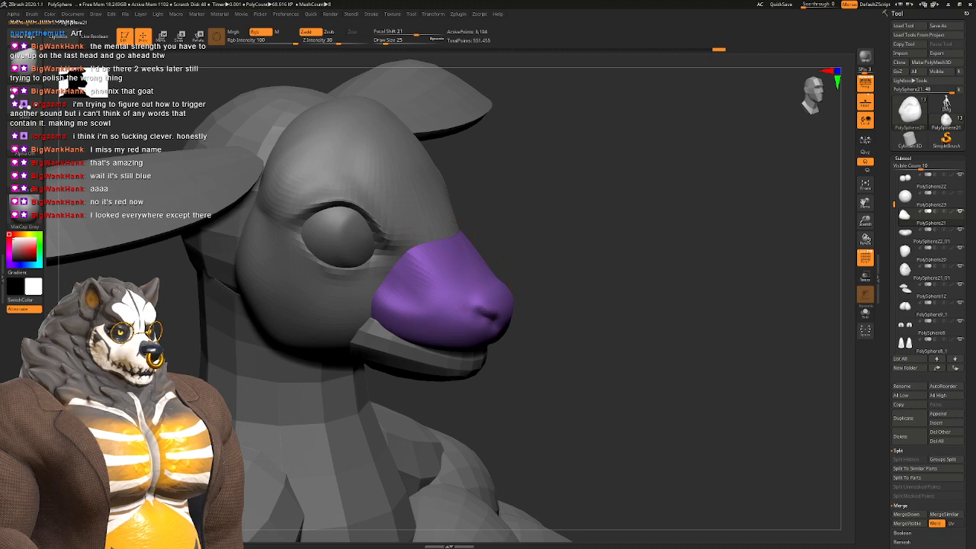
{"action": "left_click_drag", "start_coordinate": [462, 260], "coordinate": [470, 271]}
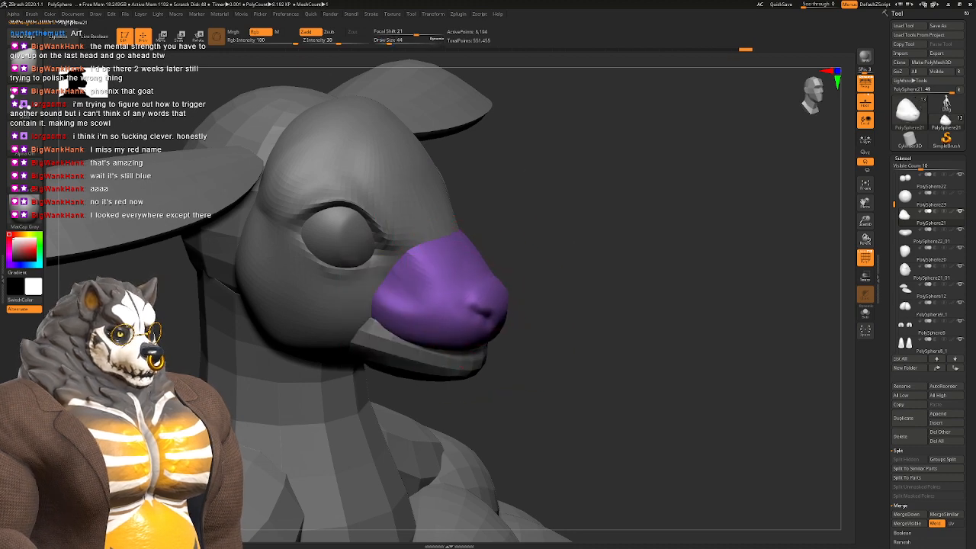
{"action": "left_click_drag", "start_coordinate": [525, 381], "coordinate": [583, 328]}
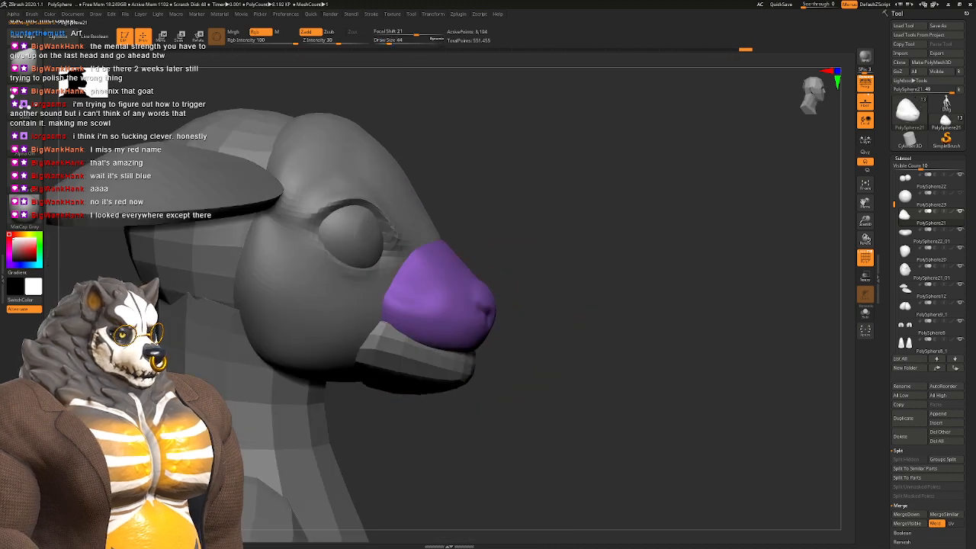
Step: Select the lower jaw subtool and divide its mesh three times
{"action": "left_click", "coordinate": [451, 356], "text": "alt"}
{"action": "right_click_drag", "start_coordinate": [451, 356], "coordinate": [462, 326]}
{"action": "key", "text": "d"}
{"action": "left_click", "coordinate": [449, 171]}
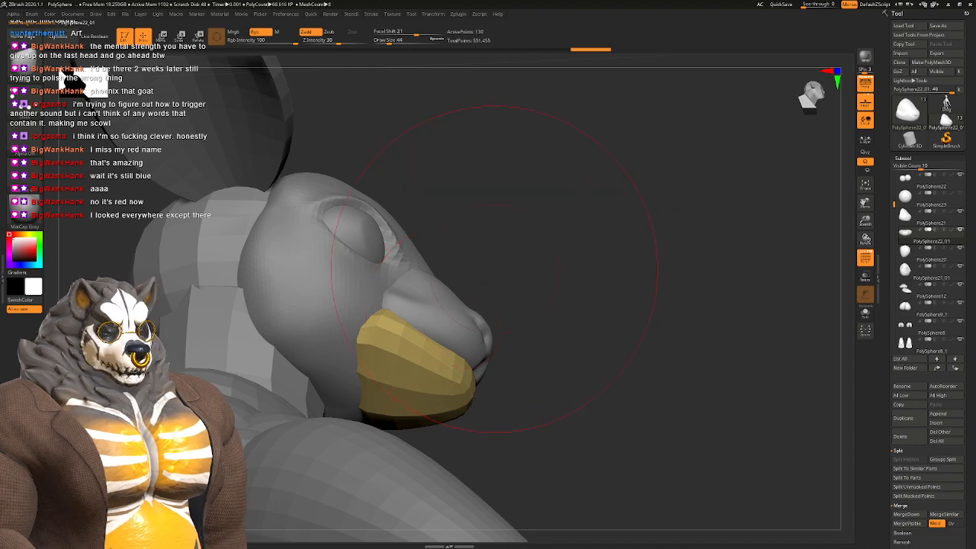
{"action": "key", "text": "ctrl+d"}
{"action": "key", "text": "ctrl+d"}
{"action": "key", "text": "ctrl+d"}
Step: Switch to the Move brush, smooth the lower jaw and lower it by two subdivision levels
{"action": "right_click_drag", "start_coordinate": [484, 280], "coordinate": [404, 302]}
{"action": "right_click_drag", "start_coordinate": [560, 324], "coordinate": [445, 315], "text": "alt"}
{"action": "key", "text": "b"}
{"action": "key", "text": "m"}
{"action": "key", "text": "v"}
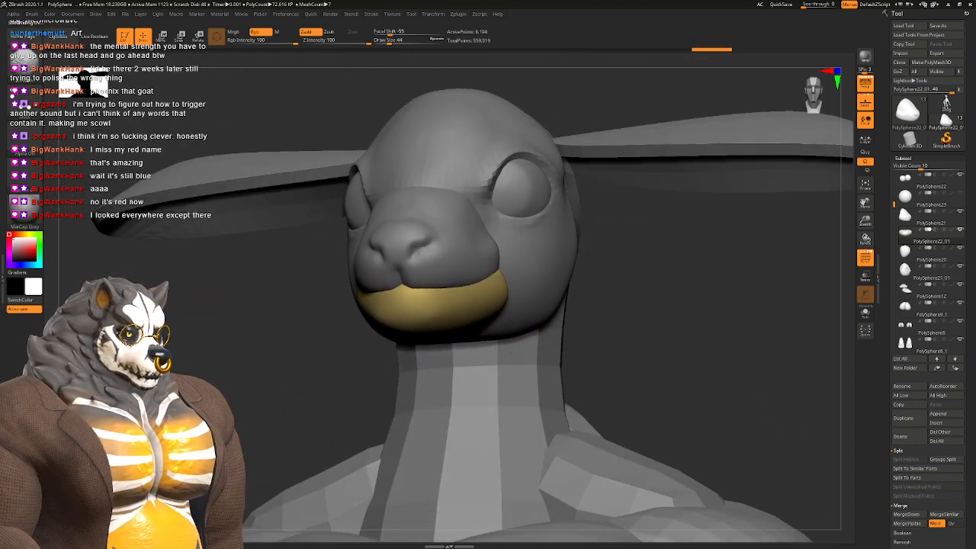
{"action": "left_click_drag", "start_coordinate": [471, 302], "coordinate": [477, 304], "text": "shift"}
{"action": "key", "text": "shift+d"}
{"action": "key", "text": "shift+d"}
Step: Reshape the lower jaw's rear end and push its underside up to slim the jaw
{"action": "right_click_drag", "start_coordinate": [505, 299], "coordinate": [489, 297]}
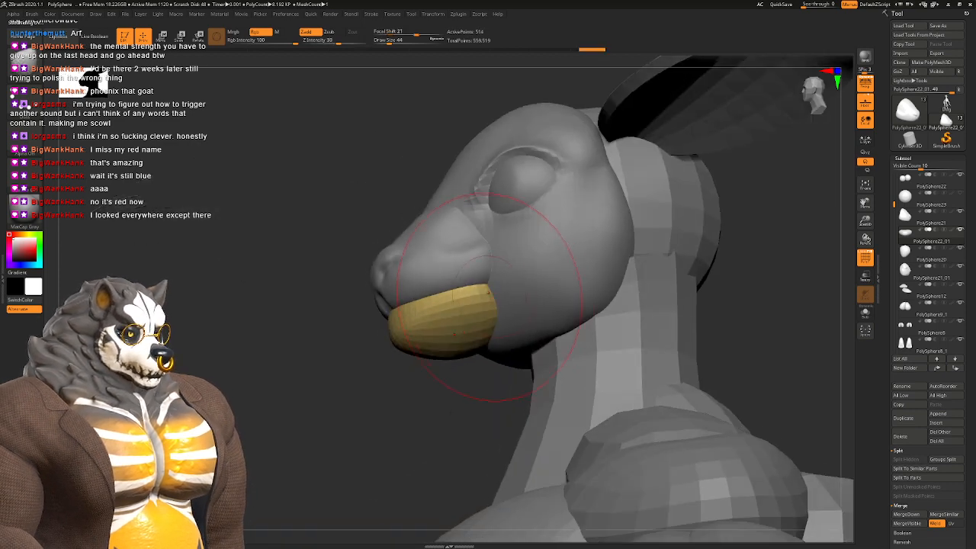
{"action": "left_click_drag", "start_coordinate": [493, 313], "coordinate": [506, 320]}
{"action": "right_click_drag", "start_coordinate": [499, 311], "coordinate": [621, 302]}
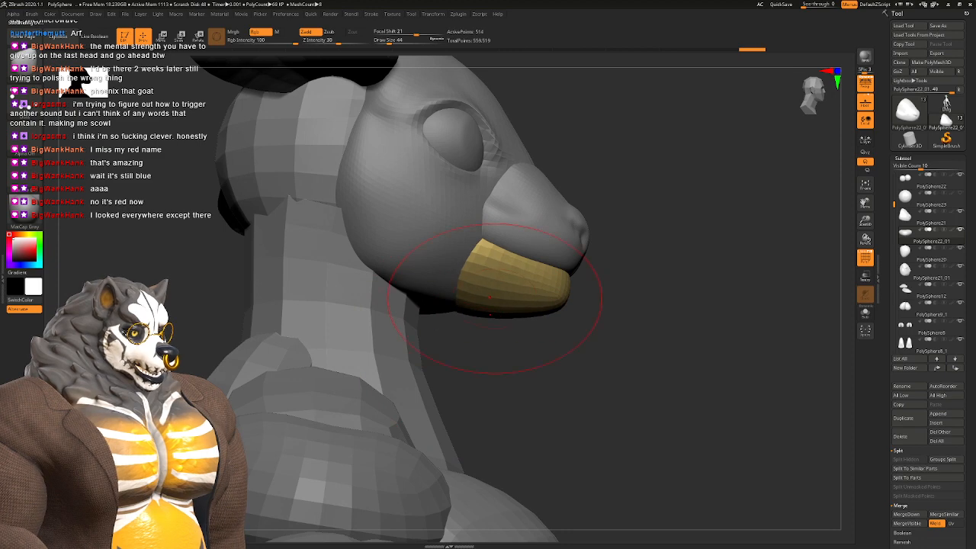
{"action": "mouse_move", "coordinate": [495, 298]}
{"action": "right_mouse_down"}
{"action": "mouse_move", "coordinate": [526, 284]}
{"action": "mouse_move", "coordinate": [462, 325]}
{"action": "mouse_move", "coordinate": [470, 320]}
{"action": "right_mouse_up"}
{"action": "key", "text": "space"}
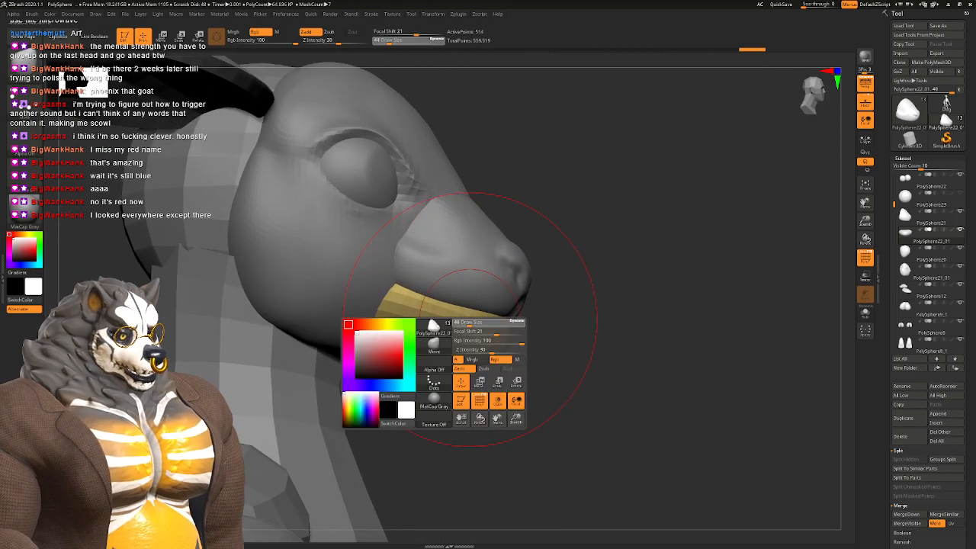
{"action": "left_click_drag", "start_coordinate": [470, 320], "coordinate": [467, 320]}
{"action": "key", "text": "space"}
{"action": "mouse_move", "coordinate": [446, 352]}
{"action": "left_mouse_down"}
{"action": "mouse_move", "coordinate": [434, 356]}
{"action": "mouse_move", "coordinate": [483, 349]}
{"action": "left_mouse_up"}
Step: Set draw size 20 and refine the lower jaw's chin and underside with the Move brush
{"action": "right_click_drag", "start_coordinate": [525, 328], "coordinate": [499, 344]}
{"action": "key", "text": "space"}
{"action": "left_click_drag", "start_coordinate": [498, 344], "coordinate": [494, 343]}
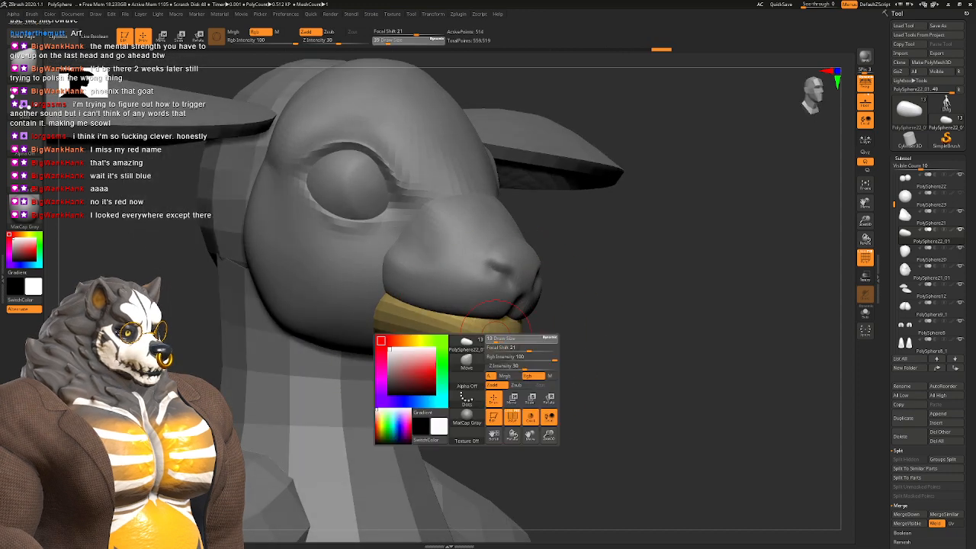
{"action": "right_click_drag", "start_coordinate": [494, 344], "coordinate": [503, 335]}
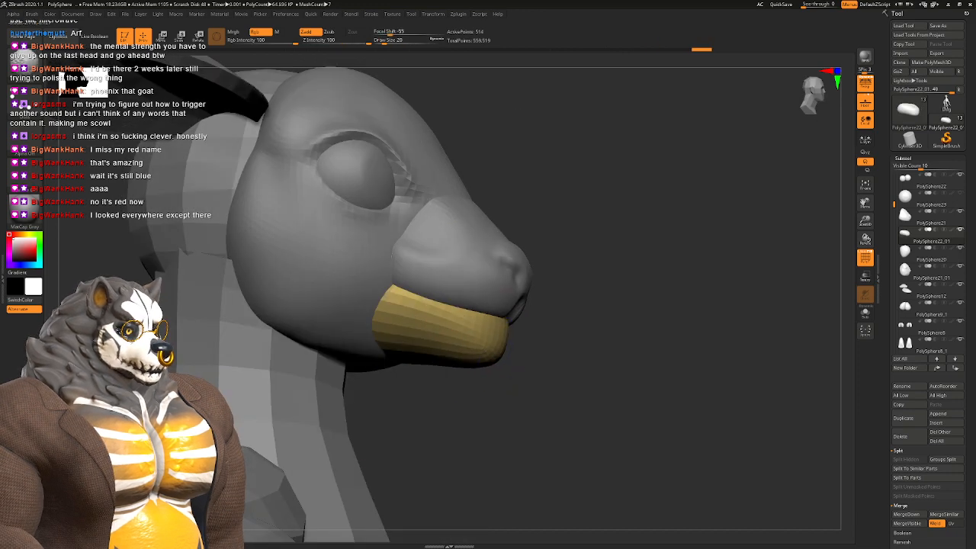
{"action": "left_click_drag", "start_coordinate": [485, 358], "coordinate": [486, 367]}
{"action": "mouse_move", "coordinate": [486, 367]}
{"action": "right_mouse_down"}
{"action": "mouse_move", "coordinate": [483, 387]}
{"action": "mouse_move", "coordinate": [485, 312]}
{"action": "mouse_move", "coordinate": [439, 331]}
{"action": "right_mouse_up"}
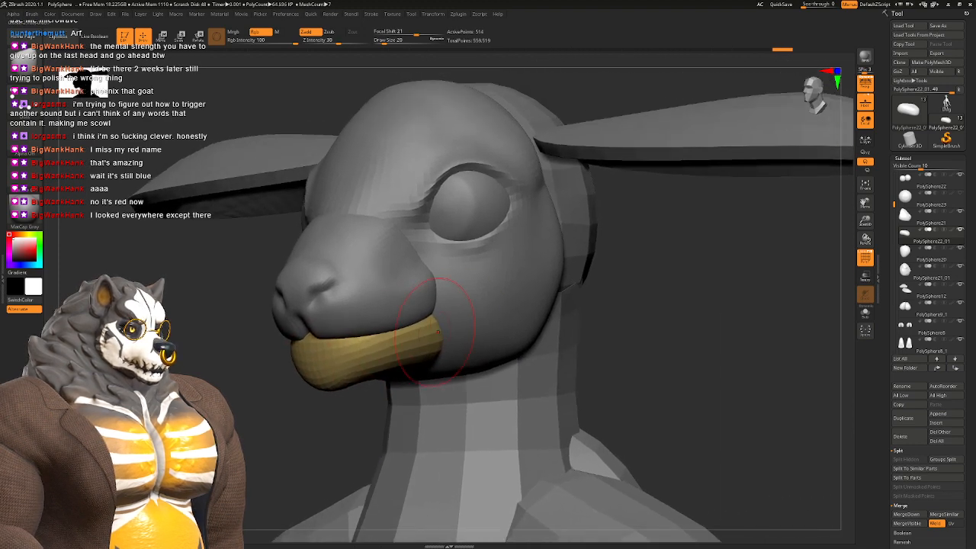
{"action": "right_click_drag", "start_coordinate": [486, 303], "coordinate": [472, 353]}
Step: Select the face subtool and carve the crease beneath the cheek with the DamStandard brush at draw size 25
{"action": "key", "text": "b"}
{"action": "key", "text": "d"}
{"action": "key", "text": "s"}
{"action": "left_click", "coordinate": [466, 375], "text": "alt"}
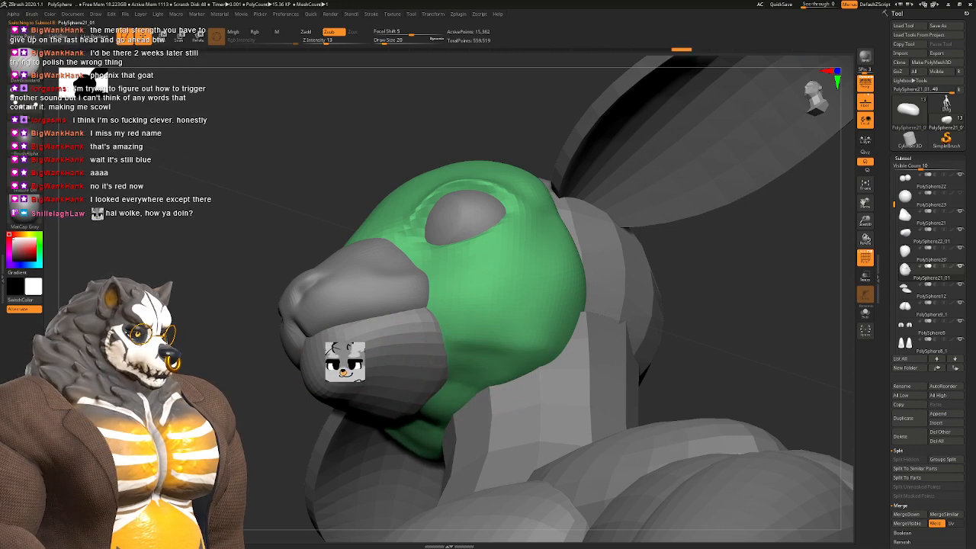
{"action": "right_click_drag", "start_coordinate": [523, 284], "coordinate": [455, 358]}
{"action": "key", "text": "space"}
{"action": "left_click_drag", "start_coordinate": [483, 309], "coordinate": [487, 309]}
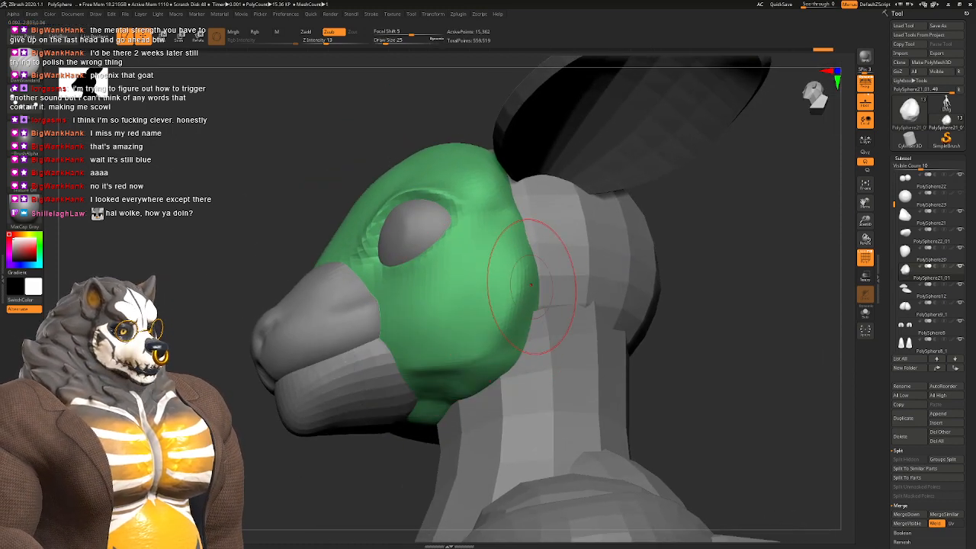
{"action": "right_click_drag", "start_coordinate": [484, 360], "coordinate": [482, 382]}
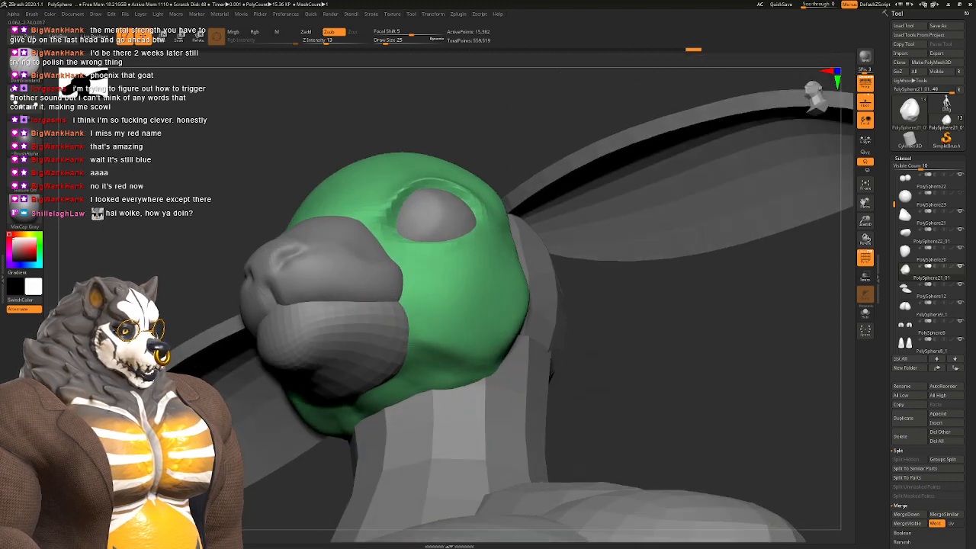
{"action": "left_click_drag", "start_coordinate": [495, 360], "coordinate": [459, 387]}
Step: Build up the forehead and brow ridges of the face with the Clay brush at draw size 13 and Z Intensity 18
{"action": "right_click_drag", "start_coordinate": [494, 340], "coordinate": [457, 336]}
{"action": "mouse_move", "coordinate": [535, 294]}
{"action": "right_mouse_down"}
{"action": "mouse_move", "coordinate": [580, 319]}
{"action": "mouse_move", "coordinate": [552, 285]}
{"action": "mouse_move", "coordinate": [610, 284]}
{"action": "mouse_move", "coordinate": [587, 259]}
{"action": "right_mouse_up"}
{"action": "mouse_move", "coordinate": [564, 229]}
{"action": "right_mouse_down"}
{"action": "mouse_move", "coordinate": [504, 222]}
{"action": "mouse_move", "coordinate": [443, 279]}
{"action": "mouse_move", "coordinate": [468, 283]}
{"action": "right_mouse_up"}
{"action": "key", "text": "b"}
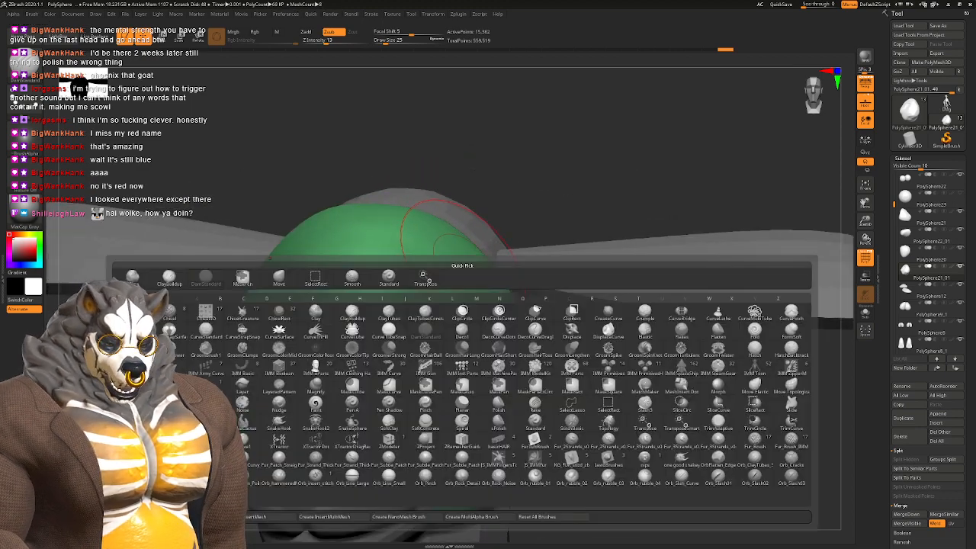
{"action": "key", "text": "d"}
{"action": "key", "text": "s"}
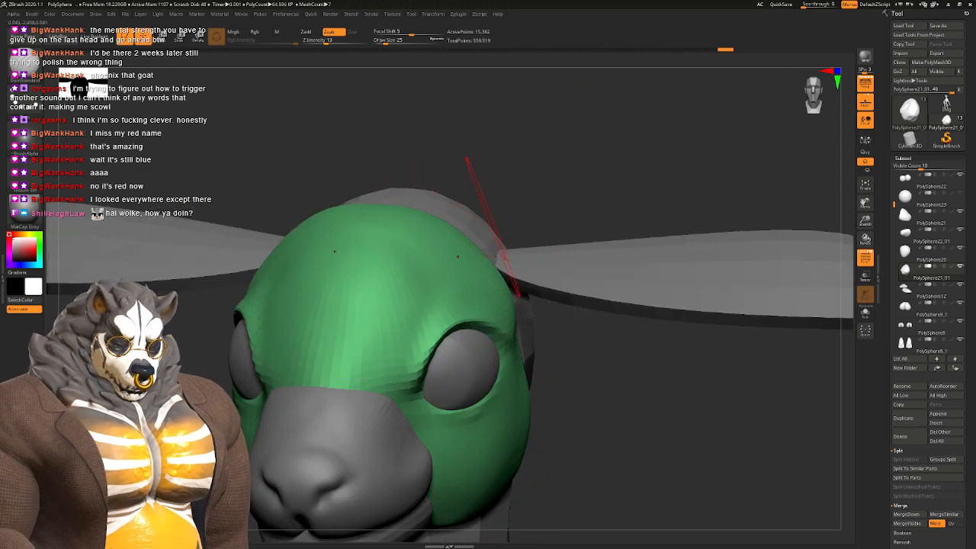
{"action": "key", "text": "b"}
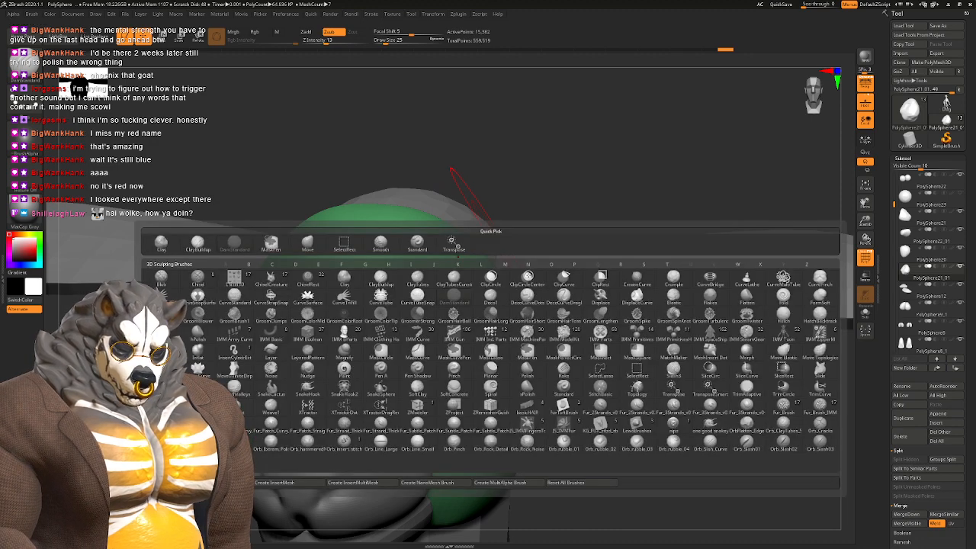
{"action": "key", "text": "c"}
{"action": "key", "text": "l"}
{"action": "key", "text": "space"}
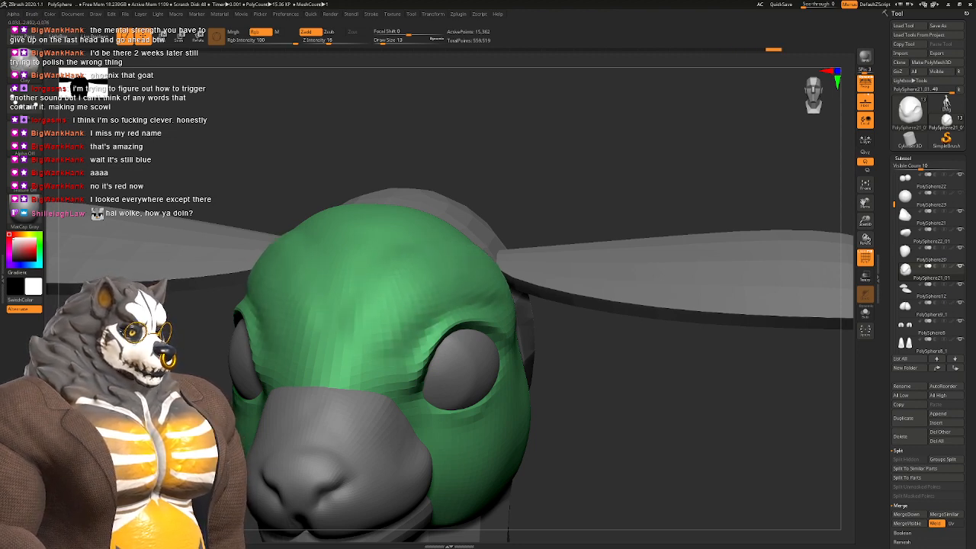
{"action": "left_click_drag", "start_coordinate": [609, 427], "coordinate": [702, 328]}
{"action": "left_click_drag", "start_coordinate": [610, 381], "coordinate": [526, 355]}
{"action": "left_click_drag", "start_coordinate": [648, 366], "coordinate": [590, 435]}
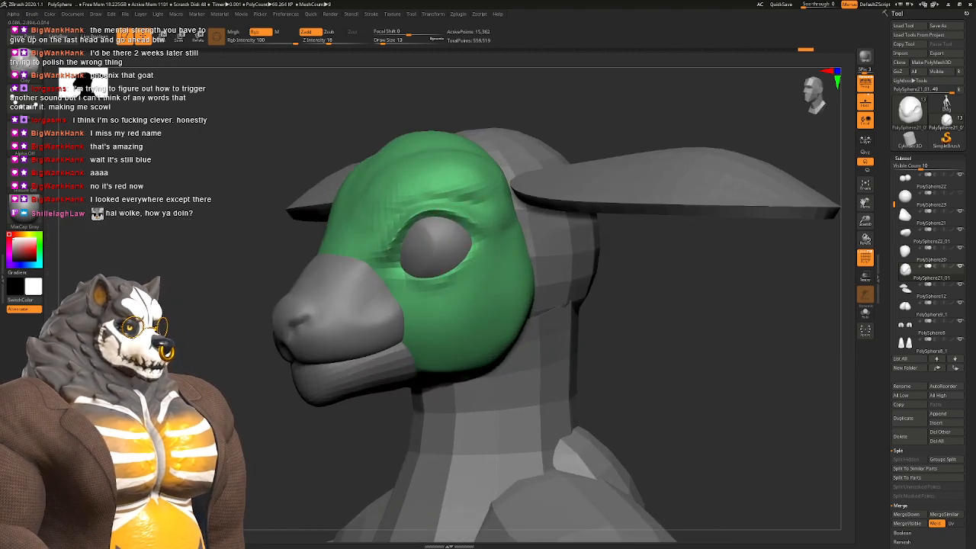
Step: Lower the face to subdivision level 2 and switch to the Move brush with Z Intensity 30
{"action": "left_click_drag", "start_coordinate": [648, 305], "coordinate": [572, 411]}
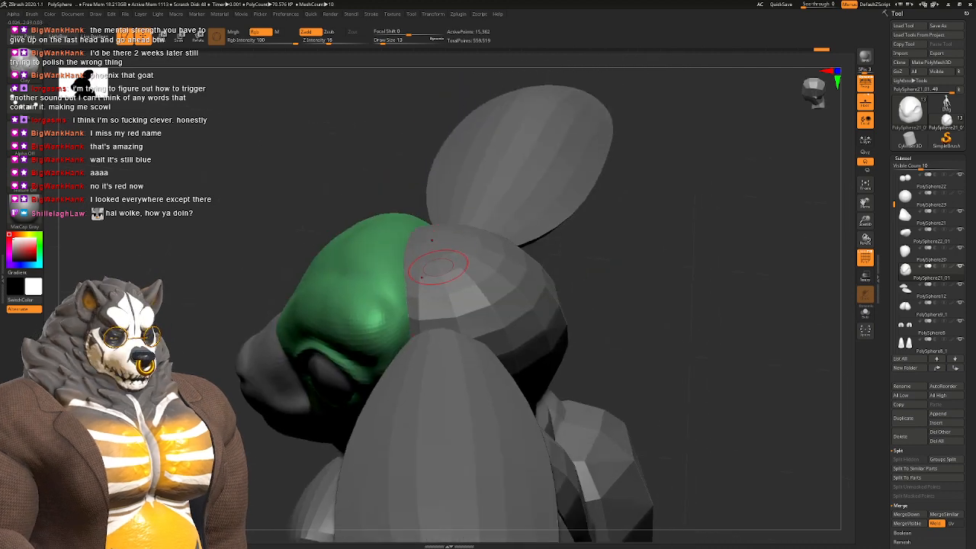
{"action": "key", "text": "shift+d"}
{"action": "key", "text": "shift+d"}
{"action": "key", "text": "m"}
{"action": "key", "text": "v"}
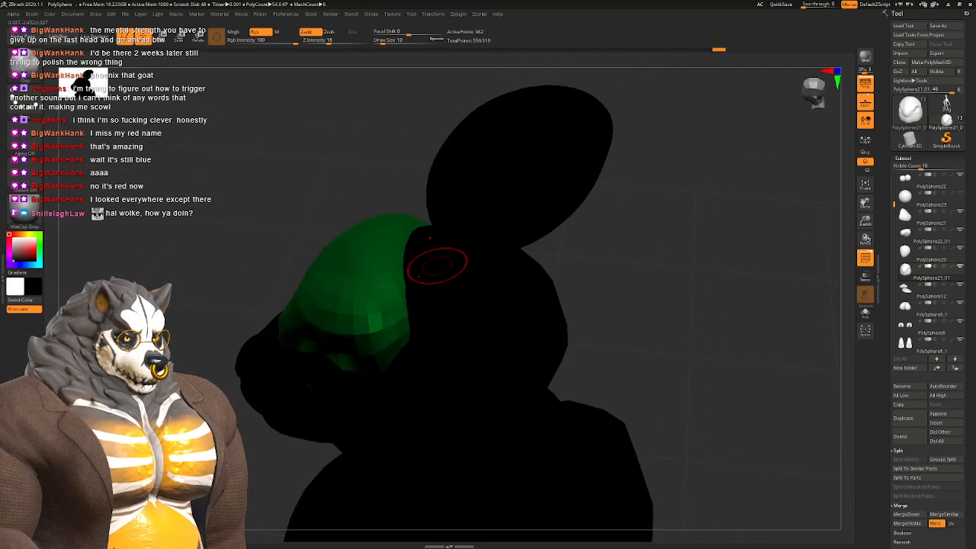
{"action": "key", "text": "b"}
{"action": "key", "text": "m"}
{"action": "key", "text": "v"}
{"action": "key", "text": "v"}
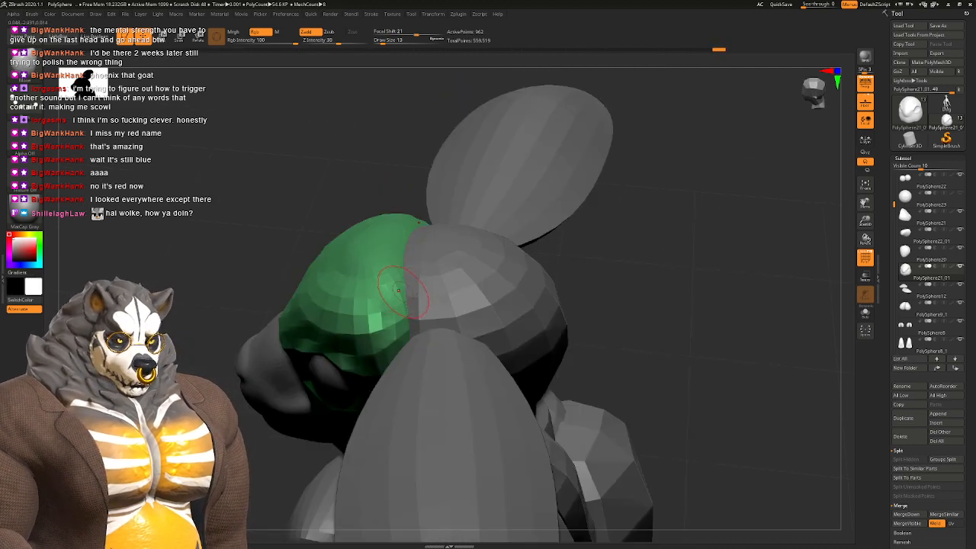
Step: Set draw size 41, adjust and smooth the face's rear edge along the crown, and return the face to level 4
{"action": "key", "text": "space"}
{"action": "left_click_drag", "start_coordinate": [401, 292], "coordinate": [407, 292]}
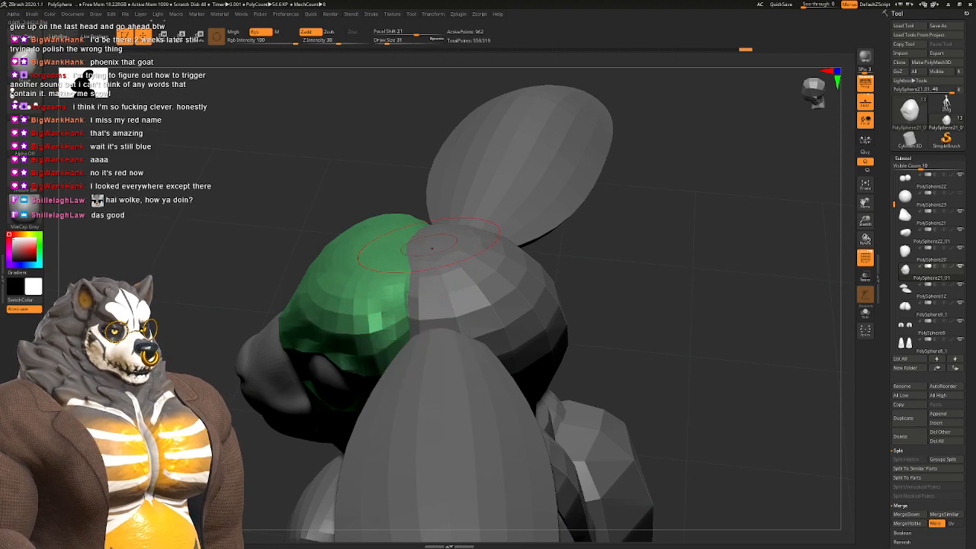
{"action": "mouse_move", "coordinate": [410, 244]}
{"action": "right_mouse_down"}
{"action": "mouse_move", "coordinate": [458, 242]}
{"action": "mouse_move", "coordinate": [478, 259]}
{"action": "mouse_move", "coordinate": [511, 263]}
{"action": "right_mouse_up"}
{"action": "key", "text": "space"}
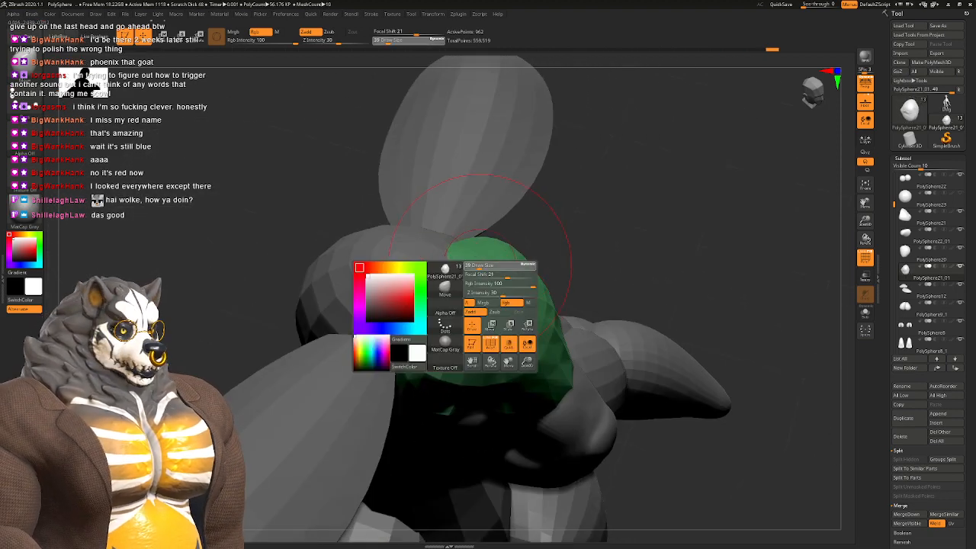
{"action": "mouse_move", "coordinate": [469, 282]}
{"action": "left_mouse_down"}
{"action": "mouse_move", "coordinate": [415, 259]}
{"action": "mouse_move", "coordinate": [409, 284]}
{"action": "left_mouse_up"}
{"action": "right_click_drag", "start_coordinate": [412, 282], "coordinate": [463, 225]}
{"action": "left_click_drag", "start_coordinate": [379, 275], "coordinate": [383, 287], "text": "shift"}
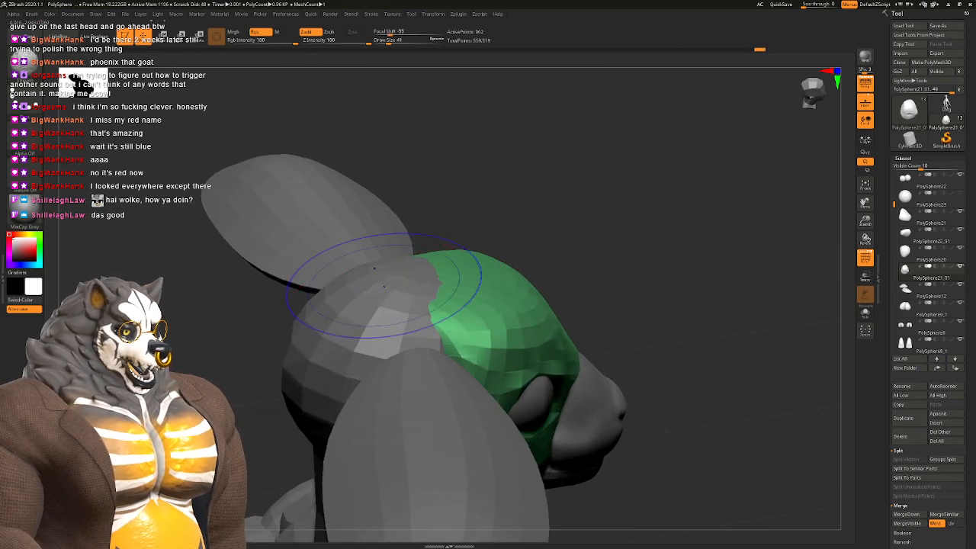
{"action": "right_click_drag", "start_coordinate": [394, 296], "coordinate": [335, 324]}
{"action": "mouse_move", "coordinate": [507, 305]}
{"action": "right_mouse_down"}
{"action": "mouse_move", "coordinate": [449, 299]}
{"action": "mouse_move", "coordinate": [488, 294]}
{"action": "mouse_move", "coordinate": [515, 273]}
{"action": "mouse_move", "coordinate": [568, 267]}
{"action": "mouse_move", "coordinate": [545, 281]}
{"action": "mouse_move", "coordinate": [488, 281]}
{"action": "mouse_move", "coordinate": [411, 234]}
{"action": "mouse_move", "coordinate": [392, 276]}
{"action": "mouse_move", "coordinate": [428, 297]}
{"action": "right_mouse_up"}
{"action": "key", "text": "d"}
{"action": "key", "text": "d"}
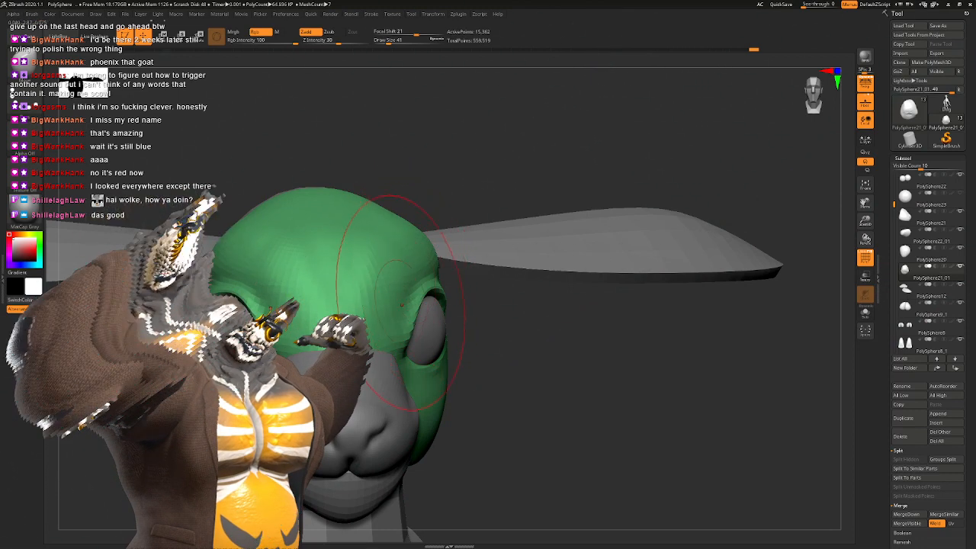
Step: Pull the upper eyelid edge of the face down over the eye with the Move brush at draw size 17
{"action": "right_click_drag", "start_coordinate": [401, 305], "coordinate": [487, 122]}
{"action": "mouse_move", "coordinate": [488, 122]}
{"action": "right_mouse_down"}
{"action": "mouse_move", "coordinate": [579, 137]}
{"action": "mouse_move", "coordinate": [586, 92]}
{"action": "mouse_move", "coordinate": [503, 130]}
{"action": "right_mouse_up"}
{"action": "right_click_drag", "start_coordinate": [503, 130], "coordinate": [507, 183], "text": "ctrl"}
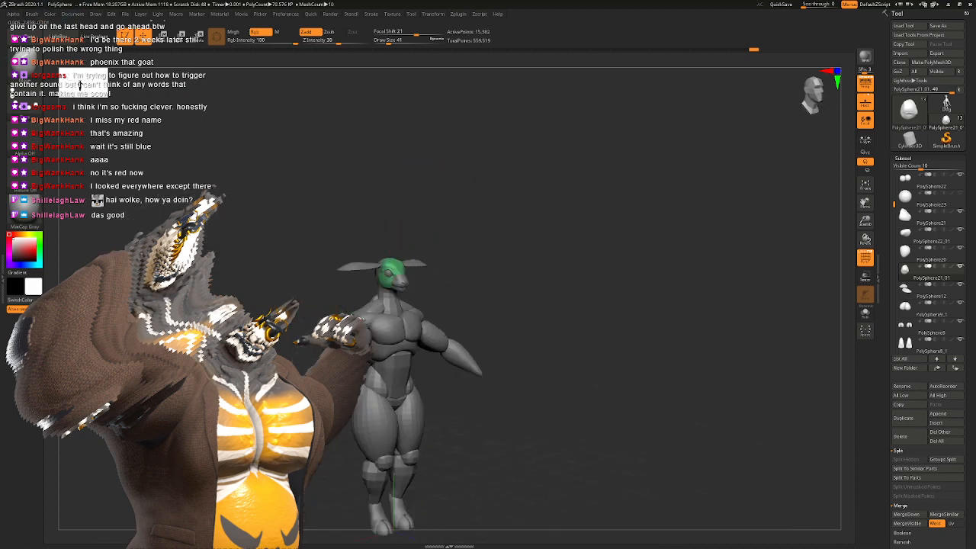
{"action": "mouse_move", "coordinate": [434, 290]}
{"action": "right_mouse_down", "text": "ctrl"}
{"action": "mouse_move", "coordinate": [439, 389]}
{"action": "mouse_move", "coordinate": [397, 385]}
{"action": "mouse_move", "coordinate": [398, 442]}
{"action": "mouse_move", "coordinate": [358, 449]}
{"action": "right_mouse_up", "text": "ctrl"}
{"action": "mouse_move", "coordinate": [518, 297]}
{"action": "right_mouse_down", "text": "alt"}
{"action": "mouse_move", "coordinate": [426, 263]}
{"action": "mouse_move", "coordinate": [470, 252]}
{"action": "right_mouse_up", "text": "alt"}
{"action": "key", "text": "b"}
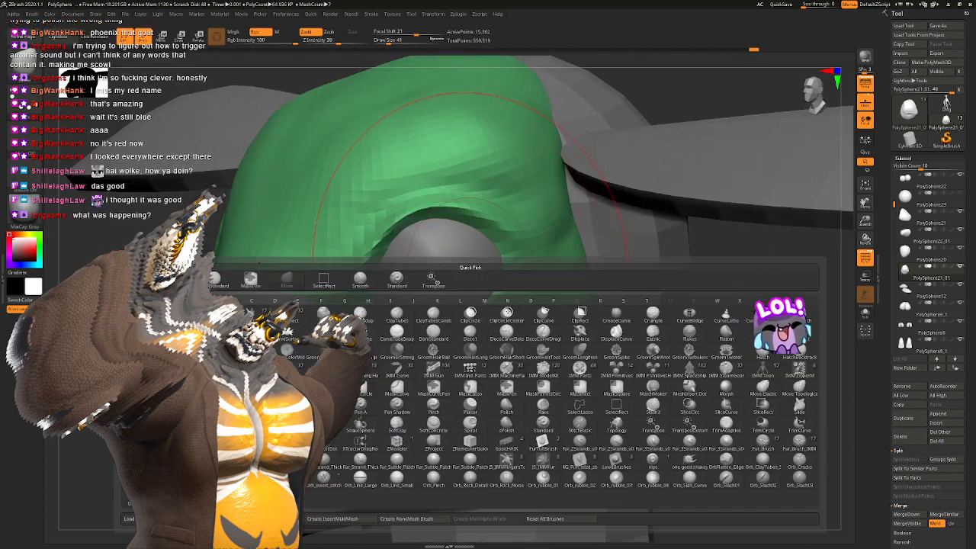
{"action": "key", "text": "m"}
{"action": "key", "text": "v"}
{"action": "key", "text": "space"}
{"action": "left_click_drag", "start_coordinate": [467, 274], "coordinate": [459, 273]}
{"action": "right_click_drag", "start_coordinate": [426, 251], "coordinate": [401, 234], "text": "alt"}
{"action": "left_click_drag", "start_coordinate": [386, 205], "coordinate": [392, 219]}
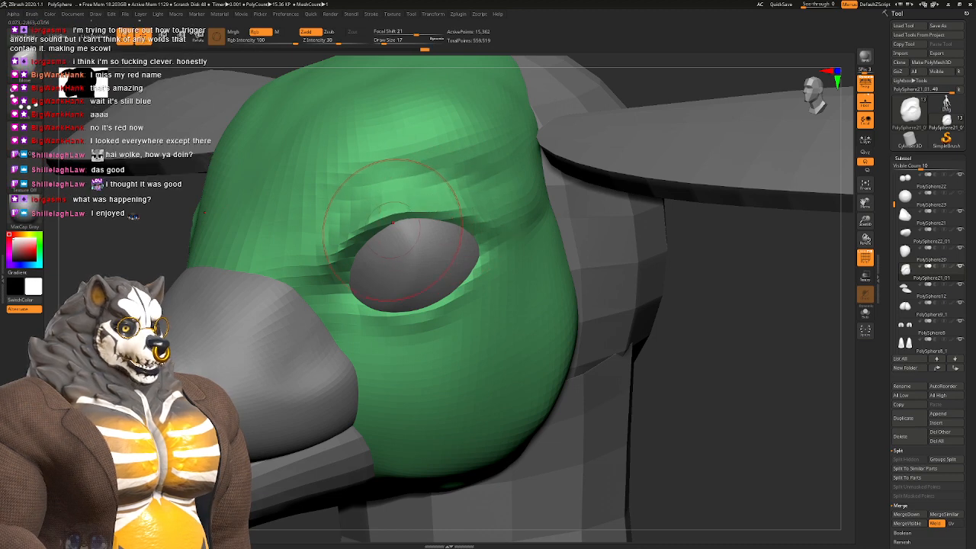
{"action": "left_click_drag", "start_coordinate": [428, 230], "coordinate": [375, 241]}
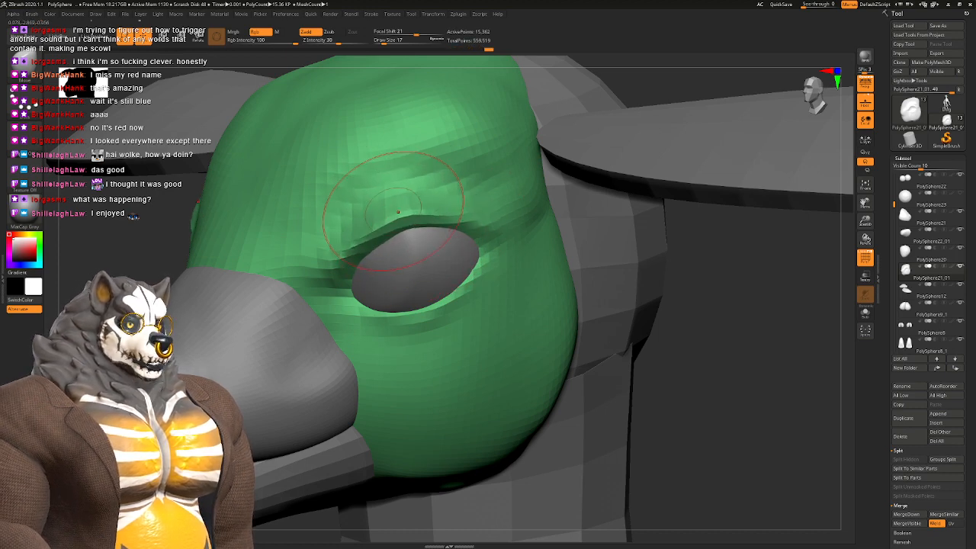
{"action": "right_click_drag", "start_coordinate": [436, 187], "coordinate": [451, 245]}
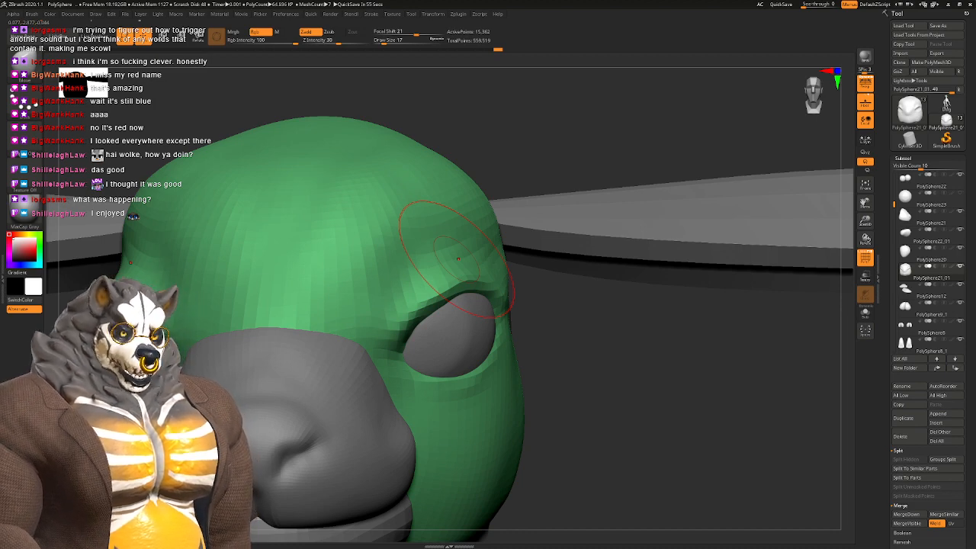
Step: Build up the brow above the eye with the Clay brush at draw size 13 and Z Intensity 18, and smooth the strokes
{"action": "mouse_move", "coordinate": [359, 259]}
{"action": "right_mouse_down"}
{"action": "mouse_move", "coordinate": [409, 265]}
{"action": "mouse_move", "coordinate": [398, 255]}
{"action": "right_mouse_up"}
{"action": "key", "text": "b"}
{"action": "key", "text": "c"}
{"action": "key", "text": "l"}
{"action": "key", "text": "space"}
{"action": "mouse_move", "coordinate": [386, 285]}
{"action": "left_mouse_down"}
{"action": "mouse_move", "coordinate": [395, 255]}
{"action": "mouse_move", "coordinate": [385, 288]}
{"action": "left_mouse_up"}
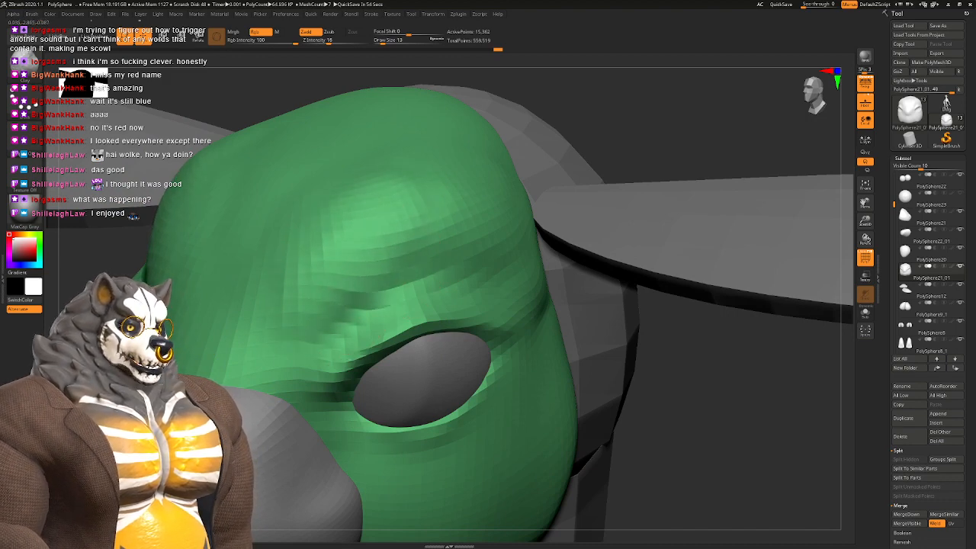
{"action": "left_click_drag", "start_coordinate": [356, 215], "coordinate": [405, 238]}
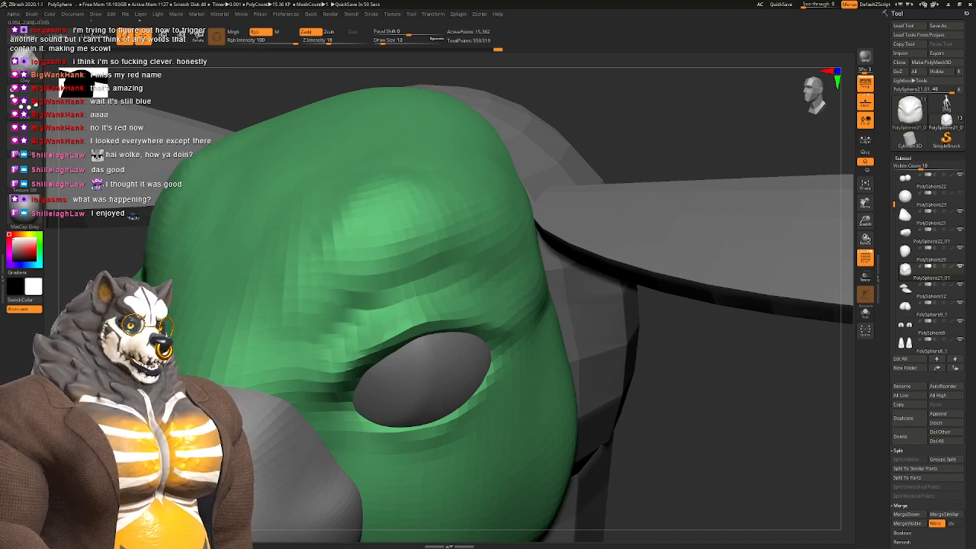
{"action": "left_click_drag", "start_coordinate": [438, 282], "coordinate": [471, 273]}
{"action": "left_click_drag", "start_coordinate": [466, 207], "coordinate": [451, 216], "text": "shift"}
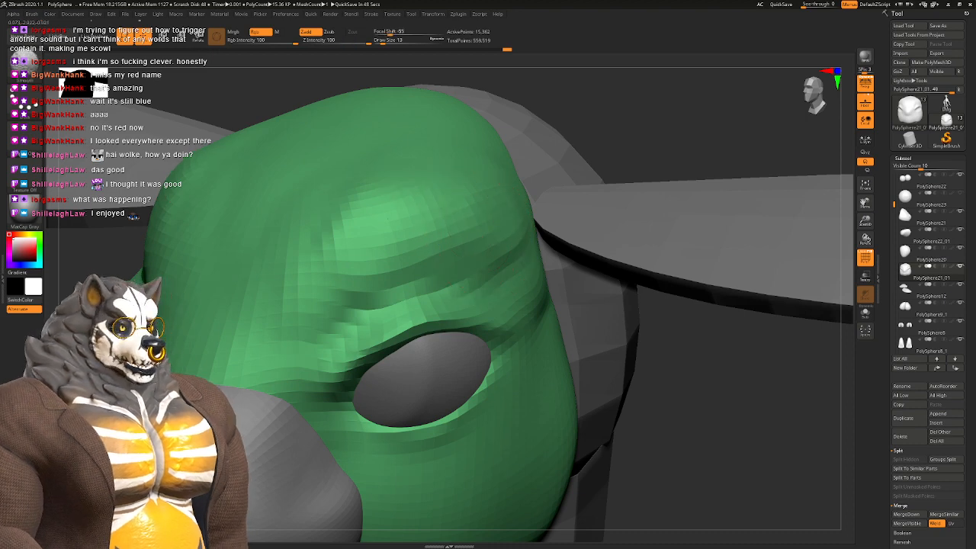
{"action": "mouse_move", "coordinate": [305, 297]}
{"action": "left_mouse_down", "text": "shift"}
{"action": "mouse_move", "coordinate": [329, 348]}
{"action": "mouse_move", "coordinate": [487, 265]}
{"action": "left_mouse_up", "text": "shift"}
Step: Review the brow from the front and side, and raise the face one subdivision level
{"action": "mouse_move", "coordinate": [366, 263]}
{"action": "right_mouse_down"}
{"action": "mouse_move", "coordinate": [468, 228]}
{"action": "mouse_move", "coordinate": [487, 152]}
{"action": "mouse_move", "coordinate": [564, 175]}
{"action": "mouse_move", "coordinate": [548, 129]}
{"action": "mouse_move", "coordinate": [457, 145]}
{"action": "right_mouse_up"}
{"action": "right_click_drag", "start_coordinate": [358, 168], "coordinate": [349, 261], "text": "ctrl"}
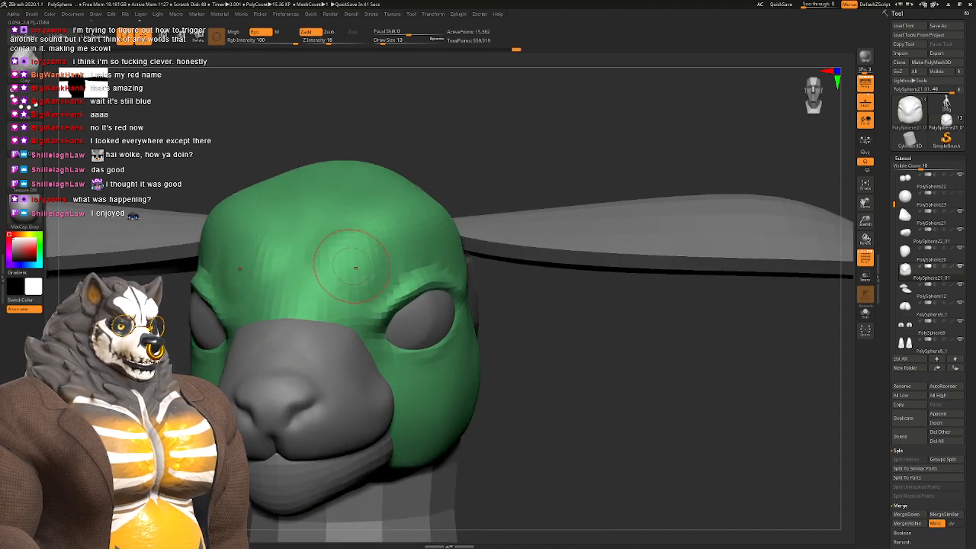
{"action": "mouse_move", "coordinate": [305, 261]}
{"action": "right_mouse_down"}
{"action": "mouse_move", "coordinate": [420, 261]}
{"action": "mouse_move", "coordinate": [320, 267]}
{"action": "right_mouse_up"}
{"action": "right_click_drag", "start_coordinate": [491, 267], "coordinate": [420, 270]}
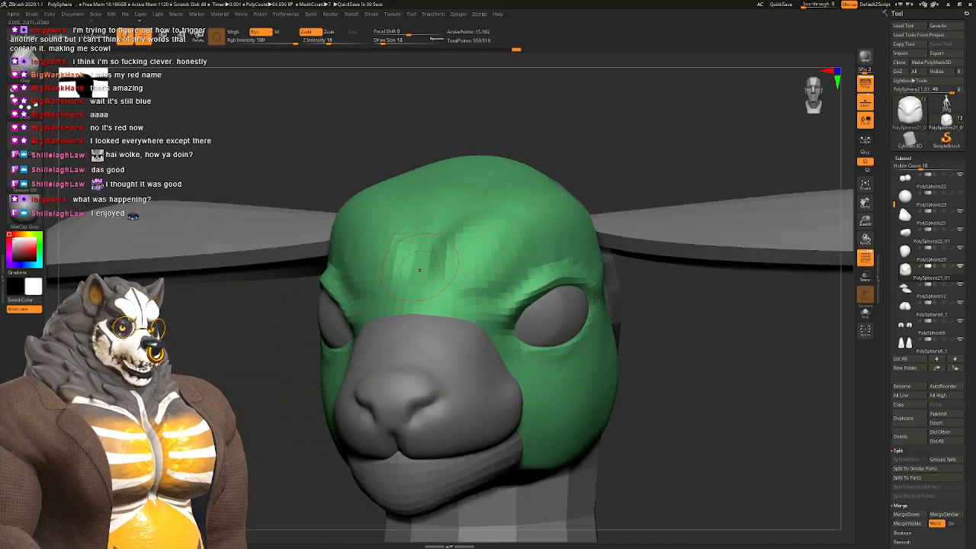
{"action": "right_click_drag", "start_coordinate": [526, 227], "coordinate": [610, 230]}
{"action": "right_click_drag", "start_coordinate": [427, 217], "coordinate": [345, 216]}
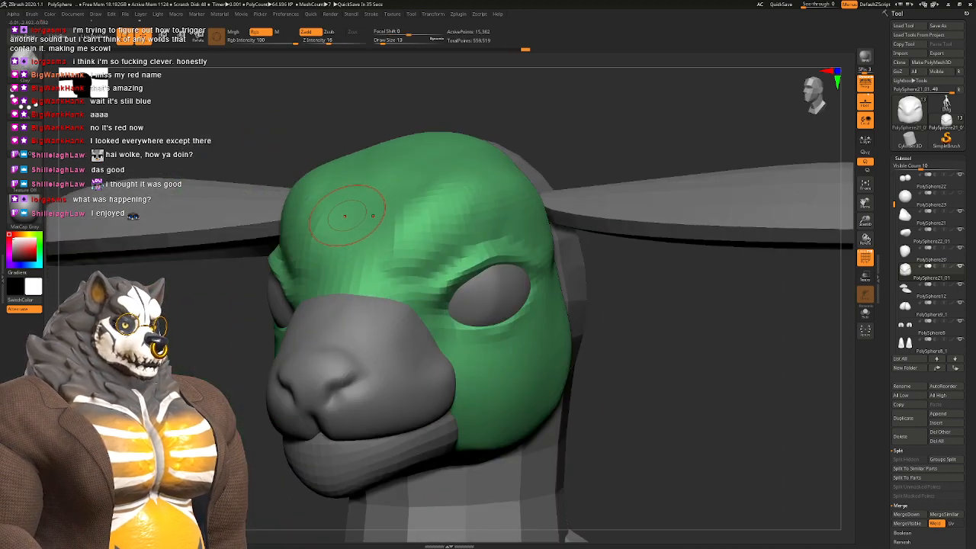
{"action": "mouse_move", "coordinate": [427, 221]}
{"action": "right_mouse_down"}
{"action": "mouse_move", "coordinate": [602, 213]}
{"action": "mouse_move", "coordinate": [418, 214]}
{"action": "mouse_move", "coordinate": [427, 248]}
{"action": "mouse_move", "coordinate": [462, 247]}
{"action": "right_mouse_up"}
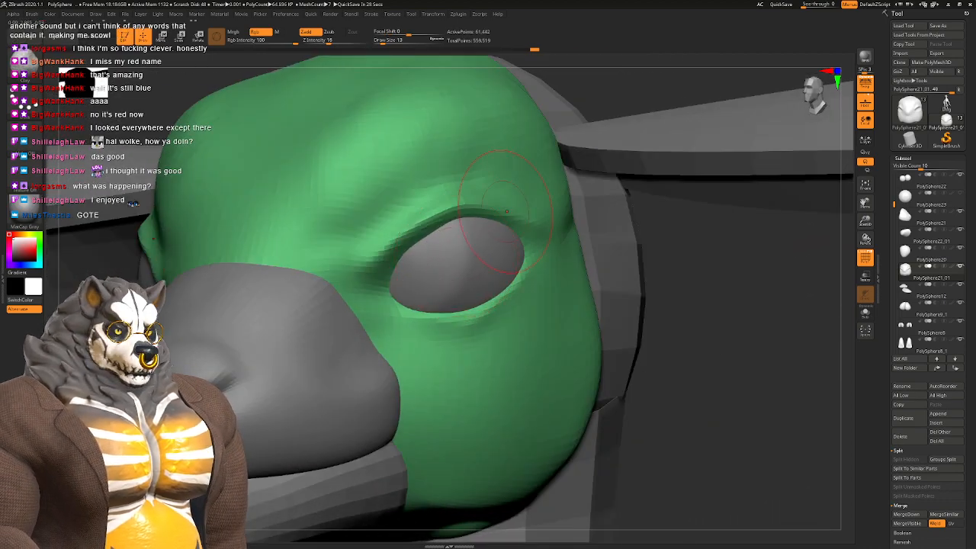
{"action": "right_click_drag", "start_coordinate": [501, 219], "coordinate": [404, 248]}
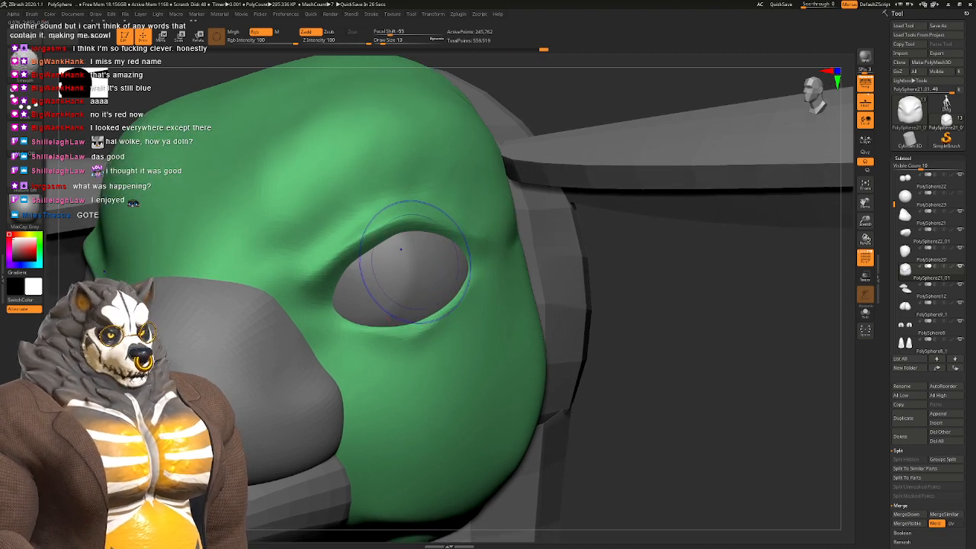
{"action": "key", "text": "shift+d"}
Step: Adjust the upper eyelid edge and the inner brow with the Move brush at draw size 13 and Z Intensity 30
{"action": "key", "text": "b"}
{"action": "key", "text": "m"}
{"action": "key", "text": "v"}
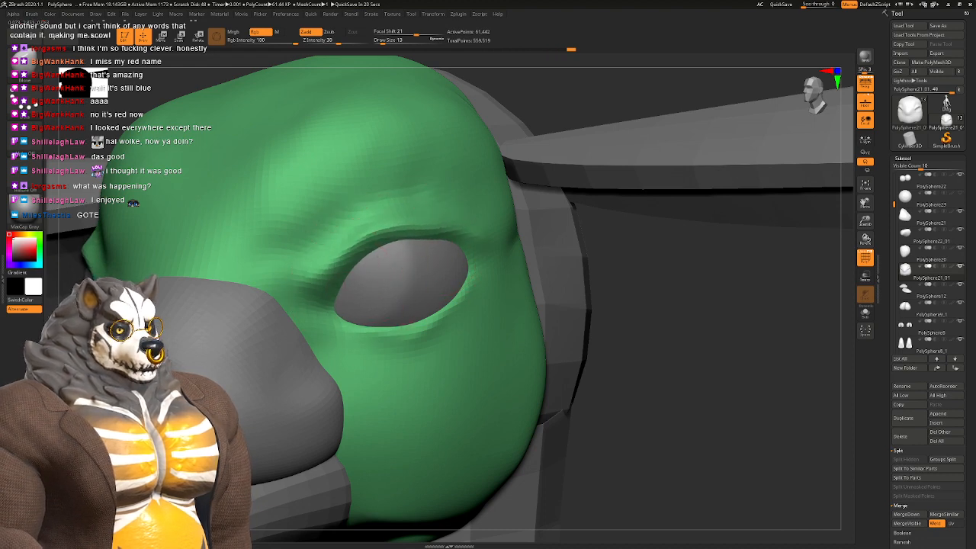
{"action": "left_click_drag", "start_coordinate": [383, 241], "coordinate": [401, 246]}
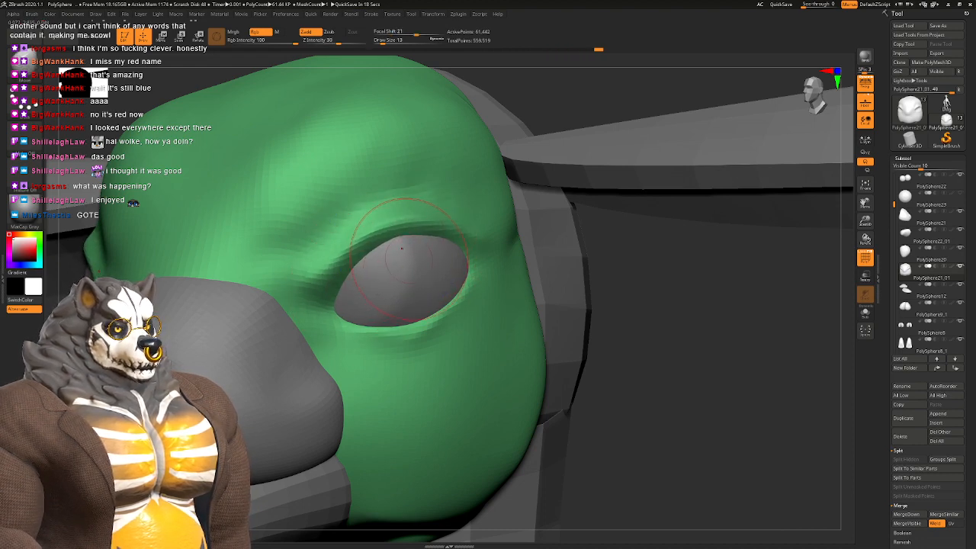
{"action": "right_click_drag", "start_coordinate": [388, 259], "coordinate": [404, 310], "text": "alt"}
{"action": "key", "text": "b"}
{"action": "key", "text": "m"}
{"action": "key", "text": "v"}
{"action": "mouse_move", "coordinate": [290, 283]}
{"action": "left_mouse_down"}
{"action": "mouse_move", "coordinate": [346, 259]}
{"action": "mouse_move", "coordinate": [315, 283]}
{"action": "mouse_move", "coordinate": [363, 282]}
{"action": "mouse_move", "coordinate": [329, 294]}
{"action": "left_mouse_up"}
Step: Carve a crease between the brow ridge and the upper eyelid with the DamStandard brush at draw size 13
{"action": "key", "text": "b"}
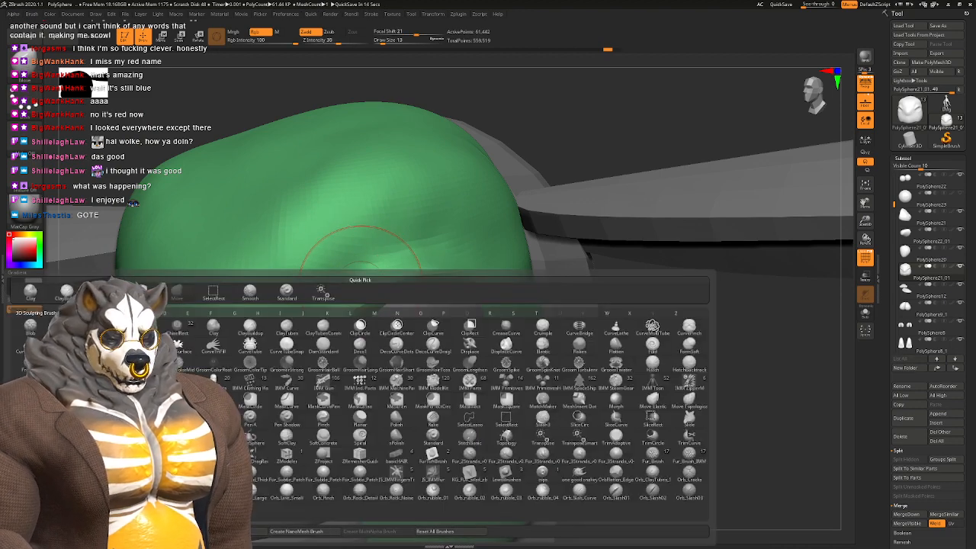
{"action": "key", "text": "d"}
{"action": "key", "text": "s"}
{"action": "mouse_move", "coordinate": [359, 264]}
{"action": "right_mouse_down"}
{"action": "mouse_move", "coordinate": [396, 282]}
{"action": "mouse_move", "coordinate": [373, 264]}
{"action": "right_mouse_up"}
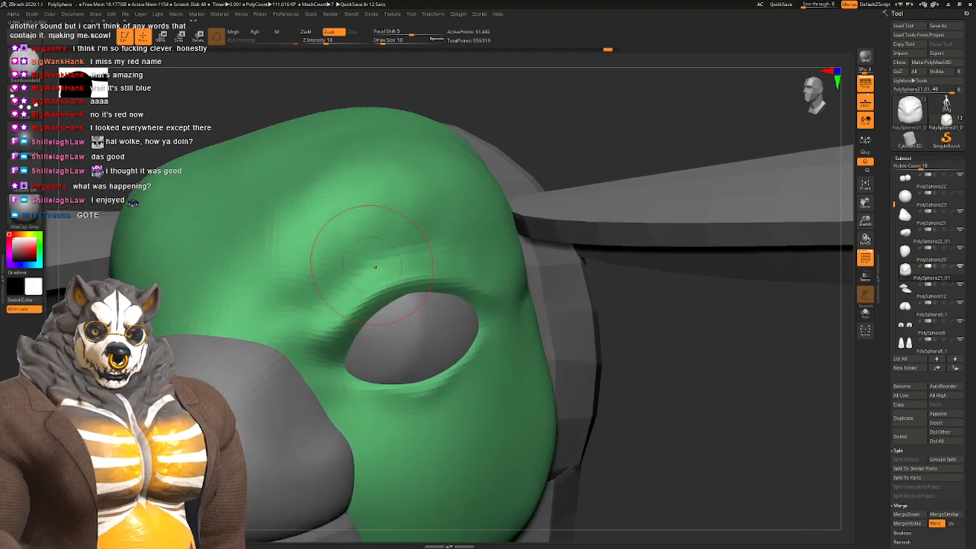
{"action": "mouse_move", "coordinate": [267, 288]}
{"action": "left_mouse_down"}
{"action": "mouse_move", "coordinate": [316, 291]}
{"action": "mouse_move", "coordinate": [431, 226]}
{"action": "mouse_move", "coordinate": [483, 257]}
{"action": "left_mouse_up"}
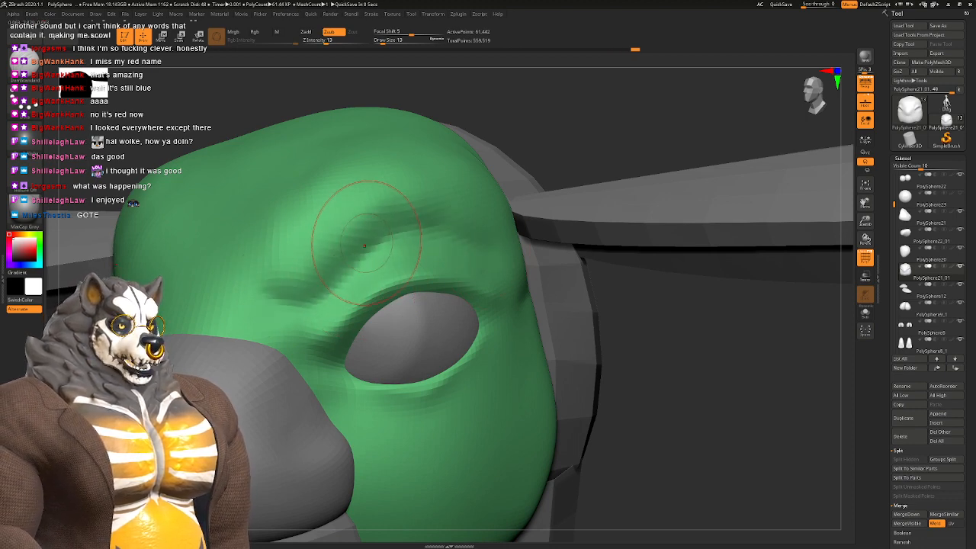
{"action": "left_click_drag", "start_coordinate": [365, 232], "coordinate": [472, 263]}
Step: Set the DamStandard brush to draw size 23 and carve the hollow at the temple behind the brow
{"action": "mouse_move", "coordinate": [472, 263]}
{"action": "right_mouse_down"}
{"action": "mouse_move", "coordinate": [519, 236]}
{"action": "mouse_move", "coordinate": [475, 260]}
{"action": "right_mouse_up"}
{"action": "key", "text": "space"}
{"action": "left_click_drag", "start_coordinate": [475, 261], "coordinate": [479, 263]}
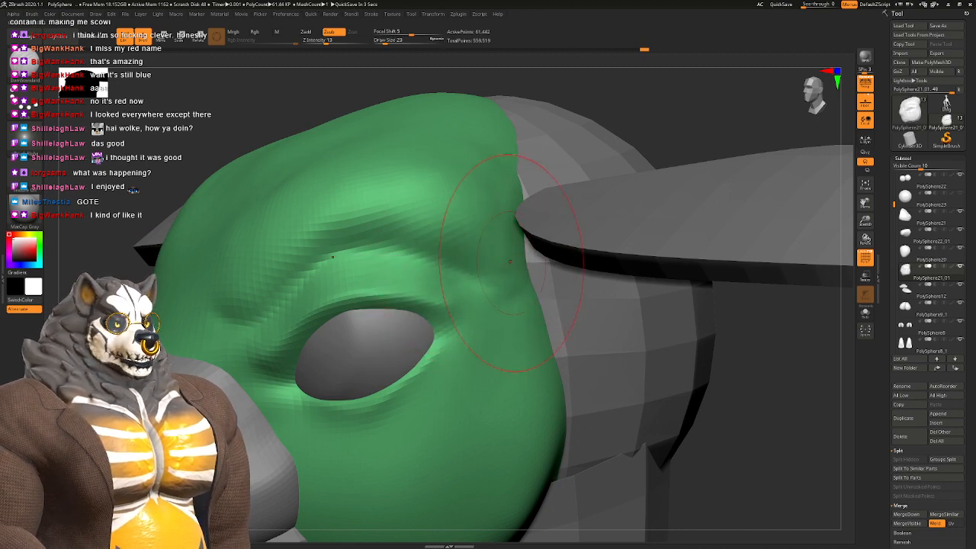
{"action": "left_click_drag", "start_coordinate": [479, 252], "coordinate": [490, 254]}
{"action": "left_click_drag", "start_coordinate": [459, 187], "coordinate": [487, 259]}
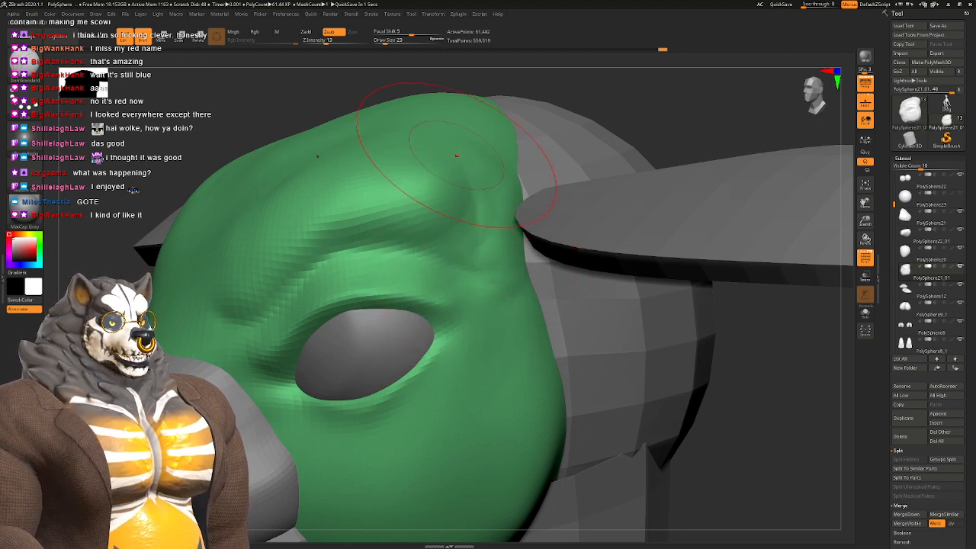
{"action": "right_click_drag", "start_coordinate": [499, 200], "coordinate": [523, 183], "text": "ctrl"}
Step: Reduce the draw size to 18 and smooth the crease between the brow ridge and the upper eyelid
{"action": "key", "text": "space"}
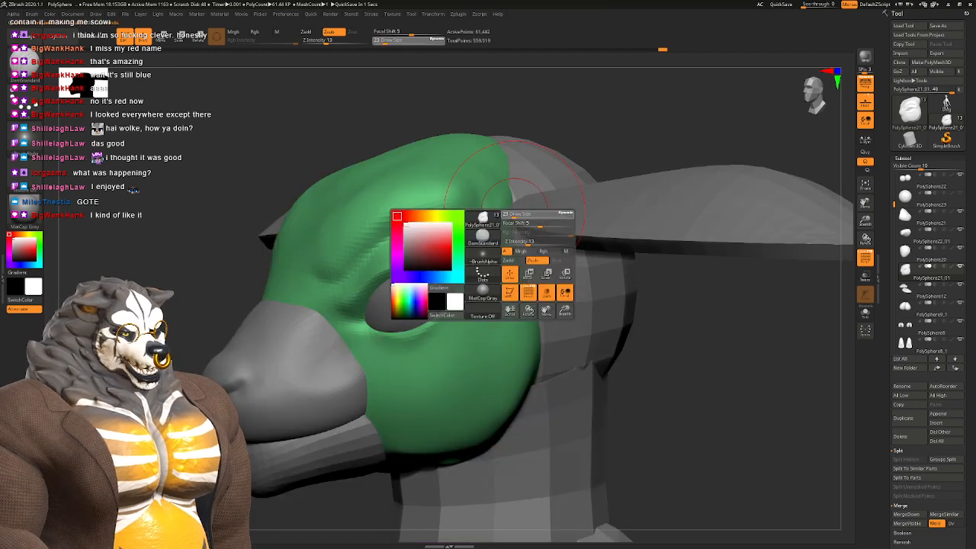
{"action": "key", "text": "shift"}
{"action": "right_click_drag", "start_coordinate": [458, 205], "coordinate": [602, 200]}
{"action": "right_click_drag", "start_coordinate": [602, 200], "coordinate": [492, 229], "text": "ctrl"}
{"action": "mouse_move", "coordinate": [434, 189]}
{"action": "right_mouse_down", "text": "alt"}
{"action": "mouse_move", "coordinate": [429, 285]}
{"action": "mouse_move", "coordinate": [389, 326]}
{"action": "right_mouse_up", "text": "alt"}
{"action": "key", "text": "space"}
{"action": "left_click", "coordinate": [416, 275]}
{"action": "key", "text": "shift"}
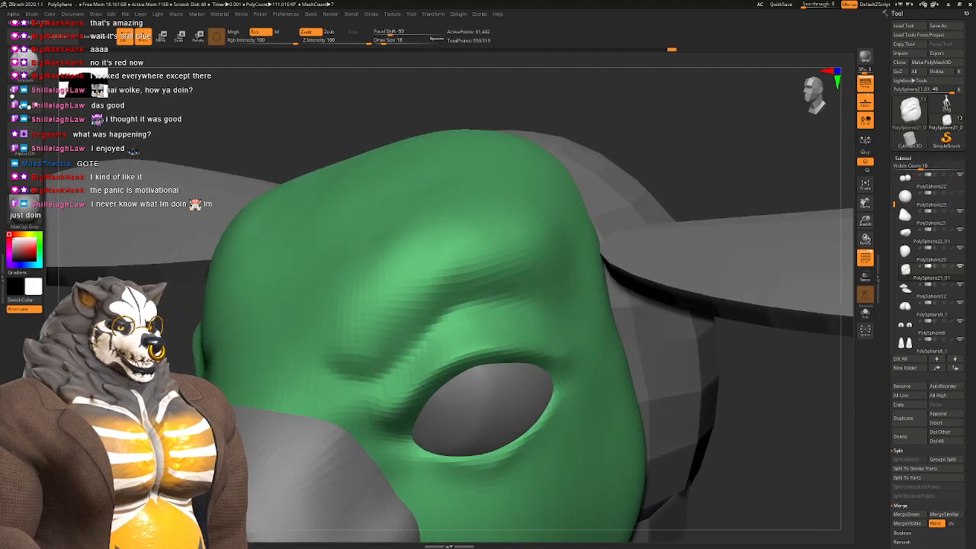
{"action": "mouse_move", "coordinate": [496, 305]}
{"action": "right_mouse_down"}
{"action": "mouse_move", "coordinate": [571, 221]}
{"action": "mouse_move", "coordinate": [473, 282]}
{"action": "mouse_move", "coordinate": [465, 224]}
{"action": "mouse_move", "coordinate": [513, 229]}
{"action": "mouse_move", "coordinate": [509, 266]}
{"action": "right_mouse_up"}
{"action": "right_click_drag", "start_coordinate": [509, 266], "coordinate": [482, 362]}
{"action": "right_click_drag", "start_coordinate": [486, 242], "coordinate": [423, 248], "text": "alt"}
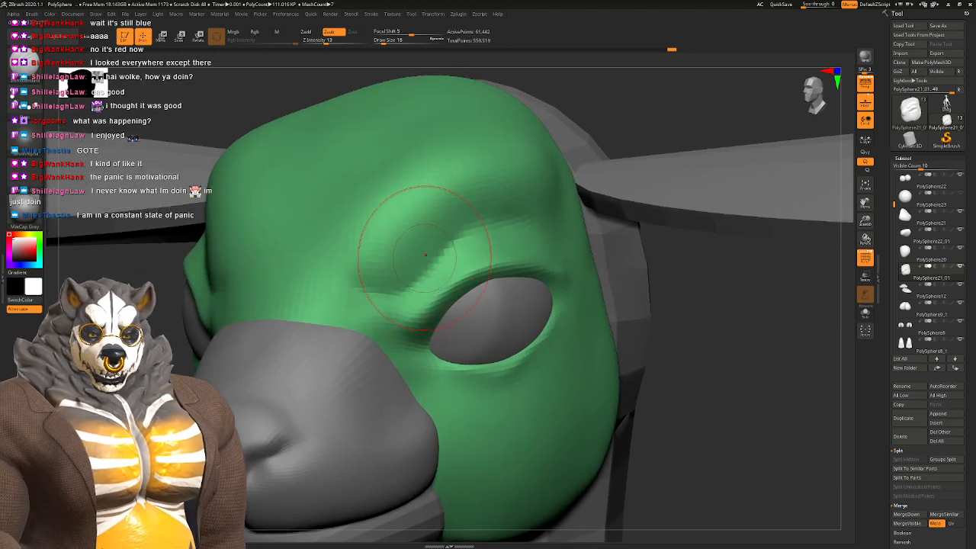
Step: Reshape the inner end of the brow crease with the Move brush at draw size 18 and Z Intensity 30
{"action": "key", "text": "b"}
{"action": "key", "text": "m"}
{"action": "key", "text": "v"}
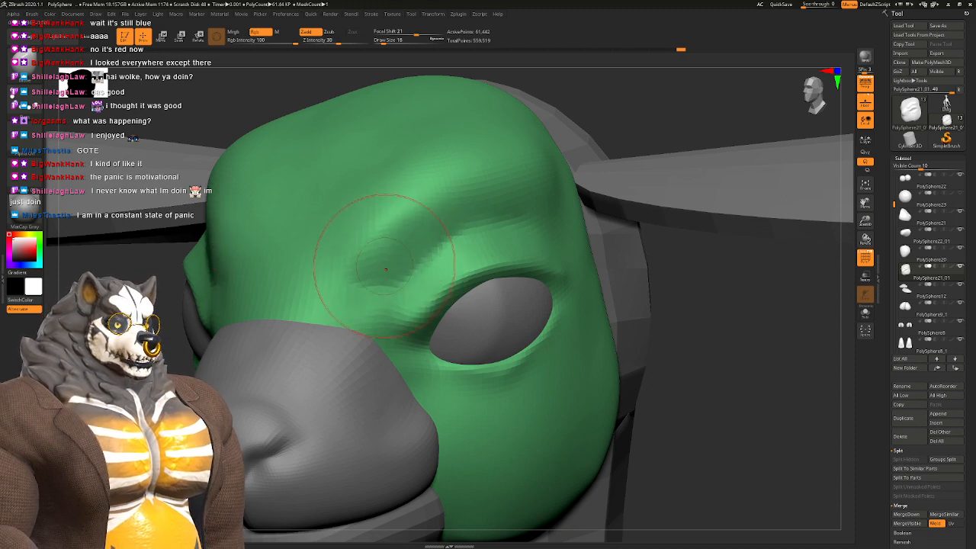
{"action": "left_click_drag", "start_coordinate": [386, 269], "coordinate": [372, 278]}
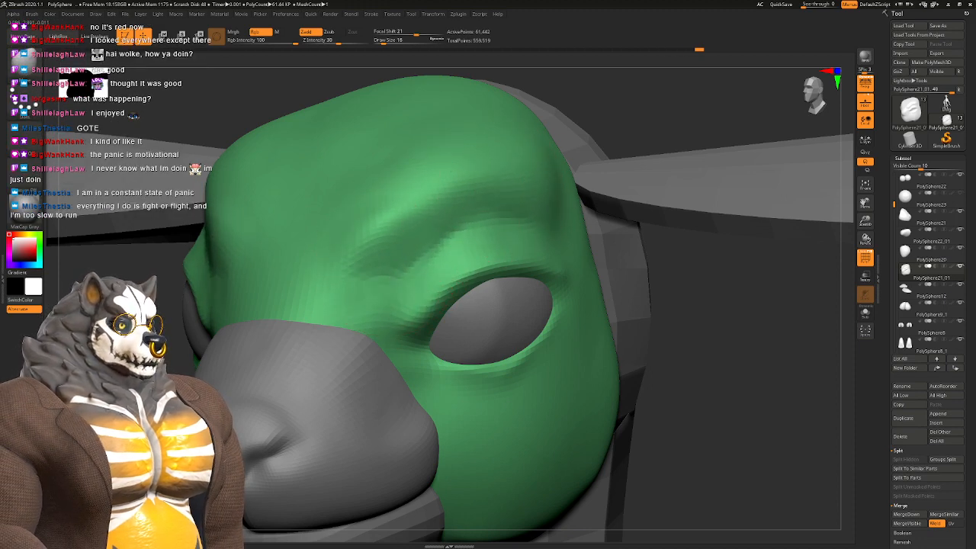
{"action": "mouse_move", "coordinate": [419, 205]}
{"action": "right_mouse_down"}
{"action": "mouse_move", "coordinate": [424, 242]}
{"action": "mouse_move", "coordinate": [418, 211]}
{"action": "right_mouse_up"}
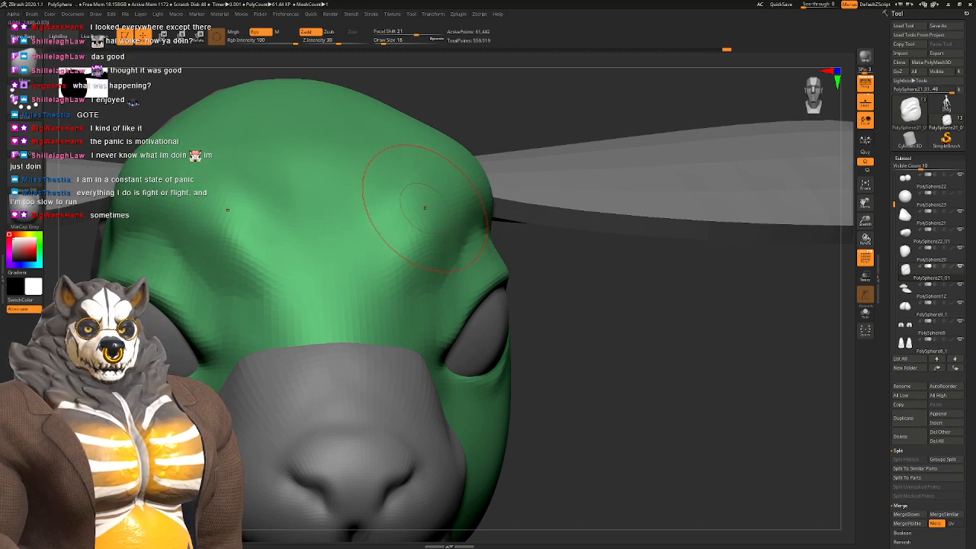
{"action": "right_click_drag", "start_coordinate": [429, 217], "coordinate": [416, 204]}
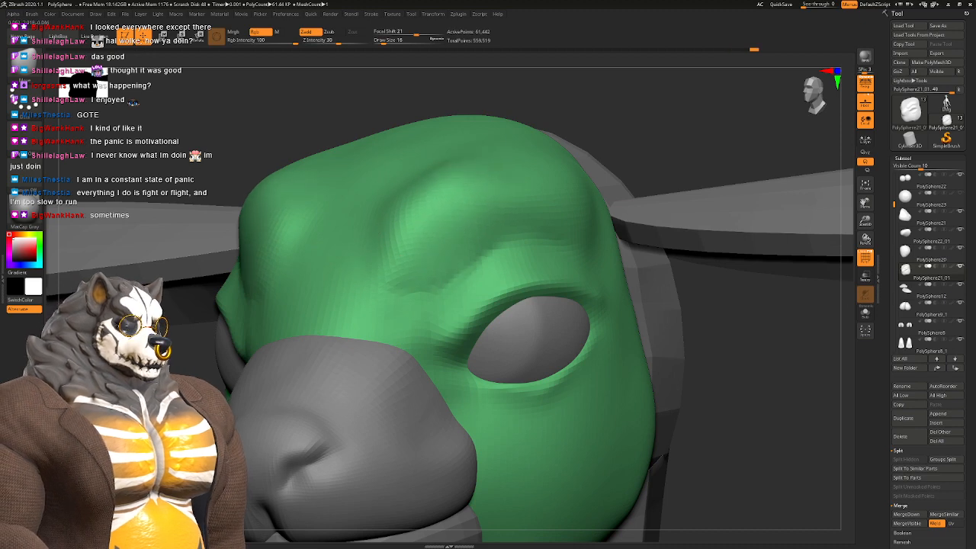
Step: Adjust the fold above the upper eyelid and the curve of the brow ridge with the Move brush
{"action": "right_click_drag", "start_coordinate": [534, 130], "coordinate": [507, 172]}
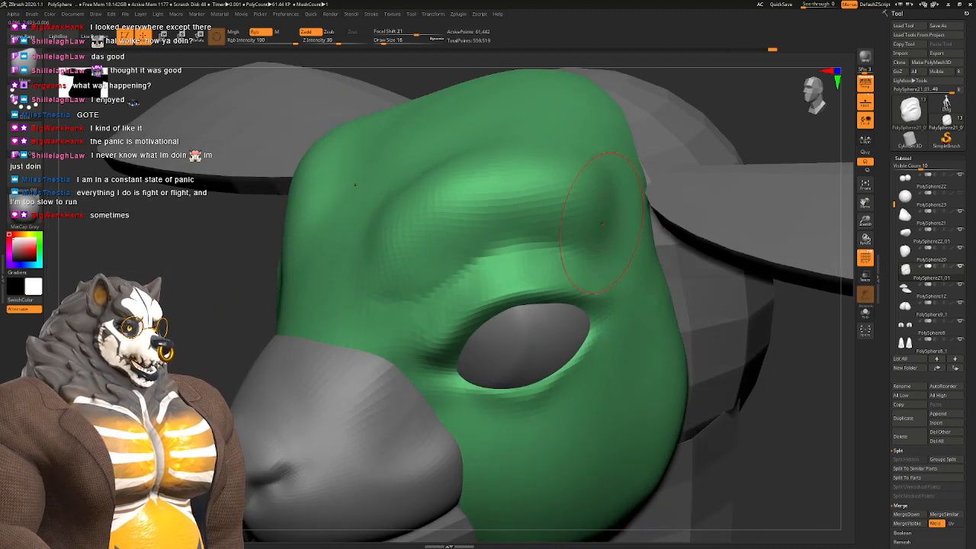
{"action": "mouse_move", "coordinate": [601, 223]}
{"action": "right_mouse_down"}
{"action": "mouse_move", "coordinate": [662, 235]}
{"action": "mouse_move", "coordinate": [534, 199]}
{"action": "mouse_move", "coordinate": [412, 237]}
{"action": "right_mouse_up"}
{"action": "left_click_drag", "start_coordinate": [404, 294], "coordinate": [421, 308]}
{"action": "left_click_drag", "start_coordinate": [537, 245], "coordinate": [534, 248]}
{"action": "right_click_drag", "start_coordinate": [534, 248], "coordinate": [583, 243]}
{"action": "left_click_drag", "start_coordinate": [436, 227], "coordinate": [441, 223]}
{"action": "mouse_move", "coordinate": [440, 222]}
{"action": "right_mouse_down"}
{"action": "mouse_move", "coordinate": [526, 217]}
{"action": "mouse_move", "coordinate": [472, 237]}
{"action": "mouse_move", "coordinate": [432, 211]}
{"action": "mouse_move", "coordinate": [440, 257]}
{"action": "mouse_move", "coordinate": [402, 291]}
{"action": "right_mouse_up"}
Step: Select the hPolish brush with draw size 11 and Z Intensity 37 for the upper eyelid area
{"action": "key", "text": "b"}
{"action": "key", "text": "h"}
{"action": "key", "text": "a"}
{"action": "key", "text": "space"}
{"action": "left_click_drag", "start_coordinate": [437, 250], "coordinate": [433, 250]}
{"action": "mouse_move", "coordinate": [433, 250]}
{"action": "right_mouse_down"}
{"action": "mouse_move", "coordinate": [423, 252]}
{"action": "mouse_move", "coordinate": [524, 233]}
{"action": "right_mouse_up"}
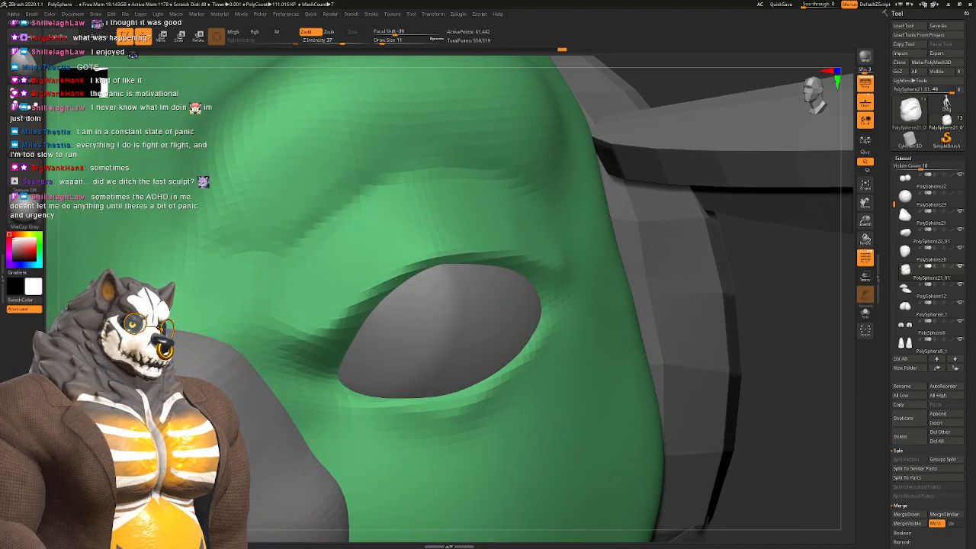
Step: Check the head's proportions against the full body, return to the brow and open the brush selection
{"action": "right_click_drag", "start_coordinate": [446, 262], "coordinate": [457, 286]}
{"action": "right_click_drag", "start_coordinate": [457, 286], "coordinate": [431, 145], "text": "ctrl"}
{"action": "right_click_drag", "start_coordinate": [438, 229], "coordinate": [459, 311]}
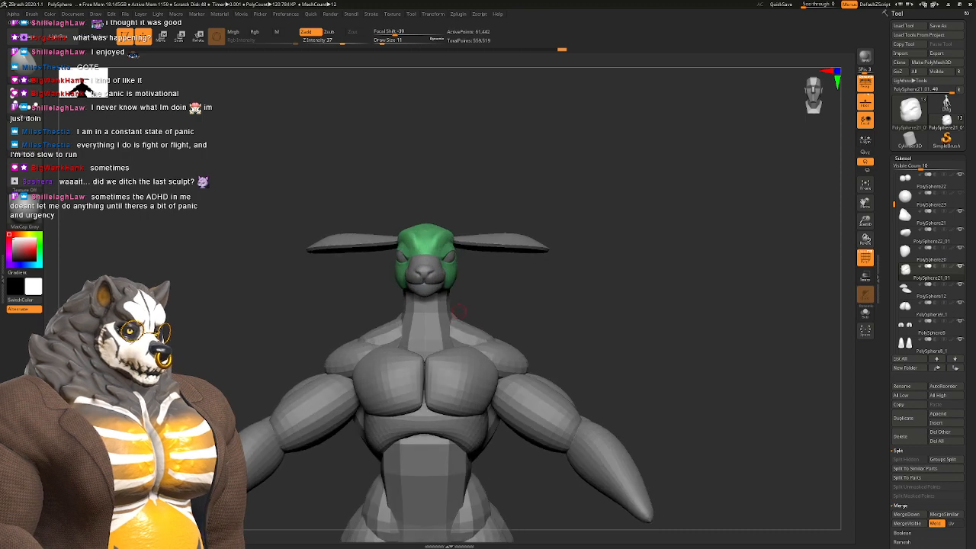
{"action": "right_click_drag", "start_coordinate": [434, 229], "coordinate": [392, 328], "text": "ctrl"}
{"action": "right_click_drag", "start_coordinate": [458, 288], "coordinate": [438, 289]}
{"action": "key", "text": "b"}
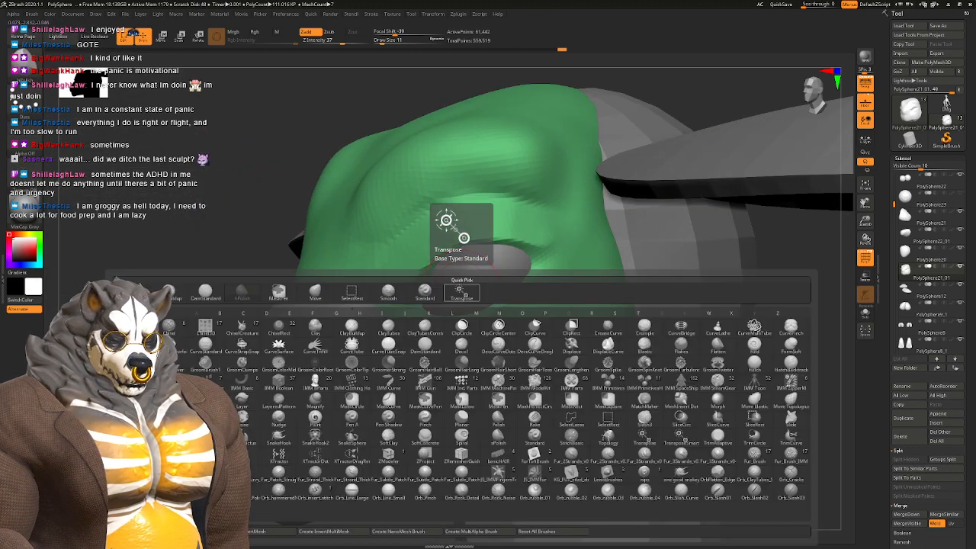
Step: With the Move brush at draw size 22, reshape the eyelid rim and the area around the eye
{"action": "key", "text": "m"}
{"action": "key", "text": "v"}
{"action": "key", "text": "space"}
{"action": "left_click_drag", "start_coordinate": [463, 292], "coordinate": [472, 293]}
{"action": "right_click_drag", "start_coordinate": [472, 293], "coordinate": [457, 276]}
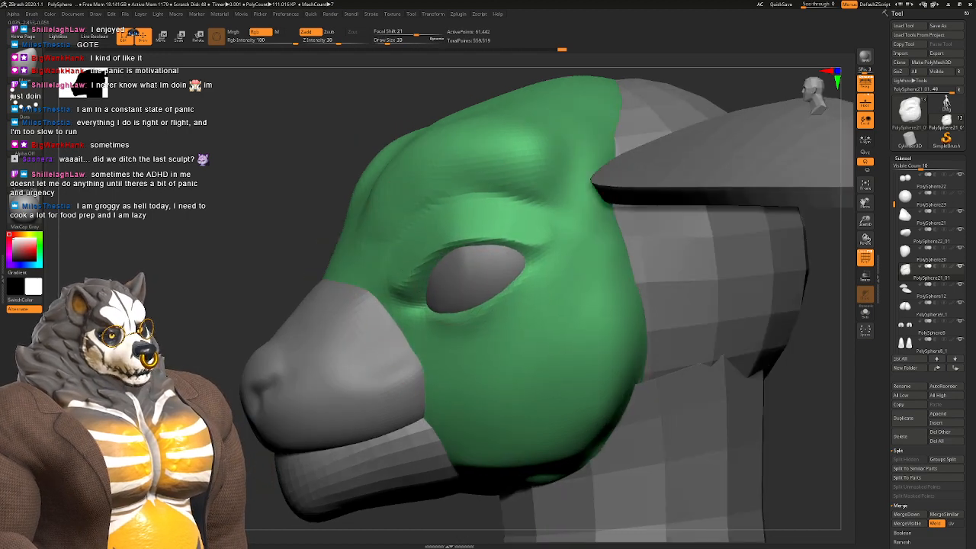
{"action": "key", "text": "space"}
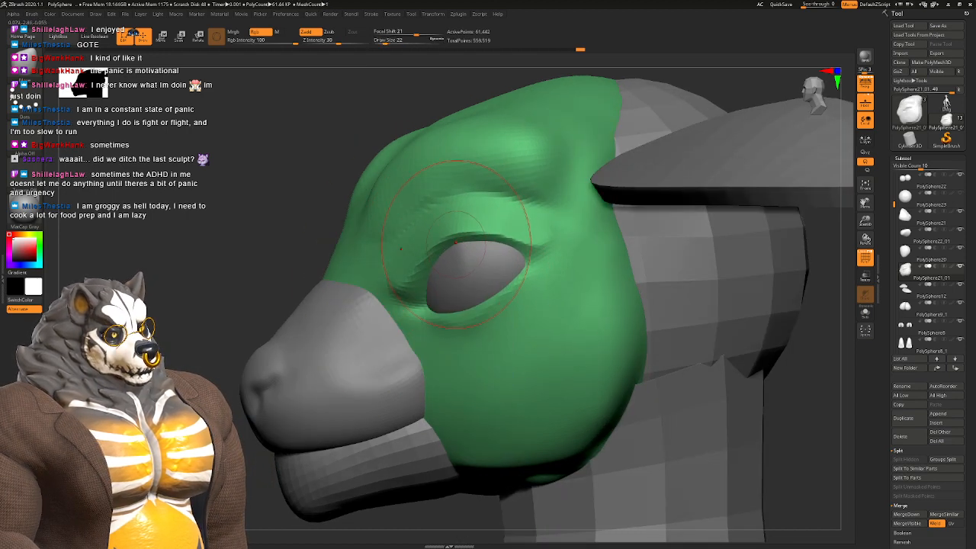
{"action": "right_click_drag", "start_coordinate": [457, 278], "coordinate": [525, 284]}
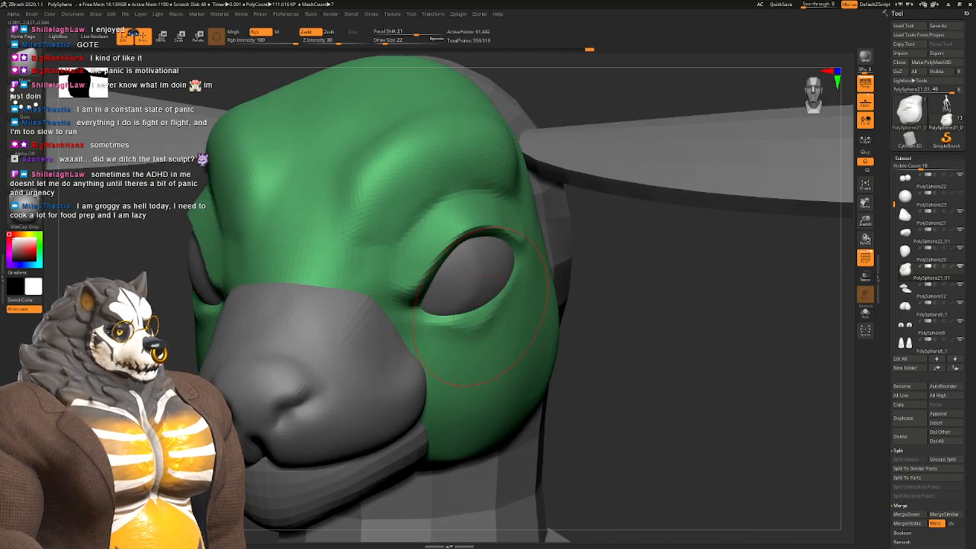
Step: Reduce the Move brush's draw size to 17 and refine the upper eyelid's edge against the eyeball
{"action": "mouse_move", "coordinate": [479, 303]}
{"action": "right_mouse_down"}
{"action": "mouse_move", "coordinate": [465, 251]}
{"action": "mouse_move", "coordinate": [479, 248]}
{"action": "mouse_move", "coordinate": [439, 275]}
{"action": "mouse_move", "coordinate": [453, 278]}
{"action": "right_mouse_up"}
{"action": "key", "text": "space"}
{"action": "key", "text": "space"}
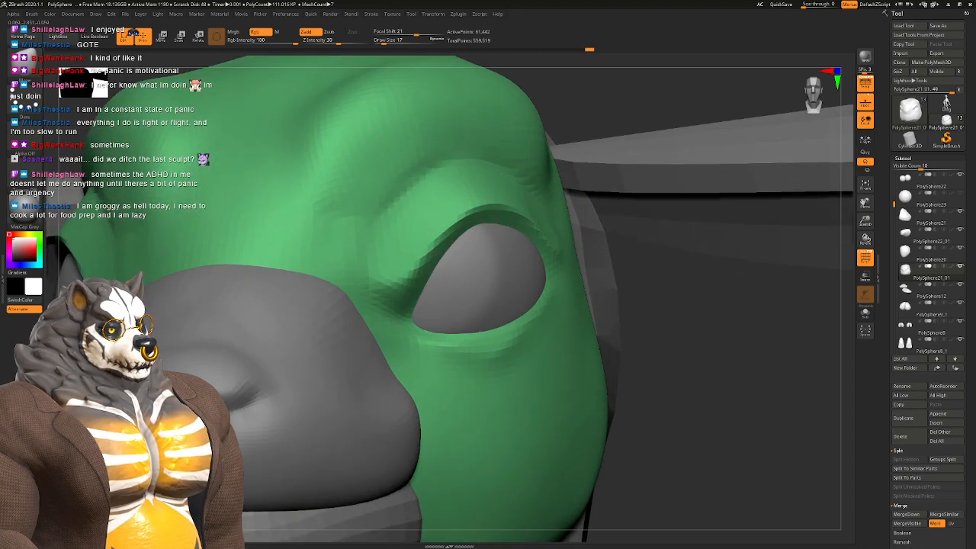
{"action": "mouse_move", "coordinate": [458, 256]}
{"action": "left_mouse_down"}
{"action": "mouse_move", "coordinate": [442, 253]}
{"action": "mouse_move", "coordinate": [453, 256]}
{"action": "left_mouse_up"}
{"action": "right_click_drag", "start_coordinate": [457, 259], "coordinate": [444, 278]}
{"action": "left_click_drag", "start_coordinate": [444, 278], "coordinate": [459, 258]}
{"action": "mouse_move", "coordinate": [461, 249]}
{"action": "right_mouse_down"}
{"action": "mouse_move", "coordinate": [525, 221]}
{"action": "mouse_move", "coordinate": [519, 251]}
{"action": "mouse_move", "coordinate": [499, 266]}
{"action": "mouse_move", "coordinate": [488, 214]}
{"action": "mouse_move", "coordinate": [482, 261]}
{"action": "mouse_move", "coordinate": [506, 204]}
{"action": "right_mouse_up"}
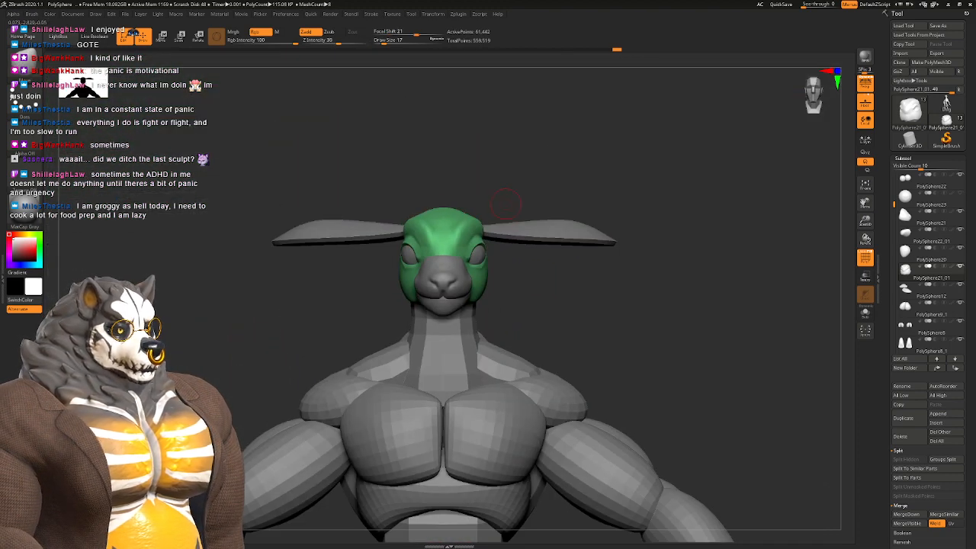
Step: Select the eyeballs subtool and nudge the eyes slightly along the X axis with the transform gizmo
{"action": "mouse_move", "coordinate": [474, 244]}
{"action": "right_mouse_down"}
{"action": "mouse_move", "coordinate": [455, 249]}
{"action": "mouse_move", "coordinate": [475, 246]}
{"action": "right_mouse_up"}
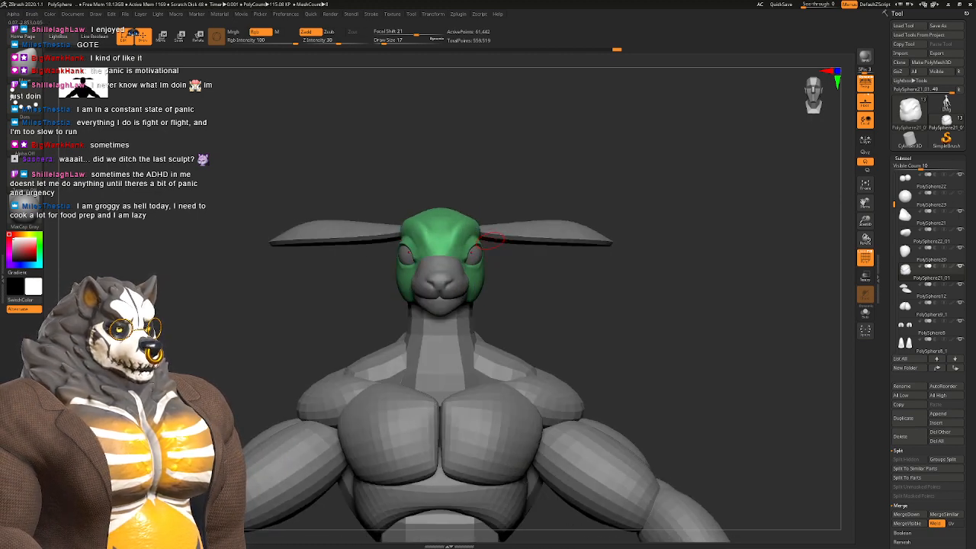
{"action": "right_click_drag", "start_coordinate": [494, 231], "coordinate": [503, 297], "text": "ctrl"}
{"action": "left_click", "coordinate": [505, 295], "text": "alt"}
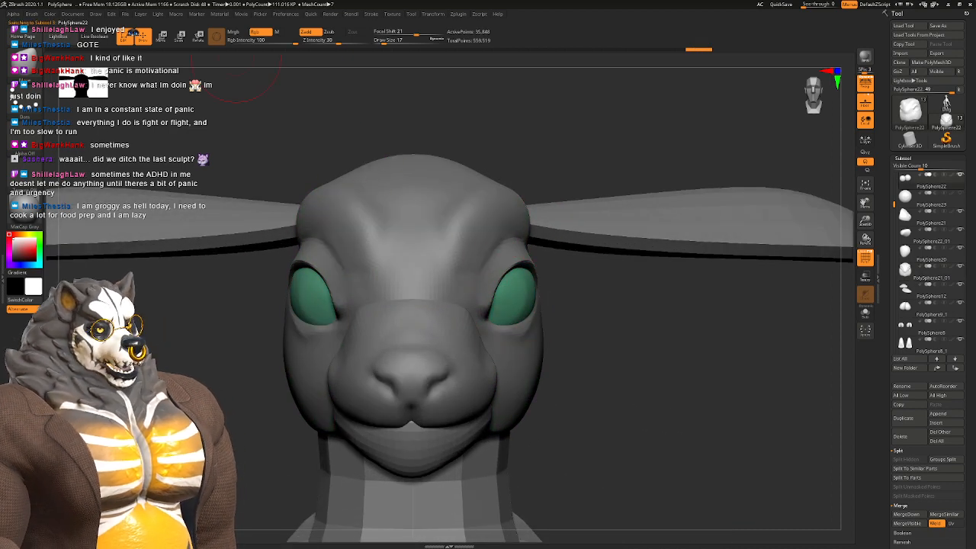
{"action": "key", "text": "w"}
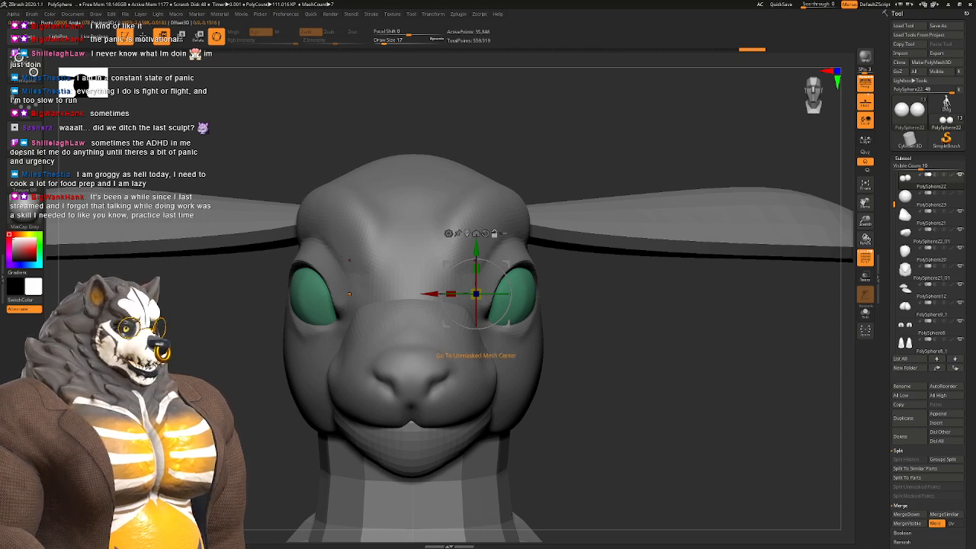
{"action": "mouse_move", "coordinate": [686, 335]}
{"action": "left_mouse_down"}
{"action": "mouse_move", "coordinate": [557, 336]}
{"action": "mouse_move", "coordinate": [686, 335]}
{"action": "mouse_move", "coordinate": [678, 355]}
{"action": "mouse_move", "coordinate": [552, 339]}
{"action": "mouse_move", "coordinate": [678, 343]}
{"action": "left_mouse_up"}
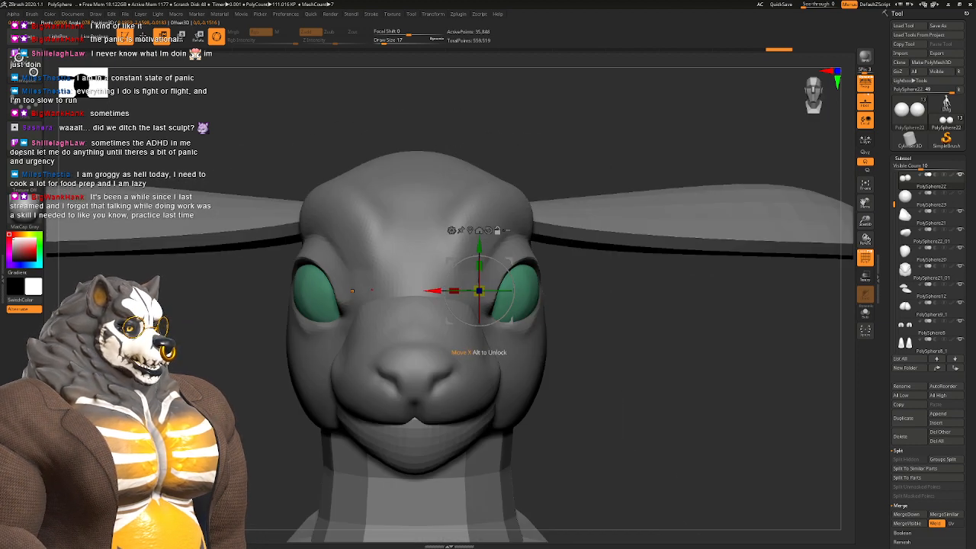
{"action": "left_click_drag", "start_coordinate": [433, 290], "coordinate": [428, 290]}
{"action": "left_click_drag", "start_coordinate": [678, 351], "coordinate": [623, 345]}
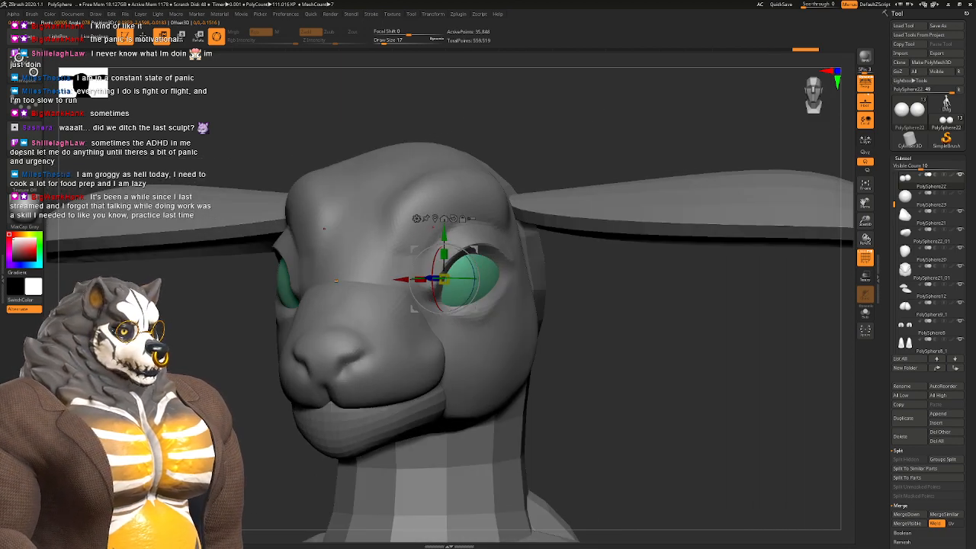
Step: Return to Draw mode, select the upper head subtool, and drop it two subdivision levels
{"action": "key", "text": "q"}
{"action": "left_click", "coordinate": [407, 212], "text": "alt"}
{"action": "left_click_drag", "start_coordinate": [585, 305], "coordinate": [639, 317]}
{"action": "key", "text": "shift+d"}
{"action": "key", "text": "shift+d"}
{"action": "left_click_drag", "start_coordinate": [510, 259], "coordinate": [404, 250]}
Step: With the Move brush at lower Z intensity and draw size 39, adjust the head's broad forms around the brow and eyes
{"action": "key", "text": "b"}
{"action": "key", "text": "m"}
{"action": "key", "text": "v"}
{"action": "key", "text": "space"}
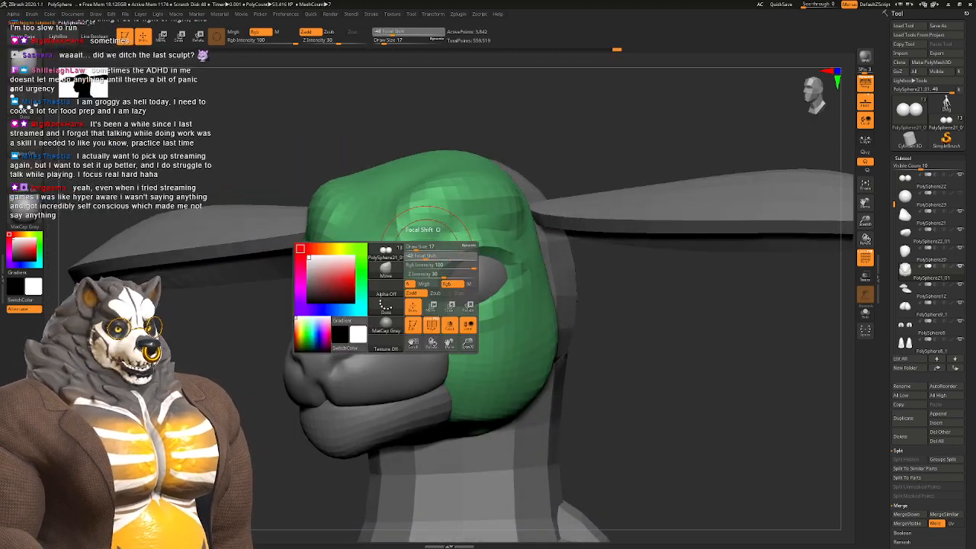
{"action": "left_click_drag", "start_coordinate": [444, 274], "coordinate": [431, 274]}
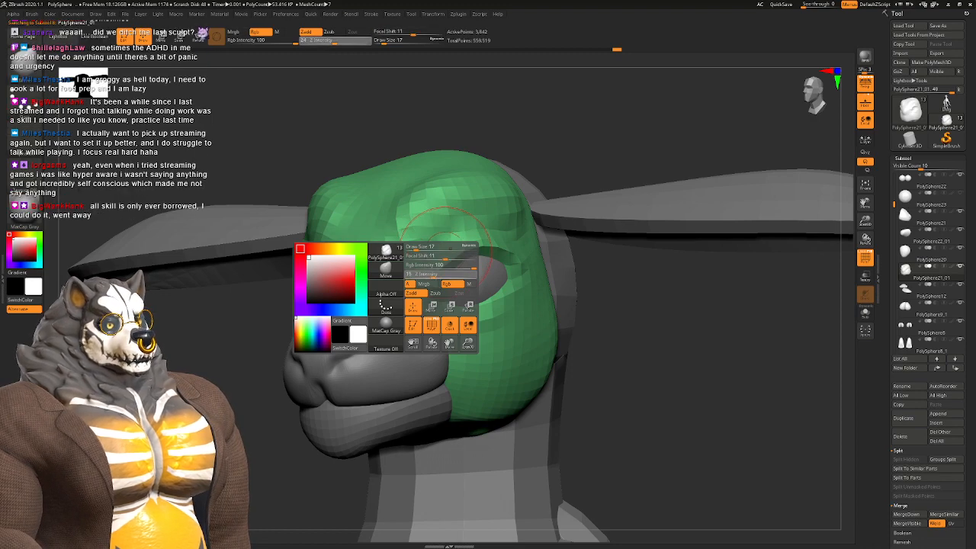
{"action": "left_click", "coordinate": [421, 246]}
{"action": "mouse_move", "coordinate": [421, 247]}
{"action": "right_mouse_down"}
{"action": "mouse_move", "coordinate": [529, 251]}
{"action": "mouse_move", "coordinate": [526, 283]}
{"action": "mouse_move", "coordinate": [327, 283]}
{"action": "mouse_move", "coordinate": [450, 316]}
{"action": "right_mouse_up"}
{"action": "left_click_drag", "start_coordinate": [435, 313], "coordinate": [426, 316]}
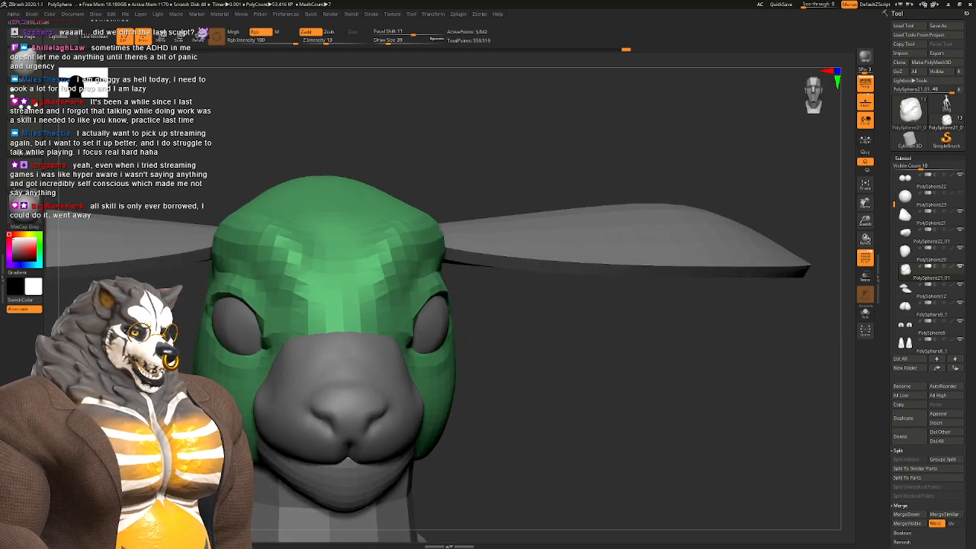
{"action": "mouse_move", "coordinate": [406, 305]}
{"action": "right_mouse_down"}
{"action": "mouse_move", "coordinate": [320, 305]}
{"action": "mouse_move", "coordinate": [387, 282]}
{"action": "right_mouse_up"}
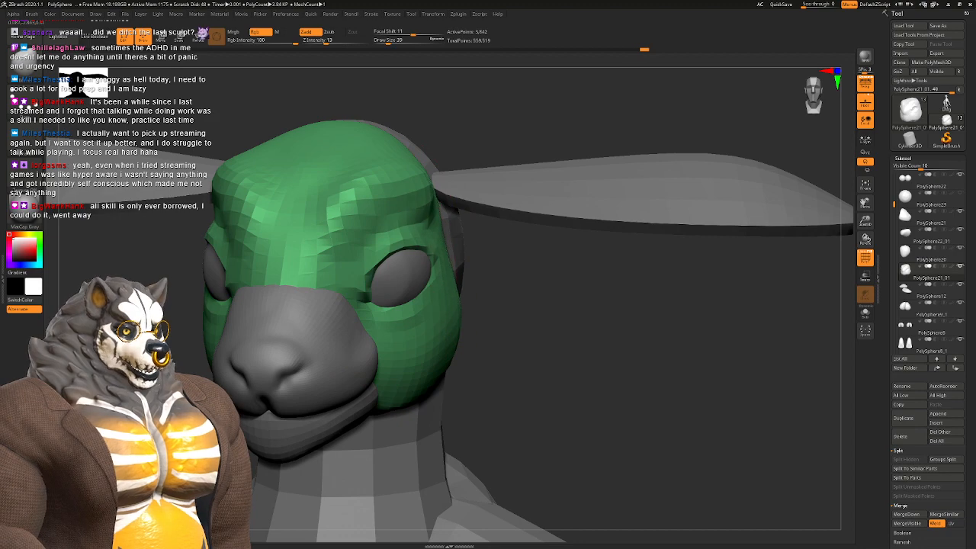
{"action": "right_click_drag", "start_coordinate": [450, 282], "coordinate": [481, 305]}
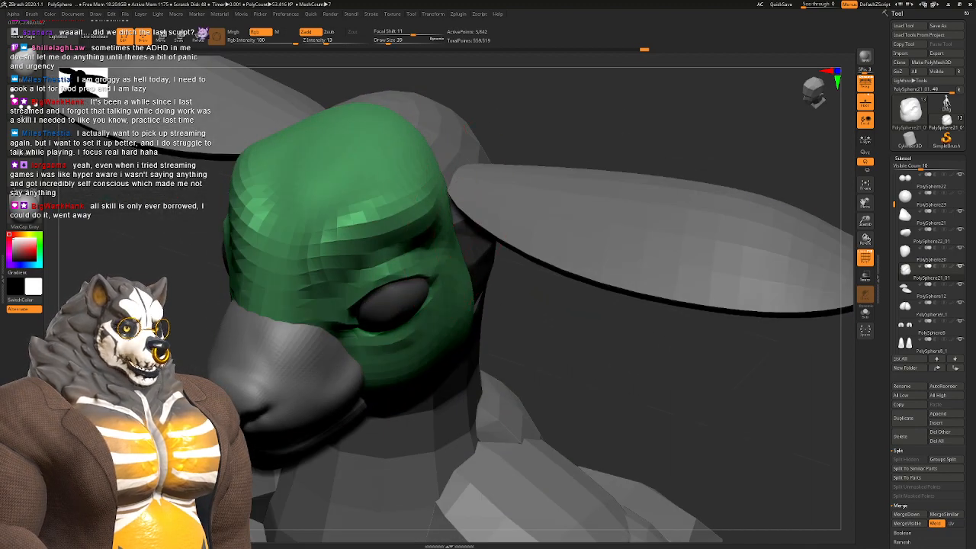
{"action": "mouse_move", "coordinate": [444, 191]}
{"action": "right_mouse_down"}
{"action": "mouse_move", "coordinate": [392, 207]}
{"action": "mouse_move", "coordinate": [402, 183]}
{"action": "mouse_move", "coordinate": [326, 259]}
{"action": "right_mouse_up"}
{"action": "right_click_drag", "start_coordinate": [477, 224], "coordinate": [427, 245]}
Step: Set the Move brush's draw size to 31 and adjust the shape of the cheek and jaw
{"action": "key", "text": "space"}
{"action": "left_click_drag", "start_coordinate": [453, 242], "coordinate": [444, 242]}
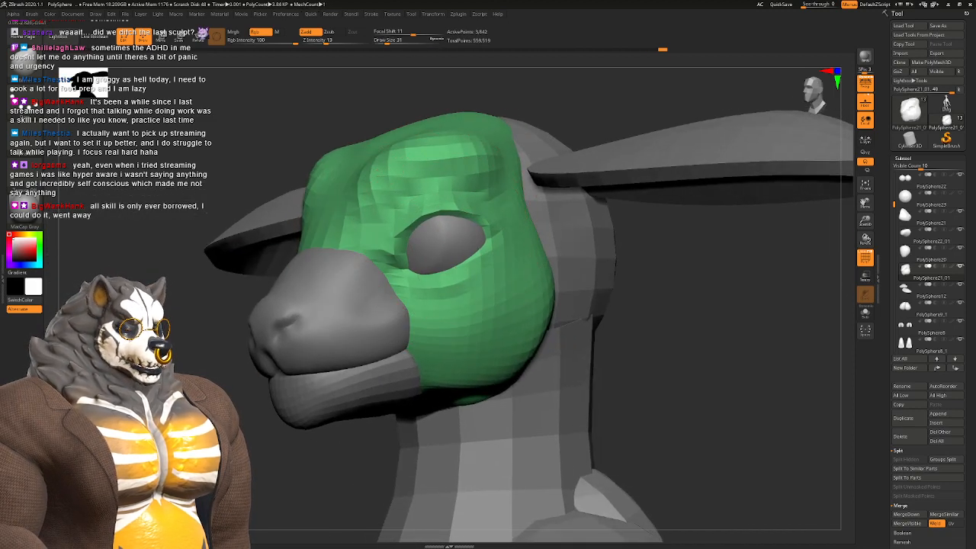
{"action": "right_click_drag", "start_coordinate": [404, 245], "coordinate": [488, 252]}
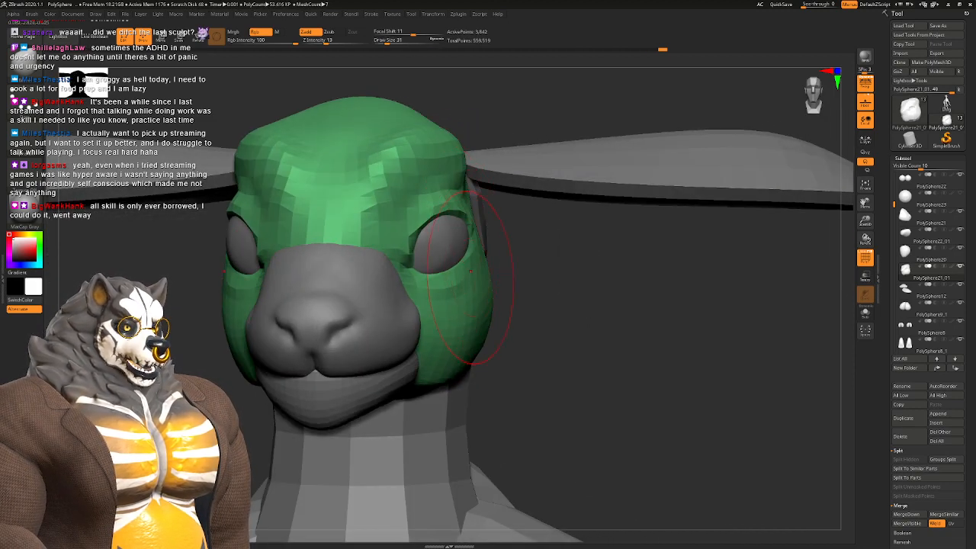
{"action": "right_click_drag", "start_coordinate": [485, 314], "coordinate": [535, 320]}
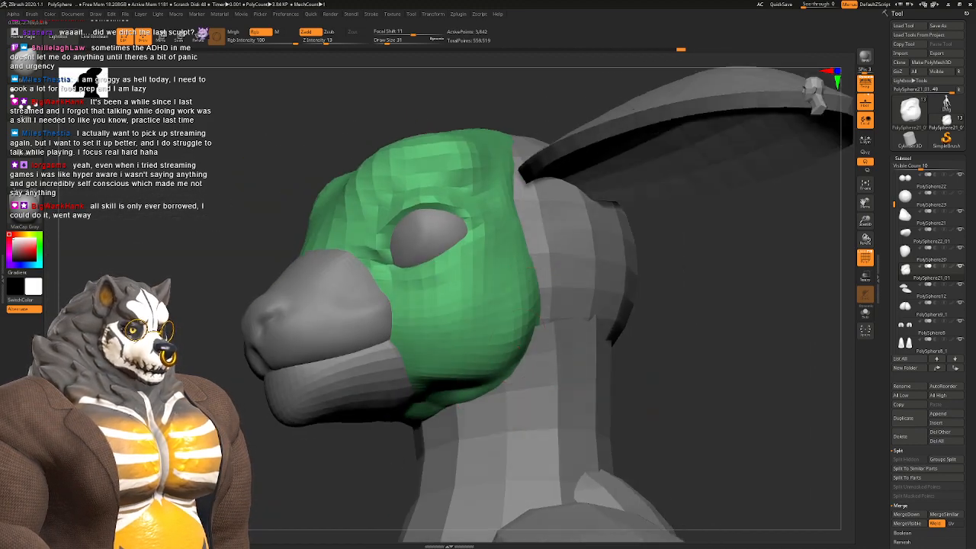
{"action": "right_click_drag", "start_coordinate": [489, 355], "coordinate": [507, 364]}
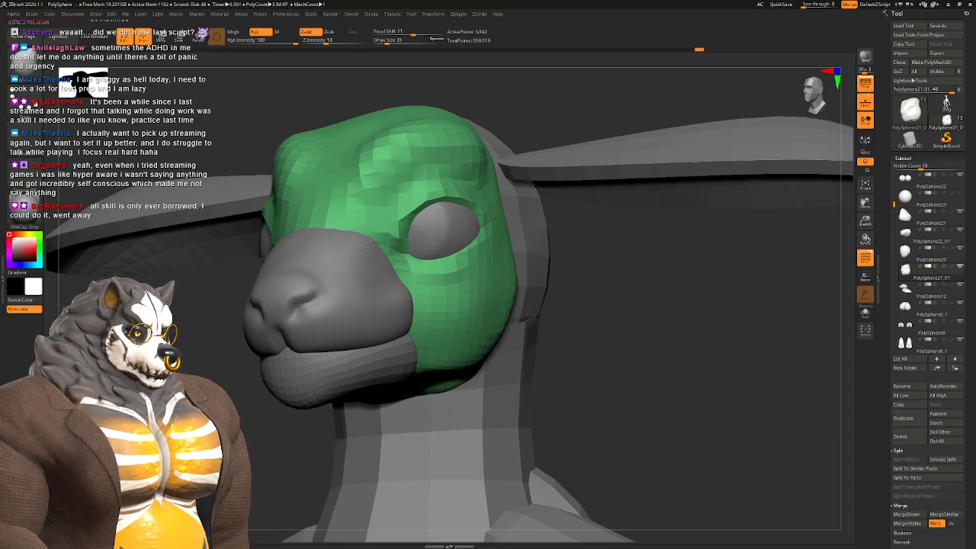
{"action": "right_click_drag", "start_coordinate": [529, 332], "coordinate": [479, 328]}
{"action": "left_click_drag", "start_coordinate": [479, 323], "coordinate": [508, 328]}
{"action": "right_click_drag", "start_coordinate": [507, 329], "coordinate": [471, 284]}
Step: Raise the head subtool two subdivision levels and view the head from the front
{"action": "key", "text": "d"}
{"action": "key", "text": "d"}
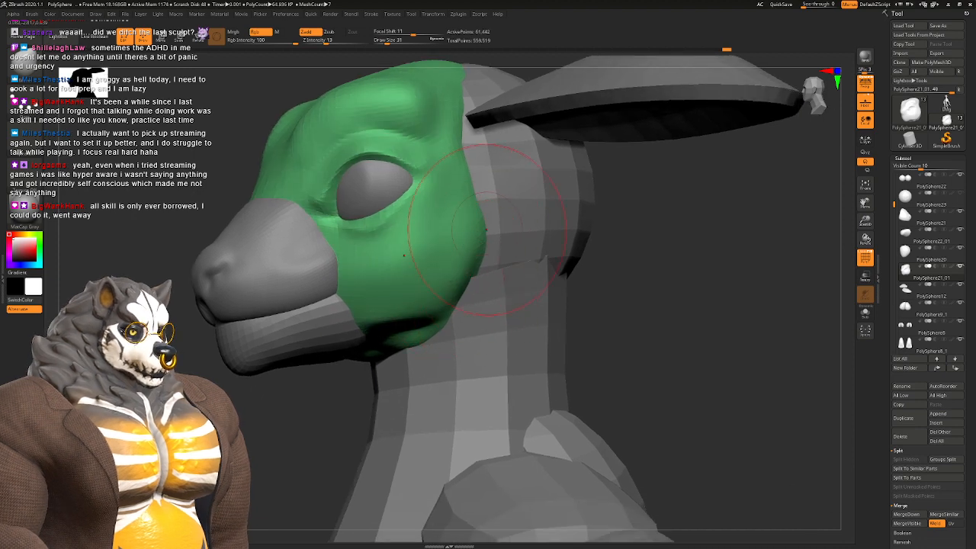
{"action": "mouse_move", "coordinate": [499, 312]}
{"action": "right_mouse_down", "text": "shift"}
{"action": "mouse_move", "coordinate": [440, 330]}
{"action": "mouse_move", "coordinate": [427, 229]}
{"action": "mouse_move", "coordinate": [451, 279]}
{"action": "mouse_move", "coordinate": [481, 215]}
{"action": "mouse_move", "coordinate": [439, 286]}
{"action": "right_mouse_up", "text": "shift"}
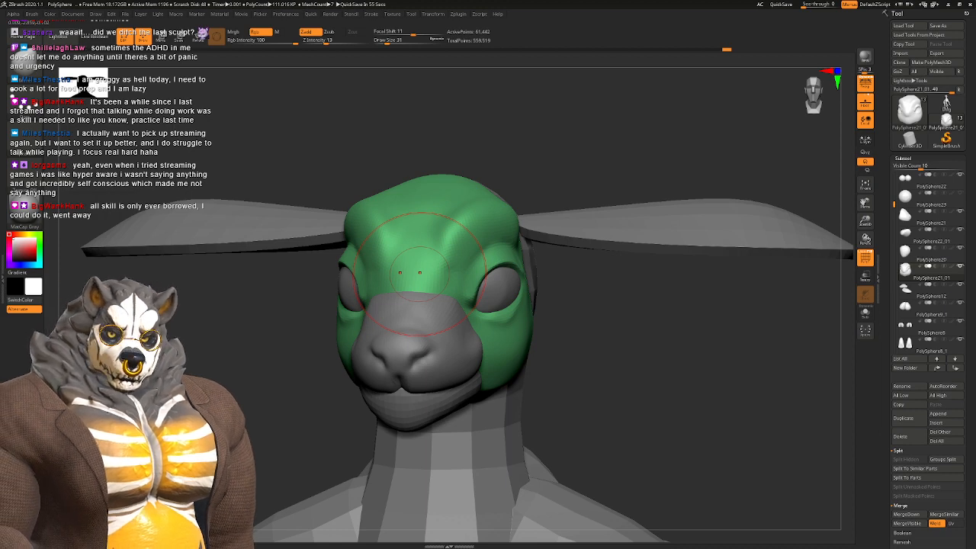
Step: With the ClayBuildup brush at draw size 14, build up the brow ridges above the eyes
{"action": "mouse_move", "coordinate": [421, 243]}
{"action": "right_mouse_down"}
{"action": "mouse_move", "coordinate": [393, 236]}
{"action": "mouse_move", "coordinate": [423, 222]}
{"action": "mouse_move", "coordinate": [417, 259]}
{"action": "right_mouse_up"}
{"action": "key", "text": "b"}
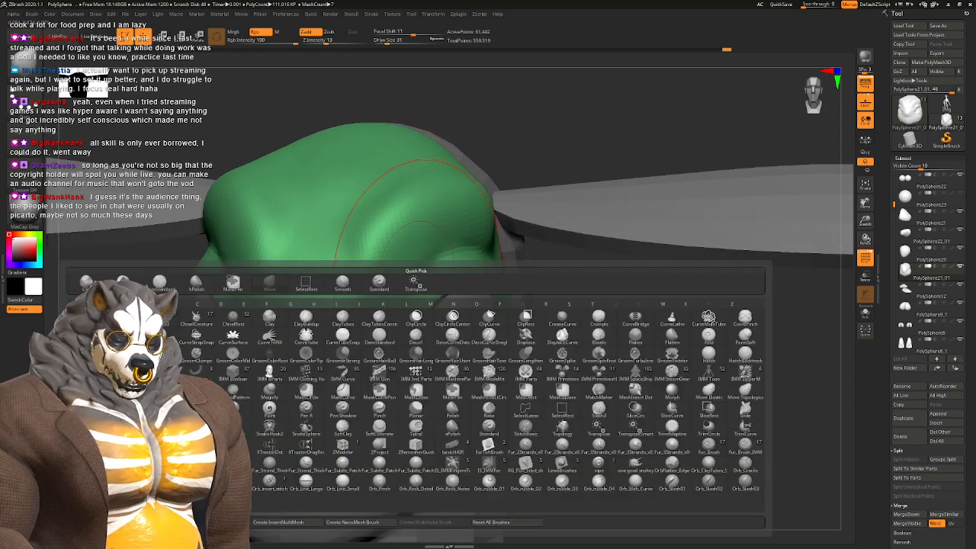
{"action": "key", "text": "c"}
{"action": "key", "text": "b"}
{"action": "key", "text": "space"}
{"action": "left_click_drag", "start_coordinate": [428, 254], "coordinate": [423, 254]}
{"action": "left_click_drag", "start_coordinate": [357, 260], "coordinate": [424, 201]}
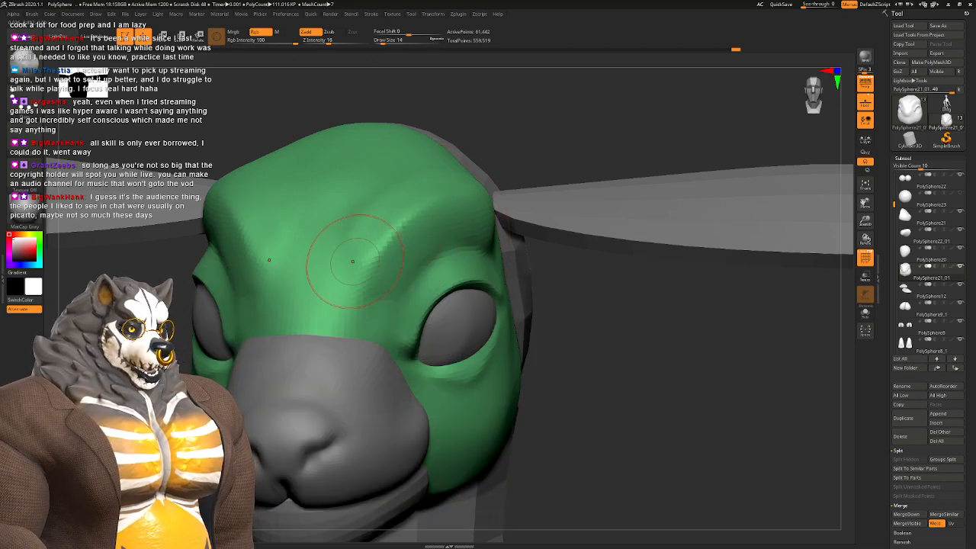
{"action": "left_click_drag", "start_coordinate": [353, 261], "coordinate": [385, 235]}
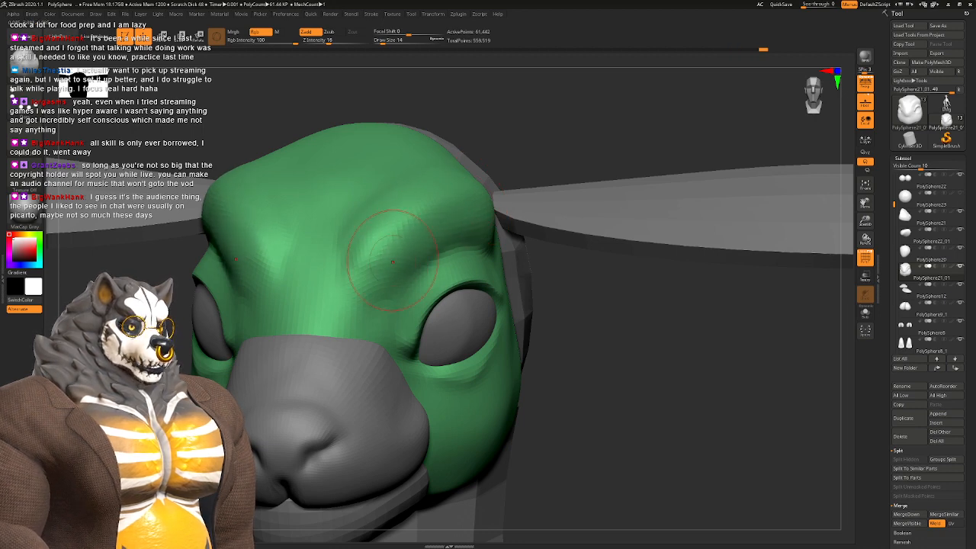
{"action": "left_click_drag", "start_coordinate": [469, 205], "coordinate": [486, 219]}
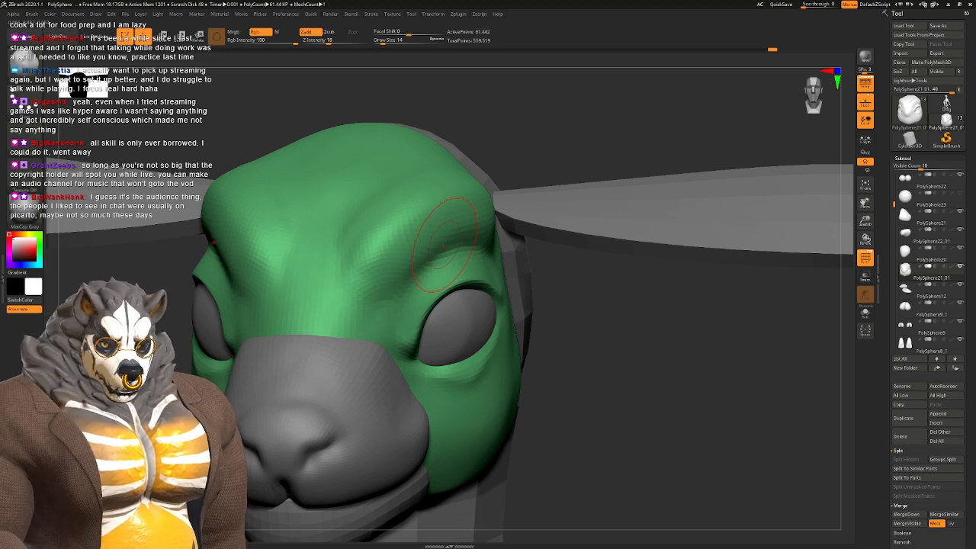
Step: With the TrimDynamic brush at draw size 8, trim the surface around the outer eyelid
{"action": "mouse_move", "coordinate": [444, 247]}
{"action": "right_mouse_down"}
{"action": "mouse_move", "coordinate": [420, 270]}
{"action": "mouse_move", "coordinate": [445, 260]}
{"action": "mouse_move", "coordinate": [368, 276]}
{"action": "mouse_move", "coordinate": [356, 248]}
{"action": "mouse_move", "coordinate": [396, 266]}
{"action": "mouse_move", "coordinate": [366, 229]}
{"action": "right_mouse_up"}
{"action": "right_click_drag", "start_coordinate": [369, 263], "coordinate": [382, 279], "text": "ctrl"}
{"action": "mouse_move", "coordinate": [381, 250]}
{"action": "right_mouse_down"}
{"action": "mouse_move", "coordinate": [394, 218]}
{"action": "mouse_move", "coordinate": [413, 268]}
{"action": "right_mouse_up"}
{"action": "key", "text": "b"}
{"action": "key", "text": "t"}
{"action": "key", "text": "d"}
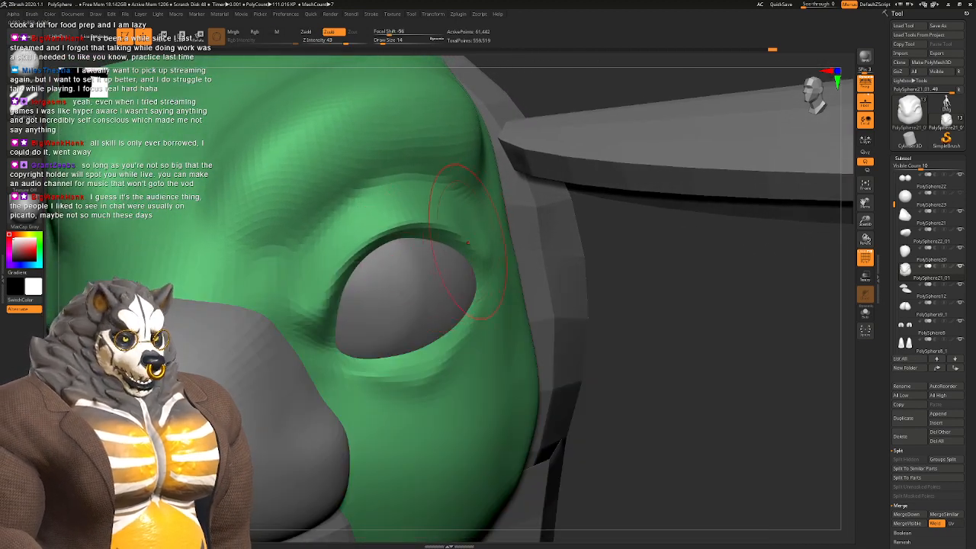
{"action": "key", "text": "space"}
{"action": "left_click_drag", "start_coordinate": [469, 242], "coordinate": [468, 241]}
{"action": "right_click_drag", "start_coordinate": [466, 240], "coordinate": [456, 229]}
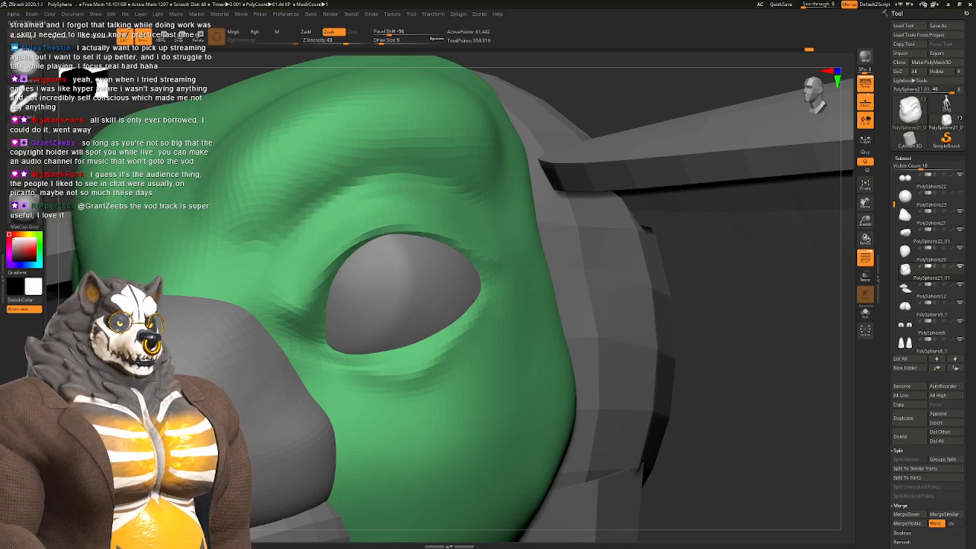
Step: Switch to the Move brush at draw size 14 and reshape the upper eyelid's curve over the eyeball
{"action": "mouse_move", "coordinate": [396, 263]}
{"action": "right_mouse_down"}
{"action": "mouse_move", "coordinate": [417, 294]}
{"action": "mouse_move", "coordinate": [443, 276]}
{"action": "right_mouse_up"}
{"action": "key", "text": "b"}
{"action": "key", "text": "m"}
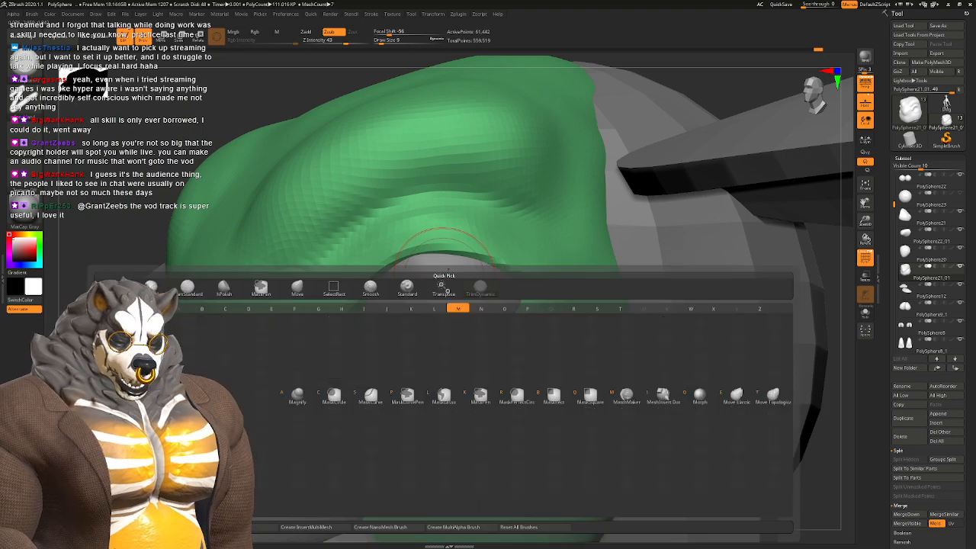
{"action": "key", "text": "v"}
{"action": "key", "text": "space"}
{"action": "left_click_drag", "start_coordinate": [438, 261], "coordinate": [427, 261]}
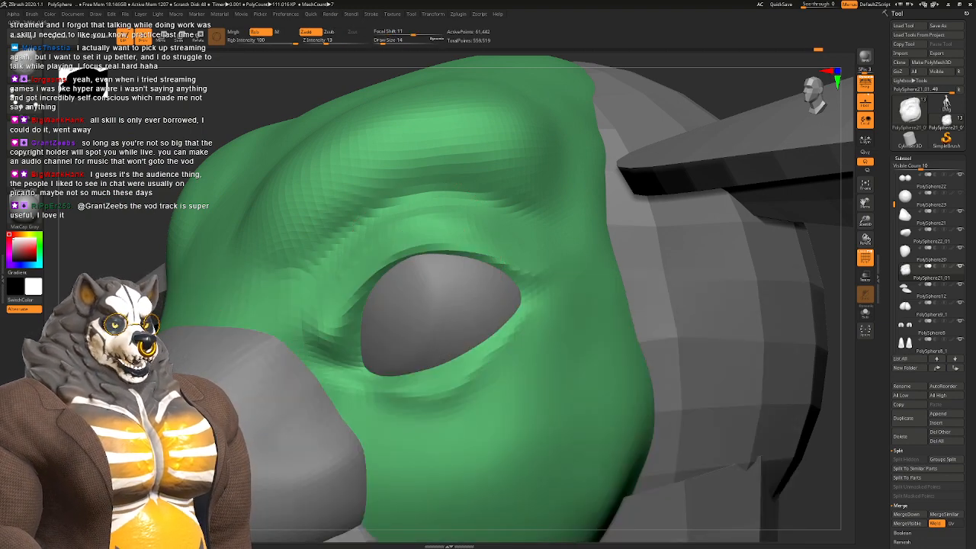
{"action": "right_click_drag", "start_coordinate": [417, 262], "coordinate": [461, 266]}
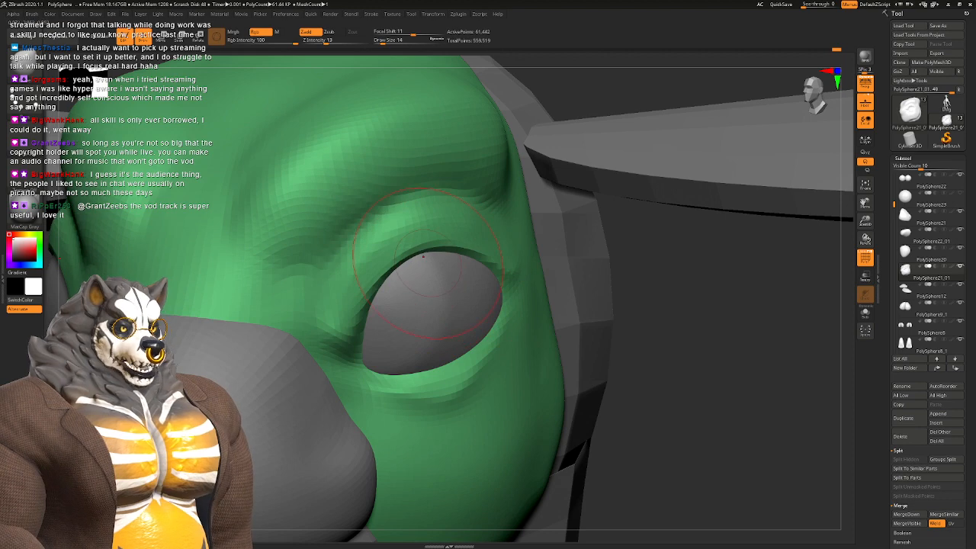
{"action": "left_click_drag", "start_coordinate": [429, 263], "coordinate": [426, 268]}
{"action": "mouse_move", "coordinate": [421, 305]}
{"action": "right_mouse_down"}
{"action": "mouse_move", "coordinate": [466, 298]}
{"action": "mouse_move", "coordinate": [457, 266]}
{"action": "right_mouse_up"}
{"action": "mouse_move", "coordinate": [457, 267]}
{"action": "right_mouse_down"}
{"action": "mouse_move", "coordinate": [507, 271]}
{"action": "mouse_move", "coordinate": [450, 200]}
{"action": "mouse_move", "coordinate": [411, 217]}
{"action": "mouse_move", "coordinate": [425, 254]}
{"action": "right_mouse_up"}
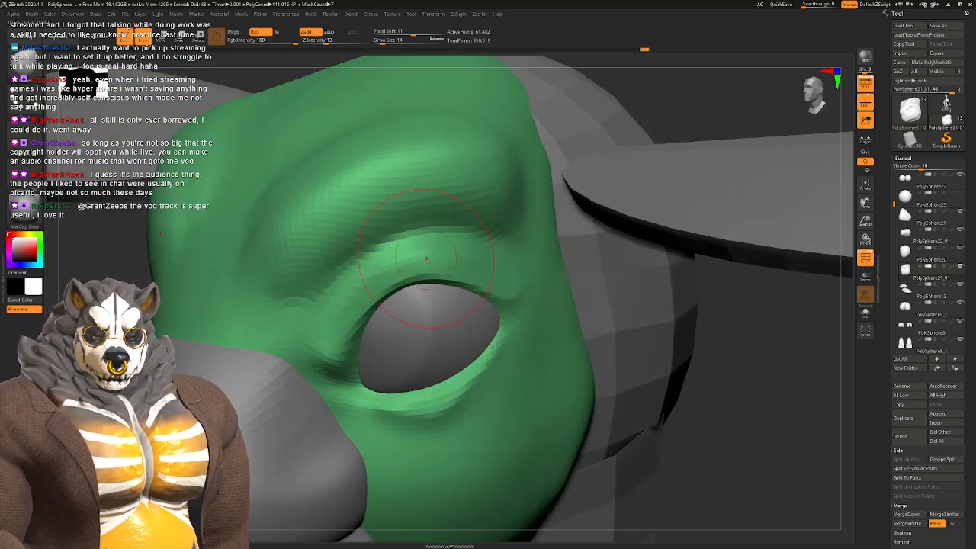
Step: Build up the area between brow and upper eyelid, down toward the inner eye corner, with the ClayBuildup brush
{"action": "key", "text": "b"}
{"action": "key", "text": "c"}
{"action": "key", "text": "b"}
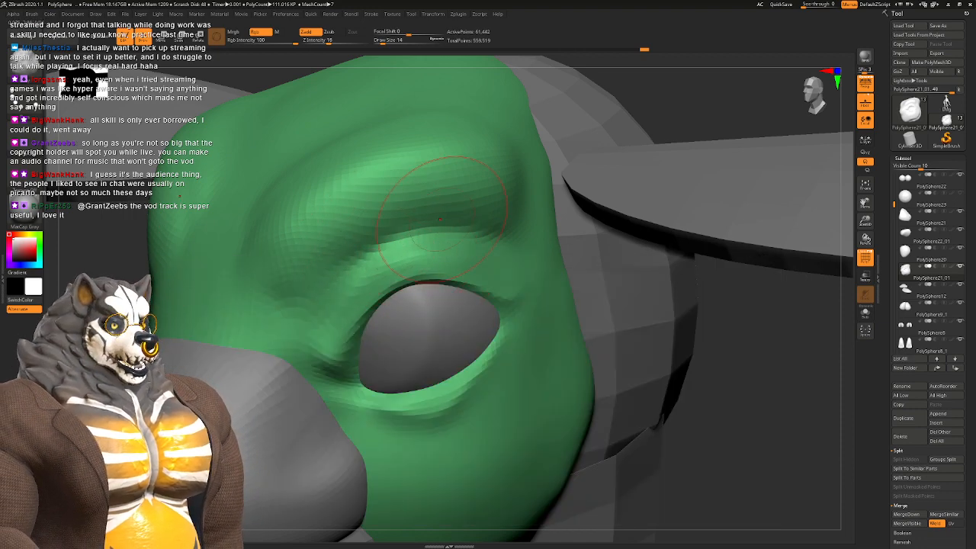
{"action": "left_click_drag", "start_coordinate": [450, 229], "coordinate": [279, 312]}
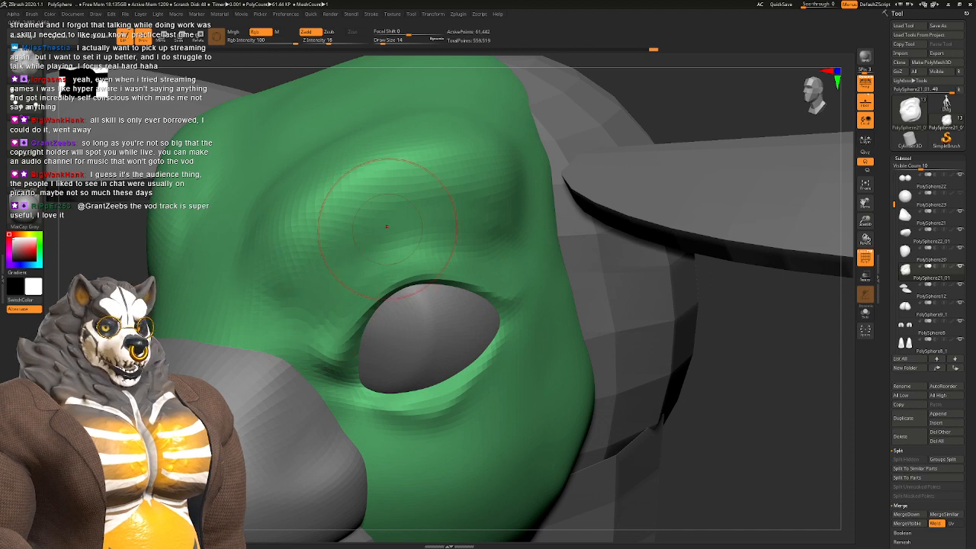
{"action": "right_click_drag", "start_coordinate": [366, 214], "coordinate": [417, 200], "text": "alt"}
{"action": "left_click_drag", "start_coordinate": [487, 152], "coordinate": [563, 195]}
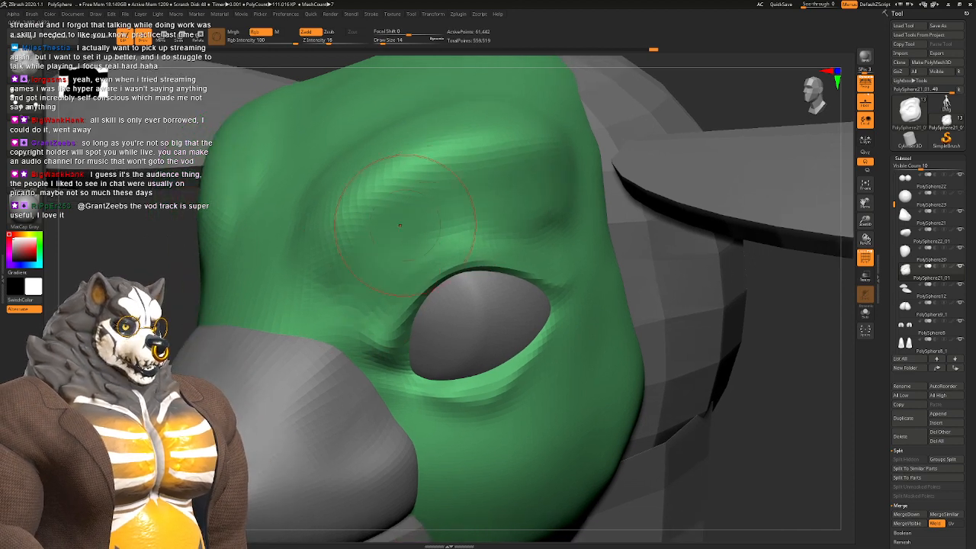
{"action": "right_click_drag", "start_coordinate": [474, 217], "coordinate": [336, 228]}
{"action": "left_click_drag", "start_coordinate": [341, 267], "coordinate": [305, 225]}
{"action": "right_click_drag", "start_coordinate": [335, 252], "coordinate": [358, 171]}
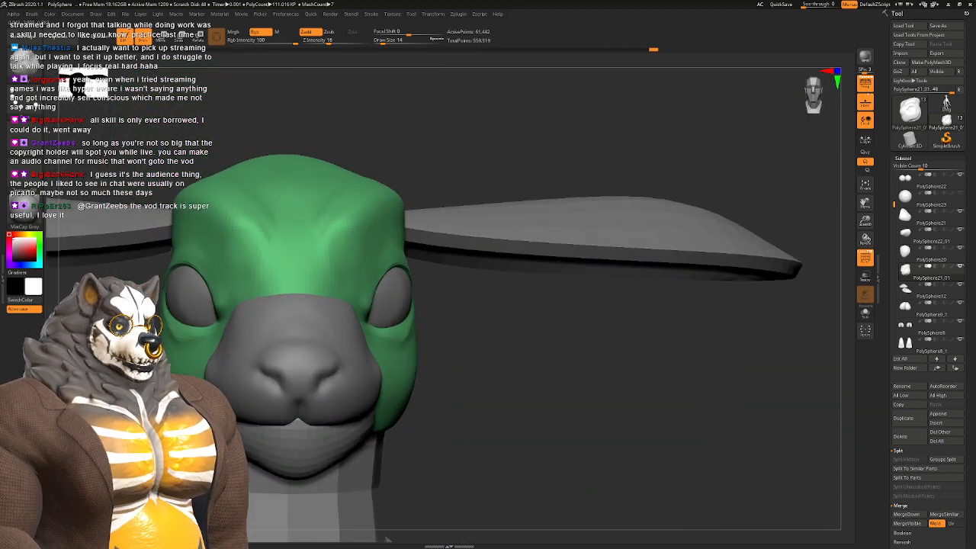
Step: With the Move brush at draw size 22, reshape the brow ridges and smooth the forehead creases between them
{"action": "mouse_move", "coordinate": [358, 205]}
{"action": "right_mouse_down"}
{"action": "mouse_move", "coordinate": [366, 215]}
{"action": "mouse_move", "coordinate": [425, 220]}
{"action": "right_mouse_up"}
{"action": "key", "text": "b"}
{"action": "key", "text": "i"}
{"action": "key", "text": "n"}
{"action": "key", "text": "space"}
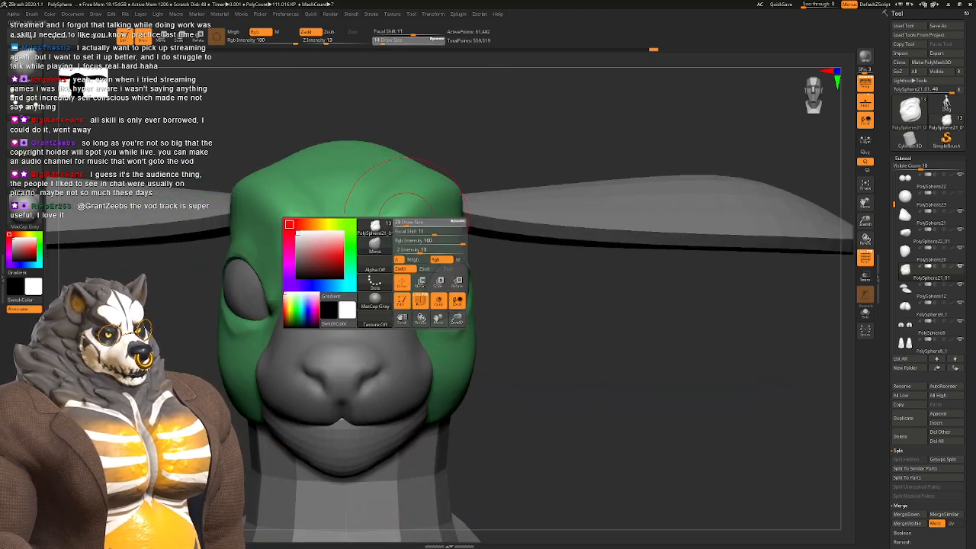
{"action": "left_click_drag", "start_coordinate": [406, 221], "coordinate": [408, 227]}
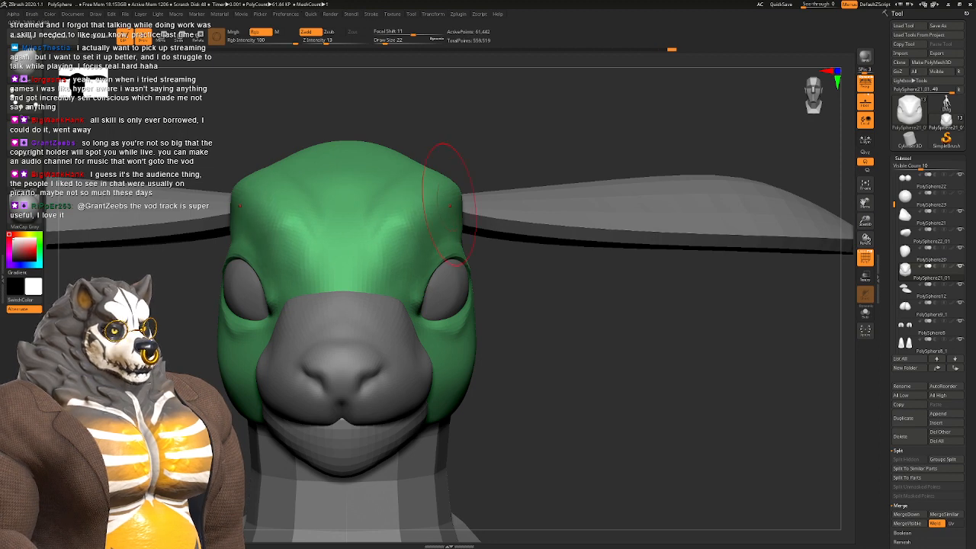
{"action": "key", "text": "shift"}
{"action": "left_click_drag", "start_coordinate": [381, 206], "coordinate": [367, 240], "text": "shift"}
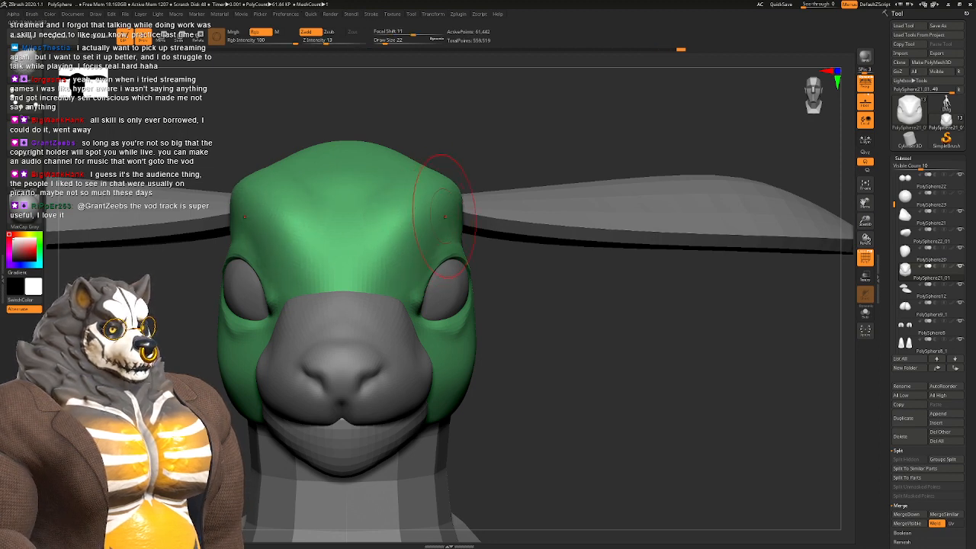
Step: Reshape the forehead and the top of the brows with the Move brush at draw sizes 41 and 23
{"action": "key", "text": "space"}
{"action": "left_click_drag", "start_coordinate": [455, 205], "coordinate": [458, 205]}
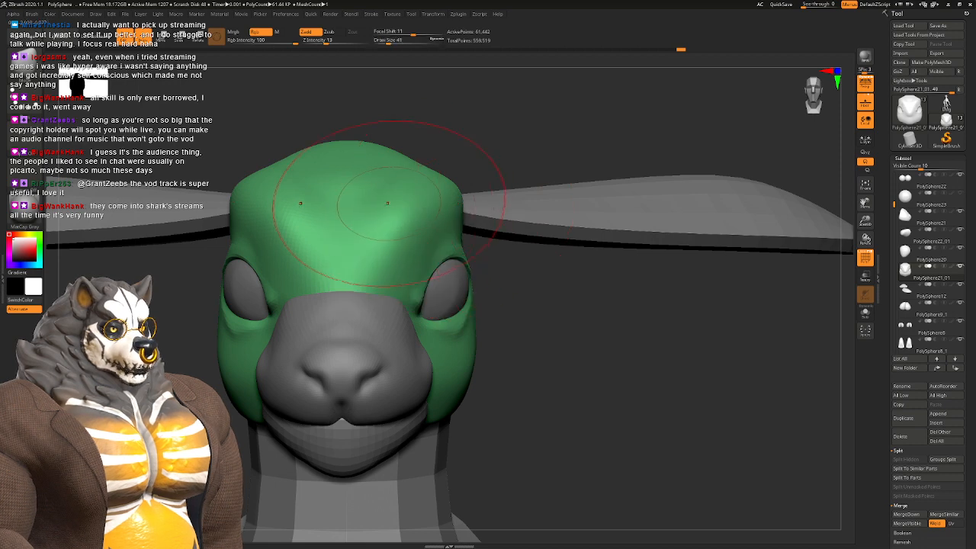
{"action": "right_click_drag", "start_coordinate": [403, 209], "coordinate": [430, 225], "text": "alt"}
{"action": "key", "text": "space"}
{"action": "left_click_drag", "start_coordinate": [428, 225], "coordinate": [424, 225]}
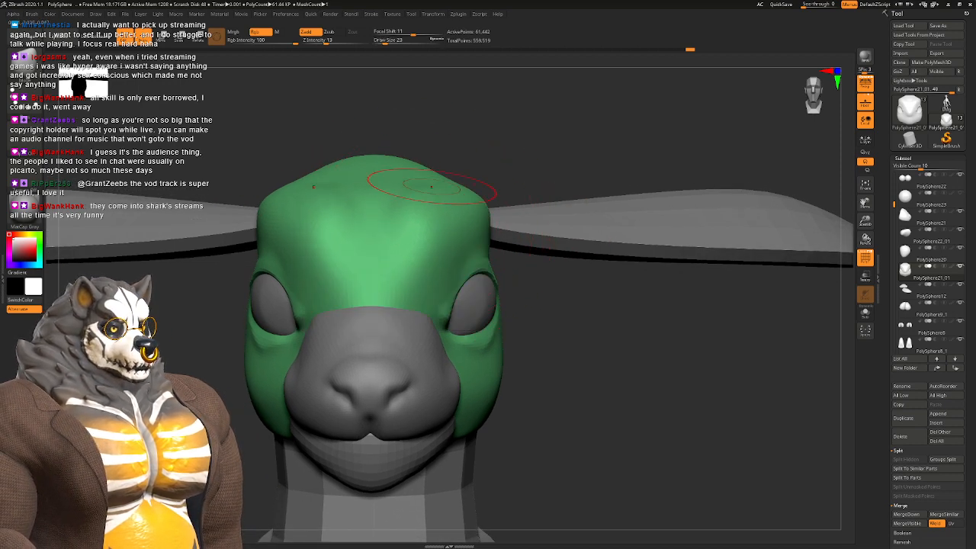
{"action": "left_click_drag", "start_coordinate": [431, 187], "coordinate": [419, 210]}
{"action": "mouse_move", "coordinate": [419, 210]}
{"action": "right_mouse_down"}
{"action": "mouse_move", "coordinate": [336, 206]}
{"action": "mouse_move", "coordinate": [347, 215]}
{"action": "right_mouse_up"}
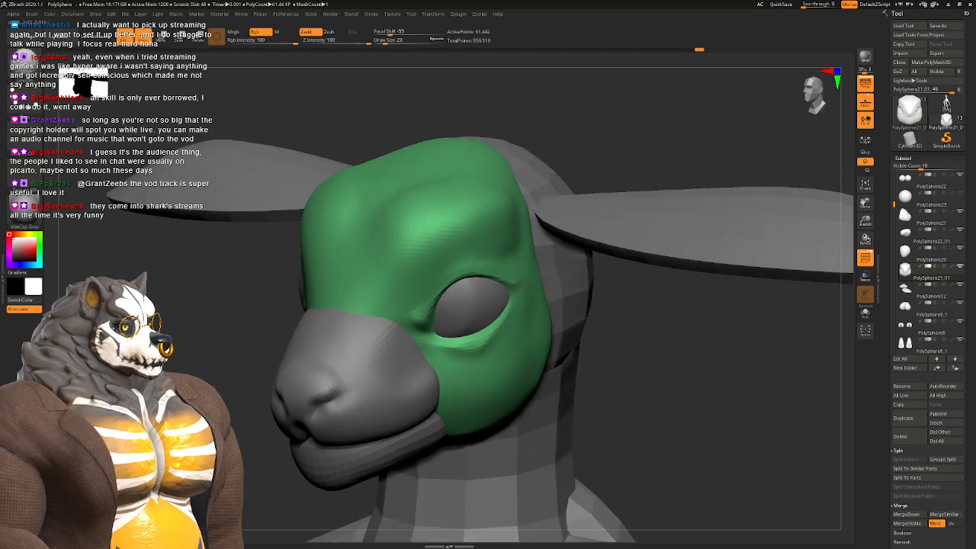
Step: Turn off perspective and carve the crease between brow and upper eyelid with the DamStandard brush at draw size 18
{"action": "left_click", "coordinate": [864, 84]}
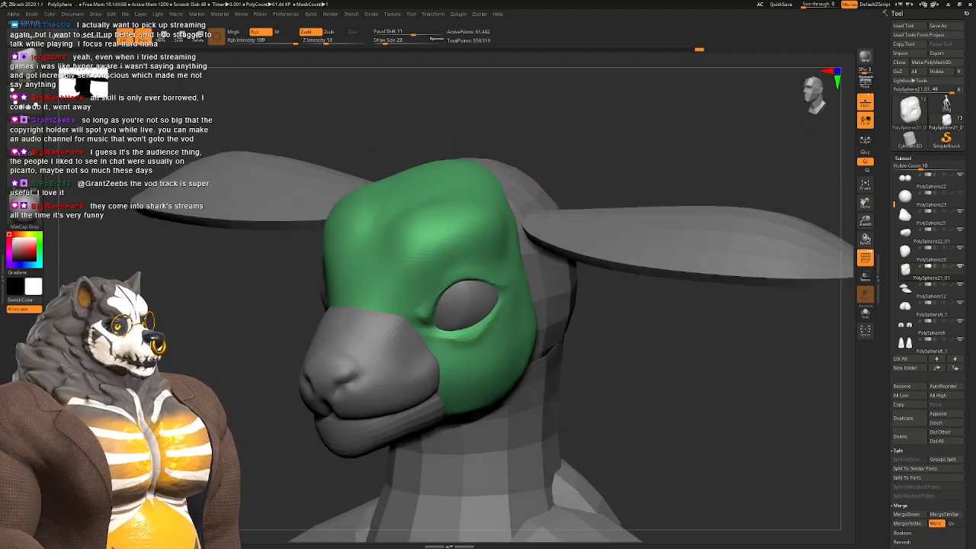
{"action": "right_click_drag", "start_coordinate": [396, 229], "coordinate": [458, 297], "text": "shift"}
{"action": "right_click_drag", "start_coordinate": [457, 297], "coordinate": [389, 313]}
{"action": "right_click_drag", "start_coordinate": [428, 261], "coordinate": [430, 267], "text": "ctrl"}
{"action": "right_click_drag", "start_coordinate": [430, 266], "coordinate": [407, 296], "text": "alt"}
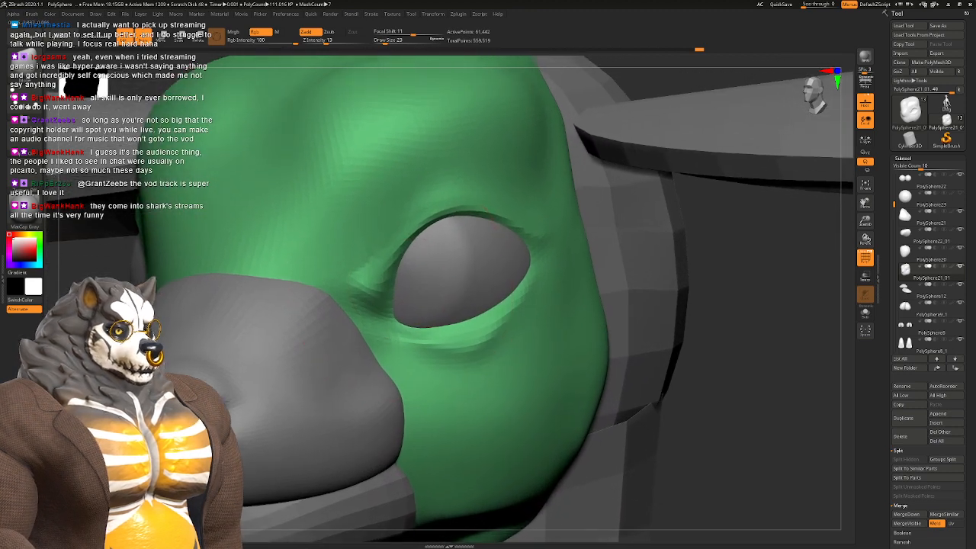
{"action": "key", "text": "b"}
{"action": "key", "text": "d"}
{"action": "key", "text": "s"}
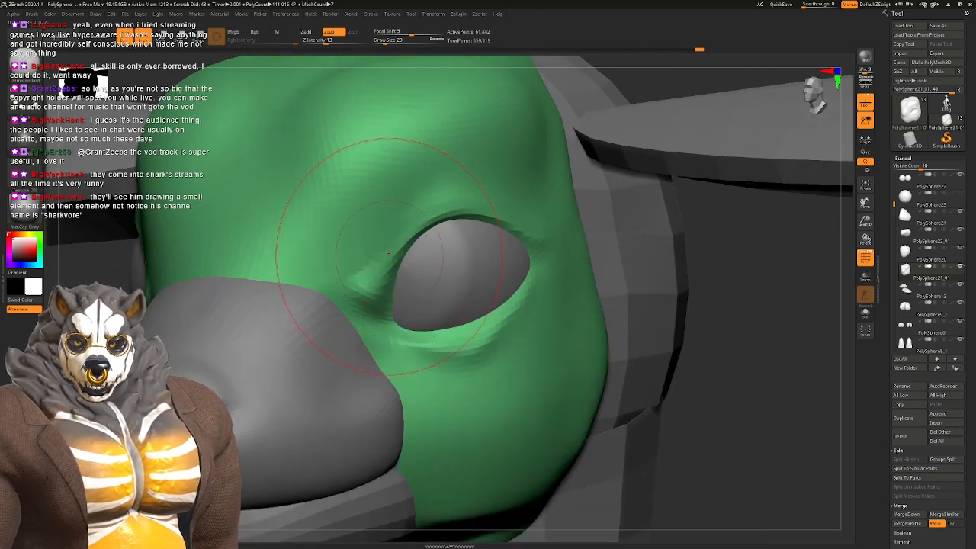
{"action": "key", "text": "space"}
{"action": "mouse_move", "coordinate": [402, 255]}
{"action": "left_mouse_down"}
{"action": "mouse_move", "coordinate": [378, 231]}
{"action": "mouse_move", "coordinate": [425, 189]}
{"action": "mouse_move", "coordinate": [460, 177]}
{"action": "left_mouse_up"}
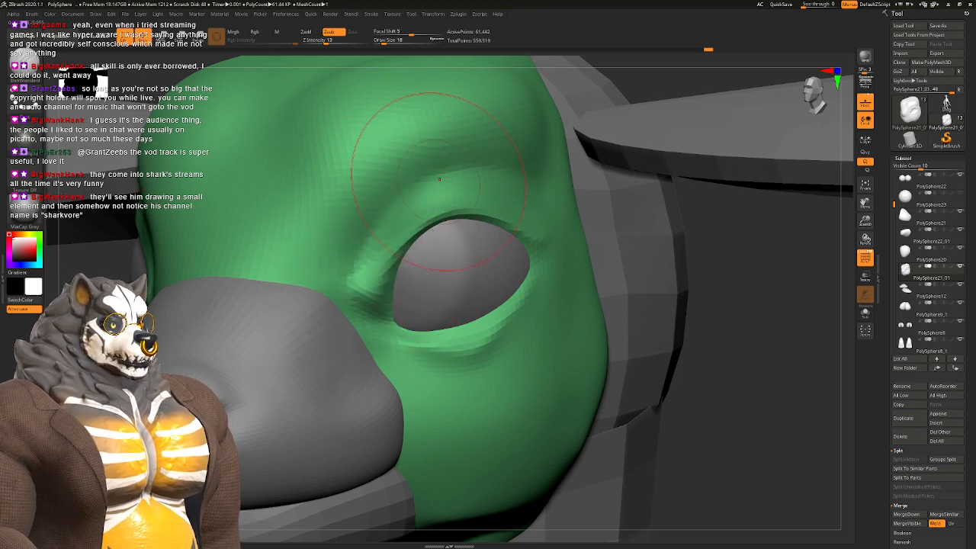
Step: Sharpen the upper eyelid edge and the eye corners with the DamStandard brush at draw size 7
{"action": "key", "text": "space"}
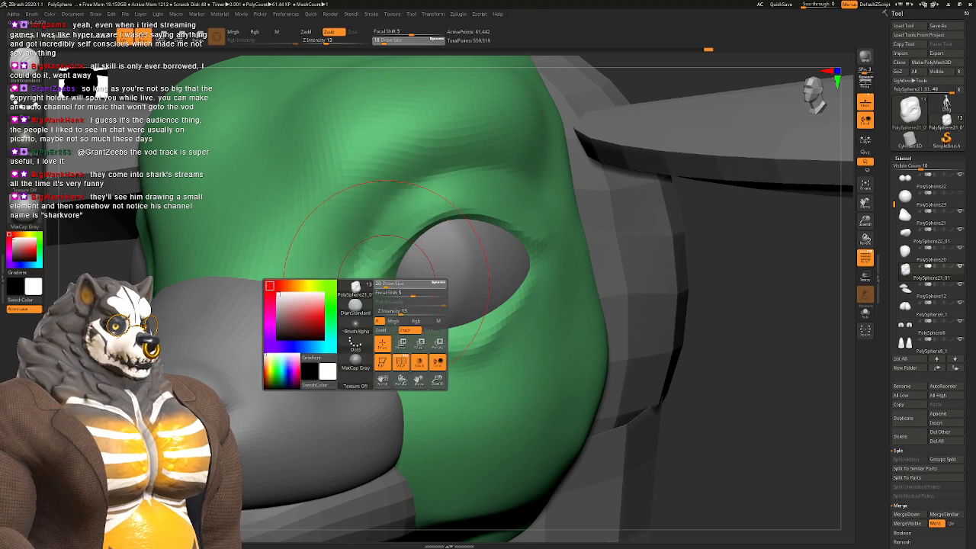
{"action": "mouse_move", "coordinate": [382, 285]}
{"action": "left_mouse_down"}
{"action": "mouse_move", "coordinate": [387, 259]}
{"action": "mouse_move", "coordinate": [375, 292]}
{"action": "mouse_move", "coordinate": [423, 224]}
{"action": "left_mouse_up"}
{"action": "left_click_drag", "start_coordinate": [386, 263], "coordinate": [472, 220]}
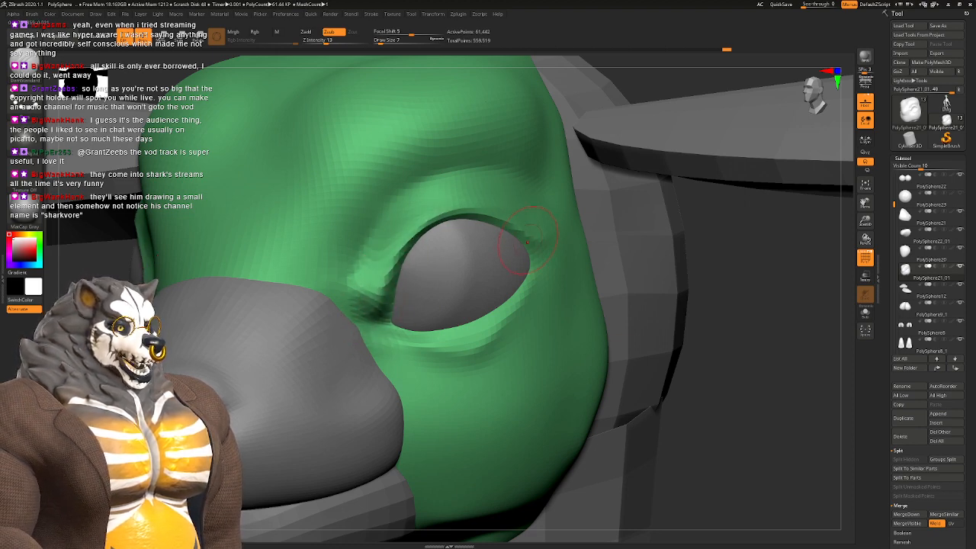
{"action": "right_click_drag", "start_coordinate": [526, 242], "coordinate": [503, 248]}
{"action": "right_click_drag", "start_coordinate": [427, 305], "coordinate": [402, 288]}
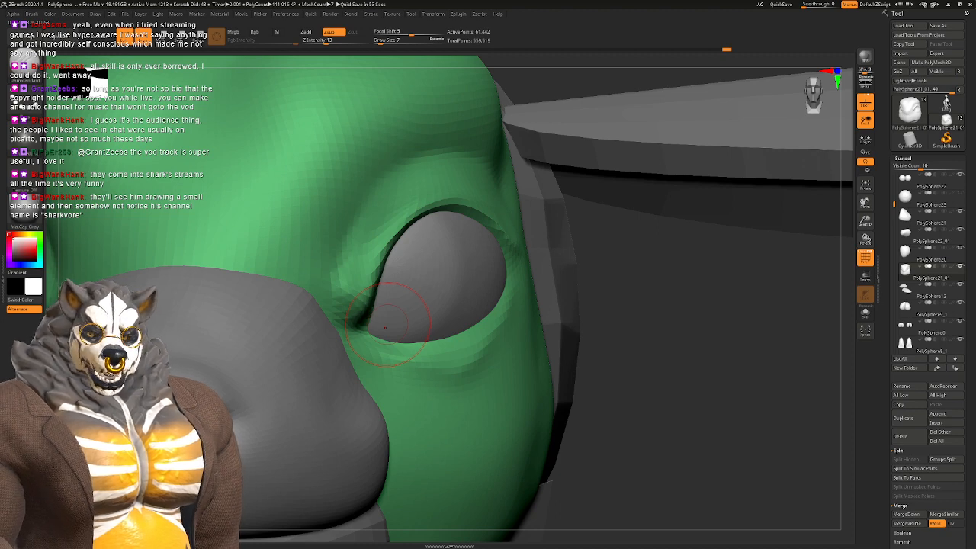
{"action": "mouse_move", "coordinate": [396, 226]}
{"action": "right_mouse_down"}
{"action": "mouse_move", "coordinate": [450, 231]}
{"action": "mouse_move", "coordinate": [323, 235]}
{"action": "mouse_move", "coordinate": [263, 259]}
{"action": "mouse_move", "coordinate": [293, 268]}
{"action": "mouse_move", "coordinate": [303, 299]}
{"action": "mouse_move", "coordinate": [267, 300]}
{"action": "mouse_move", "coordinate": [322, 356]}
{"action": "right_mouse_up"}
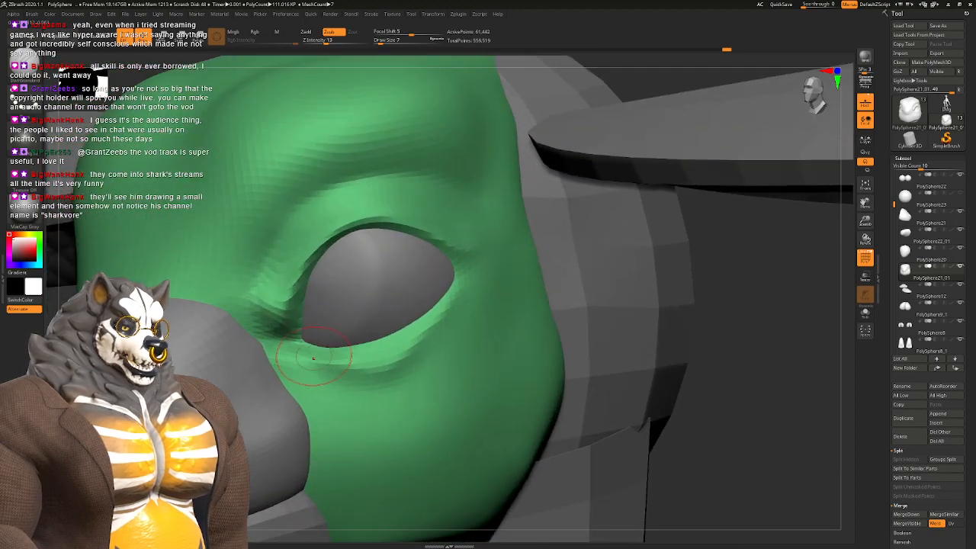
Step: Trim the eyelid rim near the inner eye corner with the TrimDynamic brush at draw size 7
{"action": "key", "text": "b"}
{"action": "key", "text": "t"}
{"action": "key", "text": "d"}
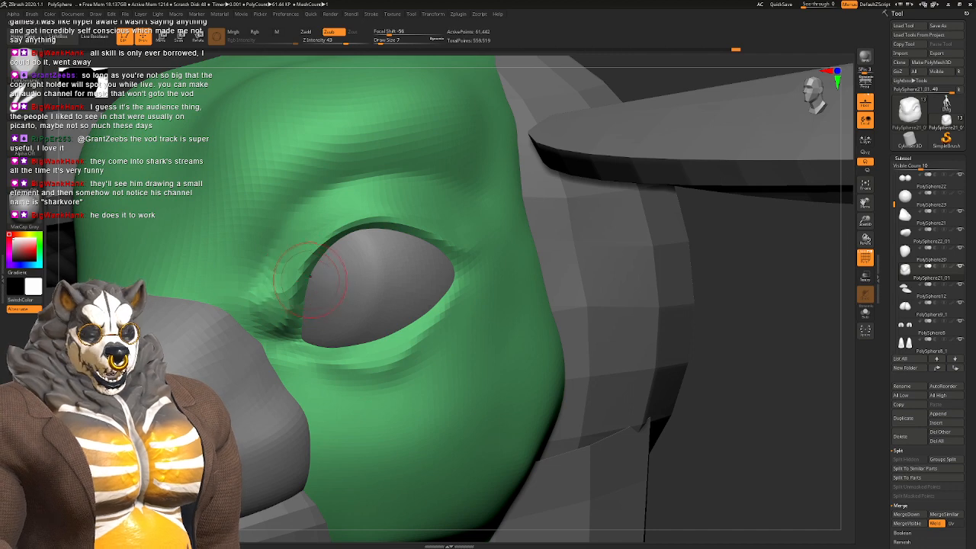
{"action": "right_click_drag", "start_coordinate": [309, 278], "coordinate": [274, 289]}
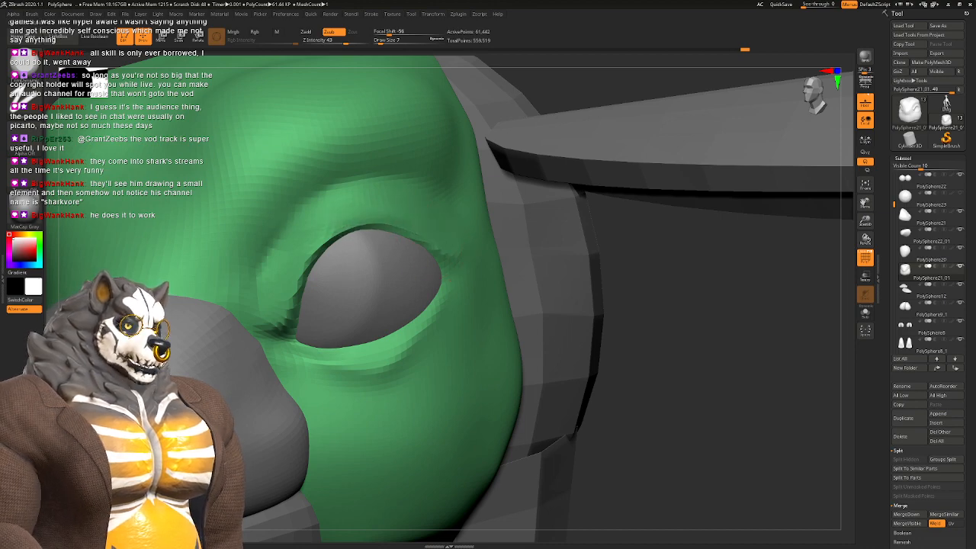
Step: Smooth the skin around the inner eye corner where the eyelids meet the muzzle
{"action": "mouse_move", "coordinate": [487, 221]}
{"action": "right_mouse_down"}
{"action": "mouse_move", "coordinate": [412, 236]}
{"action": "mouse_move", "coordinate": [534, 251]}
{"action": "mouse_move", "coordinate": [522, 153]}
{"action": "right_mouse_up"}
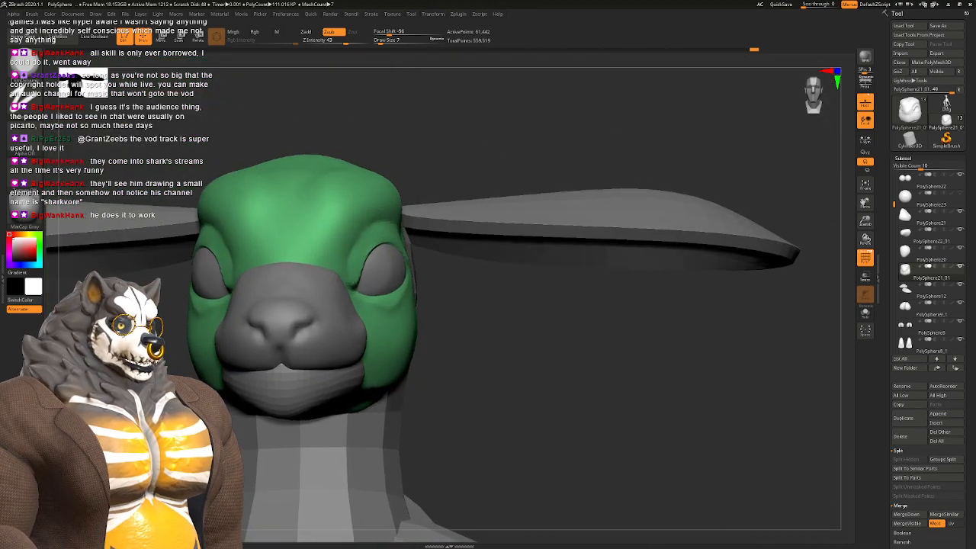
{"action": "mouse_move", "coordinate": [457, 252]}
{"action": "right_mouse_down", "text": "ctrl"}
{"action": "mouse_move", "coordinate": [461, 328]}
{"action": "mouse_move", "coordinate": [412, 324]}
{"action": "right_mouse_up", "text": "ctrl"}
{"action": "left_click_drag", "start_coordinate": [352, 324], "coordinate": [350, 303], "text": "shift"}
{"action": "mouse_move", "coordinate": [388, 282]}
{"action": "right_mouse_down", "text": "ctrl"}
{"action": "mouse_move", "coordinate": [387, 236]}
{"action": "mouse_move", "coordinate": [386, 260]}
{"action": "right_mouse_up", "text": "ctrl"}
{"action": "left_click_drag", "start_coordinate": [358, 307], "coordinate": [353, 297], "text": "shift"}
{"action": "right_click_drag", "start_coordinate": [415, 244], "coordinate": [370, 236]}
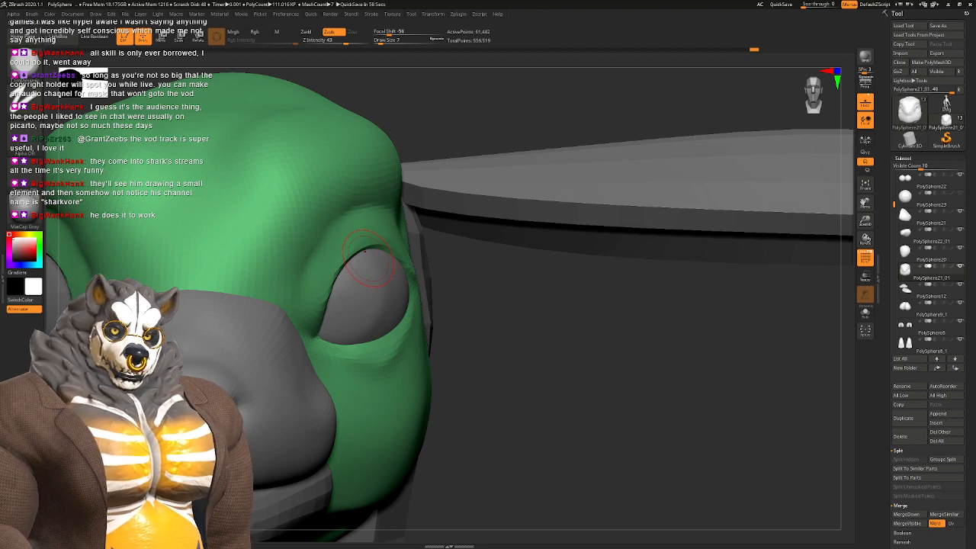
Step: Set the TrimDynamic brush to draw size 17 and focal shift -4, and flatten the brow area above the eye
{"action": "key", "text": "b"}
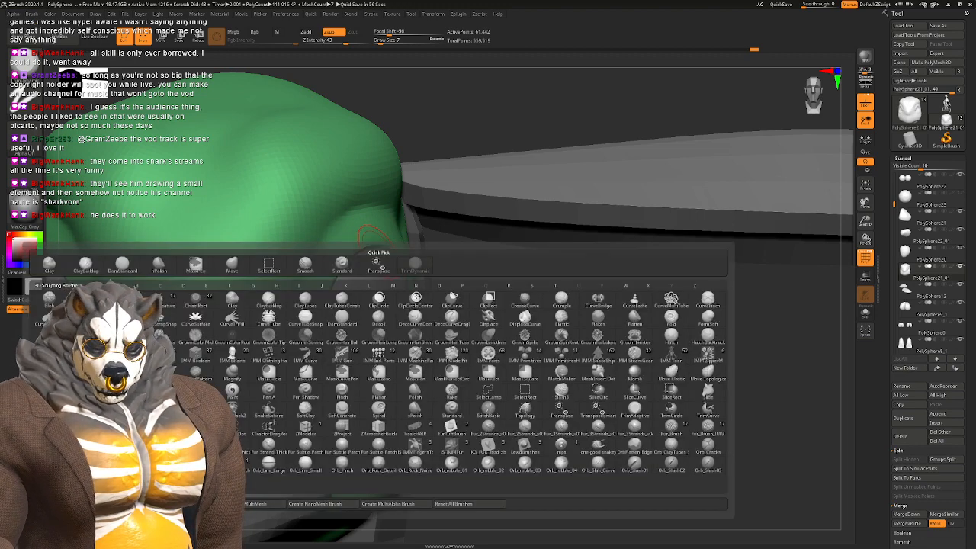
{"action": "key", "text": "s"}
{"action": "right_click_drag", "start_coordinate": [359, 252], "coordinate": [383, 230], "text": "alt"}
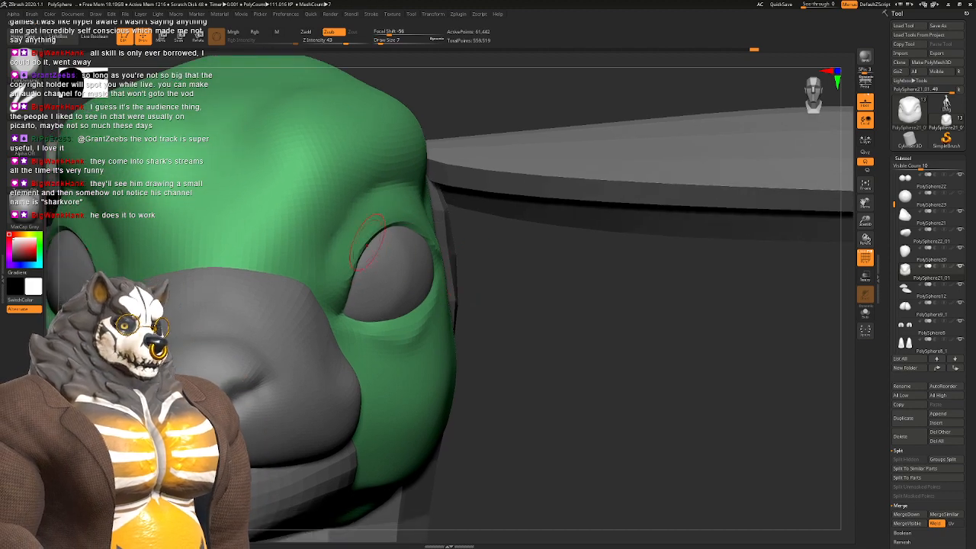
{"action": "mouse_move", "coordinate": [474, 274]}
{"action": "right_mouse_down"}
{"action": "mouse_move", "coordinate": [325, 249]}
{"action": "mouse_move", "coordinate": [327, 273]}
{"action": "mouse_move", "coordinate": [304, 288]}
{"action": "right_mouse_up"}
{"action": "key", "text": "space"}
{"action": "left_click", "coordinate": [327, 272]}
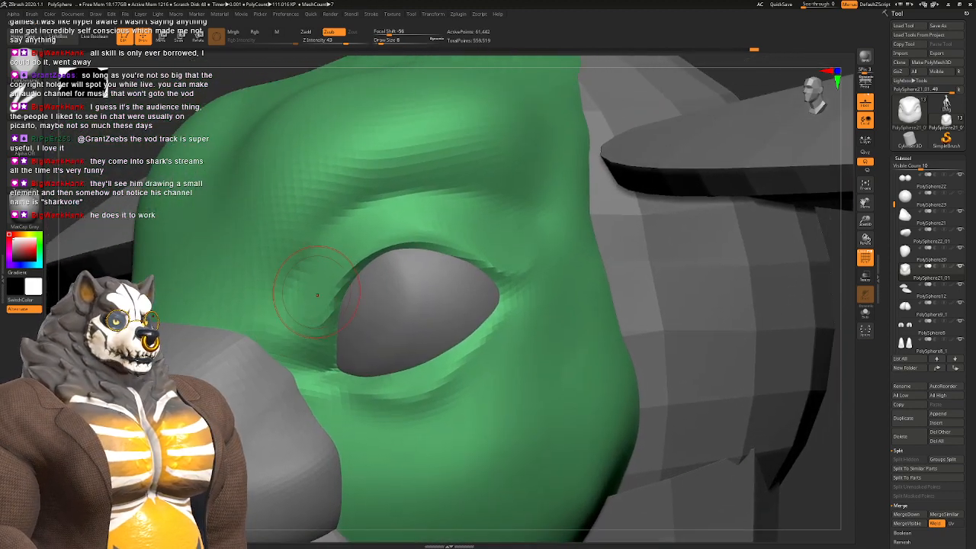
{"action": "key", "text": "space"}
{"action": "left_click", "coordinate": [323, 289]}
{"action": "key", "text": "space"}
{"action": "left_click_drag", "start_coordinate": [330, 307], "coordinate": [345, 307]}
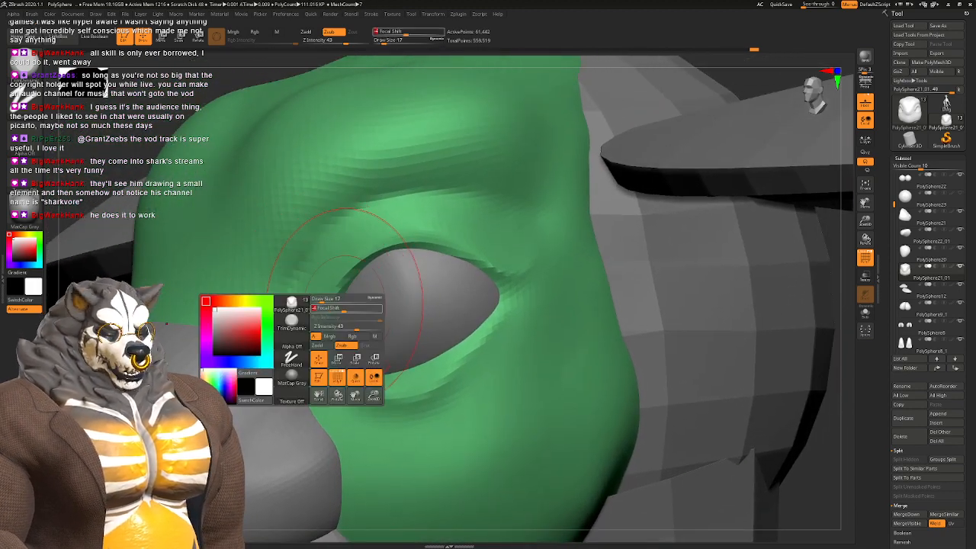
{"action": "right_click_drag", "start_coordinate": [325, 298], "coordinate": [334, 317]}
{"action": "right_click_drag", "start_coordinate": [334, 317], "coordinate": [311, 390], "text": "alt"}
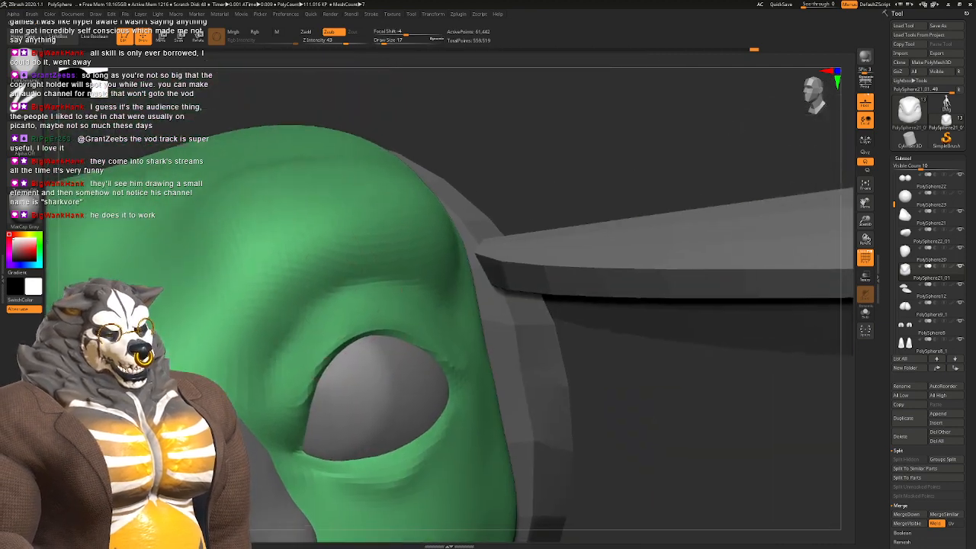
{"action": "mouse_move", "coordinate": [332, 288]}
{"action": "left_mouse_down"}
{"action": "mouse_move", "coordinate": [286, 255]}
{"action": "mouse_move", "coordinate": [282, 221]}
{"action": "left_mouse_up"}
Step: Smooth the outer brow down toward the temple beside the eye
{"action": "mouse_move", "coordinate": [323, 263]}
{"action": "right_mouse_down", "text": "ctrl"}
{"action": "mouse_move", "coordinate": [321, 222]}
{"action": "mouse_move", "coordinate": [328, 252]}
{"action": "mouse_move", "coordinate": [301, 284]}
{"action": "mouse_move", "coordinate": [309, 271]}
{"action": "right_mouse_up", "text": "ctrl"}
{"action": "key", "text": "shift"}
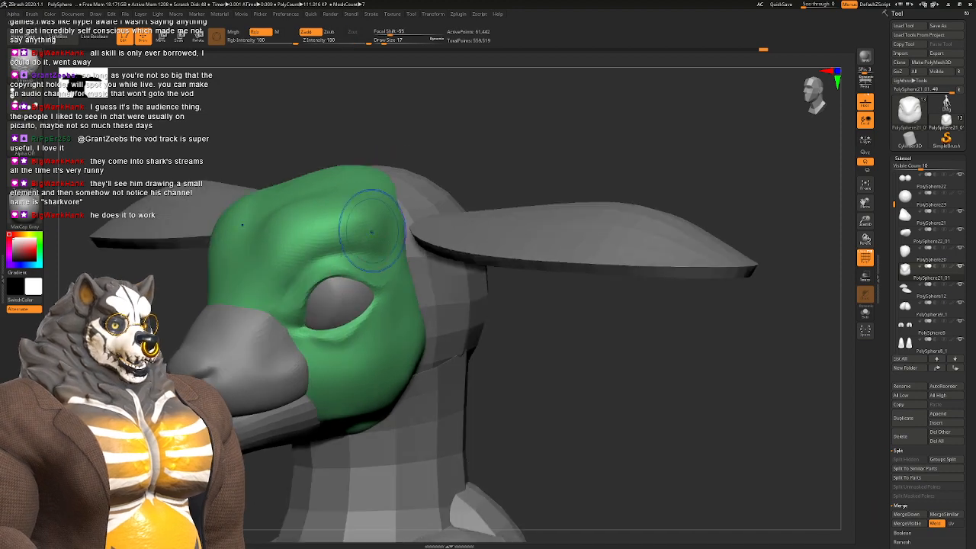
{"action": "left_click_drag", "start_coordinate": [370, 224], "coordinate": [382, 258], "text": "shift"}
{"action": "right_click_drag", "start_coordinate": [383, 258], "coordinate": [411, 271]}
{"action": "mouse_move", "coordinate": [411, 271]}
{"action": "right_mouse_down", "text": "ctrl"}
{"action": "mouse_move", "coordinate": [388, 248]}
{"action": "mouse_move", "coordinate": [405, 324]}
{"action": "mouse_move", "coordinate": [405, 266]}
{"action": "mouse_move", "coordinate": [385, 308]}
{"action": "right_mouse_up", "text": "ctrl"}
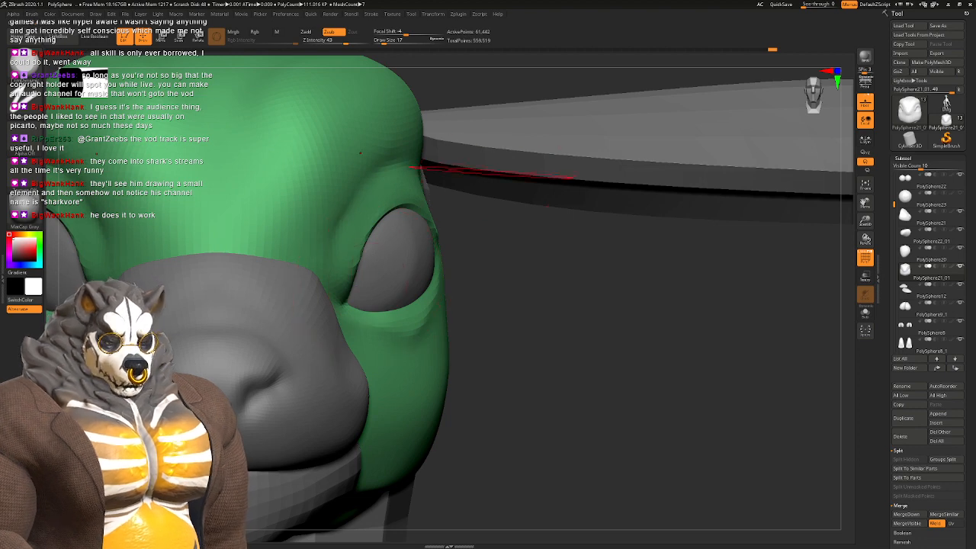
Step: With the Move brush at draw size 18, reshape the inner side of the upper eyelid over the eyeball
{"action": "key", "text": "b"}
{"action": "key", "text": "s"}
{"action": "key", "text": "t"}
{"action": "right_click_drag", "start_coordinate": [362, 256], "coordinate": [377, 282]}
{"action": "key", "text": "space"}
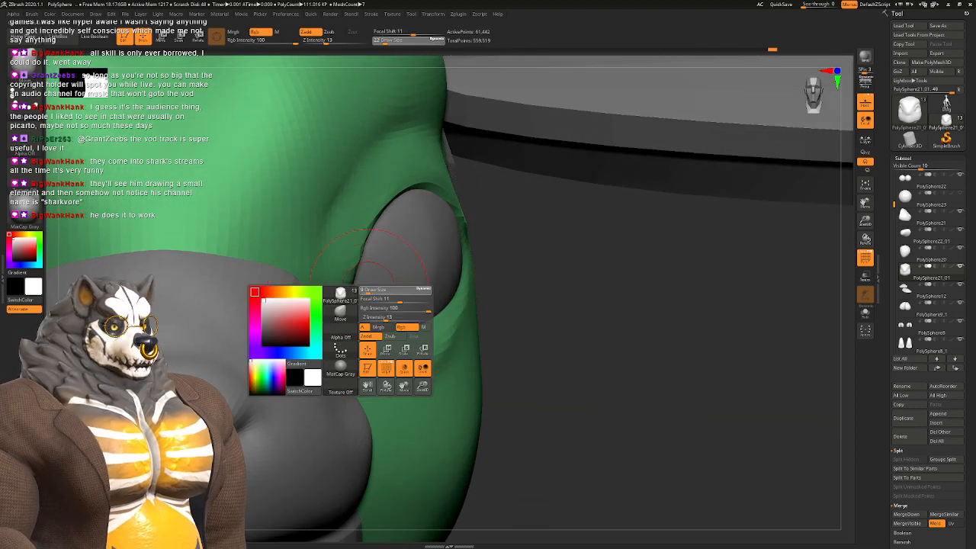
{"action": "key", "text": "space"}
{"action": "left_click_drag", "start_coordinate": [375, 235], "coordinate": [381, 235]}
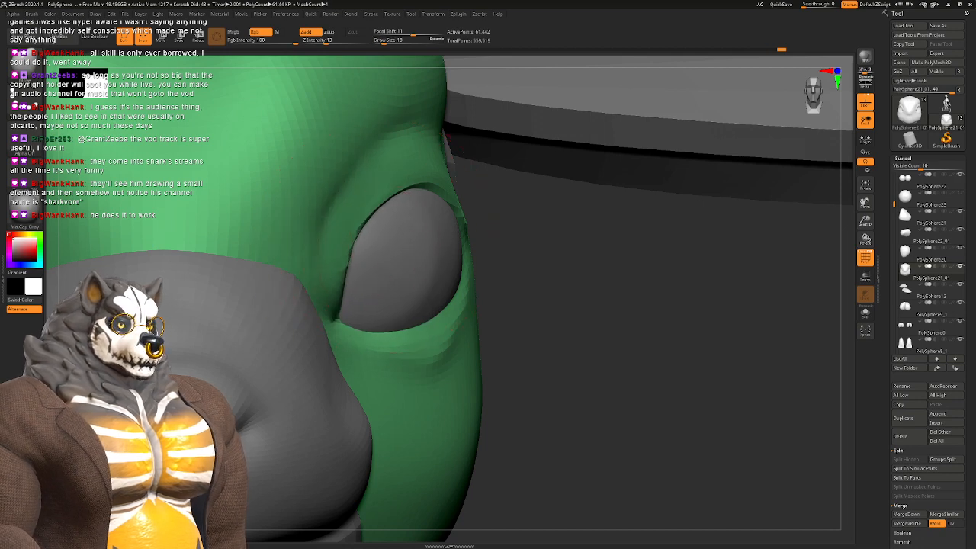
{"action": "right_click_drag", "start_coordinate": [417, 237], "coordinate": [399, 211]}
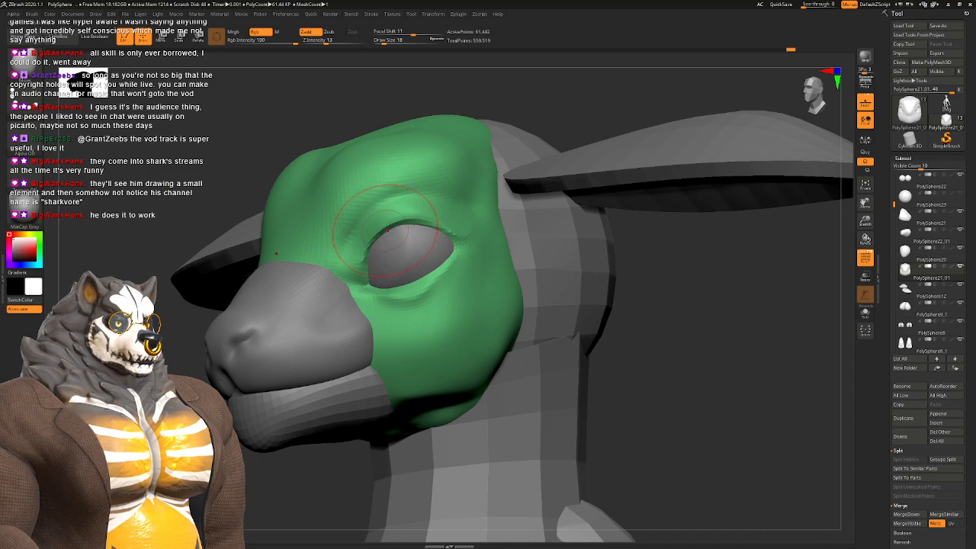
Step: Reduce the Move brush to draw size 14 and adjust the fold between upper eyelid and brow
{"action": "mouse_move", "coordinate": [418, 214]}
{"action": "right_mouse_down"}
{"action": "mouse_move", "coordinate": [456, 224]}
{"action": "mouse_move", "coordinate": [397, 257]}
{"action": "mouse_move", "coordinate": [427, 269]}
{"action": "mouse_move", "coordinate": [369, 301]}
{"action": "mouse_move", "coordinate": [374, 272]}
{"action": "right_mouse_up"}
{"action": "key", "text": "space"}
{"action": "left_click_drag", "start_coordinate": [370, 279], "coordinate": [367, 278]}
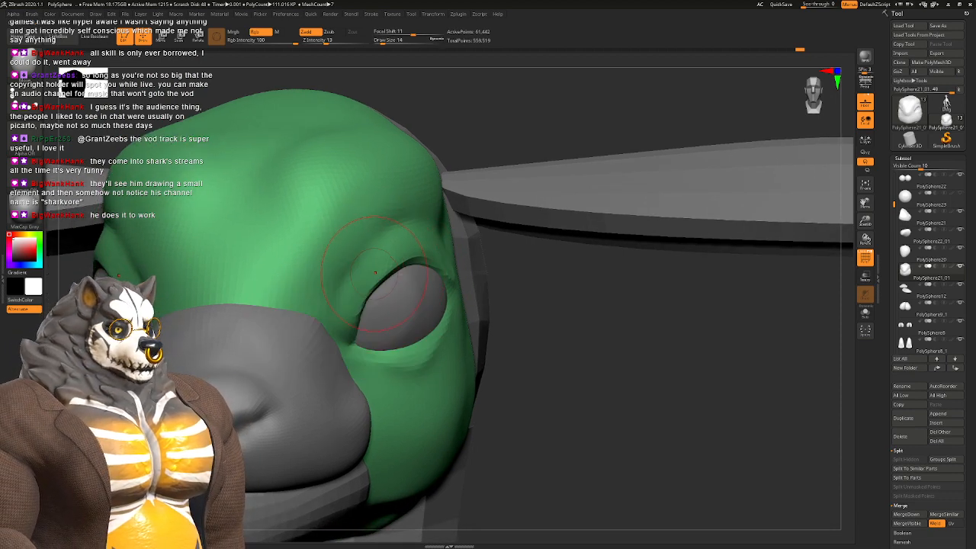
{"action": "left_click_drag", "start_coordinate": [397, 222], "coordinate": [409, 213]}
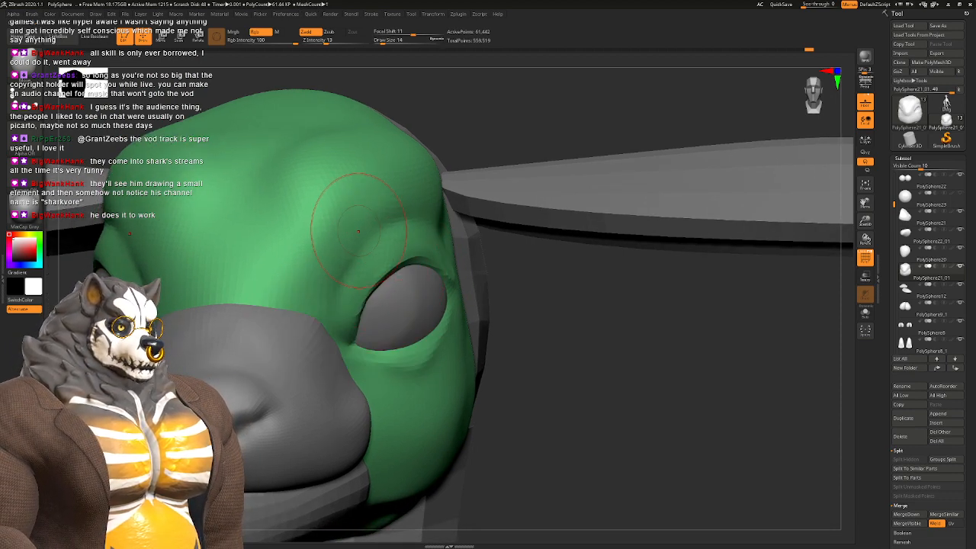
Step: Adjust the inner eye corner and smooth the area under the lower eyelid
{"action": "mouse_move", "coordinate": [368, 230]}
{"action": "right_mouse_down"}
{"action": "mouse_move", "coordinate": [343, 263]}
{"action": "mouse_move", "coordinate": [337, 296]}
{"action": "right_mouse_up"}
{"action": "left_click_drag", "start_coordinate": [355, 328], "coordinate": [362, 340]}
{"action": "right_click_drag", "start_coordinate": [362, 340], "coordinate": [421, 323]}
{"action": "left_click_drag", "start_coordinate": [423, 363], "coordinate": [450, 344], "text": "shift"}
{"action": "right_click_drag", "start_coordinate": [439, 383], "coordinate": [404, 316], "text": "alt"}
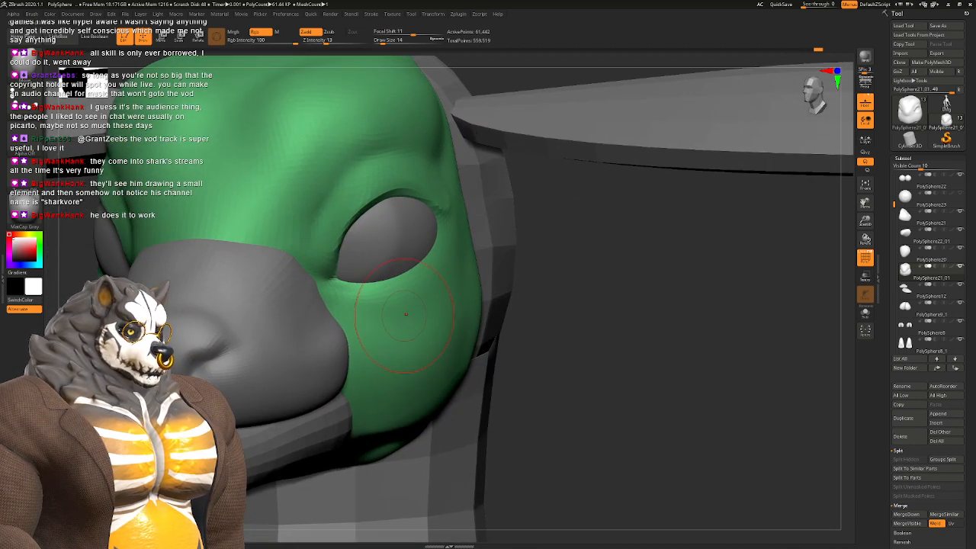
Step: With the Move brush at draw size 23, reshape the cheek below the eye and pull the inner eye corner toward the muzzle
{"action": "key", "text": "space"}
{"action": "left_click_drag", "start_coordinate": [404, 316], "coordinate": [409, 315]}
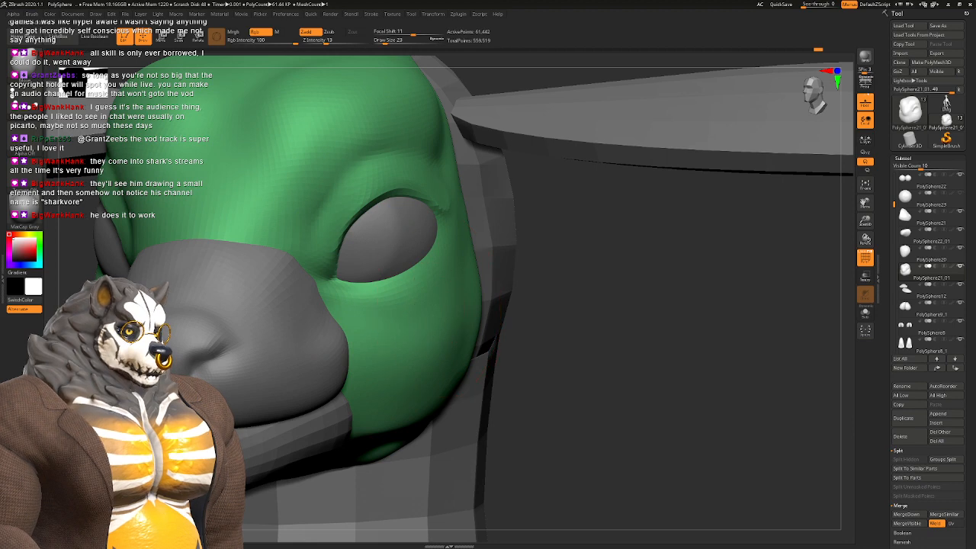
{"action": "mouse_move", "coordinate": [409, 309]}
{"action": "right_mouse_down"}
{"action": "mouse_move", "coordinate": [451, 329]}
{"action": "mouse_move", "coordinate": [504, 311]}
{"action": "mouse_move", "coordinate": [421, 289]}
{"action": "right_mouse_up"}
{"action": "key", "text": "space"}
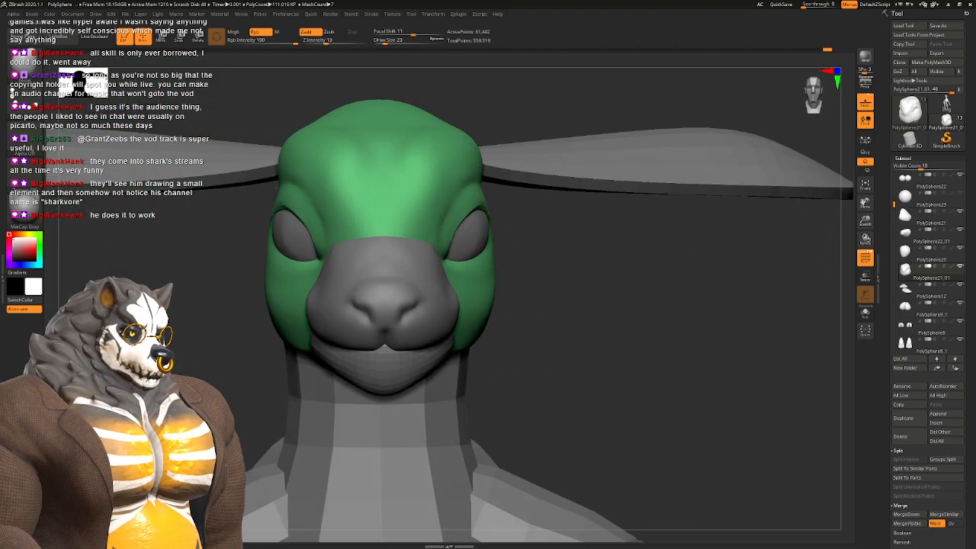
{"action": "mouse_move", "coordinate": [459, 242]}
{"action": "left_mouse_down"}
{"action": "mouse_move", "coordinate": [467, 267]}
{"action": "mouse_move", "coordinate": [454, 227]}
{"action": "mouse_move", "coordinate": [449, 246]}
{"action": "left_mouse_up"}
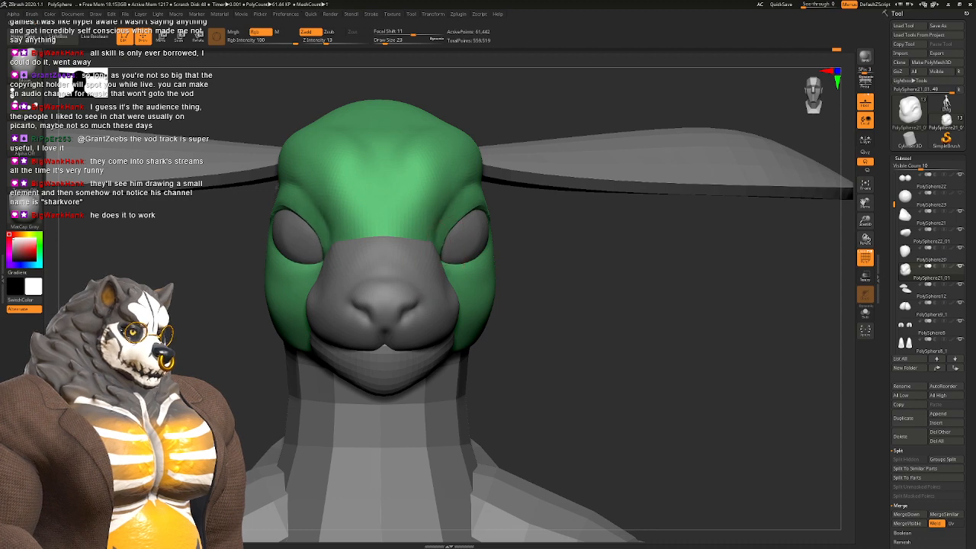
Step: Make the muzzle piece active and switch to the Clay brush at draw size 14
{"action": "right_click_drag", "start_coordinate": [387, 207], "coordinate": [393, 263], "text": "alt"}
{"action": "left_click", "coordinate": [419, 321], "text": "alt"}
{"action": "mouse_move", "coordinate": [395, 253]}
{"action": "left_mouse_down"}
{"action": "mouse_move", "coordinate": [407, 247]}
{"action": "mouse_move", "coordinate": [396, 261]}
{"action": "left_mouse_up"}
{"action": "key", "text": "b"}
{"action": "key", "text": "c"}
{"action": "key", "text": "l"}
{"action": "key", "text": "space"}
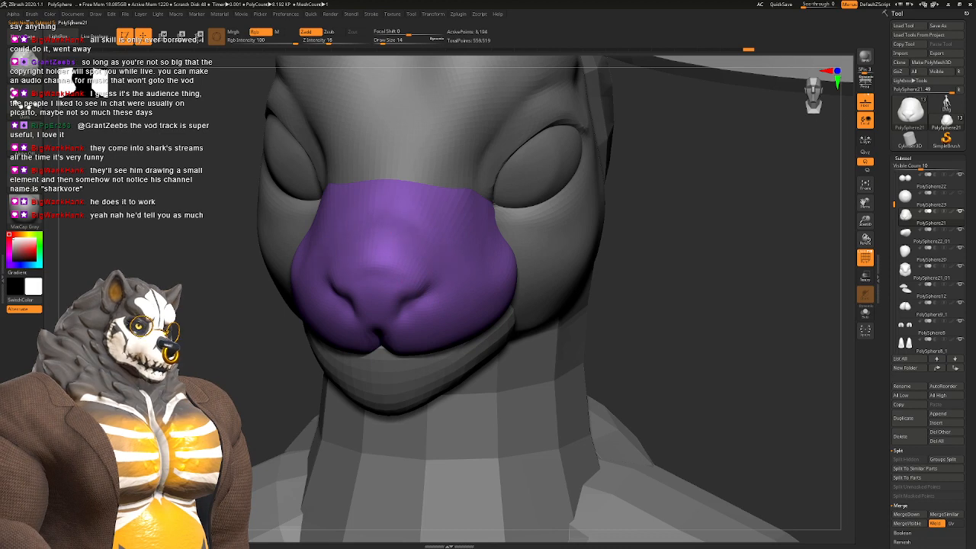
Step: Try building up the top of the nose with short clay strokes, and undo them
{"action": "mouse_move", "coordinate": [447, 236]}
{"action": "right_mouse_down"}
{"action": "mouse_move", "coordinate": [381, 233]}
{"action": "mouse_move", "coordinate": [435, 233]}
{"action": "right_mouse_up"}
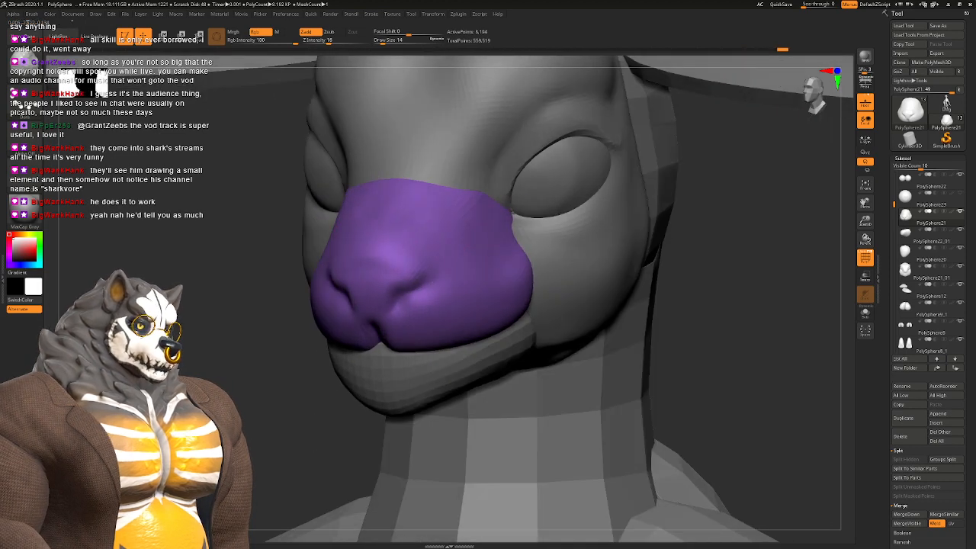
{"action": "left_click_drag", "start_coordinate": [382, 258], "coordinate": [361, 259]}
{"action": "left_click_drag", "start_coordinate": [379, 261], "coordinate": [366, 269]}
{"action": "left_click_drag", "start_coordinate": [384, 228], "coordinate": [390, 248]}
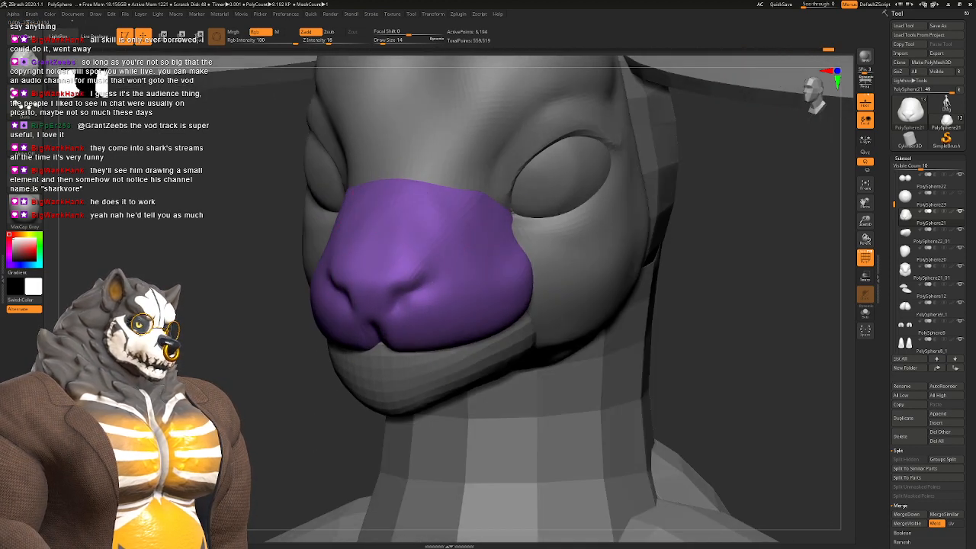
{"action": "key", "text": "ctrl+z"}
{"action": "key", "text": "ctrl+z"}
{"action": "key", "text": "ctrl+z"}
{"action": "key", "text": "ctrl+z"}
{"action": "key", "text": "ctrl+z"}
{"action": "key", "text": "ctrl+z"}
{"action": "key", "text": "ctrl+z"}
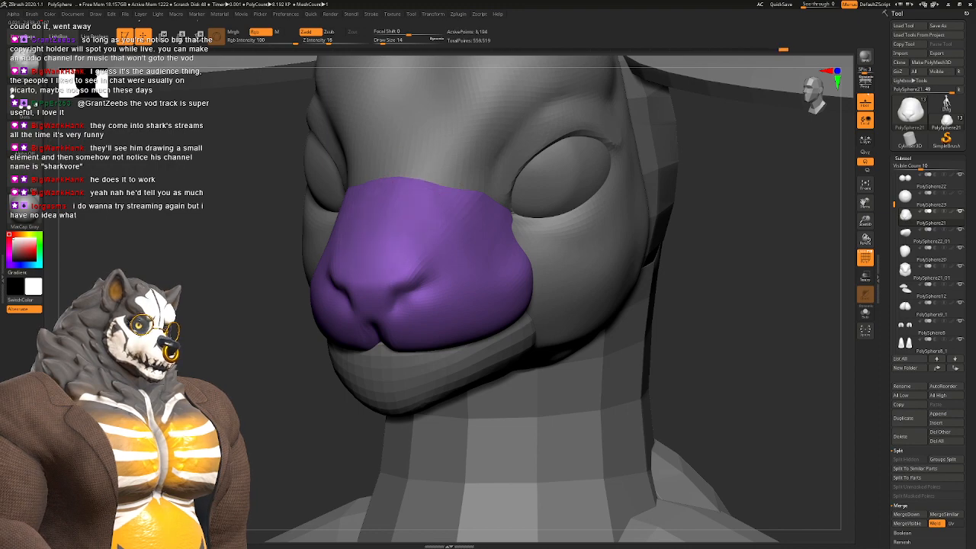
Step: Build up the side of the muzzle below the inner eye corner with clay strokes and smooth its lower edge
{"action": "mouse_move", "coordinate": [449, 155]}
{"action": "left_mouse_down"}
{"action": "mouse_move", "coordinate": [509, 143]}
{"action": "mouse_move", "coordinate": [647, 148]}
{"action": "mouse_move", "coordinate": [648, 76]}
{"action": "mouse_move", "coordinate": [564, 80]}
{"action": "mouse_move", "coordinate": [564, 175]}
{"action": "mouse_move", "coordinate": [523, 190]}
{"action": "left_mouse_up"}
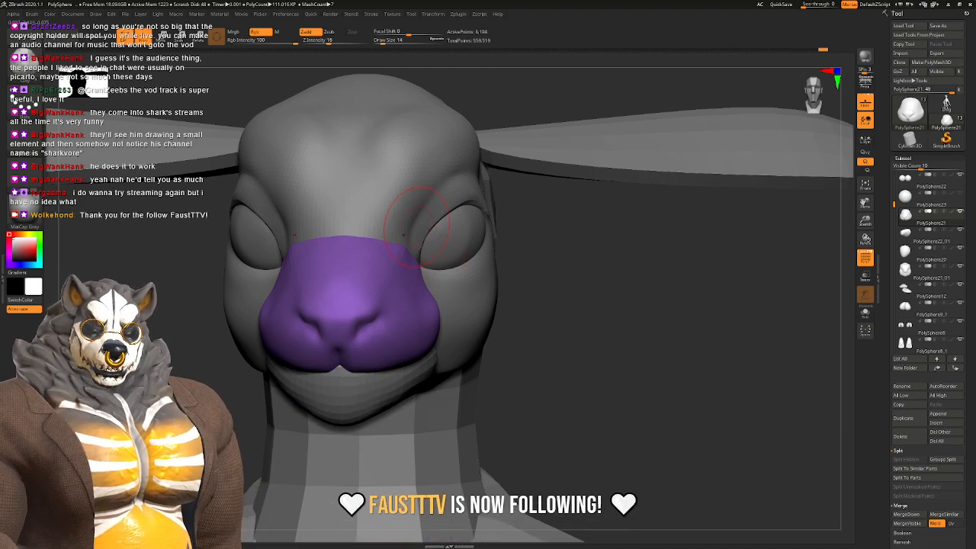
{"action": "left_click_drag", "start_coordinate": [640, 236], "coordinate": [549, 297]}
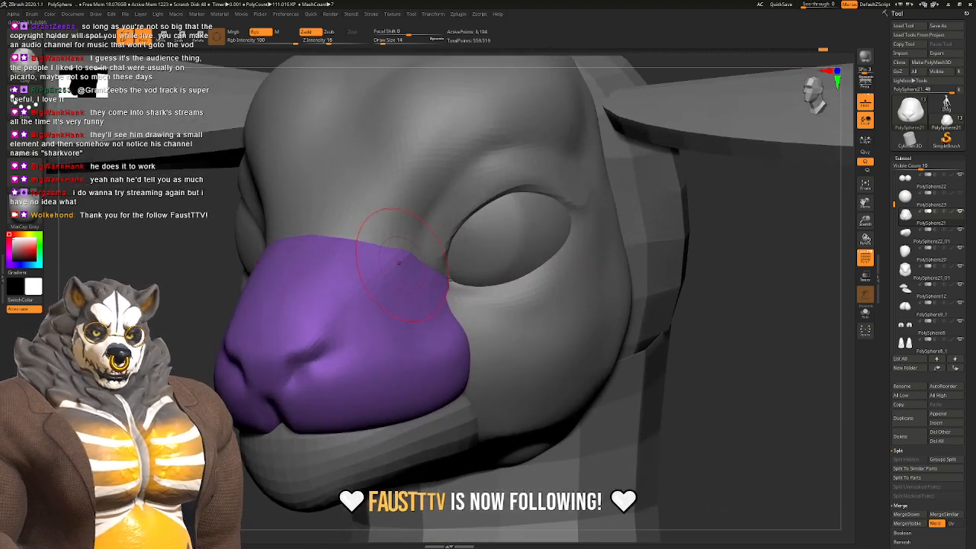
{"action": "left_click_drag", "start_coordinate": [455, 268], "coordinate": [481, 261]}
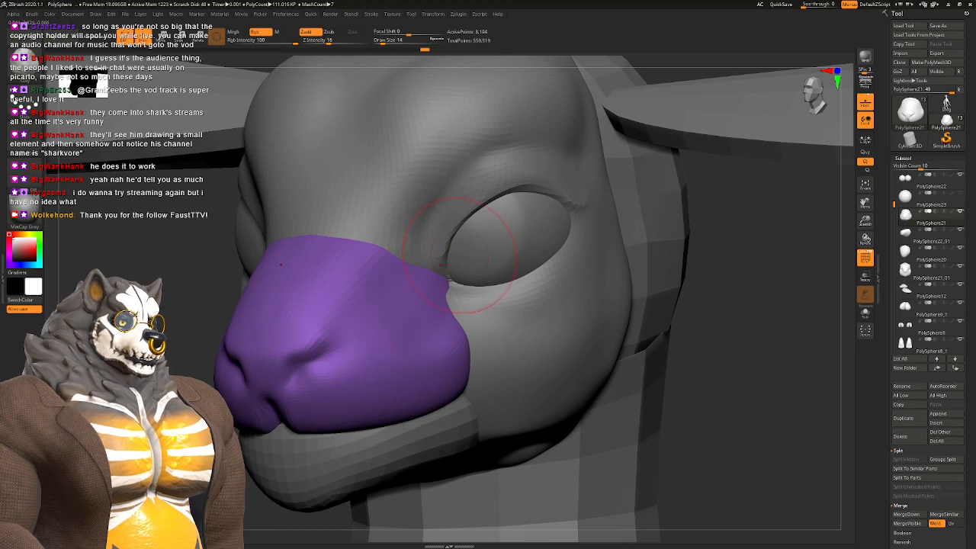
{"action": "right_click_drag", "start_coordinate": [396, 333], "coordinate": [419, 280], "text": "alt"}
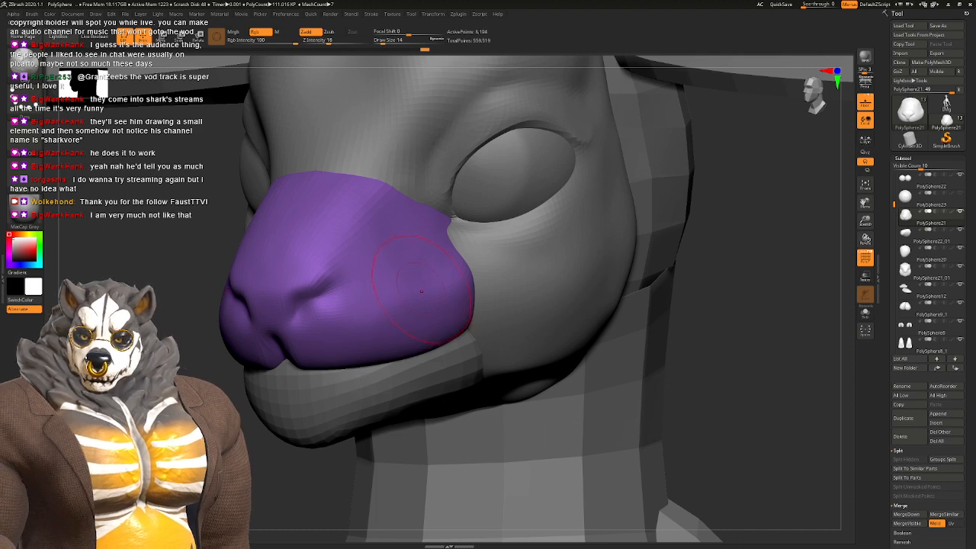
{"action": "mouse_move", "coordinate": [460, 237]}
{"action": "left_mouse_down"}
{"action": "mouse_move", "coordinate": [478, 263]}
{"action": "mouse_move", "coordinate": [463, 320]}
{"action": "left_mouse_up"}
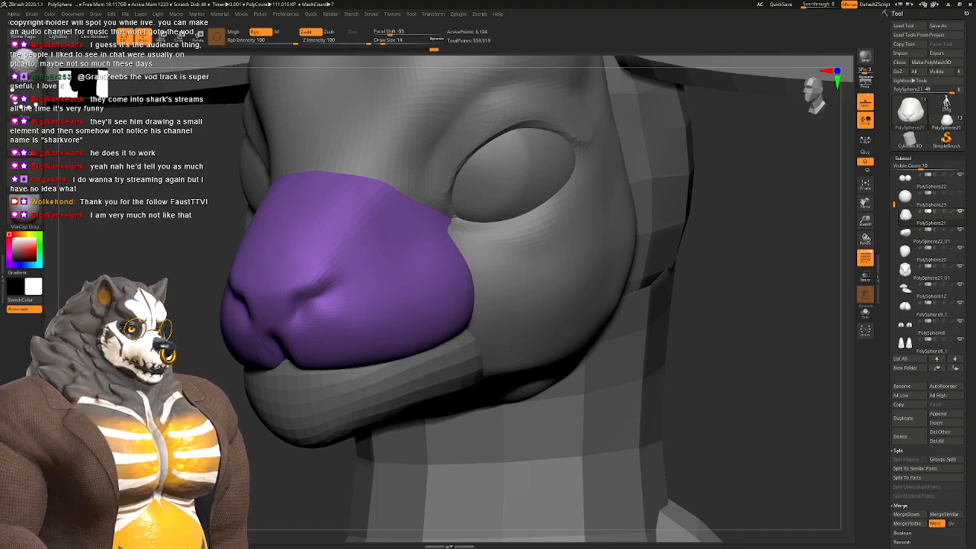
{"action": "left_click_drag", "start_coordinate": [412, 368], "coordinate": [468, 326], "text": "shift"}
Step: Carve the nose outline and nostril creases with the DamStandard brush at draw size 3
{"action": "mouse_move", "coordinate": [466, 280]}
{"action": "right_mouse_down"}
{"action": "mouse_move", "coordinate": [474, 305]}
{"action": "mouse_move", "coordinate": [469, 259]}
{"action": "mouse_move", "coordinate": [457, 285]}
{"action": "mouse_move", "coordinate": [369, 268]}
{"action": "mouse_move", "coordinate": [376, 284]}
{"action": "right_mouse_up"}
{"action": "key", "text": "space"}
{"action": "left_click_drag", "start_coordinate": [373, 283], "coordinate": [345, 283]}
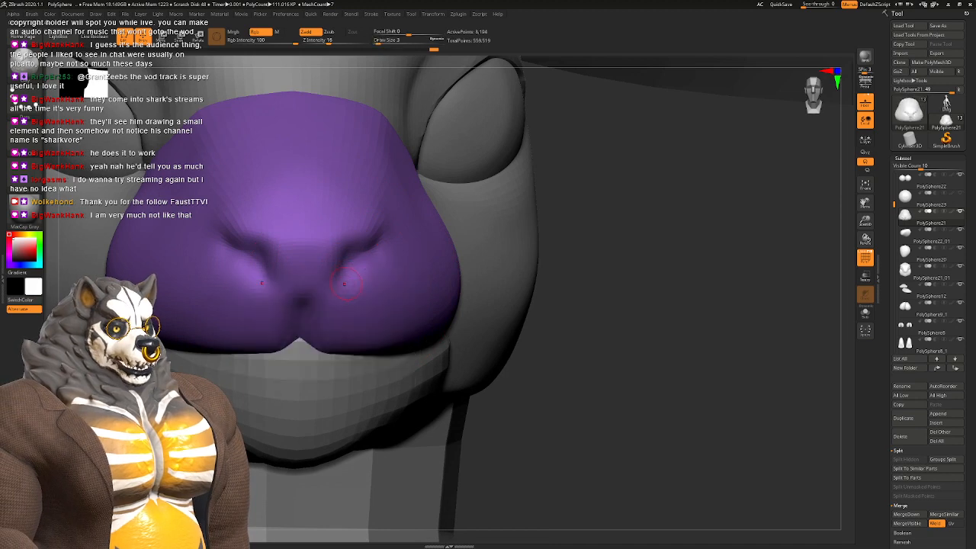
{"action": "right_click_drag", "start_coordinate": [344, 283], "coordinate": [338, 277]}
{"action": "key", "text": "b"}
{"action": "key", "text": "d"}
{"action": "key", "text": "s"}
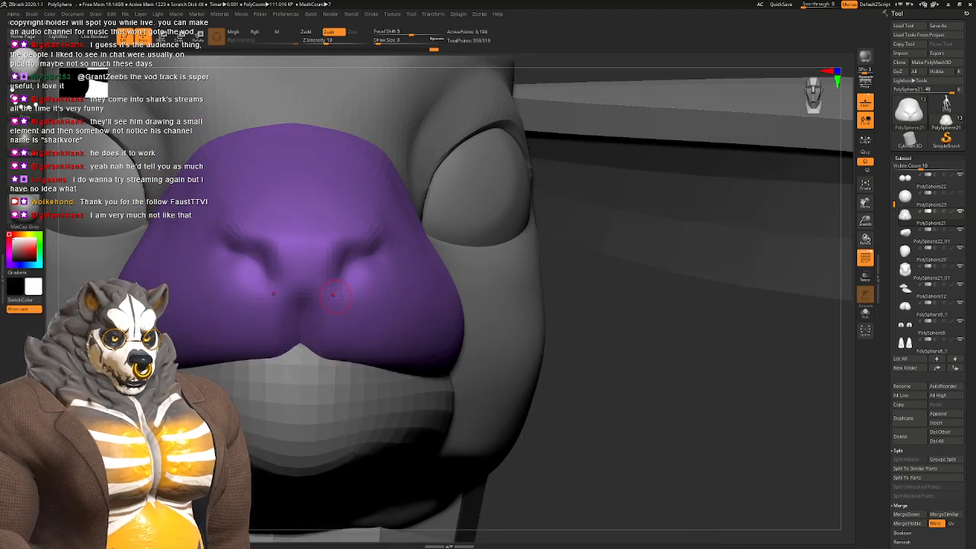
{"action": "left_click_drag", "start_coordinate": [378, 246], "coordinate": [351, 259]}
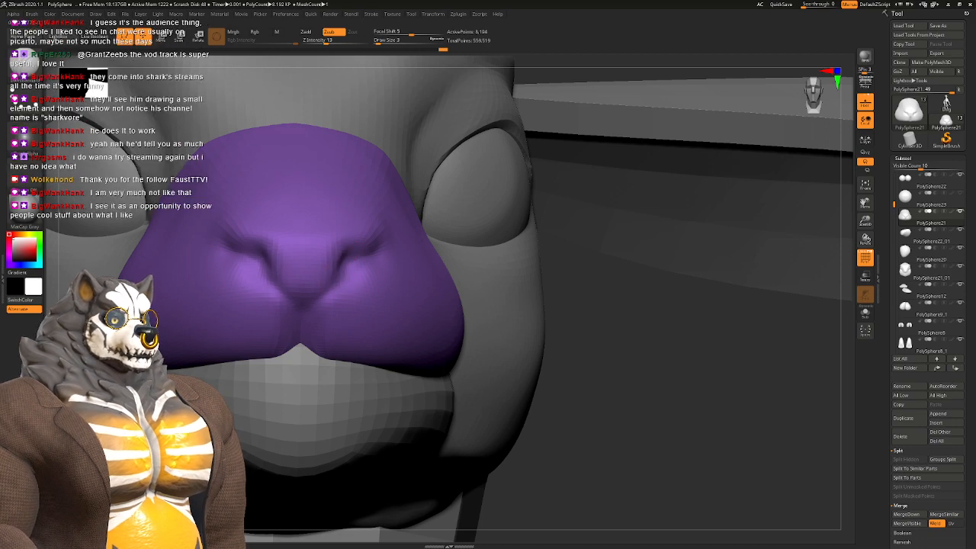
Step: Enlarge the DamStandard brush to draw size 12, refine the muzzle beside the nose and smooth its upper side
{"action": "right_click_drag", "start_coordinate": [379, 242], "coordinate": [296, 238]}
{"action": "right_click_drag", "start_coordinate": [383, 227], "coordinate": [343, 225]}
{"action": "key", "text": "space"}
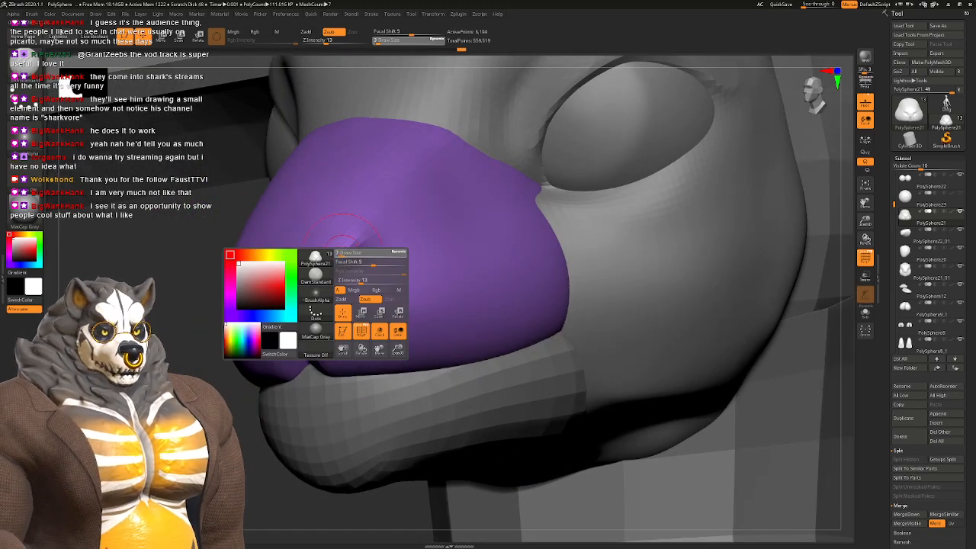
{"action": "left_click_drag", "start_coordinate": [342, 252], "coordinate": [351, 246]}
{"action": "right_click_drag", "start_coordinate": [376, 242], "coordinate": [385, 292]}
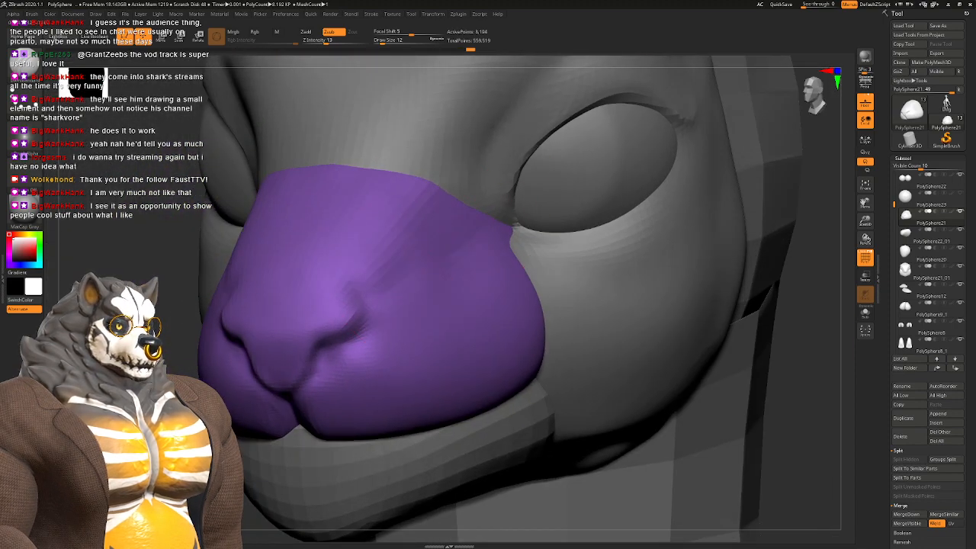
{"action": "left_click_drag", "start_coordinate": [490, 225], "coordinate": [429, 279], "text": "shift"}
Step: Select the green face piece, lower it one subdivision level and adjust the brow area with the Move brush at draw size 35
{"action": "mouse_move", "coordinate": [429, 279]}
{"action": "right_mouse_down"}
{"action": "mouse_move", "coordinate": [457, 331]}
{"action": "mouse_move", "coordinate": [389, 324]}
{"action": "mouse_move", "coordinate": [381, 251]}
{"action": "mouse_move", "coordinate": [438, 240]}
{"action": "mouse_move", "coordinate": [416, 219]}
{"action": "mouse_move", "coordinate": [442, 232]}
{"action": "mouse_move", "coordinate": [374, 267]}
{"action": "mouse_move", "coordinate": [374, 232]}
{"action": "mouse_move", "coordinate": [443, 243]}
{"action": "right_mouse_up"}
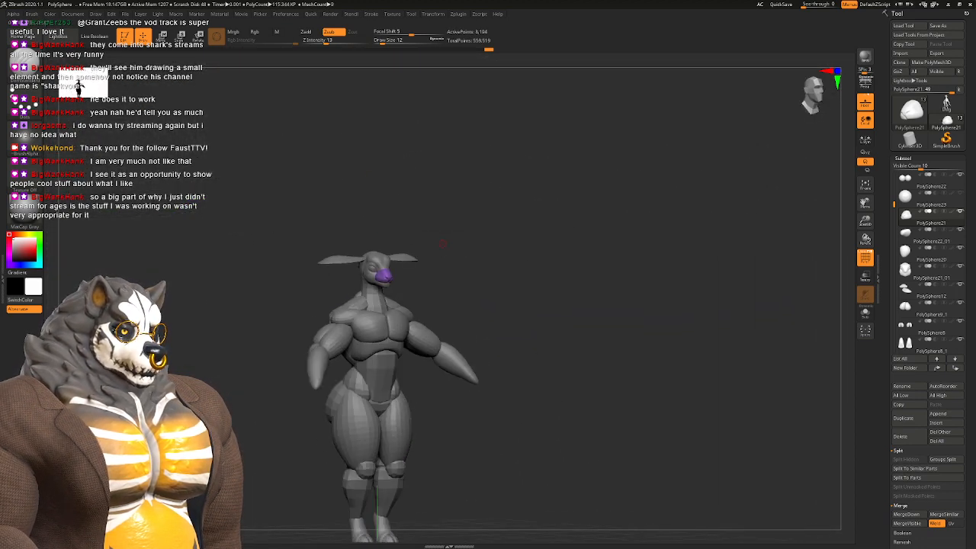
{"action": "mouse_move", "coordinate": [409, 278]}
{"action": "right_mouse_down", "text": "ctrl"}
{"action": "mouse_move", "coordinate": [429, 330]}
{"action": "mouse_move", "coordinate": [461, 329]}
{"action": "mouse_move", "coordinate": [451, 316]}
{"action": "mouse_move", "coordinate": [393, 321]}
{"action": "mouse_move", "coordinate": [411, 360]}
{"action": "right_mouse_up", "text": "ctrl"}
{"action": "mouse_move", "coordinate": [473, 255]}
{"action": "right_mouse_down"}
{"action": "mouse_move", "coordinate": [440, 245]}
{"action": "mouse_move", "coordinate": [388, 295]}
{"action": "right_mouse_up"}
{"action": "left_click", "coordinate": [405, 262], "text": "alt"}
{"action": "key", "text": "shift+d"}
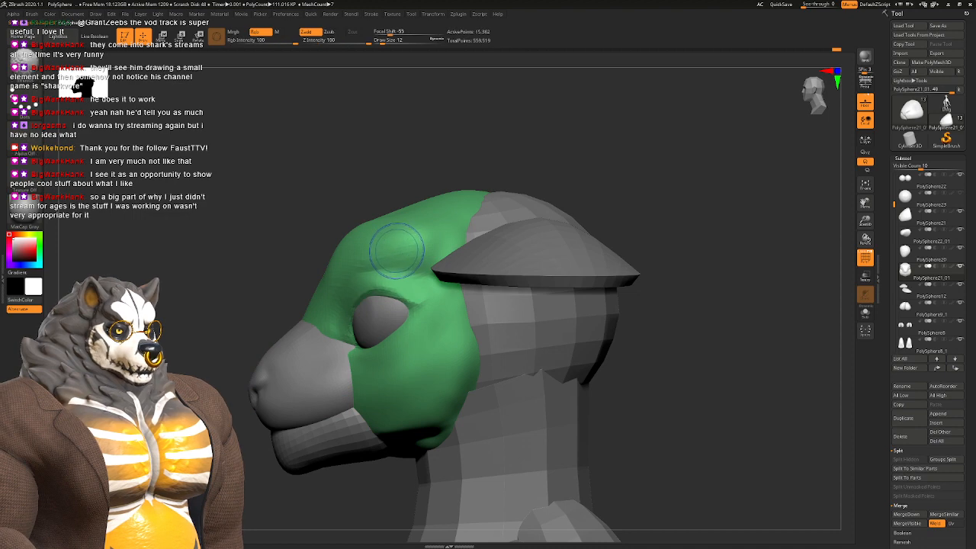
{"action": "key", "text": "b"}
{"action": "key", "text": "m"}
{"action": "key", "text": "v"}
{"action": "key", "text": "space"}
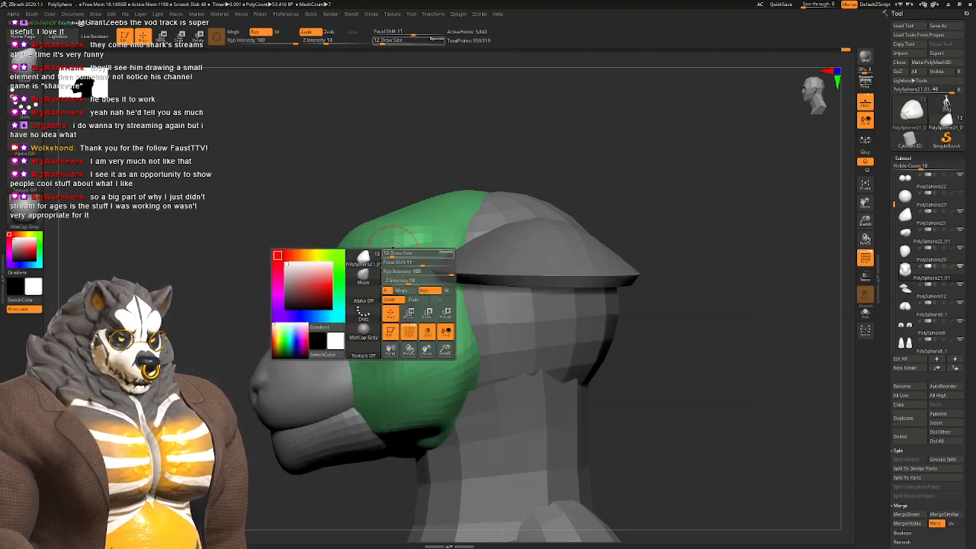
{"action": "left_click_drag", "start_coordinate": [392, 259], "coordinate": [399, 259]}
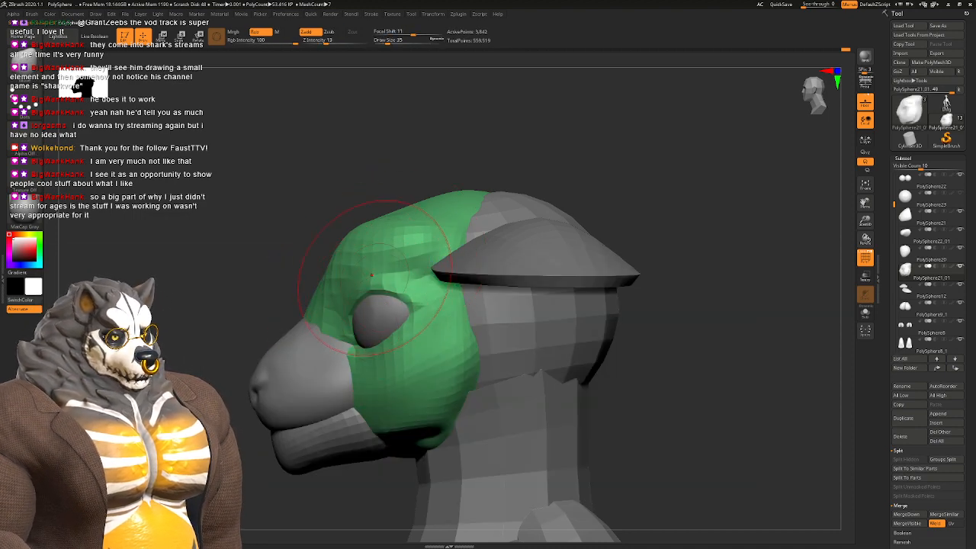
Step: Select the back skull piece and reshape it behind the face with the Move brush at draw size 108
{"action": "mouse_move", "coordinate": [373, 307]}
{"action": "right_mouse_down", "text": "ctrl"}
{"action": "mouse_move", "coordinate": [354, 242]}
{"action": "mouse_move", "coordinate": [372, 245]}
{"action": "mouse_move", "coordinate": [354, 248]}
{"action": "right_mouse_up", "text": "ctrl"}
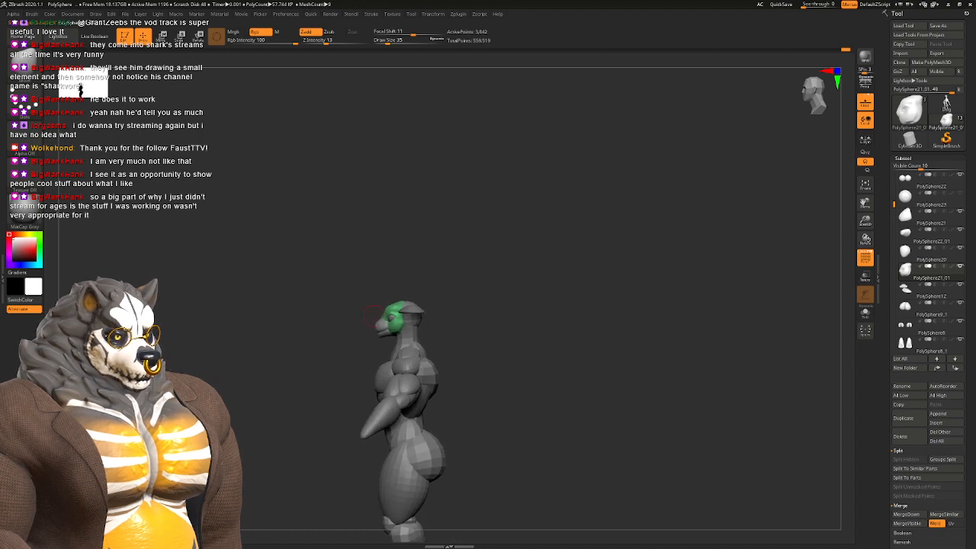
{"action": "right_click_drag", "start_coordinate": [374, 343], "coordinate": [383, 267], "text": "ctrl"}
{"action": "right_click_drag", "start_coordinate": [383, 267], "coordinate": [443, 400], "text": "ctrl"}
{"action": "left_click", "coordinate": [462, 238], "text": "alt"}
{"action": "key", "text": "b"}
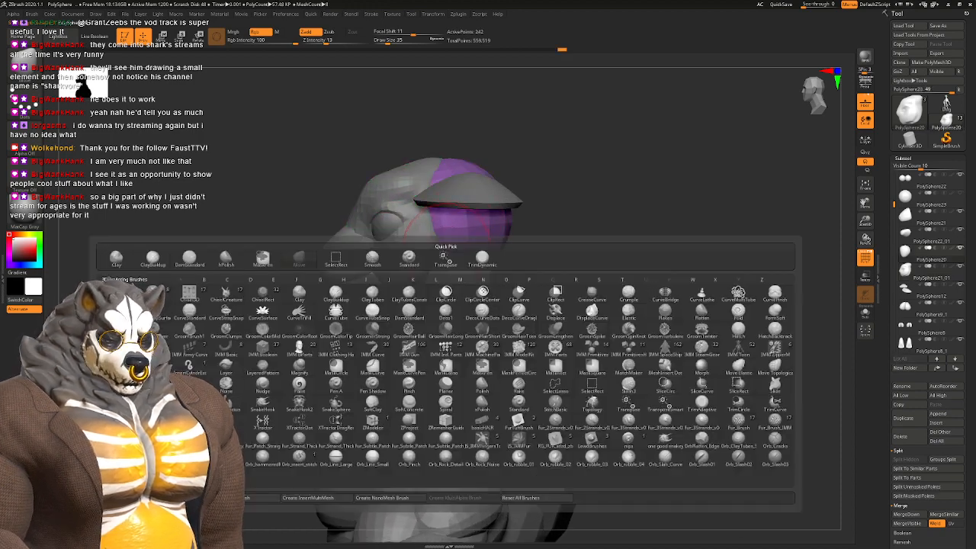
{"action": "key", "text": "m"}
{"action": "key", "text": "v"}
{"action": "key", "text": "space"}
{"action": "mouse_move", "coordinate": [449, 246]}
{"action": "left_mouse_down"}
{"action": "mouse_move", "coordinate": [463, 242]}
{"action": "mouse_move", "coordinate": [439, 189]}
{"action": "mouse_move", "coordinate": [454, 209]}
{"action": "mouse_move", "coordinate": [447, 244]}
{"action": "left_mouse_up"}
{"action": "key", "text": "space"}
{"action": "left_click_drag", "start_coordinate": [458, 180], "coordinate": [453, 186]}
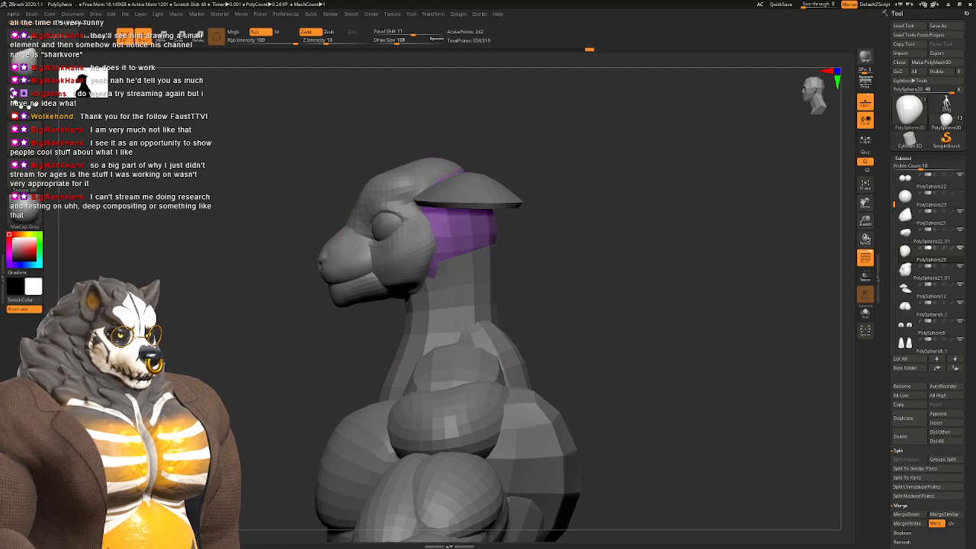
Step: Select the body piece, push in the back of the neck and mask everything except the neck polygroup
{"action": "left_click", "coordinate": [460, 276], "text": "alt"}
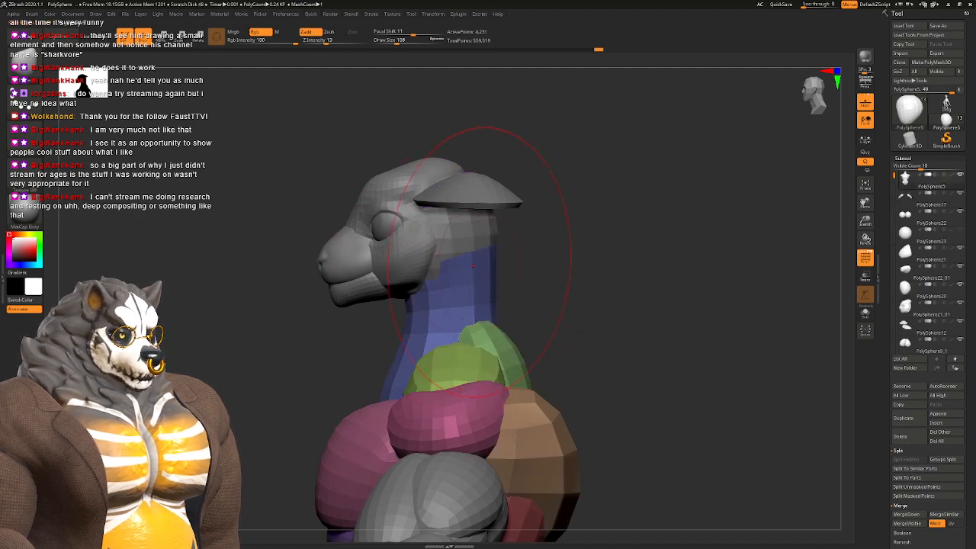
{"action": "left_click_drag", "start_coordinate": [496, 288], "coordinate": [489, 288]}
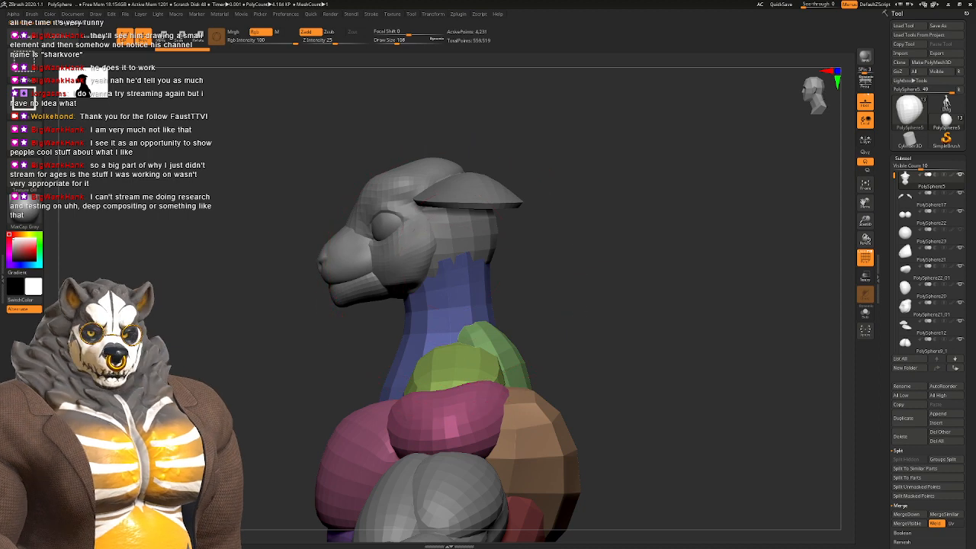
{"action": "left_click", "coordinate": [427, 297], "text": "ctrl+shift"}
{"action": "left_click", "coordinate": [564, 258], "text": "ctrl+shift"}
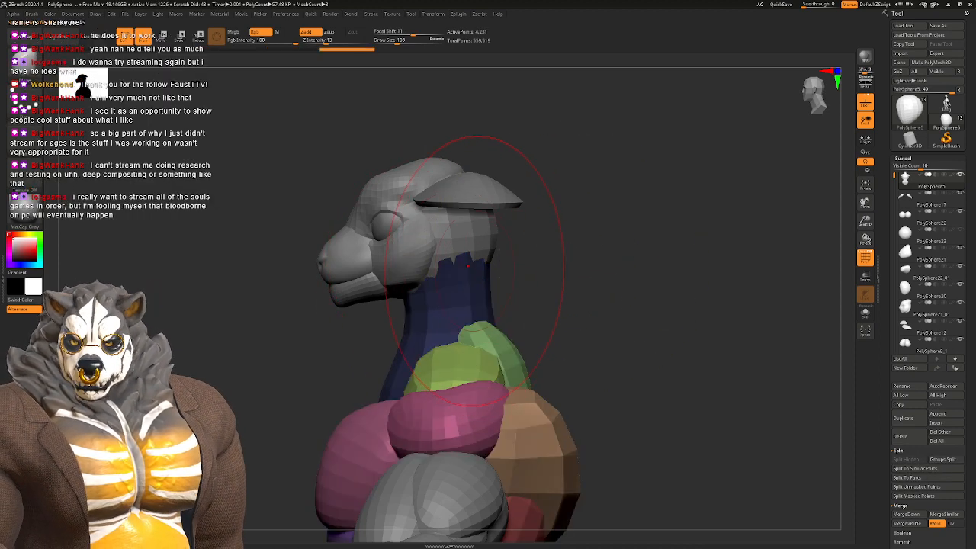
{"action": "right_click_drag", "start_coordinate": [463, 230], "coordinate": [441, 246], "text": "alt"}
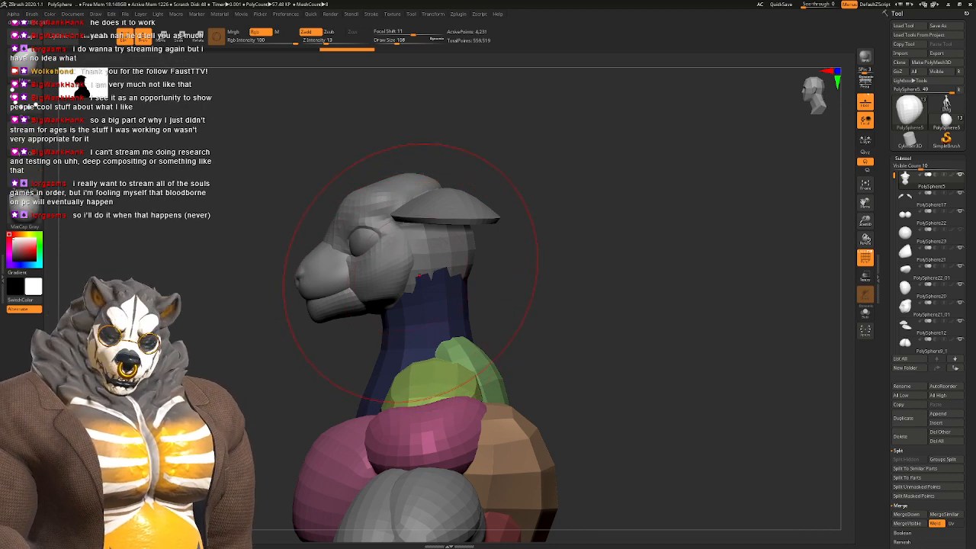
{"action": "right_click", "coordinate": [436, 283]}
{"action": "right_click_drag", "start_coordinate": [516, 284], "coordinate": [491, 234], "text": "alt"}
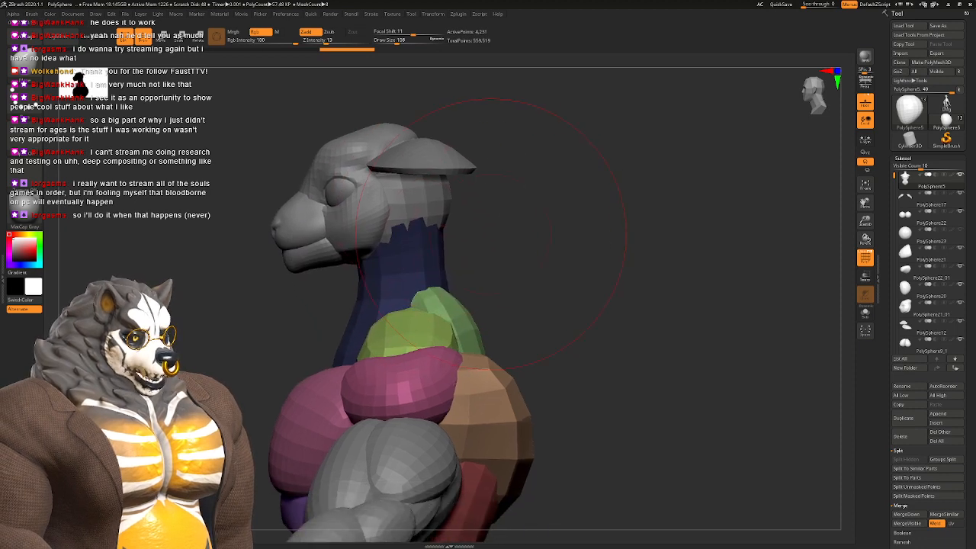
{"action": "left_click", "coordinate": [492, 234], "text": "ctrl"}
Step: Set the Move brush to draw size 80, smooth the top of the neck and narrow its sides
{"action": "key", "text": "space"}
{"action": "left_click_drag", "start_coordinate": [488, 237], "coordinate": [485, 237]}
{"action": "mouse_move", "coordinate": [420, 219]}
{"action": "left_mouse_down", "text": "shift"}
{"action": "mouse_move", "coordinate": [426, 235]}
{"action": "mouse_move", "coordinate": [422, 222]}
{"action": "mouse_move", "coordinate": [369, 227]}
{"action": "mouse_move", "coordinate": [392, 239]}
{"action": "left_mouse_up", "text": "shift"}
{"action": "right_click_drag", "start_coordinate": [392, 239], "coordinate": [534, 243]}
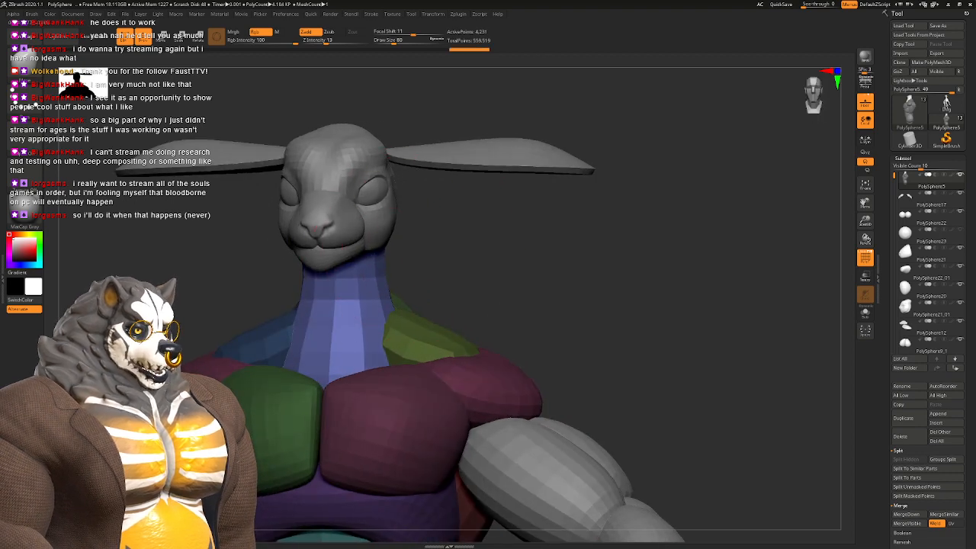
{"action": "left_click_drag", "start_coordinate": [390, 302], "coordinate": [390, 352]}
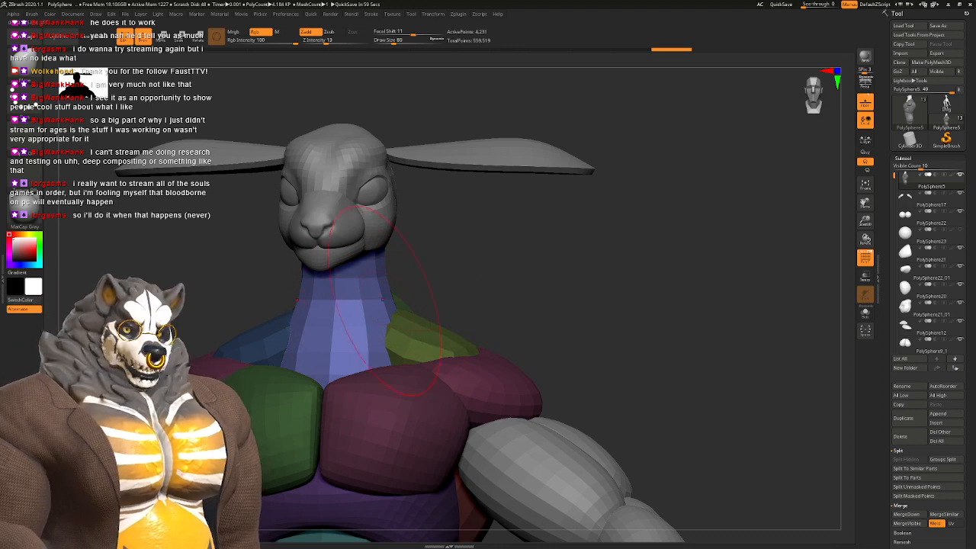
Step: With the Move brush at draw size 48, widen the base of the neck toward the shoulders
{"action": "mouse_move", "coordinate": [398, 306]}
{"action": "right_mouse_down"}
{"action": "mouse_move", "coordinate": [441, 319]}
{"action": "mouse_move", "coordinate": [426, 328]}
{"action": "right_mouse_up"}
{"action": "key", "text": "space"}
{"action": "mouse_move", "coordinate": [372, 317]}
{"action": "left_mouse_down"}
{"action": "mouse_move", "coordinate": [387, 314]}
{"action": "mouse_move", "coordinate": [381, 328]}
{"action": "left_mouse_up"}
{"action": "left_click_drag", "start_coordinate": [369, 334], "coordinate": [371, 337]}
{"action": "mouse_move", "coordinate": [388, 305]}
{"action": "left_mouse_down"}
{"action": "mouse_move", "coordinate": [394, 314]}
{"action": "mouse_move", "coordinate": [368, 338]}
{"action": "mouse_move", "coordinate": [405, 323]}
{"action": "left_mouse_up"}
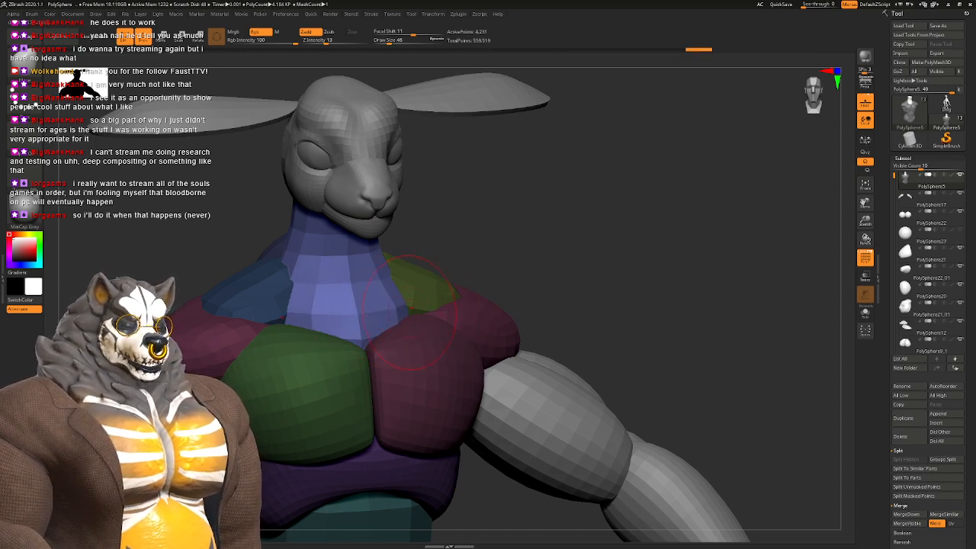
{"action": "right_click_drag", "start_coordinate": [427, 263], "coordinate": [390, 276]}
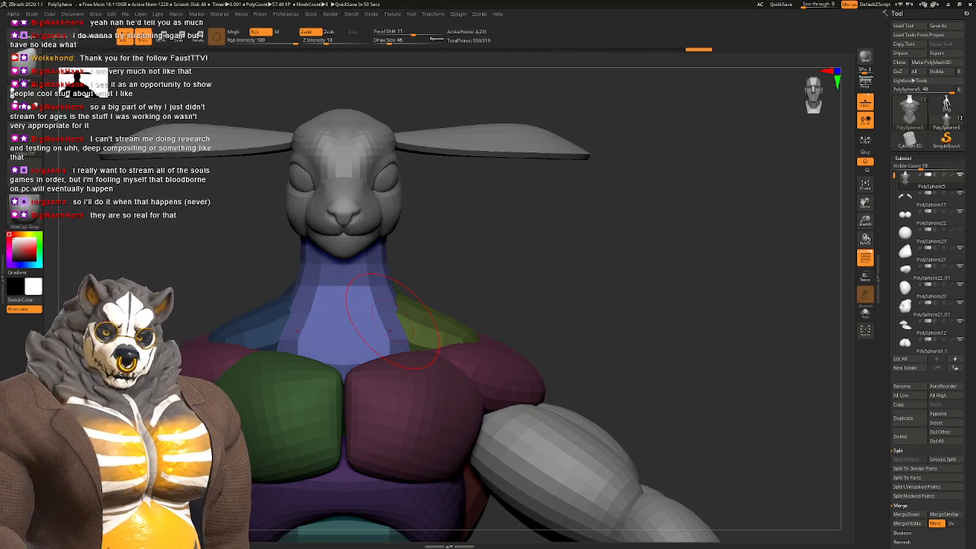
Step: With the Move brush at draw size 65, reshape the neck's profile below the skull and along the throat
{"action": "right_click_drag", "start_coordinate": [373, 250], "coordinate": [198, 293]}
{"action": "right_click_drag", "start_coordinate": [383, 323], "coordinate": [367, 290], "text": "alt"}
{"action": "key", "text": "space"}
{"action": "left_click_drag", "start_coordinate": [369, 289], "coordinate": [375, 290]}
{"action": "right_click_drag", "start_coordinate": [367, 255], "coordinate": [367, 305], "text": "ctrl"}
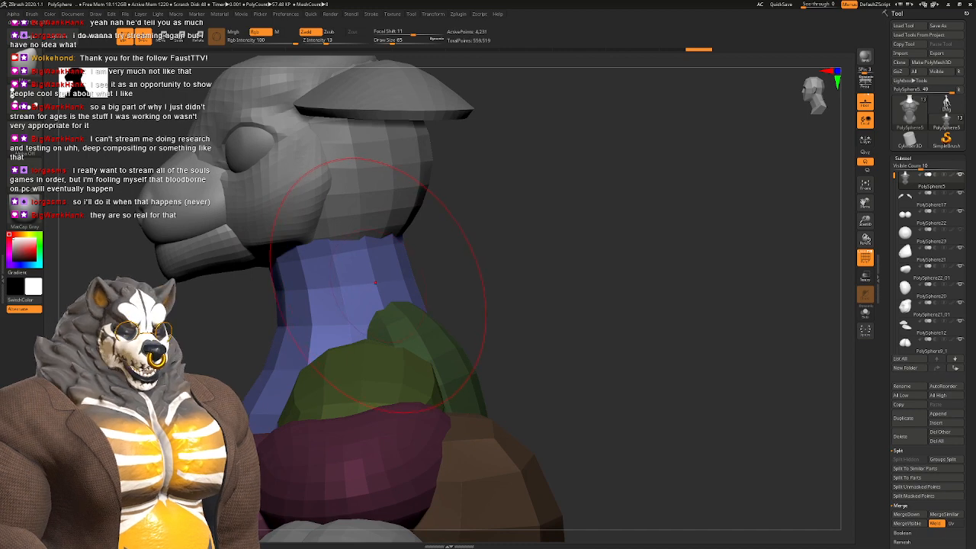
{"action": "key", "text": "b"}
{"action": "key", "text": "m"}
{"action": "key", "text": "v"}
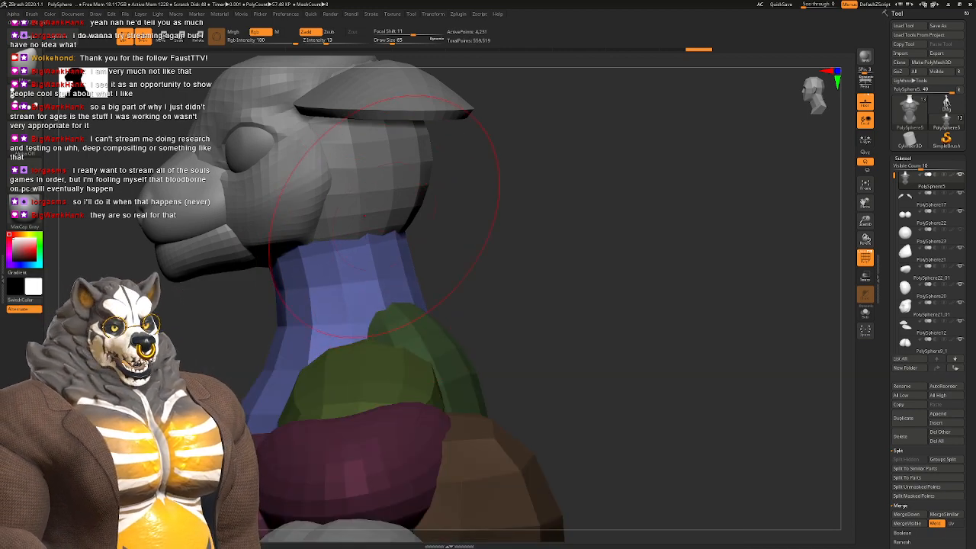
{"action": "left_click_drag", "start_coordinate": [282, 311], "coordinate": [302, 337]}
{"action": "mouse_move", "coordinate": [305, 335]}
{"action": "right_mouse_down"}
{"action": "mouse_move", "coordinate": [396, 335]}
{"action": "mouse_move", "coordinate": [427, 290]}
{"action": "mouse_move", "coordinate": [404, 229]}
{"action": "right_mouse_up"}
{"action": "right_click_drag", "start_coordinate": [388, 289], "coordinate": [426, 294]}
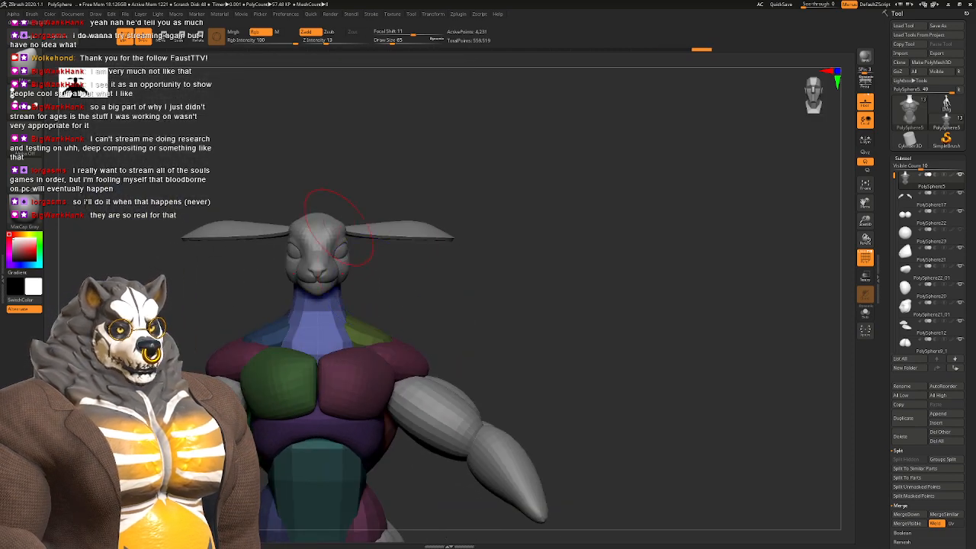
Step: Select the face piece, lower it one subdivision level and raise the top of the skull with the Move brush at draw size 65
{"action": "right_click_drag", "start_coordinate": [370, 225], "coordinate": [301, 248], "text": "ctrl"}
{"action": "left_click", "coordinate": [355, 270], "text": "alt"}
{"action": "right_click_drag", "start_coordinate": [412, 267], "coordinate": [305, 175]}
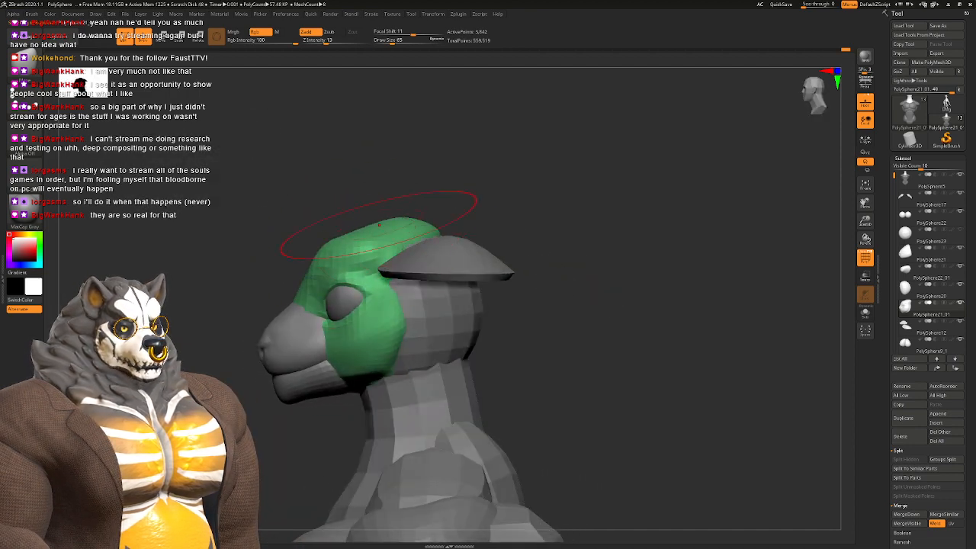
{"action": "key", "text": "shift+d"}
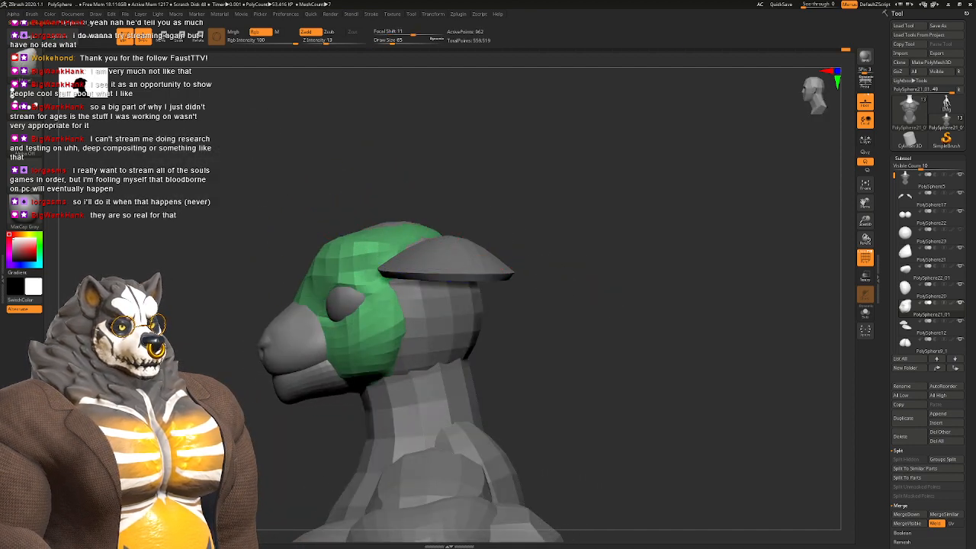
{"action": "left_click_drag", "start_coordinate": [385, 238], "coordinate": [379, 225]}
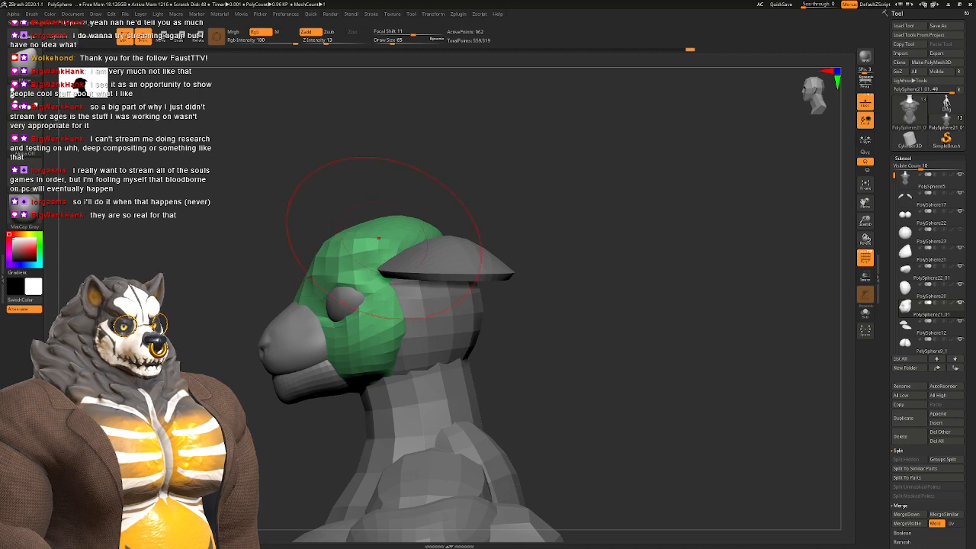
{"action": "right_click_drag", "start_coordinate": [372, 292], "coordinate": [410, 267], "text": "alt"}
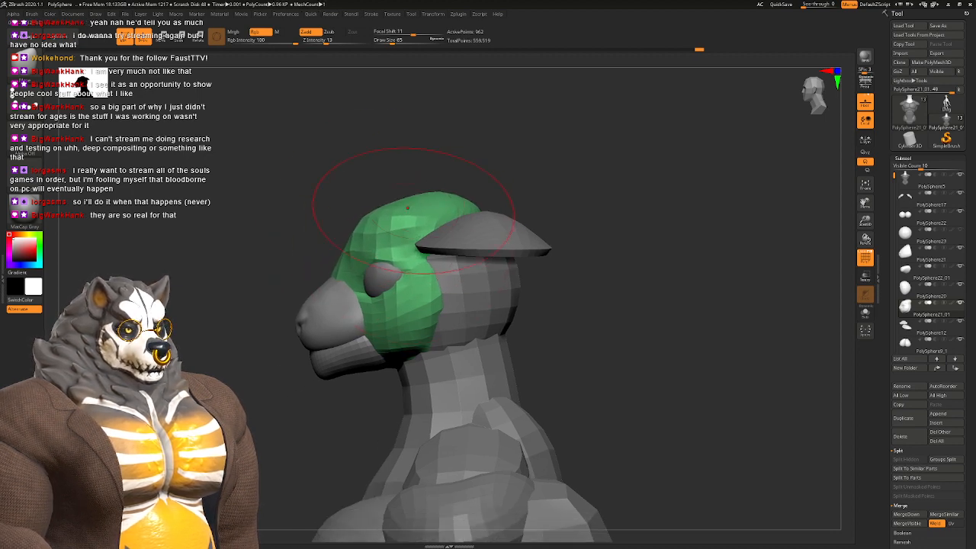
Step: With the Move brush at draw size 44, round out the crown of the skull near the base of the ears
{"action": "right_click_drag", "start_coordinate": [463, 202], "coordinate": [467, 228]}
{"action": "key", "text": "space"}
{"action": "left_click_drag", "start_coordinate": [466, 228], "coordinate": [485, 205]}
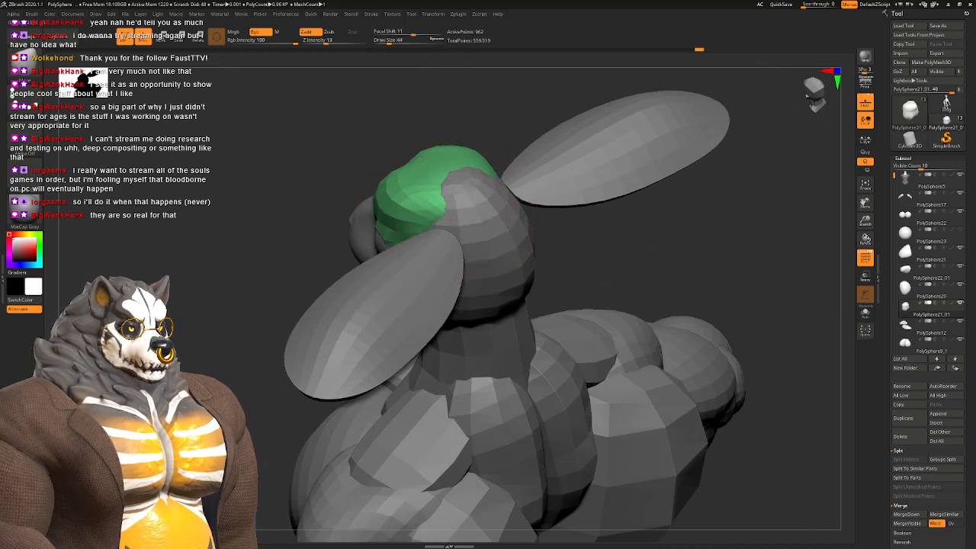
{"action": "right_click_drag", "start_coordinate": [488, 195], "coordinate": [558, 141]}
{"action": "left_click_drag", "start_coordinate": [461, 202], "coordinate": [479, 192]}
{"action": "right_click_drag", "start_coordinate": [482, 217], "coordinate": [477, 167]}
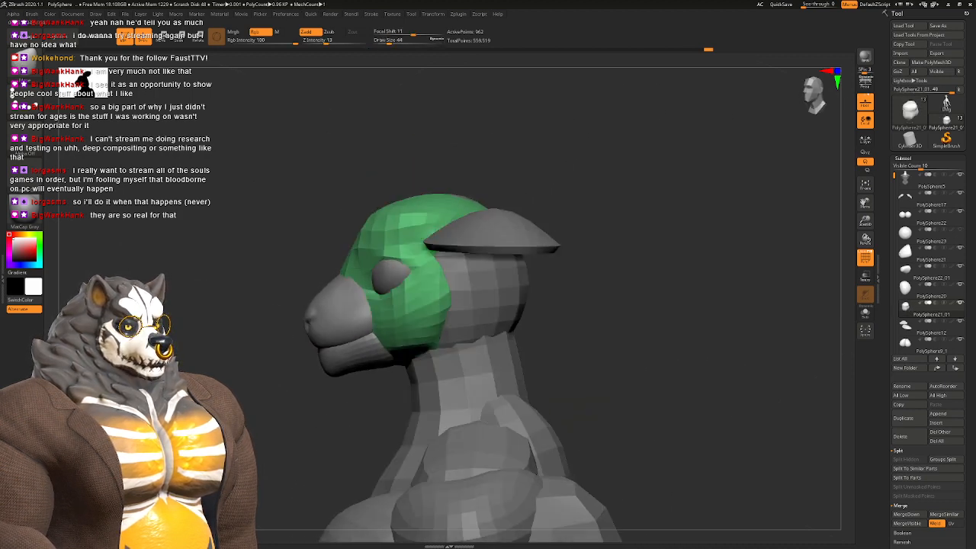
Step: Pull the back of the cheek outward and down toward the neck with the Move brush at draw size 44
{"action": "right_click_drag", "start_coordinate": [475, 202], "coordinate": [552, 164], "text": "ctrl"}
{"action": "right_click_drag", "start_coordinate": [491, 263], "coordinate": [490, 229]}
{"action": "mouse_move", "coordinate": [412, 217]}
{"action": "right_mouse_down"}
{"action": "mouse_move", "coordinate": [466, 212]}
{"action": "mouse_move", "coordinate": [468, 248]}
{"action": "mouse_move", "coordinate": [493, 197]}
{"action": "mouse_move", "coordinate": [530, 207]}
{"action": "right_mouse_up"}
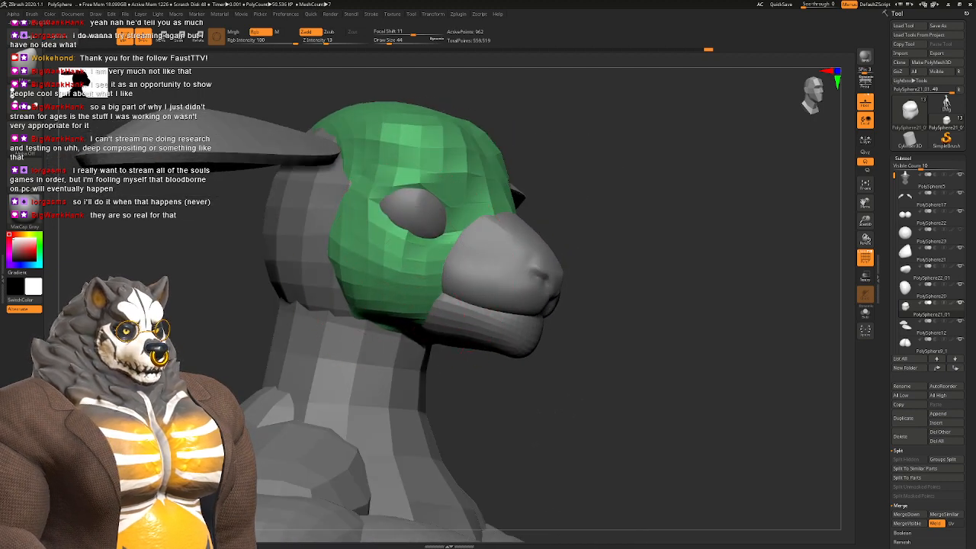
{"action": "left_click_drag", "start_coordinate": [357, 283], "coordinate": [339, 287]}
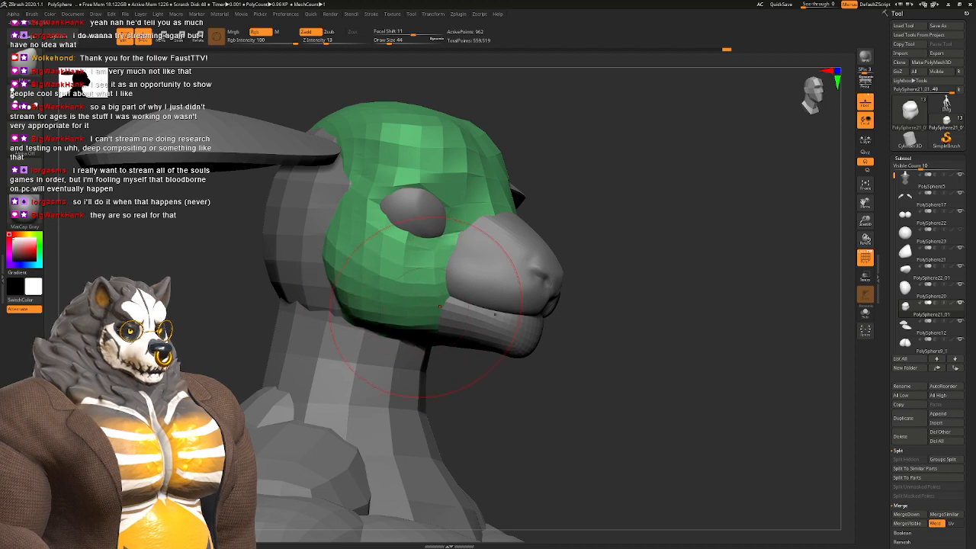
{"action": "right_click_drag", "start_coordinate": [425, 306], "coordinate": [431, 319]}
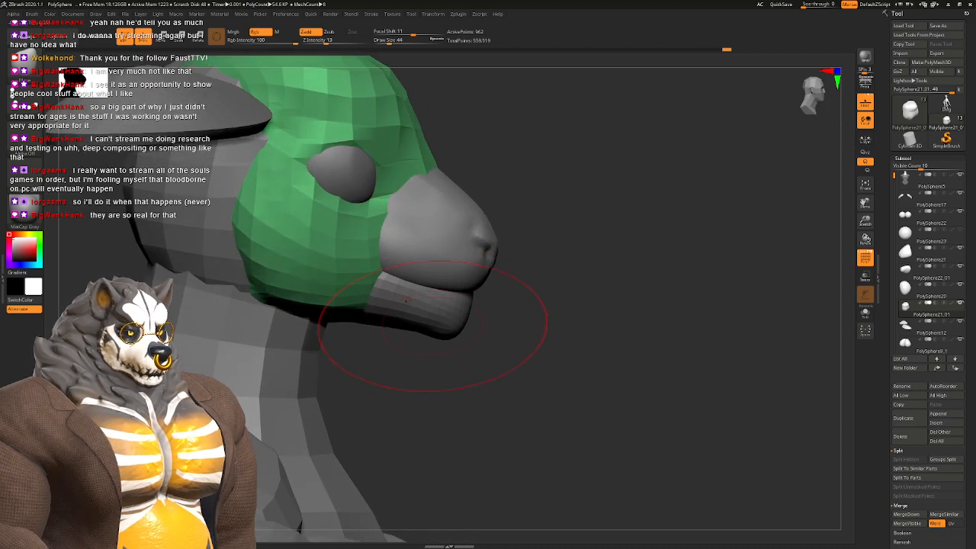
Step: Select the lower jaw piece and reshape its chin and rear edge, reducing the Move brush to draw size 25
{"action": "left_click", "coordinate": [413, 326], "text": "alt"}
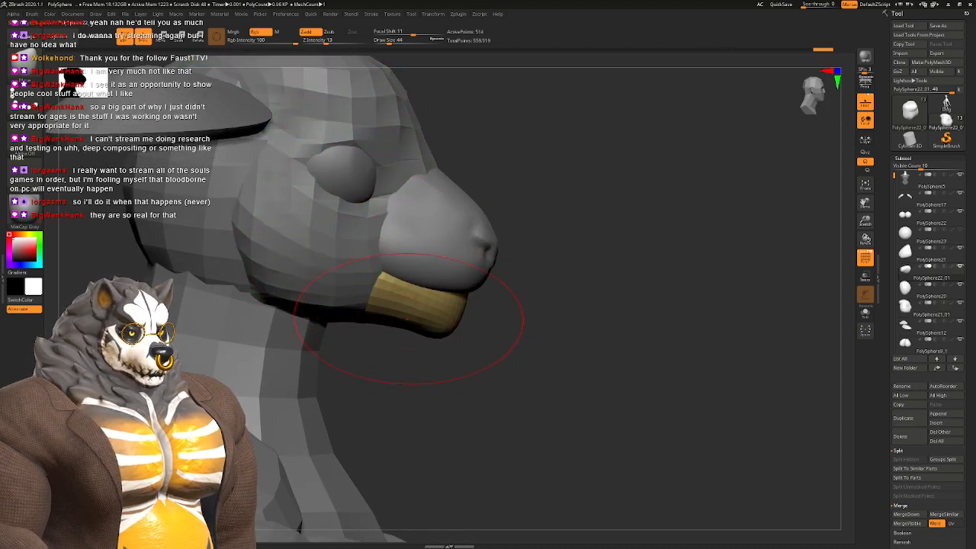
{"action": "mouse_move", "coordinate": [454, 307]}
{"action": "left_mouse_down"}
{"action": "mouse_move", "coordinate": [447, 302]}
{"action": "mouse_move", "coordinate": [465, 301]}
{"action": "left_mouse_up"}
{"action": "key", "text": "space"}
{"action": "left_click_drag", "start_coordinate": [438, 334], "coordinate": [382, 293]}
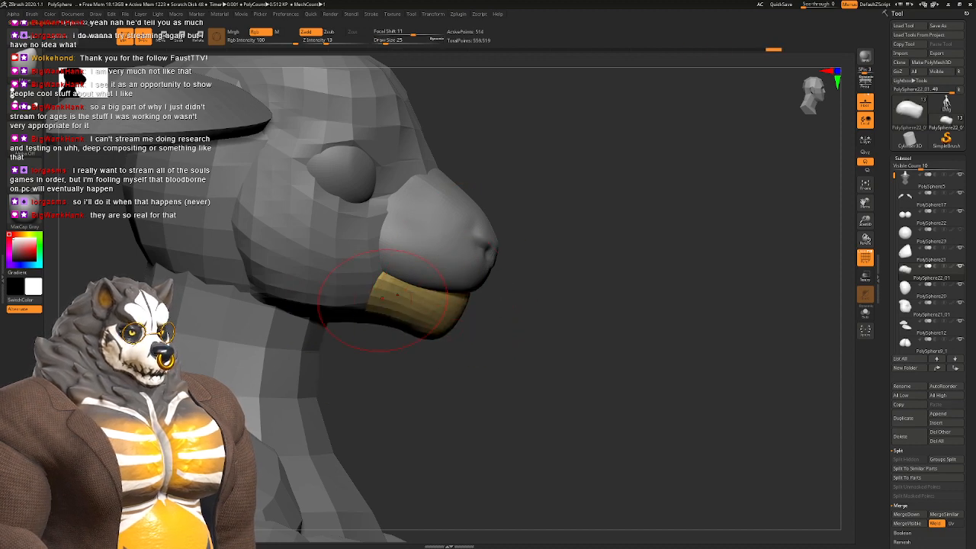
{"action": "left_click_drag", "start_coordinate": [512, 335], "coordinate": [396, 324]}
{"action": "mouse_move", "coordinate": [462, 231]}
{"action": "left_mouse_down", "text": "alt"}
{"action": "mouse_move", "coordinate": [483, 299]}
{"action": "mouse_move", "coordinate": [474, 297]}
{"action": "left_mouse_up", "text": "alt"}
{"action": "left_click_drag", "start_coordinate": [557, 298], "coordinate": [477, 299]}
Step: Reselect the face piece and reshape the cheek below the eye with the Move brush at draw size 33
{"action": "left_click", "coordinate": [486, 295], "text": "alt"}
{"action": "mouse_move", "coordinate": [487, 296]}
{"action": "right_mouse_down"}
{"action": "mouse_move", "coordinate": [425, 307]}
{"action": "mouse_move", "coordinate": [380, 287]}
{"action": "mouse_move", "coordinate": [335, 287]}
{"action": "mouse_move", "coordinate": [367, 286]}
{"action": "right_mouse_up"}
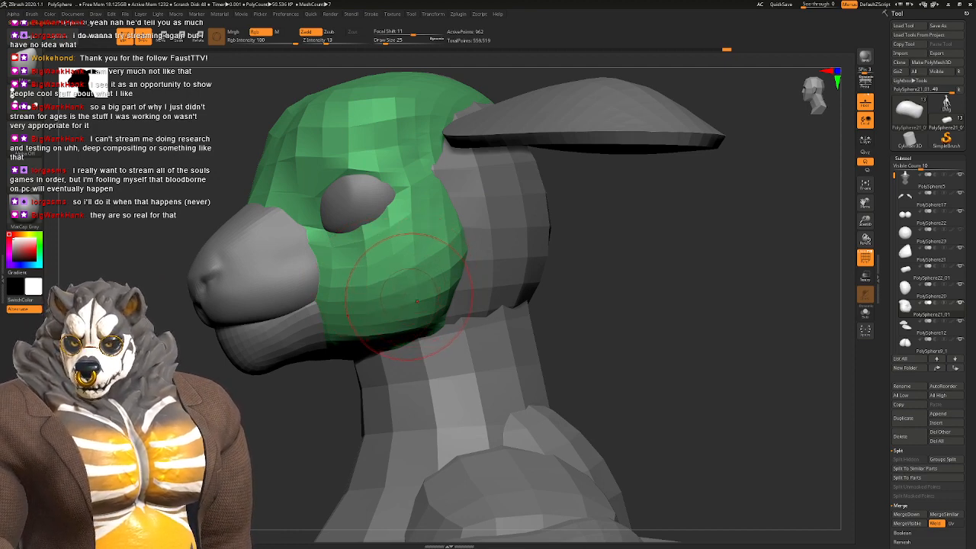
{"action": "right_click_drag", "start_coordinate": [412, 241], "coordinate": [465, 243]}
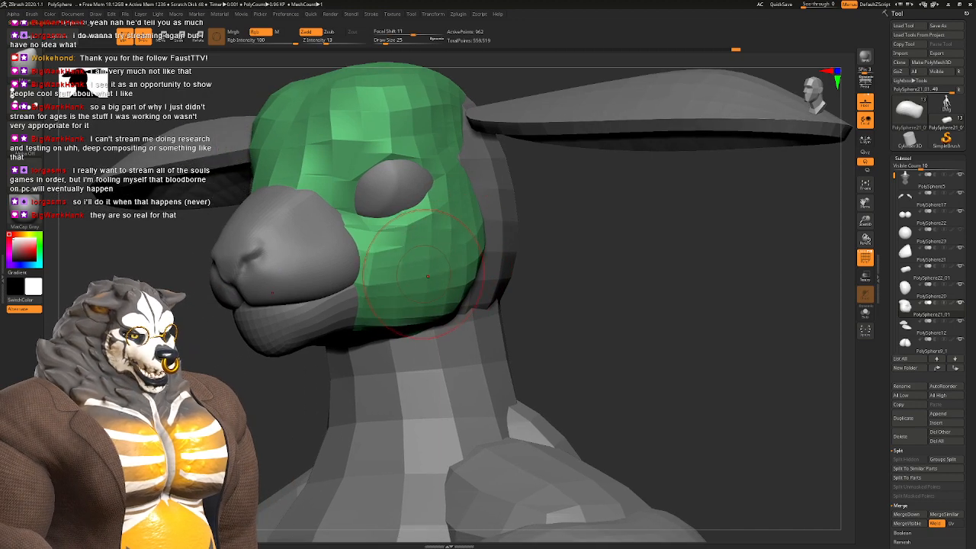
{"action": "key", "text": "space"}
{"action": "left_click_drag", "start_coordinate": [430, 258], "coordinate": [434, 258]}
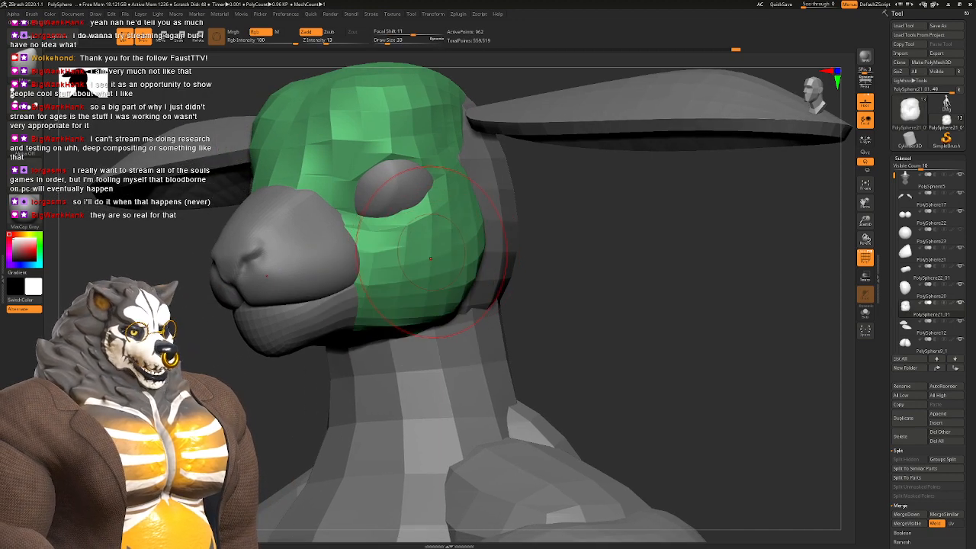
{"action": "right_click_drag", "start_coordinate": [430, 258], "coordinate": [457, 306], "text": "alt"}
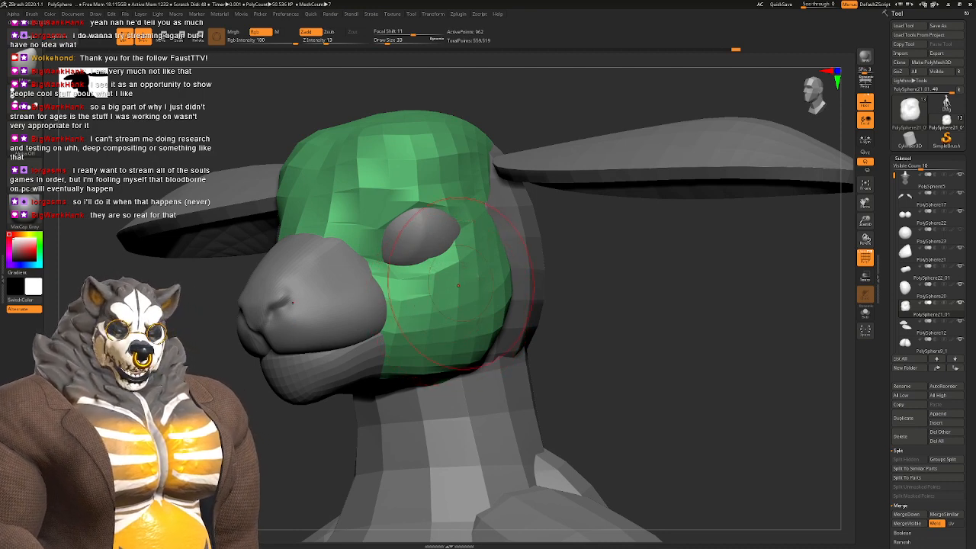
{"action": "right_click_drag", "start_coordinate": [421, 268], "coordinate": [500, 231], "text": "shift"}
Step: Raise the face piece one subdivision level, smooth the brow and refine the eye socket edge with the Move brush at draw size 11
{"action": "key", "text": "space"}
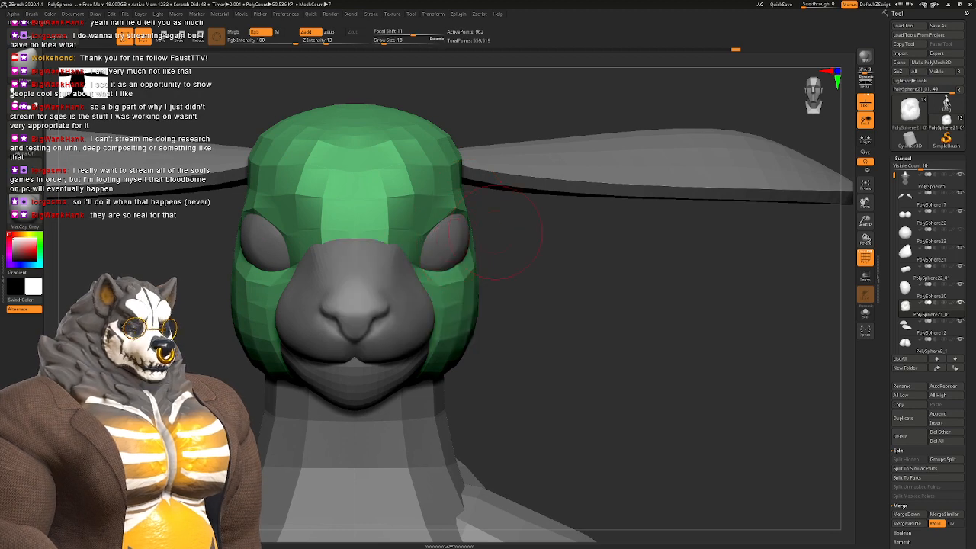
{"action": "key", "text": "d"}
{"action": "key", "text": "shift+d"}
{"action": "mouse_move", "coordinate": [448, 188]}
{"action": "left_mouse_down", "text": "shift"}
{"action": "mouse_move", "coordinate": [424, 243]}
{"action": "mouse_move", "coordinate": [418, 232]}
{"action": "left_mouse_up", "text": "shift"}
{"action": "right_click_drag", "start_coordinate": [412, 228], "coordinate": [398, 320], "text": "ctrl"}
{"action": "key", "text": "space"}
{"action": "left_click_drag", "start_coordinate": [434, 270], "coordinate": [429, 269]}
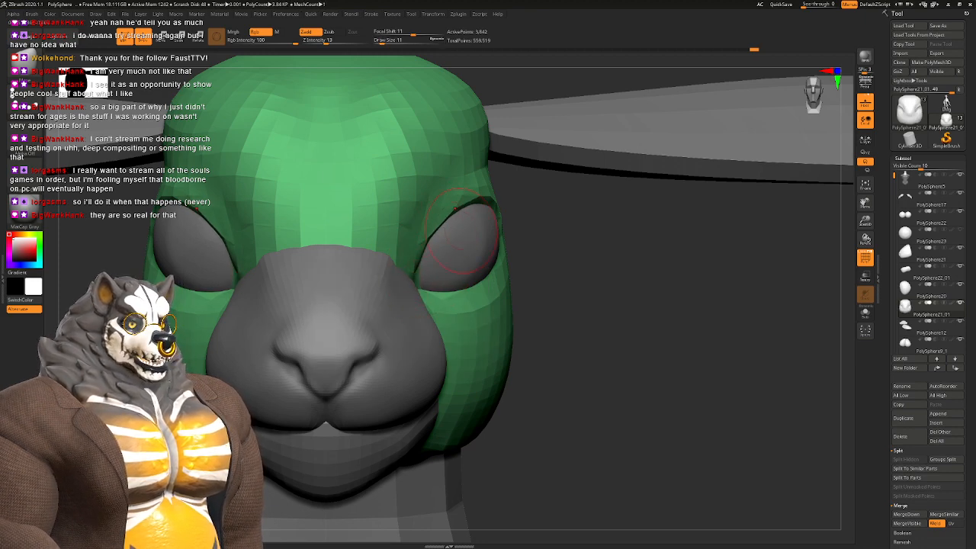
Step: Raise the face piece two more subdivision levels and carve the brow crease above the eye with the DamStandard brush at draw size 23
{"action": "key", "text": "f"}
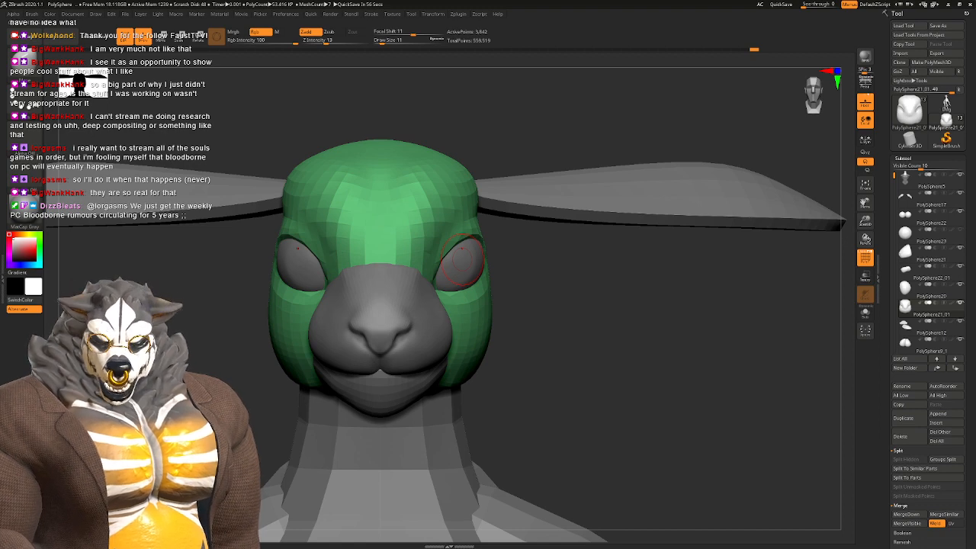
{"action": "mouse_move", "coordinate": [461, 259]}
{"action": "right_mouse_down"}
{"action": "mouse_move", "coordinate": [373, 259]}
{"action": "mouse_move", "coordinate": [358, 316]}
{"action": "mouse_move", "coordinate": [444, 315]}
{"action": "mouse_move", "coordinate": [385, 323]}
{"action": "mouse_move", "coordinate": [457, 297]}
{"action": "right_mouse_up"}
{"action": "key", "text": "ctrl+d"}
{"action": "key", "text": "ctrl+d"}
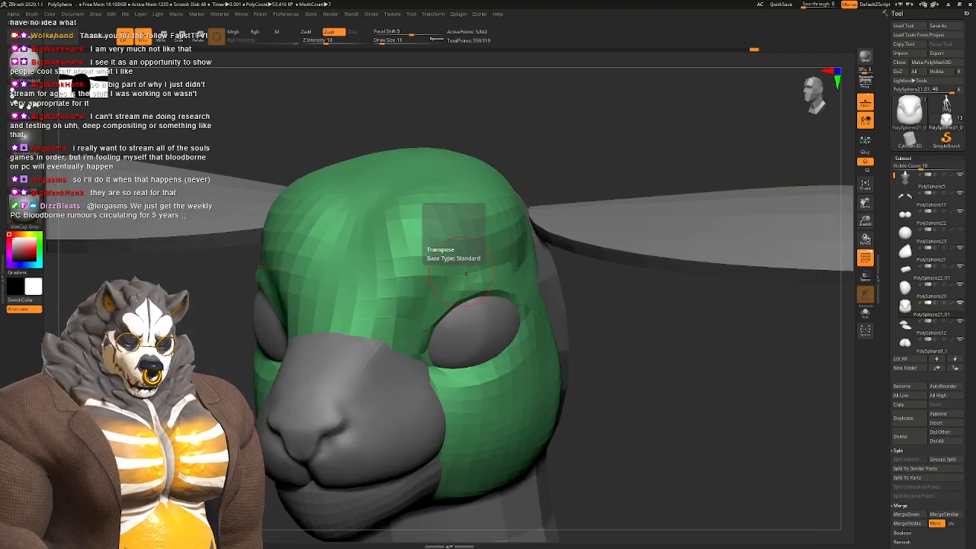
{"action": "key", "text": "space"}
{"action": "left_click_drag", "start_coordinate": [462, 271], "coordinate": [465, 271]}
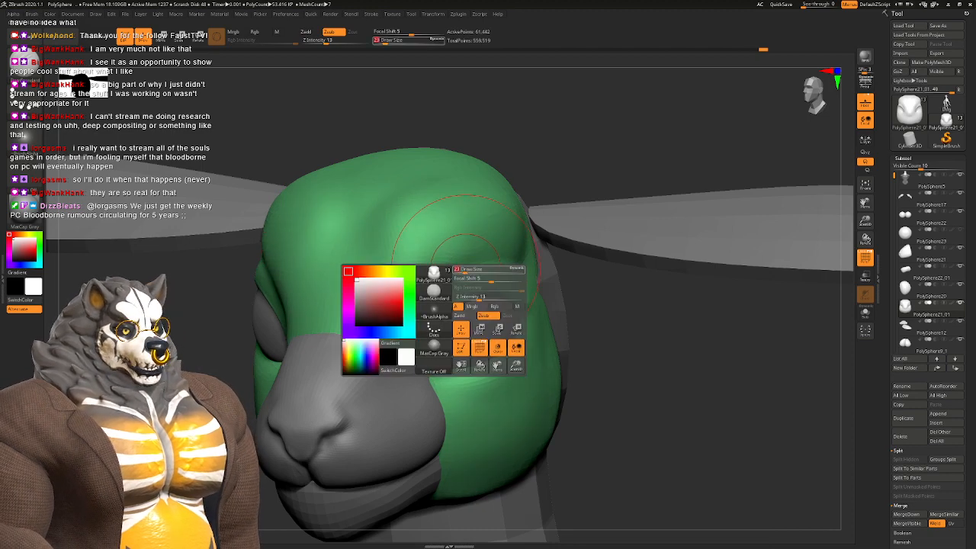
{"action": "left_click_drag", "start_coordinate": [416, 309], "coordinate": [505, 238]}
{"action": "right_click_drag", "start_coordinate": [509, 239], "coordinate": [465, 242]}
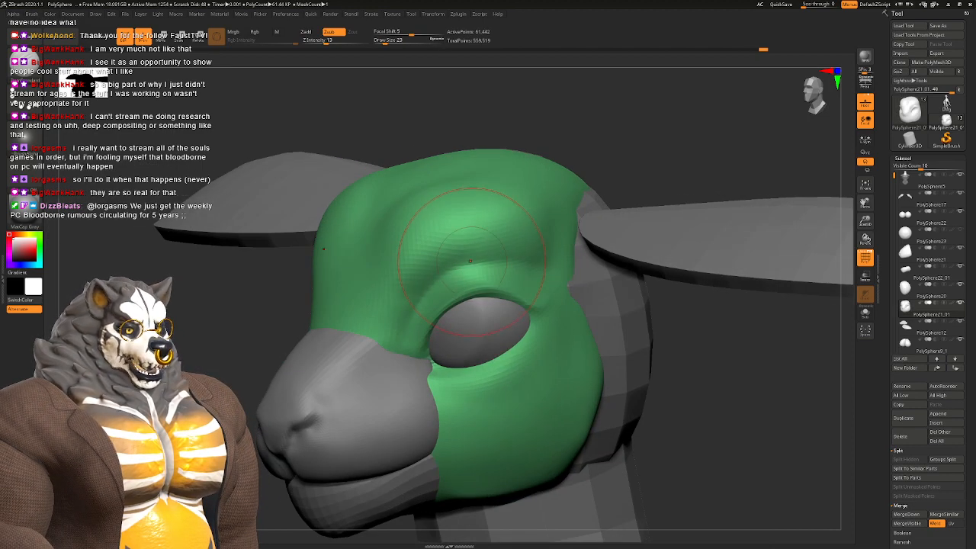
{"action": "mouse_move", "coordinate": [438, 270]}
{"action": "left_mouse_down"}
{"action": "mouse_move", "coordinate": [509, 237]}
{"action": "mouse_move", "coordinate": [537, 238]}
{"action": "left_mouse_up"}
{"action": "left_click_drag", "start_coordinate": [575, 208], "coordinate": [565, 215]}
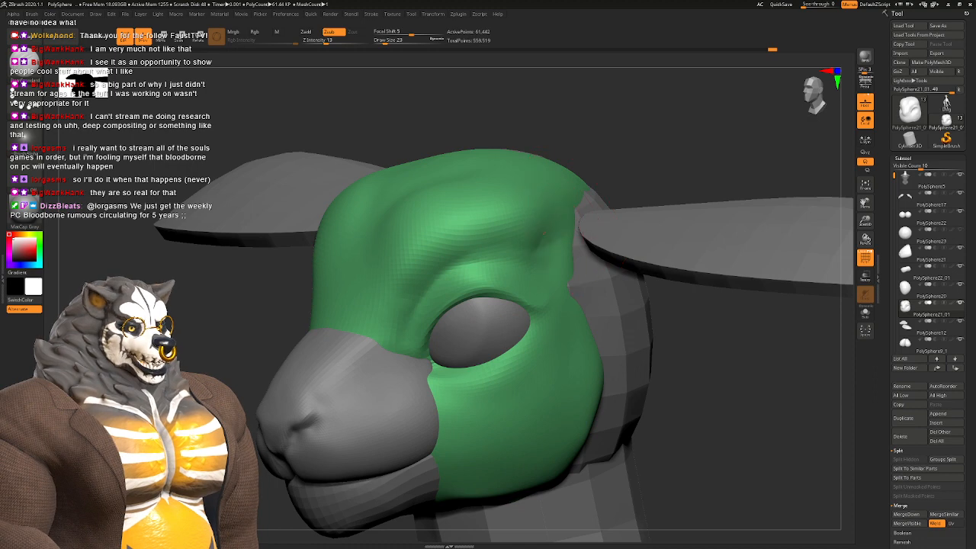
Step: With the DamStandard brush at draw size 18, carve the crease between the inner brow and nose bridge and smooth it
{"action": "mouse_move", "coordinate": [545, 208]}
{"action": "right_mouse_down"}
{"action": "mouse_move", "coordinate": [623, 242]}
{"action": "mouse_move", "coordinate": [602, 259]}
{"action": "mouse_move", "coordinate": [473, 239]}
{"action": "mouse_move", "coordinate": [411, 243]}
{"action": "right_mouse_up"}
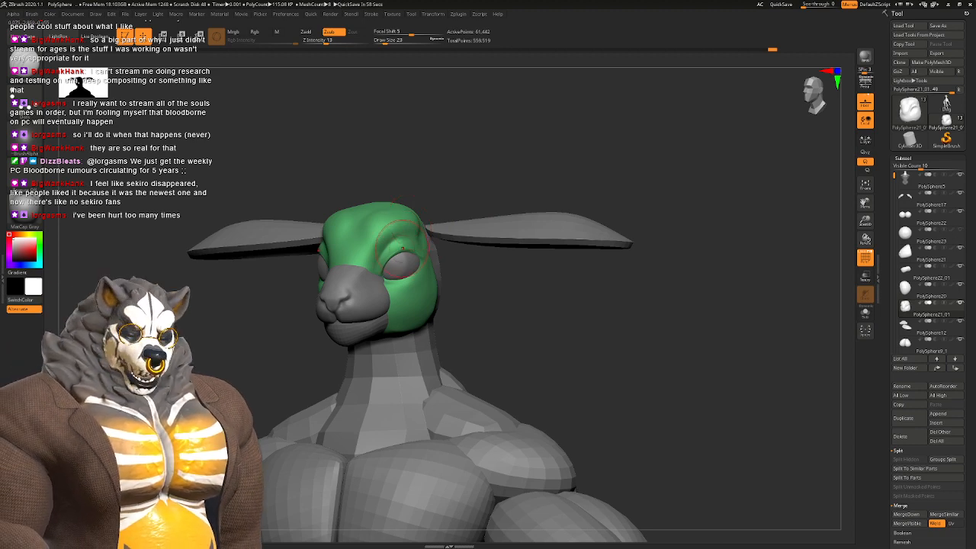
{"action": "mouse_move", "coordinate": [465, 245]}
{"action": "right_mouse_down"}
{"action": "mouse_move", "coordinate": [429, 237]}
{"action": "mouse_move", "coordinate": [428, 253]}
{"action": "mouse_move", "coordinate": [466, 280]}
{"action": "right_mouse_up"}
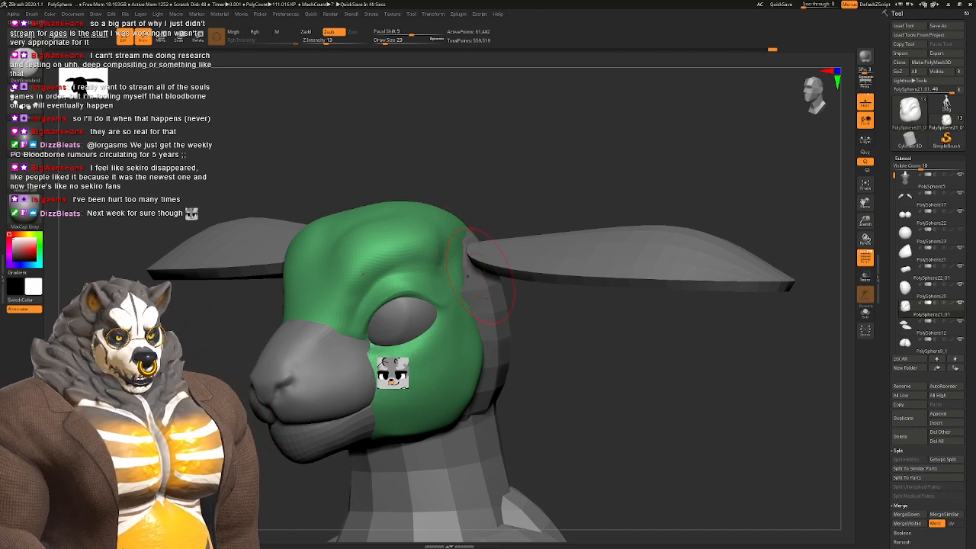
{"action": "mouse_move", "coordinate": [359, 282]}
{"action": "right_mouse_down"}
{"action": "mouse_move", "coordinate": [328, 342]}
{"action": "mouse_move", "coordinate": [330, 300]}
{"action": "mouse_move", "coordinate": [405, 291]}
{"action": "right_mouse_up"}
{"action": "right_click_drag", "start_coordinate": [293, 247], "coordinate": [290, 286]}
{"action": "right_click_drag", "start_coordinate": [434, 229], "coordinate": [381, 214]}
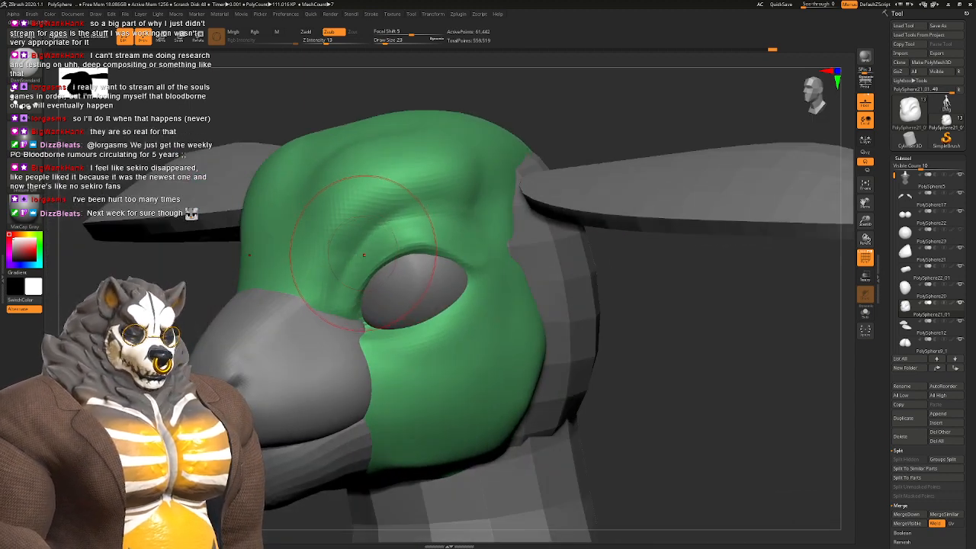
{"action": "key", "text": "b"}
{"action": "key", "text": "d"}
{"action": "key", "text": "s"}
{"action": "key", "text": "space"}
{"action": "left_click_drag", "start_coordinate": [392, 241], "coordinate": [386, 240]}
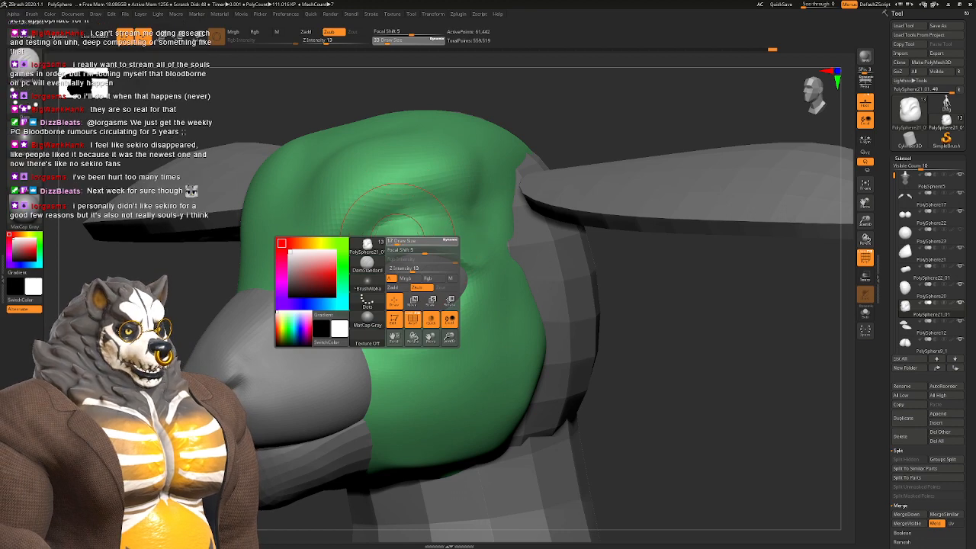
{"action": "right_click_drag", "start_coordinate": [371, 235], "coordinate": [399, 254], "text": "alt"}
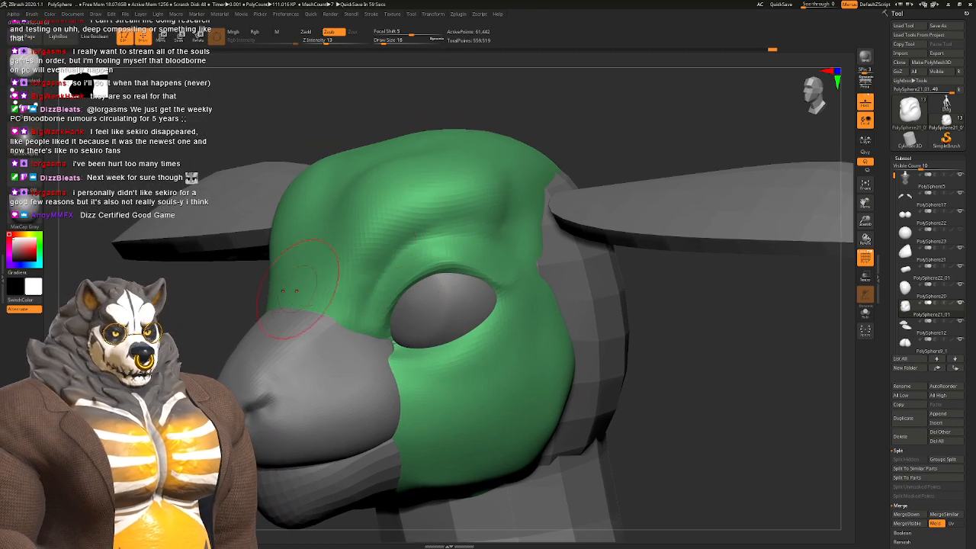
{"action": "left_click_drag", "start_coordinate": [349, 259], "coordinate": [370, 236]}
{"action": "mouse_move", "coordinate": [358, 247]}
{"action": "right_mouse_down", "text": "shift"}
{"action": "mouse_move", "coordinate": [404, 236]}
{"action": "mouse_move", "coordinate": [369, 263]}
{"action": "right_mouse_up", "text": "shift"}
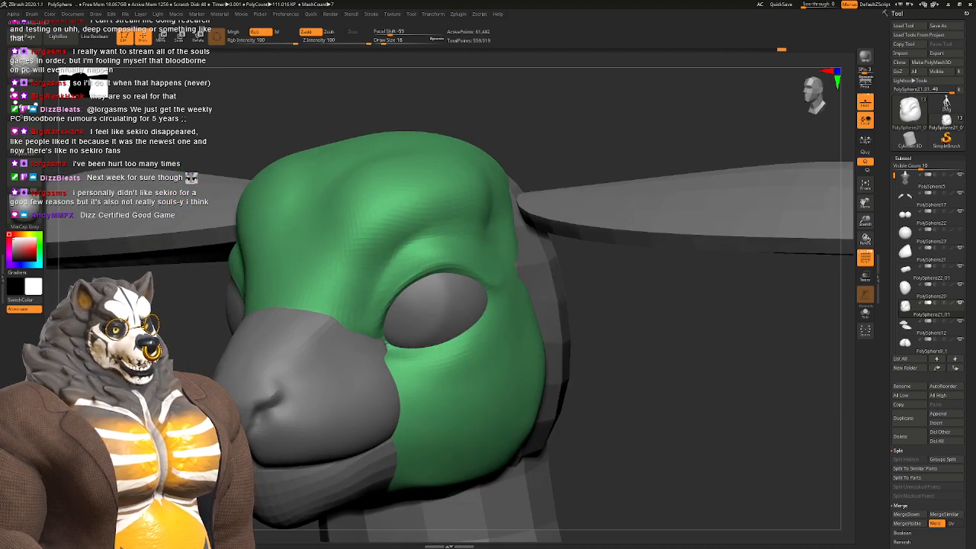
Step: Check the head against the full body, then reshape the forehead above the brows with the Move brush at draw size 31
{"action": "right_click_drag", "start_coordinate": [456, 197], "coordinate": [405, 185]}
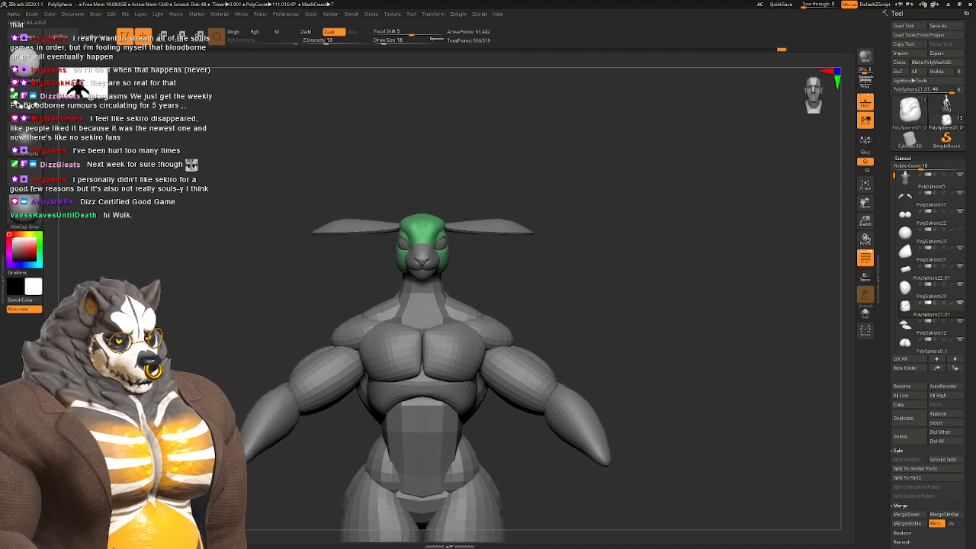
{"action": "right_click_drag", "start_coordinate": [523, 178], "coordinate": [537, 178], "text": "alt"}
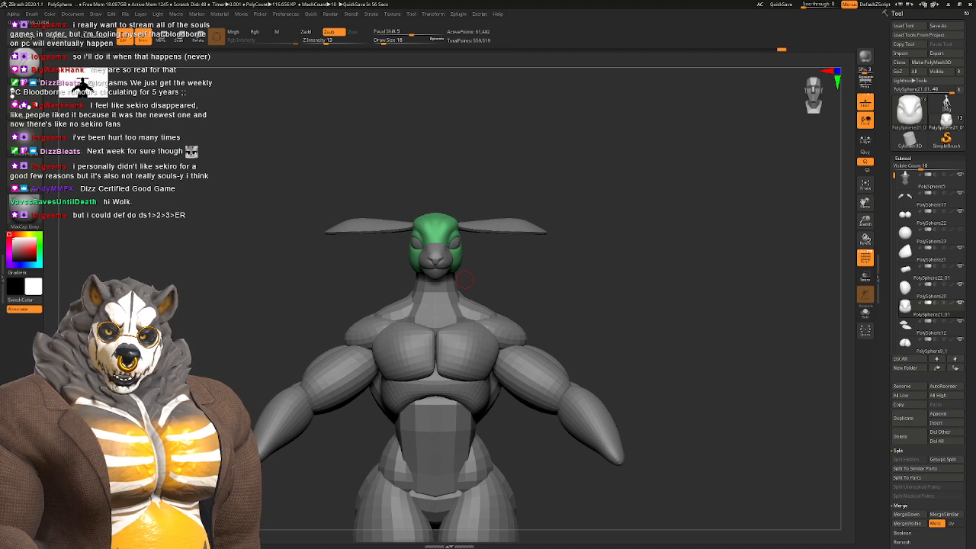
{"action": "right_click_drag", "start_coordinate": [449, 243], "coordinate": [467, 306], "text": "ctrl"}
{"action": "mouse_move", "coordinate": [466, 306]}
{"action": "right_mouse_down"}
{"action": "mouse_move", "coordinate": [457, 297]}
{"action": "mouse_move", "coordinate": [466, 311]}
{"action": "mouse_move", "coordinate": [475, 271]}
{"action": "mouse_move", "coordinate": [423, 267]}
{"action": "mouse_move", "coordinate": [426, 293]}
{"action": "mouse_move", "coordinate": [479, 297]}
{"action": "right_mouse_up"}
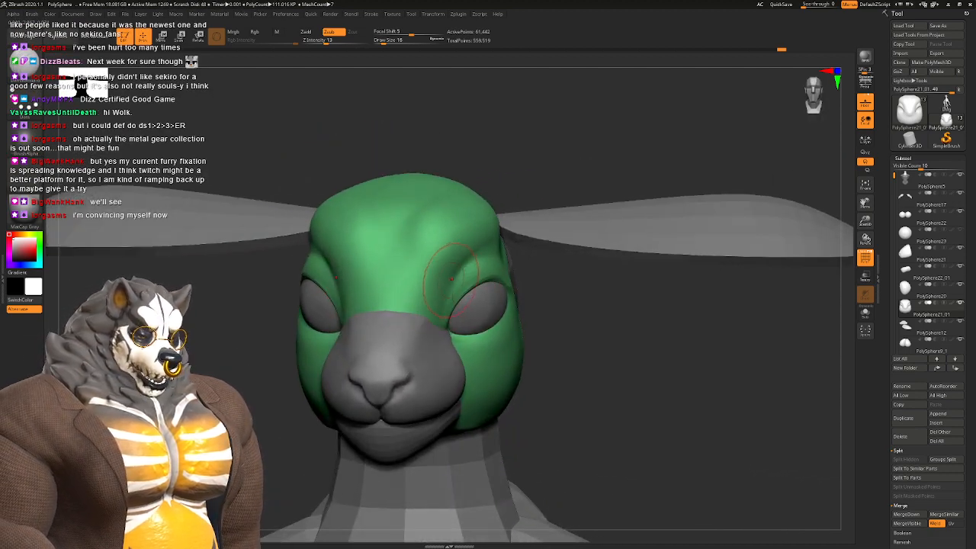
{"action": "key", "text": "b"}
{"action": "left_click", "coordinate": [452, 291]}
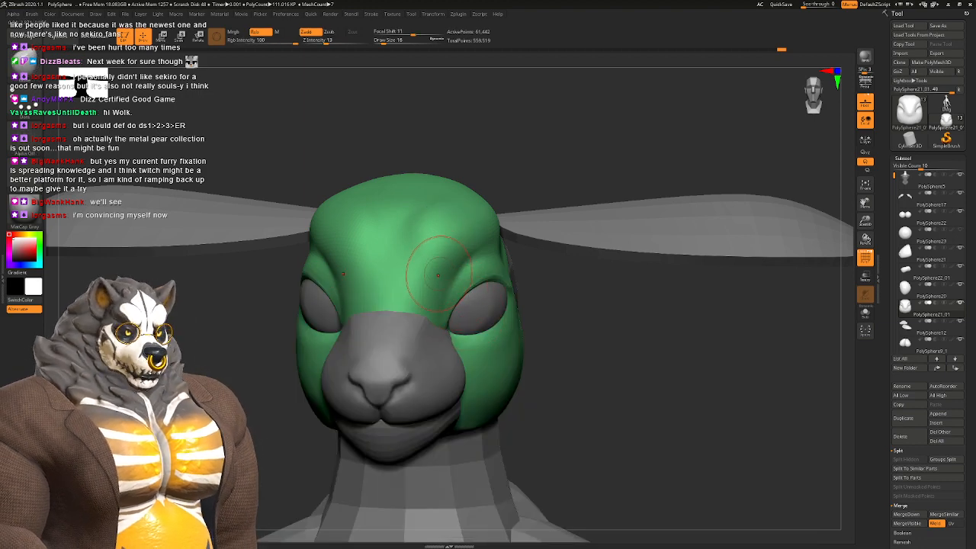
{"action": "key", "text": "space"}
{"action": "left_click_drag", "start_coordinate": [438, 274], "coordinate": [442, 275]}
{"action": "mouse_move", "coordinate": [467, 273]}
{"action": "right_mouse_down"}
{"action": "mouse_move", "coordinate": [327, 280]}
{"action": "mouse_move", "coordinate": [294, 271]}
{"action": "right_mouse_up"}
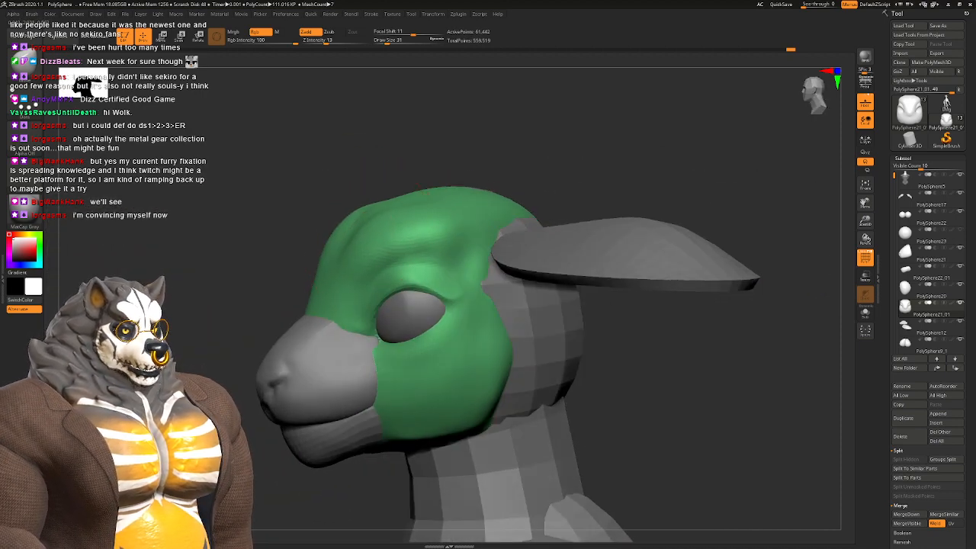
{"action": "left_click_drag", "start_coordinate": [358, 232], "coordinate": [367, 242]}
{"action": "mouse_move", "coordinate": [367, 248]}
{"action": "right_mouse_down"}
{"action": "mouse_move", "coordinate": [487, 261]}
{"action": "mouse_move", "coordinate": [459, 240]}
{"action": "mouse_move", "coordinate": [381, 255]}
{"action": "right_mouse_up"}
Step: Build up the forehead volume above the eyes with the Clay brush at draw size 33
{"action": "key", "text": "b"}
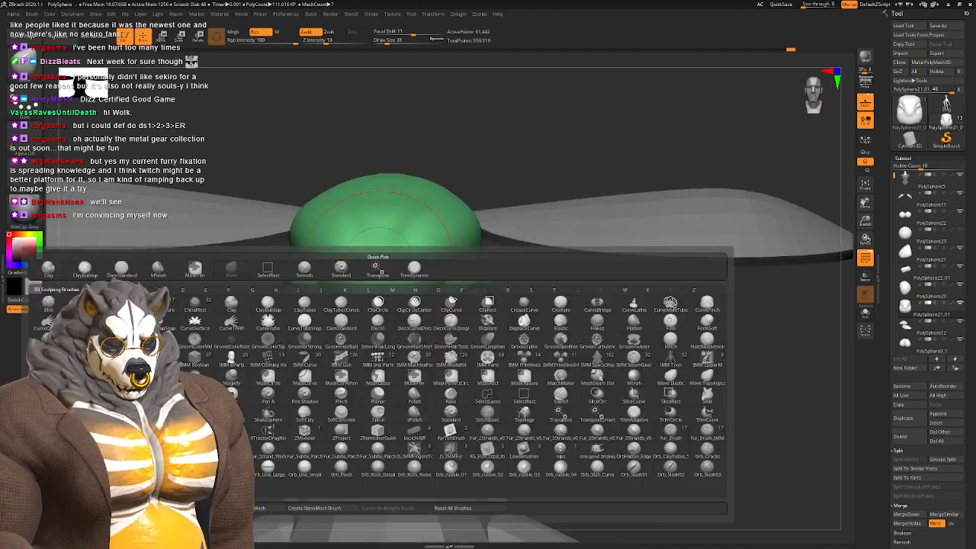
{"action": "key", "text": "d"}
{"action": "key", "text": "s"}
{"action": "key", "text": "b"}
{"action": "key", "text": "c"}
{"action": "key", "text": "l"}
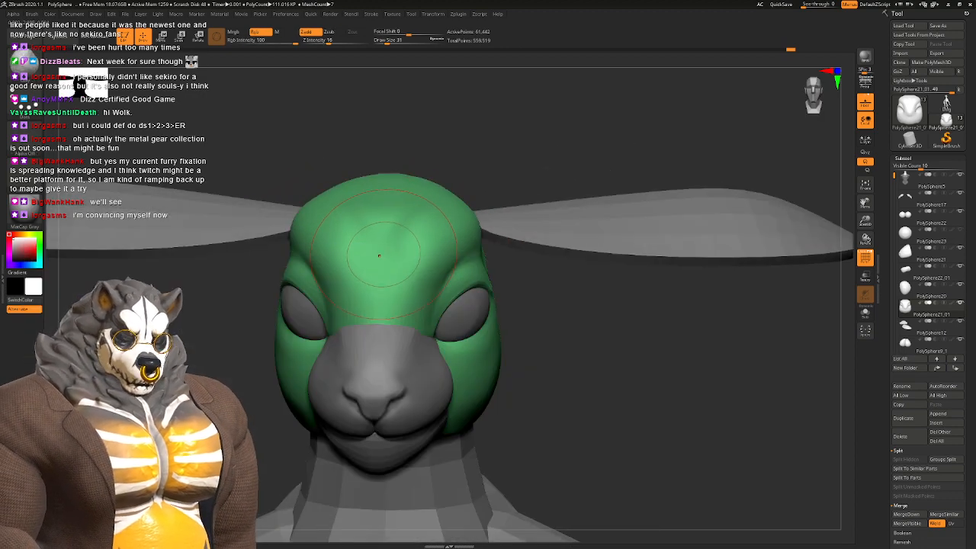
{"action": "key", "text": "space"}
{"action": "left_click_drag", "start_coordinate": [385, 252], "coordinate": [384, 251]}
{"action": "mouse_move", "coordinate": [384, 252]}
{"action": "right_mouse_down"}
{"action": "mouse_move", "coordinate": [405, 284]}
{"action": "mouse_move", "coordinate": [382, 296]}
{"action": "right_mouse_up"}
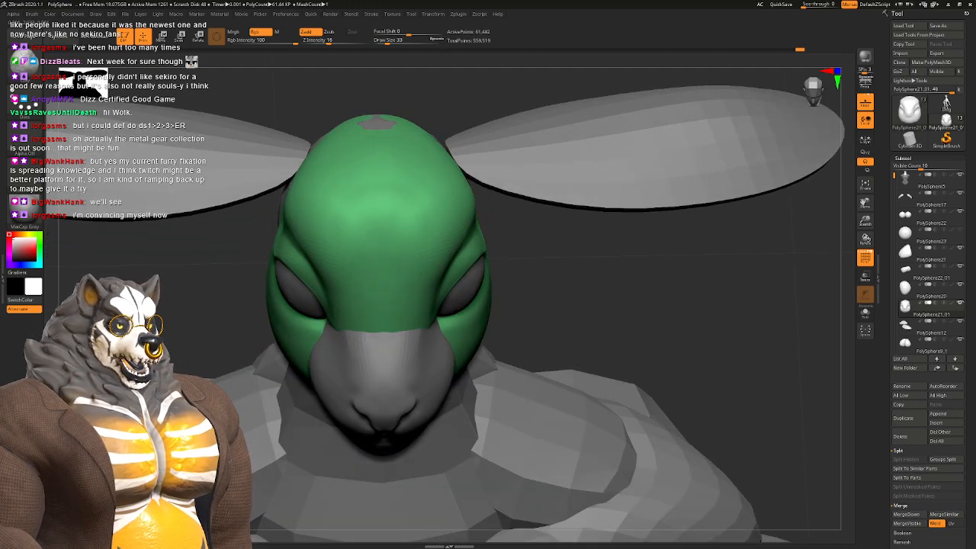
{"action": "mouse_move", "coordinate": [412, 188]}
{"action": "right_mouse_down"}
{"action": "mouse_move", "coordinate": [349, 138]}
{"action": "mouse_move", "coordinate": [465, 148]}
{"action": "mouse_move", "coordinate": [358, 152]}
{"action": "mouse_move", "coordinate": [357, 99]}
{"action": "mouse_move", "coordinate": [457, 102]}
{"action": "right_mouse_up"}
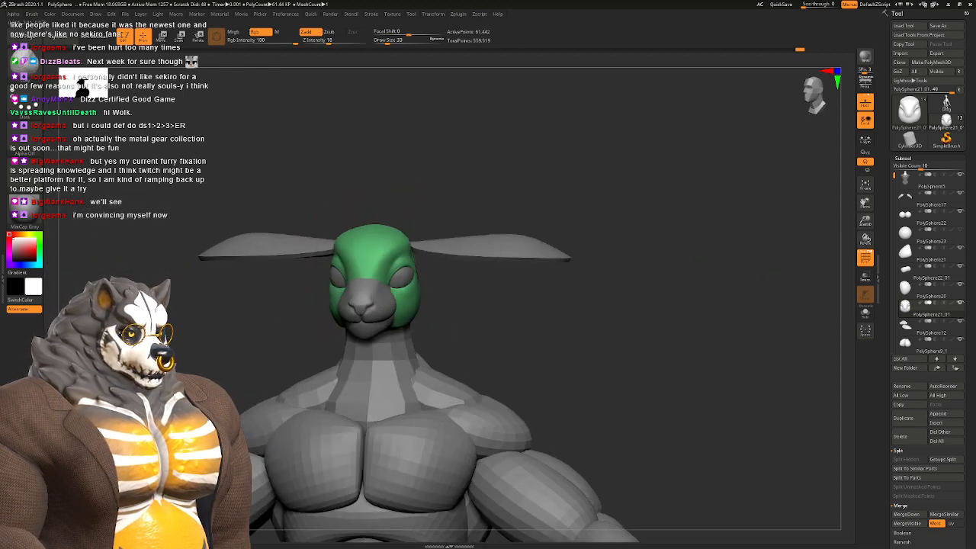
{"action": "right_click_drag", "start_coordinate": [358, 191], "coordinate": [374, 260]}
Step: Fill in the outer brow and temple beside the eye with the Clay brush at draw size 22
{"action": "right_click_drag", "start_coordinate": [373, 259], "coordinate": [337, 299], "text": "ctrl"}
{"action": "key", "text": "space"}
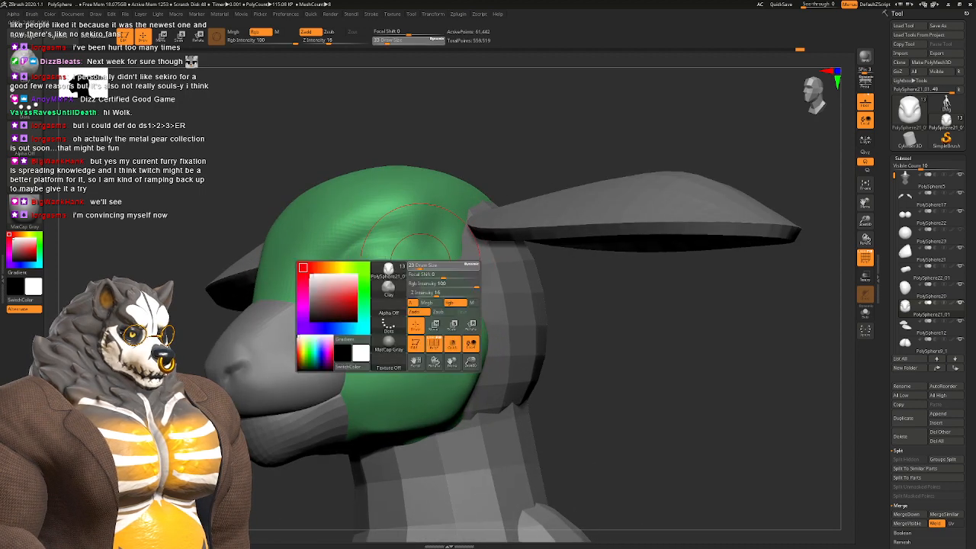
{"action": "left_click_drag", "start_coordinate": [419, 266], "coordinate": [421, 265]}
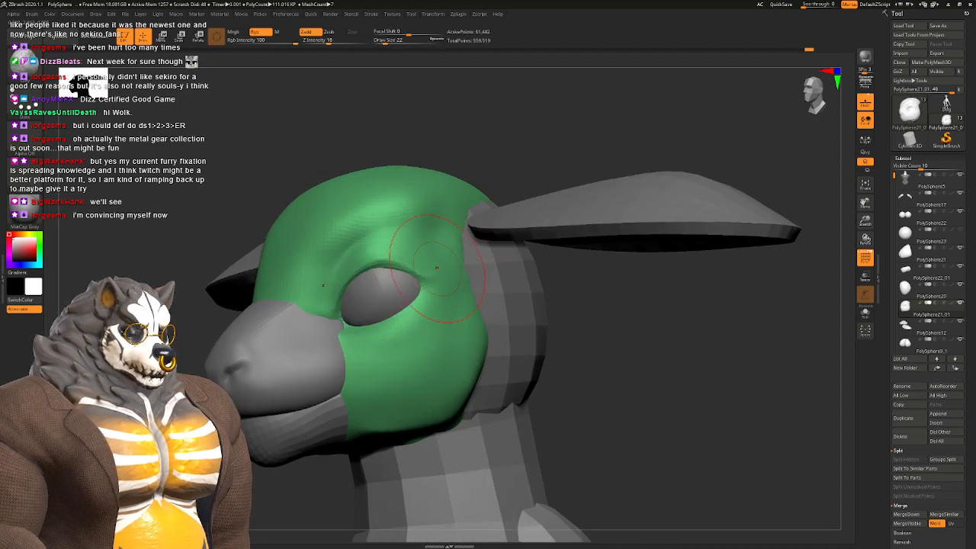
{"action": "right_click_drag", "start_coordinate": [437, 268], "coordinate": [474, 221]}
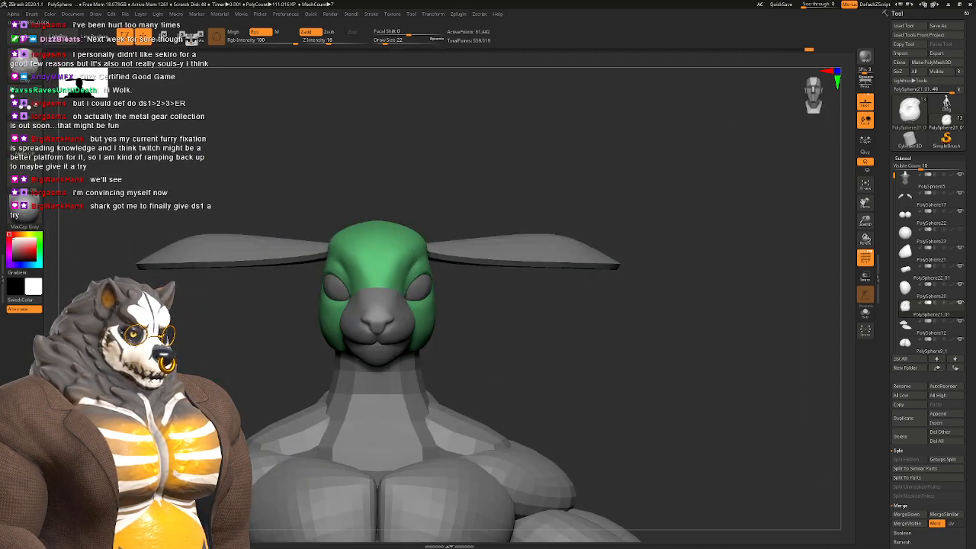
{"action": "right_click_drag", "start_coordinate": [426, 263], "coordinate": [418, 254], "text": "ctrl"}
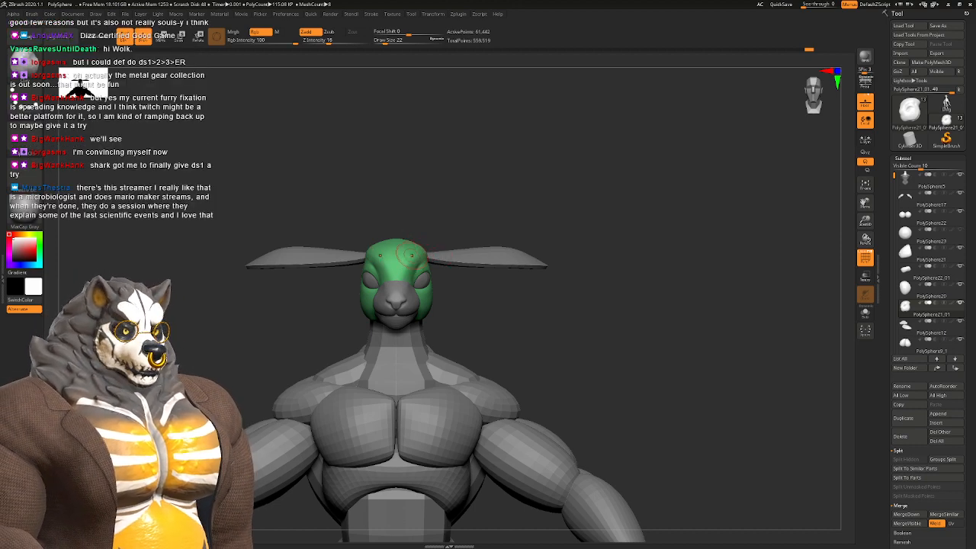
Step: Refine the brow ridge and temple around the eye with the Clay brush at draw sizes 17 and 14
{"action": "right_click_drag", "start_coordinate": [424, 234], "coordinate": [418, 313], "text": "ctrl"}
{"action": "key", "text": "space"}
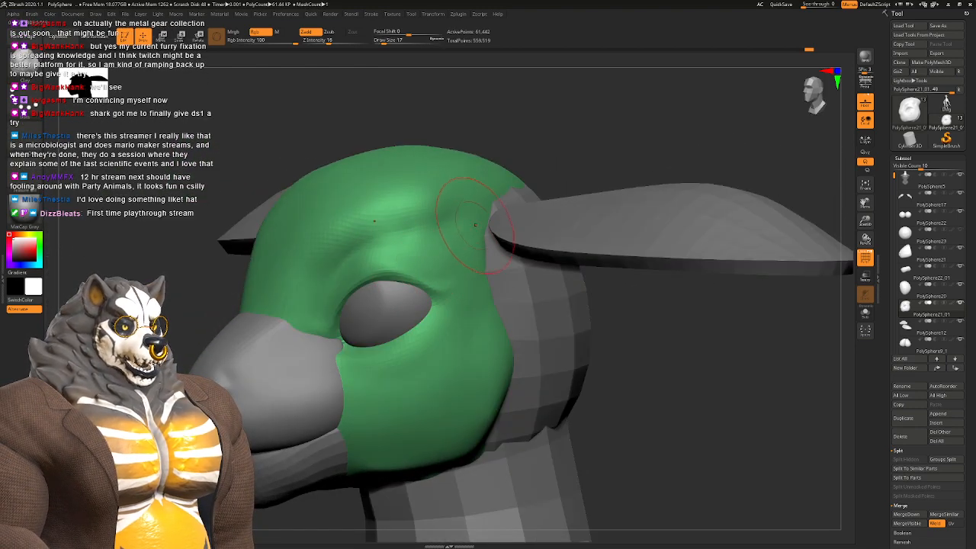
{"action": "right_click_drag", "start_coordinate": [469, 224], "coordinate": [452, 260]}
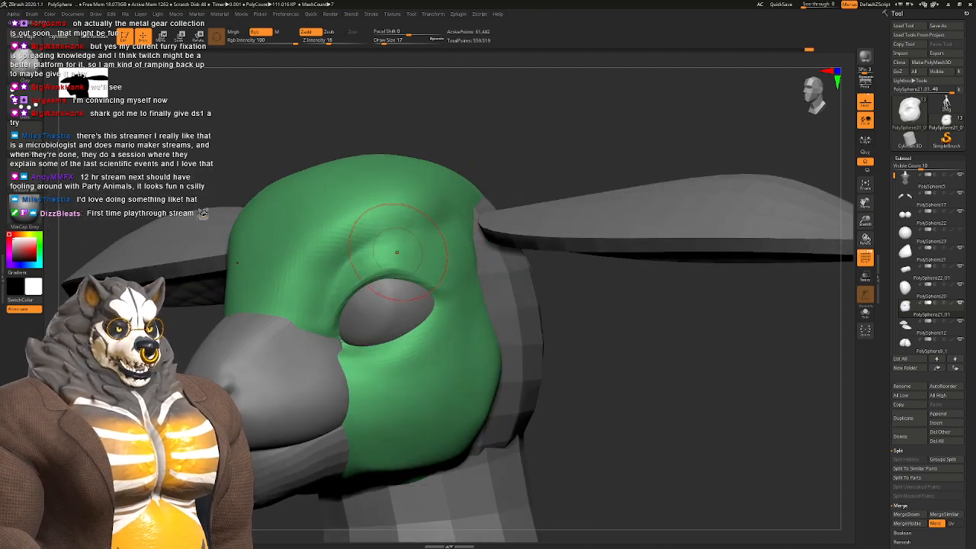
{"action": "key", "text": "space"}
{"action": "left_click_drag", "start_coordinate": [409, 259], "coordinate": [373, 260]}
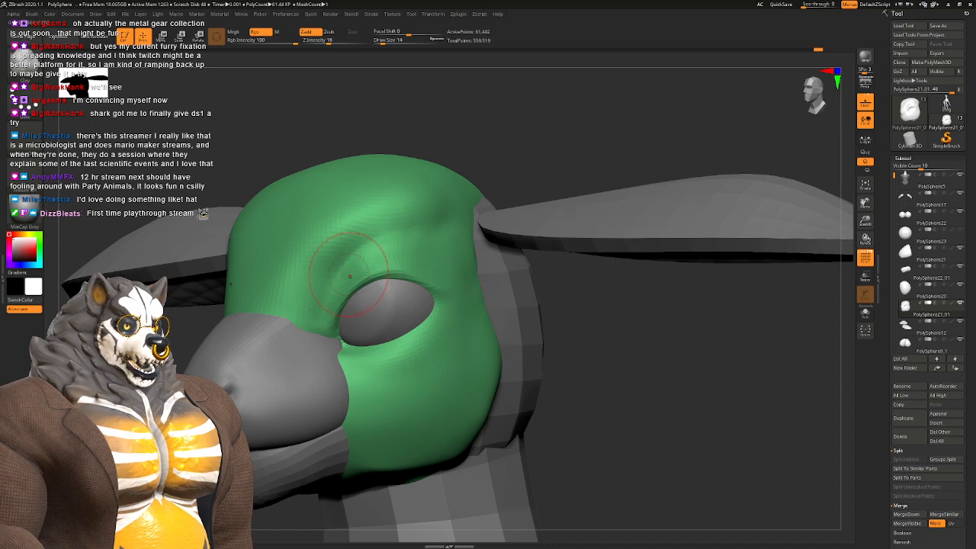
{"action": "right_click_drag", "start_coordinate": [452, 270], "coordinate": [446, 275]}
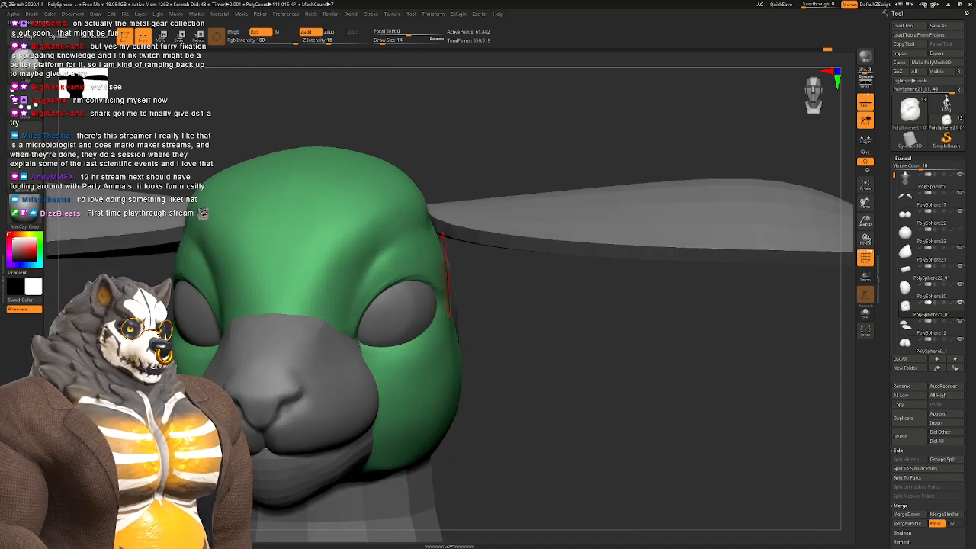
{"action": "mouse_move", "coordinate": [364, 294]}
{"action": "right_mouse_down"}
{"action": "mouse_move", "coordinate": [429, 265]}
{"action": "mouse_move", "coordinate": [430, 182]}
{"action": "mouse_move", "coordinate": [426, 141]}
{"action": "mouse_move", "coordinate": [360, 145]}
{"action": "mouse_move", "coordinate": [366, 252]}
{"action": "mouse_move", "coordinate": [457, 267]}
{"action": "right_mouse_up"}
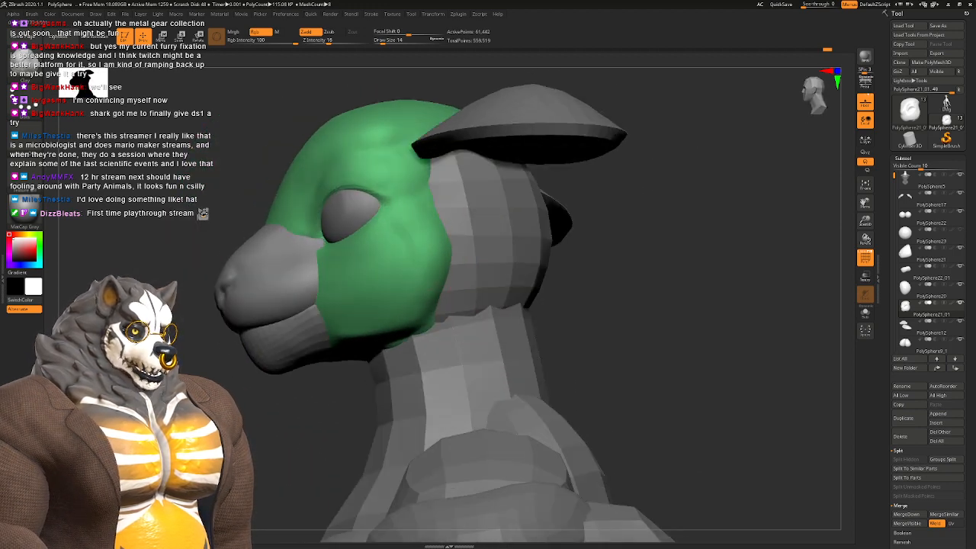
{"action": "right_click_drag", "start_coordinate": [391, 242], "coordinate": [420, 238]}
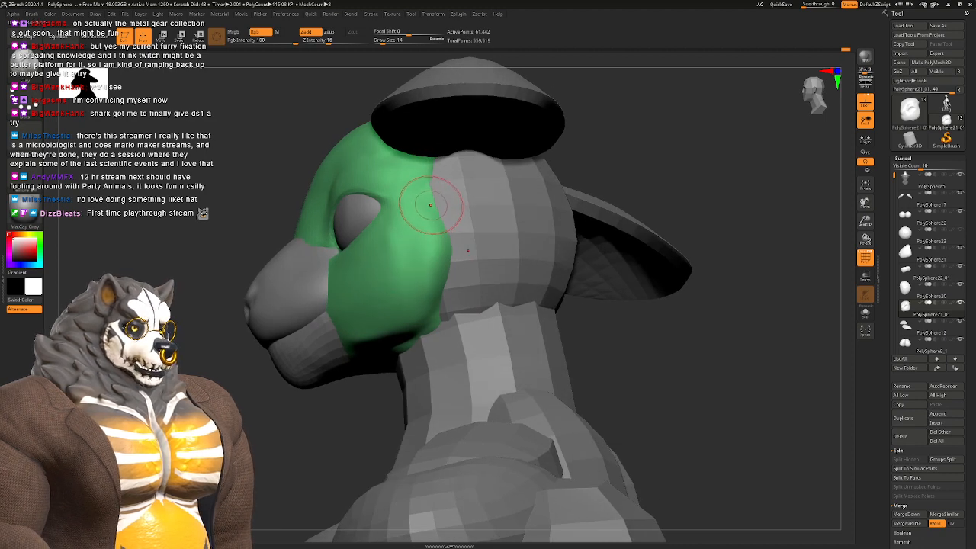
Step: Carve the transition between the temple and upper cheek behind the eye with the DamStandard brush at draw size 23
{"action": "key", "text": "b"}
{"action": "key", "text": "d"}
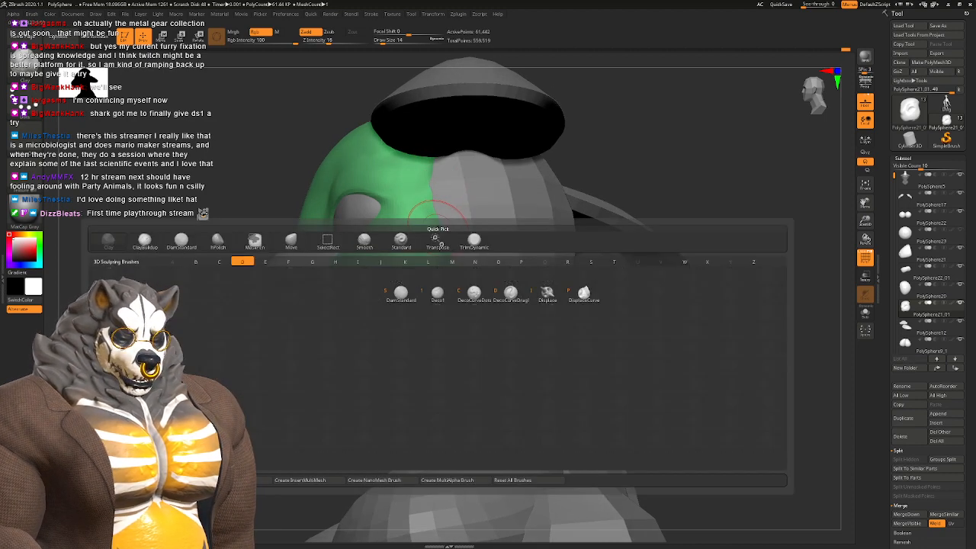
{"action": "key", "text": "s"}
{"action": "right_click_drag", "start_coordinate": [440, 229], "coordinate": [459, 232]}
{"action": "key", "text": "space"}
{"action": "left_click_drag", "start_coordinate": [436, 197], "coordinate": [440, 197]}
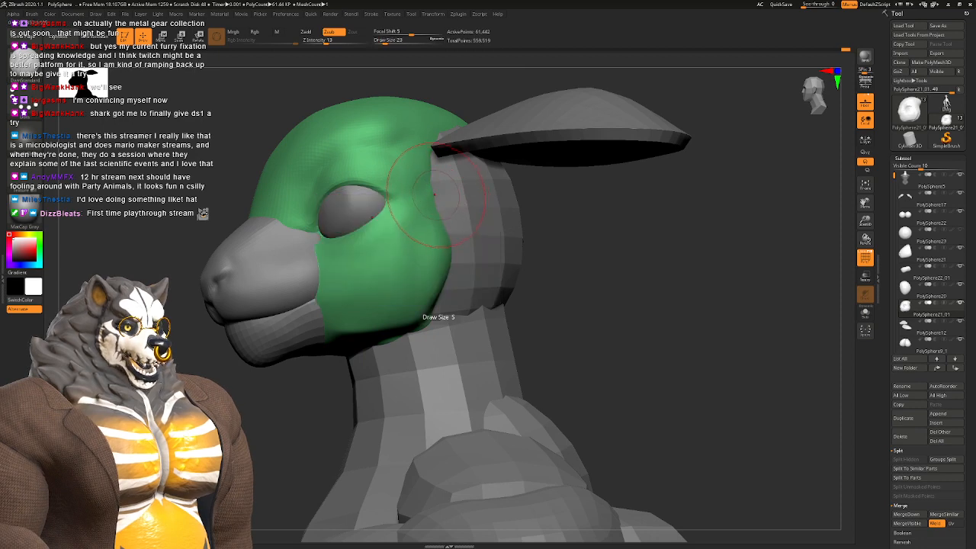
{"action": "mouse_move", "coordinate": [436, 314]}
{"action": "right_mouse_down", "text": "alt"}
{"action": "mouse_move", "coordinate": [434, 354]}
{"action": "mouse_move", "coordinate": [484, 404]}
{"action": "right_mouse_up", "text": "alt"}
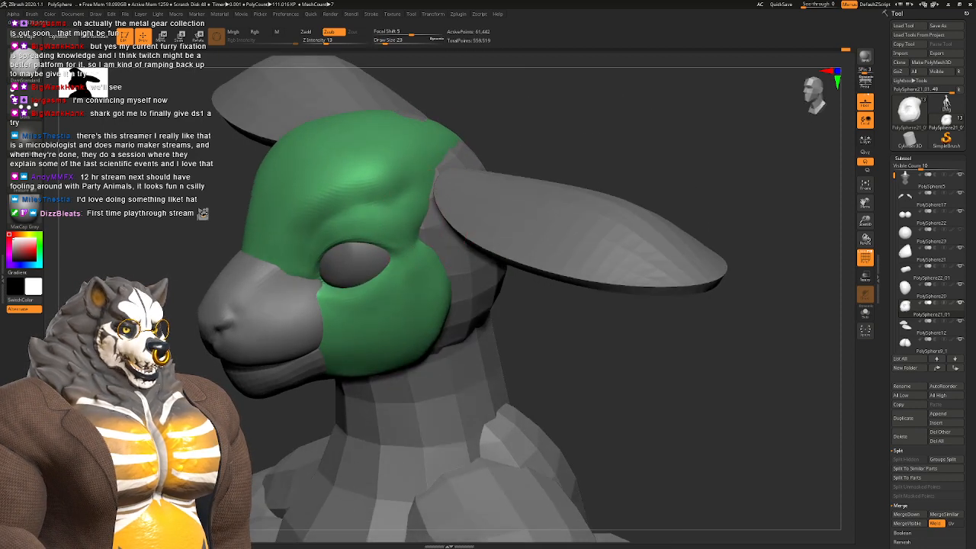
{"action": "right_click_drag", "start_coordinate": [428, 224], "coordinate": [434, 208]}
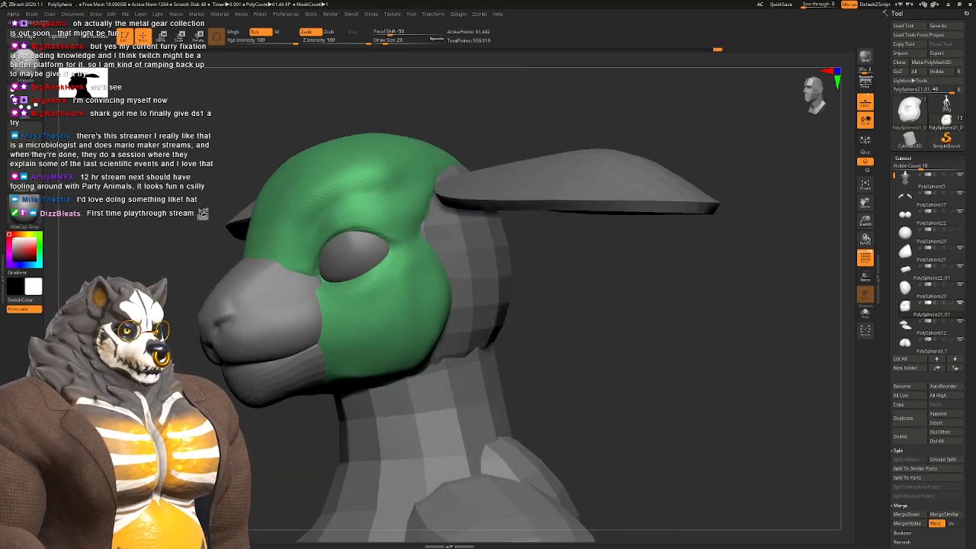
Step: Smooth the temple crease and define the rear edge of the cheek down toward the jaw
{"action": "mouse_move", "coordinate": [449, 252]}
{"action": "right_mouse_down"}
{"action": "mouse_move", "coordinate": [408, 252]}
{"action": "mouse_move", "coordinate": [438, 221]}
{"action": "right_mouse_up"}
{"action": "mouse_move", "coordinate": [438, 221]}
{"action": "right_mouse_down"}
{"action": "mouse_move", "coordinate": [412, 190]}
{"action": "mouse_move", "coordinate": [447, 300]}
{"action": "right_mouse_up"}
{"action": "left_click_drag", "start_coordinate": [428, 240], "coordinate": [458, 313]}
{"action": "left_click_drag", "start_coordinate": [454, 263], "coordinate": [453, 355]}
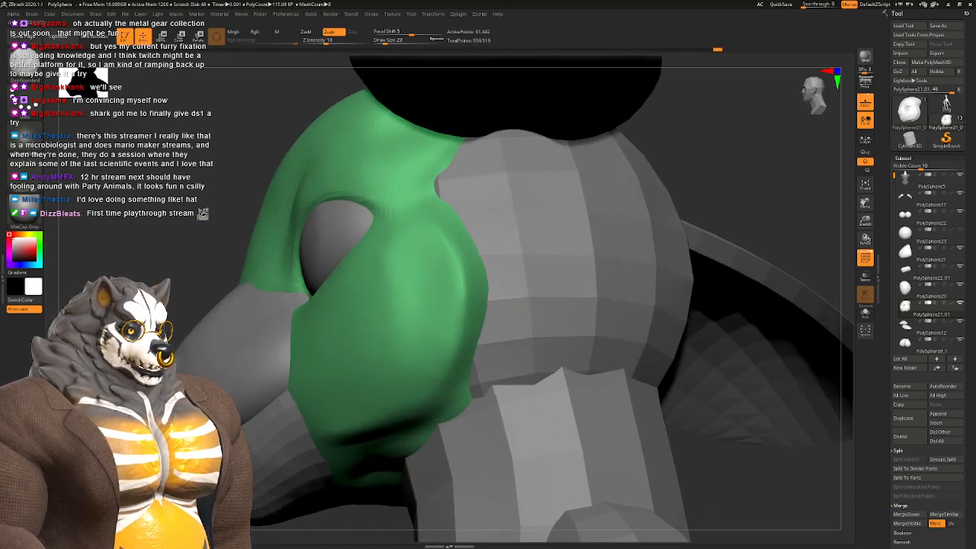
{"action": "right_click_drag", "start_coordinate": [473, 338], "coordinate": [602, 263]}
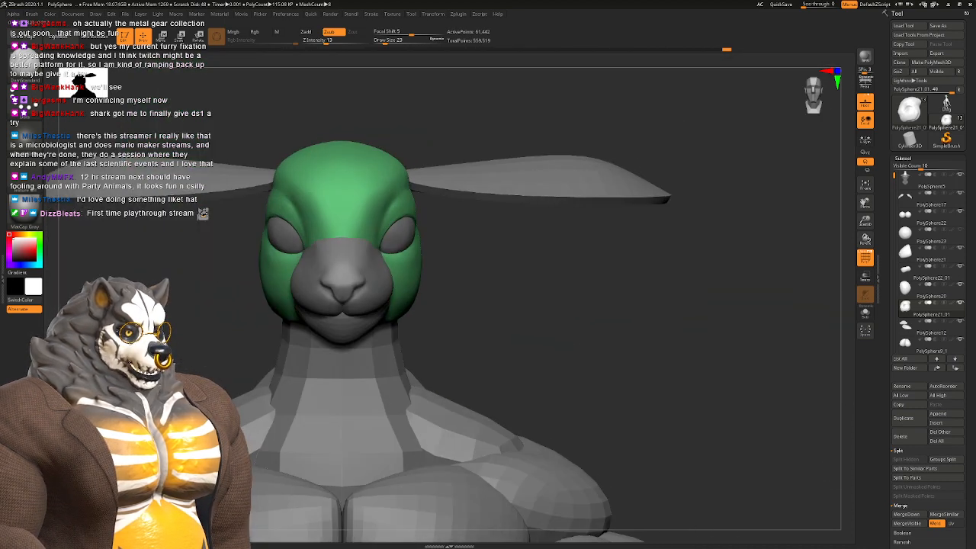
Step: Build up the cheek below the eye and beside the muzzle with the Clay brush at draw size 17
{"action": "right_click_drag", "start_coordinate": [534, 263], "coordinate": [437, 302]}
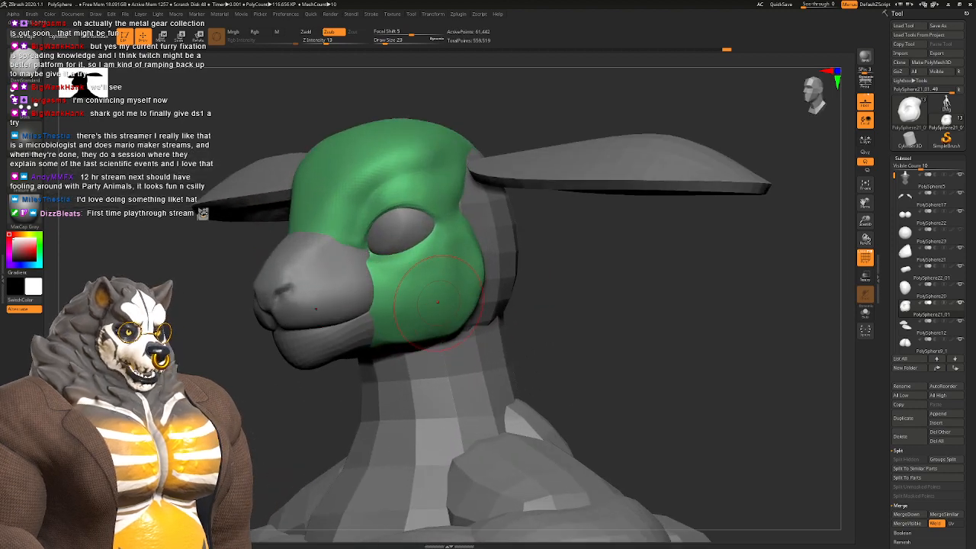
{"action": "key", "text": "b"}
{"action": "key", "text": "c"}
{"action": "key", "text": "l"}
{"action": "key", "text": "space"}
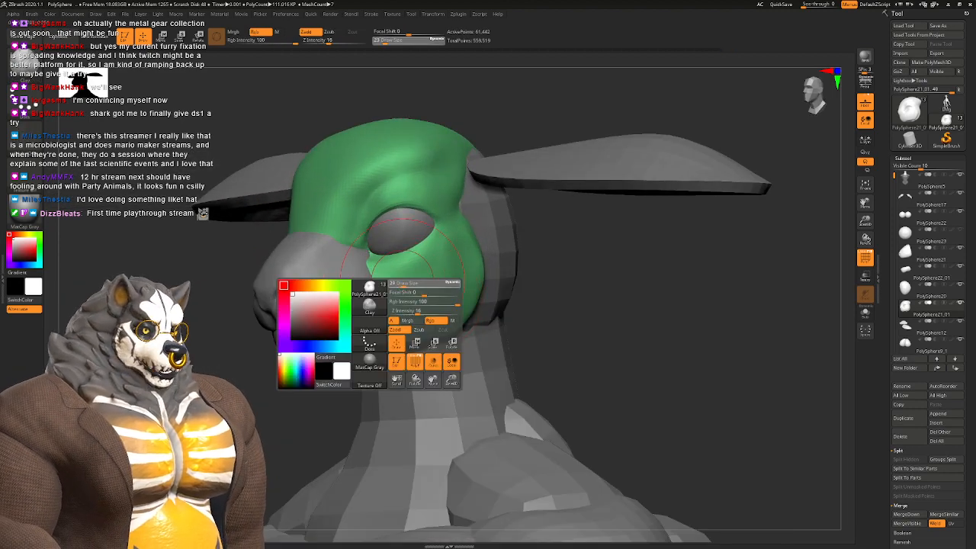
{"action": "left_click_drag", "start_coordinate": [402, 282], "coordinate": [400, 282]}
{"action": "mouse_move", "coordinate": [398, 302]}
{"action": "right_mouse_down"}
{"action": "mouse_move", "coordinate": [390, 256]}
{"action": "mouse_move", "coordinate": [367, 283]}
{"action": "right_mouse_up"}
{"action": "key", "text": "space"}
{"action": "left_click_drag", "start_coordinate": [369, 283], "coordinate": [365, 283]}
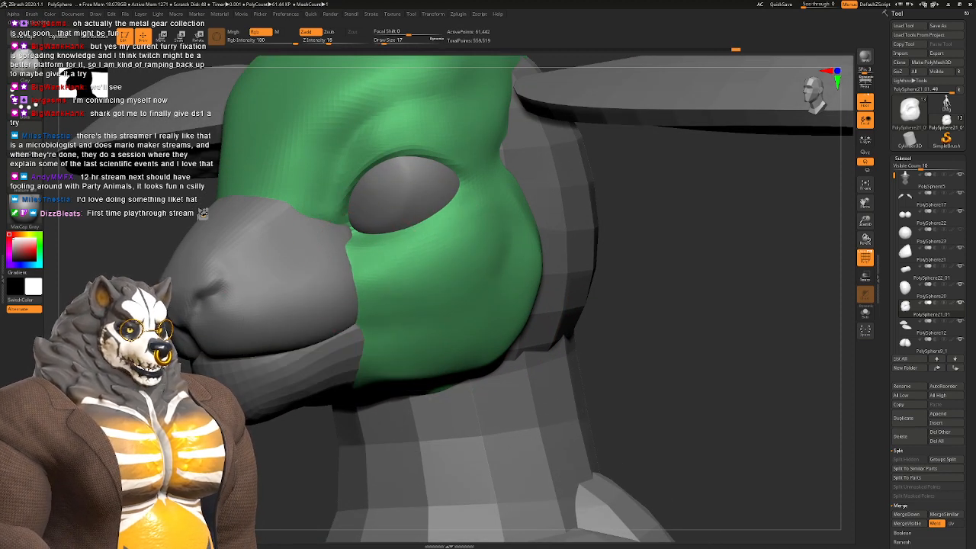
{"action": "right_click_drag", "start_coordinate": [400, 298], "coordinate": [465, 293]}
{"action": "right_click_drag", "start_coordinate": [464, 294], "coordinate": [389, 267], "text": "ctrl"}
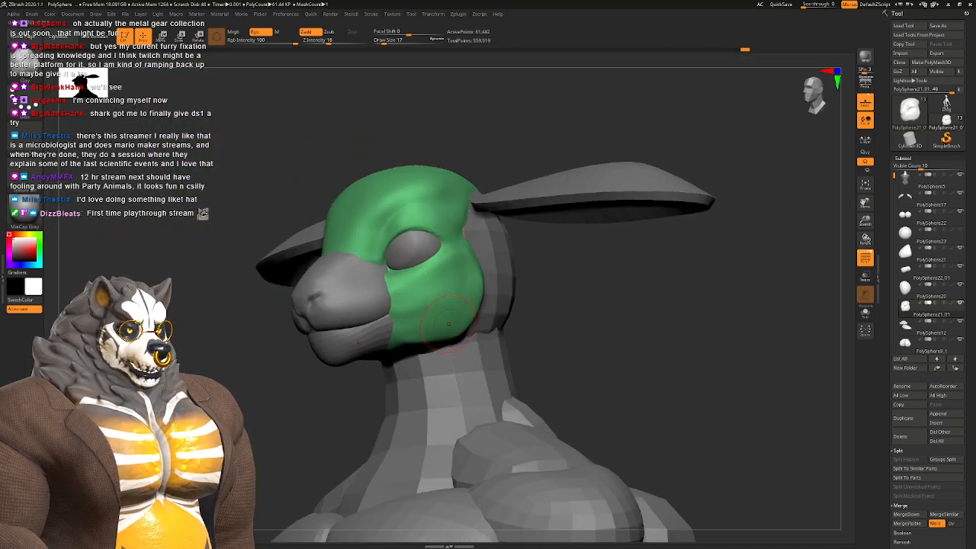
Step: Add clay along the rear of the cheek down to the jaw corner
{"action": "mouse_move", "coordinate": [448, 324]}
{"action": "right_mouse_down"}
{"action": "mouse_move", "coordinate": [404, 293]}
{"action": "mouse_move", "coordinate": [416, 336]}
{"action": "right_mouse_up"}
{"action": "left_click_drag", "start_coordinate": [483, 262], "coordinate": [470, 328]}
{"action": "left_click_drag", "start_coordinate": [482, 240], "coordinate": [472, 363]}
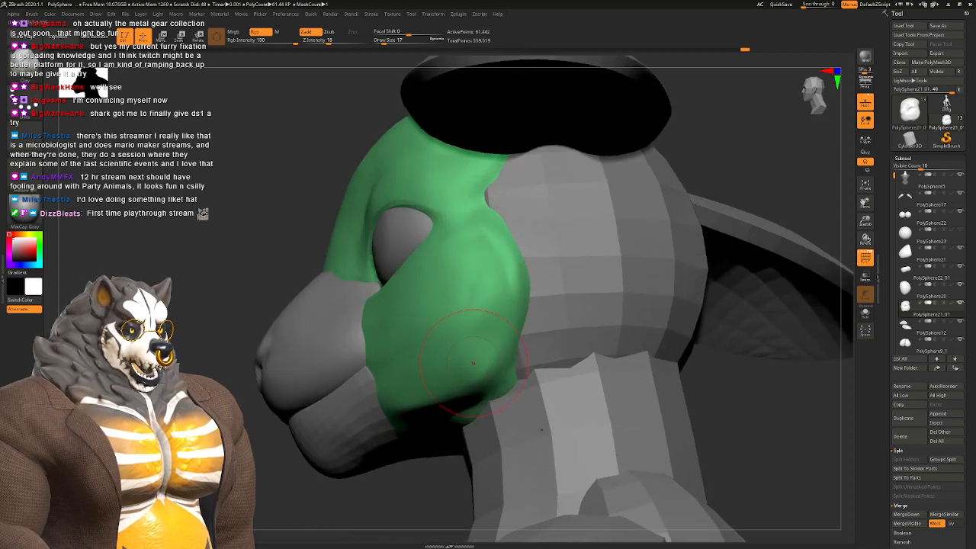
{"action": "mouse_move", "coordinate": [472, 362]}
{"action": "right_mouse_down", "text": "alt"}
{"action": "mouse_move", "coordinate": [453, 347]}
{"action": "mouse_move", "coordinate": [449, 290]}
{"action": "mouse_move", "coordinate": [424, 238]}
{"action": "right_mouse_up", "text": "alt"}
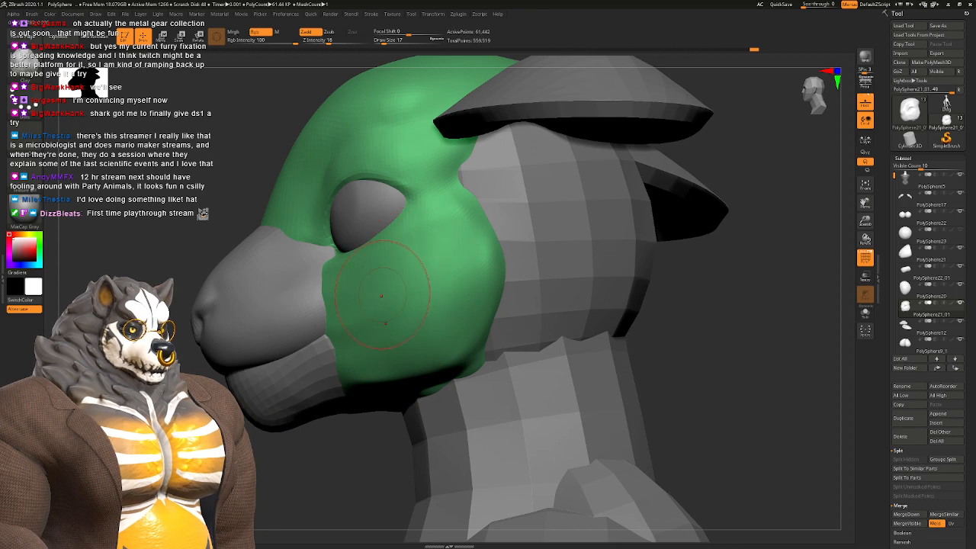
Step: Flatten the cheek and lower jaw of the face piece into planes with the TrimDynamic brush at draw size 20
{"action": "mouse_move", "coordinate": [358, 302]}
{"action": "right_mouse_down"}
{"action": "mouse_move", "coordinate": [435, 336]}
{"action": "mouse_move", "coordinate": [449, 263]}
{"action": "mouse_move", "coordinate": [477, 263]}
{"action": "mouse_move", "coordinate": [418, 266]}
{"action": "mouse_move", "coordinate": [444, 324]}
{"action": "right_mouse_up"}
{"action": "key", "text": "b"}
{"action": "key", "text": "t"}
{"action": "key", "text": "d"}
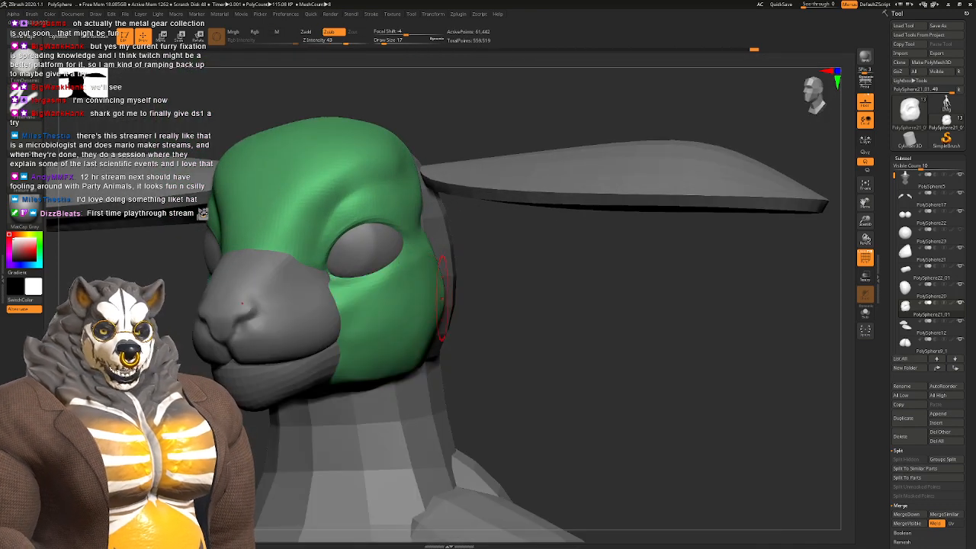
{"action": "key", "text": "space"}
{"action": "left_click_drag", "start_coordinate": [405, 305], "coordinate": [407, 305]}
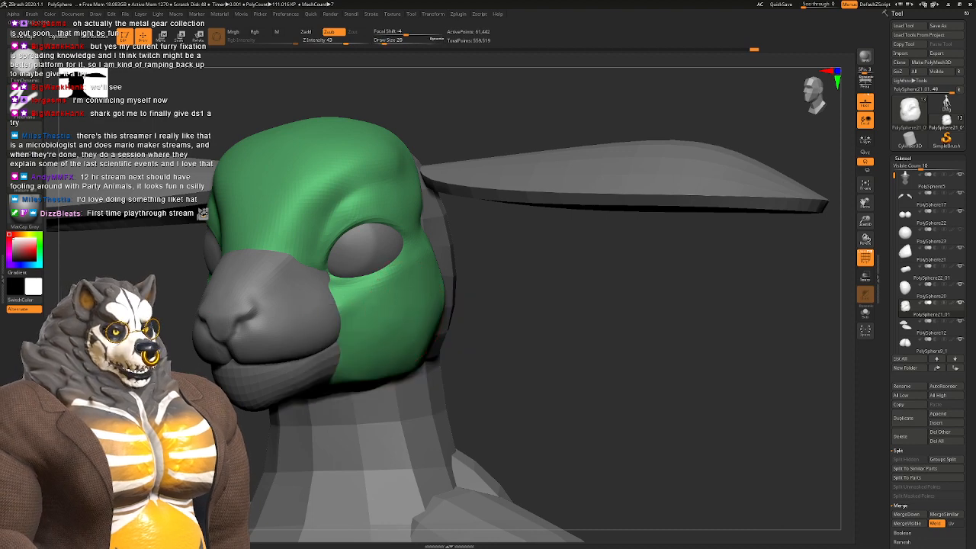
{"action": "right_click_drag", "start_coordinate": [407, 305], "coordinate": [385, 312]}
{"action": "right_click_drag", "start_coordinate": [488, 362], "coordinate": [420, 221], "text": "alt"}
{"action": "left_click_drag", "start_coordinate": [386, 311], "coordinate": [428, 336]}
{"action": "mouse_move", "coordinate": [483, 300]}
{"action": "left_mouse_down"}
{"action": "mouse_move", "coordinate": [383, 302]}
{"action": "mouse_move", "coordinate": [488, 277]}
{"action": "mouse_move", "coordinate": [481, 259]}
{"action": "left_mouse_up"}
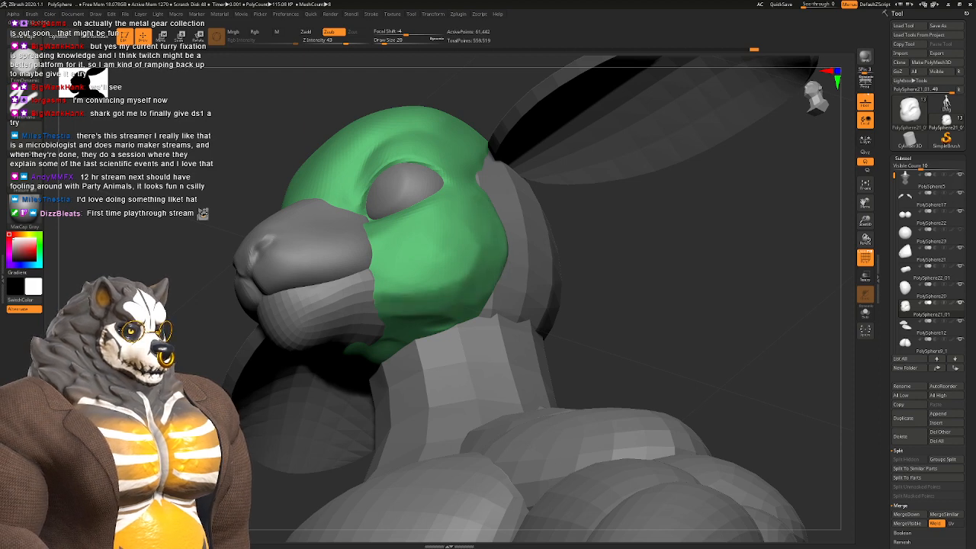
{"action": "mouse_move", "coordinate": [471, 225]}
{"action": "left_mouse_down"}
{"action": "mouse_move", "coordinate": [467, 271]}
{"action": "mouse_move", "coordinate": [428, 296]}
{"action": "mouse_move", "coordinate": [390, 302]}
{"action": "left_mouse_up"}
{"action": "mouse_move", "coordinate": [445, 268]}
{"action": "left_mouse_down"}
{"action": "mouse_move", "coordinate": [386, 288]}
{"action": "mouse_move", "coordinate": [404, 291]}
{"action": "left_mouse_up"}
Step: Check the head against the full body, then trim the cheek plane between the muzzle and jaw corner further
{"action": "mouse_move", "coordinate": [363, 252]}
{"action": "right_mouse_down"}
{"action": "mouse_move", "coordinate": [385, 283]}
{"action": "mouse_move", "coordinate": [460, 292]}
{"action": "mouse_move", "coordinate": [462, 221]}
{"action": "mouse_move", "coordinate": [451, 252]}
{"action": "mouse_move", "coordinate": [488, 228]}
{"action": "mouse_move", "coordinate": [450, 278]}
{"action": "mouse_move", "coordinate": [494, 289]}
{"action": "right_mouse_up"}
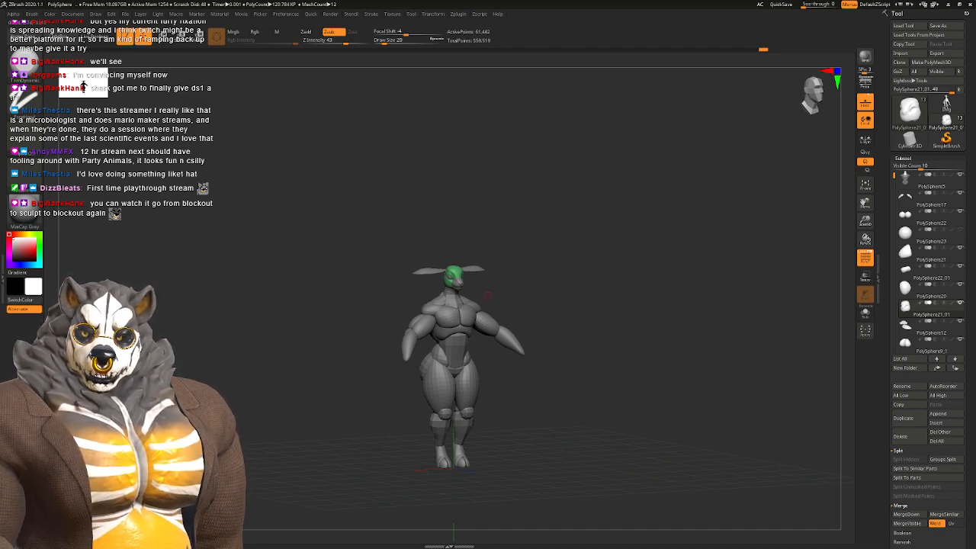
{"action": "right_click_drag", "start_coordinate": [488, 295], "coordinate": [438, 253]}
{"action": "right_click_drag", "start_coordinate": [437, 253], "coordinate": [521, 270], "text": "ctrl"}
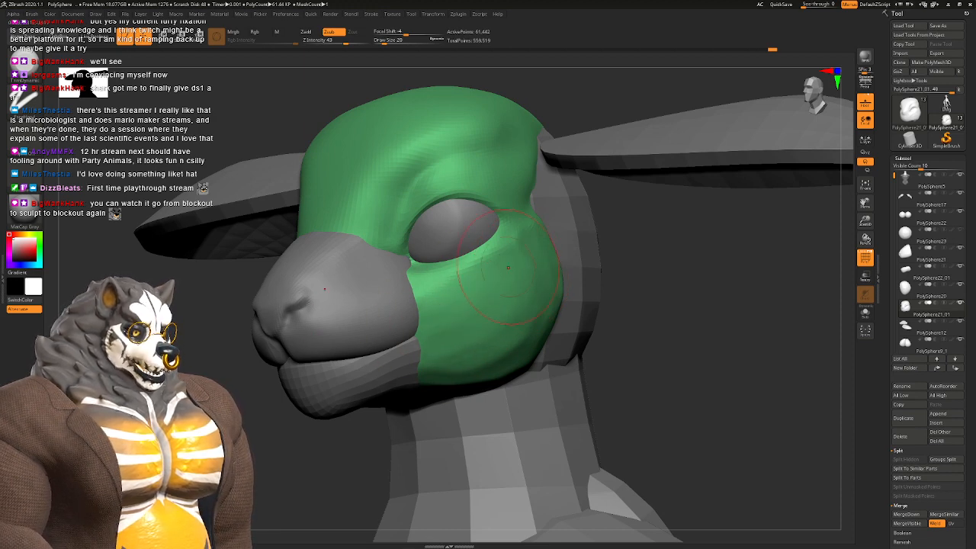
{"action": "right_click_drag", "start_coordinate": [457, 303], "coordinate": [460, 328], "text": "ctrl"}
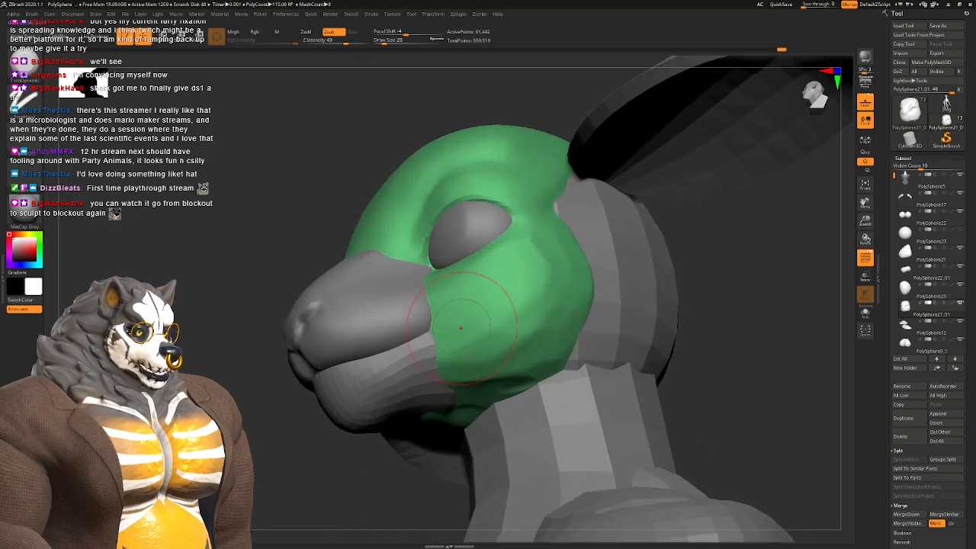
{"action": "mouse_move", "coordinate": [436, 321]}
{"action": "left_mouse_down"}
{"action": "mouse_move", "coordinate": [503, 285]}
{"action": "mouse_move", "coordinate": [460, 328]}
{"action": "mouse_move", "coordinate": [503, 278]}
{"action": "left_mouse_up"}
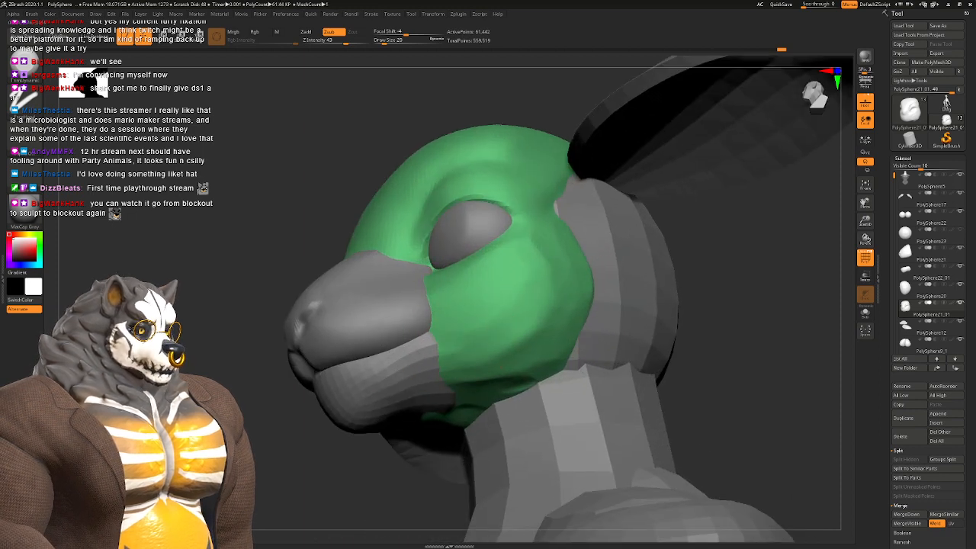
{"action": "right_click_drag", "start_coordinate": [522, 313], "coordinate": [476, 286], "text": "alt"}
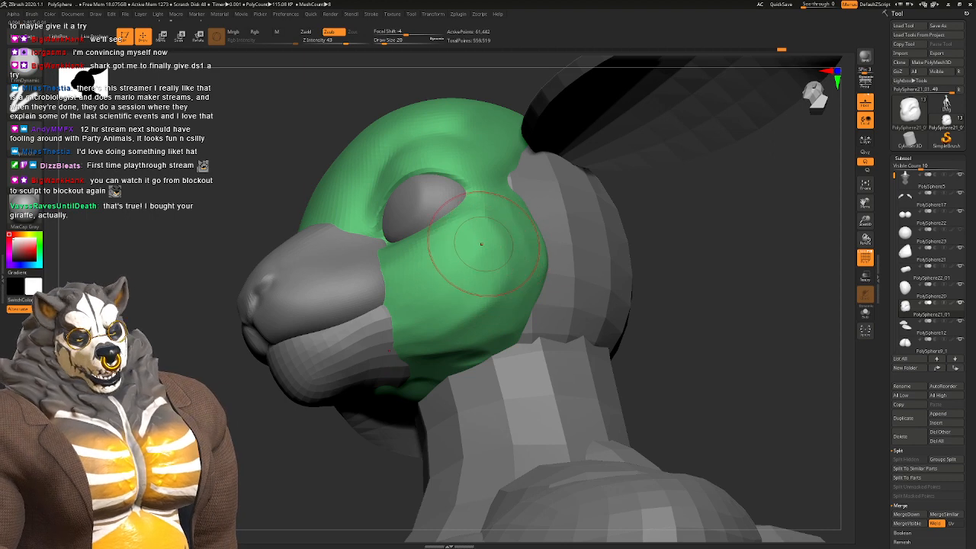
{"action": "mouse_move", "coordinate": [481, 246]}
{"action": "right_mouse_down"}
{"action": "mouse_move", "coordinate": [513, 264]}
{"action": "mouse_move", "coordinate": [571, 267]}
{"action": "mouse_move", "coordinate": [503, 268]}
{"action": "mouse_move", "coordinate": [479, 287]}
{"action": "mouse_move", "coordinate": [500, 297]}
{"action": "right_mouse_up"}
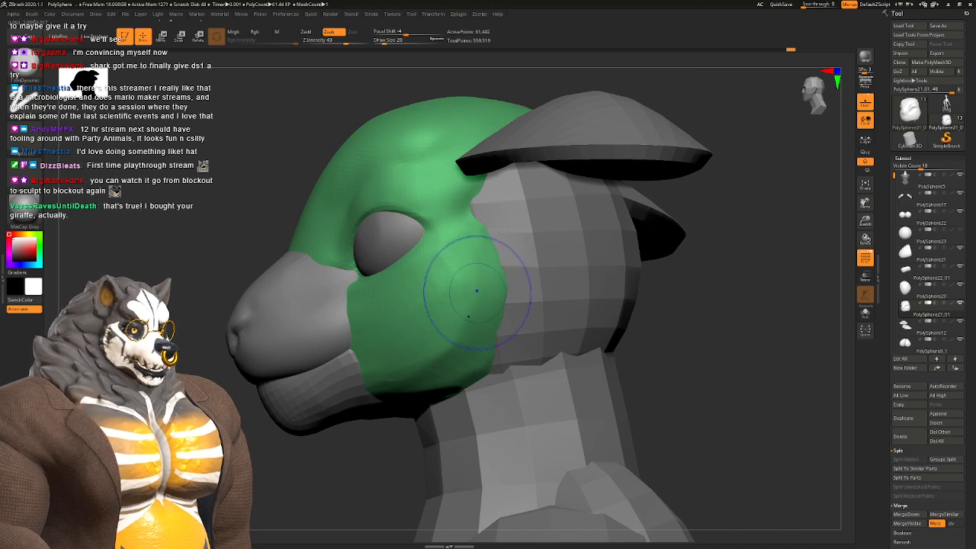
Step: Switch to the DamStandard brush at draw size 27 and smooth the brow and upper eye socket of the face piece
{"action": "mouse_move", "coordinate": [435, 320]}
{"action": "right_mouse_down"}
{"action": "mouse_move", "coordinate": [488, 323]}
{"action": "mouse_move", "coordinate": [485, 284]}
{"action": "mouse_move", "coordinate": [525, 299]}
{"action": "right_mouse_up"}
{"action": "right_click_drag", "start_coordinate": [441, 300], "coordinate": [445, 299], "text": "alt"}
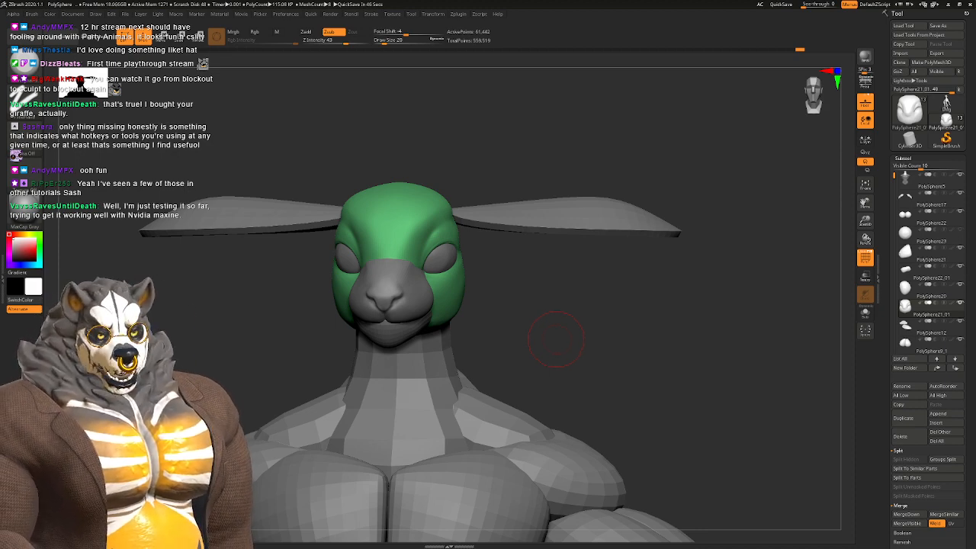
{"action": "mouse_move", "coordinate": [555, 338]}
{"action": "left_mouse_down"}
{"action": "mouse_move", "coordinate": [560, 326]}
{"action": "mouse_move", "coordinate": [630, 352]}
{"action": "left_mouse_up"}
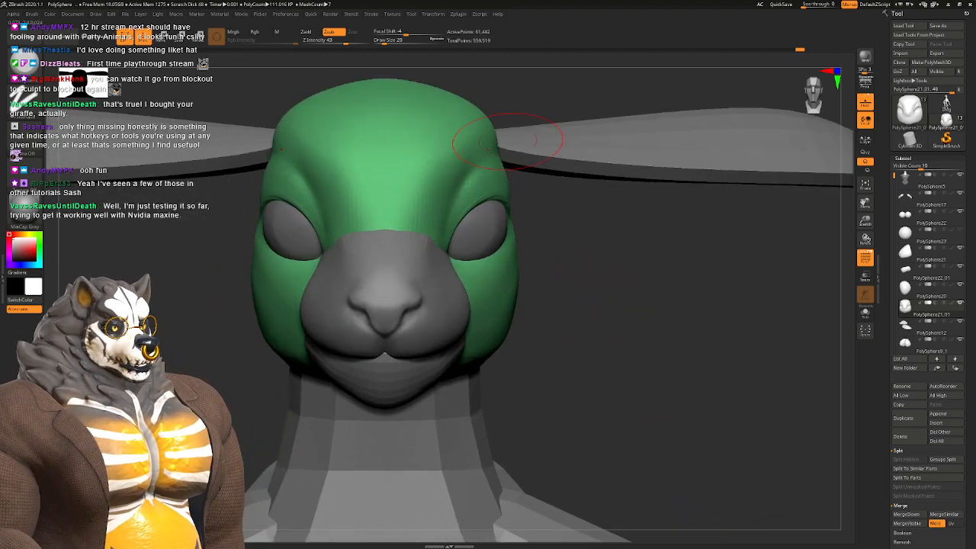
{"action": "right_click_drag", "start_coordinate": [501, 170], "coordinate": [396, 251]}
{"action": "mouse_move", "coordinate": [396, 252]}
{"action": "right_mouse_down", "text": "ctrl"}
{"action": "mouse_move", "coordinate": [368, 333]}
{"action": "mouse_move", "coordinate": [413, 337]}
{"action": "right_mouse_up", "text": "ctrl"}
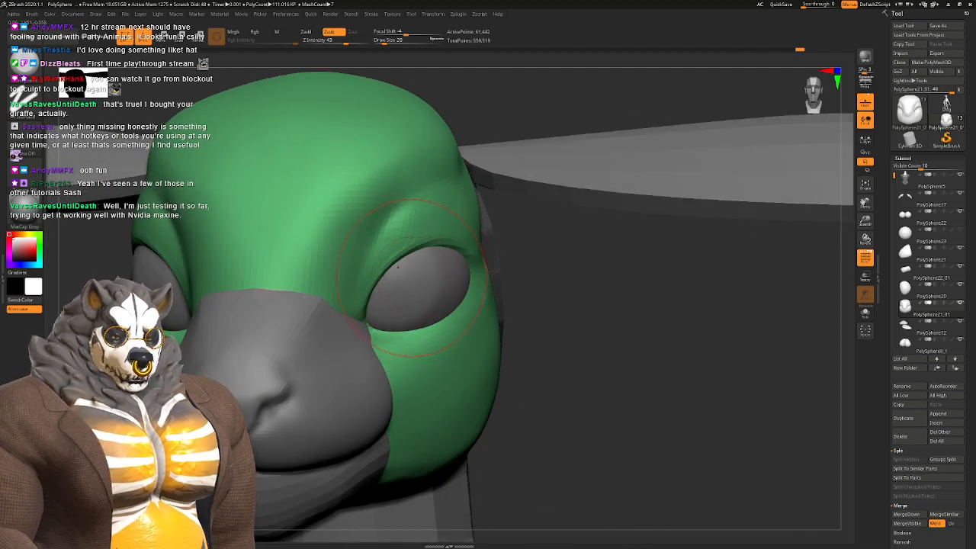
{"action": "key", "text": "b"}
{"action": "key", "text": "d"}
{"action": "key", "text": "s"}
{"action": "right_click_drag", "start_coordinate": [435, 275], "coordinate": [416, 274]}
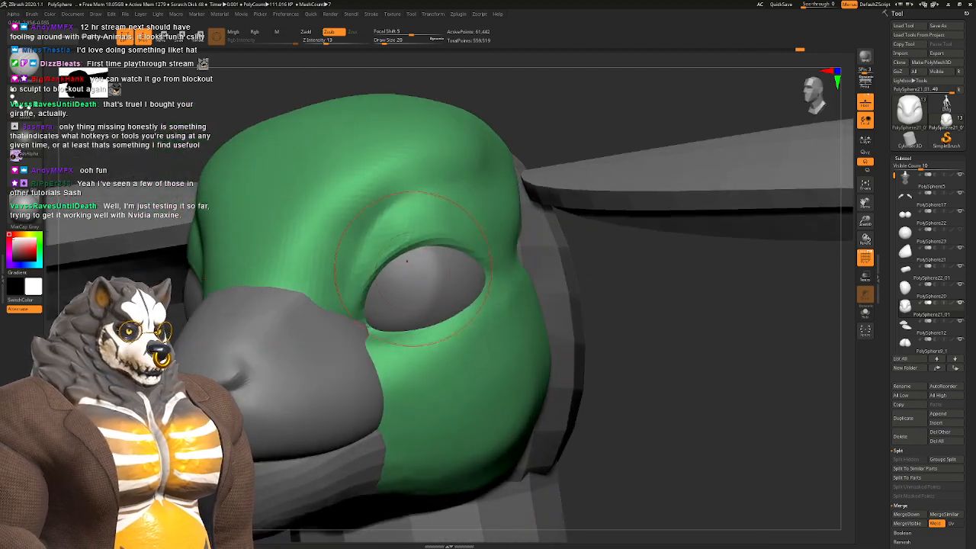
{"action": "key", "text": "space"}
{"action": "mouse_move", "coordinate": [409, 274]}
{"action": "left_mouse_down"}
{"action": "mouse_move", "coordinate": [390, 204]}
{"action": "mouse_move", "coordinate": [340, 267]}
{"action": "mouse_move", "coordinate": [386, 199]}
{"action": "mouse_move", "coordinate": [470, 180]}
{"action": "left_mouse_up"}
{"action": "mouse_move", "coordinate": [457, 206]}
{"action": "right_mouse_down"}
{"action": "mouse_move", "coordinate": [492, 217]}
{"action": "mouse_move", "coordinate": [477, 189]}
{"action": "mouse_move", "coordinate": [507, 192]}
{"action": "mouse_move", "coordinate": [457, 180]}
{"action": "mouse_move", "coordinate": [518, 183]}
{"action": "mouse_move", "coordinate": [495, 148]}
{"action": "mouse_move", "coordinate": [389, 156]}
{"action": "mouse_move", "coordinate": [438, 164]}
{"action": "mouse_move", "coordinate": [458, 200]}
{"action": "mouse_move", "coordinate": [444, 251]}
{"action": "mouse_move", "coordinate": [495, 217]}
{"action": "mouse_move", "coordinate": [475, 263]}
{"action": "right_mouse_up"}
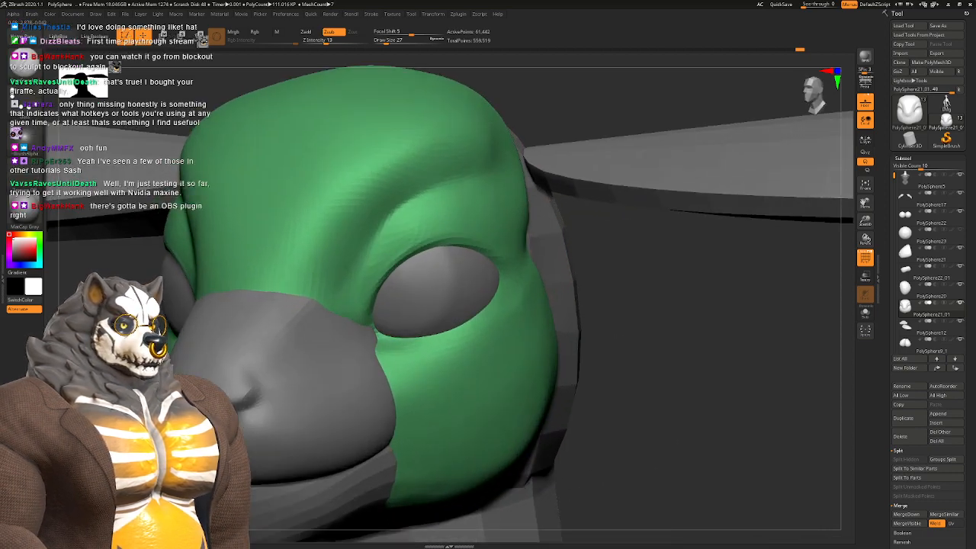
{"action": "mouse_move", "coordinate": [471, 261]}
{"action": "left_mouse_down", "text": "shift"}
{"action": "mouse_move", "coordinate": [418, 214]}
{"action": "mouse_move", "coordinate": [384, 228]}
{"action": "left_mouse_up", "text": "shift"}
Step: Mask the band of the eye socket between the brow and the eyeball at draw size 8, from inner to outer corner
{"action": "right_click_drag", "start_coordinate": [339, 259], "coordinate": [387, 274]}
{"action": "key", "text": "space"}
{"action": "key", "text": "space"}
{"action": "left_click_drag", "start_coordinate": [387, 274], "coordinate": [381, 275]}
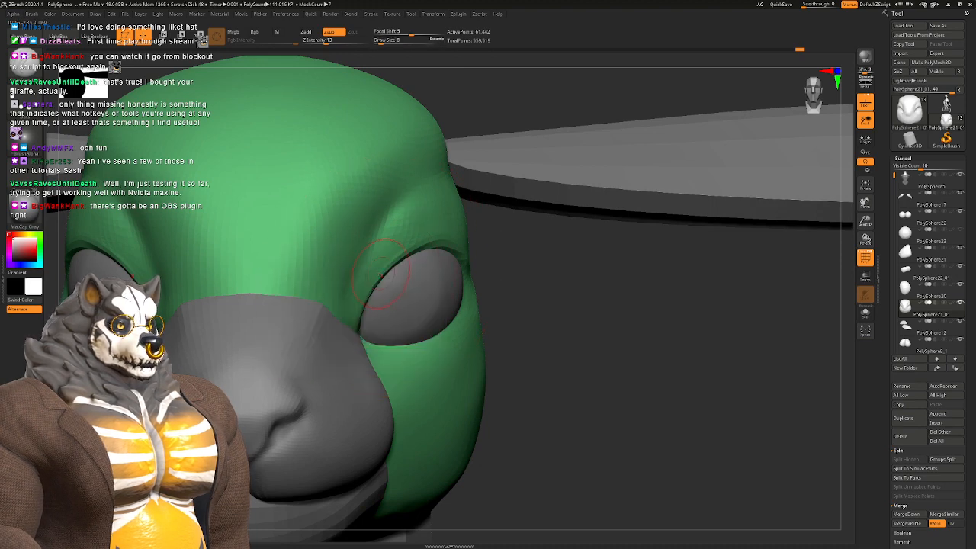
{"action": "right_click_drag", "start_coordinate": [400, 284], "coordinate": [372, 281]}
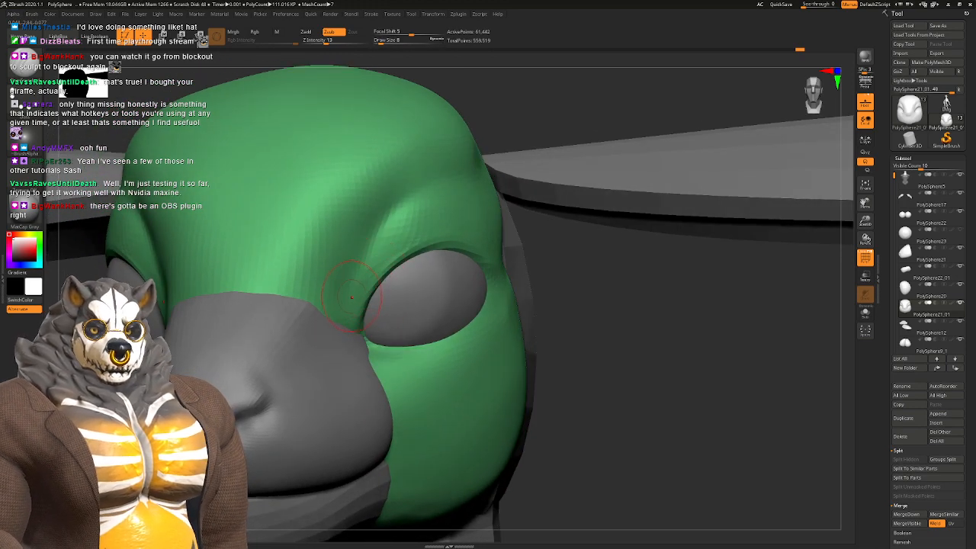
{"action": "mouse_move", "coordinate": [343, 305]}
{"action": "left_mouse_down", "text": "ctrl"}
{"action": "mouse_move", "coordinate": [425, 218]}
{"action": "mouse_move", "coordinate": [455, 221]}
{"action": "mouse_move", "coordinate": [420, 203]}
{"action": "left_mouse_up", "text": "ctrl"}
{"action": "right_click_drag", "start_coordinate": [474, 243], "coordinate": [389, 244]}
{"action": "mouse_move", "coordinate": [466, 216]}
{"action": "left_mouse_down", "text": "ctrl"}
{"action": "mouse_move", "coordinate": [488, 200]}
{"action": "mouse_move", "coordinate": [540, 242]}
{"action": "left_mouse_up", "text": "ctrl"}
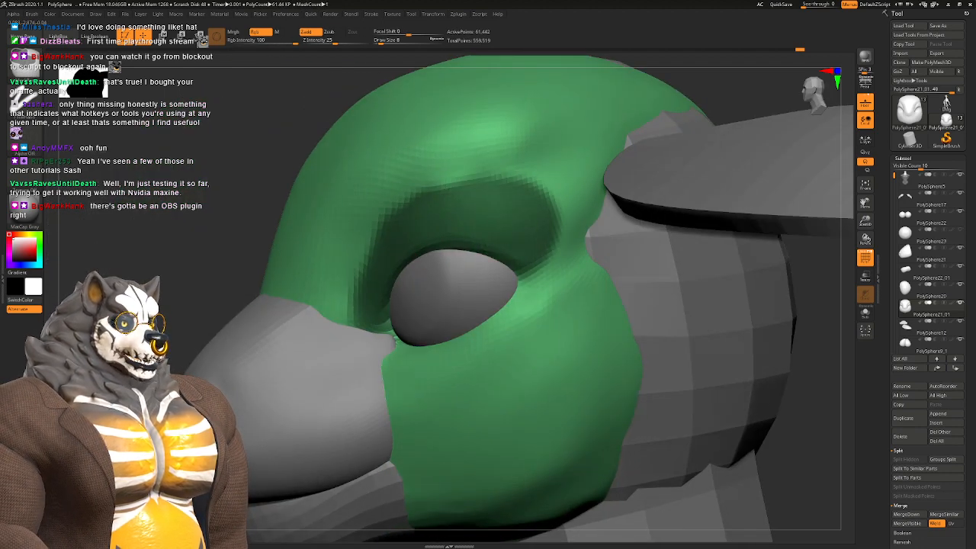
{"action": "left_click_drag", "start_coordinate": [488, 195], "coordinate": [441, 204], "text": "ctrl"}
{"action": "mouse_move", "coordinate": [381, 246]}
{"action": "right_mouse_down"}
{"action": "mouse_move", "coordinate": [466, 248]}
{"action": "mouse_move", "coordinate": [437, 227]}
{"action": "right_mouse_up"}
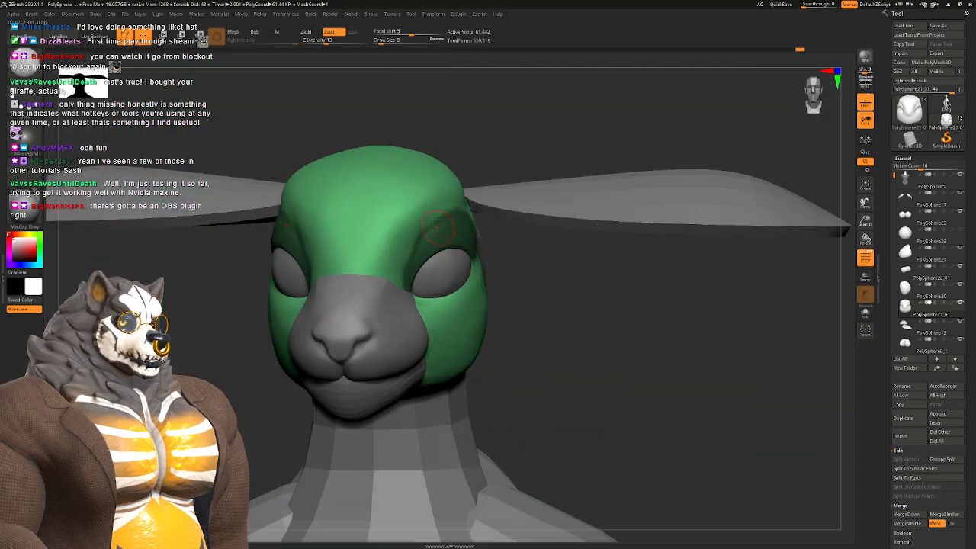
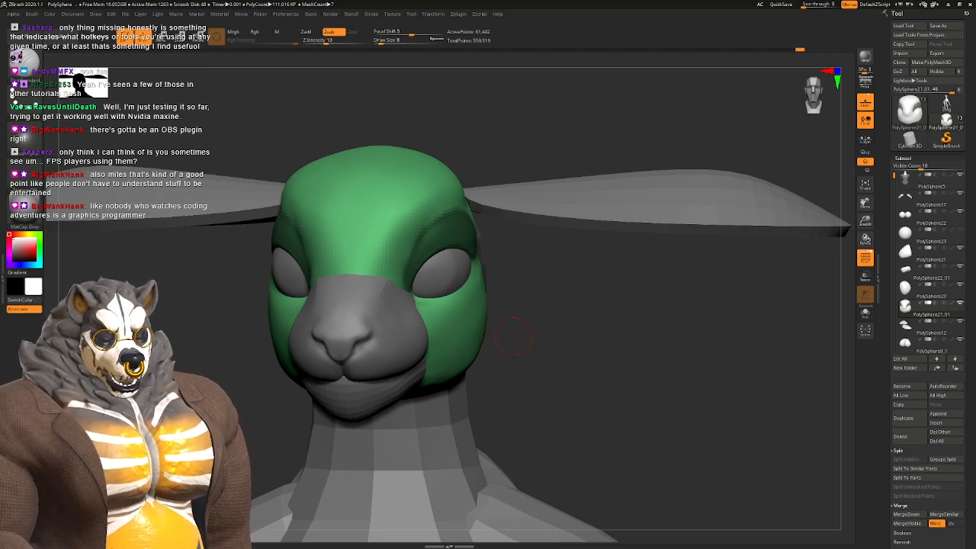
Step: Smooth the brow and the inner side of the upper eye socket, undoing a stroke and enlarging the draw size to 17
{"action": "right_click_drag", "start_coordinate": [470, 314], "coordinate": [521, 362], "text": "alt"}
{"action": "right_click_drag", "start_coordinate": [521, 362], "coordinate": [455, 341]}
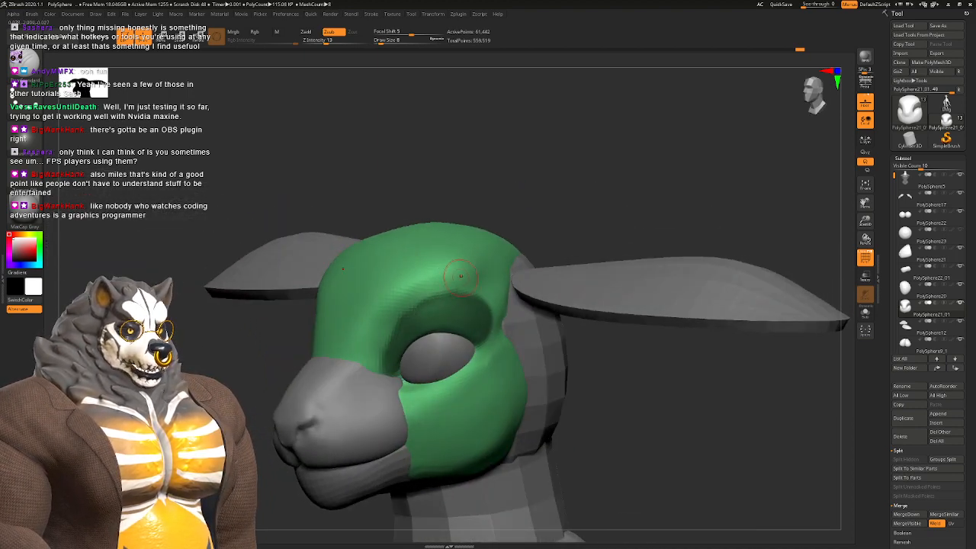
{"action": "left_click_drag", "start_coordinate": [469, 279], "coordinate": [490, 253], "text": "shift"}
{"action": "mouse_move", "coordinate": [461, 313]}
{"action": "right_mouse_down"}
{"action": "mouse_move", "coordinate": [499, 311]}
{"action": "mouse_move", "coordinate": [464, 314]}
{"action": "right_mouse_up"}
{"action": "right_click_drag", "start_coordinate": [465, 314], "coordinate": [455, 277], "text": "ctrl"}
{"action": "right_click_drag", "start_coordinate": [456, 327], "coordinate": [506, 340]}
{"action": "mouse_move", "coordinate": [503, 298]}
{"action": "right_mouse_down", "text": "alt"}
{"action": "mouse_move", "coordinate": [511, 343]}
{"action": "mouse_move", "coordinate": [468, 326]}
{"action": "mouse_move", "coordinate": [450, 393]}
{"action": "right_mouse_up", "text": "alt"}
{"action": "key", "text": "ctrl+z"}
{"action": "key", "text": "space"}
{"action": "left_click_drag", "start_coordinate": [490, 351], "coordinate": [496, 351]}
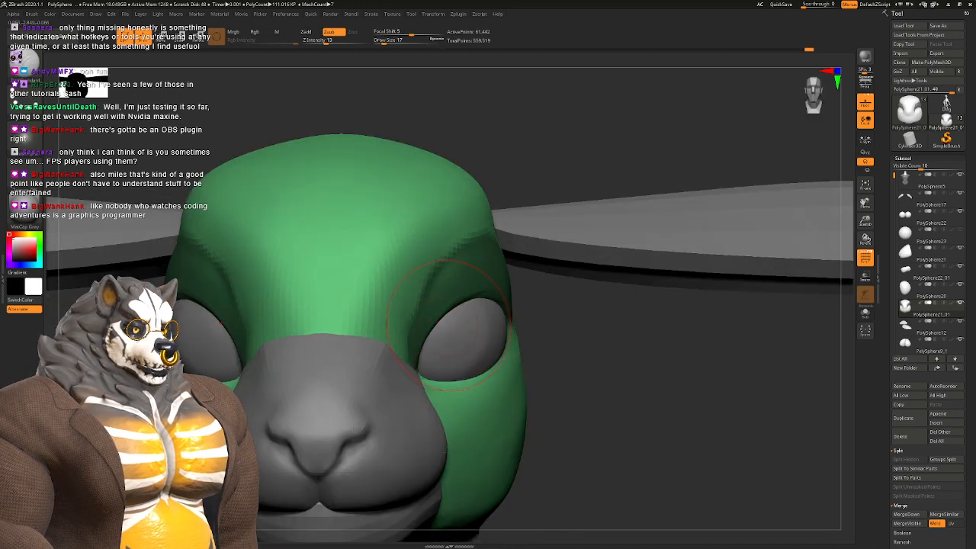
{"action": "left_click_drag", "start_coordinate": [442, 282], "coordinate": [436, 309], "text": "shift"}
{"action": "mouse_move", "coordinate": [448, 327]}
{"action": "right_mouse_down", "text": "alt"}
{"action": "mouse_move", "coordinate": [454, 300]}
{"action": "mouse_move", "coordinate": [427, 302]}
{"action": "right_mouse_up", "text": "alt"}
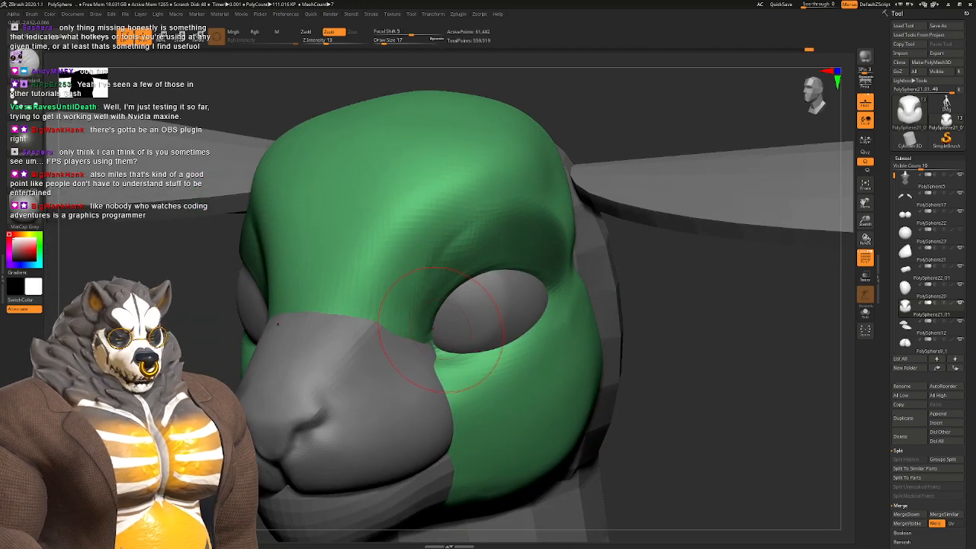
Step: Adjust the inner corner of the eye socket beside the muzzle with the Move brush, enlarging the draw size to 23
{"action": "key", "text": "b"}
{"action": "key", "text": "s"}
{"action": "key", "text": "t"}
{"action": "right_click_drag", "start_coordinate": [465, 270], "coordinate": [419, 290]}
{"action": "key", "text": "space"}
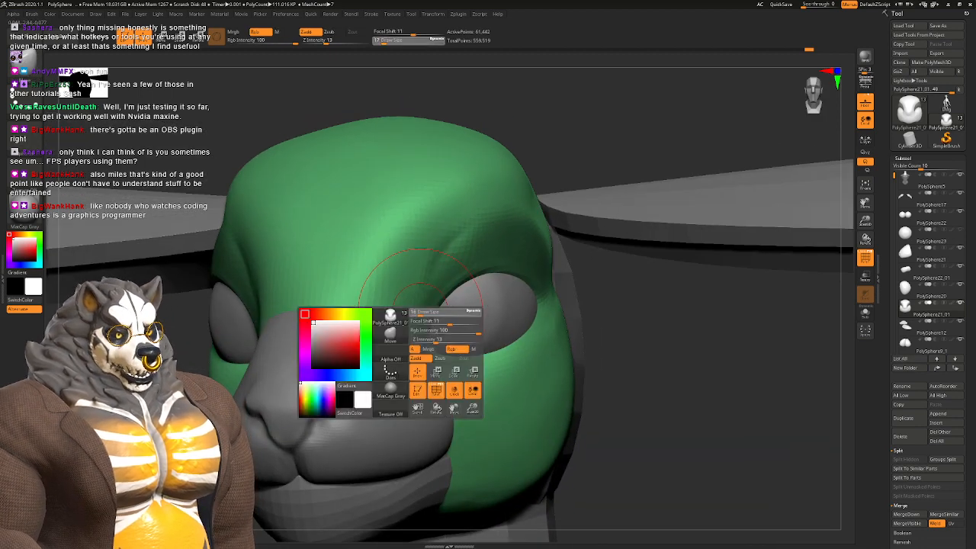
{"action": "left_click", "coordinate": [420, 311]}
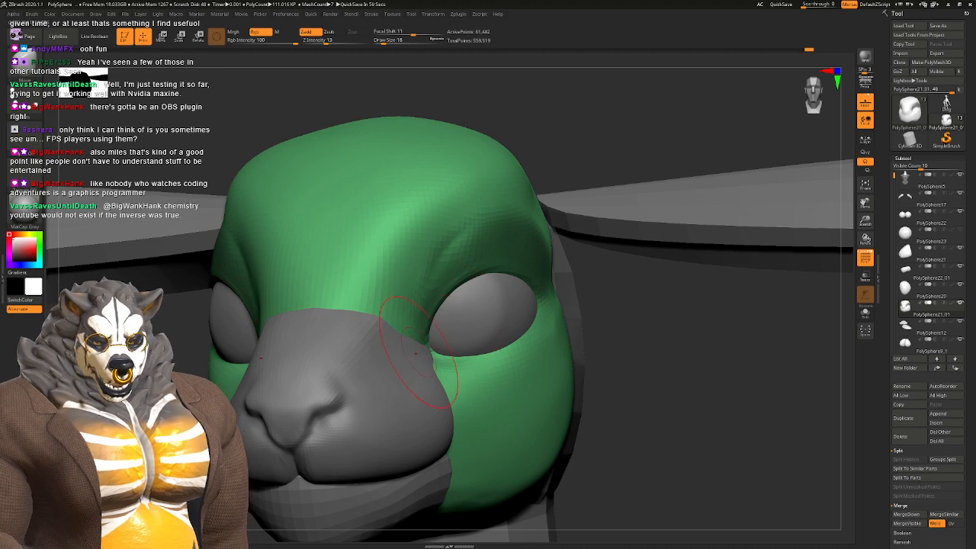
{"action": "right_click_drag", "start_coordinate": [415, 353], "coordinate": [438, 350]}
{"action": "key", "text": "space"}
{"action": "left_click", "coordinate": [435, 367]}
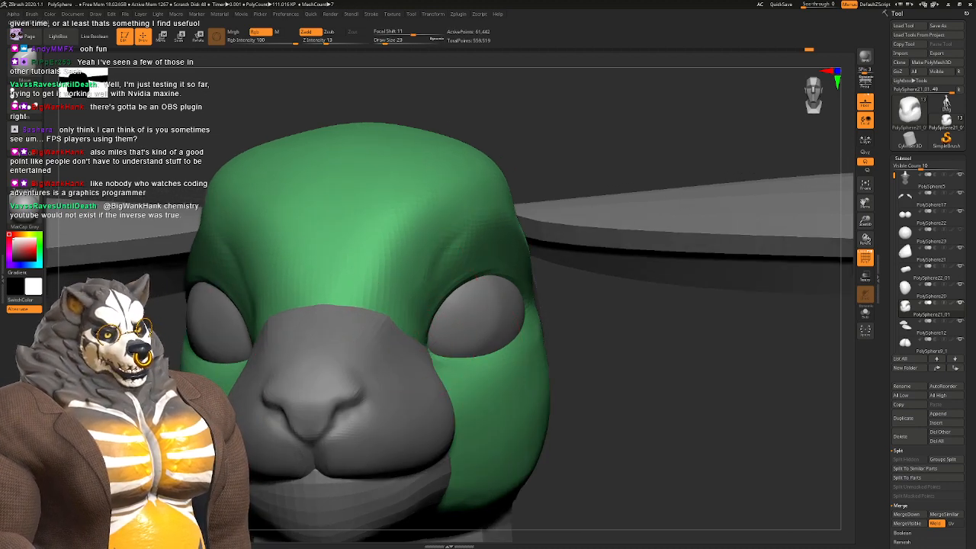
Step: Nudge the brow and socket rim over the eye at draw sizes 17 and 13, checking the face against the full body
{"action": "key", "text": "space"}
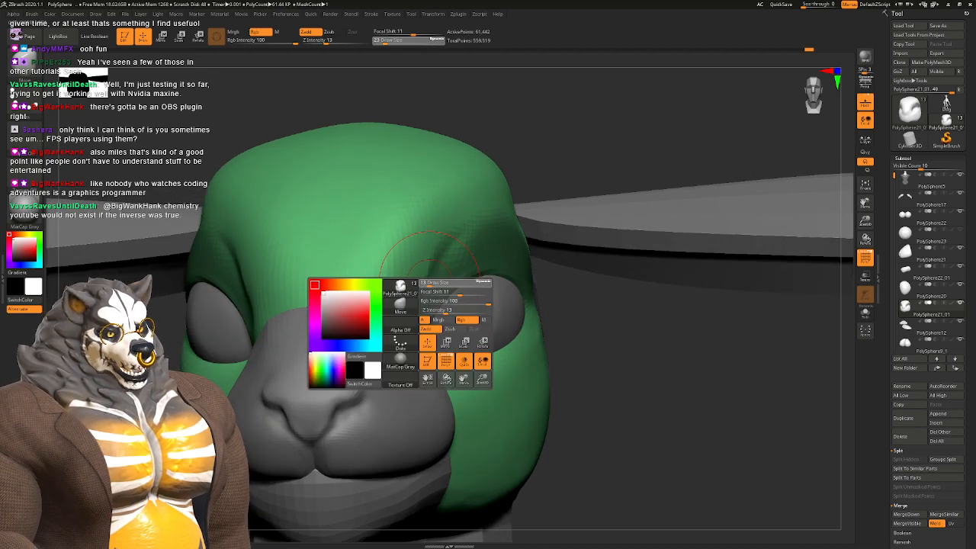
{"action": "left_click_drag", "start_coordinate": [430, 282], "coordinate": [433, 283]}
{"action": "mouse_move", "coordinate": [415, 324]}
{"action": "right_mouse_down"}
{"action": "mouse_move", "coordinate": [343, 316]}
{"action": "mouse_move", "coordinate": [518, 320]}
{"action": "mouse_move", "coordinate": [522, 232]}
{"action": "right_mouse_up"}
{"action": "right_click_drag", "start_coordinate": [522, 233], "coordinate": [413, 239]}
{"action": "left_click_drag", "start_coordinate": [448, 261], "coordinate": [454, 270]}
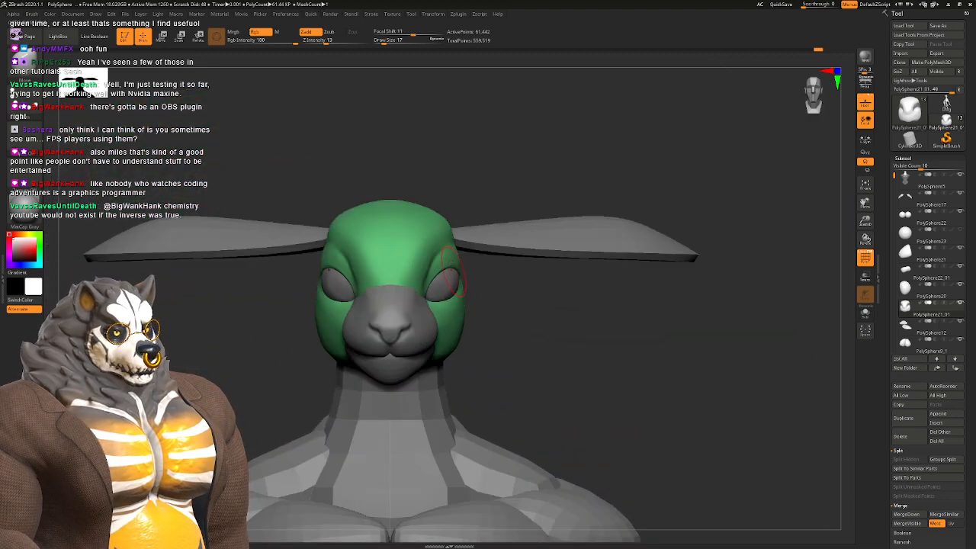
{"action": "right_click_drag", "start_coordinate": [436, 272], "coordinate": [414, 343], "text": "ctrl"}
{"action": "key", "text": "space"}
{"action": "left_click_drag", "start_coordinate": [441, 301], "coordinate": [438, 302]}
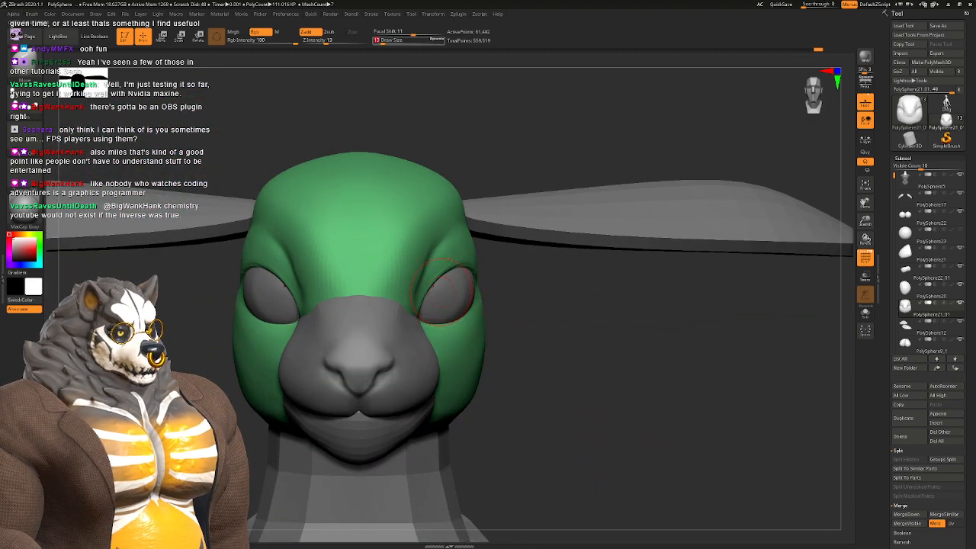
{"action": "right_click_drag", "start_coordinate": [417, 296], "coordinate": [424, 195], "text": "ctrl"}
{"action": "right_click_drag", "start_coordinate": [424, 194], "coordinate": [499, 200]}
{"action": "right_click_drag", "start_coordinate": [500, 200], "coordinate": [501, 164], "text": "ctrl"}
{"action": "right_click_drag", "start_coordinate": [501, 229], "coordinate": [458, 313]}
{"action": "mouse_move", "coordinate": [457, 313]}
{"action": "right_mouse_down"}
{"action": "mouse_move", "coordinate": [576, 318]}
{"action": "mouse_move", "coordinate": [456, 313]}
{"action": "right_mouse_up"}
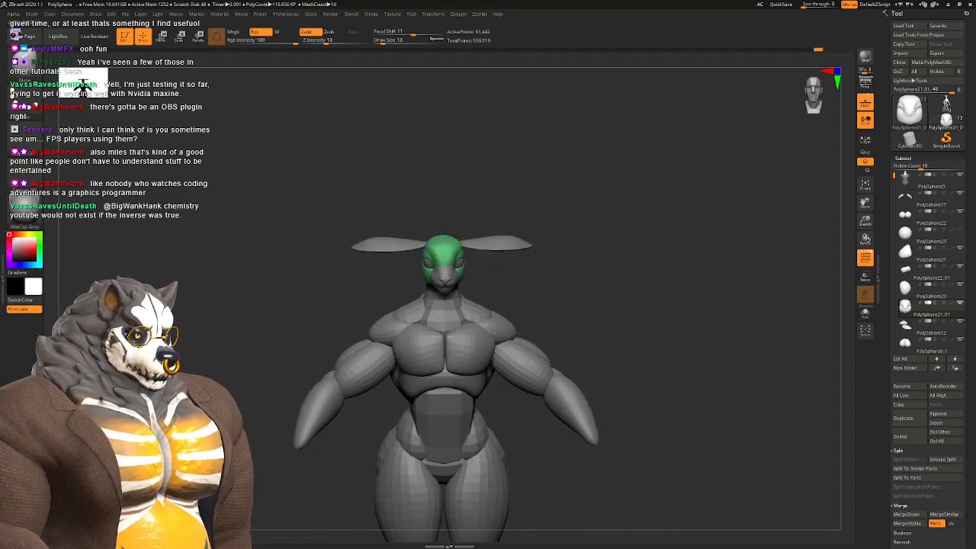
{"action": "right_click_drag", "start_coordinate": [456, 236], "coordinate": [466, 427], "text": "ctrl"}
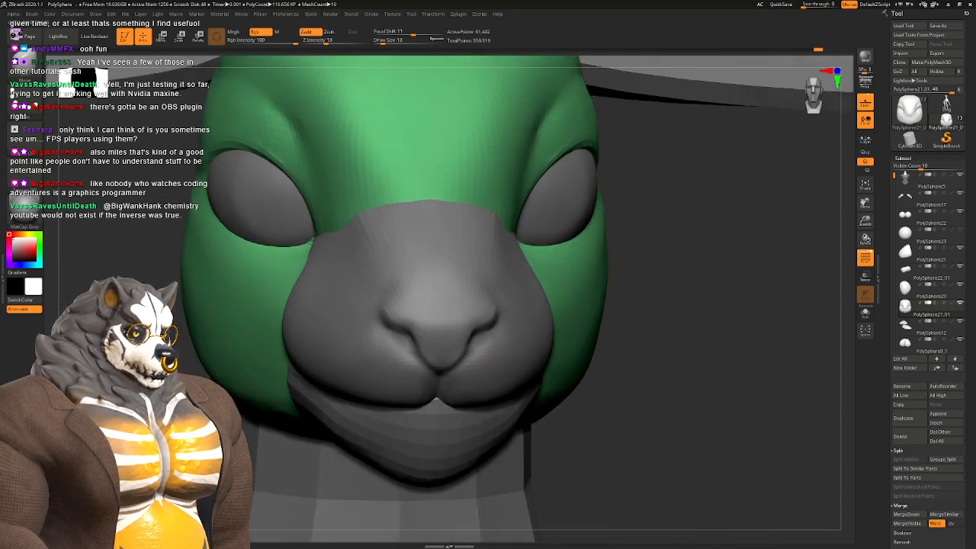
Step: Select the muzzle piece and refine its nose area at draw size 8, comparing the head with the whole figure
{"action": "right_click_drag", "start_coordinate": [468, 328], "coordinate": [448, 281], "text": "alt"}
{"action": "left_click", "coordinate": [448, 279], "text": "alt"}
{"action": "key", "text": "space"}
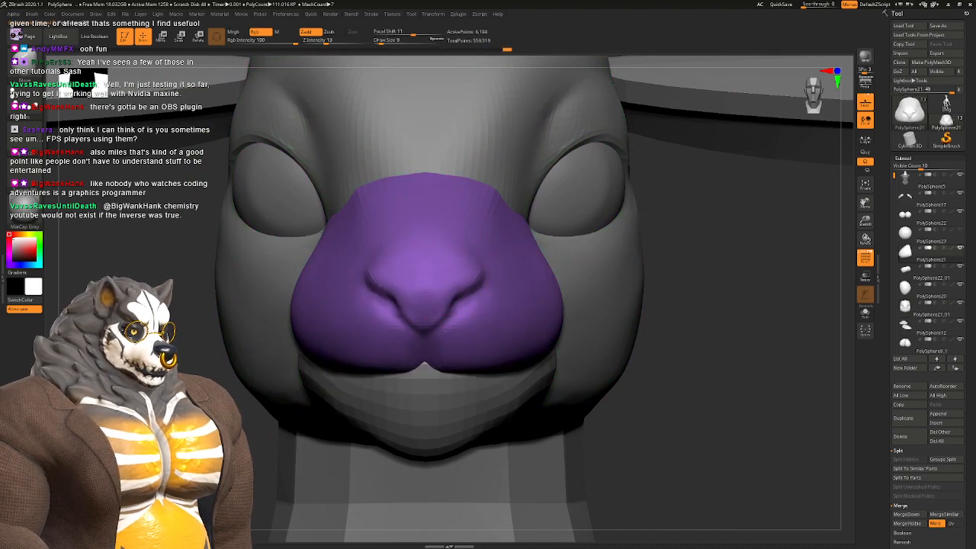
{"action": "mouse_move", "coordinate": [455, 279]}
{"action": "right_mouse_down"}
{"action": "mouse_move", "coordinate": [476, 287]}
{"action": "mouse_move", "coordinate": [474, 278]}
{"action": "mouse_move", "coordinate": [441, 281]}
{"action": "right_mouse_up"}
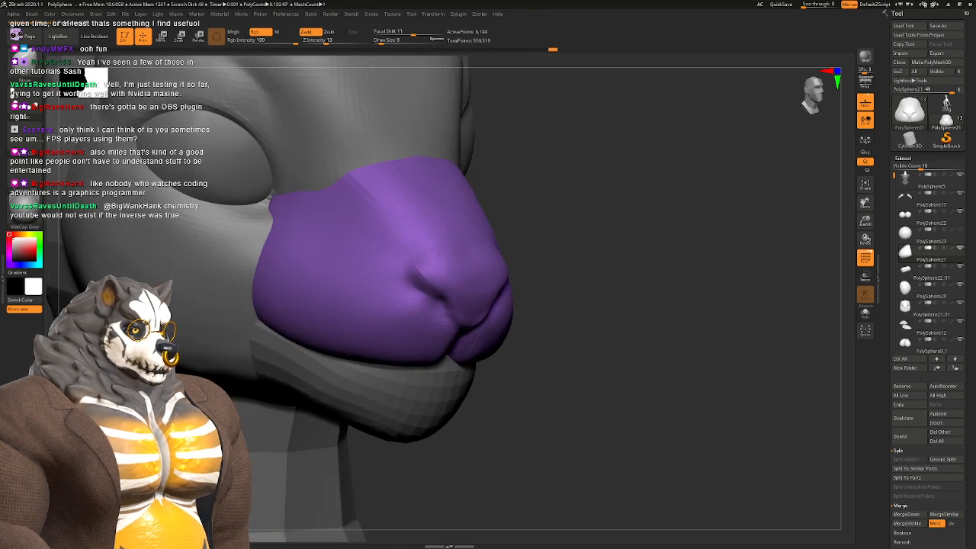
{"action": "right_click_drag", "start_coordinate": [488, 282], "coordinate": [457, 240]}
{"action": "right_click_drag", "start_coordinate": [599, 288], "coordinate": [504, 281], "text": "ctrl"}
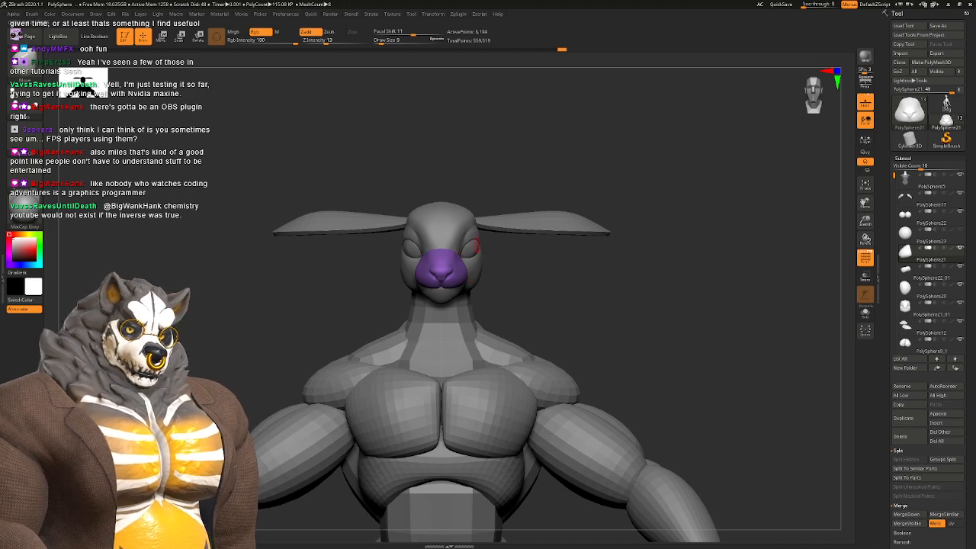
{"action": "right_click_drag", "start_coordinate": [478, 246], "coordinate": [479, 281], "text": "ctrl"}
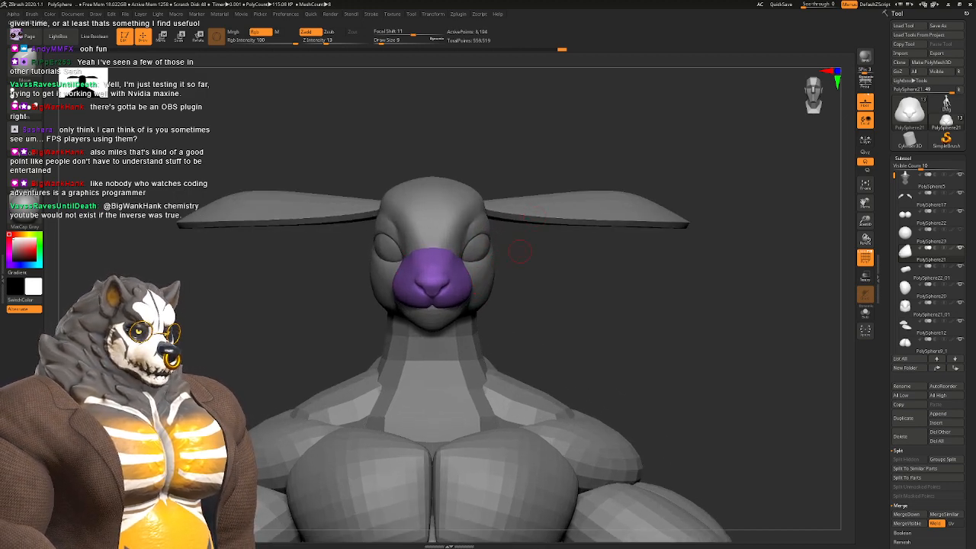
{"action": "right_click_drag", "start_coordinate": [520, 251], "coordinate": [516, 169], "text": "ctrl"}
{"action": "right_click_drag", "start_coordinate": [502, 277], "coordinate": [495, 311], "text": "ctrl"}
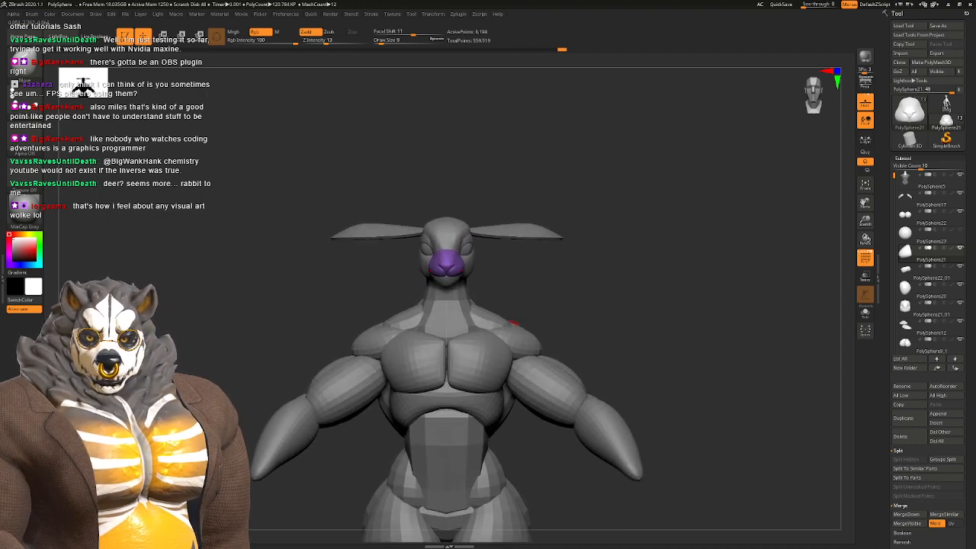
{"action": "right_click_drag", "start_coordinate": [508, 268], "coordinate": [477, 272], "text": "ctrl"}
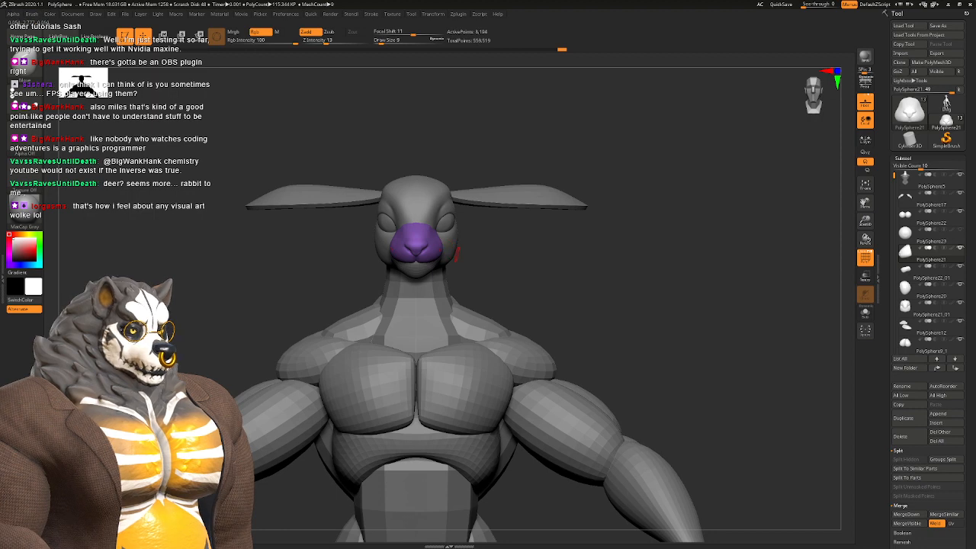
Step: Raise the muzzle's upper edge along the nose bridge with the Move brush at draw size 25
{"action": "mouse_move", "coordinate": [465, 257]}
{"action": "right_mouse_down"}
{"action": "mouse_move", "coordinate": [352, 260]}
{"action": "mouse_move", "coordinate": [507, 255]}
{"action": "mouse_move", "coordinate": [490, 246]}
{"action": "mouse_move", "coordinate": [492, 324]}
{"action": "right_mouse_up"}
{"action": "right_click_drag", "start_coordinate": [492, 324], "coordinate": [522, 320]}
{"action": "mouse_move", "coordinate": [488, 267]}
{"action": "right_mouse_down", "text": "alt"}
{"action": "mouse_move", "coordinate": [515, 327]}
{"action": "mouse_move", "coordinate": [509, 282]}
{"action": "mouse_move", "coordinate": [456, 269]}
{"action": "mouse_move", "coordinate": [459, 288]}
{"action": "right_mouse_up", "text": "alt"}
{"action": "key", "text": "b"}
{"action": "key", "text": "m"}
{"action": "key", "text": "v"}
{"action": "key", "text": "space"}
{"action": "left_click_drag", "start_coordinate": [480, 283], "coordinate": [466, 284]}
{"action": "right_click_drag", "start_coordinate": [485, 288], "coordinate": [442, 258], "text": "alt"}
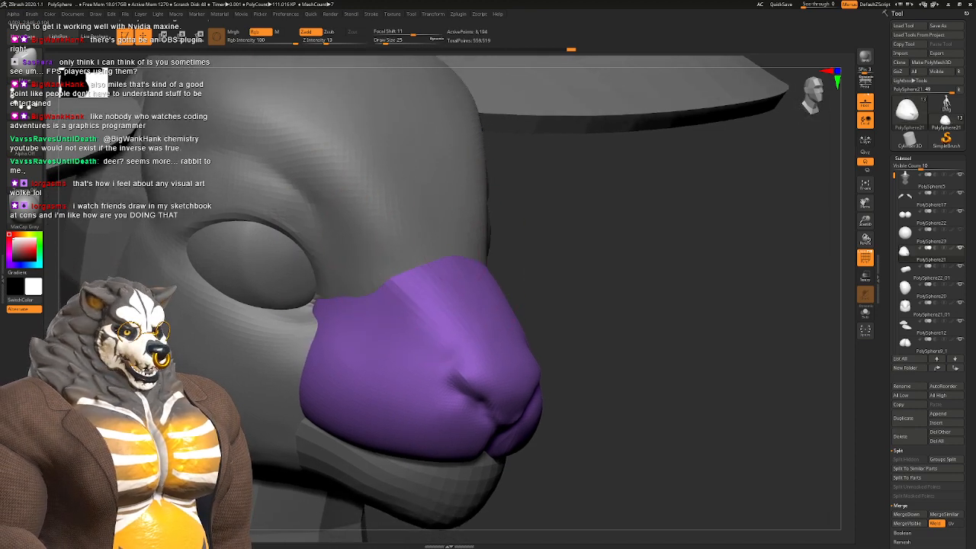
{"action": "left_click_drag", "start_coordinate": [451, 256], "coordinate": [449, 249]}
{"action": "right_click_drag", "start_coordinate": [525, 263], "coordinate": [432, 257]}
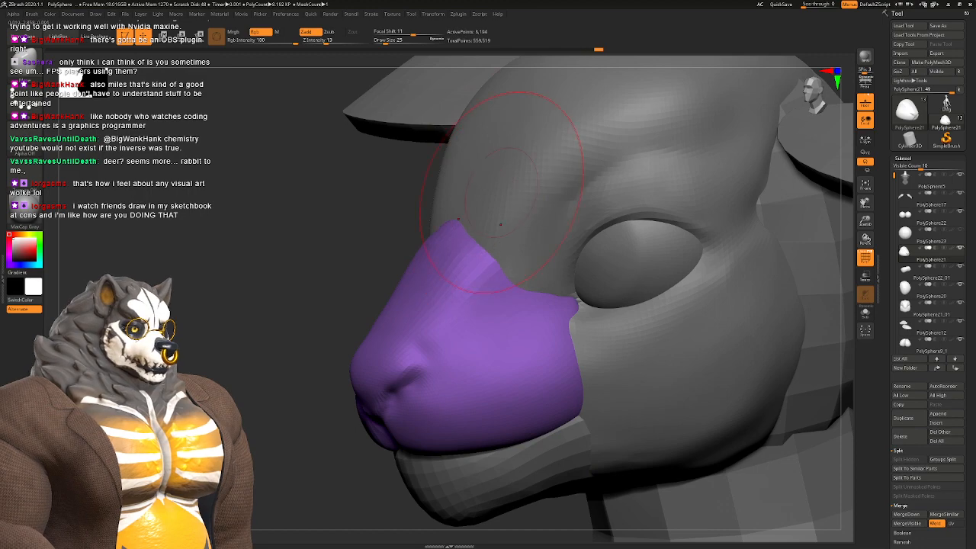
{"action": "right_click_drag", "start_coordinate": [522, 182], "coordinate": [636, 197]}
{"action": "mouse_move", "coordinate": [541, 246]}
{"action": "right_mouse_down", "text": "alt"}
{"action": "mouse_move", "coordinate": [482, 236]}
{"action": "mouse_move", "coordinate": [473, 247]}
{"action": "mouse_move", "coordinate": [446, 228]}
{"action": "right_mouse_up", "text": "alt"}
Step: Try to notch the middle of the muzzle's upper edge with the Move brush at draw size 22
{"action": "key", "text": "space"}
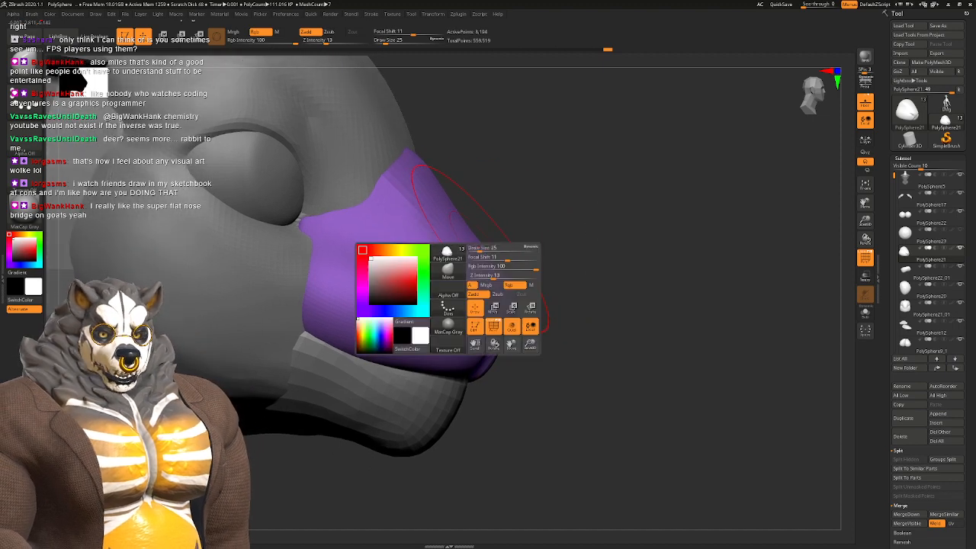
{"action": "left_click_drag", "start_coordinate": [479, 250], "coordinate": [482, 249]}
{"action": "key", "text": "space"}
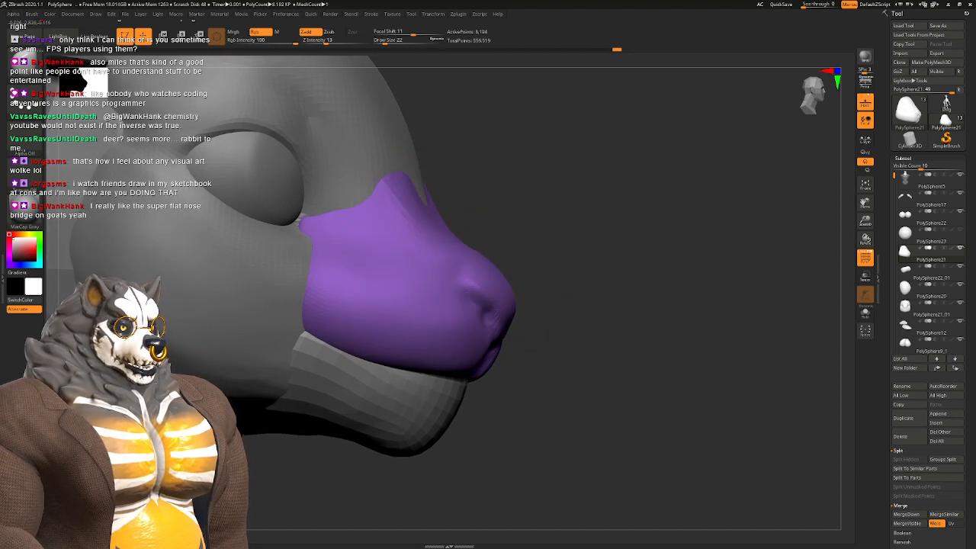
{"action": "left_click_drag", "start_coordinate": [565, 295], "coordinate": [305, 252]}
{"action": "left_click_drag", "start_coordinate": [267, 312], "coordinate": [583, 251]}
{"action": "left_click_drag", "start_coordinate": [648, 312], "coordinate": [551, 316]}
{"action": "left_click_drag", "start_coordinate": [610, 312], "coordinate": [496, 305]}
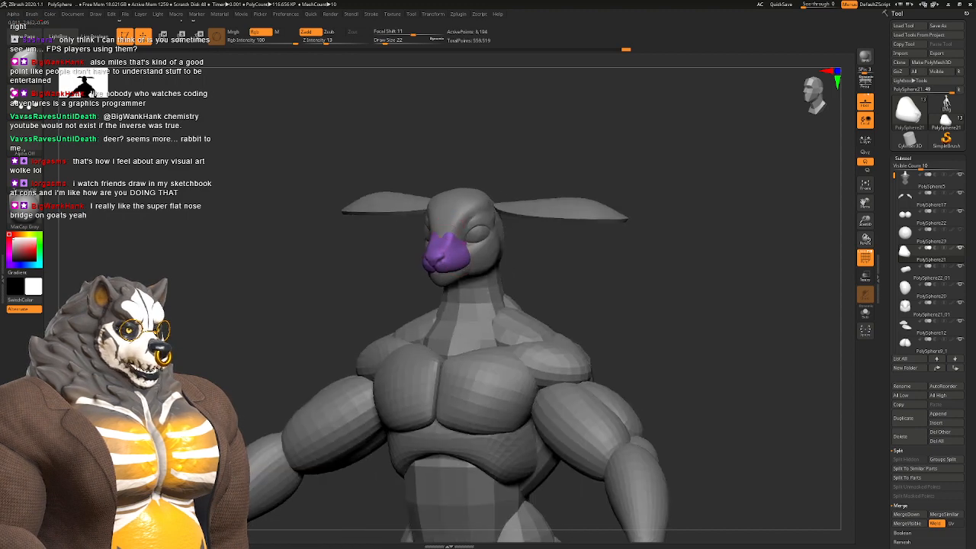
{"action": "key", "text": "f"}
{"action": "right_click_drag", "start_coordinate": [447, 208], "coordinate": [458, 268]}
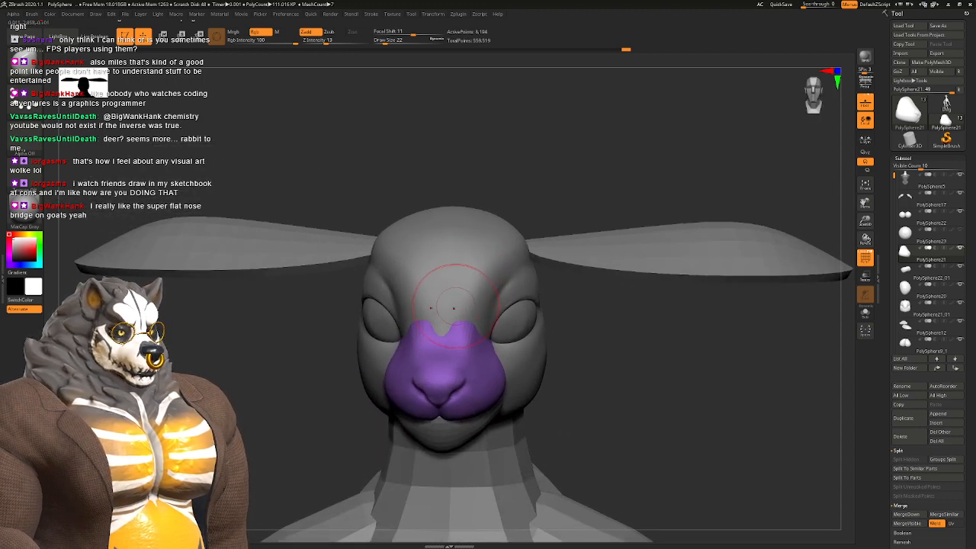
Step: Pull the muzzle's upper edge up into a peak on the nose bridge at draw size 22, and select the face piece
{"action": "right_click_drag", "start_coordinate": [455, 307], "coordinate": [387, 226]}
{"action": "left_click_drag", "start_coordinate": [387, 226], "coordinate": [381, 207]}
{"action": "right_click_drag", "start_coordinate": [380, 219], "coordinate": [308, 218]}
{"action": "right_click_drag", "start_coordinate": [472, 136], "coordinate": [460, 161]}
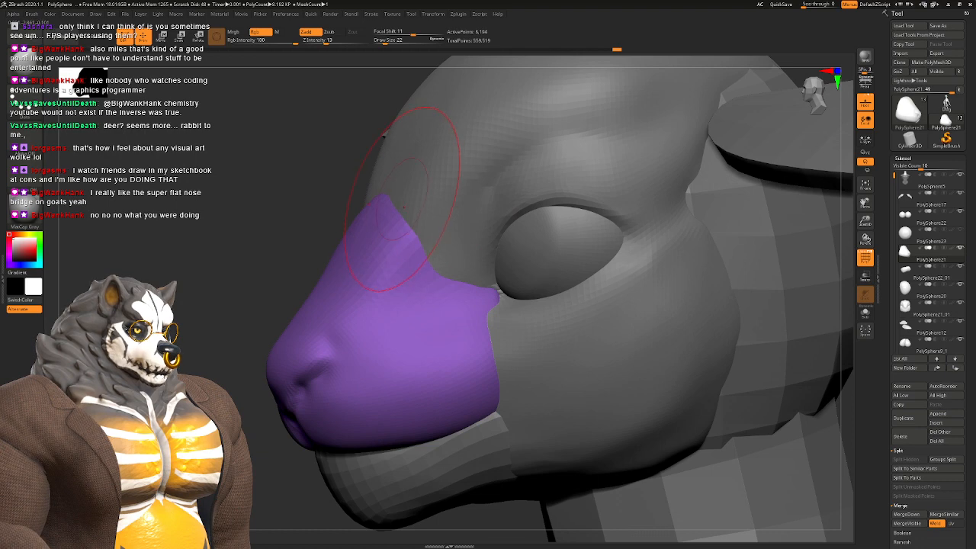
{"action": "left_click", "coordinate": [399, 195], "text": "alt"}
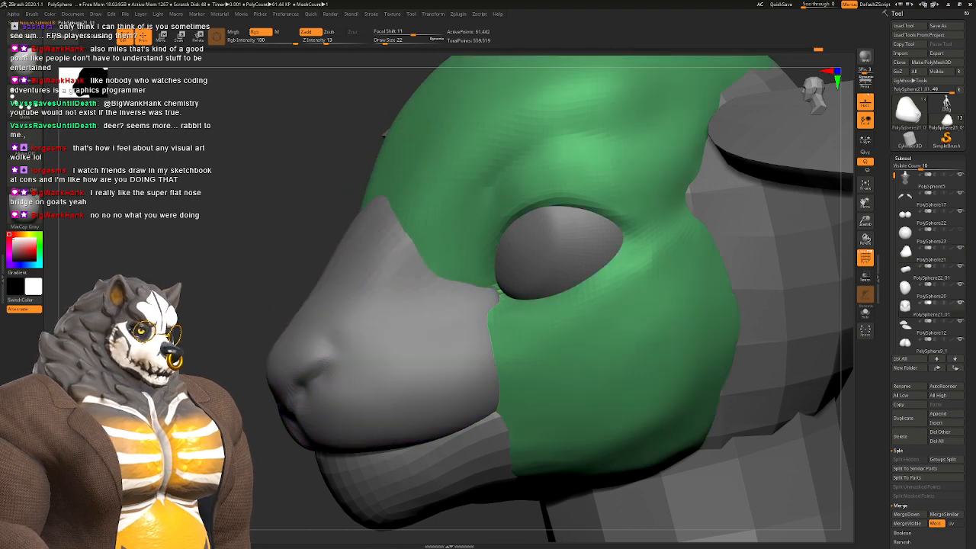
Step: Flatten the face around the top of the nose bridge with the HPolish brush at draw size 22
{"action": "right_click_drag", "start_coordinate": [400, 221], "coordinate": [398, 246]}
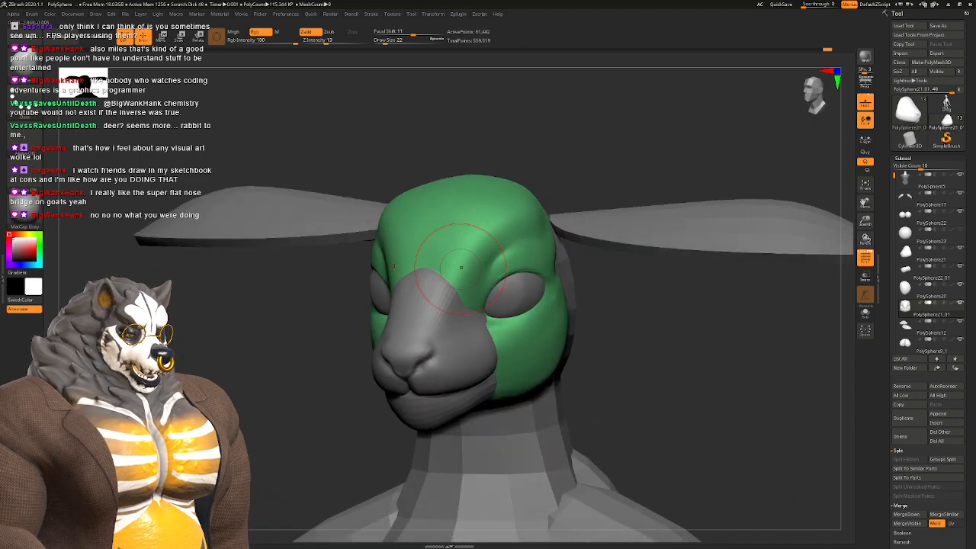
{"action": "key", "text": "b"}
{"action": "key", "text": "h"}
{"action": "key", "text": "p"}
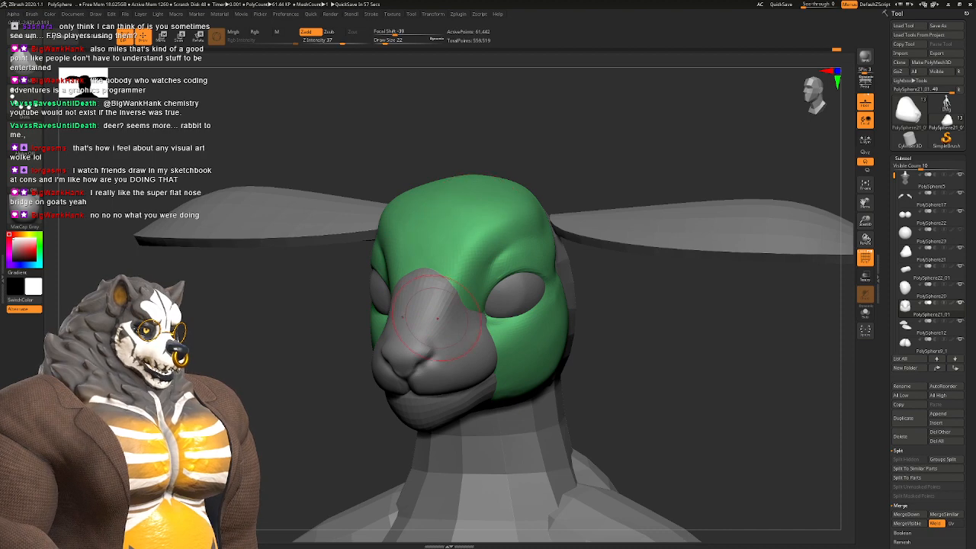
{"action": "right_click_drag", "start_coordinate": [437, 318], "coordinate": [411, 271]}
{"action": "left_click_drag", "start_coordinate": [421, 229], "coordinate": [414, 248]}
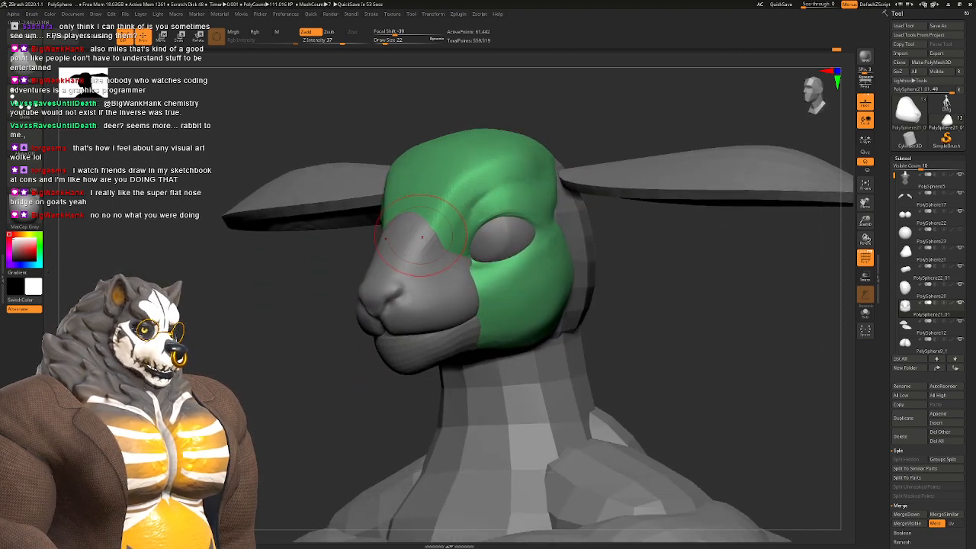
{"action": "right_click_drag", "start_coordinate": [413, 248], "coordinate": [415, 293], "text": "ctrl"}
Step: Select the muzzle piece and flatten its upper surface along the nose bridge with the HPolish brush
{"action": "left_click", "coordinate": [379, 224], "text": "alt"}
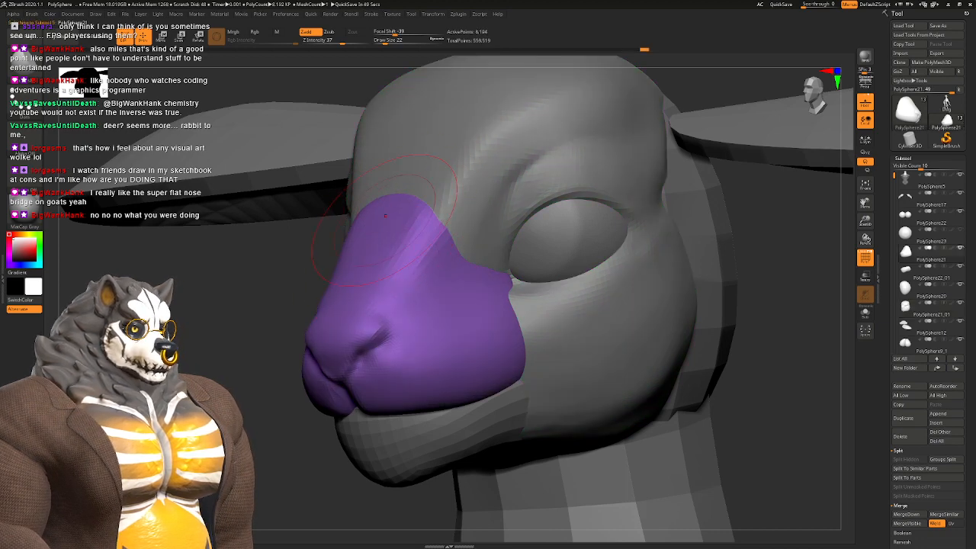
{"action": "right_click_drag", "start_coordinate": [420, 237], "coordinate": [485, 232]}
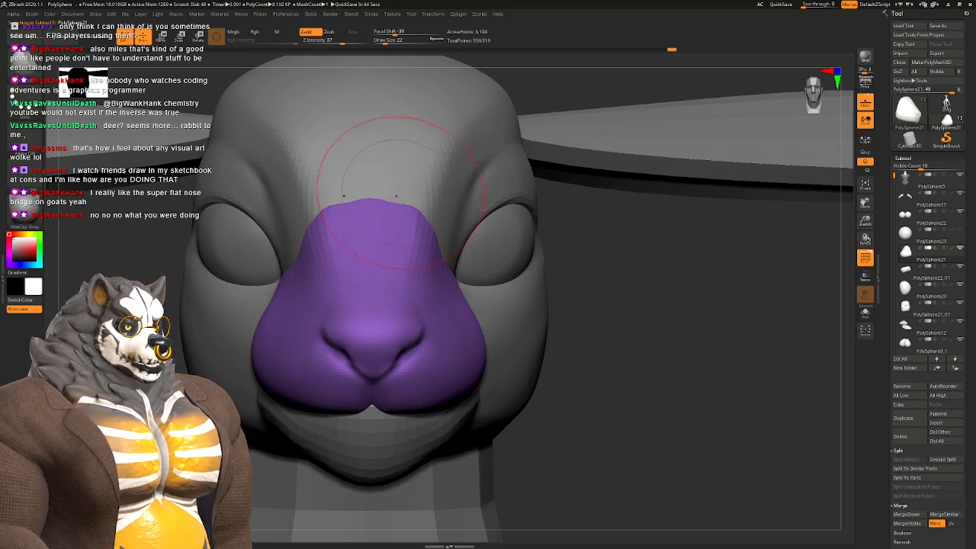
{"action": "mouse_move", "coordinate": [413, 268]}
{"action": "right_mouse_down"}
{"action": "mouse_move", "coordinate": [497, 271]}
{"action": "mouse_move", "coordinate": [366, 273]}
{"action": "mouse_move", "coordinate": [352, 259]}
{"action": "mouse_move", "coordinate": [324, 260]}
{"action": "mouse_move", "coordinate": [381, 263]}
{"action": "right_mouse_up"}
{"action": "mouse_move", "coordinate": [381, 263]}
{"action": "right_mouse_down"}
{"action": "mouse_move", "coordinate": [496, 273]}
{"action": "mouse_move", "coordinate": [445, 268]}
{"action": "right_mouse_up"}
{"action": "right_click_drag", "start_coordinate": [446, 268], "coordinate": [447, 305], "text": "ctrl"}
{"action": "mouse_move", "coordinate": [488, 263]}
{"action": "right_mouse_down"}
{"action": "mouse_move", "coordinate": [433, 255]}
{"action": "mouse_move", "coordinate": [436, 281]}
{"action": "mouse_move", "coordinate": [456, 286]}
{"action": "mouse_move", "coordinate": [457, 255]}
{"action": "right_mouse_up"}
Step: Select the face piece, define the eye socket rim with DamStandard at draw size 12, and smooth the brow
{"action": "key", "text": "space"}
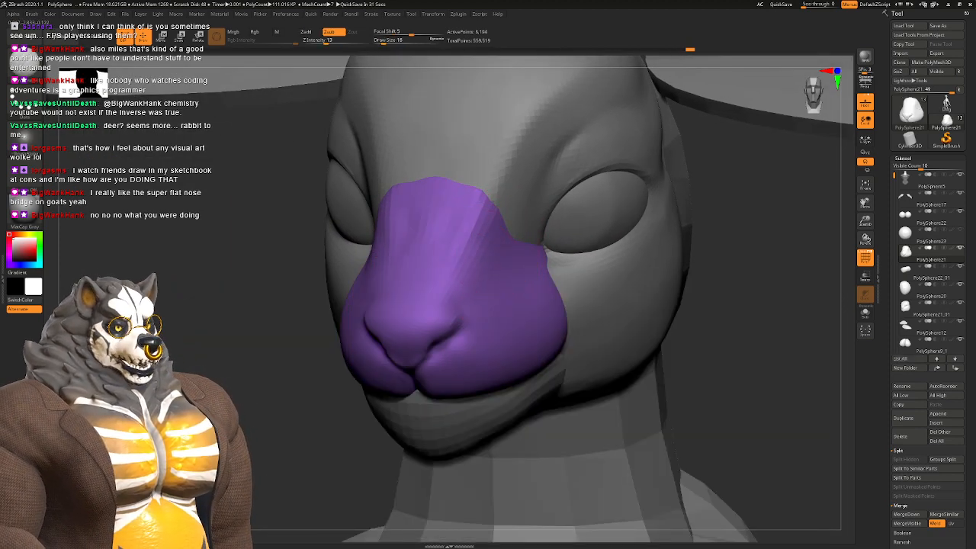
{"action": "right_click_drag", "start_coordinate": [436, 229], "coordinate": [457, 209]}
{"action": "right_click_drag", "start_coordinate": [458, 209], "coordinate": [506, 180]}
{"action": "right_click_drag", "start_coordinate": [506, 179], "coordinate": [412, 191]}
{"action": "mouse_move", "coordinate": [487, 217]}
{"action": "right_mouse_down", "text": "ctrl"}
{"action": "mouse_move", "coordinate": [507, 252]}
{"action": "mouse_move", "coordinate": [451, 246]}
{"action": "mouse_move", "coordinate": [495, 241]}
{"action": "mouse_move", "coordinate": [467, 229]}
{"action": "mouse_move", "coordinate": [509, 220]}
{"action": "mouse_move", "coordinate": [534, 238]}
{"action": "mouse_move", "coordinate": [535, 216]}
{"action": "right_mouse_up", "text": "ctrl"}
{"action": "left_click", "coordinate": [476, 230], "text": "alt"}
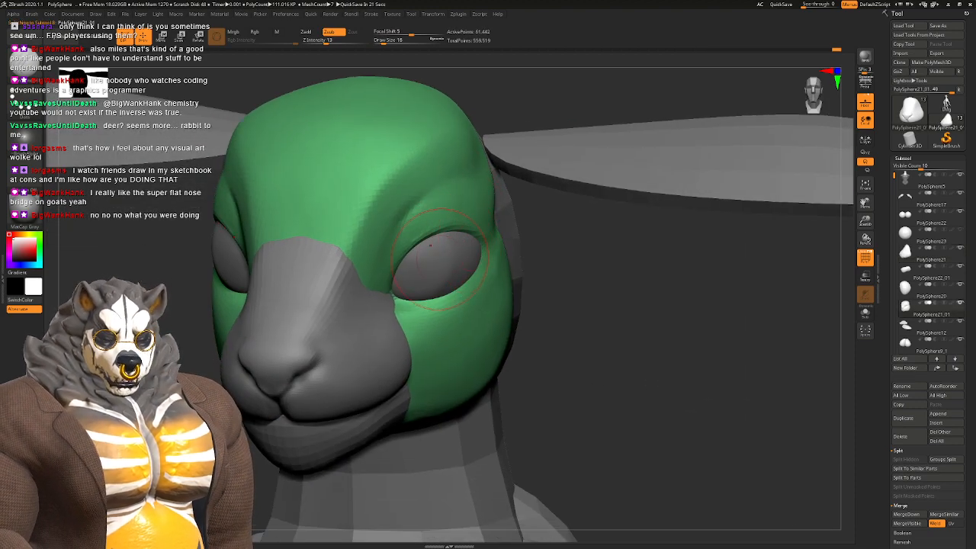
{"action": "key", "text": "space"}
{"action": "right_click_drag", "start_coordinate": [439, 245], "coordinate": [442, 282]}
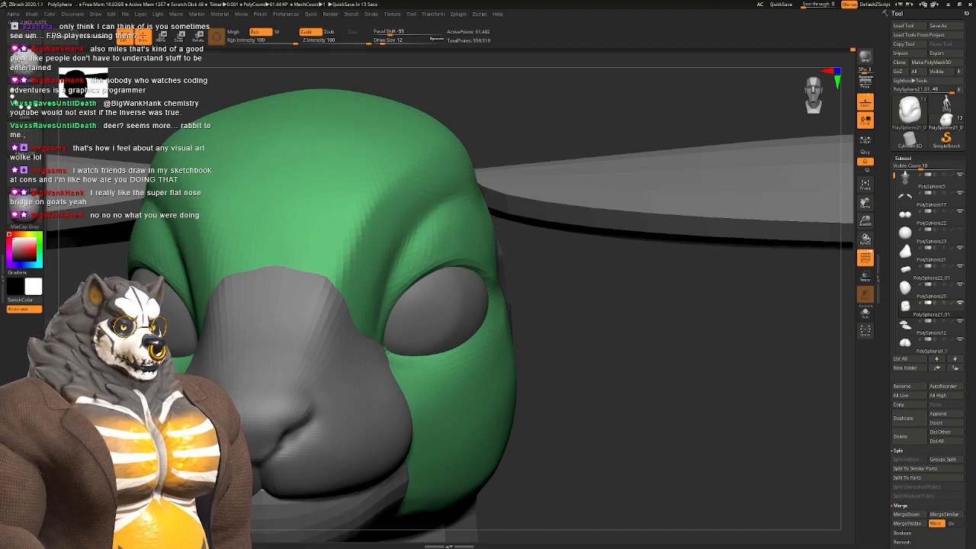
{"action": "right_click_drag", "start_coordinate": [451, 267], "coordinate": [441, 269]}
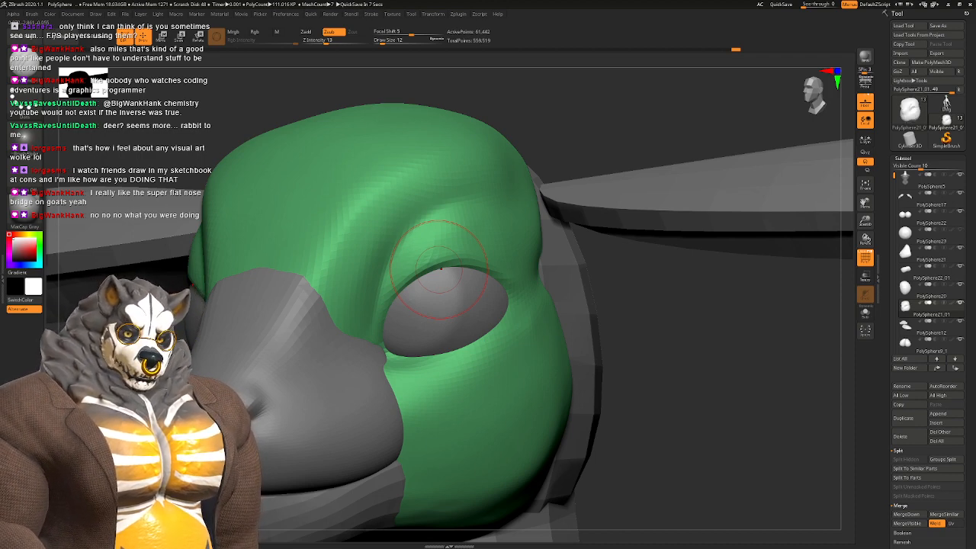
{"action": "right_click_drag", "start_coordinate": [343, 323], "coordinate": [393, 288]}
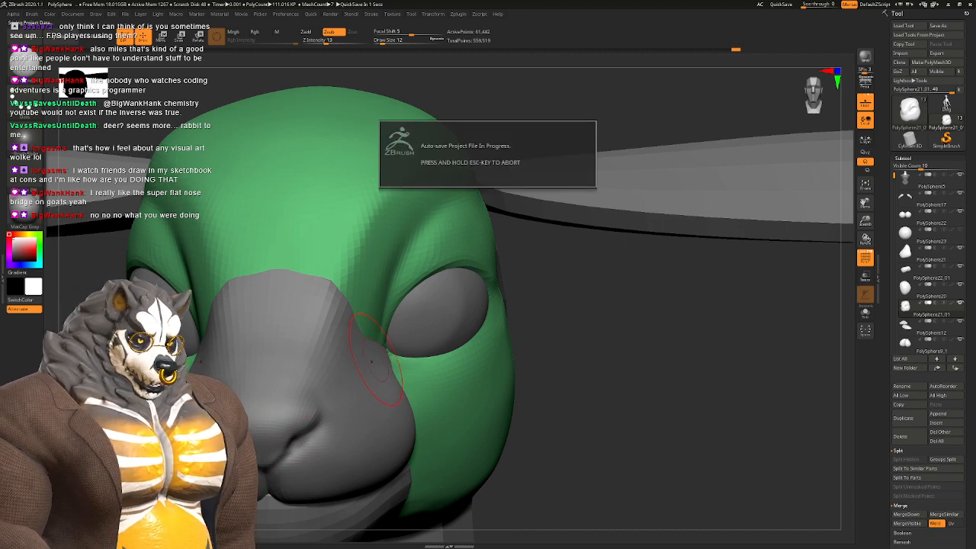
{"action": "mouse_move", "coordinate": [371, 361]}
{"action": "right_mouse_down"}
{"action": "mouse_move", "coordinate": [290, 358]}
{"action": "mouse_move", "coordinate": [411, 362]}
{"action": "mouse_move", "coordinate": [462, 231]}
{"action": "mouse_move", "coordinate": [530, 234]}
{"action": "mouse_move", "coordinate": [435, 266]}
{"action": "right_mouse_up"}
{"action": "left_click_drag", "start_coordinate": [435, 265], "coordinate": [406, 295], "text": "shift"}
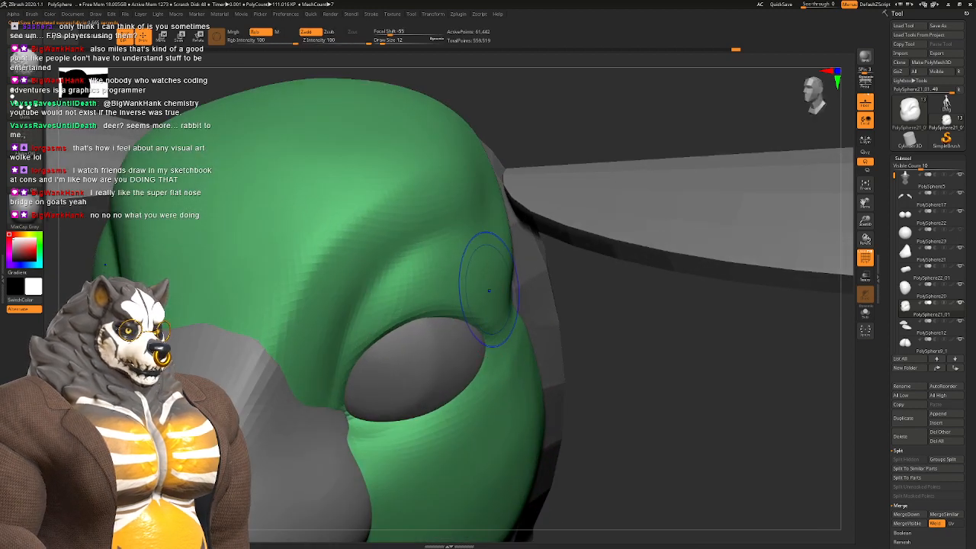
Step: Carve a crease running back from the eye's outer corner with DamStandard and smooth the brow above it
{"action": "mouse_move", "coordinate": [489, 290]}
{"action": "right_mouse_down"}
{"action": "mouse_move", "coordinate": [452, 269]}
{"action": "mouse_move", "coordinate": [524, 246]}
{"action": "right_mouse_up"}
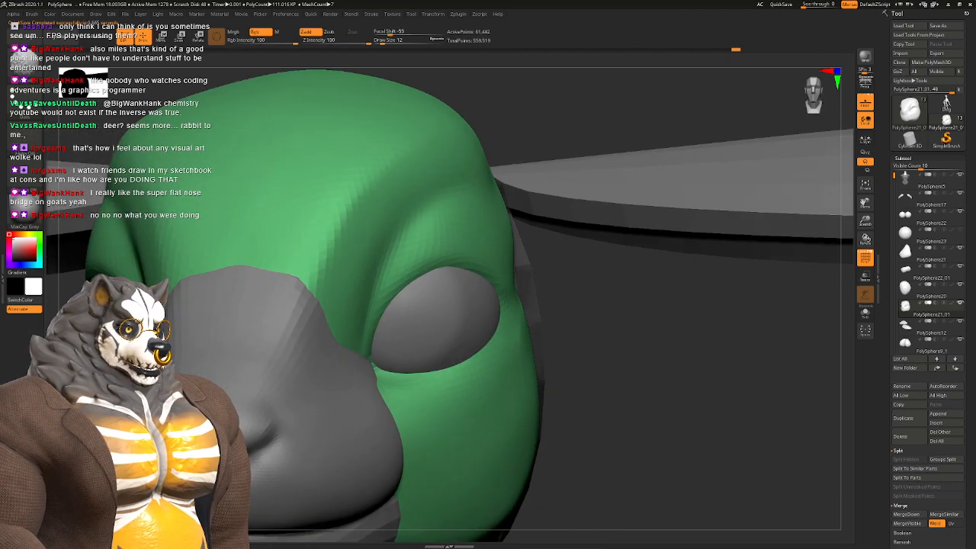
{"action": "right_click_drag", "start_coordinate": [507, 302], "coordinate": [470, 278]}
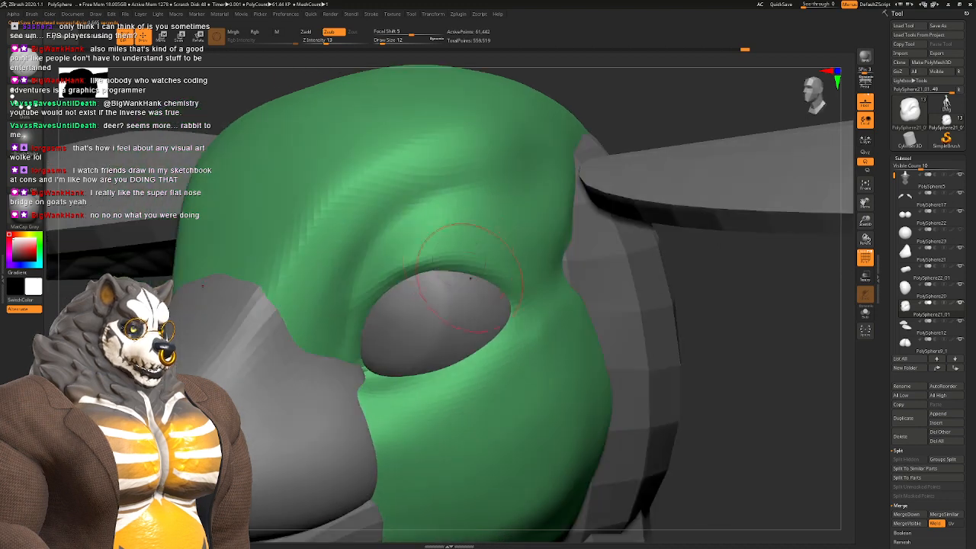
{"action": "right_click_drag", "start_coordinate": [478, 175], "coordinate": [507, 114]}
{"action": "right_click_drag", "start_coordinate": [549, 202], "coordinate": [502, 263]}
{"action": "left_click_drag", "start_coordinate": [445, 195], "coordinate": [458, 192], "text": "shift"}
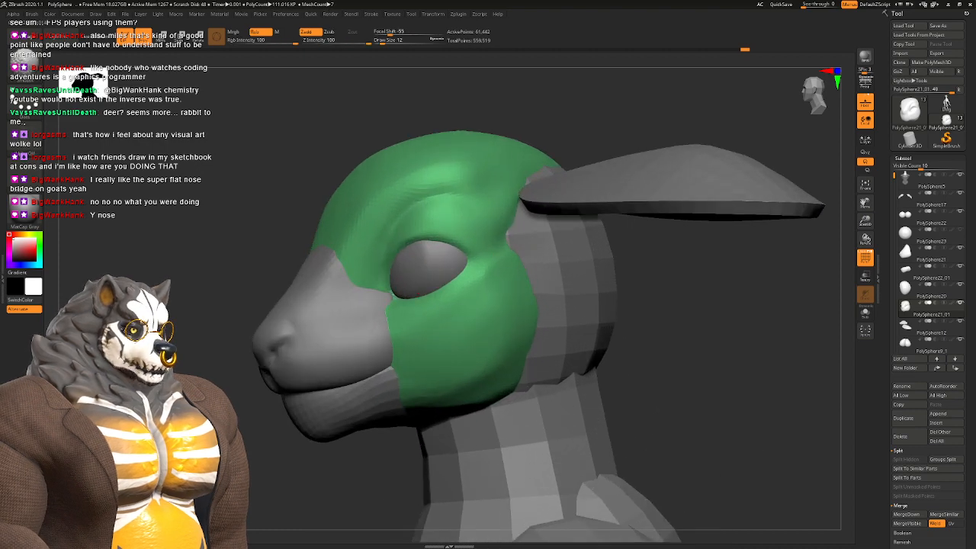
{"action": "right_click_drag", "start_coordinate": [457, 198], "coordinate": [447, 294], "text": "ctrl"}
{"action": "key", "text": "space"}
{"action": "left_click_drag", "start_coordinate": [453, 282], "coordinate": [456, 282]}
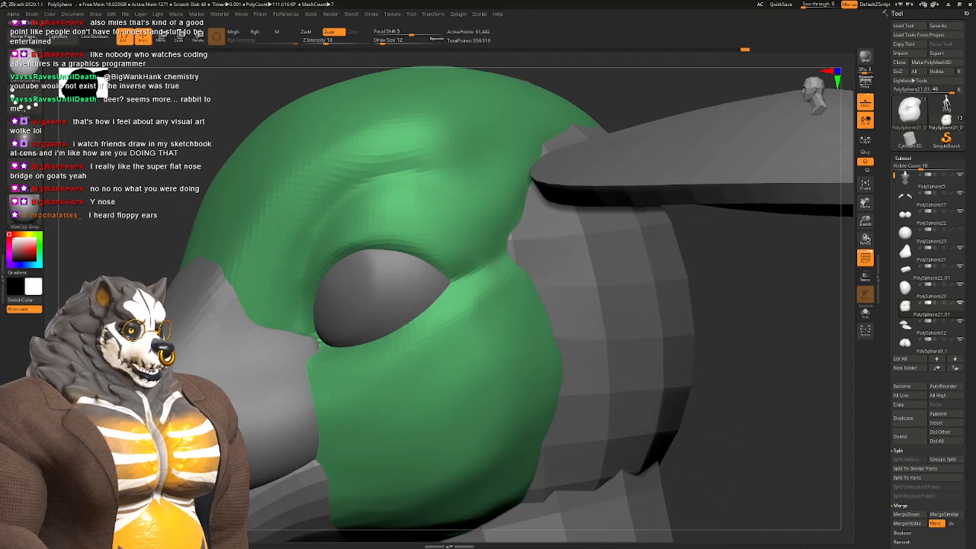
Step: Refine the eye's inner corner at draw size 7 and select the muzzle piece beside it
{"action": "right_click_drag", "start_coordinate": [320, 316], "coordinate": [358, 321]}
{"action": "key", "text": "space"}
{"action": "left_click_drag", "start_coordinate": [333, 322], "coordinate": [335, 322]}
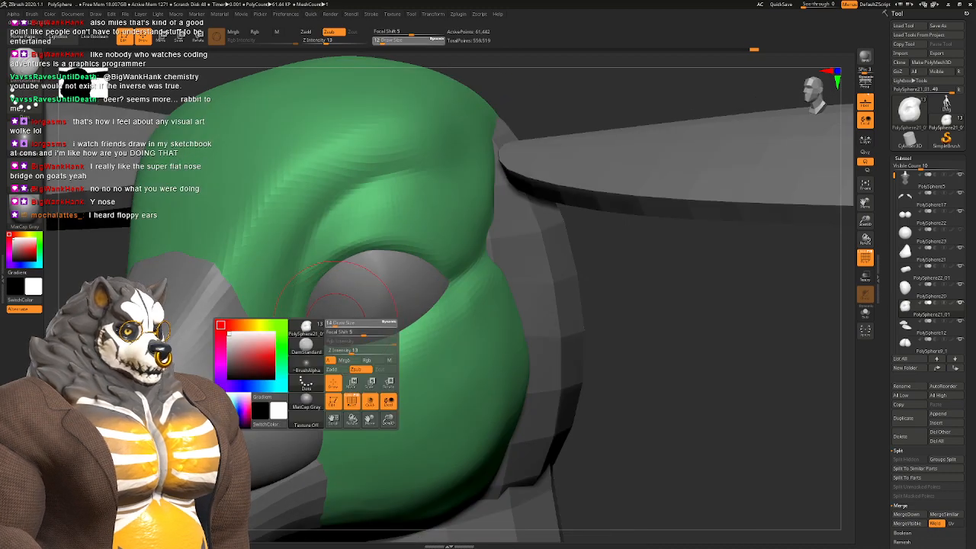
{"action": "right_click_drag", "start_coordinate": [352, 317], "coordinate": [474, 300]}
{"action": "left_click", "coordinate": [438, 294], "text": "alt"}
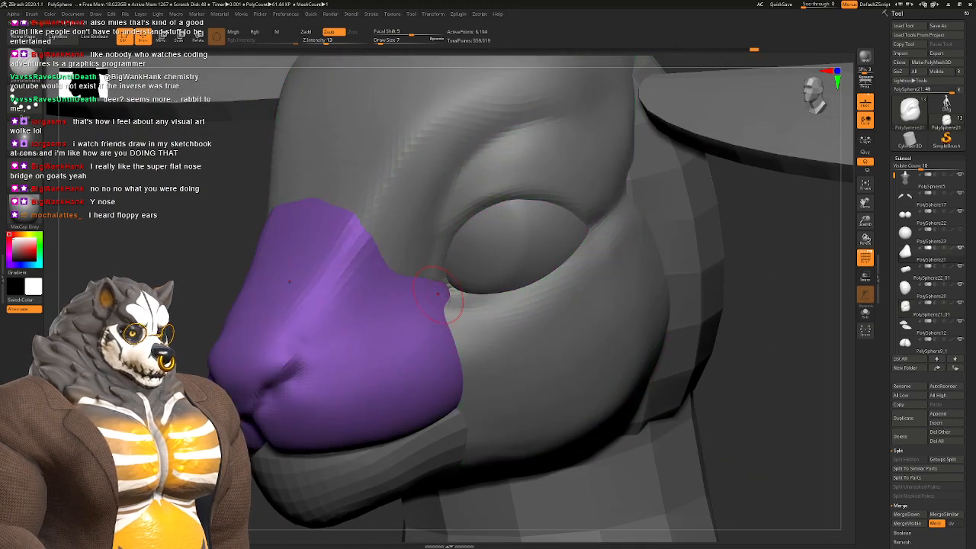
{"action": "right_click_drag", "start_coordinate": [342, 327], "coordinate": [421, 337]}
Step: Select the face piece and carve a crease into the cheek behind the muzzle with DamStandard at draw size 17
{"action": "left_click", "coordinate": [432, 315], "text": "alt"}
{"action": "key", "text": "space"}
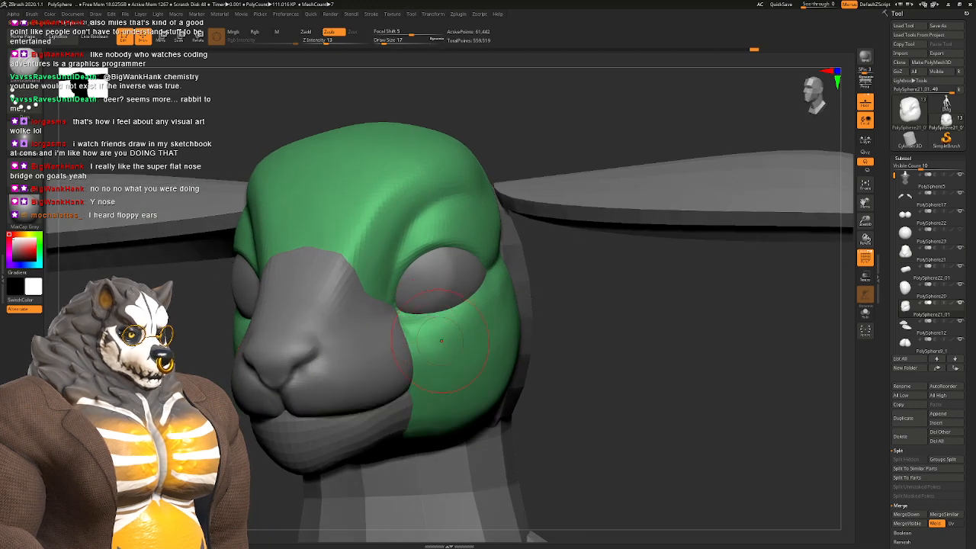
{"action": "right_click_drag", "start_coordinate": [490, 271], "coordinate": [488, 229]}
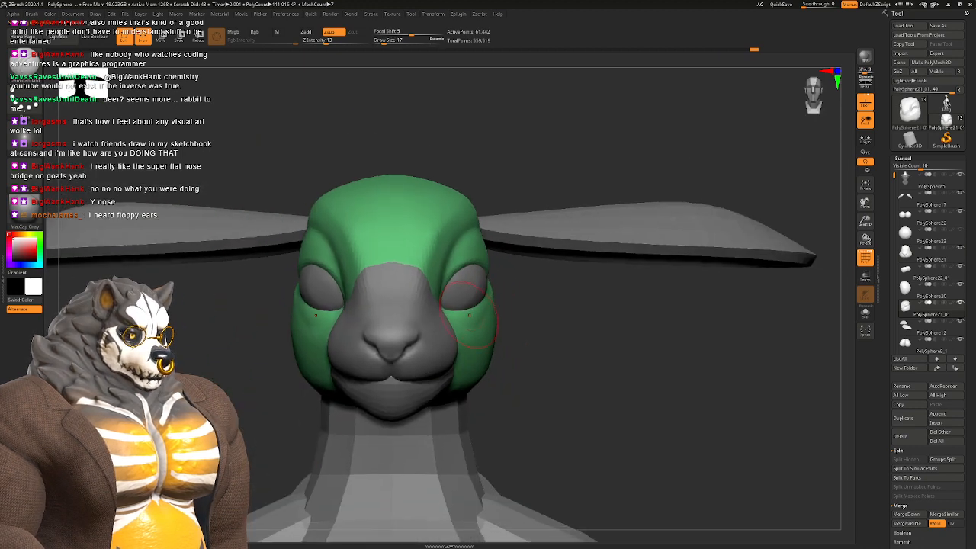
{"action": "right_click_drag", "start_coordinate": [484, 330], "coordinate": [503, 221]}
{"action": "mouse_move", "coordinate": [526, 284]}
{"action": "right_mouse_down"}
{"action": "mouse_move", "coordinate": [441, 286]}
{"action": "mouse_move", "coordinate": [496, 375]}
{"action": "mouse_move", "coordinate": [510, 360]}
{"action": "mouse_move", "coordinate": [462, 321]}
{"action": "mouse_move", "coordinate": [424, 321]}
{"action": "right_mouse_up"}
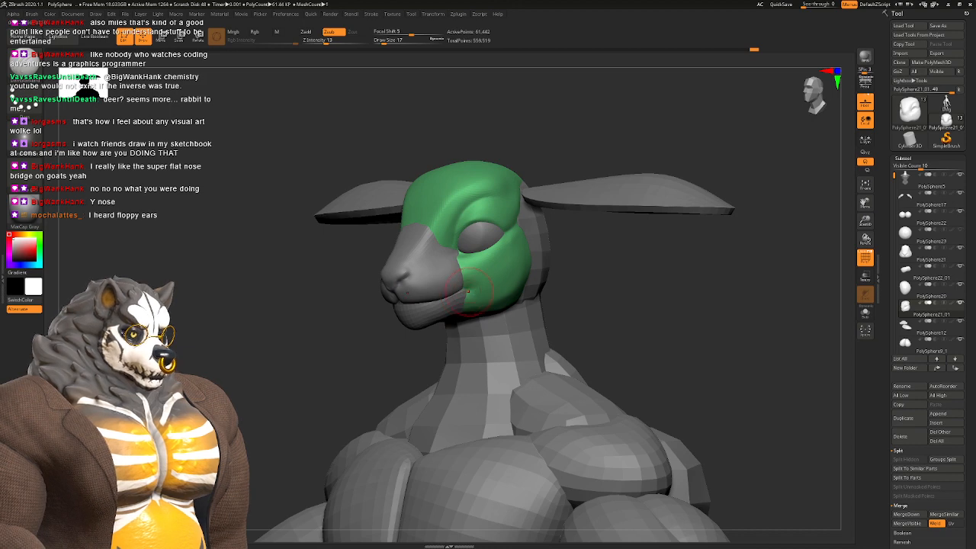
{"action": "right_click_drag", "start_coordinate": [467, 291], "coordinate": [447, 288]}
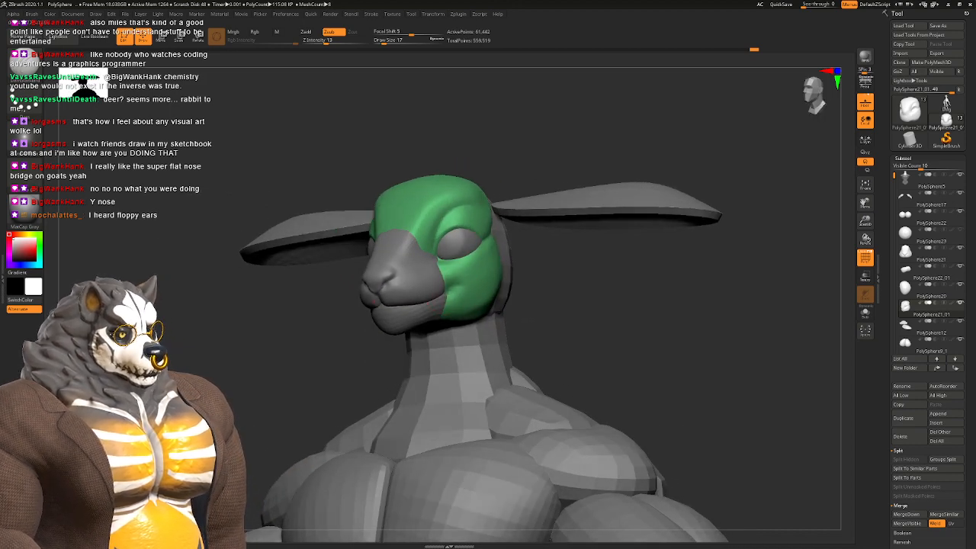
{"action": "right_click_drag", "start_coordinate": [434, 354], "coordinate": [492, 294]}
{"action": "right_click_drag", "start_coordinate": [492, 293], "coordinate": [445, 295]}
{"action": "right_click_drag", "start_coordinate": [446, 295], "coordinate": [446, 339], "text": "ctrl"}
{"action": "right_click_drag", "start_coordinate": [369, 321], "coordinate": [423, 344], "text": "ctrl"}
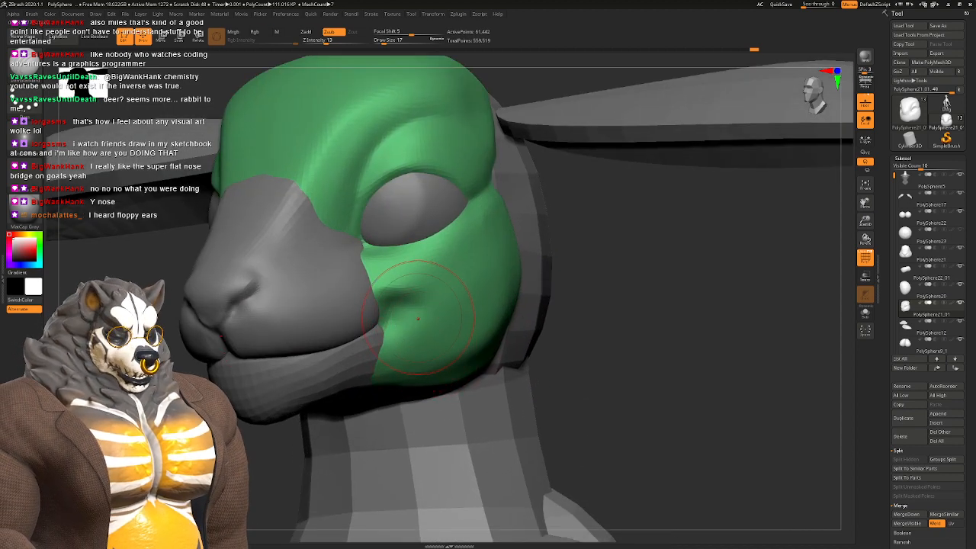
Step: Undo the last cheek stroke and smooth out the cheek crease at a lower subdivision level
{"action": "key", "text": "shift+d"}
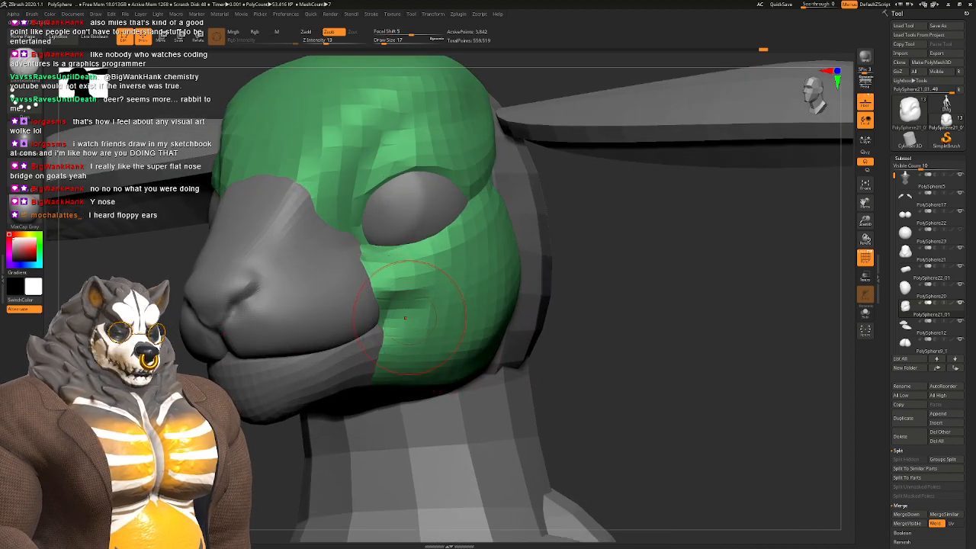
{"action": "key", "text": "d"}
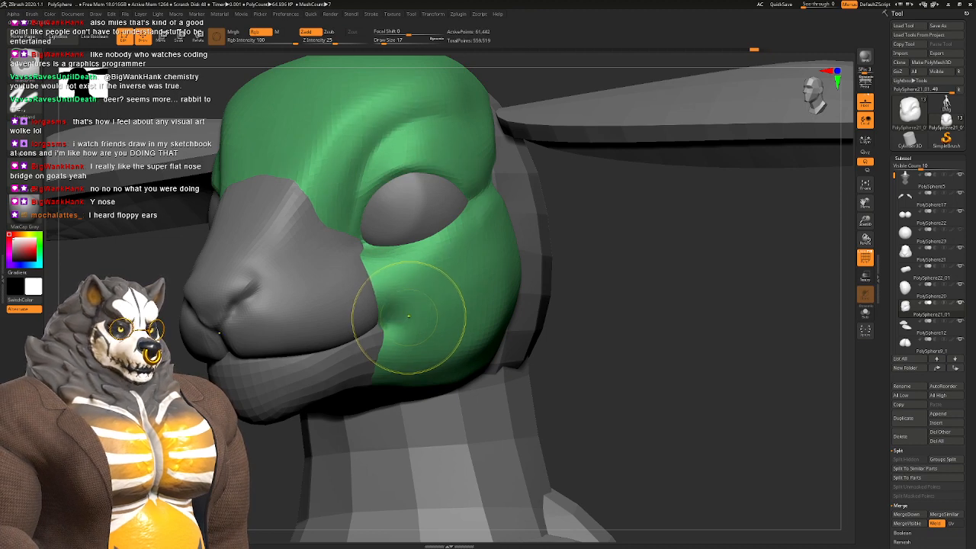
{"action": "key", "text": "ctrl+z"}
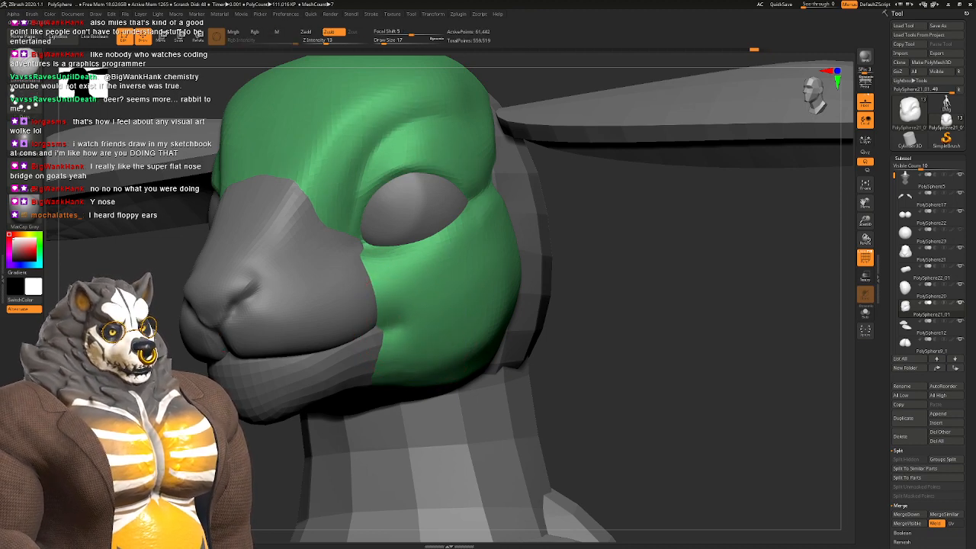
{"action": "key", "text": "shift+d"}
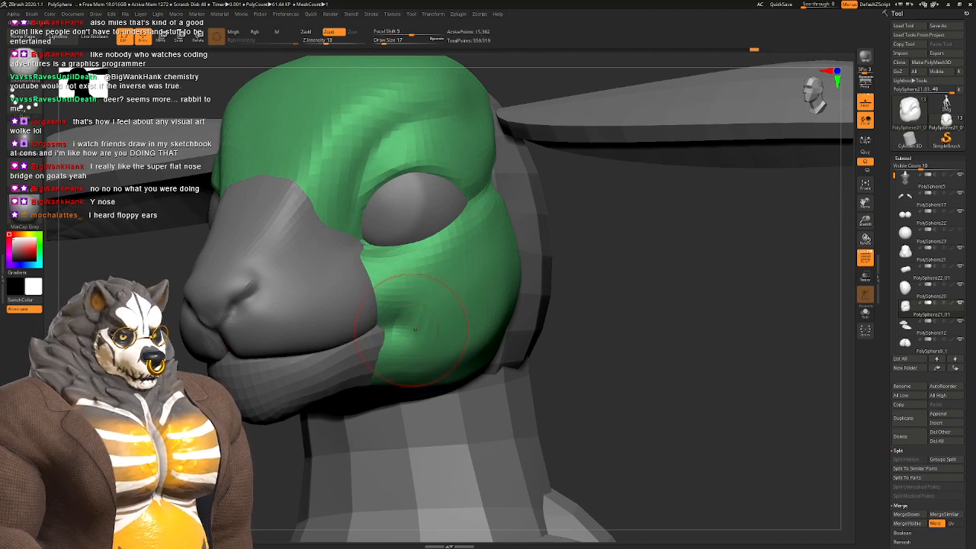
{"action": "key", "text": "ctrl"}
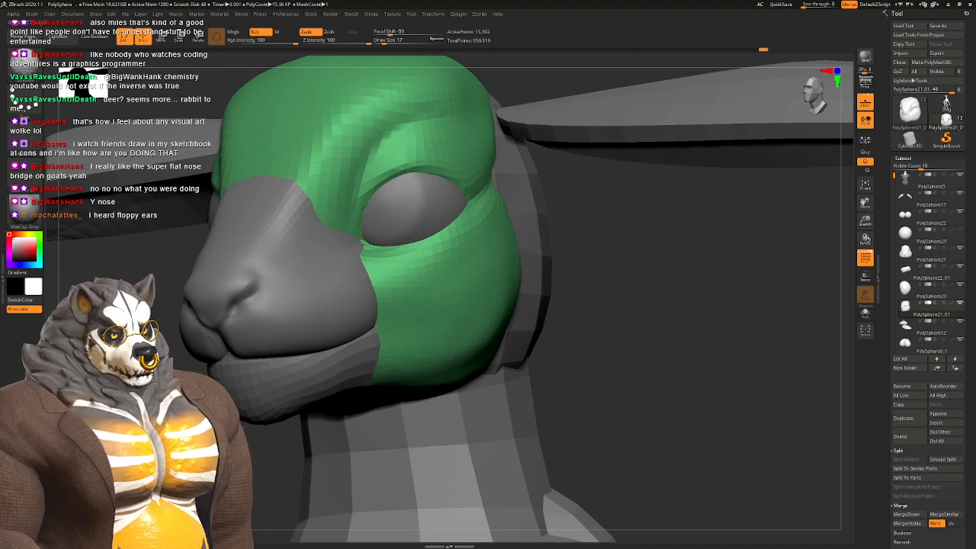
Step: Divide the face piece to a higher subdivision level and work the cheek at draw size 18
{"action": "key", "text": "ctrl+d"}
{"action": "left_click_drag", "start_coordinate": [579, 343], "coordinate": [671, 344]}
{"action": "left_click_drag", "start_coordinate": [525, 348], "coordinate": [435, 345]}
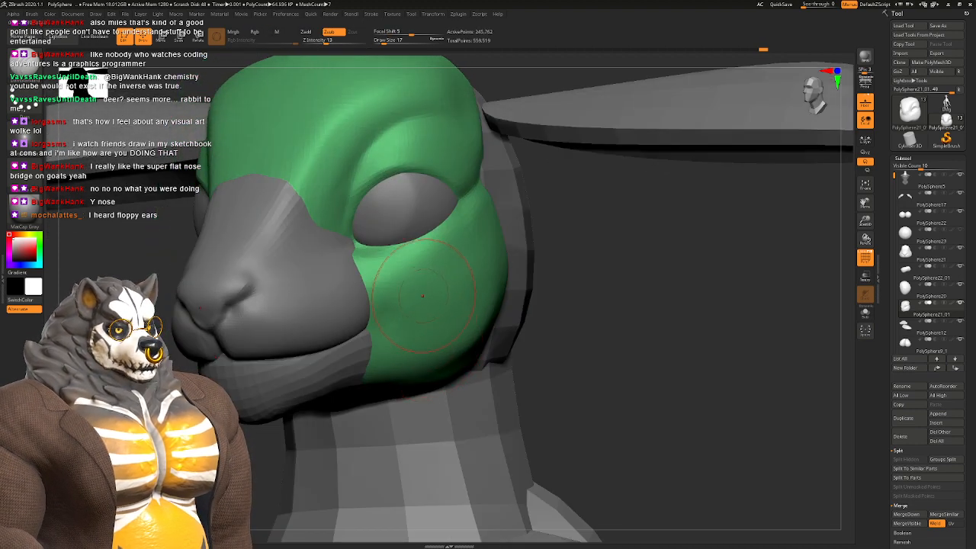
{"action": "key", "text": "ctrl"}
{"action": "mouse_move", "coordinate": [448, 328]}
{"action": "right_mouse_down"}
{"action": "mouse_move", "coordinate": [437, 314]}
{"action": "mouse_move", "coordinate": [390, 356]}
{"action": "right_mouse_up"}
{"action": "key", "text": "space"}
{"action": "left_click_drag", "start_coordinate": [431, 306], "coordinate": [421, 307]}
{"action": "right_click_drag", "start_coordinate": [421, 306], "coordinate": [479, 264]}
Step: Lower the face piece's subdivision level step by step and smooth the underside of the jaw and cheek
{"action": "key", "text": "shift+d"}
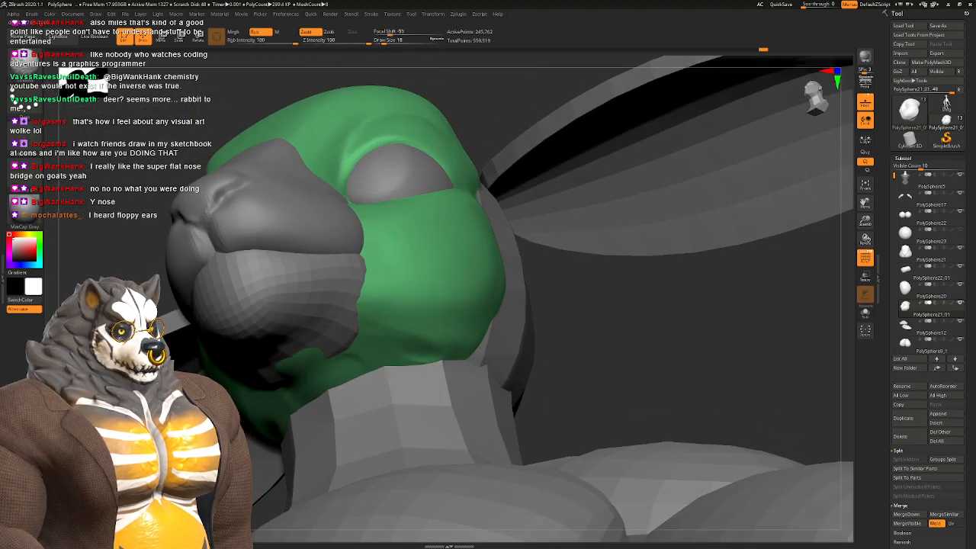
{"action": "key", "text": "shift"}
{"action": "key", "text": "shift+d"}
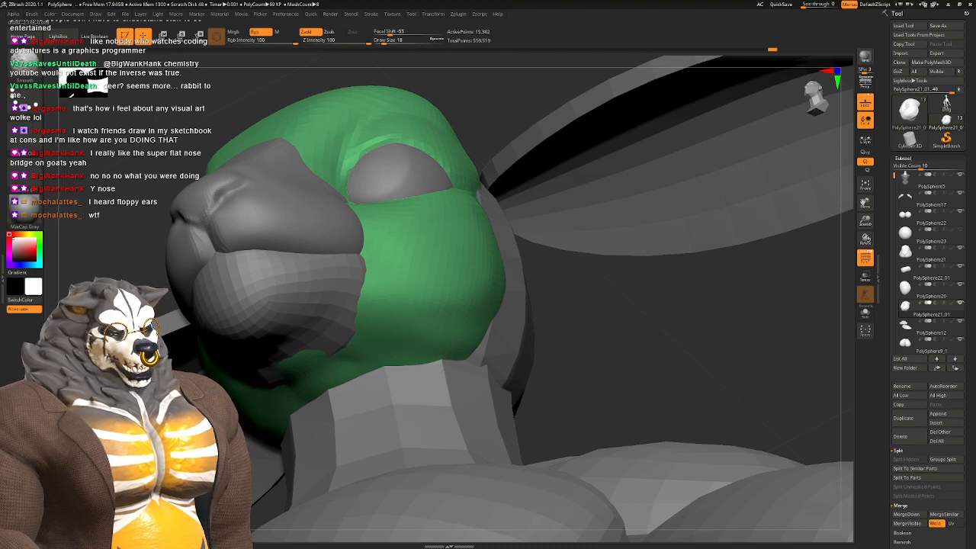
{"action": "key", "text": "shift+d"}
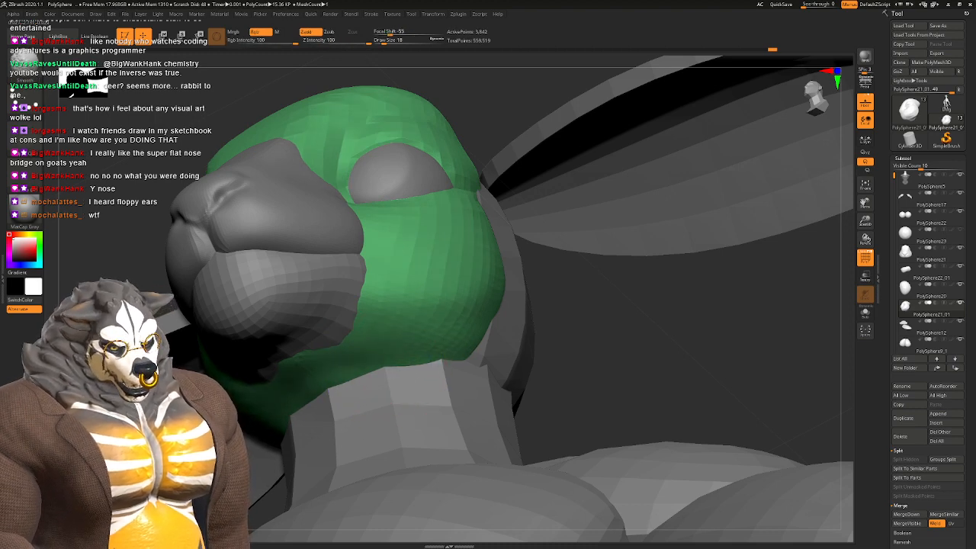
{"action": "mouse_move", "coordinate": [671, 328]}
{"action": "left_mouse_down"}
{"action": "mouse_move", "coordinate": [610, 366]}
{"action": "mouse_move", "coordinate": [670, 365]}
{"action": "mouse_move", "coordinate": [632, 328]}
{"action": "mouse_move", "coordinate": [709, 343]}
{"action": "left_mouse_up"}
{"action": "left_click_drag", "start_coordinate": [533, 373], "coordinate": [511, 320], "text": "alt"}
{"action": "left_click_drag", "start_coordinate": [595, 327], "coordinate": [503, 297]}
{"action": "left_click_drag", "start_coordinate": [442, 343], "coordinate": [415, 305]}
Step: Select the muzzle piece, lower it by two subdivision levels and set up the Move brush at draw size 17
{"action": "mouse_move", "coordinate": [415, 306]}
{"action": "right_mouse_down"}
{"action": "mouse_move", "coordinate": [381, 324]}
{"action": "mouse_move", "coordinate": [372, 366]}
{"action": "right_mouse_up"}
{"action": "key", "text": "space"}
{"action": "left_click_drag", "start_coordinate": [407, 325], "coordinate": [398, 324]}
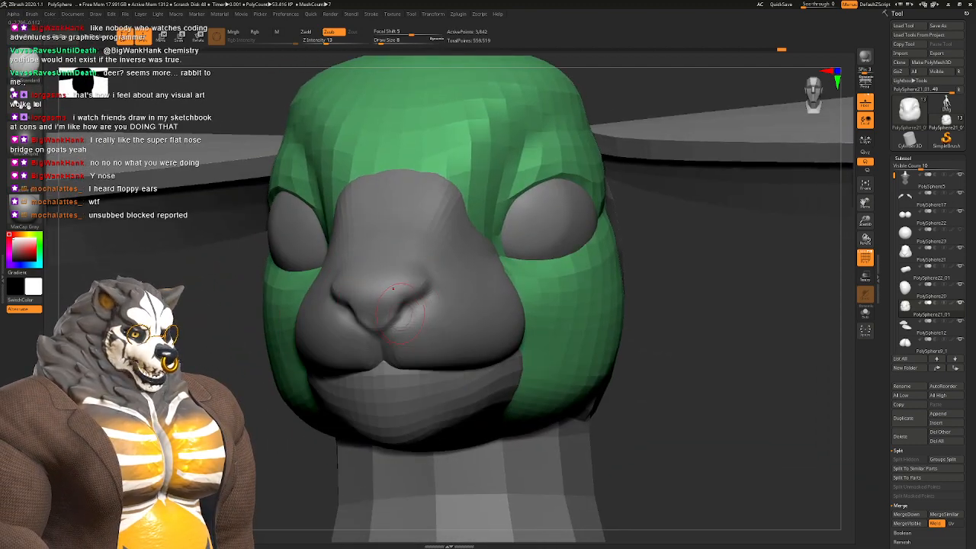
{"action": "mouse_move", "coordinate": [381, 335]}
{"action": "right_mouse_down"}
{"action": "mouse_move", "coordinate": [412, 325]}
{"action": "mouse_move", "coordinate": [403, 285]}
{"action": "right_mouse_up"}
{"action": "left_click", "coordinate": [407, 308], "text": "alt"}
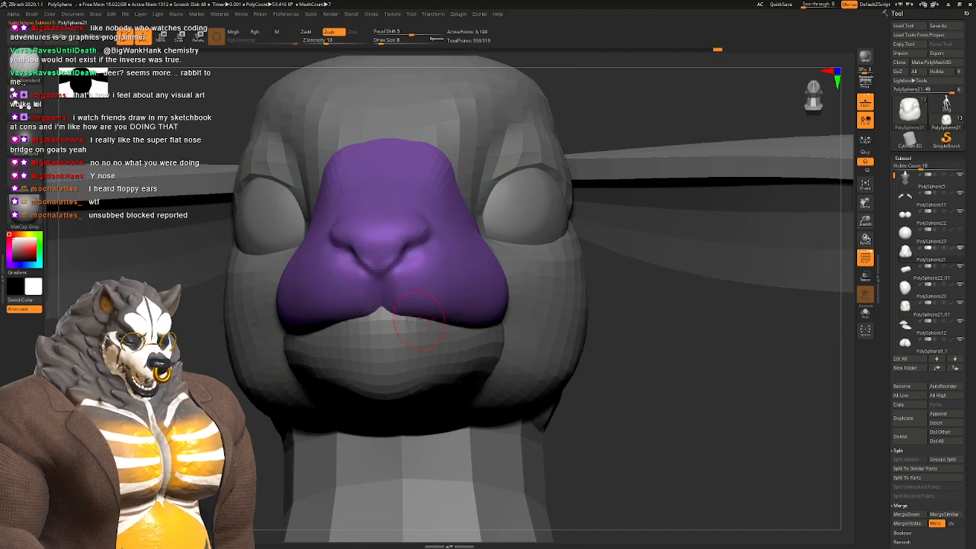
{"action": "key", "text": "b"}
{"action": "key", "text": "m"}
{"action": "key", "text": "v"}
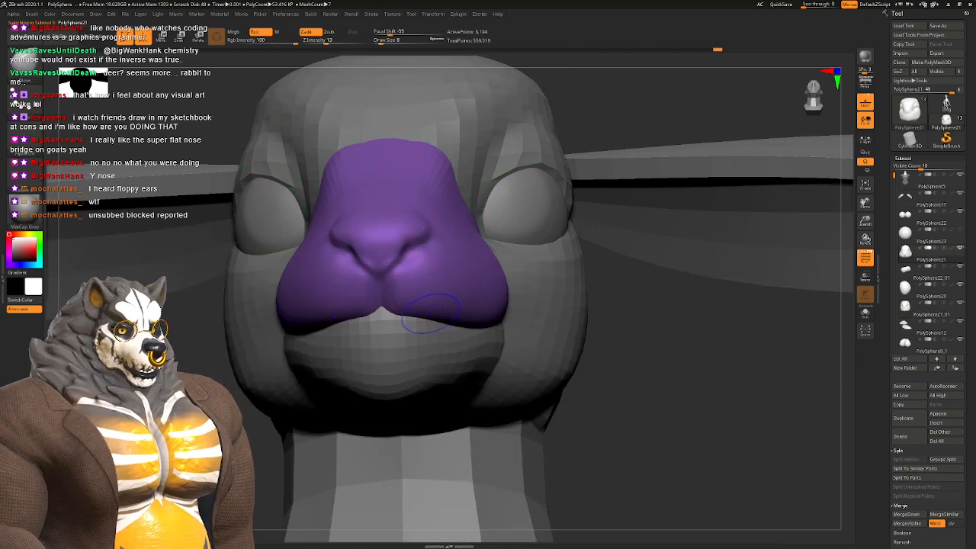
{"action": "key", "text": "shift+d"}
{"action": "key", "text": "shift+d"}
{"action": "key", "text": "space"}
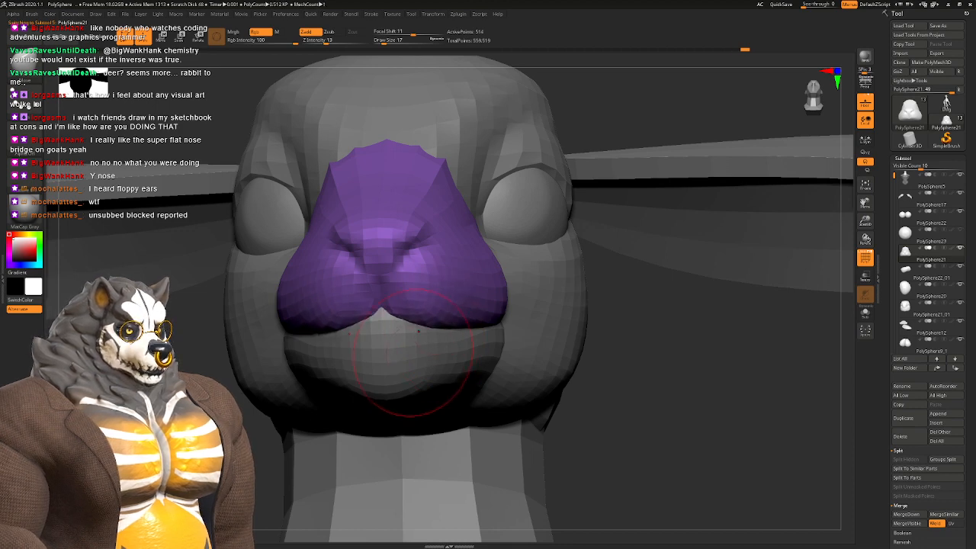
Step: Examine the muzzle and the whole figure's proportions from the front, side and back
{"action": "right_click_drag", "start_coordinate": [413, 352], "coordinate": [398, 355]}
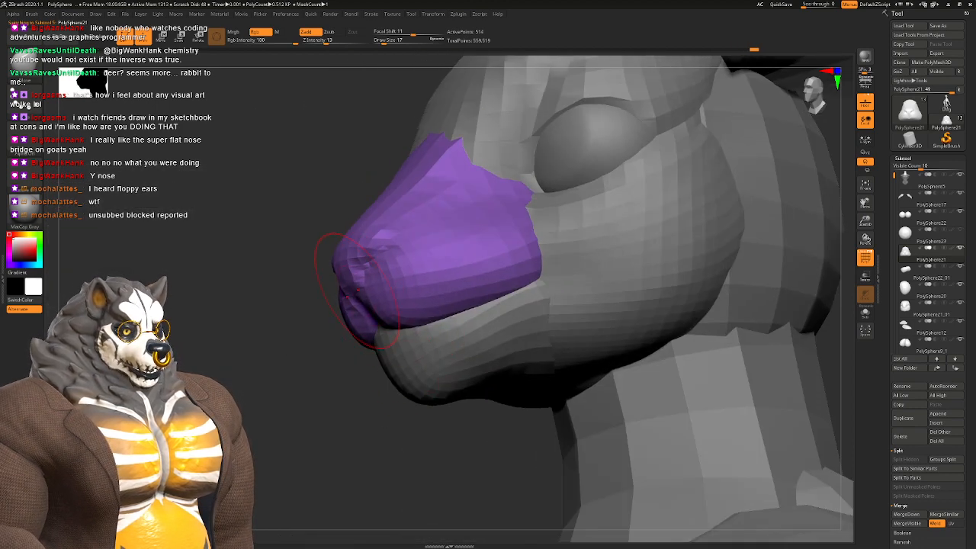
{"action": "right_click_drag", "start_coordinate": [357, 291], "coordinate": [457, 276], "text": "alt"}
{"action": "right_click_drag", "start_coordinate": [427, 294], "coordinate": [372, 290]}
{"action": "right_click_drag", "start_coordinate": [508, 305], "coordinate": [451, 290]}
{"action": "right_click_drag", "start_coordinate": [451, 290], "coordinate": [487, 304]}
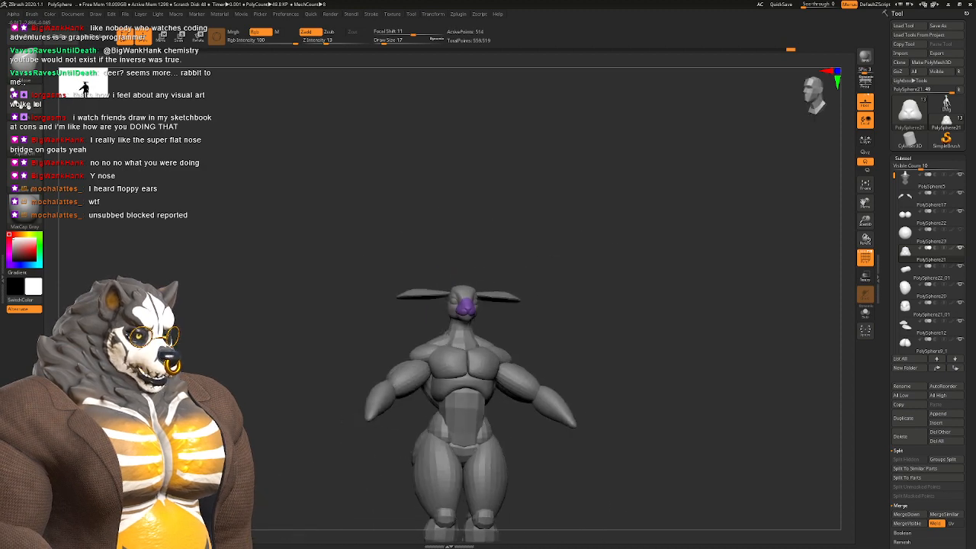
{"action": "right_click_drag", "start_coordinate": [419, 381], "coordinate": [451, 314]}
{"action": "right_click", "coordinate": [451, 315]}
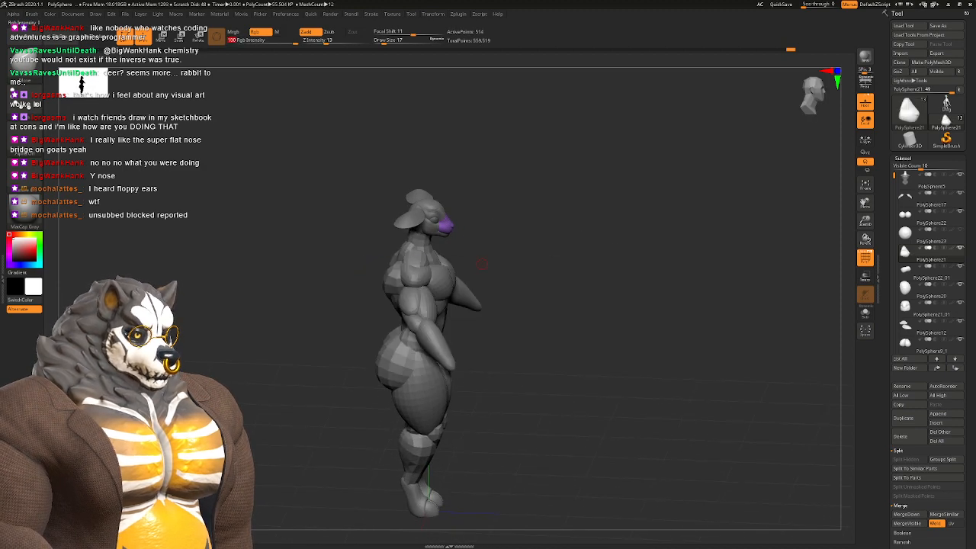
{"action": "right_click_drag", "start_coordinate": [482, 263], "coordinate": [538, 288]}
{"action": "right_click_drag", "start_coordinate": [538, 289], "coordinate": [516, 452], "text": "ctrl"}
Step: Select the back-of-head piece and widen its lower sides with an enlarged Move brush
{"action": "left_click", "coordinate": [468, 312], "text": "alt"}
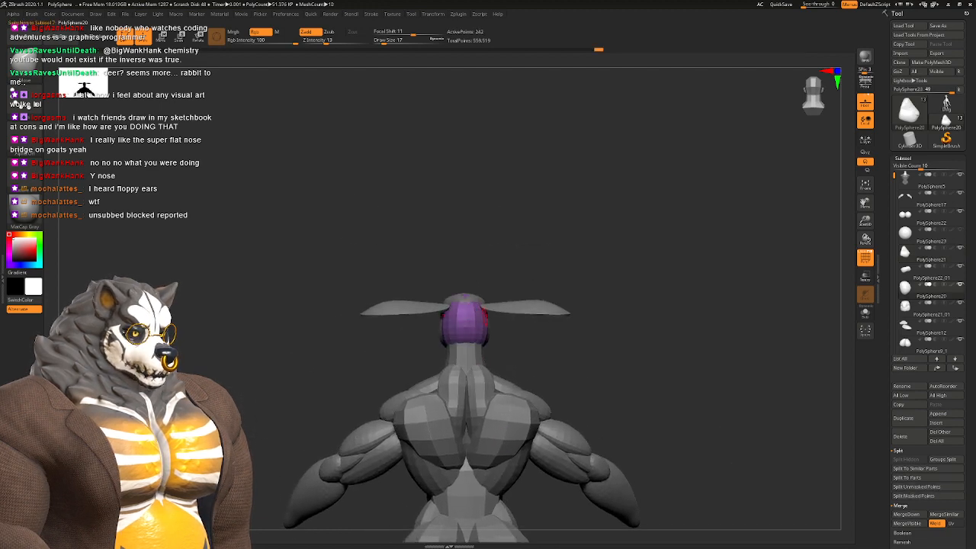
{"action": "mouse_move", "coordinate": [486, 317]}
{"action": "right_mouse_down", "text": "ctrl"}
{"action": "mouse_move", "coordinate": [485, 374]}
{"action": "mouse_move", "coordinate": [474, 308]}
{"action": "right_mouse_up", "text": "ctrl"}
{"action": "key", "text": "b"}
{"action": "key", "text": "m"}
{"action": "key", "text": "v"}
{"action": "key", "text": "space"}
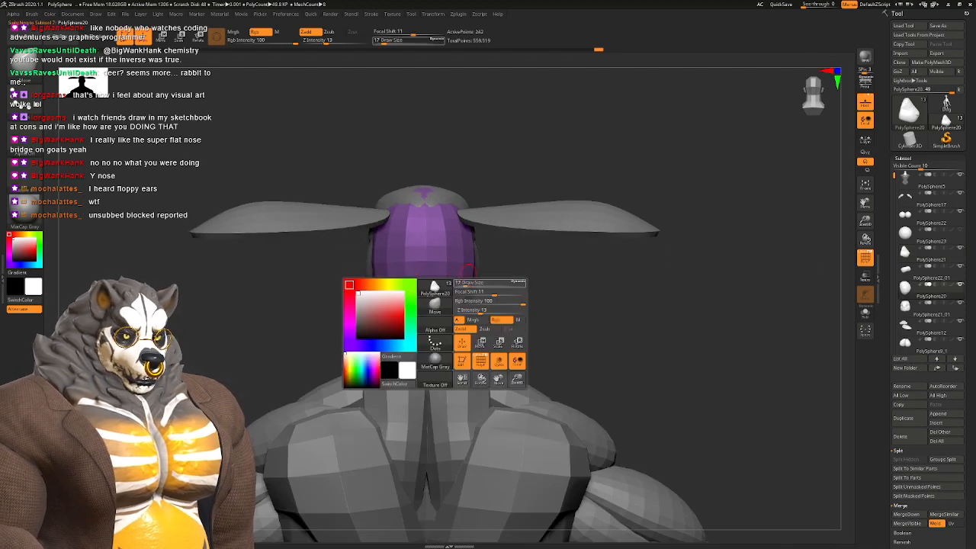
{"action": "key", "text": "space"}
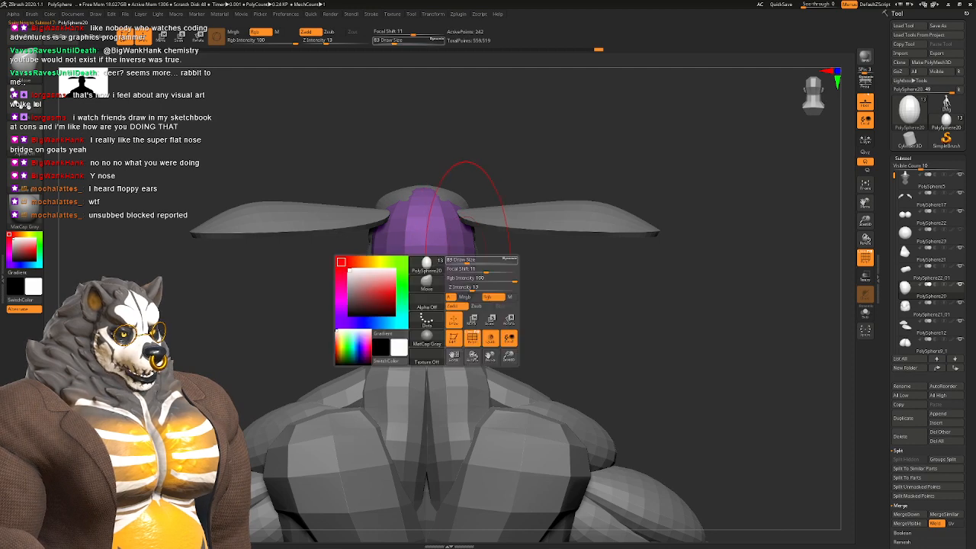
{"action": "left_click_drag", "start_coordinate": [465, 260], "coordinate": [461, 261]}
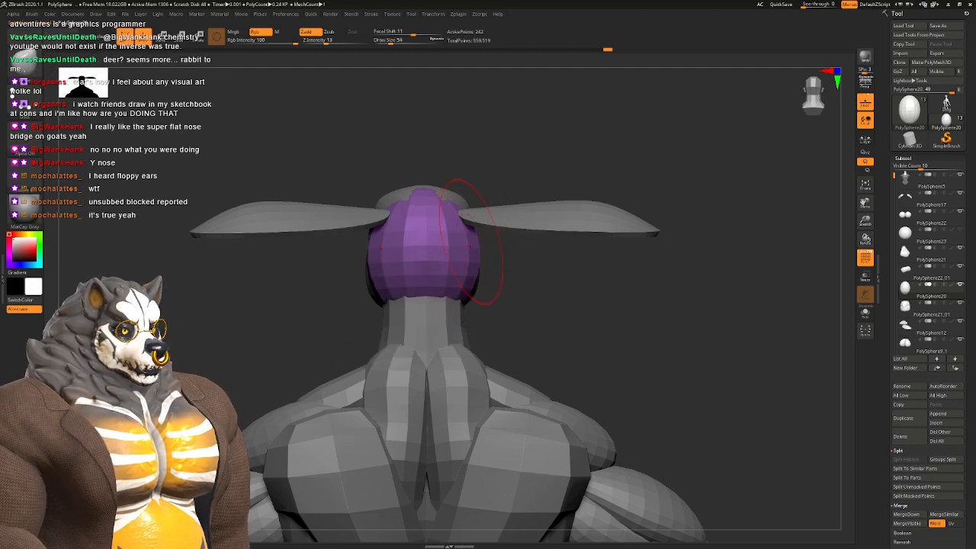
Step: Set the Move brush's draw size to 87 and adjust the back of the head in profile
{"action": "right_click_drag", "start_coordinate": [501, 228], "coordinate": [513, 272]}
{"action": "key", "text": "space"}
{"action": "left_click_drag", "start_coordinate": [483, 295], "coordinate": [506, 293]}
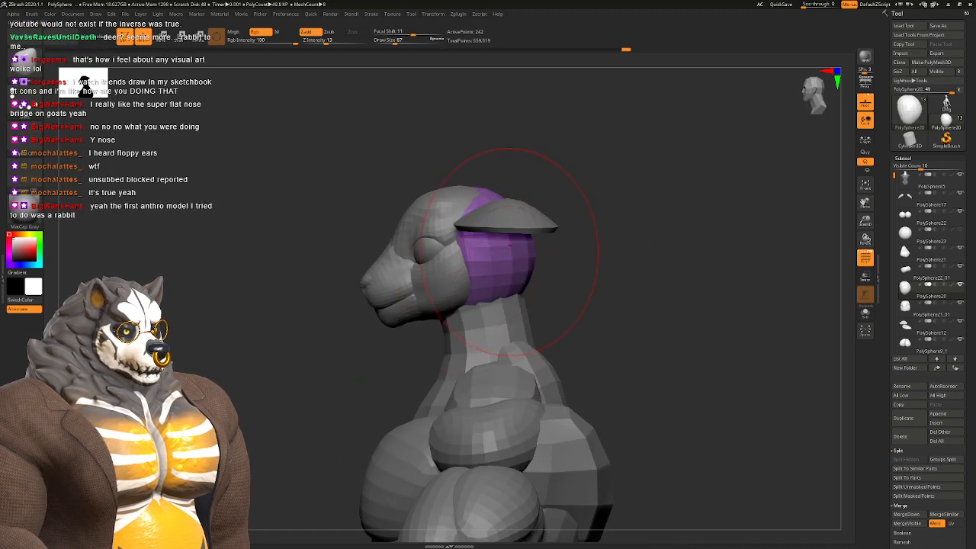
{"action": "mouse_move", "coordinate": [506, 293]}
{"action": "right_mouse_down"}
{"action": "mouse_move", "coordinate": [512, 253]}
{"action": "mouse_move", "coordinate": [534, 253]}
{"action": "mouse_move", "coordinate": [510, 252]}
{"action": "right_mouse_up"}
Step: Select the ears and move them forward and slightly up on the head
{"action": "left_click", "coordinate": [512, 267], "text": "alt"}
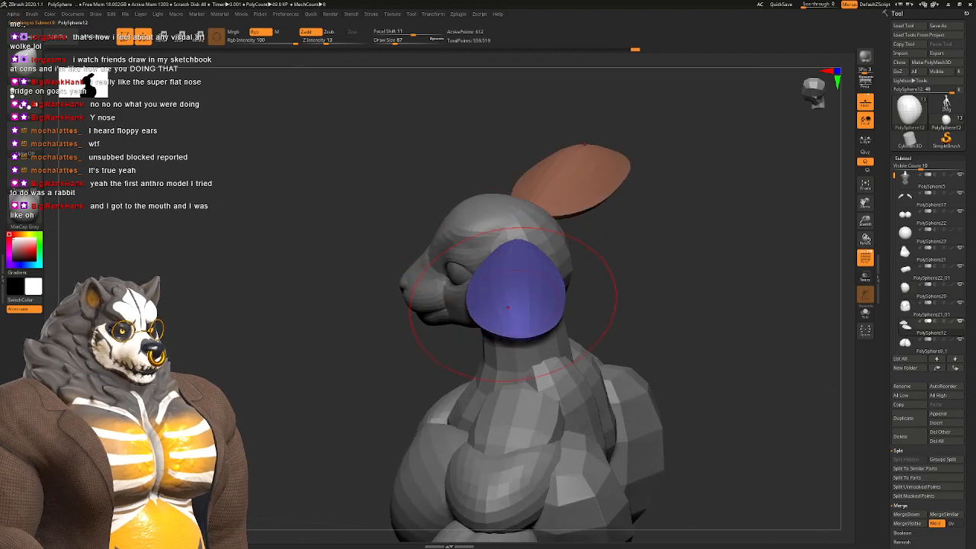
{"action": "right_click_drag", "start_coordinate": [512, 296], "coordinate": [529, 266]}
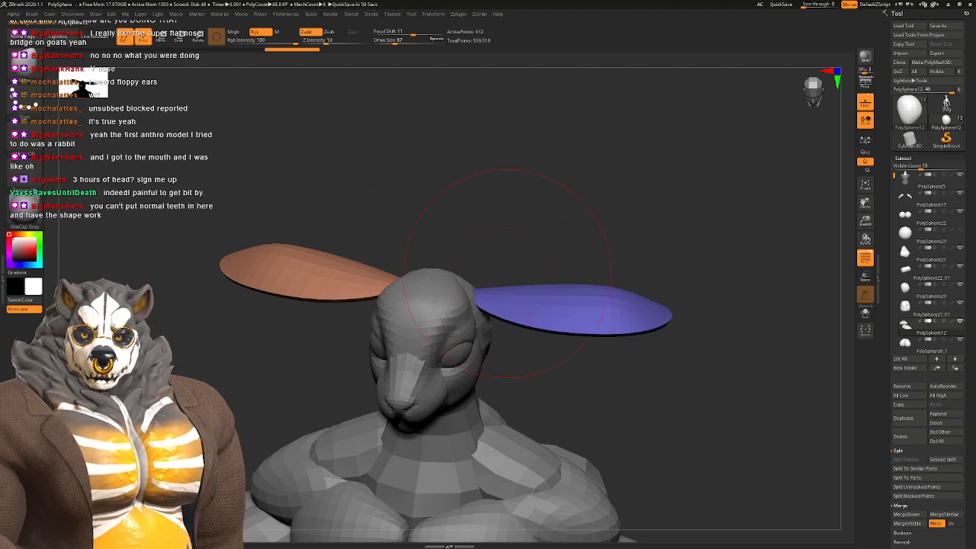
{"action": "right_click_drag", "start_coordinate": [507, 273], "coordinate": [499, 234]}
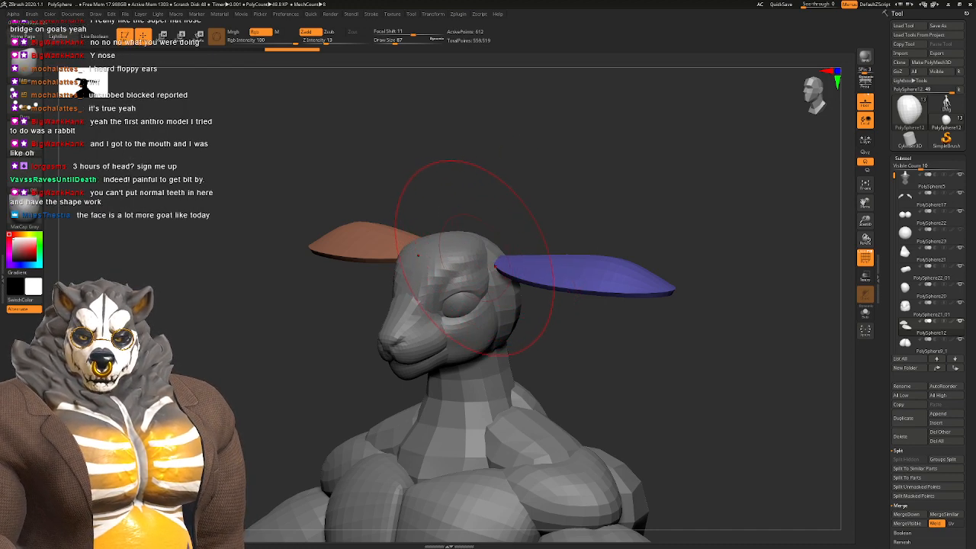
{"action": "right_click_drag", "start_coordinate": [472, 243], "coordinate": [316, 171]}
{"action": "key", "text": "w"}
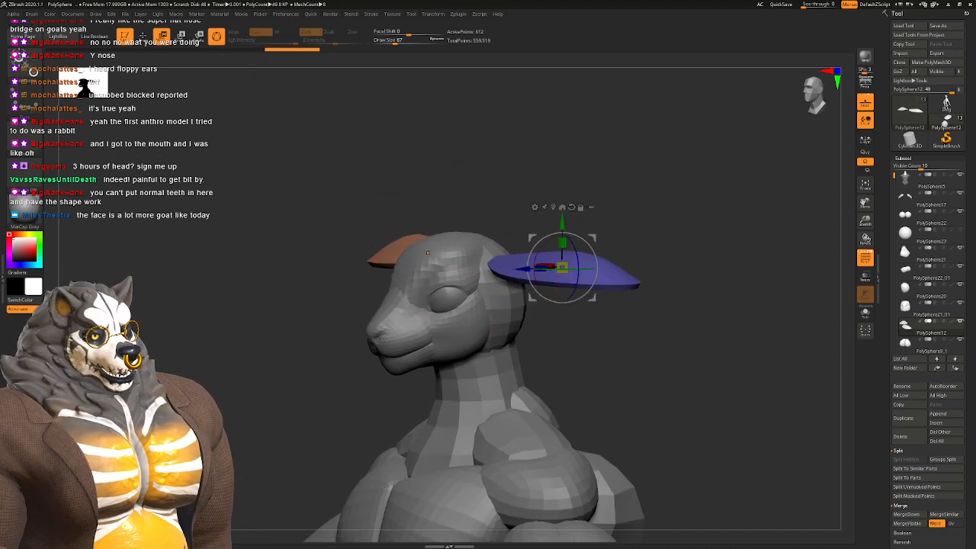
{"action": "right_click_drag", "start_coordinate": [526, 191], "coordinate": [502, 302]}
{"action": "left_click_drag", "start_coordinate": [500, 297], "coordinate": [476, 296]}
{"action": "right_click_drag", "start_coordinate": [475, 296], "coordinate": [562, 200]}
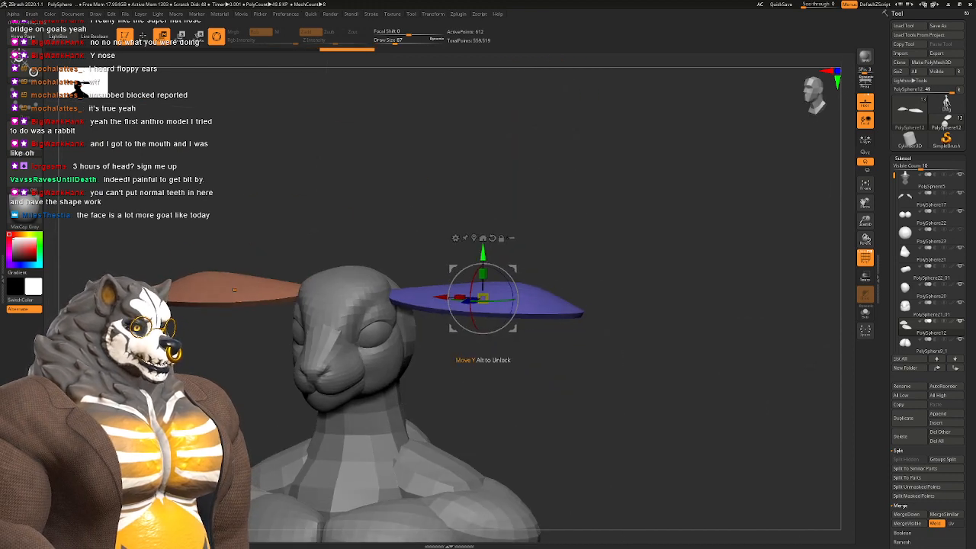
{"action": "mouse_move", "coordinate": [482, 253]}
{"action": "left_mouse_down"}
{"action": "mouse_move", "coordinate": [482, 240]}
{"action": "mouse_move", "coordinate": [483, 249]}
{"action": "left_mouse_up"}
{"action": "right_click_drag", "start_coordinate": [548, 200], "coordinate": [617, 160]}
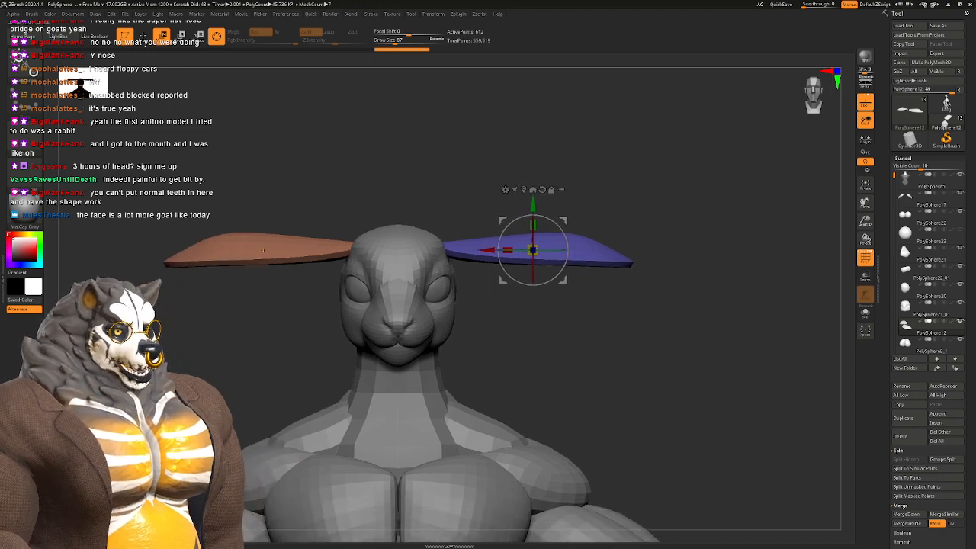
{"action": "key", "text": "q"}
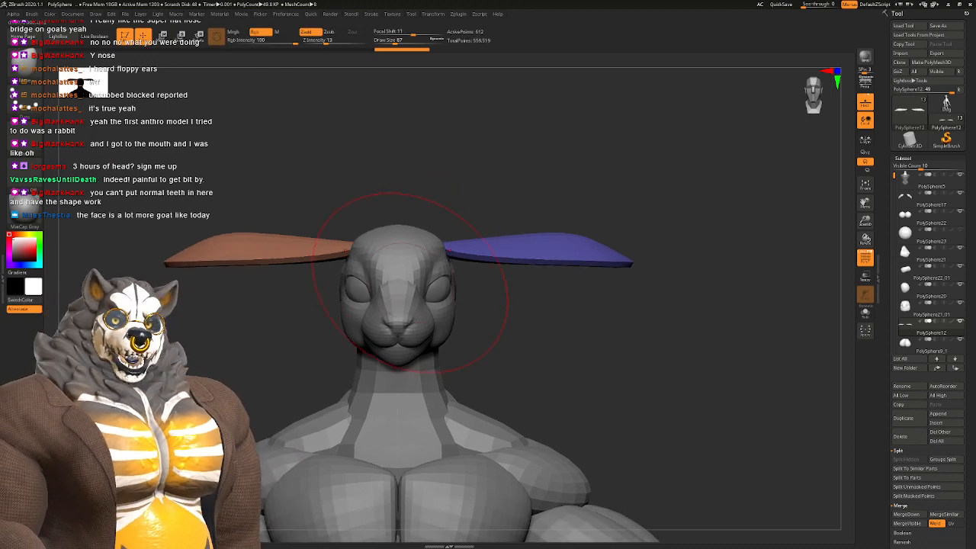
Step: Select the face piece and set the Move brush's draw size to 31
{"action": "right_click_drag", "start_coordinate": [371, 305], "coordinate": [385, 252]}
{"action": "right_click_drag", "start_coordinate": [431, 326], "coordinate": [457, 359]}
{"action": "mouse_move", "coordinate": [457, 309]}
{"action": "right_mouse_down", "text": "alt"}
{"action": "mouse_move", "coordinate": [460, 231]}
{"action": "mouse_move", "coordinate": [485, 273]}
{"action": "right_mouse_up", "text": "alt"}
{"action": "left_click", "coordinate": [468, 231], "text": "alt"}
{"action": "key", "text": "space"}
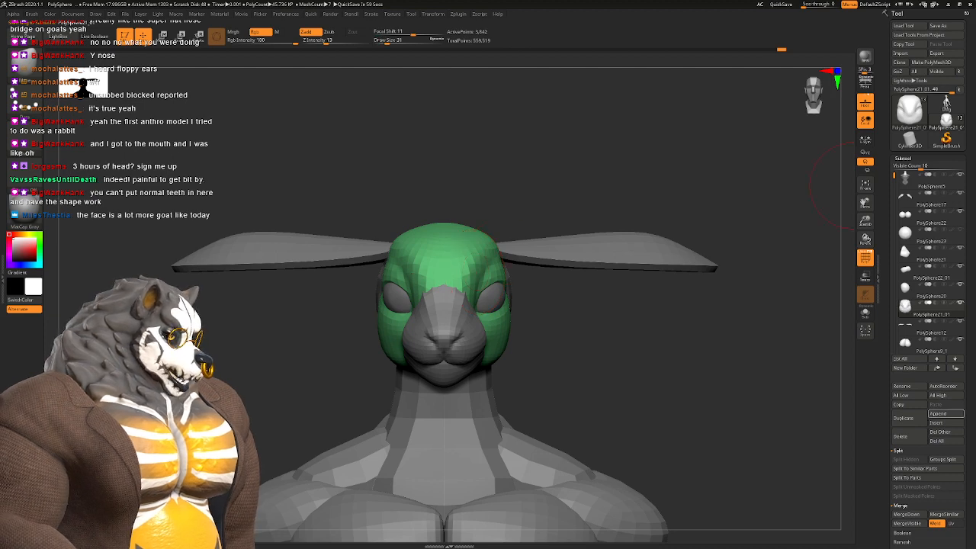
Step: Append a Sphere3D as a new subtool, select it and place it first in the subtool order
{"action": "left_click", "coordinate": [939, 414]}
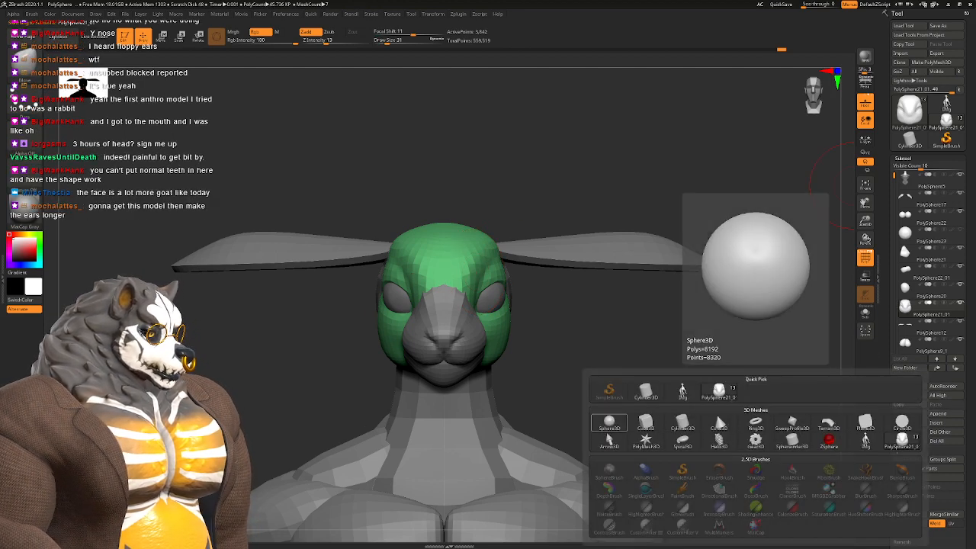
{"action": "left_click", "coordinate": [608, 423]}
{"action": "left_click_drag", "start_coordinate": [660, 382], "coordinate": [661, 356], "text": "alt"}
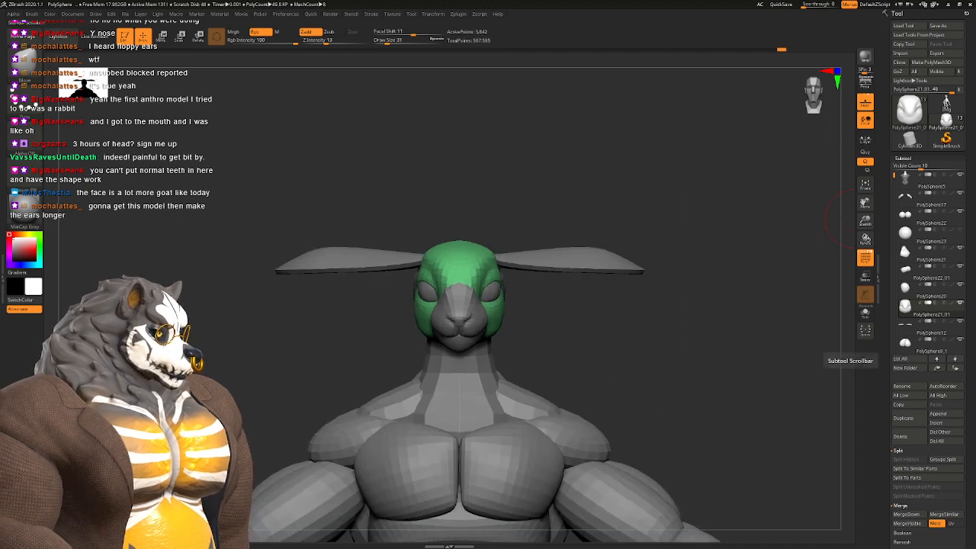
{"action": "left_click_drag", "start_coordinate": [894, 176], "coordinate": [894, 294]}
{"action": "left_click", "coordinate": [908, 252]}
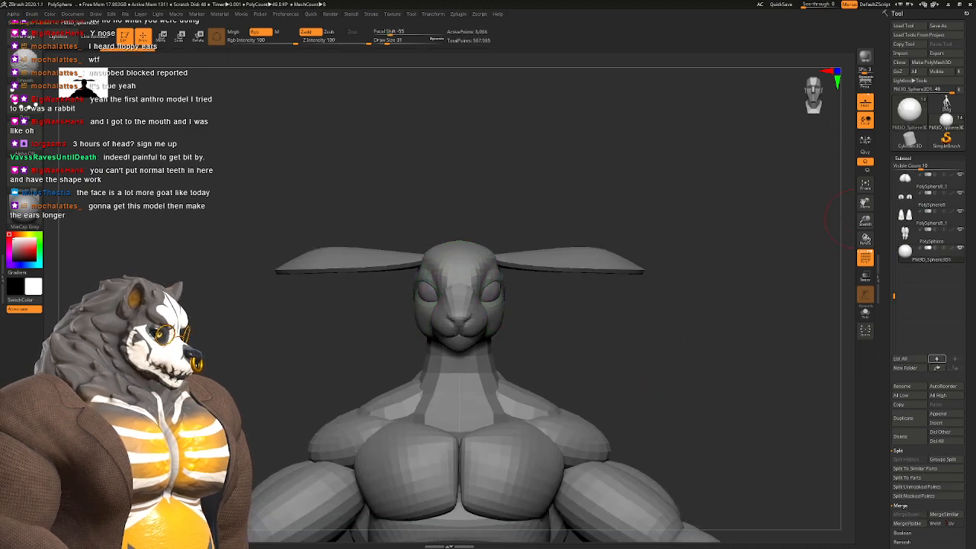
{"action": "left_click", "coordinate": [937, 367], "text": "shift"}
{"action": "left_click_drag", "start_coordinate": [717, 427], "coordinate": [690, 234], "text": "alt"}
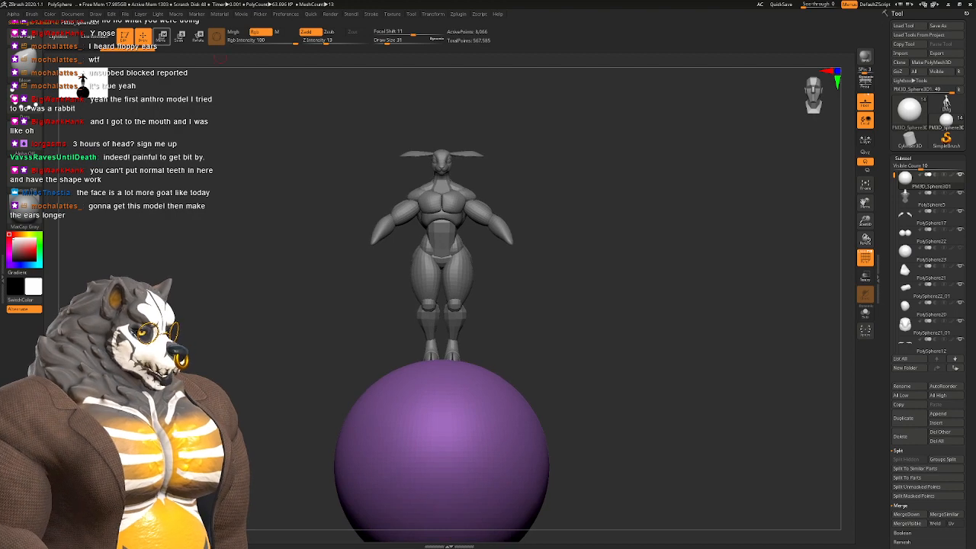
Step: Raise the new sphere to the figure's head, shrink it to about head size and place it just above the head
{"action": "key", "text": "w"}
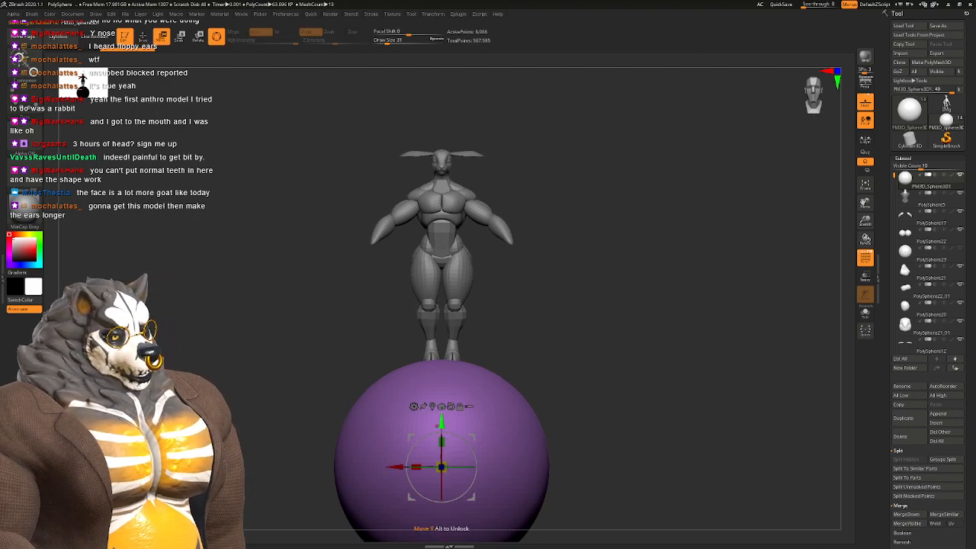
{"action": "left_click_drag", "start_coordinate": [442, 421], "coordinate": [441, 127]}
{"action": "left_click_drag", "start_coordinate": [594, 176], "coordinate": [561, 404], "text": "alt"}
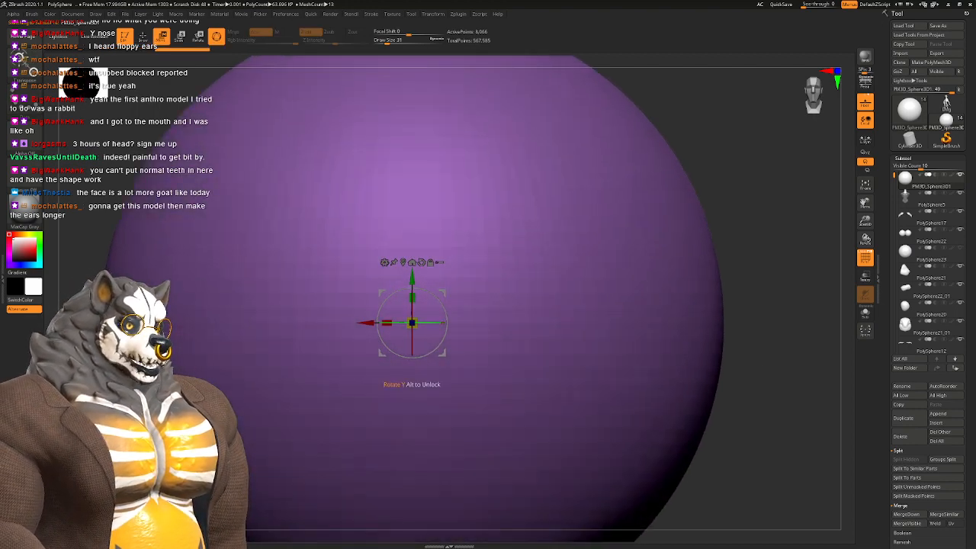
{"action": "left_click_drag", "start_coordinate": [413, 385], "coordinate": [412, 316]}
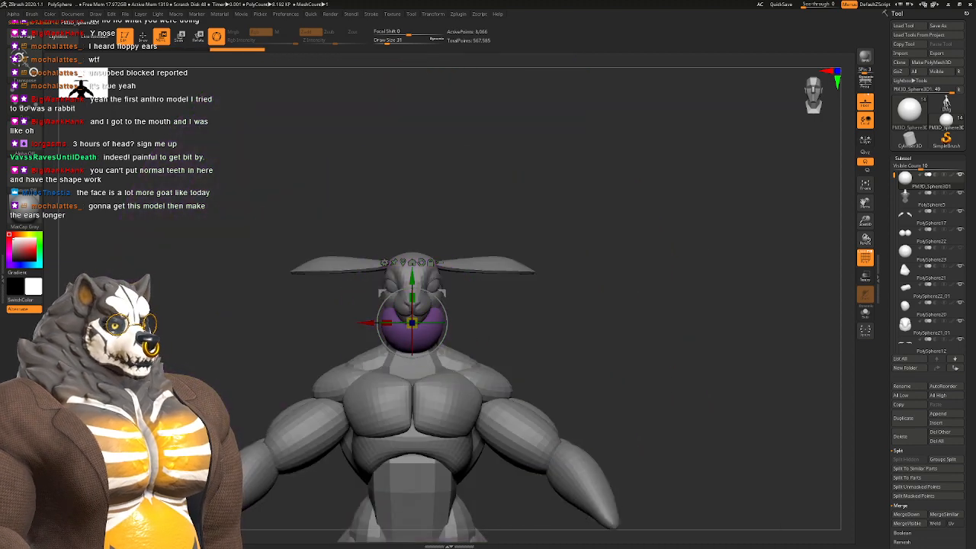
{"action": "left_click_drag", "start_coordinate": [580, 305], "coordinate": [579, 347], "text": "alt"}
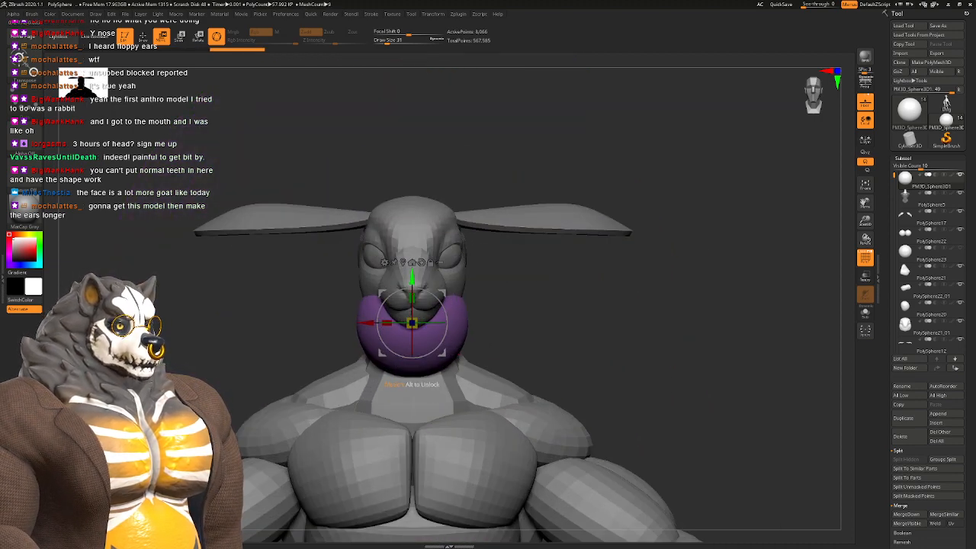
{"action": "left_click_drag", "start_coordinate": [412, 276], "coordinate": [413, 102]}
{"action": "left_click_drag", "start_coordinate": [564, 175], "coordinate": [580, 343], "text": "alt"}
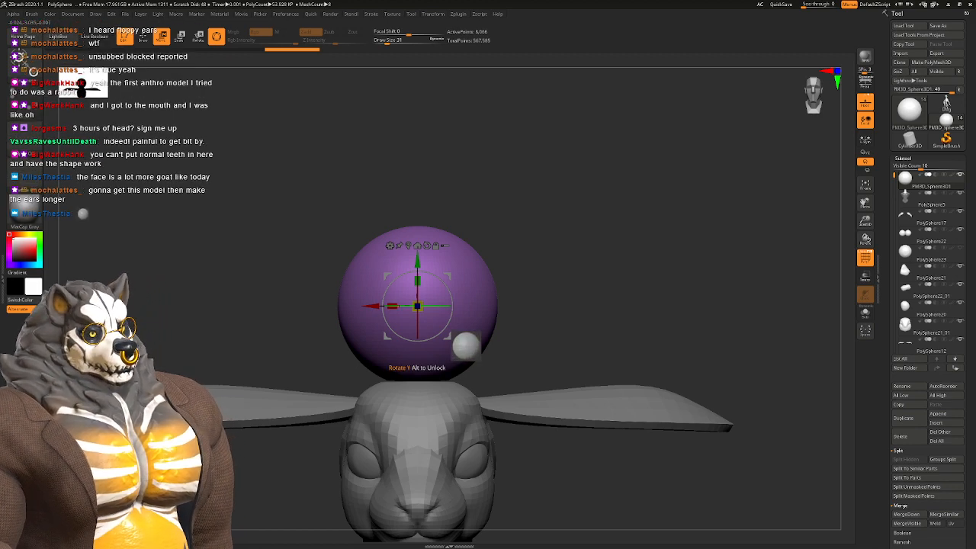
Step: Try to shift the sphere sideways and apply Mirror And Weld, then undo the mirroring
{"action": "left_click_drag", "start_coordinate": [372, 306], "coordinate": [449, 306]}
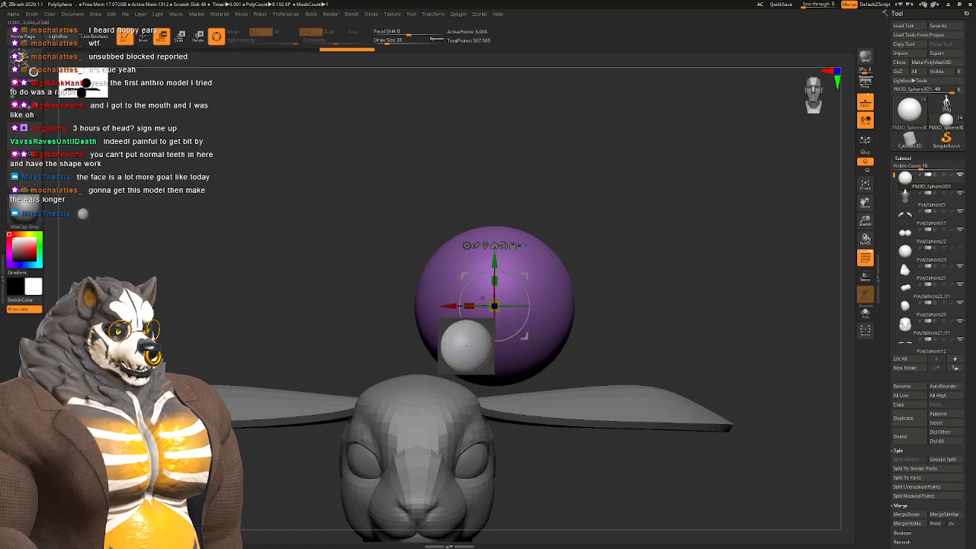
{"action": "right_click_drag", "start_coordinate": [485, 305], "coordinate": [442, 263], "text": "alt"}
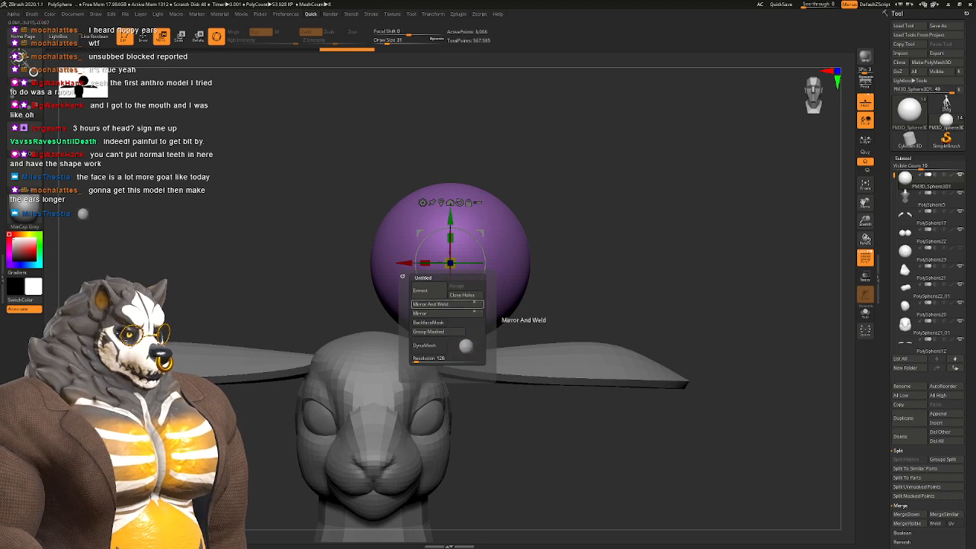
{"action": "left_click", "coordinate": [459, 304]}
{"action": "key", "text": "ctrl+z"}
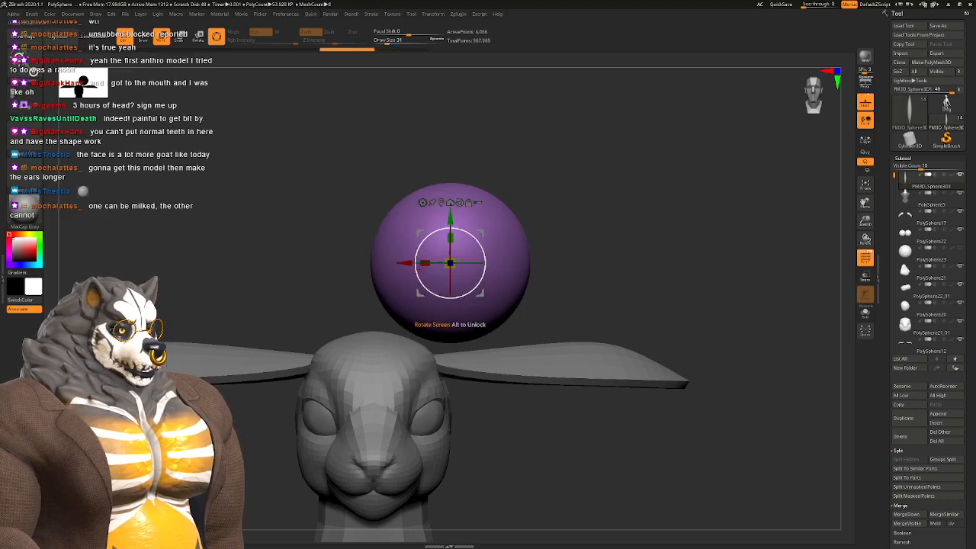
Step: Move the sphere across to the opposite side of the head and duplicate it symmetrically with Mirror And Weld
{"action": "left_click_drag", "start_coordinate": [404, 263], "coordinate": [215, 263]}
{"action": "key", "text": "space"}
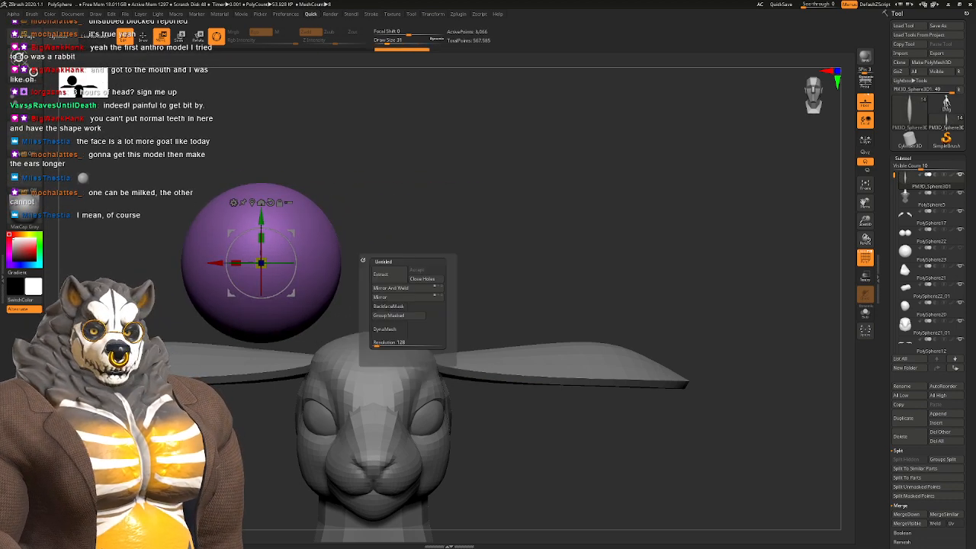
{"action": "left_click", "coordinate": [404, 288]}
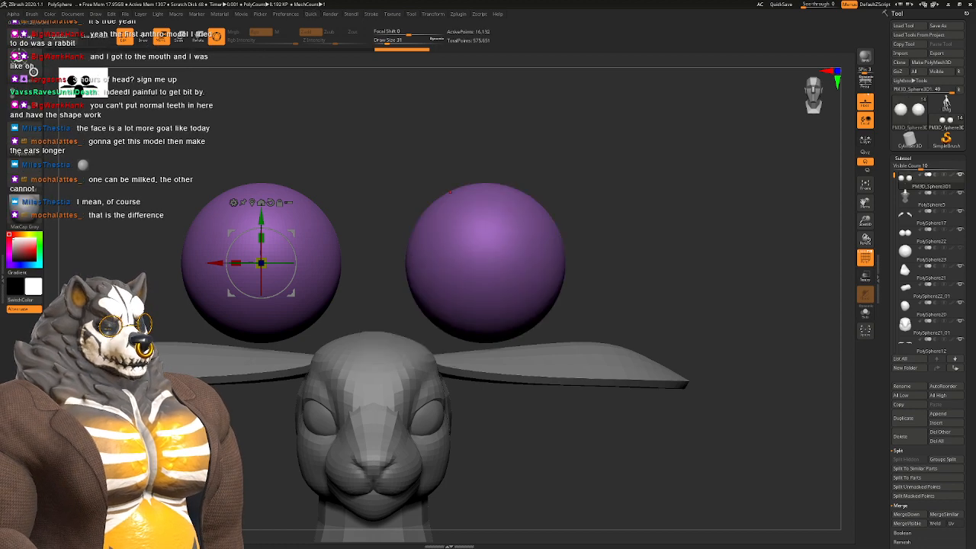
{"action": "right_click_drag", "start_coordinate": [488, 243], "coordinate": [397, 242]}
{"action": "left_click", "coordinate": [397, 242]}
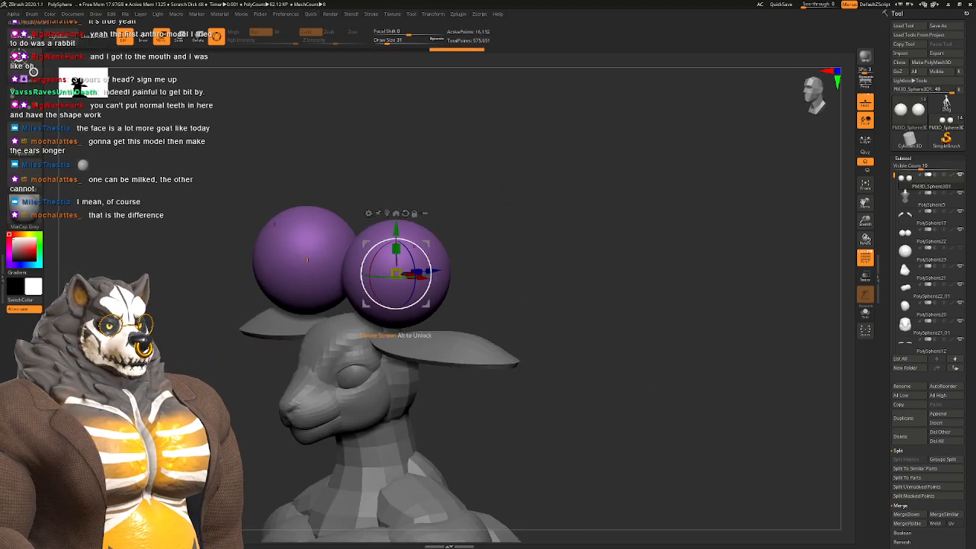
Step: Enlarge the Move brush to draw size 120 and start pushing the mirrored spheres' silhouettes out of round
{"action": "key", "text": "q"}
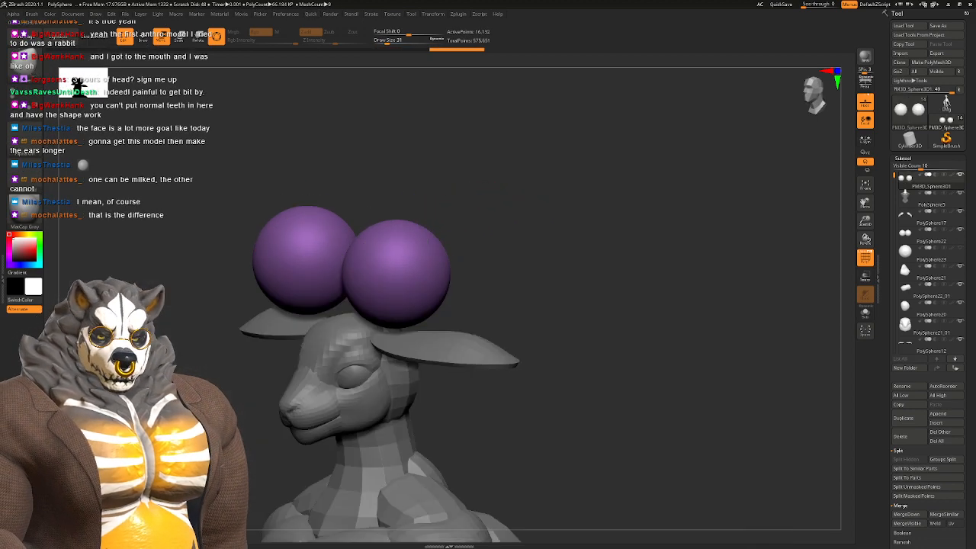
{"action": "key", "text": "space"}
{"action": "left_click_drag", "start_coordinate": [437, 283], "coordinate": [446, 285]}
{"action": "mouse_move", "coordinate": [446, 284]}
{"action": "right_mouse_down"}
{"action": "mouse_move", "coordinate": [464, 283]}
{"action": "mouse_move", "coordinate": [455, 273]}
{"action": "right_mouse_up"}
{"action": "key", "text": "space"}
{"action": "left_click_drag", "start_coordinate": [453, 284], "coordinate": [446, 284]}
{"action": "right_click_drag", "start_coordinate": [446, 282], "coordinate": [497, 276], "text": "alt"}
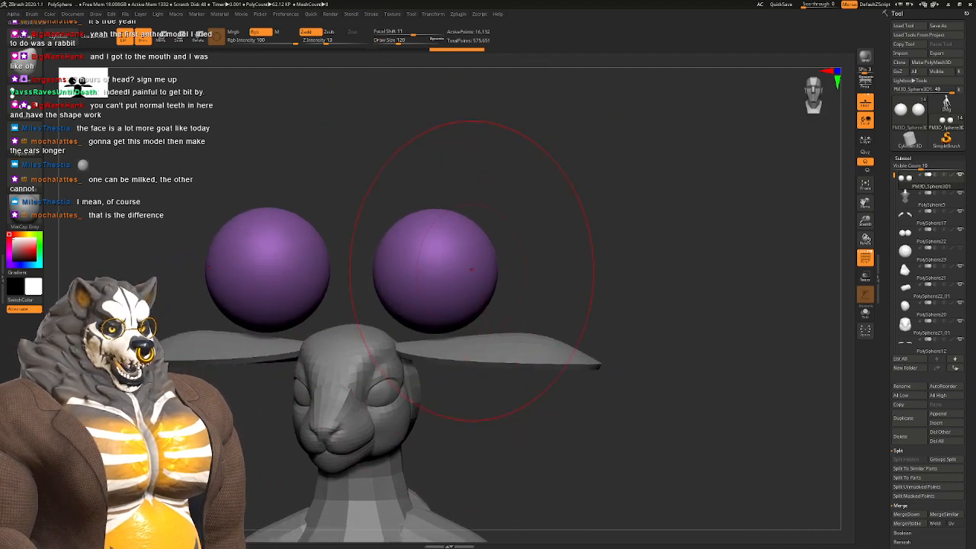
{"action": "left_click_drag", "start_coordinate": [487, 282], "coordinate": [471, 275]}
{"action": "right_click_drag", "start_coordinate": [470, 275], "coordinate": [611, 300]}
{"action": "left_click_drag", "start_coordinate": [584, 306], "coordinate": [569, 305]}
{"action": "left_click_drag", "start_coordinate": [471, 320], "coordinate": [480, 317]}
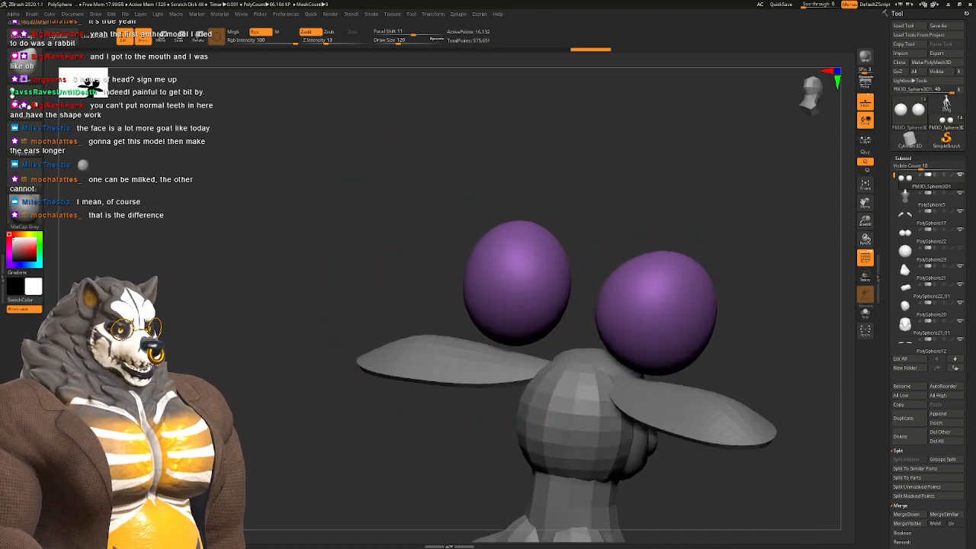
Step: Taper both spheres with the Move brush into matching egg shapes above the head
{"action": "mouse_move", "coordinate": [479, 317]}
{"action": "right_mouse_down"}
{"action": "mouse_move", "coordinate": [568, 343]}
{"action": "mouse_move", "coordinate": [542, 279]}
{"action": "right_mouse_up"}
{"action": "left_click_drag", "start_coordinate": [522, 269], "coordinate": [499, 264]}
{"action": "left_click_drag", "start_coordinate": [426, 262], "coordinate": [433, 262]}
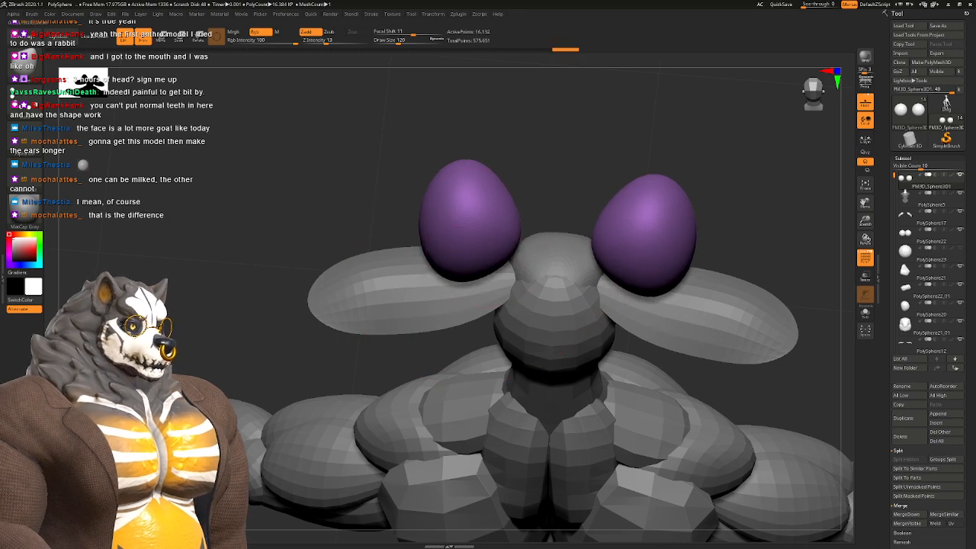
{"action": "left_click_drag", "start_coordinate": [495, 273], "coordinate": [505, 277]}
{"action": "key", "text": "space"}
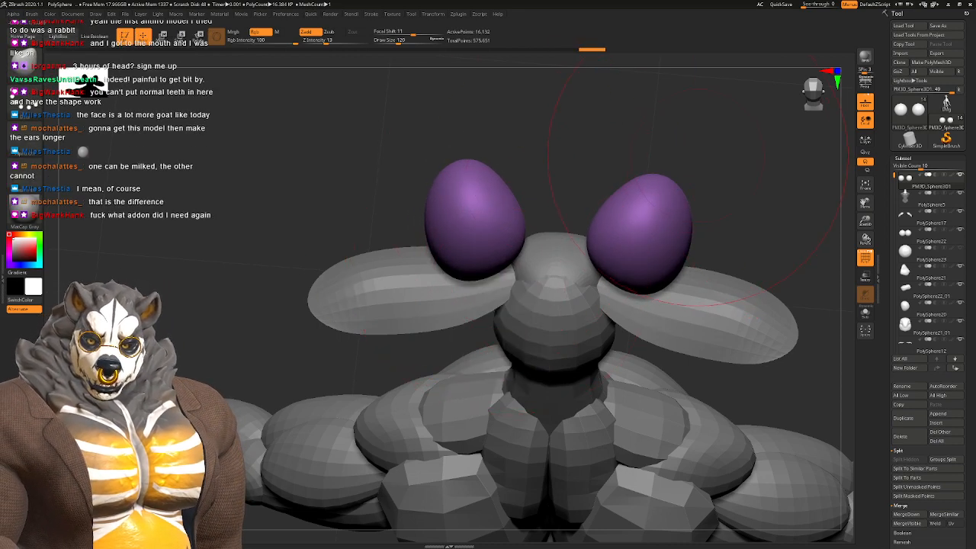
{"action": "right_click_drag", "start_coordinate": [693, 187], "coordinate": [627, 200], "text": "alt"}
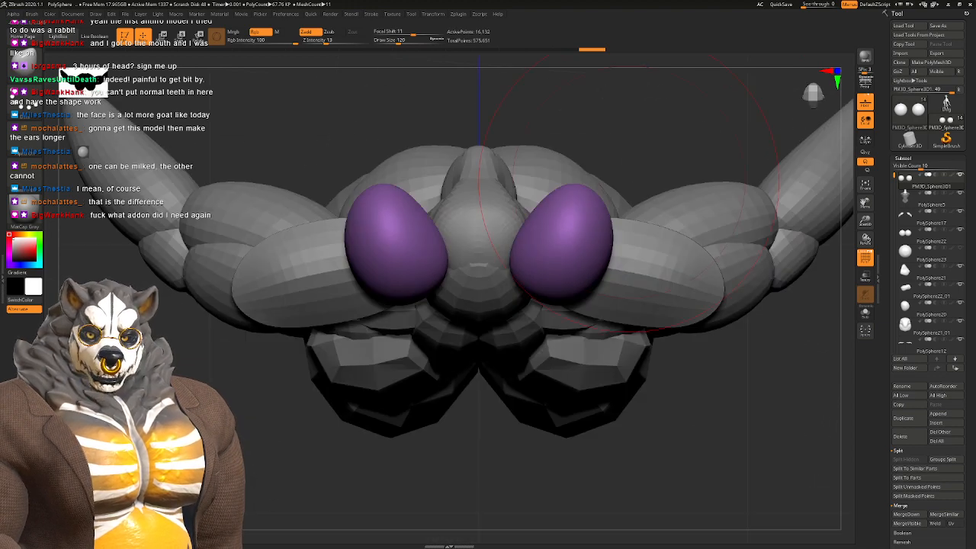
{"action": "mouse_move", "coordinate": [480, 482]}
{"action": "left_mouse_down"}
{"action": "mouse_move", "coordinate": [492, 335]}
{"action": "mouse_move", "coordinate": [644, 373]}
{"action": "left_mouse_up"}
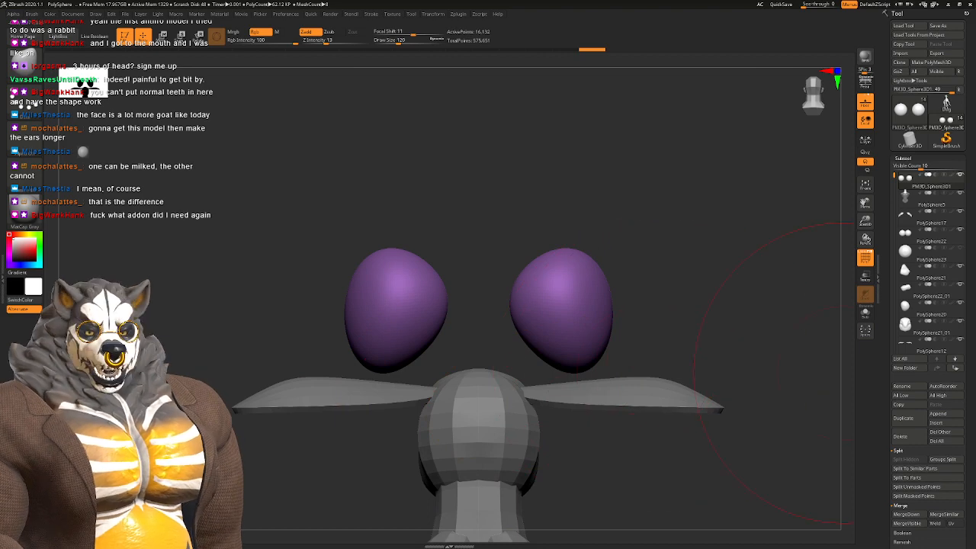
Step: ZRemesh the egg-shaped pair, then reduce its density further by remeshing with the Half option
{"action": "scroll", "coordinate": [926, 457], "scroll_direction": "down", "scroll_amount": 3}
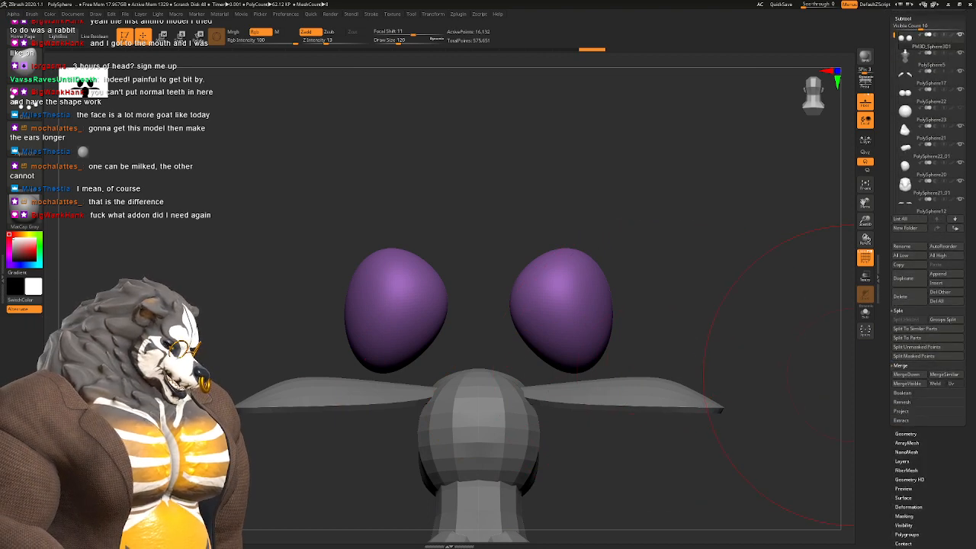
{"action": "left_click", "coordinate": [905, 433]}
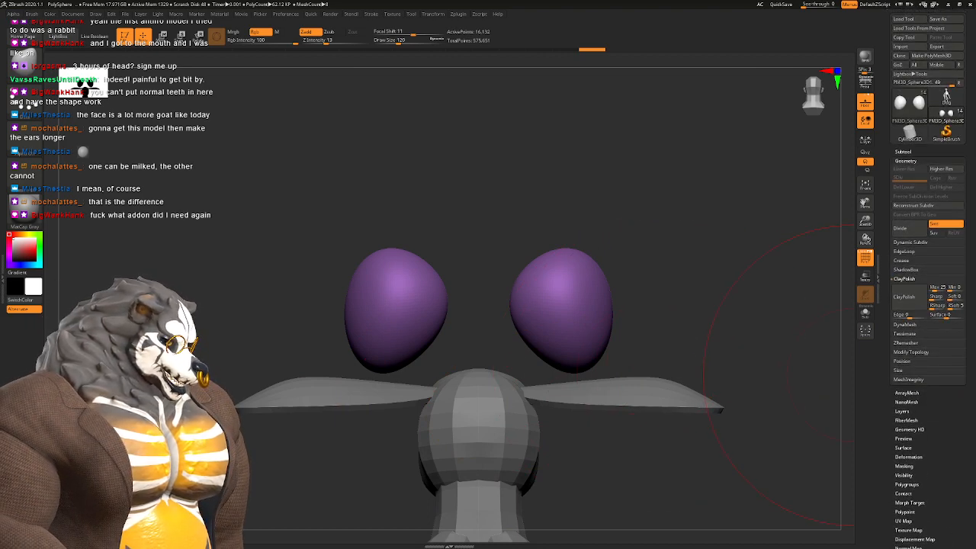
{"action": "left_click", "coordinate": [905, 343]}
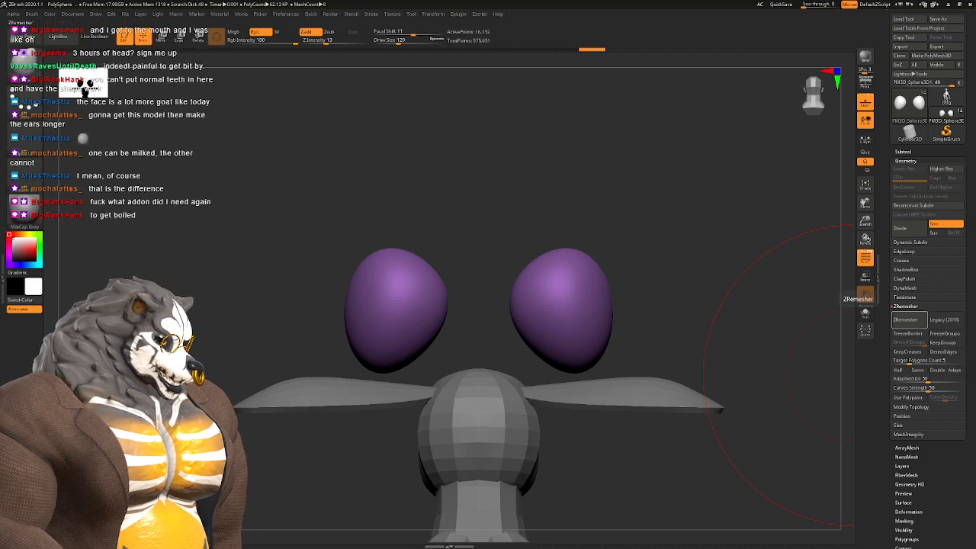
{"action": "left_click", "coordinate": [907, 320]}
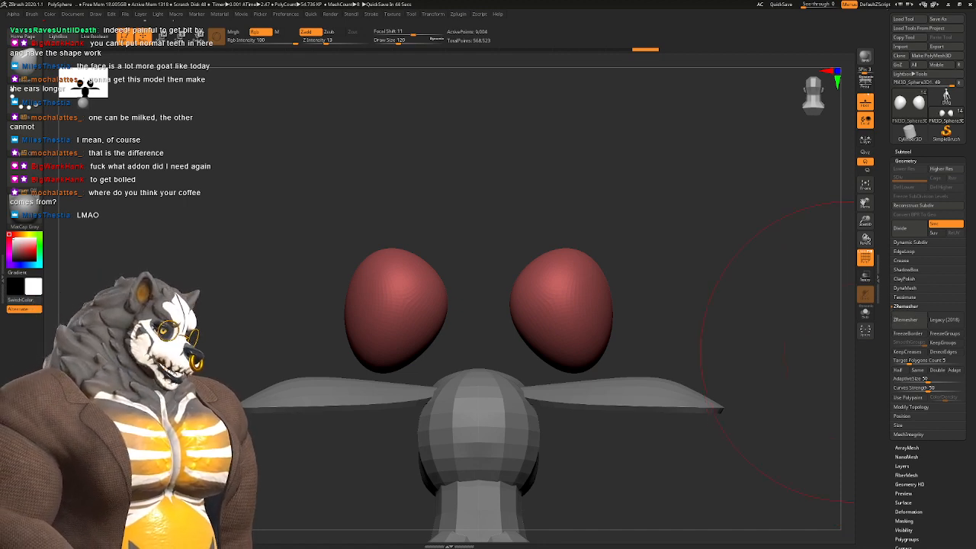
{"action": "left_click", "coordinate": [918, 370]}
{"action": "left_click", "coordinate": [909, 320]}
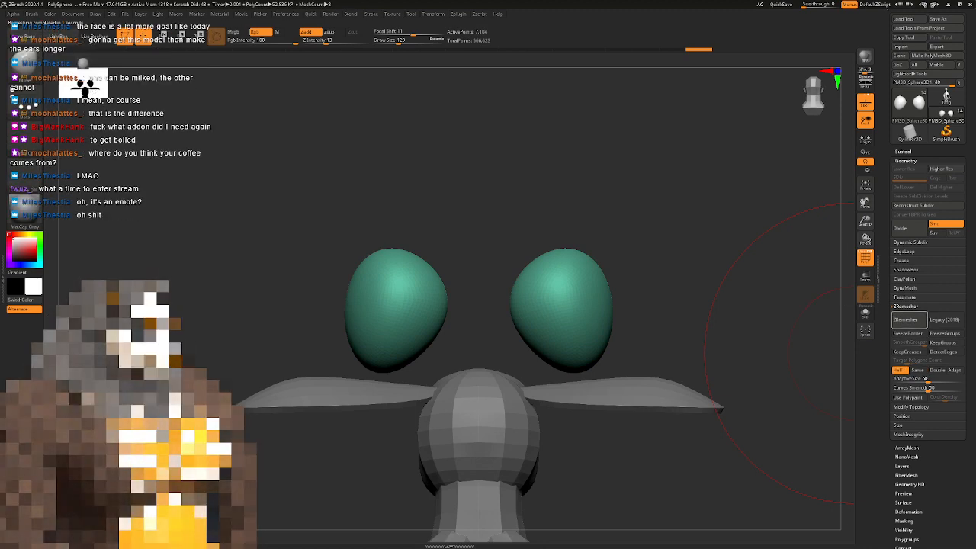
{"action": "left_click", "coordinate": [907, 319]}
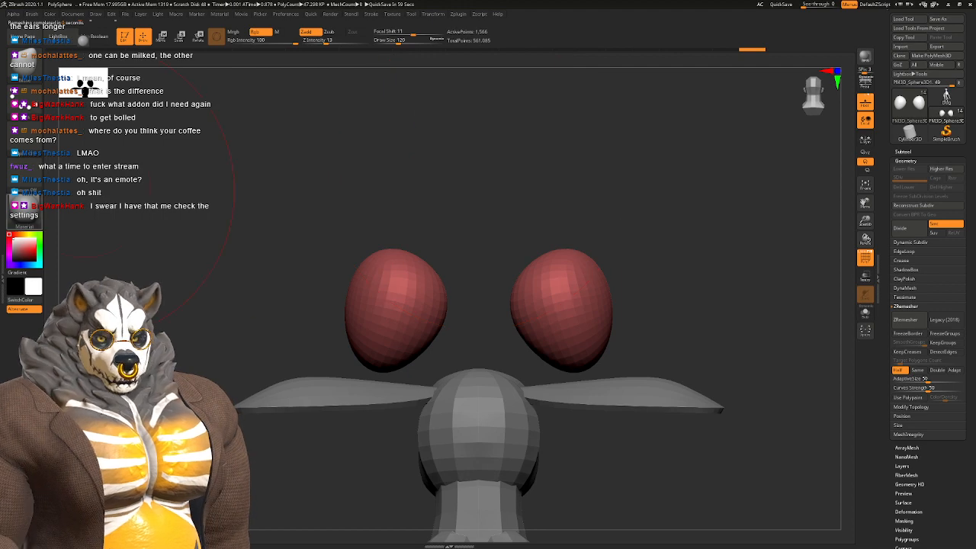
Step: Save the project as GOAT_sculpt
{"action": "mouse_move", "coordinate": [326, 195]}
{"action": "left_mouse_down", "text": "alt"}
{"action": "mouse_move", "coordinate": [355, 180]}
{"action": "mouse_move", "coordinate": [300, 199]}
{"action": "left_mouse_up", "text": "alt"}
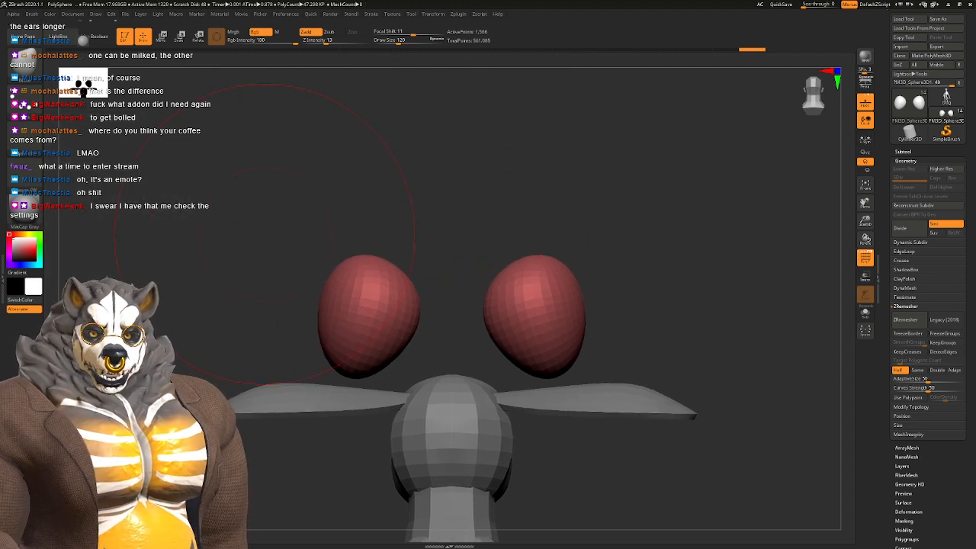
{"action": "key", "text": "ctrl"}
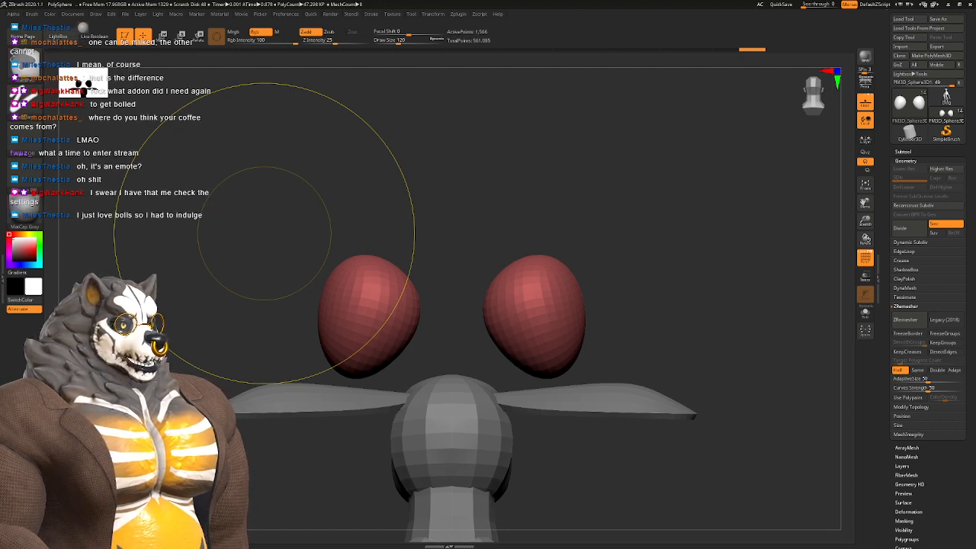
{"action": "key", "text": "ctrl+s"}
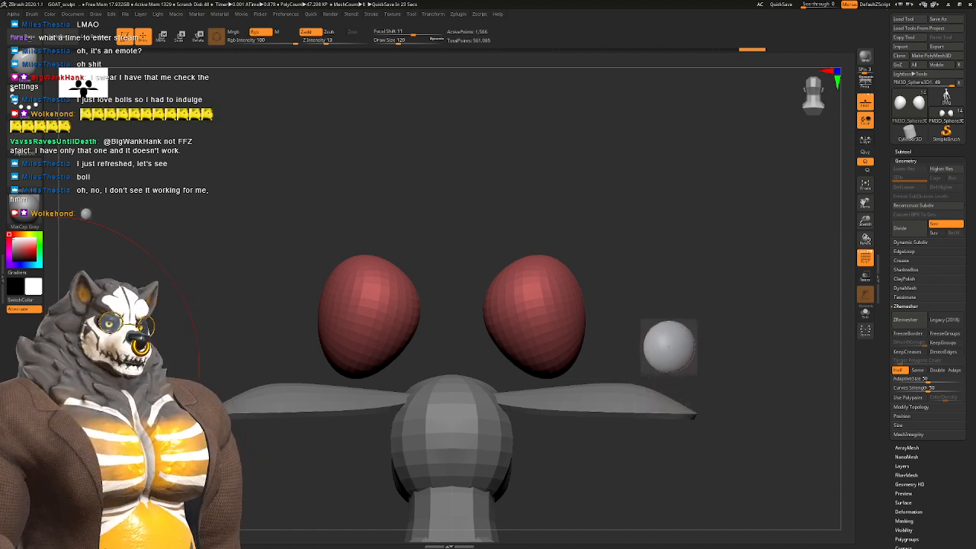
Step: Shrink the pair to small horn buds, recenter the gizmo on them and lower them onto the top of the head
{"action": "left_click_drag", "start_coordinate": [343, 217], "coordinate": [479, 235]}
{"action": "right_click_drag", "start_coordinate": [479, 236], "coordinate": [499, 207]}
{"action": "key", "text": "b"}
{"action": "key", "text": "m"}
{"action": "key", "text": "v"}
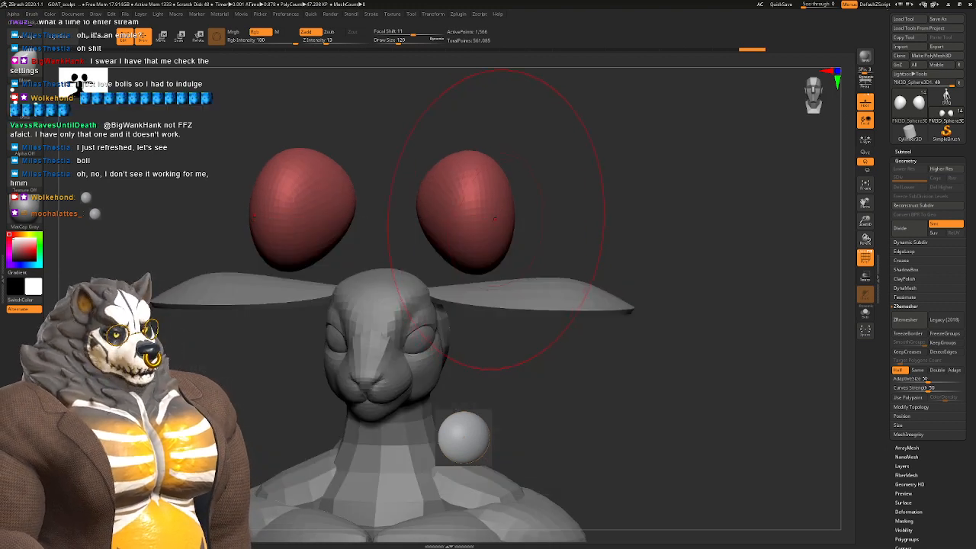
{"action": "key", "text": "w"}
{"action": "right_click_drag", "start_coordinate": [495, 217], "coordinate": [499, 171], "text": "shift"}
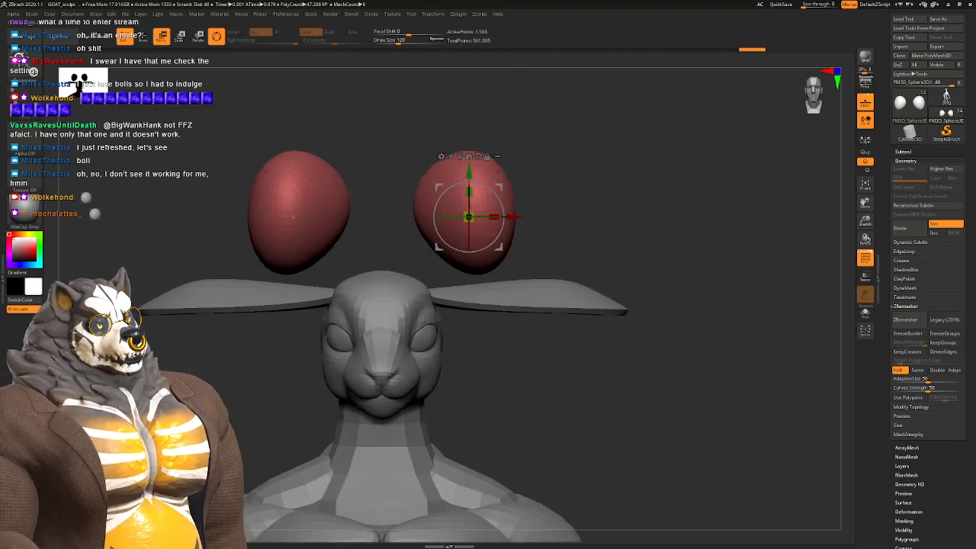
{"action": "left_click_drag", "start_coordinate": [469, 217], "coordinate": [410, 234]}
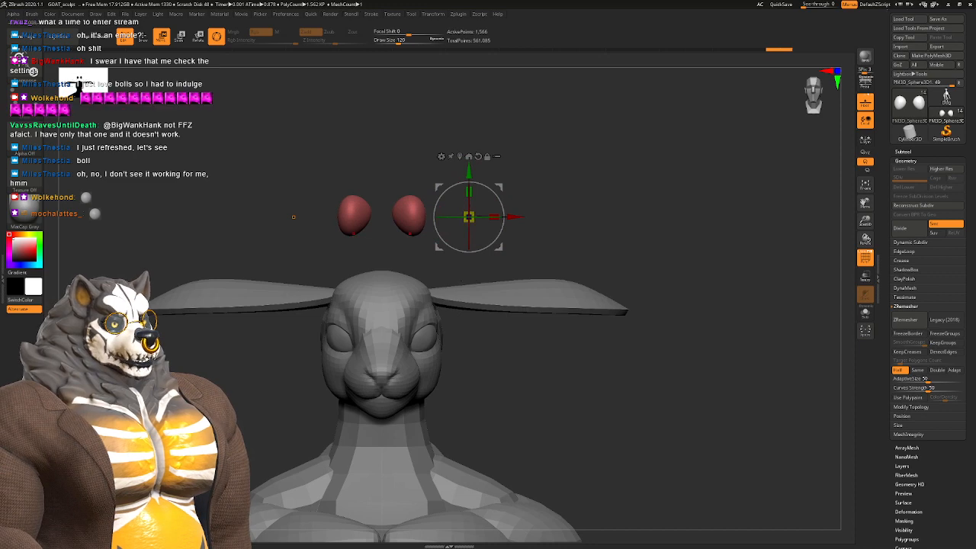
{"action": "left_click", "coordinate": [460, 156]}
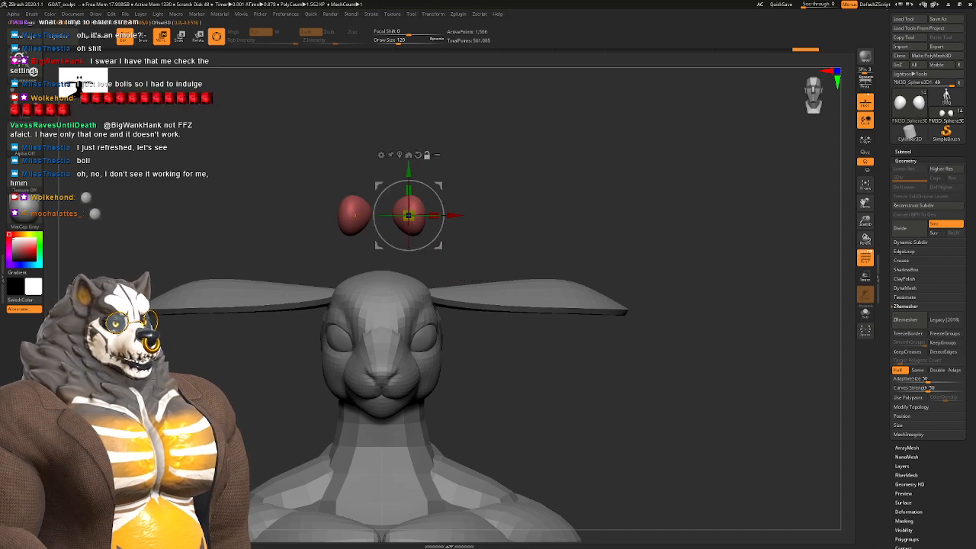
{"action": "left_click_drag", "start_coordinate": [409, 170], "coordinate": [409, 221]}
{"action": "left_click_drag", "start_coordinate": [438, 295], "coordinate": [448, 299]}
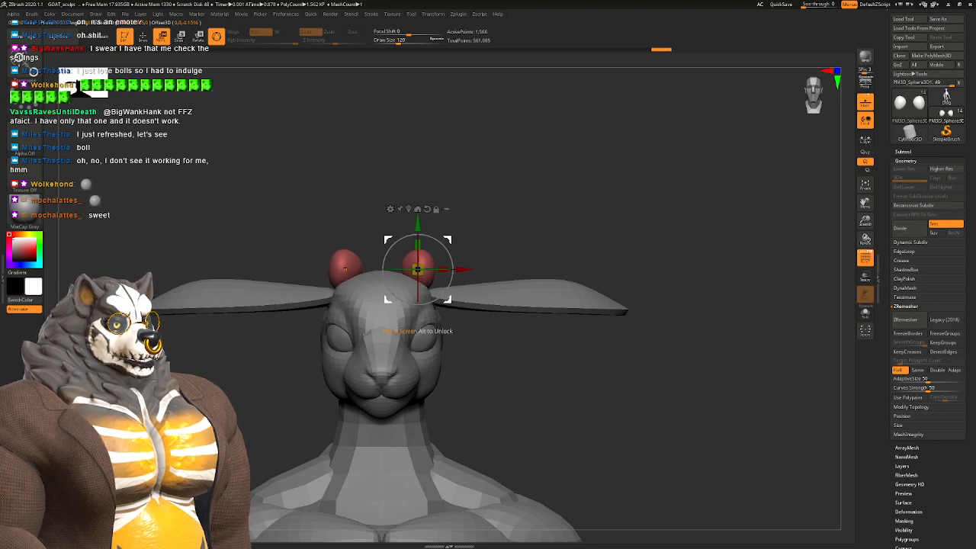
{"action": "right_click_drag", "start_coordinate": [447, 297], "coordinate": [343, 320]}
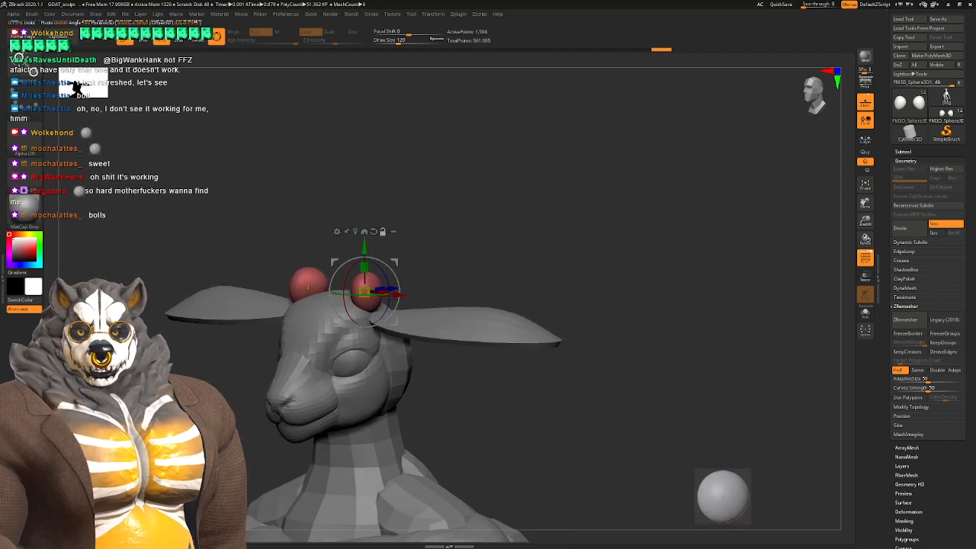
Step: Adjust the shape of the small horn buds with the Move brush at draw size 85
{"action": "key", "text": "b"}
{"action": "key", "text": "m"}
{"action": "key", "text": "v"}
{"action": "right_click_drag", "start_coordinate": [456, 266], "coordinate": [392, 303]}
{"action": "key", "text": "space"}
{"action": "left_click_drag", "start_coordinate": [436, 252], "coordinate": [429, 252]}
{"action": "right_click_drag", "start_coordinate": [365, 276], "coordinate": [413, 279], "text": "shift"}
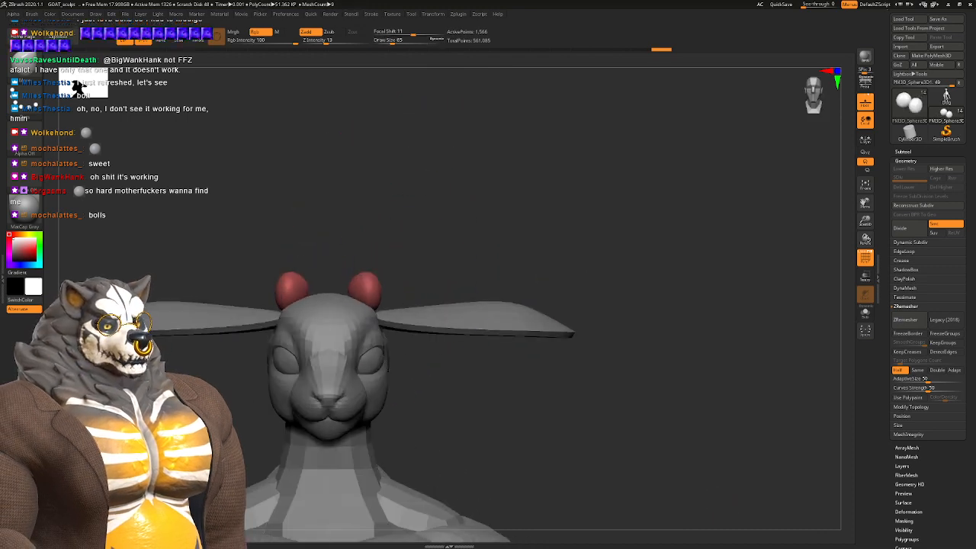
Step: Reduce the Move brush to draw size 23 and refine how the horn buds sit on the skull
{"action": "key", "text": "space"}
{"action": "left_click_drag", "start_coordinate": [414, 281], "coordinate": [407, 281]}
{"action": "left_click_drag", "start_coordinate": [420, 348], "coordinate": [320, 292], "text": "ctrl"}
{"action": "right_click_drag", "start_coordinate": [457, 250], "coordinate": [416, 258]}
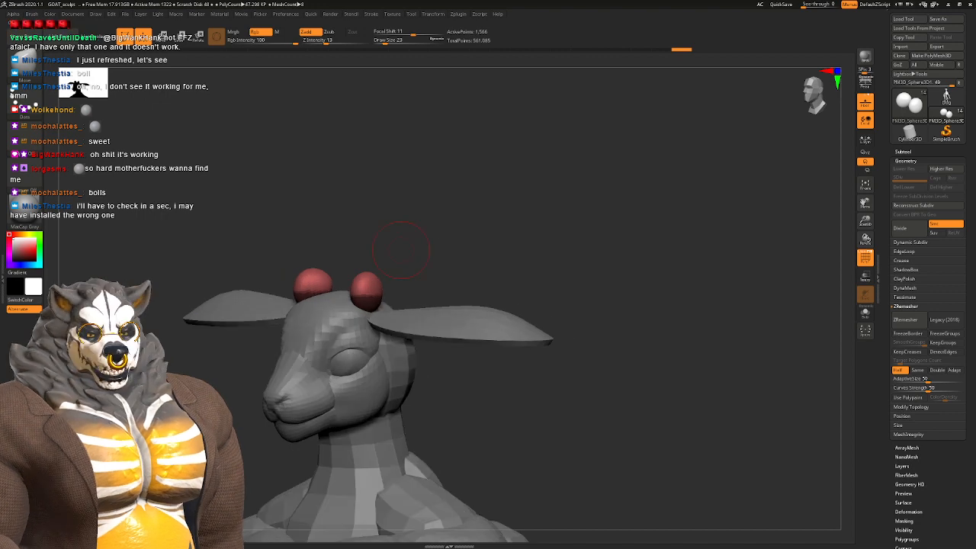
{"action": "key", "text": "space"}
{"action": "left_click_drag", "start_coordinate": [401, 252], "coordinate": [408, 251]}
{"action": "right_click_drag", "start_coordinate": [408, 251], "coordinate": [410, 241]}
{"action": "left_click_drag", "start_coordinate": [358, 284], "coordinate": [357, 279]}
{"action": "mouse_move", "coordinate": [356, 278]}
{"action": "right_mouse_down"}
{"action": "mouse_move", "coordinate": [390, 265]}
{"action": "mouse_move", "coordinate": [375, 302]}
{"action": "mouse_move", "coordinate": [347, 326]}
{"action": "right_mouse_up"}
Step: Stretch the horn buds upward and backward into short horns, smoothing their surfaces
{"action": "key", "text": "space"}
{"action": "left_click_drag", "start_coordinate": [381, 275], "coordinate": [400, 256]}
{"action": "right_click_drag", "start_coordinate": [401, 256], "coordinate": [441, 249]}
{"action": "left_click_drag", "start_coordinate": [386, 284], "coordinate": [385, 268], "text": "shift"}
{"action": "right_click_drag", "start_coordinate": [383, 263], "coordinate": [352, 265]}
{"action": "left_click_drag", "start_coordinate": [399, 267], "coordinate": [435, 246]}
{"action": "key", "text": "space"}
{"action": "left_click", "coordinate": [472, 246]}
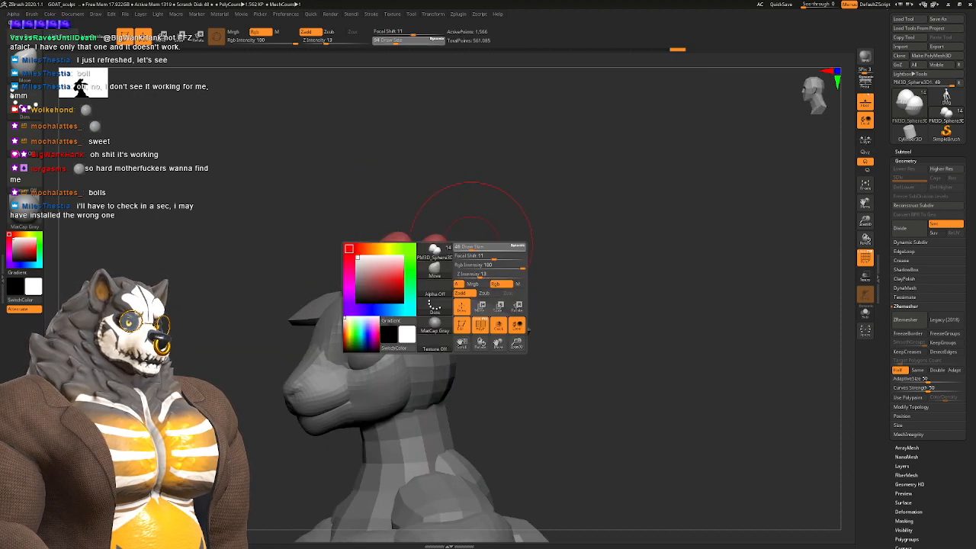
{"action": "left_click", "coordinate": [506, 257]}
{"action": "right_click_drag", "start_coordinate": [504, 259], "coordinate": [458, 267]}
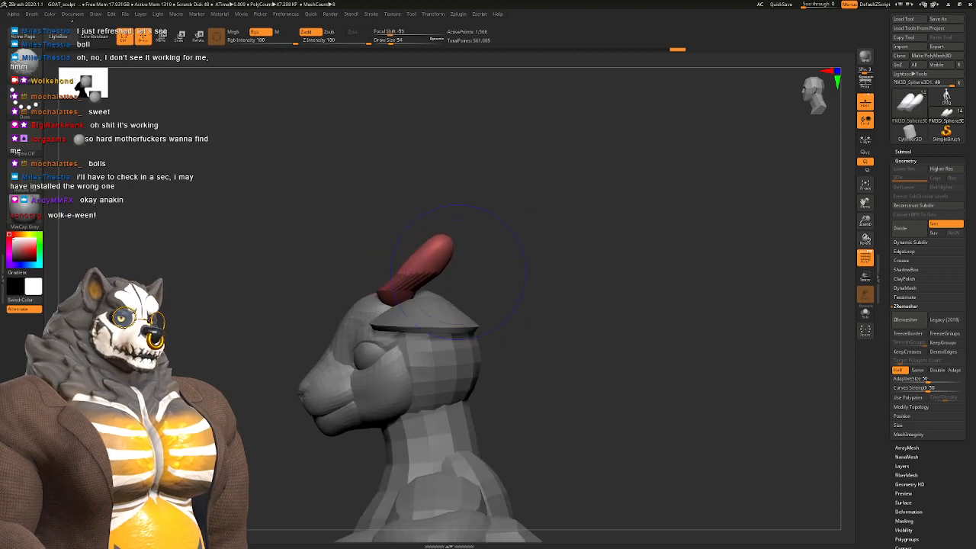
Step: Lengthen the horns and lean them farther back over the skull with the Move brush at draw size 128
{"action": "mouse_move", "coordinate": [433, 246]}
{"action": "left_mouse_down"}
{"action": "mouse_move", "coordinate": [466, 252]}
{"action": "mouse_move", "coordinate": [431, 268]}
{"action": "mouse_move", "coordinate": [456, 240]}
{"action": "left_mouse_up"}
{"action": "key", "text": "space"}
{"action": "left_click", "coordinate": [424, 253]}
{"action": "key", "text": "ctrl+shift+z"}
{"action": "left_click_drag", "start_coordinate": [451, 288], "coordinate": [448, 280]}
{"action": "left_click_drag", "start_coordinate": [458, 277], "coordinate": [453, 270]}
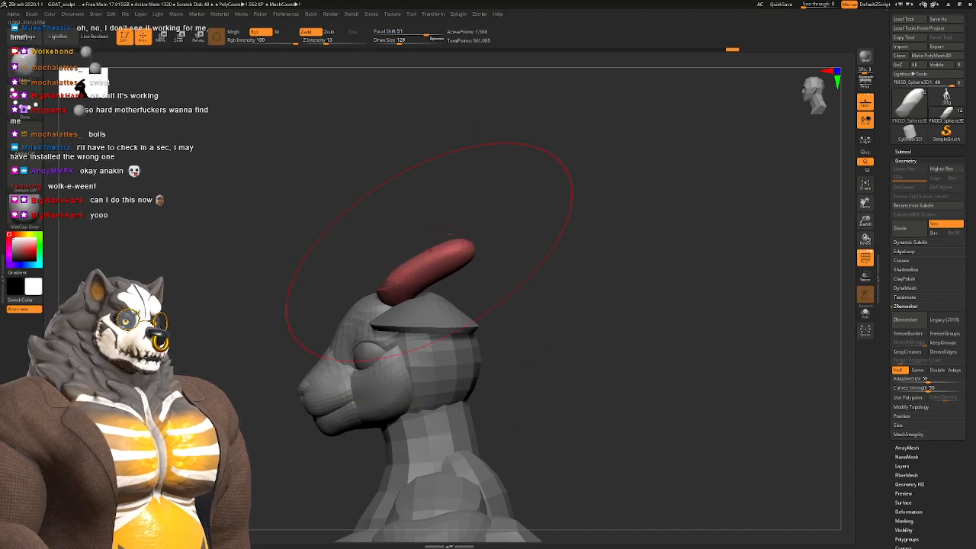
Step: Switch to the SnakeHook brush at draw size 77 and pull the horn tips farther backward
{"action": "key", "text": "b"}
{"action": "key", "text": "m"}
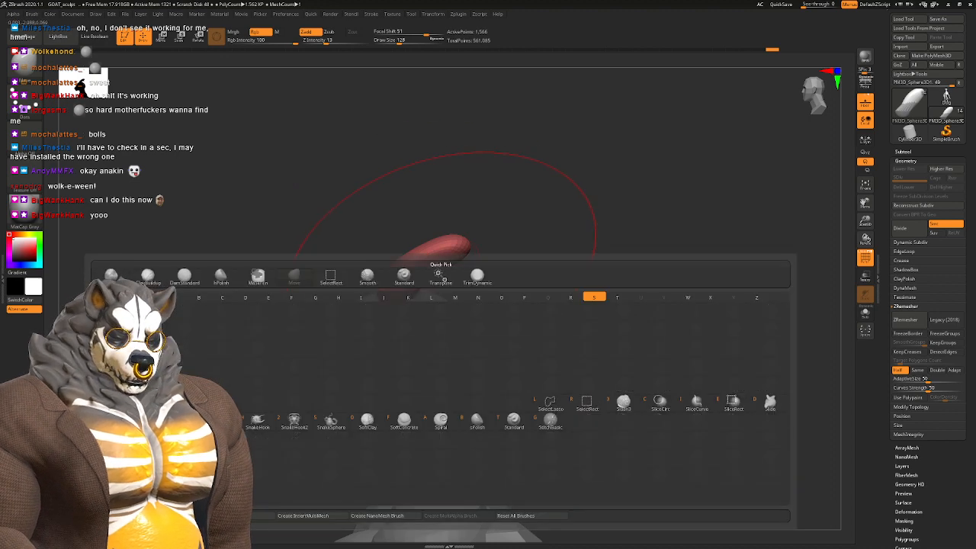
{"action": "key", "text": "v"}
{"action": "mouse_move", "coordinate": [449, 256]}
{"action": "left_mouse_down"}
{"action": "mouse_move", "coordinate": [500, 264]}
{"action": "mouse_move", "coordinate": [457, 255]}
{"action": "mouse_move", "coordinate": [448, 271]}
{"action": "mouse_move", "coordinate": [487, 299]}
{"action": "left_mouse_up"}
{"action": "key", "text": "space"}
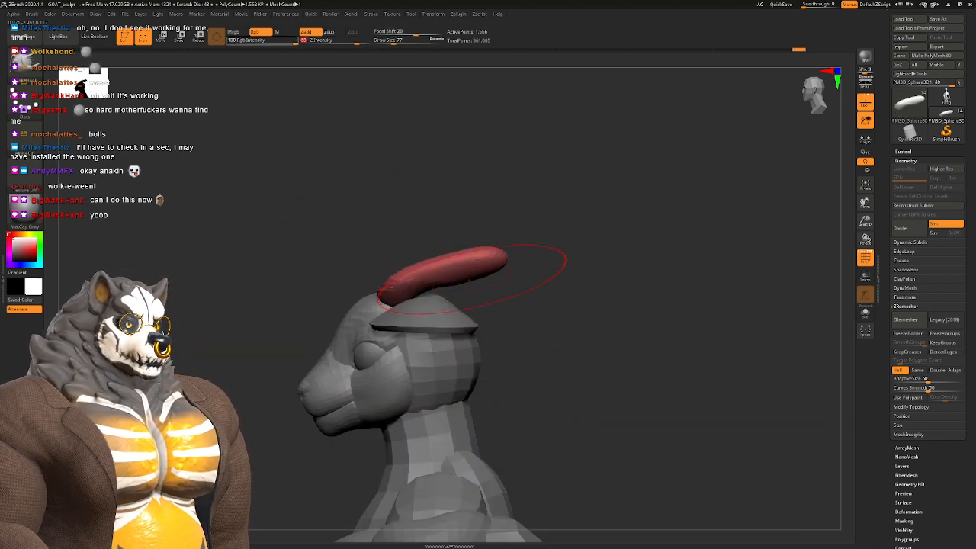
{"action": "left_click_drag", "start_coordinate": [488, 259], "coordinate": [495, 264]}
Step: Smooth the horns and bend them into an even backward curve with slightly outward-flaring tips
{"action": "mouse_move", "coordinate": [602, 286]}
{"action": "left_mouse_down"}
{"action": "mouse_move", "coordinate": [561, 290]}
{"action": "mouse_move", "coordinate": [494, 328]}
{"action": "mouse_move", "coordinate": [438, 276]}
{"action": "mouse_move", "coordinate": [518, 316]}
{"action": "left_mouse_up"}
{"action": "mouse_move", "coordinate": [433, 308]}
{"action": "left_mouse_down", "text": "shift"}
{"action": "mouse_move", "coordinate": [387, 328]}
{"action": "mouse_move", "coordinate": [390, 320]}
{"action": "left_mouse_up", "text": "shift"}
{"action": "mouse_move", "coordinate": [445, 282]}
{"action": "left_mouse_down"}
{"action": "mouse_move", "coordinate": [449, 297]}
{"action": "mouse_move", "coordinate": [488, 312]}
{"action": "left_mouse_up"}
{"action": "mouse_move", "coordinate": [378, 269]}
{"action": "left_mouse_down"}
{"action": "mouse_move", "coordinate": [412, 262]}
{"action": "mouse_move", "coordinate": [404, 256]}
{"action": "left_mouse_up"}
{"action": "mouse_move", "coordinate": [457, 251]}
{"action": "left_mouse_down"}
{"action": "mouse_move", "coordinate": [385, 282]}
{"action": "mouse_move", "coordinate": [398, 263]}
{"action": "left_mouse_up"}
{"action": "mouse_move", "coordinate": [503, 252]}
{"action": "left_mouse_down"}
{"action": "mouse_move", "coordinate": [410, 257]}
{"action": "mouse_move", "coordinate": [407, 243]}
{"action": "mouse_move", "coordinate": [427, 232]}
{"action": "left_mouse_up"}
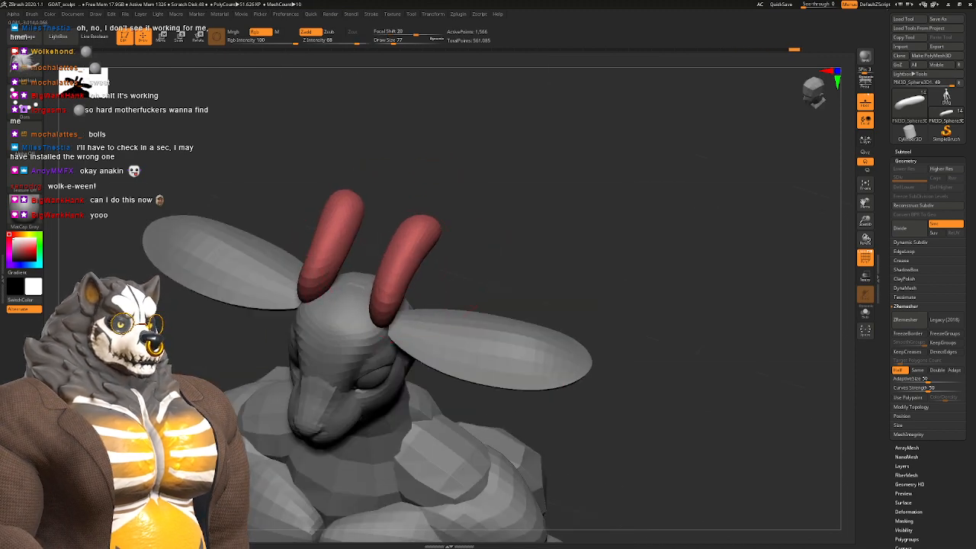
Step: Rotate the mirrored horns about their bases so the tips splay outward in a V above the head
{"action": "mouse_move", "coordinate": [465, 259]}
{"action": "left_mouse_down"}
{"action": "mouse_move", "coordinate": [534, 229]}
{"action": "mouse_move", "coordinate": [457, 243]}
{"action": "left_mouse_up"}
{"action": "left_click_drag", "start_coordinate": [461, 286], "coordinate": [511, 255], "text": "alt"}
{"action": "right_click_drag", "start_coordinate": [503, 317], "coordinate": [503, 309]}
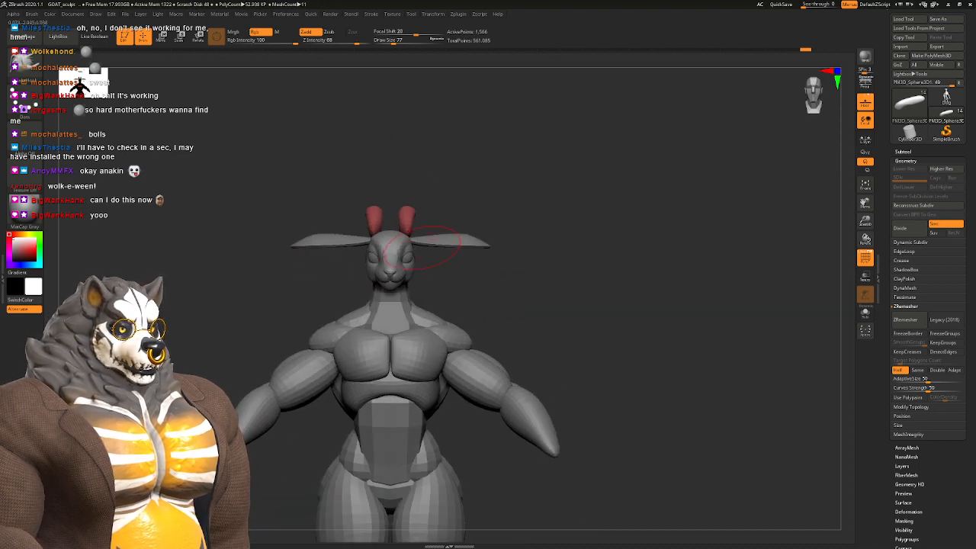
{"action": "mouse_move", "coordinate": [503, 259]}
{"action": "right_mouse_down", "text": "ctrl"}
{"action": "mouse_move", "coordinate": [473, 328]}
{"action": "mouse_move", "coordinate": [381, 336]}
{"action": "mouse_move", "coordinate": [429, 257]}
{"action": "mouse_move", "coordinate": [447, 280]}
{"action": "mouse_move", "coordinate": [479, 232]}
{"action": "mouse_move", "coordinate": [420, 274]}
{"action": "right_mouse_up", "text": "ctrl"}
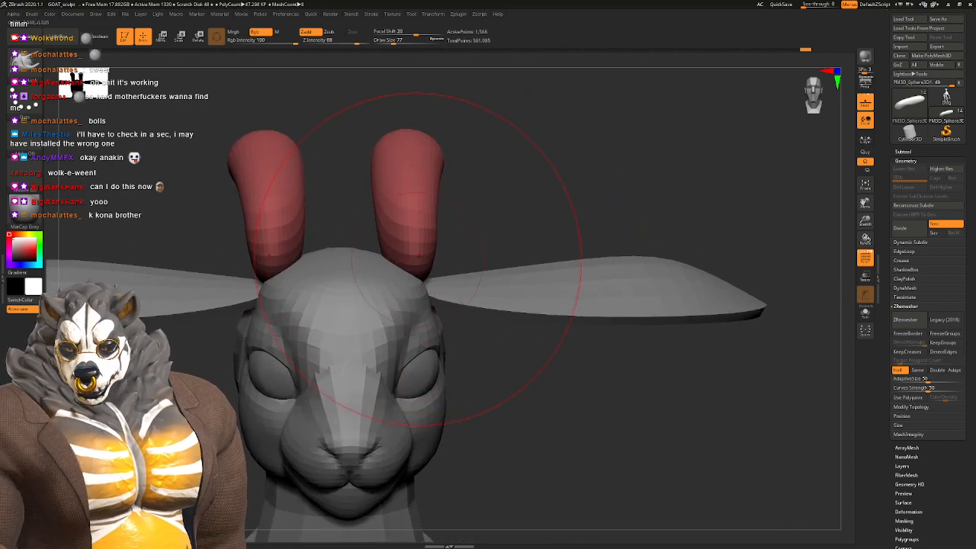
{"action": "right_click_drag", "start_coordinate": [431, 243], "coordinate": [495, 360], "text": "ctrl"}
{"action": "left_click", "coordinate": [162, 36]}
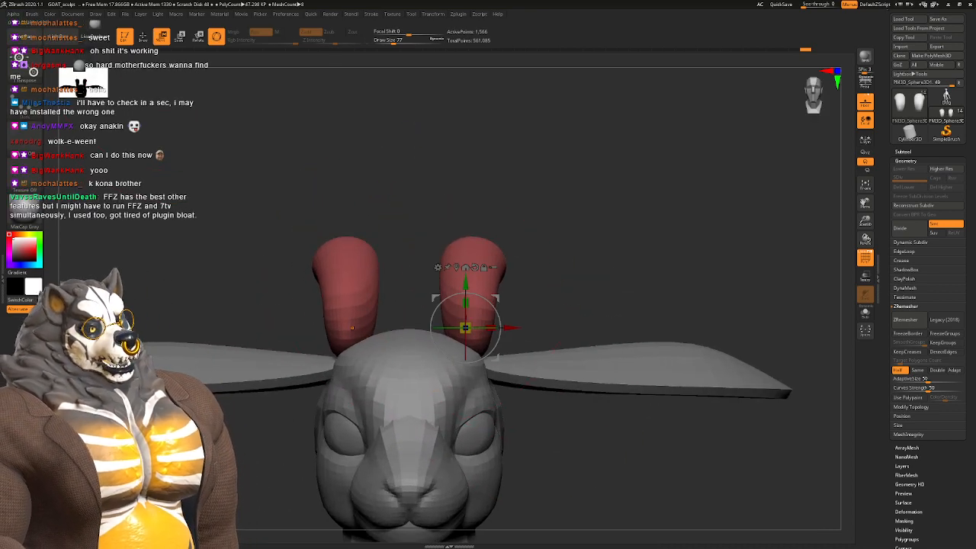
{"action": "left_click_drag", "start_coordinate": [510, 327], "coordinate": [486, 358]}
{"action": "key", "text": "ctrl+z"}
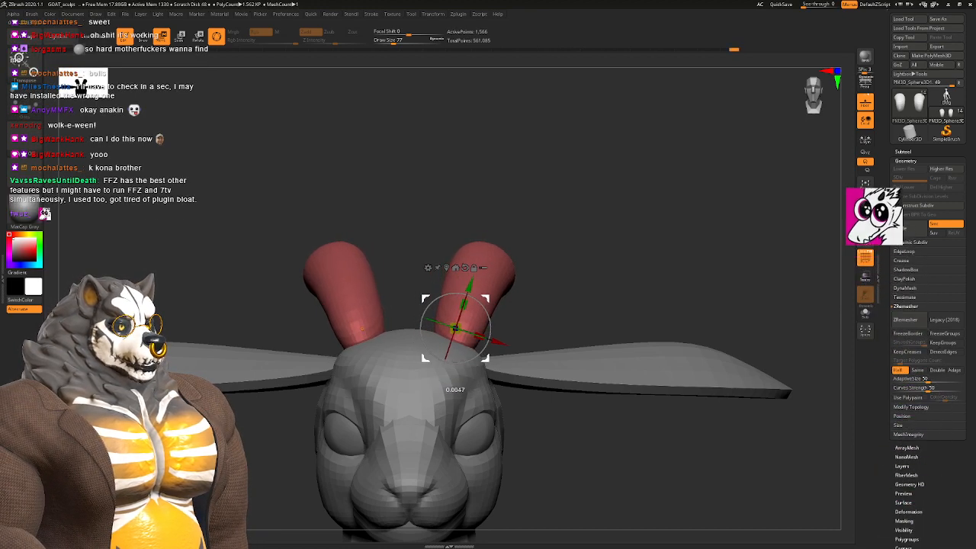
{"action": "left_click_drag", "start_coordinate": [610, 260], "coordinate": [610, 229], "text": "alt"}
{"action": "key", "text": "q"}
{"action": "left_click_drag", "start_coordinate": [526, 252], "coordinate": [464, 196], "text": "alt"}
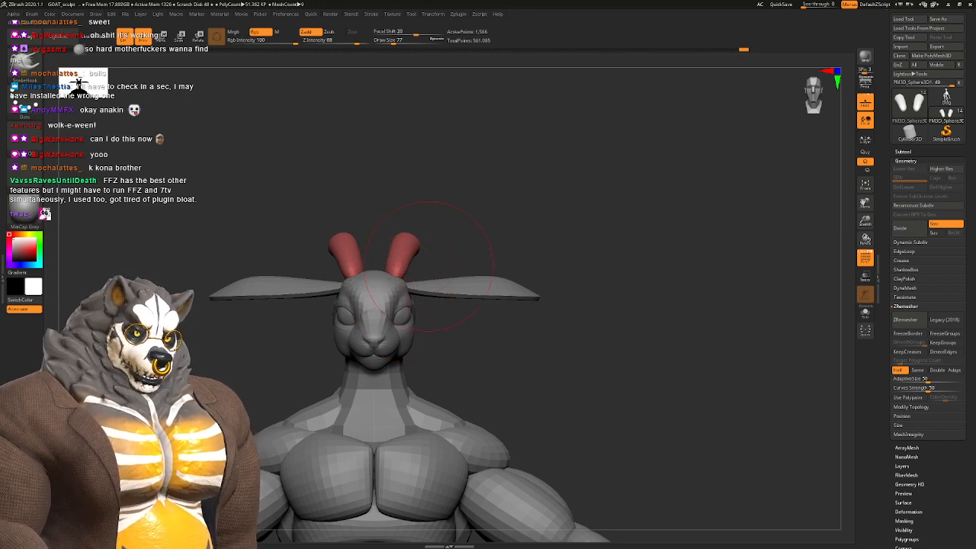
Step: Remesh the horns to half their polygon density with ZRemesher and smooth them with the brush at draw size 37
{"action": "right_click_drag", "start_coordinate": [410, 275], "coordinate": [503, 275]}
{"action": "mouse_move", "coordinate": [503, 275]}
{"action": "right_mouse_down", "text": "ctrl"}
{"action": "mouse_move", "coordinate": [503, 236]}
{"action": "mouse_move", "coordinate": [420, 237]}
{"action": "mouse_move", "coordinate": [419, 282]}
{"action": "mouse_move", "coordinate": [445, 297]}
{"action": "mouse_move", "coordinate": [429, 340]}
{"action": "mouse_move", "coordinate": [410, 300]}
{"action": "right_mouse_up", "text": "ctrl"}
{"action": "key", "text": "space"}
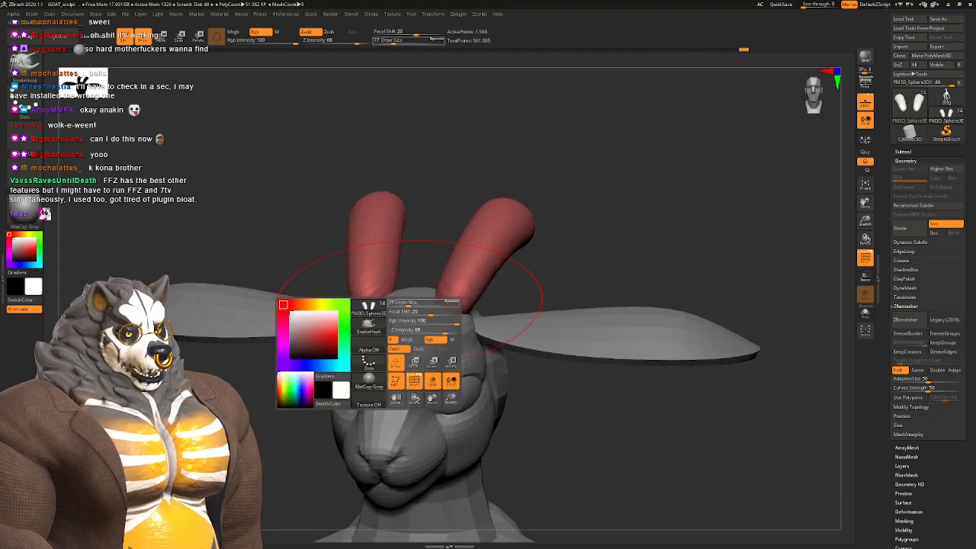
{"action": "left_click_drag", "start_coordinate": [410, 302], "coordinate": [420, 306]}
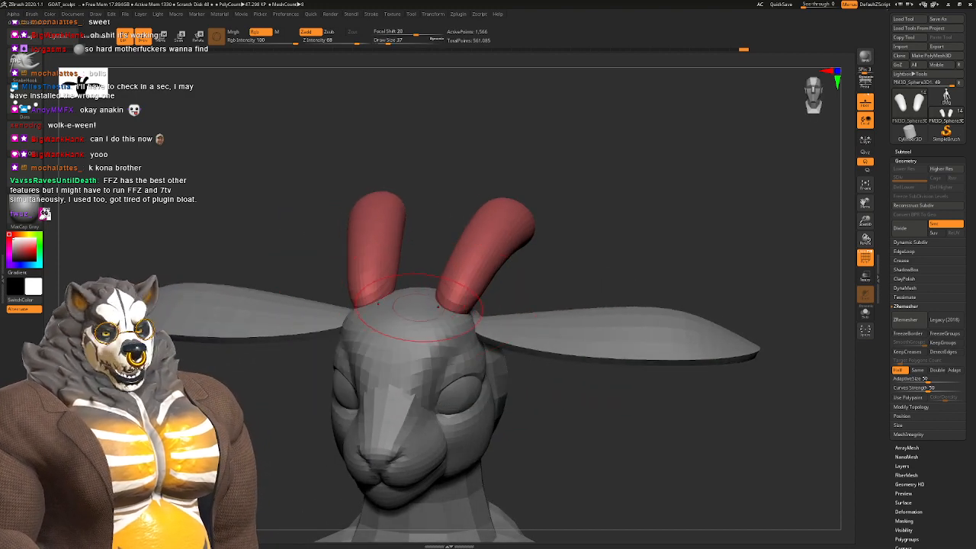
{"action": "mouse_move", "coordinate": [440, 290]}
{"action": "right_mouse_down"}
{"action": "mouse_move", "coordinate": [470, 335]}
{"action": "mouse_move", "coordinate": [457, 255]}
{"action": "mouse_move", "coordinate": [488, 255]}
{"action": "mouse_move", "coordinate": [451, 259]}
{"action": "mouse_move", "coordinate": [487, 328]}
{"action": "right_mouse_up"}
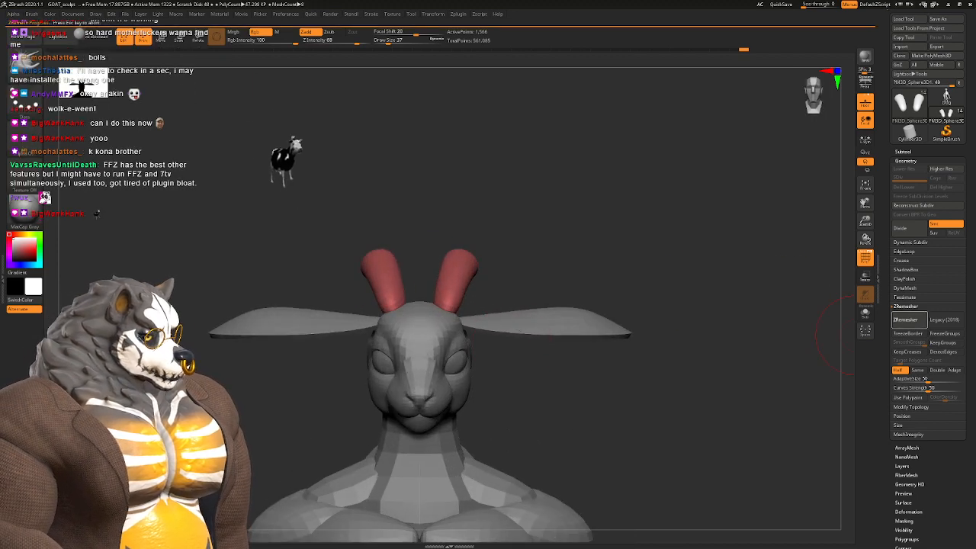
{"action": "mouse_move", "coordinate": [503, 260]}
{"action": "right_mouse_down"}
{"action": "mouse_move", "coordinate": [435, 252]}
{"action": "mouse_move", "coordinate": [485, 199]}
{"action": "mouse_move", "coordinate": [468, 229]}
{"action": "mouse_move", "coordinate": [464, 280]}
{"action": "mouse_move", "coordinate": [394, 347]}
{"action": "right_mouse_up"}
{"action": "left_click_drag", "start_coordinate": [394, 342], "coordinate": [393, 339], "text": "shift"}
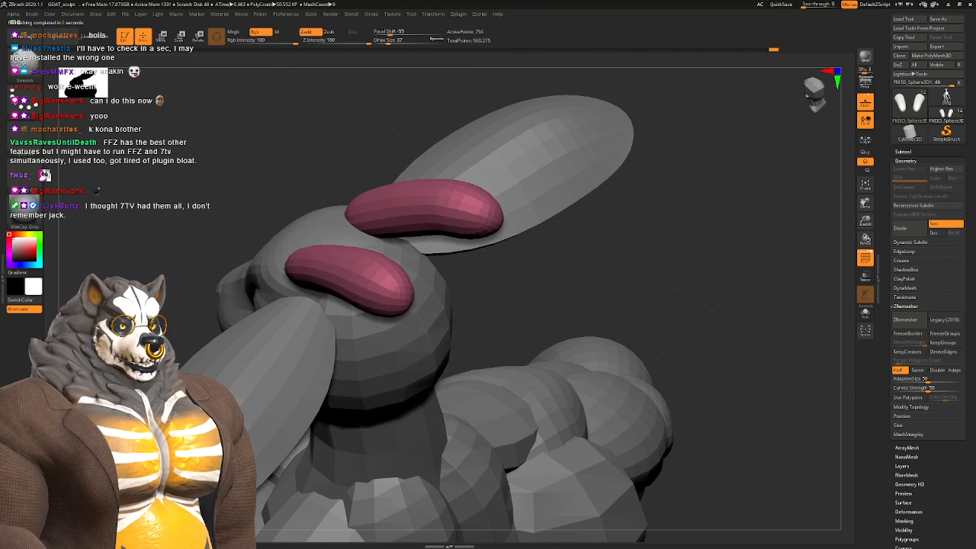
{"action": "left_click_drag", "start_coordinate": [393, 303], "coordinate": [395, 300], "text": "shift"}
Step: Pull the horn ends backward into longer, tapered tips with the SnakeHook brush and refine their curve
{"action": "mouse_move", "coordinate": [395, 300]}
{"action": "right_mouse_down"}
{"action": "mouse_move", "coordinate": [473, 293]}
{"action": "mouse_move", "coordinate": [450, 229]}
{"action": "mouse_move", "coordinate": [474, 215]}
{"action": "right_mouse_up"}
{"action": "mouse_move", "coordinate": [480, 195]}
{"action": "left_mouse_down"}
{"action": "mouse_move", "coordinate": [528, 196]}
{"action": "mouse_move", "coordinate": [556, 180]}
{"action": "left_mouse_up"}
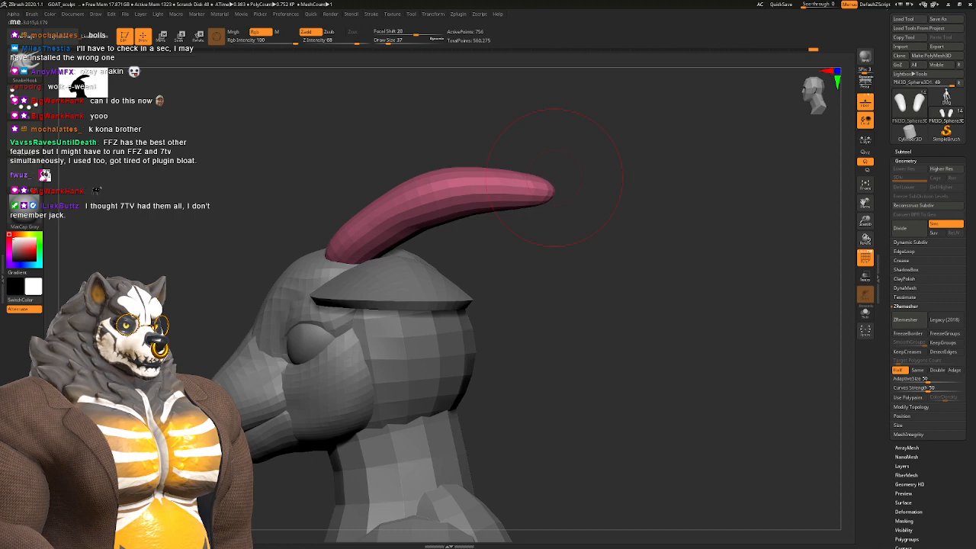
{"action": "key", "text": "space"}
{"action": "mouse_move", "coordinate": [497, 204]}
{"action": "left_mouse_down"}
{"action": "mouse_move", "coordinate": [510, 195]}
{"action": "mouse_move", "coordinate": [460, 205]}
{"action": "left_mouse_up"}
{"action": "mouse_move", "coordinate": [550, 276]}
{"action": "left_mouse_down"}
{"action": "mouse_move", "coordinate": [599, 289]}
{"action": "mouse_move", "coordinate": [657, 343]}
{"action": "mouse_move", "coordinate": [662, 361]}
{"action": "left_mouse_up"}
{"action": "left_click_drag", "start_coordinate": [518, 274], "coordinate": [503, 268]}
{"action": "left_click_drag", "start_coordinate": [483, 200], "coordinate": [444, 191]}
{"action": "left_click_drag", "start_coordinate": [496, 239], "coordinate": [373, 171]}
{"action": "mouse_move", "coordinate": [449, 301]}
{"action": "left_mouse_down"}
{"action": "mouse_move", "coordinate": [553, 305]}
{"action": "mouse_move", "coordinate": [558, 263]}
{"action": "mouse_move", "coordinate": [560, 315]}
{"action": "mouse_move", "coordinate": [527, 151]}
{"action": "mouse_move", "coordinate": [550, 252]}
{"action": "mouse_move", "coordinate": [551, 209]}
{"action": "left_mouse_up"}
Step: Select the arms and adjust the shape of the upper arms and forearms with the Move brush, using draw sizes up to 163
{"action": "left_click", "coordinate": [509, 187], "text": "alt"}
{"action": "key", "text": "space"}
{"action": "key", "text": "b"}
{"action": "key", "text": "m"}
{"action": "key", "text": "v"}
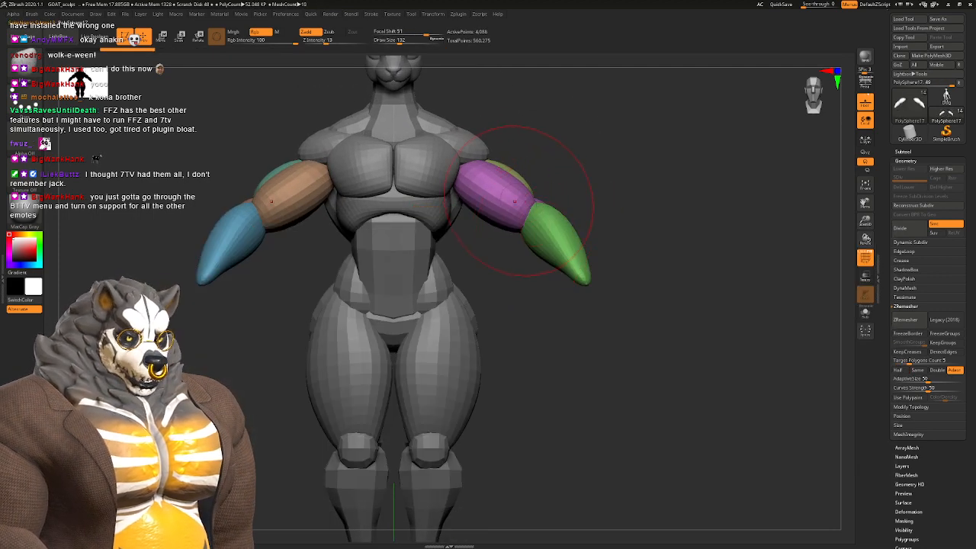
{"action": "right_click_drag", "start_coordinate": [522, 206], "coordinate": [503, 281], "text": "alt"}
{"action": "key", "text": "space"}
{"action": "left_click_drag", "start_coordinate": [501, 279], "coordinate": [510, 280]}
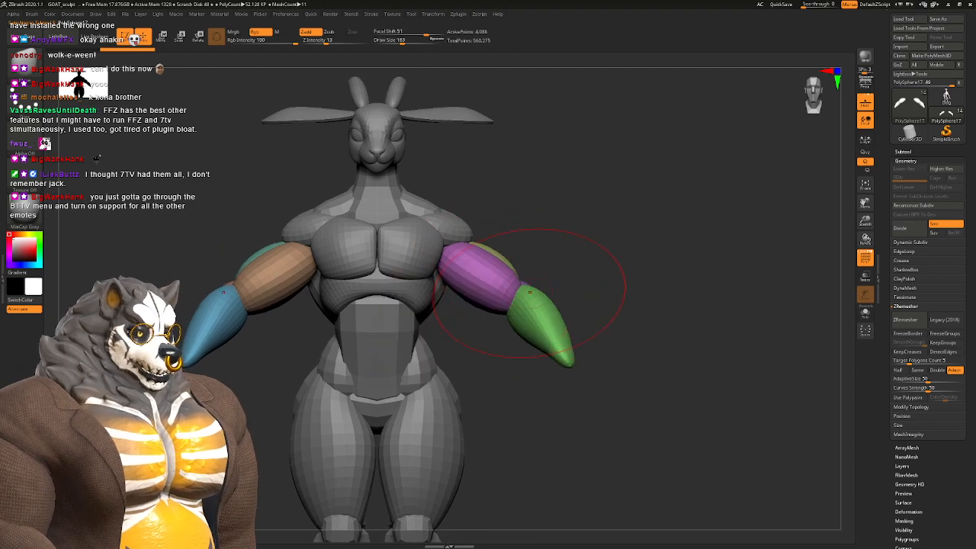
{"action": "mouse_move", "coordinate": [528, 310]}
{"action": "right_mouse_down"}
{"action": "mouse_move", "coordinate": [352, 321]}
{"action": "mouse_move", "coordinate": [418, 317]}
{"action": "right_mouse_up"}
{"action": "left_click_drag", "start_coordinate": [500, 361], "coordinate": [509, 352]}
{"action": "mouse_move", "coordinate": [509, 352]}
{"action": "right_mouse_down"}
{"action": "mouse_move", "coordinate": [617, 347]}
{"action": "mouse_move", "coordinate": [609, 282]}
{"action": "mouse_move", "coordinate": [556, 198]}
{"action": "mouse_move", "coordinate": [512, 221]}
{"action": "mouse_move", "coordinate": [462, 281]}
{"action": "mouse_move", "coordinate": [501, 265]}
{"action": "mouse_move", "coordinate": [478, 188]}
{"action": "right_mouse_up"}
Step: Select the legs, slim the inner thighs with the Inflat brush at draw size 108, and smooth the thigh surfaces
{"action": "left_click", "coordinate": [482, 309], "text": "alt"}
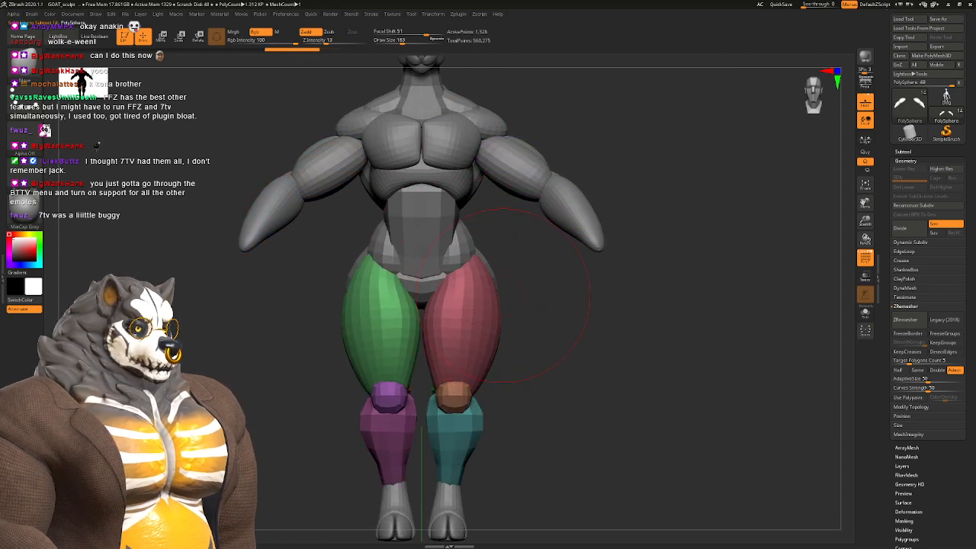
{"action": "mouse_move", "coordinate": [470, 334]}
{"action": "right_mouse_down", "text": "alt"}
{"action": "mouse_move", "coordinate": [498, 275]}
{"action": "mouse_move", "coordinate": [469, 291]}
{"action": "right_mouse_up", "text": "alt"}
{"action": "key", "text": "b"}
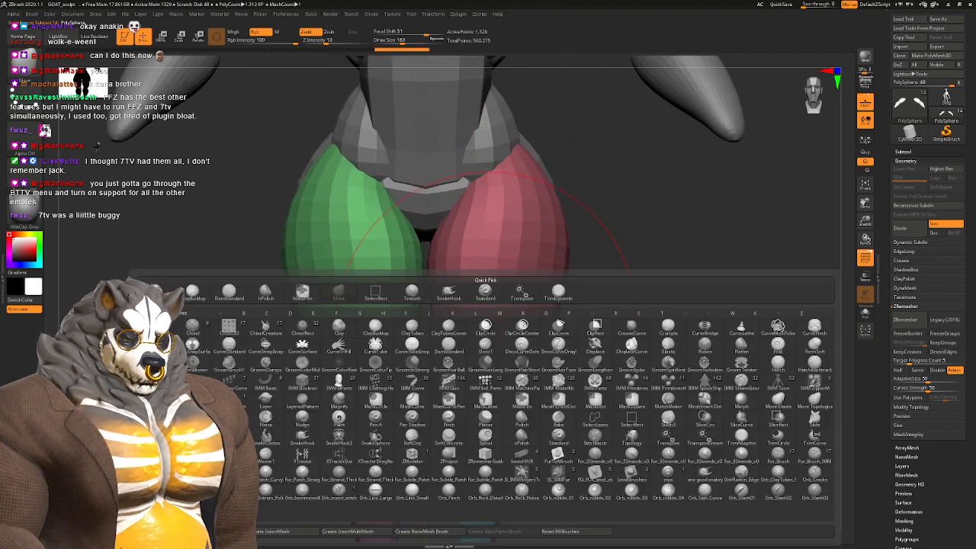
{"action": "key", "text": "i"}
{"action": "key", "text": "n"}
{"action": "mouse_move", "coordinate": [448, 248]}
{"action": "left_mouse_down", "text": "alt"}
{"action": "mouse_move", "coordinate": [447, 301]}
{"action": "mouse_move", "coordinate": [450, 263]}
{"action": "left_mouse_up", "text": "alt"}
{"action": "right_click_drag", "start_coordinate": [453, 275], "coordinate": [474, 275]}
{"action": "key", "text": "space"}
{"action": "left_click_drag", "start_coordinate": [472, 275], "coordinate": [464, 274]}
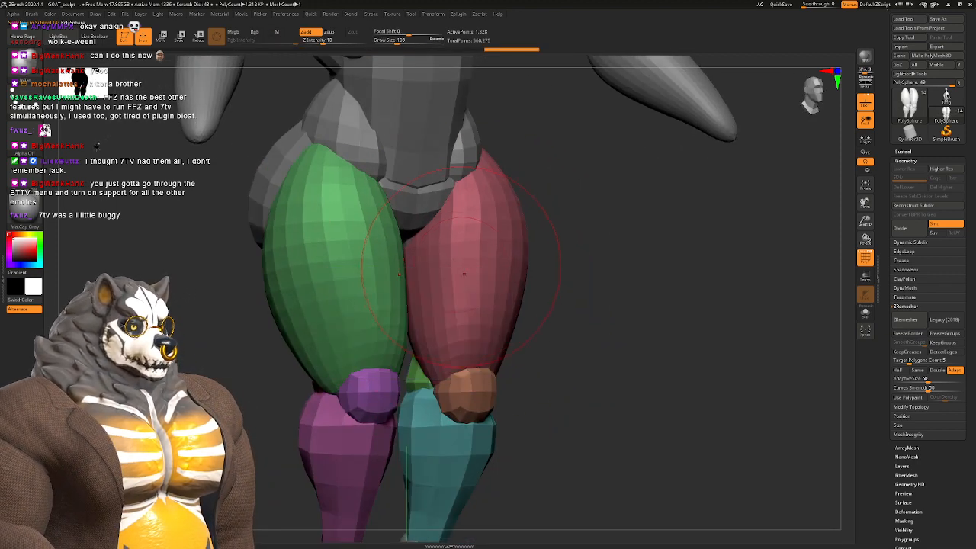
{"action": "right_click_drag", "start_coordinate": [457, 263], "coordinate": [467, 265], "text": "shift"}
{"action": "left_click_drag", "start_coordinate": [469, 259], "coordinate": [468, 301], "text": "shift"}
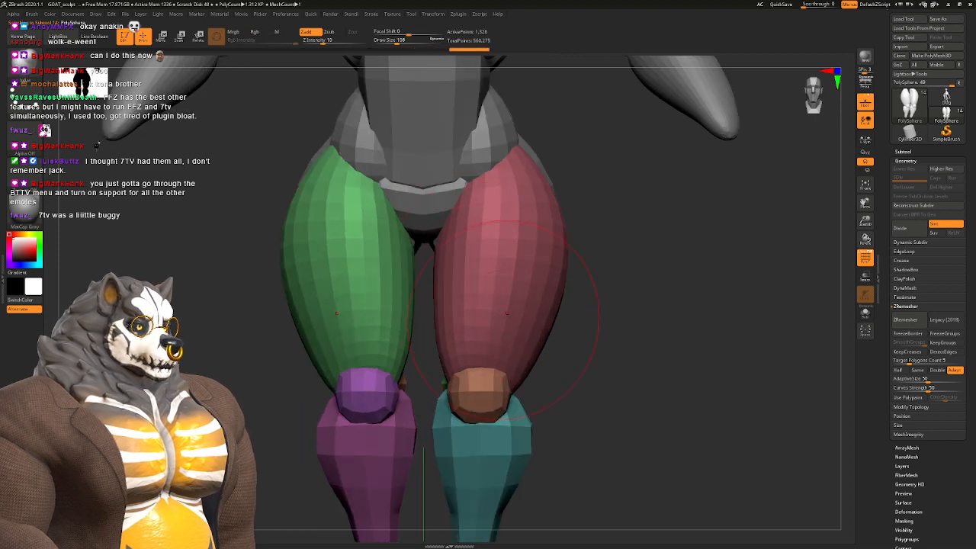
Step: Subdivide the leg mesh once and inflate the calves slightly with the Inflat brush at draw size 158
{"action": "mouse_move", "coordinate": [500, 336]}
{"action": "right_mouse_down", "text": "alt"}
{"action": "mouse_move", "coordinate": [486, 232]}
{"action": "mouse_move", "coordinate": [499, 236]}
{"action": "mouse_move", "coordinate": [446, 237]}
{"action": "mouse_move", "coordinate": [491, 240]}
{"action": "mouse_move", "coordinate": [490, 286]}
{"action": "right_mouse_up", "text": "alt"}
{"action": "key", "text": "space"}
{"action": "right_click_drag", "start_coordinate": [498, 247], "coordinate": [502, 257], "text": "ctrl"}
{"action": "right_click_drag", "start_coordinate": [501, 257], "coordinate": [496, 221], "text": "alt"}
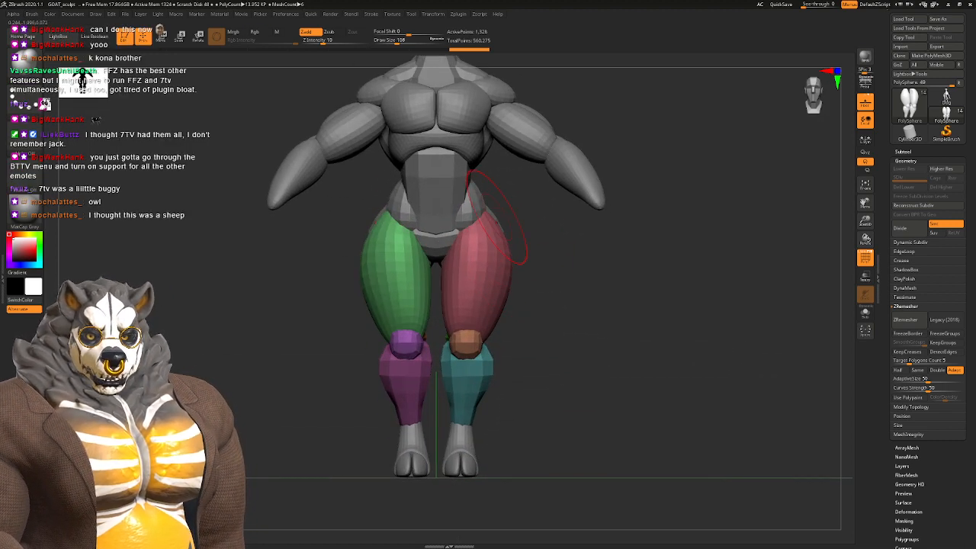
{"action": "right_click_drag", "start_coordinate": [496, 222], "coordinate": [472, 206], "text": "alt"}
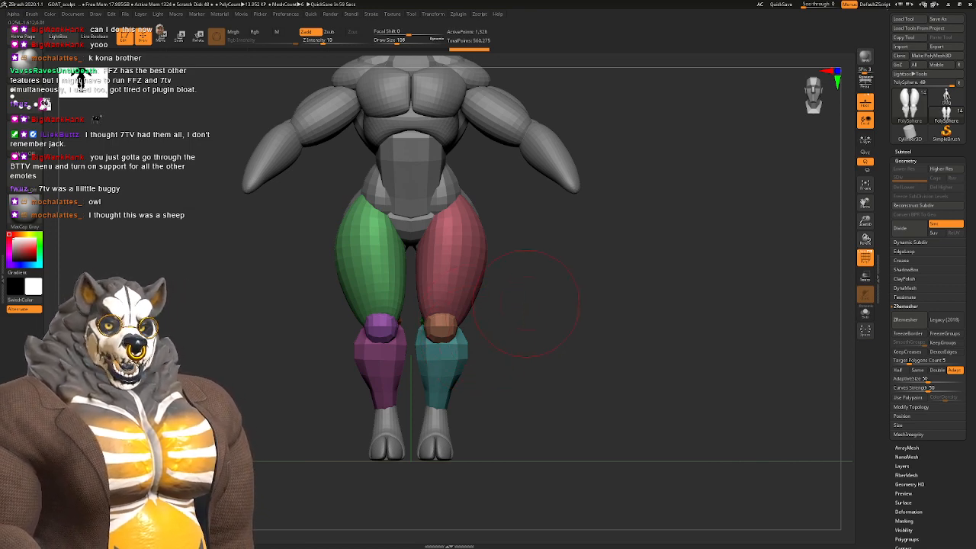
{"action": "right_click_drag", "start_coordinate": [492, 279], "coordinate": [460, 321], "text": "alt"}
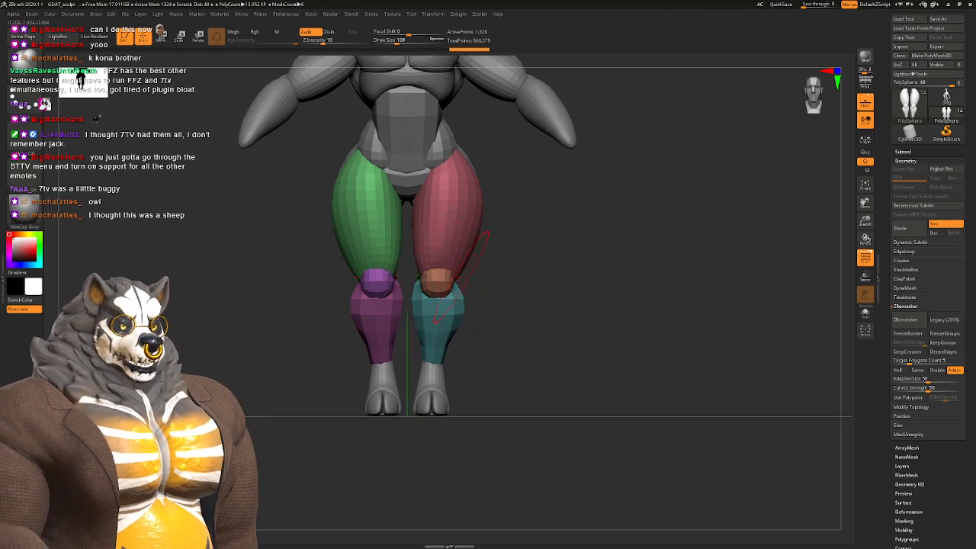
{"action": "key", "text": "b"}
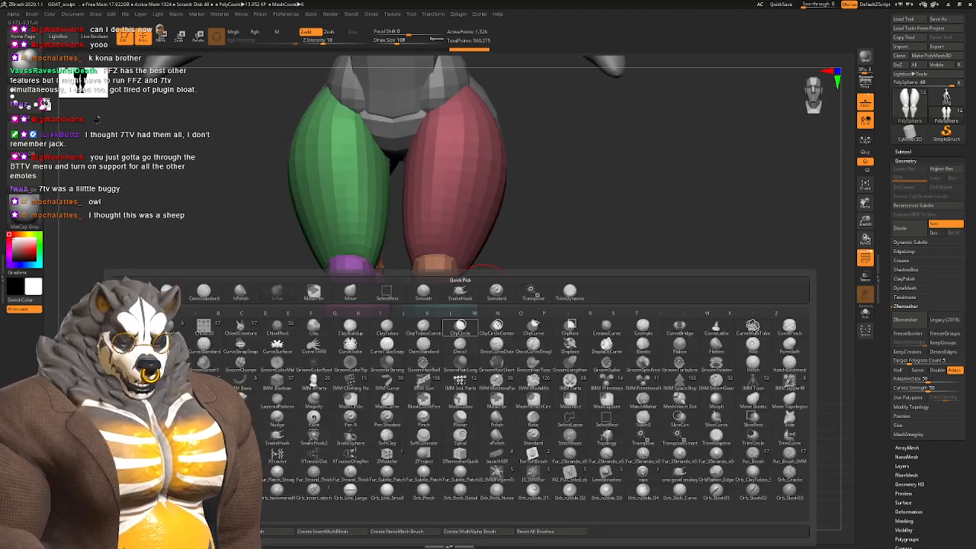
{"action": "key", "text": "m"}
{"action": "key", "text": "v"}
{"action": "key", "text": "ctrl+d"}
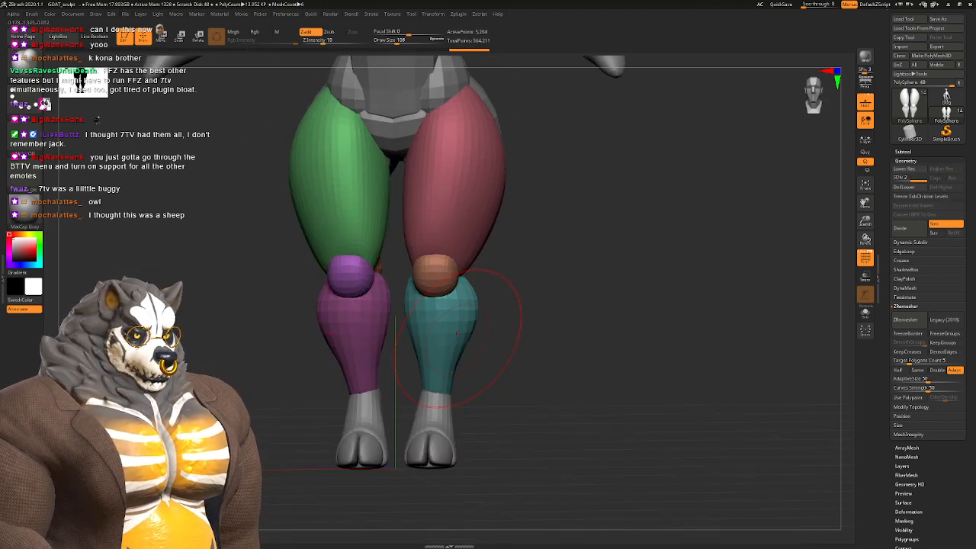
{"action": "key", "text": "space"}
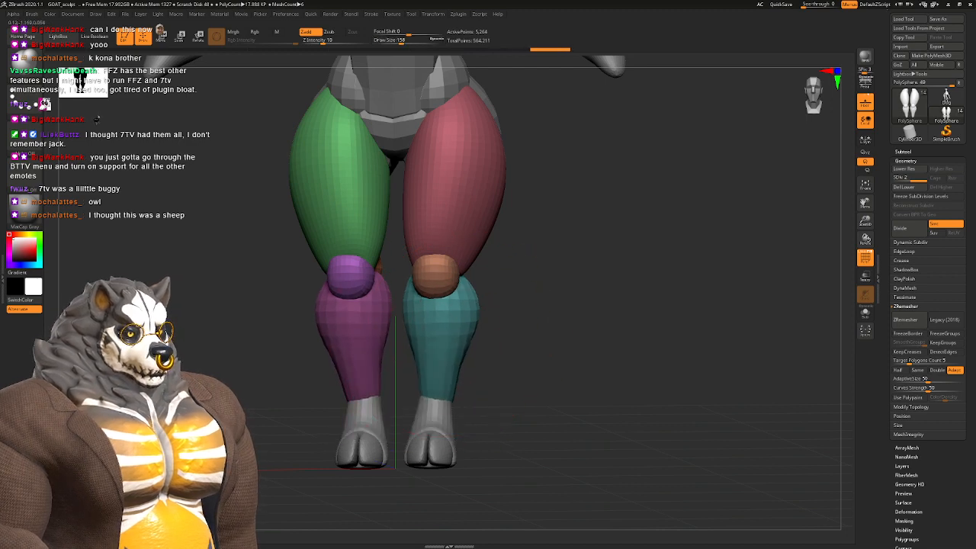
{"action": "mouse_move", "coordinate": [446, 358]}
{"action": "right_mouse_down"}
{"action": "mouse_move", "coordinate": [404, 350]}
{"action": "mouse_move", "coordinate": [436, 339]}
{"action": "mouse_move", "coordinate": [396, 366]}
{"action": "right_mouse_up"}
Step: Reshape and smooth the lower calves where they meet the heels, using the Move brush at draw size 39
{"action": "key", "text": "space"}
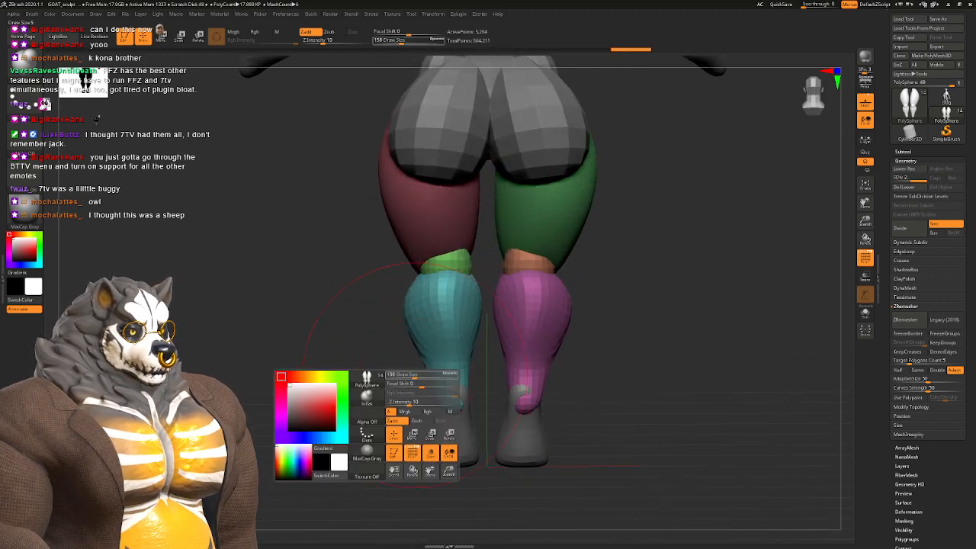
{"action": "left_click_drag", "start_coordinate": [414, 376], "coordinate": [406, 376]}
{"action": "right_click_drag", "start_coordinate": [447, 399], "coordinate": [432, 335], "text": "alt"}
{"action": "mouse_move", "coordinate": [432, 336]}
{"action": "right_mouse_down", "text": "ctrl"}
{"action": "mouse_move", "coordinate": [431, 366]}
{"action": "mouse_move", "coordinate": [457, 364]}
{"action": "right_mouse_up", "text": "ctrl"}
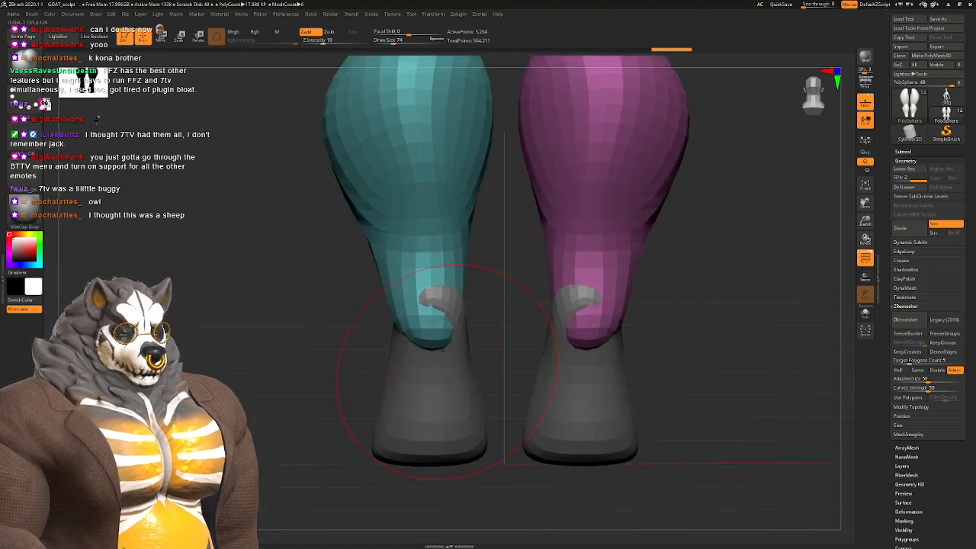
{"action": "key", "text": "b"}
{"action": "key", "text": "m"}
{"action": "key", "text": "v"}
{"action": "key", "text": "space"}
{"action": "mouse_move", "coordinate": [462, 354]}
{"action": "left_mouse_down"}
{"action": "mouse_move", "coordinate": [435, 372]}
{"action": "mouse_move", "coordinate": [414, 343]}
{"action": "mouse_move", "coordinate": [434, 373]}
{"action": "left_mouse_up"}
{"action": "key", "text": "space"}
{"action": "right_click_drag", "start_coordinate": [455, 352], "coordinate": [518, 347], "text": "ctrl"}
{"action": "left_click_drag", "start_coordinate": [414, 327], "coordinate": [428, 314]}
{"action": "mouse_move", "coordinate": [468, 314]}
{"action": "right_mouse_down"}
{"action": "mouse_move", "coordinate": [423, 312]}
{"action": "mouse_move", "coordinate": [428, 332]}
{"action": "right_mouse_up"}
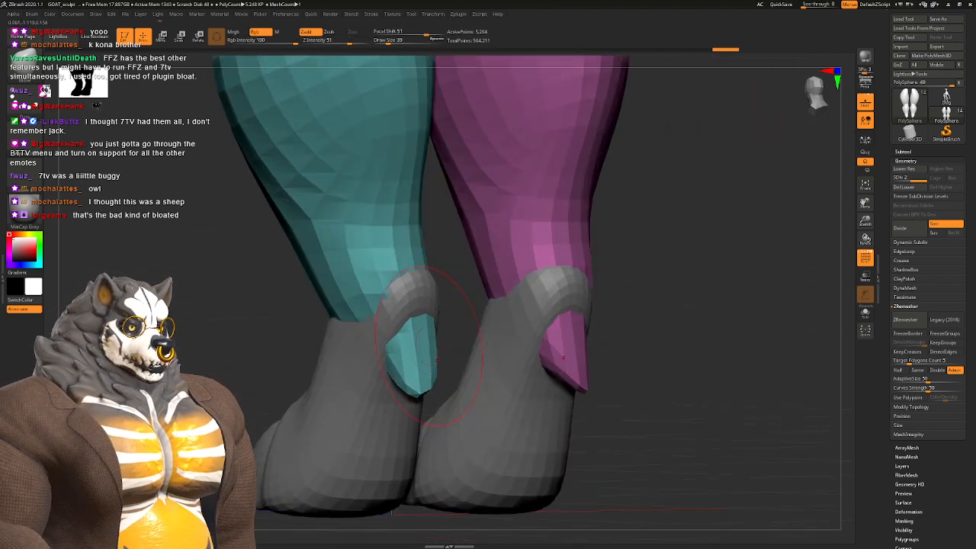
{"action": "left_click_drag", "start_coordinate": [422, 354], "coordinate": [416, 376], "text": "shift"}
Step: Tuck the calf ends protruding behind the heels up into the ankles with the Move brush
{"action": "right_click_drag", "start_coordinate": [469, 374], "coordinate": [429, 361]}
{"action": "right_click_drag", "start_coordinate": [429, 361], "coordinate": [456, 356], "text": "ctrl"}
{"action": "right_click_drag", "start_coordinate": [455, 356], "coordinate": [518, 341], "text": "alt"}
{"action": "key", "text": "space"}
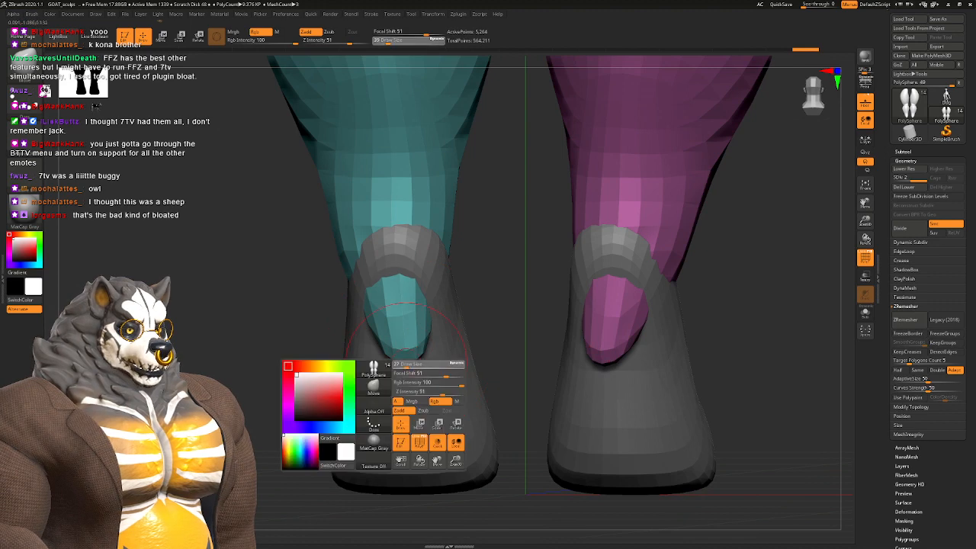
{"action": "left_click_drag", "start_coordinate": [406, 364], "coordinate": [403, 308]}
{"action": "key", "text": "space"}
{"action": "right_click_drag", "start_coordinate": [398, 334], "coordinate": [442, 361]}
Step: Select the cloven hooves, reset and centre the transform gizmo, and duplicate the hooves to behind the heels
{"action": "left_click", "coordinate": [325, 372], "text": "alt"}
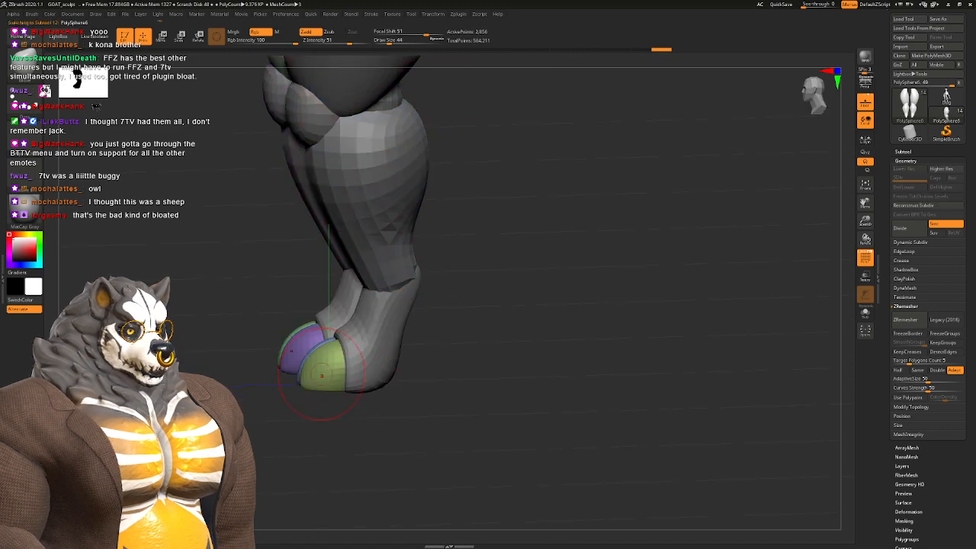
{"action": "mouse_move", "coordinate": [304, 382]}
{"action": "right_mouse_down"}
{"action": "mouse_move", "coordinate": [363, 392]}
{"action": "mouse_move", "coordinate": [364, 350]}
{"action": "mouse_move", "coordinate": [401, 364]}
{"action": "right_mouse_up"}
{"action": "mouse_move", "coordinate": [405, 412]}
{"action": "left_mouse_down", "text": "ctrl"}
{"action": "mouse_move", "coordinate": [311, 372]}
{"action": "mouse_move", "coordinate": [309, 345]}
{"action": "left_mouse_up", "text": "ctrl"}
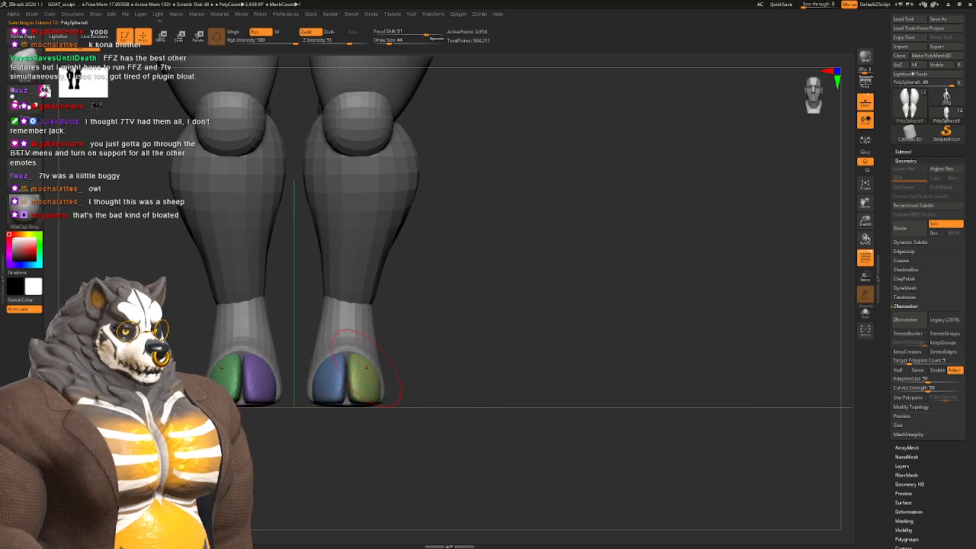
{"action": "key", "text": "w"}
{"action": "right_click_drag", "start_coordinate": [372, 373], "coordinate": [362, 339]}
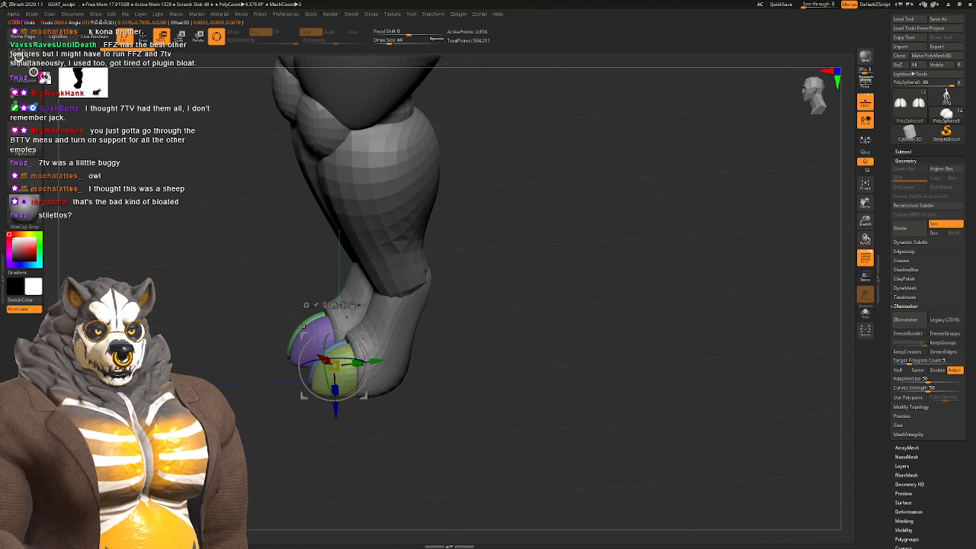
{"action": "left_click", "coordinate": [343, 305]}
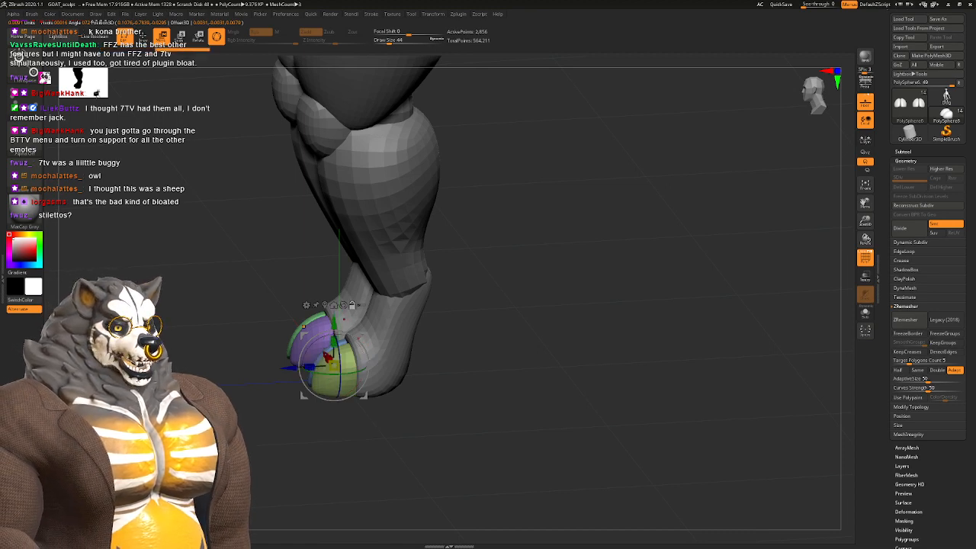
{"action": "left_click", "coordinate": [333, 305]}
{"action": "right_click_drag", "start_coordinate": [360, 314], "coordinate": [390, 323]}
{"action": "left_click_drag", "start_coordinate": [303, 362], "coordinate": [413, 363], "text": "ctrl"}
Step: Rotate the duplicated hoof pairs about the vertical axis so they face backward behind the heels
{"action": "right_click_drag", "start_coordinate": [602, 305], "coordinate": [551, 332]}
{"action": "left_click_drag", "start_coordinate": [450, 379], "coordinate": [573, 366]}
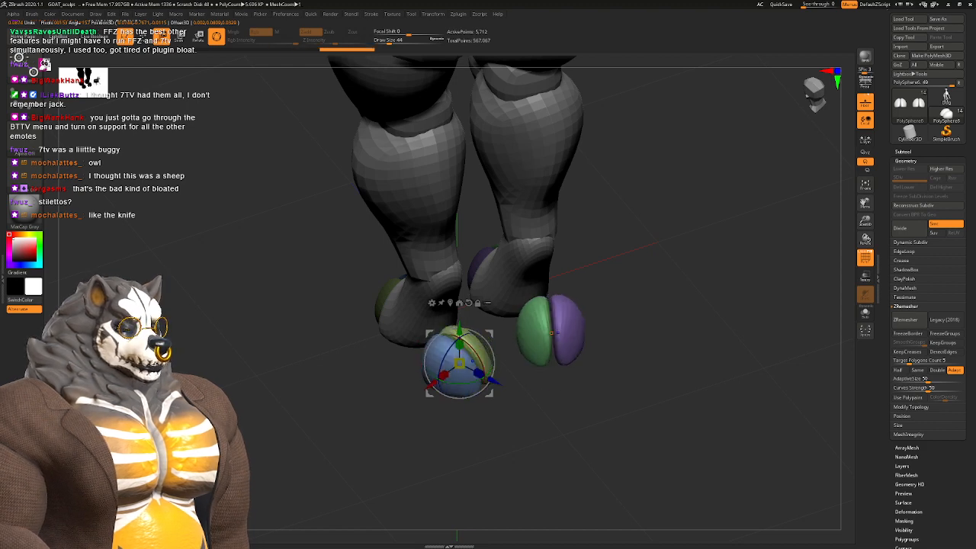
{"action": "right_click_drag", "start_coordinate": [633, 358], "coordinate": [557, 327]}
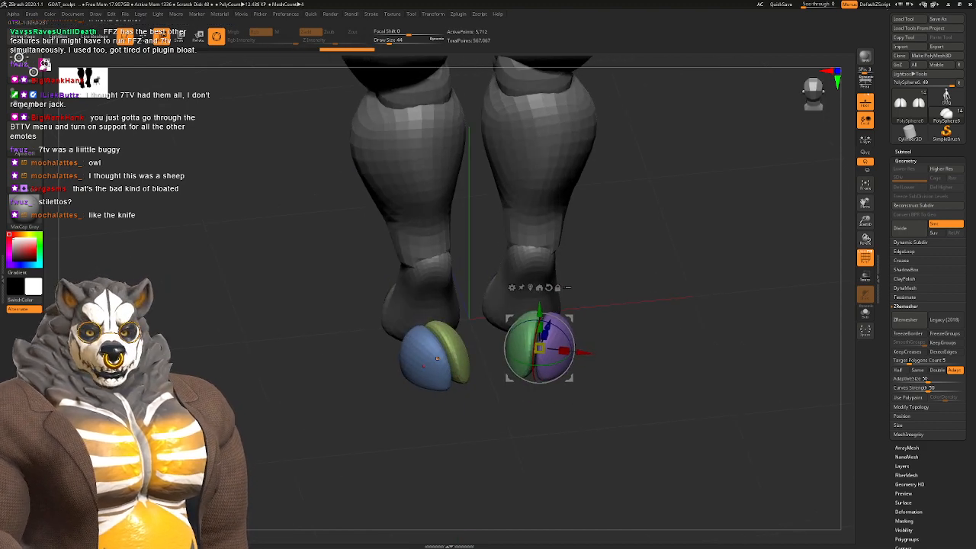
{"action": "right_click_drag", "start_coordinate": [437, 359], "coordinate": [371, 339], "text": "alt"}
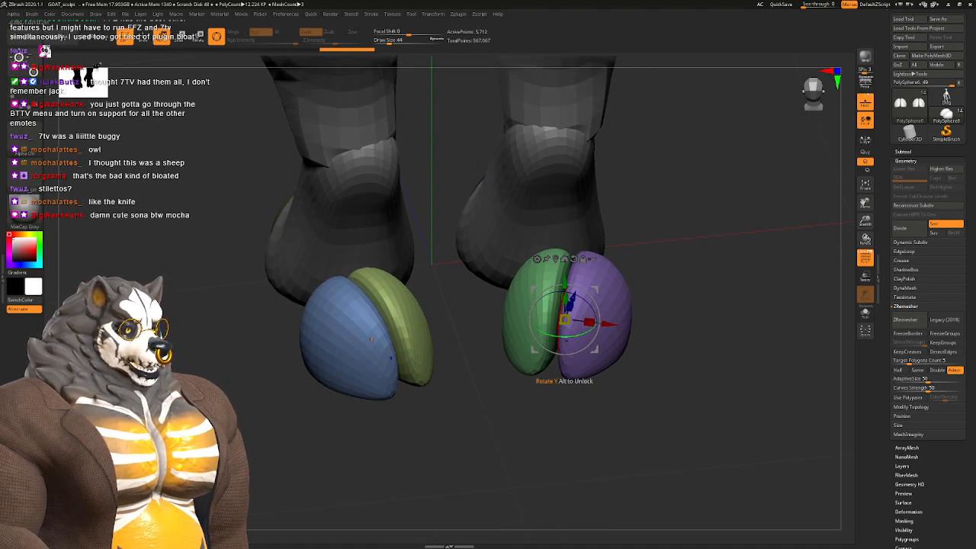
{"action": "left_click_drag", "start_coordinate": [566, 340], "coordinate": [592, 330]}
{"action": "right_click_drag", "start_coordinate": [547, 285], "coordinate": [436, 269], "text": "alt"}
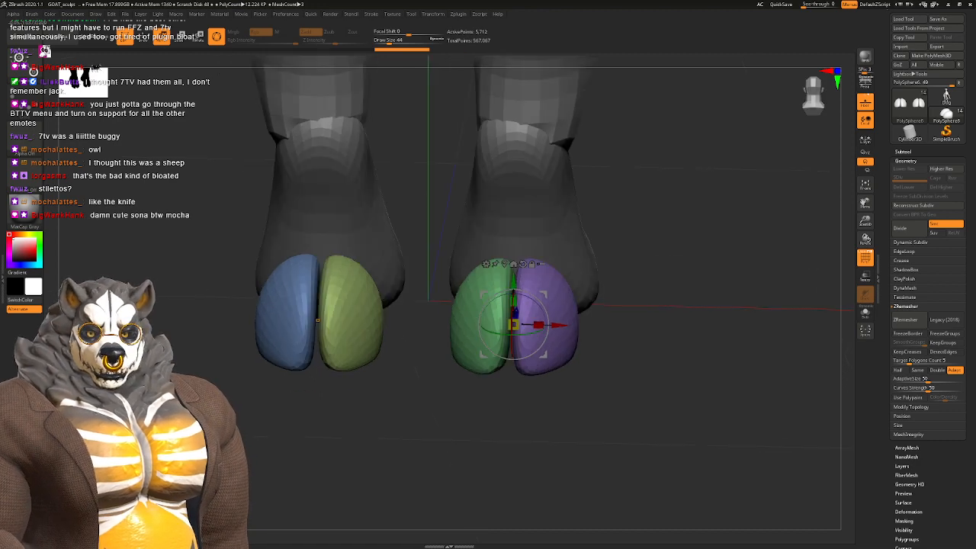
Step: Raise both dewclaw pairs from the heels up to the back of the ankles
{"action": "right_click_drag", "start_coordinate": [503, 282], "coordinate": [482, 304], "text": "alt"}
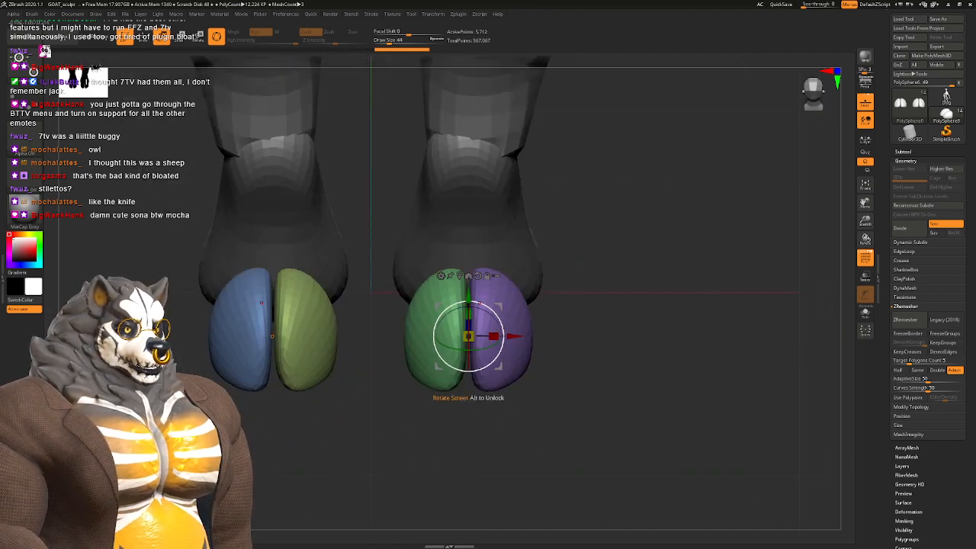
{"action": "left_click_drag", "start_coordinate": [468, 295], "coordinate": [468, 196]}
{"action": "right_click_drag", "start_coordinate": [419, 251], "coordinate": [459, 279]}
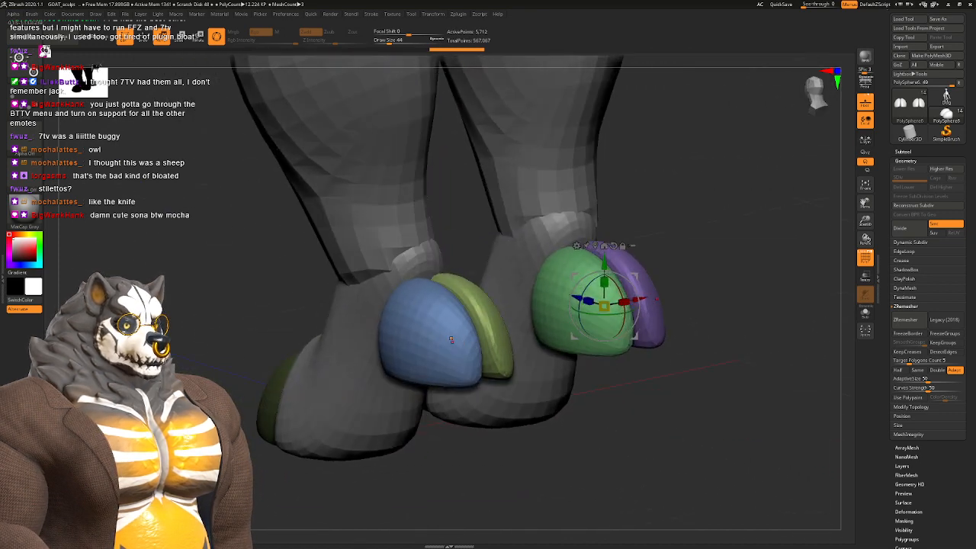
Step: Rotate the dewclaw pairs behind the ankles and scale them down to about 0.65
{"action": "right_click_drag", "start_coordinate": [604, 307], "coordinate": [670, 337]}
{"action": "right_click_drag", "start_coordinate": [448, 348], "coordinate": [412, 308], "text": "alt"}
{"action": "left_click_drag", "start_coordinate": [399, 309], "coordinate": [374, 328]}
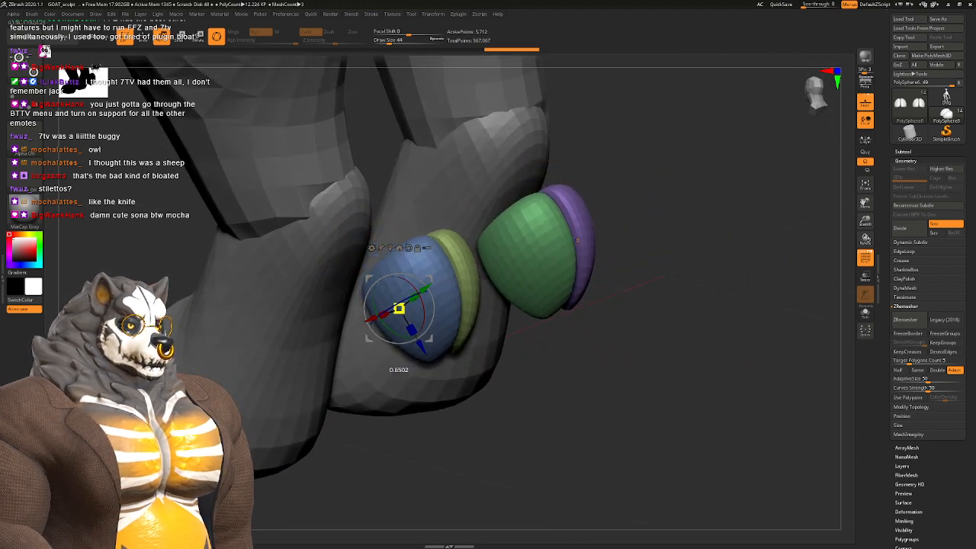
{"action": "right_click_drag", "start_coordinate": [474, 243], "coordinate": [407, 265]}
{"action": "left_click", "coordinate": [428, 302], "text": "ctrl"}
{"action": "key", "text": "ctrl+z"}
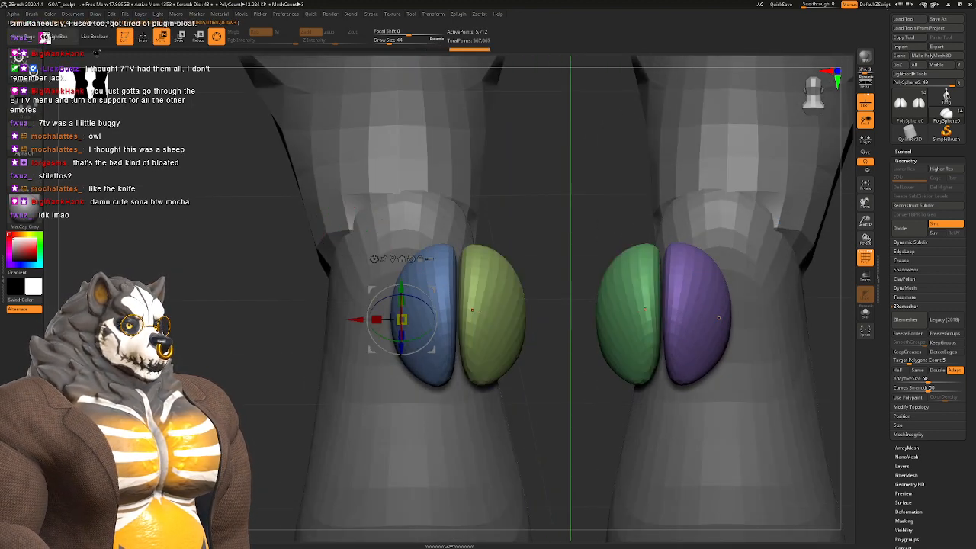
Step: Mask both dewclaw pairs and invert the mask so that only the dewclaws stay editable
{"action": "key", "text": "q"}
{"action": "right_click_drag", "start_coordinate": [432, 284], "coordinate": [432, 263], "text": "ctrl"}
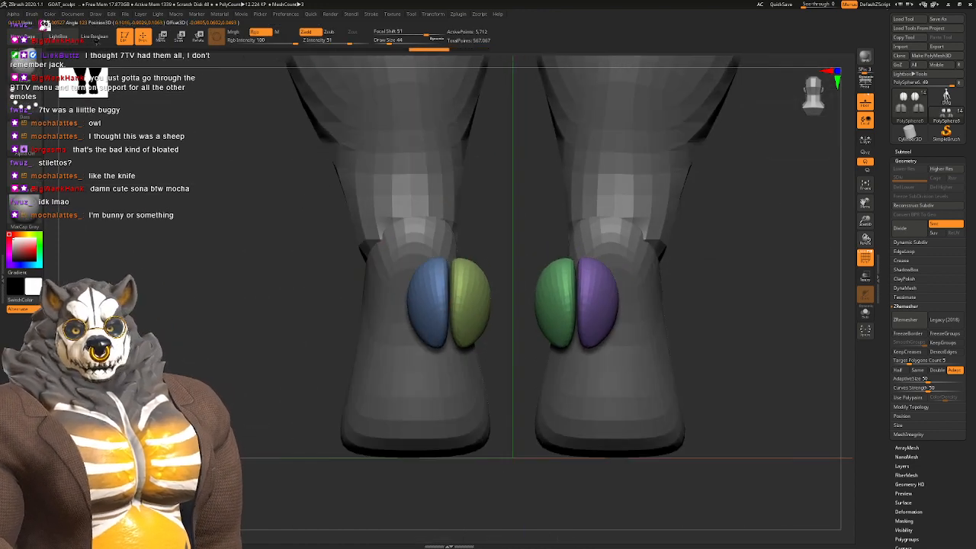
{"action": "right_click", "coordinate": [419, 251]}
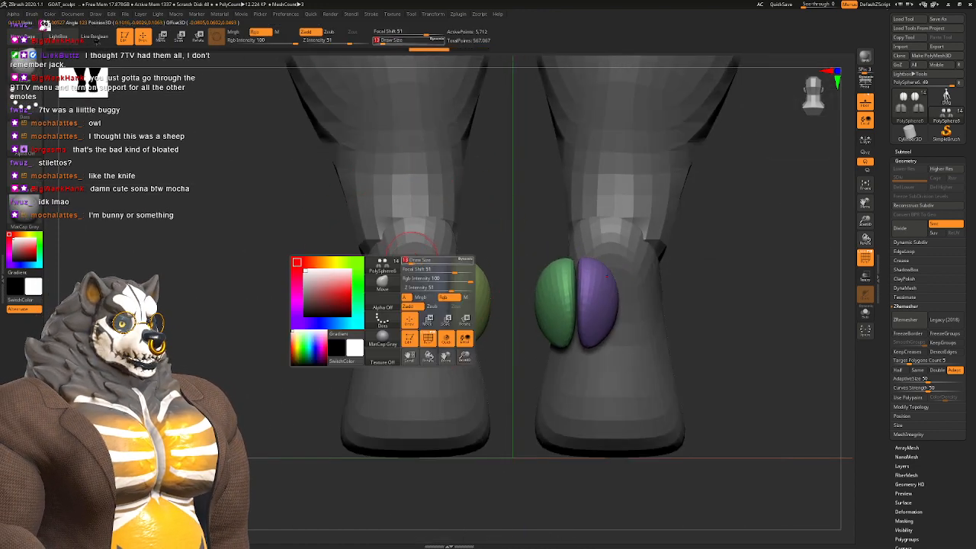
{"action": "left_click_drag", "start_coordinate": [313, 255], "coordinate": [518, 362], "text": "ctrl"}
{"action": "right_click_drag", "start_coordinate": [518, 362], "coordinate": [366, 373]}
{"action": "left_click_drag", "start_coordinate": [351, 374], "coordinate": [371, 387], "text": "ctrl"}
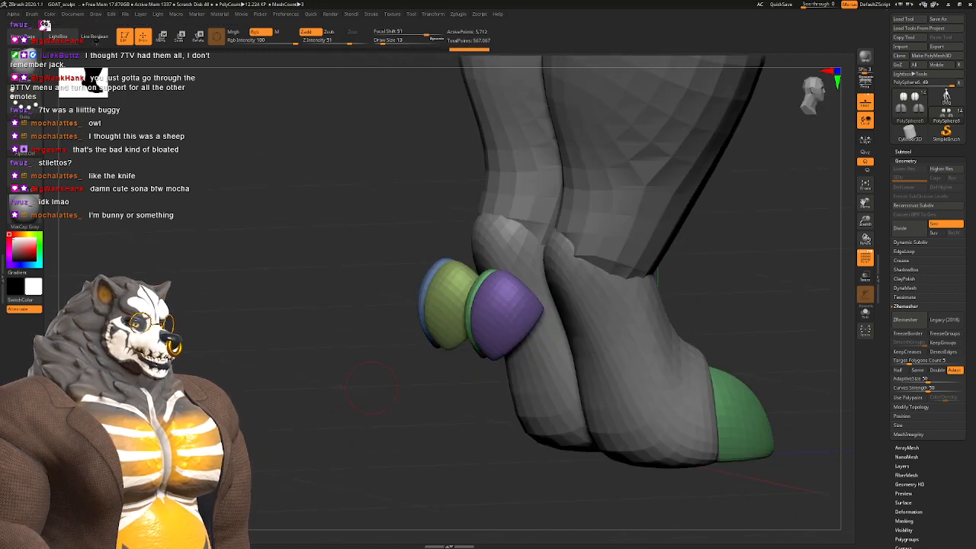
{"action": "right_click_drag", "start_coordinate": [371, 387], "coordinate": [435, 370], "text": "shift"}
{"action": "left_click_drag", "start_coordinate": [292, 244], "coordinate": [511, 353], "text": "ctrl"}
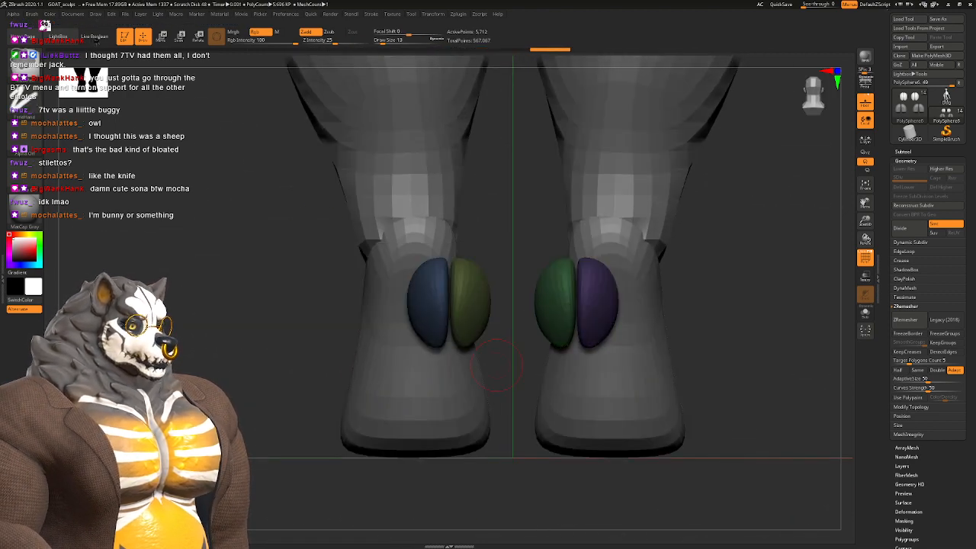
{"action": "key", "text": "w"}
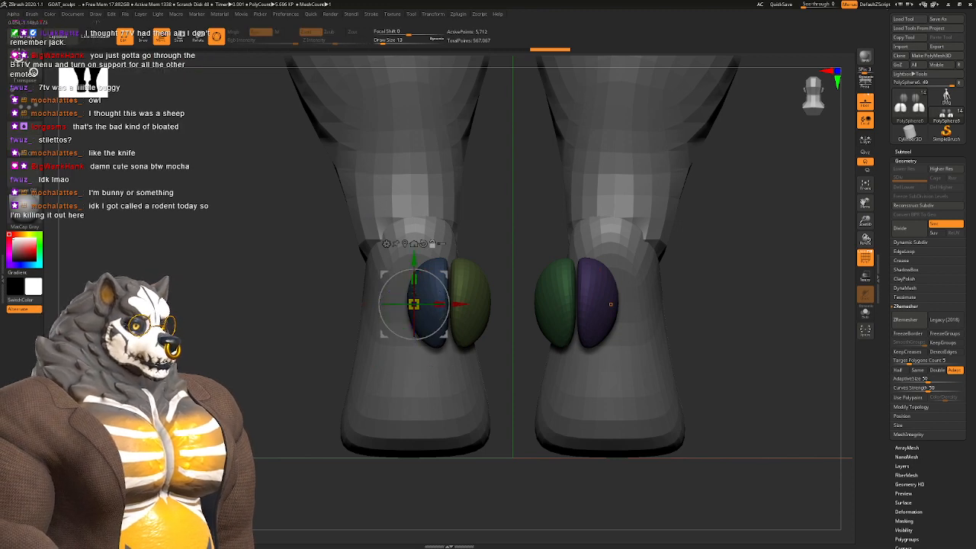
{"action": "left_click", "coordinate": [505, 276], "text": "ctrl"}
Step: Try to place the transform gizmo on the dewclaws and reposition them behind the legs
{"action": "left_click", "coordinate": [405, 244]}
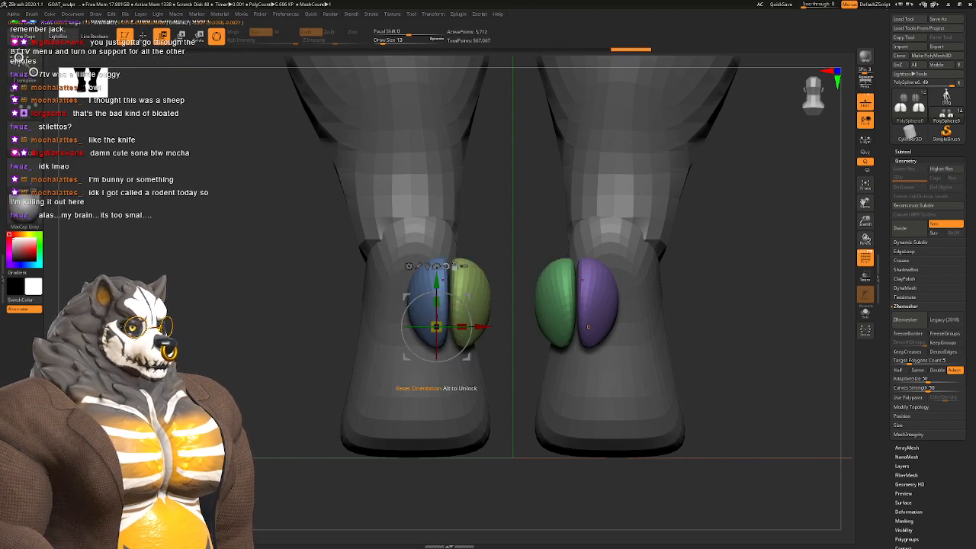
{"action": "left_click_drag", "start_coordinate": [484, 327], "coordinate": [671, 343]}
{"action": "right_click_drag", "start_coordinate": [477, 296], "coordinate": [478, 339], "text": "ctrl"}
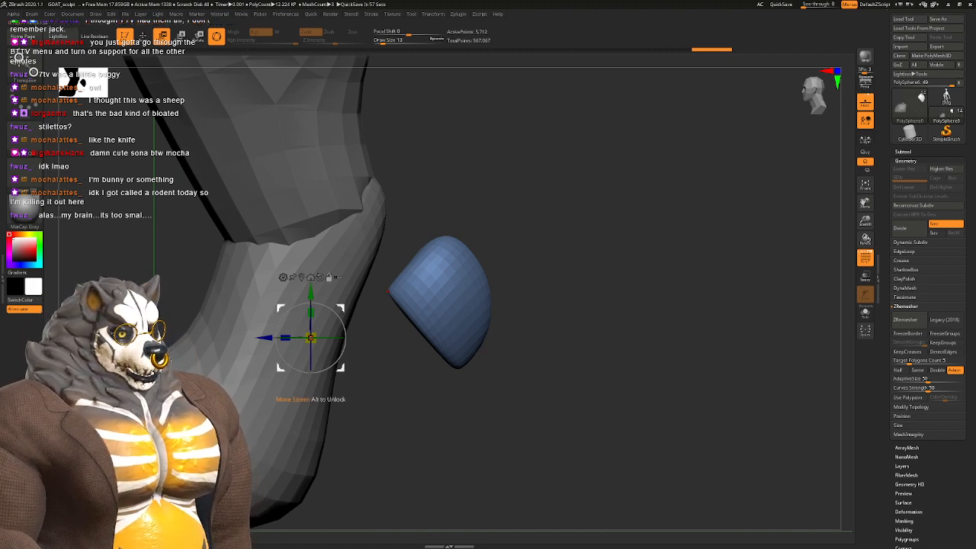
{"action": "left_click_drag", "start_coordinate": [389, 290], "coordinate": [552, 302]}
{"action": "left_click_drag", "start_coordinate": [423, 335], "coordinate": [373, 334]}
{"action": "left_click_drag", "start_coordinate": [312, 309], "coordinate": [226, 302]}
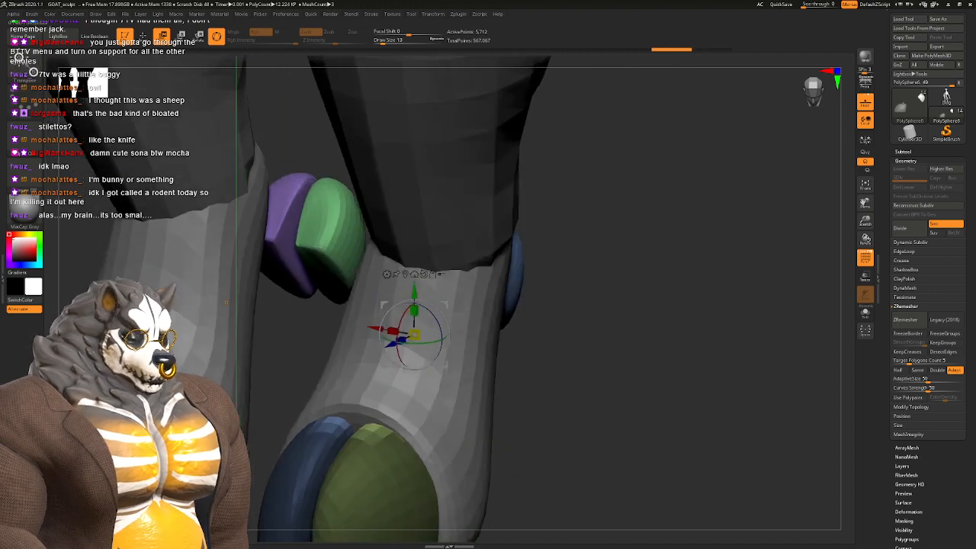
{"action": "right_click_drag", "start_coordinate": [226, 302], "coordinate": [87, 305]}
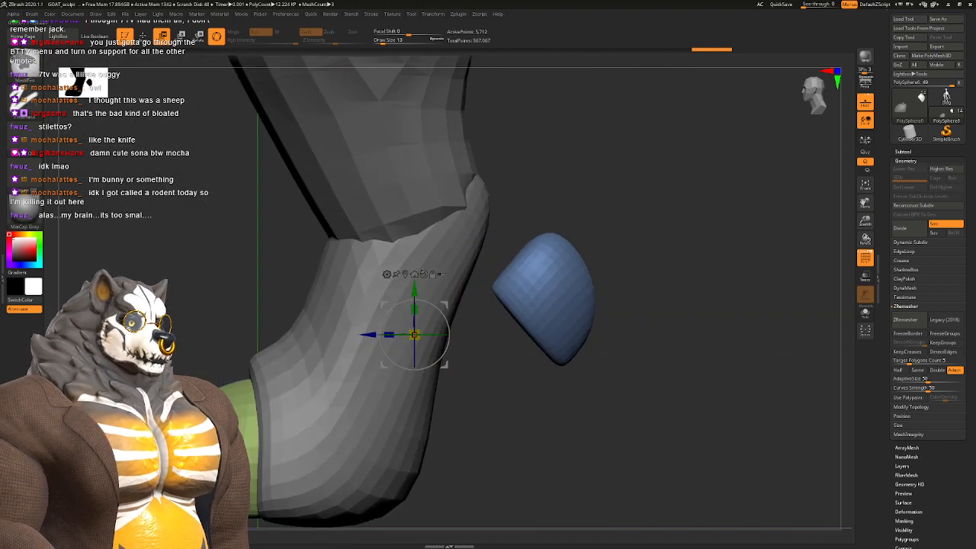
Step: Mask the dewclaws from the side, invert the mask, and centre the transform gizmo on the unmasked pair
{"action": "left_click_drag", "start_coordinate": [644, 408], "coordinate": [445, 171], "text": "ctrl"}
{"action": "right_click_drag", "start_coordinate": [450, 179], "coordinate": [629, 186]}
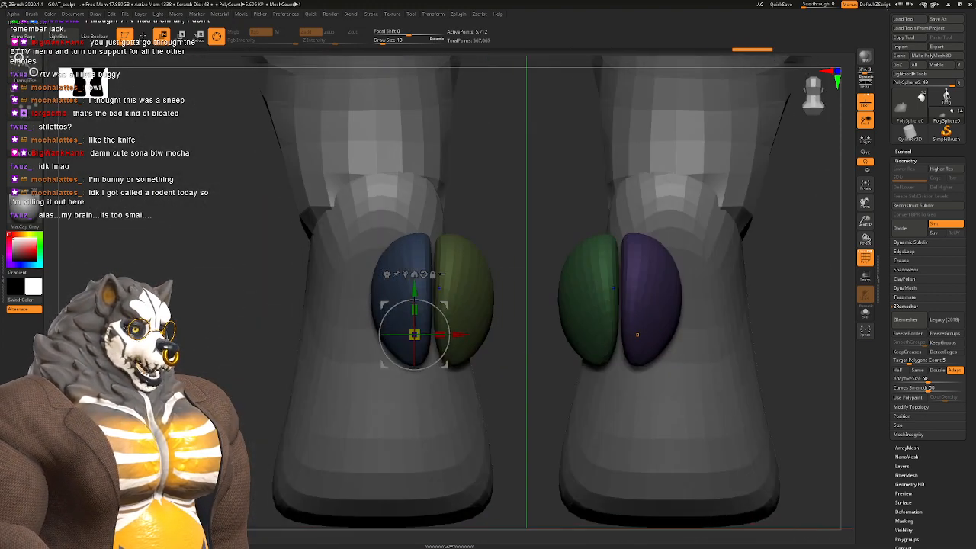
{"action": "right_click_drag", "start_coordinate": [613, 287], "coordinate": [656, 222], "text": "alt"}
{"action": "left_click_drag", "start_coordinate": [571, 202], "coordinate": [587, 217], "text": "ctrl"}
{"action": "right_click_drag", "start_coordinate": [611, 212], "coordinate": [613, 285], "text": "alt"}
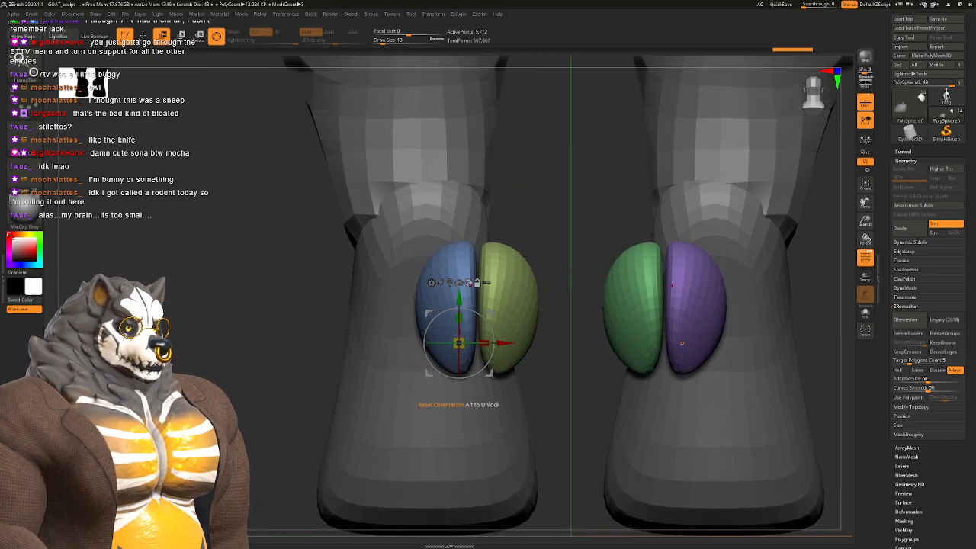
{"action": "left_click", "coordinate": [450, 282]}
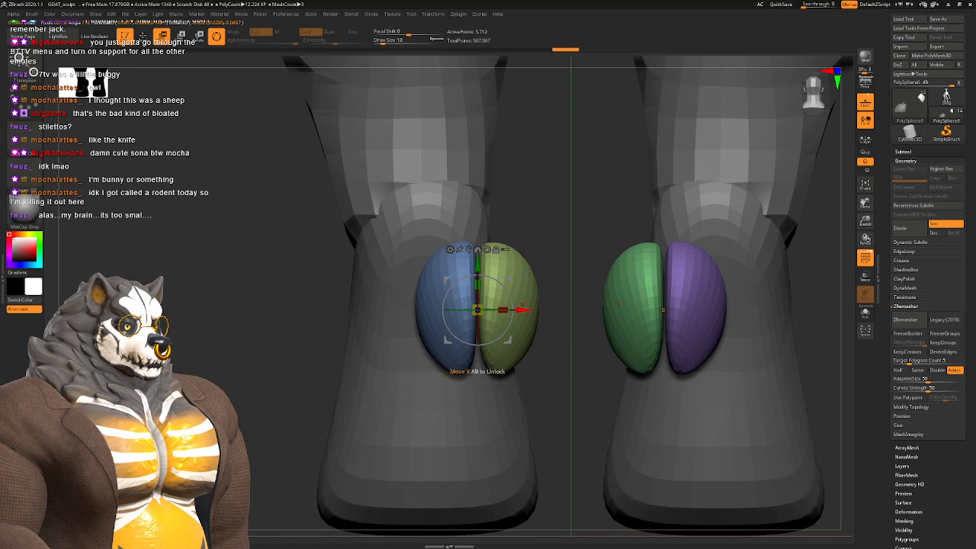
Step: Move the dewclaw pairs outward to centre them on the legs, and push them forward against the ankles
{"action": "left_click_drag", "start_coordinate": [523, 305], "coordinate": [482, 305]}
{"action": "right_click_drag", "start_coordinate": [482, 305], "coordinate": [640, 308], "text": "shift"}
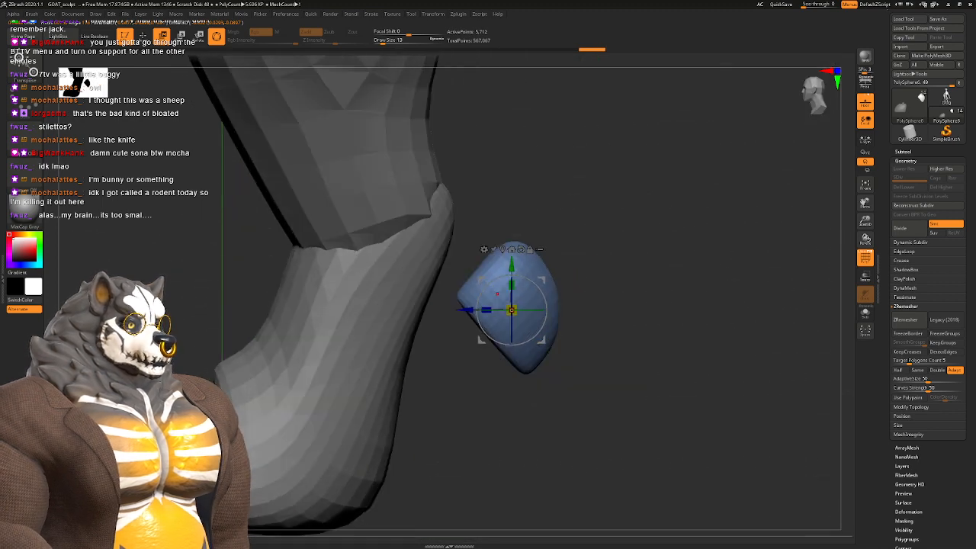
{"action": "left_click_drag", "start_coordinate": [461, 305], "coordinate": [389, 305]}
{"action": "right_click_drag", "start_coordinate": [655, 320], "coordinate": [533, 381]}
{"action": "right_click_drag", "start_coordinate": [533, 381], "coordinate": [542, 325], "text": "ctrl"}
{"action": "right_click_drag", "start_coordinate": [404, 335], "coordinate": [457, 465], "text": "shift"}
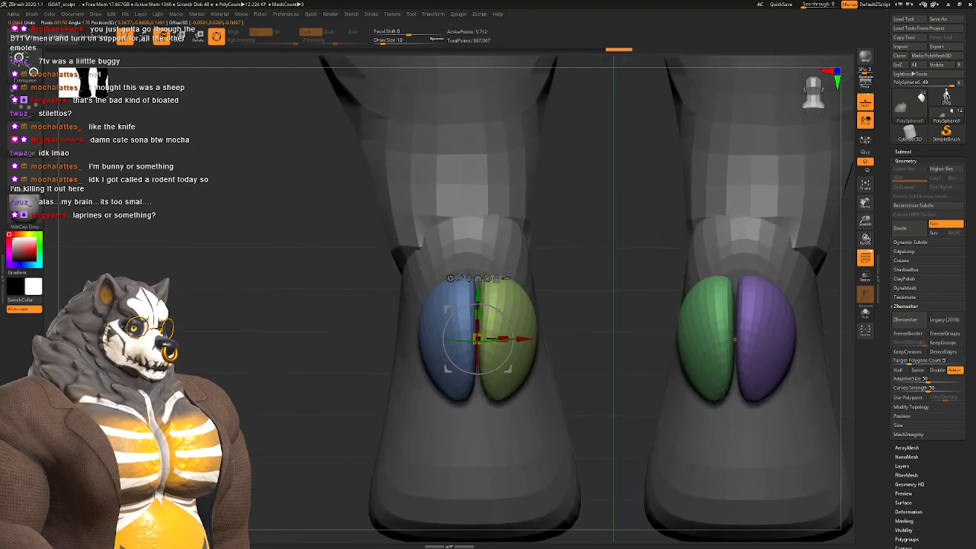
{"action": "left_click_drag", "start_coordinate": [523, 339], "coordinate": [517, 338]}
{"action": "right_click_drag", "start_coordinate": [522, 370], "coordinate": [532, 320], "text": "ctrl"}
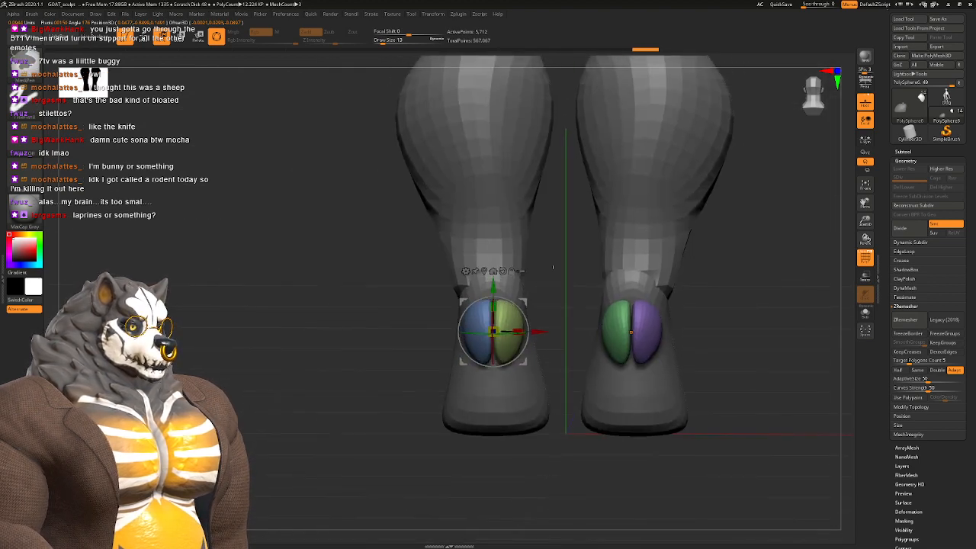
{"action": "right_click_drag", "start_coordinate": [503, 370], "coordinate": [458, 408], "text": "alt"}
{"action": "right_click_drag", "start_coordinate": [492, 302], "coordinate": [415, 327], "text": "alt"}
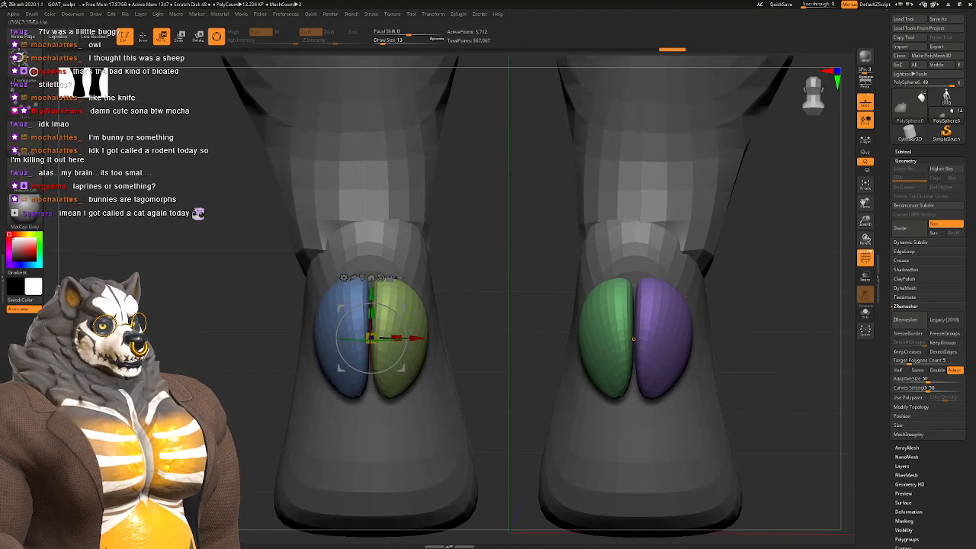
Step: Isolate the polygroups of the inner dewclaws in turn and mask them, with all parts shown again
{"action": "key", "text": "q"}
{"action": "mouse_move", "coordinate": [416, 269]}
{"action": "right_mouse_down", "text": "alt"}
{"action": "mouse_move", "coordinate": [395, 244]}
{"action": "mouse_move", "coordinate": [393, 291]}
{"action": "right_mouse_up", "text": "alt"}
{"action": "left_click", "coordinate": [381, 311], "text": "ctrl+shift"}
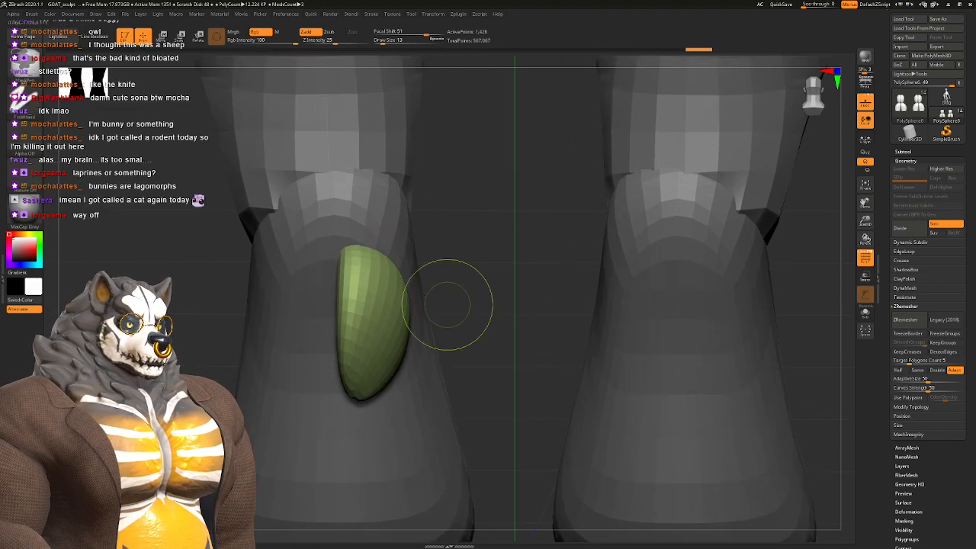
{"action": "left_click", "coordinate": [473, 291], "text": "ctrl+shift"}
{"action": "left_click", "coordinate": [612, 293], "text": "ctrl+shift"}
{"action": "left_click", "coordinate": [541, 258], "text": "ctrl"}
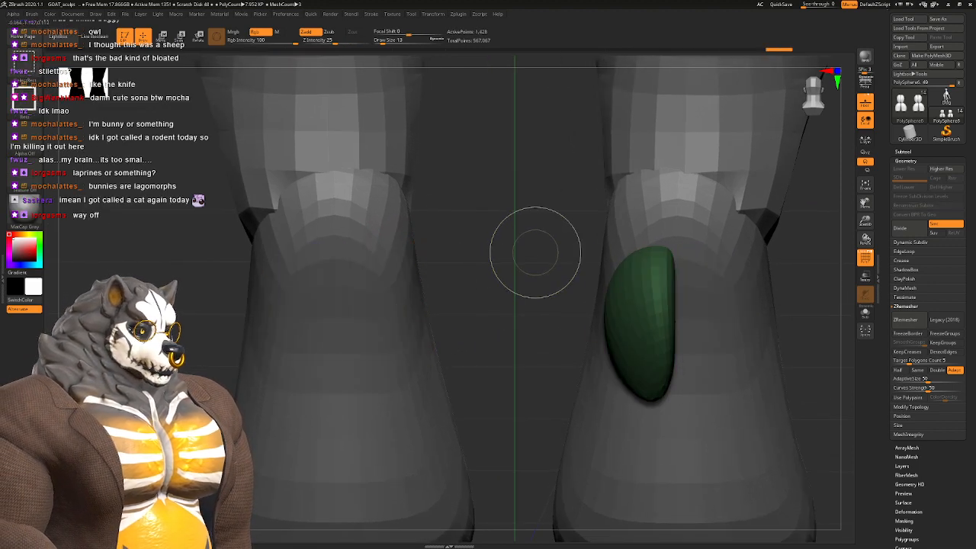
{"action": "left_click", "coordinate": [536, 253], "text": "ctrl+shift"}
{"action": "right_click_drag", "start_coordinate": [533, 261], "coordinate": [511, 250], "text": "ctrl"}
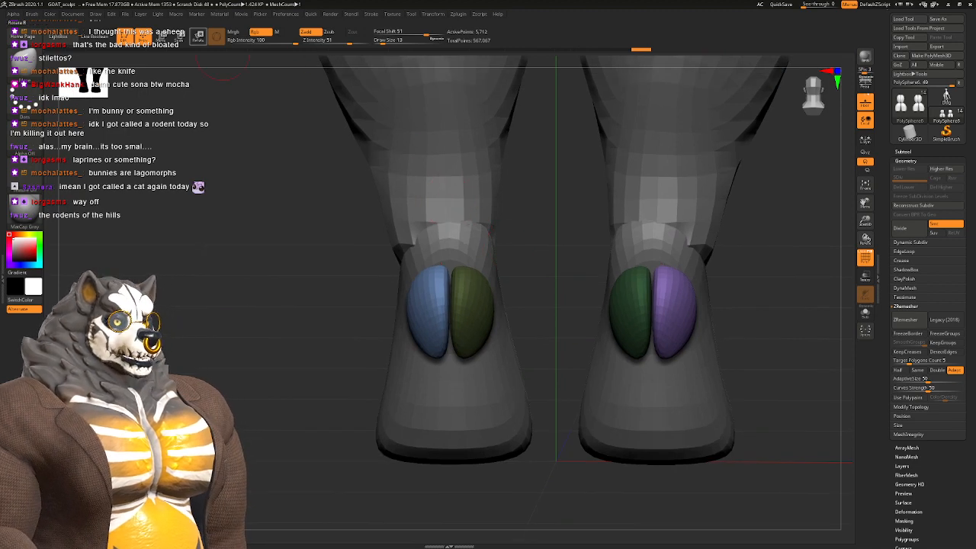
Step: Invert the mask, shift the inner dewclaws toward the midline, and scale them to about 0.87
{"action": "key", "text": "w"}
{"action": "right_click_drag", "start_coordinate": [425, 267], "coordinate": [433, 365], "text": "ctrl"}
{"action": "left_click", "coordinate": [335, 366], "text": "ctrl"}
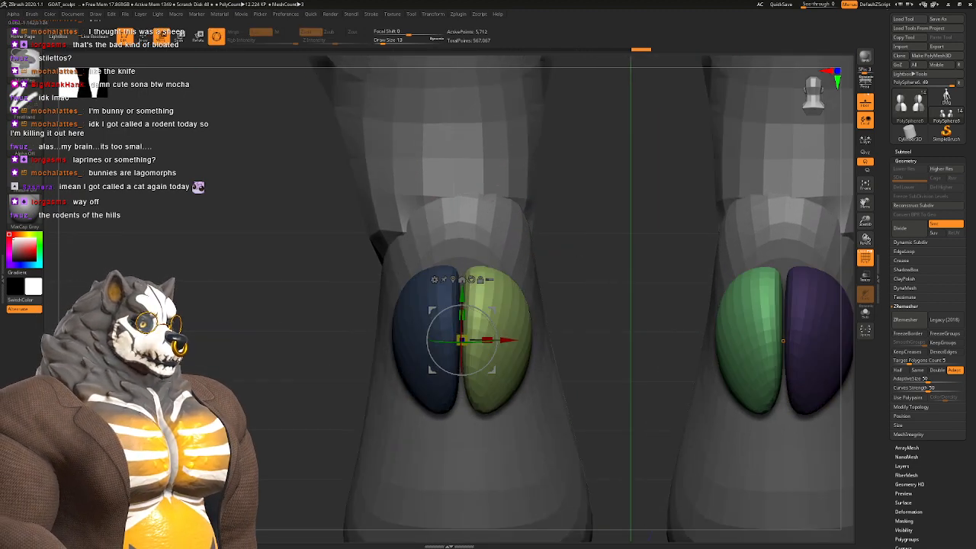
{"action": "left_click_drag", "start_coordinate": [510, 339], "coordinate": [457, 340]}
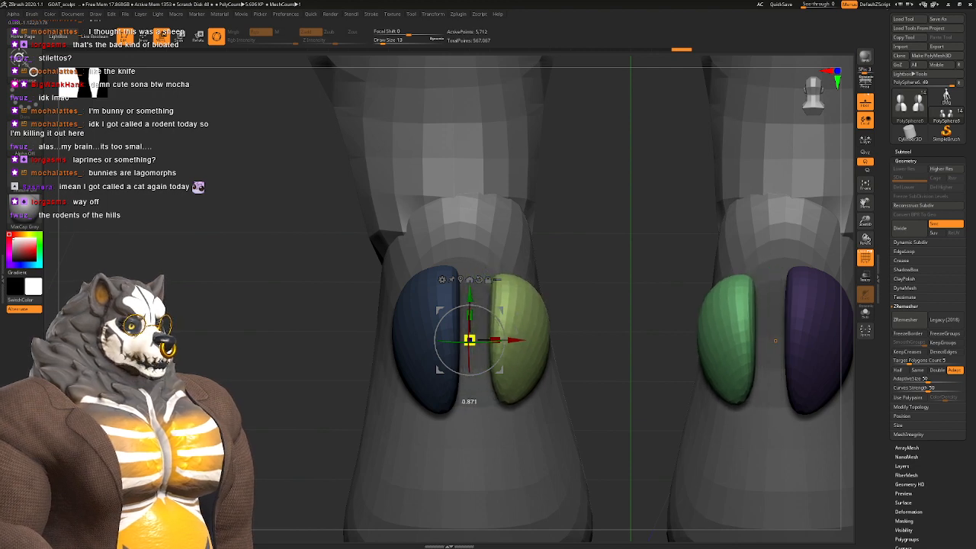
{"action": "left_click_drag", "start_coordinate": [469, 294], "coordinate": [475, 358], "text": "alt"}
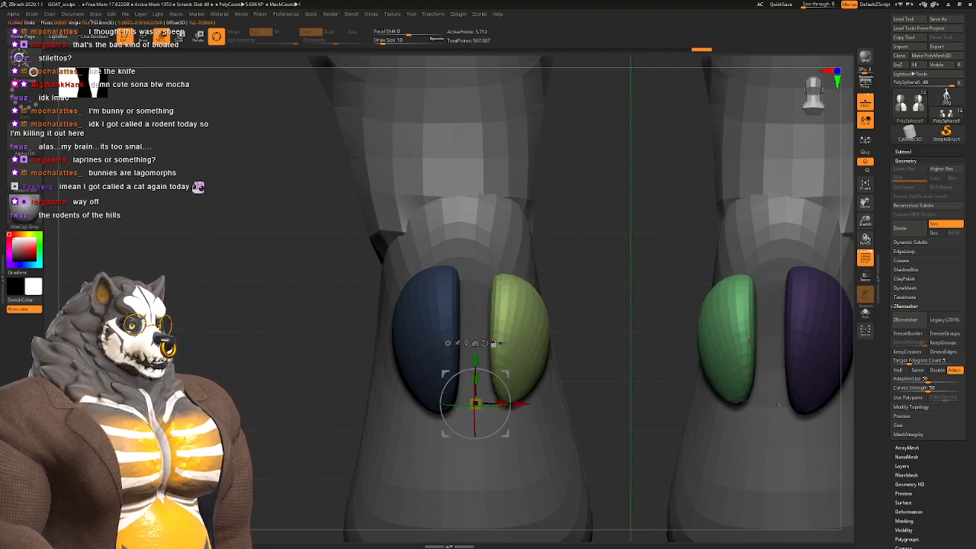
Step: Inspect the moved inner dewclaws and undo their transforms and masking
{"action": "right_click_drag", "start_coordinate": [496, 351], "coordinate": [670, 266], "text": "ctrl"}
{"action": "mouse_move", "coordinate": [670, 266]}
{"action": "right_mouse_down", "text": "ctrl"}
{"action": "mouse_move", "coordinate": [671, 286]}
{"action": "mouse_move", "coordinate": [499, 288]}
{"action": "mouse_move", "coordinate": [527, 294]}
{"action": "mouse_move", "coordinate": [519, 343]}
{"action": "mouse_move", "coordinate": [536, 295]}
{"action": "mouse_move", "coordinate": [508, 329]}
{"action": "right_mouse_up", "text": "ctrl"}
{"action": "key", "text": "ctrl+z"}
{"action": "key", "text": "ctrl+z"}
{"action": "key", "text": "ctrl+shift+z"}
{"action": "key", "text": "ctrl+z"}
{"action": "key", "text": "ctrl+z"}
{"action": "key", "text": "q"}
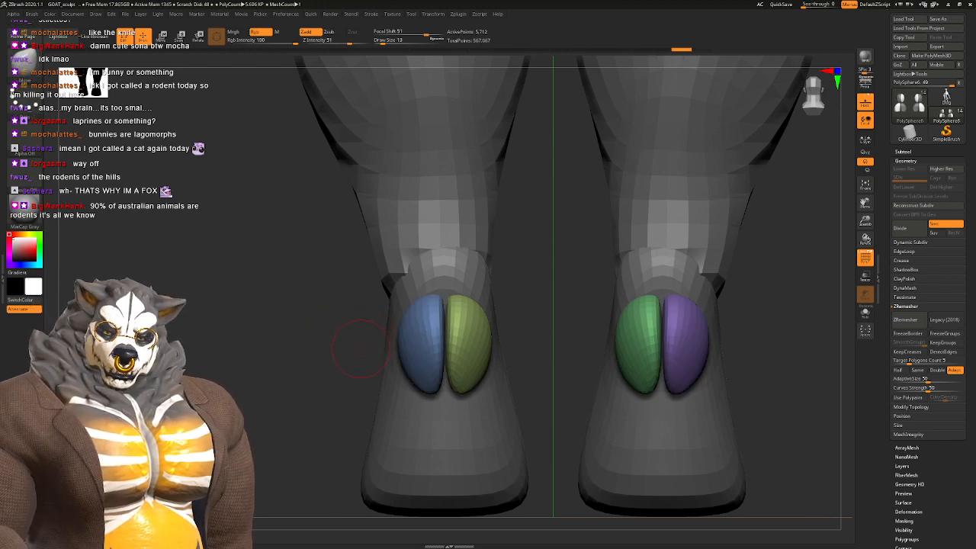
Step: Put the dewclaws into a single polygroup with Group Masked
{"action": "key", "text": "space"}
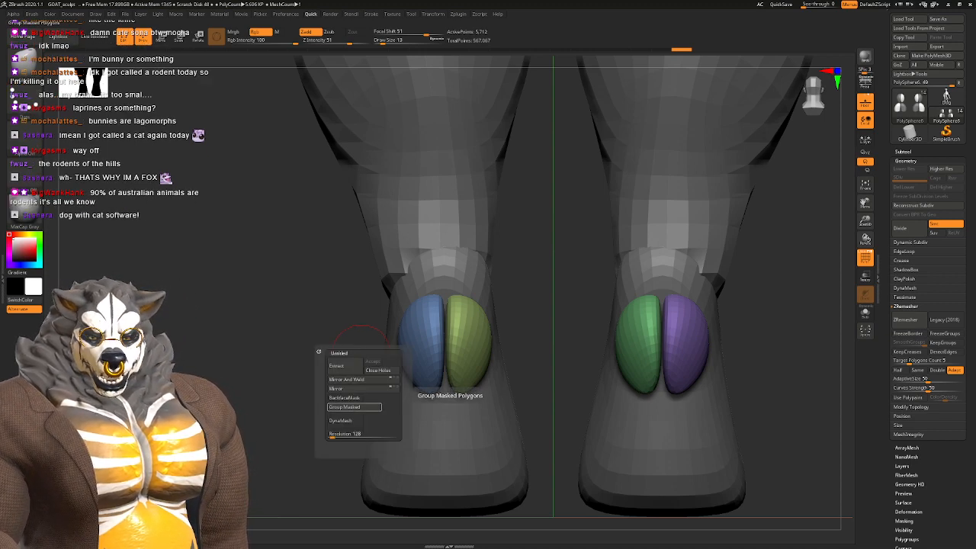
{"action": "left_click", "coordinate": [354, 406]}
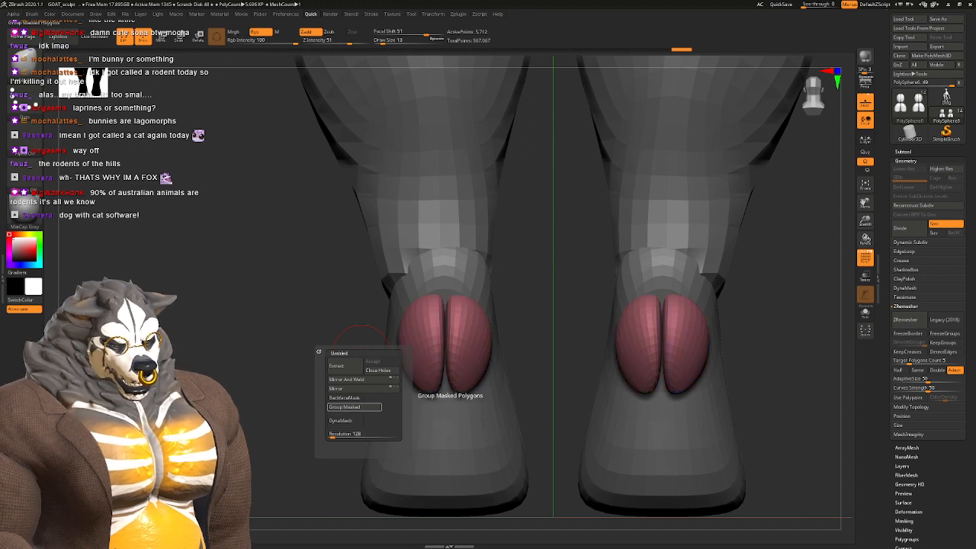
{"action": "mouse_move", "coordinate": [436, 335]}
{"action": "right_mouse_down"}
{"action": "mouse_move", "coordinate": [610, 332]}
{"action": "mouse_move", "coordinate": [427, 343]}
{"action": "right_mouse_up"}
Step: Split the hooves and dewclaws into separate polygroups with Auto Groups
{"action": "left_click_drag", "start_coordinate": [793, 449], "coordinate": [821, 480]}
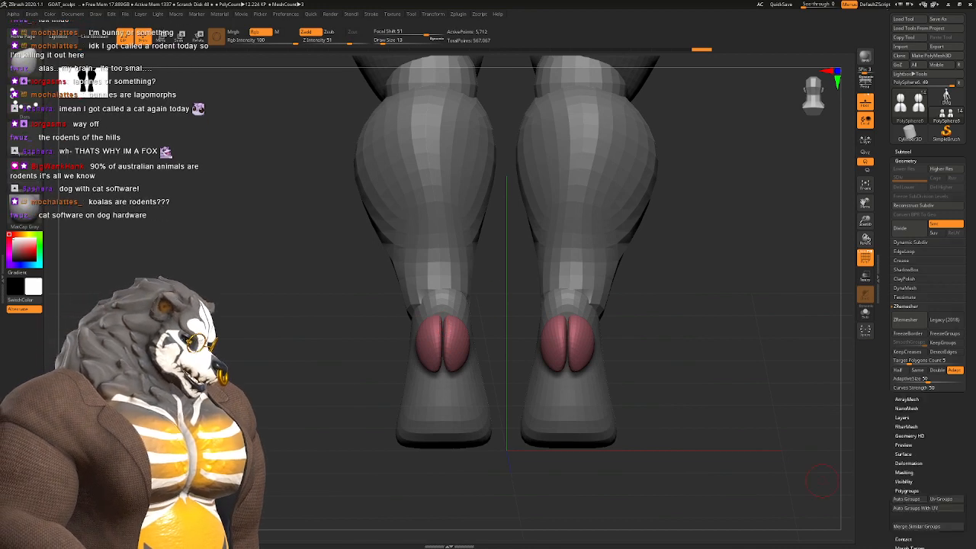
{"action": "left_click", "coordinate": [907, 539]}
{"action": "left_click", "coordinate": [906, 269]}
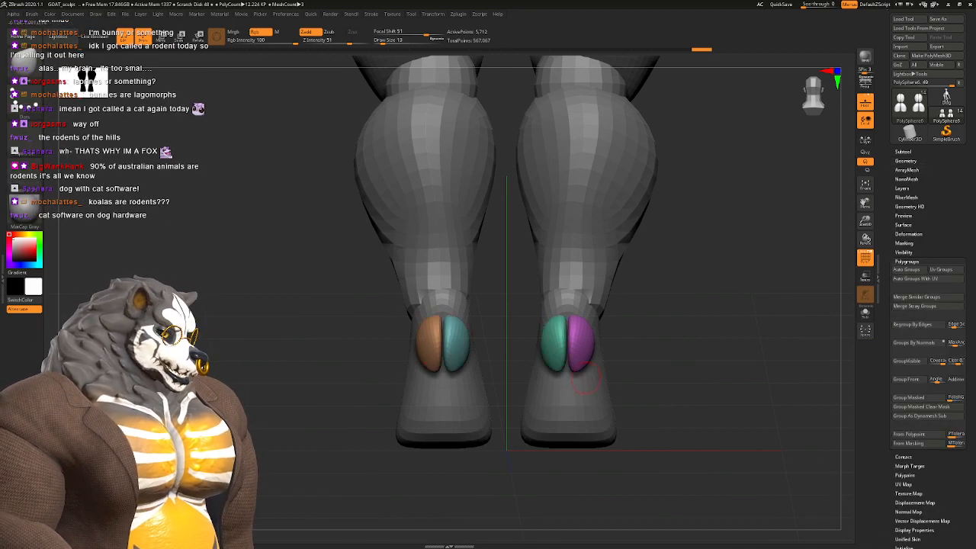
Step: Isolate and mask each inner dewclaw, show everything, and invert the mask so only the inner dewclaws can be moved
{"action": "left_click_drag", "start_coordinate": [387, 397], "coordinate": [411, 442], "text": "shift"}
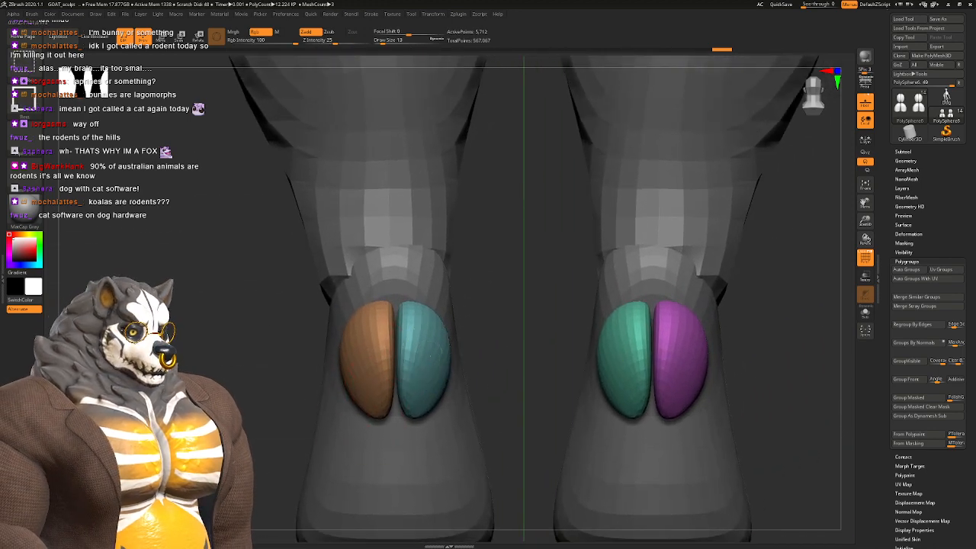
{"action": "left_click", "coordinate": [432, 362], "text": "ctrl+shift"}
{"action": "left_click", "coordinate": [497, 327], "text": "ctrl"}
{"action": "left_click", "coordinate": [498, 323], "text": "ctrl+shift"}
{"action": "left_click", "coordinate": [613, 343], "text": "ctrl+shift"}
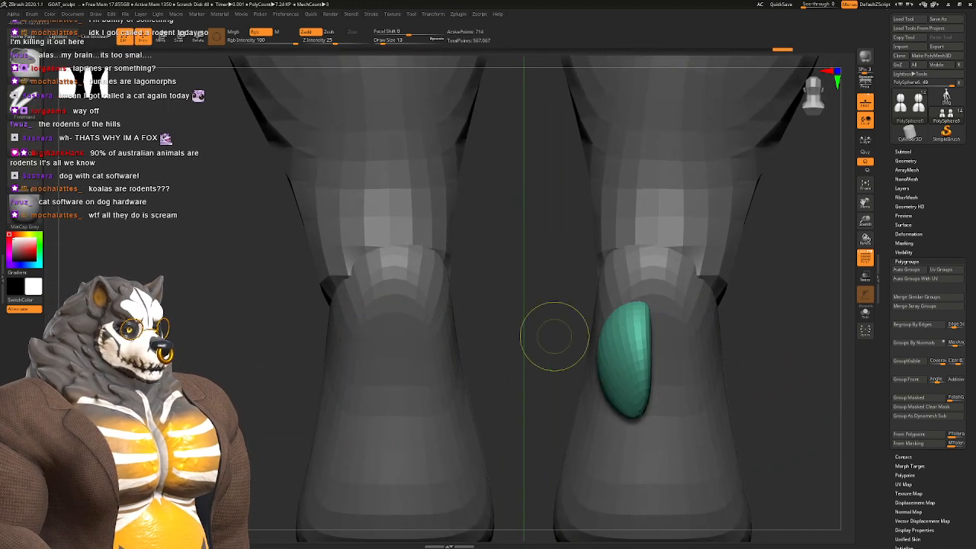
{"action": "left_click", "coordinate": [533, 331], "text": "ctrl"}
{"action": "left_click", "coordinate": [526, 331], "text": "ctrl+shift"}
{"action": "left_click", "coordinate": [509, 331], "text": "ctrl"}
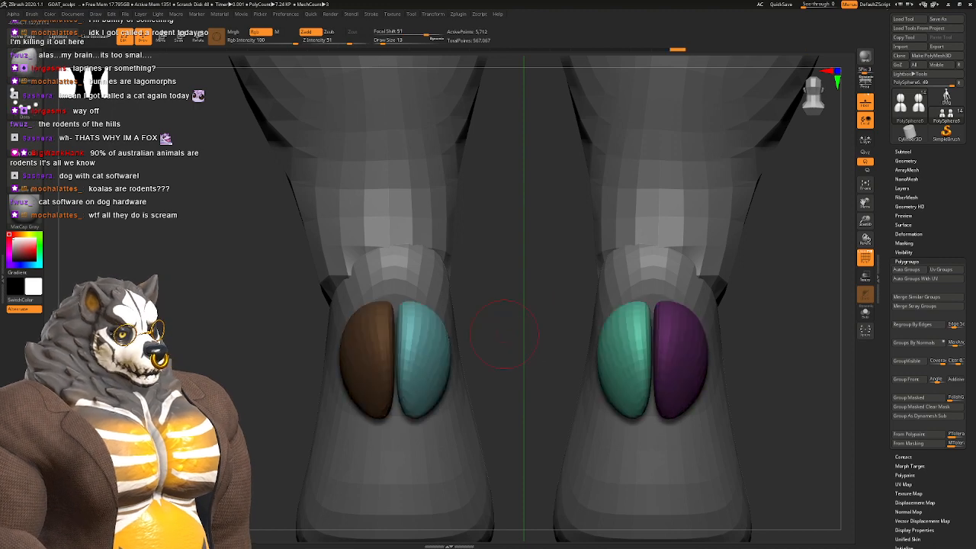
{"action": "key", "text": "w"}
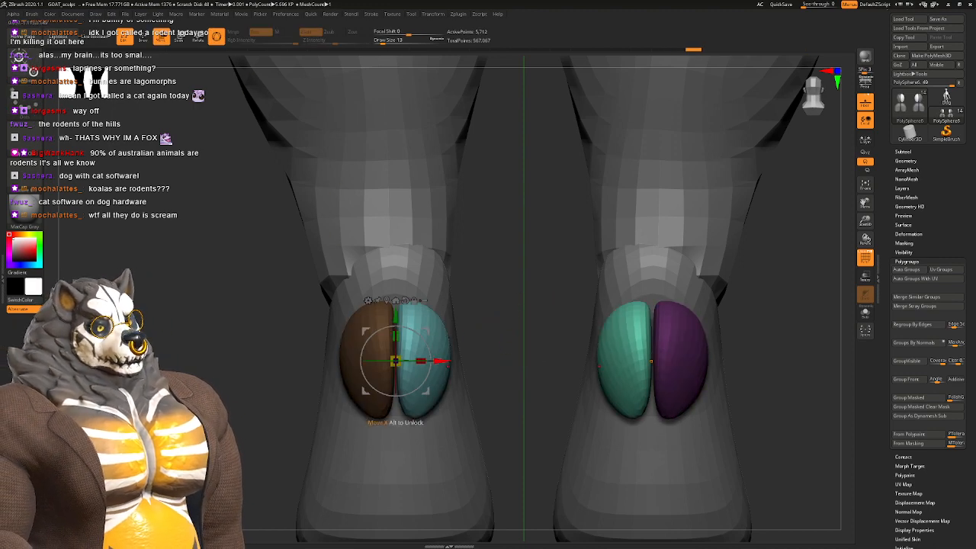
Step: Move the unmasked inner dewclaws toward the body's centerline to widen the gap beside the outer ones, and clear the mask
{"action": "left_click_drag", "start_coordinate": [441, 360], "coordinate": [450, 361]}
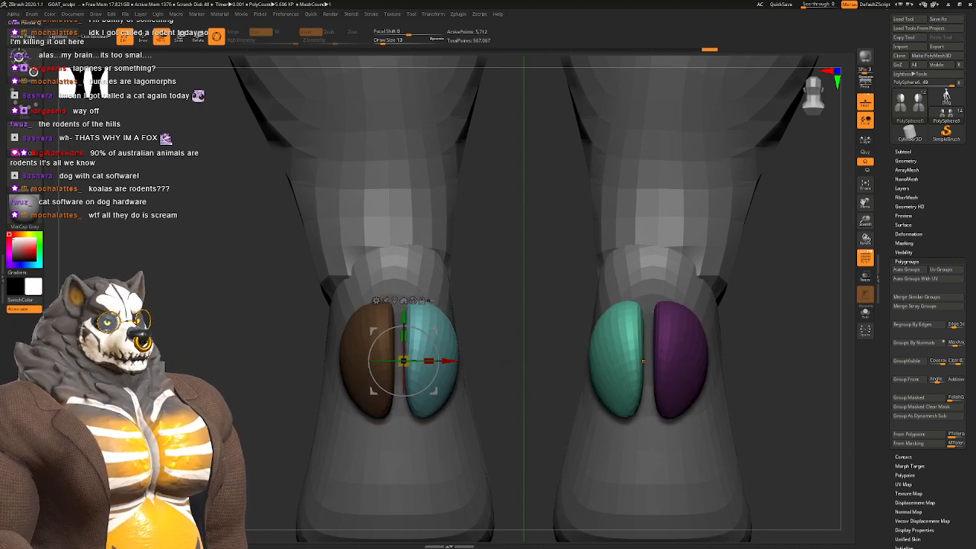
{"action": "key", "text": "q"}
{"action": "left_click_drag", "start_coordinate": [495, 283], "coordinate": [453, 234], "text": "alt"}
{"action": "left_click_drag", "start_coordinate": [481, 375], "coordinate": [266, 240], "text": "ctrl"}
{"action": "left_click_drag", "start_coordinate": [484, 297], "coordinate": [498, 375]}
{"action": "mouse_move", "coordinate": [499, 335]}
{"action": "left_mouse_down"}
{"action": "mouse_move", "coordinate": [358, 324]}
{"action": "mouse_move", "coordinate": [501, 286]}
{"action": "mouse_move", "coordinate": [479, 246]}
{"action": "left_mouse_up"}
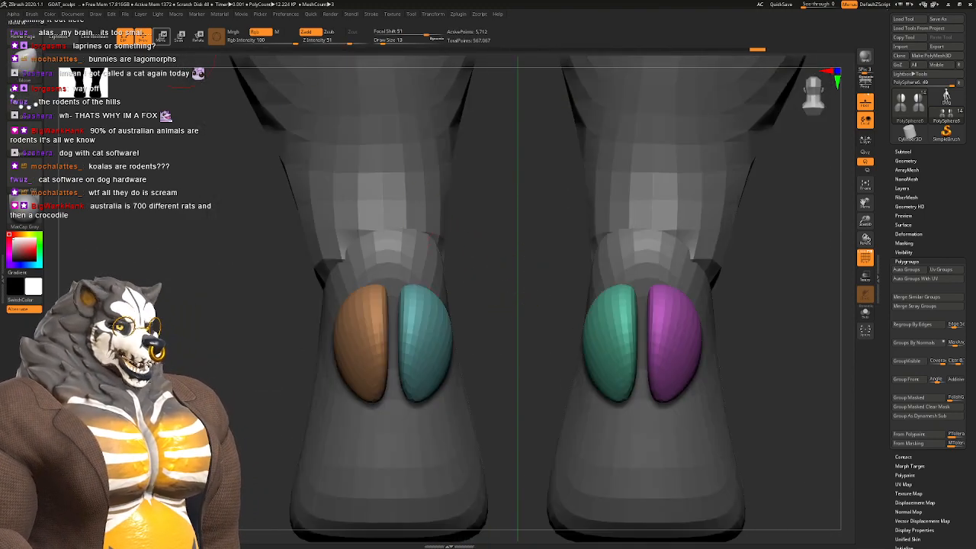
Step: Uniformly scale down all the dewclaws and move each pair outward so it sits centered behind its ankle
{"action": "key", "text": "w"}
{"action": "left_click", "coordinate": [416, 289], "text": "alt"}
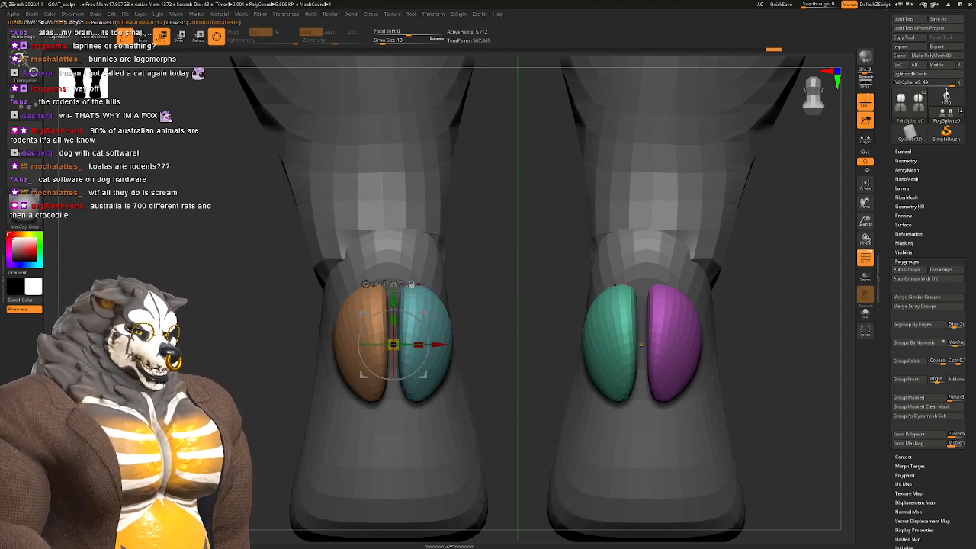
{"action": "right_click_drag", "start_coordinate": [416, 284], "coordinate": [432, 354], "text": "ctrl"}
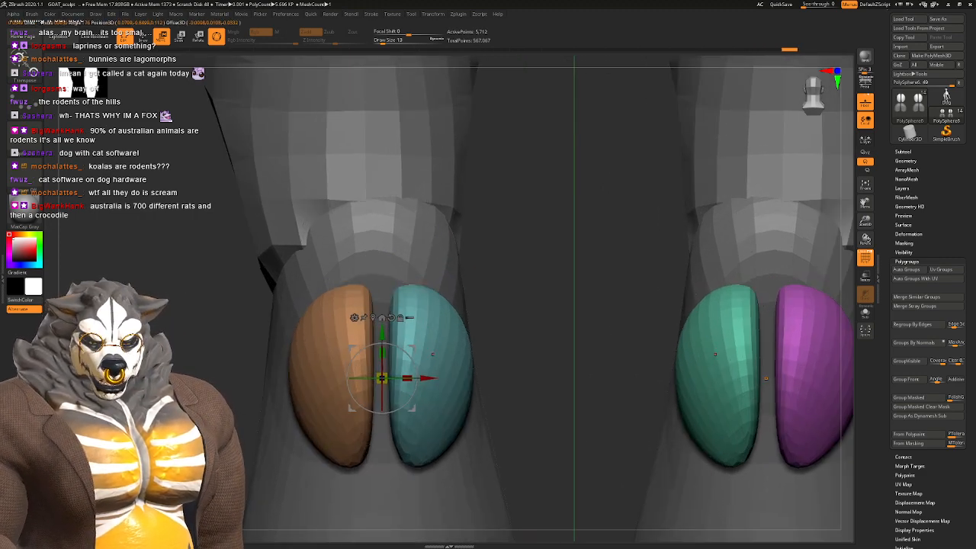
{"action": "left_click_drag", "start_coordinate": [383, 378], "coordinate": [360, 384]}
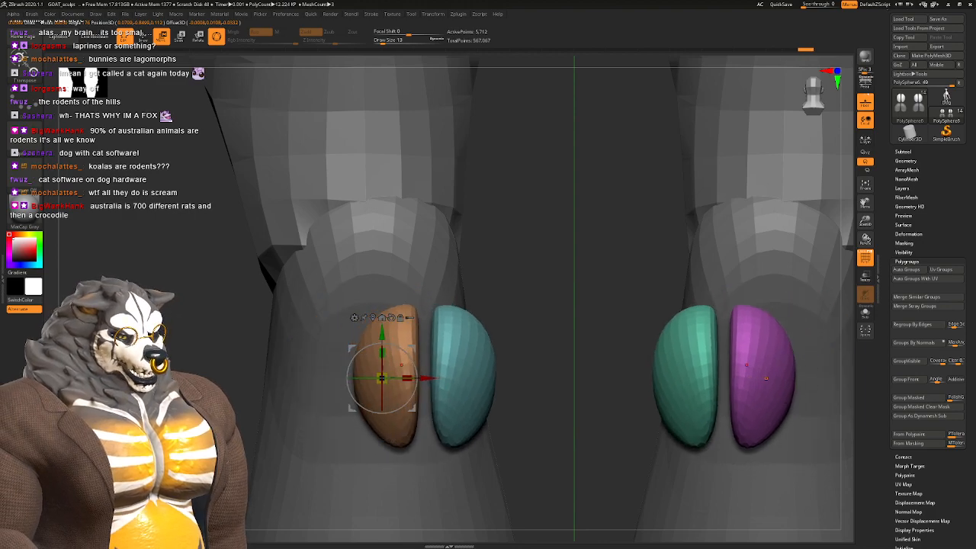
{"action": "left_click_drag", "start_coordinate": [435, 379], "coordinate": [382, 379]}
Step: Reshape the dewclaws from the side and from below with the Move brush, using a Draw Size of 35
{"action": "right_click_drag", "start_coordinate": [383, 378], "coordinate": [488, 375]}
{"action": "right_click_drag", "start_coordinate": [542, 355], "coordinate": [578, 284]}
{"action": "key", "text": "b"}
{"action": "key", "text": "m"}
{"action": "key", "text": "v"}
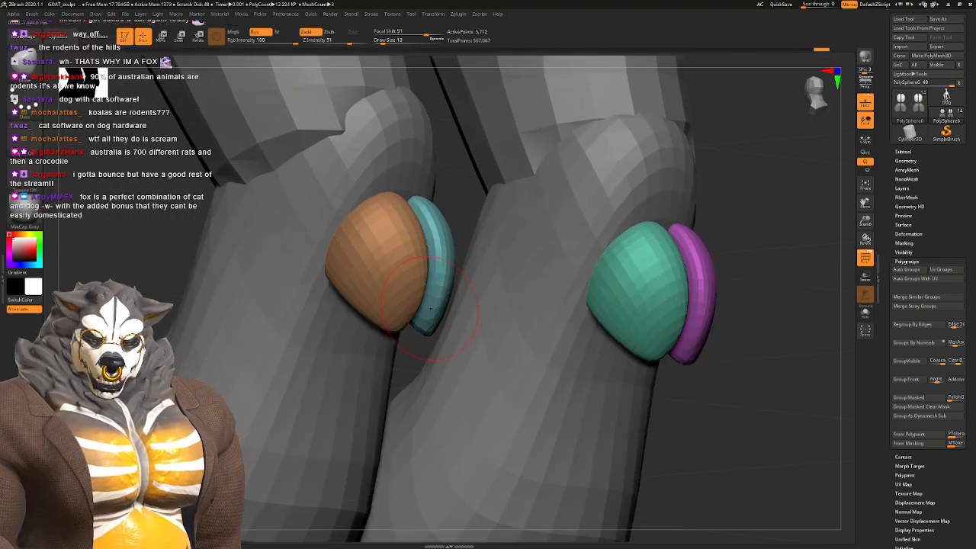
{"action": "key", "text": "space"}
{"action": "mouse_move", "coordinate": [433, 310]}
{"action": "left_mouse_down"}
{"action": "mouse_move", "coordinate": [454, 309]}
{"action": "mouse_move", "coordinate": [447, 322]}
{"action": "mouse_move", "coordinate": [431, 318]}
{"action": "left_mouse_up"}
{"action": "key", "text": "space"}
{"action": "left_click_drag", "start_coordinate": [444, 267], "coordinate": [451, 263]}
{"action": "right_click_drag", "start_coordinate": [368, 292], "coordinate": [393, 281]}
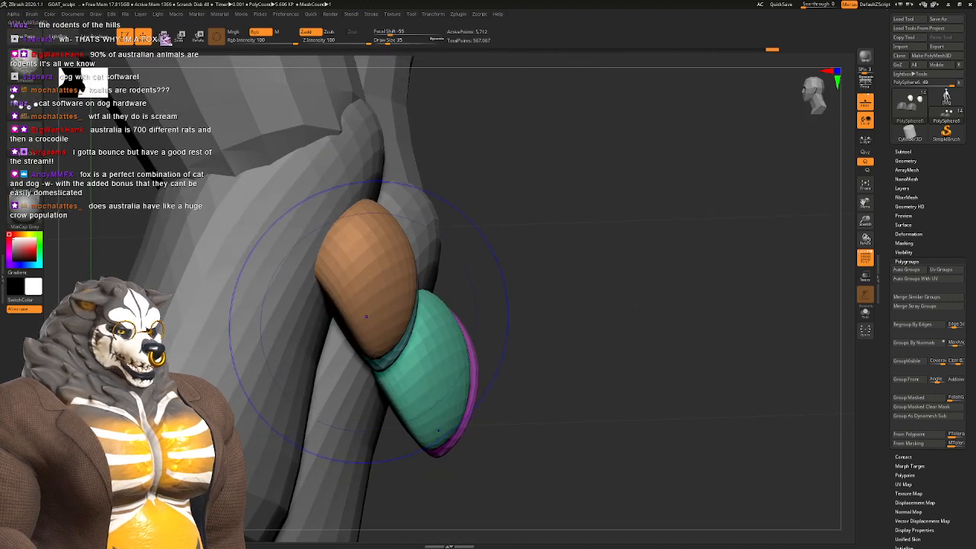
{"action": "right_click_drag", "start_coordinate": [369, 326], "coordinate": [371, 298]}
{"action": "left_click_drag", "start_coordinate": [372, 313], "coordinate": [384, 340]}
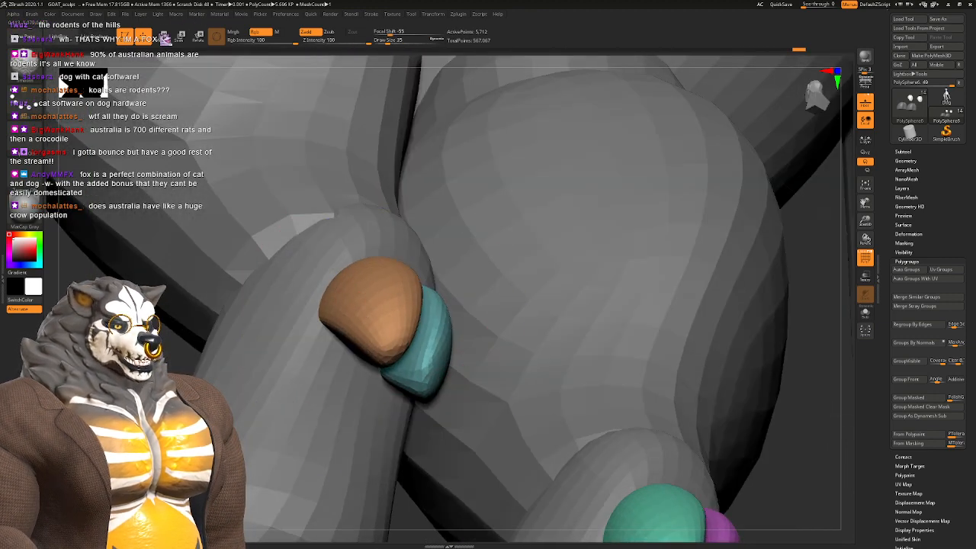
Step: Enlarge the Move brush to Draw Size 48 and refine the dewclaws' outline and spacing from behind
{"action": "right_click_drag", "start_coordinate": [436, 377], "coordinate": [360, 455]}
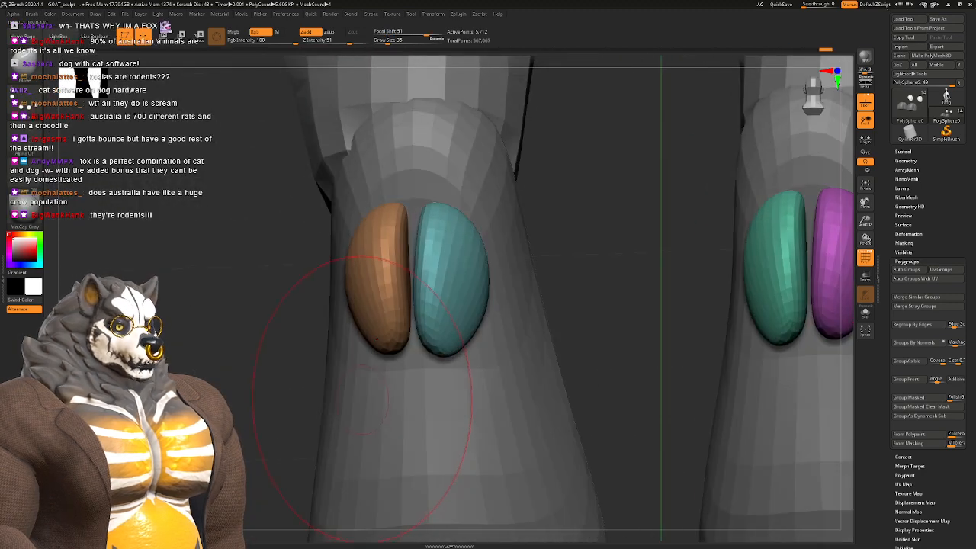
{"action": "right_click_drag", "start_coordinate": [406, 334], "coordinate": [386, 405], "text": "alt"}
{"action": "key", "text": "space"}
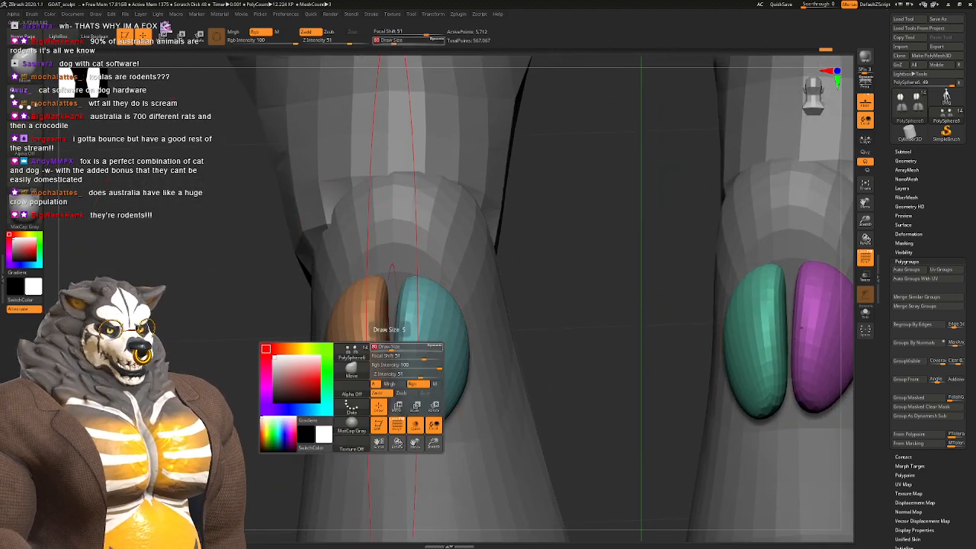
{"action": "left_click_drag", "start_coordinate": [386, 346], "coordinate": [407, 353]}
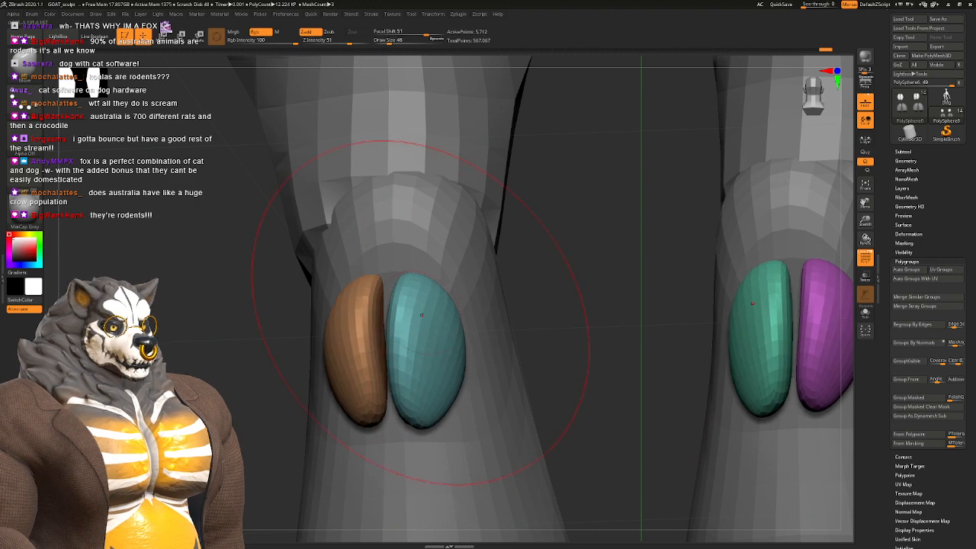
{"action": "left_click_drag", "start_coordinate": [433, 308], "coordinate": [427, 296]}
{"action": "mouse_move", "coordinate": [436, 413]}
{"action": "left_mouse_down"}
{"action": "mouse_move", "coordinate": [427, 401]}
{"action": "mouse_move", "coordinate": [445, 383]}
{"action": "mouse_move", "coordinate": [418, 410]}
{"action": "mouse_move", "coordinate": [423, 403]}
{"action": "left_mouse_up"}
{"action": "right_click_drag", "start_coordinate": [436, 398], "coordinate": [414, 365]}
{"action": "left_click_drag", "start_coordinate": [397, 362], "coordinate": [407, 360]}
Step: Mask both pairs of dewclaws and separate them from the hooves into their own subtool with Split Masked Points
{"action": "right_click_drag", "start_coordinate": [407, 360], "coordinate": [349, 342], "text": "ctrl"}
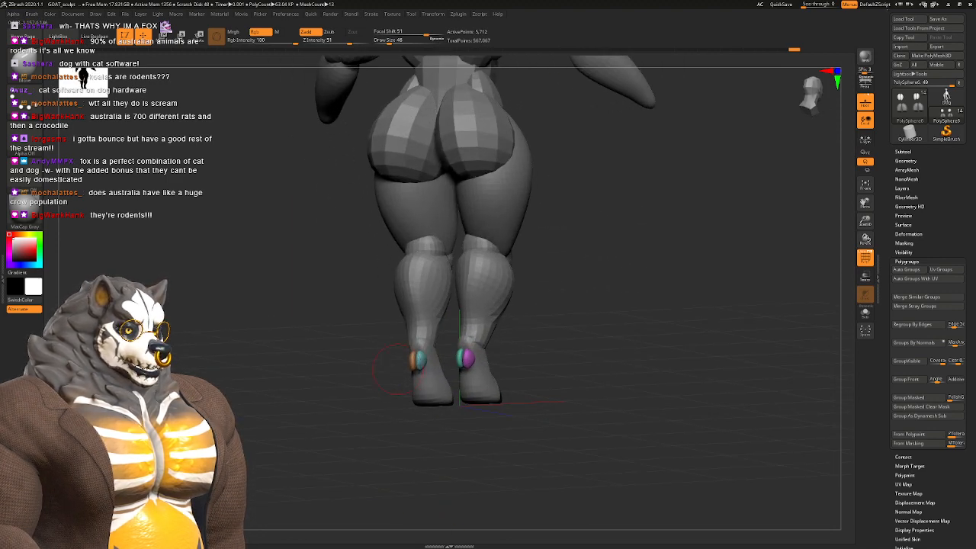
{"action": "mouse_move", "coordinate": [427, 343]}
{"action": "right_mouse_down", "text": "shift"}
{"action": "mouse_move", "coordinate": [416, 308]}
{"action": "mouse_move", "coordinate": [496, 317]}
{"action": "mouse_move", "coordinate": [500, 358]}
{"action": "mouse_move", "coordinate": [427, 347]}
{"action": "mouse_move", "coordinate": [484, 339]}
{"action": "mouse_move", "coordinate": [428, 328]}
{"action": "right_mouse_up", "text": "shift"}
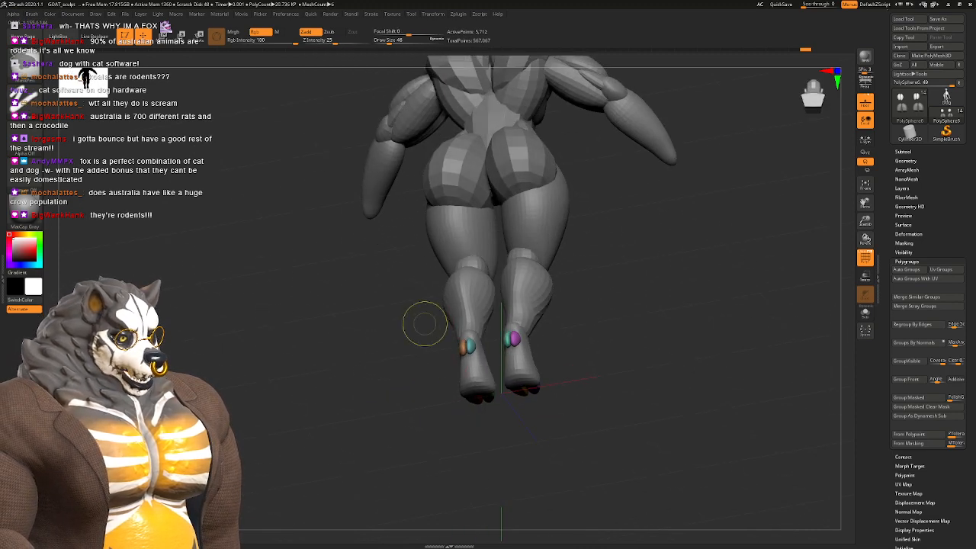
{"action": "left_click_drag", "start_coordinate": [425, 323], "coordinate": [492, 365], "text": "ctrl"}
{"action": "key", "text": "space"}
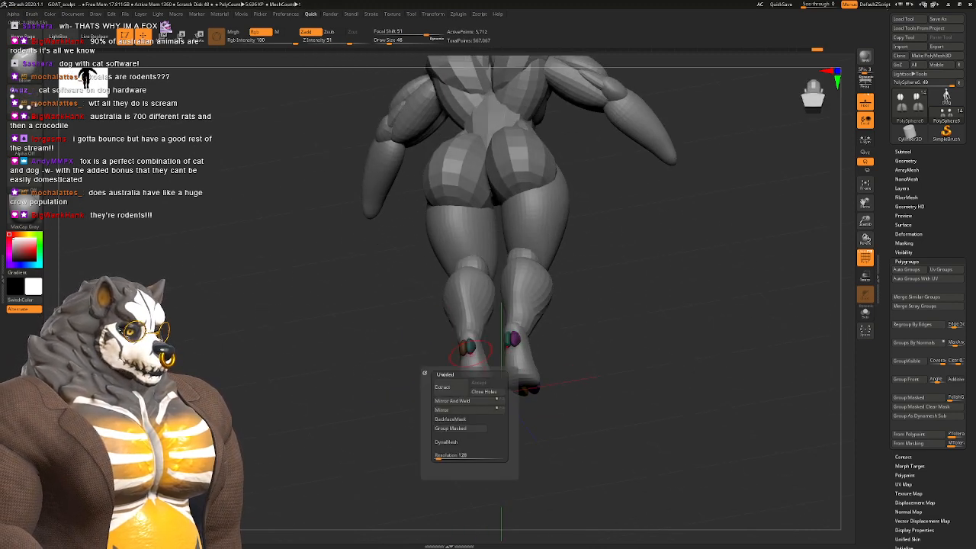
{"action": "left_click", "coordinate": [902, 152]}
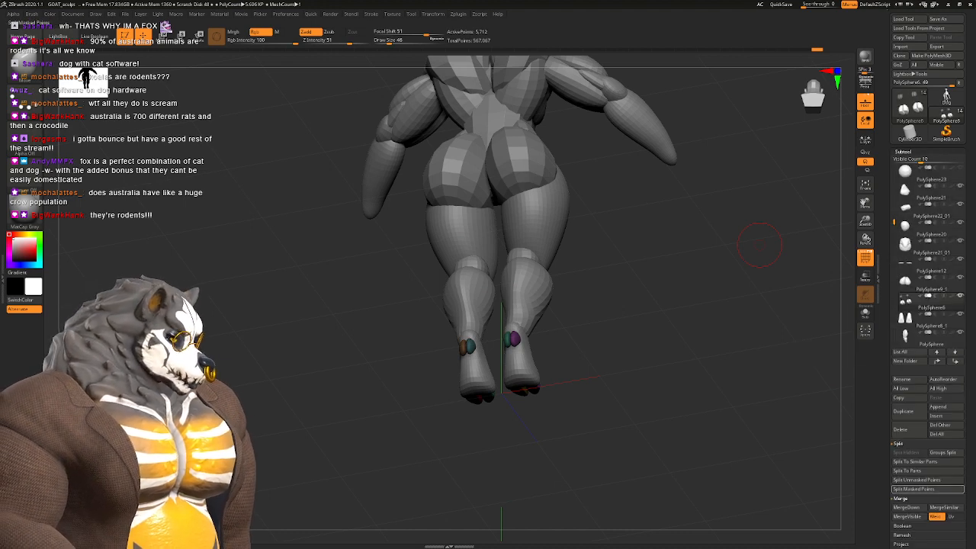
{"action": "left_click", "coordinate": [915, 488]}
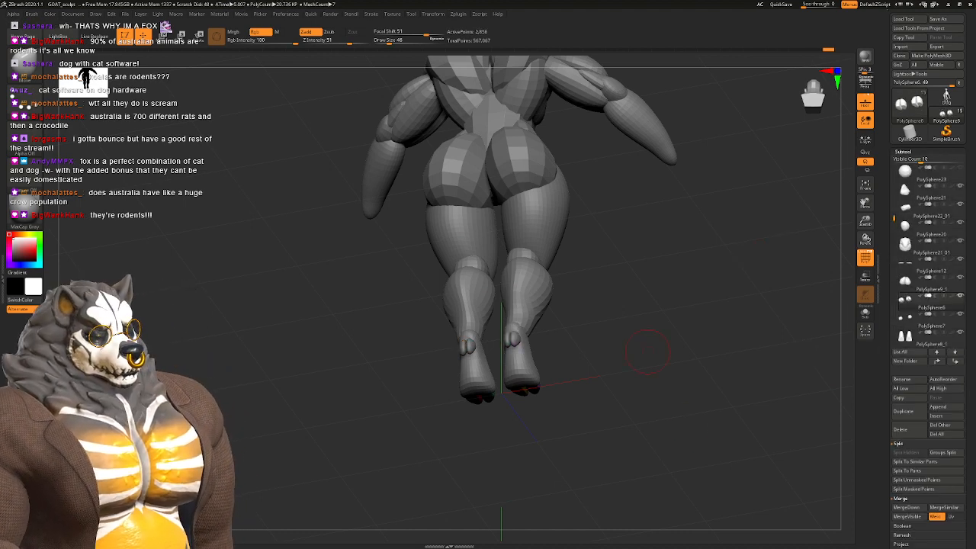
{"action": "left_click_drag", "start_coordinate": [429, 269], "coordinate": [410, 380]}
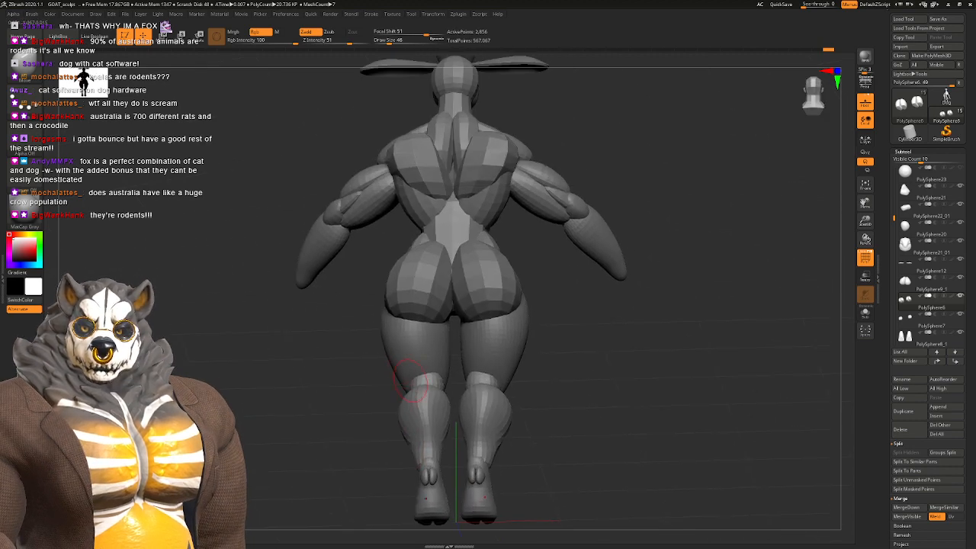
Step: Make the glutes the active subtool and subdivide them twice
{"action": "right_click_drag", "start_coordinate": [417, 328], "coordinate": [419, 349]}
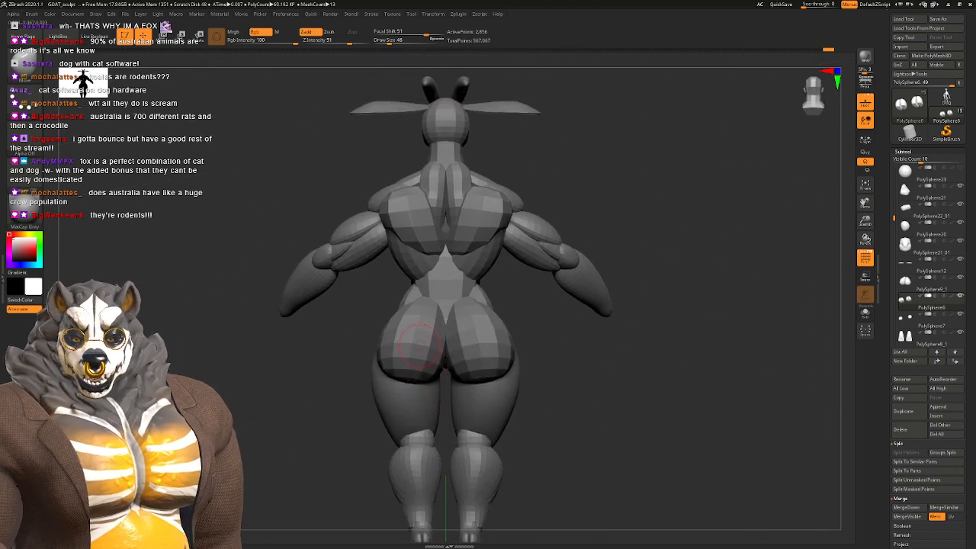
{"action": "right_click", "coordinate": [416, 325]}
{"action": "left_click", "coordinate": [412, 324], "text": "alt"}
{"action": "mouse_move", "coordinate": [434, 333]}
{"action": "right_mouse_down", "text": "ctrl"}
{"action": "mouse_move", "coordinate": [454, 367]}
{"action": "mouse_move", "coordinate": [420, 337]}
{"action": "mouse_move", "coordinate": [406, 300]}
{"action": "mouse_move", "coordinate": [440, 378]}
{"action": "mouse_move", "coordinate": [466, 349]}
{"action": "right_mouse_up", "text": "ctrl"}
{"action": "key", "text": "ctrl+d"}
{"action": "key", "text": "ctrl+d"}
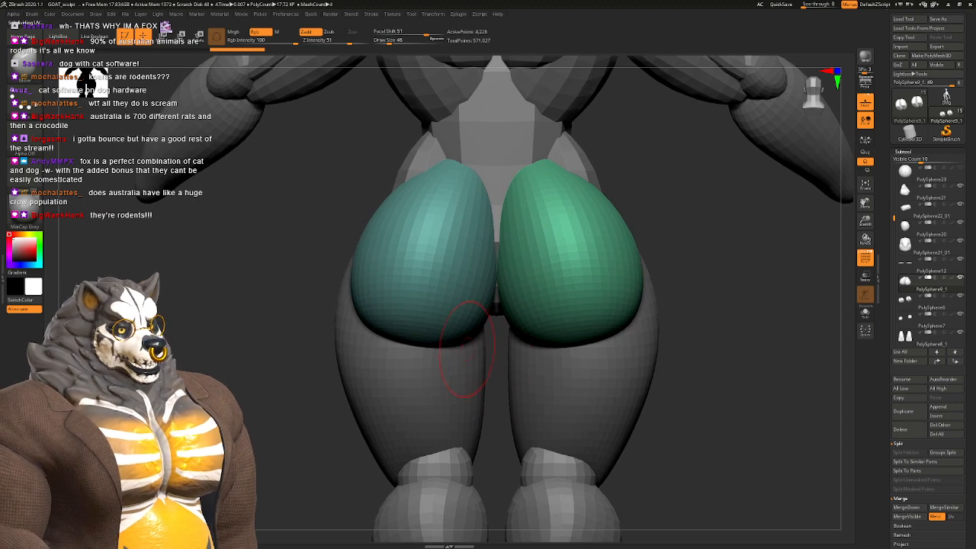
Step: Reshape the inner edges of the glutes with the Move brush at Draw Size 120, smoothing them between the two halves
{"action": "key", "text": "space"}
{"action": "left_click_drag", "start_coordinate": [447, 314], "coordinate": [458, 314]}
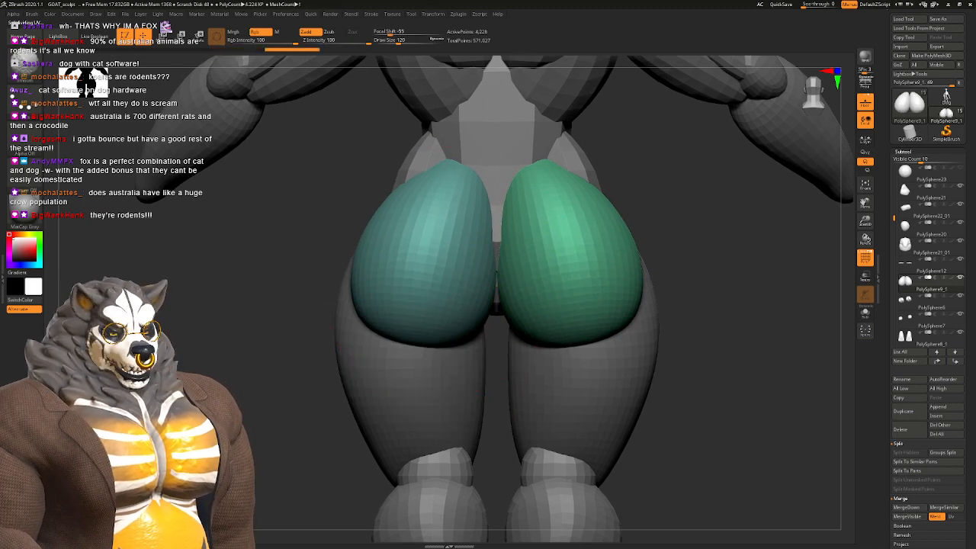
{"action": "key", "text": "shift"}
{"action": "left_click_drag", "start_coordinate": [482, 210], "coordinate": [480, 228], "text": "shift"}
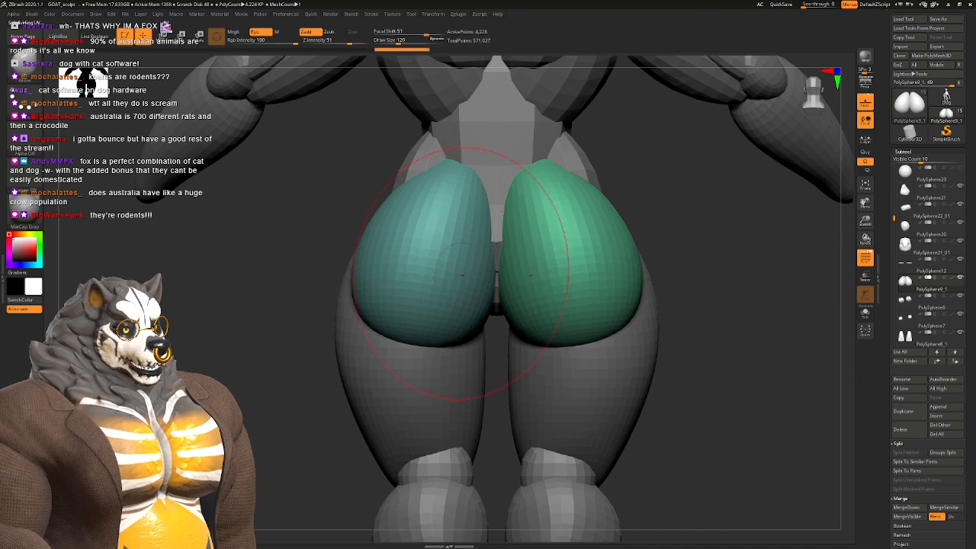
{"action": "right_click_drag", "start_coordinate": [468, 285], "coordinate": [406, 351], "text": "alt"}
{"action": "key", "text": "v"}
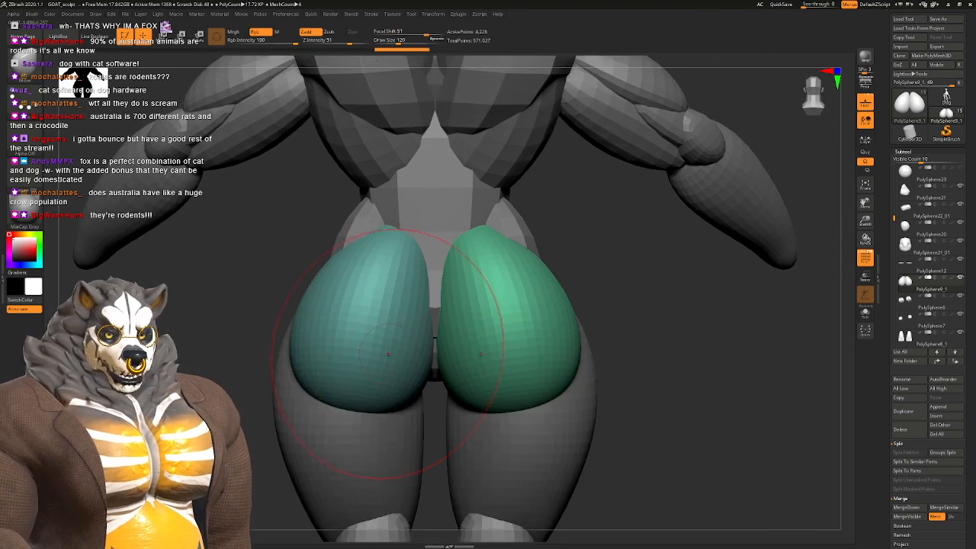
{"action": "right_click_drag", "start_coordinate": [358, 403], "coordinate": [410, 385], "text": "alt"}
{"action": "right_click_drag", "start_coordinate": [439, 300], "coordinate": [412, 336], "text": "alt"}
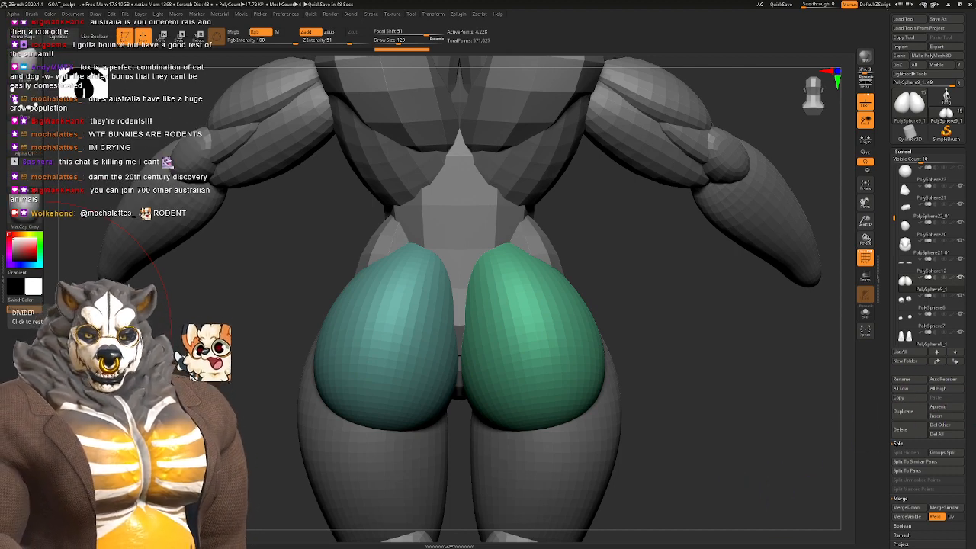
{"action": "left_click_drag", "start_coordinate": [730, 329], "coordinate": [730, 313]}
{"action": "right_click_drag", "start_coordinate": [418, 313], "coordinate": [394, 289], "text": "alt"}
{"action": "right_click_drag", "start_coordinate": [374, 336], "coordinate": [442, 302], "text": "ctrl"}
{"action": "right_click_drag", "start_coordinate": [442, 301], "coordinate": [407, 327]}
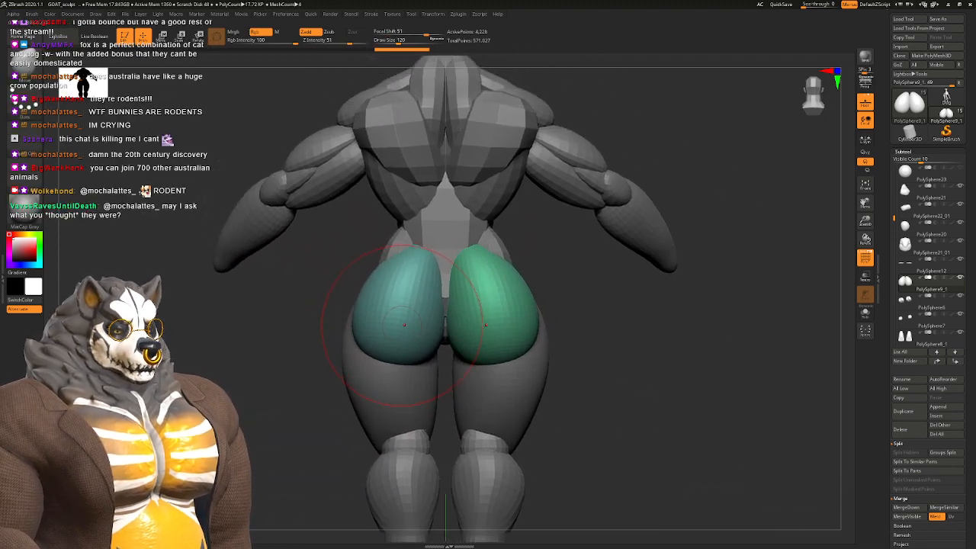
Step: Add volume to the glutes with the Inflat brush at Draw Size 158 and Z Intensity 10, smoothing their upper inner edges
{"action": "key", "text": "b"}
{"action": "key", "text": "i"}
{"action": "key", "text": "n"}
{"action": "key", "text": "s"}
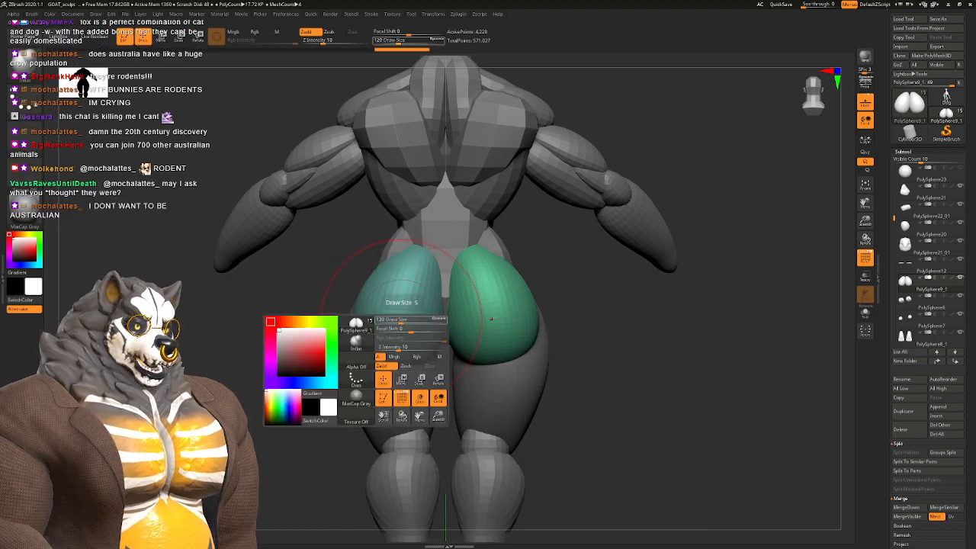
{"action": "left_click_drag", "start_coordinate": [399, 319], "coordinate": [404, 320]}
{"action": "mouse_move", "coordinate": [384, 304]}
{"action": "right_mouse_down", "text": "alt"}
{"action": "mouse_move", "coordinate": [406, 291]}
{"action": "mouse_move", "coordinate": [392, 269]}
{"action": "right_mouse_up", "text": "alt"}
{"action": "left_click_drag", "start_coordinate": [373, 288], "coordinate": [378, 327]}
{"action": "mouse_move", "coordinate": [378, 328]}
{"action": "right_mouse_down", "text": "shift"}
{"action": "mouse_move", "coordinate": [411, 307]}
{"action": "mouse_move", "coordinate": [427, 310]}
{"action": "mouse_move", "coordinate": [362, 288]}
{"action": "right_mouse_up", "text": "shift"}
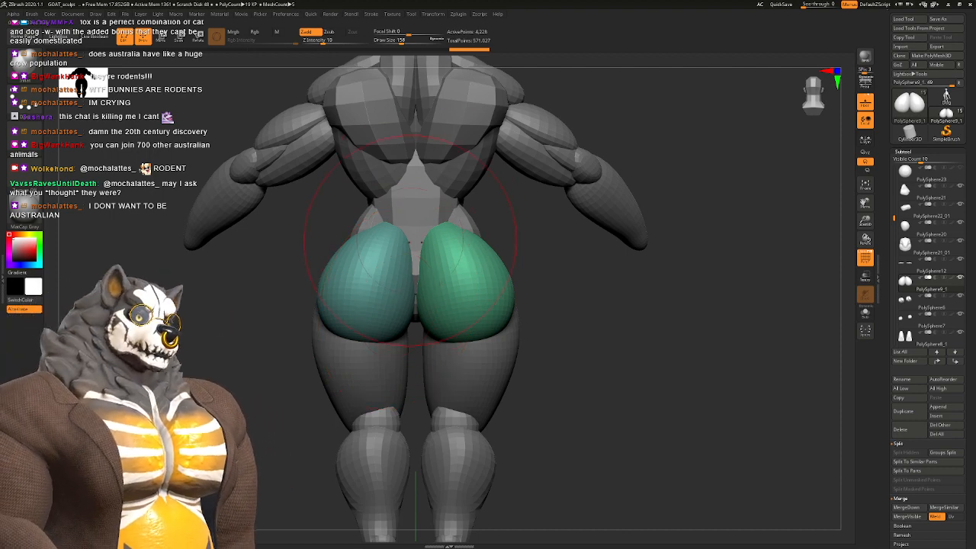
{"action": "right_click_drag", "start_coordinate": [429, 221], "coordinate": [451, 212], "text": "alt"}
{"action": "mouse_move", "coordinate": [412, 248]}
{"action": "left_mouse_down", "text": "shift"}
{"action": "mouse_move", "coordinate": [409, 257]}
{"action": "mouse_move", "coordinate": [403, 232]}
{"action": "mouse_move", "coordinate": [407, 255]}
{"action": "left_mouse_up", "text": "shift"}
Step: Make the torso muscles the active subtool from the front of the figure and set the Draw Size to 104
{"action": "right_click_drag", "start_coordinate": [407, 256], "coordinate": [519, 263]}
{"action": "right_click_drag", "start_coordinate": [425, 269], "coordinate": [329, 221]}
{"action": "right_click_drag", "start_coordinate": [329, 221], "coordinate": [519, 275], "text": "shift"}
{"action": "right_click_drag", "start_coordinate": [518, 275], "coordinate": [503, 419], "text": "alt"}
{"action": "right_click_drag", "start_coordinate": [580, 419], "coordinate": [602, 412]}
{"action": "right_click_drag", "start_coordinate": [418, 157], "coordinate": [427, 298], "text": "alt"}
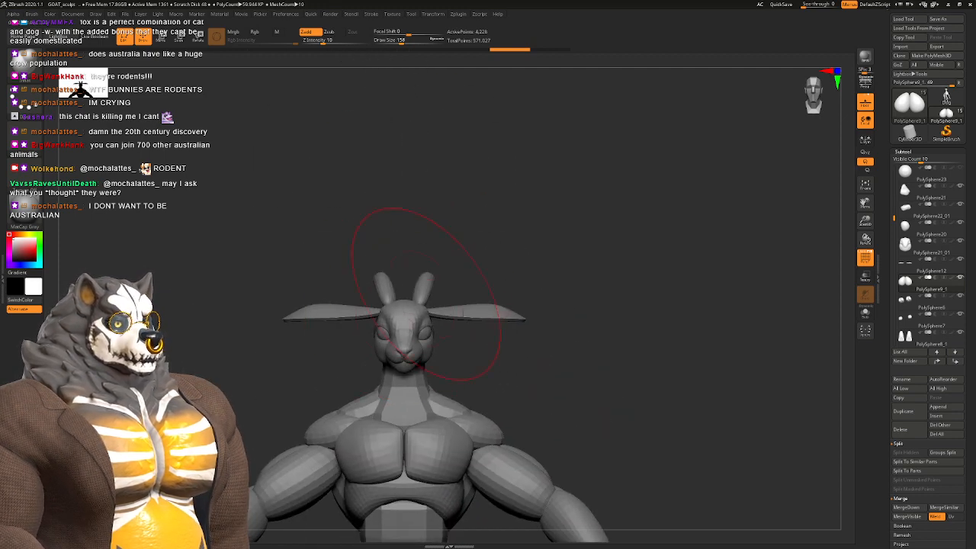
{"action": "right_click", "coordinate": [423, 305]}
{"action": "left_click", "coordinate": [415, 320], "text": "alt"}
{"action": "right_click_drag", "start_coordinate": [424, 432], "coordinate": [416, 293], "text": "alt"}
{"action": "left_click", "coordinate": [417, 301], "text": "alt"}
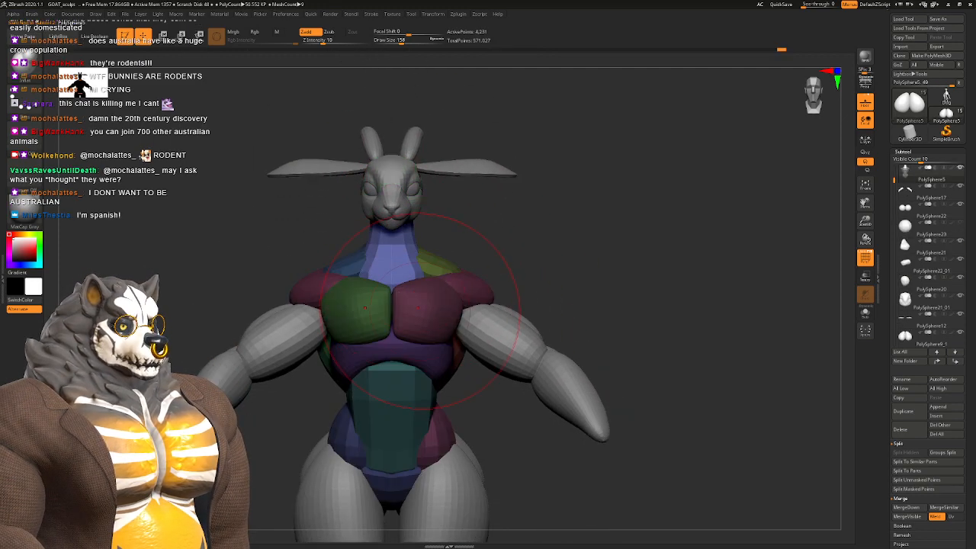
{"action": "right_click_drag", "start_coordinate": [423, 337], "coordinate": [429, 290], "text": "alt"}
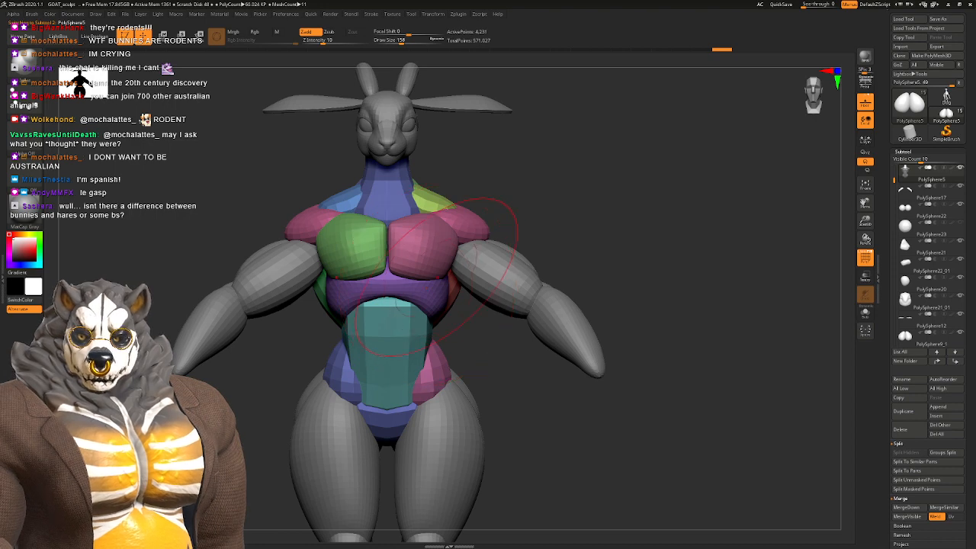
{"action": "mouse_move", "coordinate": [435, 276]}
{"action": "right_mouse_down", "text": "alt"}
{"action": "mouse_move", "coordinate": [395, 288]}
{"action": "mouse_move", "coordinate": [409, 302]}
{"action": "mouse_move", "coordinate": [390, 267]}
{"action": "right_mouse_up", "text": "alt"}
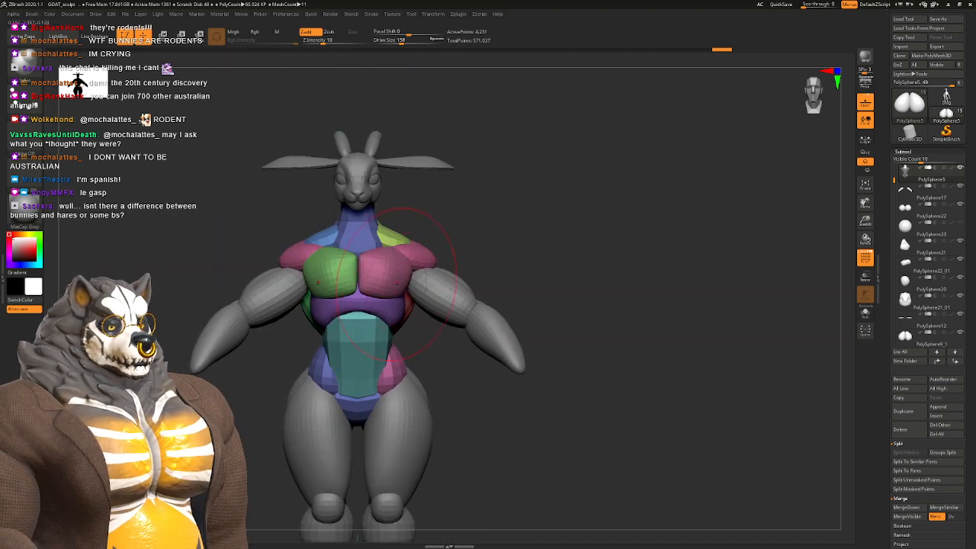
{"action": "right_click_drag", "start_coordinate": [381, 309], "coordinate": [407, 295], "text": "alt"}
{"action": "key", "text": "space"}
{"action": "left_click_drag", "start_coordinate": [412, 295], "coordinate": [400, 291]}
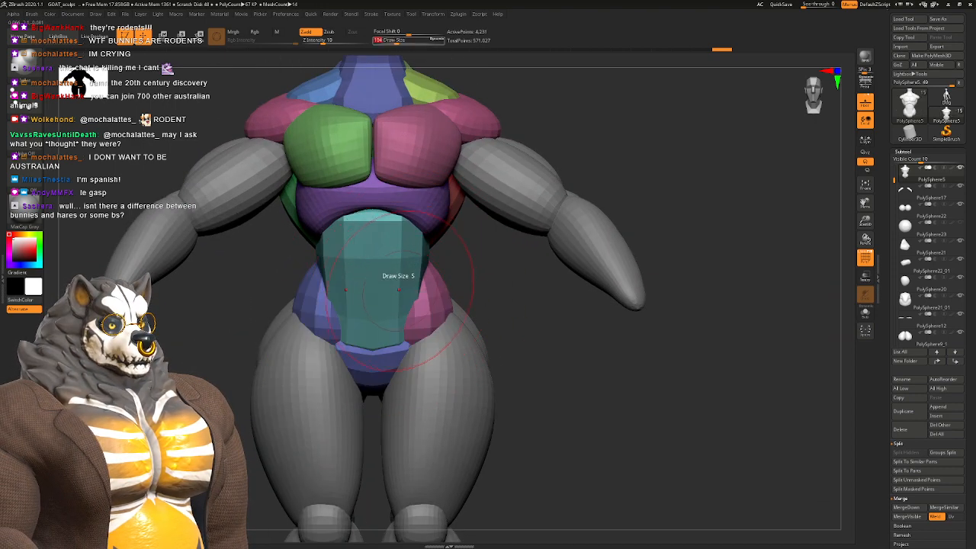
Step: Isolate individual torso polygroups, ending with the right latissimus on the back, and mask that muscle
{"action": "left_click", "coordinate": [387, 242], "text": "ctrl+shift"}
{"action": "left_click", "coordinate": [451, 261], "text": "ctrl+shift"}
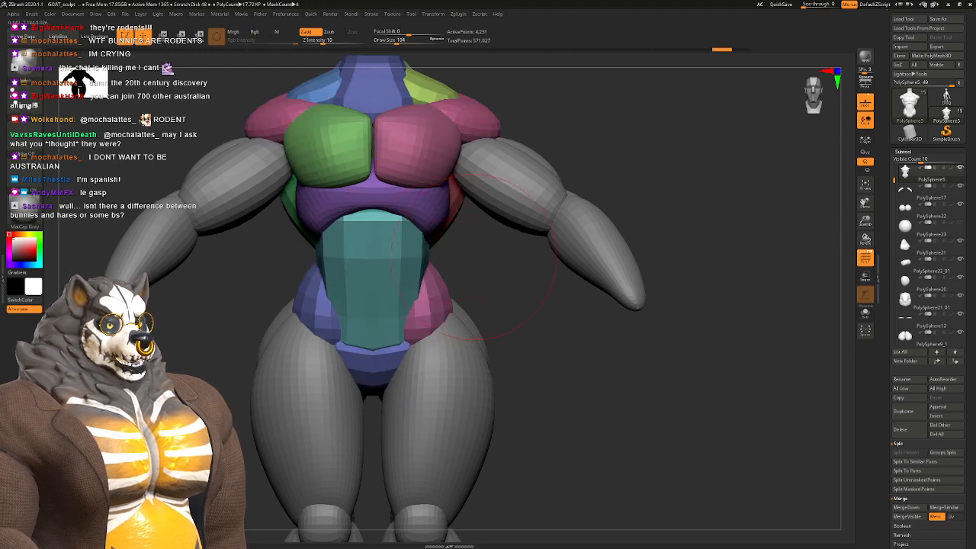
{"action": "right_click_drag", "start_coordinate": [499, 262], "coordinate": [504, 230], "text": "ctrl"}
{"action": "right_click_drag", "start_coordinate": [504, 230], "coordinate": [539, 246]}
{"action": "right_click_drag", "start_coordinate": [539, 245], "coordinate": [546, 305], "text": "alt"}
{"action": "mouse_move", "coordinate": [546, 305]}
{"action": "right_mouse_down"}
{"action": "mouse_move", "coordinate": [595, 303]}
{"action": "mouse_move", "coordinate": [542, 305]}
{"action": "right_mouse_up"}
{"action": "right_click_drag", "start_coordinate": [328, 263], "coordinate": [454, 263]}
{"action": "left_click", "coordinate": [482, 296], "text": "ctrl+shift"}
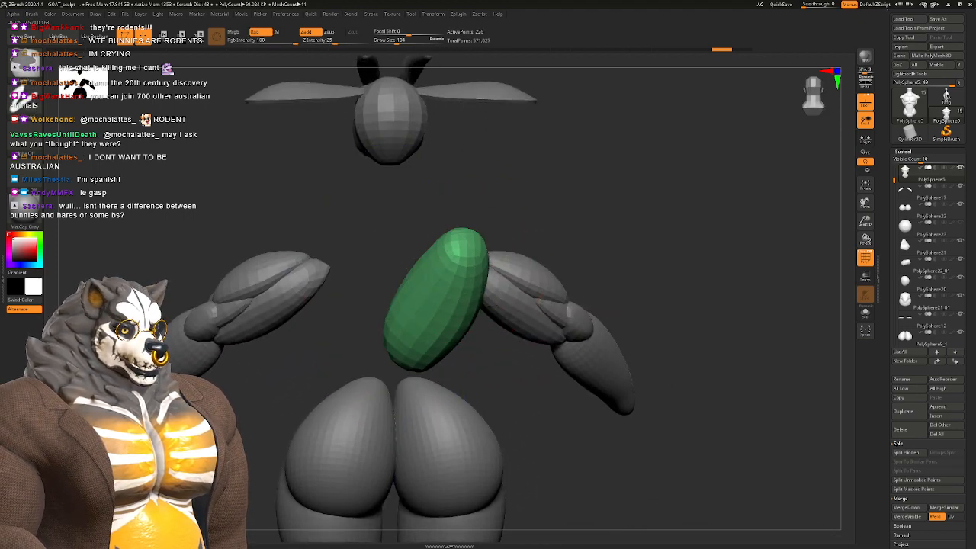
{"action": "left_click", "coordinate": [512, 207], "text": "ctrl+shift"}
{"action": "left_click", "coordinate": [464, 246], "text": "ctrl+shift"}
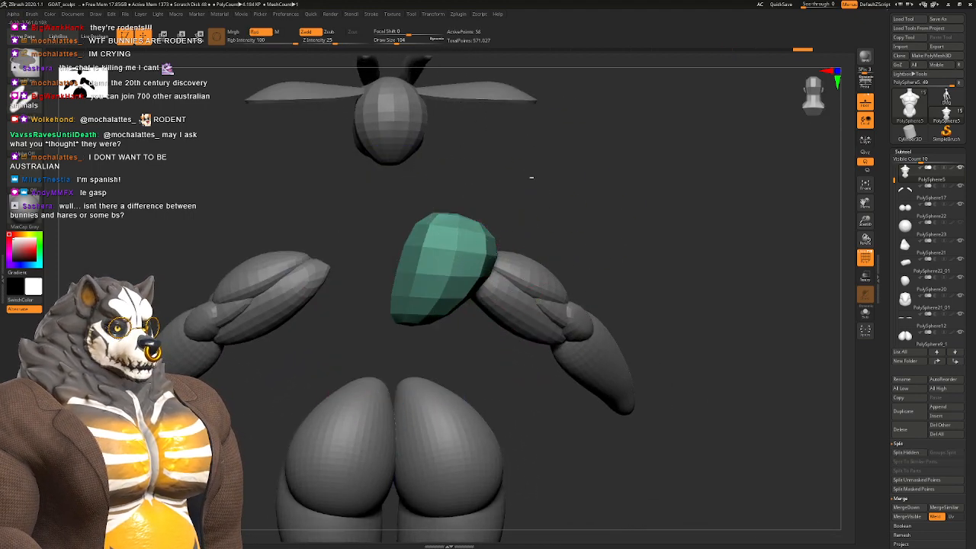
{"action": "left_click", "coordinate": [538, 179], "text": "ctrl+shift"}
{"action": "left_click", "coordinate": [458, 257], "text": "ctrl+shift"}
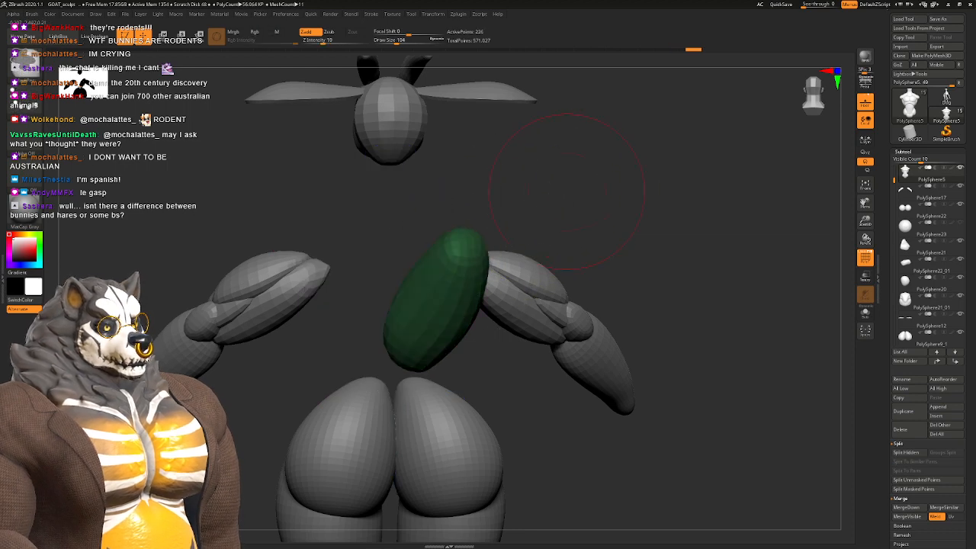
Step: Clear the mask from the right latissimus, then isolate and mask the right shoulder-blade muscle on the back instead
{"action": "left_click_drag", "start_coordinate": [592, 197], "coordinate": [573, 219], "text": "ctrl+shift"}
{"action": "left_click", "coordinate": [583, 197], "text": "ctrl+shift"}
{"action": "key", "text": "space"}
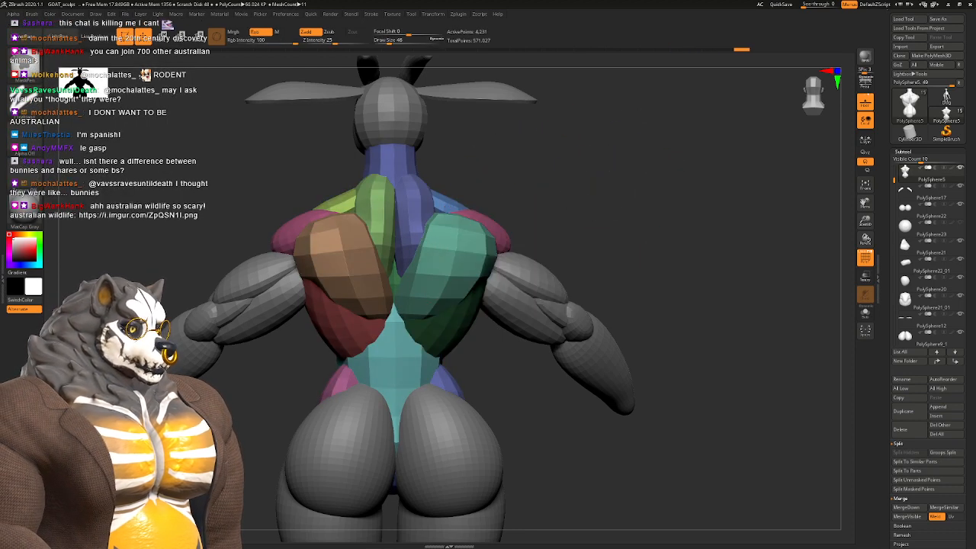
{"action": "left_click", "coordinate": [591, 190], "text": "ctrl"}
{"action": "left_click", "coordinate": [592, 190], "text": "ctrl"}
{"action": "left_click", "coordinate": [470, 262], "text": "ctrl+shift"}
{"action": "left_click", "coordinate": [561, 167], "text": "ctrl"}
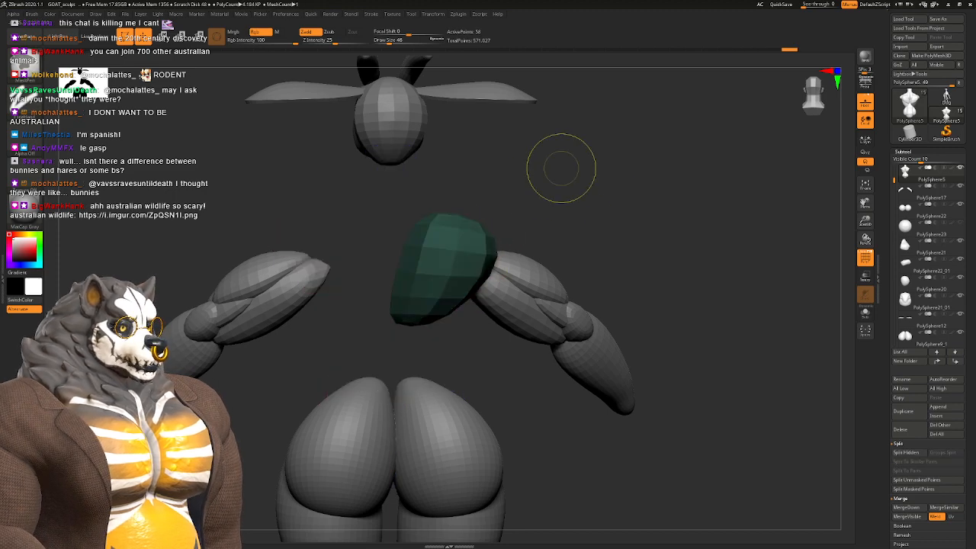
Step: Mask the left shoulder-blade muscle too, group both masked muscles into one polygroup and invert the mask
{"action": "left_click", "coordinate": [561, 167], "text": "ctrl+shift"}
{"action": "left_click", "coordinate": [328, 268], "text": "ctrl+shift"}
{"action": "left_click", "coordinate": [323, 212], "text": "ctrl"}
{"action": "left_click", "coordinate": [336, 209], "text": "ctrl"}
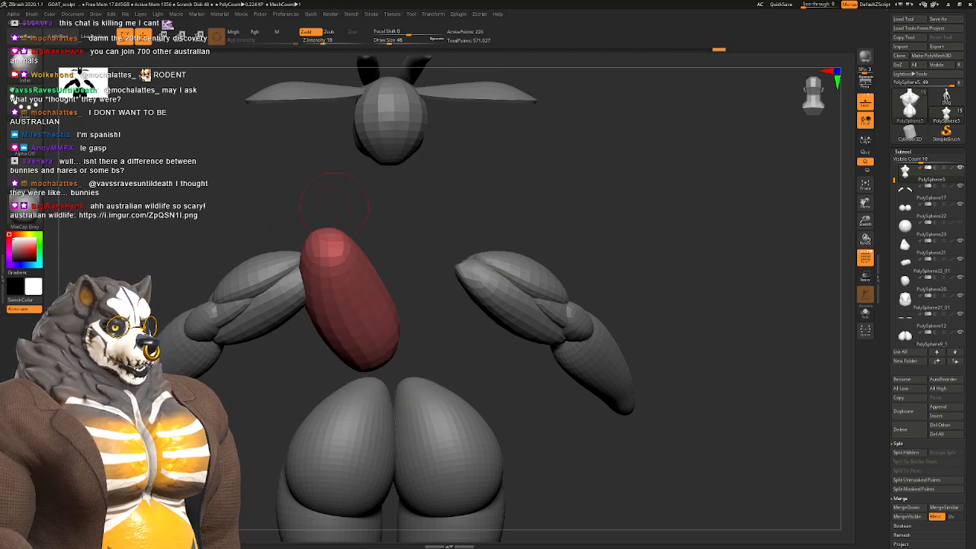
{"action": "left_click", "coordinate": [276, 199], "text": "ctrl+shift"}
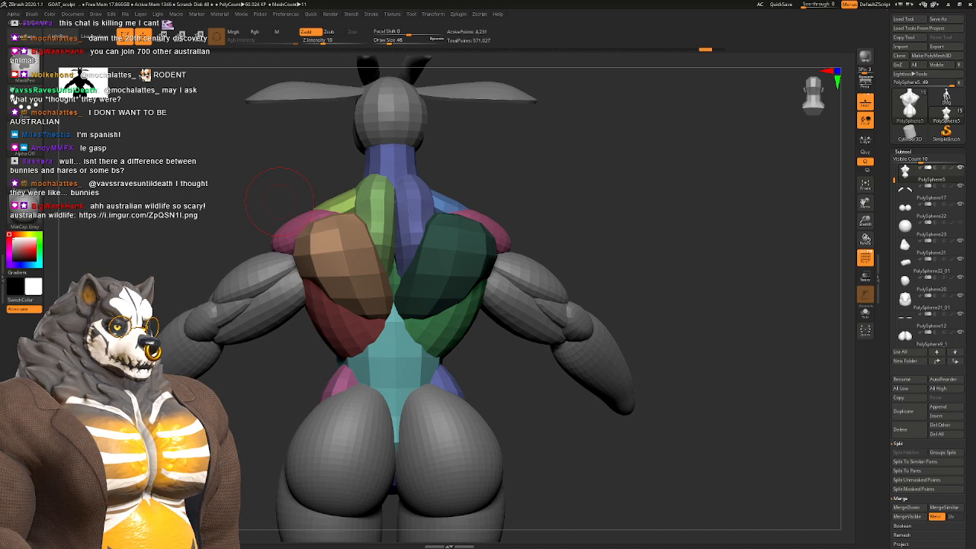
{"action": "left_click", "coordinate": [327, 239], "text": "ctrl+shift"}
{"action": "left_click", "coordinate": [279, 168], "text": "ctrl"}
{"action": "left_click", "coordinate": [454, 179], "text": "ctrl+shift"}
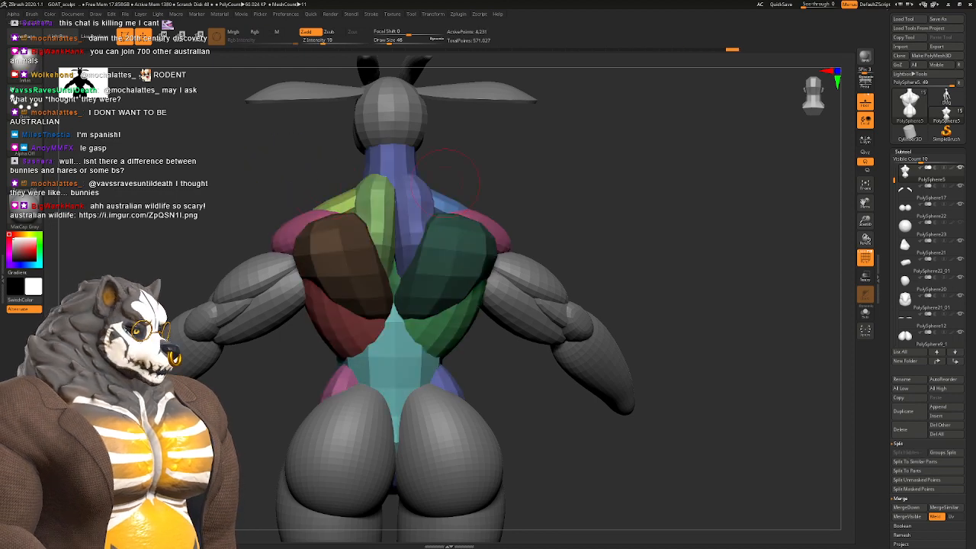
{"action": "key", "text": "space"}
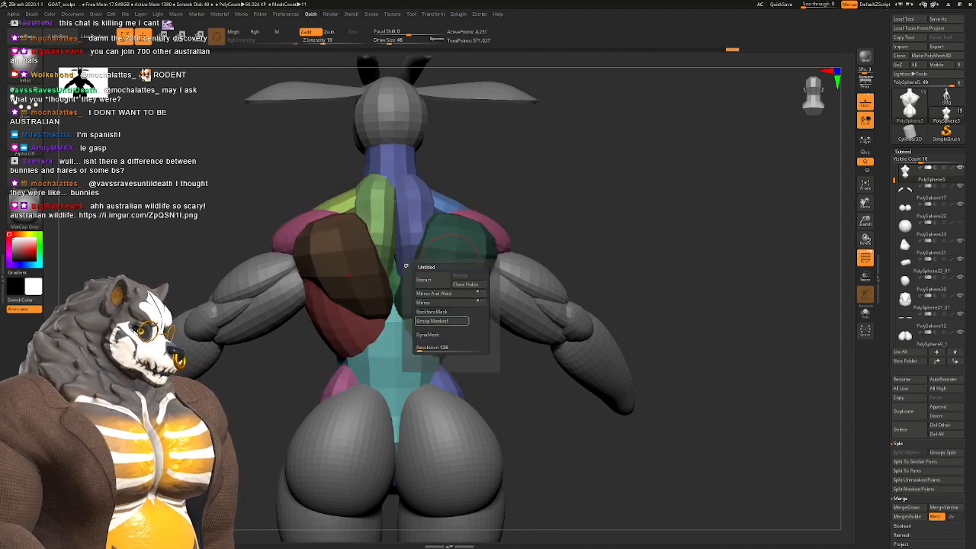
{"action": "left_click", "coordinate": [442, 321]}
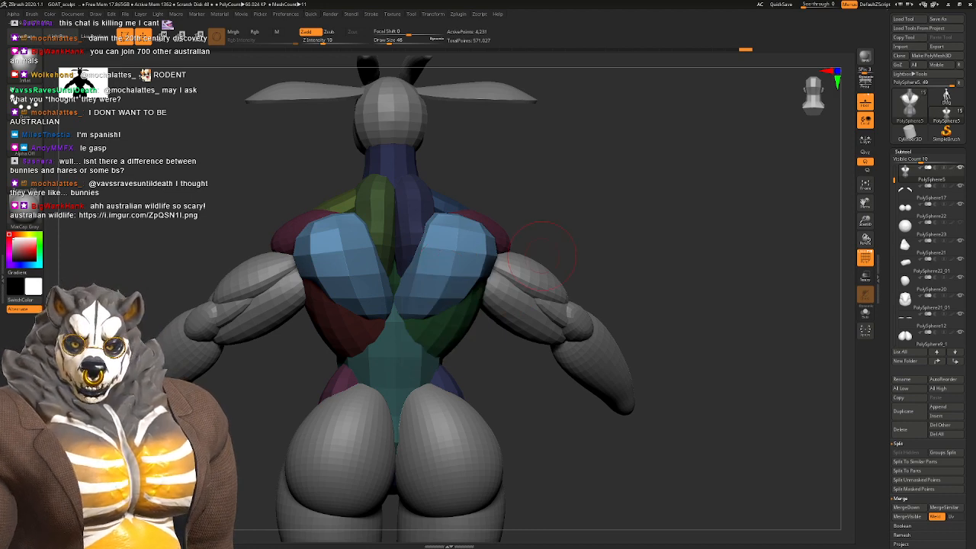
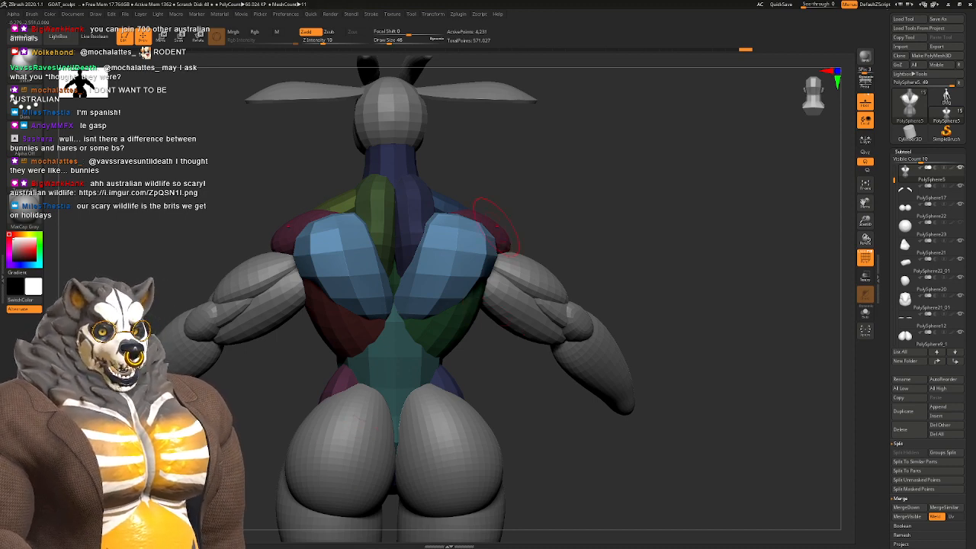
Step: Add volume to the shoulder-blade muscles on the back with the Inflat brush at Draw Size 120
{"action": "mouse_move", "coordinate": [512, 230]}
{"action": "left_mouse_down", "text": "alt"}
{"action": "mouse_move", "coordinate": [532, 267]}
{"action": "mouse_move", "coordinate": [538, 224]}
{"action": "left_mouse_up", "text": "alt"}
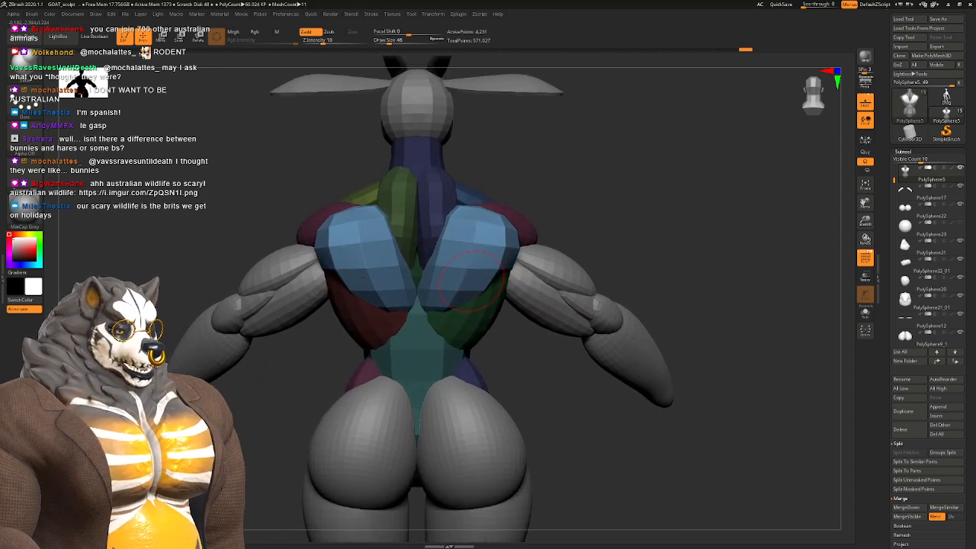
{"action": "key", "text": "b"}
{"action": "key", "text": "i"}
{"action": "key", "text": "n"}
{"action": "key", "text": "space"}
{"action": "left_click_drag", "start_coordinate": [466, 298], "coordinate": [473, 298]}
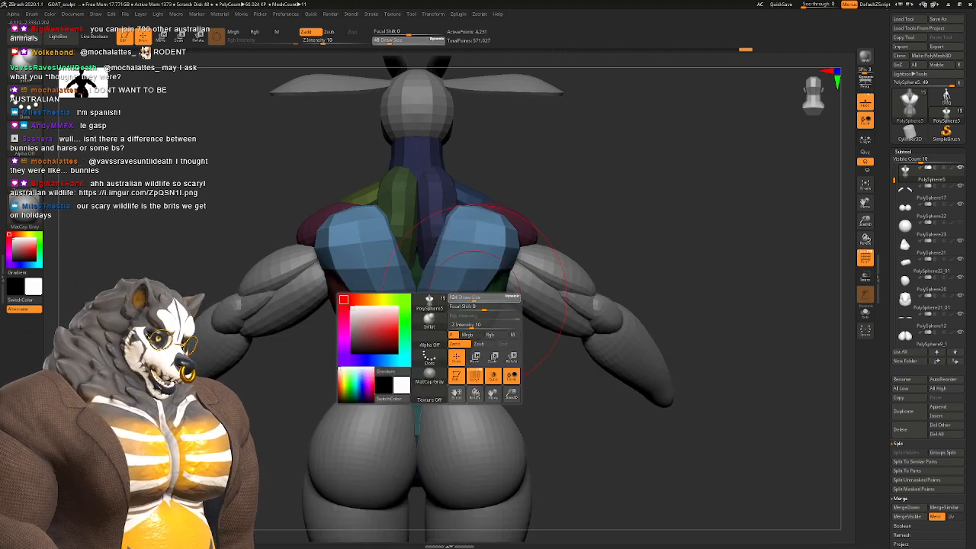
{"action": "mouse_move", "coordinate": [465, 245]}
{"action": "left_mouse_down"}
{"action": "mouse_move", "coordinate": [466, 225]}
{"action": "mouse_move", "coordinate": [438, 251]}
{"action": "mouse_move", "coordinate": [478, 276]}
{"action": "mouse_move", "coordinate": [473, 303]}
{"action": "left_mouse_up"}
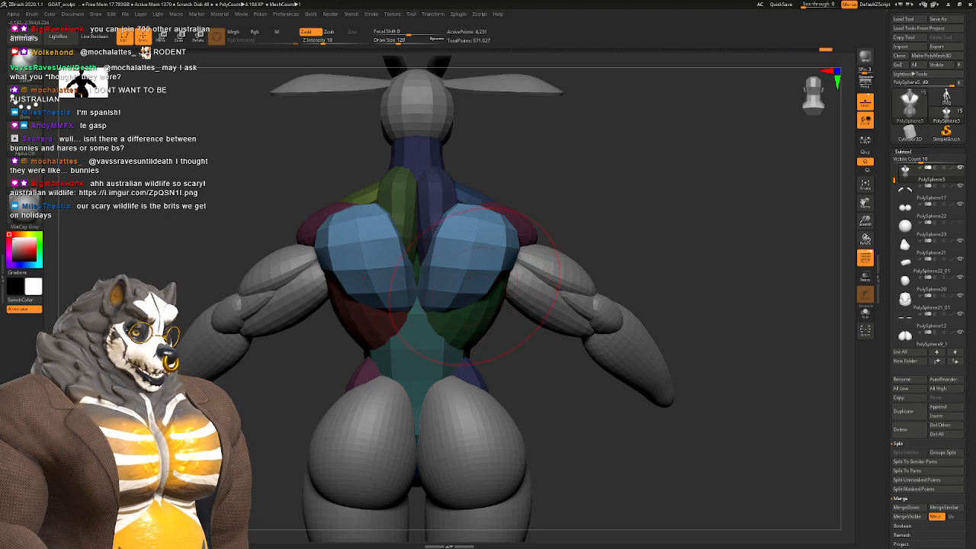
{"action": "right_click_drag", "start_coordinate": [473, 305], "coordinate": [483, 322], "text": "alt"}
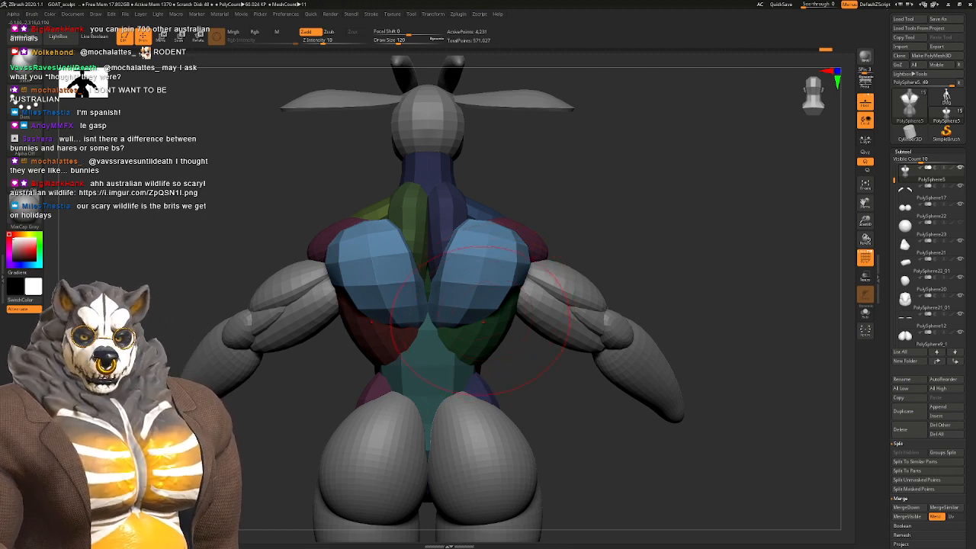
{"action": "right_click_drag", "start_coordinate": [476, 323], "coordinate": [449, 314], "text": "alt"}
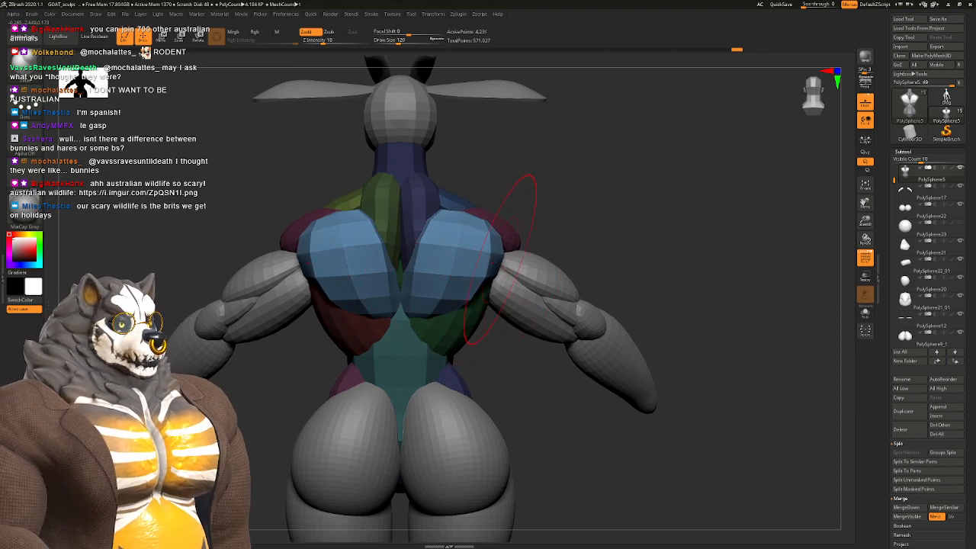
Step: Reshape the shoulder-blade muscles with the Move brush at Draw Size 120, pulling them outward over the latissimus muscles
{"action": "right_click_drag", "start_coordinate": [496, 265], "coordinate": [526, 285], "text": "alt"}
{"action": "mouse_move", "coordinate": [526, 285]}
{"action": "right_mouse_down", "text": "ctrl"}
{"action": "mouse_move", "coordinate": [529, 340]}
{"action": "mouse_move", "coordinate": [512, 257]}
{"action": "mouse_move", "coordinate": [417, 257]}
{"action": "right_mouse_up", "text": "ctrl"}
{"action": "key", "text": "b"}
{"action": "key", "text": "m"}
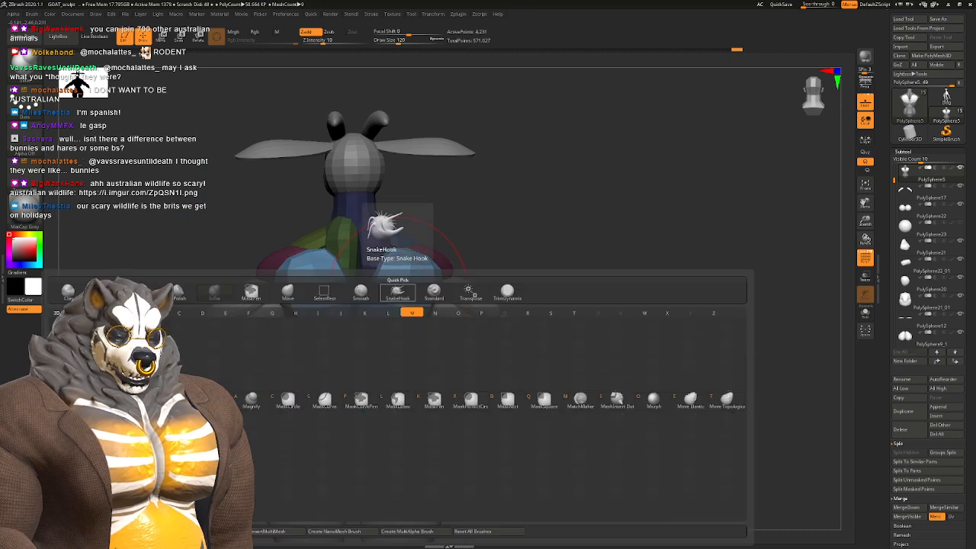
{"action": "key", "text": "v"}
{"action": "right_click_drag", "start_coordinate": [421, 298], "coordinate": [404, 327]}
{"action": "mouse_move", "coordinate": [428, 286]}
{"action": "left_mouse_down"}
{"action": "mouse_move", "coordinate": [434, 280]}
{"action": "mouse_move", "coordinate": [428, 294]}
{"action": "left_mouse_up"}
{"action": "mouse_move", "coordinate": [424, 300]}
{"action": "right_mouse_down"}
{"action": "mouse_move", "coordinate": [432, 306]}
{"action": "mouse_move", "coordinate": [461, 256]}
{"action": "right_mouse_up"}
{"action": "right_click_drag", "start_coordinate": [450, 210], "coordinate": [447, 253], "text": "alt"}
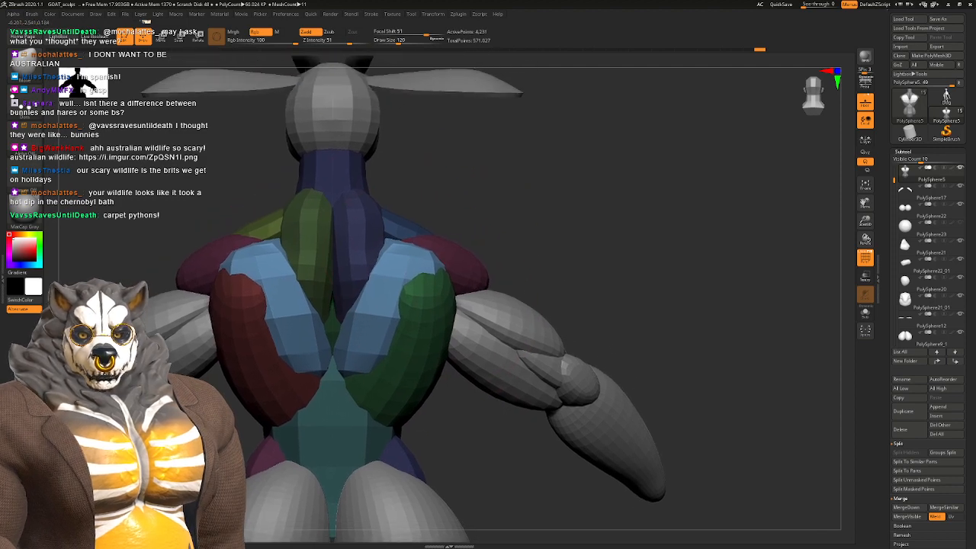
{"action": "right_click_drag", "start_coordinate": [518, 283], "coordinate": [463, 304]}
{"action": "mouse_move", "coordinate": [432, 295]}
{"action": "left_mouse_down"}
{"action": "mouse_move", "coordinate": [462, 306]}
{"action": "mouse_move", "coordinate": [450, 339]}
{"action": "mouse_move", "coordinate": [462, 338]}
{"action": "left_mouse_up"}
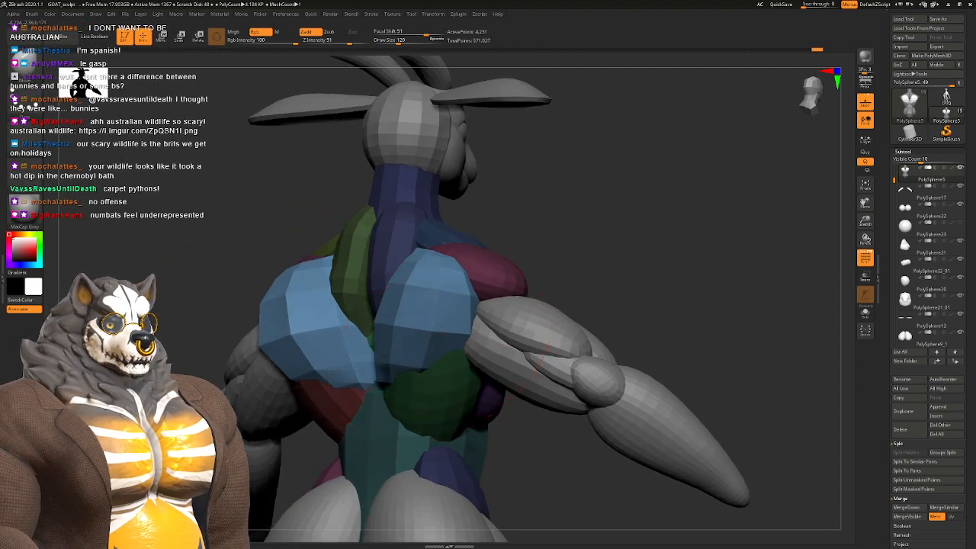
Step: Refine the outer and lower edges of the shoulder-blade muscles with the Move brush from the back
{"action": "right_click_drag", "start_coordinate": [462, 320], "coordinate": [512, 307], "text": "shift"}
{"action": "right_click_drag", "start_coordinate": [405, 250], "coordinate": [428, 259], "text": "alt"}
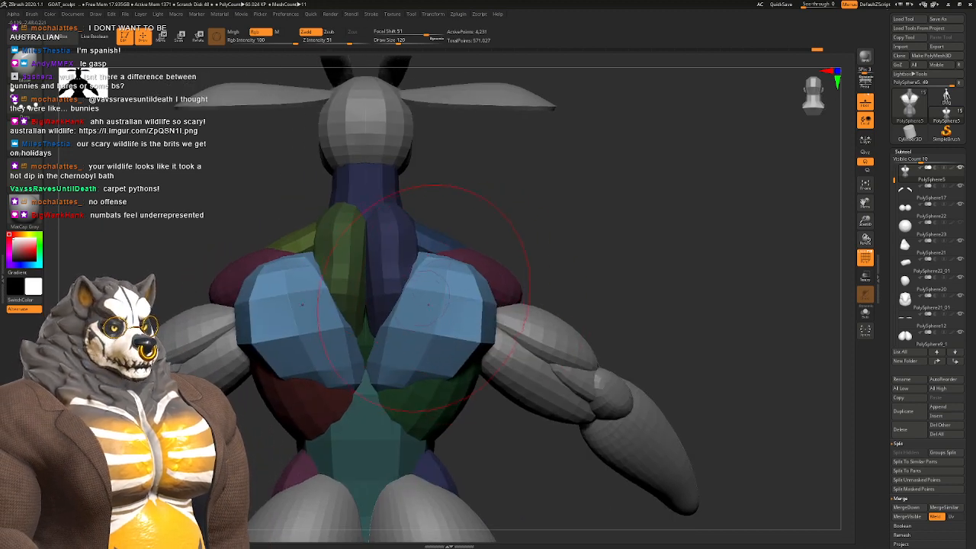
{"action": "mouse_move", "coordinate": [424, 298]}
{"action": "right_mouse_down"}
{"action": "mouse_move", "coordinate": [378, 314]}
{"action": "mouse_move", "coordinate": [427, 305]}
{"action": "right_mouse_up"}
{"action": "mouse_move", "coordinate": [427, 305]}
{"action": "right_mouse_down", "text": "ctrl"}
{"action": "mouse_move", "coordinate": [427, 259]}
{"action": "mouse_move", "coordinate": [429, 307]}
{"action": "right_mouse_up", "text": "ctrl"}
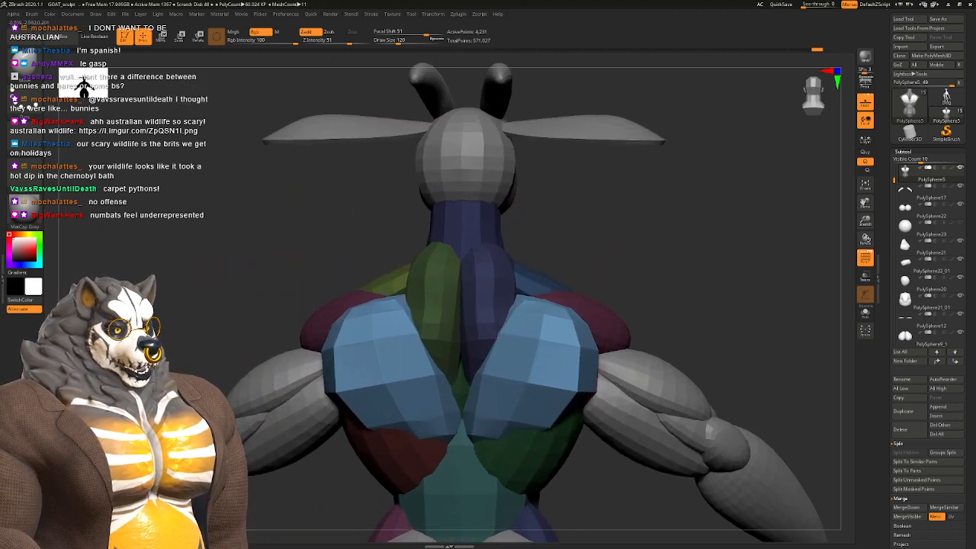
{"action": "right_click_drag", "start_coordinate": [503, 273], "coordinate": [468, 228], "text": "alt"}
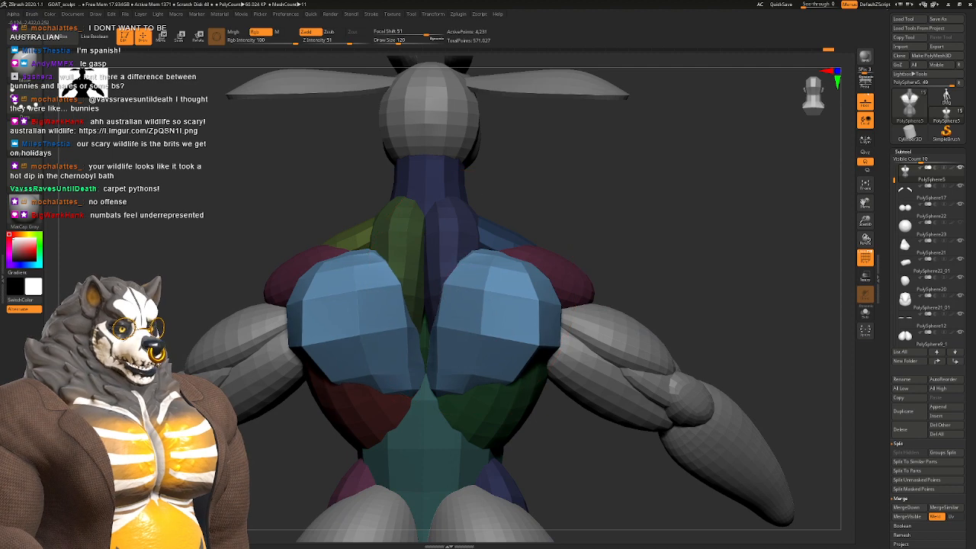
{"action": "left_click_drag", "start_coordinate": [546, 343], "coordinate": [535, 336]}
{"action": "right_click_drag", "start_coordinate": [537, 322], "coordinate": [468, 291], "text": "alt"}
{"action": "right_click_drag", "start_coordinate": [423, 396], "coordinate": [389, 386]}
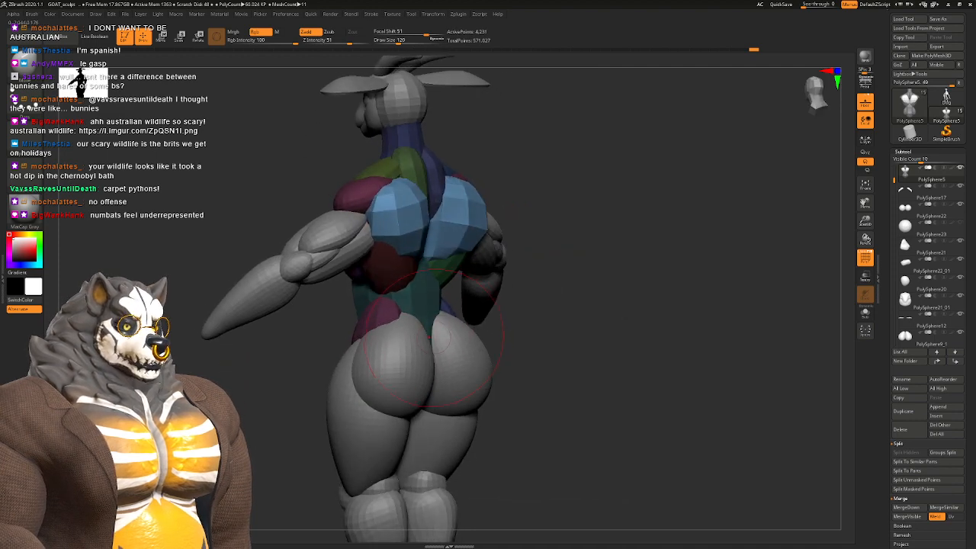
Step: Clear the existing mask on the torso and mask the two long muscles beside the upper spine
{"action": "mouse_move", "coordinate": [431, 320]}
{"action": "right_mouse_down", "text": "ctrl"}
{"action": "mouse_move", "coordinate": [428, 288]}
{"action": "mouse_move", "coordinate": [369, 318]}
{"action": "mouse_move", "coordinate": [404, 278]}
{"action": "mouse_move", "coordinate": [479, 299]}
{"action": "right_mouse_up", "text": "ctrl"}
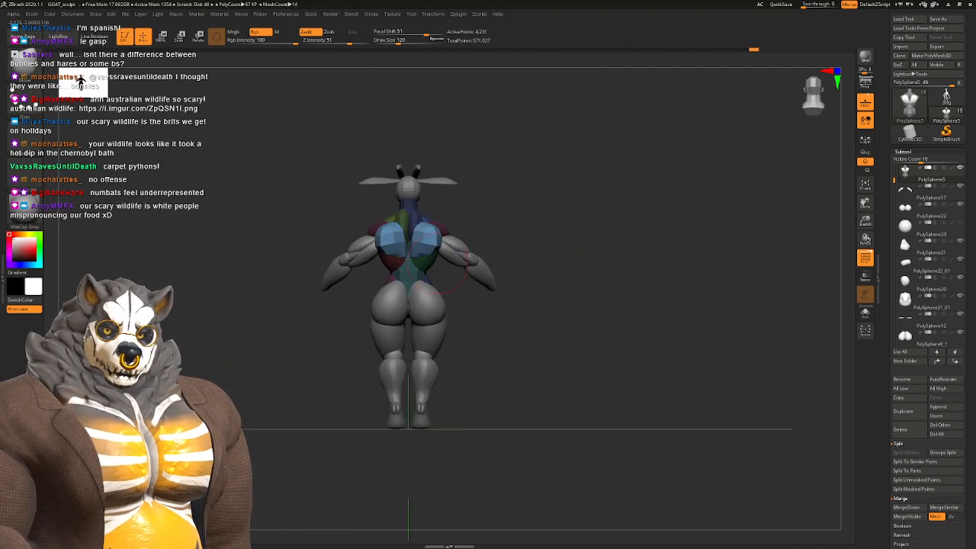
{"action": "right_click_drag", "start_coordinate": [467, 262], "coordinate": [491, 312], "text": "ctrl"}
{"action": "mouse_move", "coordinate": [436, 211]}
{"action": "right_mouse_down", "text": "alt"}
{"action": "mouse_move", "coordinate": [466, 246]}
{"action": "mouse_move", "coordinate": [471, 310]}
{"action": "right_mouse_up", "text": "alt"}
{"action": "left_click", "coordinate": [453, 289]}
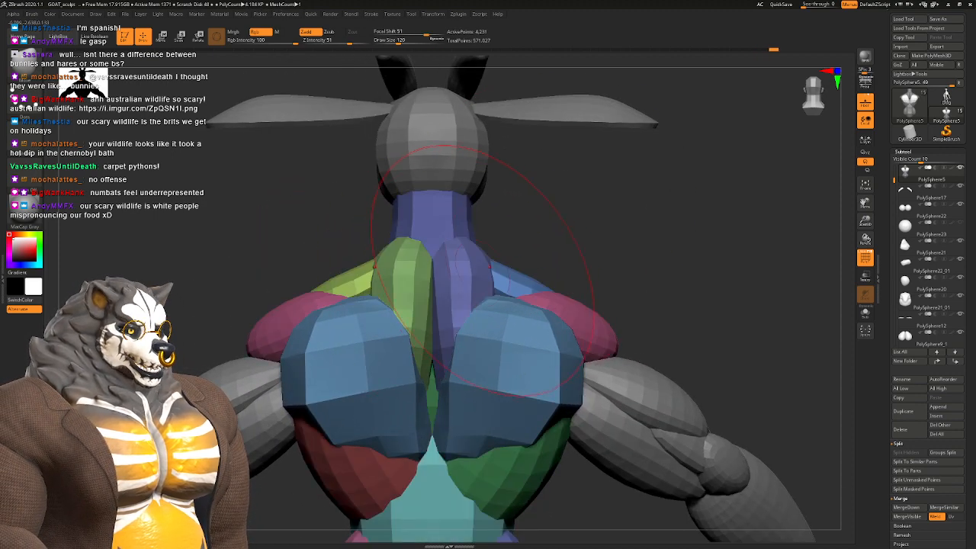
{"action": "left_click", "coordinate": [488, 279], "text": "ctrl+shift"}
{"action": "left_click", "coordinate": [538, 285], "text": "ctrl+shift"}
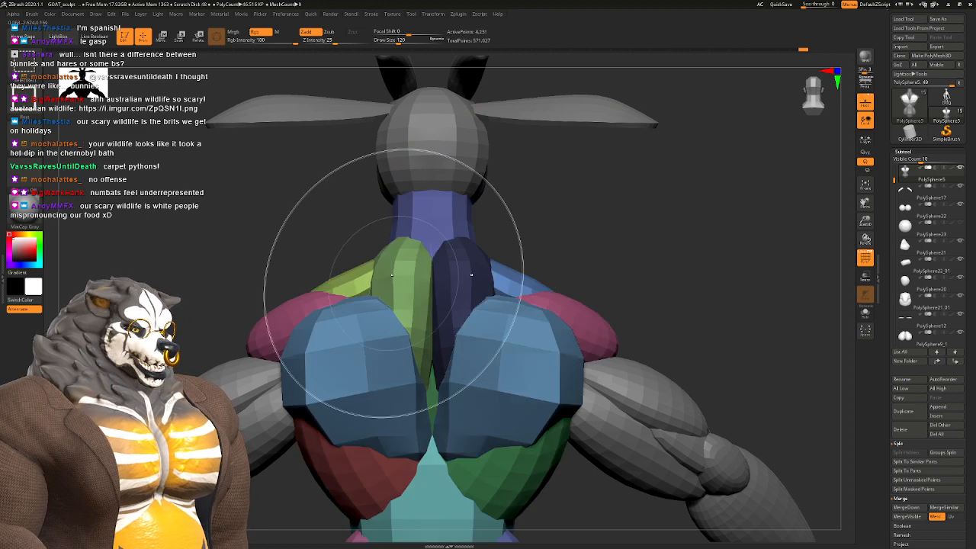
{"action": "left_click", "coordinate": [397, 283], "text": "ctrl+shift"}
{"action": "left_click", "coordinate": [546, 224], "text": "ctrl"}
{"action": "left_click", "coordinate": [550, 222], "text": "ctrl+shift"}
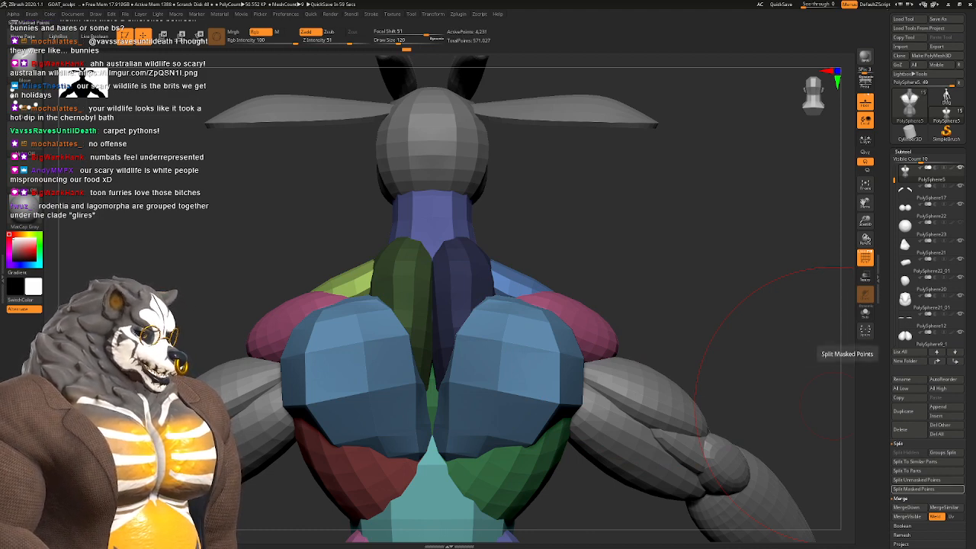
Step: Try to split the masked muscles beside the spine into their own subtool, undo it and delete the leftover subtool
{"action": "left_click", "coordinate": [926, 489]}
{"action": "key", "text": "ctrl+z"}
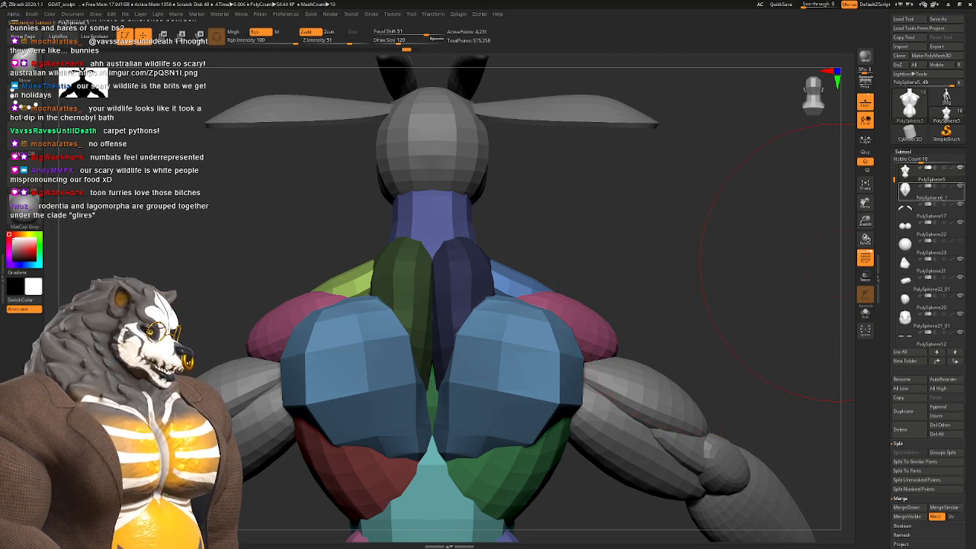
{"action": "left_click", "coordinate": [924, 194]}
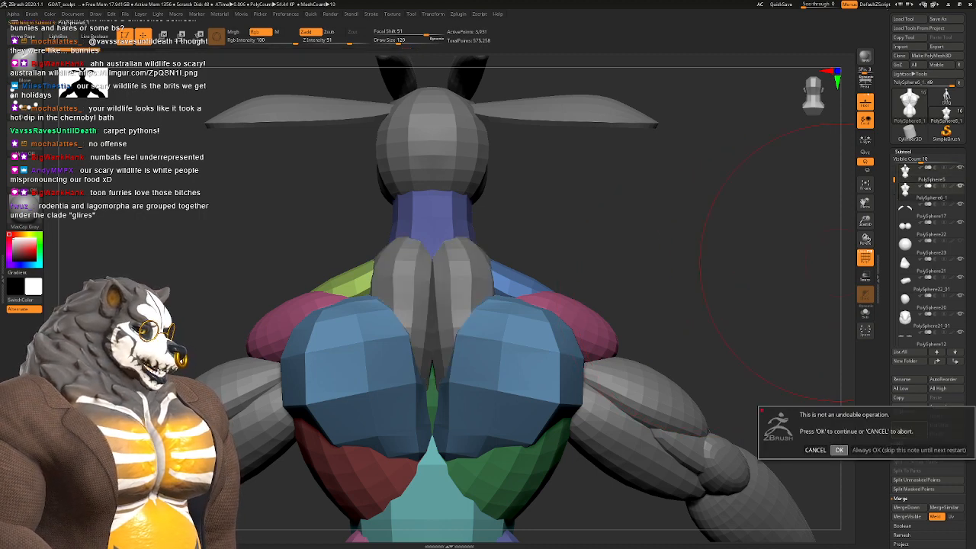
{"action": "left_click", "coordinate": [901, 429]}
{"action": "left_click", "coordinate": [512, 328], "text": "alt"}
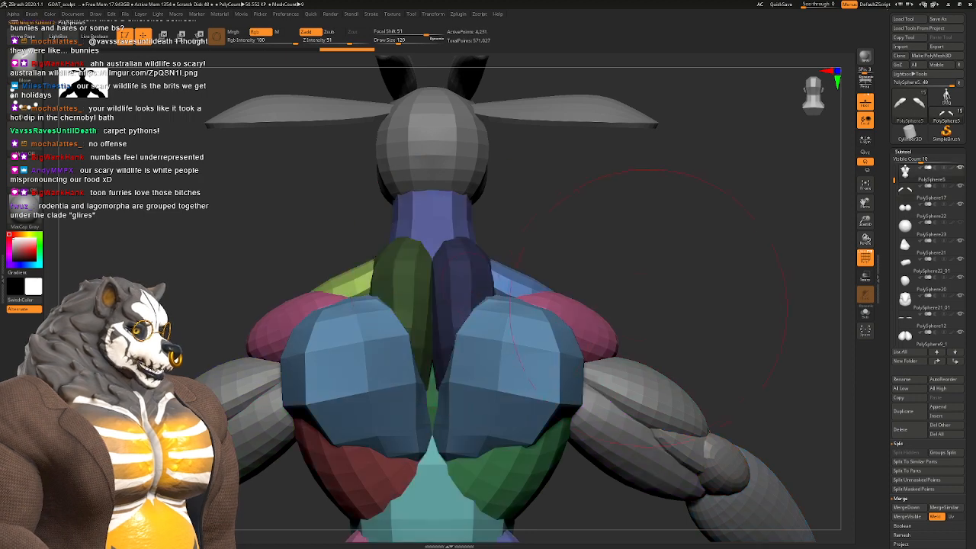
Step: Examine the torso's muscle forms and overall proportions from the back and the front of the figure
{"action": "left_click_drag", "start_coordinate": [671, 335], "coordinate": [603, 199], "text": "alt"}
{"action": "mouse_move", "coordinate": [642, 169]}
{"action": "left_mouse_down", "text": "alt"}
{"action": "mouse_move", "coordinate": [637, 197]}
{"action": "mouse_move", "coordinate": [698, 227]}
{"action": "left_mouse_up", "text": "alt"}
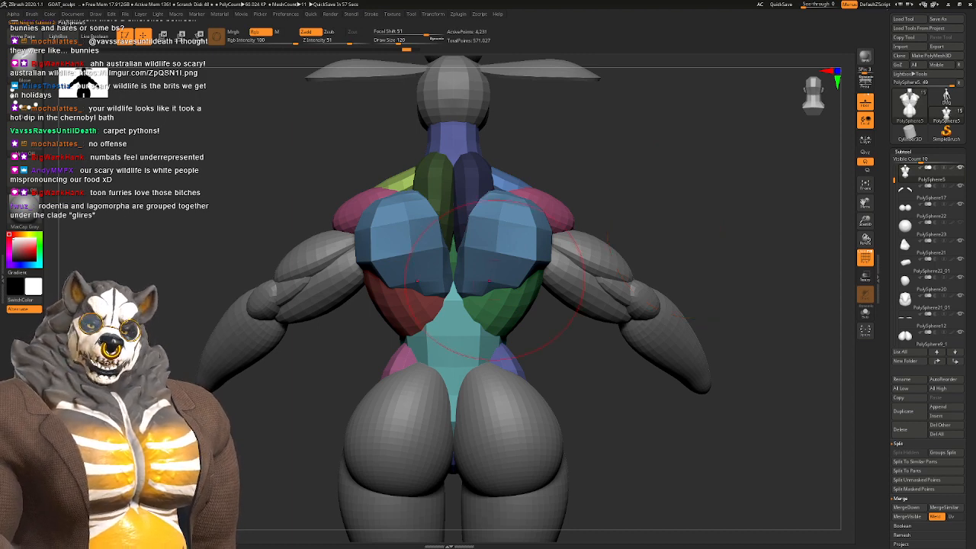
{"action": "mouse_move", "coordinate": [533, 263]}
{"action": "left_mouse_down", "text": "alt"}
{"action": "mouse_move", "coordinate": [473, 259]}
{"action": "mouse_move", "coordinate": [450, 299]}
{"action": "mouse_move", "coordinate": [488, 229]}
{"action": "left_mouse_up", "text": "alt"}
{"action": "left_click_drag", "start_coordinate": [594, 282], "coordinate": [478, 305]}
{"action": "left_click_drag", "start_coordinate": [478, 228], "coordinate": [477, 293], "text": "alt"}
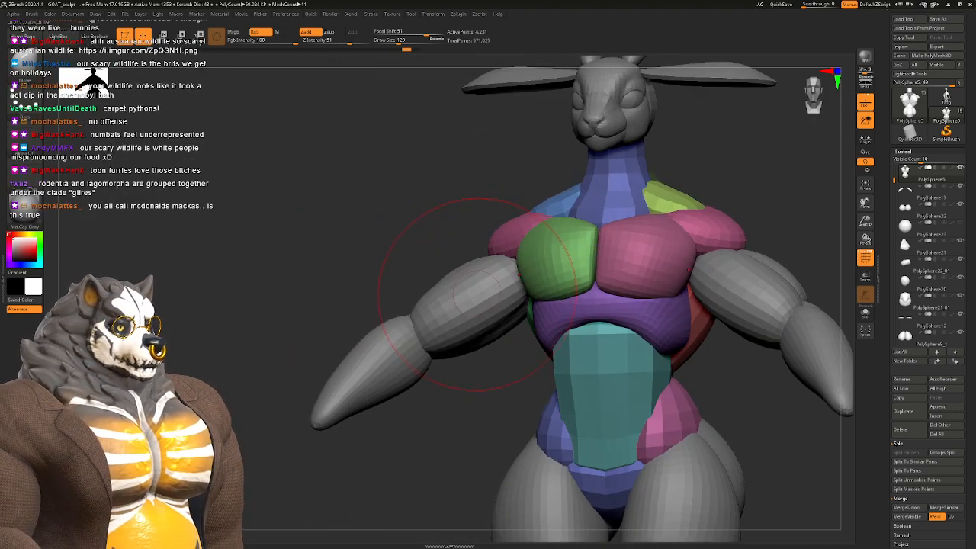
{"action": "left_click_drag", "start_coordinate": [656, 333], "coordinate": [472, 288], "text": "alt"}
{"action": "left_click_drag", "start_coordinate": [625, 301], "coordinate": [495, 244], "text": "alt"}
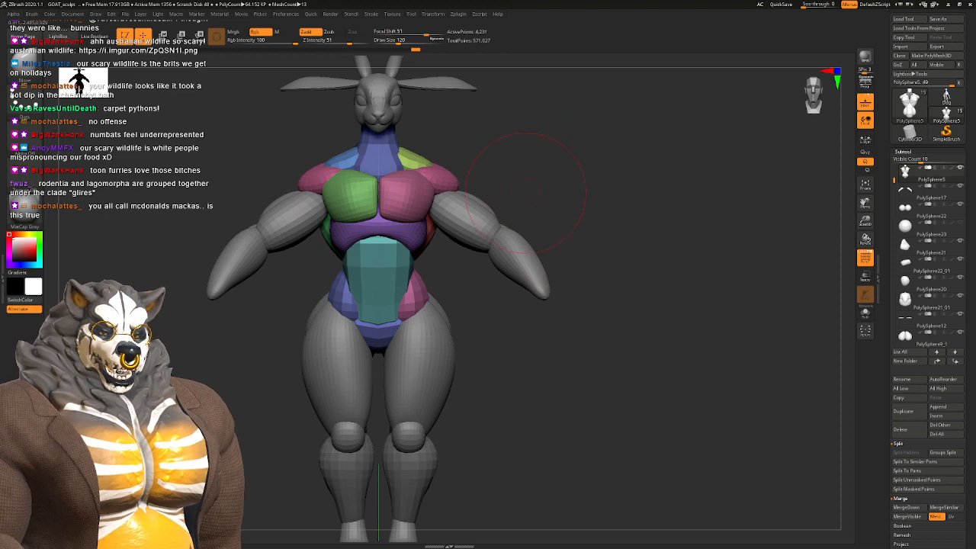
{"action": "left_click_drag", "start_coordinate": [526, 193], "coordinate": [467, 225], "text": "alt"}
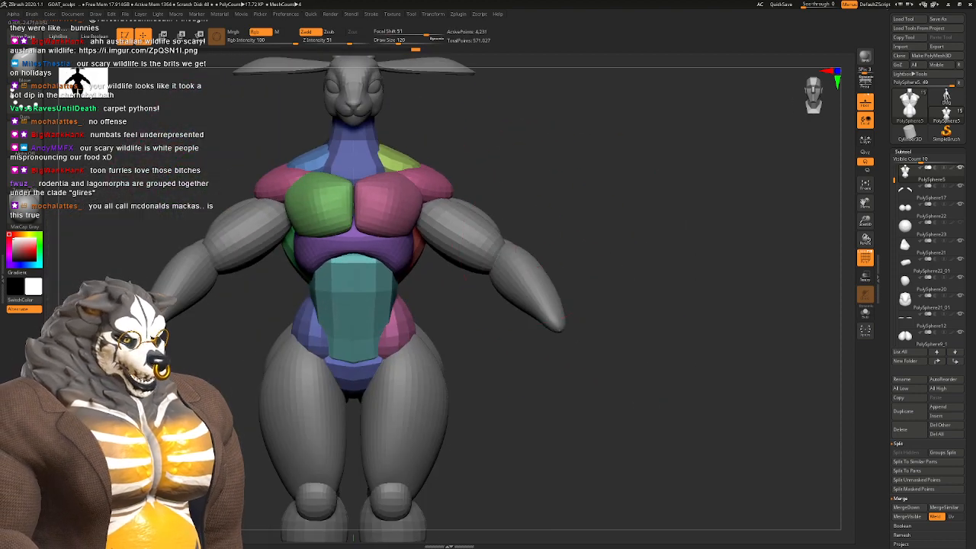
Step: Make the arms the active subtool, choose the Move brush and set the Draw Size to 87 for the forearm's back
{"action": "left_click", "coordinate": [525, 283], "text": "alt"}
{"action": "mouse_move", "coordinate": [572, 286]}
{"action": "left_mouse_down"}
{"action": "mouse_move", "coordinate": [465, 290]}
{"action": "mouse_move", "coordinate": [511, 320]}
{"action": "mouse_move", "coordinate": [529, 356]}
{"action": "mouse_move", "coordinate": [531, 314]}
{"action": "mouse_move", "coordinate": [512, 349]}
{"action": "mouse_move", "coordinate": [490, 270]}
{"action": "left_mouse_up"}
{"action": "key", "text": "b"}
{"action": "key", "text": "m"}
{"action": "key", "text": "v"}
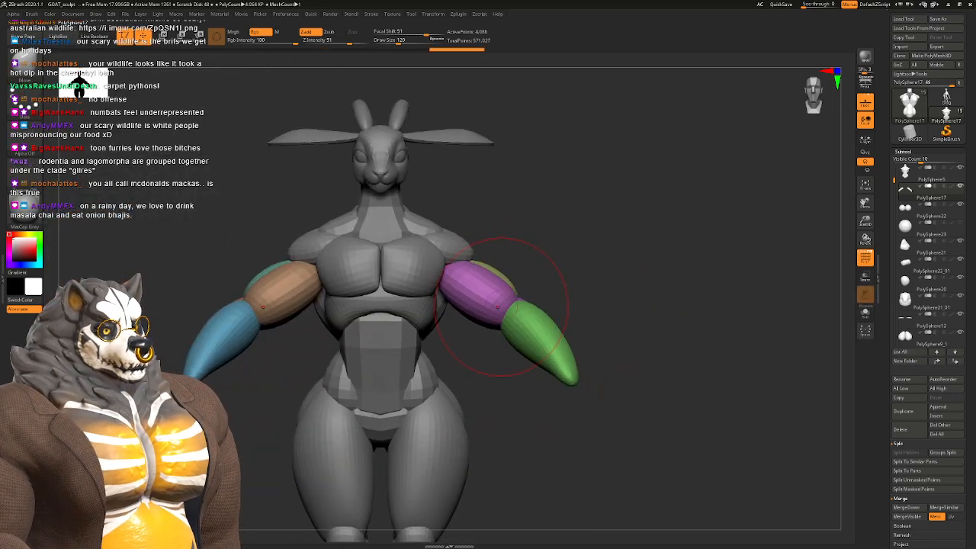
{"action": "left_click_drag", "start_coordinate": [497, 307], "coordinate": [515, 325], "text": "alt"}
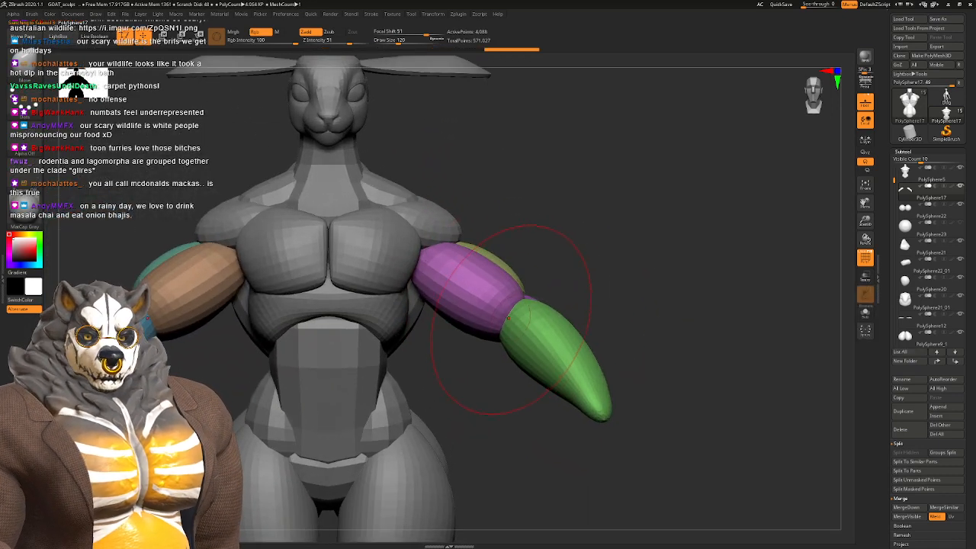
{"action": "right_click_drag", "start_coordinate": [511, 321], "coordinate": [457, 274]}
{"action": "right_click_drag", "start_coordinate": [538, 247], "coordinate": [455, 284], "text": "alt"}
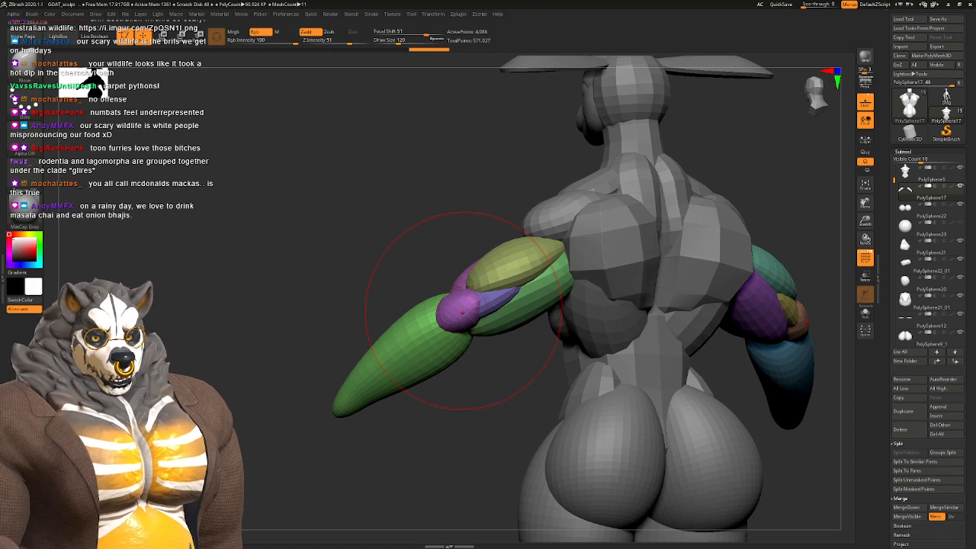
{"action": "mouse_move", "coordinate": [484, 313]}
{"action": "right_mouse_down", "text": "alt"}
{"action": "mouse_move", "coordinate": [482, 279]}
{"action": "mouse_move", "coordinate": [465, 296]}
{"action": "mouse_move", "coordinate": [462, 267]}
{"action": "mouse_move", "coordinate": [426, 297]}
{"action": "mouse_move", "coordinate": [412, 325]}
{"action": "right_mouse_up", "text": "alt"}
{"action": "key", "text": "s"}
{"action": "left_click_drag", "start_coordinate": [416, 328], "coordinate": [409, 328]}
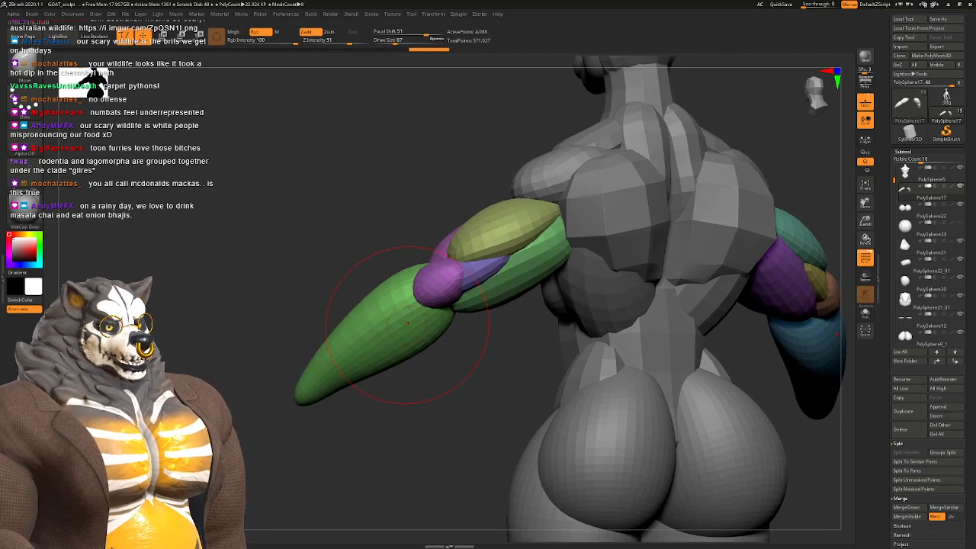
Step: Inflate the forearm's upper mass near the elbow with the Inflat brush at a Draw Size of 104
{"action": "right_click_drag", "start_coordinate": [407, 320], "coordinate": [410, 314]}
{"action": "key", "text": "s"}
{"action": "left_click_drag", "start_coordinate": [410, 315], "coordinate": [407, 312]}
{"action": "mouse_move", "coordinate": [407, 312]}
{"action": "right_mouse_down"}
{"action": "mouse_move", "coordinate": [418, 305]}
{"action": "mouse_move", "coordinate": [425, 337]}
{"action": "mouse_move", "coordinate": [416, 304]}
{"action": "mouse_move", "coordinate": [423, 310]}
{"action": "right_mouse_up"}
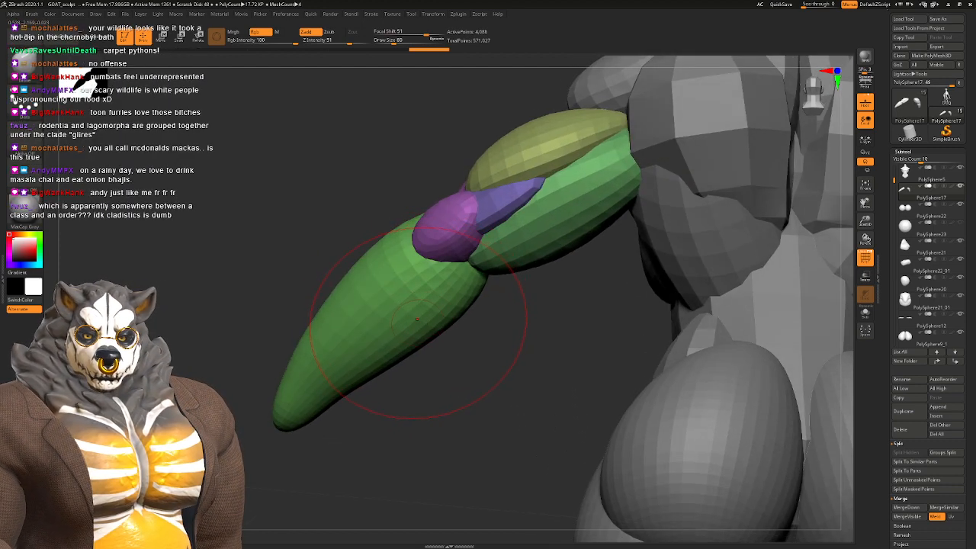
{"action": "key", "text": "b"}
{"action": "key", "text": "i"}
{"action": "key", "text": "n"}
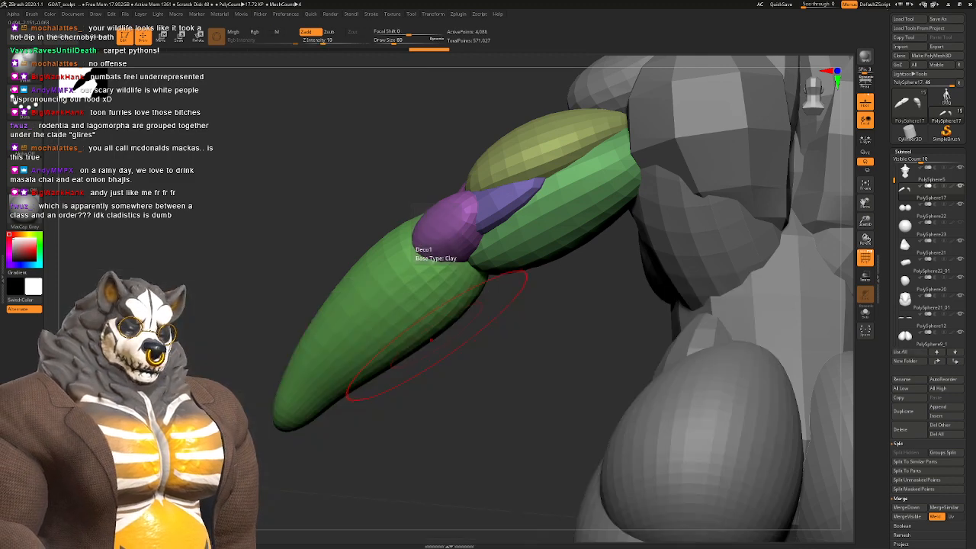
{"action": "key", "text": "space"}
{"action": "left_click_drag", "start_coordinate": [444, 340], "coordinate": [449, 340]}
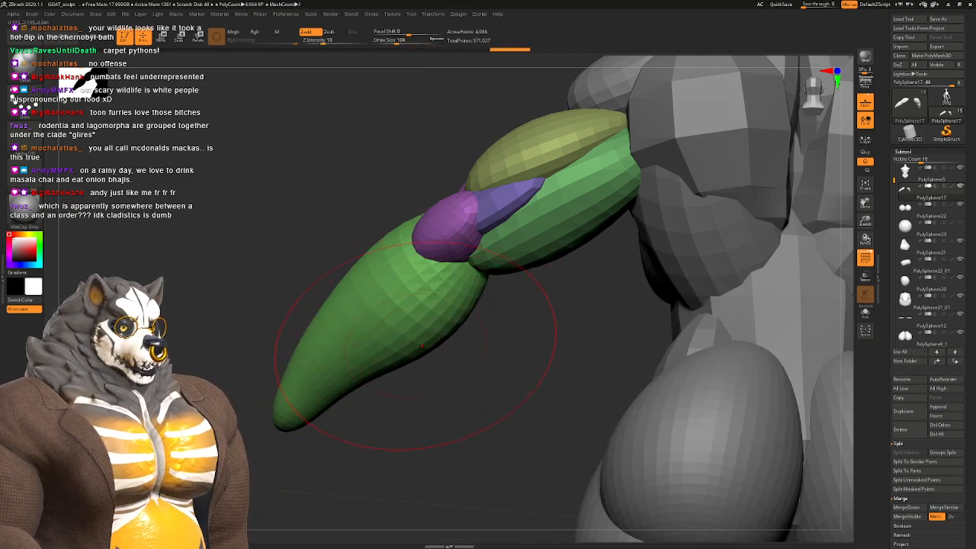
{"action": "right_click_drag", "start_coordinate": [421, 346], "coordinate": [591, 352]}
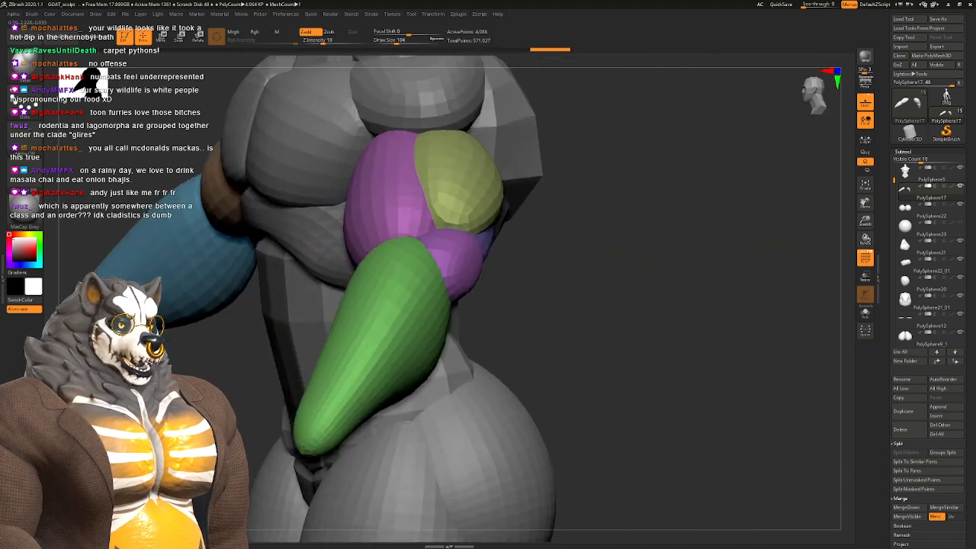
Step: Examine the shape and proportions of the arms against the whole figure from the front and the back
{"action": "key", "text": "space"}
{"action": "right_click_drag", "start_coordinate": [425, 331], "coordinate": [467, 315]}
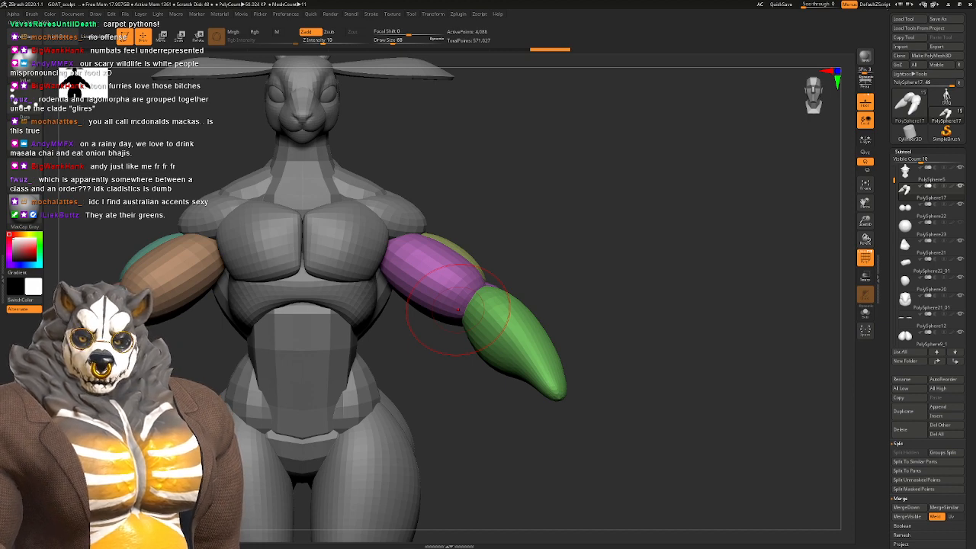
{"action": "mouse_move", "coordinate": [457, 308]}
{"action": "right_mouse_down", "text": "alt"}
{"action": "mouse_move", "coordinate": [505, 313]}
{"action": "mouse_move", "coordinate": [433, 312]}
{"action": "mouse_move", "coordinate": [460, 289]}
{"action": "right_mouse_up", "text": "alt"}
{"action": "right_click_drag", "start_coordinate": [494, 255], "coordinate": [439, 282]}
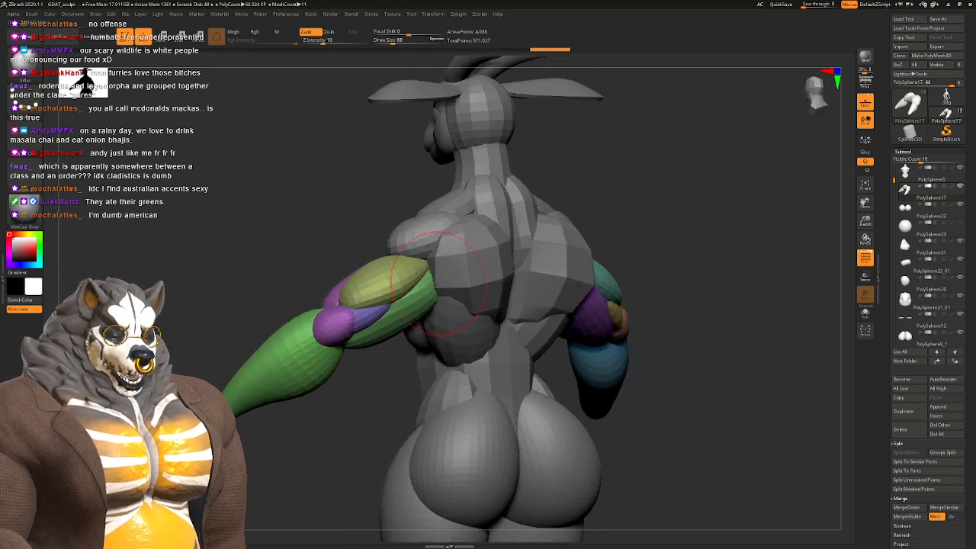
{"action": "key", "text": "b"}
{"action": "key", "text": "m"}
{"action": "key", "text": "v"}
{"action": "right_click_drag", "start_coordinate": [476, 237], "coordinate": [458, 290], "text": "alt"}
{"action": "mouse_move", "coordinate": [450, 294]}
{"action": "right_mouse_down"}
{"action": "mouse_move", "coordinate": [410, 311]}
{"action": "mouse_move", "coordinate": [478, 265]}
{"action": "right_mouse_up"}
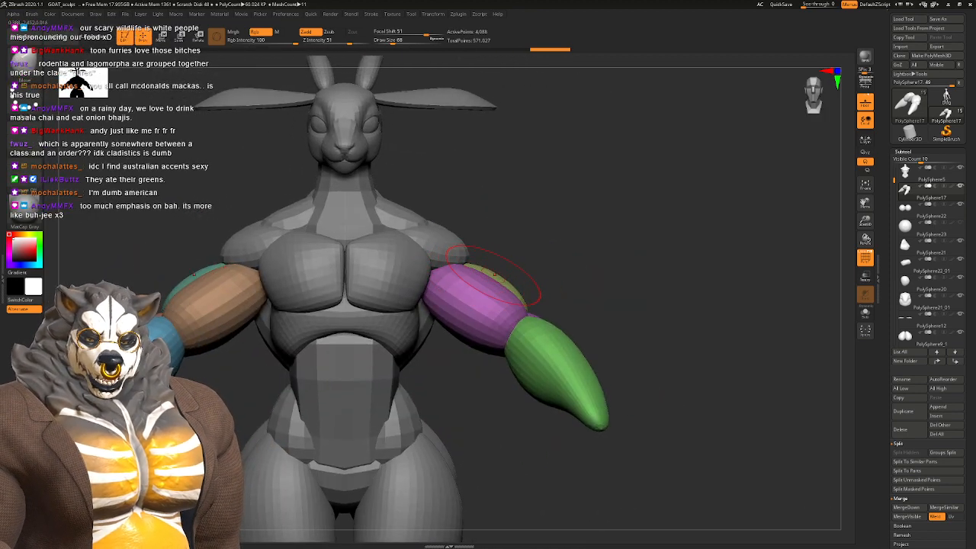
{"action": "right_click_drag", "start_coordinate": [496, 256], "coordinate": [471, 215], "text": "alt"}
{"action": "right_click_drag", "start_coordinate": [471, 215], "coordinate": [497, 263]}
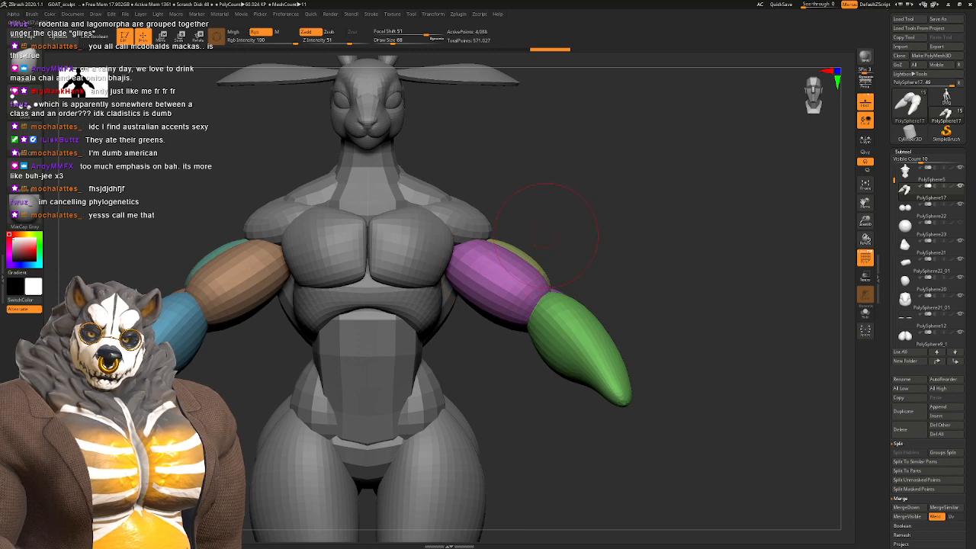
{"action": "mouse_move", "coordinate": [545, 232]}
{"action": "right_mouse_down", "text": "alt"}
{"action": "mouse_move", "coordinate": [466, 215]}
{"action": "mouse_move", "coordinate": [463, 180]}
{"action": "mouse_move", "coordinate": [450, 253]}
{"action": "right_mouse_up", "text": "alt"}
Step: Set the Draw Size to 120 and make the torso the active subtool
{"action": "key", "text": "space"}
{"action": "left_click_drag", "start_coordinate": [436, 266], "coordinate": [443, 266]}
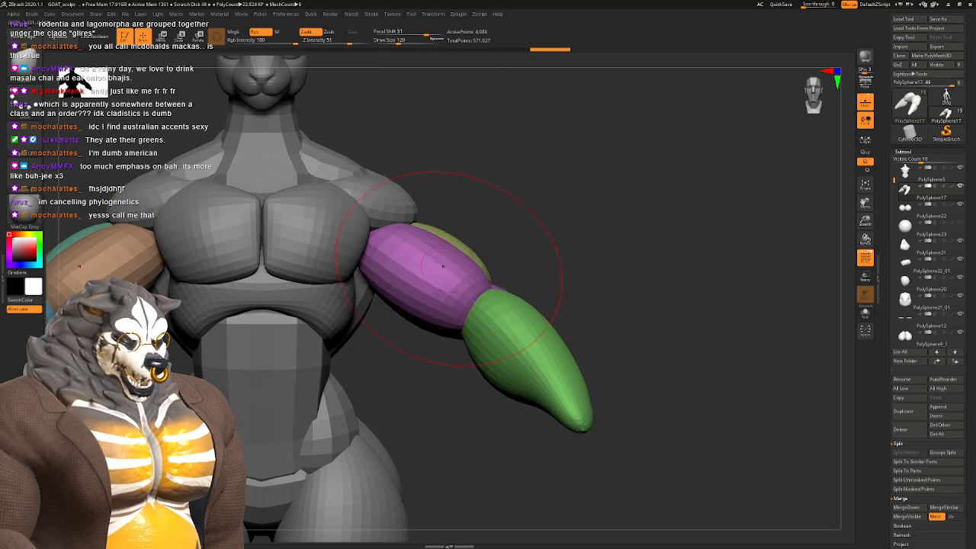
{"action": "right_click_drag", "start_coordinate": [455, 287], "coordinate": [458, 243], "text": "ctrl"}
{"action": "right_click_drag", "start_coordinate": [385, 269], "coordinate": [397, 285], "text": "alt"}
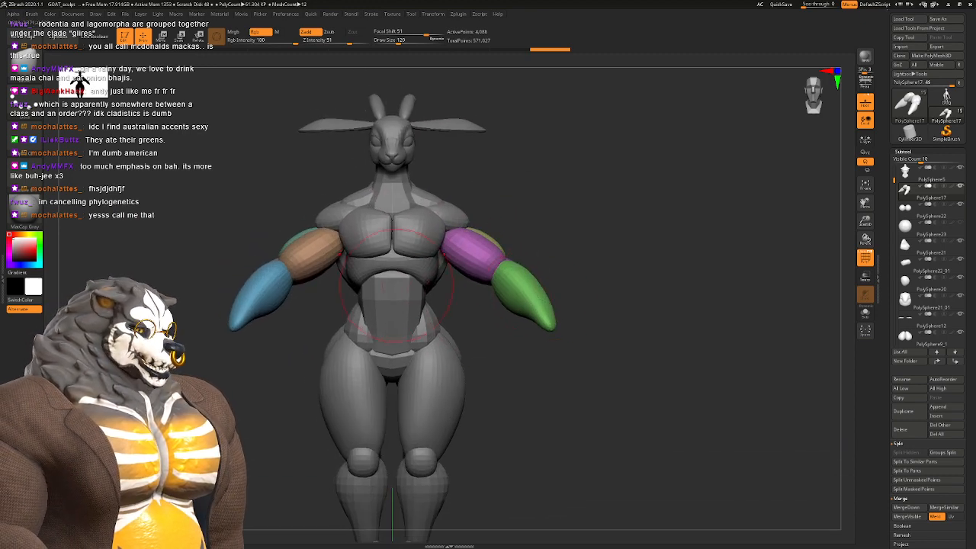
{"action": "left_click", "coordinate": [420, 232], "text": "alt"}
{"action": "mouse_move", "coordinate": [420, 232]}
{"action": "right_mouse_down", "text": "ctrl"}
{"action": "mouse_move", "coordinate": [443, 314]}
{"action": "mouse_move", "coordinate": [423, 292]}
{"action": "mouse_move", "coordinate": [364, 294]}
{"action": "mouse_move", "coordinate": [351, 266]}
{"action": "right_mouse_up", "text": "ctrl"}
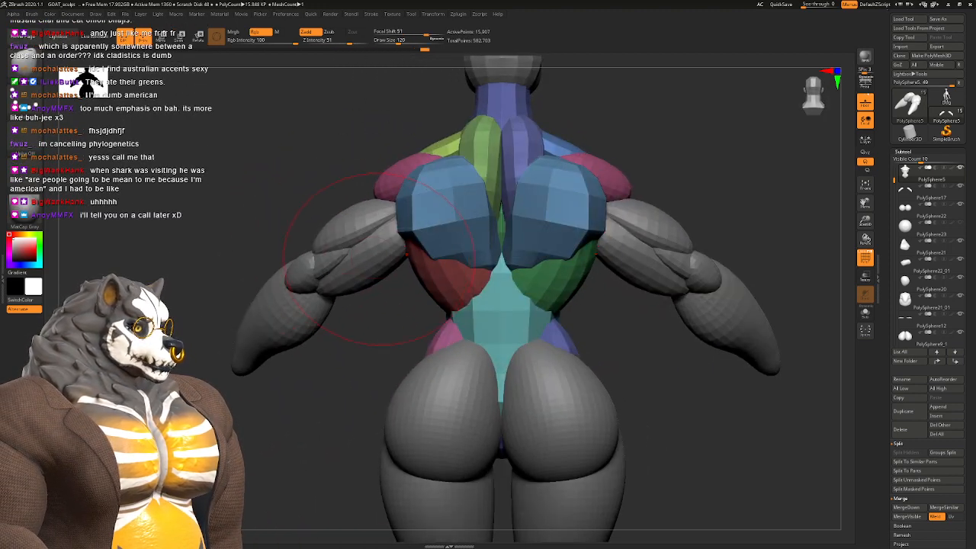
Step: Try to subdivide the torso mesh and return it to its base resolution
{"action": "key", "text": "ctrl+d"}
{"action": "key", "text": "ctrl+z"}
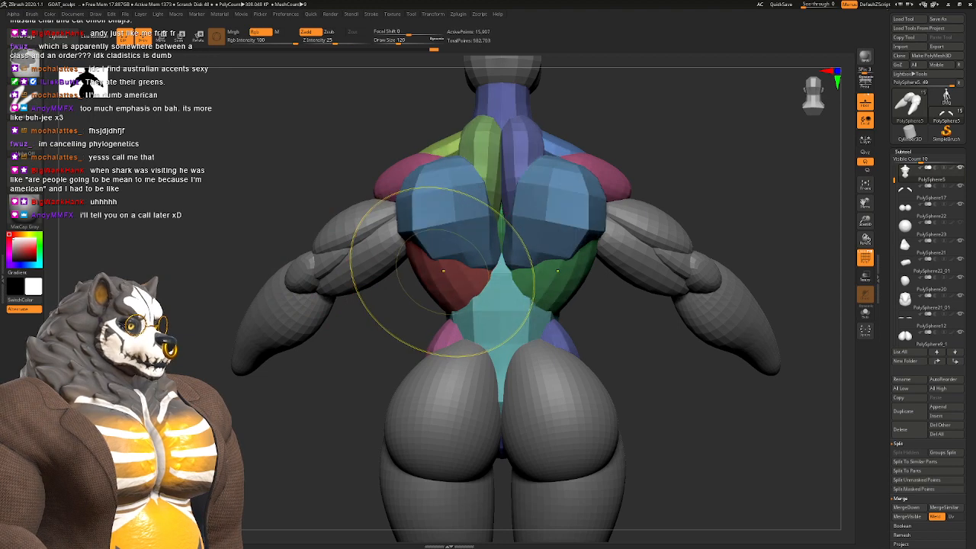
{"action": "left_click_drag", "start_coordinate": [967, 369], "coordinate": [967, 184]}
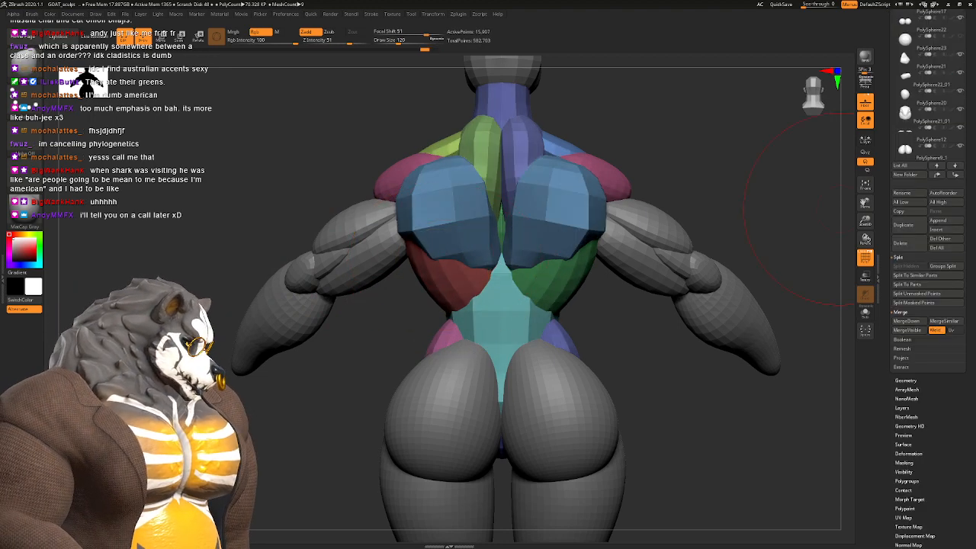
{"action": "left_click", "coordinate": [906, 380]}
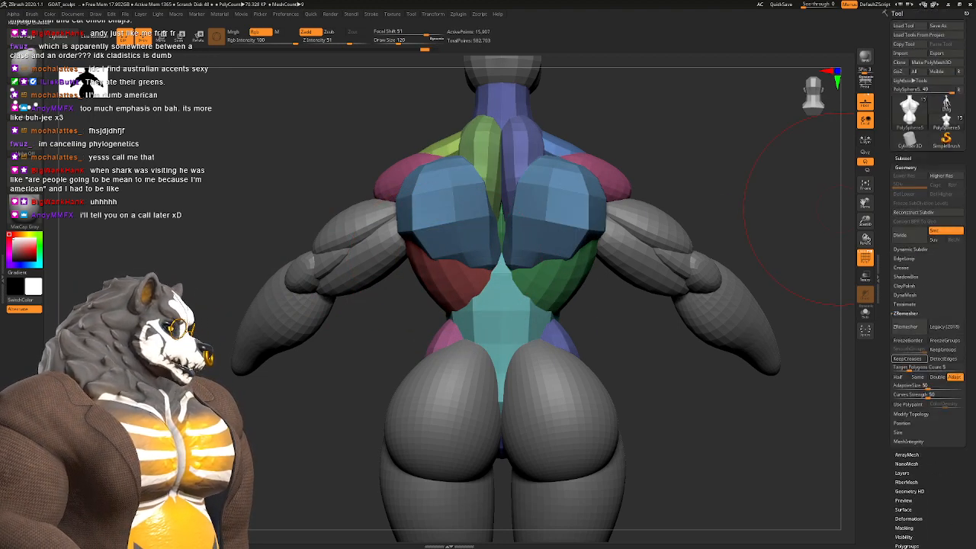
{"action": "key", "text": "ctrl+d"}
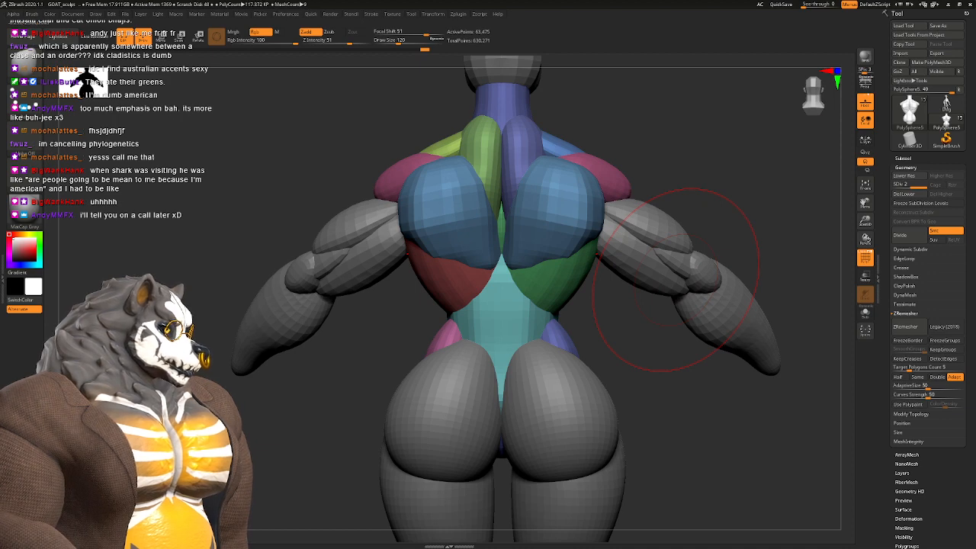
{"action": "key", "text": "shift+d"}
{"action": "key", "text": "ctrl+d"}
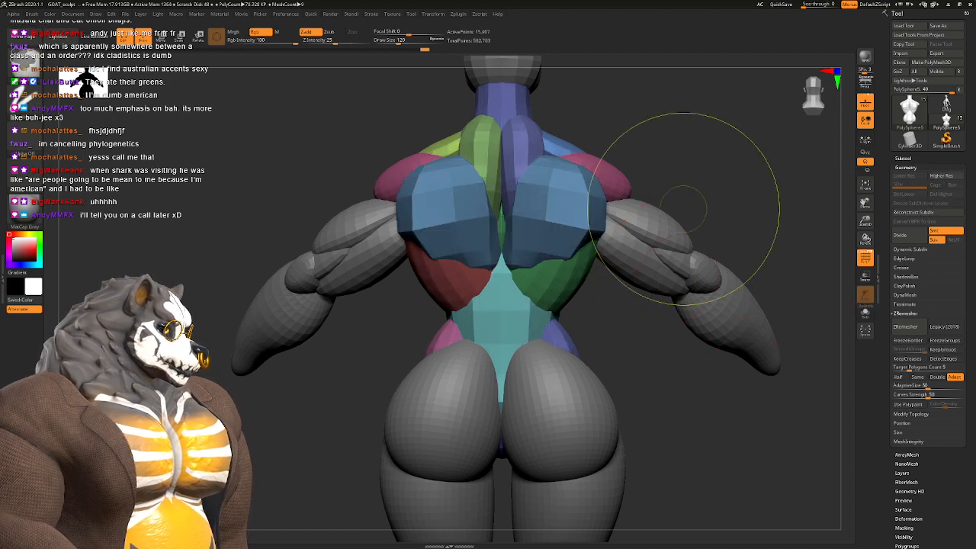
{"action": "key", "text": "shift+d"}
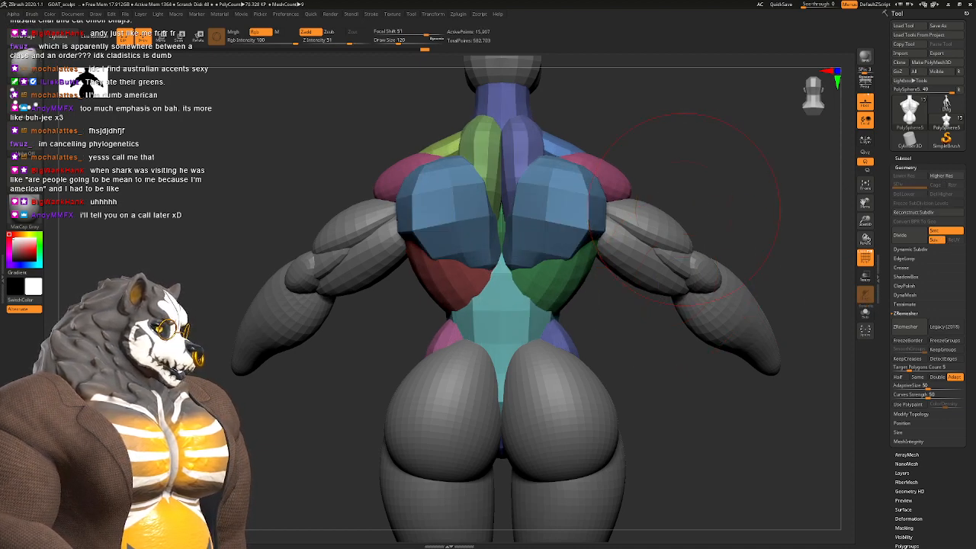
Step: Try inflating the shoulder-blade muscles toward the spine with the Inflat brush and smoothing them
{"action": "left_click_drag", "start_coordinate": [717, 198], "coordinate": [651, 240]}
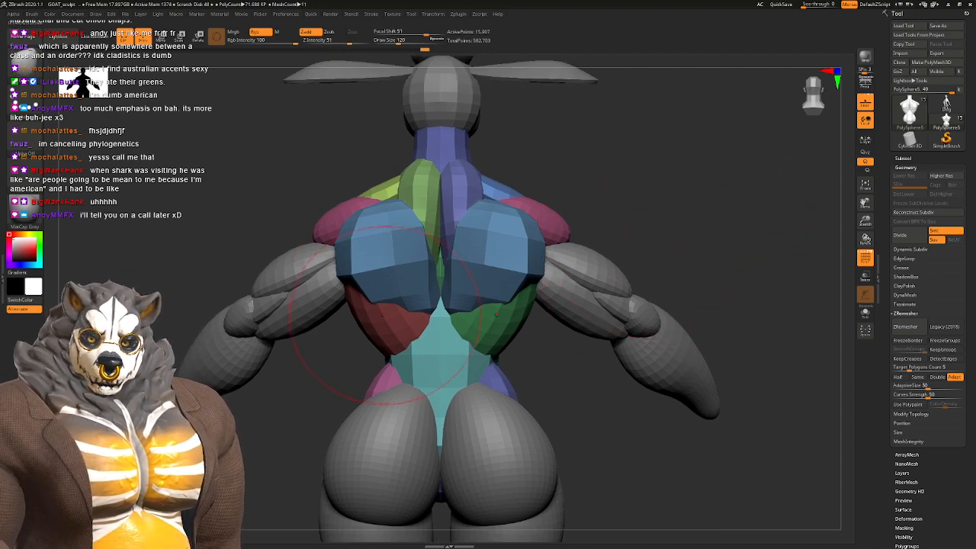
{"action": "right_click_drag", "start_coordinate": [404, 303], "coordinate": [402, 274]}
{"action": "right_click_drag", "start_coordinate": [435, 306], "coordinate": [436, 299]}
{"action": "key", "text": "b"}
{"action": "key", "text": "i"}
{"action": "key", "text": "n"}
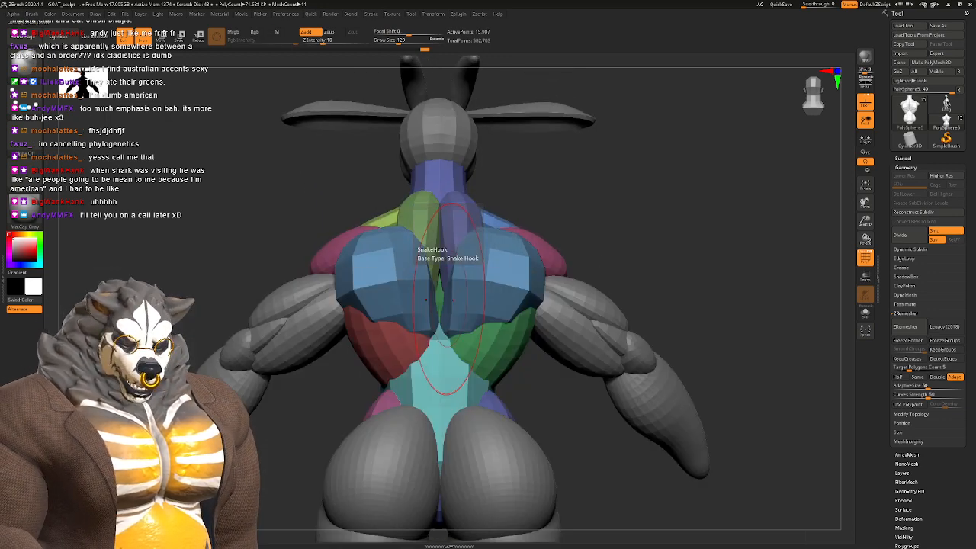
{"action": "left_click_drag", "start_coordinate": [431, 284], "coordinate": [433, 309]}
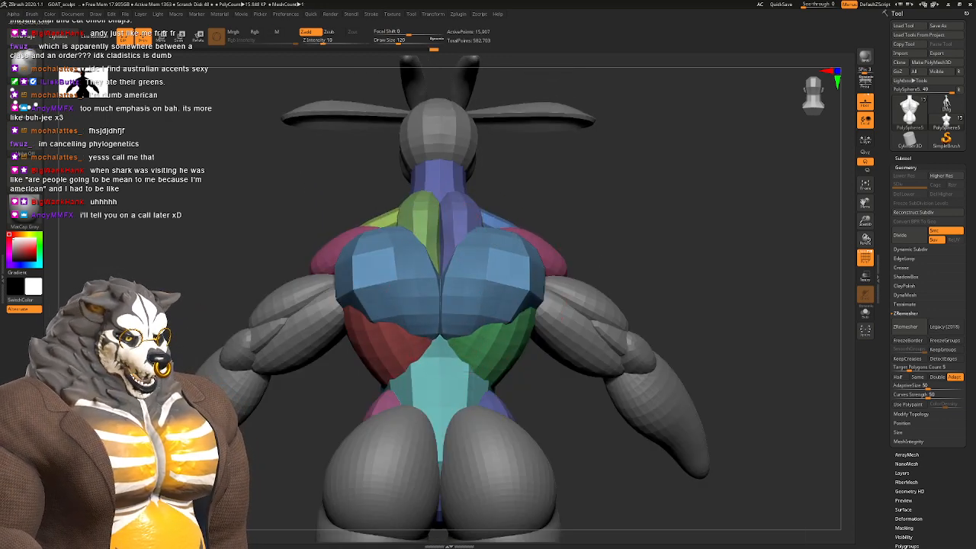
{"action": "left_click_drag", "start_coordinate": [507, 285], "coordinate": [503, 276]}
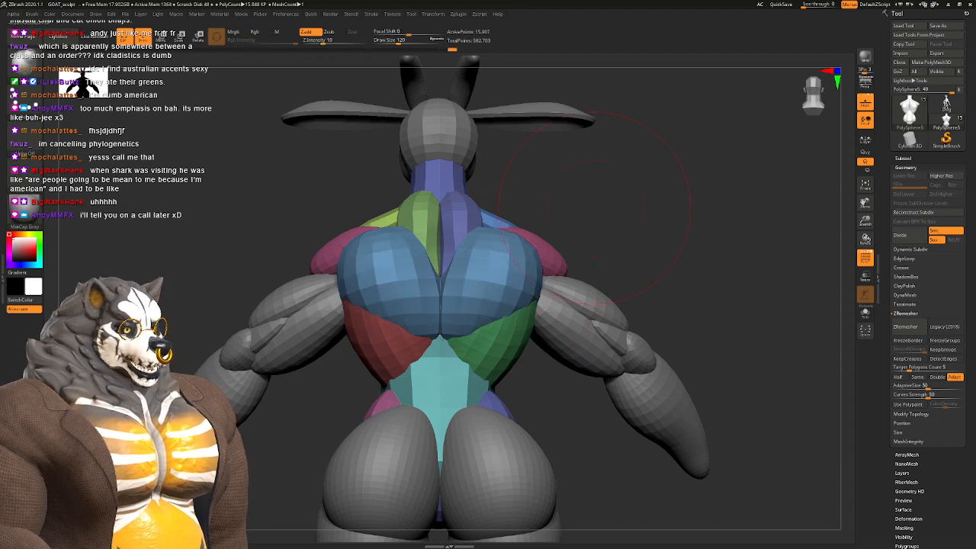
{"action": "key", "text": "ctrl+z"}
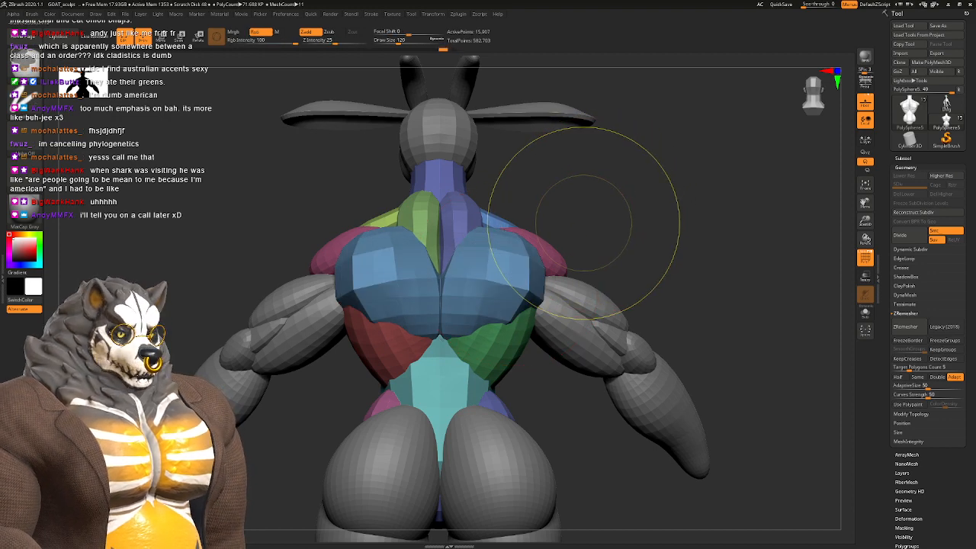
Step: Mask the whole torso and clear the mask again
{"action": "left_click", "coordinate": [583, 223], "text": "ctrl"}
{"action": "left_click", "coordinate": [624, 193], "text": "ctrl"}
{"action": "left_click", "coordinate": [622, 203], "text": "ctrl"}
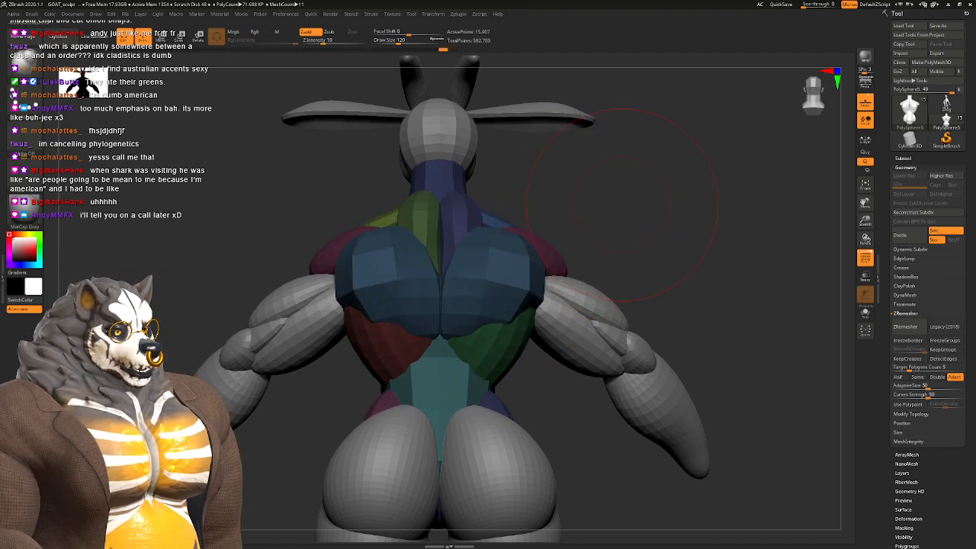
{"action": "left_click", "coordinate": [621, 202], "text": "ctrl"}
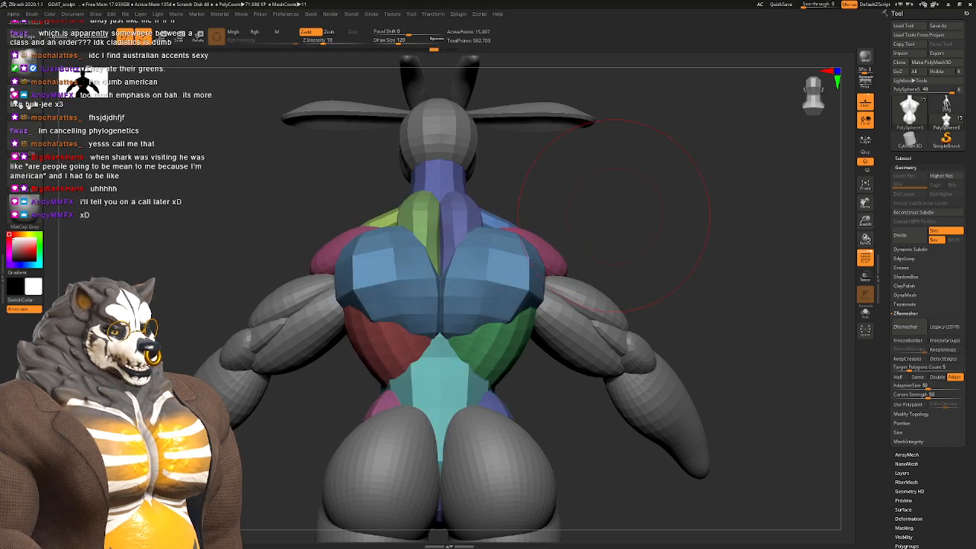
Step: Undo the torso's recent edits until all its muscles are restored, and subdivide the torso twice
{"action": "mouse_move", "coordinate": [614, 217]}
{"action": "left_mouse_down"}
{"action": "mouse_move", "coordinate": [602, 228]}
{"action": "mouse_move", "coordinate": [604, 273]}
{"action": "left_mouse_up"}
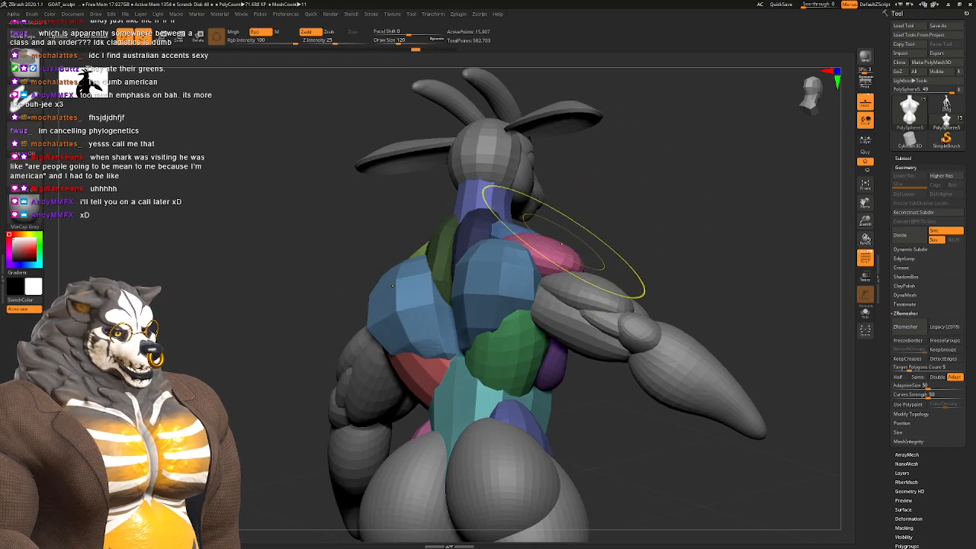
{"action": "left_click_drag", "start_coordinate": [561, 244], "coordinate": [577, 263], "text": "shift"}
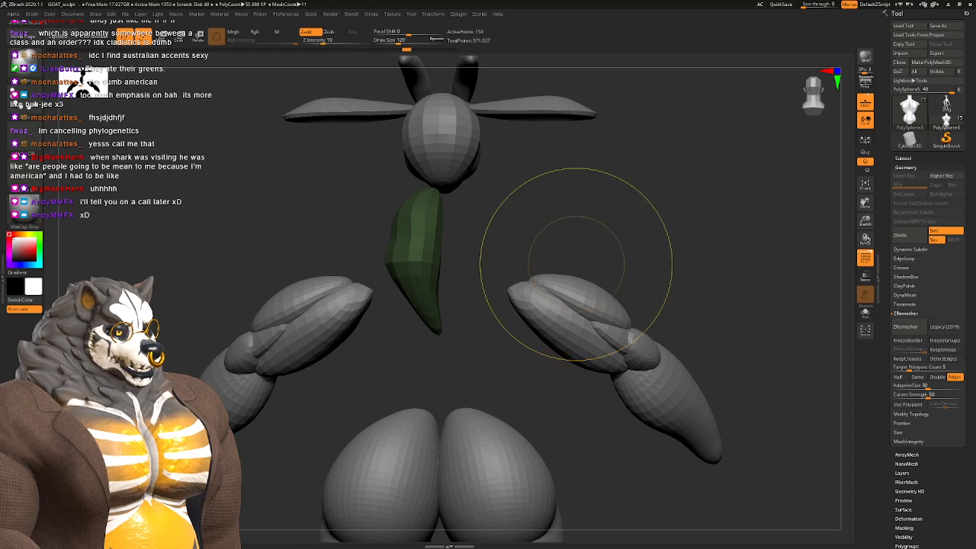
{"action": "key", "text": "ctrl+z"}
{"action": "key", "text": "ctrl+z"}
{"action": "key", "text": "ctrl+z"}
{"action": "key", "text": "ctrl+z"}
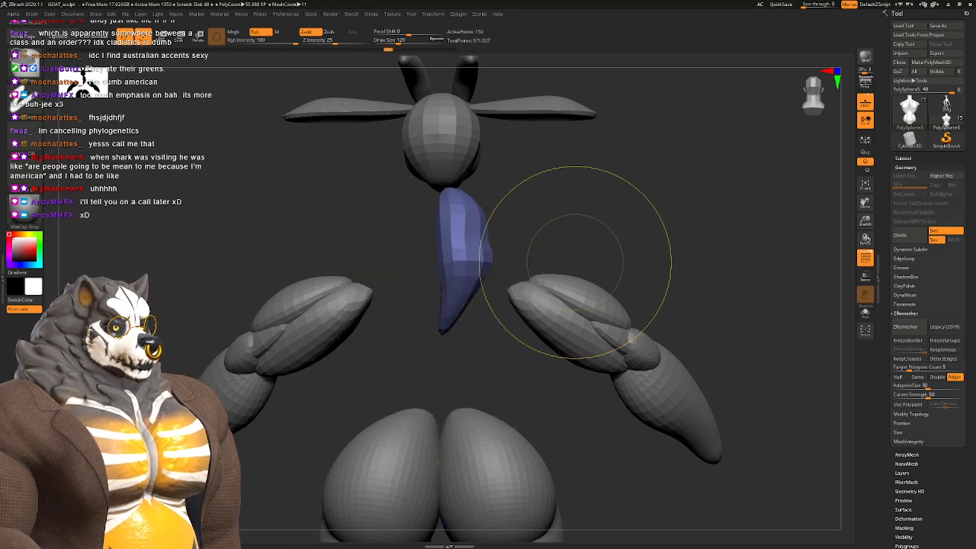
{"action": "left_click", "coordinate": [576, 261], "text": "ctrl+shift"}
{"action": "key", "text": "ctrl+d"}
{"action": "key", "text": "ctrl+d"}
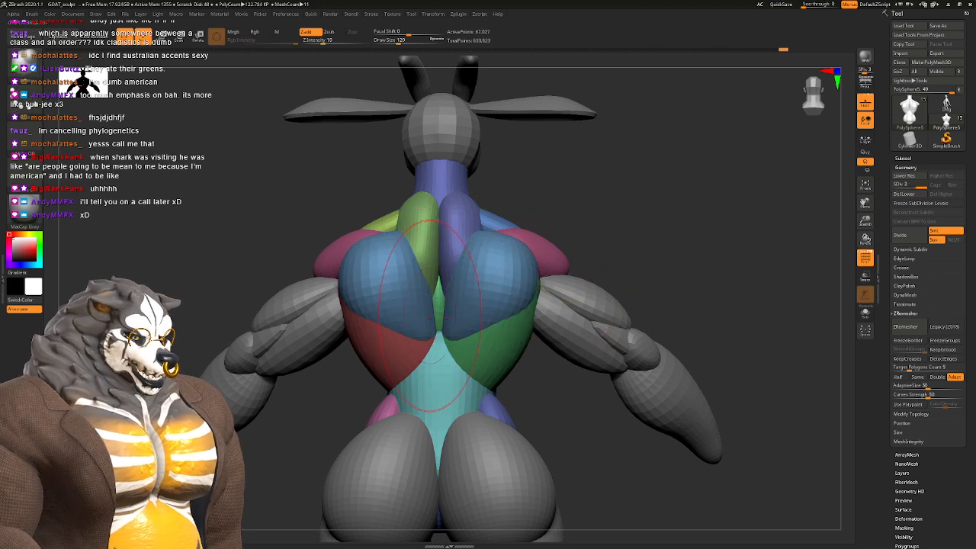
Step: Inflate the torso's shoulder-blade muscles toward the spine at a Draw Size of 182, and reduce the Draw Size to 101
{"action": "right_click_drag", "start_coordinate": [430, 319], "coordinate": [452, 317], "text": "alt"}
{"action": "key", "text": "b"}
{"action": "key", "text": "m"}
{"action": "key", "text": "v"}
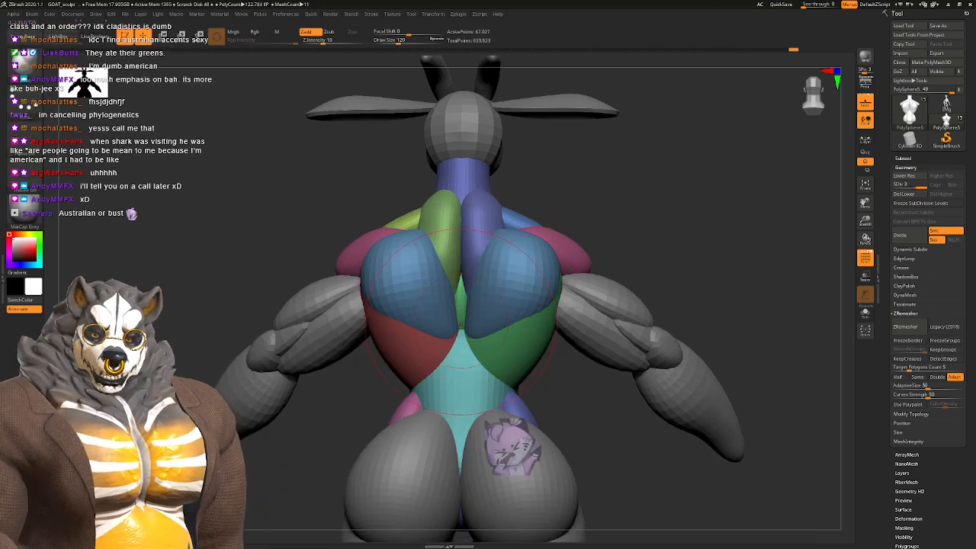
{"action": "key", "text": "space"}
{"action": "left_click_drag", "start_coordinate": [461, 323], "coordinate": [471, 308]}
{"action": "key", "text": "space"}
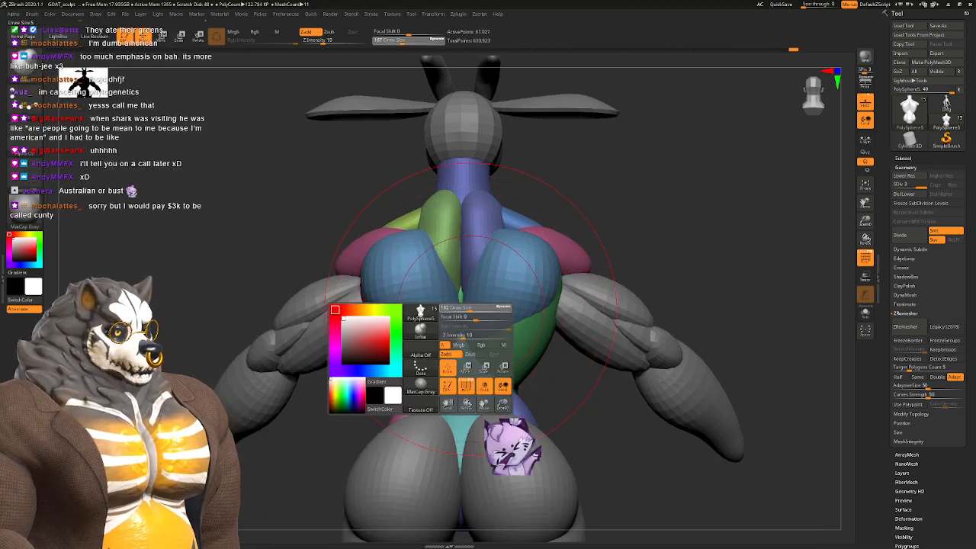
{"action": "right_click_drag", "start_coordinate": [534, 290], "coordinate": [470, 282]}
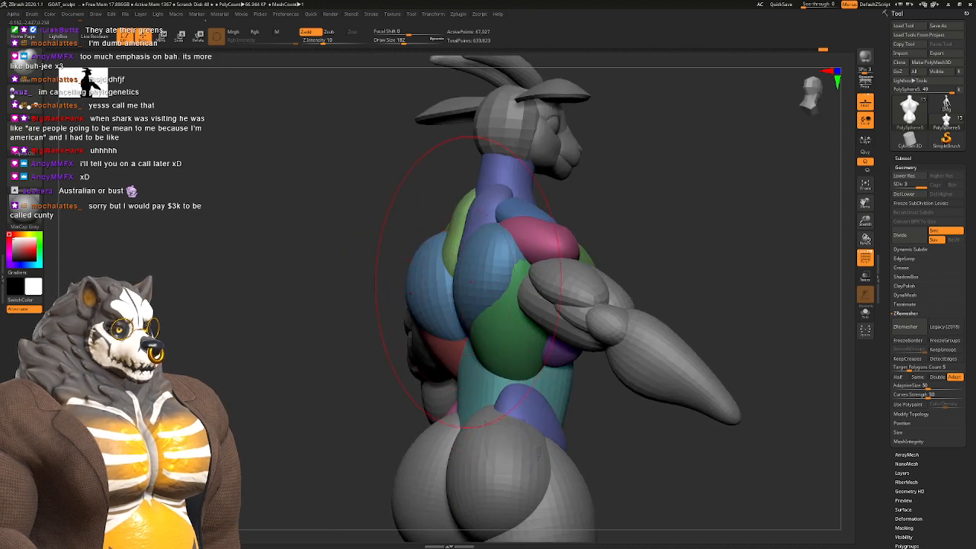
{"action": "mouse_move", "coordinate": [464, 245]}
{"action": "right_mouse_down"}
{"action": "mouse_move", "coordinate": [502, 242]}
{"action": "mouse_move", "coordinate": [408, 255]}
{"action": "mouse_move", "coordinate": [431, 260]}
{"action": "mouse_move", "coordinate": [398, 266]}
{"action": "mouse_move", "coordinate": [396, 256]}
{"action": "mouse_move", "coordinate": [423, 243]}
{"action": "mouse_move", "coordinate": [453, 206]}
{"action": "right_mouse_up"}
{"action": "key", "text": "space"}
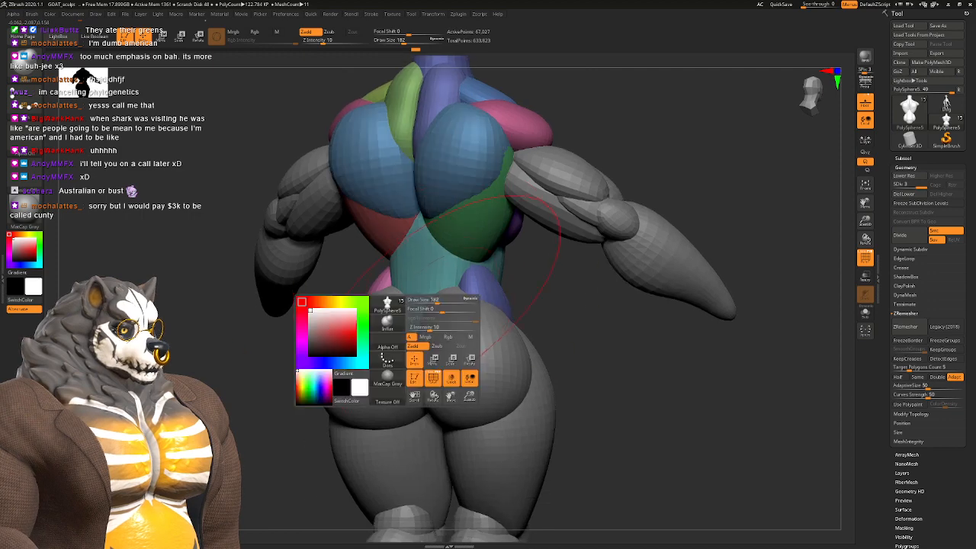
{"action": "left_click_drag", "start_coordinate": [431, 298], "coordinate": [425, 295]}
{"action": "right_click_drag", "start_coordinate": [425, 296], "coordinate": [455, 273]}
{"action": "right_click_drag", "start_coordinate": [455, 273], "coordinate": [511, 249], "text": "alt"}
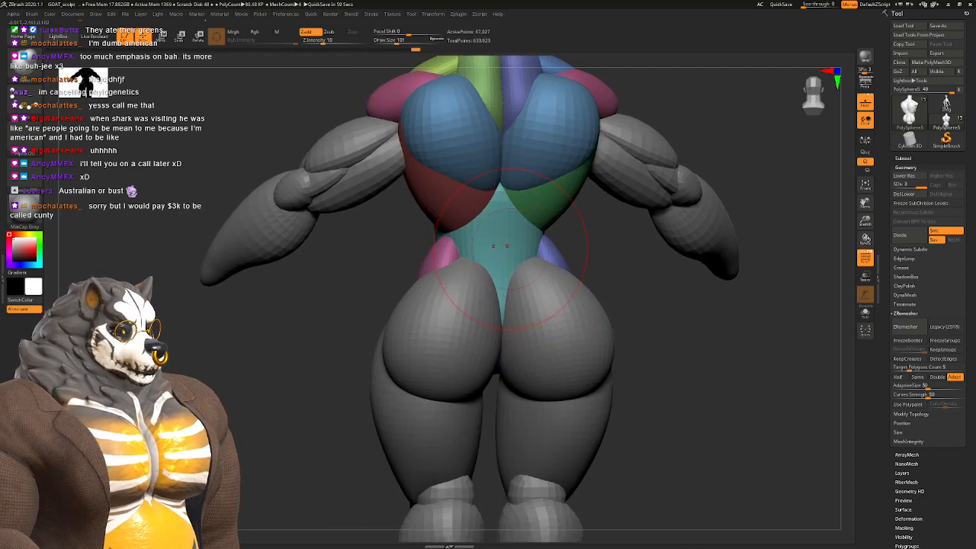
Step: Add a Sphere3D to the sculpt as a new subtool
{"action": "left_click", "coordinate": [903, 159]}
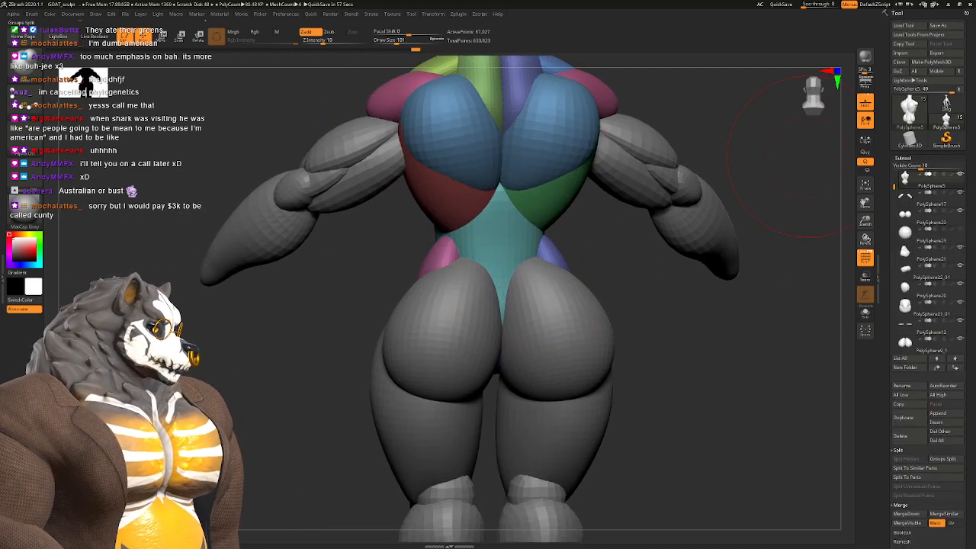
{"action": "left_click", "coordinate": [945, 421]}
{"action": "left_click", "coordinate": [609, 422]}
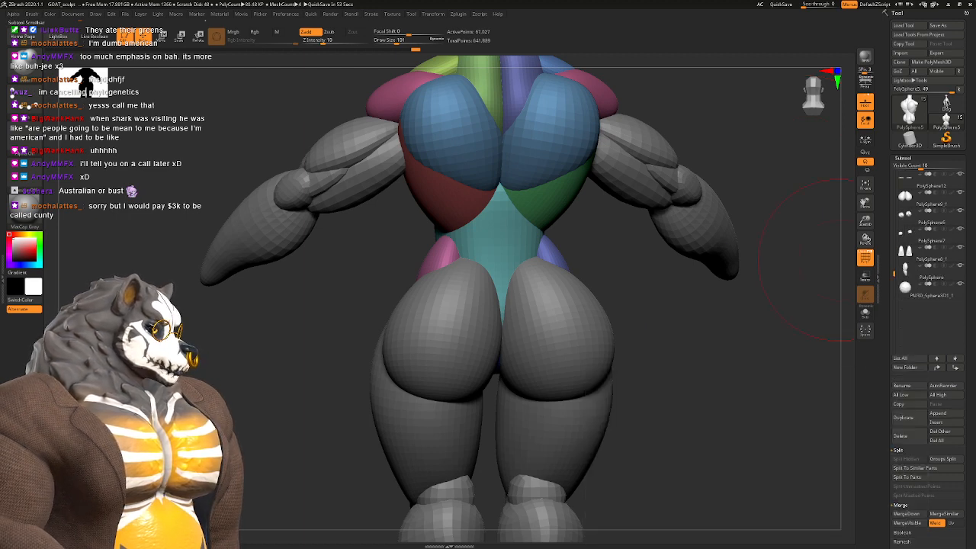
Step: Select the new sphere, scale it down to muscle size and raise it from below the feet to hip height
{"action": "left_click_drag", "start_coordinate": [656, 358], "coordinate": [610, 297], "text": "alt"}
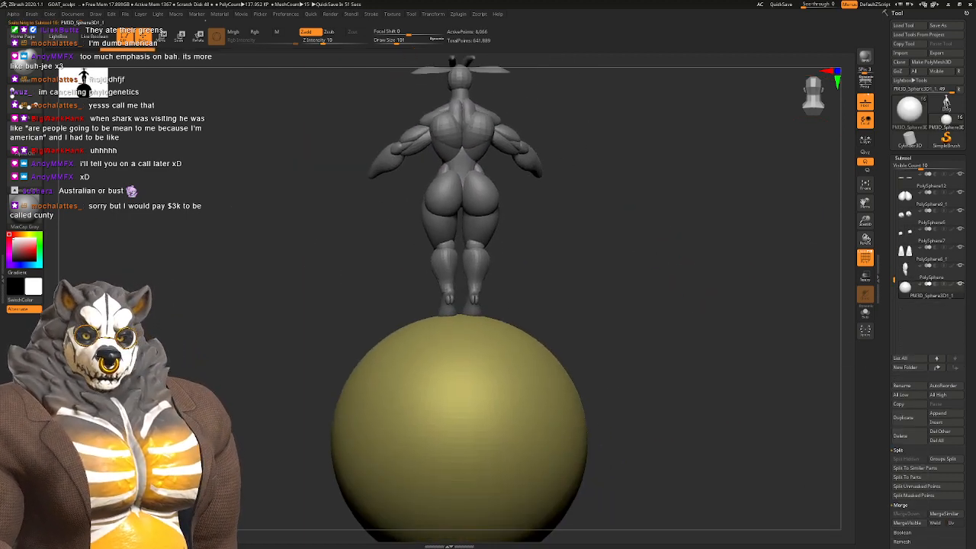
{"action": "left_click_drag", "start_coordinate": [642, 370], "coordinate": [599, 290], "text": "alt"}
{"action": "left_click_drag", "start_coordinate": [631, 261], "coordinate": [629, 306], "text": "alt"}
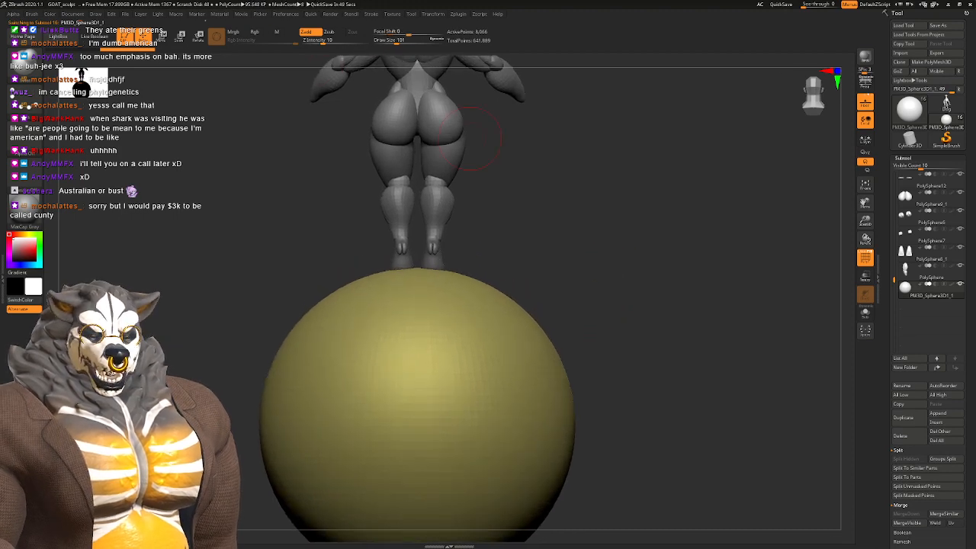
{"action": "left_click", "coordinate": [162, 37]}
{"action": "left_click_drag", "start_coordinate": [636, 373], "coordinate": [623, 295], "text": "alt"}
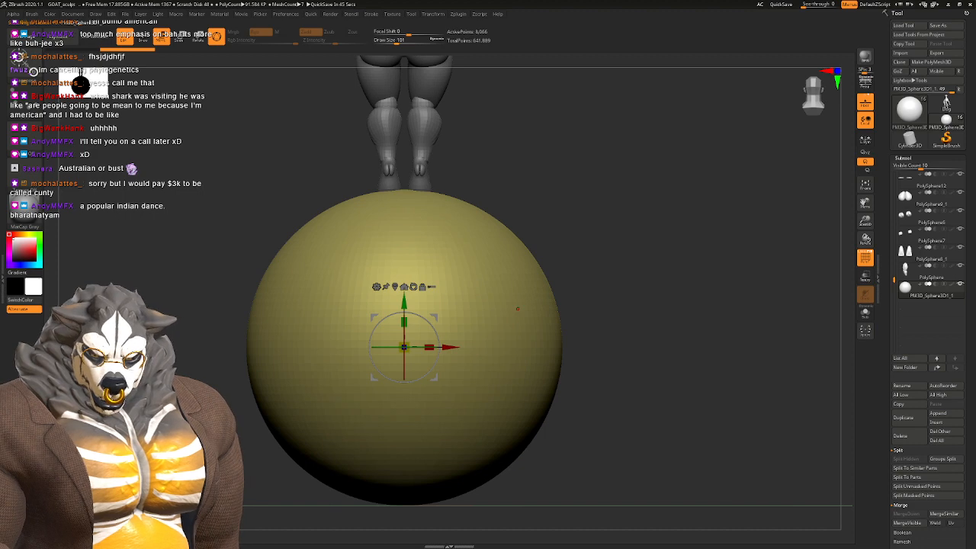
{"action": "left_click_drag", "start_coordinate": [404, 347], "coordinate": [404, 369]}
{"action": "left_click_drag", "start_coordinate": [404, 301], "coordinate": [404, 63]}
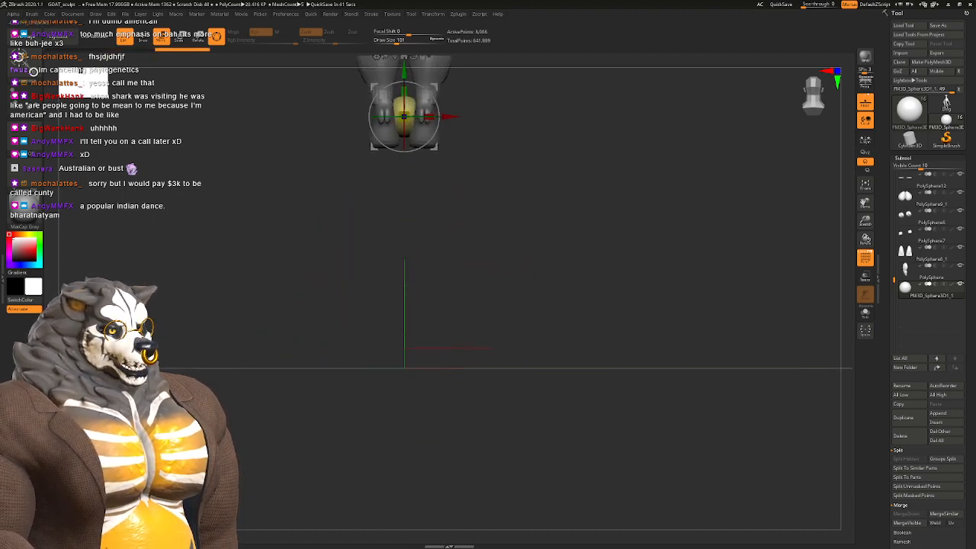
{"action": "left_click_drag", "start_coordinate": [526, 114], "coordinate": [532, 427], "text": "alt"}
{"action": "left_click_drag", "start_coordinate": [410, 376], "coordinate": [409, 192]}
Step: Move the small sphere in depth and upward until it sits at the base of the spine above the buttocks
{"action": "left_click_drag", "start_coordinate": [594, 251], "coordinate": [388, 238], "text": "shift"}
{"action": "left_click_drag", "start_coordinate": [518, 244], "coordinate": [496, 396], "text": "alt"}
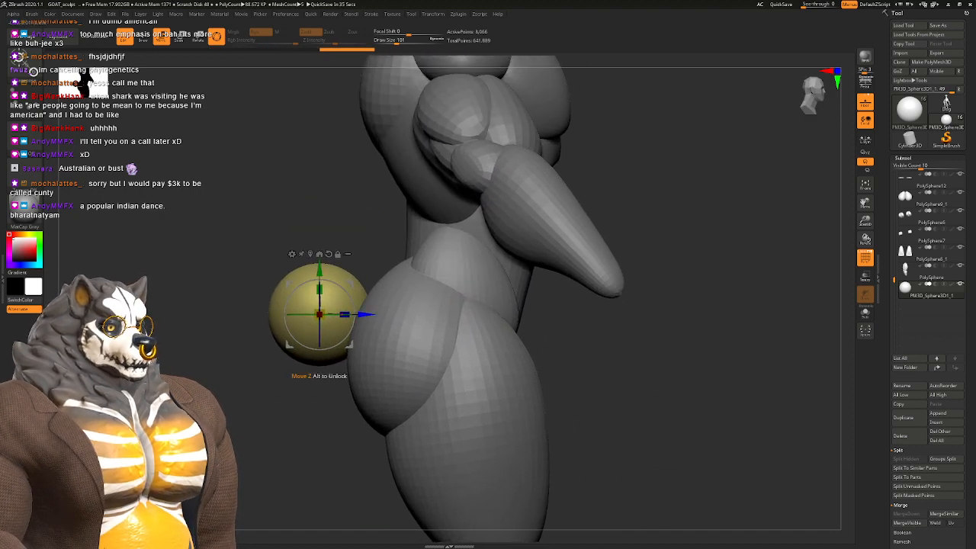
{"action": "left_click_drag", "start_coordinate": [366, 314], "coordinate": [434, 314]}
{"action": "left_click_drag", "start_coordinate": [388, 269], "coordinate": [387, 233]}
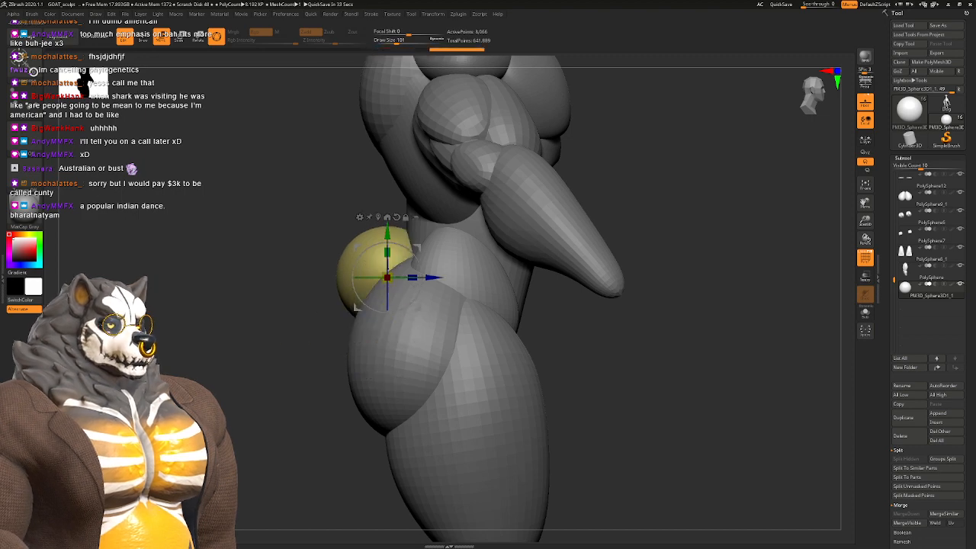
{"action": "left_click_drag", "start_coordinate": [297, 305], "coordinate": [449, 299]}
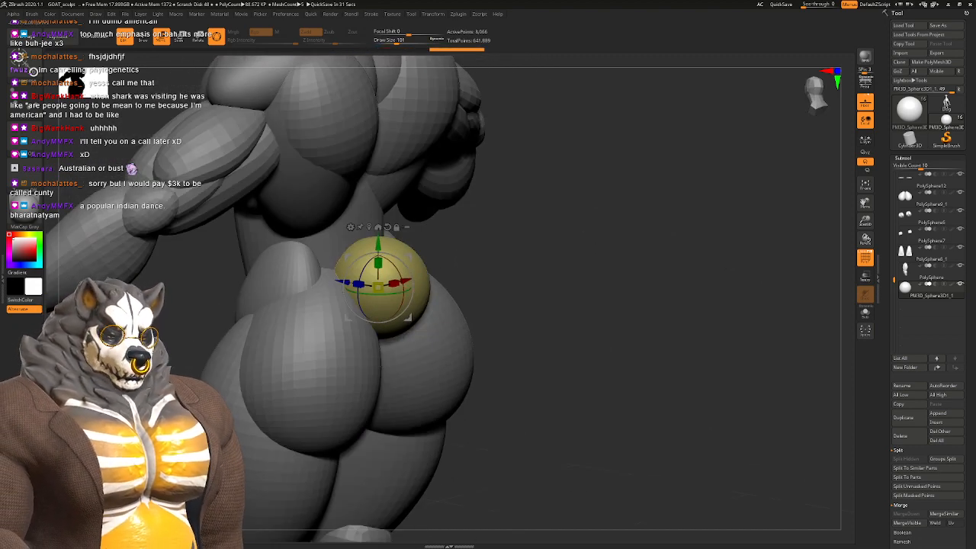
Step: Stretch the sphere backward into an elongated tail shape with the Move brush
{"action": "key", "text": "b"}
{"action": "key", "text": "m"}
{"action": "key", "text": "v"}
{"action": "mouse_move", "coordinate": [526, 312]}
{"action": "left_mouse_down"}
{"action": "mouse_move", "coordinate": [430, 304]}
{"action": "mouse_move", "coordinate": [473, 296]}
{"action": "mouse_move", "coordinate": [415, 300]}
{"action": "mouse_move", "coordinate": [454, 312]}
{"action": "mouse_move", "coordinate": [396, 328]}
{"action": "mouse_move", "coordinate": [400, 335]}
{"action": "left_mouse_up"}
{"action": "key", "text": "space"}
{"action": "key", "text": "space"}
{"action": "left_click_drag", "start_coordinate": [399, 336], "coordinate": [343, 327]}
{"action": "left_click_drag", "start_coordinate": [436, 248], "coordinate": [443, 272]}
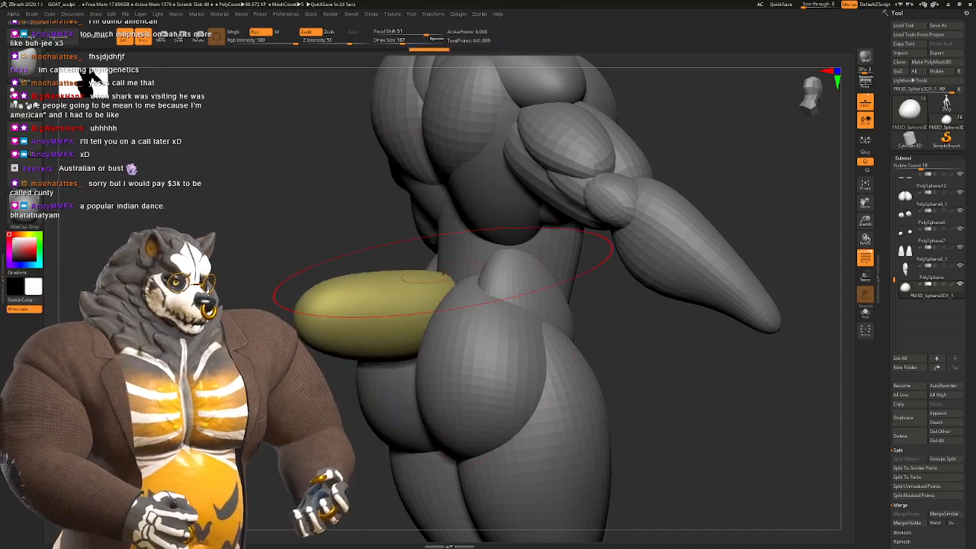
Step: Shorten the tail with the Move brush at a Draw Size of 132, and DynaMesh it at resolution 128
{"action": "key", "text": "space"}
{"action": "mouse_move", "coordinate": [424, 314]}
{"action": "left_mouse_down"}
{"action": "mouse_move", "coordinate": [426, 304]}
{"action": "mouse_move", "coordinate": [401, 308]}
{"action": "left_mouse_up"}
{"action": "mouse_move", "coordinate": [316, 321]}
{"action": "left_mouse_down"}
{"action": "mouse_move", "coordinate": [389, 322]}
{"action": "mouse_move", "coordinate": [433, 286]}
{"action": "left_mouse_up"}
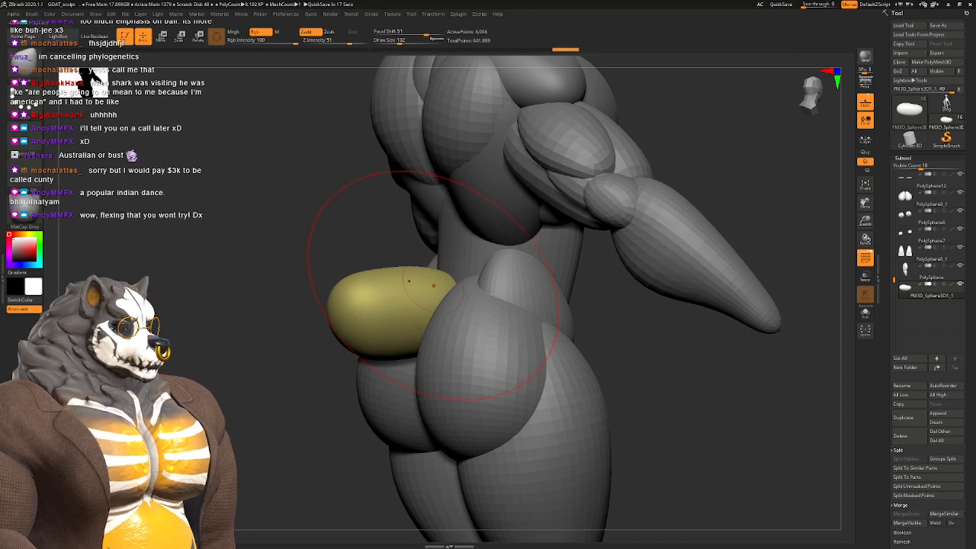
{"action": "key", "text": "space"}
{"action": "key", "text": "space"}
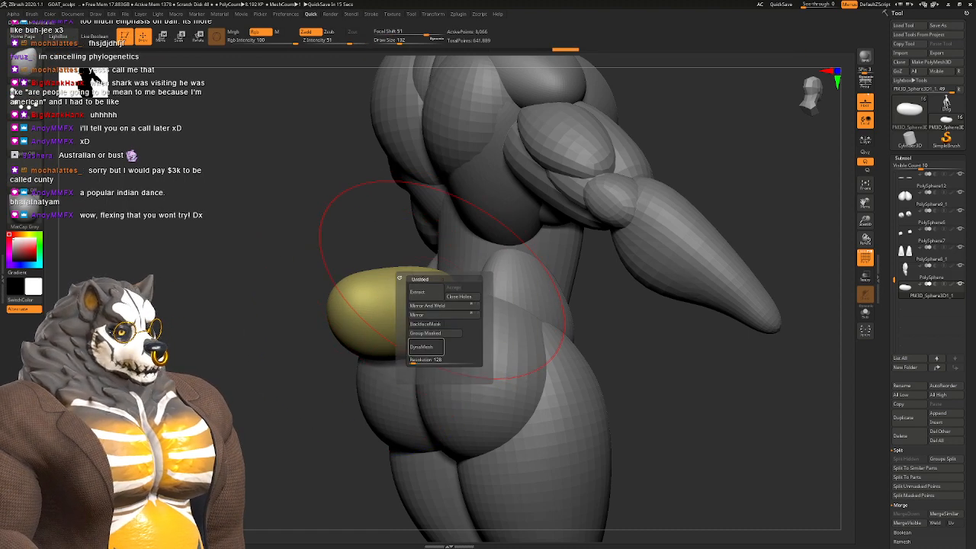
{"action": "left_click", "coordinate": [425, 347]}
Step: Reshape the remeshed tail's top and tip with the Move brush, using a smaller Draw Size for the finer adjustments
{"action": "left_click_drag", "start_coordinate": [294, 306], "coordinate": [427, 307]}
{"action": "left_click_drag", "start_coordinate": [408, 280], "coordinate": [404, 290]}
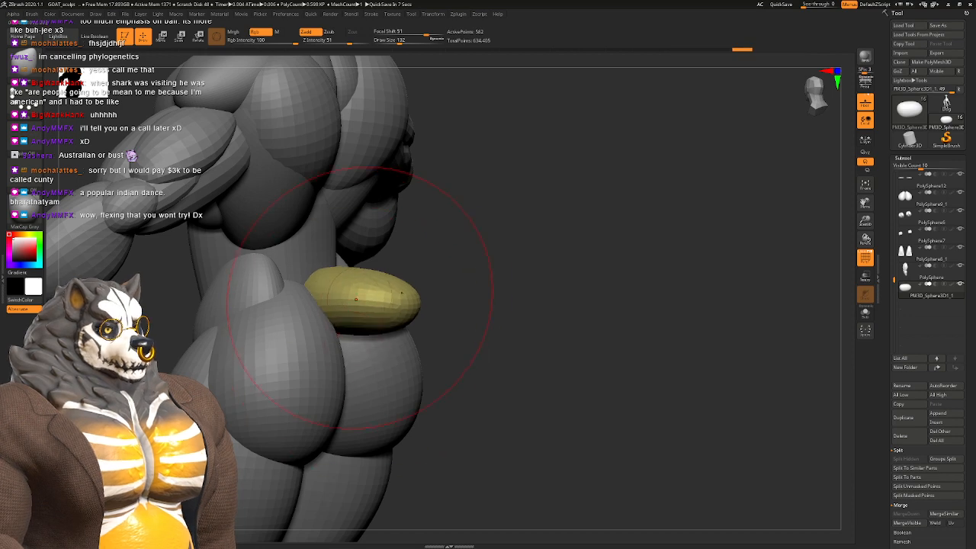
{"action": "key", "text": "space"}
{"action": "left_click_drag", "start_coordinate": [373, 299], "coordinate": [366, 299]}
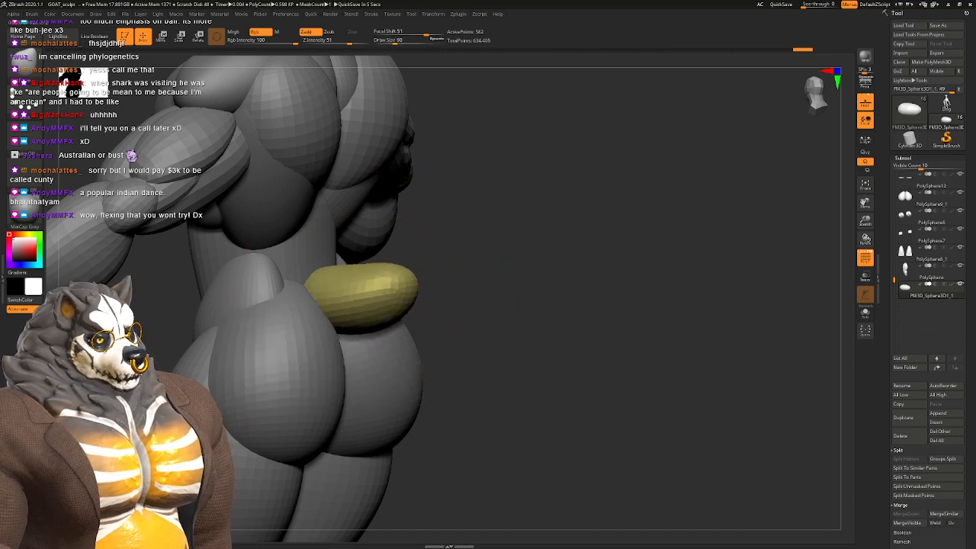
{"action": "left_click_drag", "start_coordinate": [467, 283], "coordinate": [334, 244]}
{"action": "right_click_drag", "start_coordinate": [352, 271], "coordinate": [484, 328]}
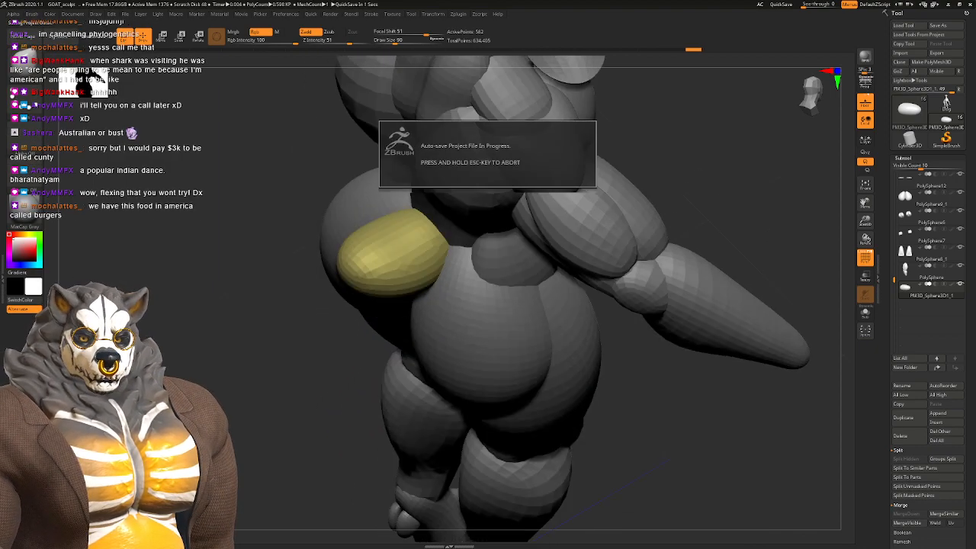
{"action": "right_click_drag", "start_coordinate": [383, 312], "coordinate": [444, 317]}
{"action": "mouse_move", "coordinate": [374, 309]}
{"action": "right_mouse_down"}
{"action": "mouse_move", "coordinate": [460, 316]}
{"action": "mouse_move", "coordinate": [447, 366]}
{"action": "mouse_move", "coordinate": [405, 375]}
{"action": "right_mouse_up"}
Step: Refine the tail's contour from the side and back, reducing the Move brush's Draw Size to 83
{"action": "key", "text": "space"}
{"action": "left_click_drag", "start_coordinate": [451, 329], "coordinate": [457, 328]}
{"action": "mouse_move", "coordinate": [465, 307]}
{"action": "right_mouse_down"}
{"action": "mouse_move", "coordinate": [420, 300]}
{"action": "mouse_move", "coordinate": [406, 325]}
{"action": "right_mouse_up"}
{"action": "mouse_move", "coordinate": [428, 289]}
{"action": "right_mouse_down", "text": "shift"}
{"action": "mouse_move", "coordinate": [475, 286]}
{"action": "mouse_move", "coordinate": [413, 347]}
{"action": "mouse_move", "coordinate": [344, 330]}
{"action": "right_mouse_up", "text": "shift"}
{"action": "mouse_move", "coordinate": [344, 329]}
{"action": "right_mouse_down", "text": "alt"}
{"action": "mouse_move", "coordinate": [365, 226]}
{"action": "mouse_move", "coordinate": [420, 292]}
{"action": "mouse_move", "coordinate": [385, 296]}
{"action": "right_mouse_up", "text": "alt"}
{"action": "key", "text": "space"}
{"action": "left_click_drag", "start_coordinate": [385, 295], "coordinate": [388, 294]}
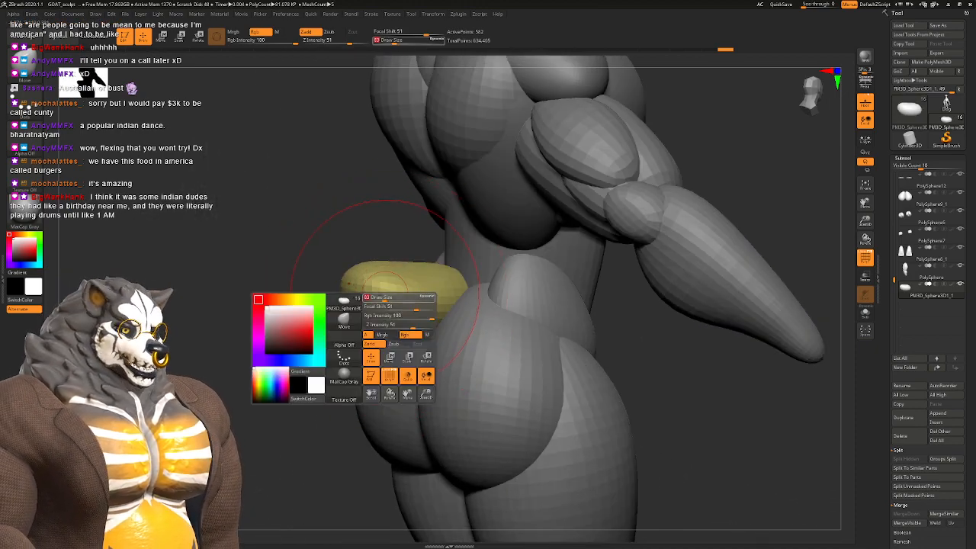
{"action": "mouse_move", "coordinate": [385, 293]}
{"action": "right_mouse_down"}
{"action": "mouse_move", "coordinate": [374, 297]}
{"action": "mouse_move", "coordinate": [387, 268]}
{"action": "mouse_move", "coordinate": [417, 283]}
{"action": "mouse_move", "coordinate": [405, 266]}
{"action": "mouse_move", "coordinate": [427, 309]}
{"action": "right_mouse_up"}
{"action": "right_click_drag", "start_coordinate": [427, 309], "coordinate": [427, 286]}
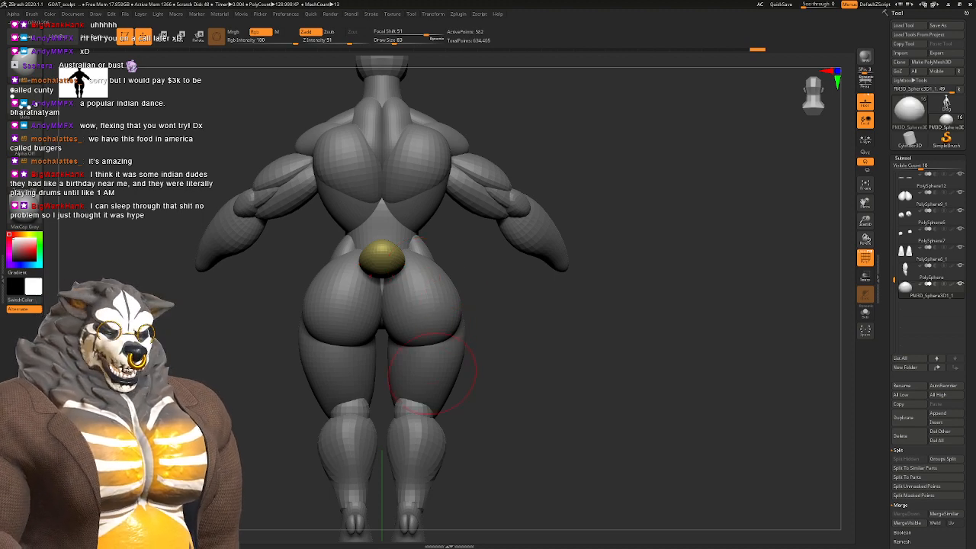
Step: Select the legs and try to mask the two pieces behind the knees by isolating each in turn
{"action": "mouse_move", "coordinate": [433, 374]}
{"action": "right_mouse_down", "text": "alt"}
{"action": "mouse_move", "coordinate": [450, 295]}
{"action": "mouse_move", "coordinate": [448, 362]}
{"action": "mouse_move", "coordinate": [450, 267]}
{"action": "right_mouse_up", "text": "alt"}
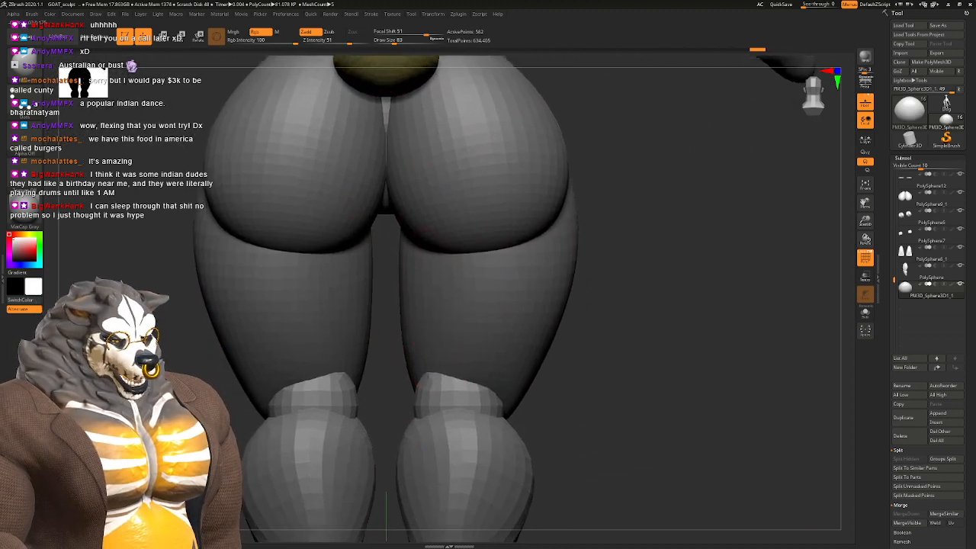
{"action": "mouse_move", "coordinate": [450, 346]}
{"action": "right_mouse_down", "text": "ctrl"}
{"action": "mouse_move", "coordinate": [412, 247]}
{"action": "mouse_move", "coordinate": [411, 305]}
{"action": "right_mouse_up", "text": "ctrl"}
{"action": "left_click", "coordinate": [417, 300], "text": "alt"}
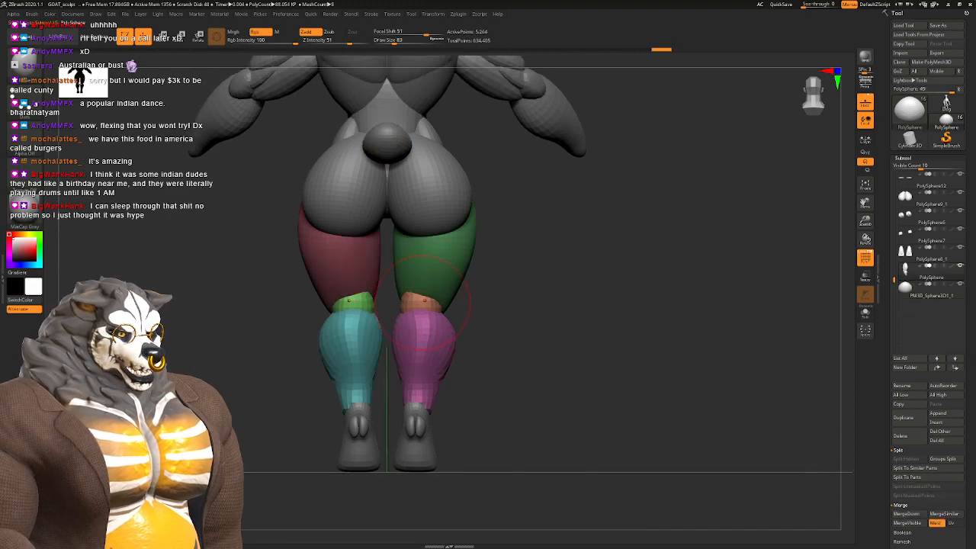
{"action": "left_click", "coordinate": [415, 302], "text": "ctrl+shift"}
{"action": "left_click", "coordinate": [497, 286], "text": "ctrl"}
{"action": "mouse_move", "coordinate": [498, 286]}
{"action": "left_mouse_down", "text": "ctrl+shift"}
{"action": "mouse_move", "coordinate": [484, 285]}
{"action": "mouse_move", "coordinate": [483, 298]}
{"action": "mouse_move", "coordinate": [503, 300]}
{"action": "left_mouse_up", "text": "ctrl+shift"}
{"action": "left_click", "coordinate": [363, 299], "text": "ctrl+shift"}
{"action": "left_click", "coordinate": [499, 276], "text": "ctrl"}
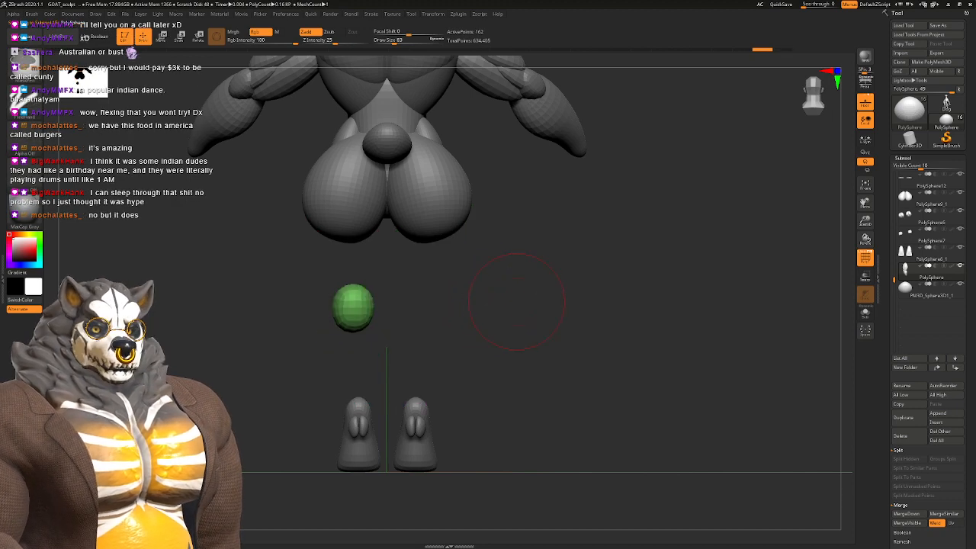
{"action": "left_click", "coordinate": [521, 294], "text": "ctrl+shift"}
{"action": "left_click_drag", "start_coordinate": [521, 295], "coordinate": [535, 297], "text": "alt"}
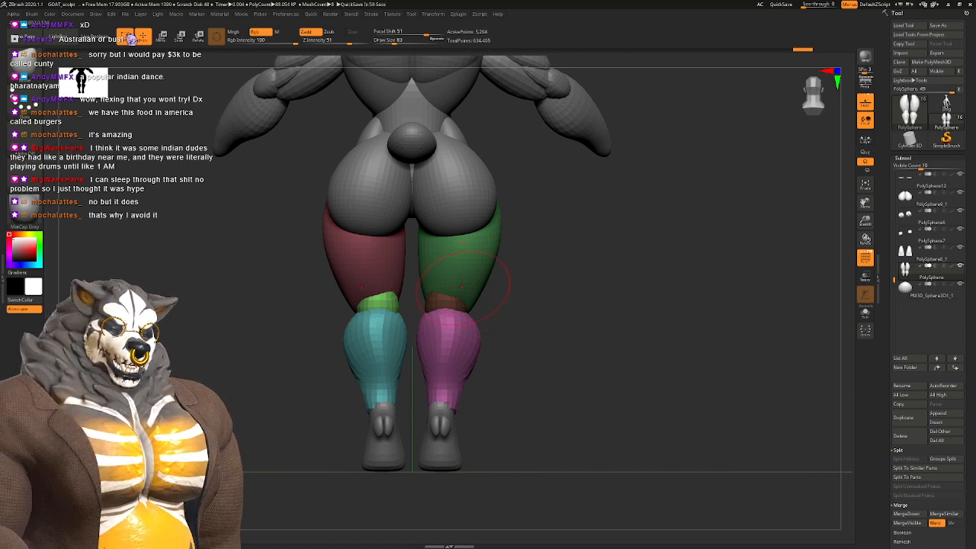
Step: Choose the Inflate brush, check the legs and whole body from the front, and make the torso the active subtool
{"action": "right_click_drag", "start_coordinate": [462, 287], "coordinate": [401, 302], "text": "alt"}
{"action": "right_click_drag", "start_coordinate": [465, 322], "coordinate": [517, 335], "text": "alt"}
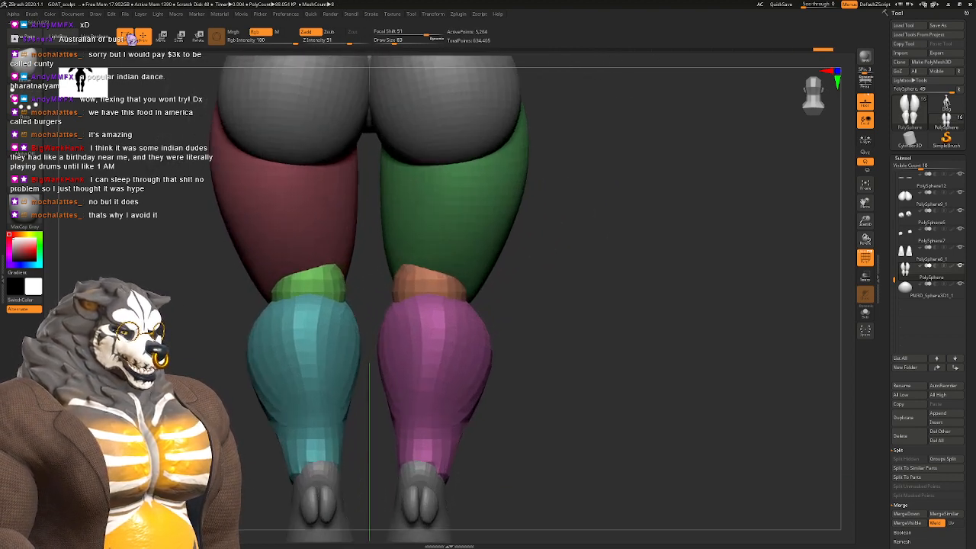
{"action": "mouse_move", "coordinate": [454, 338]}
{"action": "right_mouse_down", "text": "alt"}
{"action": "mouse_move", "coordinate": [460, 356]}
{"action": "mouse_move", "coordinate": [479, 330]}
{"action": "right_mouse_up", "text": "alt"}
{"action": "key", "text": "b"}
{"action": "key", "text": "i"}
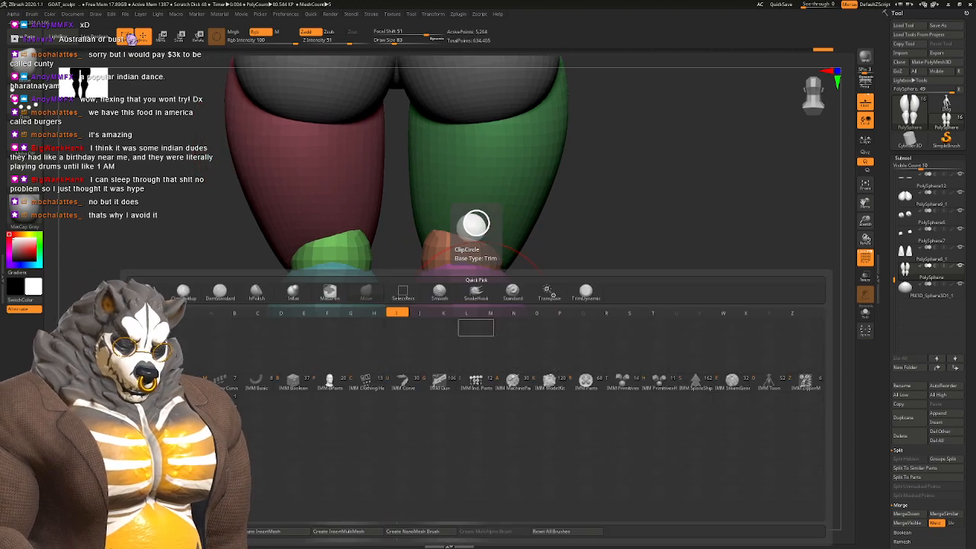
{"action": "key", "text": "n"}
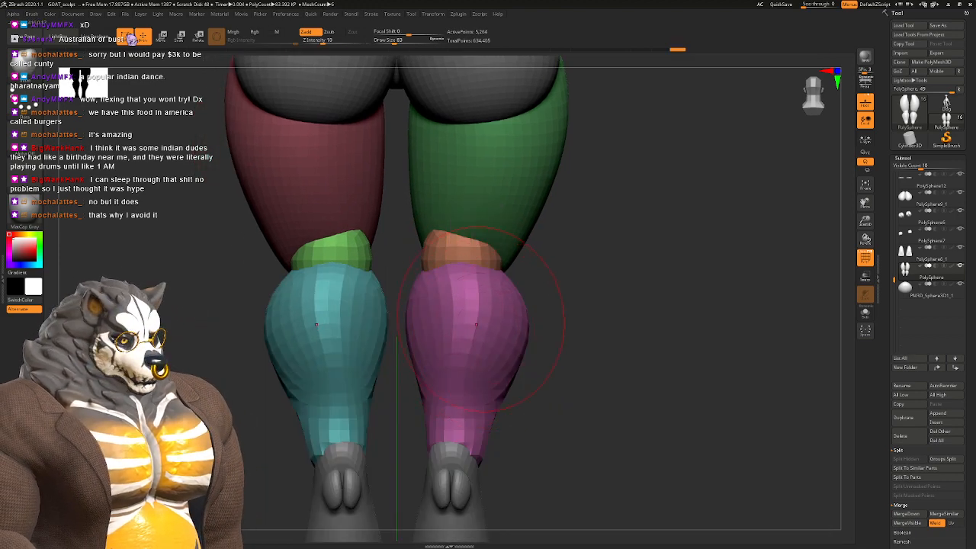
{"action": "right_click_drag", "start_coordinate": [442, 368], "coordinate": [322, 365]}
{"action": "right_click_drag", "start_coordinate": [458, 427], "coordinate": [232, 298], "text": "alt"}
{"action": "right_click_drag", "start_coordinate": [320, 296], "coordinate": [430, 339], "text": "shift"}
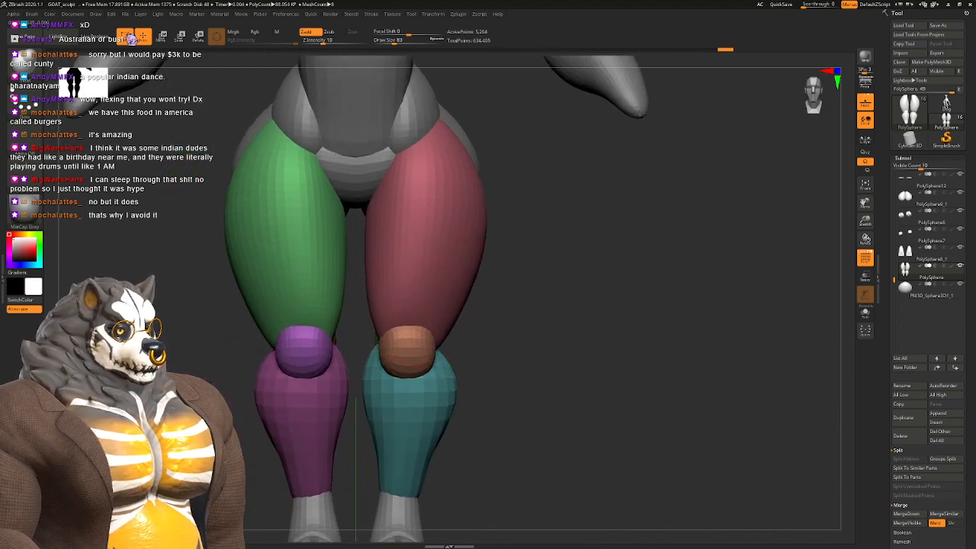
{"action": "right_click_drag", "start_coordinate": [458, 299], "coordinate": [433, 319], "text": "alt"}
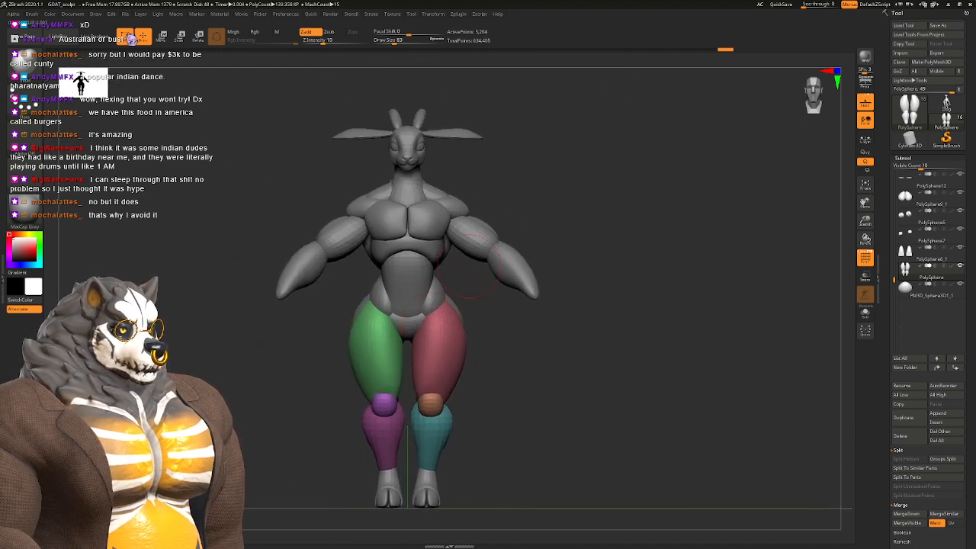
{"action": "mouse_move", "coordinate": [470, 267]}
{"action": "right_mouse_down", "text": "alt"}
{"action": "mouse_move", "coordinate": [469, 292]}
{"action": "mouse_move", "coordinate": [518, 252]}
{"action": "right_mouse_up", "text": "alt"}
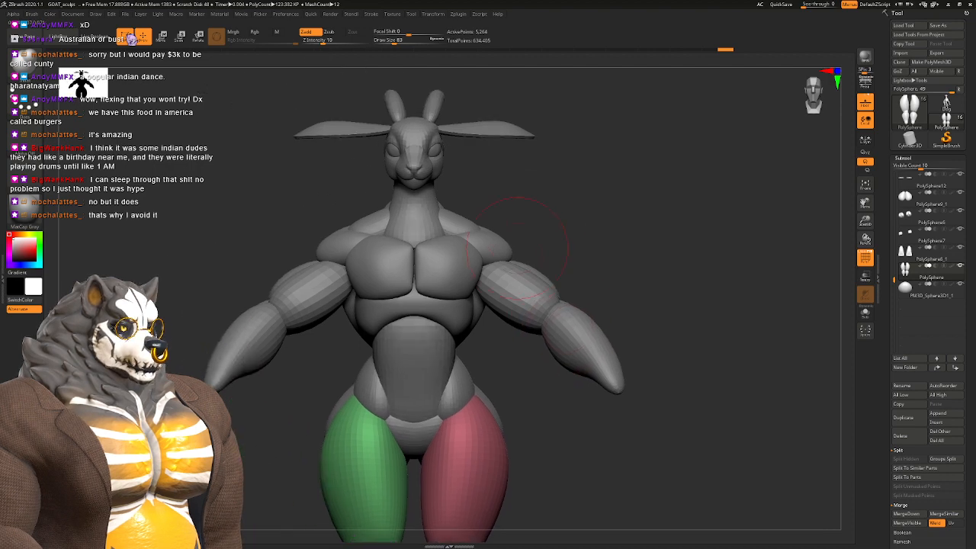
{"action": "left_click", "coordinate": [452, 247], "text": "alt"}
{"action": "right_click_drag", "start_coordinate": [450, 242], "coordinate": [447, 279], "text": "ctrl"}
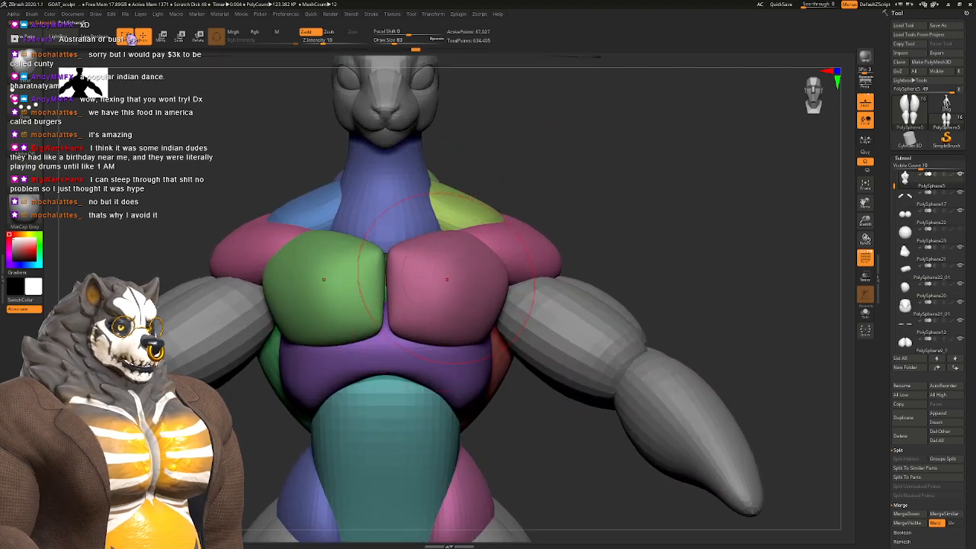
Step: Mask the whole torso except the two chest muscles
{"action": "left_click", "coordinate": [422, 299], "text": "ctrl+shift"}
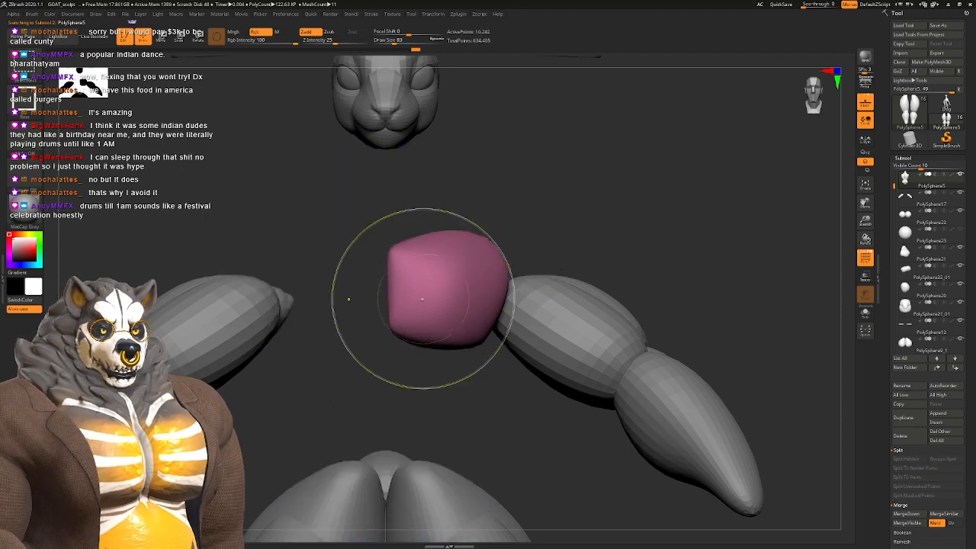
{"action": "left_click", "coordinate": [514, 233], "text": "ctrl+shift"}
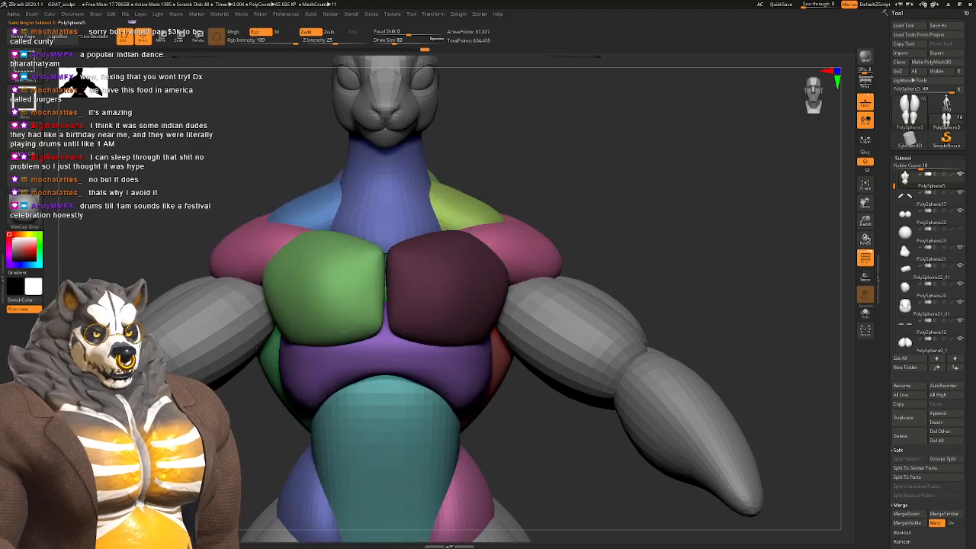
{"action": "left_click", "coordinate": [354, 287], "text": "ctrl+shift"}
{"action": "left_click", "coordinate": [553, 171], "text": "ctrl"}
{"action": "left_click", "coordinate": [553, 180], "text": "ctrl+shift"}
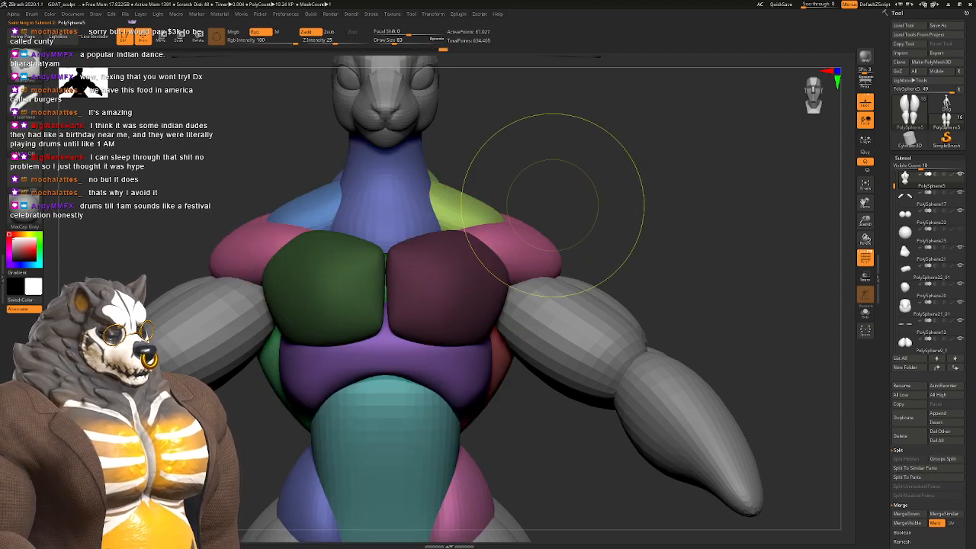
{"action": "key", "text": "ctrl+z"}
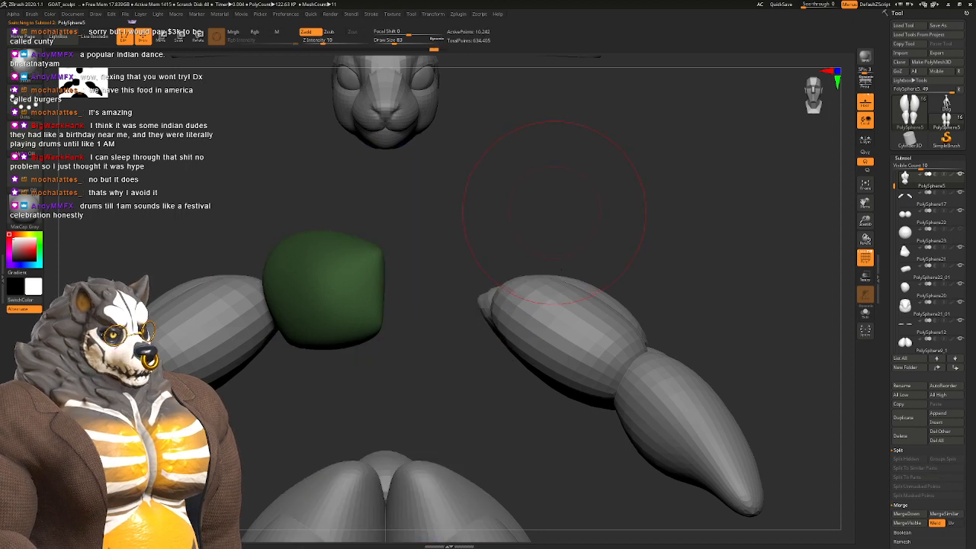
{"action": "left_click", "coordinate": [556, 225], "text": "ctrl+shift"}
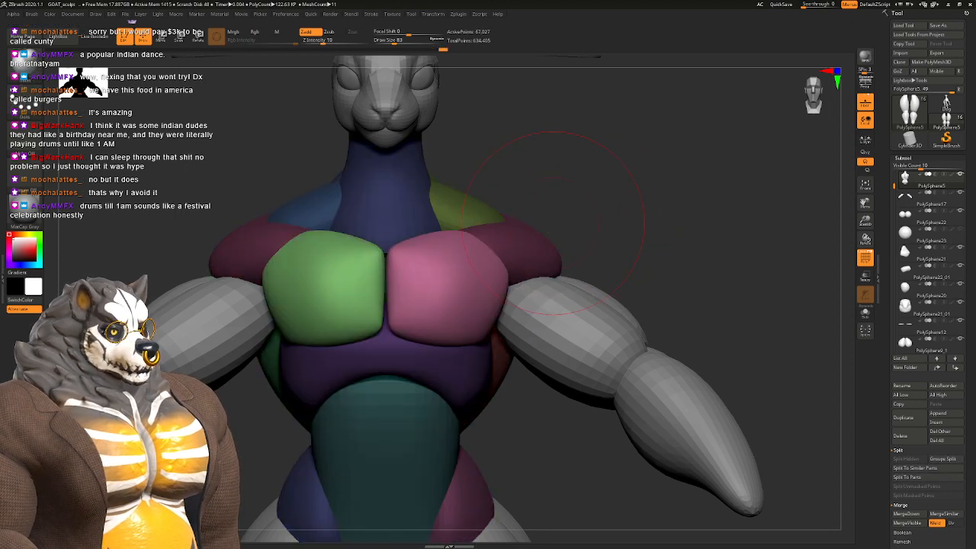
Step: Inflate the chest muscles toward the sternum and along their lower edge at a Draw Size of 140
{"action": "key", "text": "space"}
{"action": "left_click_drag", "start_coordinate": [463, 267], "coordinate": [470, 267]}
{"action": "left_click_drag", "start_coordinate": [431, 293], "coordinate": [417, 289]}
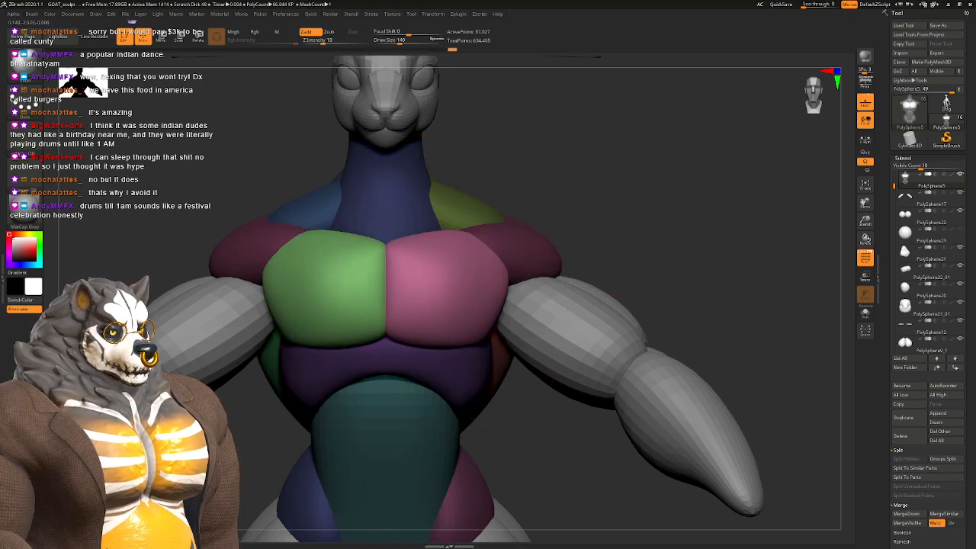
{"action": "left_click_drag", "start_coordinate": [647, 244], "coordinate": [518, 263]}
{"action": "left_click_drag", "start_coordinate": [447, 339], "coordinate": [465, 355]}
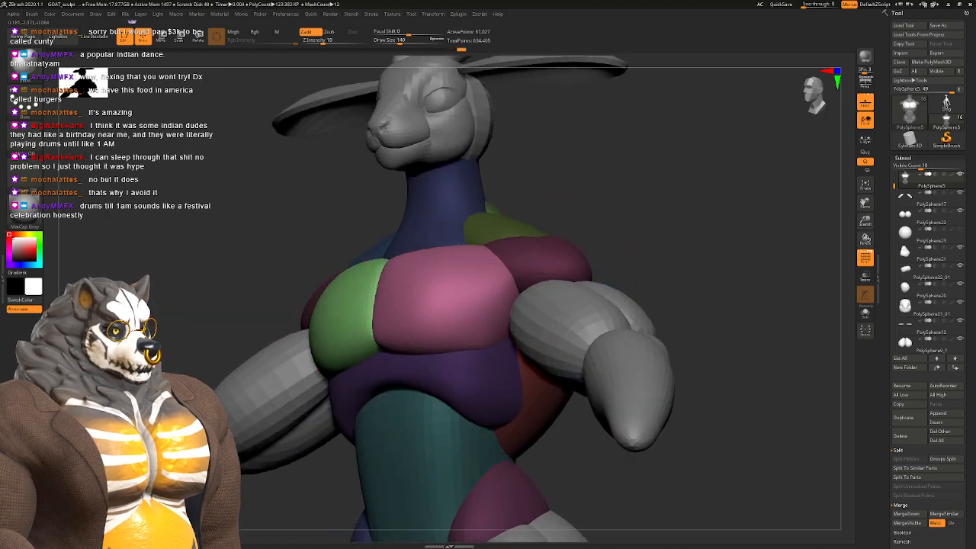
Step: Flatten the underside of the unmasked chest muscles with the hPolish brush at Draw Sizes of 77 and 44, smoothing the lower edges
{"action": "key", "text": "b"}
{"action": "key", "text": "h"}
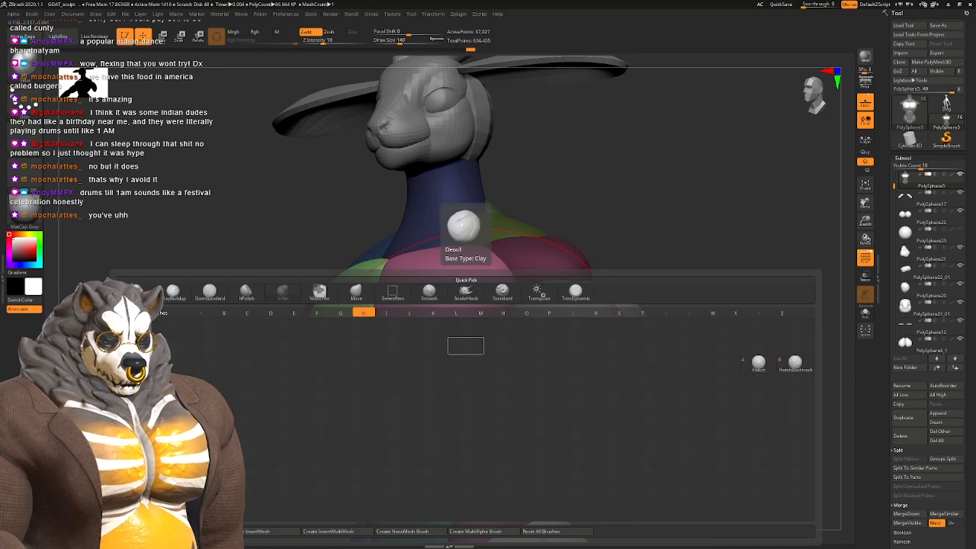
{"action": "key", "text": "p"}
{"action": "right_click_drag", "start_coordinate": [417, 298], "coordinate": [385, 370], "text": "ctrl"}
{"action": "key", "text": "space"}
{"action": "left_click_drag", "start_coordinate": [427, 334], "coordinate": [418, 334]}
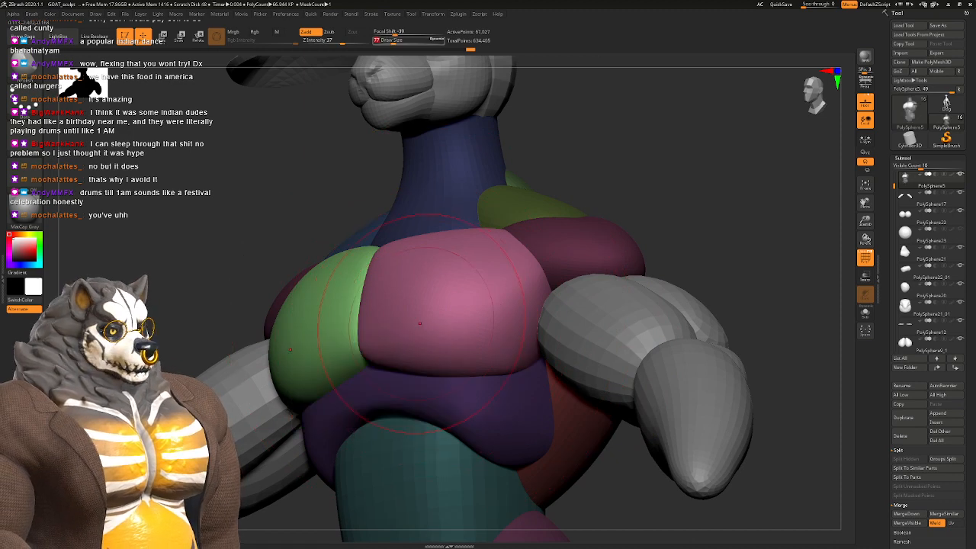
{"action": "right_click_drag", "start_coordinate": [420, 322], "coordinate": [391, 358]}
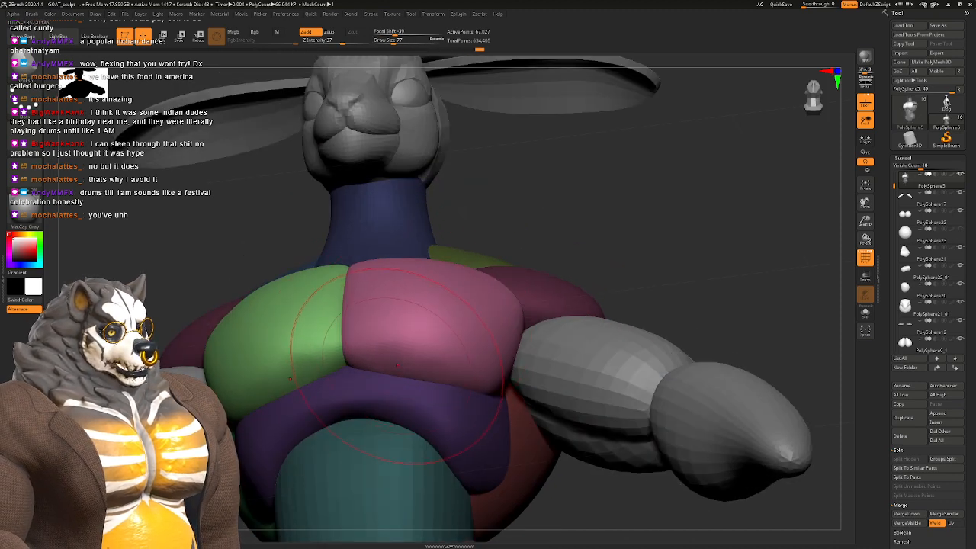
{"action": "key", "text": "space"}
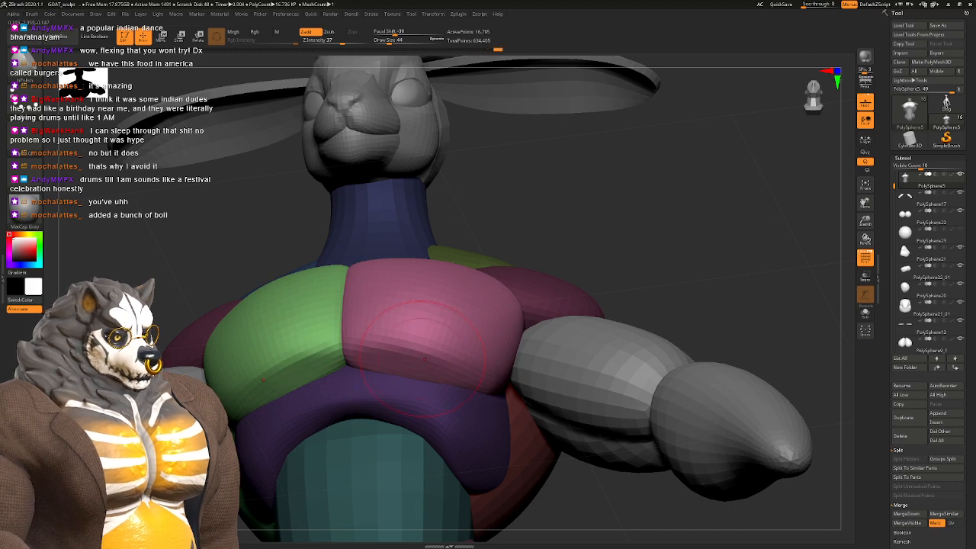
{"action": "left_click_drag", "start_coordinate": [424, 358], "coordinate": [482, 407], "text": "shift"}
{"action": "right_click_drag", "start_coordinate": [455, 324], "coordinate": [467, 380]}
{"action": "mouse_move", "coordinate": [473, 296]}
{"action": "right_mouse_down"}
{"action": "mouse_move", "coordinate": [468, 283]}
{"action": "mouse_move", "coordinate": [463, 319]}
{"action": "mouse_move", "coordinate": [461, 242]}
{"action": "mouse_move", "coordinate": [419, 233]}
{"action": "mouse_move", "coordinate": [389, 210]}
{"action": "mouse_move", "coordinate": [442, 229]}
{"action": "right_mouse_up"}
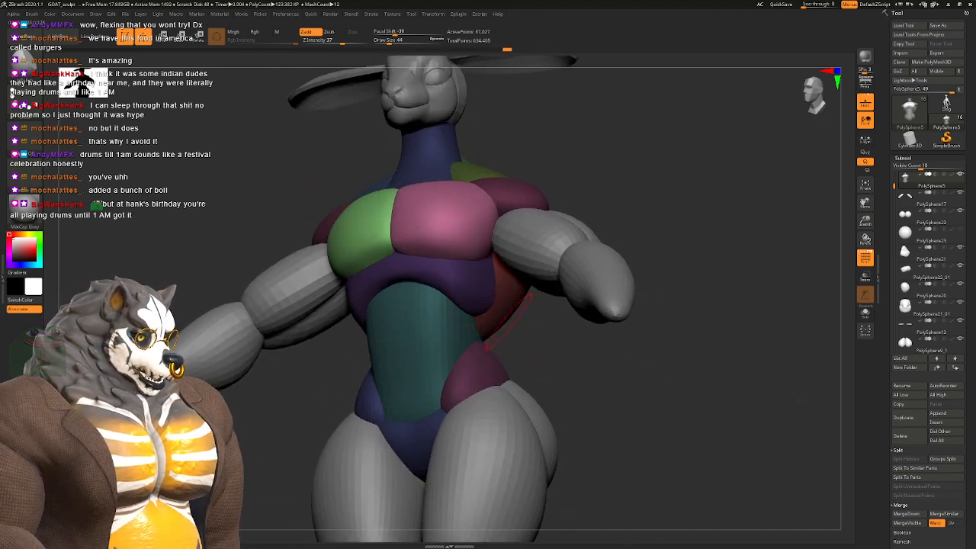
Step: Invert the mask so the chest muscles are protected and start building up the upper abdomen with the Clay brush at Draw Size 74
{"action": "left_click", "coordinate": [534, 322], "text": "ctrl"}
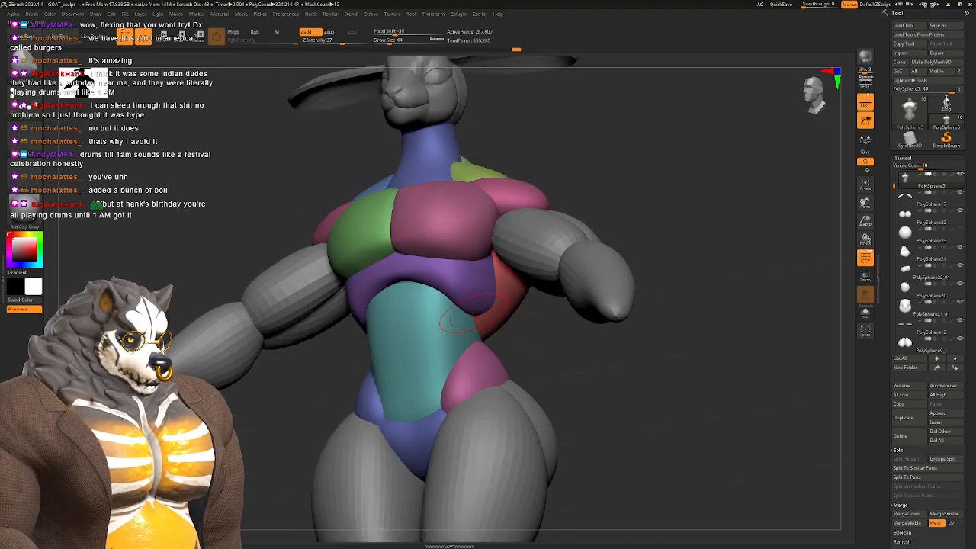
{"action": "mouse_move", "coordinate": [432, 297]}
{"action": "right_mouse_down"}
{"action": "mouse_move", "coordinate": [444, 311]}
{"action": "mouse_move", "coordinate": [390, 335]}
{"action": "right_mouse_up"}
{"action": "key", "text": "b"}
{"action": "key", "text": "c"}
{"action": "key", "text": "b"}
{"action": "key", "text": "space"}
{"action": "left_click_drag", "start_coordinate": [424, 307], "coordinate": [431, 308]}
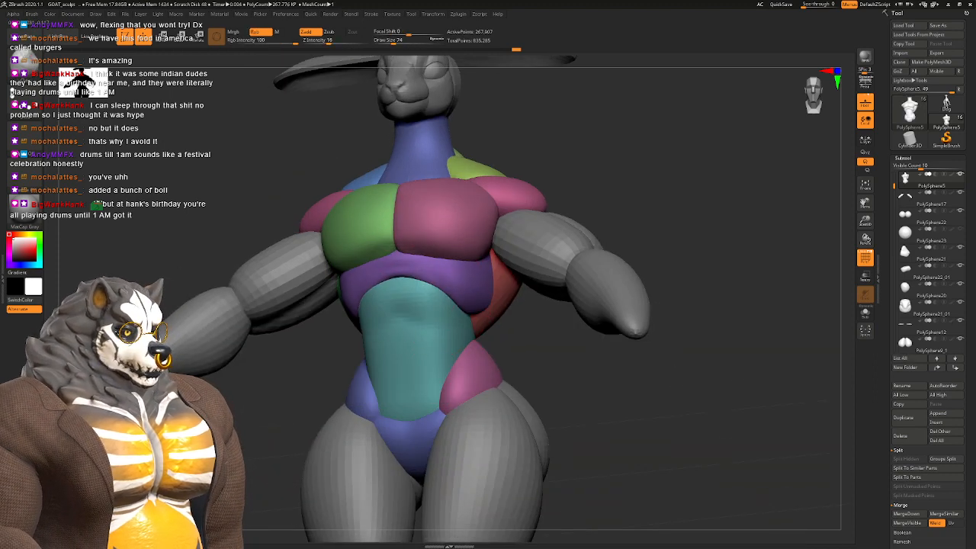
Step: Build up and smooth the lower back around the hip muscle with the Clay brush at Draw Size 48
{"action": "right_click_drag", "start_coordinate": [479, 349], "coordinate": [520, 290]}
{"action": "right_click_drag", "start_coordinate": [519, 289], "coordinate": [594, 343]}
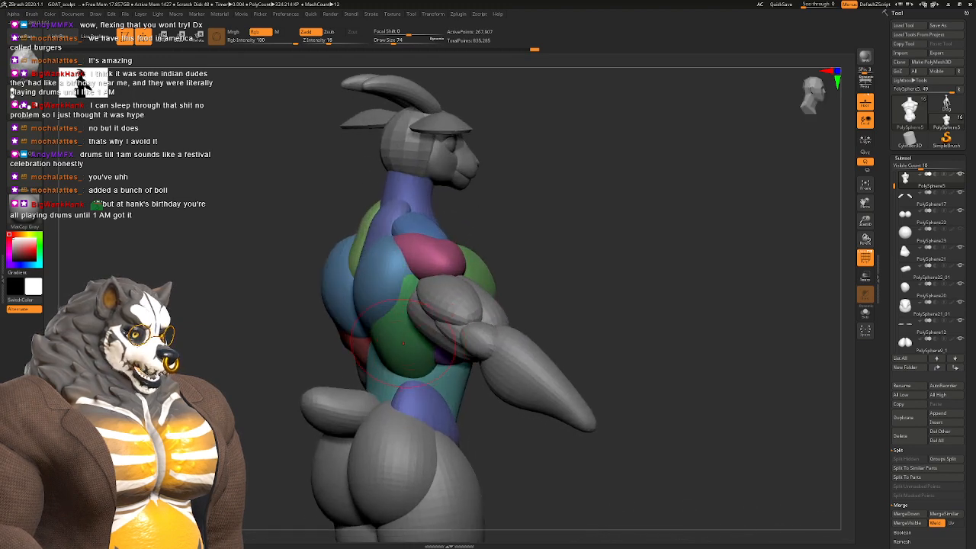
{"action": "right_click_drag", "start_coordinate": [426, 343], "coordinate": [388, 314]}
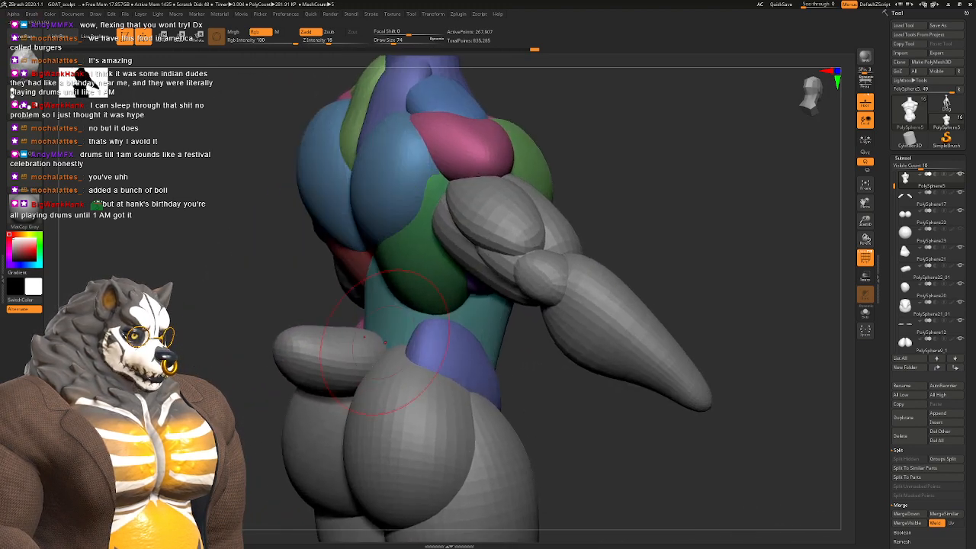
{"action": "key", "text": "space"}
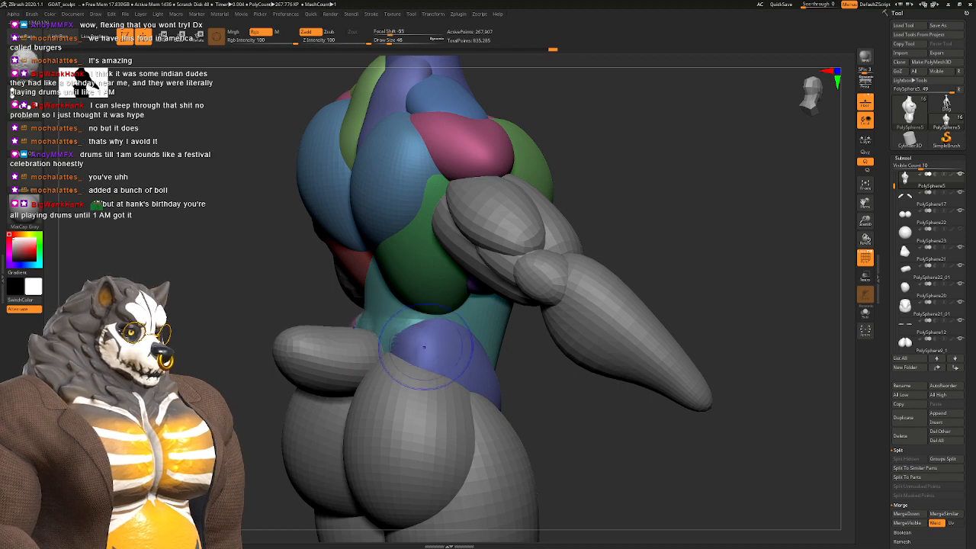
{"action": "mouse_move", "coordinate": [448, 356]}
{"action": "right_mouse_down"}
{"action": "mouse_move", "coordinate": [420, 341]}
{"action": "mouse_move", "coordinate": [462, 370]}
{"action": "mouse_move", "coordinate": [470, 407]}
{"action": "right_mouse_up"}
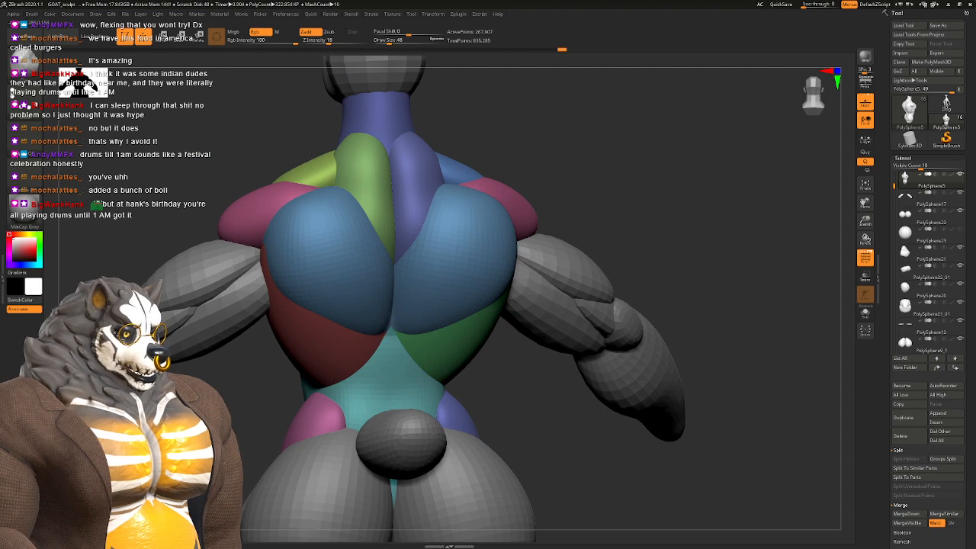
Step: Build up the spine seam between the shoulder blades with Clay at Draw Size 71, smoothing it down to the lower back
{"action": "mouse_move", "coordinate": [408, 339]}
{"action": "right_mouse_down"}
{"action": "mouse_move", "coordinate": [439, 315]}
{"action": "mouse_move", "coordinate": [384, 302]}
{"action": "right_mouse_up"}
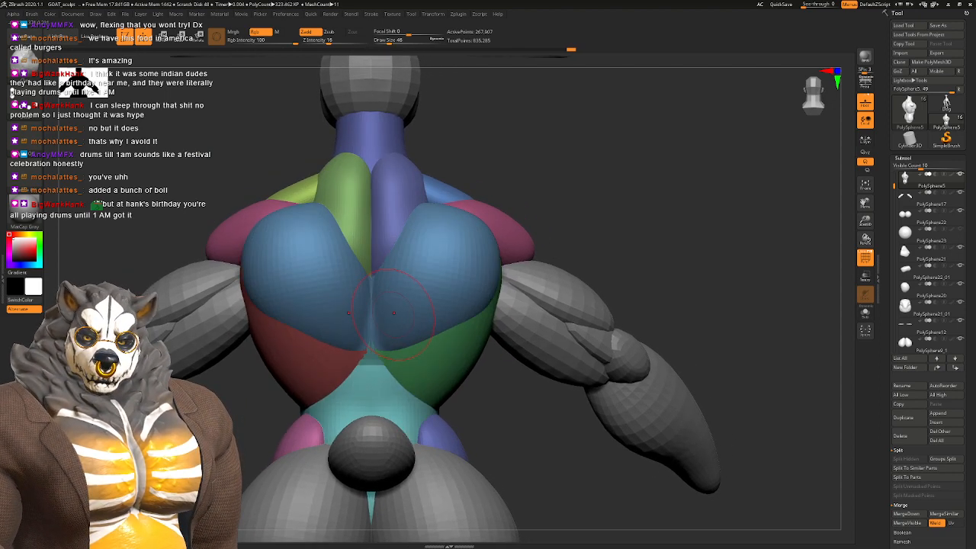
{"action": "key", "text": "space"}
{"action": "left_click_drag", "start_coordinate": [393, 317], "coordinate": [398, 317]}
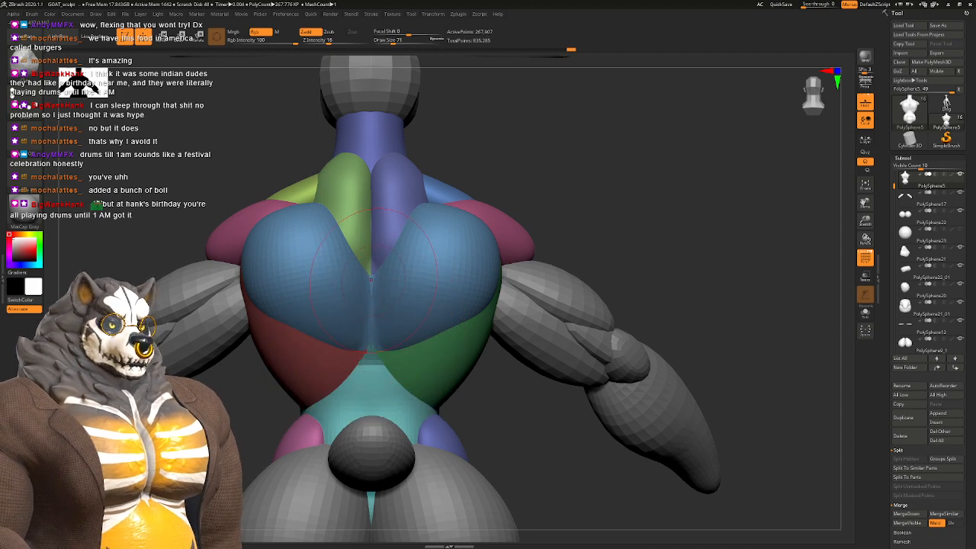
{"action": "left_click_drag", "start_coordinate": [371, 280], "coordinate": [371, 339]}
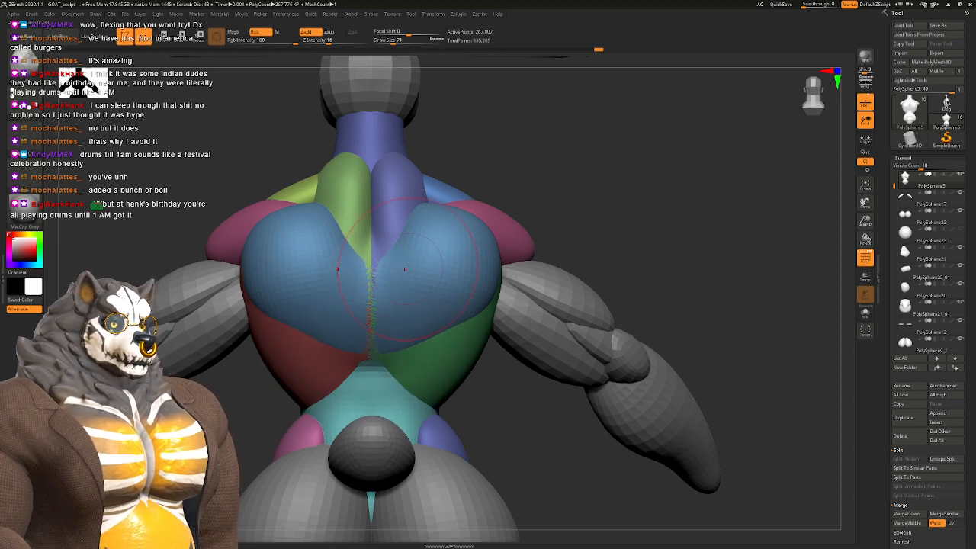
{"action": "right_click_drag", "start_coordinate": [394, 320], "coordinate": [398, 285]}
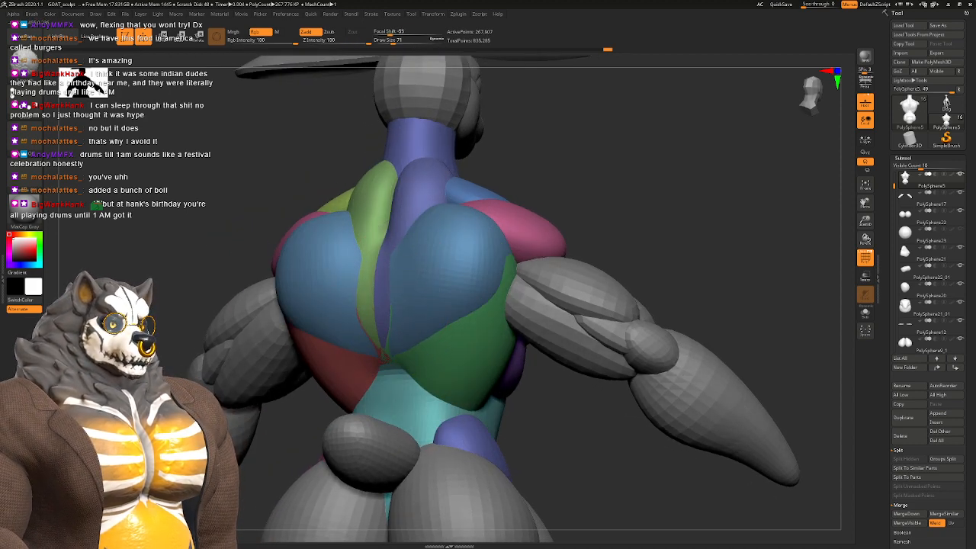
{"action": "left_click_drag", "start_coordinate": [390, 320], "coordinate": [400, 289], "text": "shift"}
{"action": "mouse_move", "coordinate": [427, 252]}
{"action": "right_mouse_down", "text": "shift"}
{"action": "mouse_move", "coordinate": [402, 333]}
{"action": "mouse_move", "coordinate": [438, 343]}
{"action": "mouse_move", "coordinate": [466, 334]}
{"action": "right_mouse_up", "text": "shift"}
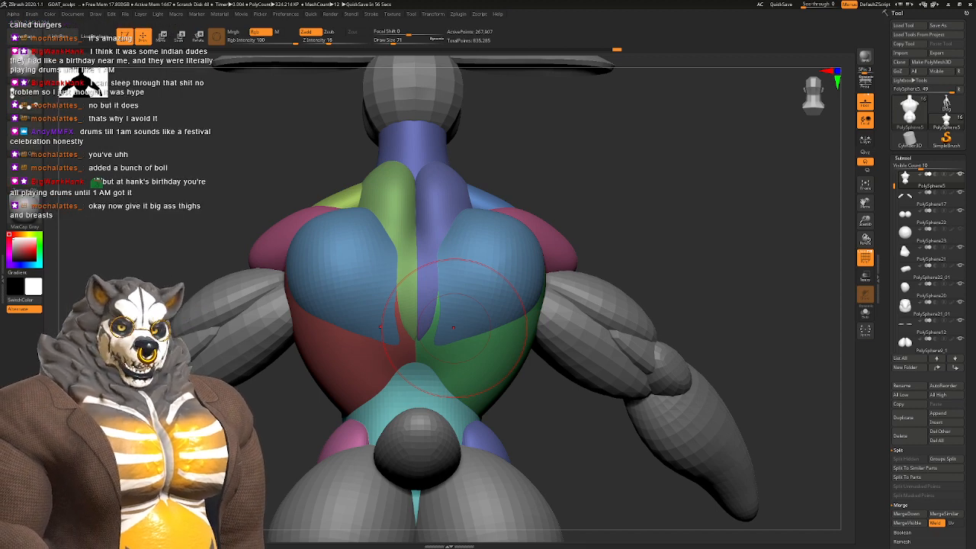
Step: Build up the trapezius along the base and side of the neck with Clay at Draw Size 49
{"action": "right_click_drag", "start_coordinate": [445, 322], "coordinate": [402, 299]}
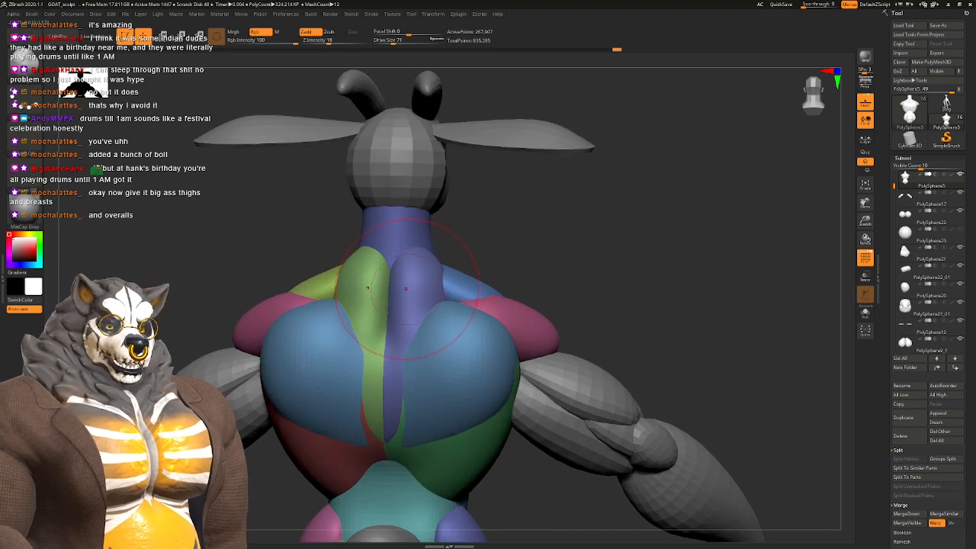
{"action": "key", "text": "space"}
{"action": "left_click_drag", "start_coordinate": [405, 288], "coordinate": [403, 288]}
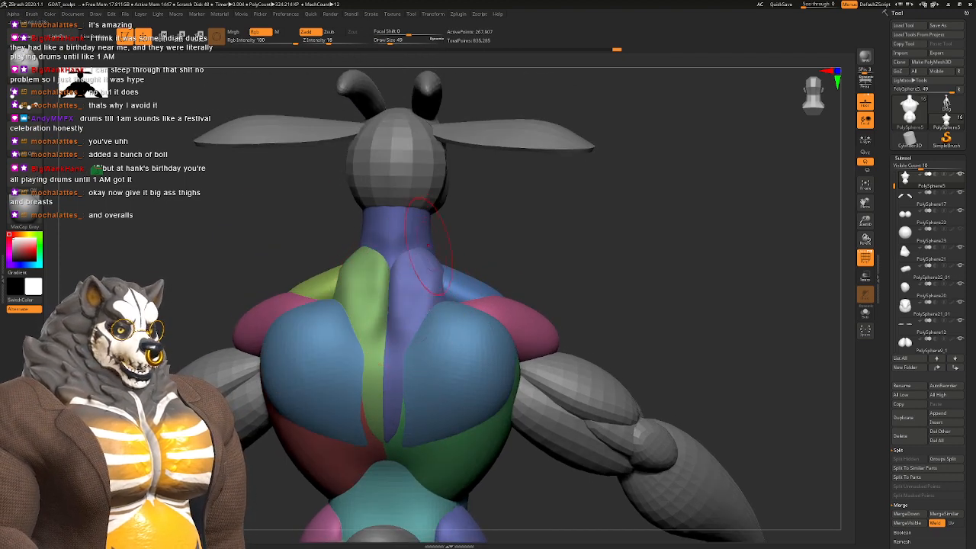
{"action": "mouse_move", "coordinate": [428, 248]}
{"action": "right_mouse_down"}
{"action": "mouse_move", "coordinate": [450, 246]}
{"action": "mouse_move", "coordinate": [411, 248]}
{"action": "mouse_move", "coordinate": [458, 259]}
{"action": "right_mouse_up"}
{"action": "left_click_drag", "start_coordinate": [432, 319], "coordinate": [430, 249]}
{"action": "right_click_drag", "start_coordinate": [431, 249], "coordinate": [432, 276]}
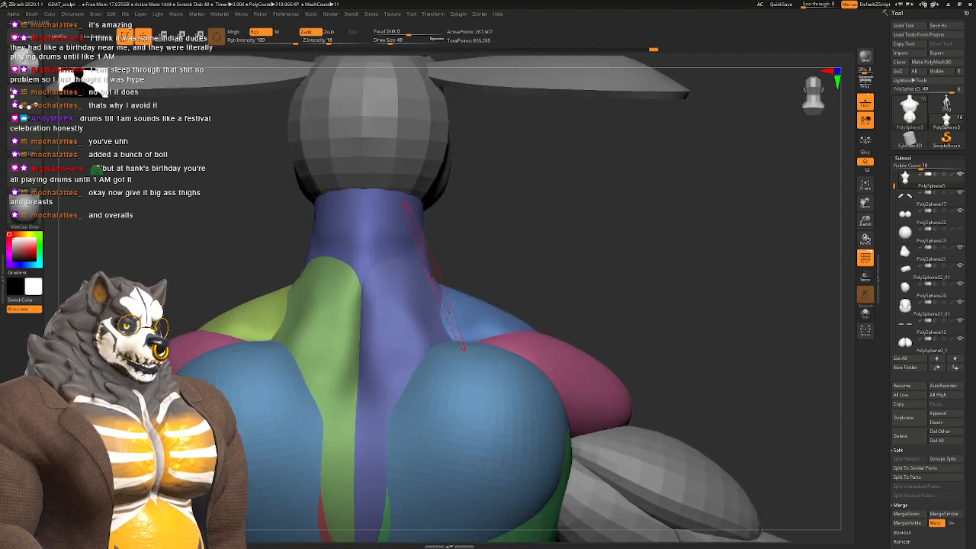
Step: Fill out the trapezius from the neck base down between the shoulder blades with smaller Clay strokes, and smooth its lower end
{"action": "left_click_drag", "start_coordinate": [431, 309], "coordinate": [373, 381]}
{"action": "key", "text": "space"}
{"action": "left_click_drag", "start_coordinate": [413, 351], "coordinate": [410, 351]}
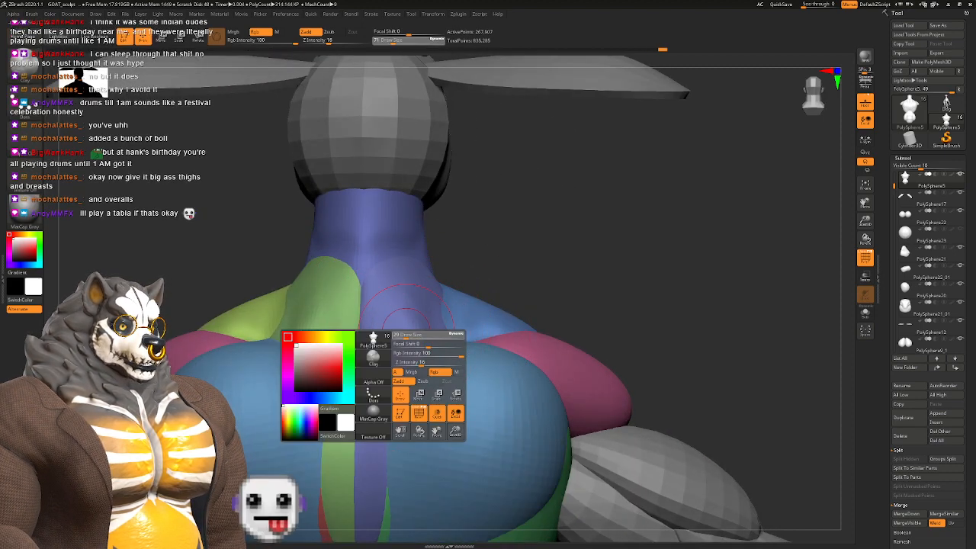
{"action": "mouse_move", "coordinate": [412, 329]}
{"action": "right_mouse_down"}
{"action": "mouse_move", "coordinate": [453, 347]}
{"action": "mouse_move", "coordinate": [394, 366]}
{"action": "right_mouse_up"}
{"action": "key", "text": "space"}
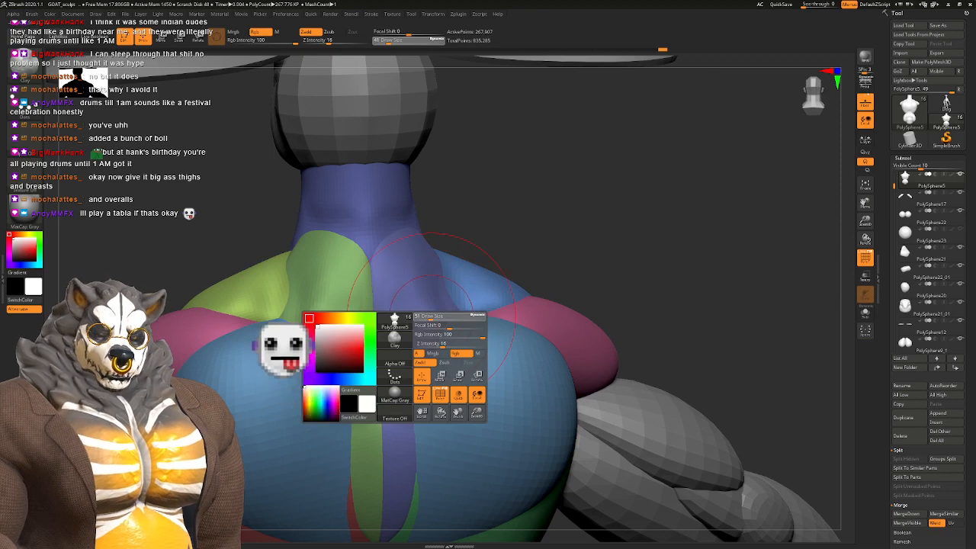
{"action": "left_click_drag", "start_coordinate": [431, 315], "coordinate": [375, 381]}
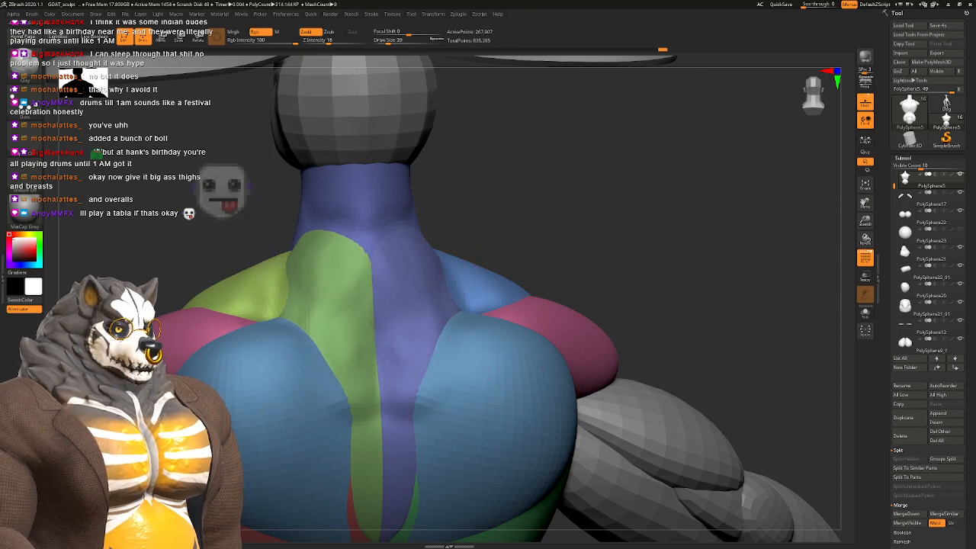
{"action": "mouse_move", "coordinate": [472, 357]}
{"action": "right_mouse_down"}
{"action": "mouse_move", "coordinate": [418, 365]}
{"action": "mouse_move", "coordinate": [427, 295]}
{"action": "mouse_move", "coordinate": [402, 349]}
{"action": "mouse_move", "coordinate": [411, 383]}
{"action": "right_mouse_up"}
{"action": "left_click_drag", "start_coordinate": [396, 405], "coordinate": [392, 426], "text": "shift"}
{"action": "right_click_drag", "start_coordinate": [396, 416], "coordinate": [450, 392]}
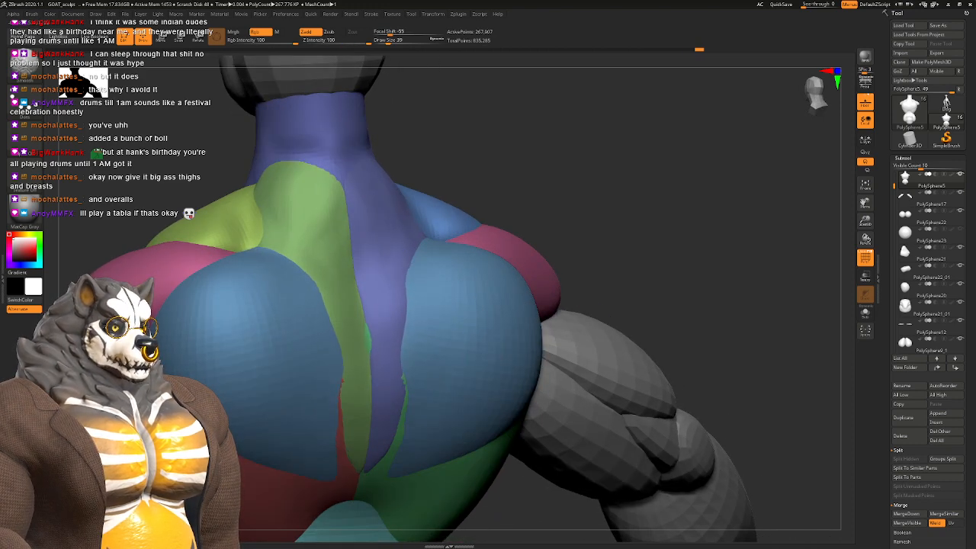
Step: Examine the upper back, shoulders and chest from behind, from the side and from the front
{"action": "right_click_drag", "start_coordinate": [409, 376], "coordinate": [381, 396]}
{"action": "key", "text": "space"}
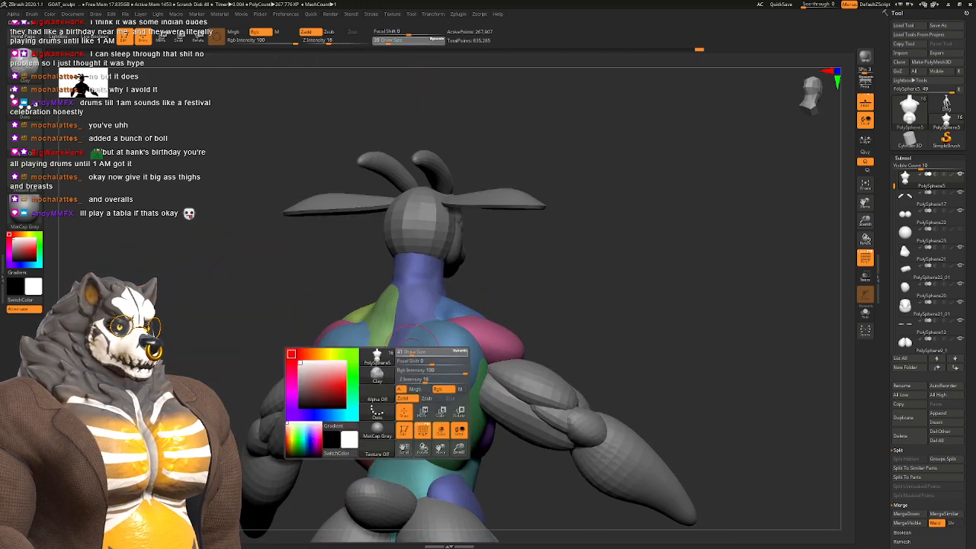
{"action": "left_click_drag", "start_coordinate": [422, 357], "coordinate": [429, 358]}
{"action": "mouse_move", "coordinate": [438, 337]}
{"action": "right_mouse_down"}
{"action": "mouse_move", "coordinate": [381, 347]}
{"action": "mouse_move", "coordinate": [419, 368]}
{"action": "right_mouse_up"}
{"action": "key", "text": "space"}
{"action": "left_click_drag", "start_coordinate": [430, 355], "coordinate": [426, 355]}
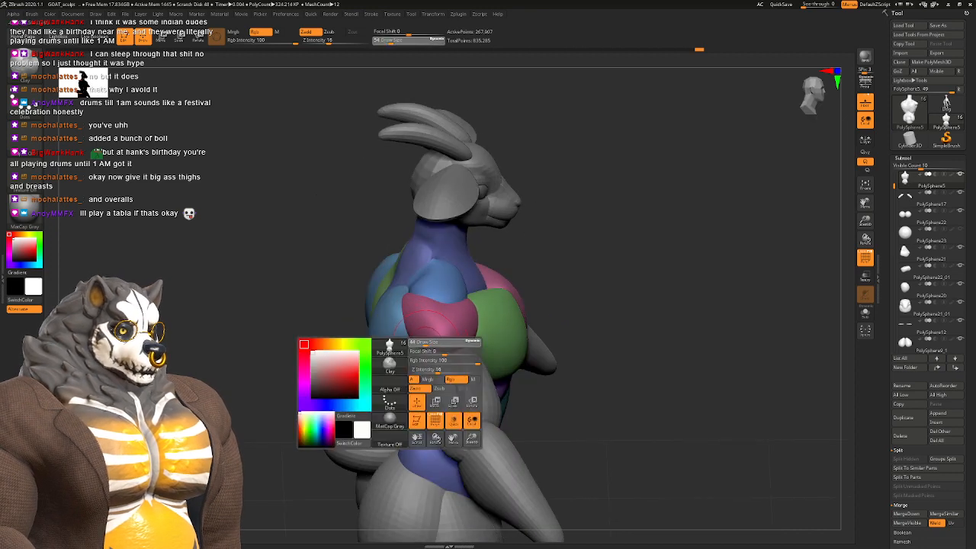
{"action": "mouse_move", "coordinate": [418, 335]}
{"action": "right_mouse_down"}
{"action": "mouse_move", "coordinate": [400, 320]}
{"action": "mouse_move", "coordinate": [427, 344]}
{"action": "mouse_move", "coordinate": [411, 305]}
{"action": "mouse_move", "coordinate": [391, 306]}
{"action": "mouse_move", "coordinate": [392, 315]}
{"action": "mouse_move", "coordinate": [442, 314]}
{"action": "mouse_move", "coordinate": [428, 269]}
{"action": "right_mouse_up"}
{"action": "mouse_move", "coordinate": [428, 269]}
{"action": "right_mouse_down"}
{"action": "mouse_move", "coordinate": [373, 262]}
{"action": "mouse_move", "coordinate": [392, 326]}
{"action": "mouse_move", "coordinate": [370, 309]}
{"action": "right_mouse_up"}
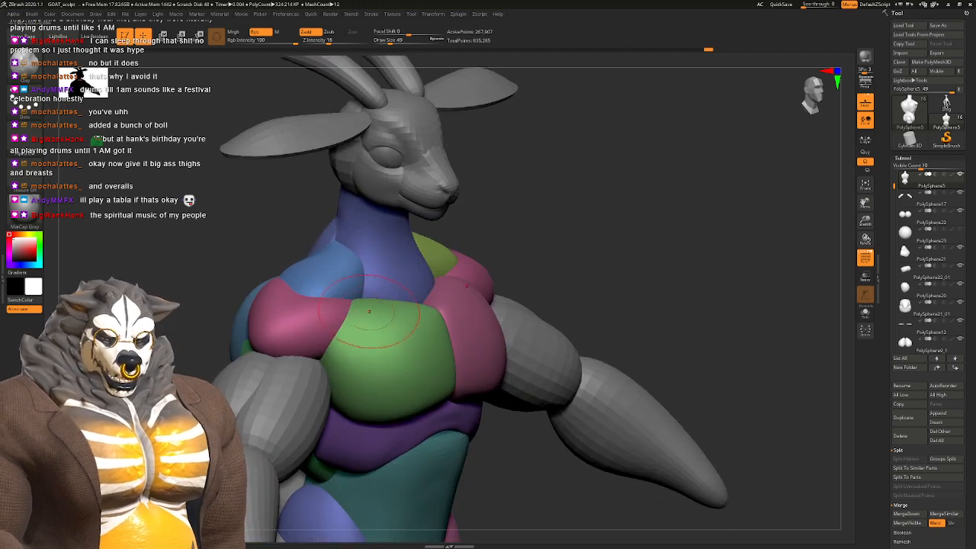
Step: Isolate the shoulder muscles and mask the whole torso except these two pieces
{"action": "left_click", "coordinate": [302, 304], "text": "ctrl+shift"}
{"action": "left_click", "coordinate": [523, 222], "text": "ctrl+shift"}
{"action": "mouse_move", "coordinate": [523, 221]}
{"action": "right_mouse_down"}
{"action": "mouse_move", "coordinate": [633, 248]}
{"action": "mouse_move", "coordinate": [541, 254]}
{"action": "right_mouse_up"}
Step: Inflate the two unmasked shoulder muscles with the Inflate brush at Draw Size 108
{"action": "key", "text": "b"}
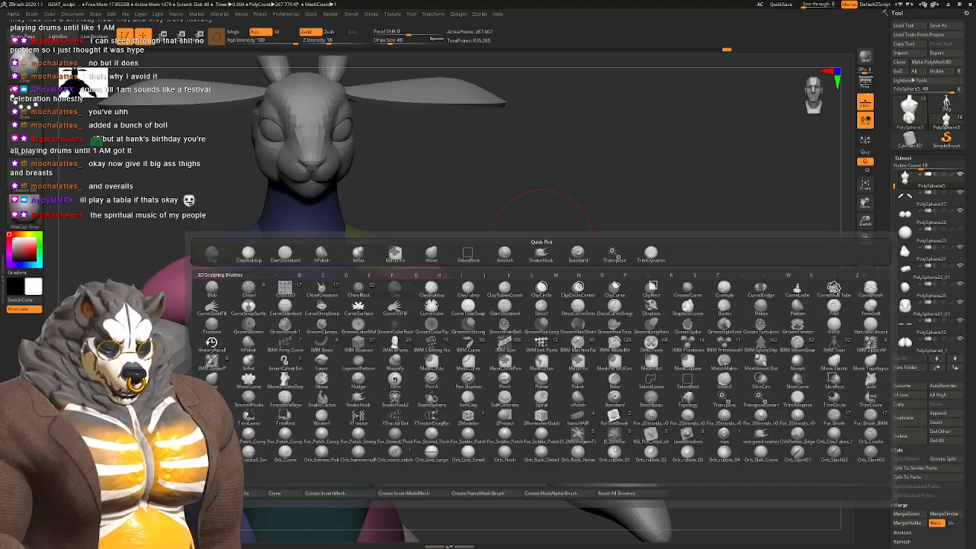
{"action": "key", "text": "i"}
{"action": "key", "text": "n"}
{"action": "key", "text": "space"}
{"action": "left_click_drag", "start_coordinate": [527, 264], "coordinate": [534, 266]}
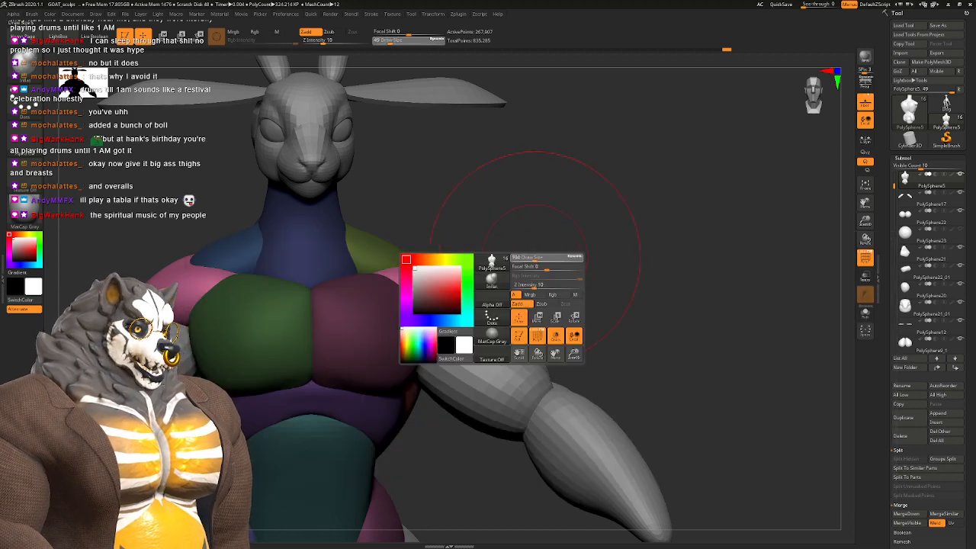
{"action": "right_click_drag", "start_coordinate": [533, 265], "coordinate": [500, 268]}
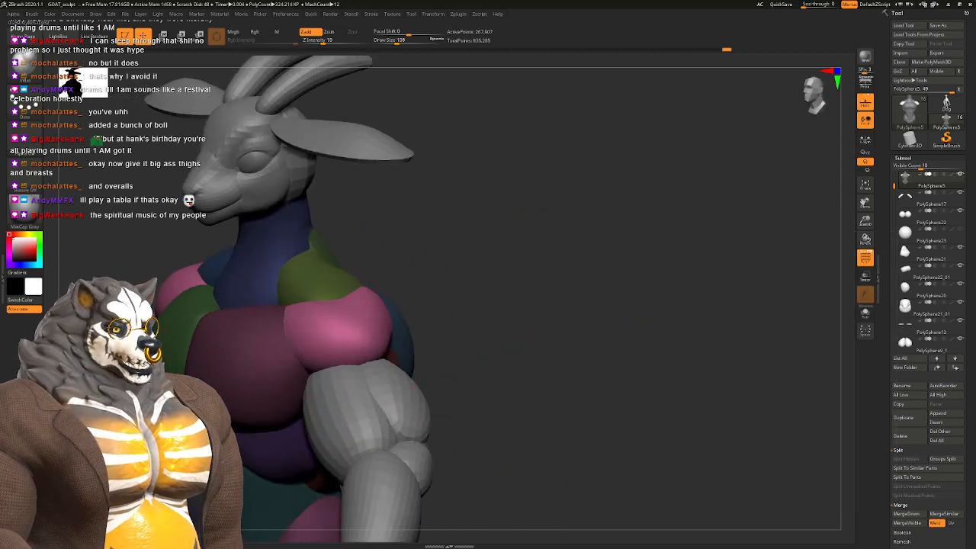
{"action": "mouse_move", "coordinate": [405, 337]}
{"action": "right_mouse_down"}
{"action": "mouse_move", "coordinate": [376, 347]}
{"action": "mouse_move", "coordinate": [409, 313]}
{"action": "mouse_move", "coordinate": [479, 308]}
{"action": "mouse_move", "coordinate": [474, 207]}
{"action": "mouse_move", "coordinate": [461, 239]}
{"action": "mouse_move", "coordinate": [420, 233]}
{"action": "right_mouse_up"}
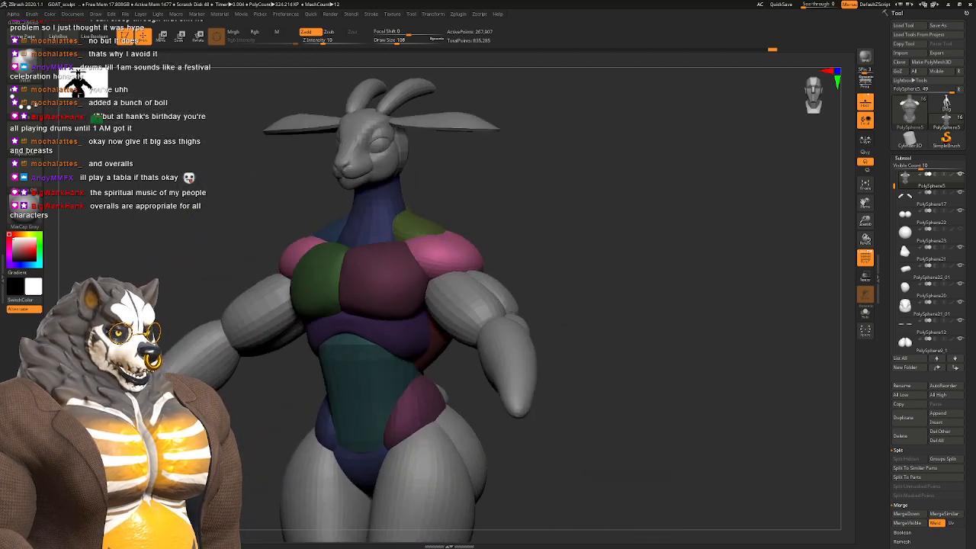
Step: Create a subtool folder named Untitled Folder for the head piece, and make the eyes the active subtool
{"action": "right_click_drag", "start_coordinate": [421, 293], "coordinate": [540, 415], "text": "ctrl"}
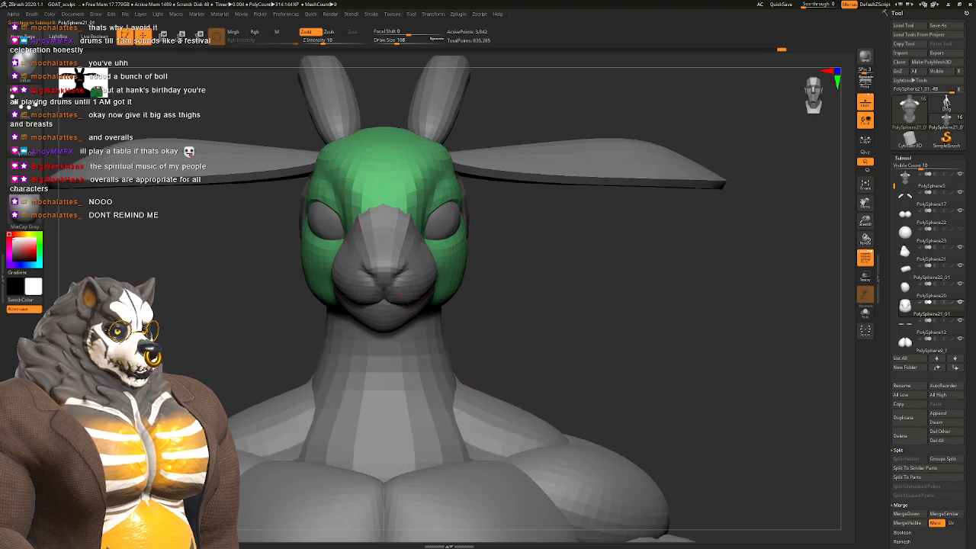
{"action": "left_click_drag", "start_coordinate": [610, 252], "coordinate": [640, 251]}
{"action": "left_click_drag", "start_coordinate": [549, 248], "coordinate": [424, 192], "text": "shift"}
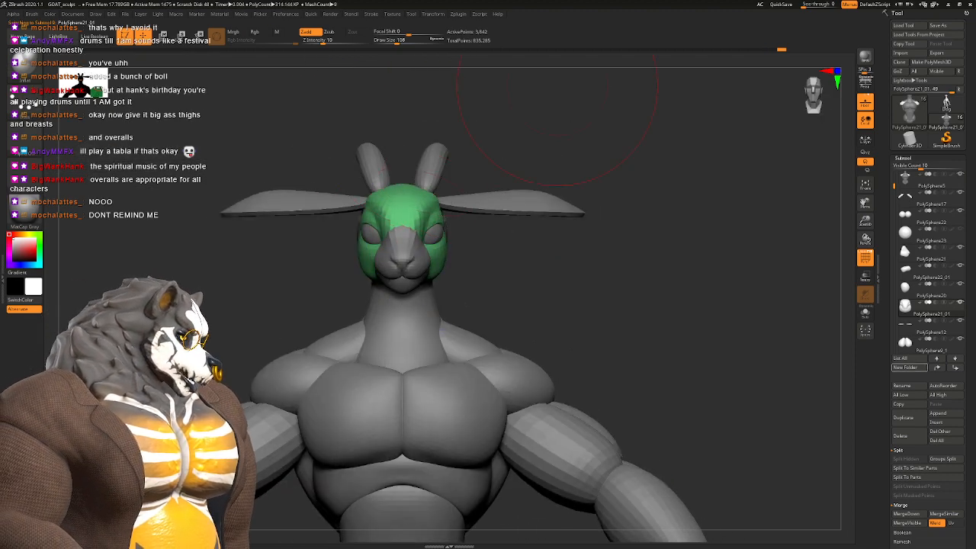
{"action": "left_click", "coordinate": [906, 366]}
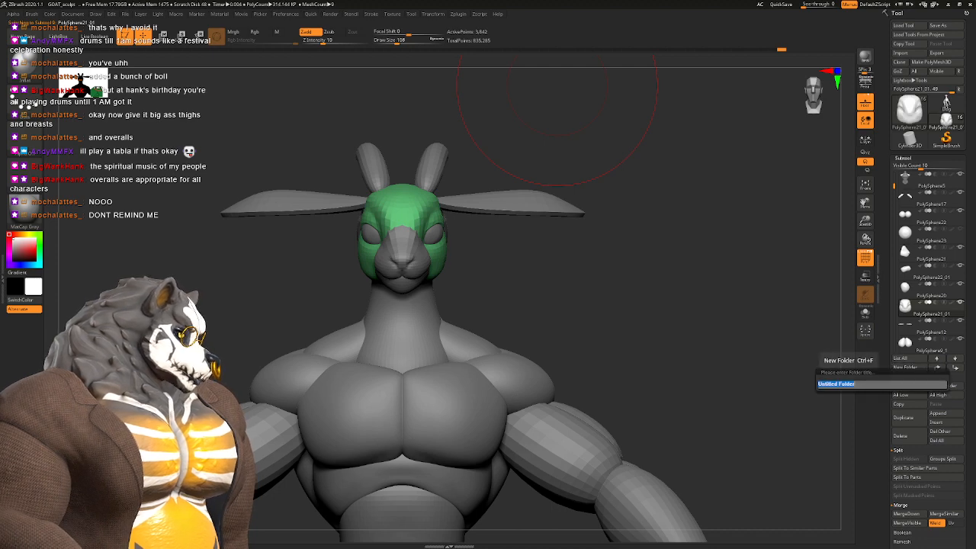
{"action": "key", "text": "Return"}
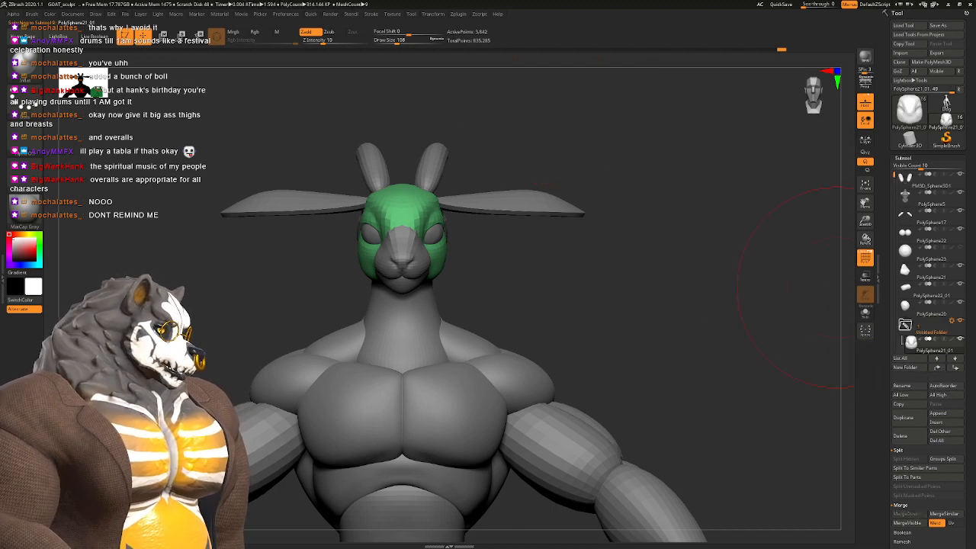
{"action": "left_click", "coordinate": [437, 234], "text": "alt"}
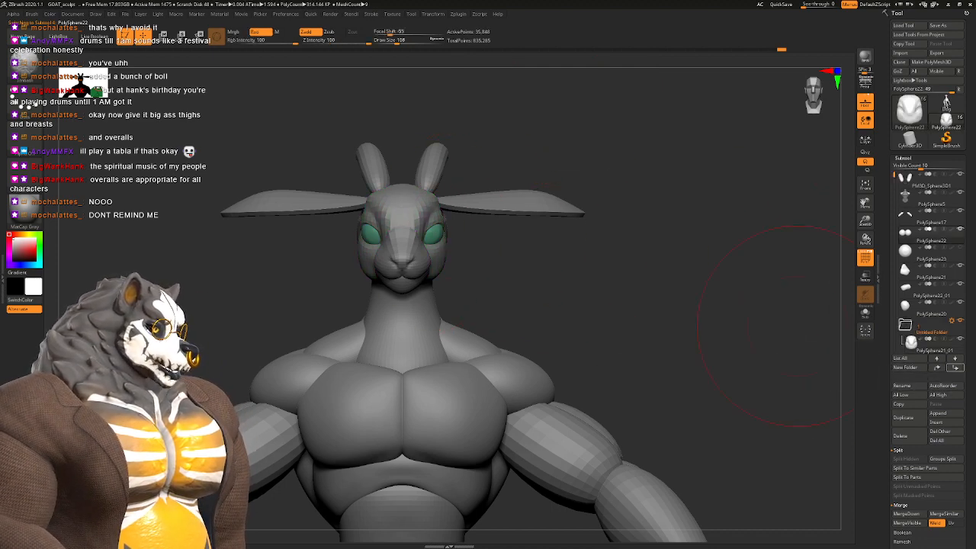
Step: Move the eye and muzzle subtools down the list into the Untitled Folder
{"action": "left_click", "coordinate": [955, 367], "text": "shift"}
{"action": "left_click_drag", "start_coordinate": [929, 345], "coordinate": [929, 181]}
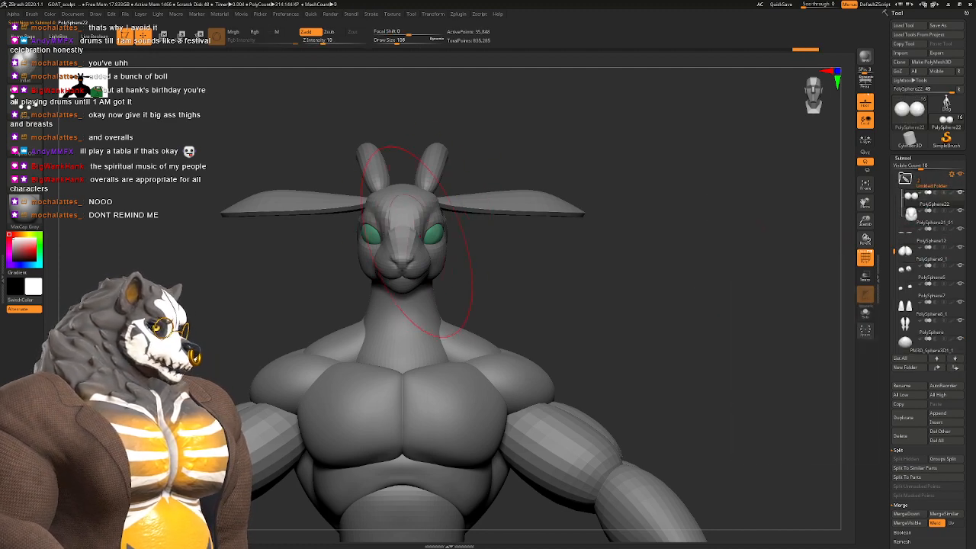
{"action": "left_click", "coordinate": [405, 252], "text": "alt"}
{"action": "left_click", "coordinate": [955, 367], "text": "shift"}
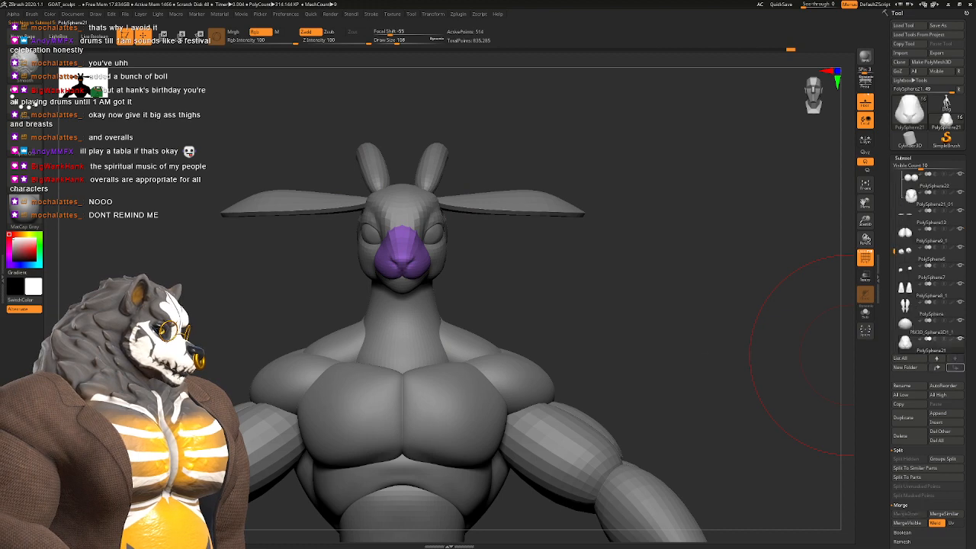
{"action": "left_click_drag", "start_coordinate": [930, 344], "coordinate": [930, 190]}
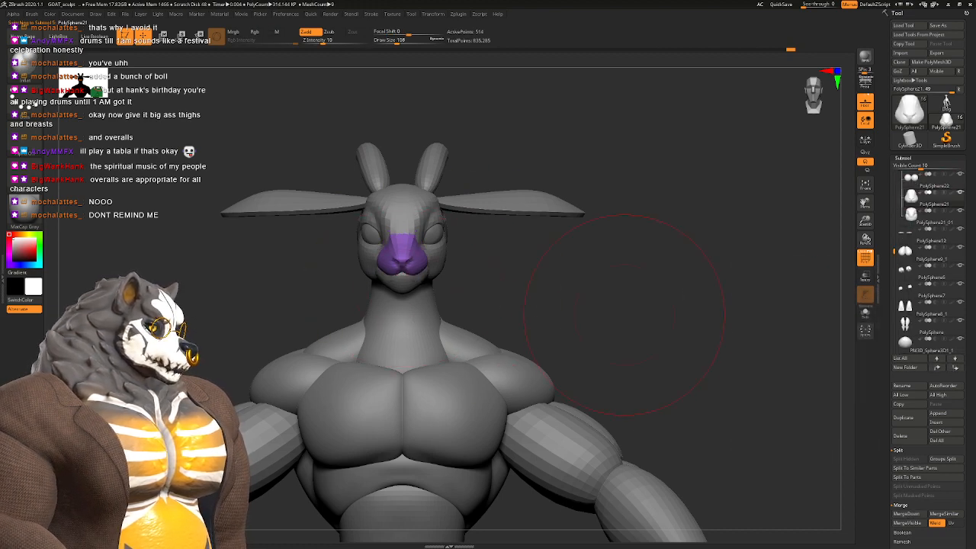
Step: Add the lower jaw and the back-of-head piece to the Untitled Folder
{"action": "left_click", "coordinate": [413, 289], "text": "alt"}
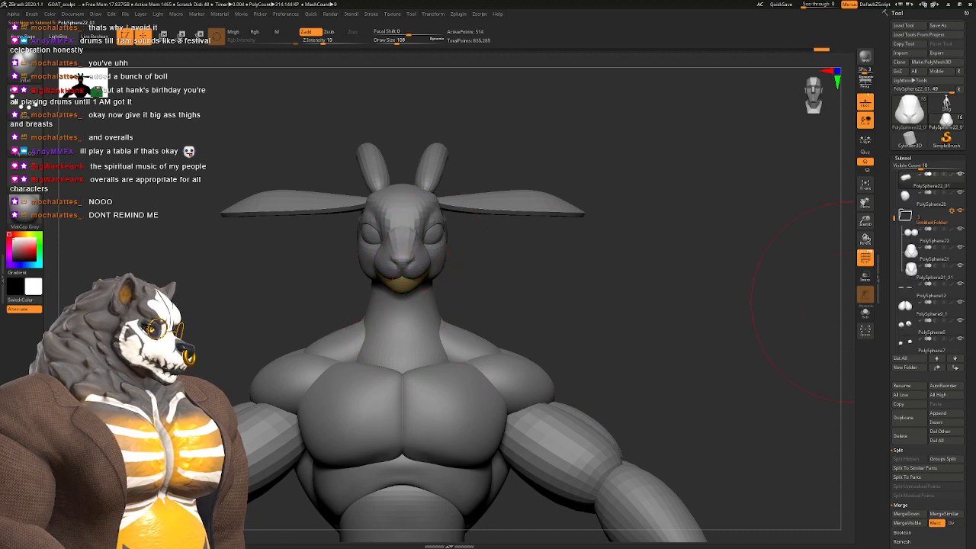
{"action": "left_click_drag", "start_coordinate": [930, 184], "coordinate": [931, 222]}
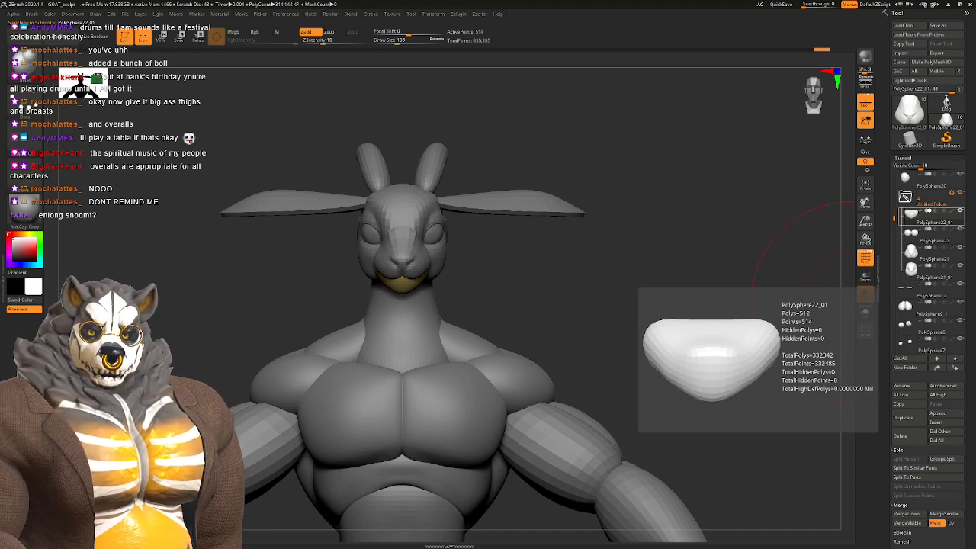
{"action": "mouse_move", "coordinate": [627, 214]}
{"action": "left_mouse_down", "text": "alt"}
{"action": "mouse_move", "coordinate": [619, 246]}
{"action": "mouse_move", "coordinate": [516, 271]}
{"action": "left_mouse_up", "text": "alt"}
{"action": "left_click", "coordinate": [494, 268], "text": "alt"}
{"action": "left_click_drag", "start_coordinate": [644, 262], "coordinate": [558, 261]}
{"action": "left_click_drag", "start_coordinate": [640, 244], "coordinate": [662, 268], "text": "alt"}
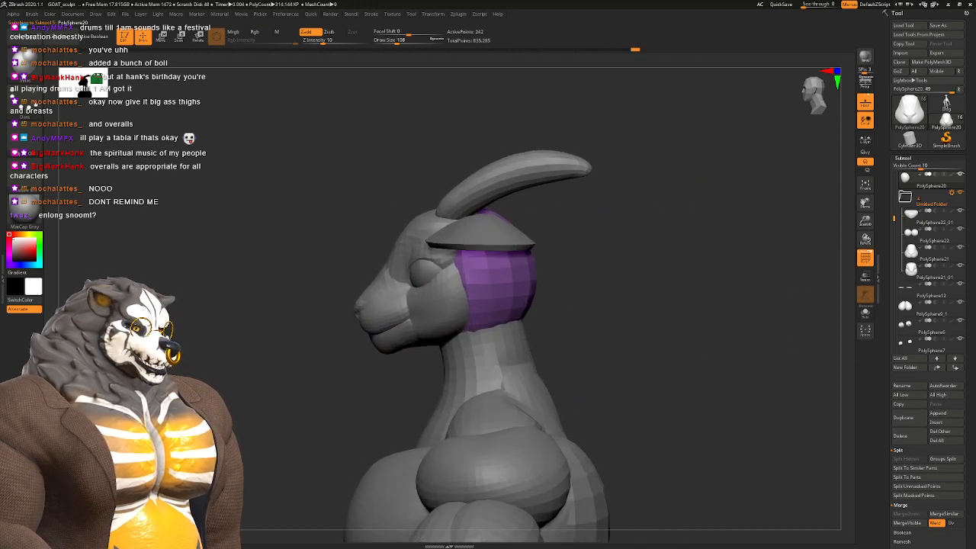
{"action": "scroll", "coordinate": [910, 336], "scroll_direction": "down", "scroll_amount": 3}
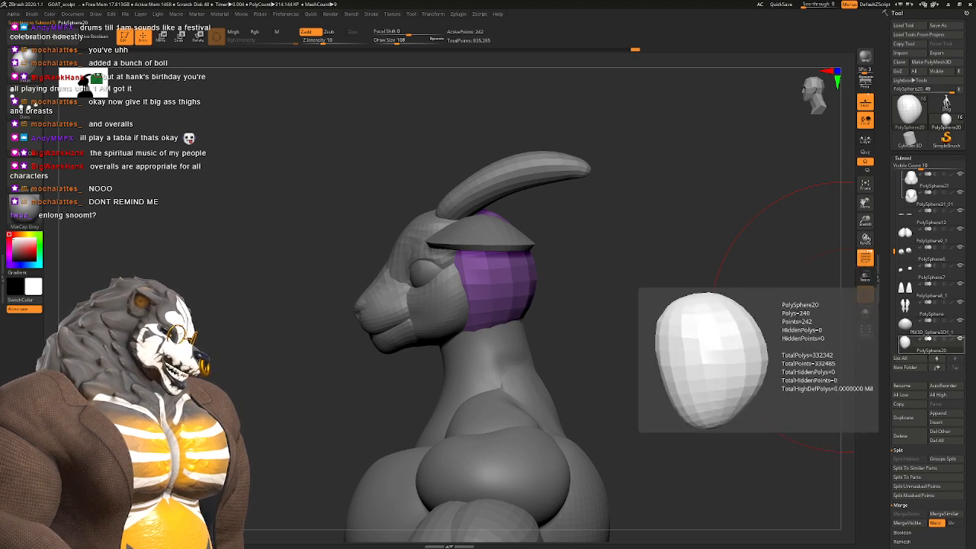
{"action": "left_click_drag", "start_coordinate": [931, 174], "coordinate": [929, 190]}
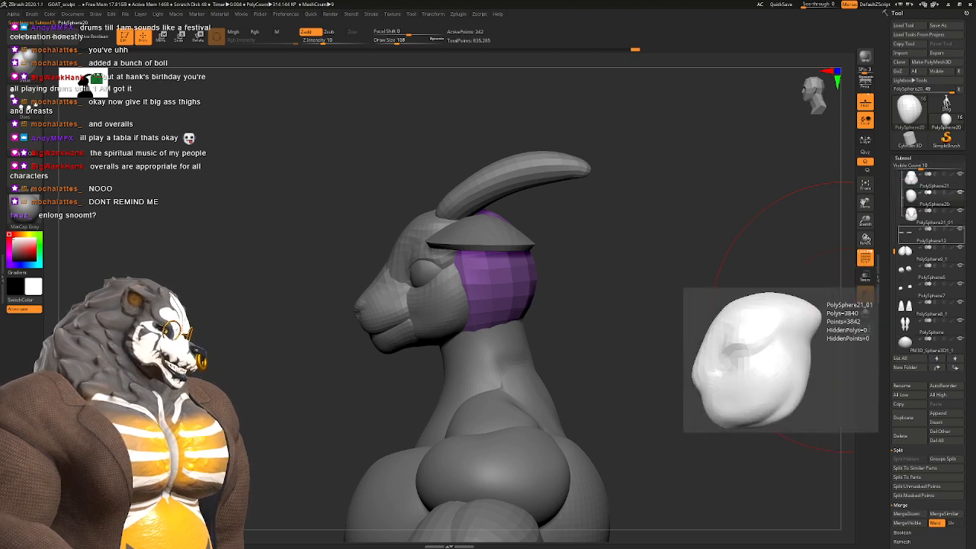
Step: Select the ears and move their subtool up into the Untitled Folder
{"action": "left_click_drag", "start_coordinate": [623, 246], "coordinate": [675, 313], "text": "alt"}
{"action": "left_click", "coordinate": [568, 256], "text": "alt"}
{"action": "left_click_drag", "start_coordinate": [627, 352], "coordinate": [668, 340], "text": "alt"}
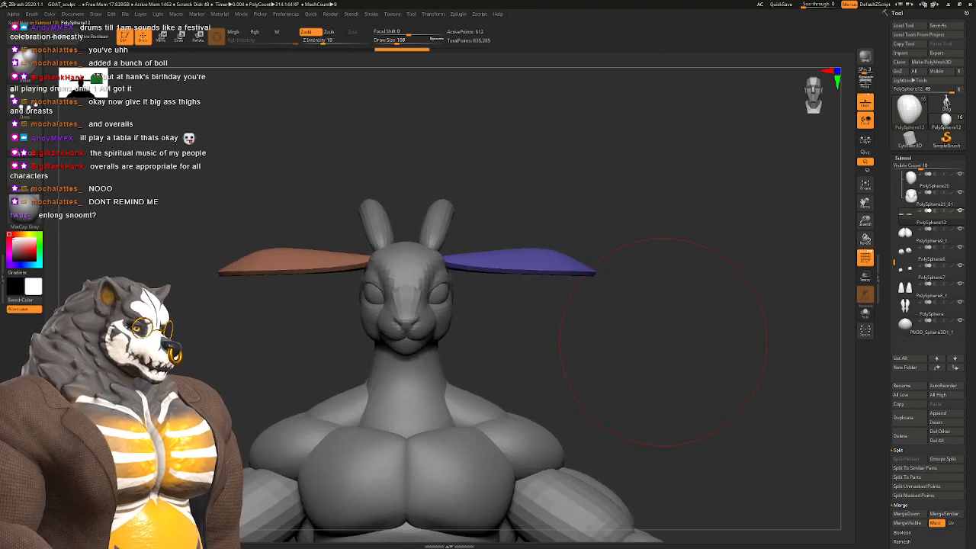
{"action": "mouse_move", "coordinate": [930, 199]}
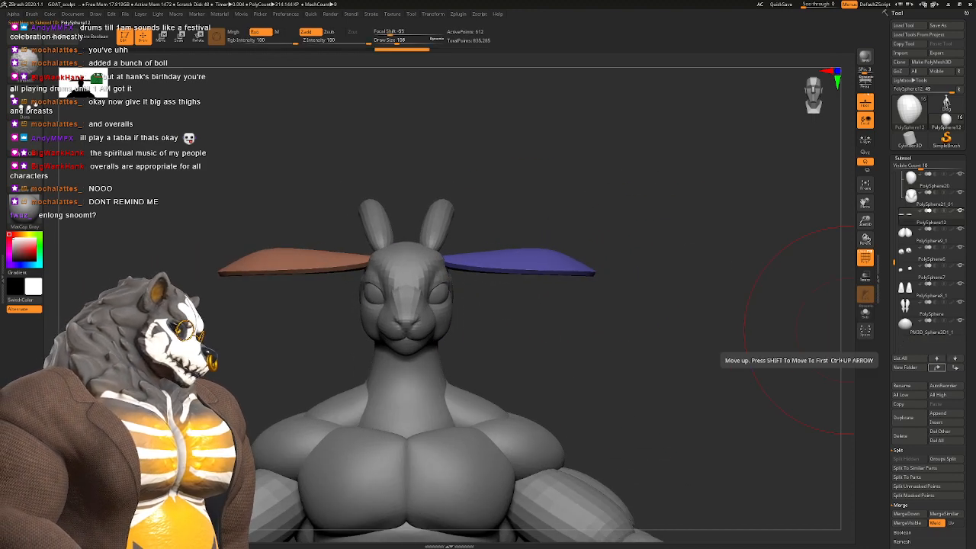
{"action": "left_click", "coordinate": [937, 367], "text": "shift"}
{"action": "left_click_drag", "start_coordinate": [926, 183], "coordinate": [926, 269]}
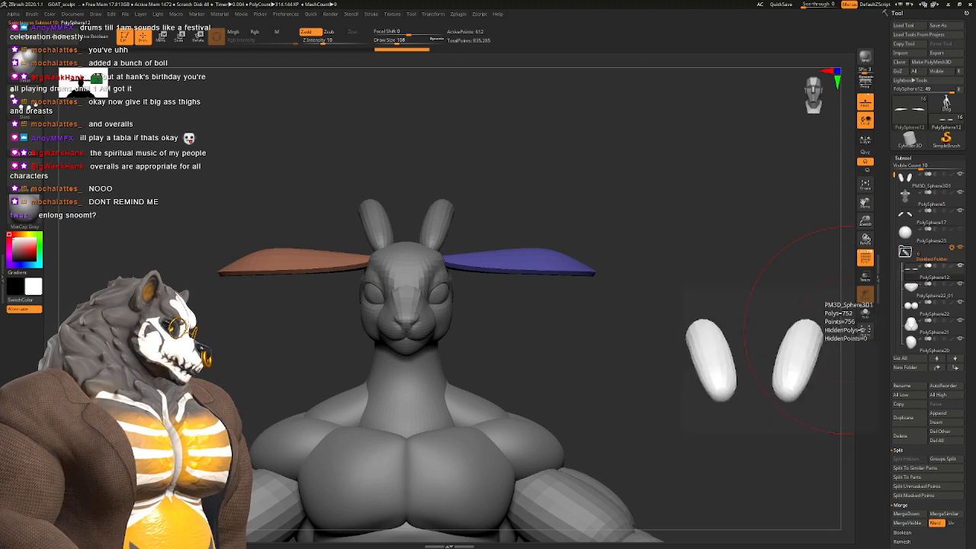
Step: Make the horns the active subtool and place them in the Untitled Folder
{"action": "left_click_drag", "start_coordinate": [560, 244], "coordinate": [598, 233], "text": "alt"}
{"action": "left_click", "coordinate": [478, 200], "text": "alt"}
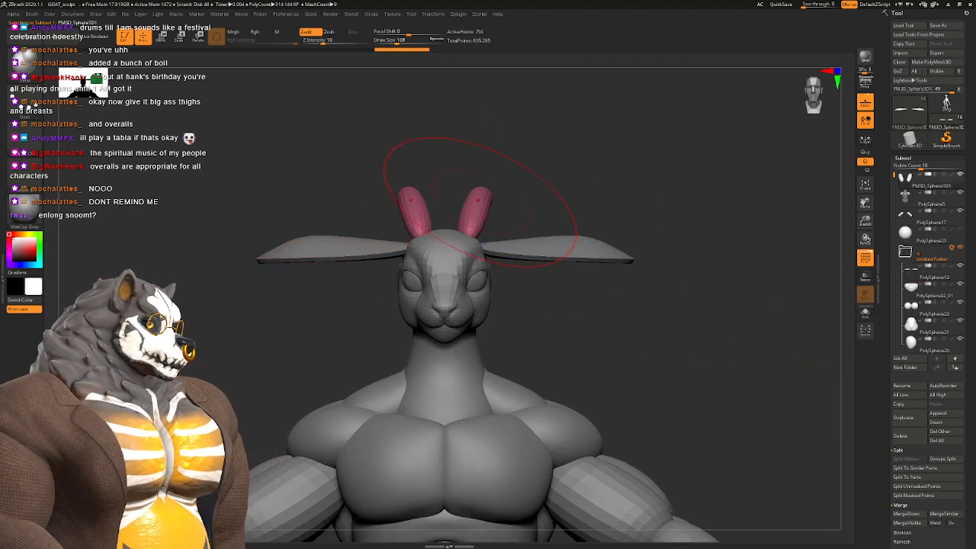
{"action": "left_click_drag", "start_coordinate": [928, 182], "coordinate": [926, 258]}
{"action": "left_click_drag", "start_coordinate": [555, 292], "coordinate": [484, 253], "text": "alt"}
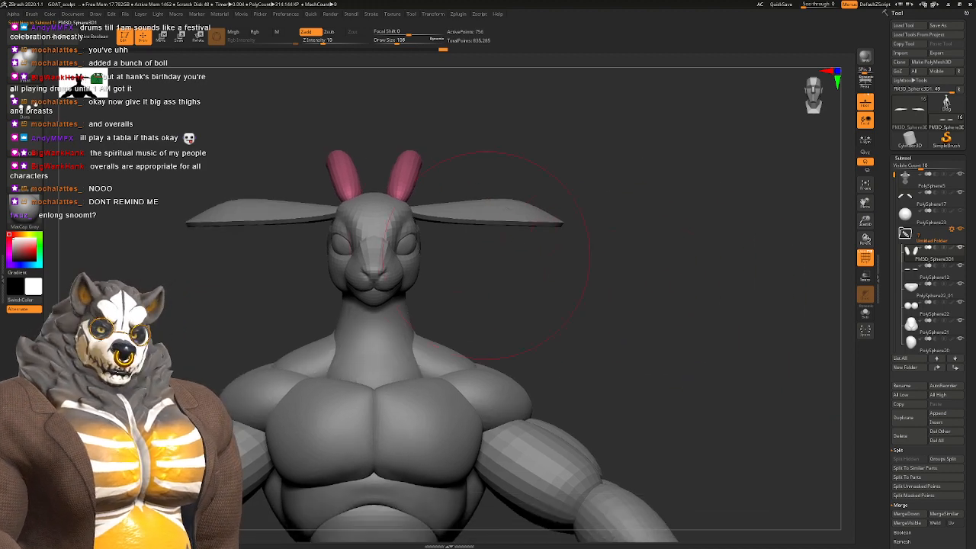
Step: Make the main head piece the active subtool and apply Transpose Set to the Untitled Folder
{"action": "left_click", "coordinate": [397, 221], "text": "alt"}
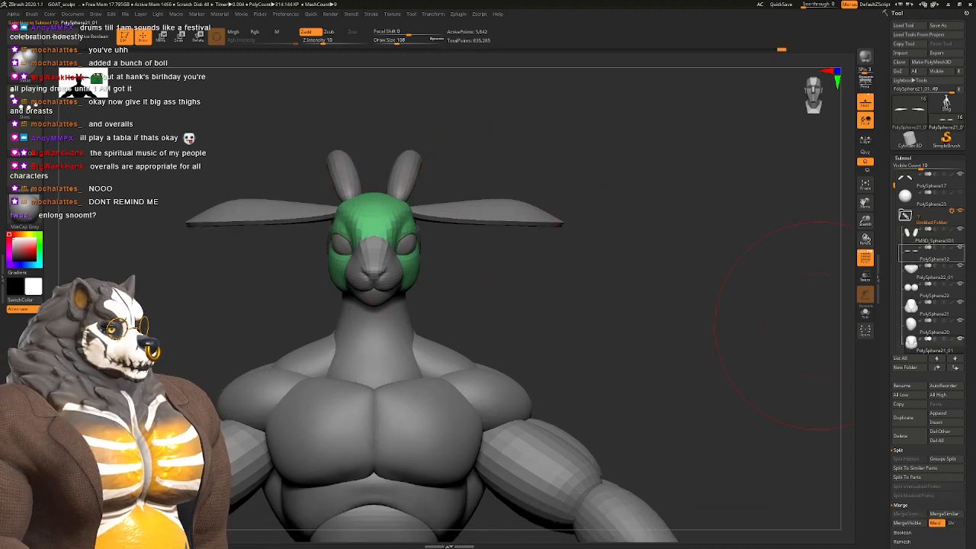
{"action": "left_click", "coordinate": [951, 212]}
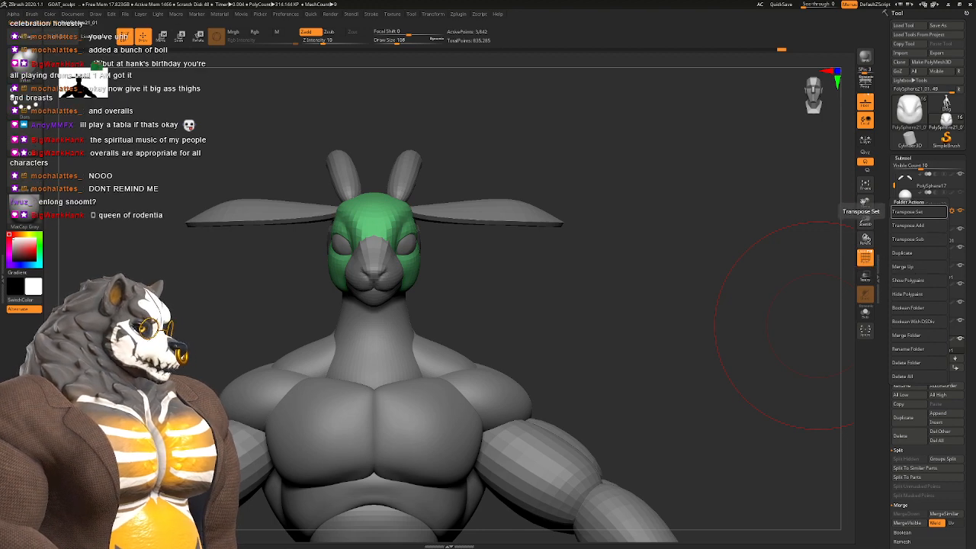
{"action": "left_click", "coordinate": [915, 211]}
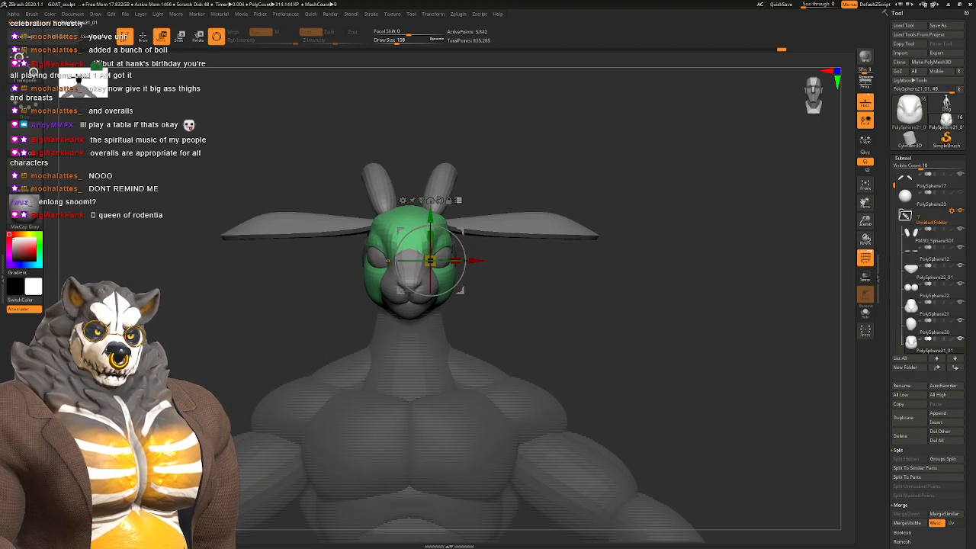
Step: Try scaling up all the head pieces together, compare them with the whole body, and undo the scaling
{"action": "left_click_drag", "start_coordinate": [431, 261], "coordinate": [446, 259]}
{"action": "right_click_drag", "start_coordinate": [446, 259], "coordinate": [328, 226]}
{"action": "right_click_drag", "start_coordinate": [327, 225], "coordinate": [452, 156], "text": "alt"}
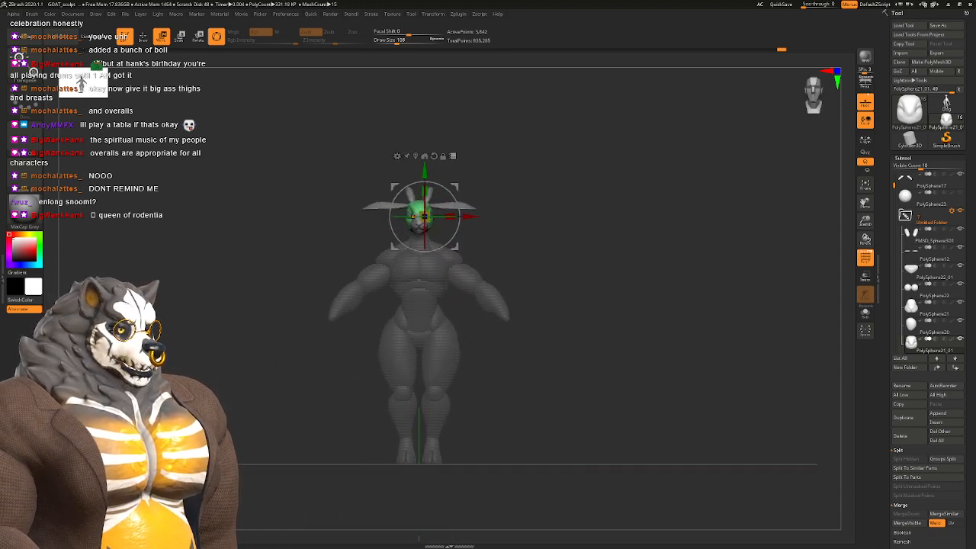
{"action": "key", "text": "q"}
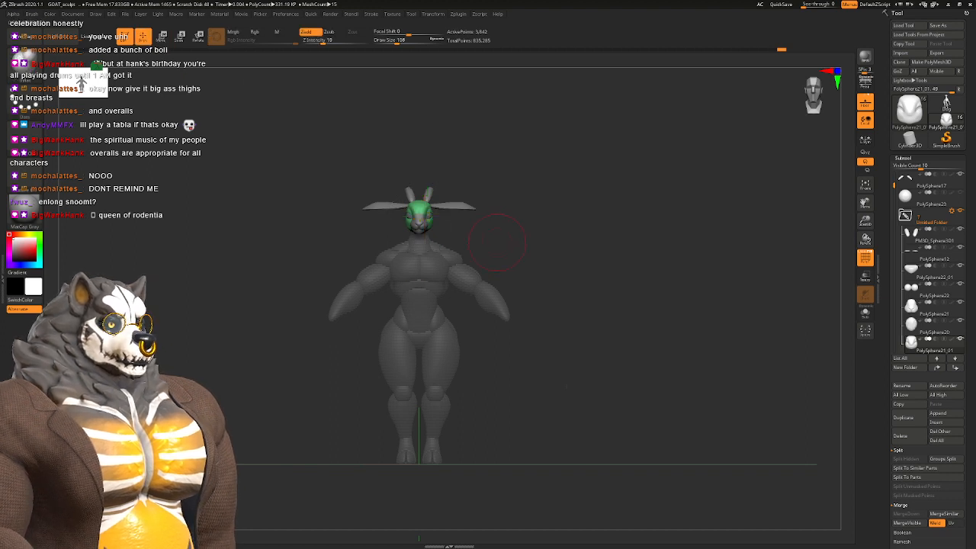
{"action": "mouse_move", "coordinate": [504, 233]}
{"action": "right_mouse_down", "text": "ctrl"}
{"action": "mouse_move", "coordinate": [526, 263]}
{"action": "mouse_move", "coordinate": [582, 252]}
{"action": "mouse_move", "coordinate": [545, 254]}
{"action": "mouse_move", "coordinate": [582, 255]}
{"action": "mouse_move", "coordinate": [565, 257]}
{"action": "mouse_move", "coordinate": [565, 305]}
{"action": "right_mouse_up", "text": "ctrl"}
{"action": "right_click_drag", "start_coordinate": [565, 386], "coordinate": [566, 385], "text": "shift"}
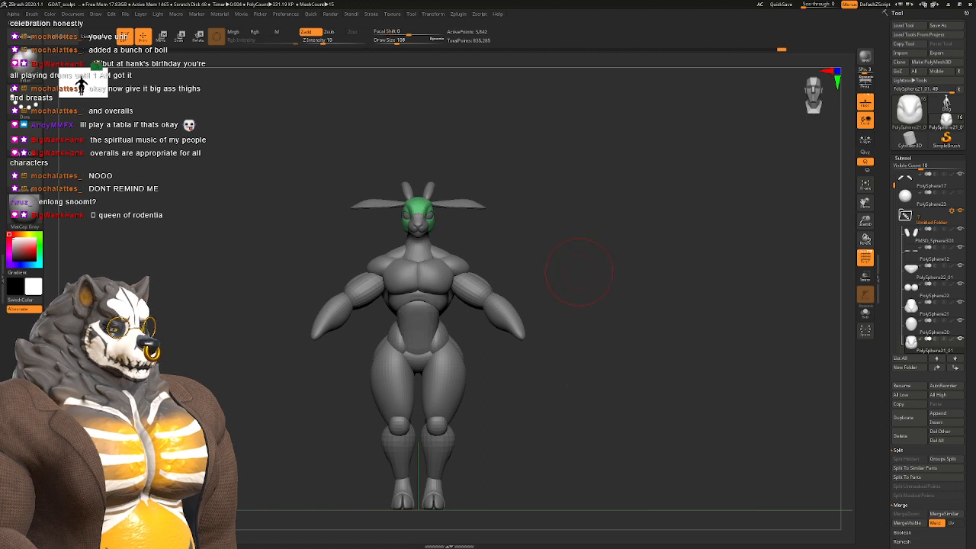
{"action": "key", "text": "ctrl+z"}
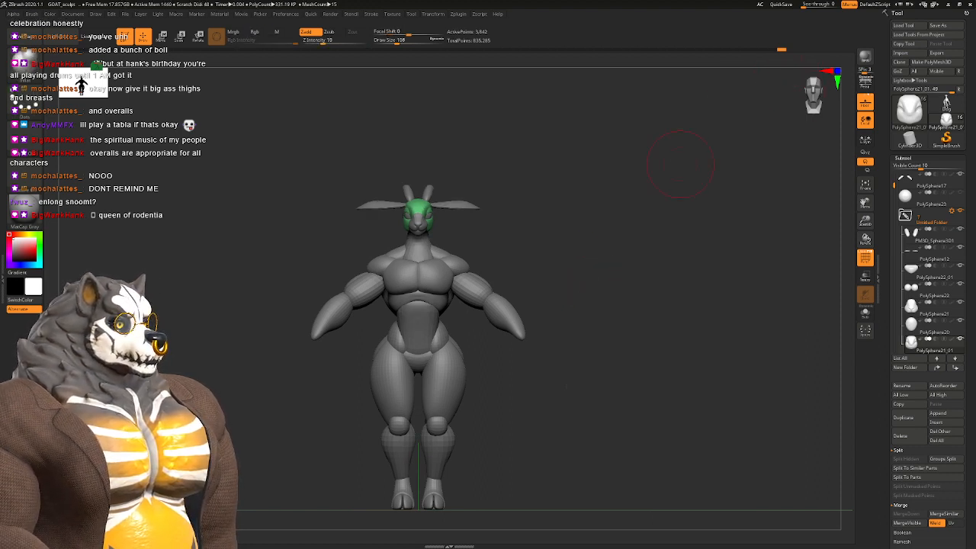
Step: Scale up all the pieces in the head folder uniformly with the gizmo and return to Draw mode
{"action": "key", "text": "w"}
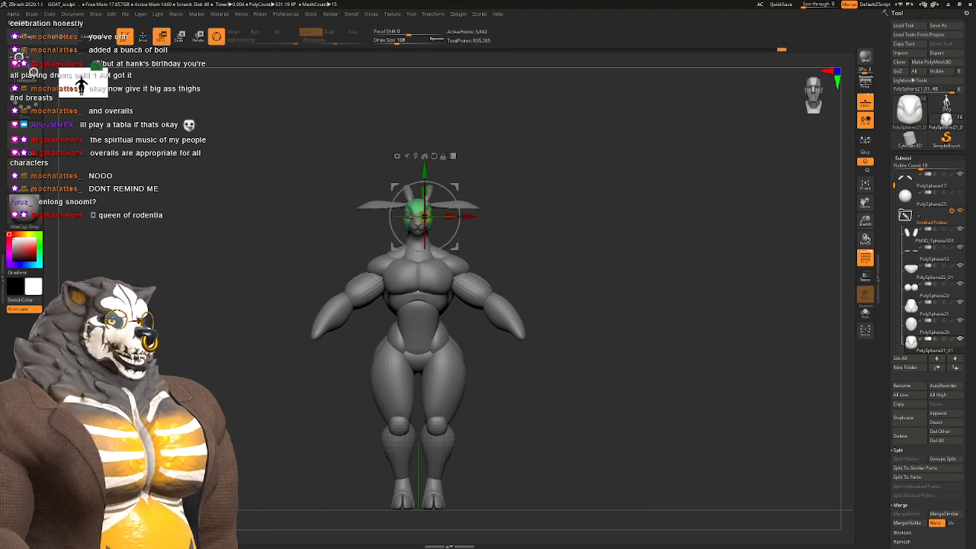
{"action": "left_click_drag", "start_coordinate": [565, 386], "coordinate": [565, 427], "text": "alt"}
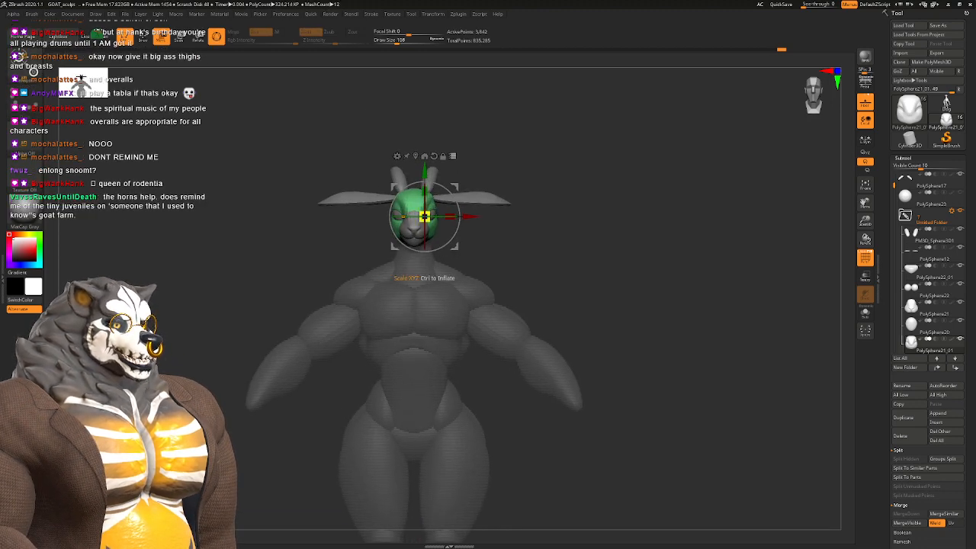
{"action": "left_click_drag", "start_coordinate": [425, 216], "coordinate": [438, 215]}
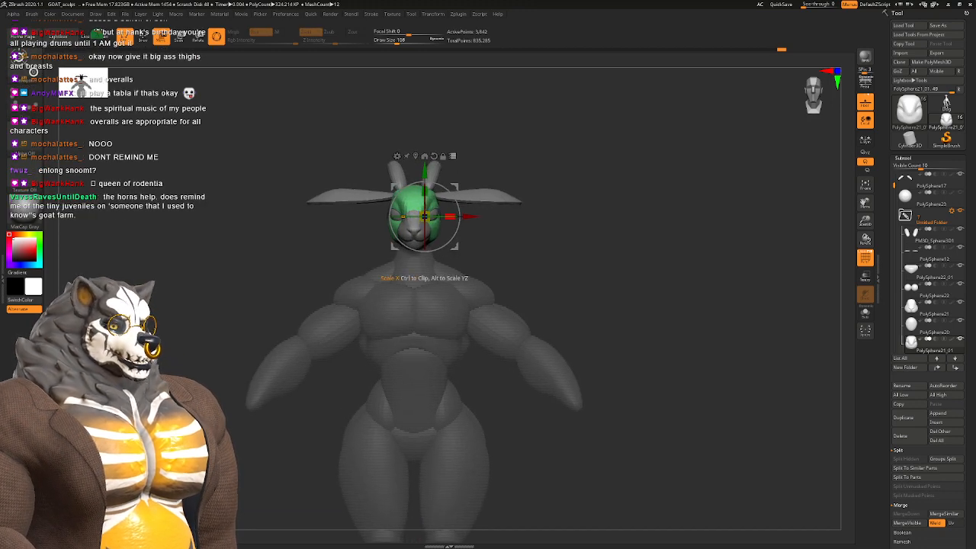
{"action": "left_click_drag", "start_coordinate": [565, 327], "coordinate": [566, 346], "text": "alt"}
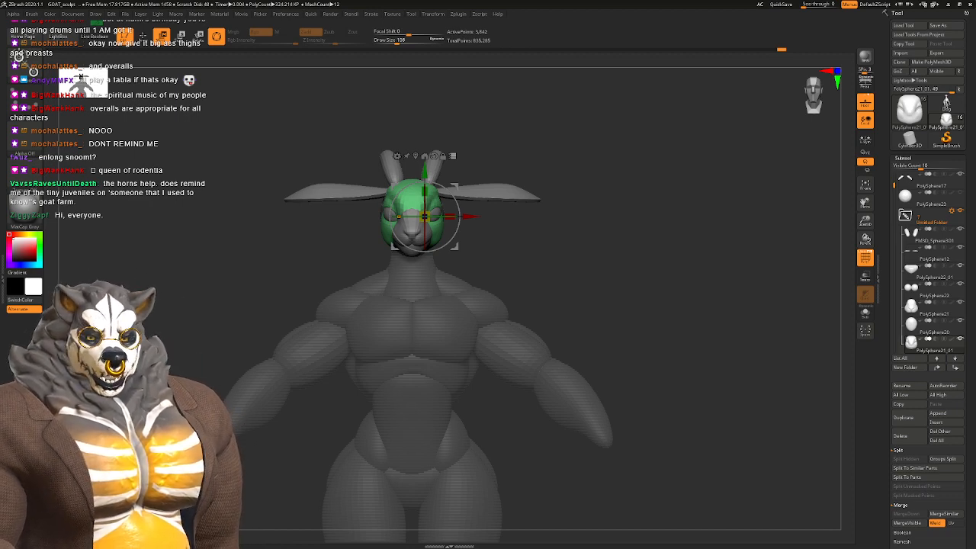
{"action": "mouse_move", "coordinate": [647, 267]}
{"action": "left_mouse_down", "text": "alt"}
{"action": "mouse_move", "coordinate": [648, 297]}
{"action": "mouse_move", "coordinate": [648, 251]}
{"action": "left_mouse_up", "text": "alt"}
{"action": "key", "text": "q"}
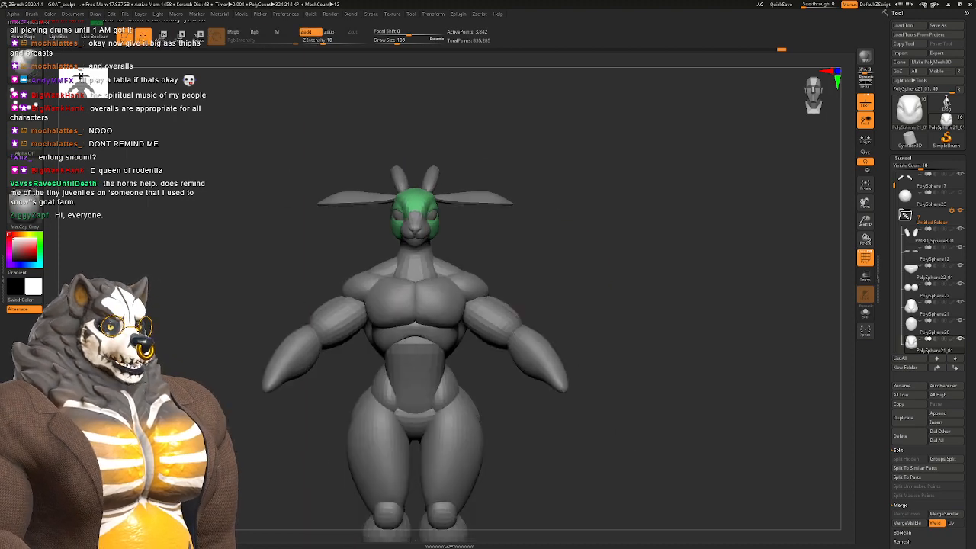
Step: Examine the enlarged head against the full figure, then the proportions of the chest, abdomen and thighs
{"action": "mouse_move", "coordinate": [648, 305]}
{"action": "left_mouse_down"}
{"action": "mouse_move", "coordinate": [515, 311]}
{"action": "mouse_move", "coordinate": [583, 301]}
{"action": "left_mouse_up"}
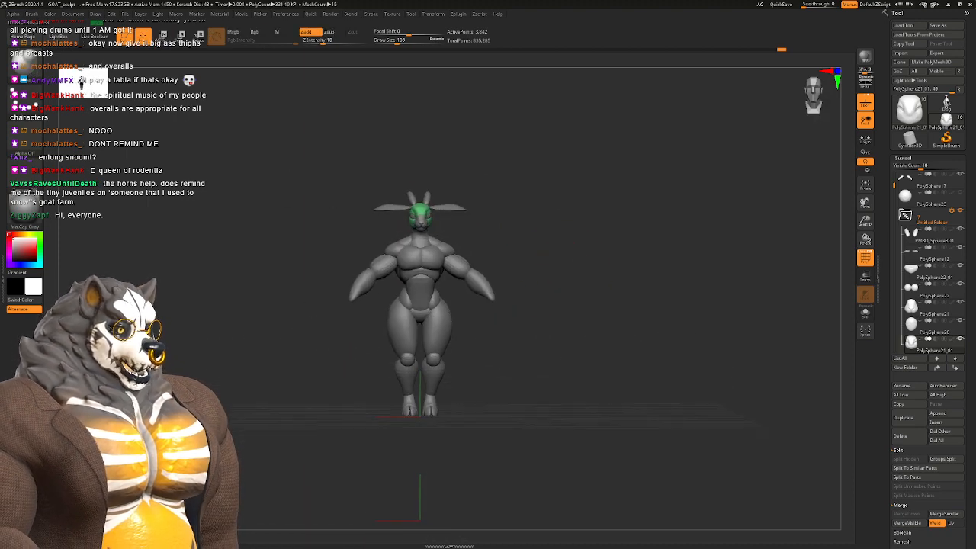
{"action": "left_click_drag", "start_coordinate": [555, 259], "coordinate": [549, 375], "text": "alt"}
{"action": "left_click_drag", "start_coordinate": [576, 247], "coordinate": [575, 305], "text": "alt"}
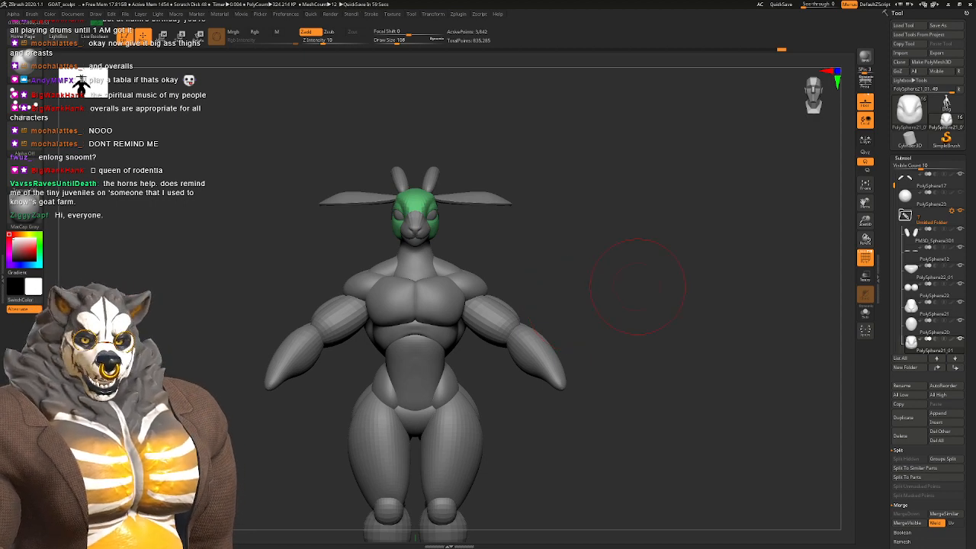
{"action": "left_click_drag", "start_coordinate": [517, 286], "coordinate": [358, 232], "text": "alt"}
{"action": "left_click_drag", "start_coordinate": [359, 232], "coordinate": [312, 228], "text": "alt"}
{"action": "left_click_drag", "start_coordinate": [689, 237], "coordinate": [492, 260], "text": "alt"}
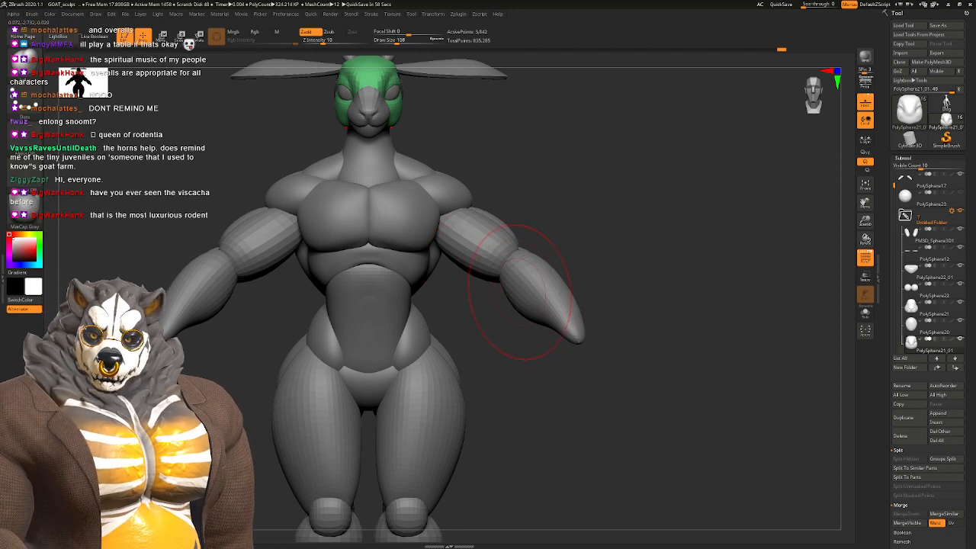
{"action": "mouse_move", "coordinate": [438, 321]}
{"action": "left_mouse_down", "text": "alt"}
{"action": "mouse_move", "coordinate": [466, 286]}
{"action": "mouse_move", "coordinate": [447, 250]}
{"action": "mouse_move", "coordinate": [439, 318]}
{"action": "left_mouse_up", "text": "alt"}
{"action": "right_click_drag", "start_coordinate": [440, 318], "coordinate": [418, 328]}
{"action": "left_click_drag", "start_coordinate": [412, 404], "coordinate": [411, 275], "text": "alt"}
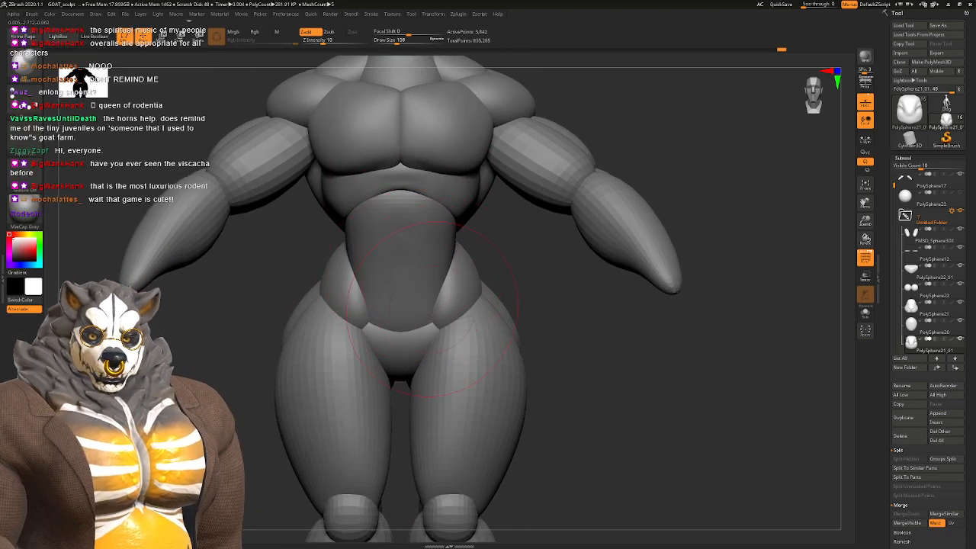
{"action": "right_click_drag", "start_coordinate": [451, 324], "coordinate": [448, 284], "text": "alt"}
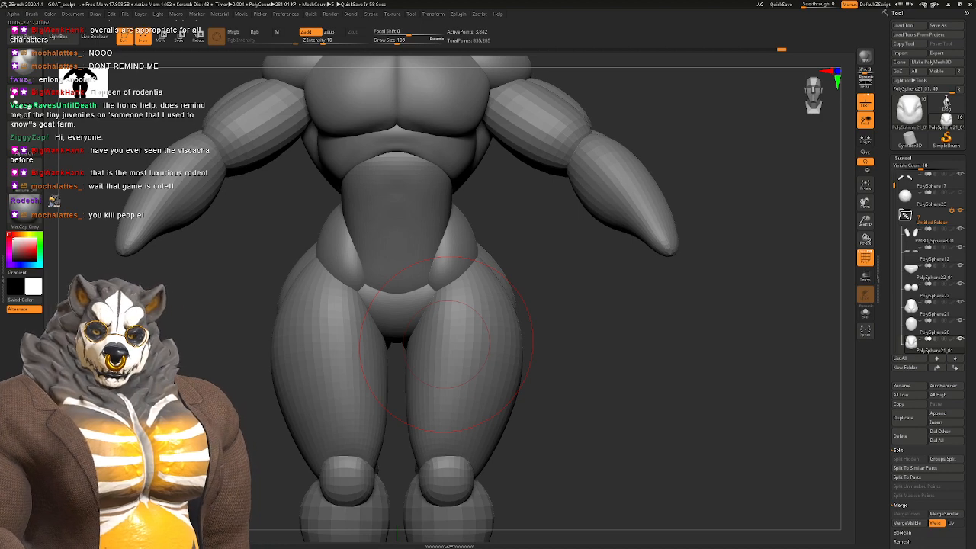
{"action": "mouse_move", "coordinate": [446, 344]}
{"action": "right_mouse_down"}
{"action": "mouse_move", "coordinate": [343, 340]}
{"action": "mouse_move", "coordinate": [448, 336]}
{"action": "right_mouse_up"}
Step: Make the torso the active subtool, choose the Move brush and invert the torso's mask
{"action": "left_click", "coordinate": [400, 287], "text": "alt"}
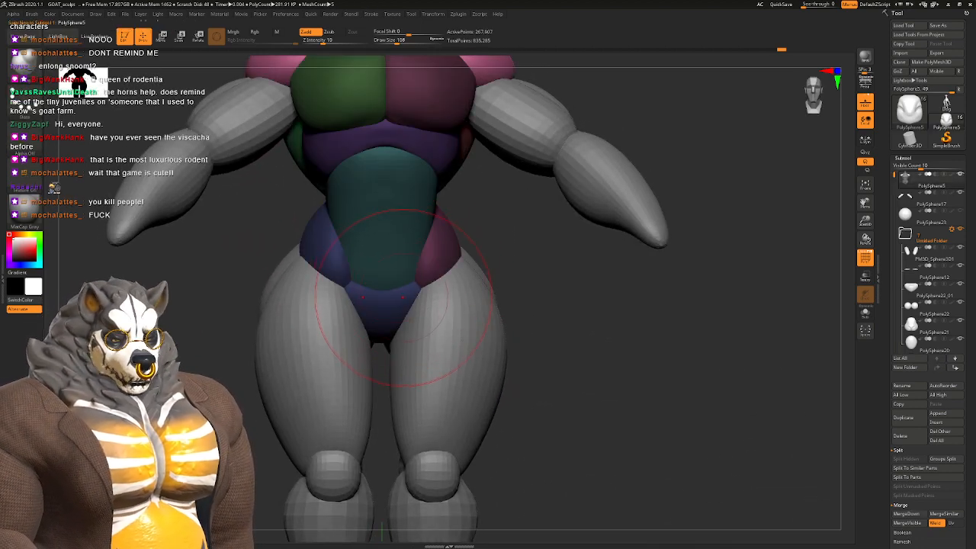
{"action": "key", "text": "b"}
{"action": "key", "text": "m"}
{"action": "key", "text": "v"}
{"action": "left_click", "coordinate": [508, 239], "text": "ctrl"}
{"action": "key", "text": "space"}
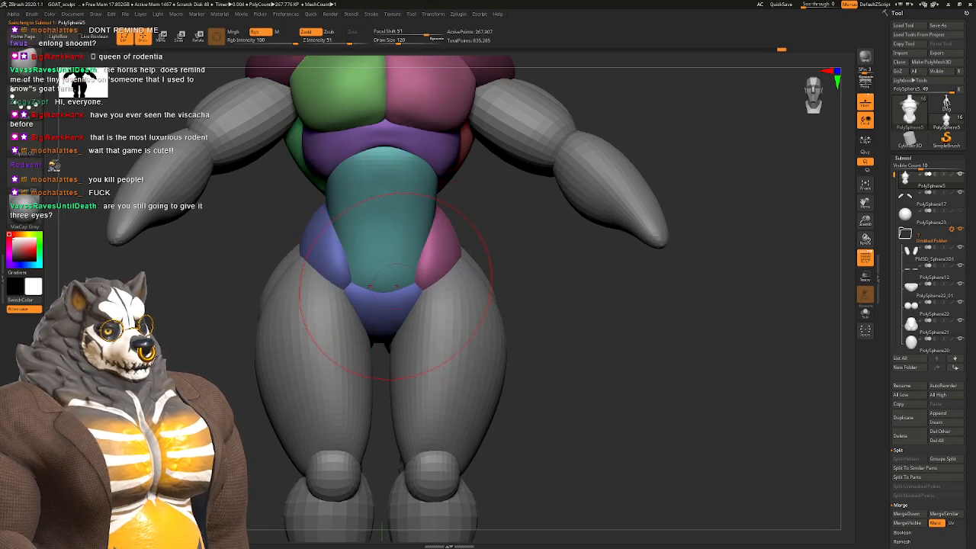
Step: Reduce the Move brush's Draw Size first to 94 and finally to 44
{"action": "mouse_move", "coordinate": [396, 286]}
{"action": "right_mouse_down"}
{"action": "mouse_move", "coordinate": [381, 288]}
{"action": "mouse_move", "coordinate": [424, 315]}
{"action": "right_mouse_up"}
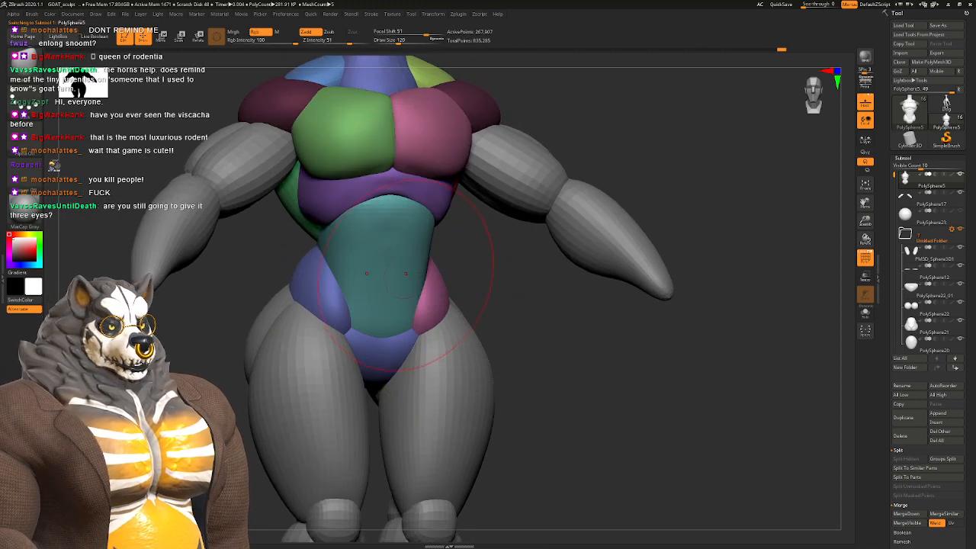
{"action": "right_click_drag", "start_coordinate": [386, 279], "coordinate": [386, 292]}
{"action": "key", "text": "space"}
{"action": "left_click_drag", "start_coordinate": [386, 292], "coordinate": [380, 292]}
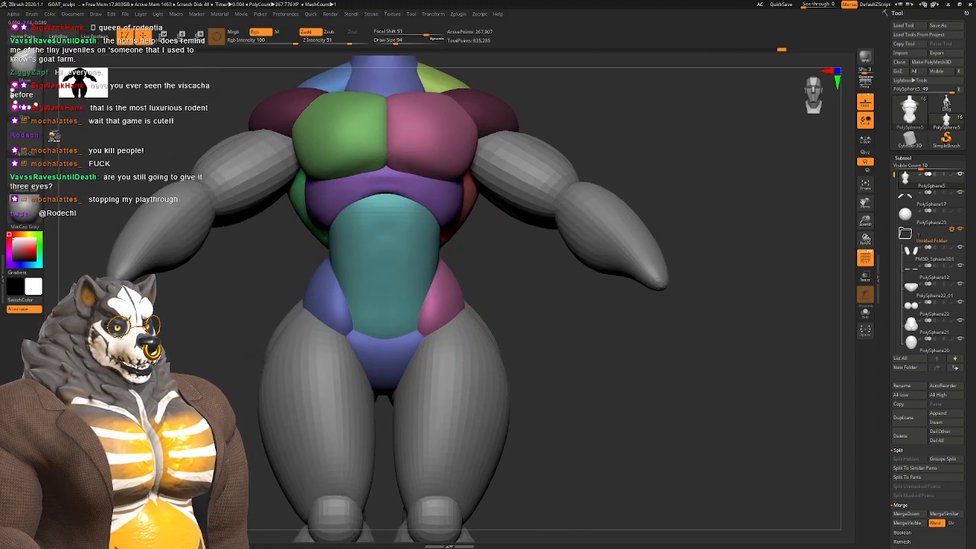
{"action": "right_click_drag", "start_coordinate": [425, 250], "coordinate": [457, 350], "text": "alt"}
{"action": "right_click_drag", "start_coordinate": [417, 307], "coordinate": [380, 435]}
{"action": "mouse_move", "coordinate": [418, 213]}
{"action": "right_mouse_down"}
{"action": "mouse_move", "coordinate": [462, 214]}
{"action": "mouse_move", "coordinate": [434, 263]}
{"action": "mouse_move", "coordinate": [386, 264]}
{"action": "mouse_move", "coordinate": [411, 354]}
{"action": "right_mouse_up"}
{"action": "key", "text": "space"}
{"action": "left_click_drag", "start_coordinate": [455, 326], "coordinate": [447, 326]}
{"action": "right_click_drag", "start_coordinate": [449, 276], "coordinate": [476, 321], "text": "alt"}
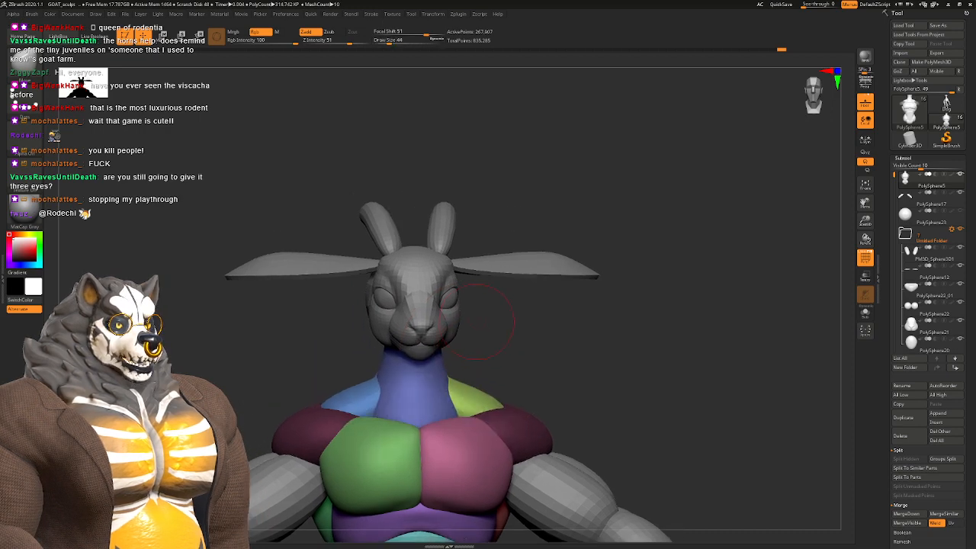
Step: Clear the torso's mask and make the muzzle the active subtool
{"action": "left_click_drag", "start_coordinate": [506, 308], "coordinate": [521, 324], "text": "ctrl"}
{"action": "right_click_drag", "start_coordinate": [418, 206], "coordinate": [401, 249], "text": "alt"}
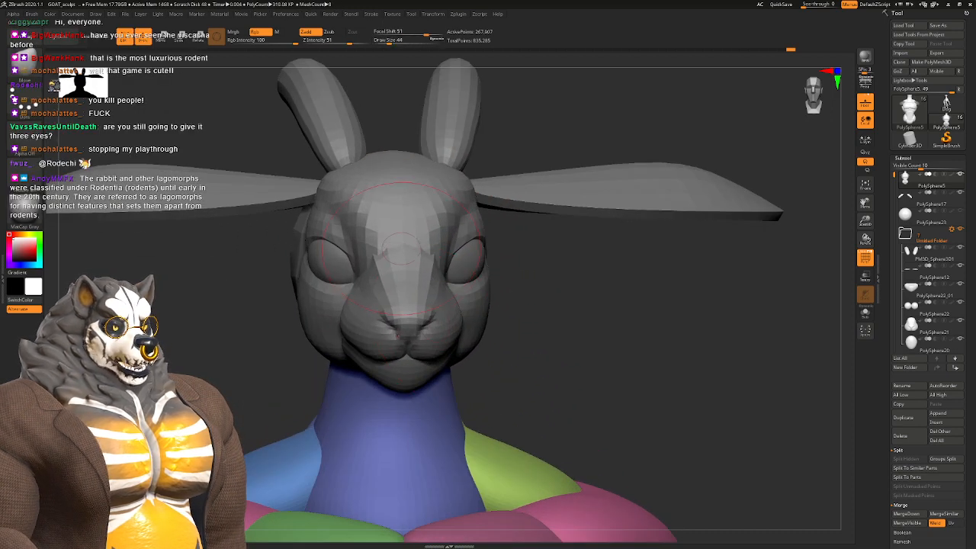
{"action": "left_click", "coordinate": [411, 290], "text": "alt"}
{"action": "right_click_drag", "start_coordinate": [464, 293], "coordinate": [435, 254]}
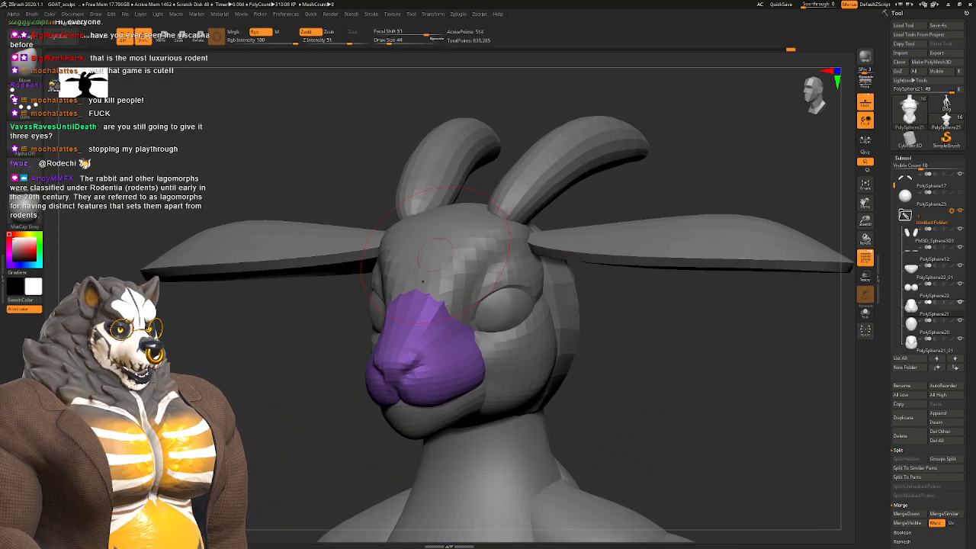
Step: Set the Draw Size to 27 and make the face piece around the eyes the active subtool
{"action": "key", "text": "space"}
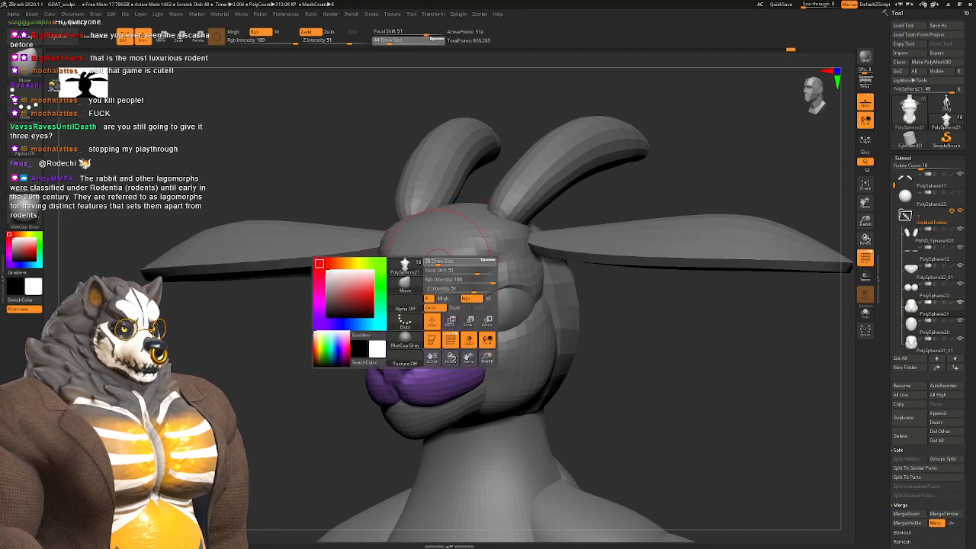
{"action": "left_click_drag", "start_coordinate": [437, 260], "coordinate": [436, 261]}
{"action": "mouse_move", "coordinate": [418, 257]}
{"action": "right_mouse_down"}
{"action": "mouse_move", "coordinate": [444, 265]}
{"action": "mouse_move", "coordinate": [445, 276]}
{"action": "right_mouse_up"}
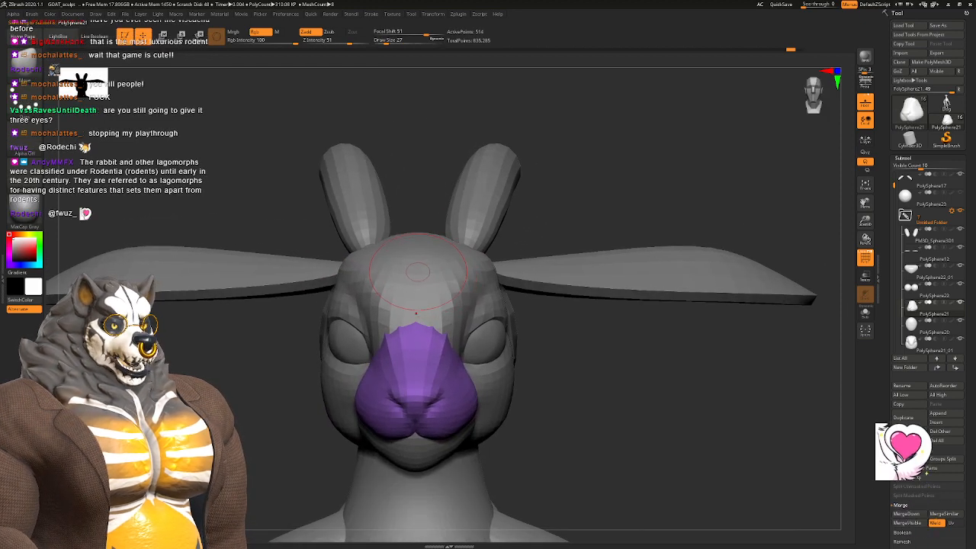
{"action": "left_click", "coordinate": [455, 284], "text": "alt"}
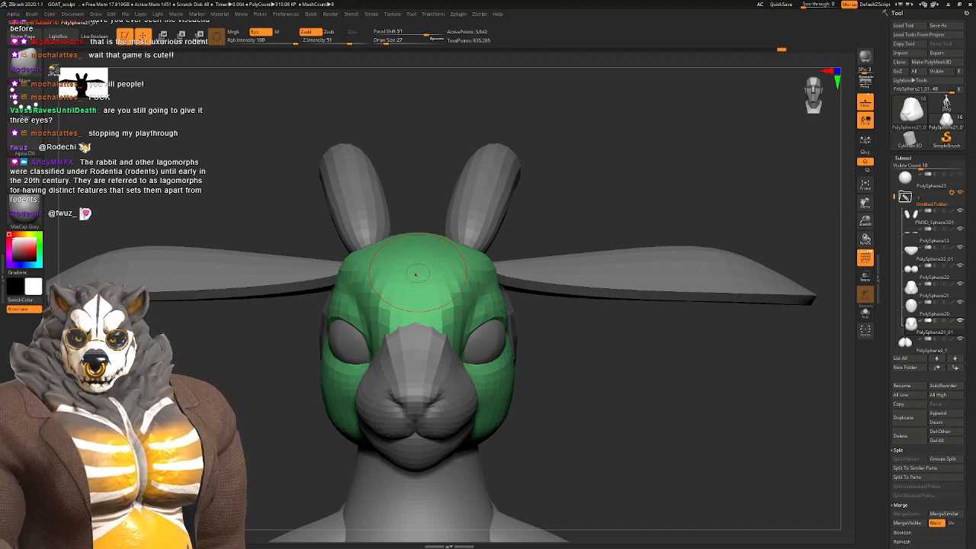
{"action": "right_click_drag", "start_coordinate": [455, 261], "coordinate": [396, 294], "text": "alt"}
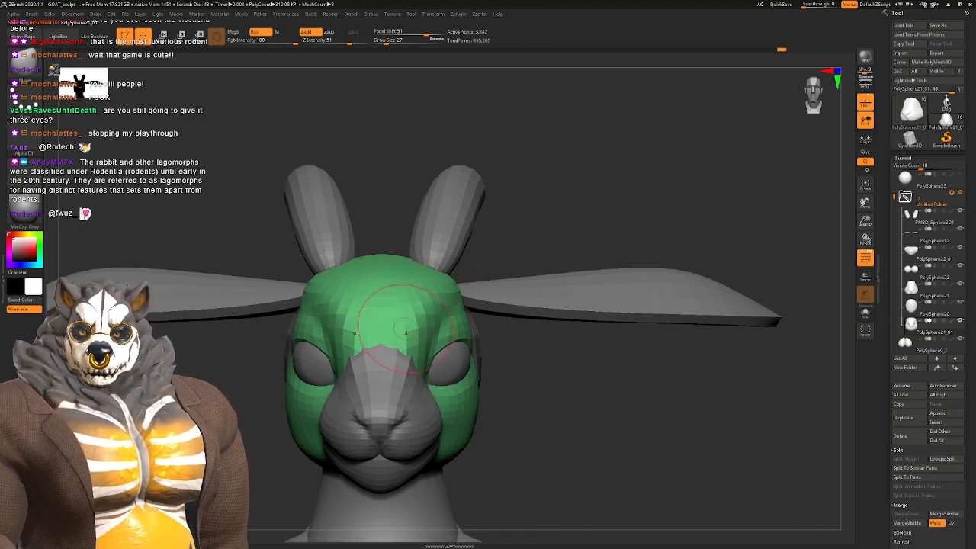
Step: Raise the face piece's subdivision level and choose the Move brush with a Draw Size of 51
{"action": "right_click_drag", "start_coordinate": [405, 333], "coordinate": [361, 273], "text": "alt"}
{"action": "key", "text": "d"}
{"action": "key", "text": "d"}
{"action": "key", "text": "d"}
{"action": "mouse_move", "coordinate": [362, 273]}
{"action": "right_mouse_down", "text": "ctrl"}
{"action": "mouse_move", "coordinate": [386, 237]}
{"action": "mouse_move", "coordinate": [428, 248]}
{"action": "mouse_move", "coordinate": [421, 284]}
{"action": "mouse_move", "coordinate": [388, 318]}
{"action": "mouse_move", "coordinate": [419, 358]}
{"action": "mouse_move", "coordinate": [463, 327]}
{"action": "mouse_move", "coordinate": [468, 340]}
{"action": "mouse_move", "coordinate": [422, 351]}
{"action": "right_mouse_up", "text": "ctrl"}
{"action": "key", "text": "b"}
{"action": "key", "text": "m"}
{"action": "key", "text": "v"}
{"action": "key", "text": "space"}
{"action": "left_click", "coordinate": [452, 333]}
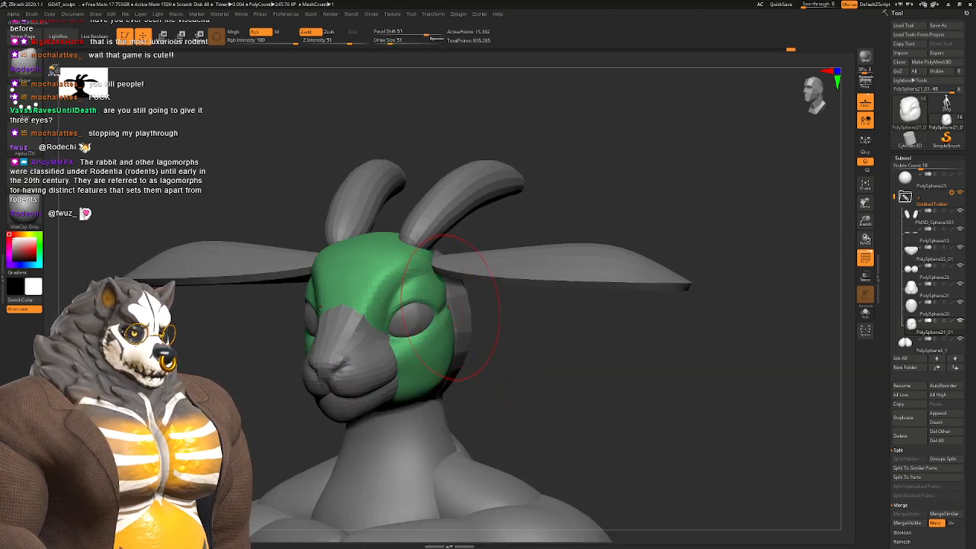
Step: Shape and smooth the brow ridges above the eyes, reducing the Draw Size first to 37 and finally to 31
{"action": "mouse_move", "coordinate": [543, 314]}
{"action": "left_mouse_down"}
{"action": "mouse_move", "coordinate": [455, 307]}
{"action": "mouse_move", "coordinate": [487, 324]}
{"action": "mouse_move", "coordinate": [458, 242]}
{"action": "mouse_move", "coordinate": [459, 195]}
{"action": "left_mouse_up"}
{"action": "mouse_move", "coordinate": [518, 228]}
{"action": "left_mouse_down"}
{"action": "mouse_move", "coordinate": [550, 232]}
{"action": "mouse_move", "coordinate": [518, 229]}
{"action": "left_mouse_up"}
{"action": "left_click_drag", "start_coordinate": [518, 229], "coordinate": [499, 305], "text": "alt"}
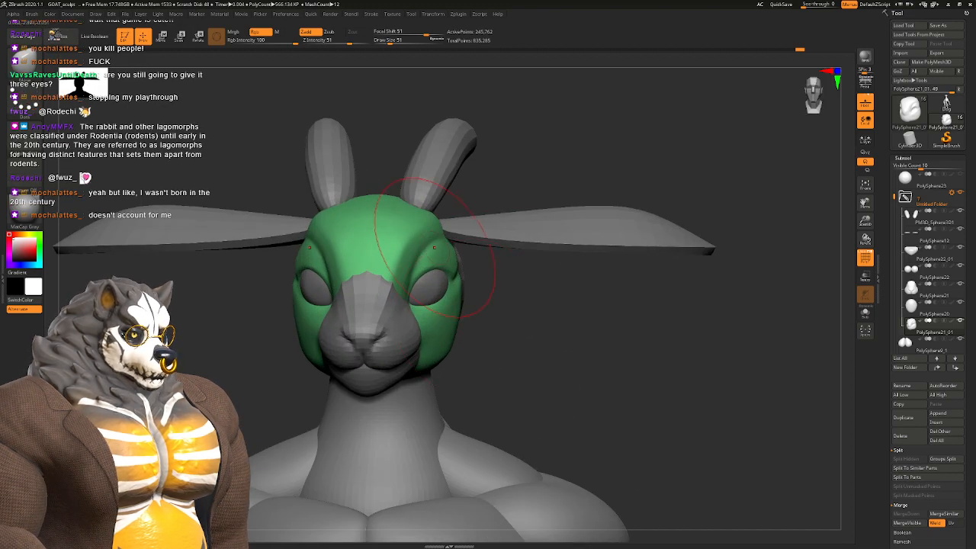
{"action": "right_click_drag", "start_coordinate": [435, 248], "coordinate": [438, 284]}
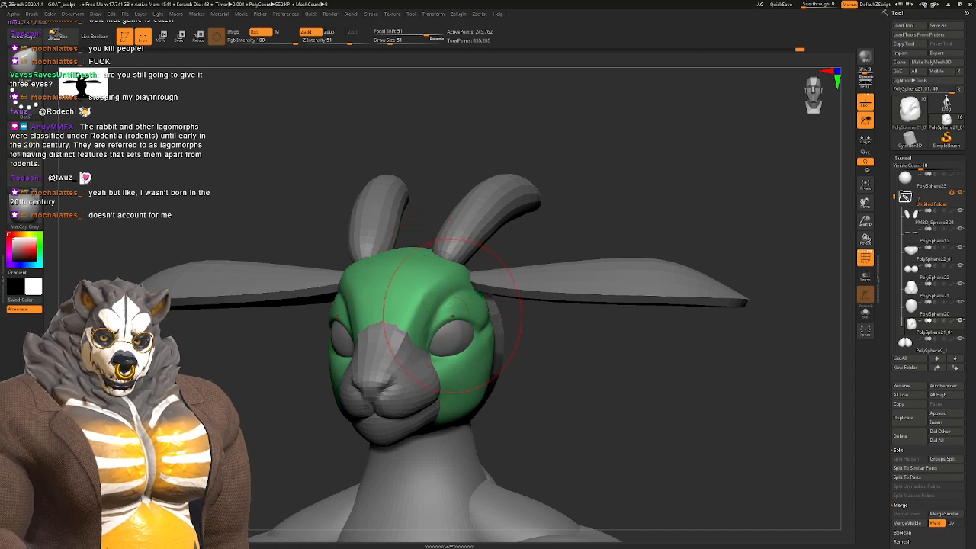
{"action": "mouse_move", "coordinate": [427, 249]}
{"action": "right_mouse_down"}
{"action": "mouse_move", "coordinate": [438, 294]}
{"action": "mouse_move", "coordinate": [411, 293]}
{"action": "mouse_move", "coordinate": [465, 291]}
{"action": "mouse_move", "coordinate": [457, 239]}
{"action": "right_mouse_up"}
{"action": "key", "text": "space"}
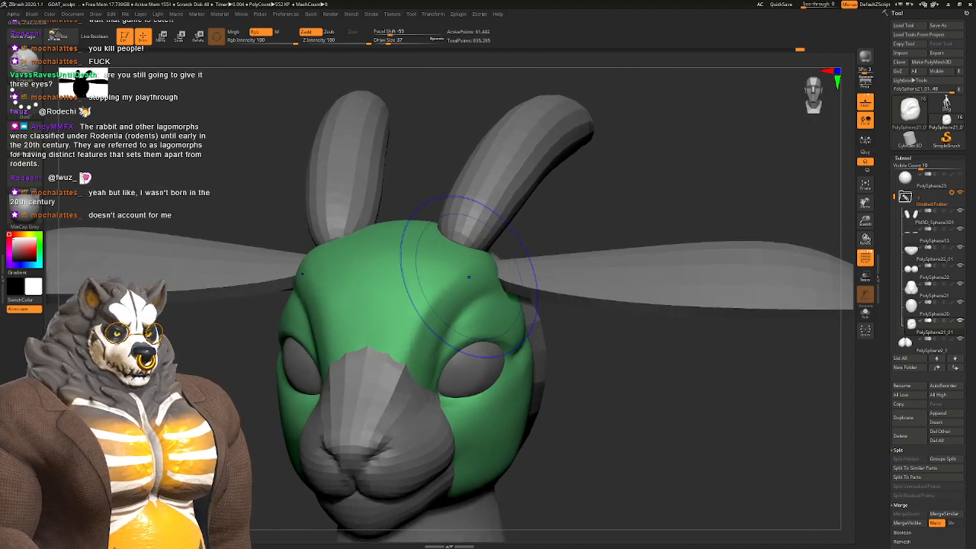
{"action": "key", "text": "space"}
{"action": "left_click_drag", "start_coordinate": [471, 276], "coordinate": [469, 277]}
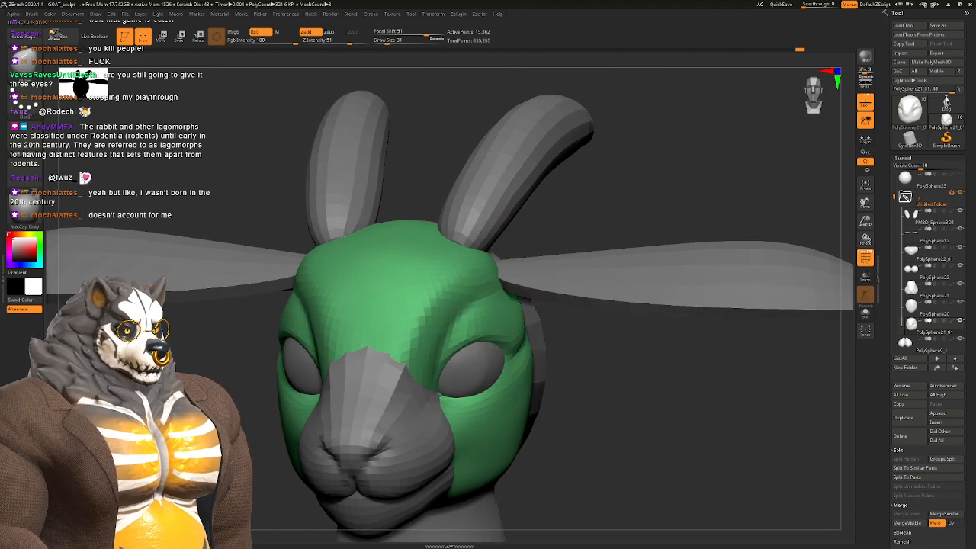
Step: Smooth the top of the head around the horn bases and refine it with the Move brush at Draw Size 37
{"action": "mouse_move", "coordinate": [488, 259]}
{"action": "right_mouse_down"}
{"action": "mouse_move", "coordinate": [446, 289]}
{"action": "mouse_move", "coordinate": [477, 281]}
{"action": "mouse_move", "coordinate": [470, 287]}
{"action": "mouse_move", "coordinate": [511, 255]}
{"action": "mouse_move", "coordinate": [471, 240]}
{"action": "right_mouse_up"}
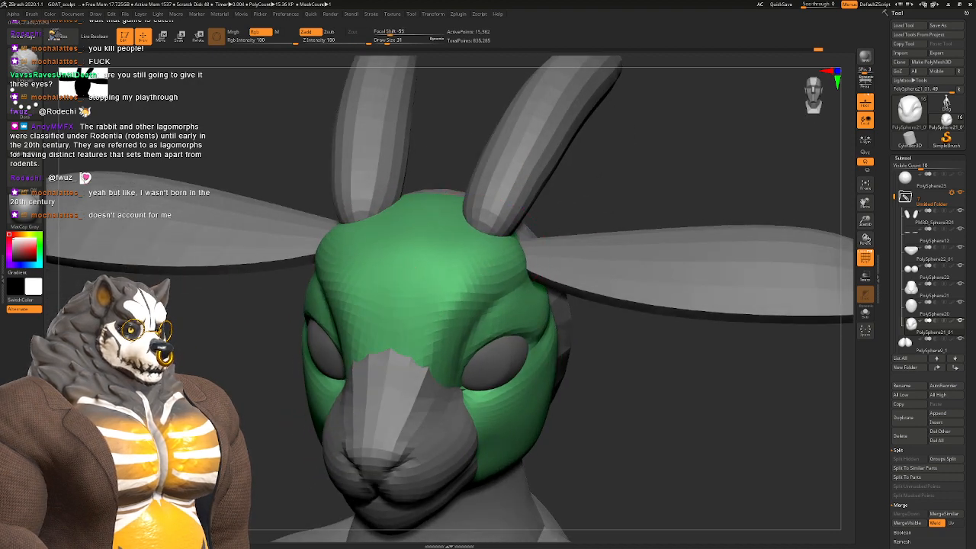
{"action": "left_click_drag", "start_coordinate": [491, 234], "coordinate": [494, 228]}
{"action": "key", "text": "space"}
{"action": "left_click_drag", "start_coordinate": [494, 227], "coordinate": [500, 227]}
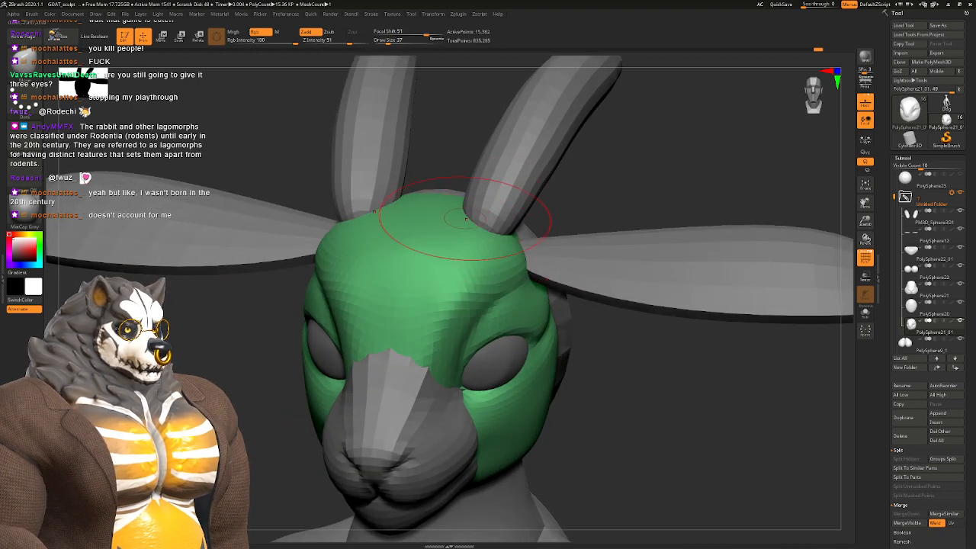
{"action": "mouse_move", "coordinate": [485, 210]}
{"action": "right_mouse_down"}
{"action": "mouse_move", "coordinate": [497, 199]}
{"action": "mouse_move", "coordinate": [471, 238]}
{"action": "mouse_move", "coordinate": [495, 229]}
{"action": "mouse_move", "coordinate": [448, 208]}
{"action": "mouse_move", "coordinate": [477, 269]}
{"action": "right_mouse_up"}
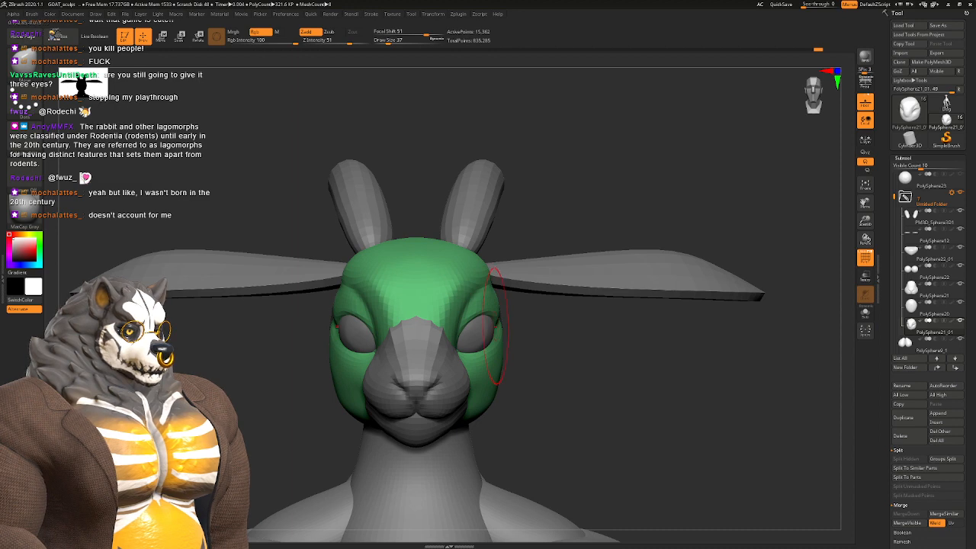
{"action": "right_click_drag", "start_coordinate": [505, 359], "coordinate": [438, 320]}
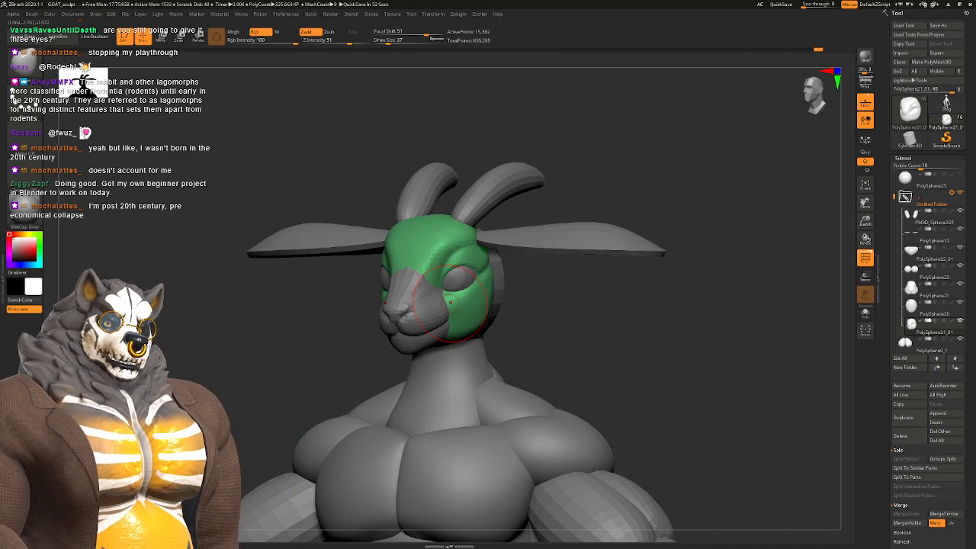
{"action": "mouse_move", "coordinate": [538, 214]}
{"action": "right_mouse_down"}
{"action": "mouse_move", "coordinate": [466, 216]}
{"action": "mouse_move", "coordinate": [509, 215]}
{"action": "mouse_move", "coordinate": [485, 218]}
{"action": "mouse_move", "coordinate": [489, 294]}
{"action": "mouse_move", "coordinate": [478, 323]}
{"action": "mouse_move", "coordinate": [493, 293]}
{"action": "mouse_move", "coordinate": [516, 320]}
{"action": "right_mouse_up"}
Step: Set the Move brush's Draw Size to 51 and work on the cheeks below the eyes
{"action": "key", "text": "space"}
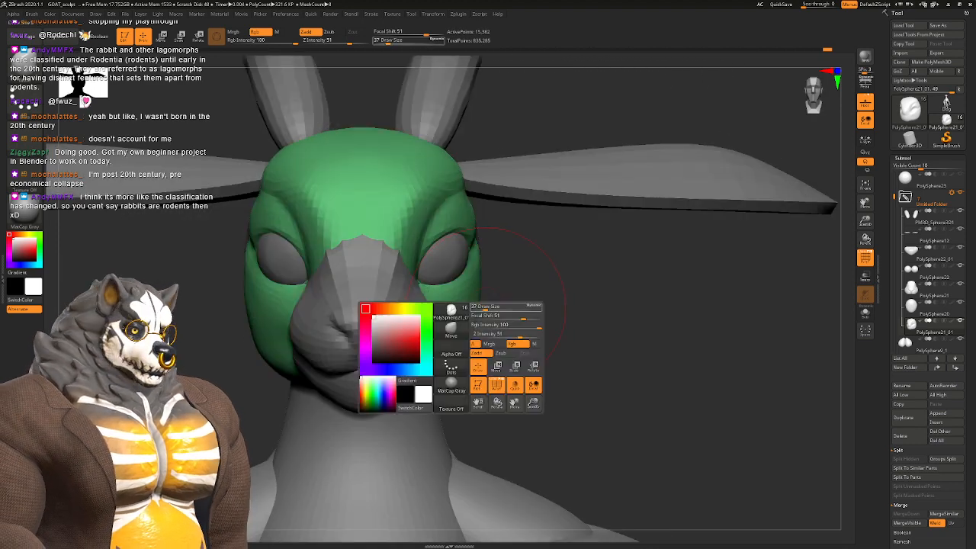
{"action": "left_click_drag", "start_coordinate": [485, 308], "coordinate": [489, 308]}
{"action": "right_click_drag", "start_coordinate": [495, 330], "coordinate": [421, 356]}
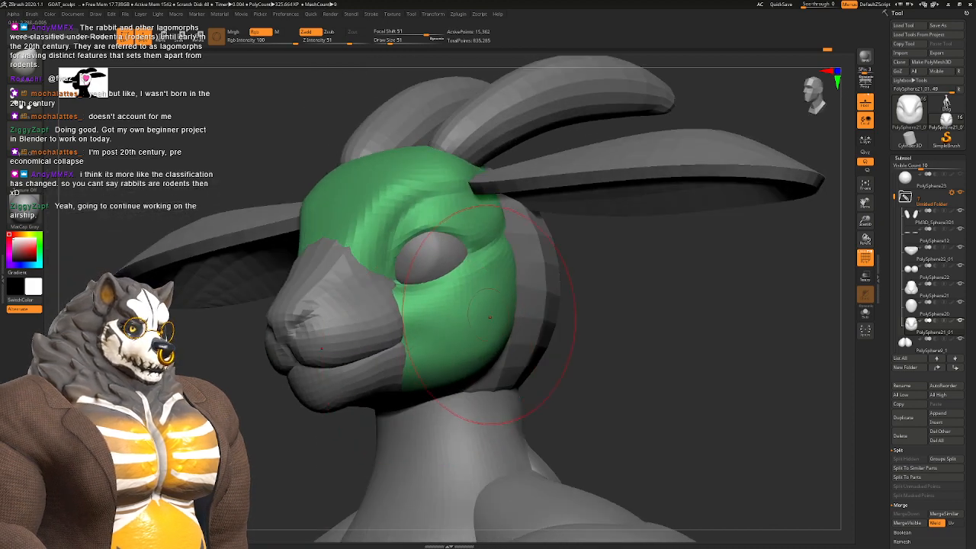
{"action": "right_click_drag", "start_coordinate": [490, 316], "coordinate": [474, 292]}
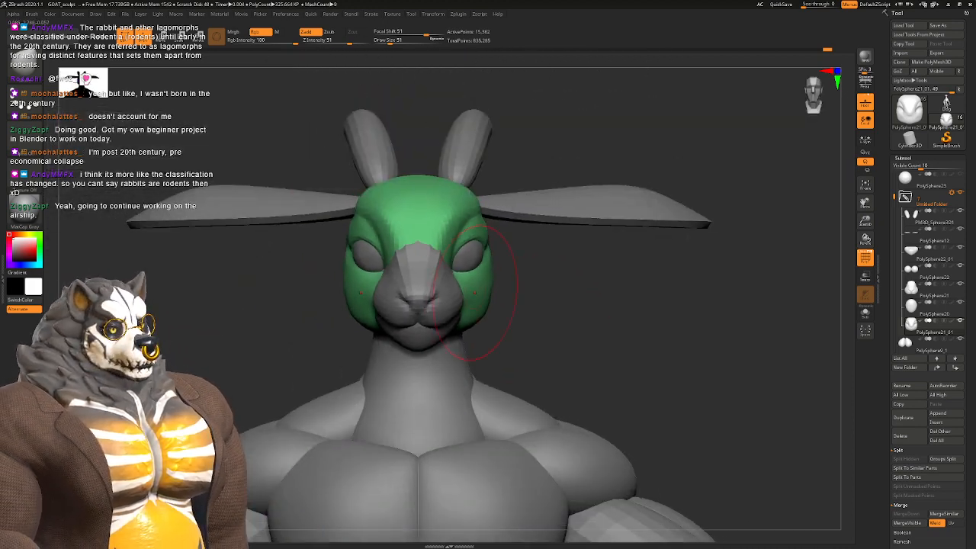
Step: Make the arms the active subtool and subdivide their mesh to a higher level
{"action": "right_click_drag", "start_coordinate": [472, 326], "coordinate": [496, 279]}
{"action": "right_click_drag", "start_coordinate": [495, 279], "coordinate": [465, 269], "text": "ctrl"}
{"action": "left_click", "coordinate": [460, 263], "text": "alt"}
{"action": "key", "text": "b"}
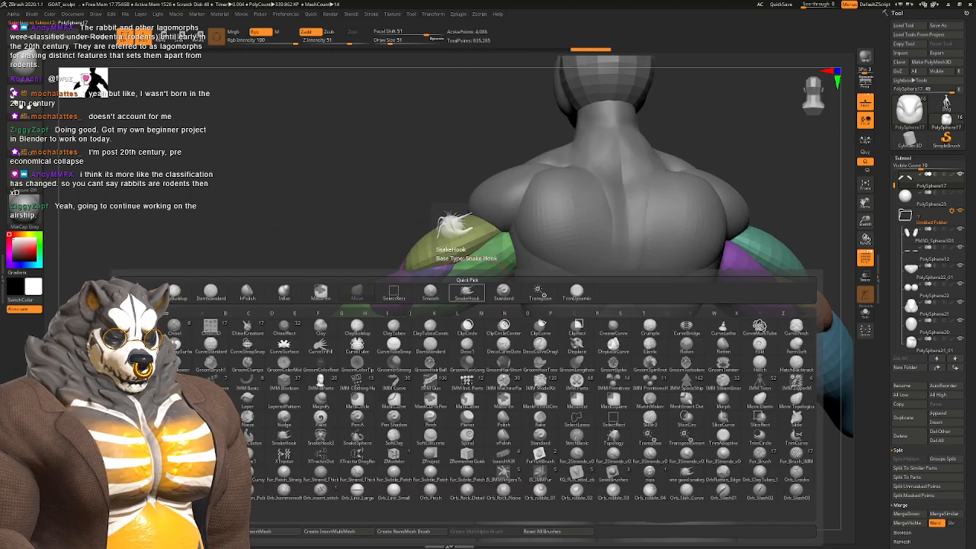
{"action": "key", "text": "d"}
{"action": "left_click", "coordinate": [566, 169]}
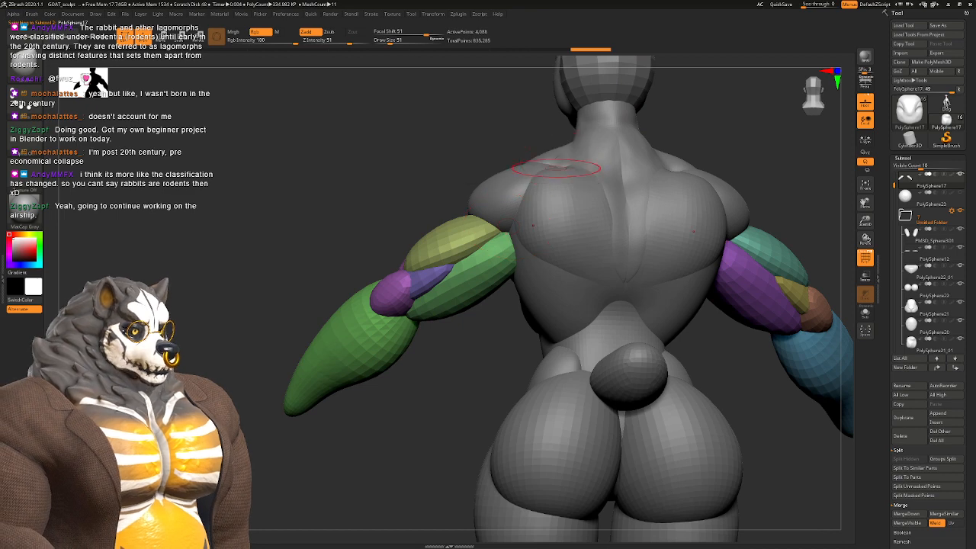
{"action": "key", "text": "ctrl+d"}
Step: Choose the Clay brush and reduce its Draw Size to 48 for the arm muscles
{"action": "key", "text": "b"}
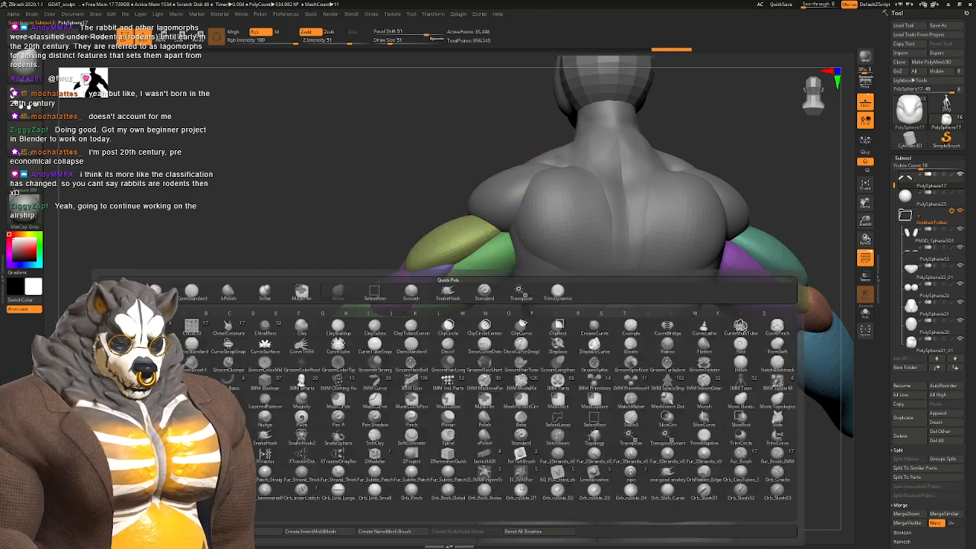
{"action": "key", "text": "c"}
{"action": "key", "text": "b"}
{"action": "right_click_drag", "start_coordinate": [437, 268], "coordinate": [411, 336], "text": "ctrl"}
{"action": "key", "text": "space"}
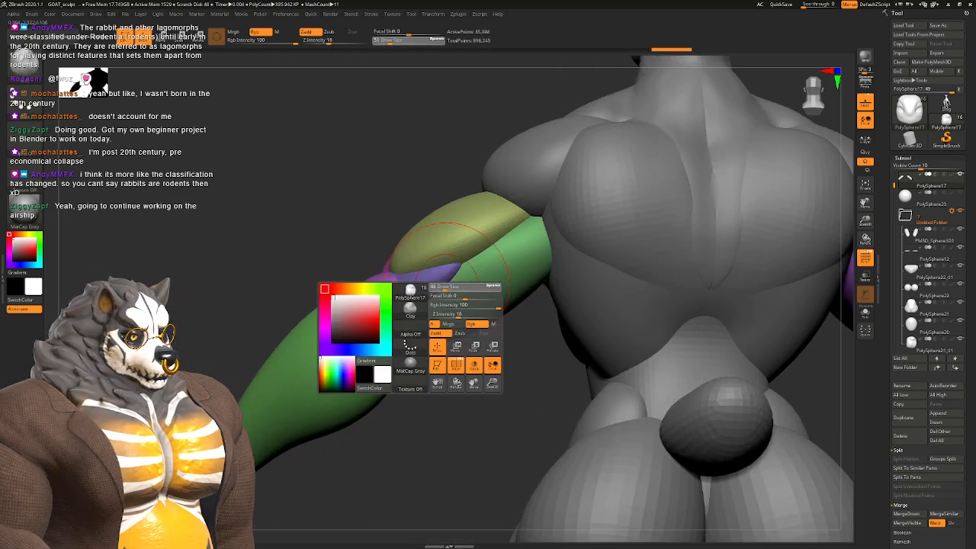
{"action": "left_click_drag", "start_coordinate": [462, 314], "coordinate": [458, 314]}
Step: Check the full figure from behind and in front, then make the torso the active subtool at a lower subdivision level
{"action": "mouse_move", "coordinate": [450, 305]}
{"action": "right_mouse_down"}
{"action": "mouse_move", "coordinate": [495, 297]}
{"action": "mouse_move", "coordinate": [442, 269]}
{"action": "mouse_move", "coordinate": [457, 183]}
{"action": "right_mouse_up"}
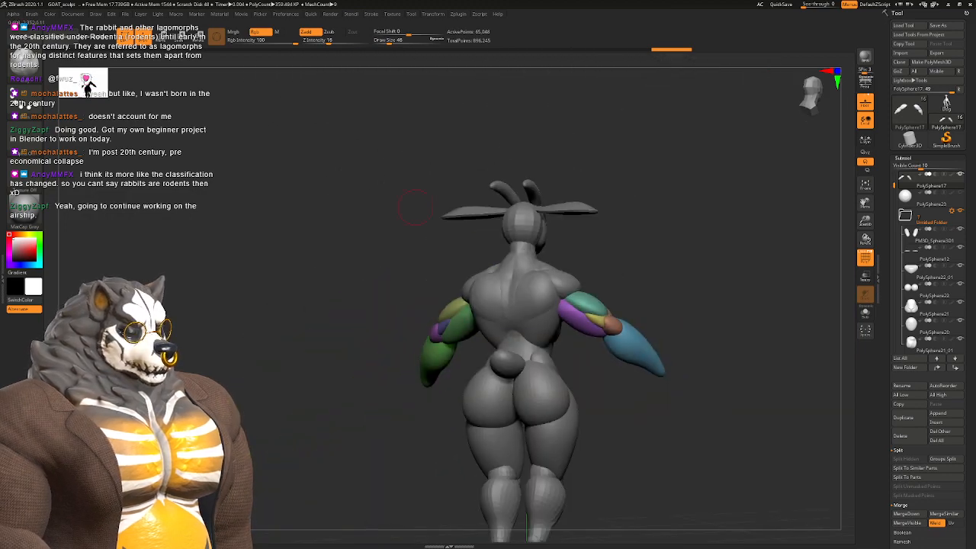
{"action": "right_click_drag", "start_coordinate": [503, 365], "coordinate": [61, 343]}
{"action": "mouse_move", "coordinate": [490, 279]}
{"action": "right_mouse_down"}
{"action": "mouse_move", "coordinate": [485, 294]}
{"action": "mouse_move", "coordinate": [460, 258]}
{"action": "mouse_move", "coordinate": [450, 267]}
{"action": "mouse_move", "coordinate": [455, 323]}
{"action": "right_mouse_up"}
{"action": "left_click", "coordinate": [395, 302], "text": "alt"}
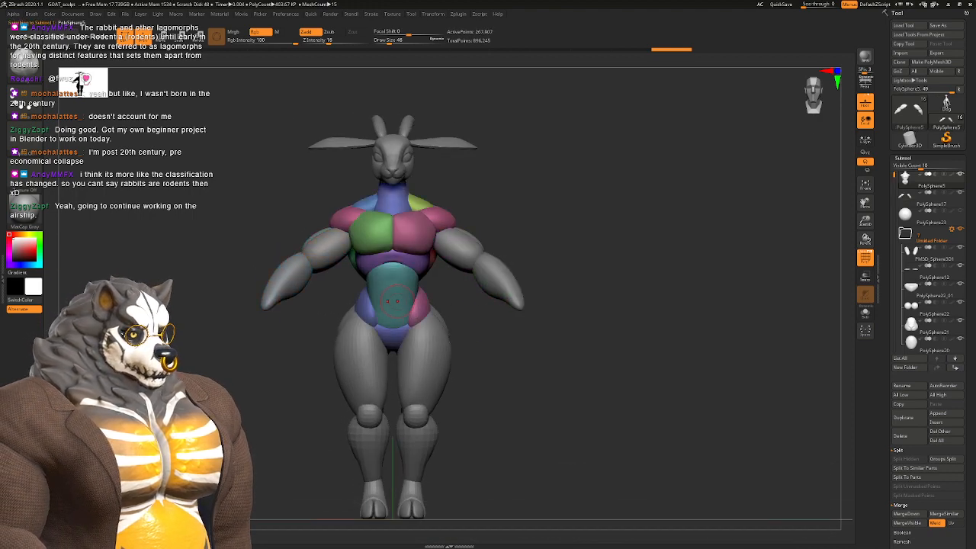
{"action": "right_click_drag", "start_coordinate": [395, 302], "coordinate": [398, 368], "text": "ctrl"}
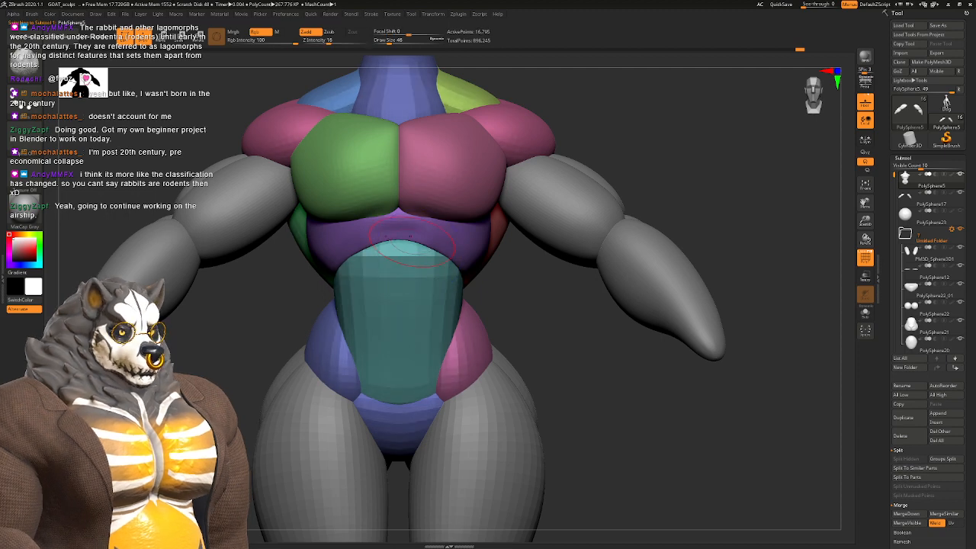
{"action": "right_click_drag", "start_coordinate": [457, 271], "coordinate": [448, 253]}
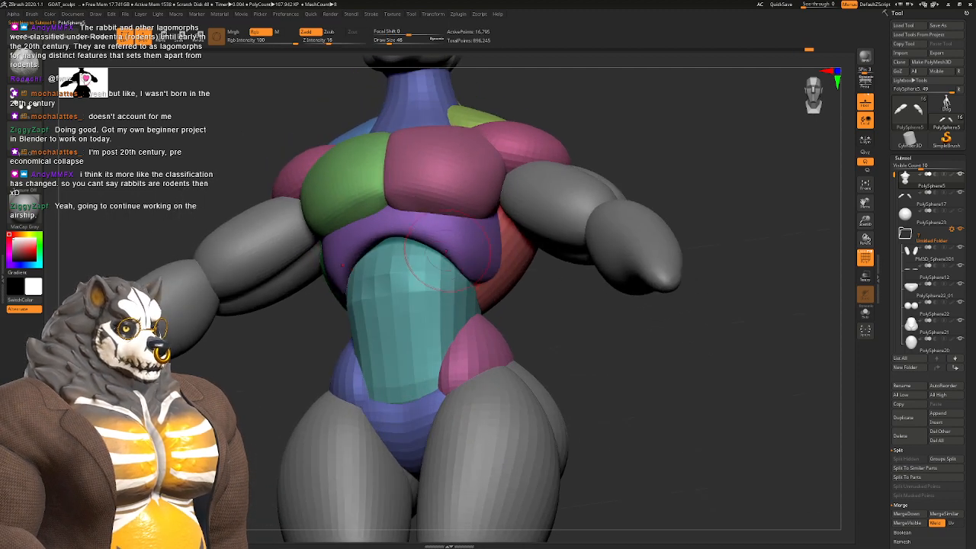
Step: Mask the whole torso except the abdomen polygroup and set the Draw Size to 90
{"action": "left_click", "coordinate": [424, 271], "text": "ctrl+shift"}
{"action": "left_click", "coordinate": [523, 309], "text": "ctrl+shift"}
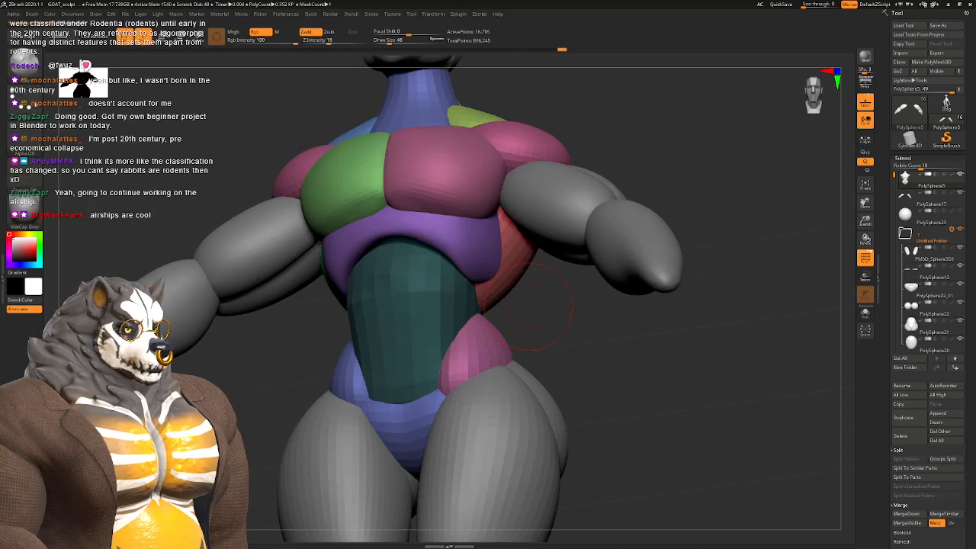
{"action": "left_click", "coordinate": [544, 307], "text": "ctrl"}
{"action": "key", "text": "space"}
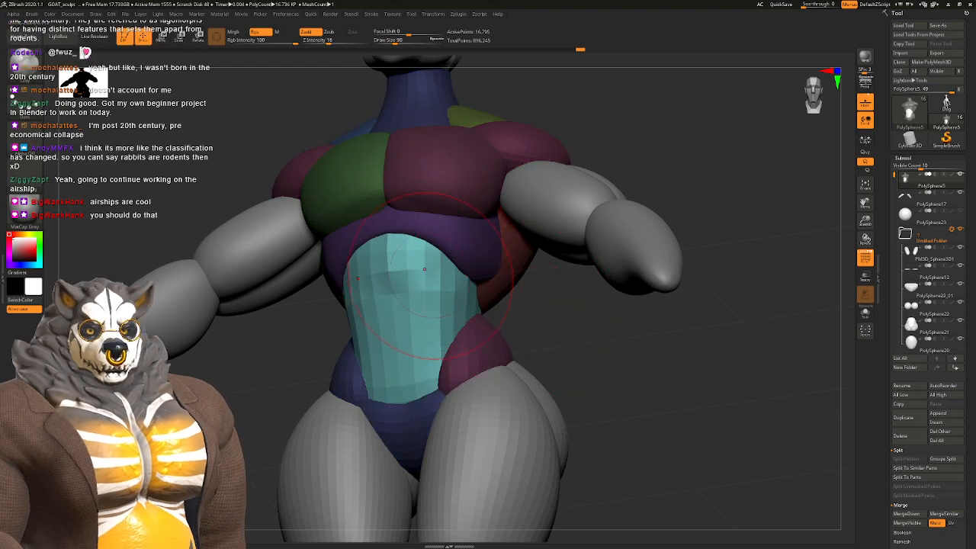
{"action": "mouse_move", "coordinate": [425, 269]}
{"action": "right_mouse_down"}
{"action": "mouse_move", "coordinate": [456, 287]}
{"action": "mouse_move", "coordinate": [424, 271]}
{"action": "right_mouse_up"}
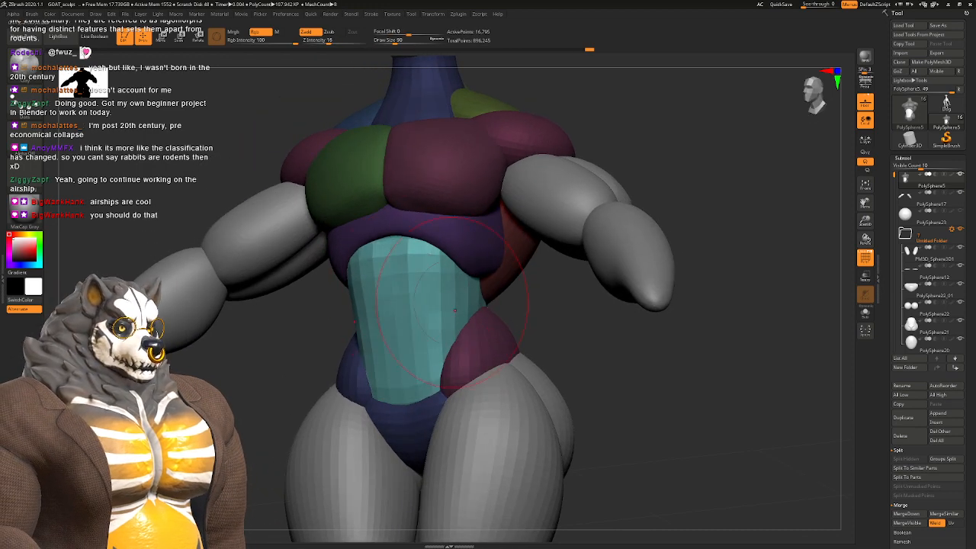
{"action": "right_click_drag", "start_coordinate": [450, 325], "coordinate": [369, 322]}
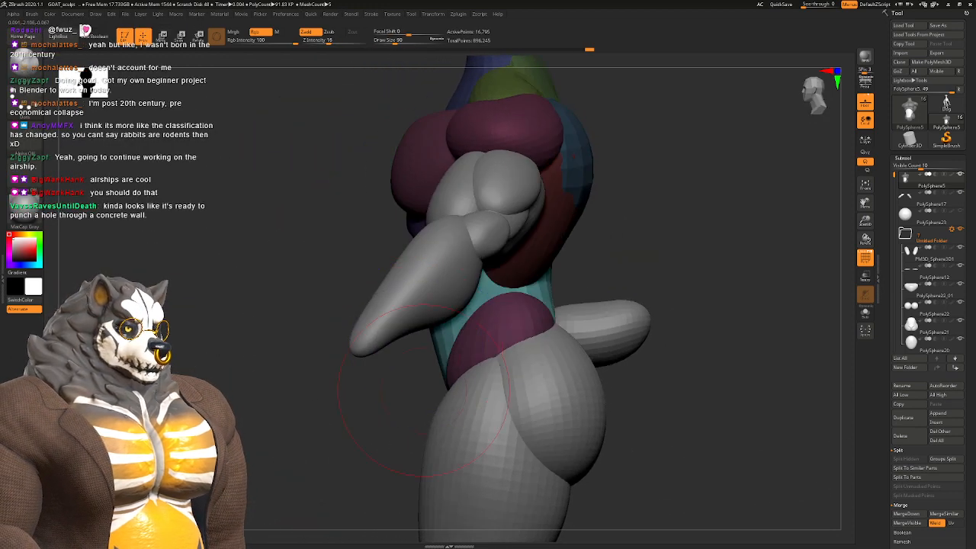
{"action": "right_click_drag", "start_coordinate": [424, 391], "coordinate": [467, 299], "text": "ctrl"}
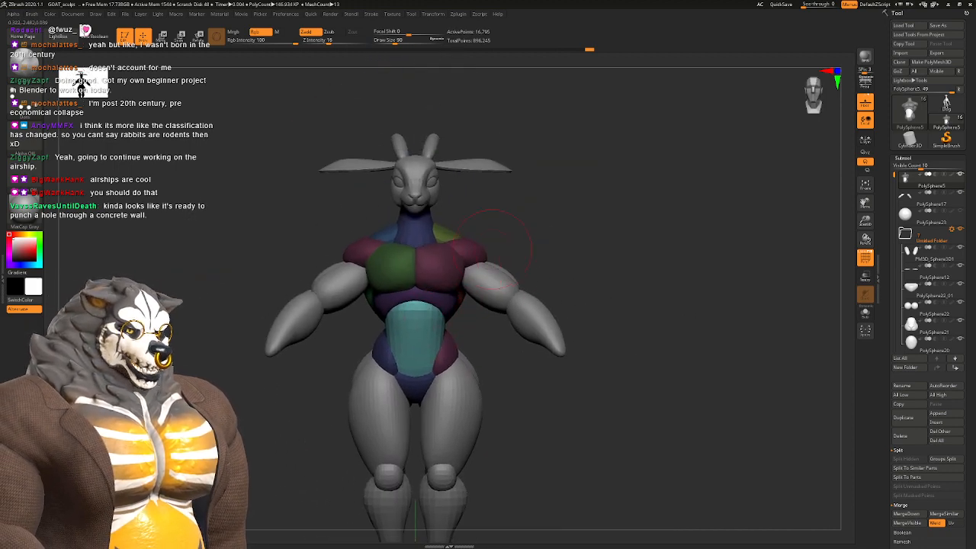
Step: Make the muzzle the active subtool, raise its subdivision level and set the Draw Size to 68
{"action": "right_click_drag", "start_coordinate": [465, 232], "coordinate": [451, 344], "text": "alt"}
{"action": "left_click", "coordinate": [440, 284], "text": "alt"}
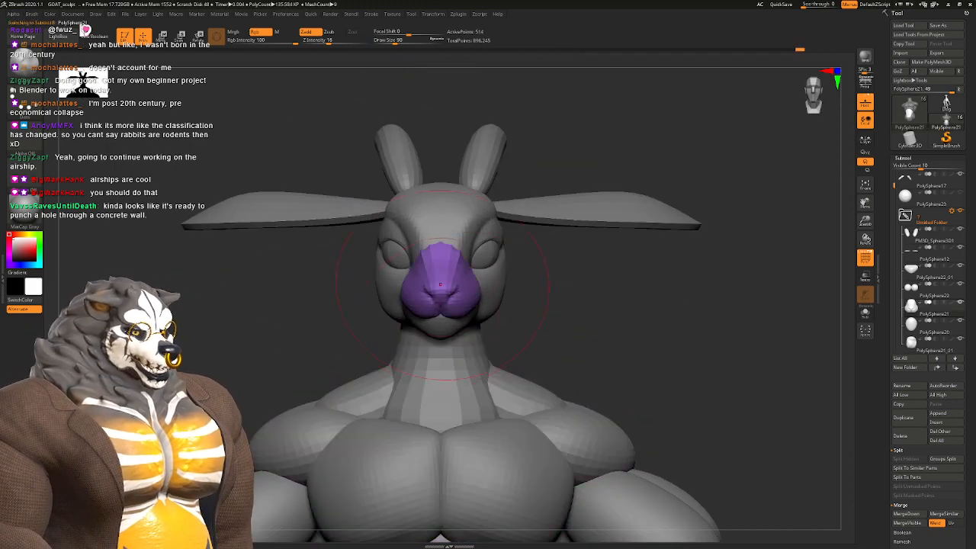
{"action": "right_click_drag", "start_coordinate": [471, 279], "coordinate": [451, 288]}
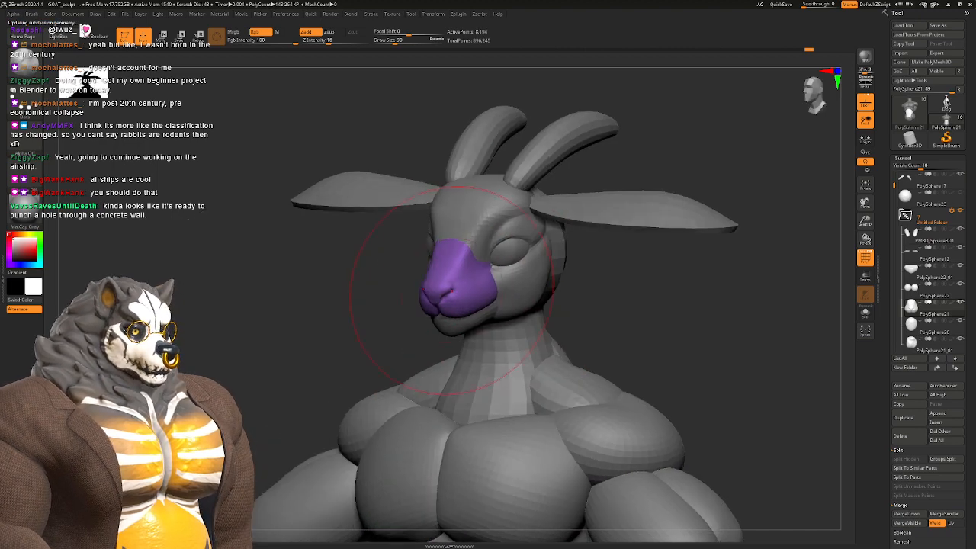
{"action": "key", "text": "space"}
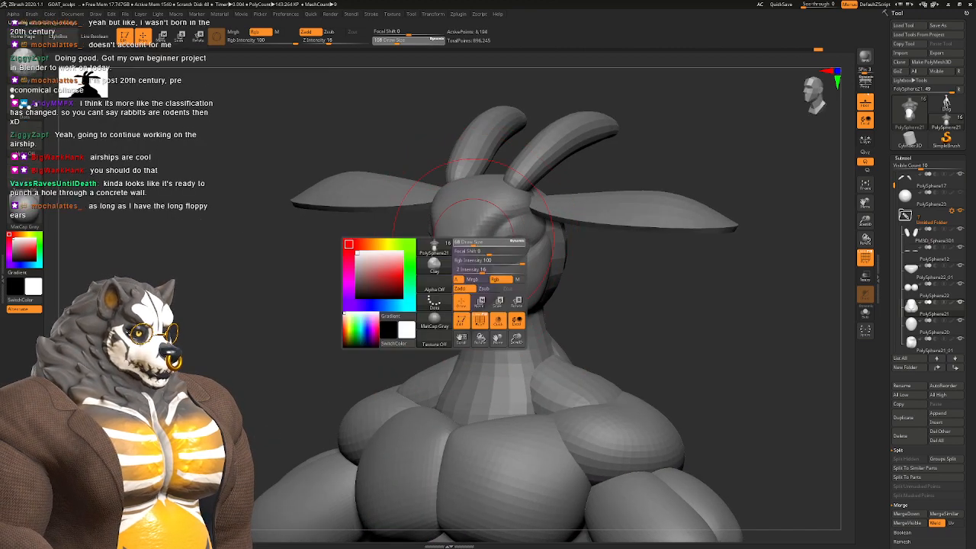
Step: Make the face piece the active subtool, raise its subdivision level and set the Draw Size to 37
{"action": "left_click", "coordinate": [469, 213], "text": "alt"}
{"action": "key", "text": "d"}
{"action": "mouse_move", "coordinate": [467, 220]}
{"action": "right_mouse_down"}
{"action": "mouse_move", "coordinate": [491, 231]}
{"action": "mouse_move", "coordinate": [505, 270]}
{"action": "mouse_move", "coordinate": [533, 276]}
{"action": "mouse_move", "coordinate": [532, 249]}
{"action": "mouse_move", "coordinate": [484, 298]}
{"action": "right_mouse_up"}
{"action": "key", "text": "space"}
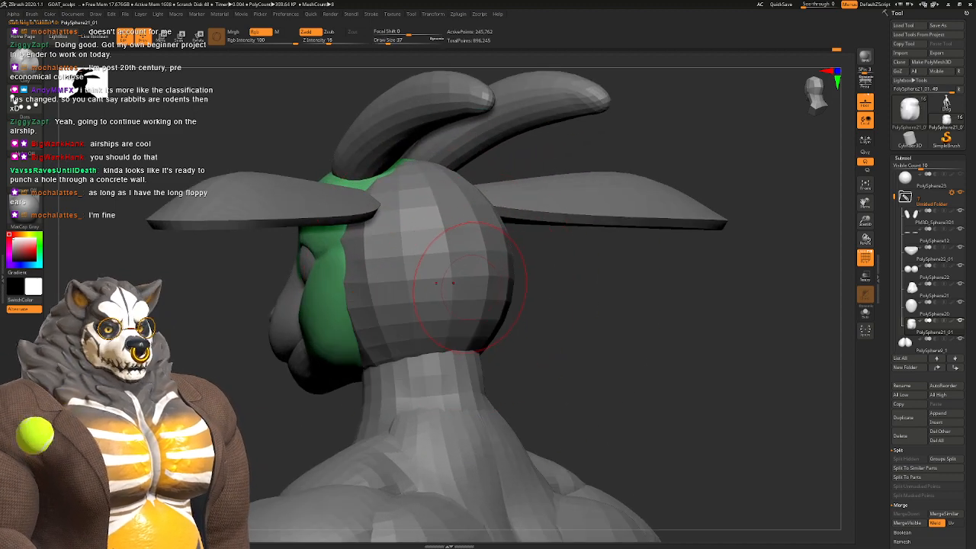
Step: Raise the back-of-head piece's subdivision level, set the Draw Size to 128 and make the torso the active subtool
{"action": "left_click", "coordinate": [452, 300], "text": "alt"}
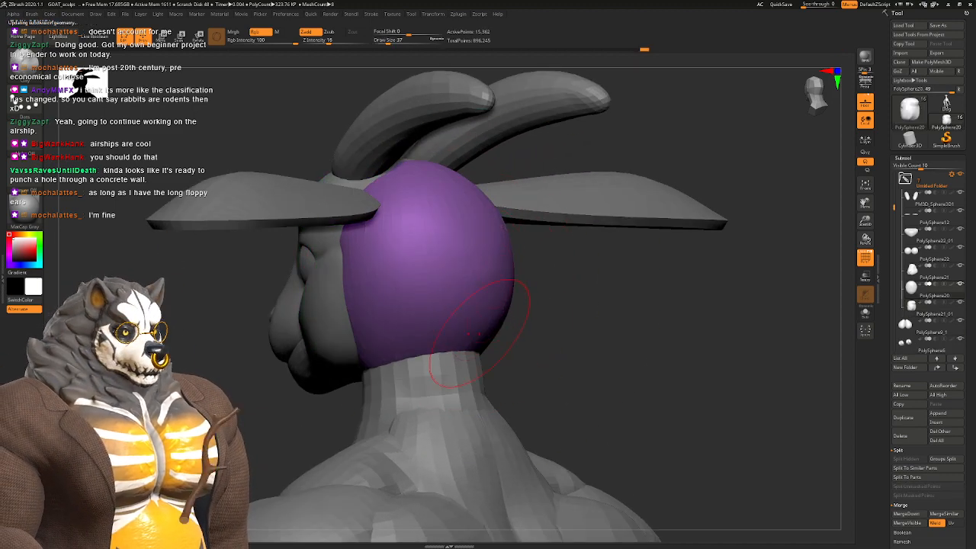
{"action": "right_click_drag", "start_coordinate": [479, 333], "coordinate": [483, 286], "text": "ctrl"}
{"action": "mouse_move", "coordinate": [483, 389]}
{"action": "right_mouse_down", "text": "alt"}
{"action": "mouse_move", "coordinate": [492, 282]}
{"action": "mouse_move", "coordinate": [466, 250]}
{"action": "right_mouse_up", "text": "alt"}
{"action": "key", "text": "space"}
{"action": "left_click_drag", "start_coordinate": [483, 290], "coordinate": [492, 290]}
{"action": "left_click", "coordinate": [491, 290], "text": "alt"}
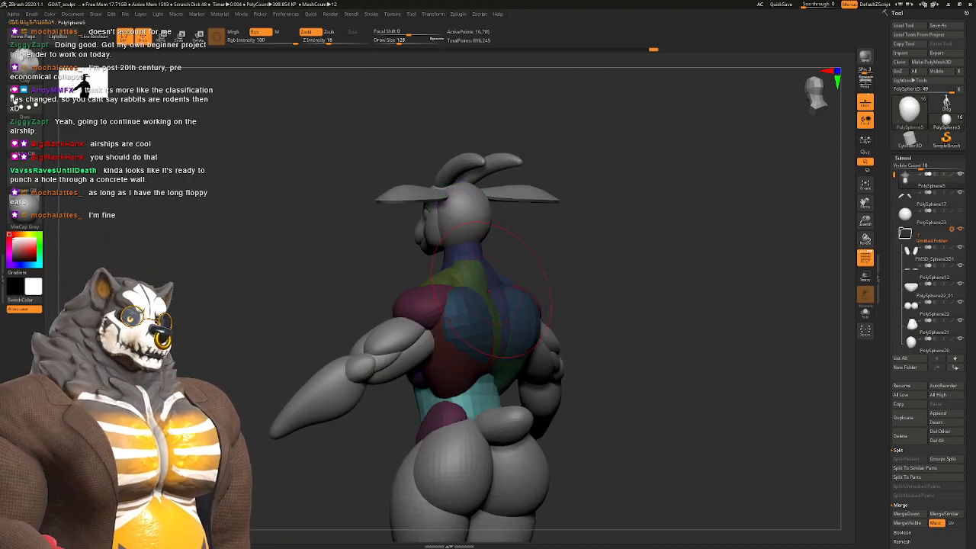
Step: Clear the torso's mask, switch to the Move brush and set the Draw Size to 116
{"action": "mouse_move", "coordinate": [489, 290]}
{"action": "right_mouse_down"}
{"action": "mouse_move", "coordinate": [462, 290]}
{"action": "mouse_move", "coordinate": [471, 290]}
{"action": "mouse_move", "coordinate": [480, 324]}
{"action": "mouse_move", "coordinate": [499, 311]}
{"action": "right_mouse_up"}
{"action": "left_click", "coordinate": [579, 255], "text": "ctrl"}
{"action": "key", "text": "b"}
{"action": "key", "text": "m"}
{"action": "key", "text": "v"}
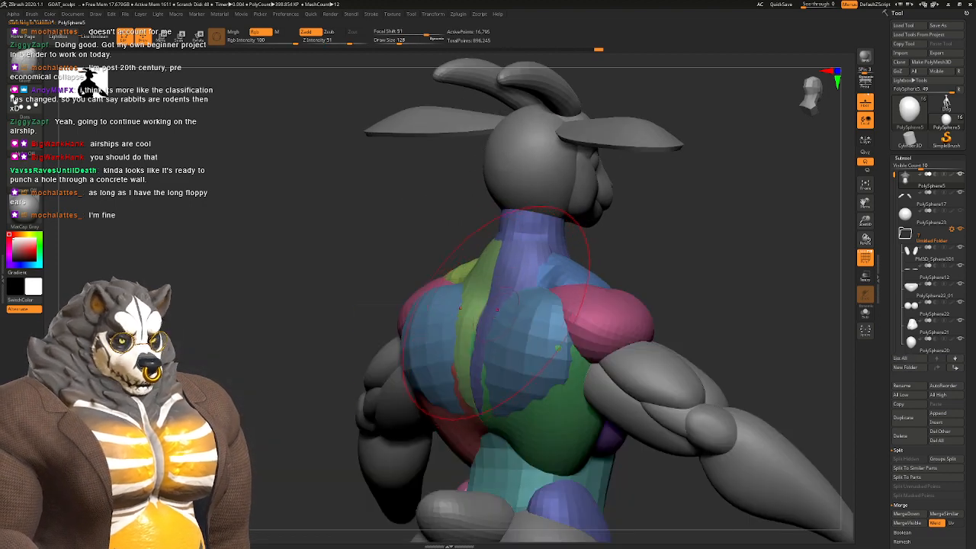
{"action": "key", "text": "space"}
{"action": "left_click_drag", "start_coordinate": [497, 310], "coordinate": [494, 310]}
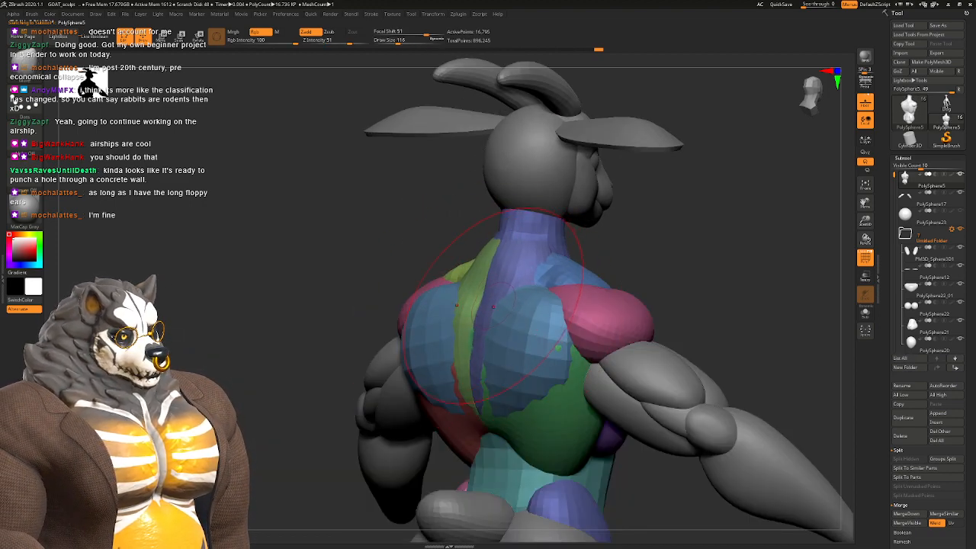
Step: Isolate and mask each pectoral polygroup, show the whole torso and invert the mask so only the pecs stay editable
{"action": "mouse_move", "coordinate": [489, 306]}
{"action": "right_mouse_down"}
{"action": "mouse_move", "coordinate": [507, 301]}
{"action": "mouse_move", "coordinate": [388, 329]}
{"action": "mouse_move", "coordinate": [427, 333]}
{"action": "mouse_move", "coordinate": [482, 313]}
{"action": "mouse_move", "coordinate": [448, 274]}
{"action": "mouse_move", "coordinate": [396, 278]}
{"action": "mouse_move", "coordinate": [416, 335]}
{"action": "mouse_move", "coordinate": [467, 332]}
{"action": "mouse_move", "coordinate": [538, 258]}
{"action": "mouse_move", "coordinate": [404, 338]}
{"action": "mouse_move", "coordinate": [538, 305]}
{"action": "mouse_move", "coordinate": [526, 324]}
{"action": "mouse_move", "coordinate": [463, 333]}
{"action": "right_mouse_up"}
{"action": "left_click", "coordinate": [476, 356], "text": "ctrl+shift"}
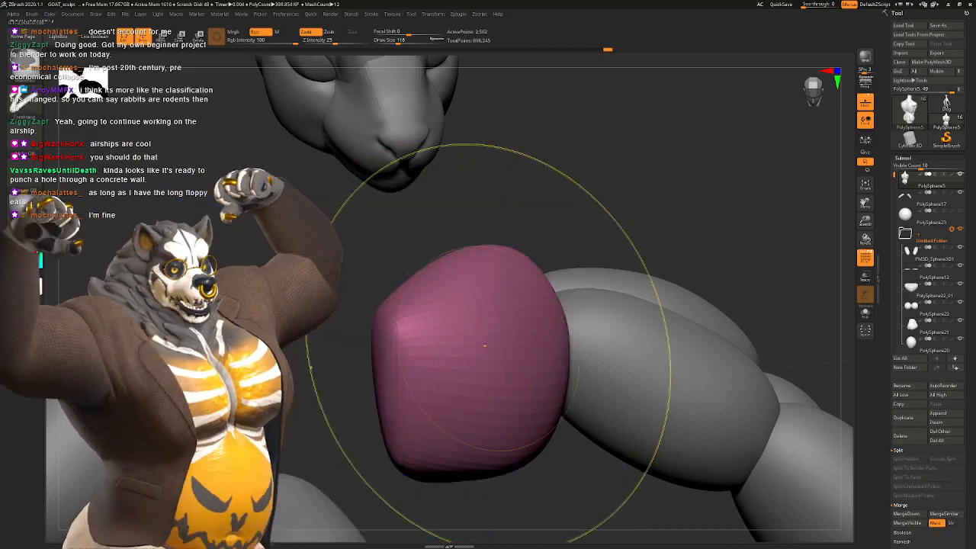
{"action": "left_click", "coordinate": [588, 222], "text": "ctrl"}
{"action": "left_click", "coordinate": [588, 223], "text": "ctrl+shift"}
{"action": "right_click_drag", "start_coordinate": [562, 302], "coordinate": [479, 292], "text": "alt"}
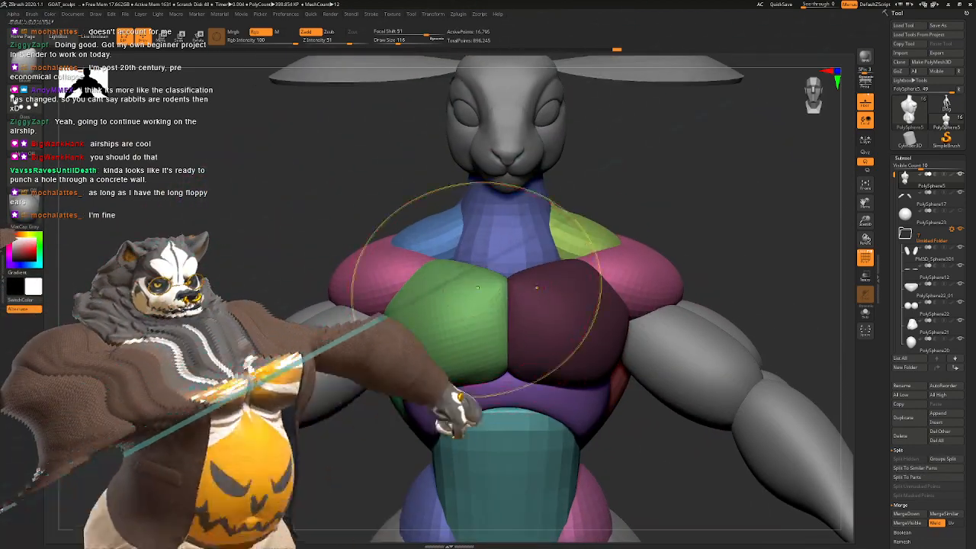
{"action": "left_click", "coordinate": [469, 301], "text": "ctrl+shift"}
{"action": "left_click", "coordinate": [605, 210], "text": "ctrl+shift"}
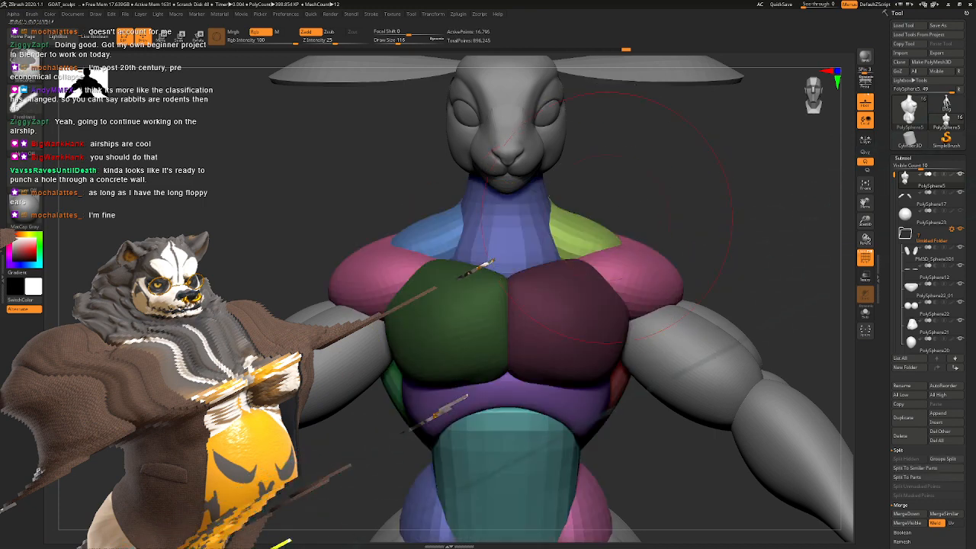
{"action": "right_click_drag", "start_coordinate": [604, 210], "coordinate": [662, 213]}
{"action": "mouse_move", "coordinate": [662, 213]}
{"action": "right_mouse_down", "text": "ctrl"}
{"action": "mouse_move", "coordinate": [607, 227]}
{"action": "mouse_move", "coordinate": [642, 229]}
{"action": "mouse_move", "coordinate": [568, 267]}
{"action": "right_mouse_up", "text": "ctrl"}
{"action": "left_click", "coordinate": [606, 225], "text": "ctrl"}
Step: Set the Draw Size to 97 and reshape the upper and inner pecs with the Move brush from several angles
{"action": "key", "text": "space"}
{"action": "left_click_drag", "start_coordinate": [510, 283], "coordinate": [518, 283]}
{"action": "right_click_drag", "start_coordinate": [516, 283], "coordinate": [528, 320]}
{"action": "key", "text": "space"}
{"action": "left_click_drag", "start_coordinate": [528, 321], "coordinate": [522, 319]}
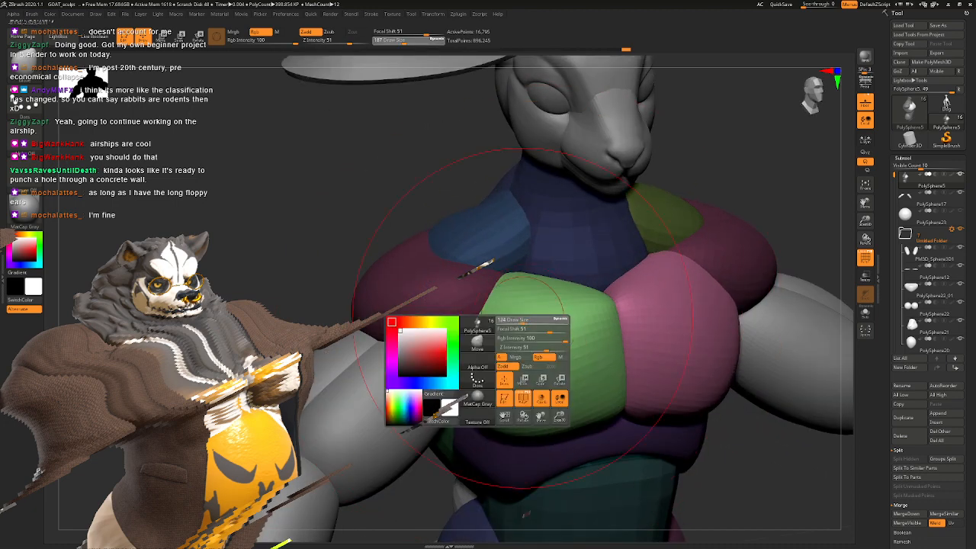
{"action": "mouse_move", "coordinate": [520, 319]}
{"action": "right_mouse_down"}
{"action": "mouse_move", "coordinate": [562, 341]}
{"action": "mouse_move", "coordinate": [503, 319]}
{"action": "right_mouse_up"}
{"action": "left_click_drag", "start_coordinate": [526, 263], "coordinate": [529, 255]}
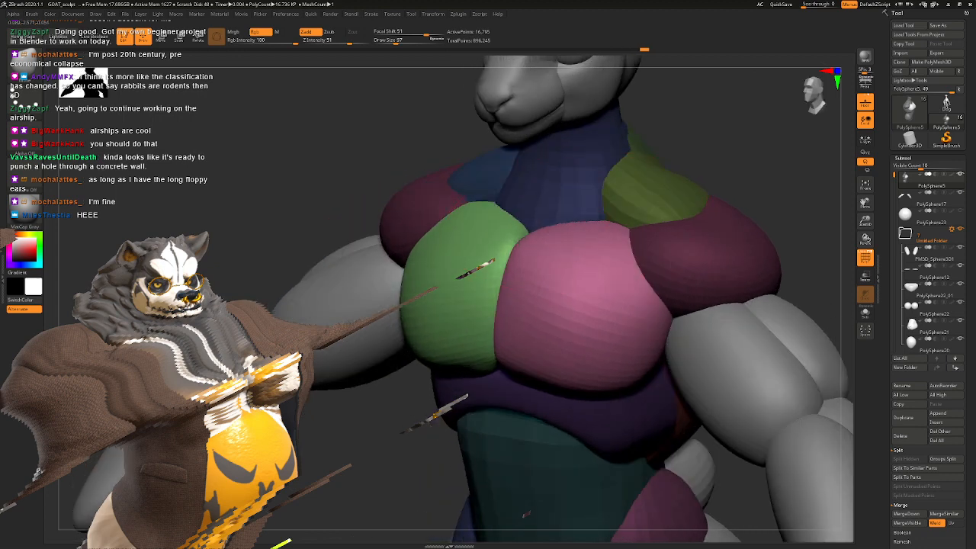
{"action": "right_click_drag", "start_coordinate": [526, 263], "coordinate": [491, 261]}
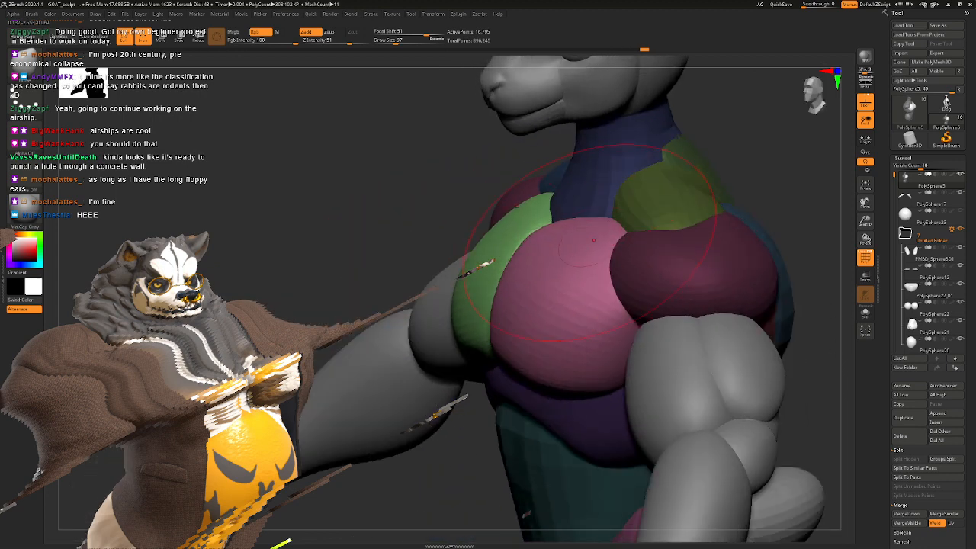
{"action": "left_click_drag", "start_coordinate": [594, 240], "coordinate": [575, 248]}
{"action": "right_click_drag", "start_coordinate": [526, 263], "coordinate": [598, 267]}
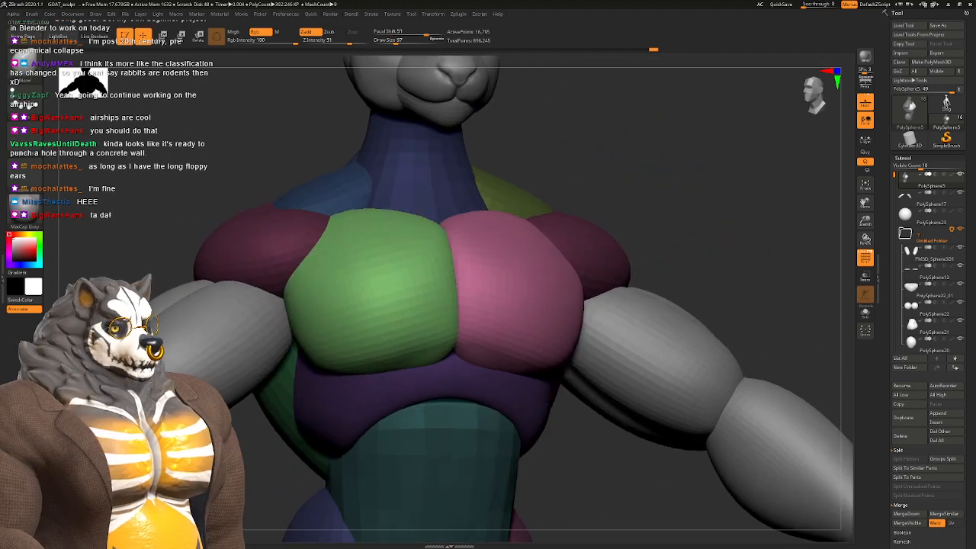
{"action": "mouse_move", "coordinate": [563, 302]}
{"action": "right_mouse_down", "text": "alt"}
{"action": "mouse_move", "coordinate": [595, 255]}
{"action": "mouse_move", "coordinate": [555, 255]}
{"action": "mouse_move", "coordinate": [497, 279]}
{"action": "right_mouse_up", "text": "alt"}
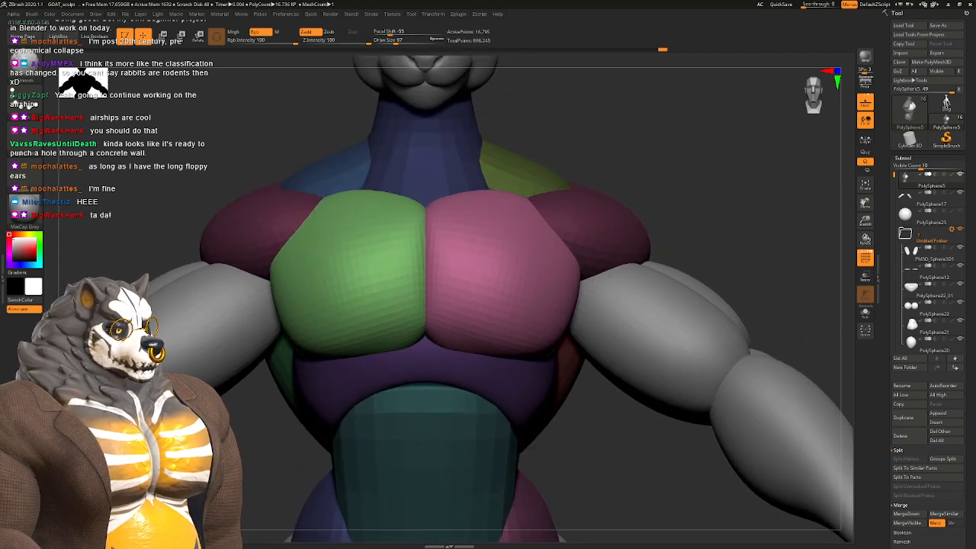
Step: Set the Draw Size to 77 and reshape the pecs' outer corners near the armpits
{"action": "right_click_drag", "start_coordinate": [537, 335], "coordinate": [543, 272]}
{"action": "key", "text": "space"}
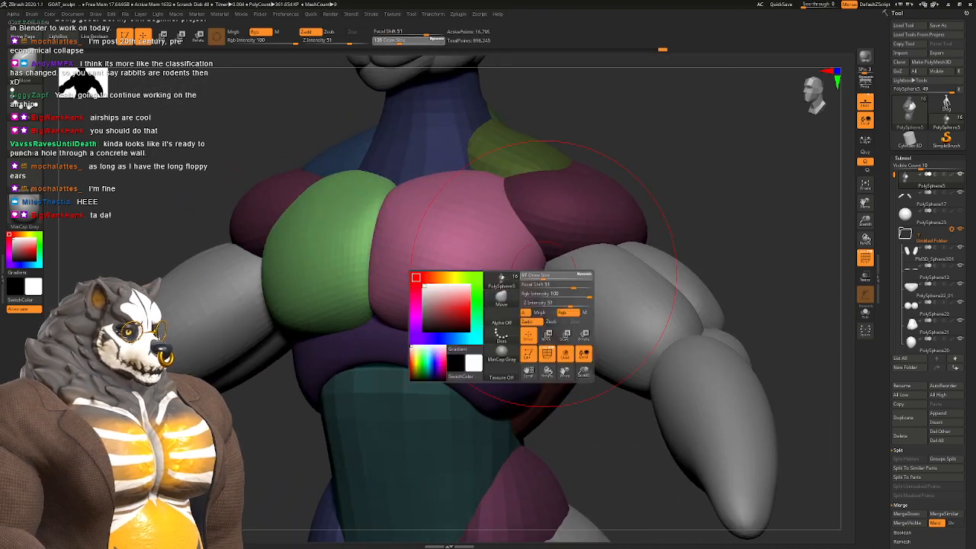
{"action": "left_click_drag", "start_coordinate": [544, 275], "coordinate": [540, 274]}
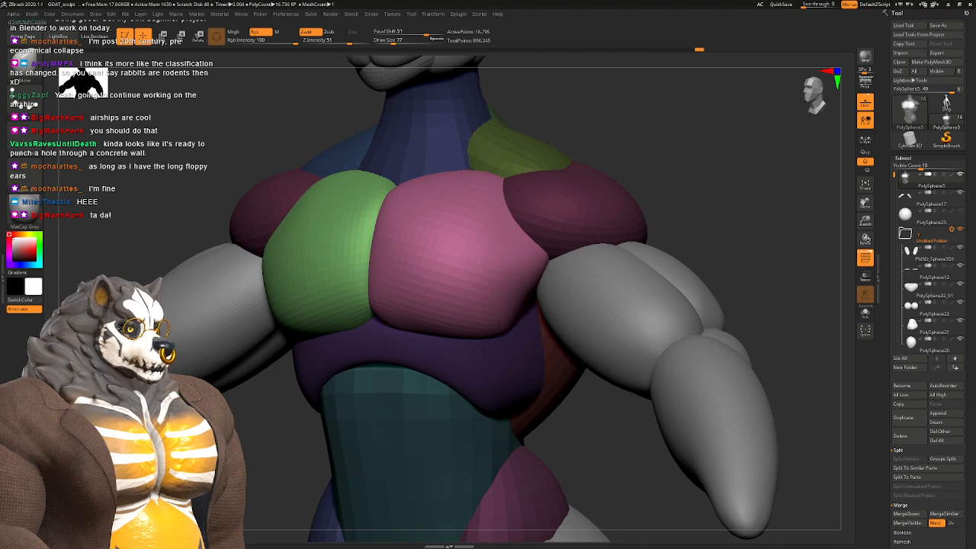
{"action": "left_click_drag", "start_coordinate": [762, 153], "coordinate": [636, 143]}
{"action": "left_click_drag", "start_coordinate": [762, 191], "coordinate": [648, 172]}
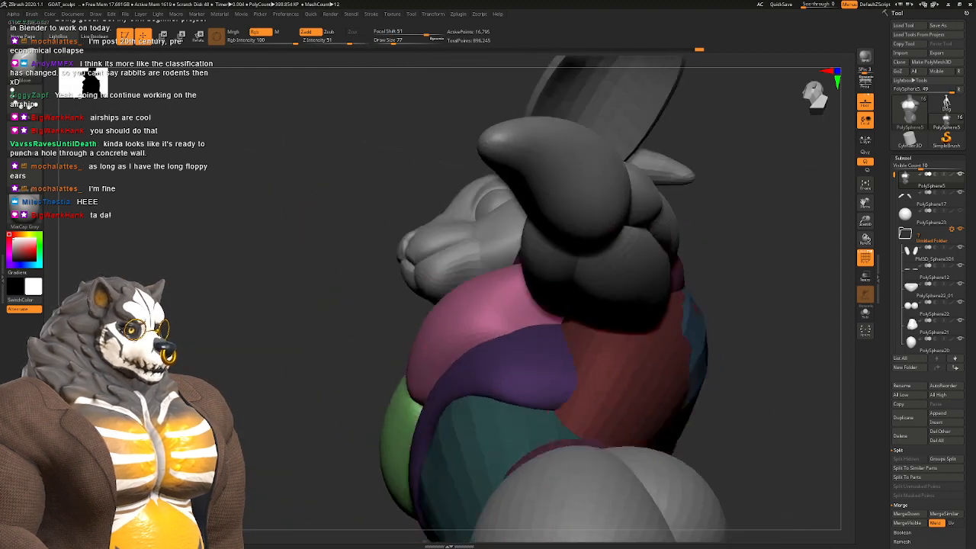
Step: Set the Draw Size to 56 and adjust the lower outer edge of the pecs beneath the armpits
{"action": "left_click_drag", "start_coordinate": [336, 350], "coordinate": [473, 305]}
{"action": "key", "text": "space"}
{"action": "left_click_drag", "start_coordinate": [565, 326], "coordinate": [555, 325]}
{"action": "left_click_drag", "start_coordinate": [320, 320], "coordinate": [458, 305]}
{"action": "mouse_move", "coordinate": [499, 334]}
{"action": "left_mouse_down"}
{"action": "mouse_move", "coordinate": [509, 322]}
{"action": "mouse_move", "coordinate": [537, 351]}
{"action": "left_mouse_up"}
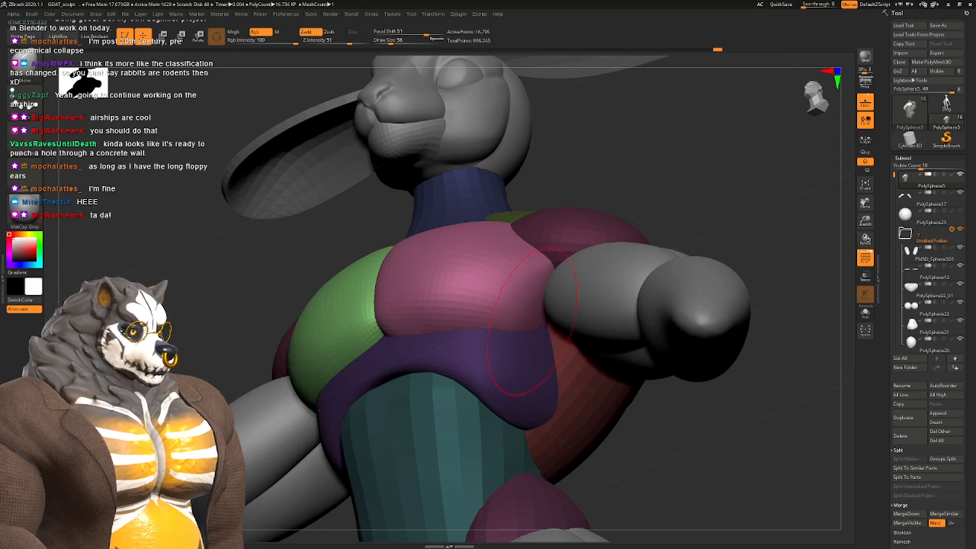
{"action": "mouse_move", "coordinate": [520, 309]}
{"action": "right_mouse_down"}
{"action": "mouse_move", "coordinate": [545, 332]}
{"action": "mouse_move", "coordinate": [511, 346]}
{"action": "mouse_move", "coordinate": [506, 334]}
{"action": "mouse_move", "coordinate": [526, 328]}
{"action": "right_mouse_up"}
{"action": "right_click_drag", "start_coordinate": [526, 327], "coordinate": [481, 272], "text": "ctrl"}
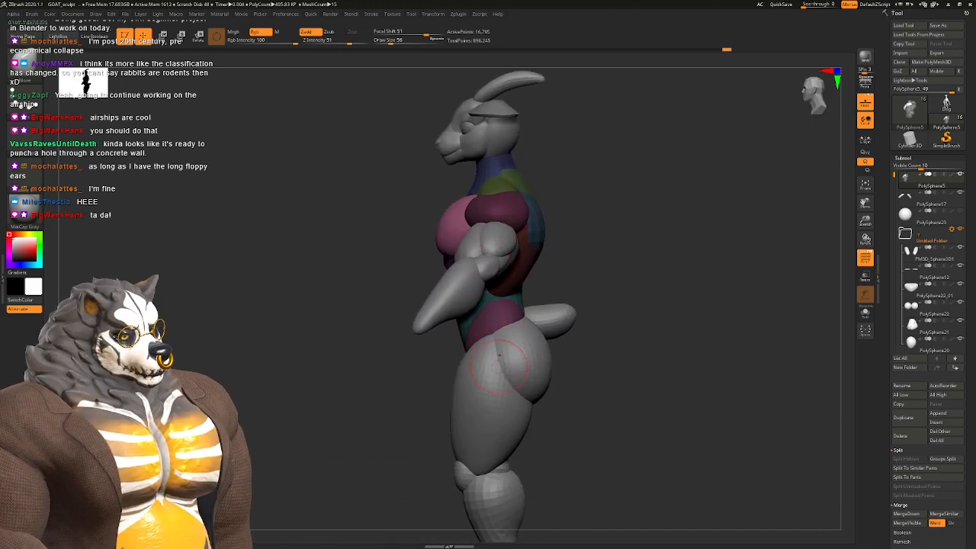
Step: Clear the torso's mask, keep the torso as the active subtool and set the Draw Size to 112
{"action": "right_click_drag", "start_coordinate": [498, 355], "coordinate": [524, 253], "text": "alt"}
{"action": "right_click_drag", "start_coordinate": [484, 367], "coordinate": [505, 313], "text": "alt"}
{"action": "left_click", "coordinate": [499, 229], "text": "alt"}
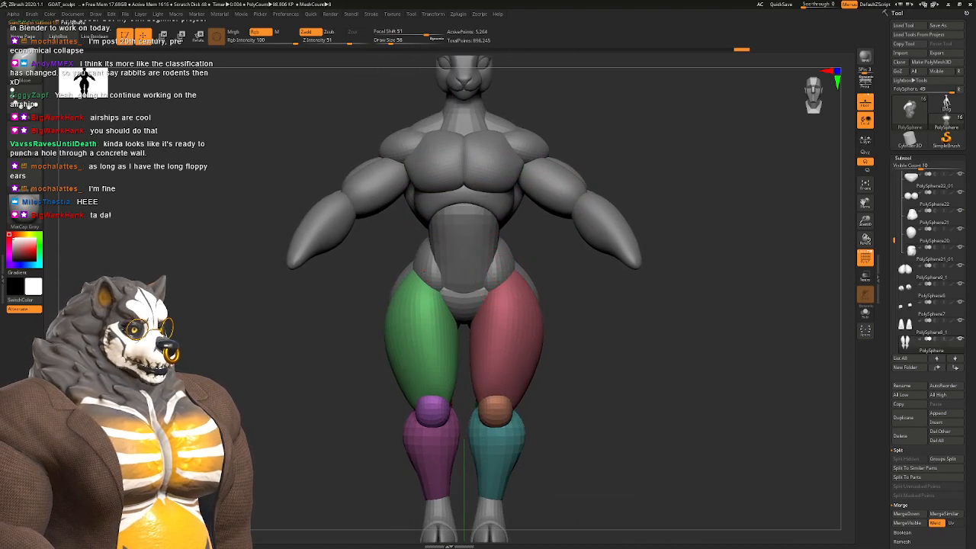
{"action": "left_click", "coordinate": [499, 265], "text": "alt"}
{"action": "right_click", "coordinate": [492, 327]}
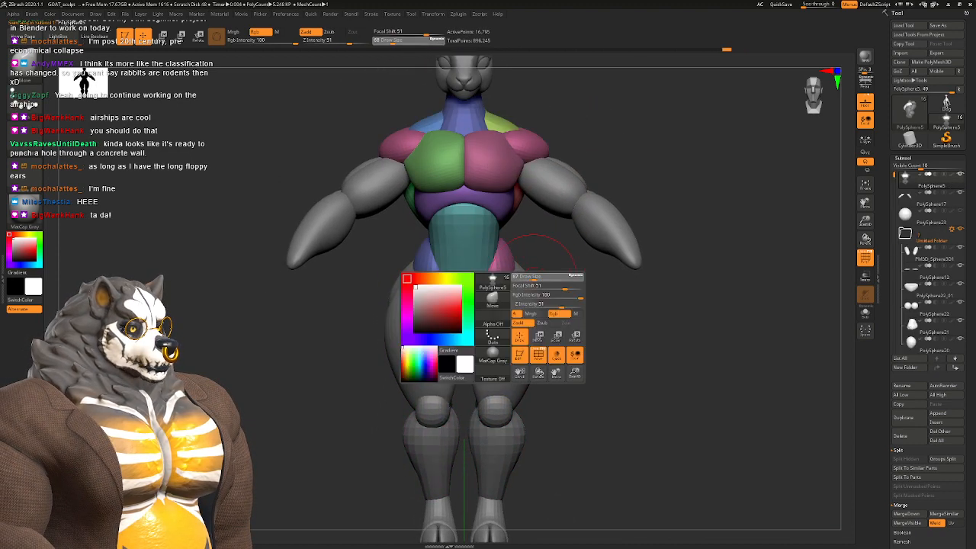
{"action": "right_click_drag", "start_coordinate": [602, 254], "coordinate": [538, 247]}
{"action": "key", "text": "space"}
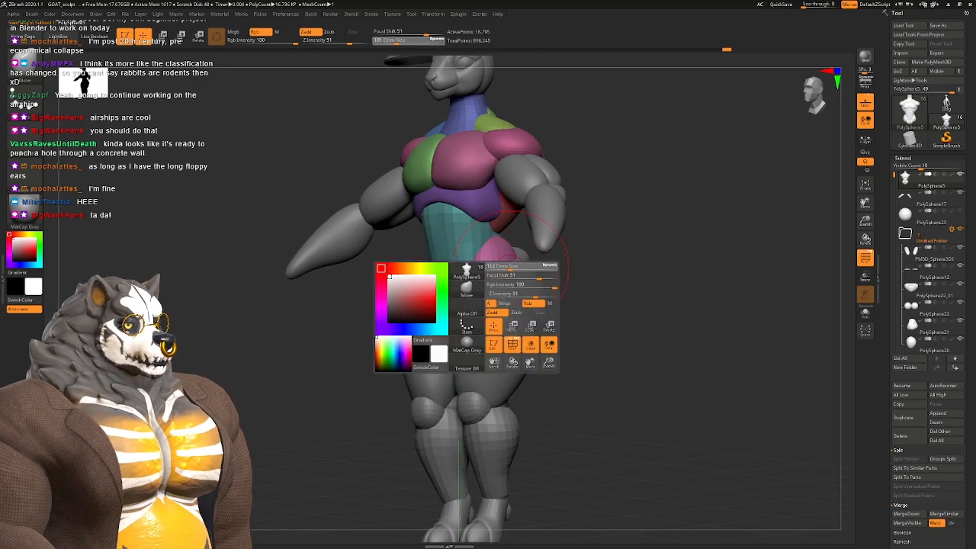
{"action": "left_click_drag", "start_coordinate": [505, 272], "coordinate": [511, 275]}
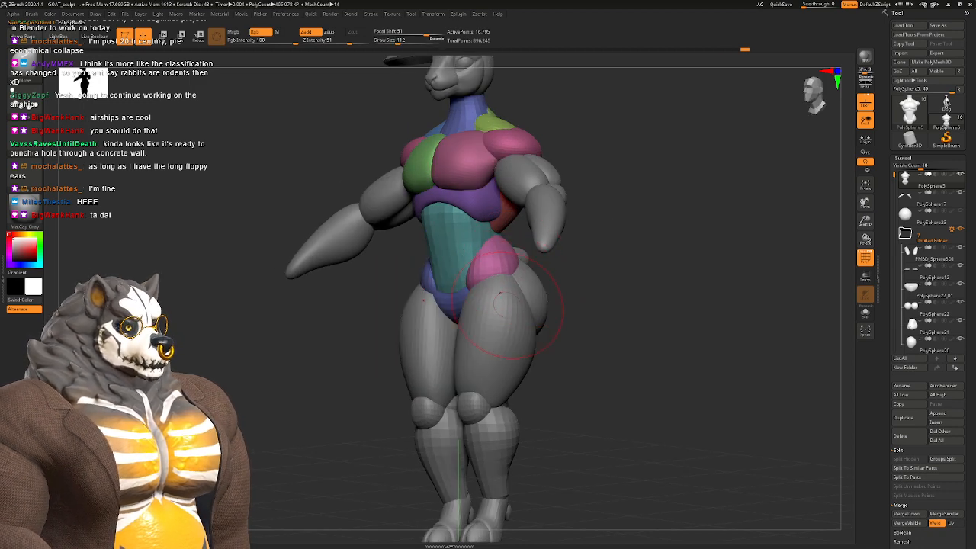
Step: Reshape the torso's hip and waist muscles with the Move brush from the back, side and front
{"action": "right_click_drag", "start_coordinate": [516, 289], "coordinate": [516, 269]}
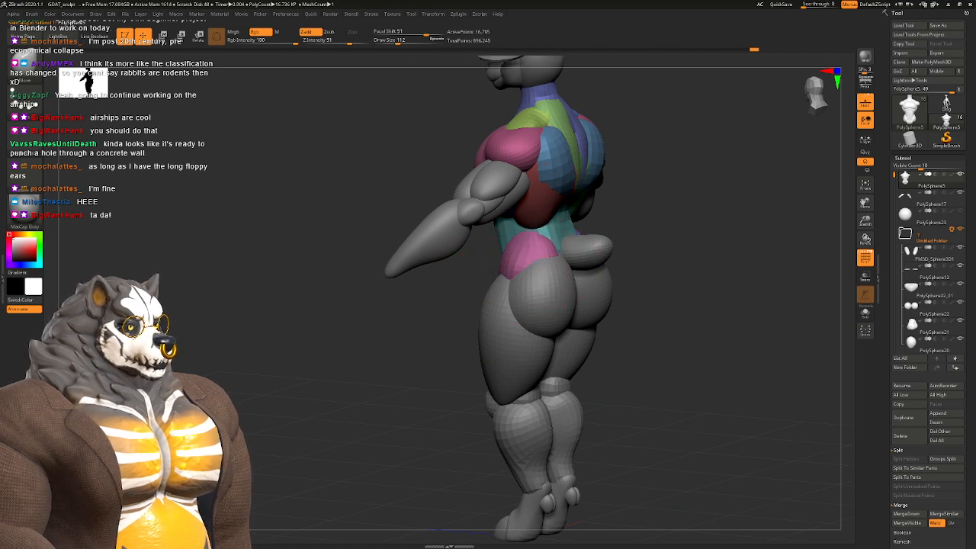
{"action": "mouse_move", "coordinate": [497, 268]}
{"action": "right_mouse_down"}
{"action": "mouse_move", "coordinate": [558, 297]}
{"action": "mouse_move", "coordinate": [531, 320]}
{"action": "mouse_move", "coordinate": [531, 282]}
{"action": "right_mouse_up"}
{"action": "right_click_drag", "start_coordinate": [572, 252], "coordinate": [609, 278], "text": "ctrl"}
{"action": "right_click_drag", "start_coordinate": [504, 298], "coordinate": [639, 302]}
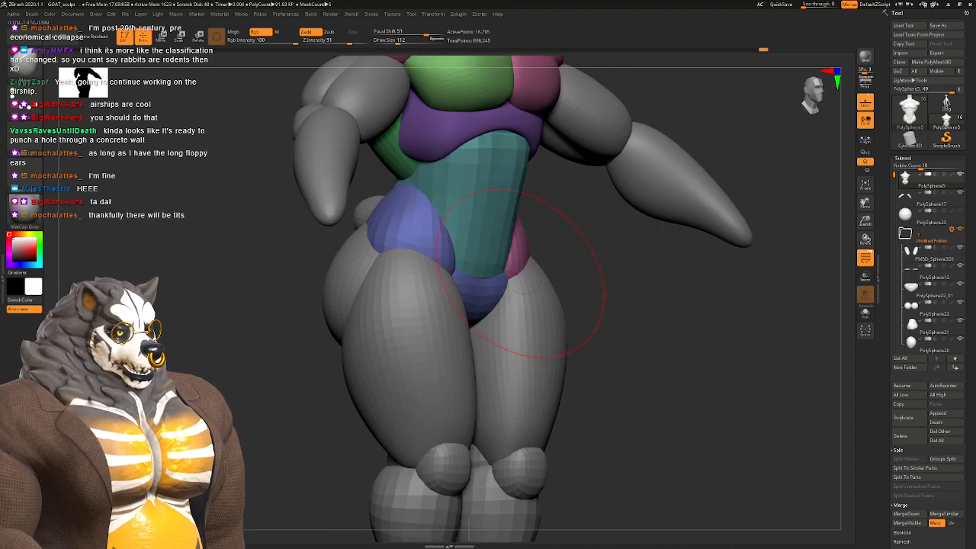
{"action": "right_click_drag", "start_coordinate": [520, 273], "coordinate": [523, 323]}
{"action": "mouse_move", "coordinate": [587, 357]}
{"action": "right_mouse_down", "text": "alt"}
{"action": "mouse_move", "coordinate": [577, 323]}
{"action": "mouse_move", "coordinate": [525, 263]}
{"action": "right_mouse_up", "text": "alt"}
{"action": "right_click_drag", "start_coordinate": [526, 263], "coordinate": [640, 301]}
{"action": "mouse_move", "coordinate": [436, 298]}
{"action": "right_mouse_down"}
{"action": "mouse_move", "coordinate": [478, 297]}
{"action": "mouse_move", "coordinate": [474, 312]}
{"action": "mouse_move", "coordinate": [419, 311]}
{"action": "mouse_move", "coordinate": [470, 256]}
{"action": "right_mouse_up"}
{"action": "right_click_drag", "start_coordinate": [503, 305], "coordinate": [477, 389], "text": "alt"}
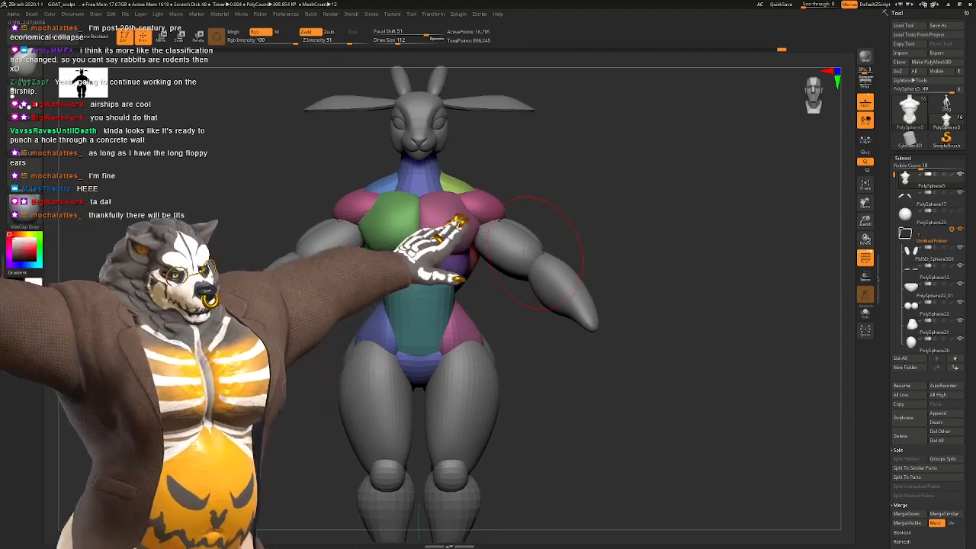
Step: Make the arms the active subtool, choose a Clay brush and set the Draw Size to 48
{"action": "left_click", "coordinate": [566, 293], "text": "alt"}
{"action": "right_click_drag", "start_coordinate": [566, 294], "coordinate": [304, 311]}
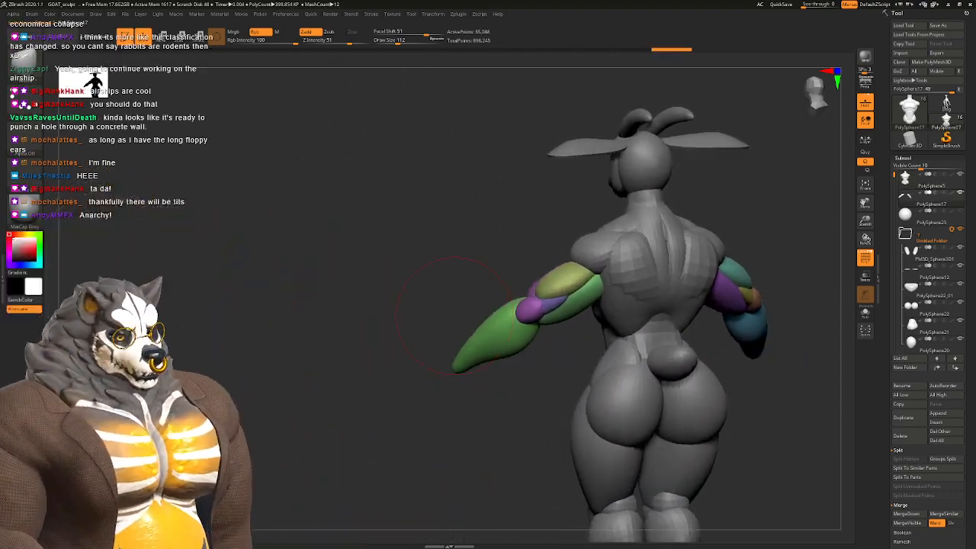
{"action": "right_click_drag", "start_coordinate": [474, 321], "coordinate": [385, 334], "text": "alt"}
{"action": "mouse_move", "coordinate": [434, 307]}
{"action": "right_mouse_down"}
{"action": "mouse_move", "coordinate": [474, 308]}
{"action": "mouse_move", "coordinate": [393, 308]}
{"action": "mouse_move", "coordinate": [527, 316]}
{"action": "mouse_move", "coordinate": [466, 321]}
{"action": "right_mouse_up"}
{"action": "key", "text": "b"}
{"action": "key", "text": "c"}
{"action": "left_click", "coordinate": [473, 327]}
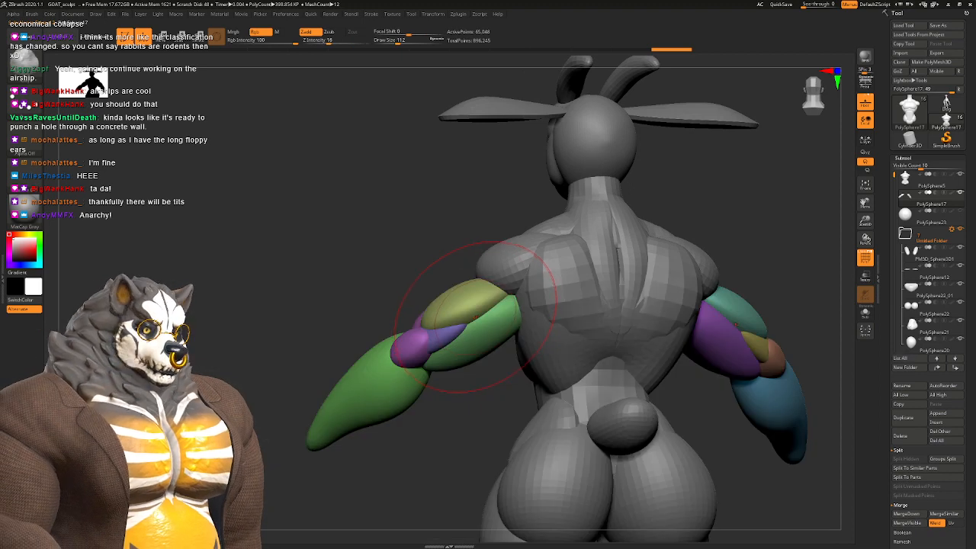
{"action": "key", "text": "space"}
{"action": "left_click_drag", "start_coordinate": [474, 314], "coordinate": [472, 314]}
{"action": "right_click_drag", "start_coordinate": [453, 313], "coordinate": [492, 313], "text": "ctrl"}
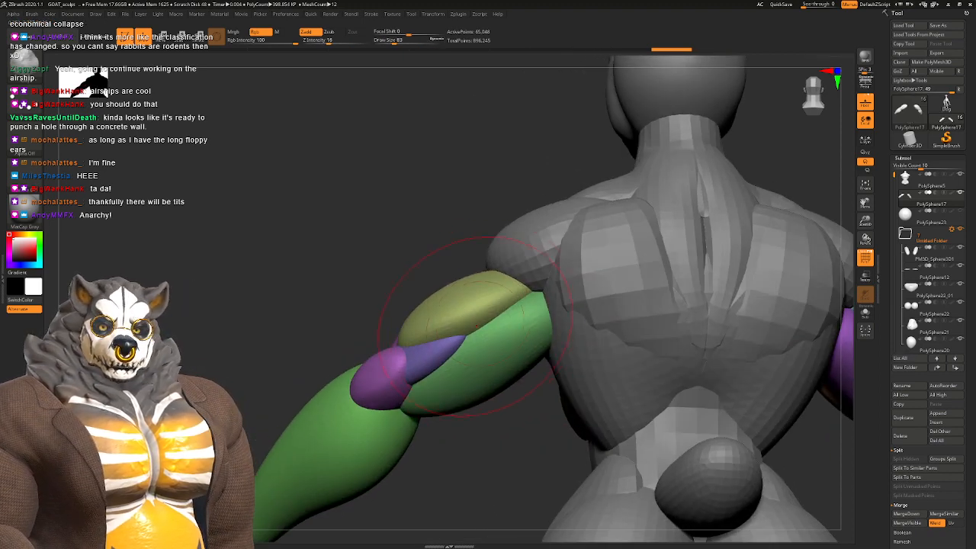
{"action": "key", "text": "space"}
{"action": "left_click_drag", "start_coordinate": [499, 316], "coordinate": [494, 316]}
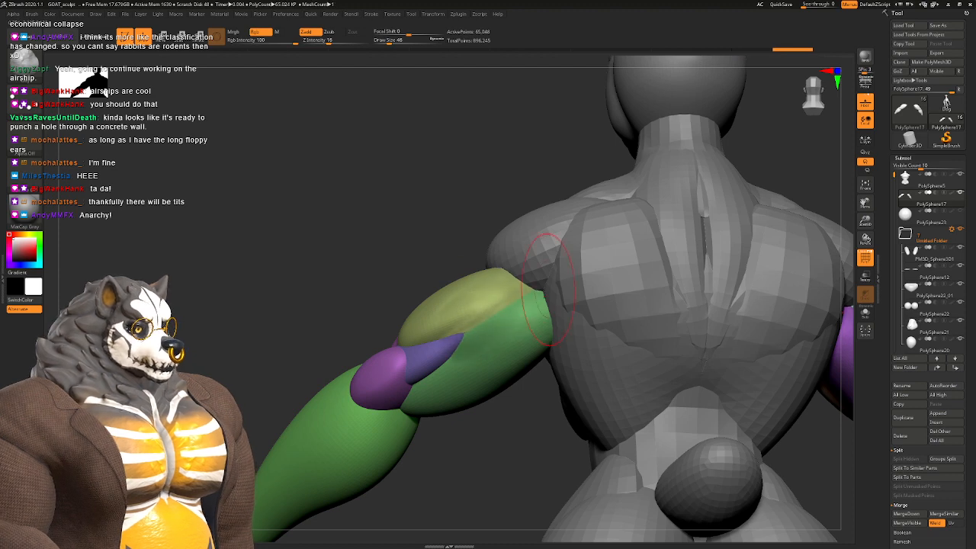
Step: Build up the outer triceps muscle on the upper arm with clay strokes running toward the elbow
{"action": "right_click_drag", "start_coordinate": [455, 318], "coordinate": [515, 323]}
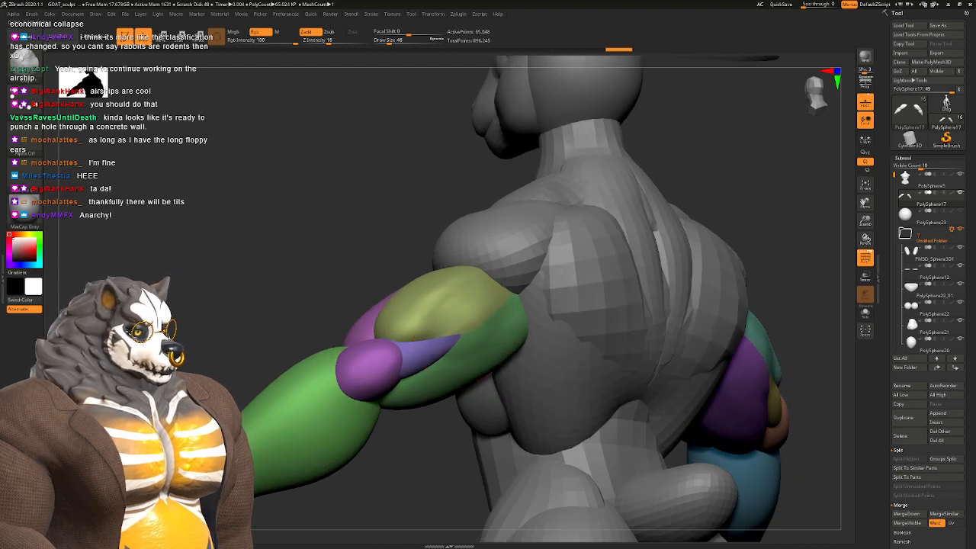
{"action": "left_click_drag", "start_coordinate": [466, 285], "coordinate": [407, 323]}
{"action": "left_click_drag", "start_coordinate": [477, 267], "coordinate": [400, 320]}
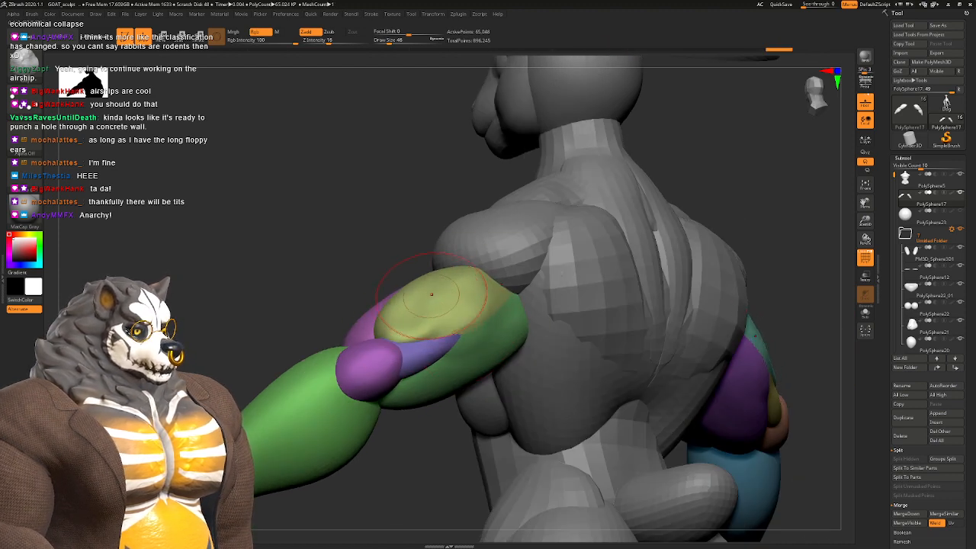
{"action": "right_click_drag", "start_coordinate": [432, 294], "coordinate": [497, 297]}
{"action": "mouse_move", "coordinate": [442, 271]}
{"action": "left_mouse_down"}
{"action": "mouse_move", "coordinate": [424, 335]}
{"action": "mouse_move", "coordinate": [417, 324]}
{"action": "left_mouse_up"}
{"action": "left_click_drag", "start_coordinate": [485, 291], "coordinate": [481, 320]}
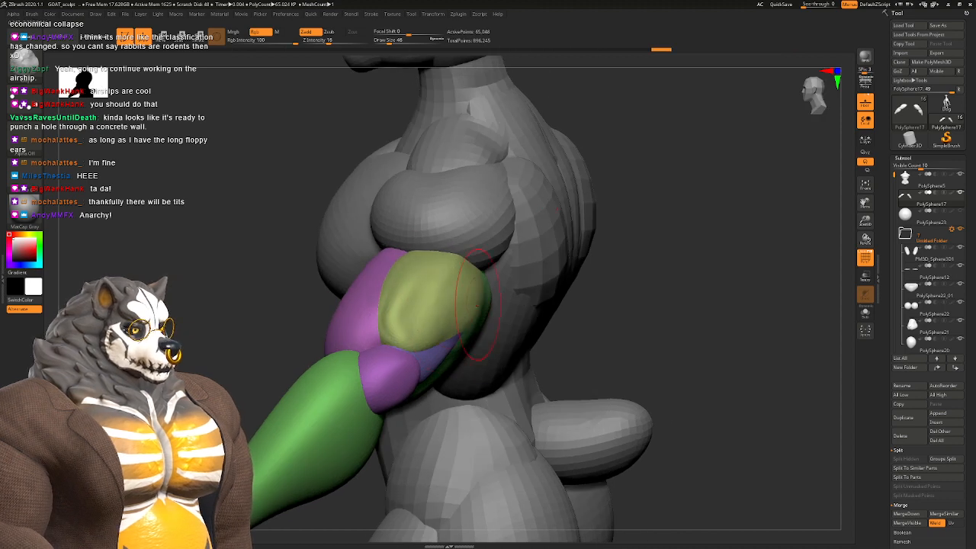
Step: Add clay strokes along the rear and lower edge of the triceps above the elbow
{"action": "right_click_drag", "start_coordinate": [478, 354], "coordinate": [359, 349]}
{"action": "mouse_move", "coordinate": [490, 299]}
{"action": "left_mouse_down"}
{"action": "mouse_move", "coordinate": [428, 314]}
{"action": "mouse_move", "coordinate": [468, 331]}
{"action": "left_mouse_up"}
{"action": "mouse_move", "coordinate": [469, 331]}
{"action": "right_mouse_down"}
{"action": "mouse_move", "coordinate": [473, 284]}
{"action": "mouse_move", "coordinate": [488, 303]}
{"action": "right_mouse_up"}
{"action": "mouse_move", "coordinate": [497, 311]}
{"action": "left_mouse_down"}
{"action": "mouse_move", "coordinate": [460, 338]}
{"action": "mouse_move", "coordinate": [421, 342]}
{"action": "left_mouse_up"}
Step: Build up the biceps with clay strokes from below and from the front
{"action": "right_click_drag", "start_coordinate": [427, 351], "coordinate": [458, 238]}
{"action": "mouse_move", "coordinate": [366, 305]}
{"action": "right_mouse_down"}
{"action": "mouse_move", "coordinate": [427, 314]}
{"action": "mouse_move", "coordinate": [472, 343]}
{"action": "right_mouse_up"}
{"action": "left_click_drag", "start_coordinate": [412, 353], "coordinate": [415, 380]}
{"action": "mouse_move", "coordinate": [426, 336]}
{"action": "right_mouse_down"}
{"action": "mouse_move", "coordinate": [442, 396]}
{"action": "mouse_move", "coordinate": [412, 381]}
{"action": "right_mouse_up"}
{"action": "left_click_drag", "start_coordinate": [431, 343], "coordinate": [526, 343]}
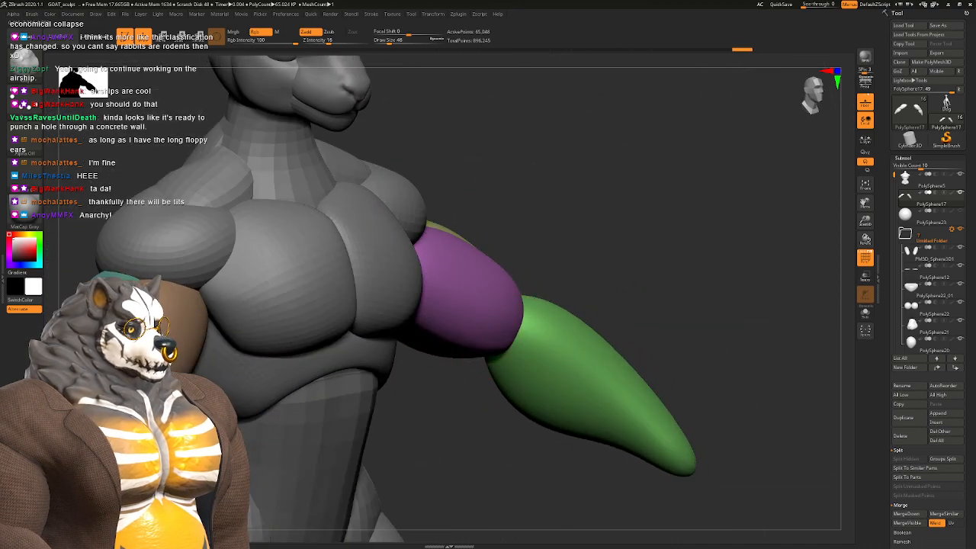
{"action": "mouse_move", "coordinate": [526, 343]}
{"action": "right_mouse_down"}
{"action": "mouse_move", "coordinate": [473, 412]}
{"action": "mouse_move", "coordinate": [482, 409]}
{"action": "right_mouse_up"}
{"action": "mouse_move", "coordinate": [526, 218]}
{"action": "left_mouse_down"}
{"action": "mouse_move", "coordinate": [558, 252]}
{"action": "mouse_move", "coordinate": [526, 268]}
{"action": "mouse_move", "coordinate": [531, 299]}
{"action": "left_mouse_up"}
{"action": "right_click_drag", "start_coordinate": [473, 305], "coordinate": [537, 224]}
{"action": "mouse_move", "coordinate": [509, 229]}
{"action": "left_mouse_down"}
{"action": "mouse_move", "coordinate": [540, 234]}
{"action": "mouse_move", "coordinate": [540, 248]}
{"action": "left_mouse_up"}
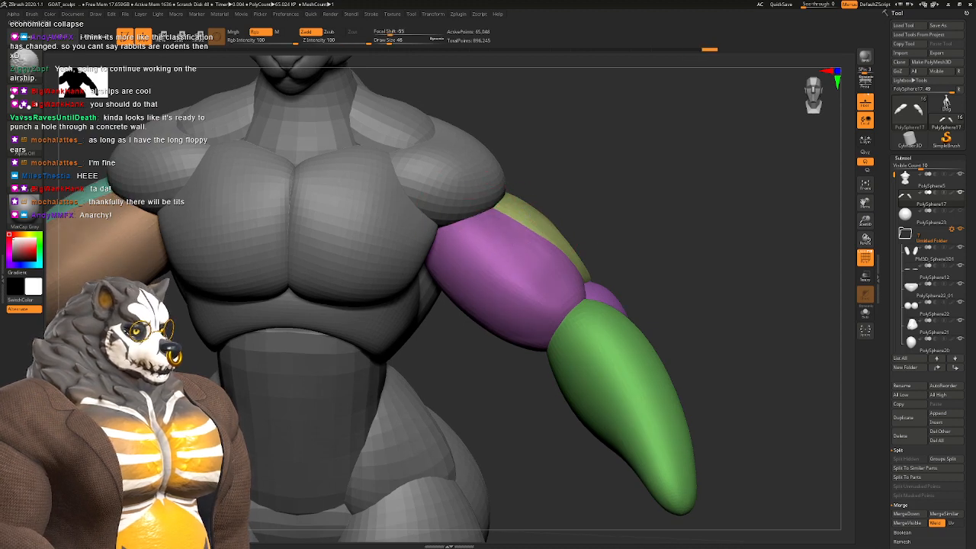
Step: Smooth the clay buildup on the outer triceps and check the arm from the front
{"action": "right_click_drag", "start_coordinate": [686, 228], "coordinate": [473, 243]}
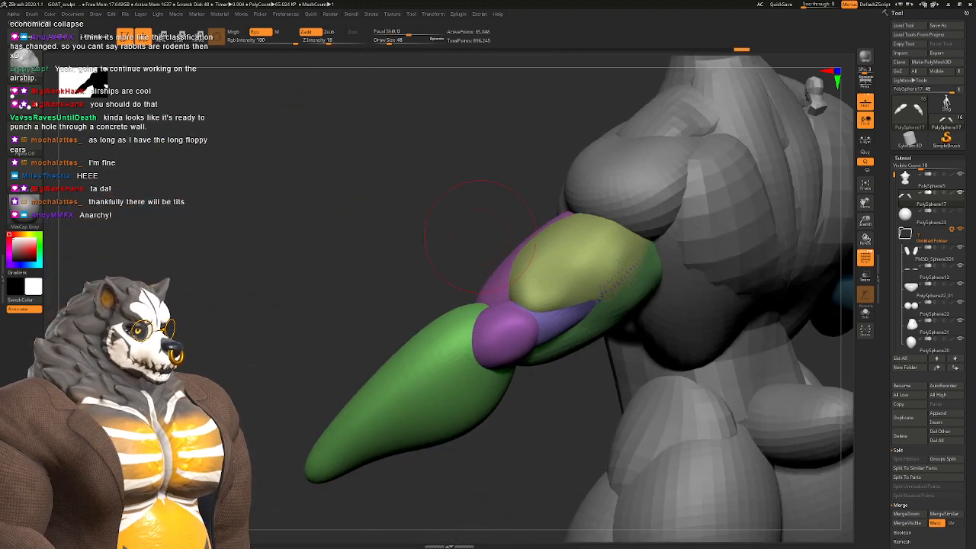
{"action": "left_click_drag", "start_coordinate": [541, 282], "coordinate": [591, 255], "text": "shift"}
{"action": "right_click_drag", "start_coordinate": [579, 297], "coordinate": [534, 236]}
{"action": "right_click_drag", "start_coordinate": [427, 259], "coordinate": [720, 229]}
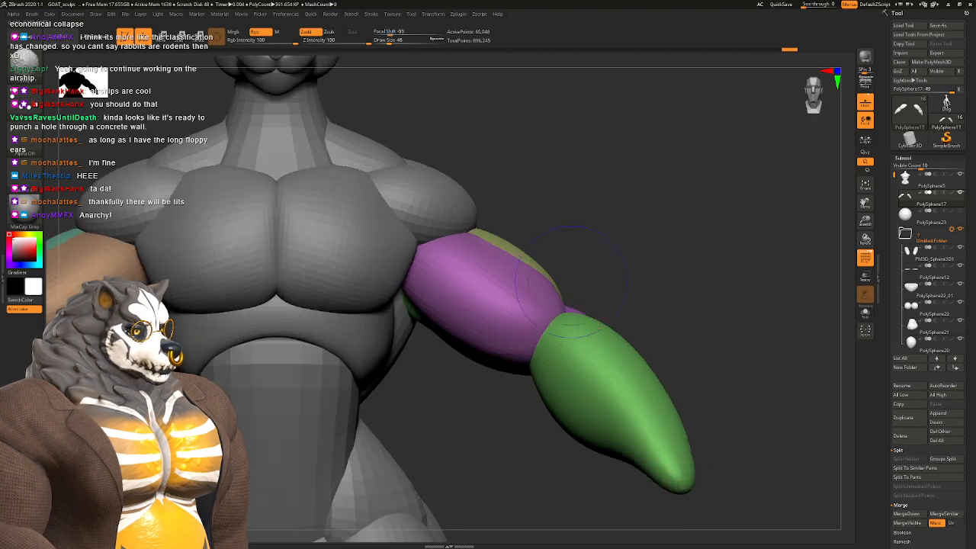
Step: Examine the reshaped arms and the whole figure's proportions from the front, side and below
{"action": "right_click_drag", "start_coordinate": [544, 336], "coordinate": [520, 181], "text": "ctrl"}
{"action": "right_click_drag", "start_coordinate": [579, 228], "coordinate": [328, 229]}
{"action": "right_click_drag", "start_coordinate": [548, 335], "coordinate": [507, 335], "text": "ctrl"}
{"action": "right_click_drag", "start_coordinate": [427, 313], "coordinate": [556, 313]}
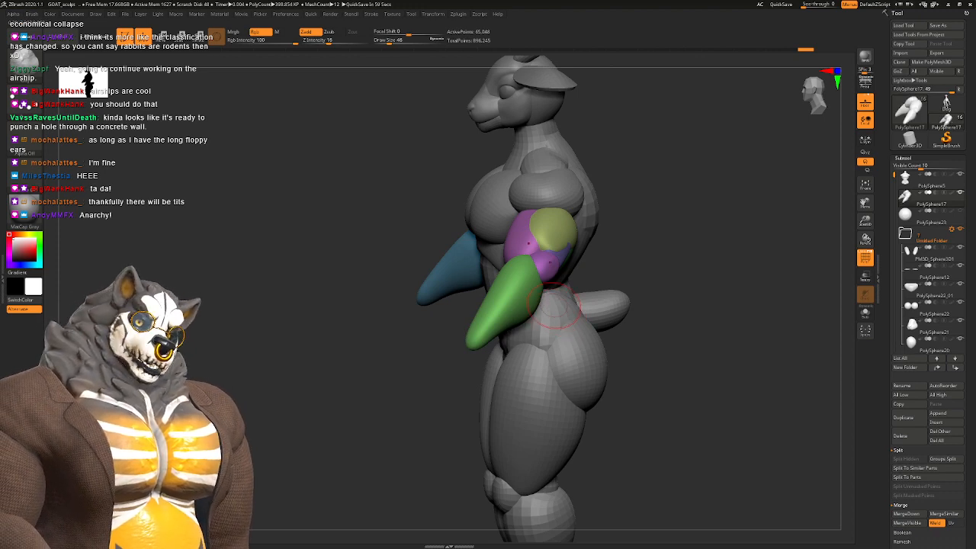
{"action": "right_click_drag", "start_coordinate": [555, 306], "coordinate": [577, 297], "text": "shift"}
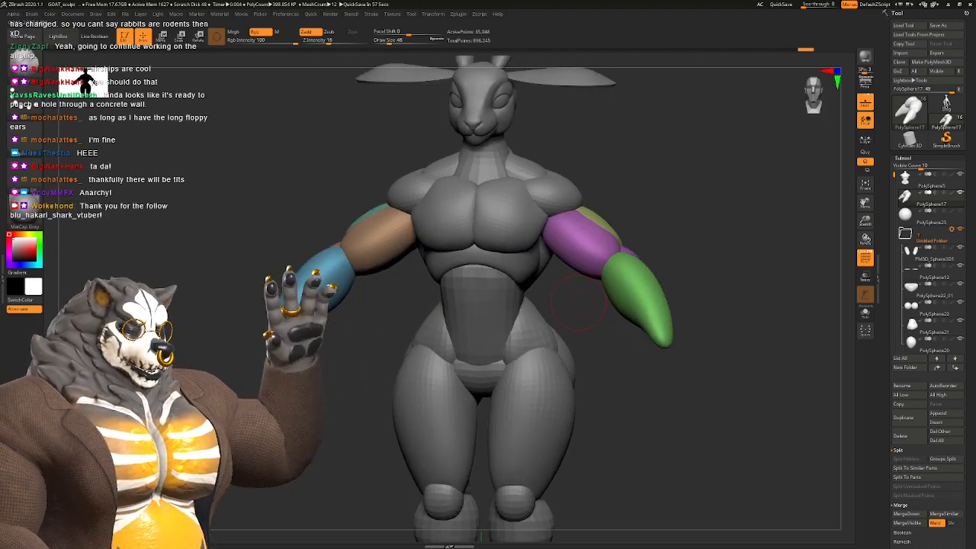
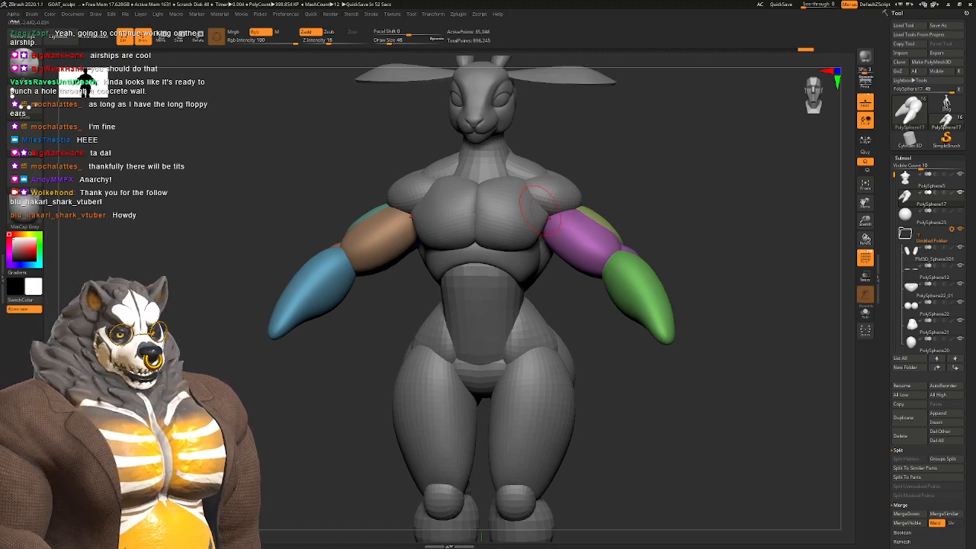
{"action": "right_click_drag", "start_coordinate": [540, 211], "coordinate": [544, 253]}
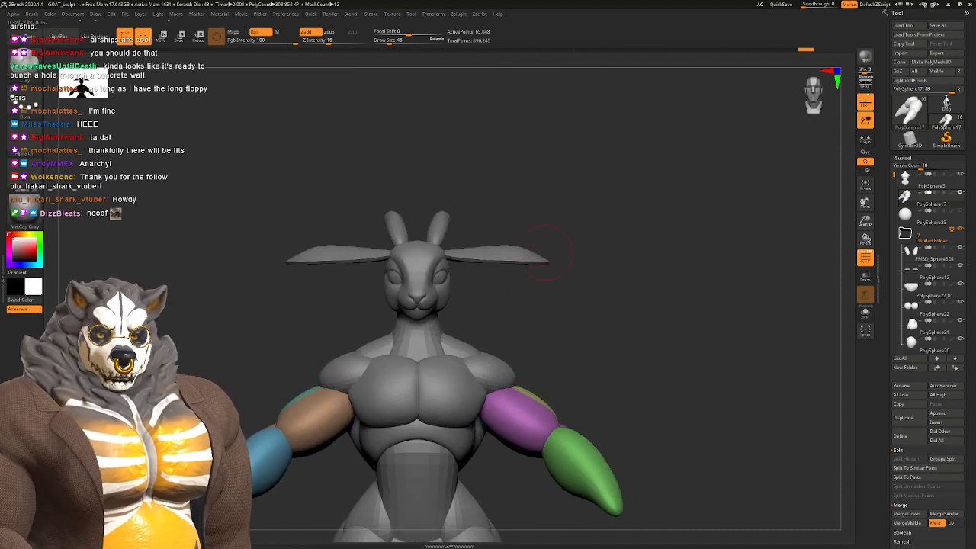
{"action": "right_click_drag", "start_coordinate": [469, 446], "coordinate": [500, 268], "text": "alt"}
{"action": "right_click_drag", "start_coordinate": [549, 297], "coordinate": [457, 282]}
{"action": "right_click_drag", "start_coordinate": [335, 286], "coordinate": [438, 272]}
Step: Select the torso subtool, isolate and mask the hip muscles beside the abdomen, and combine them into one polygroup with Group Masked
{"action": "left_click", "coordinate": [394, 270], "text": "alt"}
{"action": "mouse_move", "coordinate": [437, 271]}
{"action": "right_mouse_down", "text": "alt"}
{"action": "mouse_move", "coordinate": [476, 301]}
{"action": "mouse_move", "coordinate": [437, 295]}
{"action": "mouse_move", "coordinate": [471, 299]}
{"action": "right_mouse_up", "text": "alt"}
{"action": "key", "text": "space"}
{"action": "left_click_drag", "start_coordinate": [456, 312], "coordinate": [462, 311]}
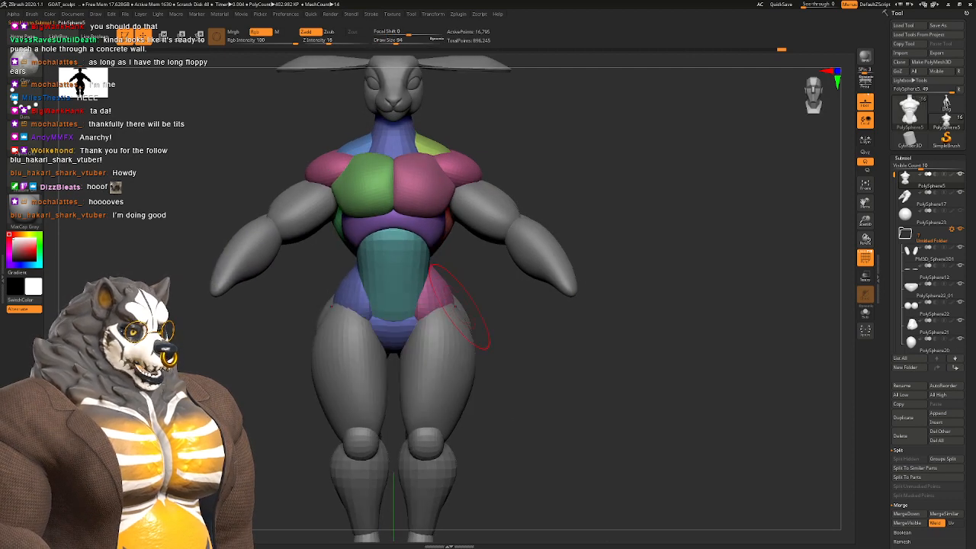
{"action": "right_click_drag", "start_coordinate": [463, 309], "coordinate": [476, 301]}
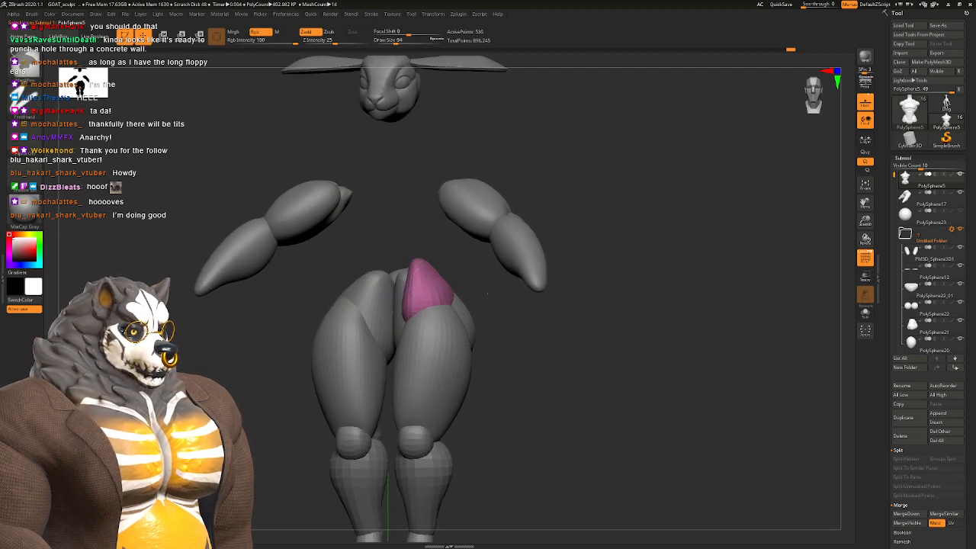
{"action": "left_click", "coordinate": [355, 285], "text": "ctrl+shift"}
{"action": "left_click", "coordinate": [492, 279], "text": "ctrl"}
{"action": "left_click", "coordinate": [494, 278], "text": "ctrl+shift"}
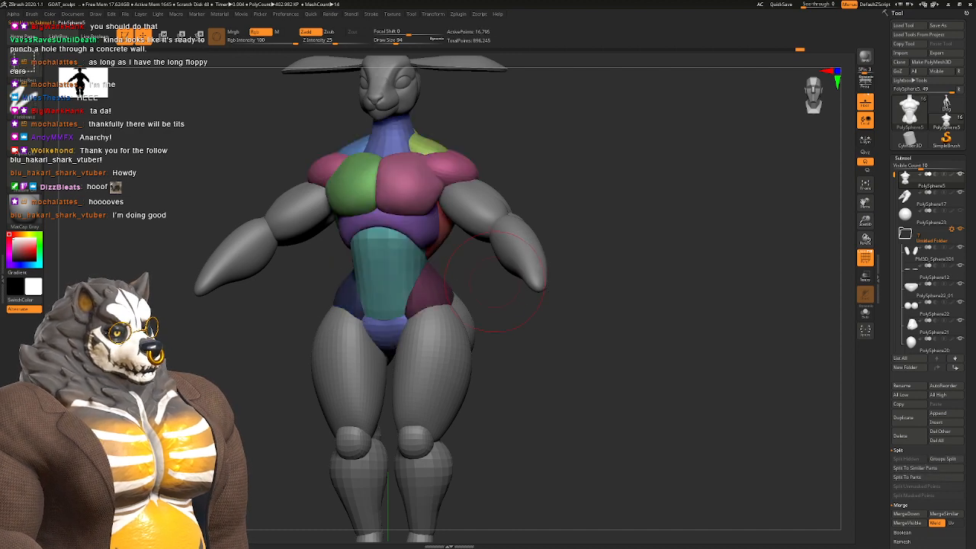
{"action": "key", "text": "q"}
{"action": "key", "text": "q"}
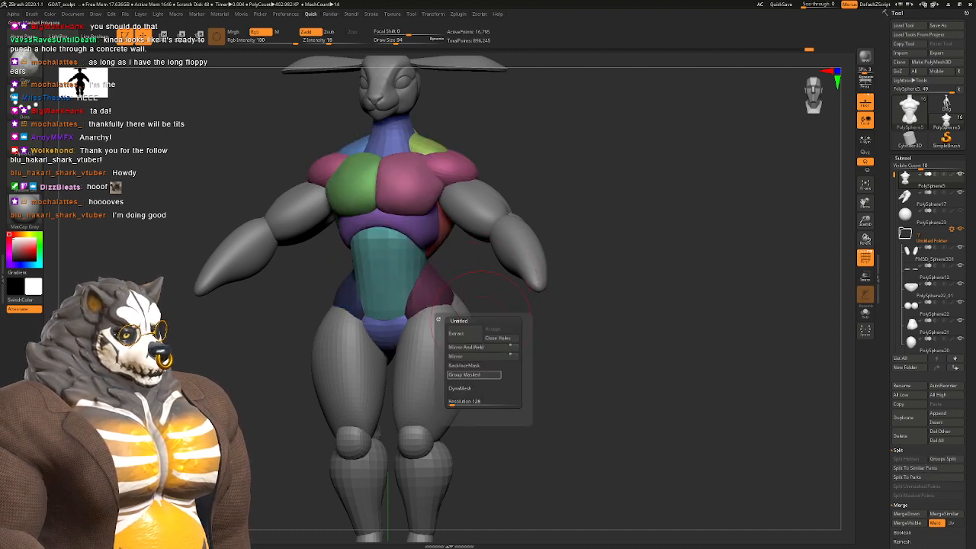
{"action": "left_click", "coordinate": [479, 374]}
Step: Invert the mask so only the hip muscles stay editable, and set the draw size to 140
{"action": "left_click", "coordinate": [517, 331], "text": "ctrl"}
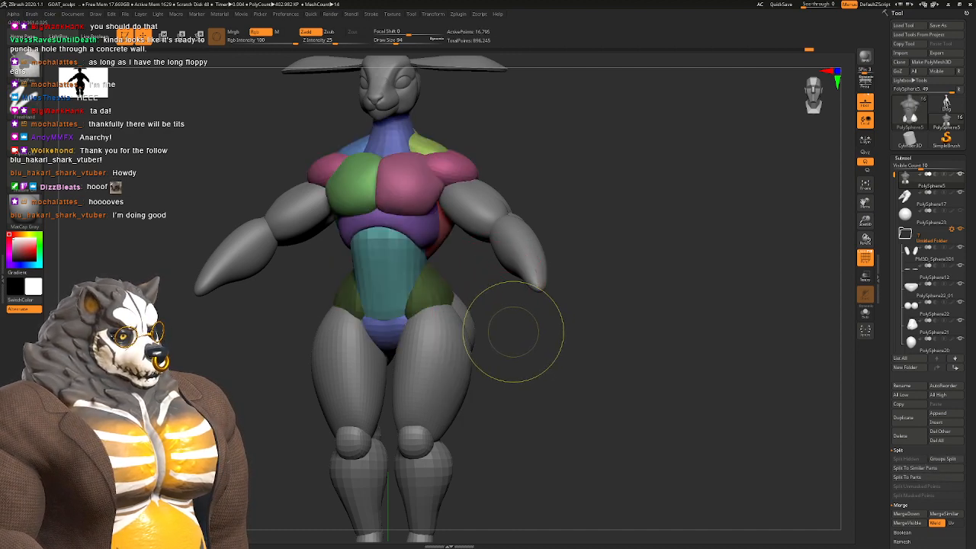
{"action": "left_click", "coordinate": [516, 330], "text": "ctrl"}
{"action": "key", "text": "space"}
{"action": "left_click", "coordinate": [504, 323]}
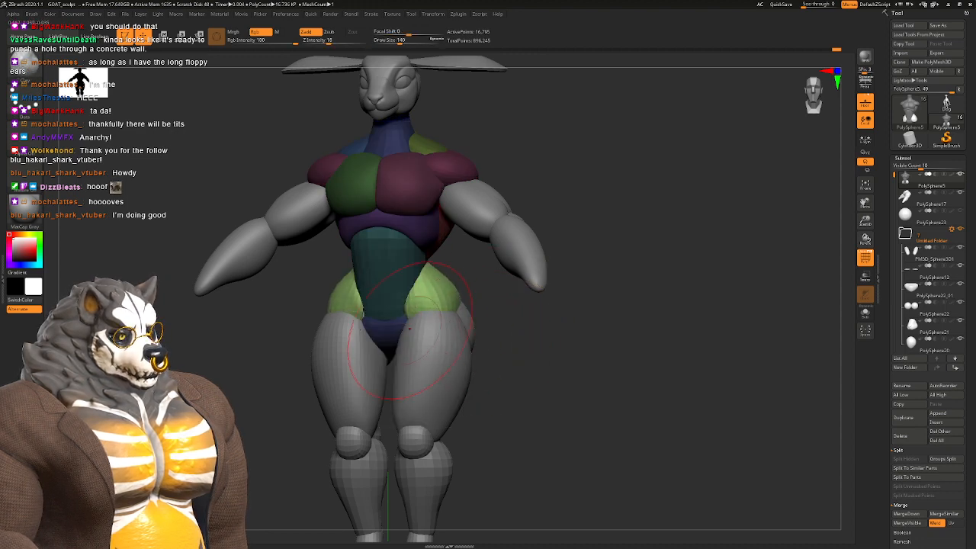
Step: Undo the last edit and switch to the Move brush for the hip muscles
{"action": "right_click_drag", "start_coordinate": [358, 333], "coordinate": [433, 329]}
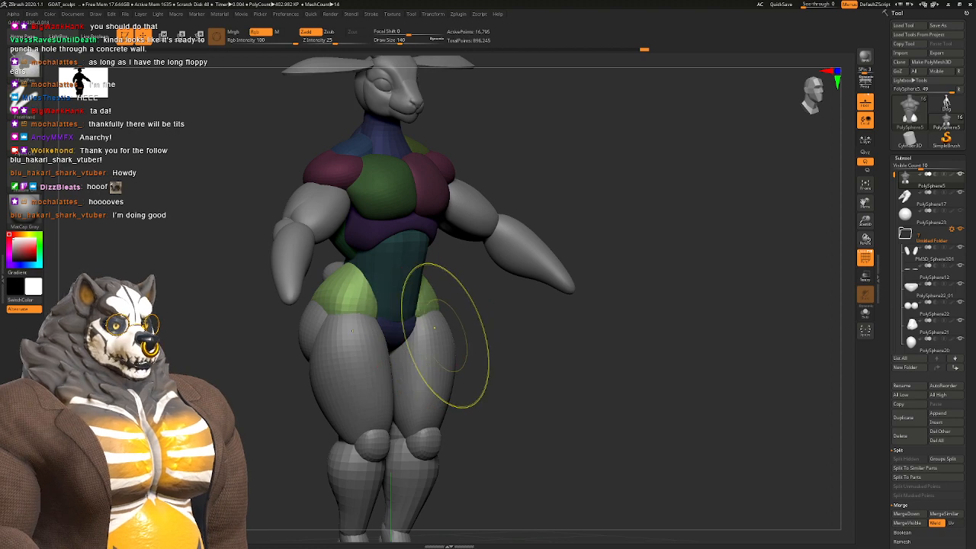
{"action": "key", "text": "ctrl+z"}
{"action": "key", "text": "b"}
{"action": "key", "text": "m"}
{"action": "key", "text": "v"}
{"action": "key", "text": "comma"}
{"action": "right_click_drag", "start_coordinate": [458, 344], "coordinate": [421, 324]}
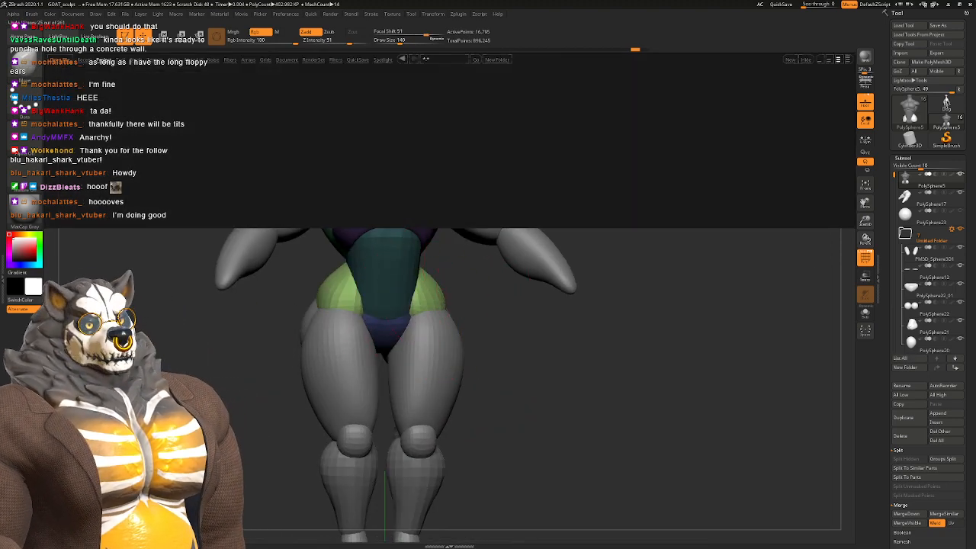
{"action": "key", "text": "comma"}
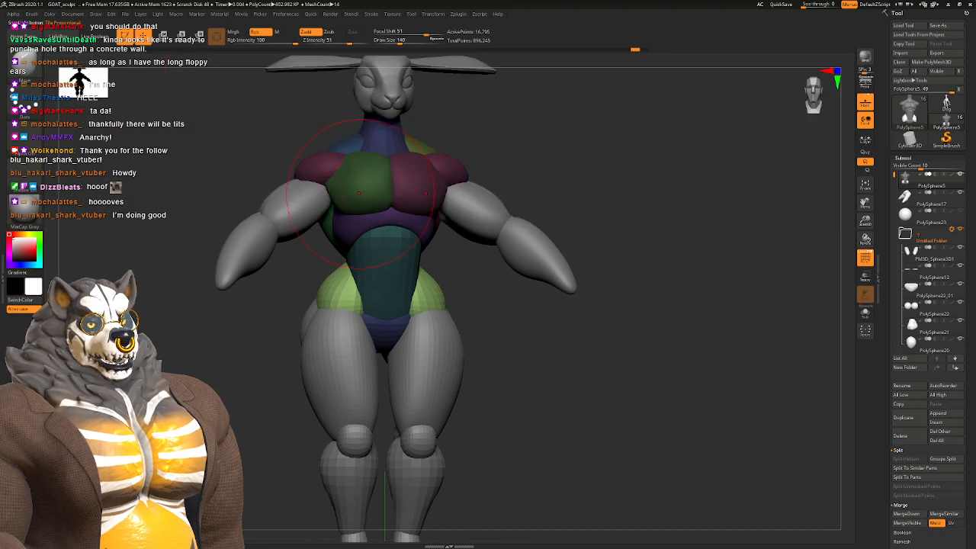
Step: Set the draw size to 112 and reshape the front of the hip muscle beside the abdomen with the Move brush
{"action": "mouse_move", "coordinate": [429, 356]}
{"action": "right_mouse_down"}
{"action": "mouse_move", "coordinate": [395, 358]}
{"action": "mouse_move", "coordinate": [411, 352]}
{"action": "right_mouse_up"}
{"action": "right_click_drag", "start_coordinate": [412, 352], "coordinate": [419, 360], "text": "ctrl"}
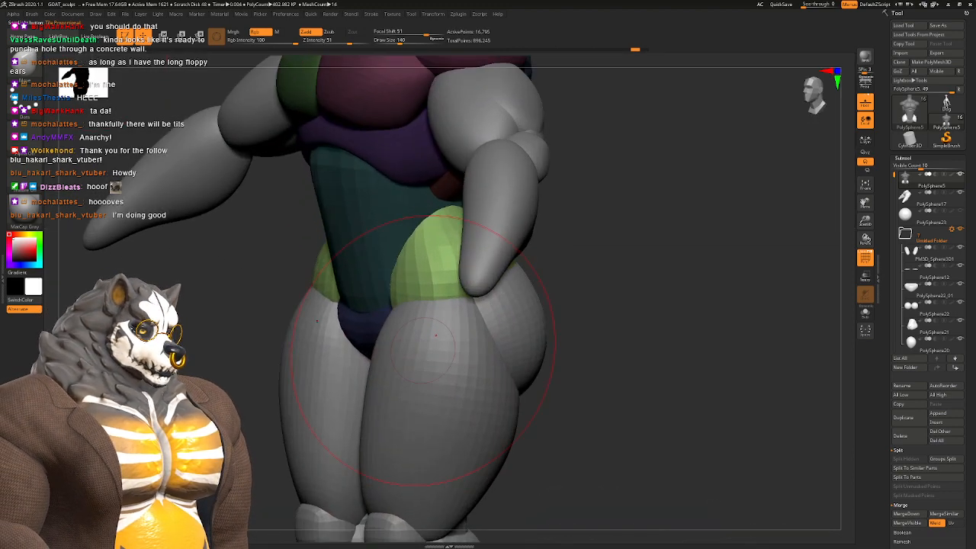
{"action": "key", "text": "s"}
{"action": "left_click_drag", "start_coordinate": [420, 355], "coordinate": [417, 356]}
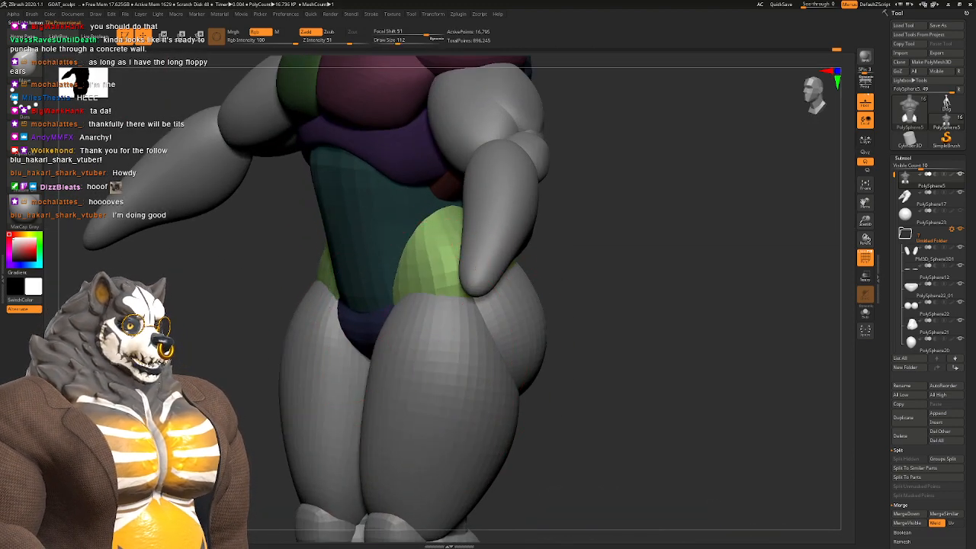
Step: Set the draw size to 80 and extend the hip muscle's rear edge over the buttock toward the tail
{"action": "mouse_move", "coordinate": [423, 327]}
{"action": "right_mouse_down"}
{"action": "mouse_move", "coordinate": [425, 312]}
{"action": "mouse_move", "coordinate": [301, 317]}
{"action": "right_mouse_up"}
{"action": "right_click_drag", "start_coordinate": [542, 256], "coordinate": [408, 332], "text": "alt"}
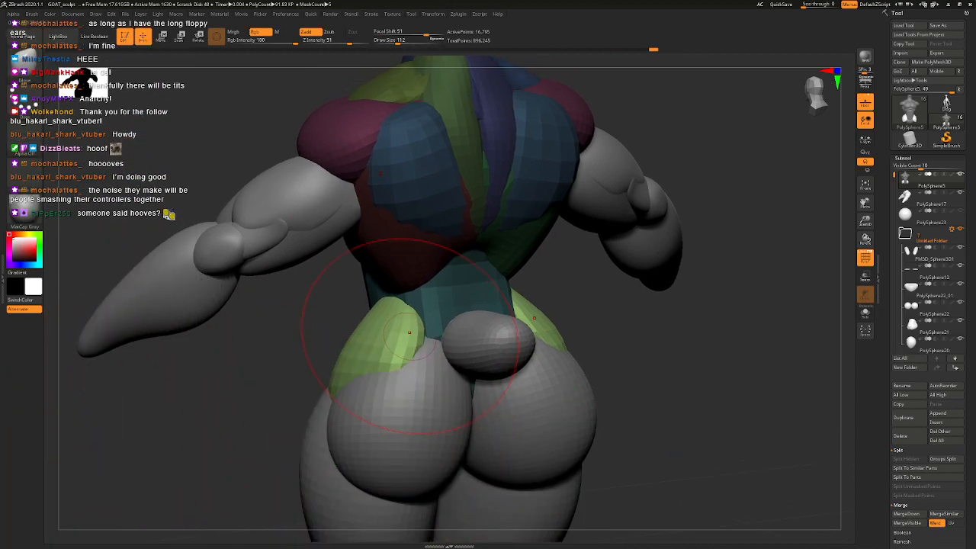
{"action": "key", "text": "space"}
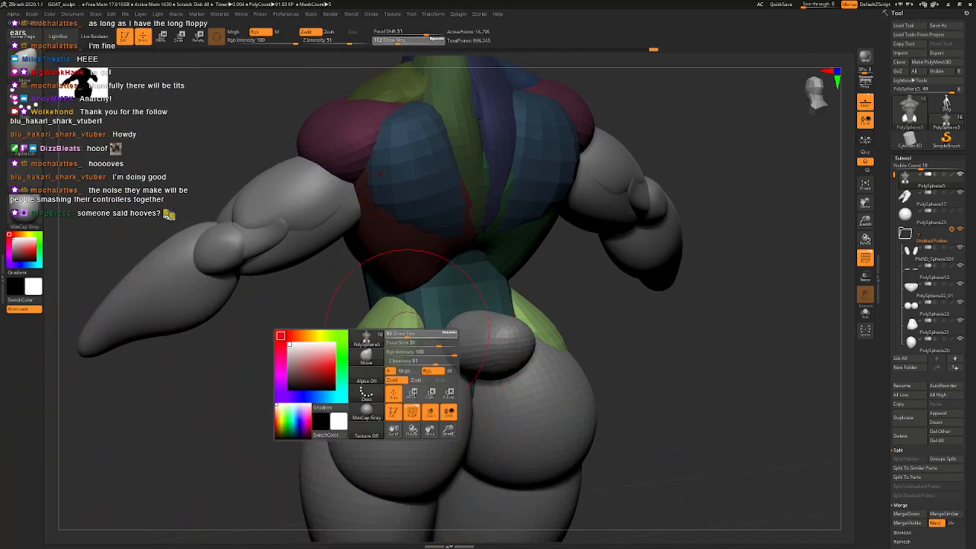
{"action": "mouse_move", "coordinate": [409, 332]}
{"action": "right_mouse_down"}
{"action": "mouse_move", "coordinate": [440, 356]}
{"action": "mouse_move", "coordinate": [433, 351]}
{"action": "right_mouse_up"}
{"action": "key", "text": "shift"}
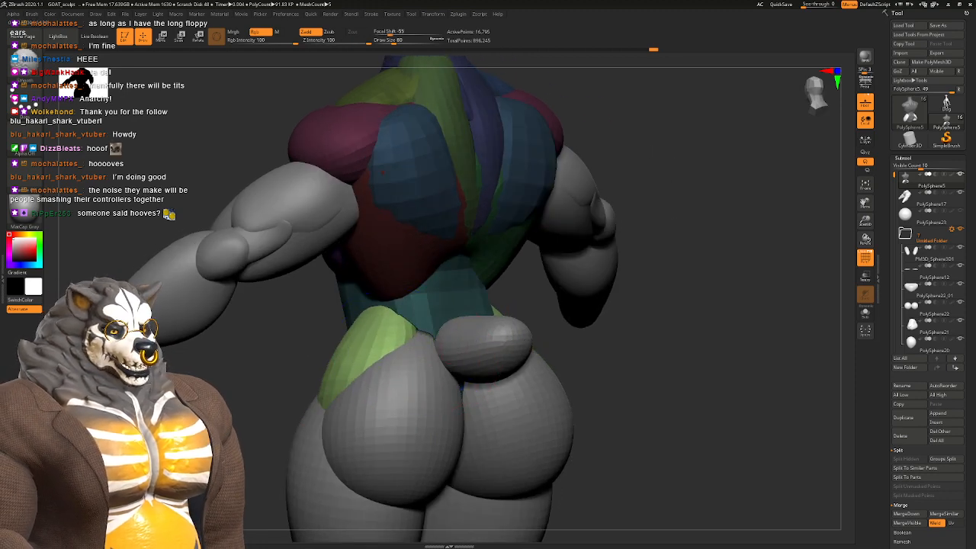
{"action": "left_click_drag", "start_coordinate": [420, 332], "coordinate": [416, 344], "text": "shift"}
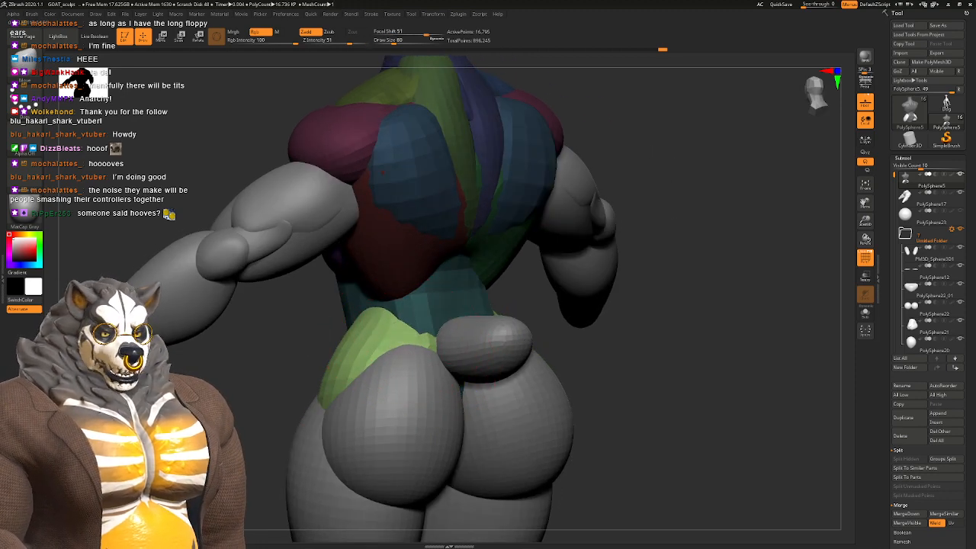
Step: Pull the outer edge of the hip muscles slightly outward above the thighs from the front
{"action": "right_click_drag", "start_coordinate": [397, 373], "coordinate": [458, 229]}
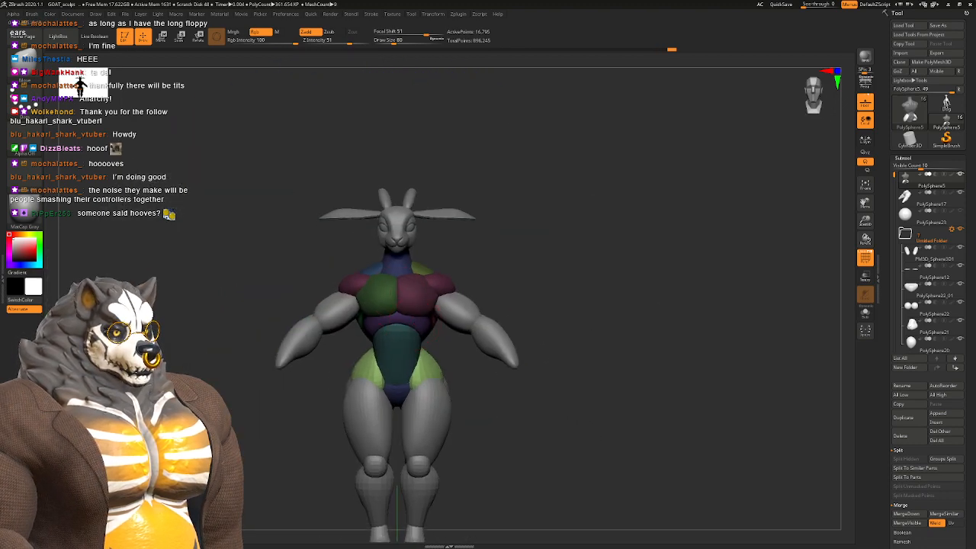
{"action": "right_click_drag", "start_coordinate": [431, 308], "coordinate": [441, 374], "text": "alt"}
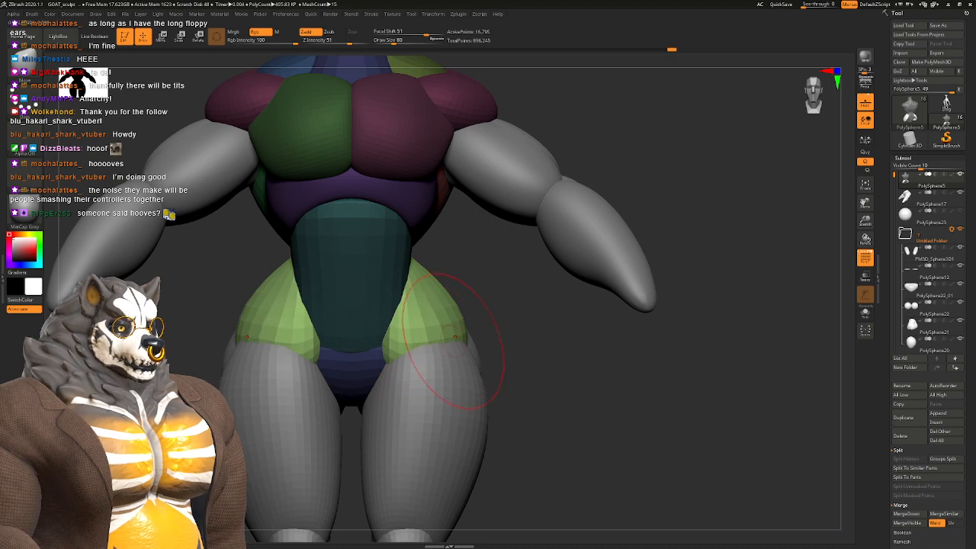
{"action": "left_click_drag", "start_coordinate": [464, 336], "coordinate": [470, 334]}
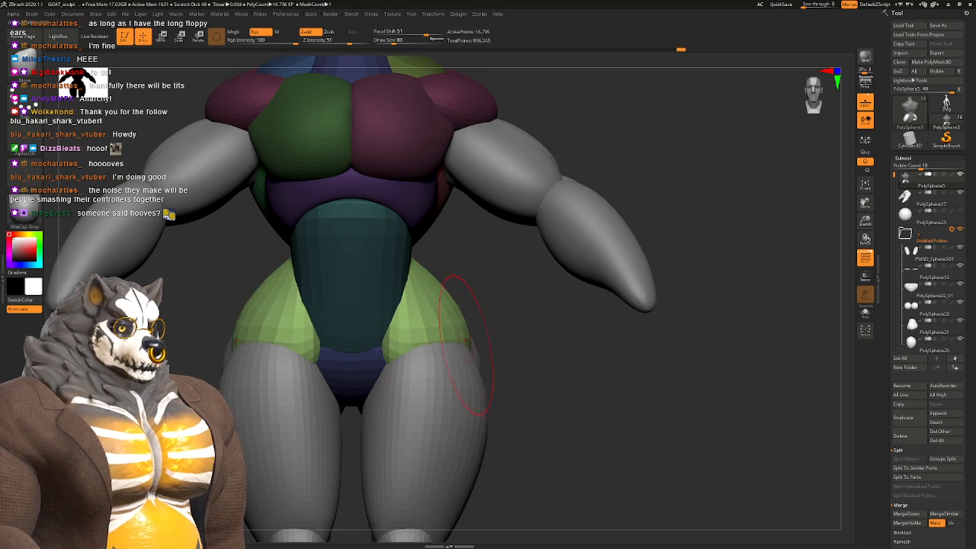
Step: Invert the torso mask so the hips are protected and pull the abdomen's lower end downward at draw size 97
{"action": "right_click_drag", "start_coordinate": [497, 327], "coordinate": [313, 295]}
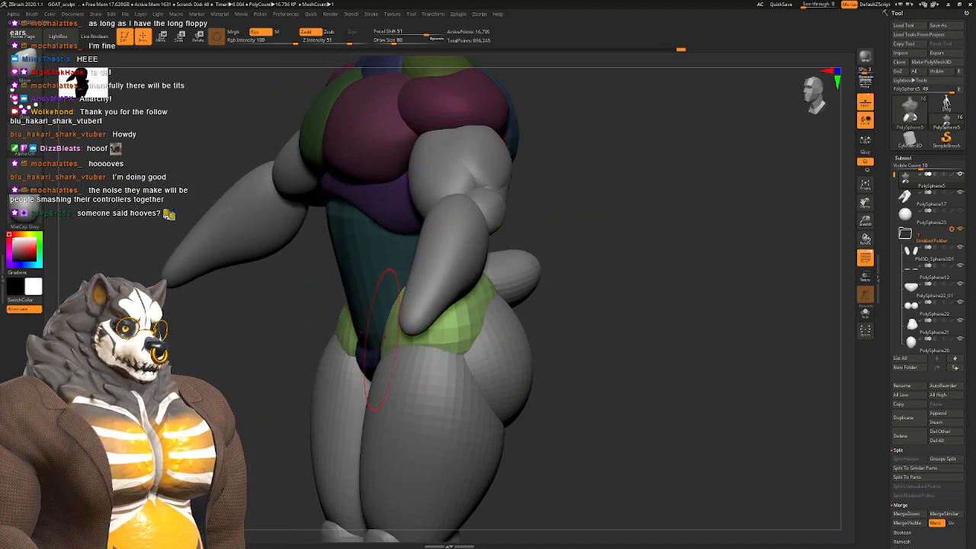
{"action": "right_click_drag", "start_coordinate": [382, 343], "coordinate": [412, 263]}
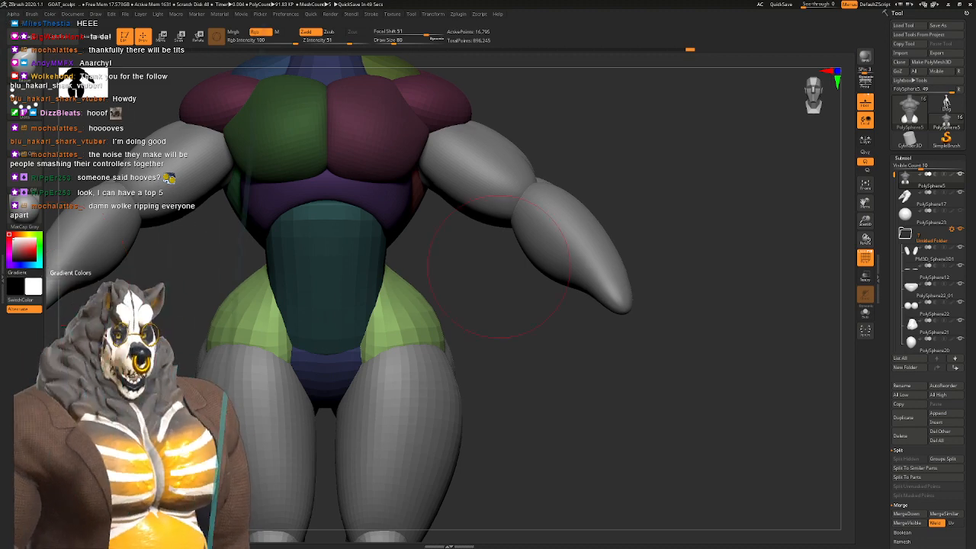
{"action": "left_click_drag", "start_coordinate": [499, 304], "coordinate": [501, 265], "text": "alt"}
{"action": "right_click_drag", "start_coordinate": [421, 279], "coordinate": [449, 275], "text": "alt"}
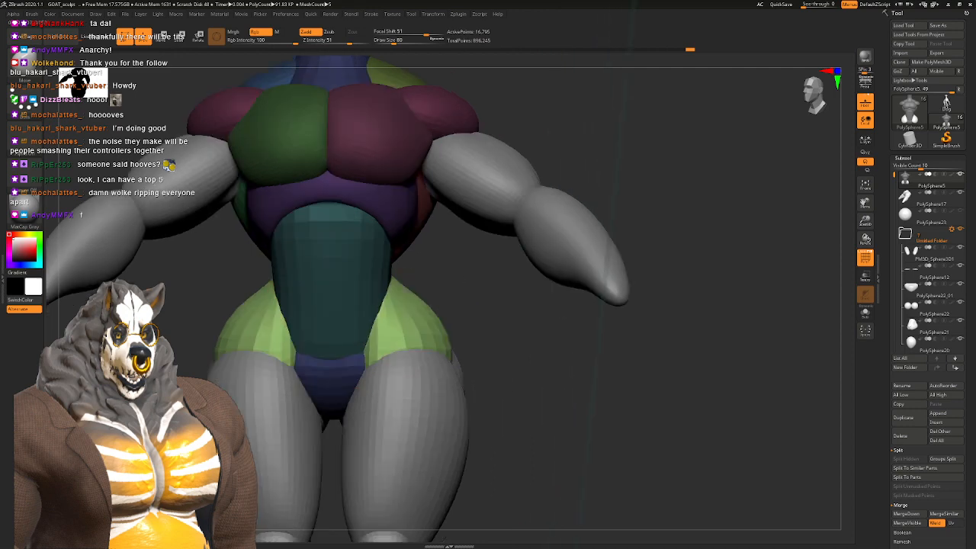
{"action": "left_click", "coordinate": [461, 261], "text": "ctrl"}
{"action": "key", "text": "space"}
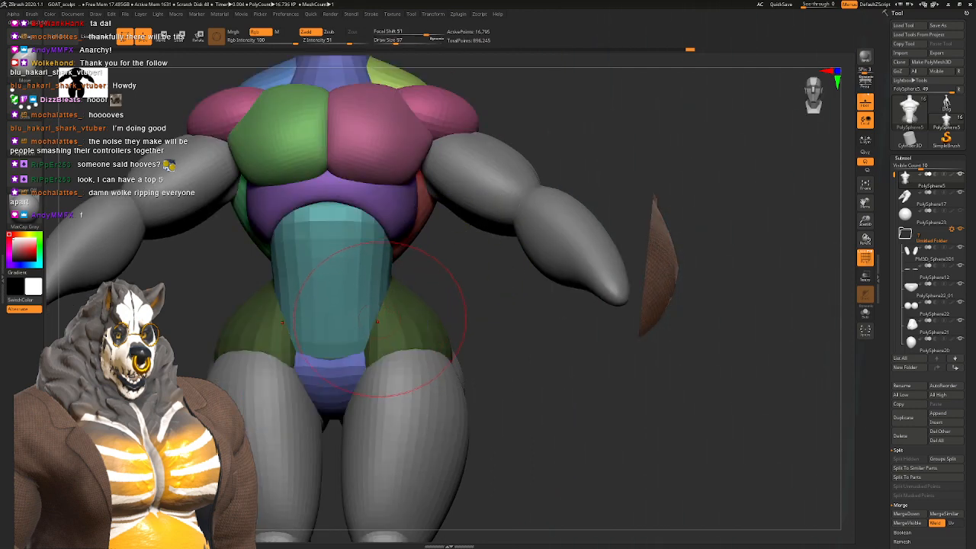
{"action": "left_click_drag", "start_coordinate": [377, 334], "coordinate": [375, 344]}
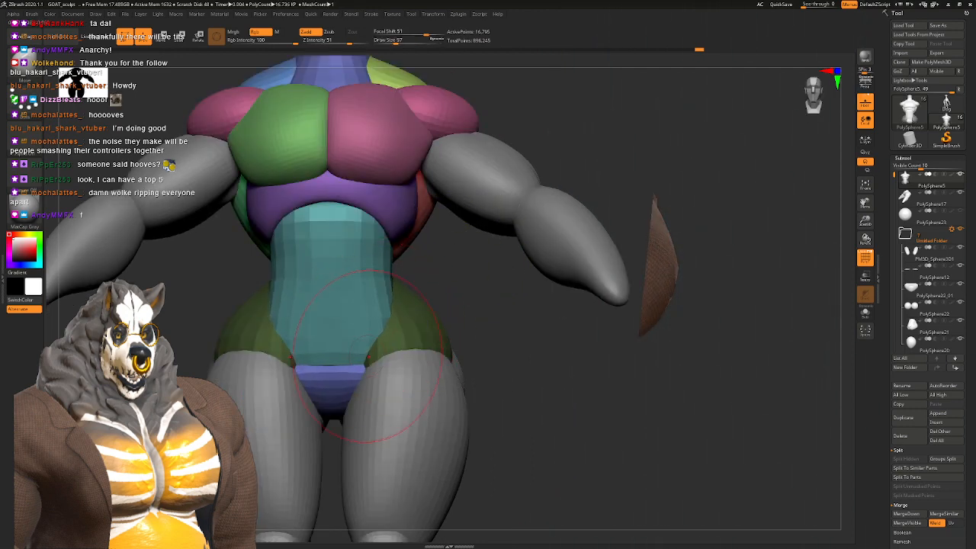
{"action": "right_click_drag", "start_coordinate": [368, 356], "coordinate": [426, 351]}
{"action": "left_click_drag", "start_coordinate": [364, 345], "coordinate": [369, 345]}
{"action": "mouse_move", "coordinate": [367, 354]}
{"action": "right_mouse_down"}
{"action": "mouse_move", "coordinate": [282, 357]}
{"action": "mouse_move", "coordinate": [270, 327]}
{"action": "right_mouse_up"}
{"action": "mouse_move", "coordinate": [286, 366]}
{"action": "right_mouse_down"}
{"action": "mouse_move", "coordinate": [359, 375]}
{"action": "mouse_move", "coordinate": [396, 351]}
{"action": "mouse_move", "coordinate": [398, 312]}
{"action": "mouse_move", "coordinate": [426, 297]}
{"action": "mouse_move", "coordinate": [393, 301]}
{"action": "mouse_move", "coordinate": [398, 293]}
{"action": "mouse_move", "coordinate": [427, 320]}
{"action": "mouse_move", "coordinate": [438, 282]}
{"action": "right_mouse_up"}
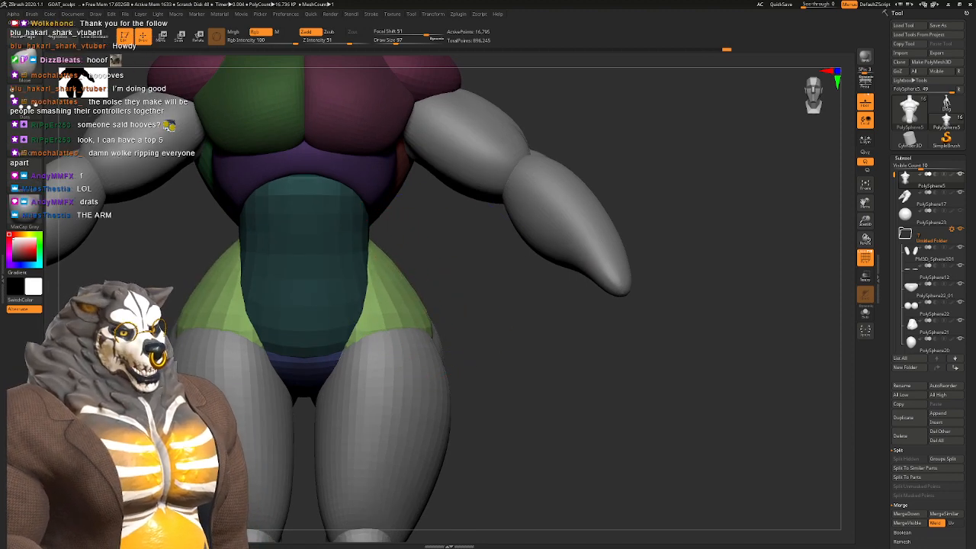
Step: Make the legs the active subtool and switch to the Dam Standard brush at draw size 51
{"action": "mouse_move", "coordinate": [610, 252]}
{"action": "right_mouse_down"}
{"action": "mouse_move", "coordinate": [495, 225]}
{"action": "mouse_move", "coordinate": [433, 252]}
{"action": "mouse_move", "coordinate": [439, 278]}
{"action": "mouse_move", "coordinate": [481, 280]}
{"action": "mouse_move", "coordinate": [424, 261]}
{"action": "mouse_move", "coordinate": [437, 262]}
{"action": "mouse_move", "coordinate": [396, 226]}
{"action": "mouse_move", "coordinate": [429, 174]}
{"action": "mouse_move", "coordinate": [442, 303]}
{"action": "mouse_move", "coordinate": [430, 309]}
{"action": "mouse_move", "coordinate": [434, 327]}
{"action": "mouse_move", "coordinate": [432, 294]}
{"action": "mouse_move", "coordinate": [415, 284]}
{"action": "mouse_move", "coordinate": [432, 301]}
{"action": "mouse_move", "coordinate": [428, 248]}
{"action": "mouse_move", "coordinate": [428, 317]}
{"action": "right_mouse_up"}
{"action": "left_click", "coordinate": [432, 305], "text": "alt"}
{"action": "key", "text": "b"}
{"action": "key", "text": "d"}
{"action": "key", "text": "s"}
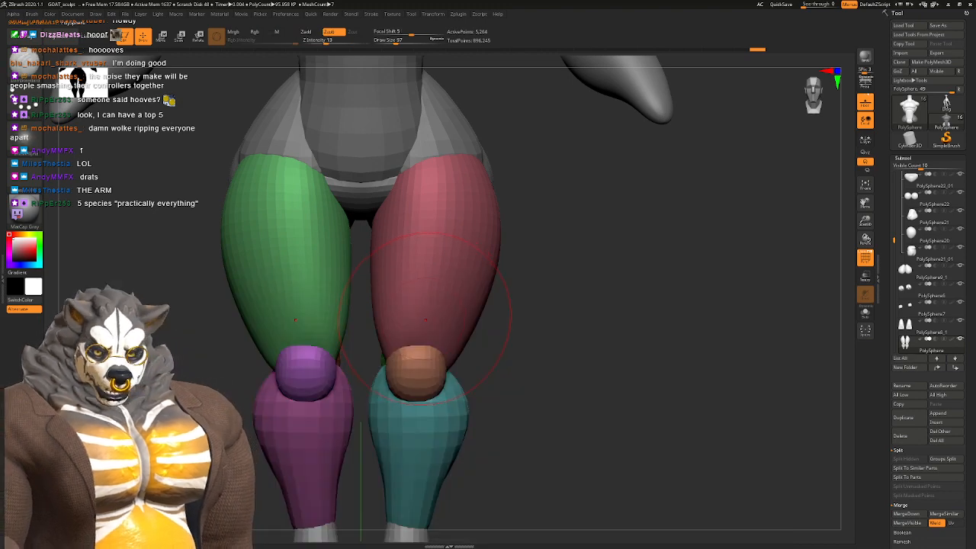
{"action": "right_click", "coordinate": [425, 320]}
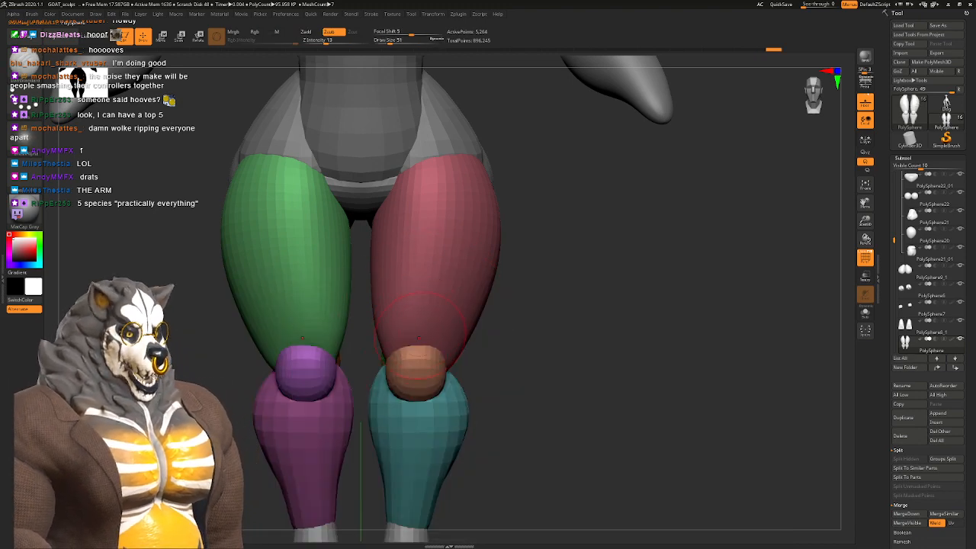
Step: Group both thighs into a single polygroup and leave only them unmasked on the legs
{"action": "left_click", "coordinate": [419, 317], "text": "ctrl+shift"}
{"action": "left_click", "coordinate": [520, 309], "text": "ctrl"}
{"action": "left_click", "coordinate": [298, 280], "text": "ctrl+shift"}
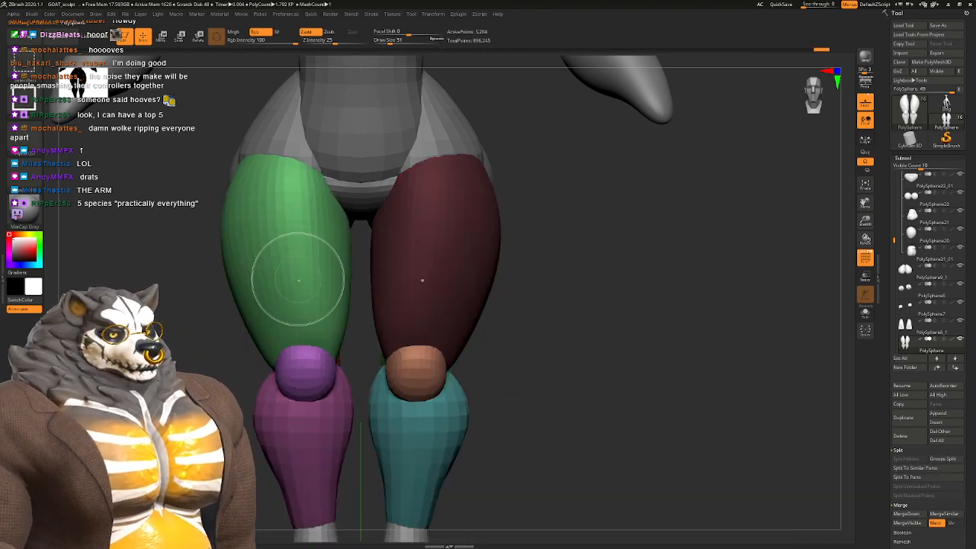
{"action": "left_click", "coordinate": [345, 293], "text": "ctrl+shift"}
{"action": "left_click", "coordinate": [503, 267], "text": "ctrl"}
{"action": "left_click", "coordinate": [508, 276], "text": "ctrl+shift"}
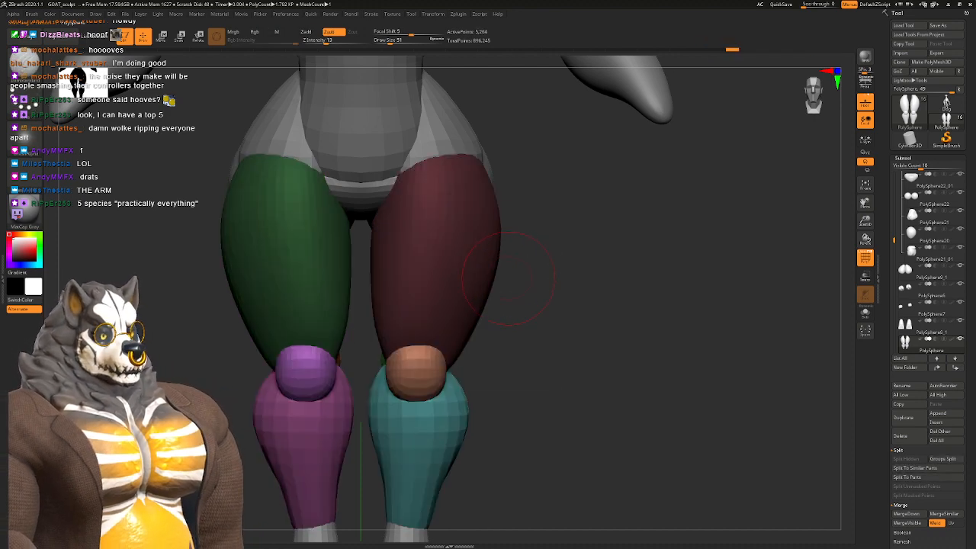
{"action": "key", "text": "space"}
{"action": "left_click", "coordinate": [487, 346]}
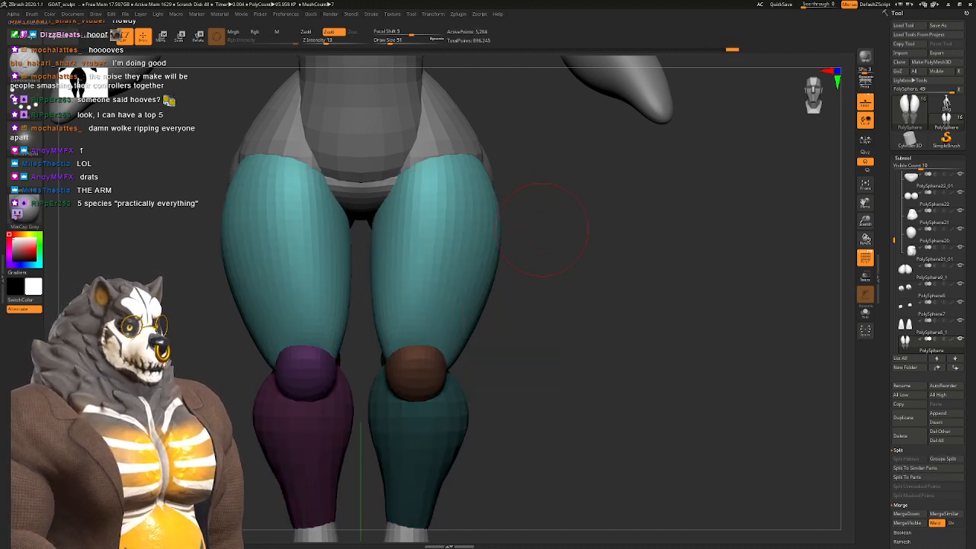
Step: Carve the front of the thighs just above the knees with the Dam Standard brush and smooth the strokes
{"action": "left_click_drag", "start_coordinate": [489, 337], "coordinate": [432, 335]}
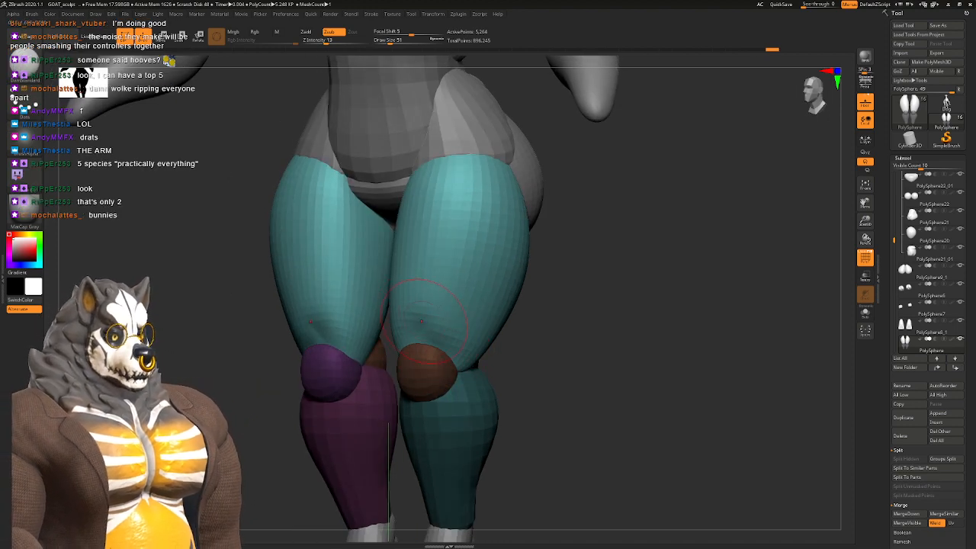
{"action": "right_click_drag", "start_coordinate": [421, 321], "coordinate": [379, 323]}
{"action": "left_click_drag", "start_coordinate": [344, 305], "coordinate": [347, 335], "text": "shift"}
{"action": "right_click_drag", "start_coordinate": [347, 333], "coordinate": [449, 336]}
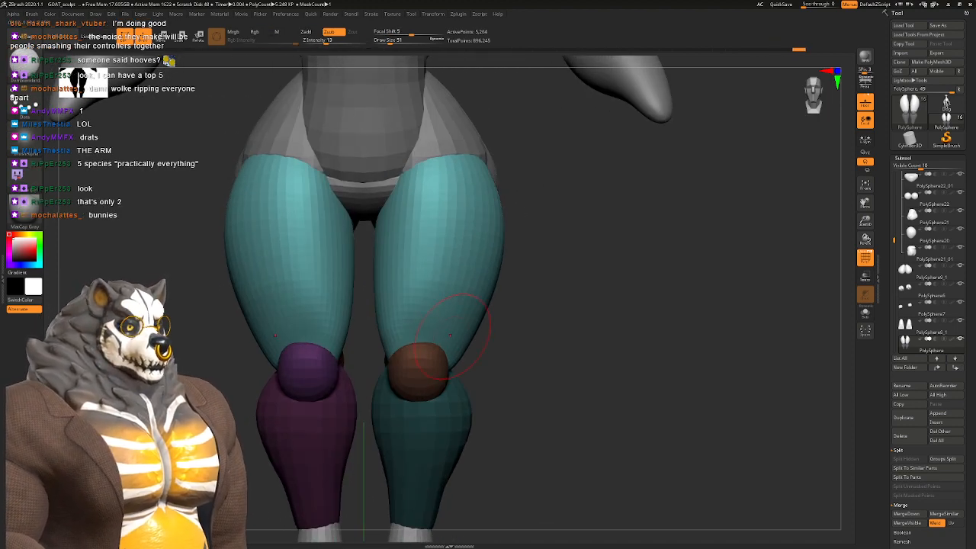
Step: Inflate the backs of the thighs below the glutes using the Inflat brush with intensity 3 and draw size 108
{"action": "key", "text": "b"}
{"action": "key", "text": "i"}
{"action": "key", "text": "n"}
{"action": "key", "text": "space"}
{"action": "left_click_drag", "start_coordinate": [448, 339], "coordinate": [458, 334]}
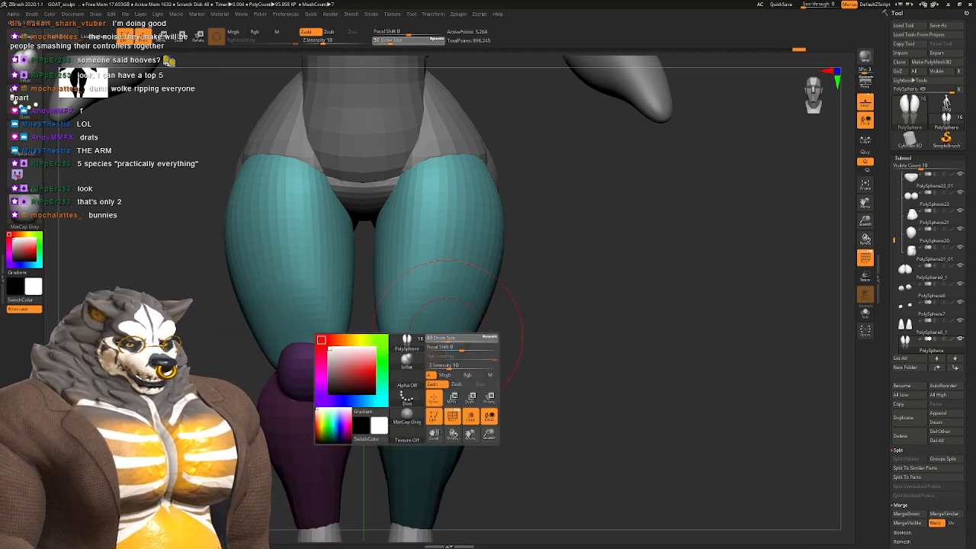
{"action": "right_click_drag", "start_coordinate": [468, 327], "coordinate": [512, 336]}
{"action": "right_click_drag", "start_coordinate": [318, 339], "coordinate": [393, 332]}
{"action": "key", "text": "space"}
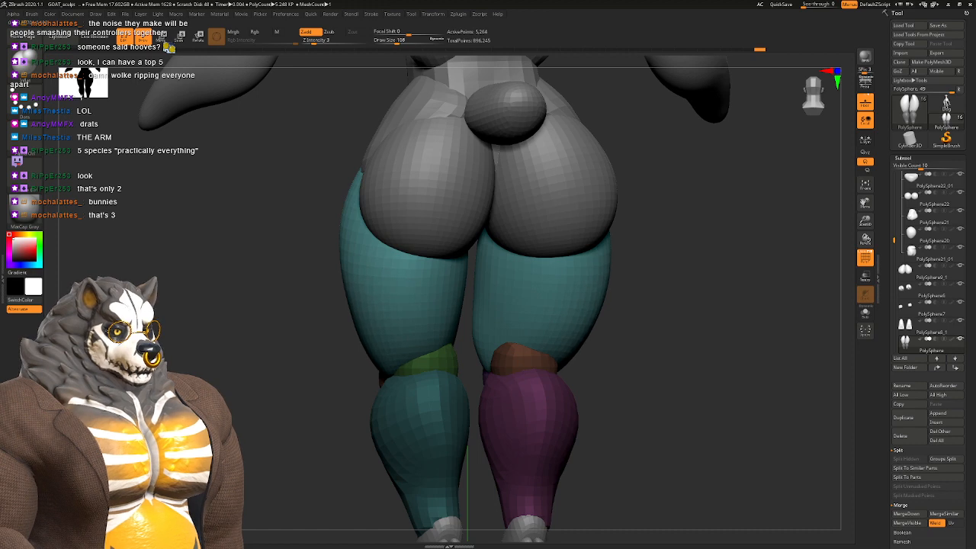
{"action": "mouse_move", "coordinate": [383, 350]}
{"action": "right_mouse_down"}
{"action": "mouse_move", "coordinate": [431, 314]}
{"action": "mouse_move", "coordinate": [396, 303]}
{"action": "mouse_move", "coordinate": [436, 306]}
{"action": "right_mouse_up"}
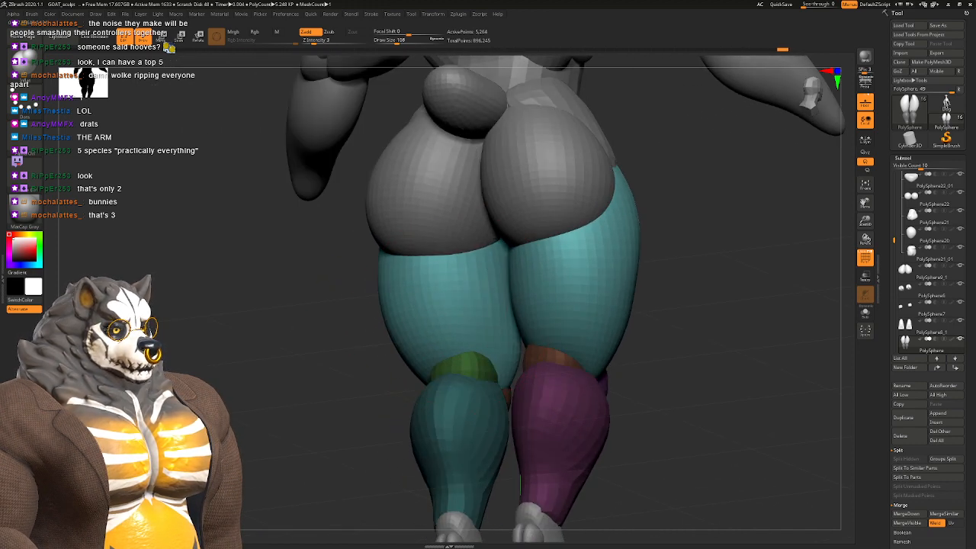
{"action": "left_click_drag", "start_coordinate": [441, 254], "coordinate": [467, 251]}
{"action": "mouse_move", "coordinate": [467, 252]}
{"action": "right_mouse_down"}
{"action": "mouse_move", "coordinate": [485, 242]}
{"action": "mouse_move", "coordinate": [528, 257]}
{"action": "right_mouse_up"}
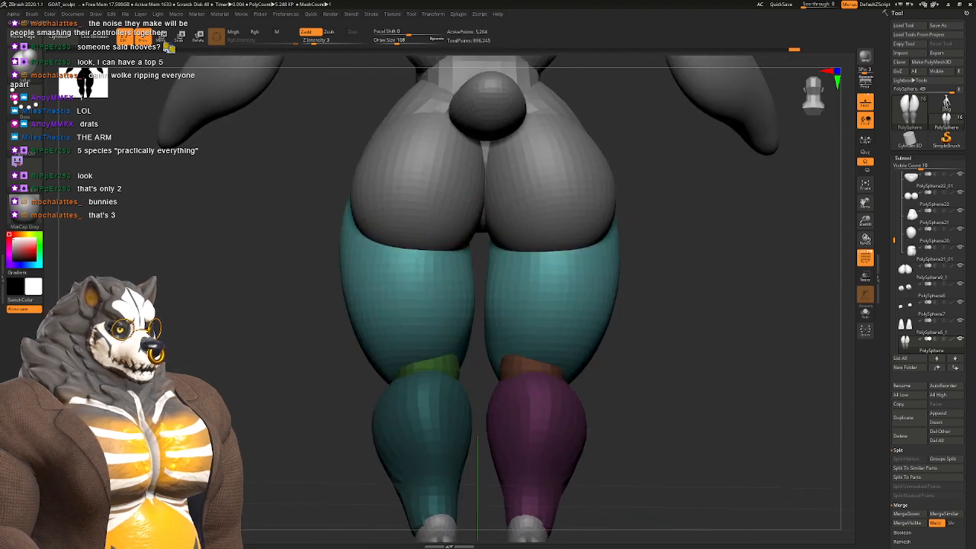
Step: Smooth the upper outer surface of the thighs beside the hips
{"action": "mouse_move", "coordinate": [526, 320]}
{"action": "right_mouse_down"}
{"action": "mouse_move", "coordinate": [328, 336]}
{"action": "mouse_move", "coordinate": [402, 320]}
{"action": "mouse_move", "coordinate": [686, 317]}
{"action": "right_mouse_up"}
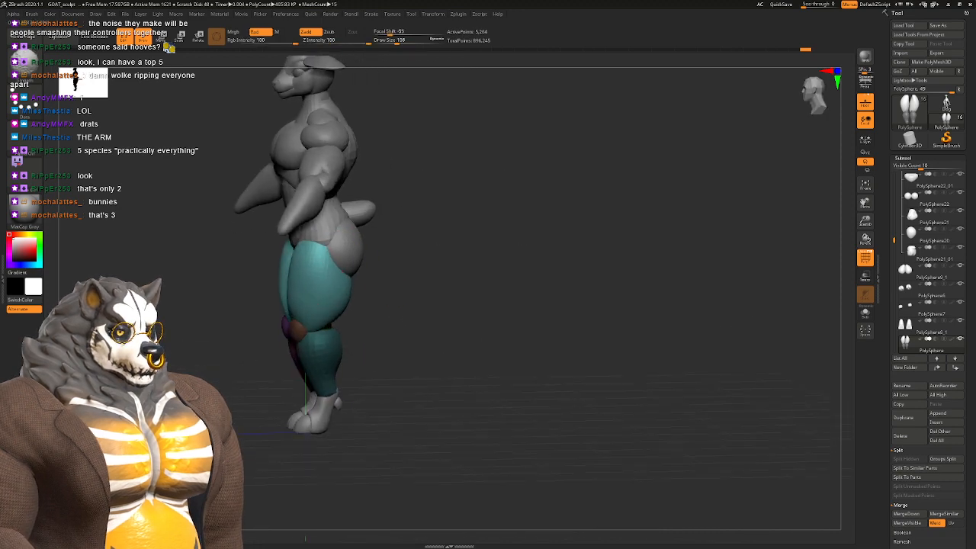
{"action": "left_click_drag", "start_coordinate": [312, 244], "coordinate": [325, 244], "text": "shift"}
{"action": "right_click_drag", "start_coordinate": [335, 252], "coordinate": [244, 265]}
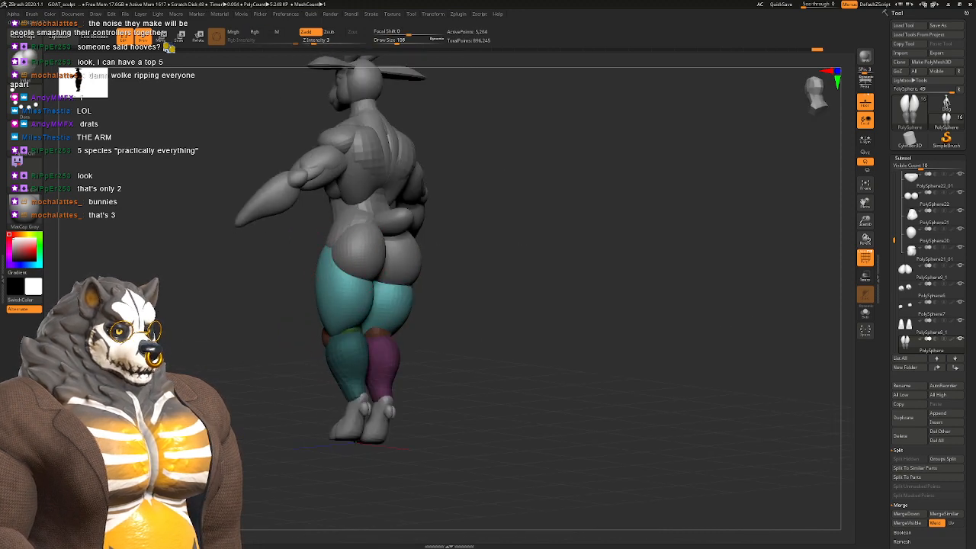
Step: Make the glutes the active subtool and switch to the Move brush at draw size 145
{"action": "left_click", "coordinate": [355, 261], "text": "alt"}
{"action": "key", "text": "space"}
{"action": "left_click_drag", "start_coordinate": [369, 261], "coordinate": [378, 261]}
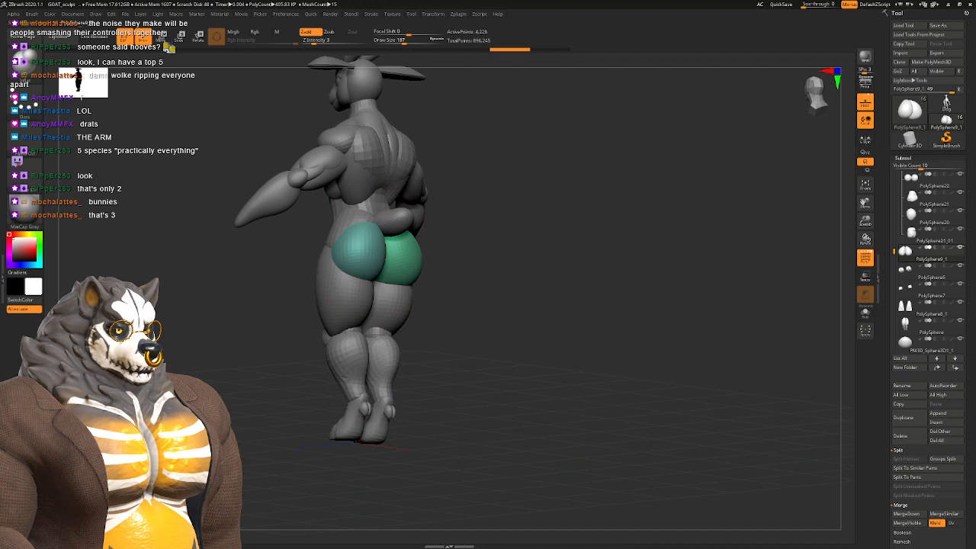
{"action": "right_click_drag", "start_coordinate": [375, 277], "coordinate": [248, 283]}
{"action": "mouse_move", "coordinate": [335, 282]}
{"action": "right_mouse_down", "text": "alt"}
{"action": "mouse_move", "coordinate": [339, 324]}
{"action": "mouse_move", "coordinate": [401, 327]}
{"action": "mouse_move", "coordinate": [389, 351]}
{"action": "right_mouse_up", "text": "alt"}
{"action": "key", "text": "b"}
{"action": "key", "text": "m"}
{"action": "key", "text": "v"}
{"action": "right_click_drag", "start_coordinate": [293, 296], "coordinate": [431, 294]}
{"action": "right_click_drag", "start_coordinate": [366, 297], "coordinate": [397, 303]}
{"action": "key", "text": "space"}
{"action": "left_click_drag", "start_coordinate": [398, 305], "coordinate": [391, 305]}
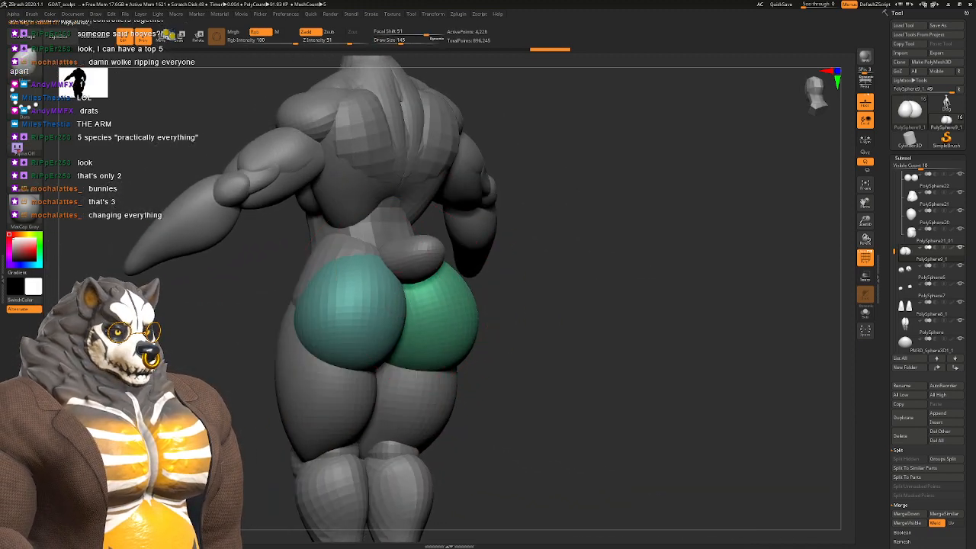
Step: Reshape the outer and lower contours of the glutes with the Move brush, using draw sizes 197 and 158
{"action": "right_click_drag", "start_coordinate": [396, 352], "coordinate": [463, 352]}
{"action": "right_click_drag", "start_coordinate": [358, 324], "coordinate": [360, 291], "text": "alt"}
{"action": "key", "text": "space"}
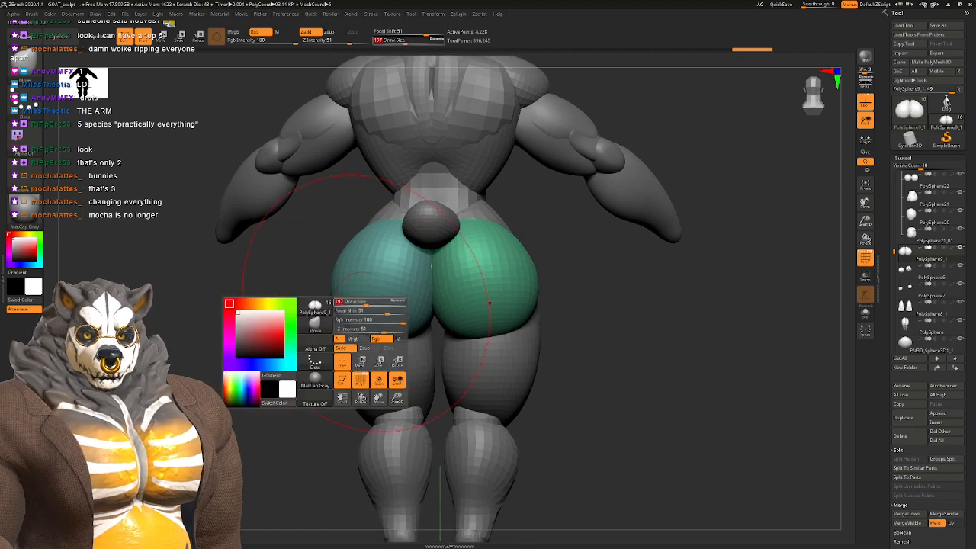
{"action": "left_click_drag", "start_coordinate": [354, 291], "coordinate": [361, 291]}
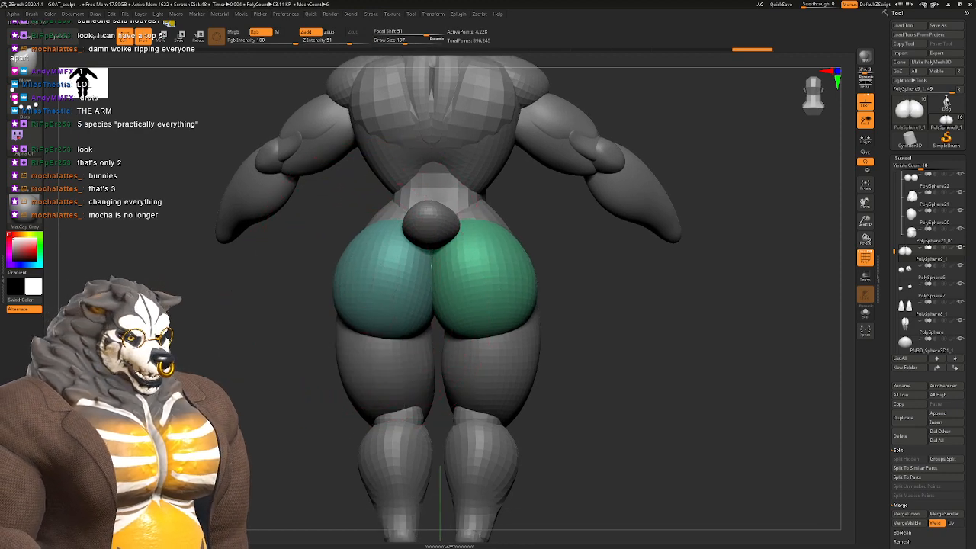
{"action": "right_click_drag", "start_coordinate": [372, 297], "coordinate": [385, 300]}
{"action": "left_click_drag", "start_coordinate": [382, 328], "coordinate": [379, 340]}
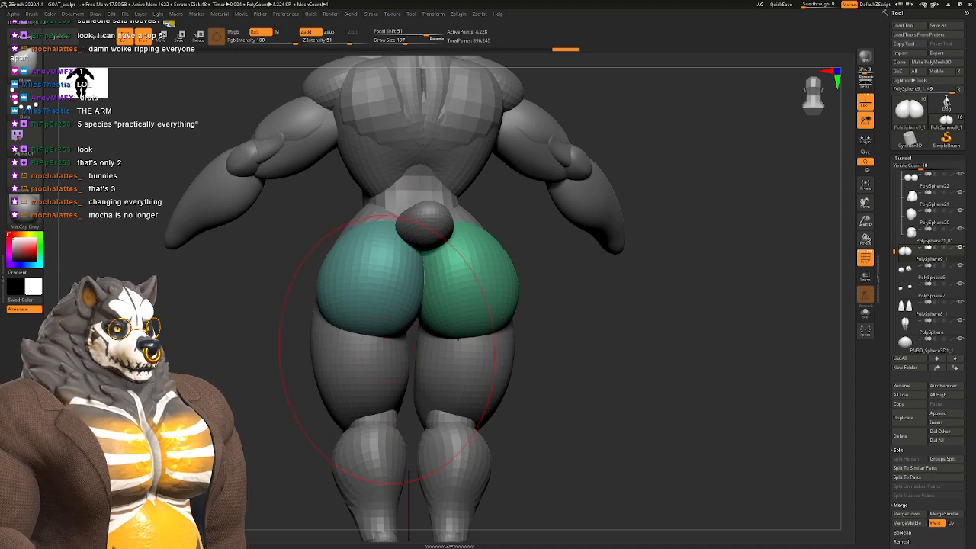
{"action": "key", "text": "space"}
{"action": "left_click", "coordinate": [386, 328]}
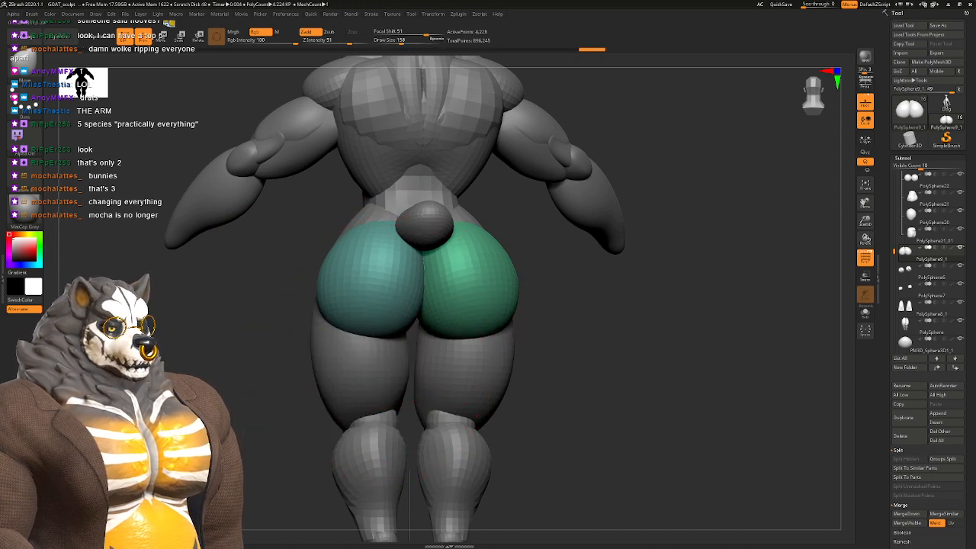
{"action": "mouse_move", "coordinate": [347, 314]}
{"action": "right_mouse_down"}
{"action": "mouse_move", "coordinate": [431, 302]}
{"action": "mouse_move", "coordinate": [408, 333]}
{"action": "mouse_move", "coordinate": [397, 280]}
{"action": "mouse_move", "coordinate": [454, 233]}
{"action": "right_mouse_up"}
{"action": "mouse_move", "coordinate": [377, 347]}
{"action": "right_mouse_down", "text": "ctrl"}
{"action": "mouse_move", "coordinate": [394, 395]}
{"action": "mouse_move", "coordinate": [404, 312]}
{"action": "right_mouse_up", "text": "ctrl"}
Step: Make the legs the active subtool and mask both kneecaps by isolating each one in turn
{"action": "left_click", "coordinate": [398, 402], "text": "alt"}
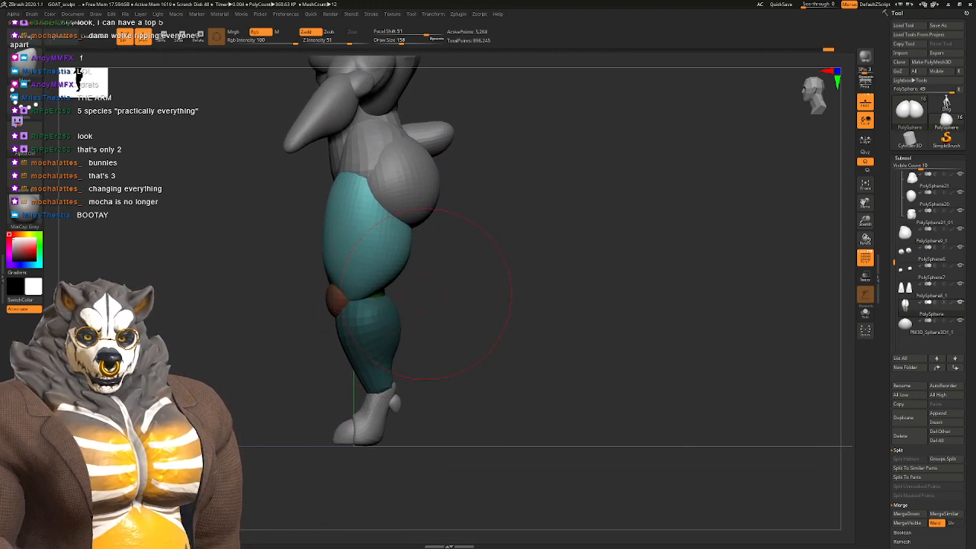
{"action": "mouse_move", "coordinate": [413, 274]}
{"action": "right_mouse_down", "text": "ctrl"}
{"action": "mouse_move", "coordinate": [404, 237]}
{"action": "mouse_move", "coordinate": [416, 270]}
{"action": "right_mouse_up", "text": "ctrl"}
{"action": "right_click_drag", "start_coordinate": [412, 334], "coordinate": [450, 370], "text": "ctrl"}
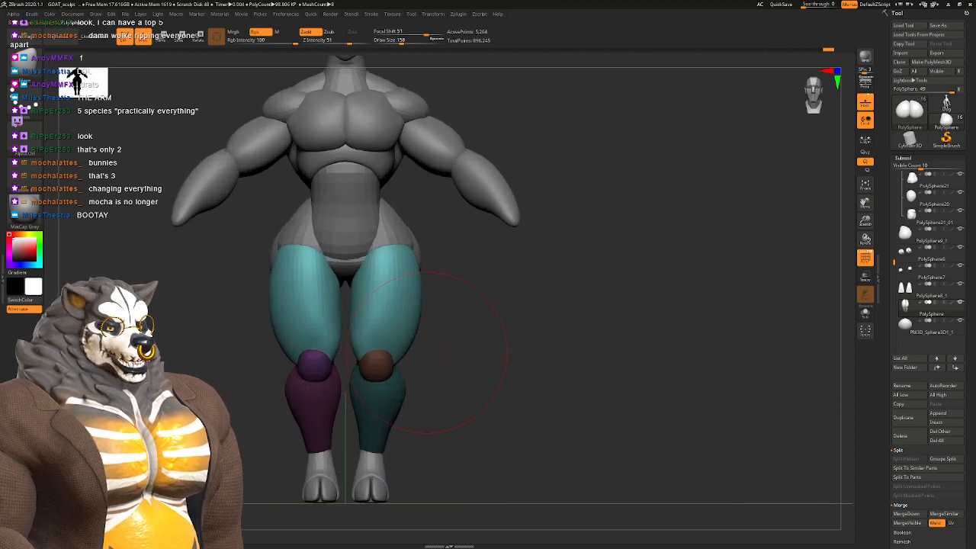
{"action": "right_click_drag", "start_coordinate": [388, 374], "coordinate": [381, 337], "text": "alt"}
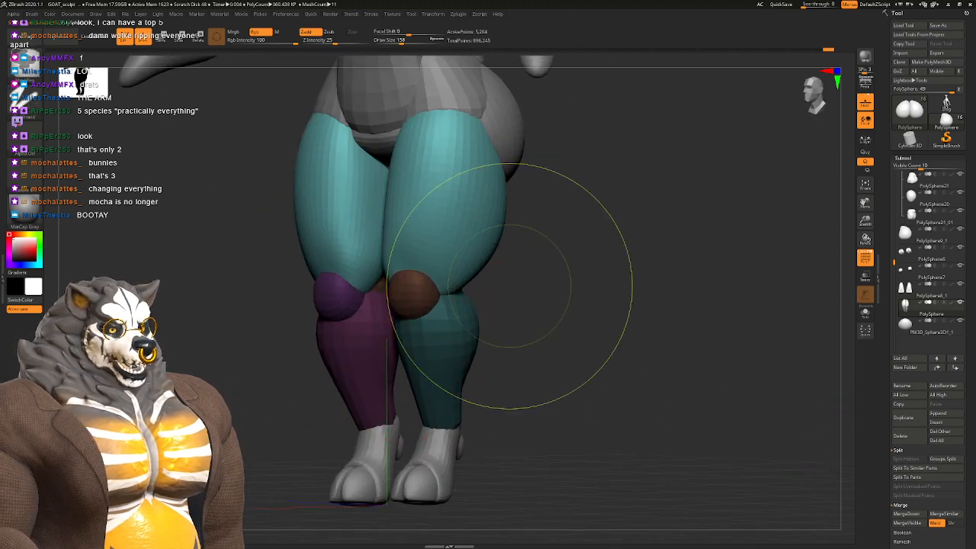
{"action": "left_click_drag", "start_coordinate": [510, 285], "coordinate": [500, 305], "text": "ctrl"}
{"action": "right_click_drag", "start_coordinate": [445, 307], "coordinate": [488, 315], "text": "shift"}
{"action": "left_click", "coordinate": [425, 301], "text": "ctrl+shift"}
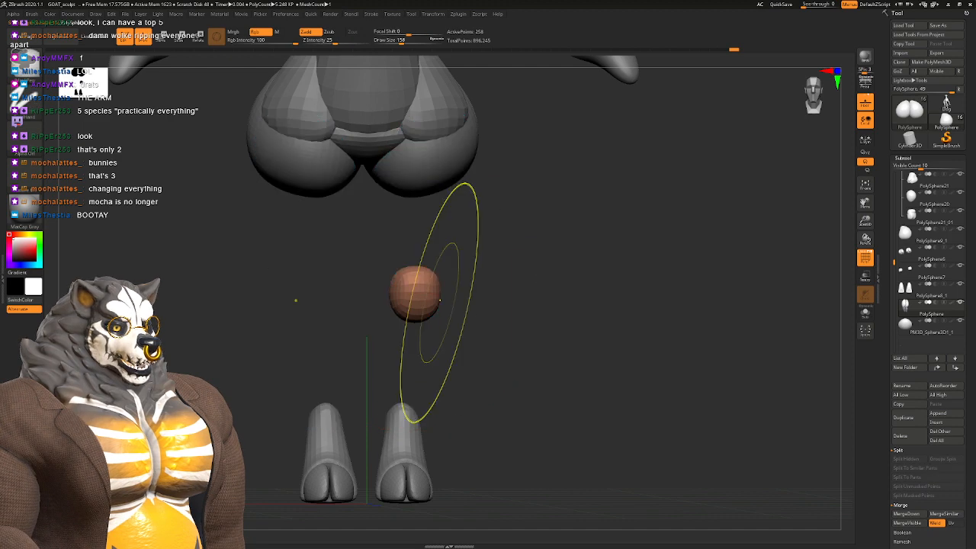
{"action": "left_click", "coordinate": [459, 303], "text": "ctrl"}
{"action": "left_click", "coordinate": [327, 319], "text": "ctrl+shift"}
{"action": "left_click", "coordinate": [320, 293], "text": "ctrl+shift"}
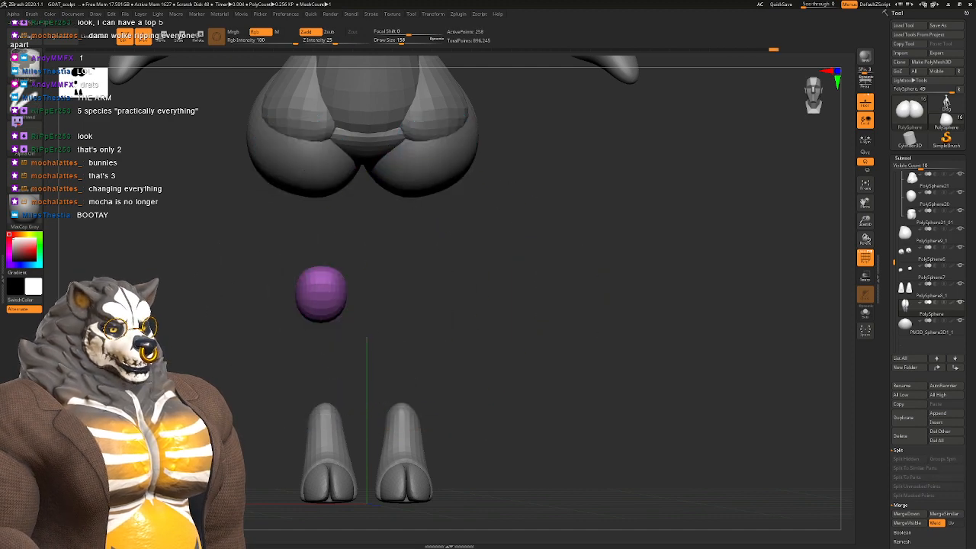
{"action": "left_click", "coordinate": [509, 296], "text": "ctrl"}
{"action": "left_click", "coordinate": [508, 296], "text": "ctrl+shift"}
Step: Group the masked kneecaps into one polygroup and invert the mask so only they can be edited
{"action": "key", "text": "space"}
{"action": "left_click", "coordinate": [488, 362]}
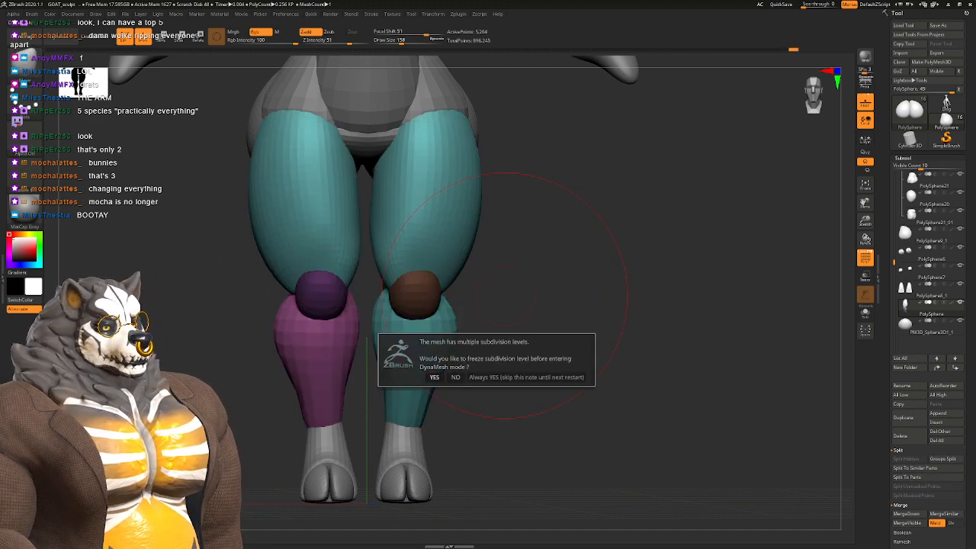
{"action": "left_click", "coordinate": [434, 377]}
{"action": "key", "text": "space"}
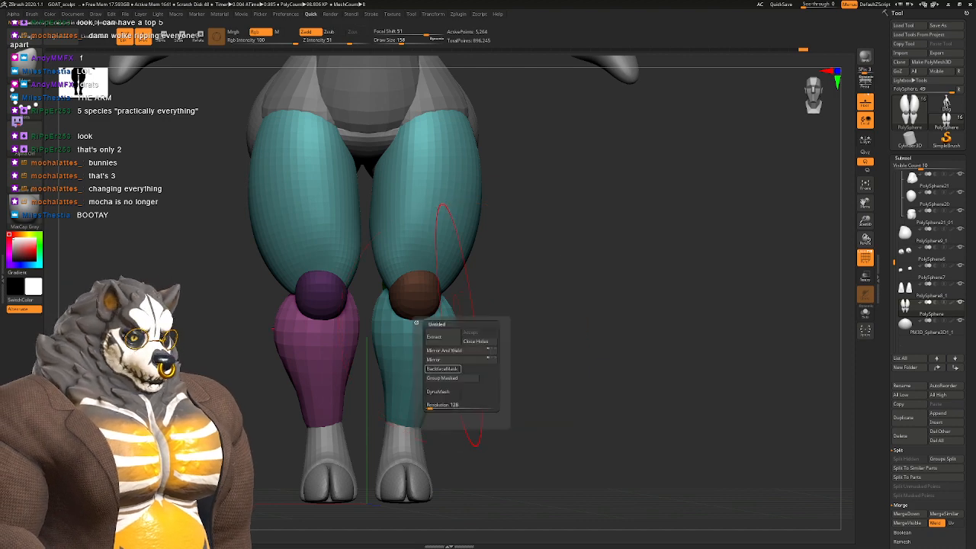
{"action": "left_click", "coordinate": [453, 374]}
{"action": "right_click_drag", "start_coordinate": [441, 311], "coordinate": [443, 377], "text": "alt"}
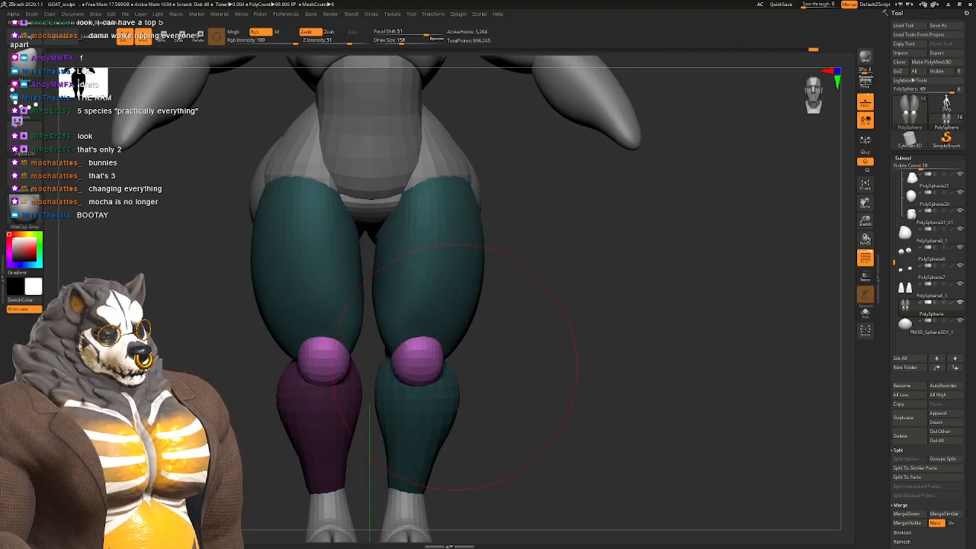
Step: Reshape both unmasked kneecaps with the Move brush and clear the mask from the legs
{"action": "key", "text": "b"}
{"action": "key", "text": "m"}
{"action": "key", "text": "v"}
{"action": "left_click_drag", "start_coordinate": [419, 383], "coordinate": [410, 369]}
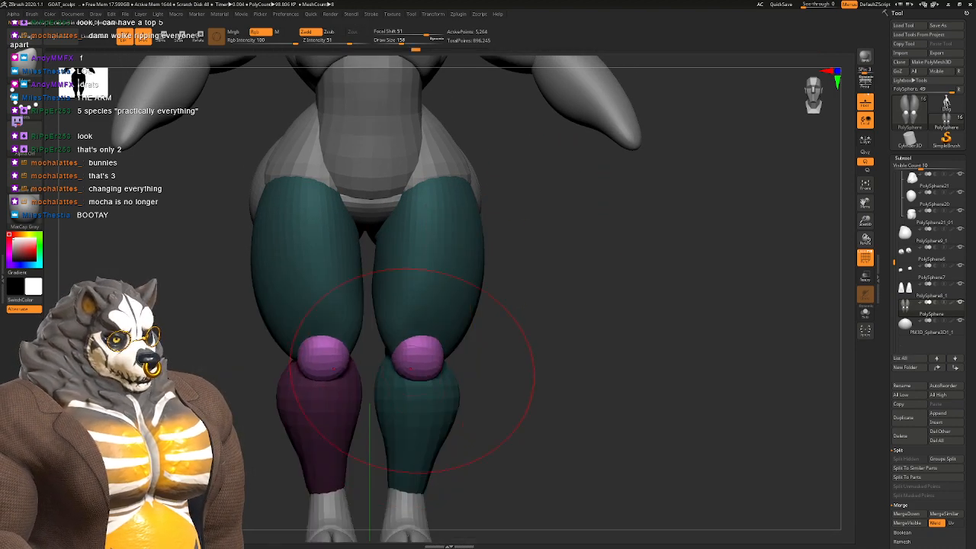
{"action": "right_click_drag", "start_coordinate": [425, 379], "coordinate": [488, 381]}
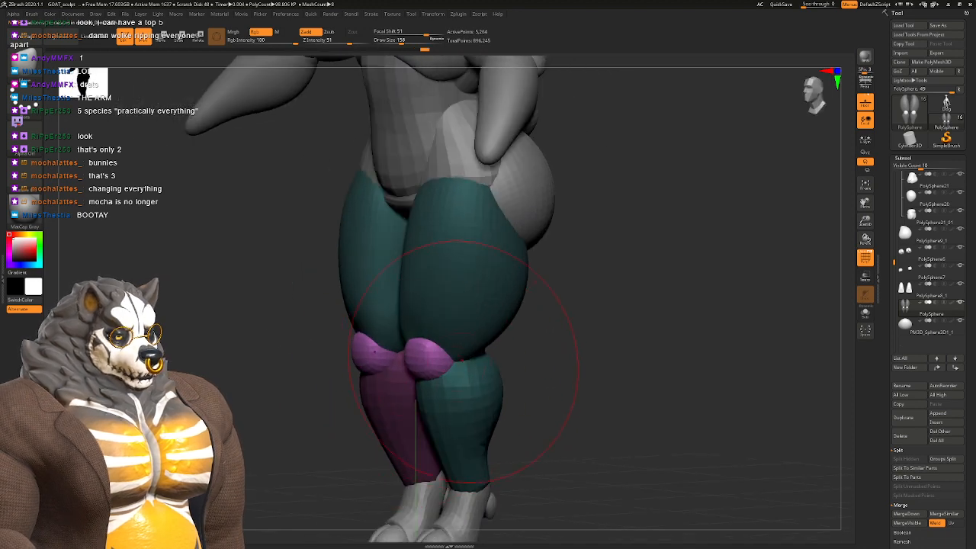
{"action": "left_click_drag", "start_coordinate": [527, 290], "coordinate": [564, 321], "text": "ctrl"}
{"action": "right_click_drag", "start_coordinate": [562, 316], "coordinate": [610, 313]}
Step: Make the torso the active subtool and set the Move brush's draw size to 74
{"action": "right_click_drag", "start_coordinate": [526, 313], "coordinate": [442, 347], "text": "ctrl"}
{"action": "left_click", "coordinate": [517, 292], "text": "alt"}
{"action": "left_click_drag", "start_coordinate": [656, 354], "coordinate": [686, 381], "text": "ctrl"}
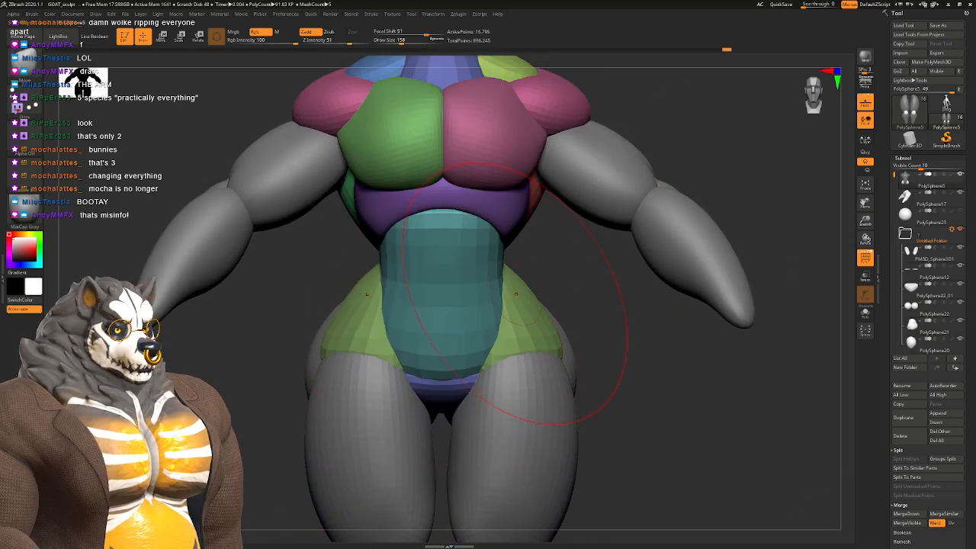
{"action": "right_click_drag", "start_coordinate": [515, 292], "coordinate": [477, 297]}
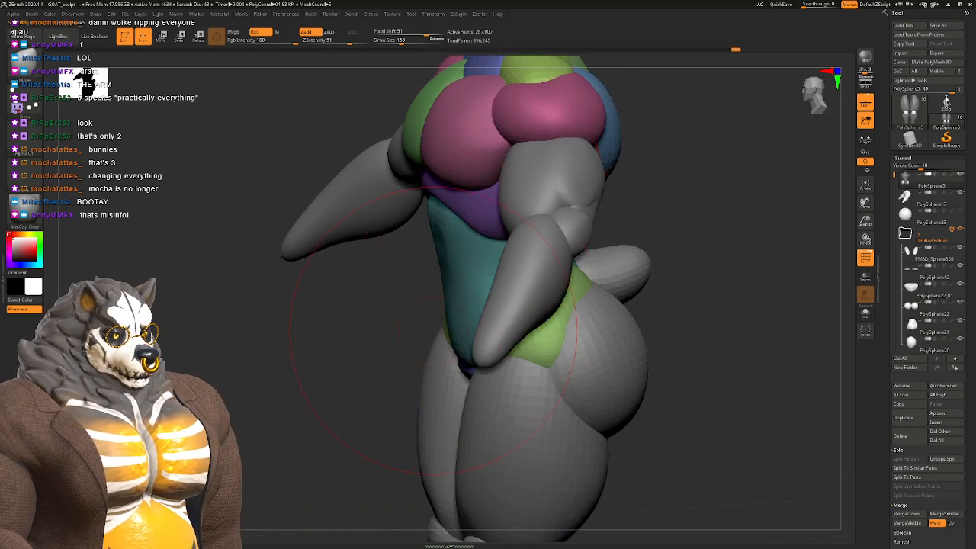
{"action": "right_click_drag", "start_coordinate": [434, 330], "coordinate": [449, 286], "text": "shift"}
{"action": "right_click_drag", "start_coordinate": [507, 294], "coordinate": [433, 269], "text": "alt"}
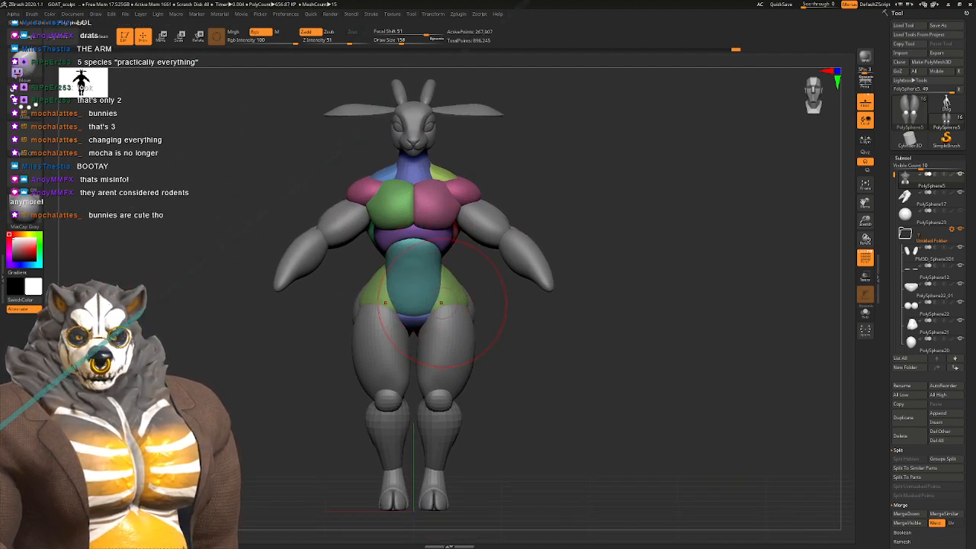
{"action": "right_click_drag", "start_coordinate": [441, 303], "coordinate": [397, 307], "text": "alt"}
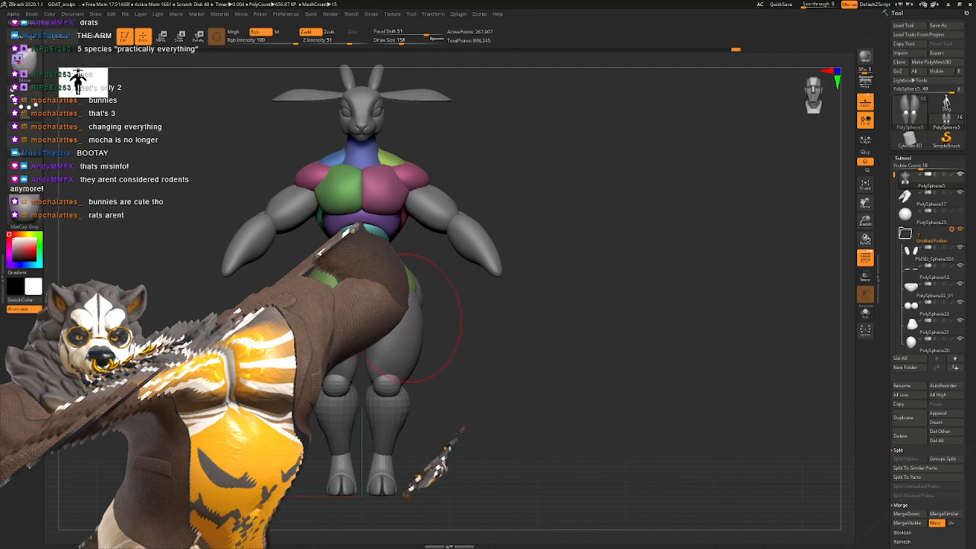
{"action": "mouse_move", "coordinate": [428, 280]}
{"action": "right_mouse_down"}
{"action": "mouse_move", "coordinate": [491, 283]}
{"action": "mouse_move", "coordinate": [515, 362]}
{"action": "mouse_move", "coordinate": [450, 359]}
{"action": "mouse_move", "coordinate": [421, 395]}
{"action": "mouse_move", "coordinate": [345, 282]}
{"action": "right_mouse_up"}
{"action": "key", "text": "space"}
{"action": "left_click_drag", "start_coordinate": [391, 266], "coordinate": [381, 267]}
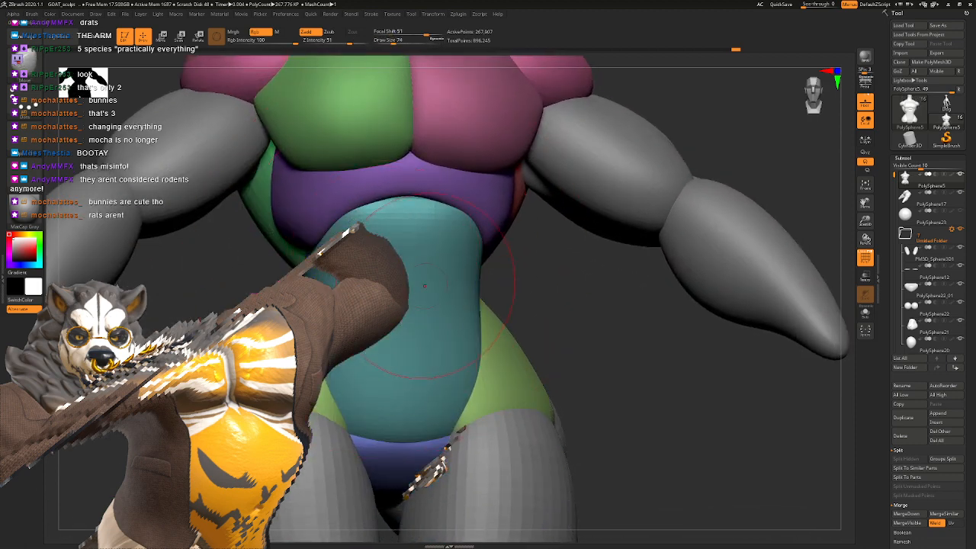
{"action": "mouse_move", "coordinate": [424, 286]}
{"action": "right_mouse_down"}
{"action": "mouse_move", "coordinate": [419, 258]}
{"action": "mouse_move", "coordinate": [428, 278]}
{"action": "mouse_move", "coordinate": [412, 301]}
{"action": "right_mouse_up"}
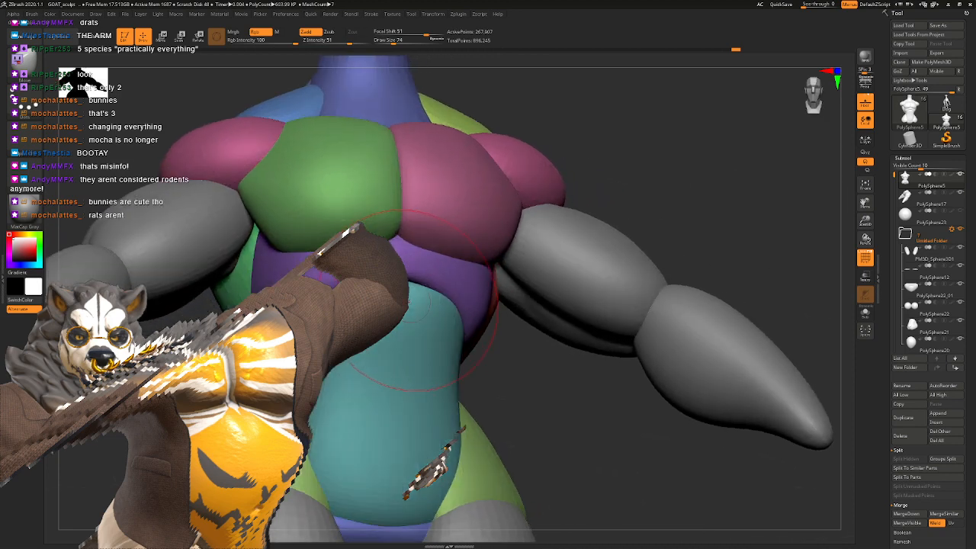
Step: Switch to the Inflate brush and set its draw size to 128 for the torso
{"action": "key", "text": "b"}
{"action": "key", "text": "i"}
{"action": "key", "text": "n"}
{"action": "key", "text": "space"}
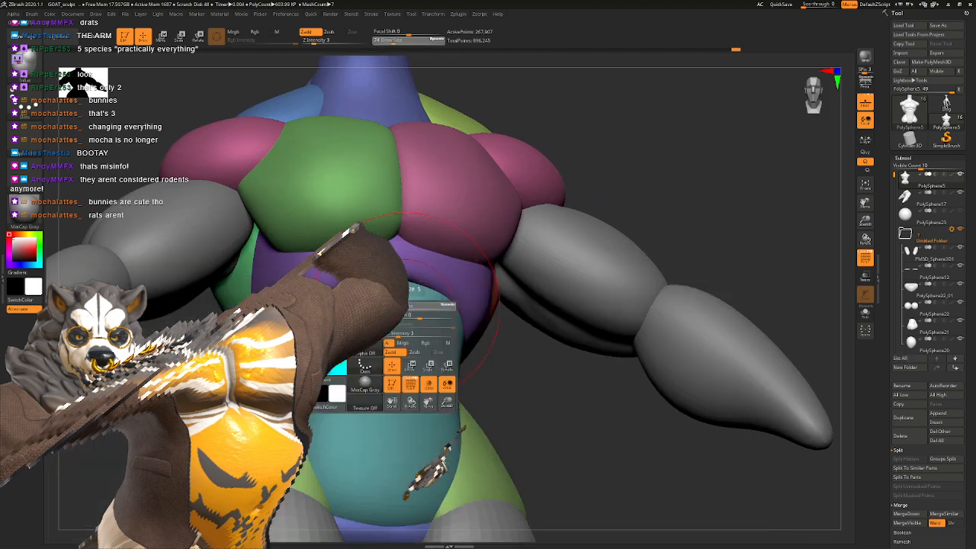
{"action": "left_click_drag", "start_coordinate": [411, 295], "coordinate": [418, 295]}
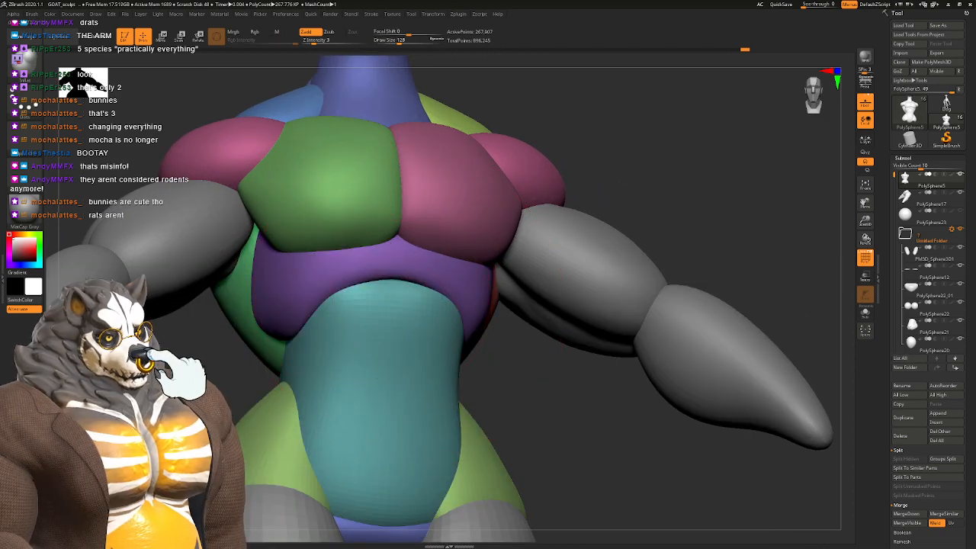
{"action": "right_click_drag", "start_coordinate": [462, 288], "coordinate": [400, 290]}
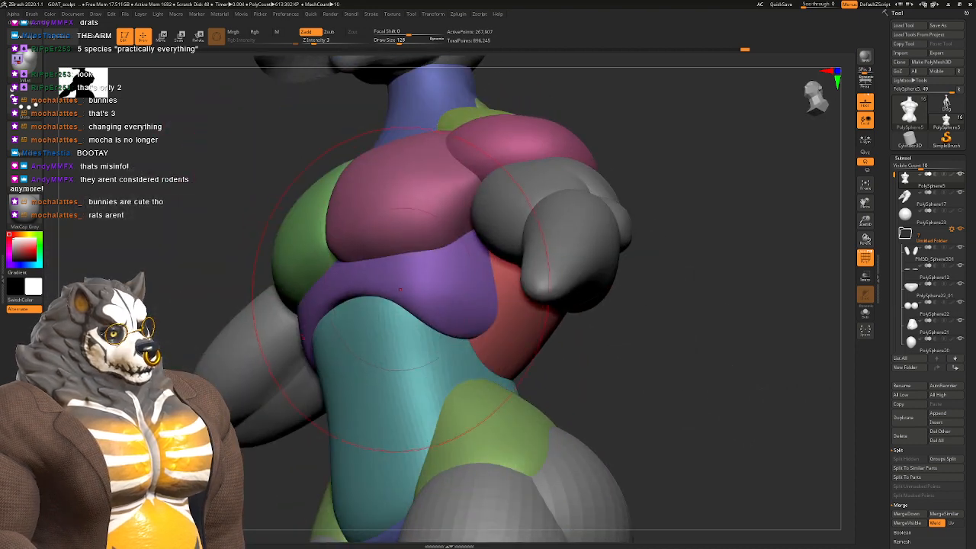
Step: Switch to the DamStandard brush and set its draw size to 77
{"action": "key", "text": "b"}
{"action": "key", "text": "d"}
{"action": "key", "text": "s"}
{"action": "key", "text": "space"}
{"action": "left_click_drag", "start_coordinate": [425, 312], "coordinate": [420, 312]}
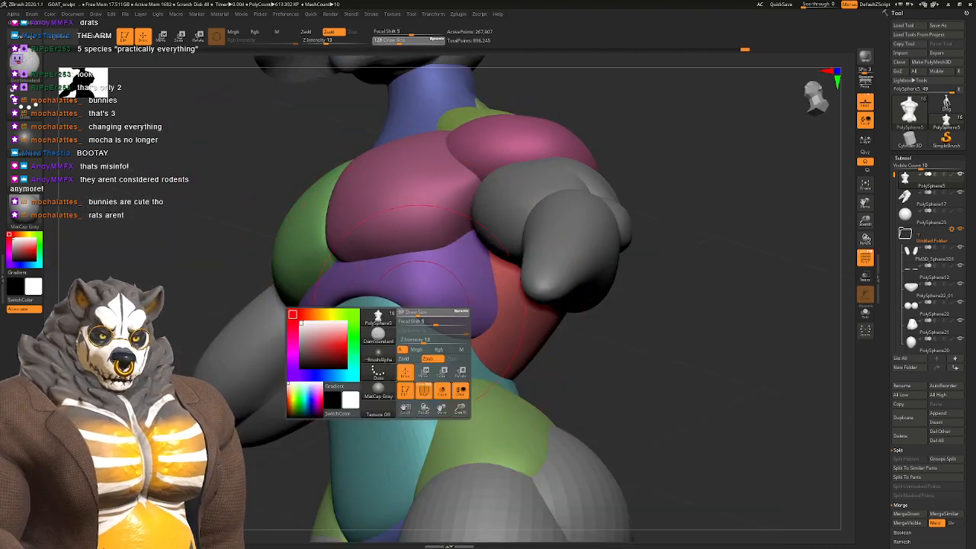
Step: Isolate and mask the ribcage polygroup, then show the full torso and invert the mask so only the ribcage stays editable
{"action": "left_click", "coordinate": [445, 306], "text": "ctrl+shift"}
{"action": "left_click", "coordinate": [557, 358], "text": "ctrl"}
{"action": "left_click", "coordinate": [557, 358], "text": "ctrl+shift"}
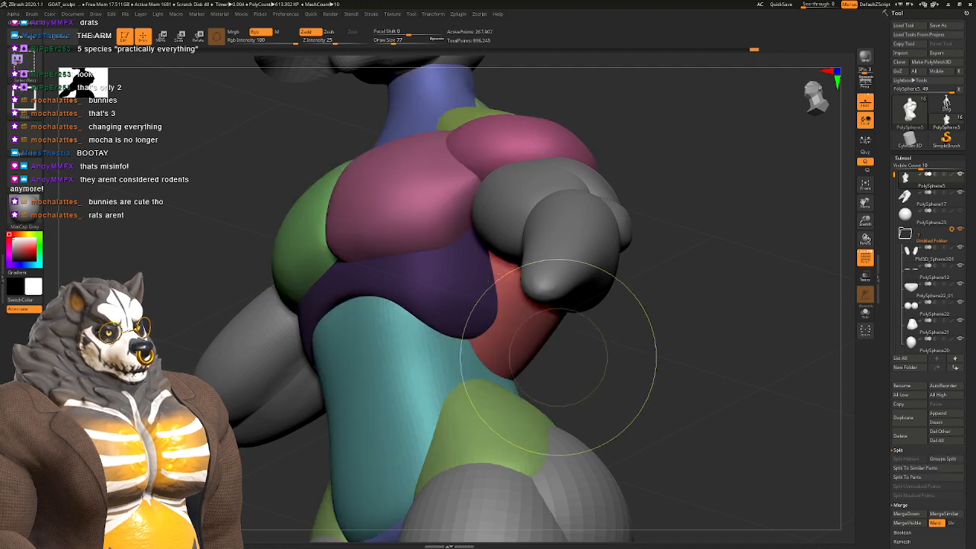
{"action": "key", "text": "ctrl+i"}
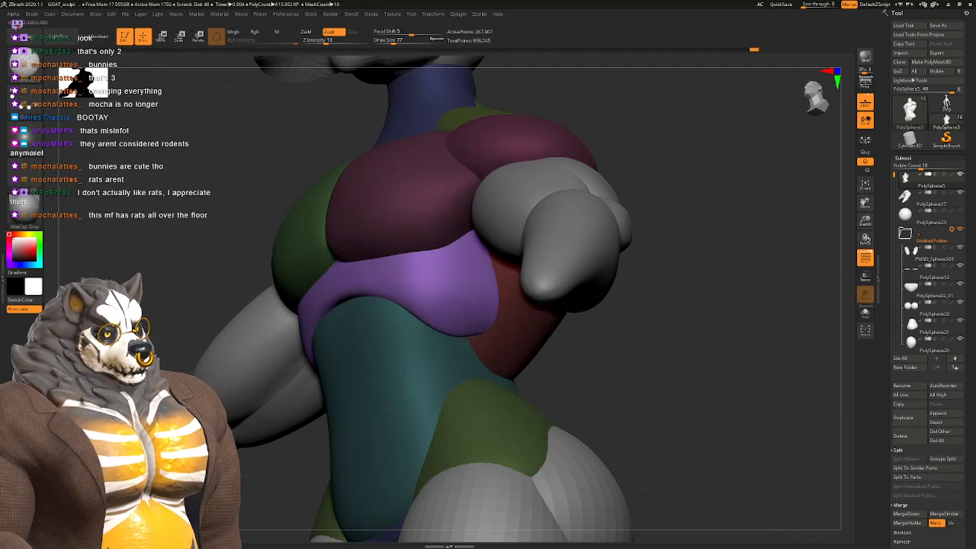
{"action": "left_click_drag", "start_coordinate": [560, 357], "coordinate": [680, 330]}
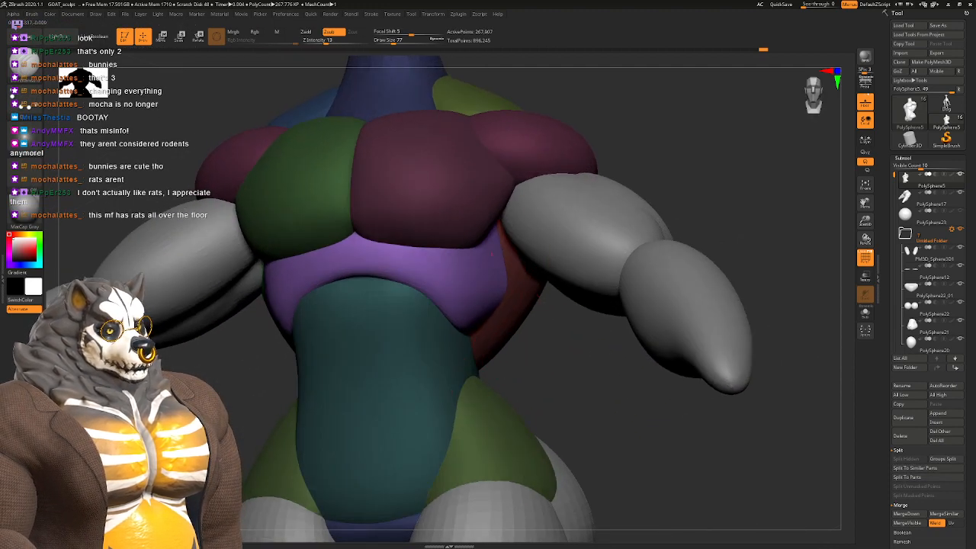
{"action": "right_click_drag", "start_coordinate": [500, 276], "coordinate": [439, 308]}
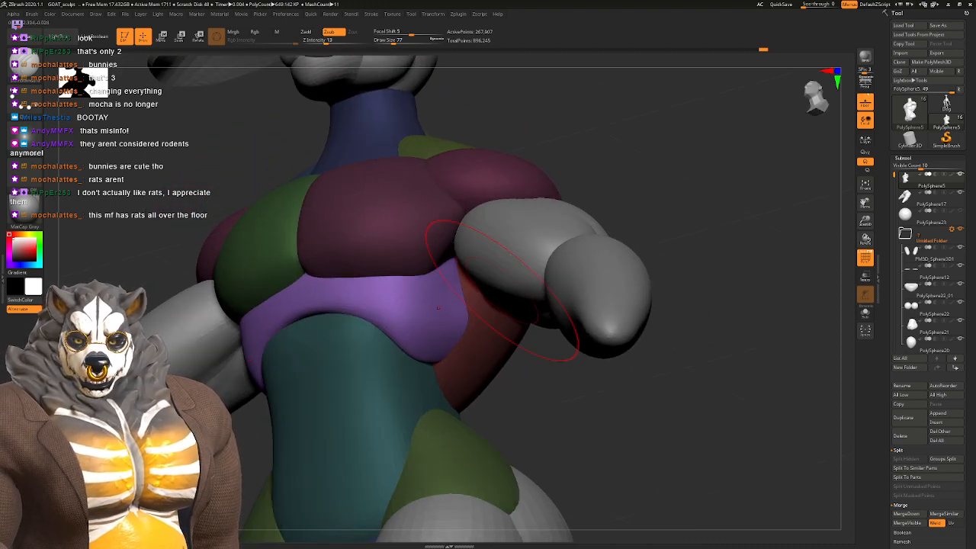
{"action": "mouse_move", "coordinate": [428, 323]}
{"action": "right_mouse_down"}
{"action": "mouse_move", "coordinate": [418, 281]}
{"action": "mouse_move", "coordinate": [442, 306]}
{"action": "mouse_move", "coordinate": [394, 292]}
{"action": "mouse_move", "coordinate": [413, 311]}
{"action": "mouse_move", "coordinate": [416, 267]}
{"action": "mouse_move", "coordinate": [476, 246]}
{"action": "mouse_move", "coordinate": [455, 305]}
{"action": "mouse_move", "coordinate": [421, 340]}
{"action": "right_mouse_up"}
Step: Switch to the hPolish brush and save the project
{"action": "key", "text": "b"}
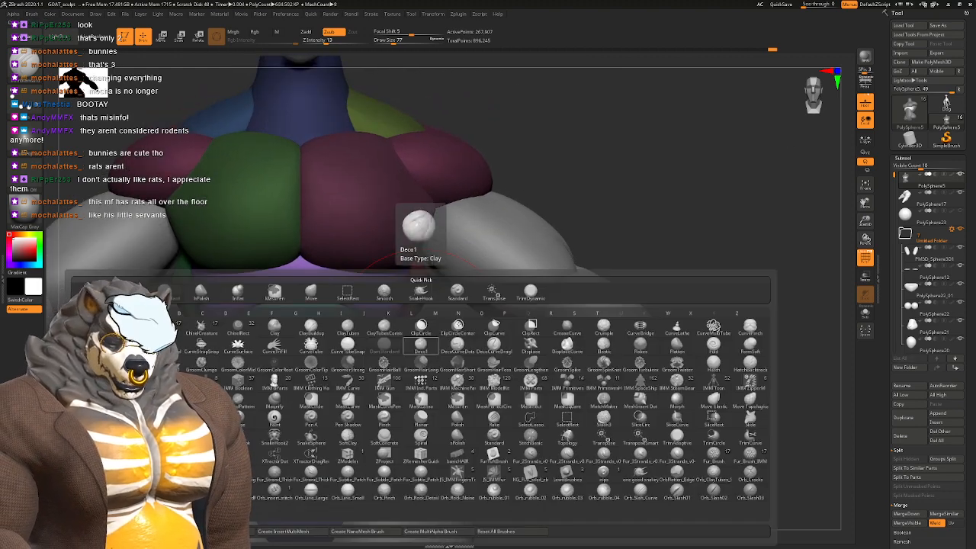
{"action": "key", "text": "h"}
{"action": "key", "text": "p"}
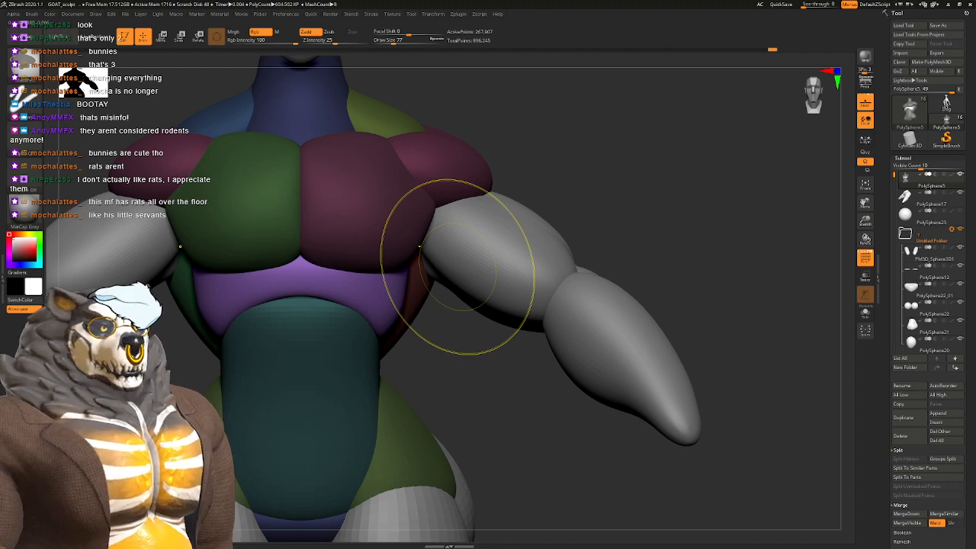
{"action": "key", "text": "ctrl+s"}
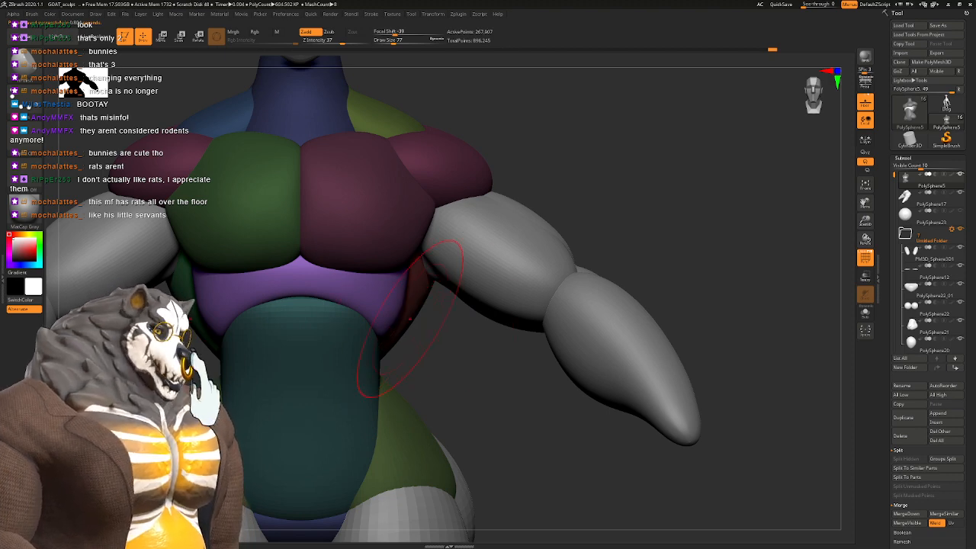
Step: Examine the whole figure's silhouette and proportions from the front, side and back
{"action": "mouse_move", "coordinate": [456, 328]}
{"action": "left_mouse_down", "text": "alt"}
{"action": "mouse_move", "coordinate": [479, 237]}
{"action": "mouse_move", "coordinate": [538, 252]}
{"action": "mouse_move", "coordinate": [537, 175]}
{"action": "left_mouse_up", "text": "alt"}
{"action": "left_click_drag", "start_coordinate": [537, 175], "coordinate": [609, 177]}
{"action": "left_click_drag", "start_coordinate": [610, 305], "coordinate": [488, 305], "text": "shift"}
{"action": "left_click_drag", "start_coordinate": [579, 305], "coordinate": [580, 343], "text": "alt"}
{"action": "left_click_drag", "start_coordinate": [579, 343], "coordinate": [640, 290]}
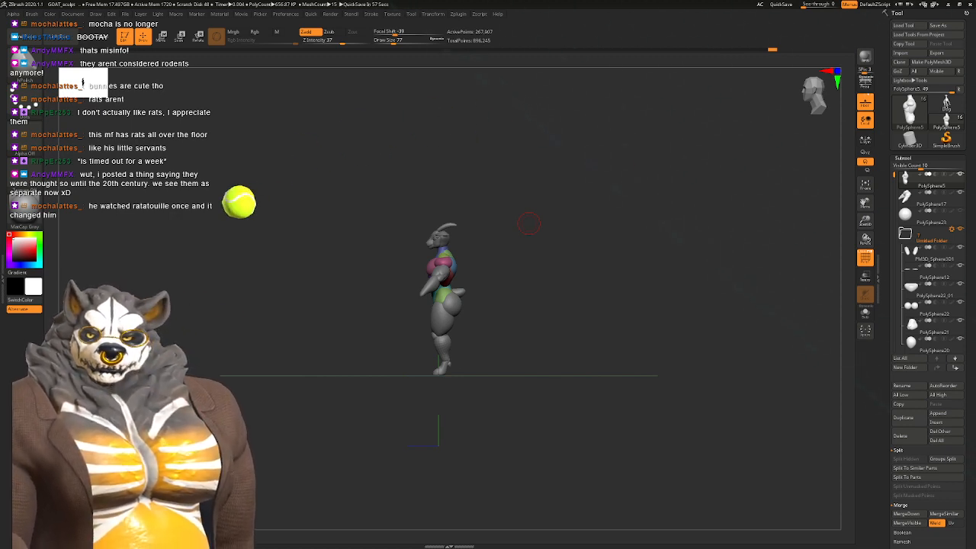
{"action": "left_click_drag", "start_coordinate": [364, 278], "coordinate": [446, 280]}
{"action": "mouse_move", "coordinate": [335, 251]}
{"action": "left_mouse_down", "text": "alt"}
{"action": "mouse_move", "coordinate": [335, 321]}
{"action": "mouse_move", "coordinate": [358, 321]}
{"action": "left_mouse_up", "text": "alt"}
{"action": "left_click_drag", "start_coordinate": [420, 319], "coordinate": [378, 249], "text": "alt"}
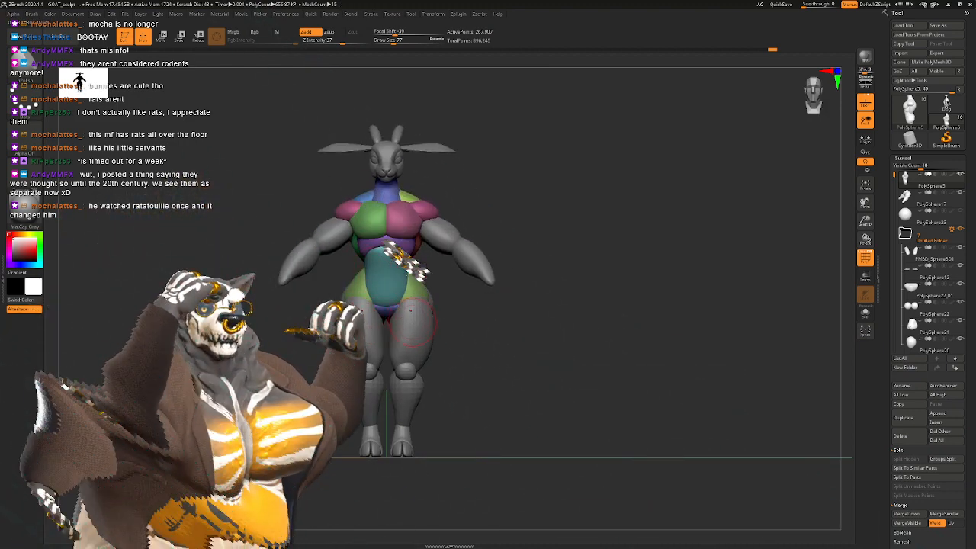
{"action": "right_click_drag", "start_coordinate": [412, 321], "coordinate": [503, 232], "text": "alt"}
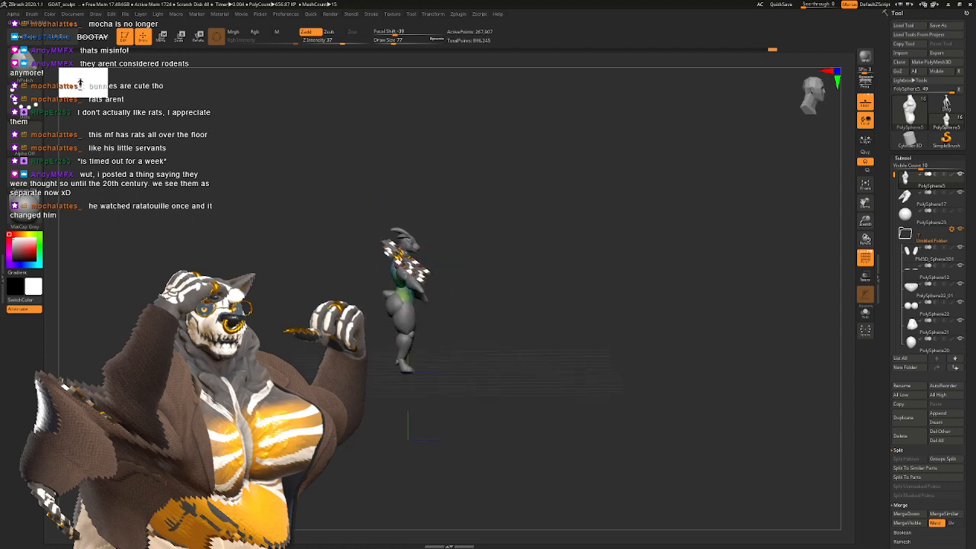
{"action": "left_click_drag", "start_coordinate": [519, 252], "coordinate": [603, 305], "text": "alt"}
{"action": "left_click_drag", "start_coordinate": [564, 259], "coordinate": [534, 312], "text": "alt"}
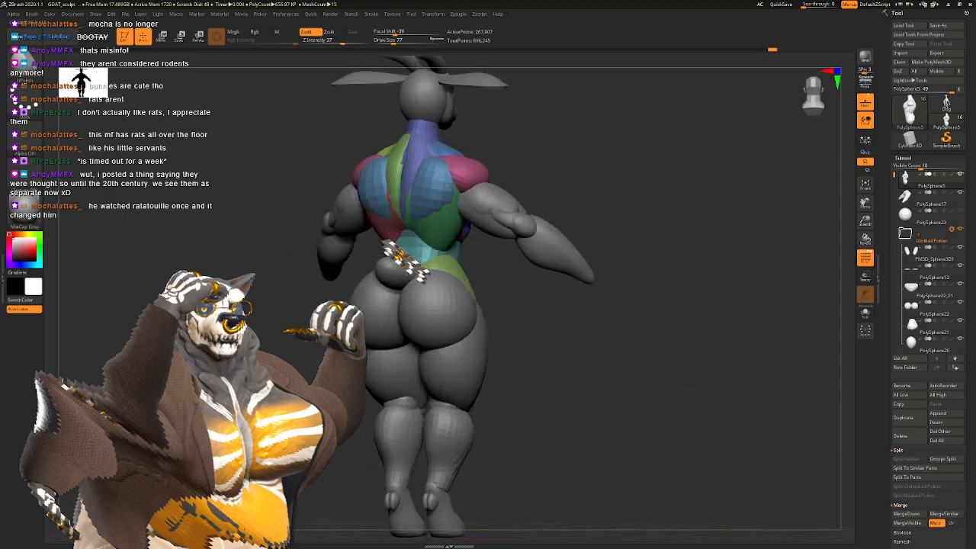
{"action": "right_click_drag", "start_coordinate": [531, 324], "coordinate": [491, 378]}
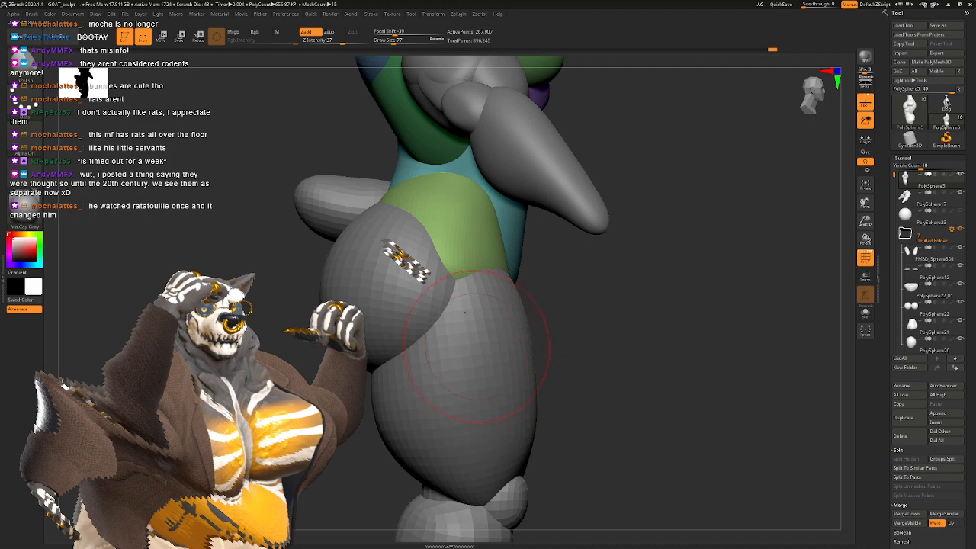
{"action": "right_click_drag", "start_coordinate": [464, 313], "coordinate": [429, 353], "text": "alt"}
{"action": "right_click_drag", "start_coordinate": [456, 313], "coordinate": [452, 363]}
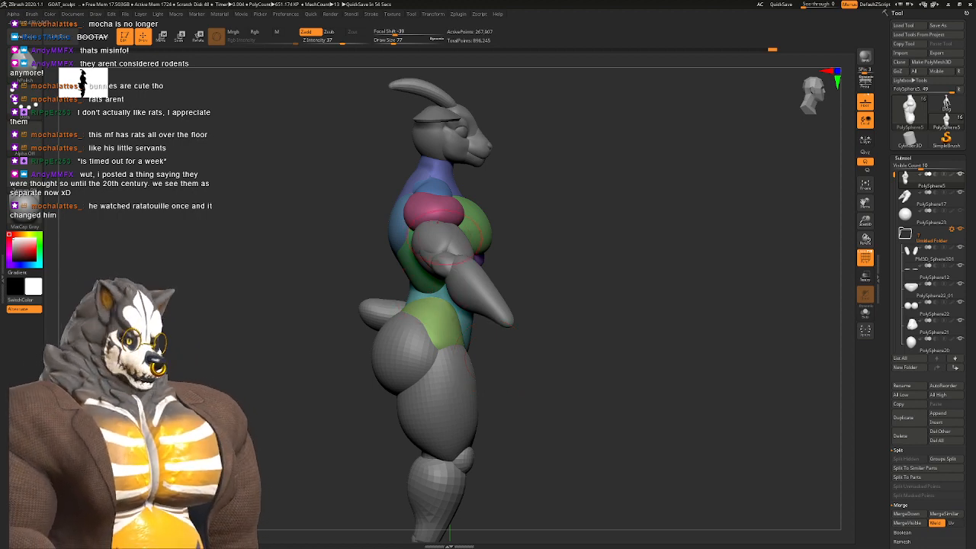
Step: Make the upper head piece the active subtool with the Move brush at draw size 41, and isolate it
{"action": "right_click_drag", "start_coordinate": [423, 226], "coordinate": [213, 423], "text": "alt"}
{"action": "right_click_drag", "start_coordinate": [397, 286], "coordinate": [480, 278], "text": "ctrl"}
{"action": "right_click_drag", "start_coordinate": [477, 243], "coordinate": [390, 313]}
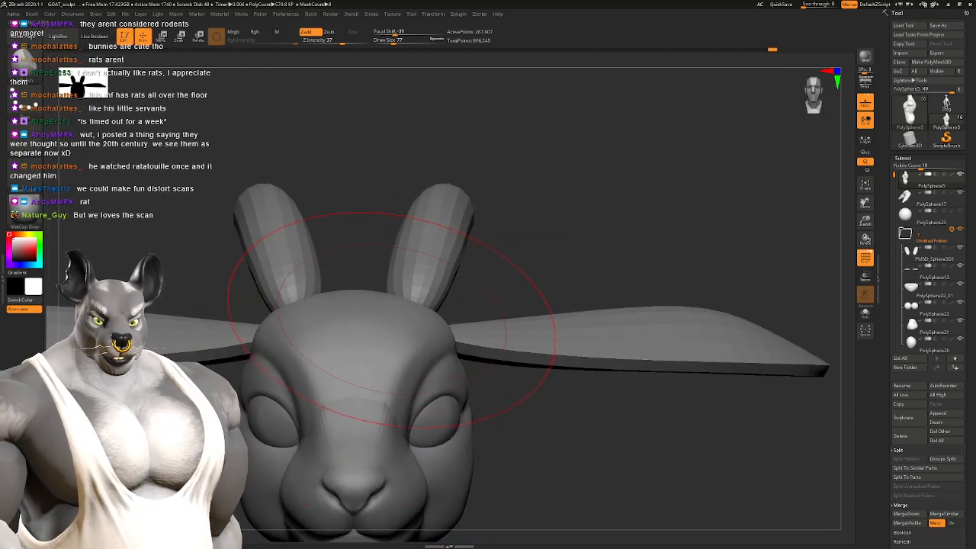
{"action": "key", "text": "b"}
{"action": "key", "text": "m"}
{"action": "key", "text": "v"}
{"action": "right_click_drag", "start_coordinate": [404, 230], "coordinate": [327, 335]}
{"action": "key", "text": "space"}
{"action": "left_click_drag", "start_coordinate": [357, 342], "coordinate": [343, 341]}
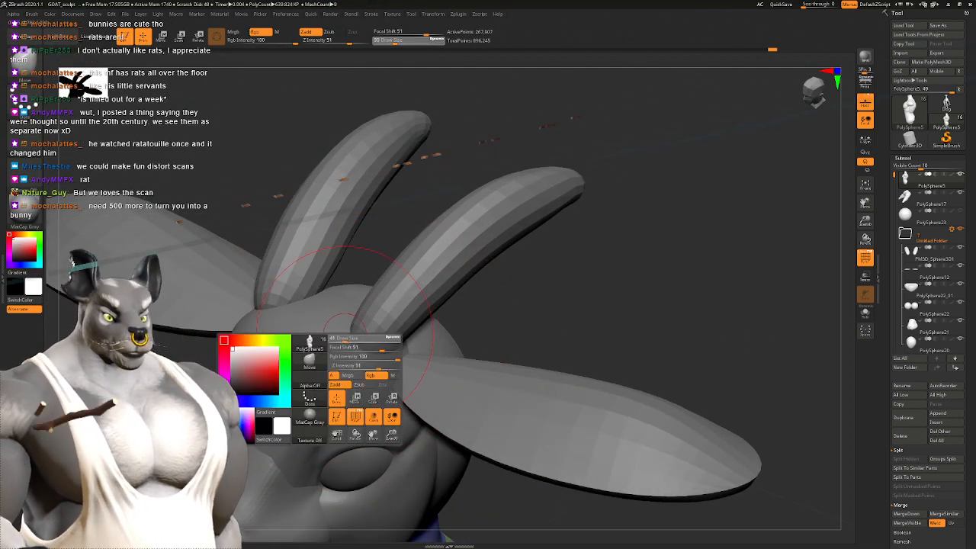
{"action": "left_click", "coordinate": [340, 370], "text": "alt"}
{"action": "right_click_drag", "start_coordinate": [339, 370], "coordinate": [433, 347]}
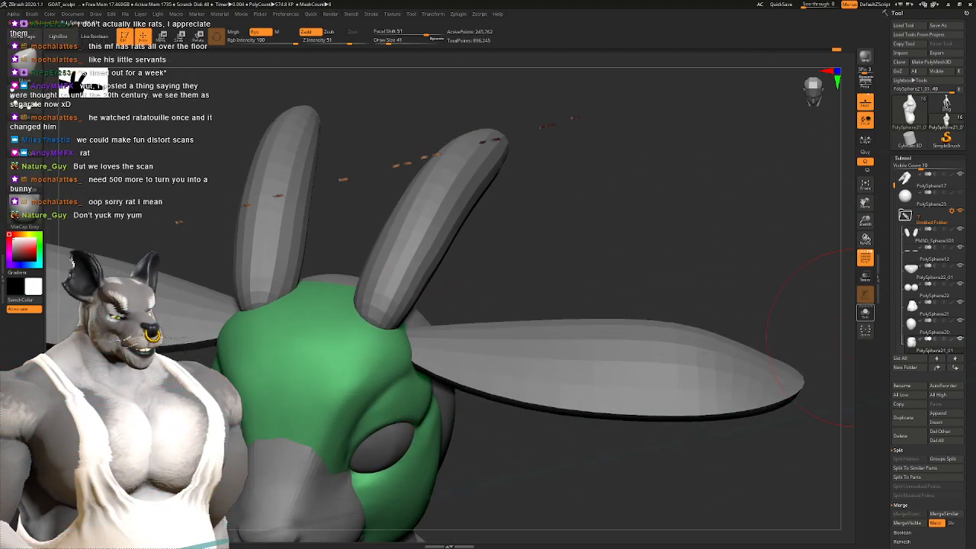
{"action": "left_click", "coordinate": [865, 313]}
{"action": "right_click_drag", "start_coordinate": [579, 328], "coordinate": [545, 313]}
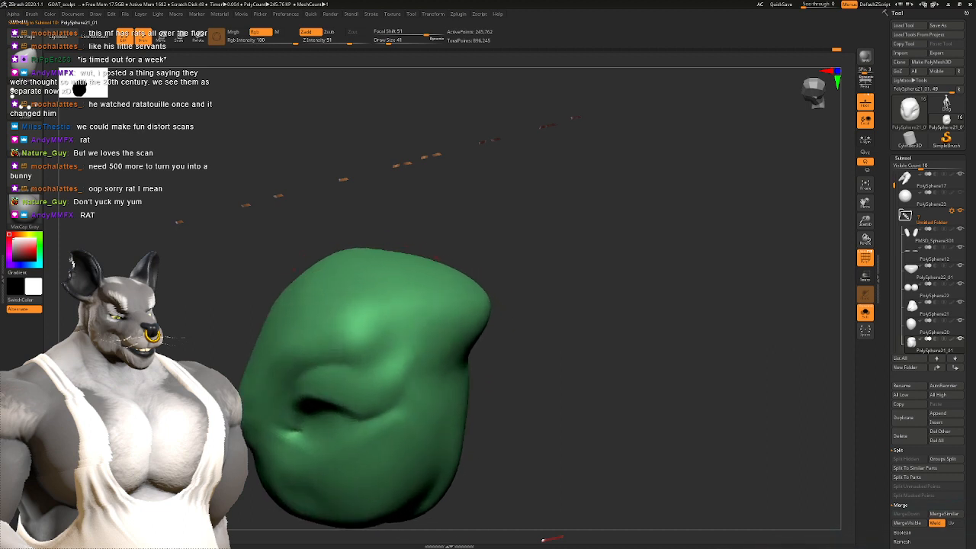
Step: Switch to the Standard brush with draw size 13 and focal shift 20, and show all the parts again
{"action": "key", "text": "b"}
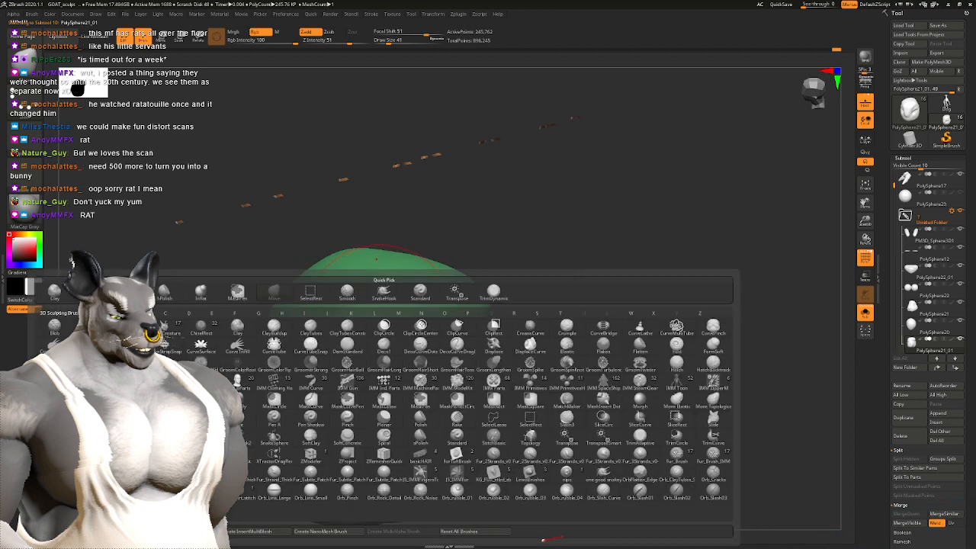
{"action": "key", "text": "s"}
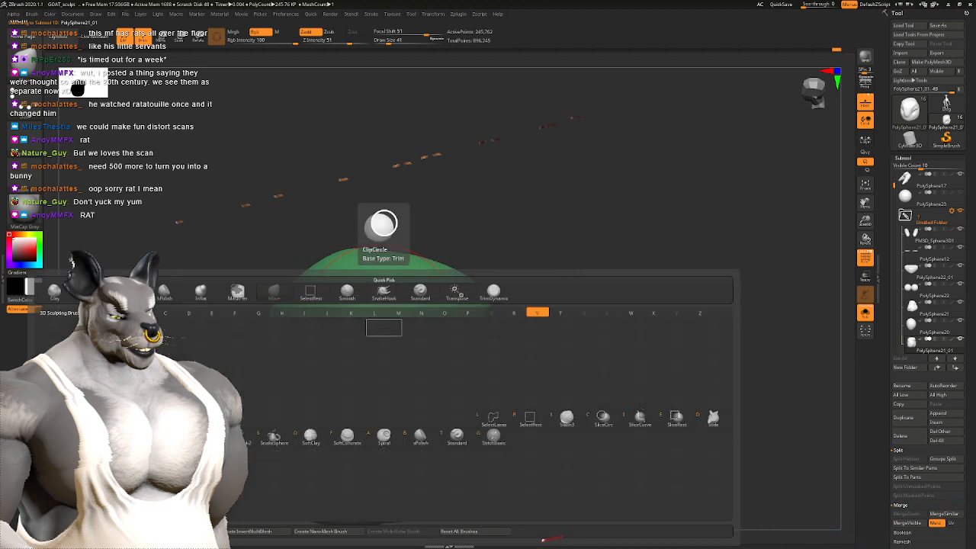
{"action": "key", "text": "t"}
{"action": "key", "text": "space"}
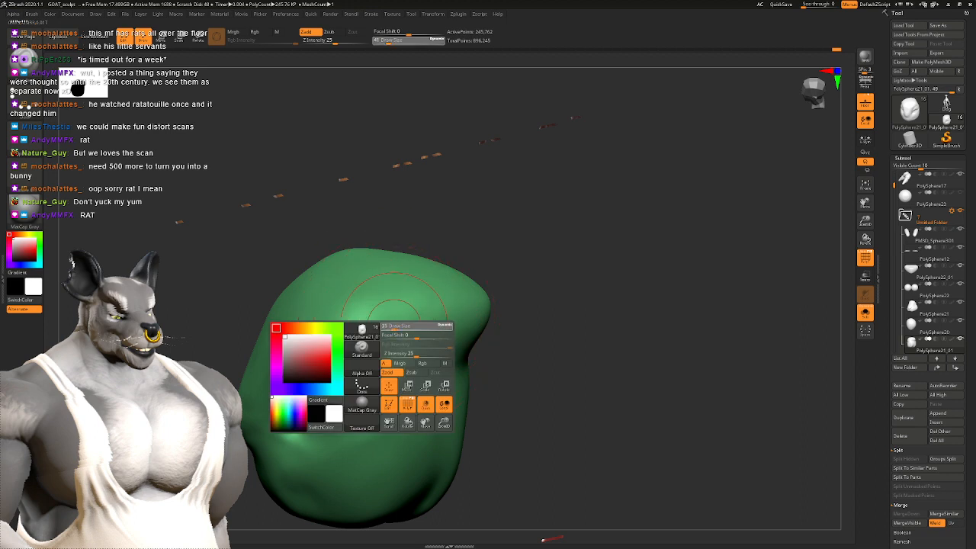
{"action": "left_click", "coordinate": [864, 313]}
{"action": "mouse_move", "coordinate": [648, 294]}
{"action": "left_mouse_down"}
{"action": "mouse_move", "coordinate": [368, 317]}
{"action": "mouse_move", "coordinate": [399, 319]}
{"action": "mouse_move", "coordinate": [365, 310]}
{"action": "left_mouse_up"}
{"action": "key", "text": "space"}
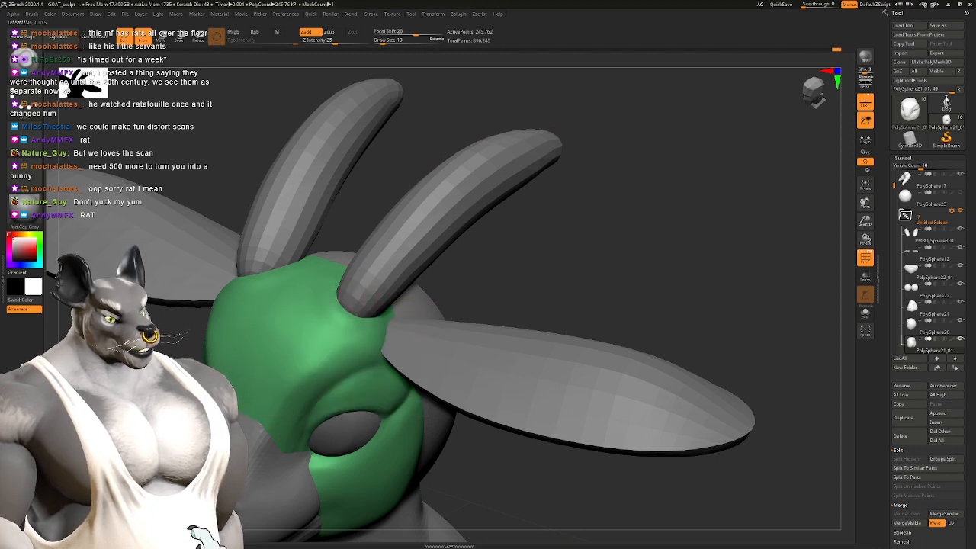
{"action": "right_click_drag", "start_coordinate": [374, 293], "coordinate": [409, 327], "text": "shift"}
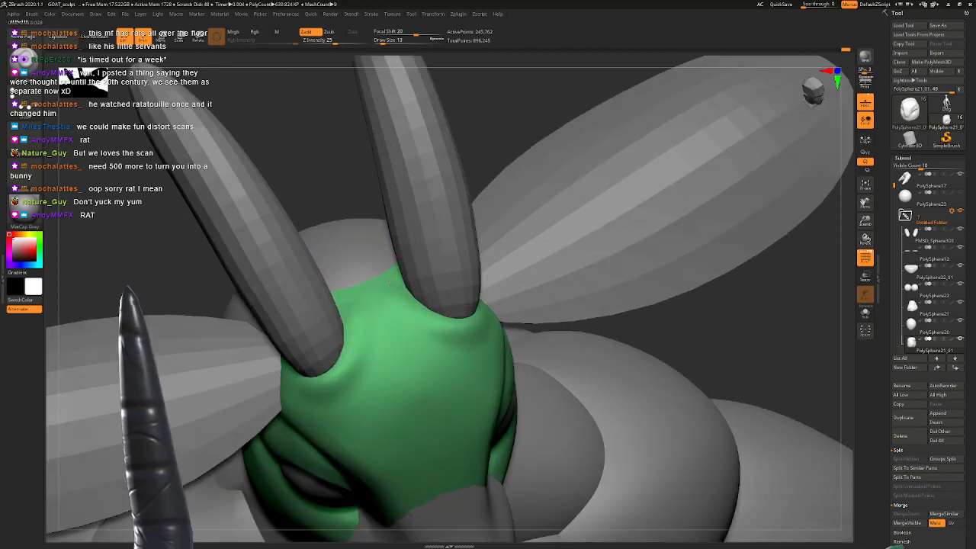
Step: Sculpt the forehead around the horn bases with the Standard brush, raising its draw size to 17
{"action": "left_click_drag", "start_coordinate": [403, 309], "coordinate": [432, 306]}
{"action": "right_click_drag", "start_coordinate": [432, 307], "coordinate": [392, 276]}
{"action": "left_click_drag", "start_coordinate": [391, 277], "coordinate": [407, 294]}
{"action": "mouse_move", "coordinate": [408, 294]}
{"action": "right_mouse_down"}
{"action": "mouse_move", "coordinate": [418, 274]}
{"action": "mouse_move", "coordinate": [414, 284]}
{"action": "right_mouse_up"}
{"action": "key", "text": "space"}
{"action": "left_click_drag", "start_coordinate": [414, 286], "coordinate": [415, 286]}
{"action": "right_click_drag", "start_coordinate": [414, 286], "coordinate": [401, 305]}
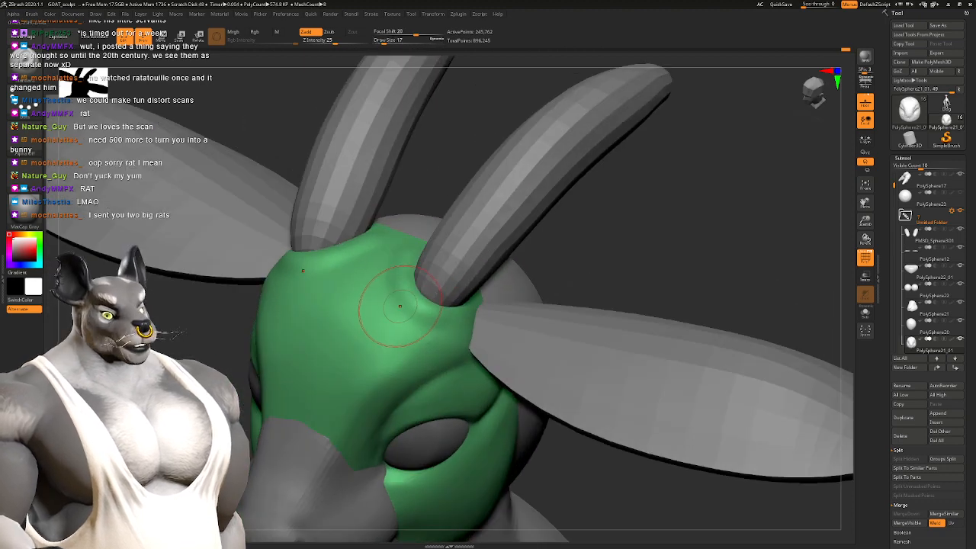
Step: Set the Standard brush's Z intensity to 12 and check the head around the horns from the side, above and front
{"action": "key", "text": "space"}
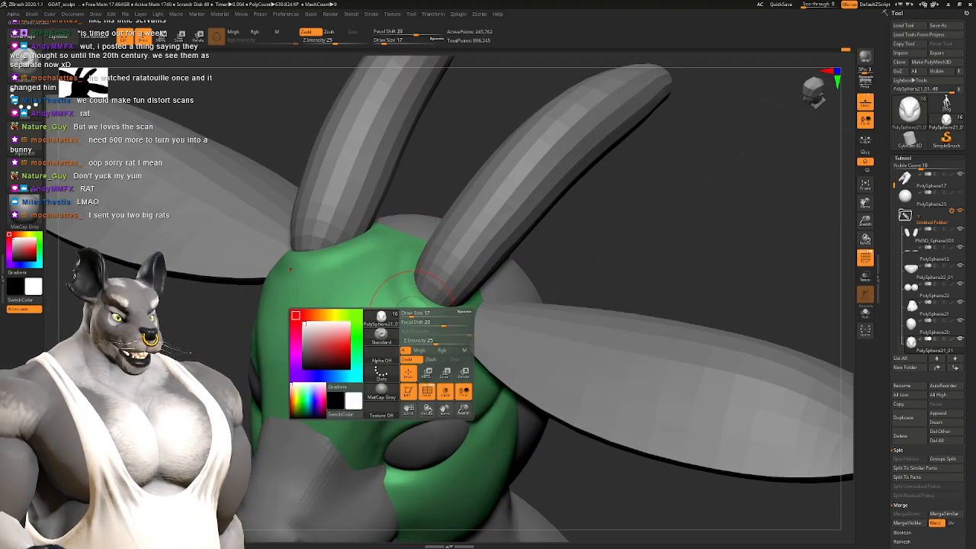
{"action": "left_click_drag", "start_coordinate": [429, 341], "coordinate": [426, 341]}
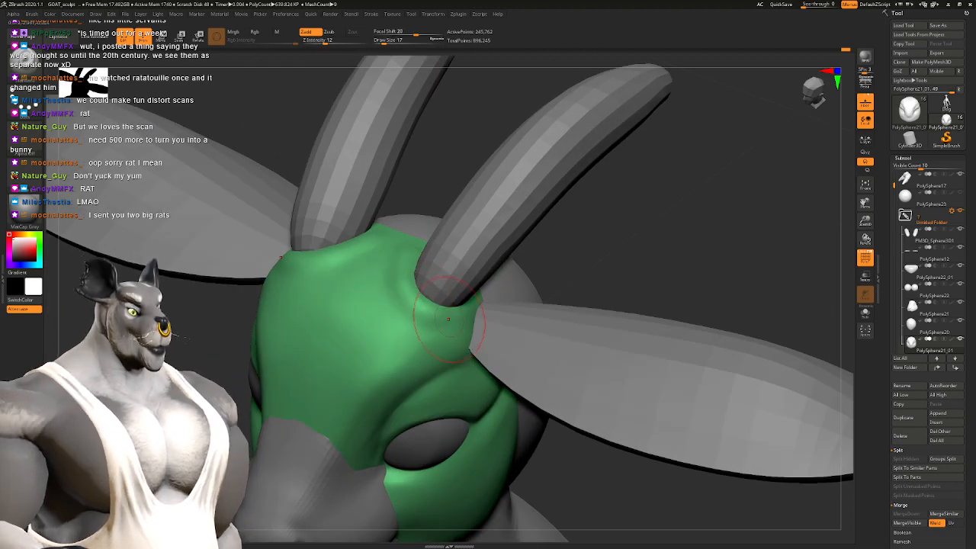
{"action": "mouse_move", "coordinate": [503, 304]}
{"action": "right_mouse_down"}
{"action": "mouse_move", "coordinate": [408, 312]}
{"action": "mouse_move", "coordinate": [456, 310]}
{"action": "mouse_move", "coordinate": [465, 343]}
{"action": "mouse_move", "coordinate": [419, 322]}
{"action": "mouse_move", "coordinate": [385, 334]}
{"action": "right_mouse_up"}
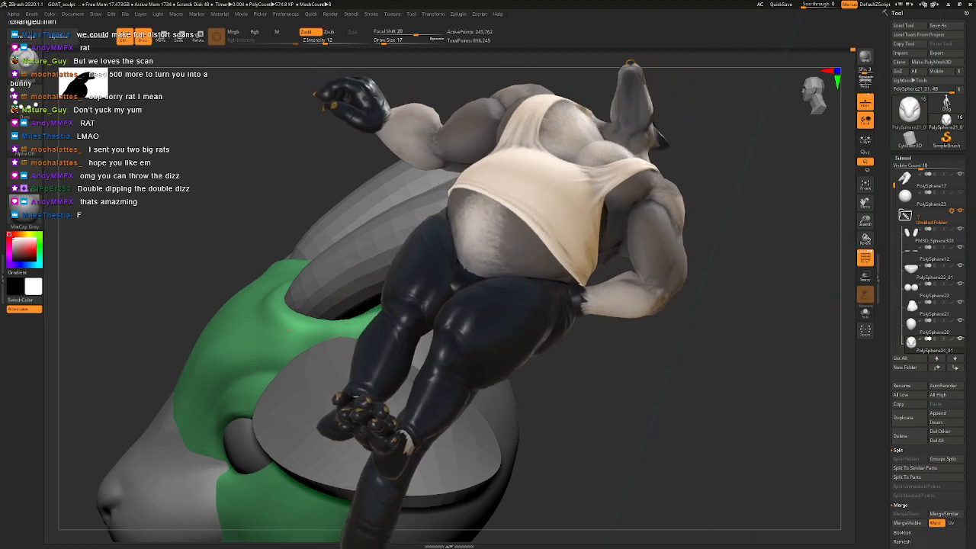
{"action": "right_click_drag", "start_coordinate": [359, 290], "coordinate": [385, 324]}
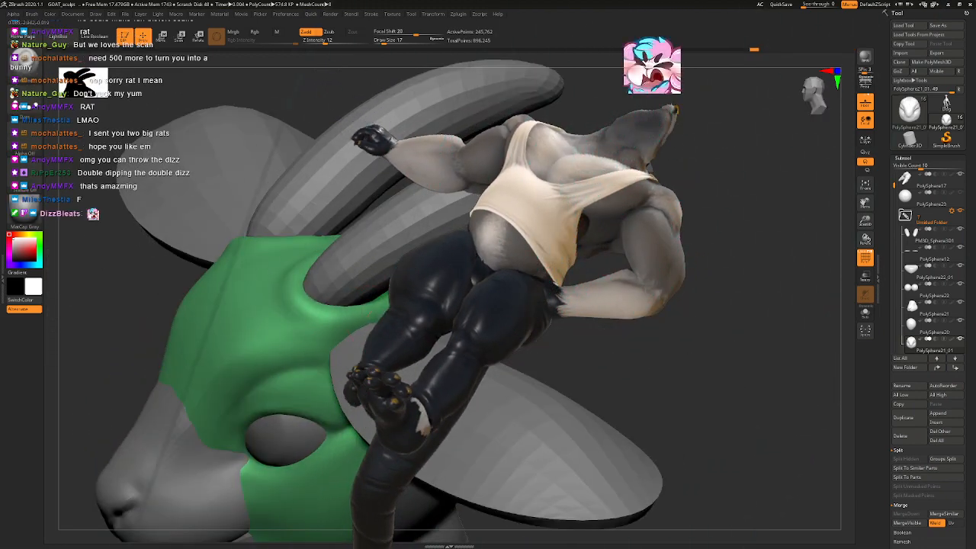
{"action": "right_click_drag", "start_coordinate": [385, 324], "coordinate": [334, 366]}
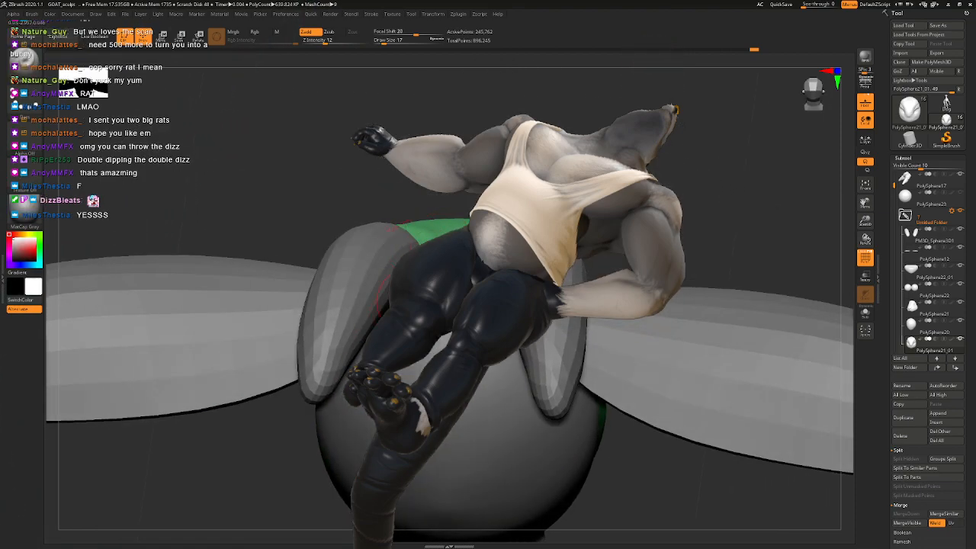
{"action": "mouse_move", "coordinate": [404, 297]}
{"action": "right_mouse_down"}
{"action": "mouse_move", "coordinate": [373, 324]}
{"action": "mouse_move", "coordinate": [404, 335]}
{"action": "mouse_move", "coordinate": [352, 291]}
{"action": "mouse_move", "coordinate": [359, 266]}
{"action": "mouse_move", "coordinate": [356, 320]}
{"action": "mouse_move", "coordinate": [348, 294]}
{"action": "mouse_move", "coordinate": [300, 297]}
{"action": "right_mouse_up"}
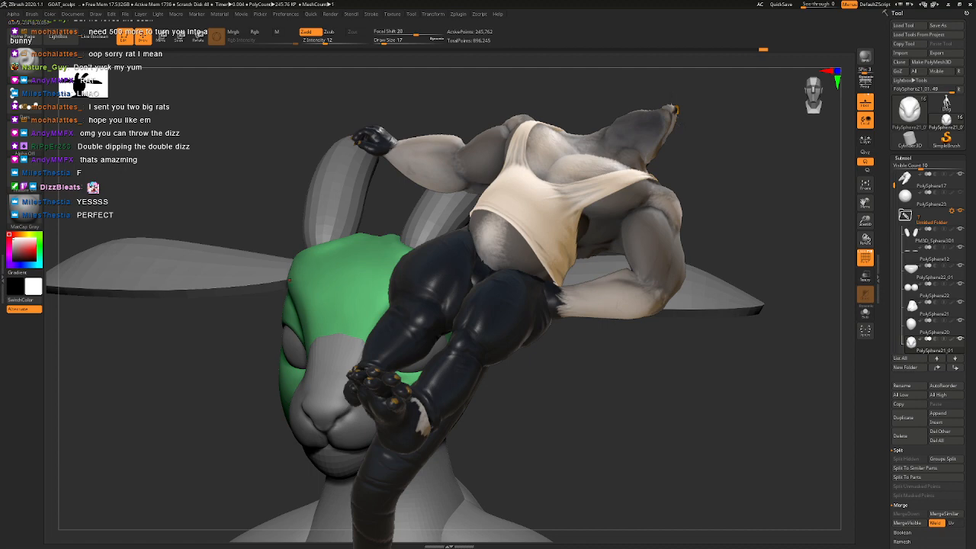
{"action": "mouse_move", "coordinate": [450, 302]}
{"action": "right_mouse_down"}
{"action": "mouse_move", "coordinate": [387, 304]}
{"action": "mouse_move", "coordinate": [436, 301]}
{"action": "mouse_move", "coordinate": [435, 267]}
{"action": "mouse_move", "coordinate": [374, 286]}
{"action": "mouse_move", "coordinate": [466, 291]}
{"action": "mouse_move", "coordinate": [466, 266]}
{"action": "mouse_move", "coordinate": [480, 269]}
{"action": "mouse_move", "coordinate": [455, 268]}
{"action": "mouse_move", "coordinate": [459, 396]}
{"action": "mouse_move", "coordinate": [457, 362]}
{"action": "right_mouse_up"}
{"action": "mouse_move", "coordinate": [457, 362]}
{"action": "right_mouse_down", "text": "alt"}
{"action": "mouse_move", "coordinate": [455, 217]}
{"action": "mouse_move", "coordinate": [440, 183]}
{"action": "mouse_move", "coordinate": [439, 141]}
{"action": "mouse_move", "coordinate": [438, 229]}
{"action": "right_mouse_up", "text": "alt"}
Step: Make the torso the active subtool and switch to the DamStandard brush with draw size 49
{"action": "left_click", "coordinate": [407, 308], "text": "alt"}
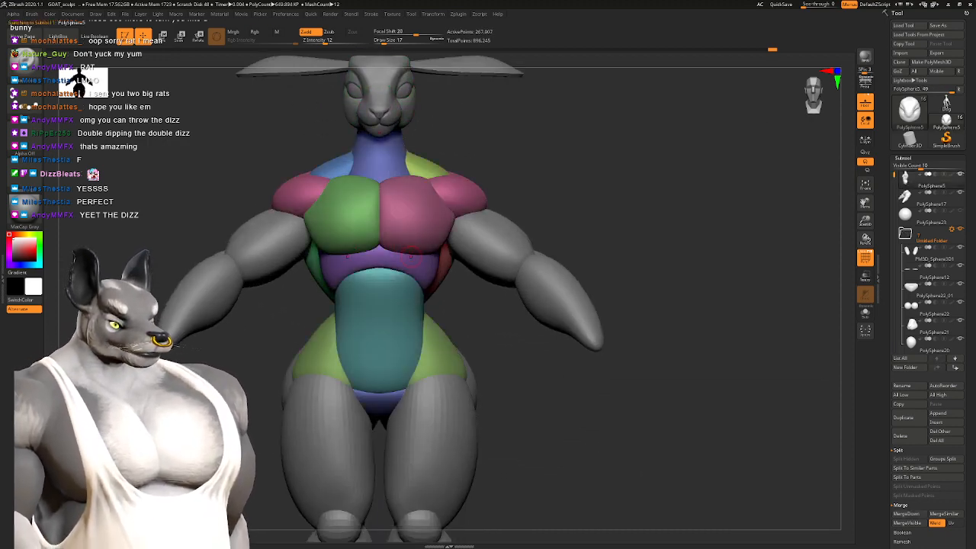
{"action": "mouse_move", "coordinate": [426, 309]}
{"action": "right_mouse_down", "text": "ctrl"}
{"action": "mouse_move", "coordinate": [428, 350]}
{"action": "mouse_move", "coordinate": [370, 341]}
{"action": "mouse_move", "coordinate": [412, 338]}
{"action": "right_mouse_up", "text": "ctrl"}
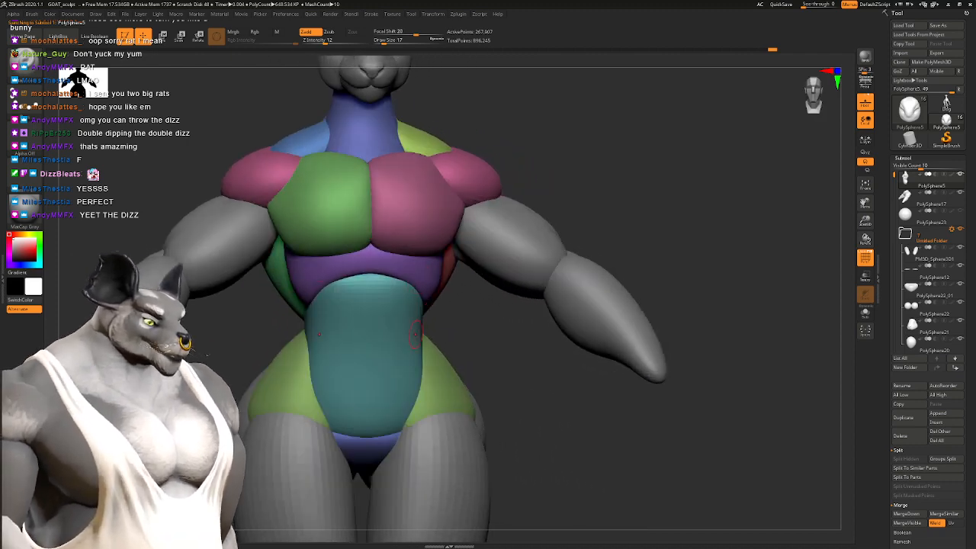
{"action": "right_click_drag", "start_coordinate": [381, 375], "coordinate": [382, 311], "text": "alt"}
{"action": "key", "text": "2"}
{"action": "key", "text": "space"}
{"action": "left_click_drag", "start_coordinate": [389, 326], "coordinate": [396, 328]}
{"action": "right_click_drag", "start_coordinate": [397, 330], "coordinate": [391, 275], "text": "alt"}
{"action": "key", "text": "space"}
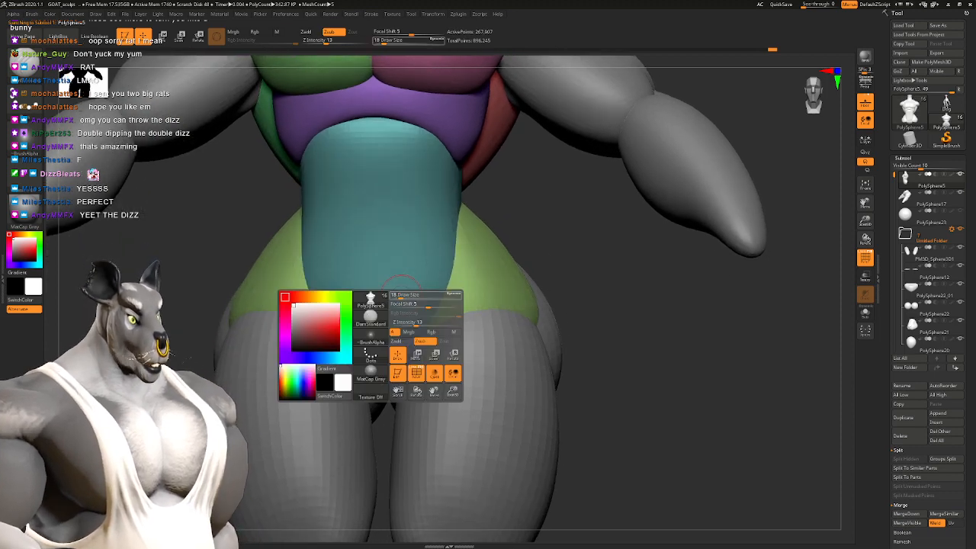
{"action": "left_click_drag", "start_coordinate": [396, 292], "coordinate": [405, 294]}
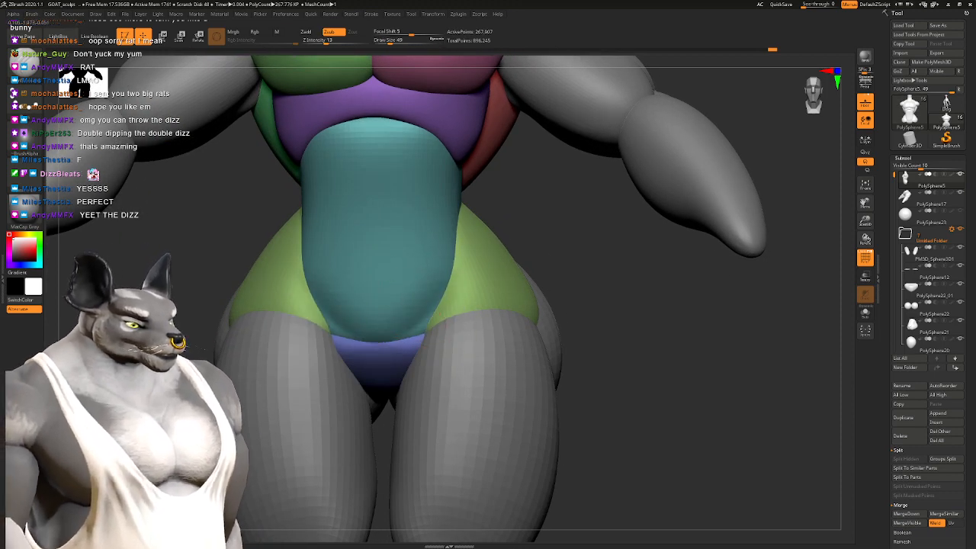
{"action": "mouse_move", "coordinate": [450, 294]}
{"action": "right_mouse_down"}
{"action": "mouse_move", "coordinate": [485, 292]}
{"action": "mouse_move", "coordinate": [469, 287]}
{"action": "mouse_move", "coordinate": [450, 312]}
{"action": "mouse_move", "coordinate": [448, 278]}
{"action": "right_mouse_up"}
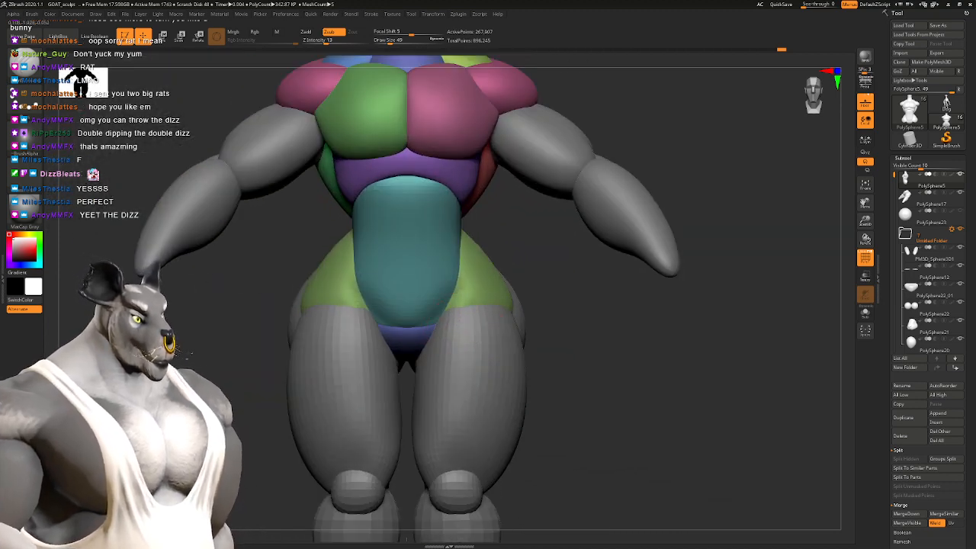
Step: Make the legs the active subtool and set the DamStandard brush's draw size to 77
{"action": "left_click", "coordinate": [450, 327], "text": "alt"}
{"action": "key", "text": "space"}
{"action": "left_click_drag", "start_coordinate": [408, 352], "coordinate": [426, 352]}
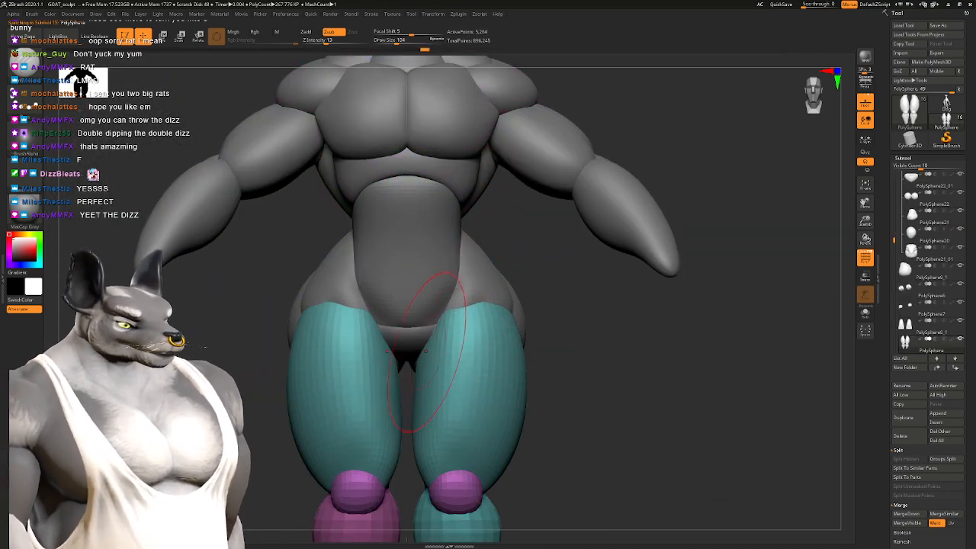
{"action": "right_click_drag", "start_coordinate": [467, 314], "coordinate": [449, 294], "text": "alt"}
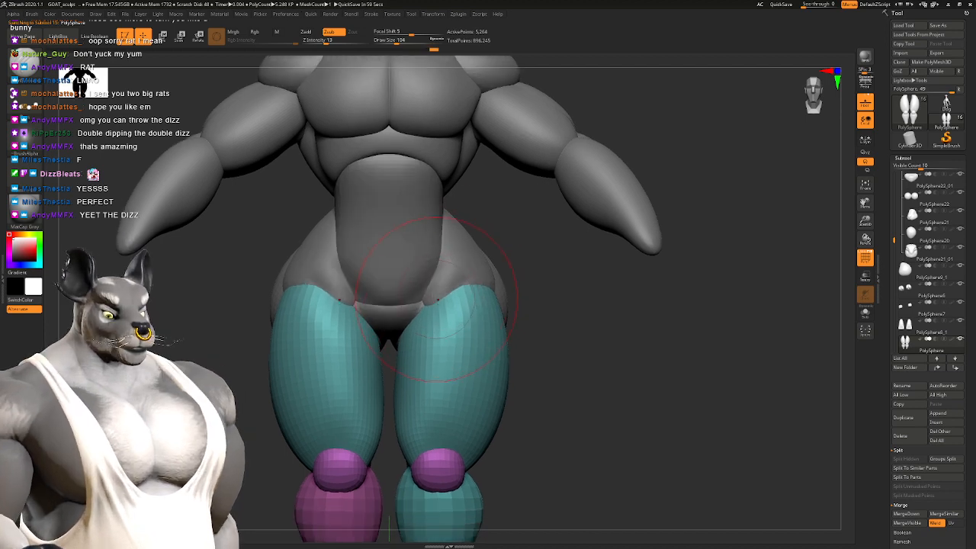
{"action": "key", "text": "space"}
{"action": "left_click_drag", "start_coordinate": [437, 309], "coordinate": [435, 310]}
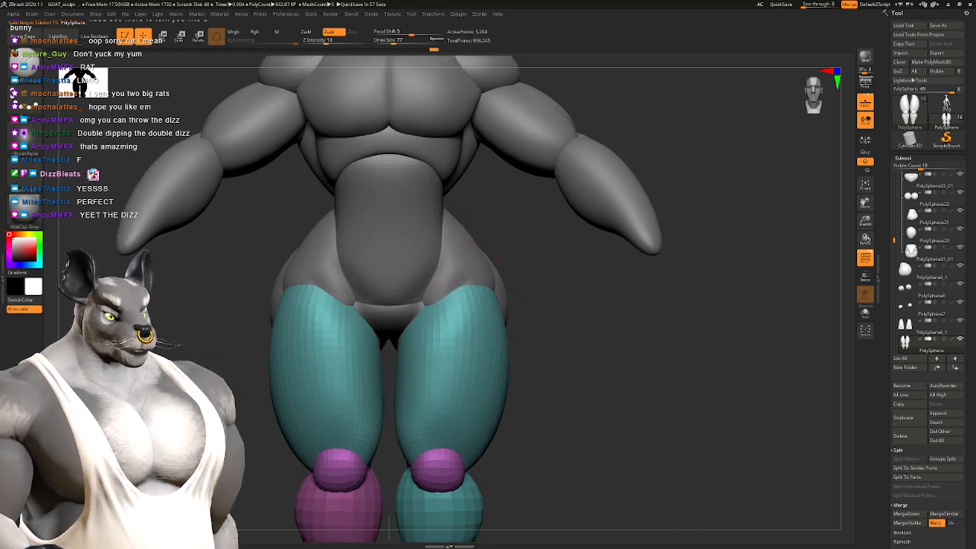
{"action": "right_click_drag", "start_coordinate": [451, 297], "coordinate": [424, 274], "text": "alt"}
Step: Return to the torso subtool, subdivide its geometry once more and reduce the brush's draw size to 18
{"action": "left_click", "coordinate": [461, 255], "text": "alt"}
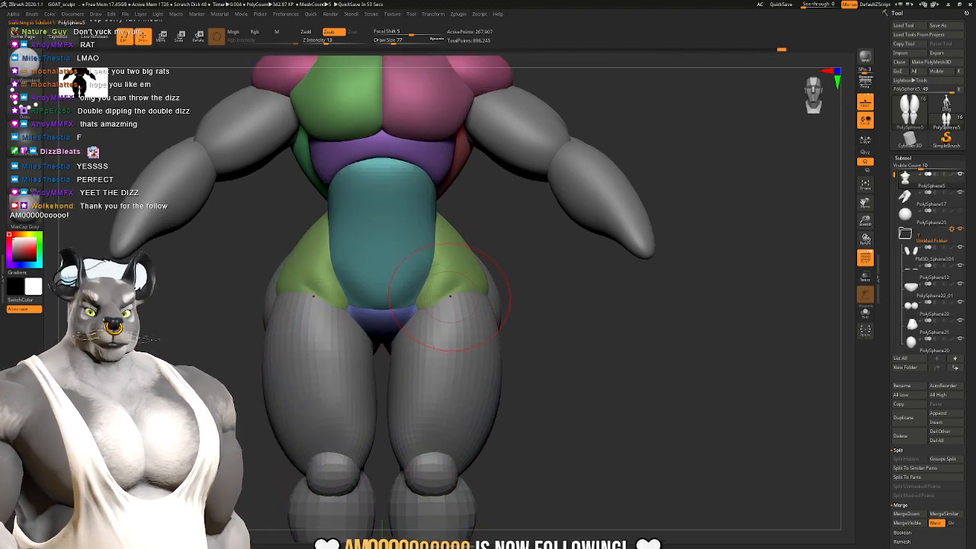
{"action": "key", "text": "space"}
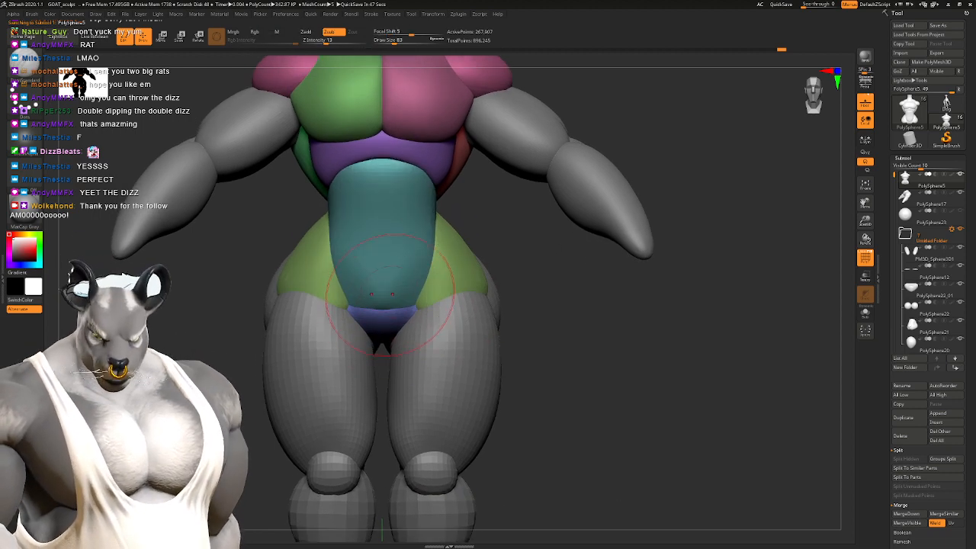
{"action": "right_click_drag", "start_coordinate": [401, 276], "coordinate": [411, 259], "text": "ctrl"}
{"action": "right_click_drag", "start_coordinate": [411, 259], "coordinate": [414, 290]}
{"action": "key", "text": "space"}
{"action": "left_click_drag", "start_coordinate": [405, 288], "coordinate": [400, 287]}
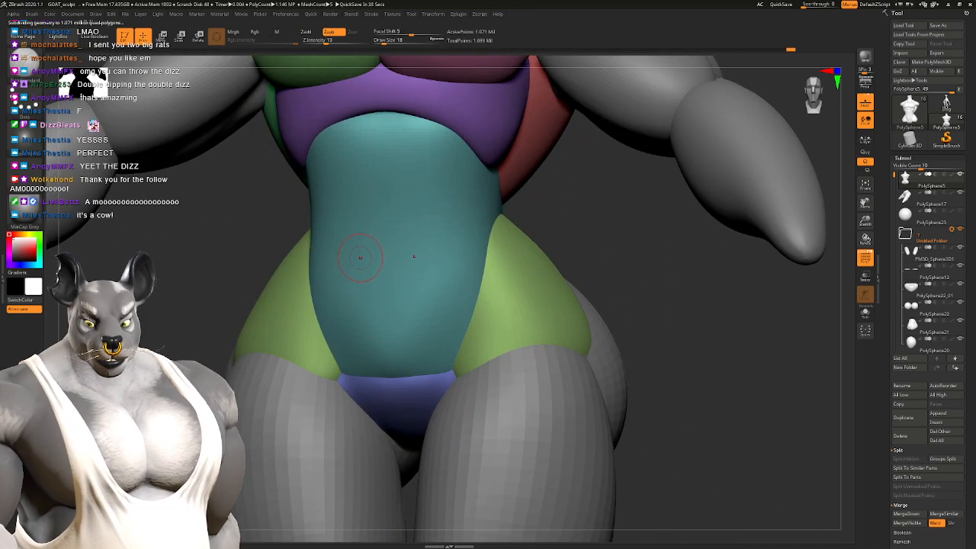
{"action": "key", "text": "ctrl+d"}
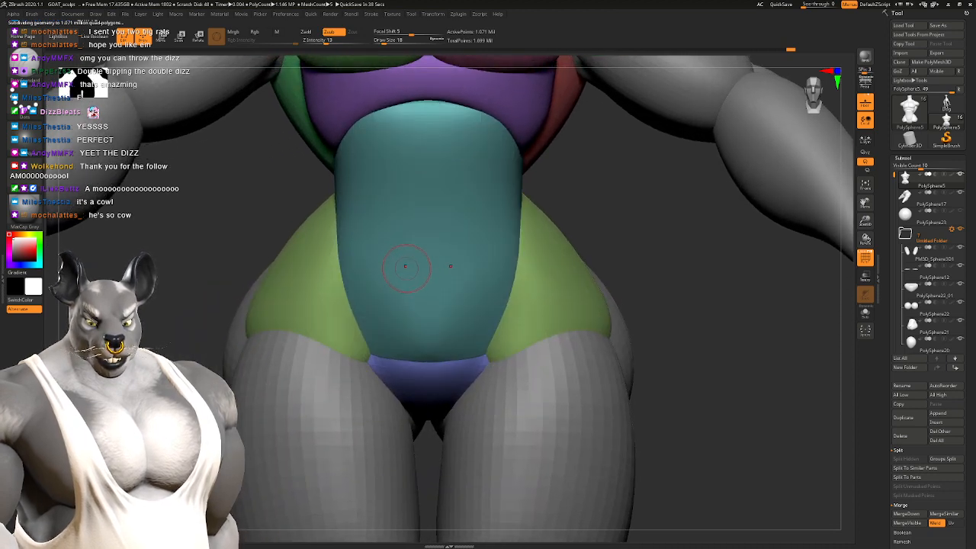
Step: Carve a navel into the middle of the abdomen with the DamStandard brush at draw sizes 14 and 20
{"action": "key", "text": "space"}
{"action": "left_click_drag", "start_coordinate": [405, 266], "coordinate": [398, 257]}
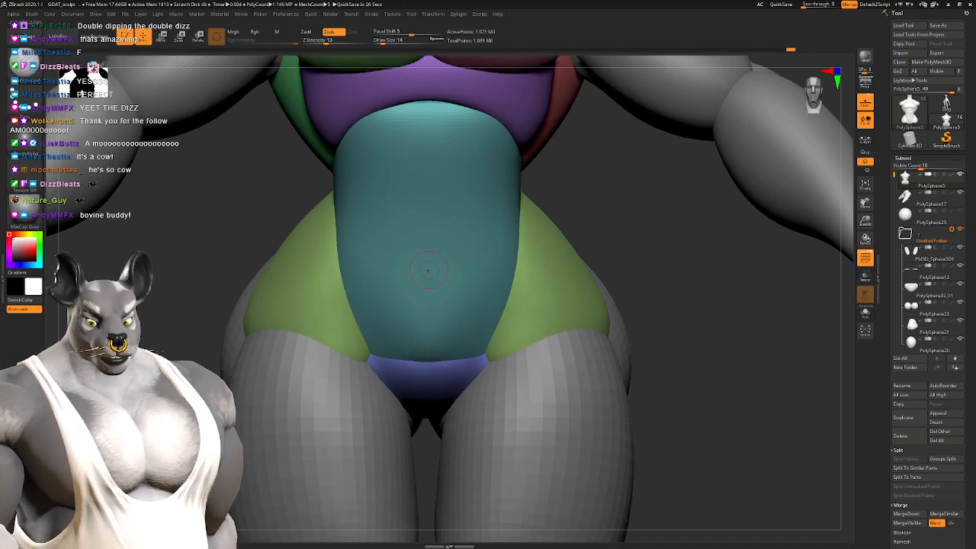
{"action": "right_click_drag", "start_coordinate": [428, 270], "coordinate": [442, 275], "text": "shift"}
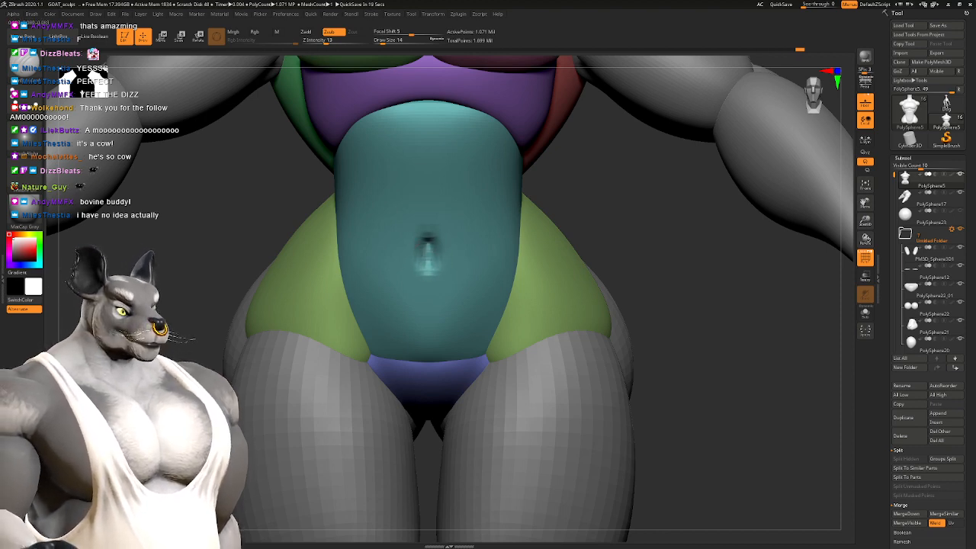
{"action": "key", "text": "space"}
{"action": "left_click_drag", "start_coordinate": [433, 249], "coordinate": [436, 238]}
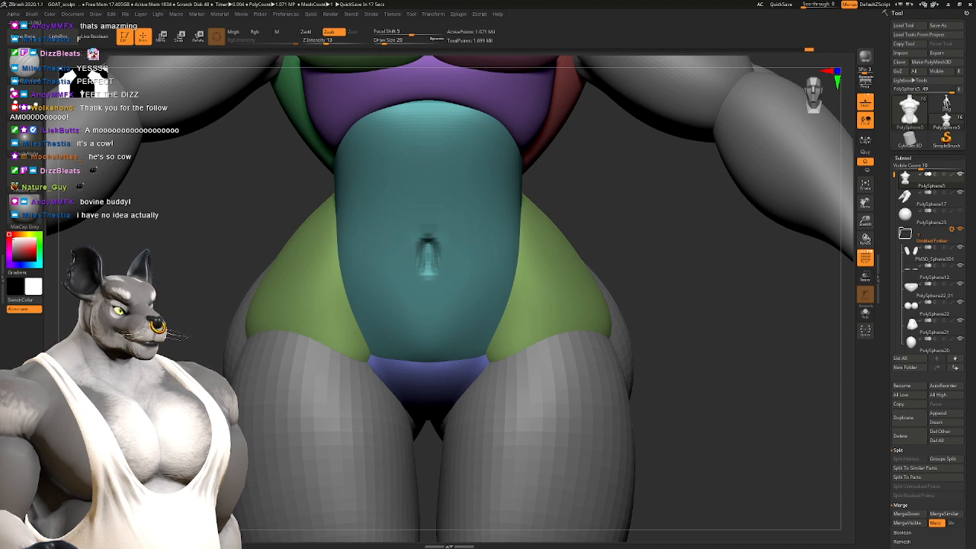
{"action": "key", "text": "f"}
{"action": "right_click_drag", "start_coordinate": [431, 252], "coordinate": [457, 261]}
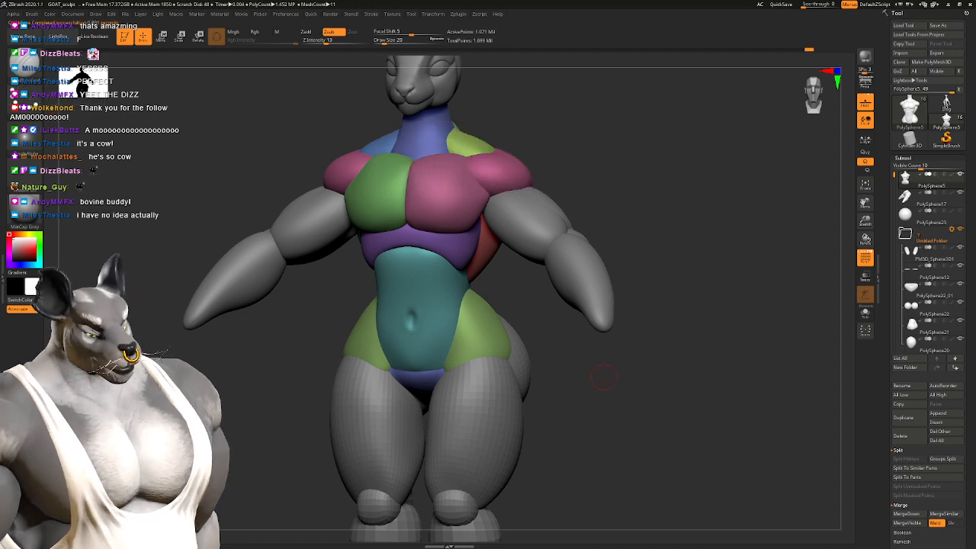
{"action": "right_click_drag", "start_coordinate": [394, 327], "coordinate": [449, 327]}
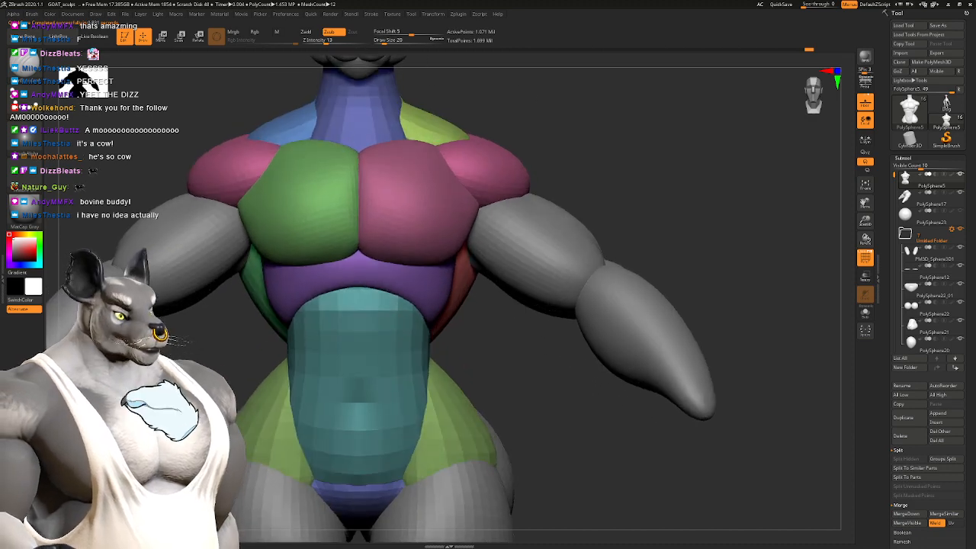
Step: Switch to the Clay brush with draw size 29 for work on the neck
{"action": "right_click_drag", "start_coordinate": [435, 251], "coordinate": [427, 305], "text": "ctrl"}
{"action": "mouse_move", "coordinate": [438, 228]}
{"action": "right_mouse_down", "text": "alt"}
{"action": "mouse_move", "coordinate": [427, 288]}
{"action": "mouse_move", "coordinate": [460, 278]}
{"action": "mouse_move", "coordinate": [448, 286]}
{"action": "mouse_move", "coordinate": [351, 294]}
{"action": "mouse_move", "coordinate": [447, 292]}
{"action": "right_mouse_up", "text": "alt"}
{"action": "key", "text": "b"}
{"action": "key", "text": "c"}
{"action": "key", "text": "b"}
{"action": "key", "text": "space"}
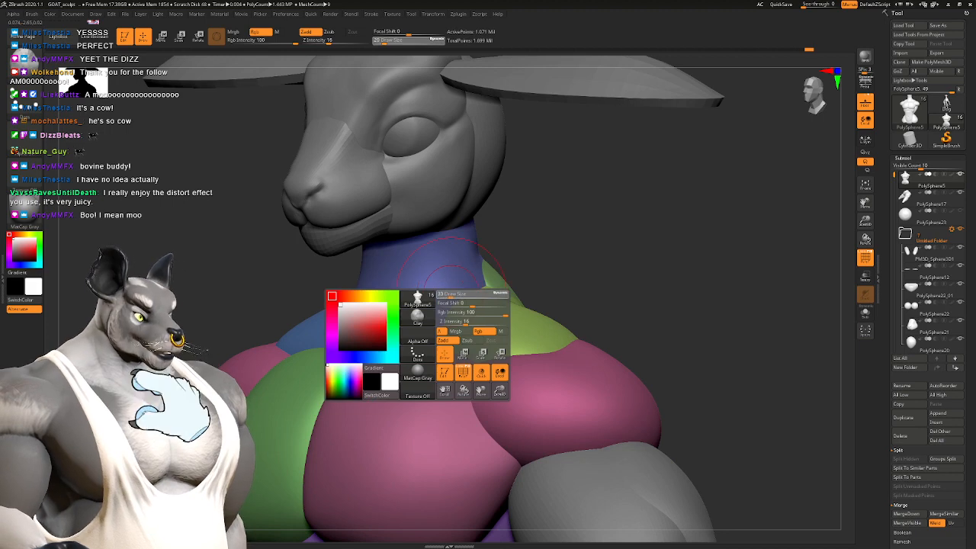
{"action": "key", "text": "space"}
{"action": "left_click_drag", "start_coordinate": [450, 273], "coordinate": [446, 274]}
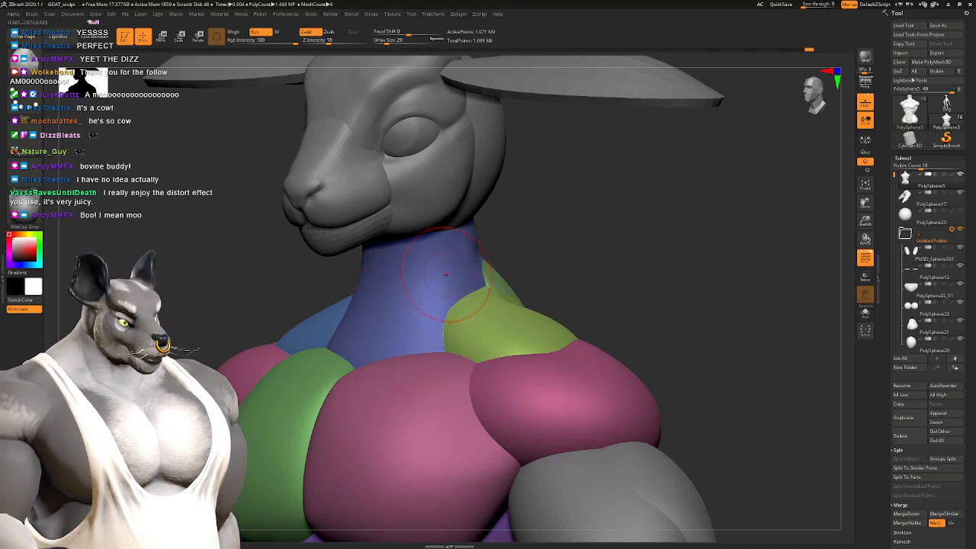
{"action": "right_click_drag", "start_coordinate": [460, 279], "coordinate": [447, 333]}
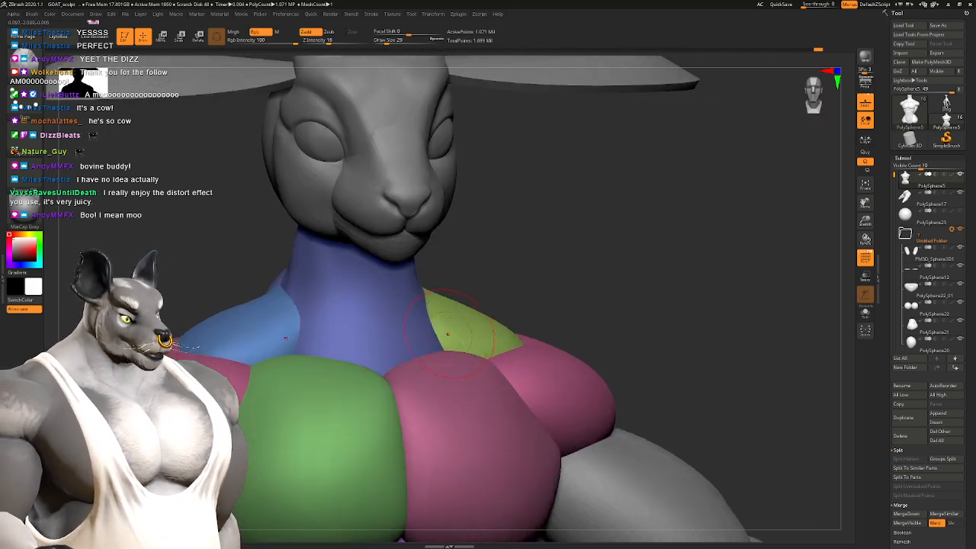
Step: Switch to the Standard brush and build up the neck muscles running down to the chest at draw size 29
{"action": "key", "text": "space"}
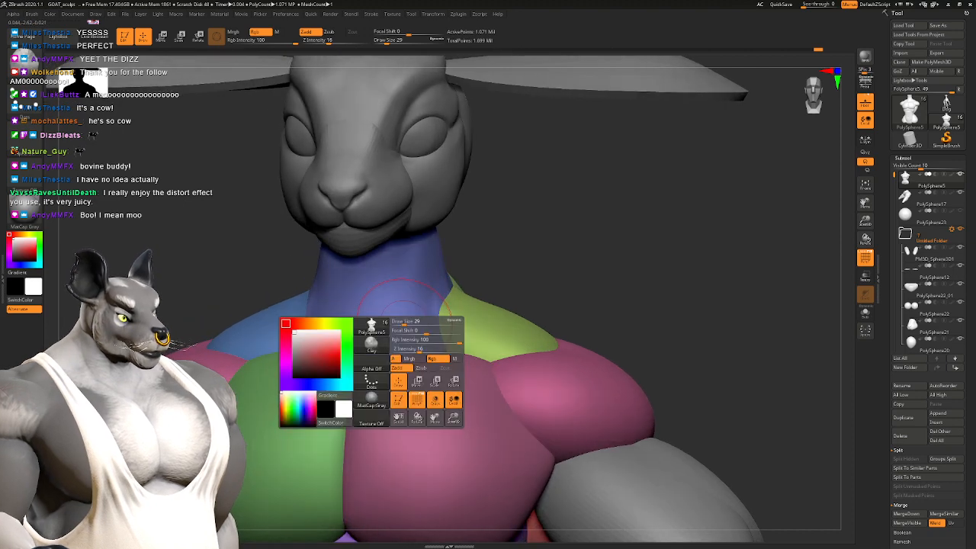
{"action": "key", "text": "b"}
{"action": "key", "text": "t"}
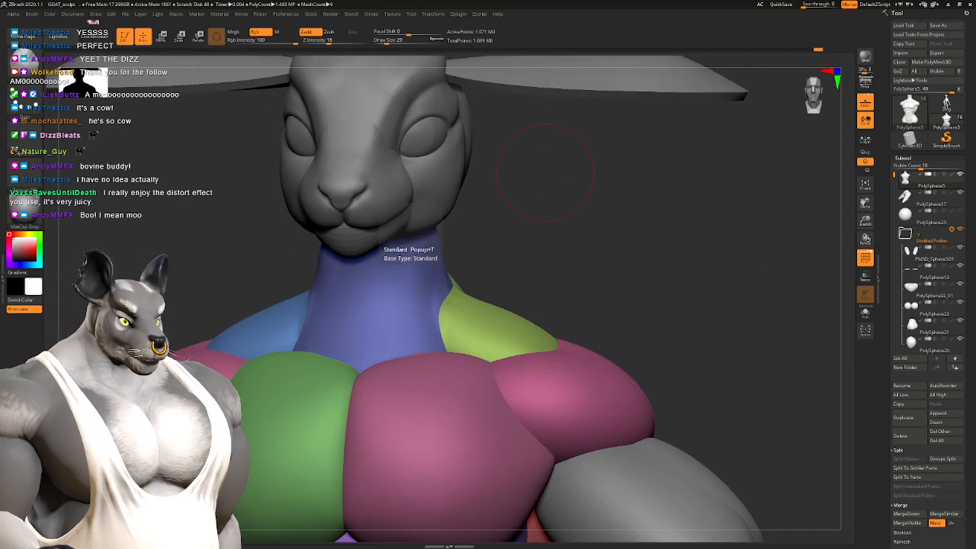
{"action": "key", "text": "b"}
{"action": "key", "text": "c"}
{"action": "key", "text": "b"}
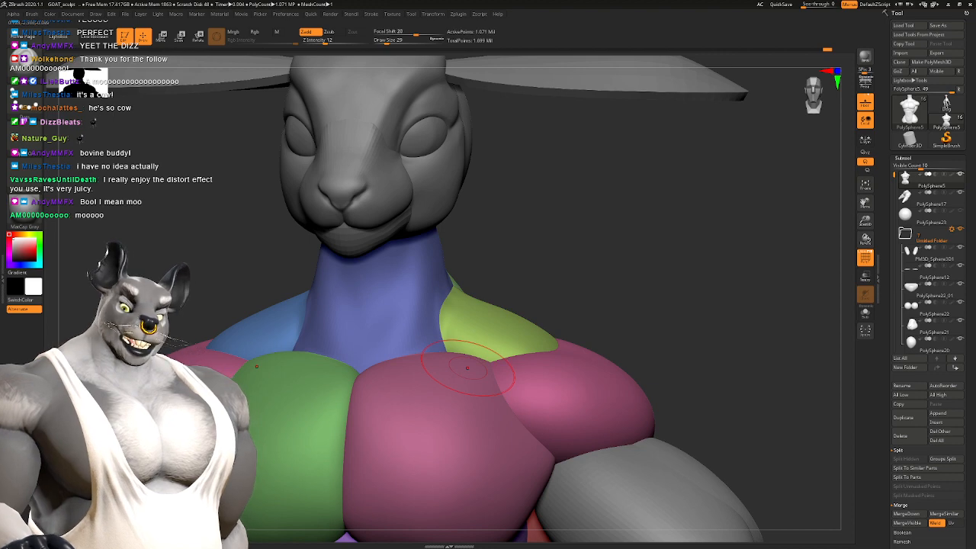
{"action": "right_click_drag", "start_coordinate": [388, 309], "coordinate": [237, 299]}
{"action": "right_click_drag", "start_coordinate": [413, 319], "coordinate": [425, 309]}
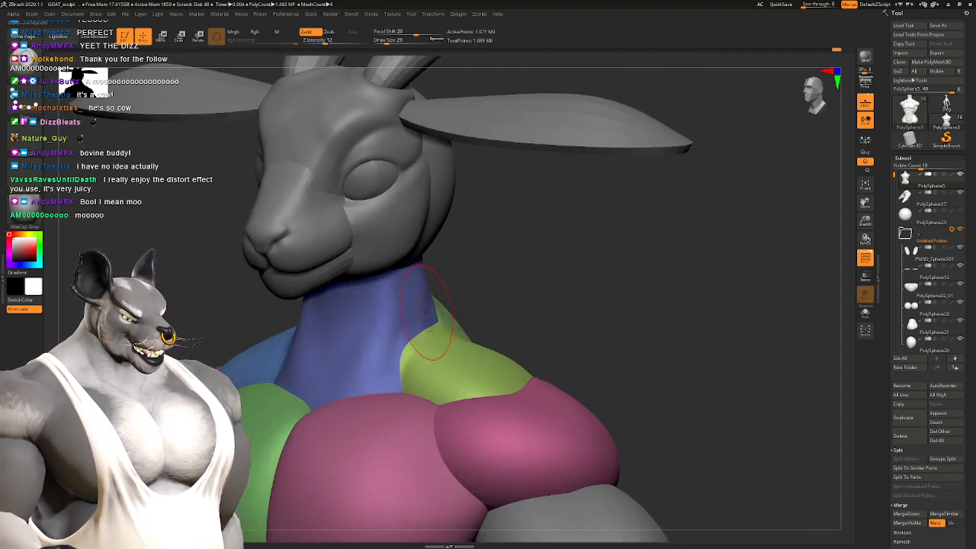
{"action": "mouse_move", "coordinate": [337, 307]}
{"action": "right_mouse_down"}
{"action": "mouse_move", "coordinate": [409, 298]}
{"action": "mouse_move", "coordinate": [391, 332]}
{"action": "right_mouse_up"}
Step: Switch to the DamStandard brush and carve the diagonal muscle lines of the neck from the jaw toward the collarbones
{"action": "key", "text": "b"}
{"action": "key", "text": "d"}
{"action": "key", "text": "s"}
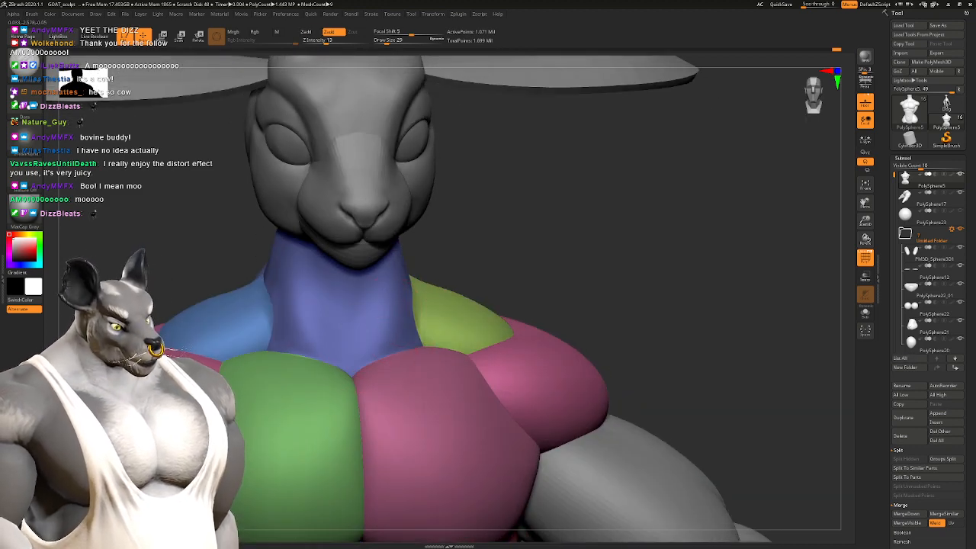
{"action": "left_click_drag", "start_coordinate": [412, 280], "coordinate": [354, 383]}
{"action": "right_click_drag", "start_coordinate": [343, 385], "coordinate": [344, 324]}
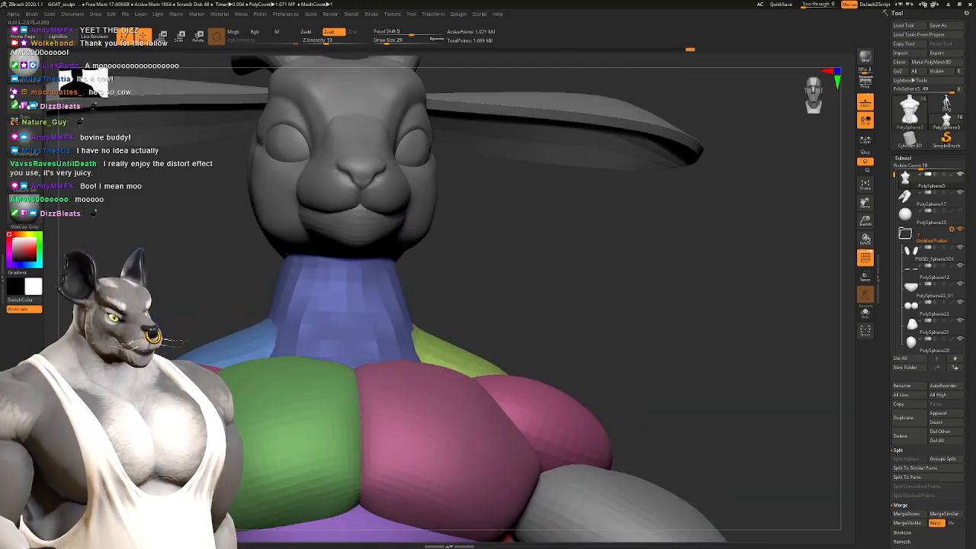
{"action": "left_click_drag", "start_coordinate": [388, 274], "coordinate": [369, 299]}
{"action": "mouse_move", "coordinate": [369, 300]}
{"action": "right_mouse_down"}
{"action": "mouse_move", "coordinate": [299, 294]}
{"action": "mouse_move", "coordinate": [256, 314]}
{"action": "right_mouse_up"}
{"action": "left_click_drag", "start_coordinate": [396, 285], "coordinate": [360, 366]}
{"action": "mouse_move", "coordinate": [267, 347]}
{"action": "right_mouse_down"}
{"action": "mouse_move", "coordinate": [421, 357]}
{"action": "mouse_move", "coordinate": [417, 267]}
{"action": "mouse_move", "coordinate": [343, 278]}
{"action": "mouse_move", "coordinate": [324, 308]}
{"action": "right_mouse_up"}
{"action": "right_click_drag", "start_coordinate": [405, 314], "coordinate": [427, 366], "text": "ctrl"}
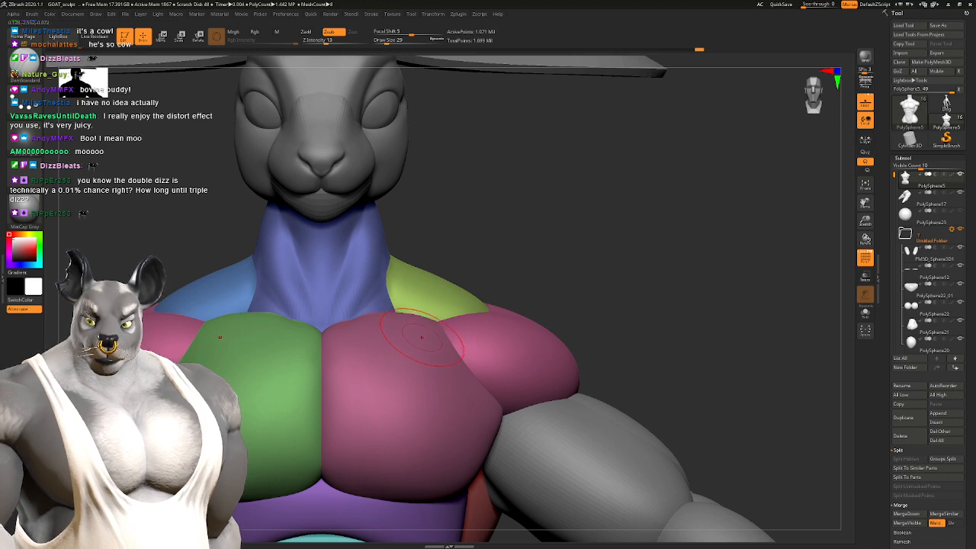
{"action": "right_click_drag", "start_coordinate": [362, 308], "coordinate": [187, 334]}
{"action": "right_click_drag", "start_coordinate": [415, 294], "coordinate": [423, 340], "text": "ctrl"}
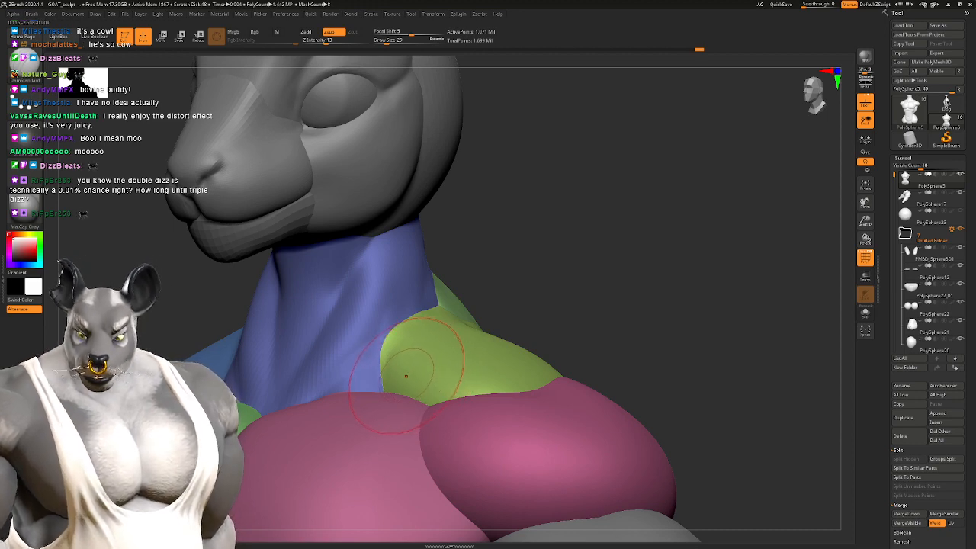
Step: Switch to the Clay brush with draw size 22 and build up the muscle along the side of the neck
{"action": "right_click_drag", "start_coordinate": [358, 321], "coordinate": [403, 302], "text": "alt"}
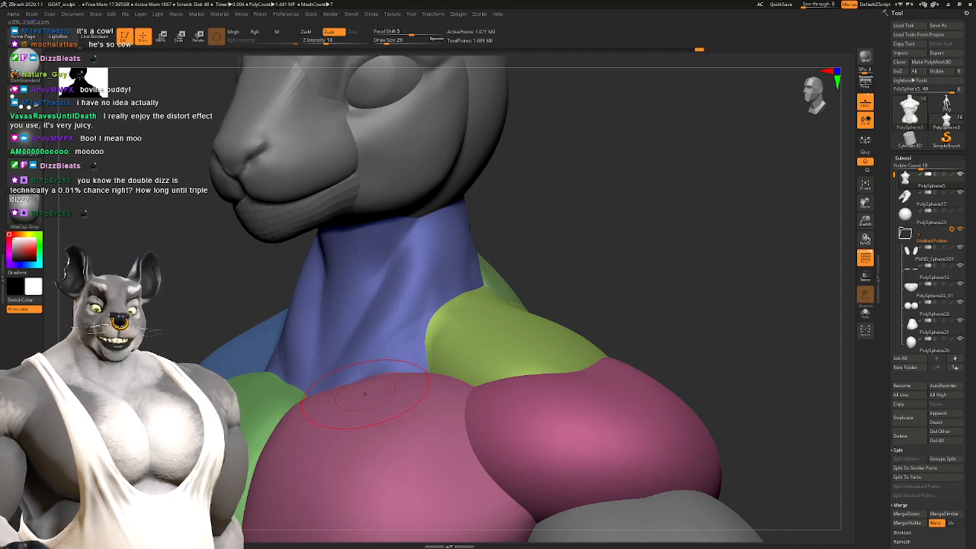
{"action": "mouse_move", "coordinate": [488, 333]}
{"action": "right_mouse_down"}
{"action": "mouse_move", "coordinate": [396, 320]}
{"action": "mouse_move", "coordinate": [480, 343]}
{"action": "mouse_move", "coordinate": [453, 322]}
{"action": "mouse_move", "coordinate": [465, 266]}
{"action": "right_mouse_up"}
{"action": "key", "text": "b"}
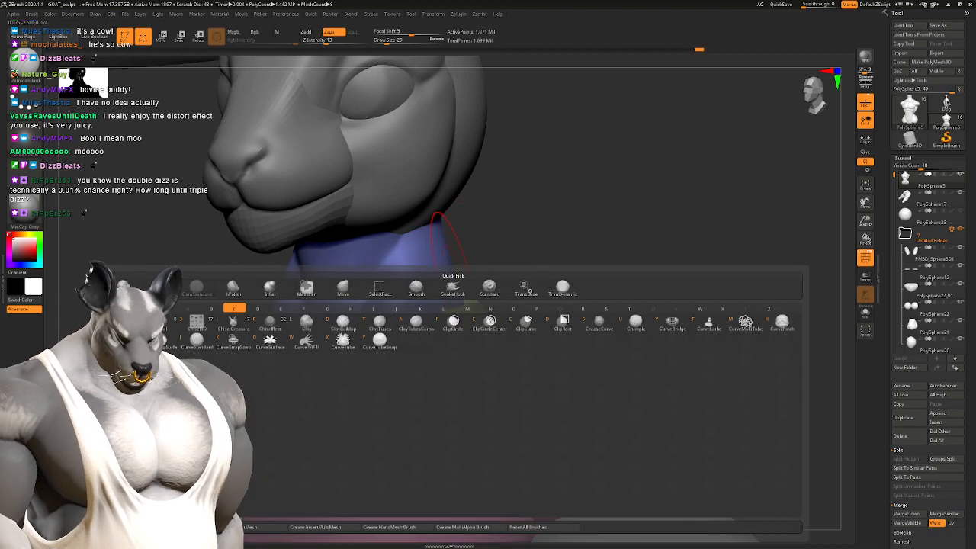
{"action": "key", "text": "c"}
{"action": "key", "text": "l"}
{"action": "right_click_drag", "start_coordinate": [406, 297], "coordinate": [367, 312]}
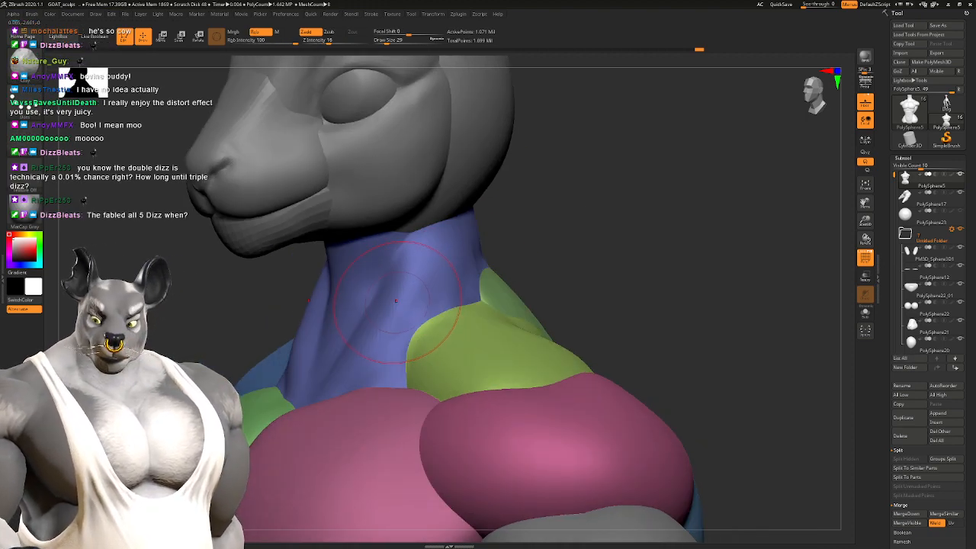
{"action": "key", "text": "space"}
{"action": "left_click_drag", "start_coordinate": [401, 300], "coordinate": [399, 299]}
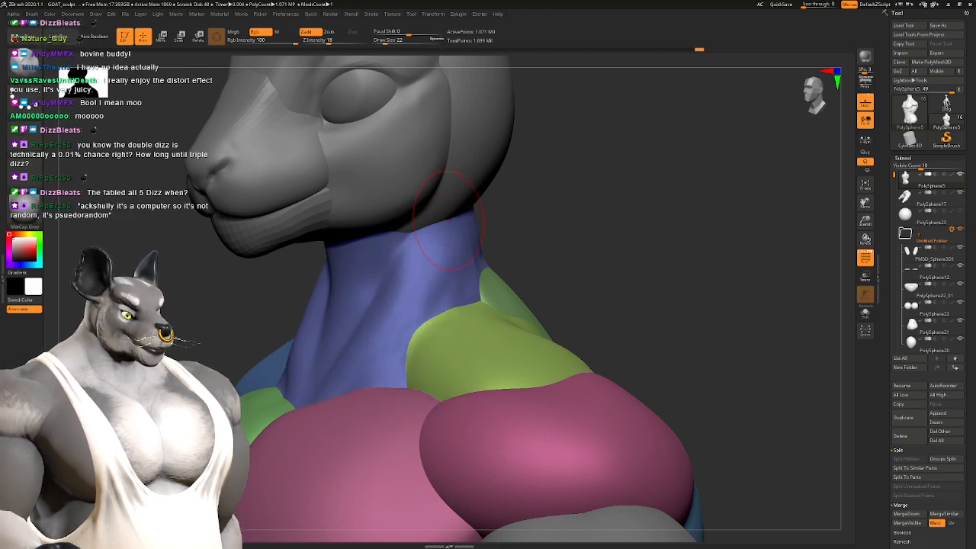
{"action": "left_click_drag", "start_coordinate": [333, 381], "coordinate": [460, 230]}
Step: Smooth the clay strokes on the side of the neck and around its base above the chest
{"action": "right_click_drag", "start_coordinate": [460, 241], "coordinate": [397, 265], "text": "alt"}
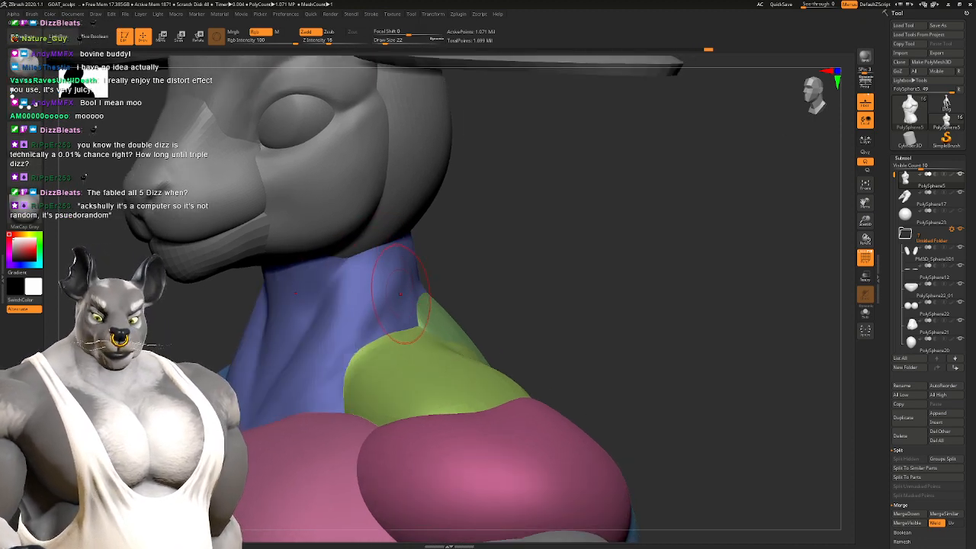
{"action": "right_click_drag", "start_coordinate": [404, 312], "coordinate": [418, 286], "text": "alt"}
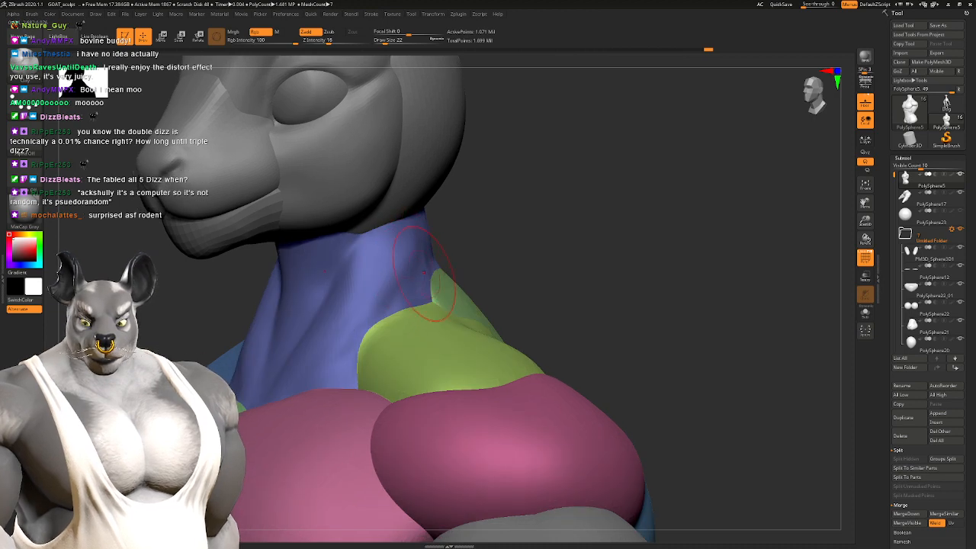
{"action": "left_click_drag", "start_coordinate": [439, 273], "coordinate": [453, 299], "text": "shift"}
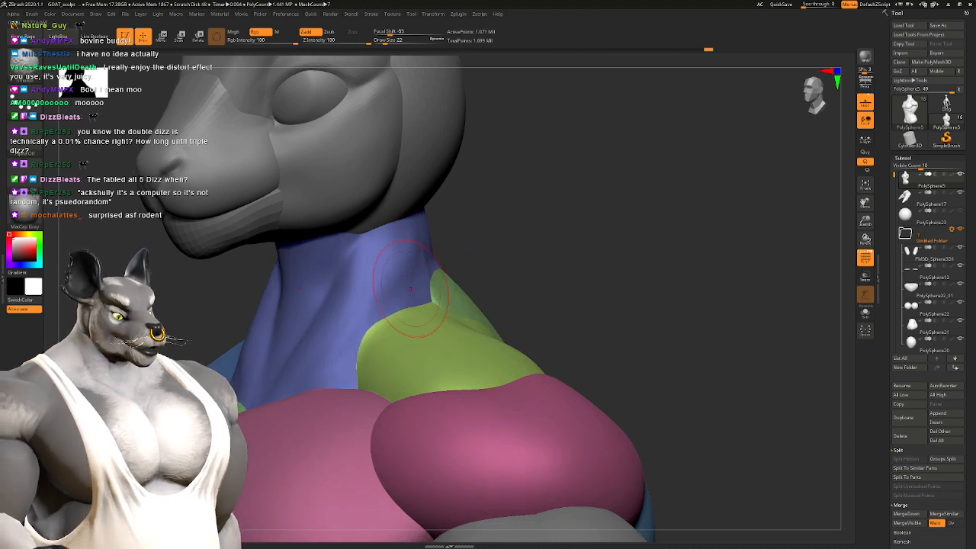
{"action": "right_click_drag", "start_coordinate": [415, 304], "coordinate": [406, 273]}
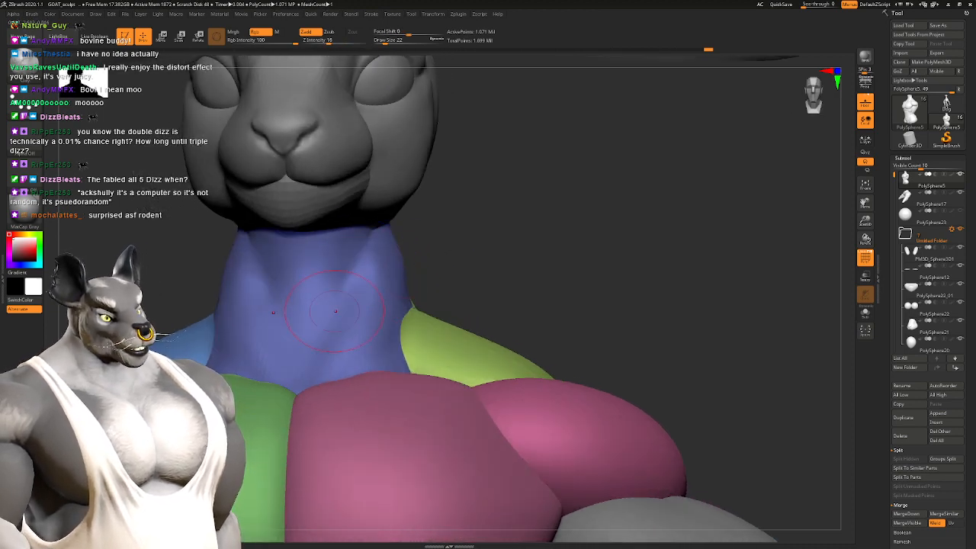
{"action": "mouse_move", "coordinate": [301, 344]}
{"action": "right_mouse_down"}
{"action": "mouse_move", "coordinate": [345, 332]}
{"action": "mouse_move", "coordinate": [309, 339]}
{"action": "right_mouse_up"}
{"action": "right_click_drag", "start_coordinate": [370, 340], "coordinate": [347, 342]}
{"action": "left_click_drag", "start_coordinate": [351, 343], "coordinate": [387, 359], "text": "shift"}
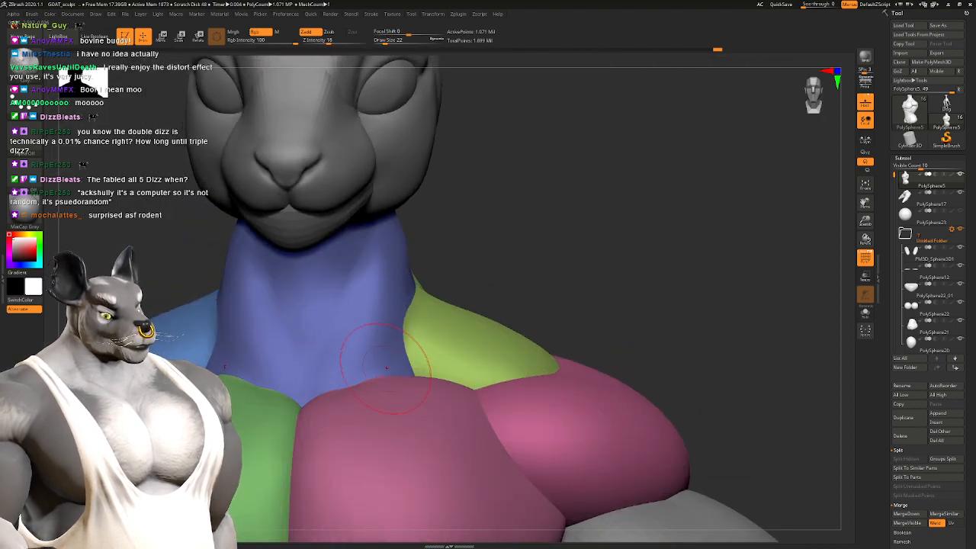
{"action": "mouse_move", "coordinate": [394, 371]}
{"action": "right_mouse_down", "text": "alt"}
{"action": "mouse_move", "coordinate": [408, 238]}
{"action": "mouse_move", "coordinate": [396, 221]}
{"action": "right_mouse_up", "text": "alt"}
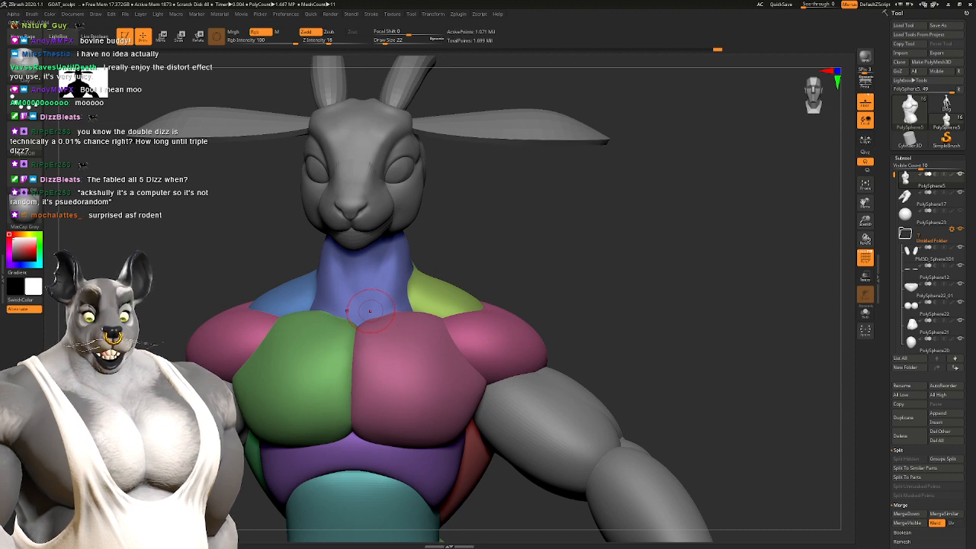
Step: Switch to the Move brush with draw size 120, select the leg subtool and push the outer thighs wider
{"action": "right_click_drag", "start_coordinate": [405, 285], "coordinate": [396, 213]}
{"action": "mouse_move", "coordinate": [415, 328]}
{"action": "right_mouse_down", "text": "alt"}
{"action": "mouse_move", "coordinate": [411, 257]}
{"action": "mouse_move", "coordinate": [451, 267]}
{"action": "mouse_move", "coordinate": [428, 305]}
{"action": "right_mouse_up", "text": "alt"}
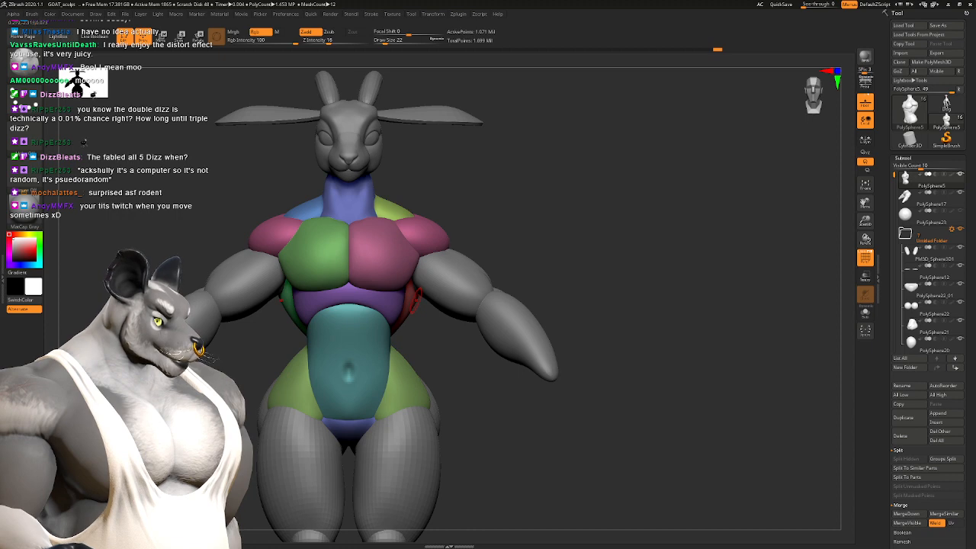
{"action": "right_click_drag", "start_coordinate": [400, 349], "coordinate": [424, 332], "text": "ctrl"}
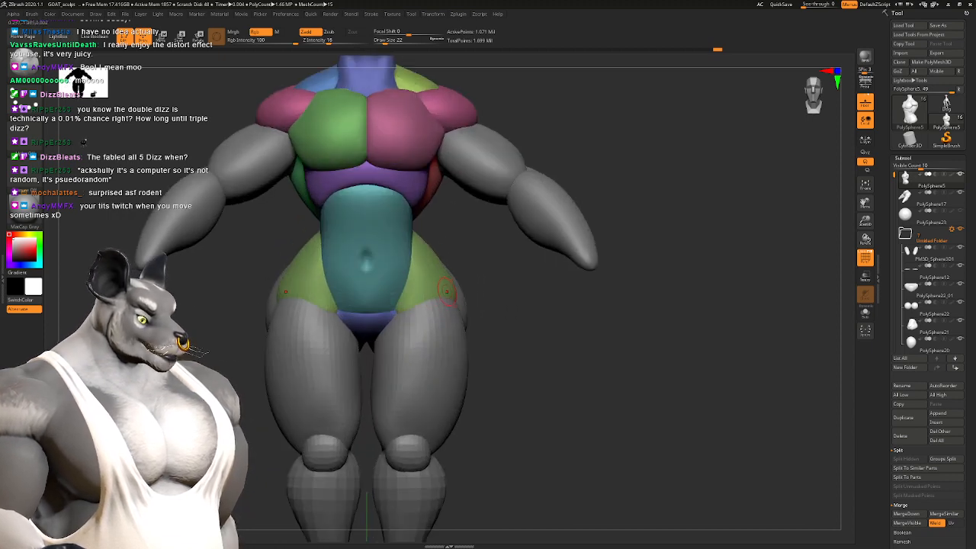
{"action": "key", "text": "b"}
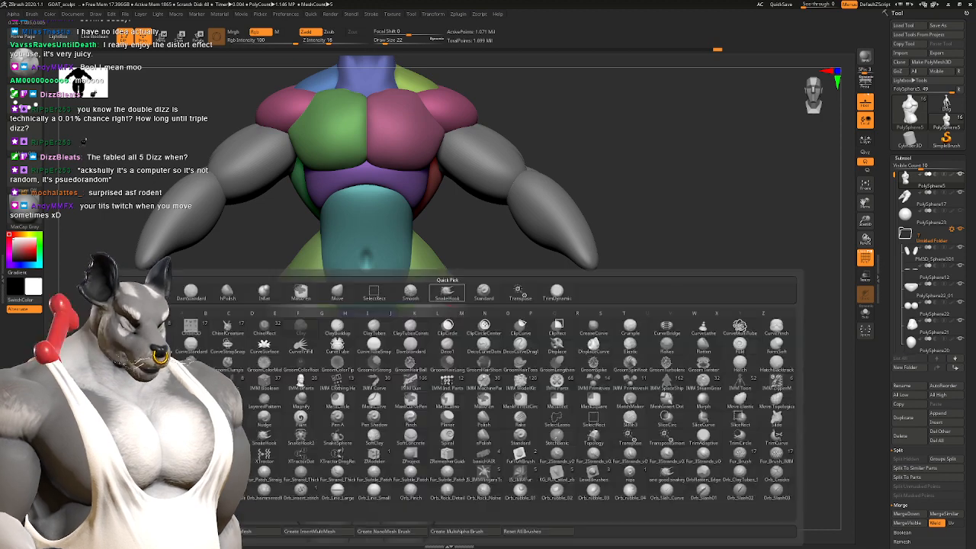
{"action": "key", "text": "m"}
{"action": "key", "text": "v"}
{"action": "key", "text": "space"}
{"action": "mouse_move", "coordinate": [448, 291]}
{"action": "left_mouse_down"}
{"action": "mouse_move", "coordinate": [456, 292]}
{"action": "mouse_move", "coordinate": [447, 284]}
{"action": "left_mouse_up"}
{"action": "key", "text": "space"}
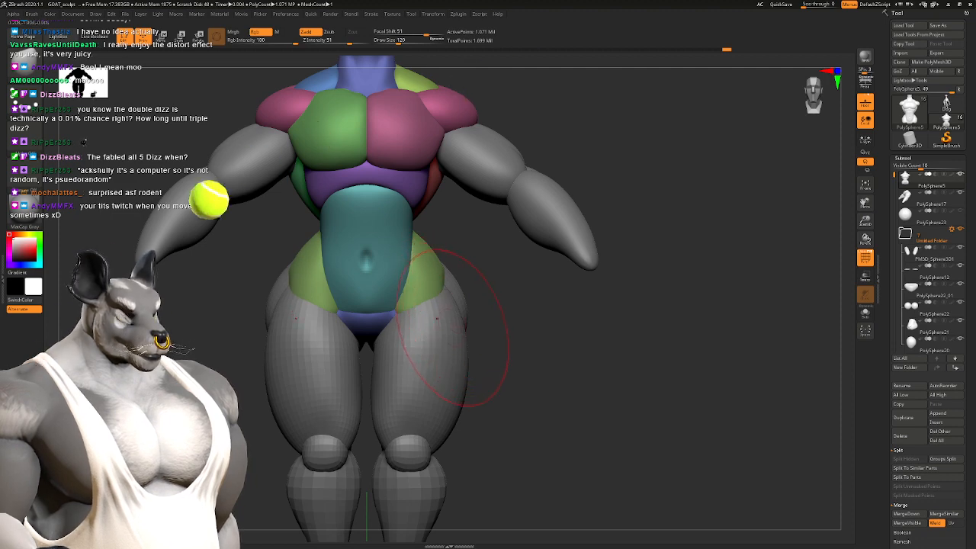
{"action": "left_click", "coordinate": [455, 365], "text": "alt"}
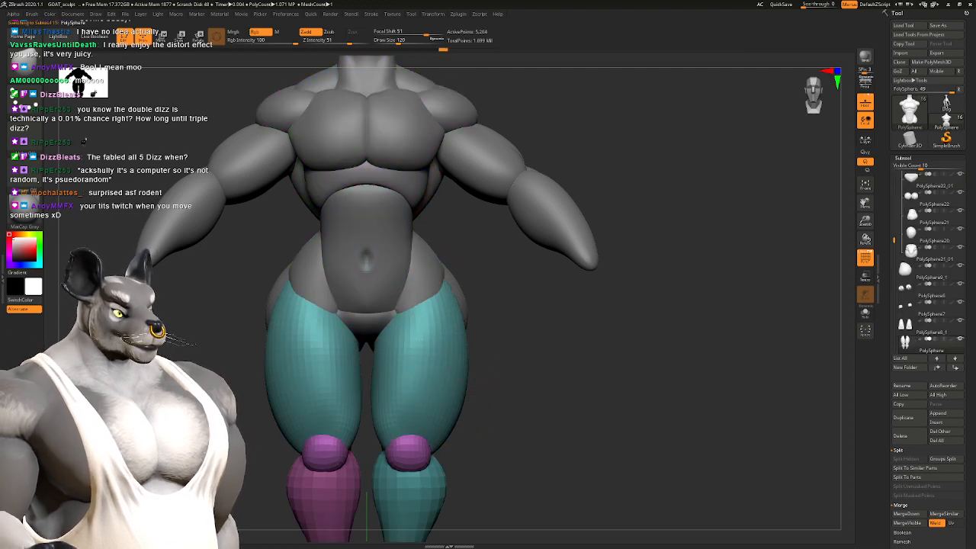
{"action": "left_click_drag", "start_coordinate": [460, 321], "coordinate": [468, 366]}
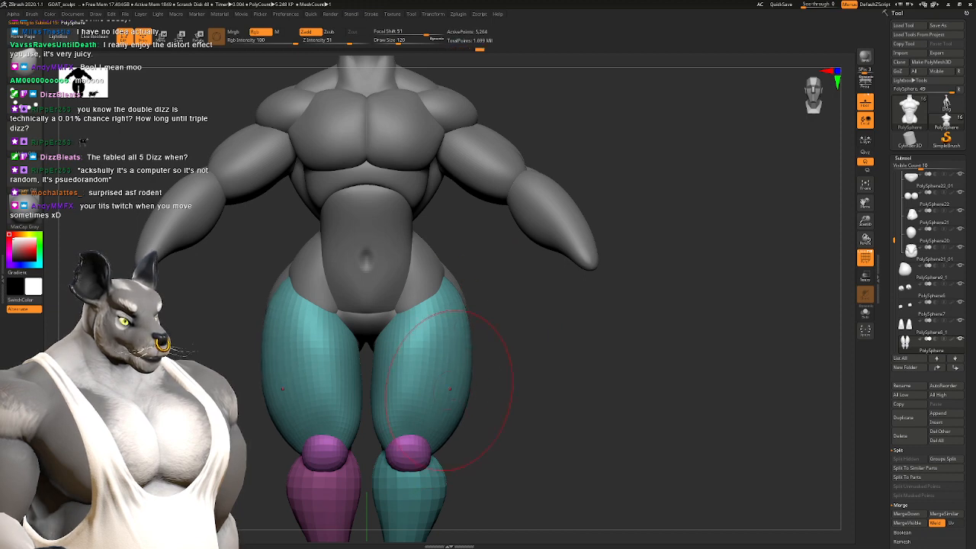
Step: Reselect the torso and examine the thigh and hip proportions from several angles and on the full figure
{"action": "key", "text": "f"}
{"action": "right_click_drag", "start_coordinate": [413, 303], "coordinate": [415, 328], "text": "ctrl"}
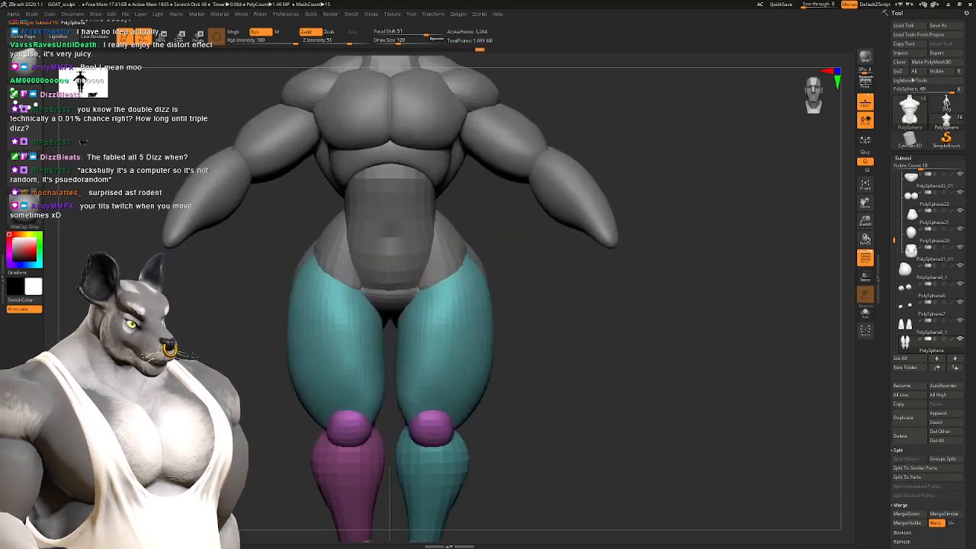
{"action": "mouse_move", "coordinate": [418, 290]}
{"action": "left_mouse_down"}
{"action": "mouse_move", "coordinate": [412, 283]}
{"action": "mouse_move", "coordinate": [392, 307]}
{"action": "left_mouse_up"}
{"action": "left_click", "coordinate": [405, 293], "text": "alt"}
{"action": "right_click_drag", "start_coordinate": [389, 273], "coordinate": [425, 314]}
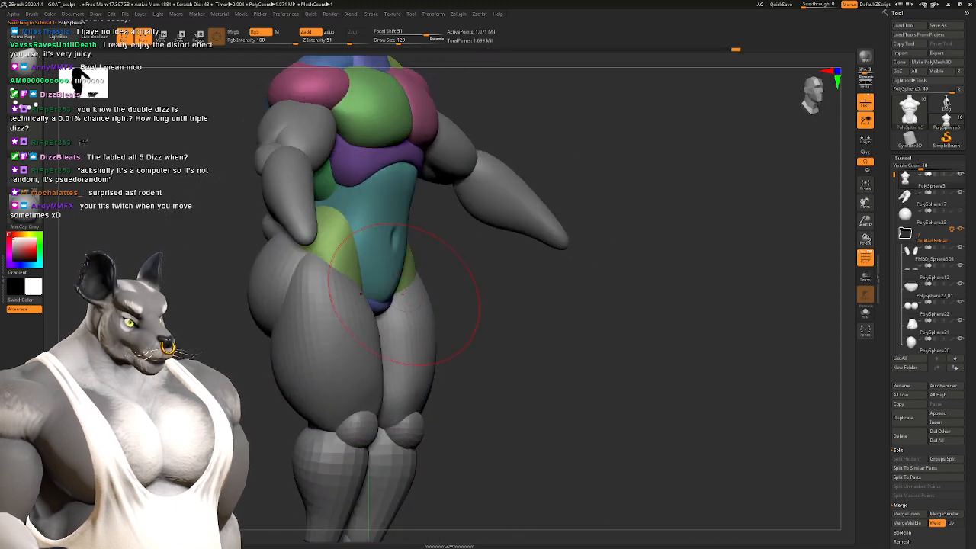
{"action": "right_click_drag", "start_coordinate": [421, 438], "coordinate": [338, 343]}
{"action": "right_click_drag", "start_coordinate": [337, 343], "coordinate": [360, 316]}
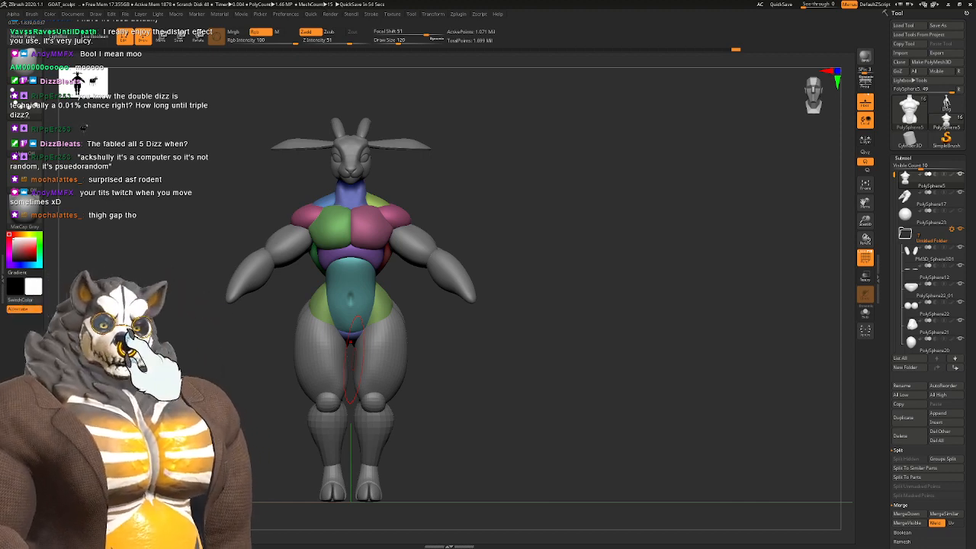
Step: Switch to the Inflat brush and make the leg subtool active for work on the thighs
{"action": "mouse_move", "coordinate": [394, 371]}
{"action": "right_mouse_down", "text": "alt"}
{"action": "mouse_move", "coordinate": [414, 257]}
{"action": "mouse_move", "coordinate": [414, 326]}
{"action": "mouse_move", "coordinate": [411, 278]}
{"action": "mouse_move", "coordinate": [438, 256]}
{"action": "mouse_move", "coordinate": [436, 179]}
{"action": "mouse_move", "coordinate": [419, 256]}
{"action": "mouse_move", "coordinate": [379, 268]}
{"action": "mouse_move", "coordinate": [375, 286]}
{"action": "right_mouse_up", "text": "alt"}
{"action": "key", "text": "b"}
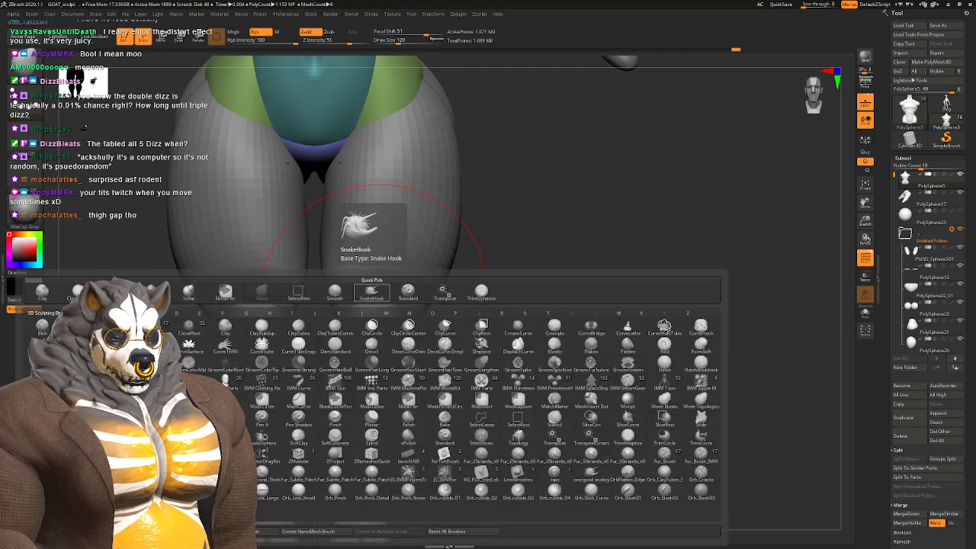
{"action": "key", "text": "i"}
{"action": "key", "text": "n"}
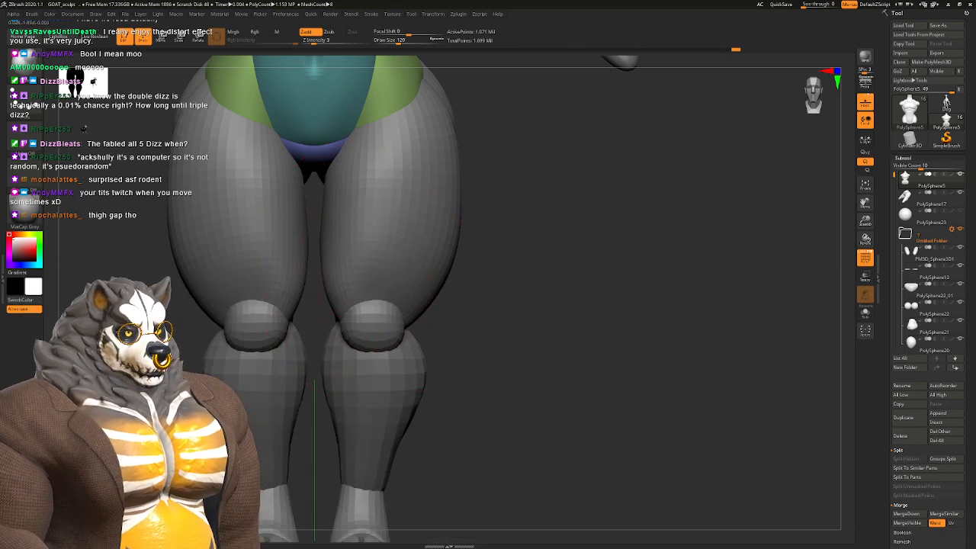
{"action": "left_click", "coordinate": [335, 250], "text": "alt"}
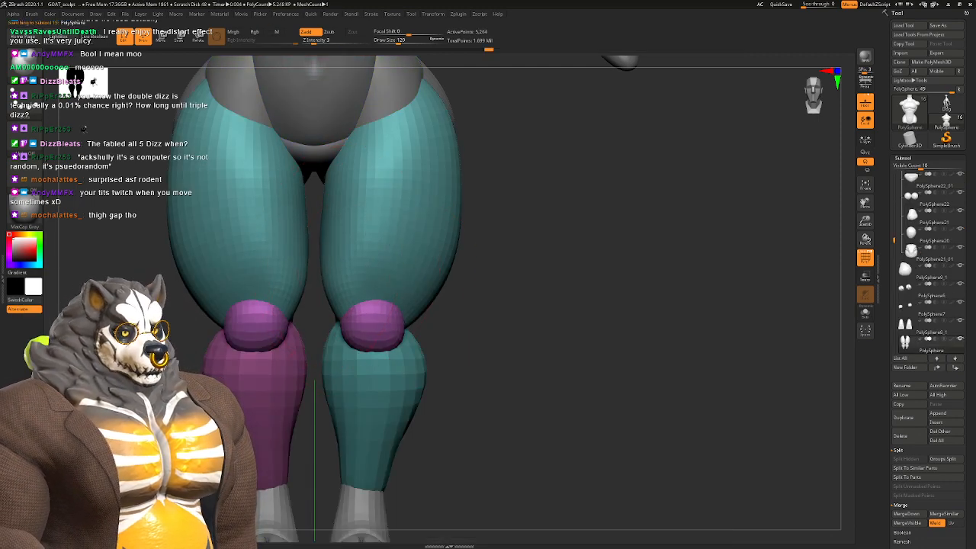
{"action": "left_click_drag", "start_coordinate": [626, 465], "coordinate": [364, 281]}
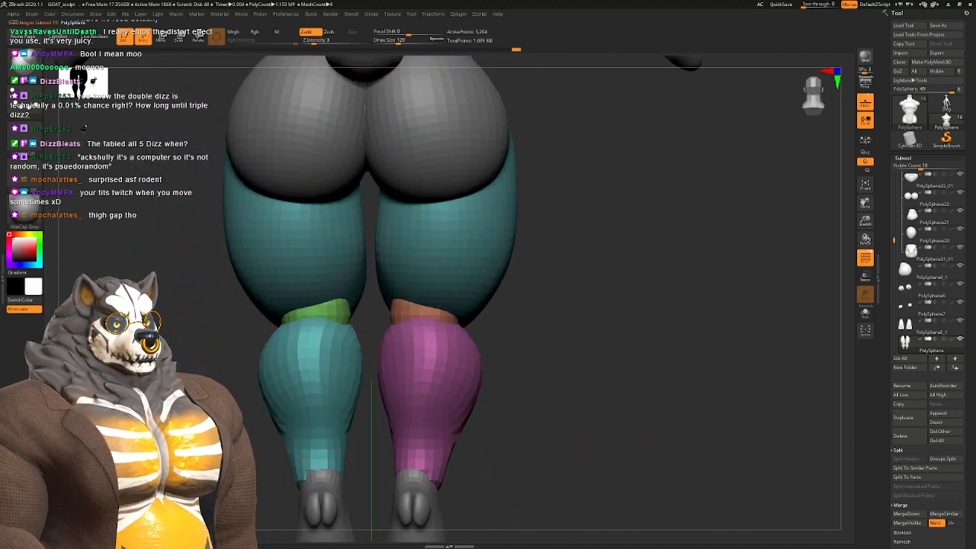
Step: Inflate the lower thighs above the knees with a smaller brush, and raise the draw size to 172
{"action": "right_click_drag", "start_coordinate": [344, 294], "coordinate": [272, 159]}
{"action": "right_click_drag", "start_coordinate": [379, 263], "coordinate": [397, 313], "text": "ctrl"}
{"action": "key", "text": "space"}
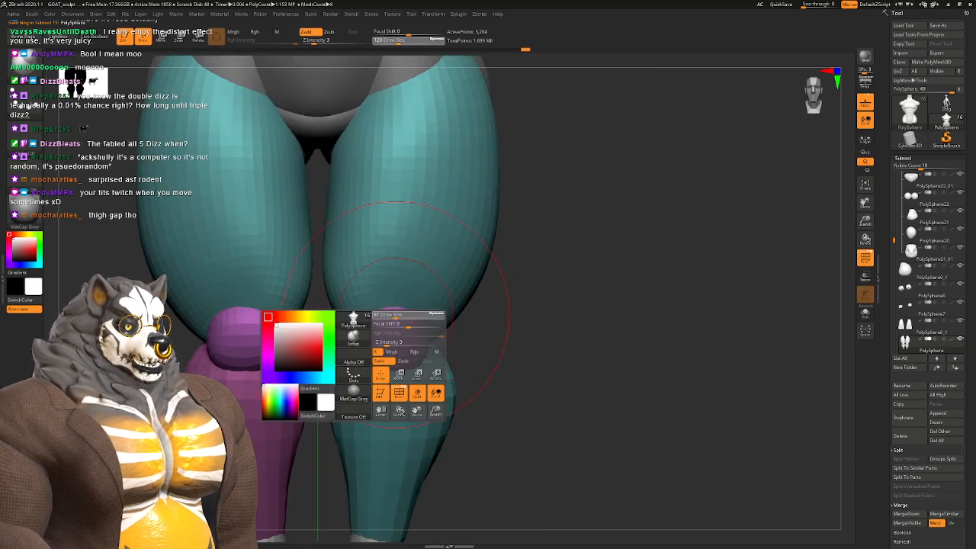
{"action": "left_click_drag", "start_coordinate": [396, 314], "coordinate": [394, 314]}
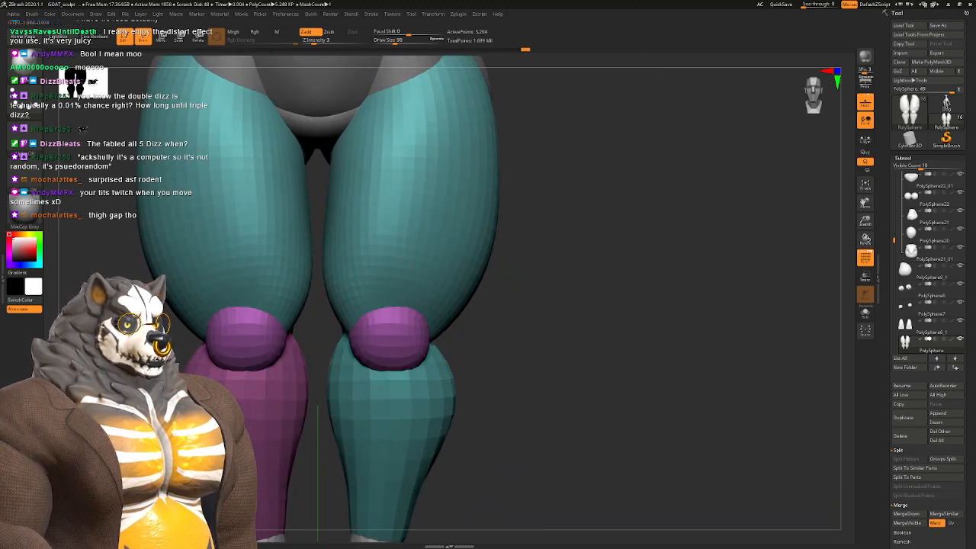
{"action": "left_click_drag", "start_coordinate": [466, 288], "coordinate": [453, 294]}
{"action": "mouse_move", "coordinate": [453, 294]}
{"action": "right_mouse_down"}
{"action": "mouse_move", "coordinate": [381, 291]}
{"action": "mouse_move", "coordinate": [464, 299]}
{"action": "right_mouse_up"}
{"action": "right_click_drag", "start_coordinate": [465, 298], "coordinate": [484, 264], "text": "ctrl"}
{"action": "key", "text": "space"}
{"action": "mouse_move", "coordinate": [449, 216]}
{"action": "left_mouse_down"}
{"action": "mouse_move", "coordinate": [459, 215]}
{"action": "mouse_move", "coordinate": [431, 231]}
{"action": "mouse_move", "coordinate": [434, 221]}
{"action": "left_mouse_up"}
{"action": "mouse_move", "coordinate": [488, 259]}
{"action": "right_mouse_down", "text": "ctrl"}
{"action": "mouse_move", "coordinate": [488, 206]}
{"action": "mouse_move", "coordinate": [545, 210]}
{"action": "mouse_move", "coordinate": [544, 164]}
{"action": "mouse_move", "coordinate": [469, 141]}
{"action": "mouse_move", "coordinate": [451, 115]}
{"action": "mouse_move", "coordinate": [441, 240]}
{"action": "mouse_move", "coordinate": [381, 267]}
{"action": "mouse_move", "coordinate": [454, 298]}
{"action": "mouse_move", "coordinate": [374, 293]}
{"action": "right_mouse_up", "text": "ctrl"}
Step: Select the arm subtool and fuse its muscle pieces into one mesh with DynaMesh
{"action": "left_click", "coordinate": [464, 229], "text": "alt"}
{"action": "left_click", "coordinate": [454, 297], "text": "alt"}
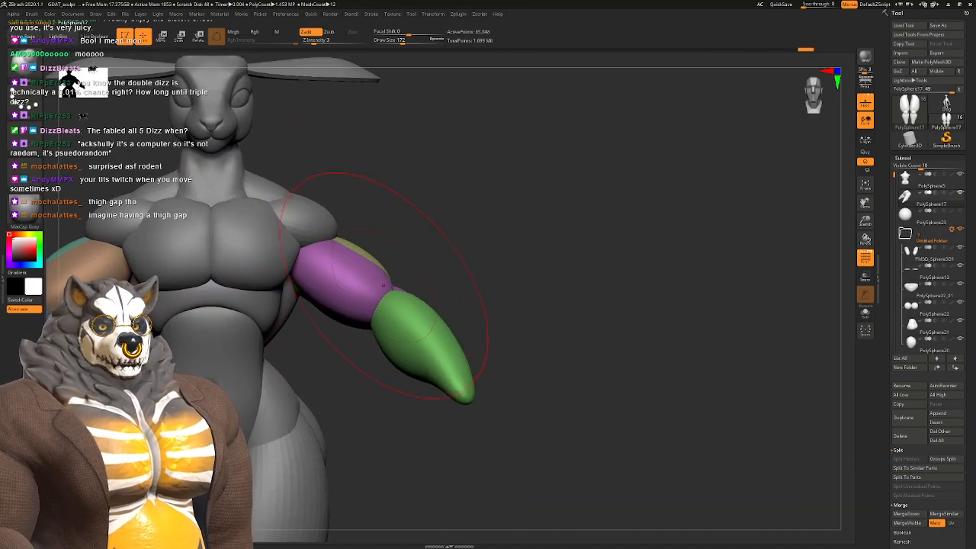
{"action": "key", "text": "space"}
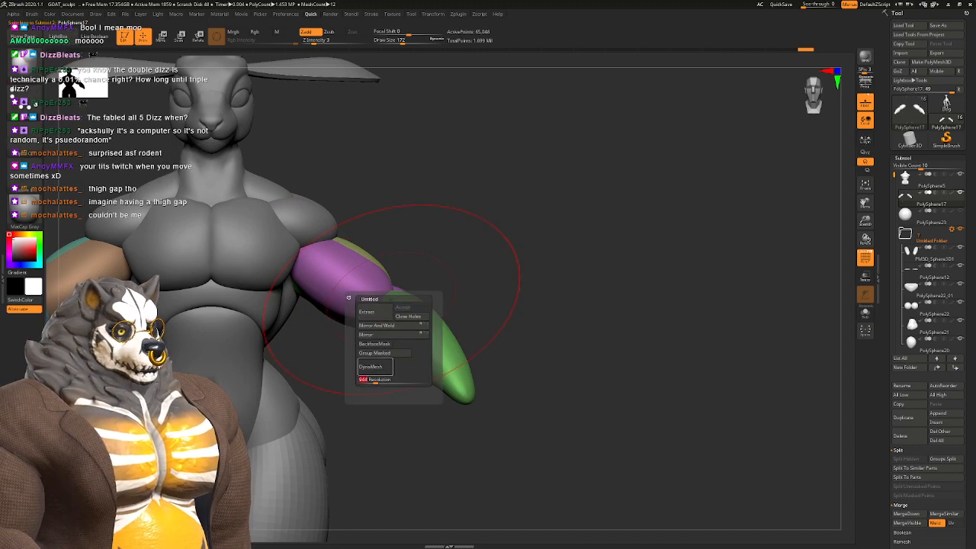
{"action": "left_click", "coordinate": [370, 367]}
{"action": "left_click", "coordinate": [345, 381]}
Step: Turn off the polygroup frame display and smooth the seams between the merged upper arm muscles at draw size 65
{"action": "mouse_move", "coordinate": [603, 302]}
{"action": "right_mouse_down"}
{"action": "mouse_move", "coordinate": [415, 298]}
{"action": "mouse_move", "coordinate": [332, 321]}
{"action": "right_mouse_up"}
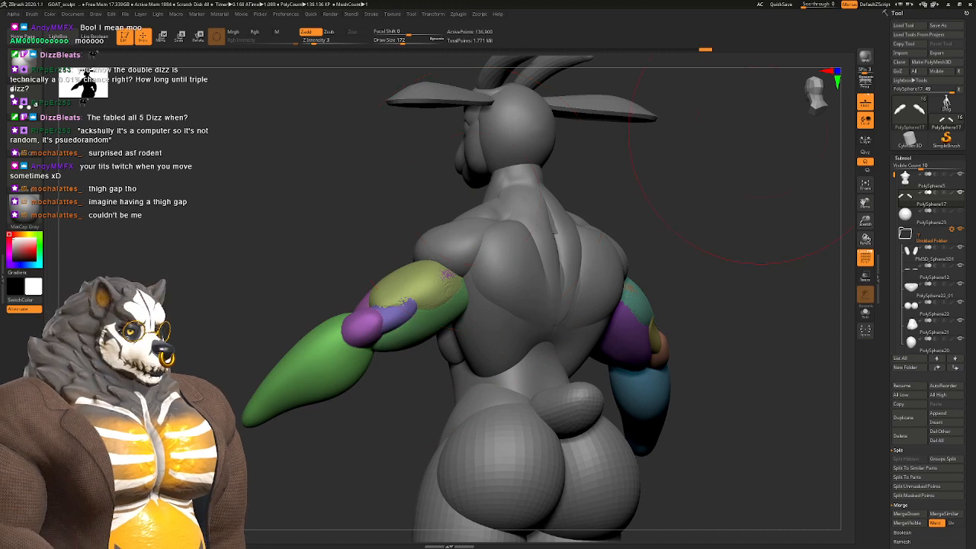
{"action": "left_click", "coordinate": [865, 256]}
{"action": "left_click_drag", "start_coordinate": [390, 361], "coordinate": [326, 366]}
{"action": "key", "text": "space"}
{"action": "left_click_drag", "start_coordinate": [376, 314], "coordinate": [366, 314]}
{"action": "left_click_drag", "start_coordinate": [466, 262], "coordinate": [449, 266], "text": "shift"}
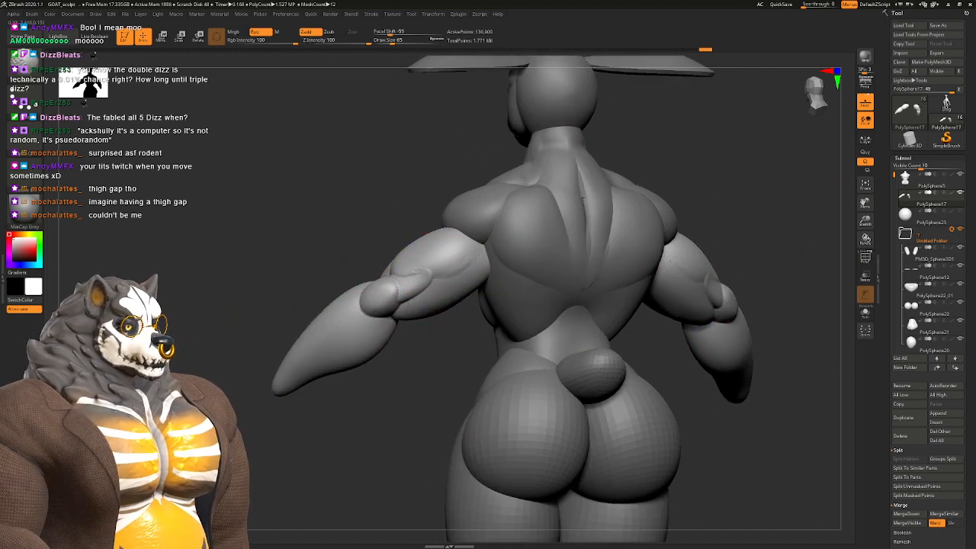
Step: Switch to the DamStandard brush at draw size 35 and carve the triceps creases above the elbow on the back of the arm
{"action": "mouse_move", "coordinate": [408, 335]}
{"action": "left_mouse_down", "text": "alt"}
{"action": "mouse_move", "coordinate": [416, 371]}
{"action": "mouse_move", "coordinate": [434, 353]}
{"action": "mouse_move", "coordinate": [401, 334]}
{"action": "left_mouse_up", "text": "alt"}
{"action": "key", "text": "b"}
{"action": "key", "text": "d"}
{"action": "key", "text": "s"}
{"action": "key", "text": "space"}
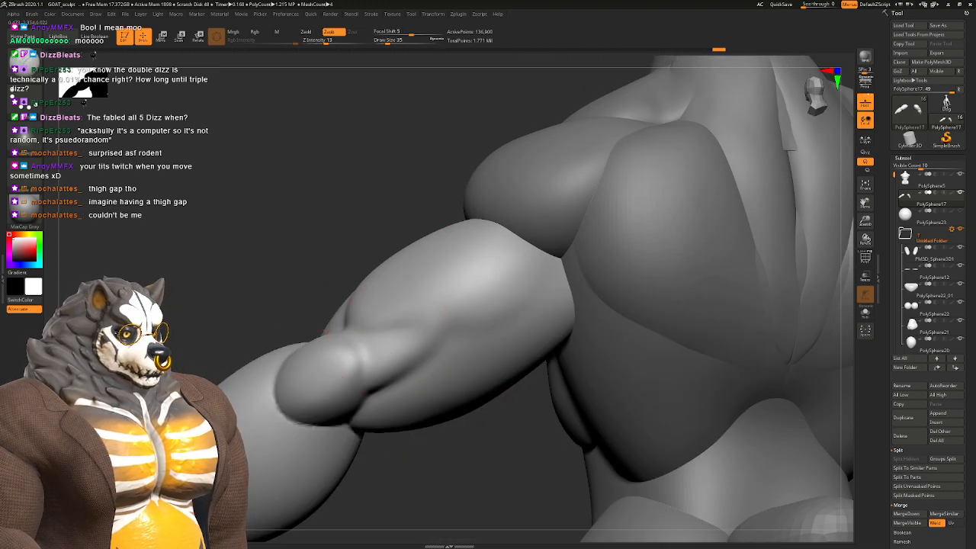
{"action": "left_click_drag", "start_coordinate": [385, 341], "coordinate": [499, 316]}
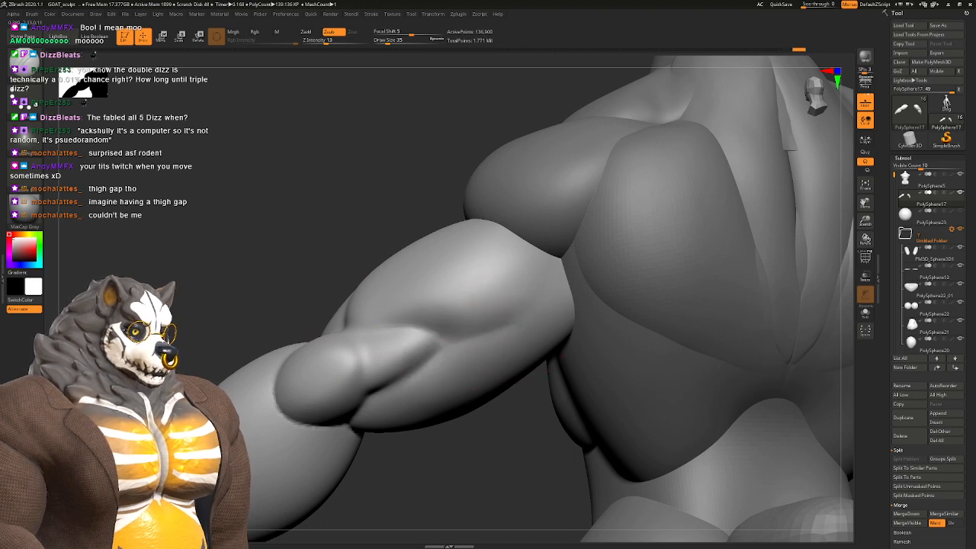
{"action": "mouse_move", "coordinate": [390, 387]}
{"action": "right_mouse_down"}
{"action": "mouse_move", "coordinate": [367, 324]}
{"action": "mouse_move", "coordinate": [359, 349]}
{"action": "mouse_move", "coordinate": [414, 251]}
{"action": "mouse_move", "coordinate": [488, 309]}
{"action": "right_mouse_up"}
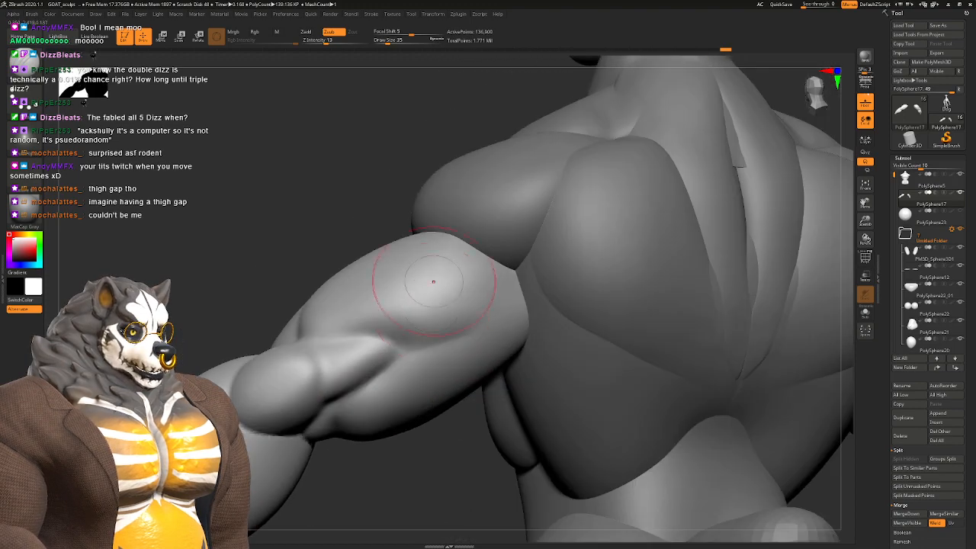
{"action": "mouse_move", "coordinate": [492, 314]}
{"action": "left_mouse_down"}
{"action": "mouse_move", "coordinate": [502, 307]}
{"action": "mouse_move", "coordinate": [474, 332]}
{"action": "left_mouse_up"}
{"action": "mouse_move", "coordinate": [397, 352]}
{"action": "right_mouse_down"}
{"action": "mouse_move", "coordinate": [451, 381]}
{"action": "mouse_move", "coordinate": [403, 388]}
{"action": "mouse_move", "coordinate": [392, 366]}
{"action": "mouse_move", "coordinate": [387, 386]}
{"action": "right_mouse_up"}
Step: Set the DamStandard brush to Z intensity 28, focal shift 17 and draw size 59
{"action": "key", "text": "space"}
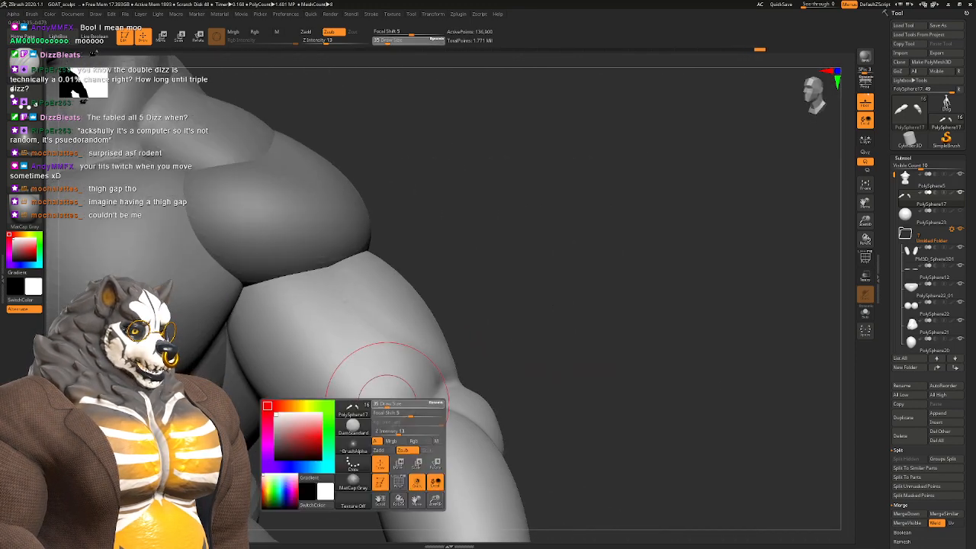
{"action": "left_click", "coordinate": [409, 432]}
{"action": "left_click", "coordinate": [415, 414]}
{"action": "left_click", "coordinate": [393, 404]}
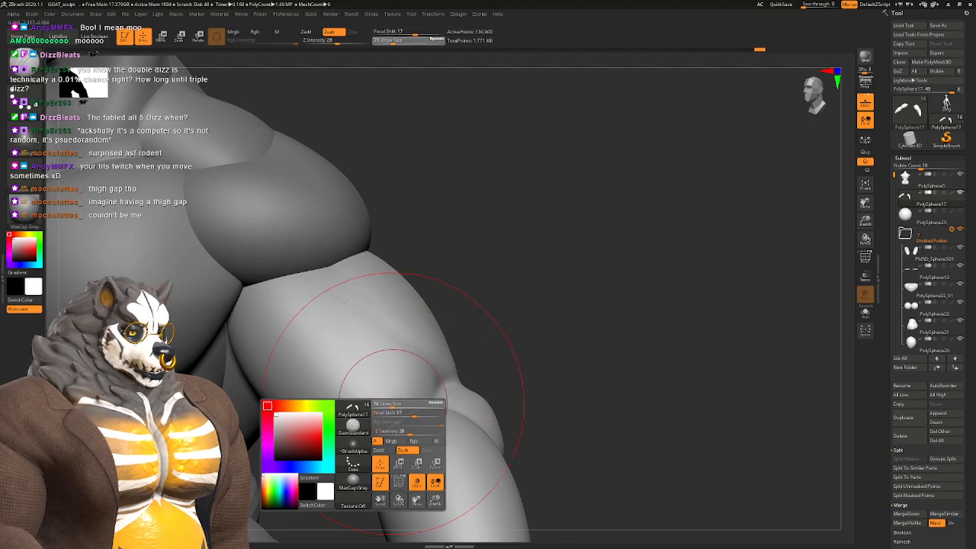
Step: Try to carve a crease into the front of the upper arm just below the shoulder muscle
{"action": "right_click_drag", "start_coordinate": [343, 322], "coordinate": [348, 272]}
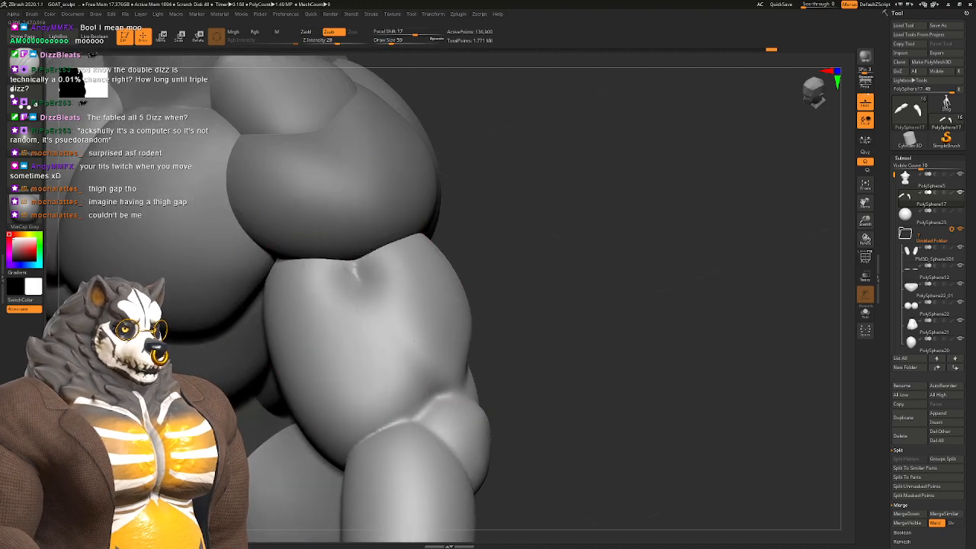
{"action": "left_click_drag", "start_coordinate": [390, 400], "coordinate": [401, 402]}
{"action": "key", "text": "space"}
{"action": "left_click", "coordinate": [387, 431]}
{"action": "right_click_drag", "start_coordinate": [387, 428], "coordinate": [324, 386]}
{"action": "right_click_drag", "start_coordinate": [414, 347], "coordinate": [381, 348]}
{"action": "key", "text": "ctrl+z"}
Step: Lower the brush's Z intensity to 8 and lightly carve the front of the upper arm and the crease at the inner elbow
{"action": "key", "text": "space"}
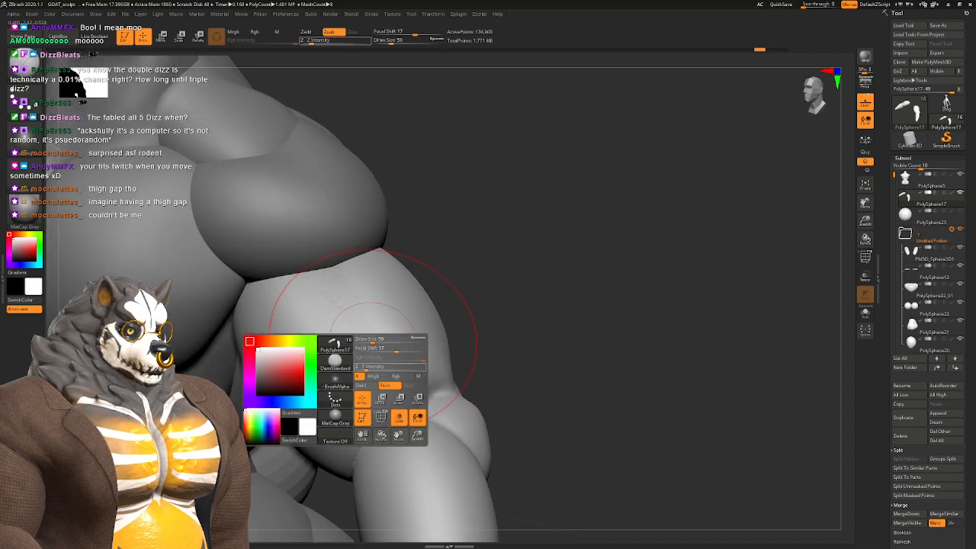
{"action": "type", "text": "3"}
{"action": "key", "text": "Return"}
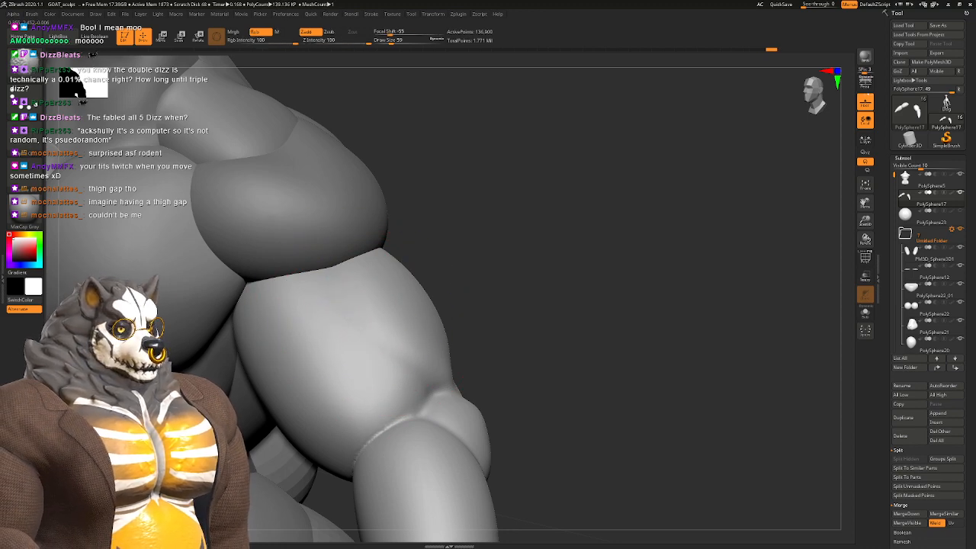
{"action": "key", "text": "space"}
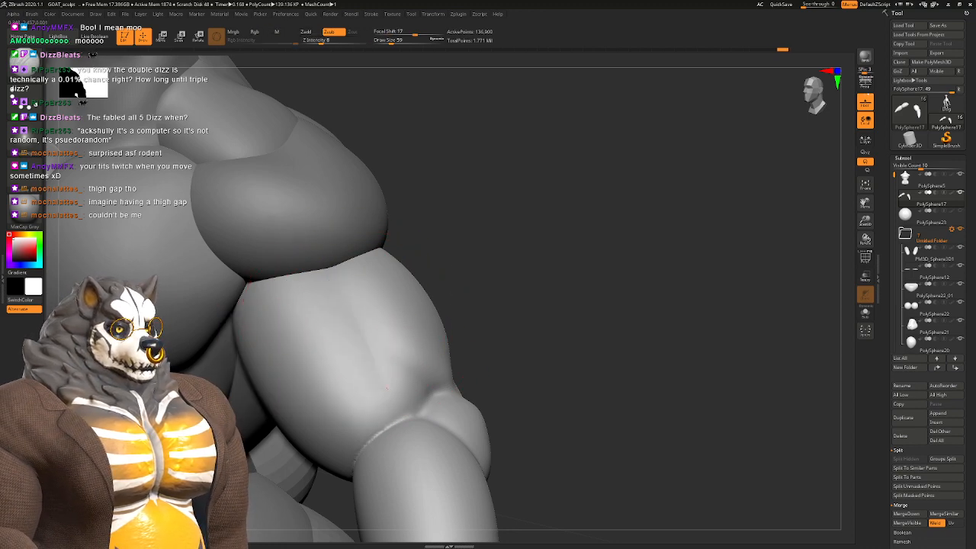
{"action": "mouse_move", "coordinate": [450, 305]}
{"action": "right_mouse_down"}
{"action": "mouse_move", "coordinate": [359, 351]}
{"action": "mouse_move", "coordinate": [355, 370]}
{"action": "mouse_move", "coordinate": [384, 404]}
{"action": "mouse_move", "coordinate": [358, 467]}
{"action": "mouse_move", "coordinate": [374, 371]}
{"action": "mouse_move", "coordinate": [331, 342]}
{"action": "mouse_move", "coordinate": [348, 359]}
{"action": "mouse_move", "coordinate": [396, 370]}
{"action": "right_mouse_up"}
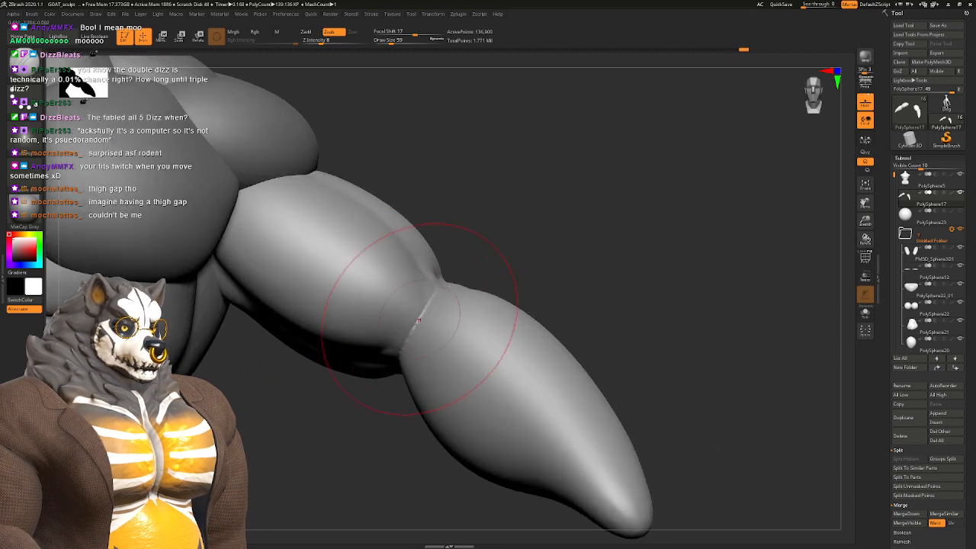
{"action": "left_click_drag", "start_coordinate": [427, 302], "coordinate": [405, 335]}
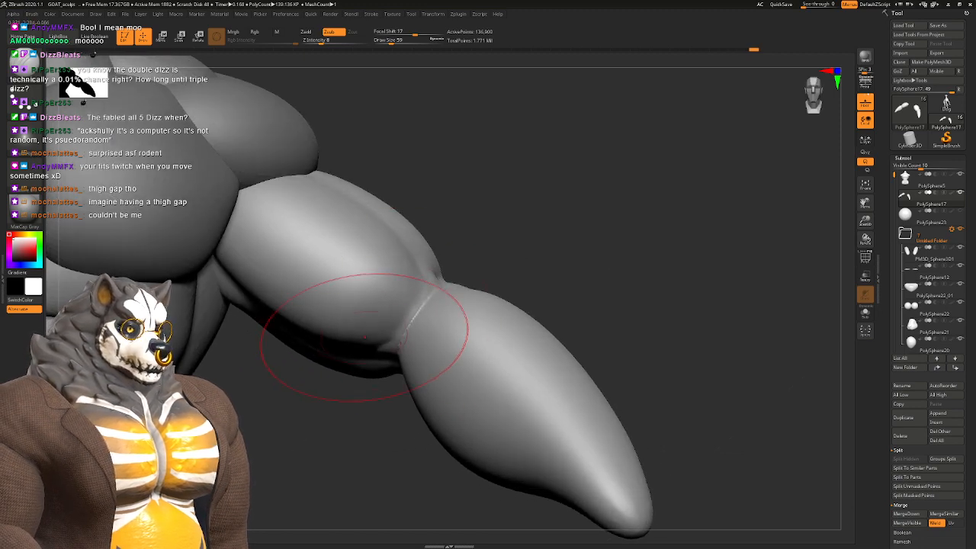
{"action": "right_click_drag", "start_coordinate": [311, 263], "coordinate": [399, 300], "text": "alt"}
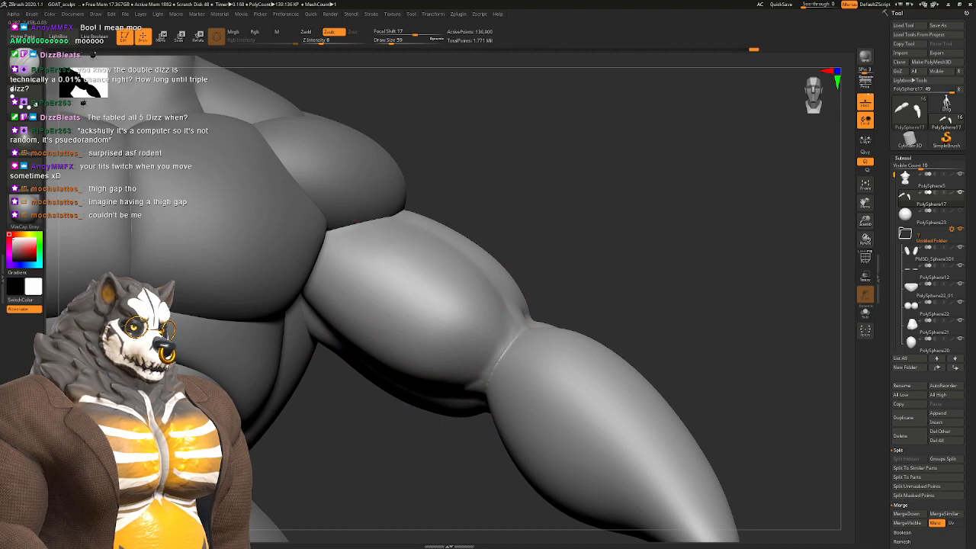
{"action": "mouse_move", "coordinate": [284, 353]}
{"action": "right_mouse_down"}
{"action": "mouse_move", "coordinate": [322, 303]}
{"action": "mouse_move", "coordinate": [337, 263]}
{"action": "mouse_move", "coordinate": [320, 296]}
{"action": "mouse_move", "coordinate": [329, 335]}
{"action": "right_mouse_up"}
{"action": "right_click_drag", "start_coordinate": [335, 277], "coordinate": [344, 324]}
Step: Refine the groove between the biceps and triceps along the underside of the upper arm
{"action": "key", "text": "b"}
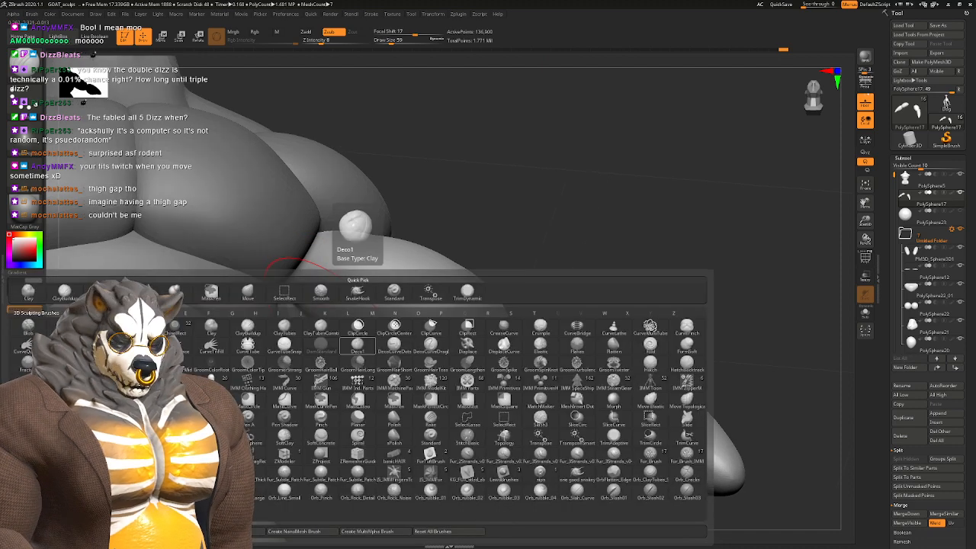
{"action": "key", "text": "m"}
{"action": "key", "text": "v"}
{"action": "left_click_drag", "start_coordinate": [391, 268], "coordinate": [320, 290]}
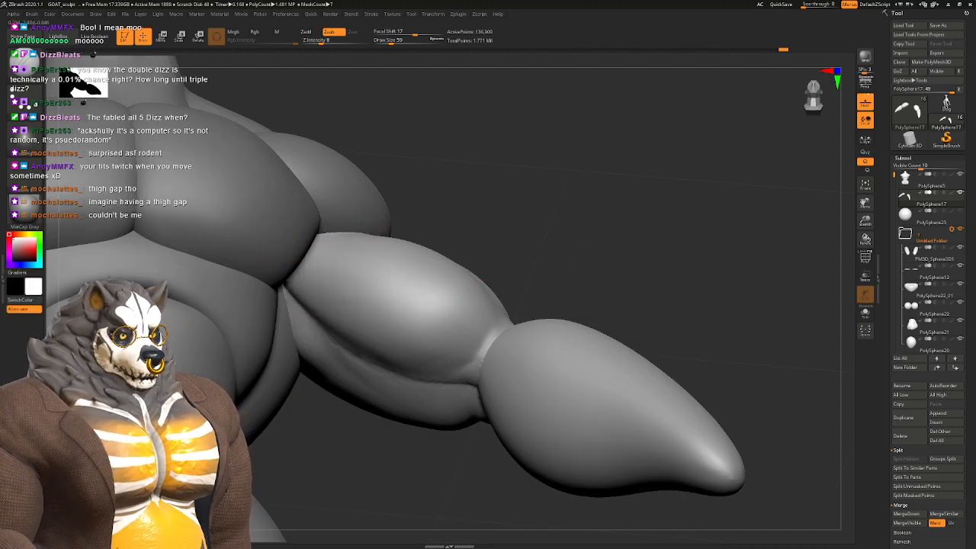
{"action": "mouse_move", "coordinate": [326, 332]}
{"action": "right_mouse_down"}
{"action": "mouse_move", "coordinate": [330, 377]}
{"action": "mouse_move", "coordinate": [340, 375]}
{"action": "mouse_move", "coordinate": [364, 285]}
{"action": "mouse_move", "coordinate": [361, 221]}
{"action": "mouse_move", "coordinate": [343, 229]}
{"action": "mouse_move", "coordinate": [361, 245]}
{"action": "right_mouse_up"}
{"action": "mouse_move", "coordinate": [388, 290]}
{"action": "right_mouse_down", "text": "shift"}
{"action": "mouse_move", "coordinate": [293, 291]}
{"action": "mouse_move", "coordinate": [354, 320]}
{"action": "mouse_move", "coordinate": [357, 370]}
{"action": "mouse_move", "coordinate": [404, 339]}
{"action": "mouse_move", "coordinate": [433, 303]}
{"action": "mouse_move", "coordinate": [428, 273]}
{"action": "right_mouse_up", "text": "shift"}
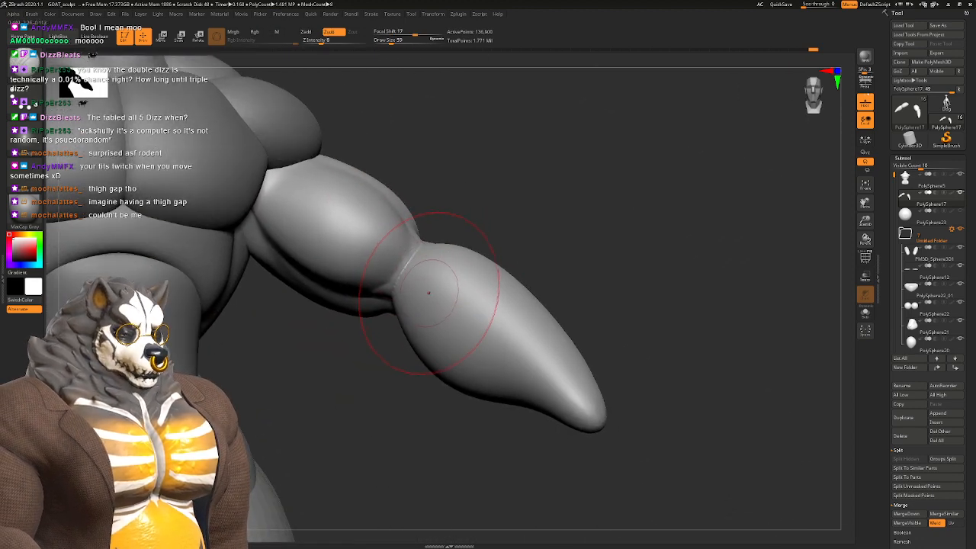
Step: Switch to the Clay brush at draw size 41 and build up the forms around the back of the elbow
{"action": "key", "text": "b"}
{"action": "key", "text": "c"}
{"action": "key", "text": "l"}
{"action": "key", "text": "space"}
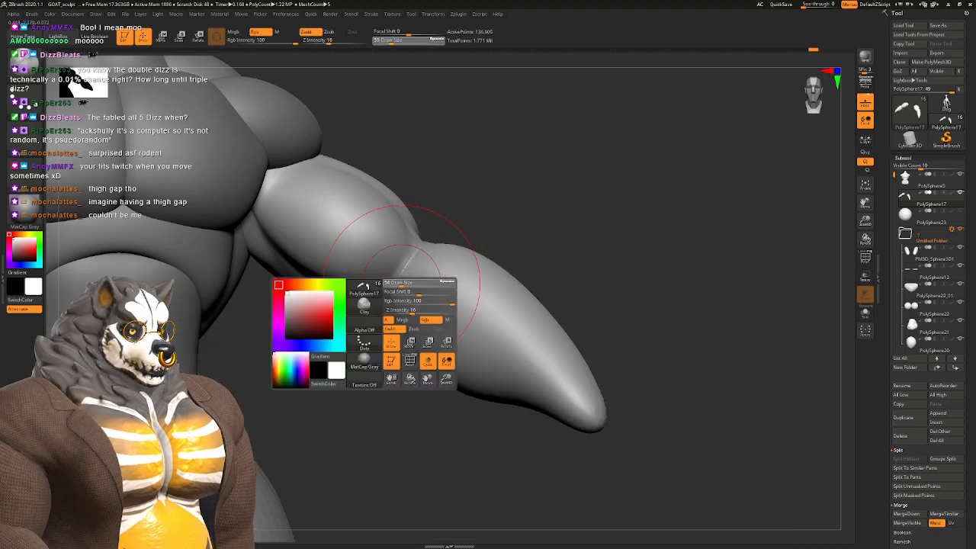
{"action": "left_click_drag", "start_coordinate": [402, 282], "coordinate": [398, 282]}
{"action": "mouse_move", "coordinate": [448, 295]}
{"action": "right_mouse_down"}
{"action": "mouse_move", "coordinate": [466, 194]}
{"action": "mouse_move", "coordinate": [474, 214]}
{"action": "mouse_move", "coordinate": [448, 303]}
{"action": "mouse_move", "coordinate": [396, 374]}
{"action": "mouse_move", "coordinate": [395, 351]}
{"action": "right_mouse_up"}
{"action": "key", "text": "space"}
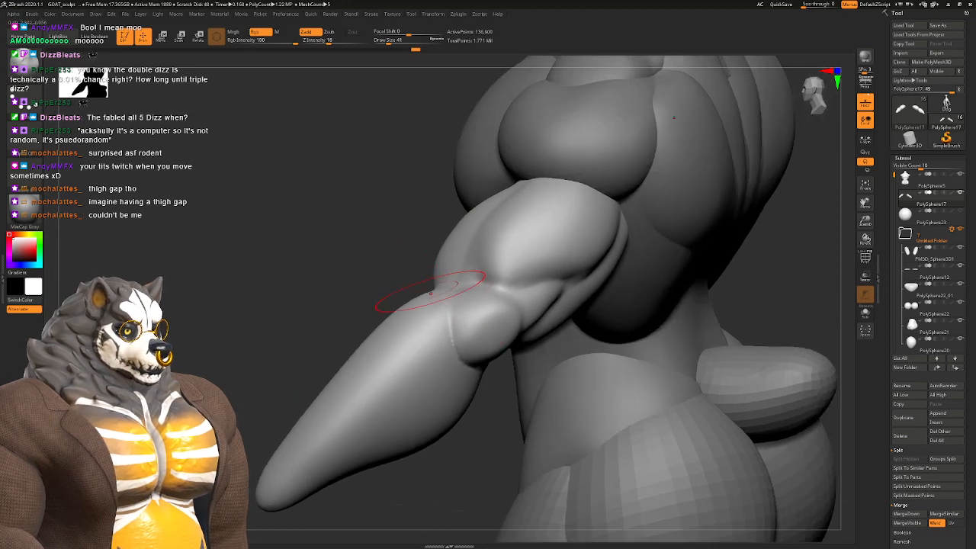
{"action": "mouse_move", "coordinate": [490, 244]}
{"action": "right_mouse_down"}
{"action": "mouse_move", "coordinate": [476, 301]}
{"action": "mouse_move", "coordinate": [460, 249]}
{"action": "right_mouse_up"}
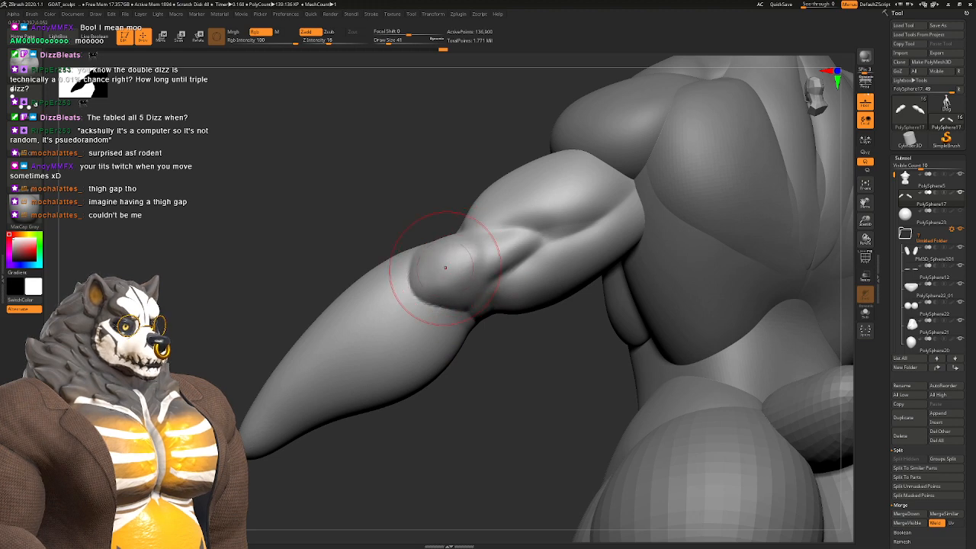
{"action": "right_click_drag", "start_coordinate": [459, 285], "coordinate": [461, 278]}
{"action": "mouse_move", "coordinate": [507, 337]}
{"action": "right_mouse_down"}
{"action": "mouse_move", "coordinate": [473, 343]}
{"action": "mouse_move", "coordinate": [479, 329]}
{"action": "mouse_move", "coordinate": [468, 329]}
{"action": "right_mouse_up"}
Step: Switch back to DamStandard and carve the muscle separations along the outer side and front of the forearm
{"action": "key", "text": "b"}
{"action": "key", "text": "d"}
{"action": "key", "text": "s"}
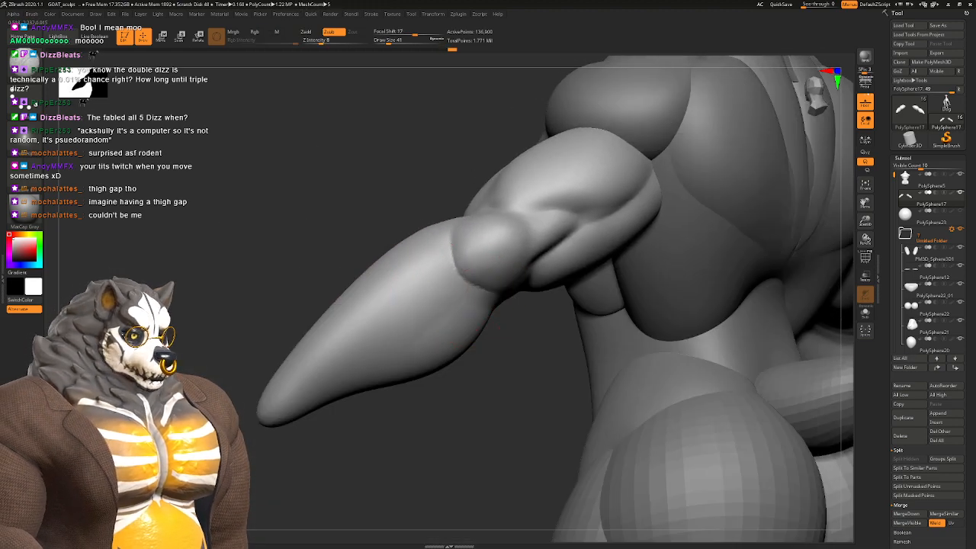
{"action": "right_click_drag", "start_coordinate": [505, 279], "coordinate": [428, 279]}
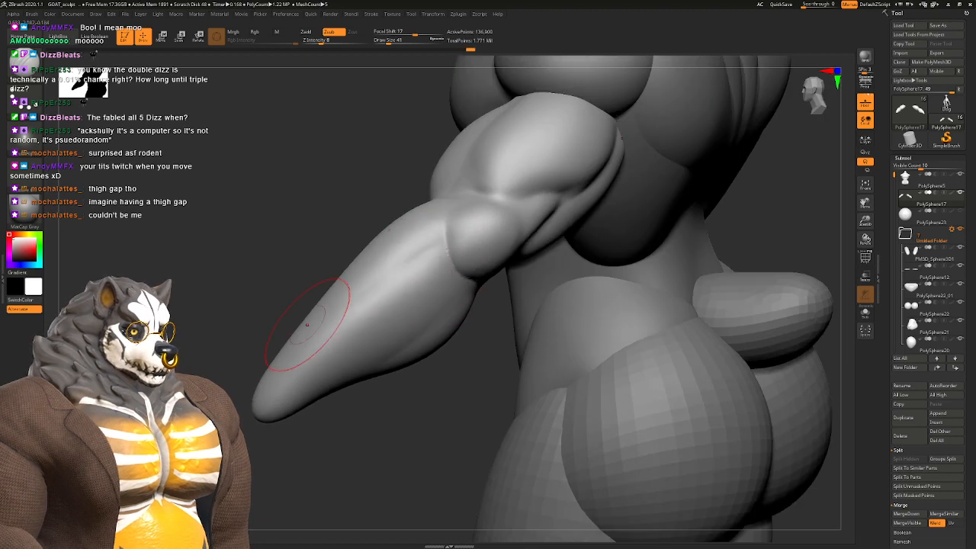
{"action": "right_click_drag", "start_coordinate": [306, 324], "coordinate": [290, 298]}
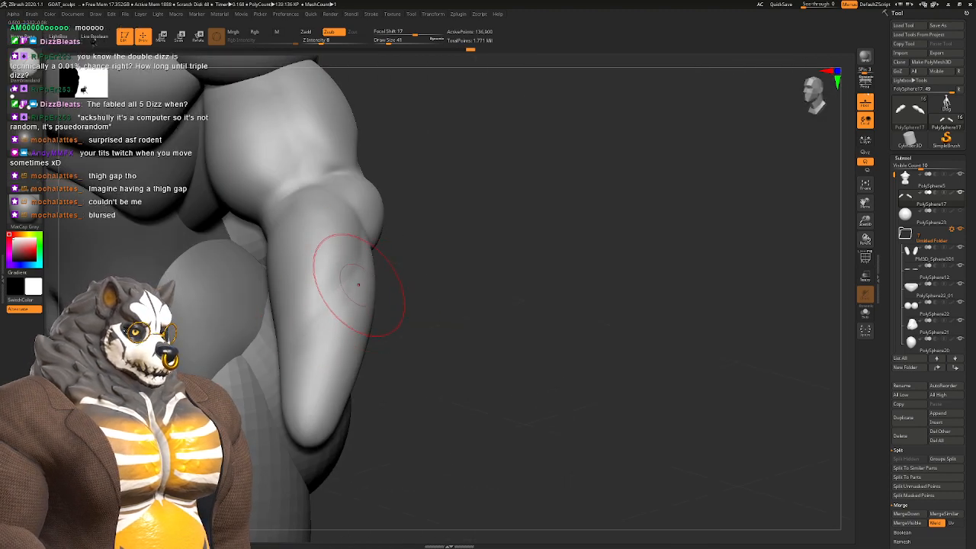
{"action": "right_click_drag", "start_coordinate": [358, 285], "coordinate": [314, 266]}
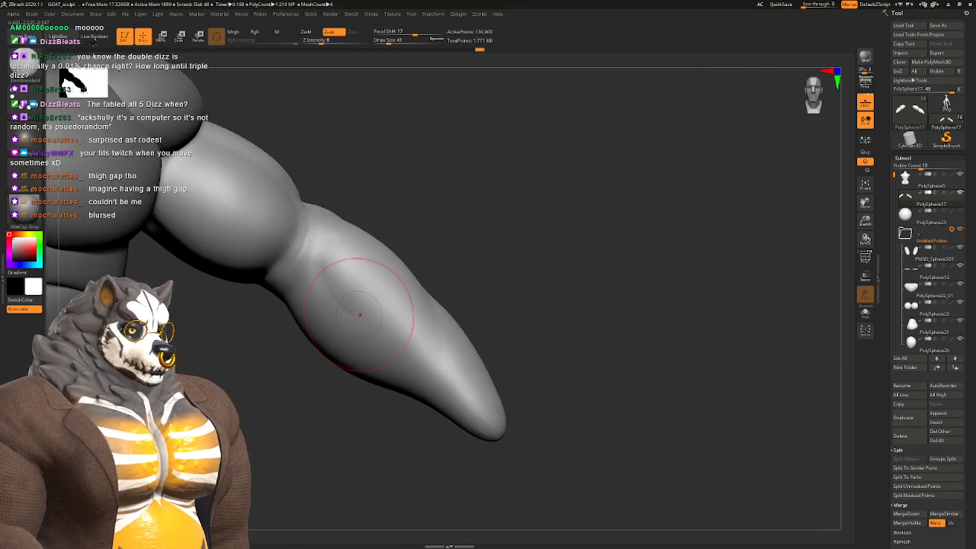
{"action": "right_click_drag", "start_coordinate": [344, 308], "coordinate": [334, 289]}
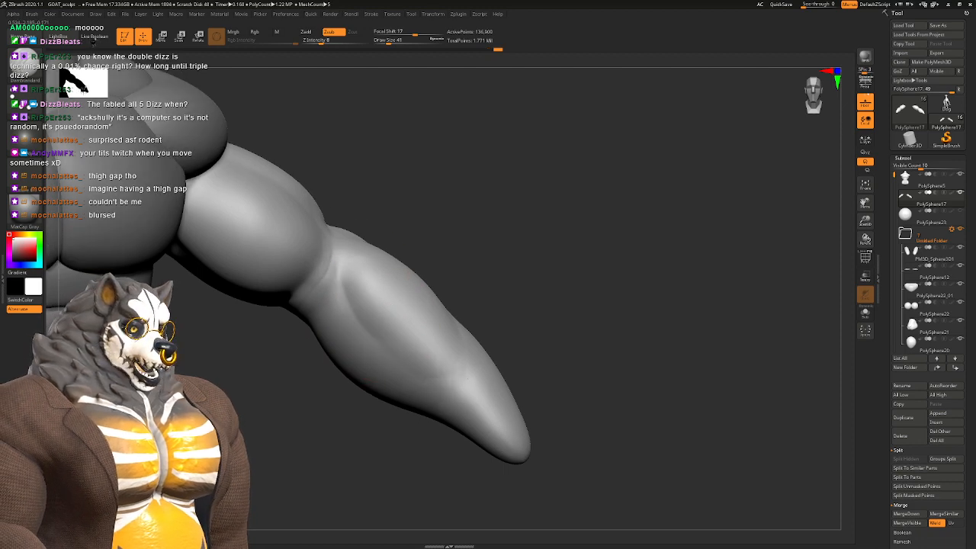
{"action": "mouse_move", "coordinate": [466, 415]}
{"action": "right_mouse_down"}
{"action": "mouse_move", "coordinate": [407, 387]}
{"action": "mouse_move", "coordinate": [472, 463]}
{"action": "right_mouse_up"}
Step: Reduce the draw size to 27 and sharpen the creases between the elbow and the triceps on the back of the arm
{"action": "mouse_move", "coordinate": [579, 328]}
{"action": "right_mouse_down"}
{"action": "mouse_move", "coordinate": [489, 283]}
{"action": "mouse_move", "coordinate": [448, 357]}
{"action": "mouse_move", "coordinate": [435, 320]}
{"action": "right_mouse_up"}
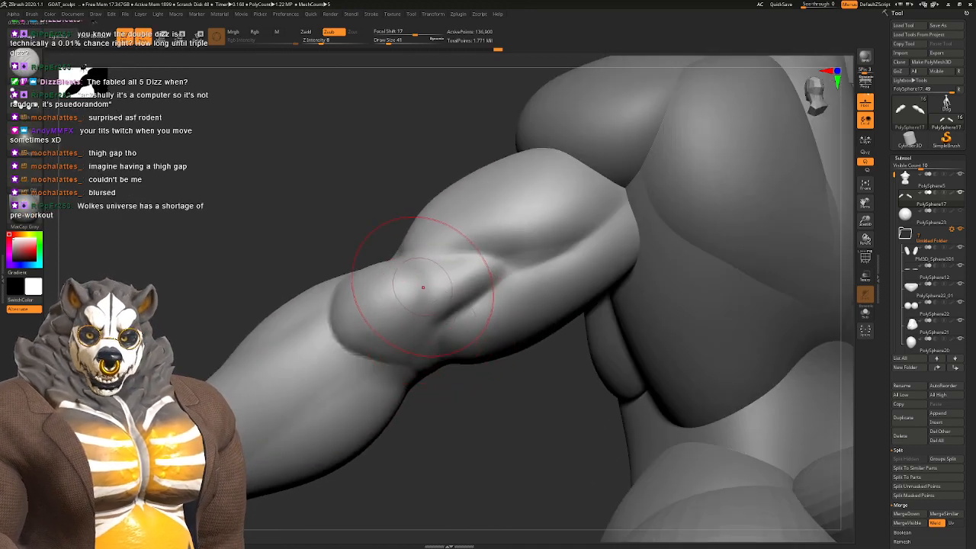
{"action": "key", "text": "space"}
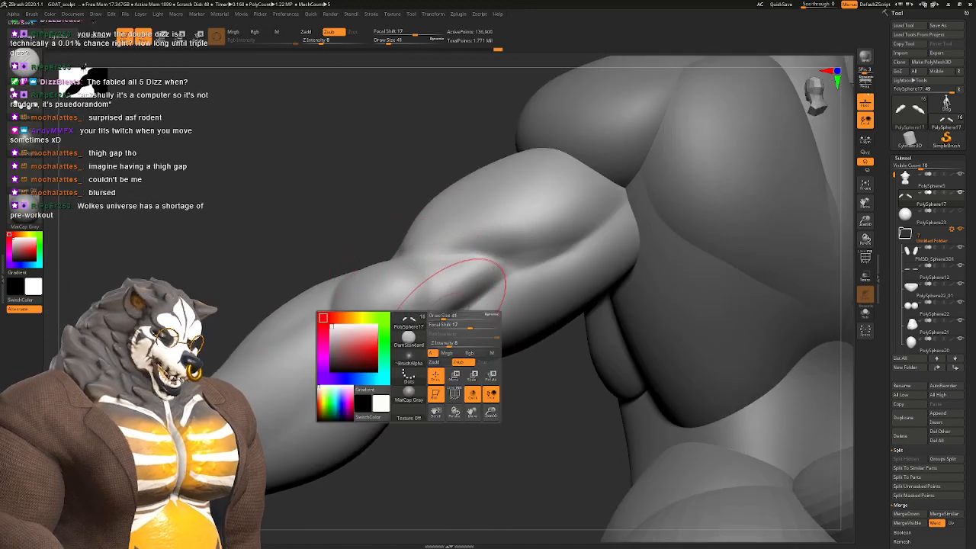
{"action": "left_click_drag", "start_coordinate": [443, 322], "coordinate": [437, 322]}
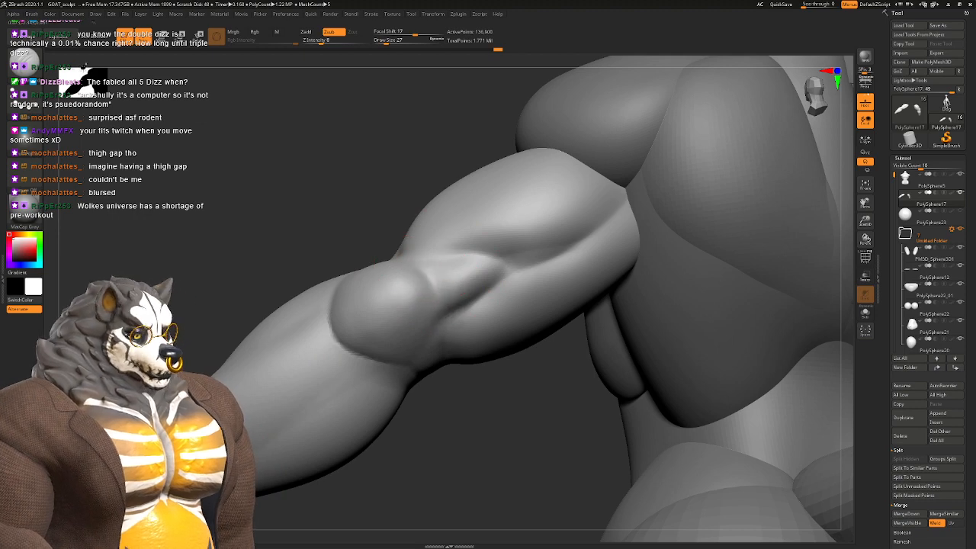
Step: Switch to the Clay brush and build up the separate triceps heads on the back of the upper arm up to the shoulder
{"action": "key", "text": "b"}
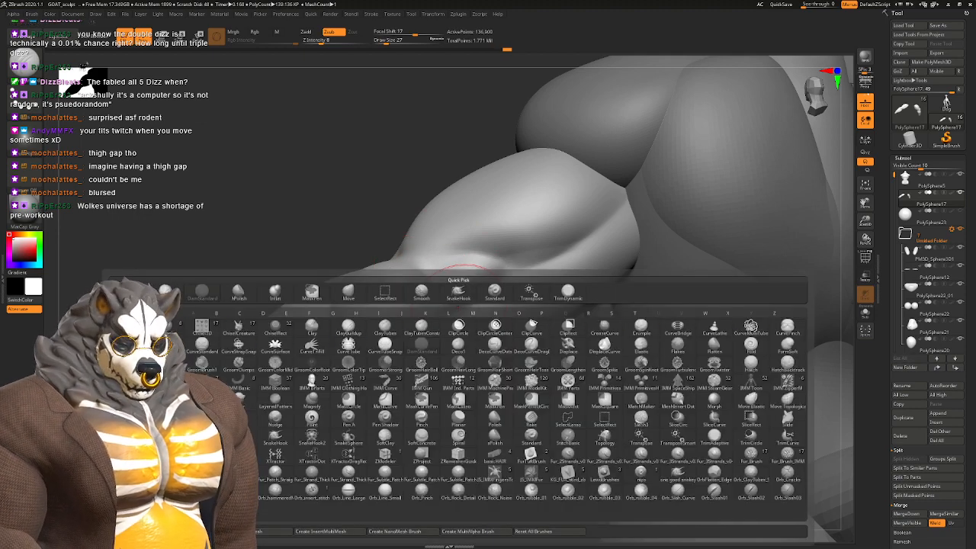
{"action": "key", "text": "c"}
{"action": "key", "text": "b"}
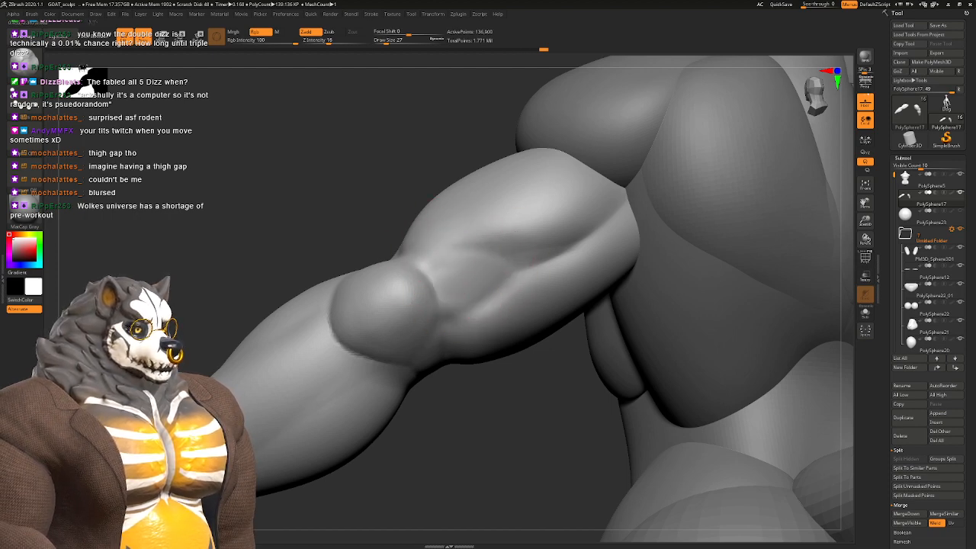
{"action": "mouse_move", "coordinate": [526, 202]}
{"action": "left_mouse_down"}
{"action": "mouse_move", "coordinate": [503, 229]}
{"action": "mouse_move", "coordinate": [602, 204]}
{"action": "left_mouse_up"}
{"action": "left_click_drag", "start_coordinate": [544, 180], "coordinate": [514, 192]}
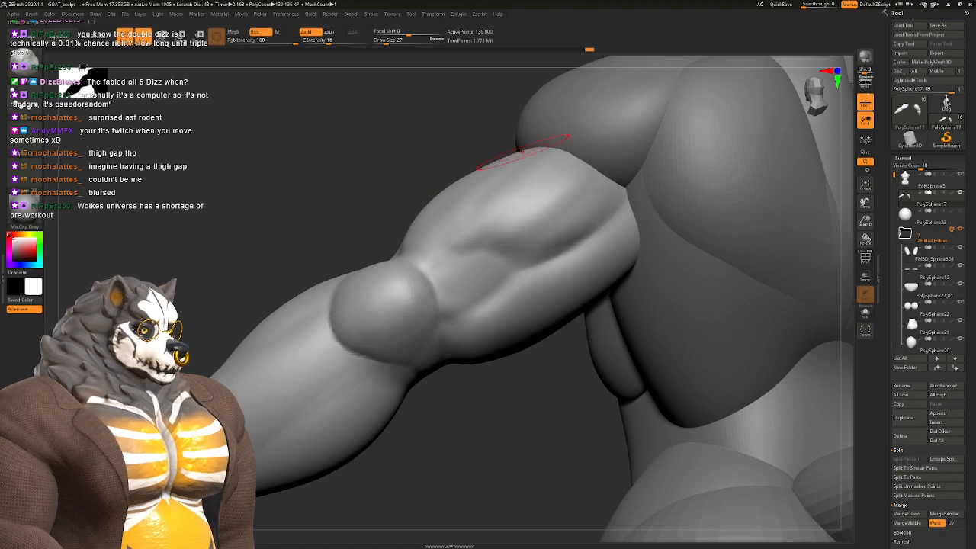
{"action": "left_click_drag", "start_coordinate": [489, 158], "coordinate": [412, 175]}
{"action": "left_click_drag", "start_coordinate": [453, 261], "coordinate": [457, 248]}
{"action": "mouse_move", "coordinate": [396, 221]}
{"action": "left_mouse_down"}
{"action": "mouse_move", "coordinate": [648, 251]}
{"action": "mouse_move", "coordinate": [656, 243]}
{"action": "mouse_move", "coordinate": [533, 263]}
{"action": "left_mouse_up"}
{"action": "right_click_drag", "start_coordinate": [534, 263], "coordinate": [564, 267]}
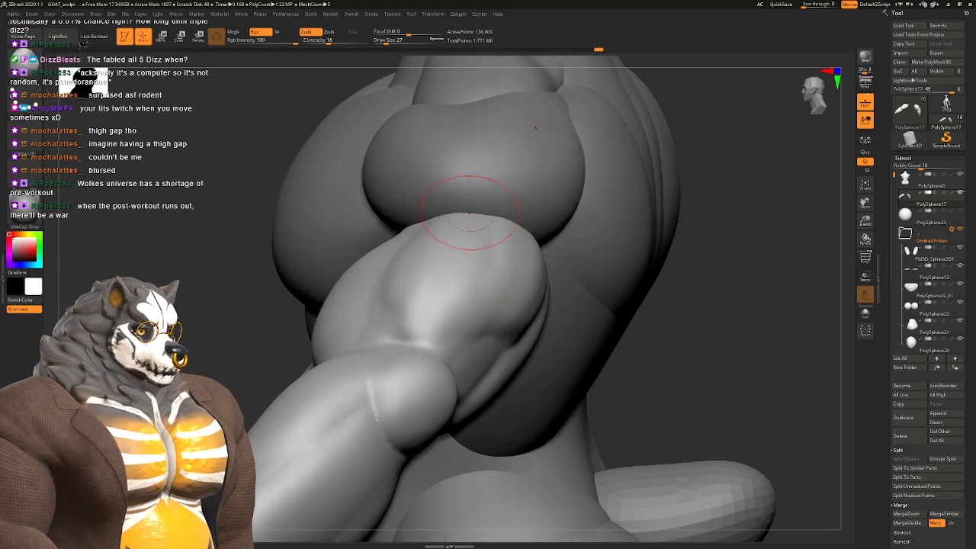
{"action": "left_click_drag", "start_coordinate": [472, 211], "coordinate": [466, 223]}
{"action": "mouse_move", "coordinate": [466, 222]}
{"action": "right_mouse_down"}
{"action": "mouse_move", "coordinate": [484, 237]}
{"action": "mouse_move", "coordinate": [648, 251]}
{"action": "right_mouse_up"}
{"action": "mouse_move", "coordinate": [511, 245]}
{"action": "right_mouse_down"}
{"action": "mouse_move", "coordinate": [490, 211]}
{"action": "mouse_move", "coordinate": [541, 217]}
{"action": "mouse_move", "coordinate": [469, 292]}
{"action": "right_mouse_up"}
Step: Raise the Clay brush's draw size to 35 and fill out the biceps on the front of the upper arm
{"action": "key", "text": "space"}
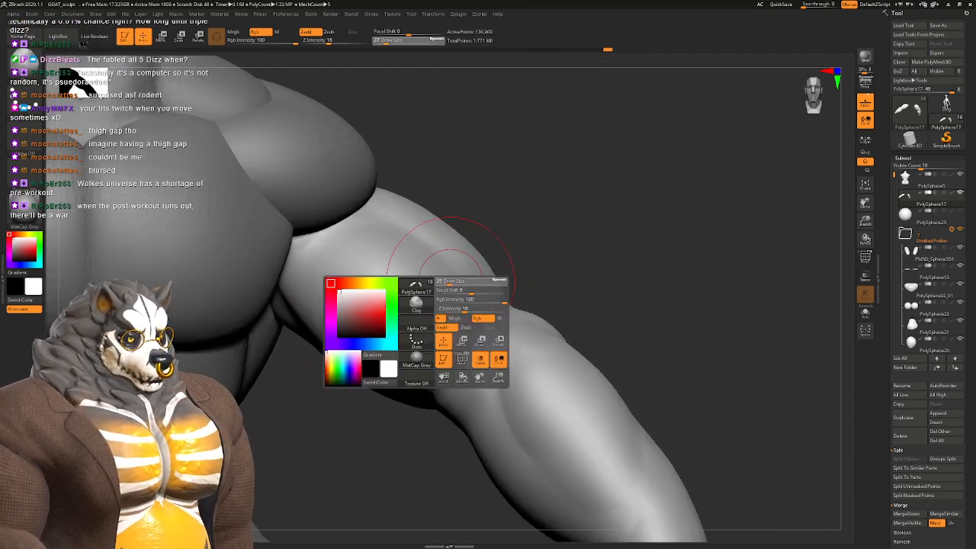
{"action": "right_click_drag", "start_coordinate": [449, 354], "coordinate": [416, 285]}
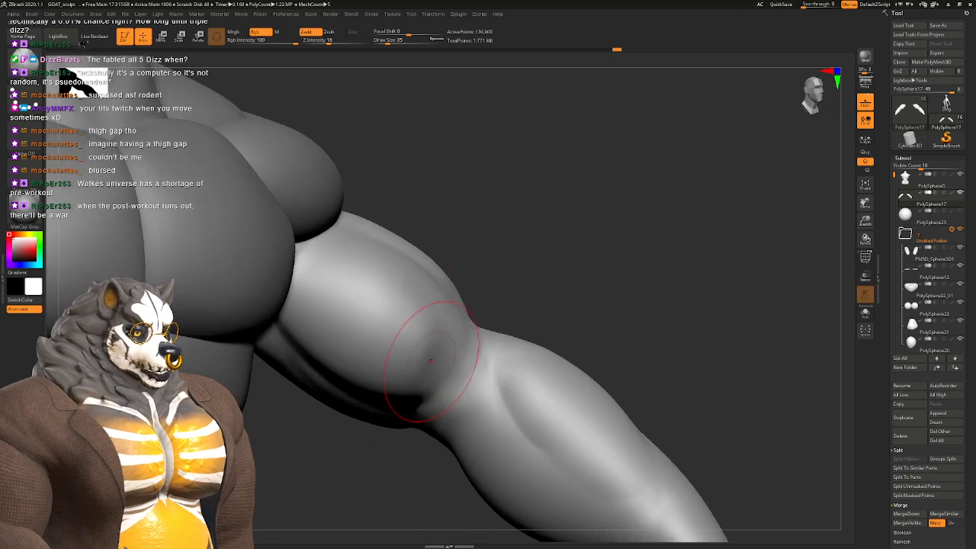
{"action": "right_click_drag", "start_coordinate": [430, 360], "coordinate": [455, 290]}
{"action": "key", "text": "b"}
{"action": "key", "text": "c"}
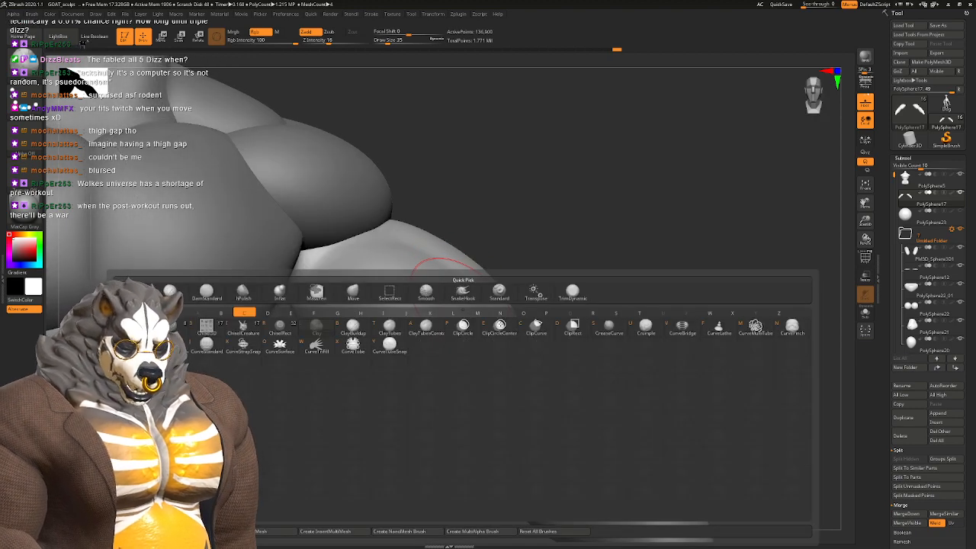
{"action": "key", "text": "b"}
{"action": "left_click_drag", "start_coordinate": [473, 316], "coordinate": [426, 269]}
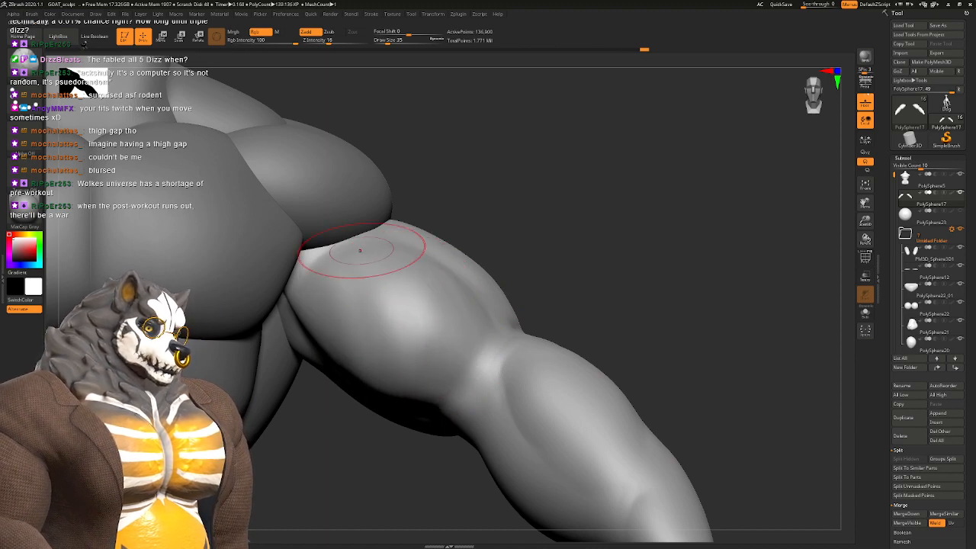
{"action": "right_click_drag", "start_coordinate": [404, 336], "coordinate": [376, 293], "text": "alt"}
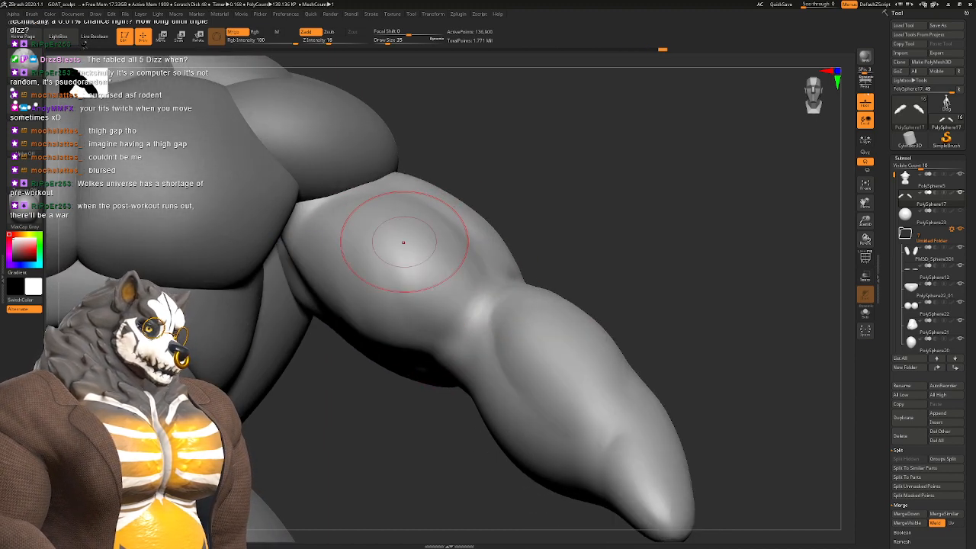
Step: Switch to the DamStandard brush at draw size 29 and carve the creases around the elbow on the back of the arm
{"action": "right_click_drag", "start_coordinate": [403, 242], "coordinate": [415, 194], "text": "ctrl"}
{"action": "right_click_drag", "start_coordinate": [434, 228], "coordinate": [520, 221]}
{"action": "right_click_drag", "start_coordinate": [538, 274], "coordinate": [503, 263]}
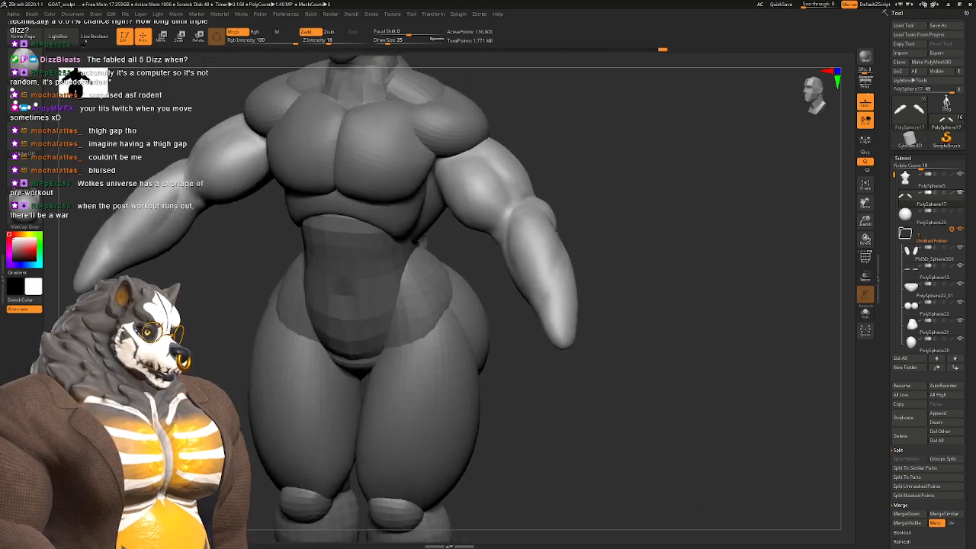
{"action": "right_click_drag", "start_coordinate": [492, 229], "coordinate": [468, 308], "text": "alt"}
{"action": "right_click_drag", "start_coordinate": [526, 293], "coordinate": [463, 268]}
{"action": "mouse_move", "coordinate": [464, 268]}
{"action": "right_mouse_down", "text": "ctrl"}
{"action": "mouse_move", "coordinate": [481, 316]}
{"action": "mouse_move", "coordinate": [448, 293]}
{"action": "mouse_move", "coordinate": [568, 294]}
{"action": "mouse_move", "coordinate": [430, 293]}
{"action": "mouse_move", "coordinate": [479, 301]}
{"action": "mouse_move", "coordinate": [506, 272]}
{"action": "right_mouse_up", "text": "ctrl"}
{"action": "right_click", "coordinate": [506, 273]}
{"action": "key", "text": "b"}
{"action": "key", "text": "d"}
{"action": "key", "text": "s"}
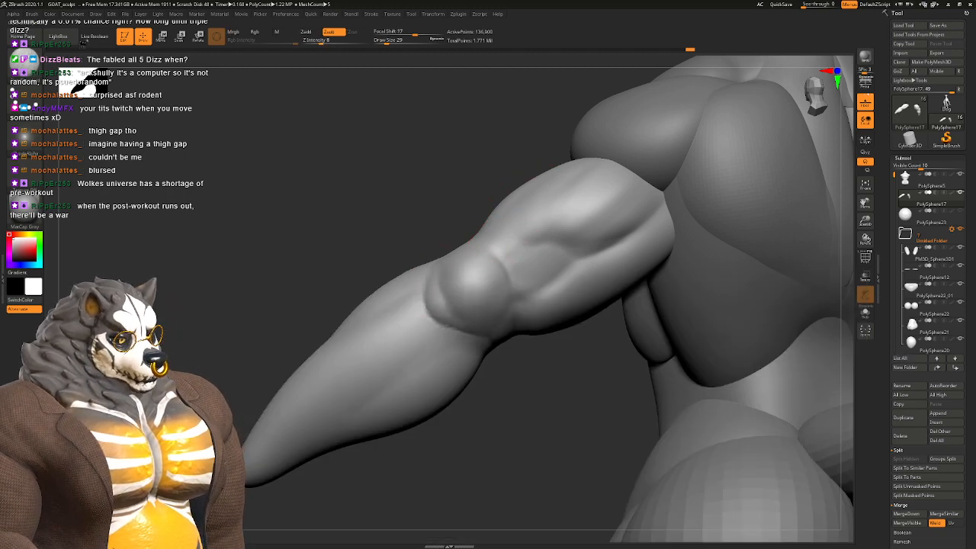
{"action": "mouse_move", "coordinate": [485, 325]}
{"action": "right_mouse_down"}
{"action": "mouse_move", "coordinate": [503, 301]}
{"action": "mouse_move", "coordinate": [508, 309]}
{"action": "right_mouse_up"}
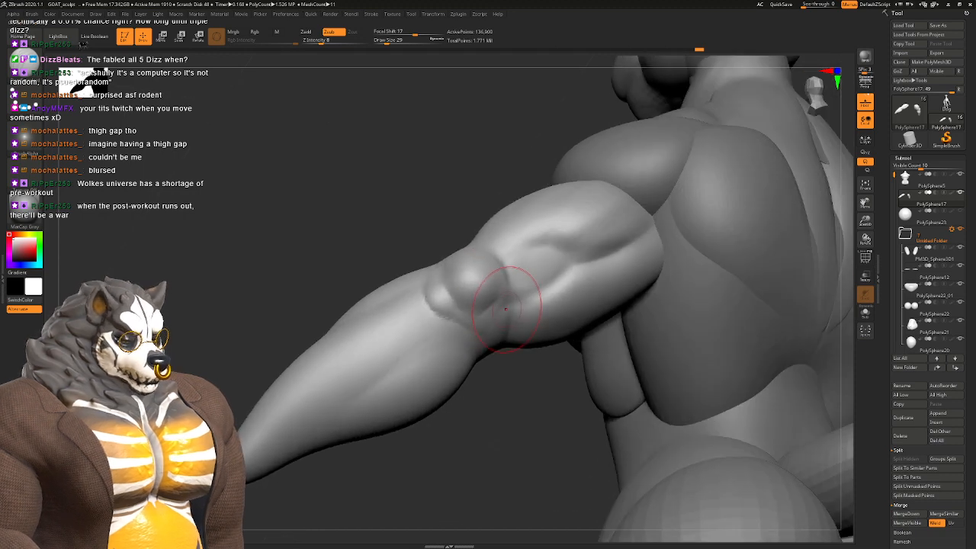
Step: Switch to the TrimDynamic brush, flatten the bulge of the elbow on the back of the arm and smooth its edge
{"action": "key", "text": "b"}
{"action": "key", "text": "t"}
{"action": "key", "text": "d"}
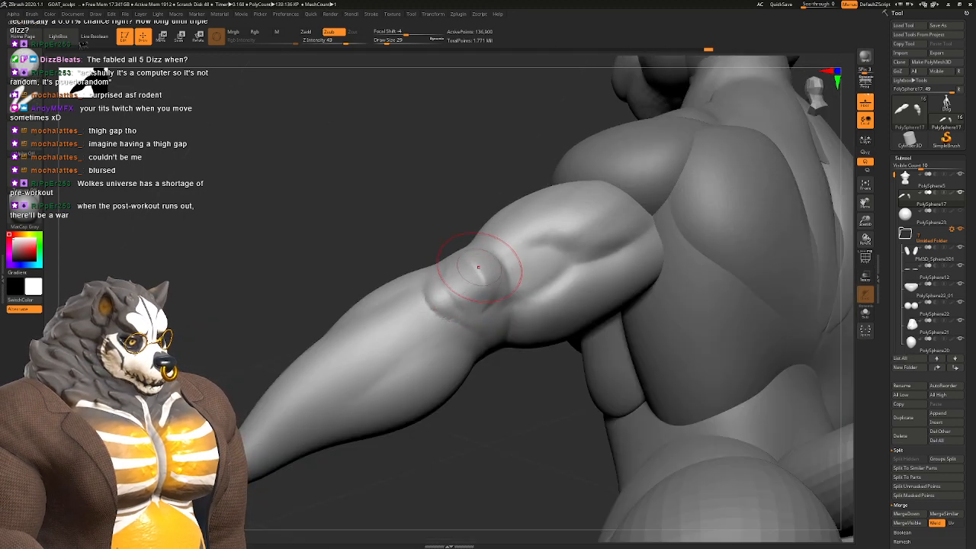
{"action": "mouse_move", "coordinate": [468, 271]}
{"action": "right_mouse_down"}
{"action": "mouse_move", "coordinate": [477, 287]}
{"action": "mouse_move", "coordinate": [474, 255]}
{"action": "mouse_move", "coordinate": [525, 258]}
{"action": "mouse_move", "coordinate": [477, 267]}
{"action": "right_mouse_up"}
{"action": "right_click_drag", "start_coordinate": [476, 267], "coordinate": [468, 311], "text": "ctrl"}
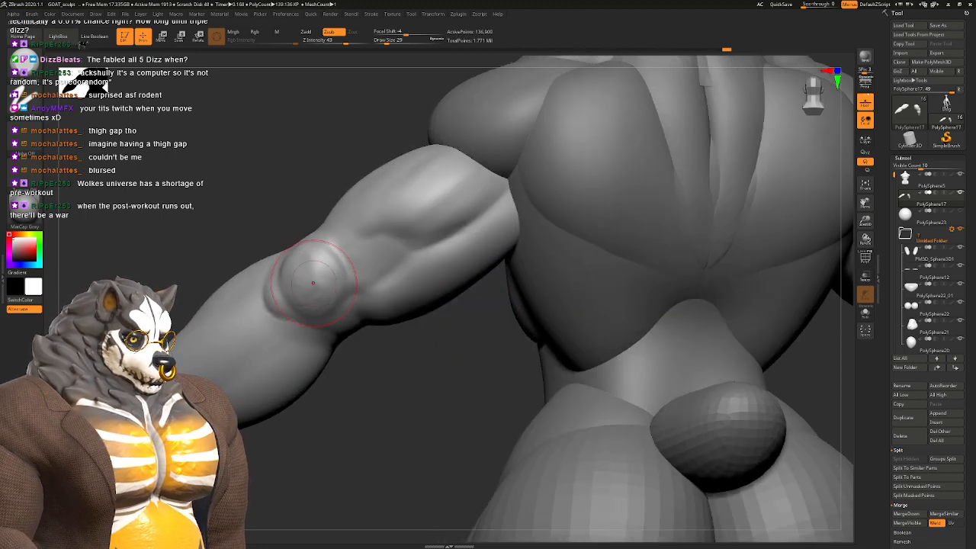
{"action": "left_click_drag", "start_coordinate": [311, 282], "coordinate": [274, 293], "text": "shift"}
{"action": "mouse_move", "coordinate": [283, 294]}
{"action": "right_mouse_down"}
{"action": "mouse_move", "coordinate": [343, 296]}
{"action": "mouse_move", "coordinate": [343, 248]}
{"action": "mouse_move", "coordinate": [277, 227]}
{"action": "mouse_move", "coordinate": [374, 255]}
{"action": "mouse_move", "coordinate": [369, 290]}
{"action": "mouse_move", "coordinate": [393, 255]}
{"action": "mouse_move", "coordinate": [385, 277]}
{"action": "right_mouse_up"}
Step: Switch to the DamStandard brush at draw size 51 and deepen the grooves between the triceps heads above the elbow
{"action": "key", "text": "b"}
{"action": "key", "text": "d"}
{"action": "key", "text": "s"}
{"action": "key", "text": "space"}
{"action": "left_click_drag", "start_coordinate": [386, 279], "coordinate": [389, 279]}
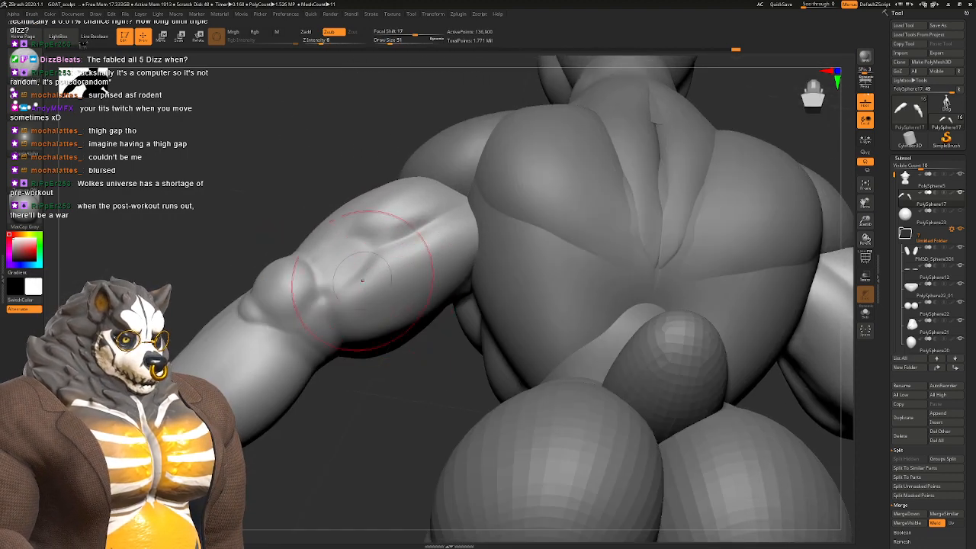
{"action": "mouse_move", "coordinate": [366, 267]}
{"action": "right_mouse_down"}
{"action": "mouse_move", "coordinate": [436, 283]}
{"action": "mouse_move", "coordinate": [442, 296]}
{"action": "right_mouse_up"}
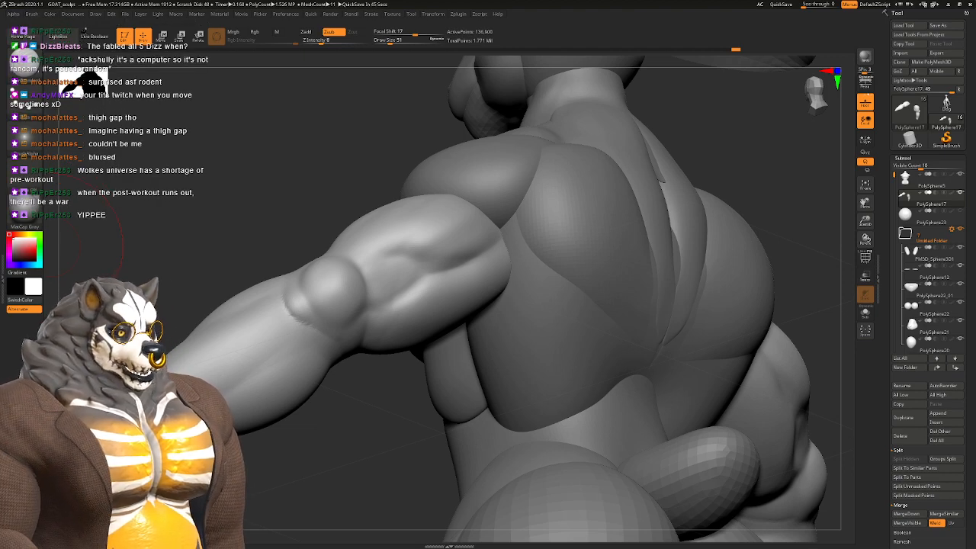
{"action": "left_click_drag", "start_coordinate": [328, 164], "coordinate": [240, 179]}
{"action": "left_click_drag", "start_coordinate": [320, 198], "coordinate": [244, 217]}
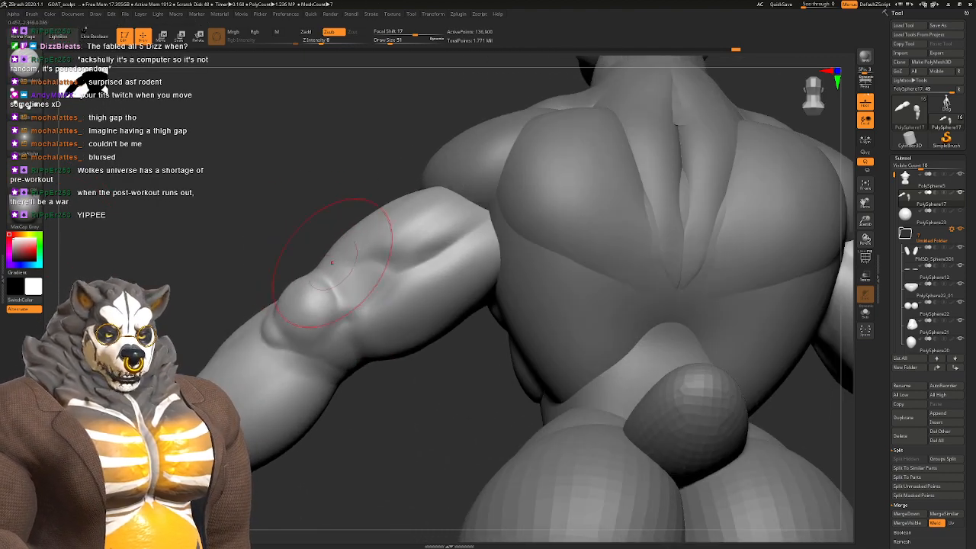
{"action": "left_click_drag", "start_coordinate": [305, 221], "coordinate": [335, 286]}
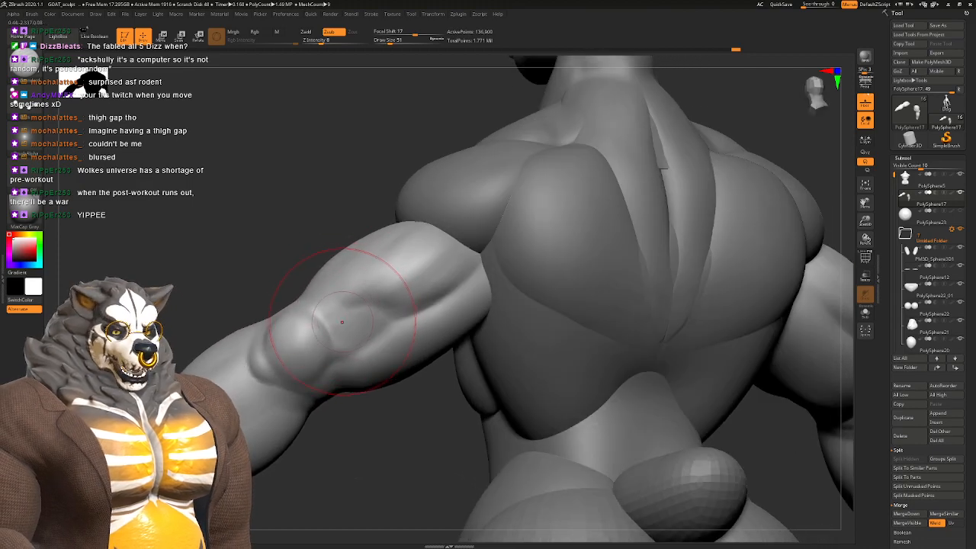
{"action": "mouse_move", "coordinate": [342, 322]}
{"action": "right_mouse_down"}
{"action": "mouse_move", "coordinate": [331, 327]}
{"action": "mouse_move", "coordinate": [340, 286]}
{"action": "mouse_move", "coordinate": [374, 317]}
{"action": "mouse_move", "coordinate": [360, 321]}
{"action": "right_mouse_up"}
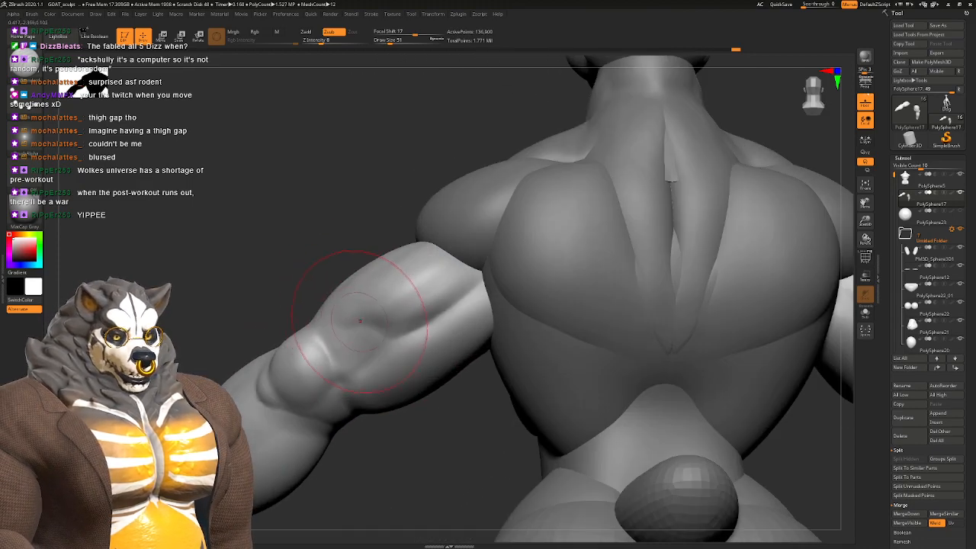
{"action": "key", "text": "b"}
{"action": "key", "text": "d"}
{"action": "key", "text": "s"}
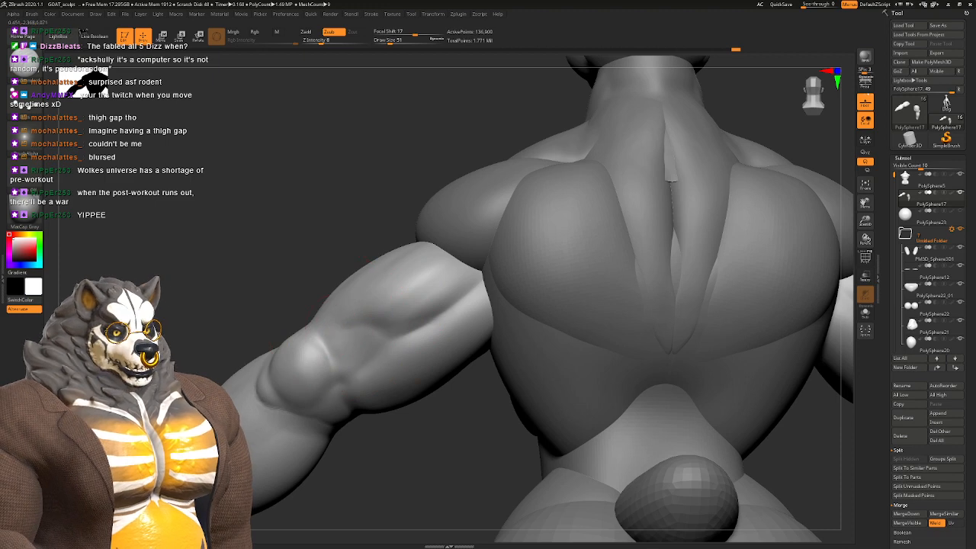
{"action": "right_click_drag", "start_coordinate": [346, 330], "coordinate": [361, 336]}
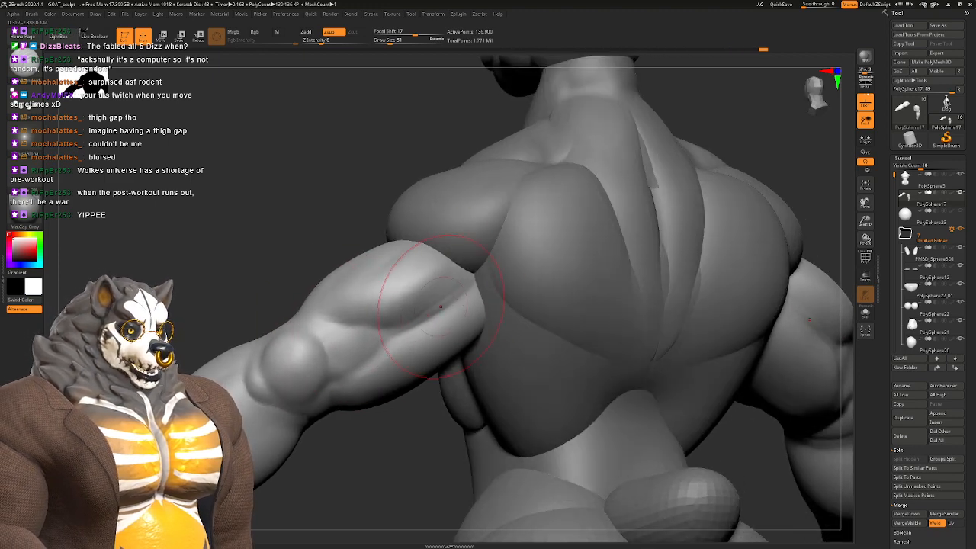
{"action": "right_click_drag", "start_coordinate": [367, 335], "coordinate": [345, 293]}
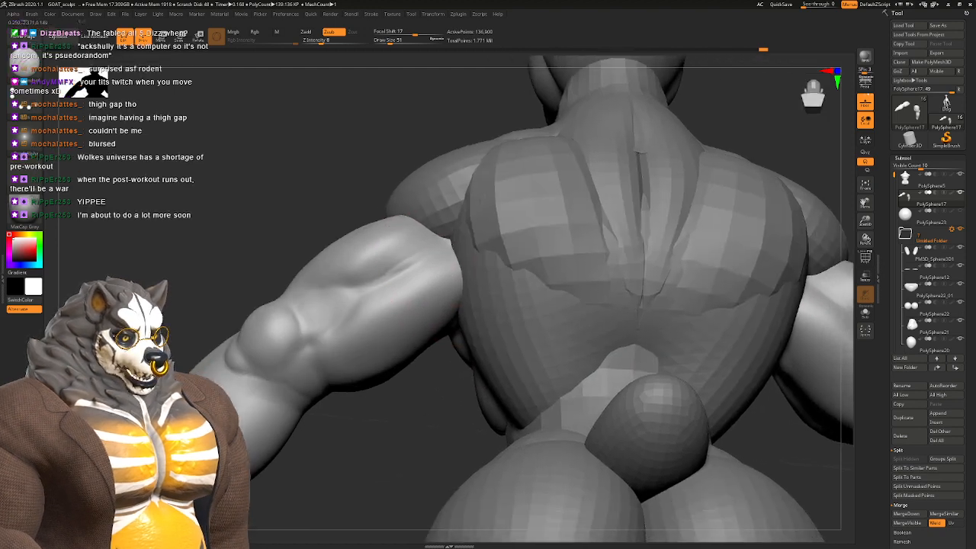
{"action": "mouse_move", "coordinate": [400, 265]}
{"action": "right_mouse_down"}
{"action": "mouse_move", "coordinate": [496, 228]}
{"action": "mouse_move", "coordinate": [408, 251]}
{"action": "right_mouse_up"}
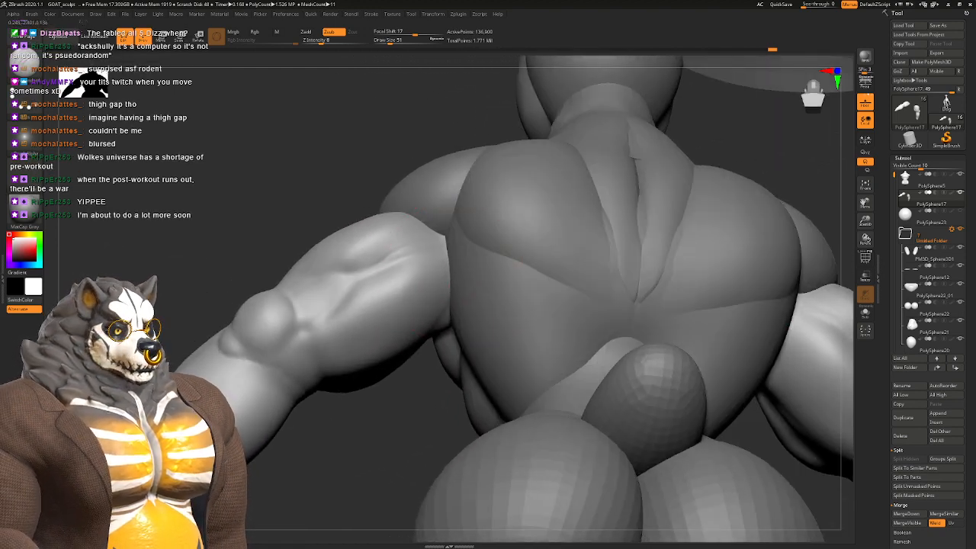
{"action": "key", "text": "shift"}
{"action": "right_click_drag", "start_coordinate": [392, 240], "coordinate": [423, 324]}
Step: Switch to the Clay brush at draw size 29 and build up the outer triceps head below the shoulder
{"action": "key", "text": "b"}
{"action": "key", "text": "c"}
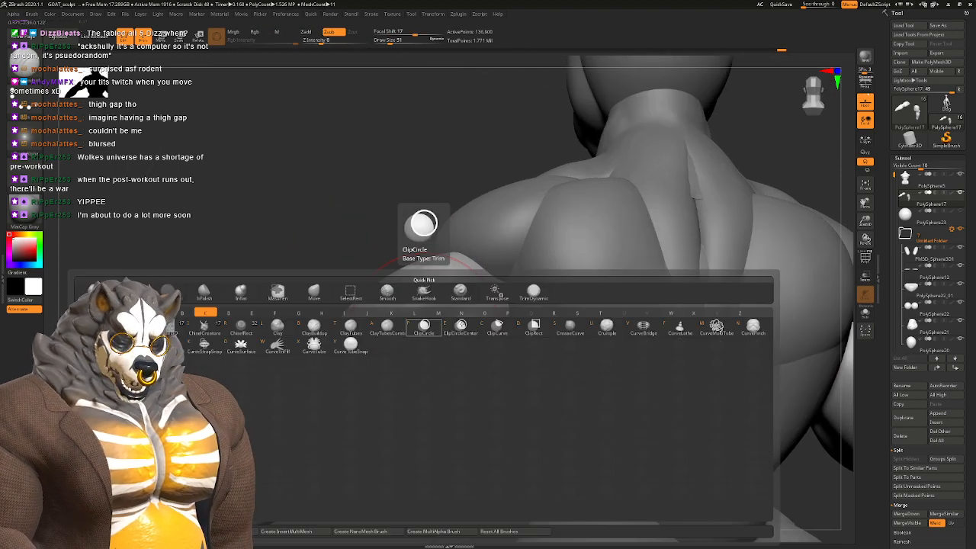
{"action": "key", "text": "l"}
{"action": "key", "text": "space"}
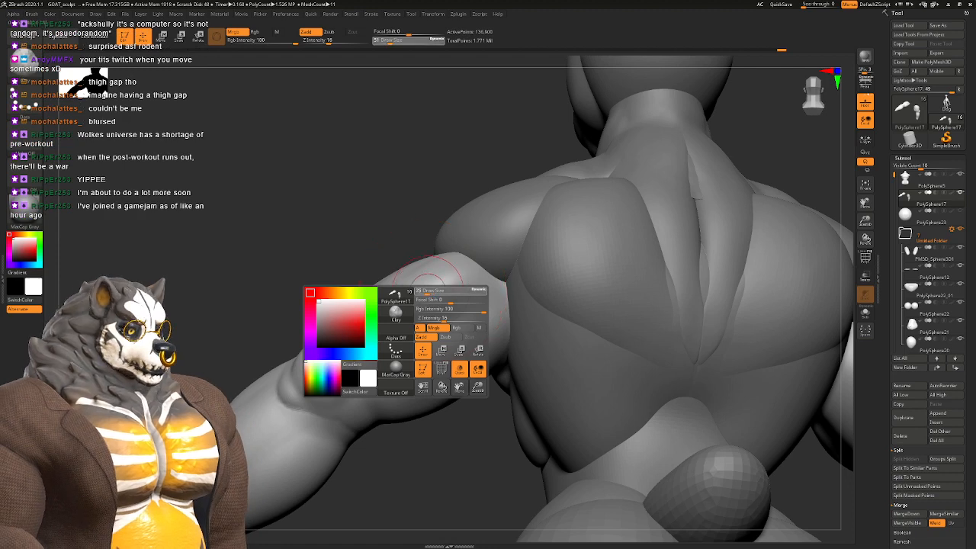
{"action": "right_click_drag", "start_coordinate": [414, 304], "coordinate": [451, 315]}
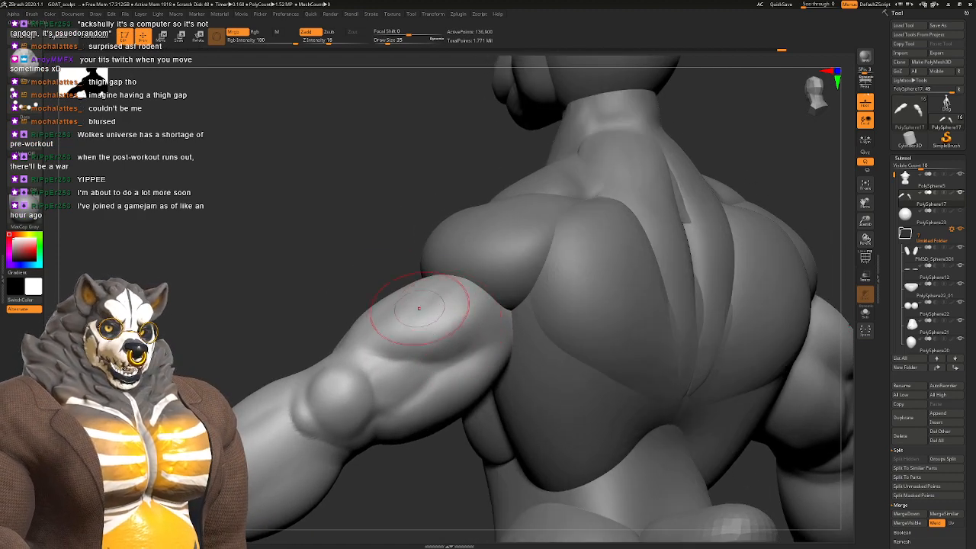
{"action": "key", "text": "space"}
{"action": "left_click_drag", "start_coordinate": [418, 316], "coordinate": [415, 316]}
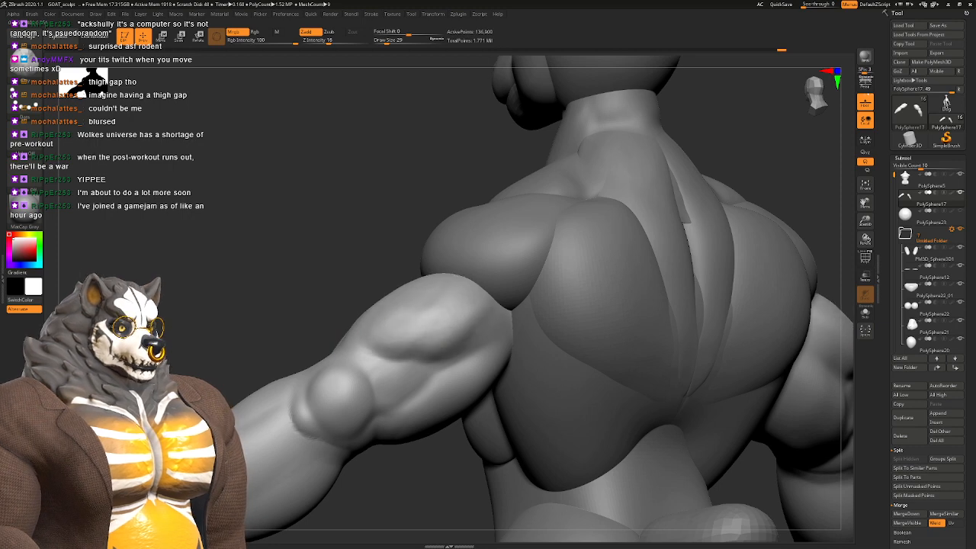
{"action": "left_click_drag", "start_coordinate": [494, 274], "coordinate": [472, 311]}
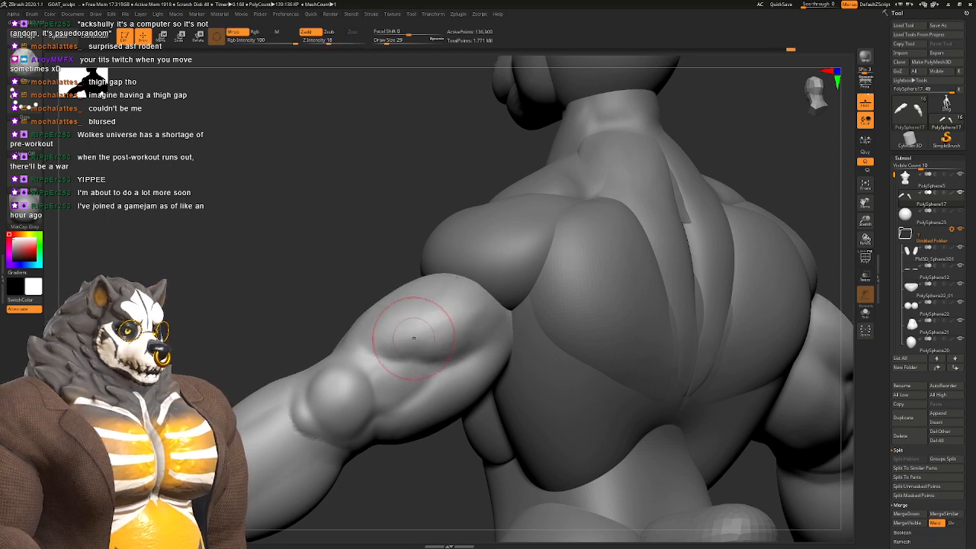
Step: Switch to the Move brush at draw size 65 and adjust the outer contour of the upper arm from the front
{"action": "key", "text": "f"}
{"action": "right_click_drag", "start_coordinate": [647, 320], "coordinate": [648, 229], "text": "ctrl"}
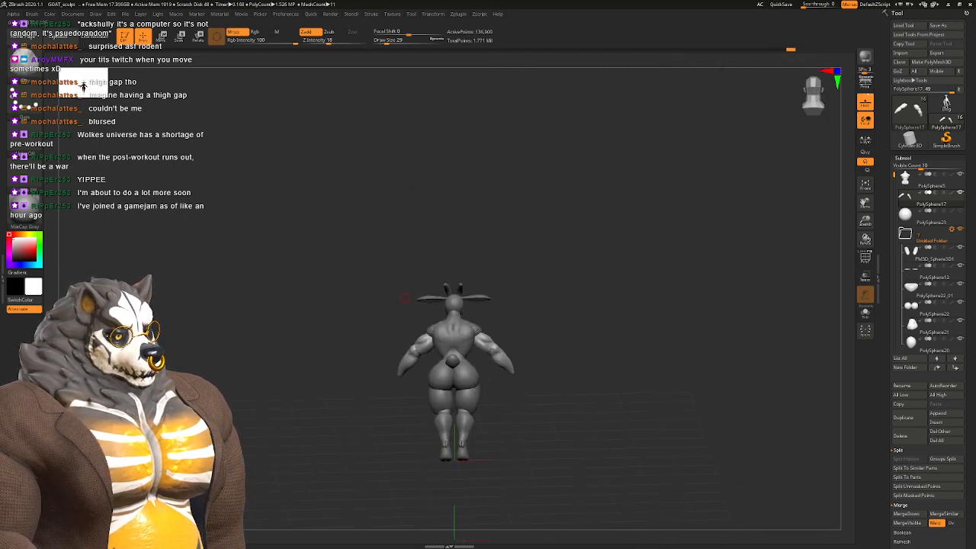
{"action": "right_click_drag", "start_coordinate": [534, 251], "coordinate": [739, 252]}
{"action": "mouse_move", "coordinate": [457, 259]}
{"action": "right_mouse_down", "text": "ctrl"}
{"action": "mouse_move", "coordinate": [457, 327]}
{"action": "mouse_move", "coordinate": [412, 305]}
{"action": "mouse_move", "coordinate": [432, 331]}
{"action": "mouse_move", "coordinate": [488, 343]}
{"action": "right_mouse_up", "text": "ctrl"}
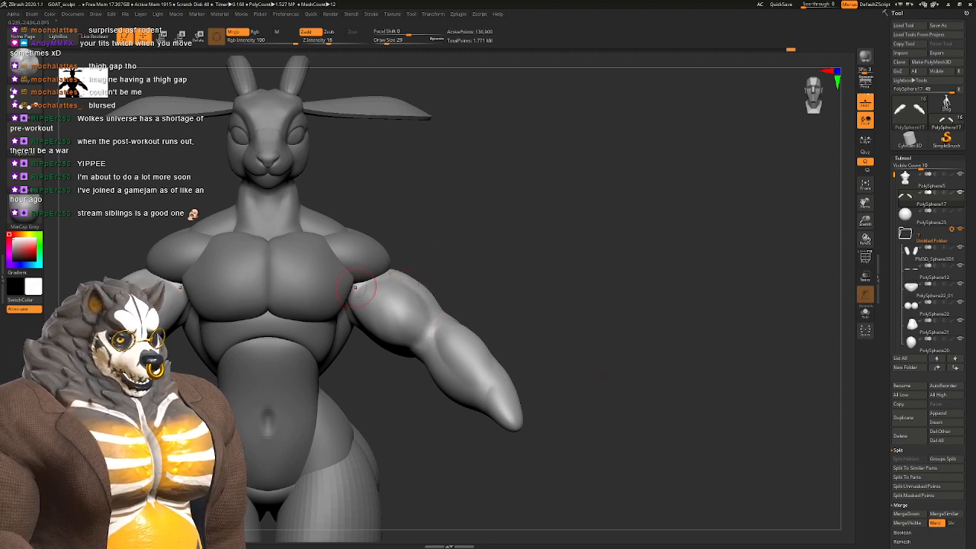
{"action": "mouse_move", "coordinate": [369, 292]}
{"action": "right_mouse_down"}
{"action": "mouse_move", "coordinate": [463, 254]}
{"action": "mouse_move", "coordinate": [490, 252]}
{"action": "mouse_move", "coordinate": [475, 257]}
{"action": "mouse_move", "coordinate": [526, 282]}
{"action": "mouse_move", "coordinate": [447, 266]}
{"action": "right_mouse_up"}
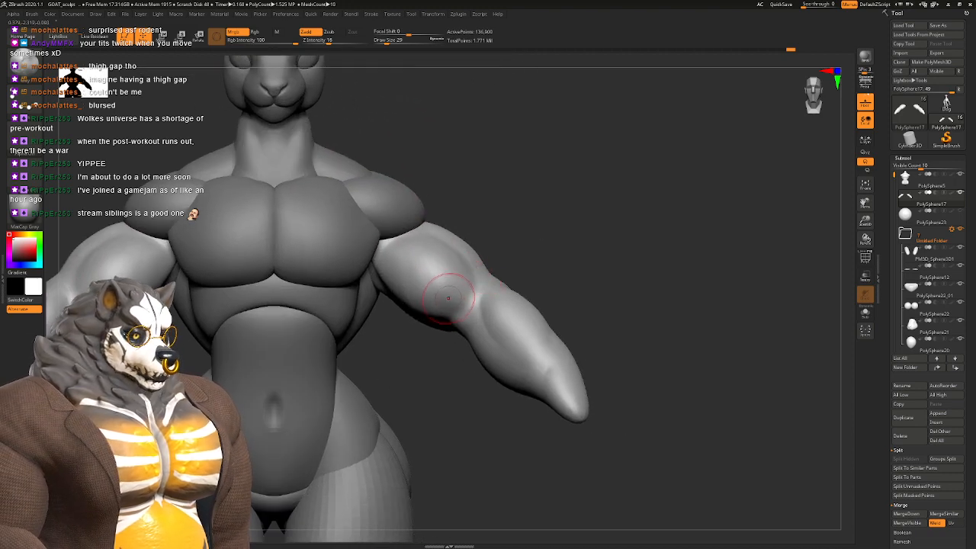
{"action": "right_click_drag", "start_coordinate": [453, 279], "coordinate": [414, 308]}
{"action": "key", "text": "b"}
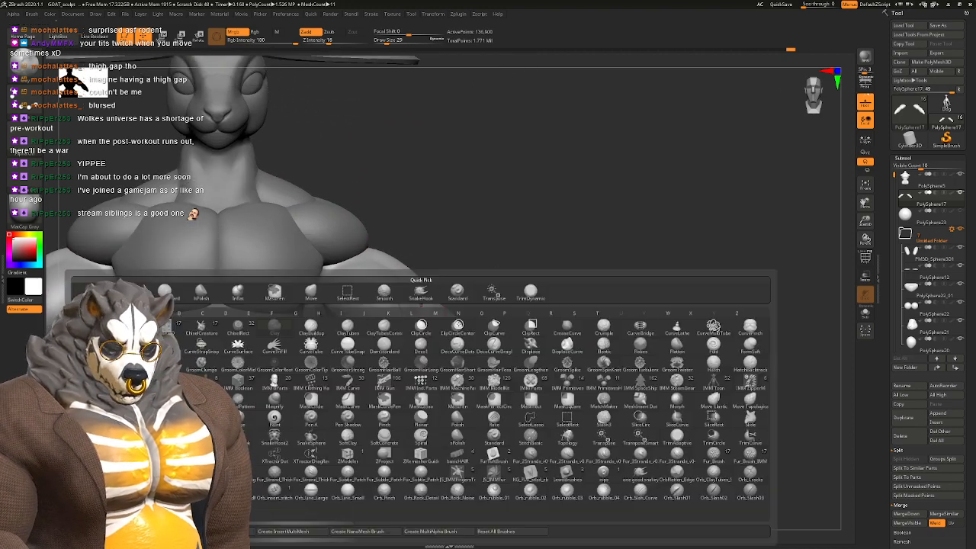
{"action": "key", "text": "m"}
{"action": "key", "text": "v"}
{"action": "key", "text": "space"}
{"action": "left_click_drag", "start_coordinate": [420, 297], "coordinate": [430, 298]}
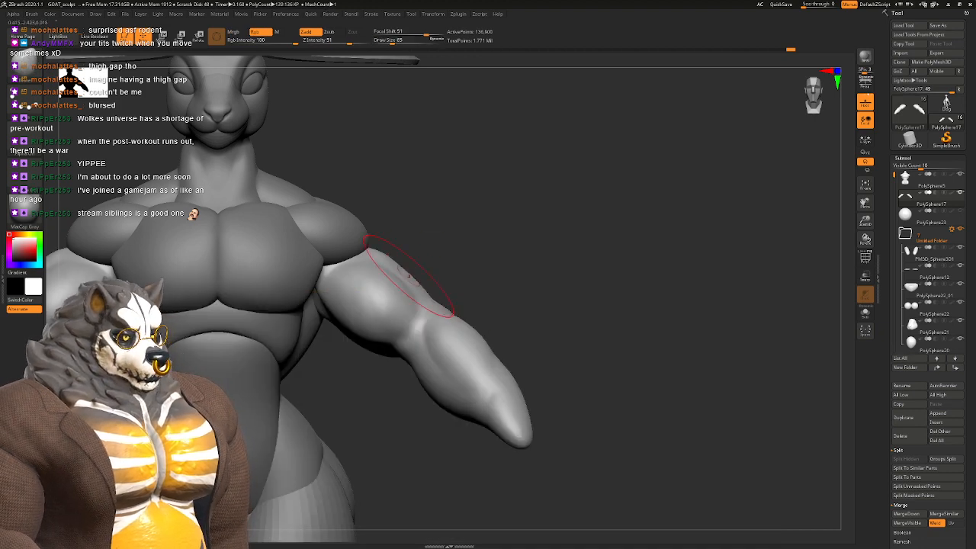
{"action": "right_click_drag", "start_coordinate": [375, 249], "coordinate": [518, 274]}
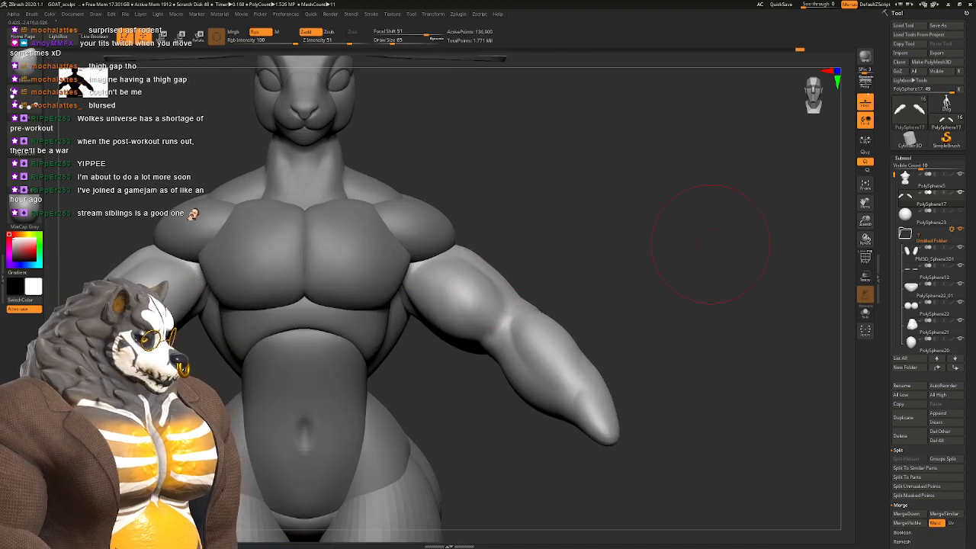
Step: Display the arms' polygroups and remesh the arms with ZRemesher at a target polygons count of 5, with KeepGroups off
{"action": "scroll", "coordinate": [945, 101], "scroll_direction": "down", "scroll_amount": 5}
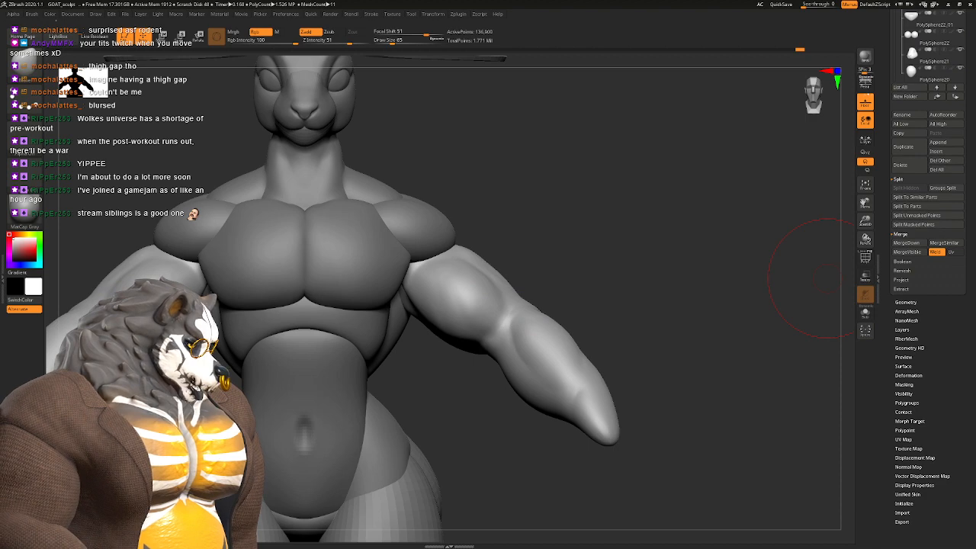
{"action": "left_click", "coordinate": [905, 301]}
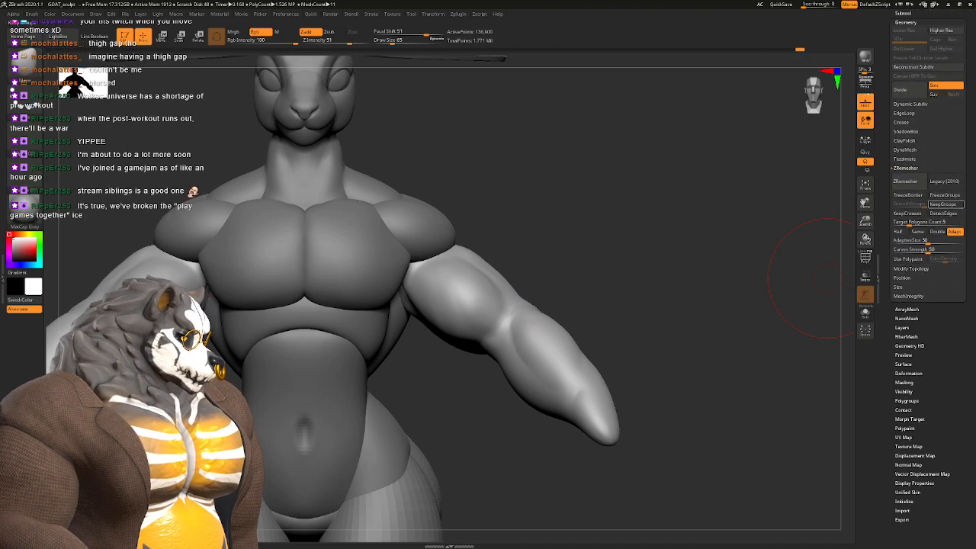
{"action": "left_click", "coordinate": [945, 204]}
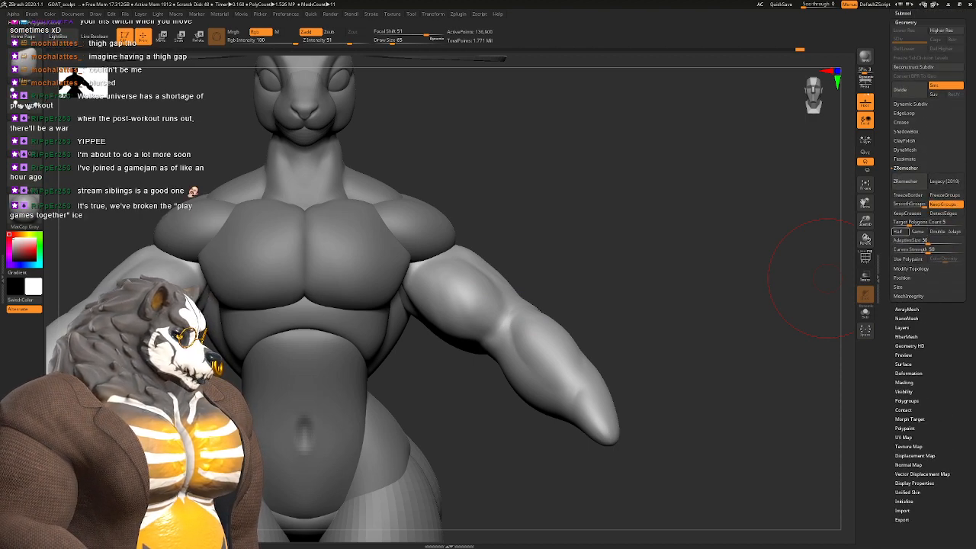
{"action": "left_click", "coordinate": [865, 257]}
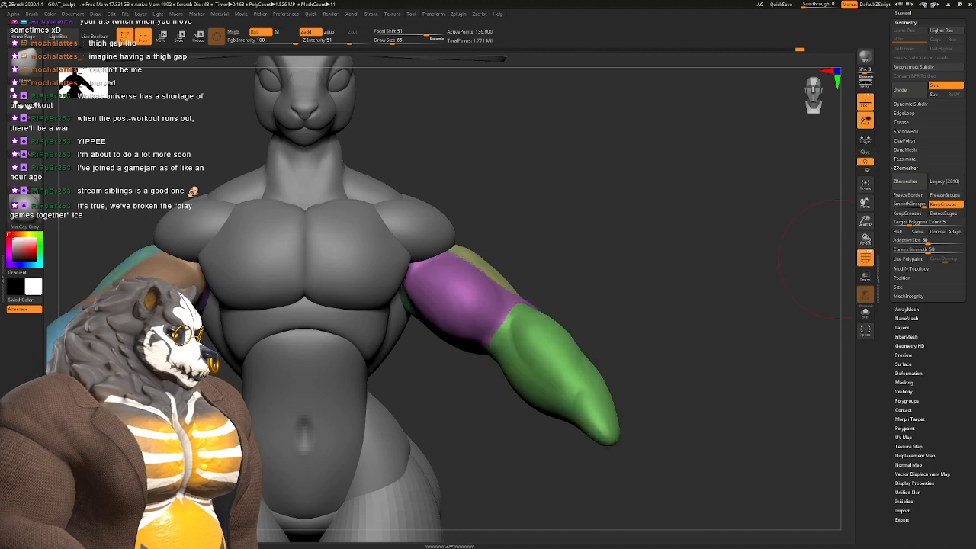
{"action": "left_click_drag", "start_coordinate": [785, 290], "coordinate": [709, 280]}
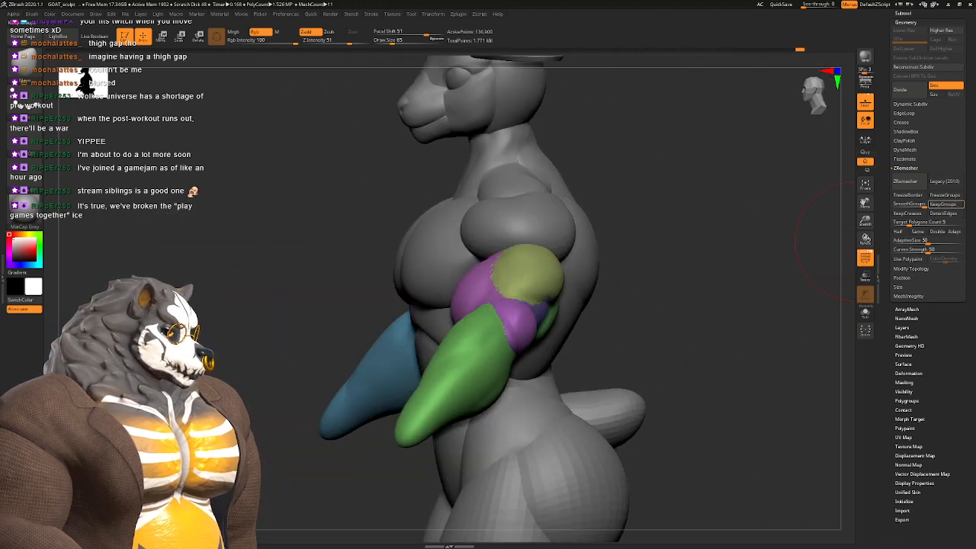
{"action": "left_click_drag", "start_coordinate": [839, 243], "coordinate": [718, 287]}
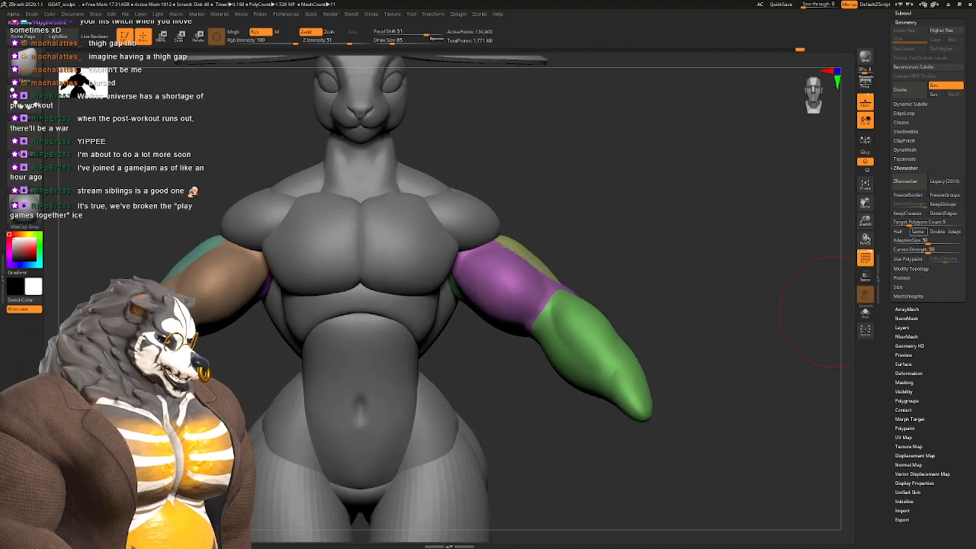
{"action": "left_click", "coordinate": [898, 232]}
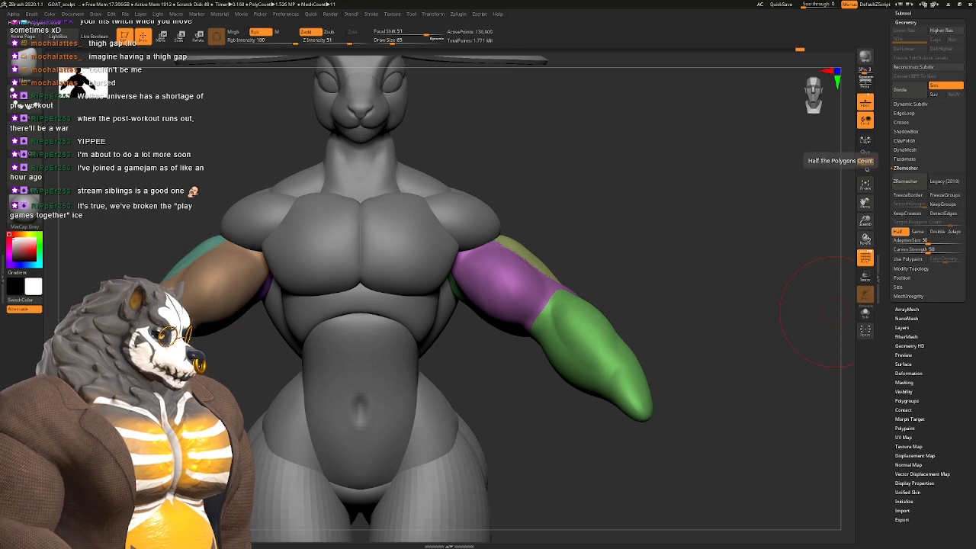
{"action": "left_click", "coordinate": [908, 223]}
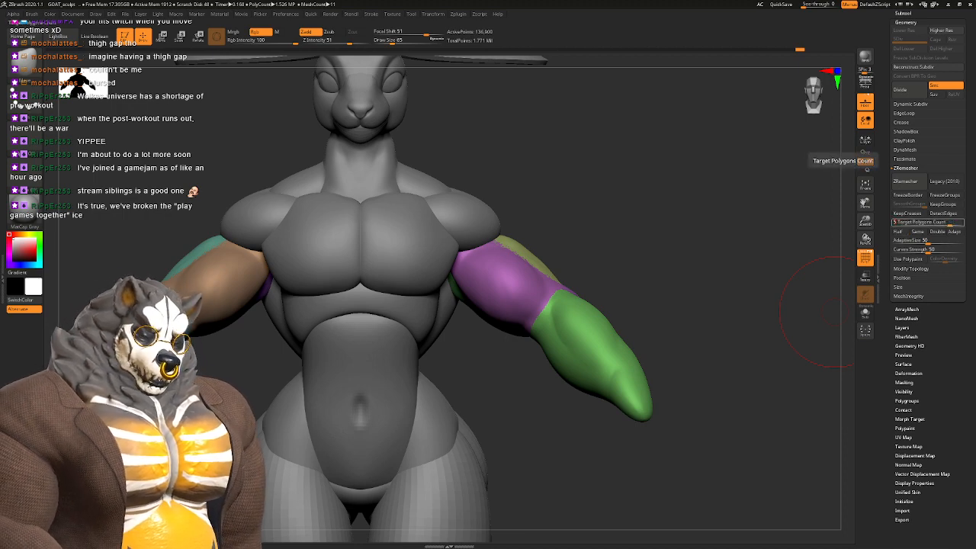
{"action": "key", "text": "Return"}
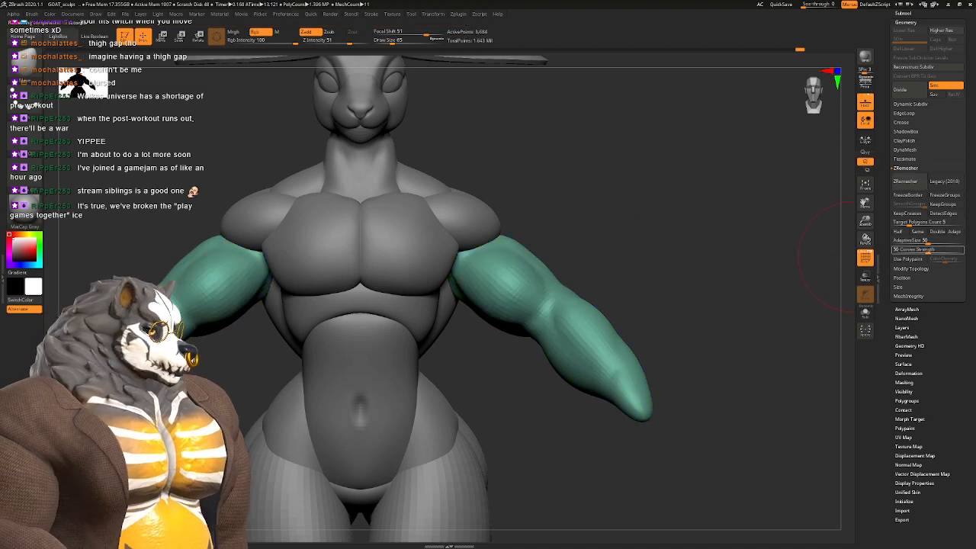
Step: Remesh the arms two more times with ZRemesher set to half the polygon count
{"action": "left_click", "coordinate": [899, 232]}
{"action": "left_click", "coordinate": [907, 181]}
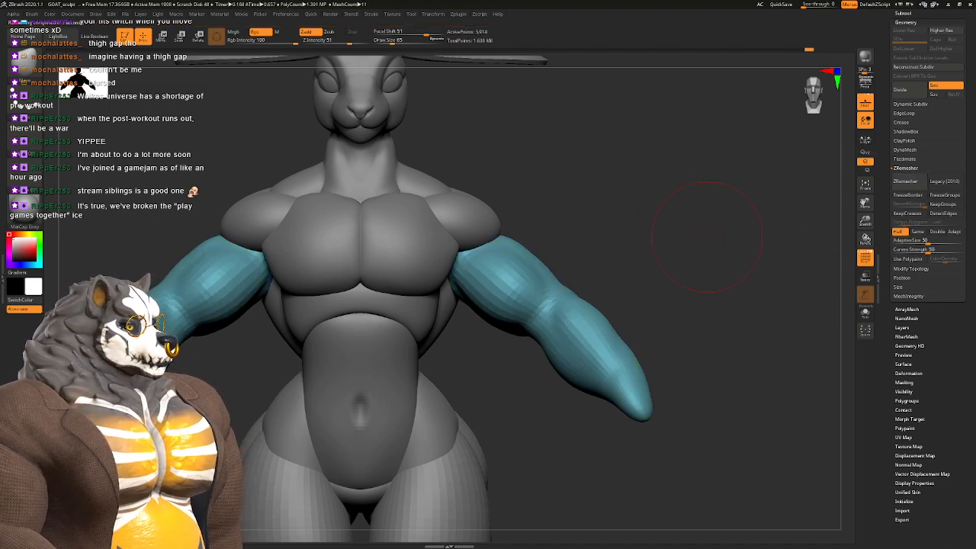
{"action": "left_click", "coordinate": [907, 181]}
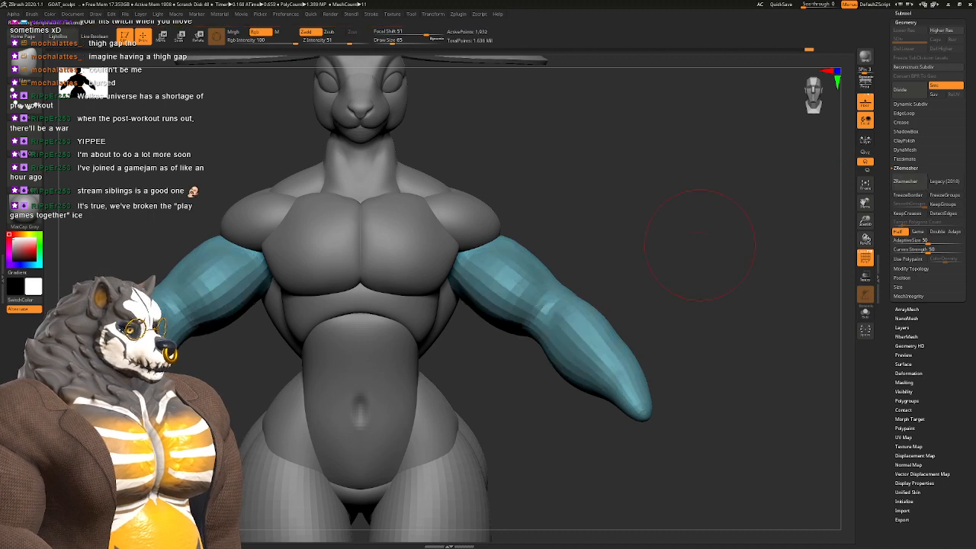
Step: Divide the remeshed arms twice, then step back down to the lowest subdivision level
{"action": "right_click_drag", "start_coordinate": [545, 241], "coordinate": [545, 296]}
{"action": "key", "text": "ctrl+d"}
{"action": "key", "text": "ctrl+d"}
{"action": "key", "text": "shift+d"}
{"action": "key", "text": "shift+d"}
Step: Switch to the Move brush at draw size 94 and adjust the upper arm's contour near the shoulder and along its underside
{"action": "key", "text": "b"}
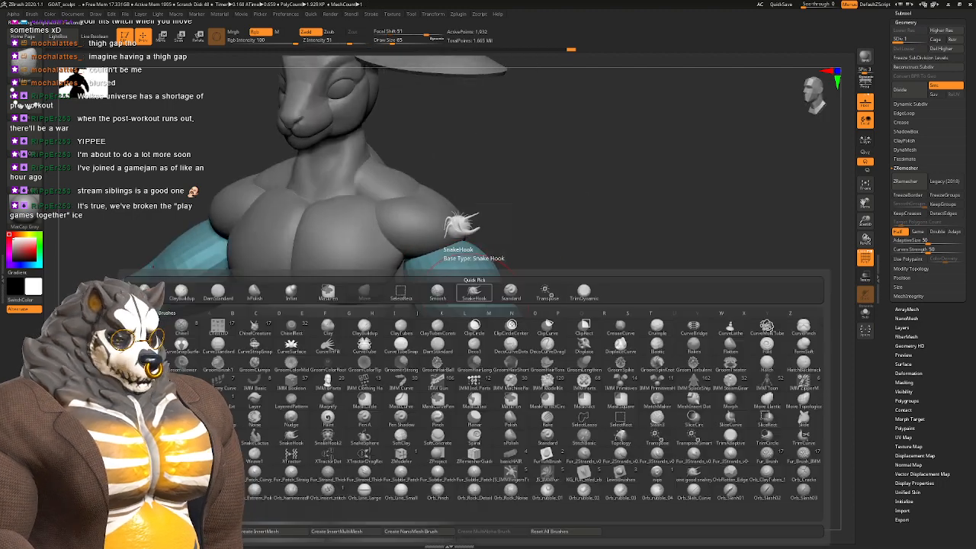
{"action": "key", "text": "m"}
{"action": "key", "text": "v"}
{"action": "mouse_move", "coordinate": [467, 295]}
{"action": "right_mouse_down"}
{"action": "mouse_move", "coordinate": [519, 306]}
{"action": "mouse_move", "coordinate": [442, 320]}
{"action": "right_mouse_up"}
{"action": "key", "text": "space"}
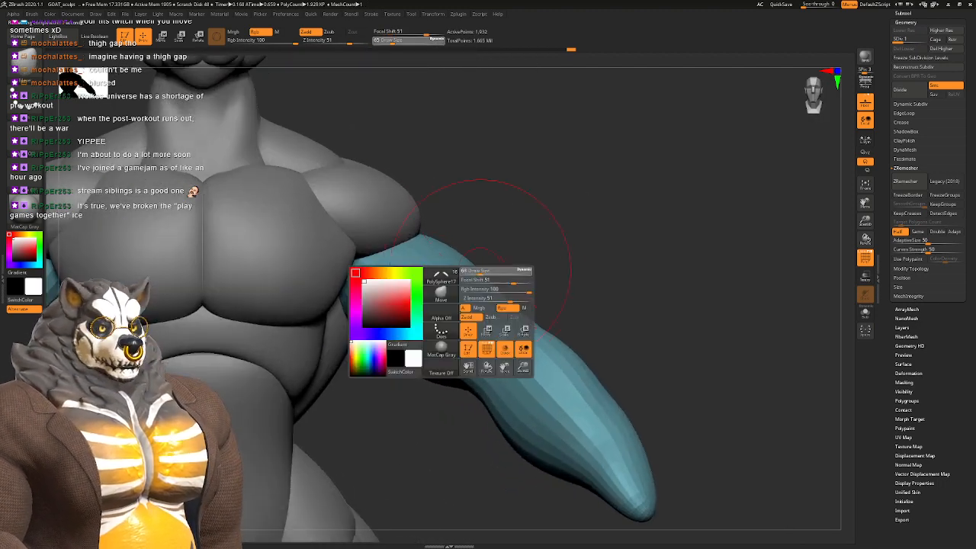
{"action": "left_click_drag", "start_coordinate": [479, 276], "coordinate": [484, 276]}
{"action": "left_click_drag", "start_coordinate": [416, 241], "coordinate": [420, 230]}
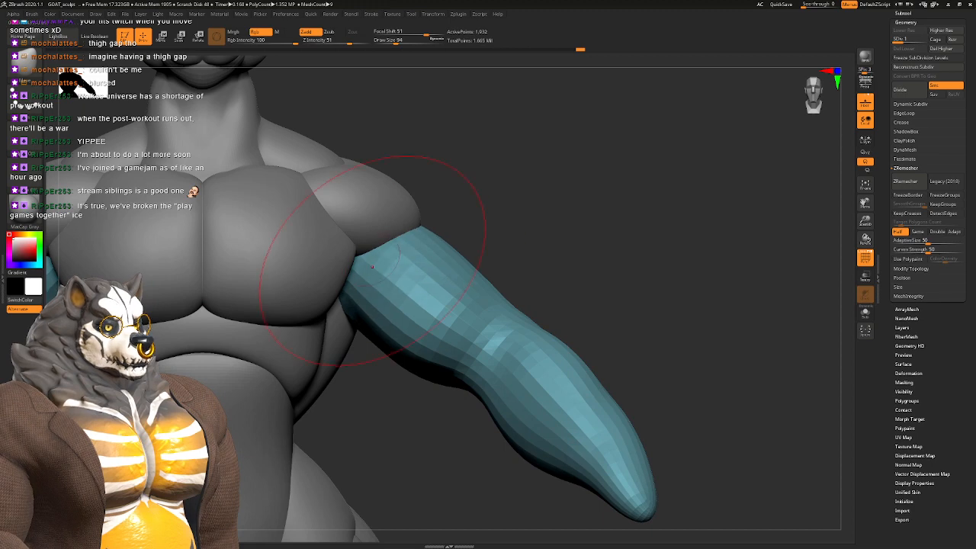
{"action": "left_click_drag", "start_coordinate": [397, 363], "coordinate": [418, 356]}
Step: Even out the arm's facets, then refine its shape around the upper arm with the draw size set to 108
{"action": "right_click_drag", "start_coordinate": [449, 347], "coordinate": [454, 301]}
{"action": "key", "text": "space"}
{"action": "mouse_move", "coordinate": [461, 302]}
{"action": "left_mouse_down"}
{"action": "mouse_move", "coordinate": [469, 298]}
{"action": "mouse_move", "coordinate": [451, 267]}
{"action": "left_mouse_up"}
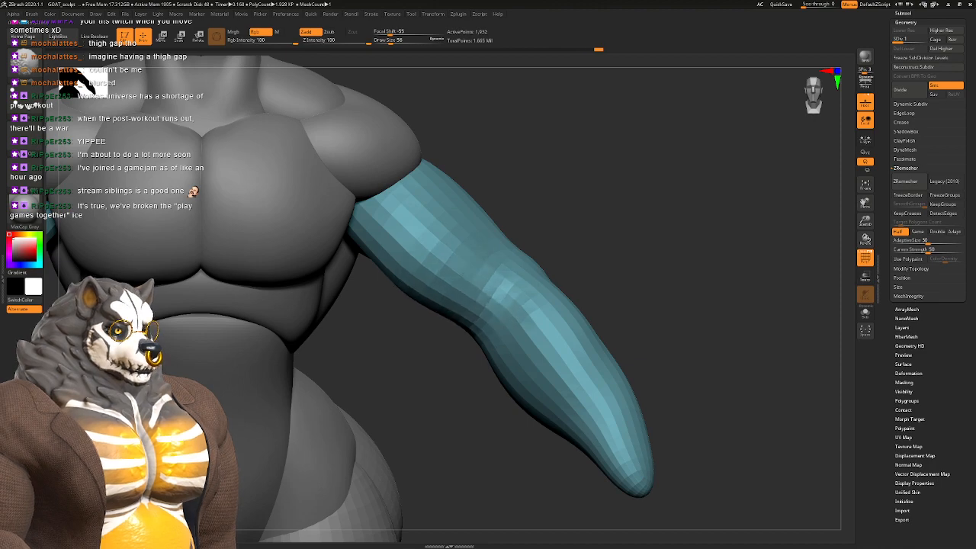
{"action": "right_click_drag", "start_coordinate": [439, 240], "coordinate": [440, 293]}
{"action": "key", "text": "space"}
{"action": "left_click_drag", "start_coordinate": [445, 295], "coordinate": [456, 294]}
{"action": "mouse_move", "coordinate": [443, 245]}
{"action": "left_mouse_down"}
{"action": "mouse_move", "coordinate": [452, 245]}
{"action": "mouse_move", "coordinate": [446, 257]}
{"action": "left_mouse_up"}
{"action": "left_click_drag", "start_coordinate": [522, 209], "coordinate": [508, 211]}
Step: Reshape the back of the upper arm and the elbow area with the Move brush at draw size 108
{"action": "right_click_drag", "start_coordinate": [508, 212], "coordinate": [404, 227]}
{"action": "left_click_drag", "start_coordinate": [499, 304], "coordinate": [491, 276]}
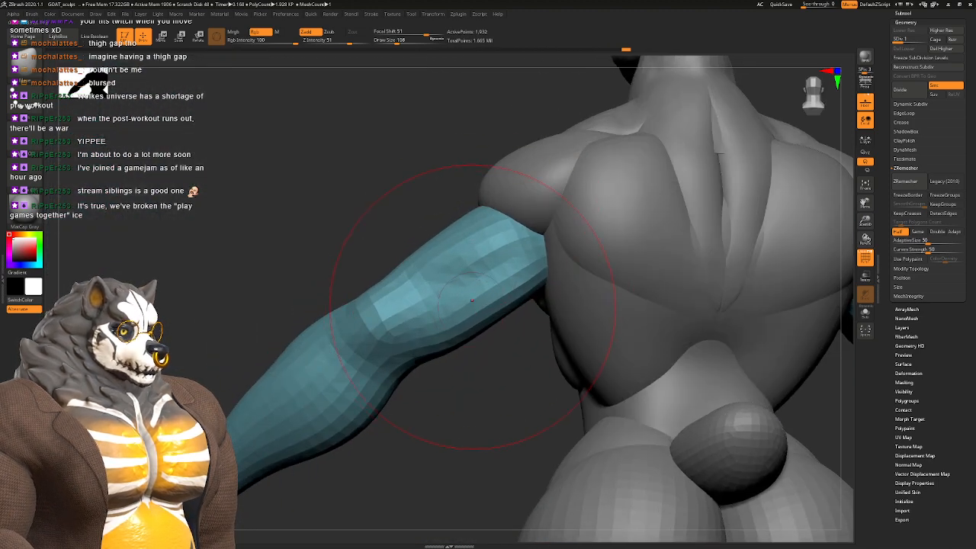
{"action": "right_click_drag", "start_coordinate": [472, 300], "coordinate": [522, 252]}
{"action": "left_click_drag", "start_coordinate": [439, 352], "coordinate": [428, 333]}
{"action": "right_click_drag", "start_coordinate": [429, 333], "coordinate": [457, 289]}
{"action": "left_click_drag", "start_coordinate": [403, 256], "coordinate": [418, 265]}
{"action": "mouse_move", "coordinate": [366, 267]}
{"action": "right_mouse_down"}
{"action": "mouse_move", "coordinate": [473, 293]}
{"action": "mouse_move", "coordinate": [389, 311]}
{"action": "right_mouse_up"}
Step: Step the arms up to subdivision level 2 and flatten the wrist tip with TrimDynamic at draw size 48
{"action": "key", "text": "d"}
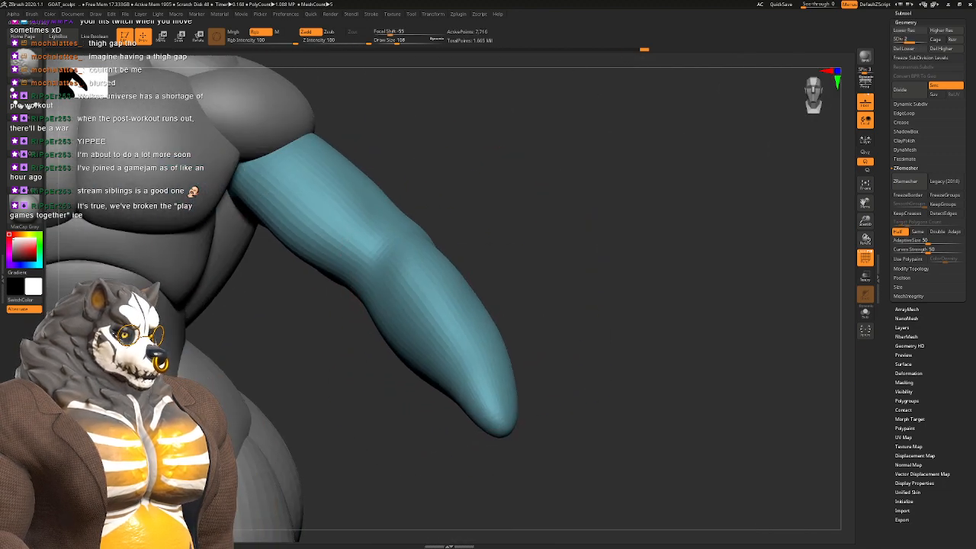
{"action": "mouse_move", "coordinate": [471, 375]}
{"action": "right_mouse_down", "text": "alt"}
{"action": "mouse_move", "coordinate": [512, 307]}
{"action": "mouse_move", "coordinate": [549, 340]}
{"action": "mouse_move", "coordinate": [541, 335]}
{"action": "mouse_move", "coordinate": [507, 370]}
{"action": "right_mouse_up", "text": "alt"}
{"action": "key", "text": "b"}
{"action": "key", "text": "d"}
{"action": "key", "text": "s"}
{"action": "key", "text": "ctrl+z"}
{"action": "key", "text": "space"}
{"action": "left_click_drag", "start_coordinate": [549, 321], "coordinate": [545, 321]}
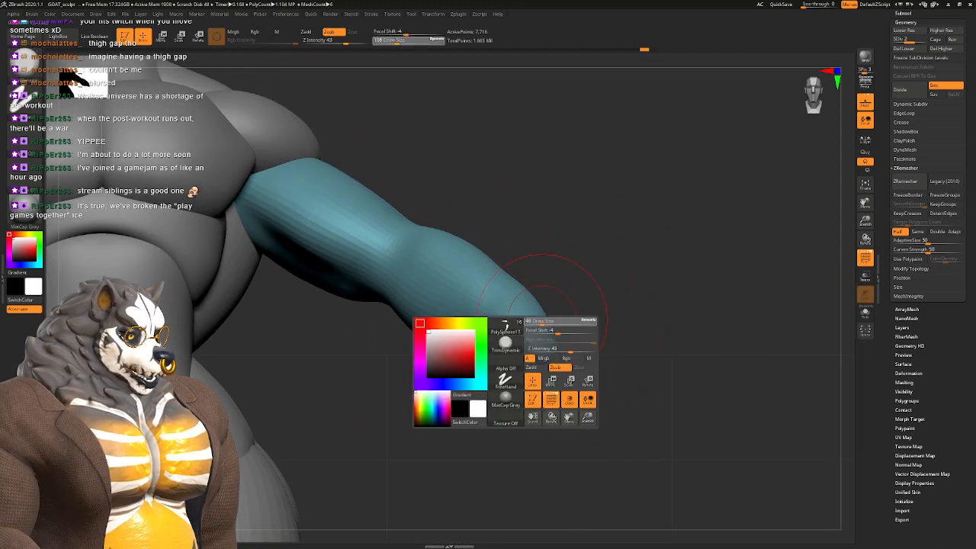
{"action": "right_click_drag", "start_coordinate": [544, 321], "coordinate": [544, 352]}
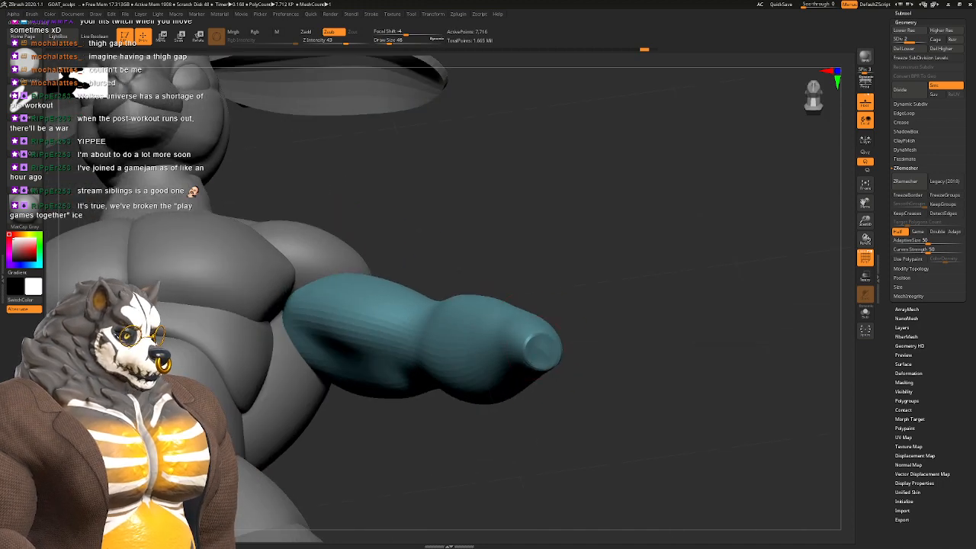
{"action": "left_click_drag", "start_coordinate": [541, 352], "coordinate": [545, 354]}
Step: Smooth the flattened wrist end and trim the underside of the forearm toward the wrist
{"action": "mouse_move", "coordinate": [544, 355]}
{"action": "right_mouse_down"}
{"action": "mouse_move", "coordinate": [581, 335]}
{"action": "mouse_move", "coordinate": [560, 339]}
{"action": "right_mouse_up"}
{"action": "right_click_drag", "start_coordinate": [560, 339], "coordinate": [545, 352], "text": "ctrl"}
{"action": "right_click_drag", "start_coordinate": [550, 310], "coordinate": [526, 324], "text": "ctrl"}
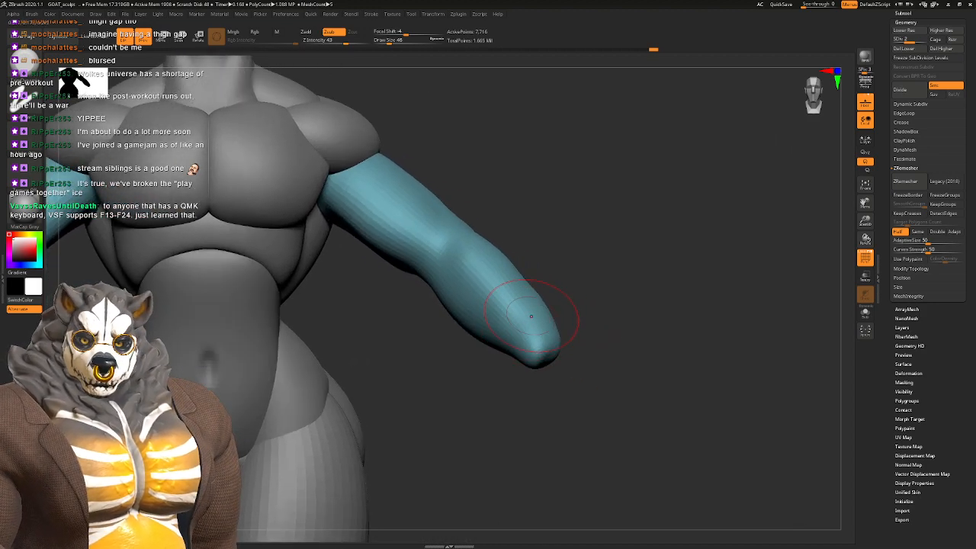
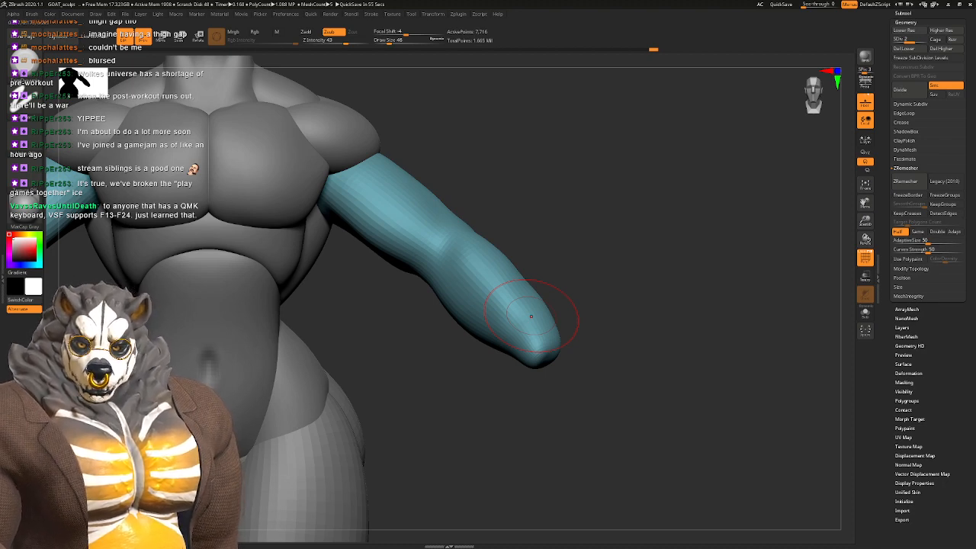
{"action": "right_click_drag", "start_coordinate": [526, 344], "coordinate": [538, 350]}
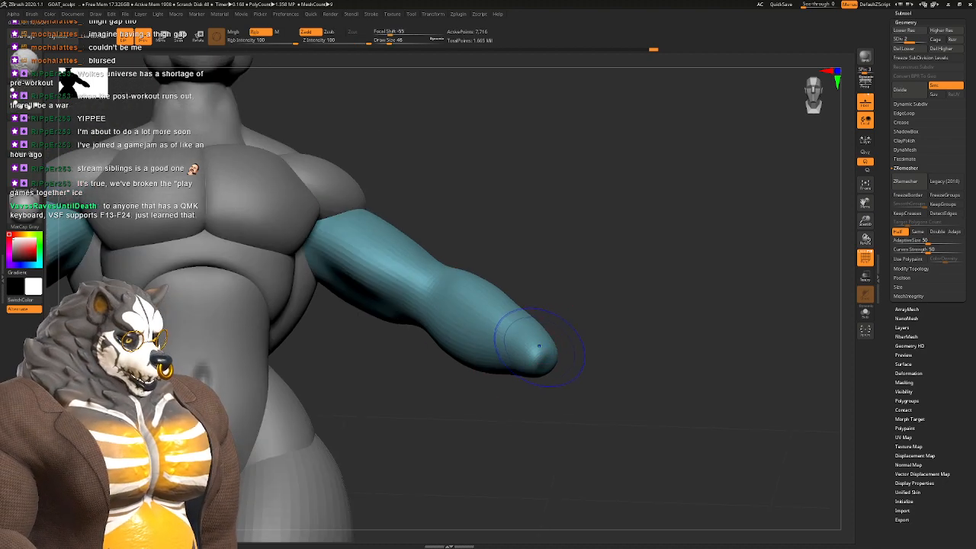
{"action": "left_click_drag", "start_coordinate": [539, 352], "coordinate": [538, 356]}
{"action": "right_click_drag", "start_coordinate": [533, 352], "coordinate": [487, 381], "text": "alt"}
{"action": "left_click_drag", "start_coordinate": [466, 362], "coordinate": [533, 393]}
{"action": "right_click_drag", "start_coordinate": [534, 381], "coordinate": [493, 383], "text": "alt"}
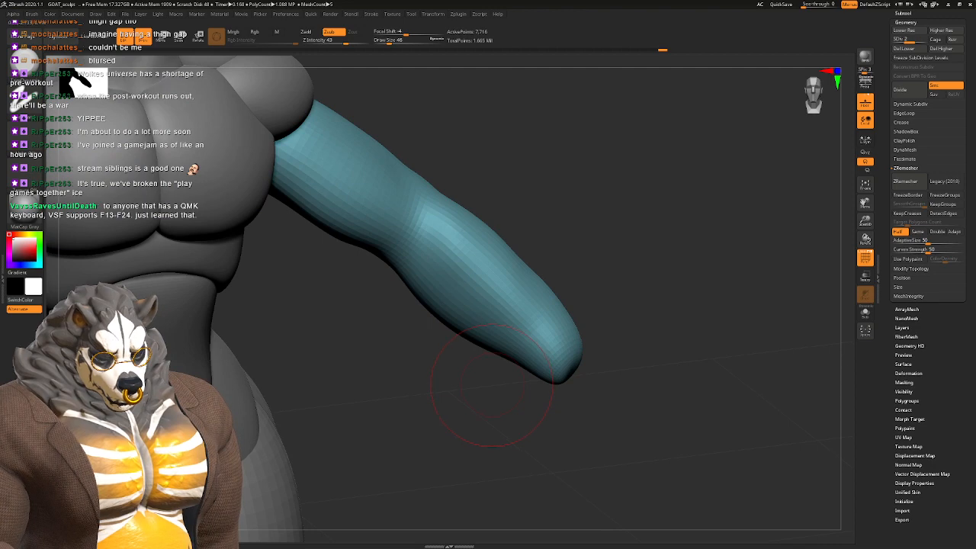
{"action": "mouse_move", "coordinate": [489, 363]}
{"action": "right_mouse_down", "text": "alt"}
{"action": "mouse_move", "coordinate": [568, 316]}
{"action": "mouse_move", "coordinate": [509, 250]}
{"action": "mouse_move", "coordinate": [577, 308]}
{"action": "mouse_move", "coordinate": [504, 302]}
{"action": "mouse_move", "coordinate": [540, 306]}
{"action": "mouse_move", "coordinate": [510, 307]}
{"action": "mouse_move", "coordinate": [580, 297]}
{"action": "right_mouse_up", "text": "alt"}
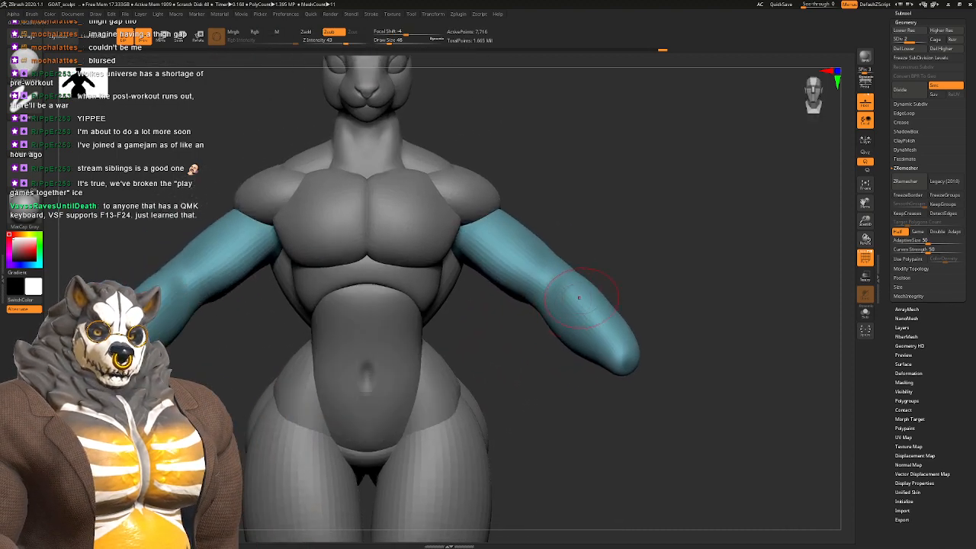
Step: Build up the triceps on the back of the upper arm with the Clay brush at draw size 48
{"action": "mouse_move", "coordinate": [524, 272]}
{"action": "right_mouse_down", "text": "ctrl"}
{"action": "mouse_move", "coordinate": [513, 227]}
{"action": "mouse_move", "coordinate": [427, 232]}
{"action": "mouse_move", "coordinate": [429, 284]}
{"action": "mouse_move", "coordinate": [561, 302]}
{"action": "right_mouse_up", "text": "ctrl"}
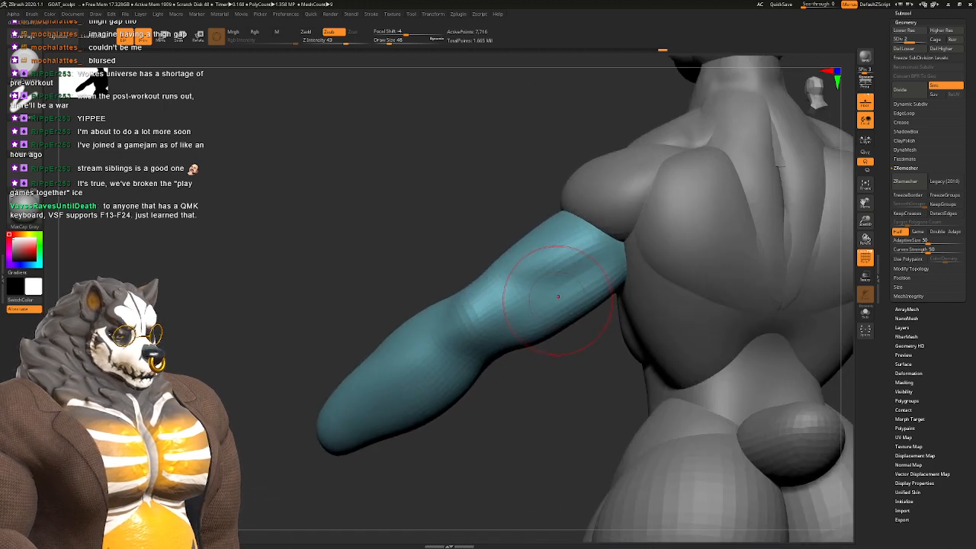
{"action": "key", "text": "b"}
{"action": "key", "text": "c"}
{"action": "key", "text": "l"}
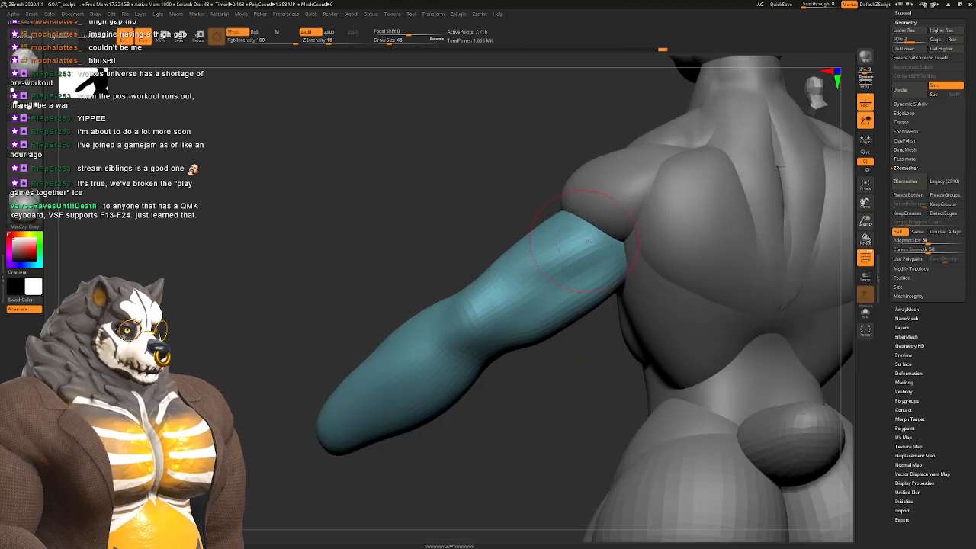
{"action": "left_click_drag", "start_coordinate": [526, 285], "coordinate": [599, 252]}
{"action": "mouse_move", "coordinate": [585, 306]}
{"action": "right_mouse_down"}
{"action": "mouse_move", "coordinate": [574, 248]}
{"action": "mouse_move", "coordinate": [583, 294]}
{"action": "mouse_move", "coordinate": [328, 355]}
{"action": "mouse_move", "coordinate": [404, 328]}
{"action": "mouse_move", "coordinate": [564, 320]}
{"action": "mouse_move", "coordinate": [610, 301]}
{"action": "mouse_move", "coordinate": [561, 213]}
{"action": "mouse_move", "coordinate": [564, 282]}
{"action": "mouse_move", "coordinate": [583, 285]}
{"action": "mouse_move", "coordinate": [579, 305]}
{"action": "mouse_move", "coordinate": [533, 228]}
{"action": "mouse_move", "coordinate": [488, 183]}
{"action": "mouse_move", "coordinate": [495, 305]}
{"action": "right_mouse_up"}
{"action": "key", "text": "ctrl"}
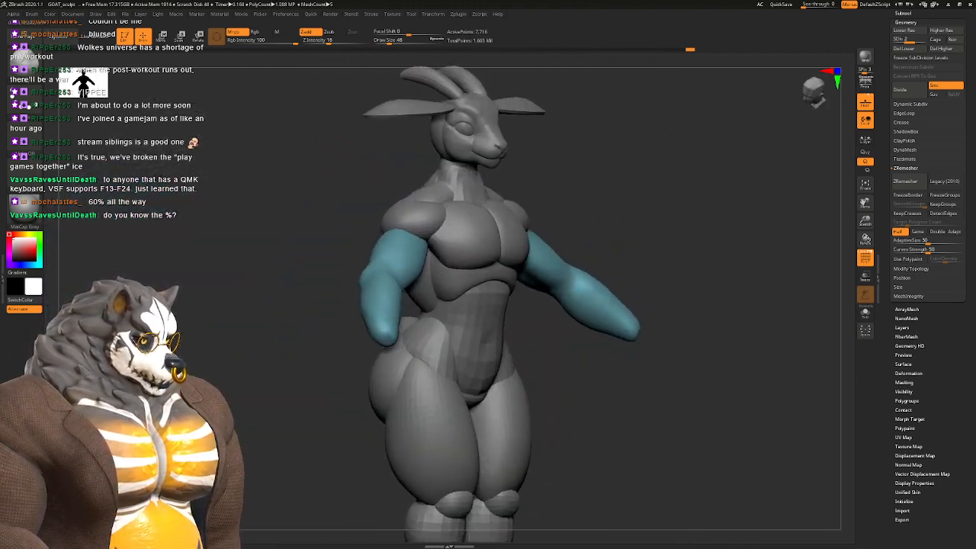
Step: Divide the arms up to subdivision level 4 and adjust the wrist with the Move brush at draw size 145
{"action": "right_click_drag", "start_coordinate": [610, 283], "coordinate": [585, 332], "text": "shift"}
{"action": "key", "text": "ctrl+d"}
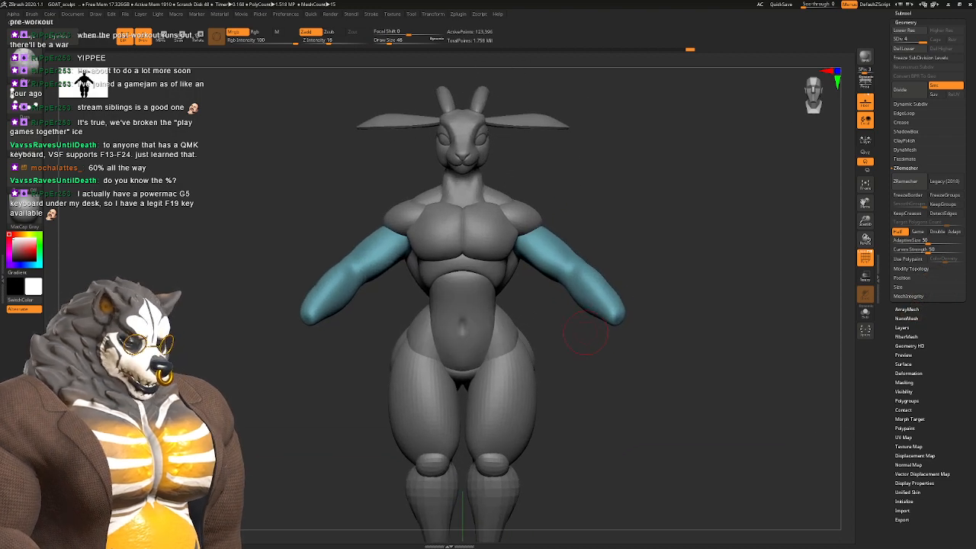
{"action": "key", "text": "b"}
{"action": "key", "text": "m"}
{"action": "key", "text": "v"}
{"action": "key", "text": "space"}
{"action": "left_click_drag", "start_coordinate": [585, 332], "coordinate": [593, 331]}
{"action": "right_click_drag", "start_coordinate": [593, 331], "coordinate": [641, 364]}
{"action": "left_click_drag", "start_coordinate": [609, 310], "coordinate": [615, 314]}
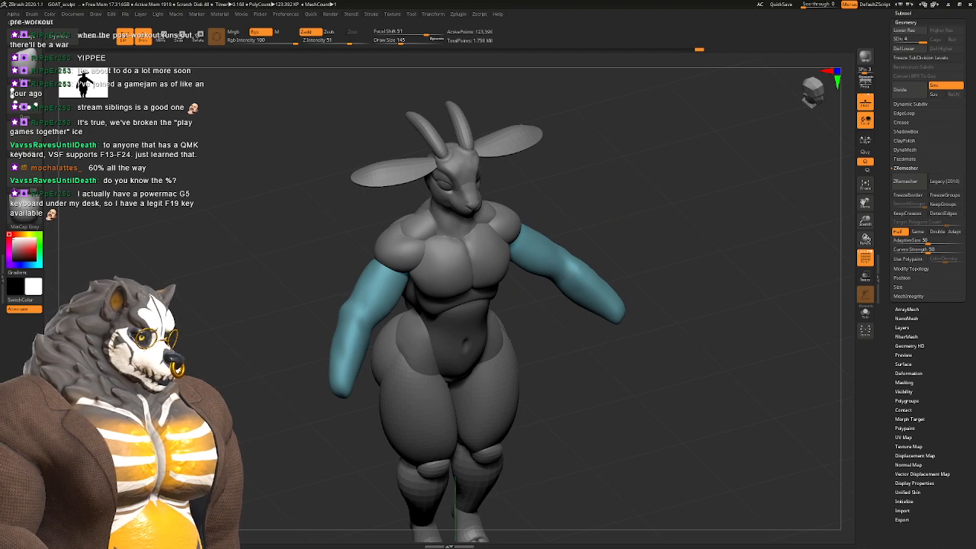
Step: Refine the elbow and wrist silhouette from several sides, reducing the Move brush's draw size to 116
{"action": "left_click_drag", "start_coordinate": [573, 268], "coordinate": [570, 269]}
{"action": "right_click_drag", "start_coordinate": [570, 269], "coordinate": [434, 248]}
{"action": "key", "text": "space"}
{"action": "left_click_drag", "start_coordinate": [576, 281], "coordinate": [568, 282]}
{"action": "right_click_drag", "start_coordinate": [569, 282], "coordinate": [571, 258]}
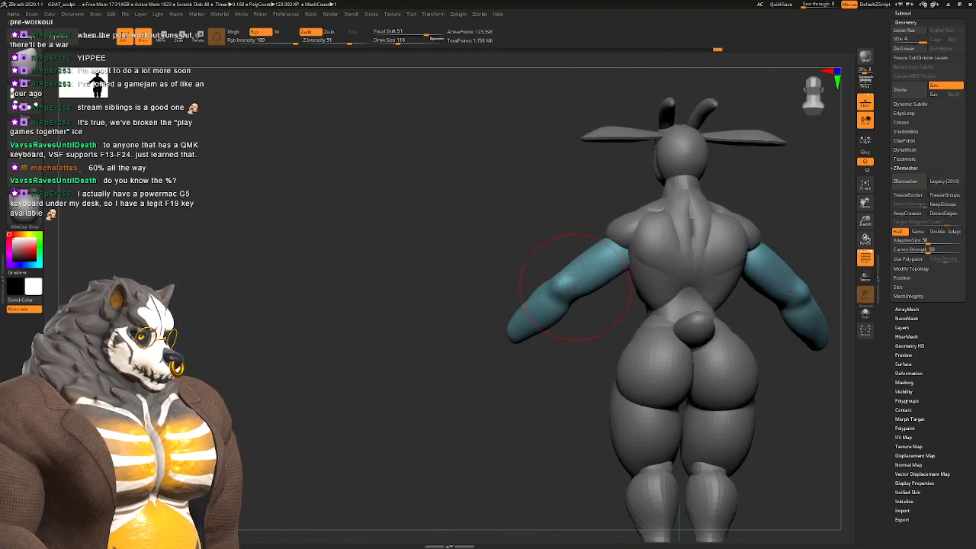
{"action": "right_click_drag", "start_coordinate": [584, 296], "coordinate": [613, 343]}
{"action": "left_click_drag", "start_coordinate": [622, 331], "coordinate": [627, 336]}
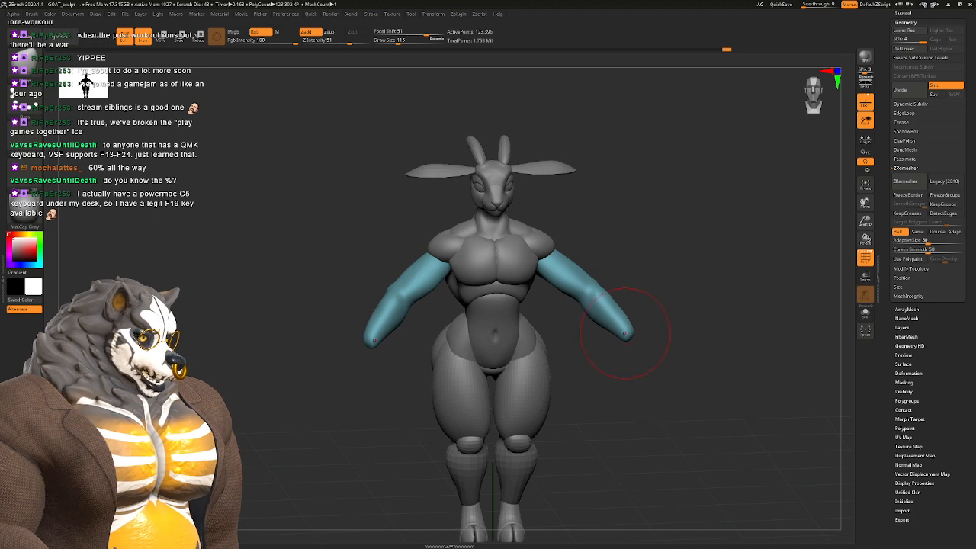
{"action": "right_click_drag", "start_coordinate": [625, 333], "coordinate": [545, 322], "text": "ctrl"}
Step: Make the torso the active subtool and DynaMesh it without keeping its subdivision levels
{"action": "left_click", "coordinate": [589, 304], "text": "alt"}
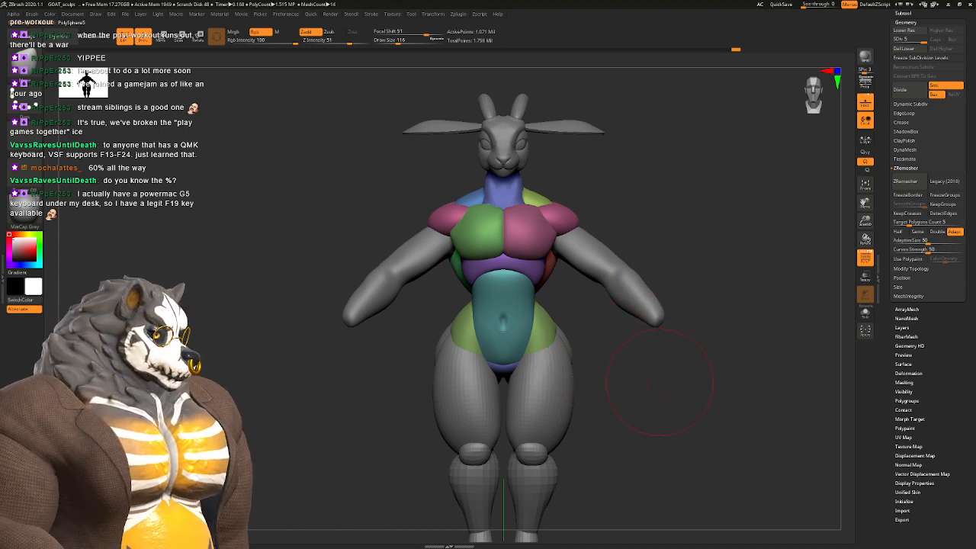
{"action": "key", "text": "space"}
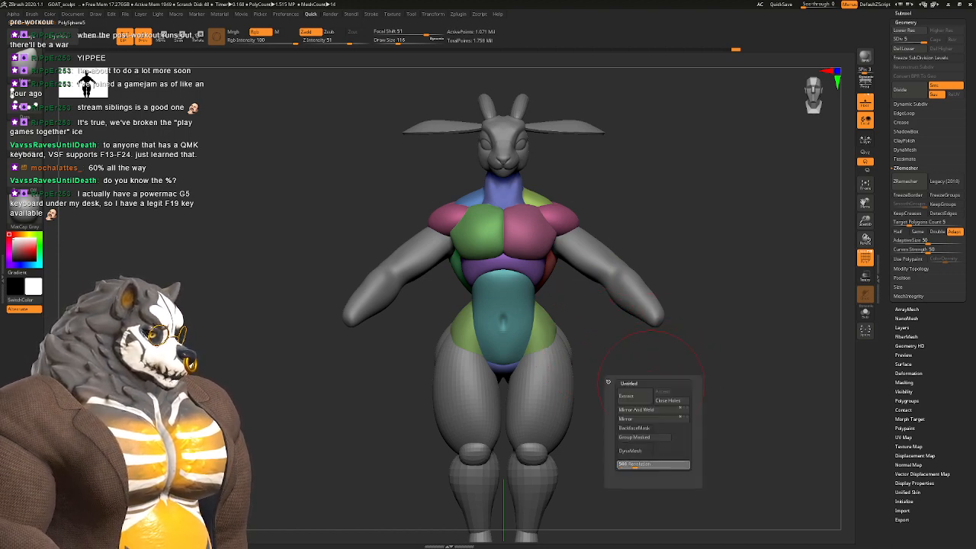
{"action": "left_click", "coordinate": [630, 450]}
{"action": "left_click", "coordinate": [606, 472]}
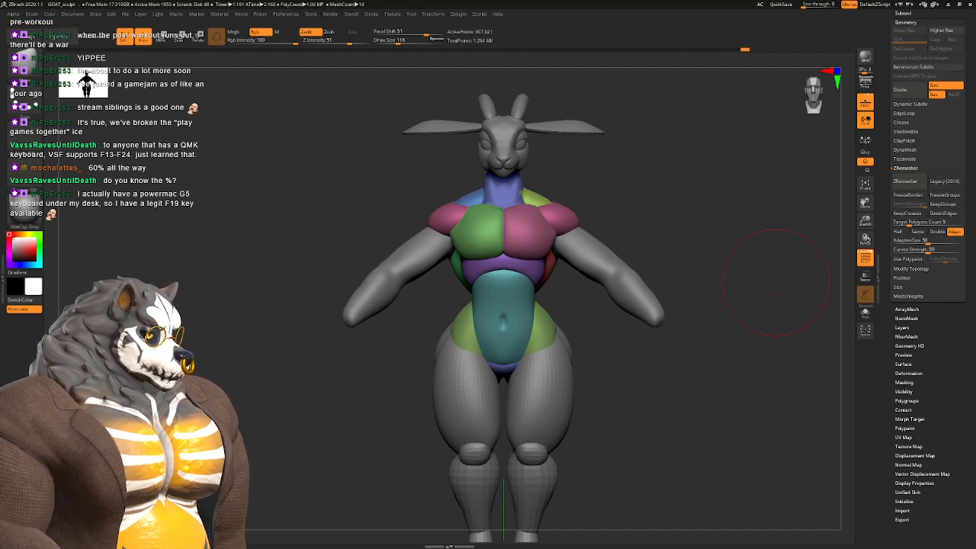
{"action": "right_click_drag", "start_coordinate": [752, 346], "coordinate": [757, 397], "text": "ctrl"}
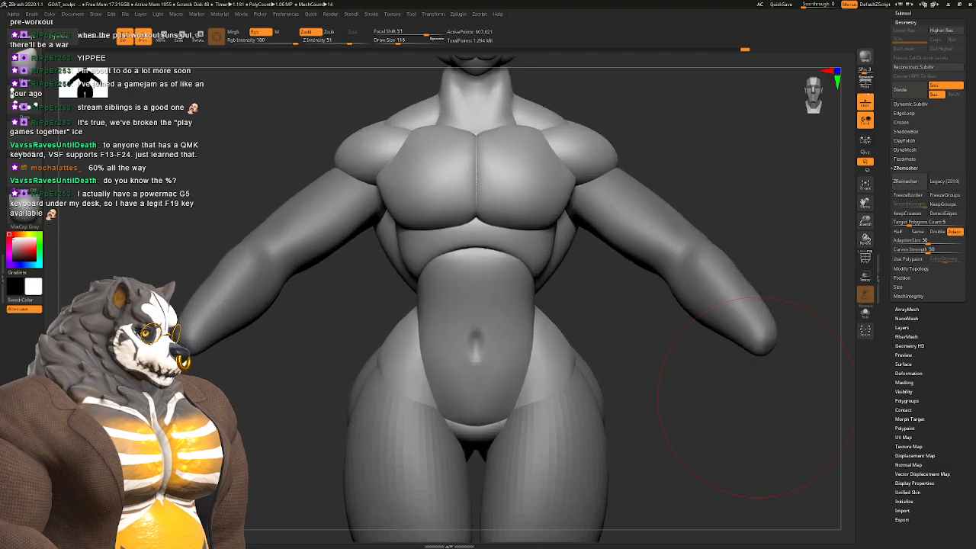
Step: Fill the seam between the ribcage and abdomen using the Clay brush at draw size 62 and Z intensity 11
{"action": "key", "text": "b"}
{"action": "key", "text": "c"}
{"action": "key", "text": "l"}
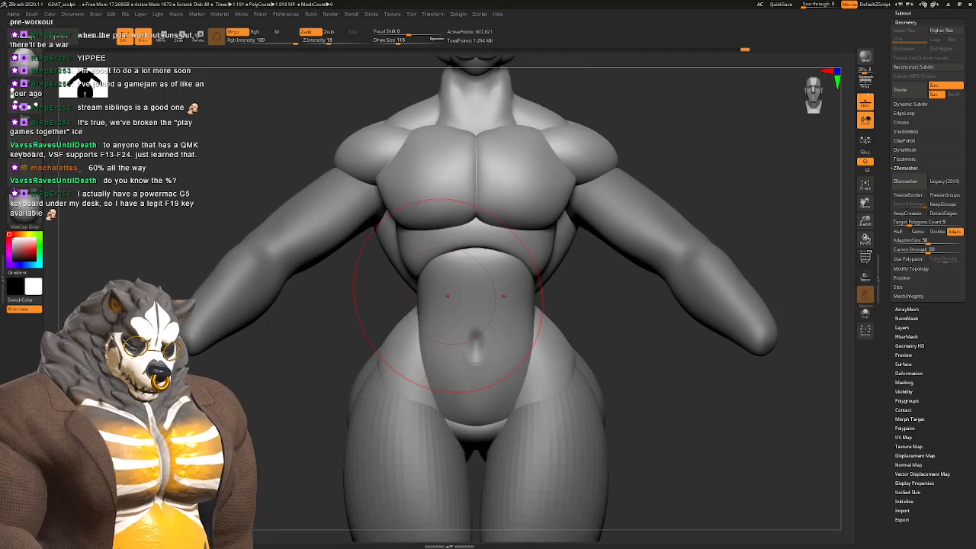
{"action": "key", "text": "space"}
{"action": "left_click_drag", "start_coordinate": [443, 280], "coordinate": [435, 279]}
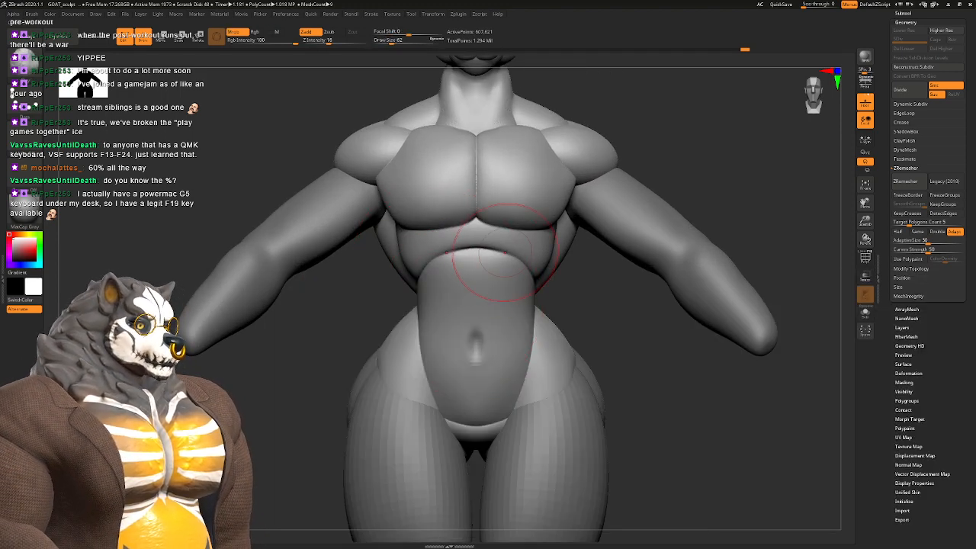
{"action": "right_click_drag", "start_coordinate": [508, 256], "coordinate": [496, 260]}
{"action": "key", "text": "space"}
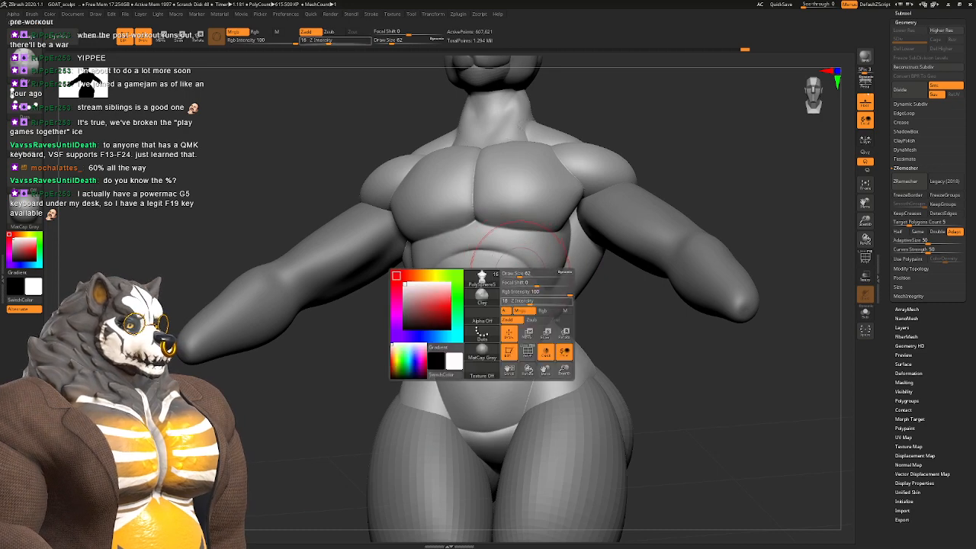
{"action": "left_click_drag", "start_coordinate": [516, 300], "coordinate": [512, 300]}
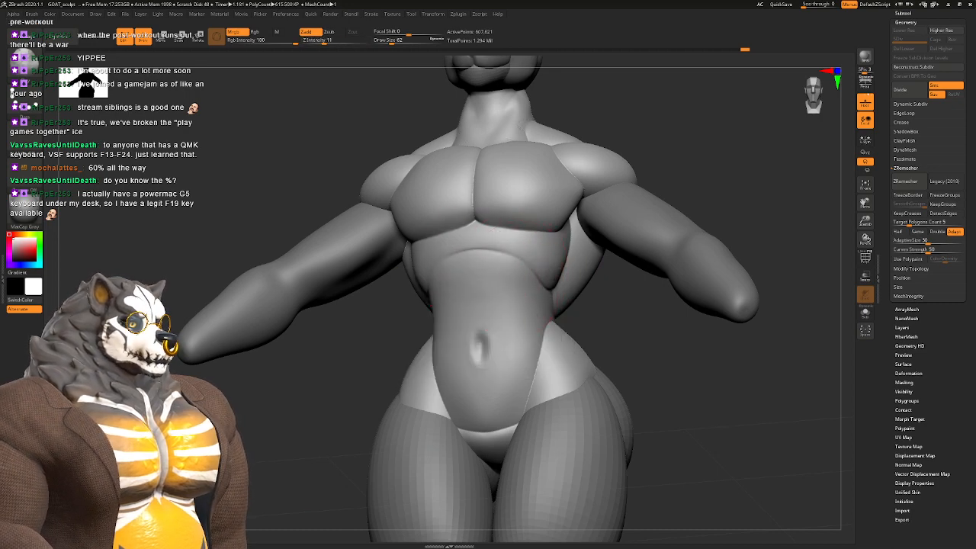
Step: Blend the abdomen into the waist and pelvis with the Clay brush, using draw sizes 65 and 51
{"action": "mouse_move", "coordinate": [521, 275]}
{"action": "right_mouse_down"}
{"action": "mouse_move", "coordinate": [482, 271]}
{"action": "mouse_move", "coordinate": [561, 273]}
{"action": "mouse_move", "coordinate": [546, 265]}
{"action": "mouse_move", "coordinate": [462, 299]}
{"action": "mouse_move", "coordinate": [499, 349]}
{"action": "right_mouse_up"}
{"action": "key", "text": "space"}
{"action": "left_click_drag", "start_coordinate": [535, 298], "coordinate": [536, 298]}
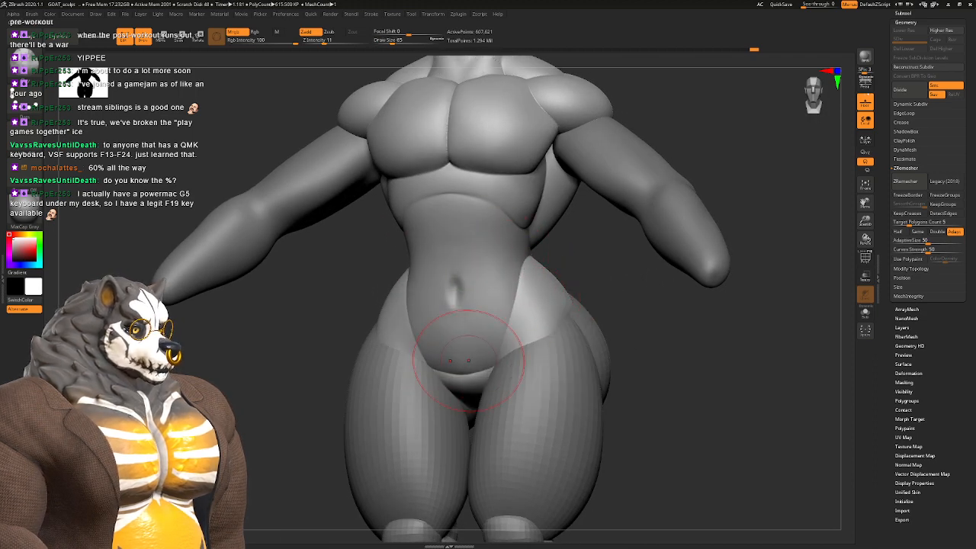
{"action": "right_click_drag", "start_coordinate": [468, 327], "coordinate": [496, 344], "text": "shift"}
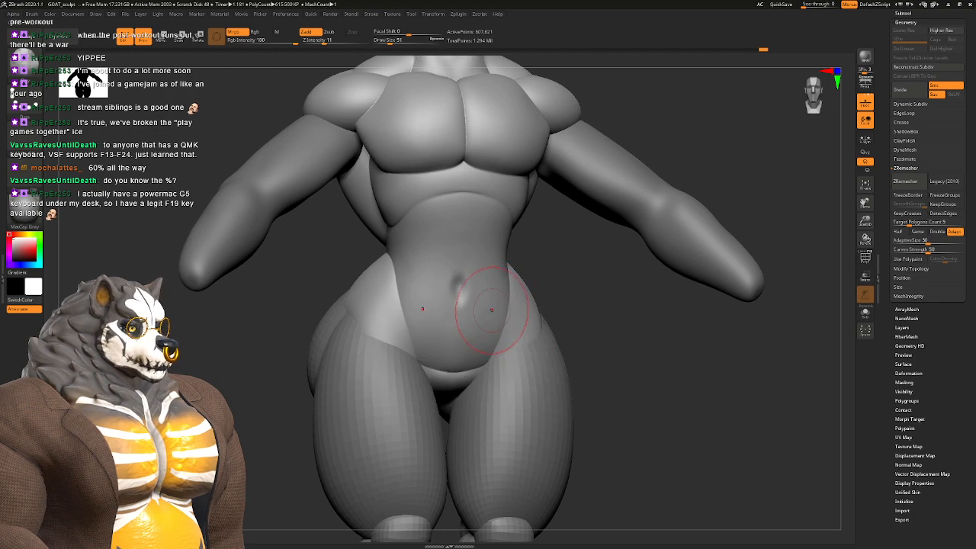
{"action": "mouse_move", "coordinate": [474, 291]}
{"action": "right_mouse_down", "text": "shift"}
{"action": "mouse_move", "coordinate": [481, 301]}
{"action": "mouse_move", "coordinate": [460, 344]}
{"action": "right_mouse_up", "text": "shift"}
Step: Switch to DamStandard at draw size 71 and refine the crease below the abdomen and the midline above the navel
{"action": "key", "text": "b"}
{"action": "key", "text": "d"}
{"action": "key", "text": "s"}
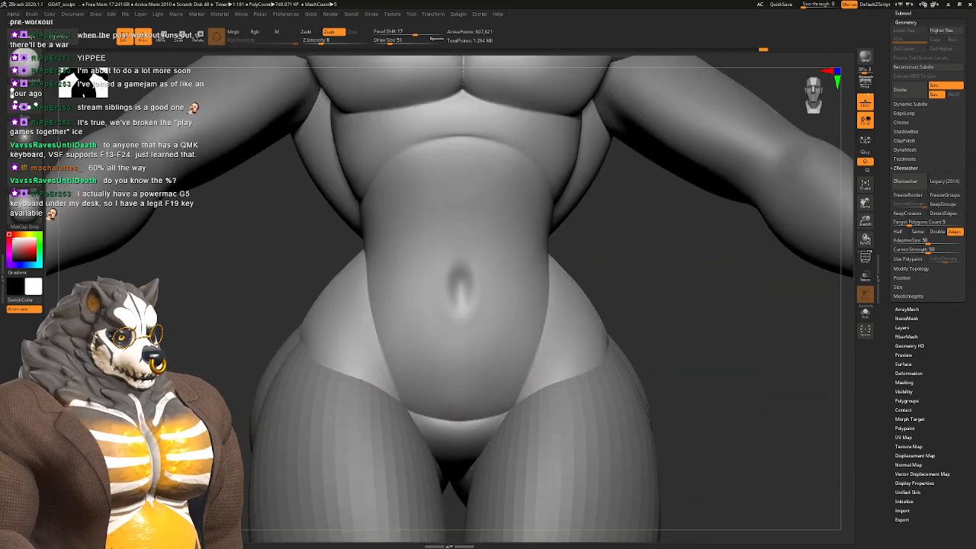
{"action": "key", "text": "space"}
{"action": "left_click_drag", "start_coordinate": [458, 403], "coordinate": [459, 408]}
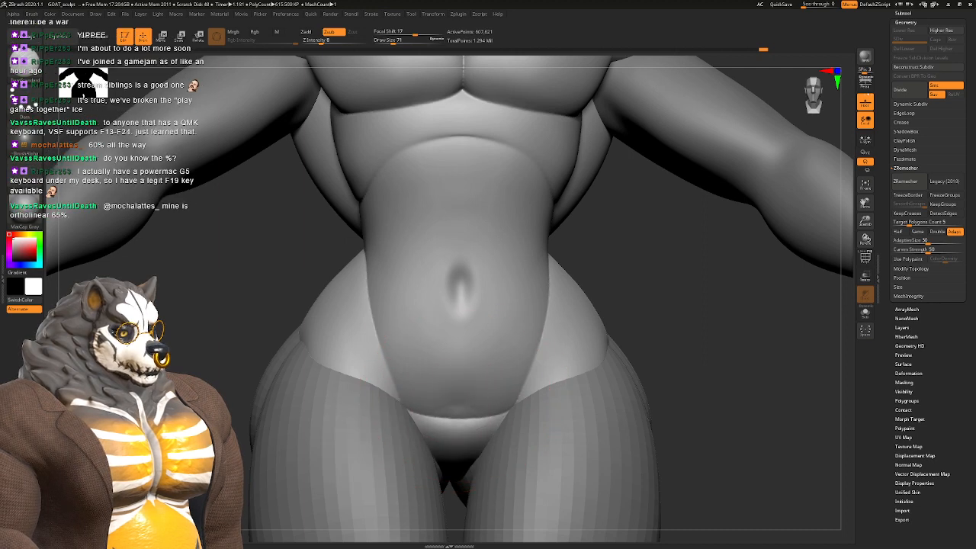
{"action": "right_click_drag", "start_coordinate": [460, 229], "coordinate": [462, 337], "text": "alt"}
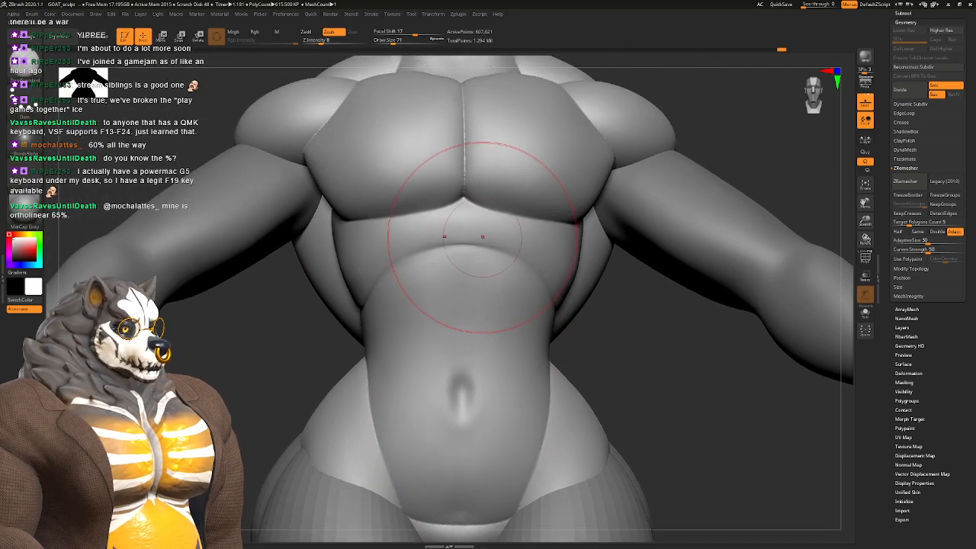
{"action": "left_click_drag", "start_coordinate": [460, 248], "coordinate": [461, 359]}
{"action": "mouse_move", "coordinate": [549, 305]}
{"action": "right_mouse_down"}
{"action": "mouse_move", "coordinate": [471, 274]}
{"action": "mouse_move", "coordinate": [528, 138]}
{"action": "mouse_move", "coordinate": [573, 244]}
{"action": "right_mouse_up"}
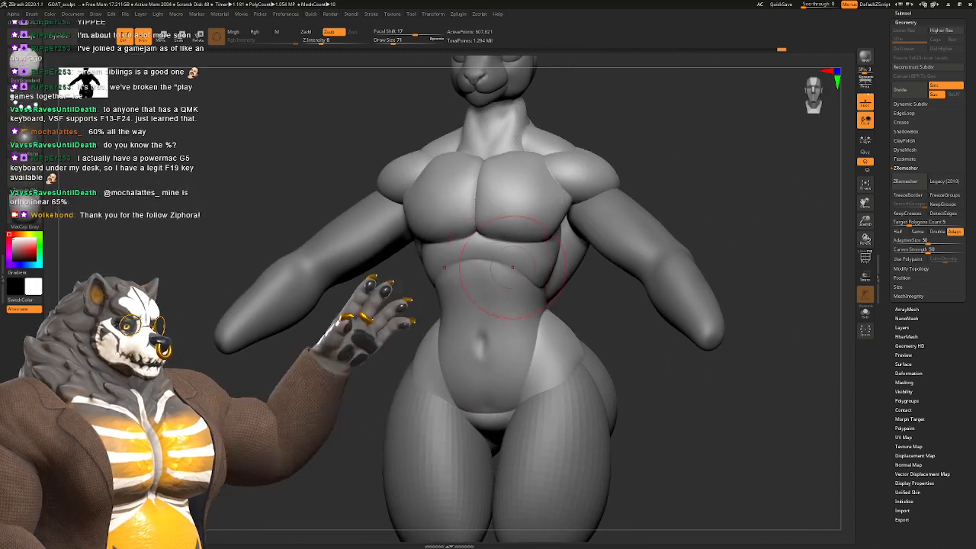
{"action": "right_click_drag", "start_coordinate": [518, 266], "coordinate": [520, 335], "text": "ctrl"}
{"action": "right_click_drag", "start_coordinate": [520, 336], "coordinate": [488, 327]}
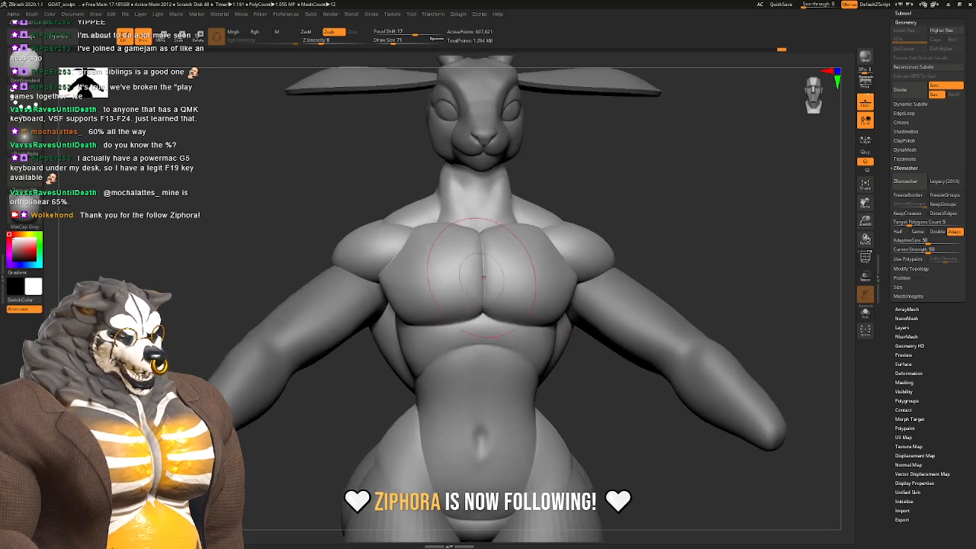
Step: Refine the crease between the pectorals down to their lower edge with DamStandard at draw size 71
{"action": "mouse_move", "coordinate": [483, 240]}
{"action": "left_mouse_down", "text": "shift"}
{"action": "mouse_move", "coordinate": [483, 286]}
{"action": "mouse_move", "coordinate": [483, 263]}
{"action": "left_mouse_up", "text": "shift"}
{"action": "right_click_drag", "start_coordinate": [483, 257], "coordinate": [481, 275], "text": "ctrl"}
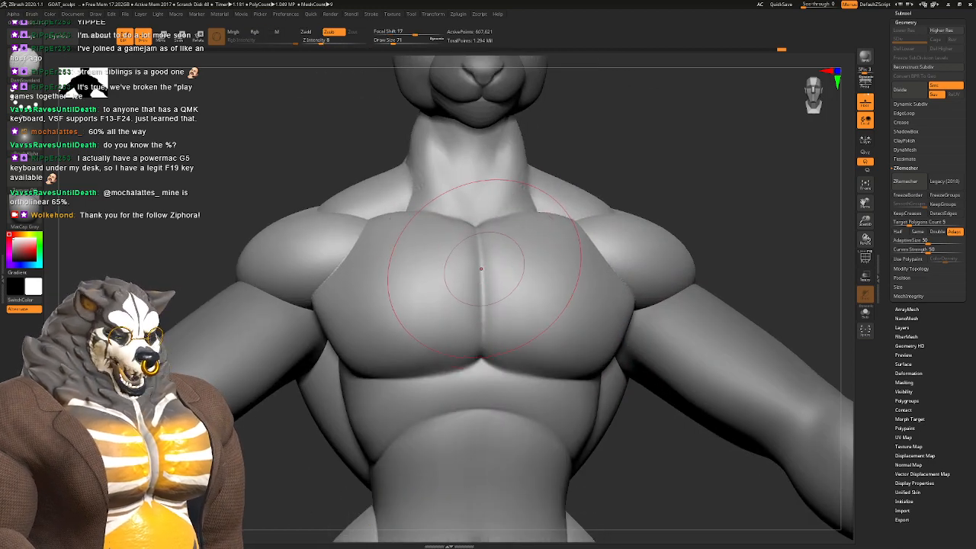
{"action": "right_click_drag", "start_coordinate": [488, 233], "coordinate": [466, 249], "text": "alt"}
{"action": "left_click_drag", "start_coordinate": [455, 245], "coordinate": [456, 328]}
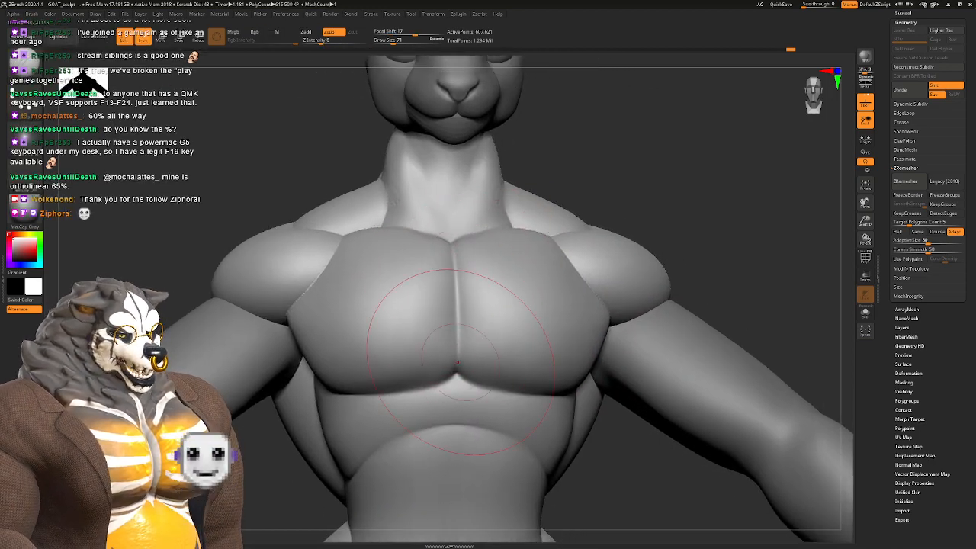
{"action": "right_click_drag", "start_coordinate": [488, 288], "coordinate": [451, 300]}
Step: Switch to the Clay brush at draw size 33 and Z intensity 11 and blend the neck into the trapezius and shoulders
{"action": "key", "text": "space"}
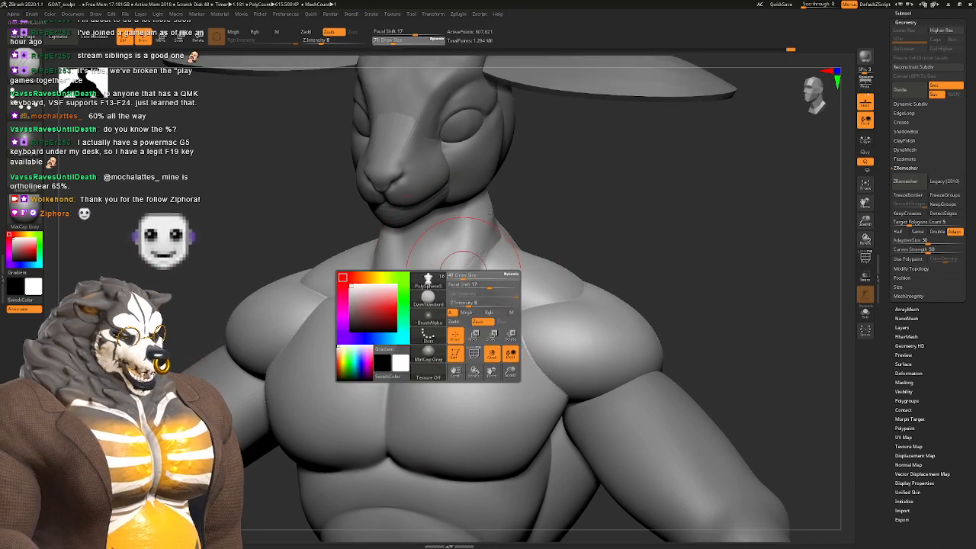
{"action": "key", "text": "b"}
{"action": "key", "text": "b"}
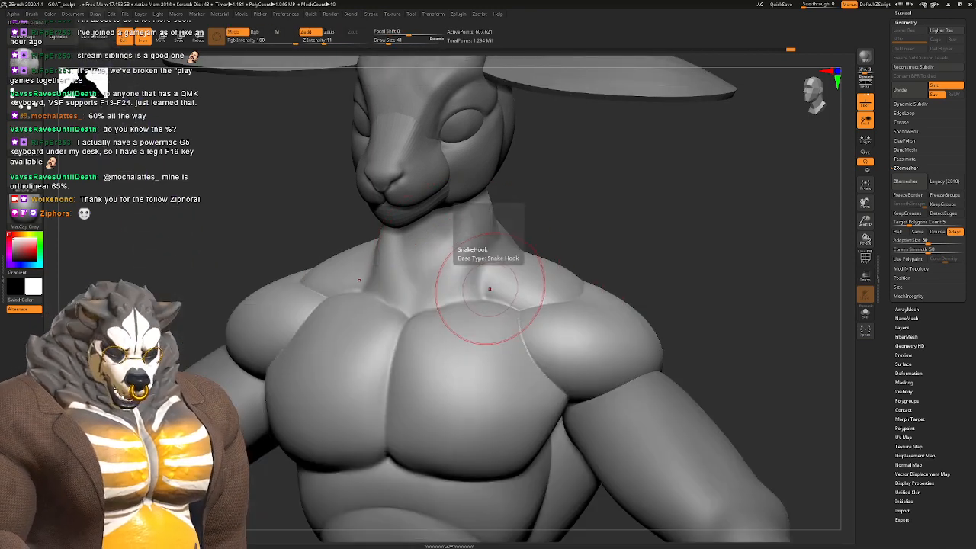
{"action": "key", "text": "space"}
{"action": "left_click_drag", "start_coordinate": [490, 279], "coordinate": [480, 280]}
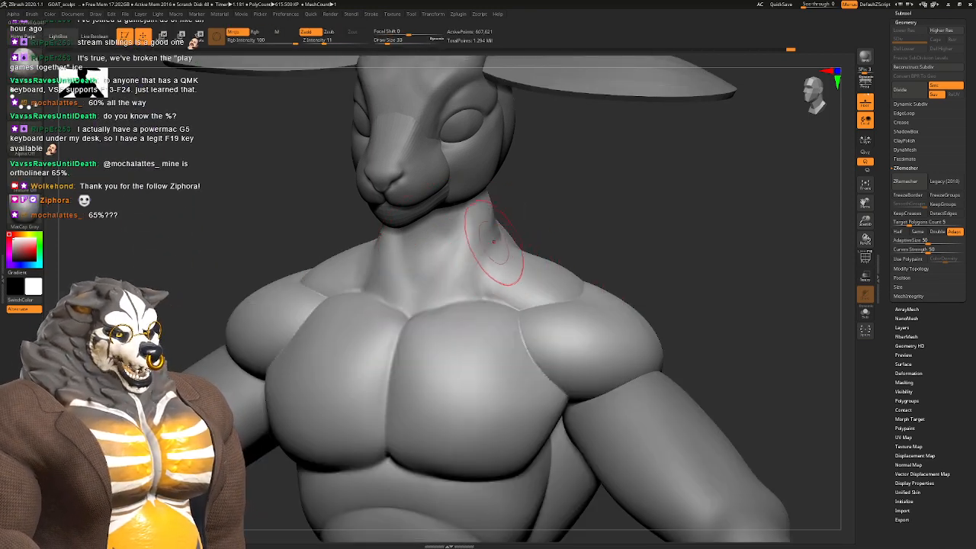
{"action": "mouse_move", "coordinate": [465, 282]}
{"action": "right_mouse_down"}
{"action": "mouse_move", "coordinate": [474, 276]}
{"action": "mouse_move", "coordinate": [464, 258]}
{"action": "mouse_move", "coordinate": [496, 279]}
{"action": "right_mouse_up"}
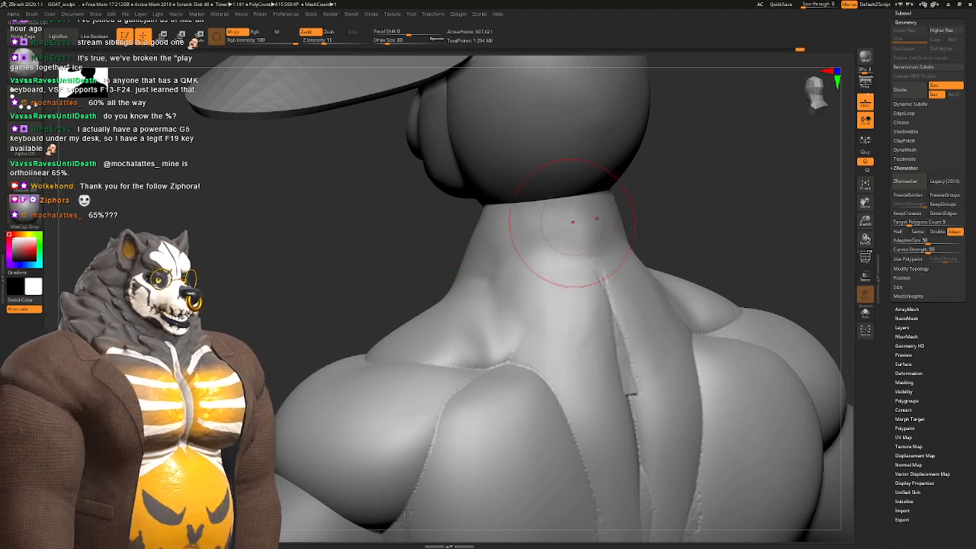
{"action": "right_click_drag", "start_coordinate": [587, 240], "coordinate": [538, 275]}
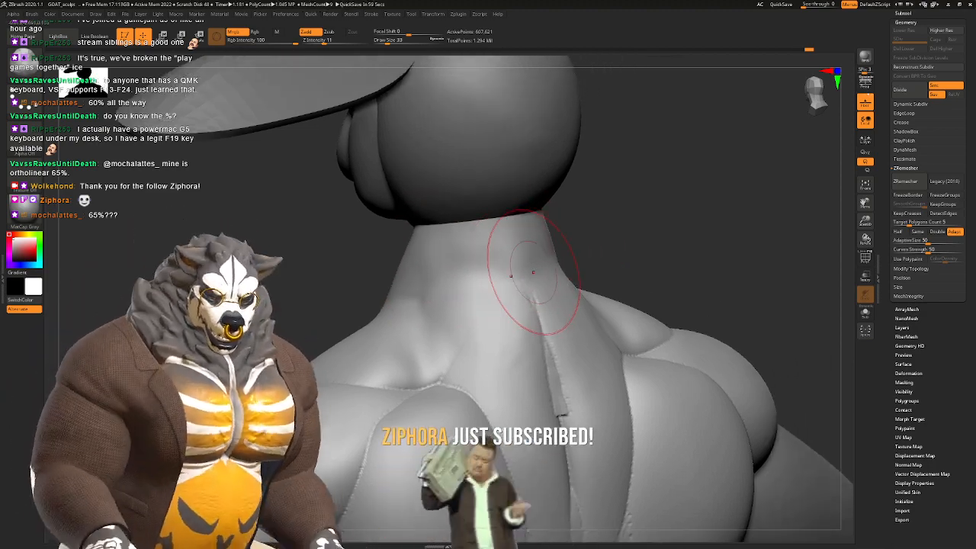
Step: Carve the spine groove and the inner shoulder-blade edges with DamStandard, using draw sizes 33 and 59
{"action": "right_click_drag", "start_coordinate": [522, 273], "coordinate": [496, 326]}
{"action": "key", "text": "b"}
{"action": "key", "text": "d"}
{"action": "key", "text": "s"}
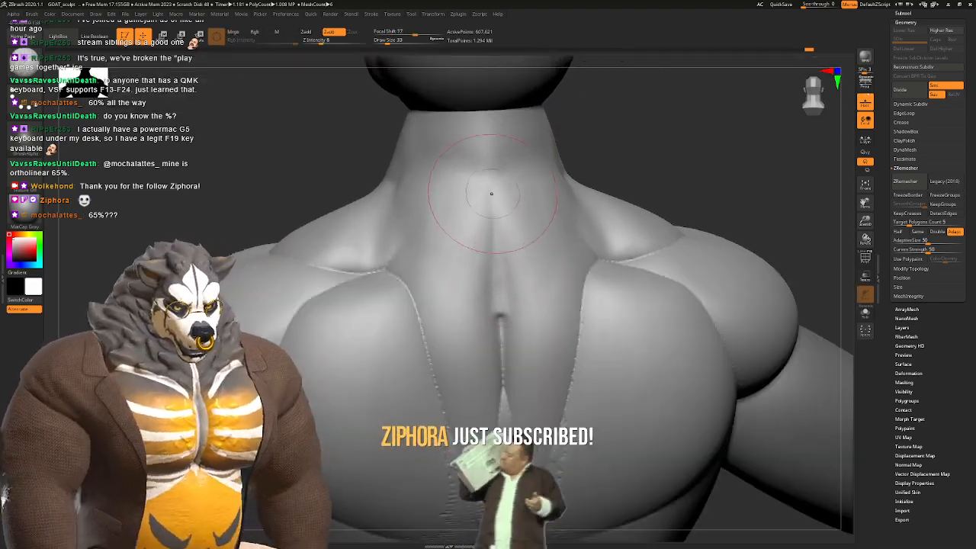
{"action": "mouse_move", "coordinate": [499, 374]}
{"action": "right_mouse_down"}
{"action": "mouse_move", "coordinate": [496, 334]}
{"action": "mouse_move", "coordinate": [477, 298]}
{"action": "right_mouse_up"}
{"action": "key", "text": "space"}
{"action": "left_click_drag", "start_coordinate": [478, 311], "coordinate": [486, 309]}
{"action": "right_click_drag", "start_coordinate": [486, 341], "coordinate": [489, 272], "text": "ctrl"}
{"action": "mouse_move", "coordinate": [473, 369]}
{"action": "left_mouse_down"}
{"action": "mouse_move", "coordinate": [480, 377]}
{"action": "mouse_move", "coordinate": [478, 366]}
{"action": "left_mouse_up"}
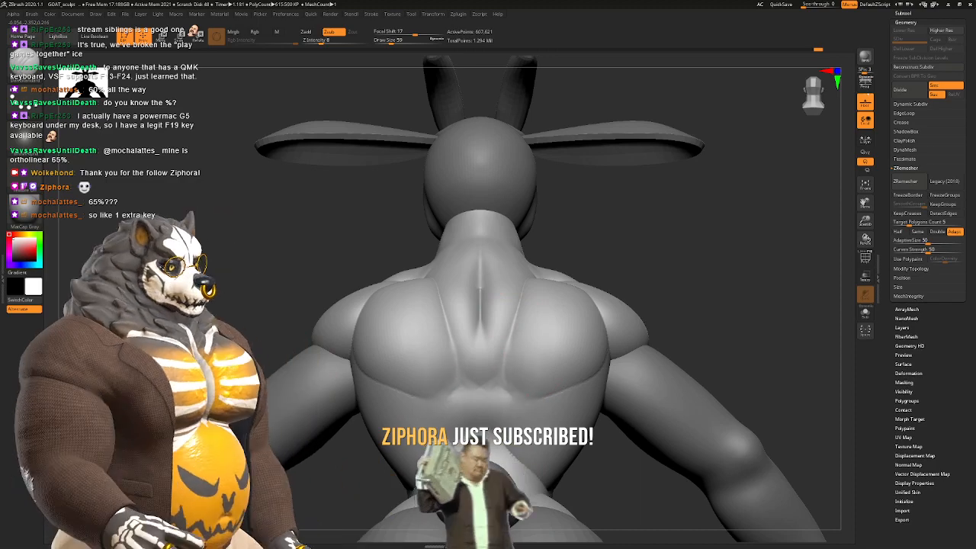
Step: Switch to Clay at draw size 48 and blend the shoulder blades into the rear deltoids
{"action": "right_click_drag", "start_coordinate": [547, 383], "coordinate": [530, 307], "text": "alt"}
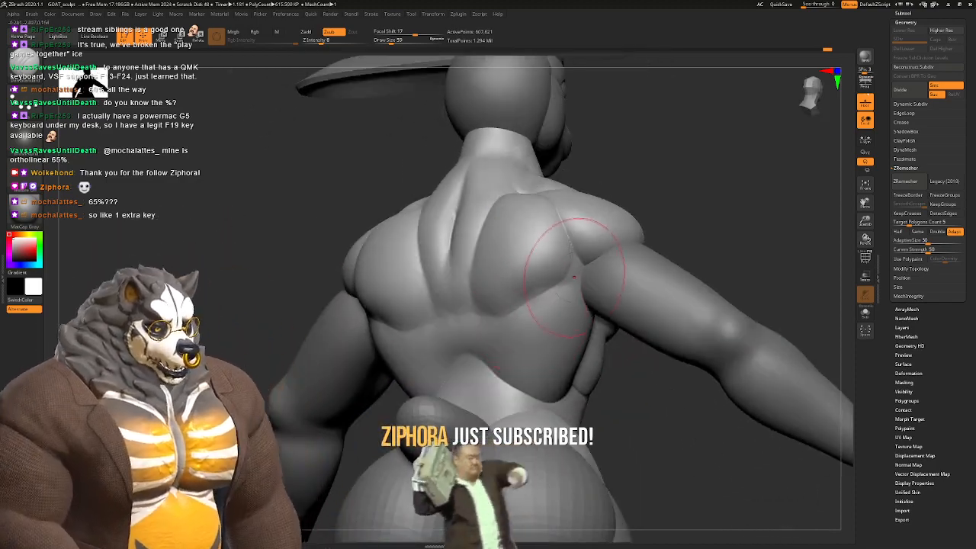
{"action": "mouse_move", "coordinate": [543, 260]}
{"action": "right_mouse_down"}
{"action": "mouse_move", "coordinate": [546, 231]}
{"action": "mouse_move", "coordinate": [549, 289]}
{"action": "mouse_move", "coordinate": [525, 293]}
{"action": "right_mouse_up"}
{"action": "key", "text": "b"}
{"action": "left_click", "coordinate": [523, 293]}
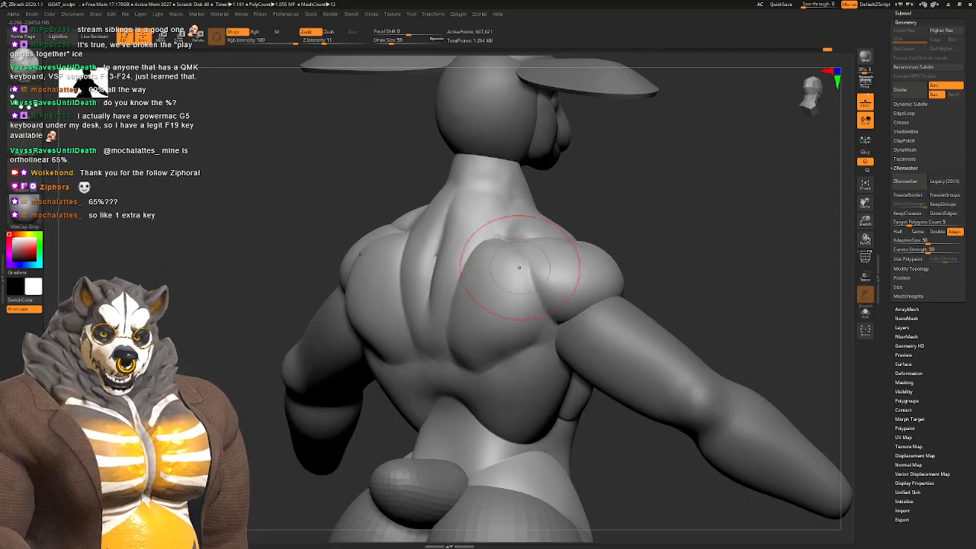
{"action": "right_click", "coordinate": [519, 267]}
{"action": "left_click_drag", "start_coordinate": [515, 272], "coordinate": [512, 271]}
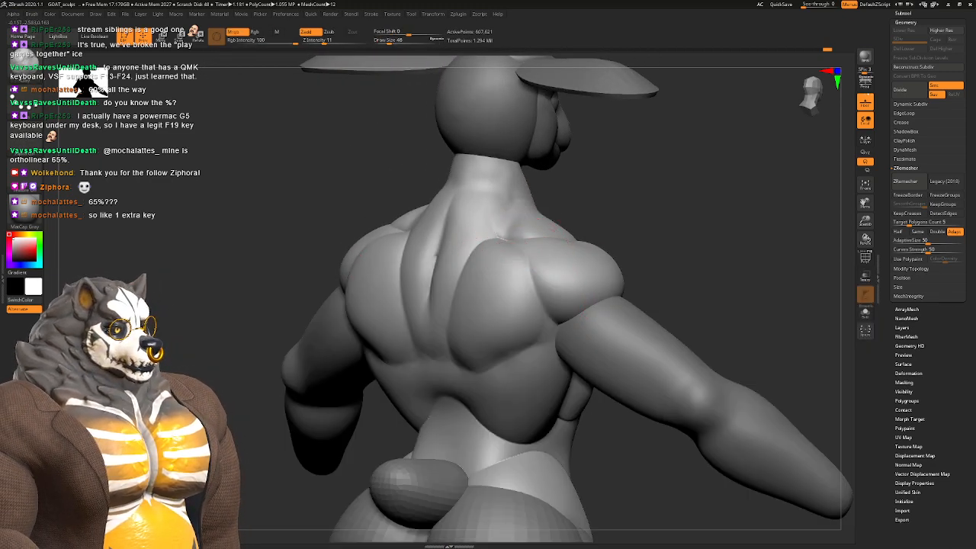
{"action": "right_click_drag", "start_coordinate": [548, 333], "coordinate": [609, 329]}
Step: Build up the trapezius and soften its seams with the shoulder blades using Clay at draw size 29
{"action": "right_click_drag", "start_coordinate": [563, 217], "coordinate": [591, 320], "text": "alt"}
{"action": "mouse_move", "coordinate": [501, 324]}
{"action": "right_mouse_down", "text": "alt"}
{"action": "mouse_move", "coordinate": [536, 270]}
{"action": "mouse_move", "coordinate": [511, 303]}
{"action": "right_mouse_up", "text": "alt"}
{"action": "right_click", "coordinate": [512, 302]}
{"action": "left_click_drag", "start_coordinate": [514, 304], "coordinate": [509, 304]}
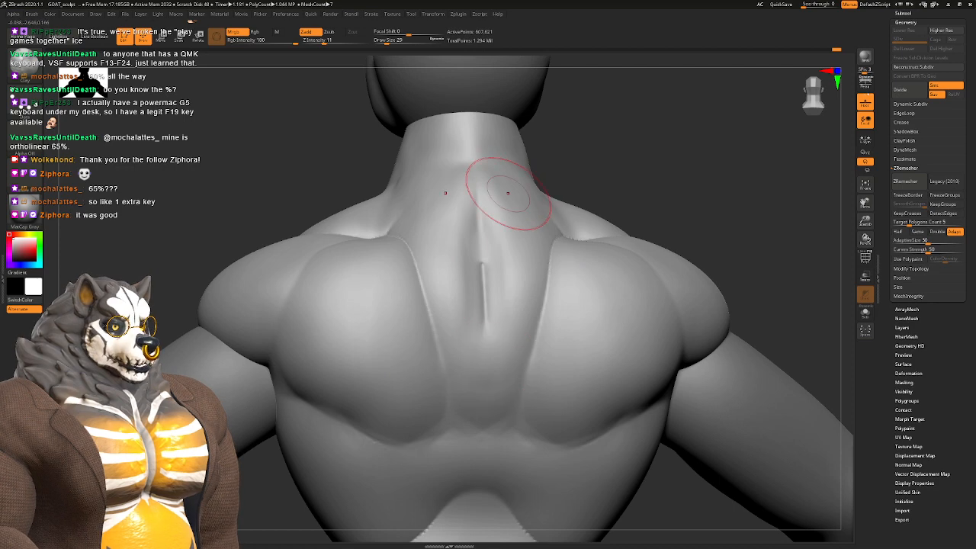
{"action": "mouse_move", "coordinate": [506, 192]}
{"action": "right_mouse_down"}
{"action": "mouse_move", "coordinate": [511, 181]}
{"action": "mouse_move", "coordinate": [531, 244]}
{"action": "right_mouse_up"}
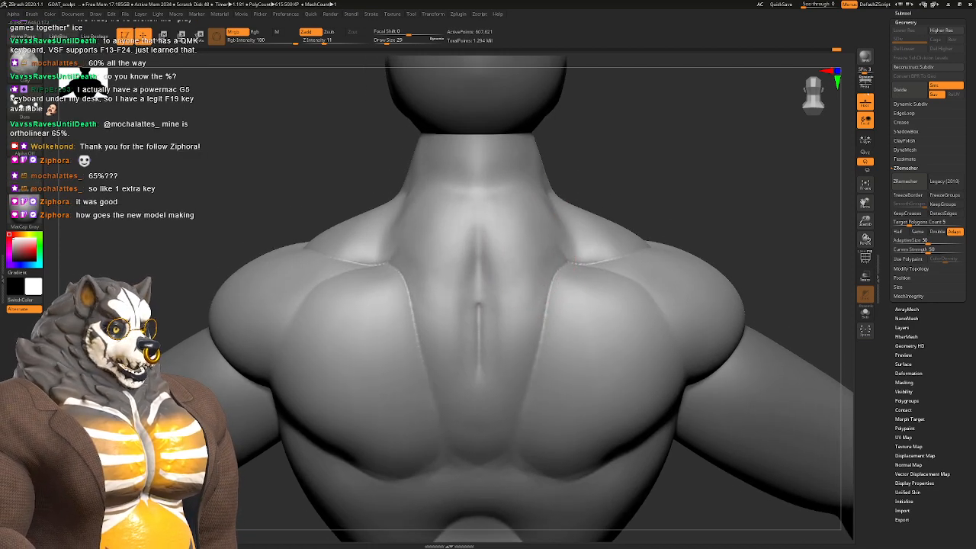
{"action": "right_click_drag", "start_coordinate": [523, 359], "coordinate": [509, 299]}
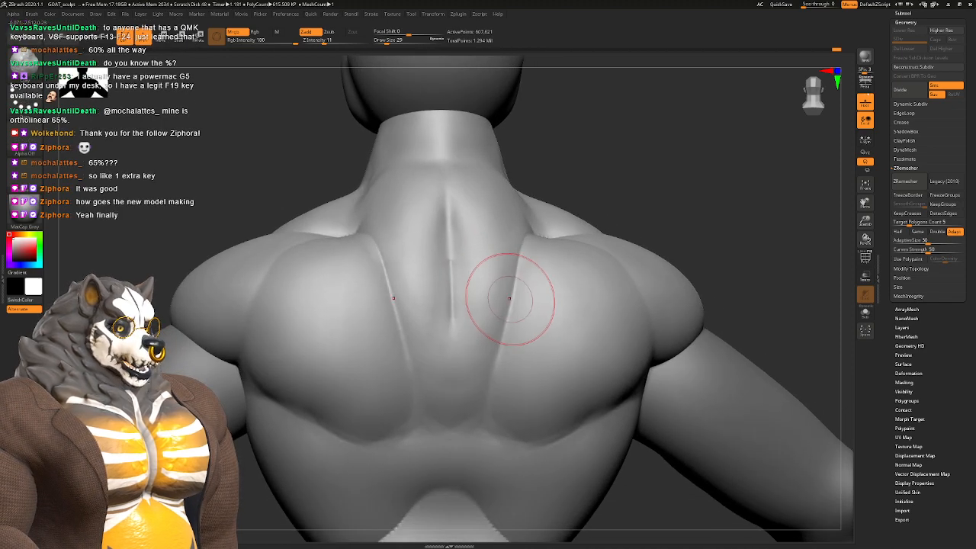
{"action": "mouse_move", "coordinate": [488, 229]}
{"action": "right_mouse_down", "text": "alt"}
{"action": "mouse_move", "coordinate": [503, 293]}
{"action": "mouse_move", "coordinate": [522, 283]}
{"action": "mouse_move", "coordinate": [482, 281]}
{"action": "right_mouse_up", "text": "alt"}
Step: Reduce the Clay brush to draw size 25 and rework the transition between the back of the neck and the trapezius
{"action": "key", "text": "space"}
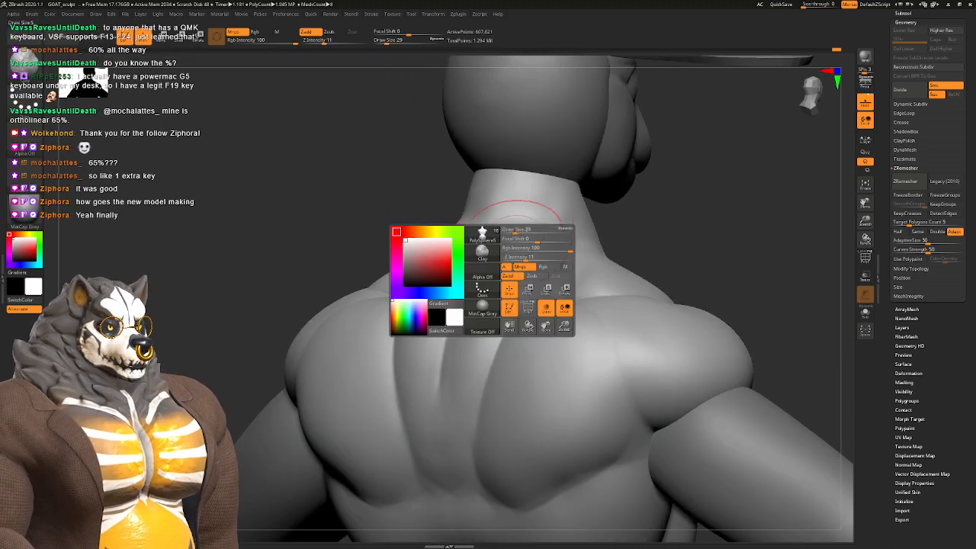
{"action": "left_click", "coordinate": [513, 228]}
{"action": "left_click_drag", "start_coordinate": [513, 228], "coordinate": [515, 229]}
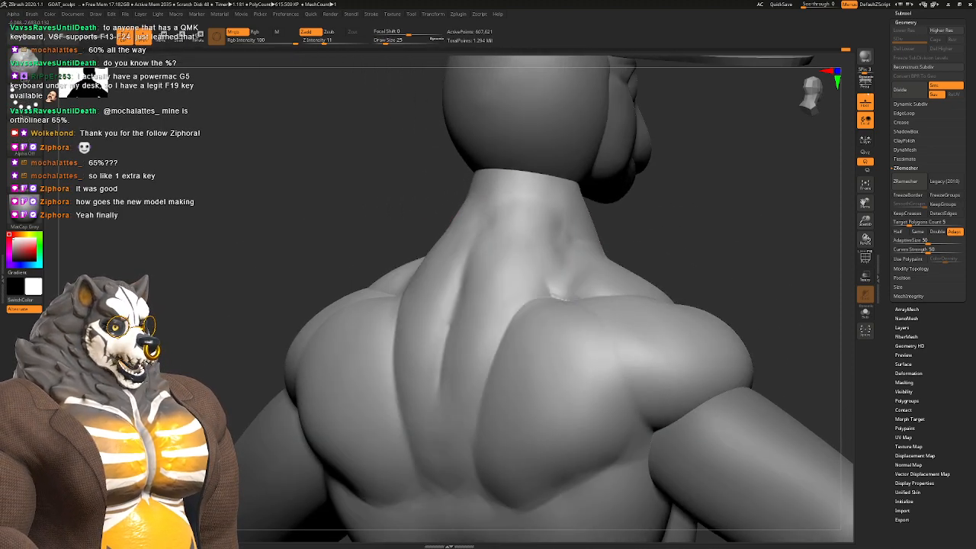
{"action": "right_click_drag", "start_coordinate": [488, 268], "coordinate": [525, 271]}
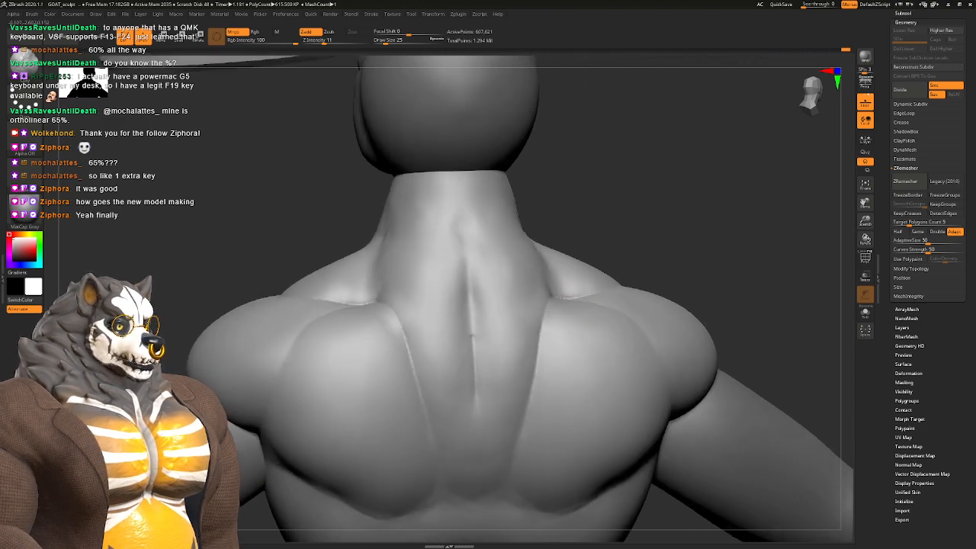
{"action": "mouse_move", "coordinate": [526, 304]}
{"action": "right_mouse_down", "text": "ctrl"}
{"action": "mouse_move", "coordinate": [529, 264]}
{"action": "mouse_move", "coordinate": [564, 270]}
{"action": "mouse_move", "coordinate": [569, 221]}
{"action": "mouse_move", "coordinate": [580, 248]}
{"action": "mouse_move", "coordinate": [627, 289]}
{"action": "right_mouse_up", "text": "ctrl"}
{"action": "right_click_drag", "start_coordinate": [627, 289], "coordinate": [606, 292]}
Step: Adjust the silhouette of the neck and upper back with the Move brush at draw size 77
{"action": "key", "text": "b"}
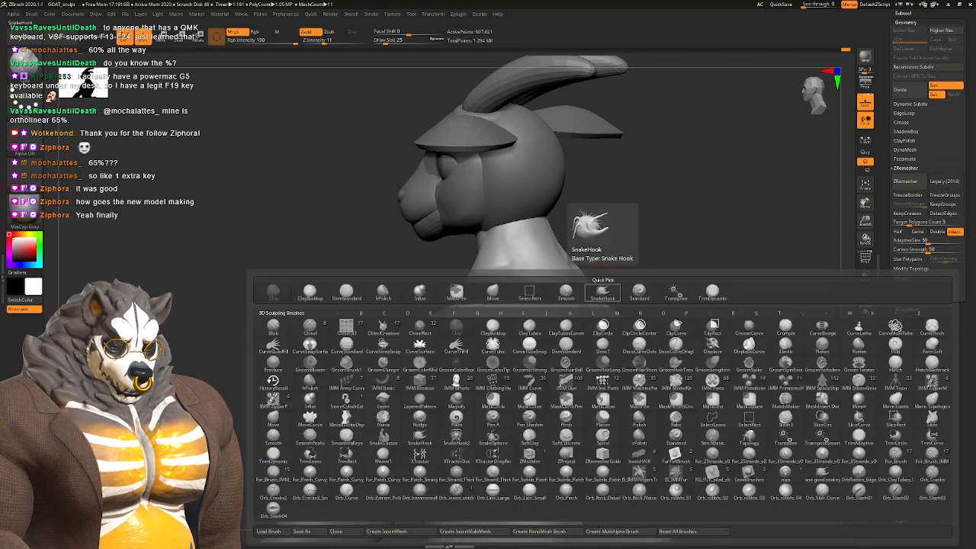
{"action": "key", "text": "m"}
{"action": "key", "text": "v"}
{"action": "key", "text": "s"}
{"action": "left_click_drag", "start_coordinate": [575, 305], "coordinate": [588, 281]}
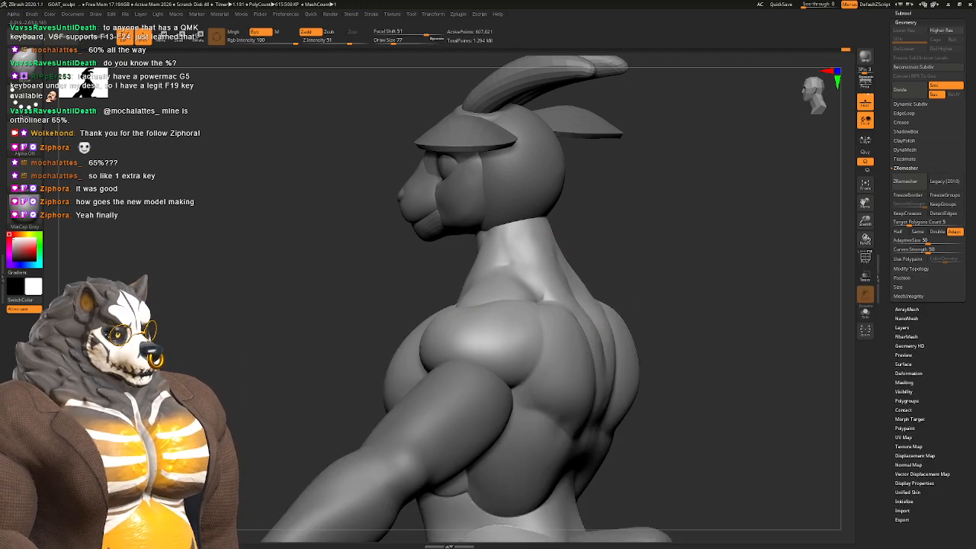
{"action": "right_click_drag", "start_coordinate": [569, 293], "coordinate": [540, 267]}
{"action": "mouse_move", "coordinate": [540, 267]}
{"action": "right_mouse_down"}
{"action": "mouse_move", "coordinate": [526, 265]}
{"action": "mouse_move", "coordinate": [544, 263]}
{"action": "mouse_move", "coordinate": [564, 298]}
{"action": "mouse_move", "coordinate": [513, 283]}
{"action": "right_mouse_up"}
Step: Return to Clay at draw size 49 and merge the trapezius with the tops of the shoulder blades and shoulders
{"action": "key", "text": "b"}
{"action": "key", "text": "c"}
{"action": "key", "text": "l"}
{"action": "key", "text": "space"}
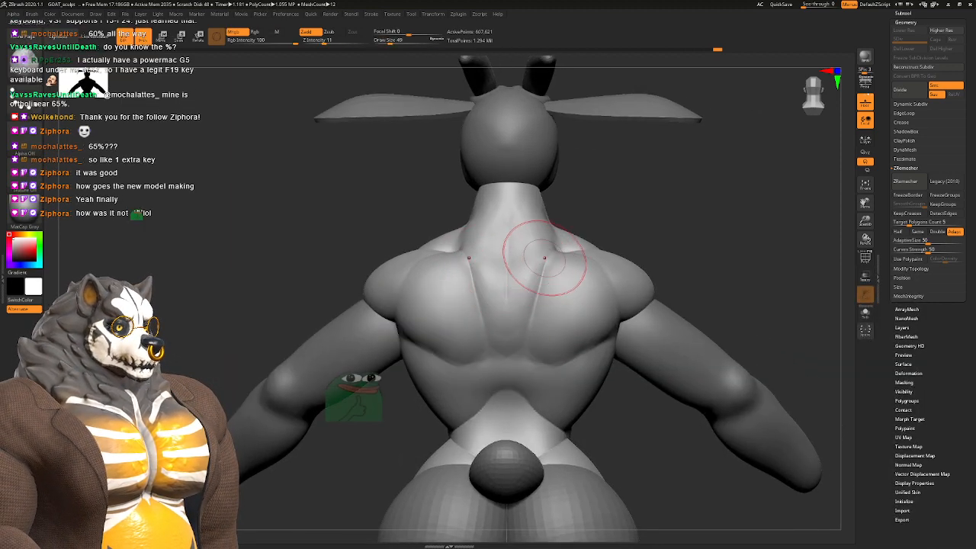
{"action": "right_click_drag", "start_coordinate": [544, 257], "coordinate": [531, 277], "text": "alt"}
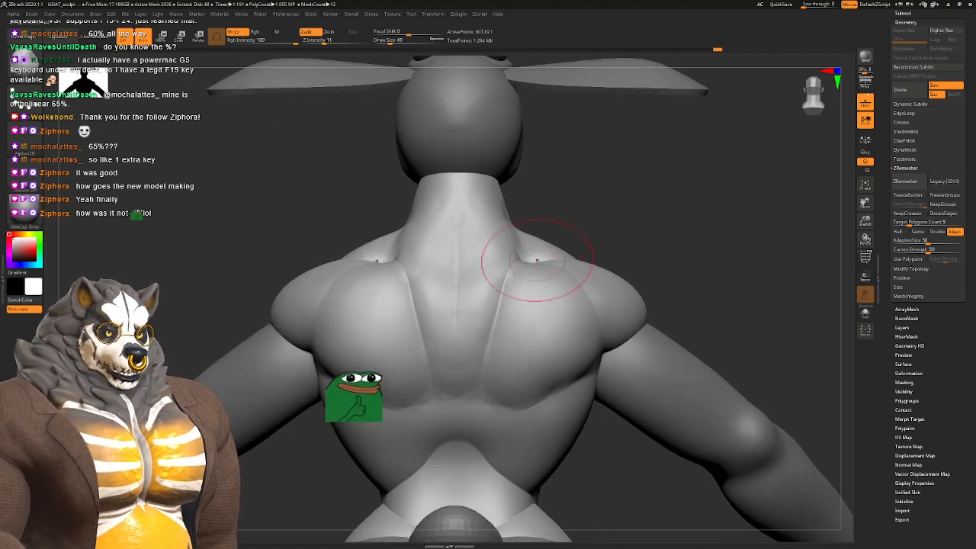
{"action": "right_click_drag", "start_coordinate": [505, 312], "coordinate": [468, 218]}
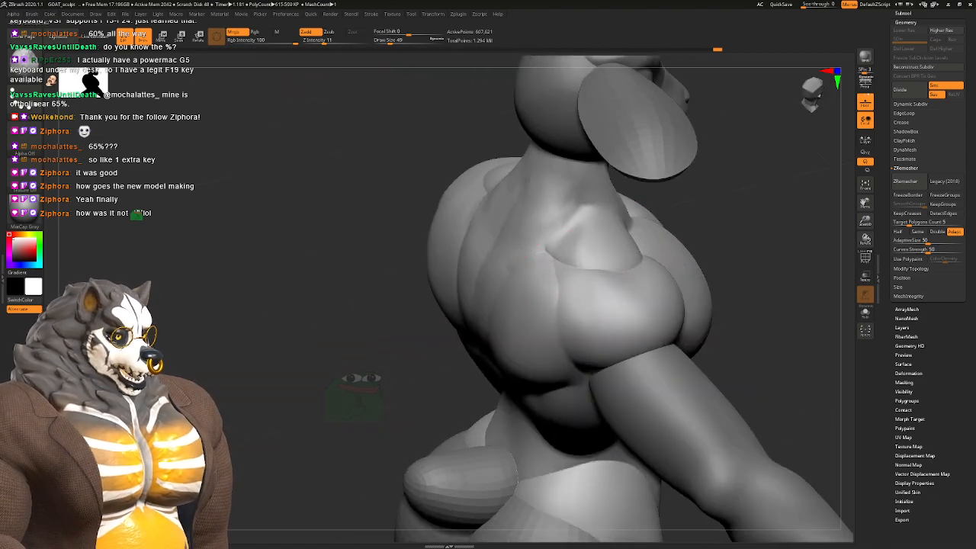
{"action": "mouse_move", "coordinate": [585, 218]}
{"action": "right_mouse_down"}
{"action": "mouse_move", "coordinate": [550, 266]}
{"action": "mouse_move", "coordinate": [577, 305]}
{"action": "mouse_move", "coordinate": [621, 261]}
{"action": "mouse_move", "coordinate": [652, 266]}
{"action": "mouse_move", "coordinate": [644, 256]}
{"action": "right_mouse_up"}
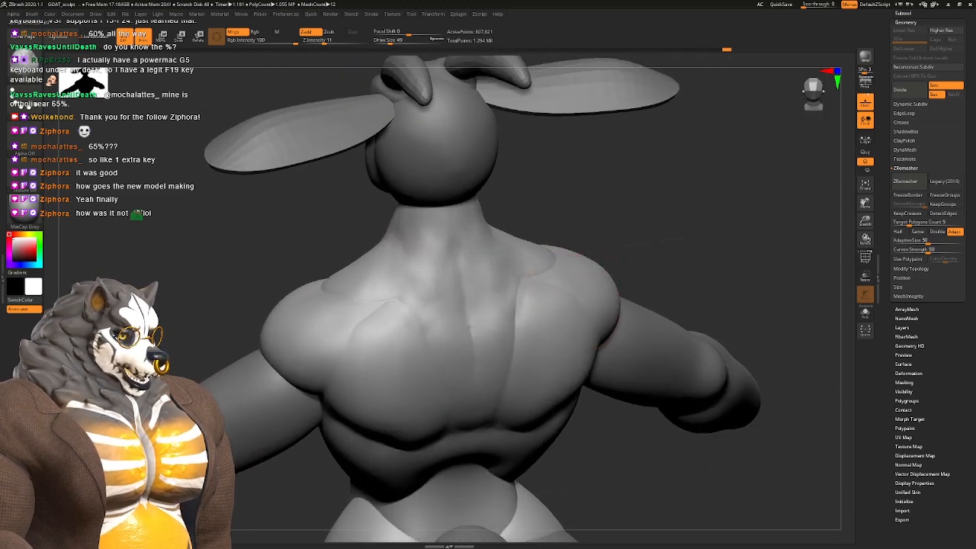
Step: Blend the lower edges of the shoulder blades into the mid back with Clay at draw size 49
{"action": "mouse_move", "coordinate": [610, 316]}
{"action": "right_mouse_down"}
{"action": "mouse_move", "coordinate": [583, 276]}
{"action": "mouse_move", "coordinate": [542, 292]}
{"action": "mouse_move", "coordinate": [552, 256]}
{"action": "mouse_move", "coordinate": [519, 391]}
{"action": "mouse_move", "coordinate": [516, 324]}
{"action": "mouse_move", "coordinate": [529, 348]}
{"action": "mouse_move", "coordinate": [506, 282]}
{"action": "right_mouse_up"}
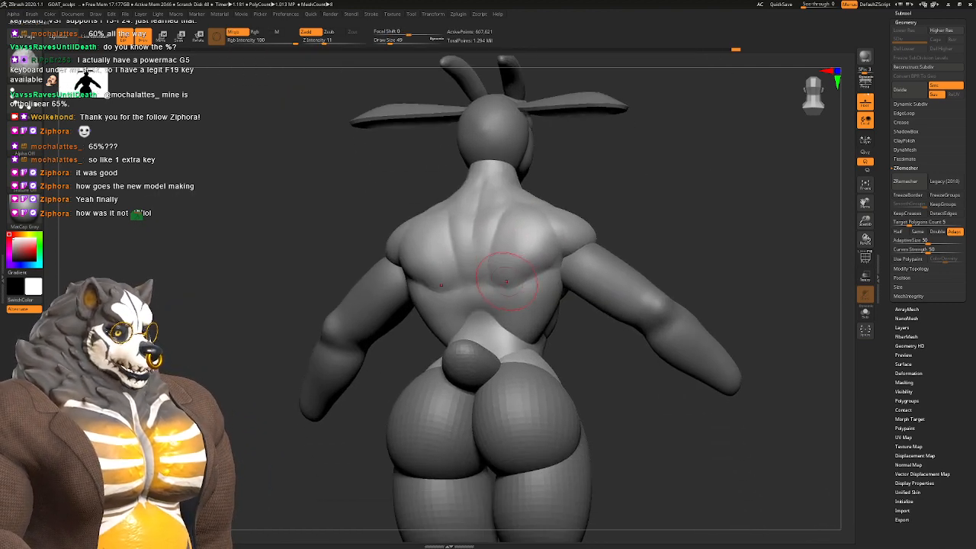
{"action": "mouse_move", "coordinate": [542, 239]}
{"action": "right_mouse_down", "text": "ctrl"}
{"action": "mouse_move", "coordinate": [506, 329]}
{"action": "mouse_move", "coordinate": [521, 327]}
{"action": "mouse_move", "coordinate": [453, 345]}
{"action": "right_mouse_up", "text": "ctrl"}
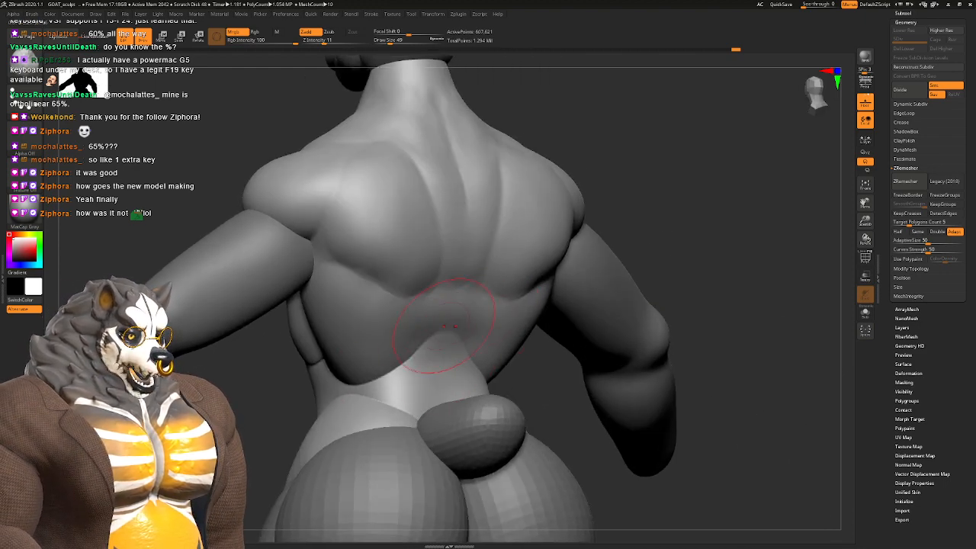
{"action": "right_click_drag", "start_coordinate": [377, 336], "coordinate": [457, 313], "text": "alt"}
{"action": "mouse_move", "coordinate": [457, 313]}
{"action": "right_mouse_down", "text": "shift"}
{"action": "mouse_move", "coordinate": [441, 313]}
{"action": "mouse_move", "coordinate": [433, 330]}
{"action": "mouse_move", "coordinate": [470, 371]}
{"action": "mouse_move", "coordinate": [442, 314]}
{"action": "right_mouse_up", "text": "shift"}
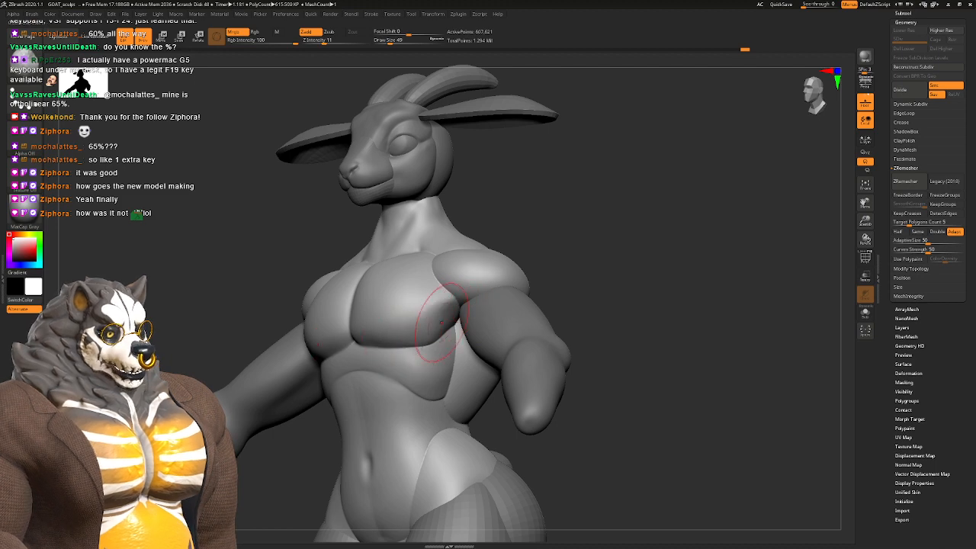
{"action": "right_click_drag", "start_coordinate": [455, 313], "coordinate": [485, 320]}
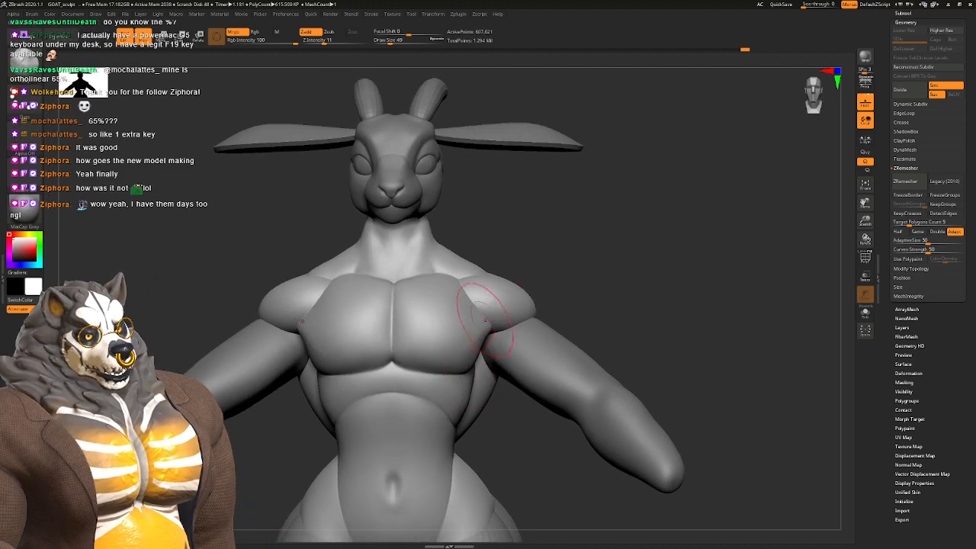
Step: Blend the front deltoids into the outer pectorals and soften the chest crease using Clay at draw size 37
{"action": "mouse_move", "coordinate": [480, 273]}
{"action": "right_mouse_down", "text": "ctrl"}
{"action": "mouse_move", "coordinate": [468, 279]}
{"action": "mouse_move", "coordinate": [474, 290]}
{"action": "right_mouse_up", "text": "ctrl"}
{"action": "key", "text": "space"}
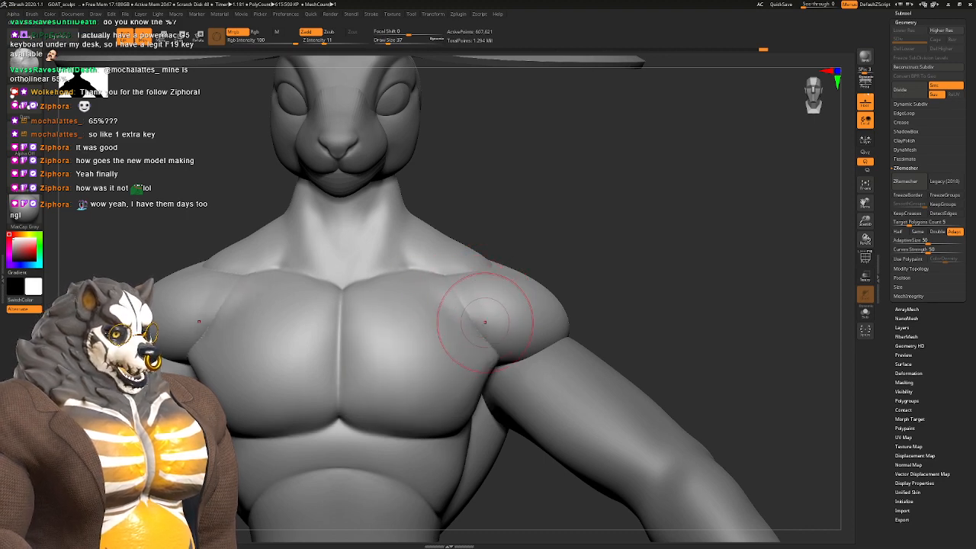
{"action": "left_click_drag", "start_coordinate": [485, 322], "coordinate": [480, 303], "text": "shift"}
{"action": "mouse_move", "coordinate": [479, 327]}
{"action": "right_mouse_down", "text": "ctrl"}
{"action": "mouse_move", "coordinate": [442, 328]}
{"action": "mouse_move", "coordinate": [458, 292]}
{"action": "mouse_move", "coordinate": [489, 314]}
{"action": "mouse_move", "coordinate": [505, 387]}
{"action": "mouse_move", "coordinate": [492, 298]}
{"action": "mouse_move", "coordinate": [440, 323]}
{"action": "right_mouse_up", "text": "ctrl"}
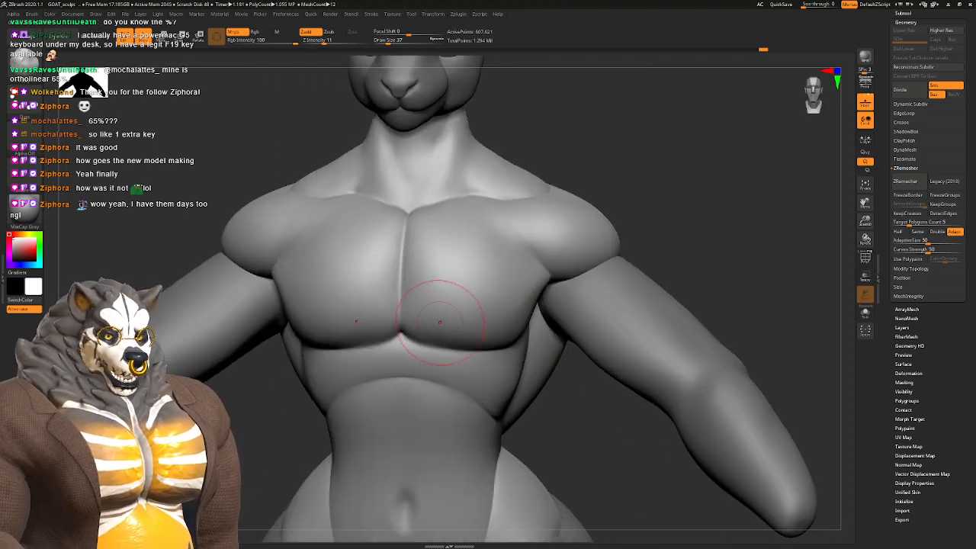
{"action": "mouse_move", "coordinate": [404, 320]}
{"action": "left_mouse_down", "text": "shift"}
{"action": "mouse_move", "coordinate": [407, 240]}
{"action": "mouse_move", "coordinate": [401, 313]}
{"action": "left_mouse_up", "text": "shift"}
{"action": "right_click_drag", "start_coordinate": [401, 292], "coordinate": [408, 317]}
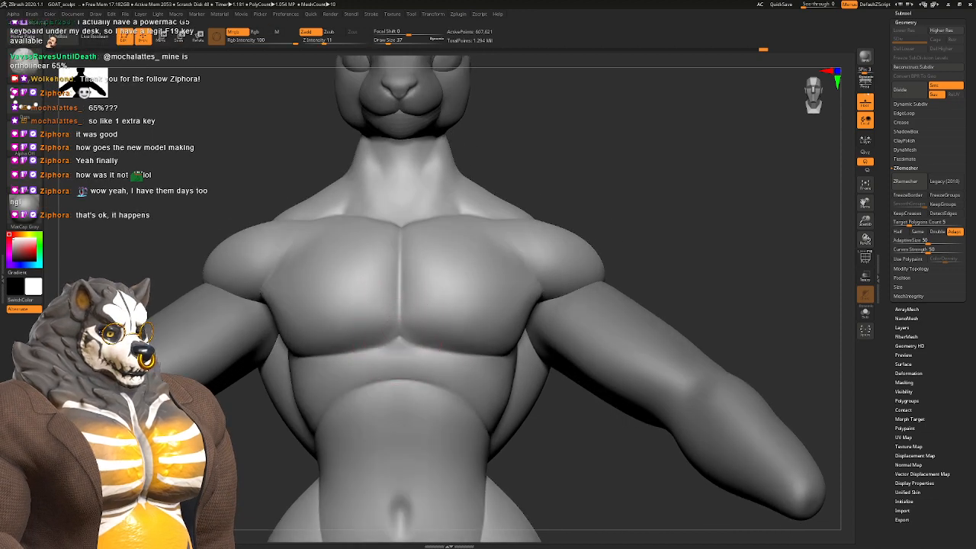
Step: Switch to DamStandard at draw size 25 and define the collarbones and the notch above the pectorals
{"action": "key", "text": "space"}
{"action": "left_click_drag", "start_coordinate": [412, 325], "coordinate": [429, 345]}
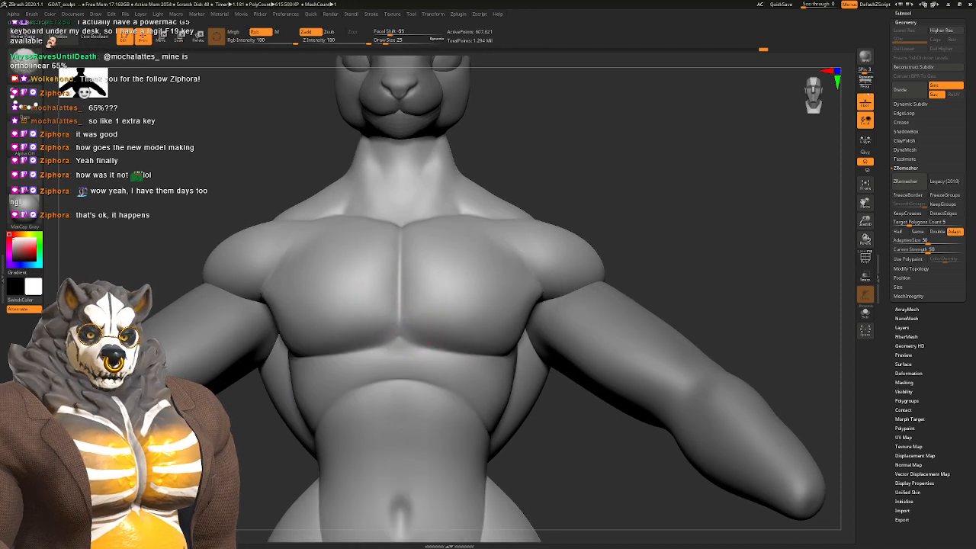
{"action": "mouse_move", "coordinate": [433, 348]}
{"action": "right_mouse_down"}
{"action": "mouse_move", "coordinate": [391, 344]}
{"action": "mouse_move", "coordinate": [504, 331]}
{"action": "right_mouse_up"}
{"action": "key", "text": "b"}
{"action": "key", "text": "d"}
{"action": "key", "text": "s"}
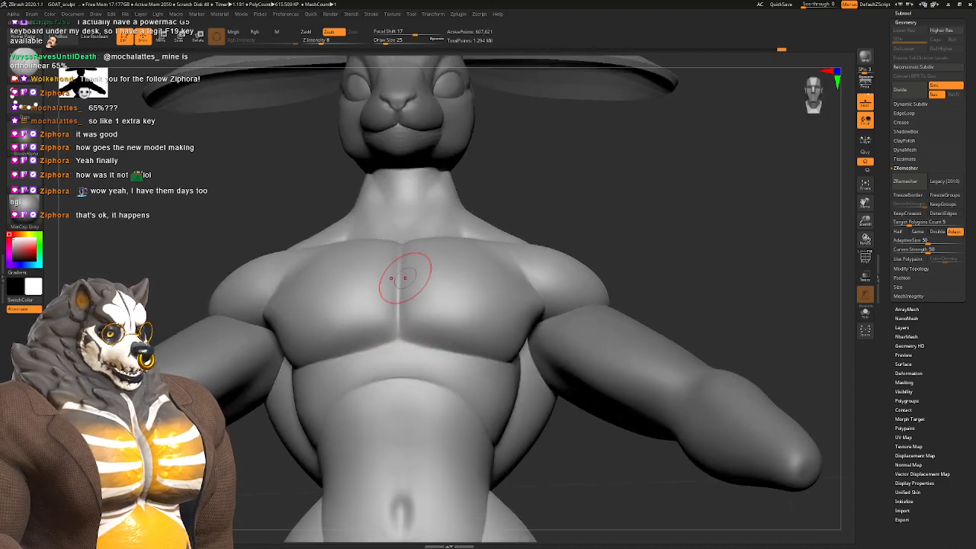
{"action": "right_click_drag", "start_coordinate": [404, 278], "coordinate": [407, 255]}
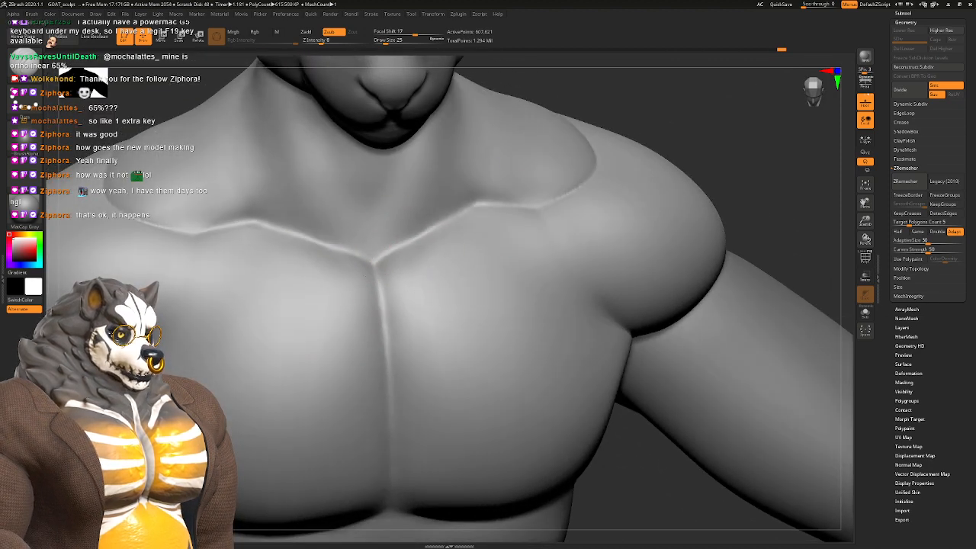
{"action": "right_click_drag", "start_coordinate": [503, 225], "coordinate": [535, 240]}
{"action": "right_click_drag", "start_coordinate": [471, 285], "coordinate": [471, 292], "text": "alt"}
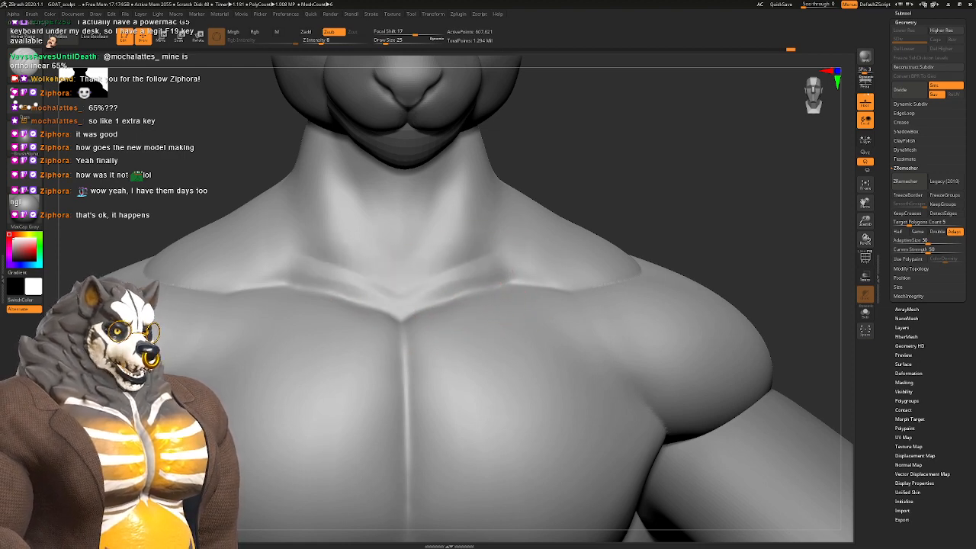
Step: Undo the latest collarbone strokes and redraw the pectorals' upper edges and the top of the sternum crease with DamStandard at draw size 25
{"action": "right_click_drag", "start_coordinate": [512, 272], "coordinate": [555, 304]}
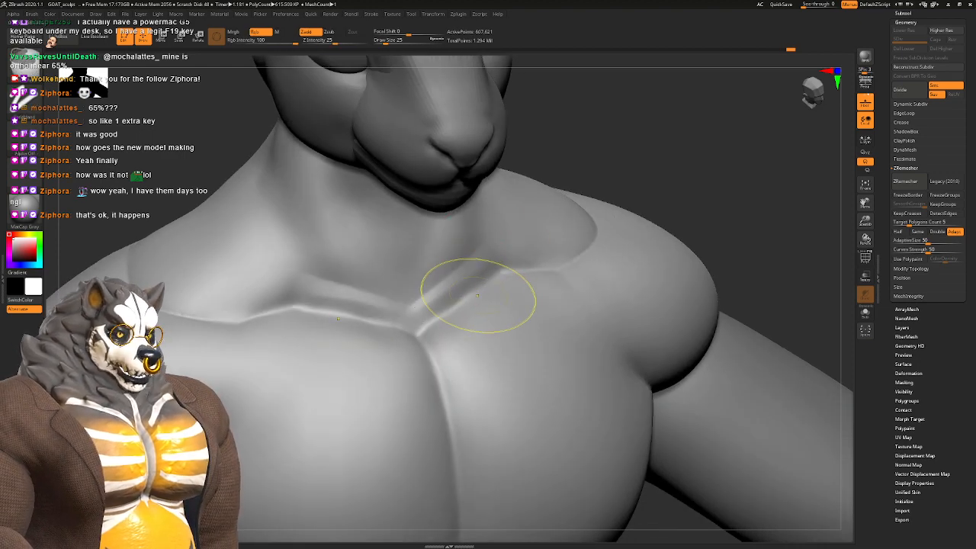
{"action": "key", "text": "ctrl+z"}
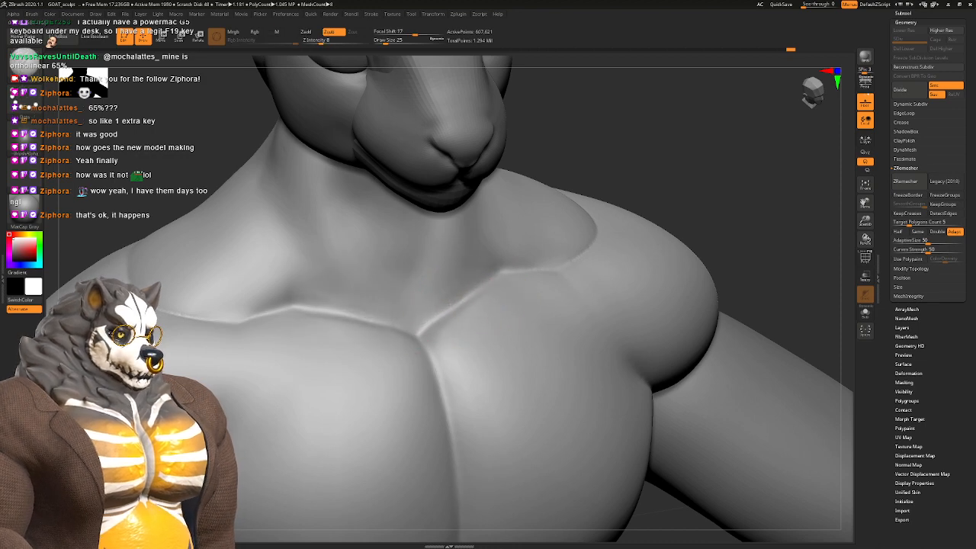
{"action": "mouse_move", "coordinate": [526, 276]}
{"action": "right_mouse_down"}
{"action": "mouse_move", "coordinate": [426, 320]}
{"action": "mouse_move", "coordinate": [394, 311]}
{"action": "right_mouse_up"}
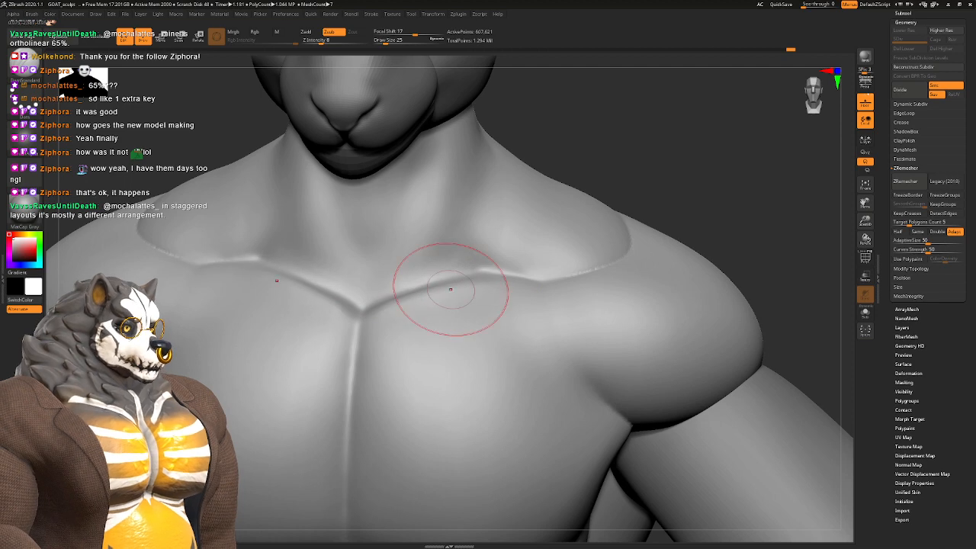
{"action": "mouse_move", "coordinate": [450, 290]}
{"action": "left_mouse_down"}
{"action": "mouse_move", "coordinate": [380, 324]}
{"action": "mouse_move", "coordinate": [369, 353]}
{"action": "left_mouse_up"}
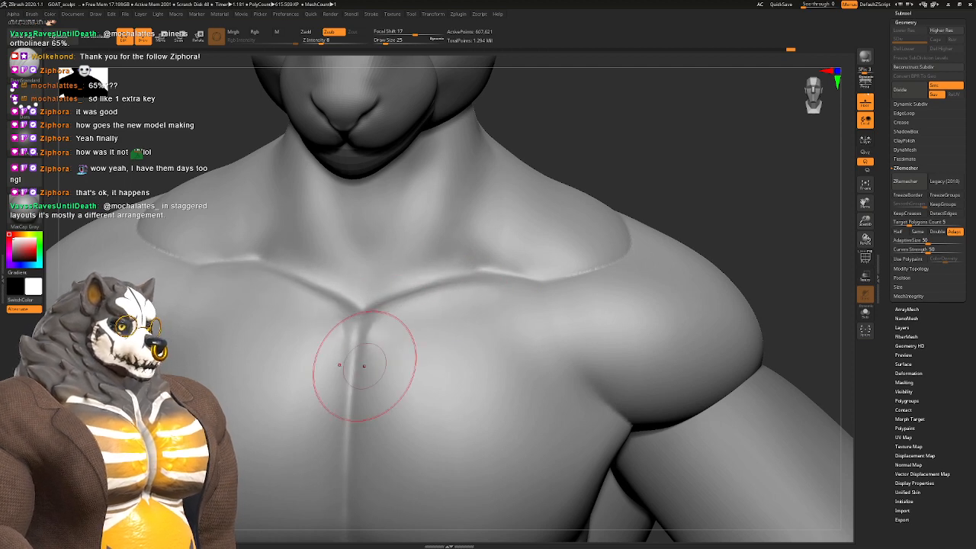
{"action": "right_click_drag", "start_coordinate": [364, 365], "coordinate": [383, 335]}
{"action": "left_click_drag", "start_coordinate": [383, 336], "coordinate": [402, 320], "text": "shift"}
{"action": "mouse_move", "coordinate": [402, 320]}
{"action": "right_mouse_down", "text": "ctrl"}
{"action": "mouse_move", "coordinate": [407, 252]}
{"action": "mouse_move", "coordinate": [438, 262]}
{"action": "mouse_move", "coordinate": [419, 267]}
{"action": "mouse_move", "coordinate": [501, 344]}
{"action": "right_mouse_up", "text": "ctrl"}
{"action": "mouse_move", "coordinate": [498, 380]}
{"action": "right_mouse_down"}
{"action": "mouse_move", "coordinate": [496, 368]}
{"action": "mouse_move", "coordinate": [513, 358]}
{"action": "right_mouse_up"}
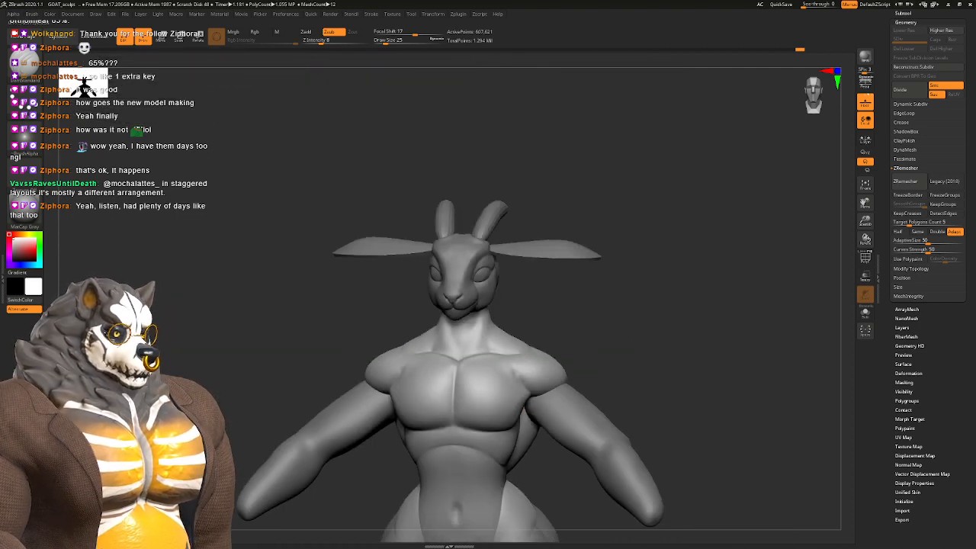
Step: Carve broader creases along the front and sides of the neck with DamStandard at draw size 65
{"action": "right_click_drag", "start_coordinate": [517, 391], "coordinate": [486, 314], "text": "ctrl"}
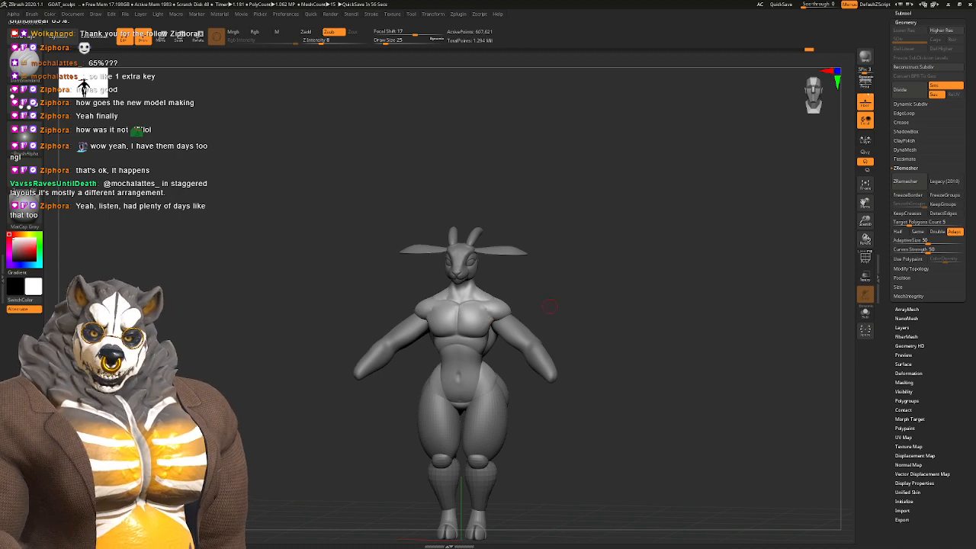
{"action": "right_click_drag", "start_coordinate": [534, 292], "coordinate": [533, 328], "text": "ctrl"}
{"action": "mouse_move", "coordinate": [533, 328]}
{"action": "right_mouse_down", "text": "ctrl"}
{"action": "mouse_move", "coordinate": [526, 282]}
{"action": "mouse_move", "coordinate": [534, 343]}
{"action": "mouse_move", "coordinate": [496, 344]}
{"action": "right_mouse_up", "text": "ctrl"}
{"action": "key", "text": "space"}
{"action": "left_click_drag", "start_coordinate": [496, 344], "coordinate": [508, 345]}
{"action": "mouse_move", "coordinate": [495, 304]}
{"action": "right_mouse_down", "text": "ctrl"}
{"action": "mouse_move", "coordinate": [491, 335]}
{"action": "mouse_move", "coordinate": [461, 324]}
{"action": "right_mouse_up", "text": "ctrl"}
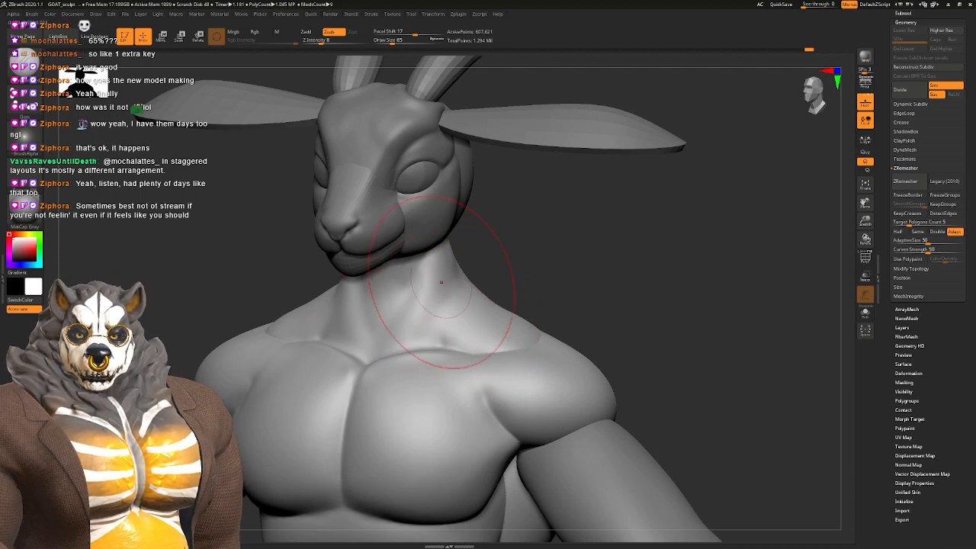
{"action": "key", "text": "space"}
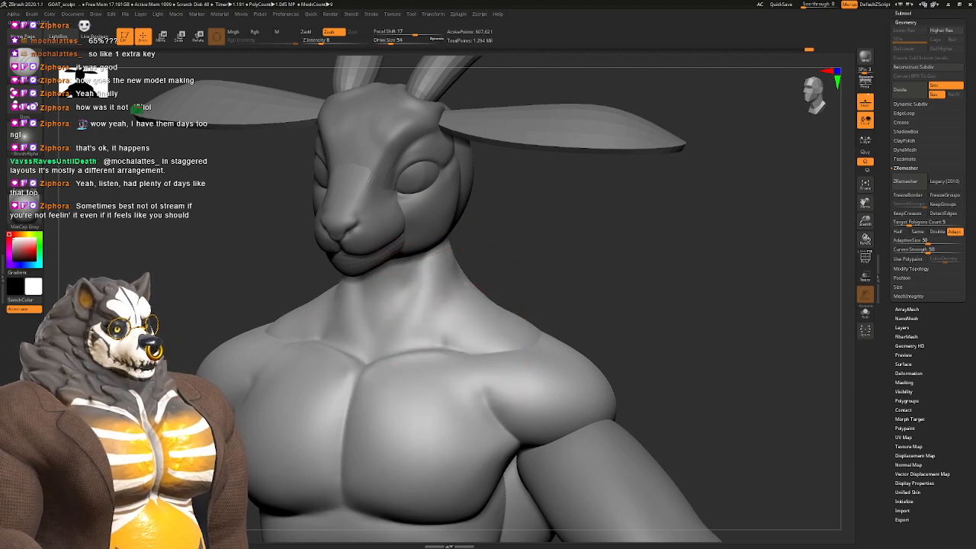
Step: Sharpen the V-shaped muscles running down the front of the neck with DamStandard at draw size 31
{"action": "mouse_move", "coordinate": [461, 305]}
{"action": "right_mouse_down"}
{"action": "mouse_move", "coordinate": [484, 301]}
{"action": "mouse_move", "coordinate": [469, 330]}
{"action": "mouse_move", "coordinate": [451, 320]}
{"action": "right_mouse_up"}
{"action": "key", "text": "space"}
{"action": "left_click_drag", "start_coordinate": [454, 320], "coordinate": [446, 320]}
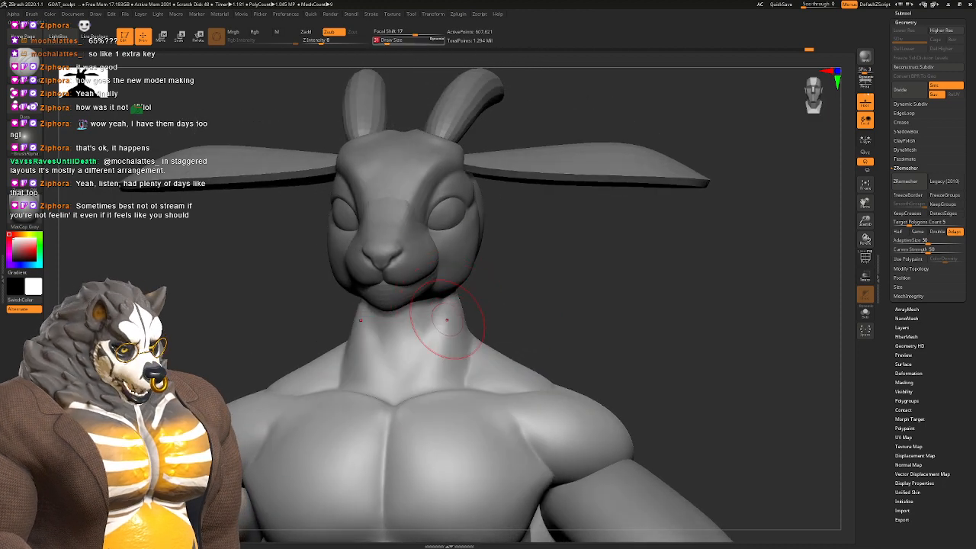
{"action": "right_click_drag", "start_coordinate": [450, 324], "coordinate": [425, 321]}
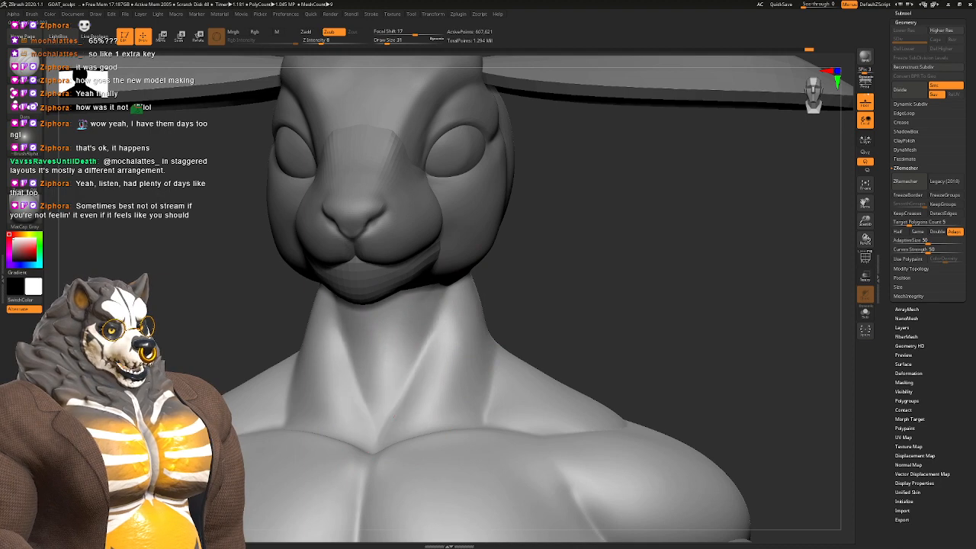
{"action": "mouse_move", "coordinate": [507, 324]}
{"action": "right_mouse_down"}
{"action": "mouse_move", "coordinate": [442, 309]}
{"action": "mouse_move", "coordinate": [488, 304]}
{"action": "right_mouse_up"}
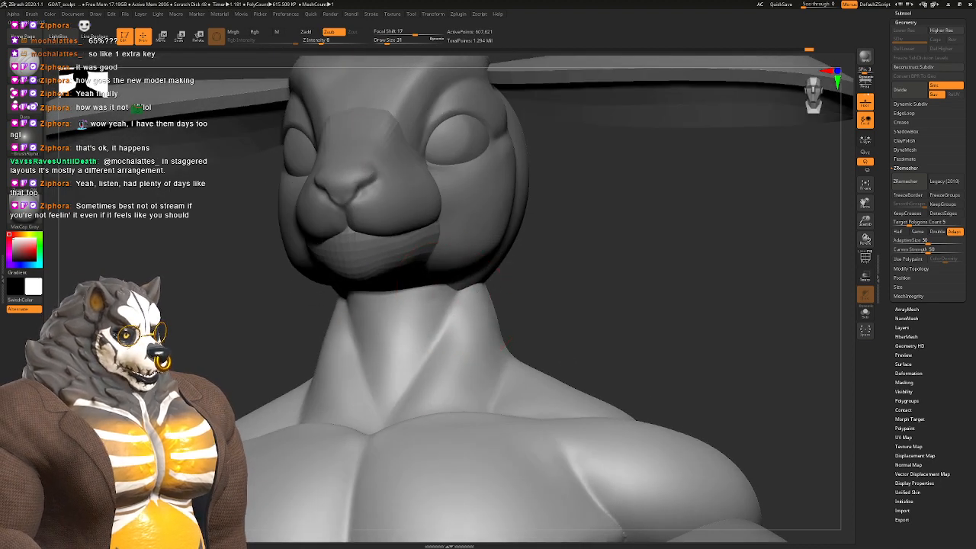
{"action": "left_click_drag", "start_coordinate": [451, 303], "coordinate": [446, 313]}
Step: Deepen the spine furrow and the inner edges of the shoulder blades with DamStandard at draw size 87
{"action": "mouse_move", "coordinate": [446, 313]}
{"action": "right_mouse_down"}
{"action": "mouse_move", "coordinate": [488, 311]}
{"action": "mouse_move", "coordinate": [449, 290]}
{"action": "mouse_move", "coordinate": [497, 314]}
{"action": "mouse_move", "coordinate": [479, 316]}
{"action": "mouse_move", "coordinate": [526, 311]}
{"action": "mouse_move", "coordinate": [518, 289]}
{"action": "mouse_move", "coordinate": [515, 321]}
{"action": "right_mouse_up"}
{"action": "mouse_move", "coordinate": [515, 321]}
{"action": "right_mouse_down"}
{"action": "mouse_move", "coordinate": [484, 309]}
{"action": "mouse_move", "coordinate": [503, 317]}
{"action": "right_mouse_up"}
{"action": "mouse_move", "coordinate": [503, 317]}
{"action": "right_mouse_down", "text": "ctrl"}
{"action": "mouse_move", "coordinate": [449, 368]}
{"action": "mouse_move", "coordinate": [412, 363]}
{"action": "mouse_move", "coordinate": [432, 366]}
{"action": "right_mouse_up", "text": "ctrl"}
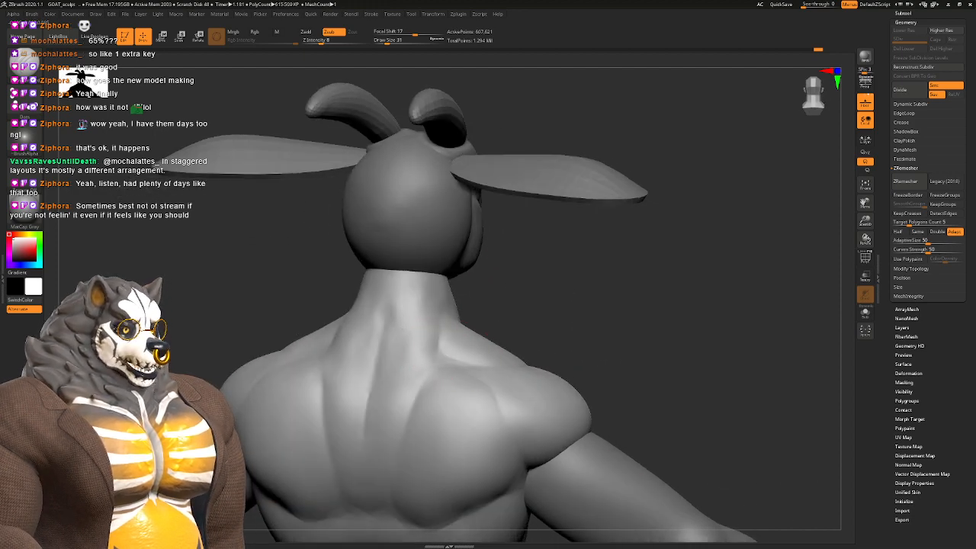
{"action": "mouse_move", "coordinate": [429, 377]}
{"action": "right_mouse_down"}
{"action": "mouse_move", "coordinate": [579, 364]}
{"action": "mouse_move", "coordinate": [602, 312]}
{"action": "mouse_move", "coordinate": [648, 294]}
{"action": "mouse_move", "coordinate": [728, 301]}
{"action": "mouse_move", "coordinate": [602, 305]}
{"action": "mouse_move", "coordinate": [572, 366]}
{"action": "mouse_move", "coordinate": [522, 350]}
{"action": "right_mouse_up"}
{"action": "right_click_drag", "start_coordinate": [528, 224], "coordinate": [499, 305]}
{"action": "key", "text": "space"}
{"action": "left_click_drag", "start_coordinate": [498, 314], "coordinate": [524, 335]}
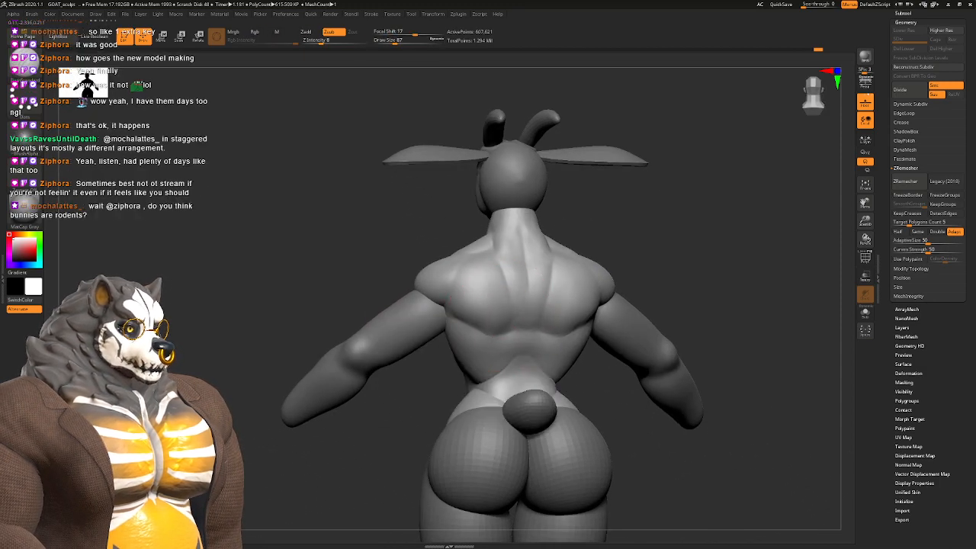
{"action": "right_click_drag", "start_coordinate": [518, 299], "coordinate": [471, 320], "text": "alt"}
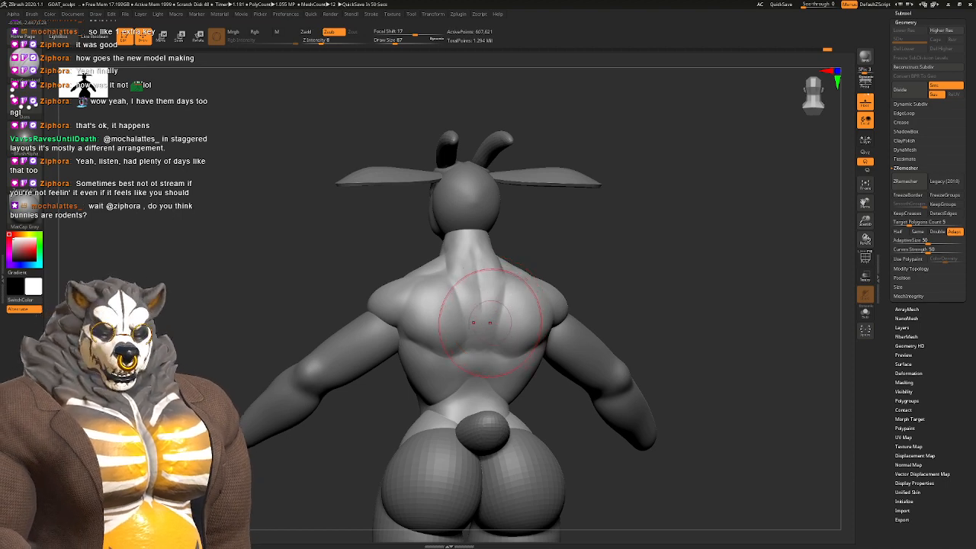
{"action": "right_click_drag", "start_coordinate": [490, 323], "coordinate": [440, 322], "text": "ctrl"}
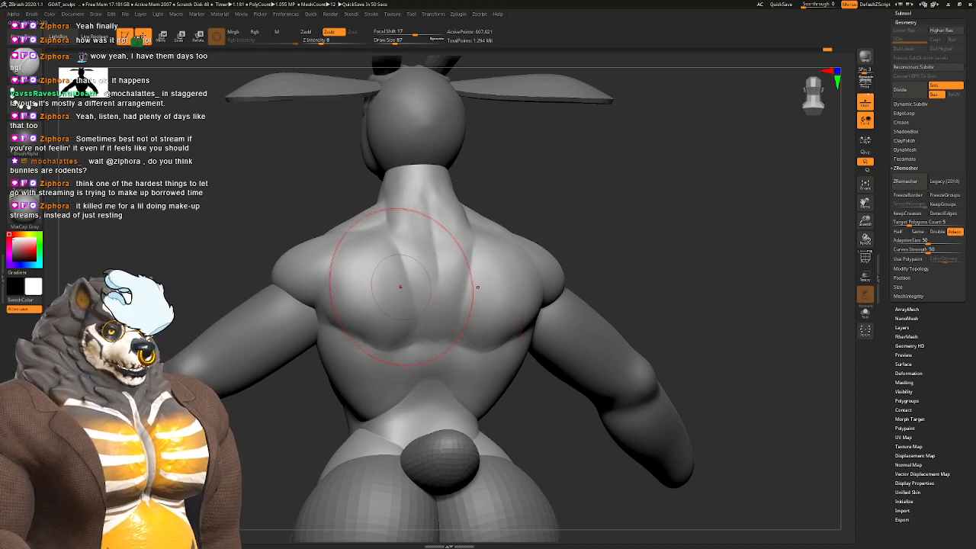
Step: Reduce DamStandard's draw size to 68 and define the trapezius creases from the nape down between the shoulder blades
{"action": "mouse_move", "coordinate": [393, 273]}
{"action": "right_mouse_down", "text": "ctrl"}
{"action": "mouse_move", "coordinate": [442, 303]}
{"action": "mouse_move", "coordinate": [450, 348]}
{"action": "right_mouse_up", "text": "ctrl"}
{"action": "key", "text": "space"}
{"action": "left_click_drag", "start_coordinate": [437, 334], "coordinate": [434, 330]}
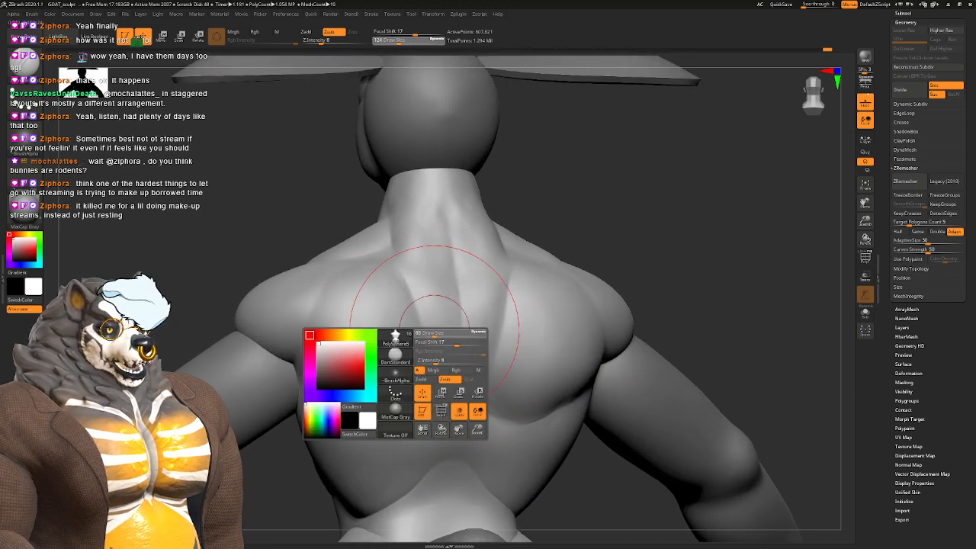
{"action": "right_click_drag", "start_coordinate": [442, 330], "coordinate": [423, 325]}
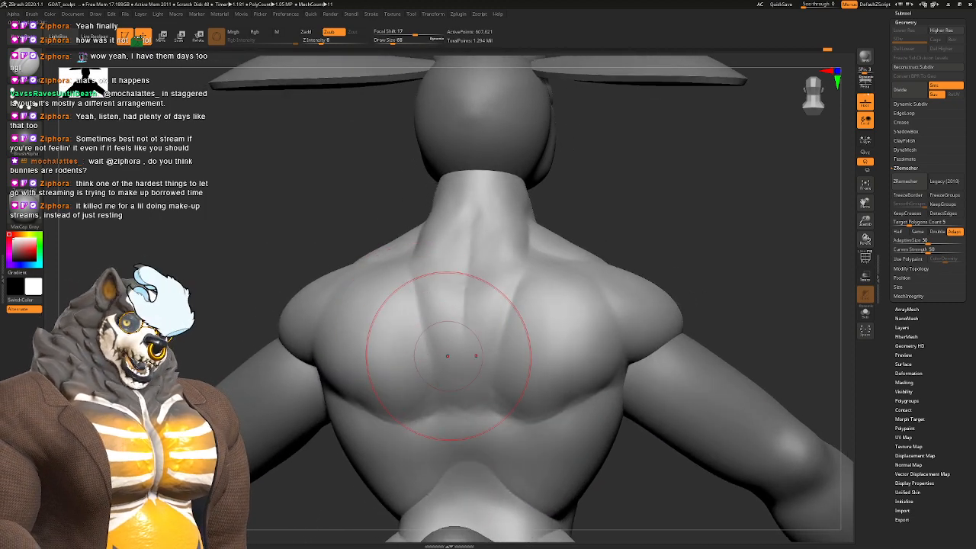
{"action": "mouse_move", "coordinate": [423, 275]}
{"action": "right_mouse_down"}
{"action": "mouse_move", "coordinate": [484, 266]}
{"action": "mouse_move", "coordinate": [436, 248]}
{"action": "mouse_move", "coordinate": [436, 296]}
{"action": "right_mouse_up"}
{"action": "mouse_move", "coordinate": [407, 276]}
{"action": "left_mouse_down"}
{"action": "mouse_move", "coordinate": [419, 293]}
{"action": "mouse_move", "coordinate": [422, 279]}
{"action": "mouse_move", "coordinate": [442, 295]}
{"action": "left_mouse_up"}
{"action": "right_click_drag", "start_coordinate": [430, 279], "coordinate": [433, 300], "text": "alt"}
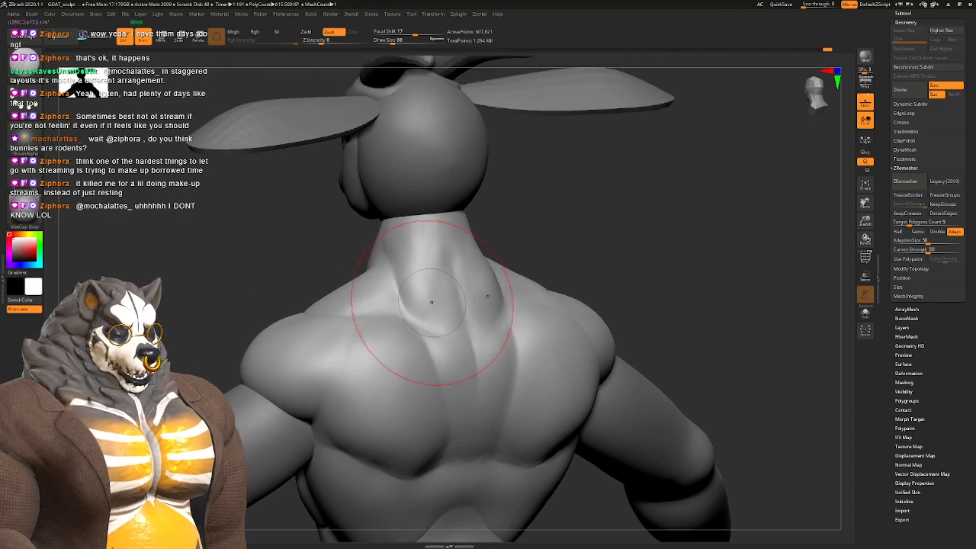
Step: Switch to Clay at draw size 33 and fill in and blend the back of the neck and upper trapezius
{"action": "key", "text": "b"}
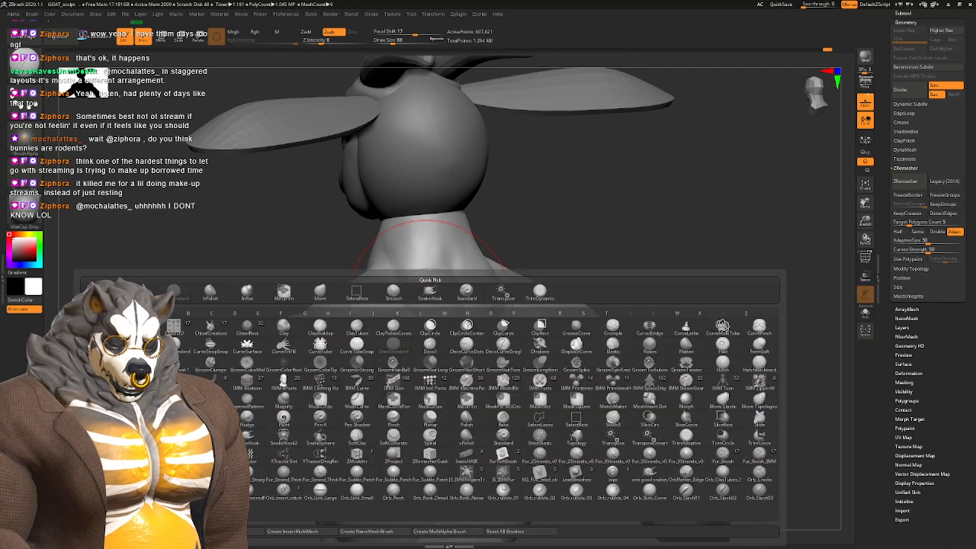
{"action": "key", "text": "c"}
{"action": "key", "text": "l"}
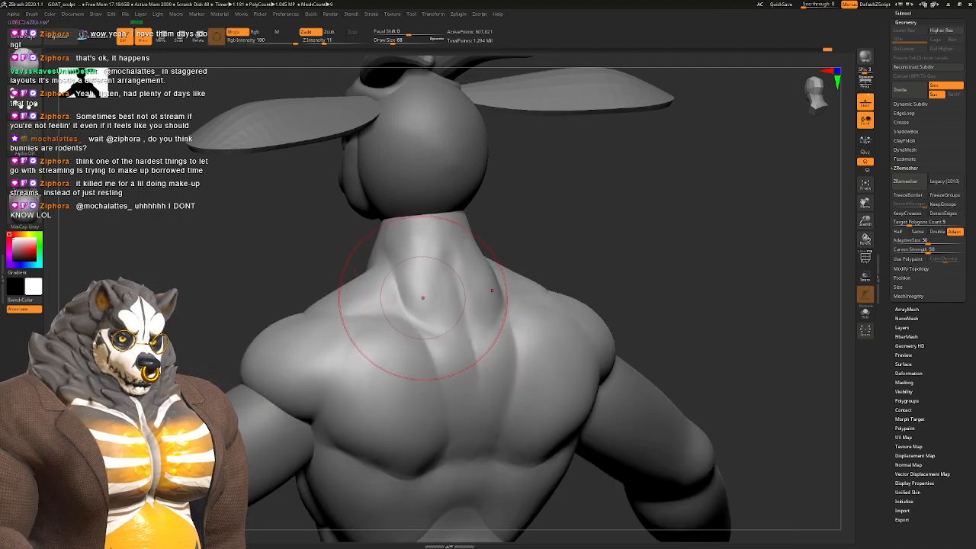
{"action": "key", "text": "space"}
{"action": "left_click_drag", "start_coordinate": [426, 298], "coordinate": [417, 294]}
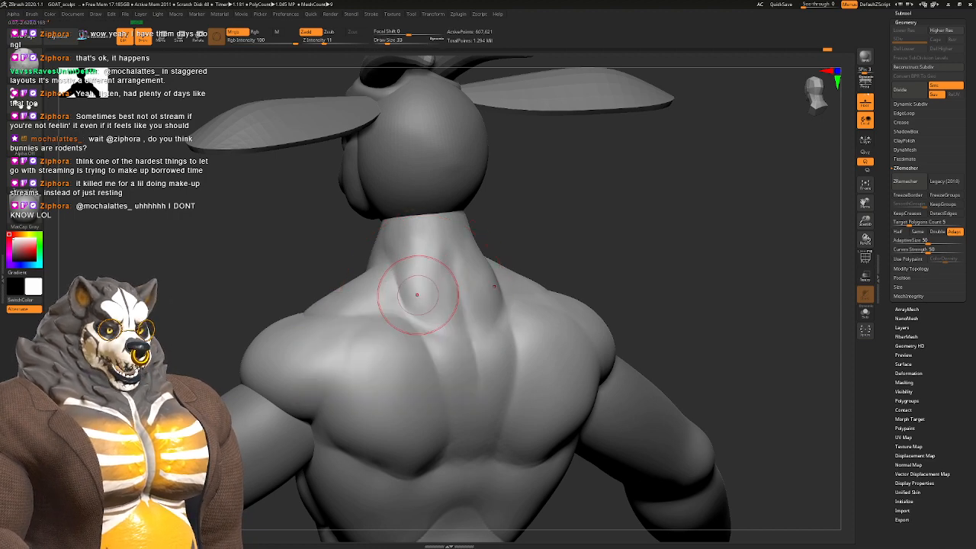
{"action": "right_click_drag", "start_coordinate": [416, 295], "coordinate": [390, 278]}
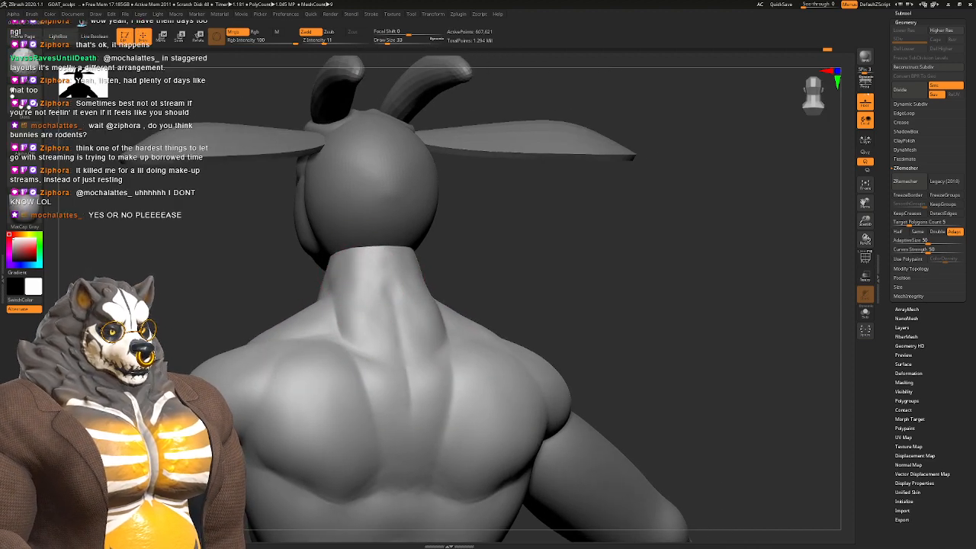
{"action": "mouse_move", "coordinate": [362, 352]}
{"action": "right_mouse_down"}
{"action": "mouse_move", "coordinate": [399, 354]}
{"action": "mouse_move", "coordinate": [374, 366]}
{"action": "mouse_move", "coordinate": [375, 305]}
{"action": "mouse_move", "coordinate": [399, 315]}
{"action": "mouse_move", "coordinate": [421, 349]}
{"action": "right_mouse_up"}
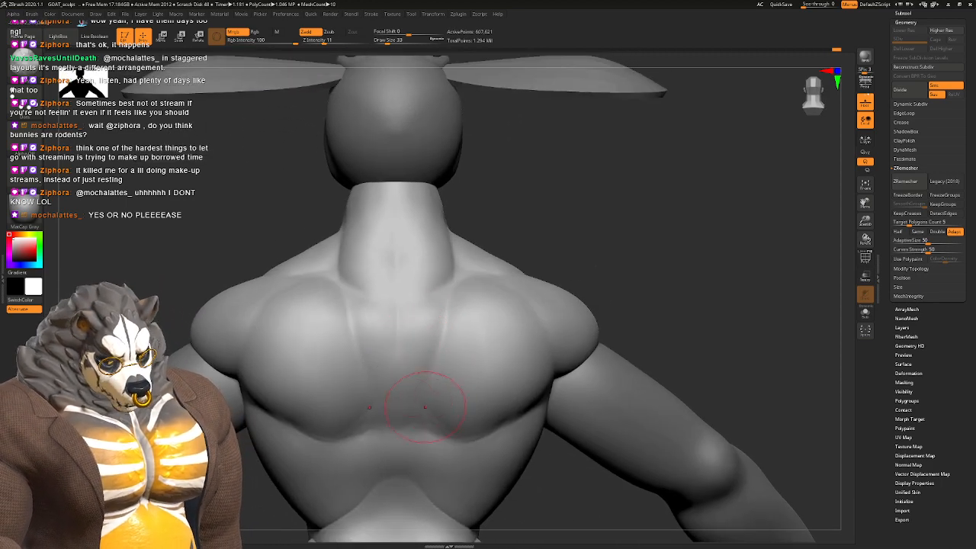
Step: Blend the mid back and soften the lower edges of the lats around the waist with Clay at draw size 33
{"action": "right_click_drag", "start_coordinate": [416, 424], "coordinate": [390, 313]}
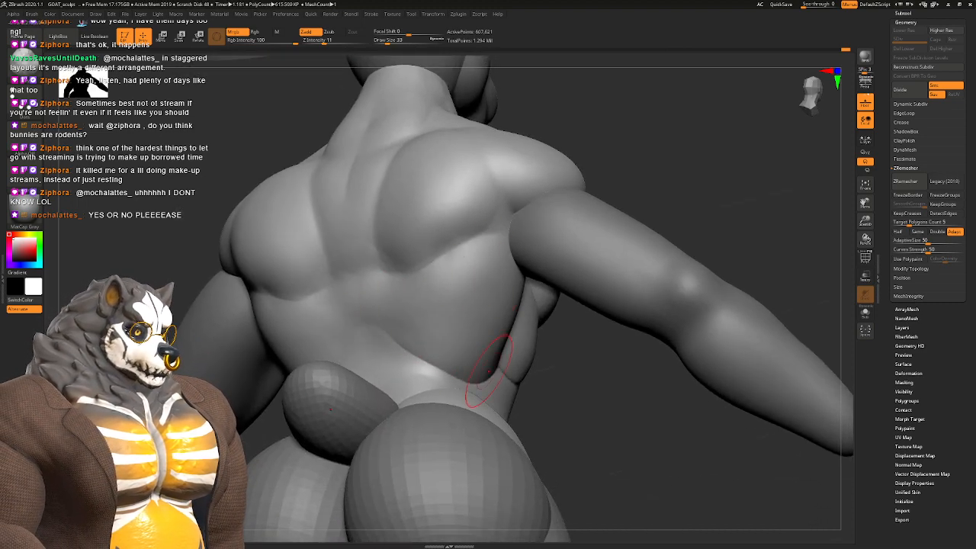
{"action": "right_click_drag", "start_coordinate": [488, 372], "coordinate": [458, 342]}
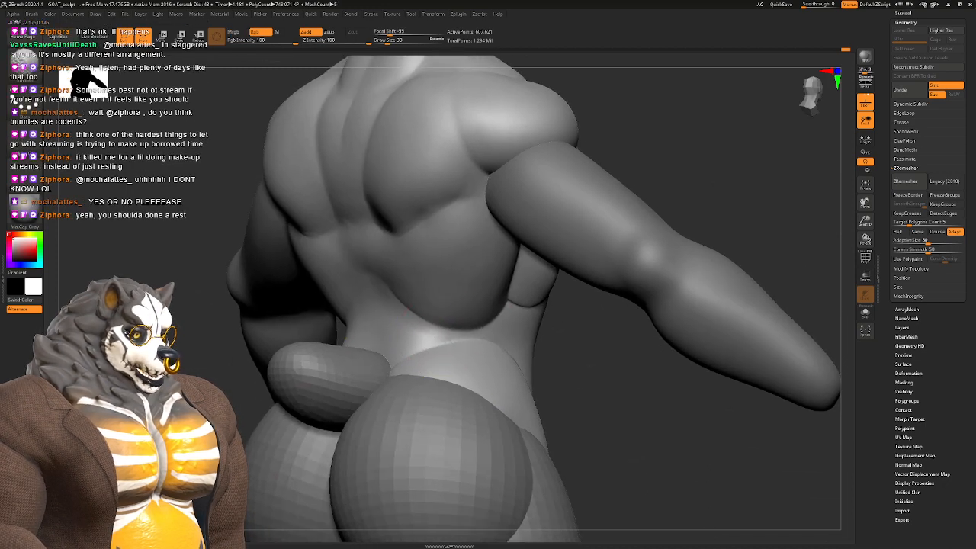
{"action": "mouse_move", "coordinate": [529, 331]}
{"action": "right_mouse_down"}
{"action": "mouse_move", "coordinate": [415, 301]}
{"action": "mouse_move", "coordinate": [381, 218]}
{"action": "right_mouse_up"}
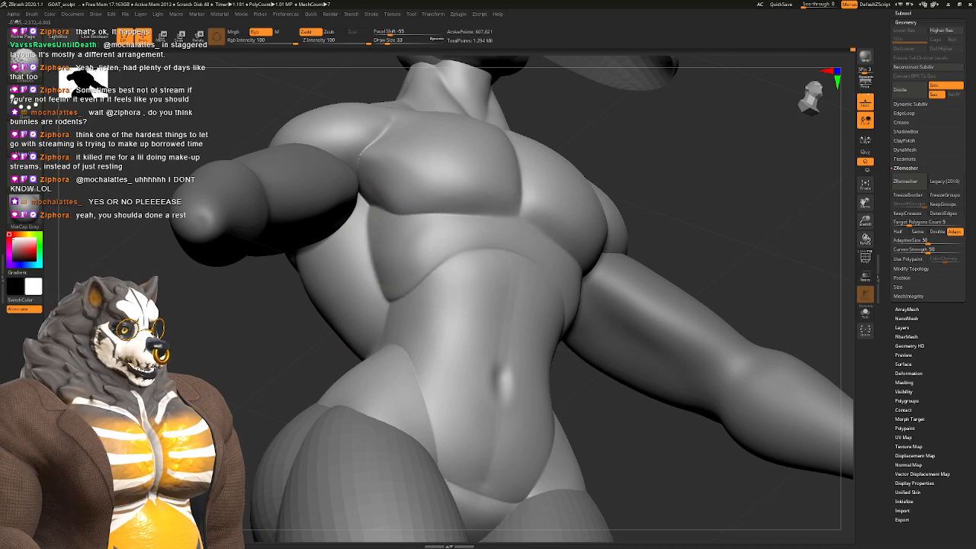
{"action": "mouse_move", "coordinate": [450, 304]}
{"action": "right_mouse_down"}
{"action": "mouse_move", "coordinate": [436, 290]}
{"action": "mouse_move", "coordinate": [420, 225]}
{"action": "mouse_move", "coordinate": [324, 213]}
{"action": "right_mouse_up"}
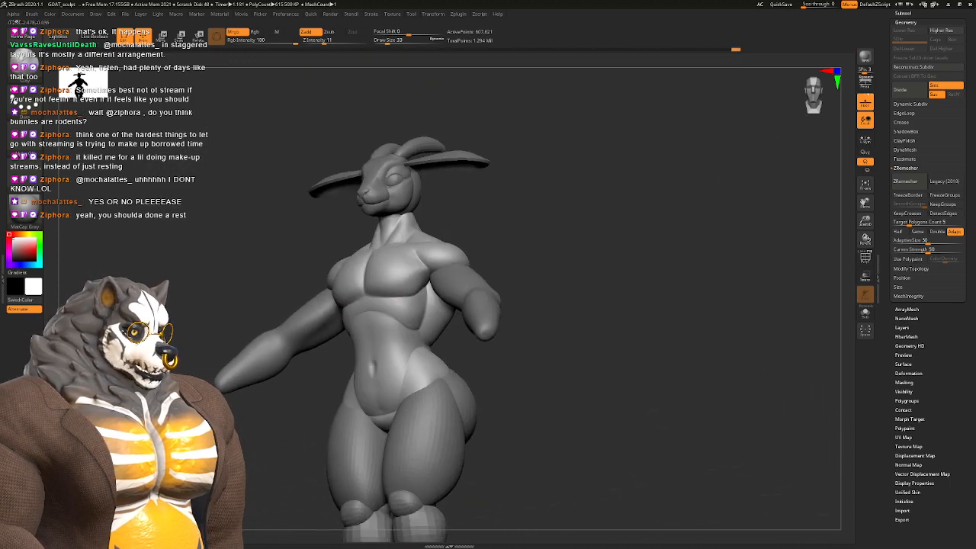
Step: Fill and soften the crease between the front deltoids and outer pectorals with Clay at draw size 33
{"action": "right_click_drag", "start_coordinate": [381, 228], "coordinate": [429, 326], "text": "ctrl"}
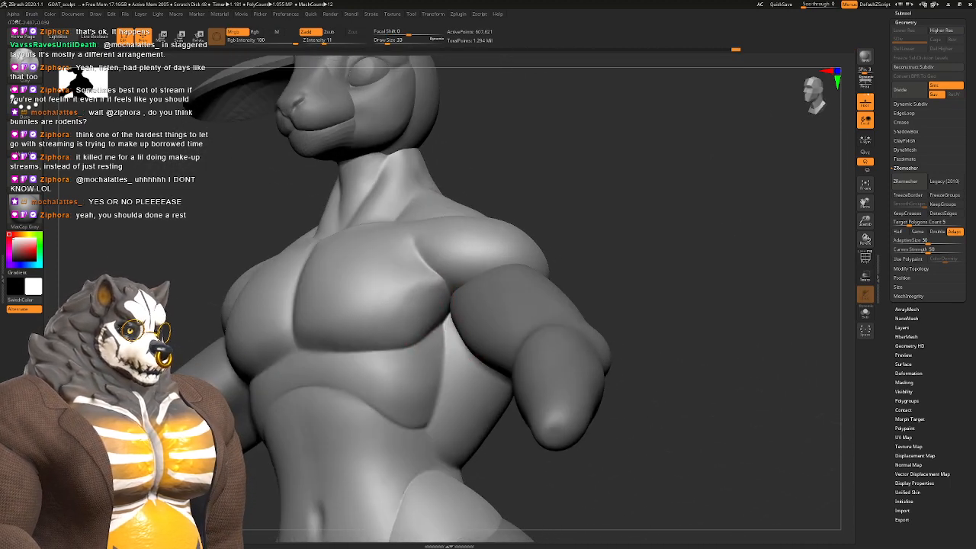
{"action": "left_click_drag", "start_coordinate": [433, 303], "coordinate": [442, 283]}
{"action": "mouse_move", "coordinate": [442, 283]}
{"action": "right_mouse_down"}
{"action": "mouse_move", "coordinate": [493, 295]}
{"action": "mouse_move", "coordinate": [435, 330]}
{"action": "right_mouse_up"}
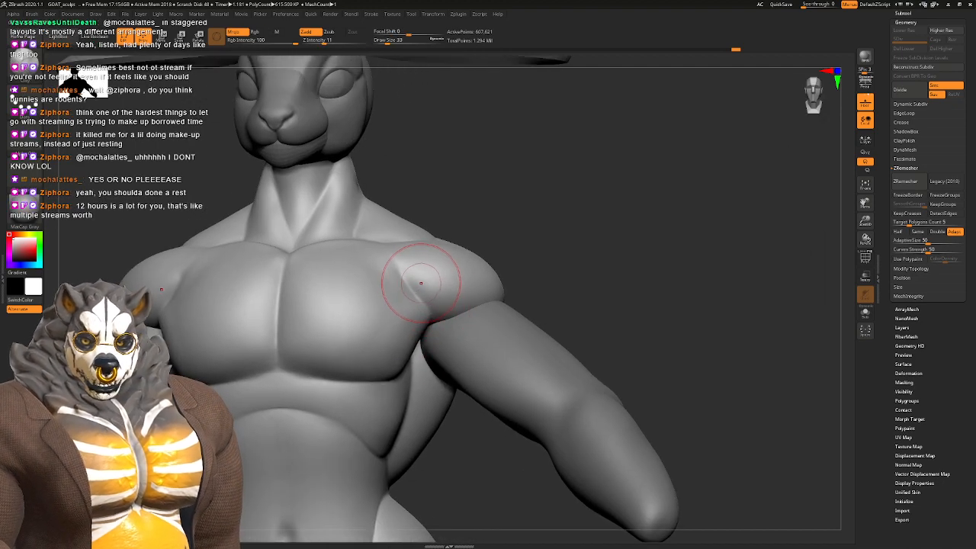
{"action": "mouse_move", "coordinate": [422, 292]}
{"action": "right_mouse_down"}
{"action": "mouse_move", "coordinate": [459, 312]}
{"action": "mouse_move", "coordinate": [429, 309]}
{"action": "right_mouse_up"}
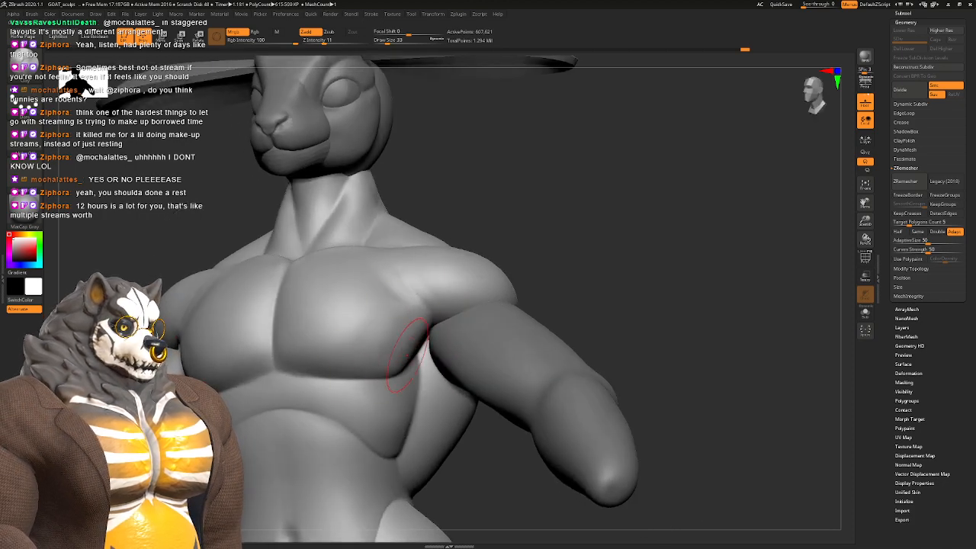
{"action": "mouse_move", "coordinate": [416, 339]}
{"action": "right_mouse_down"}
{"action": "mouse_move", "coordinate": [404, 323]}
{"action": "mouse_move", "coordinate": [436, 340]}
{"action": "mouse_move", "coordinate": [426, 282]}
{"action": "mouse_move", "coordinate": [446, 218]}
{"action": "mouse_move", "coordinate": [440, 348]}
{"action": "mouse_move", "coordinate": [393, 285]}
{"action": "right_mouse_up"}
Step: Blend the sides of the ribcage into the lats below the armpits, using Clay at draw sizes 49 and 41
{"action": "key", "text": "space"}
{"action": "left_click_drag", "start_coordinate": [393, 285], "coordinate": [396, 284]}
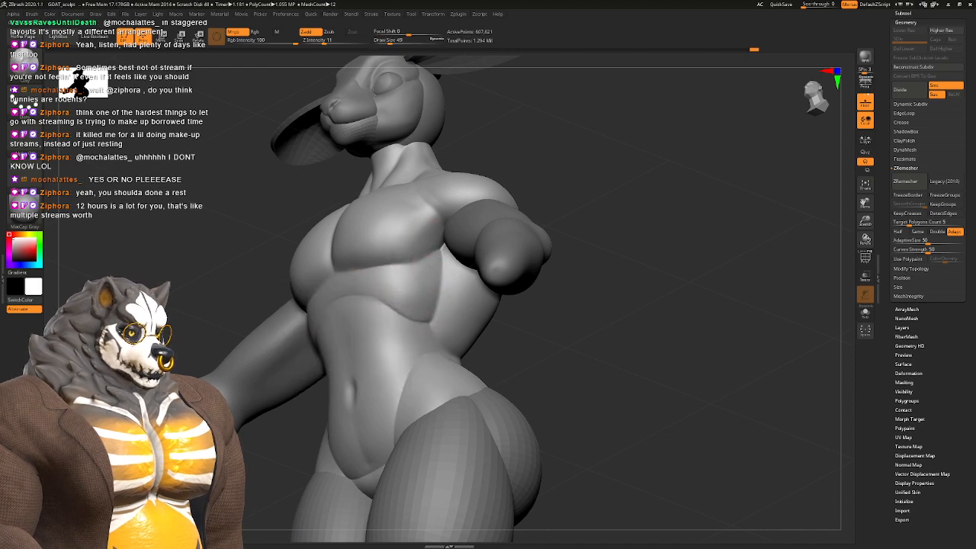
{"action": "left_click_drag", "start_coordinate": [418, 246], "coordinate": [431, 256]}
{"action": "right_click_drag", "start_coordinate": [396, 285], "coordinate": [400, 340]}
{"action": "key", "text": "space"}
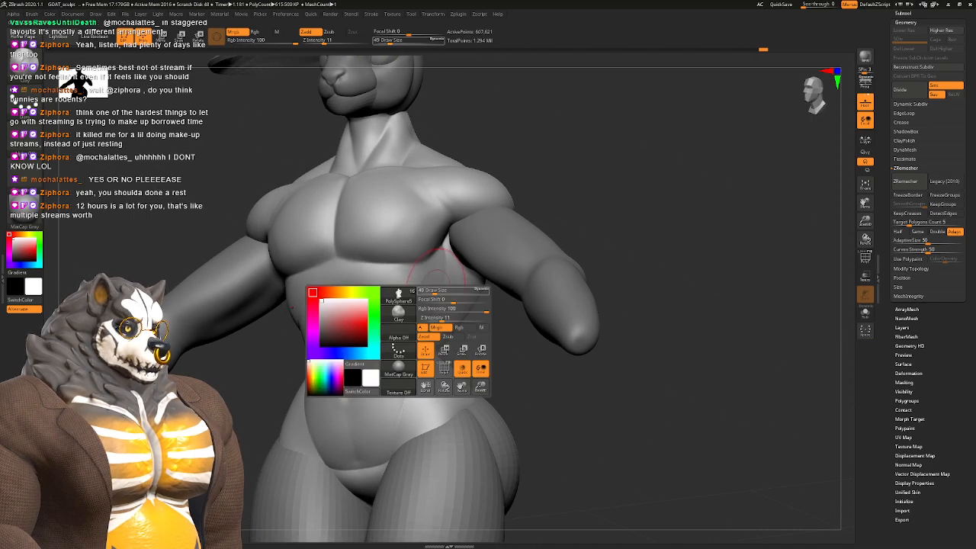
{"action": "left_click_drag", "start_coordinate": [438, 303], "coordinate": [420, 309]}
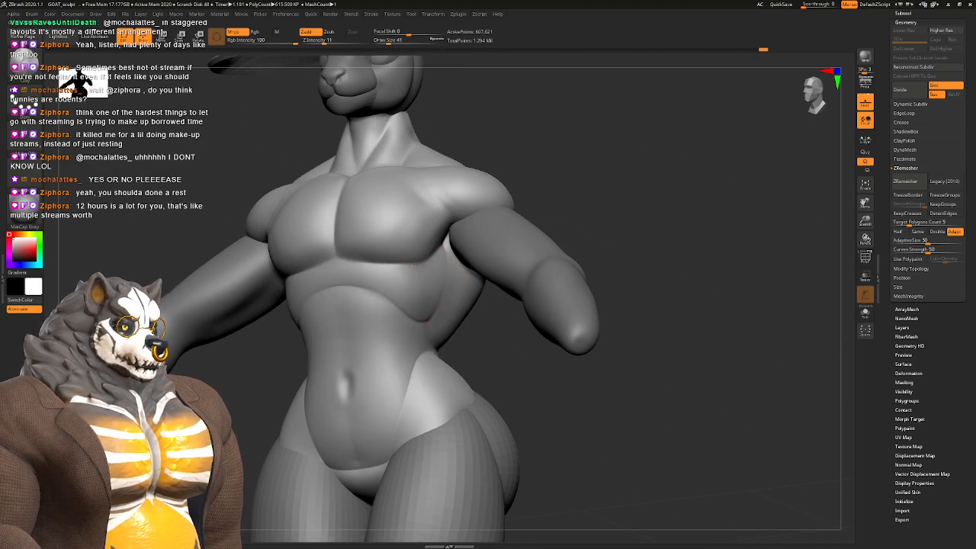
{"action": "right_click_drag", "start_coordinate": [437, 306], "coordinate": [461, 339]}
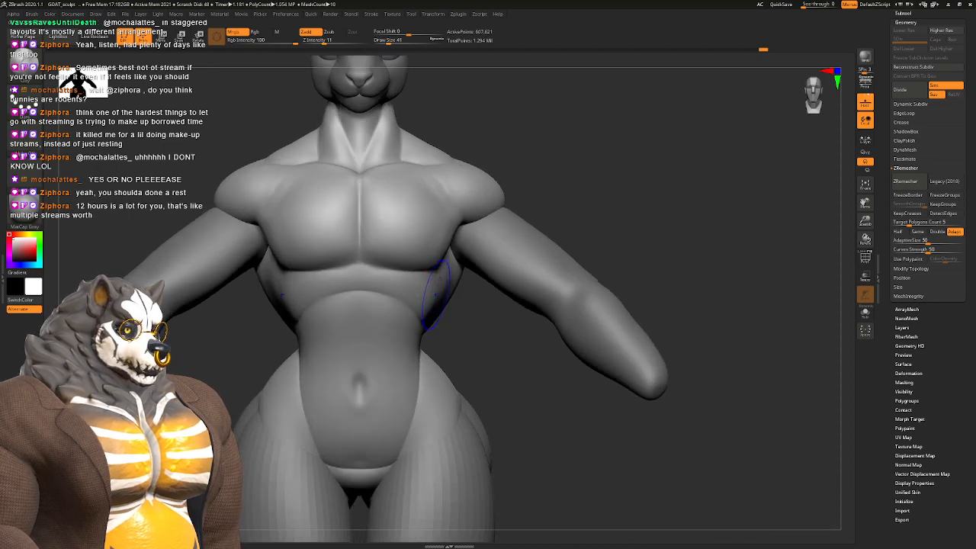
{"action": "right_click_drag", "start_coordinate": [446, 285], "coordinate": [435, 321]}
Step: Switch to DamStandard at draw size 68 and define the lower edge of the ribcage arch above the abdomen
{"action": "key", "text": "b"}
{"action": "key", "text": "d"}
{"action": "key", "text": "s"}
{"action": "key", "text": "space"}
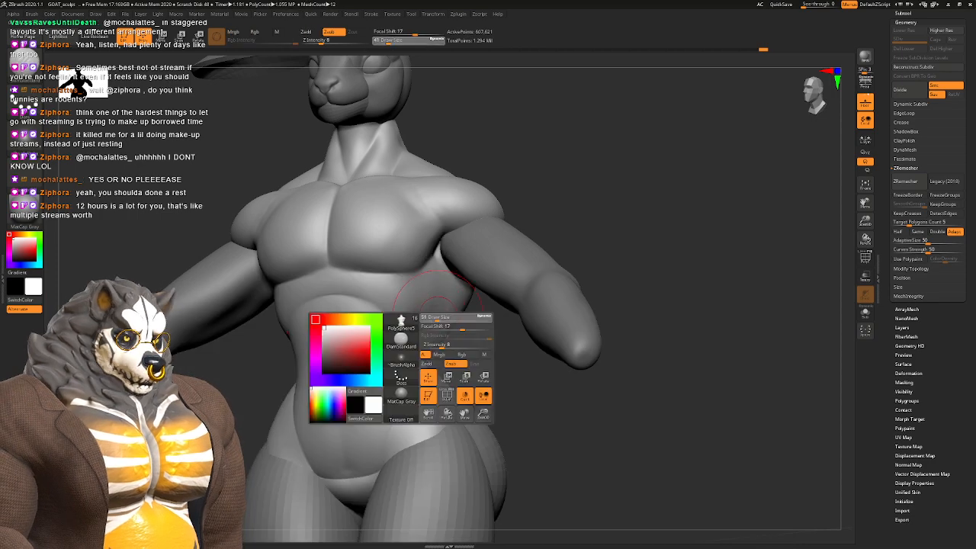
{"action": "left_click_drag", "start_coordinate": [435, 331], "coordinate": [402, 275]}
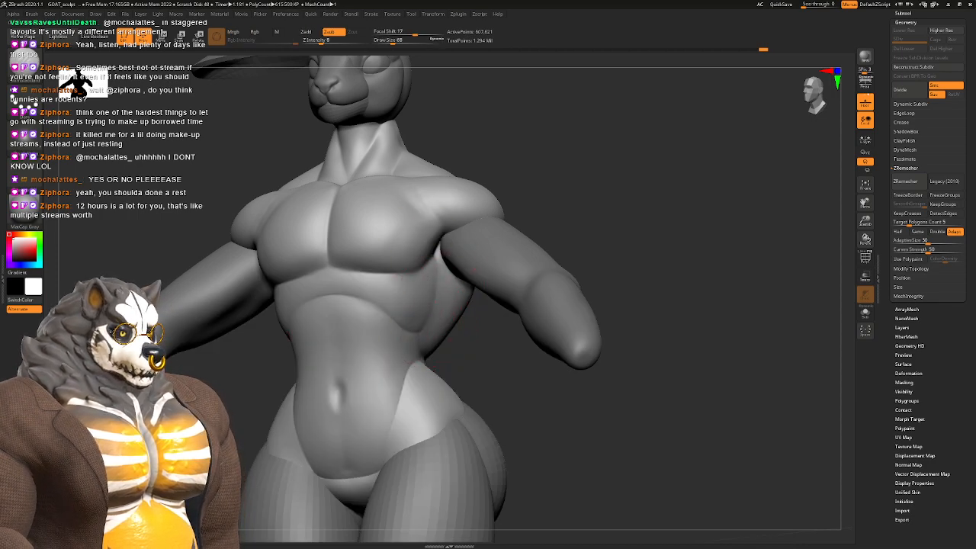
{"action": "right_click_drag", "start_coordinate": [421, 305], "coordinate": [446, 283]}
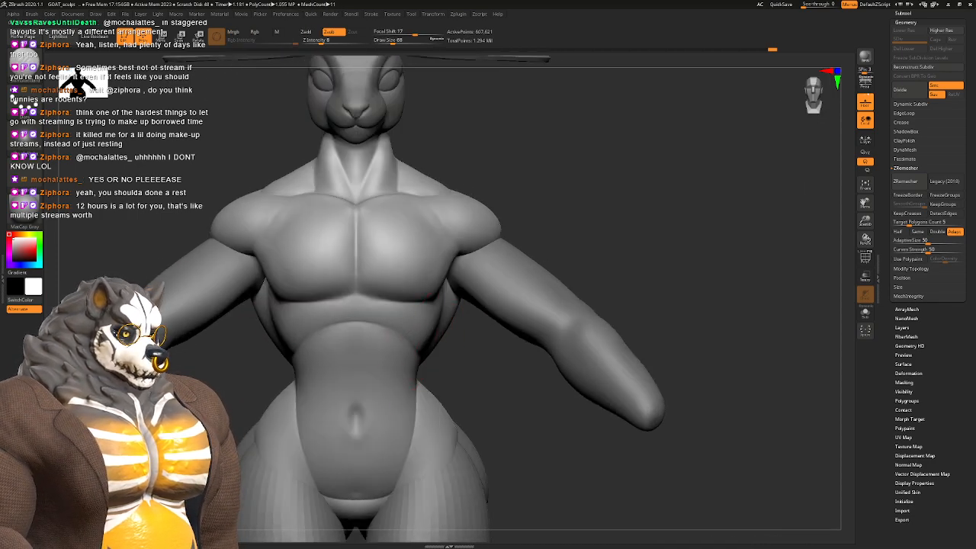
{"action": "right_click_drag", "start_coordinate": [408, 339], "coordinate": [374, 329]}
{"action": "left_click_drag", "start_coordinate": [436, 384], "coordinate": [427, 345]}
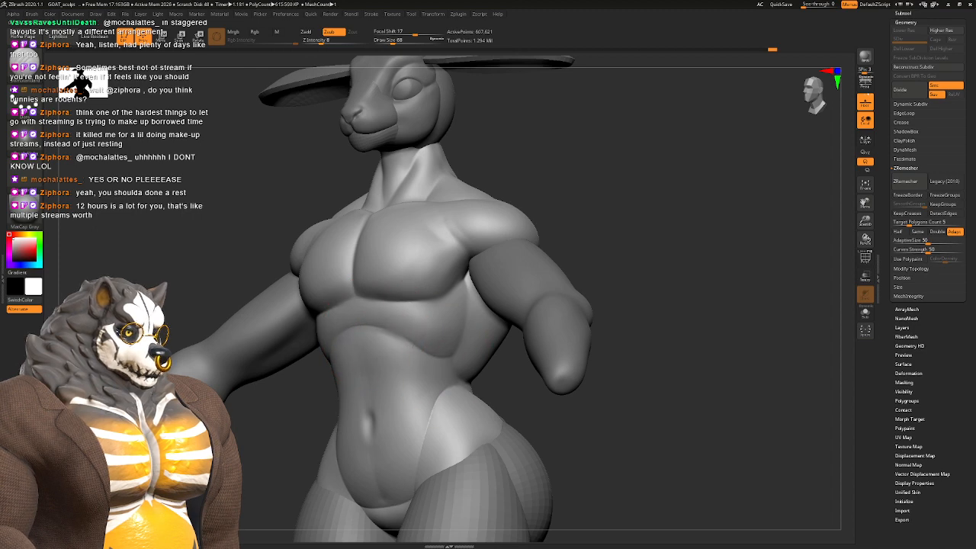
{"action": "left_click_drag", "start_coordinate": [367, 331], "coordinate": [447, 353]}
{"action": "right_click_drag", "start_coordinate": [446, 353], "coordinate": [503, 343]}
{"action": "right_click_drag", "start_coordinate": [503, 343], "coordinate": [473, 309], "text": "ctrl"}
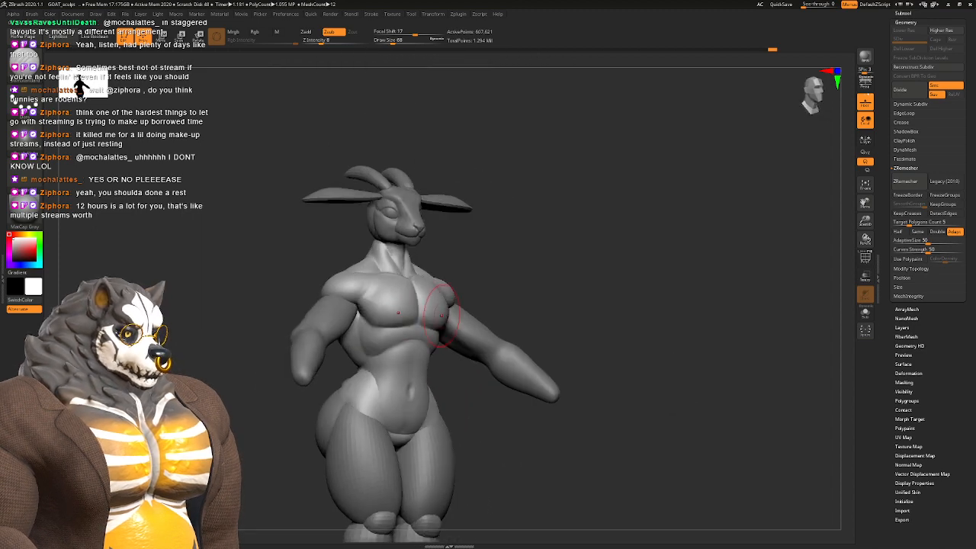
Step: Switch to Clay at draw size 35 and blend the ribcage arch into the upper abdomen beneath the pectorals
{"action": "key", "text": "b"}
{"action": "key", "text": "m"}
{"action": "key", "text": "v"}
{"action": "right_click_drag", "start_coordinate": [424, 334], "coordinate": [381, 381], "text": "ctrl"}
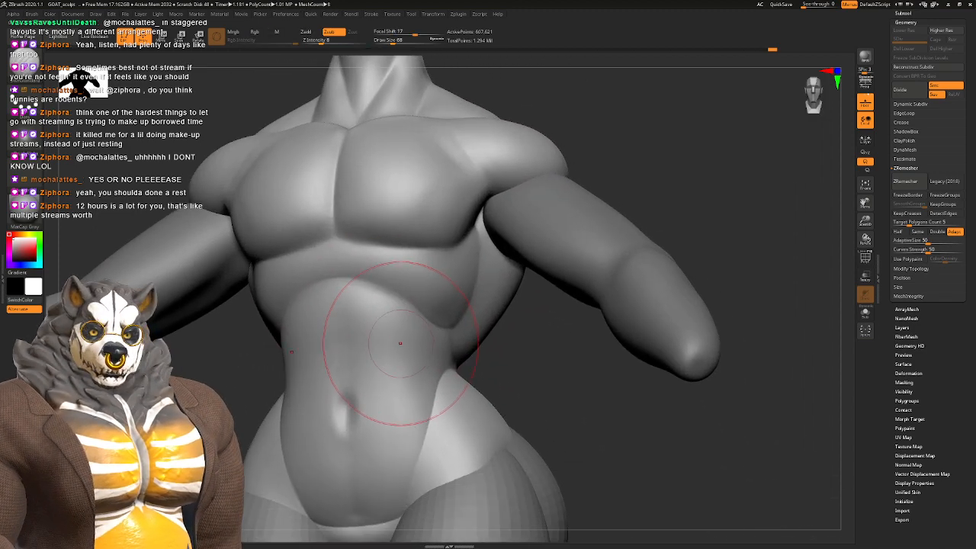
{"action": "key", "text": "b"}
{"action": "left_click", "coordinate": [404, 343]}
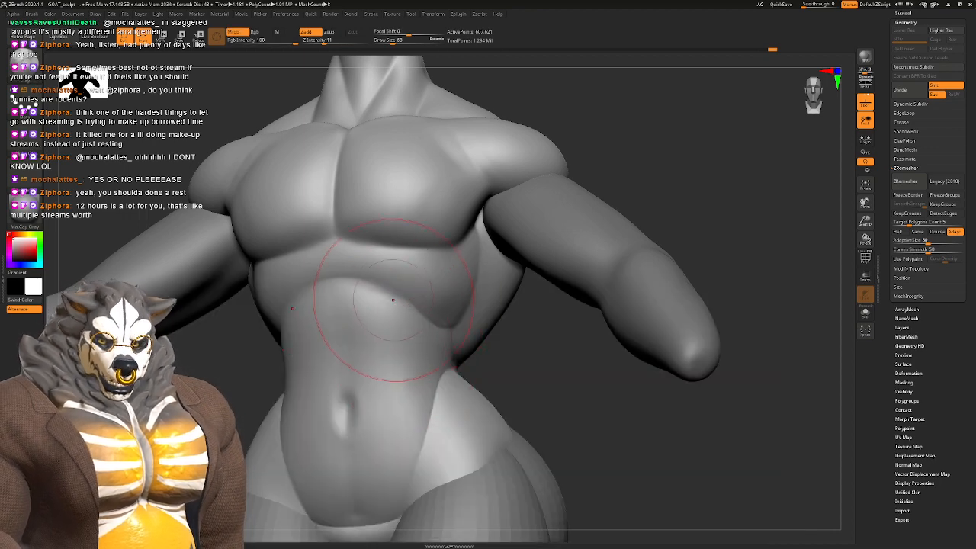
{"action": "key", "text": "space"}
{"action": "left_click_drag", "start_coordinate": [396, 293], "coordinate": [388, 294]}
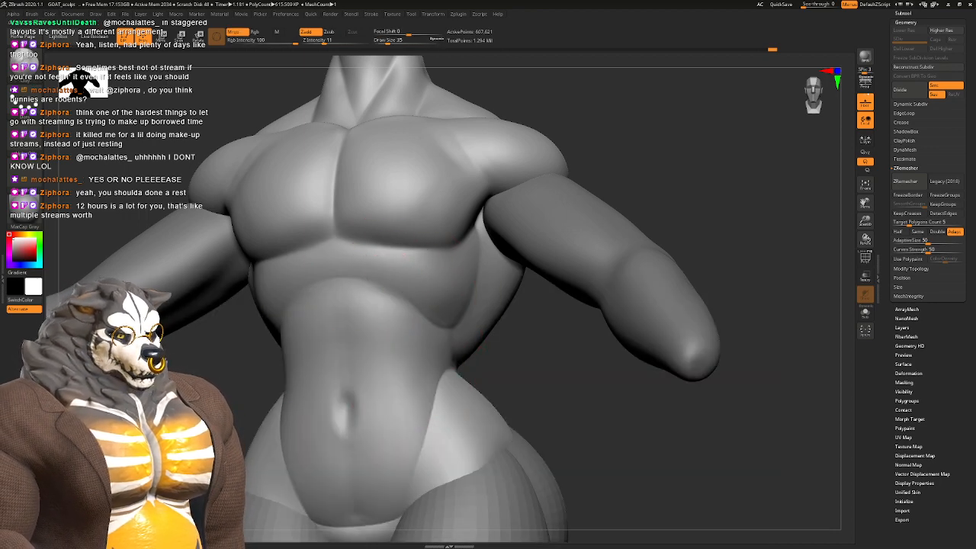
{"action": "right_click_drag", "start_coordinate": [424, 309], "coordinate": [390, 307]}
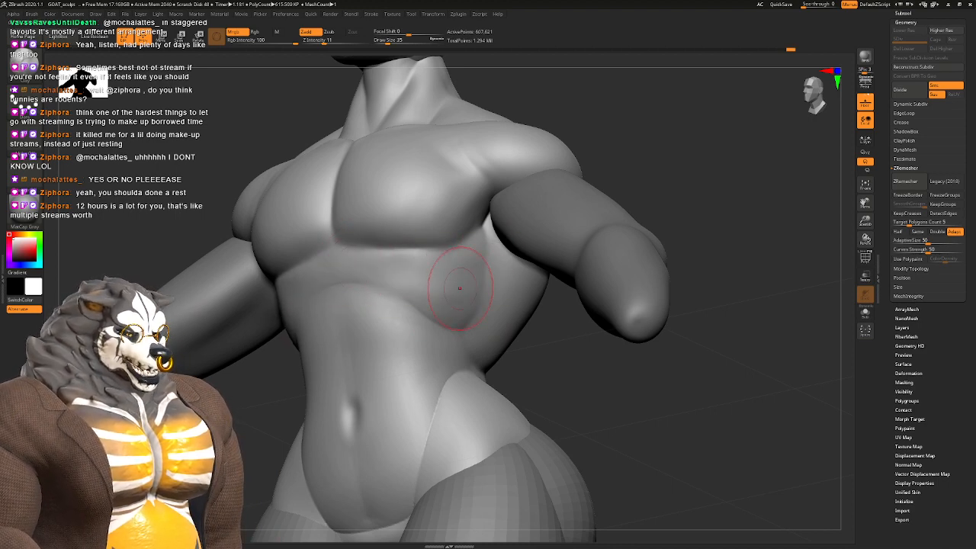
{"action": "mouse_move", "coordinate": [481, 287]}
{"action": "right_mouse_down"}
{"action": "mouse_move", "coordinate": [516, 293]}
{"action": "mouse_move", "coordinate": [418, 290]}
{"action": "right_mouse_up"}
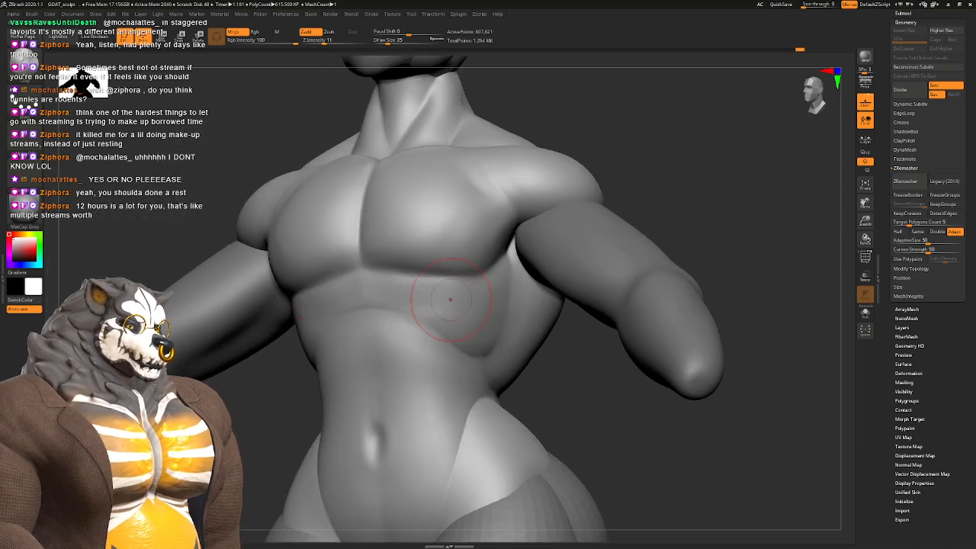
{"action": "right_click_drag", "start_coordinate": [449, 358], "coordinate": [432, 316]}
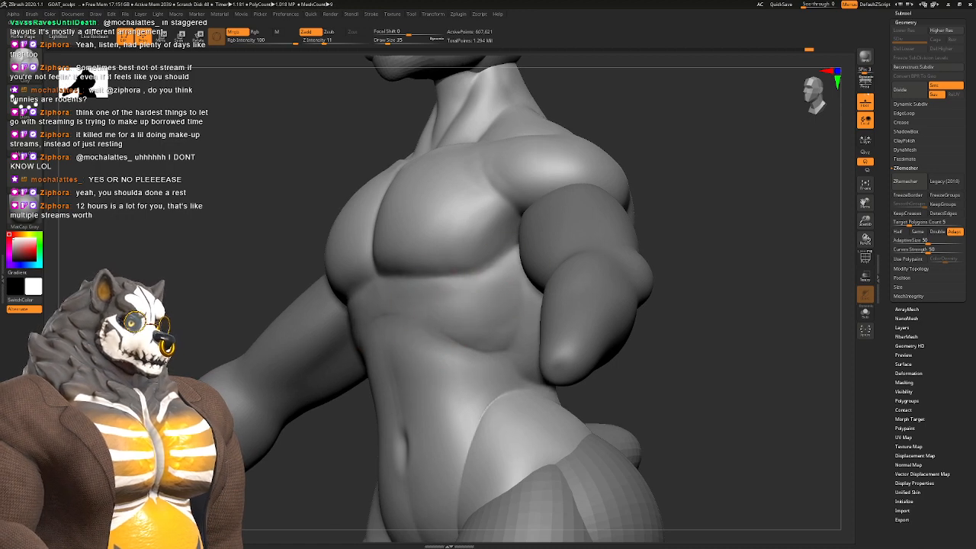
{"action": "right_click_drag", "start_coordinate": [503, 326], "coordinate": [501, 369], "text": "shift"}
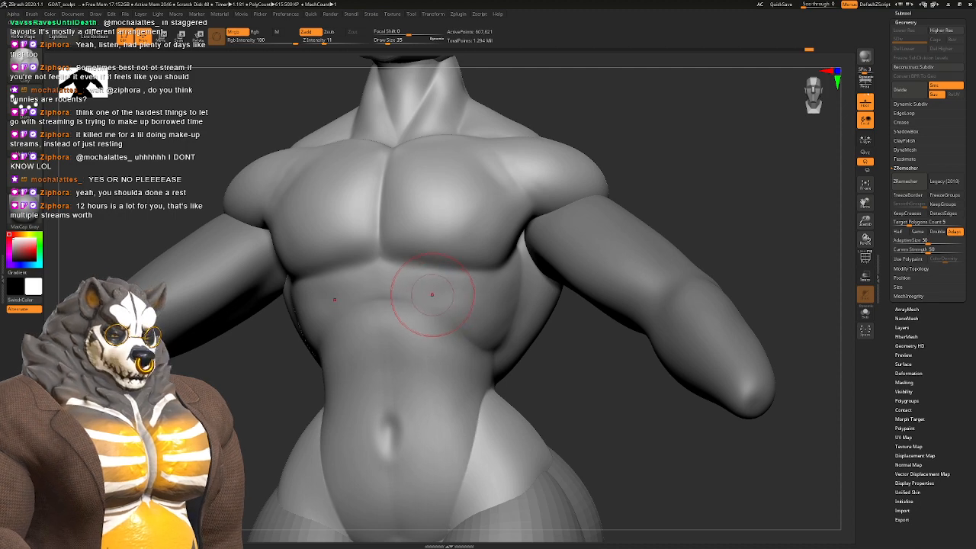
Step: Select DamStandard and examine the torso's muscle forms up close and against the full figure
{"action": "key", "text": "b"}
{"action": "key", "text": "d"}
{"action": "key", "text": "s"}
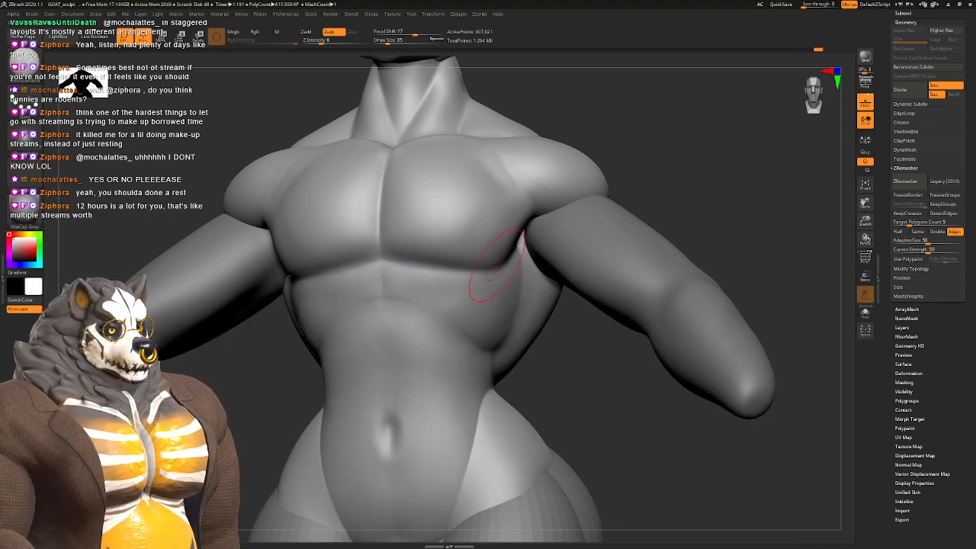
{"action": "right_click_drag", "start_coordinate": [492, 284], "coordinate": [480, 268], "text": "ctrl"}
{"action": "right_click_drag", "start_coordinate": [480, 268], "coordinate": [474, 213], "text": "alt"}
{"action": "right_click_drag", "start_coordinate": [465, 313], "coordinate": [517, 385]}
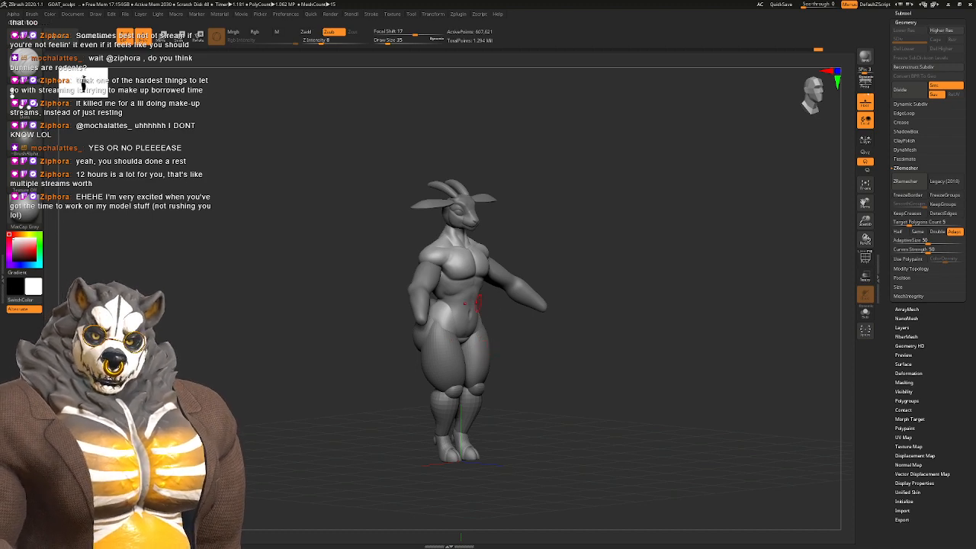
{"action": "mouse_move", "coordinate": [479, 303]}
{"action": "right_mouse_down"}
{"action": "mouse_move", "coordinate": [458, 295]}
{"action": "mouse_move", "coordinate": [501, 327]}
{"action": "mouse_move", "coordinate": [464, 276]}
{"action": "mouse_move", "coordinate": [474, 304]}
{"action": "right_mouse_up"}
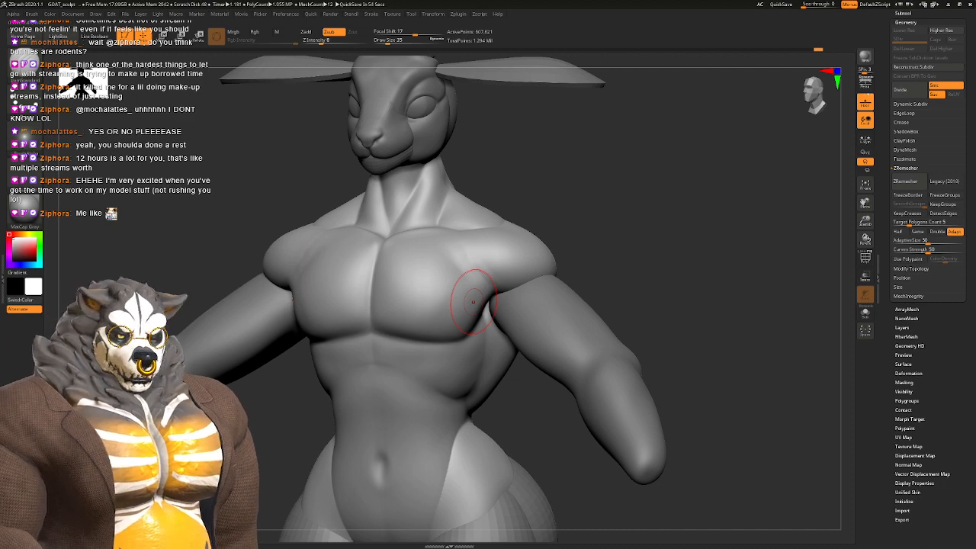
Step: Switch to Clay at draw size 39 and blend the outer pectorals into the front deltoids near the armpits
{"action": "key", "text": "b"}
{"action": "key", "text": "c"}
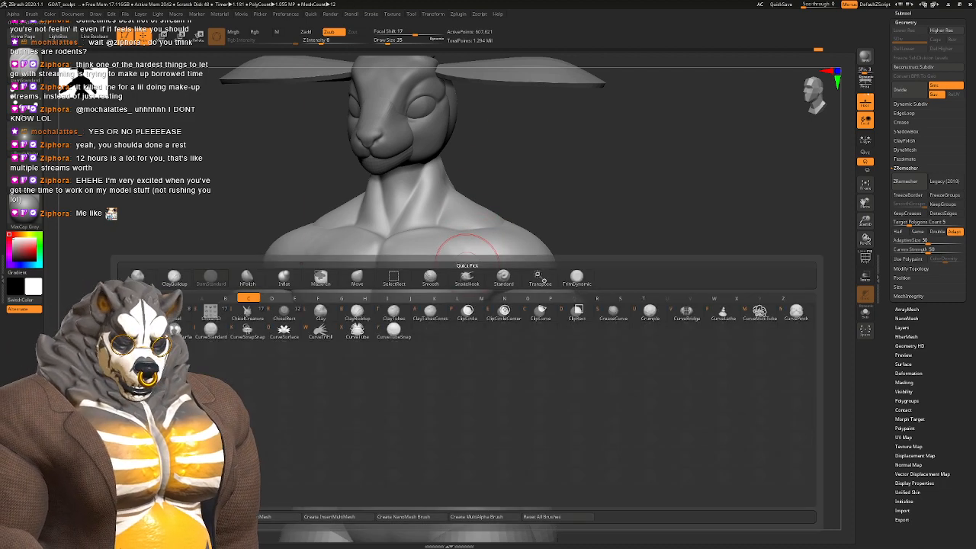
{"action": "key", "text": "b"}
{"action": "mouse_move", "coordinate": [488, 265]}
{"action": "right_mouse_down", "text": "alt"}
{"action": "mouse_move", "coordinate": [425, 229]}
{"action": "mouse_move", "coordinate": [435, 254]}
{"action": "right_mouse_up", "text": "alt"}
{"action": "key", "text": "space"}
{"action": "left_click_drag", "start_coordinate": [434, 255], "coordinate": [436, 254]}
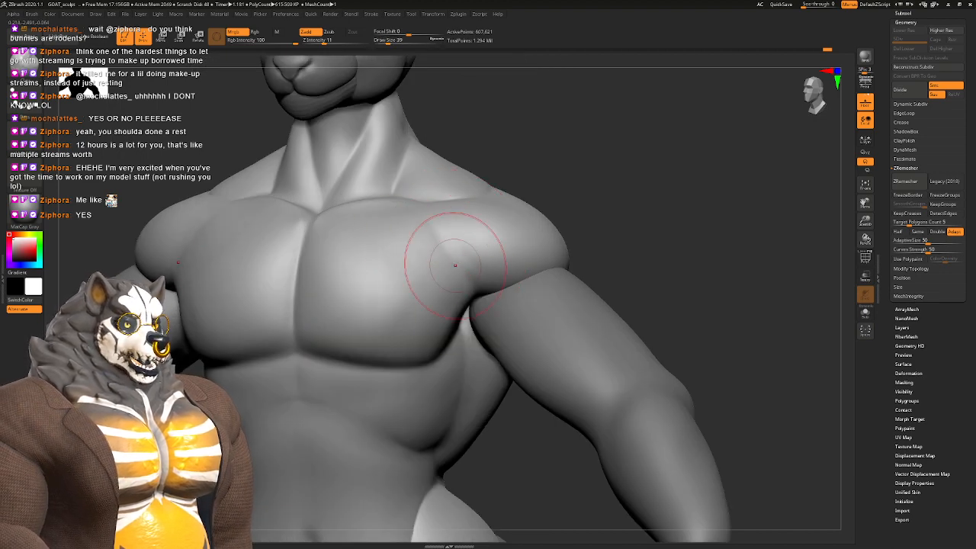
{"action": "mouse_move", "coordinate": [485, 277]}
{"action": "right_mouse_down"}
{"action": "mouse_move", "coordinate": [545, 274]}
{"action": "mouse_move", "coordinate": [514, 272]}
{"action": "mouse_move", "coordinate": [464, 218]}
{"action": "right_mouse_up"}
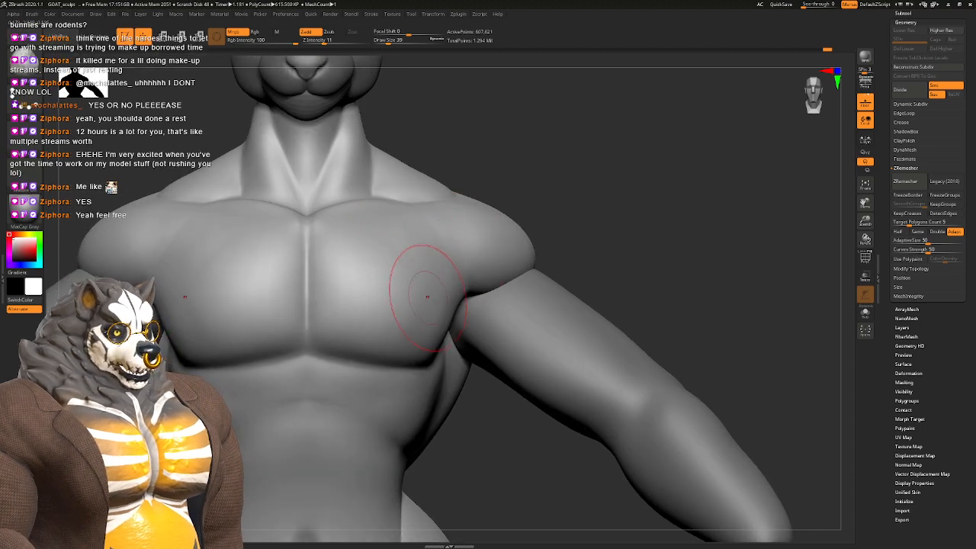
{"action": "mouse_move", "coordinate": [414, 279]}
{"action": "right_mouse_down"}
{"action": "mouse_move", "coordinate": [427, 252]}
{"action": "mouse_move", "coordinate": [381, 272]}
{"action": "right_mouse_up"}
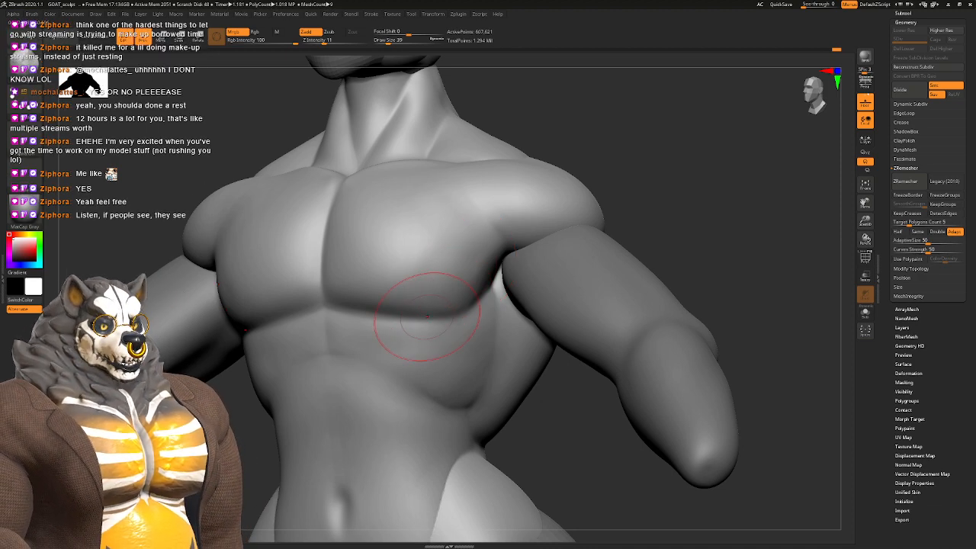
Step: Soften the ribcage surface just below the pectorals with Clay at draw size 39, checking it against the full figure
{"action": "mouse_move", "coordinate": [413, 315]}
{"action": "right_mouse_down"}
{"action": "mouse_move", "coordinate": [446, 294]}
{"action": "mouse_move", "coordinate": [516, 310]}
{"action": "right_mouse_up"}
{"action": "key", "text": "f"}
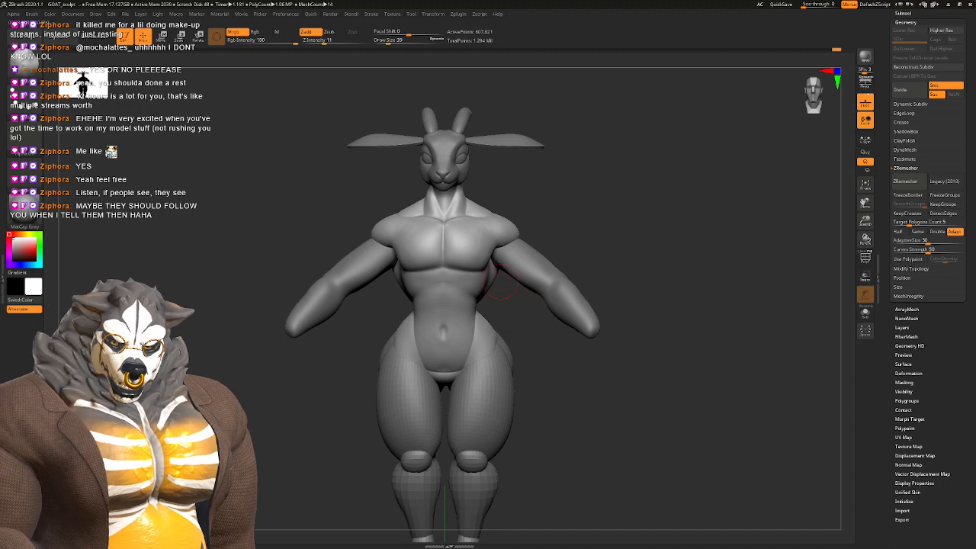
{"action": "right_click_drag", "start_coordinate": [500, 283], "coordinate": [408, 327], "text": "alt"}
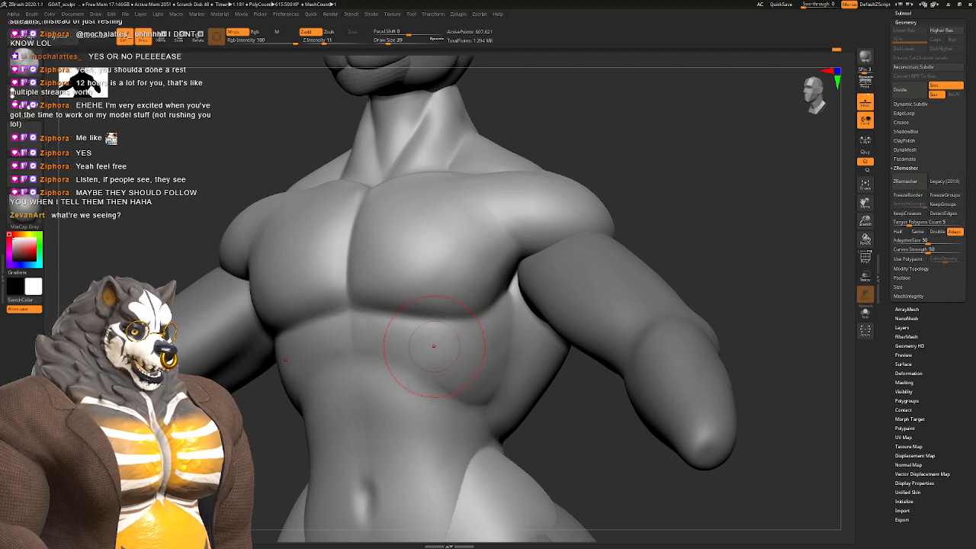
{"action": "right_click_drag", "start_coordinate": [504, 308], "coordinate": [488, 278]}
{"action": "mouse_move", "coordinate": [488, 278]}
{"action": "right_mouse_down"}
{"action": "mouse_move", "coordinate": [491, 289]}
{"action": "mouse_move", "coordinate": [504, 266]}
{"action": "right_mouse_up"}
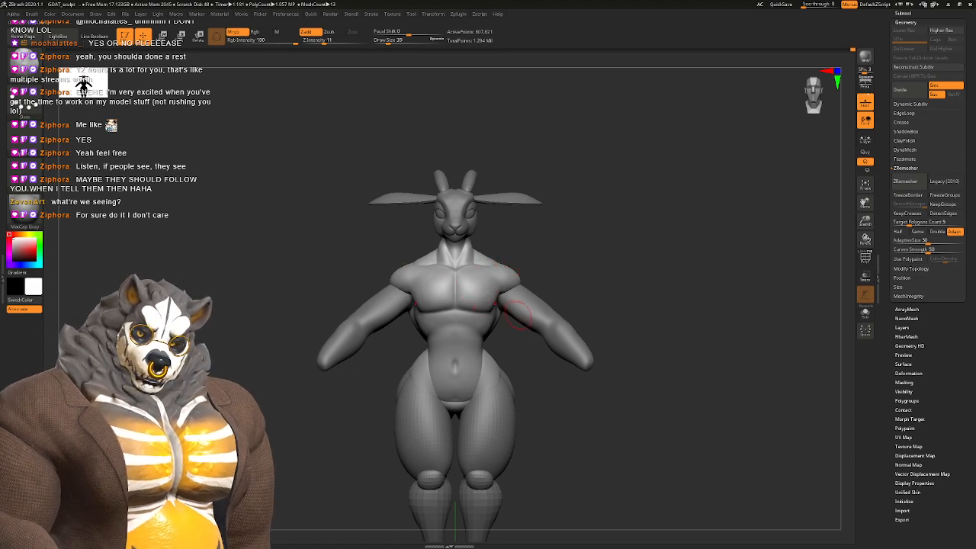
Step: Reduce Clay to draw size 25 and refine the transition from the upper trapezius to the collarbone area
{"action": "mouse_move", "coordinate": [492, 276]}
{"action": "right_mouse_down", "text": "ctrl"}
{"action": "mouse_move", "coordinate": [491, 318]}
{"action": "mouse_move", "coordinate": [472, 298]}
{"action": "mouse_move", "coordinate": [508, 333]}
{"action": "right_mouse_up", "text": "ctrl"}
{"action": "key", "text": "space"}
{"action": "left_click_drag", "start_coordinate": [519, 343], "coordinate": [515, 340]}
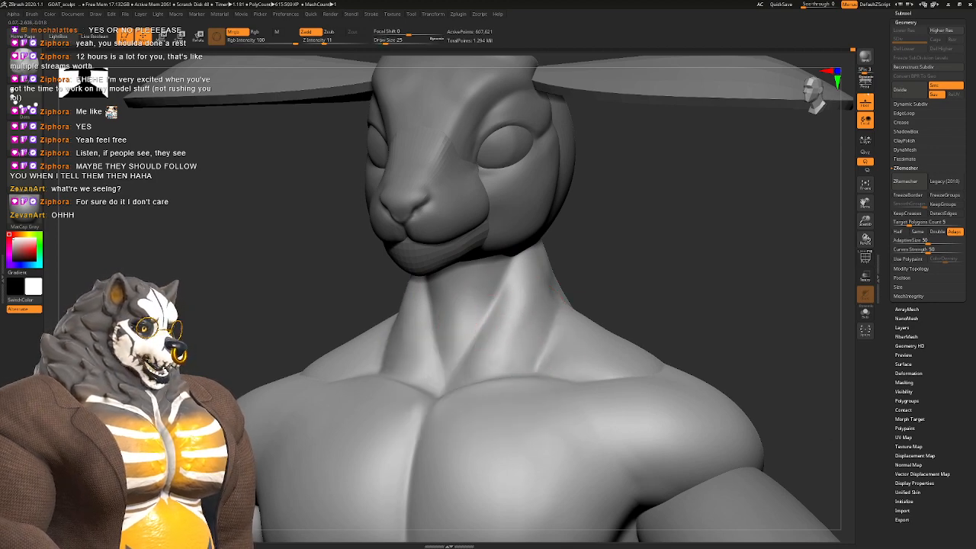
{"action": "right_click_drag", "start_coordinate": [529, 338], "coordinate": [523, 349], "text": "shift"}
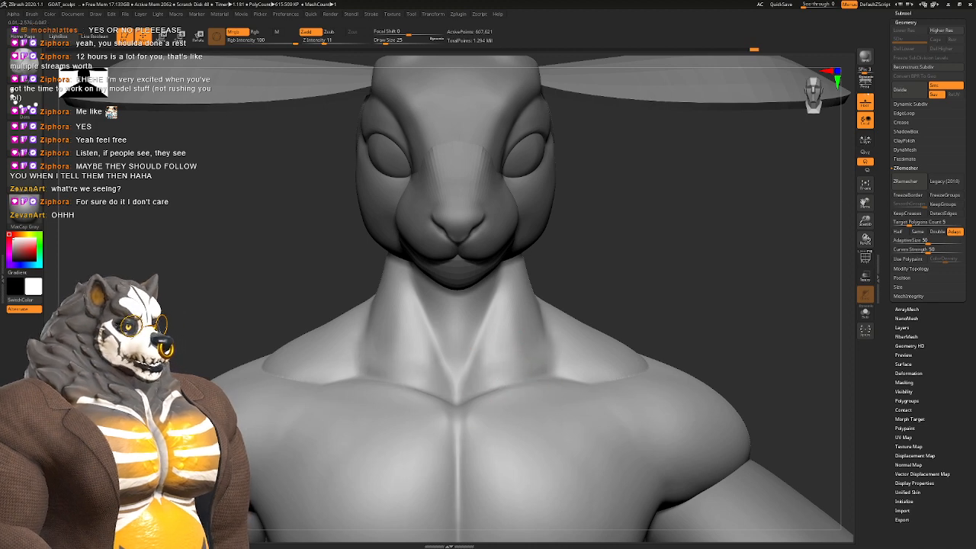
Step: Build up and blend the base of the neck between the two front neck muscles with Clay at draw size 25
{"action": "right_click_drag", "start_coordinate": [526, 343], "coordinate": [485, 290]}
{"action": "right_click_drag", "start_coordinate": [485, 290], "coordinate": [488, 343]}
{"action": "mouse_move", "coordinate": [538, 308]}
{"action": "right_mouse_down"}
{"action": "mouse_move", "coordinate": [446, 311]}
{"action": "mouse_move", "coordinate": [538, 311]}
{"action": "mouse_move", "coordinate": [507, 262]}
{"action": "mouse_move", "coordinate": [515, 298]}
{"action": "mouse_move", "coordinate": [475, 355]}
{"action": "right_mouse_up"}
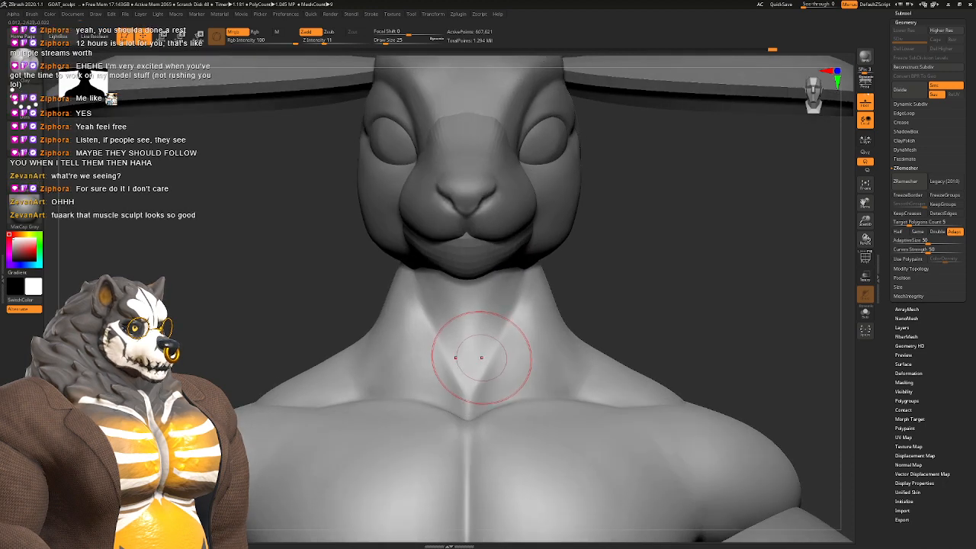
{"action": "mouse_move", "coordinate": [475, 355]}
{"action": "left_mouse_down"}
{"action": "mouse_move", "coordinate": [496, 309]}
{"action": "mouse_move", "coordinate": [474, 375]}
{"action": "left_mouse_up"}
{"action": "mouse_move", "coordinate": [474, 373]}
{"action": "right_mouse_down"}
{"action": "mouse_move", "coordinate": [412, 366]}
{"action": "mouse_move", "coordinate": [416, 328]}
{"action": "mouse_move", "coordinate": [484, 348]}
{"action": "mouse_move", "coordinate": [462, 346]}
{"action": "right_mouse_up"}
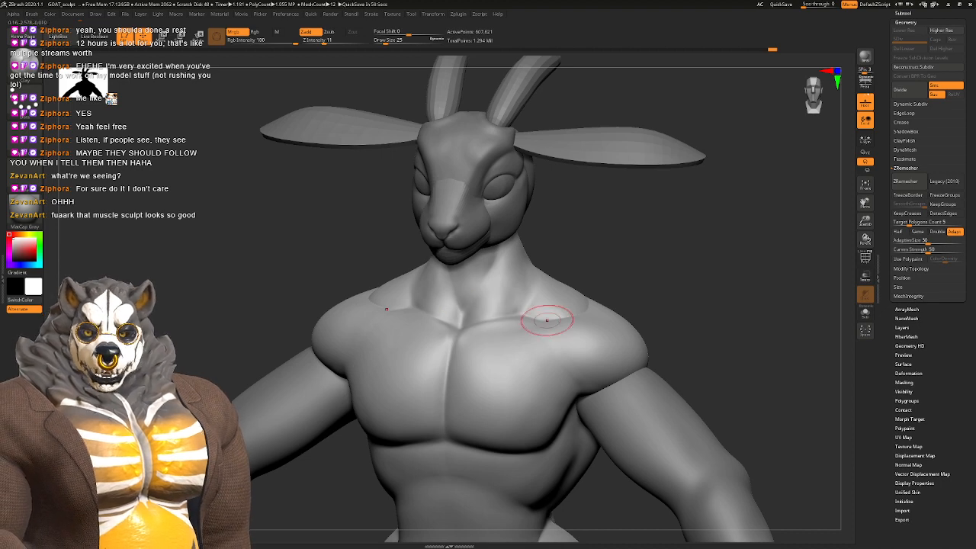
{"action": "right_click_drag", "start_coordinate": [547, 320], "coordinate": [514, 360], "text": "ctrl"}
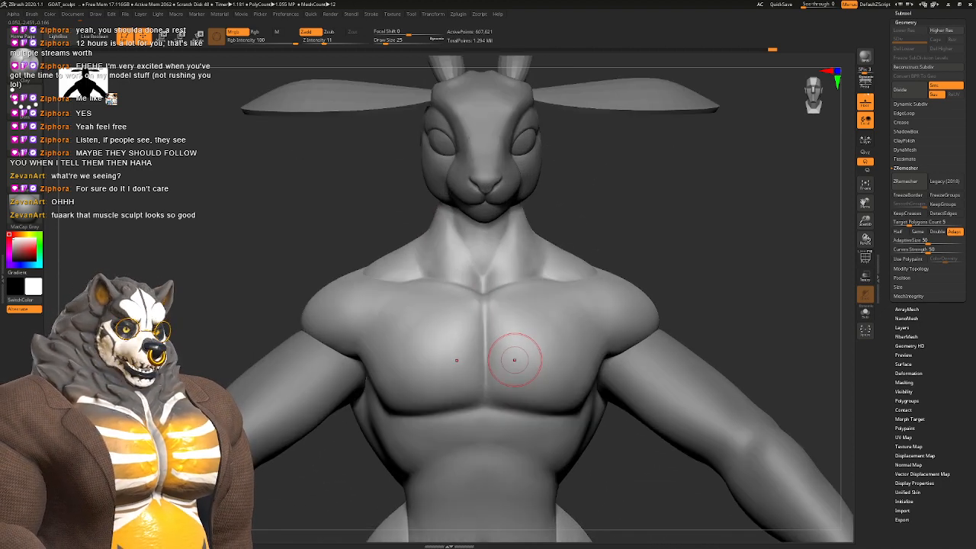
Step: Switch to the Move brush and adjust the upper chest's shape, using draw sizes 62, 68 and 101
{"action": "key", "text": "b"}
{"action": "key", "text": "m"}
{"action": "key", "text": "v"}
{"action": "key", "text": "space"}
{"action": "left_click_drag", "start_coordinate": [511, 359], "coordinate": [527, 357]}
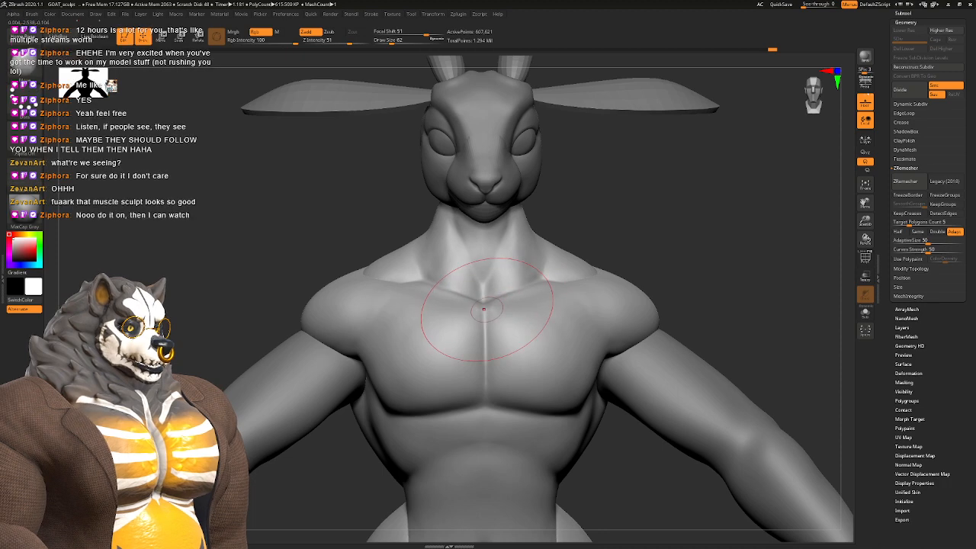
{"action": "right_click_drag", "start_coordinate": [484, 314], "coordinate": [432, 317]}
{"action": "key", "text": "space"}
{"action": "left_click_drag", "start_coordinate": [501, 324], "coordinate": [505, 324]}
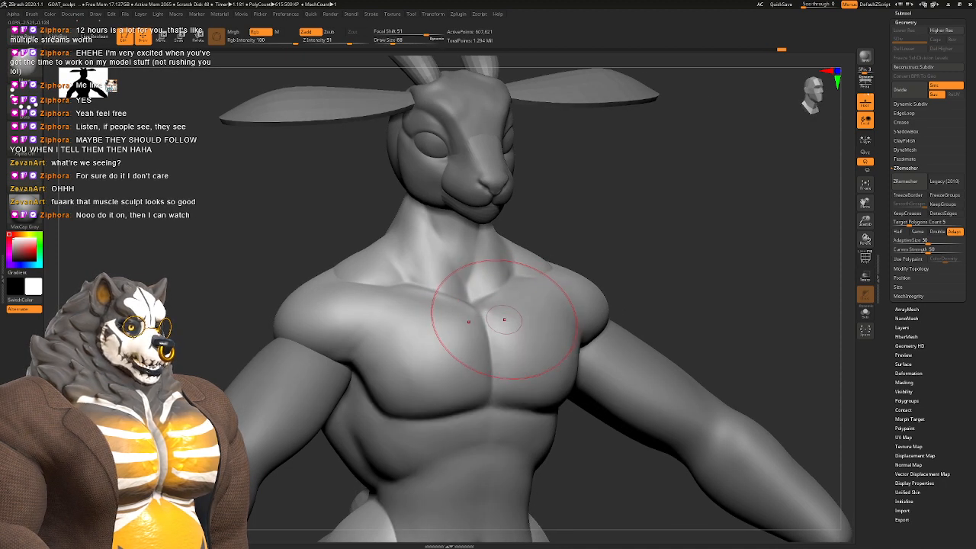
{"action": "mouse_move", "coordinate": [506, 323]}
{"action": "right_mouse_down"}
{"action": "mouse_move", "coordinate": [423, 324]}
{"action": "mouse_move", "coordinate": [526, 323]}
{"action": "right_mouse_up"}
{"action": "key", "text": "space"}
{"action": "left_click_drag", "start_coordinate": [529, 324], "coordinate": [538, 323]}
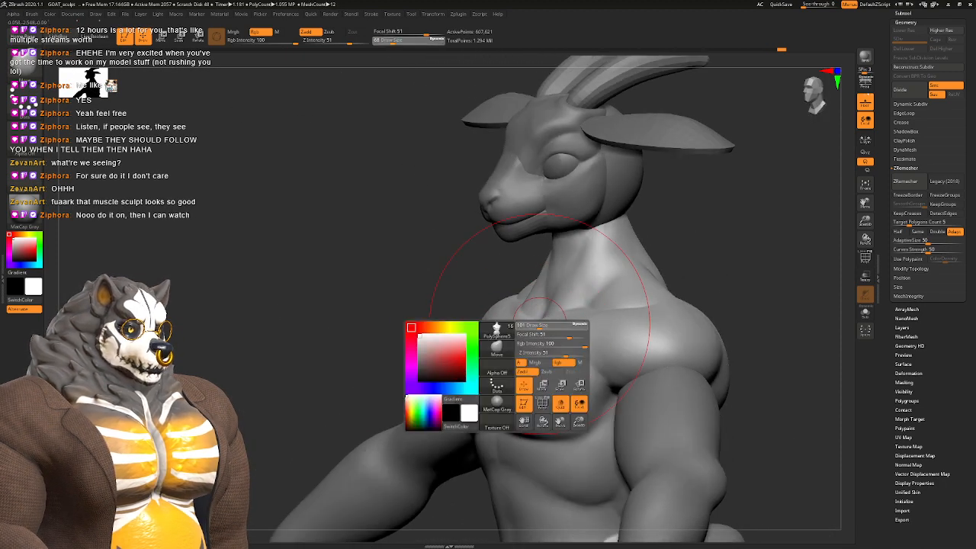
Step: Reduce the draw size of the Move brush for work on the chest
{"action": "mouse_move", "coordinate": [494, 326]}
{"action": "right_mouse_down"}
{"action": "mouse_move", "coordinate": [529, 329]}
{"action": "mouse_move", "coordinate": [500, 285]}
{"action": "mouse_move", "coordinate": [529, 326]}
{"action": "mouse_move", "coordinate": [511, 296]}
{"action": "mouse_move", "coordinate": [519, 336]}
{"action": "mouse_move", "coordinate": [495, 298]}
{"action": "mouse_move", "coordinate": [514, 310]}
{"action": "mouse_move", "coordinate": [518, 331]}
{"action": "mouse_move", "coordinate": [501, 321]}
{"action": "right_mouse_up"}
{"action": "key", "text": "space"}
{"action": "left_click_drag", "start_coordinate": [501, 321], "coordinate": [491, 320]}
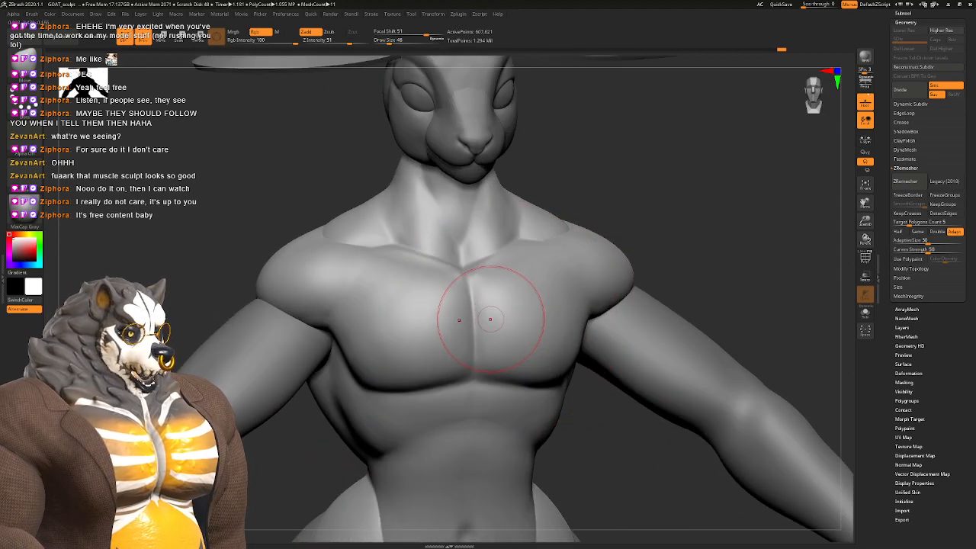
Step: Sharpen the centre crease between the pectorals using the DamStandard brush at draw size 18
{"action": "key", "text": "b"}
{"action": "key", "text": "d"}
{"action": "key", "text": "s"}
{"action": "mouse_move", "coordinate": [491, 320]}
{"action": "right_mouse_down", "text": "alt"}
{"action": "mouse_move", "coordinate": [486, 276]}
{"action": "mouse_move", "coordinate": [479, 293]}
{"action": "right_mouse_up", "text": "alt"}
{"action": "key", "text": "space"}
{"action": "left_click_drag", "start_coordinate": [482, 291], "coordinate": [476, 289]}
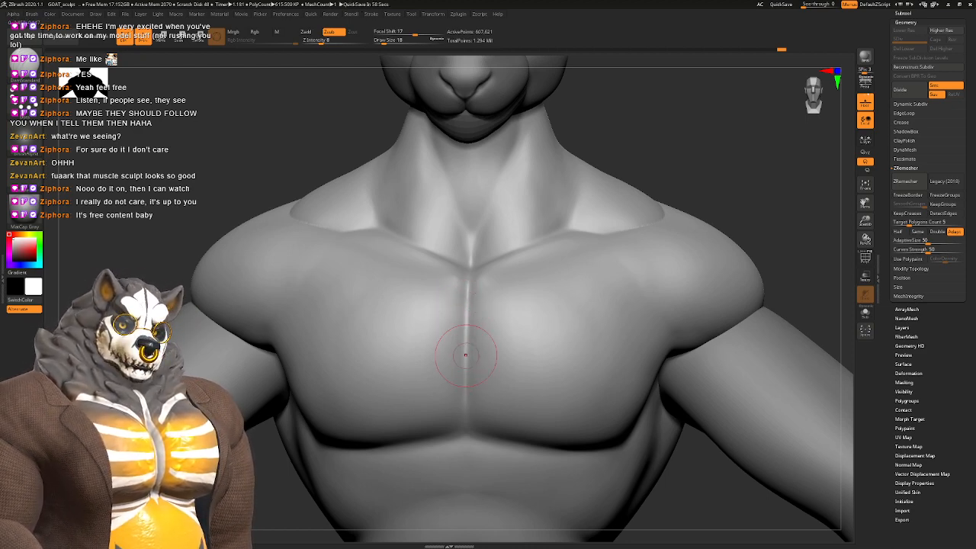
{"action": "right_click_drag", "start_coordinate": [577, 298], "coordinate": [423, 291], "text": "alt"}
{"action": "mouse_move", "coordinate": [423, 427]}
{"action": "right_mouse_down", "text": "alt"}
{"action": "mouse_move", "coordinate": [450, 335]}
{"action": "mouse_move", "coordinate": [442, 343]}
{"action": "right_mouse_up", "text": "alt"}
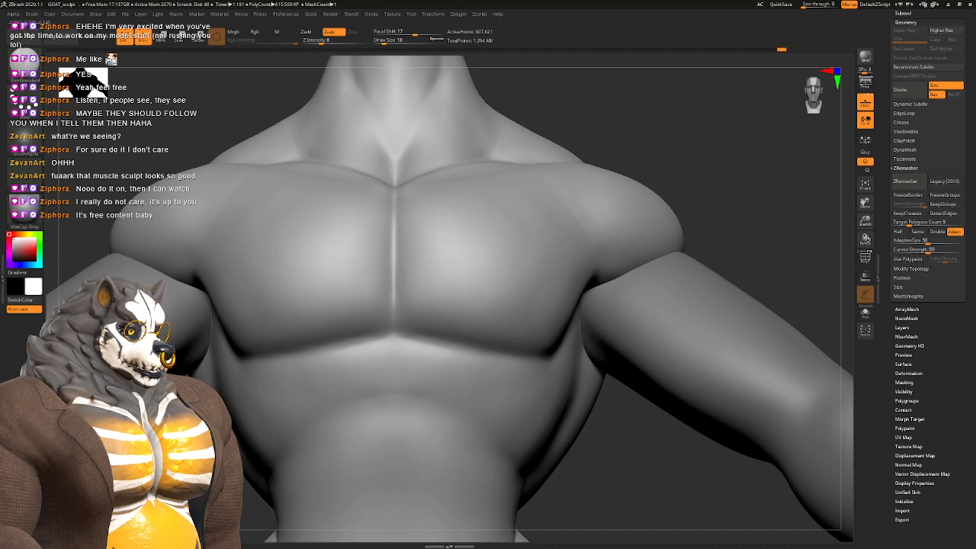
{"action": "right_click_drag", "start_coordinate": [602, 358], "coordinate": [542, 359]}
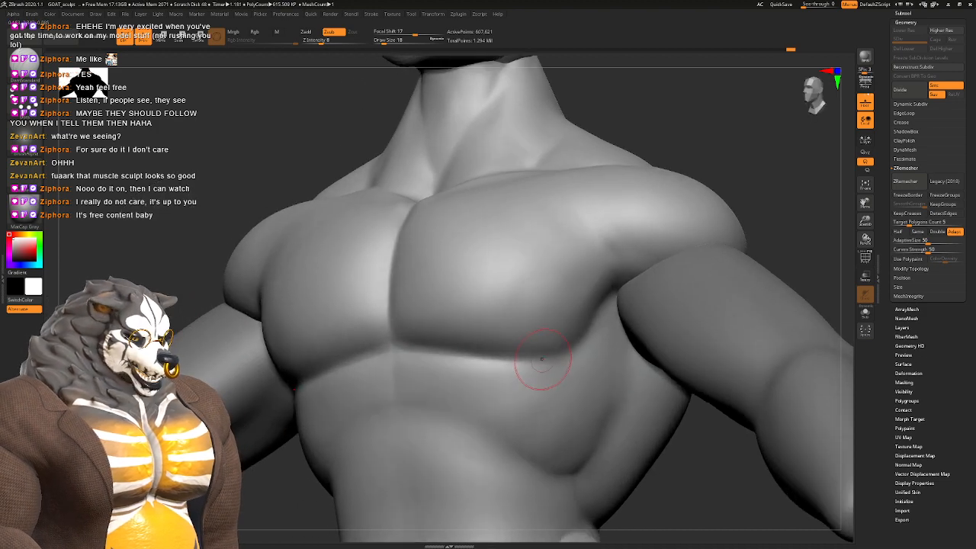
{"action": "right_click_drag", "start_coordinate": [603, 297], "coordinate": [599, 236], "text": "ctrl"}
{"action": "mouse_move", "coordinate": [560, 320]}
{"action": "right_mouse_down", "text": "shift"}
{"action": "mouse_move", "coordinate": [577, 320]}
{"action": "mouse_move", "coordinate": [527, 279]}
{"action": "right_mouse_up", "text": "shift"}
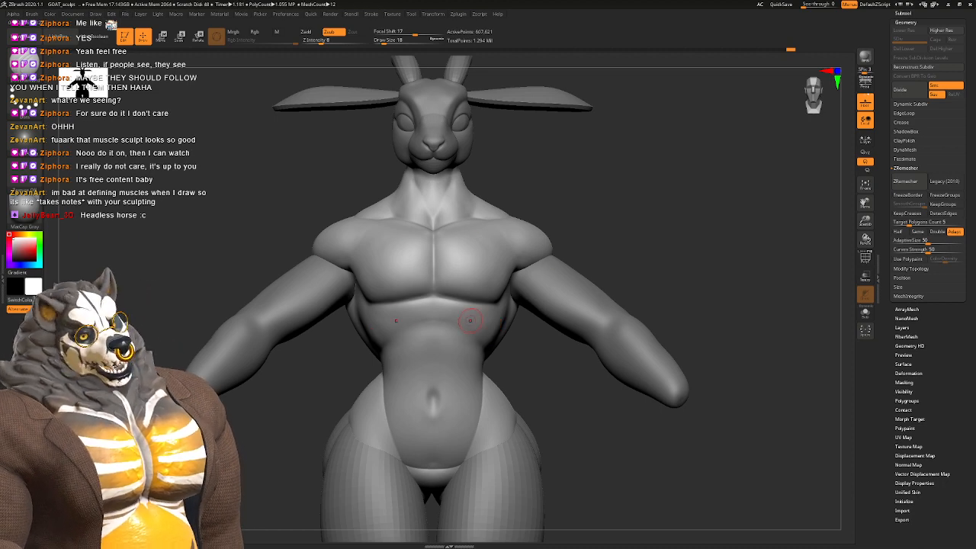
{"action": "mouse_move", "coordinate": [455, 307]}
{"action": "right_mouse_down", "text": "alt"}
{"action": "mouse_move", "coordinate": [442, 322]}
{"action": "mouse_move", "coordinate": [455, 309]}
{"action": "right_mouse_up", "text": "alt"}
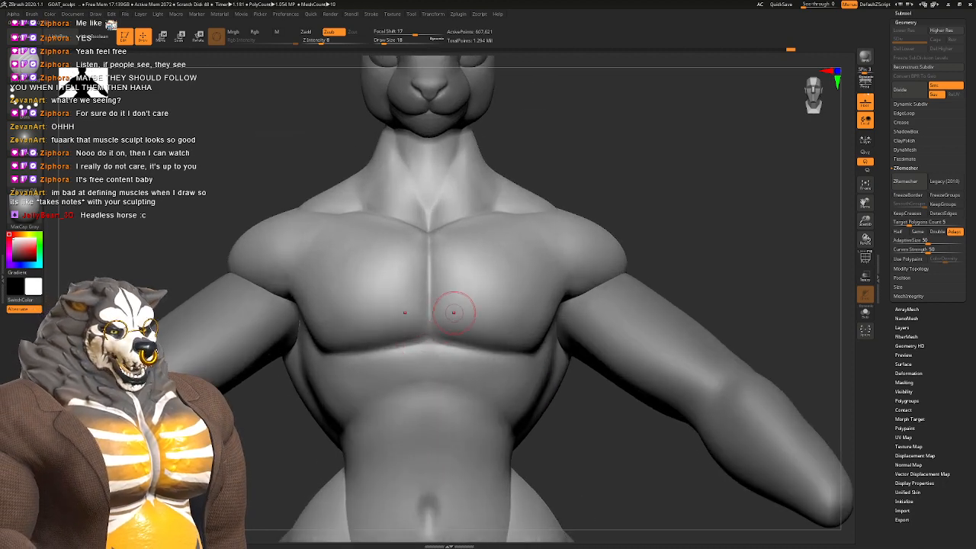
Step: Select the ClayBuildup brush and set its draw size to 20
{"action": "key", "text": "b"}
{"action": "key", "text": "c"}
{"action": "key", "text": "b"}
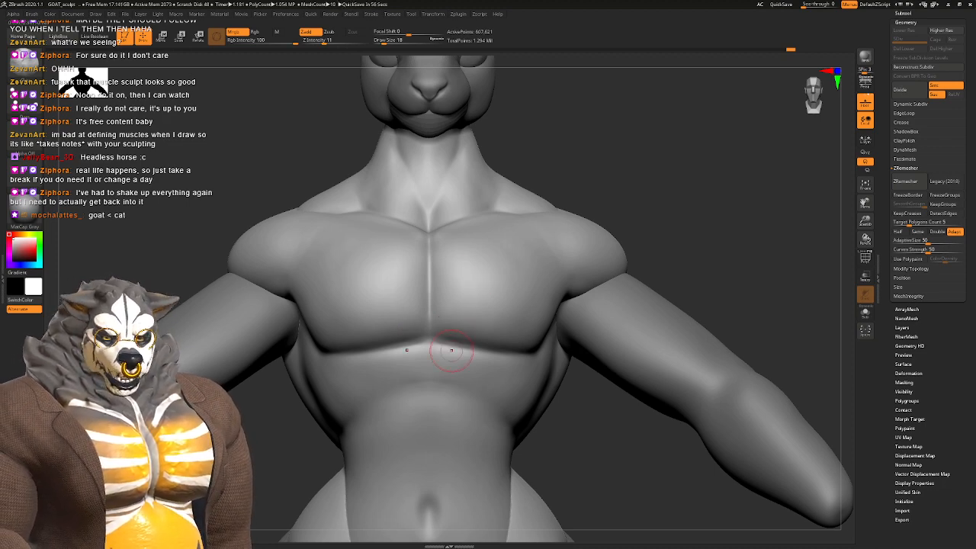
{"action": "right_click_drag", "start_coordinate": [476, 340], "coordinate": [398, 305], "text": "alt"}
{"action": "right_click_drag", "start_coordinate": [398, 305], "coordinate": [503, 281]}
{"action": "right_click_drag", "start_coordinate": [427, 366], "coordinate": [399, 366], "text": "ctrl"}
{"action": "key", "text": "space"}
{"action": "left_click_drag", "start_coordinate": [399, 368], "coordinate": [406, 368]}
{"action": "mouse_move", "coordinate": [375, 364]}
{"action": "right_mouse_down"}
{"action": "mouse_move", "coordinate": [398, 389]}
{"action": "mouse_move", "coordinate": [427, 309]}
{"action": "mouse_move", "coordinate": [427, 421]}
{"action": "right_mouse_up"}
{"action": "key", "text": "space"}
{"action": "left_click_drag", "start_coordinate": [426, 317], "coordinate": [422, 315]}
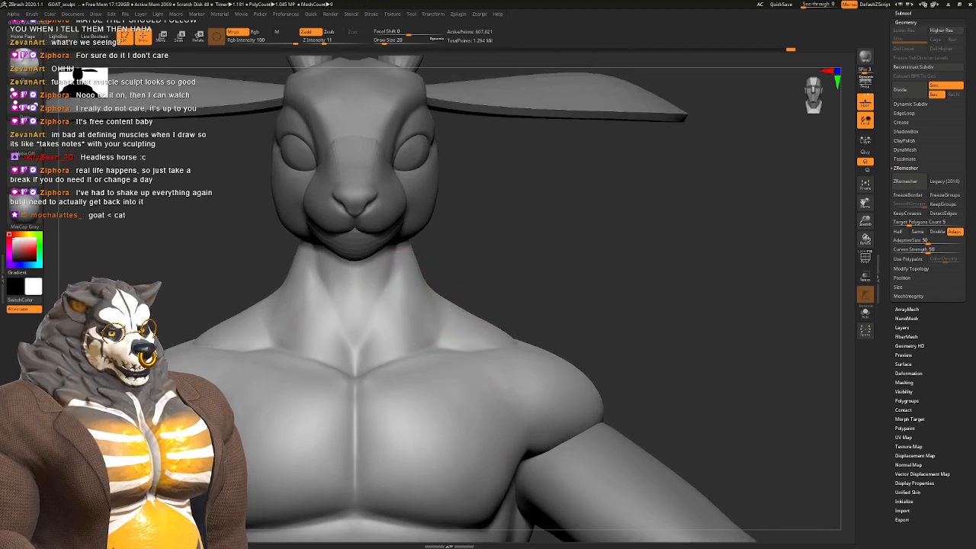
{"action": "right_click_drag", "start_coordinate": [423, 316], "coordinate": [404, 322]}
{"action": "key", "text": "b"}
{"action": "key", "text": "c"}
{"action": "left_click", "coordinate": [410, 325]}
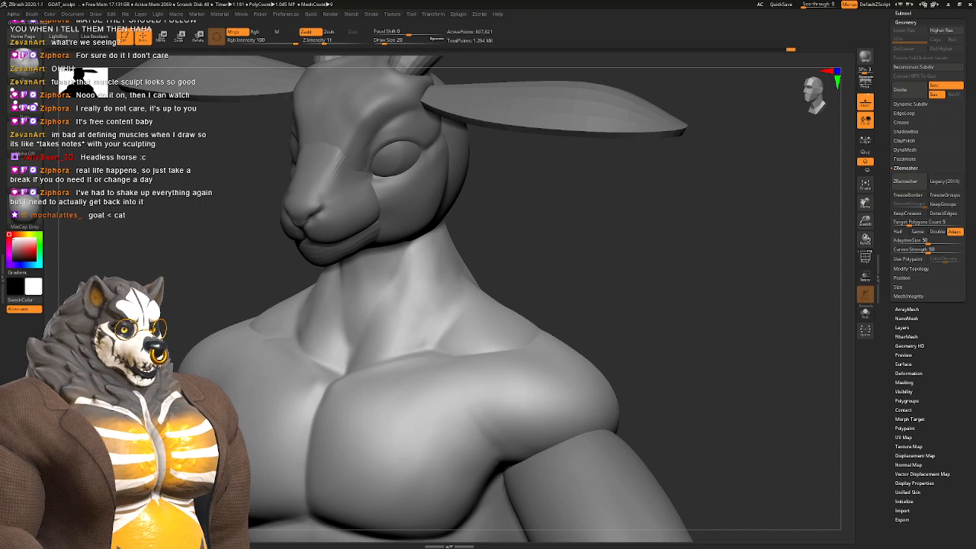
Step: Reshape the base of the neck and the trapezius using the Move brush at draw size 56
{"action": "mouse_move", "coordinate": [358, 358]}
{"action": "right_mouse_down"}
{"action": "mouse_move", "coordinate": [438, 374]}
{"action": "mouse_move", "coordinate": [428, 327]}
{"action": "right_mouse_up"}
{"action": "key", "text": "b"}
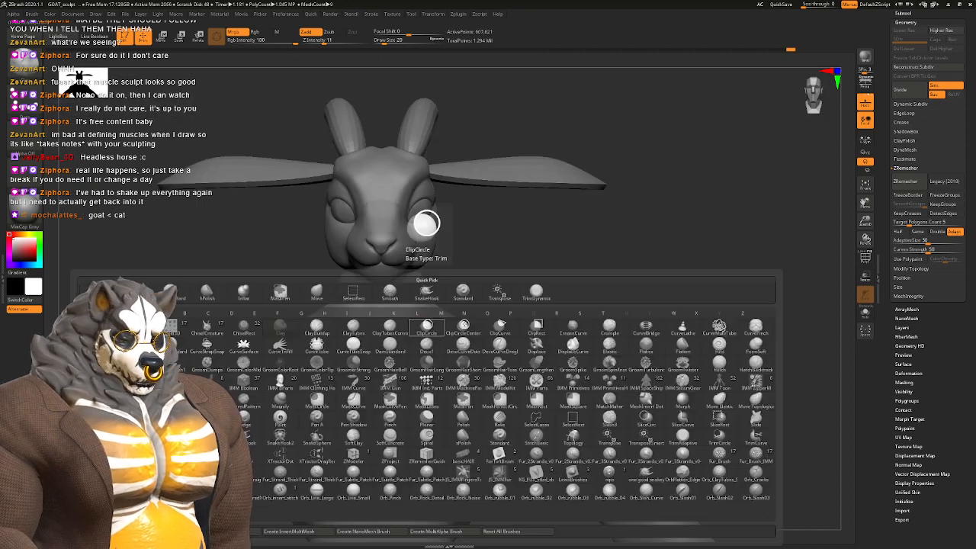
{"action": "key", "text": "m"}
{"action": "key", "text": "v"}
{"action": "key", "text": "space"}
{"action": "left_click_drag", "start_coordinate": [425, 331], "coordinate": [439, 321]}
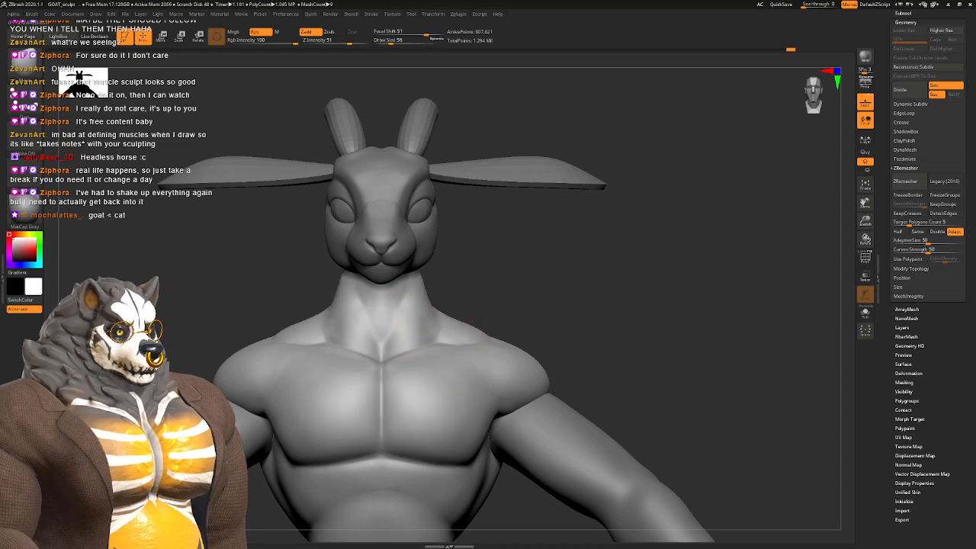
{"action": "right_click_drag", "start_coordinate": [434, 320], "coordinate": [455, 358], "text": "alt"}
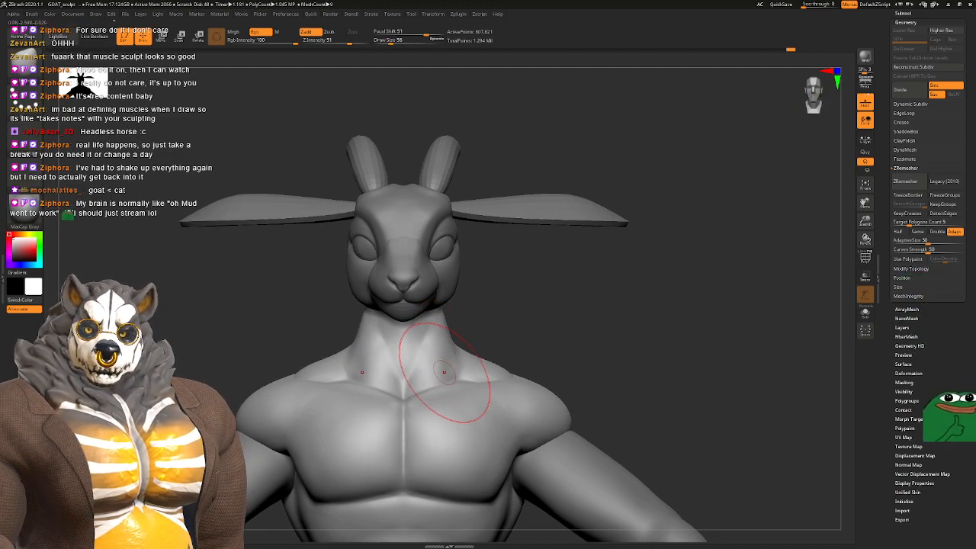
{"action": "mouse_move", "coordinate": [442, 340]}
{"action": "right_mouse_down", "text": "alt"}
{"action": "mouse_move", "coordinate": [424, 310]}
{"action": "mouse_move", "coordinate": [397, 305]}
{"action": "mouse_move", "coordinate": [427, 301]}
{"action": "mouse_move", "coordinate": [416, 289]}
{"action": "mouse_move", "coordinate": [434, 276]}
{"action": "mouse_move", "coordinate": [453, 279]}
{"action": "right_mouse_up", "text": "alt"}
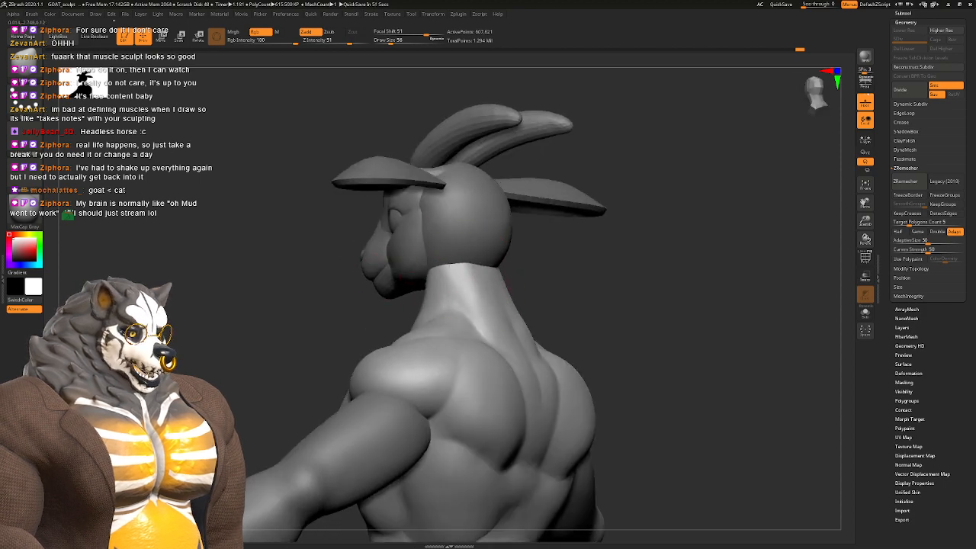
Step: Refine the sides of the neck from the back and front using the Move brush at draw size 90
{"action": "right_click_drag", "start_coordinate": [489, 286], "coordinate": [472, 283], "text": "shift"}
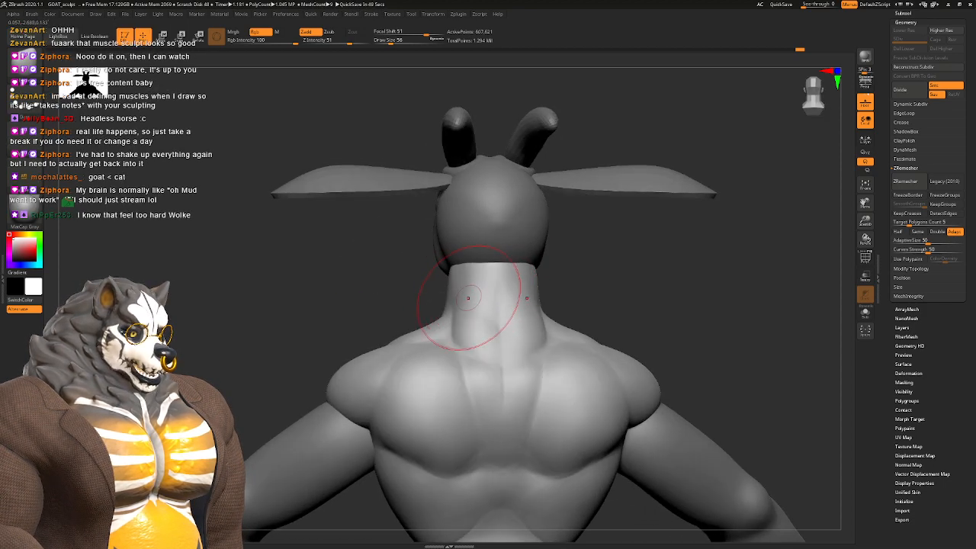
{"action": "key", "text": "space"}
{"action": "left_click_drag", "start_coordinate": [468, 298], "coordinate": [478, 304]}
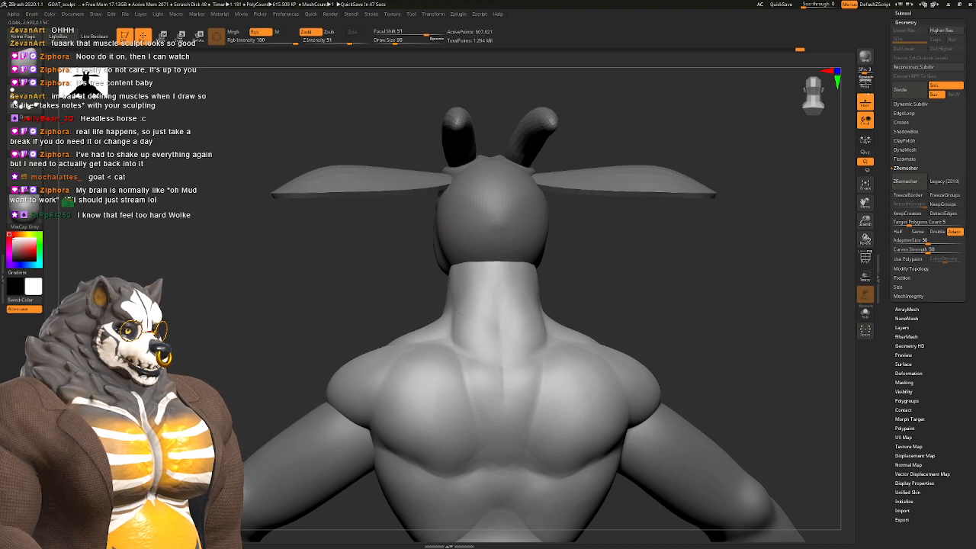
{"action": "mouse_move", "coordinate": [411, 340]}
{"action": "right_mouse_down"}
{"action": "mouse_move", "coordinate": [533, 345]}
{"action": "mouse_move", "coordinate": [483, 353]}
{"action": "right_mouse_up"}
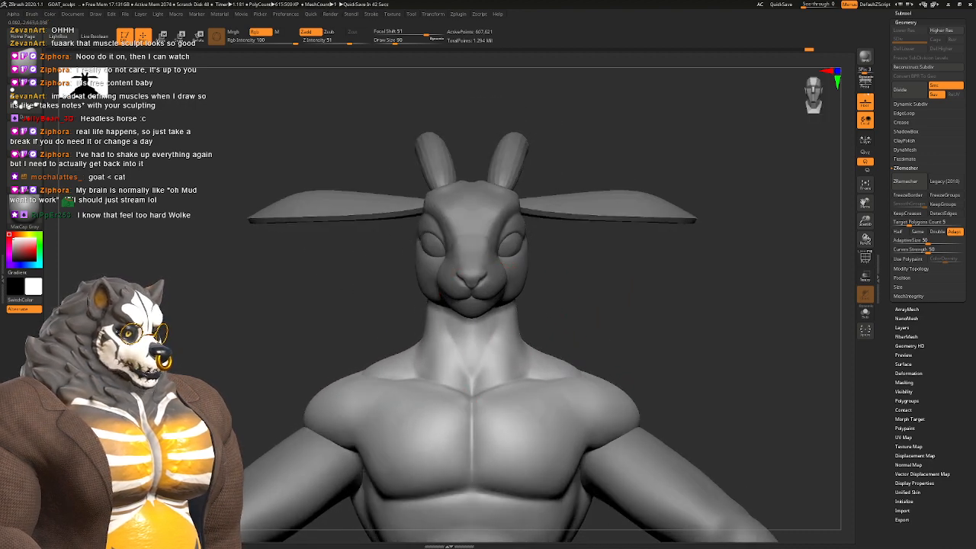
{"action": "left_click_drag", "start_coordinate": [531, 330], "coordinate": [524, 334]}
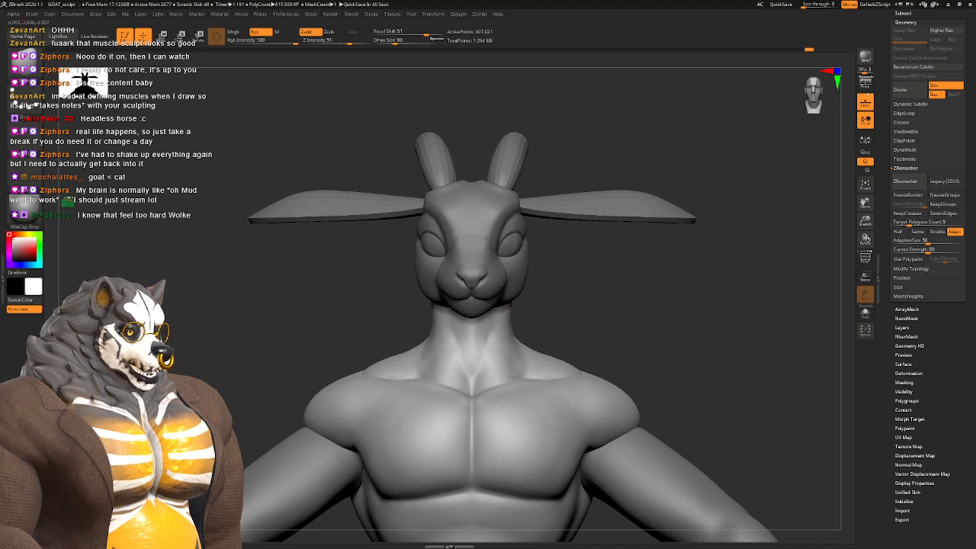
Step: Adjust the neck and trapezius in side profile with the Move brush at draw size 54, and smooth the transition
{"action": "mouse_move", "coordinate": [511, 414]}
{"action": "right_mouse_down"}
{"action": "mouse_move", "coordinate": [475, 328]}
{"action": "mouse_move", "coordinate": [435, 319]}
{"action": "right_mouse_up"}
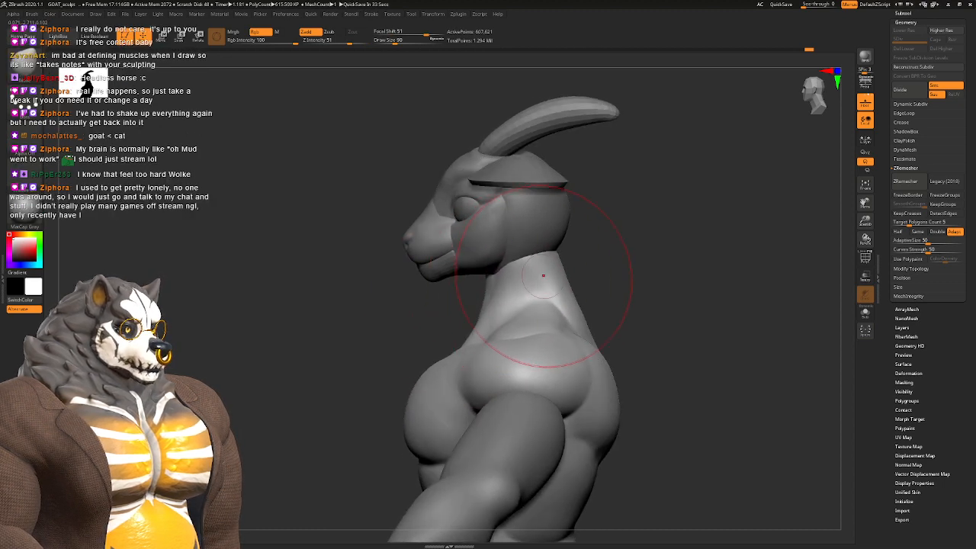
{"action": "right_click_drag", "start_coordinate": [542, 274], "coordinate": [402, 314], "text": "alt"}
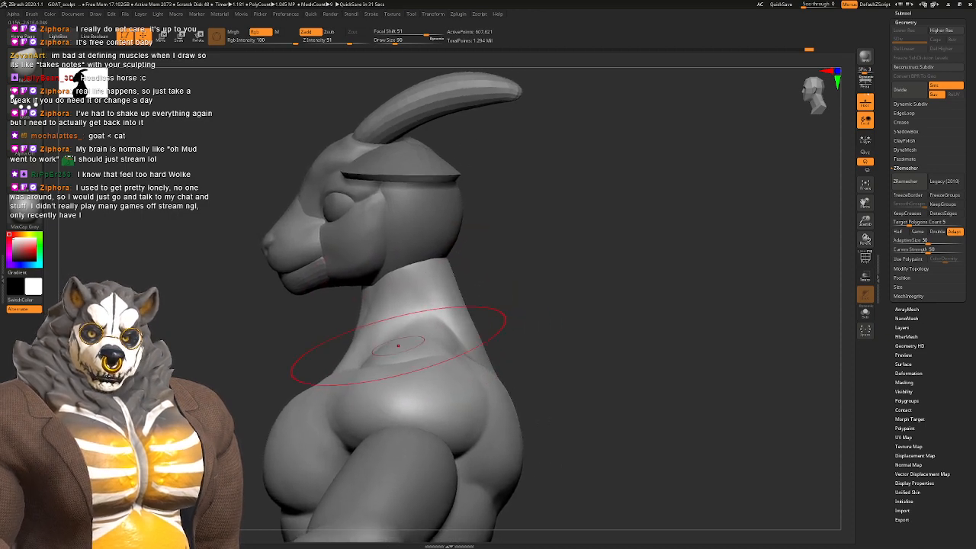
{"action": "right_click_drag", "start_coordinate": [428, 309], "coordinate": [442, 324], "text": "alt"}
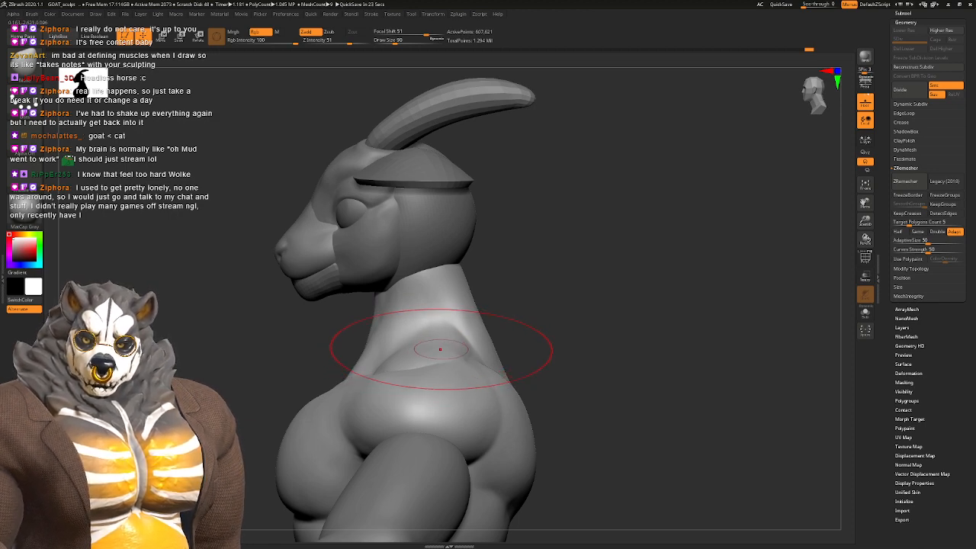
{"action": "mouse_move", "coordinate": [432, 351]}
{"action": "right_mouse_down", "text": "alt"}
{"action": "mouse_move", "coordinate": [456, 358]}
{"action": "mouse_move", "coordinate": [438, 345]}
{"action": "right_mouse_up", "text": "alt"}
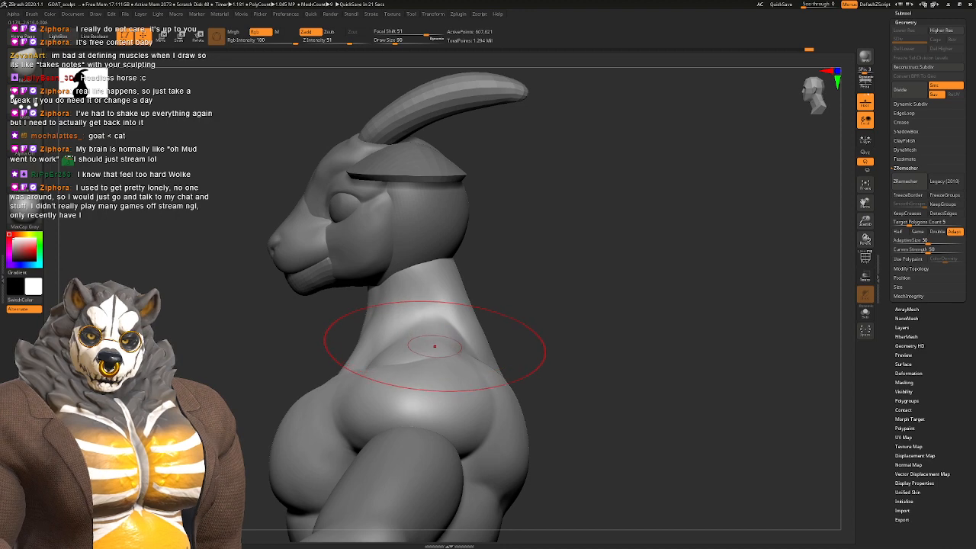
{"action": "key", "text": "space"}
{"action": "left_click_drag", "start_coordinate": [435, 343], "coordinate": [422, 336]}
{"action": "key", "text": "space"}
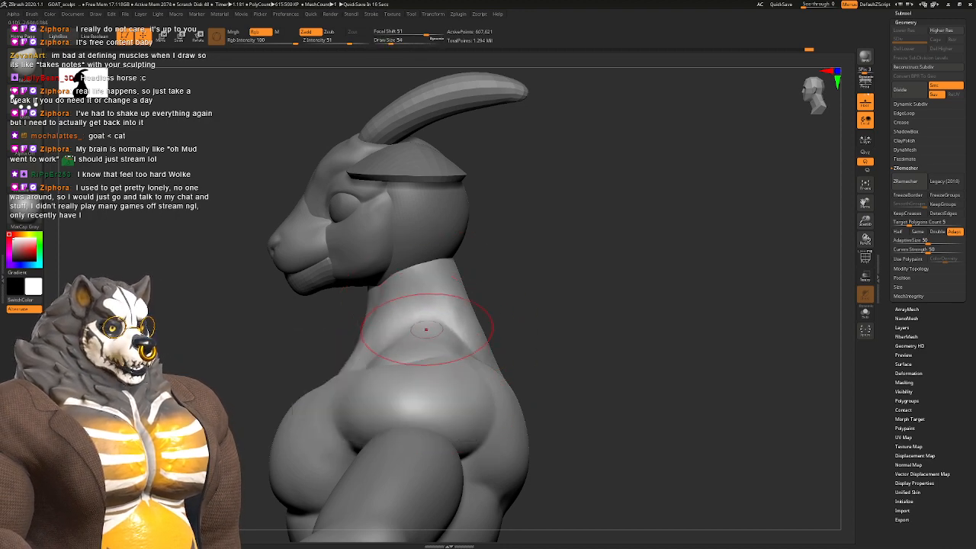
{"action": "left_click_drag", "start_coordinate": [365, 345], "coordinate": [373, 348]}
{"action": "left_click_drag", "start_coordinate": [335, 320], "coordinate": [334, 356], "text": "alt"}
{"action": "mouse_move", "coordinate": [407, 337]}
{"action": "left_mouse_down", "text": "shift"}
{"action": "mouse_move", "coordinate": [392, 354]}
{"action": "mouse_move", "coordinate": [404, 358]}
{"action": "left_mouse_up", "text": "shift"}
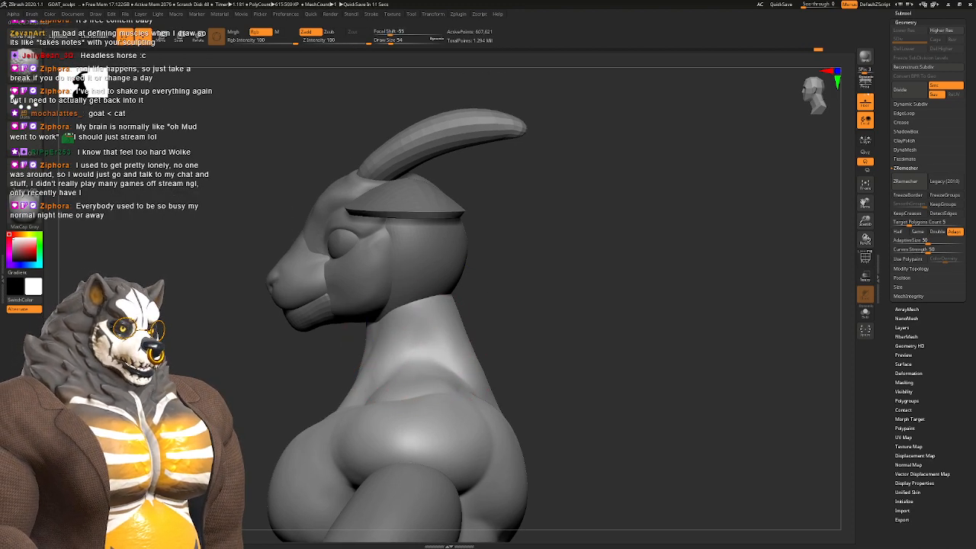
{"action": "right_click_drag", "start_coordinate": [436, 323], "coordinate": [444, 286], "text": "alt"}
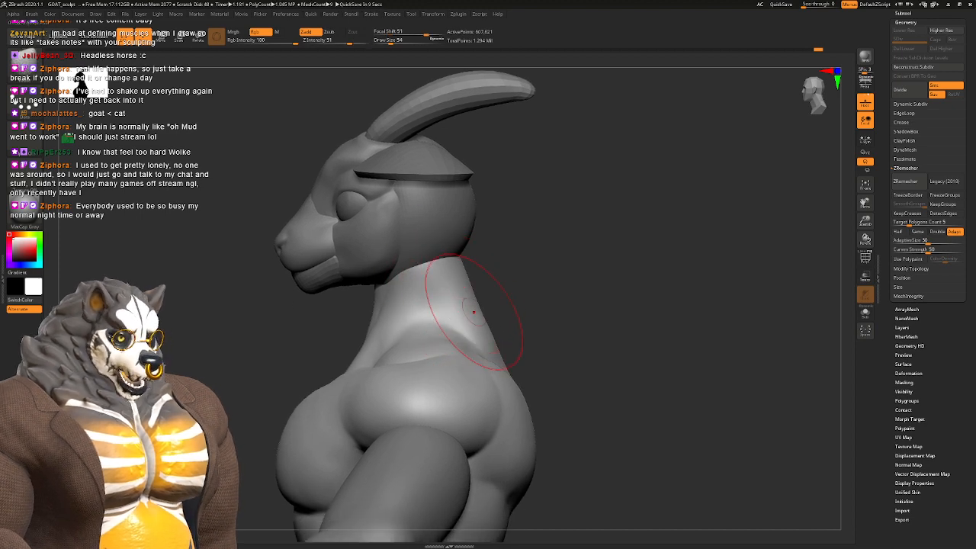
{"action": "right_click_drag", "start_coordinate": [434, 252], "coordinate": [455, 300], "text": "alt"}
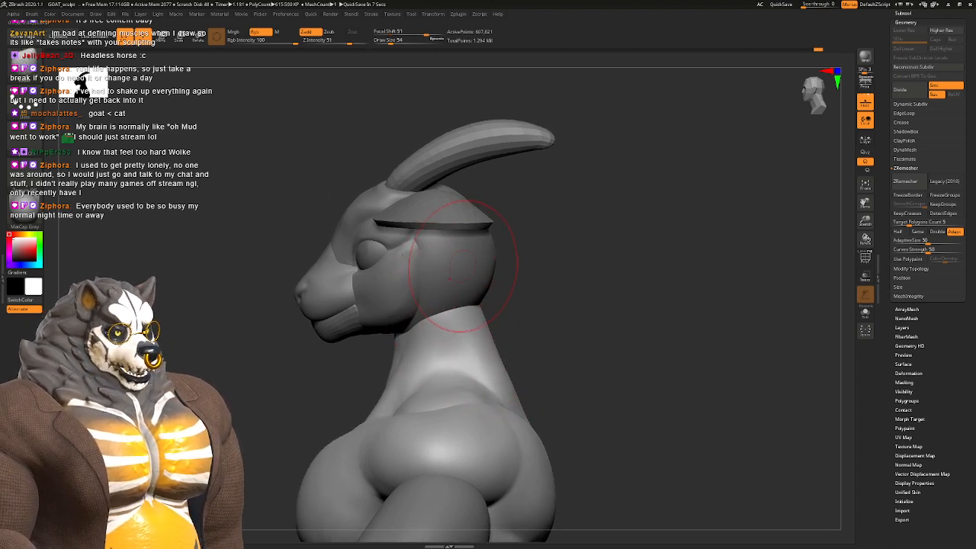
Step: Make the back-of-head piece active and reshape it around the neck with the Move brush at draw size 51
{"action": "left_click", "coordinate": [457, 282], "text": "alt"}
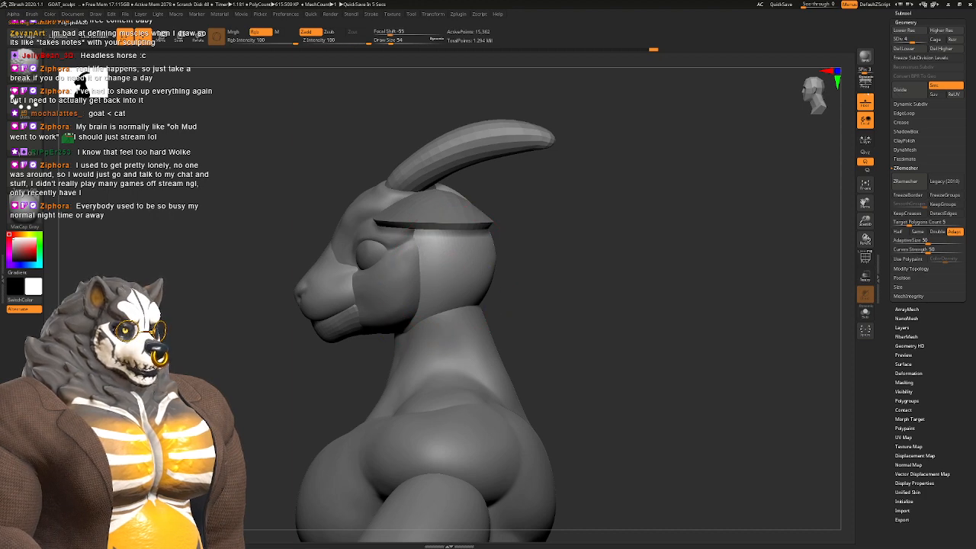
{"action": "mouse_move", "coordinate": [497, 245]}
{"action": "right_mouse_down"}
{"action": "mouse_move", "coordinate": [430, 241]}
{"action": "mouse_move", "coordinate": [476, 252]}
{"action": "mouse_move", "coordinate": [488, 266]}
{"action": "right_mouse_up"}
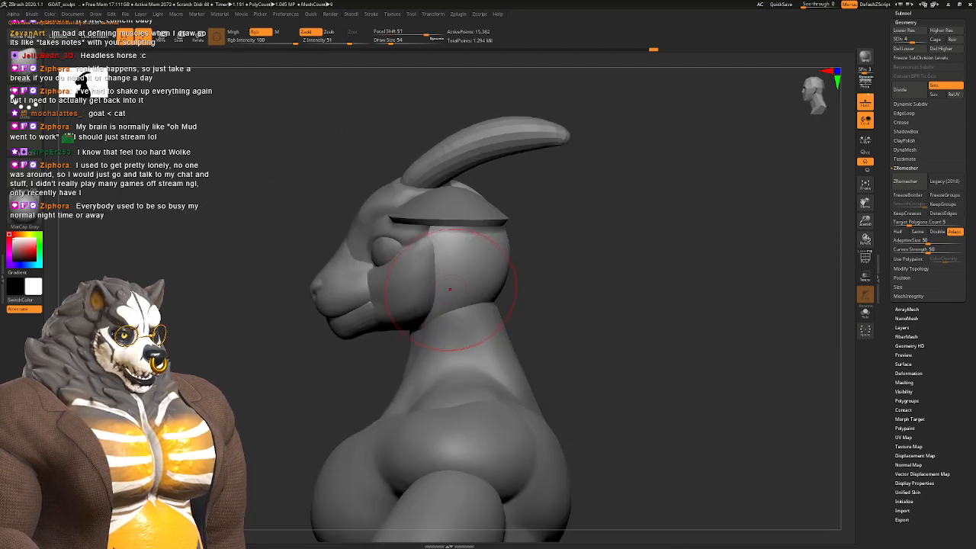
{"action": "right_click_drag", "start_coordinate": [449, 298], "coordinate": [463, 310], "text": "alt"}
{"action": "key", "text": "space"}
{"action": "mouse_move", "coordinate": [454, 314]}
{"action": "left_mouse_down"}
{"action": "mouse_move", "coordinate": [423, 330]}
{"action": "mouse_move", "coordinate": [441, 333]}
{"action": "mouse_move", "coordinate": [449, 366]}
{"action": "left_mouse_up"}
{"action": "key", "text": "b"}
{"action": "key", "text": "m"}
{"action": "key", "text": "v"}
{"action": "key", "text": "space"}
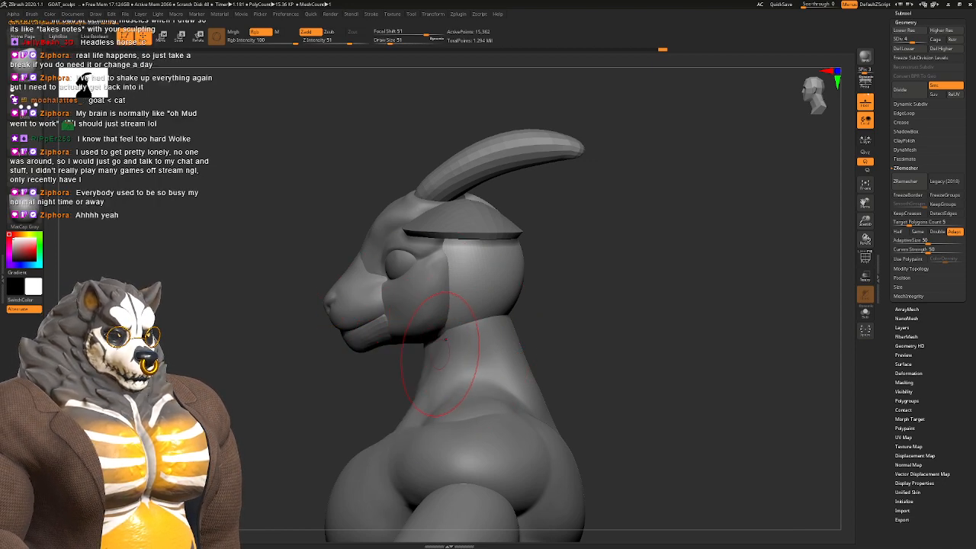
{"action": "right_click_drag", "start_coordinate": [448, 367], "coordinate": [473, 358], "text": "alt"}
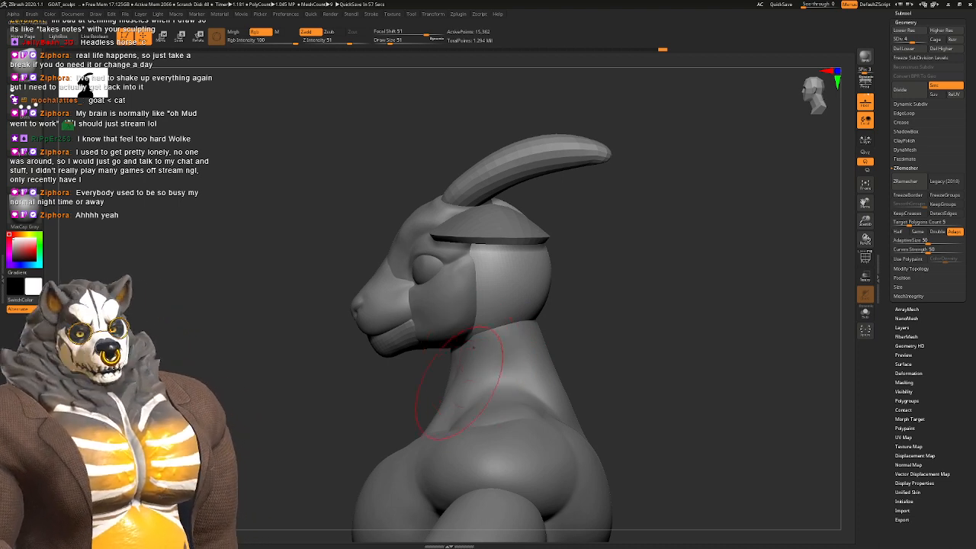
{"action": "right_click_drag", "start_coordinate": [439, 276], "coordinate": [472, 280], "text": "alt"}
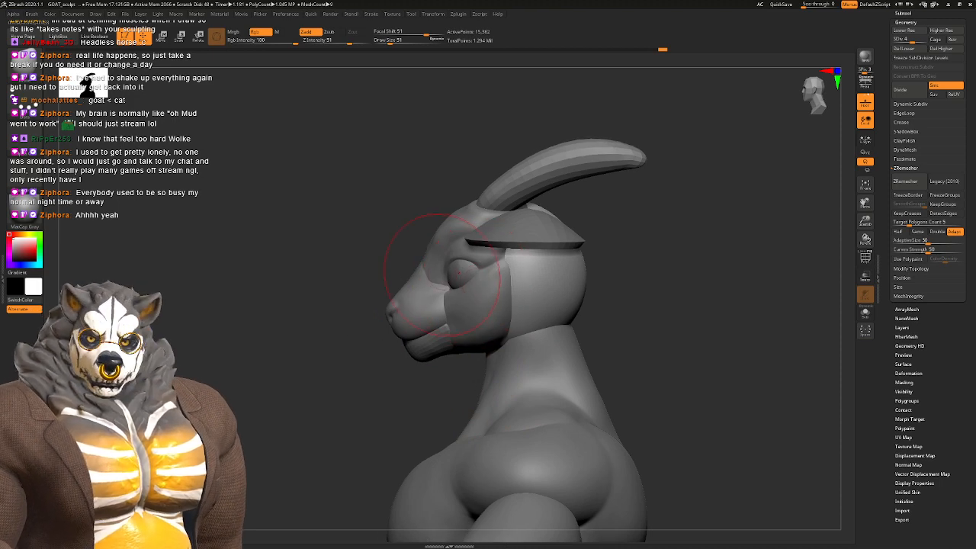
Step: Make the main body mesh active at the pelvis and select the ClayBuildup brush
{"action": "right_click_drag", "start_coordinate": [463, 315], "coordinate": [568, 304]}
{"action": "right_click_drag", "start_coordinate": [486, 300], "coordinate": [500, 206], "text": "alt"}
{"action": "right_click_drag", "start_coordinate": [472, 350], "coordinate": [431, 356]}
{"action": "right_click_drag", "start_coordinate": [430, 355], "coordinate": [411, 298], "text": "alt"}
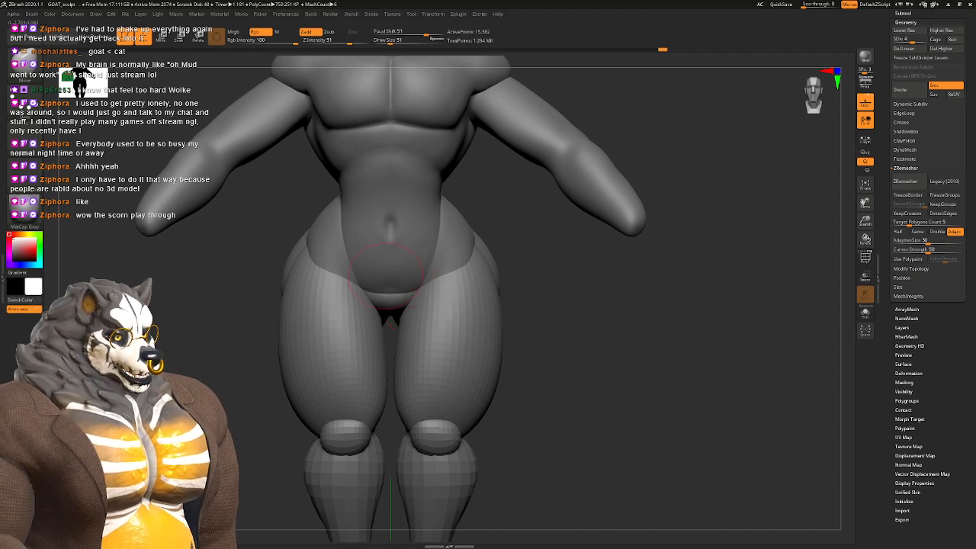
{"action": "mouse_move", "coordinate": [407, 226]}
{"action": "right_mouse_down", "text": "alt"}
{"action": "mouse_move", "coordinate": [387, 373]}
{"action": "mouse_move", "coordinate": [387, 282]}
{"action": "right_mouse_up", "text": "alt"}
{"action": "mouse_move", "coordinate": [383, 356]}
{"action": "right_mouse_down", "text": "alt"}
{"action": "mouse_move", "coordinate": [384, 269]}
{"action": "mouse_move", "coordinate": [403, 247]}
{"action": "mouse_move", "coordinate": [393, 248]}
{"action": "right_mouse_up", "text": "alt"}
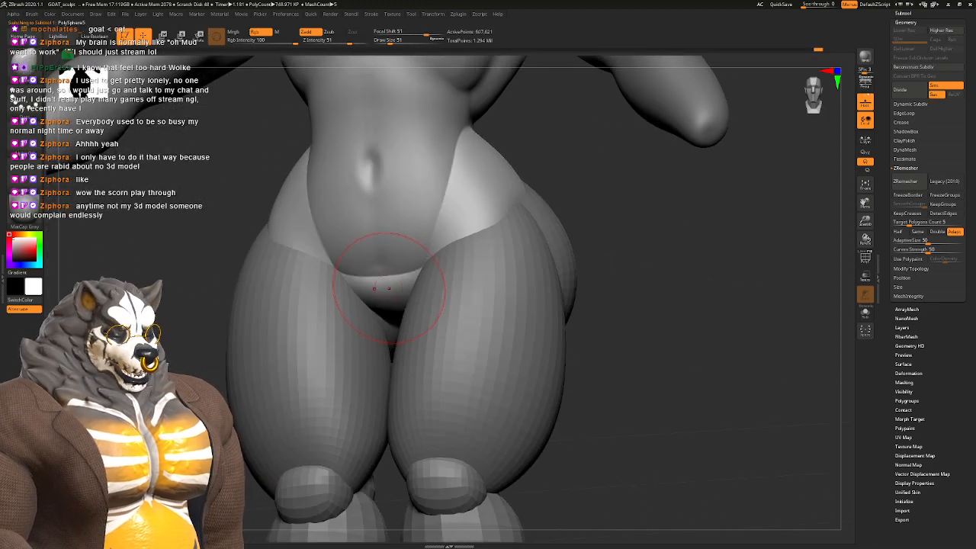
{"action": "key", "text": "b"}
{"action": "key", "text": "c"}
{"action": "key", "text": "b"}
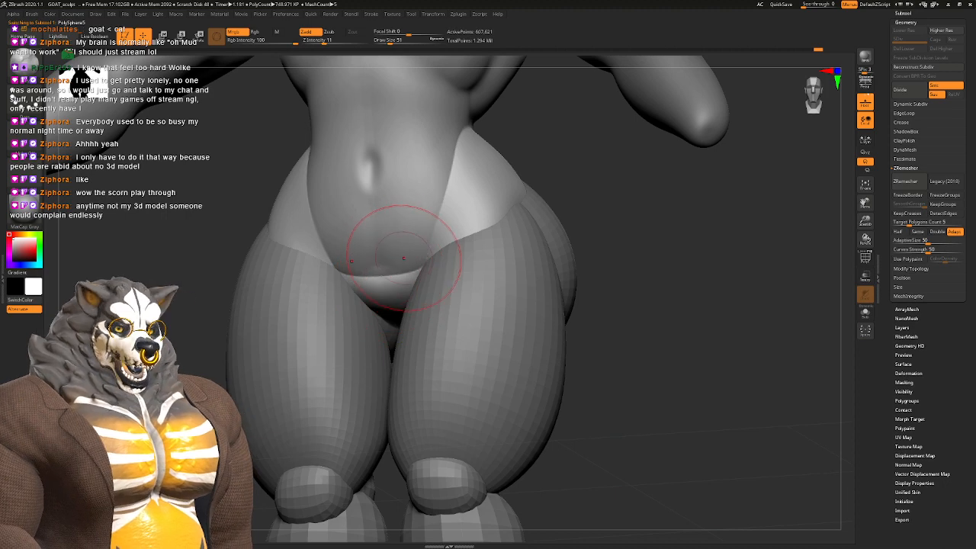
Step: Turn on perspective display and check the proportions of the whole figure
{"action": "right_click_drag", "start_coordinate": [404, 263], "coordinate": [419, 339]}
{"action": "mouse_move", "coordinate": [418, 289]}
{"action": "right_mouse_down", "text": "ctrl"}
{"action": "mouse_move", "coordinate": [392, 275]}
{"action": "mouse_move", "coordinate": [412, 316]}
{"action": "mouse_move", "coordinate": [404, 248]}
{"action": "mouse_move", "coordinate": [395, 283]}
{"action": "mouse_move", "coordinate": [395, 262]}
{"action": "mouse_move", "coordinate": [411, 293]}
{"action": "right_mouse_up", "text": "ctrl"}
{"action": "right_click_drag", "start_coordinate": [411, 293], "coordinate": [439, 302]}
{"action": "left_click", "coordinate": [864, 81]}
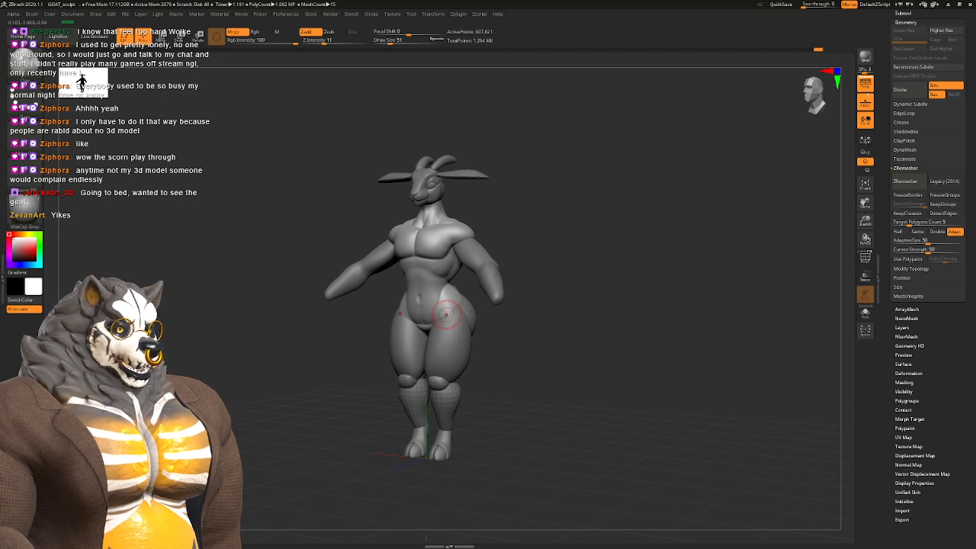
{"action": "right_click_drag", "start_coordinate": [451, 313], "coordinate": [417, 299], "text": "alt"}
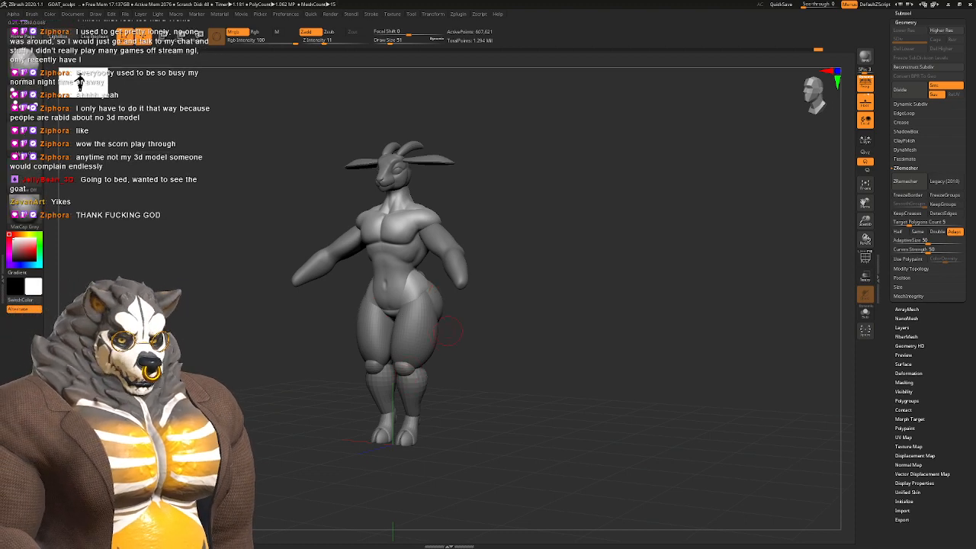
Step: Refine the outer hip of the main body with a ClayBuildup stroke and recheck the whole figure from the front
{"action": "mouse_move", "coordinate": [437, 345]}
{"action": "right_mouse_down"}
{"action": "mouse_move", "coordinate": [456, 340]}
{"action": "mouse_move", "coordinate": [428, 318]}
{"action": "right_mouse_up"}
{"action": "right_click_drag", "start_coordinate": [436, 268], "coordinate": [449, 300], "text": "ctrl"}
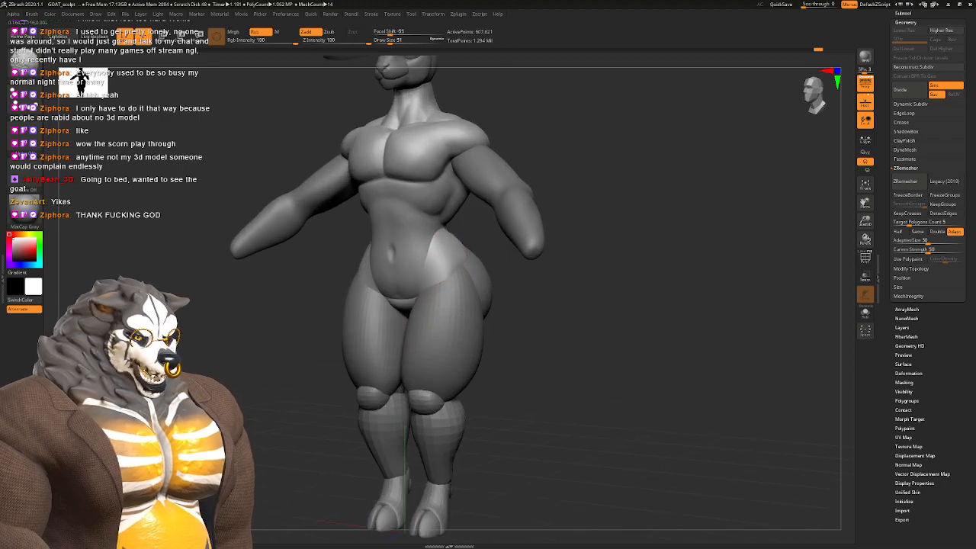
{"action": "mouse_move", "coordinate": [448, 242]}
{"action": "left_mouse_down"}
{"action": "mouse_move", "coordinate": [460, 238]}
{"action": "mouse_move", "coordinate": [474, 264]}
{"action": "left_mouse_up"}
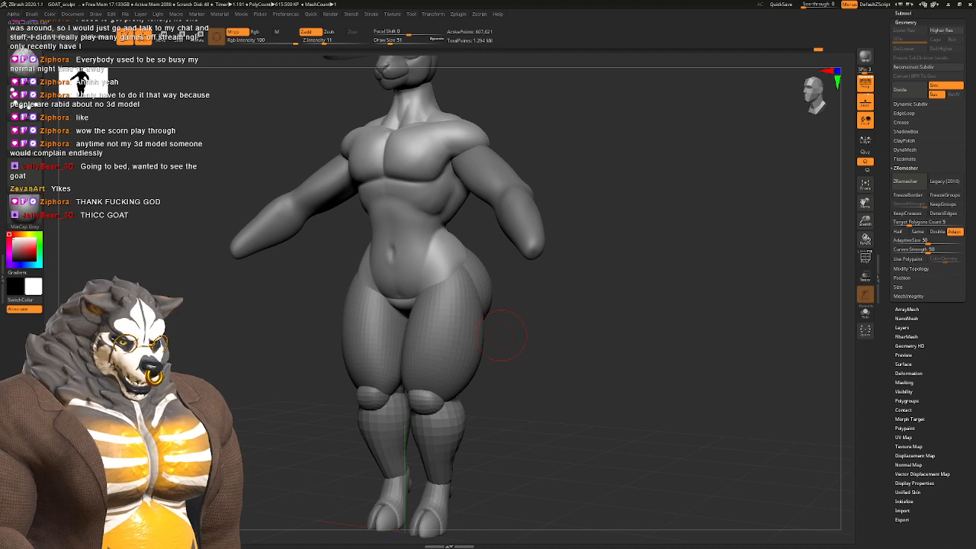
{"action": "right_click_drag", "start_coordinate": [440, 321], "coordinate": [471, 335], "text": "ctrl"}
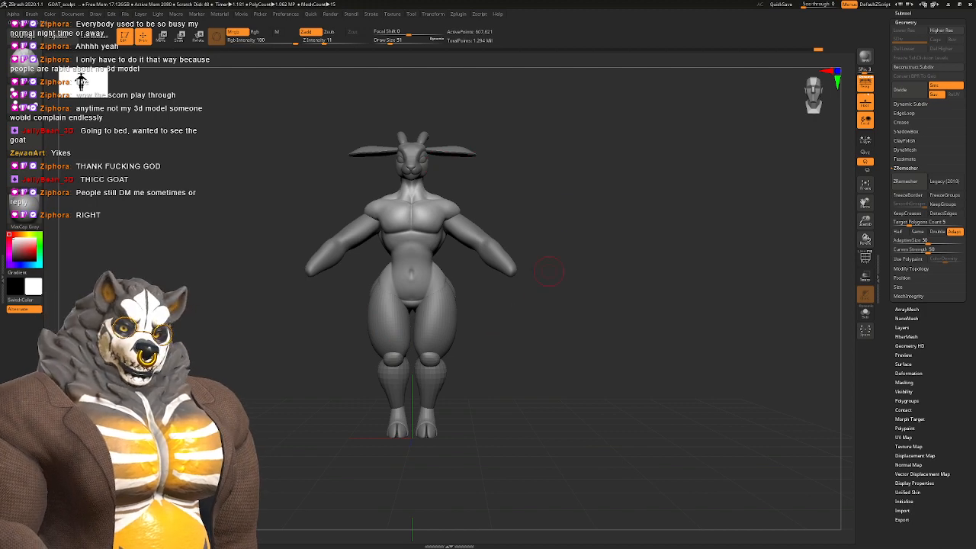
{"action": "left_click_drag", "start_coordinate": [470, 262], "coordinate": [471, 309], "text": "alt"}
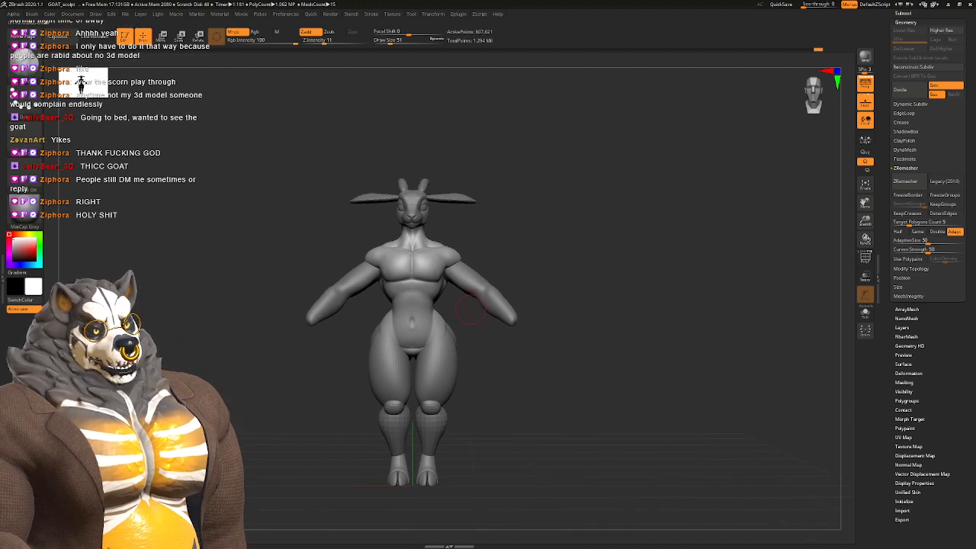
{"action": "mouse_move", "coordinate": [436, 275]}
{"action": "right_mouse_down"}
{"action": "mouse_move", "coordinate": [381, 280]}
{"action": "mouse_move", "coordinate": [434, 285]}
{"action": "mouse_move", "coordinate": [419, 253]}
{"action": "mouse_move", "coordinate": [435, 257]}
{"action": "right_mouse_up"}
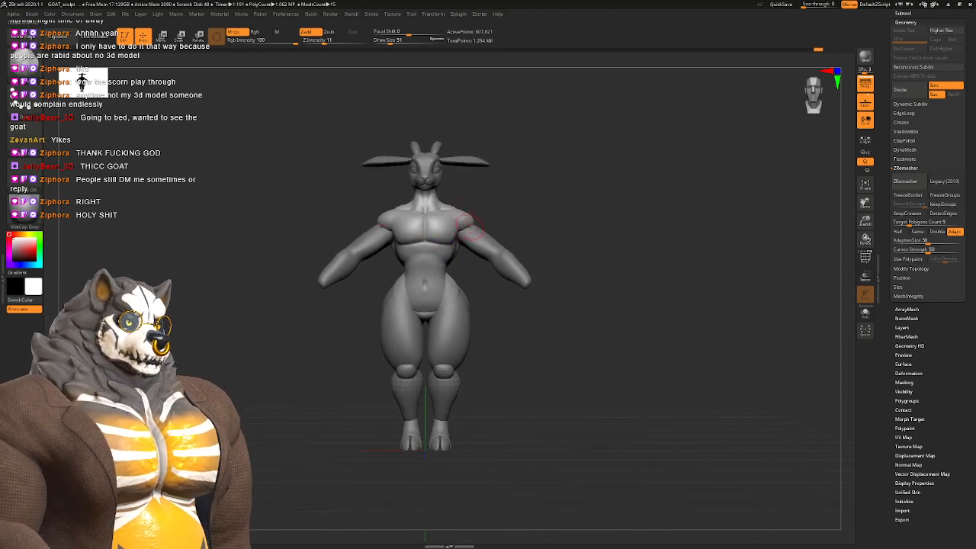
{"action": "right_click_drag", "start_coordinate": [461, 219], "coordinate": [531, 259], "text": "ctrl"}
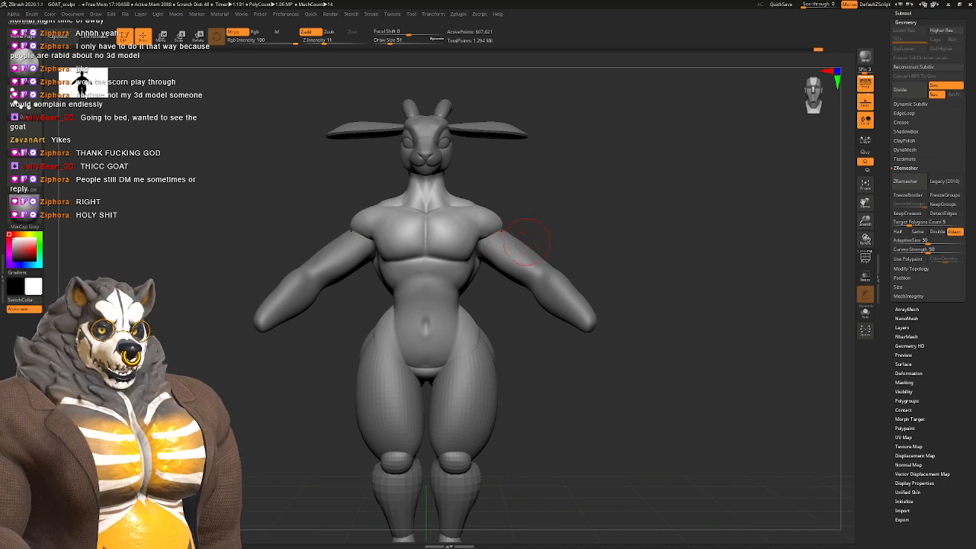
Step: Make the leg mesh active and examine the shape of the thighs, knees and calves from the front
{"action": "right_click_drag", "start_coordinate": [465, 332], "coordinate": [521, 213], "text": "alt"}
{"action": "right_click_drag", "start_coordinate": [521, 213], "coordinate": [447, 157]}
{"action": "right_click_drag", "start_coordinate": [446, 157], "coordinate": [396, 316], "text": "shift"}
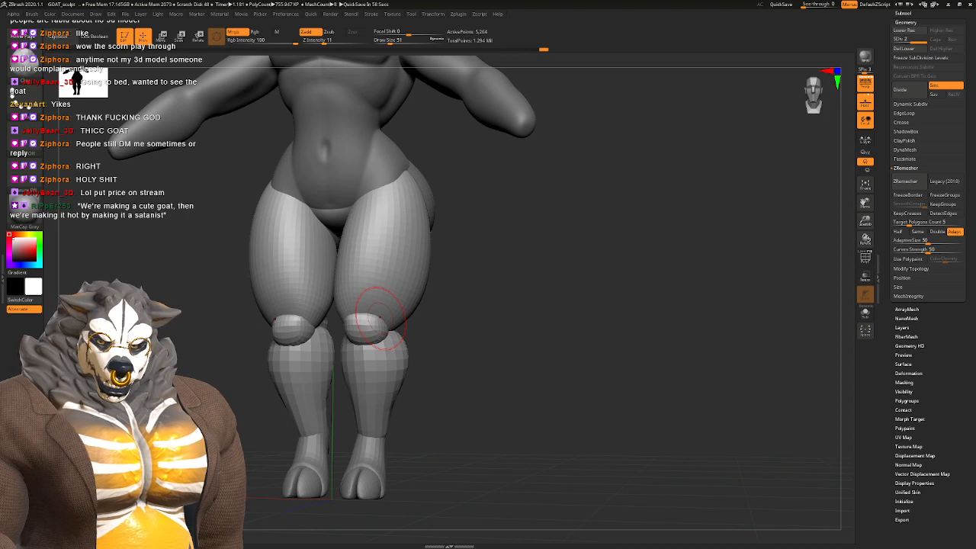
{"action": "mouse_move", "coordinate": [420, 283]}
{"action": "right_mouse_down"}
{"action": "mouse_move", "coordinate": [435, 288]}
{"action": "mouse_move", "coordinate": [444, 317]}
{"action": "right_mouse_up"}
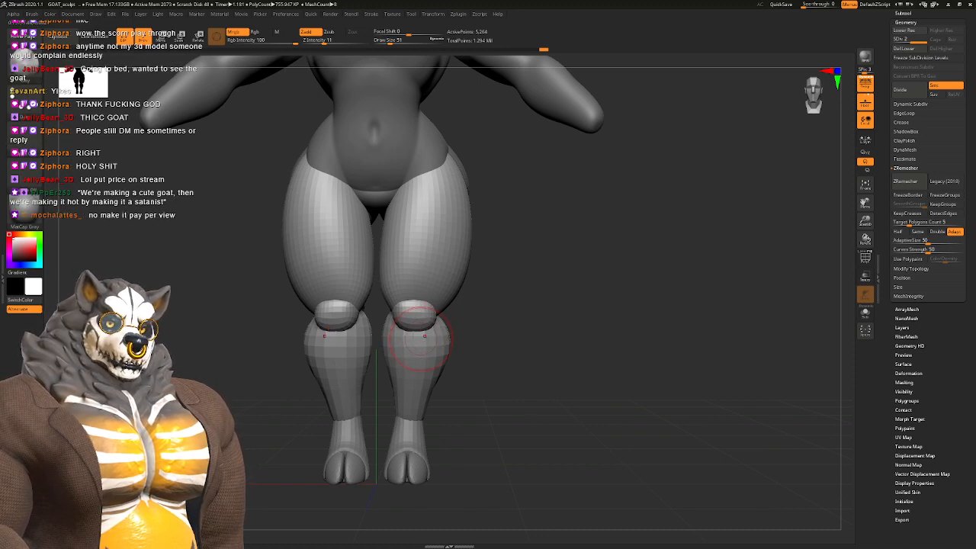
{"action": "scroll", "coordinate": [418, 337], "scroll_direction": "down", "scroll_amount": 4}
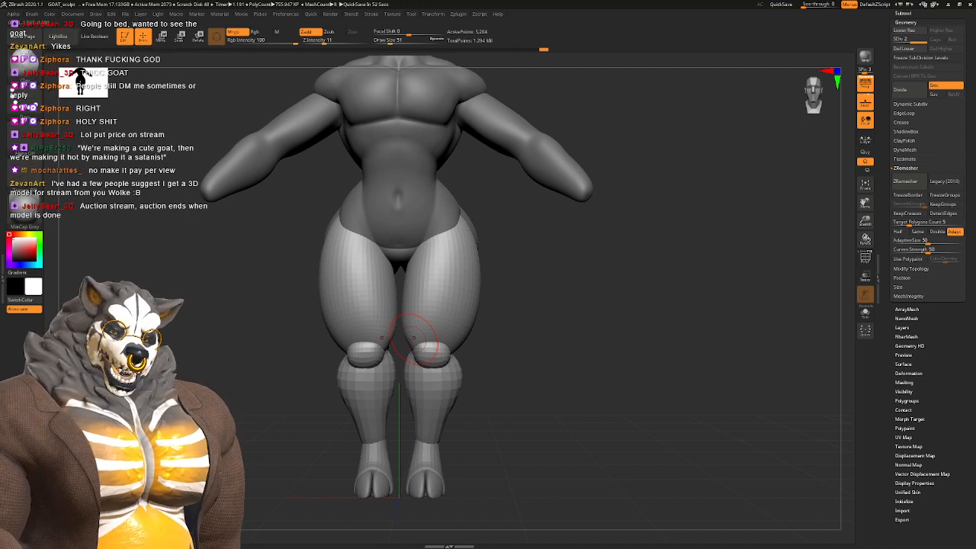
{"action": "left_click_drag", "start_coordinate": [470, 208], "coordinate": [493, 174], "text": "alt"}
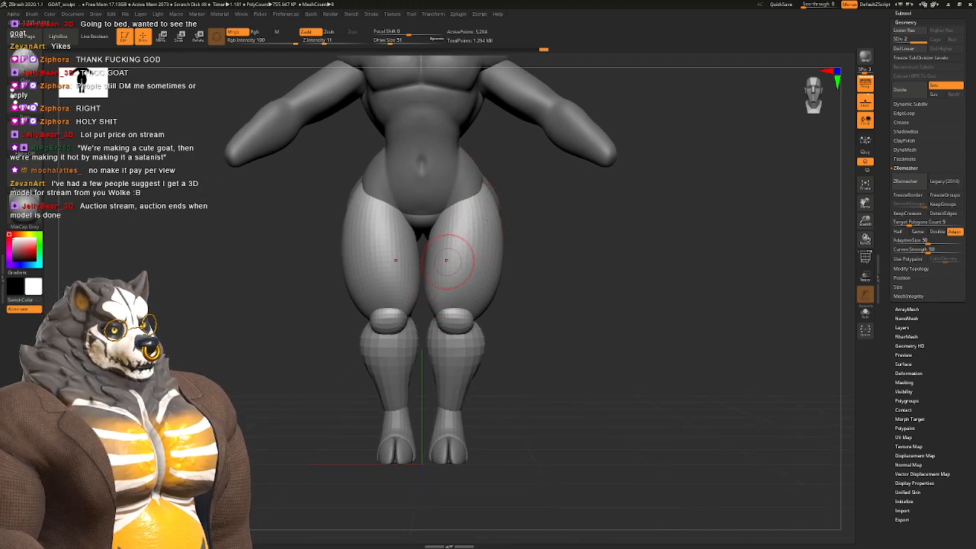
{"action": "mouse_move", "coordinate": [418, 250]}
{"action": "left_mouse_down", "text": "alt"}
{"action": "mouse_move", "coordinate": [459, 308]}
{"action": "mouse_move", "coordinate": [456, 331]}
{"action": "left_mouse_up", "text": "alt"}
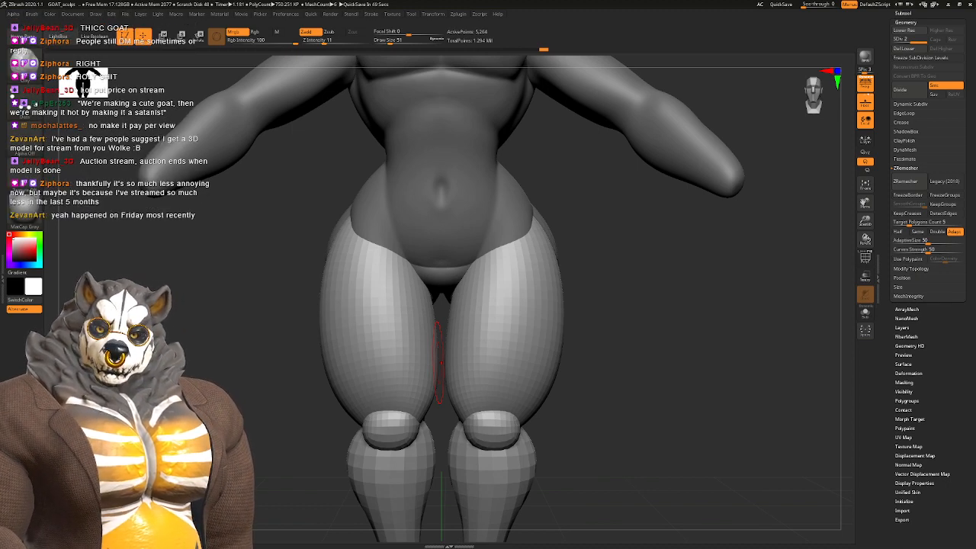
{"action": "mouse_move", "coordinate": [413, 303]}
{"action": "right_mouse_down", "text": "alt"}
{"action": "mouse_move", "coordinate": [402, 326]}
{"action": "mouse_move", "coordinate": [400, 303]}
{"action": "mouse_move", "coordinate": [417, 316]}
{"action": "right_mouse_up", "text": "alt"}
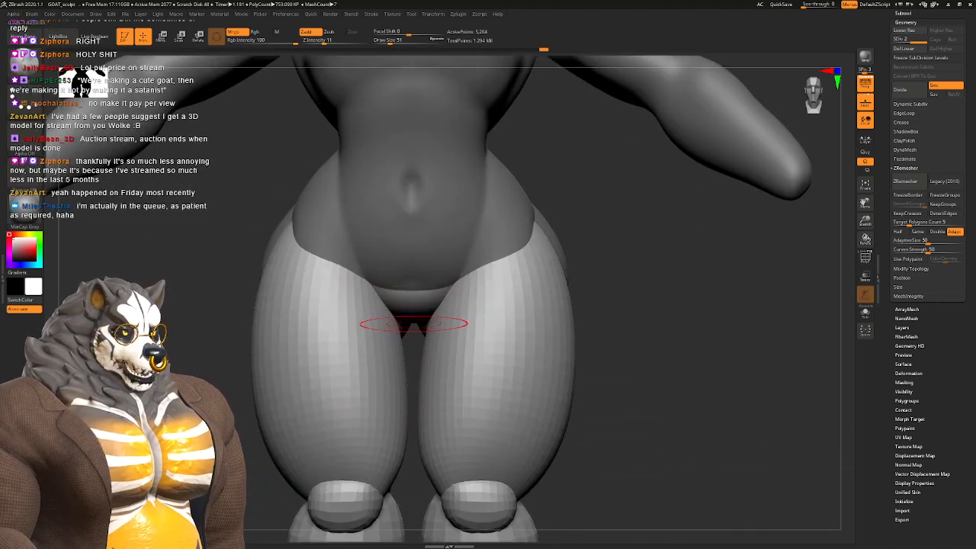
Step: Make the main body mesh active and reshape the crotch area with the Move brush at draw size 108
{"action": "key", "text": "b"}
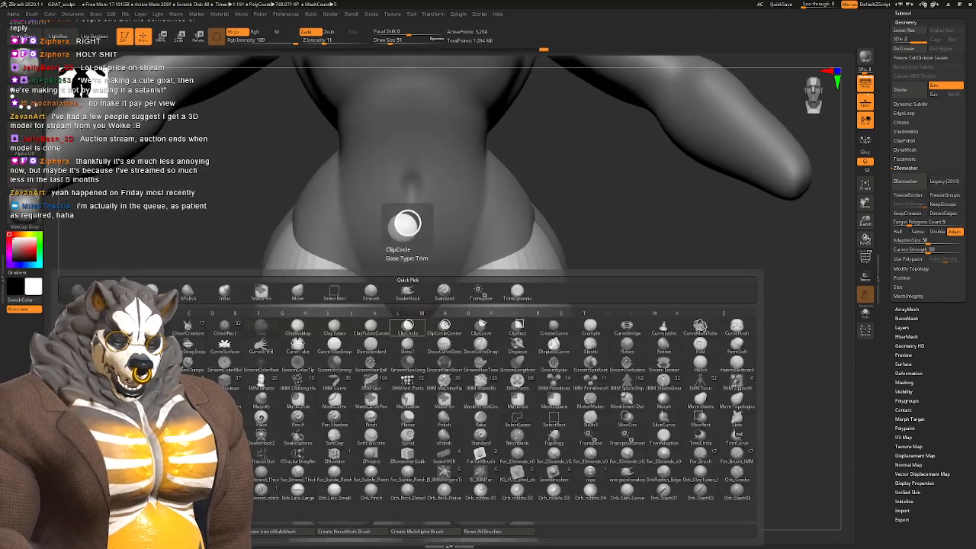
{"action": "key", "text": "m"}
{"action": "key", "text": "v"}
{"action": "key", "text": "space"}
{"action": "left_click_drag", "start_coordinate": [444, 301], "coordinate": [458, 300]}
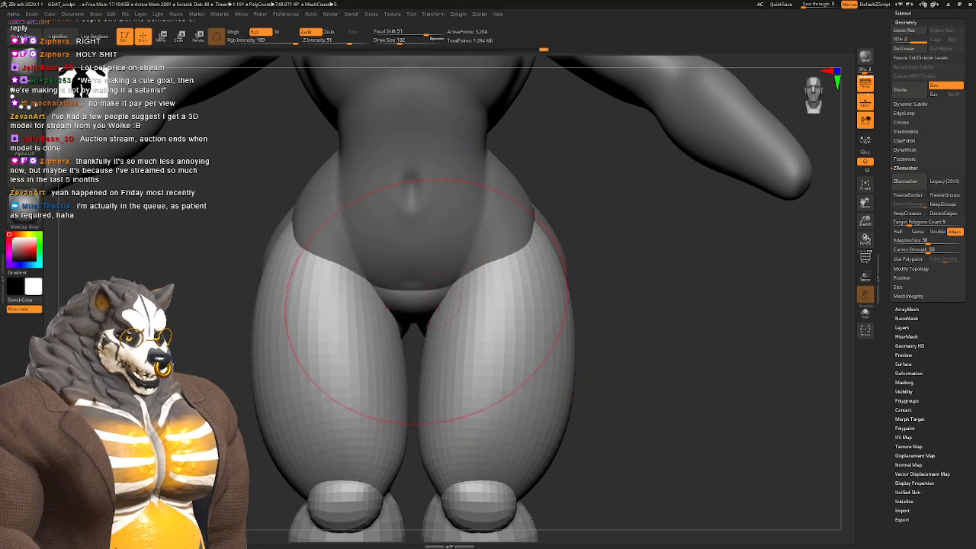
{"action": "left_click", "coordinate": [428, 291], "text": "alt"}
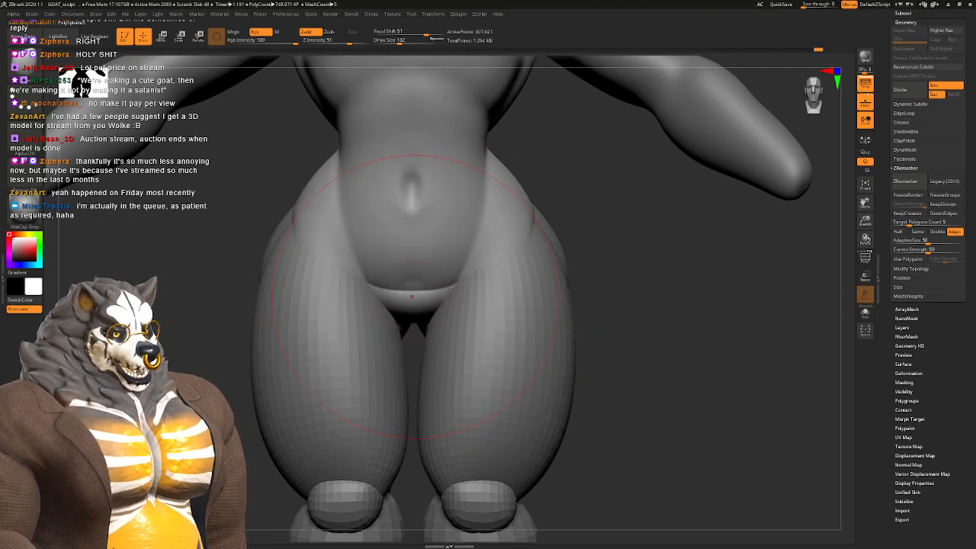
{"action": "key", "text": "space"}
{"action": "left_click_drag", "start_coordinate": [428, 299], "coordinate": [419, 299]}
{"action": "mouse_move", "coordinate": [415, 337]}
{"action": "right_mouse_down"}
{"action": "mouse_move", "coordinate": [412, 311]}
{"action": "mouse_move", "coordinate": [434, 358]}
{"action": "mouse_move", "coordinate": [472, 315]}
{"action": "mouse_move", "coordinate": [405, 321]}
{"action": "mouse_move", "coordinate": [433, 314]}
{"action": "mouse_move", "coordinate": [441, 323]}
{"action": "right_mouse_up"}
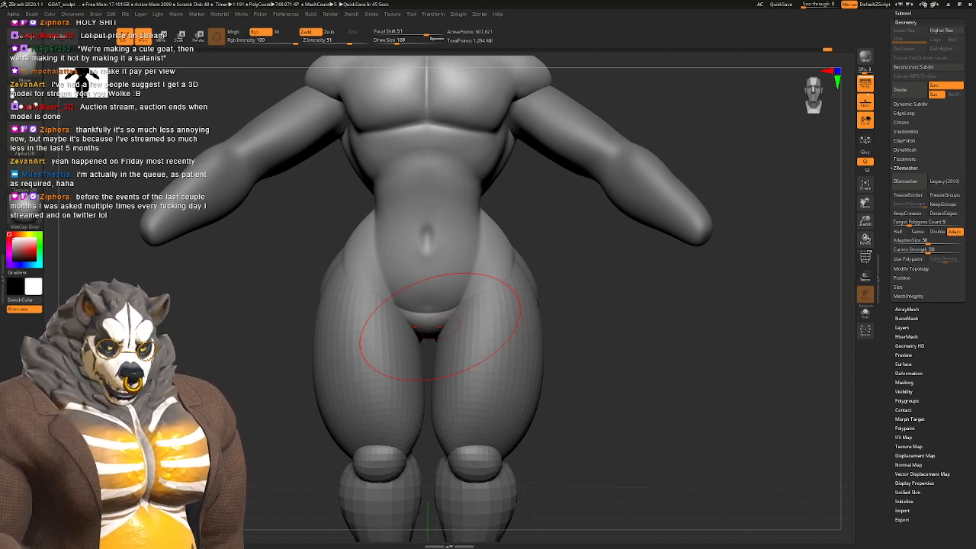
Step: Adjust the pelvis with the Move brush at draw size 83 and check the figure's front proportions
{"action": "mouse_move", "coordinate": [457, 328]}
{"action": "right_mouse_down", "text": "alt"}
{"action": "mouse_move", "coordinate": [399, 344]}
{"action": "mouse_move", "coordinate": [442, 346]}
{"action": "right_mouse_up", "text": "alt"}
{"action": "key", "text": "space"}
{"action": "mouse_move", "coordinate": [380, 321]}
{"action": "left_mouse_down"}
{"action": "mouse_move", "coordinate": [367, 320]}
{"action": "mouse_move", "coordinate": [381, 321]}
{"action": "left_mouse_up"}
{"action": "mouse_move", "coordinate": [381, 334]}
{"action": "right_mouse_down", "text": "ctrl"}
{"action": "mouse_move", "coordinate": [377, 266]}
{"action": "mouse_move", "coordinate": [416, 267]}
{"action": "right_mouse_up", "text": "ctrl"}
{"action": "right_click_drag", "start_coordinate": [375, 315], "coordinate": [398, 330], "text": "ctrl"}
{"action": "right_click_drag", "start_coordinate": [436, 275], "coordinate": [451, 325], "text": "ctrl"}
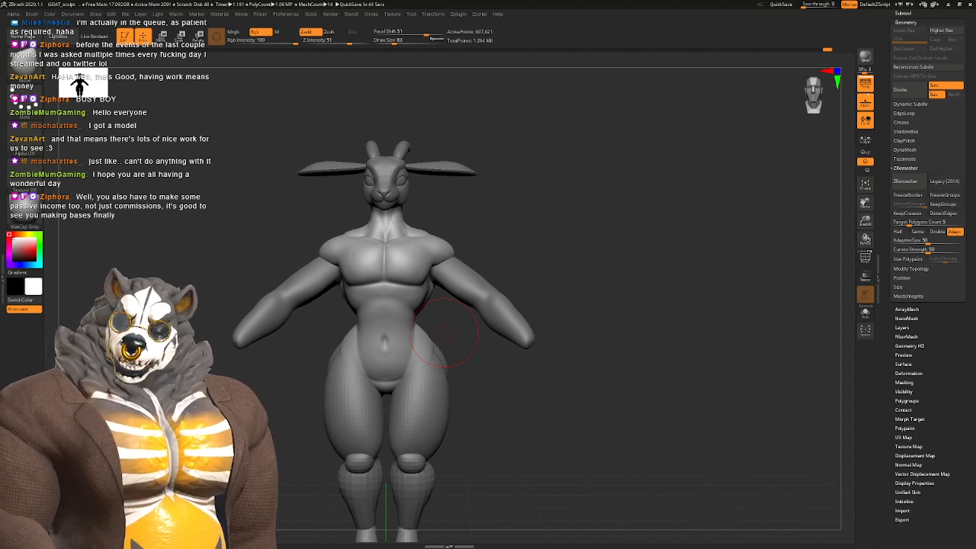
{"action": "key", "text": "f"}
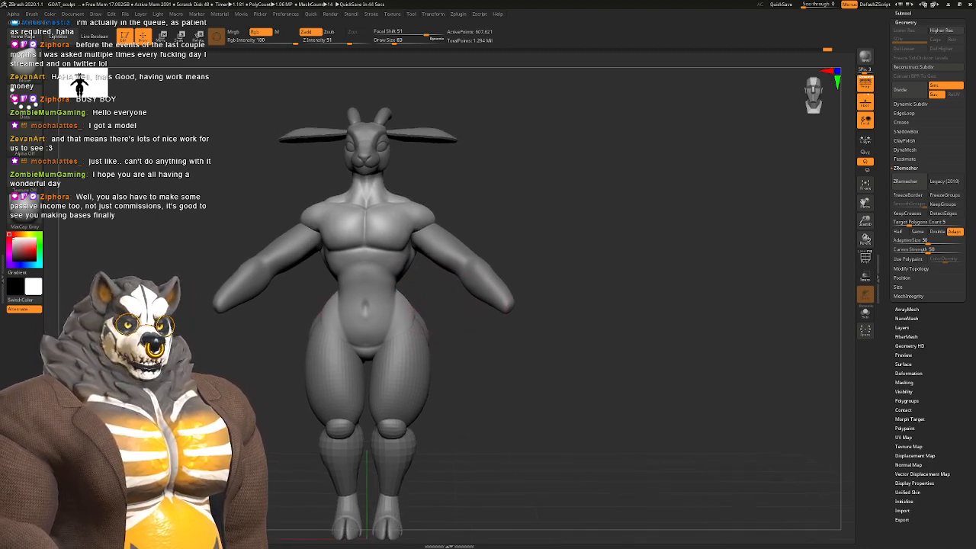
{"action": "right_click_drag", "start_coordinate": [391, 298], "coordinate": [420, 336], "text": "alt"}
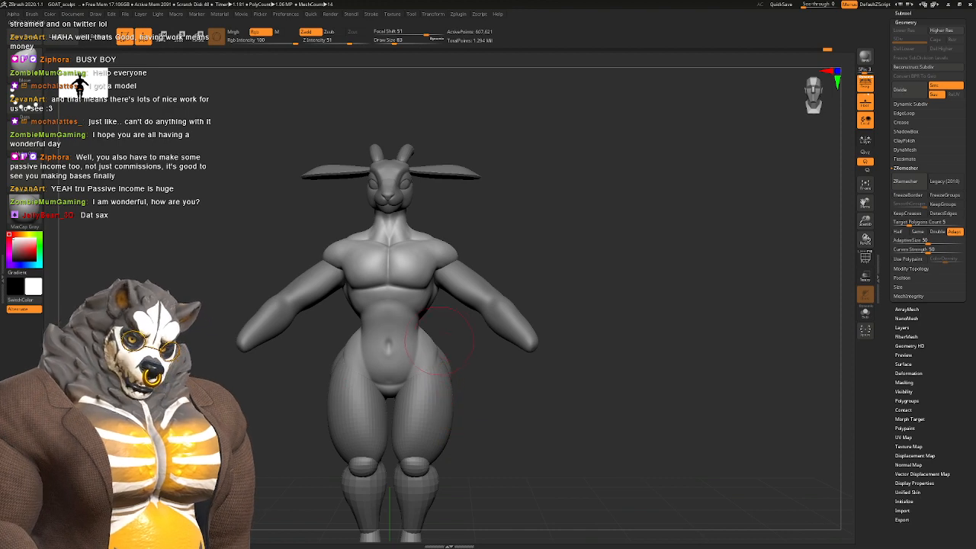
{"action": "mouse_move", "coordinate": [411, 342]}
{"action": "right_mouse_down", "text": "alt"}
{"action": "mouse_move", "coordinate": [418, 300]}
{"action": "mouse_move", "coordinate": [410, 358]}
{"action": "right_mouse_up", "text": "alt"}
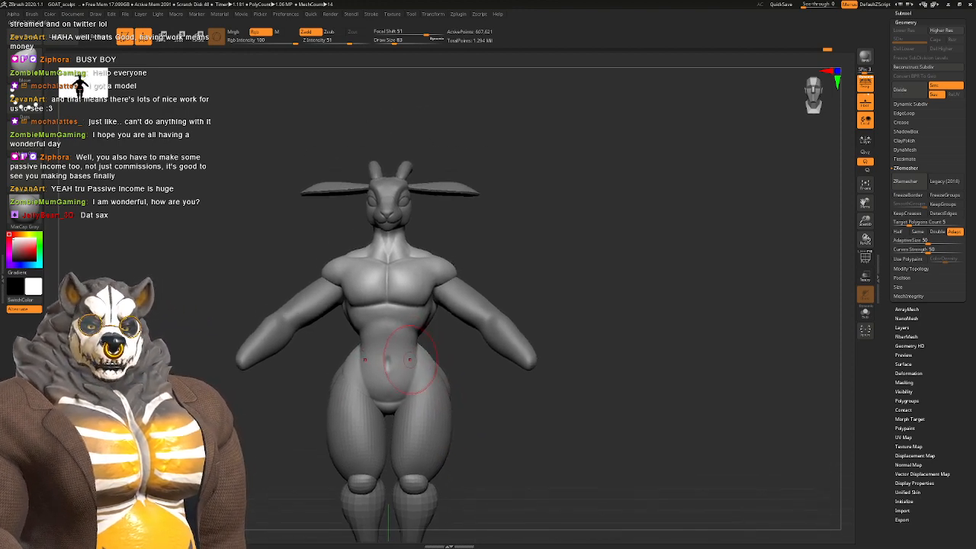
Step: Set the draw size to 41 and smooth the upper chest between the pectorals
{"action": "mouse_move", "coordinate": [412, 276]}
{"action": "right_mouse_down", "text": "alt"}
{"action": "mouse_move", "coordinate": [417, 293]}
{"action": "mouse_move", "coordinate": [446, 291]}
{"action": "mouse_move", "coordinate": [450, 308]}
{"action": "mouse_move", "coordinate": [436, 304]}
{"action": "right_mouse_up", "text": "alt"}
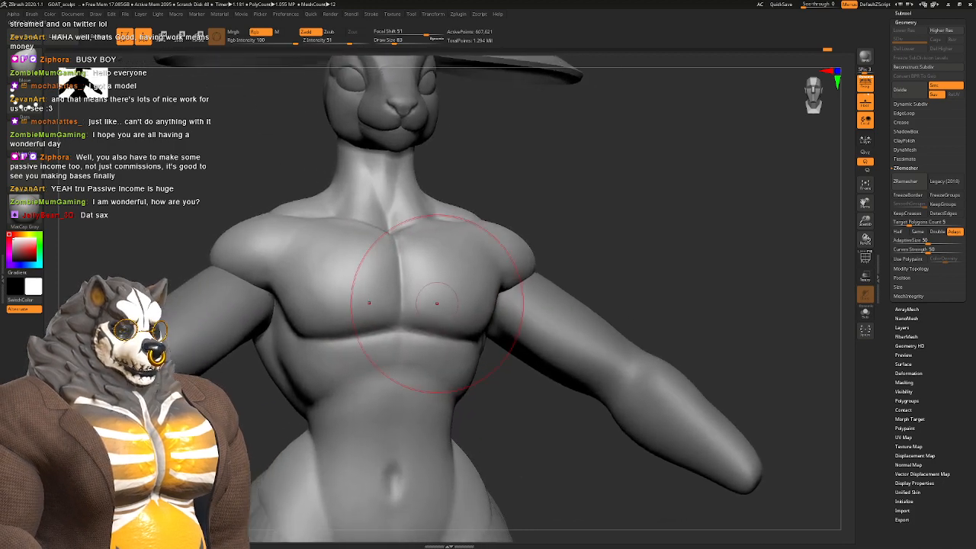
{"action": "key", "text": "space"}
{"action": "left_click_drag", "start_coordinate": [437, 303], "coordinate": [428, 303]}
{"action": "left_click_drag", "start_coordinate": [403, 253], "coordinate": [397, 238], "text": "shift"}
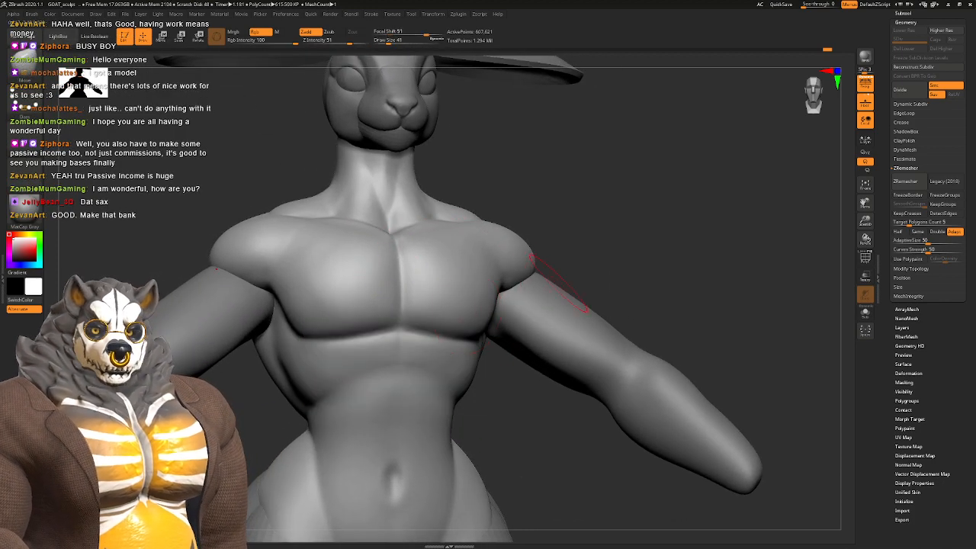
{"action": "mouse_move", "coordinate": [515, 309]}
{"action": "right_mouse_down", "text": "alt"}
{"action": "mouse_move", "coordinate": [500, 233]}
{"action": "mouse_move", "coordinate": [481, 311]}
{"action": "mouse_move", "coordinate": [489, 337]}
{"action": "right_mouse_up", "text": "alt"}
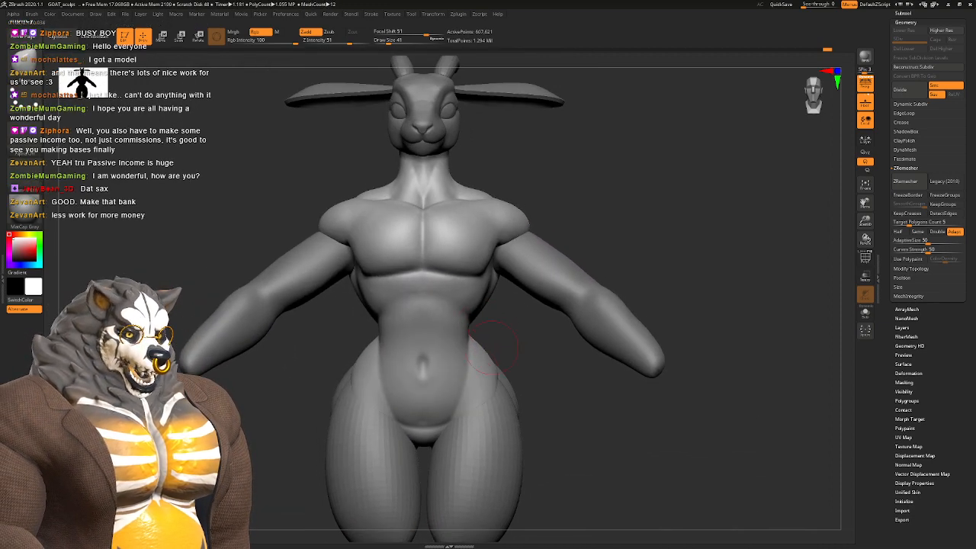
Step: Carve the edge of the abdomen below the ribcage with the DamStandard brush at draw size 41
{"action": "key", "text": "b"}
{"action": "key", "text": "d"}
{"action": "key", "text": "s"}
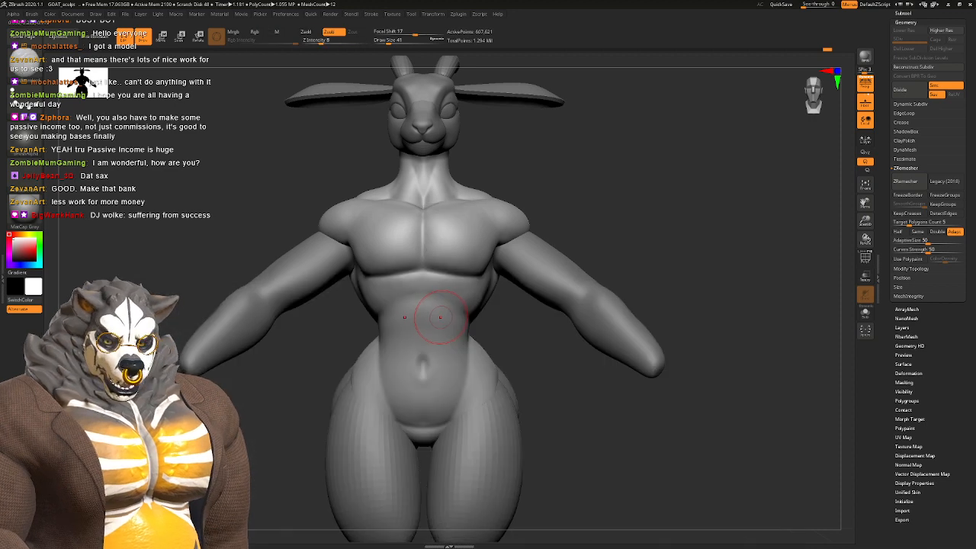
{"action": "left_click_drag", "start_coordinate": [439, 315], "coordinate": [455, 329]}
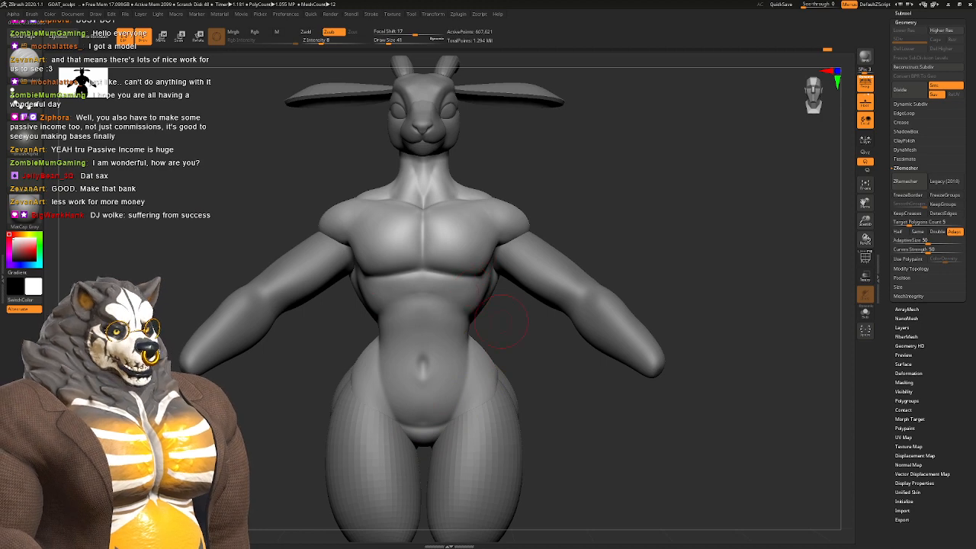
Step: Make the glute mesh active and subdivide it twice
{"action": "right_click_drag", "start_coordinate": [500, 322], "coordinate": [508, 341]}
{"action": "mouse_move", "coordinate": [508, 341]}
{"action": "right_mouse_down", "text": "alt"}
{"action": "mouse_move", "coordinate": [493, 293]}
{"action": "mouse_move", "coordinate": [462, 299]}
{"action": "mouse_move", "coordinate": [451, 340]}
{"action": "mouse_move", "coordinate": [456, 389]}
{"action": "mouse_move", "coordinate": [466, 316]}
{"action": "right_mouse_up", "text": "alt"}
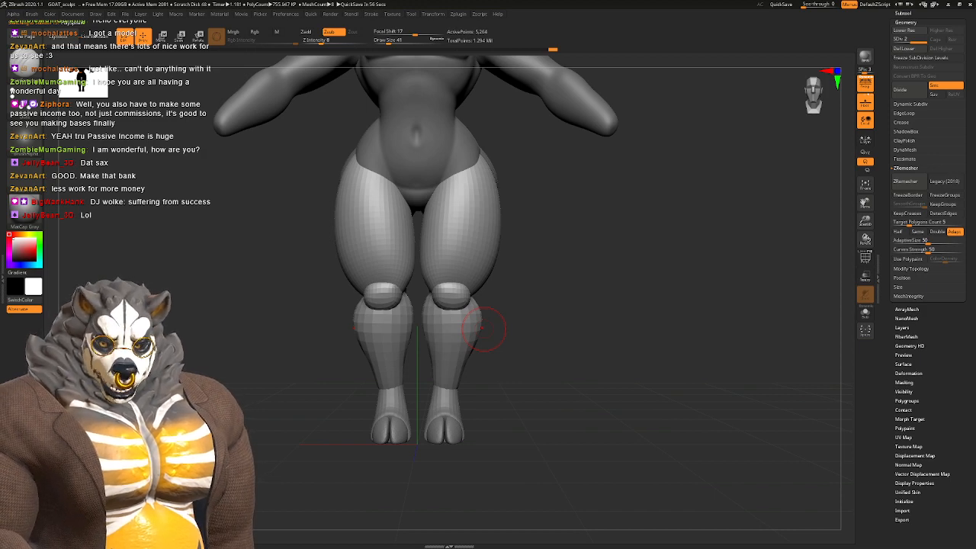
{"action": "right_click_drag", "start_coordinate": [483, 329], "coordinate": [439, 349], "text": "ctrl"}
{"action": "right_click_drag", "start_coordinate": [439, 350], "coordinate": [385, 335]}
{"action": "right_click_drag", "start_coordinate": [461, 209], "coordinate": [430, 313], "text": "alt"}
{"action": "left_click", "coordinate": [459, 315], "text": "alt"}
{"action": "key", "text": "ctrl+d"}
{"action": "key", "text": "ctrl+d"}
Step: Make the tail mesh active and subdivide it twice
{"action": "left_click", "coordinate": [460, 280], "text": "alt"}
{"action": "right_click_drag", "start_coordinate": [459, 280], "coordinate": [438, 289]}
{"action": "mouse_move", "coordinate": [439, 290]}
{"action": "right_mouse_down"}
{"action": "mouse_move", "coordinate": [404, 317]}
{"action": "mouse_move", "coordinate": [451, 308]}
{"action": "mouse_move", "coordinate": [414, 310]}
{"action": "mouse_move", "coordinate": [455, 319]}
{"action": "mouse_move", "coordinate": [457, 332]}
{"action": "mouse_move", "coordinate": [420, 364]}
{"action": "right_mouse_up"}
{"action": "key", "text": "ctrl+d"}
{"action": "key", "text": "ctrl+d"}
{"action": "key", "text": "b"}
{"action": "key", "text": "m"}
{"action": "key", "text": "v"}
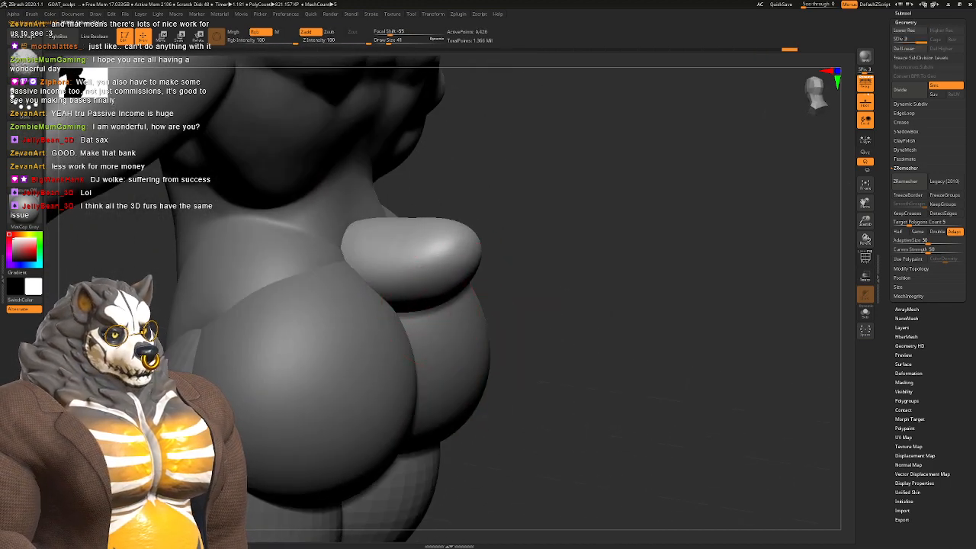
{"action": "mouse_move", "coordinate": [452, 266]}
{"action": "right_mouse_down"}
{"action": "mouse_move", "coordinate": [407, 255]}
{"action": "mouse_move", "coordinate": [379, 263]}
{"action": "mouse_move", "coordinate": [426, 305]}
{"action": "mouse_move", "coordinate": [431, 263]}
{"action": "mouse_move", "coordinate": [445, 293]}
{"action": "mouse_move", "coordinate": [466, 259]}
{"action": "mouse_move", "coordinate": [452, 264]}
{"action": "right_mouse_up"}
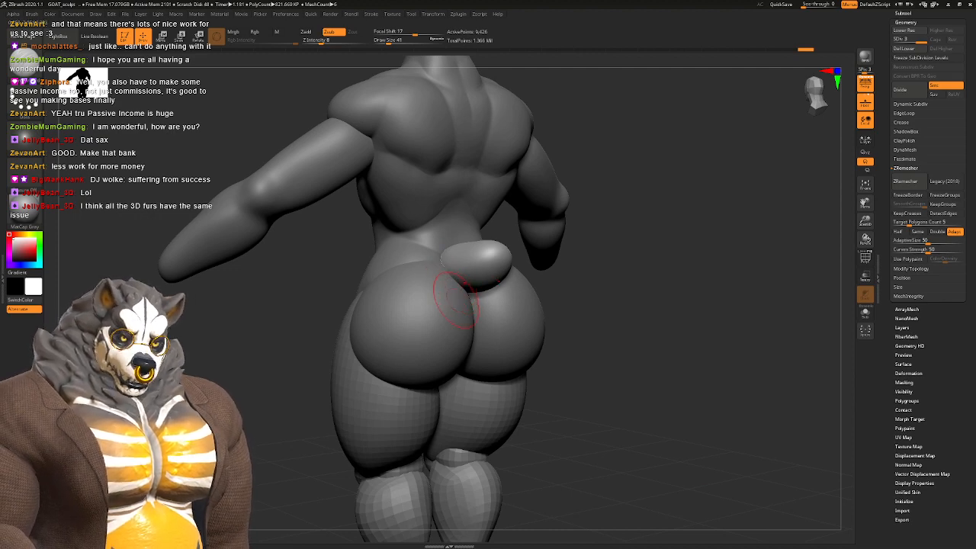
Step: Make the leg mesh active and subdivide it twice, up to subdivision level 4
{"action": "right_click_drag", "start_coordinate": [470, 290], "coordinate": [489, 195], "text": "alt"}
{"action": "left_click", "coordinate": [435, 406], "text": "alt"}
{"action": "right_click_drag", "start_coordinate": [447, 390], "coordinate": [625, 347]}
{"action": "key", "text": "ctrl+d"}
{"action": "key", "text": "ctrl+d"}
{"action": "mouse_move", "coordinate": [478, 307]}
{"action": "right_mouse_down", "text": "alt"}
{"action": "mouse_move", "coordinate": [490, 340]}
{"action": "mouse_move", "coordinate": [463, 287]}
{"action": "mouse_move", "coordinate": [467, 297]}
{"action": "mouse_move", "coordinate": [417, 299]}
{"action": "mouse_move", "coordinate": [458, 305]}
{"action": "mouse_move", "coordinate": [480, 335]}
{"action": "mouse_move", "coordinate": [490, 316]}
{"action": "right_mouse_up", "text": "alt"}
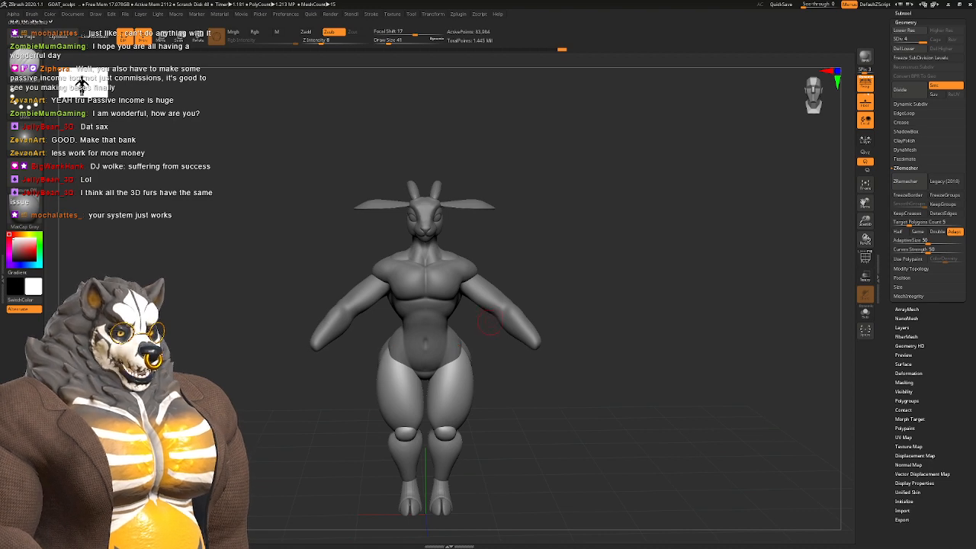
{"action": "left_click_drag", "start_coordinate": [471, 292], "coordinate": [490, 340]}
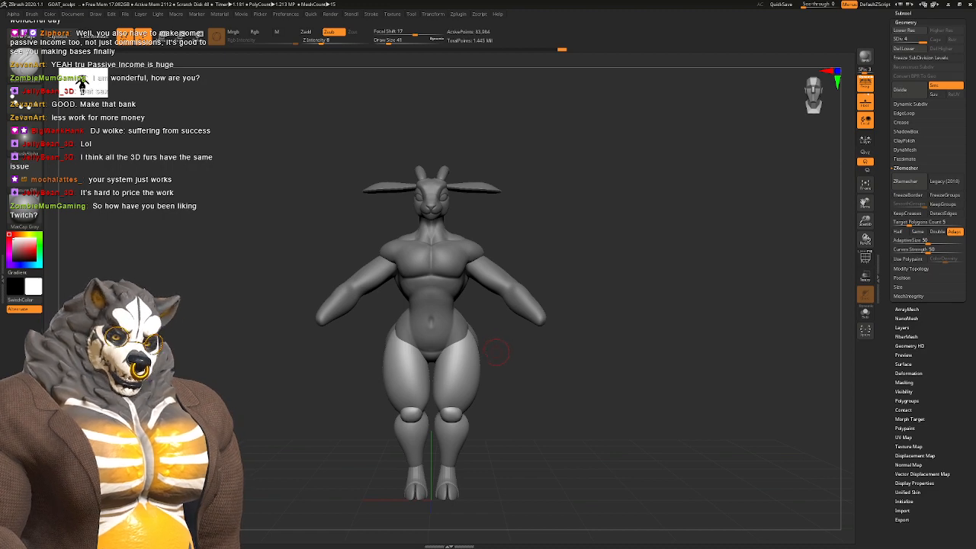
{"action": "mouse_move", "coordinate": [468, 364]}
{"action": "right_mouse_down", "text": "alt"}
{"action": "mouse_move", "coordinate": [461, 314]}
{"action": "mouse_move", "coordinate": [480, 264]}
{"action": "mouse_move", "coordinate": [485, 272]}
{"action": "right_mouse_up", "text": "alt"}
{"action": "key", "text": "b"}
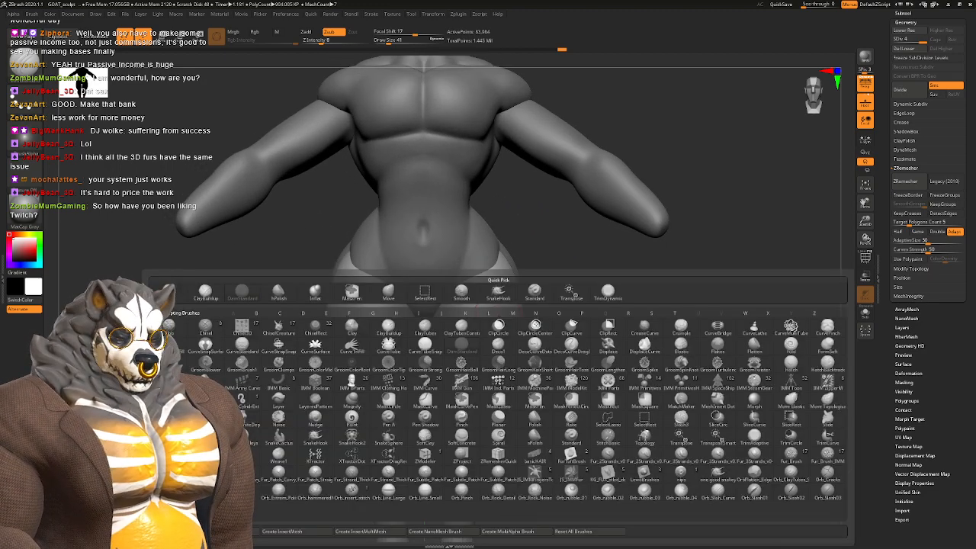
{"action": "key", "text": "Escape"}
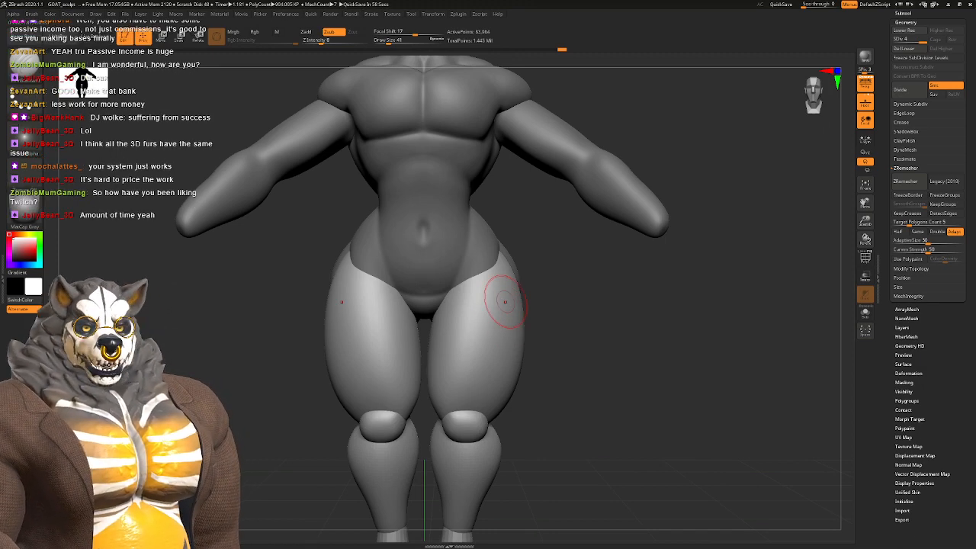
{"action": "right_click_drag", "start_coordinate": [505, 302], "coordinate": [482, 257], "text": "alt"}
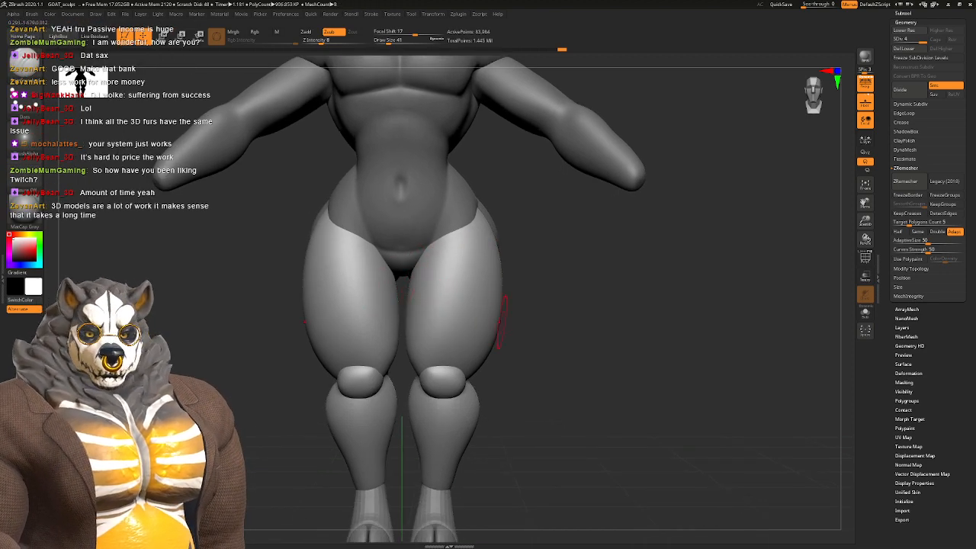
{"action": "right_click_drag", "start_coordinate": [442, 323], "coordinate": [412, 354], "text": "alt"}
Step: Make the torso mesh active and set the brush draw size to 68
{"action": "left_click", "coordinate": [392, 271], "text": "alt"}
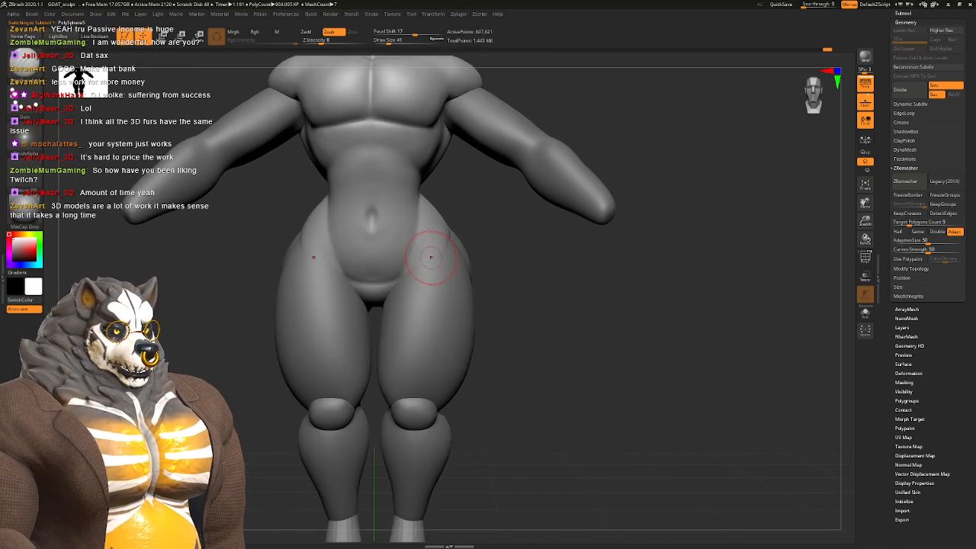
{"action": "key", "text": "space"}
{"action": "left_click_drag", "start_coordinate": [431, 258], "coordinate": [435, 258]}
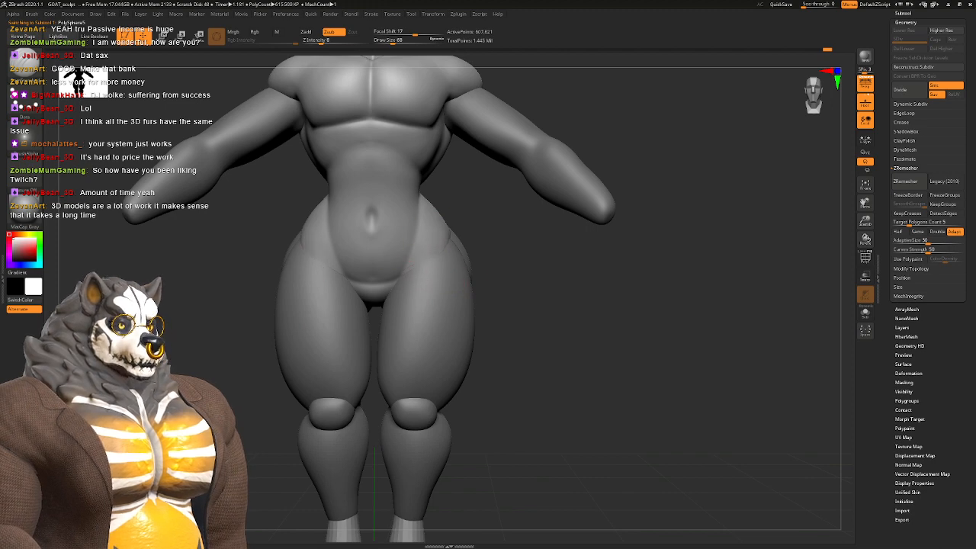
Step: Make the goat's muzzle mesh active and subdivide it once, up to subdivision level 5
{"action": "right_click_drag", "start_coordinate": [407, 320], "coordinate": [396, 259], "text": "ctrl"}
{"action": "right_click_drag", "start_coordinate": [396, 259], "coordinate": [747, 261]}
{"action": "right_click_drag", "start_coordinate": [747, 261], "coordinate": [787, 385], "text": "alt"}
{"action": "right_click_drag", "start_coordinate": [549, 263], "coordinate": [424, 345]}
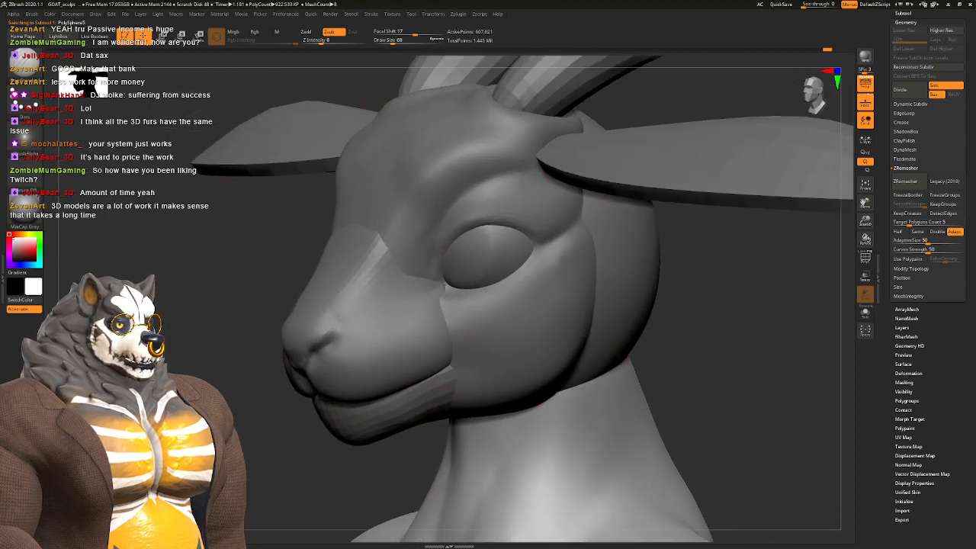
{"action": "key", "text": "shift+d"}
{"action": "key", "text": "shift+d"}
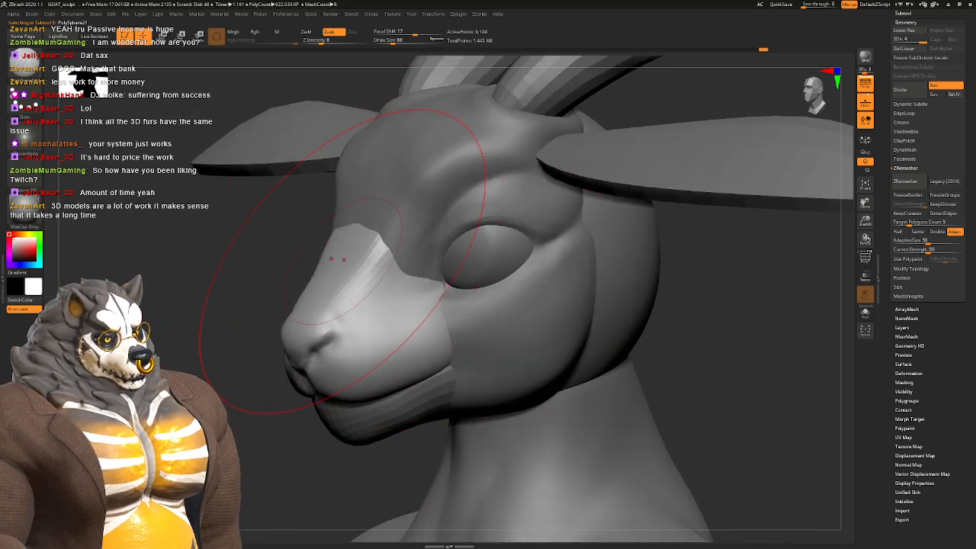
{"action": "key", "text": "ctrl+d"}
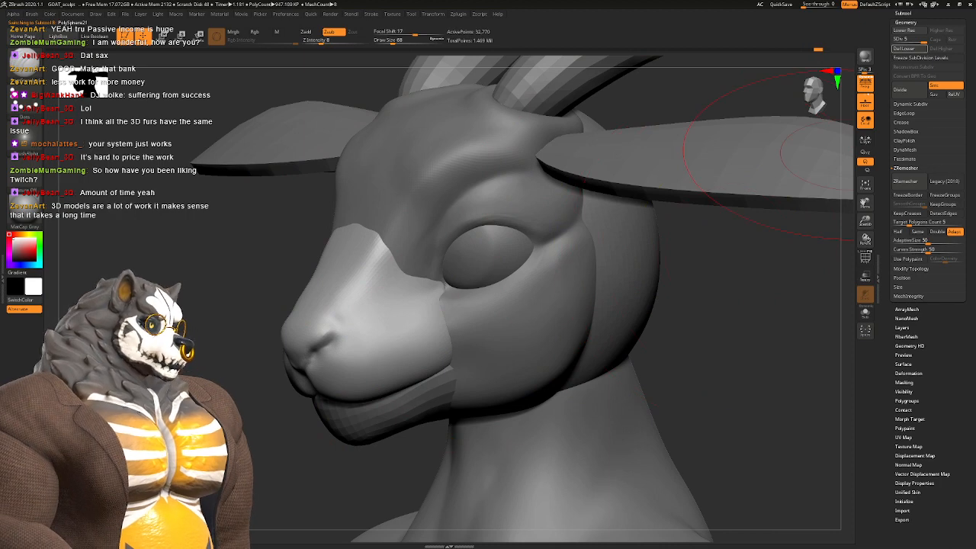
Step: Merge the muzzle subtool down with the back-of-head subtool below it in the subtool list
{"action": "left_click", "coordinate": [903, 13]}
{"action": "left_click_drag", "start_coordinate": [966, 168], "coordinate": [967, 201]}
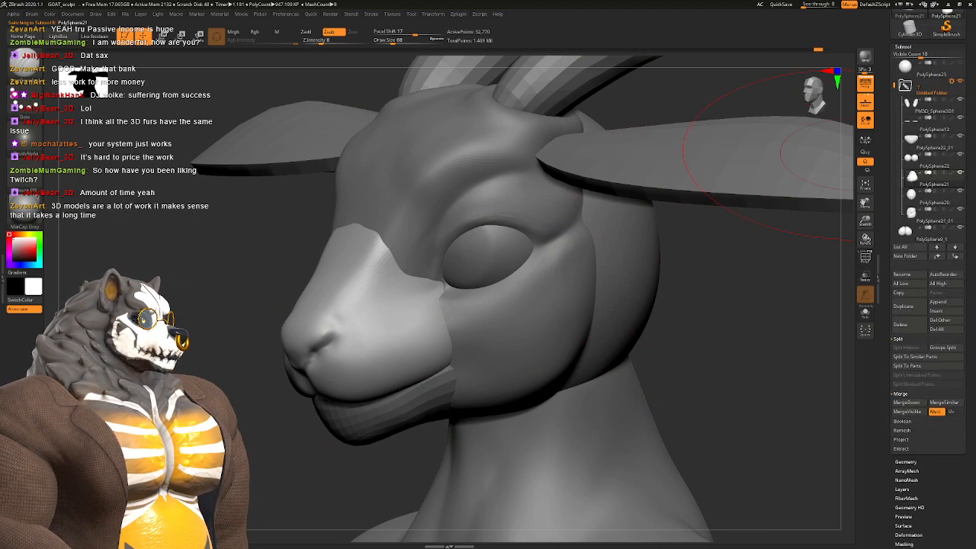
{"action": "scroll", "coordinate": [926, 152], "scroll_direction": "up", "scroll_amount": 2}
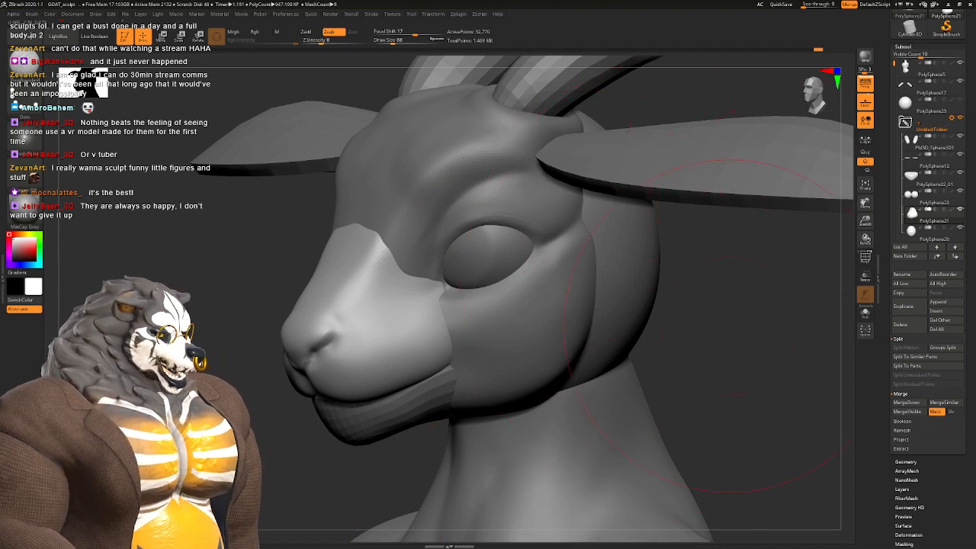
{"action": "left_click_drag", "start_coordinate": [686, 320], "coordinate": [763, 289]}
{"action": "left_click_drag", "start_coordinate": [632, 290], "coordinate": [706, 298], "text": "alt"}
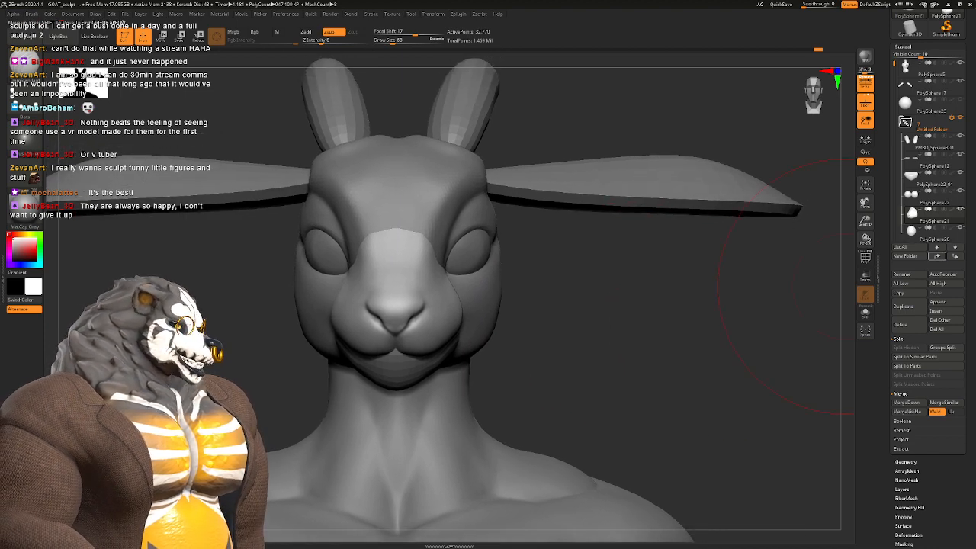
{"action": "scroll", "coordinate": [930, 158], "scroll_direction": "down", "scroll_amount": 3}
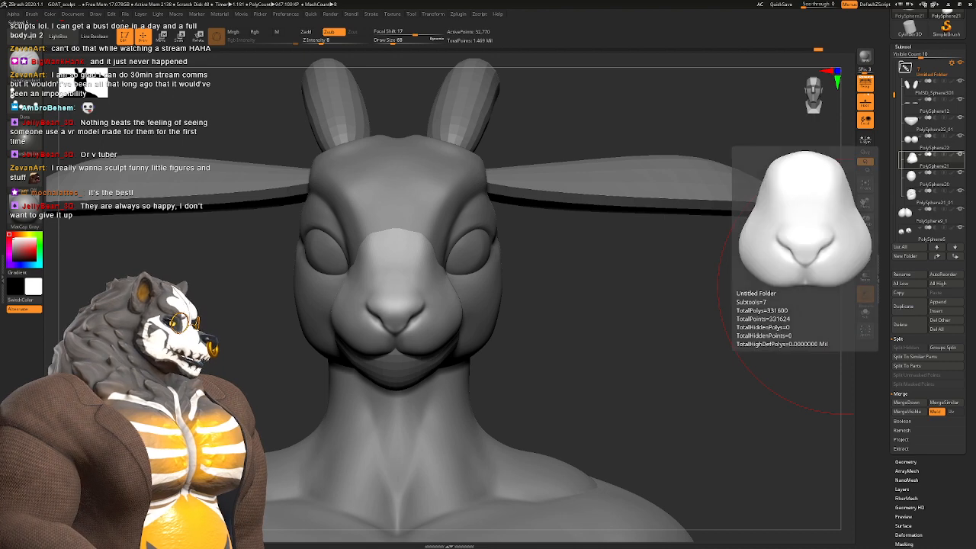
{"action": "left_click_drag", "start_coordinate": [648, 320], "coordinate": [772, 313]}
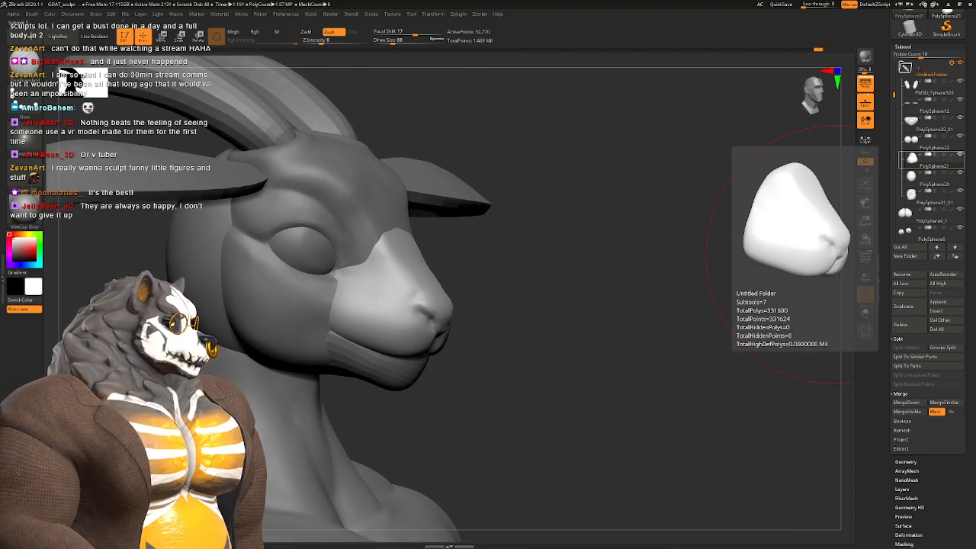
{"action": "left_click", "coordinate": [907, 402]}
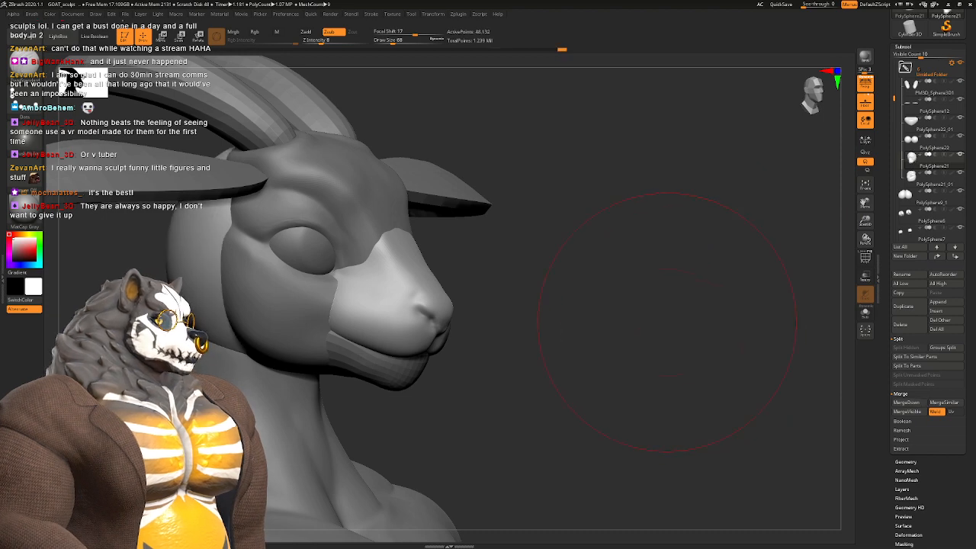
Step: Make the face mesh active, place it directly above the muzzle subtool and merge the two
{"action": "left_click", "coordinate": [343, 211], "text": "alt"}
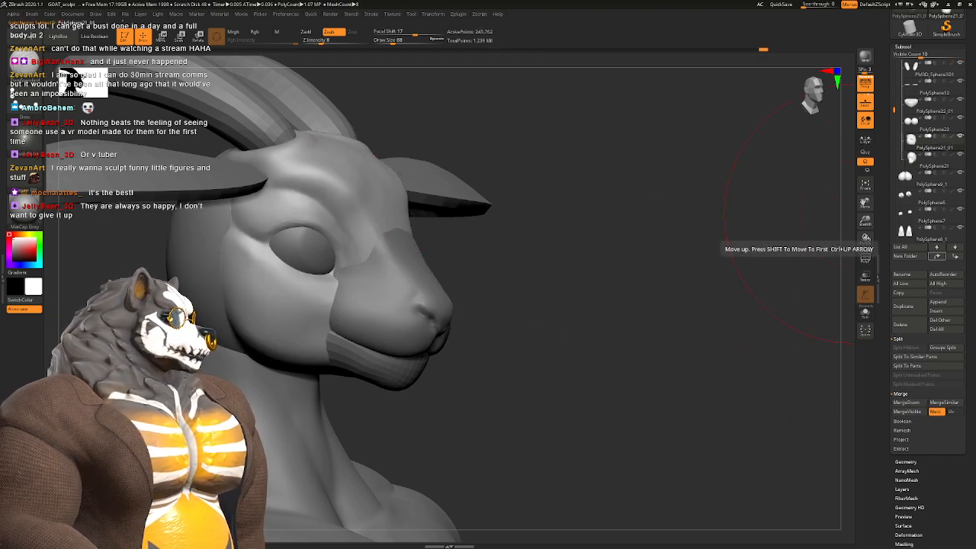
{"action": "mouse_move", "coordinate": [915, 160]}
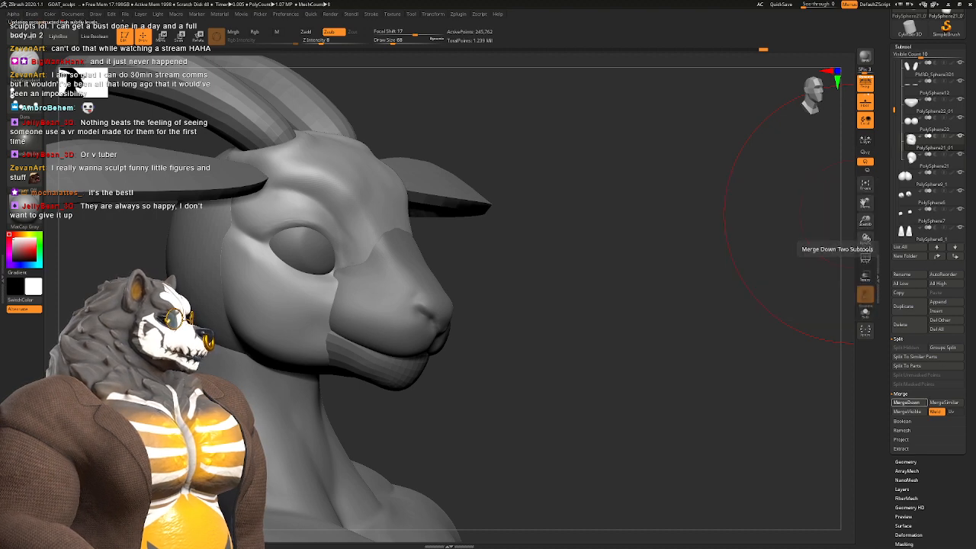
{"action": "left_click", "coordinate": [907, 403]}
{"action": "left_click_drag", "start_coordinate": [619, 300], "coordinate": [649, 306], "text": "alt"}
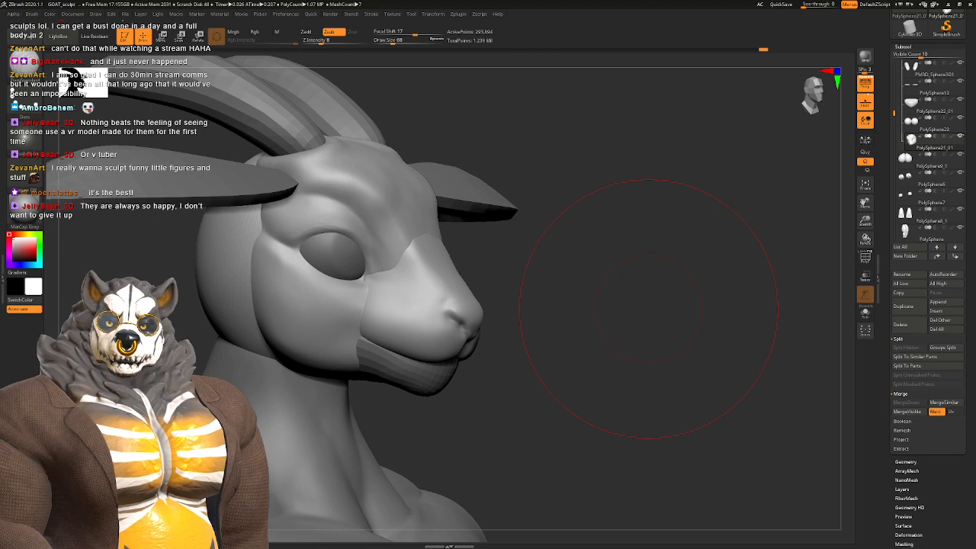
Step: Subdivide the merged head mesh once
{"action": "left_click_drag", "start_coordinate": [646, 309], "coordinate": [657, 352]}
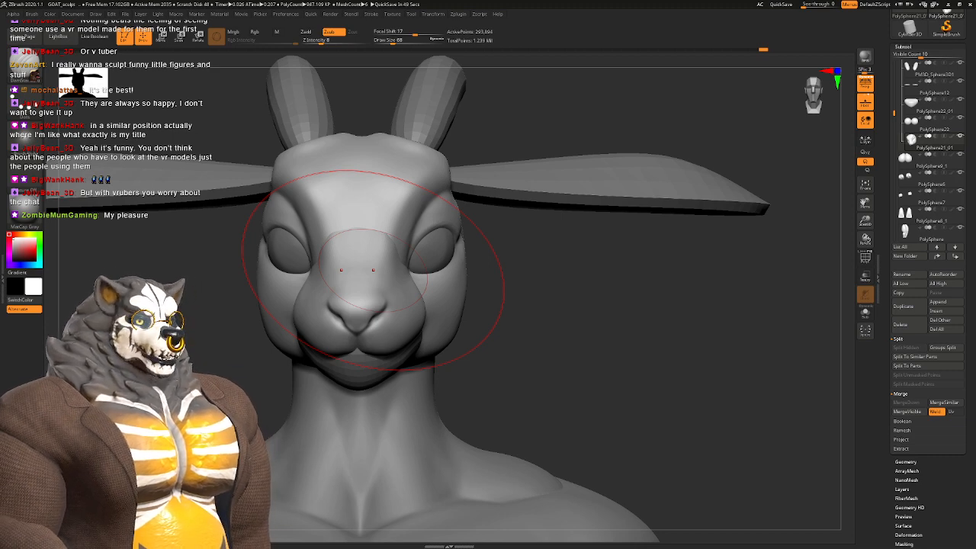
{"action": "left_click_drag", "start_coordinate": [602, 260], "coordinate": [507, 287]}
{"action": "mouse_move", "coordinate": [587, 327]}
{"action": "left_mouse_down"}
{"action": "mouse_move", "coordinate": [625, 259]}
{"action": "mouse_move", "coordinate": [613, 320]}
{"action": "mouse_move", "coordinate": [652, 312]}
{"action": "mouse_move", "coordinate": [625, 323]}
{"action": "mouse_move", "coordinate": [553, 292]}
{"action": "left_mouse_up"}
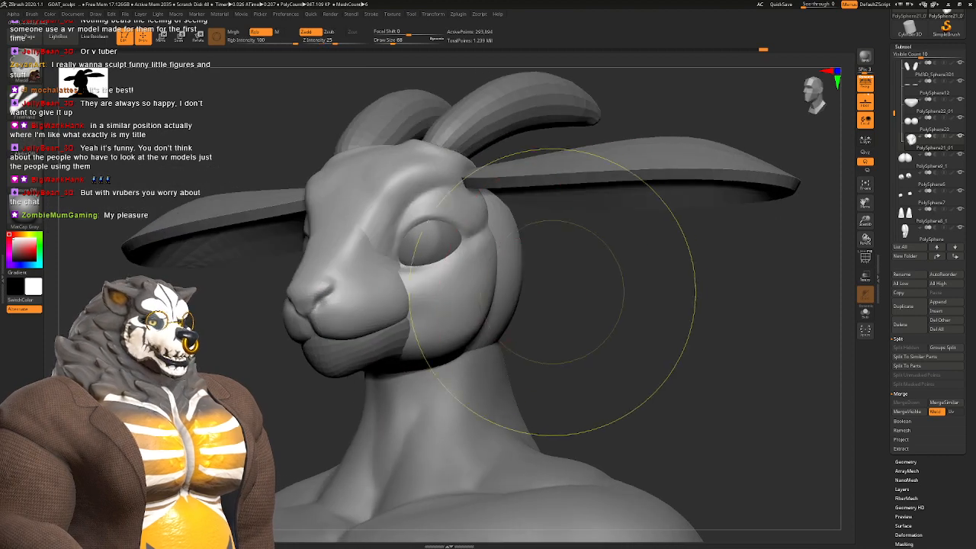
{"action": "mouse_move", "coordinate": [460, 267]}
{"action": "right_mouse_down", "text": "alt"}
{"action": "mouse_move", "coordinate": [474, 279]}
{"action": "mouse_move", "coordinate": [499, 243]}
{"action": "mouse_move", "coordinate": [427, 294]}
{"action": "mouse_move", "coordinate": [442, 305]}
{"action": "right_mouse_up", "text": "alt"}
{"action": "key", "text": "ctrl+d"}
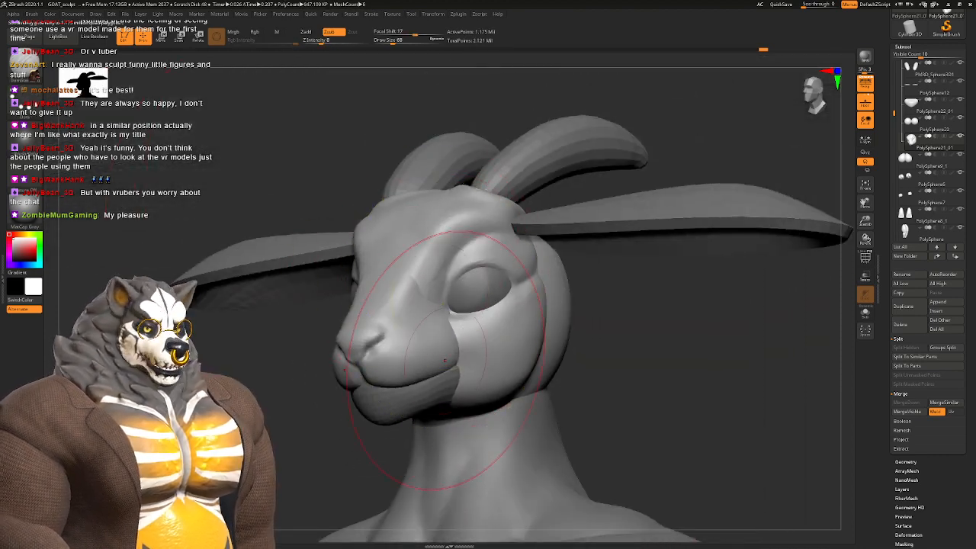
Step: Fuse the merged head parts into a single surface with DynaMesh at resolution 1416
{"action": "right_click_drag", "start_coordinate": [444, 360], "coordinate": [409, 292]}
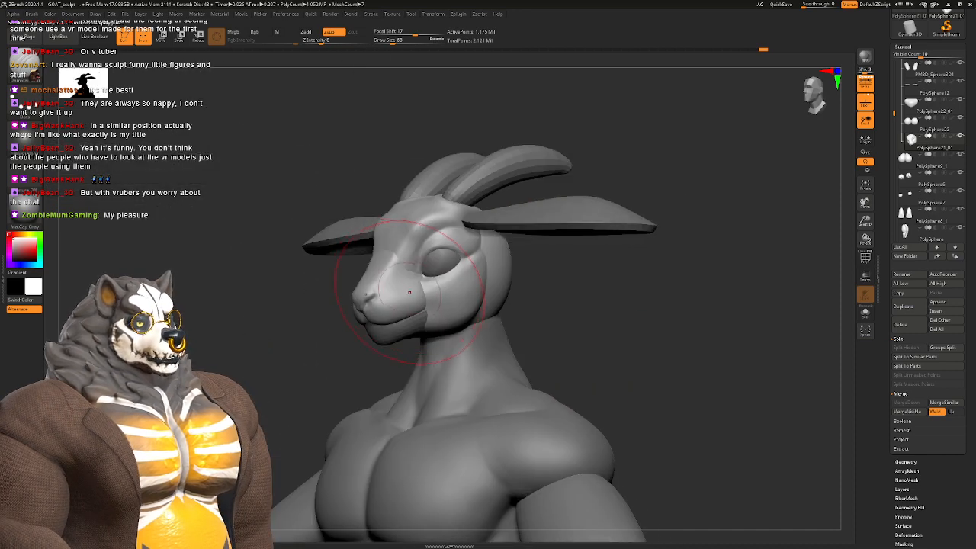
{"action": "key", "text": "space"}
{"action": "left_click_drag", "start_coordinate": [390, 378], "coordinate": [407, 378]}
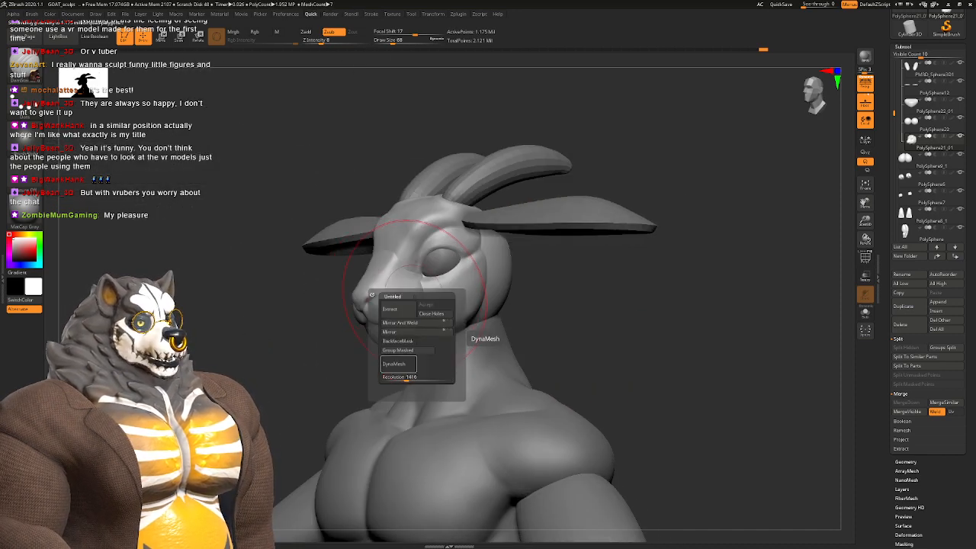
{"action": "left_click", "coordinate": [398, 365]}
{"action": "left_click", "coordinate": [312, 377]}
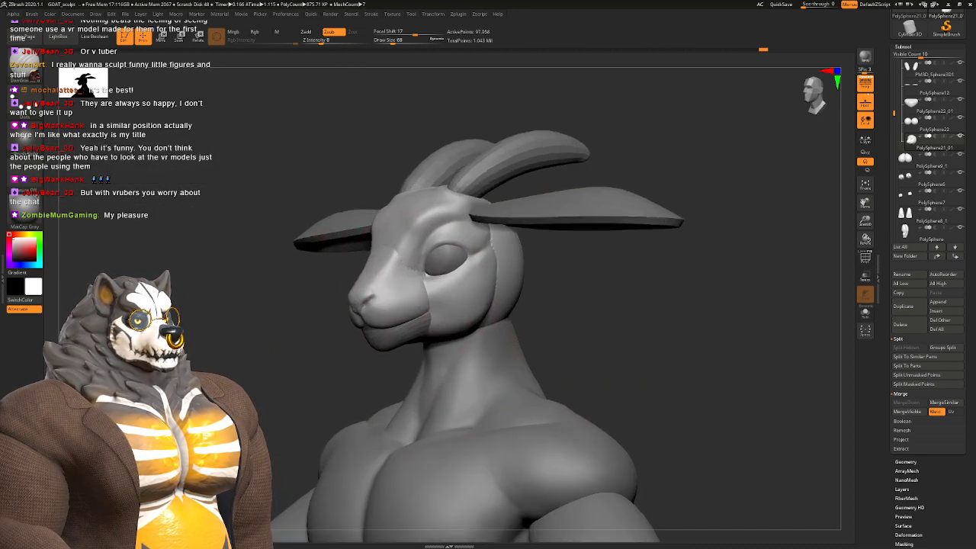
Step: Set the draw size to 18 and smooth the seam where the muzzle meets the forehead and brow
{"action": "right_click_drag", "start_coordinate": [387, 288], "coordinate": [383, 369], "text": "ctrl"}
{"action": "key", "text": "space"}
{"action": "left_click_drag", "start_coordinate": [425, 320], "coordinate": [412, 317]}
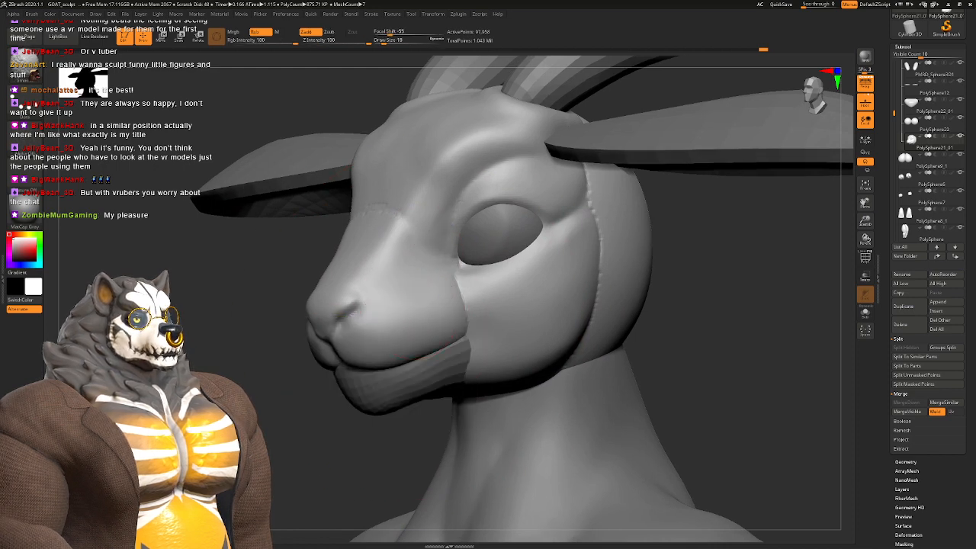
{"action": "right_click_drag", "start_coordinate": [381, 283], "coordinate": [449, 274], "text": "shift"}
{"action": "right_click_drag", "start_coordinate": [437, 206], "coordinate": [407, 145]}
{"action": "mouse_move", "coordinate": [407, 145]}
{"action": "right_mouse_down", "text": "ctrl"}
{"action": "mouse_move", "coordinate": [398, 279]}
{"action": "mouse_move", "coordinate": [472, 303]}
{"action": "right_mouse_up", "text": "ctrl"}
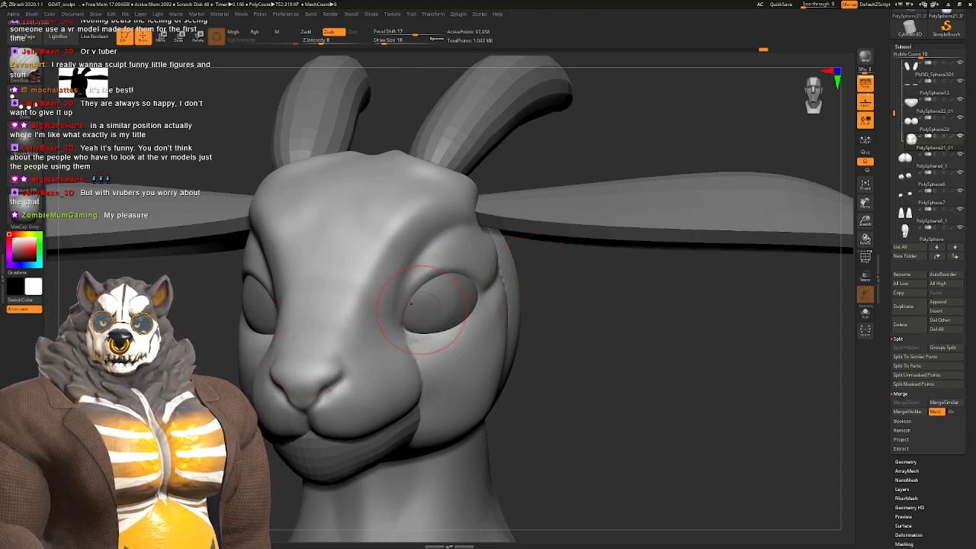
{"action": "right_click_drag", "start_coordinate": [441, 295], "coordinate": [431, 347], "text": "alt"}
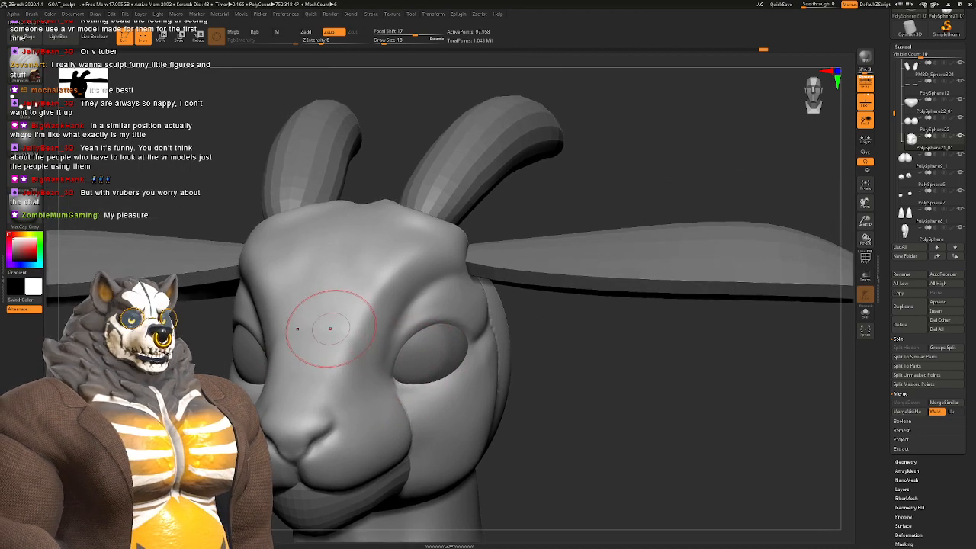
{"action": "mouse_move", "coordinate": [330, 328]}
{"action": "right_mouse_down"}
{"action": "mouse_move", "coordinate": [324, 288]}
{"action": "mouse_move", "coordinate": [342, 327]}
{"action": "mouse_move", "coordinate": [321, 303]}
{"action": "mouse_move", "coordinate": [403, 277]}
{"action": "mouse_move", "coordinate": [405, 268]}
{"action": "right_mouse_up"}
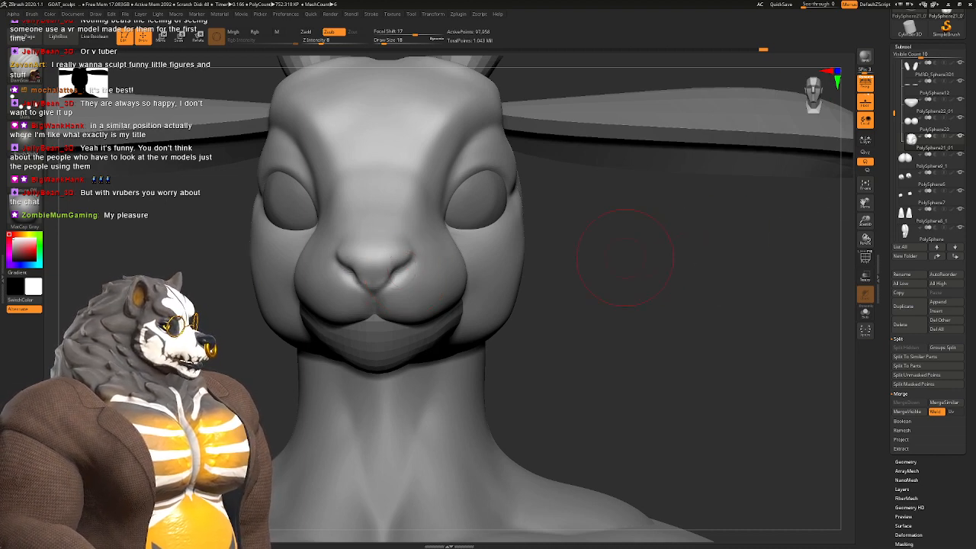
{"action": "right_click_drag", "start_coordinate": [625, 257], "coordinate": [613, 286]}
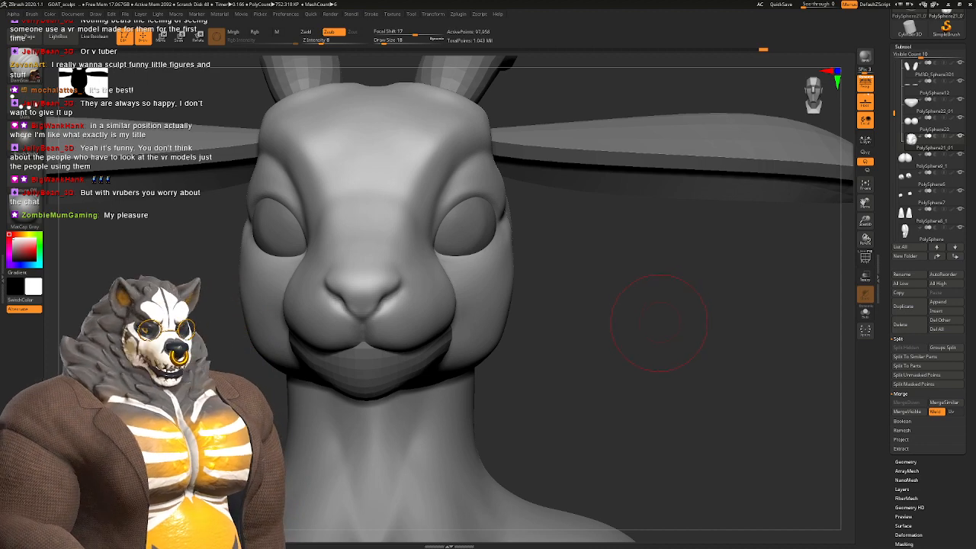
Step: Smooth the ragged seam between the side of the face and the back of the skull
{"action": "left_click_drag", "start_coordinate": [660, 321], "coordinate": [642, 369]}
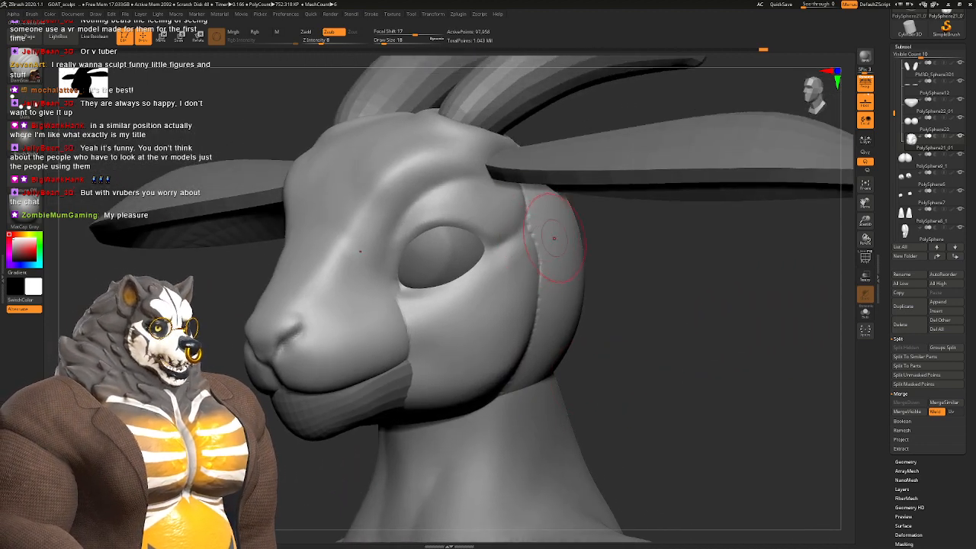
{"action": "right_click_drag", "start_coordinate": [554, 239], "coordinate": [540, 229]}
{"action": "left_click_drag", "start_coordinate": [527, 207], "coordinate": [531, 267], "text": "shift"}
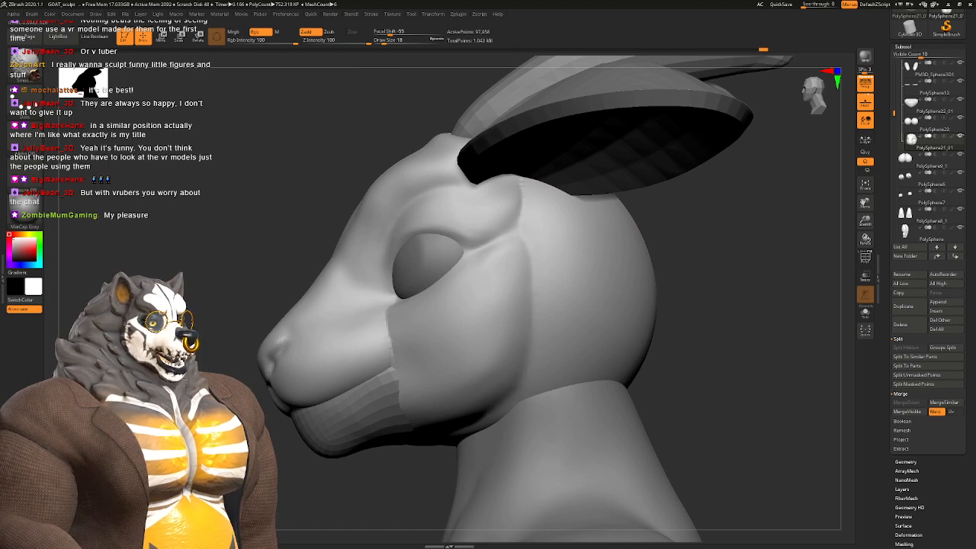
Step: Choose the Clay brush, set its draw size to 14, and fill and smooth the seam behind the eye
{"action": "mouse_move", "coordinate": [457, 397]}
{"action": "right_mouse_down"}
{"action": "mouse_move", "coordinate": [523, 409]}
{"action": "mouse_move", "coordinate": [526, 358]}
{"action": "mouse_move", "coordinate": [518, 328]}
{"action": "mouse_move", "coordinate": [483, 316]}
{"action": "mouse_move", "coordinate": [469, 265]}
{"action": "mouse_move", "coordinate": [427, 269]}
{"action": "right_mouse_up"}
{"action": "mouse_move", "coordinate": [427, 268]}
{"action": "right_mouse_down", "text": "ctrl"}
{"action": "mouse_move", "coordinate": [449, 313]}
{"action": "mouse_move", "coordinate": [473, 336]}
{"action": "mouse_move", "coordinate": [506, 336]}
{"action": "mouse_move", "coordinate": [516, 358]}
{"action": "mouse_move", "coordinate": [485, 298]}
{"action": "right_mouse_up", "text": "ctrl"}
{"action": "key", "text": "b"}
{"action": "key", "text": "c"}
{"action": "key", "text": "l"}
{"action": "key", "text": "space"}
{"action": "left_click_drag", "start_coordinate": [492, 300], "coordinate": [486, 300]}
{"action": "right_click_drag", "start_coordinate": [487, 301], "coordinate": [505, 324], "text": "alt"}
{"action": "mouse_move", "coordinate": [476, 307]}
{"action": "left_mouse_down", "text": "shift"}
{"action": "mouse_move", "coordinate": [504, 293]}
{"action": "mouse_move", "coordinate": [488, 299]}
{"action": "mouse_move", "coordinate": [512, 271]}
{"action": "left_mouse_up", "text": "shift"}
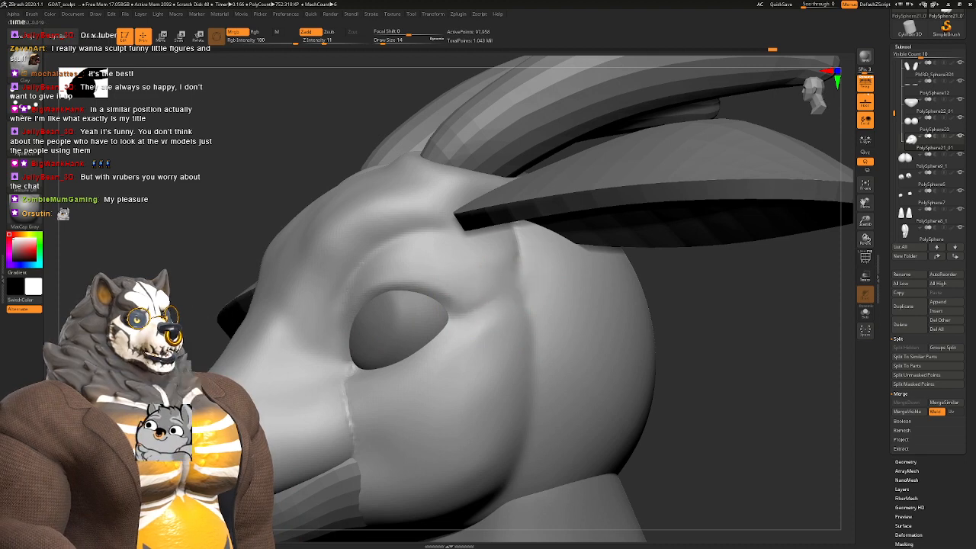
Step: Blend the muzzle into the cheek below the eye with the Clay brush at draw size 14
{"action": "mouse_move", "coordinate": [460, 282]}
{"action": "right_mouse_down"}
{"action": "mouse_move", "coordinate": [496, 305]}
{"action": "mouse_move", "coordinate": [496, 283]}
{"action": "mouse_move", "coordinate": [468, 257]}
{"action": "mouse_move", "coordinate": [474, 244]}
{"action": "mouse_move", "coordinate": [511, 287]}
{"action": "mouse_move", "coordinate": [468, 321]}
{"action": "mouse_move", "coordinate": [359, 305]}
{"action": "mouse_move", "coordinate": [404, 309]}
{"action": "right_mouse_up"}
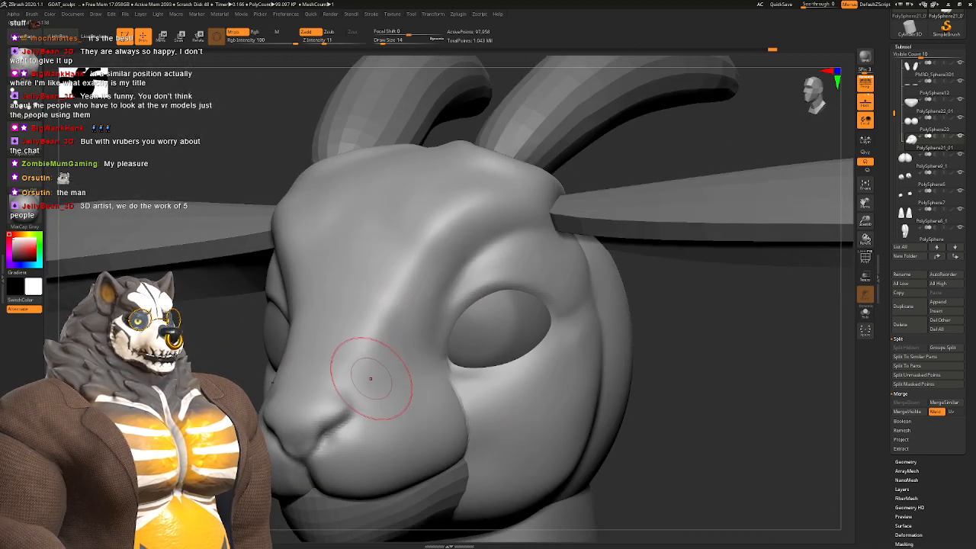
{"action": "mouse_move", "coordinate": [355, 336]}
{"action": "right_mouse_down"}
{"action": "mouse_move", "coordinate": [407, 337]}
{"action": "mouse_move", "coordinate": [406, 349]}
{"action": "mouse_move", "coordinate": [383, 354]}
{"action": "mouse_move", "coordinate": [414, 315]}
{"action": "right_mouse_up"}
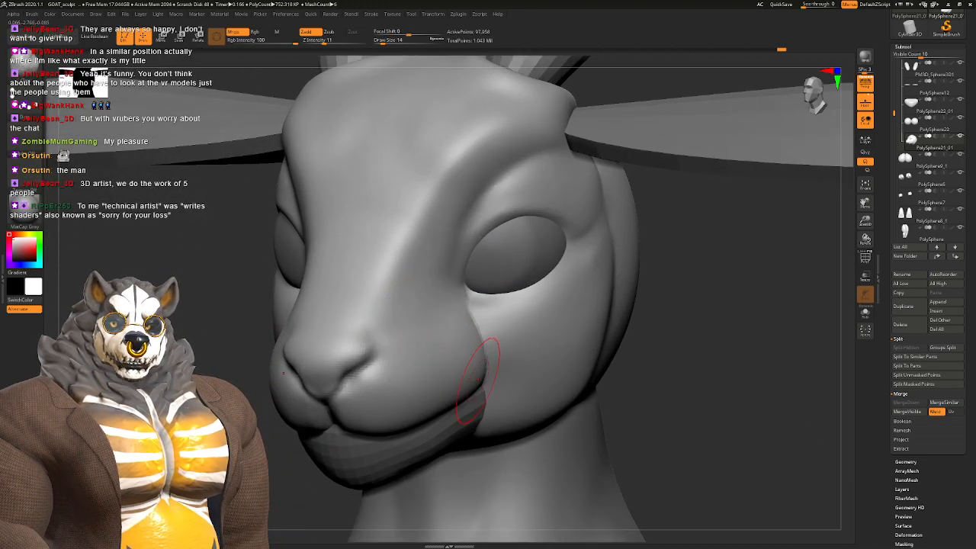
{"action": "right_click_drag", "start_coordinate": [564, 321], "coordinate": [523, 323]}
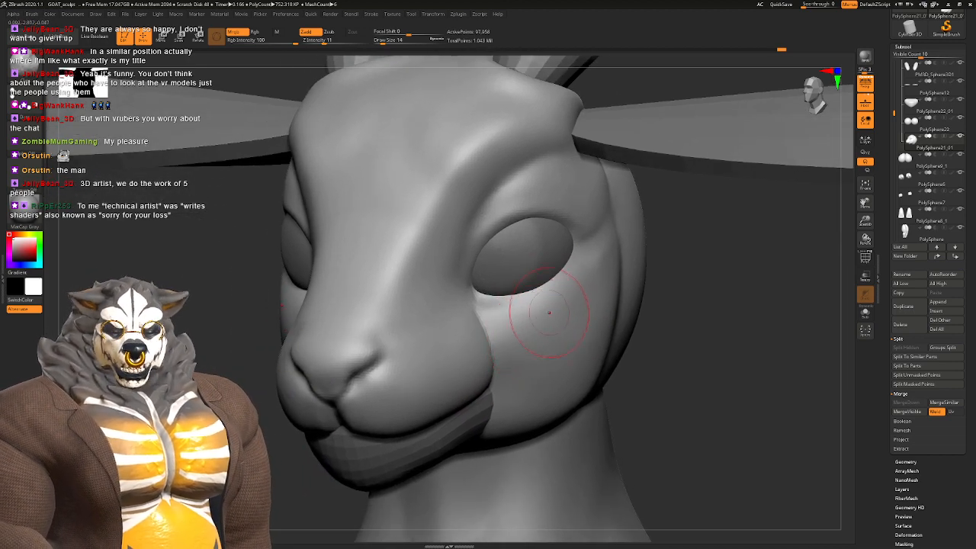
Step: Choose the DamStandard brush, set its draw size to 3, and carve sharper creases around the nose and nostrils
{"action": "right_click_drag", "start_coordinate": [435, 288], "coordinate": [453, 283]}
{"action": "right_click_drag", "start_coordinate": [426, 325], "coordinate": [464, 317], "text": "alt"}
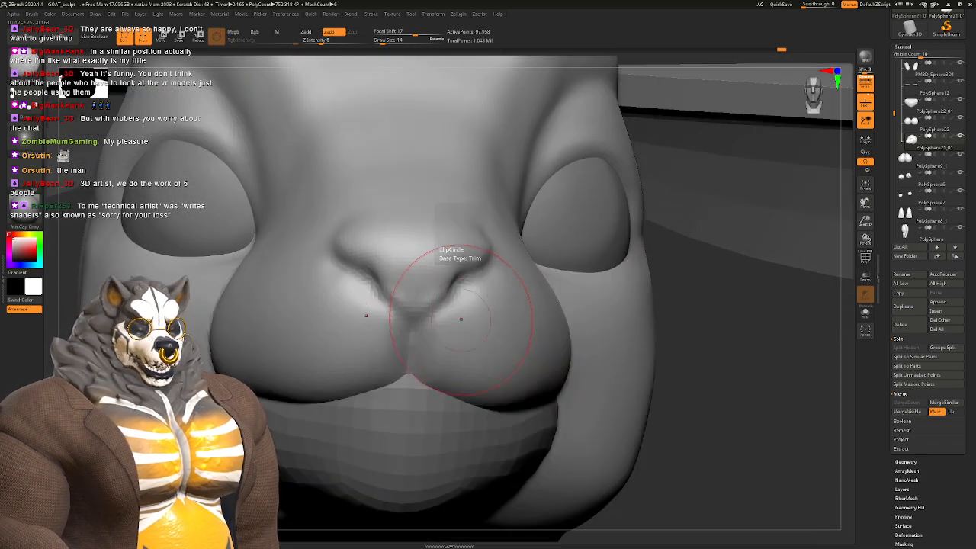
{"action": "key", "text": "space"}
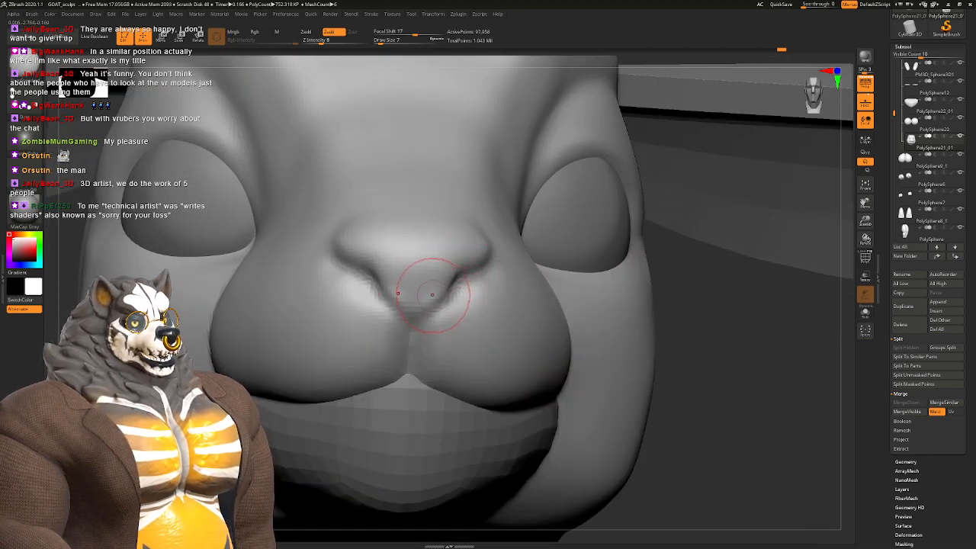
{"action": "key", "text": "space"}
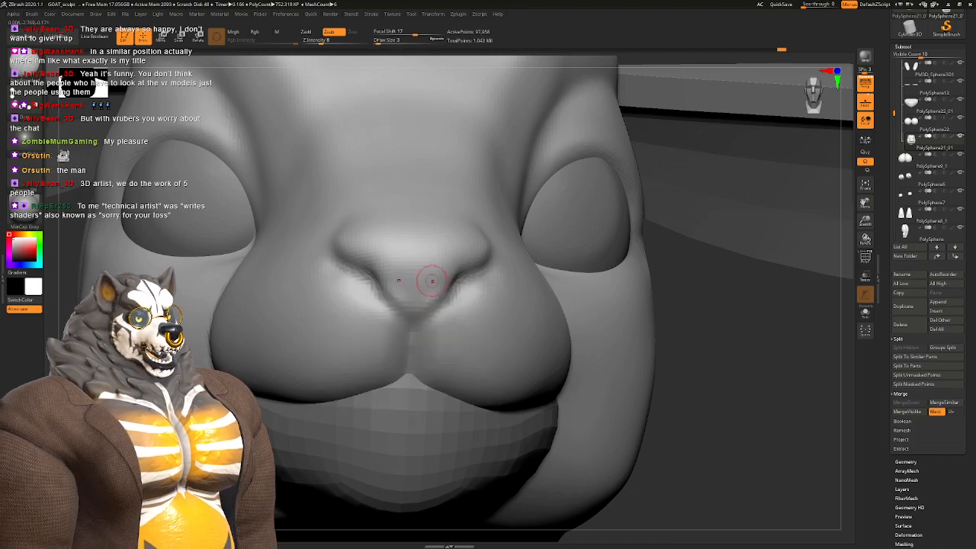
{"action": "right_click_drag", "start_coordinate": [431, 280], "coordinate": [414, 316]}
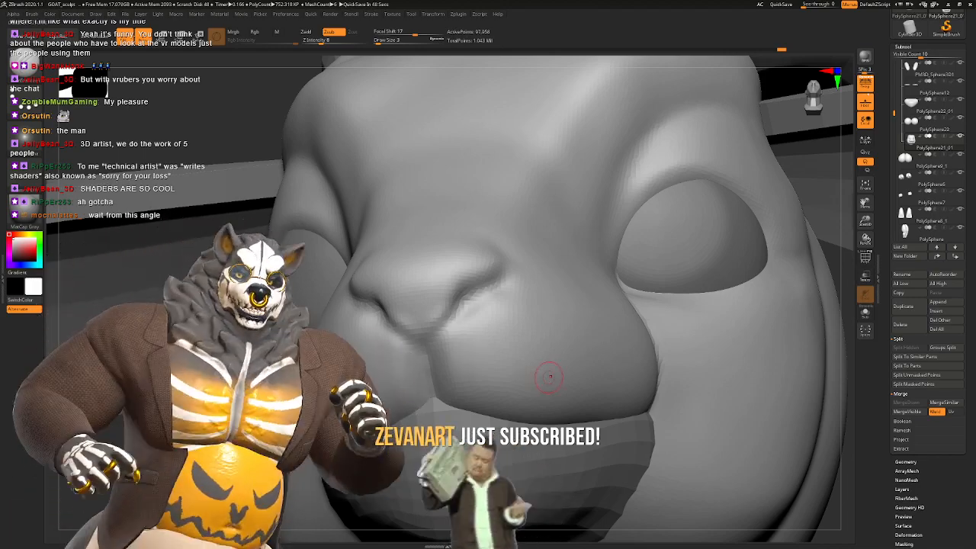
Step: Enlarge the DamStandard brush slightly and deepen the crease below the nose that splits the upper lip
{"action": "mouse_move", "coordinate": [517, 345]}
{"action": "right_mouse_down"}
{"action": "mouse_move", "coordinate": [480, 327]}
{"action": "mouse_move", "coordinate": [475, 298]}
{"action": "mouse_move", "coordinate": [462, 309]}
{"action": "right_mouse_up"}
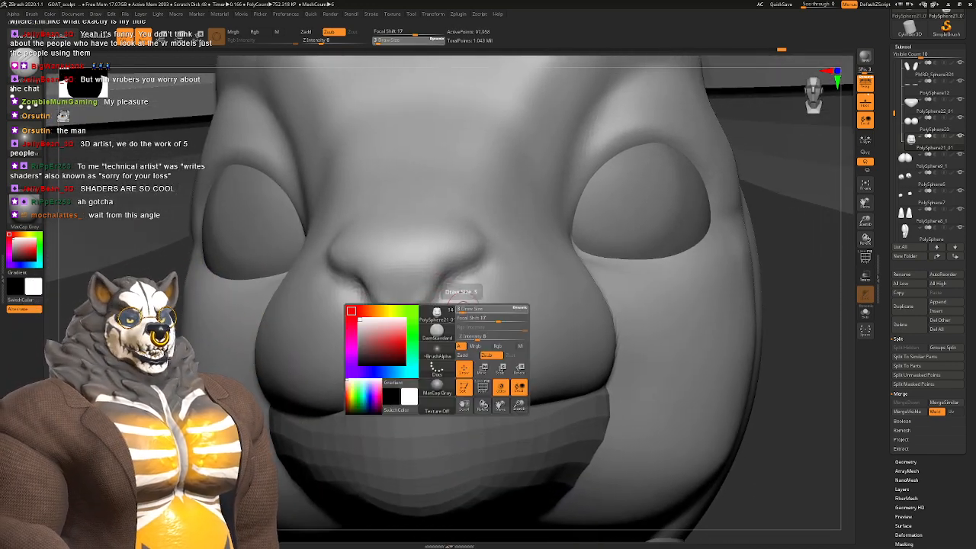
{"action": "key", "text": "space"}
{"action": "key", "text": "space"}
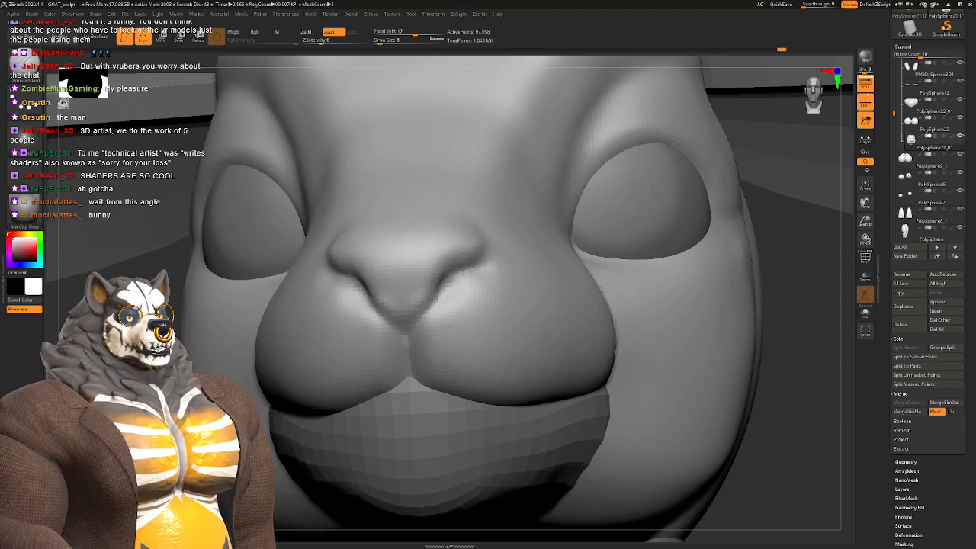
{"action": "mouse_move", "coordinate": [488, 264]}
{"action": "right_mouse_down"}
{"action": "mouse_move", "coordinate": [427, 258]}
{"action": "mouse_move", "coordinate": [373, 299]}
{"action": "mouse_move", "coordinate": [442, 297]}
{"action": "mouse_move", "coordinate": [385, 217]}
{"action": "mouse_move", "coordinate": [343, 233]}
{"action": "mouse_move", "coordinate": [343, 164]}
{"action": "mouse_move", "coordinate": [366, 251]}
{"action": "mouse_move", "coordinate": [441, 336]}
{"action": "right_mouse_up"}
Step: Choose the Clay brush, set its draw size to 17, and build up the cheek around the mouth corner
{"action": "key", "text": "b"}
{"action": "key", "text": "c"}
{"action": "key", "text": "l"}
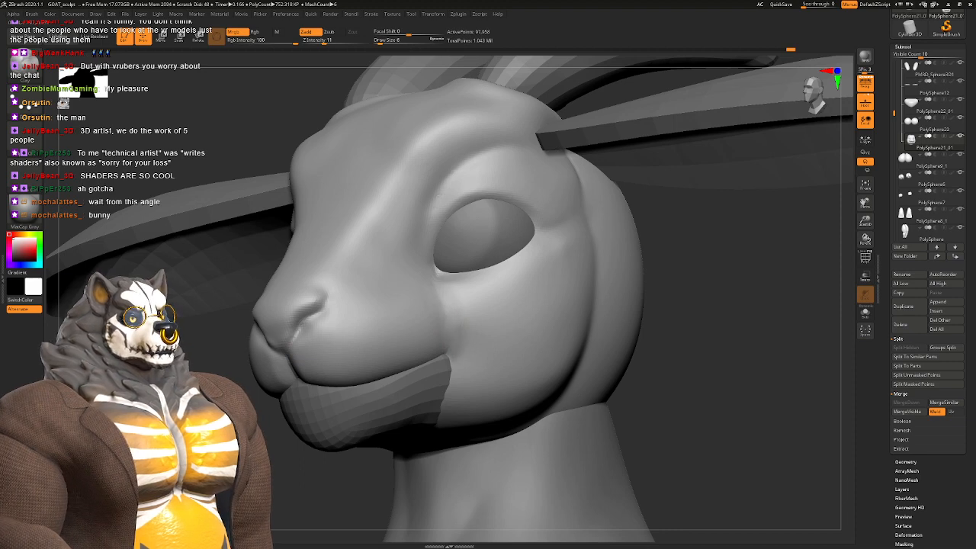
{"action": "mouse_move", "coordinate": [385, 326]}
{"action": "right_mouse_down"}
{"action": "mouse_move", "coordinate": [455, 336]}
{"action": "mouse_move", "coordinate": [400, 340]}
{"action": "right_mouse_up"}
{"action": "key", "text": "space"}
{"action": "left_click_drag", "start_coordinate": [436, 325], "coordinate": [442, 323]}
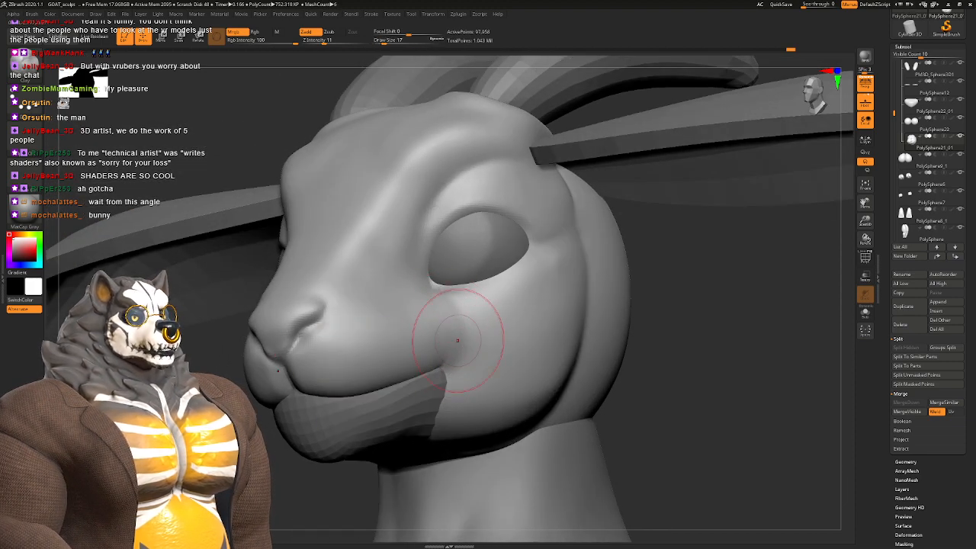
{"action": "mouse_move", "coordinate": [463, 349]}
{"action": "right_mouse_down"}
{"action": "mouse_move", "coordinate": [494, 344]}
{"action": "mouse_move", "coordinate": [476, 336]}
{"action": "mouse_move", "coordinate": [454, 279]}
{"action": "mouse_move", "coordinate": [492, 296]}
{"action": "mouse_move", "coordinate": [467, 320]}
{"action": "mouse_move", "coordinate": [482, 336]}
{"action": "mouse_move", "coordinate": [446, 288]}
{"action": "right_mouse_up"}
Step: Set the Clay draw size to 18 and build up the muzzle bridge and the brow ridge above the eye
{"action": "key", "text": "space"}
{"action": "left_click", "coordinate": [452, 292]}
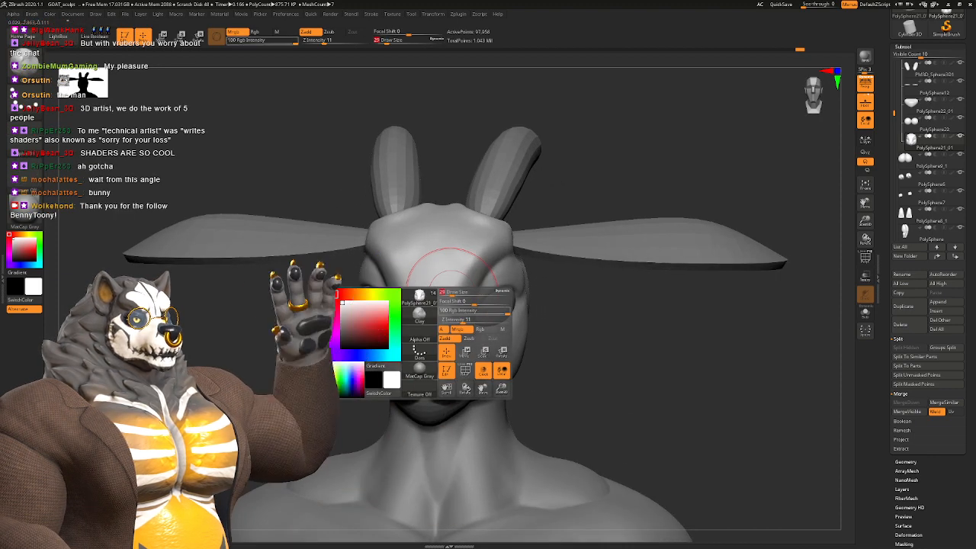
{"action": "key", "text": "space"}
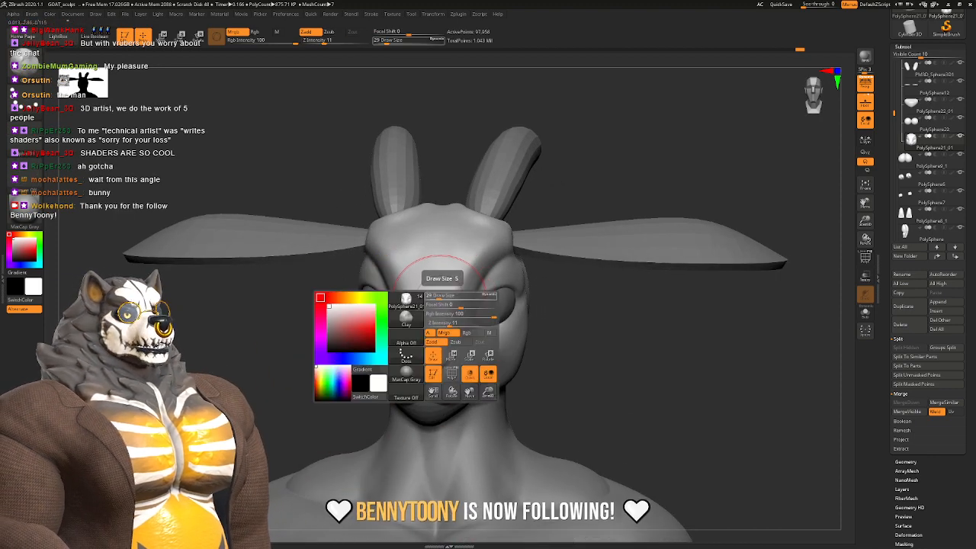
{"action": "left_click_drag", "start_coordinate": [442, 296], "coordinate": [436, 295]}
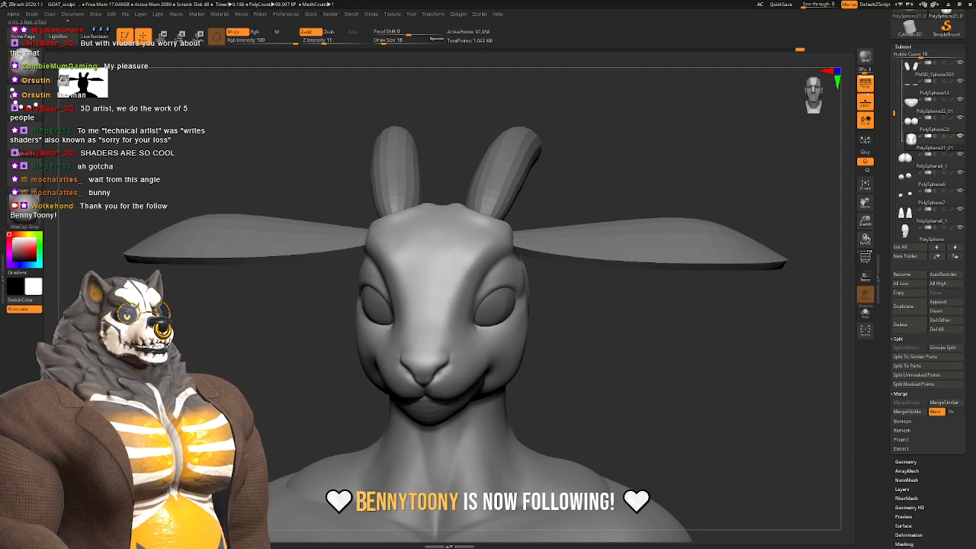
{"action": "mouse_move", "coordinate": [437, 276]}
{"action": "right_mouse_down"}
{"action": "mouse_move", "coordinate": [396, 273]}
{"action": "mouse_move", "coordinate": [416, 258]}
{"action": "right_mouse_up"}
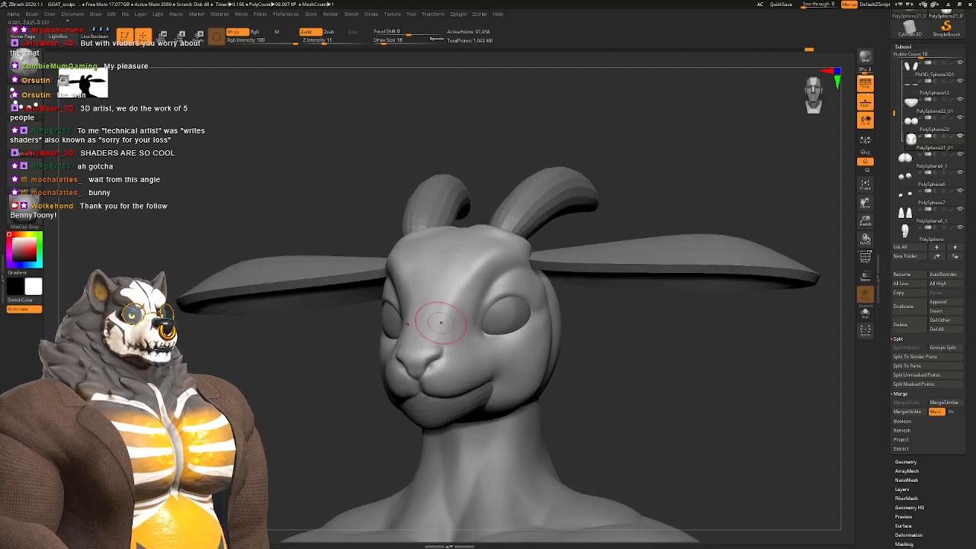
{"action": "mouse_move", "coordinate": [431, 331]}
{"action": "right_mouse_down"}
{"action": "mouse_move", "coordinate": [385, 335]}
{"action": "mouse_move", "coordinate": [429, 337]}
{"action": "mouse_move", "coordinate": [442, 351]}
{"action": "right_mouse_up"}
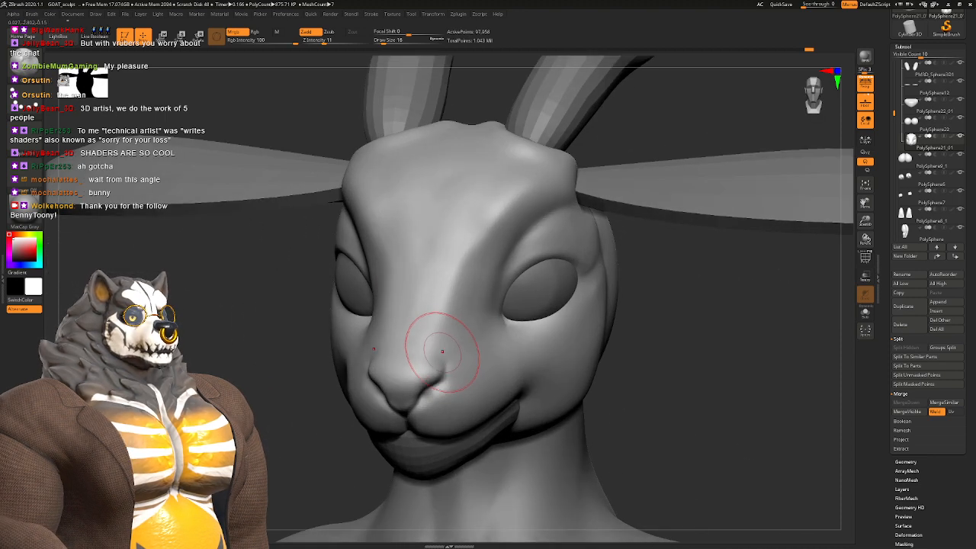
{"action": "mouse_move", "coordinate": [472, 273]}
{"action": "right_mouse_down"}
{"action": "mouse_move", "coordinate": [506, 273]}
{"action": "mouse_move", "coordinate": [465, 252]}
{"action": "mouse_move", "coordinate": [488, 248]}
{"action": "mouse_move", "coordinate": [446, 253]}
{"action": "mouse_move", "coordinate": [455, 305]}
{"action": "right_mouse_up"}
{"action": "mouse_move", "coordinate": [455, 305]}
{"action": "right_mouse_down"}
{"action": "mouse_move", "coordinate": [488, 267]}
{"action": "mouse_move", "coordinate": [481, 254]}
{"action": "mouse_move", "coordinate": [506, 268]}
{"action": "mouse_move", "coordinate": [462, 259]}
{"action": "right_mouse_up"}
{"action": "mouse_move", "coordinate": [462, 259]}
{"action": "right_mouse_down", "text": "ctrl"}
{"action": "mouse_move", "coordinate": [475, 270]}
{"action": "mouse_move", "coordinate": [466, 295]}
{"action": "mouse_move", "coordinate": [481, 264]}
{"action": "right_mouse_up", "text": "ctrl"}
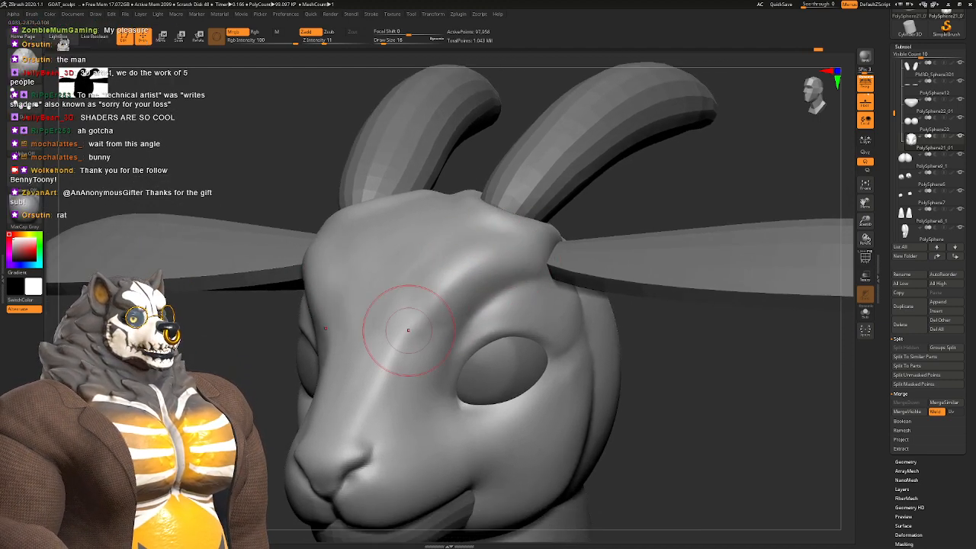
{"action": "right_click_drag", "start_coordinate": [500, 260], "coordinate": [369, 291]}
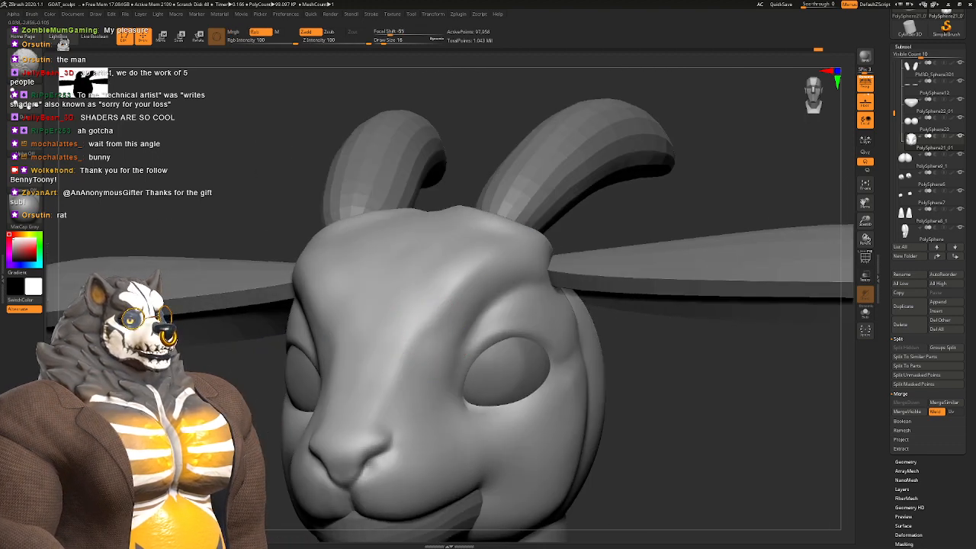
Step: Smooth the forehead and the brow ridge into the area above the eye
{"action": "mouse_move", "coordinate": [434, 387]}
{"action": "right_mouse_down", "text": "alt"}
{"action": "mouse_move", "coordinate": [424, 333]}
{"action": "mouse_move", "coordinate": [435, 306]}
{"action": "mouse_move", "coordinate": [426, 318]}
{"action": "mouse_move", "coordinate": [444, 347]}
{"action": "mouse_move", "coordinate": [392, 341]}
{"action": "mouse_move", "coordinate": [434, 327]}
{"action": "right_mouse_up", "text": "alt"}
{"action": "right_click_drag", "start_coordinate": [435, 327], "coordinate": [534, 341], "text": "ctrl"}
{"action": "right_click_drag", "start_coordinate": [458, 342], "coordinate": [468, 284], "text": "ctrl"}
{"action": "mouse_move", "coordinate": [441, 229]}
{"action": "right_mouse_down", "text": "ctrl"}
{"action": "mouse_move", "coordinate": [492, 289]}
{"action": "mouse_move", "coordinate": [464, 211]}
{"action": "mouse_move", "coordinate": [484, 255]}
{"action": "mouse_move", "coordinate": [522, 250]}
{"action": "mouse_move", "coordinate": [427, 266]}
{"action": "mouse_move", "coordinate": [471, 257]}
{"action": "right_mouse_up", "text": "ctrl"}
{"action": "left_click_drag", "start_coordinate": [416, 242], "coordinate": [374, 260], "text": "shift"}
{"action": "right_click_drag", "start_coordinate": [374, 260], "coordinate": [355, 235]}
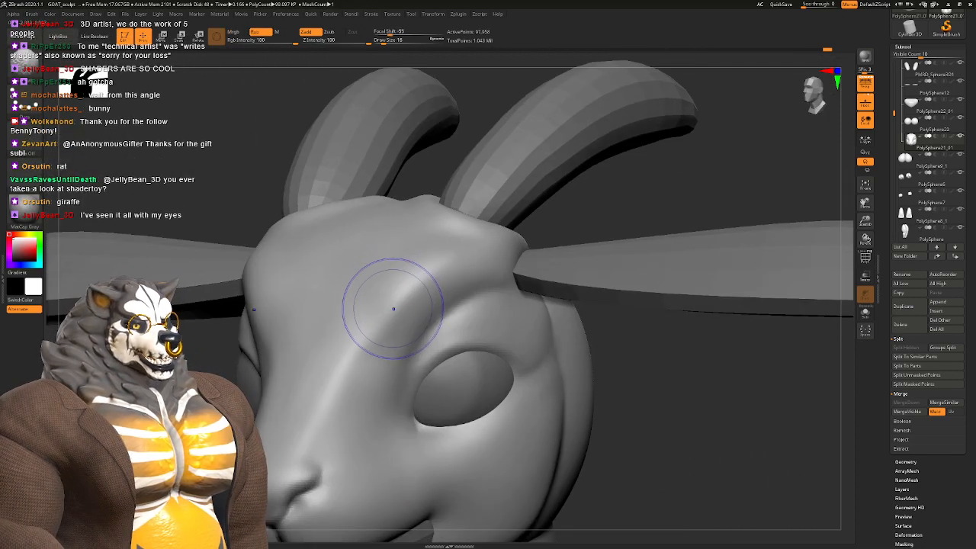
{"action": "left_click_drag", "start_coordinate": [394, 308], "coordinate": [392, 314], "text": "shift"}
{"action": "mouse_move", "coordinate": [392, 314]}
{"action": "right_mouse_down"}
{"action": "mouse_move", "coordinate": [384, 312]}
{"action": "mouse_move", "coordinate": [403, 282]}
{"action": "right_mouse_up"}
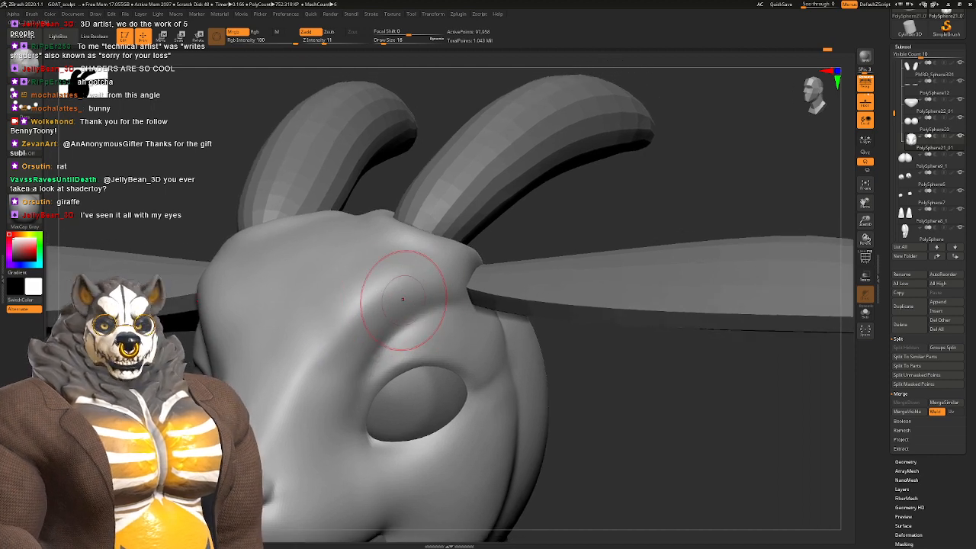
{"action": "mouse_move", "coordinate": [392, 326]}
{"action": "right_mouse_down"}
{"action": "mouse_move", "coordinate": [448, 347]}
{"action": "mouse_move", "coordinate": [408, 320]}
{"action": "right_mouse_up"}
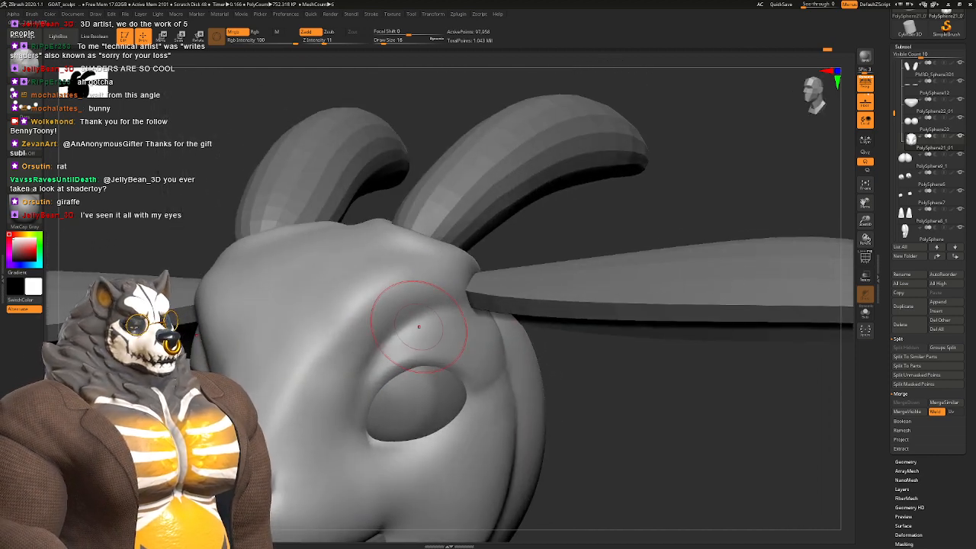
Step: Choose the DamStandard brush, set its draw size to 7, and carve the crease between the brow and upper eyelid
{"action": "key", "text": "b"}
{"action": "key", "text": "d"}
{"action": "key", "text": "s"}
{"action": "key", "text": "space"}
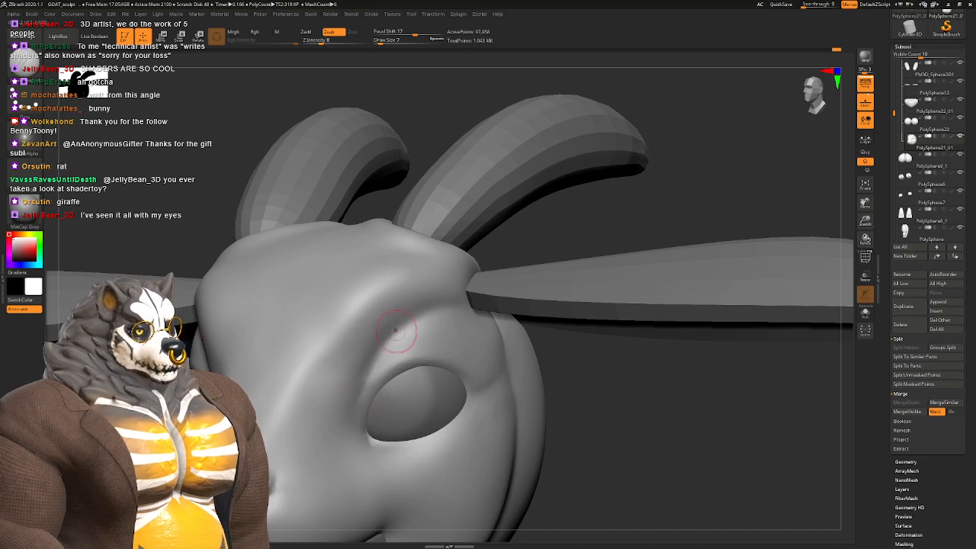
{"action": "right_click_drag", "start_coordinate": [442, 314], "coordinate": [447, 298]}
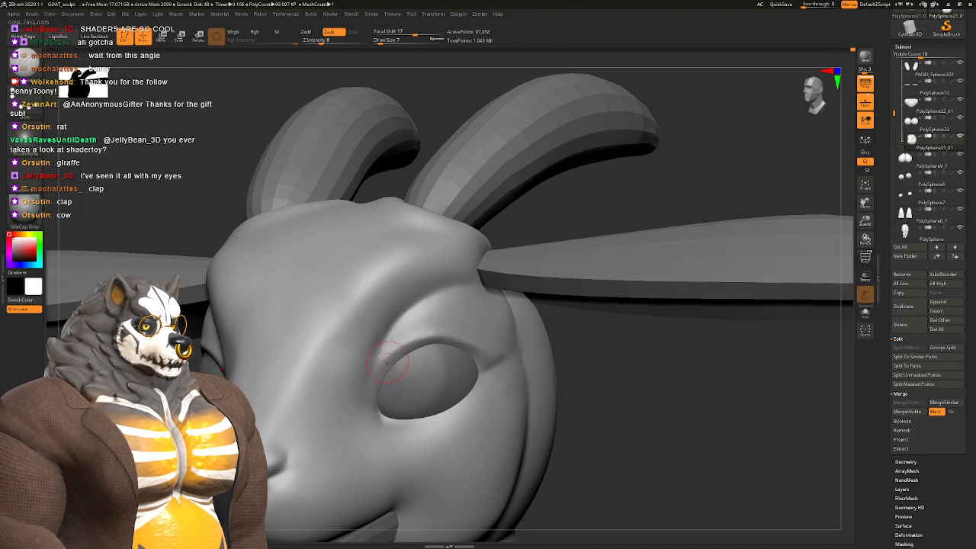
{"action": "left_click_drag", "start_coordinate": [371, 407], "coordinate": [377, 424]}
{"action": "right_click_drag", "start_coordinate": [376, 431], "coordinate": [372, 403], "text": "alt"}
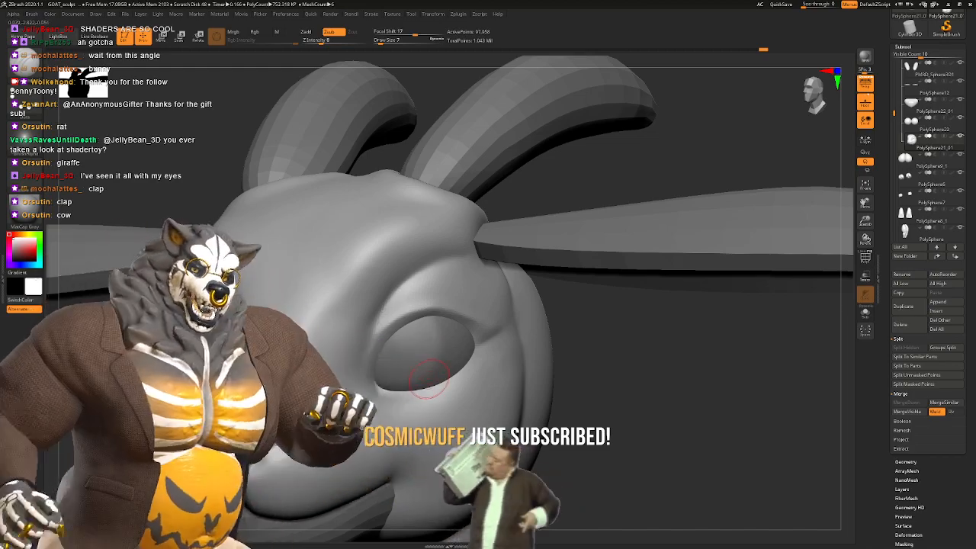
Step: Sharpen the eyelid creases at the inner and outer corners of the eye with the DamStandard brush
{"action": "right_click_drag", "start_coordinate": [292, 269], "coordinate": [327, 323]}
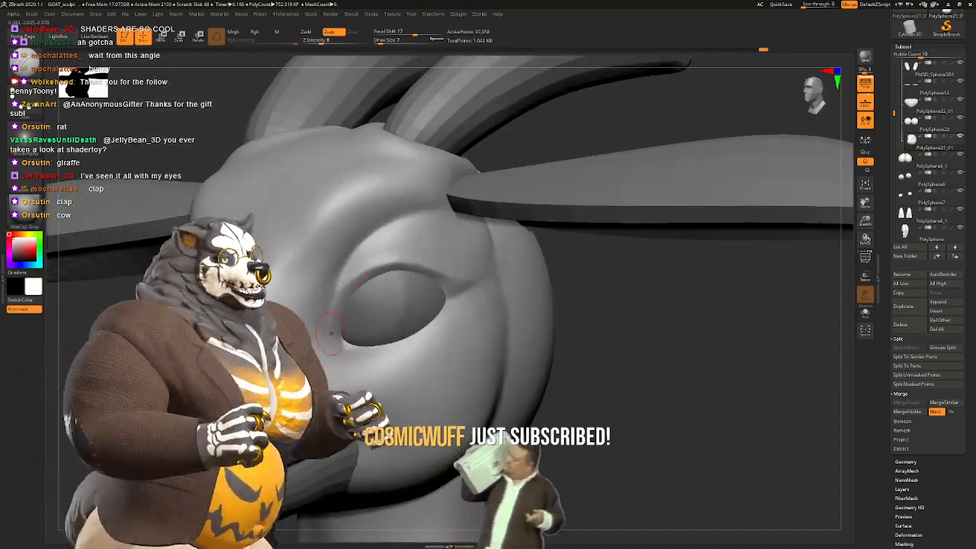
{"action": "mouse_move", "coordinate": [337, 341]}
{"action": "right_mouse_down"}
{"action": "mouse_move", "coordinate": [360, 357]}
{"action": "mouse_move", "coordinate": [332, 349]}
{"action": "mouse_move", "coordinate": [343, 353]}
{"action": "mouse_move", "coordinate": [381, 288]}
{"action": "mouse_move", "coordinate": [444, 260]}
{"action": "right_mouse_up"}
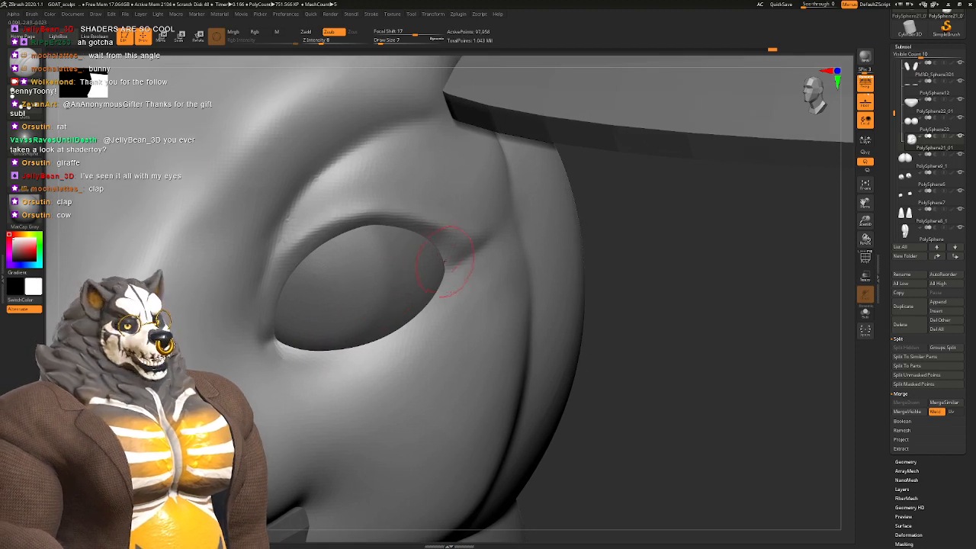
{"action": "right_click_drag", "start_coordinate": [418, 305], "coordinate": [438, 252]}
Step: Choose the hPolish brush and flatten the rim of the upper eyelid
{"action": "key", "text": "b"}
{"action": "key", "text": "h"}
{"action": "key", "text": "p"}
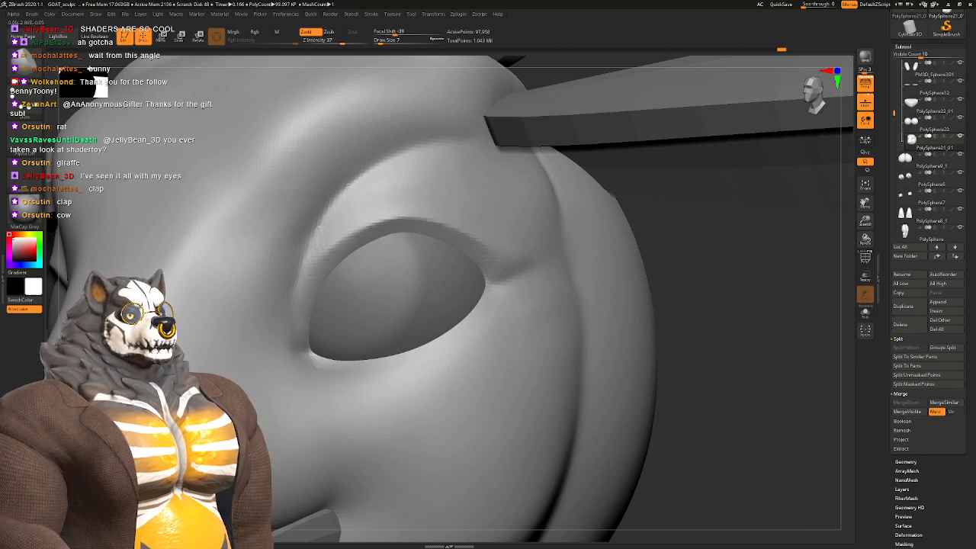
{"action": "right_click_drag", "start_coordinate": [426, 320], "coordinate": [499, 209], "text": "ctrl"}
{"action": "right_click_drag", "start_coordinate": [374, 237], "coordinate": [438, 256]}
{"action": "right_click_drag", "start_coordinate": [438, 305], "coordinate": [400, 314], "text": "ctrl"}
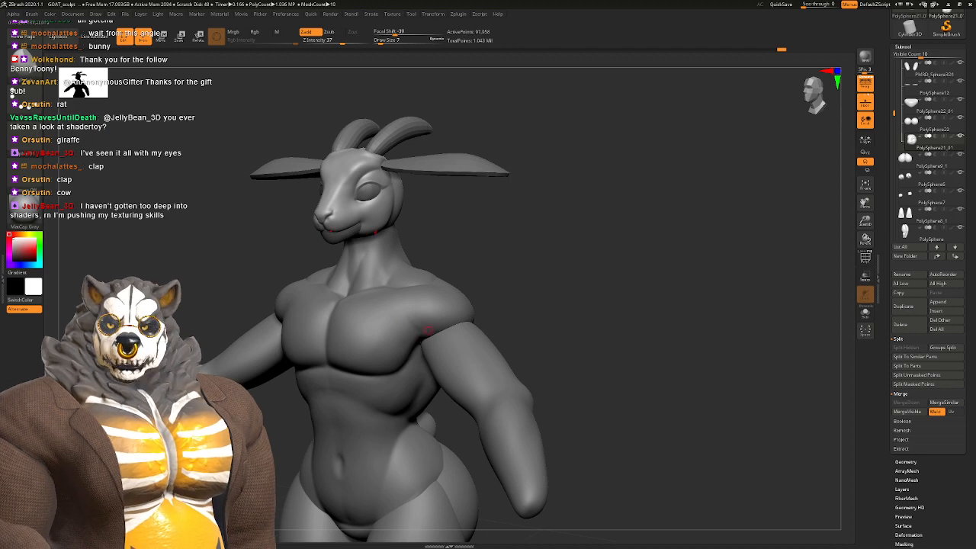
Step: Select the torso mesh, choose the Move brush with draw size 68, and reshape the neck below the head
{"action": "right_click_drag", "start_coordinate": [398, 306], "coordinate": [387, 153], "text": "alt"}
{"action": "right_click_drag", "start_coordinate": [387, 152], "coordinate": [533, 163]}
{"action": "right_click_drag", "start_coordinate": [359, 244], "coordinate": [397, 282]}
{"action": "right_click_drag", "start_coordinate": [398, 282], "coordinate": [457, 300]}
{"action": "right_click_drag", "start_coordinate": [457, 299], "coordinate": [464, 392], "text": "ctrl"}
{"action": "mouse_move", "coordinate": [415, 241]}
{"action": "right_mouse_down", "text": "alt"}
{"action": "mouse_move", "coordinate": [421, 307]}
{"action": "mouse_move", "coordinate": [471, 298]}
{"action": "mouse_move", "coordinate": [382, 296]}
{"action": "mouse_move", "coordinate": [420, 307]}
{"action": "right_mouse_up", "text": "alt"}
{"action": "left_click", "coordinate": [408, 297], "text": "alt"}
{"action": "key", "text": "b"}
{"action": "key", "text": "m"}
{"action": "key", "text": "v"}
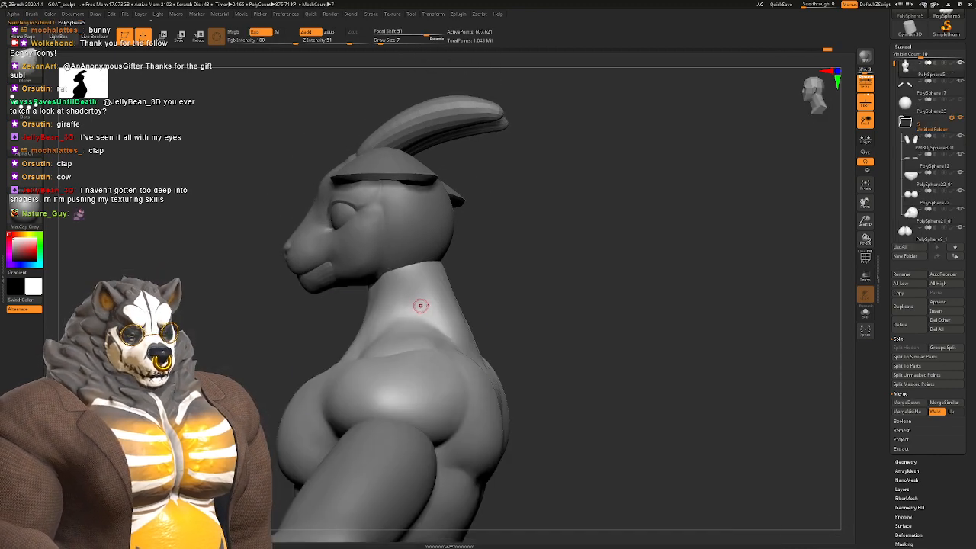
{"action": "key", "text": "space"}
{"action": "left_click_drag", "start_coordinate": [420, 306], "coordinate": [434, 305]}
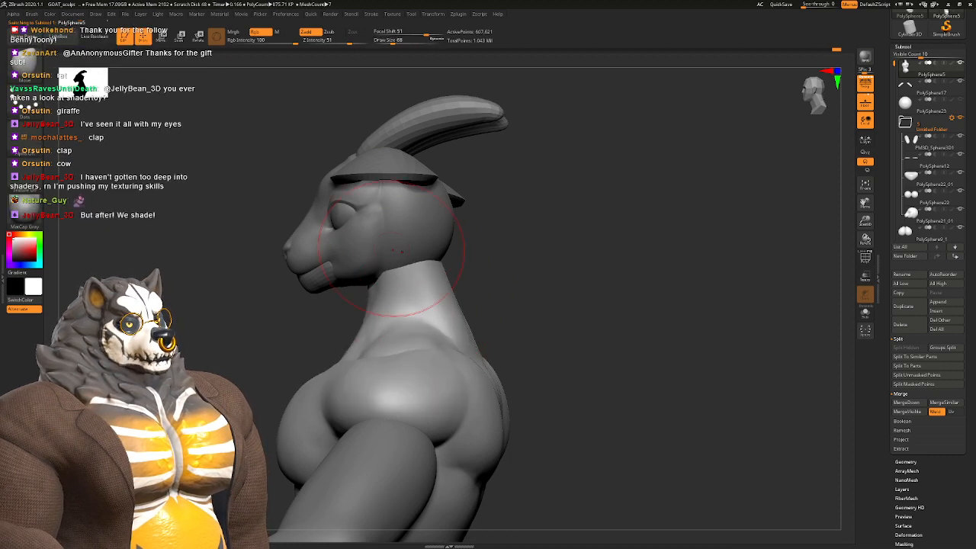
{"action": "right_click_drag", "start_coordinate": [401, 274], "coordinate": [395, 278]}
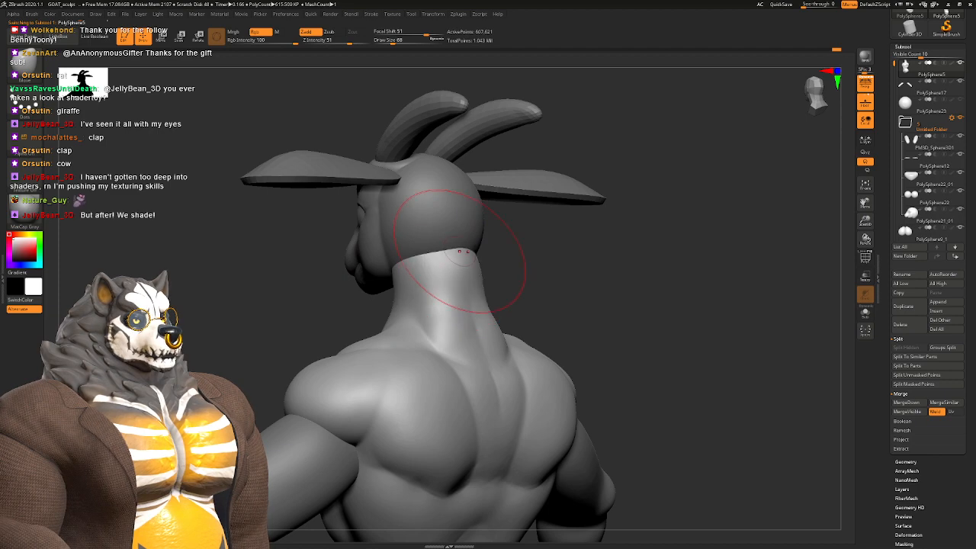
Step: Push the nape and sides of the neck into shape with the Move brush at draw sizes 112 and 94
{"action": "key", "text": "space"}
{"action": "left_click_drag", "start_coordinate": [466, 287], "coordinate": [472, 287]}
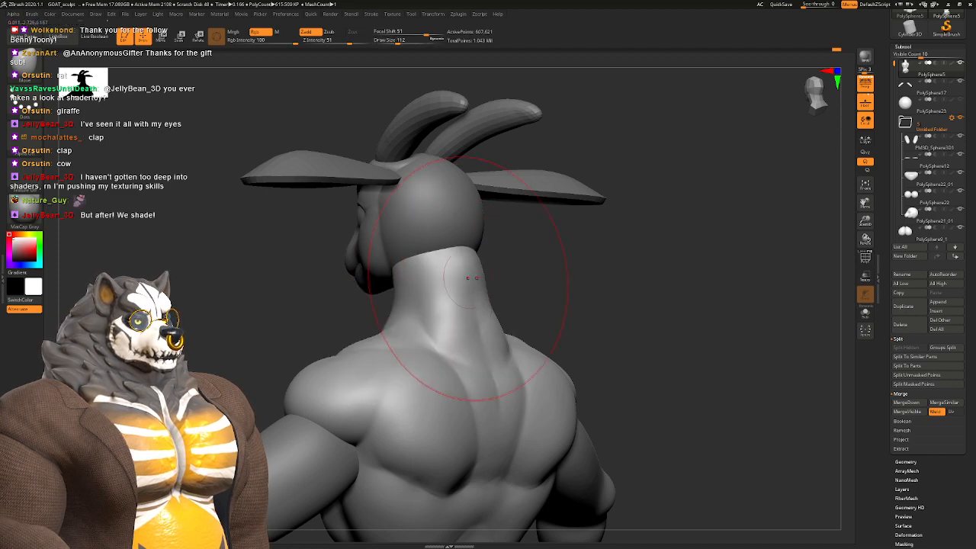
{"action": "right_click_drag", "start_coordinate": [466, 294], "coordinate": [449, 272]}
{"action": "key", "text": "space"}
{"action": "left_click_drag", "start_coordinate": [448, 271], "coordinate": [447, 272]}
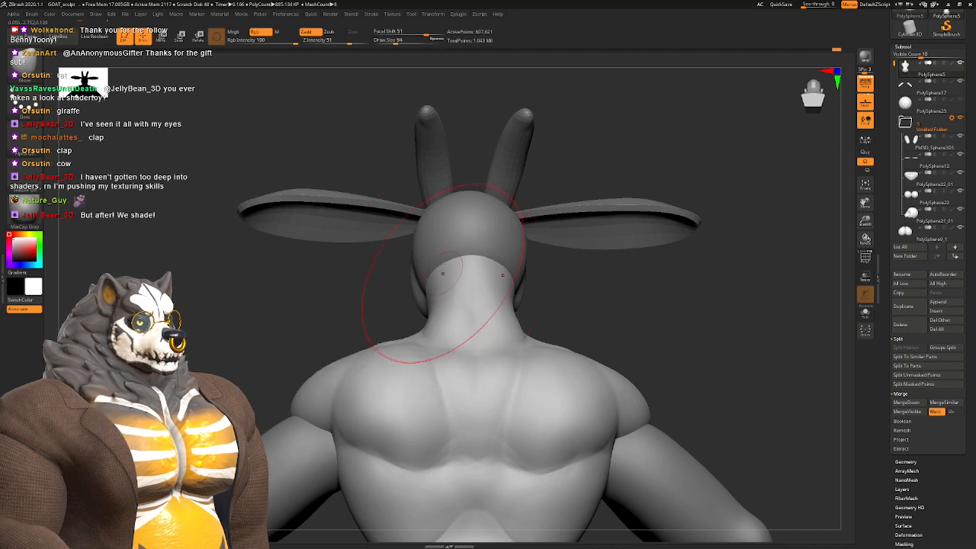
{"action": "right_click_drag", "start_coordinate": [442, 283], "coordinate": [479, 334]}
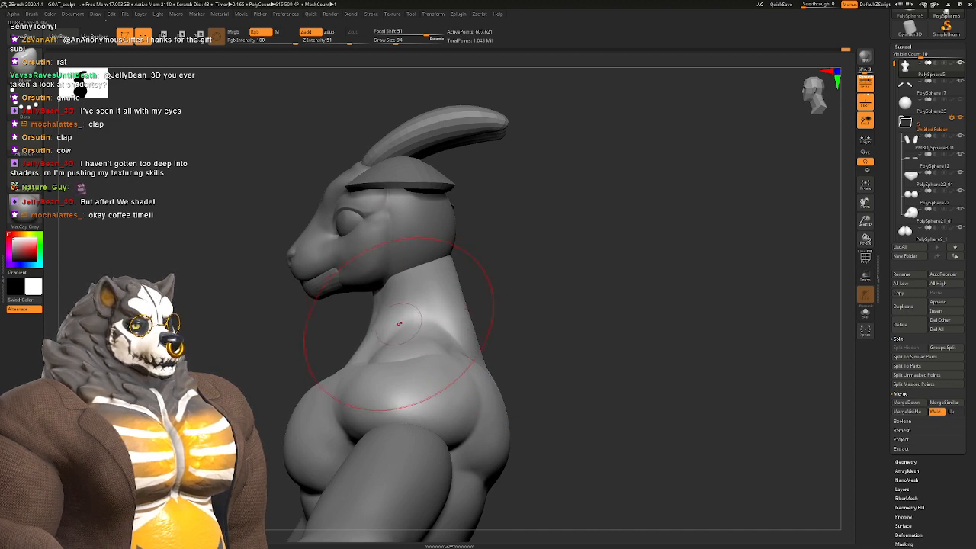
{"action": "right_click_drag", "start_coordinate": [398, 322], "coordinate": [442, 302]}
Step: Reduce the Move brush size and reshape the slope from the neck into the shoulders
{"action": "key", "text": "space"}
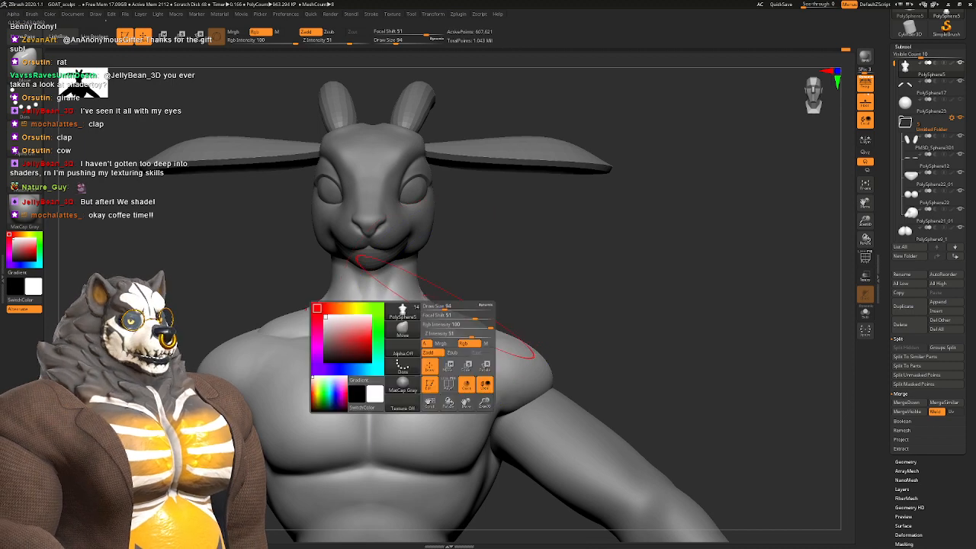
{"action": "left_click_drag", "start_coordinate": [445, 306], "coordinate": [439, 308]}
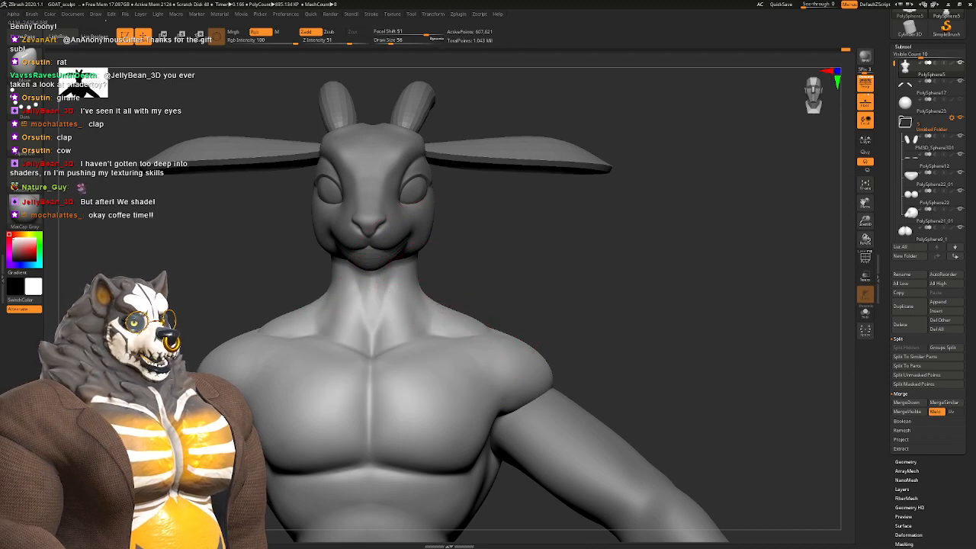
{"action": "right_click_drag", "start_coordinate": [466, 327], "coordinate": [458, 306]}
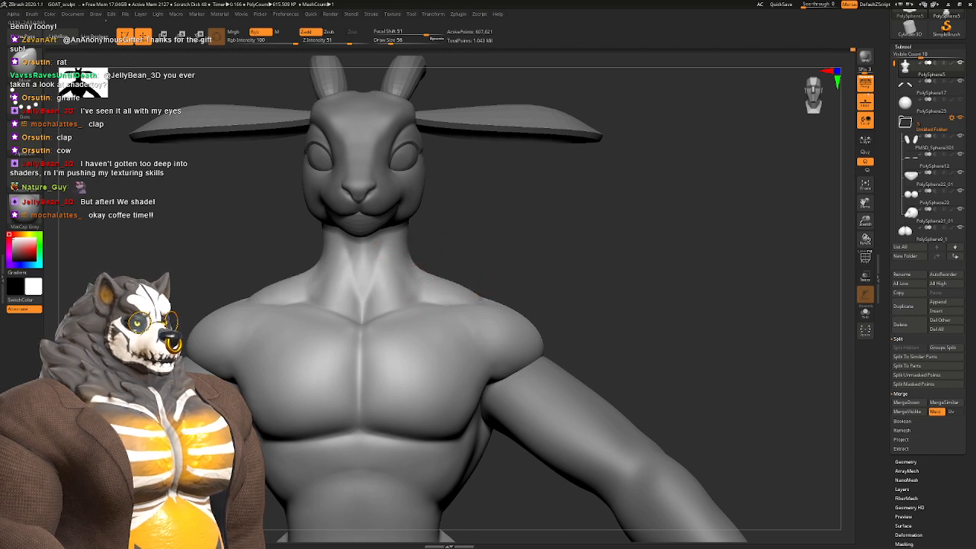
Step: Set the Move brush draw size to 35 and reshape the front of the neck where it meets the chest
{"action": "right_click_drag", "start_coordinate": [410, 277], "coordinate": [450, 305], "text": "ctrl"}
{"action": "mouse_move", "coordinate": [468, 267]}
{"action": "right_mouse_down"}
{"action": "mouse_move", "coordinate": [419, 252]}
{"action": "mouse_move", "coordinate": [396, 362]}
{"action": "right_mouse_up"}
{"action": "mouse_move", "coordinate": [449, 328]}
{"action": "right_mouse_down"}
{"action": "mouse_move", "coordinate": [381, 324]}
{"action": "mouse_move", "coordinate": [427, 325]}
{"action": "mouse_move", "coordinate": [427, 246]}
{"action": "mouse_move", "coordinate": [381, 373]}
{"action": "right_mouse_up"}
{"action": "key", "text": "space"}
{"action": "left_click_drag", "start_coordinate": [414, 337], "coordinate": [414, 352]}
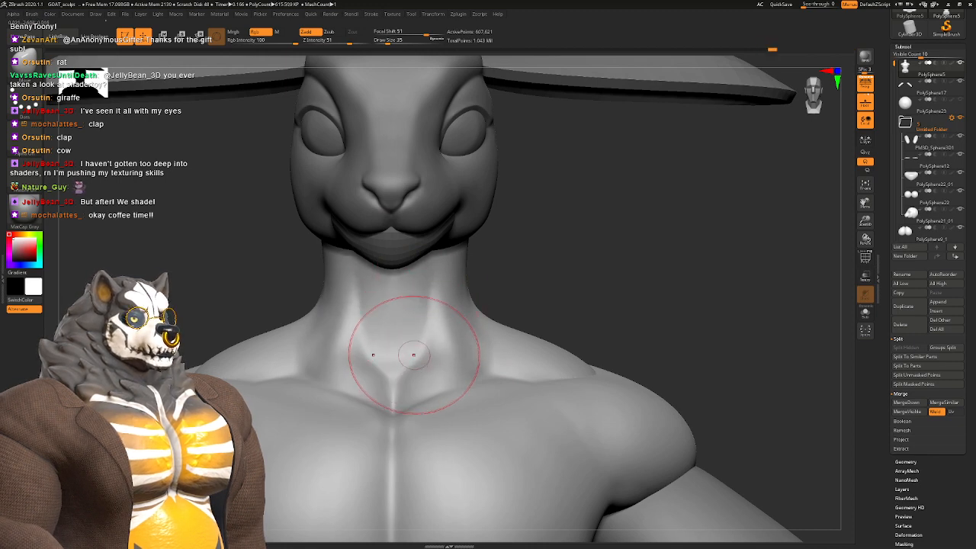
{"action": "mouse_move", "coordinate": [409, 363]}
{"action": "right_mouse_down"}
{"action": "mouse_move", "coordinate": [509, 355]}
{"action": "mouse_move", "coordinate": [510, 367]}
{"action": "mouse_move", "coordinate": [405, 368]}
{"action": "mouse_move", "coordinate": [378, 334]}
{"action": "mouse_move", "coordinate": [393, 342]}
{"action": "mouse_move", "coordinate": [414, 332]}
{"action": "right_mouse_up"}
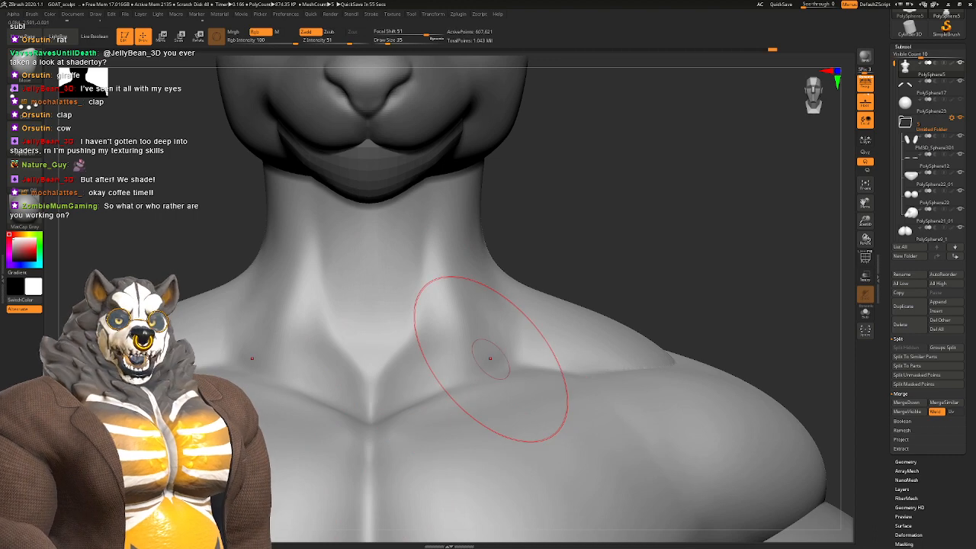
Step: Lower the Move brush draw size to 33 and shape the area between the neck base, collarbones and shoulder
{"action": "mouse_move", "coordinate": [456, 302]}
{"action": "right_mouse_down"}
{"action": "mouse_move", "coordinate": [392, 311]}
{"action": "mouse_move", "coordinate": [456, 312]}
{"action": "right_mouse_up"}
{"action": "key", "text": "space"}
{"action": "left_click_drag", "start_coordinate": [455, 311], "coordinate": [452, 304]}
{"action": "key", "text": "space"}
{"action": "key", "text": "space"}
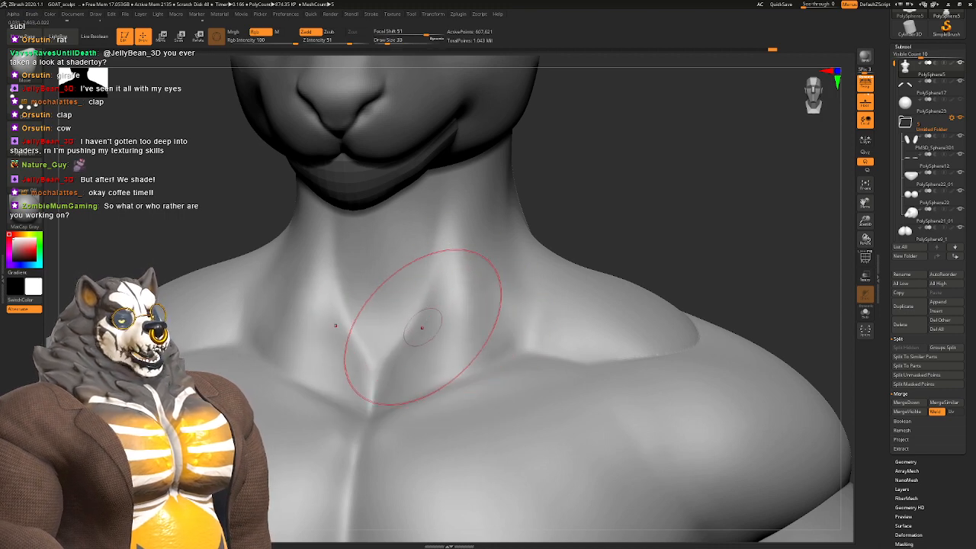
{"action": "mouse_move", "coordinate": [362, 423]}
{"action": "right_mouse_down"}
{"action": "mouse_move", "coordinate": [381, 343]}
{"action": "mouse_move", "coordinate": [401, 329]}
{"action": "mouse_move", "coordinate": [394, 291]}
{"action": "right_mouse_up"}
{"action": "mouse_move", "coordinate": [465, 385]}
{"action": "right_mouse_down"}
{"action": "mouse_move", "coordinate": [434, 388]}
{"action": "mouse_move", "coordinate": [462, 385]}
{"action": "right_mouse_up"}
{"action": "right_click_drag", "start_coordinate": [462, 386], "coordinate": [454, 285], "text": "ctrl"}
{"action": "mouse_move", "coordinate": [454, 286]}
{"action": "right_mouse_down"}
{"action": "mouse_move", "coordinate": [428, 290]}
{"action": "mouse_move", "coordinate": [427, 358]}
{"action": "mouse_move", "coordinate": [423, 294]}
{"action": "right_mouse_up"}
{"action": "right_click_drag", "start_coordinate": [424, 294], "coordinate": [449, 427]}
{"action": "mouse_move", "coordinate": [448, 335]}
{"action": "right_mouse_down"}
{"action": "mouse_move", "coordinate": [459, 320]}
{"action": "mouse_move", "coordinate": [477, 381]}
{"action": "mouse_move", "coordinate": [455, 343]}
{"action": "right_mouse_up"}
Step: Choose the Clay brush with draw size 23 and blend the ridge where the trapezius meets the top of the shoulder
{"action": "key", "text": "b"}
{"action": "key", "text": "c"}
{"action": "key", "text": "l"}
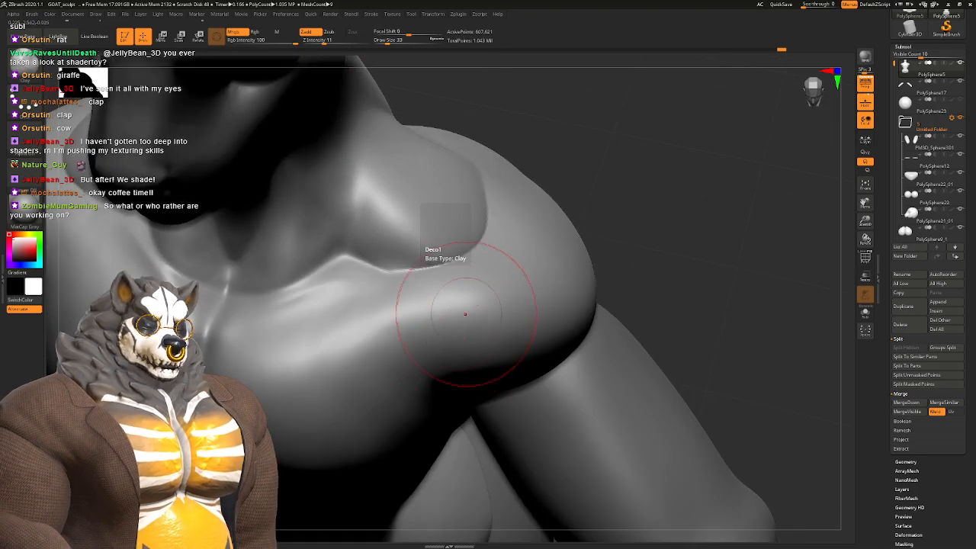
{"action": "key", "text": "space"}
{"action": "left_click_drag", "start_coordinate": [435, 247], "coordinate": [431, 247]}
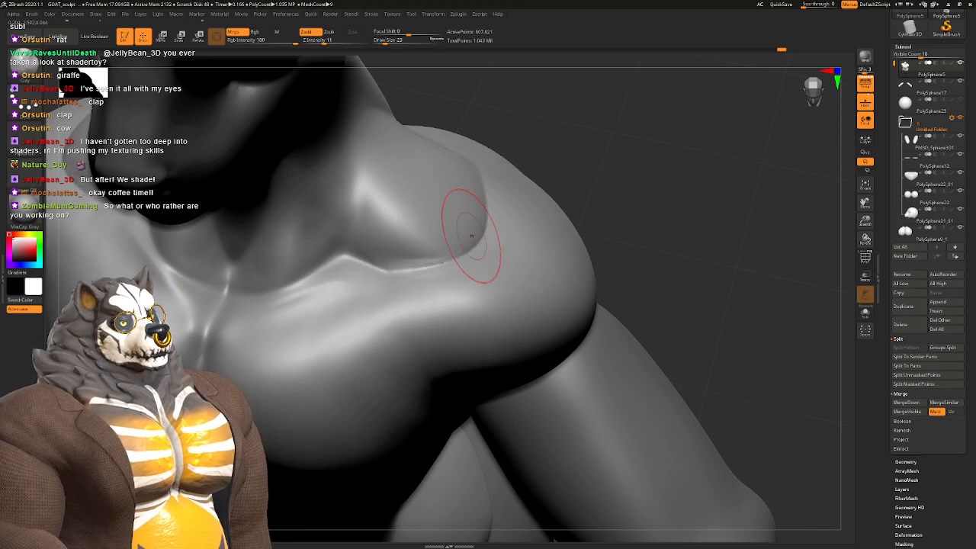
{"action": "right_click_drag", "start_coordinate": [494, 237], "coordinate": [472, 267]}
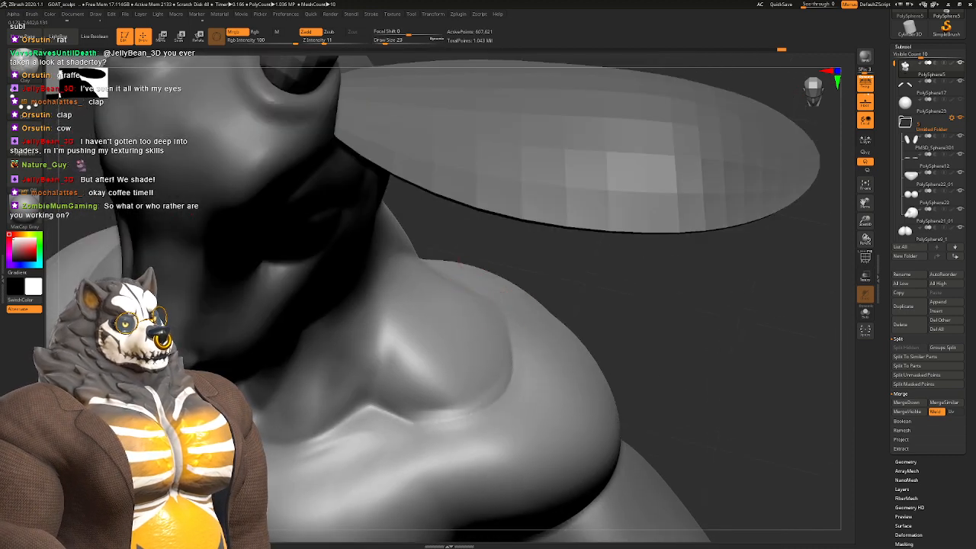
{"action": "right_click_drag", "start_coordinate": [433, 363], "coordinate": [488, 360]}
{"action": "left_click_drag", "start_coordinate": [488, 360], "coordinate": [515, 375]}
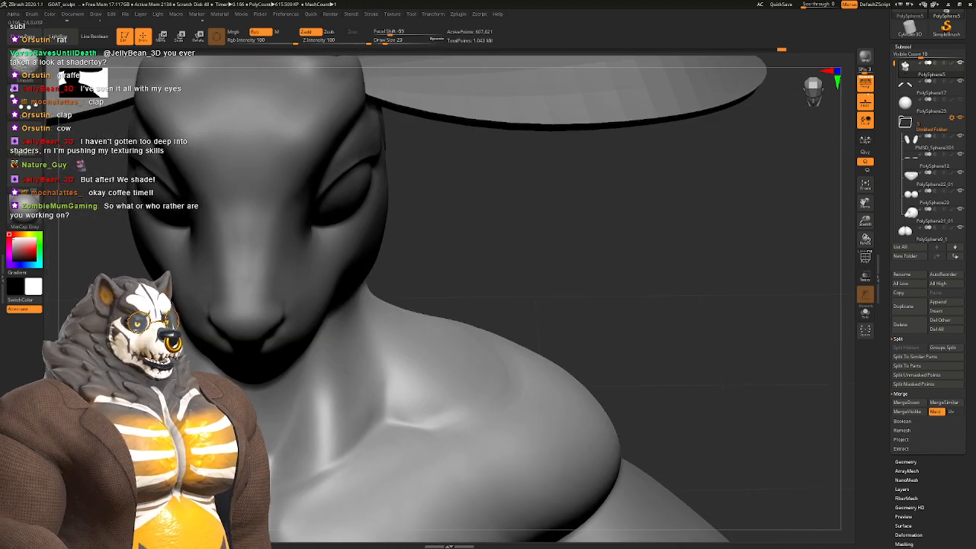
{"action": "mouse_move", "coordinate": [464, 390]}
{"action": "right_mouse_down"}
{"action": "mouse_move", "coordinate": [482, 299]}
{"action": "mouse_move", "coordinate": [488, 308]}
{"action": "right_mouse_up"}
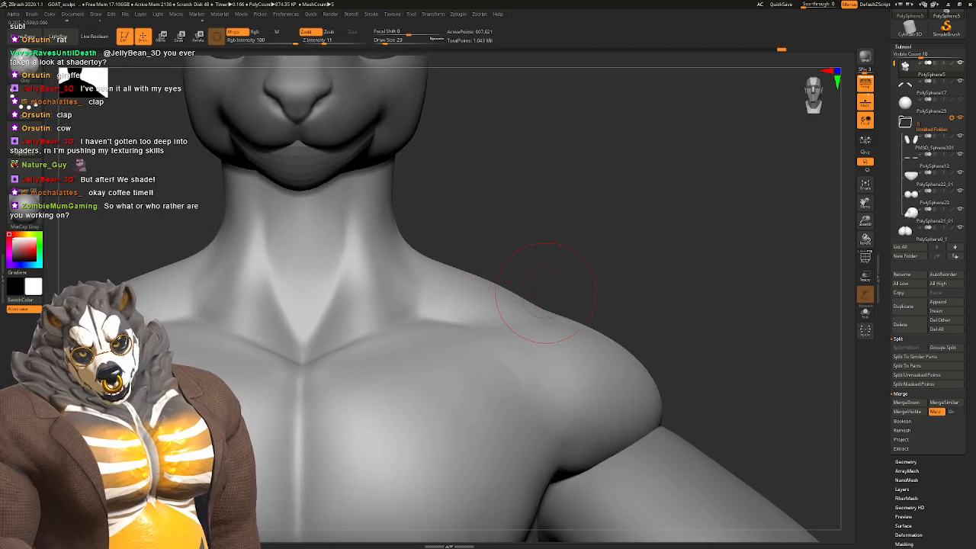
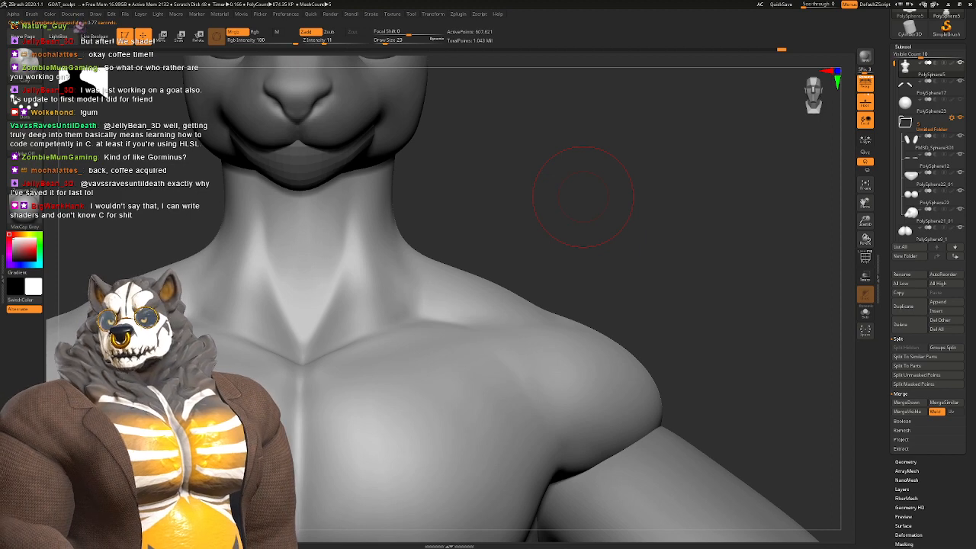
Step: Smooth the torso surface and check the full body's proportions from the front, side and back
{"action": "mouse_move", "coordinate": [368, 347]}
{"action": "right_mouse_down", "text": "ctrl"}
{"action": "mouse_move", "coordinate": [367, 267]}
{"action": "mouse_move", "coordinate": [339, 297]}
{"action": "mouse_move", "coordinate": [327, 336]}
{"action": "mouse_move", "coordinate": [382, 375]}
{"action": "mouse_move", "coordinate": [383, 309]}
{"action": "mouse_move", "coordinate": [450, 305]}
{"action": "mouse_move", "coordinate": [404, 312]}
{"action": "right_mouse_up", "text": "ctrl"}
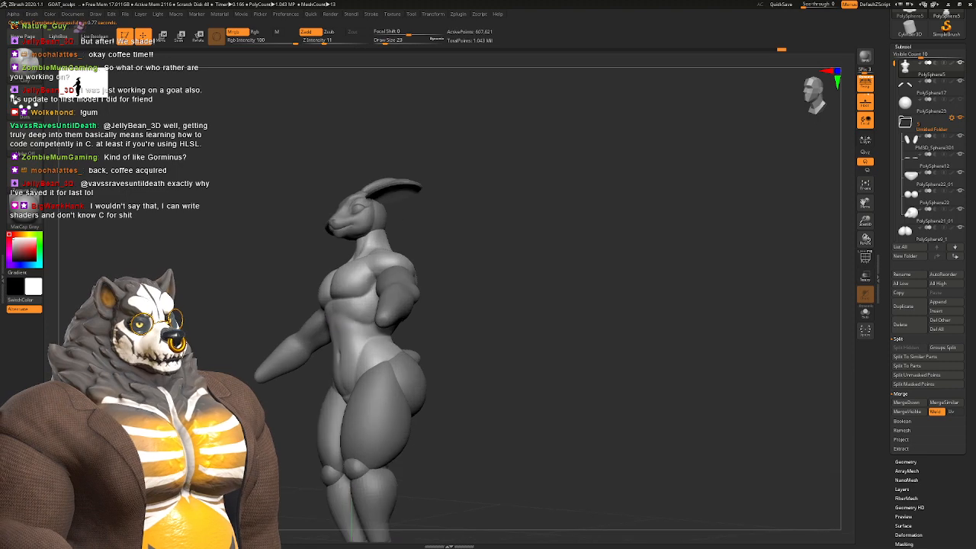
{"action": "mouse_move", "coordinate": [404, 312]}
{"action": "right_mouse_down", "text": "ctrl"}
{"action": "mouse_move", "coordinate": [403, 358]}
{"action": "mouse_move", "coordinate": [359, 313]}
{"action": "mouse_move", "coordinate": [374, 320]}
{"action": "mouse_move", "coordinate": [385, 288]}
{"action": "right_mouse_up", "text": "ctrl"}
{"action": "left_click_drag", "start_coordinate": [376, 238], "coordinate": [372, 230], "text": "shift"}
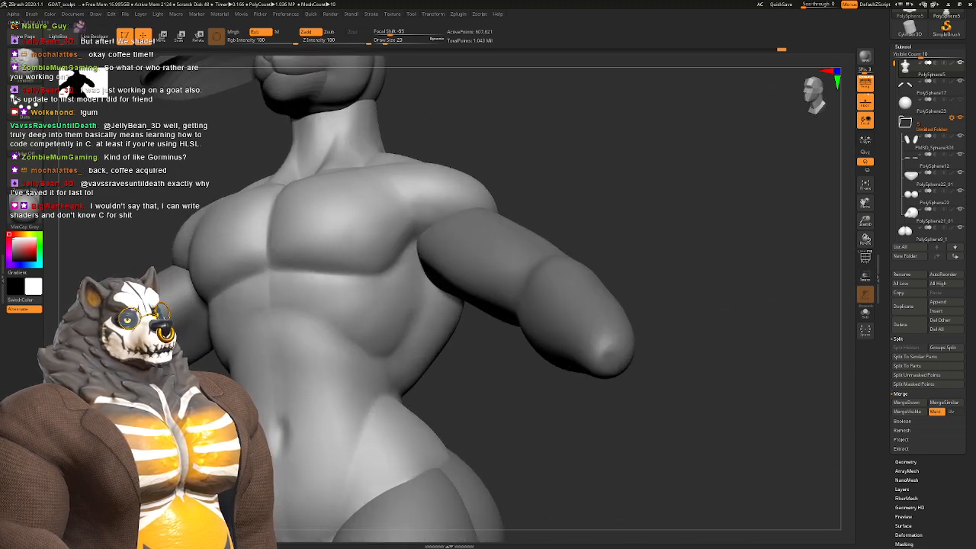
{"action": "mouse_move", "coordinate": [366, 389]}
{"action": "right_mouse_down", "text": "ctrl"}
{"action": "mouse_move", "coordinate": [363, 338]}
{"action": "mouse_move", "coordinate": [397, 358]}
{"action": "mouse_move", "coordinate": [398, 309]}
{"action": "mouse_move", "coordinate": [568, 311]}
{"action": "mouse_move", "coordinate": [522, 308]}
{"action": "mouse_move", "coordinate": [518, 381]}
{"action": "mouse_move", "coordinate": [511, 358]}
{"action": "right_mouse_up", "text": "ctrl"}
{"action": "right_click_drag", "start_coordinate": [381, 358], "coordinate": [373, 278], "text": "ctrl"}
{"action": "right_click_drag", "start_coordinate": [373, 278], "coordinate": [377, 316]}
{"action": "right_click_drag", "start_coordinate": [377, 316], "coordinate": [453, 327], "text": "alt"}
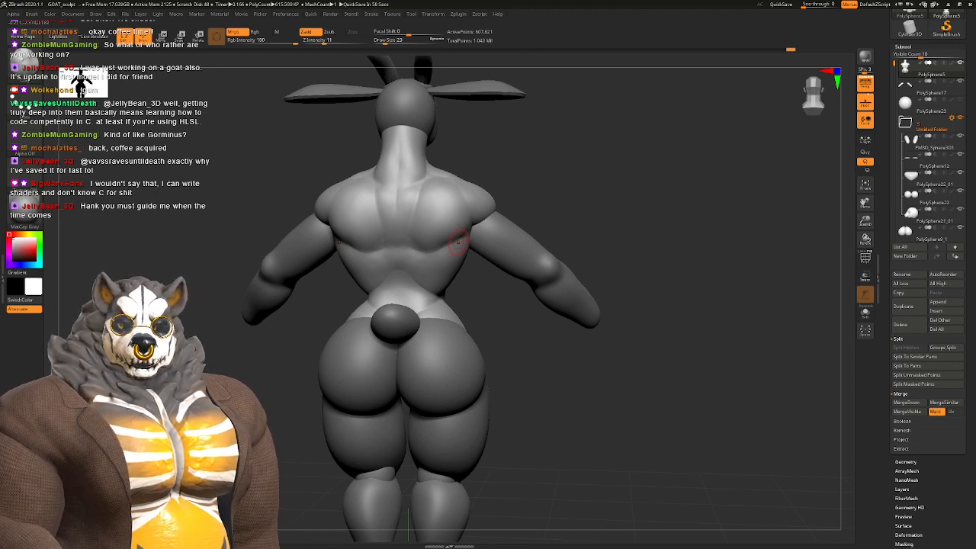
{"action": "mouse_move", "coordinate": [513, 317]}
{"action": "left_mouse_down", "text": "alt"}
{"action": "mouse_move", "coordinate": [523, 321]}
{"action": "mouse_move", "coordinate": [488, 323]}
{"action": "mouse_move", "coordinate": [505, 324]}
{"action": "mouse_move", "coordinate": [544, 369]}
{"action": "mouse_move", "coordinate": [732, 365]}
{"action": "left_mouse_up", "text": "alt"}
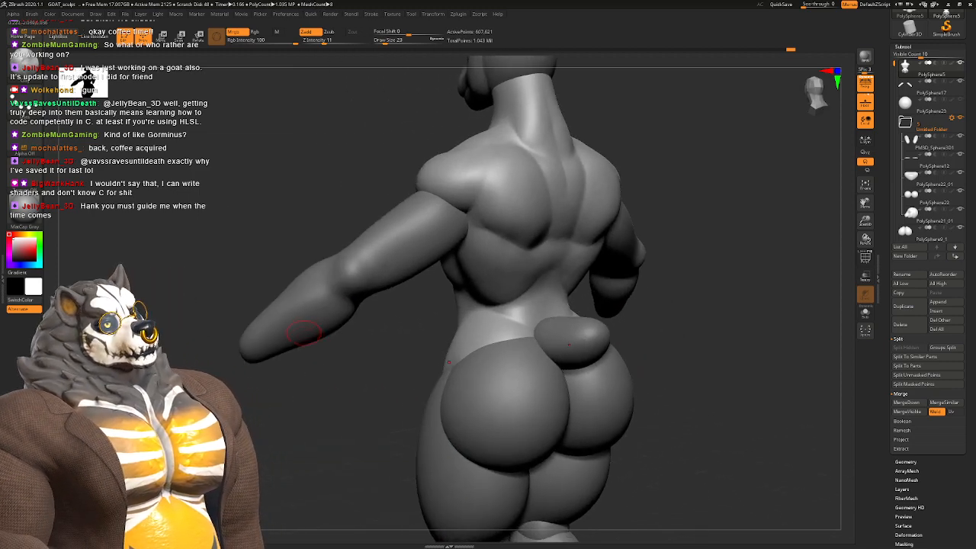
Step: Select the arm mesh, choose the DamStandard brush with draw size 33, and carve creases on the back of the arm above the elbow
{"action": "left_click", "coordinate": [368, 255], "text": "alt"}
{"action": "right_click_drag", "start_coordinate": [370, 260], "coordinate": [362, 280], "text": "ctrl"}
{"action": "key", "text": "b"}
{"action": "key", "text": "s"}
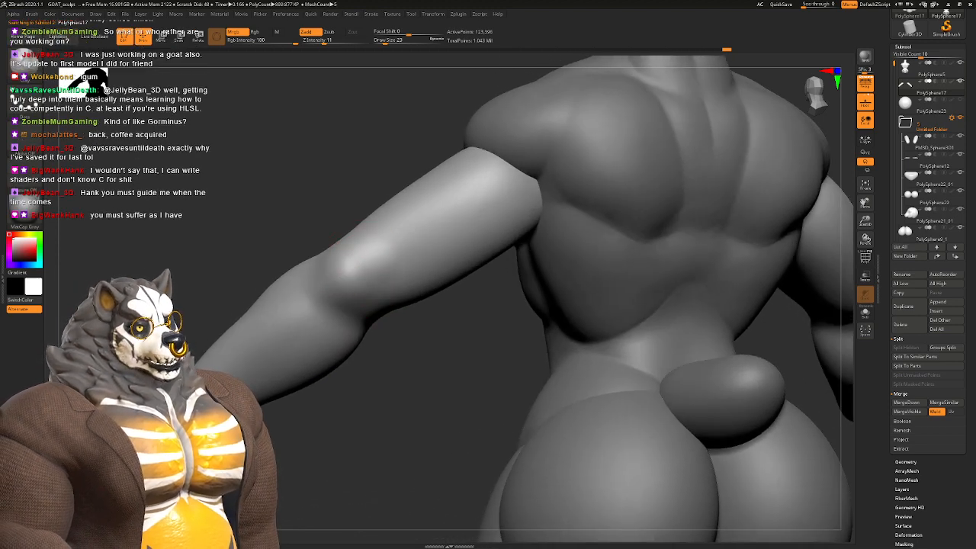
{"action": "left_click_drag", "start_coordinate": [376, 253], "coordinate": [333, 249]}
{"action": "key", "text": "b"}
{"action": "key", "text": "d"}
{"action": "key", "text": "s"}
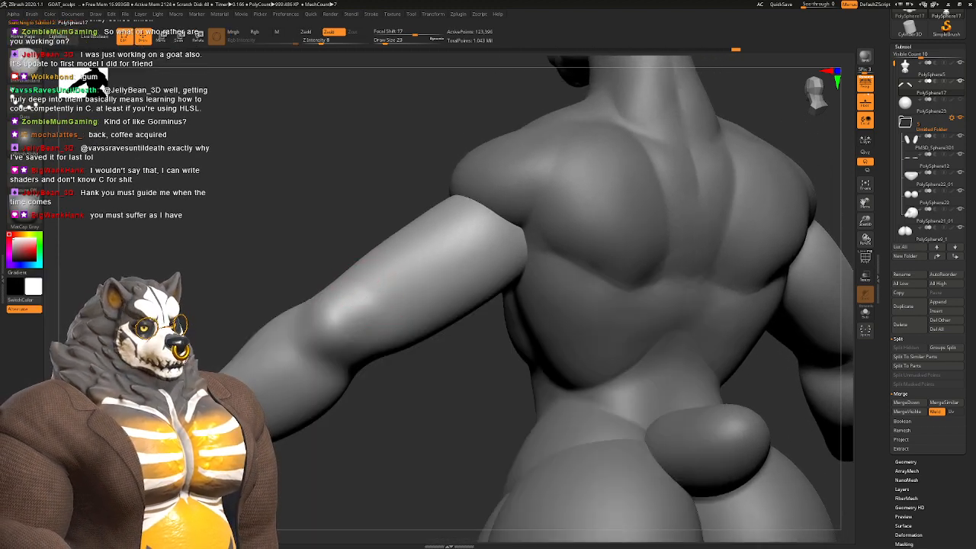
{"action": "key", "text": "space"}
{"action": "left_click_drag", "start_coordinate": [364, 297], "coordinate": [358, 289]}
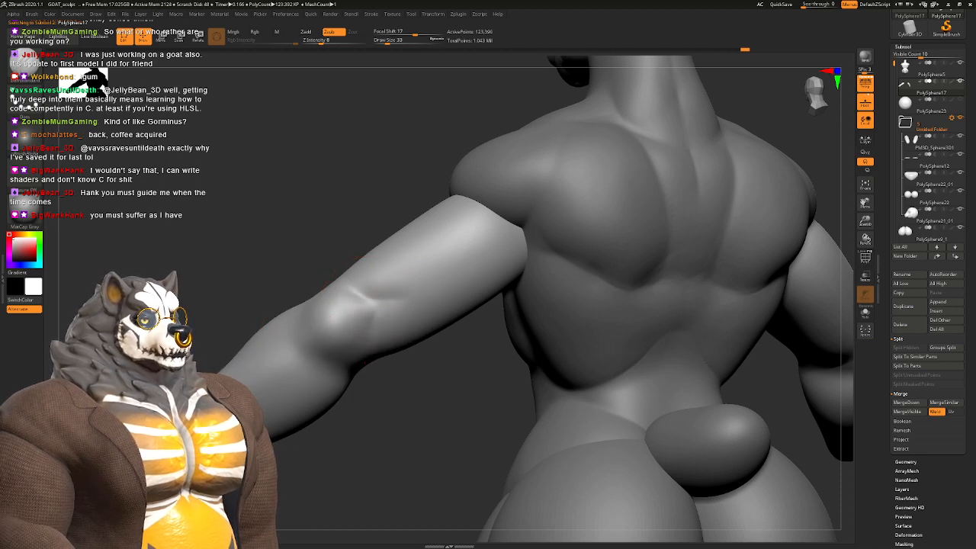
{"action": "mouse_move", "coordinate": [326, 263]}
{"action": "left_mouse_down"}
{"action": "mouse_move", "coordinate": [335, 225]}
{"action": "mouse_move", "coordinate": [323, 216]}
{"action": "mouse_move", "coordinate": [311, 259]}
{"action": "left_mouse_up"}
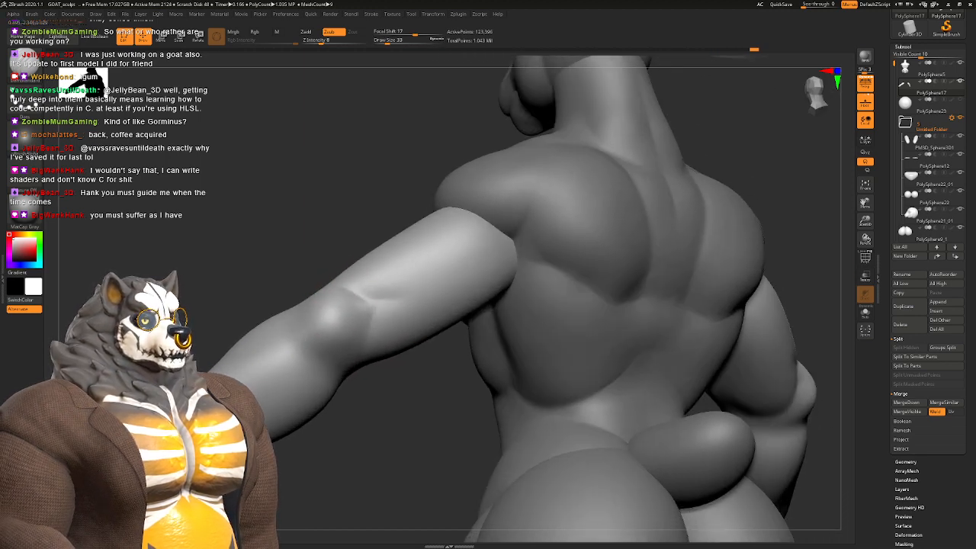
Step: Carve around the elbow bump with DamStandard to separate it from the upper arm and forearm
{"action": "left_click_drag", "start_coordinate": [368, 302], "coordinate": [364, 334]}
{"action": "left_click_drag", "start_coordinate": [328, 248], "coordinate": [269, 258]}
{"action": "left_click_drag", "start_coordinate": [337, 278], "coordinate": [428, 284]}
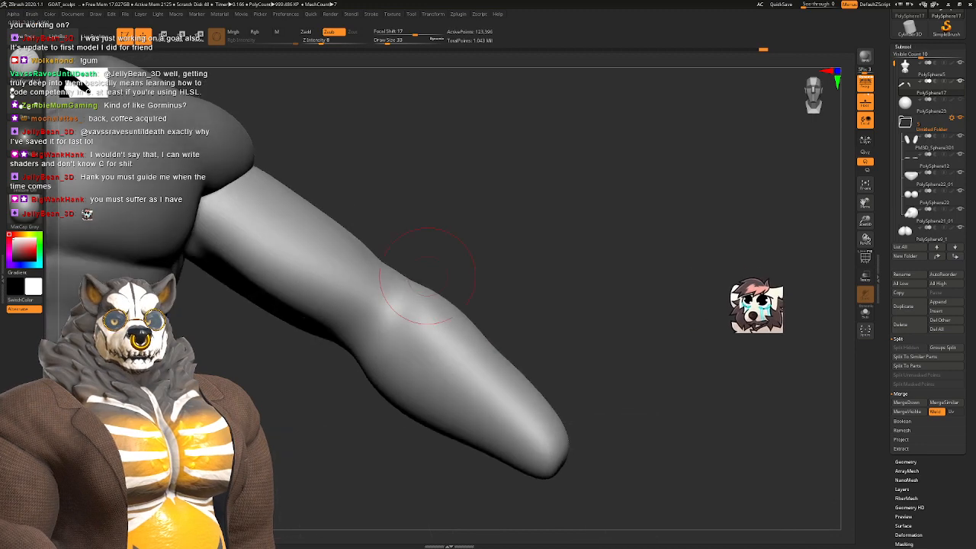
{"action": "mouse_move", "coordinate": [349, 322]}
{"action": "left_mouse_down"}
{"action": "mouse_move", "coordinate": [308, 333]}
{"action": "mouse_move", "coordinate": [427, 301]}
{"action": "mouse_move", "coordinate": [371, 305]}
{"action": "left_mouse_up"}
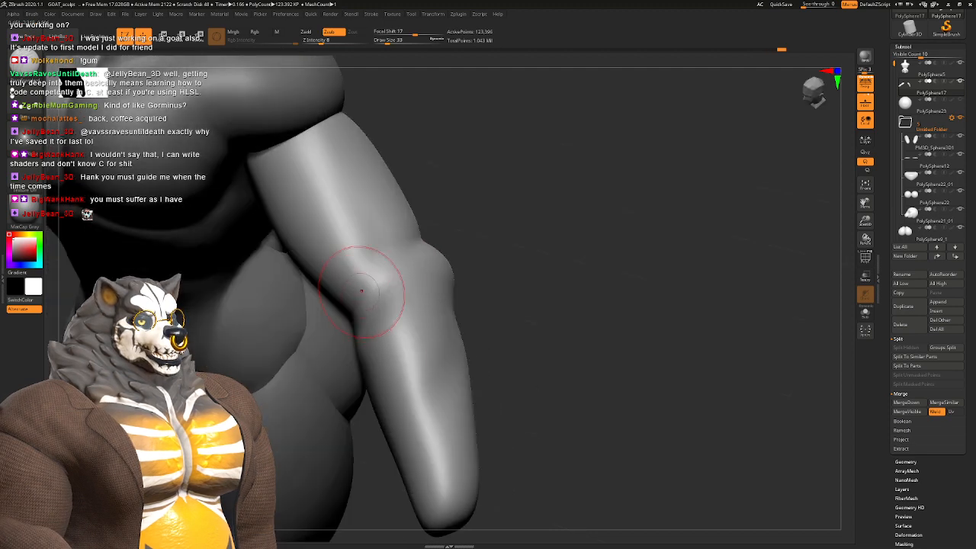
Step: Define the grooves along the upper arm and inner elbow with the DamStandard brush at draw sizes 62 and 54
{"action": "key", "text": "space"}
{"action": "mouse_move", "coordinate": [379, 257]}
{"action": "left_mouse_down"}
{"action": "mouse_move", "coordinate": [381, 301]}
{"action": "mouse_move", "coordinate": [397, 313]}
{"action": "mouse_move", "coordinate": [395, 340]}
{"action": "mouse_move", "coordinate": [404, 336]}
{"action": "left_mouse_up"}
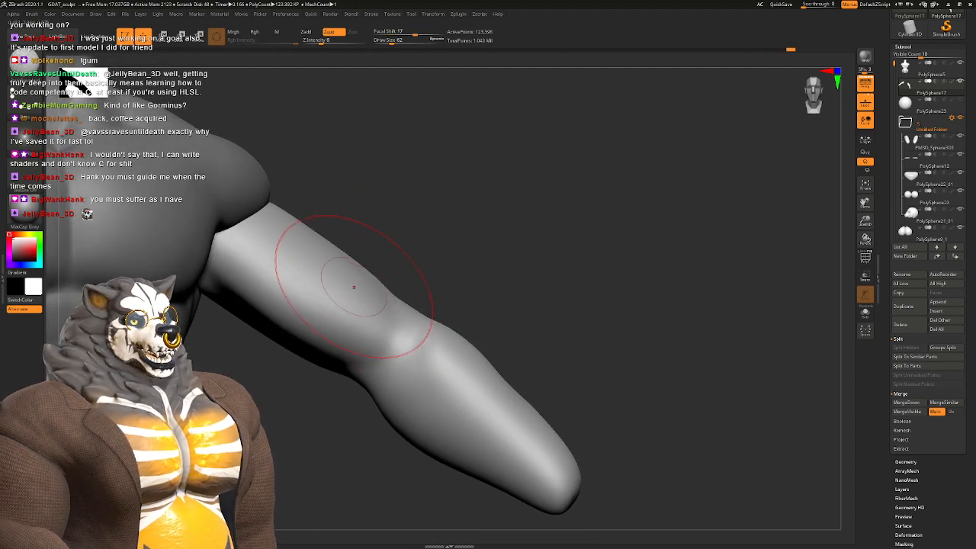
{"action": "right_click_drag", "start_coordinate": [353, 283], "coordinate": [422, 289], "text": "alt"}
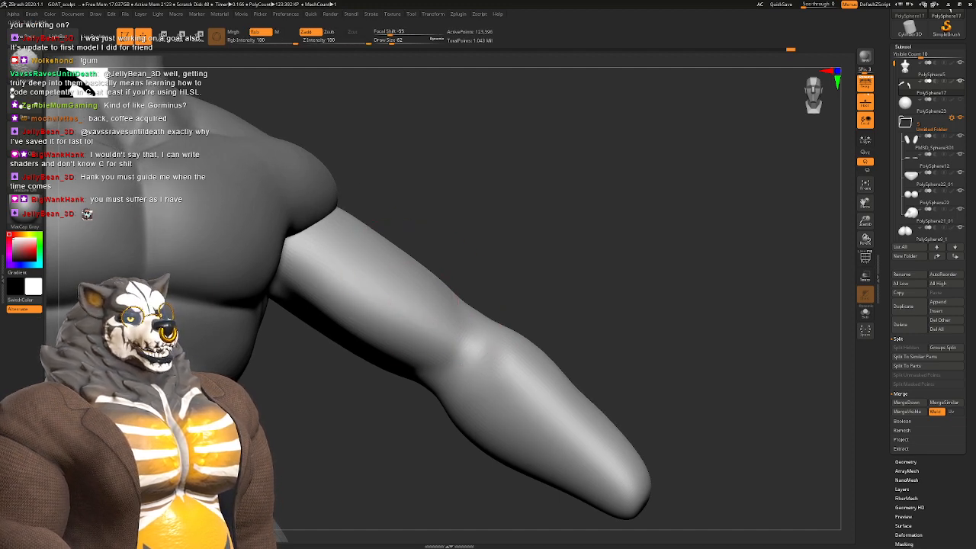
{"action": "right_click_drag", "start_coordinate": [367, 255], "coordinate": [326, 225]}
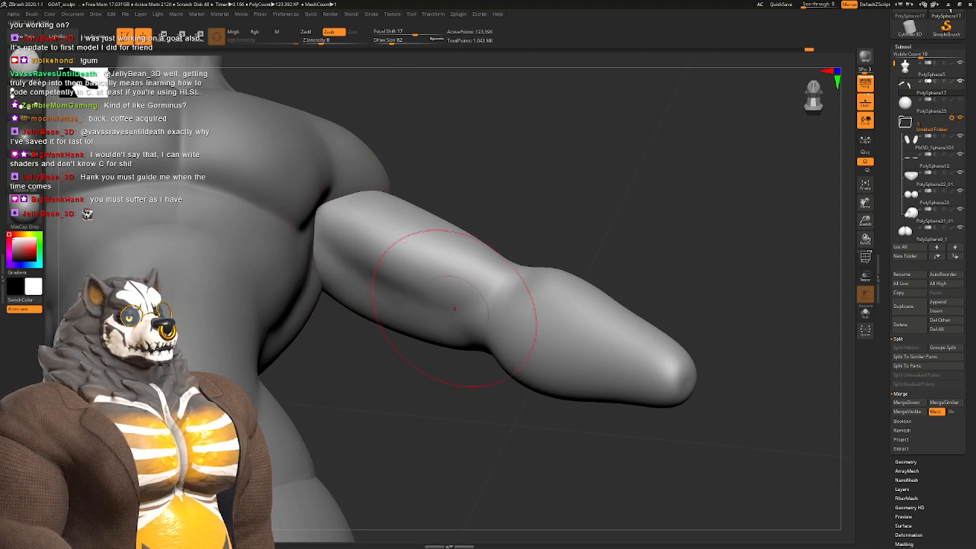
{"action": "mouse_move", "coordinate": [452, 309]}
{"action": "right_mouse_down"}
{"action": "mouse_move", "coordinate": [450, 327]}
{"action": "mouse_move", "coordinate": [440, 229]}
{"action": "mouse_move", "coordinate": [449, 270]}
{"action": "mouse_move", "coordinate": [454, 221]}
{"action": "mouse_move", "coordinate": [433, 290]}
{"action": "mouse_move", "coordinate": [442, 267]}
{"action": "right_mouse_up"}
{"action": "right_click_drag", "start_coordinate": [442, 267], "coordinate": [427, 311], "text": "ctrl"}
{"action": "key", "text": "space"}
{"action": "left_click_drag", "start_coordinate": [426, 311], "coordinate": [423, 311]}
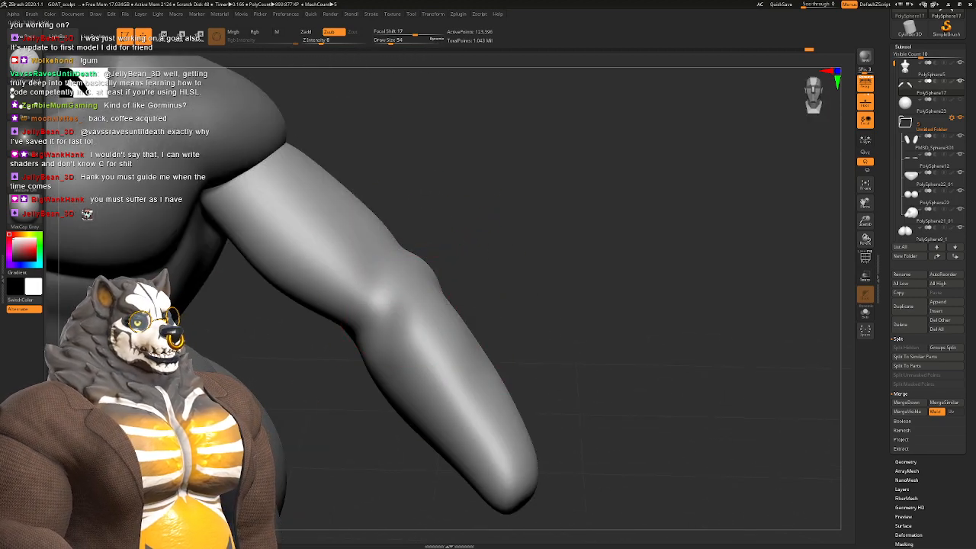
Step: Reduce the DamStandard brush size and deepen the crease above the back of the elbow
{"action": "right_click_drag", "start_coordinate": [453, 276], "coordinate": [399, 282]}
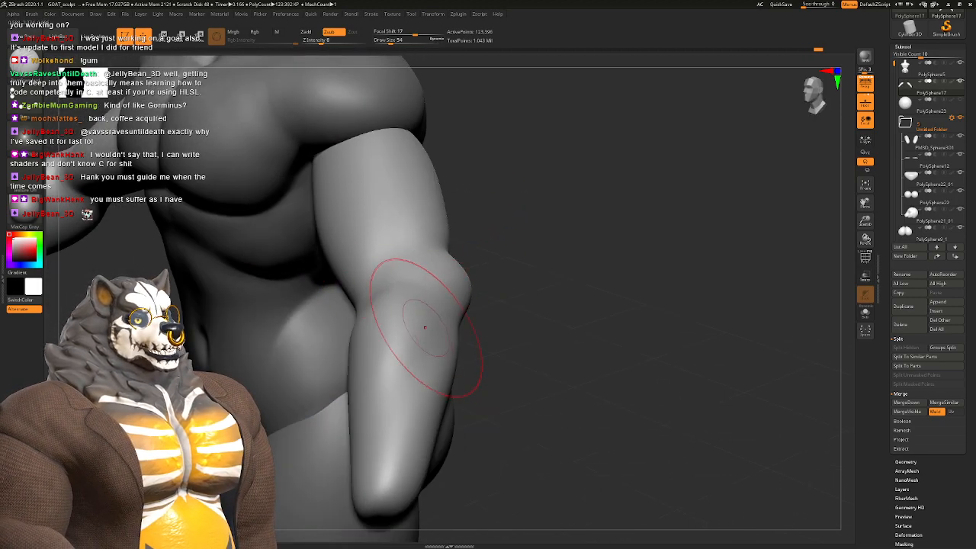
{"action": "mouse_move", "coordinate": [424, 327]}
{"action": "right_mouse_down"}
{"action": "mouse_move", "coordinate": [420, 310]}
{"action": "mouse_move", "coordinate": [355, 290]}
{"action": "mouse_move", "coordinate": [377, 267]}
{"action": "right_mouse_up"}
{"action": "key", "text": "space"}
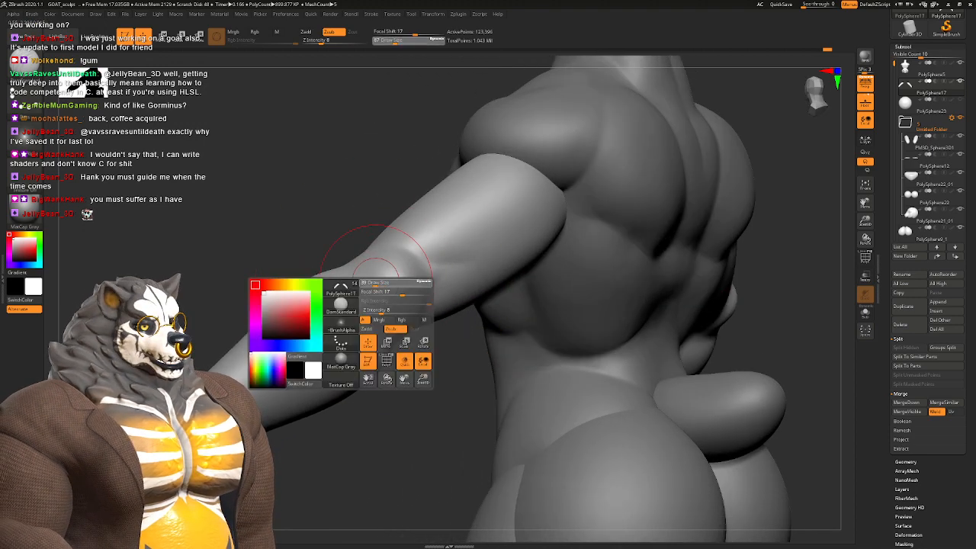
{"action": "left_click_drag", "start_coordinate": [376, 282], "coordinate": [374, 283]}
{"action": "right_click_drag", "start_coordinate": [395, 282], "coordinate": [372, 286]}
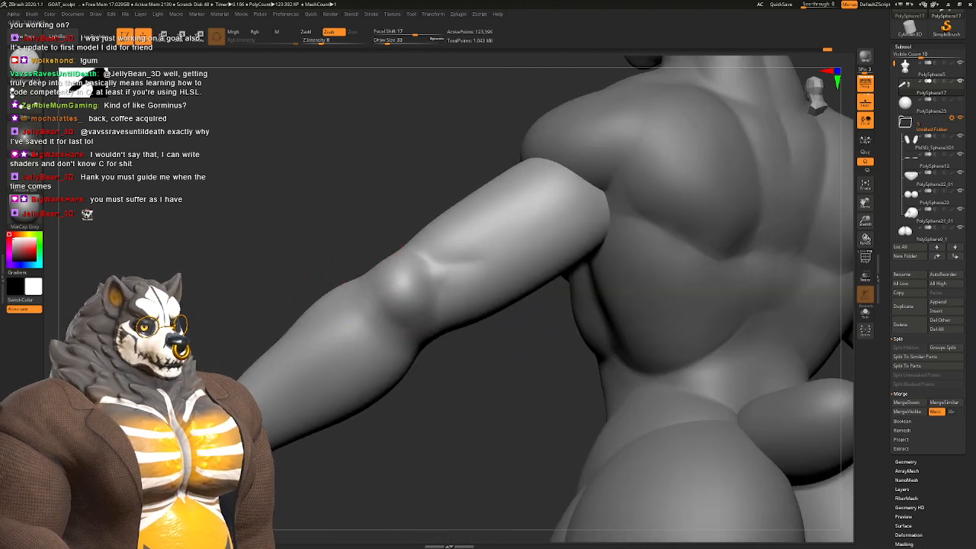
Step: Choose the TrimDynamic brush, reduce its draw size to 31, and flatten the surfaces around the elbow
{"action": "mouse_move", "coordinate": [458, 291]}
{"action": "right_mouse_down"}
{"action": "mouse_move", "coordinate": [351, 274]}
{"action": "mouse_move", "coordinate": [390, 342]}
{"action": "right_mouse_up"}
{"action": "key", "text": "b"}
{"action": "key", "text": "t"}
{"action": "key", "text": "d"}
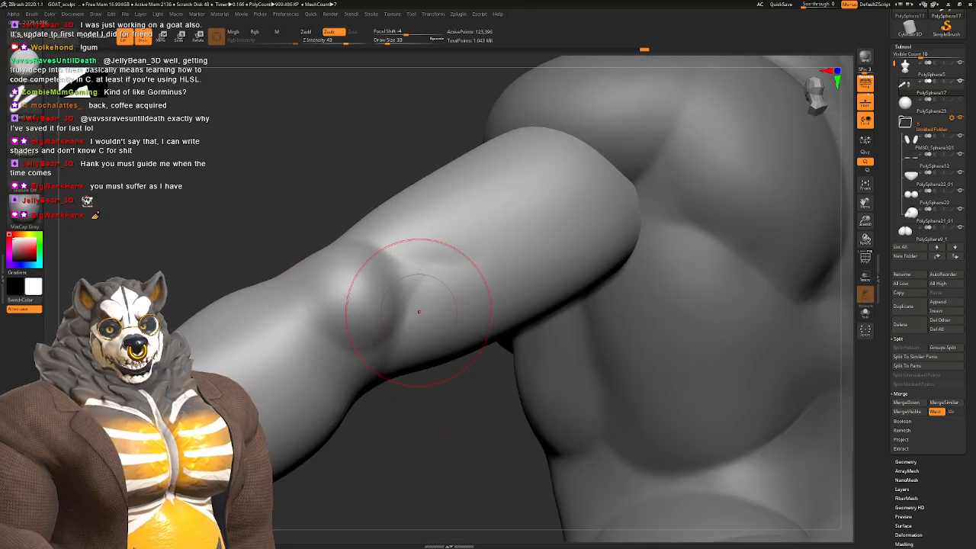
{"action": "right_click_drag", "start_coordinate": [355, 279], "coordinate": [375, 283]}
{"action": "key", "text": "space"}
{"action": "left_click_drag", "start_coordinate": [374, 282], "coordinate": [373, 283]}
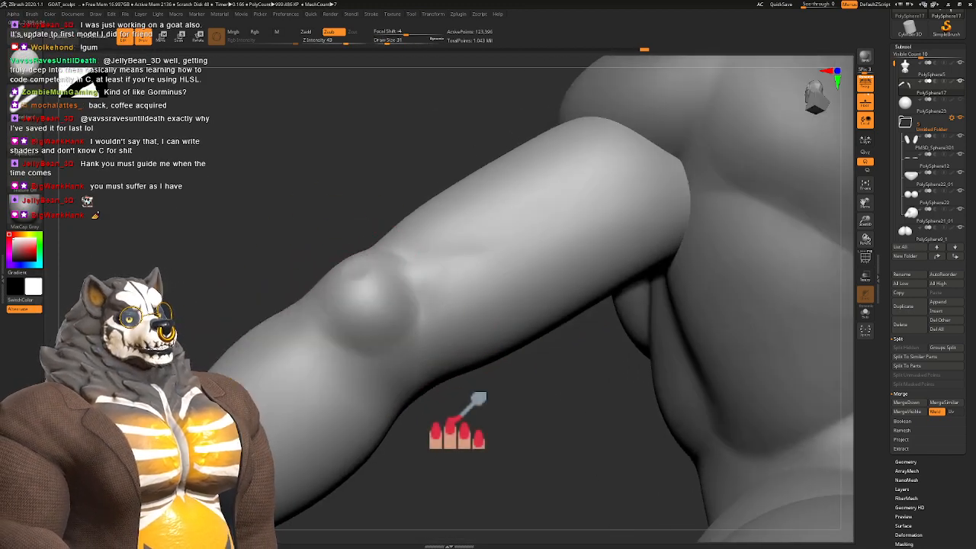
{"action": "mouse_move", "coordinate": [336, 279]}
{"action": "right_mouse_down"}
{"action": "mouse_move", "coordinate": [351, 311]}
{"action": "mouse_move", "coordinate": [434, 324]}
{"action": "mouse_move", "coordinate": [374, 322]}
{"action": "right_mouse_up"}
{"action": "mouse_move", "coordinate": [387, 324]}
{"action": "left_mouse_down"}
{"action": "mouse_move", "coordinate": [426, 352]}
{"action": "mouse_move", "coordinate": [378, 347]}
{"action": "left_mouse_up"}
{"action": "mouse_move", "coordinate": [393, 348]}
{"action": "right_mouse_down", "text": "alt"}
{"action": "mouse_move", "coordinate": [412, 259]}
{"action": "mouse_move", "coordinate": [350, 262]}
{"action": "mouse_move", "coordinate": [388, 221]}
{"action": "mouse_move", "coordinate": [336, 221]}
{"action": "mouse_move", "coordinate": [430, 290]}
{"action": "mouse_move", "coordinate": [412, 351]}
{"action": "mouse_move", "coordinate": [427, 357]}
{"action": "mouse_move", "coordinate": [415, 304]}
{"action": "mouse_move", "coordinate": [480, 301]}
{"action": "mouse_move", "coordinate": [418, 295]}
{"action": "mouse_move", "coordinate": [478, 243]}
{"action": "mouse_move", "coordinate": [503, 274]}
{"action": "mouse_move", "coordinate": [495, 350]}
{"action": "mouse_move", "coordinate": [427, 343]}
{"action": "right_mouse_up", "text": "alt"}
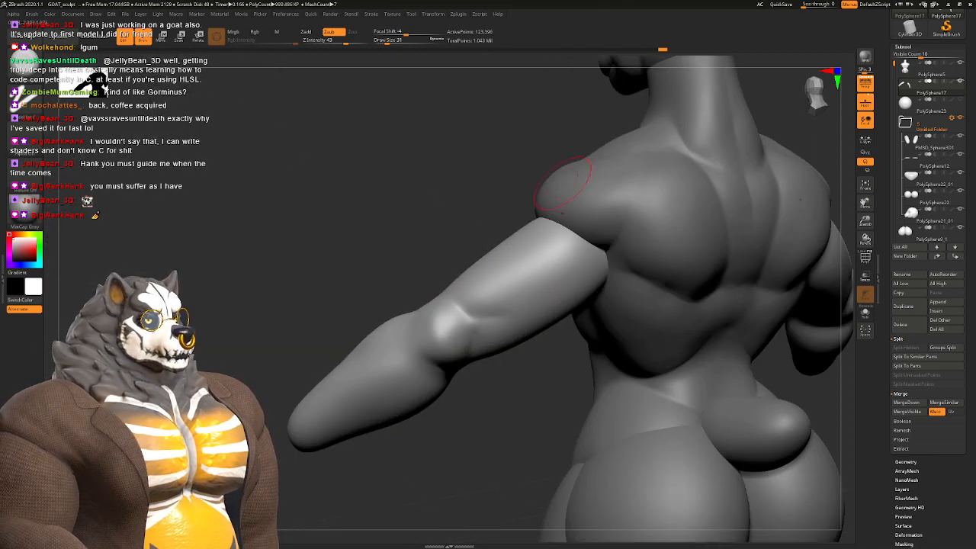
Step: Select the ear mesh, subdivide it twice, and work on its inner surface with the TrimDynamic brush
{"action": "right_click_drag", "start_coordinate": [571, 180], "coordinate": [594, 301], "text": "alt"}
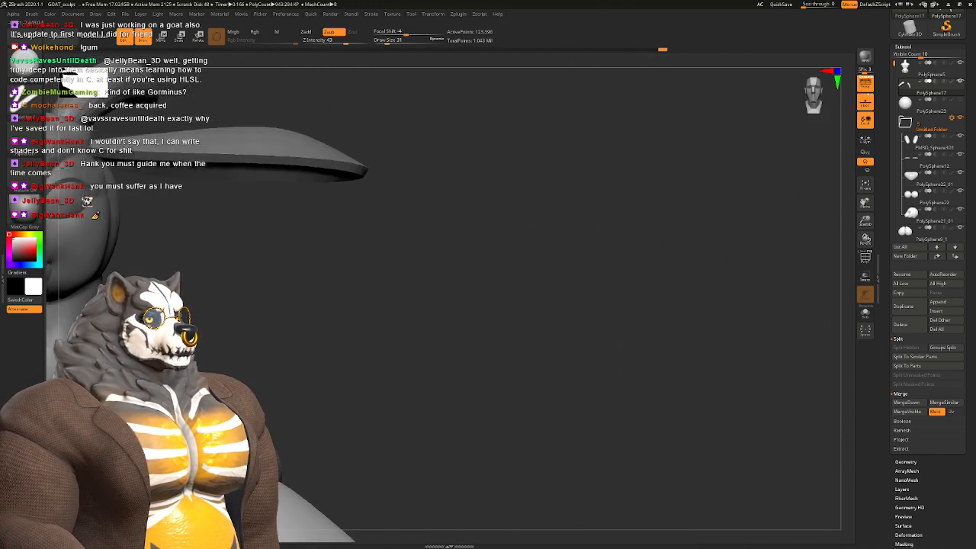
{"action": "right_click_drag", "start_coordinate": [320, 228], "coordinate": [543, 221], "text": "alt"}
{"action": "left_click", "coordinate": [534, 222], "text": "alt"}
{"action": "right_click_drag", "start_coordinate": [568, 362], "coordinate": [534, 318]}
{"action": "key", "text": "ctrl+d"}
{"action": "key", "text": "ctrl+d"}
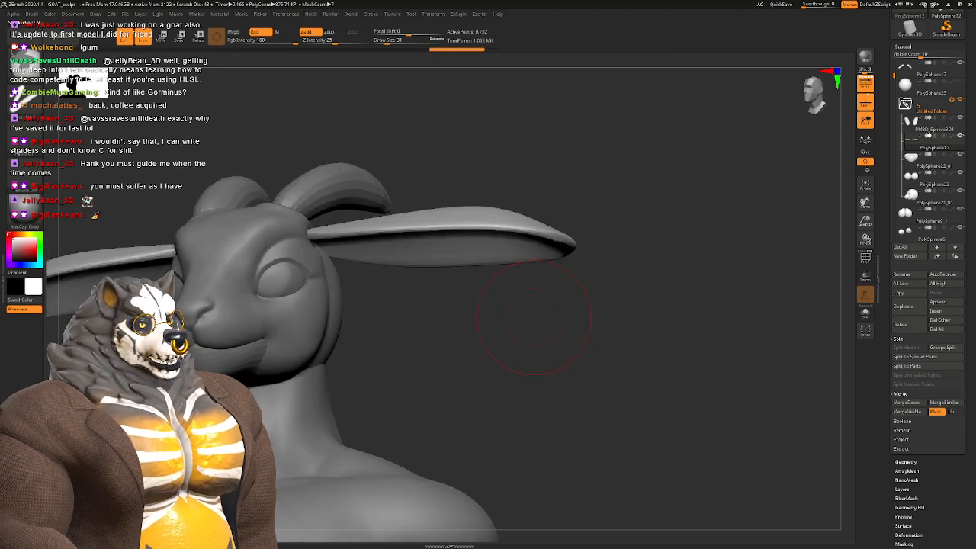
{"action": "mouse_move", "coordinate": [547, 377]}
{"action": "left_mouse_down"}
{"action": "mouse_move", "coordinate": [449, 374]}
{"action": "mouse_move", "coordinate": [461, 381]}
{"action": "mouse_move", "coordinate": [549, 358]}
{"action": "left_mouse_up"}
{"action": "left_click_drag", "start_coordinate": [459, 273], "coordinate": [482, 273]}
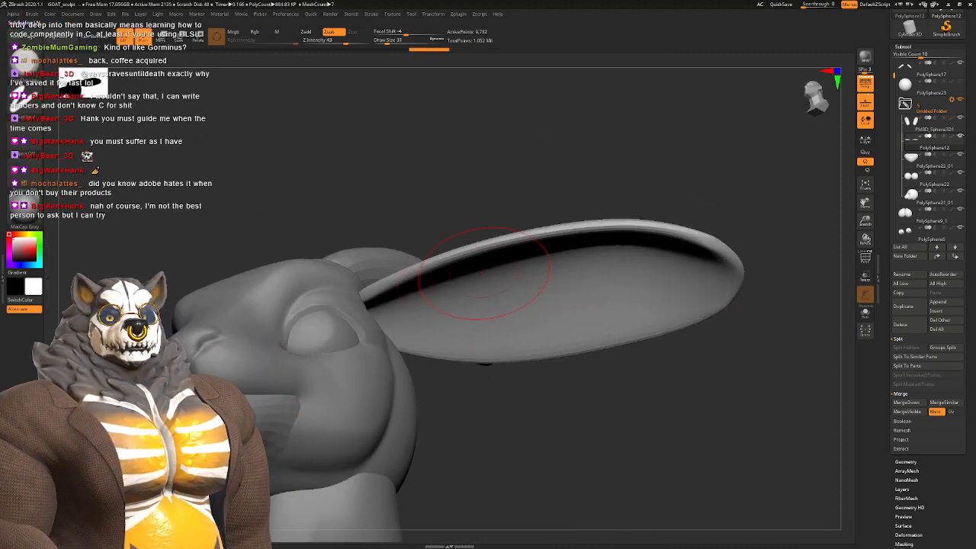
{"action": "mouse_move", "coordinate": [429, 302]}
{"action": "right_mouse_down"}
{"action": "mouse_move", "coordinate": [417, 321]}
{"action": "mouse_move", "coordinate": [418, 299]}
{"action": "right_mouse_up"}
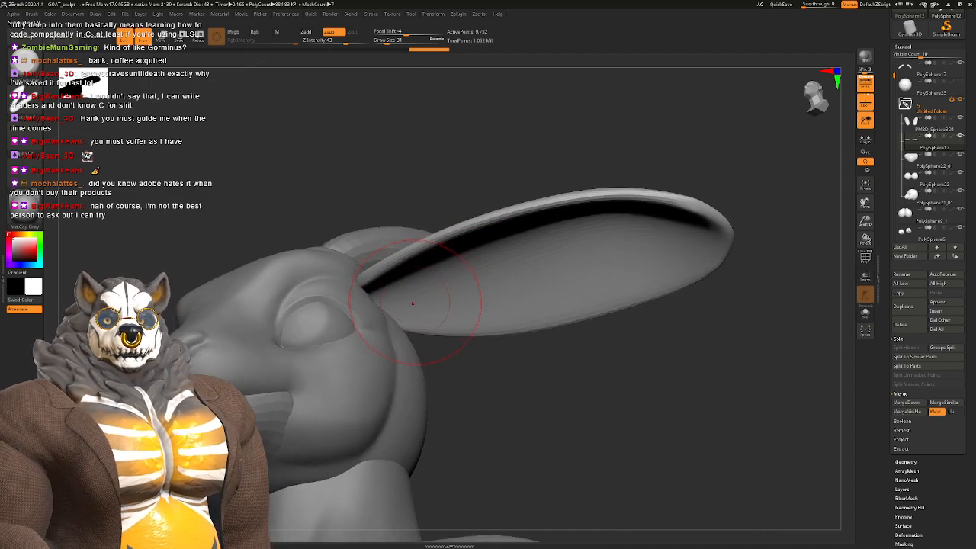
Step: Choose the Inflate brush with draw size 65 and thicken the ear
{"action": "key", "text": "b"}
{"action": "key", "text": "i"}
{"action": "key", "text": "n"}
{"action": "key", "text": "space"}
{"action": "left_click_drag", "start_coordinate": [418, 313], "coordinate": [425, 313]}
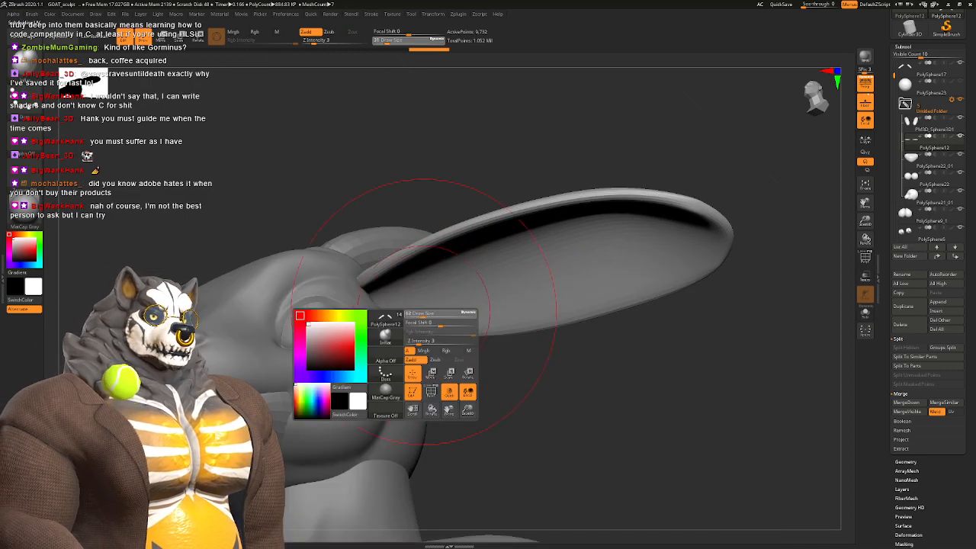
{"action": "right_click_drag", "start_coordinate": [417, 313], "coordinate": [401, 303]}
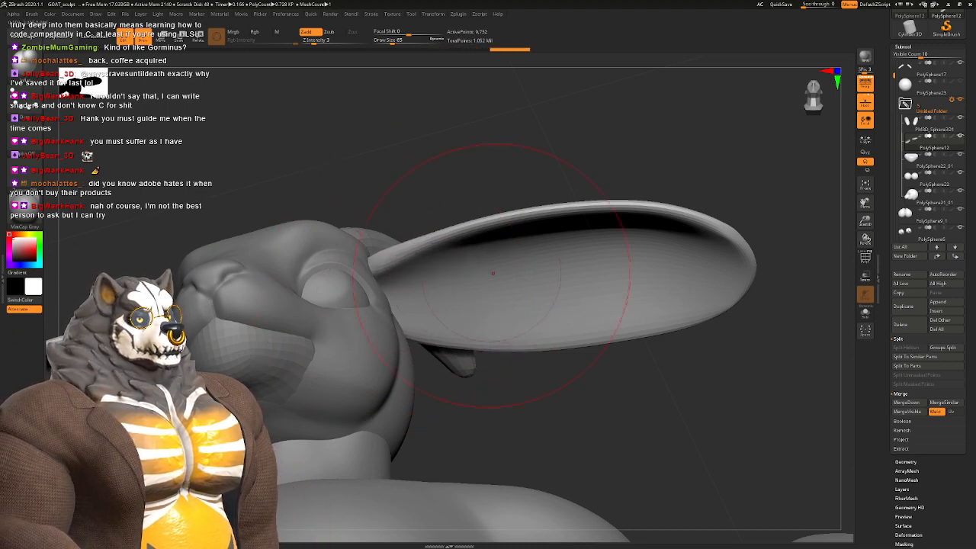
Step: Inflate the ear's inner surface and rim from the front and the opposite side
{"action": "mouse_move", "coordinate": [458, 218]}
{"action": "left_mouse_down"}
{"action": "mouse_move", "coordinate": [671, 217]}
{"action": "mouse_move", "coordinate": [732, 229]}
{"action": "mouse_move", "coordinate": [472, 229]}
{"action": "mouse_move", "coordinate": [452, 263]}
{"action": "mouse_move", "coordinate": [476, 270]}
{"action": "left_mouse_up"}
{"action": "right_click_drag", "start_coordinate": [777, 328], "coordinate": [564, 328]}
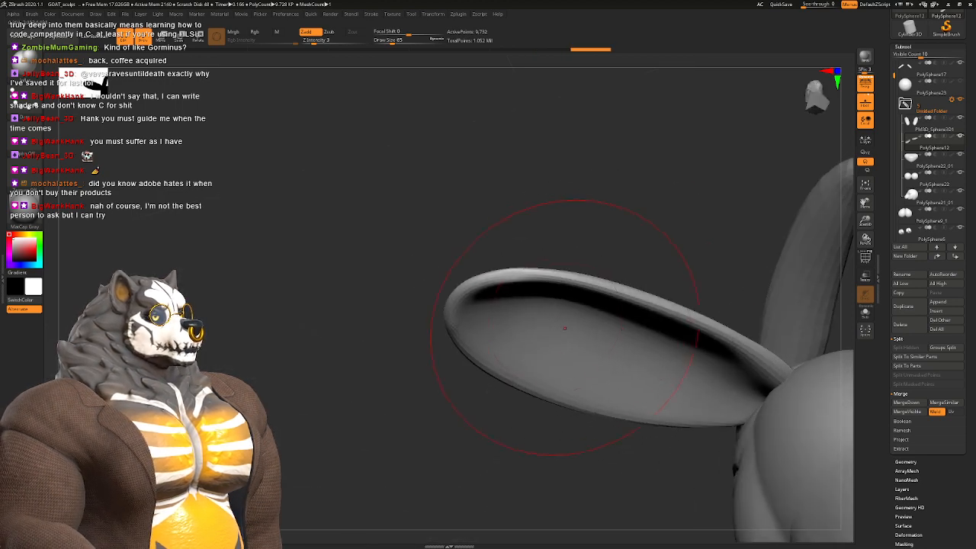
{"action": "mouse_move", "coordinate": [698, 335]}
{"action": "left_mouse_down"}
{"action": "mouse_move", "coordinate": [640, 304]}
{"action": "mouse_move", "coordinate": [537, 280]}
{"action": "mouse_move", "coordinate": [488, 287]}
{"action": "mouse_move", "coordinate": [564, 285]}
{"action": "mouse_move", "coordinate": [716, 335]}
{"action": "left_mouse_up"}
{"action": "mouse_move", "coordinate": [661, 312]}
{"action": "right_mouse_down", "text": "alt"}
{"action": "mouse_move", "coordinate": [592, 277]}
{"action": "mouse_move", "coordinate": [510, 305]}
{"action": "right_mouse_up", "text": "alt"}
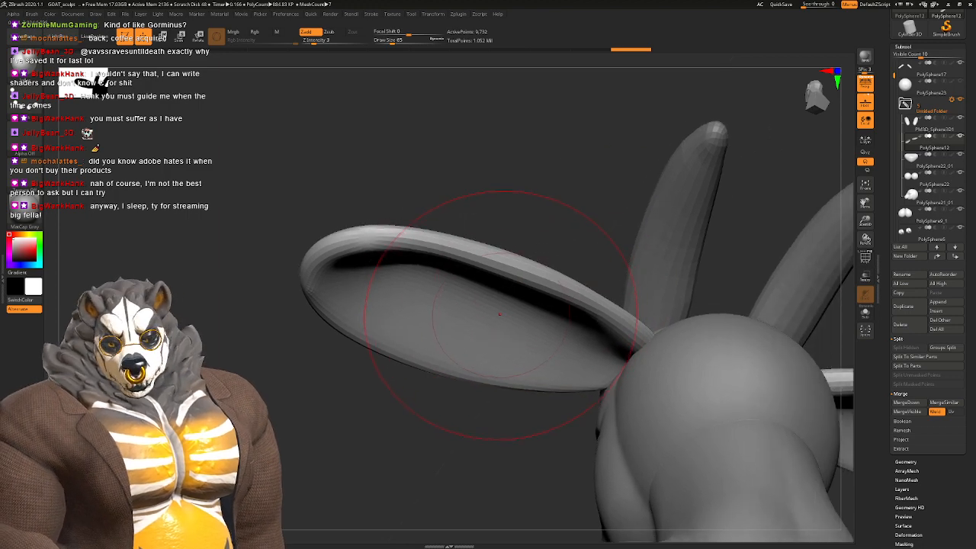
Step: Choose the Move brush and adjust the outline of the ear near its base and front rim
{"action": "right_click_drag", "start_coordinate": [527, 264], "coordinate": [621, 324]}
{"action": "key", "text": "b"}
{"action": "key", "text": "m"}
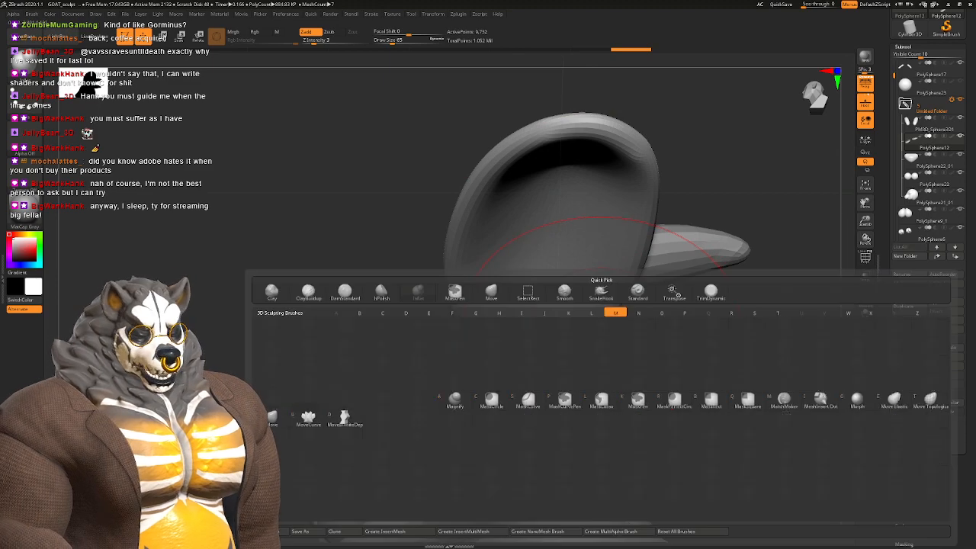
{"action": "key", "text": "v"}
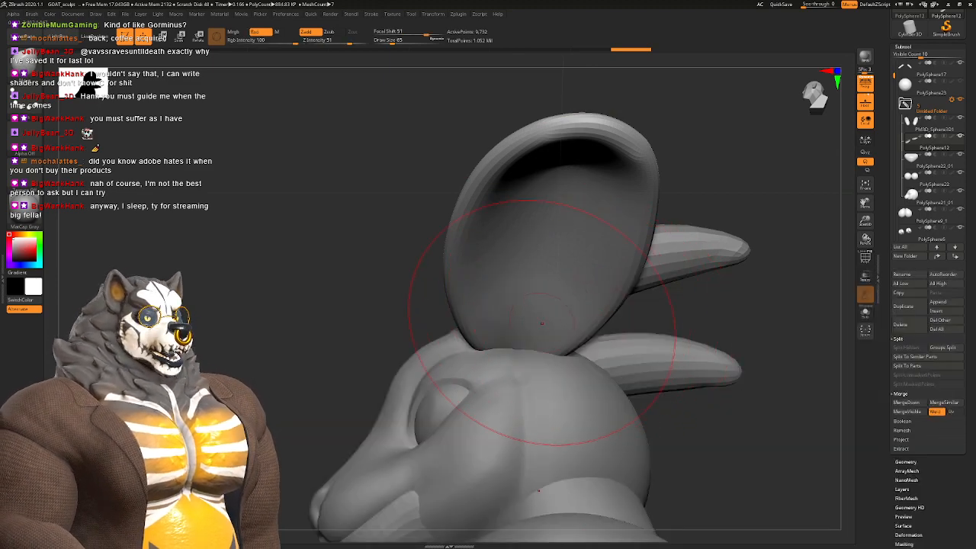
{"action": "key", "text": "space"}
{"action": "key", "text": "space"}
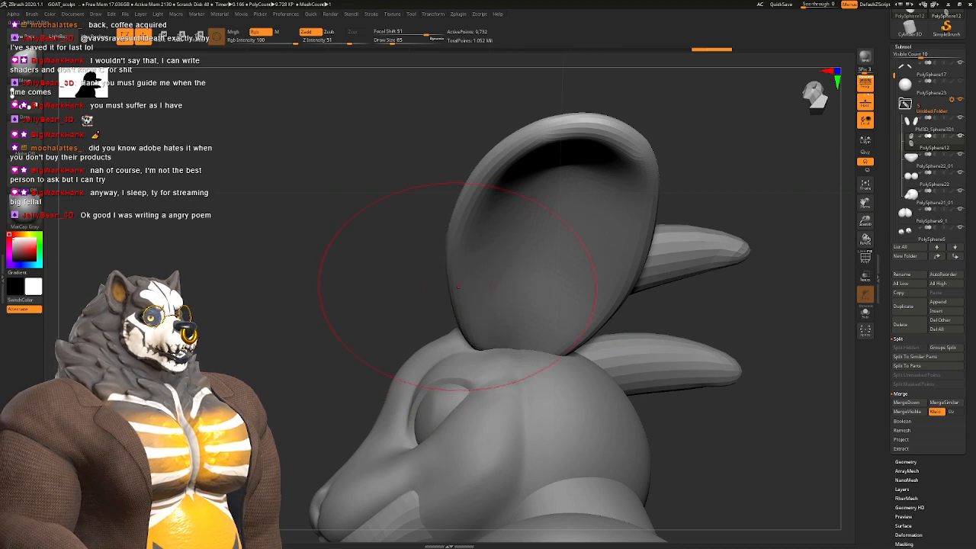
{"action": "mouse_move", "coordinate": [492, 320]}
{"action": "right_mouse_down", "text": "alt"}
{"action": "mouse_move", "coordinate": [461, 318]}
{"action": "mouse_move", "coordinate": [522, 263]}
{"action": "mouse_move", "coordinate": [621, 229]}
{"action": "mouse_move", "coordinate": [636, 179]}
{"action": "mouse_move", "coordinate": [621, 198]}
{"action": "right_mouse_up", "text": "alt"}
{"action": "mouse_move", "coordinate": [547, 308]}
{"action": "right_mouse_down"}
{"action": "mouse_move", "coordinate": [499, 282]}
{"action": "mouse_move", "coordinate": [520, 286]}
{"action": "mouse_move", "coordinate": [517, 349]}
{"action": "right_mouse_up"}
Step: Choose the DamStandard brush, set its draw size to 41, and define the inner hollow of the ear
{"action": "key", "text": "b"}
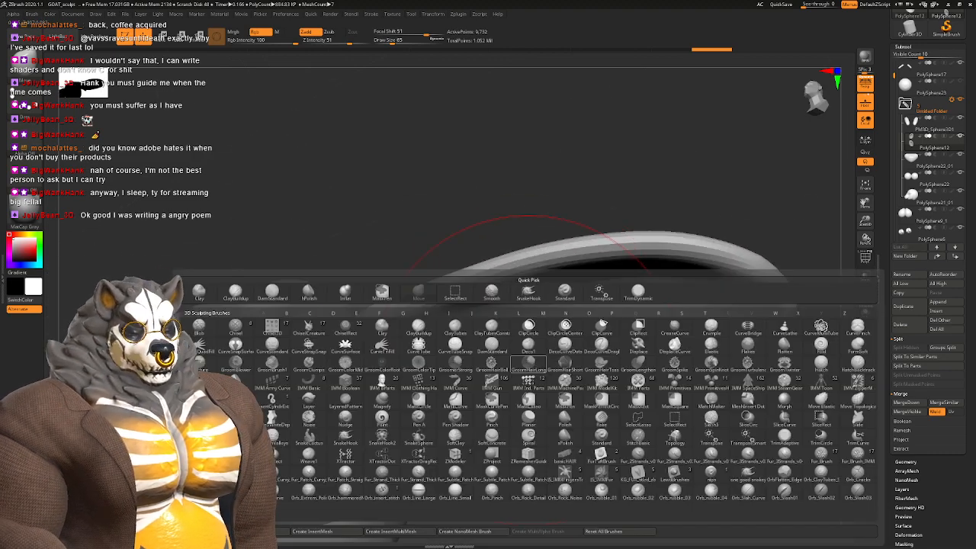
{"action": "key", "text": "d"}
{"action": "key", "text": "s"}
{"action": "key", "text": "space"}
{"action": "left_click_drag", "start_coordinate": [525, 346], "coordinate": [517, 346]}
{"action": "mouse_move", "coordinate": [517, 346]}
{"action": "right_mouse_down"}
{"action": "mouse_move", "coordinate": [534, 320]}
{"action": "mouse_move", "coordinate": [541, 332]}
{"action": "right_mouse_up"}
{"action": "right_click_drag", "start_coordinate": [476, 325], "coordinate": [455, 342]}
{"action": "key", "text": "space"}
{"action": "left_click_drag", "start_coordinate": [430, 349], "coordinate": [435, 349]}
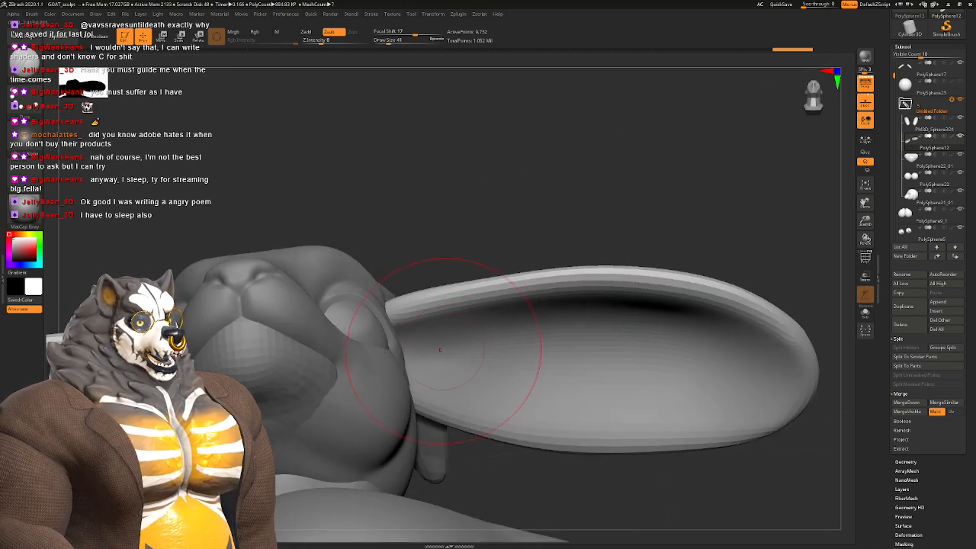
Step: Reduce the DamStandard draw size to 29 and refine the transition at the base of the ear
{"action": "right_click_drag", "start_coordinate": [475, 368], "coordinate": [466, 335]}
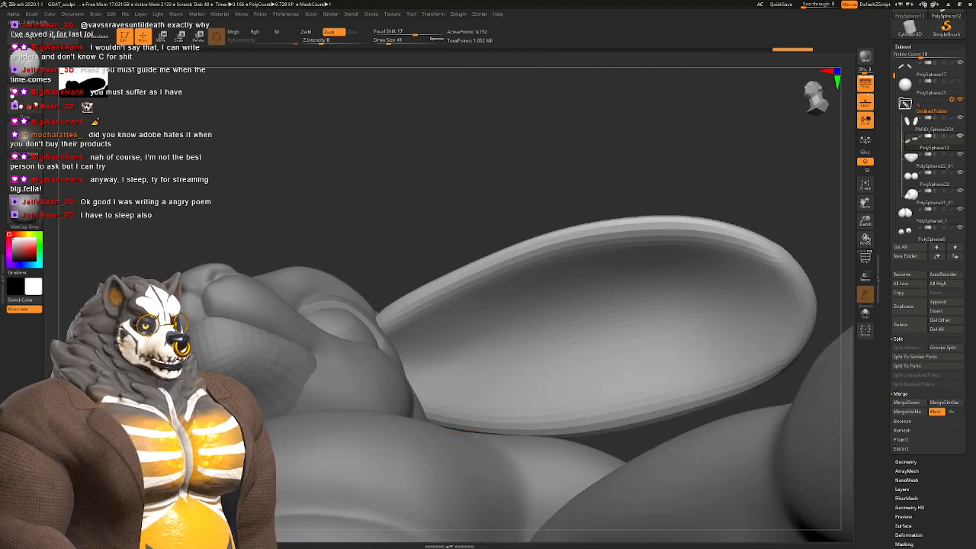
{"action": "key", "text": "space"}
{"action": "left_click_drag", "start_coordinate": [503, 321], "coordinate": [500, 322]}
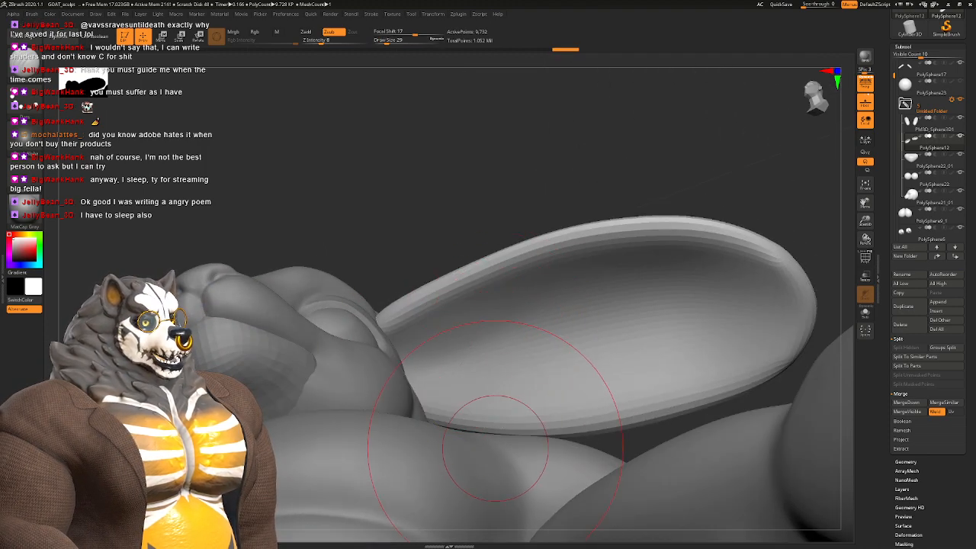
{"action": "mouse_move", "coordinate": [495, 447]}
{"action": "right_mouse_down"}
{"action": "mouse_move", "coordinate": [501, 343]}
{"action": "mouse_move", "coordinate": [526, 301]}
{"action": "mouse_move", "coordinate": [351, 333]}
{"action": "mouse_move", "coordinate": [414, 327]}
{"action": "mouse_move", "coordinate": [414, 370]}
{"action": "mouse_move", "coordinate": [434, 333]}
{"action": "mouse_move", "coordinate": [444, 341]}
{"action": "right_mouse_up"}
{"action": "key", "text": "shift"}
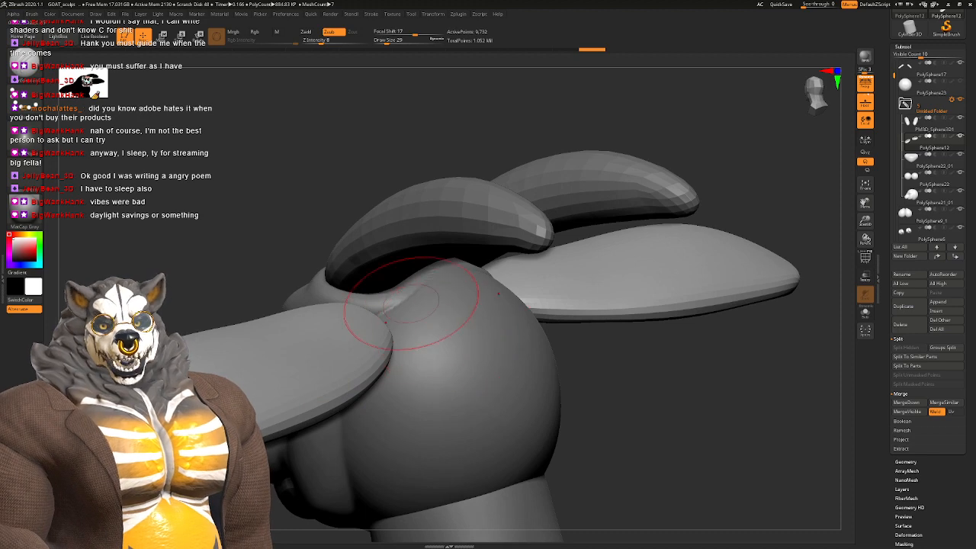
Step: Select the head mesh and smooth the rough surface on the skull behind the horns
{"action": "mouse_move", "coordinate": [393, 301]}
{"action": "right_mouse_down"}
{"action": "mouse_move", "coordinate": [424, 316]}
{"action": "mouse_move", "coordinate": [435, 185]}
{"action": "mouse_move", "coordinate": [468, 316]}
{"action": "mouse_move", "coordinate": [477, 288]}
{"action": "right_mouse_up"}
{"action": "key", "text": "space"}
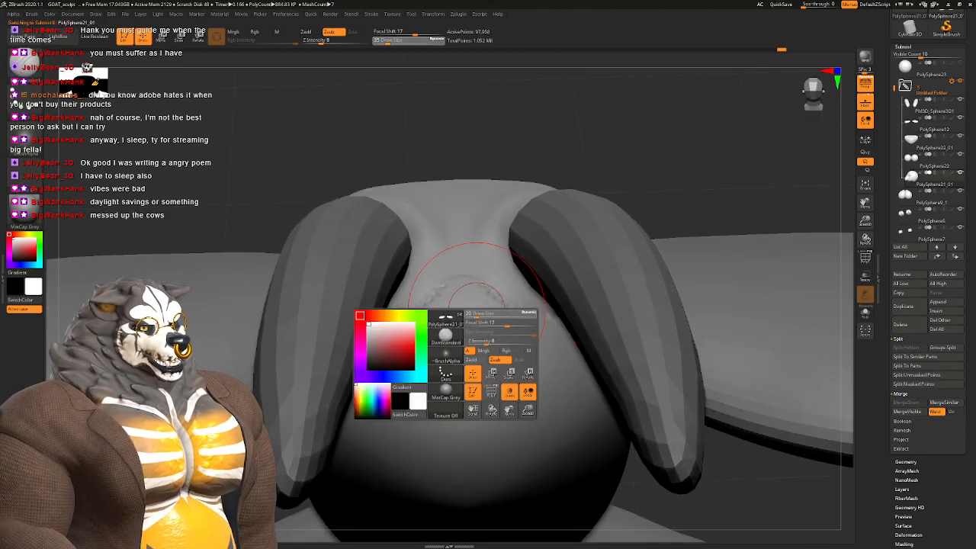
{"action": "left_click_drag", "start_coordinate": [461, 285], "coordinate": [474, 294], "text": "shift"}
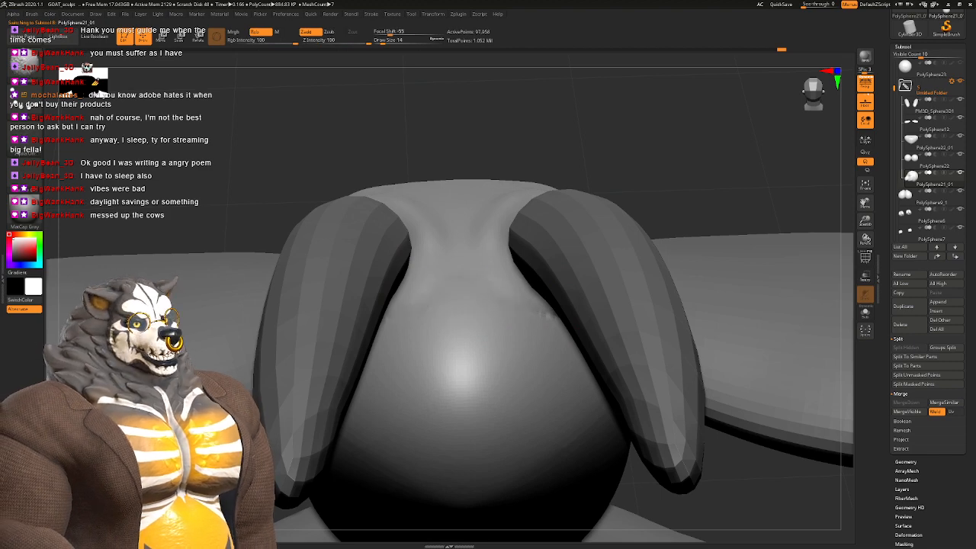
{"action": "right_click_drag", "start_coordinate": [474, 294], "coordinate": [417, 228]}
Step: Refine the skull around the horn bases with the DamStandard brush at draw size 20
{"action": "mouse_move", "coordinate": [555, 381]}
{"action": "right_mouse_down", "text": "alt"}
{"action": "mouse_move", "coordinate": [526, 305]}
{"action": "mouse_move", "coordinate": [483, 236]}
{"action": "right_mouse_up", "text": "alt"}
{"action": "key", "text": "space"}
{"action": "mouse_move", "coordinate": [544, 289]}
{"action": "right_mouse_down"}
{"action": "mouse_move", "coordinate": [510, 266]}
{"action": "mouse_move", "coordinate": [480, 263]}
{"action": "mouse_move", "coordinate": [462, 275]}
{"action": "mouse_move", "coordinate": [500, 218]}
{"action": "right_mouse_up"}
{"action": "key", "text": "space"}
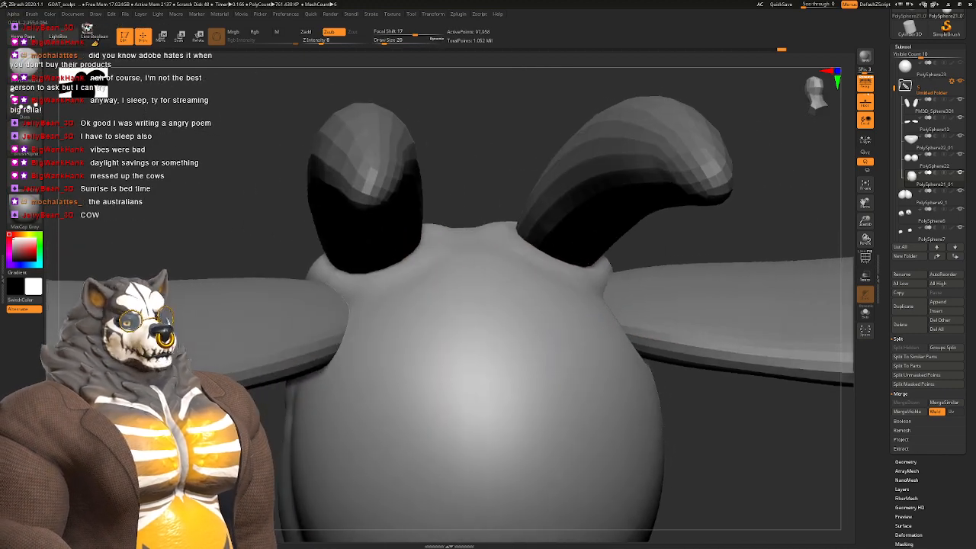
{"action": "key", "text": "space"}
Step: Set the DamStandard draw size to 17 and carve a crease at the outer corner of the eye
{"action": "mouse_move", "coordinate": [452, 274]}
{"action": "right_mouse_down"}
{"action": "mouse_move", "coordinate": [465, 310]}
{"action": "mouse_move", "coordinate": [533, 265]}
{"action": "mouse_move", "coordinate": [592, 245]}
{"action": "mouse_move", "coordinate": [664, 279]}
{"action": "mouse_move", "coordinate": [720, 290]}
{"action": "mouse_move", "coordinate": [716, 229]}
{"action": "mouse_move", "coordinate": [655, 221]}
{"action": "mouse_move", "coordinate": [773, 204]}
{"action": "right_mouse_up"}
{"action": "right_click_drag", "start_coordinate": [547, 283], "coordinate": [652, 191]}
{"action": "right_click_drag", "start_coordinate": [652, 229], "coordinate": [593, 332]}
{"action": "mouse_move", "coordinate": [447, 323]}
{"action": "right_mouse_down", "text": "ctrl"}
{"action": "mouse_move", "coordinate": [449, 381]}
{"action": "mouse_move", "coordinate": [416, 380]}
{"action": "right_mouse_up", "text": "ctrl"}
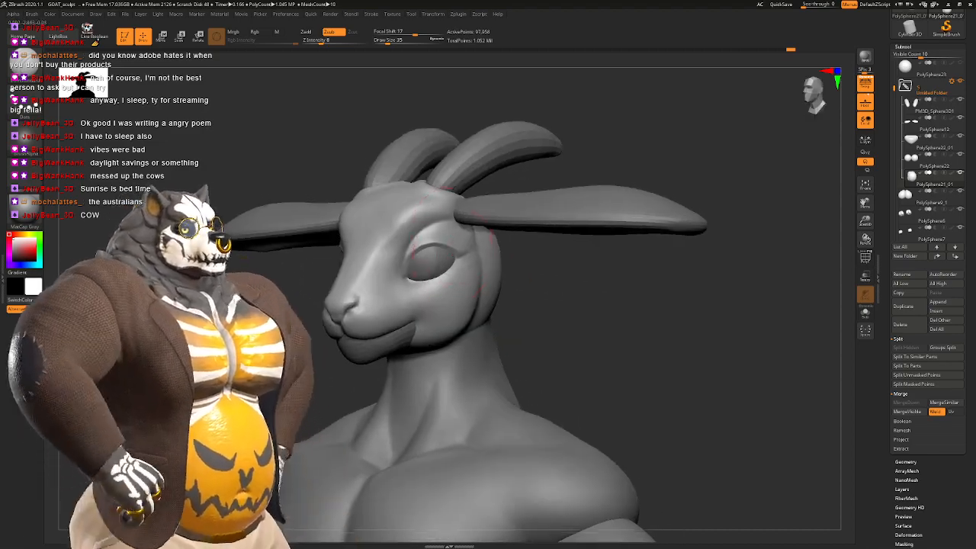
{"action": "mouse_move", "coordinate": [420, 199]}
{"action": "right_mouse_down", "text": "ctrl"}
{"action": "mouse_move", "coordinate": [466, 254]}
{"action": "mouse_move", "coordinate": [465, 267]}
{"action": "right_mouse_up", "text": "ctrl"}
{"action": "key", "text": "space"}
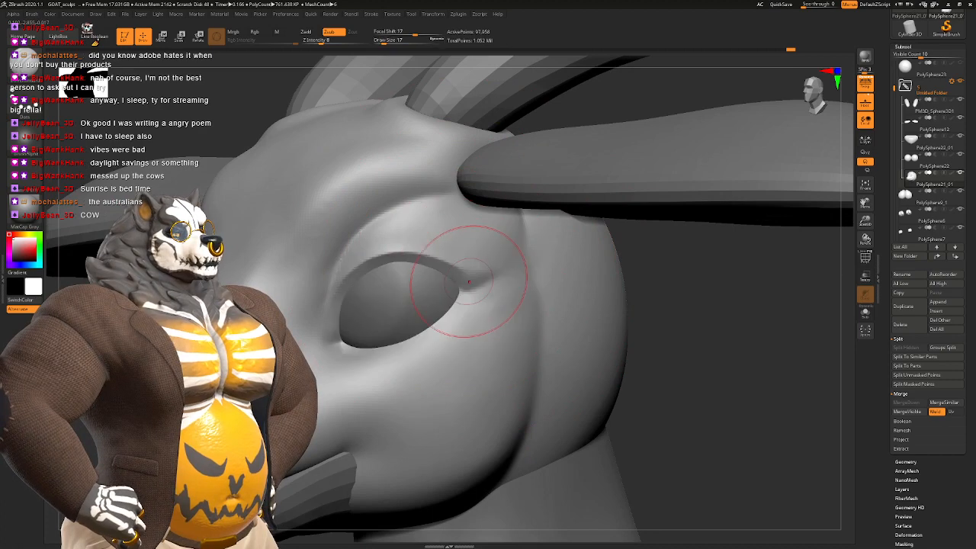
Step: Switch sculpting brushes and build up the upper eyelid and outer eye corner at draw size 17, smoothing the result
{"action": "key", "text": "b"}
{"action": "left_click", "coordinate": [509, 292]}
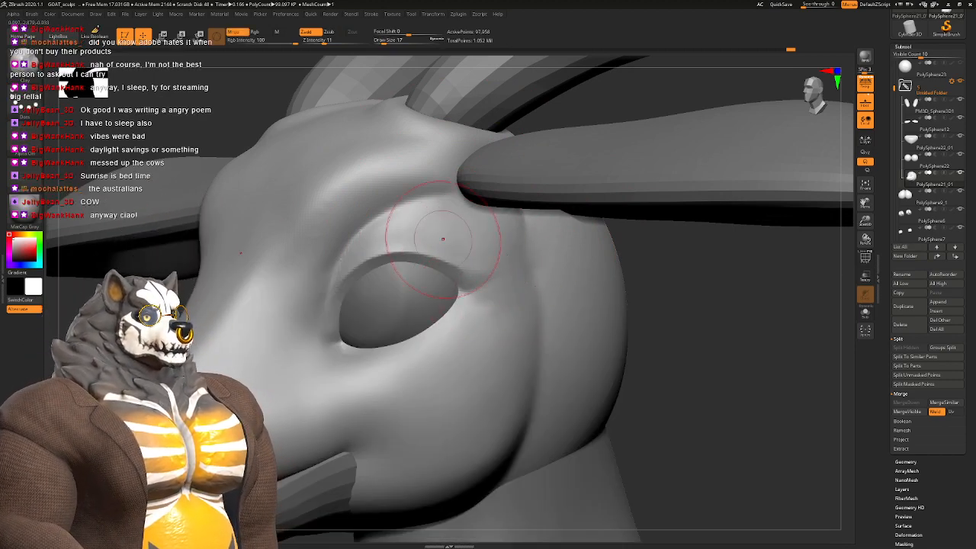
{"action": "right_click_drag", "start_coordinate": [520, 211], "coordinate": [575, 242]}
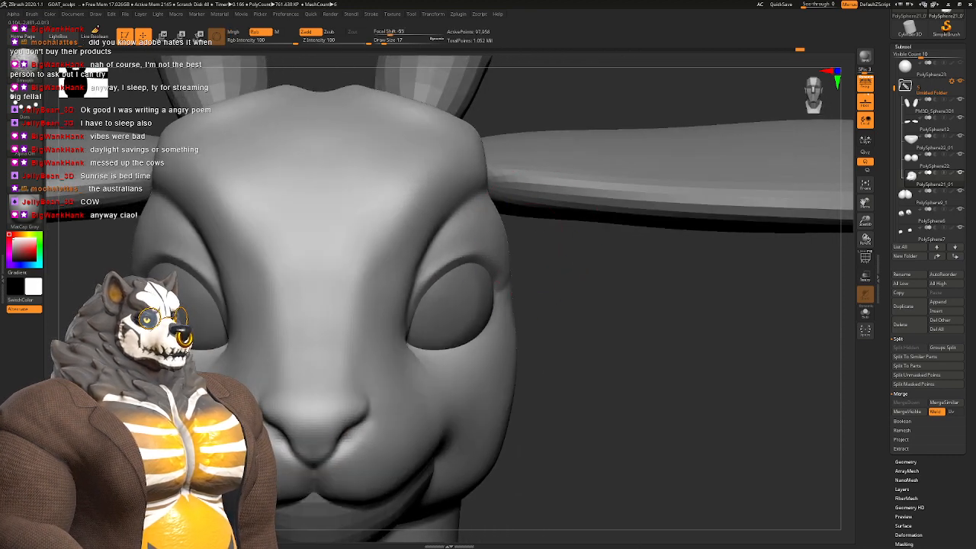
{"action": "right_click_drag", "start_coordinate": [509, 244], "coordinate": [466, 175], "text": "ctrl"}
{"action": "mouse_move", "coordinate": [496, 251]}
{"action": "right_mouse_down", "text": "alt"}
{"action": "mouse_move", "coordinate": [454, 282]}
{"action": "mouse_move", "coordinate": [468, 311]}
{"action": "right_mouse_up", "text": "alt"}
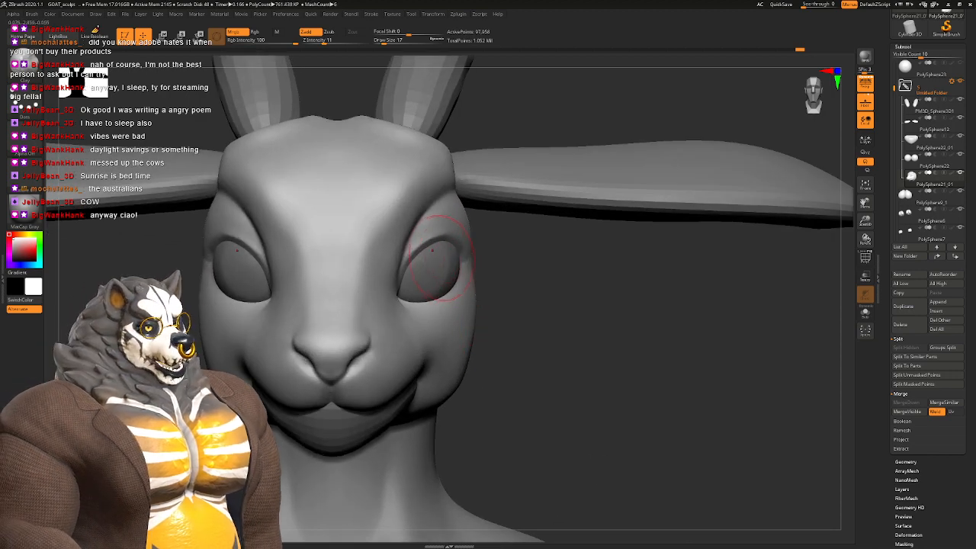
Step: Choose the Move brush and adjust the outline of the eyelids at draw size 17
{"action": "key", "text": "b"}
{"action": "key", "text": "m"}
{"action": "key", "text": "v"}
{"action": "mouse_move", "coordinate": [485, 247]}
{"action": "right_mouse_down"}
{"action": "mouse_move", "coordinate": [424, 251]}
{"action": "mouse_move", "coordinate": [477, 248]}
{"action": "right_mouse_up"}
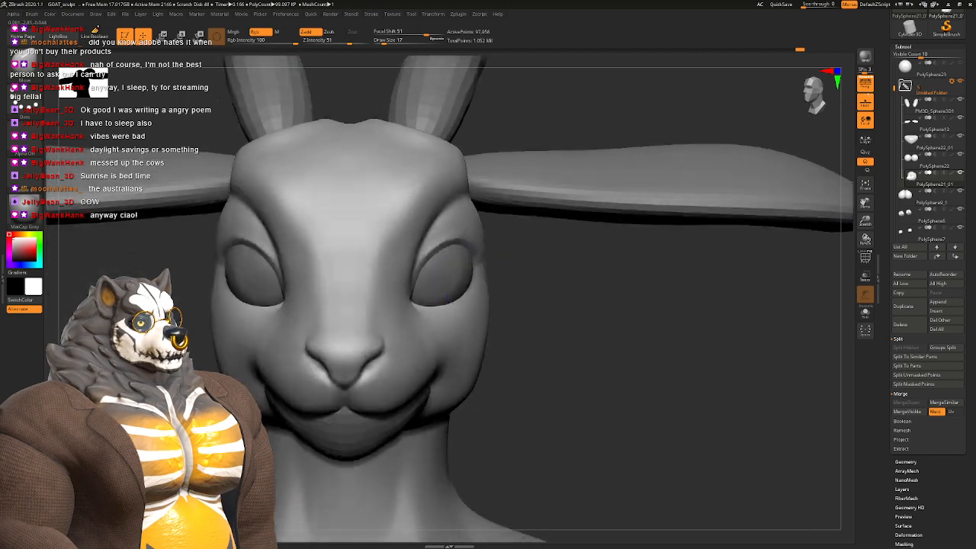
Step: Increase the Move brush draw size to 31 and reshape the cheek around the mouth corner
{"action": "mouse_move", "coordinate": [459, 312]}
{"action": "right_mouse_down", "text": "ctrl"}
{"action": "mouse_move", "coordinate": [469, 283]}
{"action": "mouse_move", "coordinate": [456, 293]}
{"action": "mouse_move", "coordinate": [429, 250]}
{"action": "mouse_move", "coordinate": [439, 261]}
{"action": "mouse_move", "coordinate": [448, 335]}
{"action": "mouse_move", "coordinate": [419, 393]}
{"action": "right_mouse_up", "text": "ctrl"}
{"action": "key", "text": "space"}
{"action": "mouse_move", "coordinate": [446, 349]}
{"action": "left_mouse_down"}
{"action": "mouse_move", "coordinate": [465, 350]}
{"action": "mouse_move", "coordinate": [448, 350]}
{"action": "left_mouse_up"}
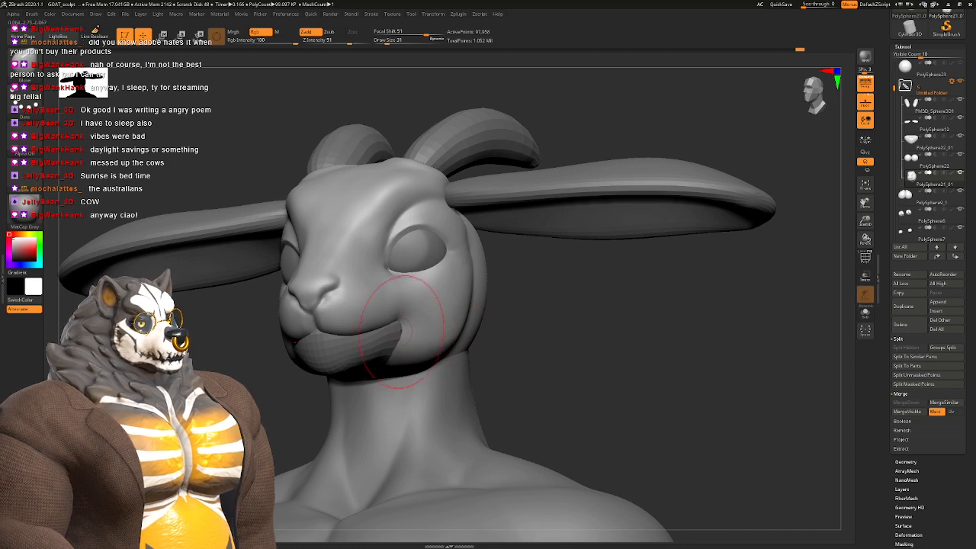
{"action": "right_click_drag", "start_coordinate": [401, 332], "coordinate": [425, 351]}
{"action": "right_click_drag", "start_coordinate": [426, 351], "coordinate": [471, 263], "text": "alt"}
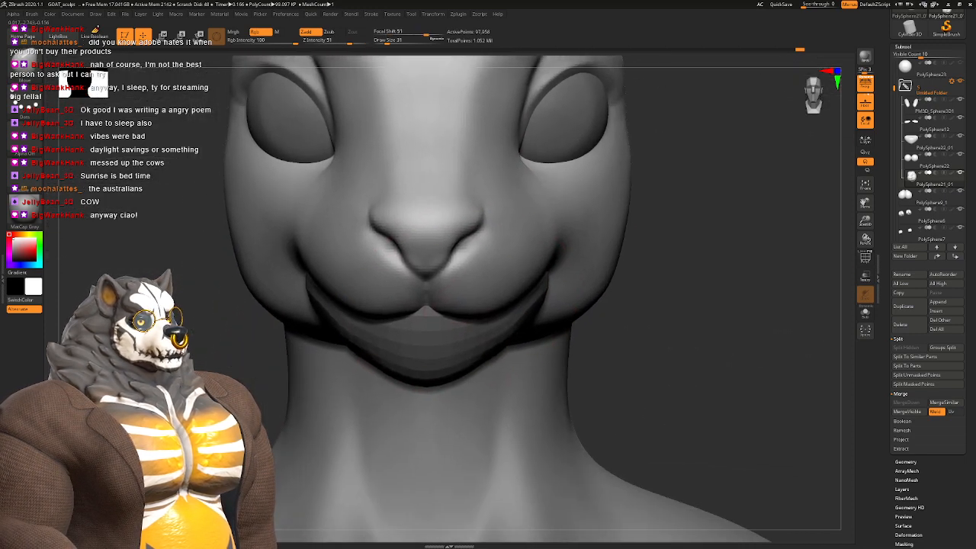
Step: Reduce the Move brush draw size to 18 and reshape the upper lip and mouth corners
{"action": "key", "text": "space"}
{"action": "left_click_drag", "start_coordinate": [472, 322], "coordinate": [462, 322]}
{"action": "mouse_move", "coordinate": [452, 335]}
{"action": "right_mouse_down"}
{"action": "mouse_move", "coordinate": [457, 319]}
{"action": "mouse_move", "coordinate": [472, 332]}
{"action": "mouse_move", "coordinate": [462, 326]}
{"action": "mouse_move", "coordinate": [450, 336]}
{"action": "right_mouse_up"}
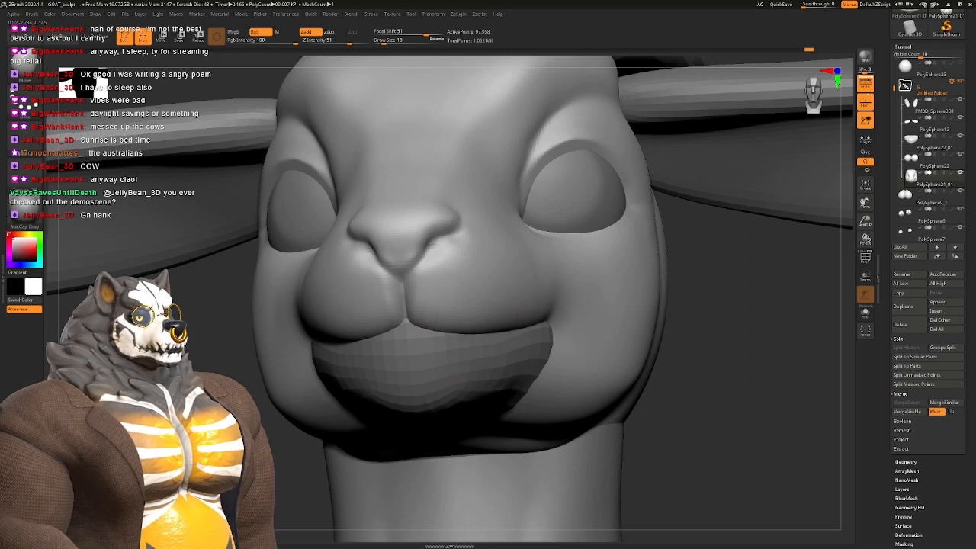
{"action": "right_click_drag", "start_coordinate": [471, 305], "coordinate": [470, 301]}
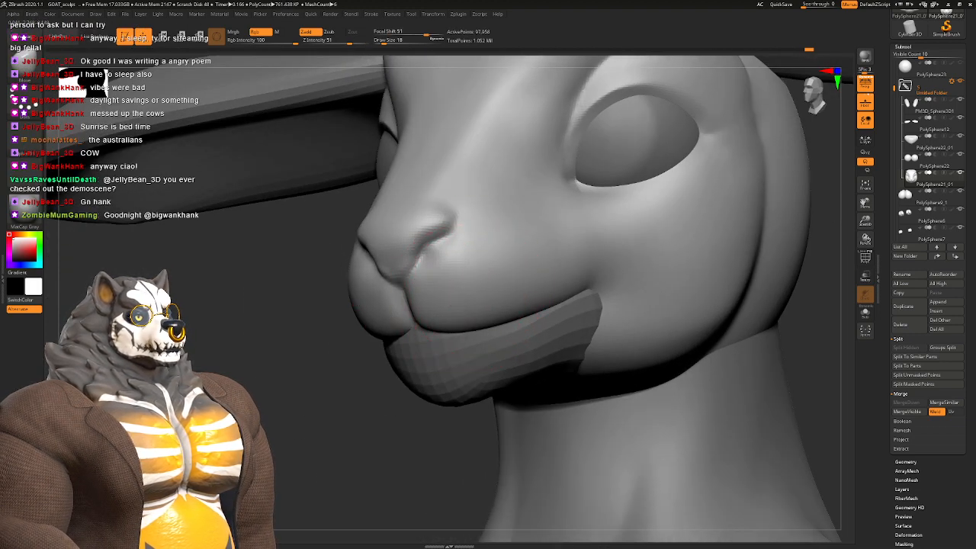
{"action": "right_click_drag", "start_coordinate": [503, 302], "coordinate": [472, 305]}
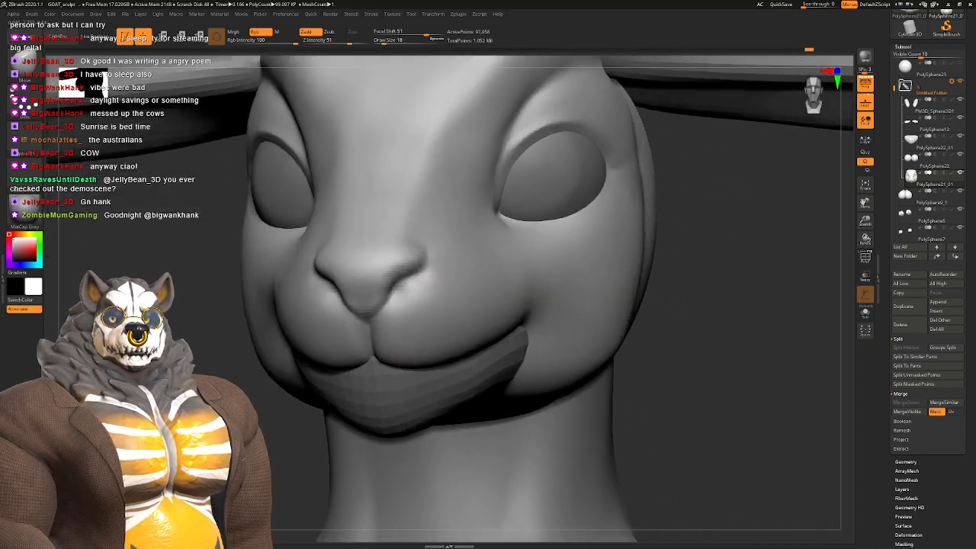
Step: Set the Move brush draw size to 23, adjust the muzzle beside the nose, and check the full figure
{"action": "key", "text": "space"}
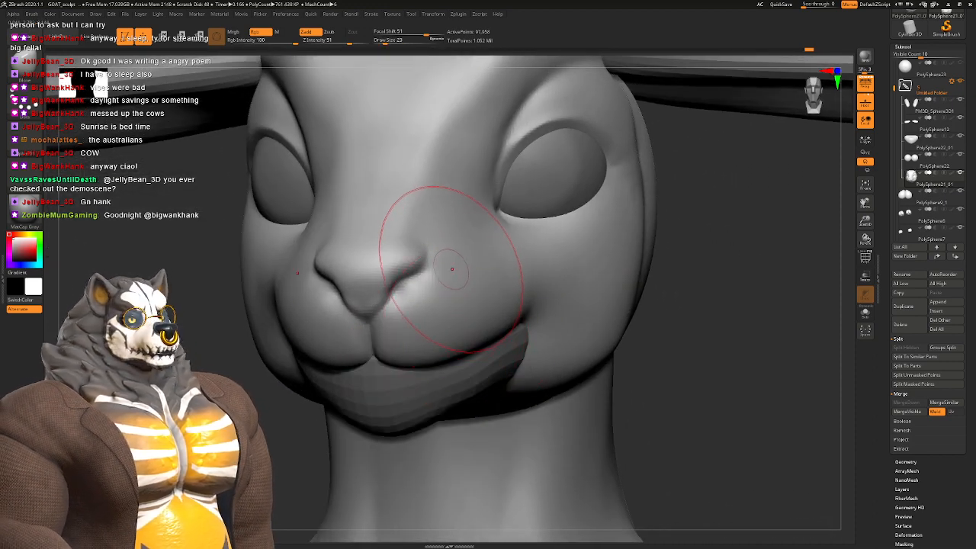
{"action": "mouse_move", "coordinate": [442, 284]}
{"action": "right_mouse_down"}
{"action": "mouse_move", "coordinate": [473, 279]}
{"action": "mouse_move", "coordinate": [479, 267]}
{"action": "mouse_move", "coordinate": [455, 292]}
{"action": "mouse_move", "coordinate": [488, 255]}
{"action": "mouse_move", "coordinate": [500, 286]}
{"action": "mouse_move", "coordinate": [488, 294]}
{"action": "right_mouse_up"}
{"action": "right_click_drag", "start_coordinate": [457, 294], "coordinate": [426, 244], "text": "ctrl"}
{"action": "right_click_drag", "start_coordinate": [524, 277], "coordinate": [454, 288]}
{"action": "mouse_move", "coordinate": [464, 324]}
{"action": "right_mouse_down", "text": "alt"}
{"action": "mouse_move", "coordinate": [442, 244]}
{"action": "mouse_move", "coordinate": [454, 222]}
{"action": "right_mouse_up", "text": "alt"}
{"action": "key", "text": "f"}
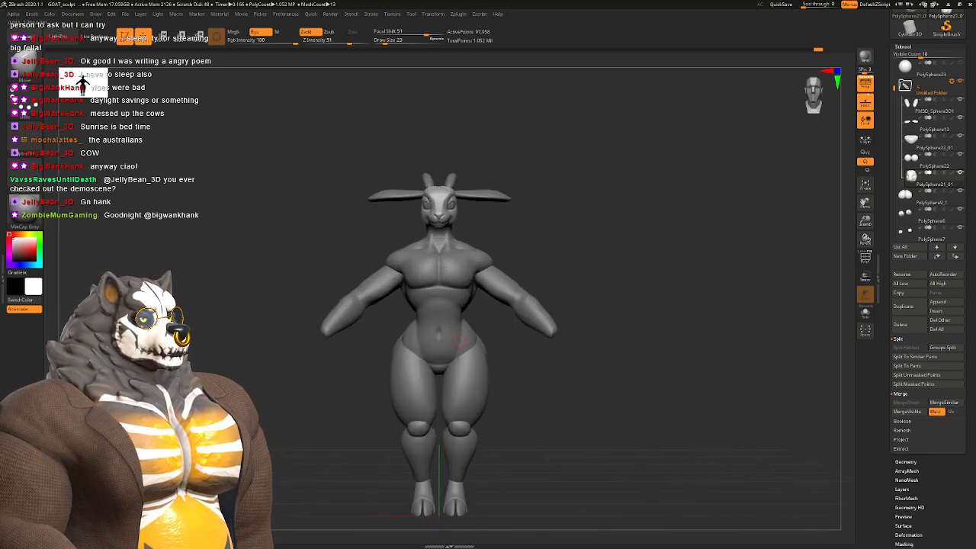
Step: Reshape the eye openings and brow ridges with the Move brush at draw size 23
{"action": "right_click_drag", "start_coordinate": [459, 339], "coordinate": [465, 449], "text": "alt"}
{"action": "right_click_drag", "start_coordinate": [468, 251], "coordinate": [468, 326], "text": "alt"}
{"action": "mouse_move", "coordinate": [468, 326]}
{"action": "right_mouse_down", "text": "ctrl"}
{"action": "mouse_move", "coordinate": [466, 295]}
{"action": "mouse_move", "coordinate": [468, 341]}
{"action": "right_mouse_up", "text": "ctrl"}
{"action": "key", "text": "b"}
{"action": "key", "text": "m"}
{"action": "key", "text": "v"}
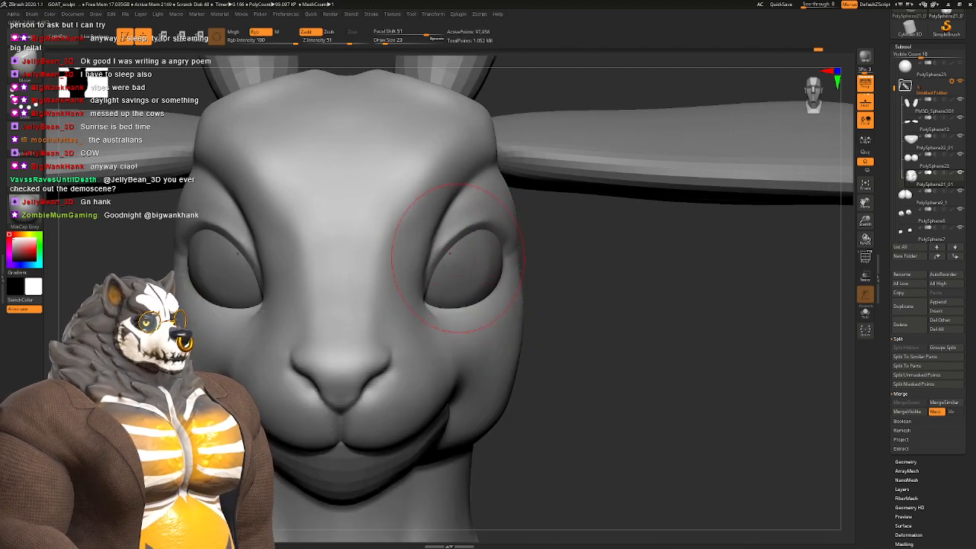
{"action": "right_click_drag", "start_coordinate": [465, 238], "coordinate": [381, 248]}
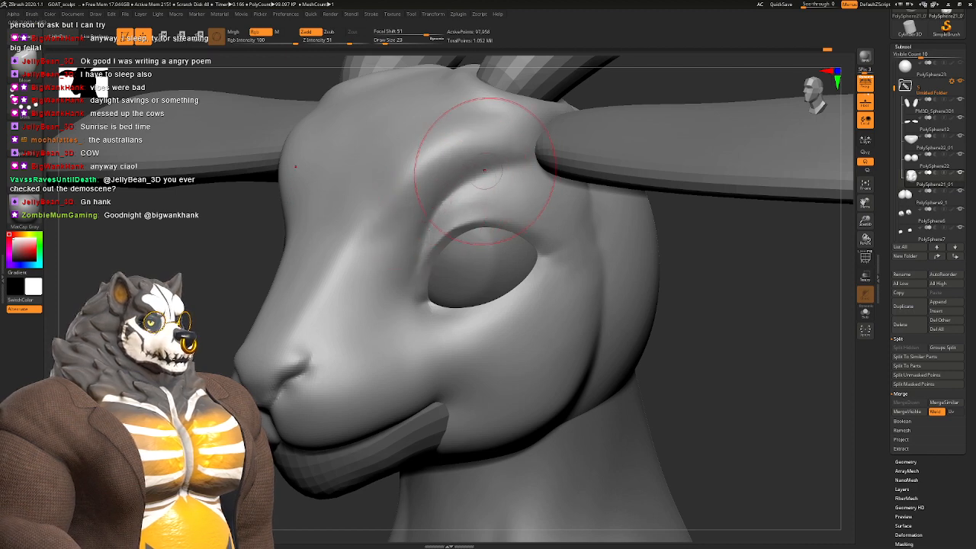
{"action": "right_click_drag", "start_coordinate": [468, 185], "coordinate": [511, 164]}
Step: Increase the Move brush draw size to 31 and adjust the outer brow and temple below the ear
{"action": "key", "text": "space"}
{"action": "left_click_drag", "start_coordinate": [495, 178], "coordinate": [502, 177]}
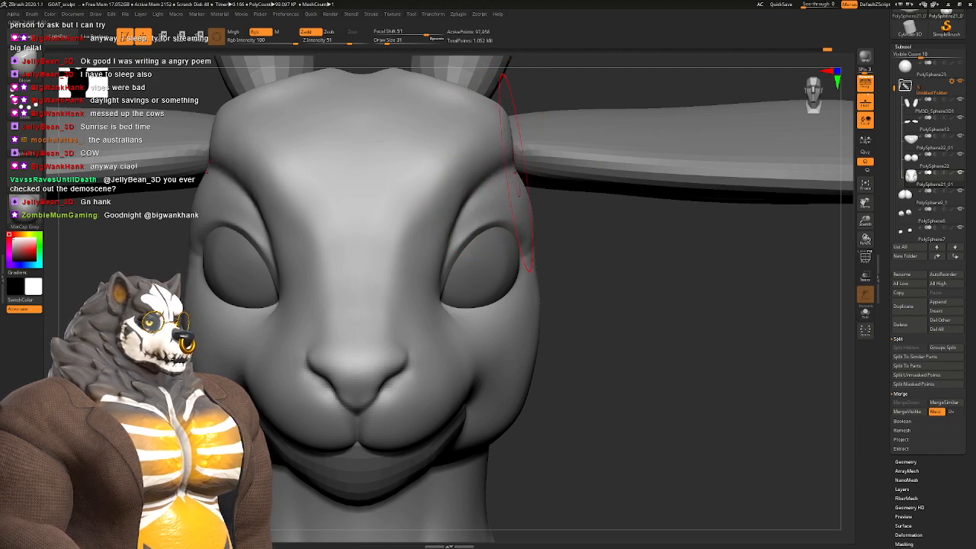
{"action": "right_click_drag", "start_coordinate": [516, 171], "coordinate": [528, 215]}
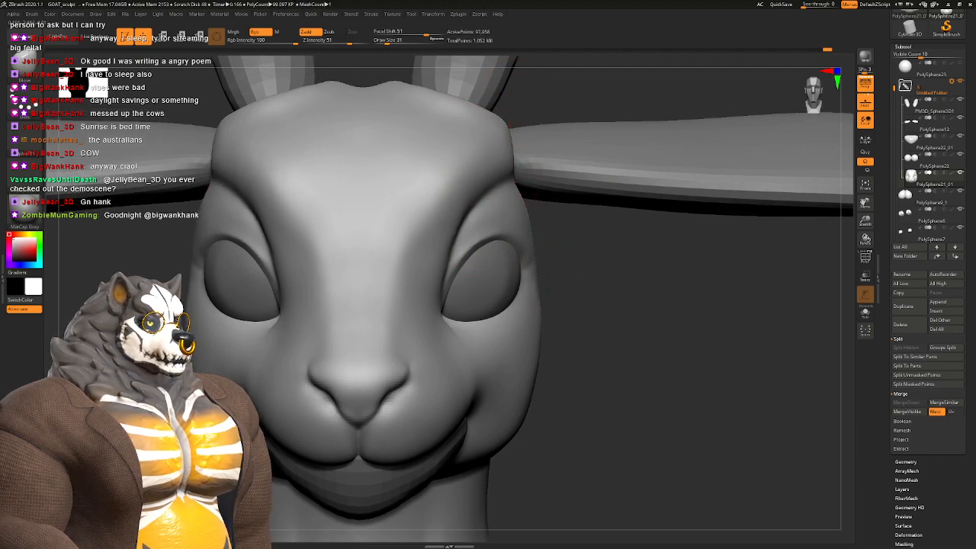
{"action": "mouse_move", "coordinate": [525, 218]}
{"action": "right_mouse_down"}
{"action": "mouse_move", "coordinate": [531, 236]}
{"action": "mouse_move", "coordinate": [525, 200]}
{"action": "mouse_move", "coordinate": [488, 236]}
{"action": "right_mouse_up"}
Step: Reshape the cheek and back of the jaw with the Move brush at draw sizes 25 and 35
{"action": "key", "text": "space"}
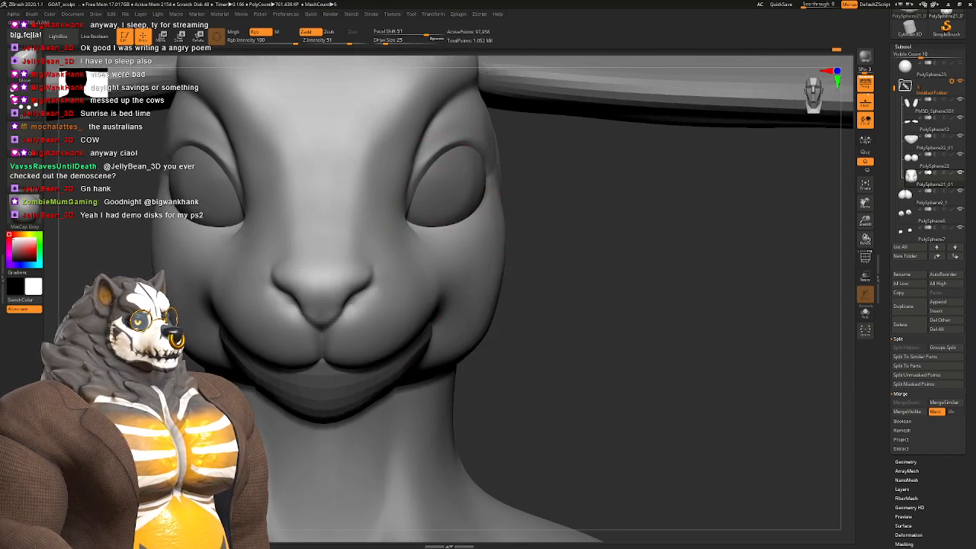
{"action": "mouse_move", "coordinate": [492, 293]}
{"action": "right_mouse_down"}
{"action": "mouse_move", "coordinate": [358, 284]}
{"action": "mouse_move", "coordinate": [435, 324]}
{"action": "mouse_move", "coordinate": [446, 283]}
{"action": "mouse_move", "coordinate": [435, 301]}
{"action": "right_mouse_up"}
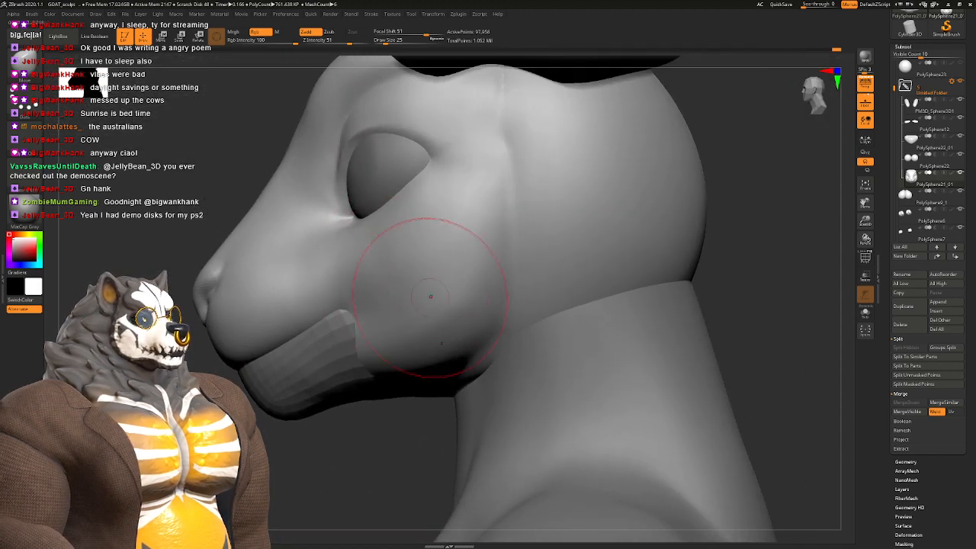
{"action": "key", "text": "space"}
{"action": "left_click_drag", "start_coordinate": [499, 235], "coordinate": [493, 263]}
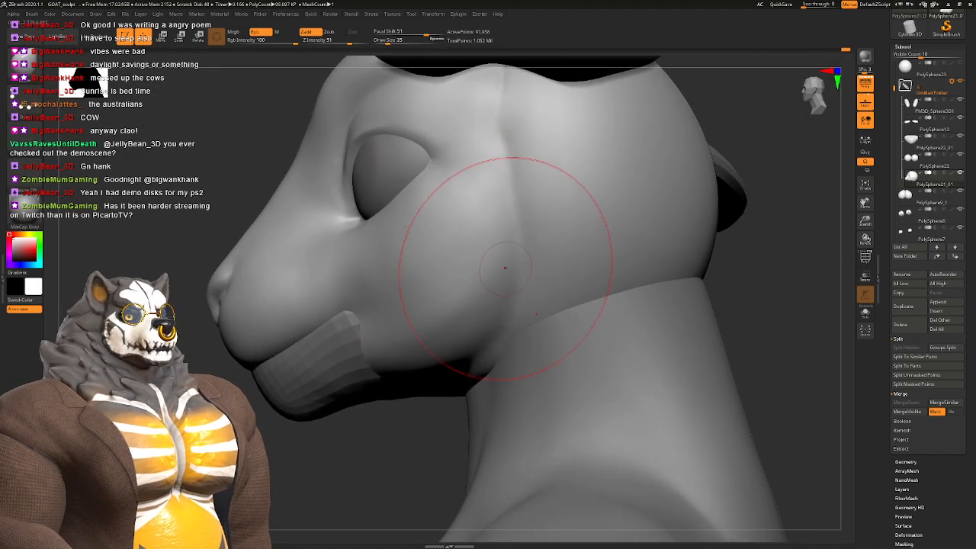
{"action": "mouse_move", "coordinate": [505, 266]}
{"action": "right_mouse_down"}
{"action": "mouse_move", "coordinate": [594, 263]}
{"action": "mouse_move", "coordinate": [506, 297]}
{"action": "right_mouse_up"}
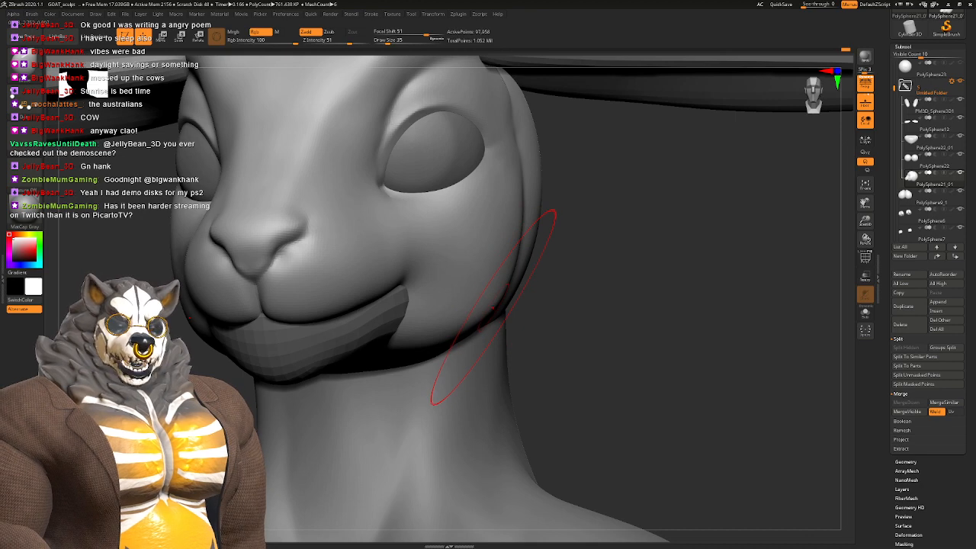
{"action": "mouse_move", "coordinate": [506, 297]}
{"action": "right_mouse_down"}
{"action": "mouse_move", "coordinate": [518, 236]}
{"action": "mouse_move", "coordinate": [476, 183]}
{"action": "right_mouse_up"}
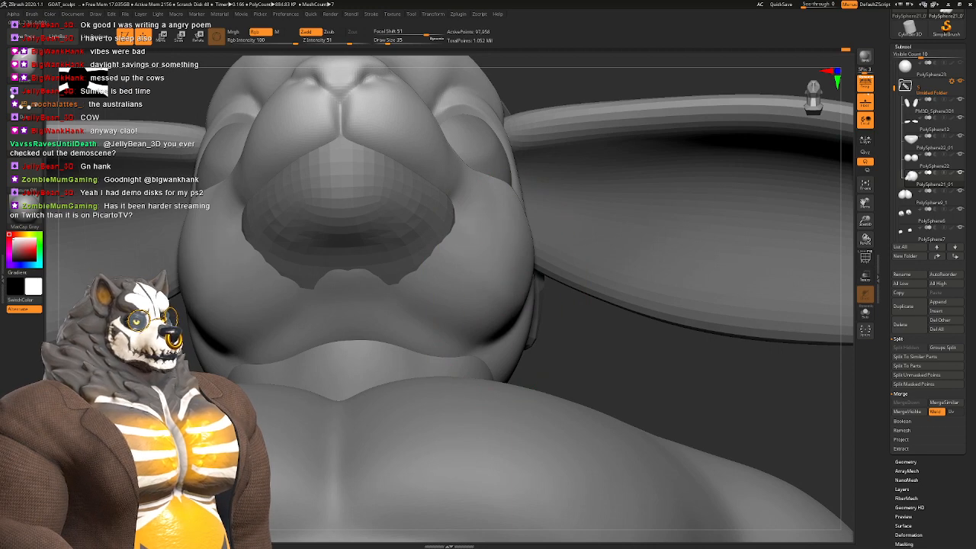
Step: Reshape the lower cheeks and mouth corners around the jaw with the Move brush at draw sizes 49 and 33
{"action": "right_click_drag", "start_coordinate": [507, 296], "coordinate": [543, 298]}
{"action": "key", "text": "space"}
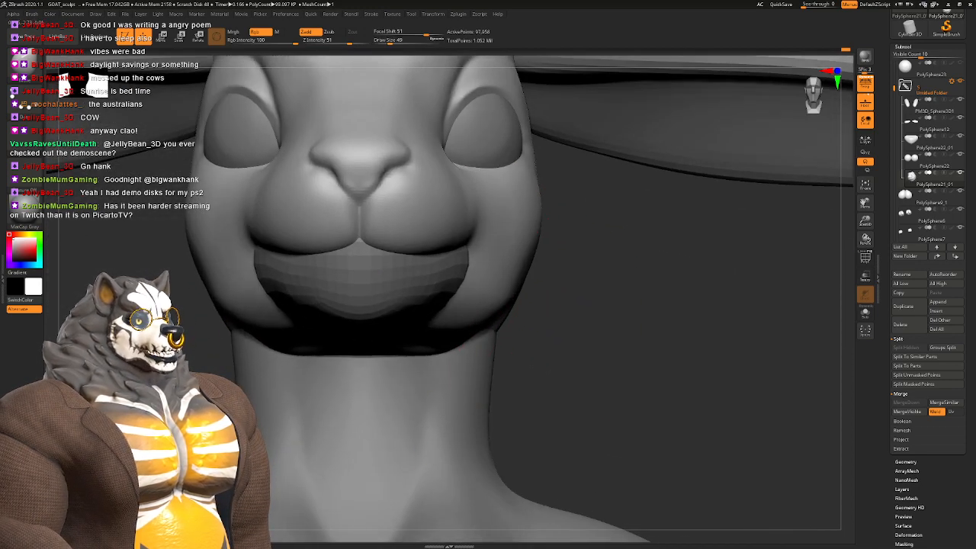
{"action": "right_click_drag", "start_coordinate": [477, 325], "coordinate": [496, 259]}
{"action": "key", "text": "space"}
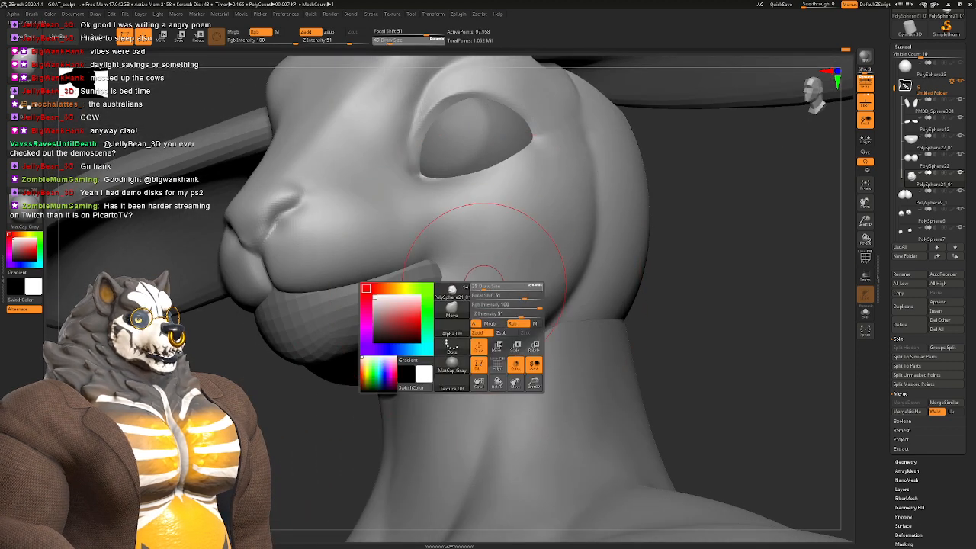
{"action": "left_click_drag", "start_coordinate": [484, 287], "coordinate": [486, 287]}
{"action": "mouse_move", "coordinate": [450, 298]}
{"action": "right_mouse_down"}
{"action": "mouse_move", "coordinate": [509, 282]}
{"action": "mouse_move", "coordinate": [506, 301]}
{"action": "right_mouse_up"}
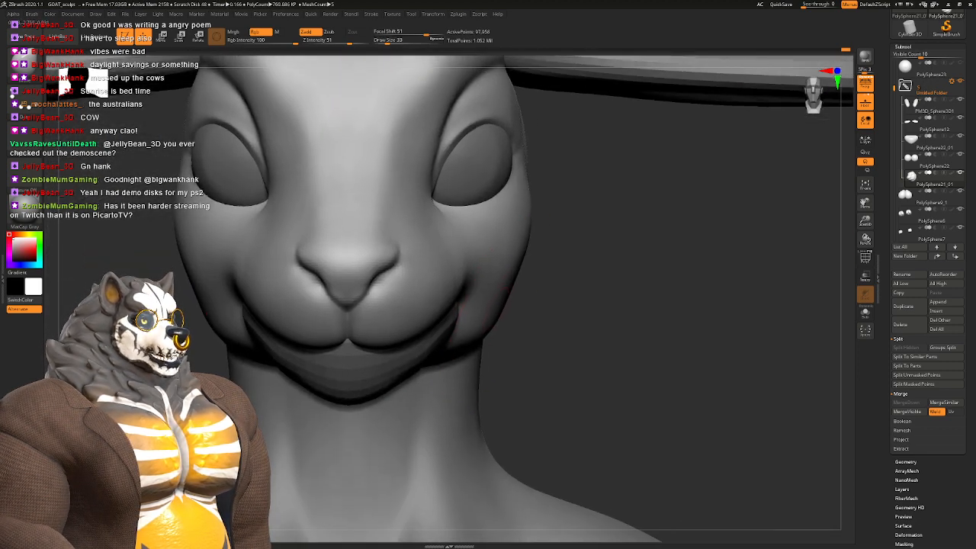
{"action": "left_click_drag", "start_coordinate": [457, 305], "coordinate": [461, 296]}
{"action": "mouse_move", "coordinate": [488, 297]}
{"action": "right_mouse_down"}
{"action": "mouse_move", "coordinate": [519, 297]}
{"action": "mouse_move", "coordinate": [426, 299]}
{"action": "right_mouse_up"}
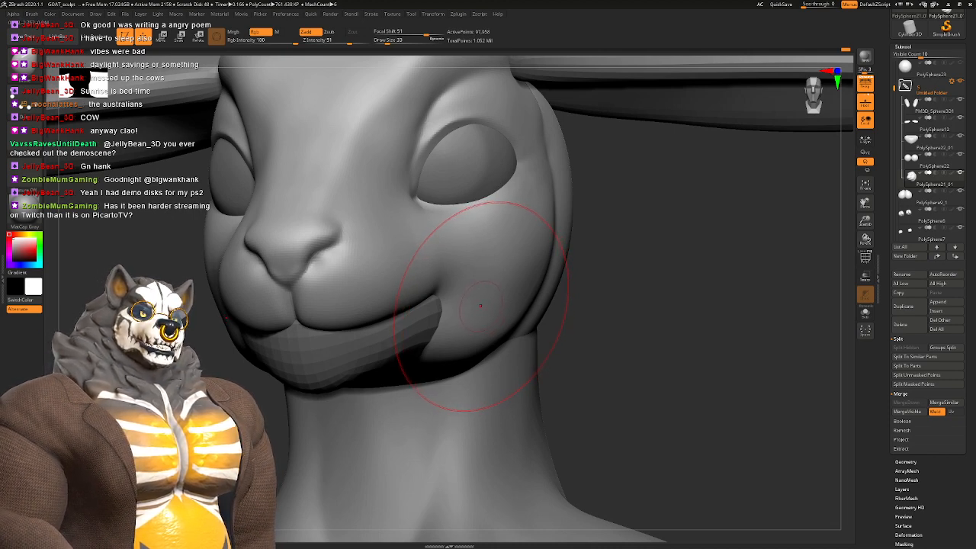
{"action": "right_click_drag", "start_coordinate": [481, 306], "coordinate": [471, 358], "text": "alt"}
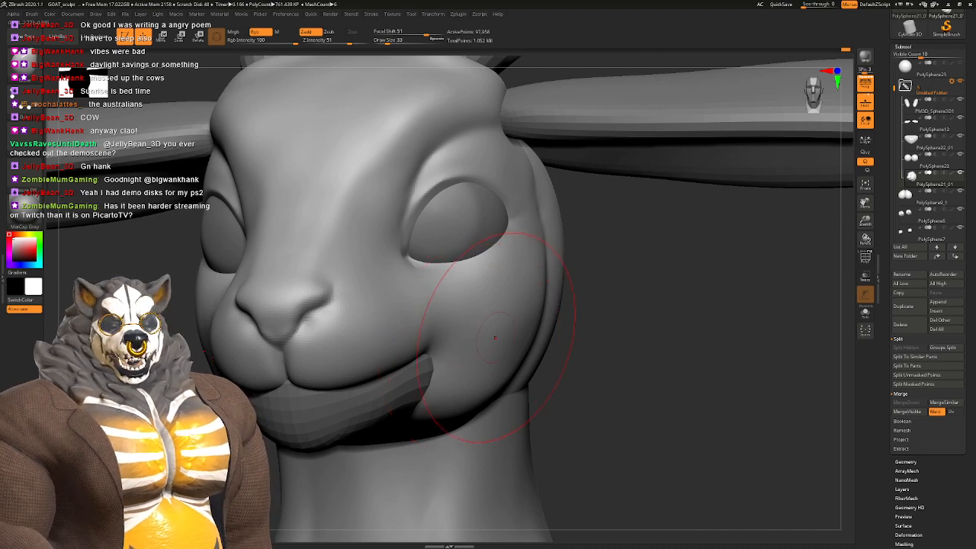
{"action": "right_click_drag", "start_coordinate": [453, 259], "coordinate": [472, 287]}
Step: Set the Dam Standard brush to focal shift 20 and draw size 18, and define the creases around the eyes
{"action": "key", "text": "space"}
{"action": "key", "text": "b"}
{"action": "key", "text": "d"}
{"action": "key", "text": "s"}
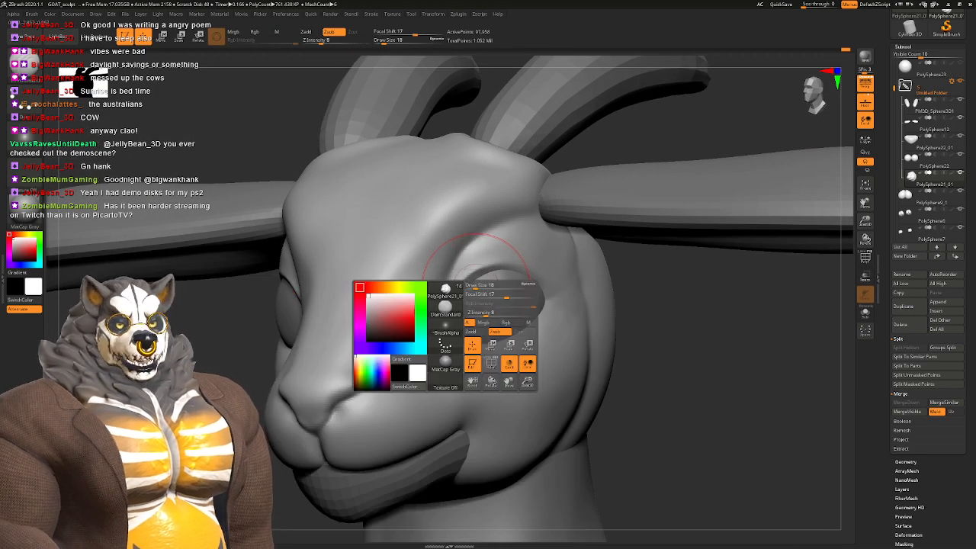
{"action": "key", "text": "space"}
{"action": "left_click", "coordinate": [479, 286]}
{"action": "left_click", "coordinate": [507, 295]}
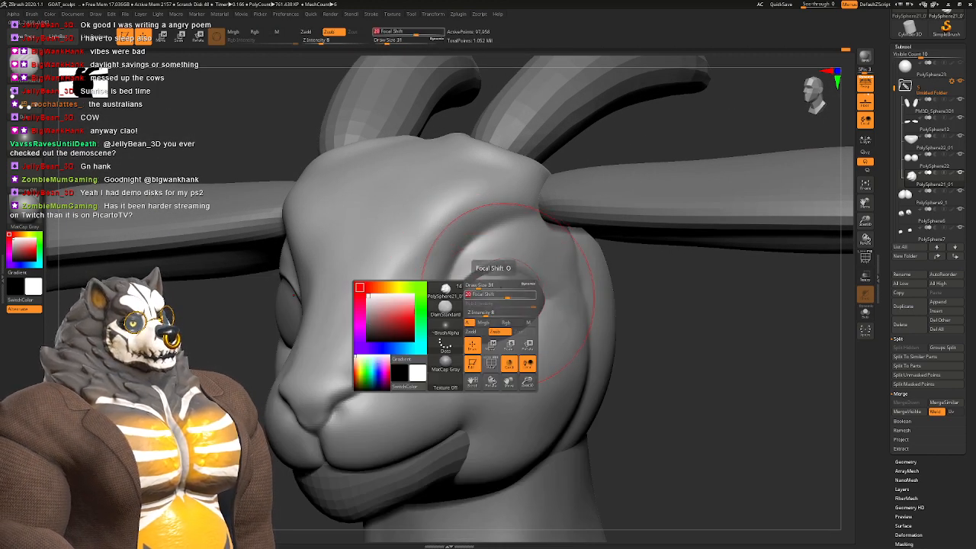
{"action": "left_click", "coordinate": [477, 285]}
{"action": "left_click_drag", "start_coordinate": [476, 285], "coordinate": [474, 285]}
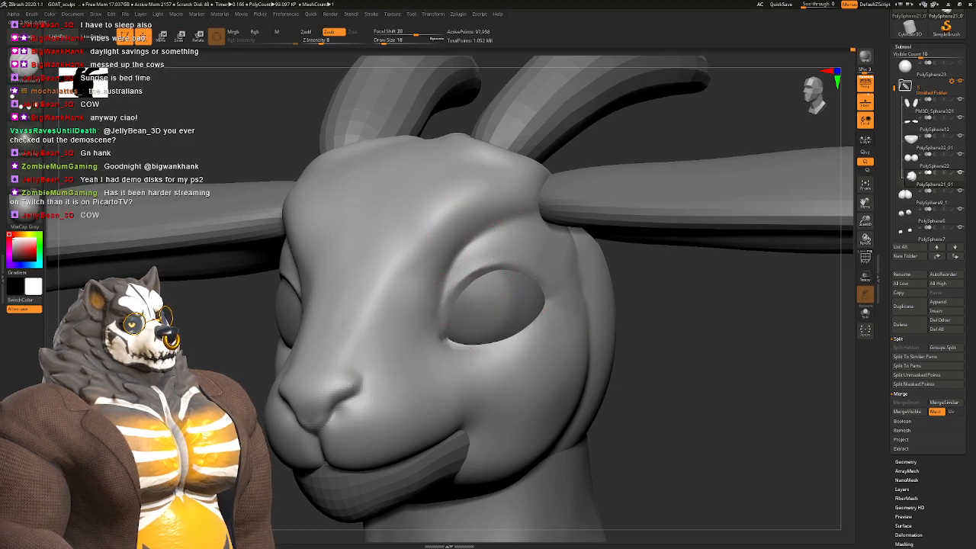
{"action": "mouse_move", "coordinate": [482, 235]}
{"action": "right_mouse_down"}
{"action": "mouse_move", "coordinate": [463, 262]}
{"action": "mouse_move", "coordinate": [471, 266]}
{"action": "right_mouse_up"}
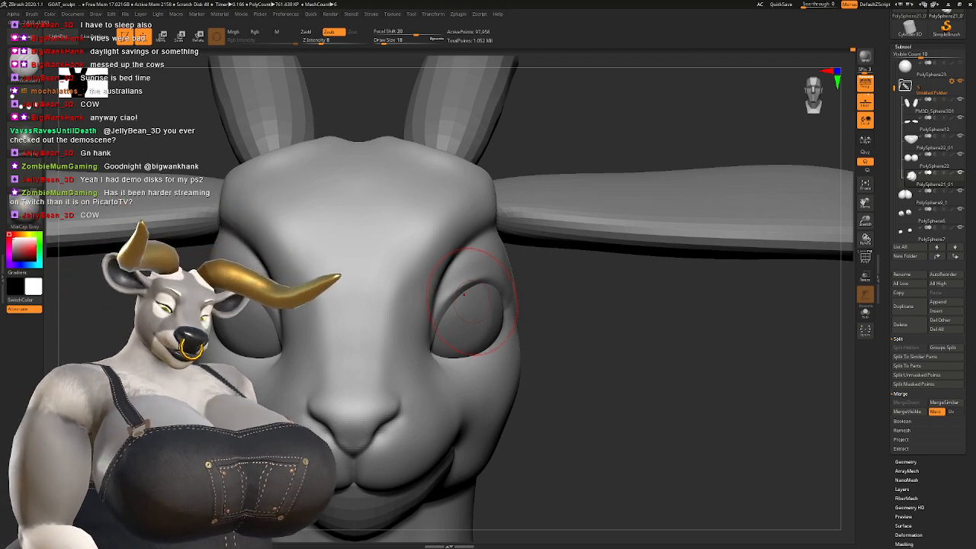
Step: Refine and smooth the eyelids and outer brow at draw size 20, and switch back to the Move brush
{"action": "right_click_drag", "start_coordinate": [461, 260], "coordinate": [458, 282], "text": "ctrl"}
{"action": "key", "text": "space"}
{"action": "left_click_drag", "start_coordinate": [467, 277], "coordinate": [469, 278]}
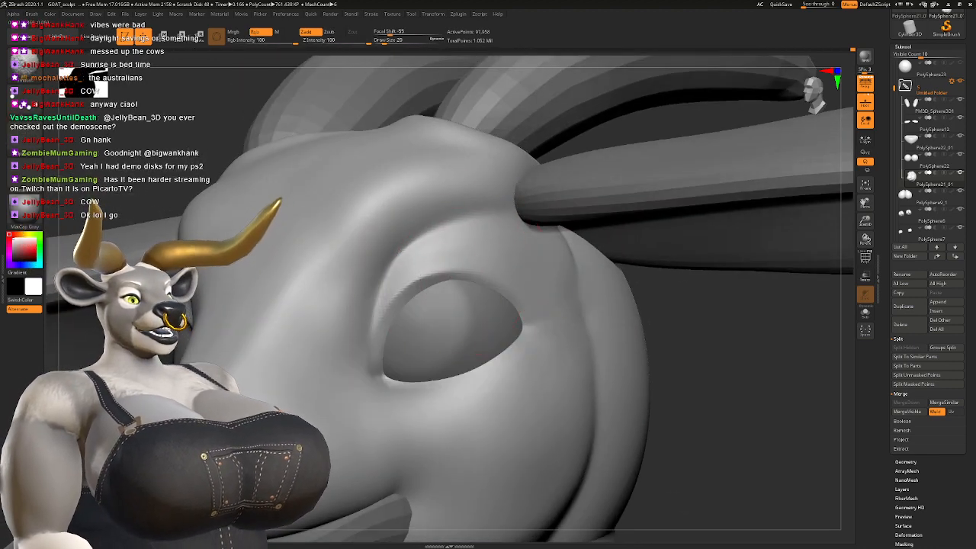
{"action": "right_click_drag", "start_coordinate": [475, 315], "coordinate": [477, 286], "text": "ctrl"}
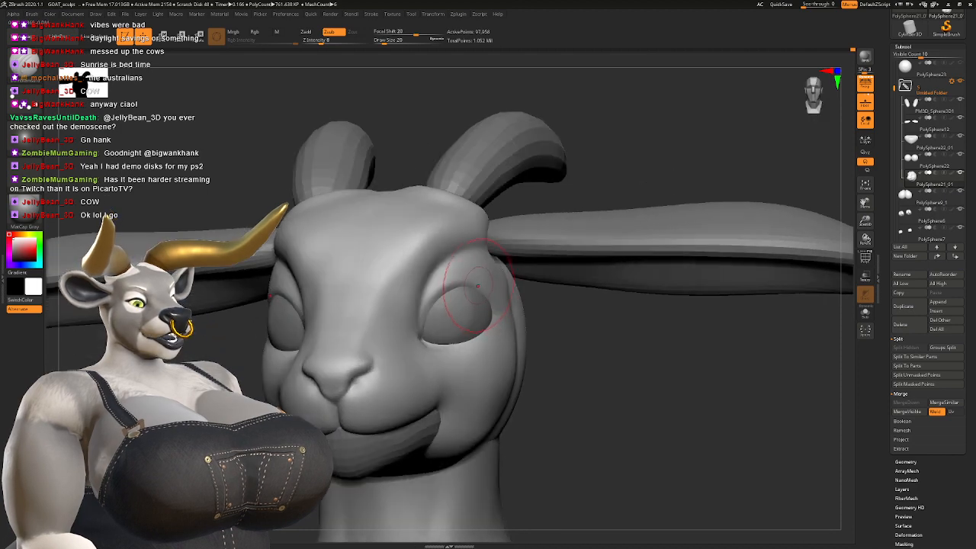
{"action": "key", "text": "b"}
{"action": "key", "text": "m"}
{"action": "key", "text": "v"}
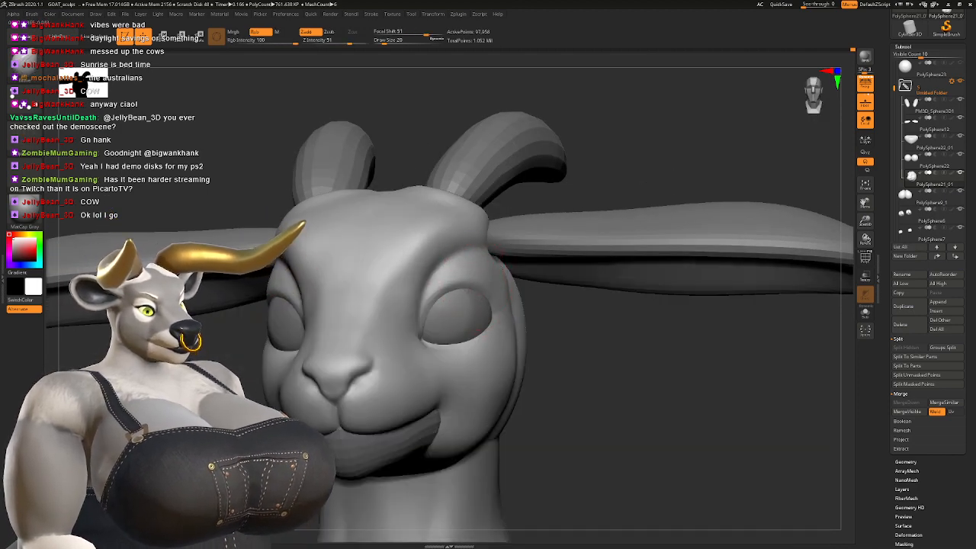
Step: Merge the arms subtool into the torso subtool and remesh the combined body with DynaMesh
{"action": "right_click_drag", "start_coordinate": [473, 291], "coordinate": [511, 62]}
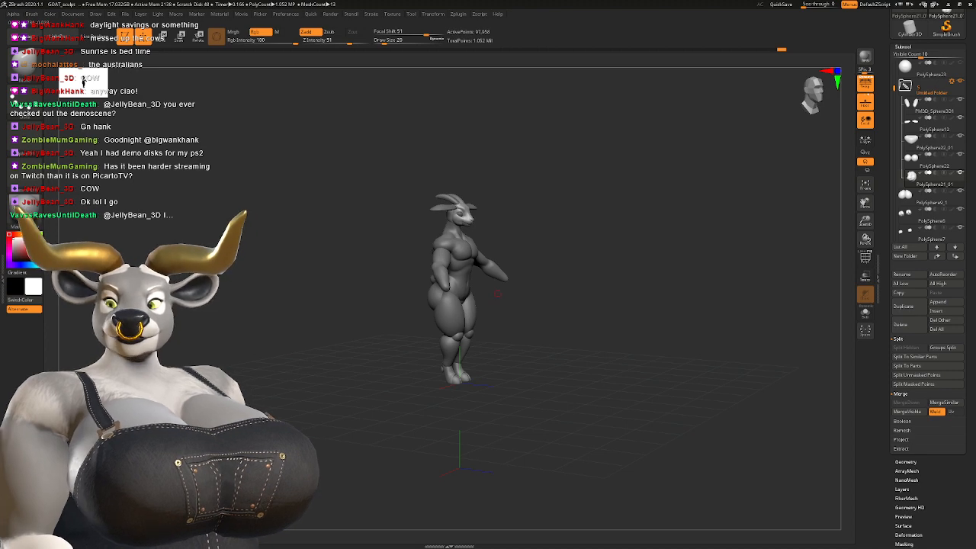
{"action": "left_click_drag", "start_coordinate": [516, 290], "coordinate": [450, 284]}
{"action": "key", "text": "f"}
{"action": "right_click_drag", "start_coordinate": [450, 283], "coordinate": [489, 264]}
{"action": "left_click", "coordinate": [488, 261], "text": "alt"}
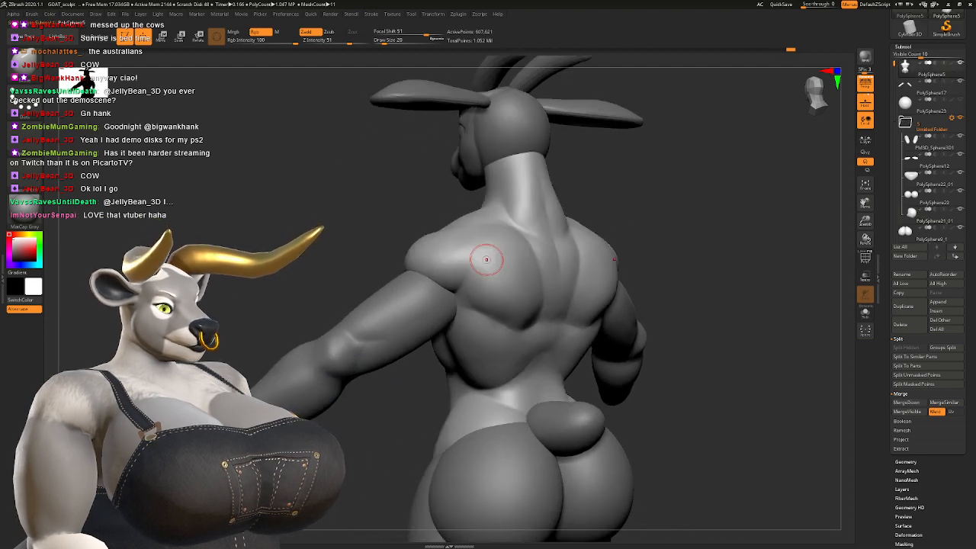
{"action": "left_click", "coordinate": [437, 291], "text": "alt"}
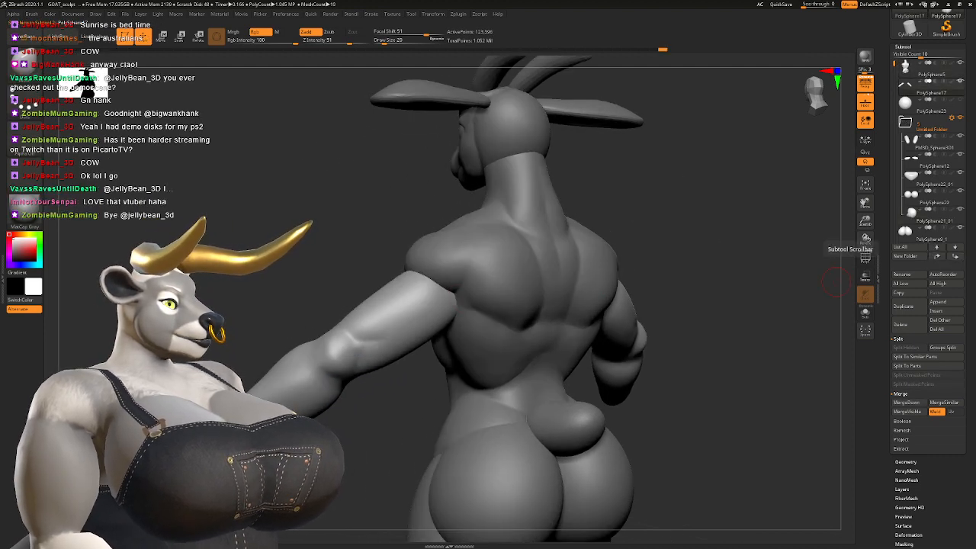
{"action": "left_click", "coordinate": [929, 70]}
{"action": "left_click", "coordinate": [906, 411]}
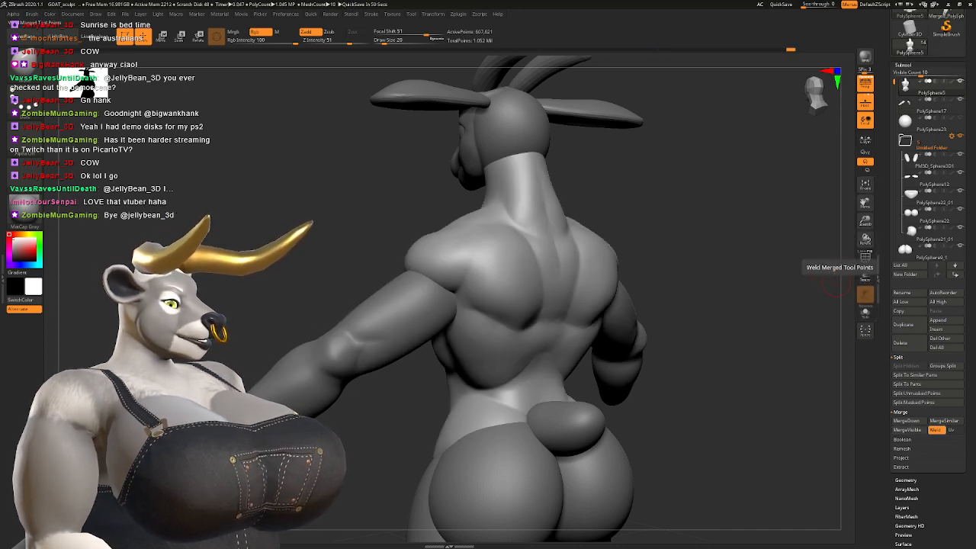
{"action": "left_click_drag", "start_coordinate": [742, 318], "coordinate": [759, 364], "text": "ctrl"}
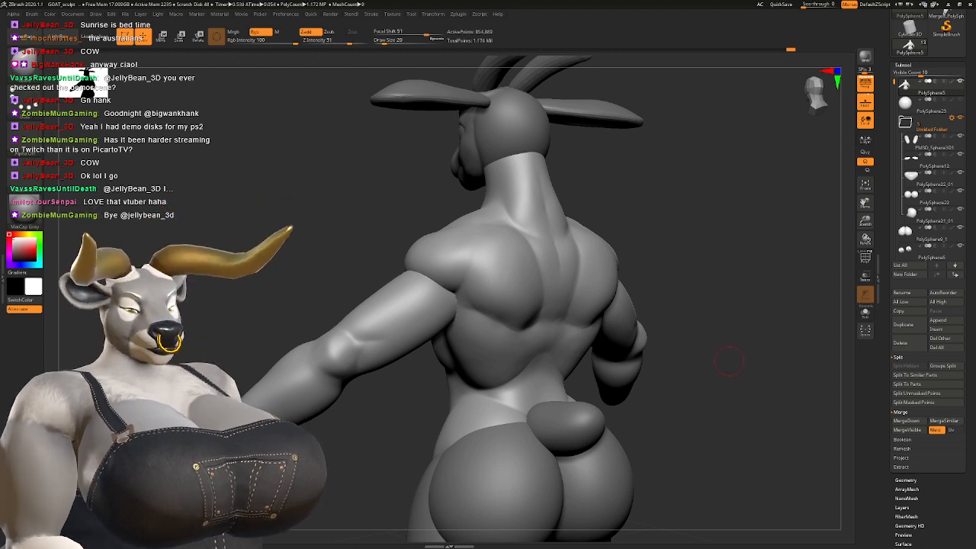
Step: Blend the front seam between the shoulder and upper arm with the Clay brush at draw size 37
{"action": "key", "text": "b"}
{"action": "key", "text": "c"}
{"action": "key", "text": "l"}
{"action": "mouse_move", "coordinate": [372, 314]}
{"action": "right_mouse_down", "text": "ctrl"}
{"action": "mouse_move", "coordinate": [401, 340]}
{"action": "mouse_move", "coordinate": [482, 334]}
{"action": "mouse_move", "coordinate": [494, 324]}
{"action": "right_mouse_up", "text": "ctrl"}
{"action": "right_click_drag", "start_coordinate": [411, 295], "coordinate": [433, 303]}
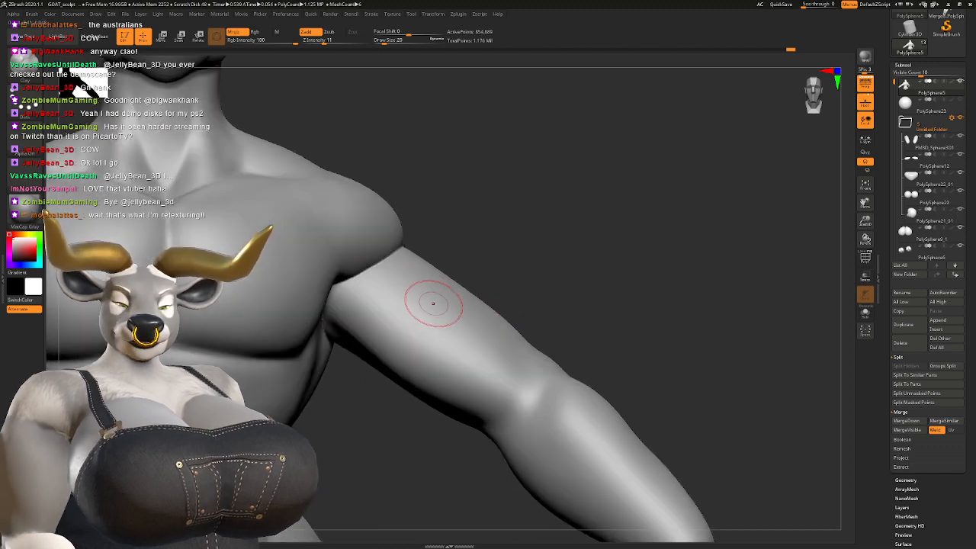
{"action": "key", "text": "space"}
{"action": "left_click_drag", "start_coordinate": [433, 303], "coordinate": [440, 304]}
{"action": "right_click_drag", "start_coordinate": [439, 304], "coordinate": [423, 325]}
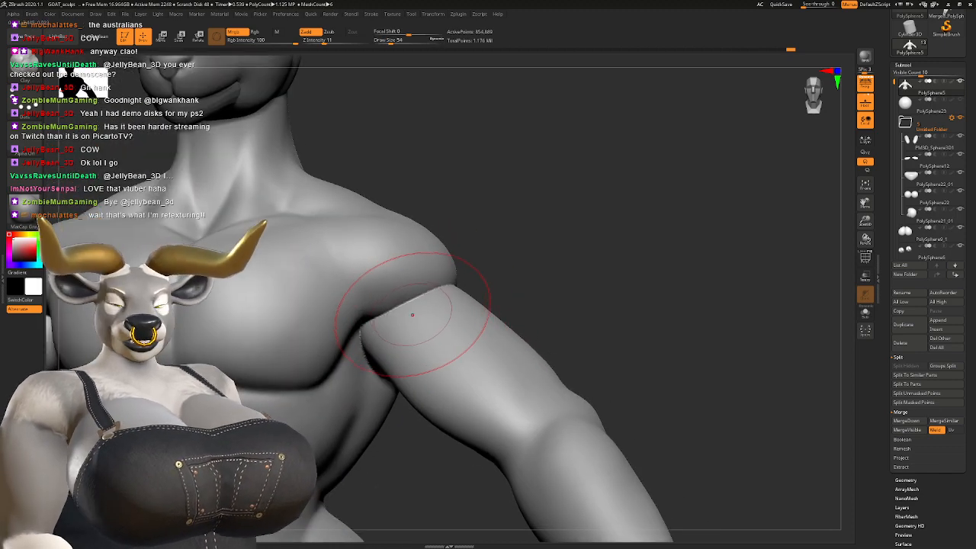
{"action": "key", "text": "space"}
{"action": "left_click_drag", "start_coordinate": [414, 313], "coordinate": [411, 313]}
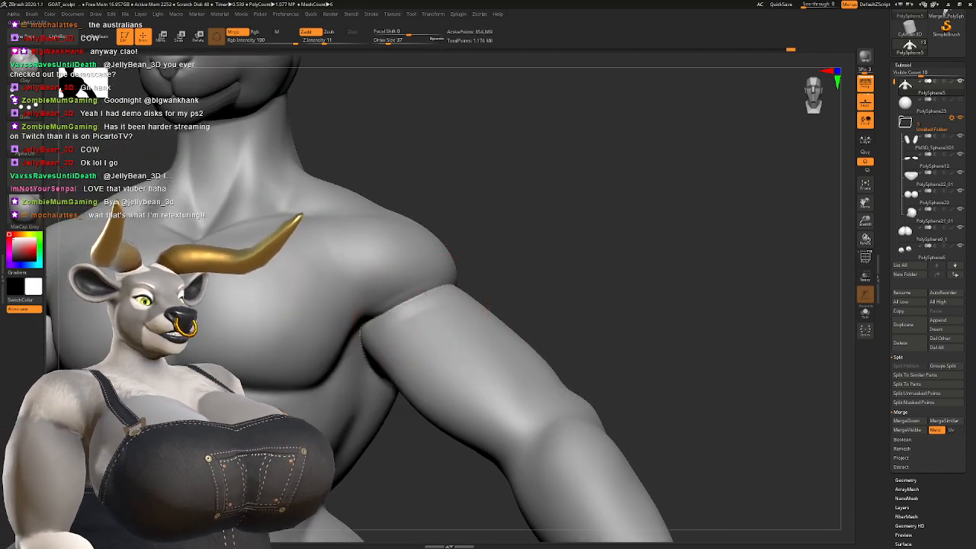
{"action": "right_click_drag", "start_coordinate": [415, 313], "coordinate": [381, 308]}
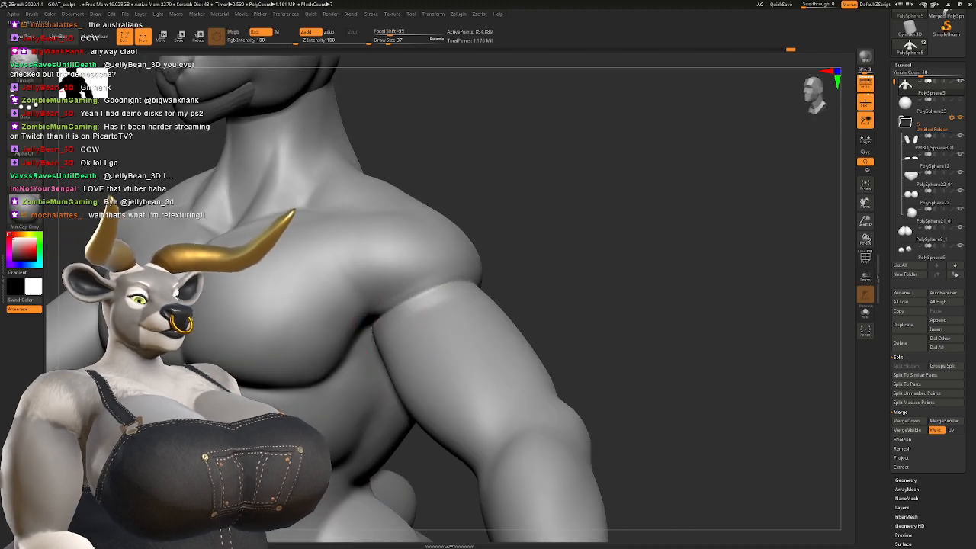
Step: Blend and smooth the shoulder-to-arm seam around its outer side and armpit
{"action": "right_click_drag", "start_coordinate": [449, 303], "coordinate": [410, 284]}
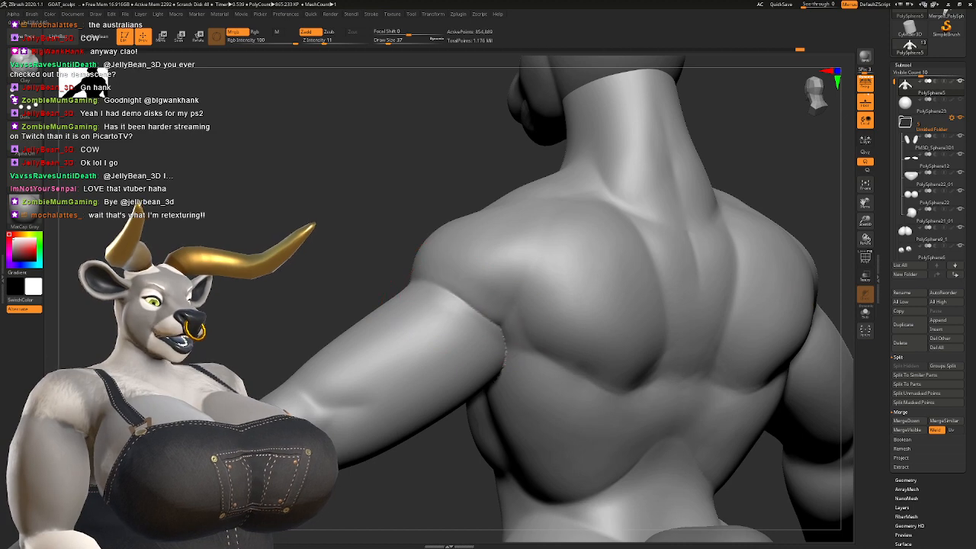
{"action": "right_click_drag", "start_coordinate": [410, 284], "coordinate": [427, 309]}
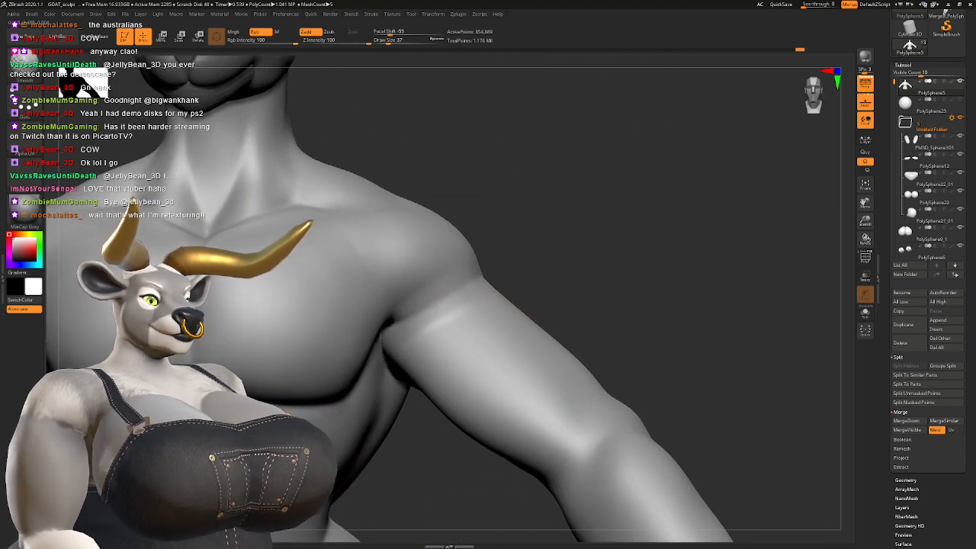
{"action": "left_click_drag", "start_coordinate": [445, 317], "coordinate": [416, 327], "text": "shift"}
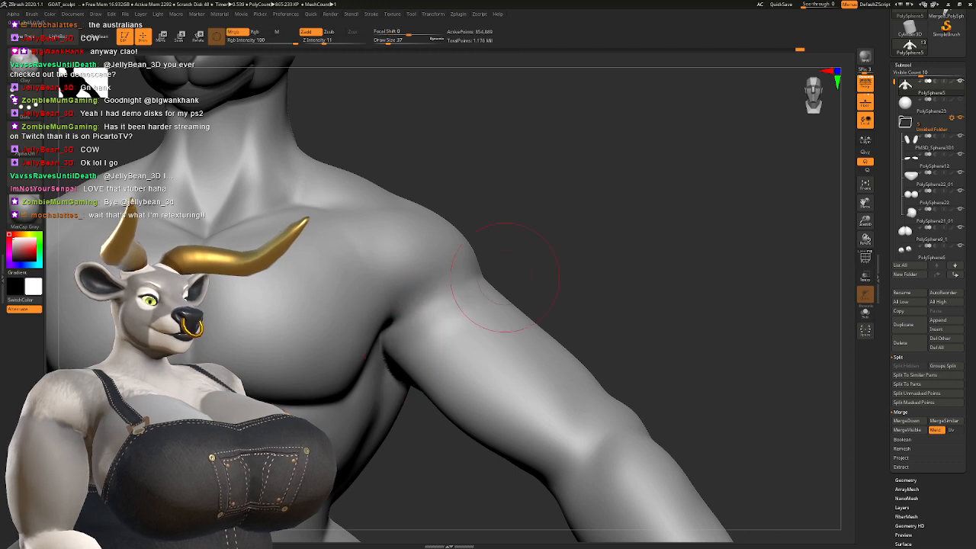
{"action": "mouse_move", "coordinate": [475, 323]}
{"action": "right_mouse_down"}
{"action": "mouse_move", "coordinate": [472, 335]}
{"action": "mouse_move", "coordinate": [473, 240]}
{"action": "mouse_move", "coordinate": [373, 259]}
{"action": "right_mouse_up"}
{"action": "mouse_move", "coordinate": [449, 298]}
{"action": "right_mouse_down"}
{"action": "mouse_move", "coordinate": [395, 286]}
{"action": "mouse_move", "coordinate": [456, 298]}
{"action": "right_mouse_up"}
Step: Build up the shoulder and upper arm with the Clay brush at draw sizes 71 and 59
{"action": "key", "text": "space"}
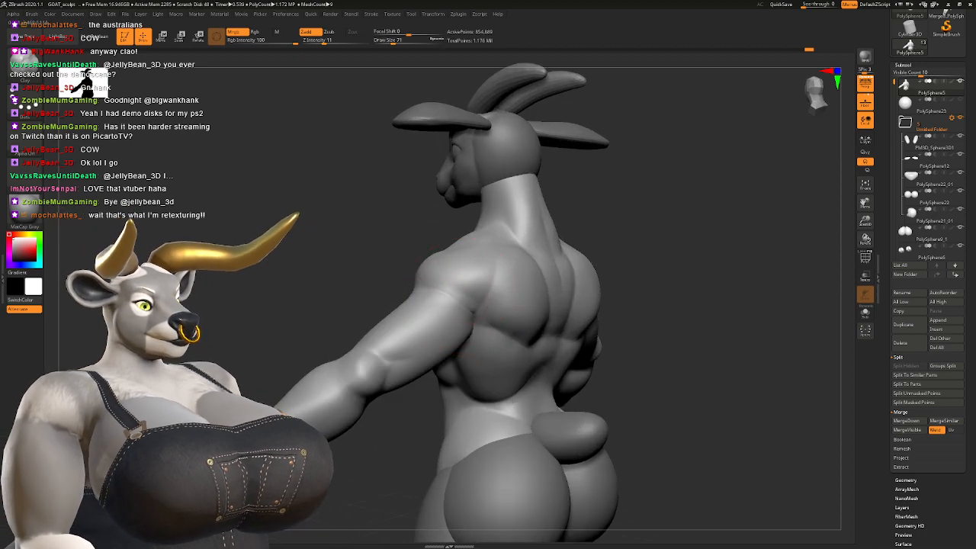
{"action": "right_click_drag", "start_coordinate": [458, 354], "coordinate": [565, 340]}
{"action": "mouse_move", "coordinate": [473, 309]}
{"action": "right_mouse_down"}
{"action": "mouse_move", "coordinate": [488, 299]}
{"action": "mouse_move", "coordinate": [473, 303]}
{"action": "mouse_move", "coordinate": [484, 285]}
{"action": "mouse_move", "coordinate": [427, 293]}
{"action": "mouse_move", "coordinate": [415, 284]}
{"action": "mouse_move", "coordinate": [433, 256]}
{"action": "mouse_move", "coordinate": [462, 302]}
{"action": "mouse_move", "coordinate": [458, 341]}
{"action": "right_mouse_up"}
{"action": "key", "text": "space"}
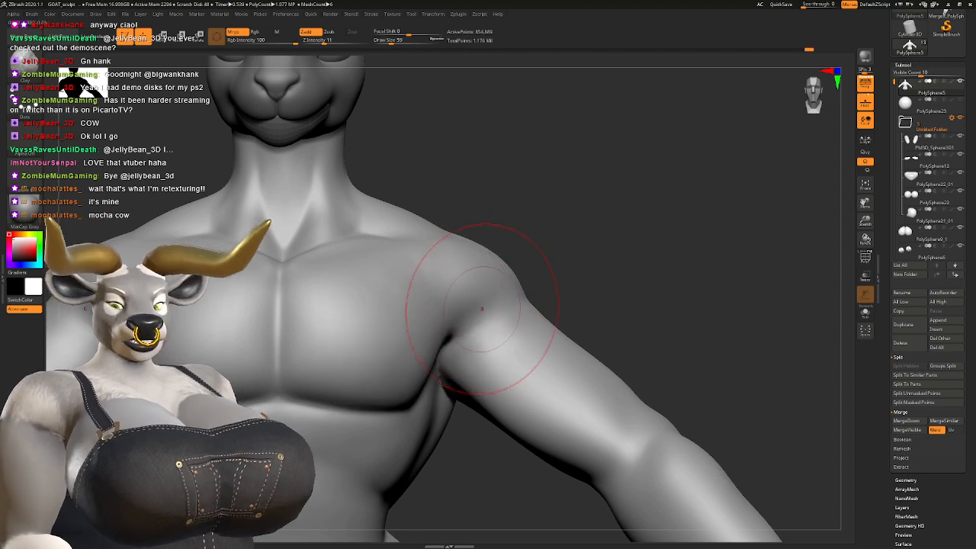
Step: Shape the deltoid and outer upper arm with the Clay brush at draw size 48
{"action": "right_click_drag", "start_coordinate": [501, 311], "coordinate": [466, 280], "text": "alt"}
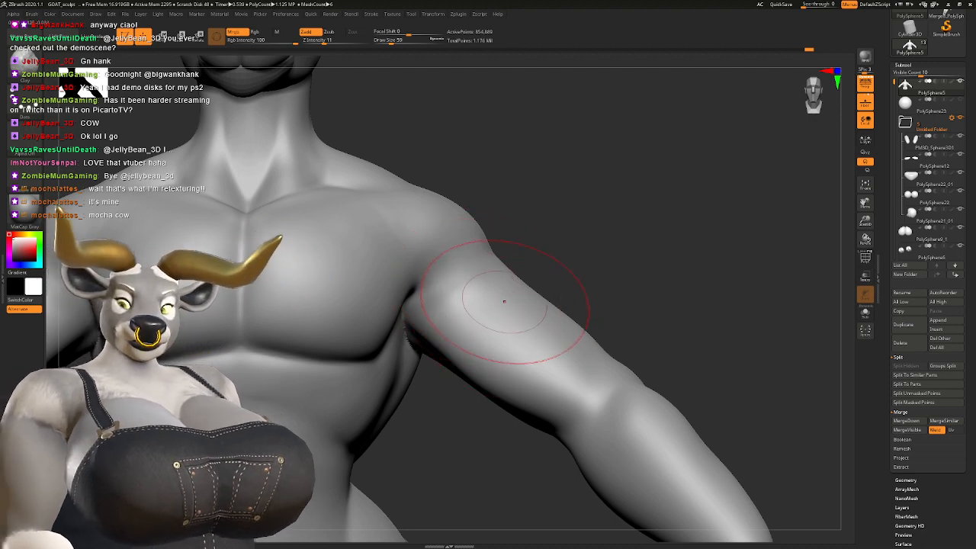
{"action": "mouse_move", "coordinate": [495, 301]}
{"action": "right_mouse_down"}
{"action": "mouse_move", "coordinate": [412, 311]}
{"action": "mouse_move", "coordinate": [427, 263]}
{"action": "mouse_move", "coordinate": [455, 288]}
{"action": "mouse_move", "coordinate": [485, 292]}
{"action": "mouse_move", "coordinate": [492, 268]}
{"action": "mouse_move", "coordinate": [526, 258]}
{"action": "right_mouse_up"}
{"action": "key", "text": "space"}
{"action": "left_click", "coordinate": [486, 296]}
{"action": "mouse_move", "coordinate": [450, 327]}
{"action": "right_mouse_down", "text": "shift"}
{"action": "mouse_move", "coordinate": [458, 288]}
{"action": "mouse_move", "coordinate": [480, 312]}
{"action": "mouse_move", "coordinate": [462, 320]}
{"action": "mouse_move", "coordinate": [490, 333]}
{"action": "mouse_move", "coordinate": [436, 320]}
{"action": "right_mouse_up", "text": "shift"}
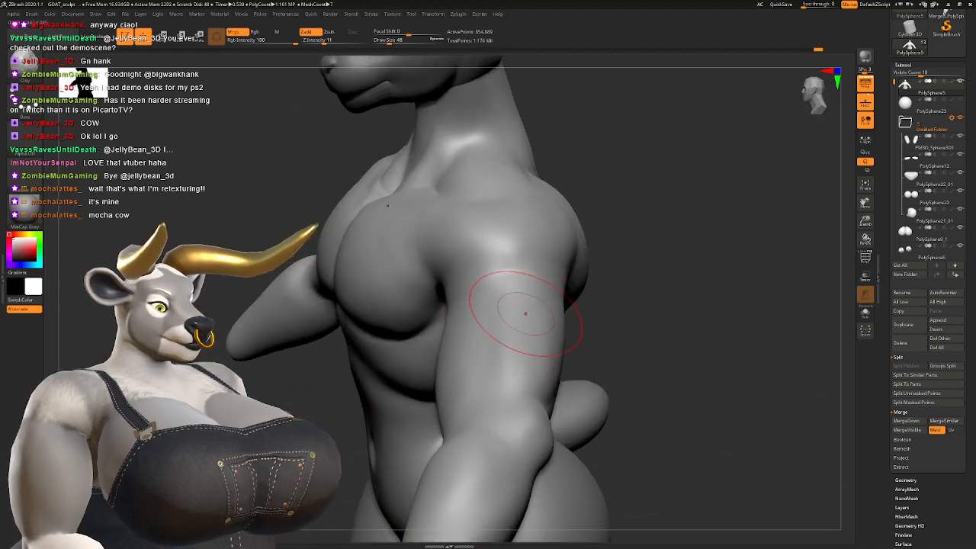
{"action": "right_click_drag", "start_coordinate": [525, 313], "coordinate": [493, 369]}
{"action": "right_click_drag", "start_coordinate": [560, 313], "coordinate": [494, 309], "text": "alt"}
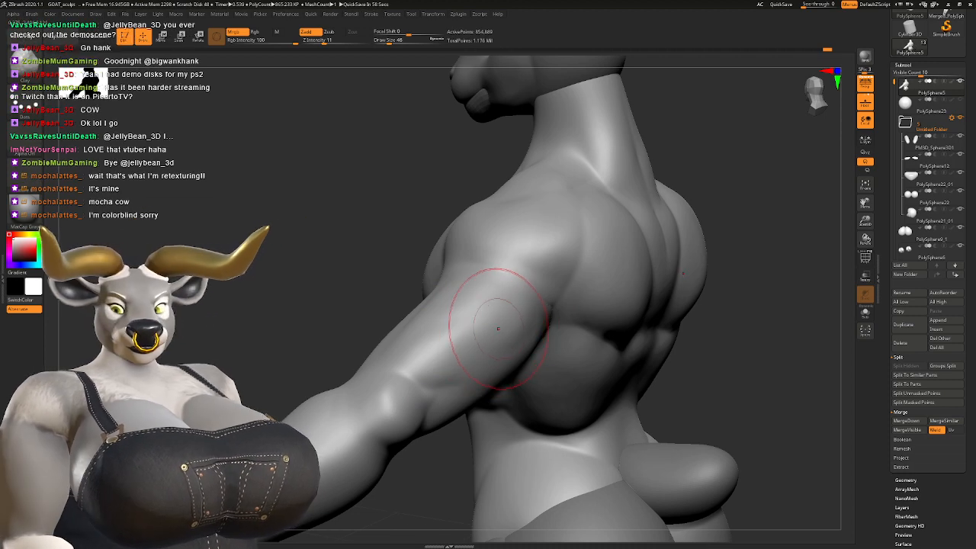
Step: Set the Clay brush draw size to 39 and build up and smooth the back of the upper arm
{"action": "mouse_move", "coordinate": [498, 328]}
{"action": "right_mouse_down"}
{"action": "mouse_move", "coordinate": [488, 320]}
{"action": "mouse_move", "coordinate": [439, 331]}
{"action": "right_mouse_up"}
{"action": "key", "text": "space"}
{"action": "left_click_drag", "start_coordinate": [442, 331], "coordinate": [439, 330]}
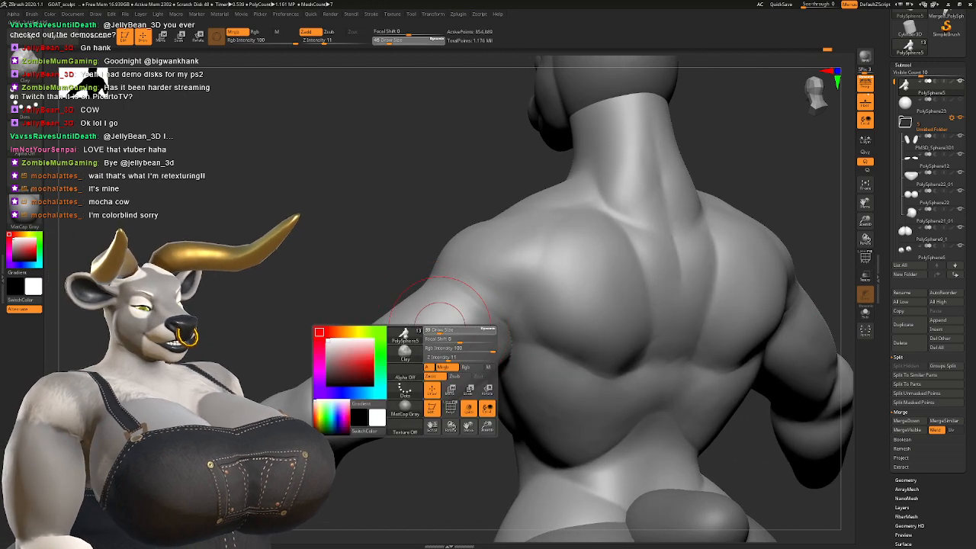
{"action": "key", "text": "shift"}
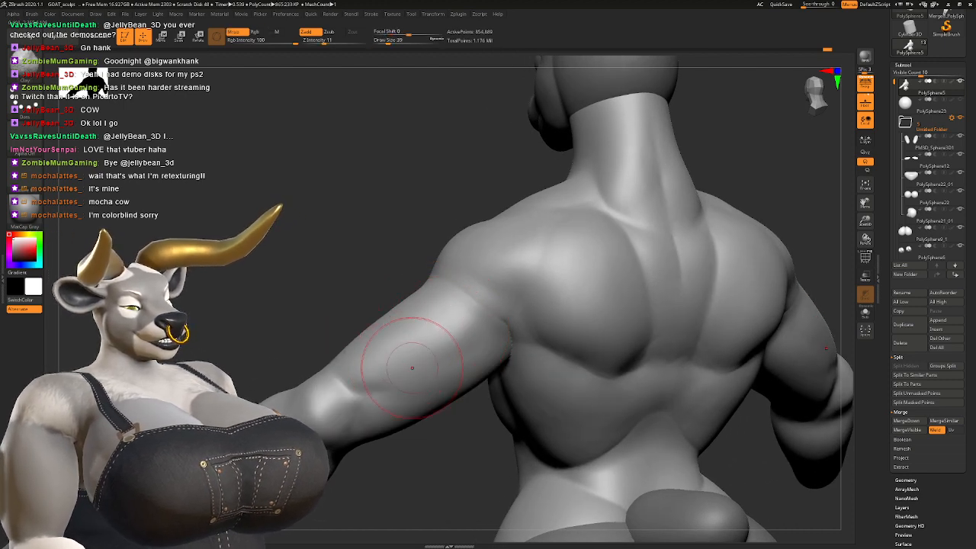
Step: Carve a crease around the back of the elbow with the DamStandard brush at draw size 39
{"action": "mouse_move", "coordinate": [413, 366]}
{"action": "right_mouse_down"}
{"action": "mouse_move", "coordinate": [436, 352]}
{"action": "mouse_move", "coordinate": [421, 344]}
{"action": "right_mouse_up"}
{"action": "key", "text": "b"}
{"action": "key", "text": "d"}
{"action": "key", "text": "s"}
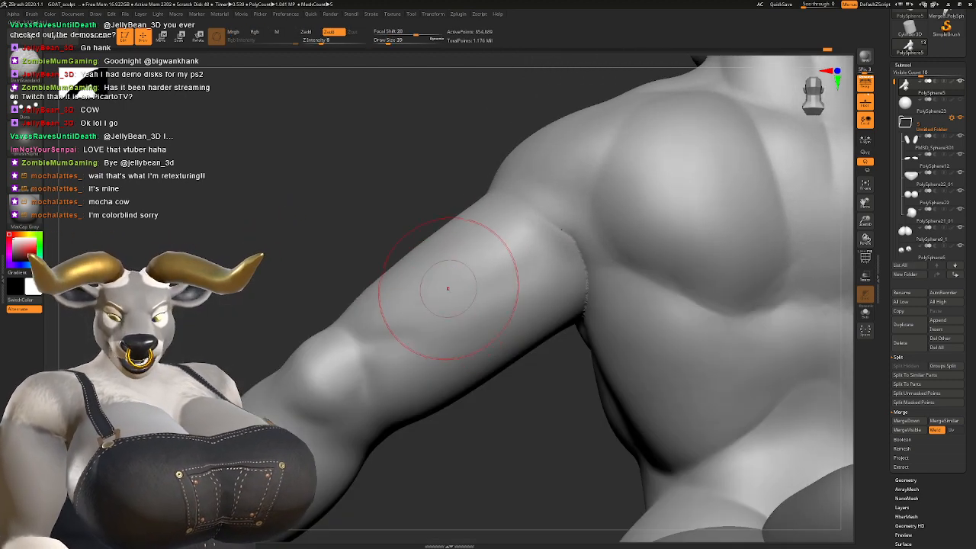
{"action": "right_click_drag", "start_coordinate": [562, 228], "coordinate": [369, 305]}
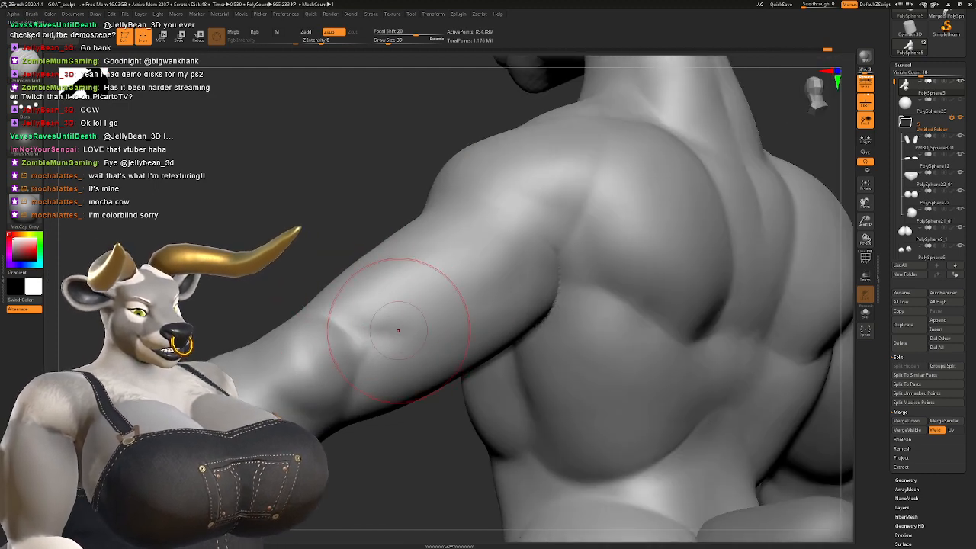
{"action": "right_click_drag", "start_coordinate": [382, 358], "coordinate": [344, 347]}
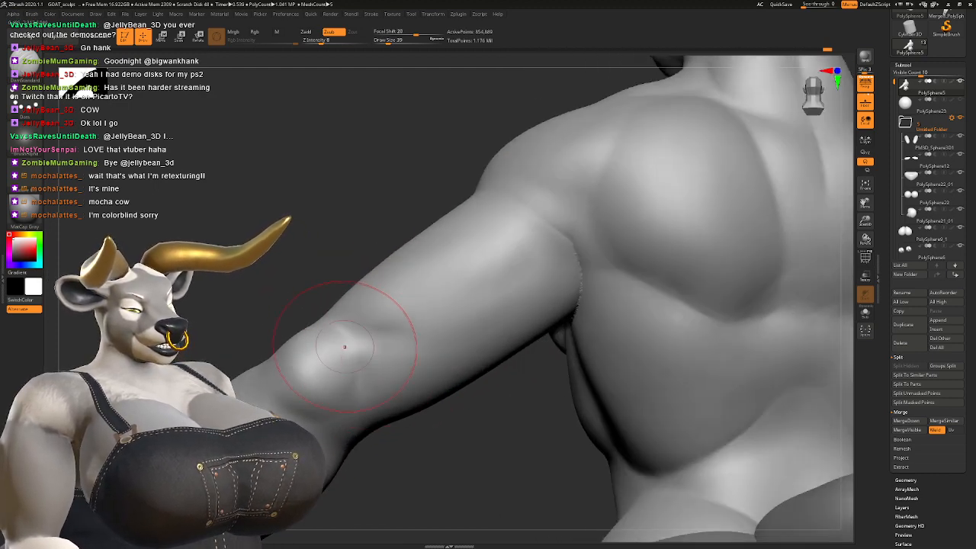
Step: Set the draw size to 29, then deepen and smooth the creases around the elbow and lower triceps
{"action": "key", "text": "space"}
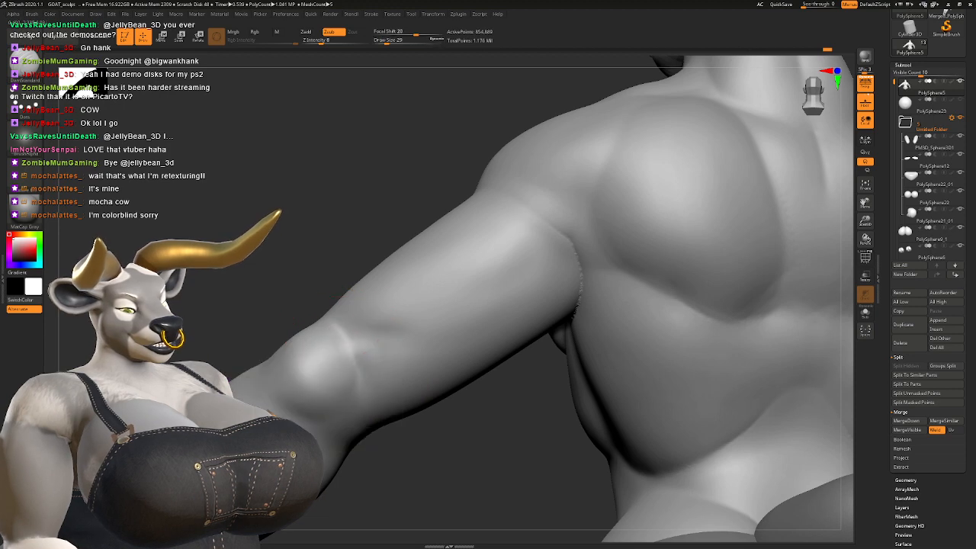
{"action": "mouse_move", "coordinate": [369, 348]}
{"action": "right_mouse_down"}
{"action": "mouse_move", "coordinate": [320, 347]}
{"action": "mouse_move", "coordinate": [534, 357]}
{"action": "mouse_move", "coordinate": [361, 381]}
{"action": "right_mouse_up"}
{"action": "left_click_drag", "start_coordinate": [361, 381], "coordinate": [370, 357], "text": "shift"}
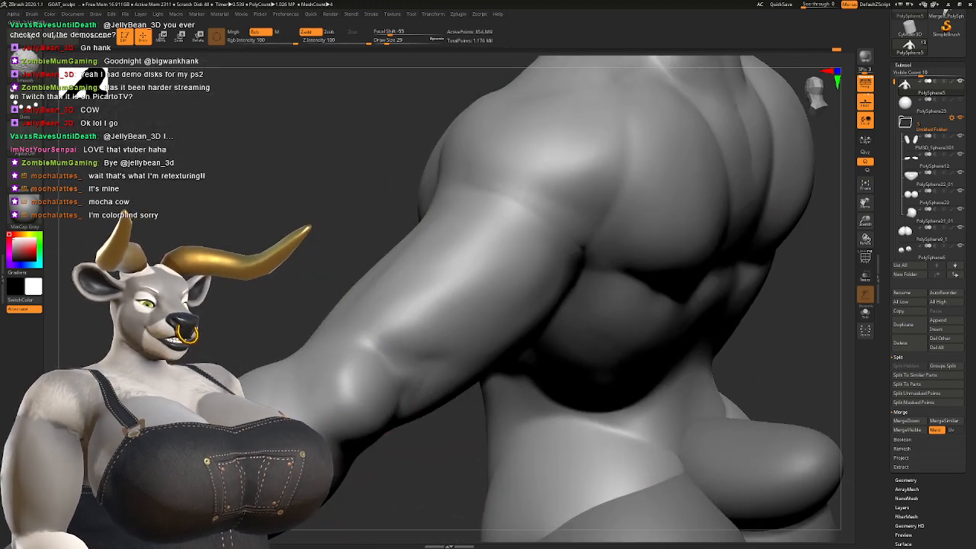
{"action": "mouse_move", "coordinate": [349, 391]}
{"action": "right_mouse_down"}
{"action": "mouse_move", "coordinate": [294, 382]}
{"action": "mouse_move", "coordinate": [380, 321]}
{"action": "right_mouse_up"}
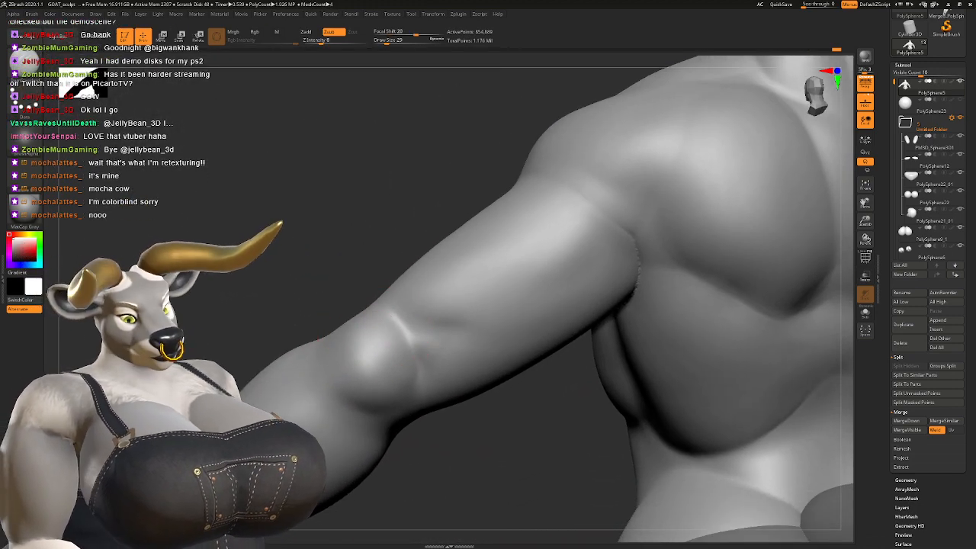
{"action": "mouse_move", "coordinate": [366, 354]}
{"action": "right_mouse_down"}
{"action": "mouse_move", "coordinate": [396, 347]}
{"action": "mouse_move", "coordinate": [344, 315]}
{"action": "mouse_move", "coordinate": [373, 328]}
{"action": "mouse_move", "coordinate": [359, 348]}
{"action": "mouse_move", "coordinate": [475, 312]}
{"action": "mouse_move", "coordinate": [472, 352]}
{"action": "mouse_move", "coordinate": [457, 334]}
{"action": "mouse_move", "coordinate": [450, 251]}
{"action": "right_mouse_up"}
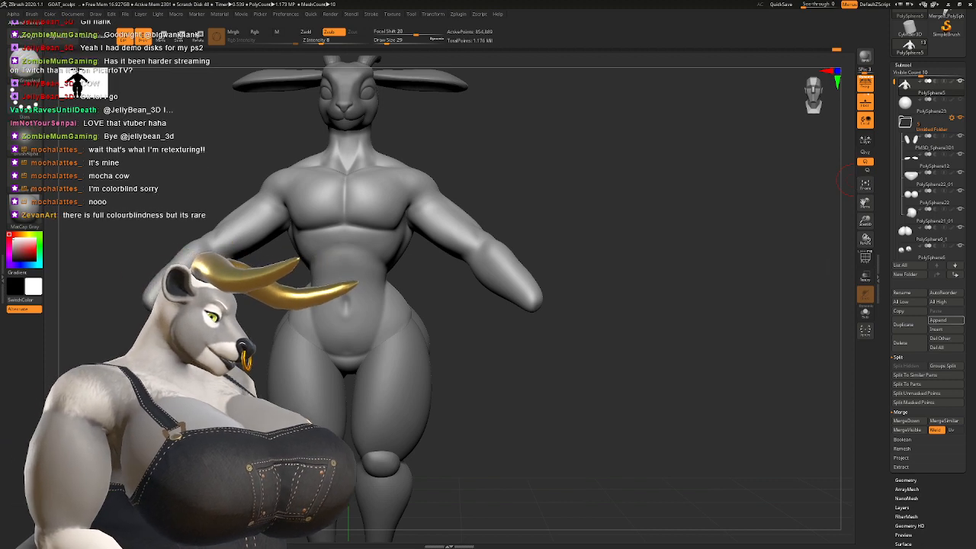
Step: Append a Sphere3D as a new subtool for the hand
{"action": "left_click", "coordinate": [938, 320]}
{"action": "left_click", "coordinate": [739, 359]}
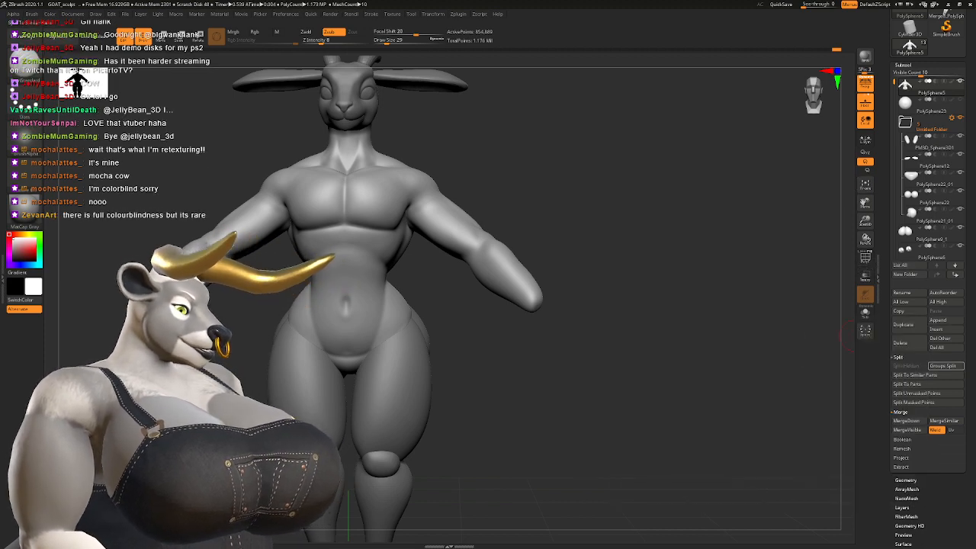
{"action": "left_click", "coordinate": [939, 320]}
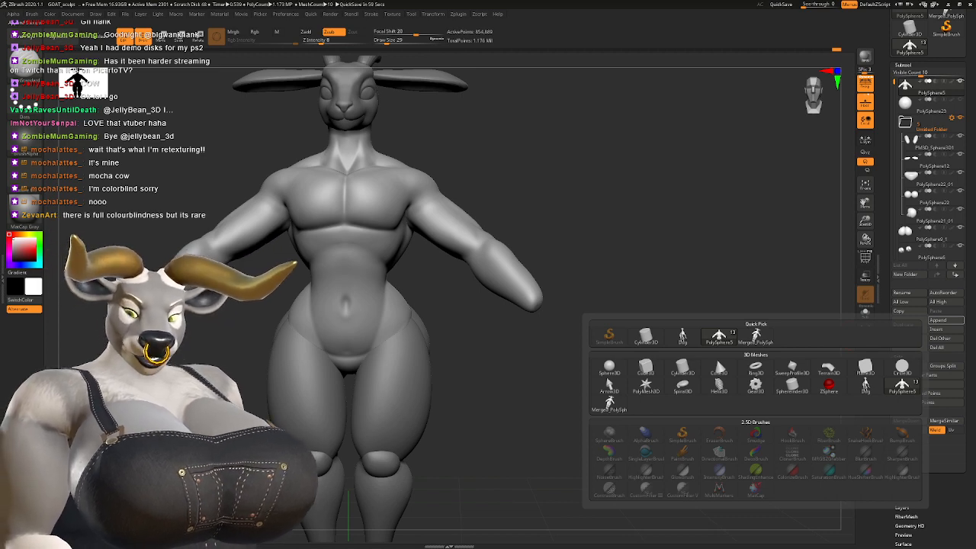
{"action": "left_click", "coordinate": [609, 367]}
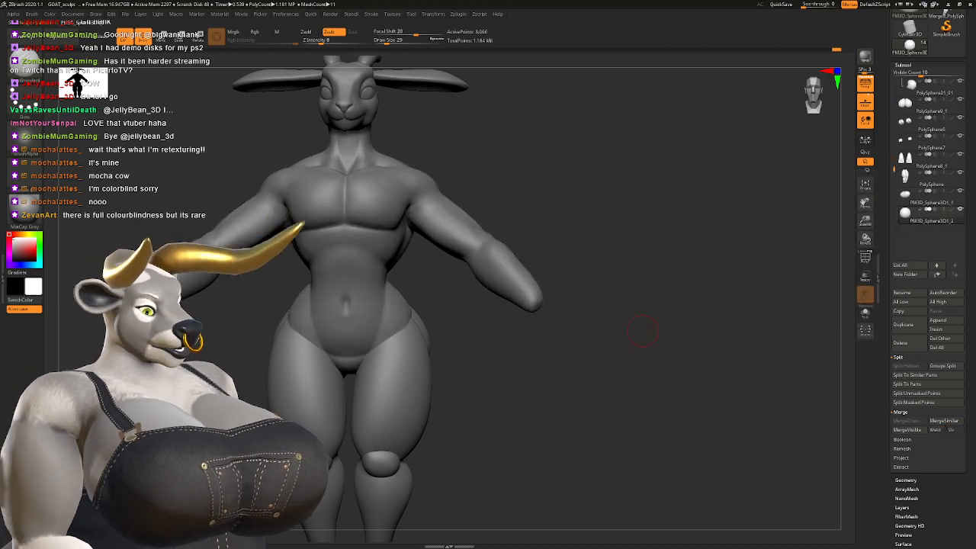
Step: Turn off multi-subtool transform, raise the new sphere to body level and shrink it to about a tenth of its size
{"action": "left_click_drag", "start_coordinate": [568, 396], "coordinate": [566, 198], "text": "alt"}
{"action": "left_click_drag", "start_coordinate": [577, 247], "coordinate": [576, 217], "text": "alt"}
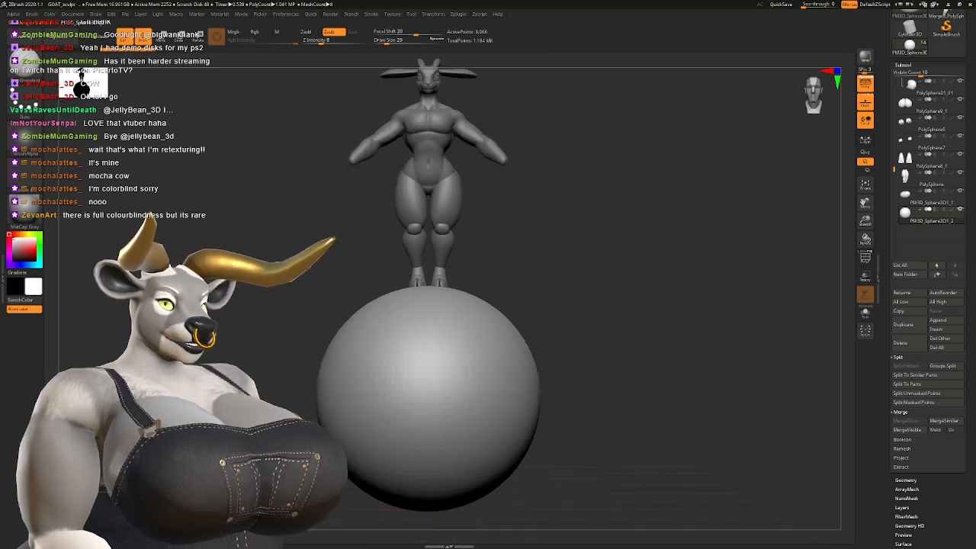
{"action": "key", "text": "w"}
{"action": "left_click_drag", "start_coordinate": [609, 320], "coordinate": [663, 292], "text": "alt"}
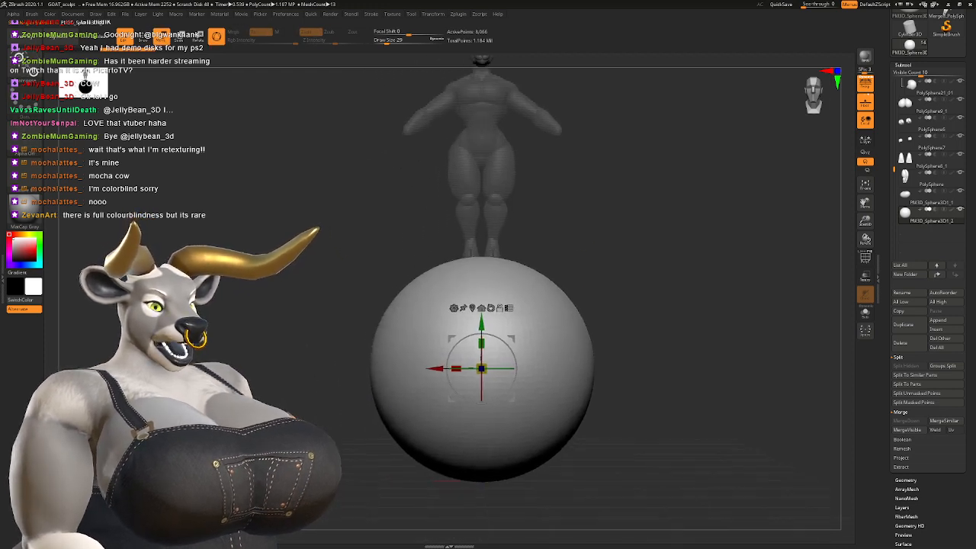
{"action": "left_click", "coordinate": [506, 307]}
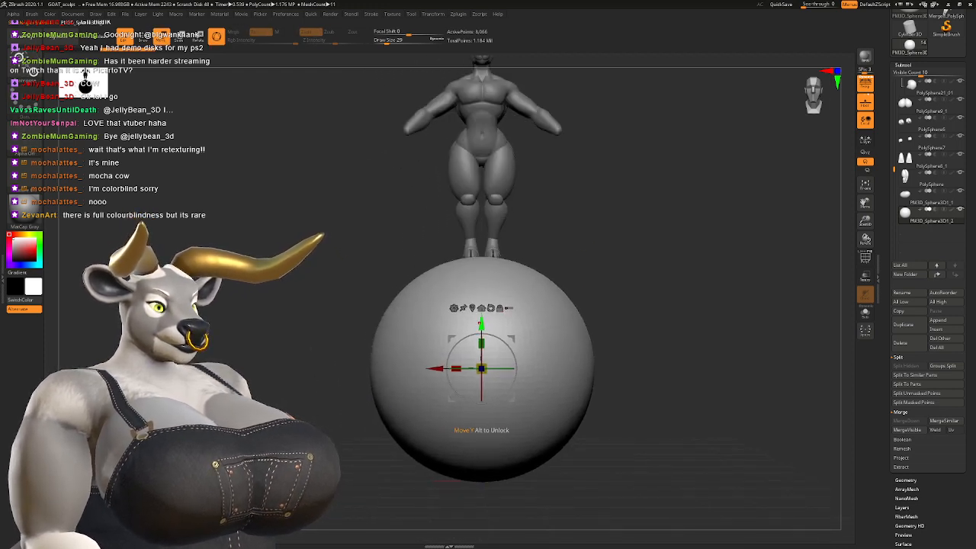
{"action": "left_click_drag", "start_coordinate": [480, 323], "coordinate": [480, 134]}
{"action": "right_click_drag", "start_coordinate": [480, 137], "coordinate": [462, 331], "text": "alt"}
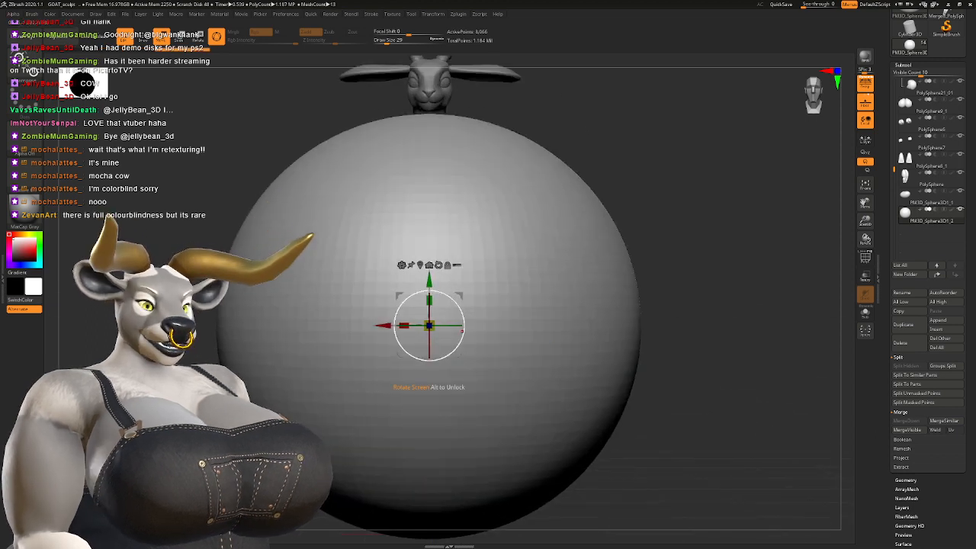
{"action": "left_click_drag", "start_coordinate": [429, 325], "coordinate": [317, 330]}
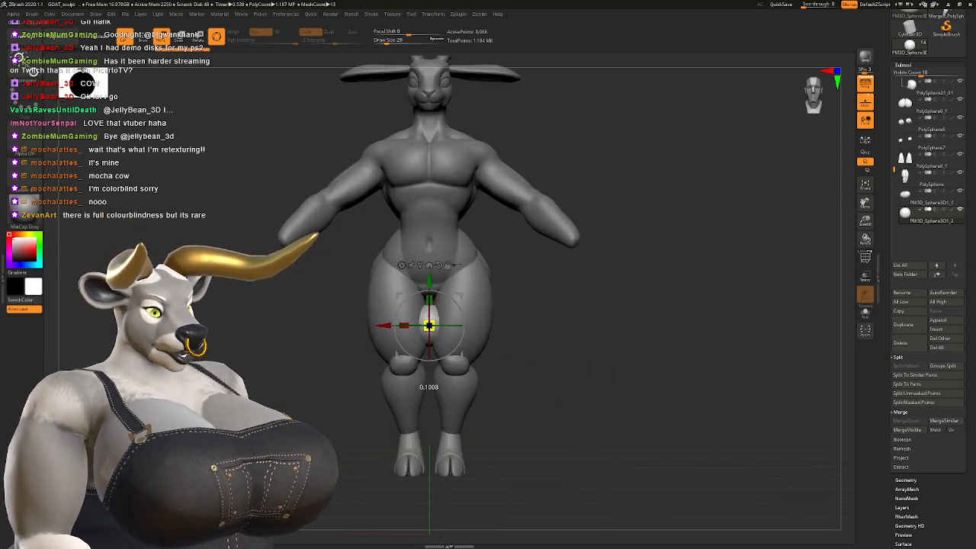
Step: Place the sphere at the end of the forearm, adjust its fit over the wrist and return to Draw mode
{"action": "left_click_drag", "start_coordinate": [383, 325], "coordinate": [498, 326]}
{"action": "right_click_drag", "start_coordinate": [509, 326], "coordinate": [396, 372], "text": "alt"}
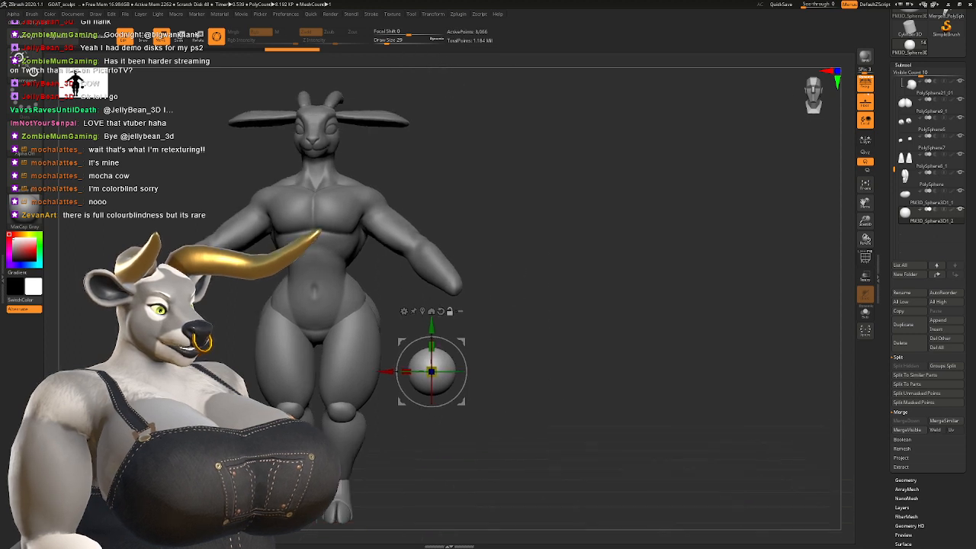
{"action": "left_click_drag", "start_coordinate": [431, 371], "coordinate": [462, 288]}
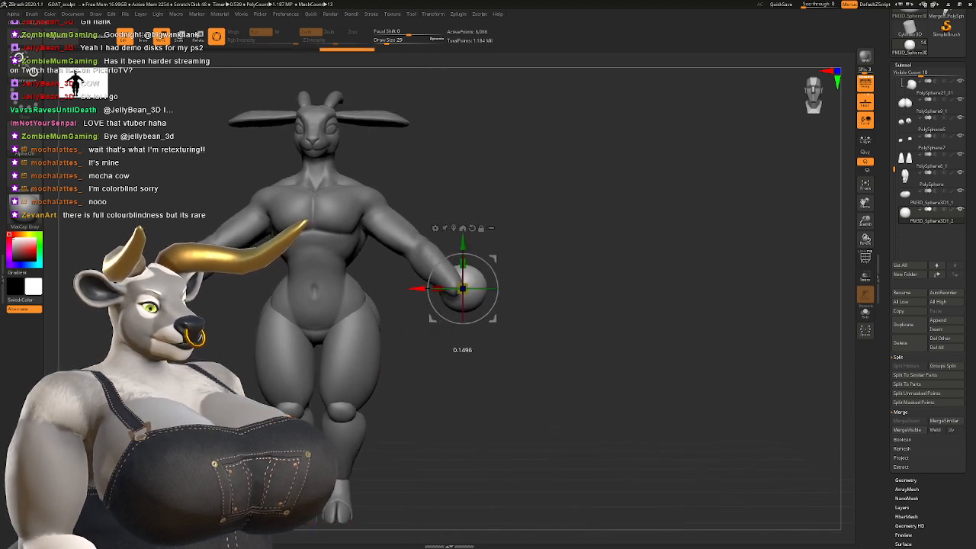
{"action": "right_click_drag", "start_coordinate": [462, 289], "coordinate": [435, 318]}
{"action": "left_click_drag", "start_coordinate": [419, 288], "coordinate": [372, 288]}
{"action": "right_click_drag", "start_coordinate": [374, 305], "coordinate": [484, 347]}
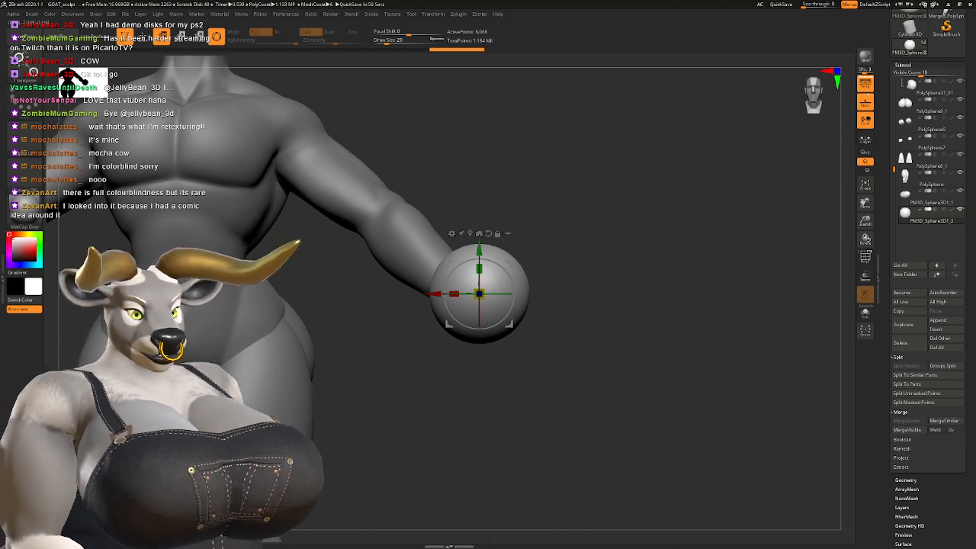
{"action": "right_click_drag", "start_coordinate": [484, 347], "coordinate": [570, 306], "text": "alt"}
{"action": "key", "text": "q"}
{"action": "right_click_drag", "start_coordinate": [573, 373], "coordinate": [575, 336], "text": "ctrl"}
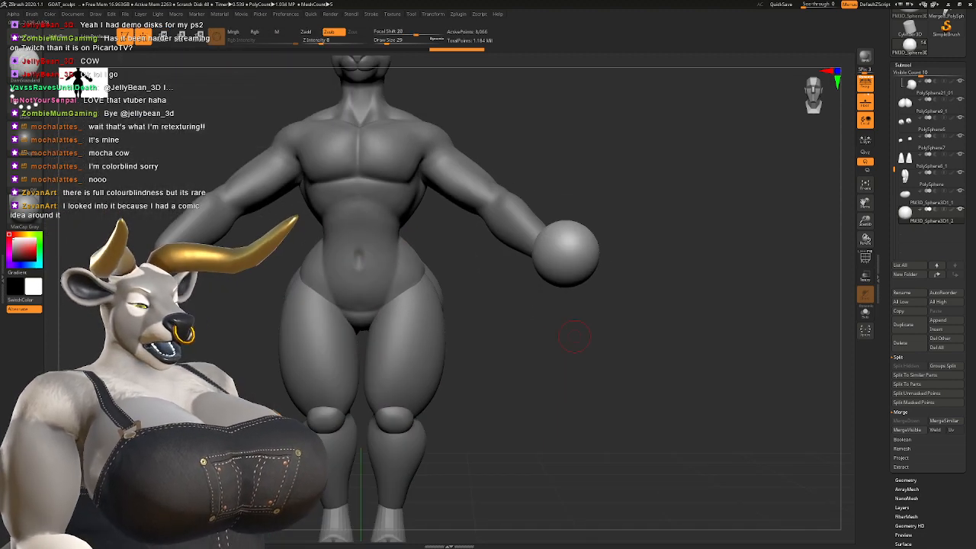
Step: Choose the Move brush and reduce the hand sphere to a lower-resolution mesh
{"action": "key", "text": "b"}
{"action": "key", "text": "m"}
{"action": "key", "text": "v"}
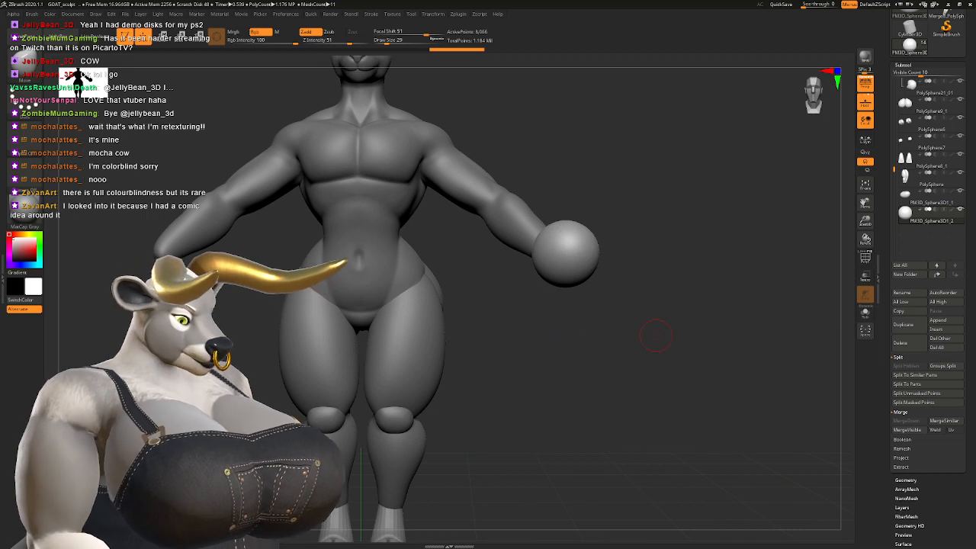
{"action": "key", "text": "5"}
{"action": "left_click", "coordinate": [640, 403]}
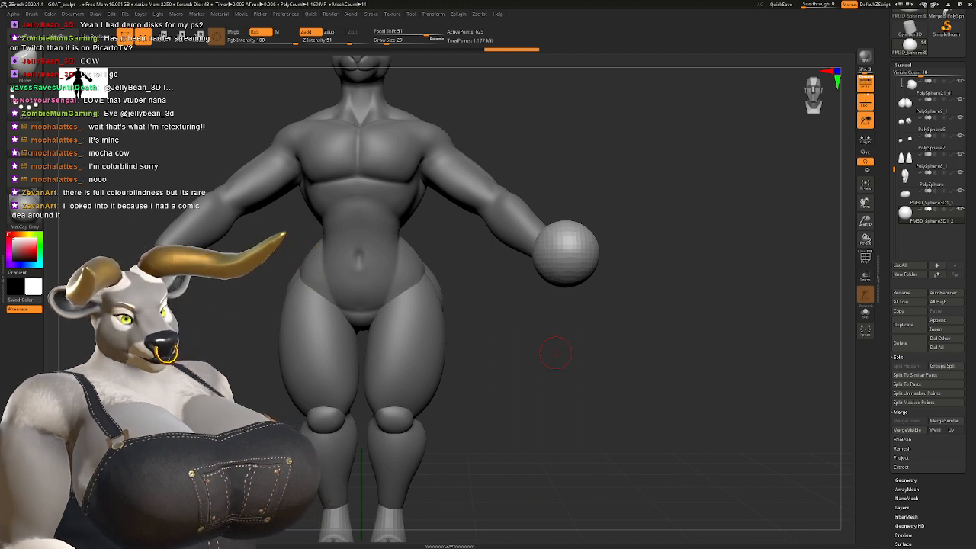
Step: Flatten and elongate the sphere into a rough palm using the Move brush at draw size 149
{"action": "key", "text": "space"}
{"action": "mouse_move", "coordinate": [543, 204]}
{"action": "left_mouse_down"}
{"action": "mouse_move", "coordinate": [556, 205]}
{"action": "mouse_move", "coordinate": [466, 253]}
{"action": "mouse_move", "coordinate": [465, 289]}
{"action": "mouse_move", "coordinate": [490, 269]}
{"action": "left_mouse_up"}
{"action": "key", "text": "space"}
{"action": "left_click_drag", "start_coordinate": [490, 309], "coordinate": [484, 323]}
{"action": "mouse_move", "coordinate": [568, 328]}
{"action": "left_mouse_down"}
{"action": "mouse_move", "coordinate": [472, 335]}
{"action": "mouse_move", "coordinate": [483, 361]}
{"action": "left_mouse_up"}
{"action": "left_click_drag", "start_coordinate": [466, 327], "coordinate": [477, 328]}
{"action": "mouse_move", "coordinate": [509, 301]}
{"action": "left_mouse_down"}
{"action": "mouse_move", "coordinate": [519, 331]}
{"action": "mouse_move", "coordinate": [506, 345]}
{"action": "left_mouse_up"}
{"action": "left_click_drag", "start_coordinate": [560, 364], "coordinate": [655, 340]}
{"action": "left_click_drag", "start_coordinate": [494, 356], "coordinate": [496, 347]}
{"action": "left_click_drag", "start_coordinate": [568, 358], "coordinate": [632, 352]}
{"action": "mouse_move", "coordinate": [512, 345]}
{"action": "left_mouse_down"}
{"action": "mouse_move", "coordinate": [488, 342]}
{"action": "mouse_move", "coordinate": [499, 334]}
{"action": "left_mouse_up"}
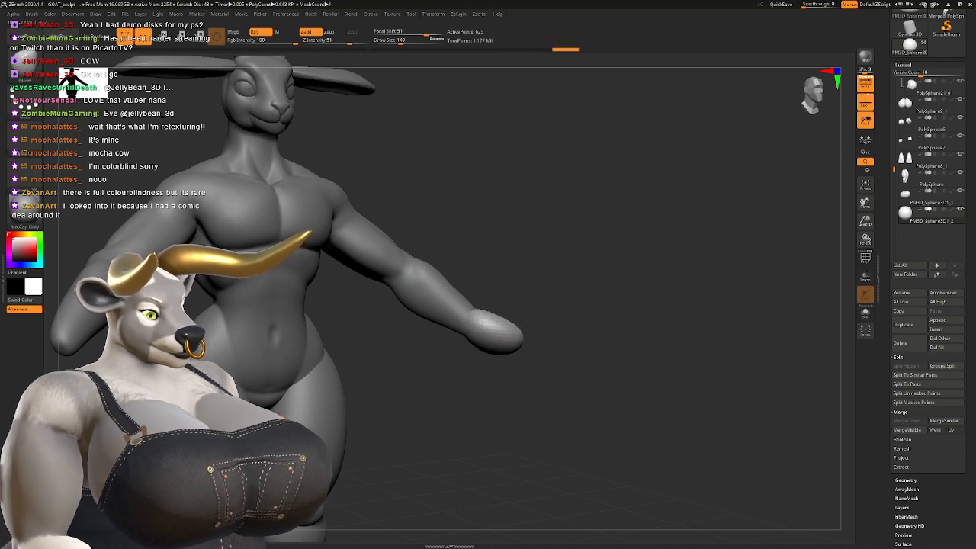
Step: Set the Move brush draw size to 140 and angle the palm shape along the forearm's direction
{"action": "mouse_move", "coordinate": [594, 359]}
{"action": "left_mouse_down"}
{"action": "mouse_move", "coordinate": [560, 359]}
{"action": "mouse_move", "coordinate": [481, 400]}
{"action": "mouse_move", "coordinate": [491, 381]}
{"action": "mouse_move", "coordinate": [439, 342]}
{"action": "left_mouse_up"}
{"action": "key", "text": "space"}
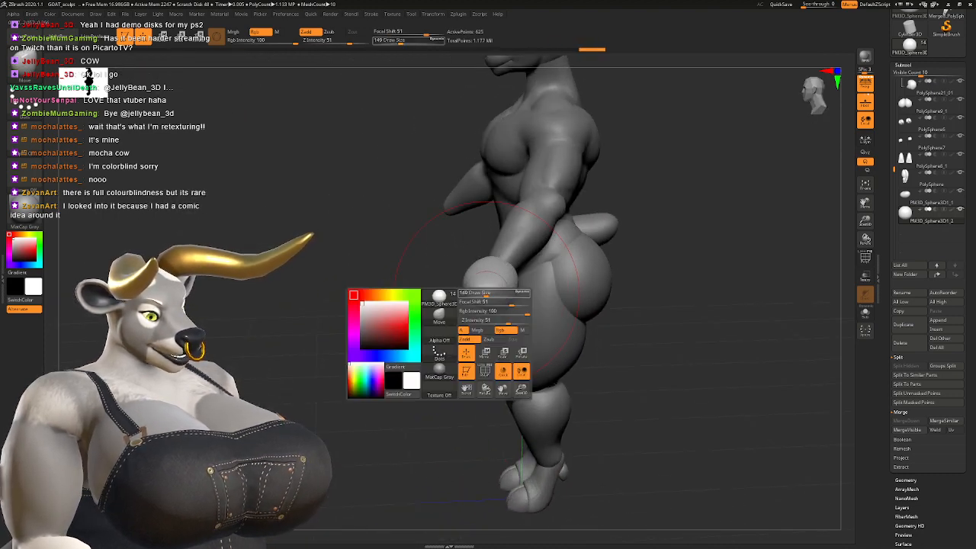
{"action": "left_click_drag", "start_coordinate": [495, 294], "coordinate": [490, 294]}
{"action": "mouse_move", "coordinate": [382, 358]}
{"action": "left_mouse_down"}
{"action": "mouse_move", "coordinate": [427, 367]}
{"action": "mouse_move", "coordinate": [544, 328]}
{"action": "left_mouse_up"}
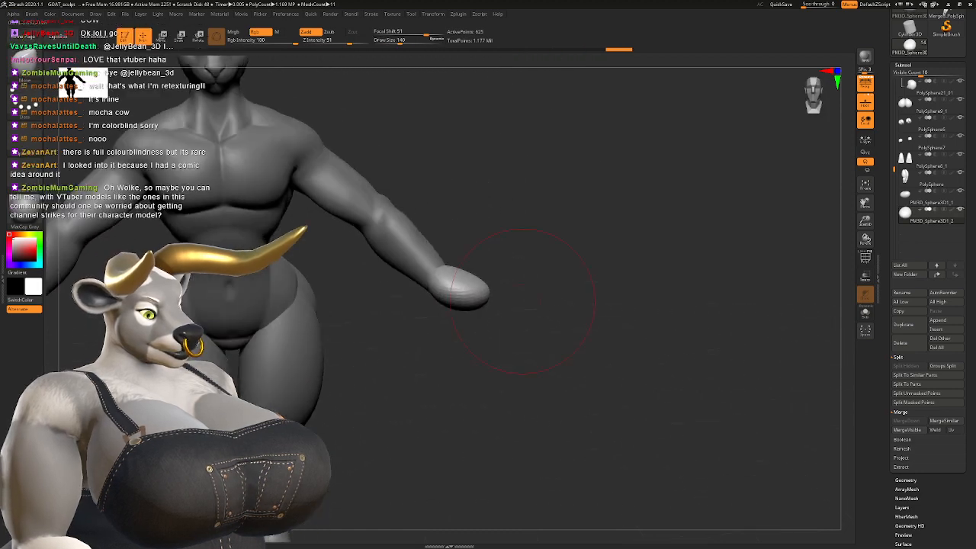
{"action": "left_click_drag", "start_coordinate": [442, 319], "coordinate": [454, 306]}
{"action": "mouse_move", "coordinate": [541, 343]}
{"action": "left_mouse_down"}
{"action": "mouse_move", "coordinate": [522, 358]}
{"action": "mouse_move", "coordinate": [561, 343]}
{"action": "left_mouse_up"}
{"action": "left_click_drag", "start_coordinate": [510, 232], "coordinate": [520, 237], "text": "alt"}
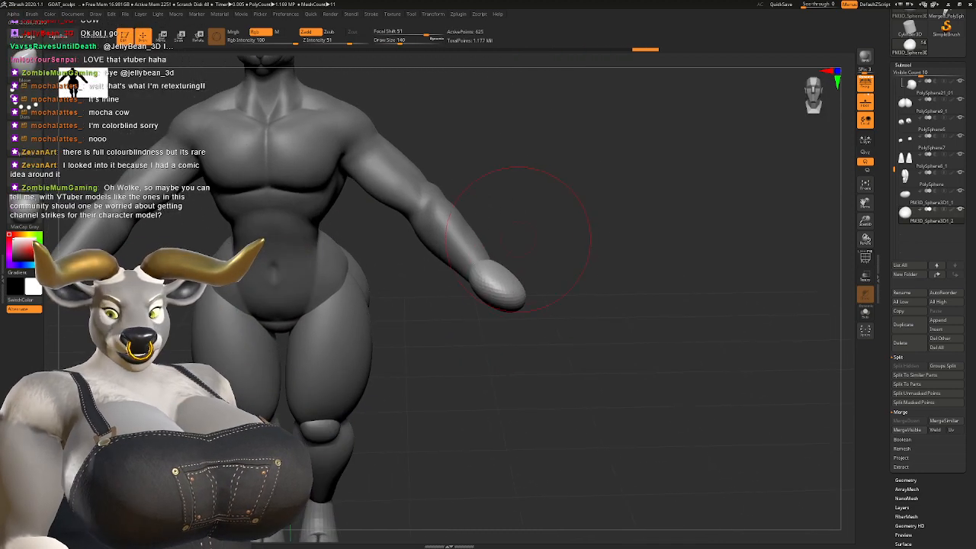
{"action": "left_click_drag", "start_coordinate": [530, 286], "coordinate": [468, 307], "text": "alt"}
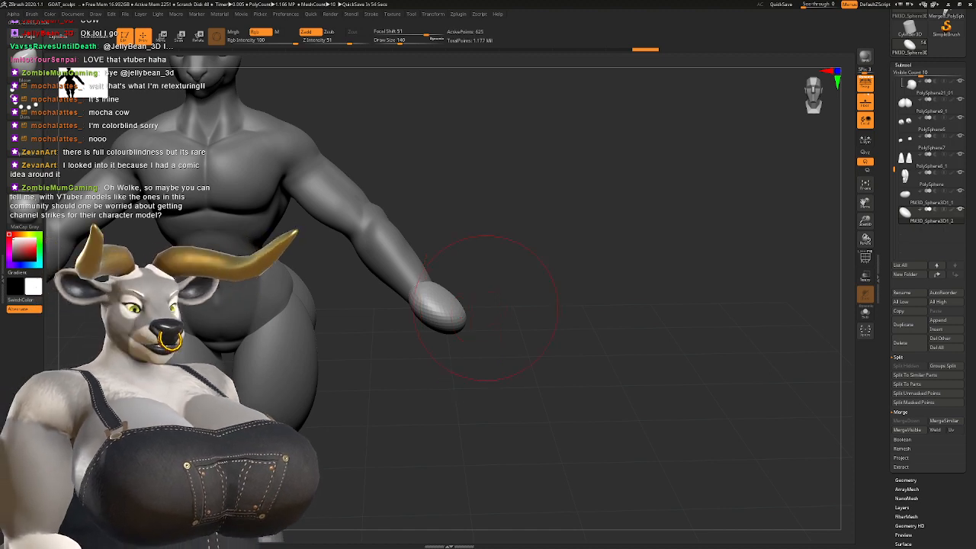
Step: Set the draw size to 87 and shape the palm's width and outer end with the Move brush
{"action": "mouse_move", "coordinate": [417, 323]}
{"action": "right_mouse_down"}
{"action": "mouse_move", "coordinate": [397, 328]}
{"action": "mouse_move", "coordinate": [409, 395]}
{"action": "right_mouse_up"}
{"action": "key", "text": "space"}
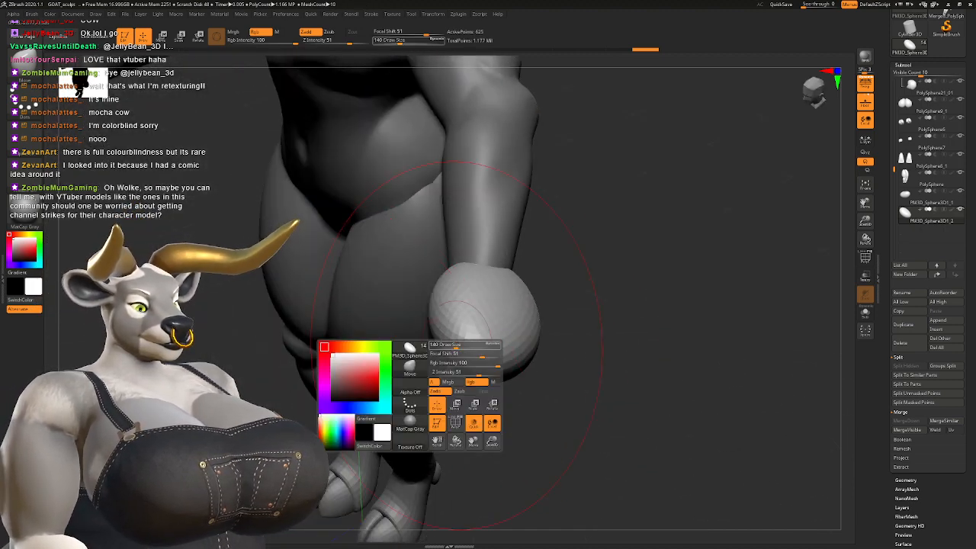
{"action": "left_click_drag", "start_coordinate": [461, 342], "coordinate": [450, 342]}
{"action": "right_click_drag", "start_coordinate": [457, 372], "coordinate": [483, 356]}
{"action": "left_click_drag", "start_coordinate": [483, 367], "coordinate": [477, 361]}
{"action": "right_click_drag", "start_coordinate": [476, 360], "coordinate": [415, 284]}
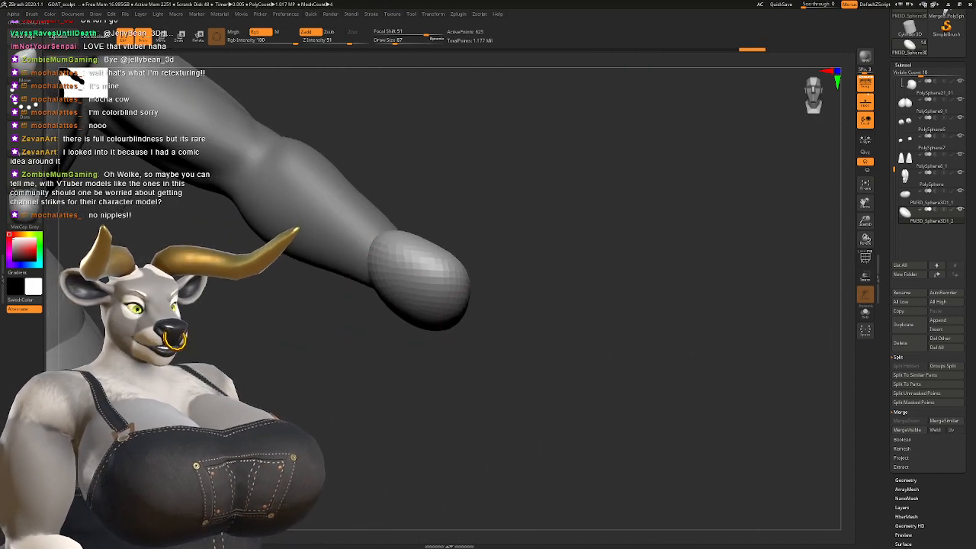
{"action": "right_click_drag", "start_coordinate": [455, 314], "coordinate": [440, 294]}
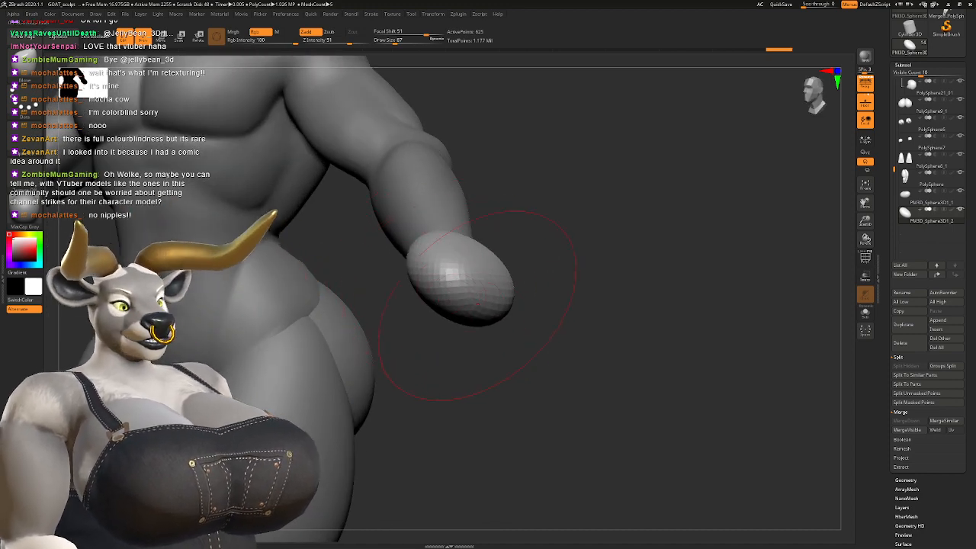
{"action": "mouse_move", "coordinate": [453, 293]}
{"action": "right_mouse_down"}
{"action": "mouse_move", "coordinate": [381, 296]}
{"action": "mouse_move", "coordinate": [403, 303]}
{"action": "right_mouse_up"}
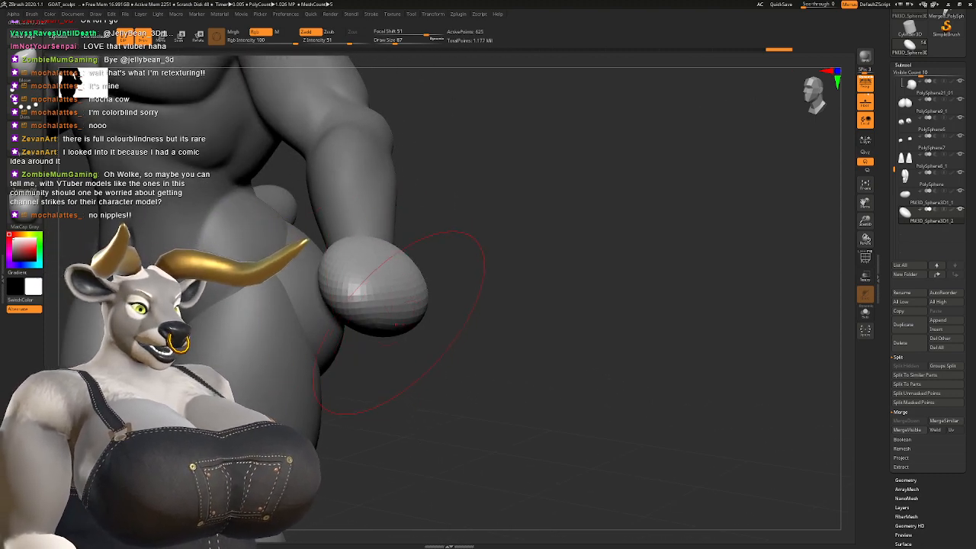
Step: Set the Move brush draw size to 54, then refine and smooth the sides of the palm
{"action": "right_click_drag", "start_coordinate": [395, 325], "coordinate": [407, 324]}
{"action": "key", "text": "space"}
{"action": "key", "text": "space"}
{"action": "left_click_drag", "start_coordinate": [446, 308], "coordinate": [437, 308]}
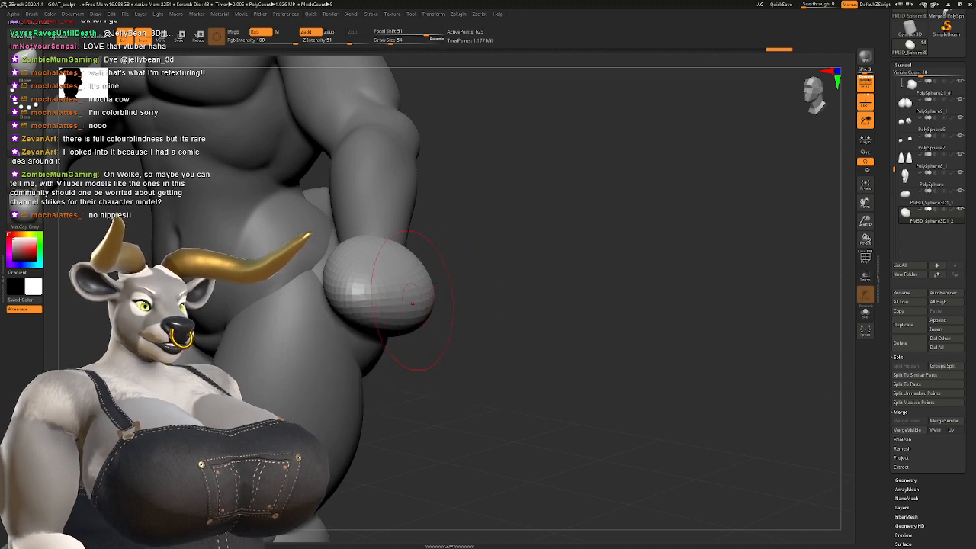
{"action": "right_click_drag", "start_coordinate": [411, 302], "coordinate": [407, 263]}
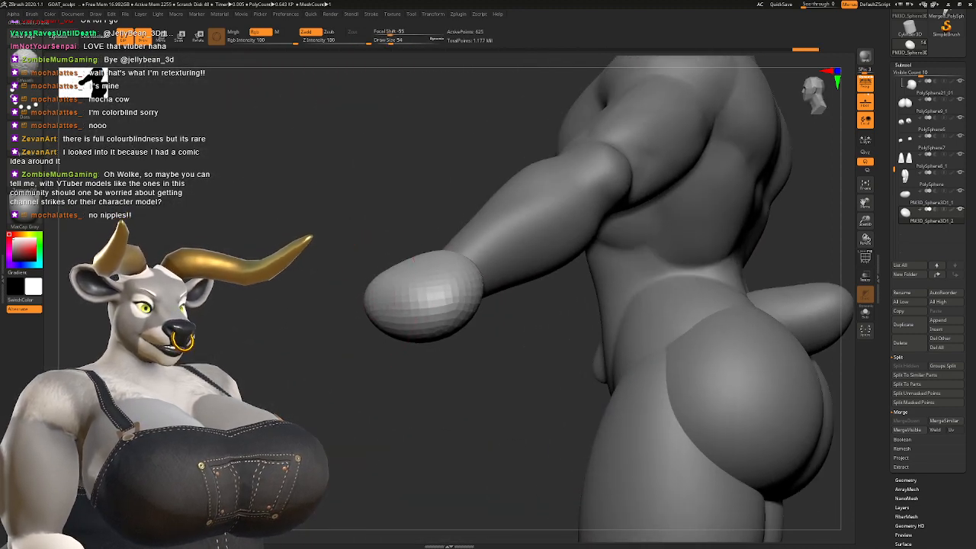
{"action": "mouse_move", "coordinate": [411, 320]}
{"action": "right_mouse_down"}
{"action": "mouse_move", "coordinate": [488, 335]}
{"action": "mouse_move", "coordinate": [447, 337]}
{"action": "mouse_move", "coordinate": [440, 366]}
{"action": "mouse_move", "coordinate": [416, 278]}
{"action": "right_mouse_up"}
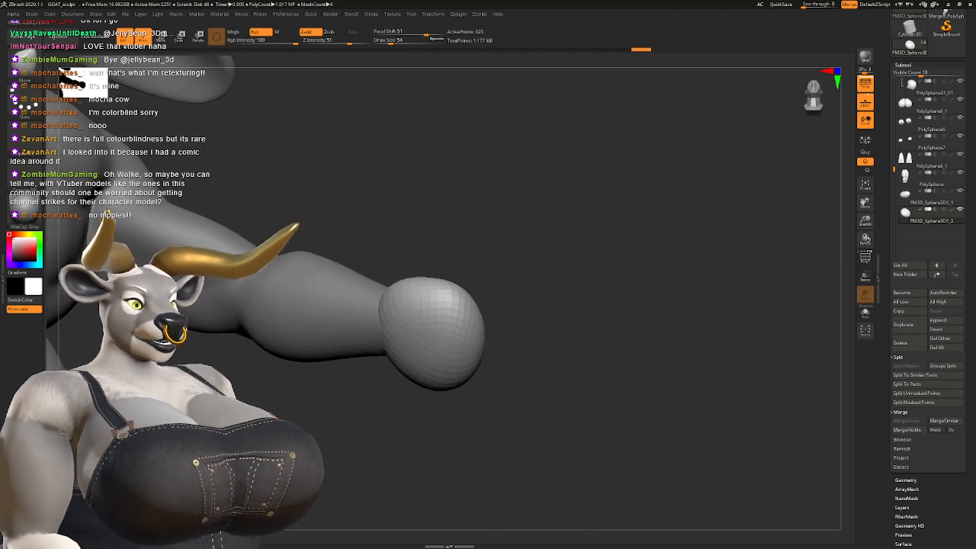
Step: Set the Move brush draw size to 83 and adjust the overall shape of the palm at the wrist
{"action": "left_click_drag", "start_coordinate": [450, 305], "coordinate": [451, 306]}
{"action": "key", "text": "space"}
{"action": "left_click_drag", "start_coordinate": [451, 307], "coordinate": [459, 306]}
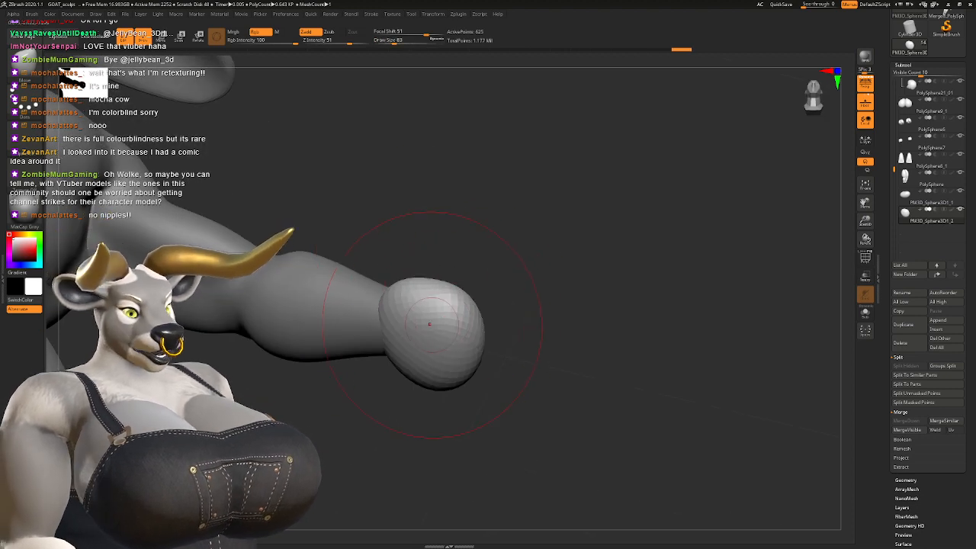
{"action": "right_click_drag", "start_coordinate": [449, 324], "coordinate": [477, 307], "text": "alt"}
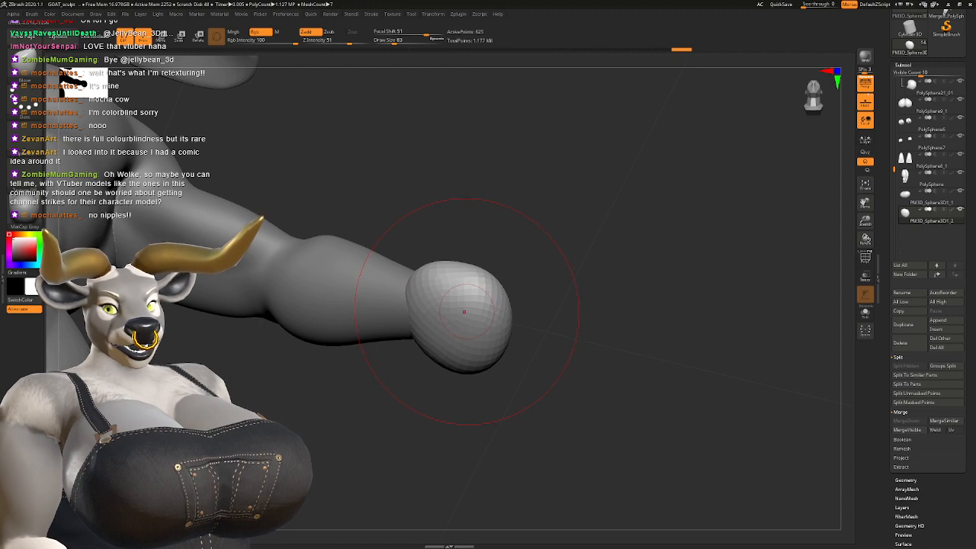
{"action": "mouse_move", "coordinate": [462, 336]}
{"action": "right_mouse_down"}
{"action": "mouse_move", "coordinate": [480, 352]}
{"action": "mouse_move", "coordinate": [473, 242]}
{"action": "mouse_move", "coordinate": [459, 268]}
{"action": "right_mouse_up"}
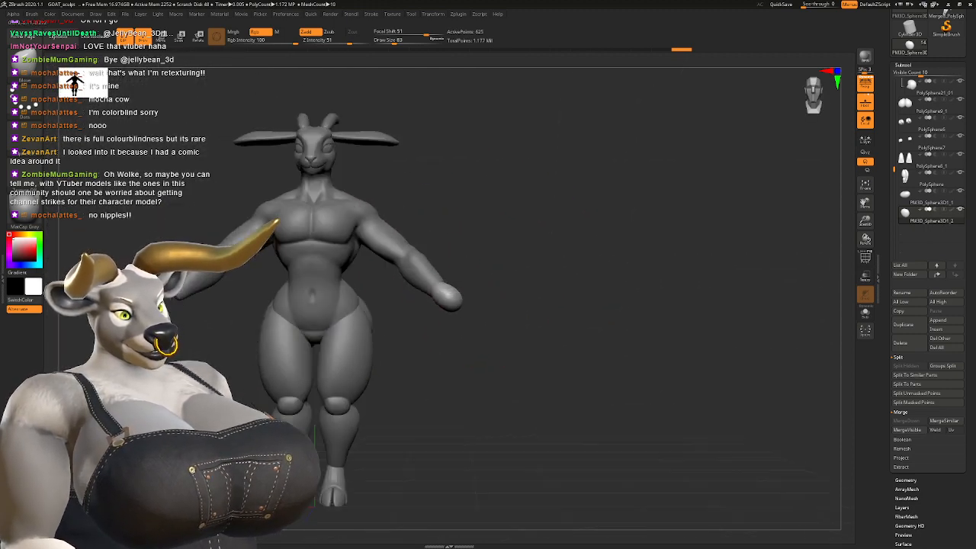
Step: Mirror and weld the palm across the body to create the opposite hand
{"action": "right_click_drag", "start_coordinate": [451, 311], "coordinate": [418, 270], "text": "ctrl"}
{"action": "key", "text": "q"}
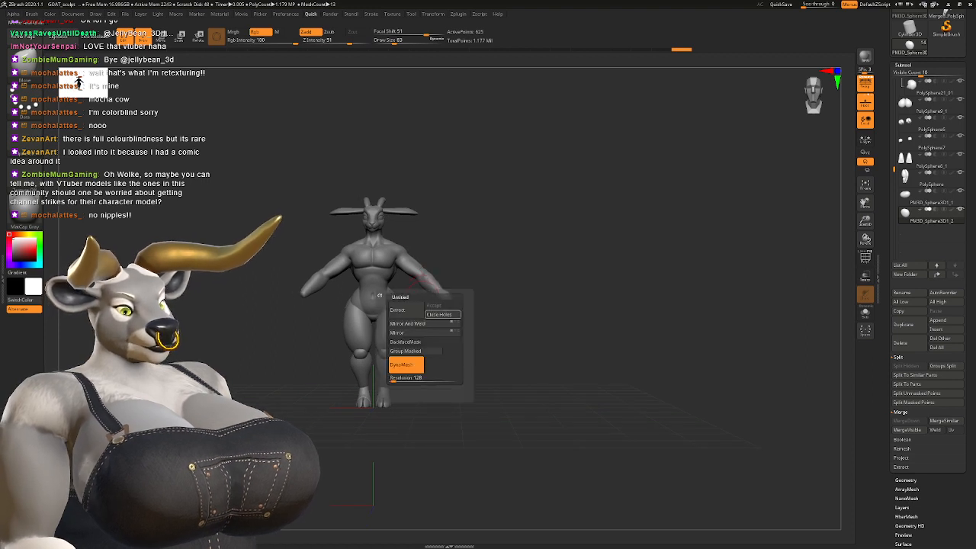
{"action": "left_click", "coordinate": [418, 324]}
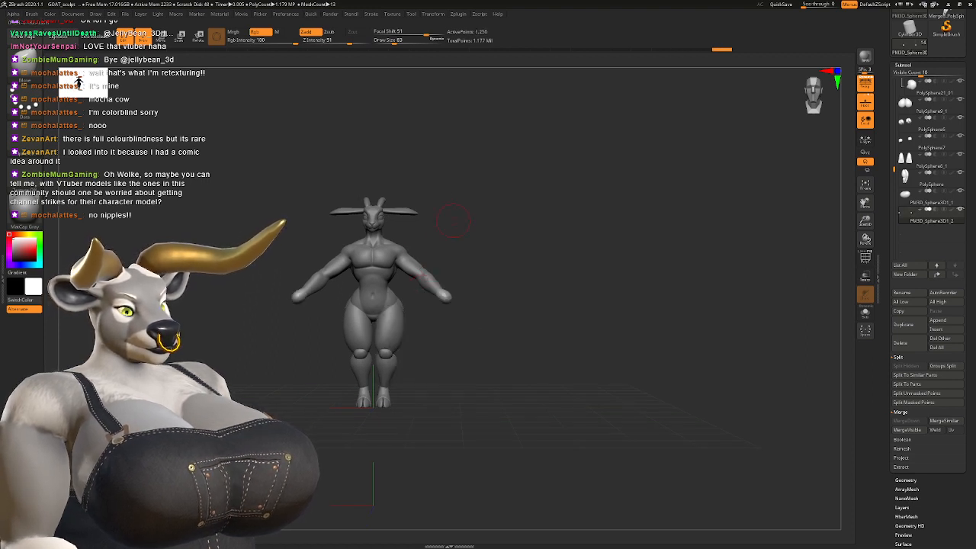
Step: Make the feet the active subtool and subdivide them twice
{"action": "right_click_drag", "start_coordinate": [435, 320], "coordinate": [697, 279], "text": "ctrl"}
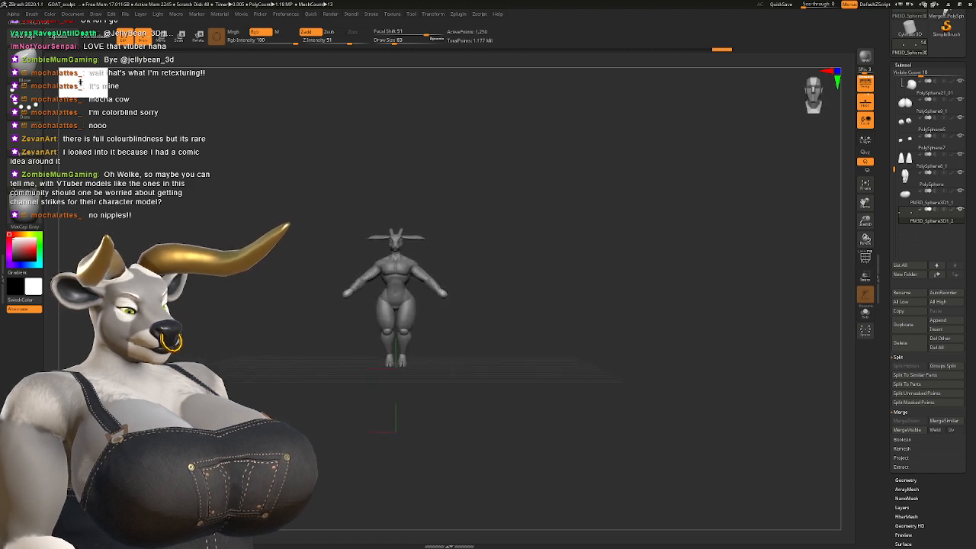
{"action": "right_click_drag", "start_coordinate": [462, 289], "coordinate": [481, 295], "text": "ctrl"}
{"action": "right_click_drag", "start_coordinate": [384, 410], "coordinate": [467, 314], "text": "alt"}
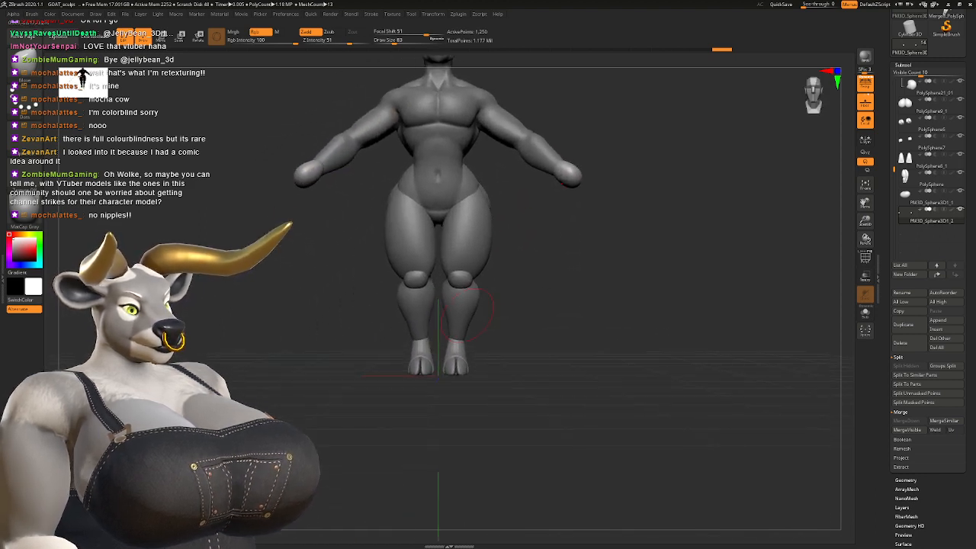
{"action": "left_click", "coordinate": [453, 348], "text": "alt"}
{"action": "right_click_drag", "start_coordinate": [462, 351], "coordinate": [398, 337]}
{"action": "key", "text": "ctrl+d"}
{"action": "key", "text": "ctrl+d"}
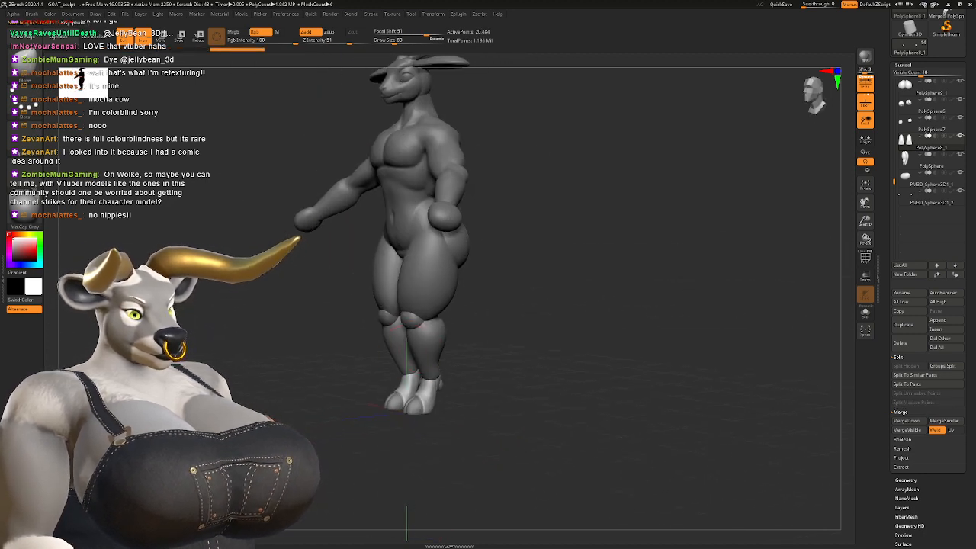
Step: Make the legs the active subtool and reorder them directly above the feet in the subtool order
{"action": "left_click", "coordinate": [422, 328], "text": "alt"}
{"action": "left_click", "coordinate": [929, 160]}
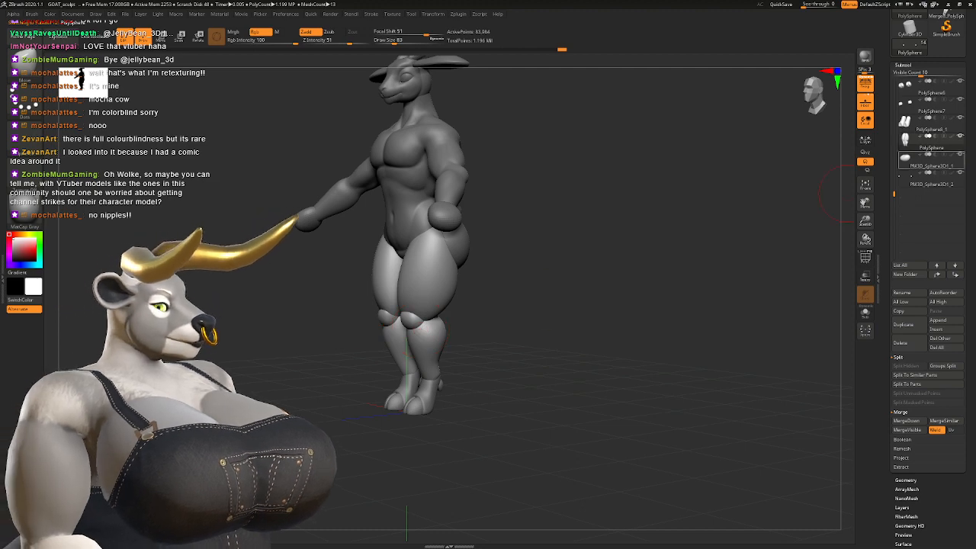
{"action": "right_click_drag", "start_coordinate": [744, 231], "coordinate": [676, 241]}
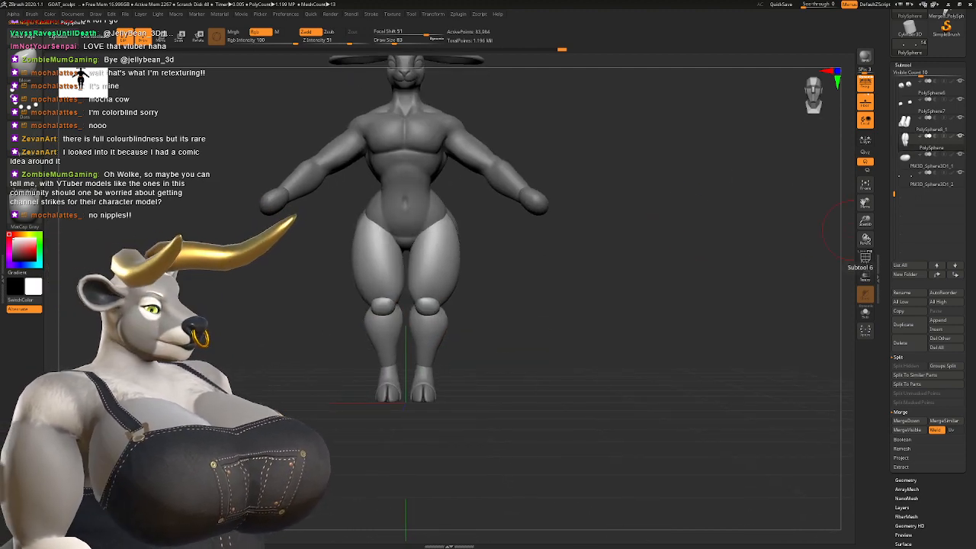
{"action": "left_click", "coordinate": [936, 274]}
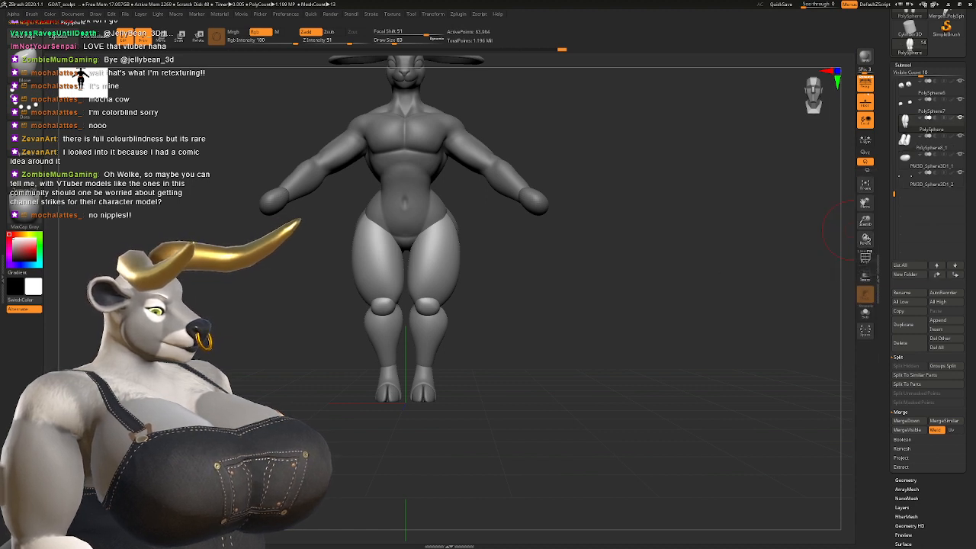
Step: DynaMesh the legs without freezing their subdivision levels, and merge them down with the feet
{"action": "key", "text": "space"}
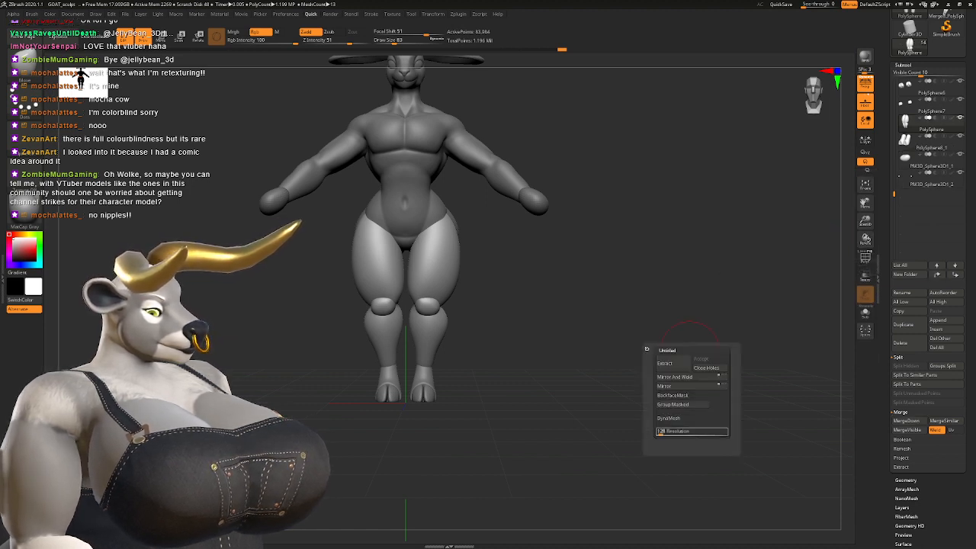
{"action": "left_click", "coordinate": [671, 431]}
{"action": "left_click", "coordinate": [668, 417]}
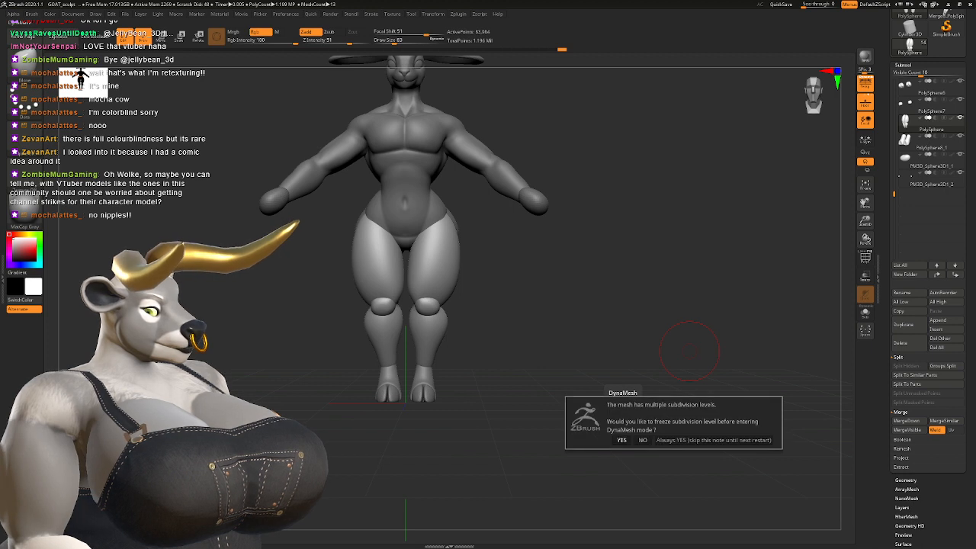
{"action": "left_click", "coordinate": [644, 439]}
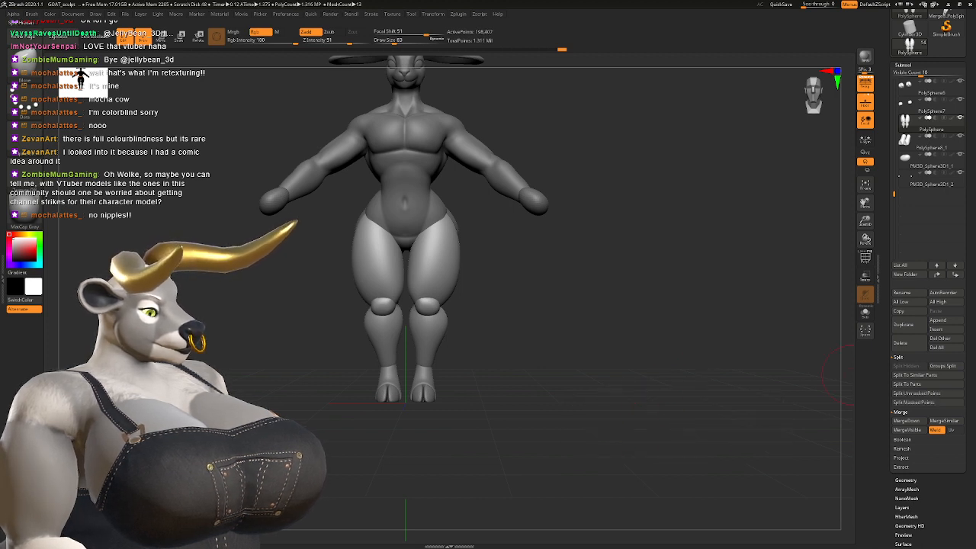
{"action": "left_click", "coordinate": [907, 421]}
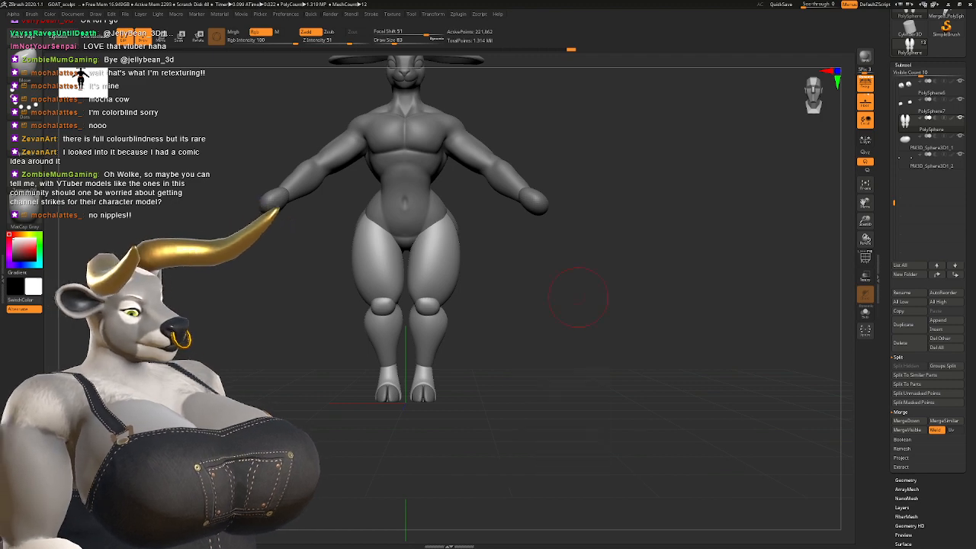
Step: Fill the seam between lower leg and foot on the front of the ankle using the Clay brush at draw size 25
{"action": "left_click_drag", "start_coordinate": [606, 305], "coordinate": [528, 358]}
{"action": "mouse_move", "coordinate": [528, 359]}
{"action": "left_mouse_down", "text": "alt"}
{"action": "mouse_move", "coordinate": [526, 404]}
{"action": "mouse_move", "coordinate": [526, 376]}
{"action": "left_mouse_up", "text": "alt"}
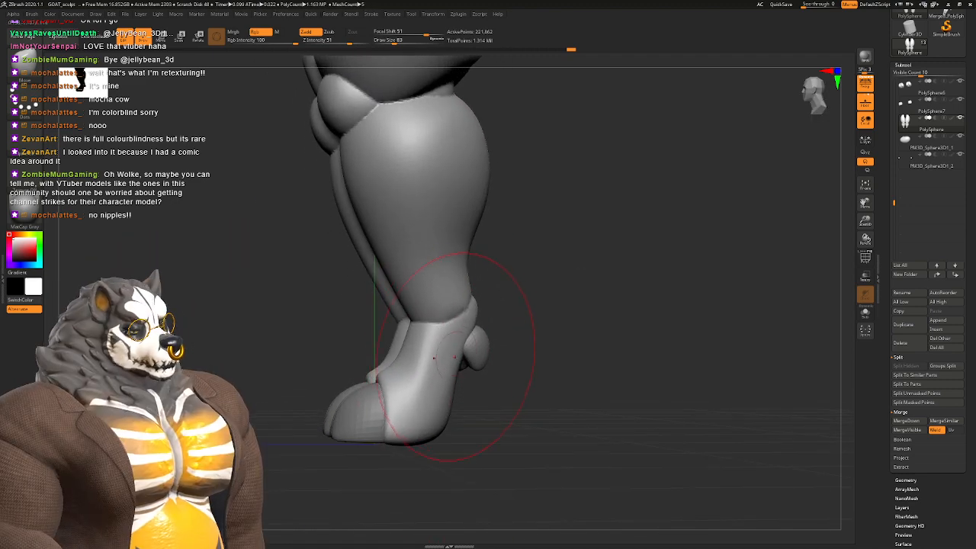
{"action": "key", "text": "b"}
{"action": "key", "text": "c"}
{"action": "key", "text": "l"}
{"action": "right_click_drag", "start_coordinate": [425, 308], "coordinate": [418, 348], "text": "ctrl"}
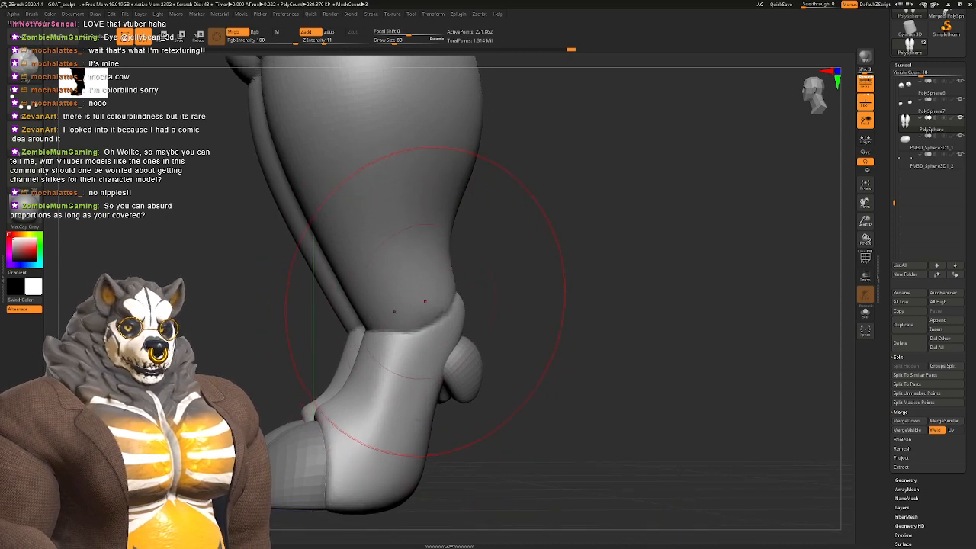
{"action": "key", "text": "space"}
{"action": "key", "text": "space"}
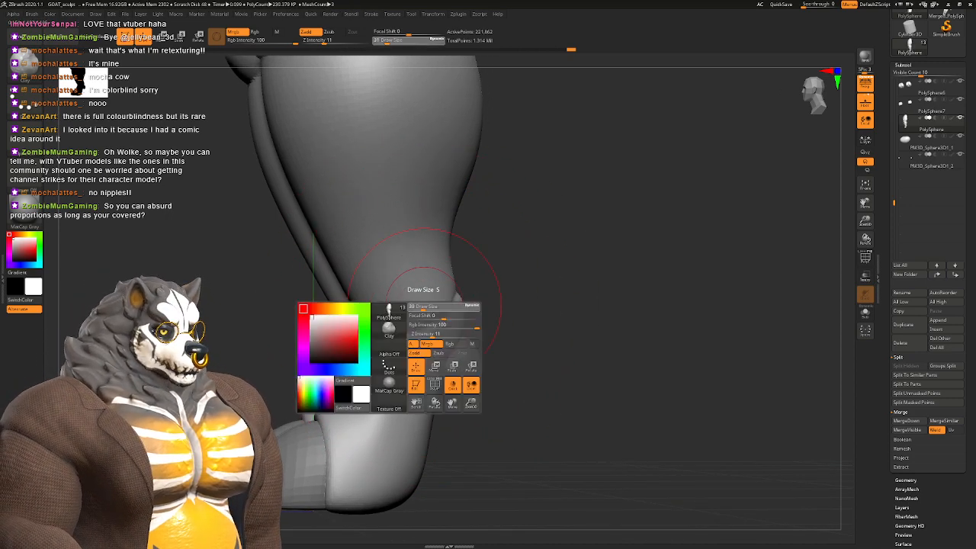
{"action": "mouse_move", "coordinate": [414, 341]}
{"action": "left_mouse_down"}
{"action": "mouse_move", "coordinate": [459, 291]}
{"action": "mouse_move", "coordinate": [443, 333]}
{"action": "mouse_move", "coordinate": [455, 284]}
{"action": "mouse_move", "coordinate": [587, 295]}
{"action": "left_mouse_up"}
{"action": "left_click_drag", "start_coordinate": [456, 313], "coordinate": [443, 328]}
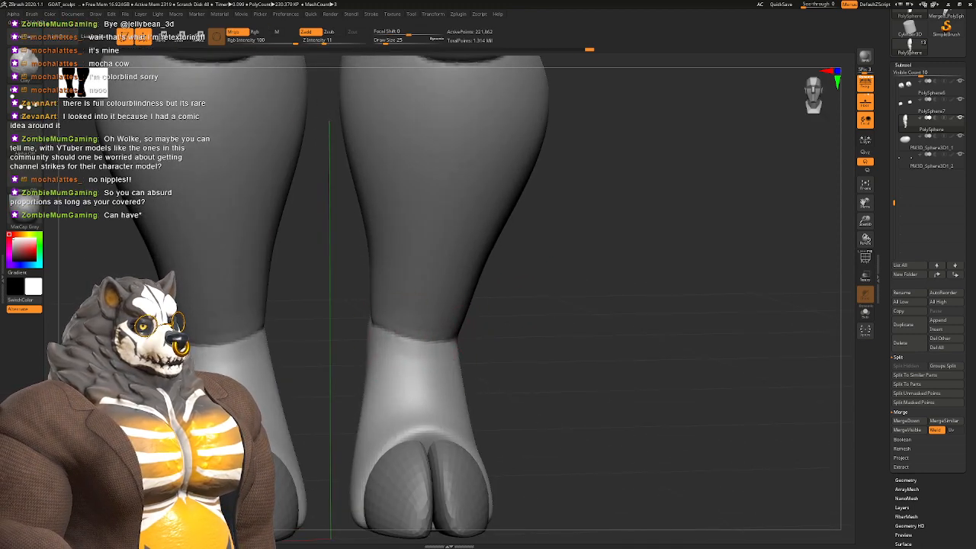
{"action": "left_click_drag", "start_coordinate": [512, 357], "coordinate": [474, 352]}
{"action": "left_click_drag", "start_coordinate": [445, 342], "coordinate": [412, 335]}
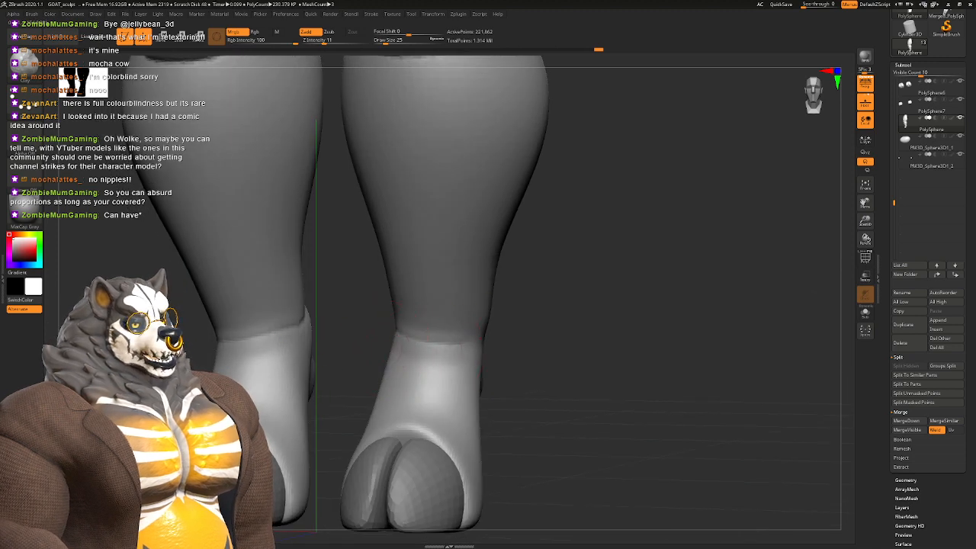
Step: Blend and smooth the leg-to-foot seam around the back and sides of the ankle
{"action": "right_click_drag", "start_coordinate": [439, 341], "coordinate": [400, 336]}
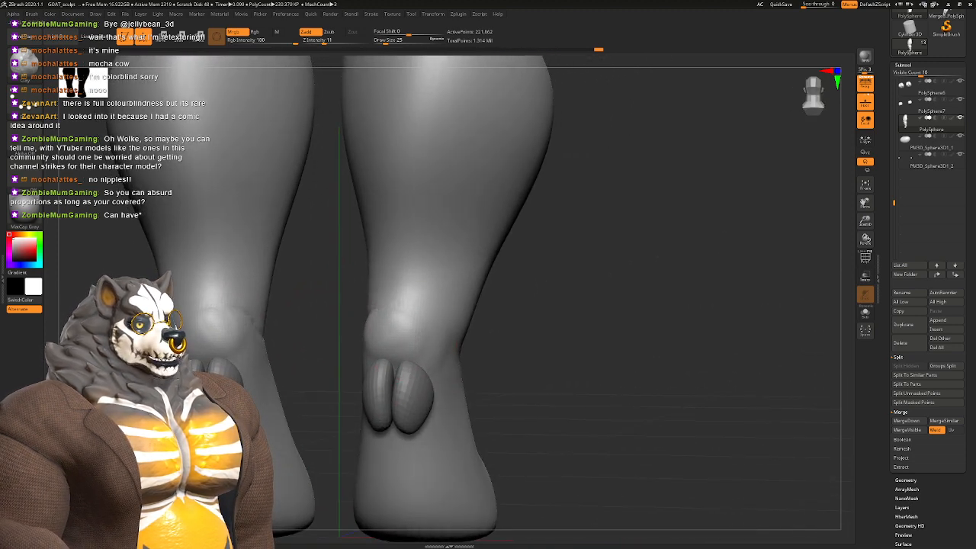
{"action": "right_click_drag", "start_coordinate": [413, 338], "coordinate": [397, 328]}
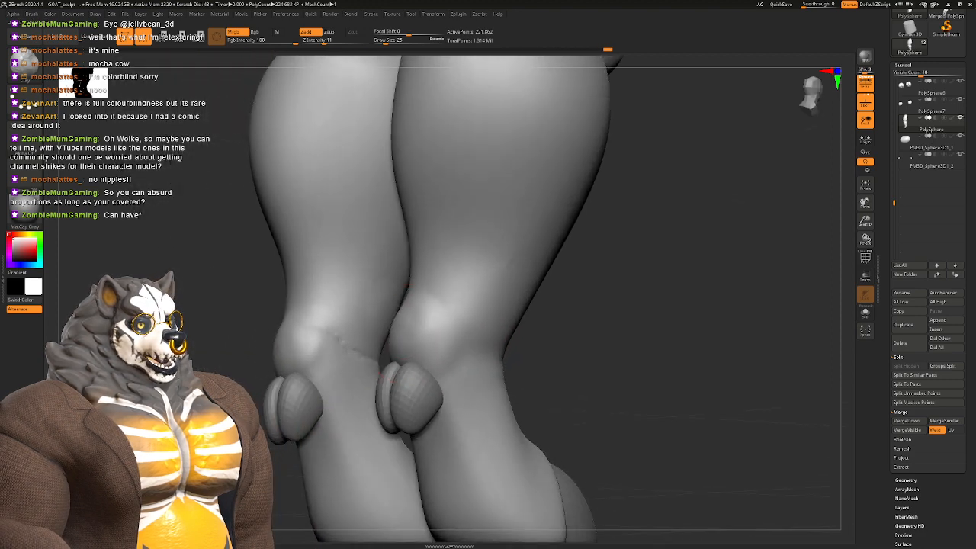
{"action": "mouse_move", "coordinate": [385, 374]}
{"action": "right_mouse_down"}
{"action": "mouse_move", "coordinate": [425, 365]}
{"action": "mouse_move", "coordinate": [391, 336]}
{"action": "right_mouse_up"}
{"action": "left_click_drag", "start_coordinate": [373, 306], "coordinate": [380, 329], "text": "shift"}
{"action": "right_click_drag", "start_coordinate": [472, 329], "coordinate": [366, 335]}
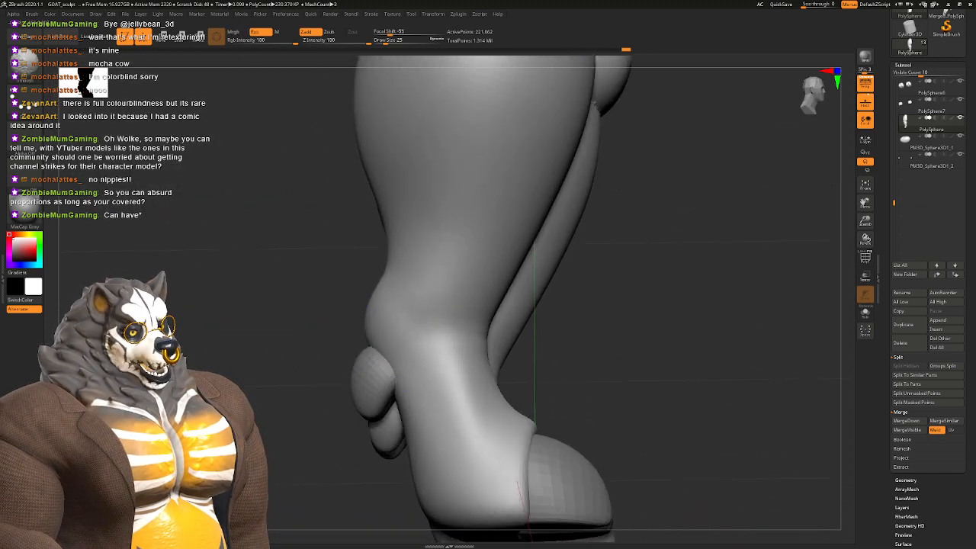
{"action": "right_click_drag", "start_coordinate": [488, 336], "coordinate": [375, 329]}
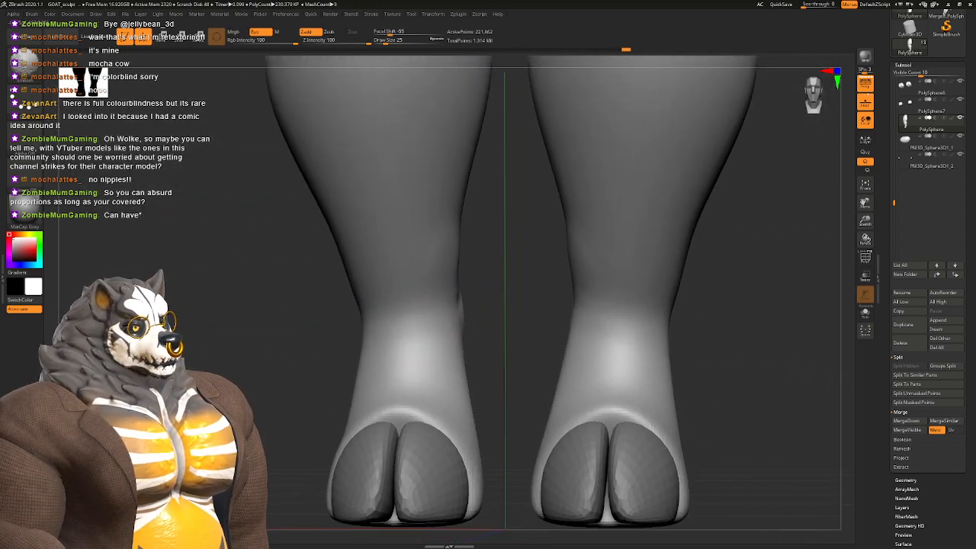
Step: Build up the inner and outer sides of the ankles with the Clay brush and smooth the forms
{"action": "mouse_move", "coordinate": [480, 329]}
{"action": "right_mouse_down"}
{"action": "mouse_move", "coordinate": [420, 320]}
{"action": "mouse_move", "coordinate": [459, 333]}
{"action": "right_mouse_up"}
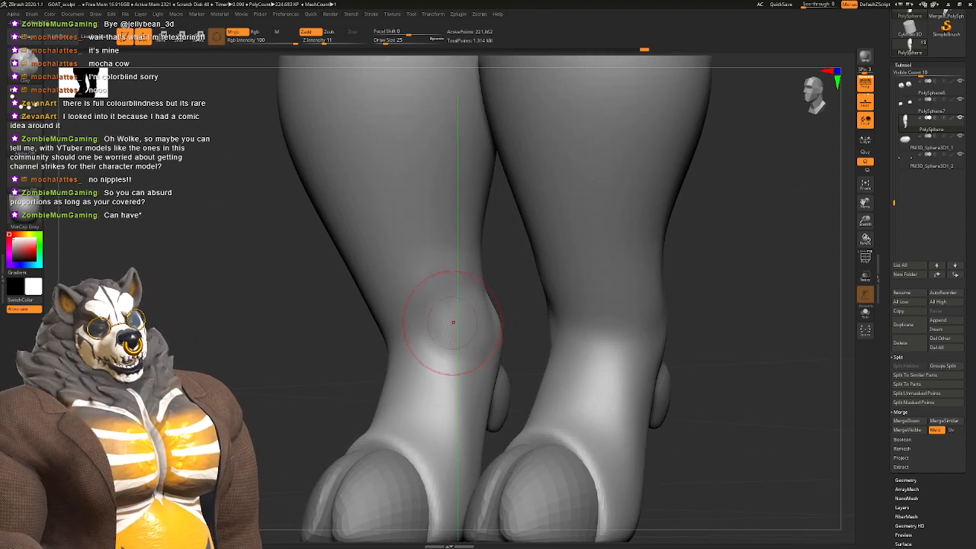
{"action": "mouse_move", "coordinate": [471, 349]}
{"action": "right_mouse_down", "text": "shift"}
{"action": "mouse_move", "coordinate": [463, 299]}
{"action": "mouse_move", "coordinate": [471, 307]}
{"action": "mouse_move", "coordinate": [445, 337]}
{"action": "right_mouse_up", "text": "shift"}
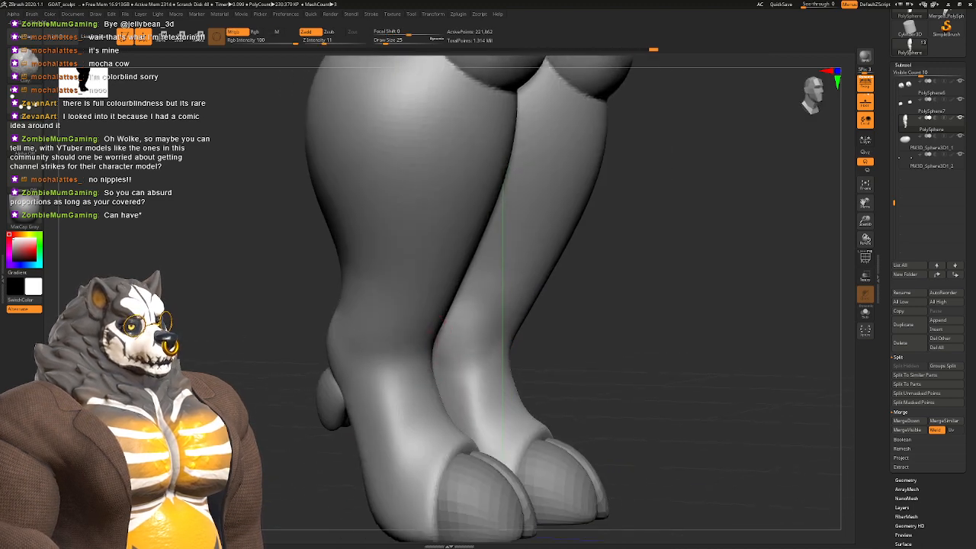
{"action": "right_click_drag", "start_coordinate": [358, 335], "coordinate": [465, 312]}
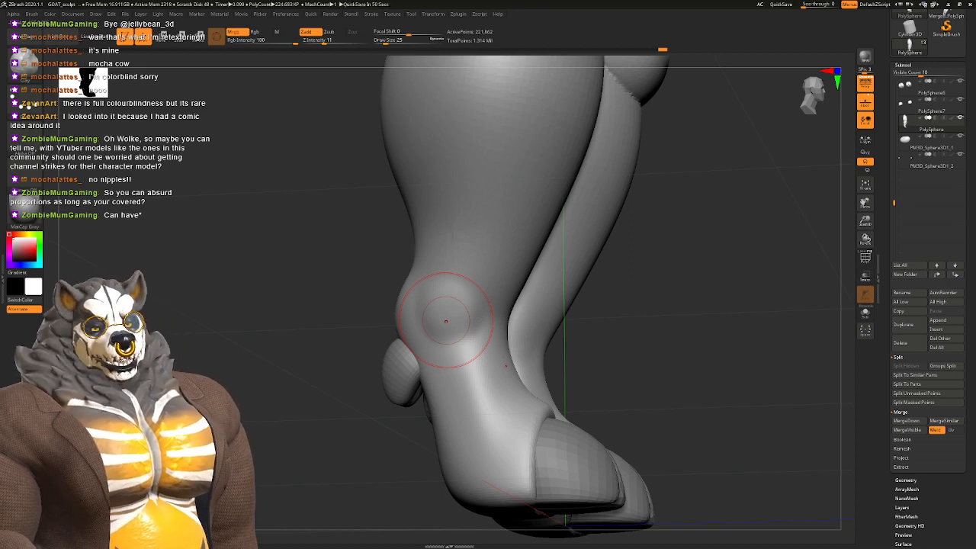
{"action": "mouse_move", "coordinate": [467, 283]}
{"action": "right_mouse_down"}
{"action": "mouse_move", "coordinate": [460, 279]}
{"action": "mouse_move", "coordinate": [424, 325]}
{"action": "right_mouse_up"}
{"action": "key", "text": "space"}
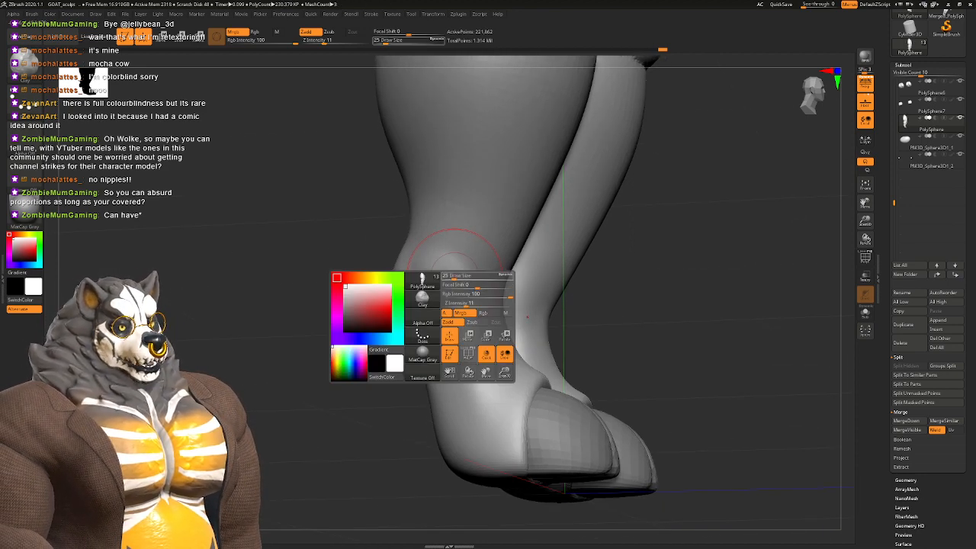
{"action": "left_click_drag", "start_coordinate": [454, 276], "coordinate": [453, 276]}
{"action": "mouse_move", "coordinate": [445, 283]}
{"action": "right_mouse_down"}
{"action": "mouse_move", "coordinate": [424, 288]}
{"action": "mouse_move", "coordinate": [427, 264]}
{"action": "mouse_move", "coordinate": [332, 286]}
{"action": "mouse_move", "coordinate": [404, 279]}
{"action": "mouse_move", "coordinate": [412, 276]}
{"action": "mouse_move", "coordinate": [336, 288]}
{"action": "right_mouse_up"}
Step: Carve grooves defining the ankle bones and heel tendon using the DamStandard brush at draw size 33
{"action": "key", "text": "b"}
{"action": "key", "text": "d"}
{"action": "key", "text": "s"}
{"action": "right_click_drag", "start_coordinate": [467, 321], "coordinate": [450, 308]}
{"action": "key", "text": "space"}
{"action": "left_click_drag", "start_coordinate": [453, 306], "coordinate": [455, 304]}
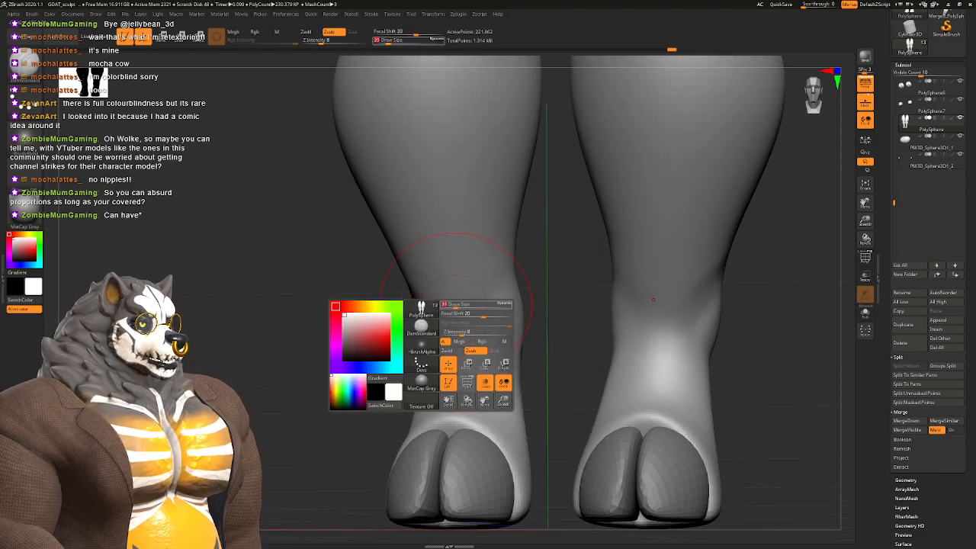
{"action": "mouse_move", "coordinate": [455, 305]}
{"action": "right_mouse_down", "text": "alt"}
{"action": "mouse_move", "coordinate": [424, 349]}
{"action": "mouse_move", "coordinate": [437, 300]}
{"action": "mouse_move", "coordinate": [460, 350]}
{"action": "right_mouse_up", "text": "alt"}
{"action": "key", "text": "space"}
{"action": "left_click_drag", "start_coordinate": [460, 349], "coordinate": [460, 349]}
{"action": "mouse_move", "coordinate": [460, 348]}
{"action": "right_mouse_down"}
{"action": "mouse_move", "coordinate": [483, 338]}
{"action": "mouse_move", "coordinate": [450, 336]}
{"action": "mouse_move", "coordinate": [459, 259]}
{"action": "right_mouse_up"}
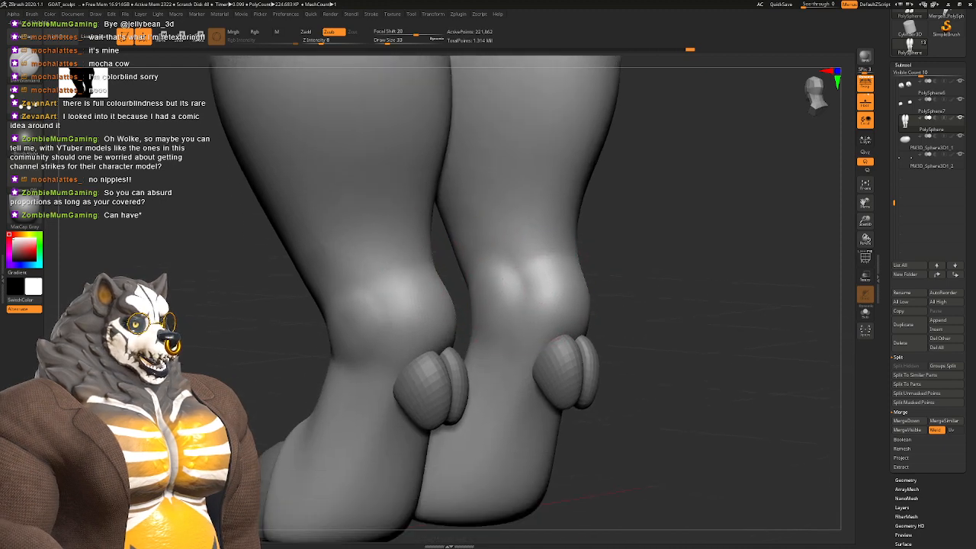
{"action": "mouse_move", "coordinate": [427, 293]}
{"action": "right_mouse_down"}
{"action": "mouse_move", "coordinate": [526, 297]}
{"action": "mouse_move", "coordinate": [446, 299]}
{"action": "mouse_move", "coordinate": [381, 324]}
{"action": "right_mouse_up"}
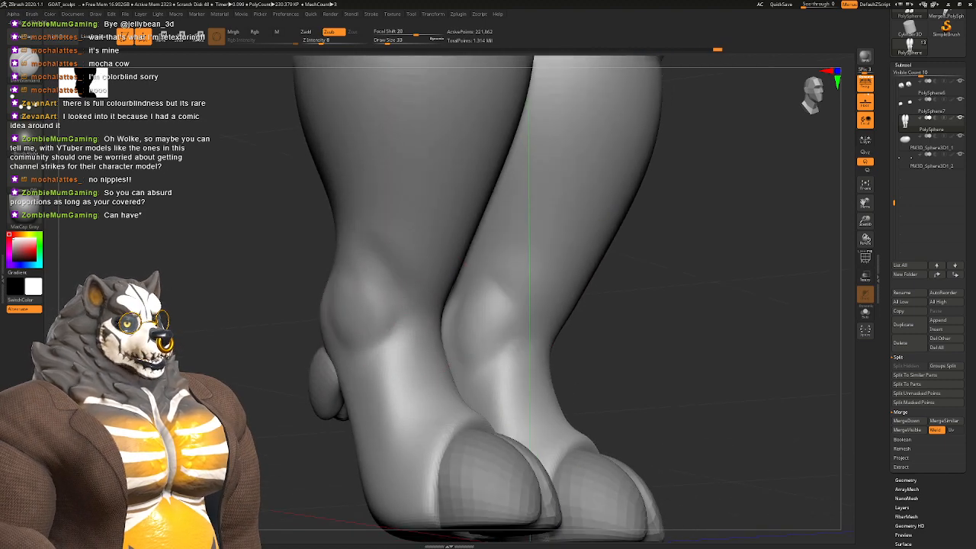
Step: Smooth the carved ankle grooves into the front of the foot and the lower shin
{"action": "mouse_move", "coordinate": [388, 362]}
{"action": "left_mouse_down", "text": "shift"}
{"action": "mouse_move", "coordinate": [387, 352]}
{"action": "mouse_move", "coordinate": [391, 375]}
{"action": "left_mouse_up", "text": "shift"}
{"action": "mouse_move", "coordinate": [373, 276]}
{"action": "right_mouse_down", "text": "alt"}
{"action": "mouse_move", "coordinate": [416, 344]}
{"action": "mouse_move", "coordinate": [408, 308]}
{"action": "mouse_move", "coordinate": [381, 311]}
{"action": "right_mouse_up", "text": "alt"}
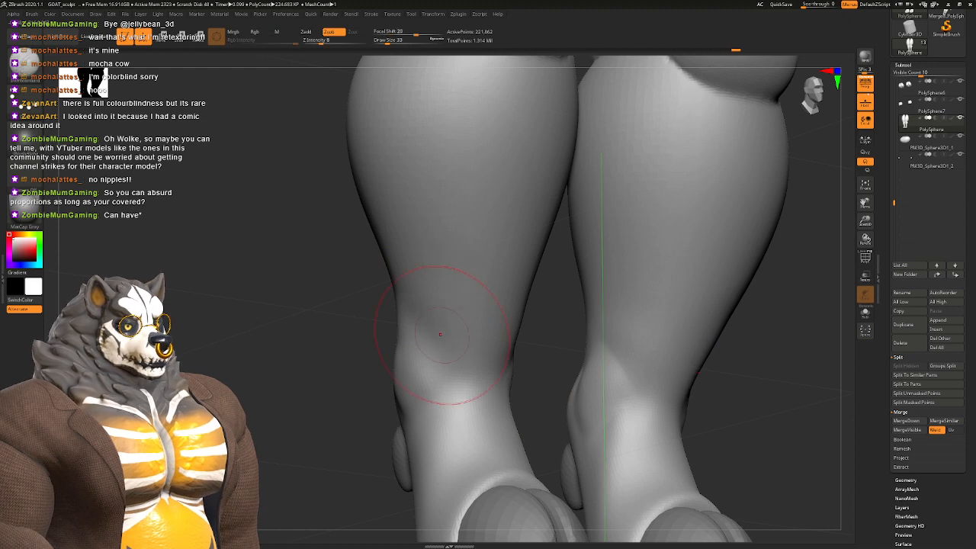
{"action": "mouse_move", "coordinate": [446, 335]}
{"action": "right_mouse_down"}
{"action": "mouse_move", "coordinate": [420, 382]}
{"action": "mouse_move", "coordinate": [407, 298]}
{"action": "mouse_move", "coordinate": [494, 304]}
{"action": "right_mouse_up"}
{"action": "right_click_drag", "start_coordinate": [494, 303], "coordinate": [483, 352], "text": "ctrl"}
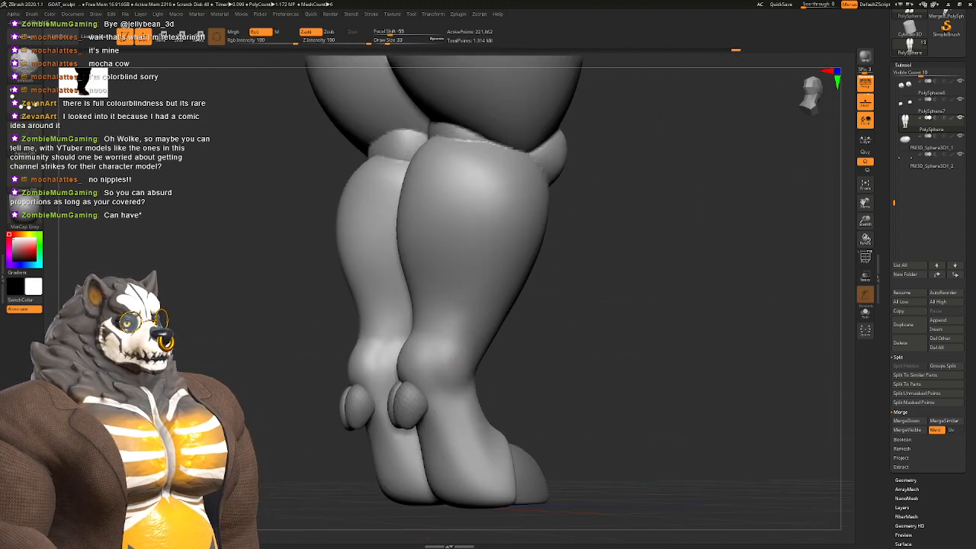
Step: Carve the crease below the back calf muscle with the DamStandard brush at draw size 77 and Z intensity 6
{"action": "mouse_move", "coordinate": [387, 342]}
{"action": "right_mouse_down"}
{"action": "mouse_move", "coordinate": [454, 343]}
{"action": "mouse_move", "coordinate": [468, 447]}
{"action": "right_mouse_up"}
{"action": "left_click_drag", "start_coordinate": [461, 236], "coordinate": [412, 239], "text": "shift"}
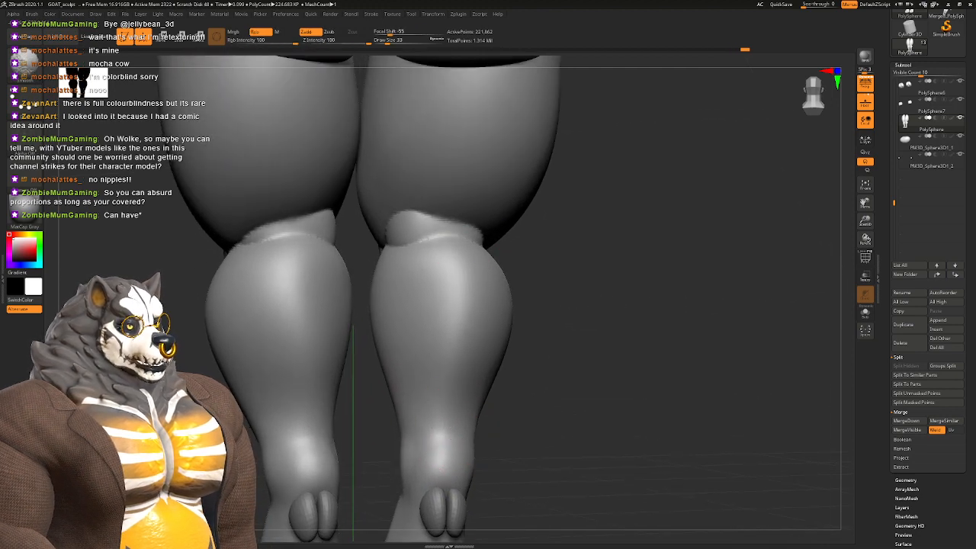
{"action": "right_click_drag", "start_coordinate": [464, 330], "coordinate": [409, 318], "text": "alt"}
{"action": "key", "text": "space"}
{"action": "left_click_drag", "start_coordinate": [409, 318], "coordinate": [414, 318]}
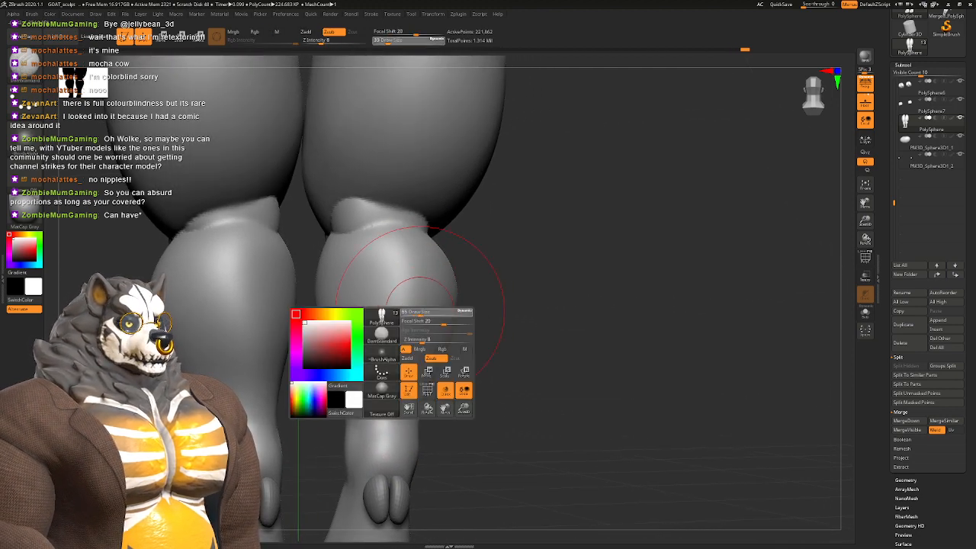
{"action": "right_click_drag", "start_coordinate": [415, 318], "coordinate": [392, 364]}
{"action": "key", "text": "space"}
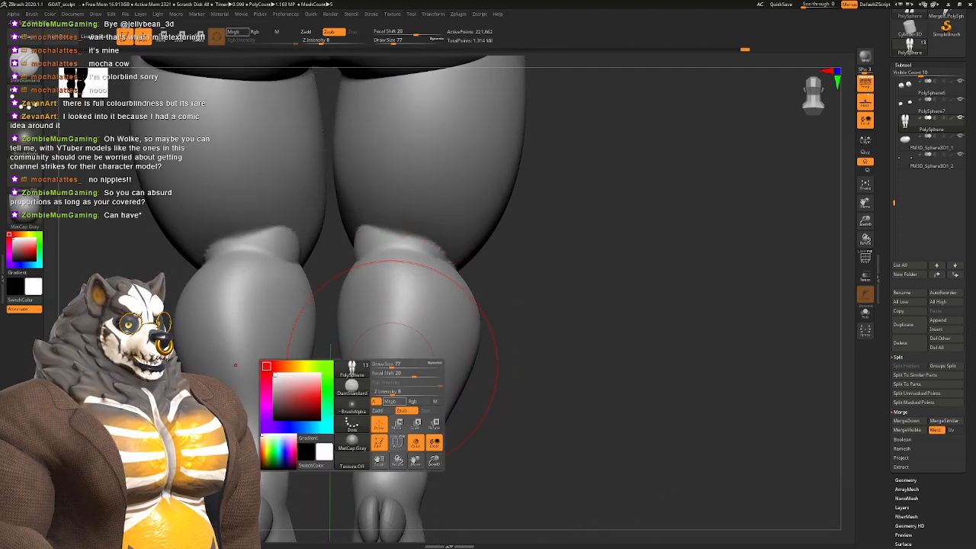
{"action": "left_click_drag", "start_coordinate": [392, 392], "coordinate": [389, 392]}
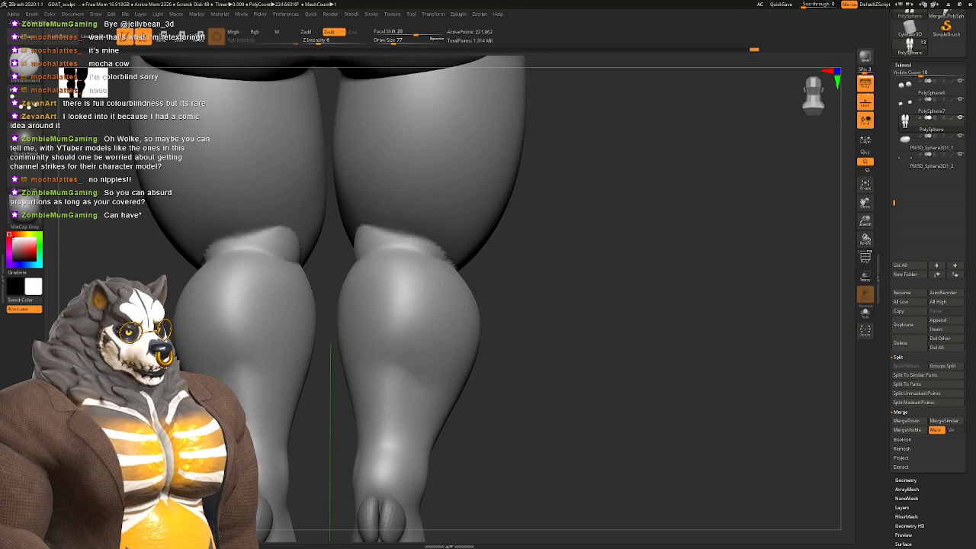
{"action": "left_click_drag", "start_coordinate": [419, 332], "coordinate": [427, 366]}
Step: Extend the crease beneath the calf muscle around the outer side of the leg
{"action": "right_click_drag", "start_coordinate": [426, 366], "coordinate": [397, 364]}
{"action": "right_click_drag", "start_coordinate": [392, 320], "coordinate": [394, 273], "text": "alt"}
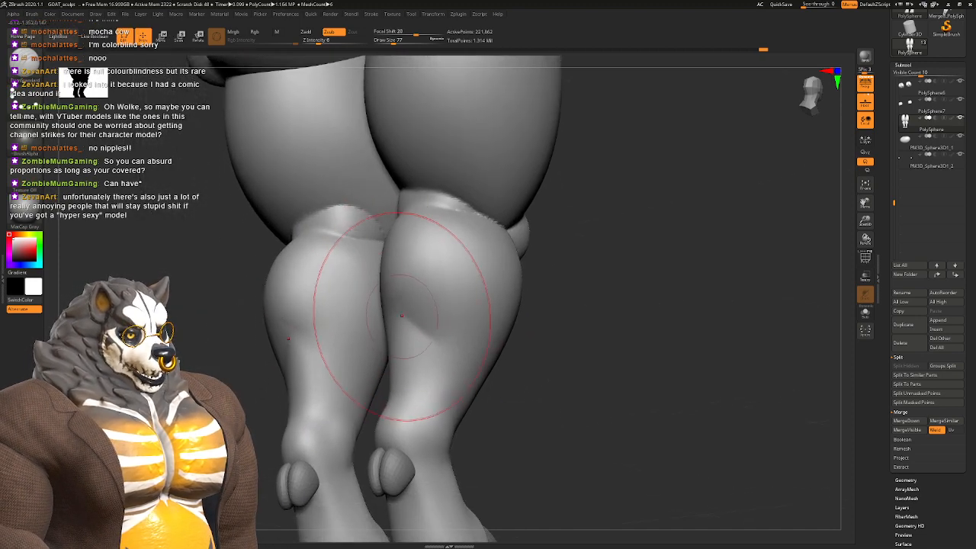
{"action": "left_click_drag", "start_coordinate": [507, 311], "coordinate": [430, 323]}
{"action": "mouse_move", "coordinate": [427, 324]}
{"action": "right_mouse_down"}
{"action": "mouse_move", "coordinate": [458, 299]}
{"action": "mouse_move", "coordinate": [456, 326]}
{"action": "mouse_move", "coordinate": [447, 322]}
{"action": "right_mouse_up"}
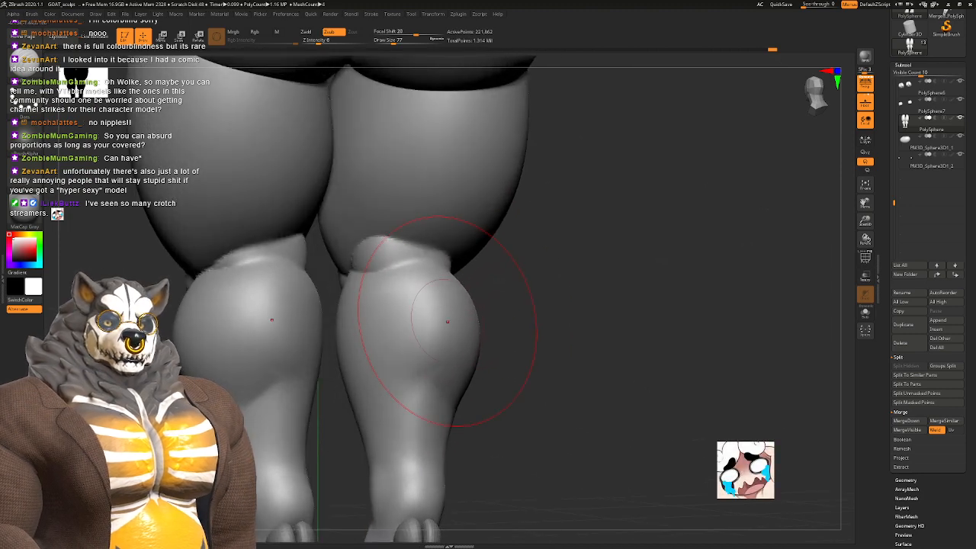
Step: Smooth the seam between thigh and calf behind the knee and reduce the draw size to 48
{"action": "right_click_drag", "start_coordinate": [462, 267], "coordinate": [397, 280]}
{"action": "mouse_move", "coordinate": [373, 276]}
{"action": "left_mouse_down"}
{"action": "mouse_move", "coordinate": [423, 269]}
{"action": "mouse_move", "coordinate": [389, 263]}
{"action": "left_mouse_up"}
{"action": "mouse_move", "coordinate": [412, 274]}
{"action": "right_mouse_down"}
{"action": "mouse_move", "coordinate": [421, 253]}
{"action": "mouse_move", "coordinate": [429, 299]}
{"action": "right_mouse_up"}
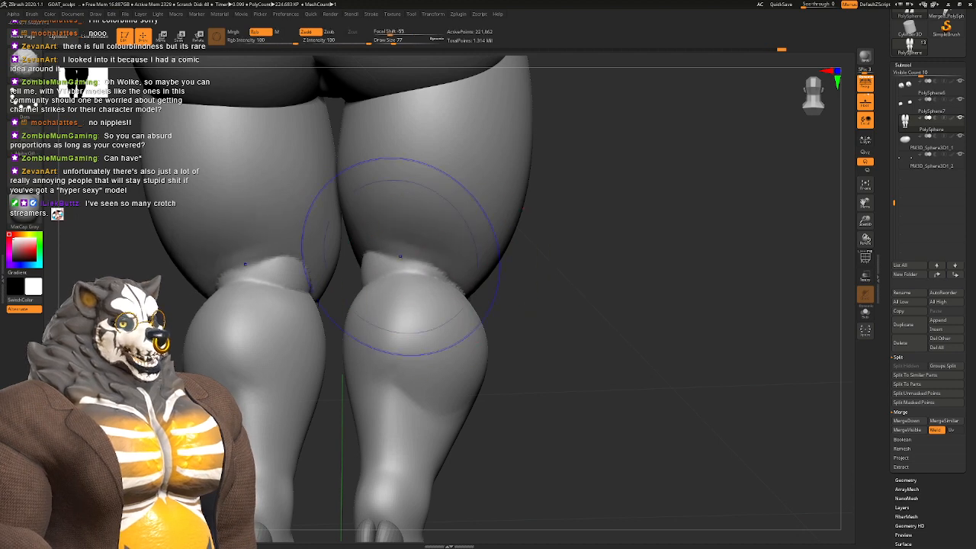
{"action": "key", "text": "space"}
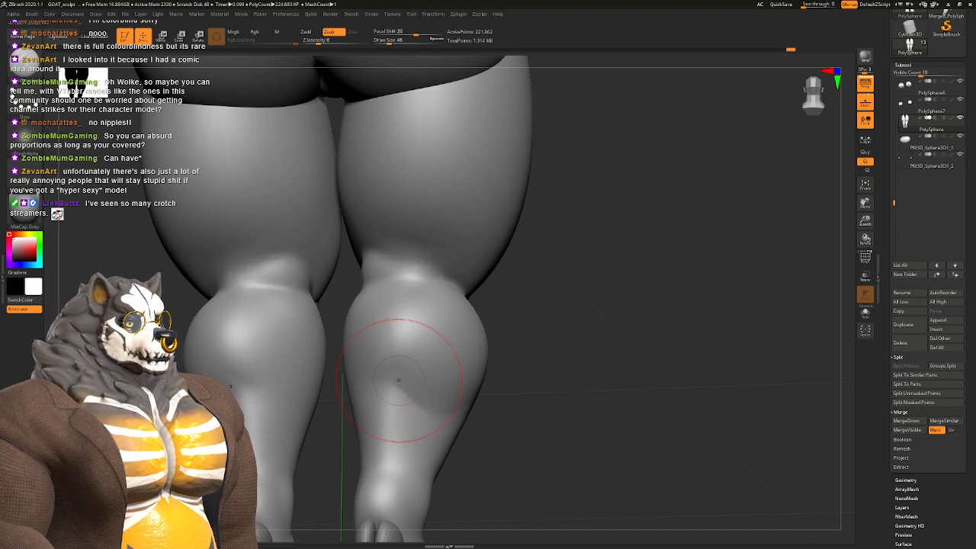
Step: Build up the inner side of the calf muscle below the back of the knee
{"action": "right_click_drag", "start_coordinate": [398, 379], "coordinate": [395, 313]}
{"action": "key", "text": "b"}
{"action": "key", "text": "i"}
{"action": "key", "text": "n"}
{"action": "mouse_move", "coordinate": [360, 280]}
{"action": "left_mouse_down"}
{"action": "mouse_move", "coordinate": [333, 274]}
{"action": "mouse_move", "coordinate": [333, 324]}
{"action": "left_mouse_up"}
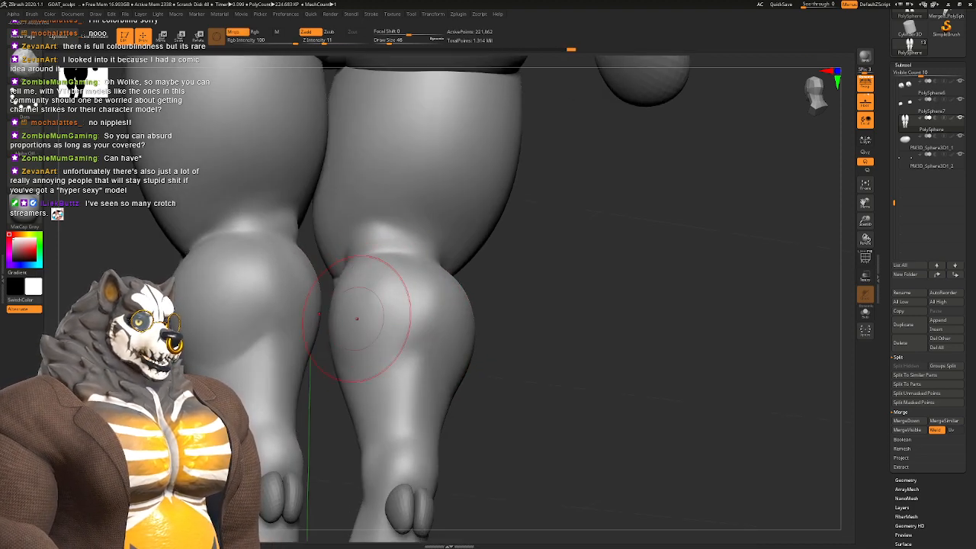
{"action": "mouse_move", "coordinate": [358, 318]}
{"action": "right_mouse_down"}
{"action": "mouse_move", "coordinate": [401, 312]}
{"action": "mouse_move", "coordinate": [390, 335]}
{"action": "mouse_move", "coordinate": [401, 348]}
{"action": "mouse_move", "coordinate": [385, 304]}
{"action": "right_mouse_up"}
Step: Soften the seams joining the kneecap to the thigh and calf around the side of the knee
{"action": "key", "text": "b"}
{"action": "key", "text": "d"}
{"action": "key", "text": "s"}
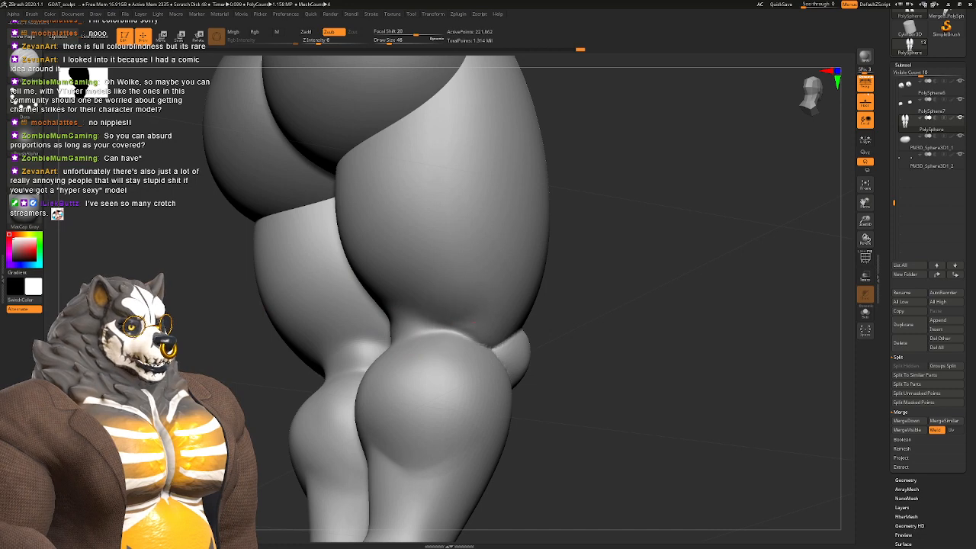
{"action": "right_click_drag", "start_coordinate": [473, 324], "coordinate": [488, 328]}
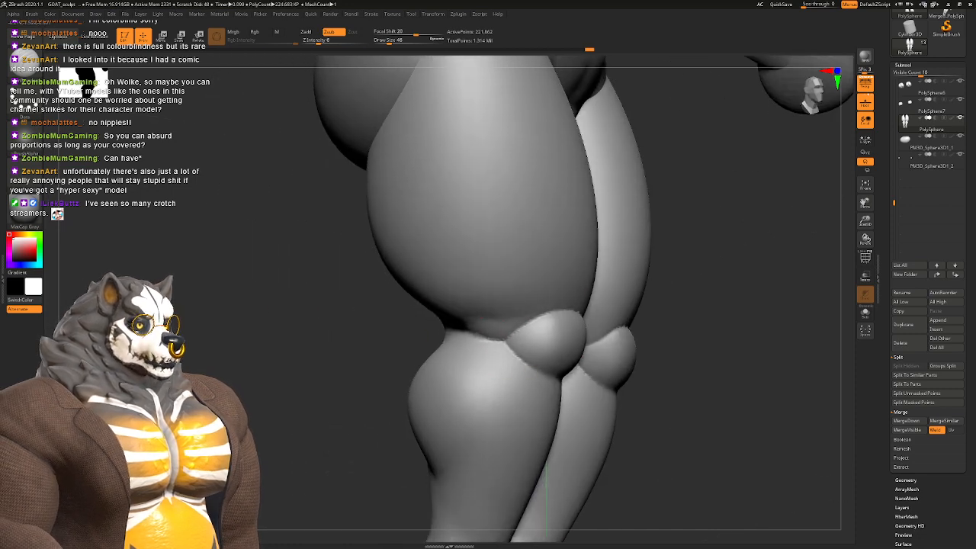
{"action": "left_click_drag", "start_coordinate": [507, 340], "coordinate": [535, 369]}
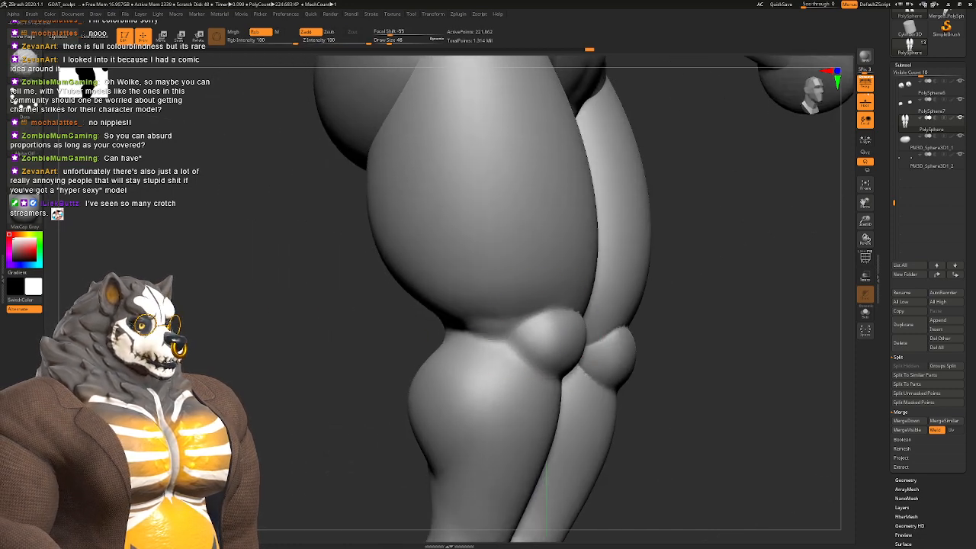
{"action": "right_click_drag", "start_coordinate": [512, 403], "coordinate": [344, 364]}
{"action": "left_click_drag", "start_coordinate": [474, 256], "coordinate": [451, 247], "text": "shift"}
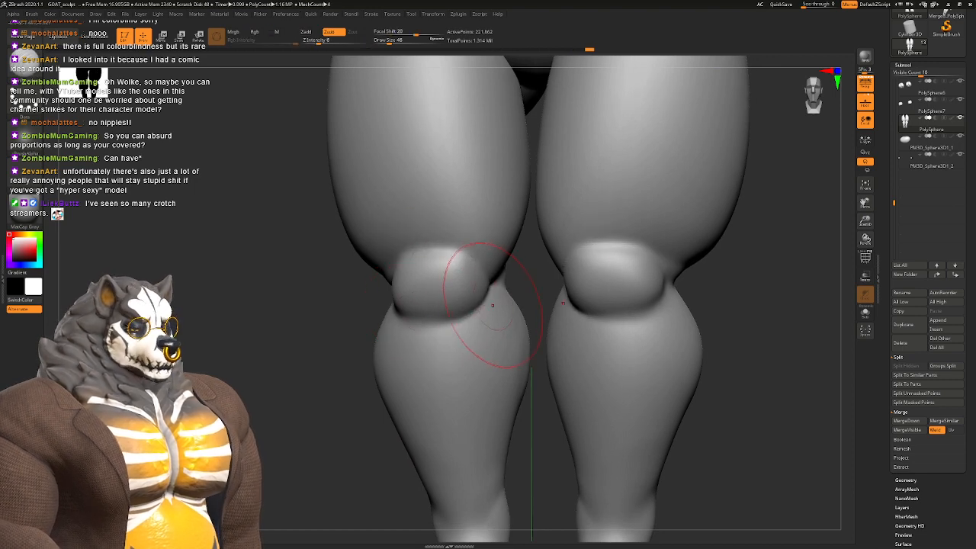
Step: Fill out the sides of the knee between thigh, kneecap and calf using the Clay brush at draw size 31
{"action": "key", "text": "b"}
{"action": "key", "text": "c"}
{"action": "key", "text": "l"}
{"action": "right_click_drag", "start_coordinate": [381, 299], "coordinate": [435, 295]}
{"action": "key", "text": "space"}
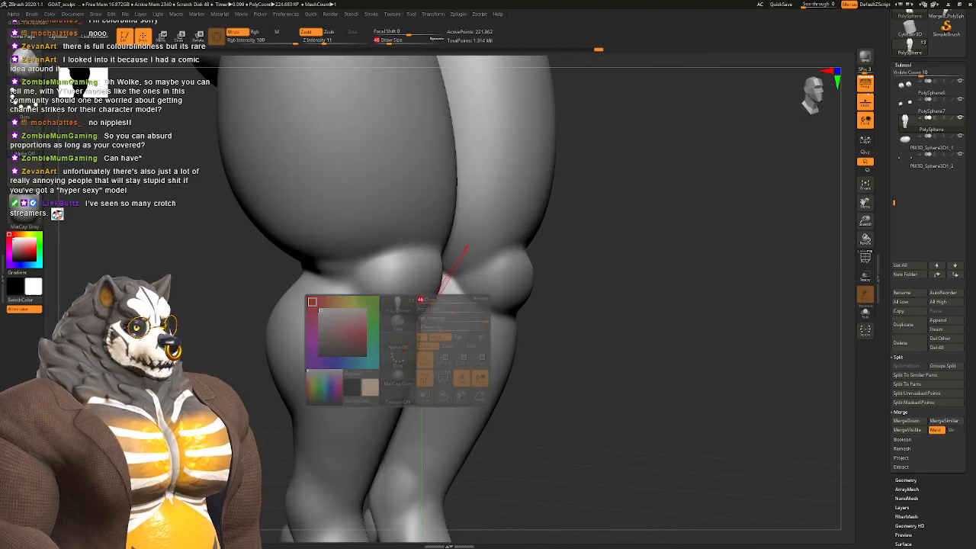
{"action": "left_click_drag", "start_coordinate": [438, 300], "coordinate": [430, 299]}
{"action": "mouse_move", "coordinate": [403, 279]}
{"action": "right_mouse_down"}
{"action": "mouse_move", "coordinate": [431, 301]}
{"action": "mouse_move", "coordinate": [482, 306]}
{"action": "mouse_move", "coordinate": [358, 305]}
{"action": "right_mouse_up"}
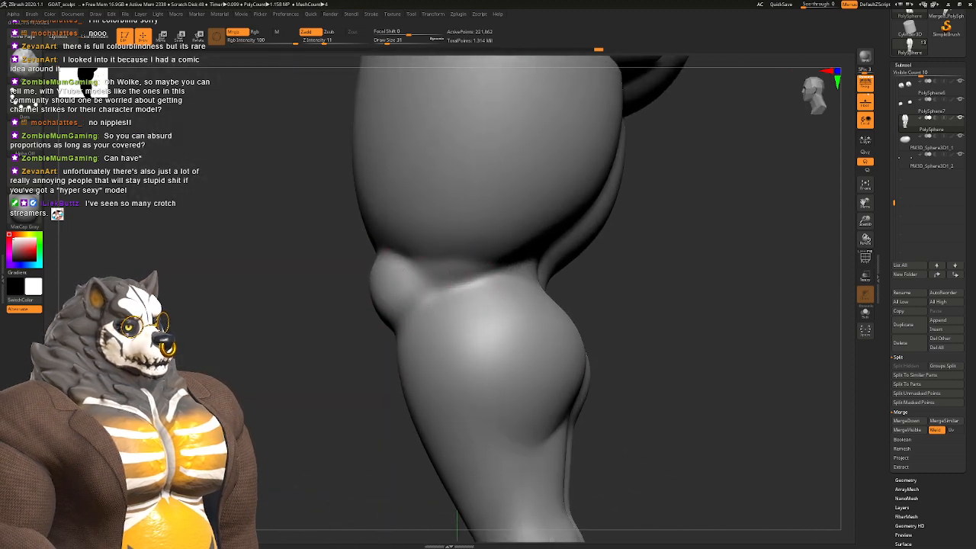
{"action": "right_click_drag", "start_coordinate": [519, 273], "coordinate": [449, 307], "text": "alt"}
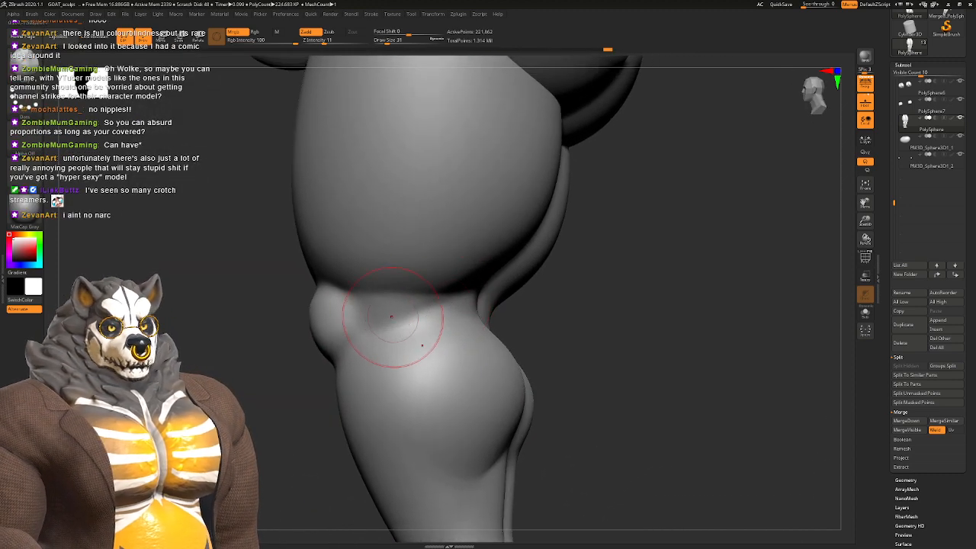
{"action": "right_click_drag", "start_coordinate": [488, 335], "coordinate": [397, 335]}
{"action": "right_click_drag", "start_coordinate": [520, 291], "coordinate": [425, 300]}
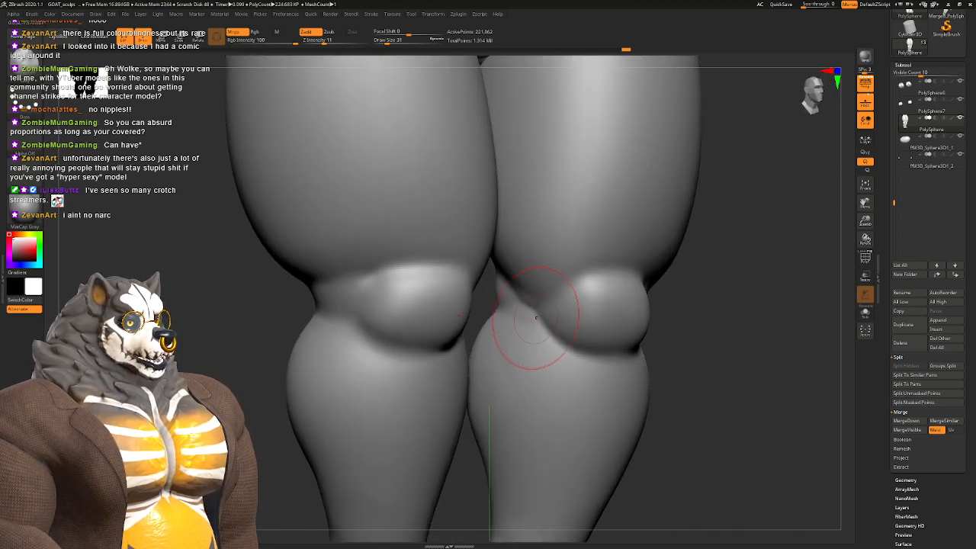
Step: Set the draw size to 49 and smooth the inner knee into the upper calf
{"action": "right_click_drag", "start_coordinate": [536, 318], "coordinate": [513, 266], "text": "alt"}
{"action": "key", "text": "space"}
{"action": "left_click_drag", "start_coordinate": [513, 272], "coordinate": [525, 272]}
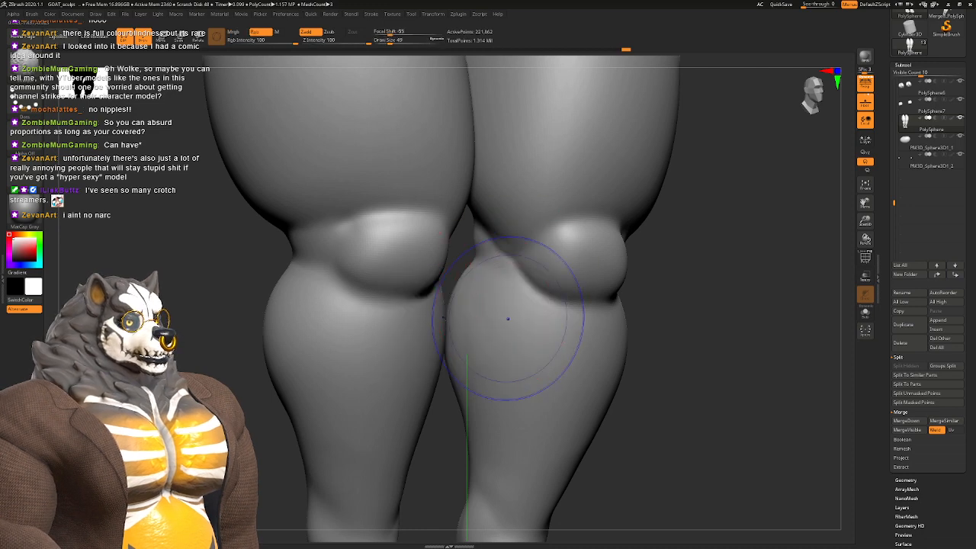
{"action": "left_click_drag", "start_coordinate": [508, 319], "coordinate": [525, 306], "text": "shift"}
{"action": "mouse_move", "coordinate": [542, 388]}
{"action": "right_mouse_down", "text": "ctrl"}
{"action": "mouse_move", "coordinate": [459, 333]}
{"action": "mouse_move", "coordinate": [432, 329]}
{"action": "mouse_move", "coordinate": [492, 376]}
{"action": "mouse_move", "coordinate": [503, 297]}
{"action": "right_mouse_up", "text": "ctrl"}
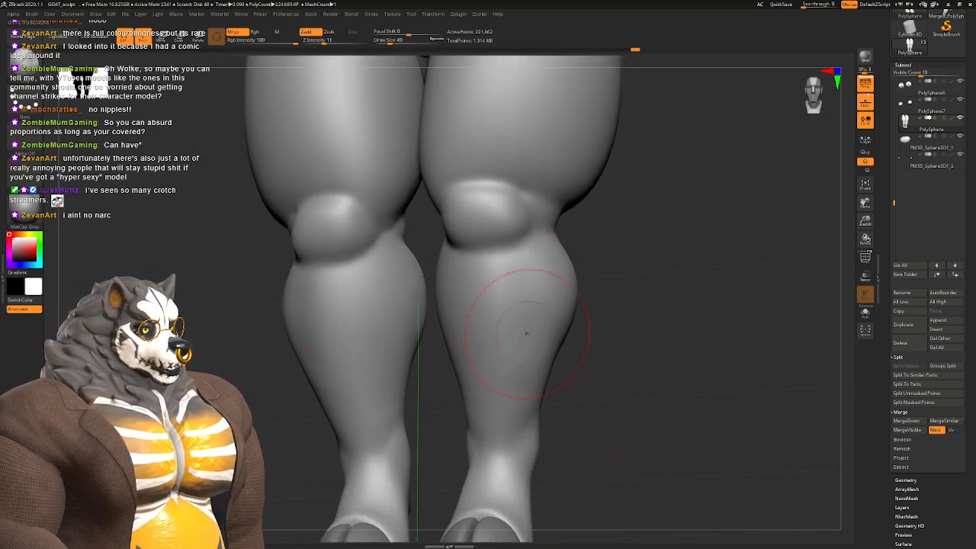
Step: Build up the shin and front calf forms below the kneecap with the Clay brush at draw size 49
{"action": "left_click_drag", "start_coordinate": [527, 333], "coordinate": [523, 377]}
{"action": "right_click_drag", "start_coordinate": [522, 376], "coordinate": [502, 348], "text": "alt"}
{"action": "left_click_drag", "start_coordinate": [509, 254], "coordinate": [501, 303]}
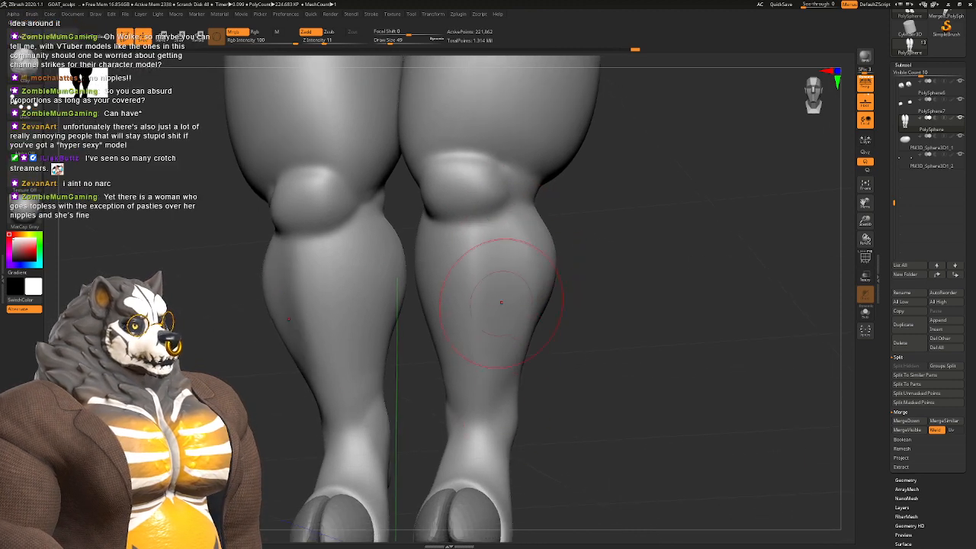
{"action": "right_click_drag", "start_coordinate": [501, 303], "coordinate": [497, 272]}
{"action": "left_click_drag", "start_coordinate": [417, 266], "coordinate": [399, 349]}
{"action": "right_click_drag", "start_coordinate": [404, 345], "coordinate": [459, 305]}
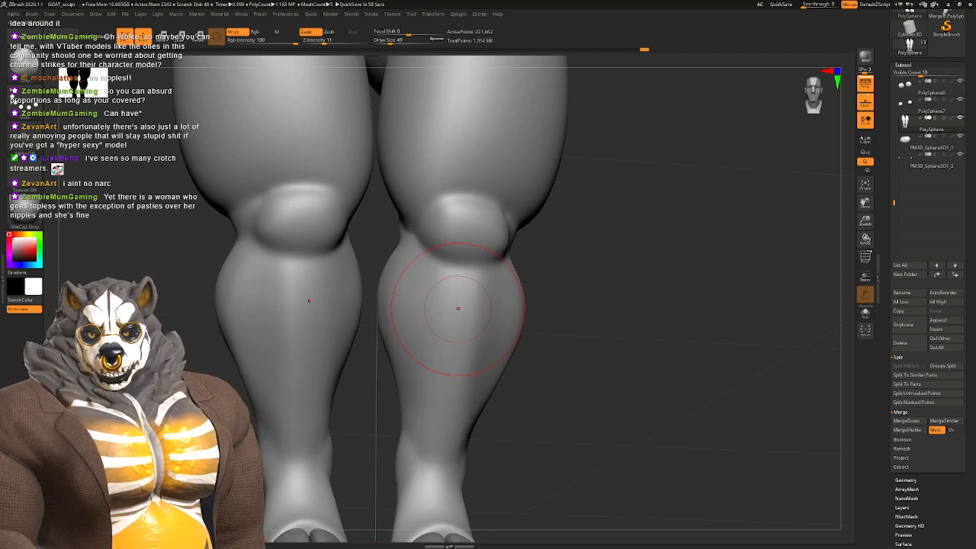
Step: Refine the kneecap's volume and outer edge with the Clay brush at draw size 33
{"action": "mouse_move", "coordinate": [448, 196]}
{"action": "right_mouse_down"}
{"action": "mouse_move", "coordinate": [394, 233]}
{"action": "mouse_move", "coordinate": [392, 283]}
{"action": "mouse_move", "coordinate": [369, 183]}
{"action": "mouse_move", "coordinate": [427, 214]}
{"action": "mouse_move", "coordinate": [417, 256]}
{"action": "right_mouse_up"}
{"action": "key", "text": "space"}
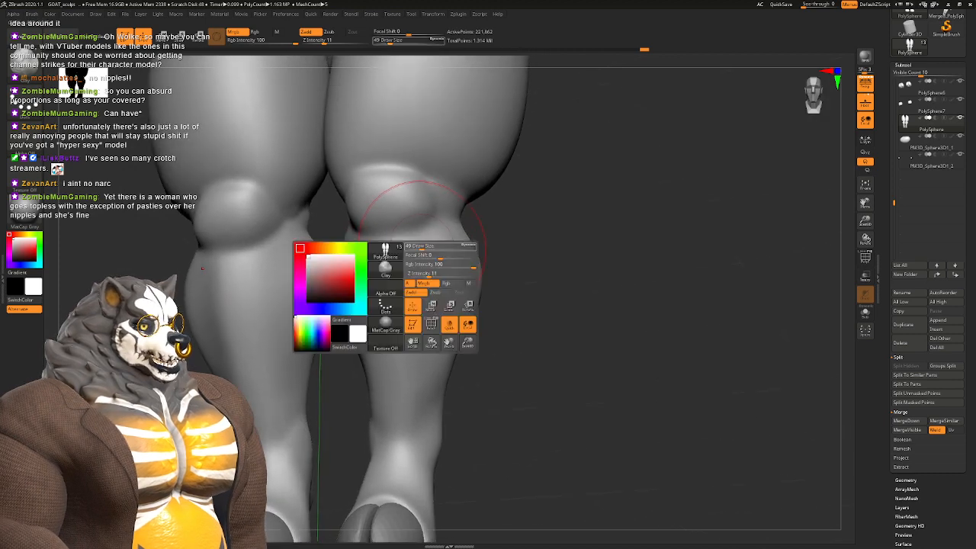
{"action": "left_click_drag", "start_coordinate": [422, 256], "coordinate": [418, 204]}
{"action": "mouse_move", "coordinate": [417, 204]}
{"action": "right_mouse_down"}
{"action": "mouse_move", "coordinate": [436, 227]}
{"action": "mouse_move", "coordinate": [412, 246]}
{"action": "right_mouse_up"}
{"action": "left_click_drag", "start_coordinate": [368, 219], "coordinate": [415, 228]}
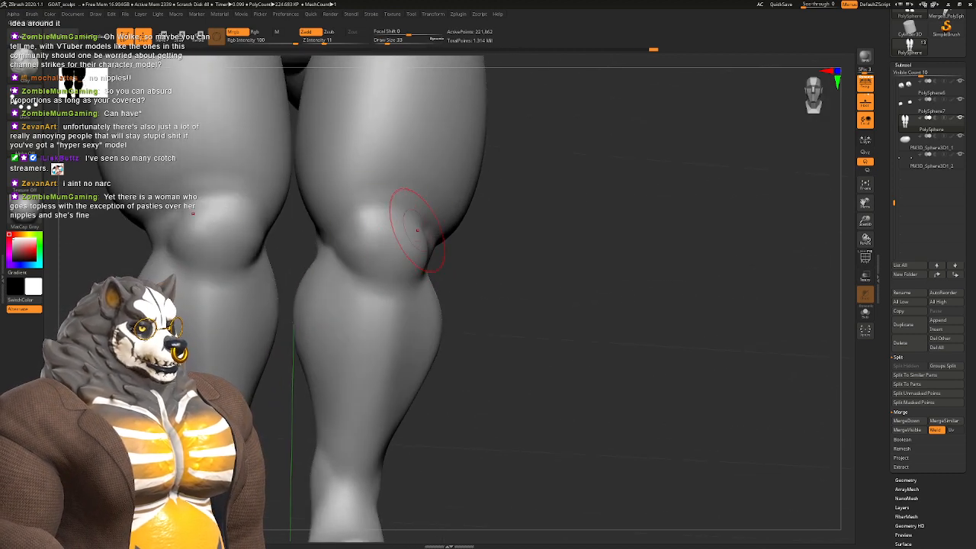
{"action": "mouse_move", "coordinate": [417, 230]}
{"action": "right_mouse_down"}
{"action": "mouse_move", "coordinate": [389, 256]}
{"action": "mouse_move", "coordinate": [381, 296]}
{"action": "mouse_move", "coordinate": [392, 283]}
{"action": "mouse_move", "coordinate": [432, 293]}
{"action": "right_mouse_up"}
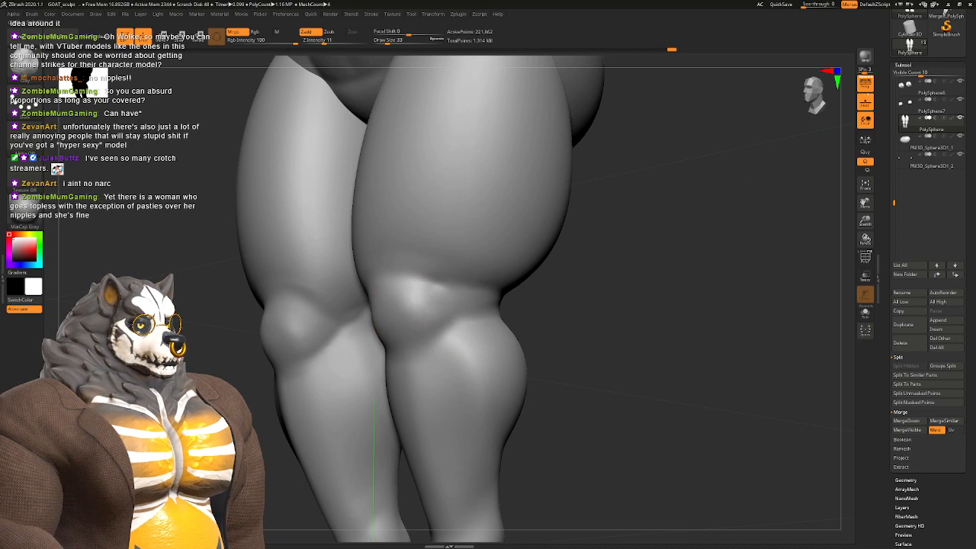
Step: Shape the lower calf and outer ankle with the Clay brush at draw size 31
{"action": "mouse_move", "coordinate": [445, 327]}
{"action": "right_mouse_down"}
{"action": "mouse_move", "coordinate": [420, 277]}
{"action": "mouse_move", "coordinate": [432, 291]}
{"action": "mouse_move", "coordinate": [449, 264]}
{"action": "mouse_move", "coordinate": [398, 289]}
{"action": "mouse_move", "coordinate": [414, 427]}
{"action": "mouse_move", "coordinate": [411, 252]}
{"action": "right_mouse_up"}
{"action": "key", "text": "]"}
{"action": "key", "text": "]"}
{"action": "key", "text": "space"}
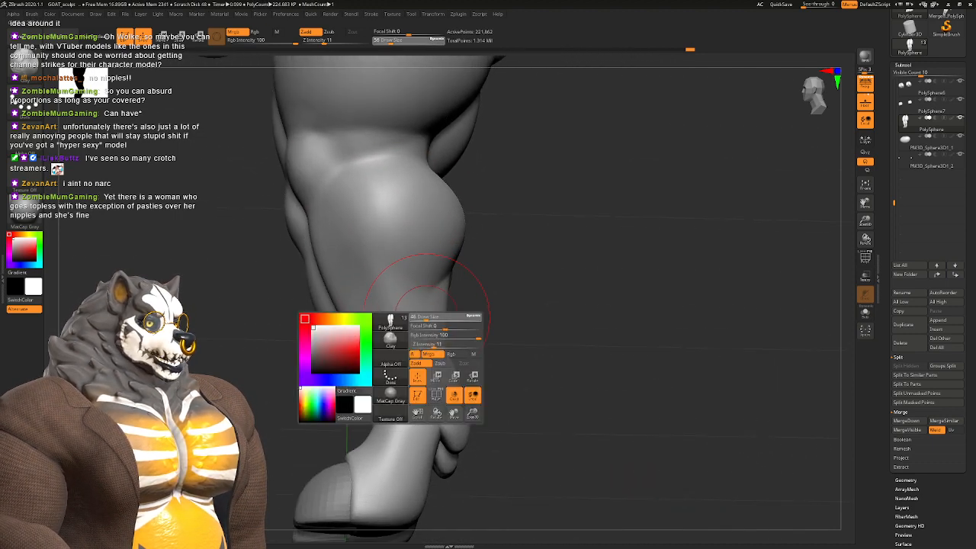
{"action": "left_click_drag", "start_coordinate": [427, 316], "coordinate": [422, 316]}
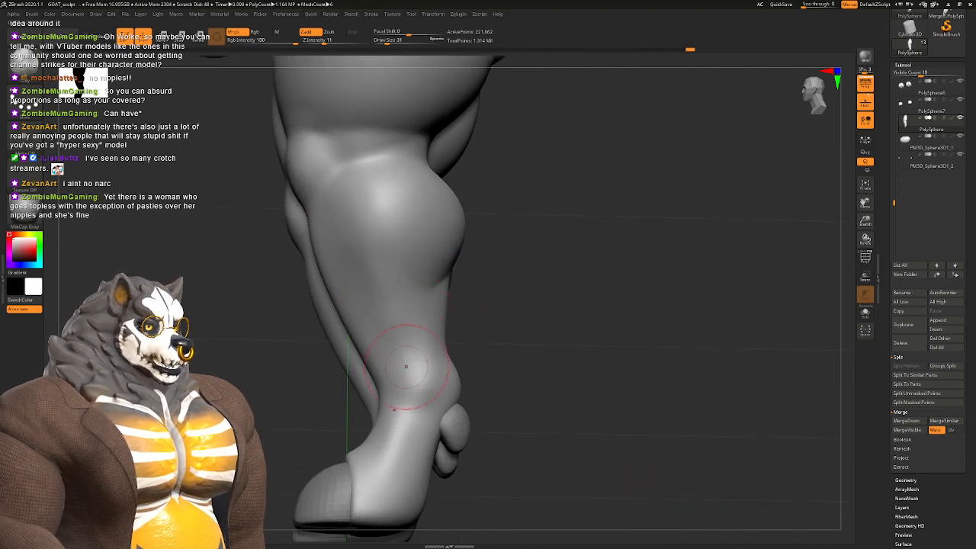
{"action": "right_click_drag", "start_coordinate": [406, 366], "coordinate": [222, 401]}
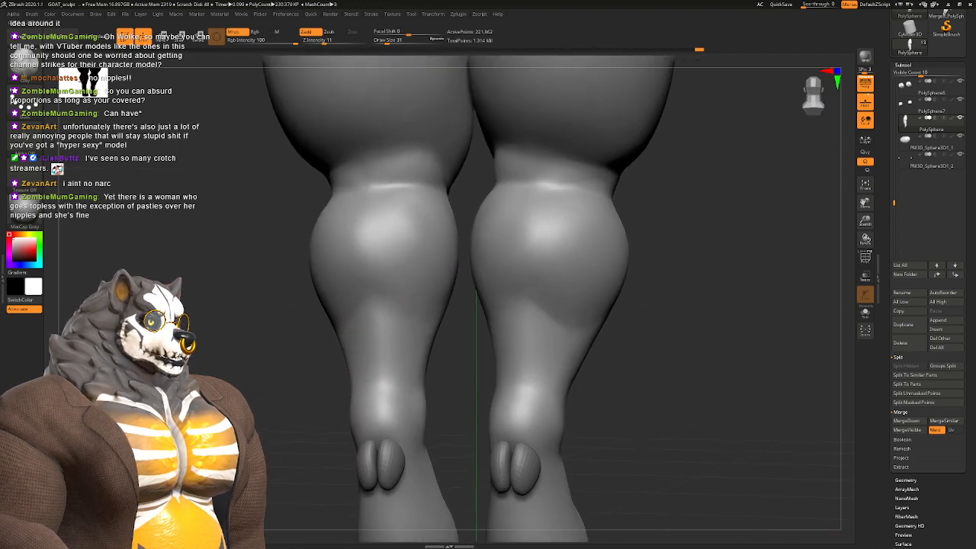
{"action": "mouse_move", "coordinate": [420, 427]}
{"action": "right_mouse_down", "text": "alt"}
{"action": "mouse_move", "coordinate": [417, 272]}
{"action": "mouse_move", "coordinate": [404, 316]}
{"action": "mouse_move", "coordinate": [384, 328]}
{"action": "mouse_move", "coordinate": [408, 374]}
{"action": "right_mouse_up", "text": "alt"}
{"action": "mouse_move", "coordinate": [408, 374]}
{"action": "right_mouse_down"}
{"action": "mouse_move", "coordinate": [429, 277]}
{"action": "mouse_move", "coordinate": [403, 261]}
{"action": "mouse_move", "coordinate": [382, 211]}
{"action": "right_mouse_up"}
Step: Carve definition around the back and inner side of the knee using DamStandard at draw sizes 74 and 62
{"action": "key", "text": "b"}
{"action": "key", "text": "d"}
{"action": "key", "text": "s"}
{"action": "key", "text": "space"}
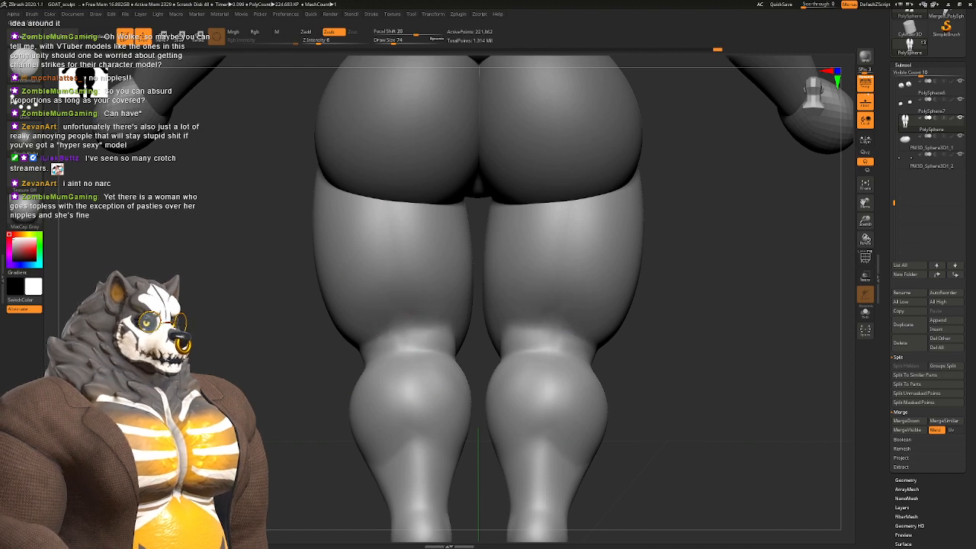
{"action": "right_click_drag", "start_coordinate": [456, 329], "coordinate": [409, 313]}
{"action": "right_click_drag", "start_coordinate": [602, 320], "coordinate": [494, 309]}
{"action": "key", "text": "space"}
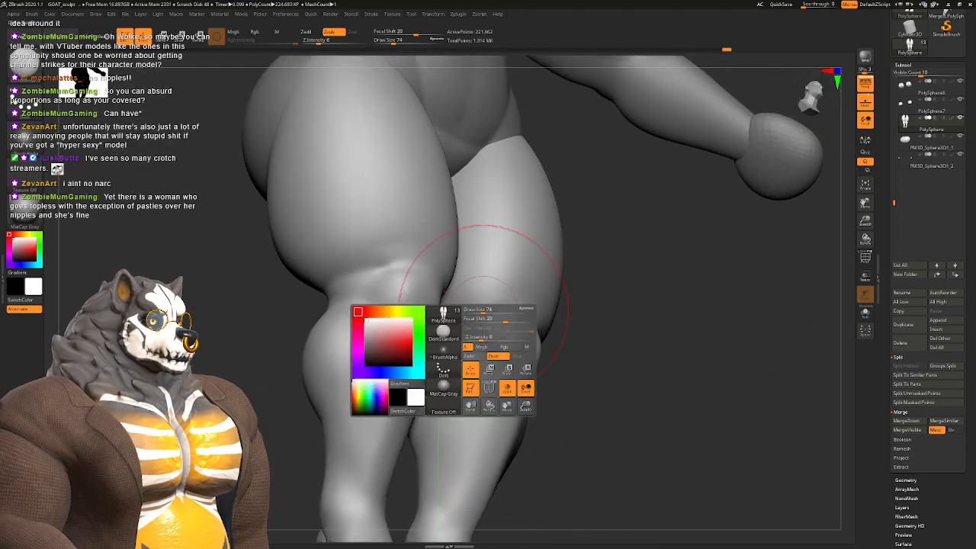
{"action": "left_click_drag", "start_coordinate": [508, 314], "coordinate": [505, 314]}
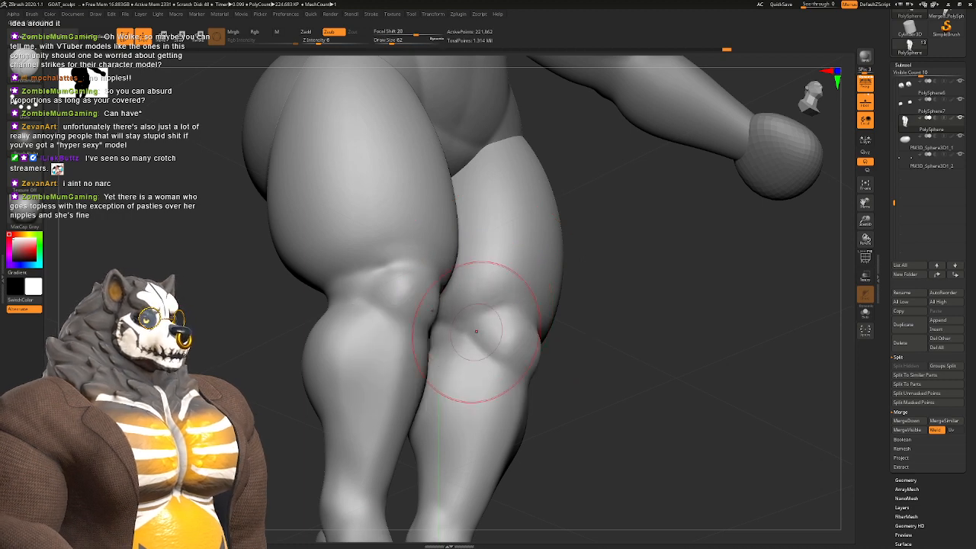
Step: Shape the lower thigh above the kneecap with the DamStandard brush at draw size 120
{"action": "right_click_drag", "start_coordinate": [475, 331], "coordinate": [444, 295]}
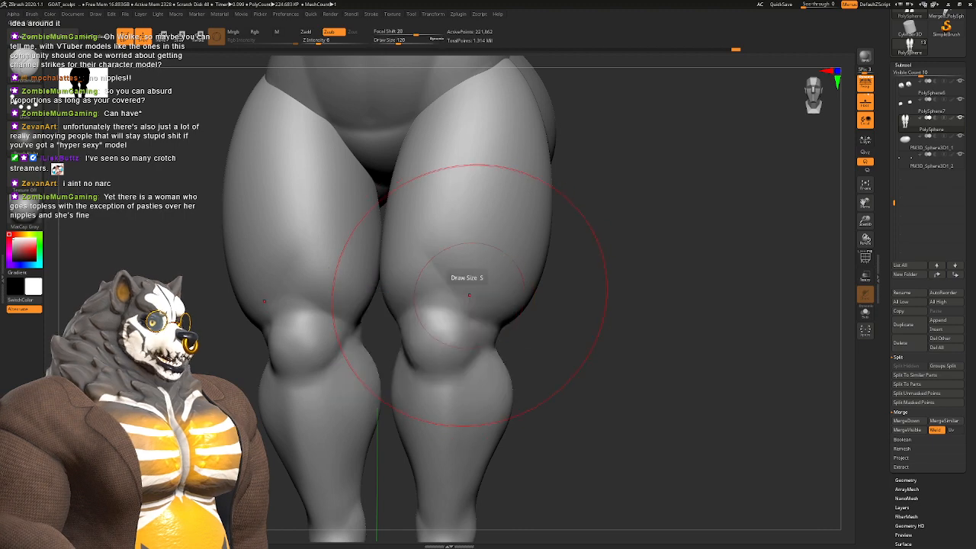
{"action": "mouse_move", "coordinate": [442, 281]}
{"action": "right_mouse_down"}
{"action": "mouse_move", "coordinate": [422, 260]}
{"action": "mouse_move", "coordinate": [453, 309]}
{"action": "mouse_move", "coordinate": [408, 305]}
{"action": "mouse_move", "coordinate": [436, 248]}
{"action": "mouse_move", "coordinate": [474, 253]}
{"action": "right_mouse_up"}
{"action": "mouse_move", "coordinate": [444, 365]}
{"action": "right_mouse_down", "text": "alt"}
{"action": "mouse_move", "coordinate": [437, 241]}
{"action": "mouse_move", "coordinate": [414, 259]}
{"action": "mouse_move", "coordinate": [480, 320]}
{"action": "mouse_move", "coordinate": [432, 293]}
{"action": "right_mouse_up", "text": "alt"}
Step: Carve the grooves around the kneecap's edges with the DamStandard brush at draw size 23, and enlarge the brush to 49
{"action": "key", "text": "space"}
{"action": "left_click_drag", "start_coordinate": [431, 276], "coordinate": [426, 275]}
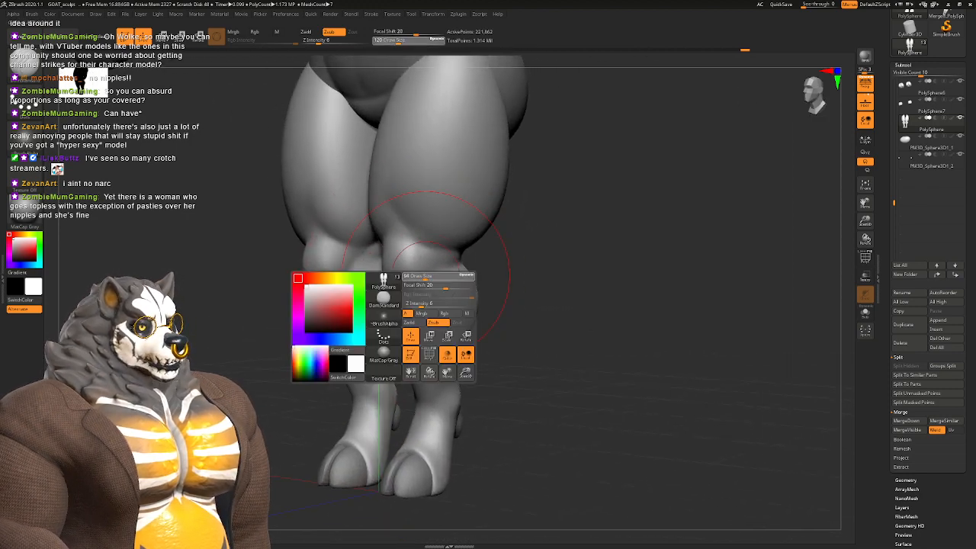
{"action": "mouse_move", "coordinate": [421, 276]}
{"action": "right_mouse_down"}
{"action": "mouse_move", "coordinate": [410, 269]}
{"action": "mouse_move", "coordinate": [437, 308]}
{"action": "right_mouse_up"}
{"action": "key", "text": "space"}
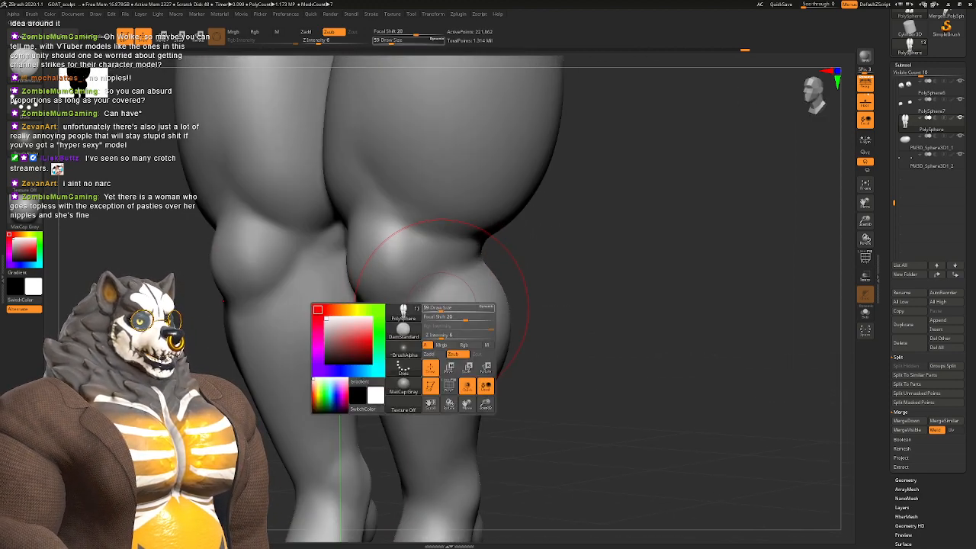
{"action": "left_click", "coordinate": [437, 307]}
{"action": "mouse_move", "coordinate": [434, 304]}
{"action": "left_mouse_down"}
{"action": "mouse_move", "coordinate": [405, 294]}
{"action": "mouse_move", "coordinate": [409, 286]}
{"action": "mouse_move", "coordinate": [429, 324]}
{"action": "left_mouse_up"}
{"action": "key", "text": "space"}
{"action": "right_click_drag", "start_coordinate": [430, 313], "coordinate": [481, 303]}
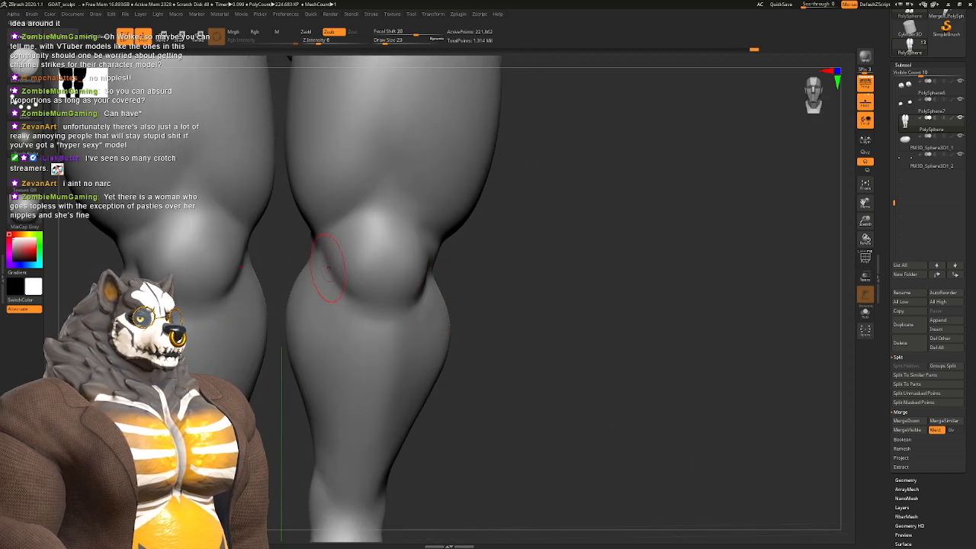
{"action": "right_click_drag", "start_coordinate": [367, 323], "coordinate": [348, 315]}
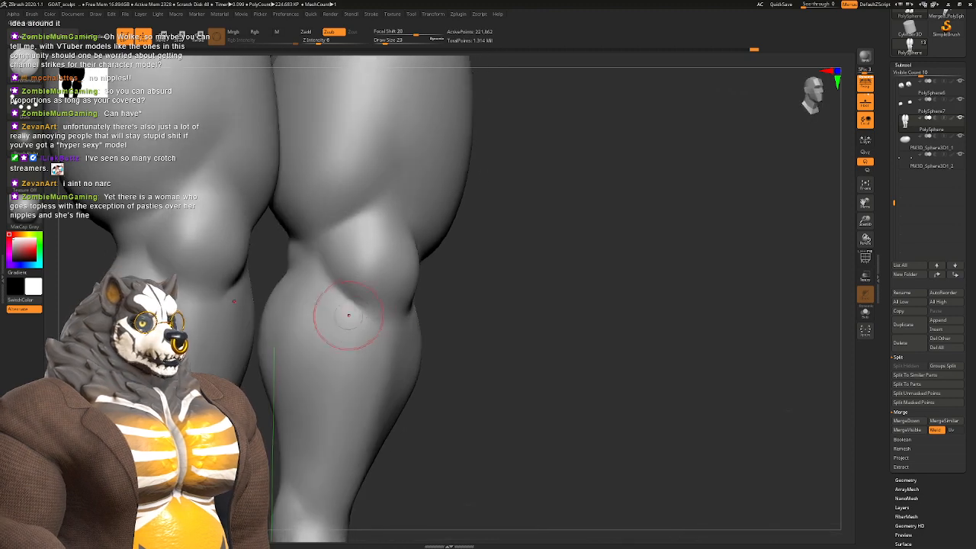
{"action": "key", "text": "space"}
{"action": "left_click_drag", "start_coordinate": [332, 298], "coordinate": [339, 298]}
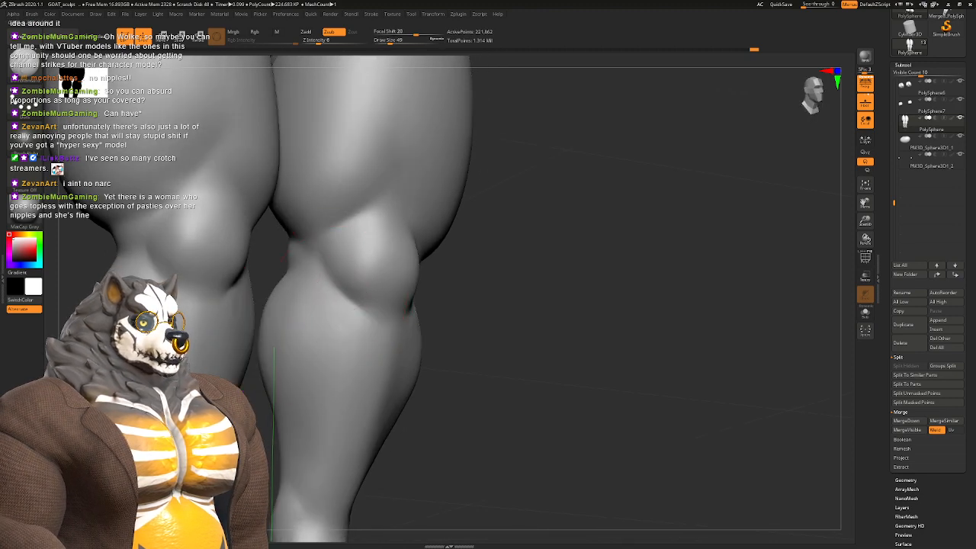
Step: Refine the inner edge of the kneecap with a sculpting stroke at Draw Size 49 and Z Intensity 6
{"action": "left_click_drag", "start_coordinate": [299, 250], "coordinate": [339, 306]}
{"action": "right_click_drag", "start_coordinate": [340, 307], "coordinate": [375, 304]}
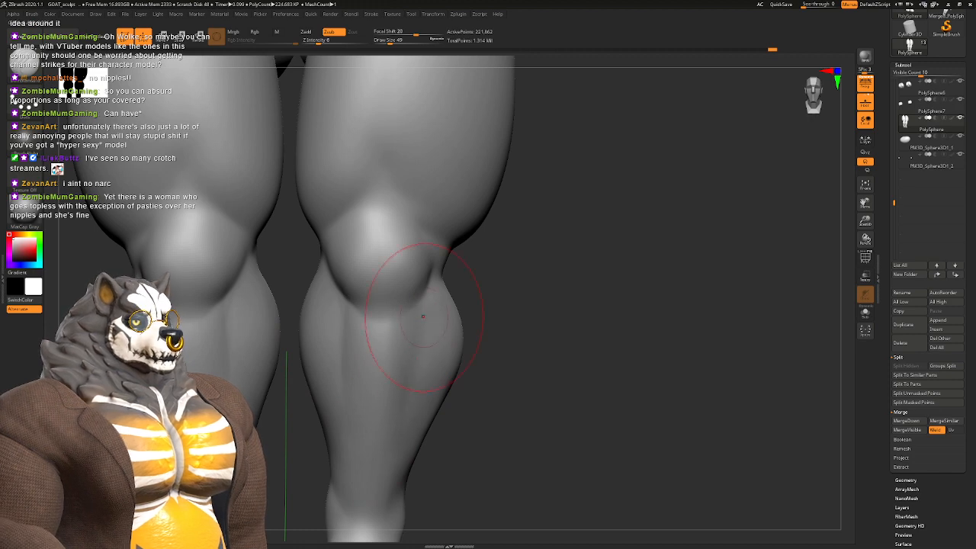
{"action": "right_click_drag", "start_coordinate": [423, 316], "coordinate": [421, 396], "text": "alt"}
Step: Set the Draw Size to 90, shape the front of the thigh with broad strokes and smooth the surface
{"action": "mouse_move", "coordinate": [407, 281]}
{"action": "right_mouse_down", "text": "alt"}
{"action": "mouse_move", "coordinate": [406, 343]}
{"action": "mouse_move", "coordinate": [392, 321]}
{"action": "mouse_move", "coordinate": [357, 321]}
{"action": "mouse_move", "coordinate": [403, 277]}
{"action": "right_mouse_up", "text": "alt"}
{"action": "key", "text": "space"}
{"action": "left_click_drag", "start_coordinate": [400, 274], "coordinate": [405, 272]}
{"action": "mouse_move", "coordinate": [406, 263]}
{"action": "right_mouse_down", "text": "alt"}
{"action": "mouse_move", "coordinate": [414, 307]}
{"action": "mouse_move", "coordinate": [449, 305]}
{"action": "right_mouse_up", "text": "alt"}
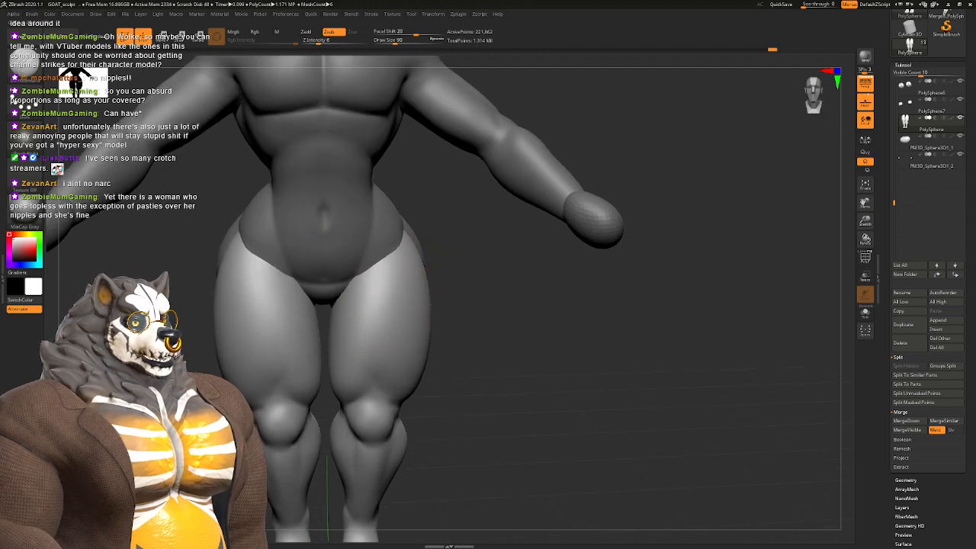
{"action": "left_click_drag", "start_coordinate": [374, 267], "coordinate": [355, 322]}
{"action": "mouse_move", "coordinate": [355, 322]}
{"action": "right_mouse_down"}
{"action": "mouse_move", "coordinate": [393, 328]}
{"action": "mouse_move", "coordinate": [325, 336]}
{"action": "right_mouse_up"}
{"action": "left_click_drag", "start_coordinate": [371, 327], "coordinate": [369, 355]}
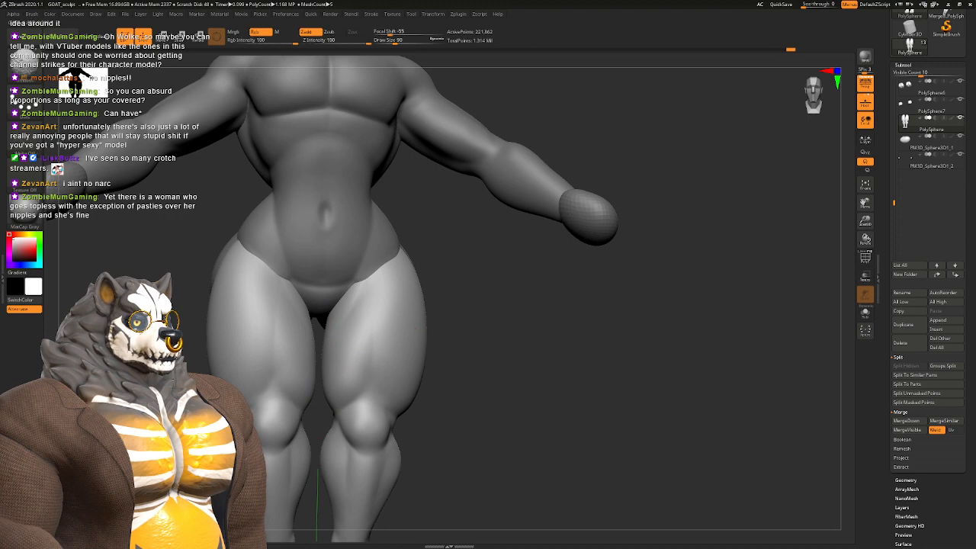
{"action": "left_click_drag", "start_coordinate": [373, 305], "coordinate": [369, 347], "text": "shift"}
Step: Reshape the front of the thigh from just above the knee towards the hip and smooth its middle
{"action": "mouse_move", "coordinate": [360, 296]}
{"action": "right_mouse_down"}
{"action": "mouse_move", "coordinate": [381, 298]}
{"action": "mouse_move", "coordinate": [377, 347]}
{"action": "mouse_move", "coordinate": [389, 286]}
{"action": "mouse_move", "coordinate": [424, 284]}
{"action": "mouse_move", "coordinate": [379, 316]}
{"action": "mouse_move", "coordinate": [354, 314]}
{"action": "right_mouse_up"}
{"action": "mouse_move", "coordinate": [357, 315]}
{"action": "right_mouse_down", "text": "alt"}
{"action": "mouse_move", "coordinate": [359, 229]}
{"action": "mouse_move", "coordinate": [390, 230]}
{"action": "mouse_move", "coordinate": [378, 235]}
{"action": "right_mouse_up", "text": "alt"}
{"action": "right_click_drag", "start_coordinate": [375, 293], "coordinate": [361, 294], "text": "alt"}
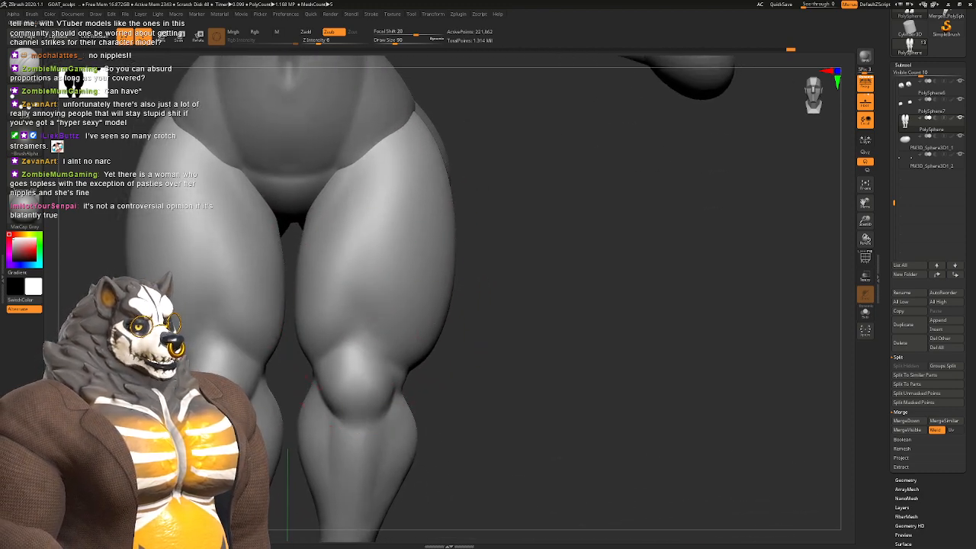
{"action": "right_click_drag", "start_coordinate": [396, 366], "coordinate": [373, 338]}
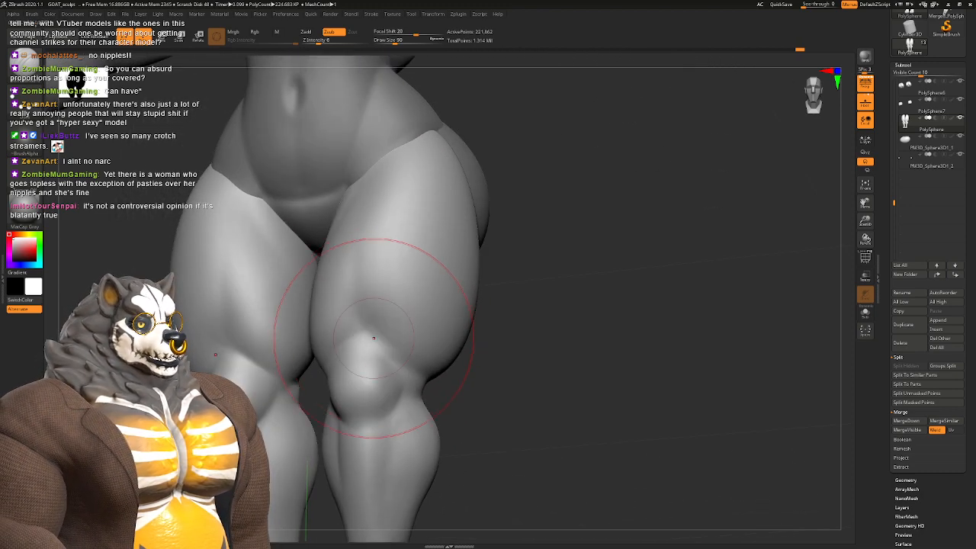
{"action": "left_click_drag", "start_coordinate": [376, 338], "coordinate": [378, 218]}
{"action": "mouse_move", "coordinate": [386, 218]}
{"action": "right_mouse_down"}
{"action": "mouse_move", "coordinate": [427, 221]}
{"action": "mouse_move", "coordinate": [388, 278]}
{"action": "right_mouse_up"}
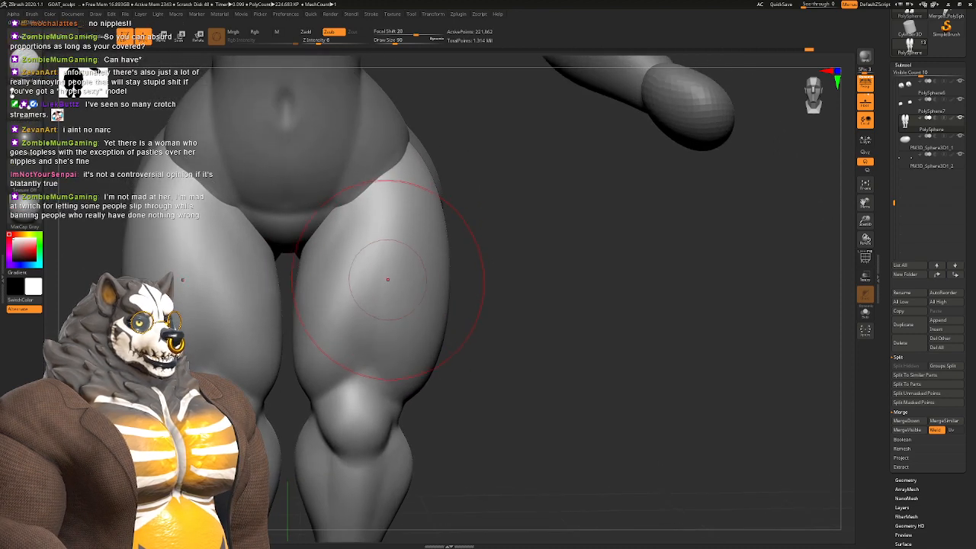
{"action": "left_click_drag", "start_coordinate": [385, 265], "coordinate": [404, 279], "text": "shift"}
{"action": "right_click_drag", "start_coordinate": [407, 279], "coordinate": [463, 283], "text": "alt"}
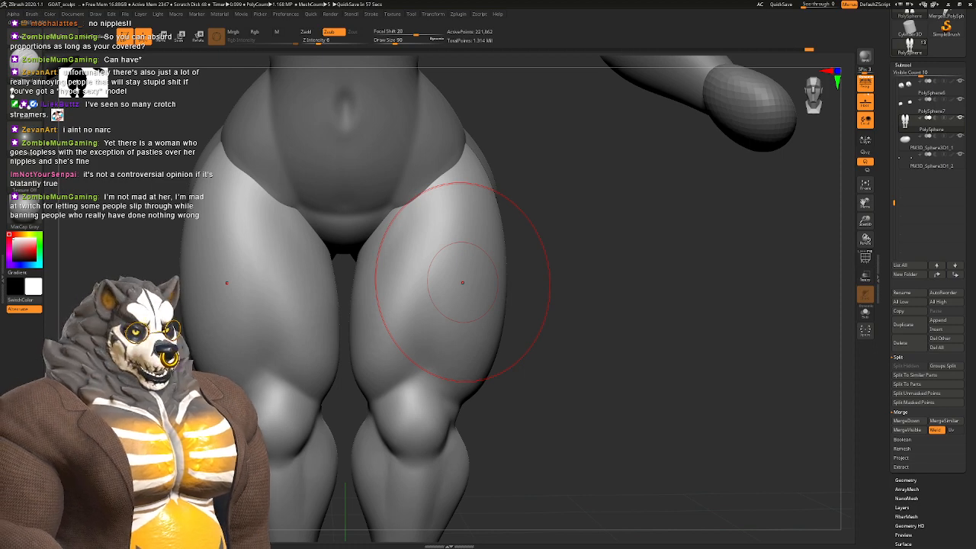
Step: Switch to the Clay brush at Draw Size 80 and build up the front thigh muscle with repeated diagonal strokes from hip to inner knee
{"action": "key", "text": "b"}
{"action": "key", "text": "c"}
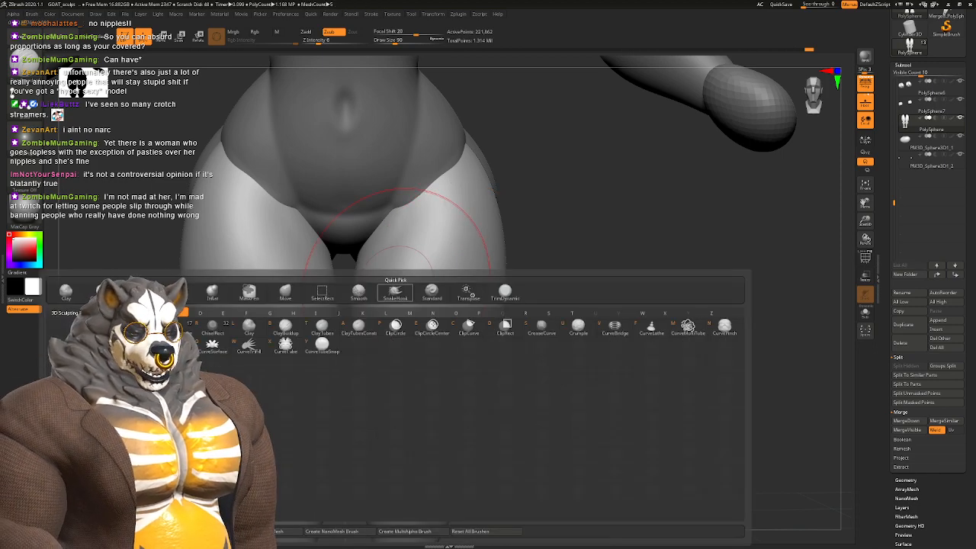
{"action": "key", "text": "l"}
{"action": "key", "text": "space"}
{"action": "left_click_drag", "start_coordinate": [373, 297], "coordinate": [369, 298]}
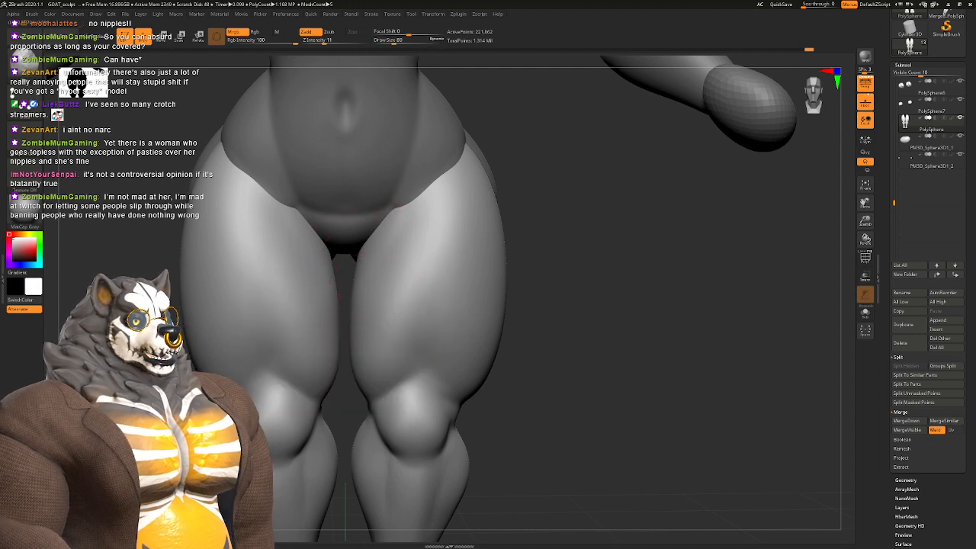
{"action": "left_click_drag", "start_coordinate": [424, 258], "coordinate": [401, 358]}
{"action": "mouse_move", "coordinate": [435, 244]}
{"action": "left_mouse_down"}
{"action": "mouse_move", "coordinate": [418, 331]}
{"action": "mouse_move", "coordinate": [401, 339]}
{"action": "left_mouse_up"}
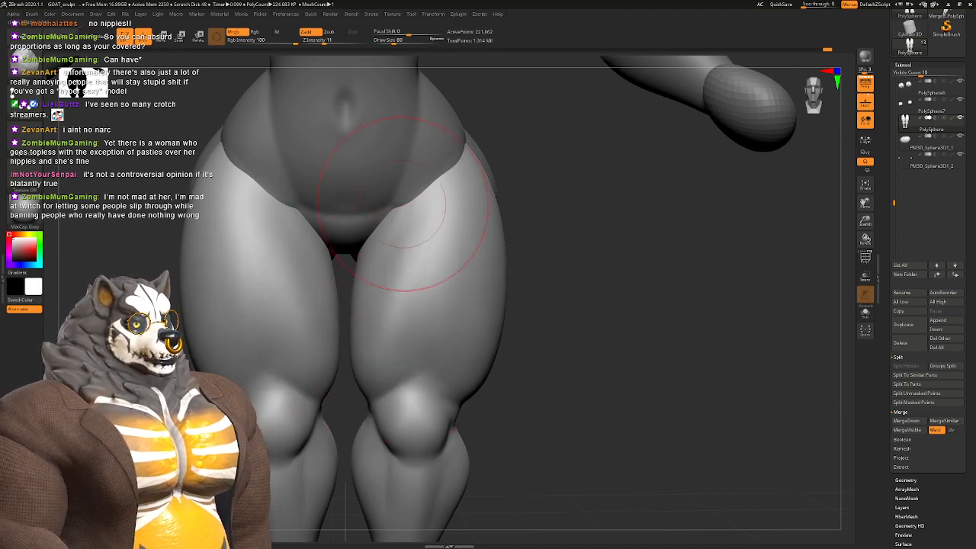
{"action": "left_click_drag", "start_coordinate": [431, 214], "coordinate": [399, 358]}
{"action": "left_click_drag", "start_coordinate": [433, 237], "coordinate": [403, 343]}
{"action": "left_click_drag", "start_coordinate": [449, 210], "coordinate": [415, 335]}
{"action": "left_click_drag", "start_coordinate": [431, 236], "coordinate": [418, 324]}
Step: Examine the thighs and knees from the front and outer side while trying Draw Sizes from 41 to 71
{"action": "mouse_move", "coordinate": [417, 323]}
{"action": "right_mouse_down"}
{"action": "mouse_move", "coordinate": [434, 316]}
{"action": "mouse_move", "coordinate": [307, 290]}
{"action": "mouse_move", "coordinate": [412, 290]}
{"action": "right_mouse_up"}
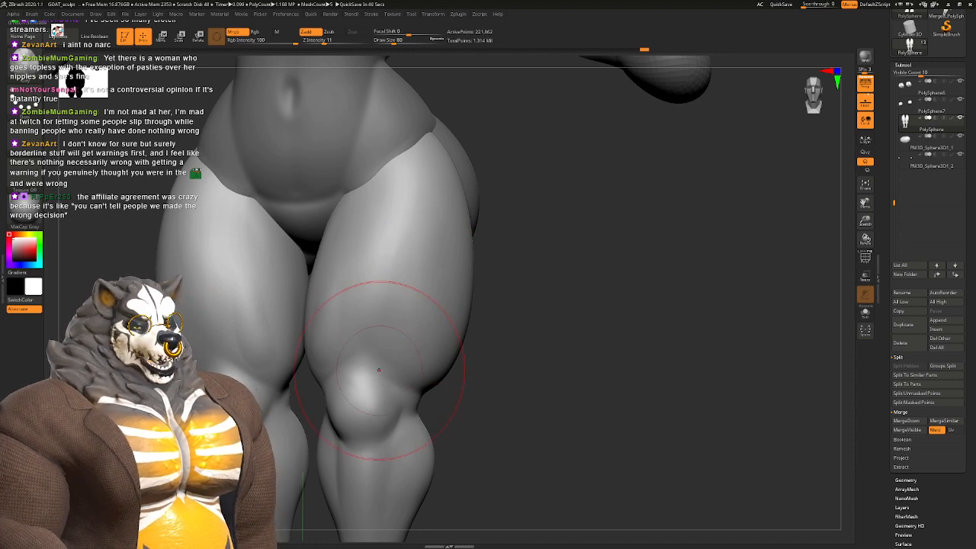
{"action": "key", "text": "space"}
{"action": "left_click_drag", "start_coordinate": [404, 356], "coordinate": [394, 356]}
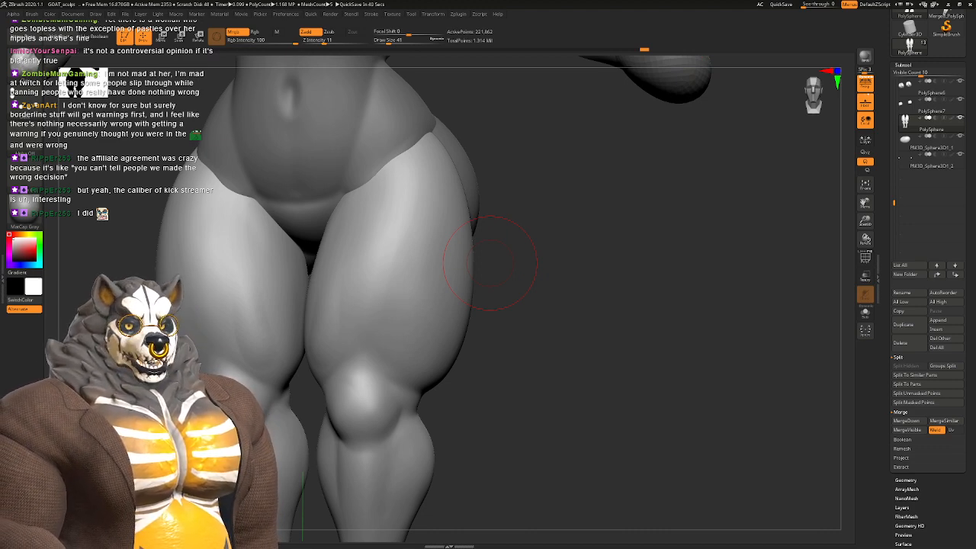
{"action": "mouse_move", "coordinate": [385, 263]}
{"action": "right_mouse_down", "text": "alt"}
{"action": "mouse_move", "coordinate": [415, 231]}
{"action": "mouse_move", "coordinate": [446, 259]}
{"action": "mouse_move", "coordinate": [387, 275]}
{"action": "right_mouse_up", "text": "alt"}
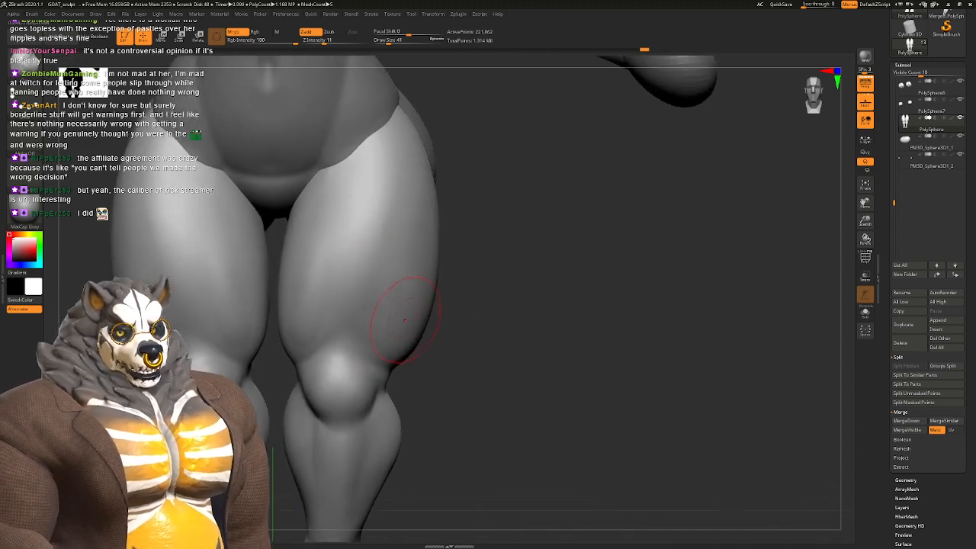
{"action": "right_click_drag", "start_coordinate": [403, 330], "coordinate": [409, 285], "text": "alt"}
{"action": "key", "text": "b"}
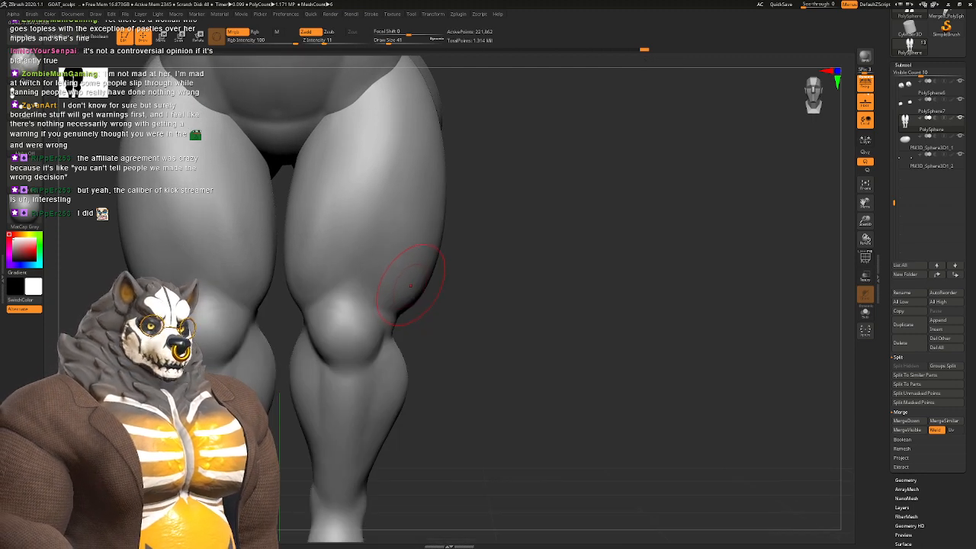
{"action": "key", "text": "space"}
{"action": "left_click_drag", "start_coordinate": [412, 285], "coordinate": [412, 285]}
{"action": "mouse_move", "coordinate": [412, 285]}
{"action": "right_mouse_down"}
{"action": "mouse_move", "coordinate": [392, 251]}
{"action": "mouse_move", "coordinate": [366, 311]}
{"action": "right_mouse_up"}
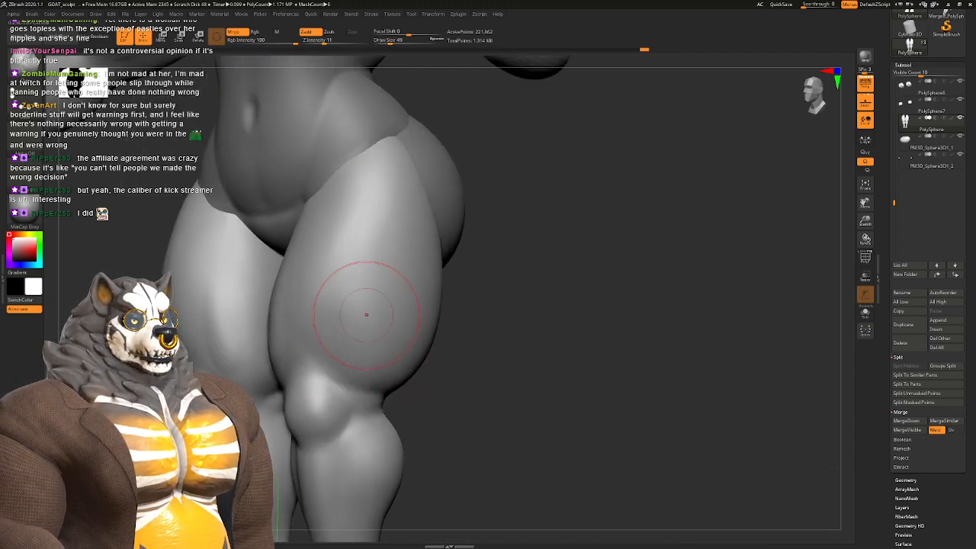
{"action": "key", "text": "space"}
{"action": "left_click_drag", "start_coordinate": [366, 304], "coordinate": [373, 304]}
{"action": "right_click_drag", "start_coordinate": [373, 303], "coordinate": [372, 256], "text": "alt"}
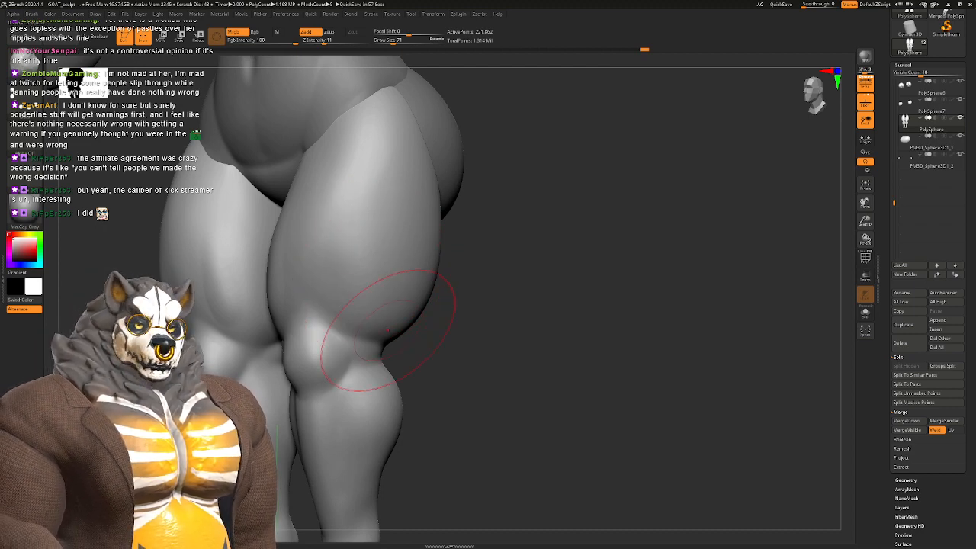
Step: Set the Draw Size to 54 and add a short Clay stroke across the front of the thigh
{"action": "right_click_drag", "start_coordinate": [390, 328], "coordinate": [348, 318]}
{"action": "key", "text": "space"}
{"action": "left_click_drag", "start_coordinate": [349, 318], "coordinate": [340, 319]}
{"action": "right_click_drag", "start_coordinate": [339, 318], "coordinate": [324, 352], "text": "alt"}
{"action": "mouse_move", "coordinate": [357, 272]}
{"action": "left_mouse_down"}
{"action": "mouse_move", "coordinate": [353, 265]}
{"action": "mouse_move", "coordinate": [381, 264]}
{"action": "mouse_move", "coordinate": [387, 277]}
{"action": "left_mouse_up"}
{"action": "right_click_drag", "start_coordinate": [372, 305], "coordinate": [418, 317], "text": "alt"}
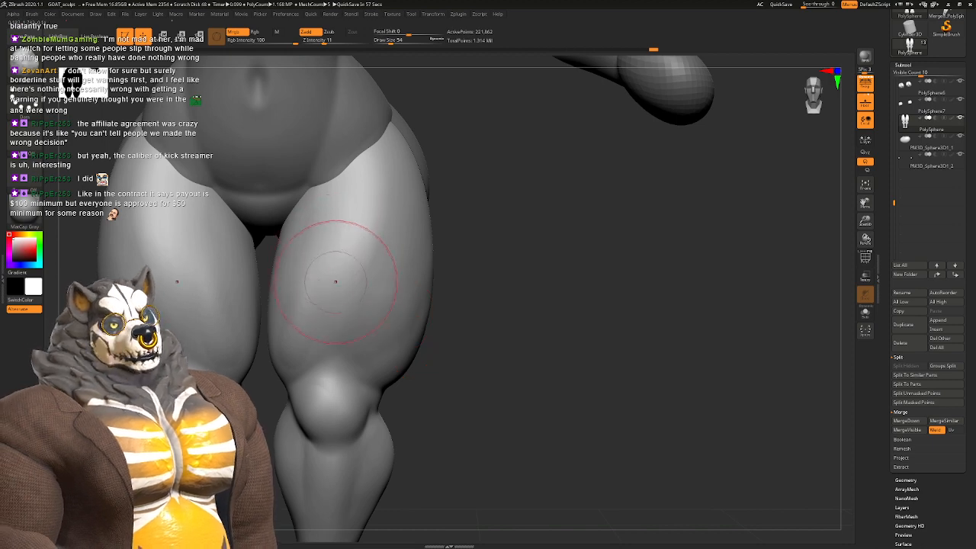
Step: Examine the legs from the front and side and the proportions of the whole figure while trying Draw Sizes 94 and 65
{"action": "mouse_move", "coordinate": [356, 276]}
{"action": "right_mouse_down", "text": "alt"}
{"action": "mouse_move", "coordinate": [427, 257]}
{"action": "mouse_move", "coordinate": [392, 256]}
{"action": "right_mouse_up", "text": "alt"}
{"action": "right_click_drag", "start_coordinate": [432, 230], "coordinate": [385, 240], "text": "alt"}
{"action": "key", "text": "space"}
{"action": "left_click_drag", "start_coordinate": [385, 240], "coordinate": [399, 241]}
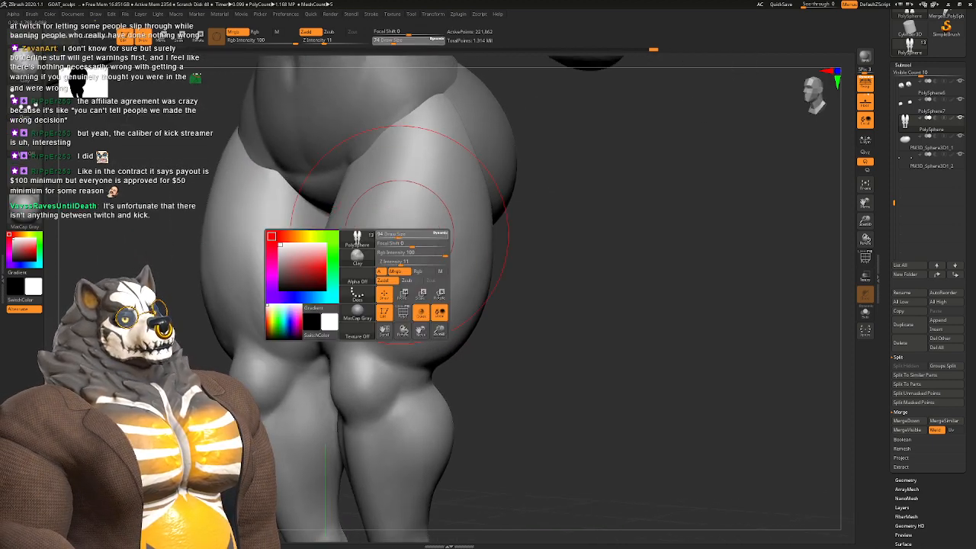
{"action": "mouse_move", "coordinate": [401, 249]}
{"action": "right_mouse_down"}
{"action": "mouse_move", "coordinate": [457, 246]}
{"action": "mouse_move", "coordinate": [432, 253]}
{"action": "mouse_move", "coordinate": [415, 218]}
{"action": "right_mouse_up"}
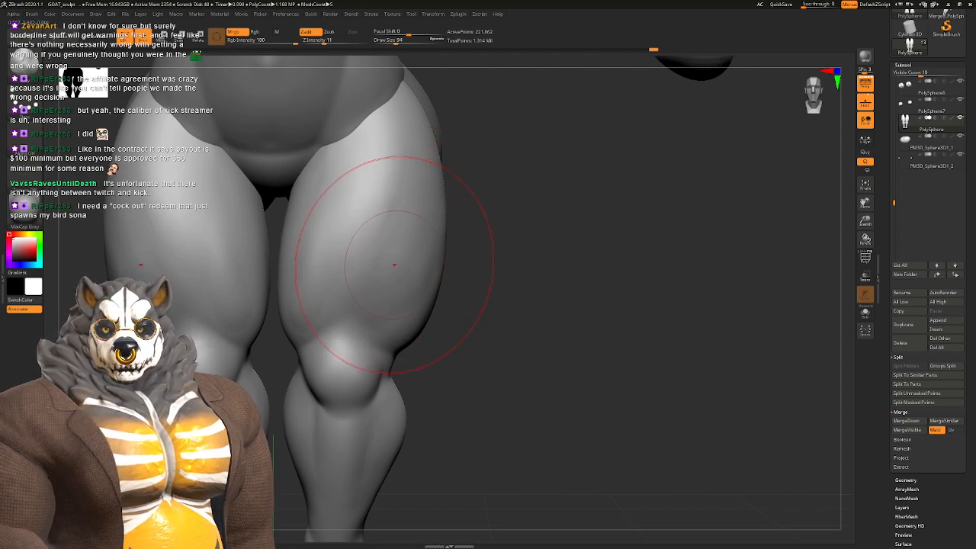
{"action": "right_click_drag", "start_coordinate": [432, 266], "coordinate": [402, 246], "text": "alt"}
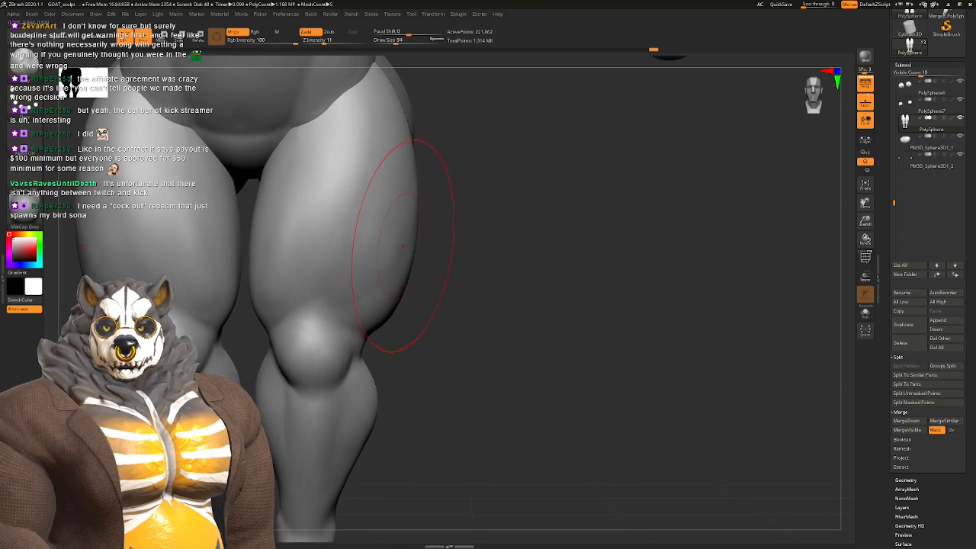
{"action": "key", "text": "space"}
{"action": "left_click_drag", "start_coordinate": [407, 246], "coordinate": [402, 246]}
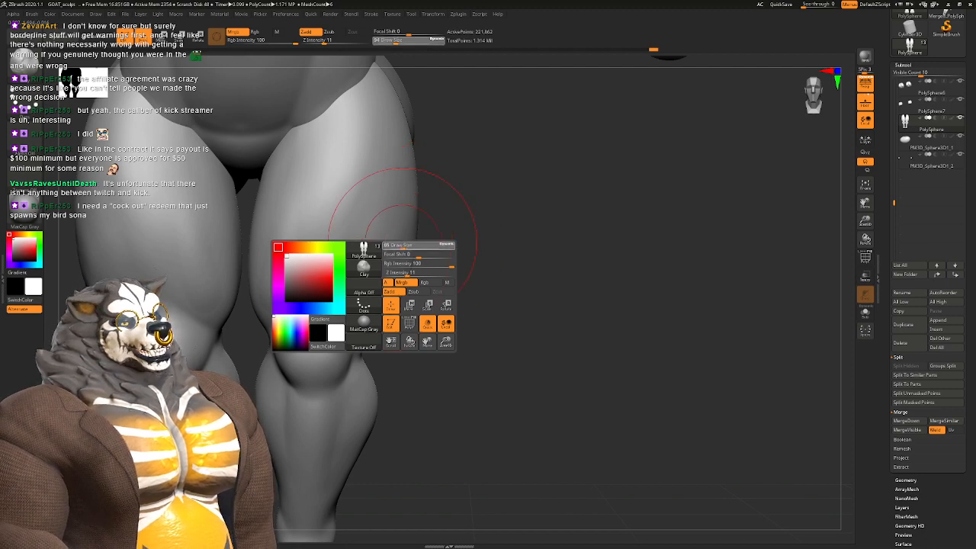
{"action": "mouse_move", "coordinate": [404, 236]}
{"action": "right_mouse_down"}
{"action": "mouse_move", "coordinate": [388, 229]}
{"action": "mouse_move", "coordinate": [374, 239]}
{"action": "mouse_move", "coordinate": [375, 257]}
{"action": "mouse_move", "coordinate": [345, 290]}
{"action": "mouse_move", "coordinate": [355, 255]}
{"action": "right_mouse_up"}
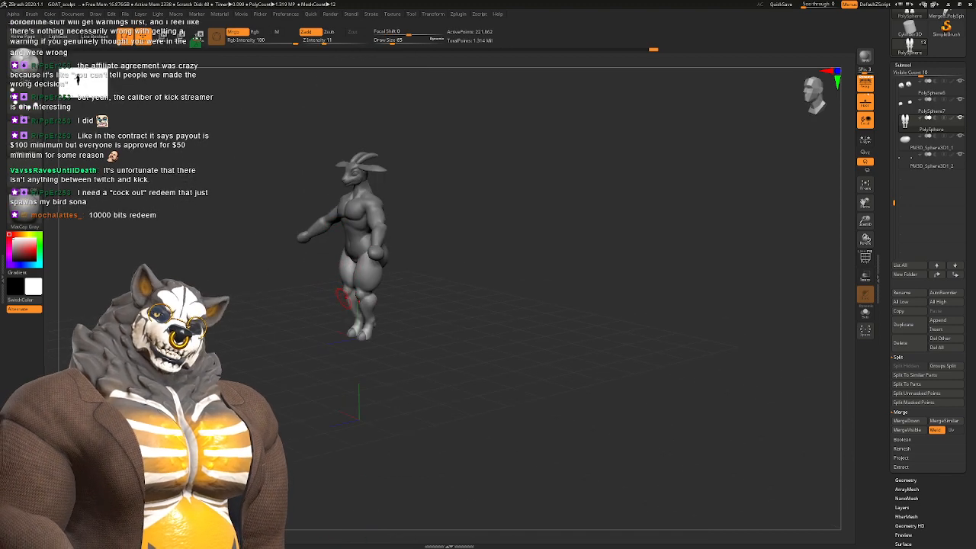
{"action": "right_click_drag", "start_coordinate": [351, 280], "coordinate": [416, 358]}
Step: Set the Draw Size to 44 and build up the kneecap and the area around it with Clay strokes
{"action": "mouse_move", "coordinate": [396, 305]}
{"action": "right_mouse_down", "text": "ctrl"}
{"action": "mouse_move", "coordinate": [393, 343]}
{"action": "mouse_move", "coordinate": [336, 328]}
{"action": "mouse_move", "coordinate": [325, 352]}
{"action": "right_mouse_up", "text": "ctrl"}
{"action": "key", "text": "space"}
{"action": "left_click_drag", "start_coordinate": [371, 303], "coordinate": [363, 298]}
{"action": "right_click_drag", "start_coordinate": [358, 303], "coordinate": [394, 308]}
{"action": "left_click_drag", "start_coordinate": [335, 270], "coordinate": [381, 336]}
{"action": "right_click_drag", "start_coordinate": [381, 336], "coordinate": [438, 327]}
{"action": "left_click_drag", "start_coordinate": [286, 314], "coordinate": [308, 342]}
{"action": "left_click_drag", "start_coordinate": [323, 251], "coordinate": [356, 238]}
{"action": "right_click_drag", "start_coordinate": [404, 306], "coordinate": [347, 302]}
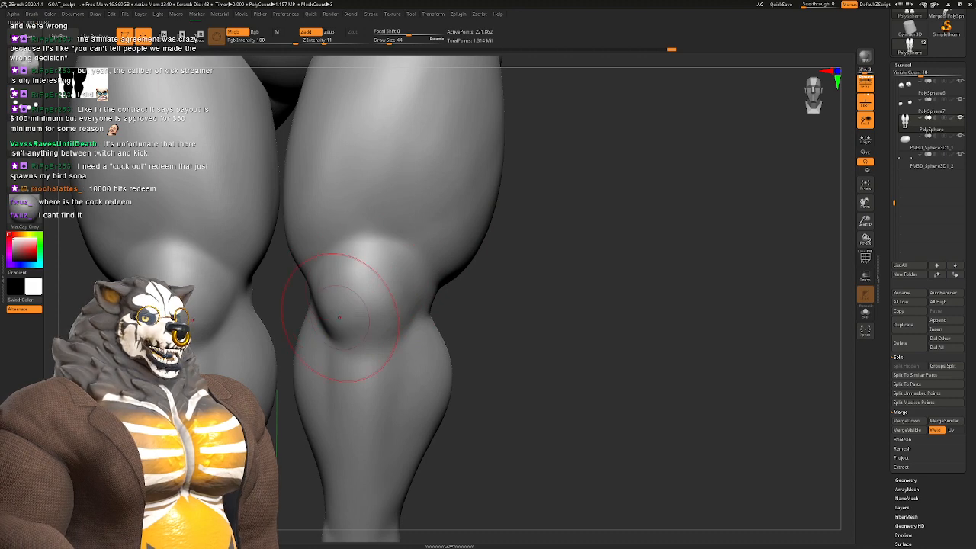
Step: Examine the knees, calves and lower legs from the front, outer side and rear
{"action": "mouse_move", "coordinate": [416, 312]}
{"action": "right_mouse_down"}
{"action": "mouse_move", "coordinate": [387, 320]}
{"action": "mouse_move", "coordinate": [418, 319]}
{"action": "mouse_move", "coordinate": [414, 282]}
{"action": "right_mouse_up"}
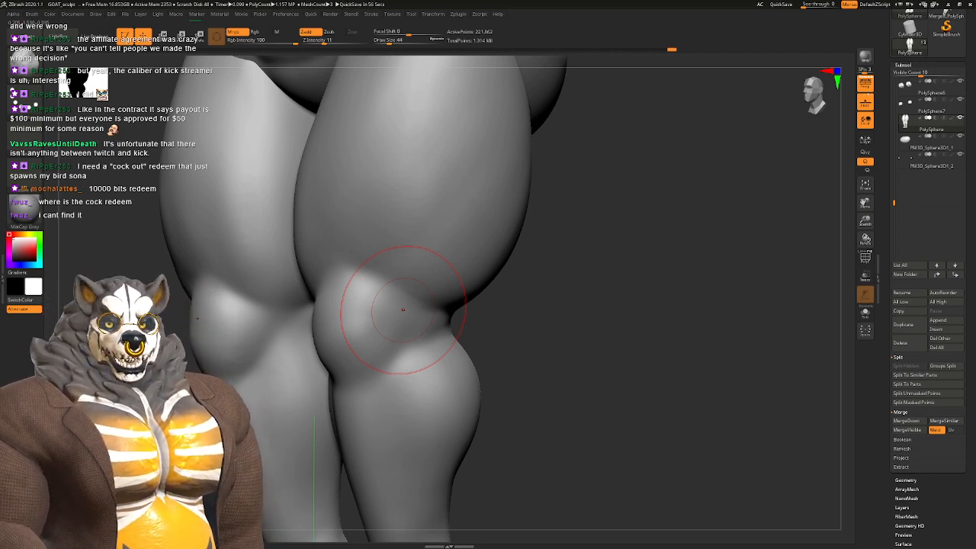
{"action": "right_click_drag", "start_coordinate": [403, 183], "coordinate": [457, 180]}
{"action": "right_click_drag", "start_coordinate": [457, 179], "coordinate": [458, 137], "text": "ctrl"}
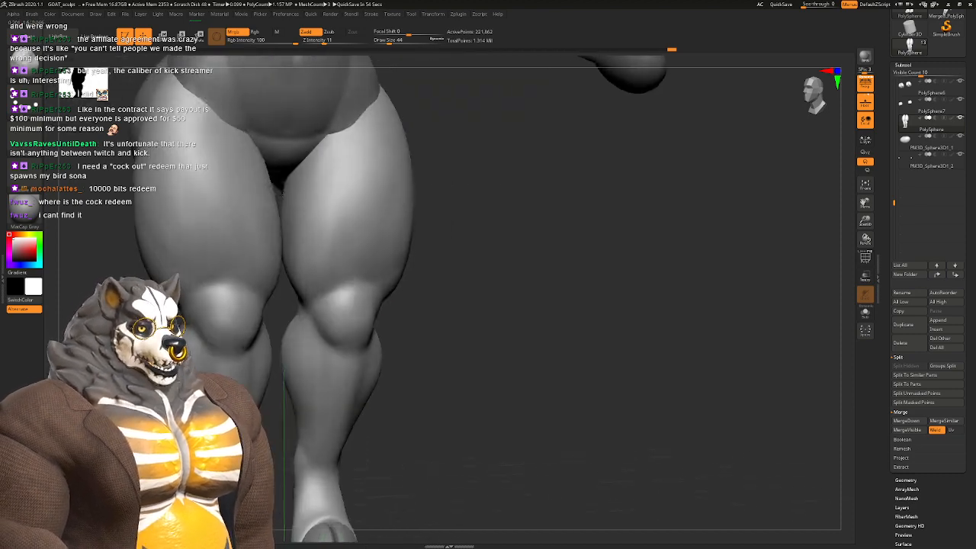
{"action": "mouse_move", "coordinate": [457, 358]}
{"action": "right_mouse_down"}
{"action": "mouse_move", "coordinate": [426, 356]}
{"action": "mouse_move", "coordinate": [411, 255]}
{"action": "mouse_move", "coordinate": [403, 355]}
{"action": "mouse_move", "coordinate": [393, 281]}
{"action": "right_mouse_up"}
{"action": "right_click_drag", "start_coordinate": [450, 263], "coordinate": [381, 237]}
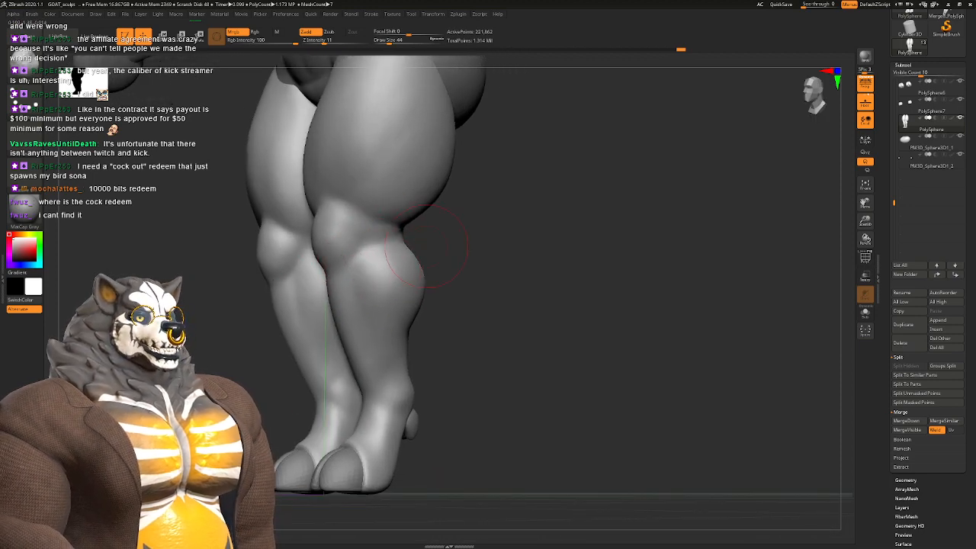
{"action": "right_click_drag", "start_coordinate": [438, 293], "coordinate": [361, 290]}
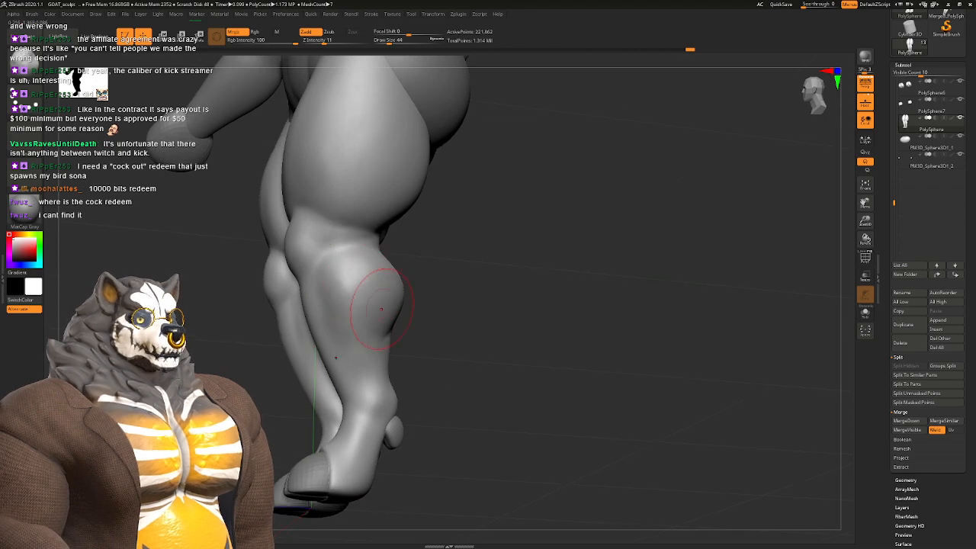
{"action": "right_click_drag", "start_coordinate": [334, 279], "coordinate": [288, 293]}
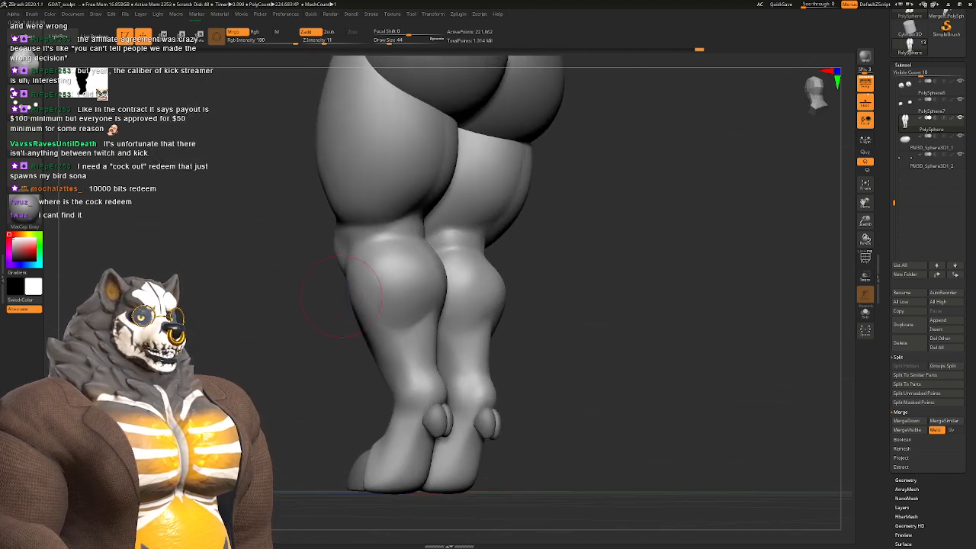
{"action": "right_click_drag", "start_coordinate": [533, 305], "coordinate": [530, 244], "text": "ctrl"}
{"action": "right_click_drag", "start_coordinate": [529, 244], "coordinate": [499, 245], "text": "shift"}
Step: Set the Draw Size to 49 and add a Clay stroke on the inner back of the calf
{"action": "mouse_move", "coordinate": [392, 273]}
{"action": "right_mouse_down"}
{"action": "mouse_move", "coordinate": [364, 284]}
{"action": "mouse_move", "coordinate": [376, 300]}
{"action": "mouse_move", "coordinate": [385, 294]}
{"action": "mouse_move", "coordinate": [373, 270]}
{"action": "mouse_move", "coordinate": [347, 258]}
{"action": "mouse_move", "coordinate": [387, 282]}
{"action": "right_mouse_up"}
{"action": "key", "text": "space"}
{"action": "key", "text": "space"}
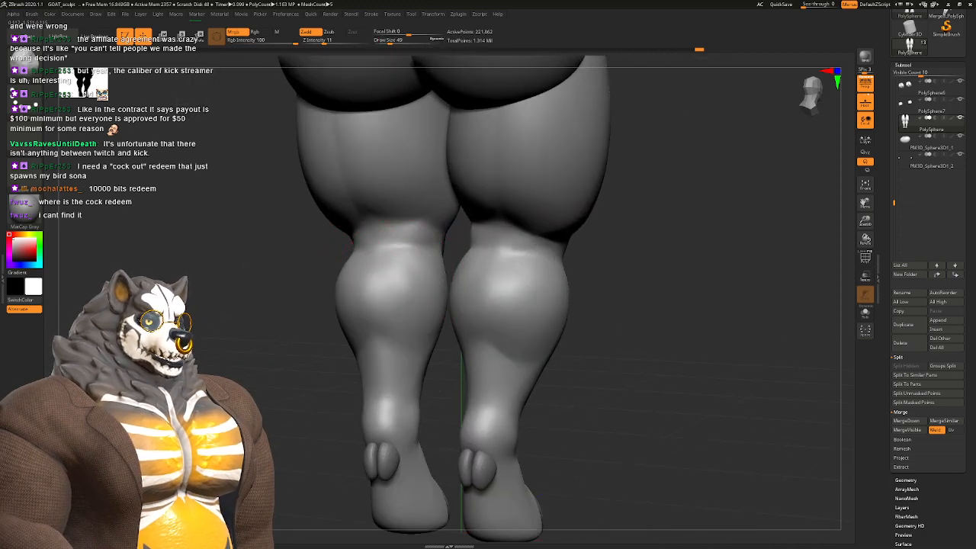
{"action": "left_click_drag", "start_coordinate": [444, 272], "coordinate": [443, 293]}
{"action": "mouse_move", "coordinate": [416, 293]}
{"action": "right_mouse_down"}
{"action": "mouse_move", "coordinate": [439, 272]}
{"action": "mouse_move", "coordinate": [456, 295]}
{"action": "right_mouse_up"}
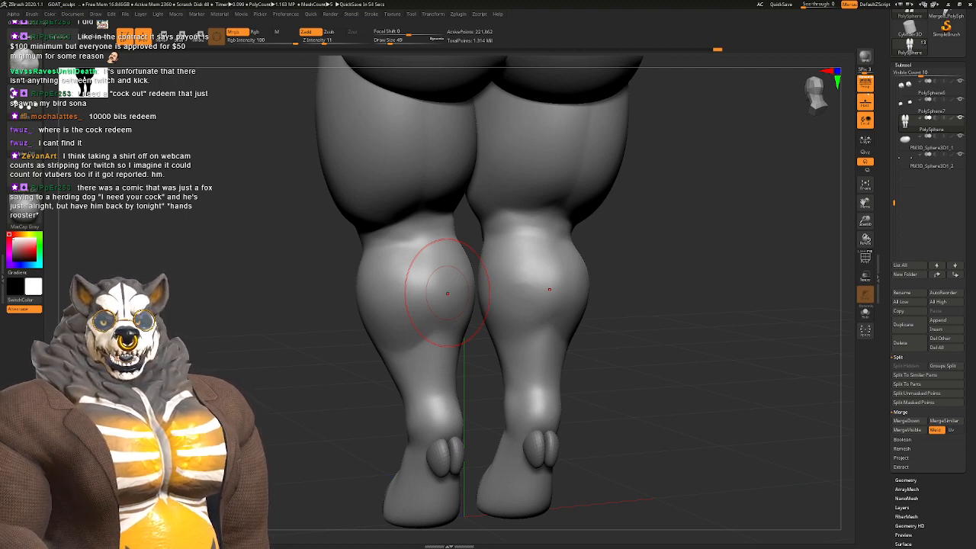
Step: Lower the Clay brush's Z Intensity to 3 and softly build up the inner calf from behind
{"action": "right_click_drag", "start_coordinate": [353, 280], "coordinate": [401, 309]}
{"action": "key", "text": "space"}
{"action": "left_click_drag", "start_coordinate": [416, 365], "coordinate": [405, 365]}
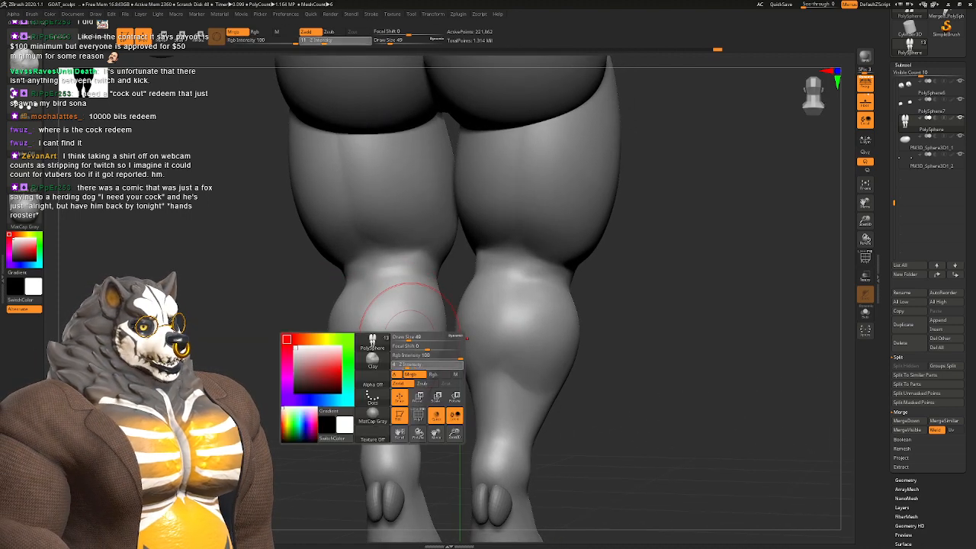
{"action": "mouse_move", "coordinate": [425, 314]}
{"action": "left_mouse_down"}
{"action": "mouse_move", "coordinate": [415, 295]}
{"action": "mouse_move", "coordinate": [414, 313]}
{"action": "mouse_move", "coordinate": [435, 271]}
{"action": "mouse_move", "coordinate": [424, 340]}
{"action": "left_mouse_up"}
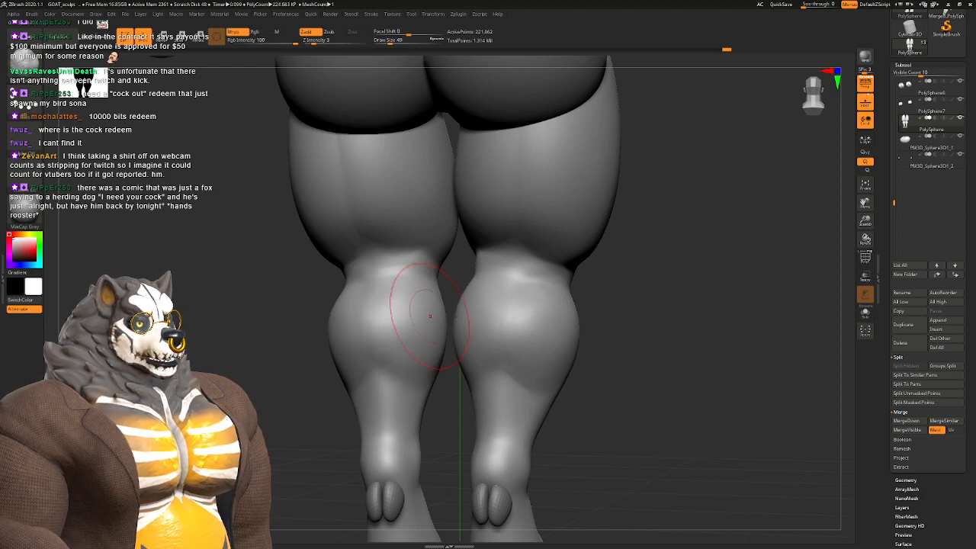
Step: Select the DamStandard brush, set its Draw Size to 87 and stroke from the hip edge down the front of the thigh
{"action": "mouse_move", "coordinate": [429, 315]}
{"action": "right_mouse_down"}
{"action": "mouse_move", "coordinate": [583, 311]}
{"action": "mouse_move", "coordinate": [609, 294]}
{"action": "mouse_move", "coordinate": [503, 284]}
{"action": "mouse_move", "coordinate": [476, 299]}
{"action": "mouse_move", "coordinate": [583, 303]}
{"action": "mouse_move", "coordinate": [609, 320]}
{"action": "mouse_move", "coordinate": [586, 318]}
{"action": "right_mouse_up"}
{"action": "right_click_drag", "start_coordinate": [488, 328], "coordinate": [431, 351], "text": "ctrl"}
{"action": "mouse_move", "coordinate": [443, 286]}
{"action": "right_mouse_down", "text": "ctrl"}
{"action": "mouse_move", "coordinate": [415, 322]}
{"action": "mouse_move", "coordinate": [350, 329]}
{"action": "right_mouse_up", "text": "ctrl"}
{"action": "right_click_drag", "start_coordinate": [452, 336], "coordinate": [517, 334]}
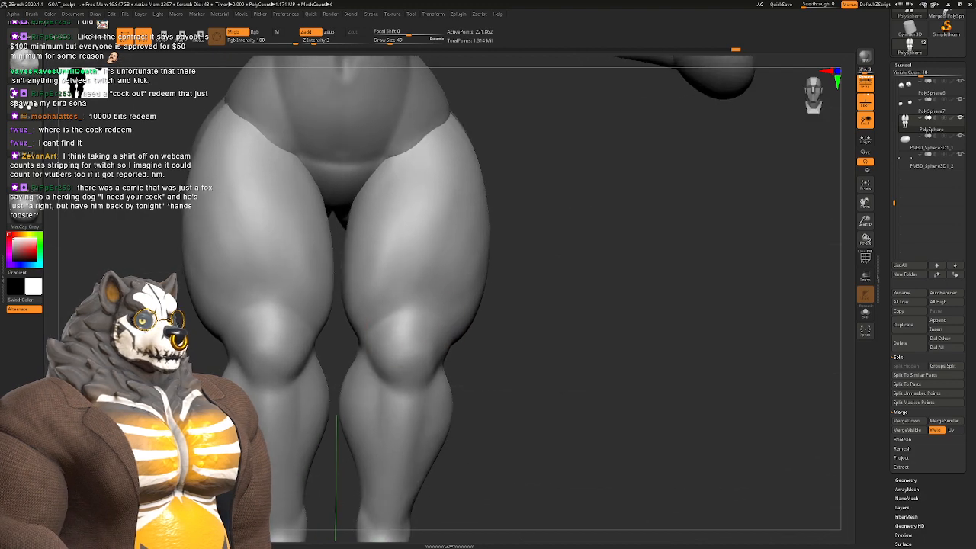
{"action": "right_click_drag", "start_coordinate": [364, 189], "coordinate": [373, 245], "text": "alt"}
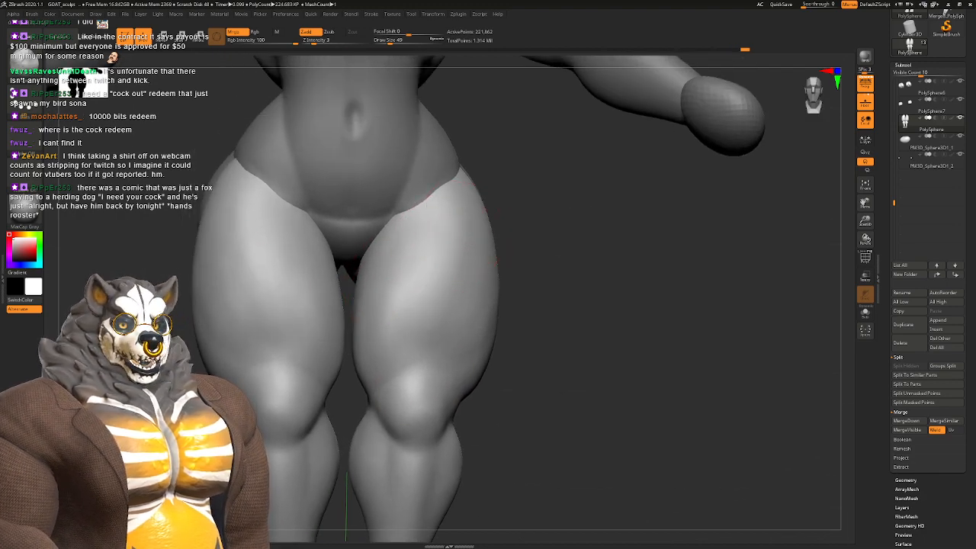
{"action": "right_click_drag", "start_coordinate": [457, 240], "coordinate": [391, 305], "text": "alt"}
{"action": "key", "text": "b"}
{"action": "key", "text": "s"}
{"action": "key", "text": "space"}
{"action": "left_click_drag", "start_coordinate": [404, 317], "coordinate": [413, 314]}
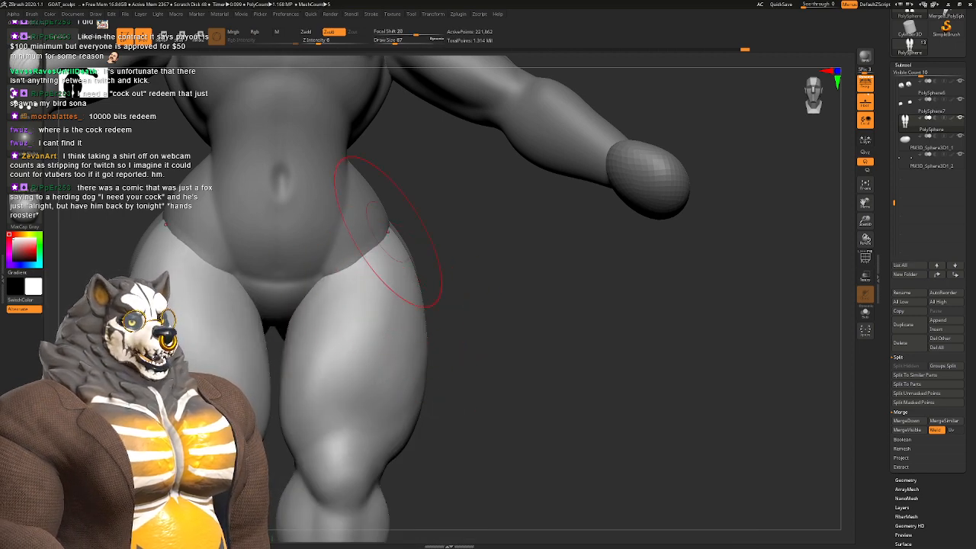
{"action": "left_click_drag", "start_coordinate": [388, 231], "coordinate": [370, 369]}
Step: Examine the whole figure's proportions from the front and at an angle, from the head down to the hooves
{"action": "right_click_drag", "start_coordinate": [412, 395], "coordinate": [338, 407]}
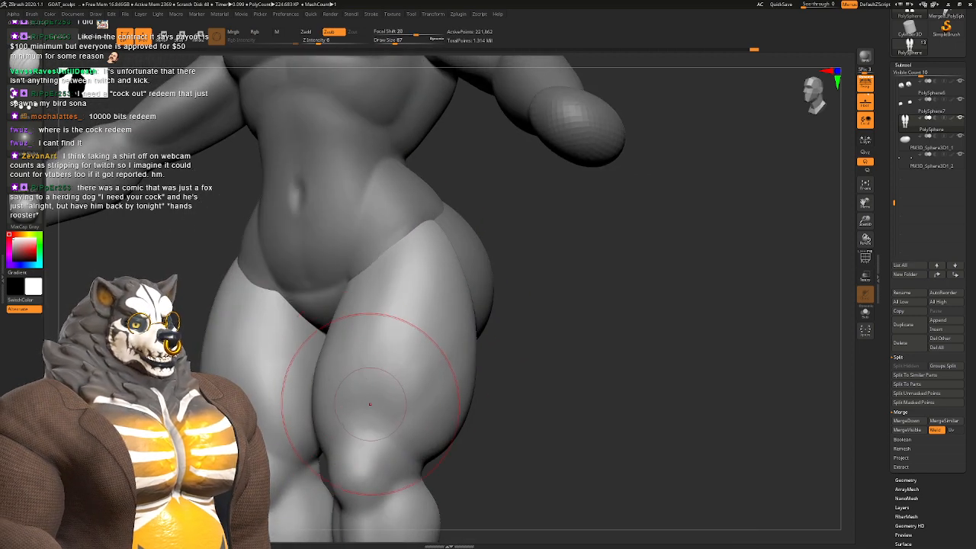
{"action": "key", "text": "shift"}
{"action": "key", "text": "f"}
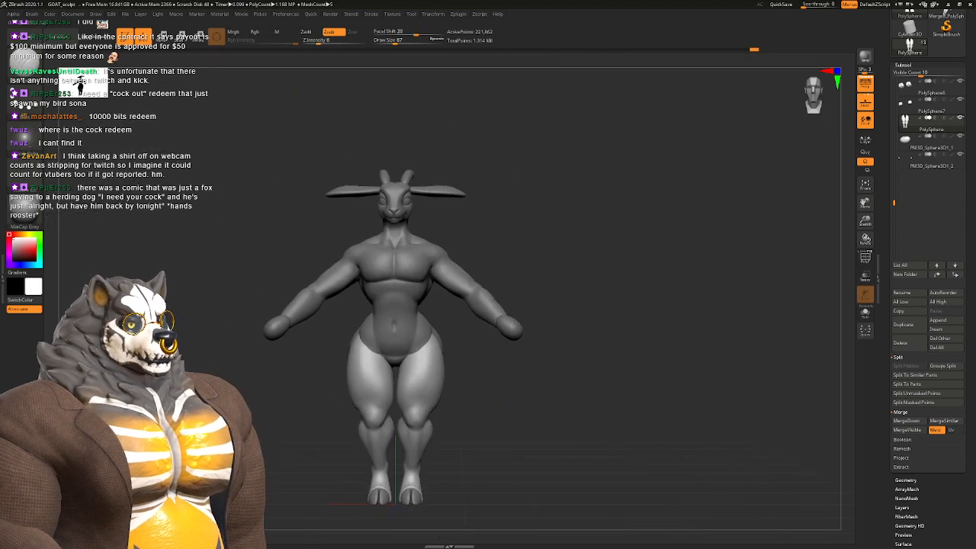
{"action": "right_click_drag", "start_coordinate": [471, 338], "coordinate": [583, 366], "text": "ctrl"}
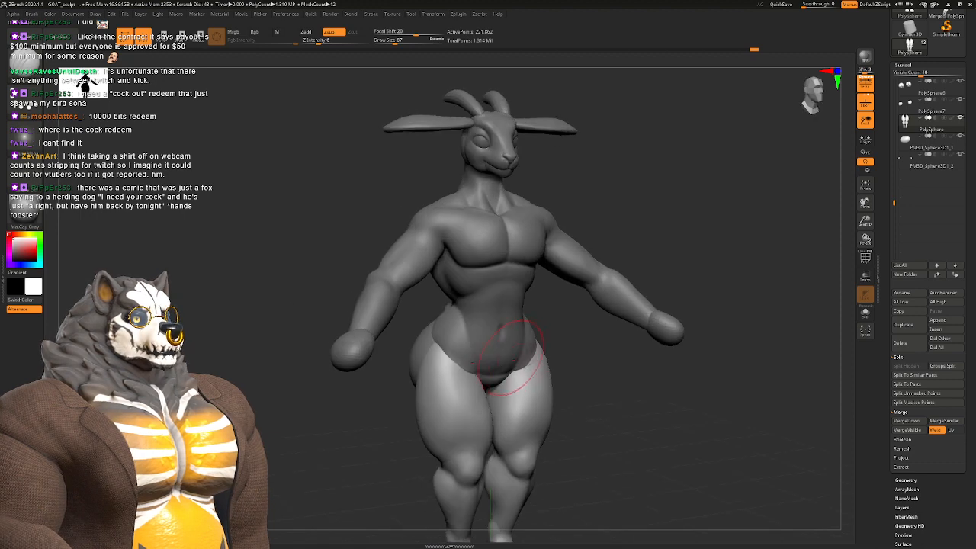
{"action": "right_click_drag", "start_coordinate": [505, 359], "coordinate": [500, 271], "text": "alt"}
{"action": "right_click_drag", "start_coordinate": [499, 271], "coordinate": [469, 273]}
{"action": "right_click_drag", "start_coordinate": [446, 389], "coordinate": [444, 296], "text": "alt"}
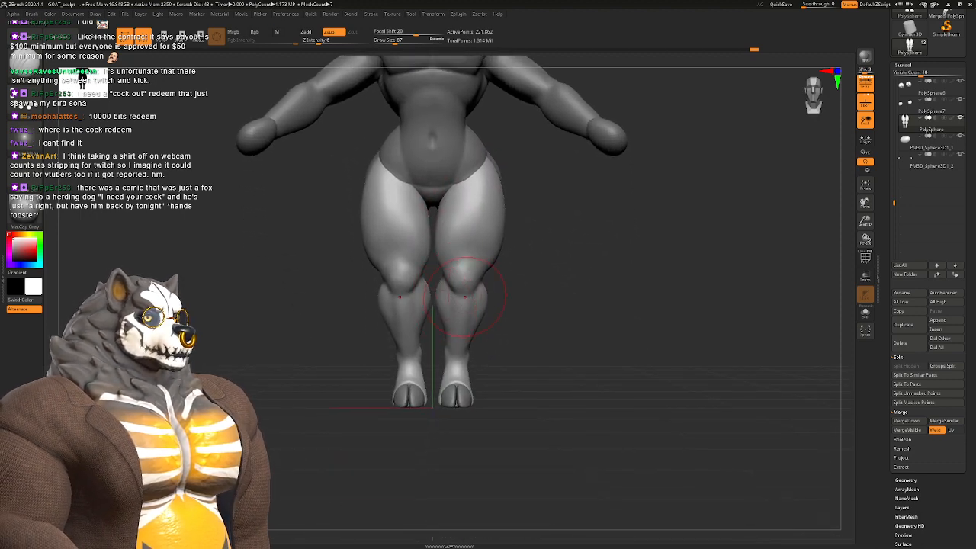
{"action": "right_click_drag", "start_coordinate": [479, 188], "coordinate": [457, 313], "text": "alt"}
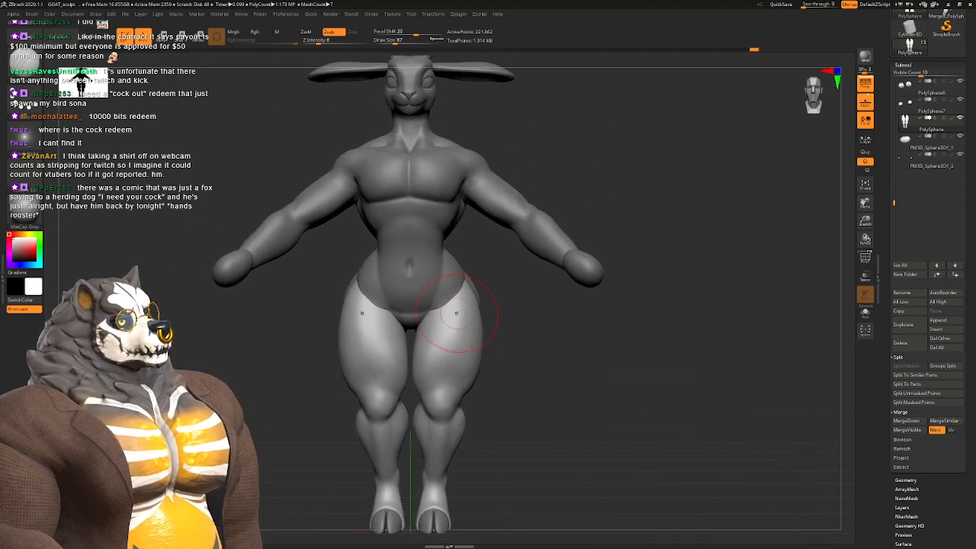
{"action": "right_click_drag", "start_coordinate": [436, 266], "coordinate": [438, 312], "text": "alt"}
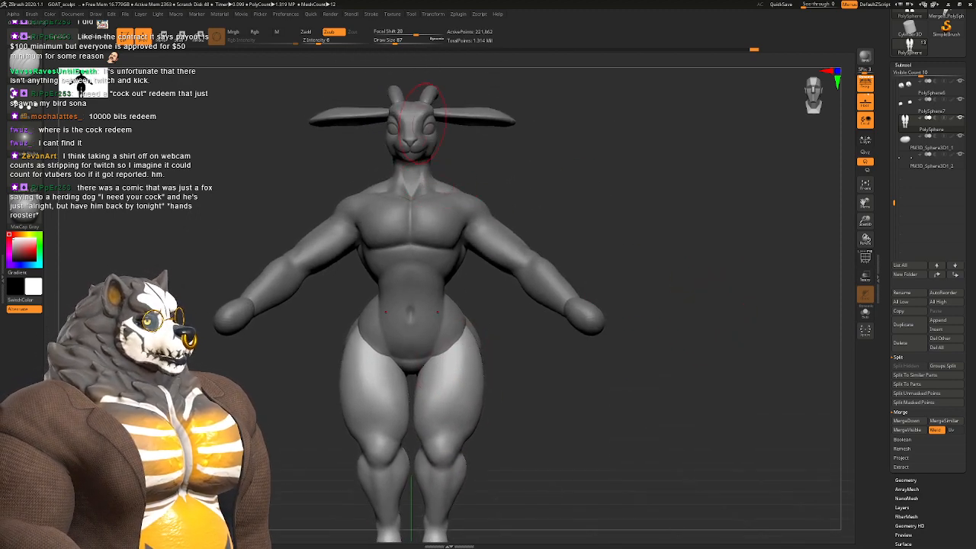
Step: Select the legs subtool and reorder it so it sits directly below the body subtool PolySphere5
{"action": "left_click", "coordinate": [422, 122], "text": "alt"}
{"action": "left_click", "coordinate": [444, 197], "text": "alt"}
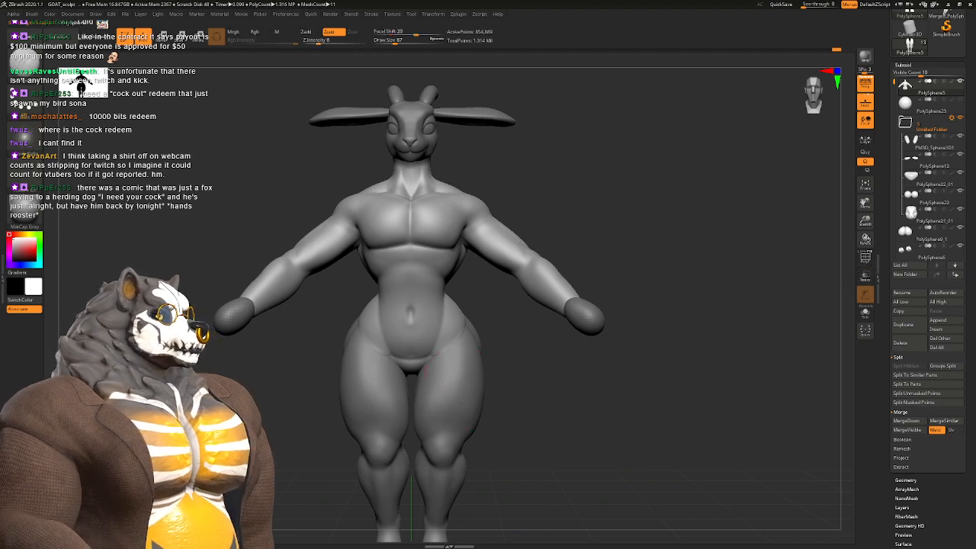
{"action": "left_click", "coordinate": [461, 340], "text": "alt"}
{"action": "left_click", "coordinate": [937, 275], "text": "shift"}
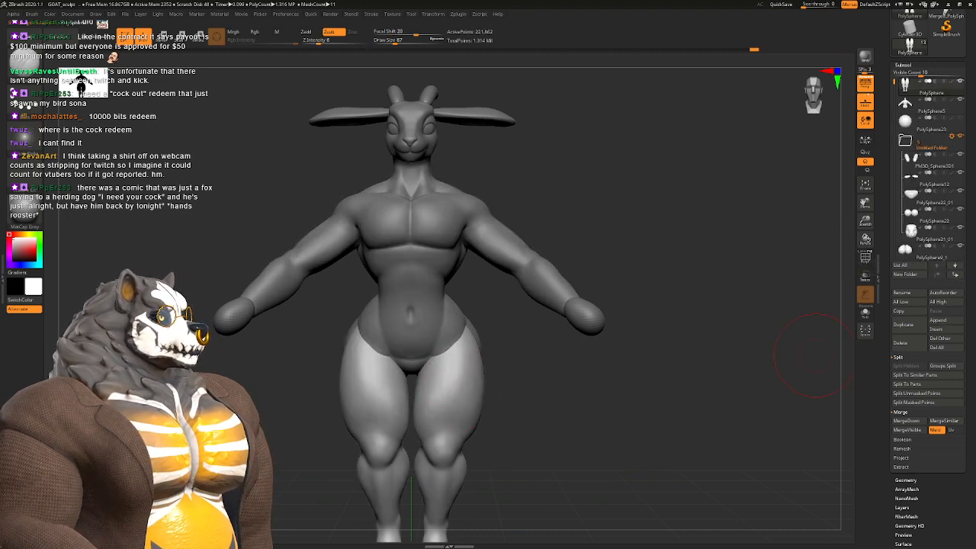
{"action": "left_click", "coordinate": [955, 274]}
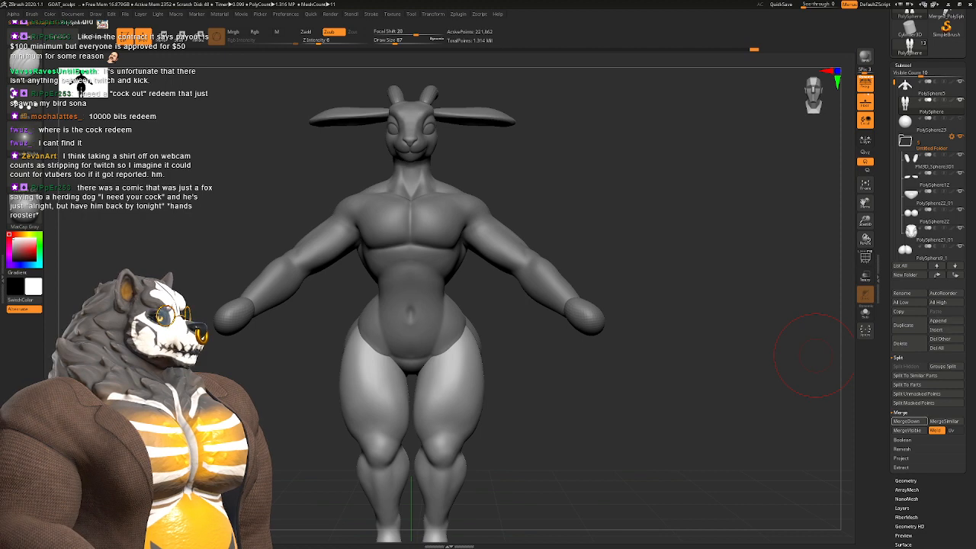
Step: Merge the legs subtool down into the sphere subtool below it and isolate the result in Solo mode
{"action": "left_click", "coordinate": [907, 421]}
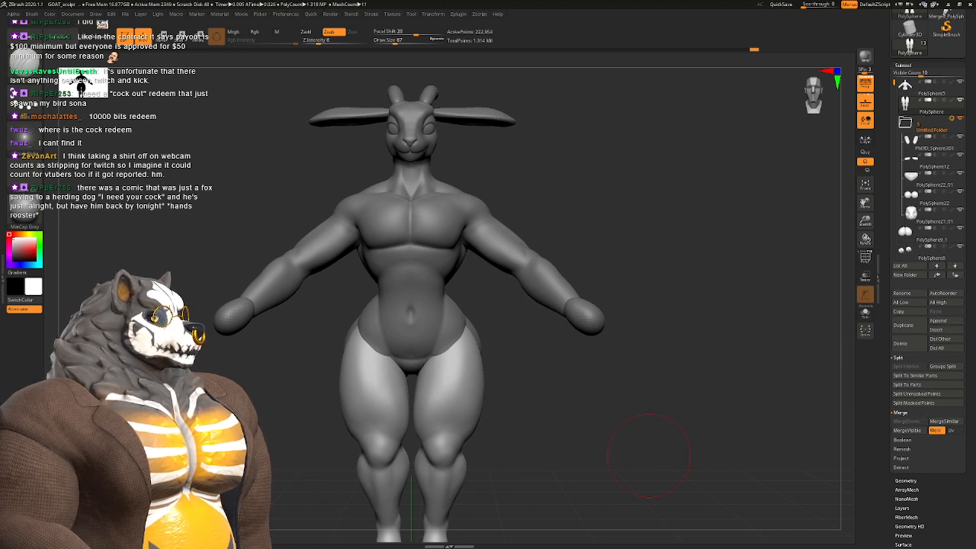
{"action": "left_click_drag", "start_coordinate": [649, 456], "coordinate": [634, 399], "text": "alt"}
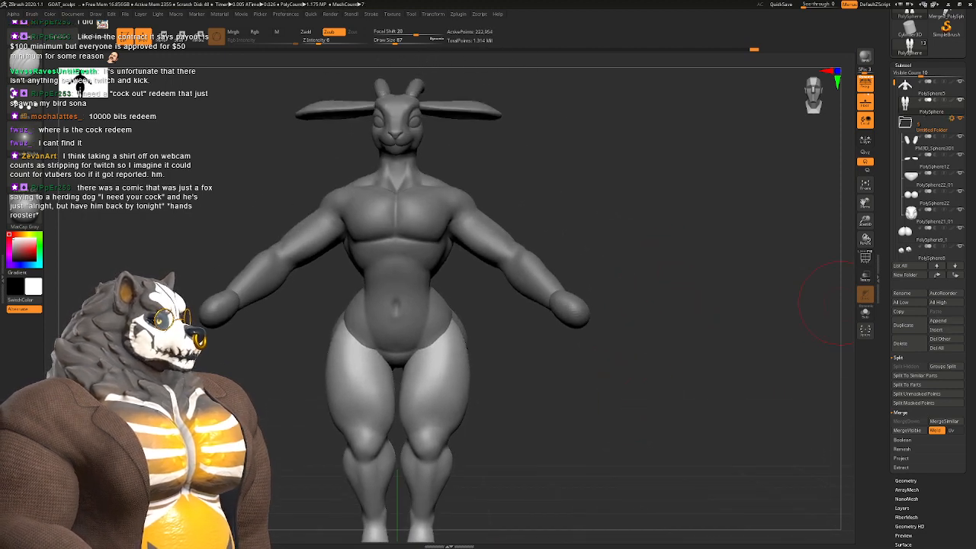
{"action": "left_click", "coordinate": [865, 313]}
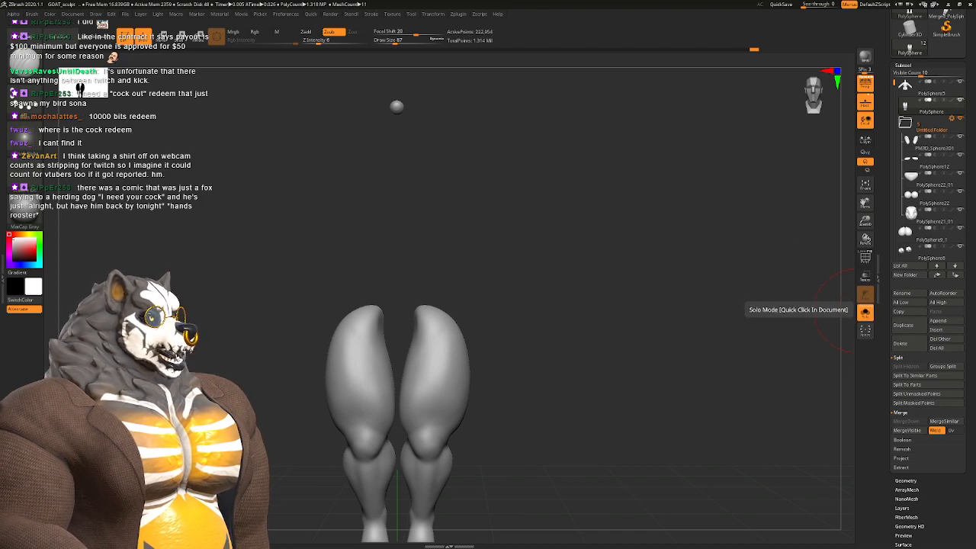
{"action": "left_click_drag", "start_coordinate": [693, 254], "coordinate": [720, 341], "text": "alt"}
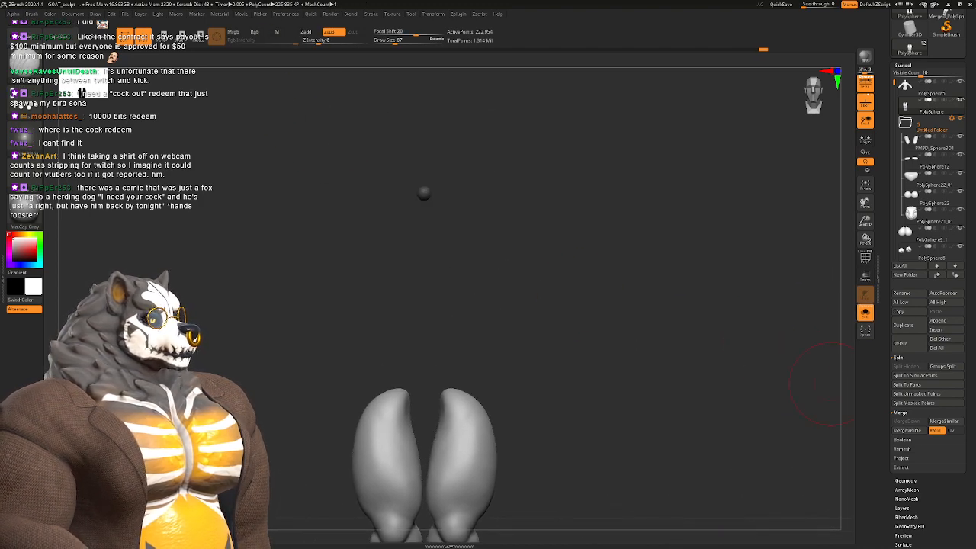
Step: Split the masked sphere off the legs into its own subtool, check the isolated legs and show all subtools again
{"action": "left_click", "coordinate": [915, 402]}
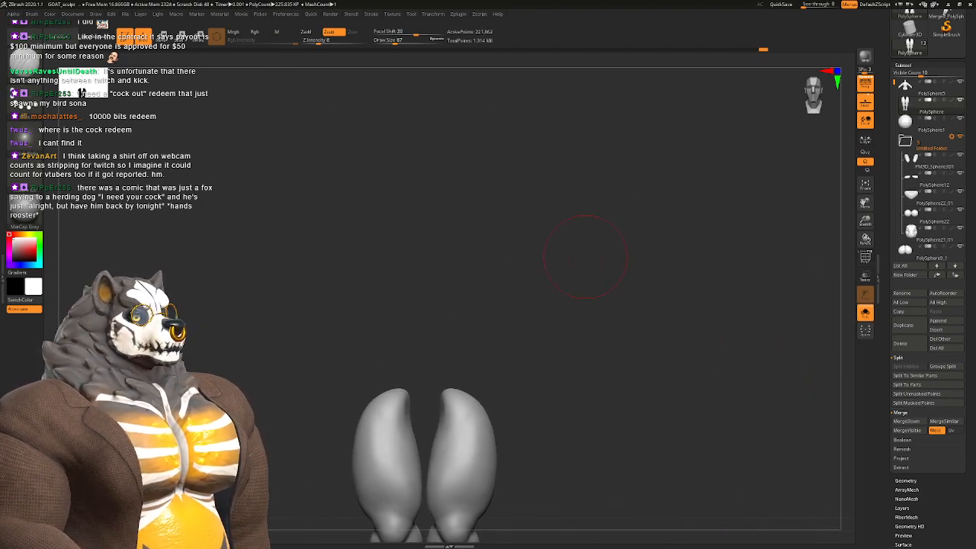
{"action": "left_click_drag", "start_coordinate": [569, 256], "coordinate": [599, 196], "text": "alt"}
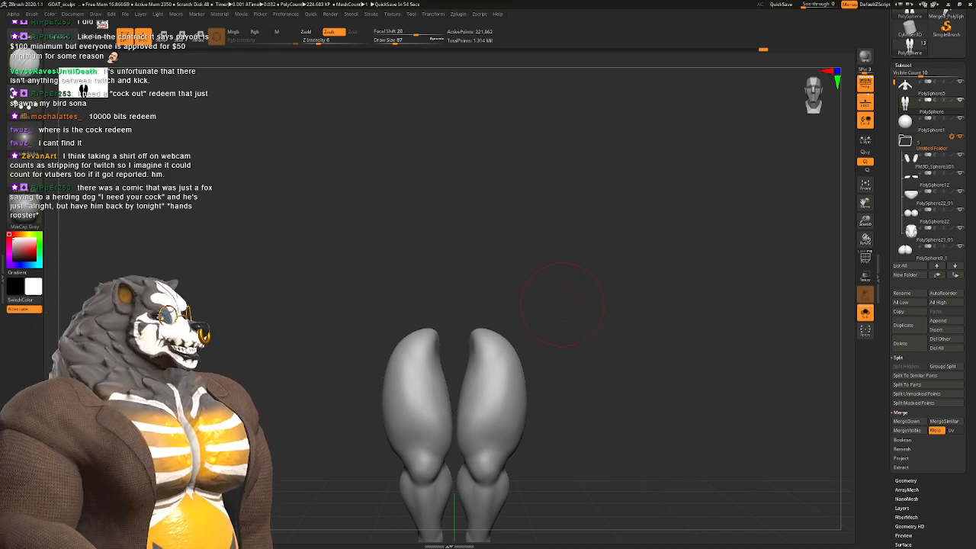
{"action": "left_click_drag", "start_coordinate": [562, 304], "coordinate": [568, 234], "text": "alt"}
{"action": "mouse_move", "coordinate": [610, 288]}
{"action": "left_mouse_down", "text": "alt"}
{"action": "mouse_move", "coordinate": [588, 207]}
{"action": "mouse_move", "coordinate": [652, 214]}
{"action": "left_mouse_up", "text": "alt"}
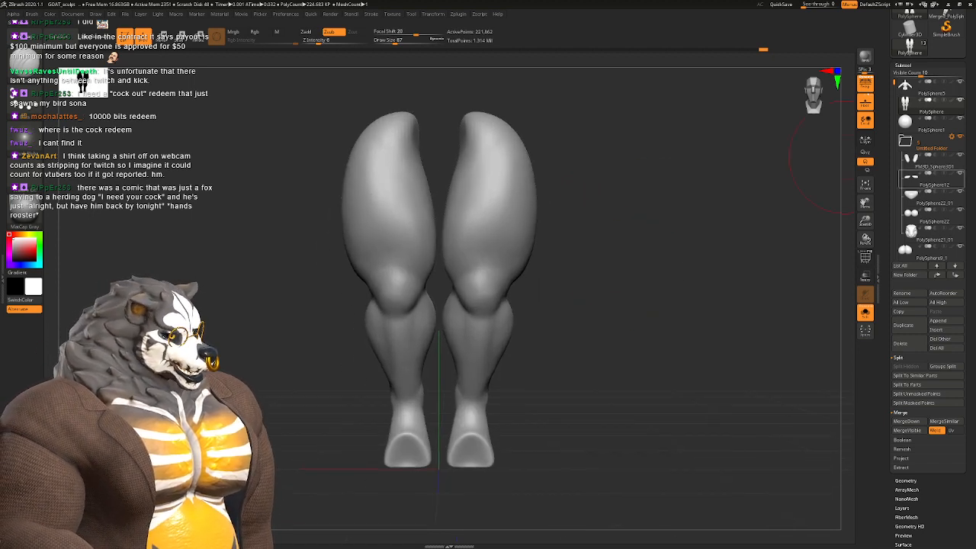
{"action": "left_click", "coordinate": [865, 313]}
Step: Select the body subtool PolySphere5 and merge it down with the legs subtool
{"action": "left_click", "coordinate": [914, 88]}
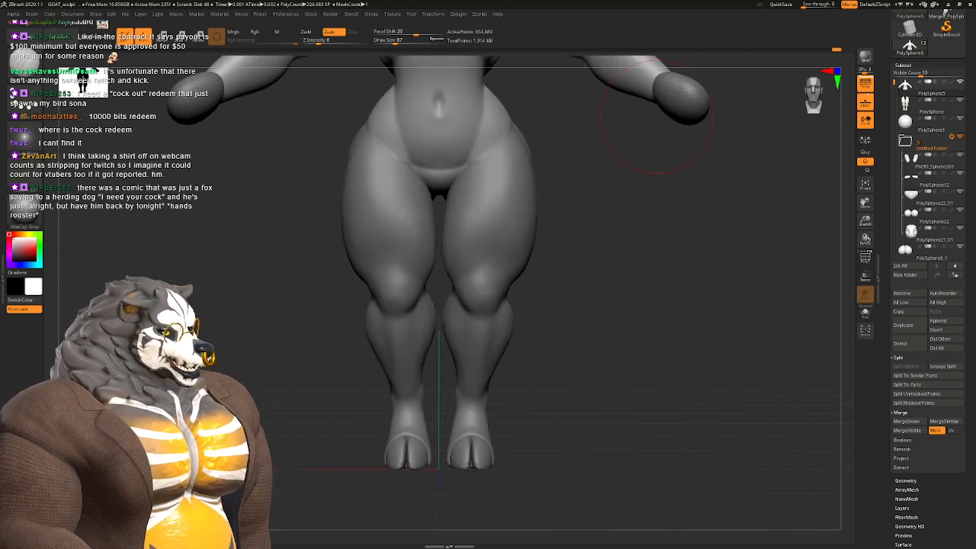
{"action": "left_click_drag", "start_coordinate": [700, 174], "coordinate": [630, 308], "text": "alt"}
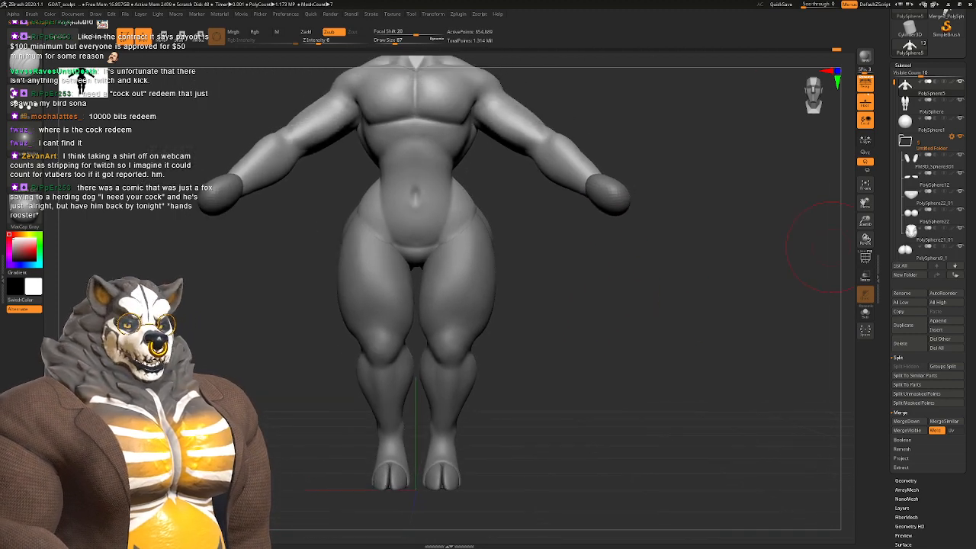
{"action": "left_click", "coordinate": [906, 420]}
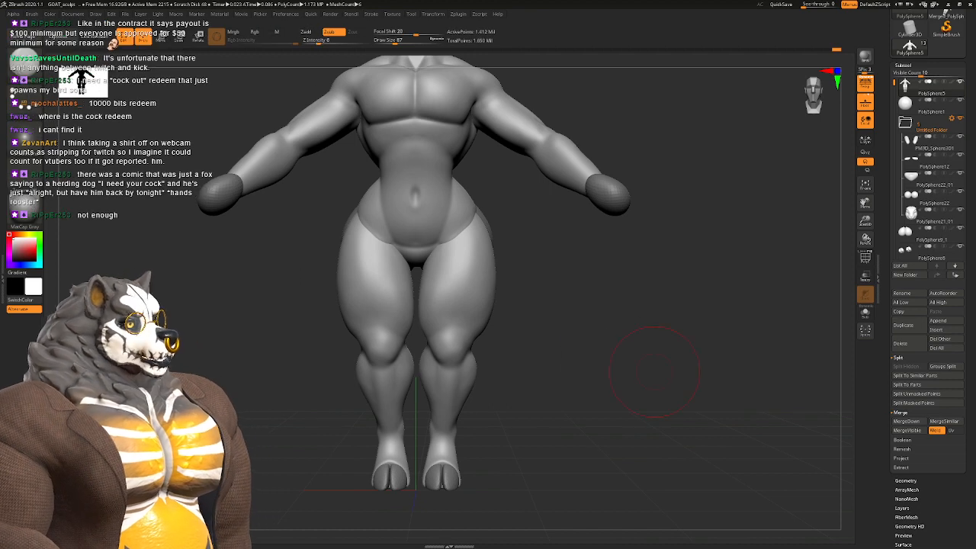
Step: Use the Clay brush at Draw Size 44 and Z Intensity 3 to soften the seam between the hips and upper thighs
{"action": "mouse_move", "coordinate": [535, 246]}
{"action": "left_mouse_down", "text": "alt"}
{"action": "mouse_move", "coordinate": [523, 240]}
{"action": "mouse_move", "coordinate": [502, 273]}
{"action": "mouse_move", "coordinate": [496, 328]}
{"action": "left_mouse_up", "text": "alt"}
{"action": "key", "text": "b"}
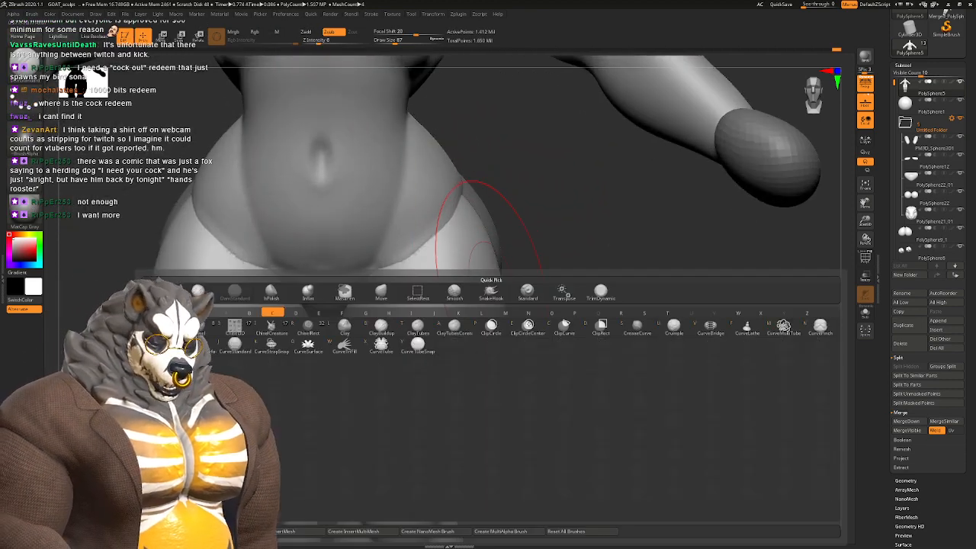
{"action": "key", "text": "b"}
{"action": "key", "text": "space"}
{"action": "left_click_drag", "start_coordinate": [506, 277], "coordinate": [478, 277]}
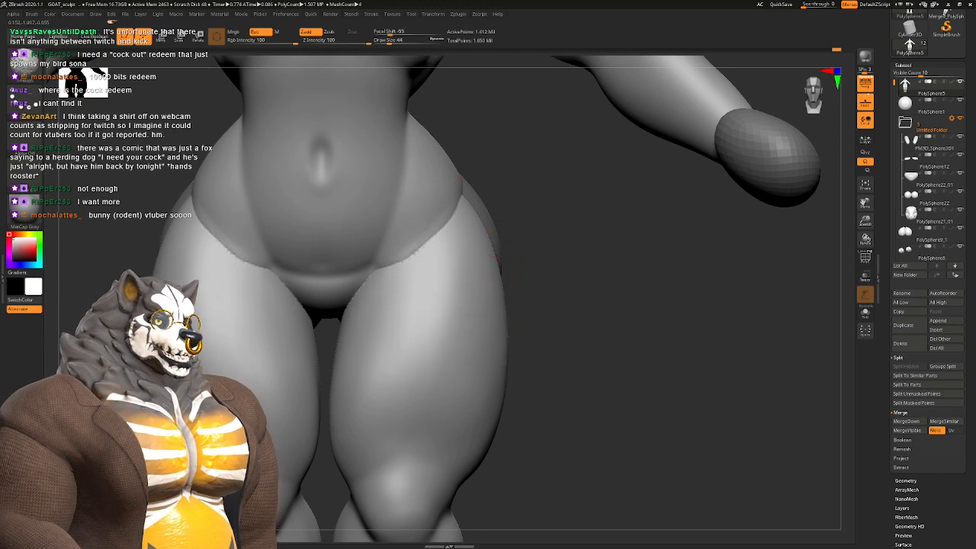
{"action": "right_click_drag", "start_coordinate": [422, 289], "coordinate": [437, 342], "text": "alt"}
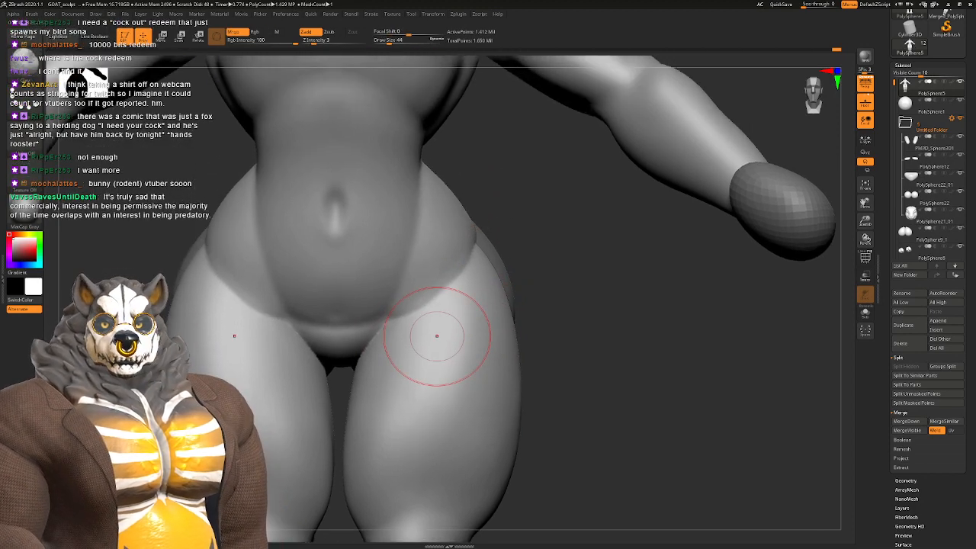
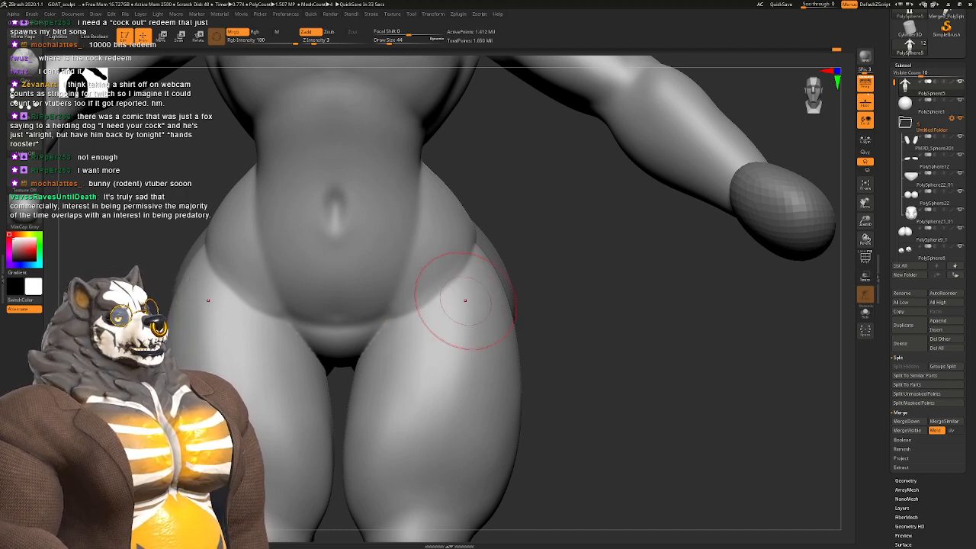
{"action": "mouse_move", "coordinate": [431, 320]}
{"action": "right_mouse_down"}
{"action": "mouse_move", "coordinate": [452, 303]}
{"action": "mouse_move", "coordinate": [403, 313]}
{"action": "mouse_move", "coordinate": [429, 288]}
{"action": "right_mouse_up"}
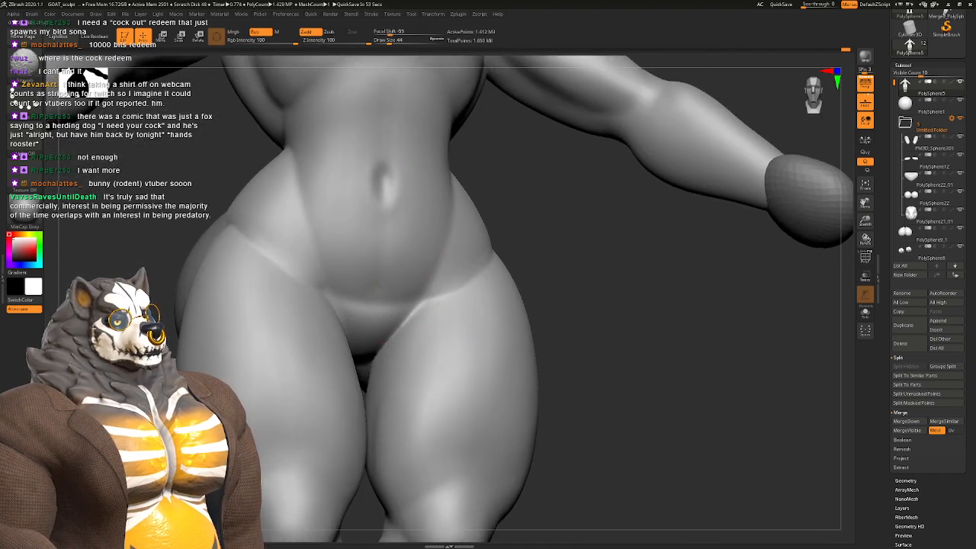
{"action": "mouse_move", "coordinate": [414, 283]}
{"action": "right_mouse_down"}
{"action": "mouse_move", "coordinate": [418, 343]}
{"action": "mouse_move", "coordinate": [462, 323]}
{"action": "mouse_move", "coordinate": [429, 283]}
{"action": "right_mouse_up"}
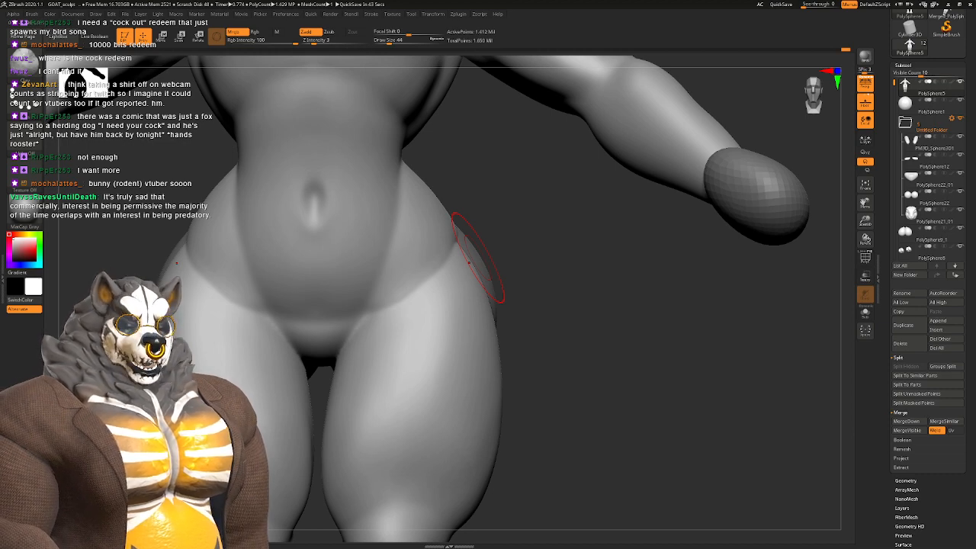
Step: Reselect the Clay brush, set its Draw Size to 51 and build up the crease where the hip meets the outer thigh
{"action": "key", "text": "b"}
{"action": "key", "text": "c"}
{"action": "key", "text": "l"}
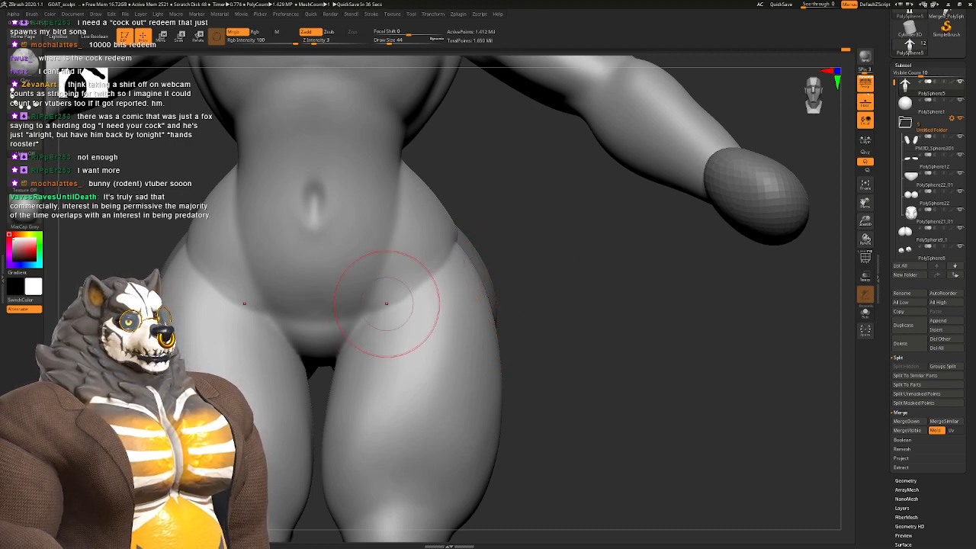
{"action": "left_click_drag", "start_coordinate": [543, 247], "coordinate": [440, 276]}
{"action": "key", "text": "space"}
{"action": "left_click_drag", "start_coordinate": [560, 263], "coordinate": [599, 255]}
{"action": "right_click_drag", "start_coordinate": [385, 283], "coordinate": [427, 282]}
{"action": "key", "text": "space"}
{"action": "left_click_drag", "start_coordinate": [456, 261], "coordinate": [451, 261]}
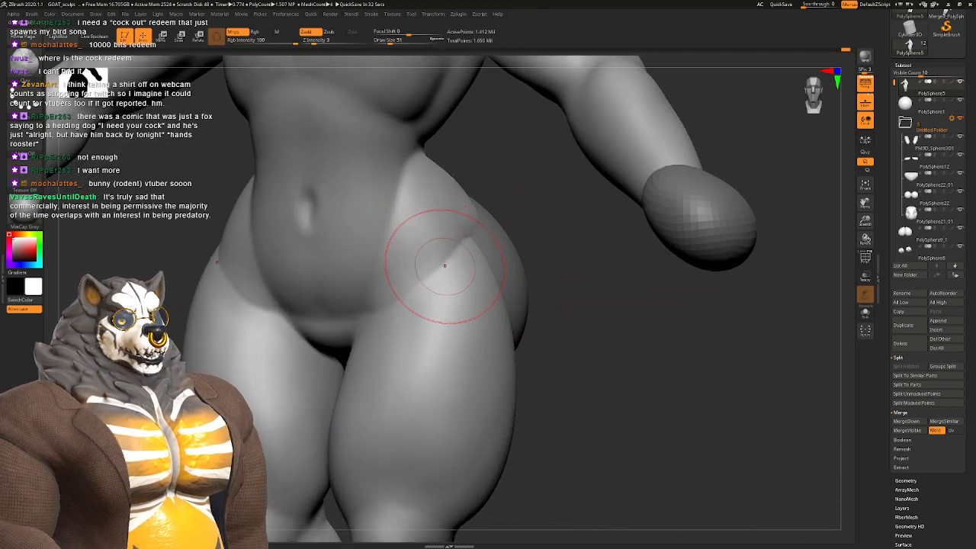
Step: Blend the remaining hip crease smoothly into the upper thigh and lower belly
{"action": "mouse_move", "coordinate": [446, 262]}
{"action": "right_mouse_down", "text": "alt"}
{"action": "mouse_move", "coordinate": [420, 279]}
{"action": "mouse_move", "coordinate": [480, 276]}
{"action": "mouse_move", "coordinate": [468, 291]}
{"action": "right_mouse_up", "text": "alt"}
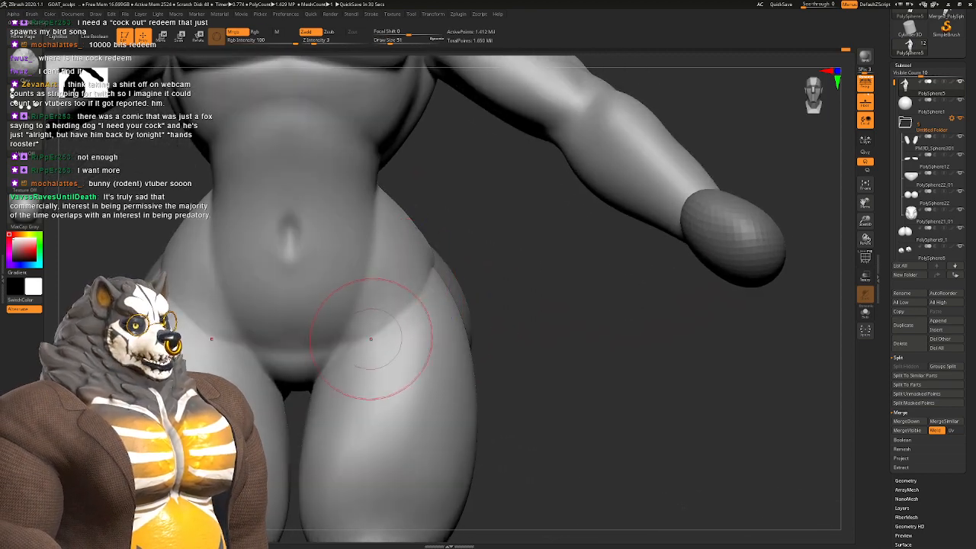
{"action": "mouse_move", "coordinate": [442, 260]}
{"action": "right_mouse_down"}
{"action": "mouse_move", "coordinate": [414, 266]}
{"action": "mouse_move", "coordinate": [391, 305]}
{"action": "mouse_move", "coordinate": [434, 244]}
{"action": "right_mouse_up"}
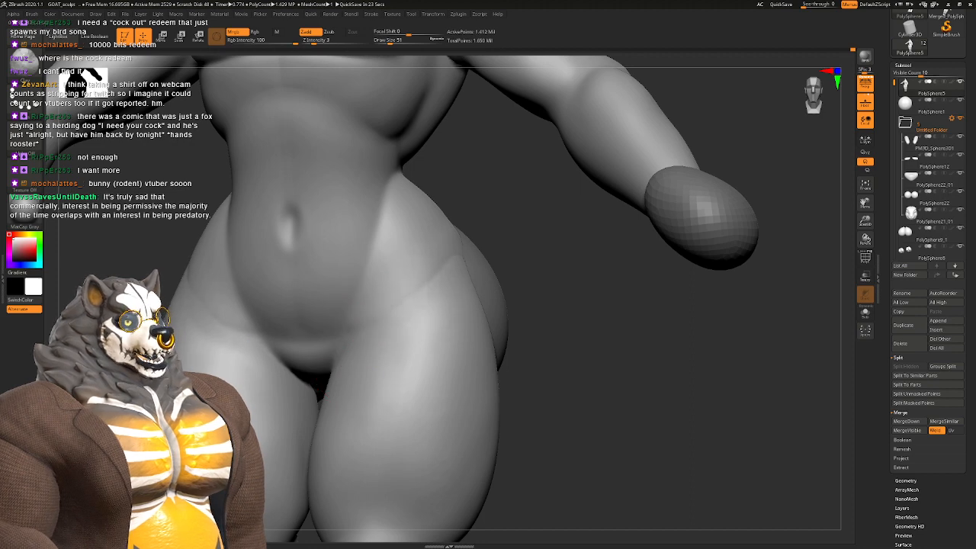
{"action": "mouse_move", "coordinate": [412, 313]}
{"action": "right_mouse_down"}
{"action": "mouse_move", "coordinate": [399, 366]}
{"action": "mouse_move", "coordinate": [440, 279]}
{"action": "mouse_move", "coordinate": [440, 176]}
{"action": "mouse_move", "coordinate": [404, 283]}
{"action": "mouse_move", "coordinate": [434, 291]}
{"action": "mouse_move", "coordinate": [435, 380]}
{"action": "mouse_move", "coordinate": [409, 305]}
{"action": "mouse_move", "coordinate": [427, 266]}
{"action": "mouse_move", "coordinate": [415, 299]}
{"action": "right_mouse_up"}
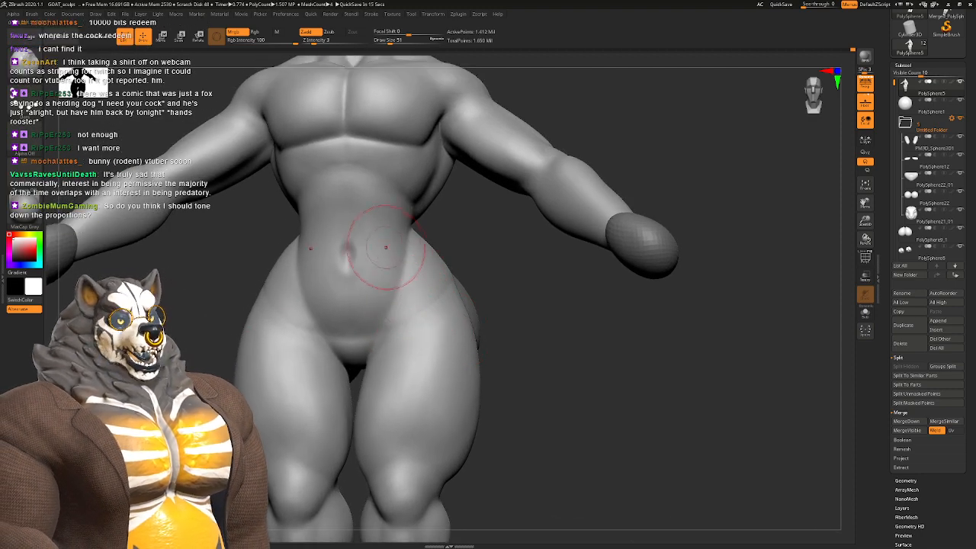
{"action": "right_click_drag", "start_coordinate": [385, 247], "coordinate": [409, 263]}
{"action": "mouse_move", "coordinate": [385, 297]}
{"action": "right_mouse_down"}
{"action": "mouse_move", "coordinate": [391, 291]}
{"action": "mouse_move", "coordinate": [365, 294]}
{"action": "mouse_move", "coordinate": [415, 290]}
{"action": "mouse_move", "coordinate": [393, 291]}
{"action": "mouse_move", "coordinate": [405, 290]}
{"action": "right_mouse_up"}
Step: Use the Move brush at Draw Size 51 and Z Intensity 51 to reshape the waist and hips
{"action": "key", "text": "b"}
{"action": "key", "text": "m"}
{"action": "key", "text": "v"}
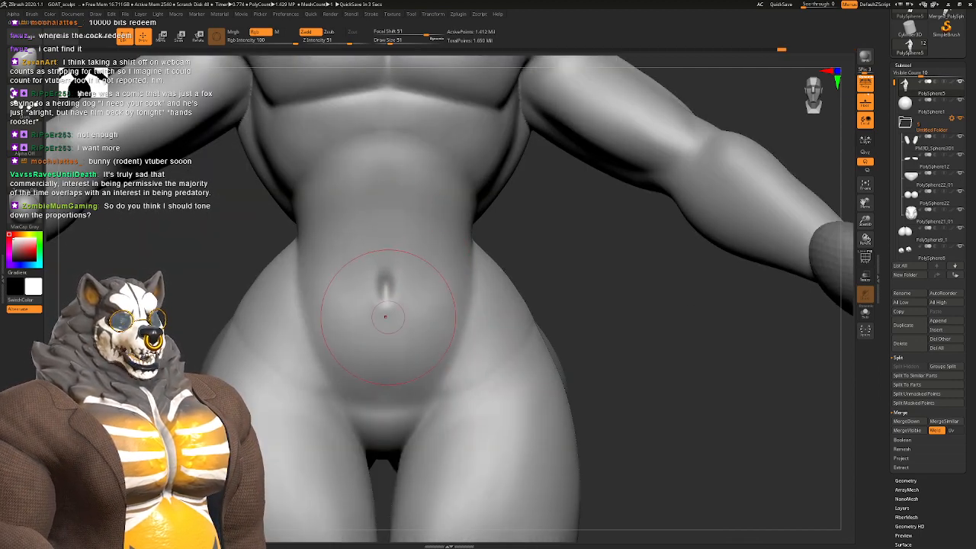
{"action": "right_click_drag", "start_coordinate": [394, 319], "coordinate": [412, 314]}
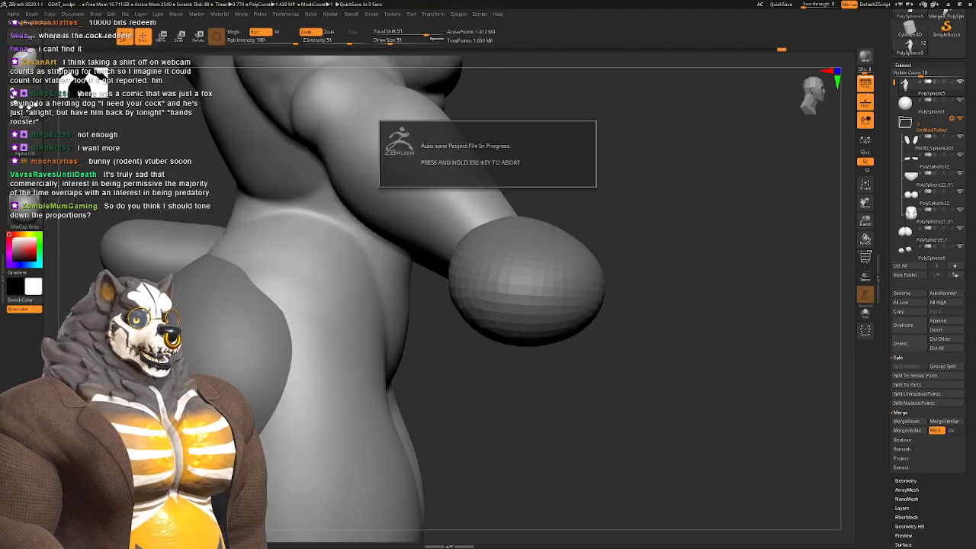
{"action": "right_click_drag", "start_coordinate": [587, 298], "coordinate": [385, 306]}
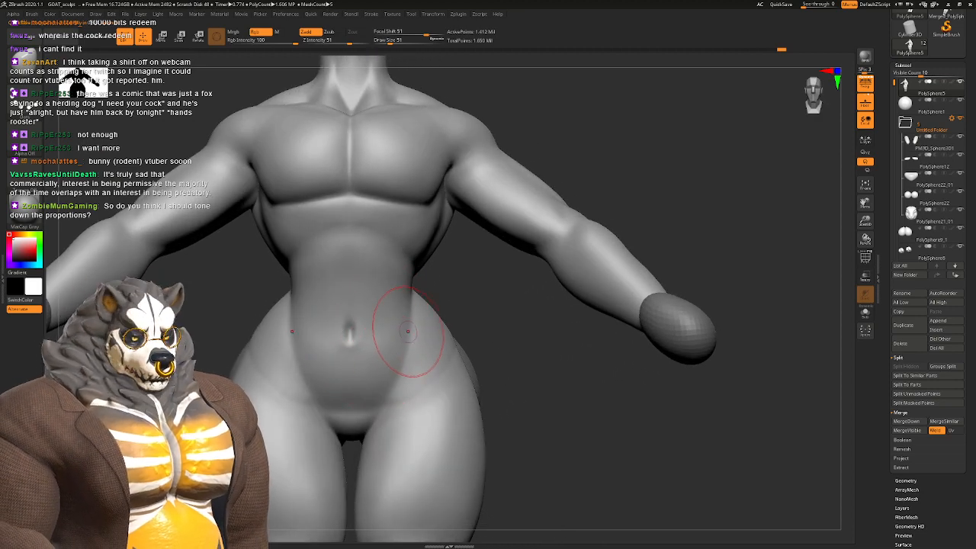
{"action": "right_click_drag", "start_coordinate": [391, 343], "coordinate": [401, 307]}
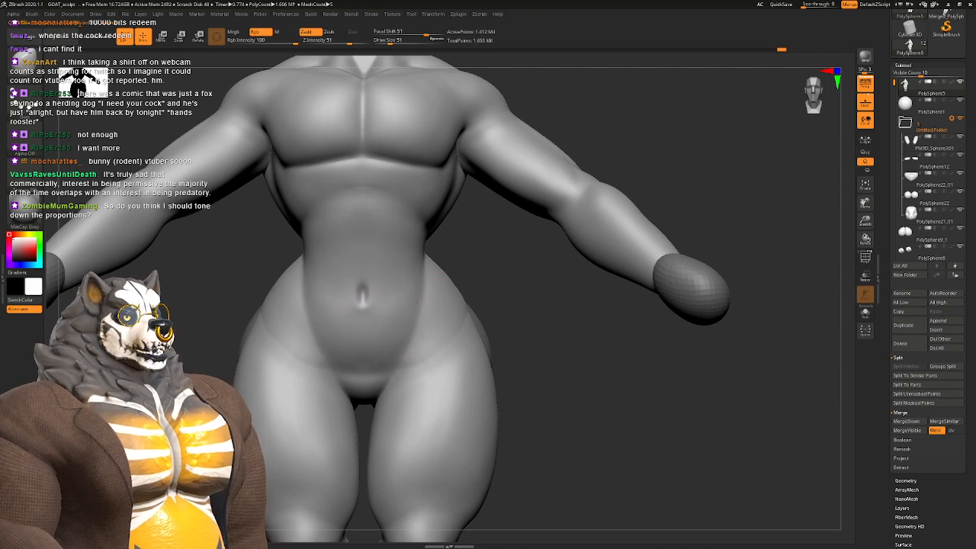
Step: Enlarge the Move brush to Draw Size 67, then 74, and adjust the contours of the waist and torso sides
{"action": "key", "text": "space"}
{"action": "left_click_drag", "start_coordinate": [401, 307], "coordinate": [411, 309]}
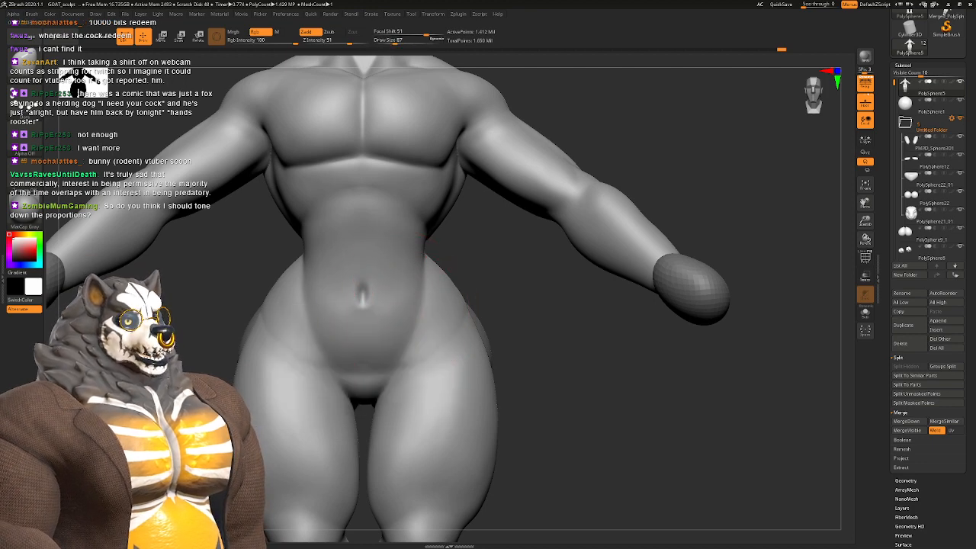
{"action": "mouse_move", "coordinate": [361, 312]}
{"action": "right_mouse_down"}
{"action": "mouse_move", "coordinate": [422, 315]}
{"action": "mouse_move", "coordinate": [377, 341]}
{"action": "mouse_move", "coordinate": [336, 347]}
{"action": "right_mouse_up"}
{"action": "key", "text": "space"}
{"action": "left_click_drag", "start_coordinate": [401, 325], "coordinate": [397, 325]}
{"action": "mouse_move", "coordinate": [397, 312]}
{"action": "right_mouse_down"}
{"action": "mouse_move", "coordinate": [433, 297]}
{"action": "mouse_move", "coordinate": [423, 299]}
{"action": "mouse_move", "coordinate": [446, 277]}
{"action": "mouse_move", "coordinate": [488, 271]}
{"action": "mouse_move", "coordinate": [459, 254]}
{"action": "mouse_move", "coordinate": [476, 225]}
{"action": "mouse_move", "coordinate": [436, 314]}
{"action": "mouse_move", "coordinate": [443, 321]}
{"action": "right_mouse_up"}
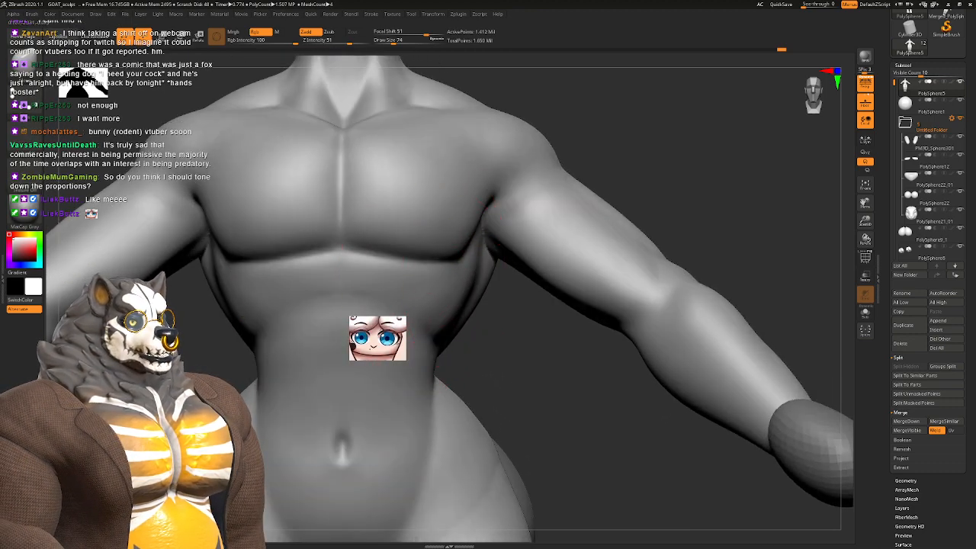
Step: Select the Clay brush, set its Draw Size to 65 and refine the chest and ribcage at Z Intensity 3
{"action": "mouse_move", "coordinate": [478, 324]}
{"action": "right_mouse_down"}
{"action": "mouse_move", "coordinate": [424, 296]}
{"action": "mouse_move", "coordinate": [431, 315]}
{"action": "right_mouse_up"}
{"action": "key", "text": "b"}
{"action": "key", "text": "c"}
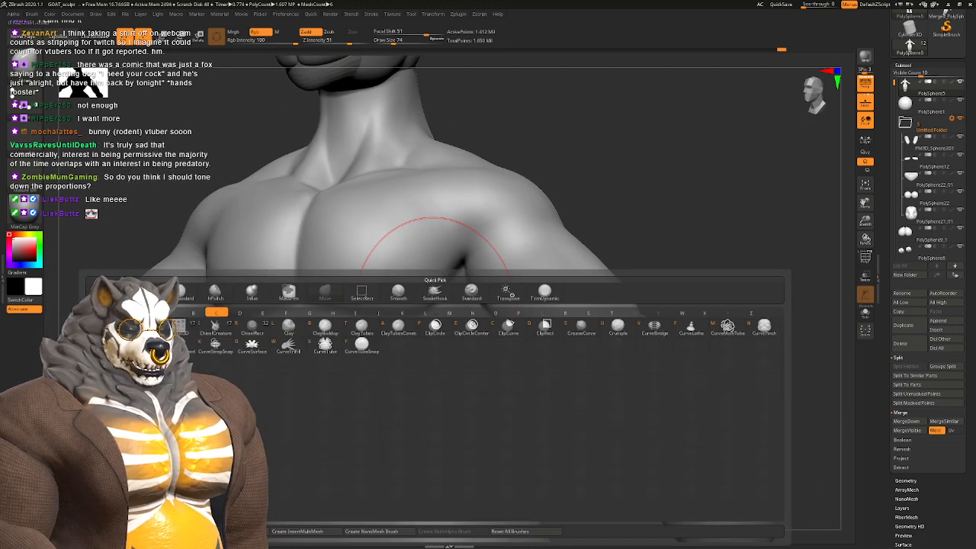
{"action": "key", "text": "b"}
{"action": "key", "text": "space"}
{"action": "left_click_drag", "start_coordinate": [438, 314], "coordinate": [436, 315]}
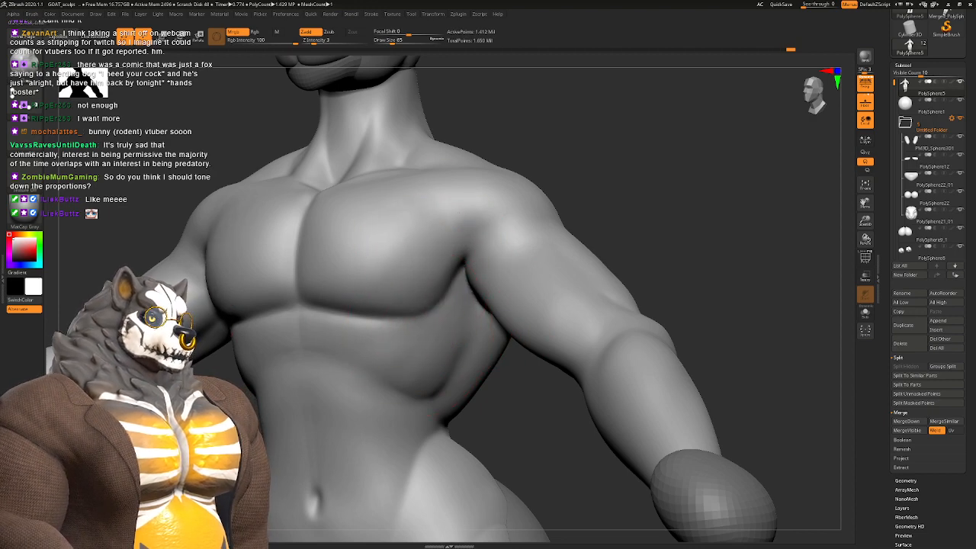
{"action": "right_click_drag", "start_coordinate": [387, 283], "coordinate": [419, 298]}
{"action": "right_click_drag", "start_coordinate": [359, 316], "coordinate": [426, 297]}
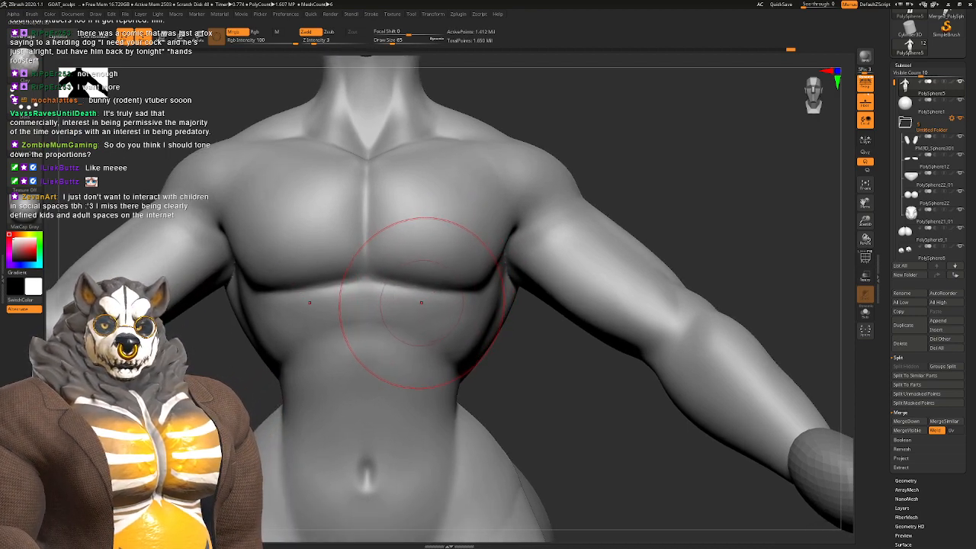
Step: Reduce the Draw Size to 33 and mask the ribcage band directly below the pectorals
{"action": "key", "text": "space"}
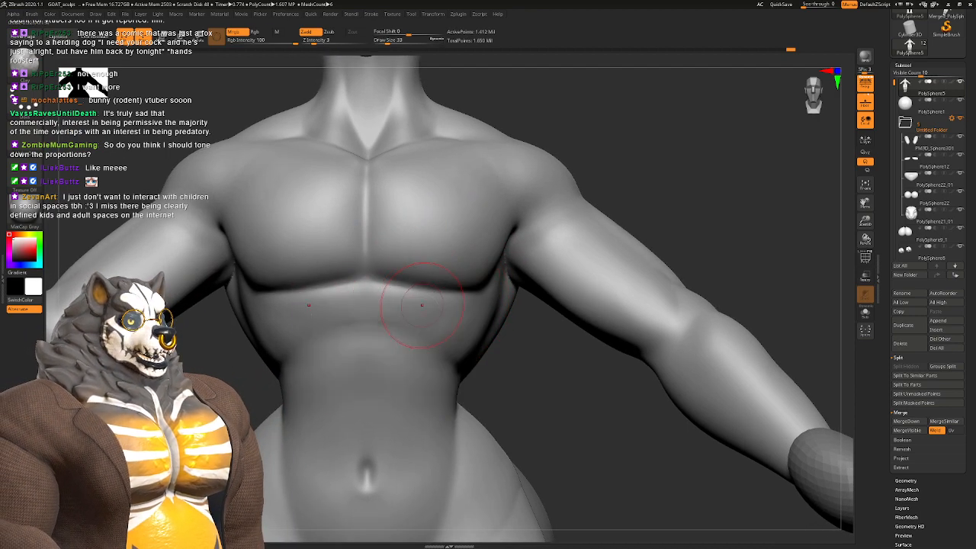
{"action": "left_click", "coordinate": [419, 313], "text": "ctrl+shift"}
{"action": "left_click", "coordinate": [589, 191], "text": "ctrl+shift"}
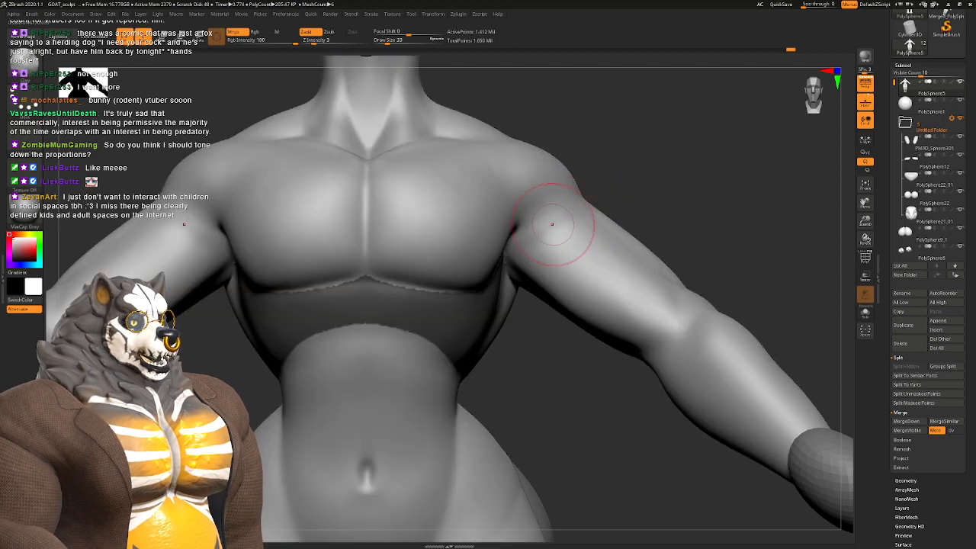
Step: Flatten the lower edge of the pectorals above the mask with the hPolish brush at Z Intensity 37
{"action": "left_click_drag", "start_coordinate": [554, 318], "coordinate": [488, 273]}
{"action": "key", "text": "b"}
{"action": "key", "text": "h"}
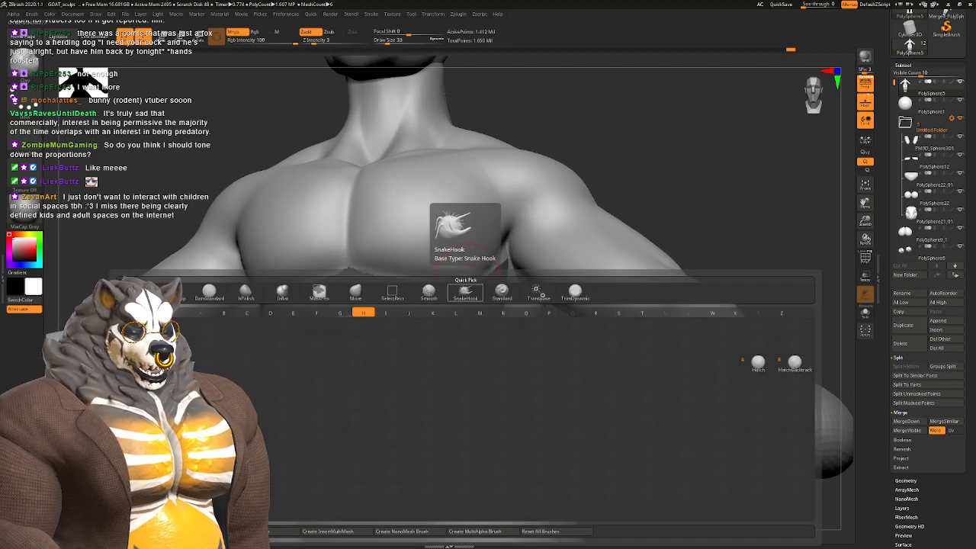
{"action": "key", "text": "p"}
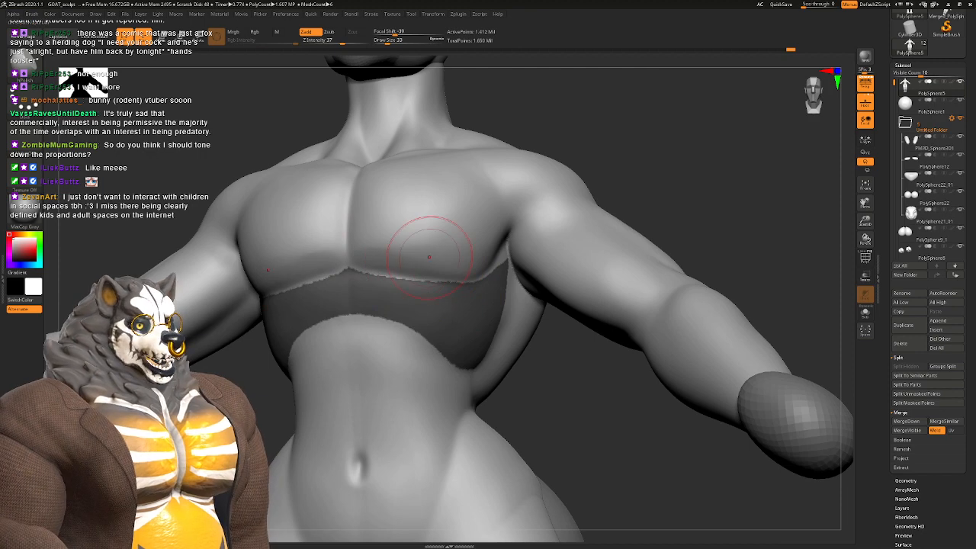
{"action": "left_click_drag", "start_coordinate": [427, 254], "coordinate": [498, 267]}
{"action": "mouse_move", "coordinate": [445, 278]}
{"action": "right_mouse_down"}
{"action": "mouse_move", "coordinate": [387, 271]}
{"action": "mouse_move", "coordinate": [425, 267]}
{"action": "right_mouse_up"}
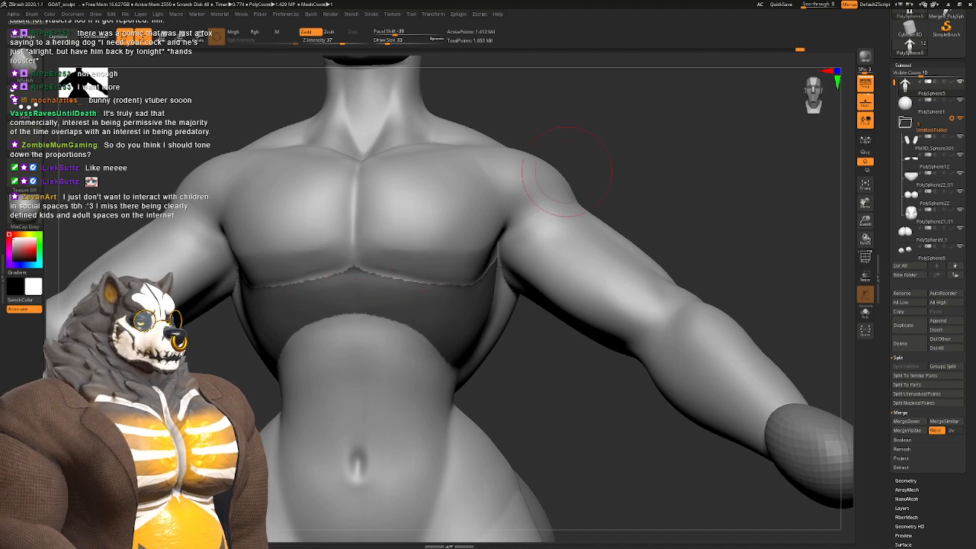
Step: Clear the ribcage mask, set the Draw Size to 9 and smooth the crease under the chest
{"action": "left_click_drag", "start_coordinate": [615, 157], "coordinate": [637, 175], "text": "ctrl"}
{"action": "key", "text": "space"}
{"action": "left_click_drag", "start_coordinate": [435, 287], "coordinate": [426, 286]}
{"action": "key", "text": "shift"}
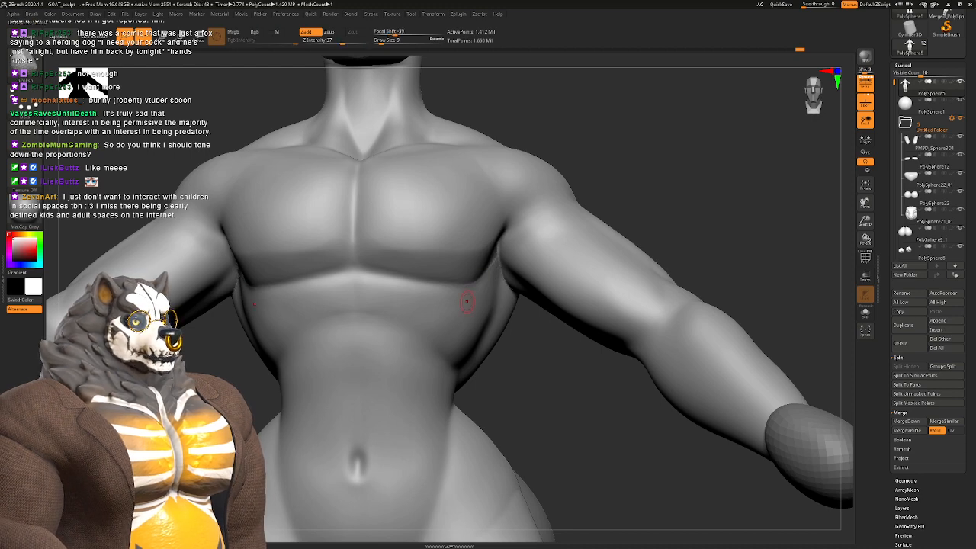
Step: Use the Clay brush at Draw Size 33 and Z Intensity 3 to rework the forms around the back of the elbow
{"action": "mouse_move", "coordinate": [464, 300]}
{"action": "right_mouse_down", "text": "ctrl"}
{"action": "mouse_move", "coordinate": [455, 262]}
{"action": "mouse_move", "coordinate": [479, 267]}
{"action": "mouse_move", "coordinate": [482, 285]}
{"action": "mouse_move", "coordinate": [456, 288]}
{"action": "mouse_move", "coordinate": [481, 344]}
{"action": "mouse_move", "coordinate": [506, 339]}
{"action": "mouse_move", "coordinate": [464, 340]}
{"action": "mouse_move", "coordinate": [467, 313]}
{"action": "mouse_move", "coordinate": [460, 323]}
{"action": "mouse_move", "coordinate": [427, 320]}
{"action": "right_mouse_up", "text": "ctrl"}
{"action": "right_click_drag", "start_coordinate": [522, 319], "coordinate": [558, 309]}
{"action": "right_click_drag", "start_coordinate": [505, 262], "coordinate": [414, 266]}
{"action": "mouse_move", "coordinate": [524, 281]}
{"action": "right_mouse_down", "text": "ctrl"}
{"action": "mouse_move", "coordinate": [525, 305]}
{"action": "mouse_move", "coordinate": [529, 269]}
{"action": "mouse_move", "coordinate": [533, 318]}
{"action": "mouse_move", "coordinate": [535, 300]}
{"action": "mouse_move", "coordinate": [449, 283]}
{"action": "mouse_move", "coordinate": [510, 294]}
{"action": "right_mouse_up", "text": "ctrl"}
{"action": "key", "text": "b"}
{"action": "key", "text": "c"}
{"action": "key", "text": "l"}
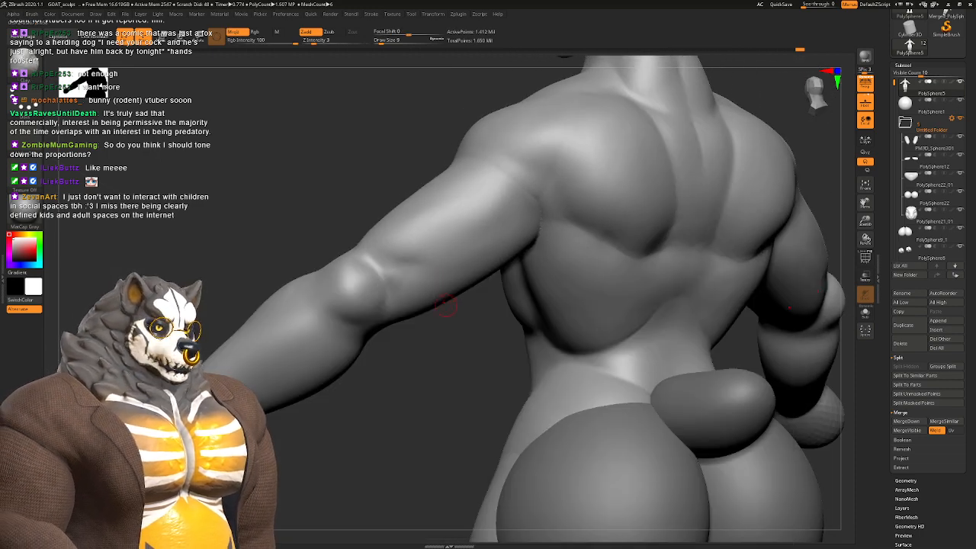
{"action": "key", "text": "space"}
{"action": "left_click_drag", "start_coordinate": [444, 307], "coordinate": [455, 307]}
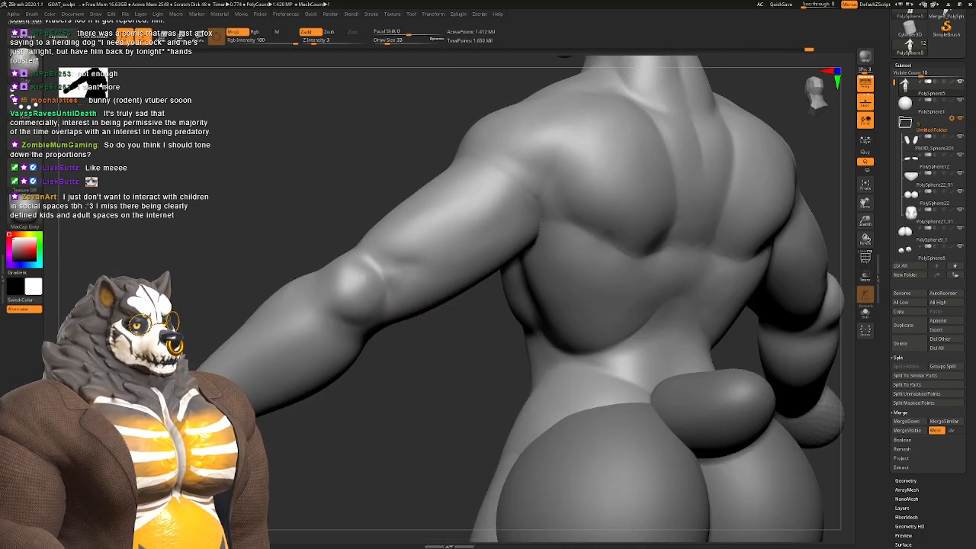
{"action": "mouse_move", "coordinate": [386, 304]}
{"action": "right_mouse_down", "text": "alt"}
{"action": "mouse_move", "coordinate": [439, 301]}
{"action": "mouse_move", "coordinate": [410, 283]}
{"action": "right_mouse_up", "text": "alt"}
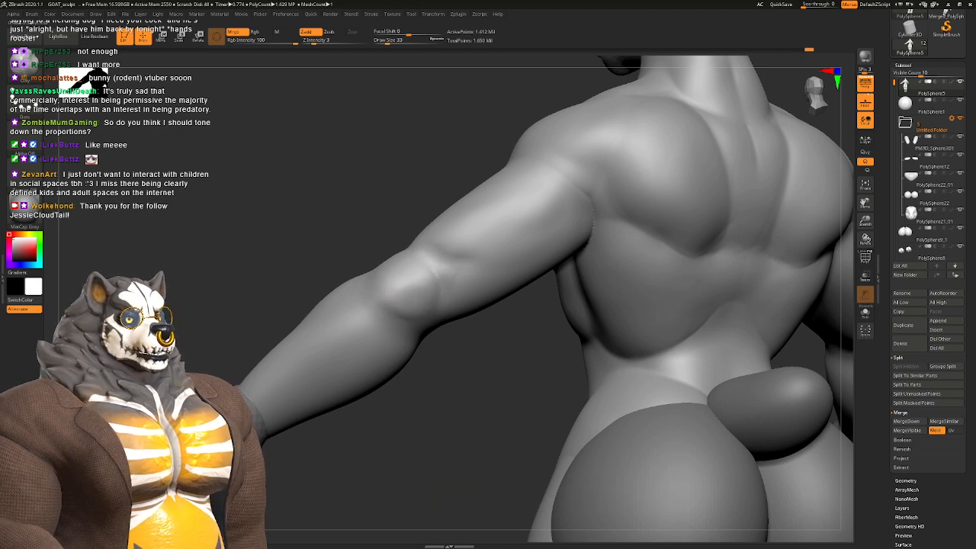
{"action": "mouse_move", "coordinate": [398, 278]}
{"action": "right_mouse_down"}
{"action": "mouse_move", "coordinate": [373, 250]}
{"action": "mouse_move", "coordinate": [401, 283]}
{"action": "mouse_move", "coordinate": [465, 297]}
{"action": "mouse_move", "coordinate": [419, 319]}
{"action": "right_mouse_up"}
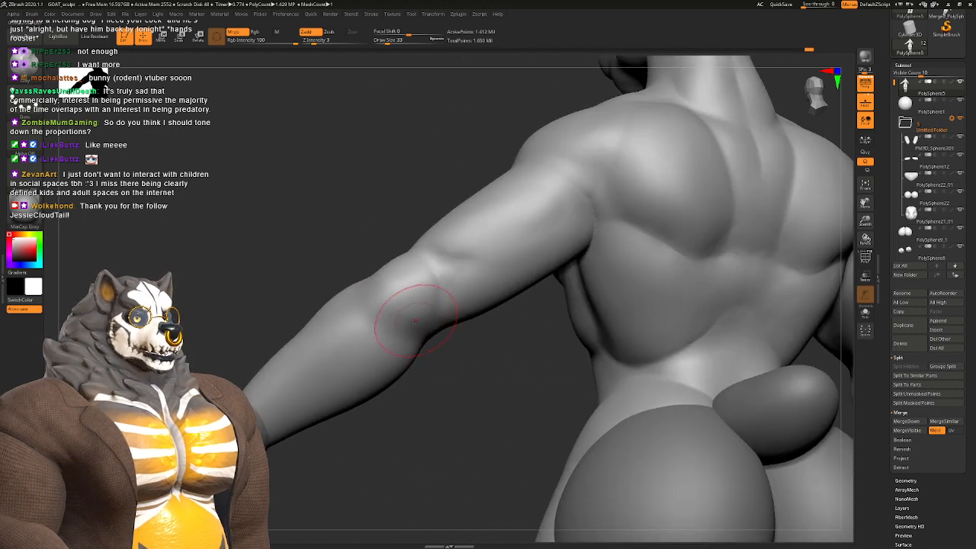
Step: Carve the creases around the elbow with the Dam Standard brush at Draw Size 33 and Z Intensity 6
{"action": "key", "text": "b"}
{"action": "key", "text": "d"}
{"action": "key", "text": "s"}
{"action": "right_click_drag", "start_coordinate": [411, 316], "coordinate": [424, 330], "text": "alt"}
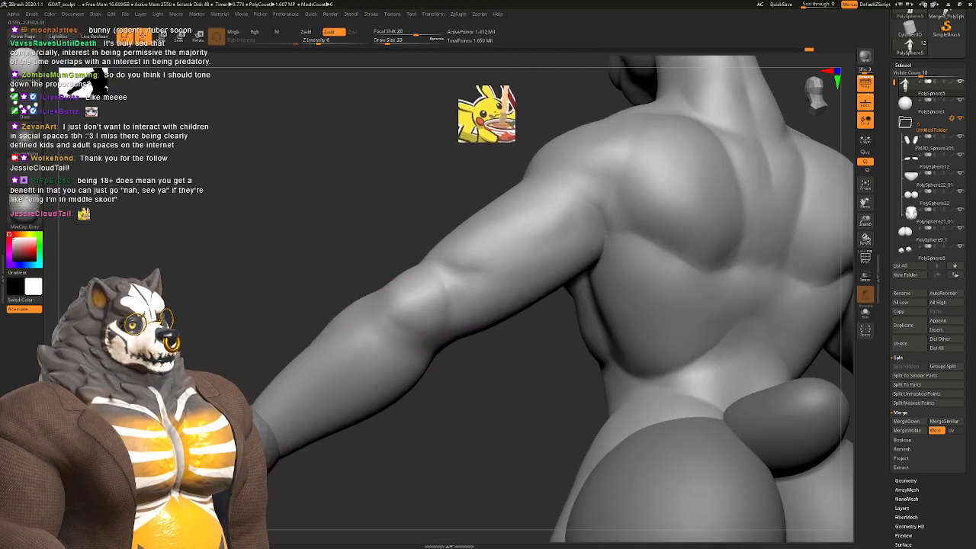
{"action": "right_click_drag", "start_coordinate": [415, 308], "coordinate": [398, 329]}
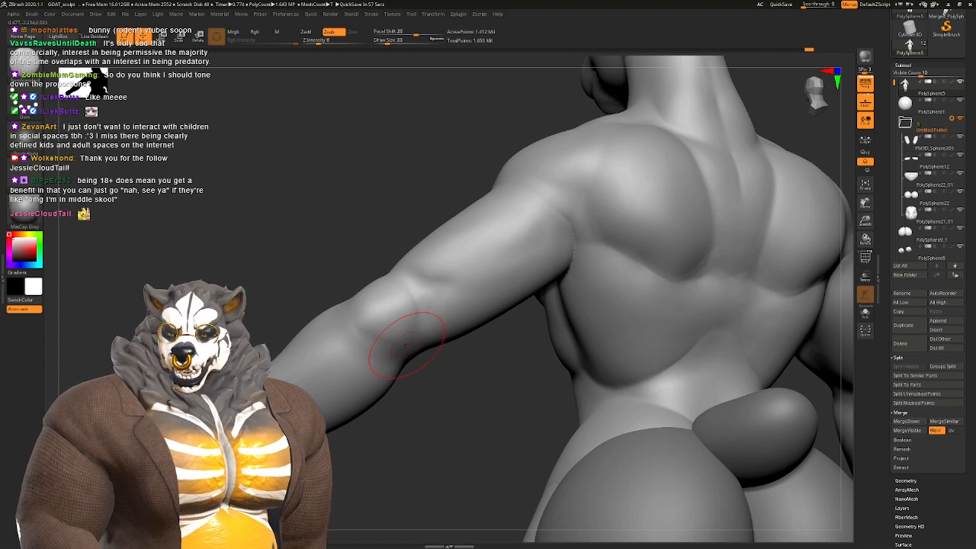
Step: Enlarge the Dam Standard brush to Draw Size 41 and define the elbow's transition into the upper arm and forearm
{"action": "right_click_drag", "start_coordinate": [435, 277], "coordinate": [485, 282]}
{"action": "right_click_drag", "start_coordinate": [387, 294], "coordinate": [402, 296]}
{"action": "key", "text": "space"}
{"action": "left_click_drag", "start_coordinate": [402, 299], "coordinate": [409, 300]}
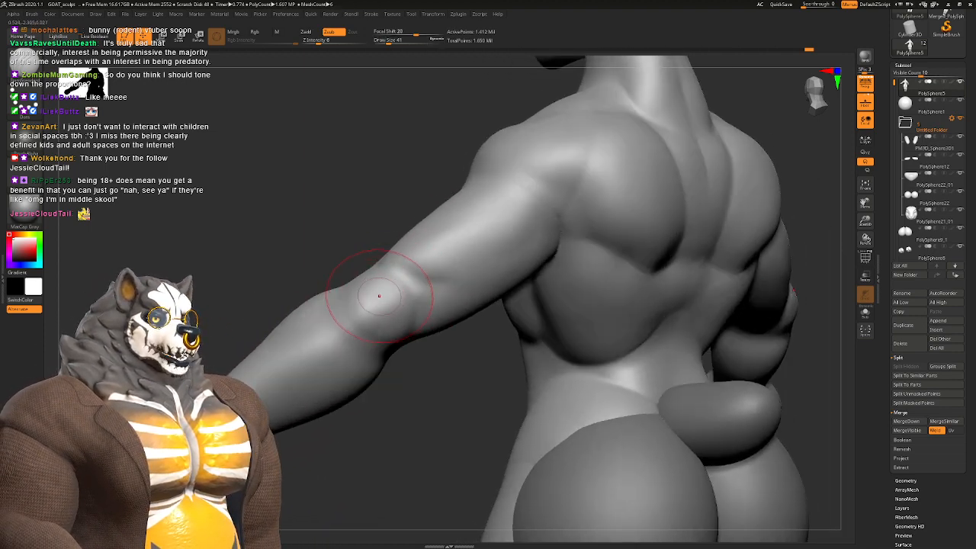
{"action": "mouse_move", "coordinate": [377, 294]}
{"action": "right_mouse_down"}
{"action": "mouse_move", "coordinate": [355, 281]}
{"action": "mouse_move", "coordinate": [359, 293]}
{"action": "mouse_move", "coordinate": [377, 273]}
{"action": "mouse_move", "coordinate": [404, 272]}
{"action": "right_mouse_up"}
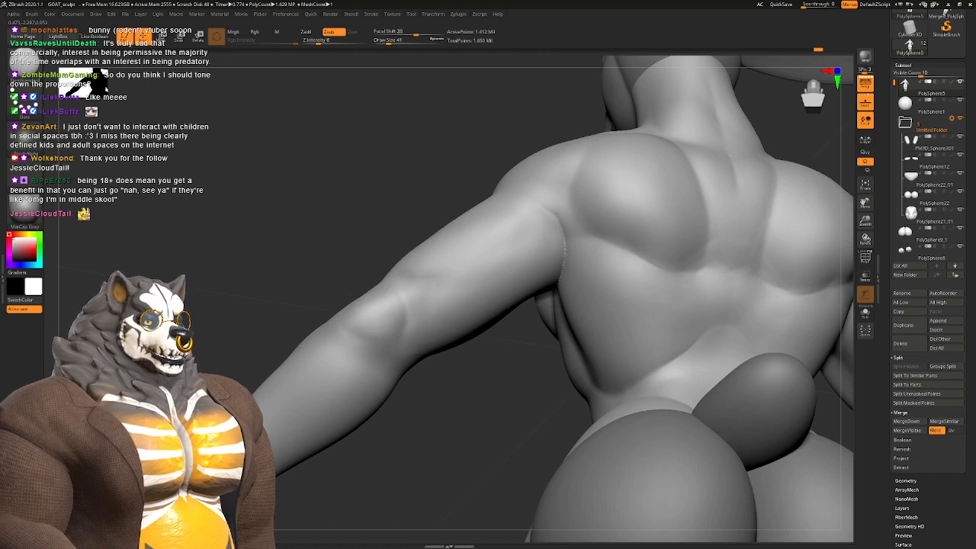
{"action": "mouse_move", "coordinate": [468, 259]}
{"action": "right_mouse_down"}
{"action": "mouse_move", "coordinate": [481, 271]}
{"action": "mouse_move", "coordinate": [439, 326]}
{"action": "right_mouse_up"}
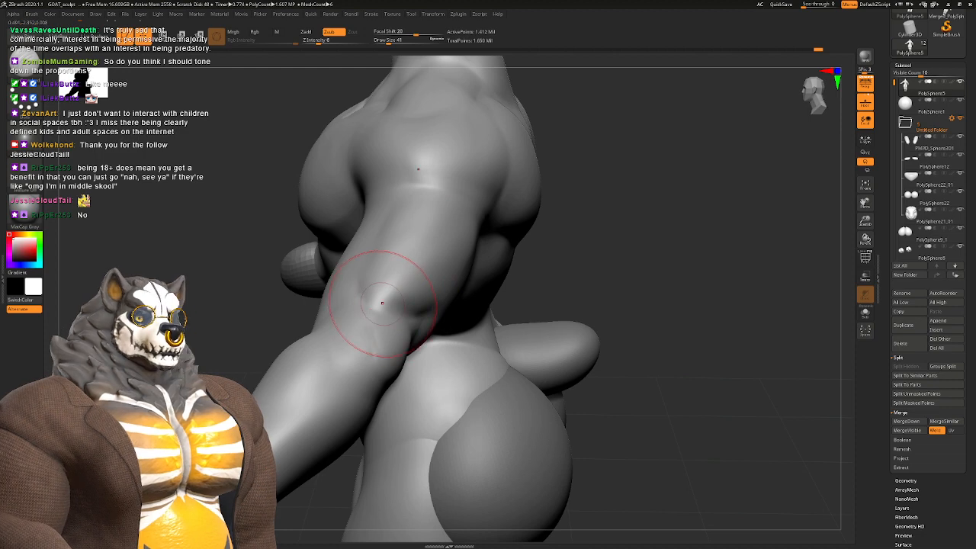
{"action": "mouse_move", "coordinate": [370, 289]}
{"action": "right_mouse_down"}
{"action": "mouse_move", "coordinate": [381, 278]}
{"action": "mouse_move", "coordinate": [312, 290]}
{"action": "mouse_move", "coordinate": [366, 287]}
{"action": "right_mouse_up"}
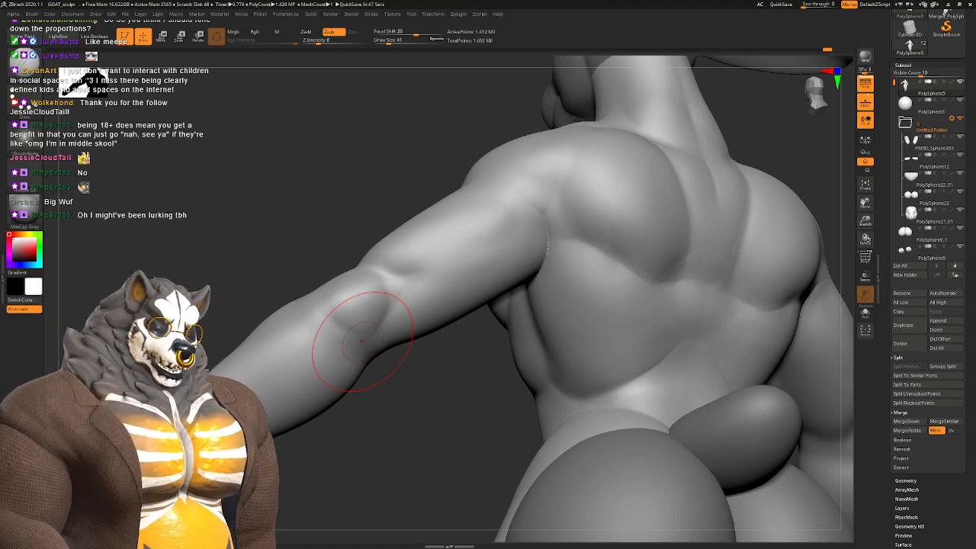
Step: Carve the triceps contours along the back of the upper arm, between the shoulder and elbow
{"action": "mouse_move", "coordinate": [373, 266]}
{"action": "right_mouse_down"}
{"action": "mouse_move", "coordinate": [388, 205]}
{"action": "mouse_move", "coordinate": [403, 302]}
{"action": "mouse_move", "coordinate": [381, 257]}
{"action": "mouse_move", "coordinate": [387, 272]}
{"action": "mouse_move", "coordinate": [425, 218]}
{"action": "mouse_move", "coordinate": [387, 257]}
{"action": "mouse_move", "coordinate": [381, 206]}
{"action": "mouse_move", "coordinate": [392, 251]}
{"action": "mouse_move", "coordinate": [404, 259]}
{"action": "mouse_move", "coordinate": [396, 252]}
{"action": "mouse_move", "coordinate": [436, 192]}
{"action": "mouse_move", "coordinate": [405, 262]}
{"action": "mouse_move", "coordinate": [414, 261]}
{"action": "mouse_move", "coordinate": [413, 231]}
{"action": "mouse_move", "coordinate": [438, 239]}
{"action": "mouse_move", "coordinate": [487, 194]}
{"action": "right_mouse_up"}
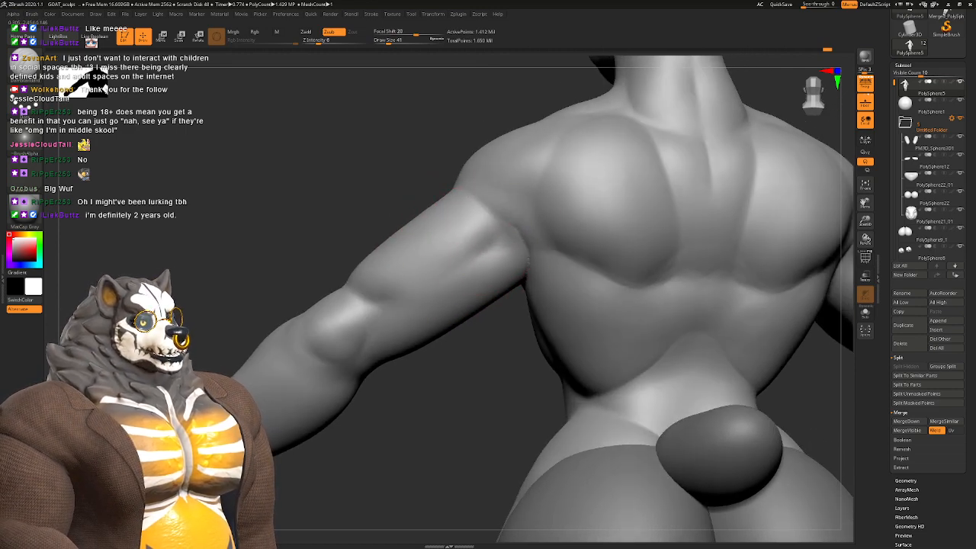
{"action": "right_click_drag", "start_coordinate": [488, 194], "coordinate": [503, 180]}
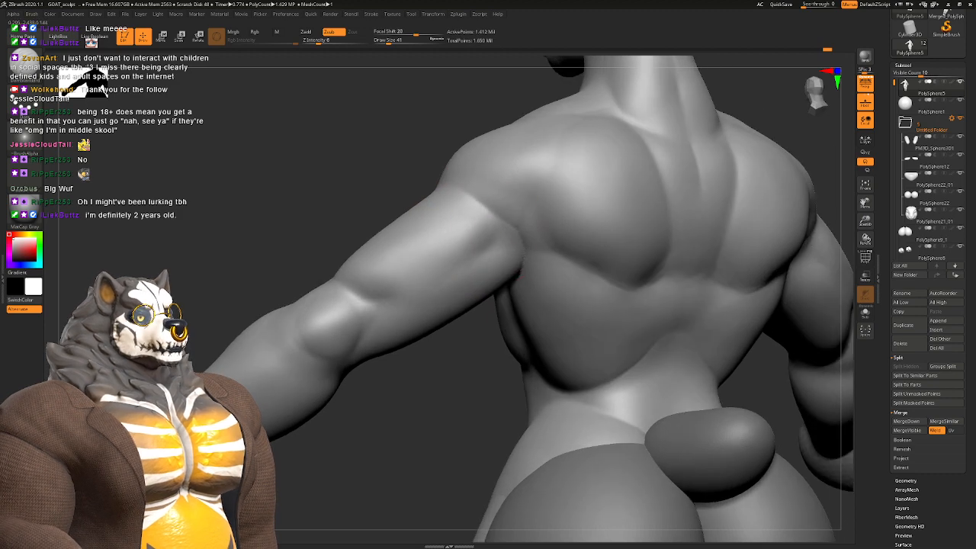
{"action": "right_click_drag", "start_coordinate": [507, 237], "coordinate": [518, 228]}
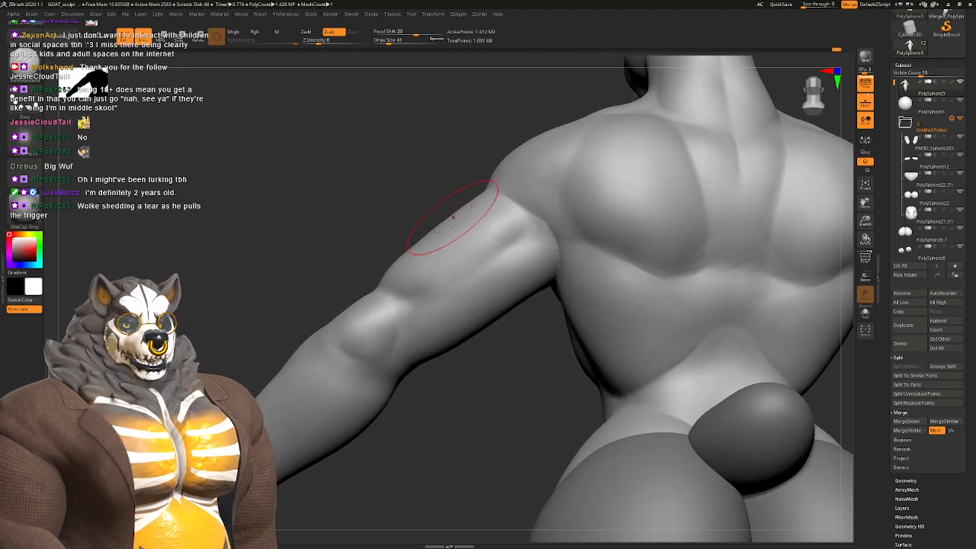
{"action": "mouse_move", "coordinate": [472, 191]}
{"action": "right_mouse_down"}
{"action": "mouse_move", "coordinate": [392, 277]}
{"action": "mouse_move", "coordinate": [358, 412]}
{"action": "right_mouse_up"}
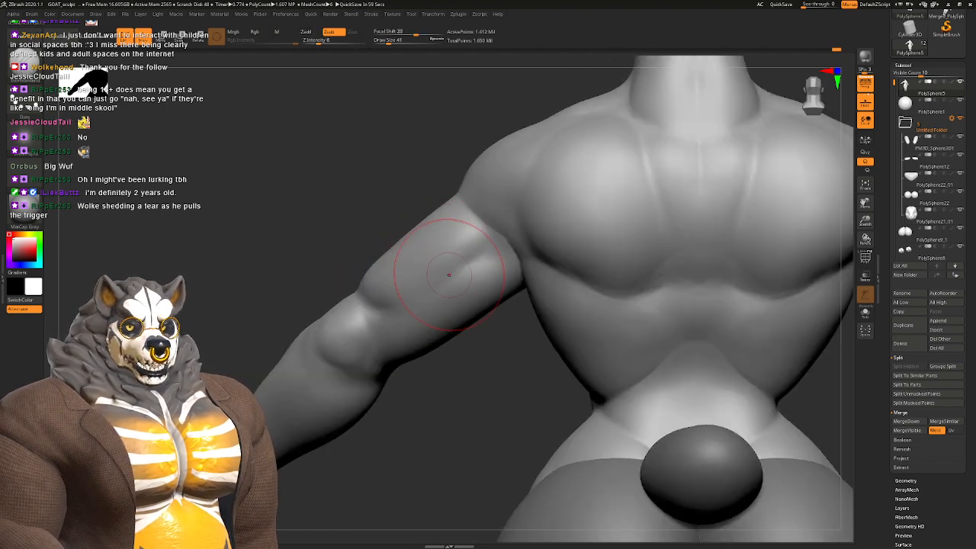
{"action": "right_click_drag", "start_coordinate": [321, 286], "coordinate": [359, 261]}
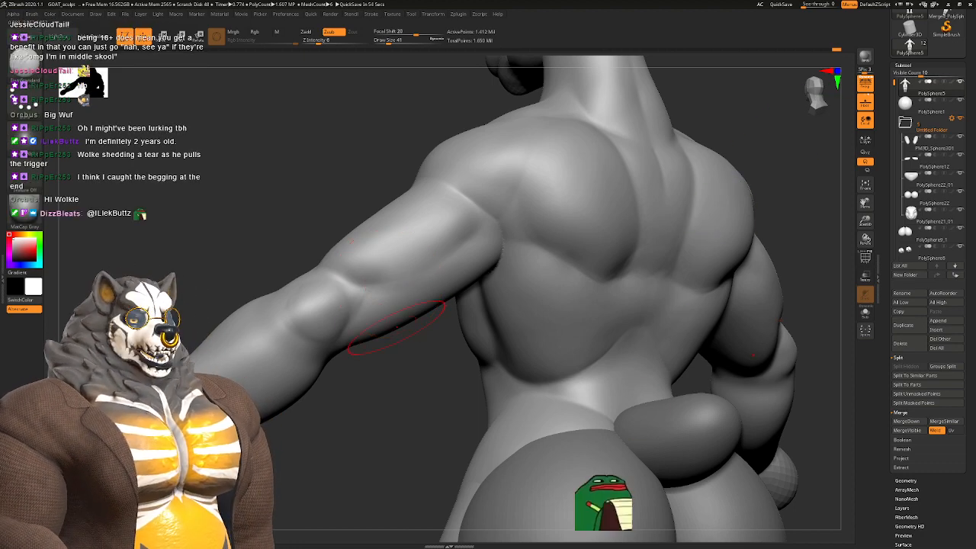
{"action": "right_click_drag", "start_coordinate": [397, 282], "coordinate": [430, 229]}
{"action": "right_click_drag", "start_coordinate": [455, 263], "coordinate": [385, 305]}
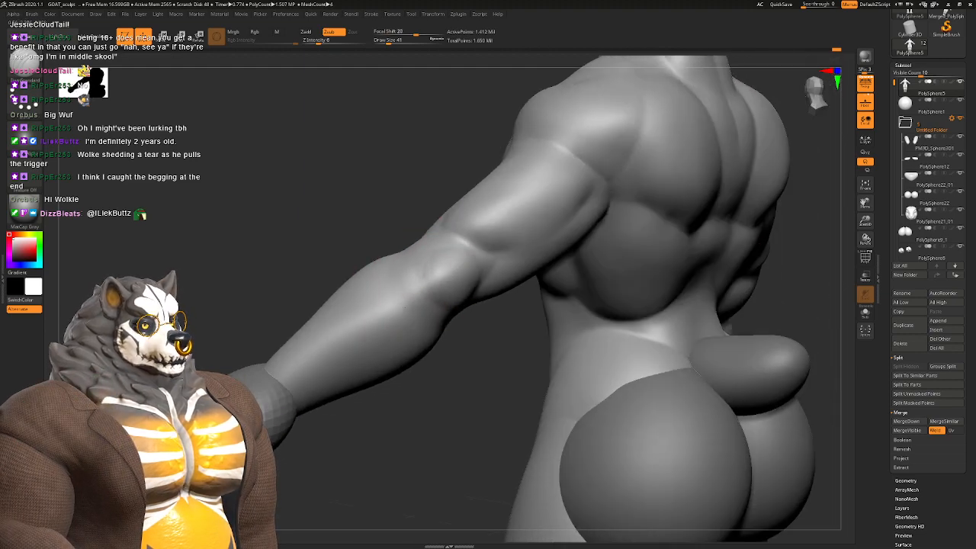
Step: Set the Draw Size to 48 and sculpt the muscle grooves of the outer forearm below the elbow
{"action": "left_click_drag", "start_coordinate": [417, 277], "coordinate": [382, 296]}
{"action": "right_click_drag", "start_coordinate": [387, 285], "coordinate": [366, 332]}
{"action": "key", "text": "space"}
{"action": "left_click_drag", "start_coordinate": [398, 289], "coordinate": [402, 290]}
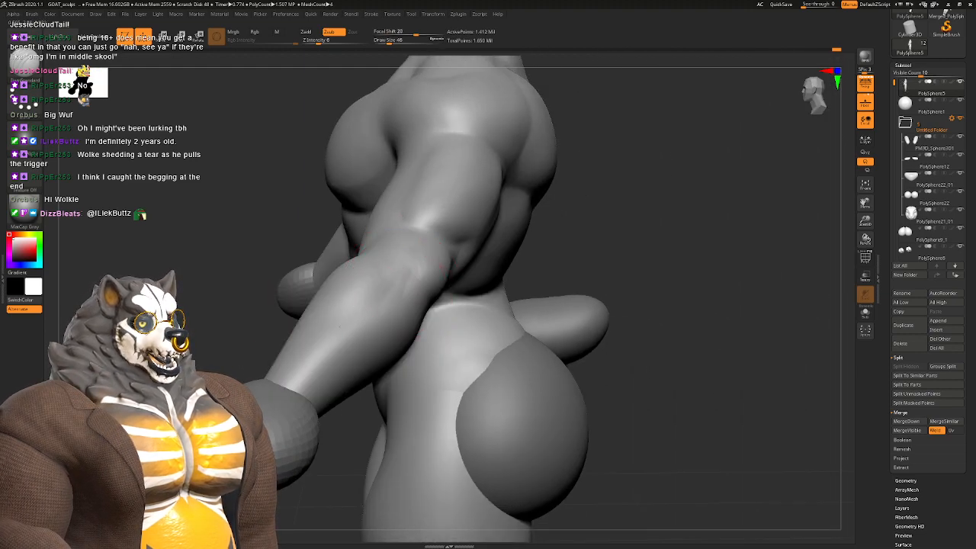
{"action": "right_click_drag", "start_coordinate": [358, 336], "coordinate": [421, 325]}
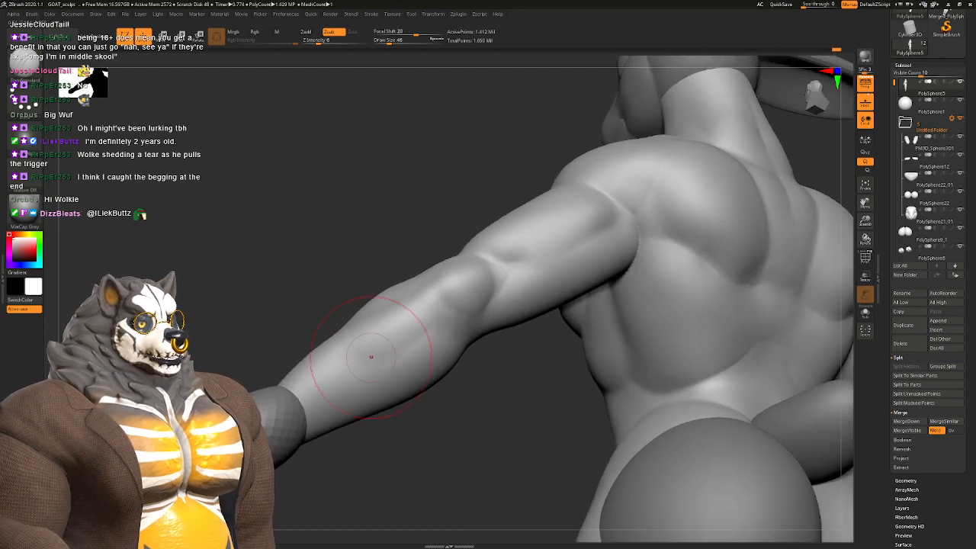
{"action": "mouse_move", "coordinate": [421, 324]}
{"action": "right_mouse_down"}
{"action": "mouse_move", "coordinate": [355, 318]}
{"action": "mouse_move", "coordinate": [392, 320]}
{"action": "mouse_move", "coordinate": [351, 305]}
{"action": "mouse_move", "coordinate": [360, 284]}
{"action": "right_mouse_up"}
{"action": "key", "text": "b"}
{"action": "key", "text": "m"}
{"action": "key", "text": "v"}
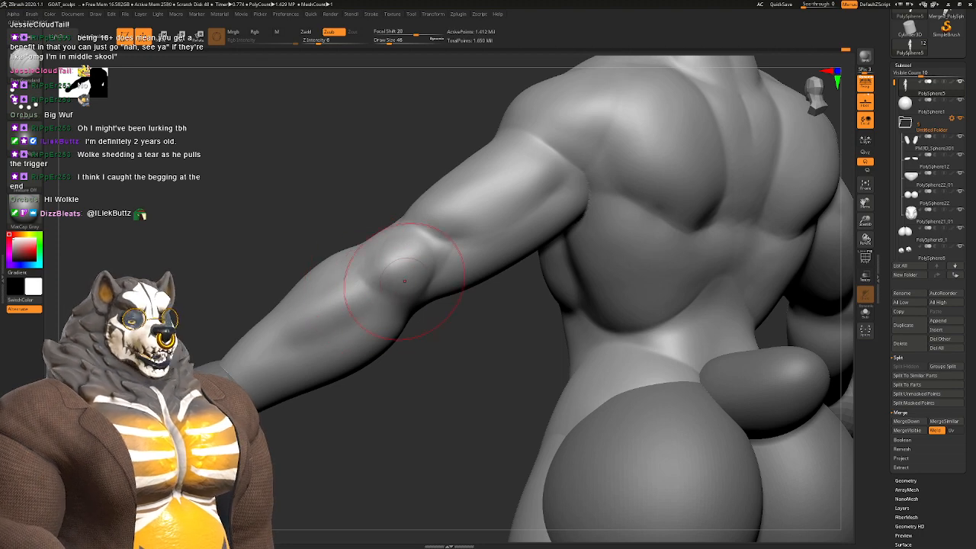
{"action": "right_click_drag", "start_coordinate": [404, 280], "coordinate": [374, 309]}
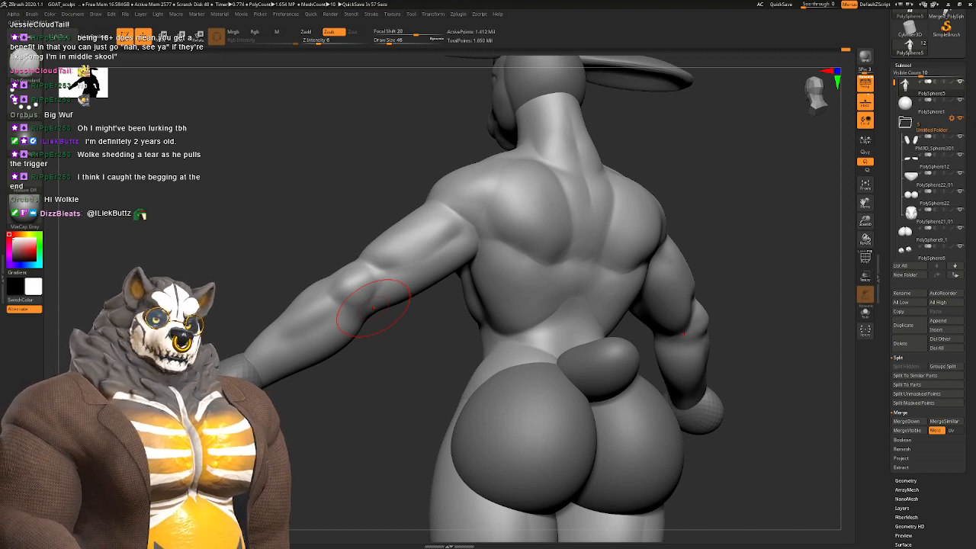
Step: Build up the back of the upper arm above the elbow with the Clay brush at Draw Size 48 and Z Intensity 3
{"action": "right_click_drag", "start_coordinate": [386, 294], "coordinate": [457, 221]}
{"action": "right_click_drag", "start_coordinate": [457, 221], "coordinate": [404, 232]}
{"action": "mouse_move", "coordinate": [404, 233]}
{"action": "right_mouse_down", "text": "ctrl"}
{"action": "mouse_move", "coordinate": [419, 350]}
{"action": "mouse_move", "coordinate": [396, 328]}
{"action": "mouse_move", "coordinate": [374, 266]}
{"action": "mouse_move", "coordinate": [387, 313]}
{"action": "mouse_move", "coordinate": [337, 305]}
{"action": "mouse_move", "coordinate": [403, 294]}
{"action": "right_mouse_up", "text": "ctrl"}
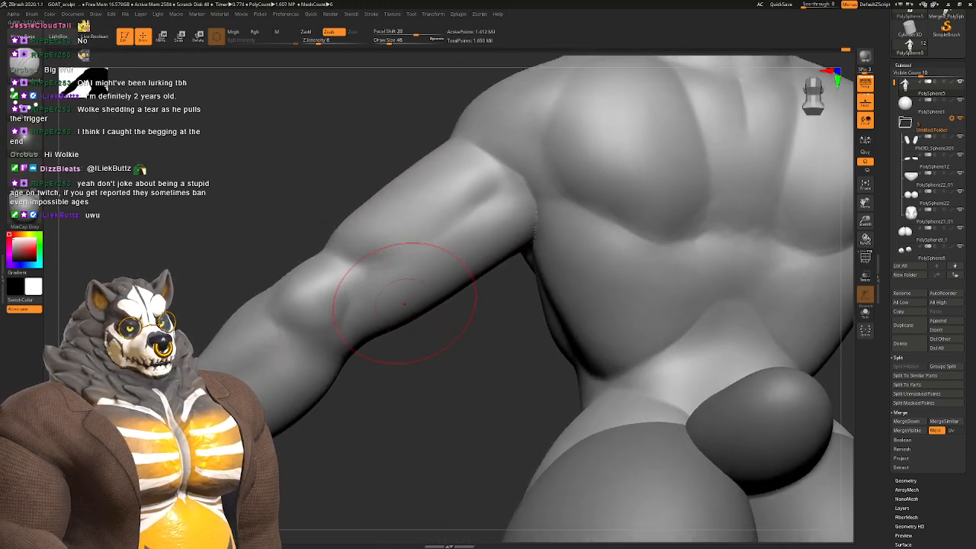
{"action": "key", "text": "b"}
{"action": "key", "text": "c"}
{"action": "key", "text": "b"}
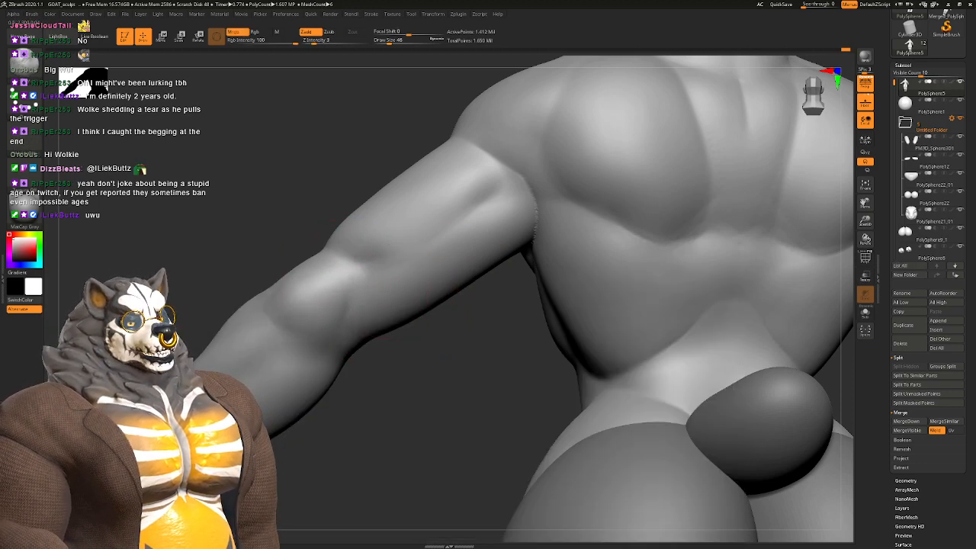
{"action": "mouse_move", "coordinate": [365, 356]}
{"action": "right_mouse_down"}
{"action": "mouse_move", "coordinate": [330, 325]}
{"action": "mouse_move", "coordinate": [344, 306]}
{"action": "mouse_move", "coordinate": [359, 316]}
{"action": "mouse_move", "coordinate": [390, 300]}
{"action": "right_mouse_up"}
Step: Reshape the elbow and the adjoining upper arm with the Move brush at Draw Size 48 and Z Intensity 51
{"action": "key", "text": "b"}
{"action": "key", "text": "m"}
{"action": "key", "text": "v"}
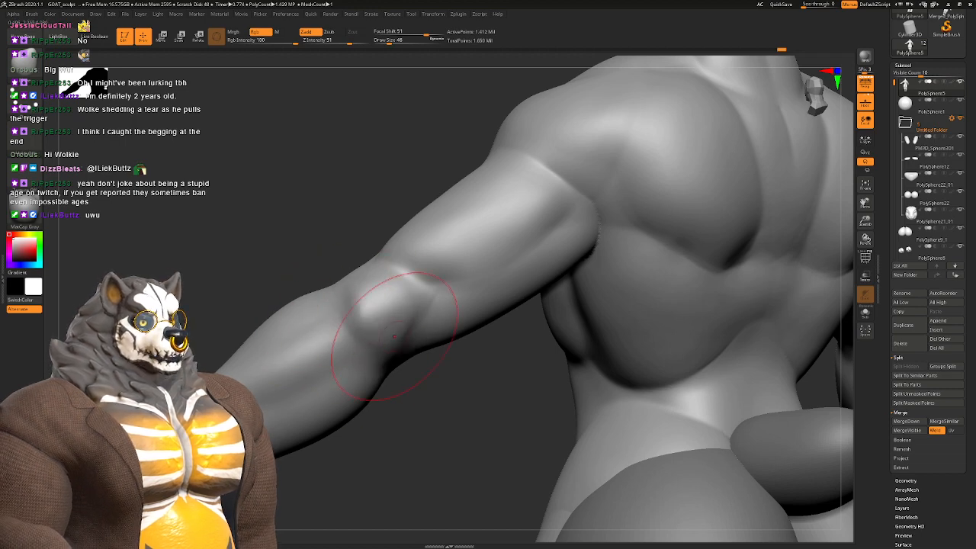
{"action": "mouse_move", "coordinate": [393, 336]}
{"action": "right_mouse_down"}
{"action": "mouse_move", "coordinate": [371, 308]}
{"action": "mouse_move", "coordinate": [415, 275]}
{"action": "mouse_move", "coordinate": [394, 273]}
{"action": "right_mouse_up"}
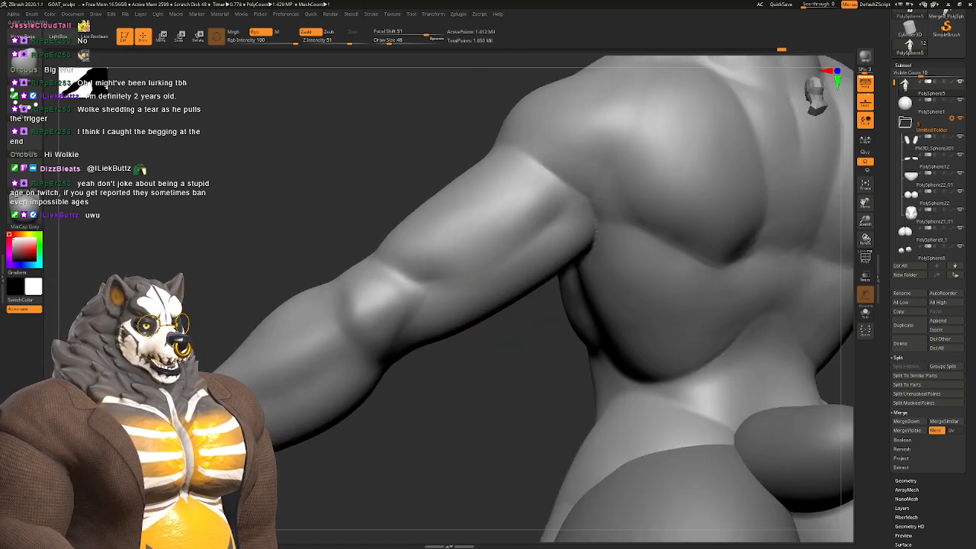
{"action": "right_click_drag", "start_coordinate": [450, 305], "coordinate": [381, 285]}
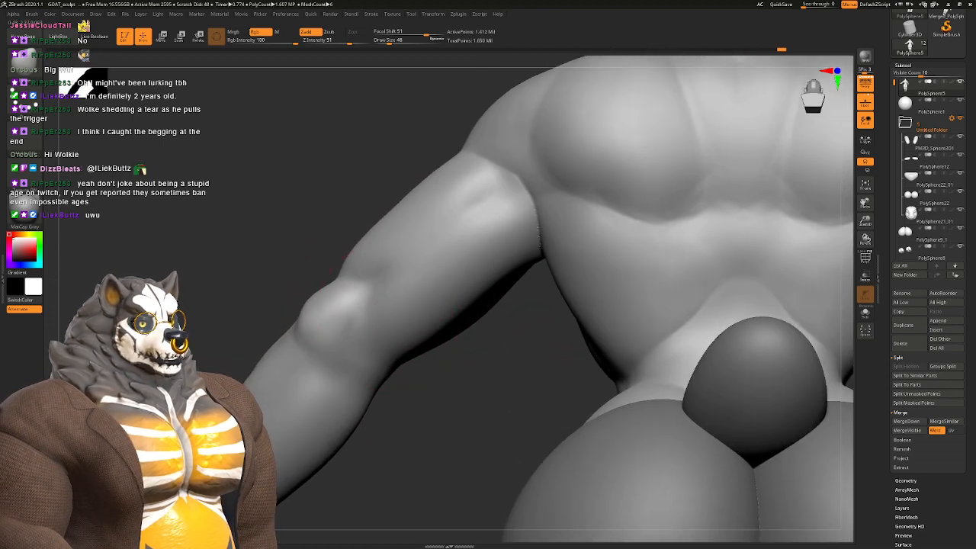
{"action": "mouse_move", "coordinate": [411, 335]}
{"action": "right_mouse_down"}
{"action": "mouse_move", "coordinate": [459, 319]}
{"action": "mouse_move", "coordinate": [450, 228]}
{"action": "mouse_move", "coordinate": [413, 251]}
{"action": "mouse_move", "coordinate": [394, 316]}
{"action": "right_mouse_up"}
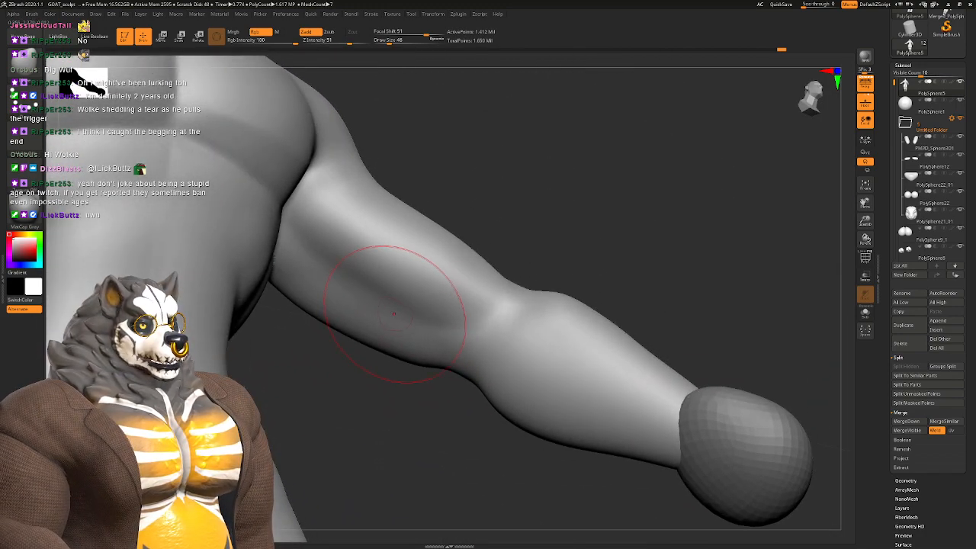
Step: Enlarge the Move brush to Draw Size 71 and adjust the silhouette of the upper arm between armpit and elbow
{"action": "key", "text": "space"}
{"action": "left_click_drag", "start_coordinate": [394, 317], "coordinate": [413, 317]}
{"action": "mouse_move", "coordinate": [413, 317]}
{"action": "right_mouse_down"}
{"action": "mouse_move", "coordinate": [442, 336]}
{"action": "mouse_move", "coordinate": [458, 324]}
{"action": "right_mouse_up"}
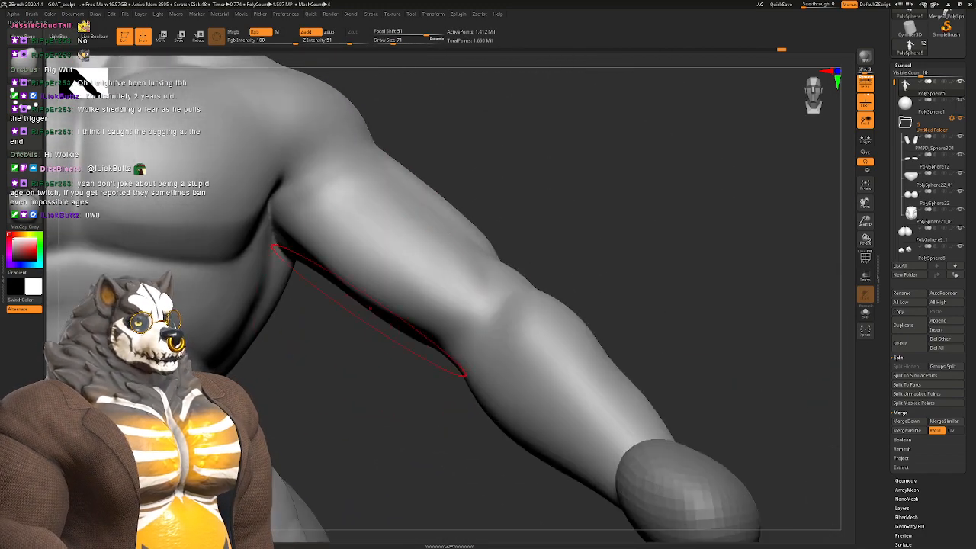
{"action": "right_click_drag", "start_coordinate": [375, 310], "coordinate": [343, 282]}
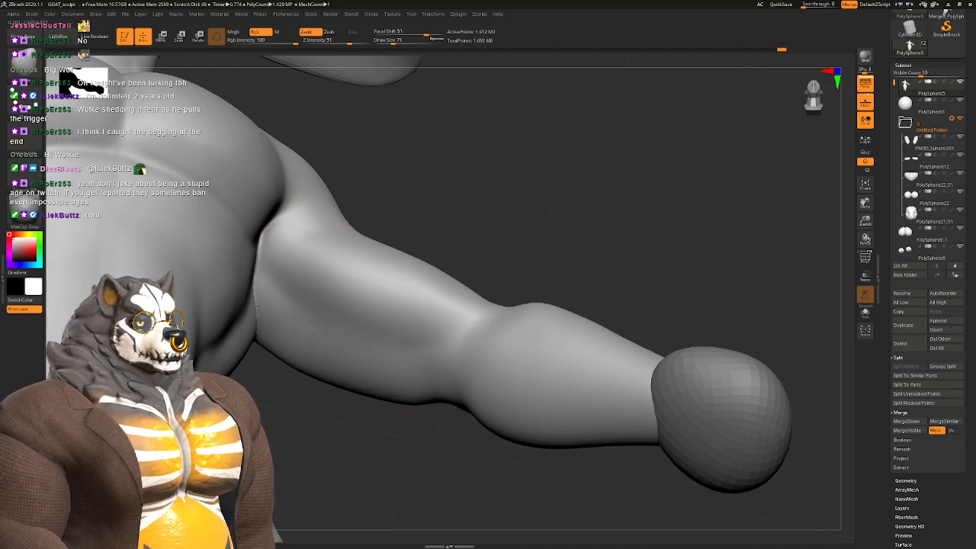
{"action": "right_click_drag", "start_coordinate": [375, 327], "coordinate": [385, 396]}
{"action": "right_click_drag", "start_coordinate": [385, 303], "coordinate": [375, 301]}
Step: Carve the inner elbow and forearm muscle lines with the Dam Standard brush at Draw Size 41 and Z Intensity 6
{"action": "key", "text": "b"}
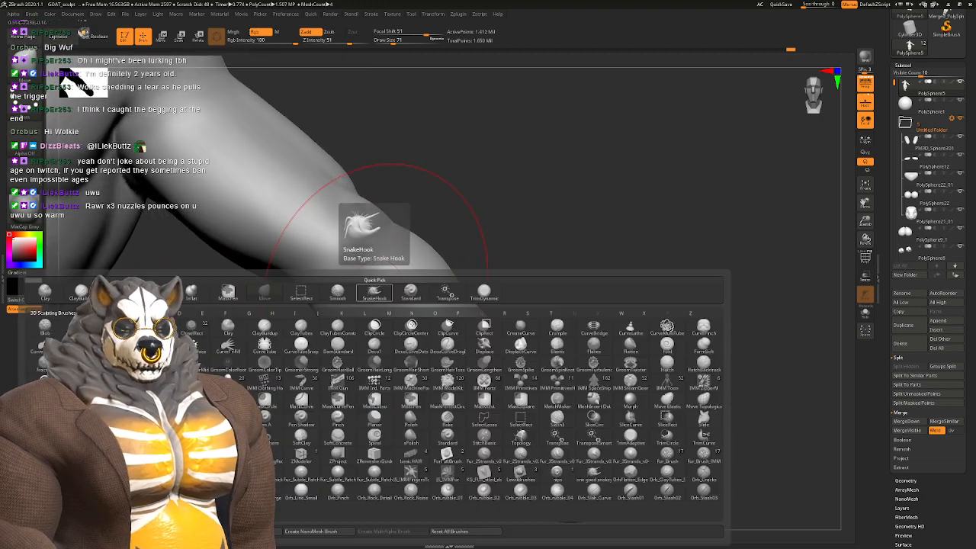
{"action": "key", "text": "d"}
{"action": "key", "text": "s"}
{"action": "key", "text": "space"}
{"action": "left_click_drag", "start_coordinate": [396, 311], "coordinate": [383, 310]}
{"action": "right_click_drag", "start_coordinate": [385, 282], "coordinate": [367, 245]}
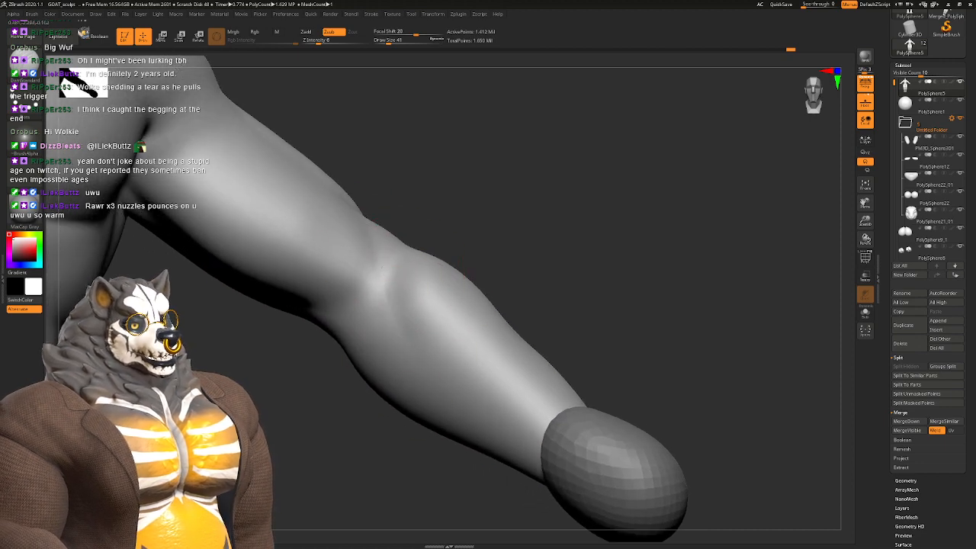
{"action": "mouse_move", "coordinate": [423, 263]}
{"action": "right_mouse_down"}
{"action": "mouse_move", "coordinate": [407, 269]}
{"action": "mouse_move", "coordinate": [428, 280]}
{"action": "mouse_move", "coordinate": [407, 324]}
{"action": "mouse_move", "coordinate": [447, 358]}
{"action": "mouse_move", "coordinate": [439, 366]}
{"action": "right_mouse_up"}
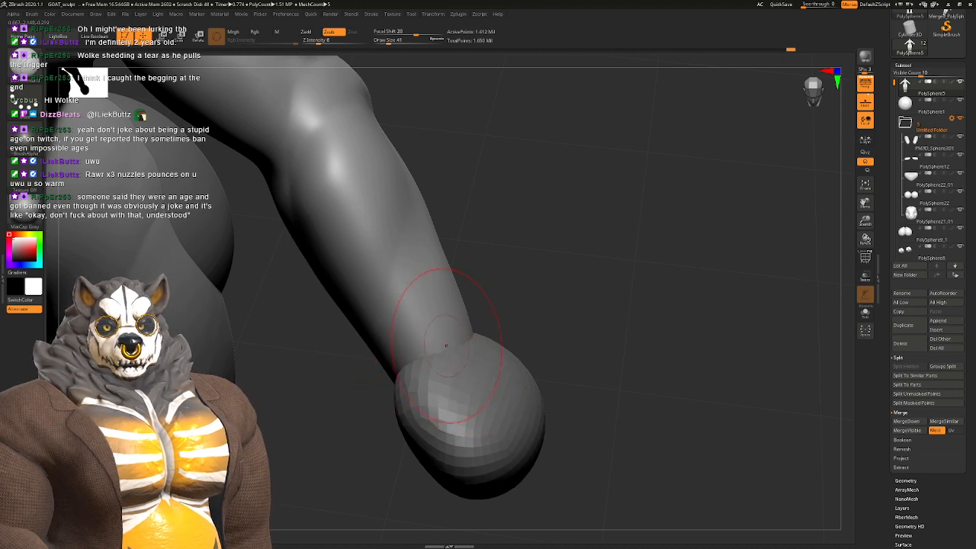
{"action": "right_click_drag", "start_coordinate": [446, 345], "coordinate": [449, 343]}
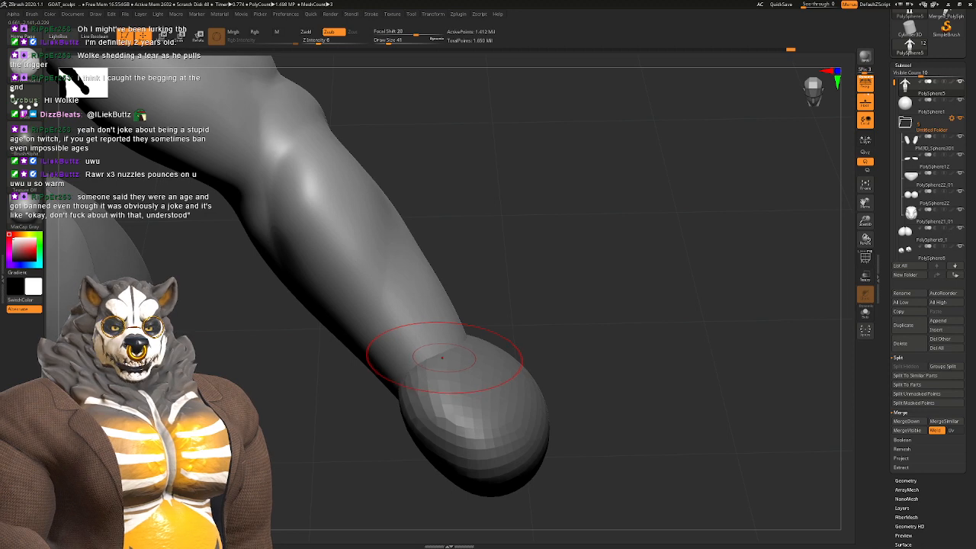
Step: Set the Dam Standard brush to Draw Size 62 and define the forearm muscles from the elbow crease to the wrist
{"action": "key", "text": "space"}
{"action": "left_click_drag", "start_coordinate": [442, 358], "coordinate": [459, 356]}
{"action": "mouse_move", "coordinate": [392, 342]}
{"action": "right_mouse_down"}
{"action": "mouse_move", "coordinate": [356, 232]}
{"action": "mouse_move", "coordinate": [401, 347]}
{"action": "mouse_move", "coordinate": [358, 305]}
{"action": "right_mouse_up"}
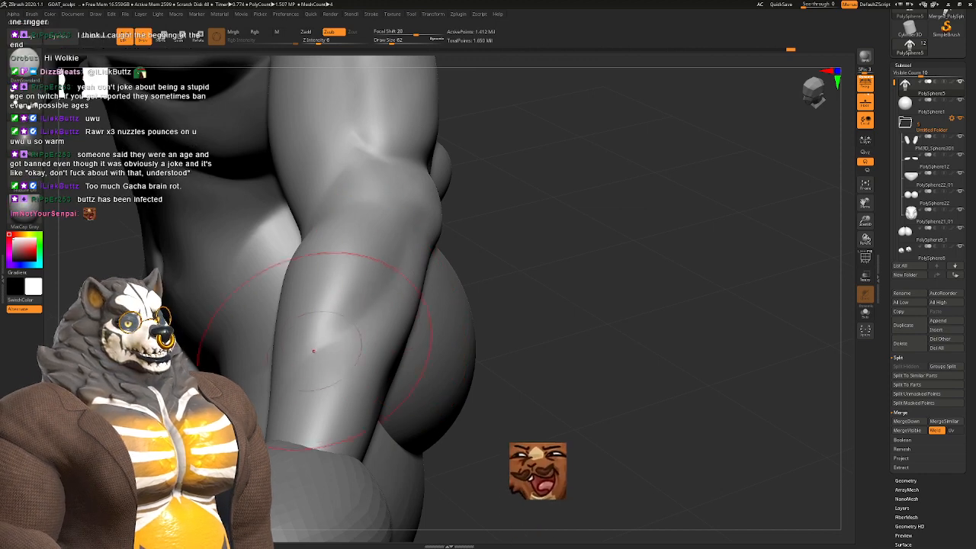
{"action": "mouse_move", "coordinate": [313, 351]}
{"action": "right_mouse_down"}
{"action": "mouse_move", "coordinate": [376, 312]}
{"action": "mouse_move", "coordinate": [386, 320]}
{"action": "right_mouse_up"}
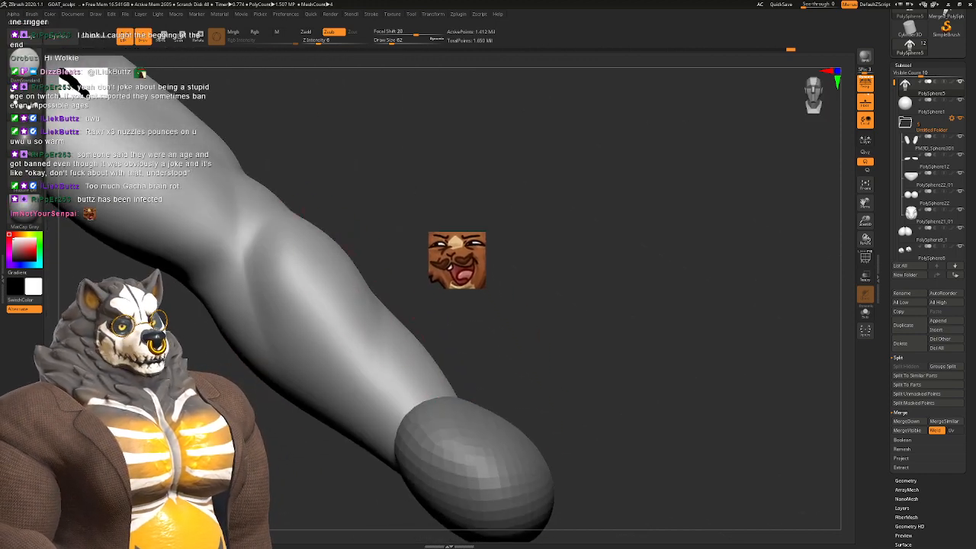
{"action": "right_click_drag", "start_coordinate": [341, 377], "coordinate": [482, 412]}
{"action": "left_click_drag", "start_coordinate": [346, 325], "coordinate": [317, 268]}
{"action": "right_click_drag", "start_coordinate": [261, 317], "coordinate": [353, 329], "text": "alt"}
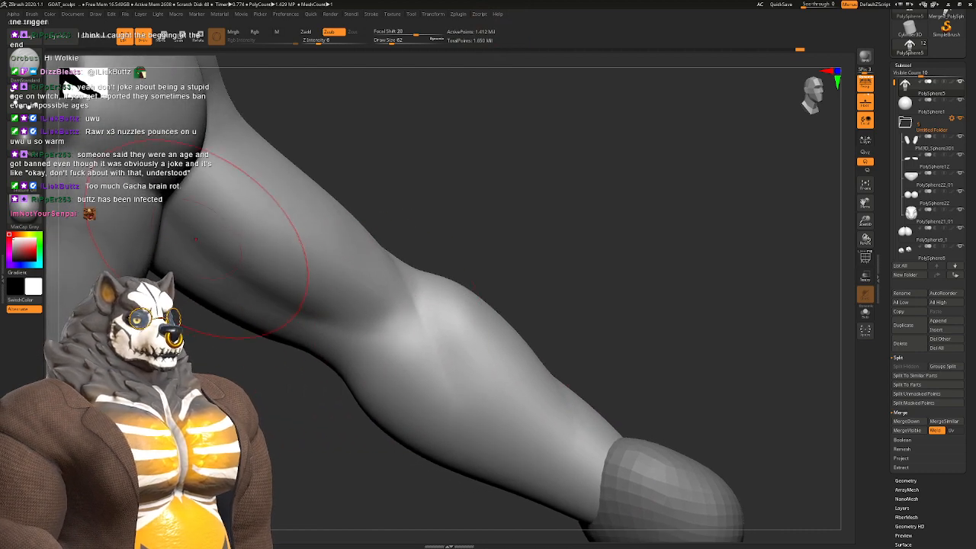
Step: Examine the whole figure from the back and front, and the arm's muscle shapes up close
{"action": "right_click_drag", "start_coordinate": [305, 397], "coordinate": [332, 316], "text": "ctrl"}
{"action": "right_click_drag", "start_coordinate": [332, 317], "coordinate": [377, 285]}
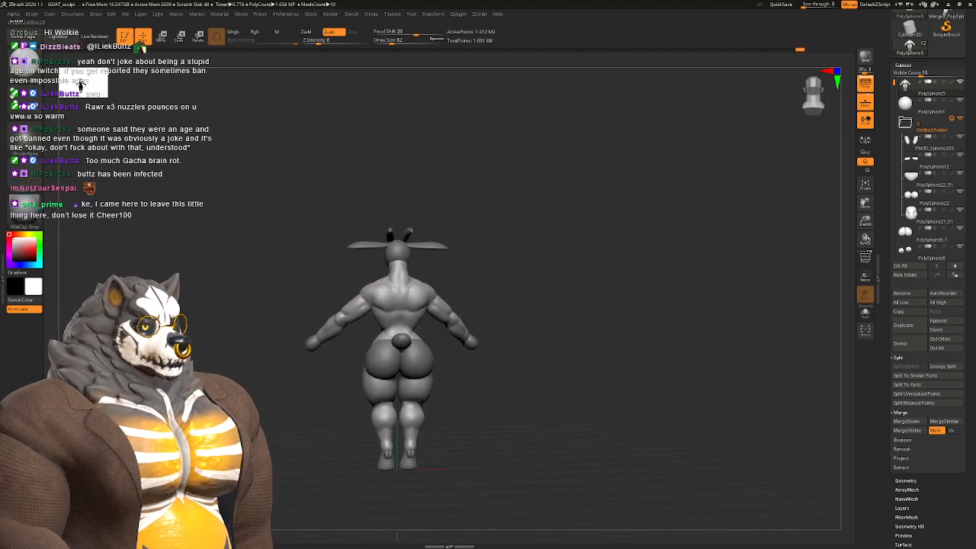
{"action": "right_click_drag", "start_coordinate": [393, 325], "coordinate": [446, 292], "text": "alt"}
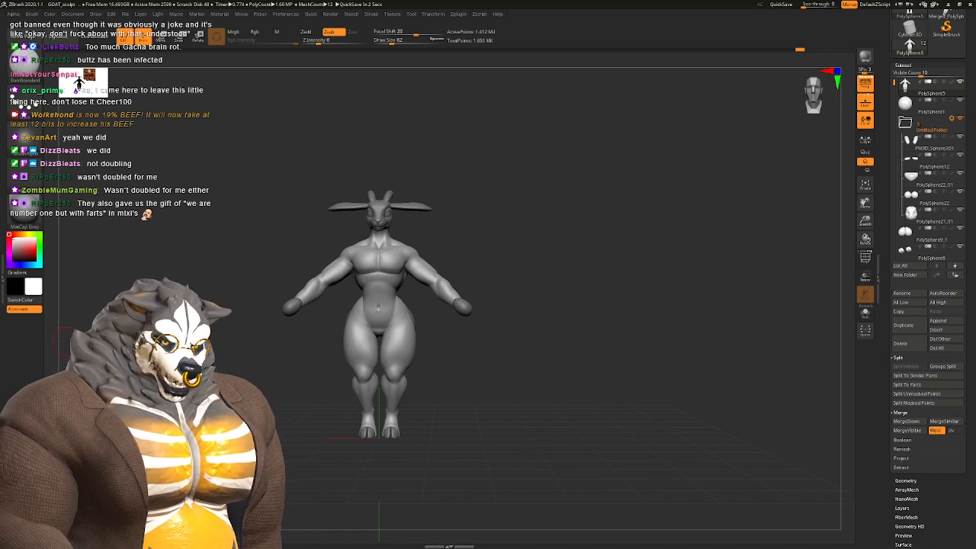
{"action": "left_click_drag", "start_coordinate": [580, 307], "coordinate": [689, 452]}
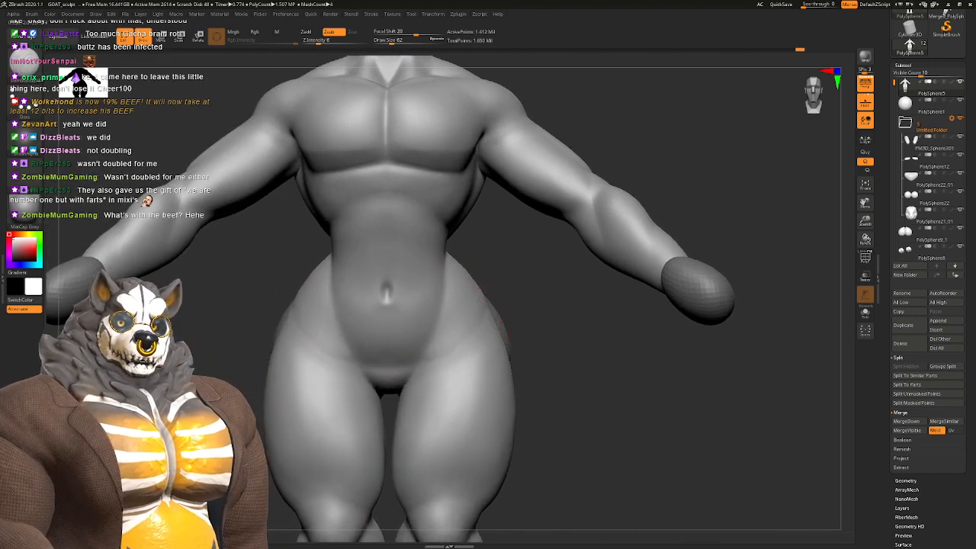
{"action": "left_click_drag", "start_coordinate": [573, 303], "coordinate": [416, 350], "text": "alt"}
{"action": "mouse_move", "coordinate": [415, 350]}
{"action": "right_mouse_down"}
{"action": "mouse_move", "coordinate": [431, 295]}
{"action": "mouse_move", "coordinate": [424, 250]}
{"action": "mouse_move", "coordinate": [452, 301]}
{"action": "mouse_move", "coordinate": [457, 347]}
{"action": "mouse_move", "coordinate": [476, 304]}
{"action": "mouse_move", "coordinate": [442, 320]}
{"action": "mouse_move", "coordinate": [401, 309]}
{"action": "mouse_move", "coordinate": [362, 324]}
{"action": "mouse_move", "coordinate": [429, 343]}
{"action": "right_mouse_up"}
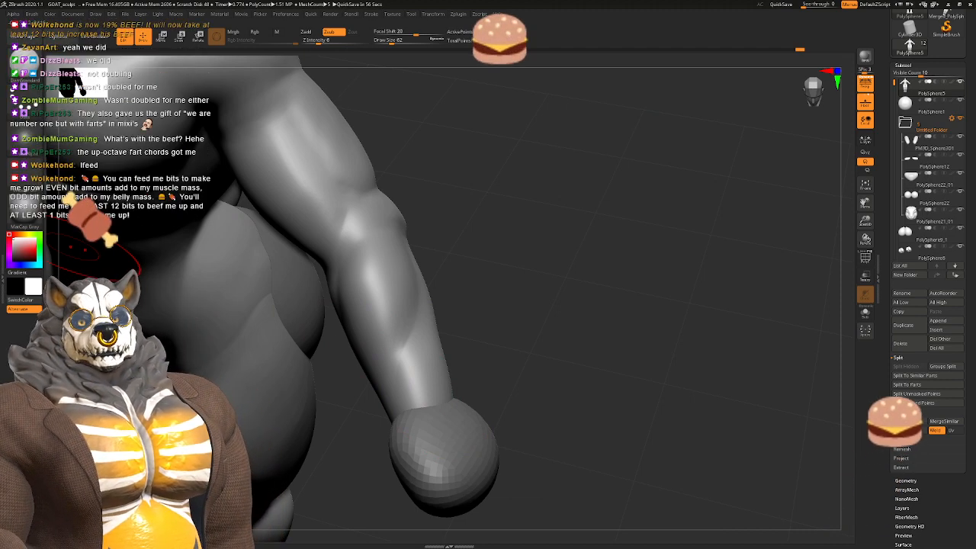
{"action": "left_click_drag", "start_coordinate": [568, 305], "coordinate": [373, 334]}
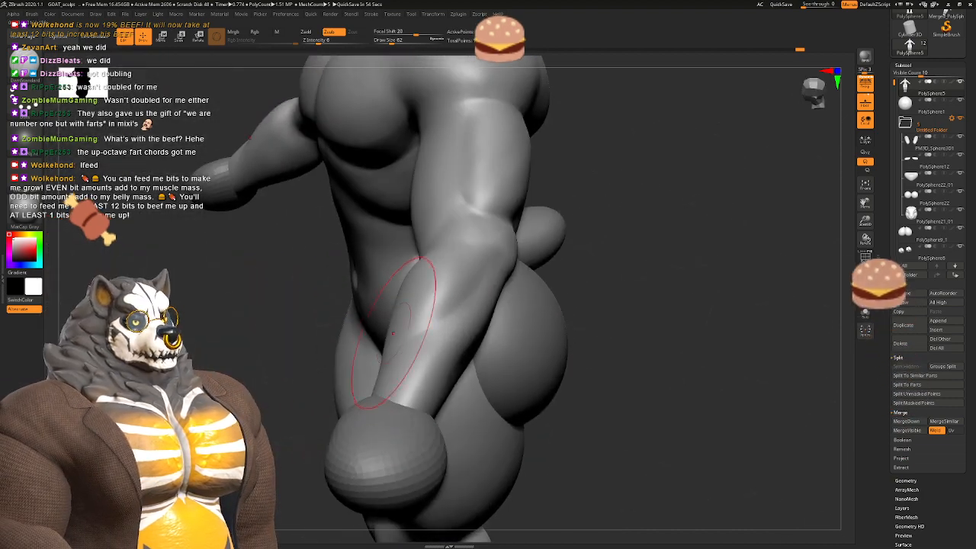
Step: Build up the forearm muscles between elbow and wrist with the Clay brush at Draw Size 44 and Z Intensity 3
{"action": "key", "text": "b"}
{"action": "key", "text": "c"}
{"action": "key", "text": "l"}
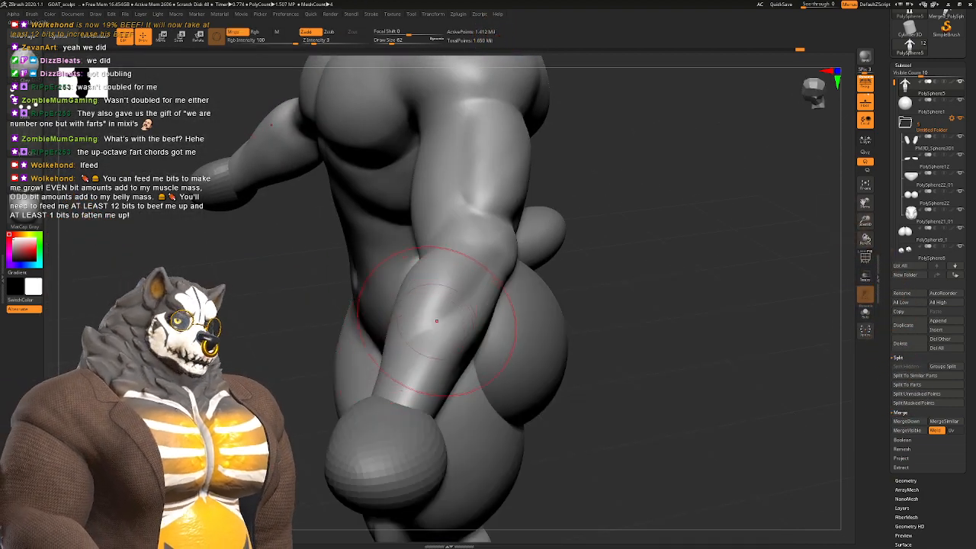
{"action": "key", "text": "b"}
{"action": "key", "text": "c"}
{"action": "key", "text": "l"}
{"action": "mouse_move", "coordinate": [471, 300]}
{"action": "right_mouse_down"}
{"action": "mouse_move", "coordinate": [391, 322]}
{"action": "mouse_move", "coordinate": [409, 333]}
{"action": "mouse_move", "coordinate": [468, 278]}
{"action": "right_mouse_up"}
{"action": "key", "text": "space"}
{"action": "left_click_drag", "start_coordinate": [437, 306], "coordinate": [432, 306]}
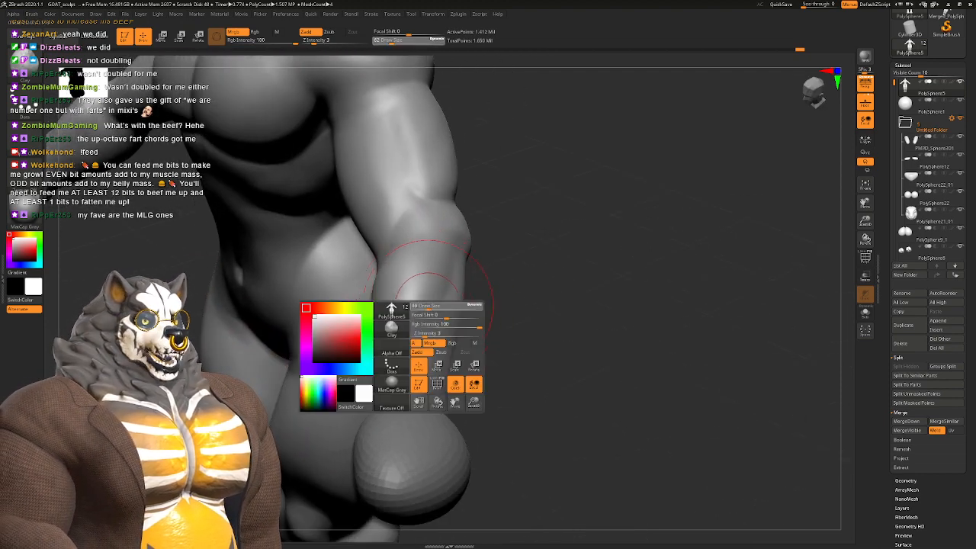
{"action": "mouse_move", "coordinate": [411, 344]}
{"action": "right_mouse_down"}
{"action": "mouse_move", "coordinate": [443, 281]}
{"action": "mouse_move", "coordinate": [462, 328]}
{"action": "mouse_move", "coordinate": [427, 340]}
{"action": "right_mouse_up"}
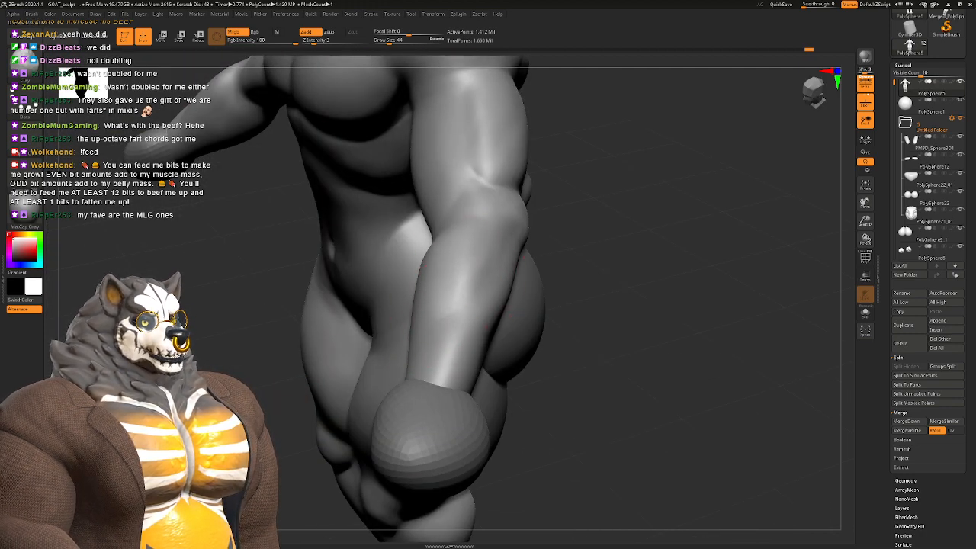
{"action": "mouse_move", "coordinate": [460, 312]}
{"action": "right_mouse_down"}
{"action": "mouse_move", "coordinate": [408, 292]}
{"action": "mouse_move", "coordinate": [473, 271]}
{"action": "right_mouse_up"}
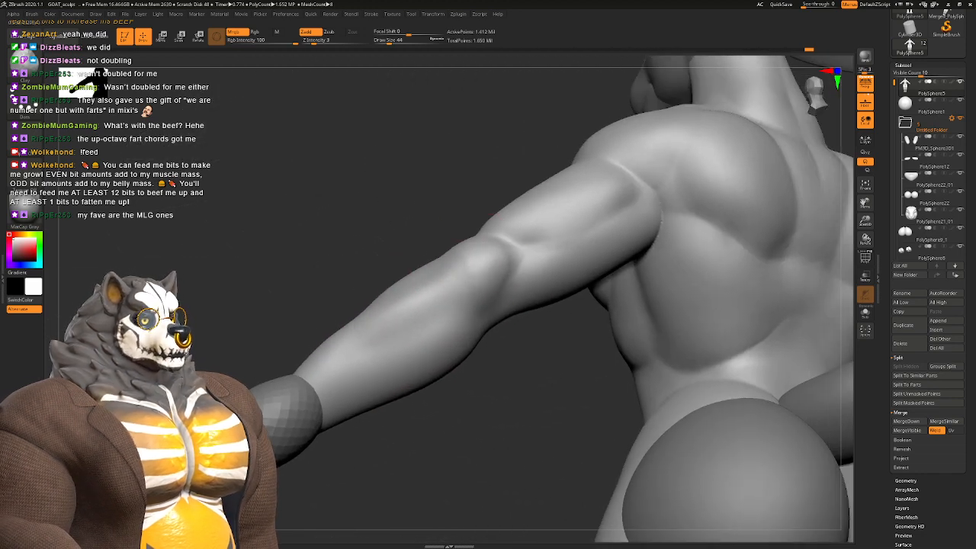
Step: Set the Clay brush to Draw Size 54 and fill out the triceps on the back of the upper arm
{"action": "right_click_drag", "start_coordinate": [562, 218], "coordinate": [494, 254]}
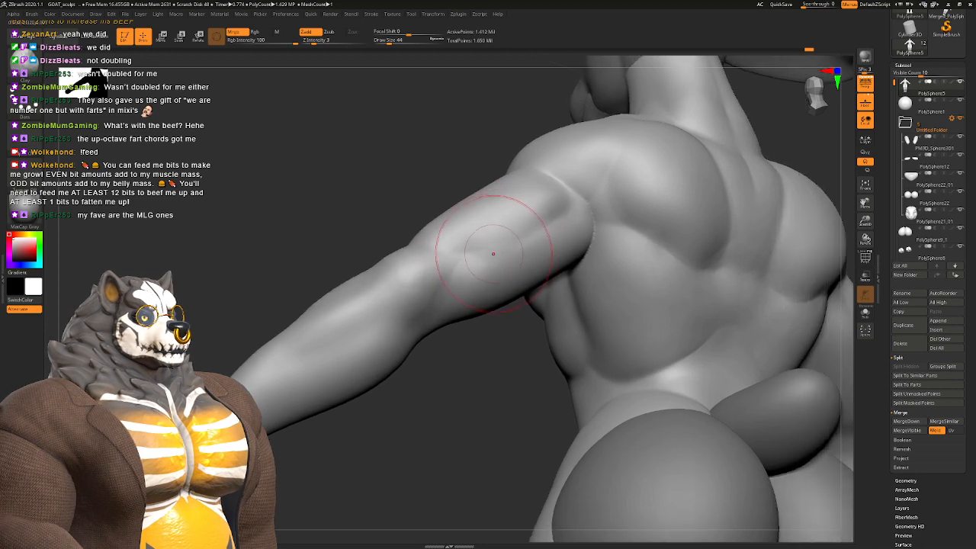
{"action": "key", "text": "space"}
{"action": "left_click", "coordinate": [492, 253]}
{"action": "left_click_drag", "start_coordinate": [489, 255], "coordinate": [557, 207]}
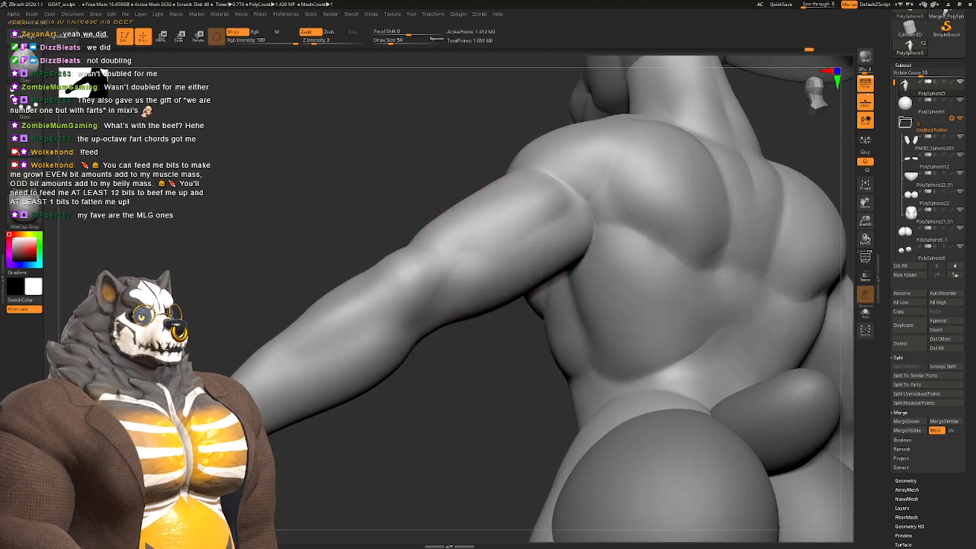
{"action": "left_click_drag", "start_coordinate": [499, 241], "coordinate": [538, 254]}
{"action": "right_click_drag", "start_coordinate": [537, 255], "coordinate": [525, 190]}
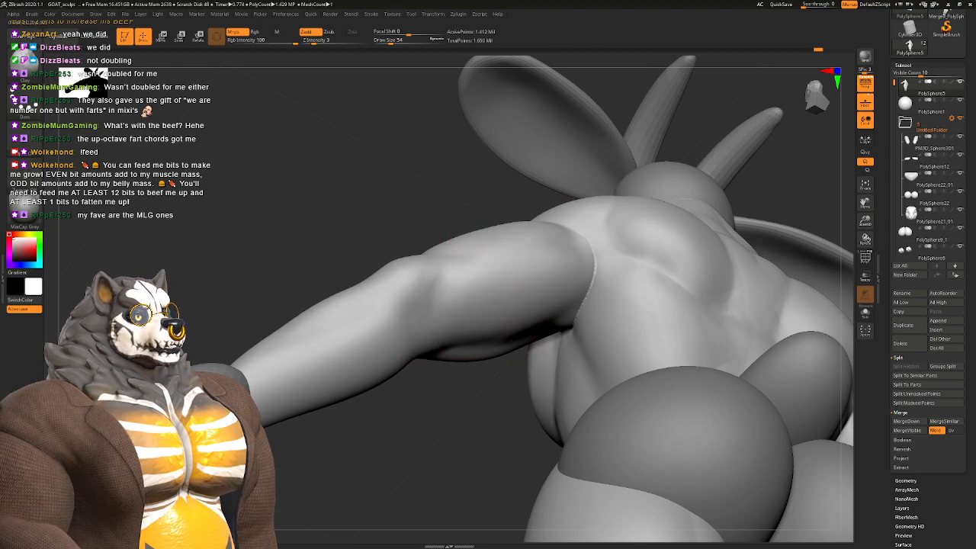
{"action": "mouse_move", "coordinate": [488, 305]}
{"action": "right_mouse_down"}
{"action": "mouse_move", "coordinate": [671, 328]}
{"action": "mouse_move", "coordinate": [686, 347]}
{"action": "mouse_move", "coordinate": [674, 388]}
{"action": "mouse_move", "coordinate": [483, 379]}
{"action": "right_mouse_up"}
Step: Reduce the Clay brush to Draw Size 48 and add volume to the upper forearm just below the elbow crease
{"action": "key", "text": "space"}
{"action": "left_click_drag", "start_coordinate": [522, 328], "coordinate": [519, 329]}
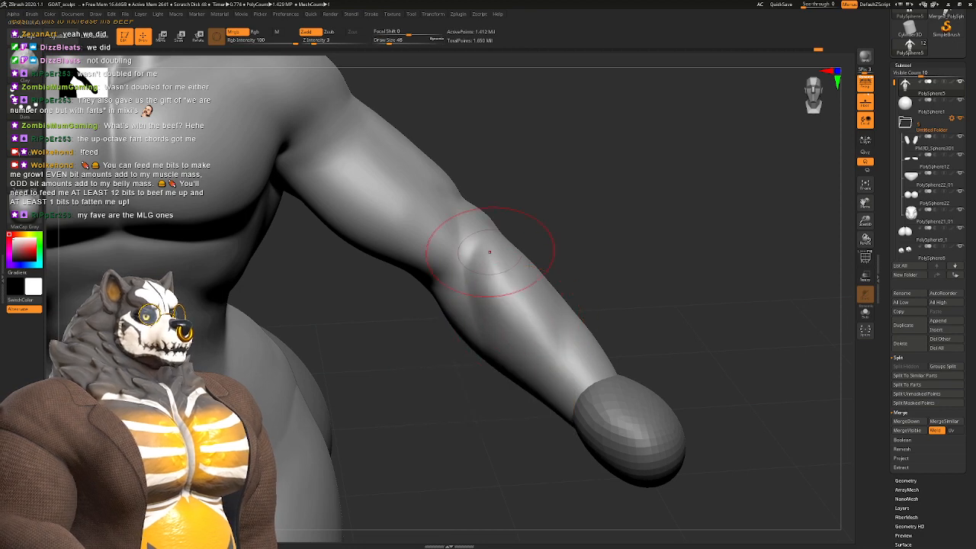
{"action": "mouse_move", "coordinate": [496, 257]}
{"action": "right_mouse_down"}
{"action": "mouse_move", "coordinate": [505, 300]}
{"action": "mouse_move", "coordinate": [496, 256]}
{"action": "mouse_move", "coordinate": [510, 272]}
{"action": "right_mouse_up"}
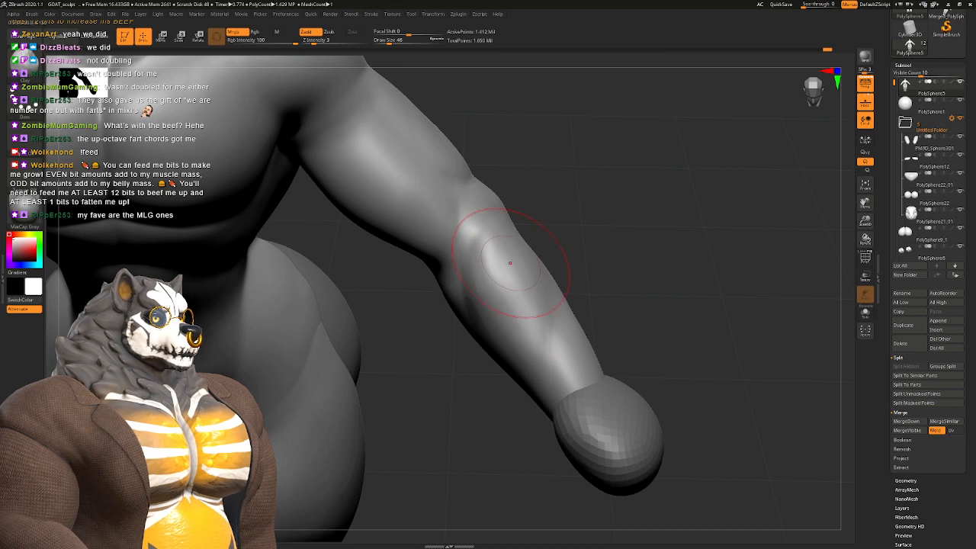
{"action": "mouse_move", "coordinate": [512, 311]}
{"action": "right_mouse_down"}
{"action": "mouse_move", "coordinate": [517, 282]}
{"action": "mouse_move", "coordinate": [540, 268]}
{"action": "mouse_move", "coordinate": [524, 279]}
{"action": "right_mouse_up"}
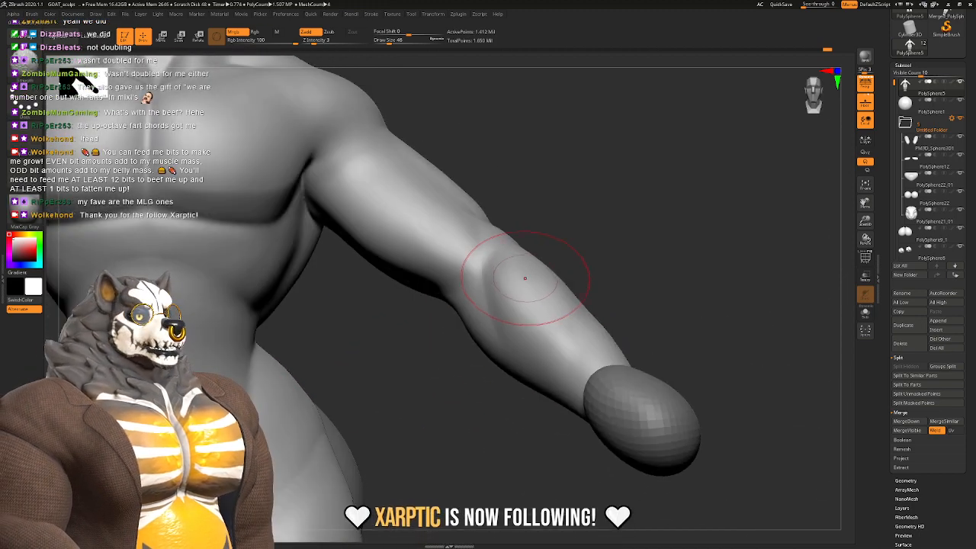
{"action": "left_click_drag", "start_coordinate": [525, 279], "coordinate": [538, 307]}
{"action": "right_click_drag", "start_coordinate": [538, 307], "coordinate": [576, 320]}
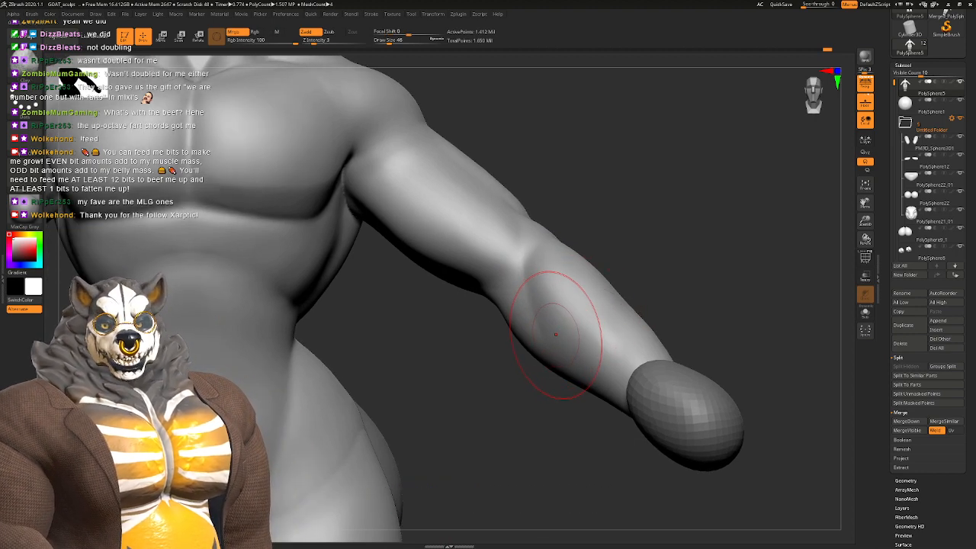
Step: Refine the outer forearm's volume from the elbow towards the wrist with the Clay brush
{"action": "mouse_move", "coordinate": [546, 308]}
{"action": "right_mouse_down"}
{"action": "mouse_move", "coordinate": [545, 287]}
{"action": "mouse_move", "coordinate": [587, 275]}
{"action": "mouse_move", "coordinate": [457, 293]}
{"action": "mouse_move", "coordinate": [643, 266]}
{"action": "right_mouse_up"}
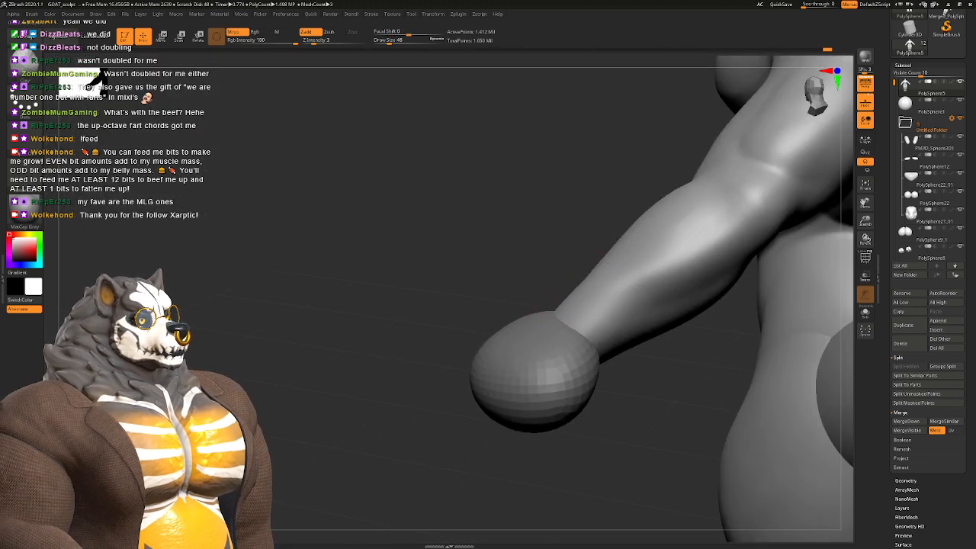
{"action": "left_click_drag", "start_coordinate": [647, 265], "coordinate": [700, 240]}
{"action": "right_click_drag", "start_coordinate": [717, 235], "coordinate": [563, 255]}
{"action": "left_click_drag", "start_coordinate": [562, 255], "coordinate": [434, 336]}
Step: Inspect the figure's overall proportions and arm muscles from the rear and three-quarter back views
{"action": "mouse_move", "coordinate": [597, 266]}
{"action": "right_mouse_down"}
{"action": "mouse_move", "coordinate": [538, 271]}
{"action": "mouse_move", "coordinate": [541, 239]}
{"action": "mouse_move", "coordinate": [500, 263]}
{"action": "mouse_move", "coordinate": [525, 228]}
{"action": "mouse_move", "coordinate": [465, 232]}
{"action": "mouse_move", "coordinate": [492, 232]}
{"action": "mouse_move", "coordinate": [602, 328]}
{"action": "right_mouse_up"}
{"action": "right_click_drag", "start_coordinate": [603, 327], "coordinate": [512, 230], "text": "alt"}
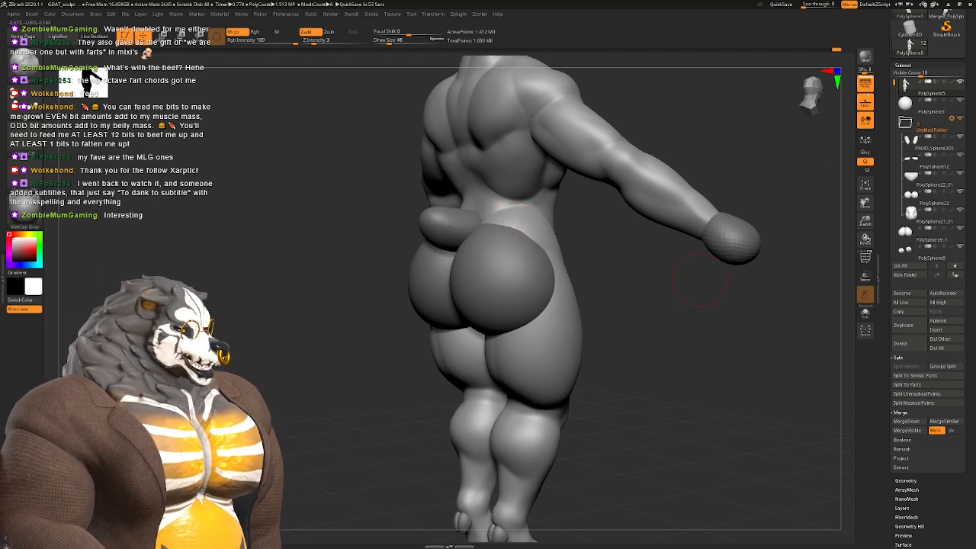
{"action": "left_click_drag", "start_coordinate": [641, 305], "coordinate": [747, 309]}
{"action": "mouse_move", "coordinate": [638, 286]}
{"action": "left_mouse_down", "text": "alt"}
{"action": "mouse_move", "coordinate": [635, 321]}
{"action": "mouse_move", "coordinate": [650, 347]}
{"action": "left_mouse_up", "text": "alt"}
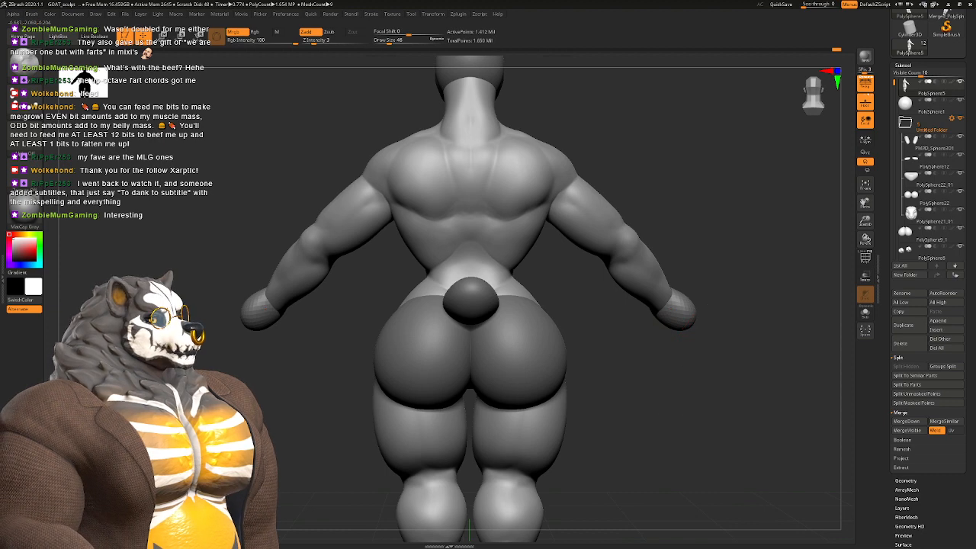
{"action": "mouse_move", "coordinate": [667, 404]}
{"action": "left_mouse_down", "text": "alt"}
{"action": "mouse_move", "coordinate": [659, 373]}
{"action": "mouse_move", "coordinate": [657, 393]}
{"action": "left_mouse_up", "text": "alt"}
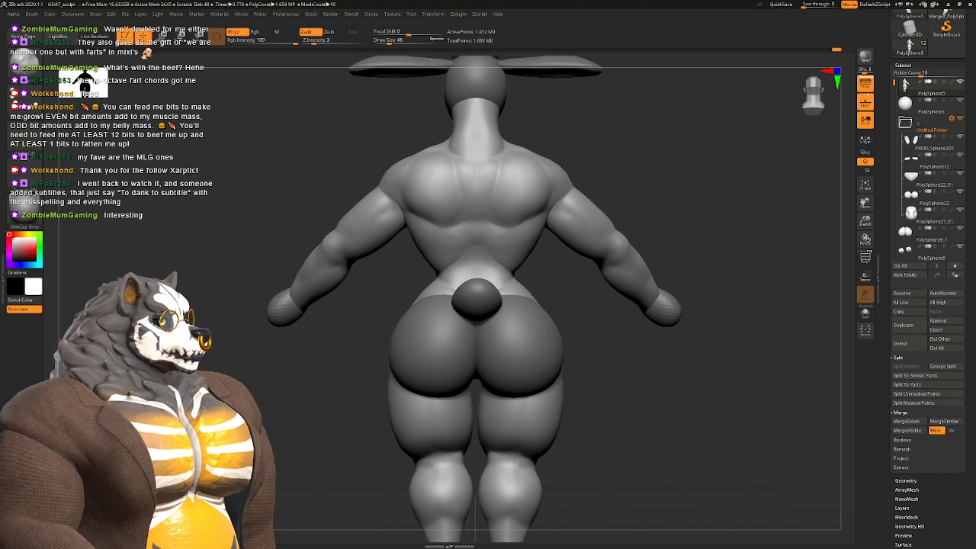
Step: Select the glutes subtool, move it directly above the body in the subtool order, and merge it down into the body
{"action": "mouse_move", "coordinate": [675, 378]}
{"action": "left_mouse_down", "text": "alt"}
{"action": "mouse_move", "coordinate": [697, 388]}
{"action": "mouse_move", "coordinate": [687, 353]}
{"action": "mouse_move", "coordinate": [676, 399]}
{"action": "left_mouse_up", "text": "alt"}
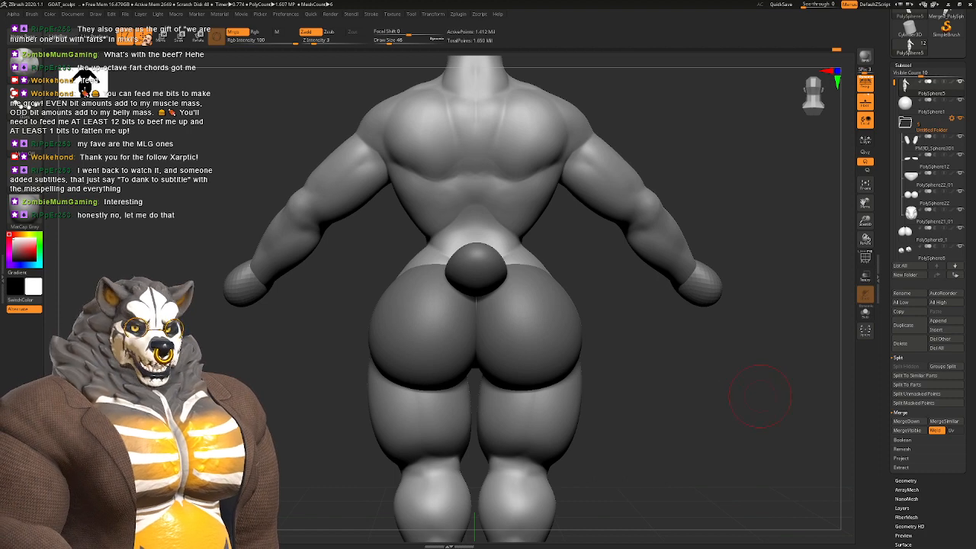
{"action": "mouse_move", "coordinate": [760, 396]}
{"action": "left_mouse_down"}
{"action": "mouse_move", "coordinate": [660, 403]}
{"action": "mouse_move", "coordinate": [690, 387]}
{"action": "mouse_move", "coordinate": [582, 381]}
{"action": "left_mouse_up"}
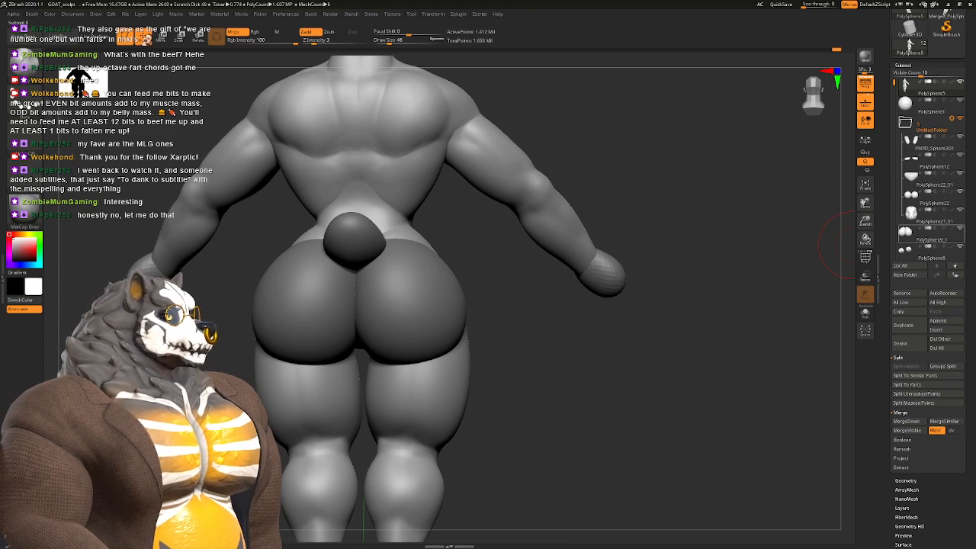
{"action": "left_click", "coordinate": [926, 237]}
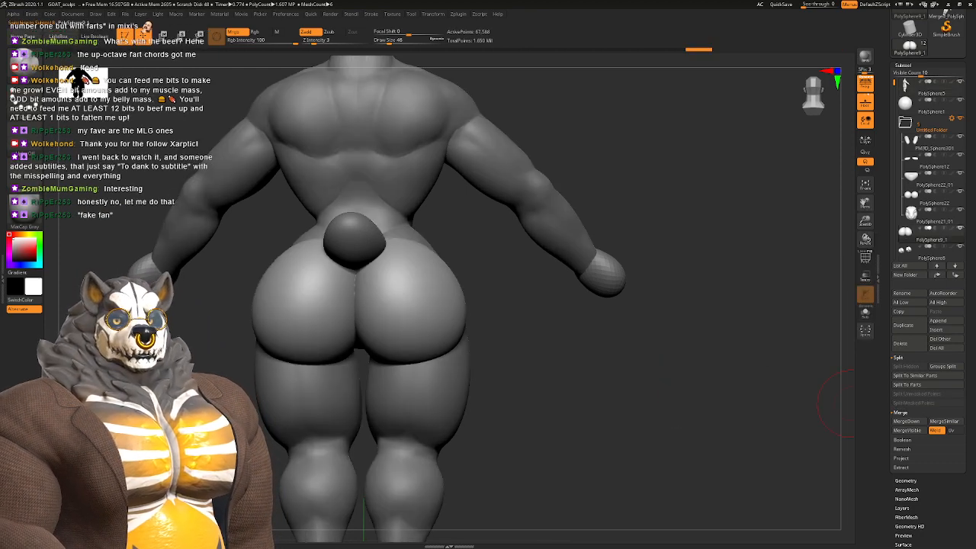
{"action": "left_click", "coordinate": [928, 384]}
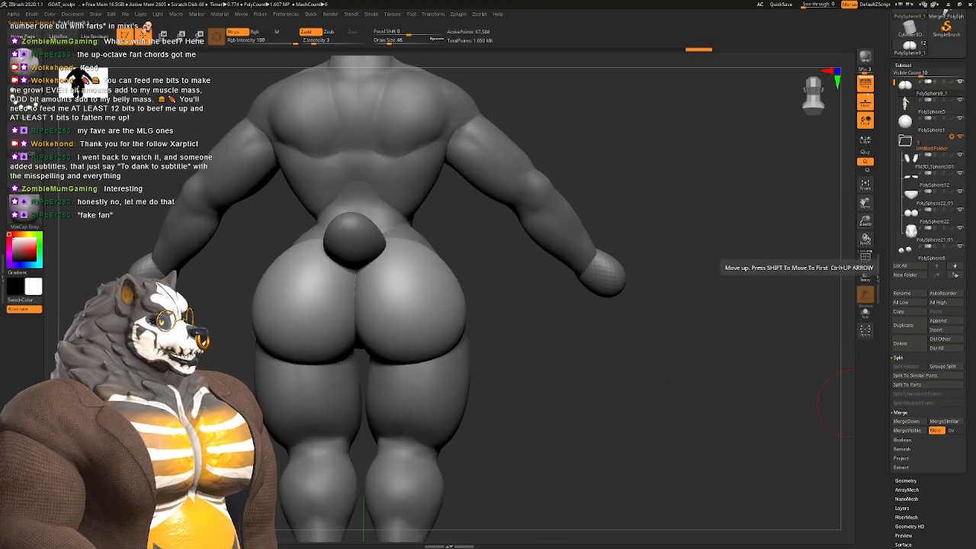
{"action": "left_click", "coordinate": [907, 421]}
Step: Adjust the DynaMesh resolution and DynaMesh the merged body to fuse the glutes with it
{"action": "left_click_drag", "start_coordinate": [622, 407], "coordinate": [663, 394], "text": "alt"}
{"action": "key", "text": "d"}
{"action": "left_click", "coordinate": [664, 474]}
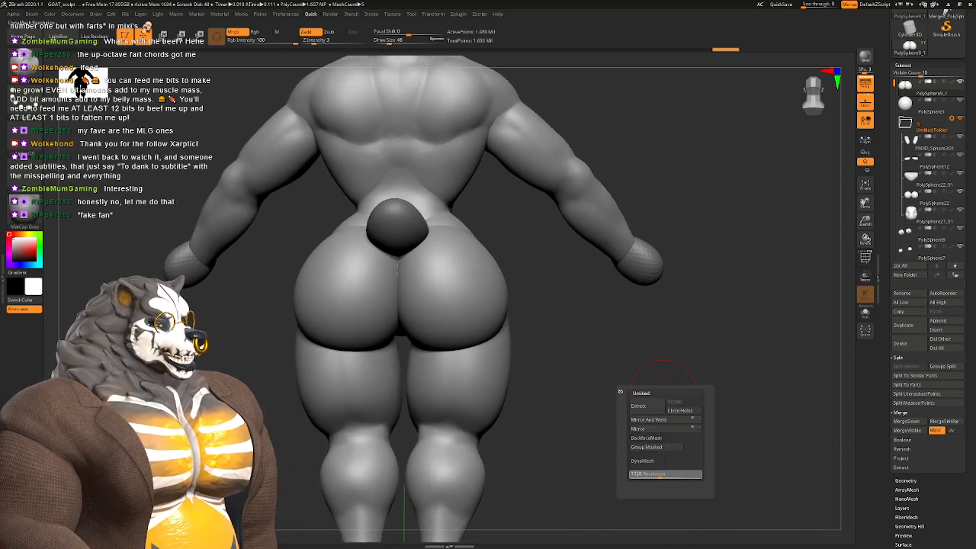
{"action": "left_click", "coordinate": [646, 461]}
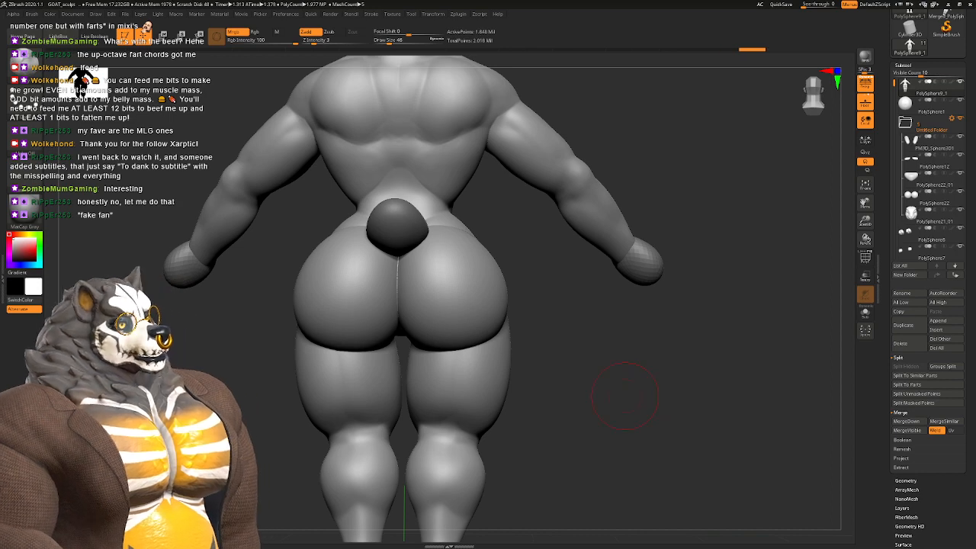
Step: Smooth the seam where the glute meets the outer hip, and raise the Draw Size to 87
{"action": "key", "text": "shift"}
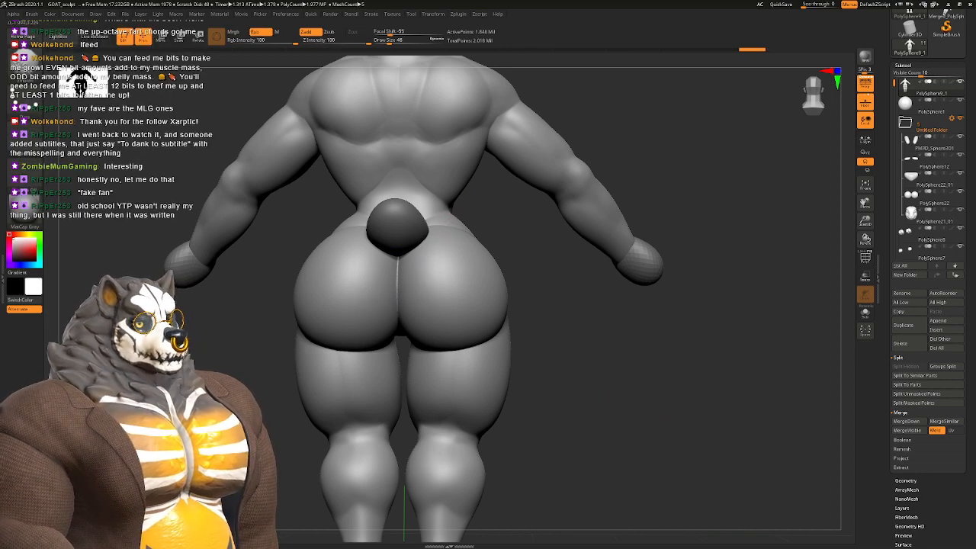
{"action": "mouse_move", "coordinate": [462, 234]}
{"action": "right_mouse_down", "text": "alt"}
{"action": "mouse_move", "coordinate": [418, 294]}
{"action": "mouse_move", "coordinate": [332, 299]}
{"action": "mouse_move", "coordinate": [305, 324]}
{"action": "mouse_move", "coordinate": [274, 297]}
{"action": "mouse_move", "coordinate": [299, 314]}
{"action": "mouse_move", "coordinate": [402, 279]}
{"action": "right_mouse_up", "text": "alt"}
{"action": "key", "text": "shift"}
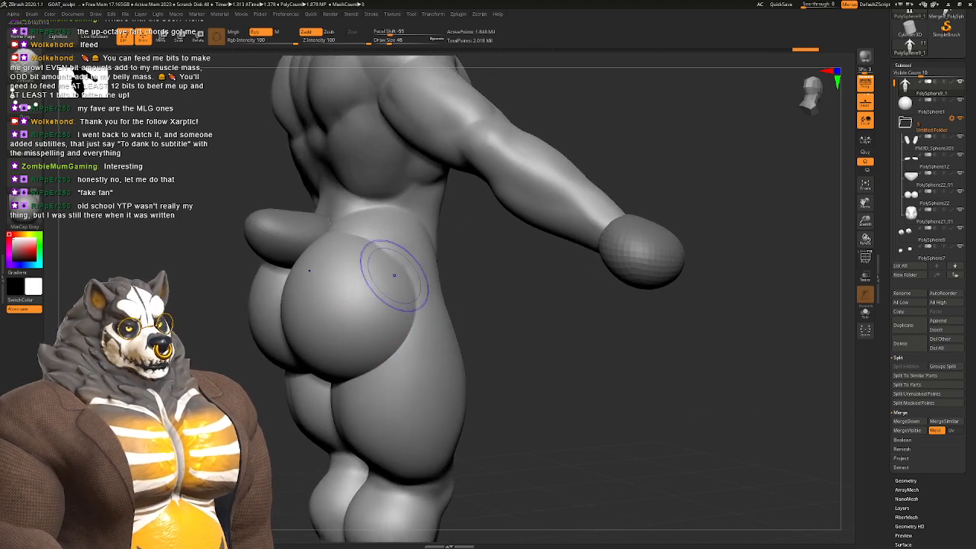
{"action": "mouse_move", "coordinate": [394, 274]}
{"action": "left_mouse_down", "text": "shift"}
{"action": "mouse_move", "coordinate": [373, 295]}
{"action": "mouse_move", "coordinate": [395, 352]}
{"action": "left_mouse_up", "text": "shift"}
{"action": "key", "text": "space"}
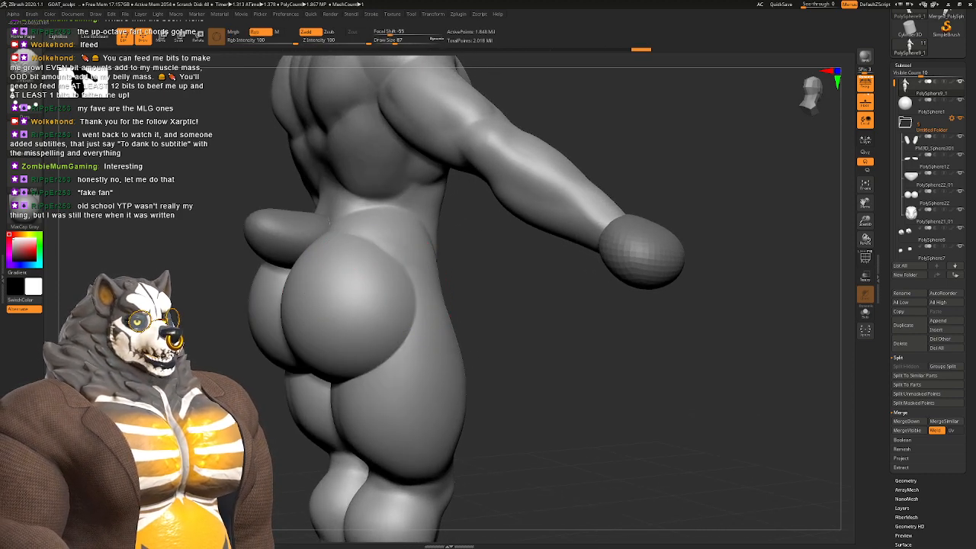
Step: Select the Clay brush at Draw Size 74 and begin filling the hollow between the hip and the glute
{"action": "mouse_move", "coordinate": [394, 332]}
{"action": "right_mouse_down"}
{"action": "mouse_move", "coordinate": [466, 303]}
{"action": "mouse_move", "coordinate": [279, 299]}
{"action": "right_mouse_up"}
{"action": "mouse_move", "coordinate": [487, 305]}
{"action": "right_mouse_down"}
{"action": "mouse_move", "coordinate": [431, 309]}
{"action": "mouse_move", "coordinate": [387, 336]}
{"action": "mouse_move", "coordinate": [386, 293]}
{"action": "right_mouse_up"}
{"action": "key", "text": "b"}
{"action": "key", "text": "c"}
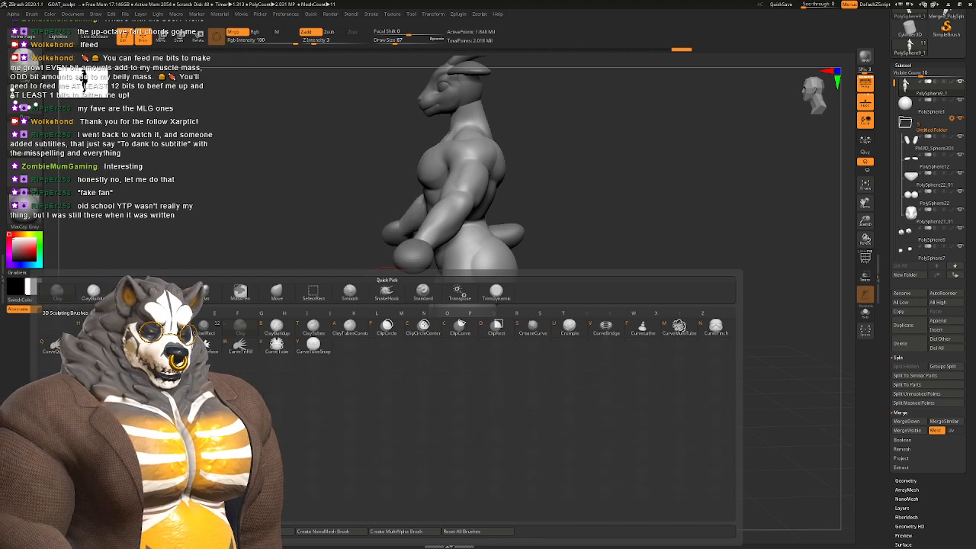
{"action": "key", "text": "l"}
{"action": "right_click_drag", "start_coordinate": [465, 295], "coordinate": [461, 324], "text": "ctrl"}
{"action": "right_click_drag", "start_coordinate": [461, 324], "coordinate": [392, 279]}
{"action": "right_click_drag", "start_coordinate": [475, 296], "coordinate": [455, 272]}
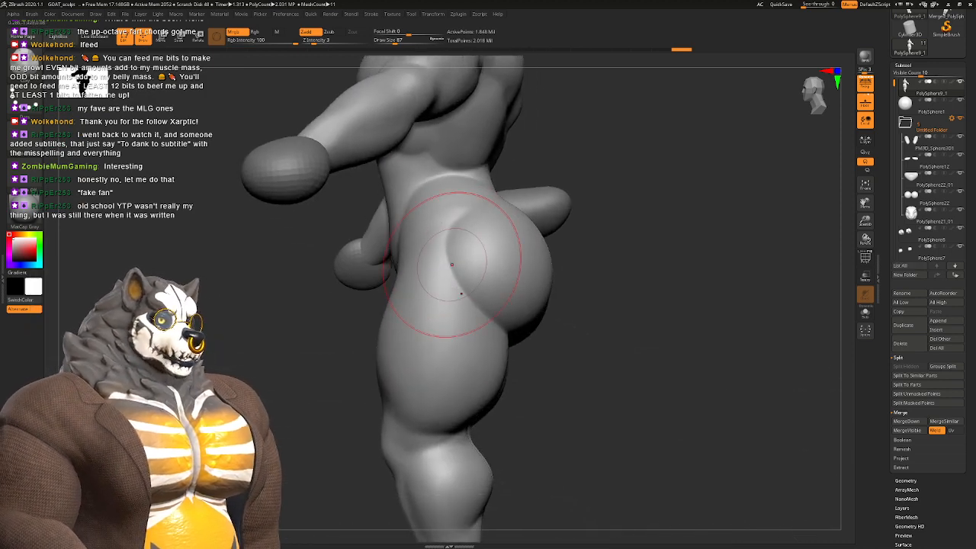
{"action": "key", "text": "space"}
{"action": "left_click_drag", "start_coordinate": [459, 271], "coordinate": [454, 268]}
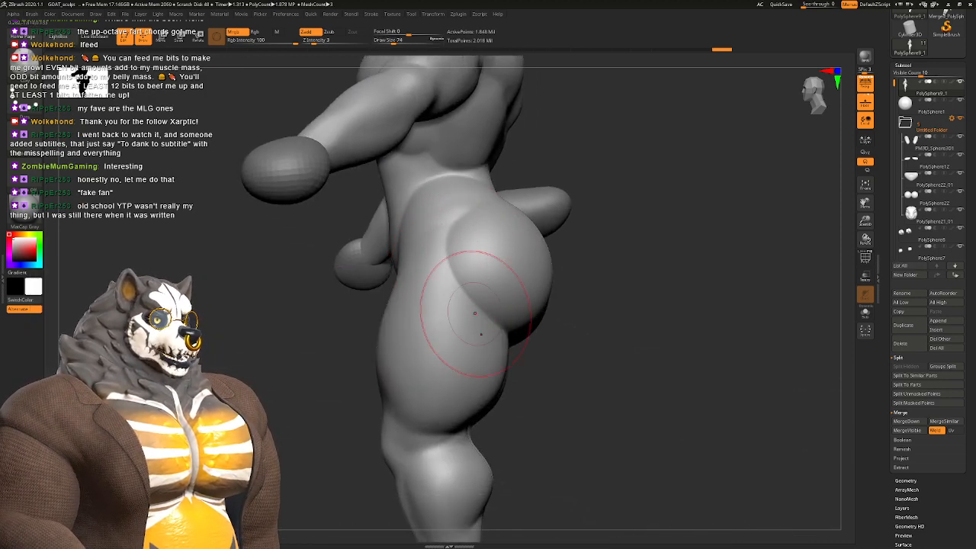
Step: Inspect the transitions between hips, thighs and glutes from the front, side and three-quarter back views
{"action": "right_click_drag", "start_coordinate": [480, 315], "coordinate": [555, 305]}
{"action": "right_click_drag", "start_coordinate": [453, 283], "coordinate": [493, 281]}
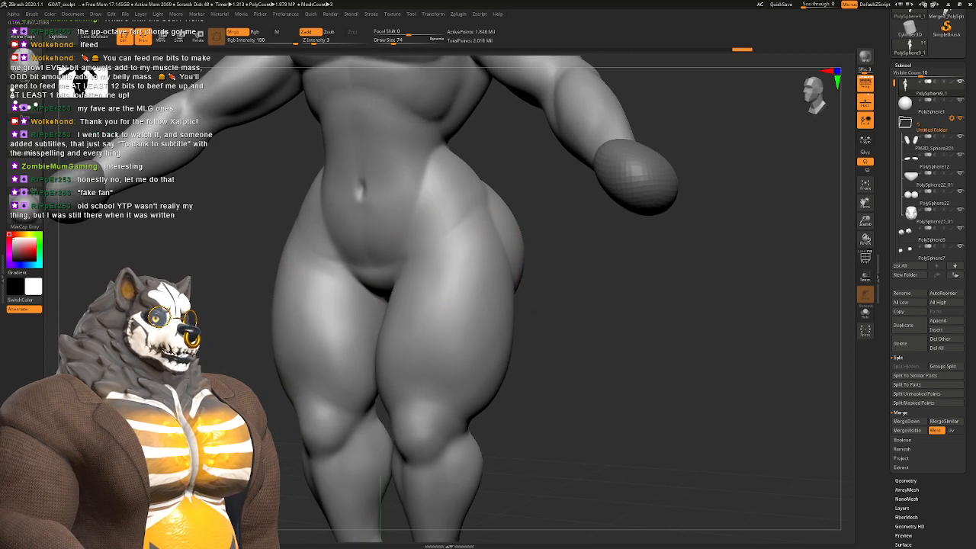
{"action": "right_click_drag", "start_coordinate": [381, 296], "coordinate": [494, 289]}
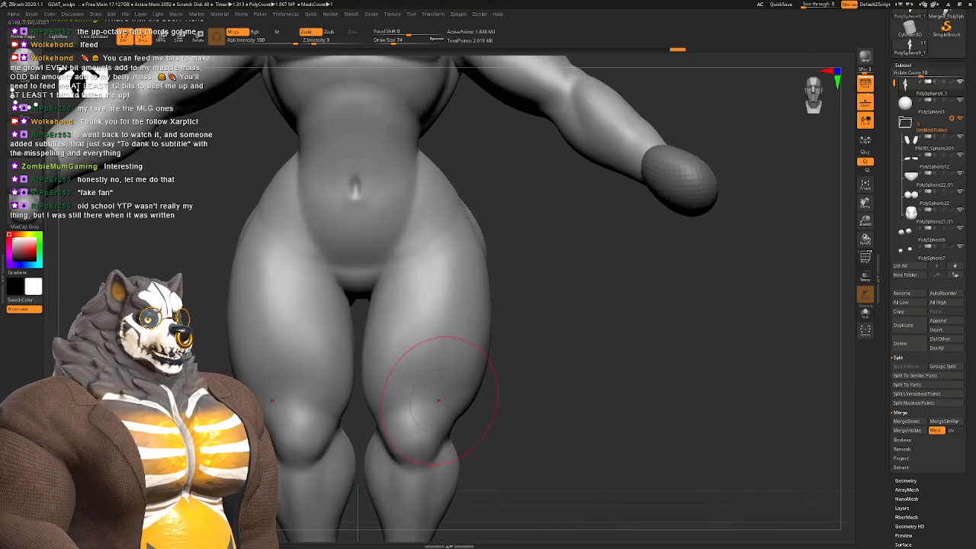
{"action": "mouse_move", "coordinate": [457, 353]}
{"action": "right_mouse_down"}
{"action": "mouse_move", "coordinate": [436, 304]}
{"action": "mouse_move", "coordinate": [448, 272]}
{"action": "right_mouse_up"}
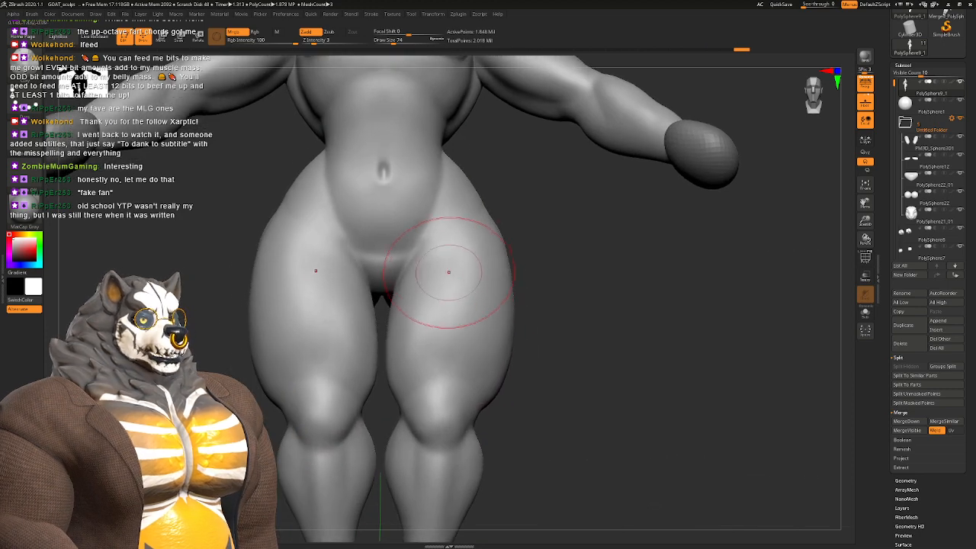
{"action": "right_click_drag", "start_coordinate": [496, 304], "coordinate": [448, 293]}
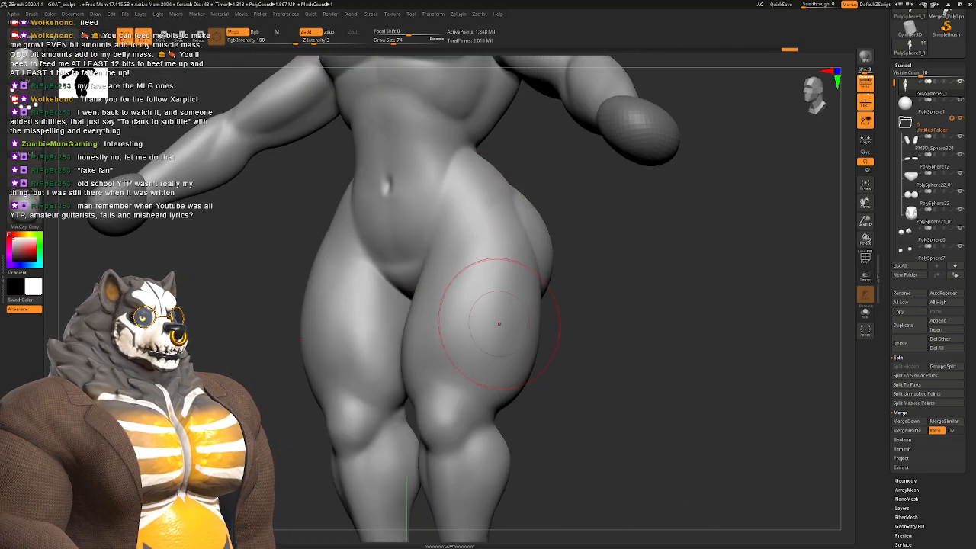
{"action": "right_click_drag", "start_coordinate": [499, 322], "coordinate": [439, 286]}
{"action": "right_click_drag", "start_coordinate": [494, 273], "coordinate": [388, 312]}
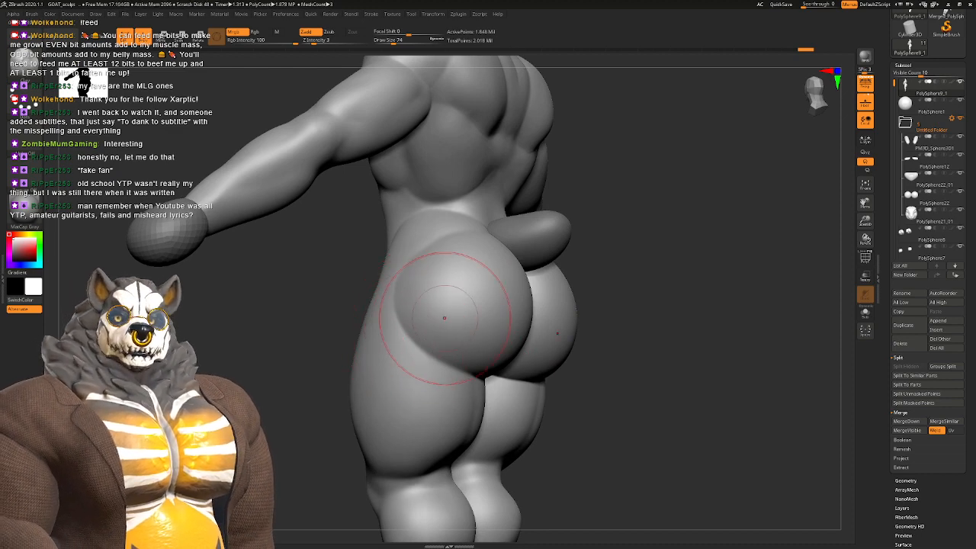
{"action": "right_click_drag", "start_coordinate": [442, 322], "coordinate": [425, 302]}
Step: Set the Clay brush to Draw Size 54 and soften the upper crease between the outer hip and the glute
{"action": "key", "text": "space"}
{"action": "left_click_drag", "start_coordinate": [401, 279], "coordinate": [395, 279]}
{"action": "right_click_drag", "start_coordinate": [397, 280], "coordinate": [473, 280]}
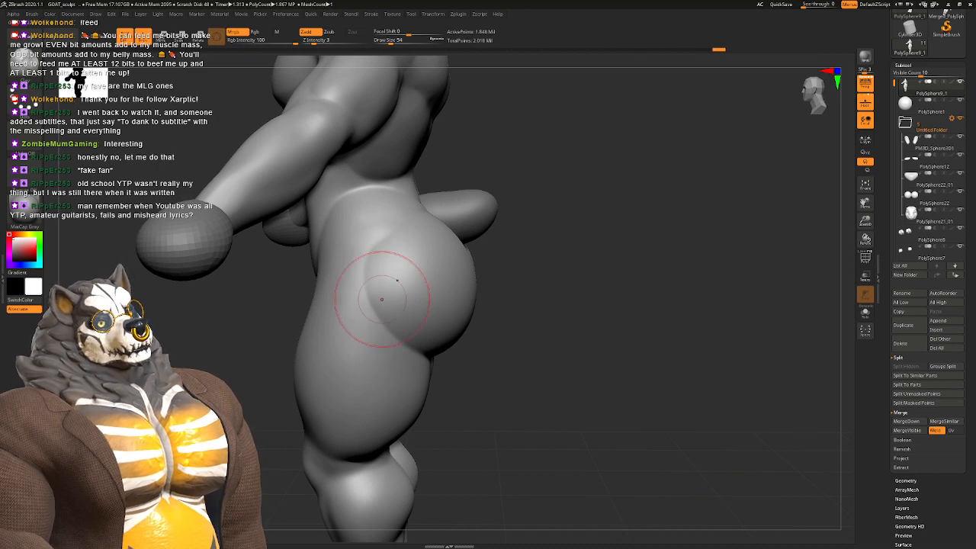
{"action": "key", "text": "space"}
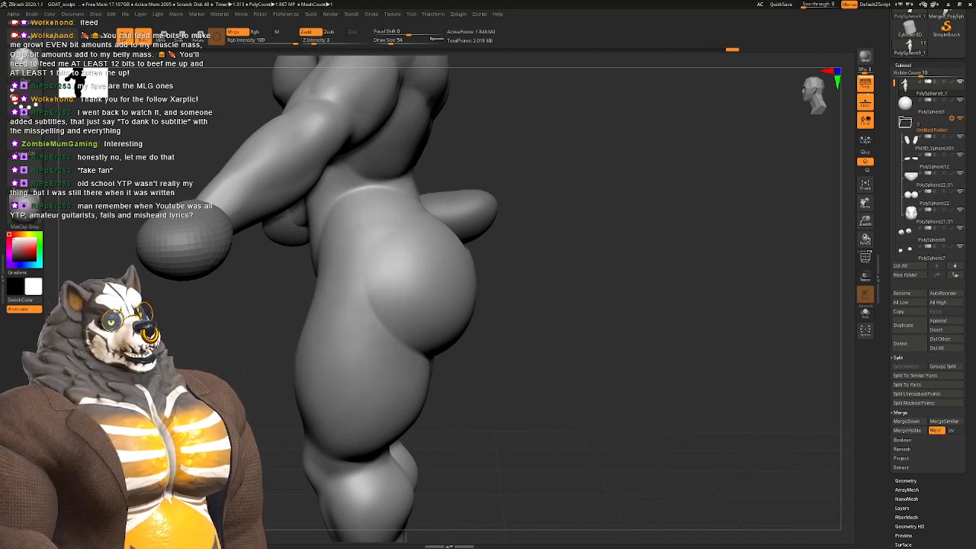
{"action": "mouse_move", "coordinate": [521, 276]}
{"action": "right_mouse_down"}
{"action": "mouse_move", "coordinate": [407, 284]}
{"action": "mouse_move", "coordinate": [457, 277]}
{"action": "right_mouse_up"}
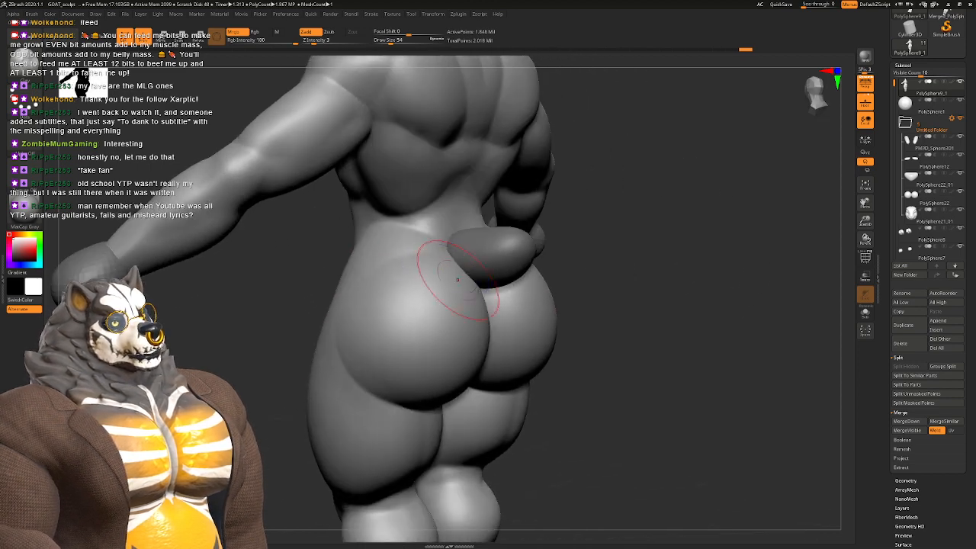
{"action": "mouse_move", "coordinate": [278, 287]}
{"action": "right_mouse_down", "text": "ctrl"}
{"action": "mouse_move", "coordinate": [275, 319]}
{"action": "mouse_move", "coordinate": [436, 324]}
{"action": "mouse_move", "coordinate": [427, 251]}
{"action": "right_mouse_up", "text": "ctrl"}
{"action": "right_click_drag", "start_coordinate": [356, 286], "coordinate": [402, 219], "text": "alt"}
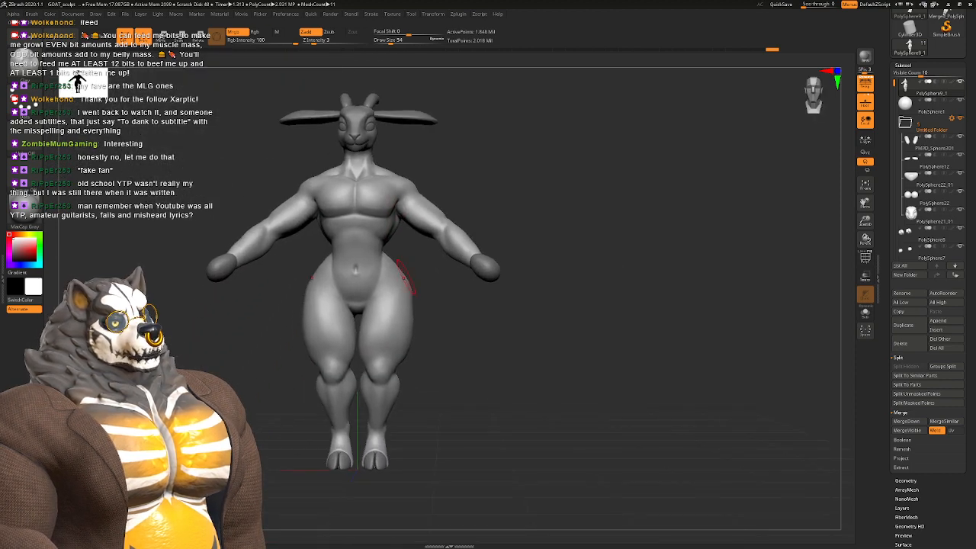
Step: Enlarge the Clay brush to Draw Size 94 and build up the outer hip, toggling the stroke off and on to compare
{"action": "mouse_move", "coordinate": [407, 279]}
{"action": "right_mouse_down", "text": "ctrl"}
{"action": "mouse_move", "coordinate": [473, 324]}
{"action": "mouse_move", "coordinate": [390, 285]}
{"action": "mouse_move", "coordinate": [373, 291]}
{"action": "right_mouse_up", "text": "ctrl"}
{"action": "key", "text": "space"}
{"action": "left_click_drag", "start_coordinate": [379, 331], "coordinate": [386, 331]}
{"action": "left_click_drag", "start_coordinate": [415, 290], "coordinate": [411, 311]}
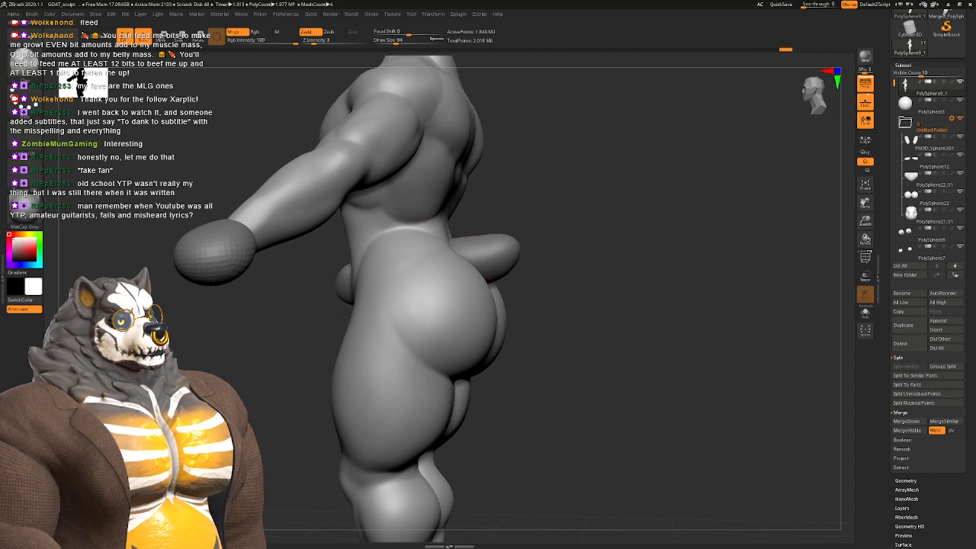
{"action": "key", "text": "ctrl+z"}
{"action": "key", "text": "ctrl+shift+z"}
{"action": "right_click_drag", "start_coordinate": [419, 297], "coordinate": [358, 296]}
{"action": "right_click_drag", "start_coordinate": [466, 292], "coordinate": [419, 296], "text": "alt"}
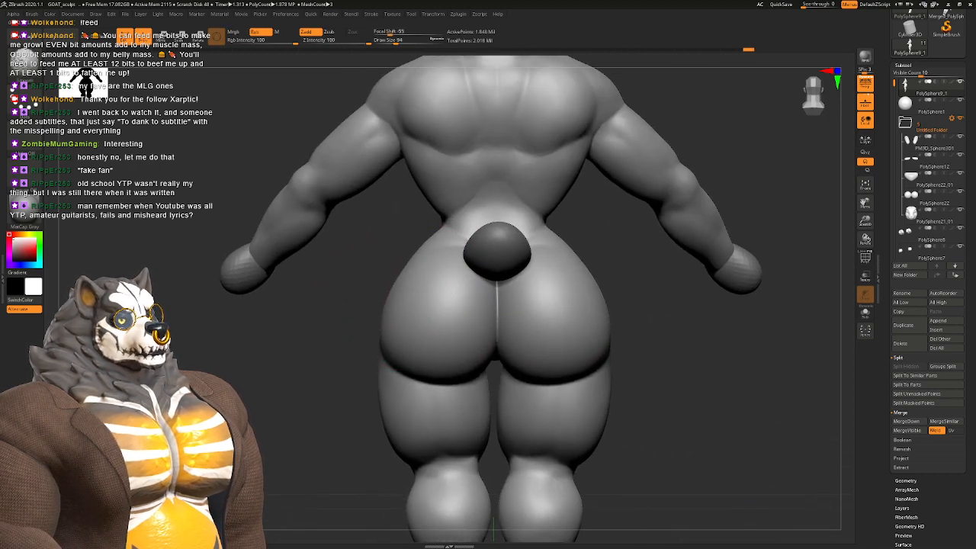
Step: Smooth the transition from the lower back into the upper glutes and check the whole figure's proportions
{"action": "left_click_drag", "start_coordinate": [413, 251], "coordinate": [400, 230], "text": "shift"}
{"action": "mouse_move", "coordinate": [400, 233]}
{"action": "right_mouse_down"}
{"action": "mouse_move", "coordinate": [429, 267]}
{"action": "mouse_move", "coordinate": [419, 251]}
{"action": "mouse_move", "coordinate": [450, 259]}
{"action": "mouse_move", "coordinate": [427, 188]}
{"action": "right_mouse_up"}
{"action": "mouse_move", "coordinate": [425, 300]}
{"action": "right_mouse_down", "text": "ctrl"}
{"action": "mouse_move", "coordinate": [443, 357]}
{"action": "mouse_move", "coordinate": [428, 286]}
{"action": "right_mouse_up", "text": "ctrl"}
{"action": "right_click_drag", "start_coordinate": [372, 352], "coordinate": [400, 378]}
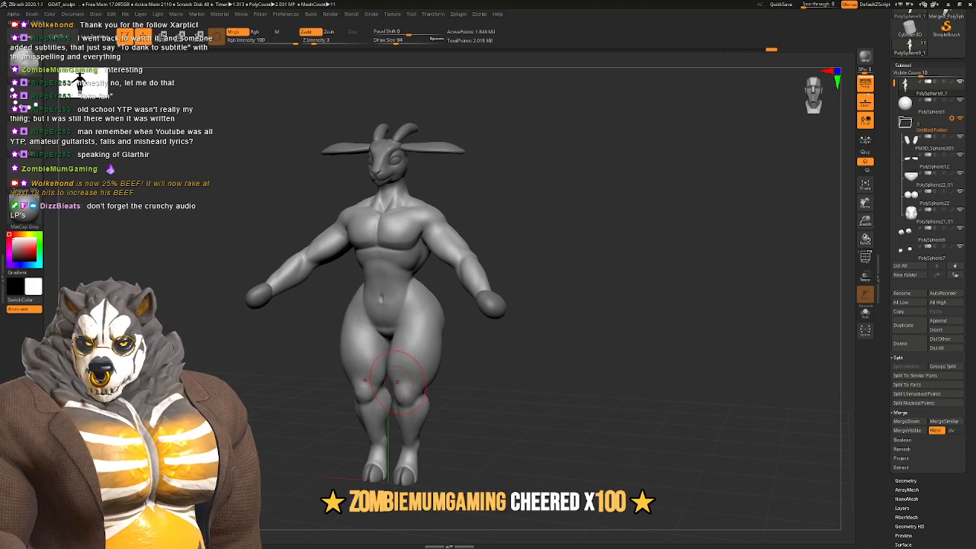
{"action": "right_click_drag", "start_coordinate": [401, 365], "coordinate": [476, 343]}
{"action": "right_click_drag", "start_coordinate": [441, 282], "coordinate": [448, 266], "text": "alt"}
Step: Switch to the Move brush and reduce its Draw Size to 83 for working on the torso
{"action": "key", "text": "b"}
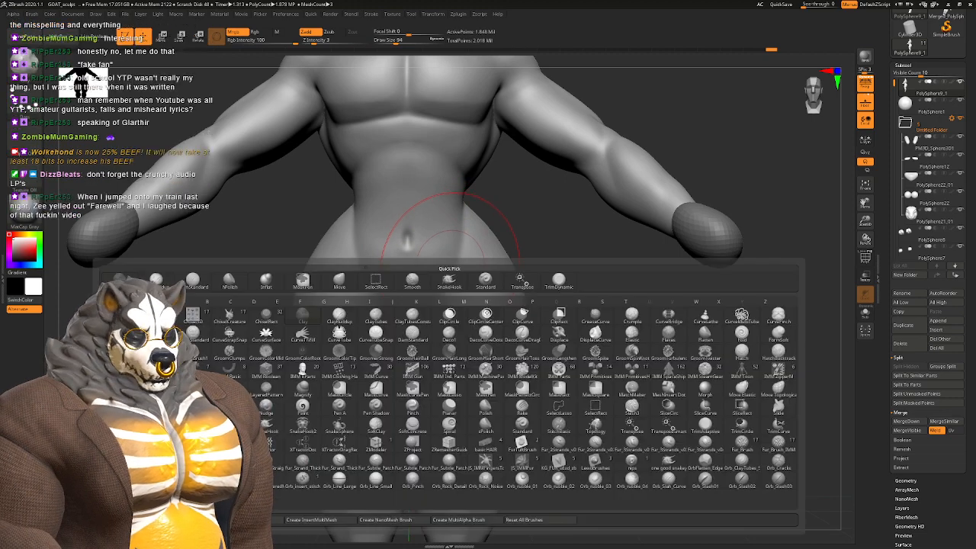
{"action": "key", "text": "m"}
{"action": "key", "text": "v"}
{"action": "right_click_drag", "start_coordinate": [447, 258], "coordinate": [451, 279], "text": "alt"}
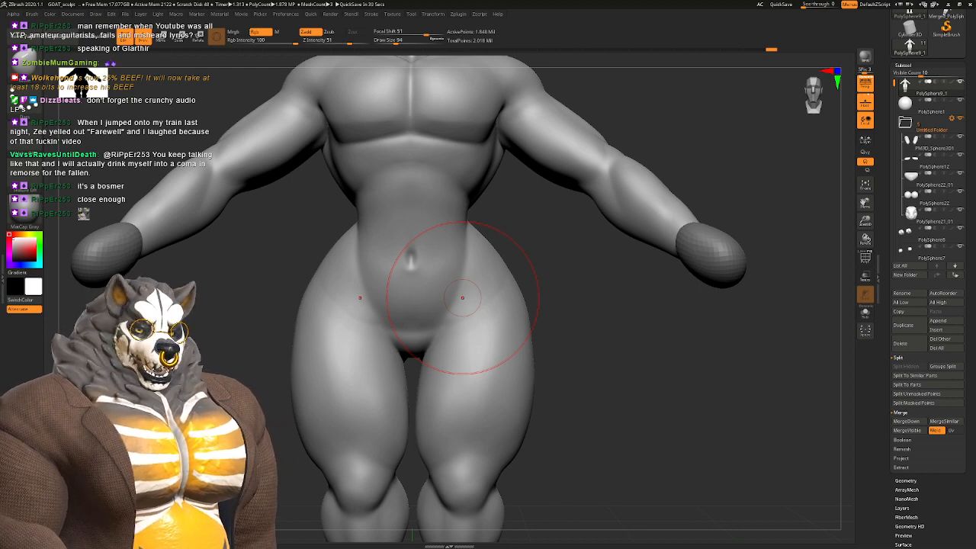
{"action": "right_click_drag", "start_coordinate": [449, 261], "coordinate": [455, 312], "text": "alt"}
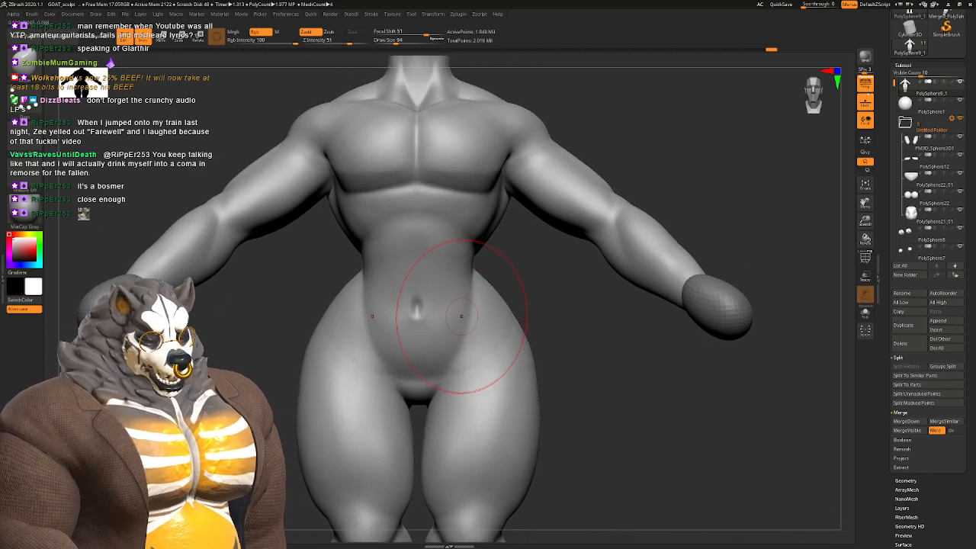
{"action": "key", "text": "b"}
{"action": "key", "text": "m"}
{"action": "key", "text": "v"}
{"action": "key", "text": "space"}
{"action": "left_click_drag", "start_coordinate": [466, 315], "coordinate": [463, 316]}
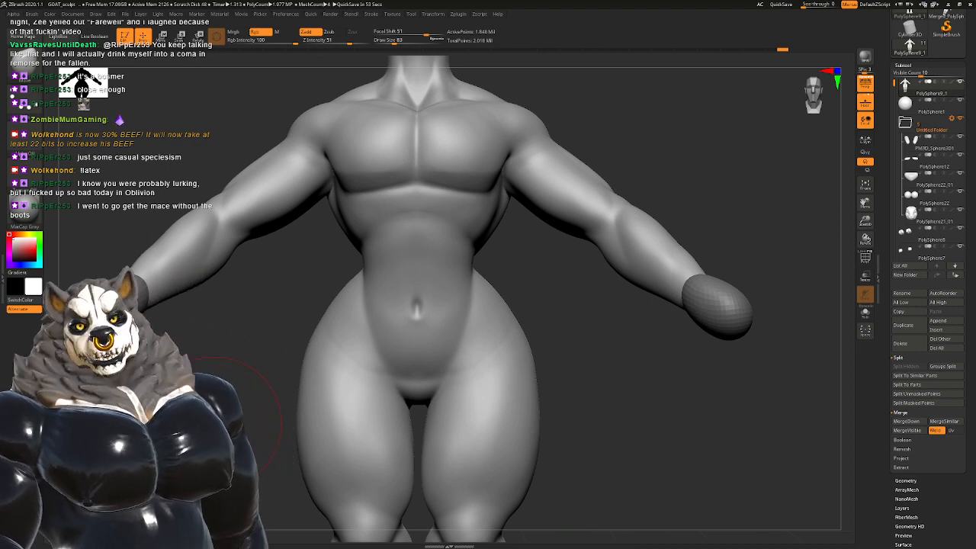
Step: Make the ears the active subtool and isolate them with Solo
{"action": "right_click_drag", "start_coordinate": [395, 216], "coordinate": [333, 194], "text": "alt"}
{"action": "right_click_drag", "start_coordinate": [338, 272], "coordinate": [329, 190], "text": "alt"}
{"action": "right_click_drag", "start_coordinate": [329, 190], "coordinate": [335, 248]}
{"action": "right_click_drag", "start_coordinate": [336, 248], "coordinate": [370, 208], "text": "ctrl"}
{"action": "mouse_move", "coordinate": [370, 207]}
{"action": "right_mouse_down", "text": "alt"}
{"action": "mouse_move", "coordinate": [373, 261]}
{"action": "mouse_move", "coordinate": [341, 269]}
{"action": "mouse_move", "coordinate": [343, 307]}
{"action": "mouse_move", "coordinate": [363, 303]}
{"action": "mouse_move", "coordinate": [364, 341]}
{"action": "mouse_move", "coordinate": [335, 335]}
{"action": "right_mouse_up", "text": "alt"}
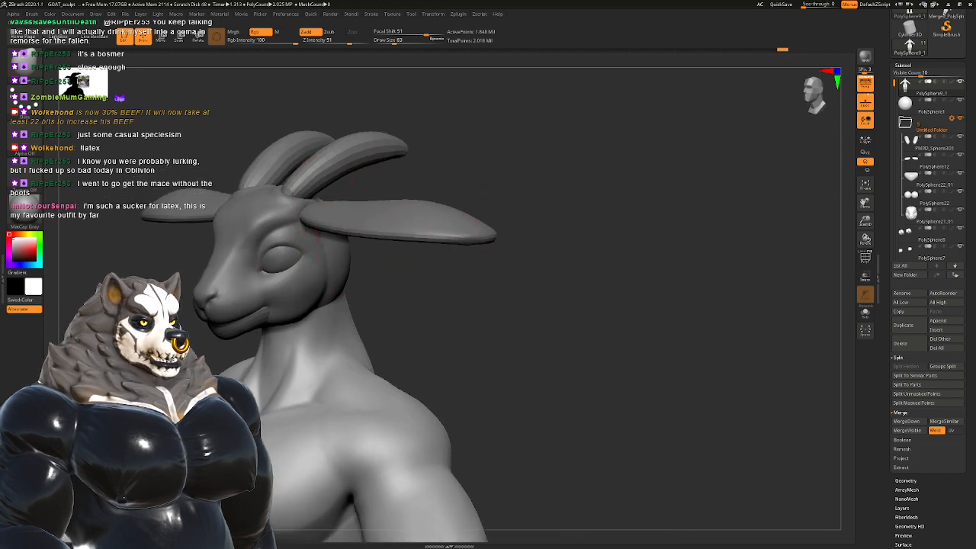
{"action": "left_click", "coordinate": [403, 219], "text": "alt"}
{"action": "mouse_move", "coordinate": [403, 220]}
{"action": "right_mouse_down"}
{"action": "mouse_move", "coordinate": [425, 217]}
{"action": "mouse_move", "coordinate": [428, 242]}
{"action": "mouse_move", "coordinate": [436, 200]}
{"action": "mouse_move", "coordinate": [401, 182]}
{"action": "mouse_move", "coordinate": [397, 163]}
{"action": "mouse_move", "coordinate": [465, 182]}
{"action": "right_mouse_up"}
{"action": "left_click", "coordinate": [864, 314]}
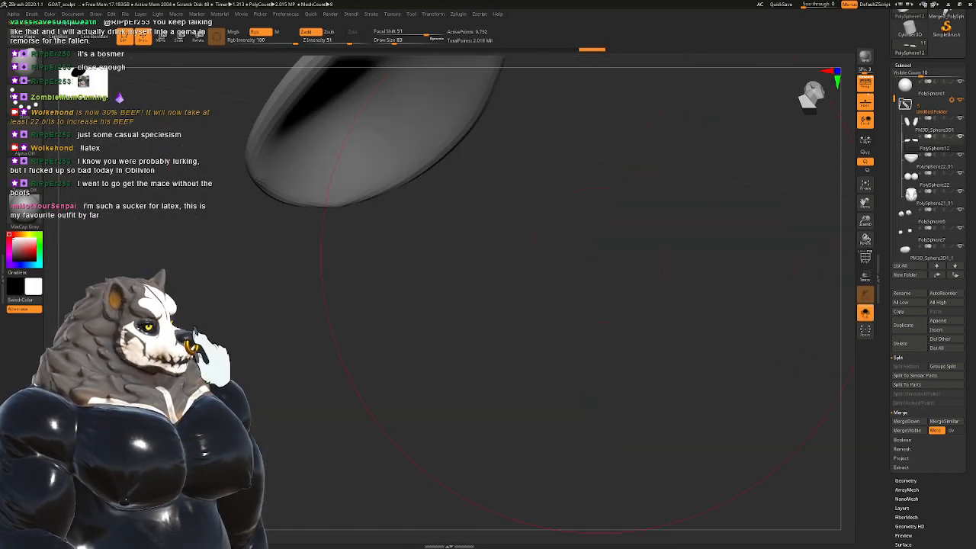
Step: Switch to the DamStandard brush at Draw Size 33 and stroke along the lower inner surface of the ear
{"action": "right_click_drag", "start_coordinate": [552, 255], "coordinate": [420, 224]}
{"action": "key", "text": "d"}
{"action": "key", "text": "s"}
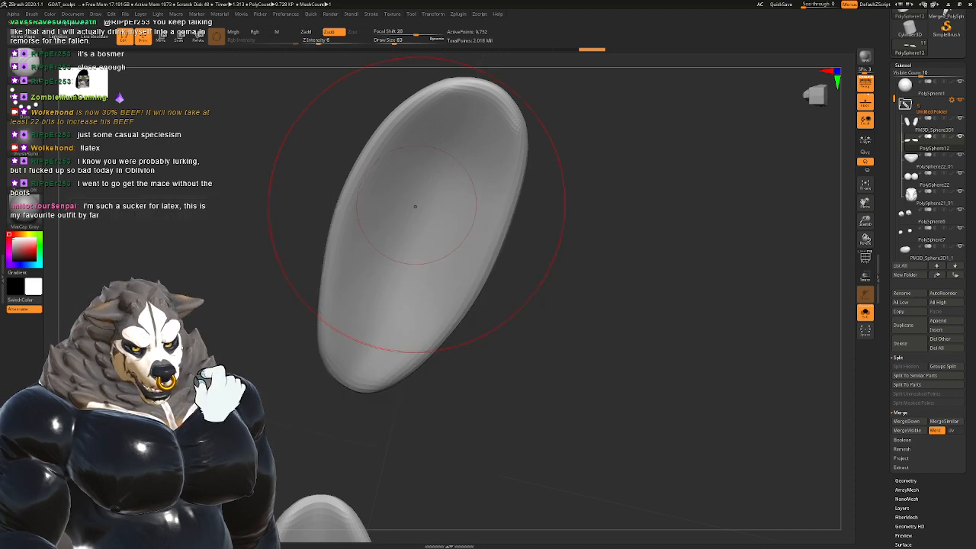
{"action": "key", "text": "space"}
{"action": "left_click", "coordinate": [400, 217]}
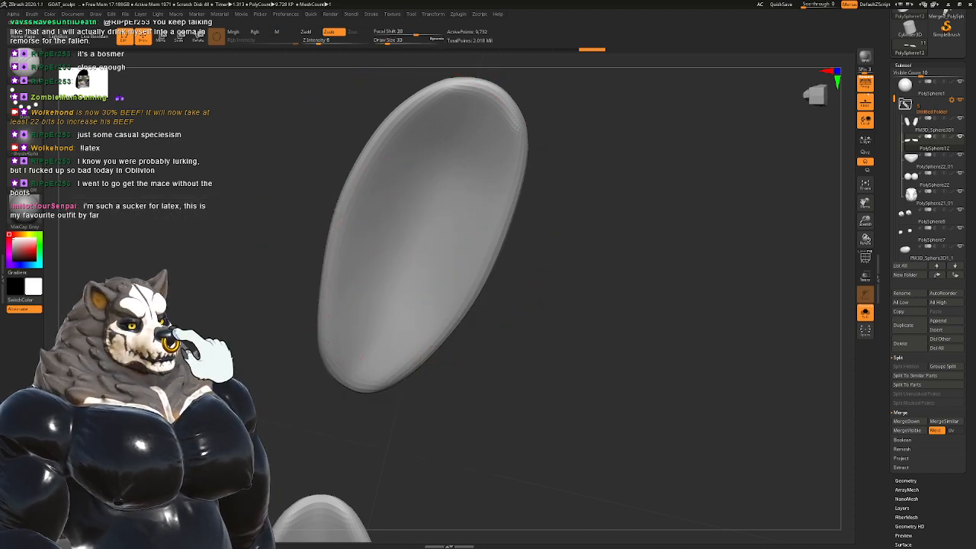
{"action": "left_click_drag", "start_coordinate": [386, 281], "coordinate": [381, 313]}
Step: Enable BackfaceMask for the DamStandard brush, set its Z Intensity to 10 and carve the inner ear's hollow
{"action": "key", "text": "b"}
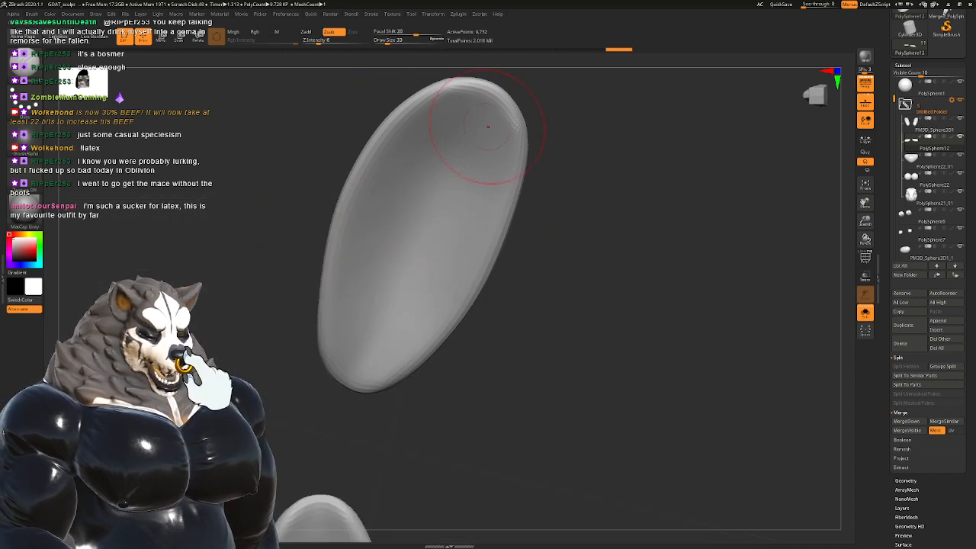
{"action": "key", "text": "v"}
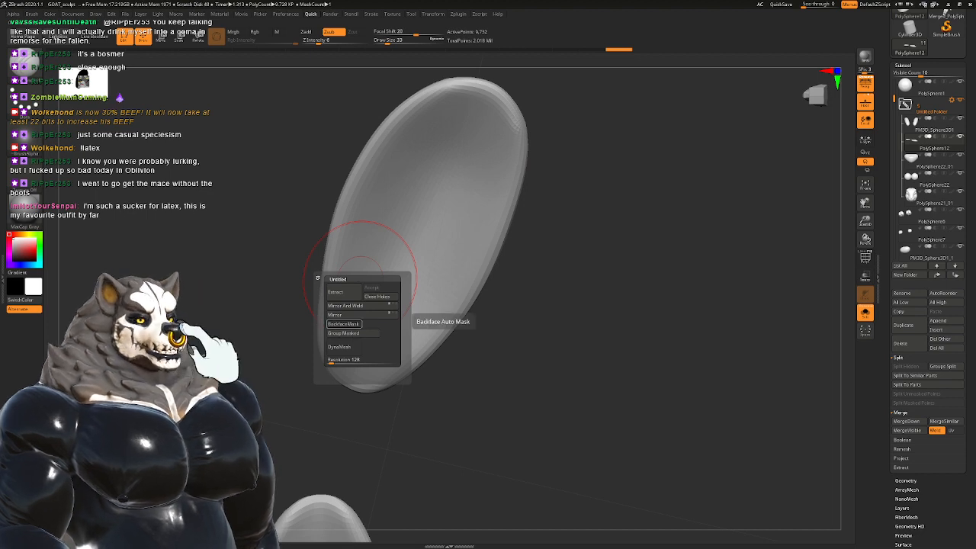
{"action": "left_click", "coordinate": [344, 325]}
{"action": "key", "text": "space"}
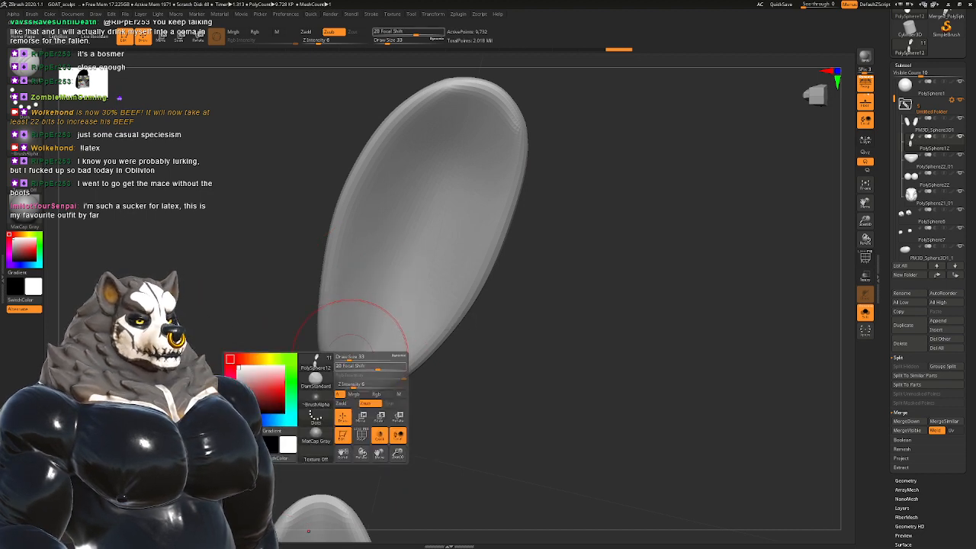
{"action": "left_click", "coordinate": [358, 384]}
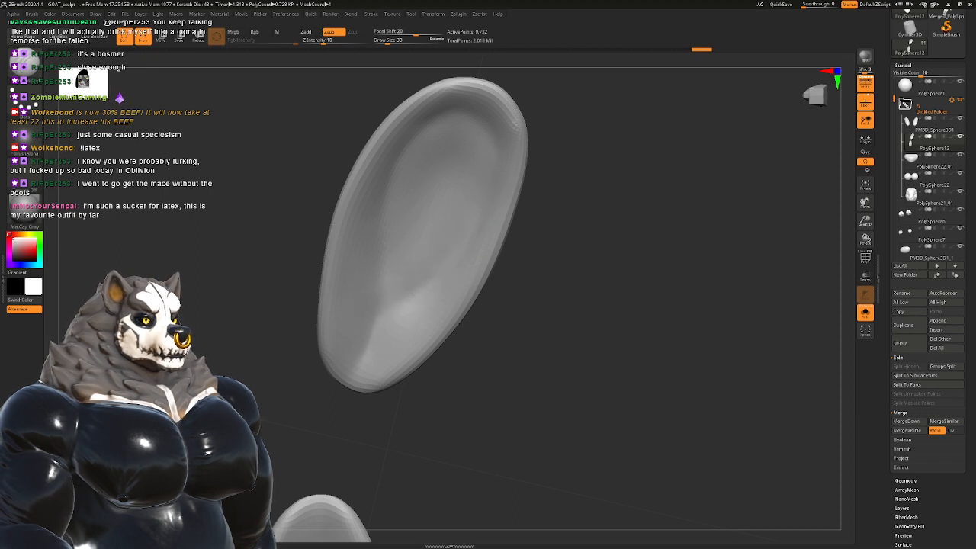
Step: Switch to the Inflate brush at Draw Size 77 and thicken the back of the ears from the side
{"action": "mouse_move", "coordinate": [450, 266]}
{"action": "right_mouse_down"}
{"action": "mouse_move", "coordinate": [390, 402]}
{"action": "mouse_move", "coordinate": [379, 312]}
{"action": "mouse_move", "coordinate": [355, 394]}
{"action": "mouse_move", "coordinate": [347, 373]}
{"action": "right_mouse_up"}
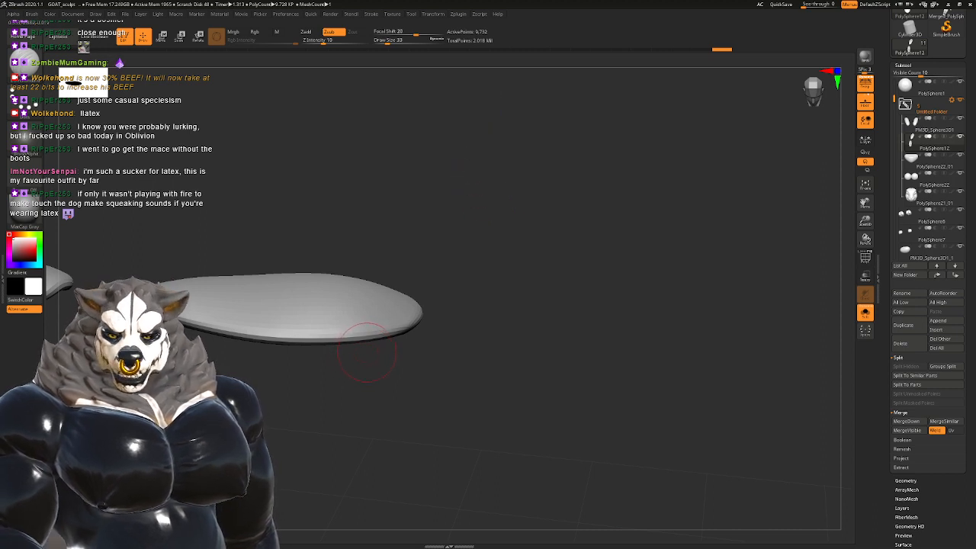
{"action": "mouse_move", "coordinate": [364, 358]}
{"action": "left_mouse_down"}
{"action": "mouse_move", "coordinate": [327, 218]}
{"action": "mouse_move", "coordinate": [386, 252]}
{"action": "left_mouse_up"}
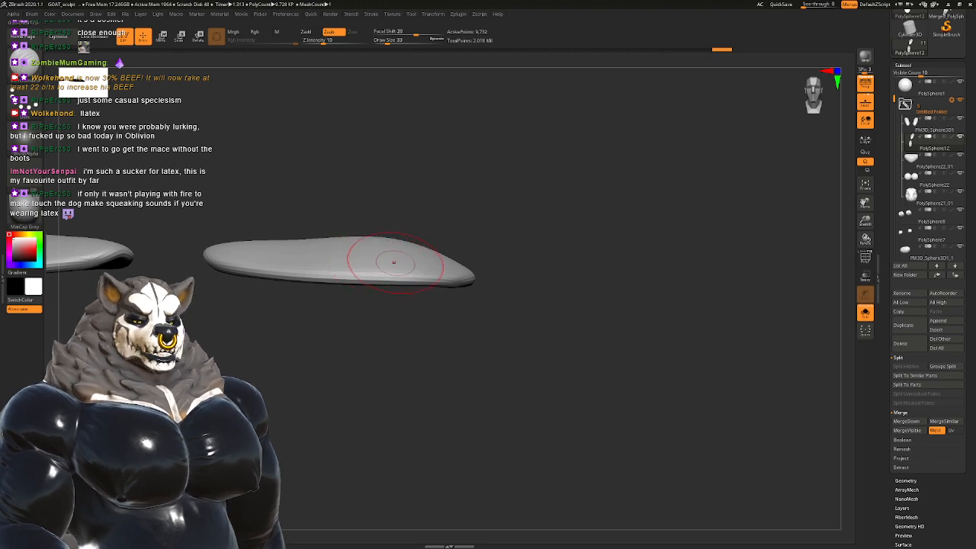
{"action": "right_click_drag", "start_coordinate": [421, 247], "coordinate": [459, 263], "text": "alt"}
{"action": "key", "text": "b"}
{"action": "key", "text": "i"}
{"action": "key", "text": "n"}
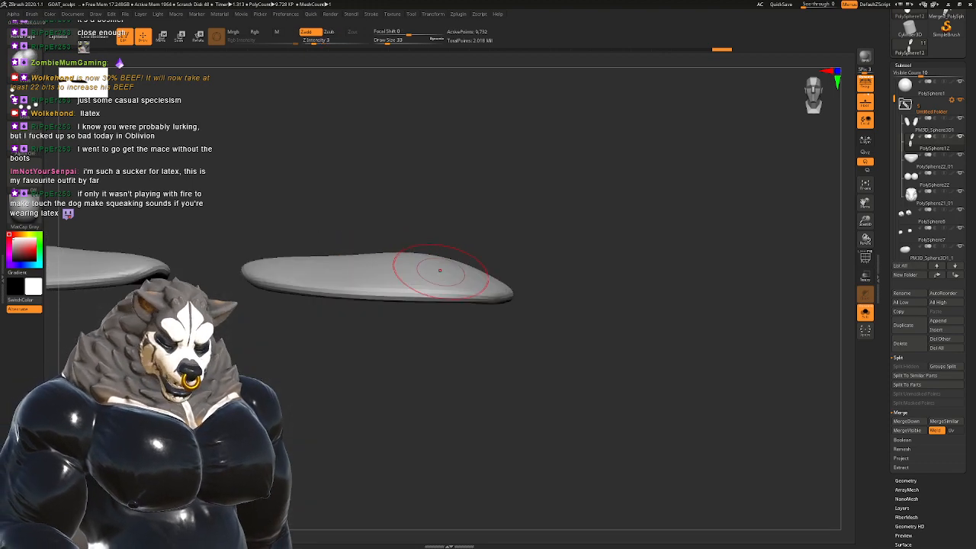
{"action": "key", "text": "space"}
{"action": "left_click_drag", "start_coordinate": [439, 269], "coordinate": [448, 269]}
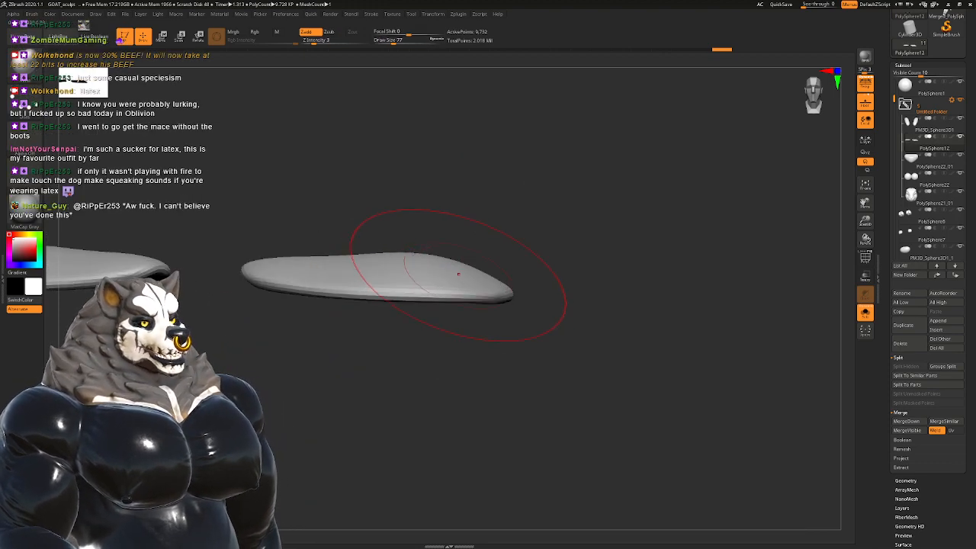
{"action": "right_click_drag", "start_coordinate": [455, 278], "coordinate": [453, 247], "text": "alt"}
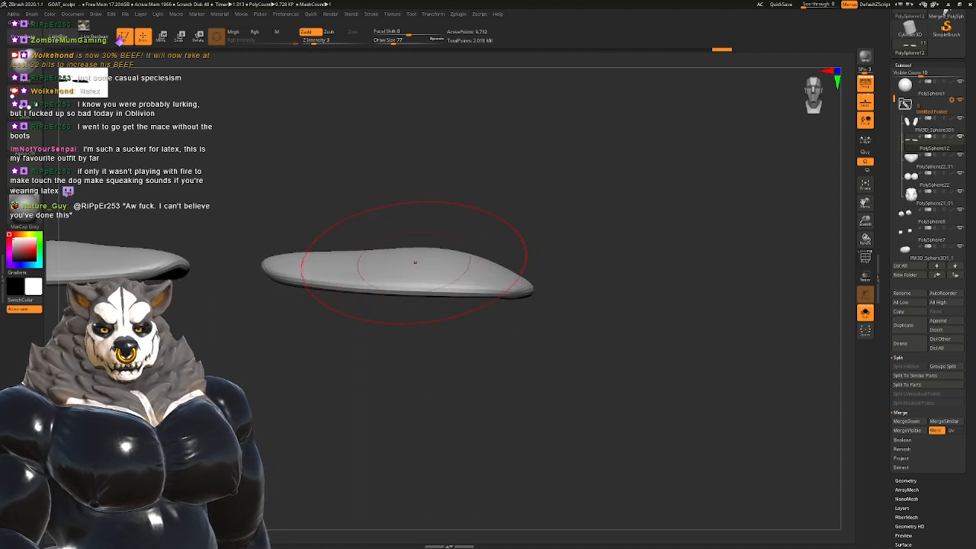
{"action": "right_click_drag", "start_coordinate": [415, 262], "coordinate": [344, 260]}
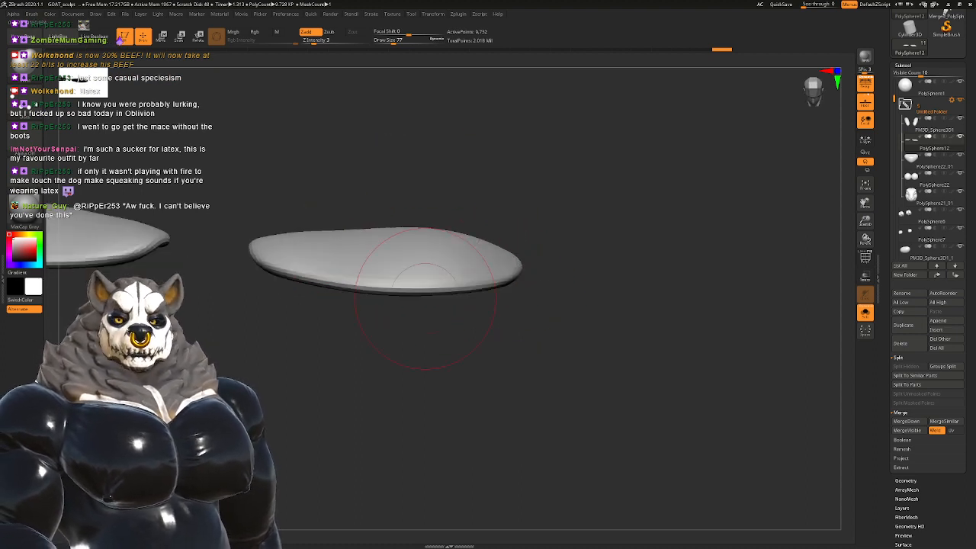
{"action": "left_click_drag", "start_coordinate": [378, 253], "coordinate": [416, 235]}
{"action": "right_click_drag", "start_coordinate": [416, 235], "coordinate": [377, 206]}
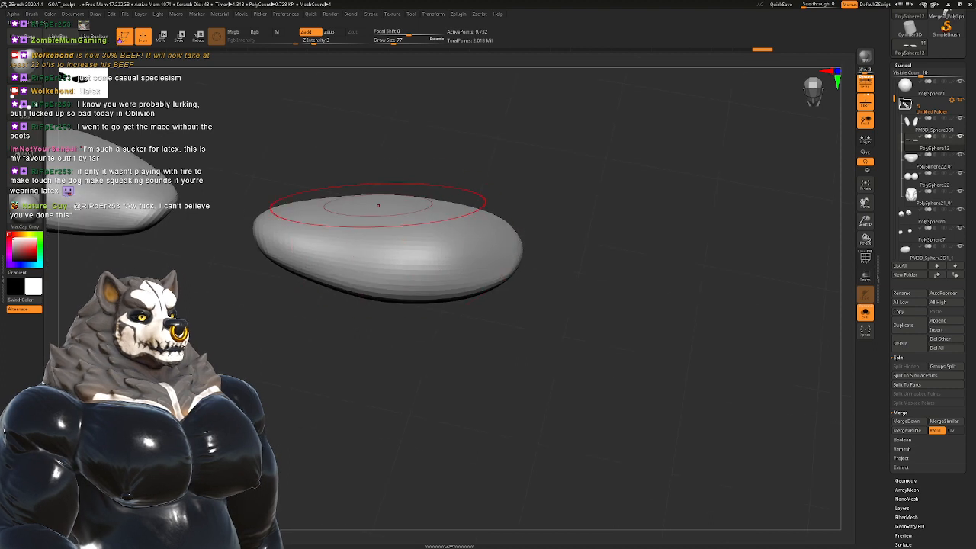
{"action": "left_click_drag", "start_coordinate": [377, 207], "coordinate": [474, 222]}
Step: Inflate along the middle and lower end of the ear's back to round out its outer form
{"action": "mouse_move", "coordinate": [477, 221]}
{"action": "right_mouse_down"}
{"action": "mouse_move", "coordinate": [444, 201]}
{"action": "mouse_move", "coordinate": [395, 347]}
{"action": "right_mouse_up"}
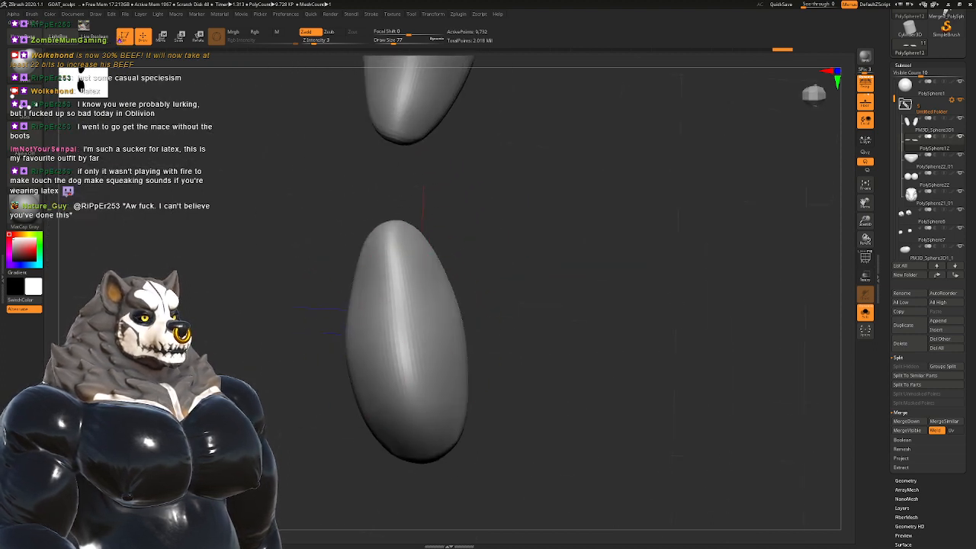
{"action": "left_click_drag", "start_coordinate": [403, 302], "coordinate": [416, 398]}
{"action": "right_click_drag", "start_coordinate": [417, 397], "coordinate": [440, 272]}
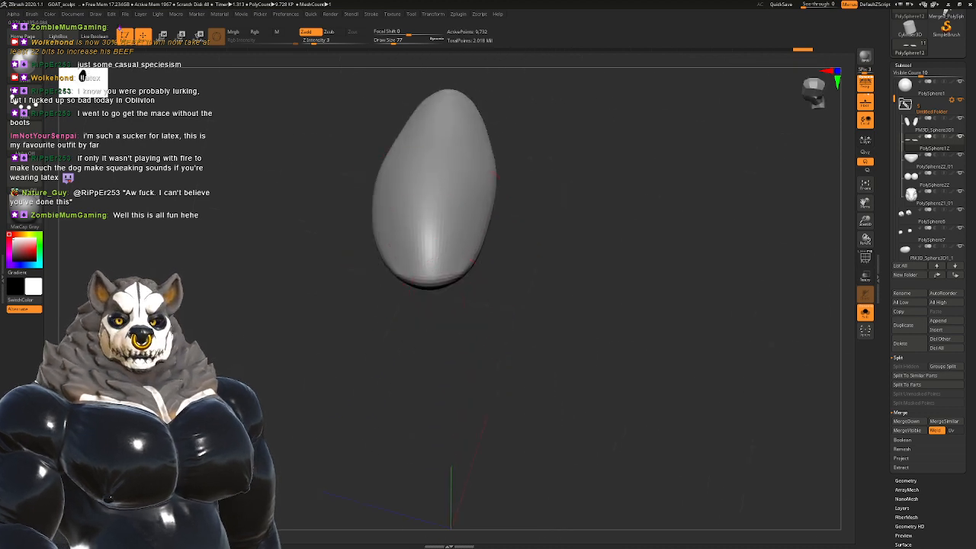
{"action": "right_click_drag", "start_coordinate": [427, 200], "coordinate": [450, 281], "text": "alt"}
{"action": "right_click_drag", "start_coordinate": [459, 241], "coordinate": [455, 268], "text": "alt"}
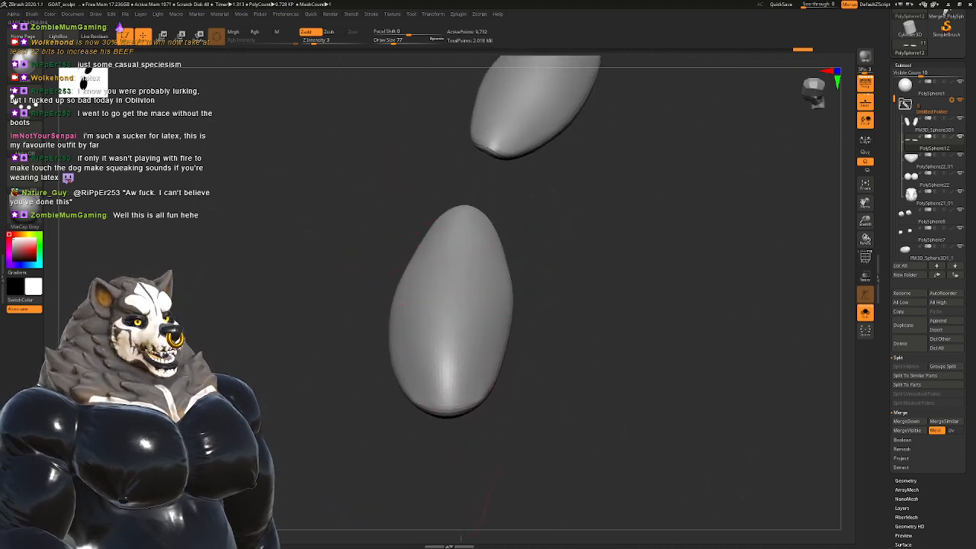
{"action": "left_click_drag", "start_coordinate": [447, 268], "coordinate": [436, 279]}
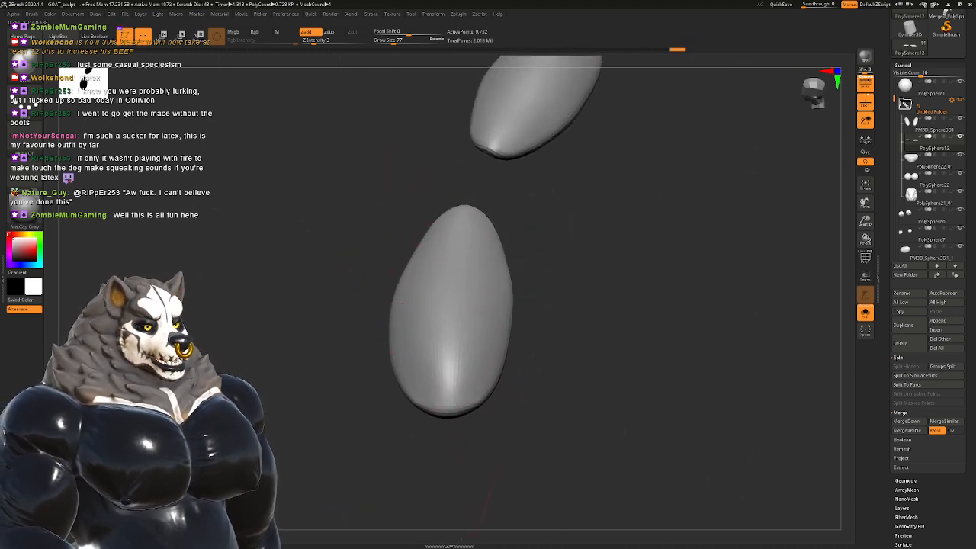
{"action": "left_click_drag", "start_coordinate": [449, 346], "coordinate": [450, 367]}
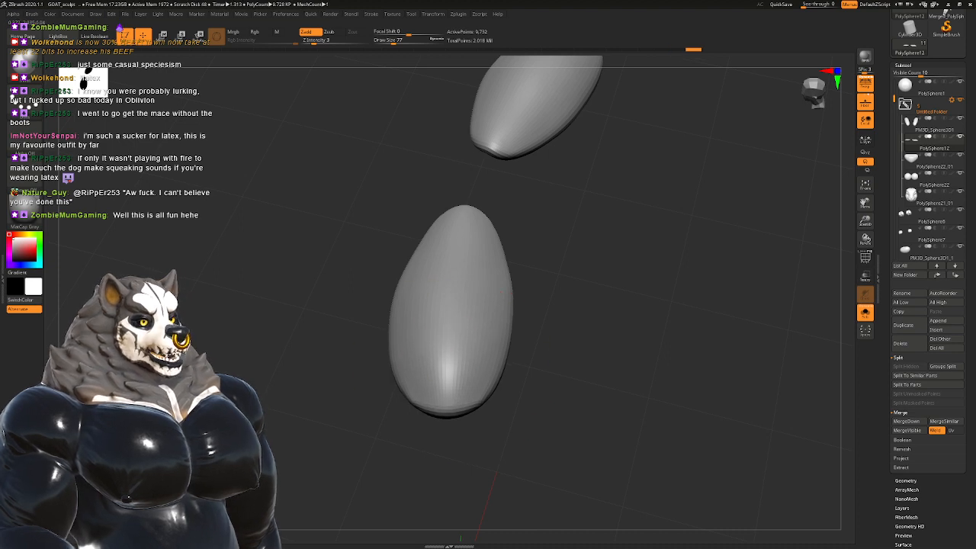
Step: Inflate the ear's rim at Draw Size 23 and subdivide the ear mesh one level
{"action": "right_click_drag", "start_coordinate": [534, 358], "coordinate": [526, 367]}
{"action": "key", "text": "space"}
{"action": "left_click_drag", "start_coordinate": [495, 369], "coordinate": [484, 369]}
{"action": "mouse_move", "coordinate": [526, 396]}
{"action": "right_mouse_down"}
{"action": "mouse_move", "coordinate": [522, 381]}
{"action": "mouse_move", "coordinate": [564, 305]}
{"action": "mouse_move", "coordinate": [488, 230]}
{"action": "mouse_move", "coordinate": [429, 251]}
{"action": "right_mouse_up"}
{"action": "key", "text": "ctrl+d"}
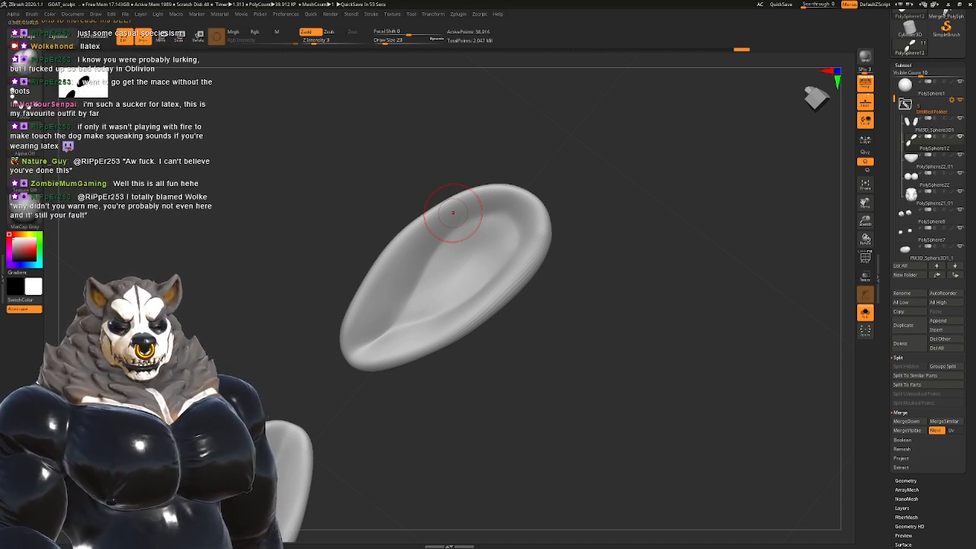
Step: Switch to the Move brush at Draw Size 48, adjust the inner ear's shape and smooth its central fold
{"action": "mouse_move", "coordinate": [453, 212]}
{"action": "right_mouse_down"}
{"action": "mouse_move", "coordinate": [470, 285]}
{"action": "mouse_move", "coordinate": [420, 272]}
{"action": "mouse_move", "coordinate": [427, 252]}
{"action": "mouse_move", "coordinate": [413, 227]}
{"action": "mouse_move", "coordinate": [435, 337]}
{"action": "mouse_move", "coordinate": [424, 305]}
{"action": "mouse_move", "coordinate": [374, 339]}
{"action": "right_mouse_up"}
{"action": "key", "text": "b"}
{"action": "key", "text": "m"}
{"action": "key", "text": "v"}
{"action": "key", "text": "space"}
{"action": "left_click_drag", "start_coordinate": [395, 295], "coordinate": [400, 296]}
{"action": "right_click_drag", "start_coordinate": [393, 298], "coordinate": [371, 330]}
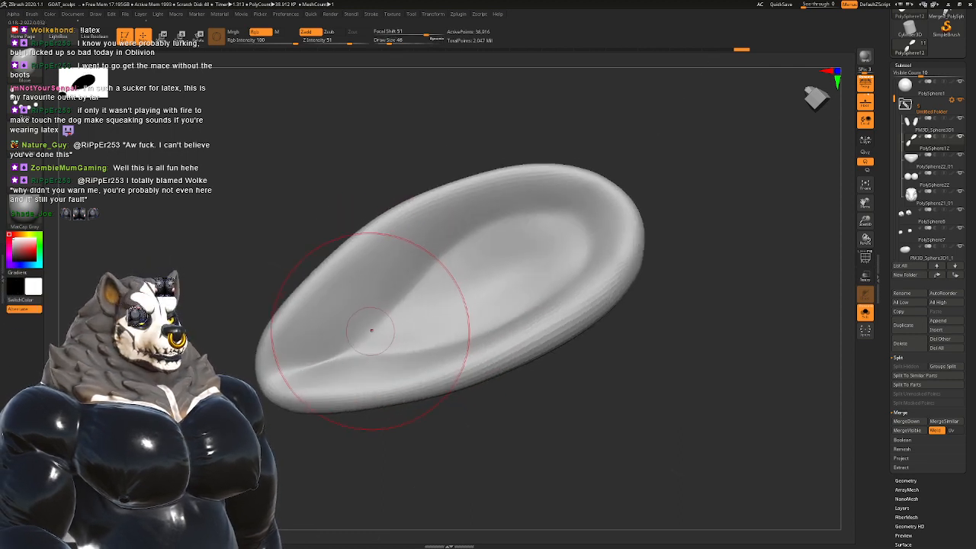
{"action": "left_click_drag", "start_coordinate": [416, 292], "coordinate": [419, 298]}
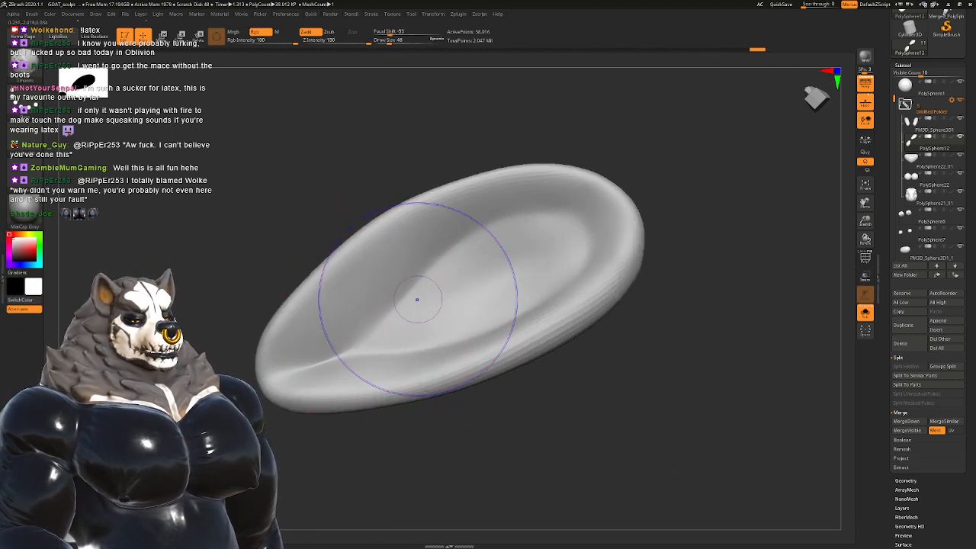
Step: Drop the ears two subdivision levels to even out the form and return to the highest level
{"action": "key", "text": "shift+d"}
{"action": "key", "text": "shift+d"}
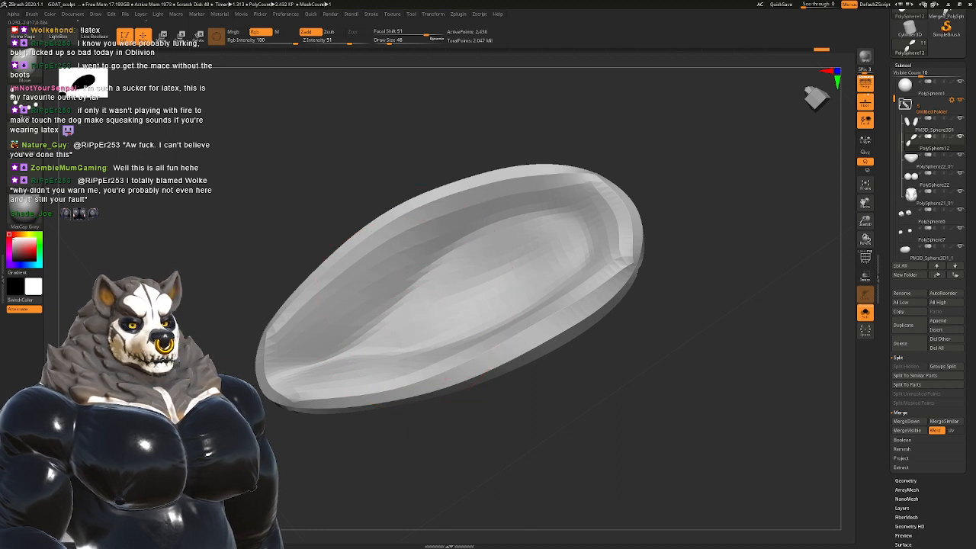
{"action": "right_click_drag", "start_coordinate": [490, 251], "coordinate": [469, 278]}
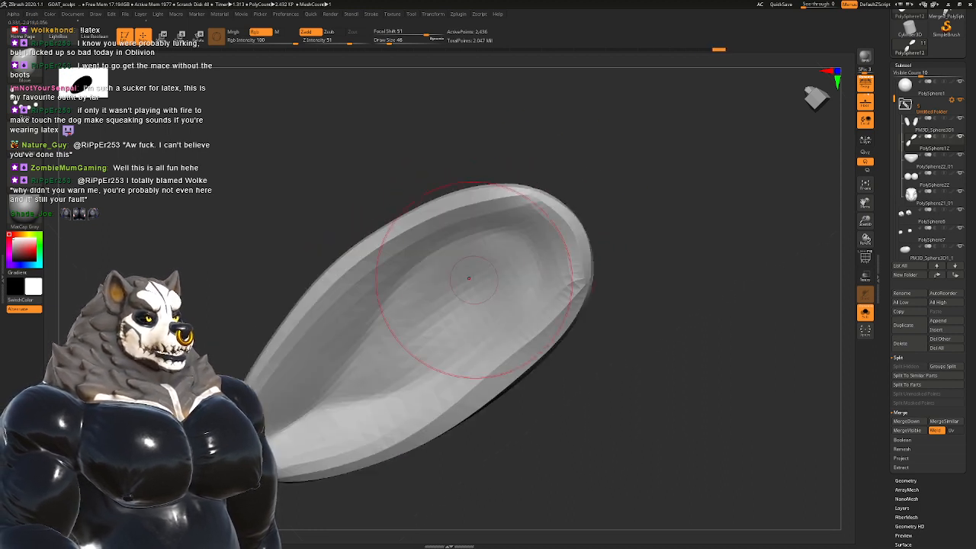
{"action": "key", "text": "d"}
{"action": "key", "text": "d"}
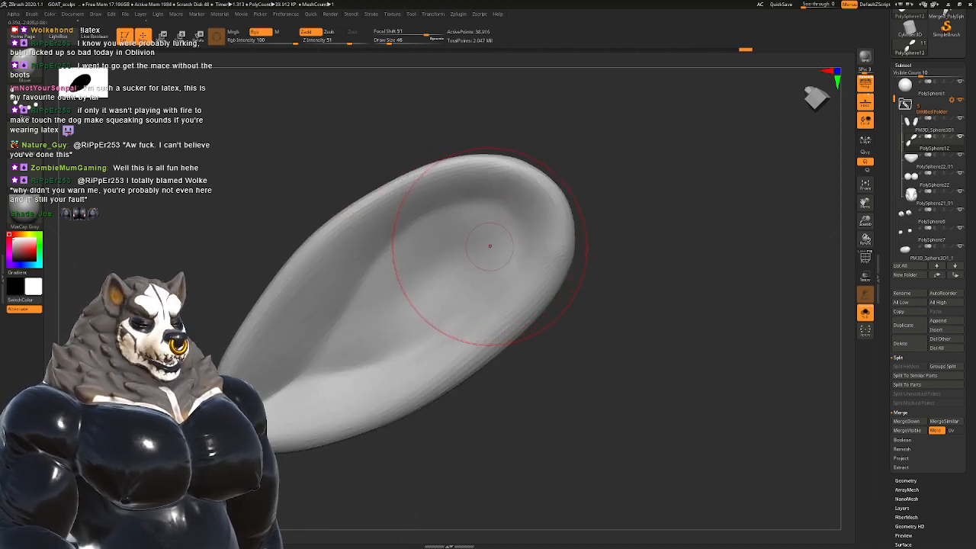
Step: Switch to the DamStandard brush at Draw Size 18 and deepen the crease around the inner ear's hollow
{"action": "key", "text": "b"}
{"action": "key", "text": "d"}
{"action": "key", "text": "s"}
{"action": "key", "text": "space"}
{"action": "left_click_drag", "start_coordinate": [496, 250], "coordinate": [490, 250]}
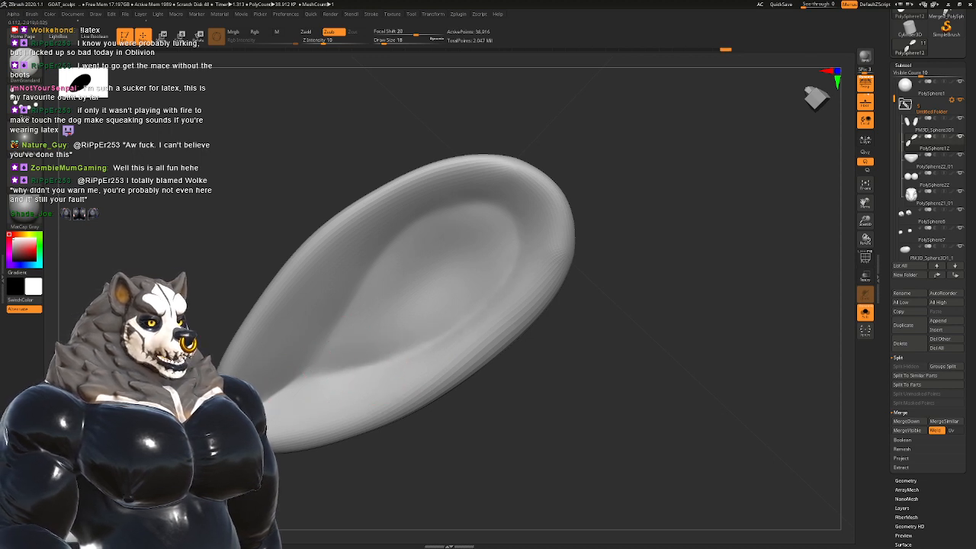
{"action": "left_click_drag", "start_coordinate": [460, 214], "coordinate": [520, 266]}
{"action": "left_click_drag", "start_coordinate": [372, 351], "coordinate": [313, 399]}
Step: Raise the DamStandard Draw Size to 37 and stroke across the wide end of the ear's back
{"action": "mouse_move", "coordinate": [336, 381]}
{"action": "right_mouse_down"}
{"action": "mouse_move", "coordinate": [362, 408]}
{"action": "mouse_move", "coordinate": [362, 343]}
{"action": "mouse_move", "coordinate": [340, 324]}
{"action": "mouse_move", "coordinate": [408, 267]}
{"action": "mouse_move", "coordinate": [420, 330]}
{"action": "mouse_move", "coordinate": [425, 312]}
{"action": "mouse_move", "coordinate": [408, 423]}
{"action": "right_mouse_up"}
{"action": "key", "text": "space"}
{"action": "left_click_drag", "start_coordinate": [432, 325], "coordinate": [438, 325]}
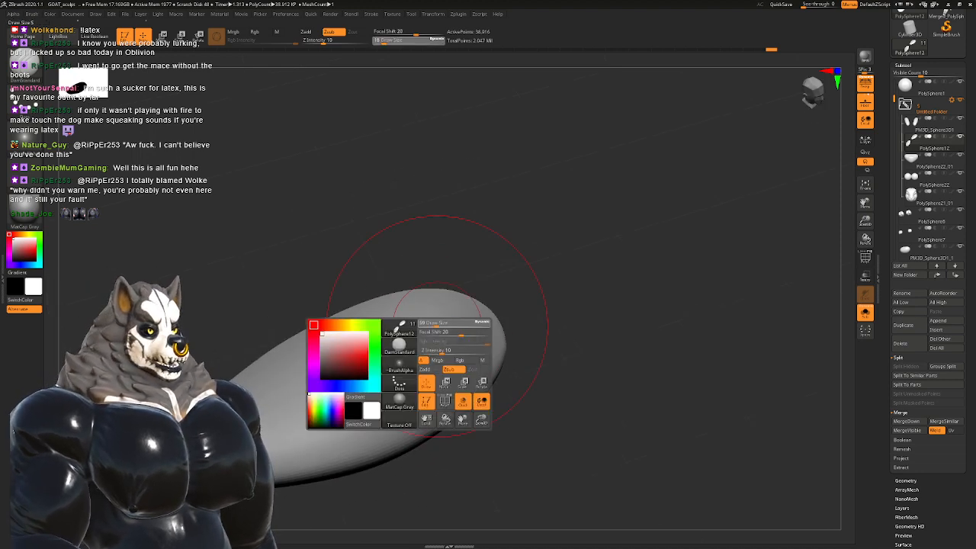
{"action": "right_click_drag", "start_coordinate": [434, 328], "coordinate": [458, 349]}
{"action": "left_click_drag", "start_coordinate": [496, 292], "coordinate": [501, 364]}
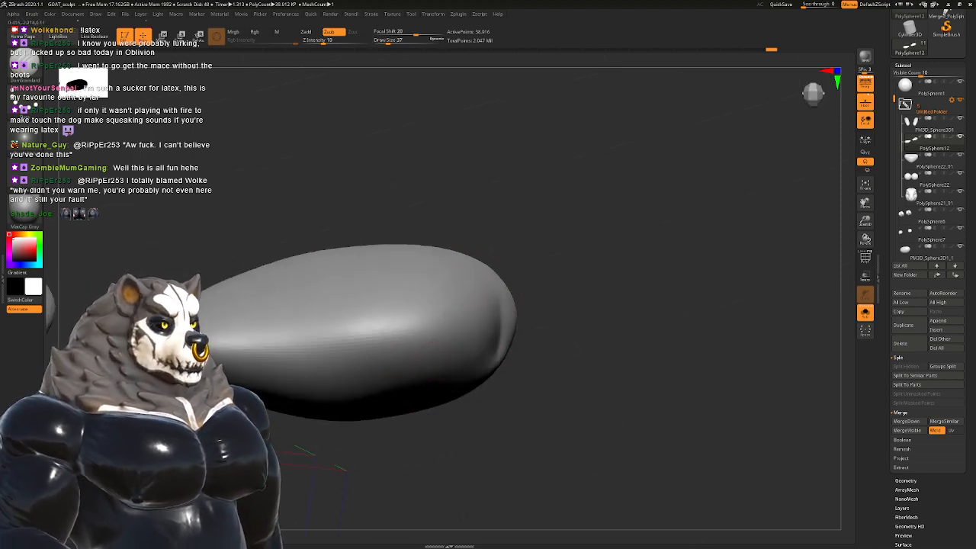
Step: Lower the DamStandard Z Intensity to 3 and lightly refine the outer edge of the ear's back
{"action": "mouse_move", "coordinate": [501, 365]}
{"action": "right_mouse_down"}
{"action": "mouse_move", "coordinate": [442, 264]}
{"action": "mouse_move", "coordinate": [394, 339]}
{"action": "right_mouse_up"}
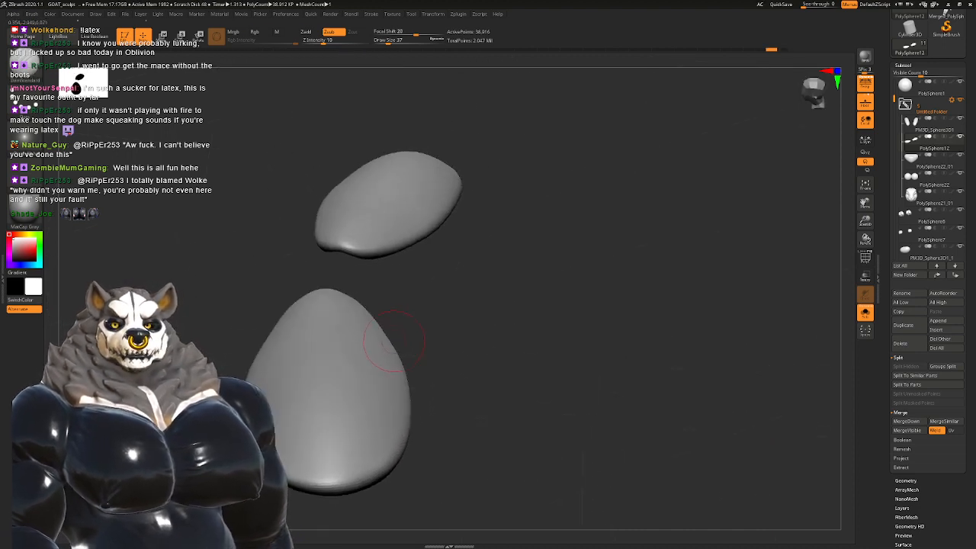
{"action": "key", "text": "space"}
{"action": "left_click_drag", "start_coordinate": [407, 377], "coordinate": [400, 377]}
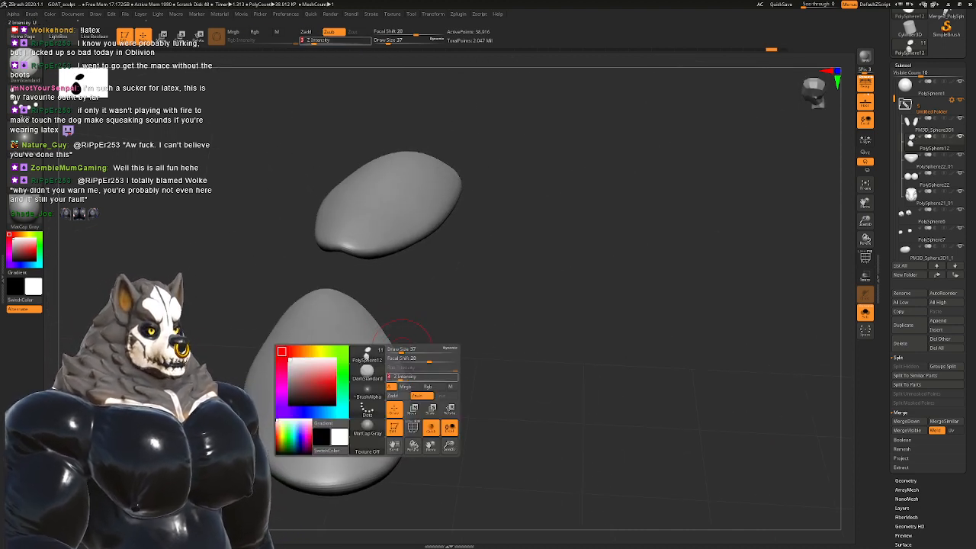
{"action": "right_click_drag", "start_coordinate": [400, 377], "coordinate": [339, 361]}
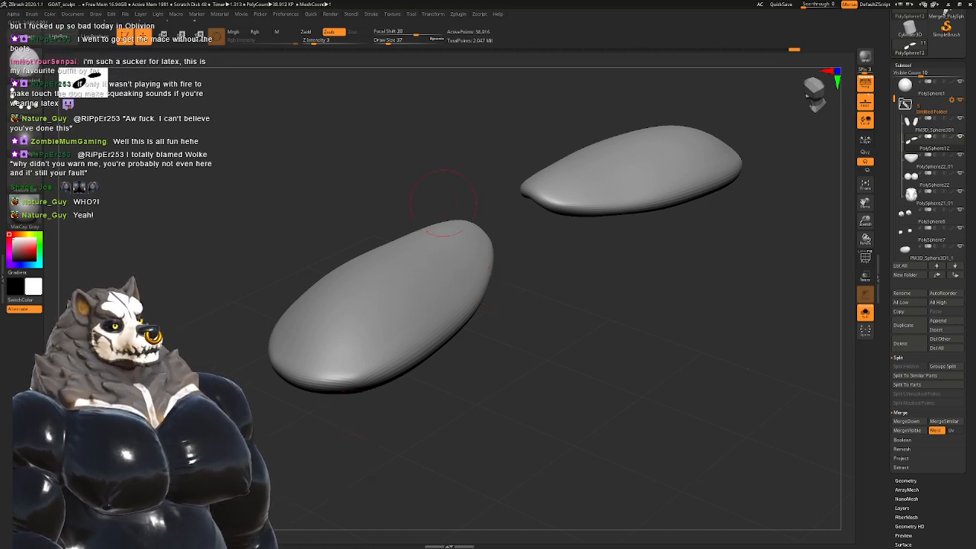
{"action": "left_click_drag", "start_coordinate": [464, 204], "coordinate": [488, 284]}
{"action": "right_click_drag", "start_coordinate": [488, 283], "coordinate": [473, 257], "text": "ctrl"}
{"action": "mouse_move", "coordinate": [423, 283]}
{"action": "right_mouse_down", "text": "alt"}
{"action": "mouse_move", "coordinate": [524, 310]}
{"action": "mouse_move", "coordinate": [553, 373]}
{"action": "mouse_move", "coordinate": [564, 358]}
{"action": "mouse_move", "coordinate": [526, 267]}
{"action": "mouse_move", "coordinate": [511, 251]}
{"action": "mouse_move", "coordinate": [495, 257]}
{"action": "mouse_move", "coordinate": [491, 396]}
{"action": "mouse_move", "coordinate": [435, 305]}
{"action": "mouse_move", "coordinate": [504, 380]}
{"action": "right_mouse_up", "text": "alt"}
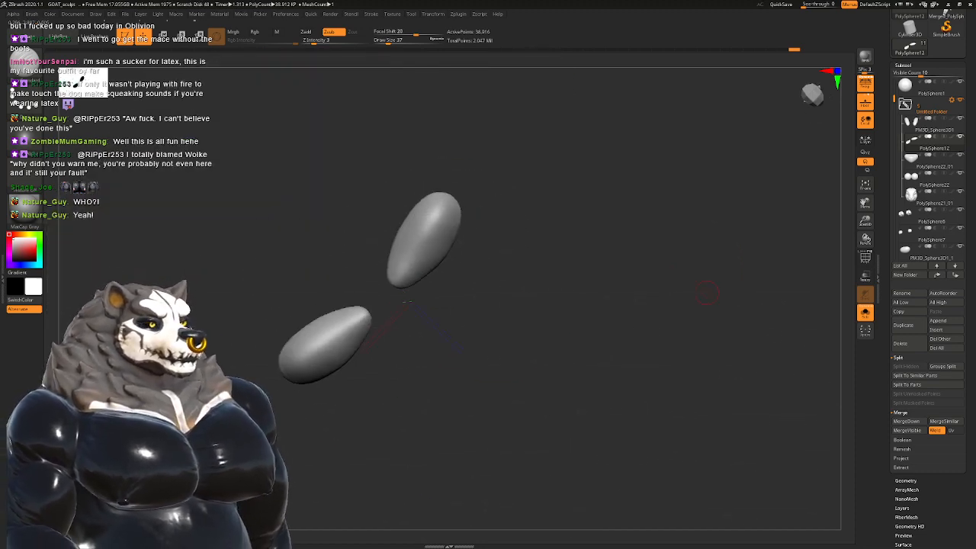
Step: Turn off Solo and check the ears against the whole figure from the front
{"action": "left_click", "coordinate": [866, 313]}
{"action": "right_click_drag", "start_coordinate": [533, 343], "coordinate": [815, 251]}
{"action": "right_click_drag", "start_coordinate": [458, 238], "coordinate": [500, 228]}
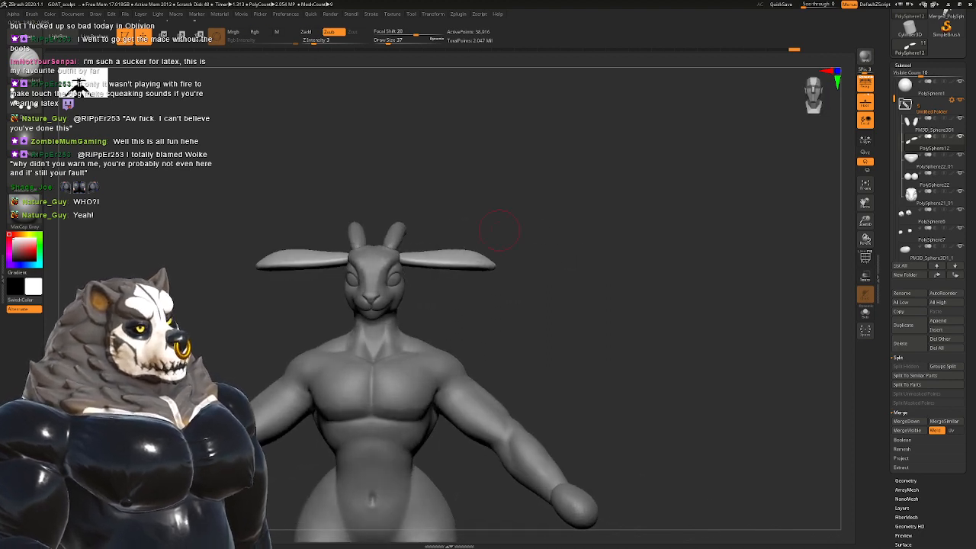
{"action": "right_click_drag", "start_coordinate": [423, 253], "coordinate": [463, 218], "text": "alt"}
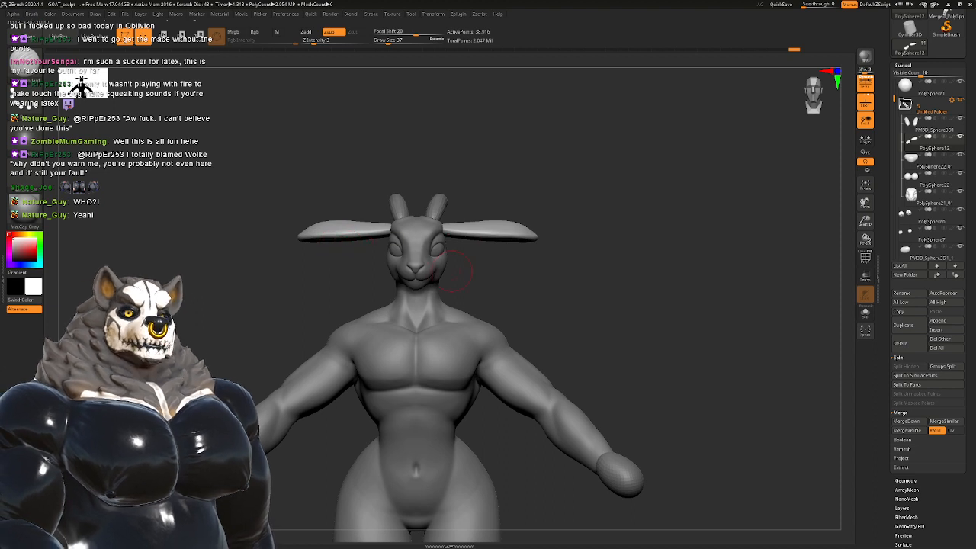
{"action": "mouse_move", "coordinate": [452, 271]}
{"action": "right_mouse_down"}
{"action": "mouse_move", "coordinate": [447, 257]}
{"action": "mouse_move", "coordinate": [415, 248]}
{"action": "mouse_move", "coordinate": [437, 256]}
{"action": "mouse_move", "coordinate": [471, 315]}
{"action": "mouse_move", "coordinate": [423, 298]}
{"action": "mouse_move", "coordinate": [416, 335]}
{"action": "mouse_move", "coordinate": [451, 324]}
{"action": "mouse_move", "coordinate": [445, 224]}
{"action": "right_mouse_up"}
Step: Switch to the ClayBuildup brush, make the body the active subtool and build up the arm at Draw Size 54
{"action": "key", "text": "b"}
{"action": "key", "text": "c"}
{"action": "key", "text": "b"}
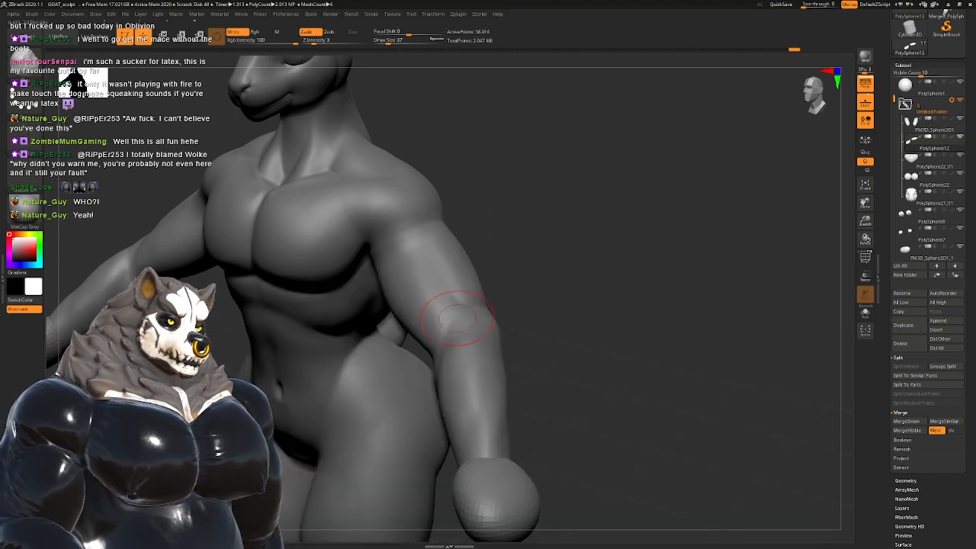
{"action": "left_click", "coordinate": [424, 375], "text": "alt"}
{"action": "key", "text": "space"}
{"action": "mouse_move", "coordinate": [456, 334]}
{"action": "left_mouse_down"}
{"action": "mouse_move", "coordinate": [459, 302]}
{"action": "mouse_move", "coordinate": [440, 296]}
{"action": "left_mouse_up"}
{"action": "right_click_drag", "start_coordinate": [429, 276], "coordinate": [455, 293], "text": "alt"}
{"action": "left_click_drag", "start_coordinate": [455, 292], "coordinate": [456, 299]}
Step: Refine the muscle volumes of the upper arm and forearm from the back and front
{"action": "right_click_drag", "start_coordinate": [456, 299], "coordinate": [309, 281]}
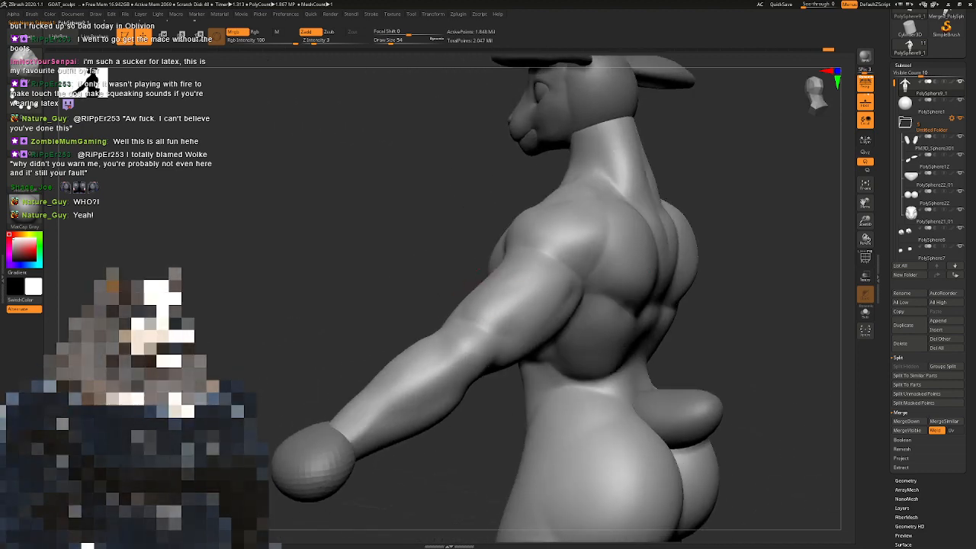
{"action": "mouse_move", "coordinate": [642, 304]}
{"action": "right_mouse_down"}
{"action": "mouse_move", "coordinate": [555, 301]}
{"action": "mouse_move", "coordinate": [534, 265]}
{"action": "mouse_move", "coordinate": [542, 256]}
{"action": "right_mouse_up"}
{"action": "right_click_drag", "start_coordinate": [538, 295], "coordinate": [713, 296]}
{"action": "right_click_drag", "start_coordinate": [610, 305], "coordinate": [571, 278]}
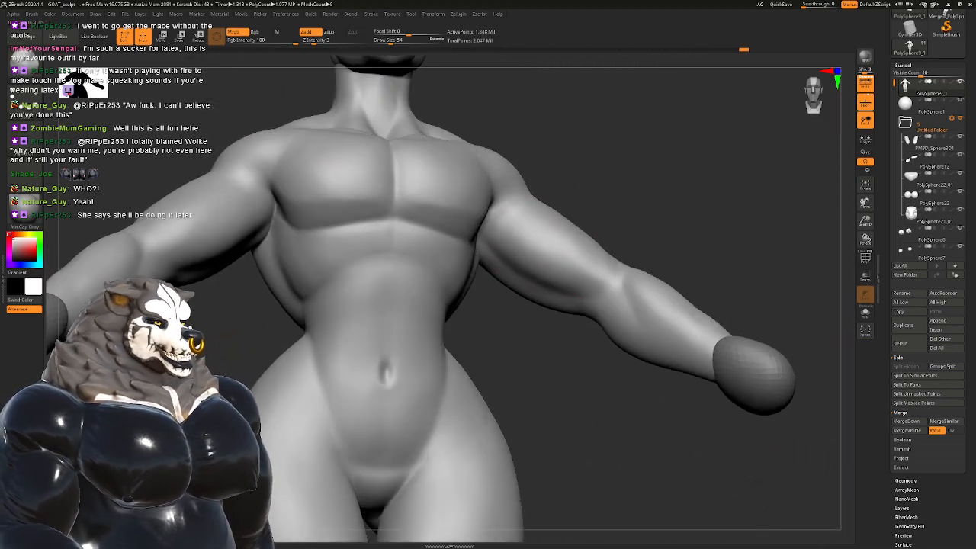
{"action": "right_click_drag", "start_coordinate": [562, 218], "coordinate": [171, 179]}
{"action": "right_click_drag", "start_coordinate": [493, 283], "coordinate": [538, 229]}
{"action": "left_click_drag", "start_coordinate": [526, 427], "coordinate": [564, 442], "text": "alt"}
{"action": "right_click_drag", "start_coordinate": [561, 283], "coordinate": [516, 279]}
Step: Switch to the Move brush and reshape the forearm's contour towards the wrist with an enlarged Draw Size
{"action": "key", "text": "b"}
{"action": "key", "text": "m"}
{"action": "key", "text": "v"}
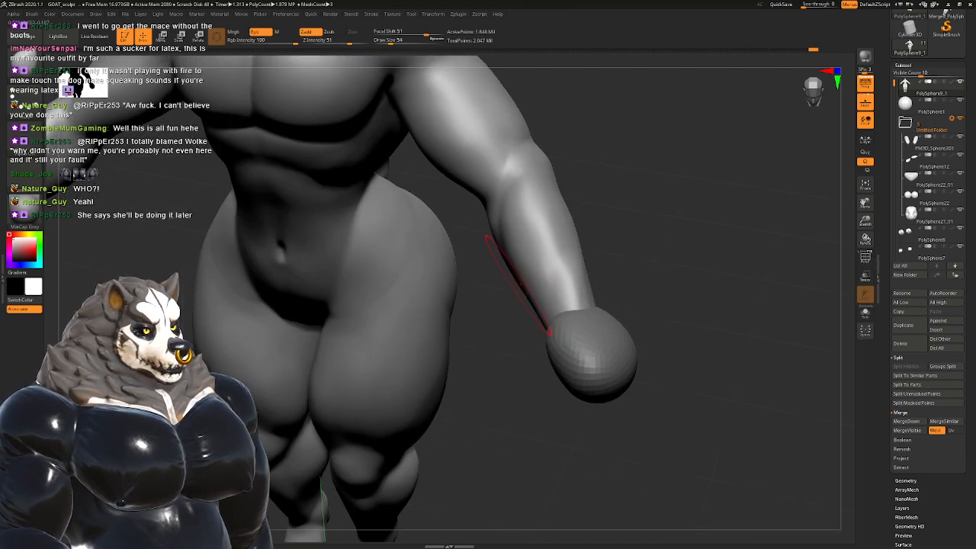
{"action": "key", "text": "space"}
{"action": "left_click_drag", "start_coordinate": [533, 285], "coordinate": [539, 285]}
{"action": "right_click_drag", "start_coordinate": [540, 269], "coordinate": [549, 280]}
{"action": "key", "text": "space"}
{"action": "left_click_drag", "start_coordinate": [546, 283], "coordinate": [551, 283]}
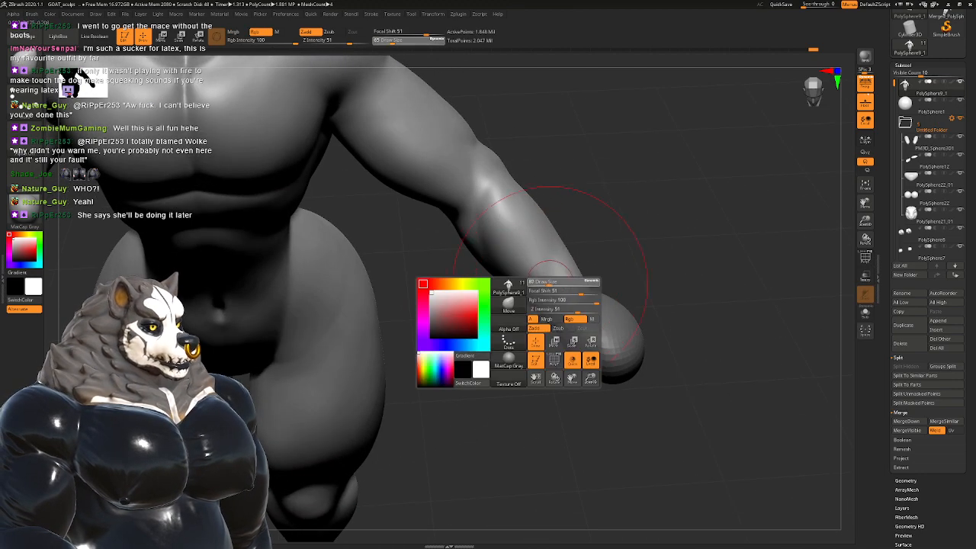
{"action": "mouse_move", "coordinate": [545, 281]}
{"action": "right_mouse_down"}
{"action": "mouse_move", "coordinate": [532, 302]}
{"action": "mouse_move", "coordinate": [521, 284]}
{"action": "right_mouse_up"}
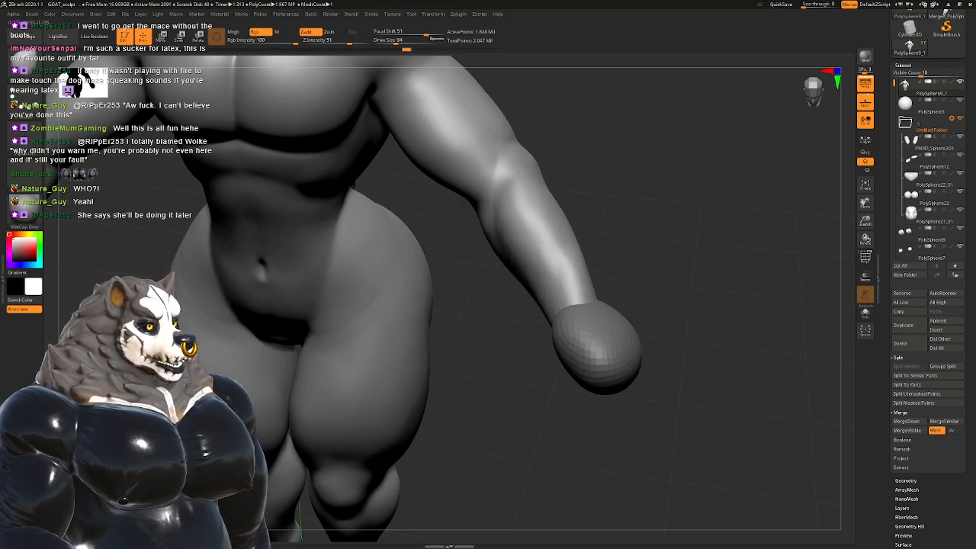
{"action": "mouse_move", "coordinate": [547, 332]}
{"action": "right_mouse_down"}
{"action": "mouse_move", "coordinate": [574, 305]}
{"action": "mouse_move", "coordinate": [564, 292]}
{"action": "right_mouse_up"}
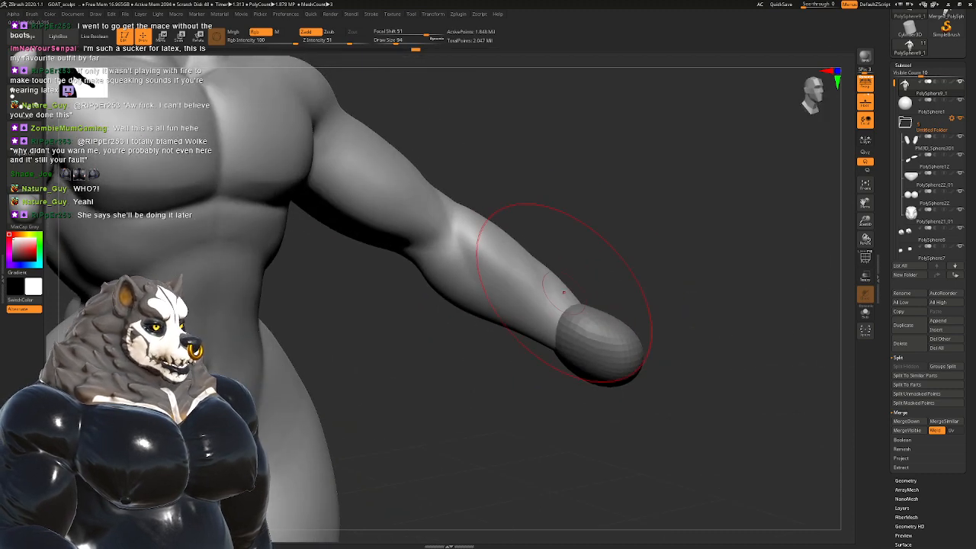
Step: Refine the forearm's silhouette from the side and front with the Move brush at Draw Sizes 80 and 48
{"action": "key", "text": "space"}
{"action": "left_click_drag", "start_coordinate": [575, 281], "coordinate": [572, 282]}
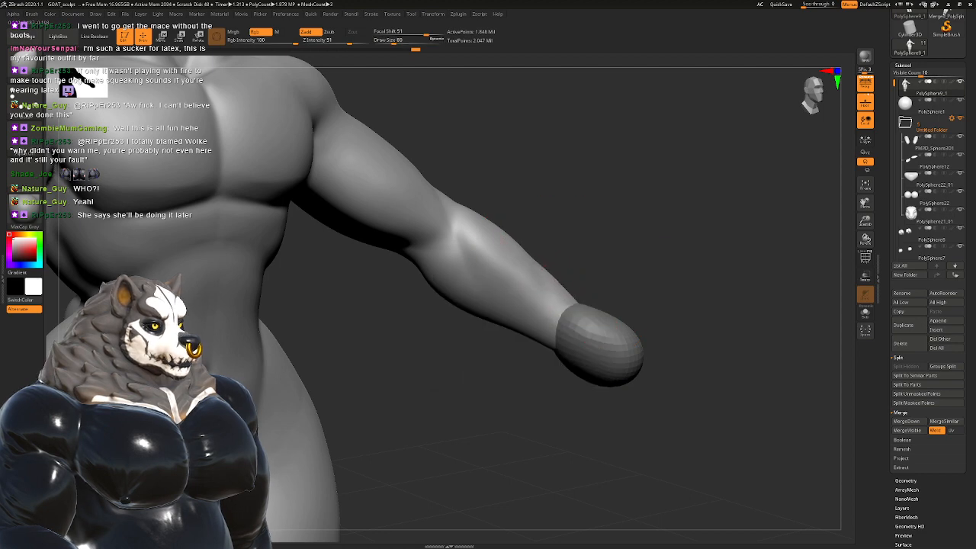
{"action": "key", "text": "f"}
{"action": "right_click_drag", "start_coordinate": [544, 279], "coordinate": [522, 319], "text": "shift"}
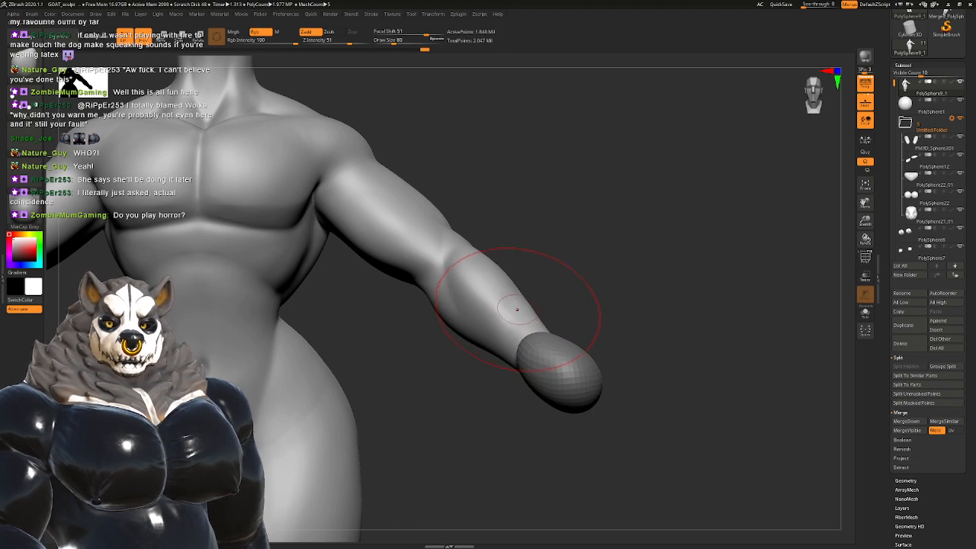
{"action": "key", "text": "space"}
{"action": "left_click_drag", "start_coordinate": [525, 281], "coordinate": [520, 282]}
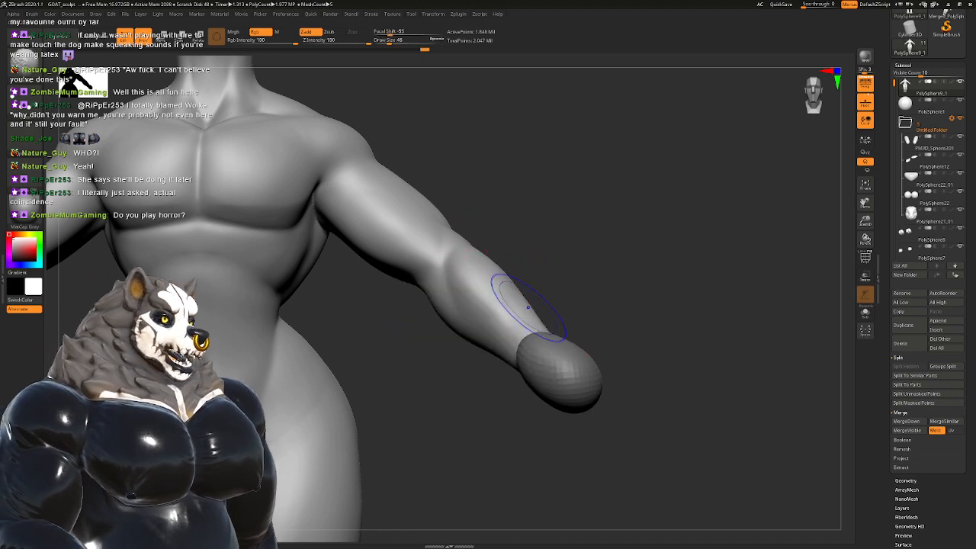
Step: Examine the reshaped arms from the side and back and against the whole figure
{"action": "right_click_drag", "start_coordinate": [580, 329], "coordinate": [497, 328]}
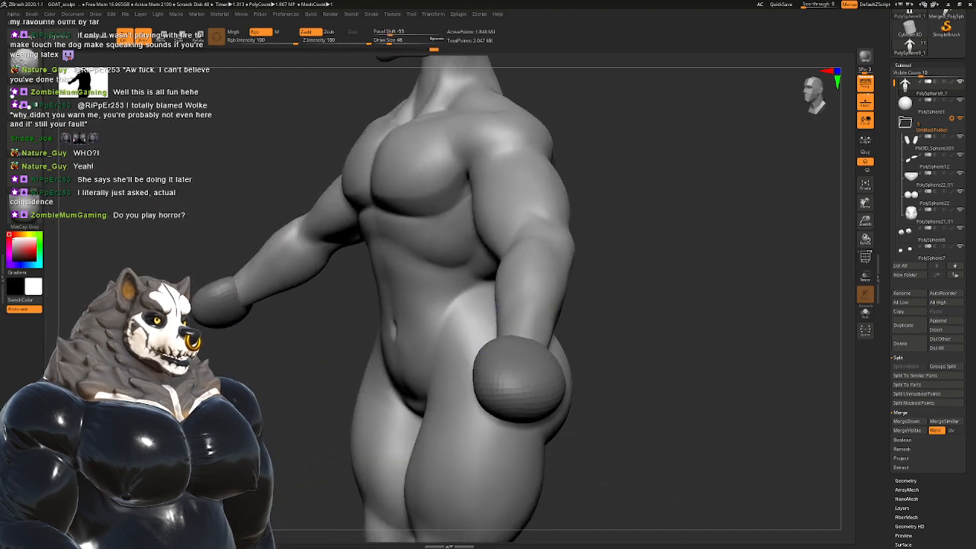
{"action": "right_click_drag", "start_coordinate": [598, 308], "coordinate": [488, 296]}
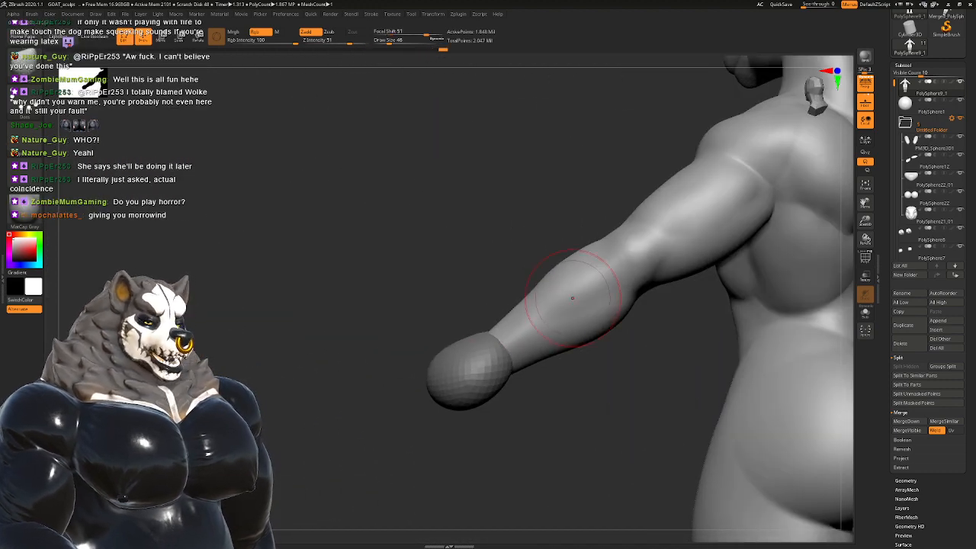
{"action": "right_click_drag", "start_coordinate": [571, 297], "coordinate": [480, 271]}
{"action": "right_click_drag", "start_coordinate": [506, 306], "coordinate": [426, 263], "text": "ctrl"}
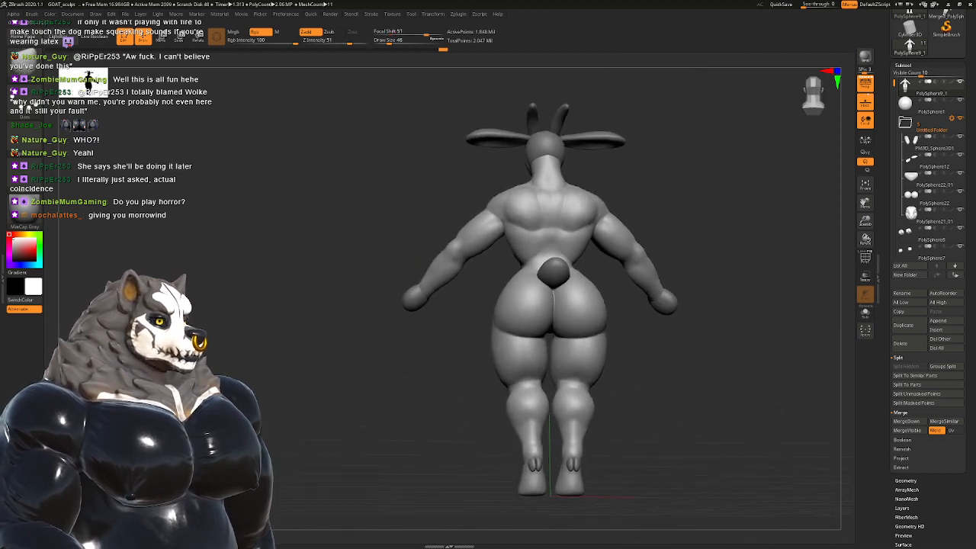
{"action": "right_click_drag", "start_coordinate": [427, 305], "coordinate": [602, 263], "text": "ctrl"}
{"action": "right_click_drag", "start_coordinate": [471, 267], "coordinate": [457, 328], "text": "ctrl"}
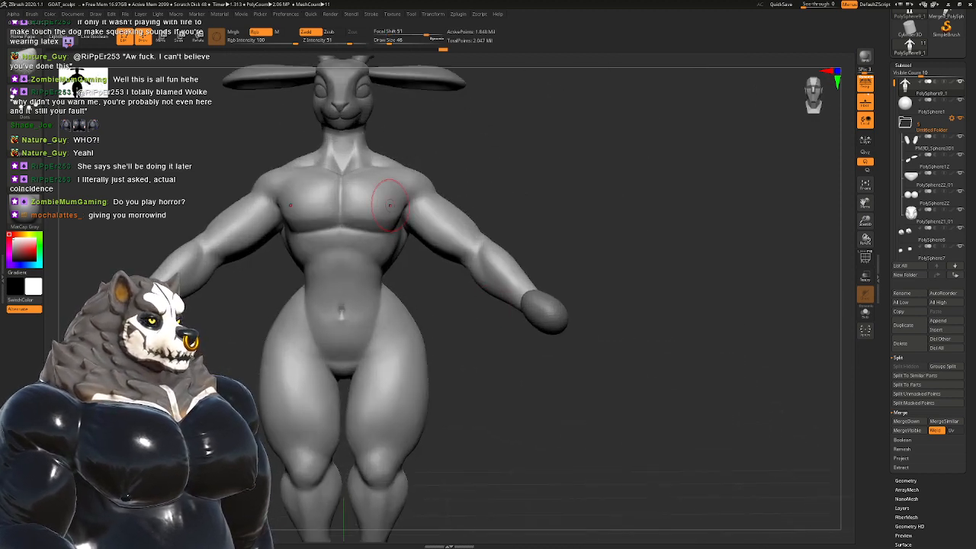
Step: Isolate the head with Solo and set the Draw Size to 18 for working on its underside
{"action": "right_click_drag", "start_coordinate": [402, 160], "coordinate": [500, 263], "text": "alt"}
{"action": "mouse_move", "coordinate": [572, 256]}
{"action": "right_mouse_down"}
{"action": "mouse_move", "coordinate": [522, 232]}
{"action": "mouse_move", "coordinate": [482, 263]}
{"action": "mouse_move", "coordinate": [617, 259]}
{"action": "right_mouse_up"}
{"action": "left_click", "coordinate": [864, 312]}
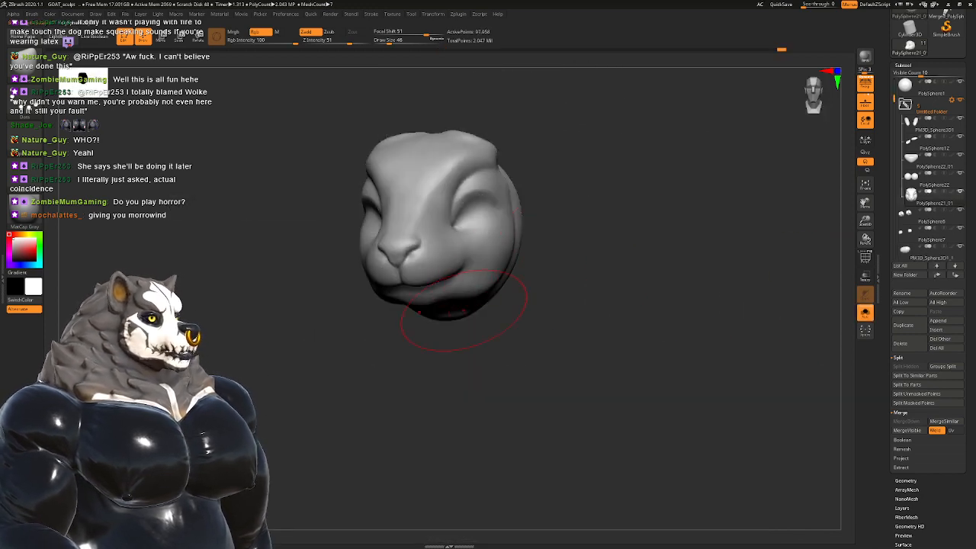
{"action": "mouse_move", "coordinate": [464, 311]}
{"action": "right_mouse_down"}
{"action": "mouse_move", "coordinate": [417, 255]}
{"action": "mouse_move", "coordinate": [419, 412]}
{"action": "mouse_move", "coordinate": [399, 396]}
{"action": "right_mouse_up"}
{"action": "key", "text": "space"}
{"action": "left_click_drag", "start_coordinate": [430, 356], "coordinate": [422, 354]}
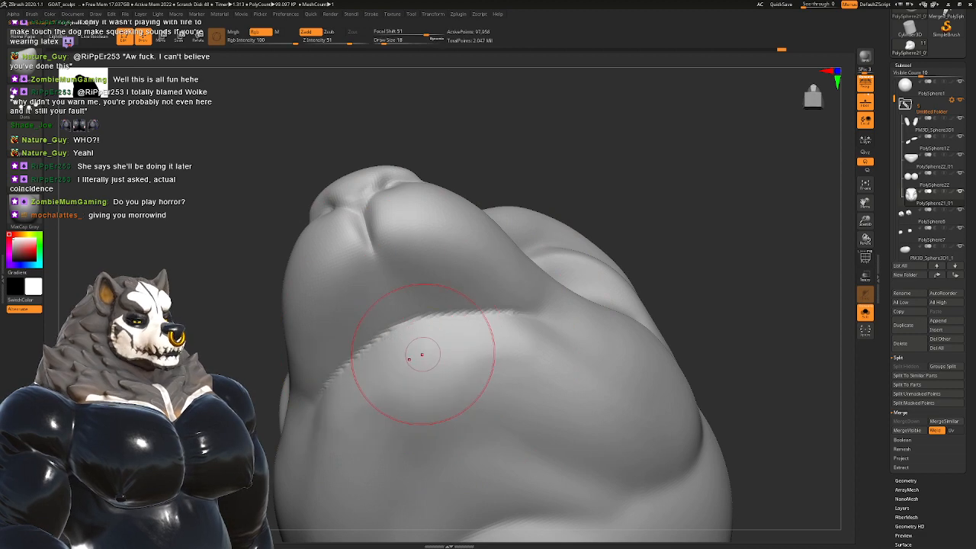
Step: Switch to the Clay brush and carve a hollow into the head's underside behind the muzzle
{"action": "key", "text": "b"}
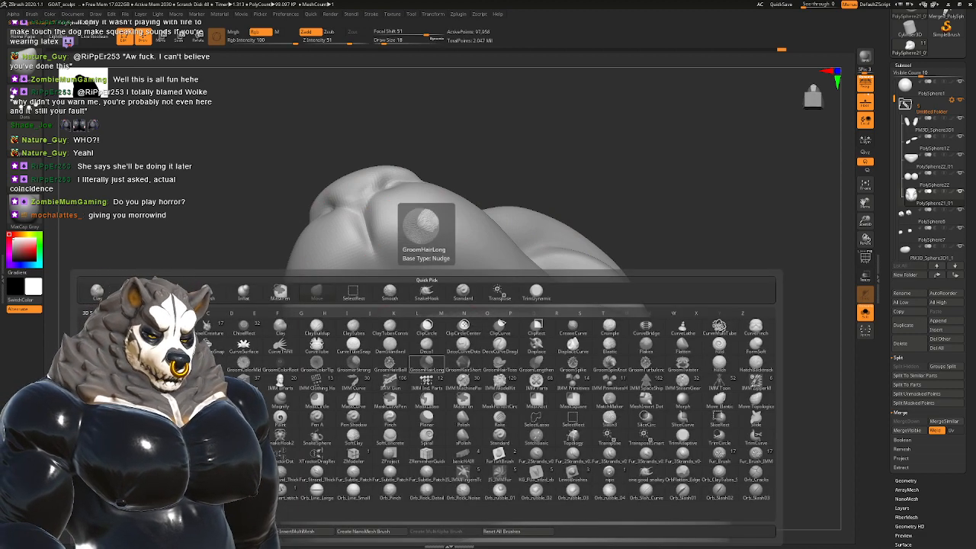
{"action": "left_click", "coordinate": [426, 364]}
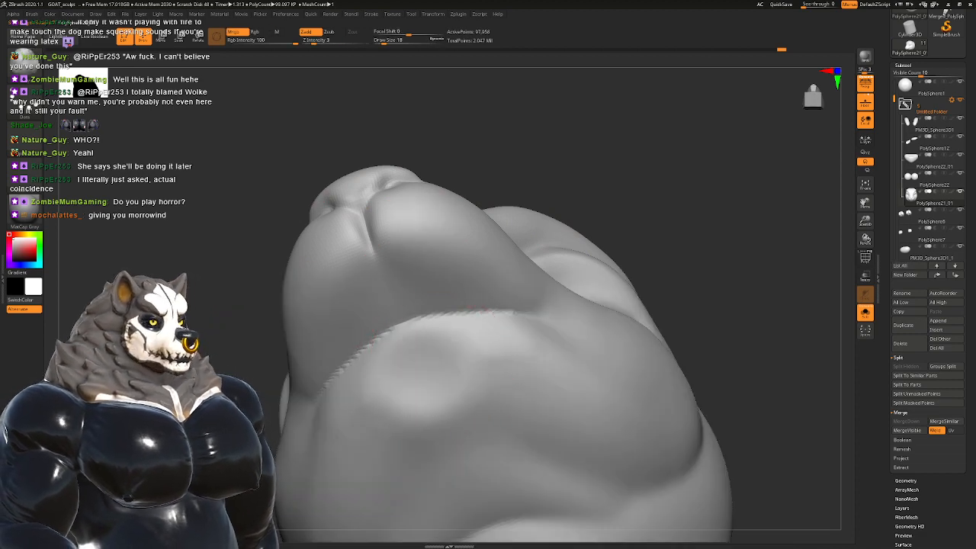
{"action": "mouse_move", "coordinate": [427, 374]}
{"action": "left_mouse_down", "text": "alt"}
{"action": "mouse_move", "coordinate": [404, 404]}
{"action": "mouse_move", "coordinate": [449, 396]}
{"action": "mouse_move", "coordinate": [416, 419]}
{"action": "mouse_move", "coordinate": [502, 390]}
{"action": "mouse_move", "coordinate": [446, 450]}
{"action": "left_mouse_up", "text": "alt"}
{"action": "right_click_drag", "start_coordinate": [458, 349], "coordinate": [456, 311], "text": "alt"}
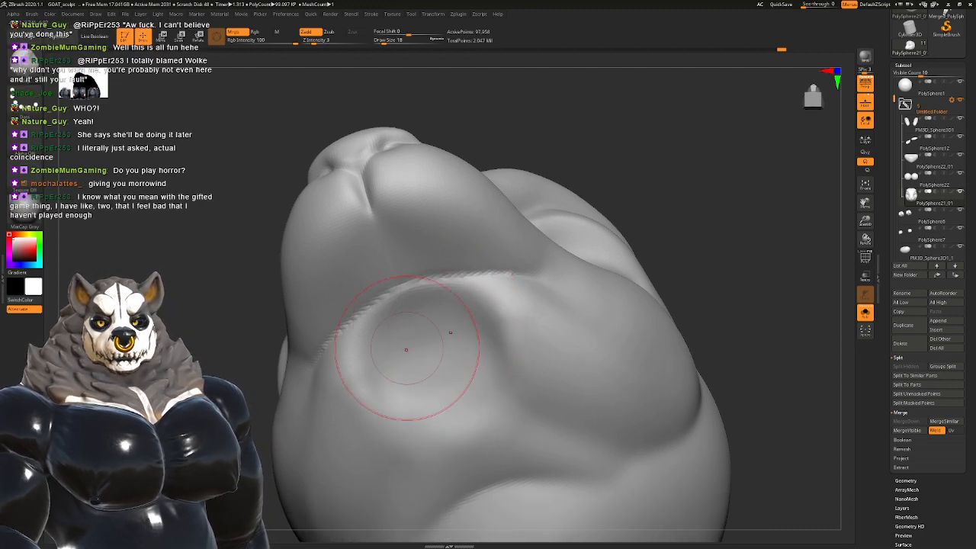
{"action": "right_click_drag", "start_coordinate": [405, 349], "coordinate": [469, 315]}
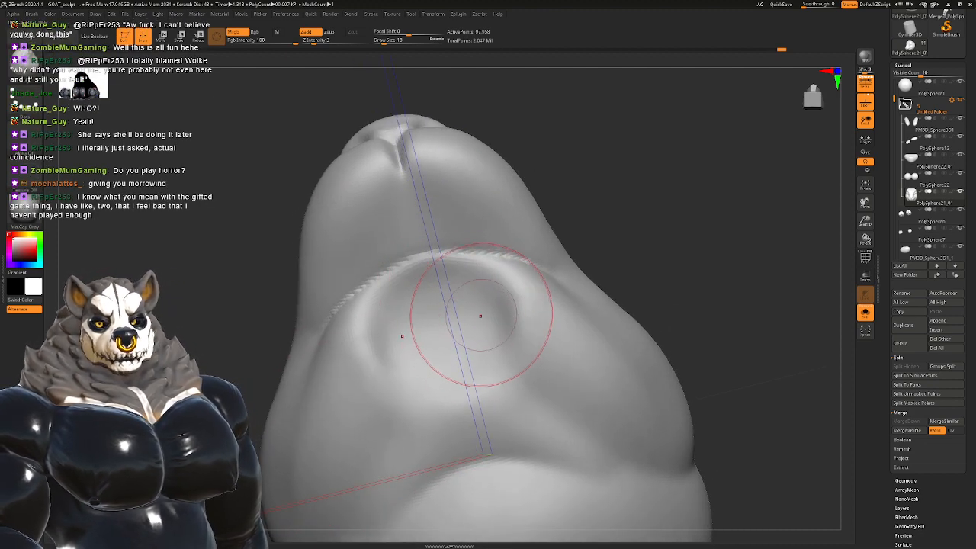
{"action": "mouse_move", "coordinate": [369, 371]}
{"action": "left_mouse_down", "text": "alt"}
{"action": "mouse_move", "coordinate": [357, 372]}
{"action": "mouse_move", "coordinate": [358, 305]}
{"action": "mouse_move", "coordinate": [388, 403]}
{"action": "mouse_move", "coordinate": [456, 418]}
{"action": "mouse_move", "coordinate": [441, 321]}
{"action": "left_mouse_up", "text": "alt"}
{"action": "mouse_move", "coordinate": [427, 321]}
{"action": "right_mouse_down"}
{"action": "mouse_move", "coordinate": [474, 314]}
{"action": "mouse_move", "coordinate": [486, 337]}
{"action": "mouse_move", "coordinate": [468, 298]}
{"action": "right_mouse_up"}
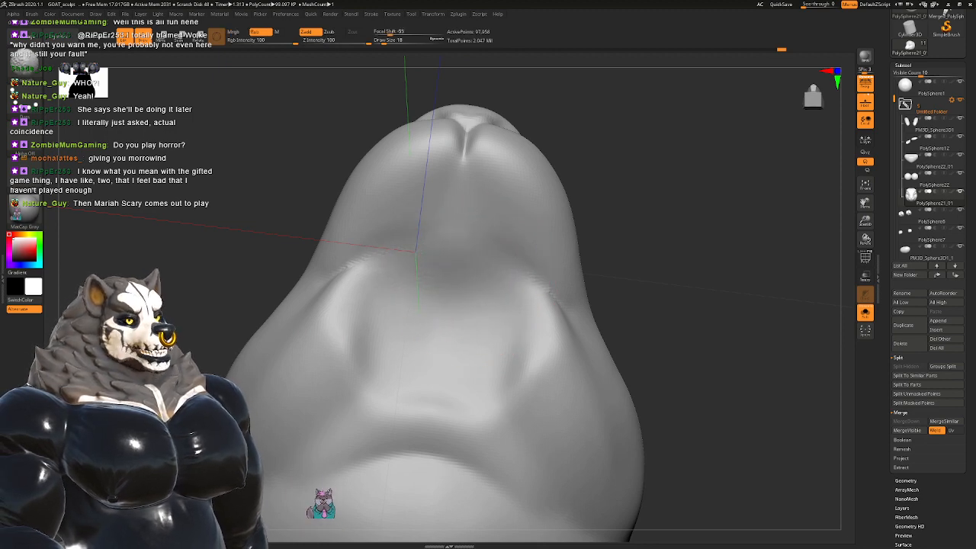
Step: Set the Draw Size to 13, deepen the hollow beneath the muzzle and smooth its surface
{"action": "mouse_move", "coordinate": [484, 266]}
{"action": "right_mouse_down"}
{"action": "mouse_move", "coordinate": [487, 412]}
{"action": "mouse_move", "coordinate": [476, 327]}
{"action": "mouse_move", "coordinate": [459, 309]}
{"action": "right_mouse_up"}
{"action": "key", "text": "space"}
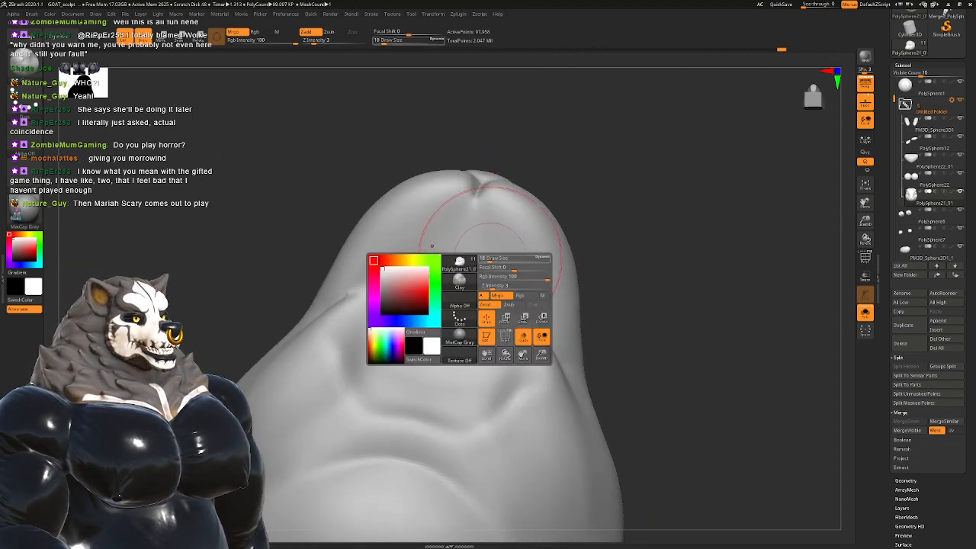
{"action": "left_click_drag", "start_coordinate": [494, 259], "coordinate": [488, 257]}
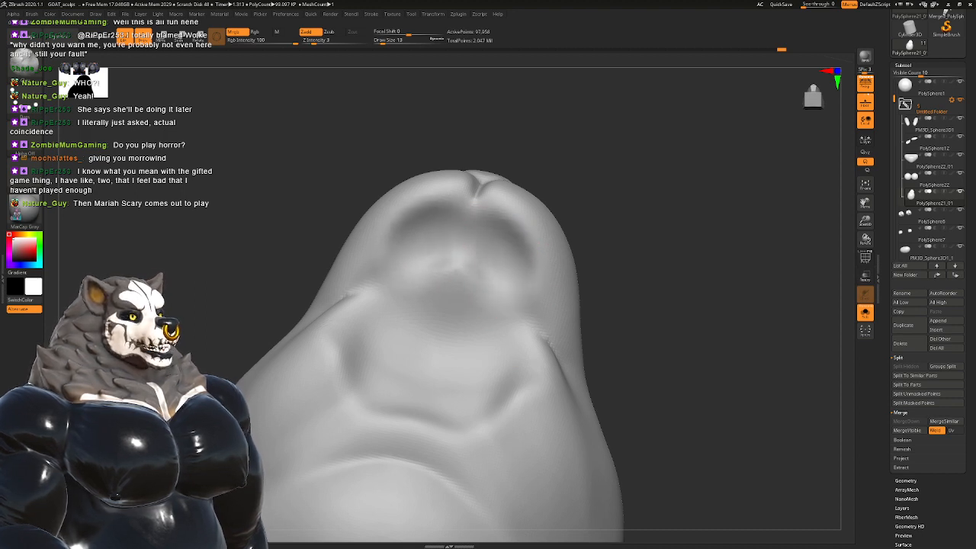
{"action": "left_click_drag", "start_coordinate": [451, 283], "coordinate": [462, 257], "text": "shift"}
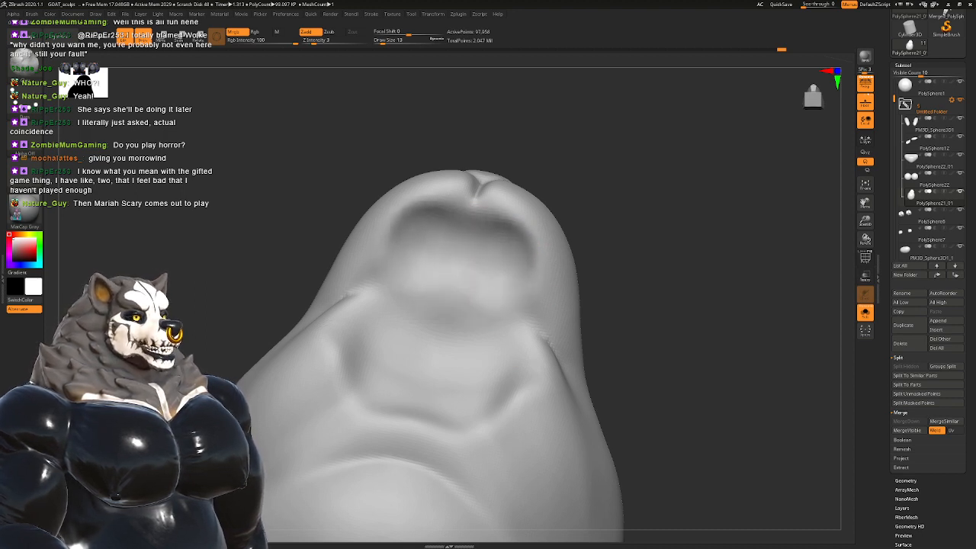
{"action": "mouse_move", "coordinate": [501, 322]}
{"action": "left_mouse_down", "text": "shift"}
{"action": "mouse_move", "coordinate": [486, 290]}
{"action": "mouse_move", "coordinate": [445, 303]}
{"action": "left_mouse_up", "text": "shift"}
{"action": "mouse_move", "coordinate": [481, 287]}
{"action": "right_mouse_down"}
{"action": "mouse_move", "coordinate": [427, 335]}
{"action": "mouse_move", "coordinate": [474, 310]}
{"action": "mouse_move", "coordinate": [447, 295]}
{"action": "mouse_move", "coordinate": [413, 327]}
{"action": "right_mouse_up"}
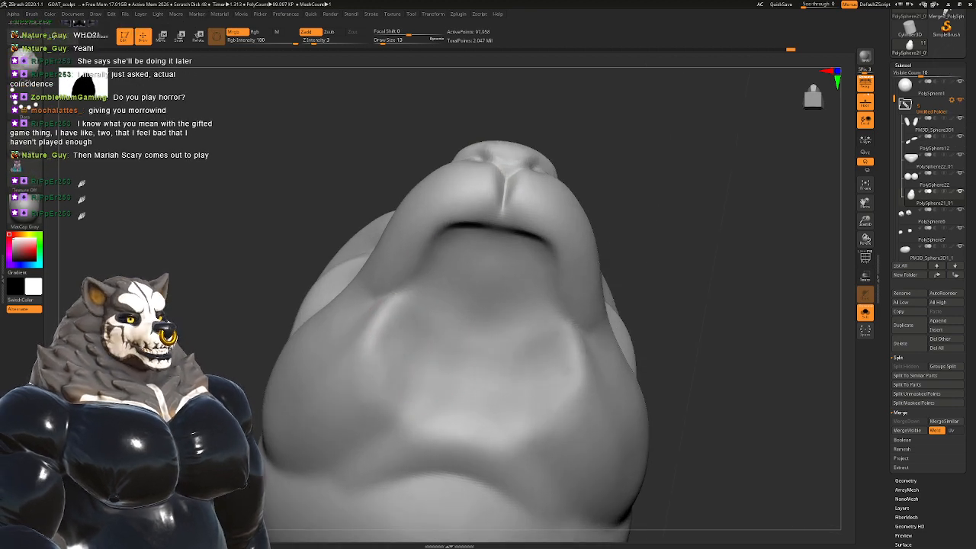
{"action": "mouse_move", "coordinate": [381, 334]}
{"action": "left_mouse_down"}
{"action": "mouse_move", "coordinate": [373, 356]}
{"action": "mouse_move", "coordinate": [465, 352]}
{"action": "left_mouse_up"}
{"action": "right_click_drag", "start_coordinate": [462, 327], "coordinate": [446, 321], "text": "alt"}
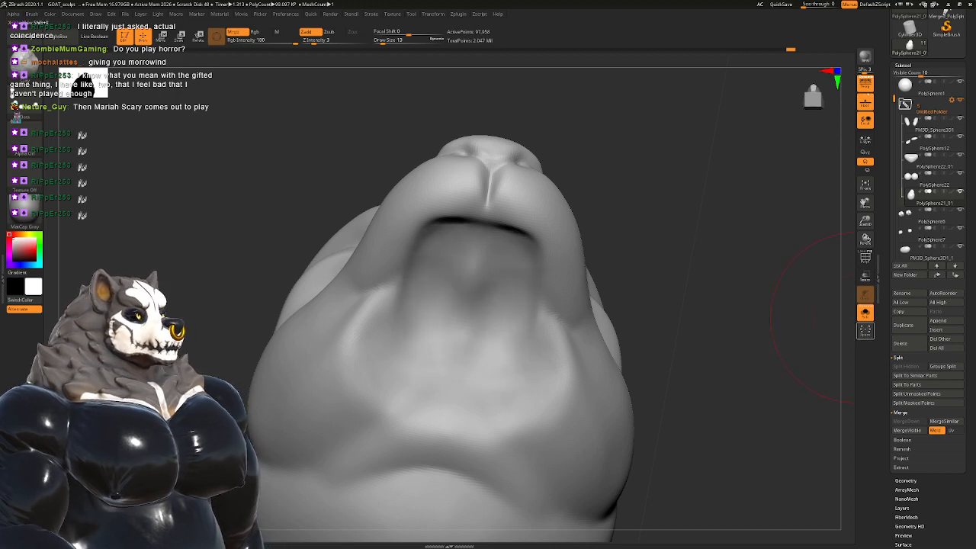
Step: Turn off Solo, make the lower jaw the active subtool and subdivide it twice
{"action": "left_click", "coordinate": [864, 313]}
{"action": "right_click_drag", "start_coordinate": [731, 305], "coordinate": [721, 331]}
{"action": "left_click", "coordinate": [483, 283], "text": "alt"}
{"action": "right_click_drag", "start_coordinate": [594, 328], "coordinate": [480, 287]}
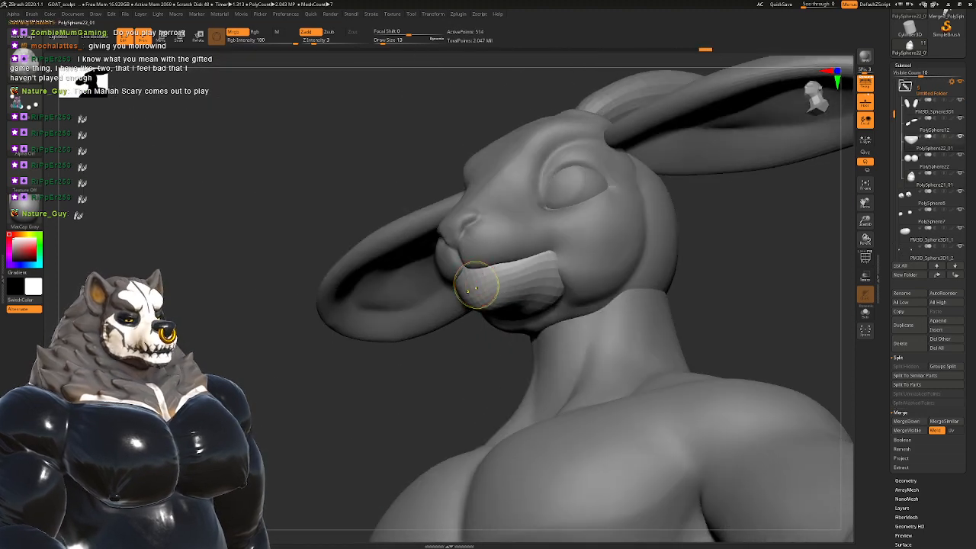
{"action": "key", "text": "ctrl+d"}
{"action": "key", "text": "d"}
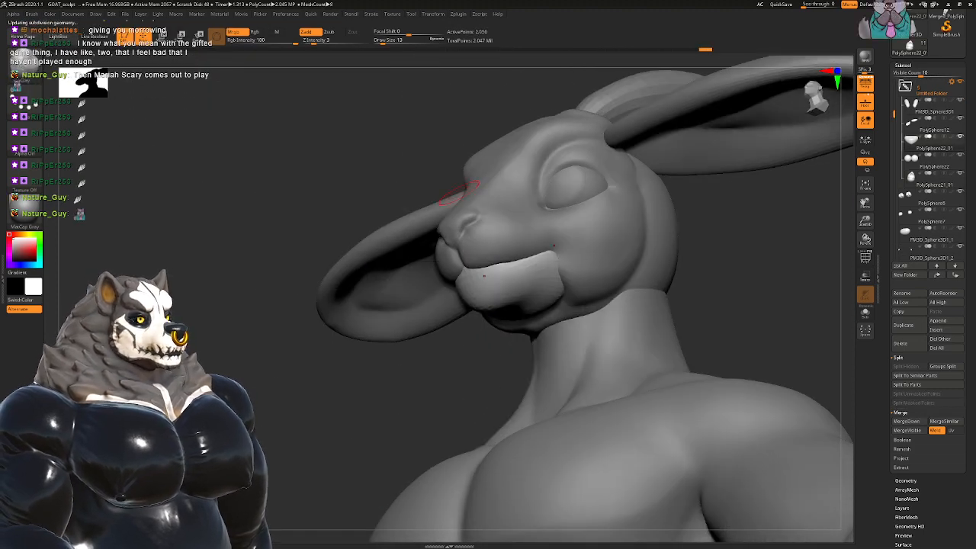
{"action": "key", "text": "d"}
{"action": "right_click_drag", "start_coordinate": [458, 192], "coordinate": [495, 144]}
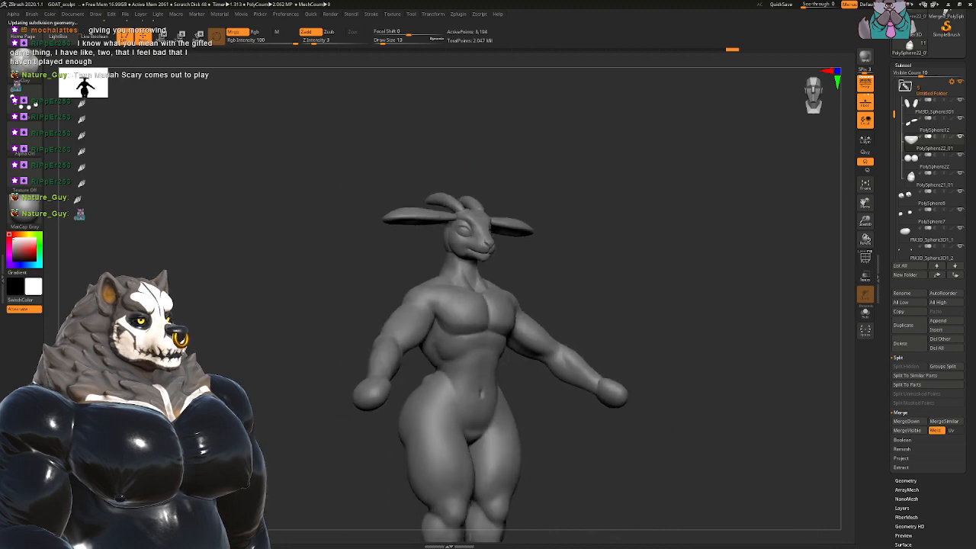
{"action": "right_click_drag", "start_coordinate": [431, 182], "coordinate": [446, 263]}
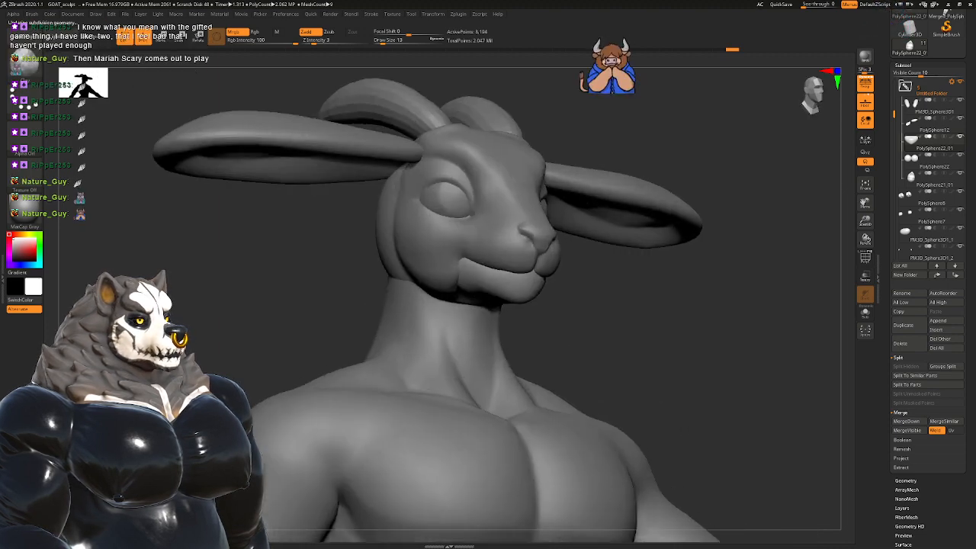
Step: Make the head the active subtool and adjust the cheek around the mouth corner with the Move brush at Draw Size 29
{"action": "right_click_drag", "start_coordinate": [652, 244], "coordinate": [490, 299]}
{"action": "left_click", "coordinate": [570, 256], "text": "alt"}
{"action": "key", "text": "b"}
{"action": "key", "text": "m"}
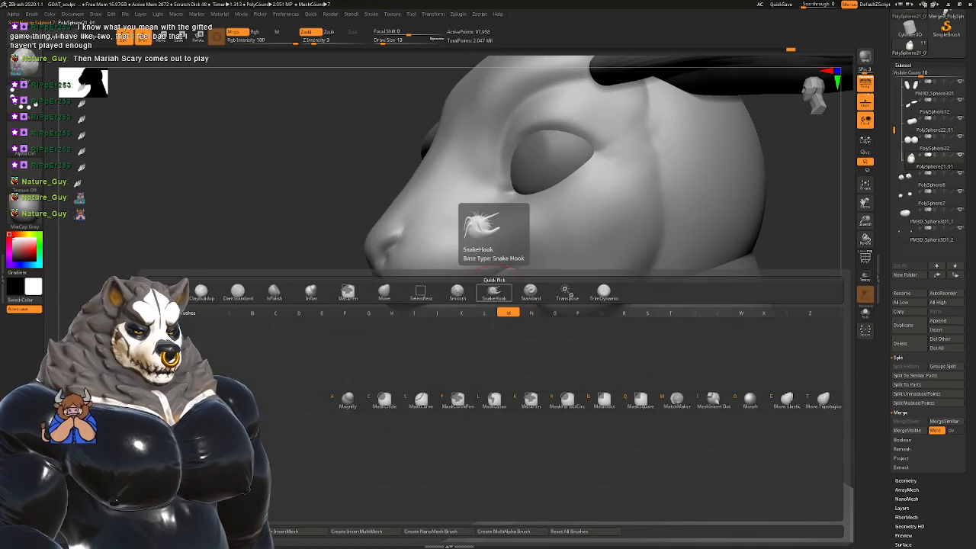
{"action": "key", "text": "v"}
{"action": "key", "text": "space"}
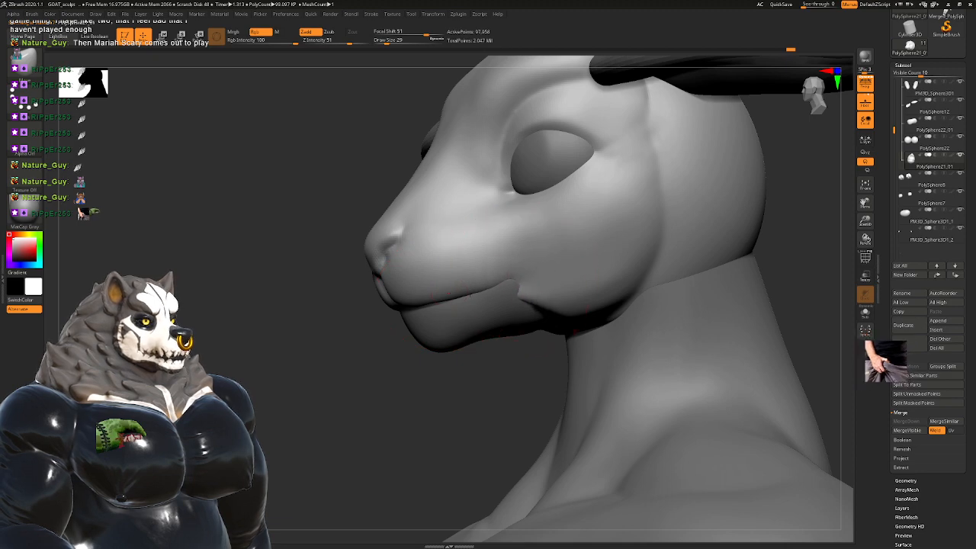
Step: Make the lower jaw the active subtool and reshape its rear end with the Move brush at Draw Size 62
{"action": "left_click", "coordinate": [484, 306], "text": "alt"}
{"action": "right_click_drag", "start_coordinate": [484, 306], "coordinate": [585, 299]}
{"action": "key", "text": "space"}
{"action": "left_click_drag", "start_coordinate": [480, 303], "coordinate": [486, 302]}
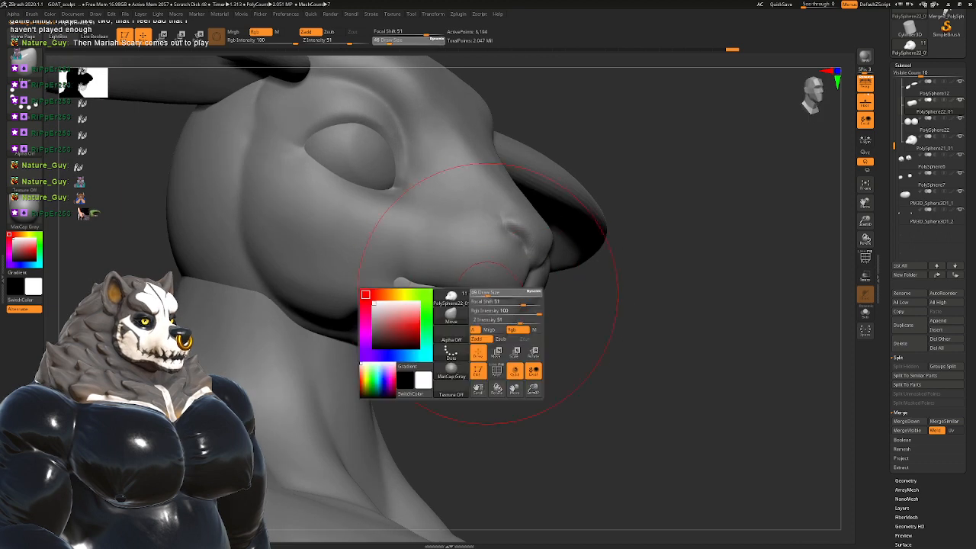
{"action": "left_click_drag", "start_coordinate": [385, 298], "coordinate": [375, 302]}
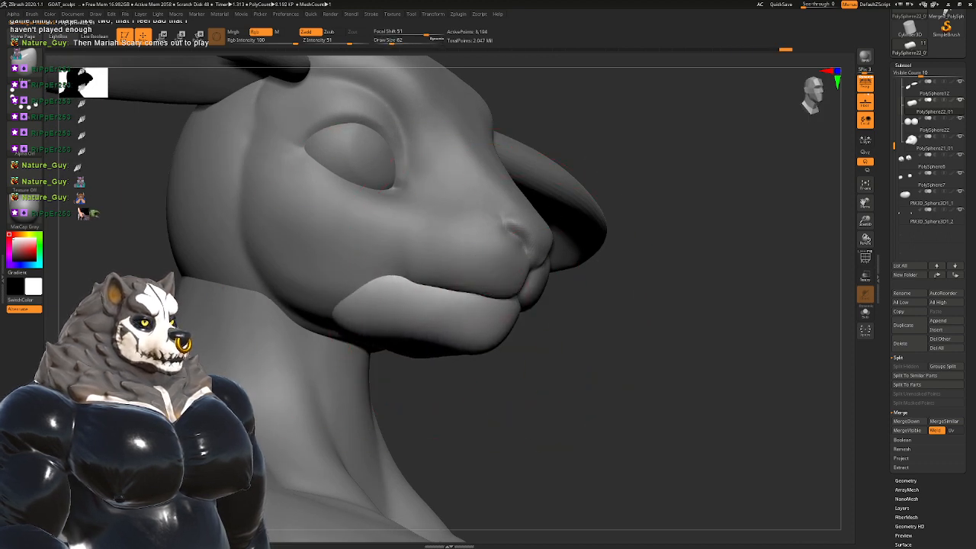
{"action": "left_click_drag", "start_coordinate": [352, 305], "coordinate": [356, 307]}
Step: Refine the rear underside of the lower jaw at Draw Size 48 and check it against the whole figure
{"action": "mouse_move", "coordinate": [419, 309]}
{"action": "right_mouse_down"}
{"action": "mouse_move", "coordinate": [373, 307]}
{"action": "mouse_move", "coordinate": [412, 283]}
{"action": "mouse_move", "coordinate": [381, 311]}
{"action": "mouse_move", "coordinate": [396, 268]}
{"action": "mouse_move", "coordinate": [423, 283]}
{"action": "mouse_move", "coordinate": [412, 335]}
{"action": "mouse_move", "coordinate": [400, 293]}
{"action": "mouse_move", "coordinate": [438, 355]}
{"action": "mouse_move", "coordinate": [404, 264]}
{"action": "mouse_move", "coordinate": [418, 283]}
{"action": "mouse_move", "coordinate": [404, 283]}
{"action": "mouse_move", "coordinate": [451, 270]}
{"action": "mouse_move", "coordinate": [455, 250]}
{"action": "right_mouse_up"}
{"action": "key", "text": "space"}
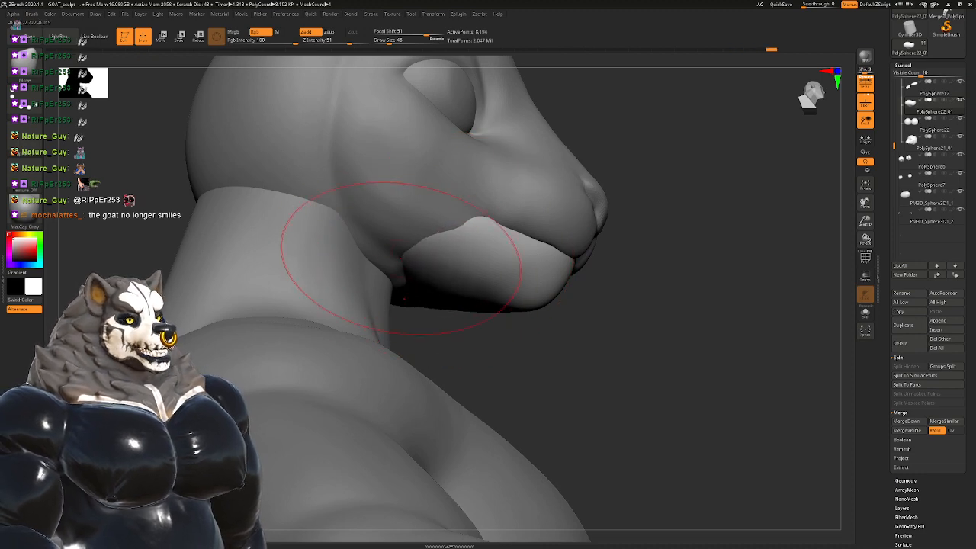
{"action": "right_click_drag", "start_coordinate": [402, 259], "coordinate": [419, 205]}
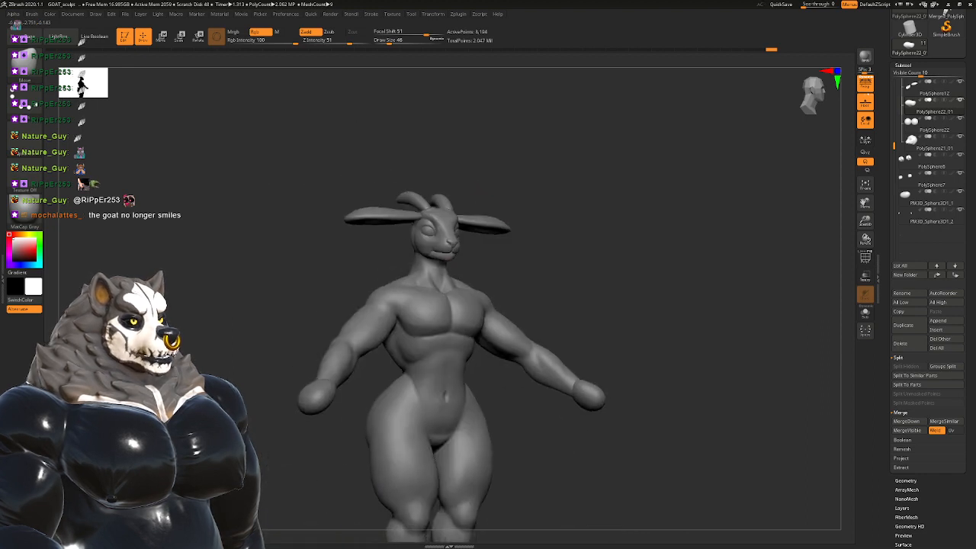
Step: Make the head the active subtool and adjust the brow and eye socket with the Move brush, starting at Draw Size 37 and going smaller
{"action": "right_click_drag", "start_coordinate": [519, 213], "coordinate": [494, 233]}
{"action": "left_click", "coordinate": [496, 224], "text": "alt"}
{"action": "key", "text": "space"}
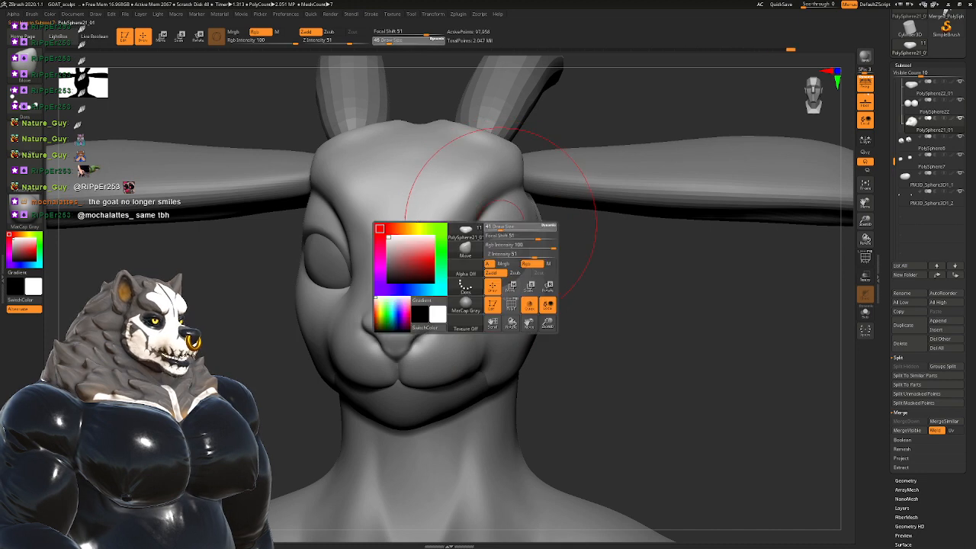
{"action": "left_click_drag", "start_coordinate": [507, 227], "coordinate": [501, 227]}
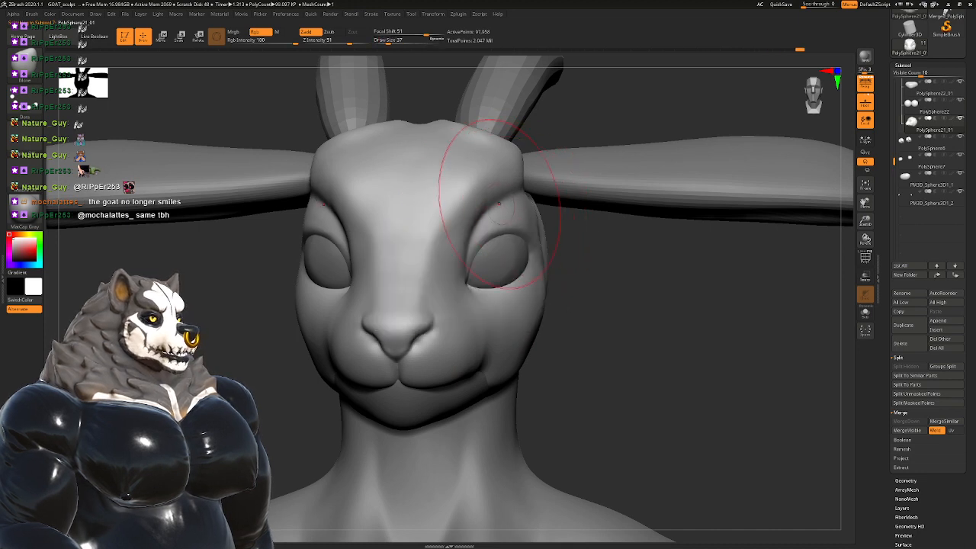
{"action": "key", "text": "space"}
{"action": "left_click_drag", "start_coordinate": [484, 242], "coordinate": [484, 239]}
{"action": "key", "text": "space"}
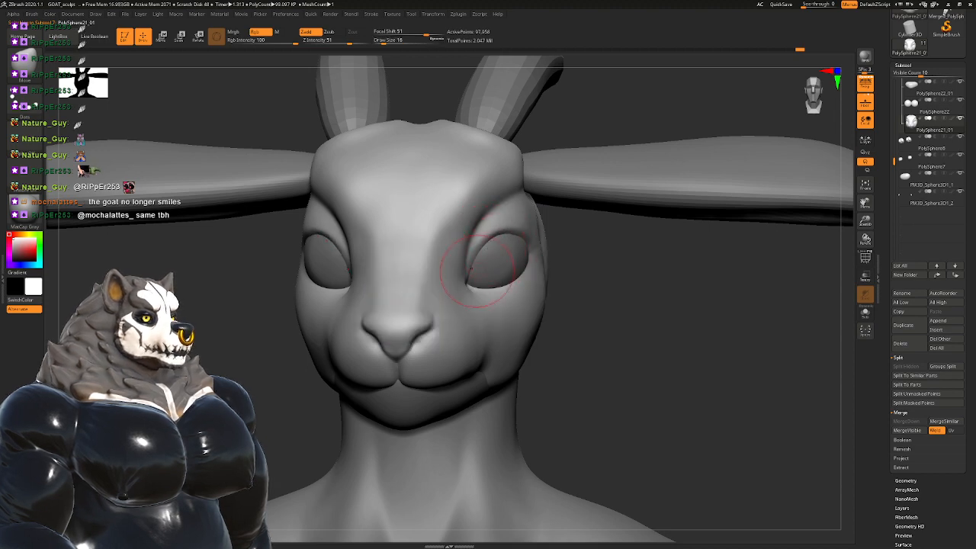
{"action": "right_click_drag", "start_coordinate": [476, 273], "coordinate": [389, 286]}
{"action": "mouse_move", "coordinate": [453, 233]}
{"action": "right_mouse_down"}
{"action": "mouse_move", "coordinate": [457, 251]}
{"action": "mouse_move", "coordinate": [568, 263]}
{"action": "mouse_move", "coordinate": [468, 261]}
{"action": "mouse_move", "coordinate": [452, 242]}
{"action": "right_mouse_up"}
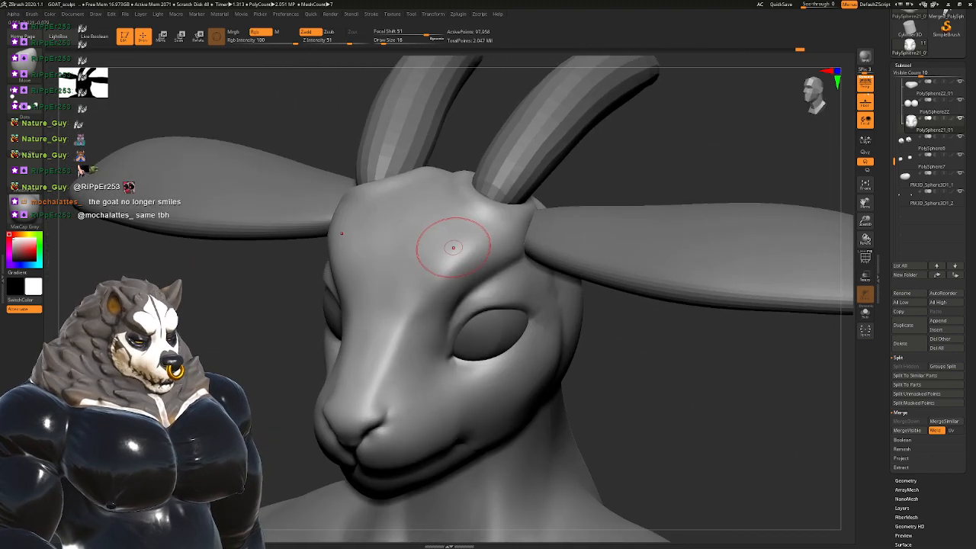
Step: Build up the forehead and brow above the eye with the Clay brush at Z Intensity 3, using Draw Sizes 27 and 22
{"action": "key", "text": "b"}
{"action": "key", "text": "c"}
{"action": "key", "text": "l"}
{"action": "key", "text": "space"}
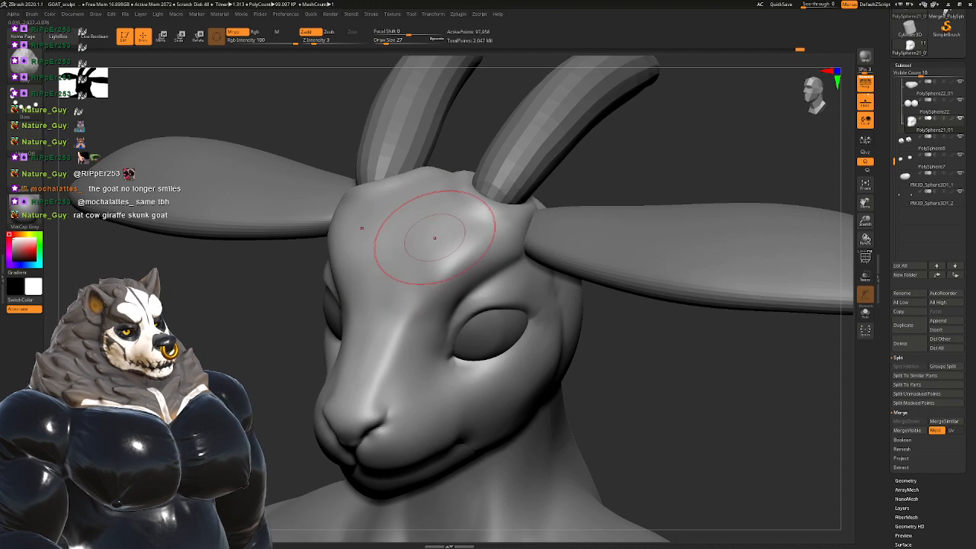
{"action": "right_click_drag", "start_coordinate": [435, 238], "coordinate": [419, 260]}
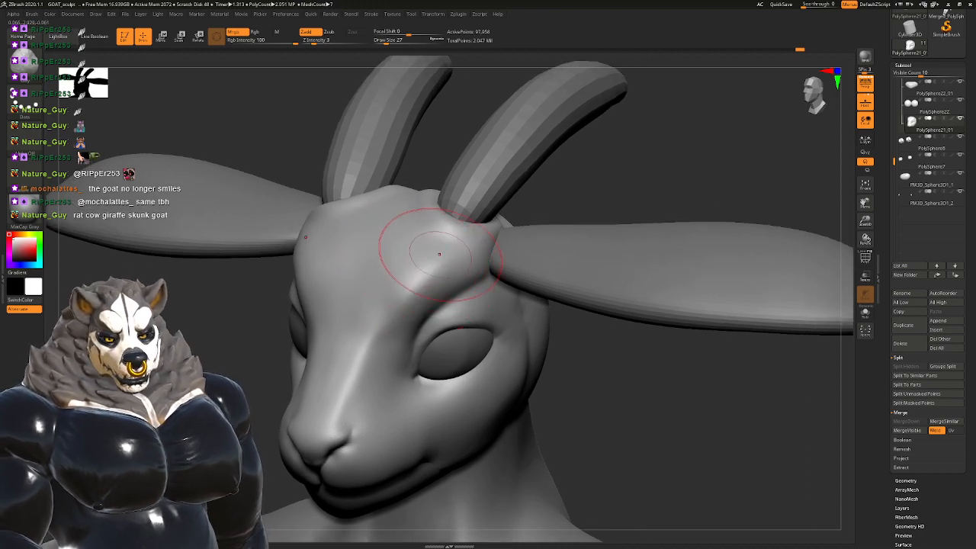
{"action": "key", "text": "space"}
{"action": "left_click", "coordinate": [440, 256]}
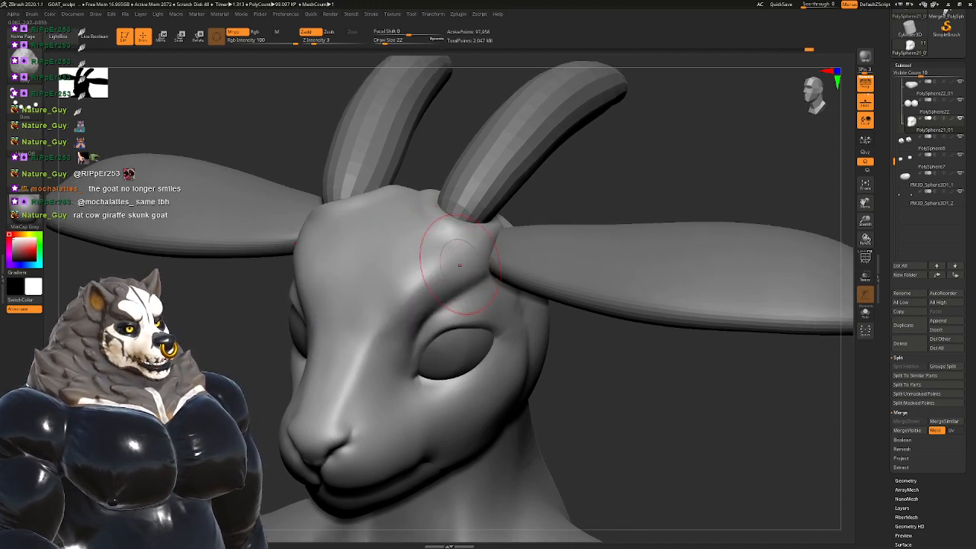
{"action": "right_click_drag", "start_coordinate": [458, 264], "coordinate": [477, 275]}
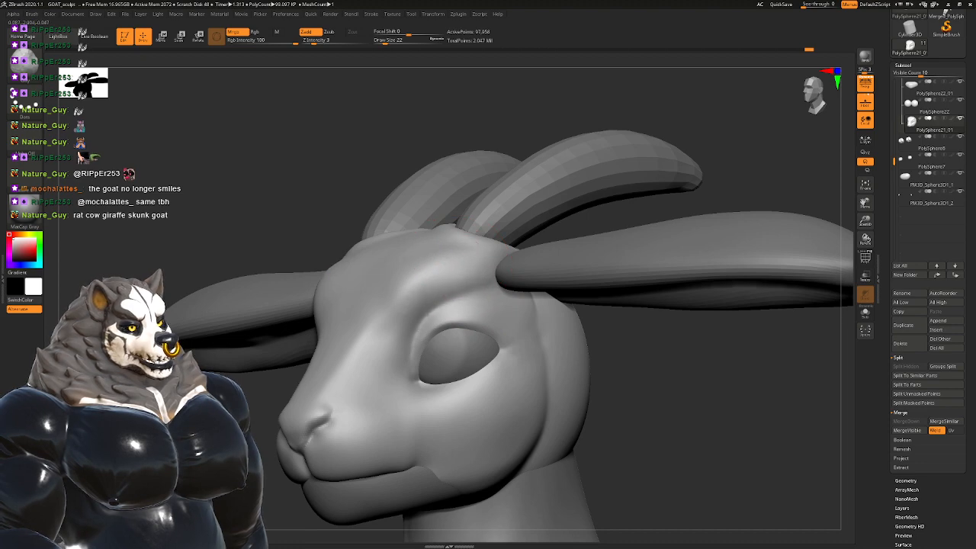
{"action": "right_click_drag", "start_coordinate": [473, 274], "coordinate": [538, 283]}
{"action": "mouse_move", "coordinate": [487, 313]}
{"action": "right_mouse_down", "text": "ctrl"}
{"action": "mouse_move", "coordinate": [467, 264]}
{"action": "mouse_move", "coordinate": [461, 280]}
{"action": "mouse_move", "coordinate": [397, 293]}
{"action": "mouse_move", "coordinate": [362, 281]}
{"action": "mouse_move", "coordinate": [379, 258]}
{"action": "mouse_move", "coordinate": [428, 242]}
{"action": "right_mouse_up", "text": "ctrl"}
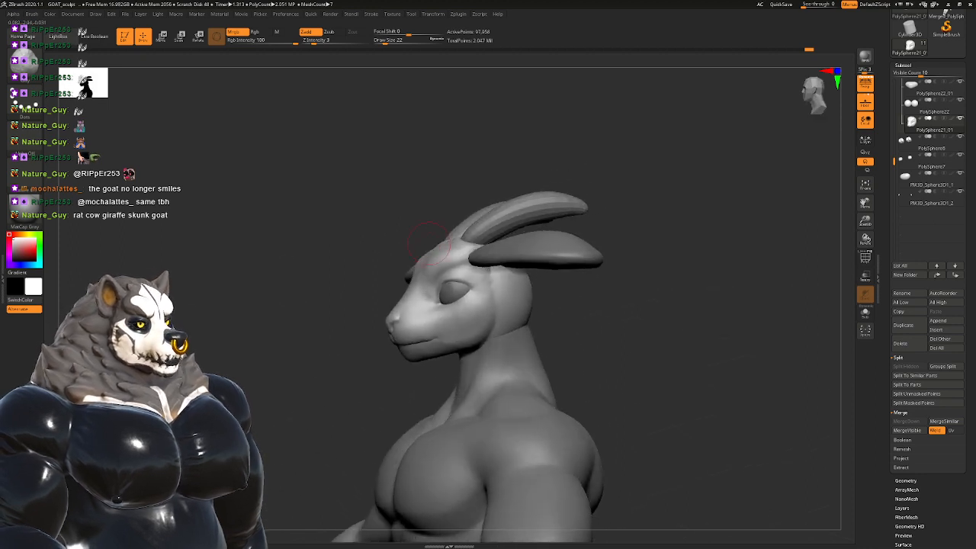
Step: Make the ears the active subtool, undo the first trial move, recenter the gizmo and shift the ears farther back on the head
{"action": "key", "text": "w"}
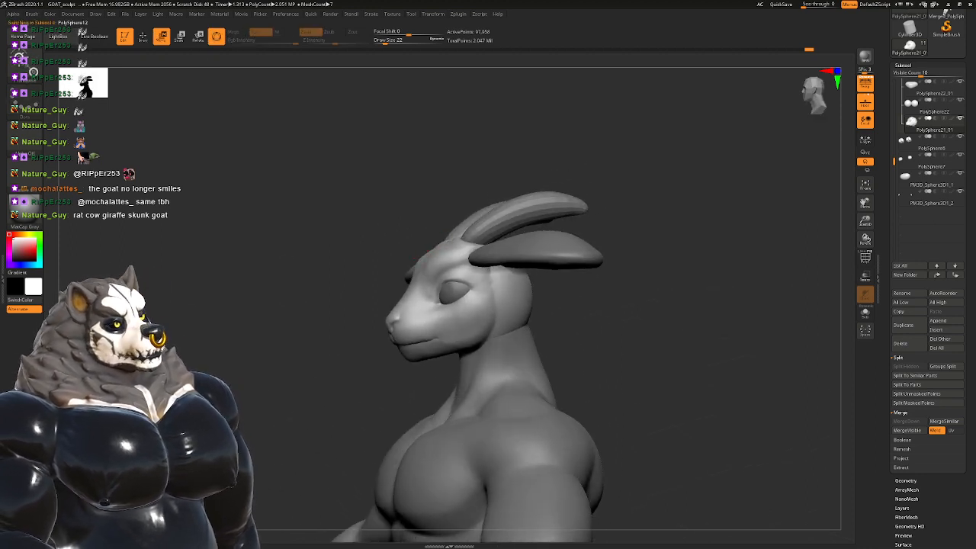
{"action": "left_click", "coordinate": [526, 255], "text": "alt"}
{"action": "right_click_drag", "start_coordinate": [526, 256], "coordinate": [512, 299]}
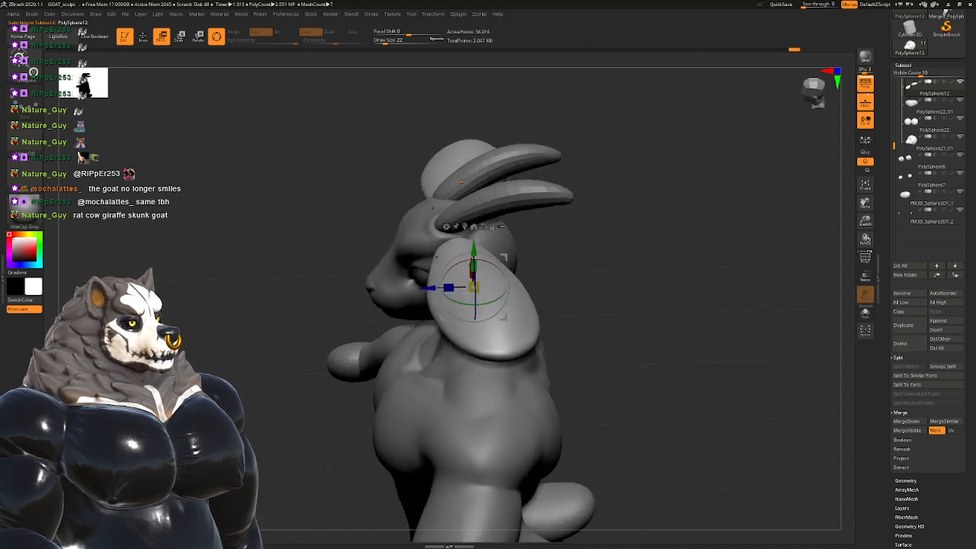
{"action": "left_click_drag", "start_coordinate": [428, 287], "coordinate": [437, 288]}
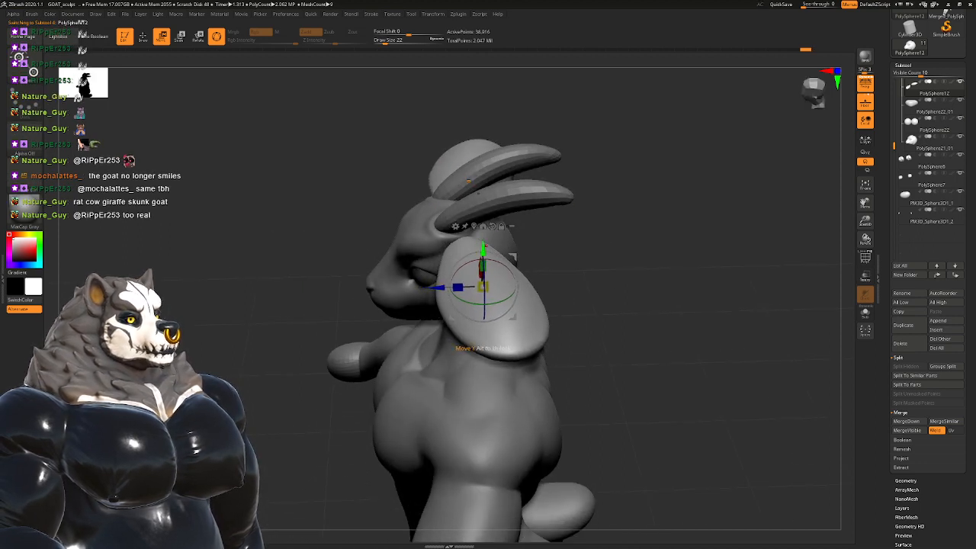
{"action": "key", "text": "ctrl+z"}
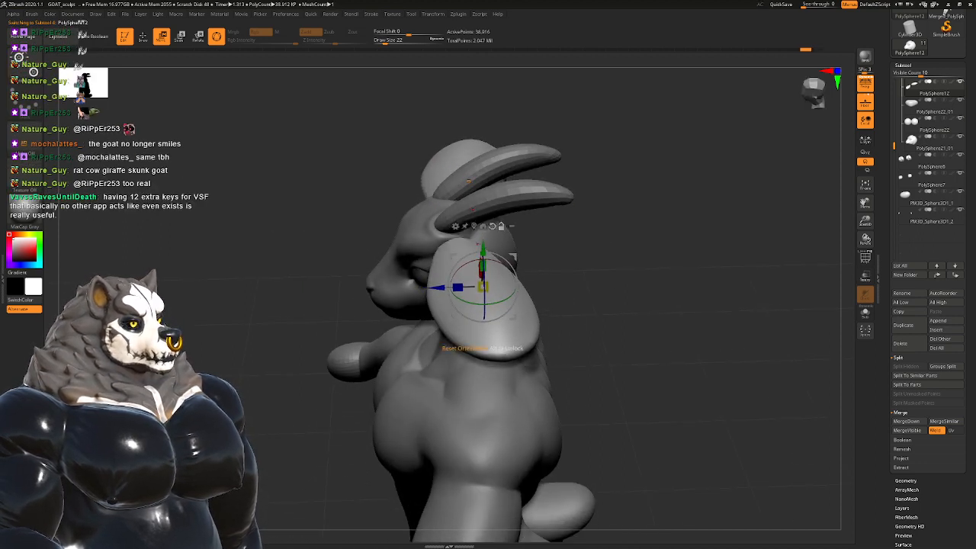
{"action": "left_click", "coordinate": [474, 226]}
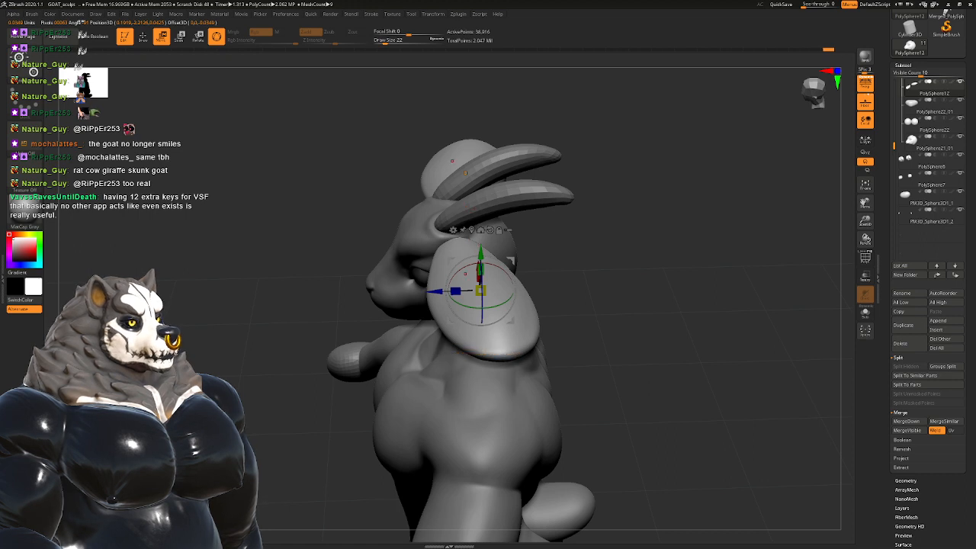
{"action": "left_click_drag", "start_coordinate": [455, 291], "coordinate": [466, 290]}
{"action": "left_click_drag", "start_coordinate": [648, 305], "coordinate": [762, 335]}
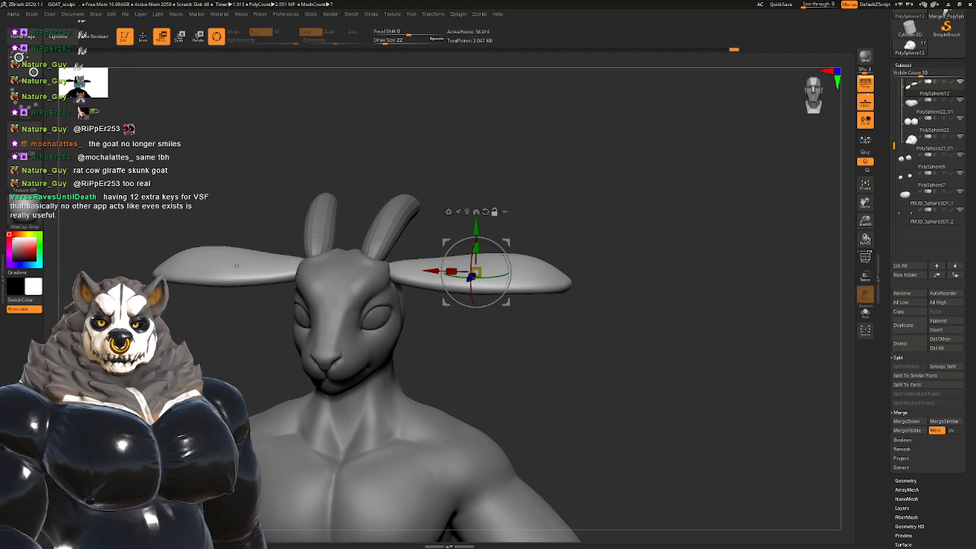
Step: Rotate the ears slightly with the gizmo and lower them by about 0.02 units, checking them from the front
{"action": "left_click_drag", "start_coordinate": [670, 320], "coordinate": [687, 286], "text": "alt"}
{"action": "left_click_drag", "start_coordinate": [688, 285], "coordinate": [628, 384]}
{"action": "left_click_drag", "start_coordinate": [470, 265], "coordinate": [470, 274]}
{"action": "left_click_drag", "start_coordinate": [641, 366], "coordinate": [661, 364]}
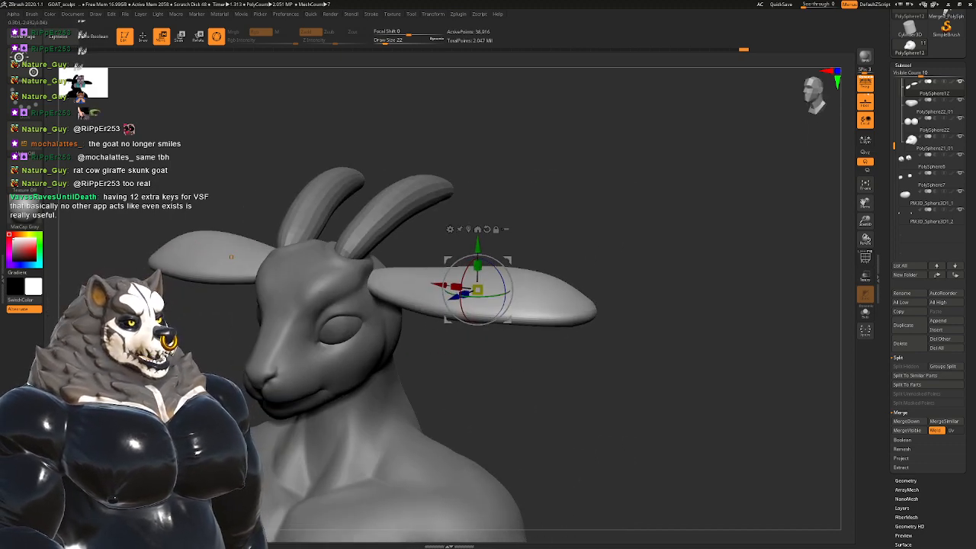
{"action": "left_click_drag", "start_coordinate": [503, 282], "coordinate": [505, 289]}
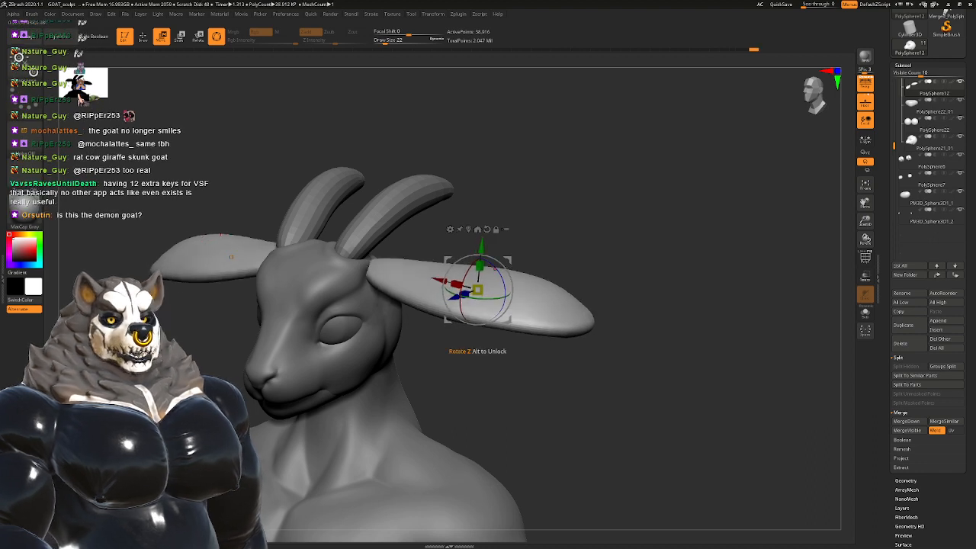
{"action": "left_click_drag", "start_coordinate": [481, 247], "coordinate": [481, 259]}
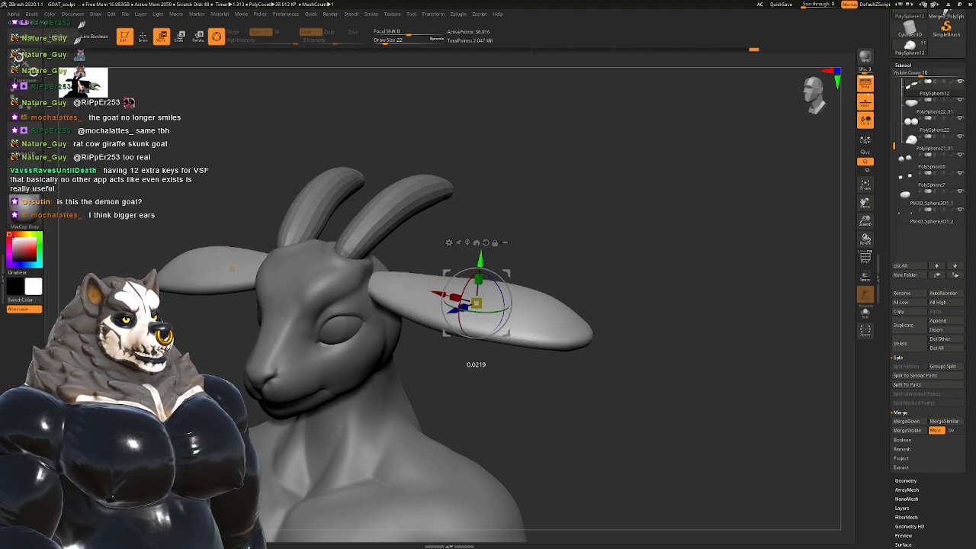
{"action": "left_click_drag", "start_coordinate": [610, 381], "coordinate": [656, 377]}
{"action": "left_click_drag", "start_coordinate": [671, 381], "coordinate": [678, 259]}
{"action": "left_click_drag", "start_coordinate": [678, 305], "coordinate": [691, 398]}
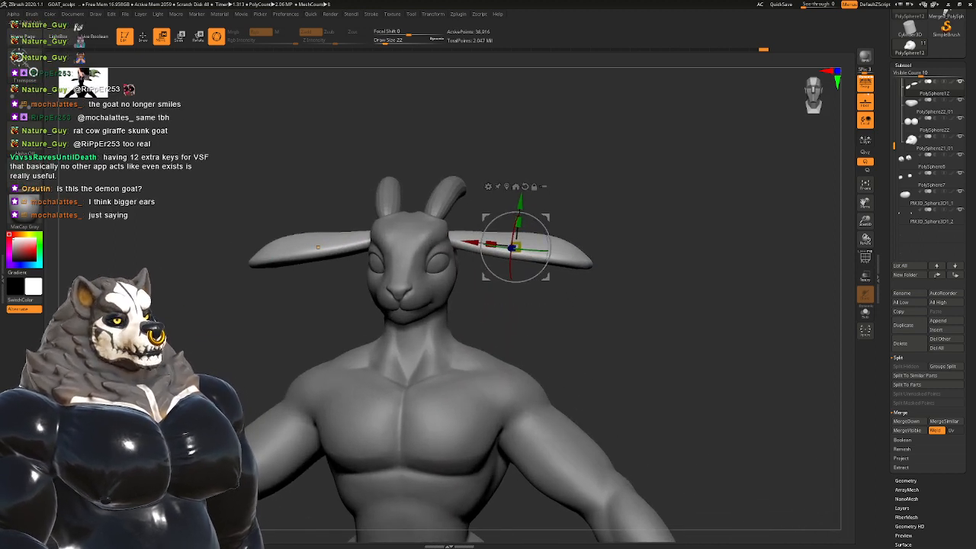
Step: Return to Draw mode on the head and refine the brow and temple below the horn with a smaller Clay brush
{"action": "left_click", "coordinate": [142, 36]}
{"action": "mouse_move", "coordinate": [382, 240]}
{"action": "right_mouse_down", "text": "ctrl"}
{"action": "mouse_move", "coordinate": [435, 276]}
{"action": "mouse_move", "coordinate": [457, 266]}
{"action": "mouse_move", "coordinate": [467, 221]}
{"action": "mouse_move", "coordinate": [447, 196]}
{"action": "mouse_move", "coordinate": [420, 236]}
{"action": "mouse_move", "coordinate": [435, 273]}
{"action": "mouse_move", "coordinate": [416, 241]}
{"action": "right_mouse_up", "text": "ctrl"}
{"action": "key", "text": "b"}
{"action": "key", "text": "c"}
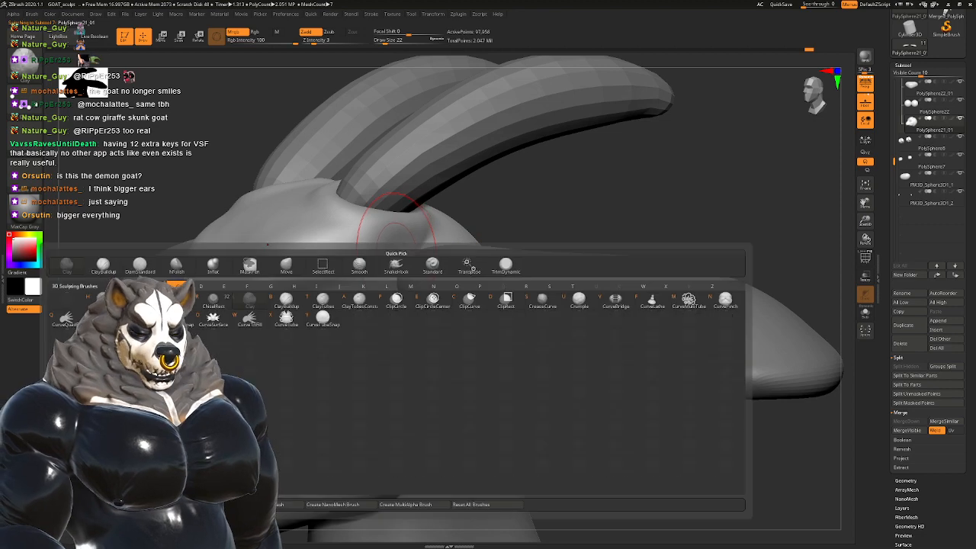
{"action": "key", "text": "l"}
{"action": "key", "text": "space"}
{"action": "left_click_drag", "start_coordinate": [405, 257], "coordinate": [403, 258]}
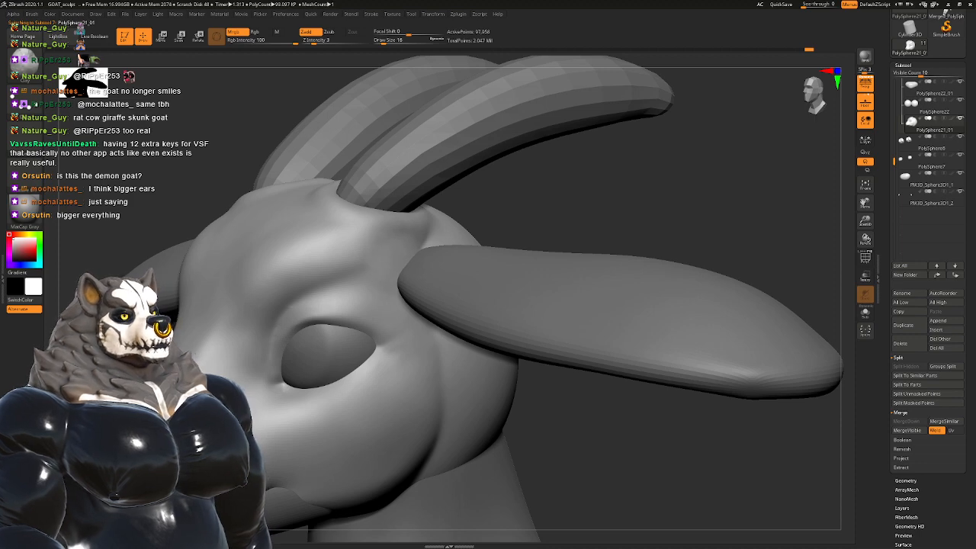
{"action": "right_click_drag", "start_coordinate": [361, 263], "coordinate": [375, 278], "text": "alt"}
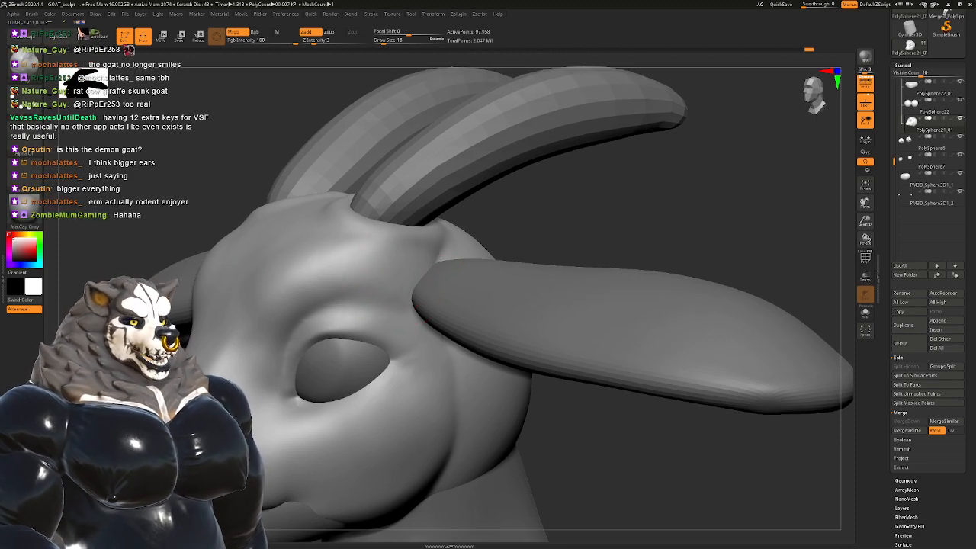
{"action": "right_click_drag", "start_coordinate": [377, 265], "coordinate": [451, 266]}
{"action": "right_click_drag", "start_coordinate": [451, 266], "coordinate": [449, 221], "text": "ctrl"}
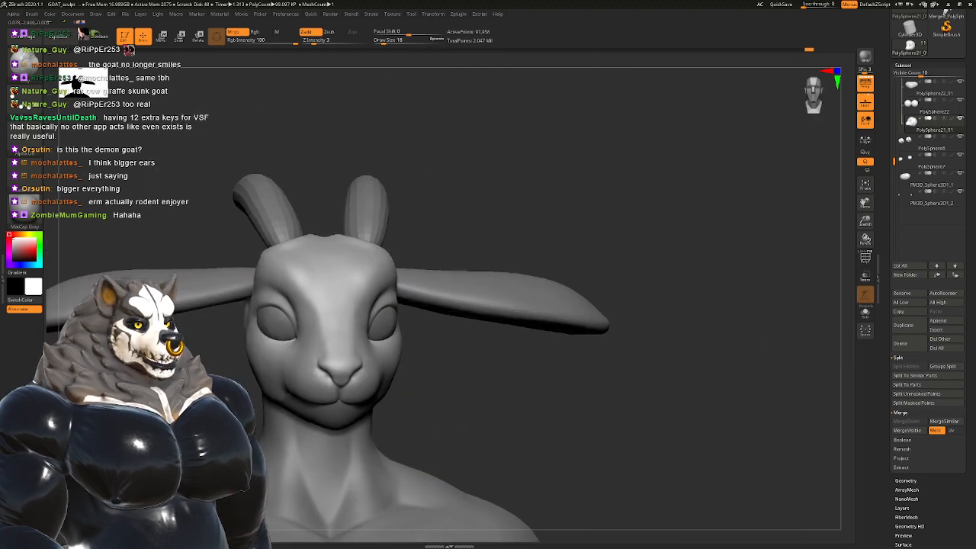
{"action": "right_click_drag", "start_coordinate": [412, 250], "coordinate": [387, 236]}
{"action": "right_click_drag", "start_coordinate": [387, 237], "coordinate": [431, 265]}
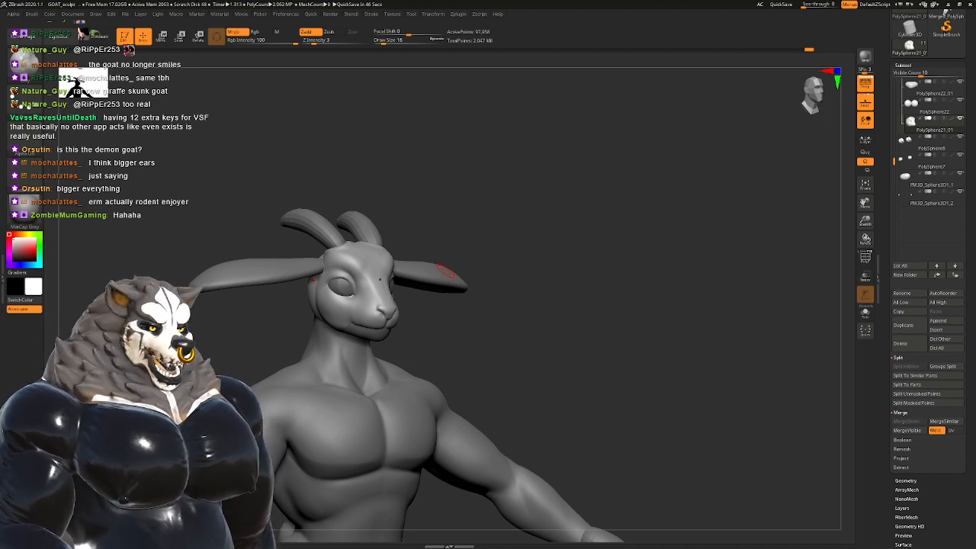
{"action": "mouse_move", "coordinate": [526, 236]}
{"action": "left_mouse_down"}
{"action": "mouse_move", "coordinate": [350, 244]}
{"action": "mouse_move", "coordinate": [343, 275]}
{"action": "mouse_move", "coordinate": [350, 242]}
{"action": "mouse_move", "coordinate": [374, 226]}
{"action": "mouse_move", "coordinate": [388, 298]}
{"action": "mouse_move", "coordinate": [480, 297]}
{"action": "left_mouse_up"}
Step: Refine the nose and nostril contours from the front at Draw Size 11
{"action": "mouse_move", "coordinate": [305, 279]}
{"action": "right_mouse_down", "text": "shift"}
{"action": "mouse_move", "coordinate": [355, 272]}
{"action": "mouse_move", "coordinate": [385, 320]}
{"action": "mouse_move", "coordinate": [349, 255]}
{"action": "mouse_move", "coordinate": [365, 256]}
{"action": "right_mouse_up", "text": "shift"}
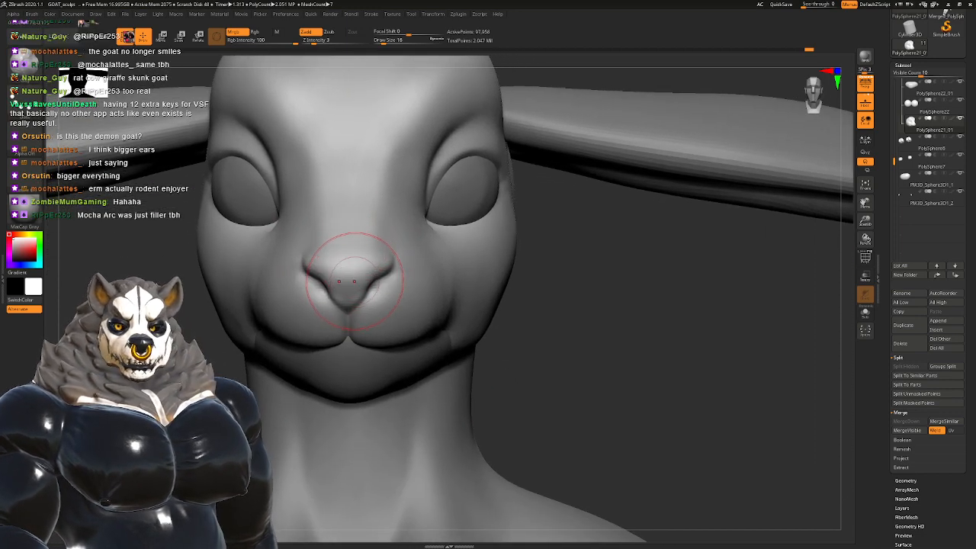
{"action": "key", "text": "b"}
{"action": "key", "text": "s"}
{"action": "key", "text": "t"}
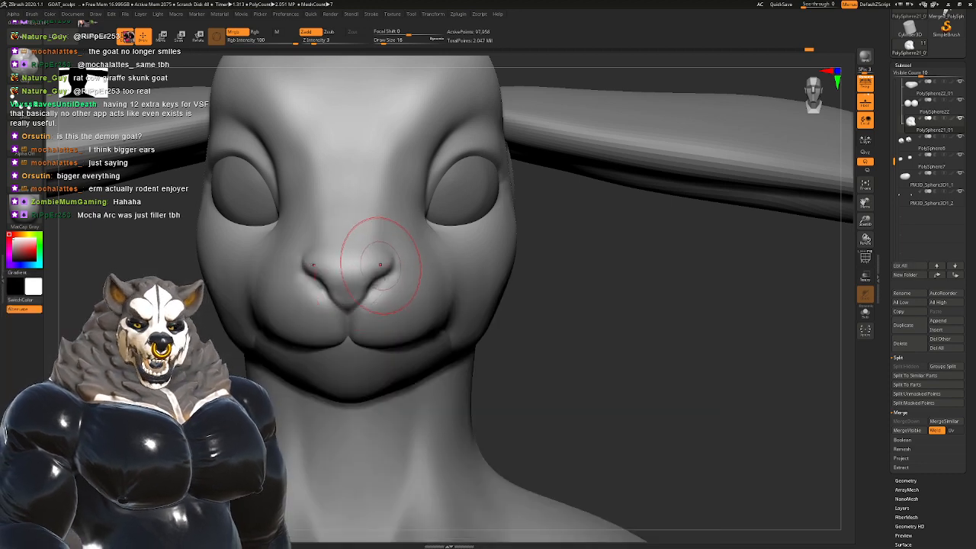
{"action": "right_click_drag", "start_coordinate": [369, 259], "coordinate": [381, 269], "text": "ctrl"}
{"action": "key", "text": "space"}
{"action": "left_click_drag", "start_coordinate": [380, 282], "coordinate": [373, 282]}
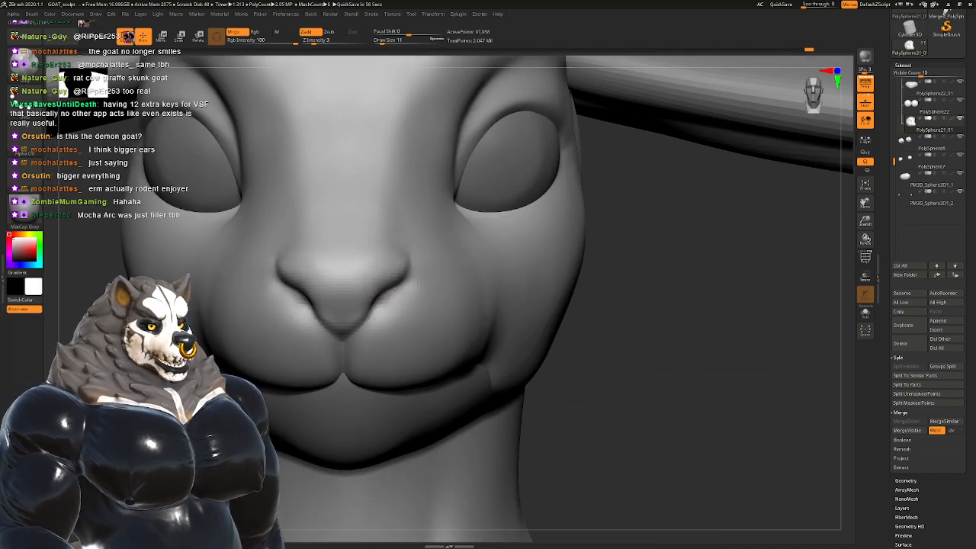
Step: Build up the side of the nostril and muzzle with the Clay brush, checking the head from several angles
{"action": "key", "text": "b"}
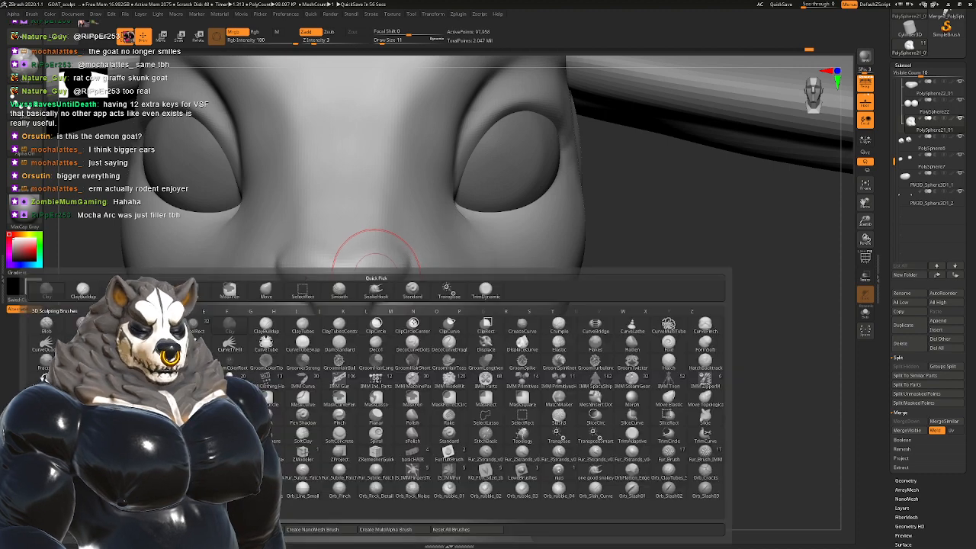
{"action": "key", "text": "l"}
{"action": "mouse_move", "coordinate": [465, 286]}
{"action": "right_mouse_down"}
{"action": "mouse_move", "coordinate": [365, 280]}
{"action": "mouse_move", "coordinate": [381, 255]}
{"action": "right_mouse_up"}
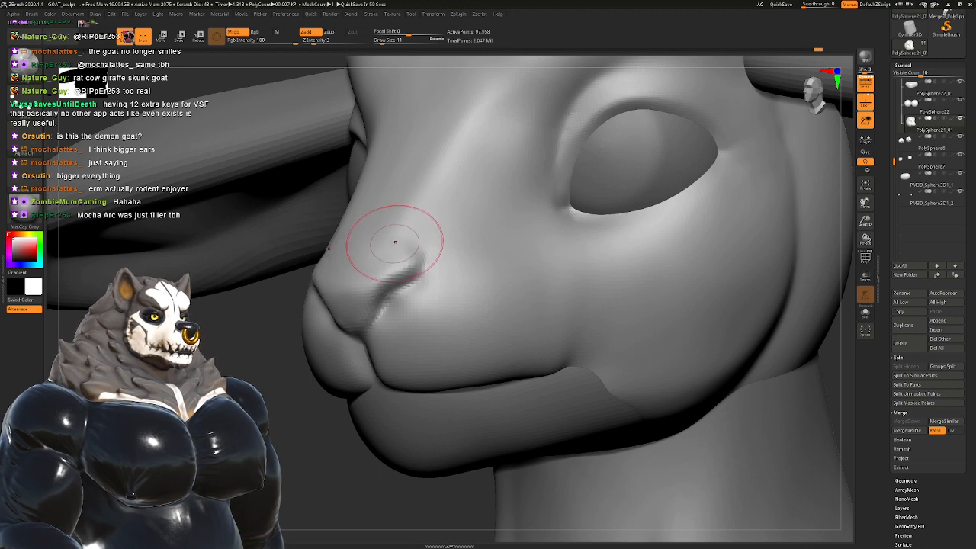
{"action": "right_click_drag", "start_coordinate": [396, 242], "coordinate": [305, 225]}
{"action": "right_click_drag", "start_coordinate": [304, 224], "coordinate": [320, 206], "text": "ctrl"}
{"action": "right_click_drag", "start_coordinate": [388, 237], "coordinate": [415, 244]}
{"action": "right_click_drag", "start_coordinate": [415, 244], "coordinate": [500, 289], "text": "ctrl"}
{"action": "right_click_drag", "start_coordinate": [499, 290], "coordinate": [500, 244], "text": "ctrl"}
Step: Adjust the back of the head behind the cheek with an enlarged Move brush and check the whole figure
{"action": "mouse_move", "coordinate": [500, 197]}
{"action": "right_mouse_down"}
{"action": "mouse_move", "coordinate": [444, 197]}
{"action": "mouse_move", "coordinate": [449, 305]}
{"action": "mouse_move", "coordinate": [453, 181]}
{"action": "mouse_move", "coordinate": [462, 181]}
{"action": "mouse_move", "coordinate": [438, 254]}
{"action": "mouse_move", "coordinate": [469, 270]}
{"action": "mouse_move", "coordinate": [472, 307]}
{"action": "mouse_move", "coordinate": [557, 283]}
{"action": "mouse_move", "coordinate": [436, 279]}
{"action": "mouse_move", "coordinate": [427, 321]}
{"action": "mouse_move", "coordinate": [473, 305]}
{"action": "mouse_move", "coordinate": [387, 279]}
{"action": "mouse_move", "coordinate": [442, 294]}
{"action": "right_mouse_up"}
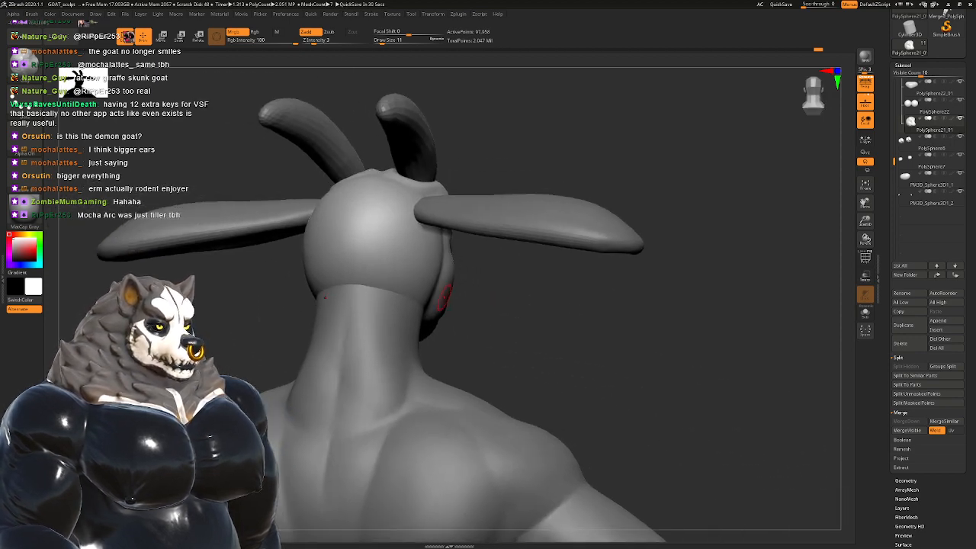
{"action": "key", "text": "b"}
{"action": "key", "text": "m"}
{"action": "key", "text": "v"}
{"action": "key", "text": "space"}
{"action": "left_click_drag", "start_coordinate": [444, 295], "coordinate": [450, 299]}
{"action": "key", "text": "space"}
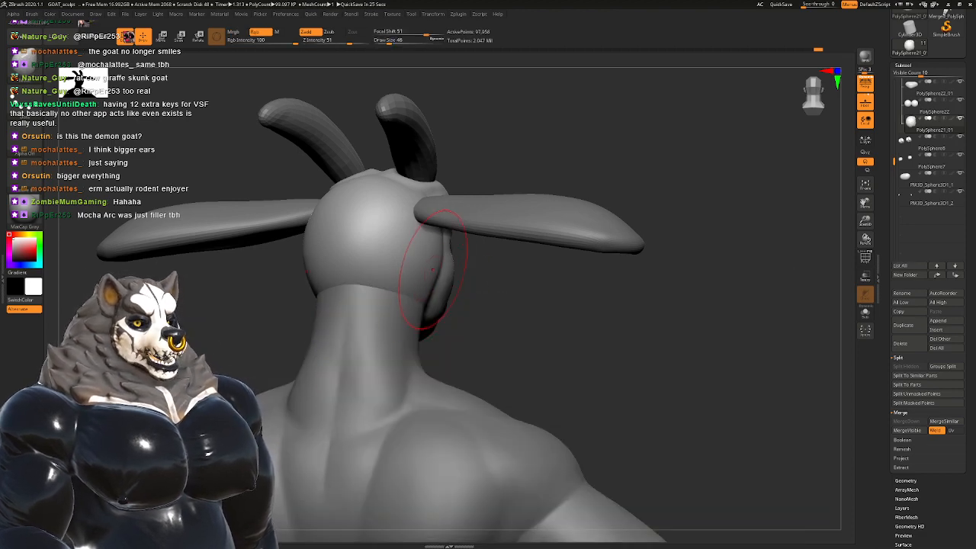
{"action": "right_click_drag", "start_coordinate": [414, 251], "coordinate": [353, 256]}
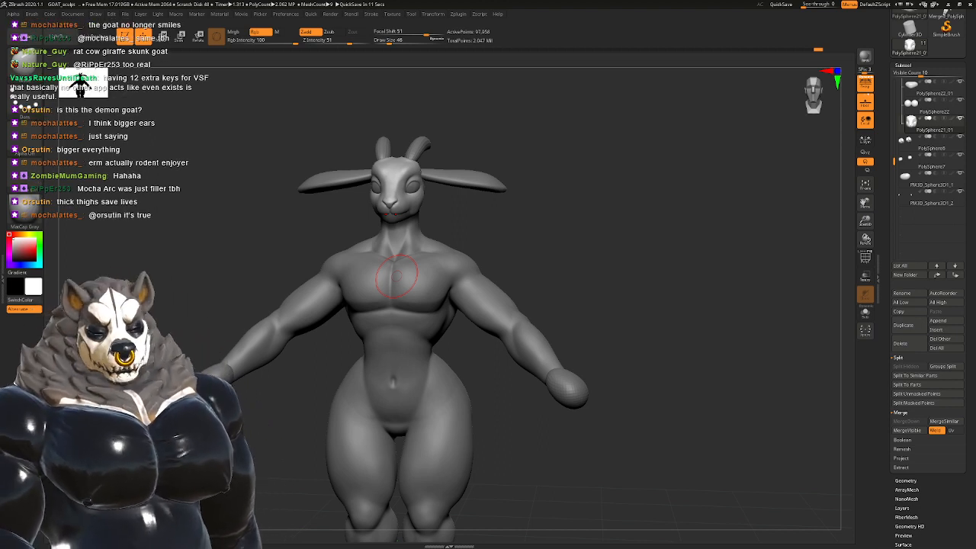
Step: Save the project and bring the full figure into front view
{"action": "key", "text": "ctrl"}
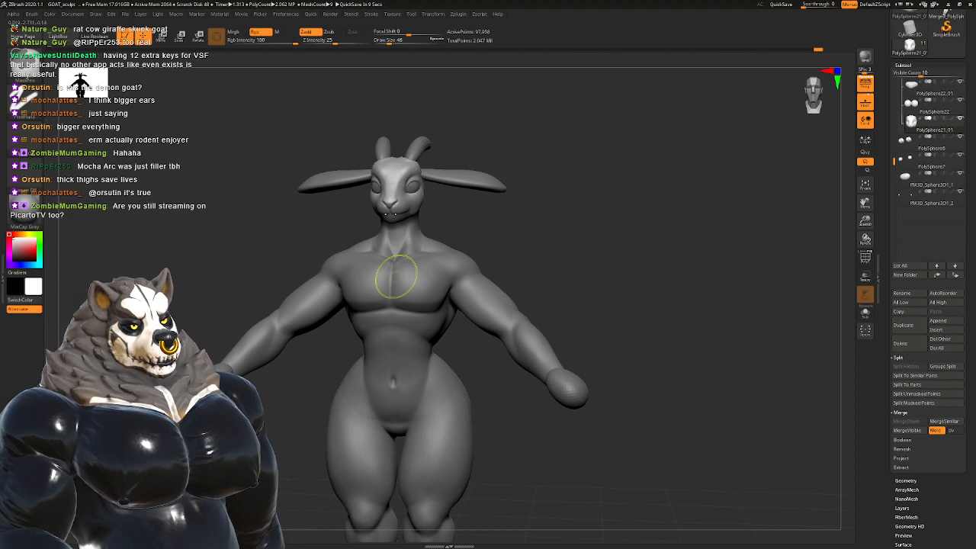
{"action": "key", "text": "ctrl+s"}
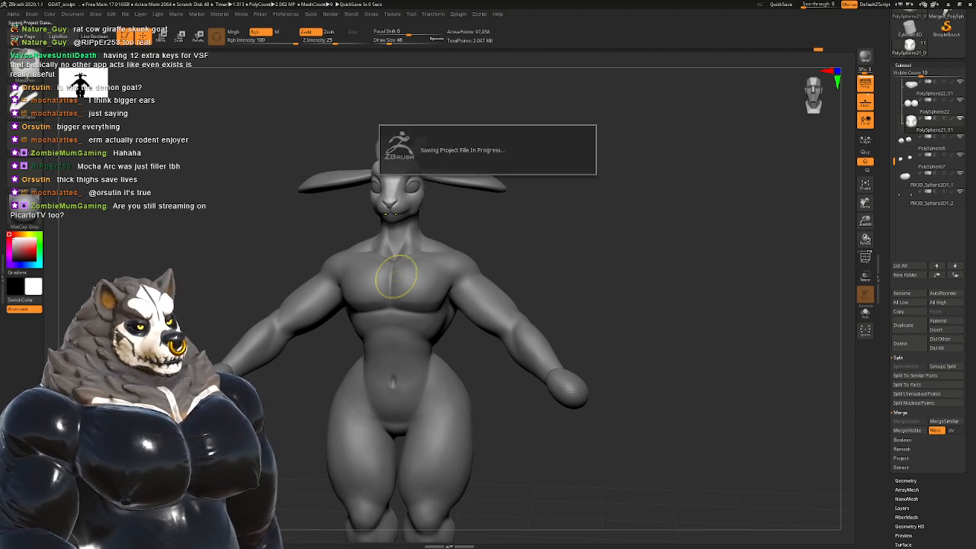
{"action": "mouse_move", "coordinate": [593, 324]}
{"action": "left_mouse_down"}
{"action": "mouse_move", "coordinate": [614, 310]}
{"action": "mouse_move", "coordinate": [581, 338]}
{"action": "mouse_move", "coordinate": [594, 322]}
{"action": "mouse_move", "coordinate": [627, 345]}
{"action": "mouse_move", "coordinate": [670, 427]}
{"action": "mouse_move", "coordinate": [672, 414]}
{"action": "mouse_move", "coordinate": [648, 420]}
{"action": "mouse_move", "coordinate": [635, 368]}
{"action": "mouse_move", "coordinate": [643, 378]}
{"action": "left_mouse_up"}
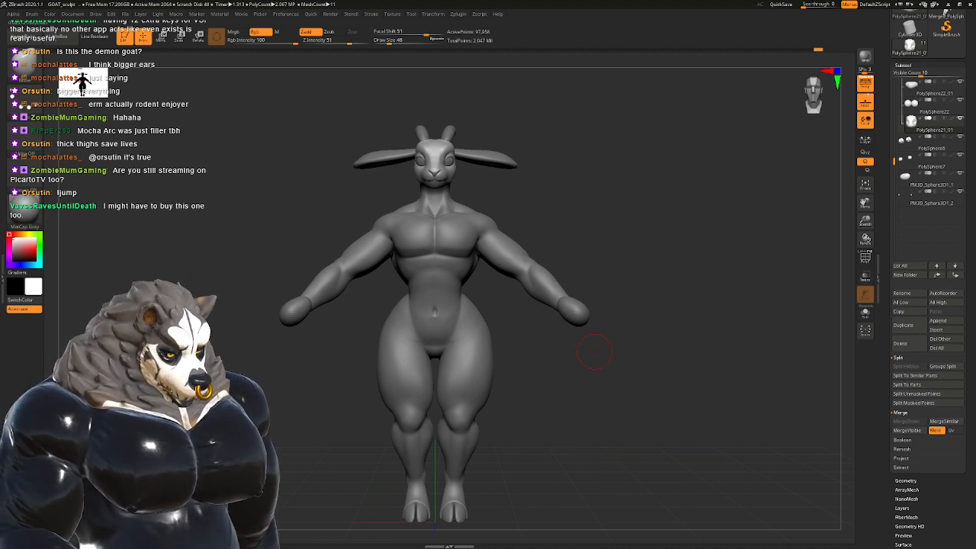
{"action": "left_click_drag", "start_coordinate": [607, 443], "coordinate": [586, 387], "text": "alt"}
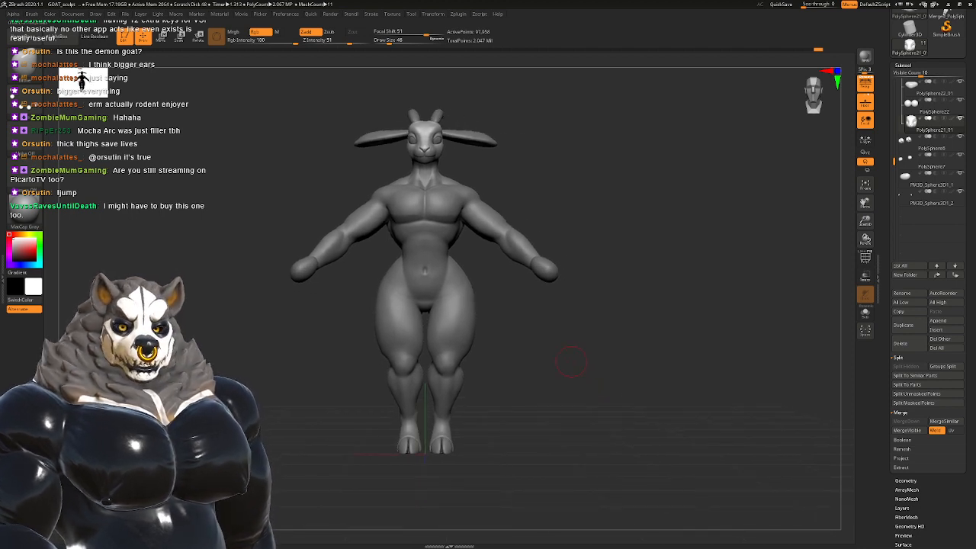
{"action": "mouse_move", "coordinate": [571, 361]}
{"action": "left_mouse_down", "text": "alt"}
{"action": "mouse_move", "coordinate": [569, 371]}
{"action": "mouse_move", "coordinate": [585, 374]}
{"action": "left_mouse_up", "text": "alt"}
{"action": "left_click_drag", "start_coordinate": [660, 198], "coordinate": [663, 208], "text": "alt"}
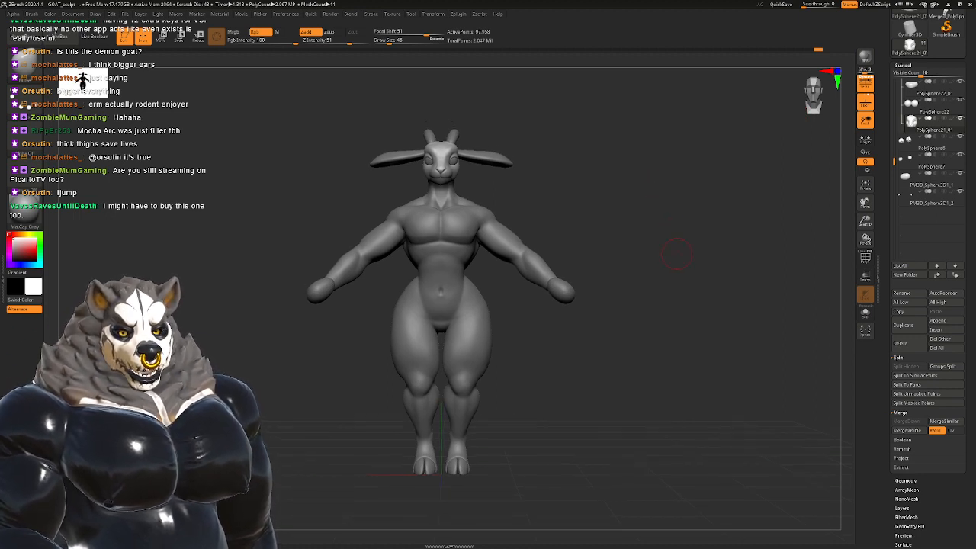
{"action": "left_click_drag", "start_coordinate": [676, 255], "coordinate": [678, 263], "text": "alt"}
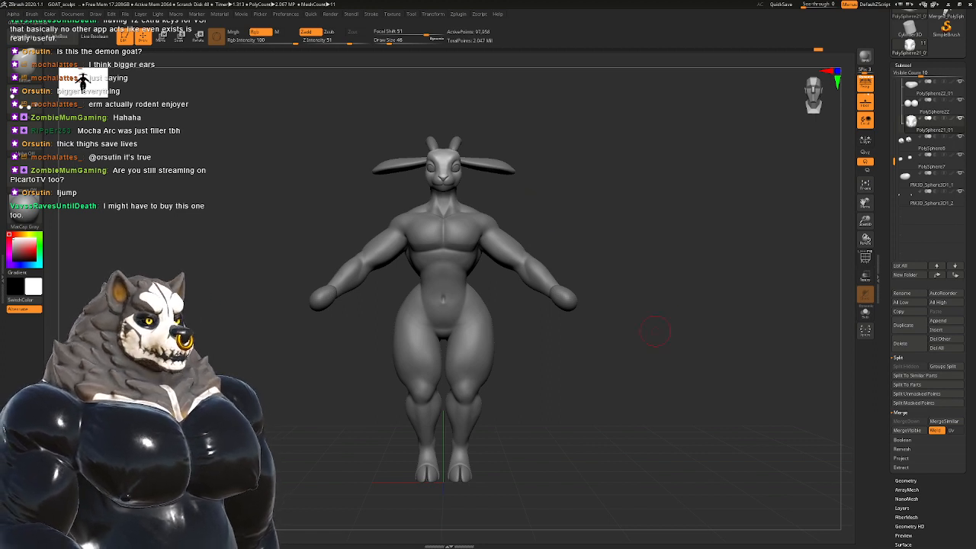
{"action": "mouse_move", "coordinate": [655, 331]}
{"action": "left_mouse_down", "text": "alt"}
{"action": "mouse_move", "coordinate": [632, 365]}
{"action": "mouse_move", "coordinate": [608, 333]}
{"action": "mouse_move", "coordinate": [605, 354]}
{"action": "left_mouse_up", "text": "alt"}
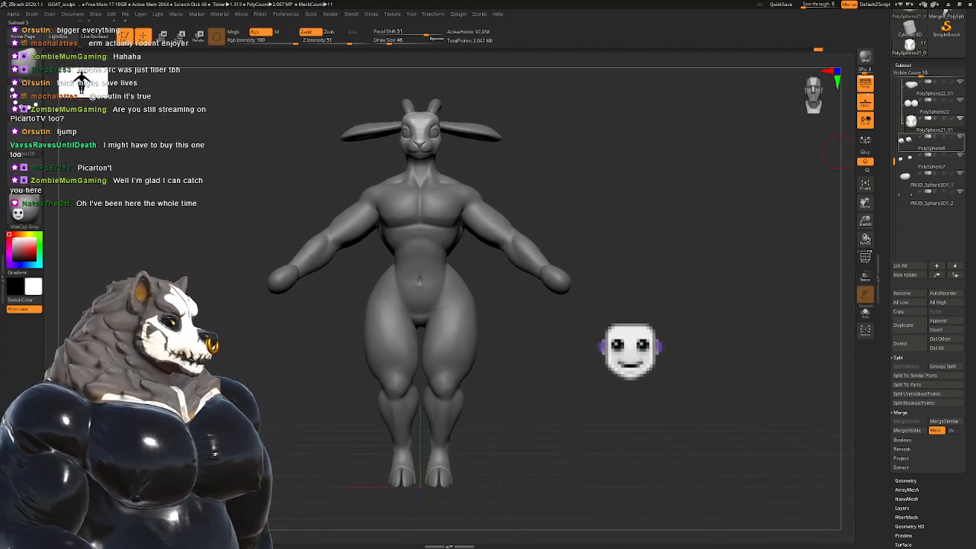
Step: Save the current state of the goat sculpt project
{"action": "left_click_drag", "start_coordinate": [967, 157], "coordinate": [968, 267]}
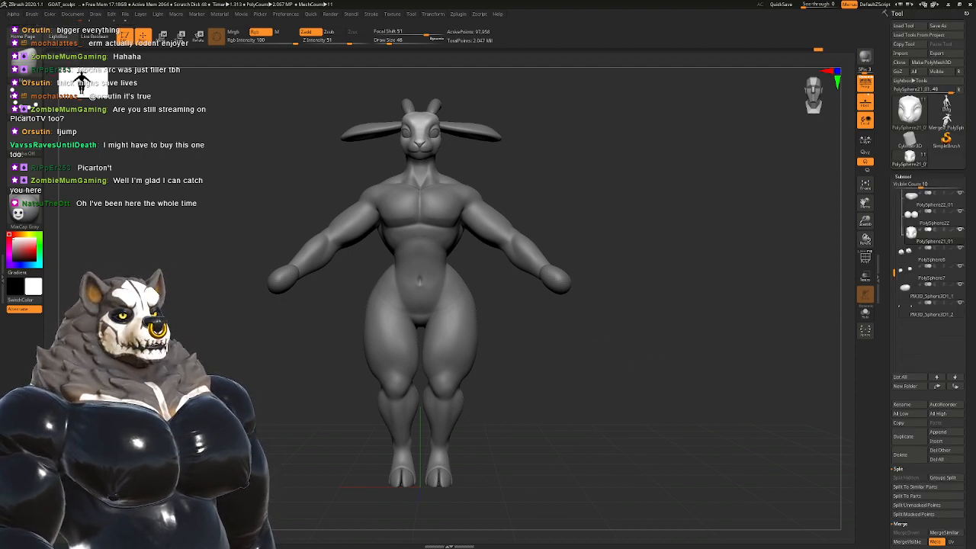
{"action": "left_click", "coordinate": [72, 13]}
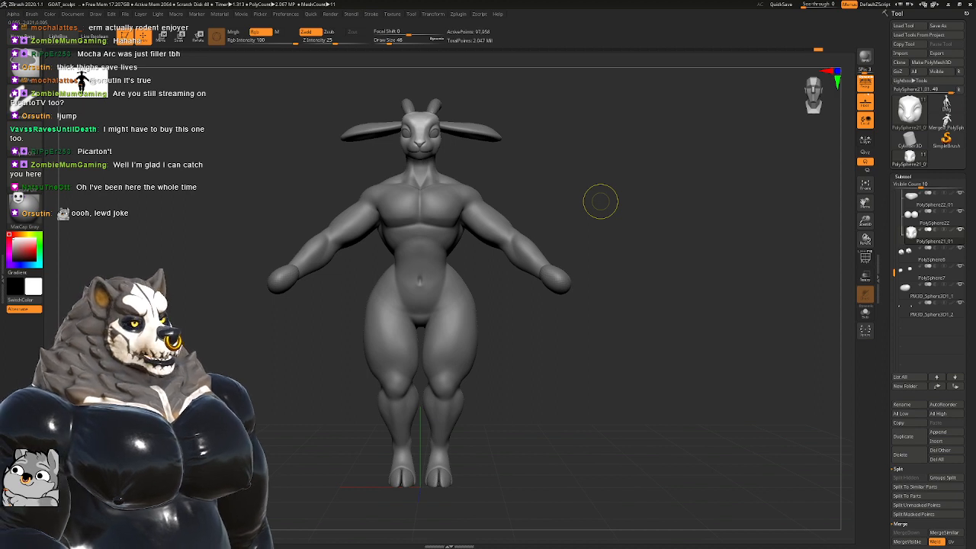
{"action": "key", "text": "ctrl+s"}
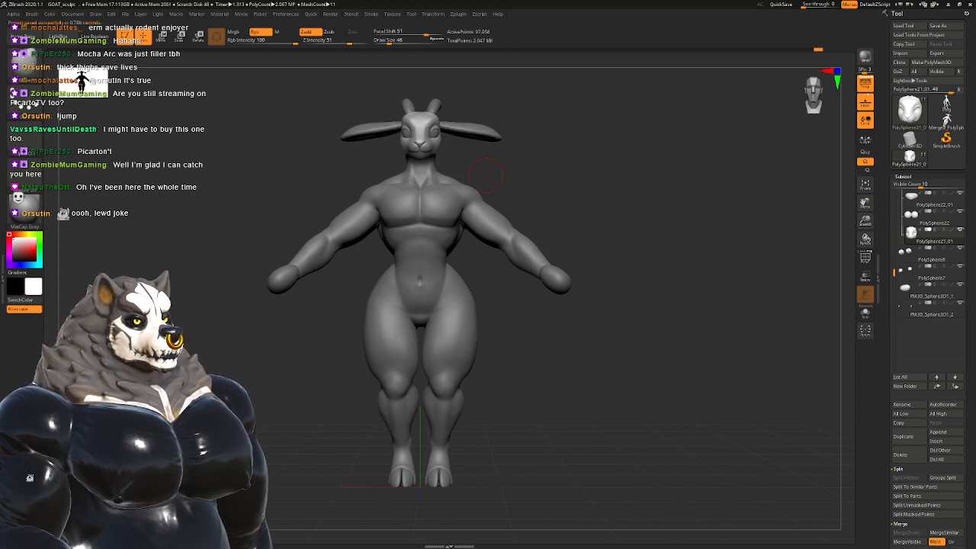
Step: Open the older GOAT_sculpt_old project and examine its full figure from the front
{"action": "left_click", "coordinate": [72, 14]}
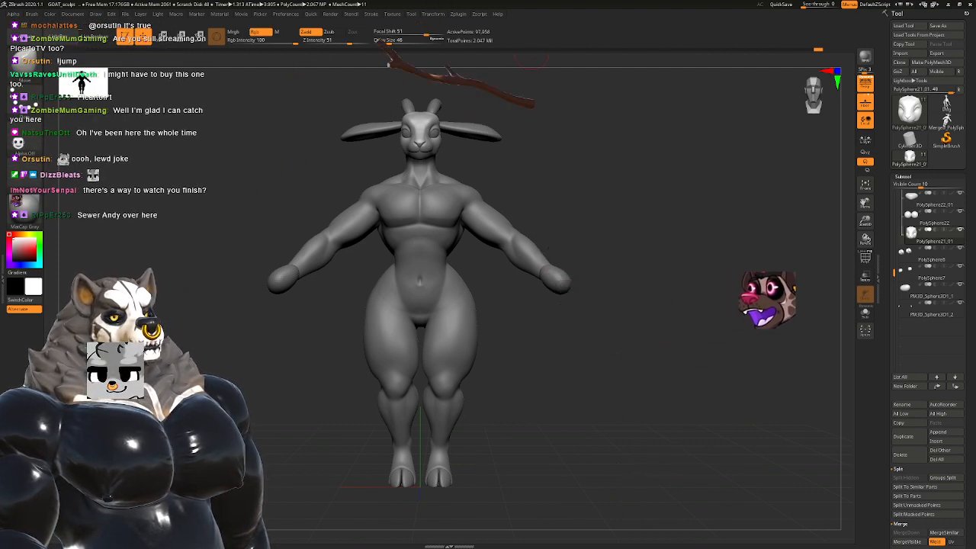
{"action": "mouse_move", "coordinate": [13, 14]}
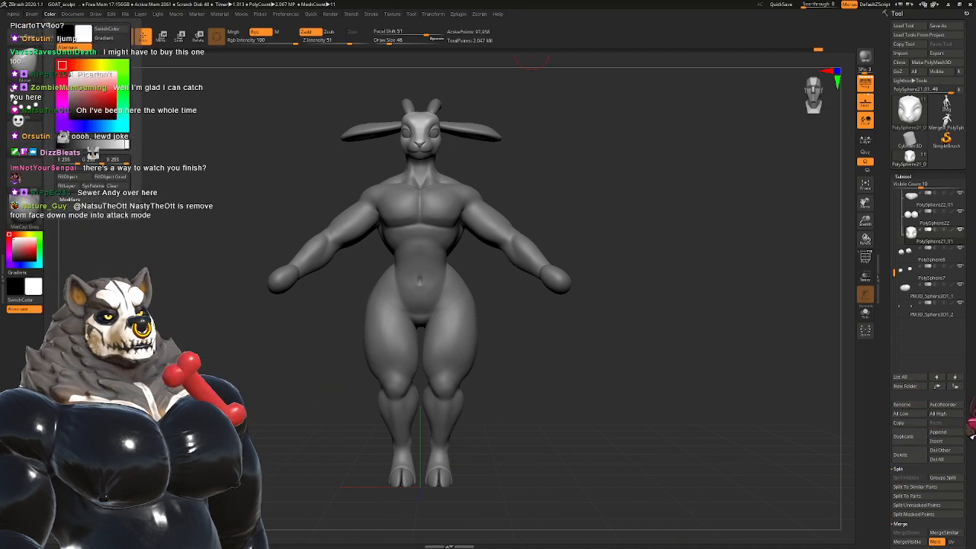
{"action": "mouse_move", "coordinate": [72, 14]}
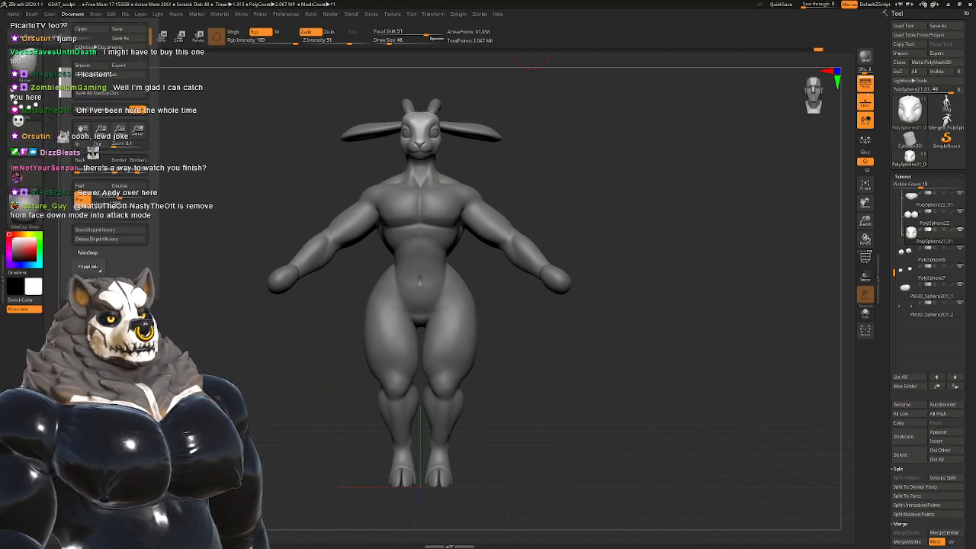
{"action": "mouse_move", "coordinate": [95, 14]}
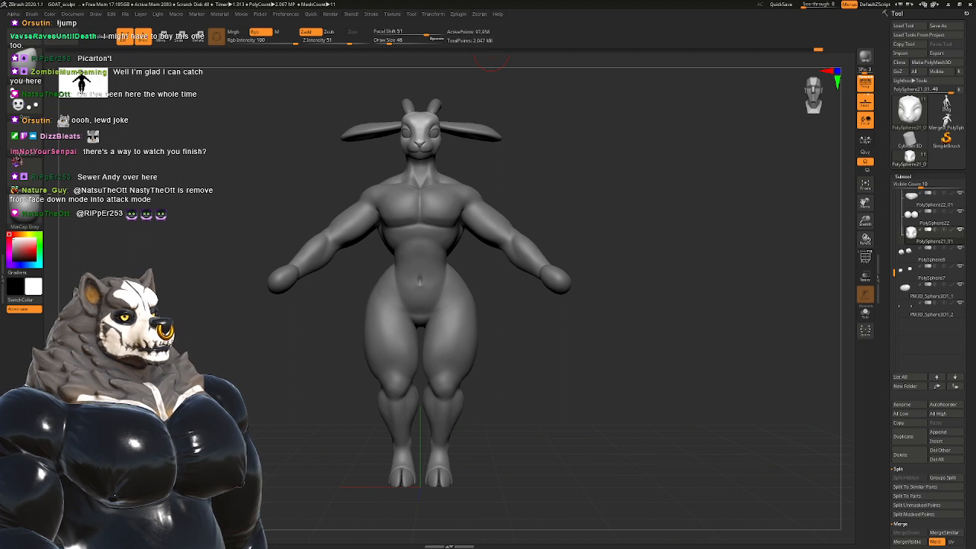
{"action": "left_click", "coordinate": [125, 14]}
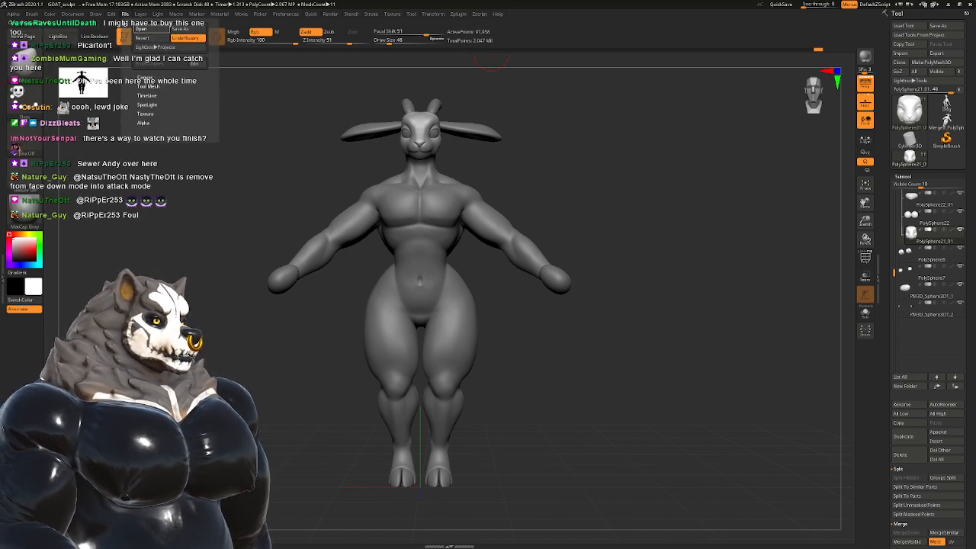
{"action": "left_click", "coordinate": [151, 29]}
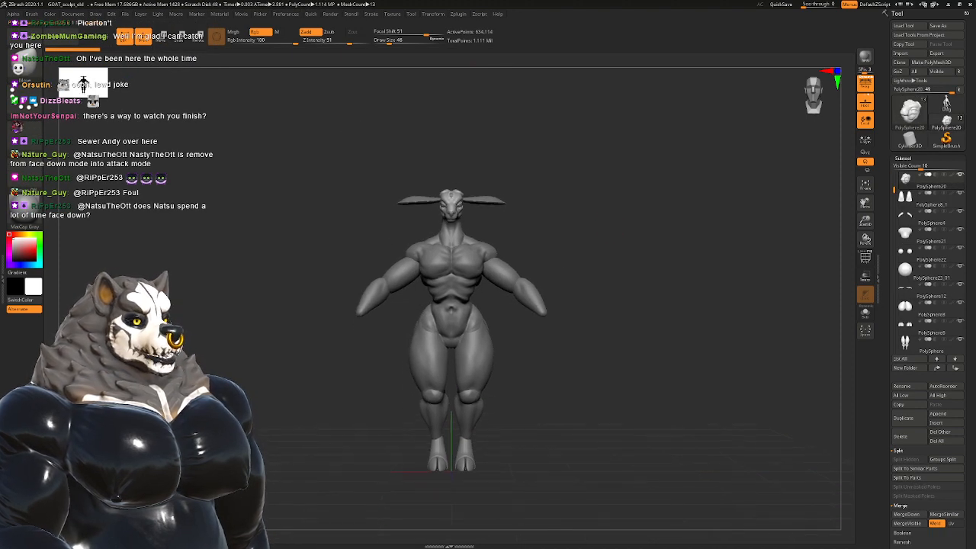
{"action": "mouse_move", "coordinate": [610, 241]}
{"action": "left_mouse_down"}
{"action": "mouse_move", "coordinate": [610, 229]}
{"action": "mouse_move", "coordinate": [640, 221]}
{"action": "mouse_move", "coordinate": [666, 236]}
{"action": "mouse_move", "coordinate": [676, 313]}
{"action": "left_mouse_up"}
{"action": "left_click_drag", "start_coordinate": [709, 285], "coordinate": [701, 299], "text": "alt"}
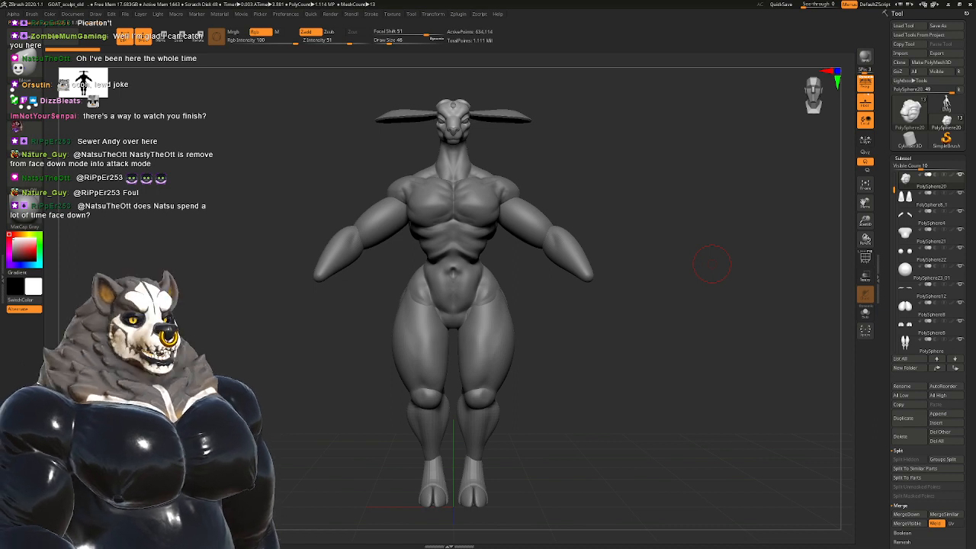
{"action": "left_click_drag", "start_coordinate": [682, 278], "coordinate": [588, 354]}
{"action": "left_click_drag", "start_coordinate": [589, 354], "coordinate": [675, 198]}
{"action": "left_click_drag", "start_coordinate": [676, 267], "coordinate": [656, 304], "text": "alt"}
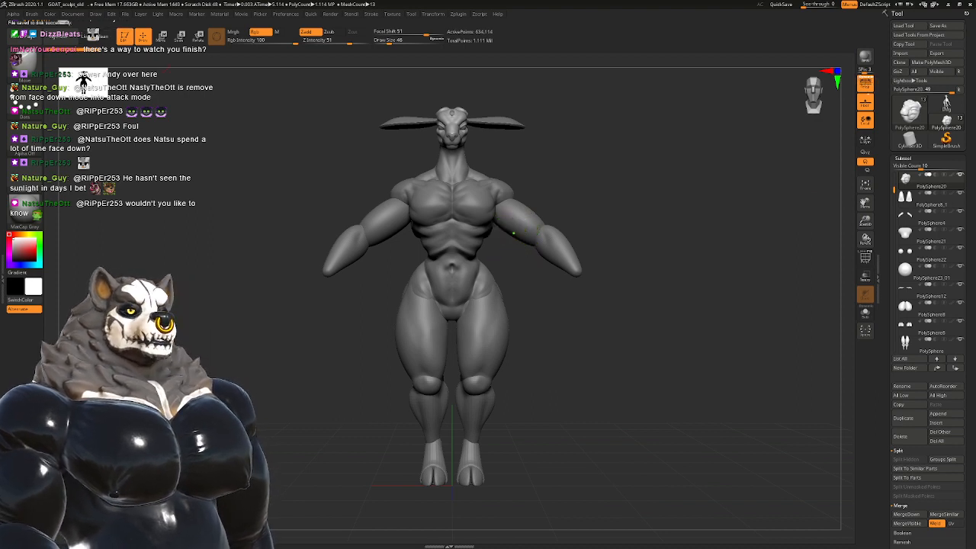
Step: Reopen the current GOAT_sculpt project
{"action": "left_click", "coordinate": [72, 14]}
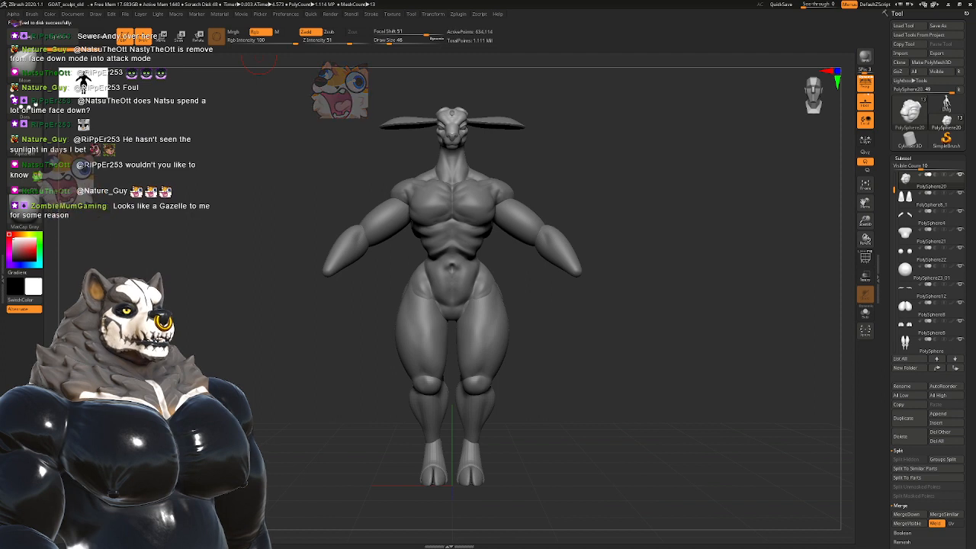
{"action": "left_click", "coordinate": [125, 14]}
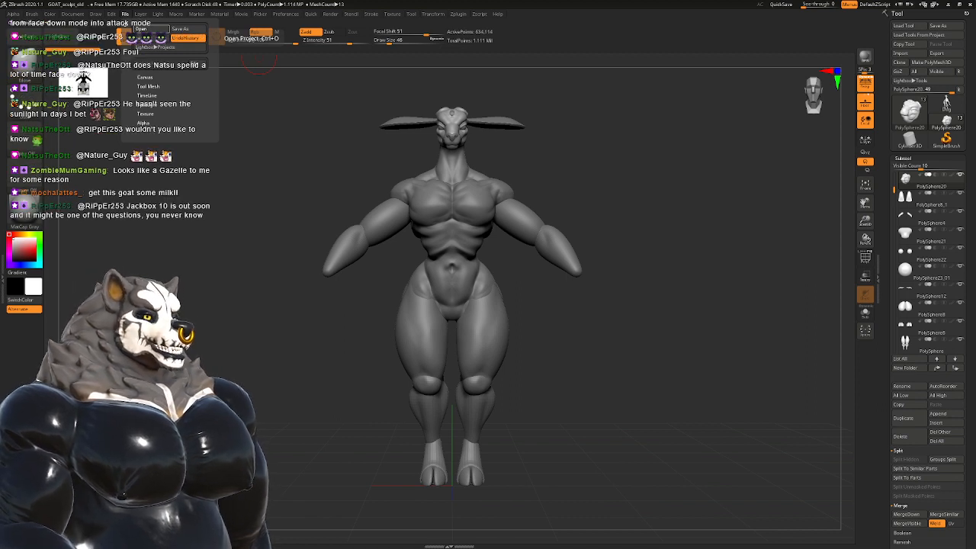
{"action": "left_click", "coordinate": [150, 29]}
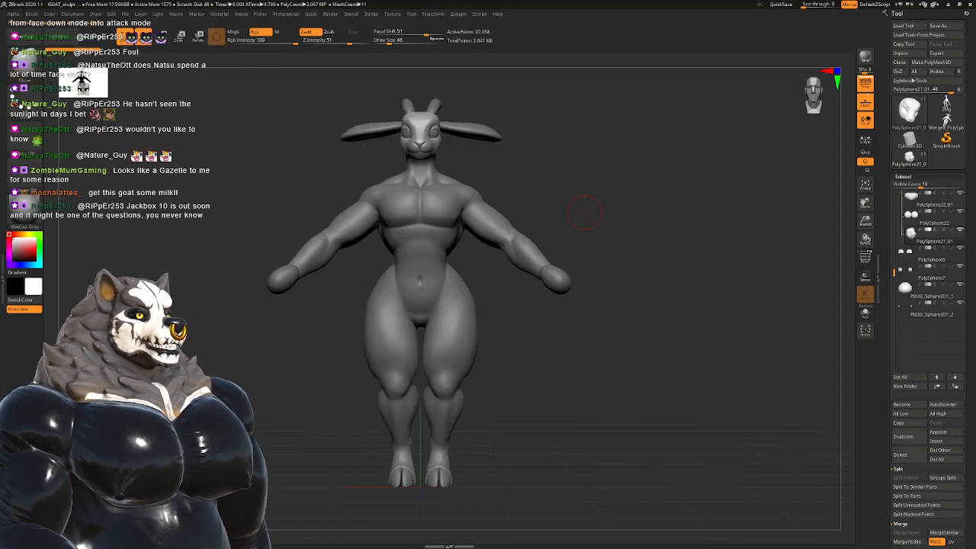
Step: Load the older goat sculpt as a tool in this project and switch back to the current goat figure
{"action": "left_click_drag", "start_coordinate": [584, 213], "coordinate": [612, 199], "text": "alt"}
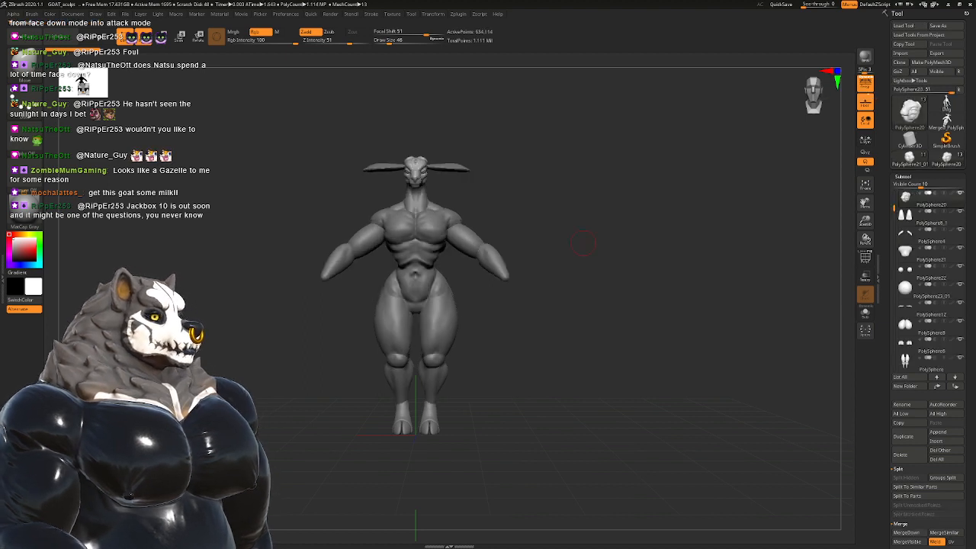
{"action": "left_click_drag", "start_coordinate": [616, 241], "coordinate": [678, 232], "text": "alt"}
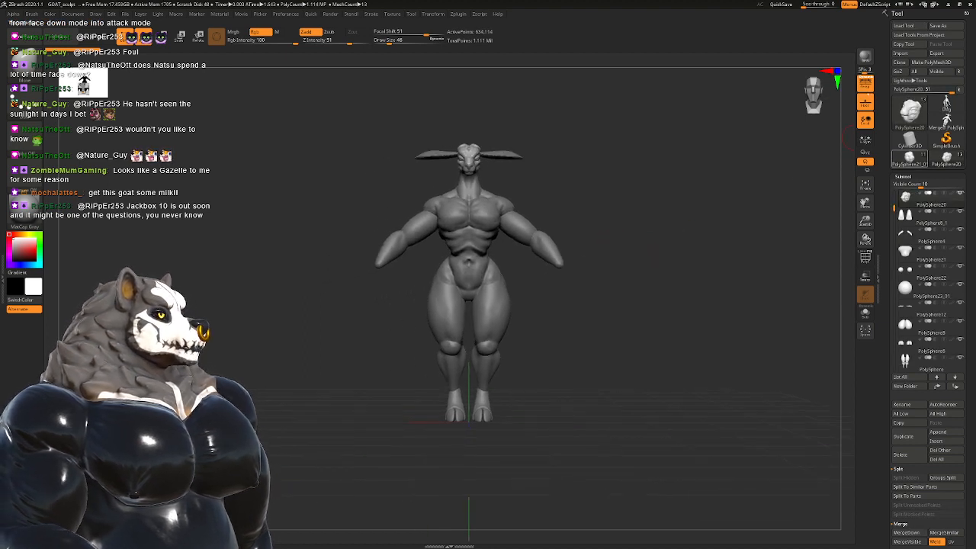
{"action": "left_click", "coordinate": [909, 157]}
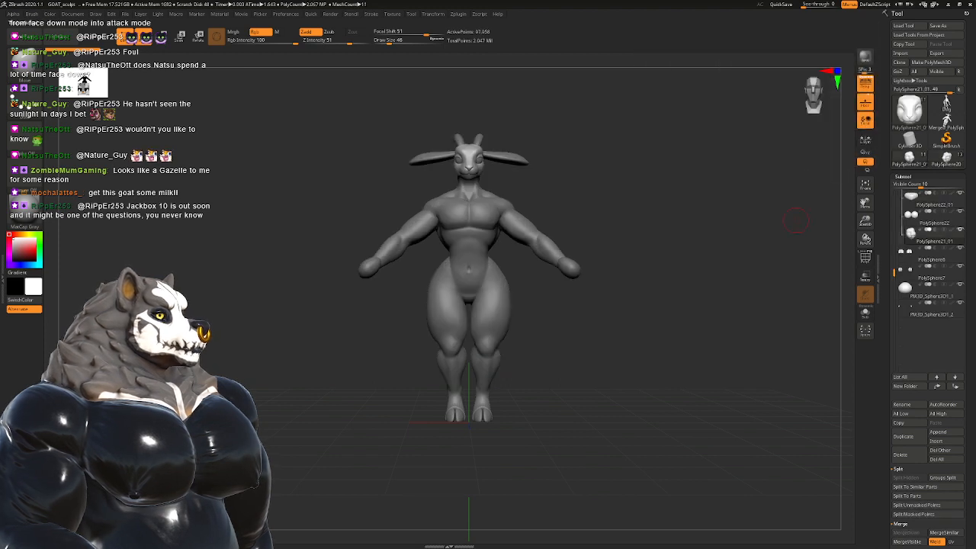
{"action": "left_click_drag", "start_coordinate": [796, 221], "coordinate": [724, 221], "text": "alt"}
Step: Try appending the older goat's PolySphere20 tool to the current figure, and delete the added head subtool
{"action": "left_click", "coordinate": [938, 431]}
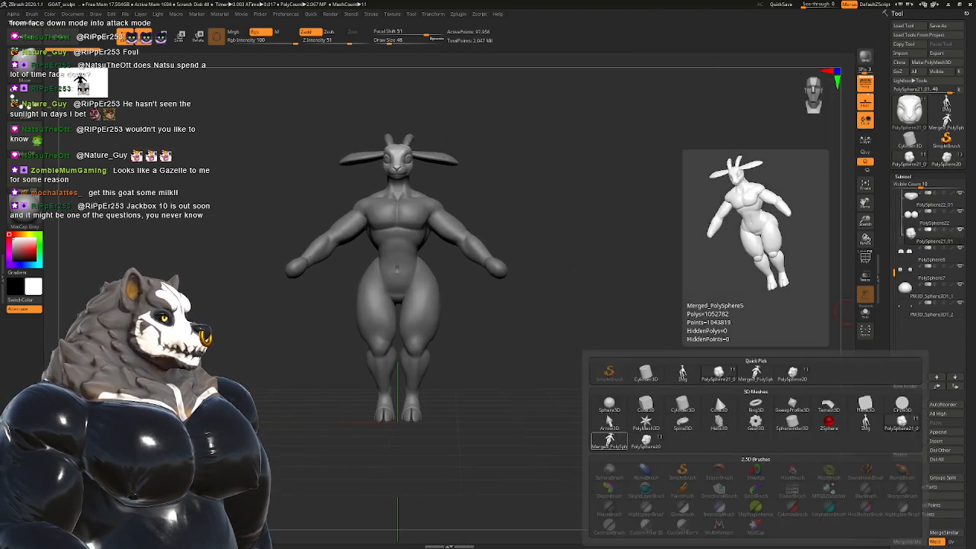
{"action": "left_click", "coordinate": [645, 440]}
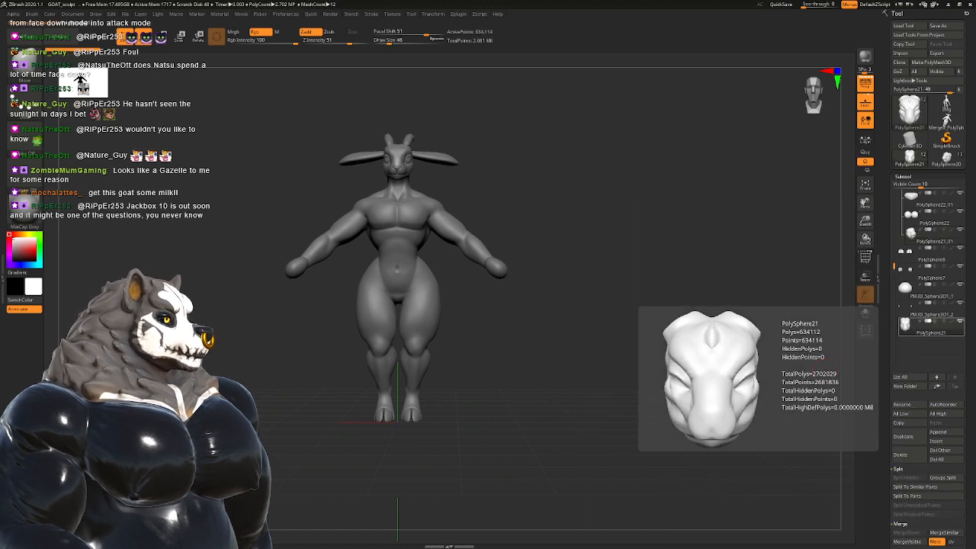
{"action": "left_click", "coordinate": [900, 454]}
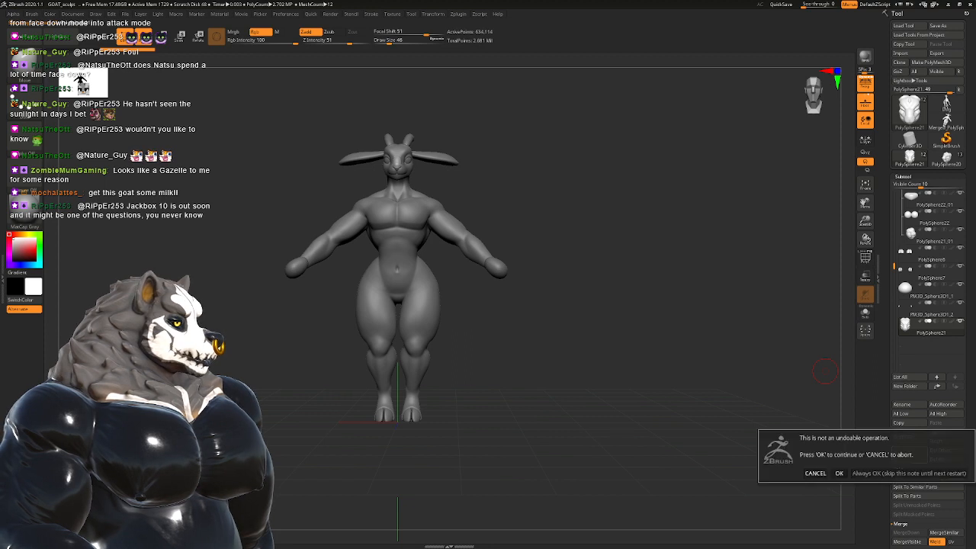
{"action": "left_click", "coordinate": [839, 473]}
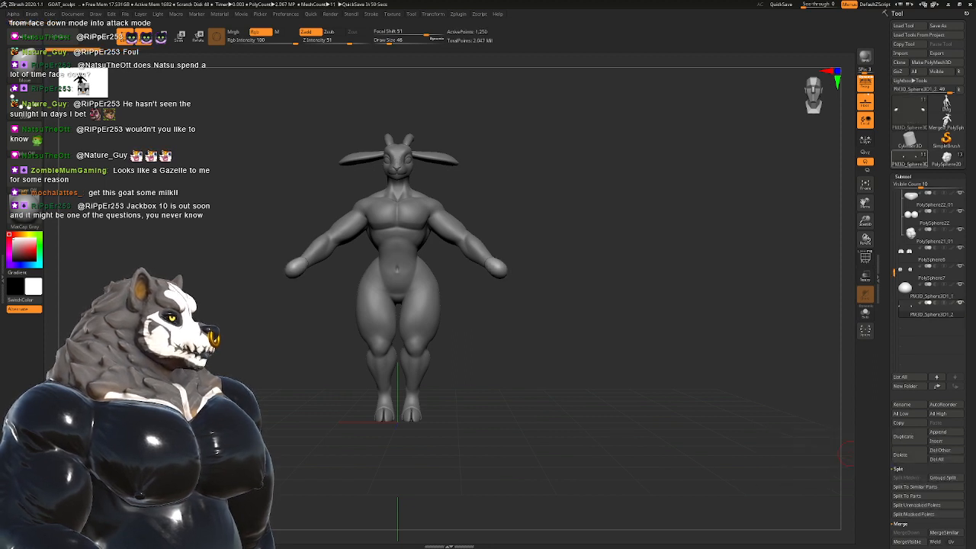
Step: Switch to the older goat's PolySphere20 tool and merge all its visible subtools into one new tool
{"action": "mouse_move", "coordinate": [908, 158]}
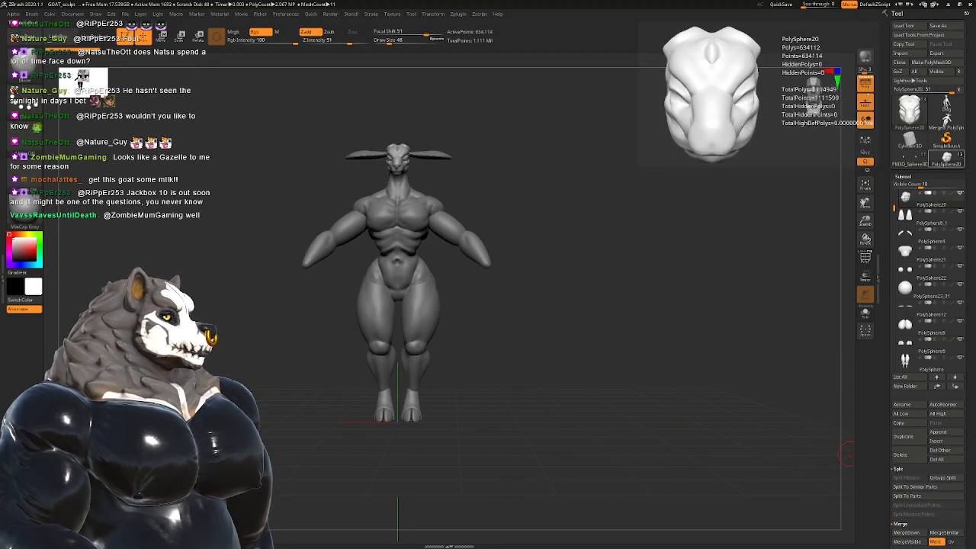
{"action": "left_click", "coordinate": [946, 158]}
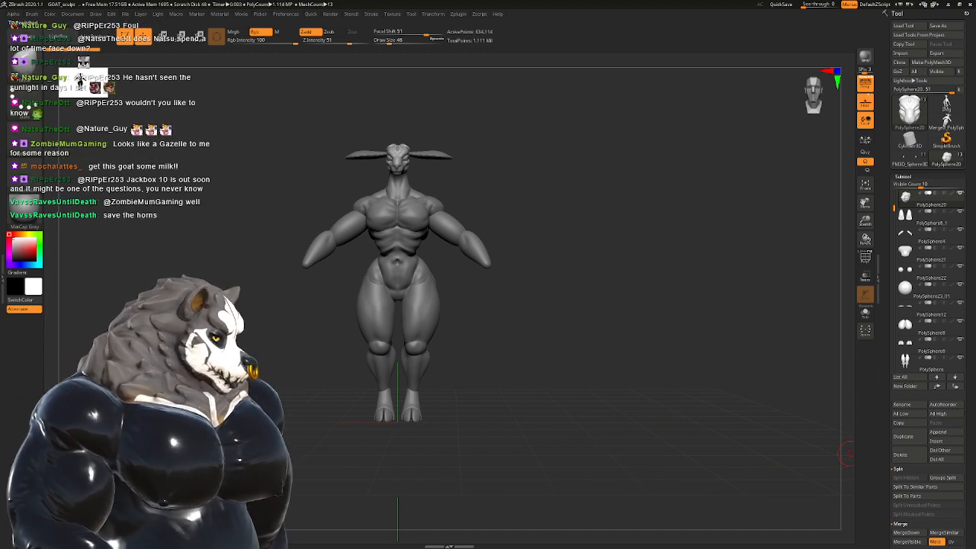
{"action": "left_click_drag", "start_coordinate": [966, 532], "coordinate": [966, 510]}
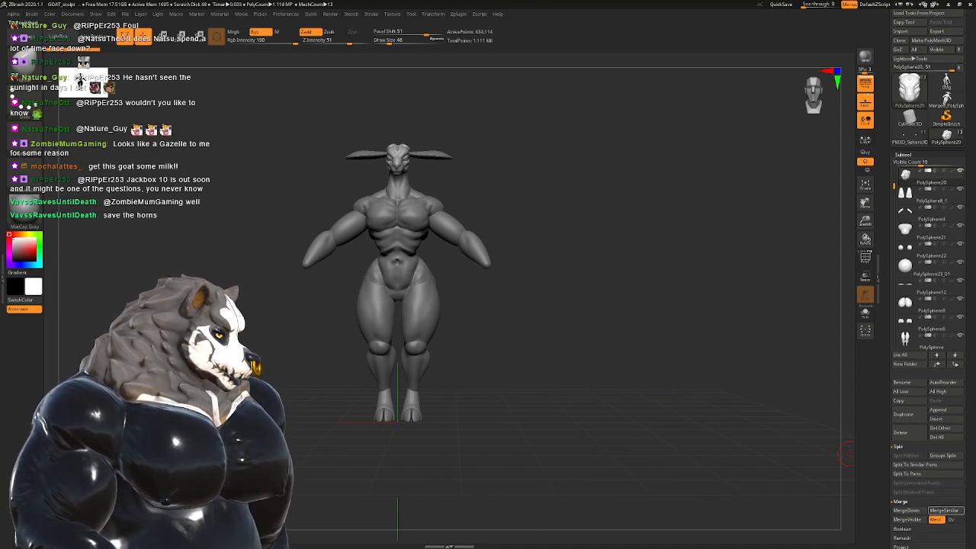
{"action": "left_click", "coordinate": [907, 519]}
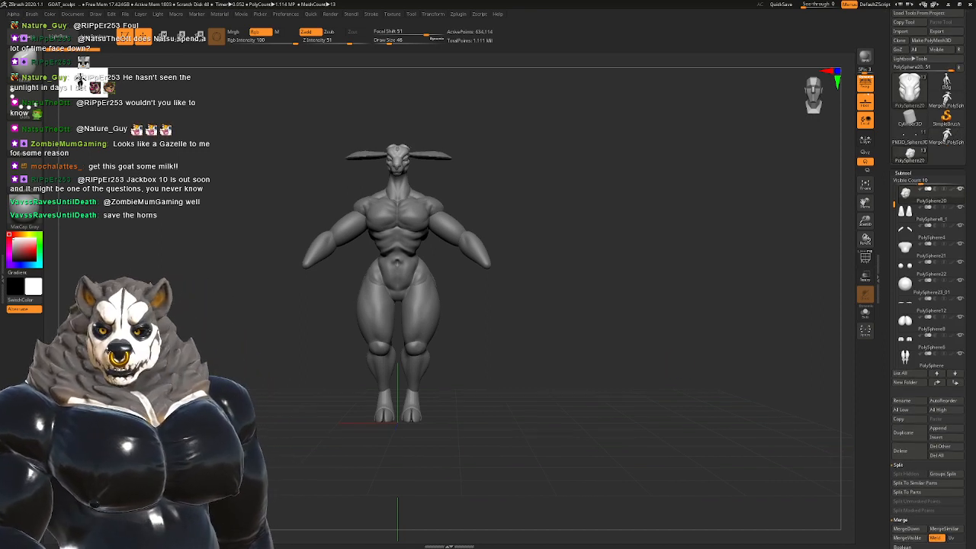
Step: Switch back to the current goat figure and append the Merged_PolySphere20 tool as a new subtool
{"action": "left_click_drag", "start_coordinate": [703, 365], "coordinate": [700, 391], "text": "alt"}
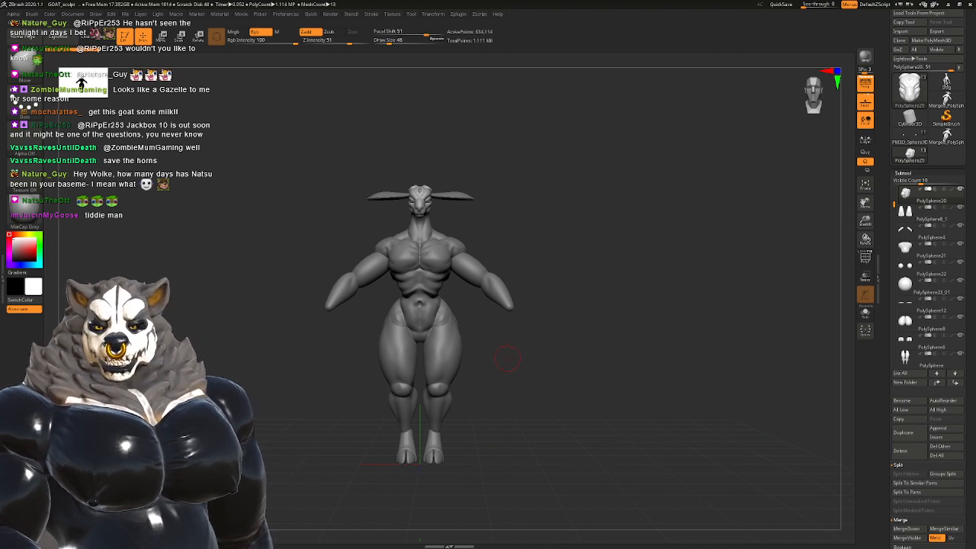
{"action": "left_click_drag", "start_coordinate": [508, 358], "coordinate": [586, 360], "text": "alt"}
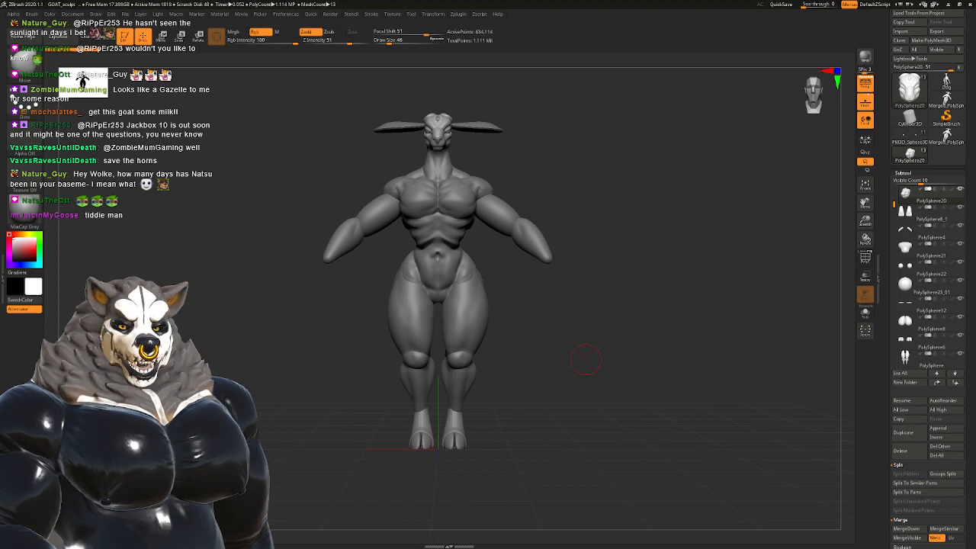
{"action": "left_click_drag", "start_coordinate": [586, 359], "coordinate": [551, 337], "text": "alt"}
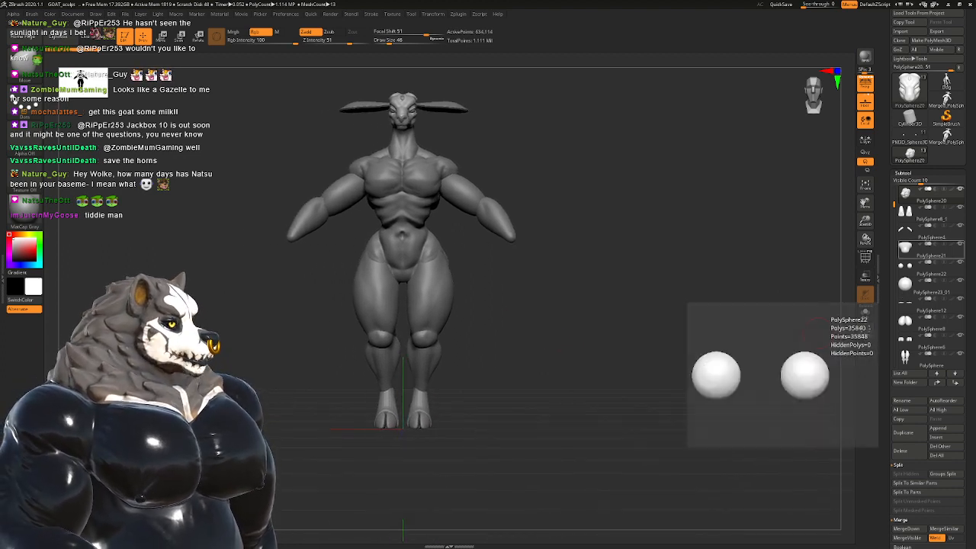
{"action": "mouse_move", "coordinate": [946, 135]}
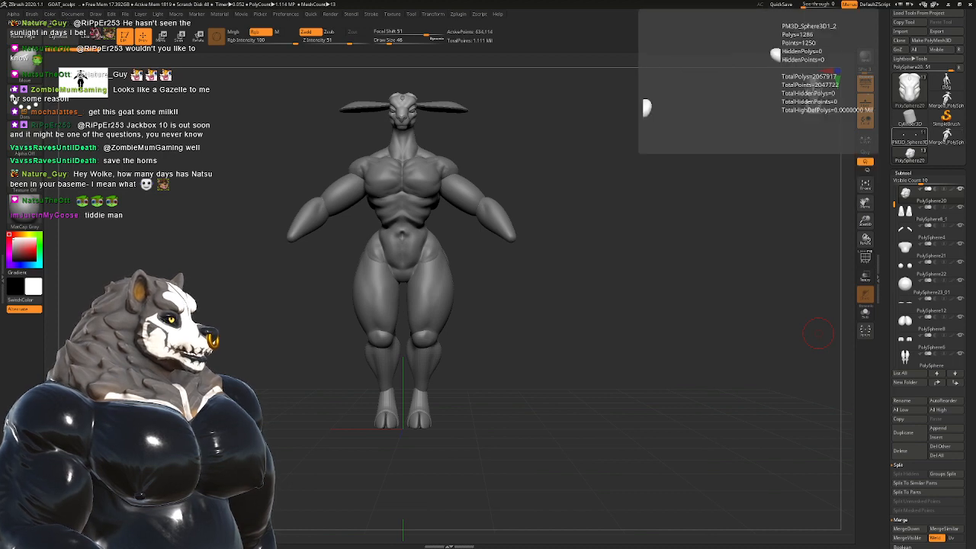
{"action": "left_click", "coordinate": [909, 136]}
{"action": "left_click", "coordinate": [938, 429]}
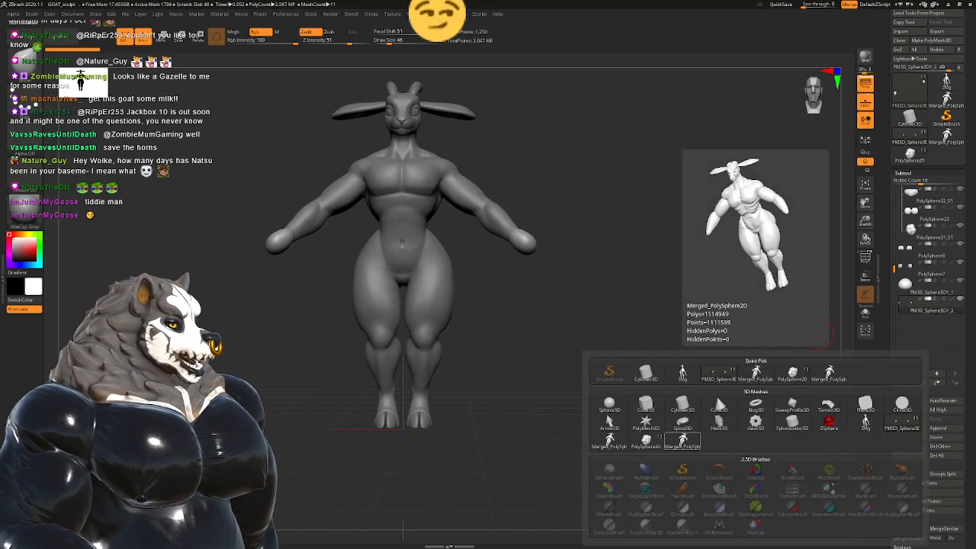
{"action": "left_click", "coordinate": [684, 441]}
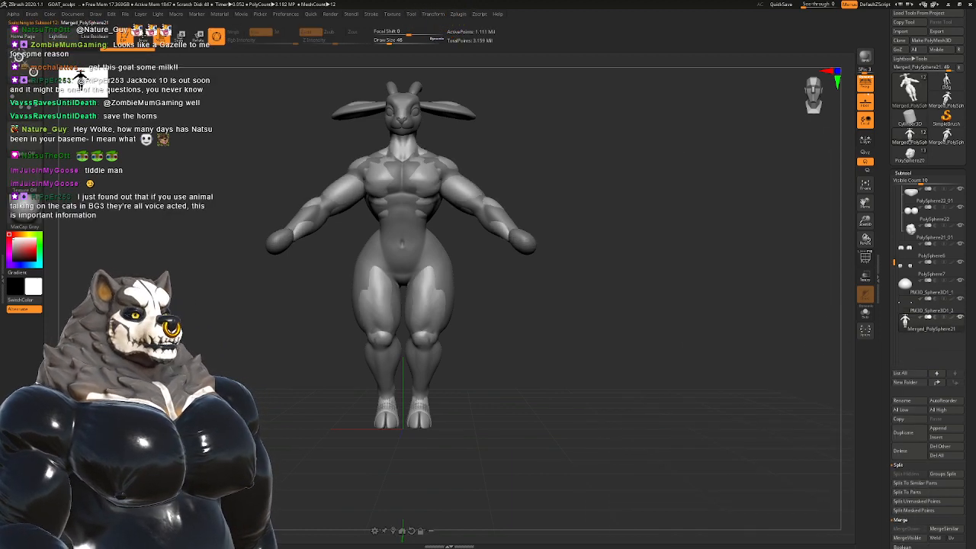
Step: Centre the unlocked transform gizmo on the merged older goat and move that figure sideways to stand beside the current goat
{"action": "left_click_drag", "start_coordinate": [609, 381], "coordinate": [602, 362], "text": "alt"}
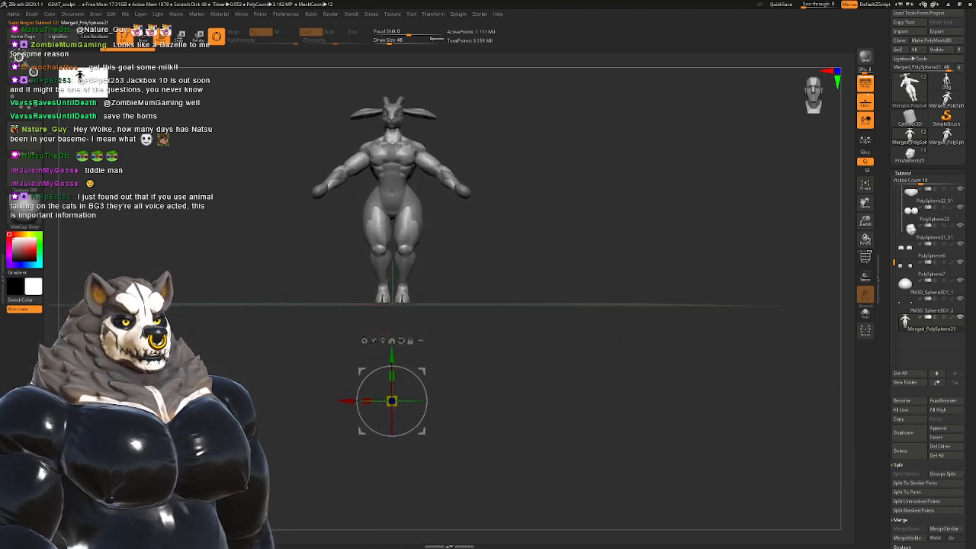
{"action": "left_click", "coordinate": [410, 341]}
{"action": "left_click", "coordinate": [383, 341]}
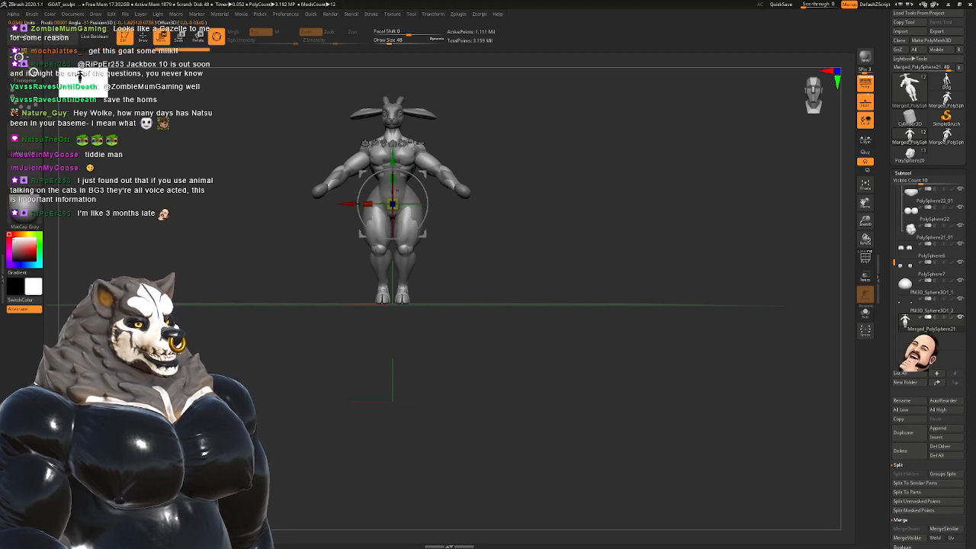
{"action": "left_click_drag", "start_coordinate": [349, 204], "coordinate": [500, 204], "text": "ctrl"}
{"action": "left_click_drag", "start_coordinate": [609, 305], "coordinate": [592, 442], "text": "alt"}
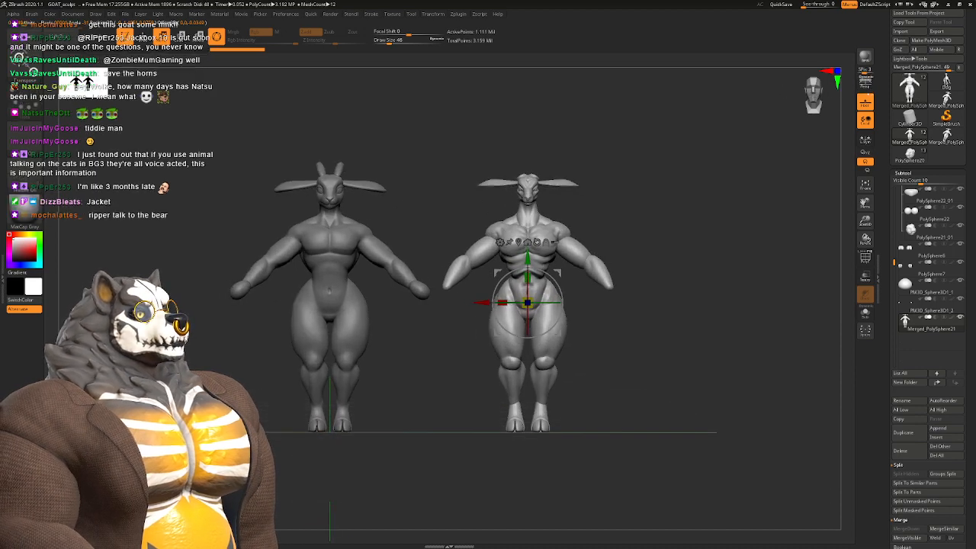
Step: Compare the two goat figures with perspective off and on, examining their proportions and muscles from the front and the back
{"action": "left_click", "coordinate": [865, 83]}
{"action": "left_click_drag", "start_coordinate": [648, 343], "coordinate": [648, 366], "text": "alt"}
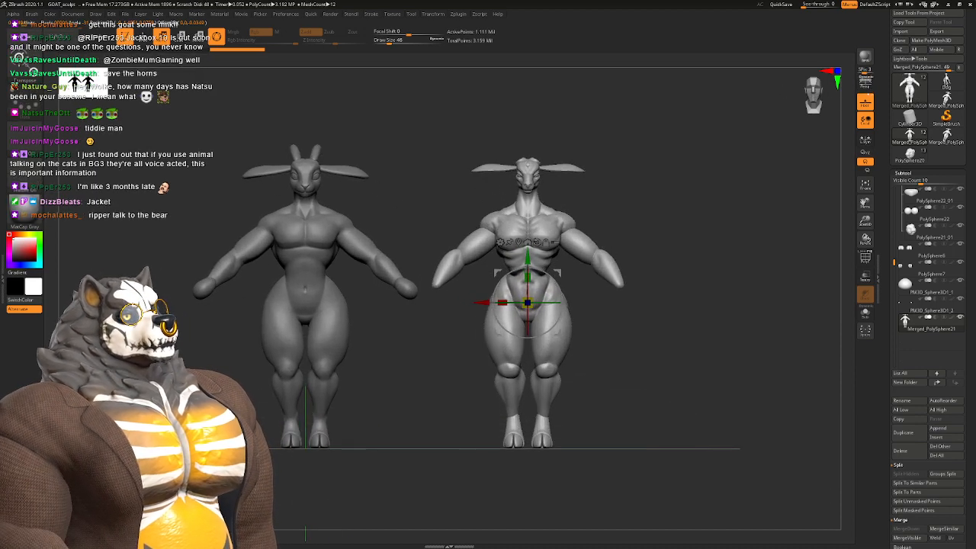
{"action": "key", "text": "q"}
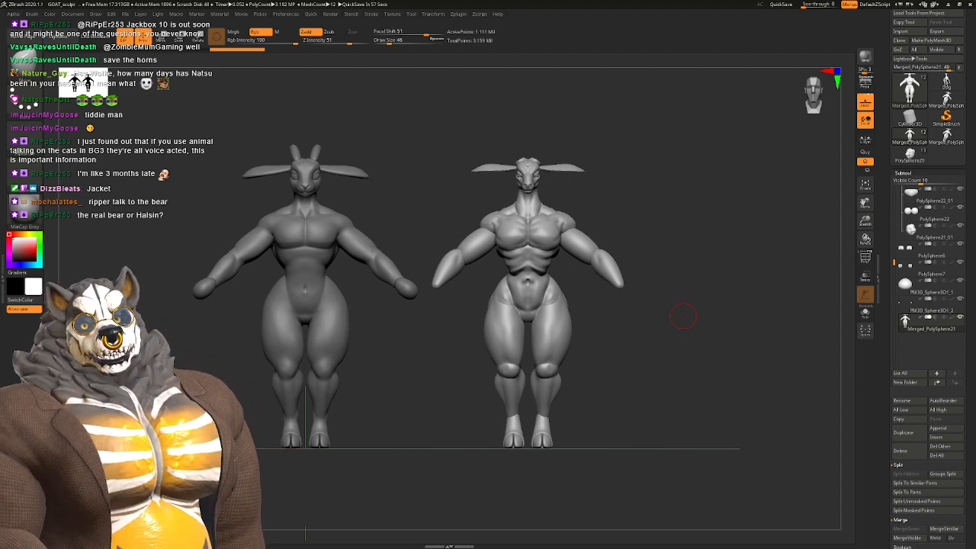
{"action": "mouse_move", "coordinate": [709, 252]}
{"action": "left_mouse_down"}
{"action": "mouse_move", "coordinate": [609, 254]}
{"action": "mouse_move", "coordinate": [640, 271]}
{"action": "mouse_move", "coordinate": [695, 264]}
{"action": "mouse_move", "coordinate": [683, 347]}
{"action": "mouse_move", "coordinate": [654, 354]}
{"action": "mouse_move", "coordinate": [681, 341]}
{"action": "left_mouse_up"}
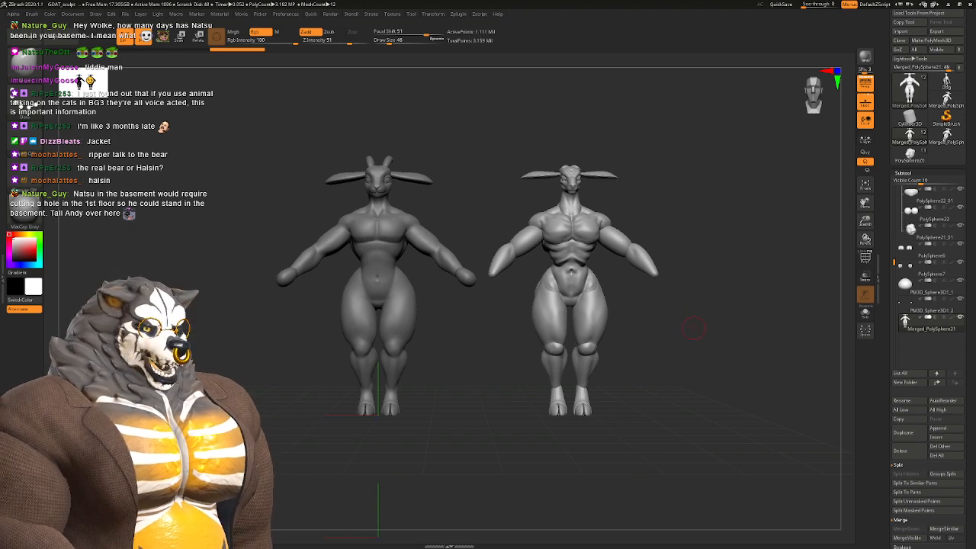
{"action": "left_click_drag", "start_coordinate": [692, 328], "coordinate": [601, 377]}
{"action": "mouse_move", "coordinate": [539, 412]}
{"action": "left_mouse_down"}
{"action": "mouse_move", "coordinate": [450, 394]}
{"action": "mouse_move", "coordinate": [466, 448]}
{"action": "mouse_move", "coordinate": [466, 430]}
{"action": "mouse_move", "coordinate": [428, 404]}
{"action": "left_mouse_up"}
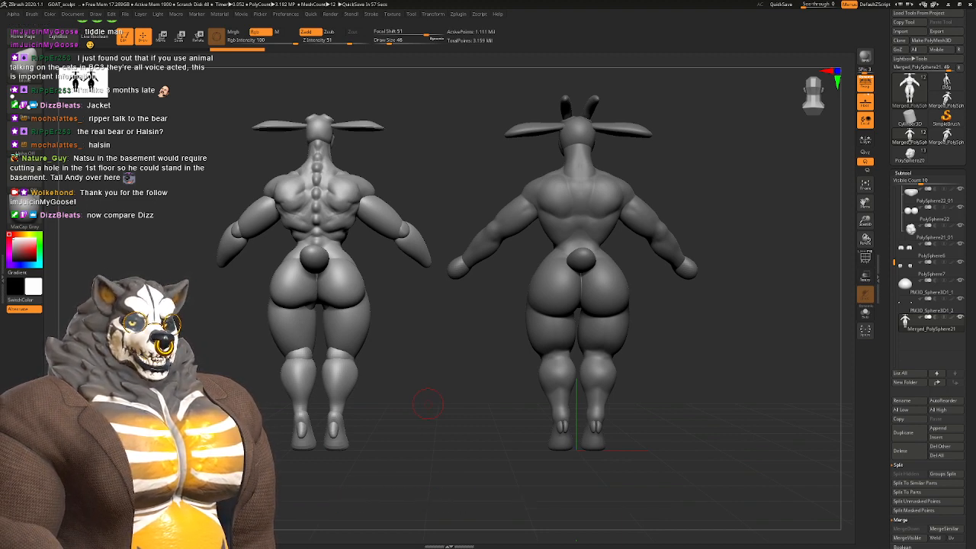
{"action": "mouse_move", "coordinate": [428, 404]}
{"action": "left_mouse_down"}
{"action": "mouse_move", "coordinate": [608, 413]}
{"action": "mouse_move", "coordinate": [719, 381]}
{"action": "left_mouse_up"}
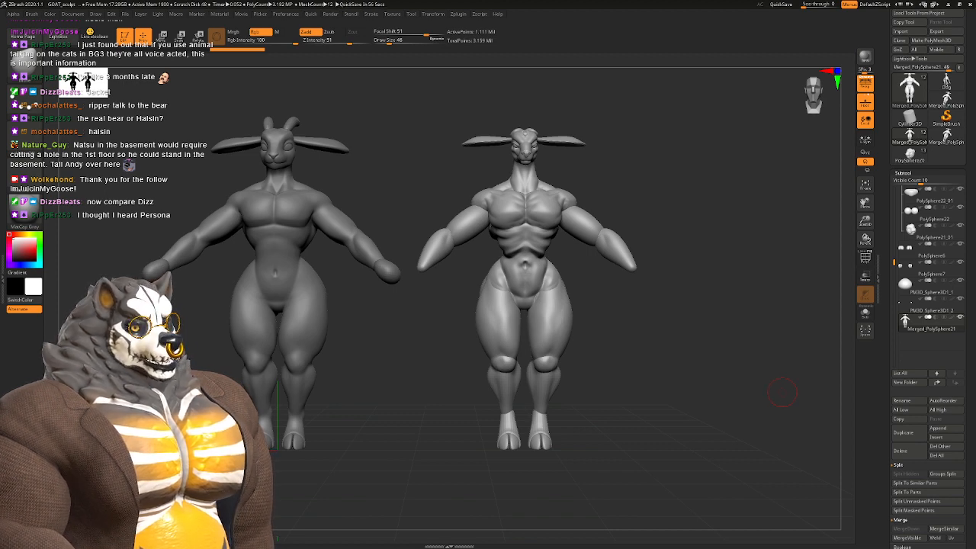
{"action": "left_click_drag", "start_coordinate": [703, 371], "coordinate": [713, 396], "text": "alt"}
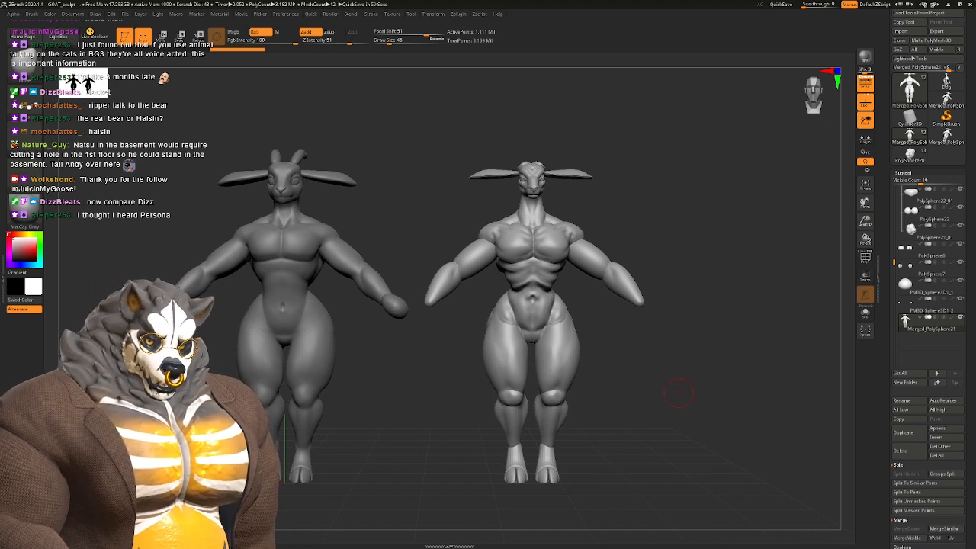
{"action": "mouse_move", "coordinate": [676, 369]}
{"action": "left_mouse_down", "text": "alt"}
{"action": "mouse_move", "coordinate": [702, 367]}
{"action": "mouse_move", "coordinate": [663, 374]}
{"action": "mouse_move", "coordinate": [693, 376]}
{"action": "left_mouse_up", "text": "alt"}
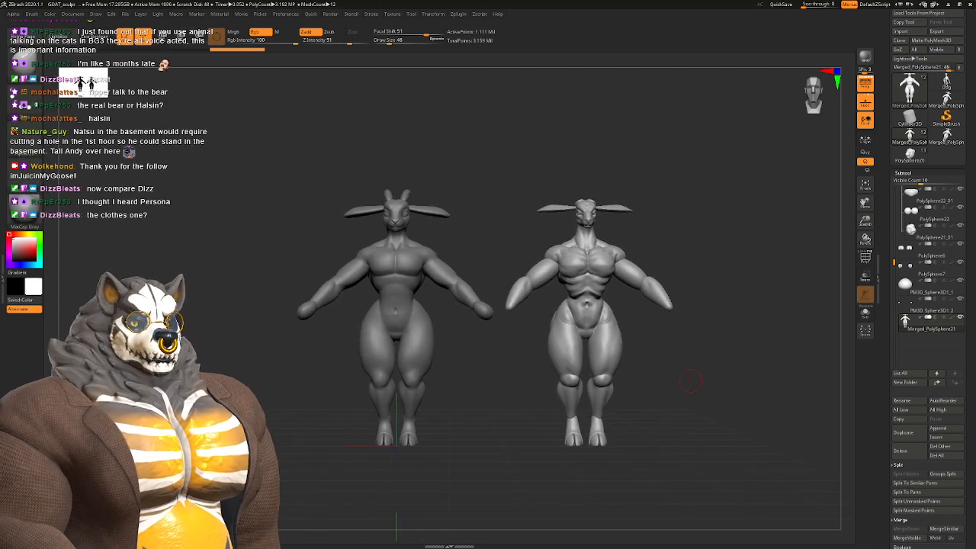
{"action": "left_click_drag", "start_coordinate": [691, 381], "coordinate": [653, 380], "text": "alt"}
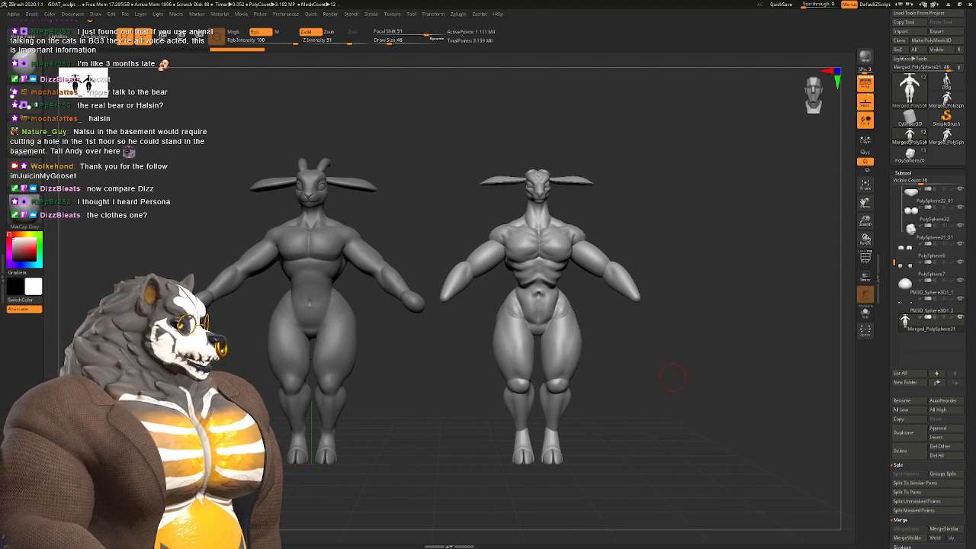
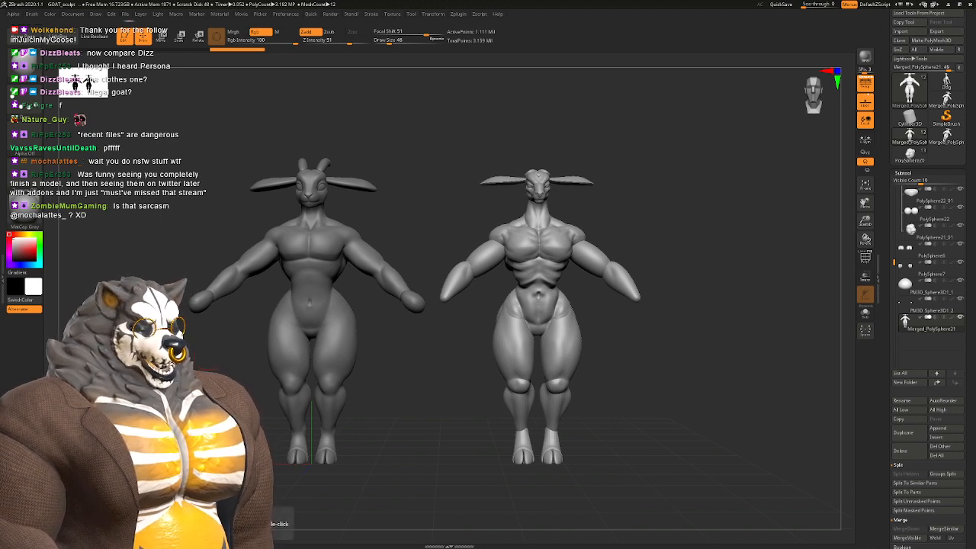
Step: Append a Sphere3D subtool and import the Dizz_GOAT_VTUBE model in its place
{"action": "left_click_drag", "start_coordinate": [633, 414], "coordinate": [537, 400], "text": "alt"}
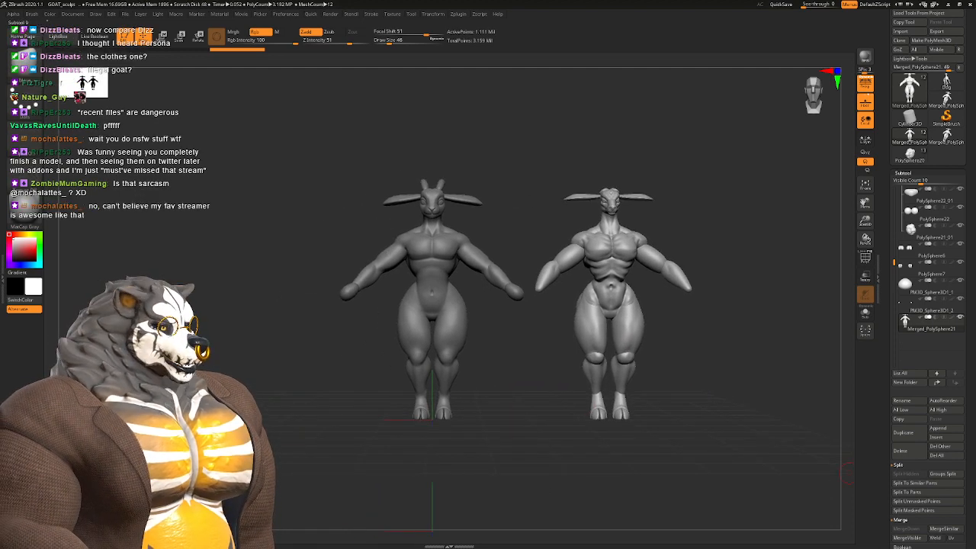
{"action": "left_click", "coordinate": [937, 428]}
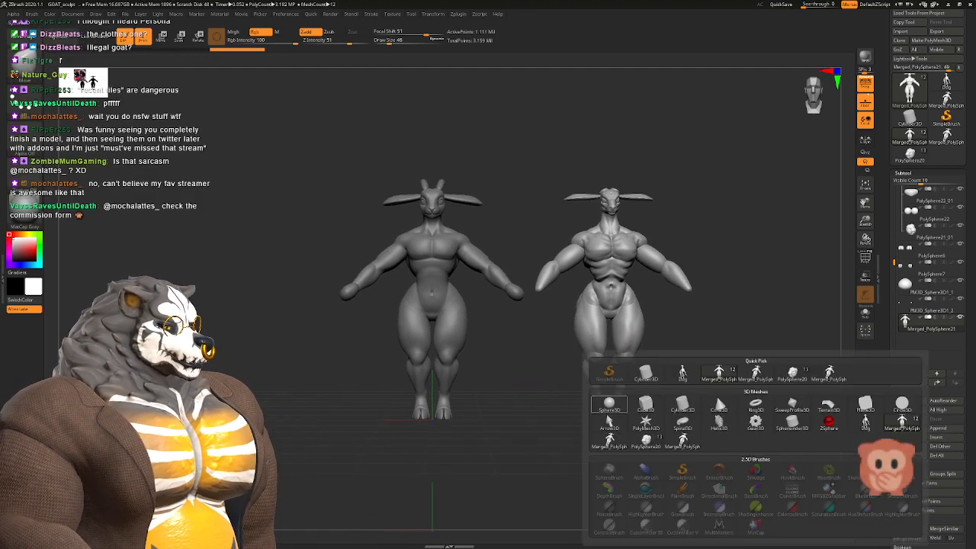
{"action": "left_click", "coordinate": [608, 404]}
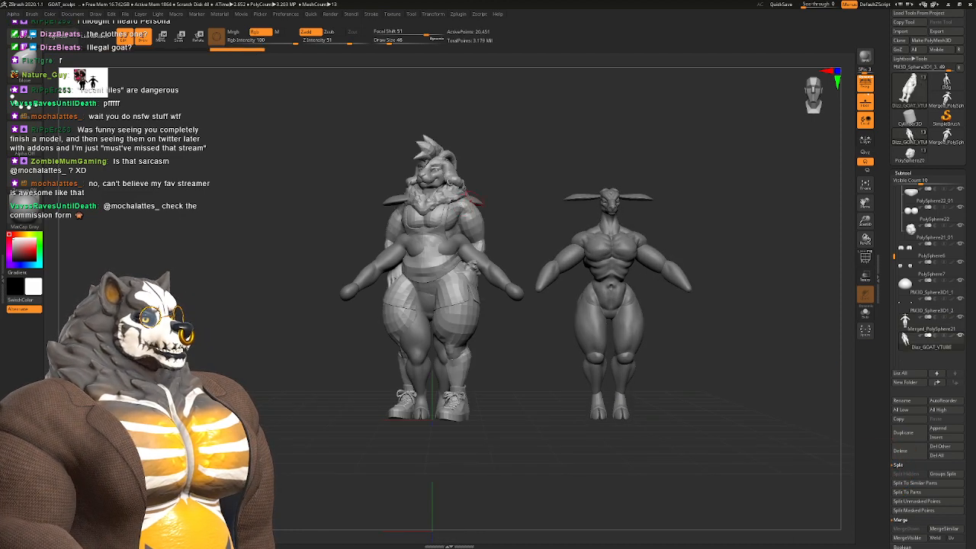
Step: Centre the gizmo on the Dizz_GOAT_VTUBE model and move it to the opposite side of the current goat from the older sculpt
{"action": "left_click_drag", "start_coordinate": [512, 186], "coordinate": [521, 208], "text": "alt"}
{"action": "left_click", "coordinate": [162, 35]}
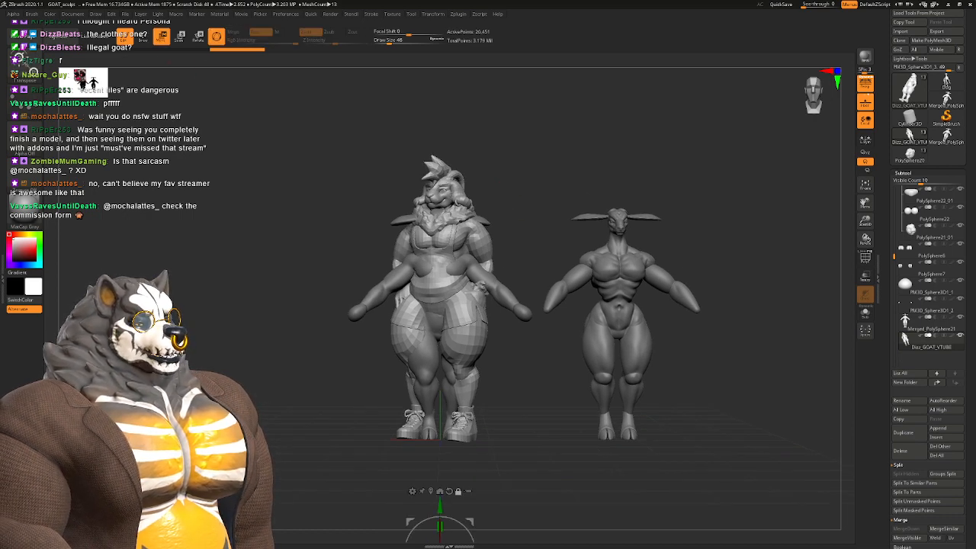
{"action": "left_click", "coordinate": [430, 491]}
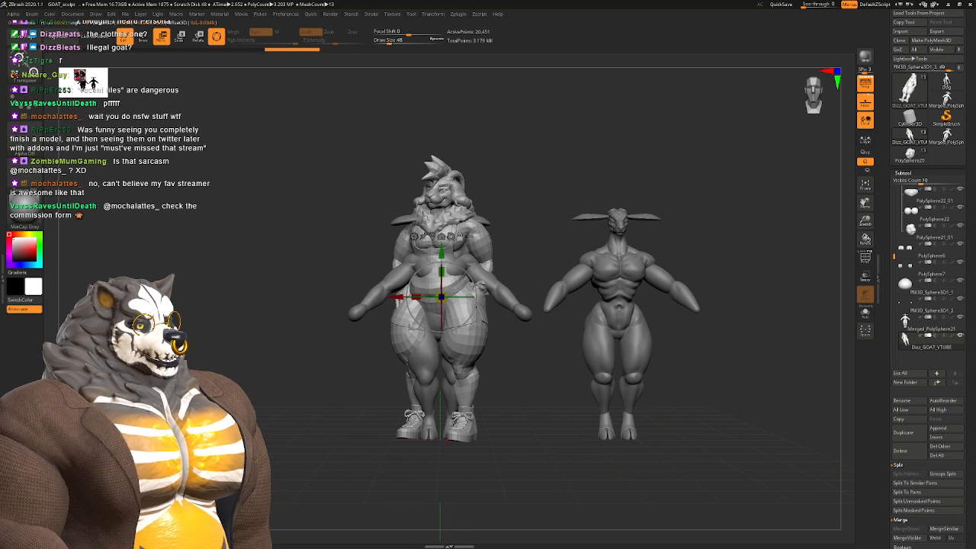
{"action": "left_click_drag", "start_coordinate": [442, 359], "coordinate": [318, 358]}
{"action": "mouse_move", "coordinate": [393, 381]}
{"action": "left_mouse_down"}
{"action": "mouse_move", "coordinate": [507, 381]}
{"action": "mouse_move", "coordinate": [343, 385]}
{"action": "mouse_move", "coordinate": [370, 385]}
{"action": "mouse_move", "coordinate": [332, 366]}
{"action": "mouse_move", "coordinate": [298, 386]}
{"action": "mouse_move", "coordinate": [381, 379]}
{"action": "left_mouse_up"}
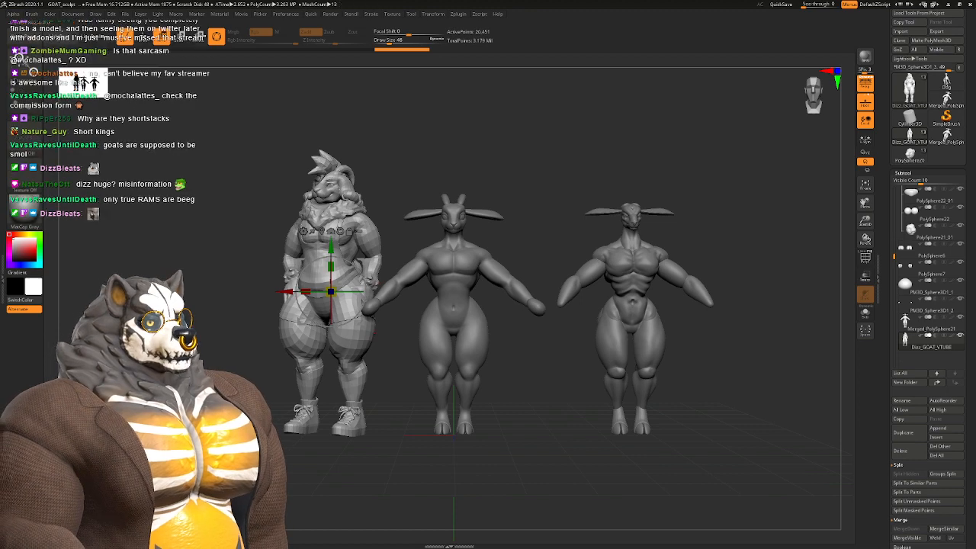
Step: Subdivide the Dizz_GOAT_VTUBE model twice and rotate it about the Y axis so it faces forward
{"action": "left_click_drag", "start_coordinate": [747, 305], "coordinate": [727, 310]}
{"action": "key", "text": "ctrl+d"}
{"action": "key", "text": "ctrl+d"}
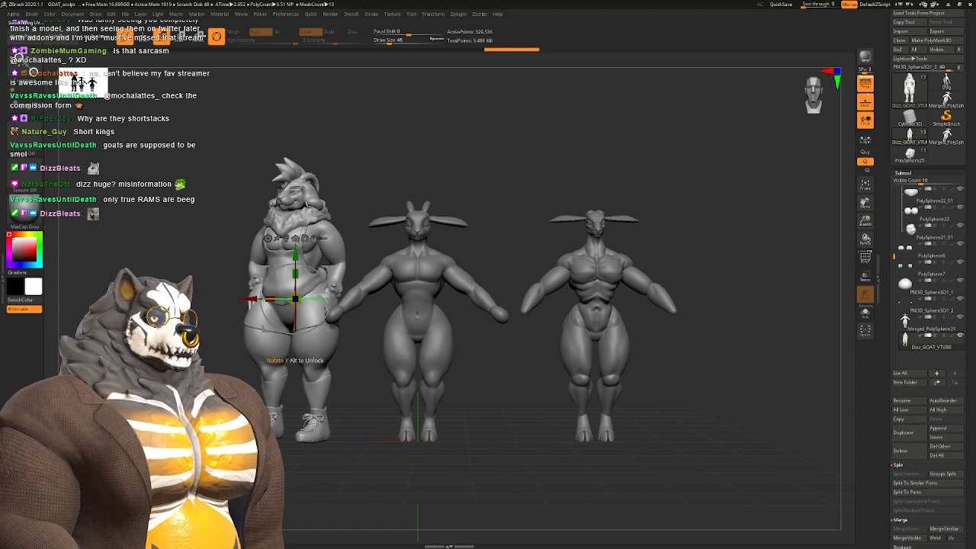
{"action": "mouse_move", "coordinate": [278, 299]}
{"action": "left_mouse_down"}
{"action": "mouse_move", "coordinate": [314, 300]}
{"action": "mouse_move", "coordinate": [295, 299]}
{"action": "left_mouse_up"}
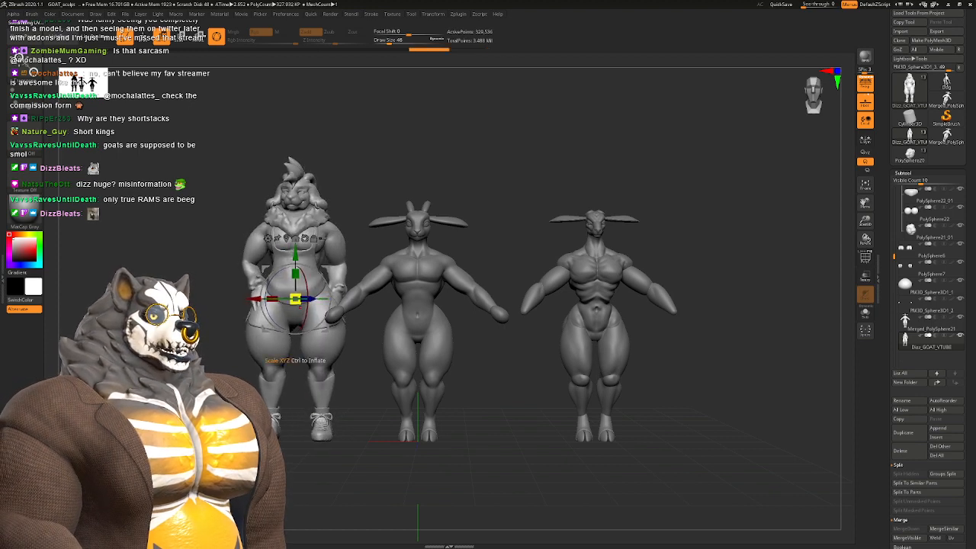
{"action": "left_click_drag", "start_coordinate": [732, 304], "coordinate": [765, 315]}
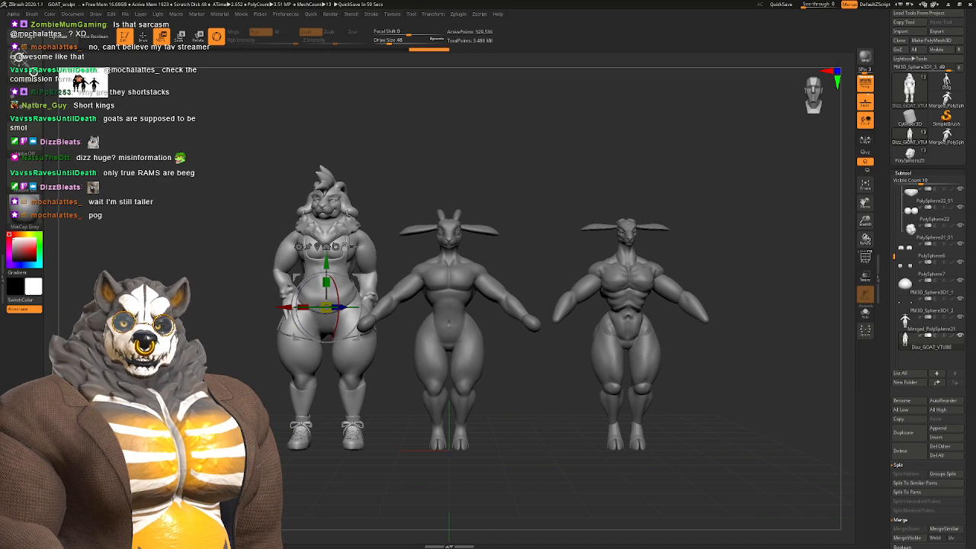
Step: Compare the heights and body proportions of the three figures, with the gizmo pivot raised to the Dizz model's chest
{"action": "left_click_drag", "start_coordinate": [765, 315], "coordinate": [753, 323], "text": "alt"}
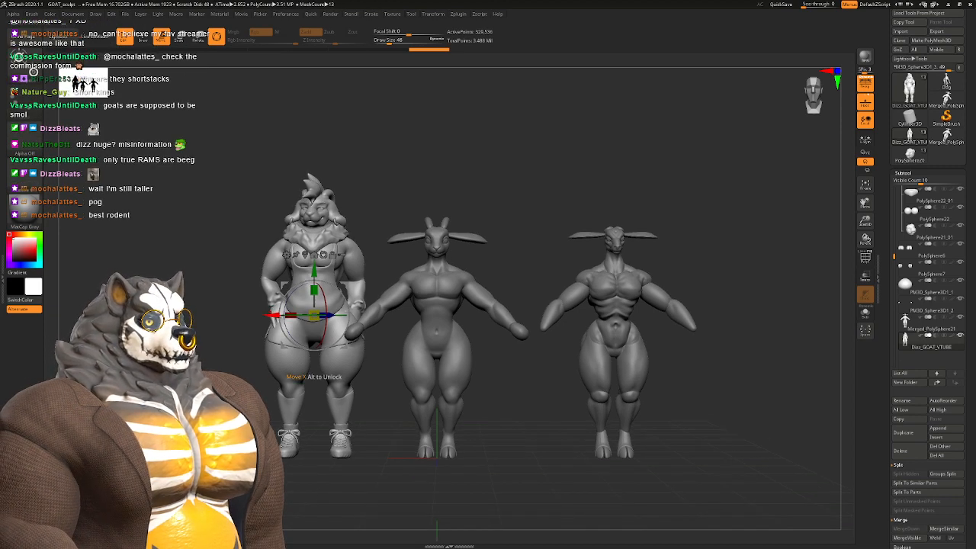
{"action": "left_click_drag", "start_coordinate": [347, 284], "coordinate": [356, 228], "text": "alt"}
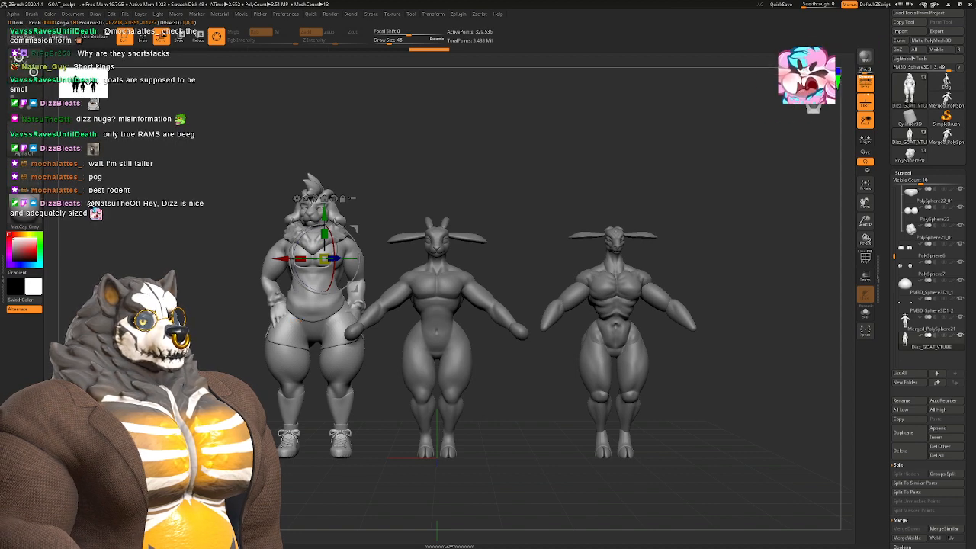
{"action": "left_click_drag", "start_coordinate": [503, 200], "coordinate": [521, 186], "text": "alt"}
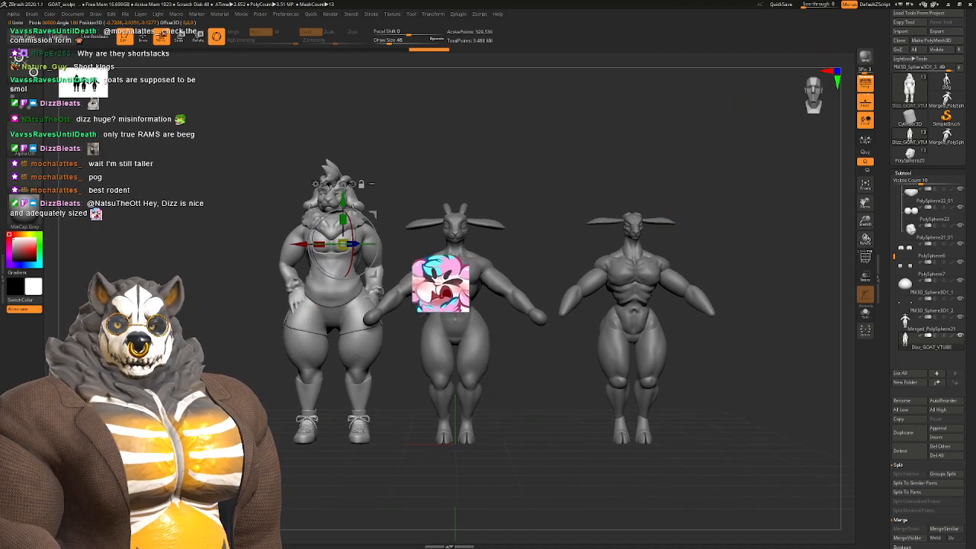
{"action": "left_click_drag", "start_coordinate": [701, 281], "coordinate": [680, 288], "text": "alt"}
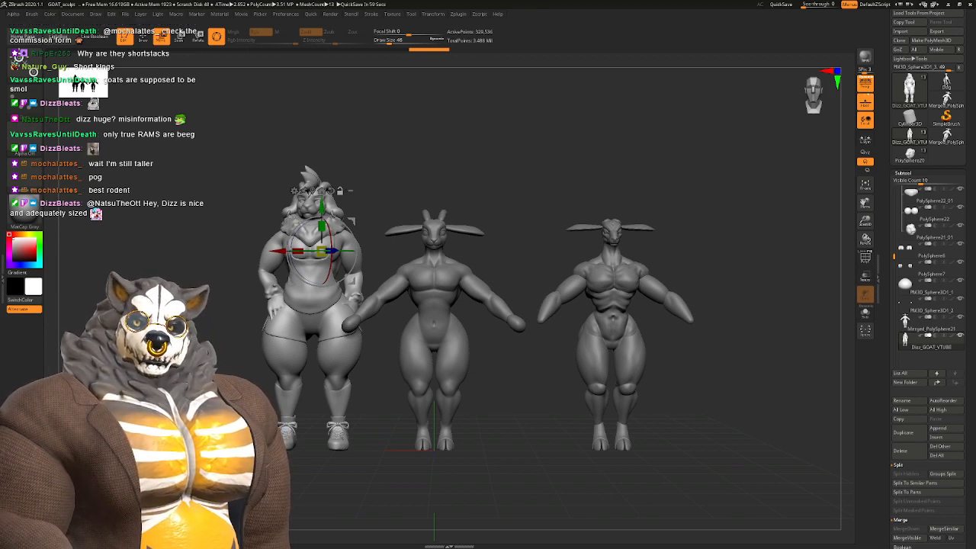
{"action": "mouse_move", "coordinate": [732, 304]}
{"action": "left_mouse_down"}
{"action": "mouse_move", "coordinate": [671, 306]}
{"action": "mouse_move", "coordinate": [728, 305]}
{"action": "mouse_move", "coordinate": [718, 336]}
{"action": "mouse_move", "coordinate": [727, 297]}
{"action": "left_mouse_up"}
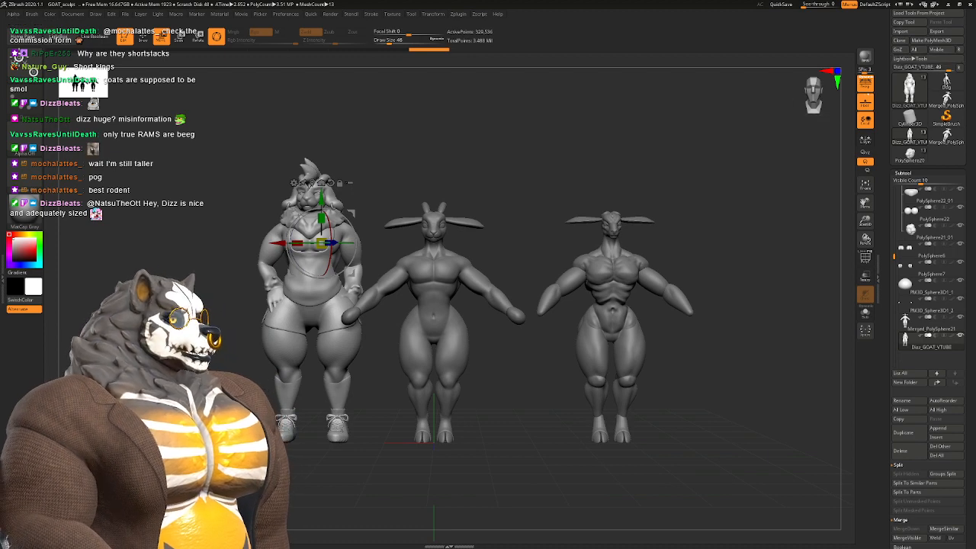
{"action": "left_click_drag", "start_coordinate": [724, 305], "coordinate": [744, 304], "text": "alt"}
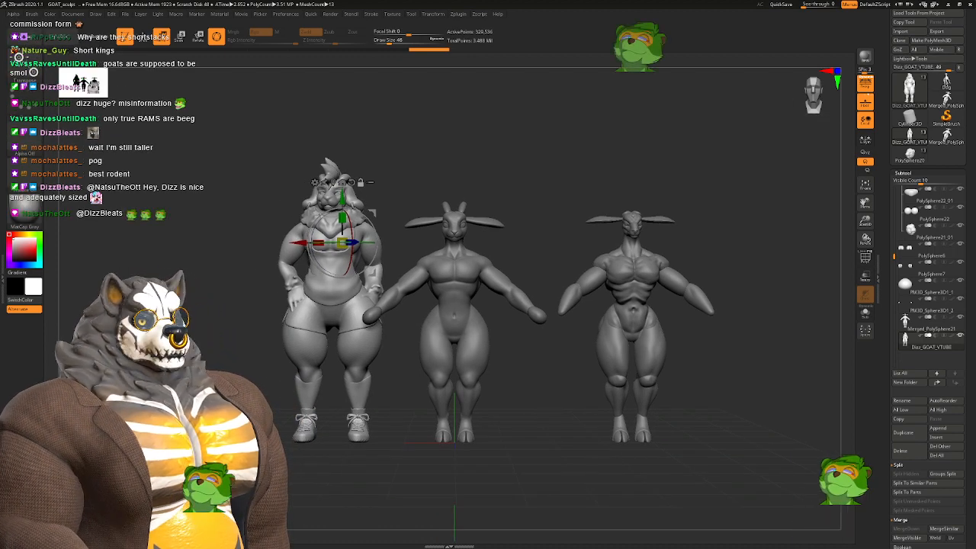
Step: Make the current goat's body, PolySphere9_1, the active subtool and examine it between the other two figures
{"action": "left_click", "coordinate": [455, 279], "text": "alt"}
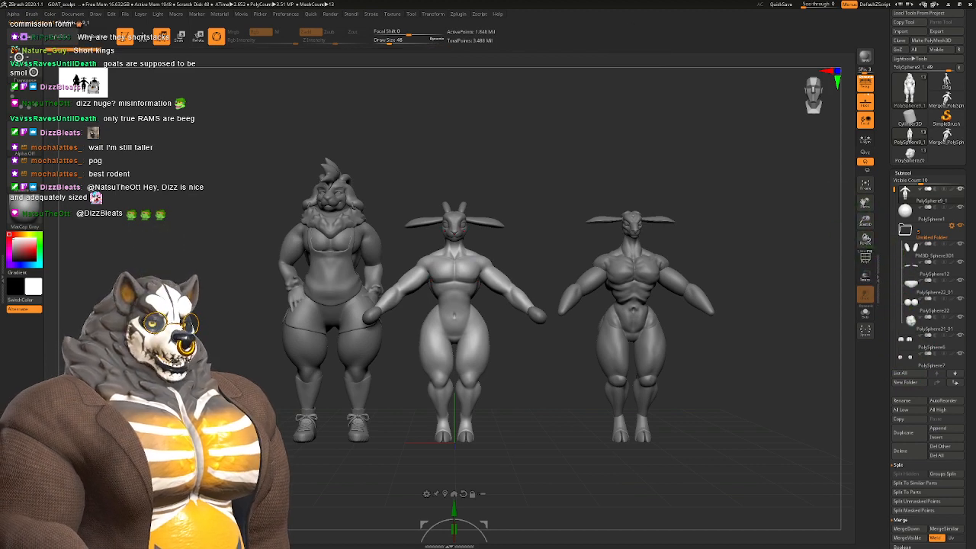
{"action": "left_click_drag", "start_coordinate": [564, 198], "coordinate": [553, 355], "text": "alt"}
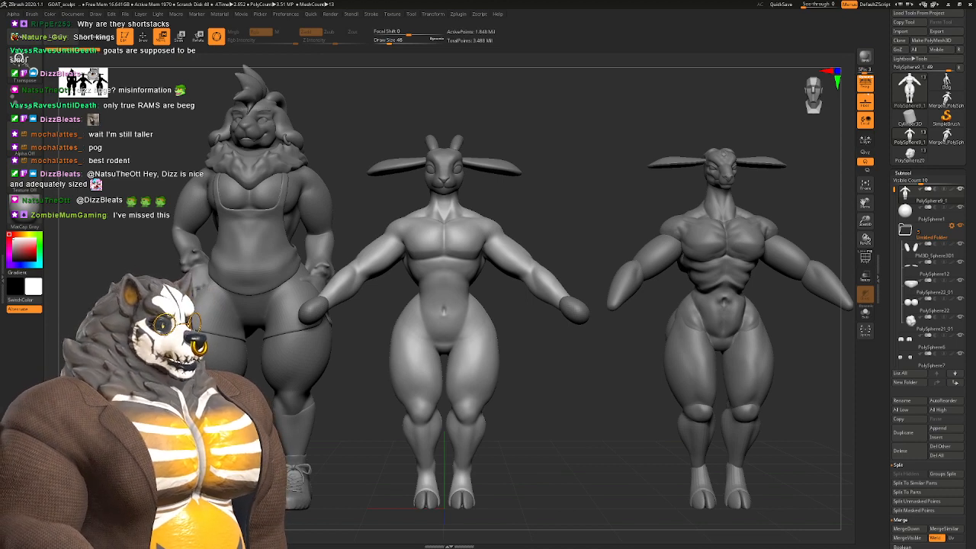
{"action": "left_click_drag", "start_coordinate": [564, 396], "coordinate": [571, 394], "text": "alt"}
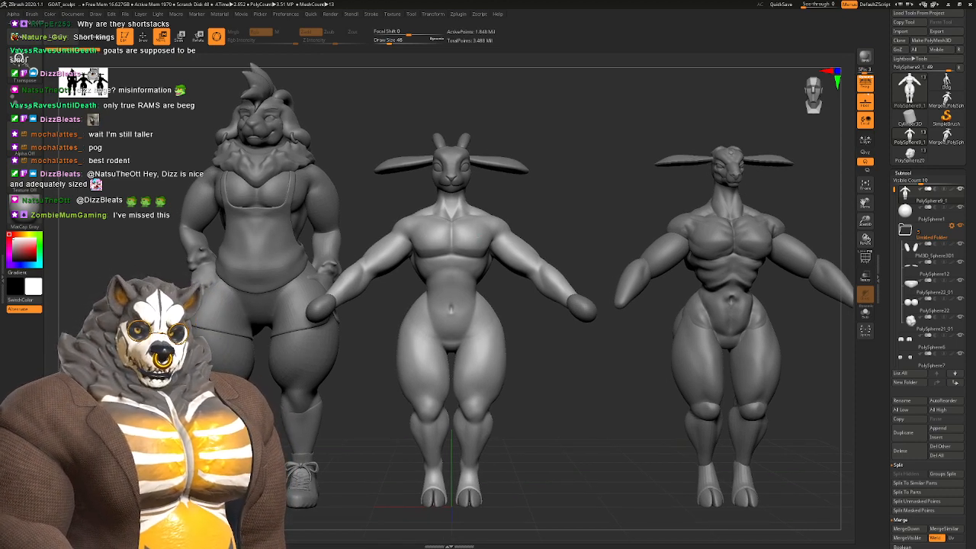
{"action": "left_click_drag", "start_coordinate": [571, 394], "coordinate": [526, 202], "text": "alt"}
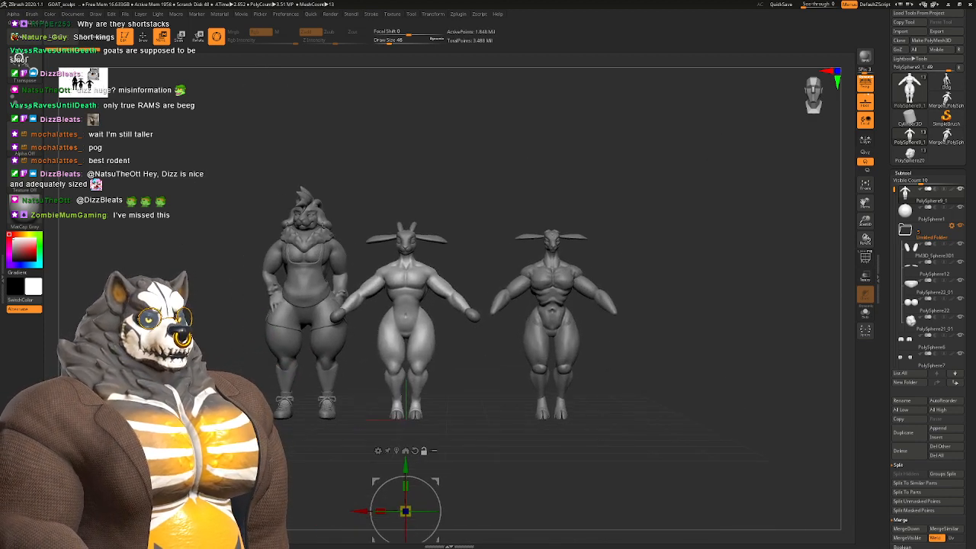